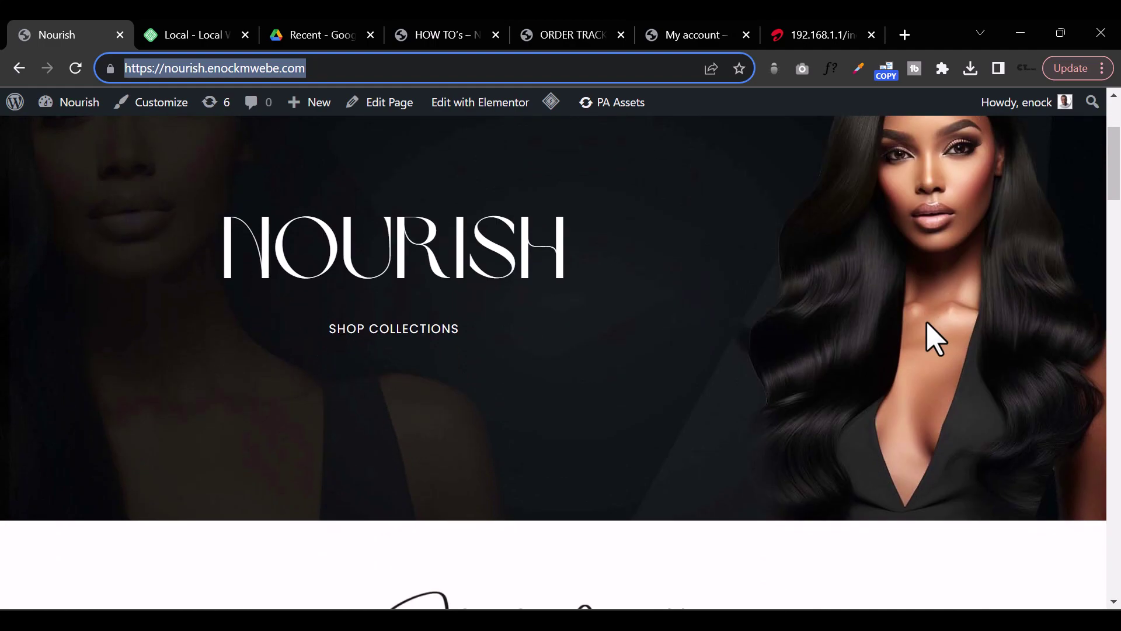
# Scroll down and back up through the Nourish store page
pyautogui.scroll(-5, 934, 338)
pyautogui.scroll(-5, 800, 300)
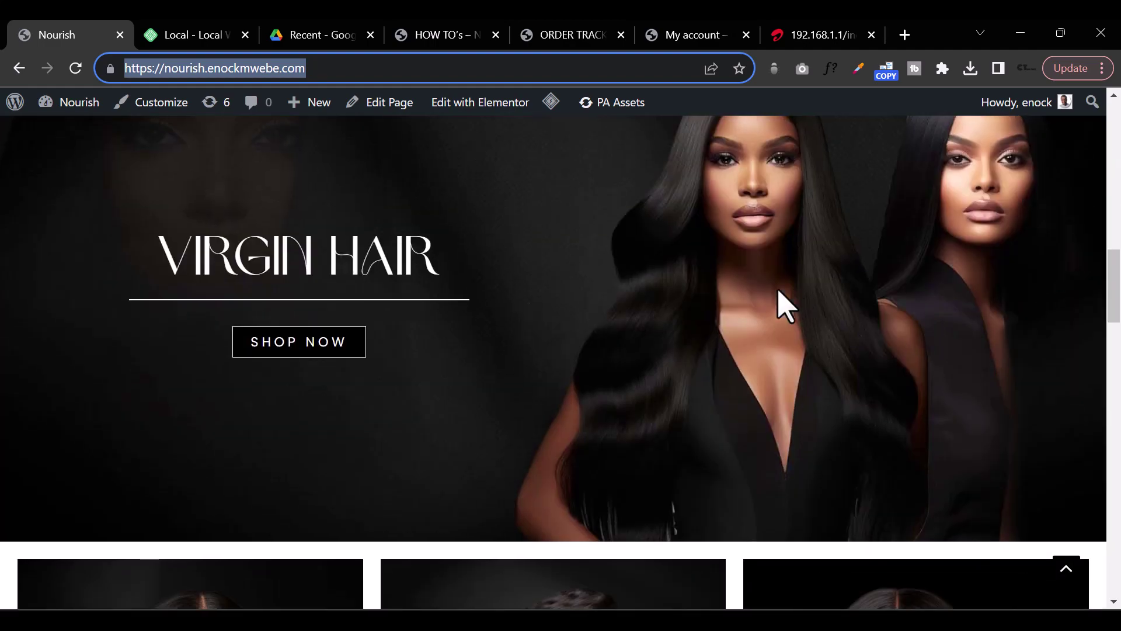
pyautogui.scroll(-5, 801, 333)
pyautogui.scroll(-12, 685, 379)
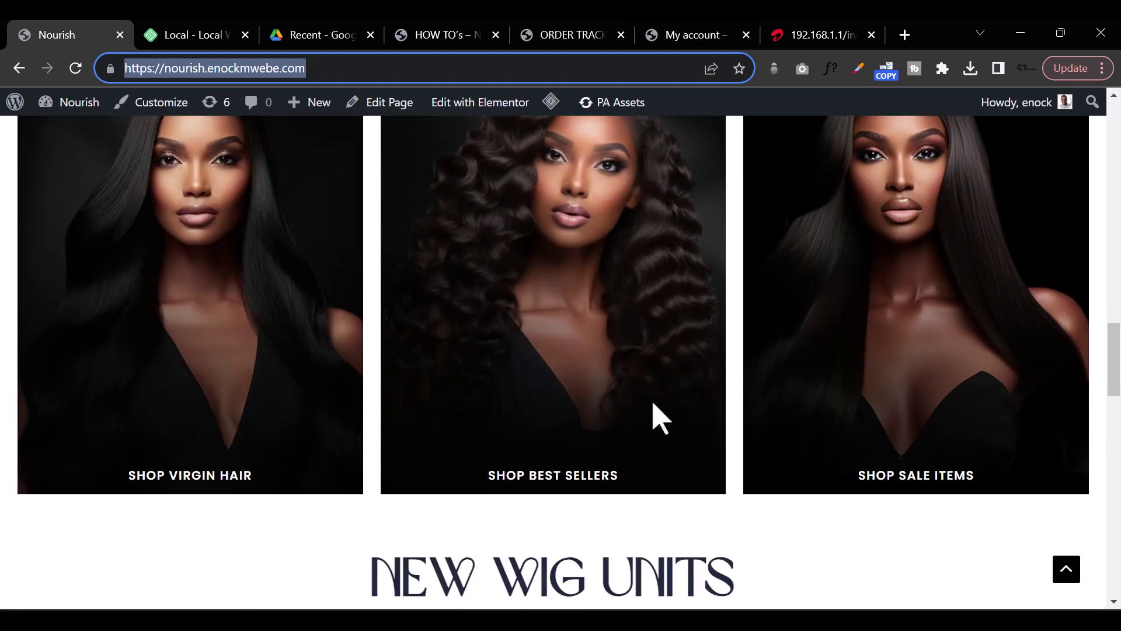
pyautogui.scroll(15, 810, 383)
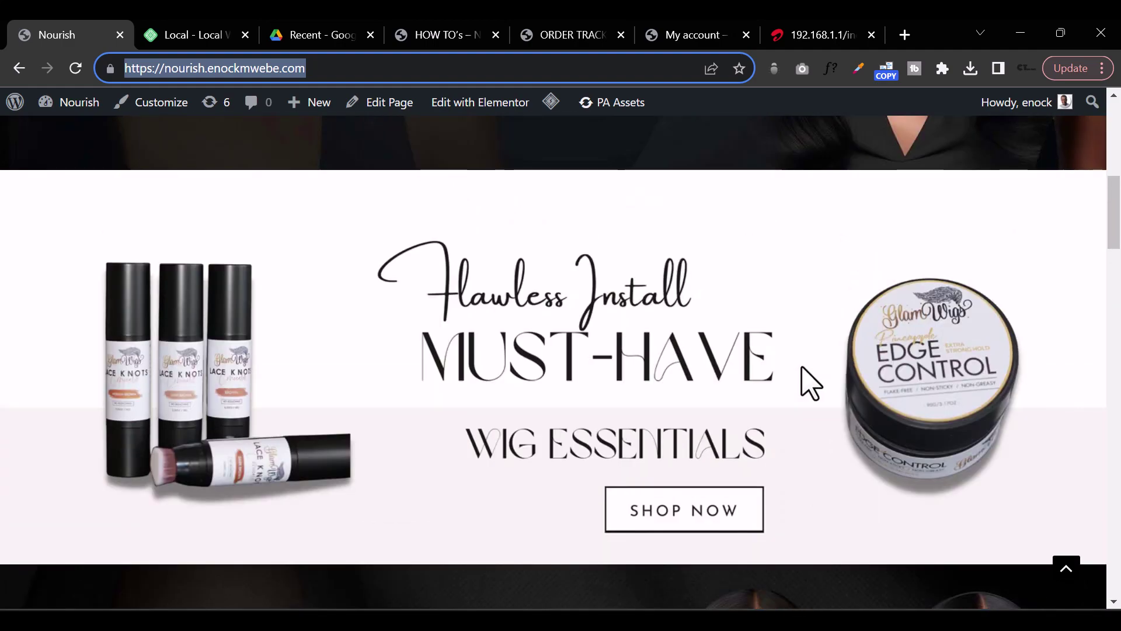
pyautogui.scroll(5, 810, 383)
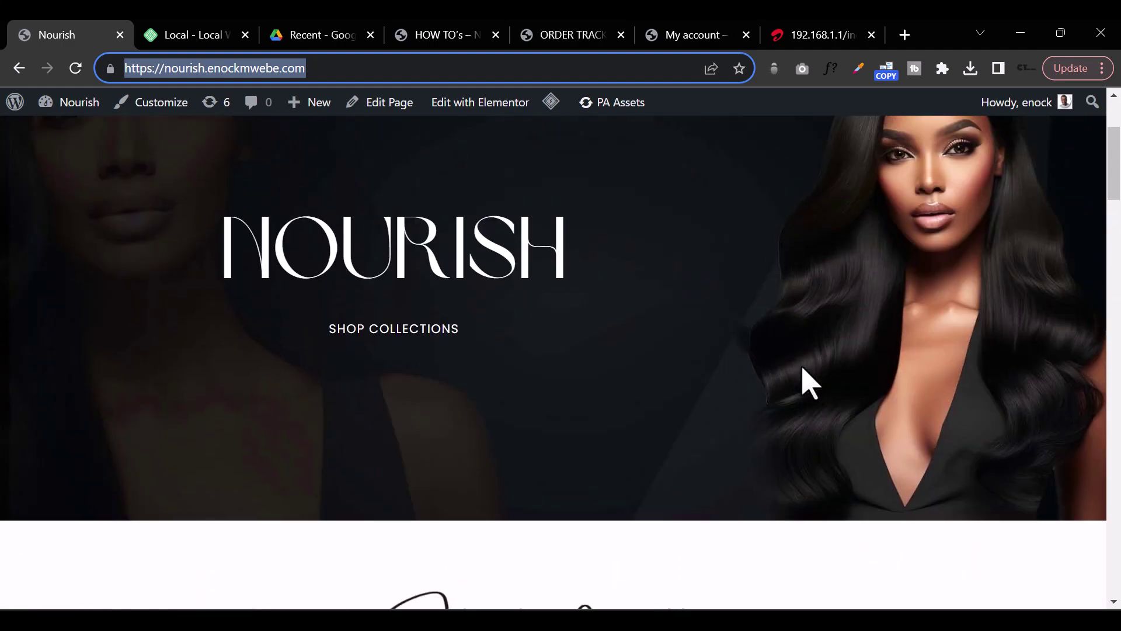
pyautogui.scroll(3, 810, 382)
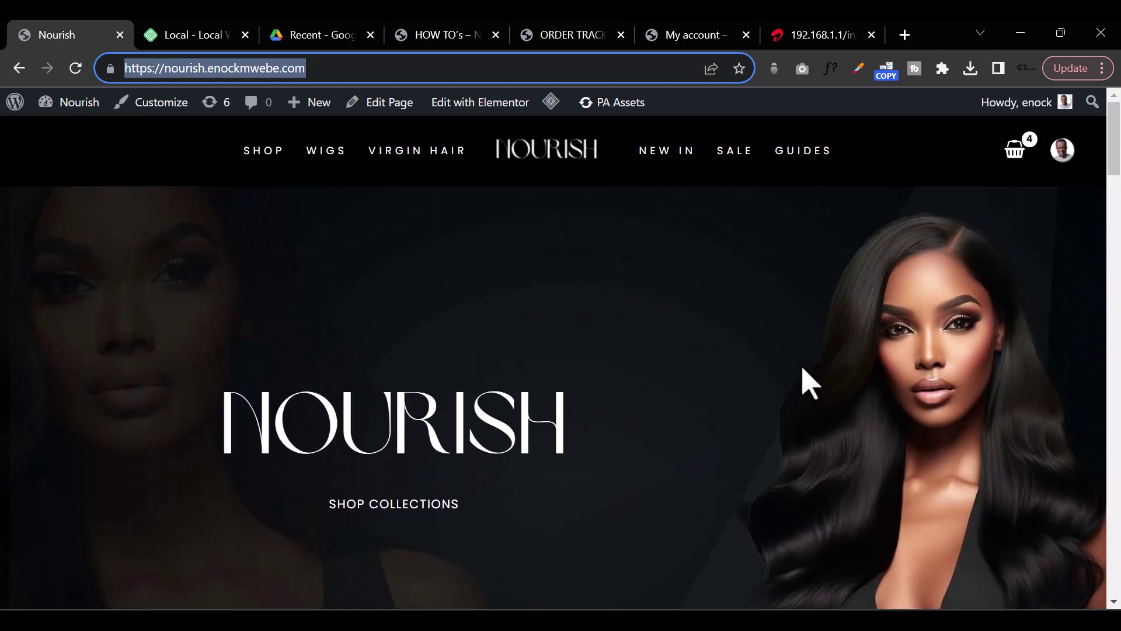
# Switch to the Local tab and look over the localwp.com page
pyautogui.click(189, 43)
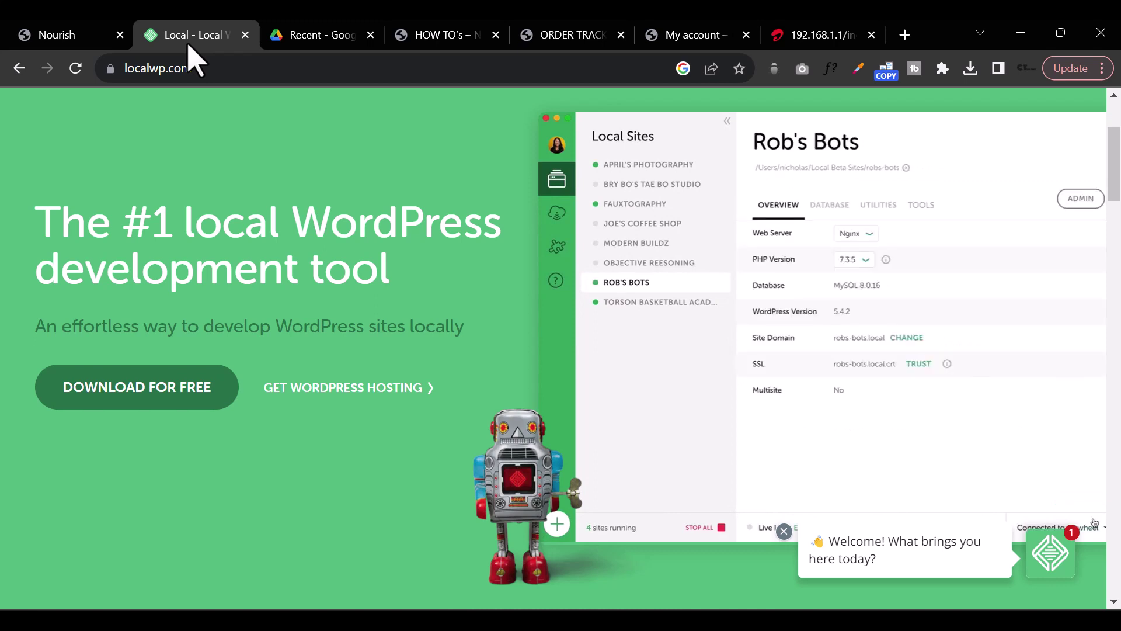
pyautogui.press('Home')
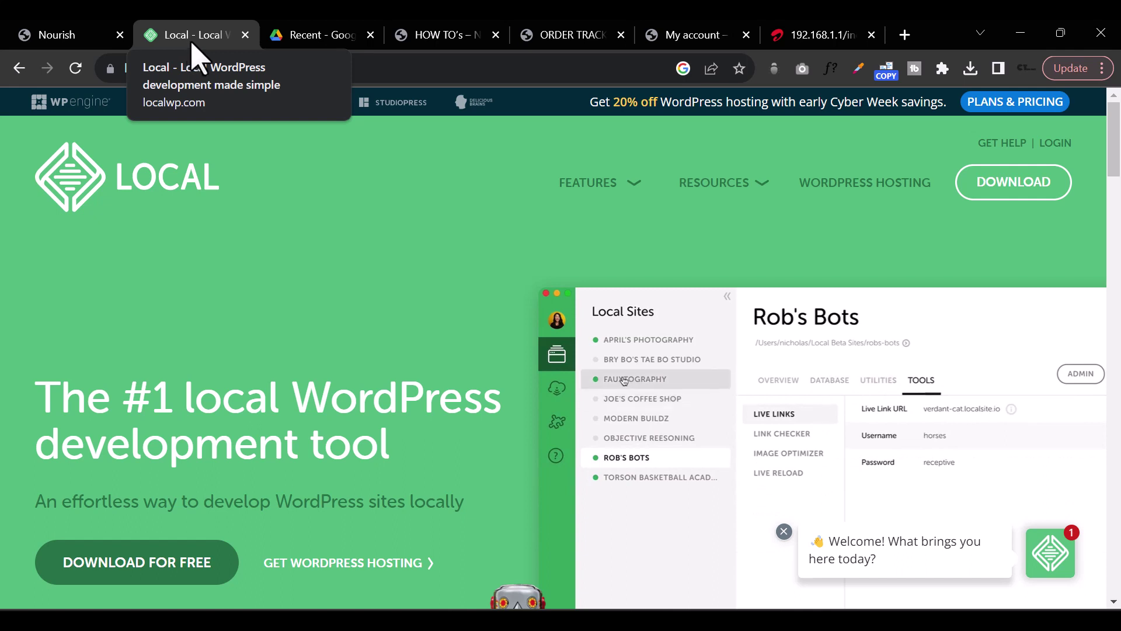
pyautogui.scroll(-3, 858, 341)
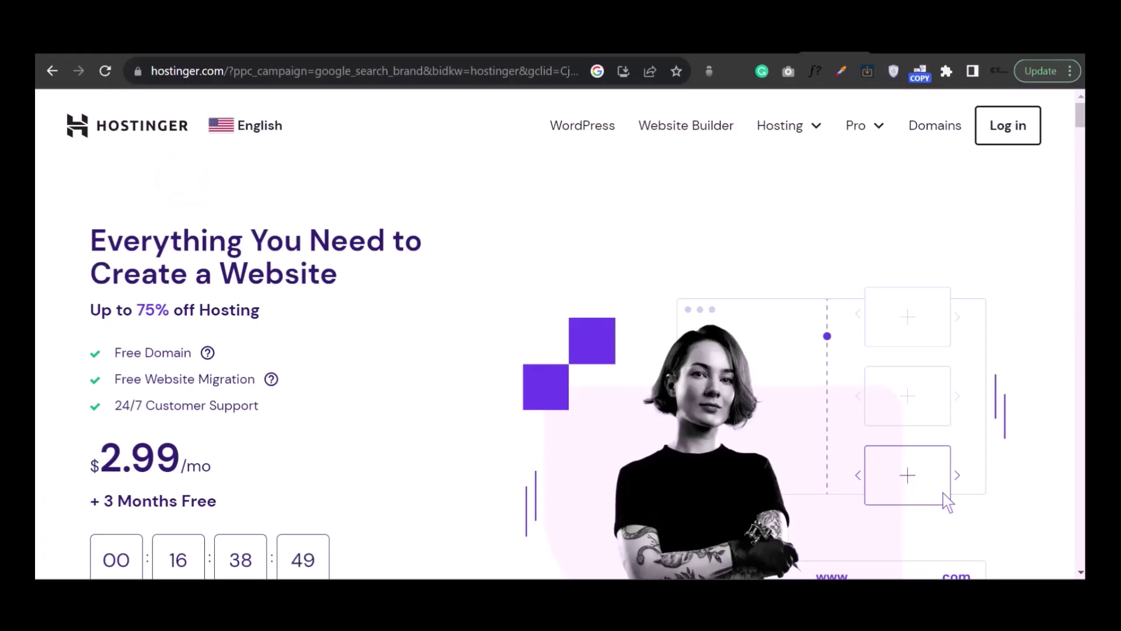
# Log in to Hostinger with a Google account
pyautogui.click(1010, 139)
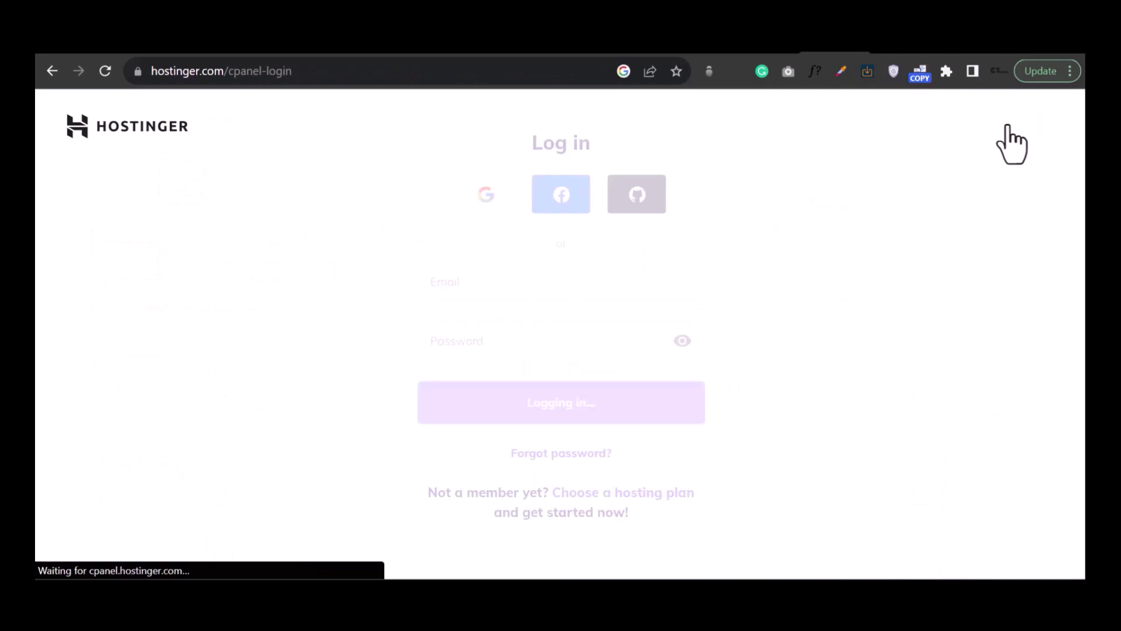
pyautogui.click(493, 199)
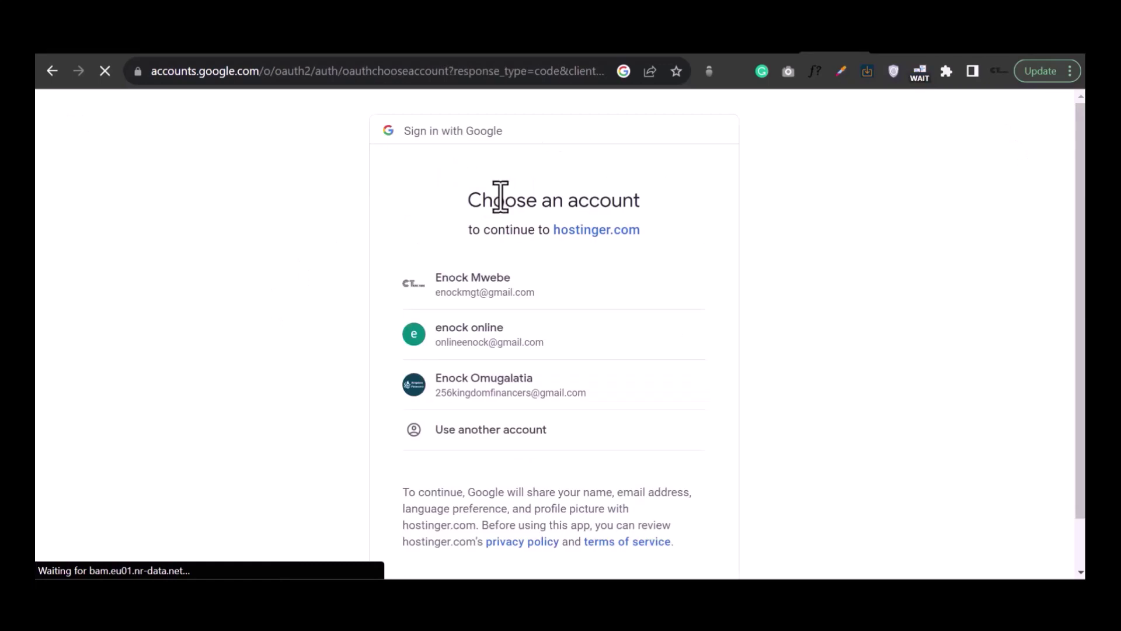
pyautogui.click(516, 278)
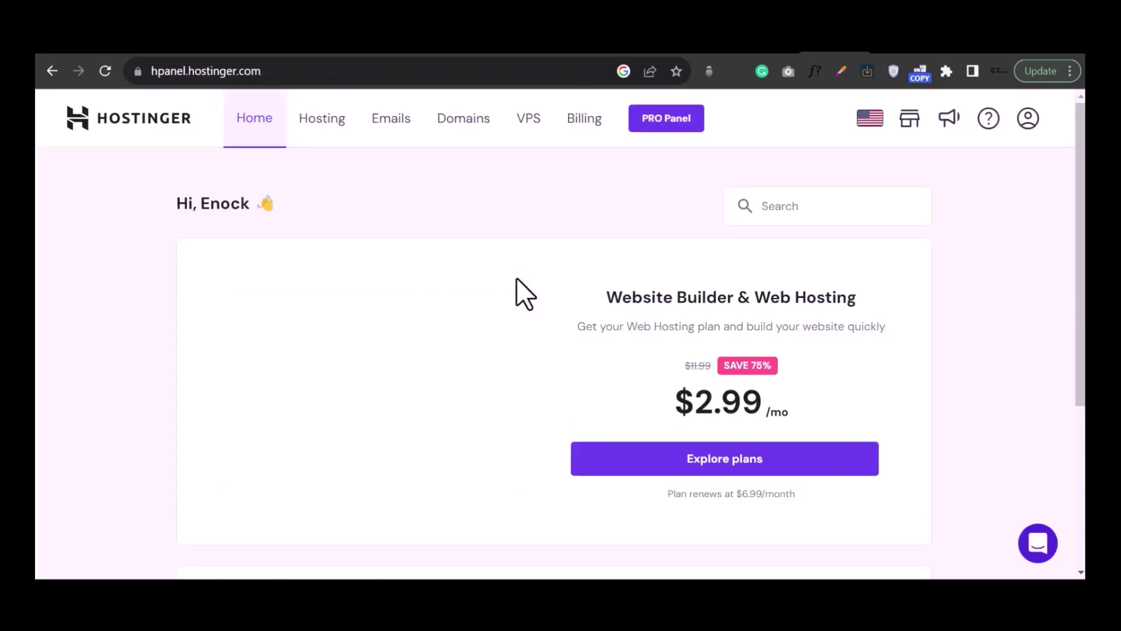
# Browse the hosting plans and select Premium Web Hosting
pyautogui.click(337, 136)
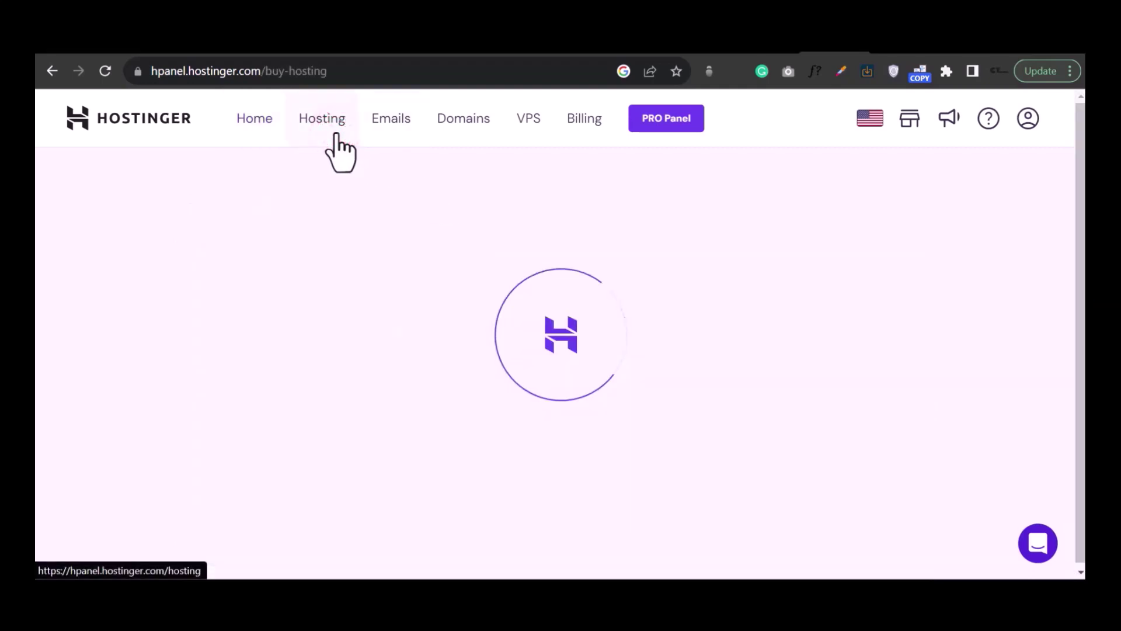
pyautogui.scroll(-4, 350, 152)
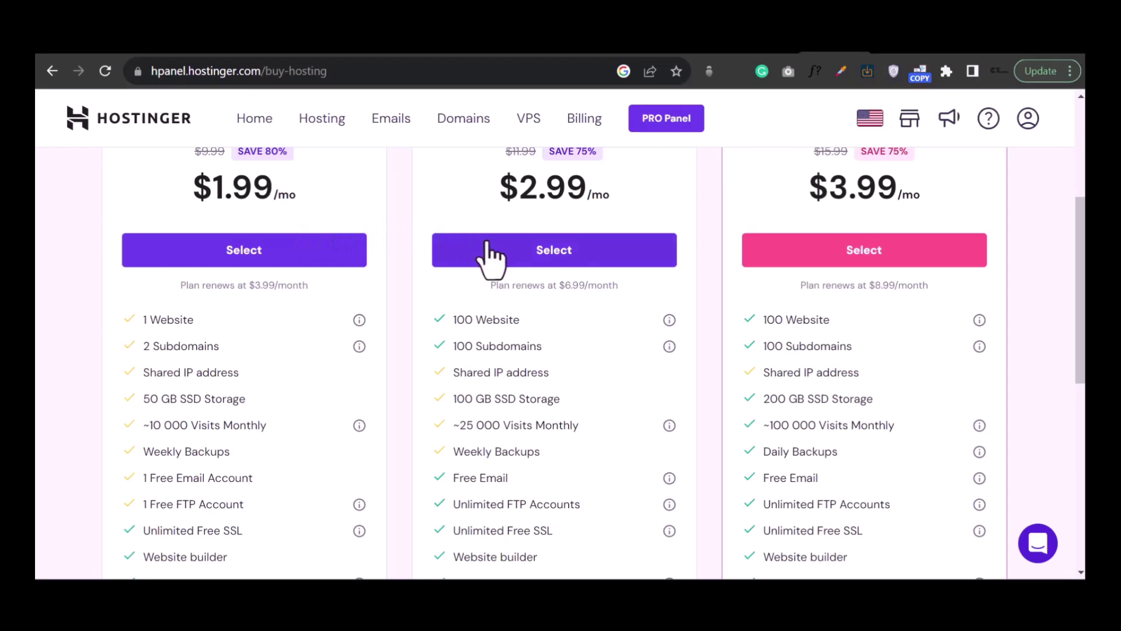
pyautogui.scroll(3, 525, 281)
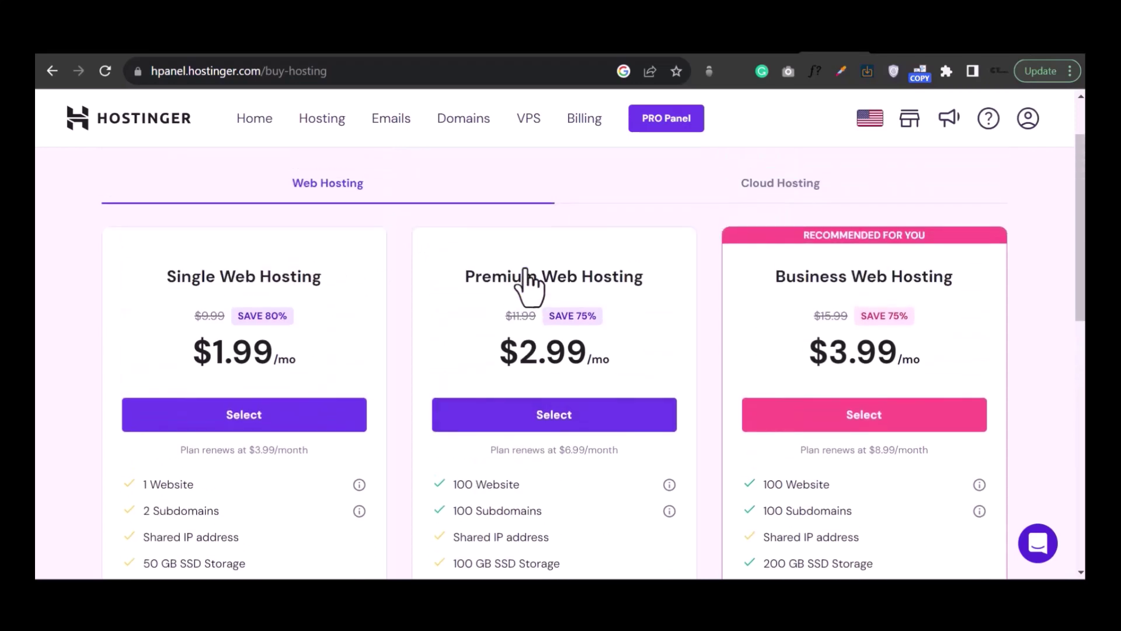
pyautogui.scroll(-6, 530, 286)
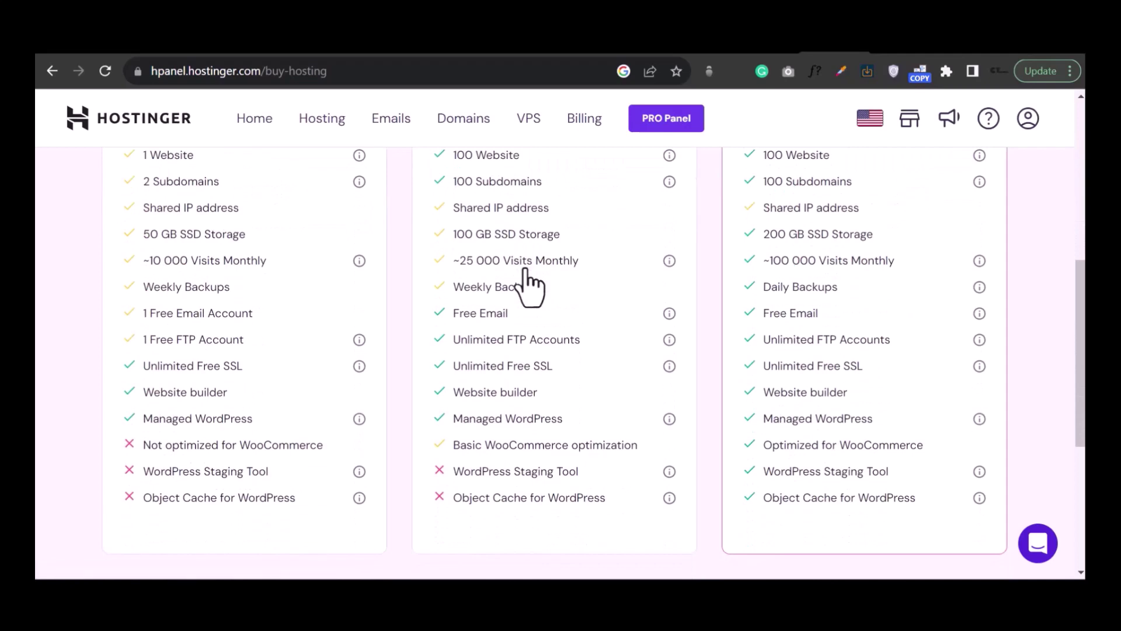
pyautogui.scroll(-4, 531, 286)
pyautogui.scroll(7, 528, 268)
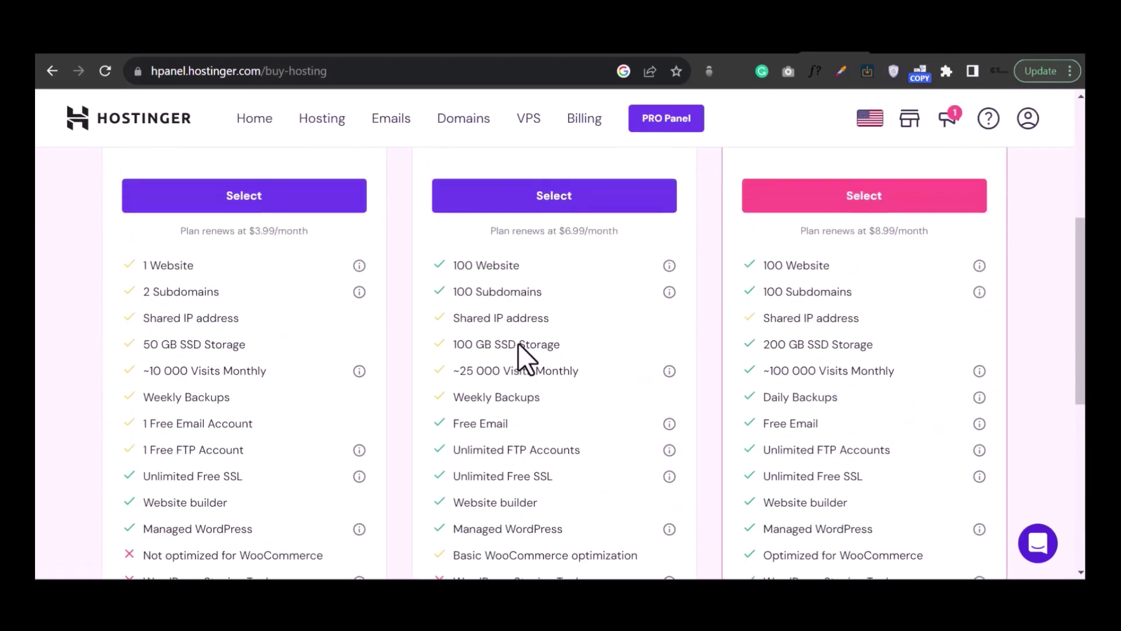
pyautogui.click(578, 264)
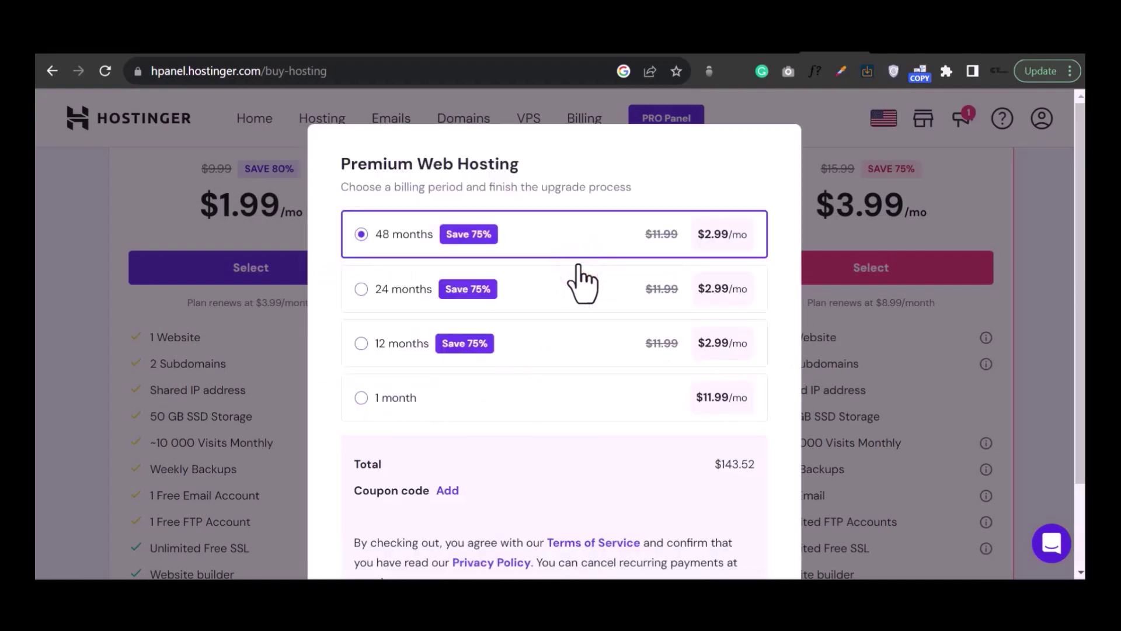
# Set billing to 1 month, totalling $16.98, and proceed to payment method
pyautogui.click(359, 289)
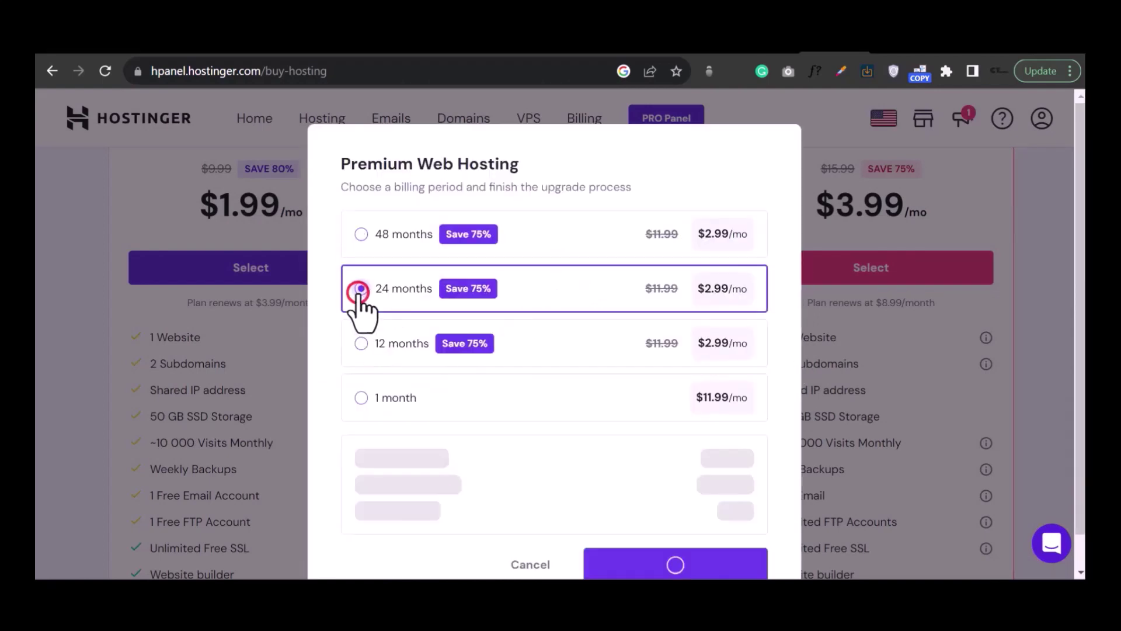
pyautogui.click(360, 343)
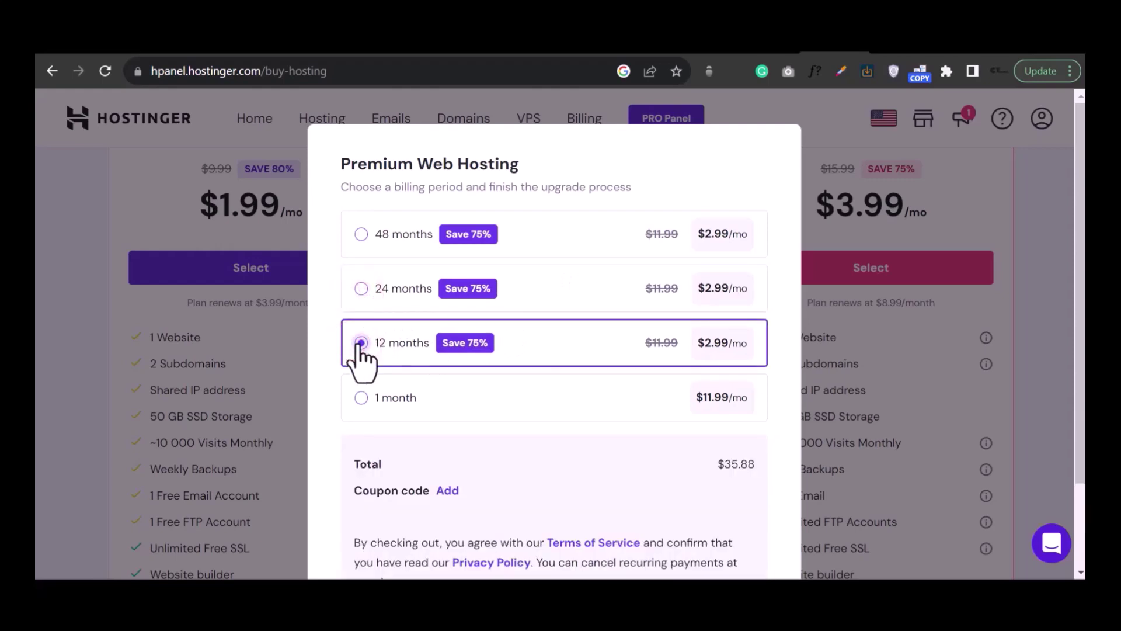
pyautogui.click(361, 398)
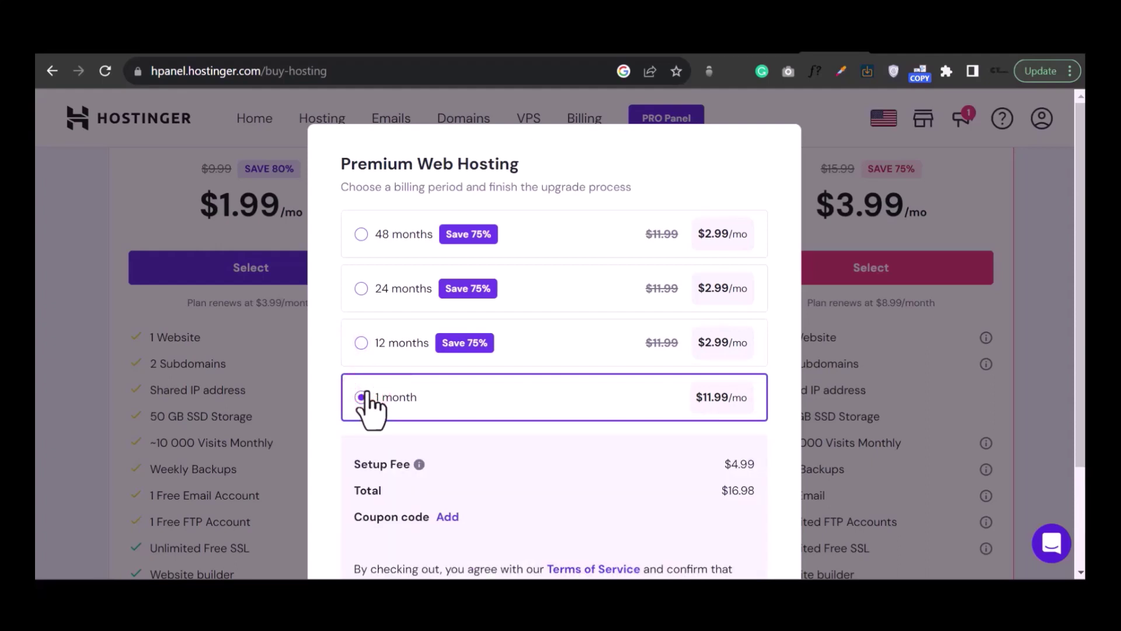
pyautogui.scroll(-2, 576, 387)
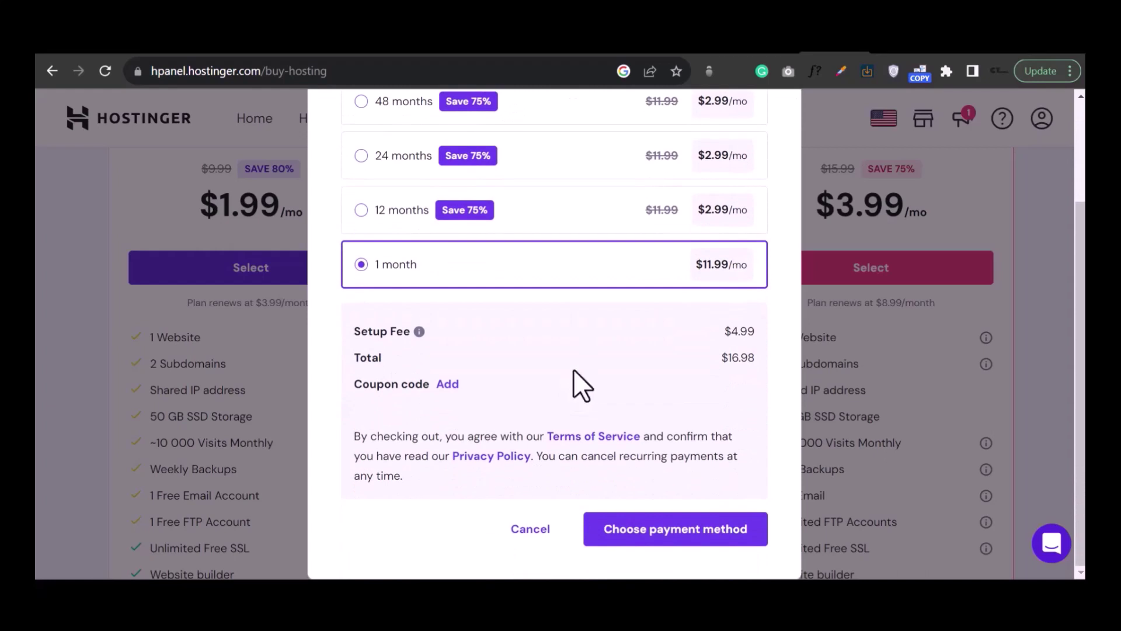
pyautogui.click(650, 531)
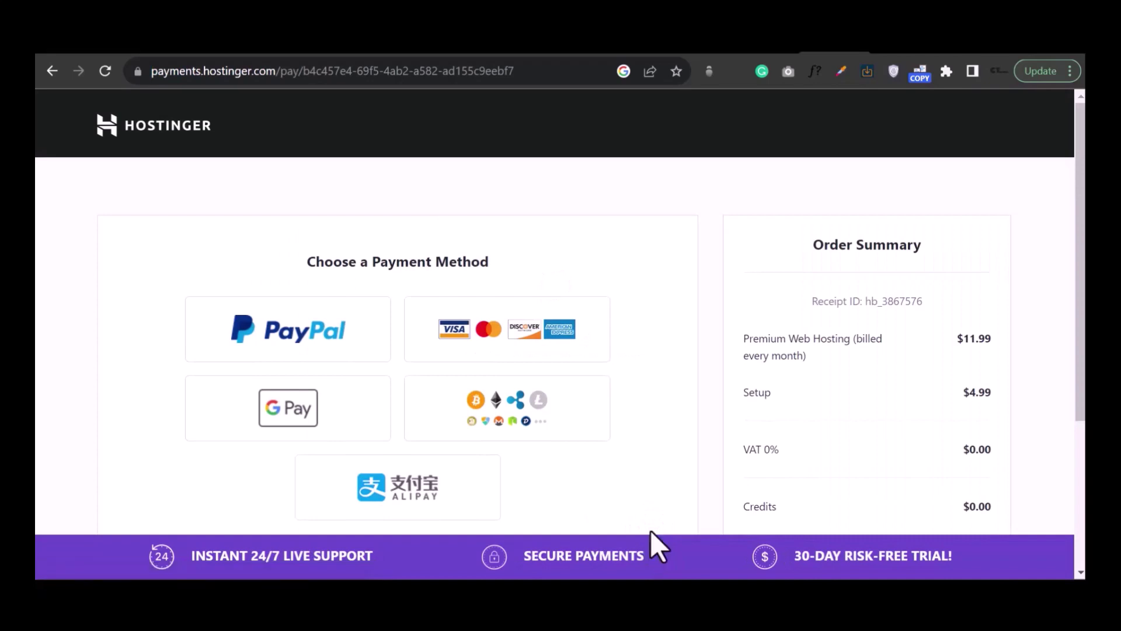
# Pay for Premium Web Hosting by credit card using the saved card details
pyautogui.click(505, 342)
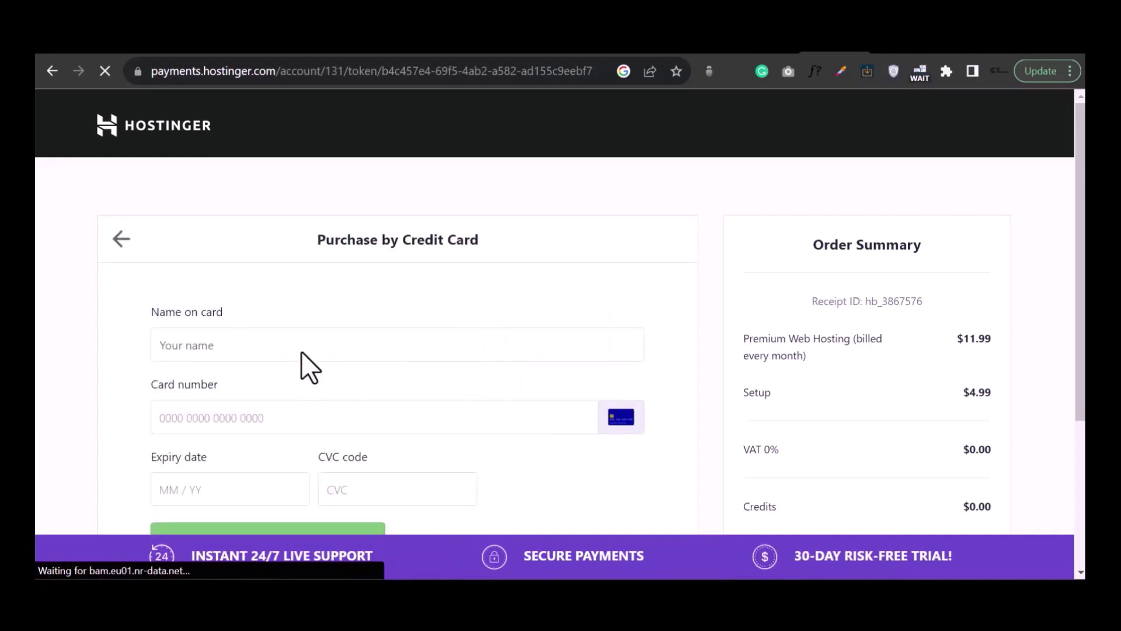
pyautogui.click(305, 349)
pyautogui.click(387, 416)
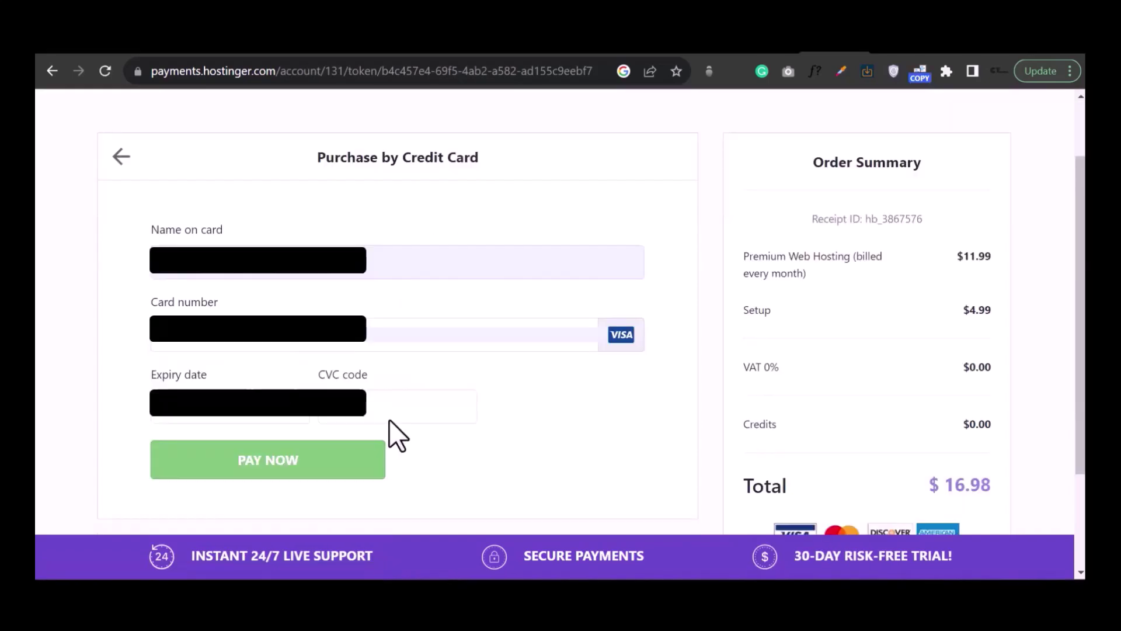
pyautogui.click(339, 467)
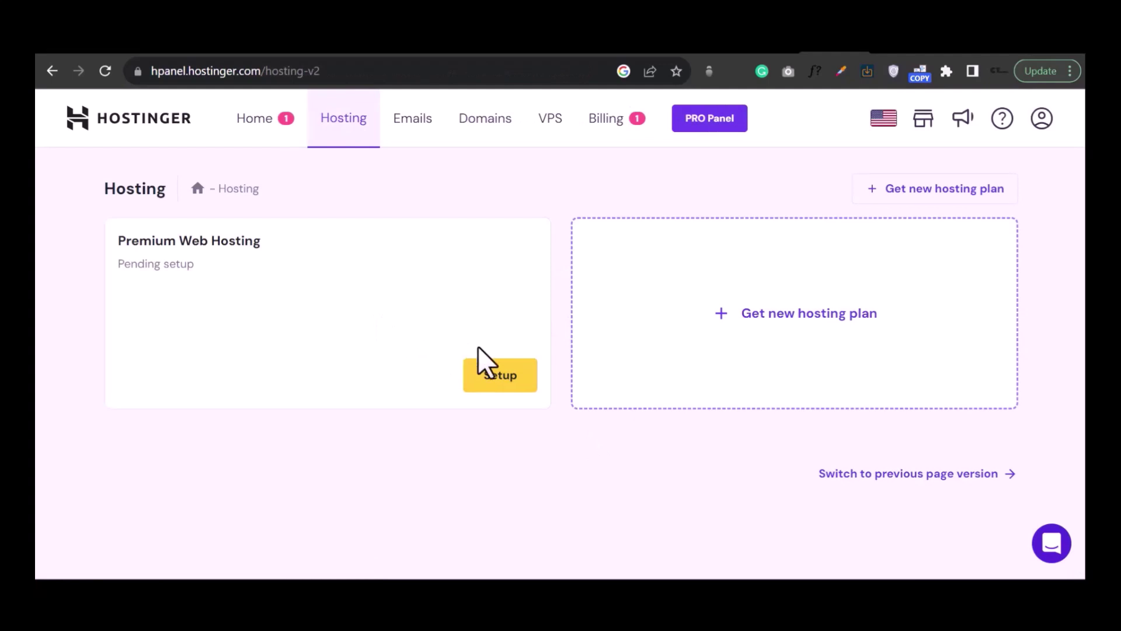
# Answer the setup questionnaire: for myself, building it myself, business, yes to help
pyautogui.click(512, 375)
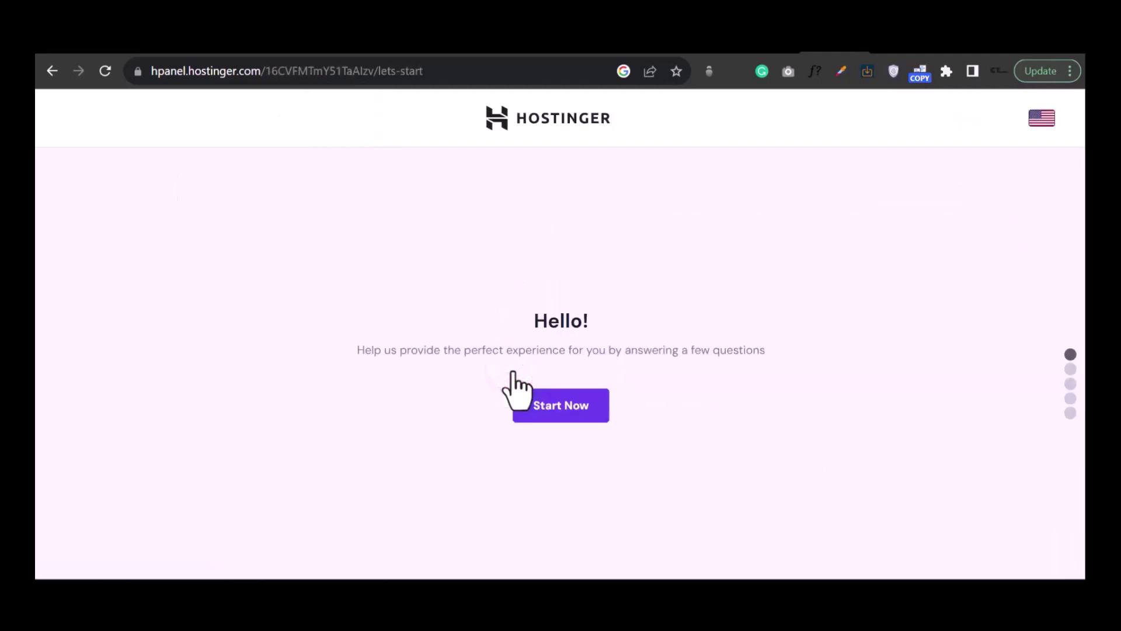
pyautogui.scroll(-1, 697, 325)
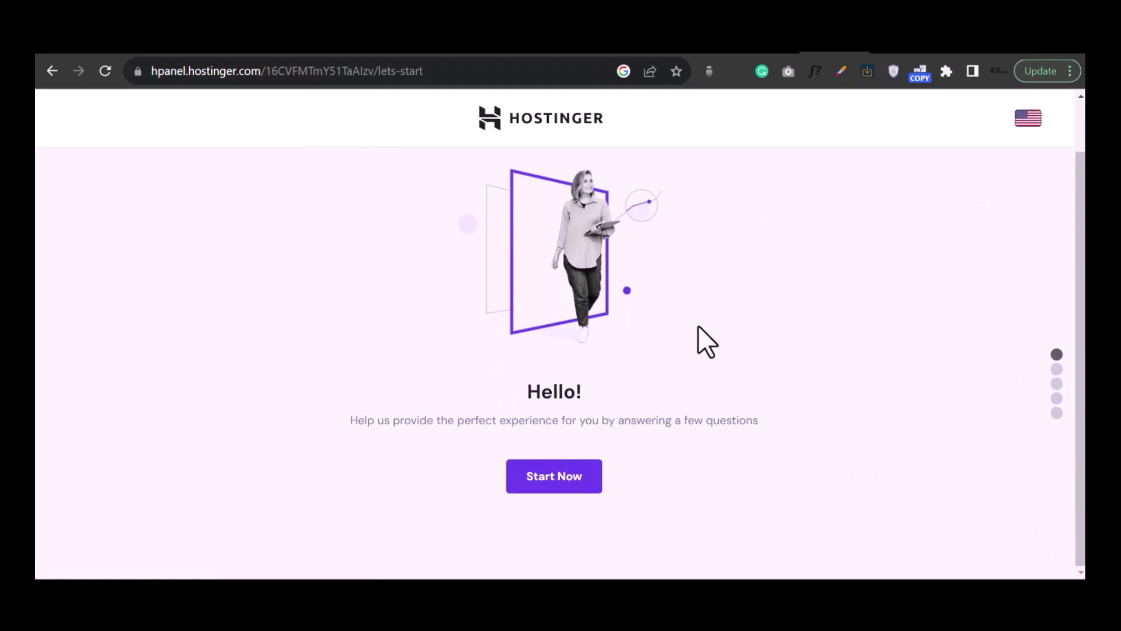
pyautogui.click(548, 476)
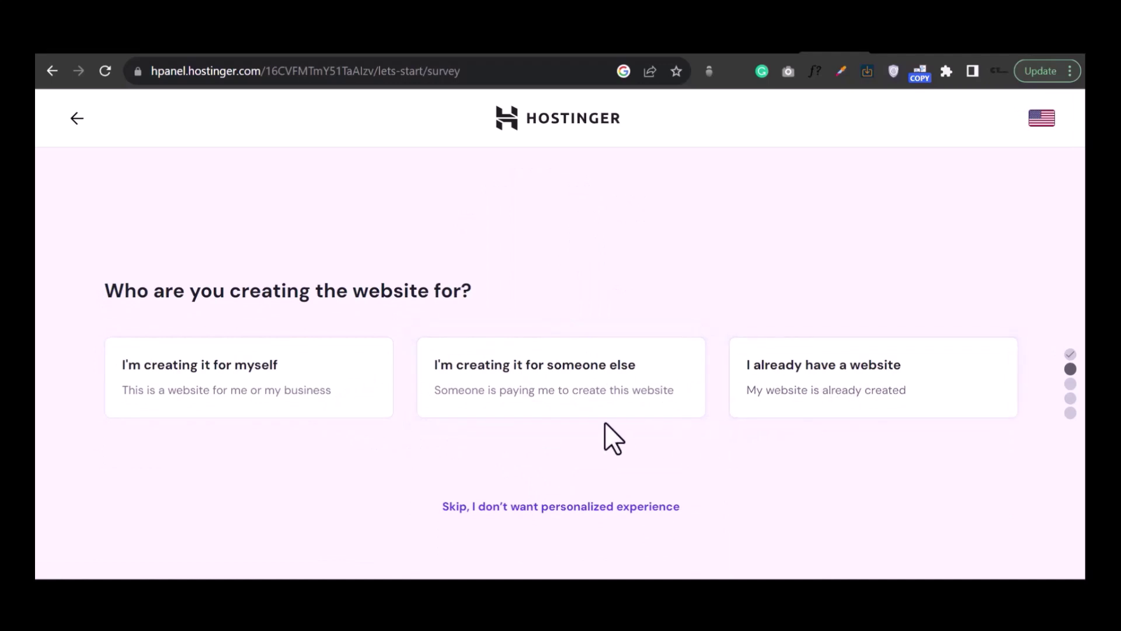
pyautogui.click(343, 364)
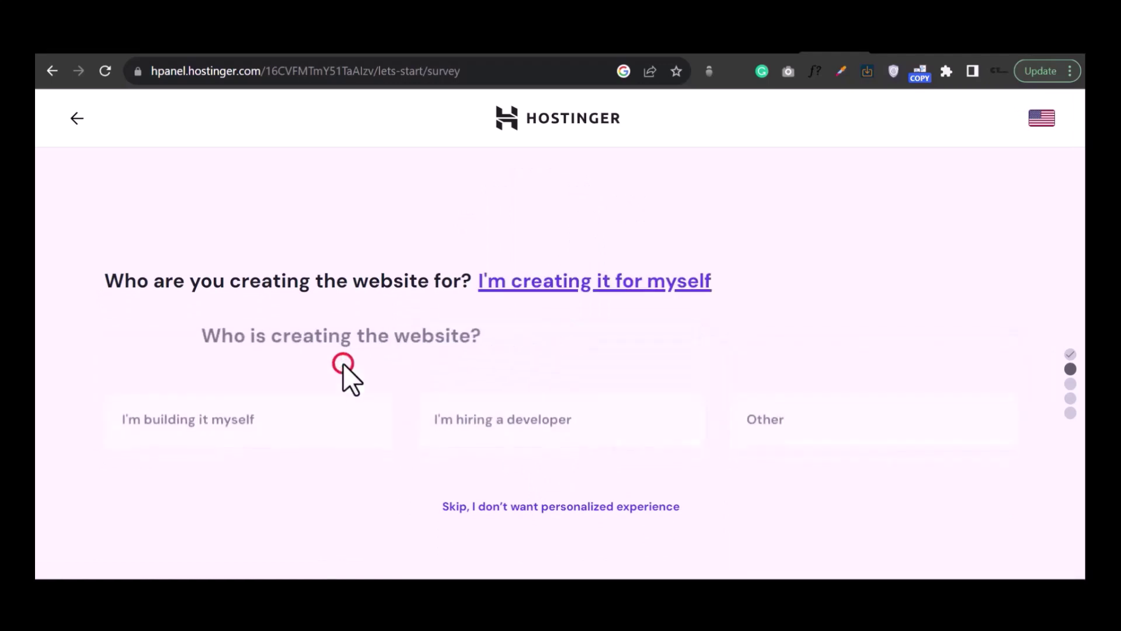
pyautogui.click(340, 411)
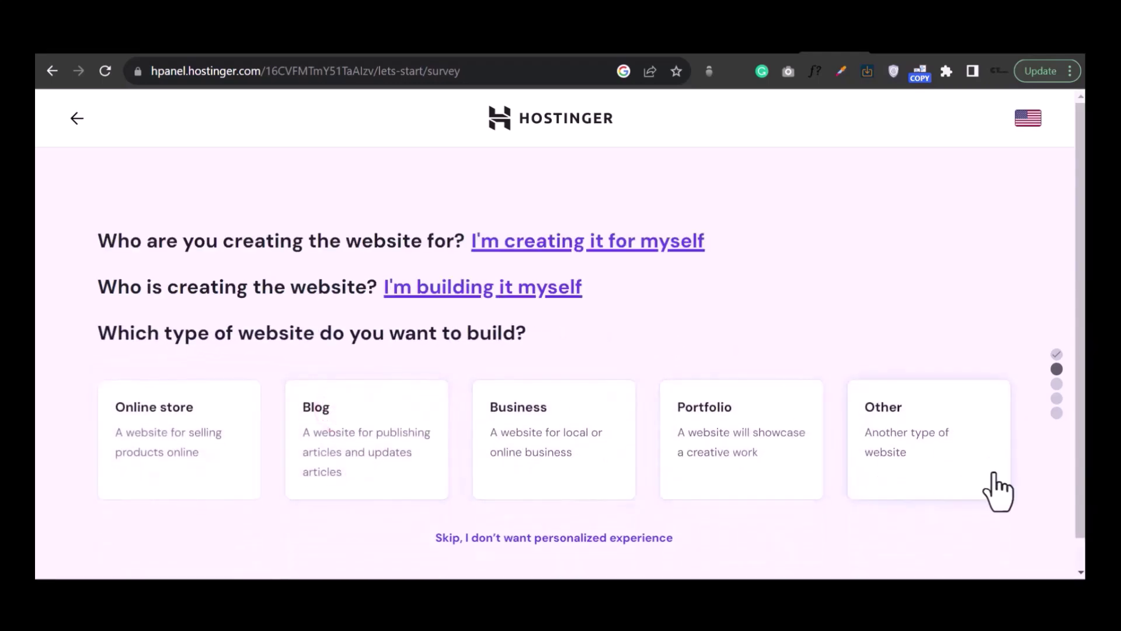
pyautogui.click(513, 467)
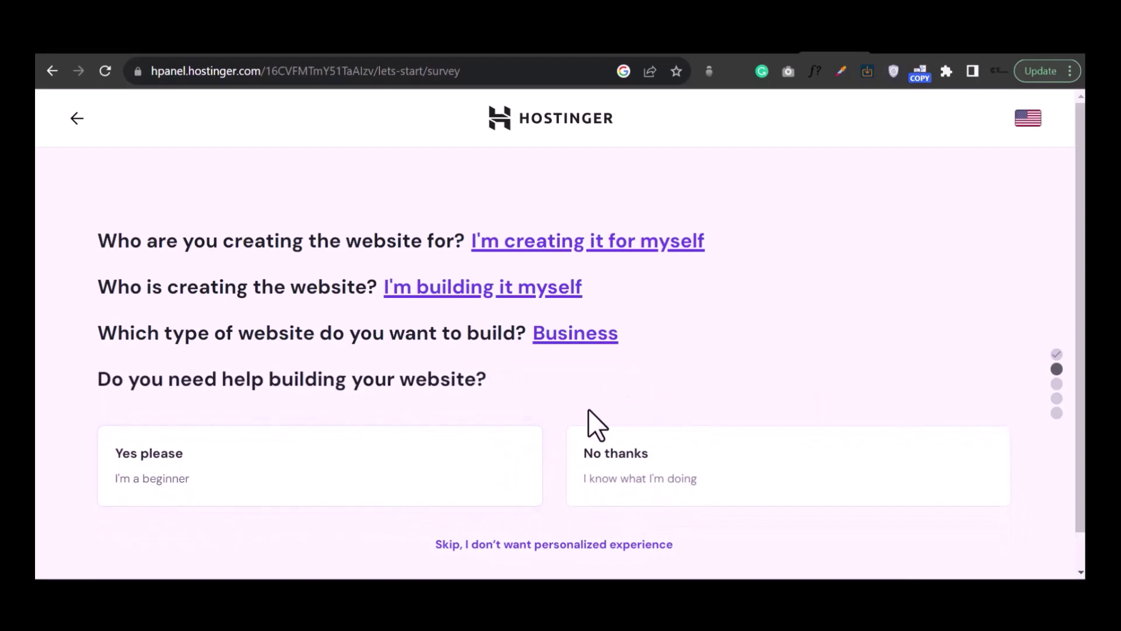
pyautogui.click(486, 445)
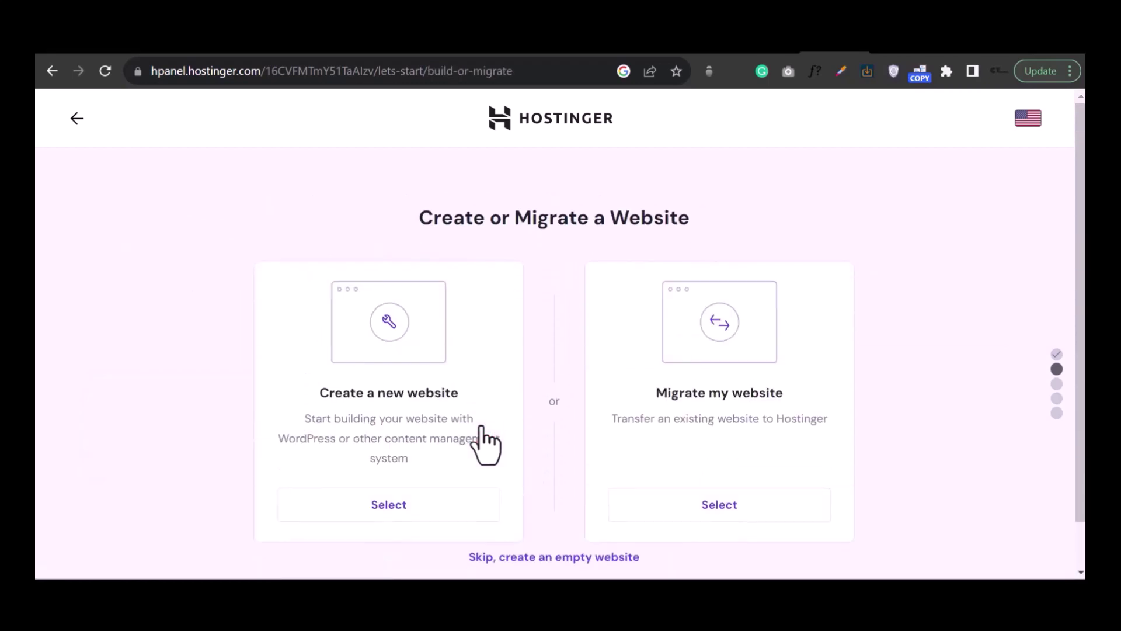
# Choose to create a new website on WordPress
pyautogui.scroll(-1, 583, 379)
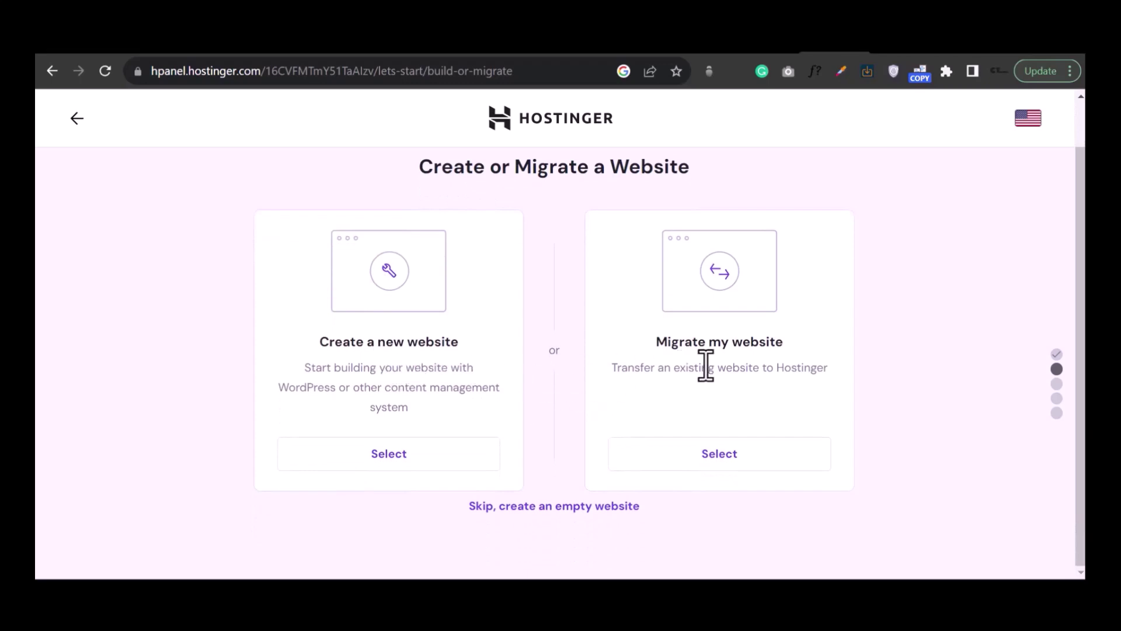
pyautogui.click(371, 454)
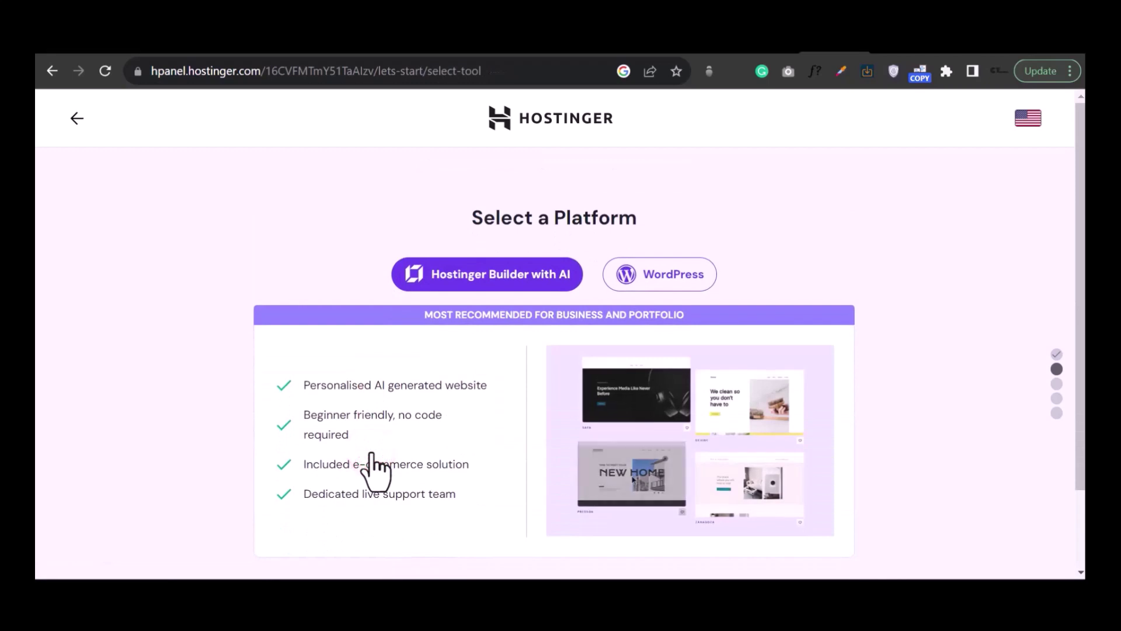
pyautogui.scroll(-2, 371, 461)
pyautogui.click(666, 177)
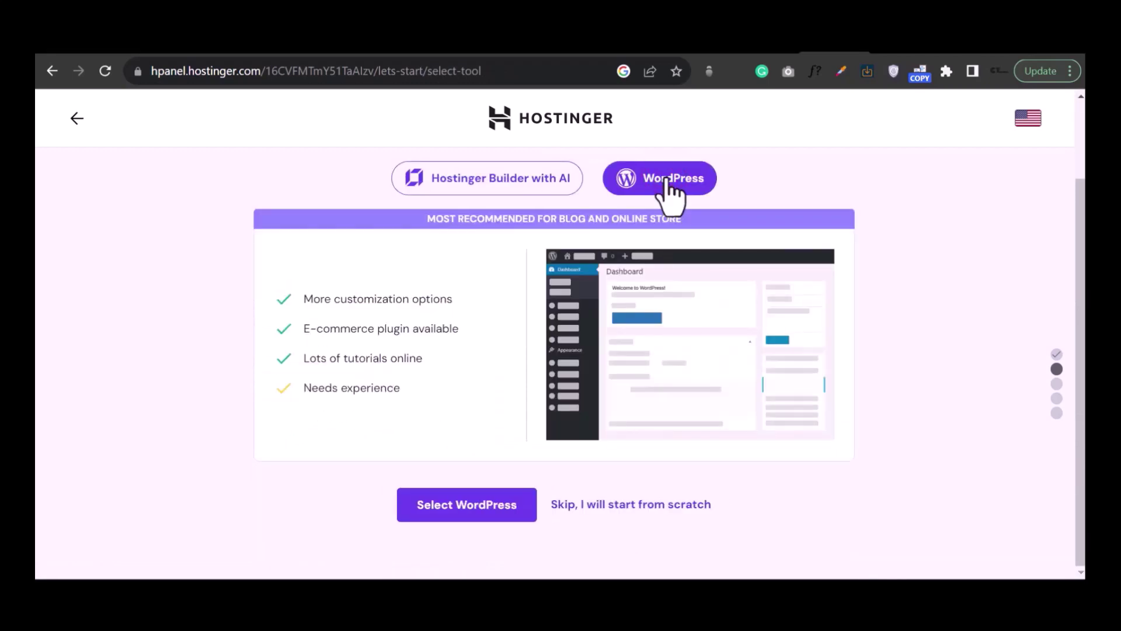
pyautogui.click(471, 500)
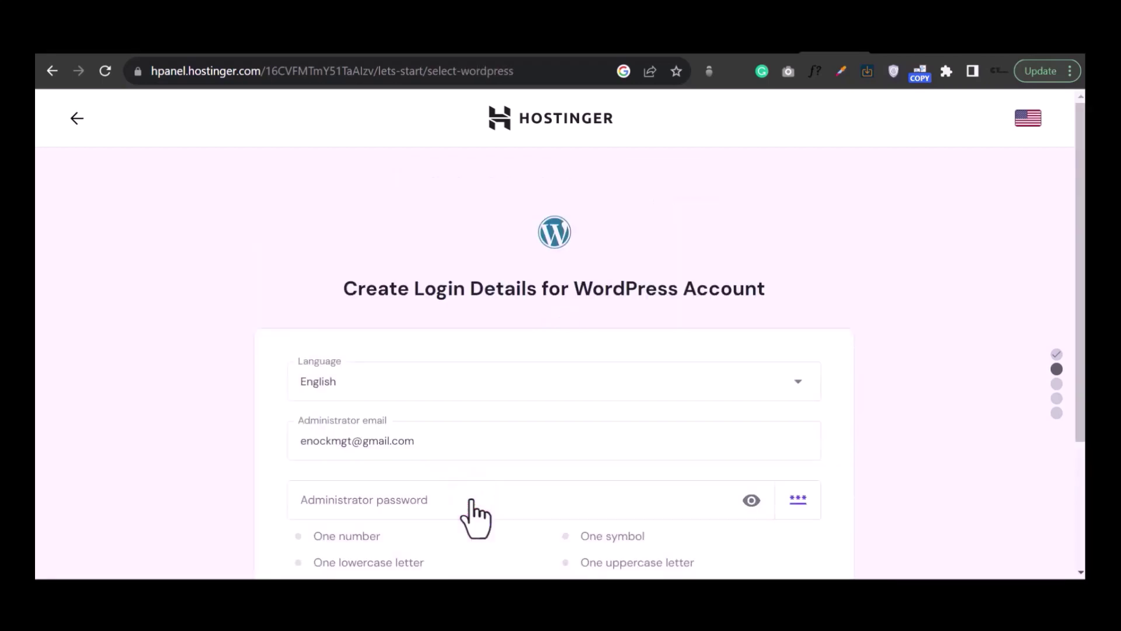
# Enter the WordPress administrator password and continue
pyautogui.scroll(-2, 514, 426)
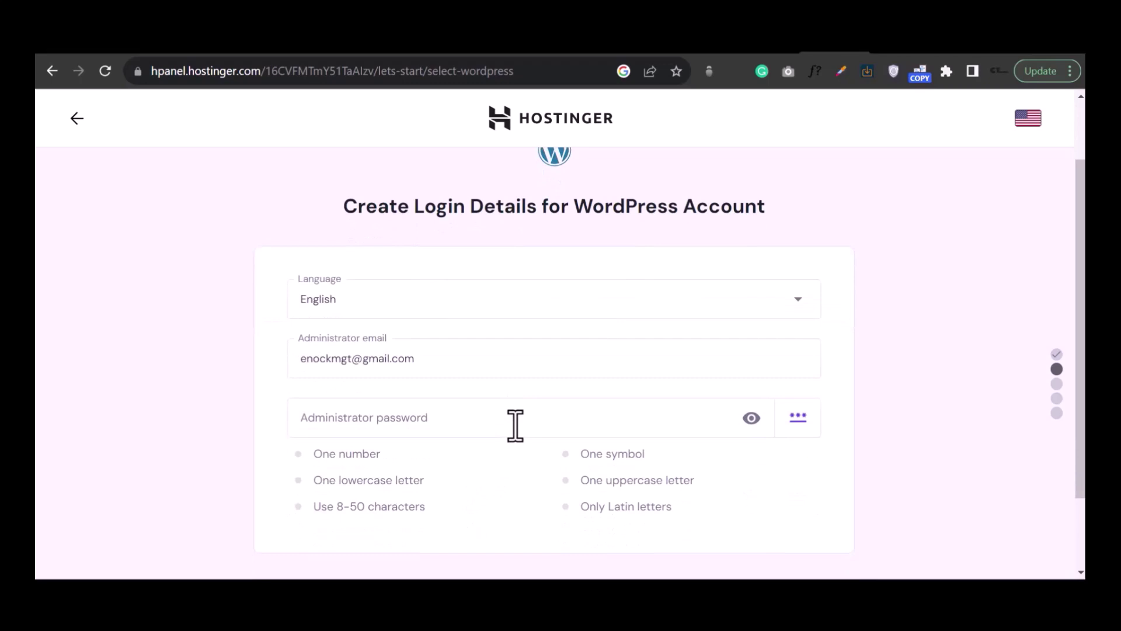
pyautogui.click(411, 417)
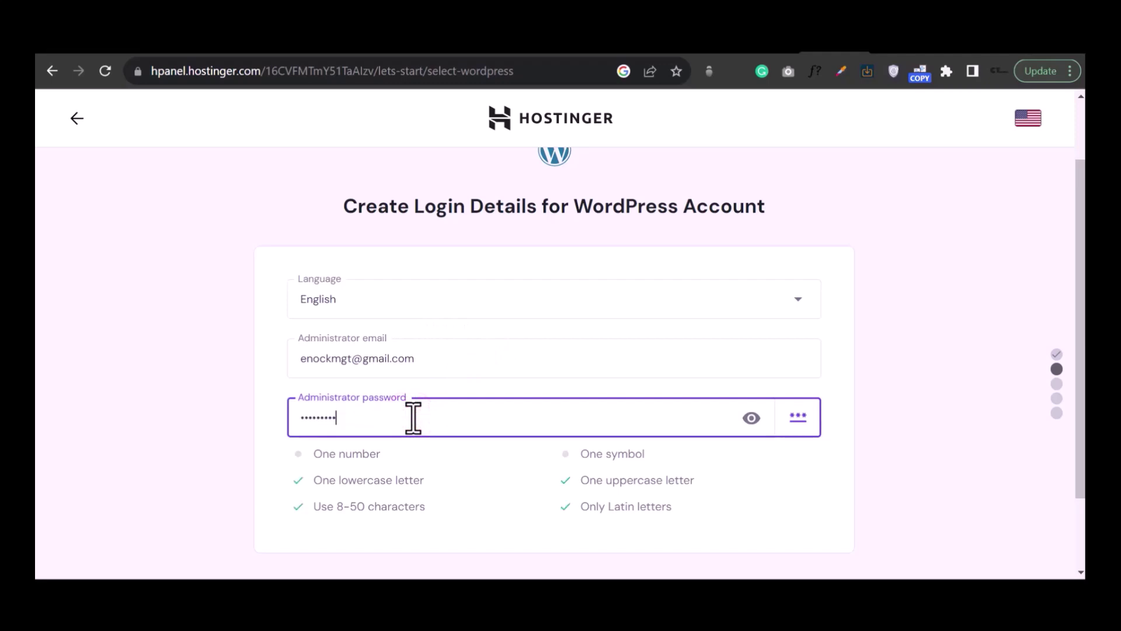
pyautogui.scroll(-2, 414, 417)
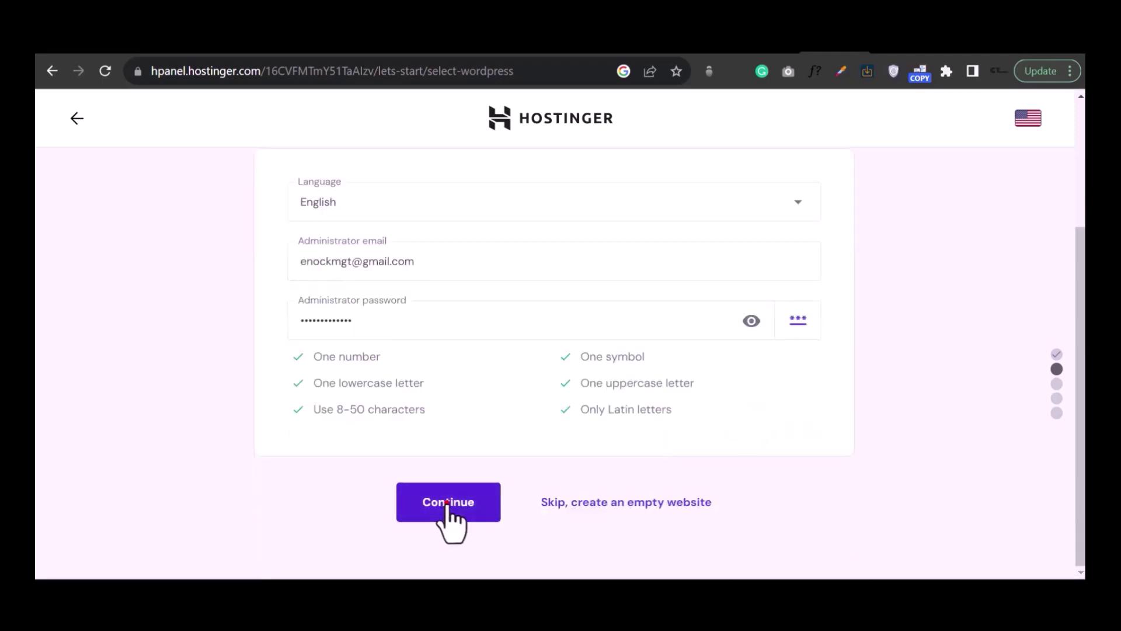
pyautogui.click(449, 513)
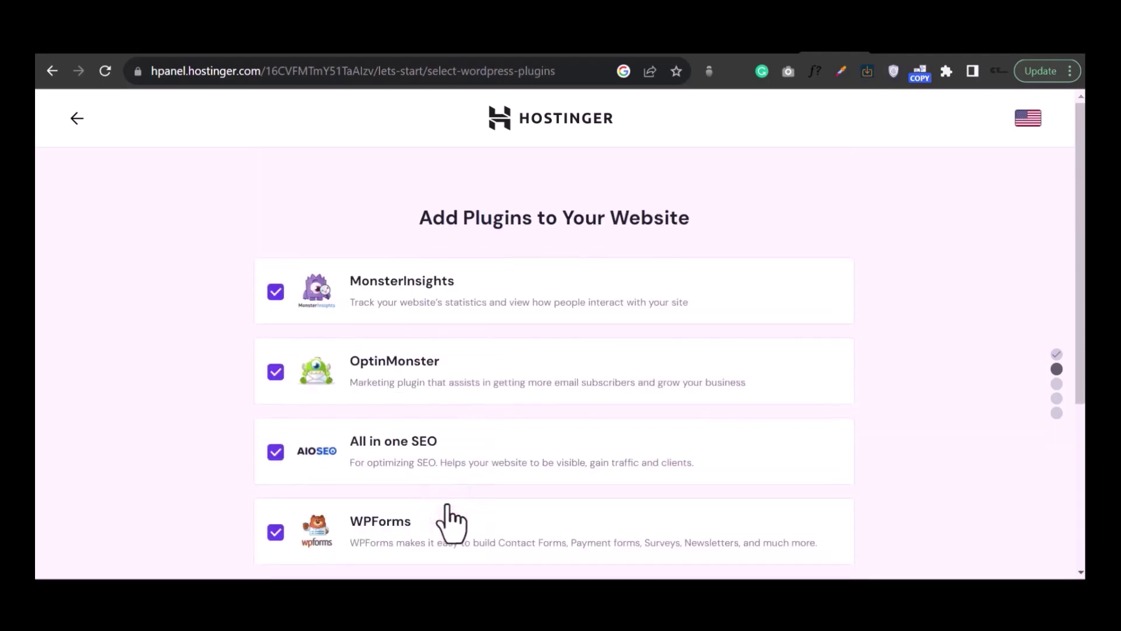
# Untick MonsterInsights, OptinMonster, All in one SEO and WPForms plugins
pyautogui.scroll(-4, 474, 341)
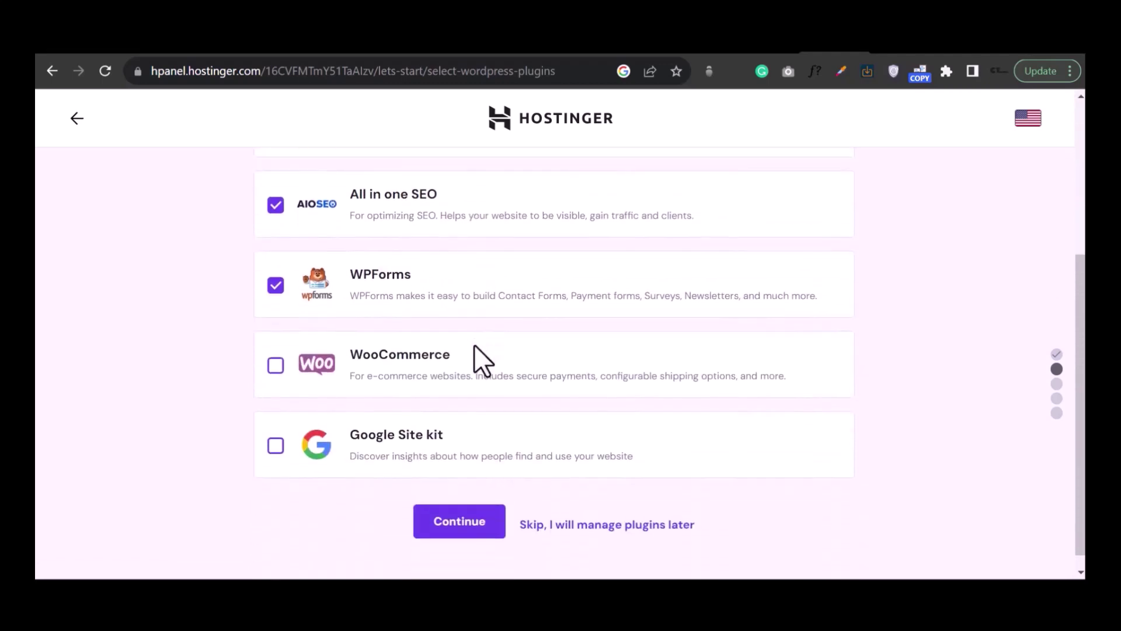
pyautogui.scroll(3, 474, 345)
pyautogui.click(280, 212)
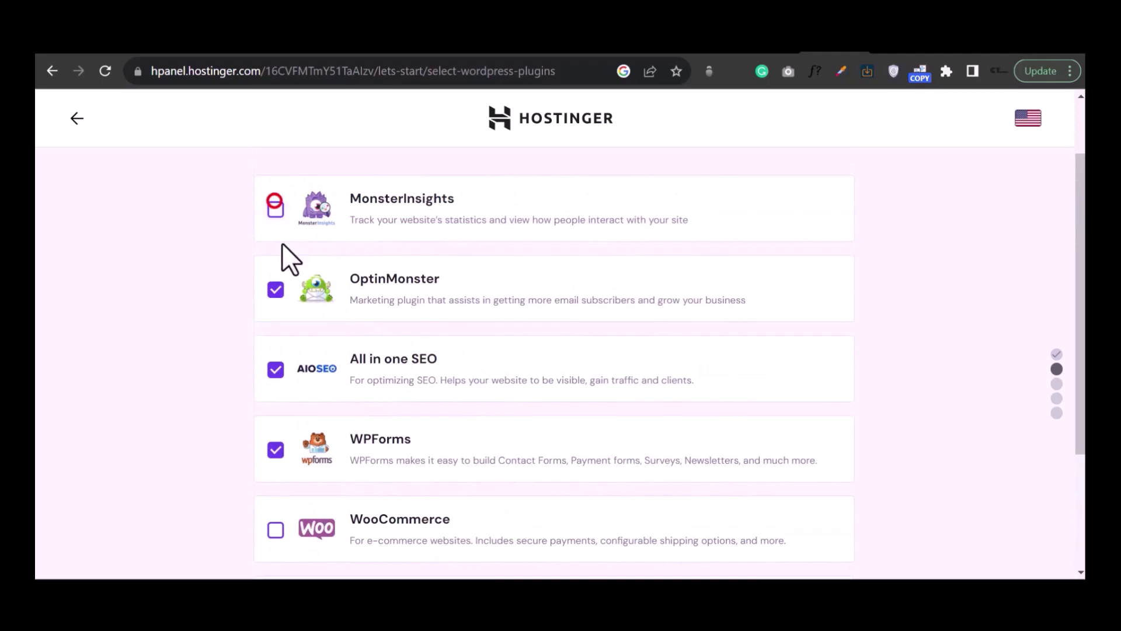
pyautogui.click(282, 292)
pyautogui.click(276, 371)
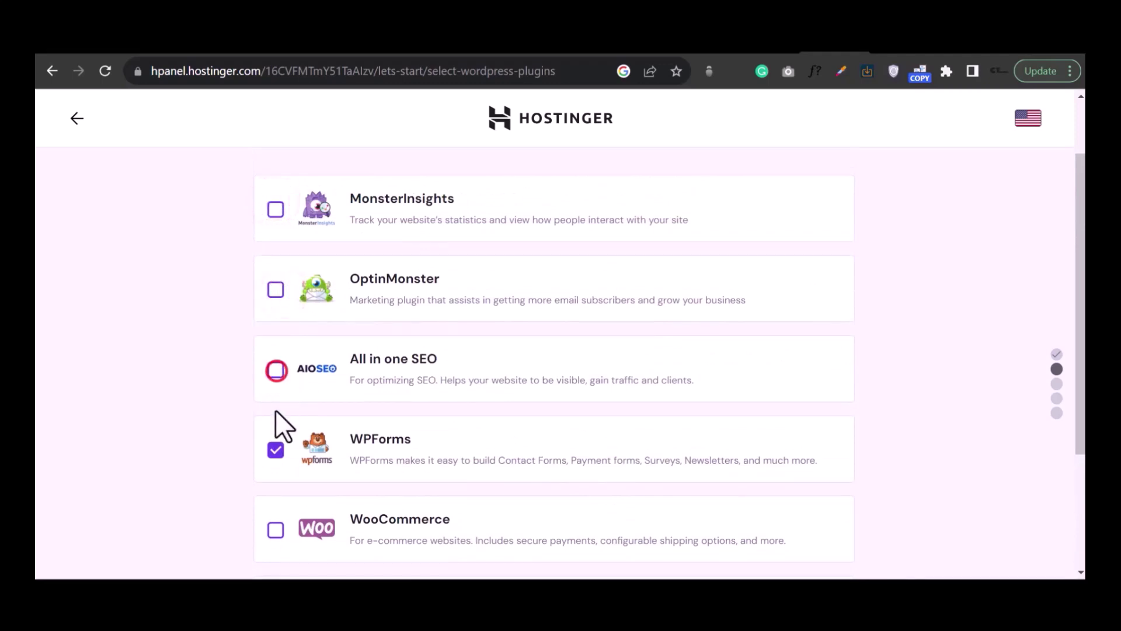
pyautogui.click(276, 449)
pyautogui.scroll(-3, 541, 358)
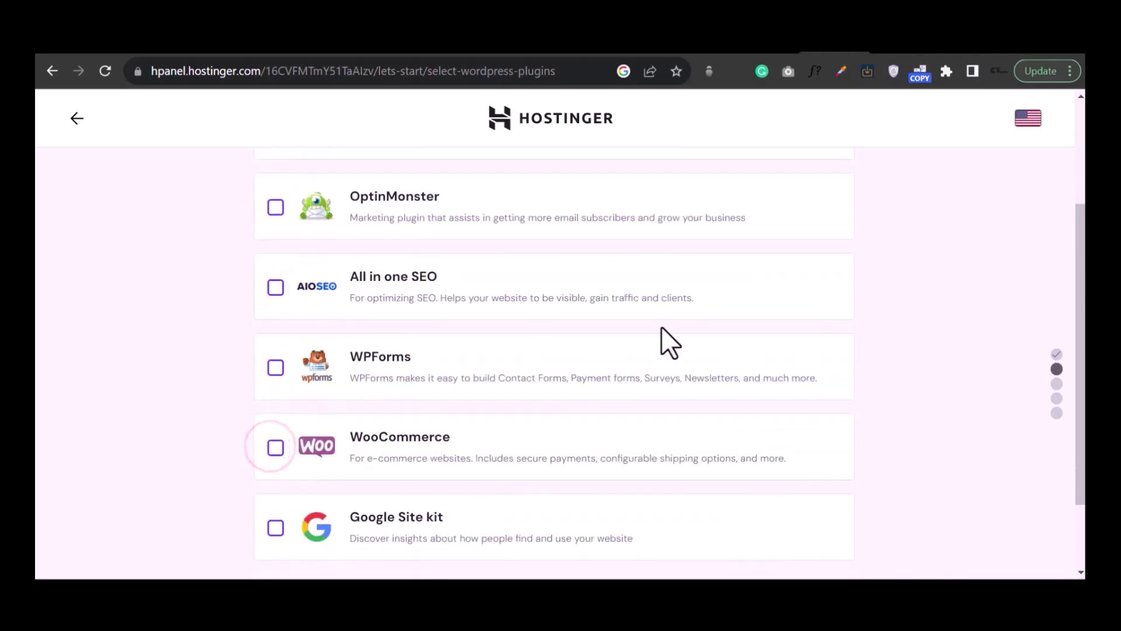
pyautogui.scroll(5, 675, 327)
# Continue with no plugins and pick the Twenty Twenty-Two template
pyautogui.scroll(-4, 675, 329)
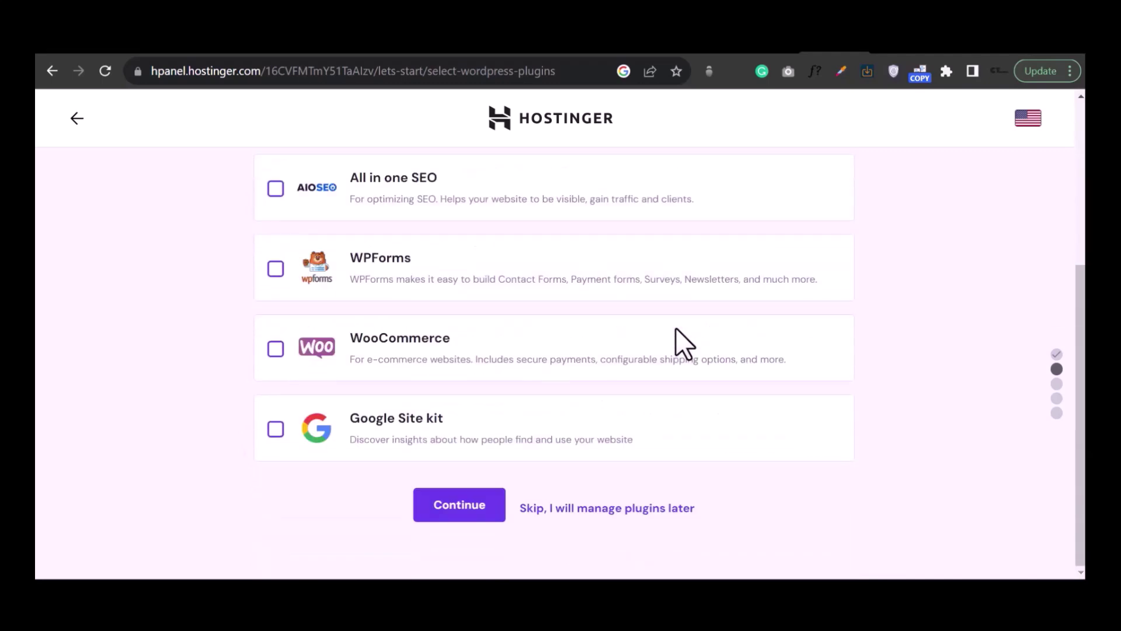
pyautogui.click(445, 503)
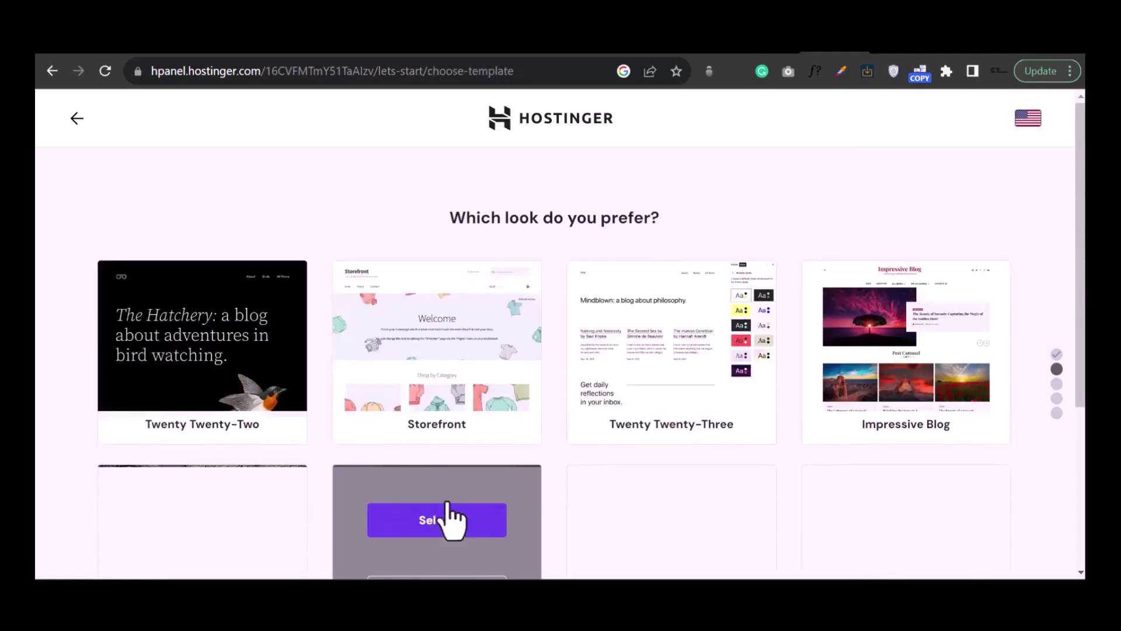
pyautogui.moveTo(233, 328)
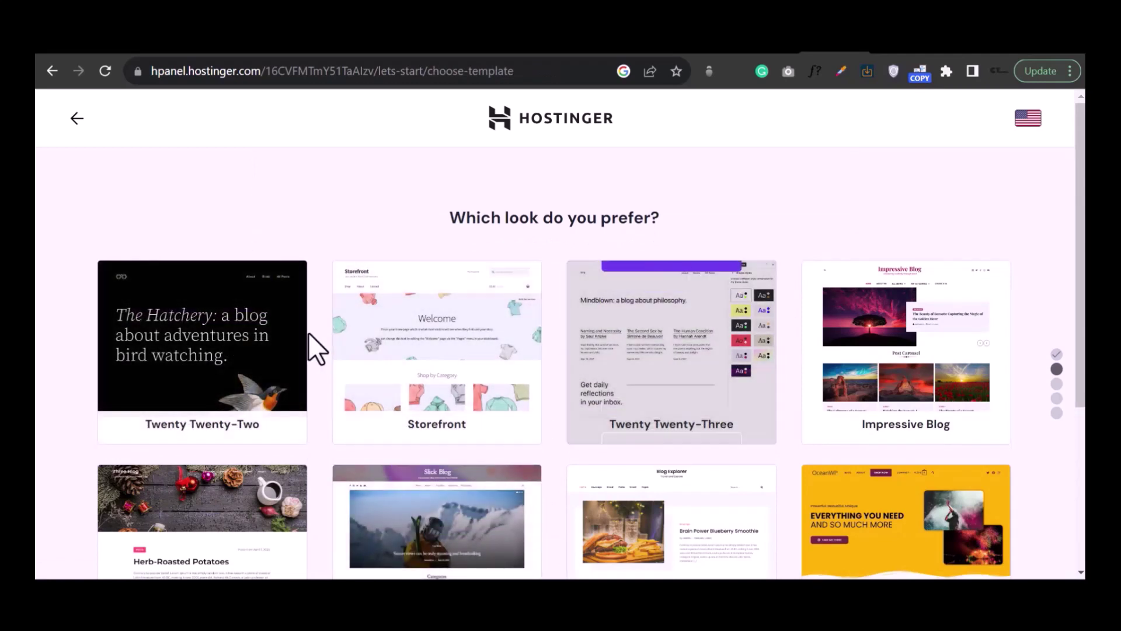
pyautogui.click(241, 312)
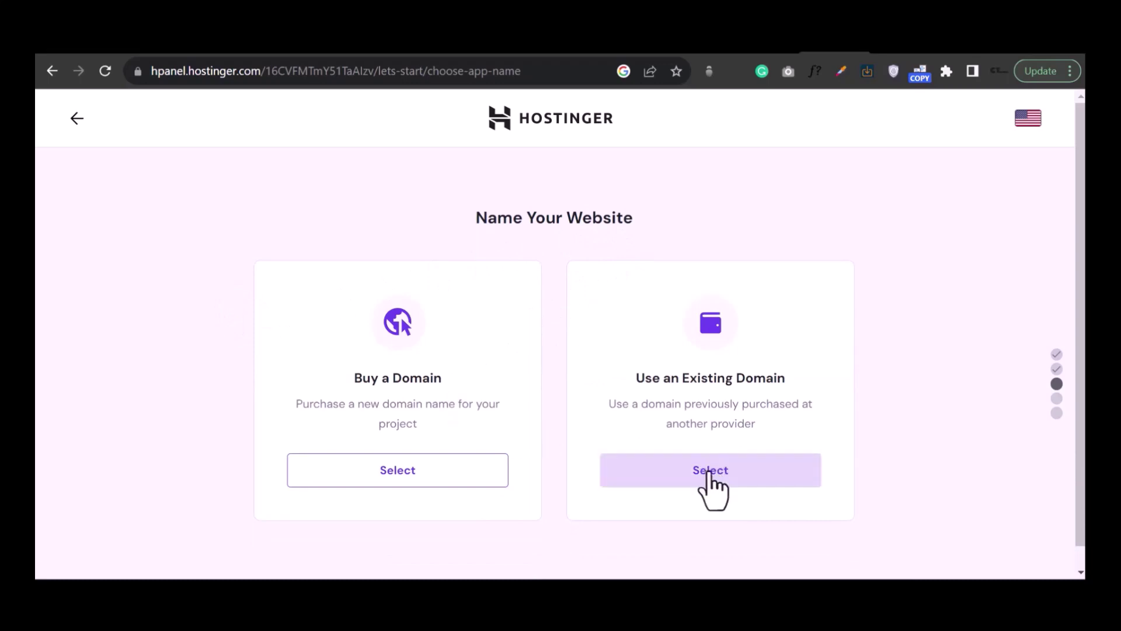
# Choose to buy a new domain and search for 'crestatutorials'
pyautogui.click(363, 474)
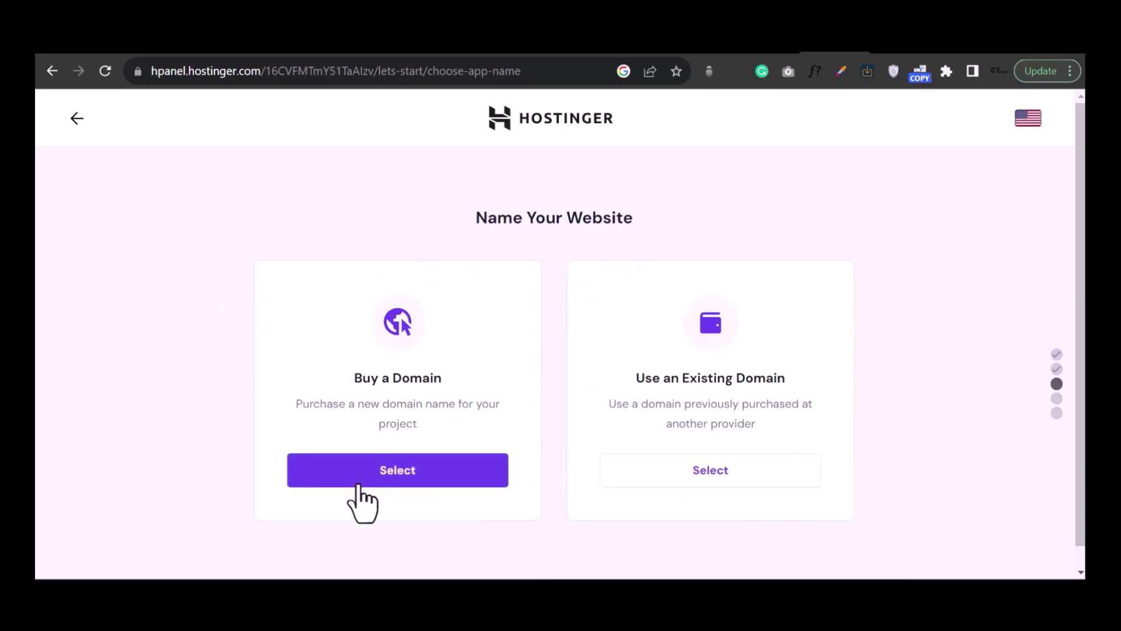
pyautogui.click(412, 473)
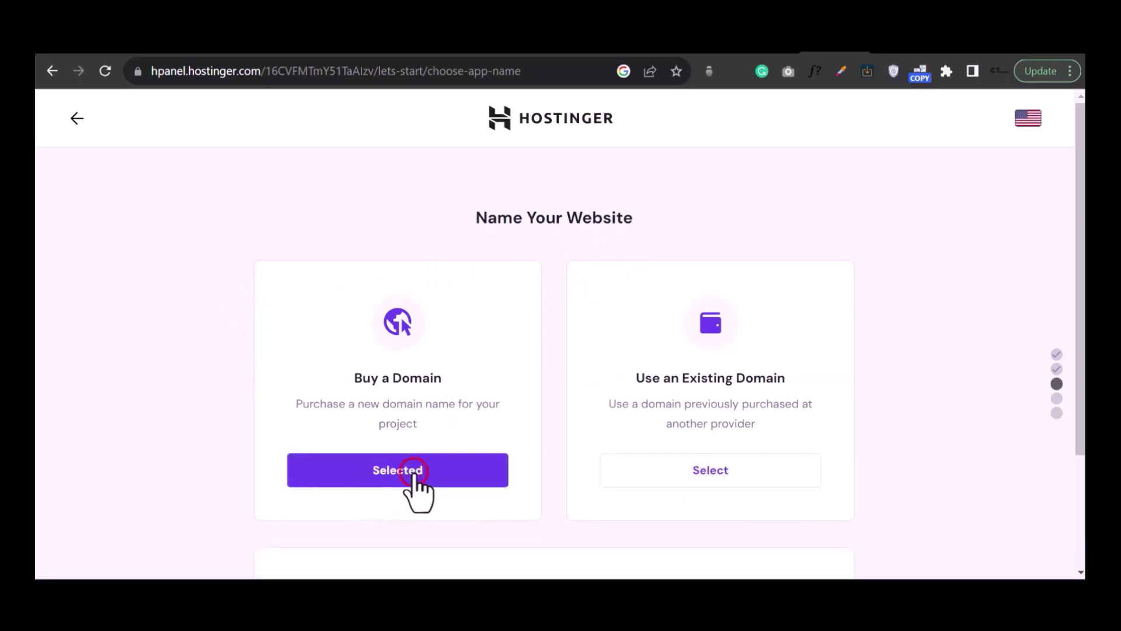
pyautogui.scroll(-2, 493, 408)
pyautogui.click(453, 444)
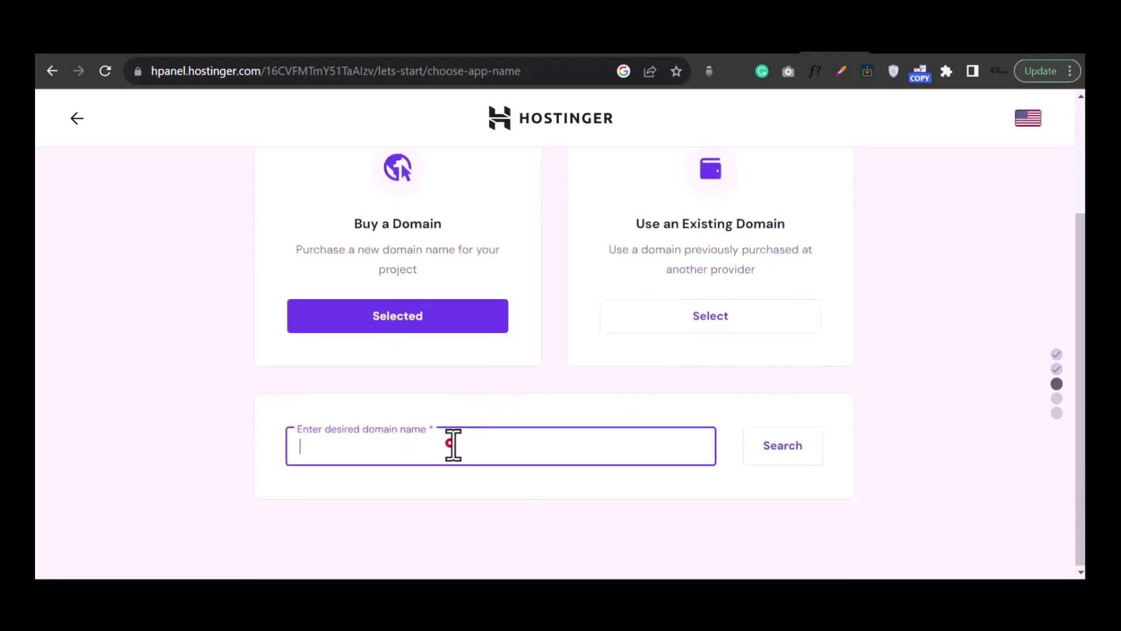
pyautogui.write('cresta')
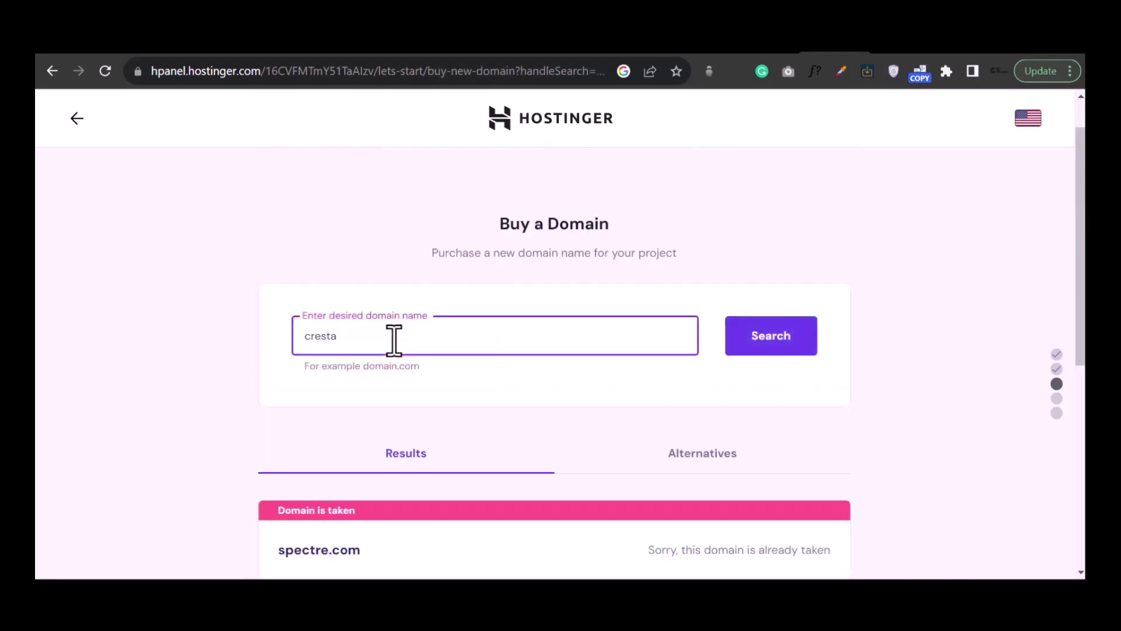
pyautogui.write('tutorials')
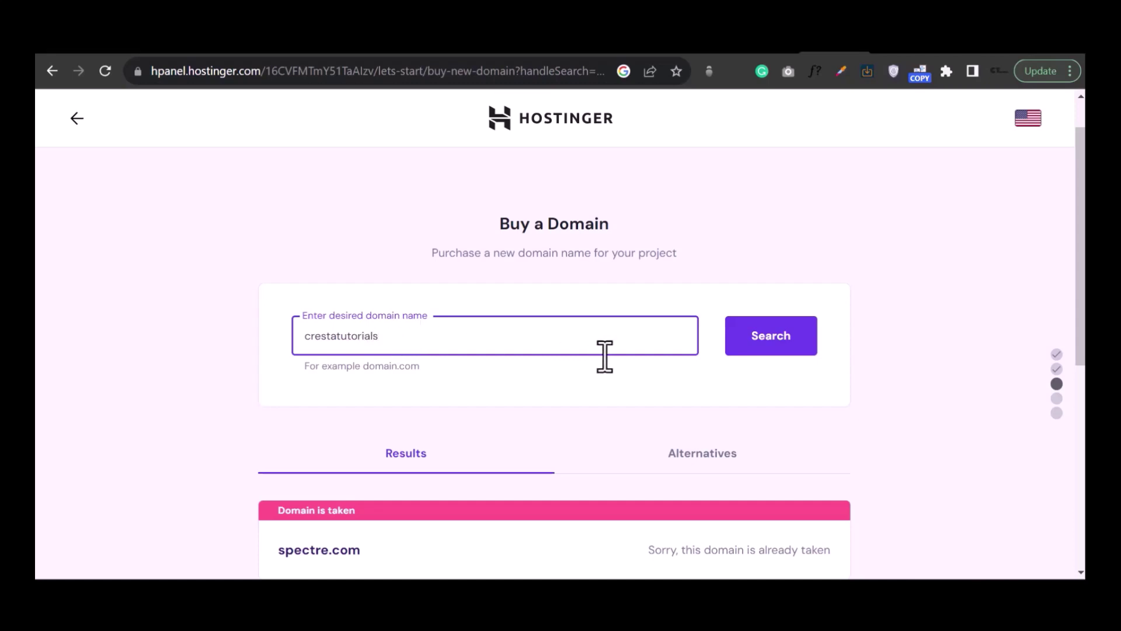
pyautogui.scroll(-1, 601, 355)
pyautogui.click(809, 256)
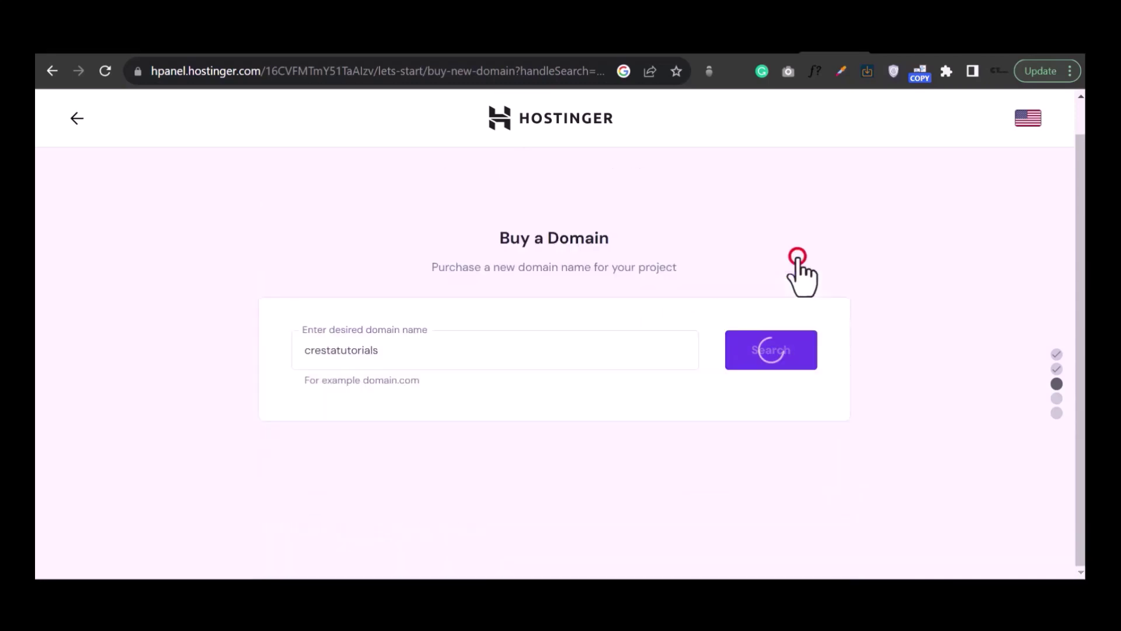
# Load more domain extensions and scroll back up to the .cloud row
pyautogui.scroll(-4, 744, 301)
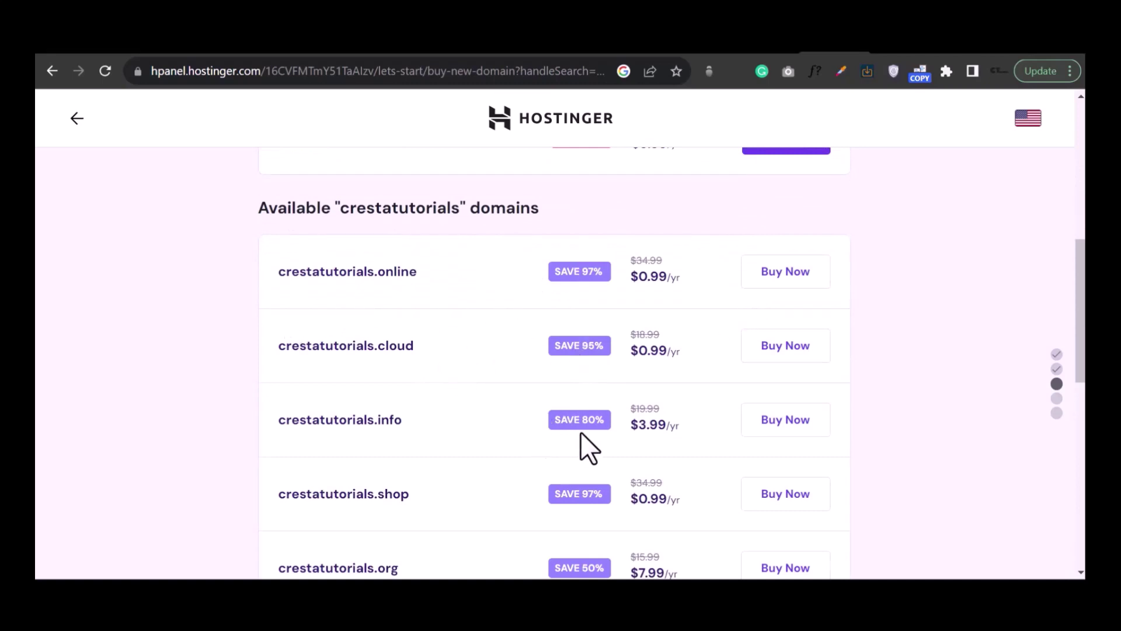
pyautogui.scroll(-3, 584, 433)
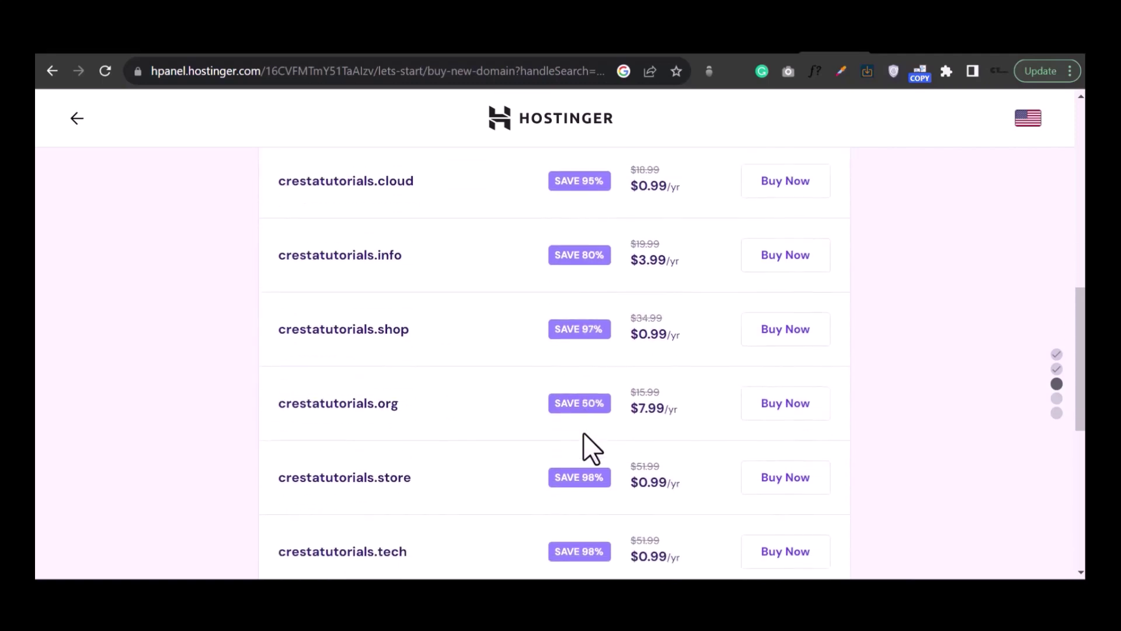
pyautogui.scroll(-2, 583, 432)
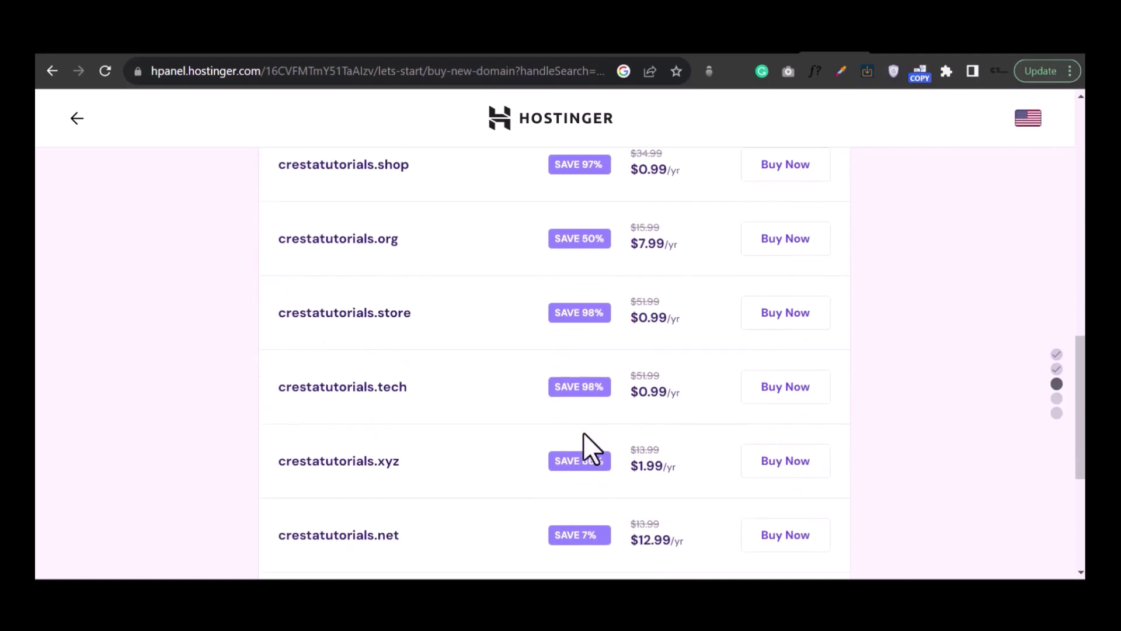
pyautogui.scroll(-1, 583, 432)
pyautogui.scroll(-1, 583, 432)
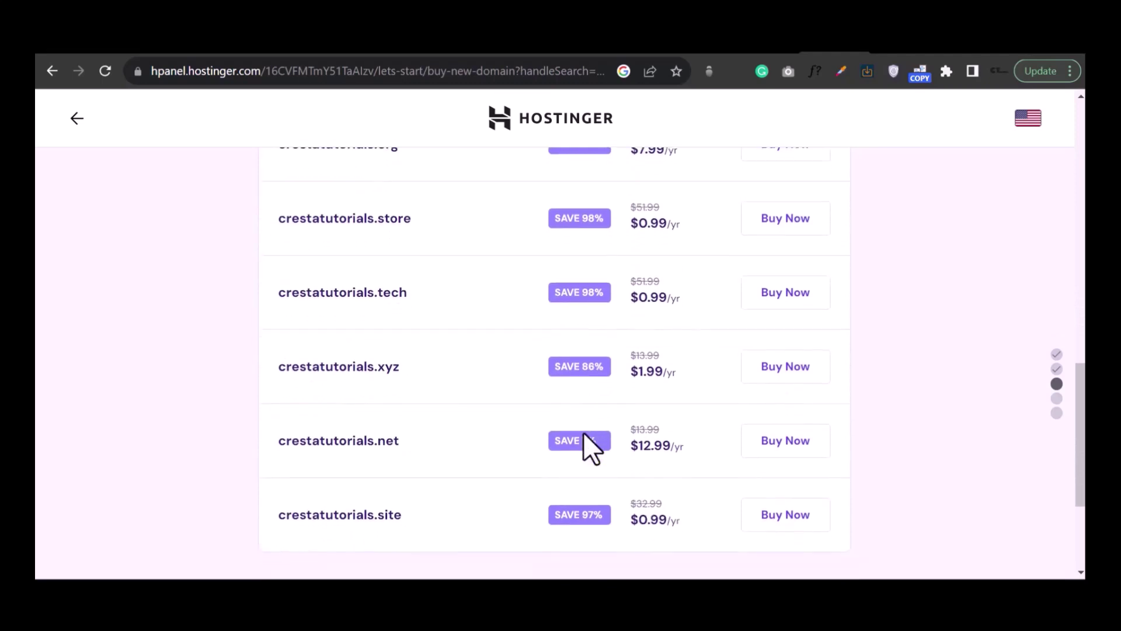
pyautogui.scroll(3, 583, 433)
pyautogui.scroll(-4, 583, 433)
pyautogui.click(576, 445)
pyautogui.scroll(-5, 576, 445)
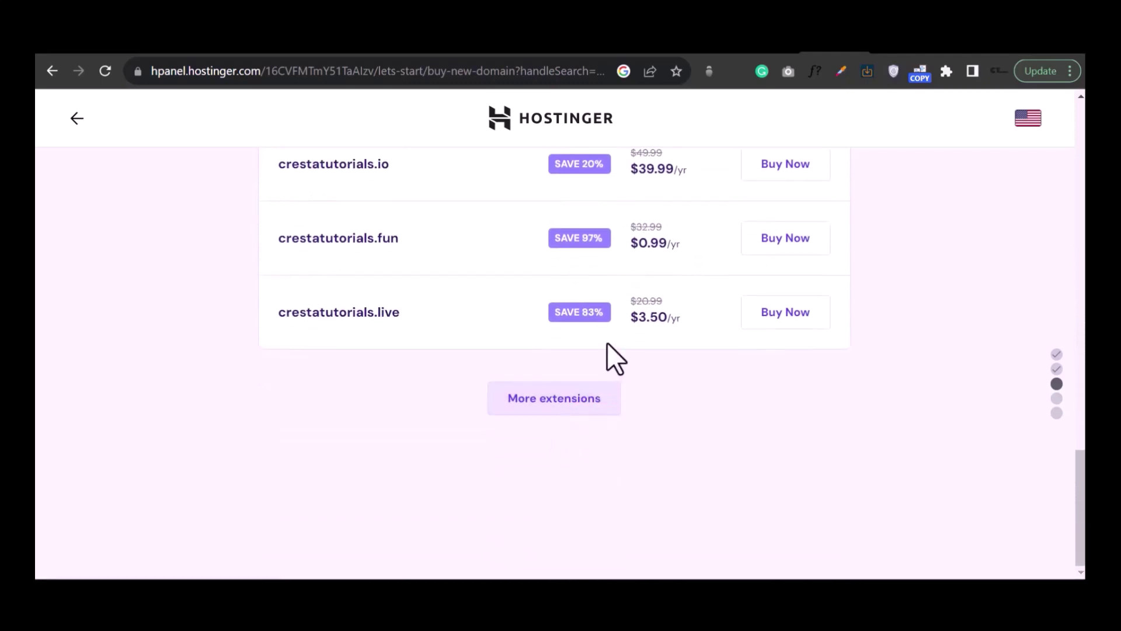
pyautogui.scroll(1, 607, 345)
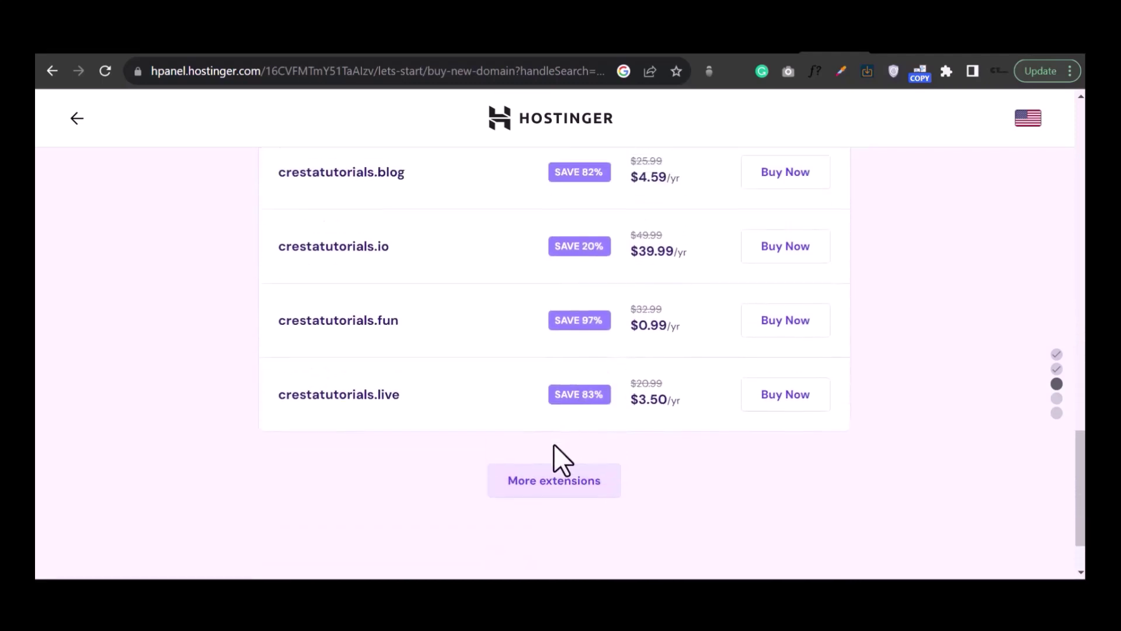
pyautogui.click(536, 474)
pyautogui.scroll(-5, 560, 444)
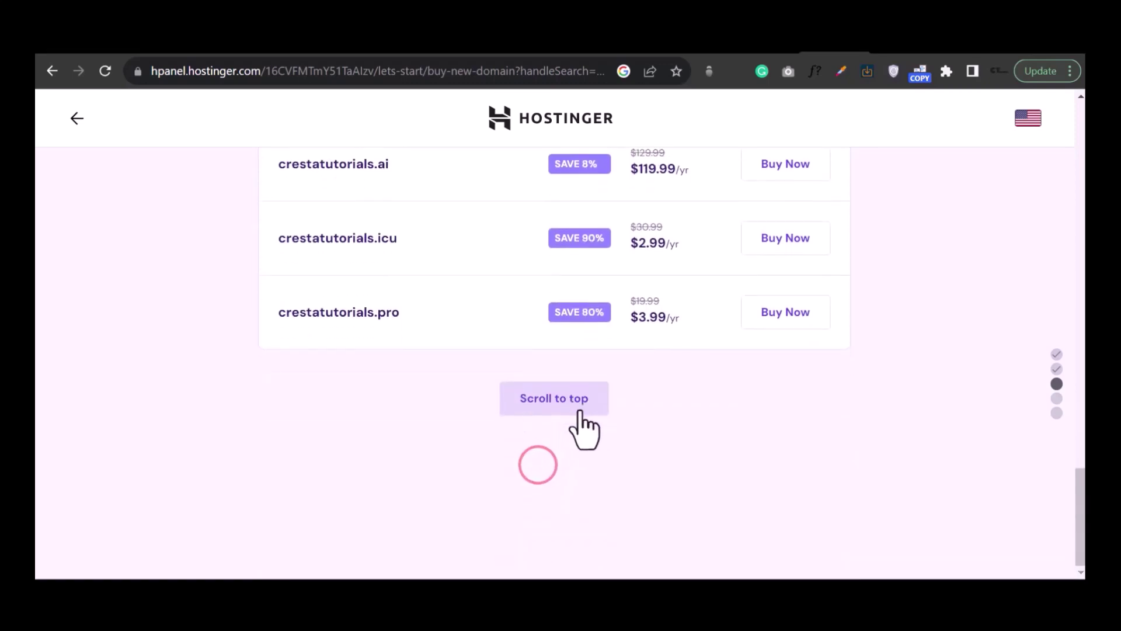
pyautogui.scroll(1, 580, 415)
pyautogui.scroll(-1, 570, 420)
pyautogui.scroll(8, 578, 415)
pyautogui.scroll(11, 572, 400)
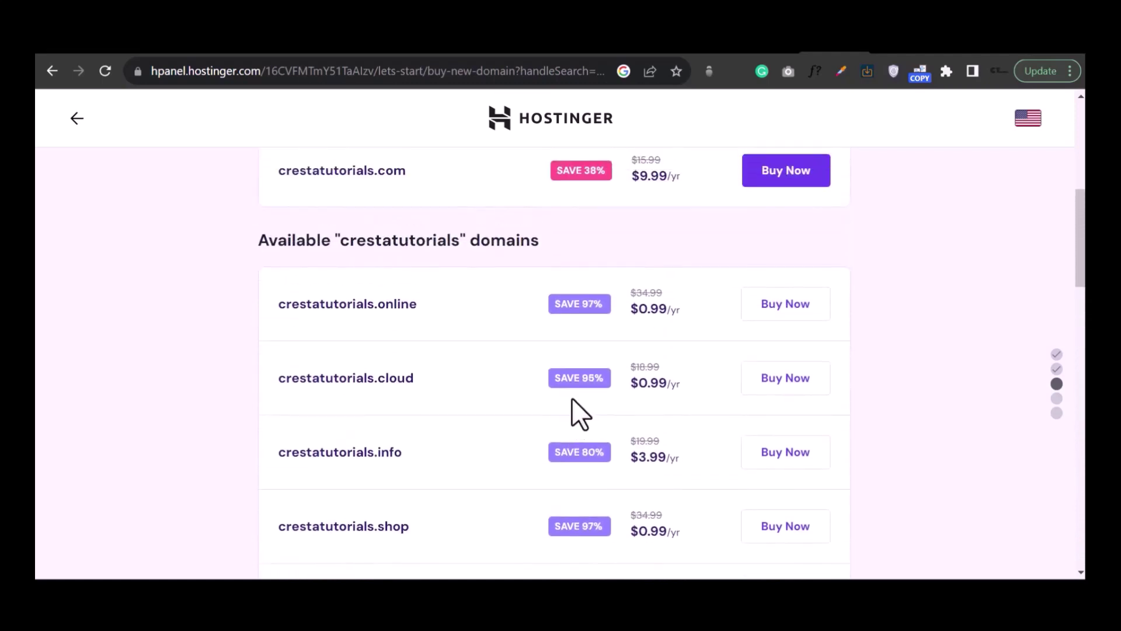
pyautogui.scroll(1, 579, 413)
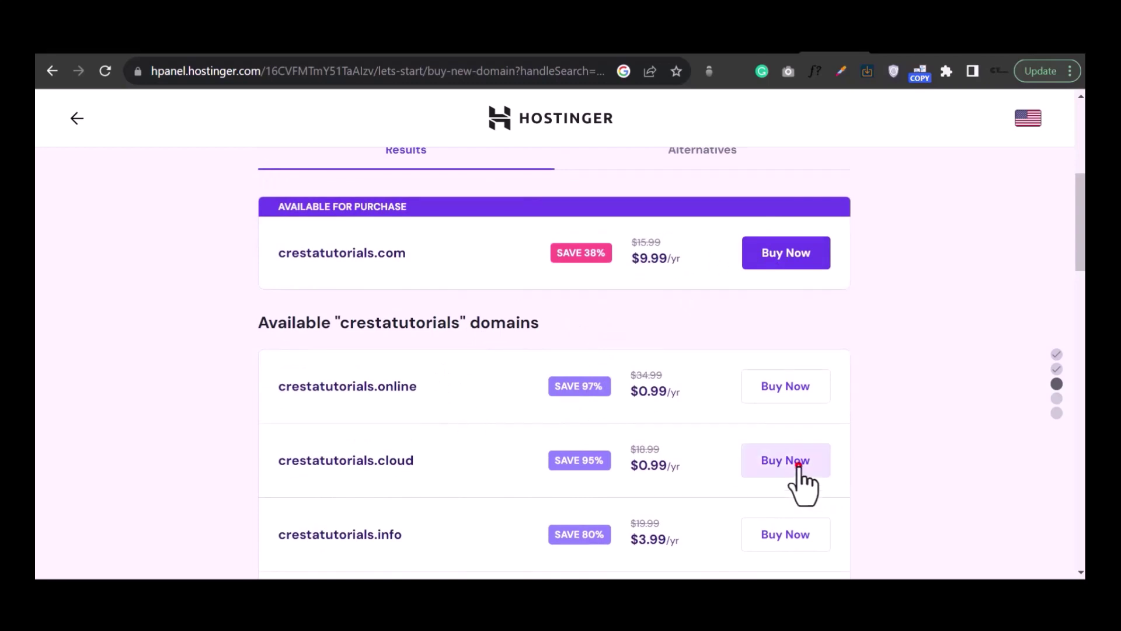
# Buy crestatutorials.cloud for 1 year ($1.17 total) and continue to registration details
pyautogui.click(800, 467)
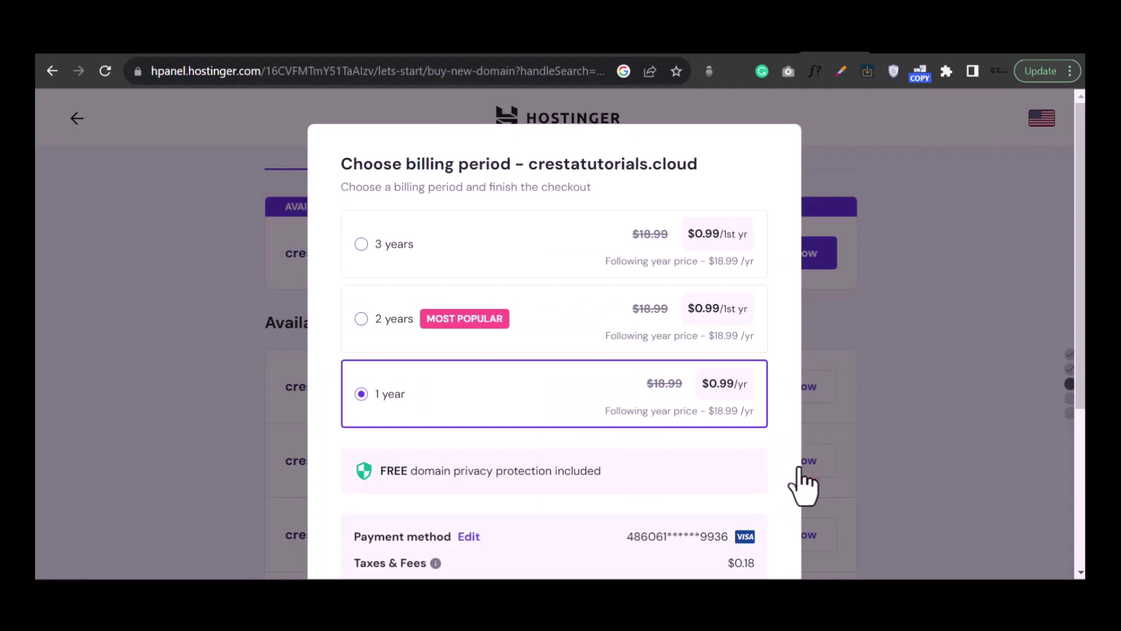
pyautogui.scroll(-2, 646, 438)
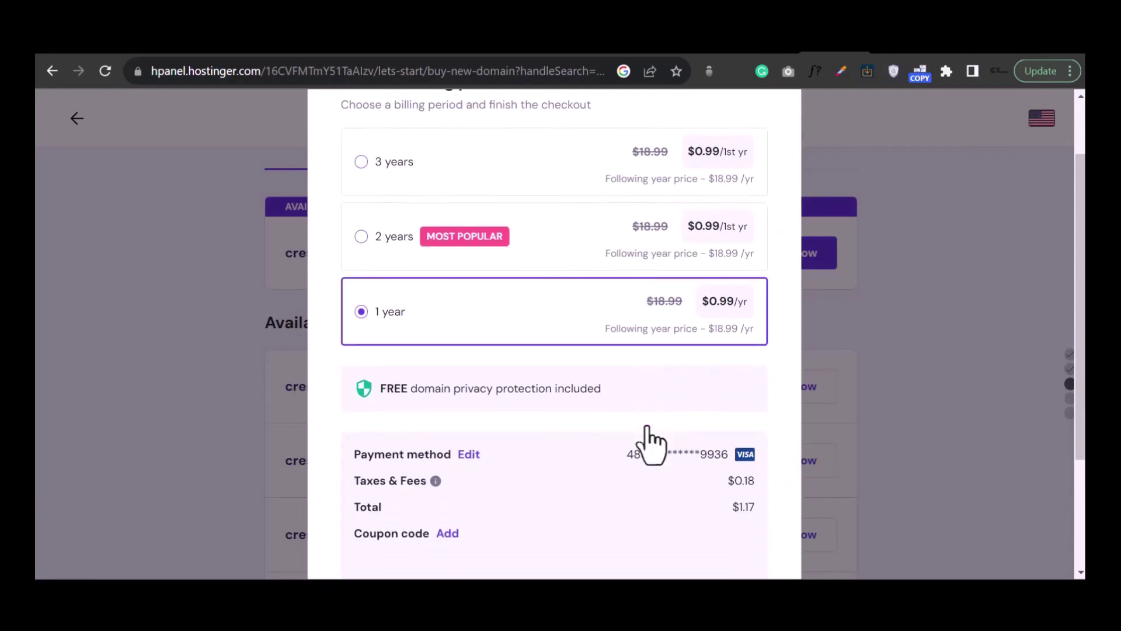
pyautogui.scroll(-3, 647, 426)
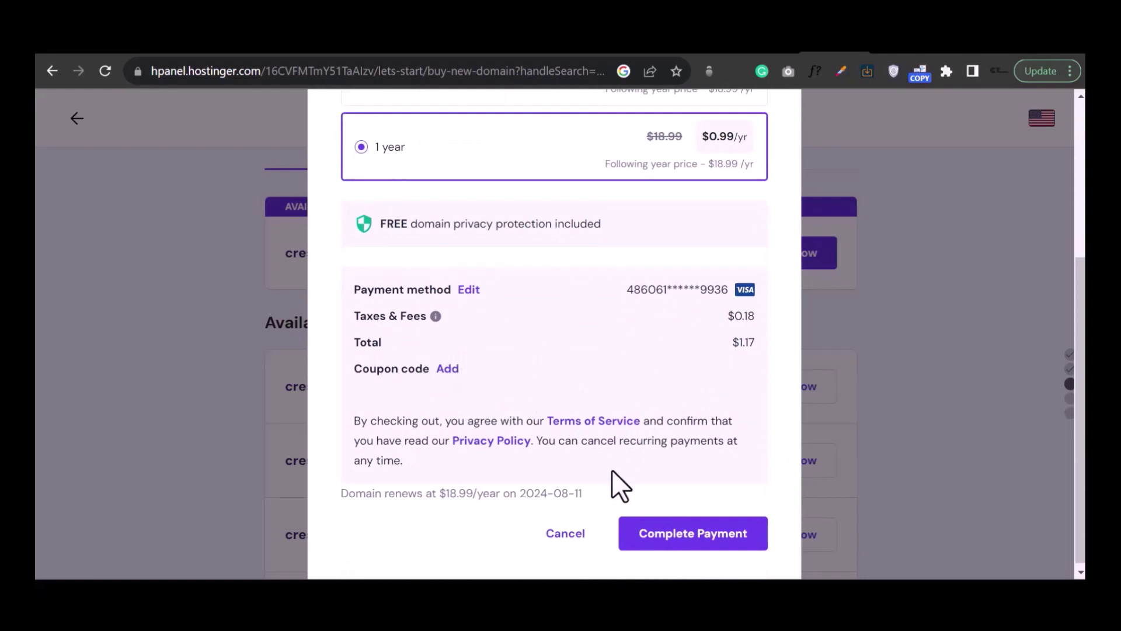
pyautogui.click(700, 531)
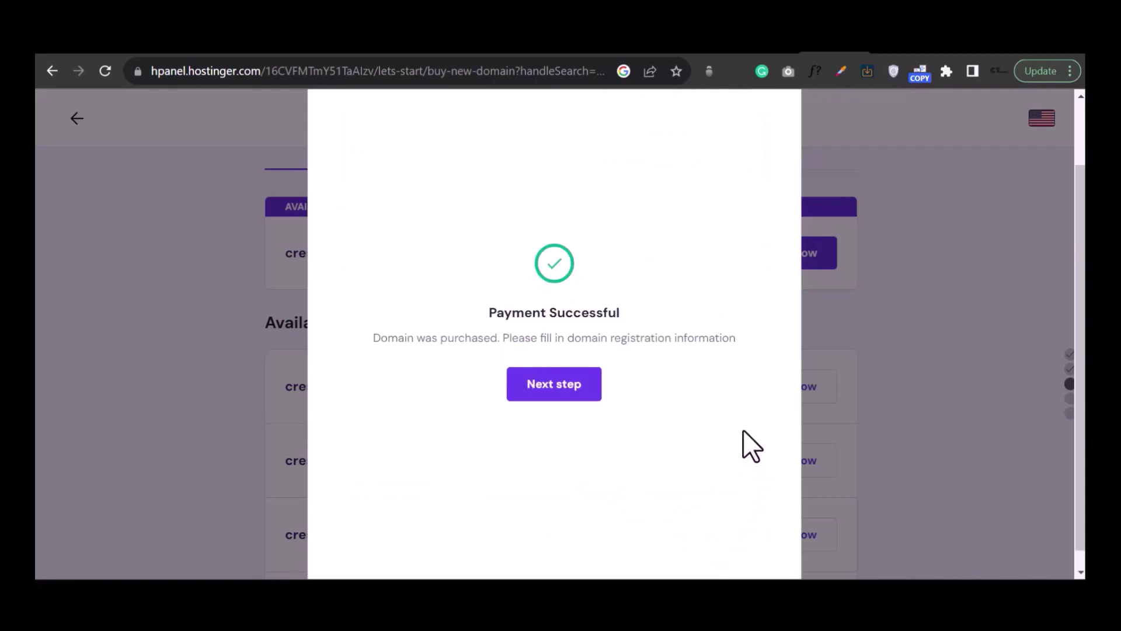
pyautogui.click(571, 383)
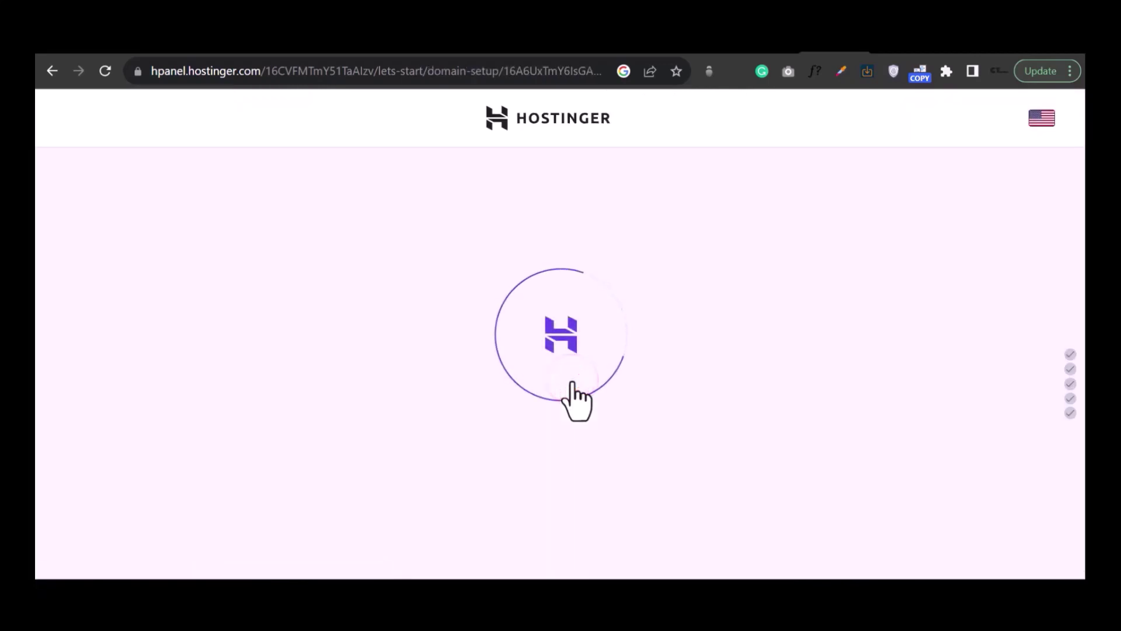
# Register crestatutorials.cloud as Uganda, Personal with the owner's contact details, then finish setup
pyautogui.scroll(-2, 670, 405)
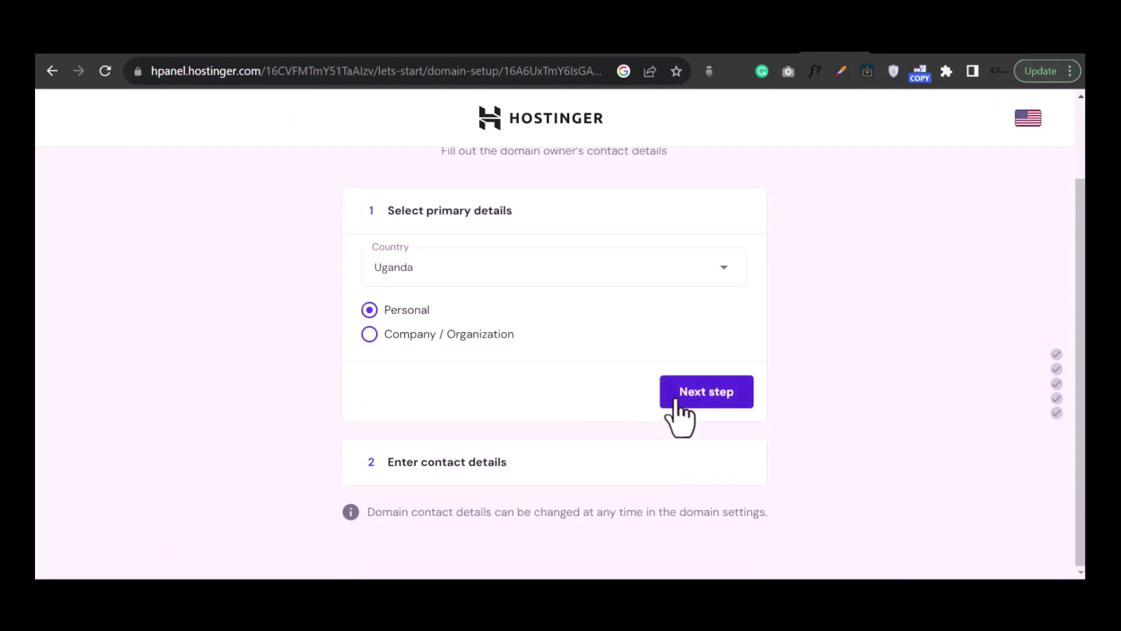
pyautogui.click(679, 392)
pyautogui.scroll(-2, 665, 387)
pyautogui.scroll(-5, 600, 385)
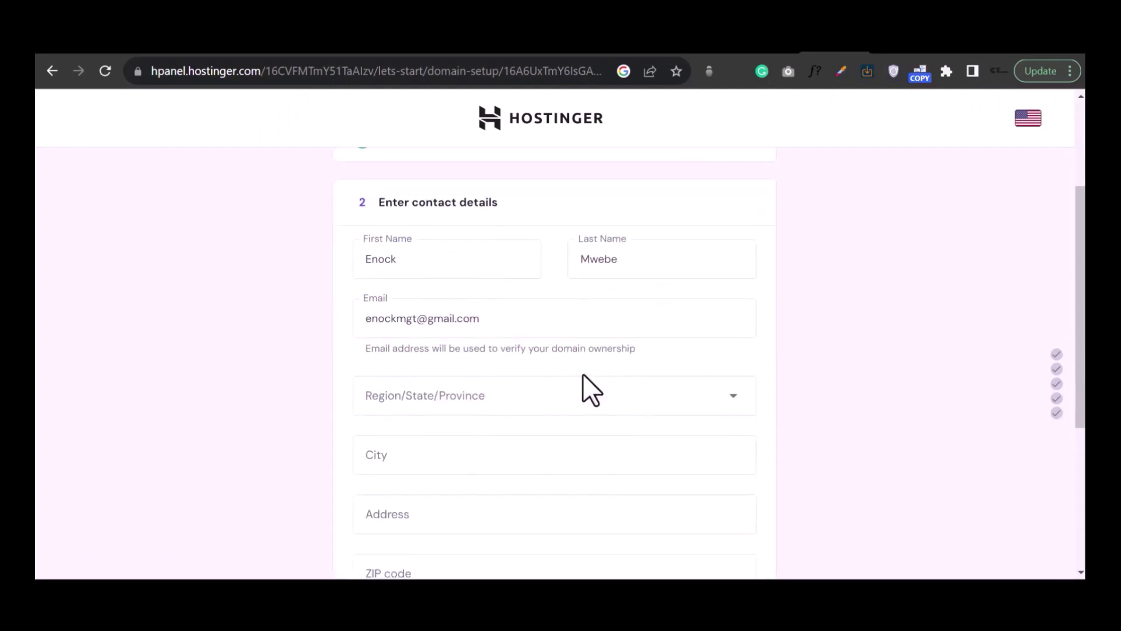
pyautogui.click(649, 450)
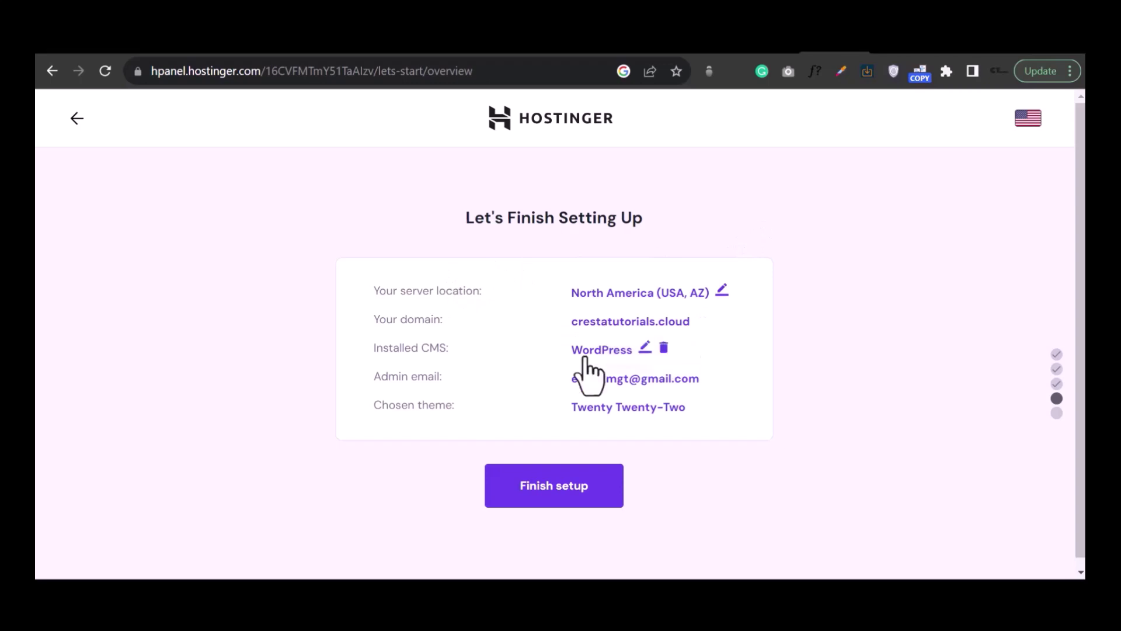
pyautogui.click(562, 490)
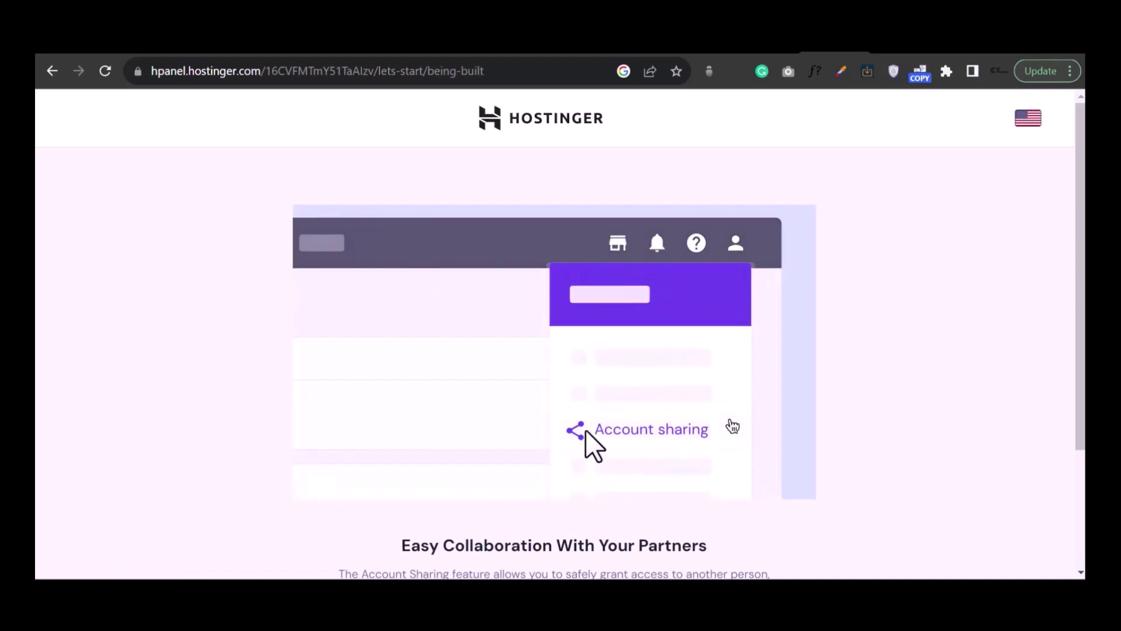
pyautogui.scroll(-3, 552, 384)
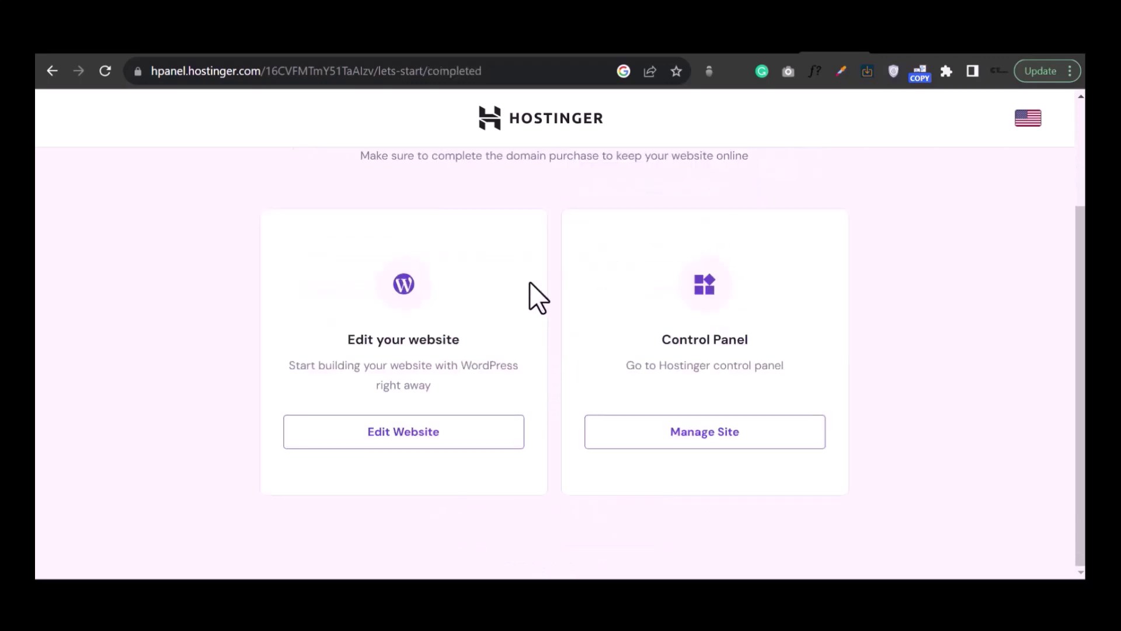
# Open Edit Website and load crestatutorials.cloud/wp-admin
pyautogui.click(408, 443)
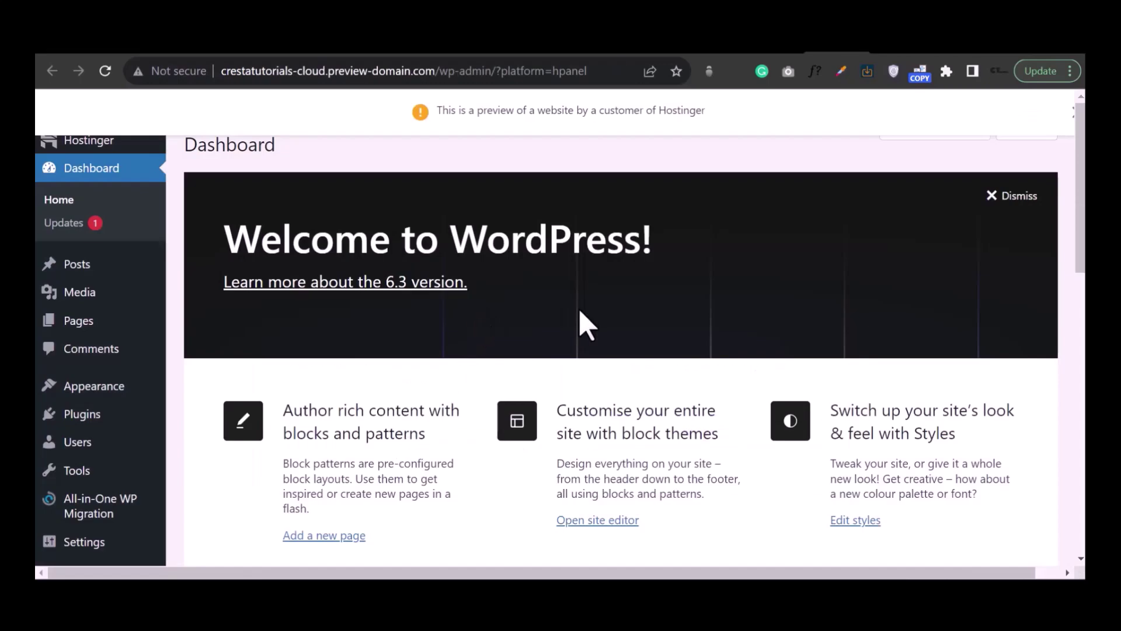
pyautogui.scroll(-6, 580, 322)
pyautogui.scroll(-4, 579, 309)
pyautogui.scroll(10, 580, 309)
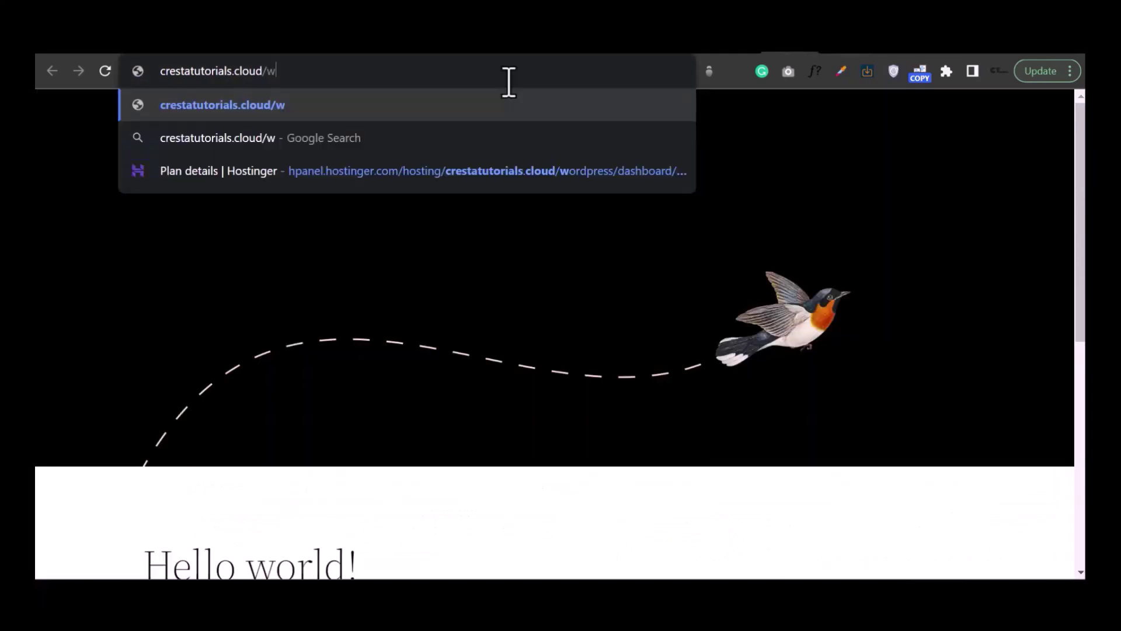
pyautogui.write('p')
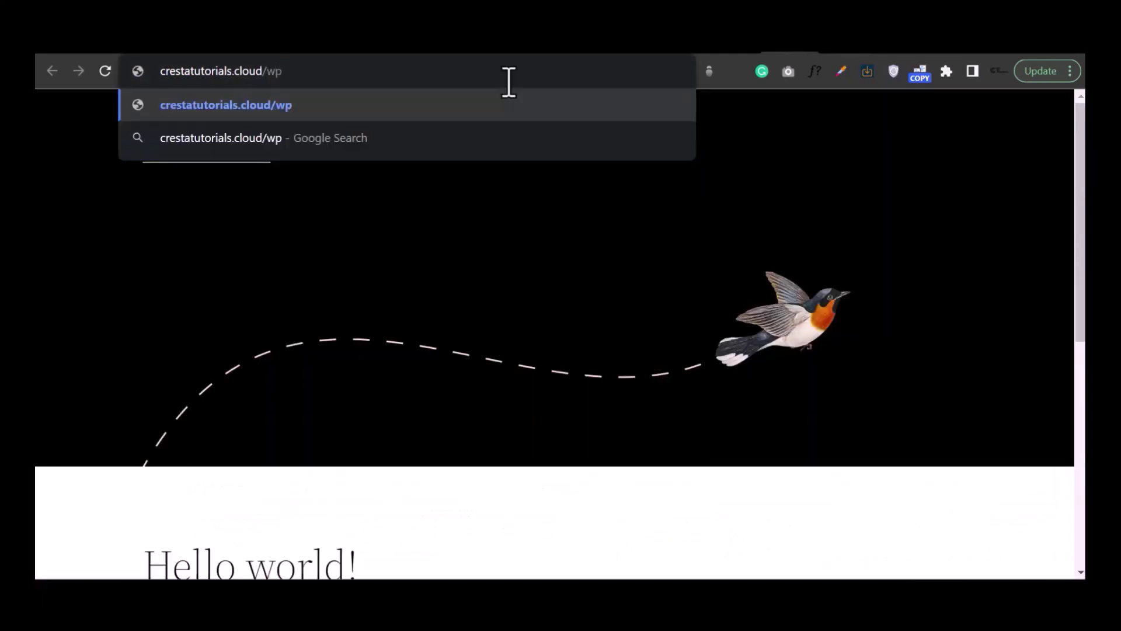
pyautogui.write('-a')
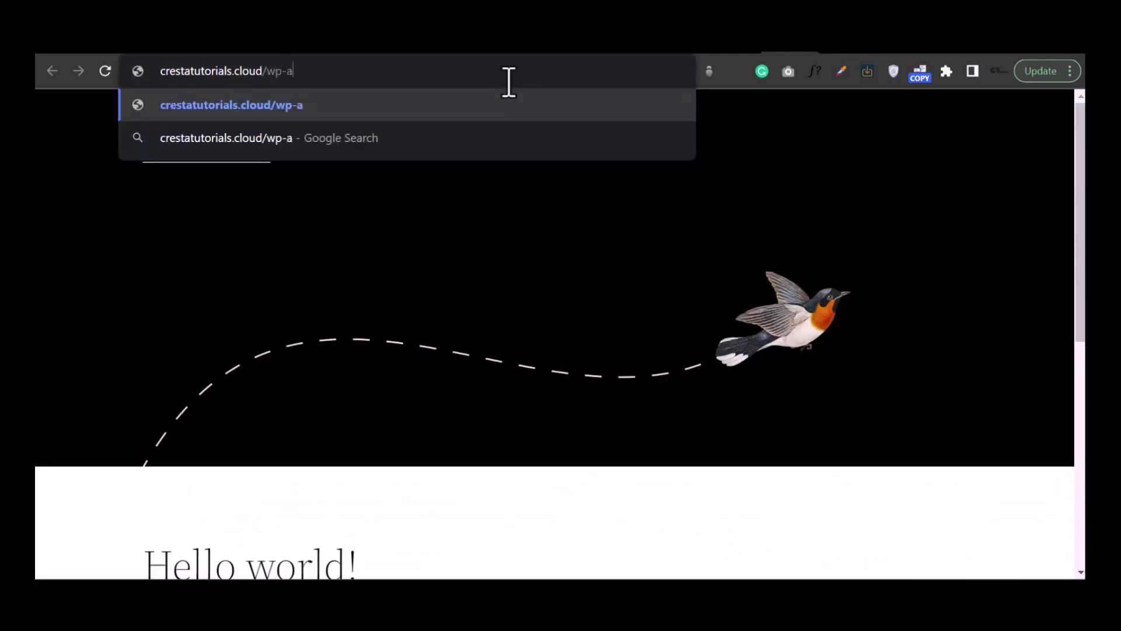
pyautogui.write('dmin')
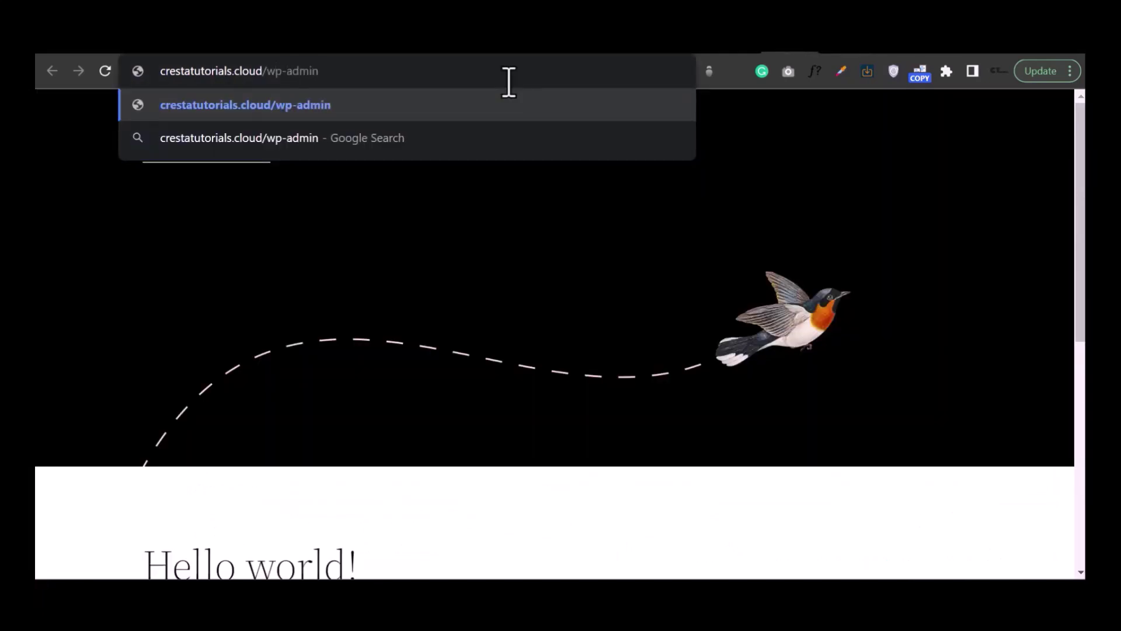
pyautogui.press('Return')
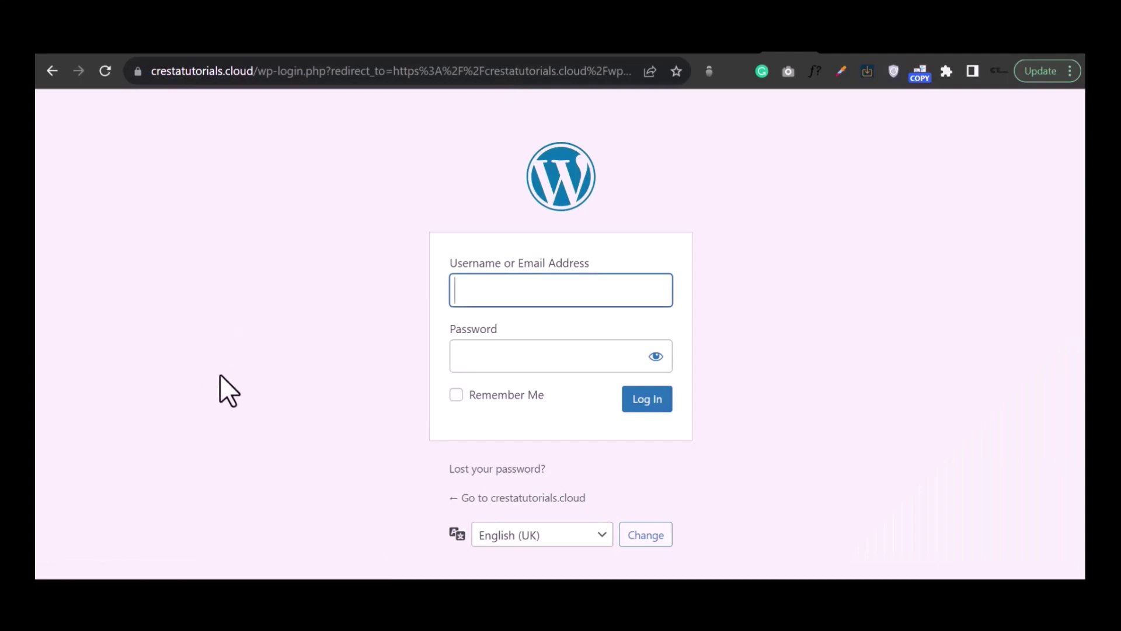
# Log in with the saved account e-mail and password, saving the login in Chrome
pyautogui.click(514, 288)
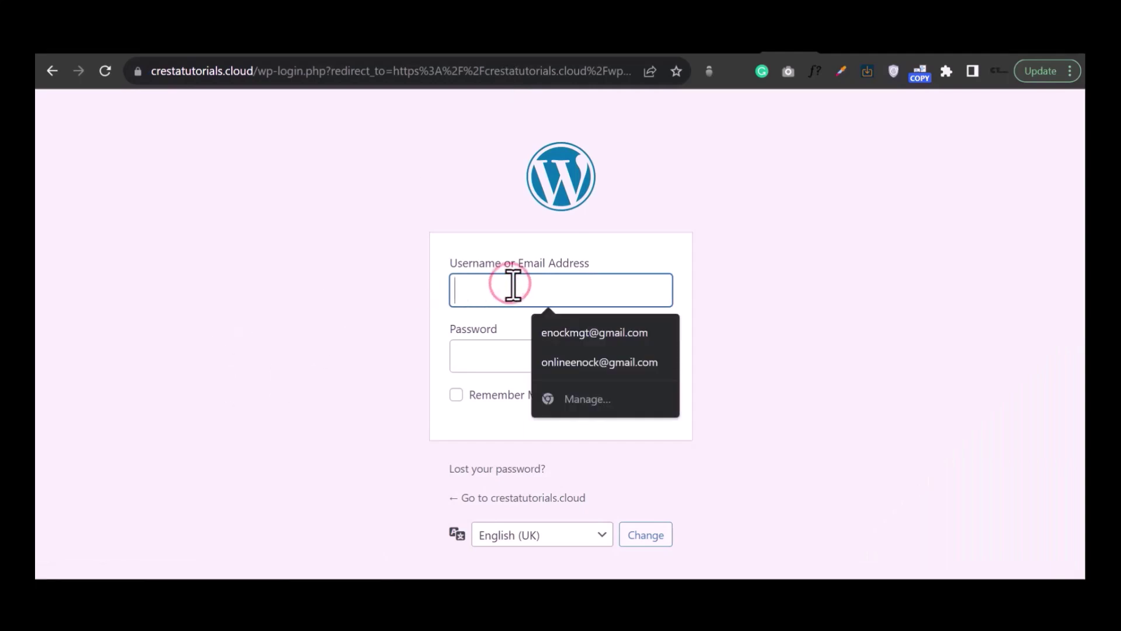
pyautogui.click(493, 359)
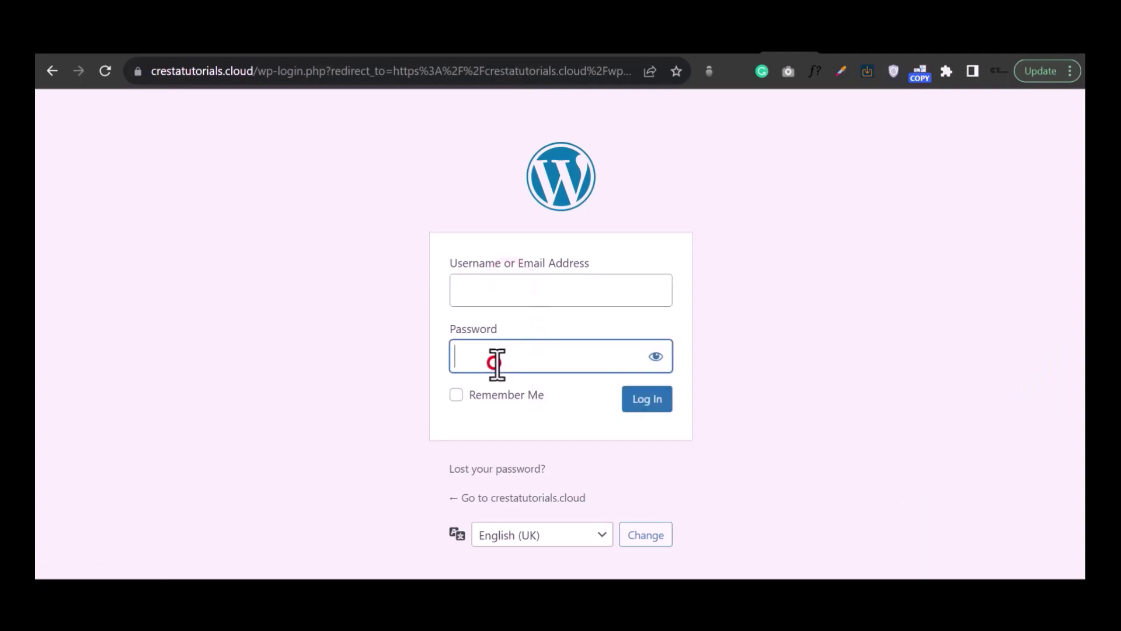
pyautogui.click(512, 292)
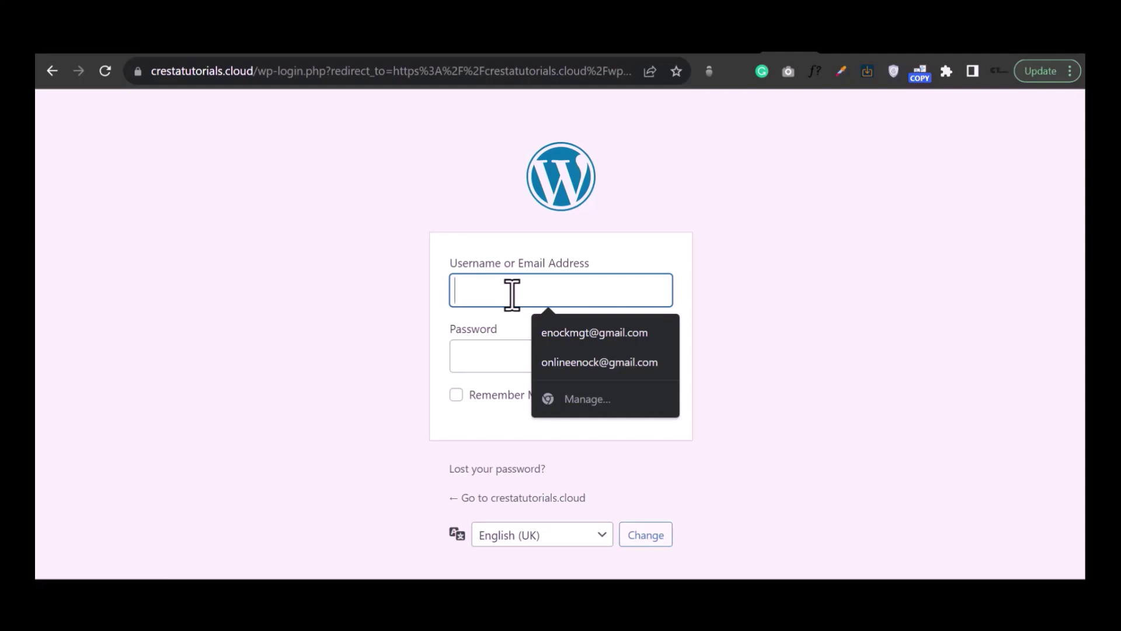
pyautogui.click(565, 331)
pyautogui.click(513, 356)
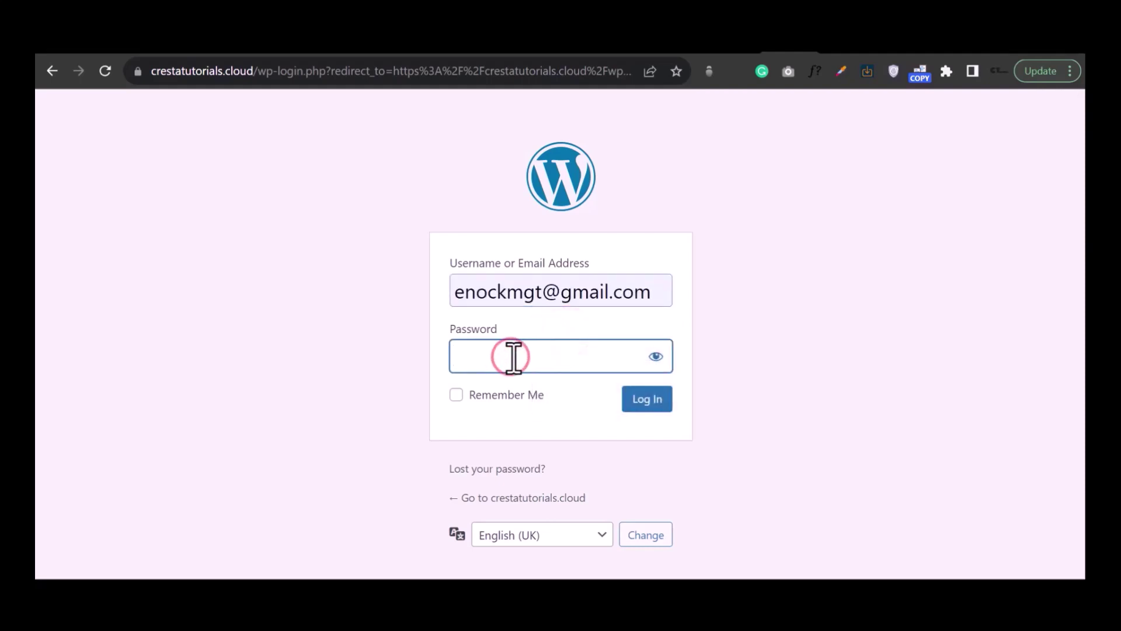
pyautogui.write('••••••••••••')
pyautogui.click(657, 403)
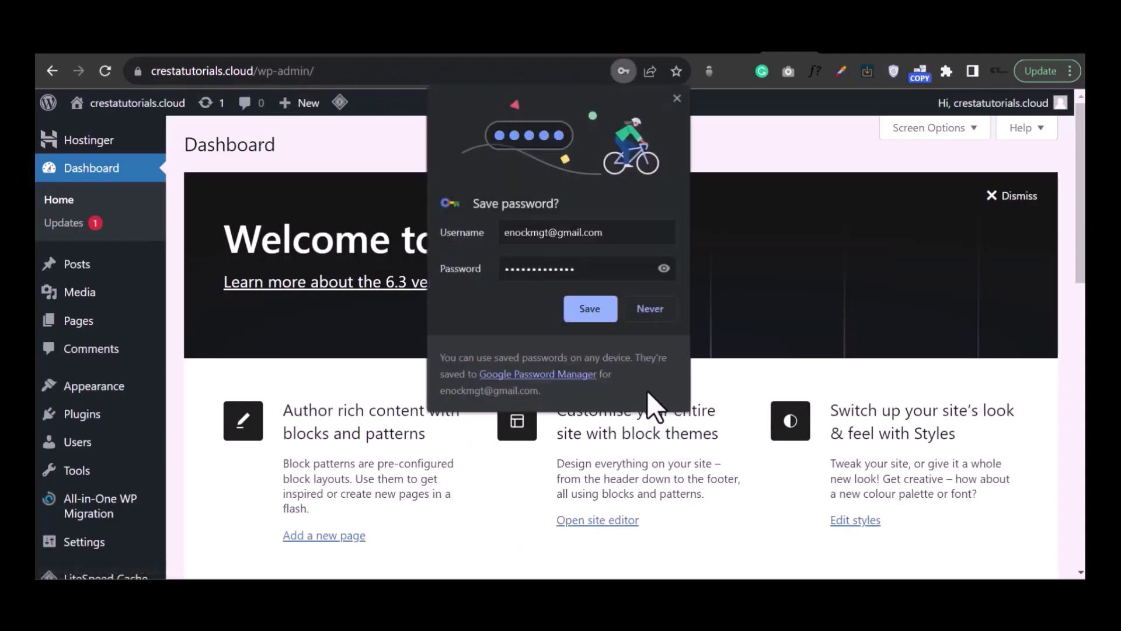
pyautogui.click(596, 311)
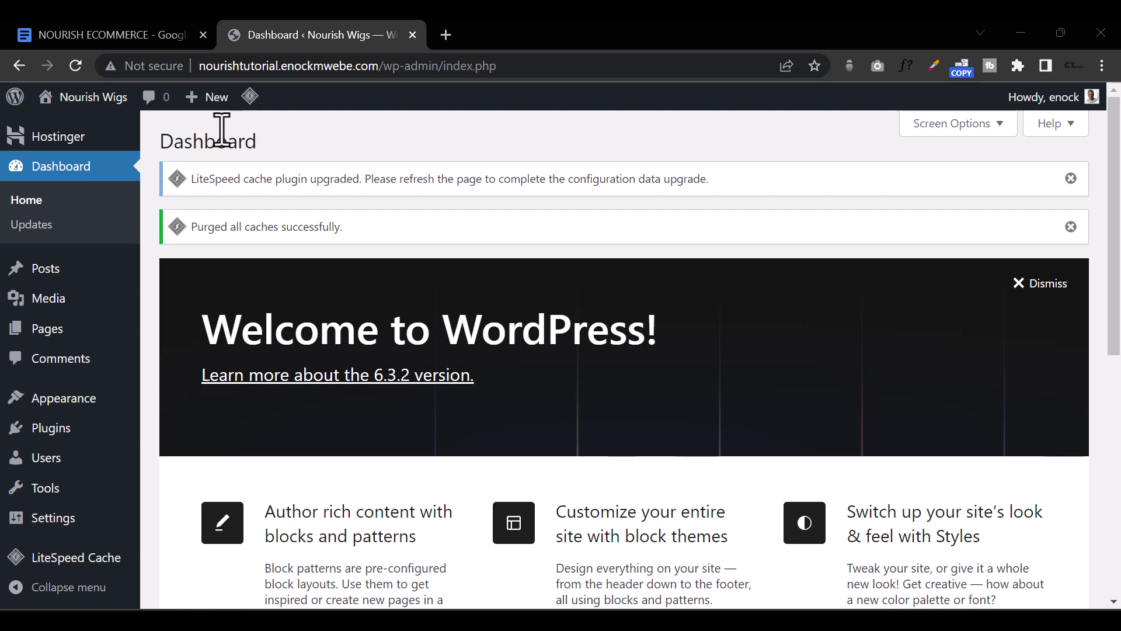
pyautogui.click(107, 39)
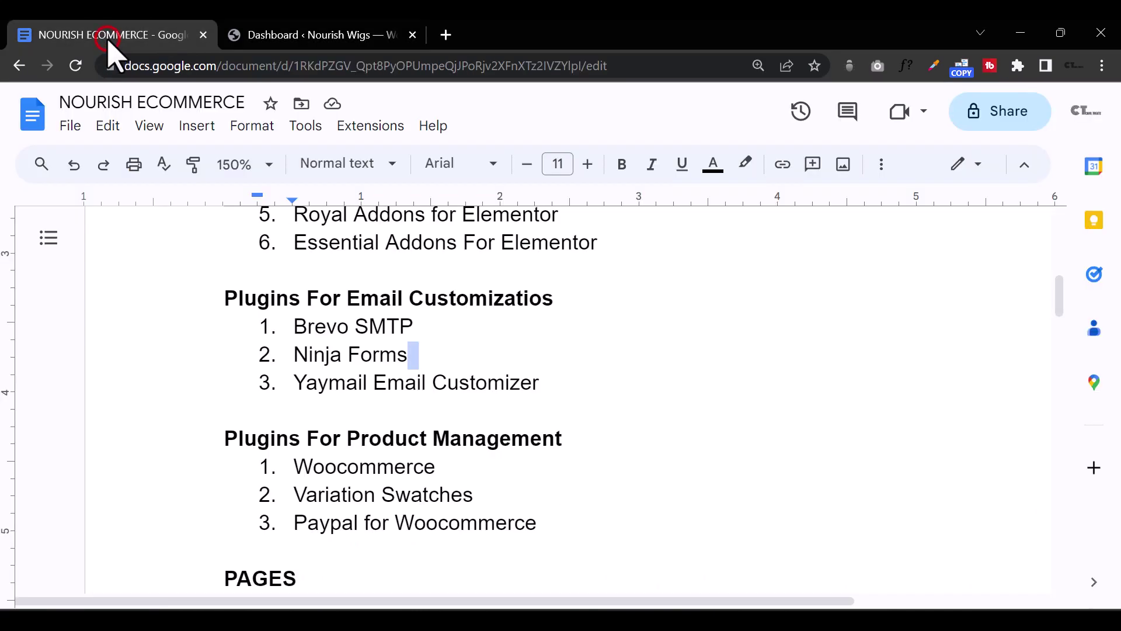
pyautogui.scroll(10, 647, 424)
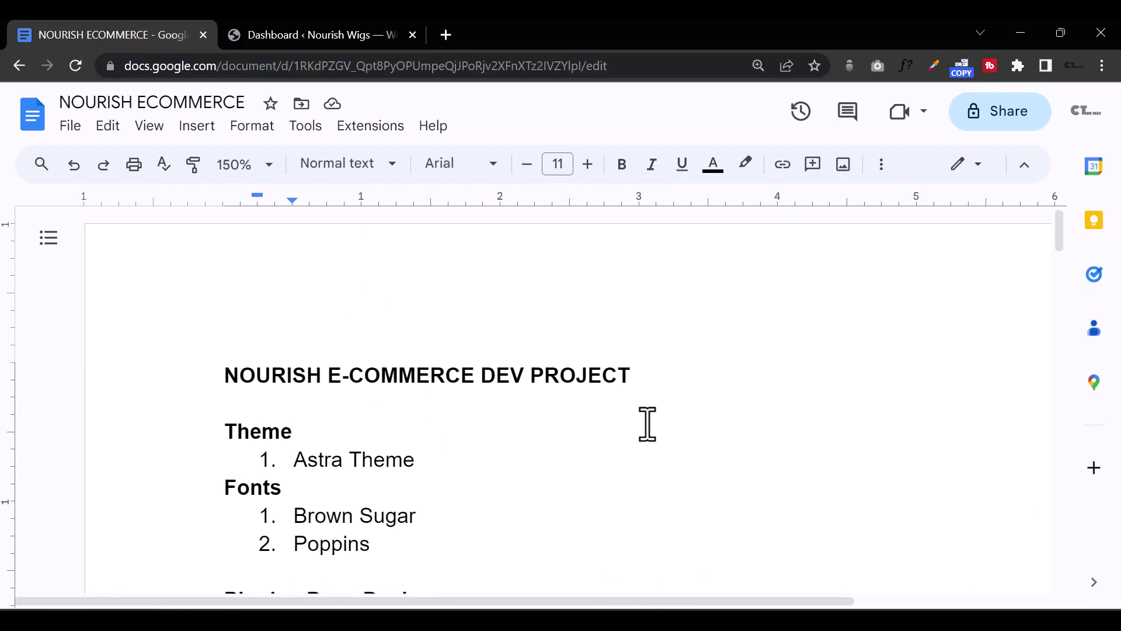
pyautogui.scroll(-2, 647, 425)
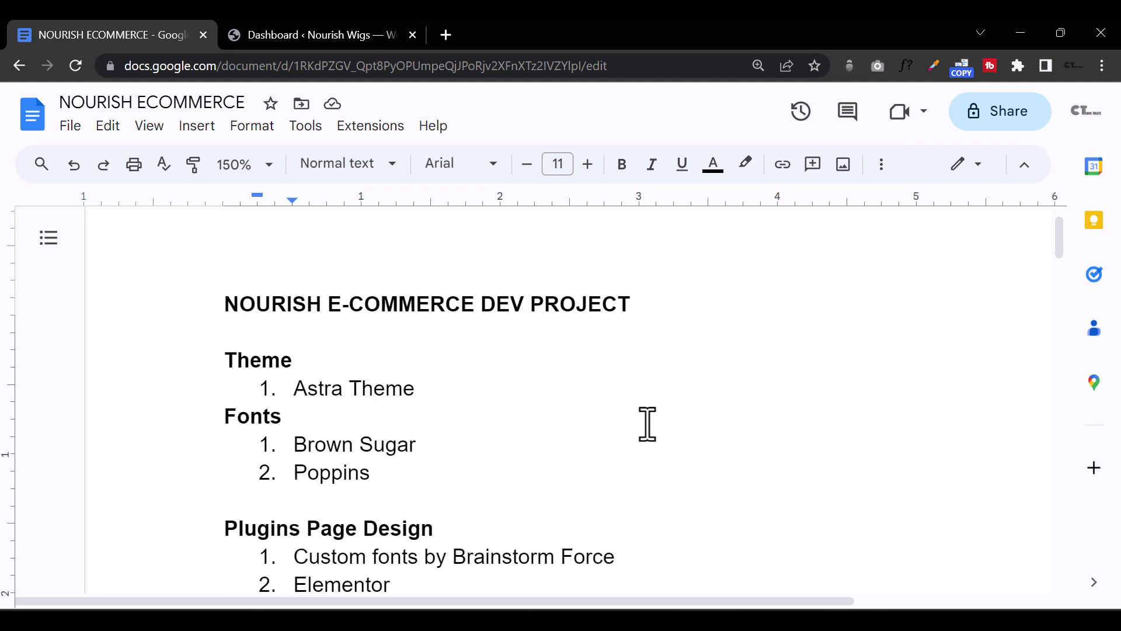
pyautogui.moveTo(248, 380); pyautogui.dragTo(540, 404)
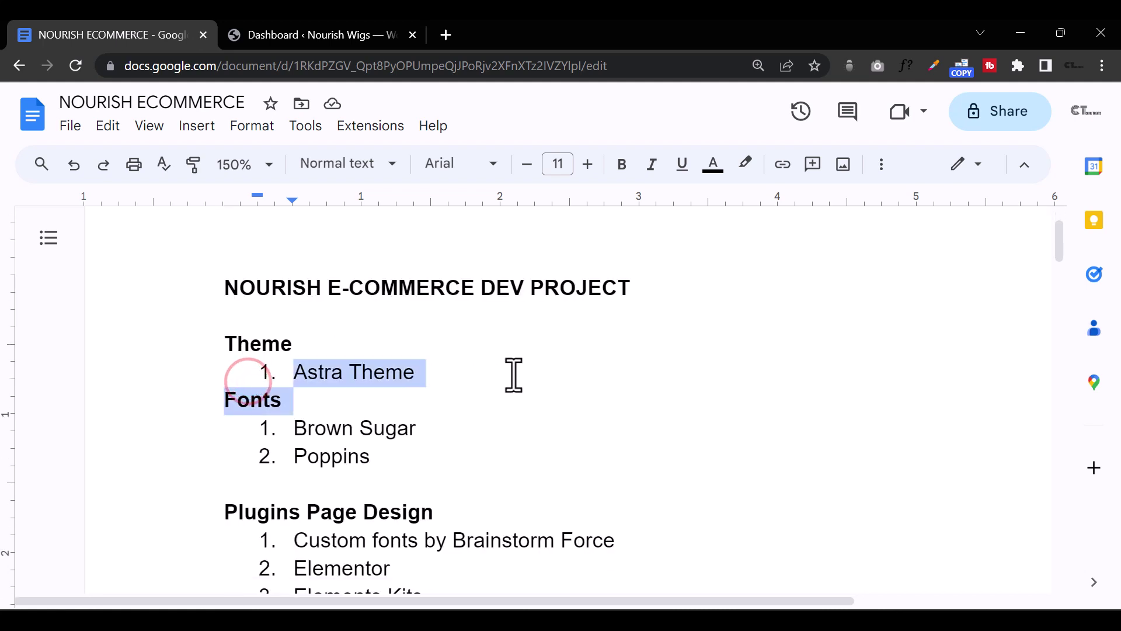
pyautogui.click(462, 410)
pyautogui.scroll(-4, 413, 421)
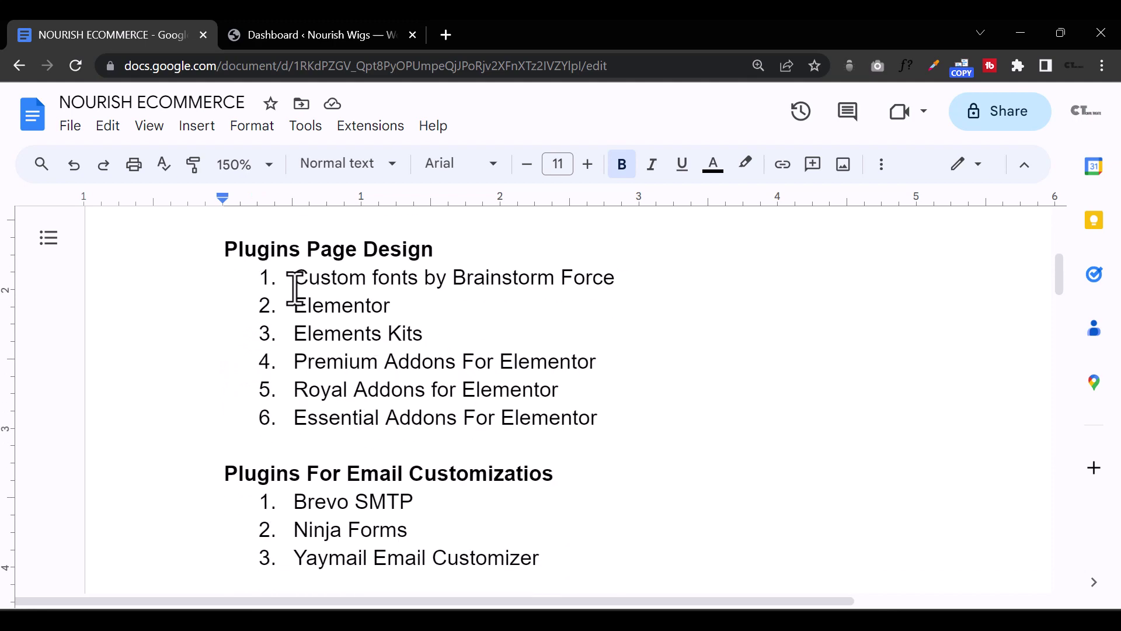
pyautogui.scroll(-3, 451, 430)
pyautogui.scroll(3, 450, 430)
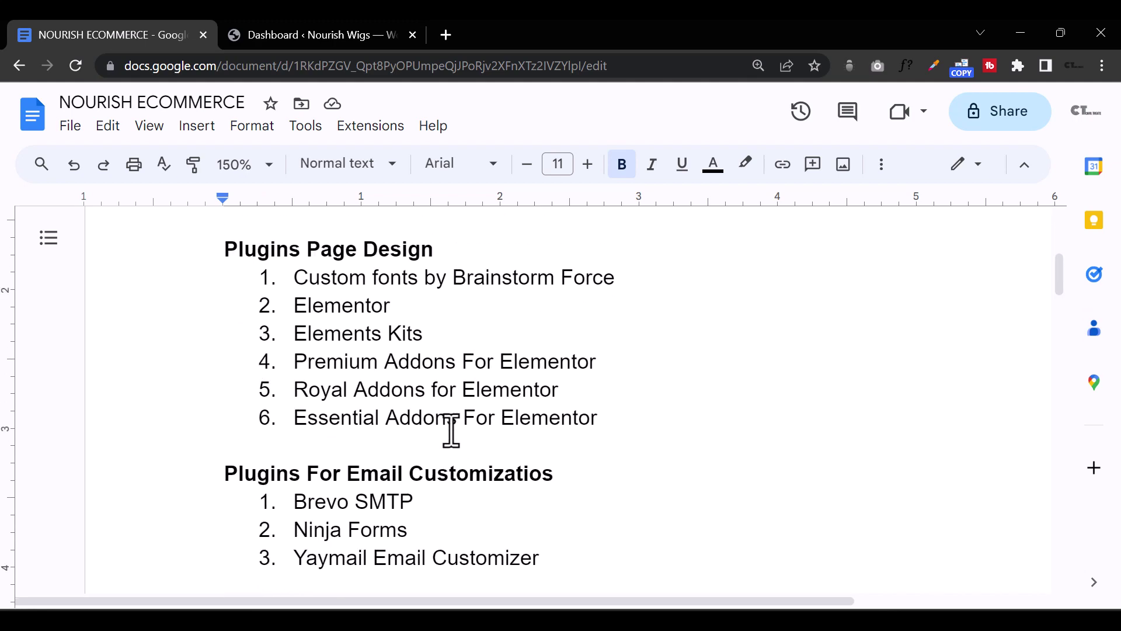
pyautogui.scroll(-3, 482, 350)
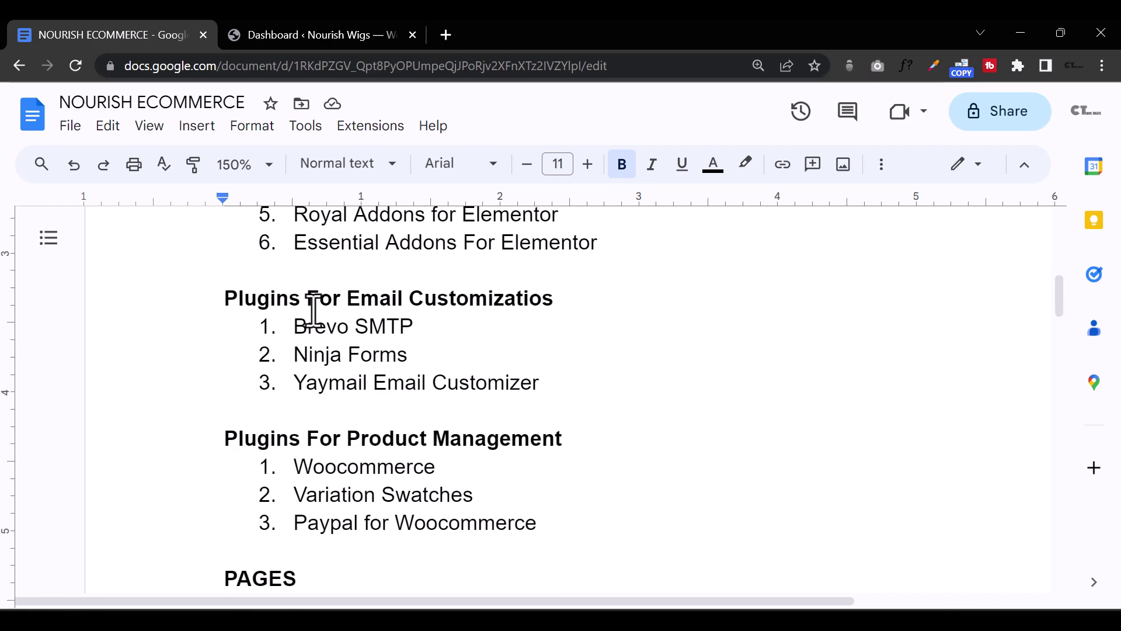
pyautogui.scroll(-2, 514, 356)
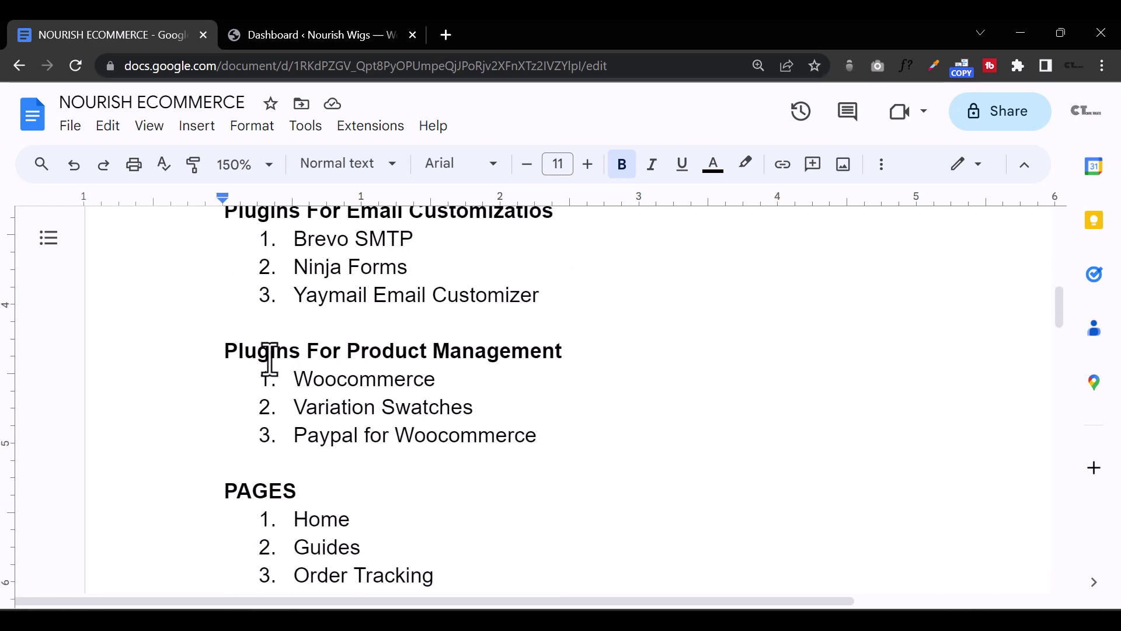
pyautogui.scroll(-3, 471, 358)
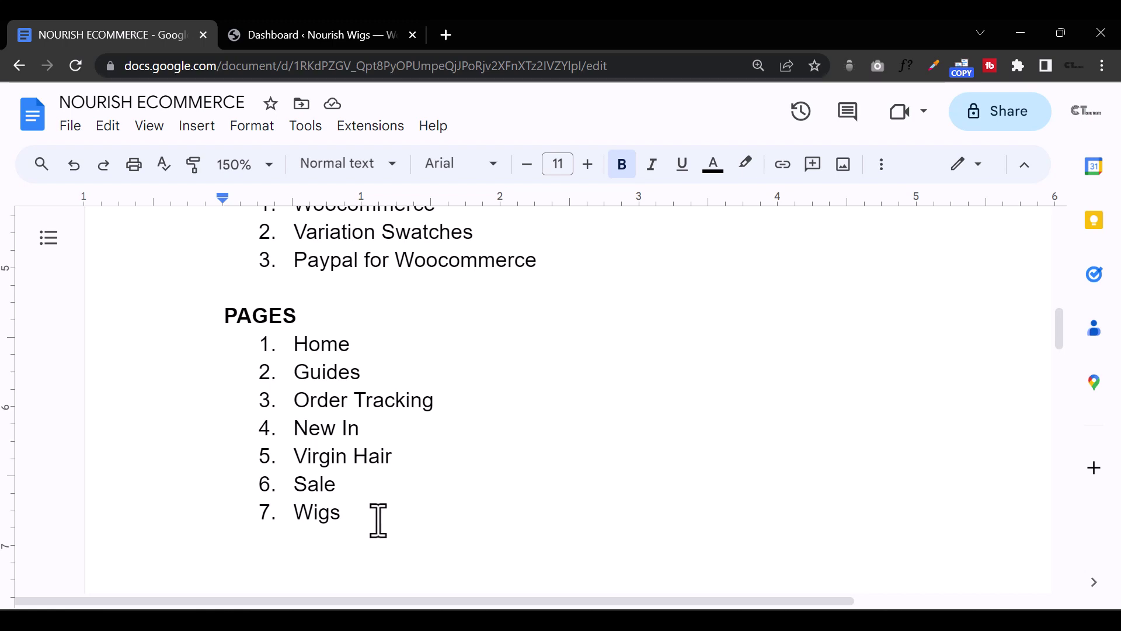
pyautogui.scroll(-10, 380, 525)
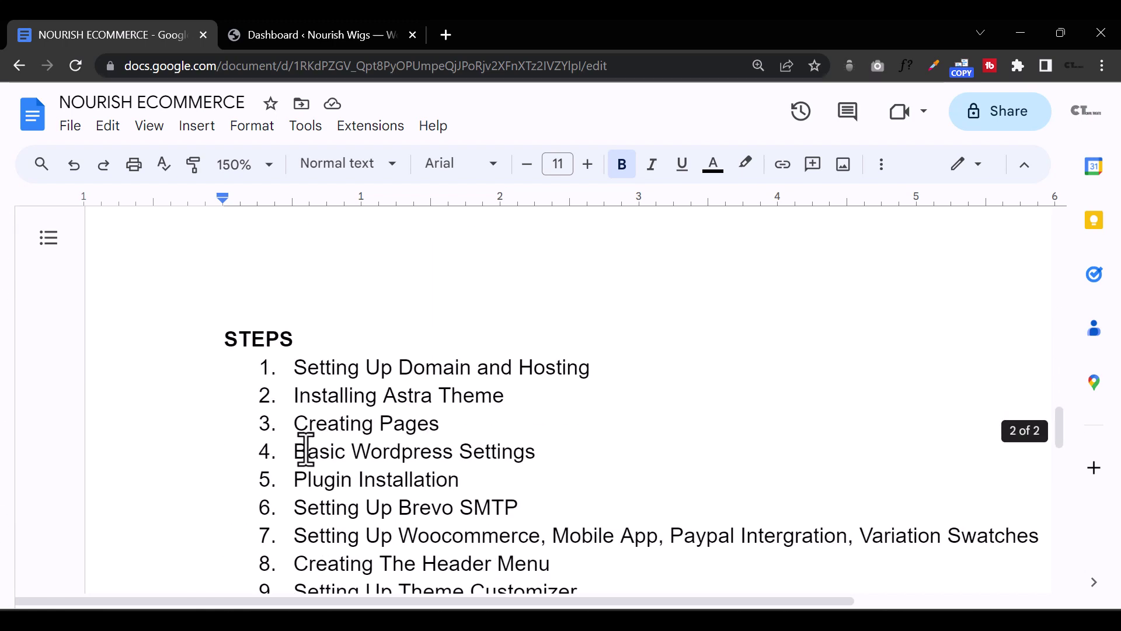
pyautogui.scroll(-3, 345, 436)
pyautogui.scroll(3, 345, 443)
pyautogui.scroll(1, 348, 439)
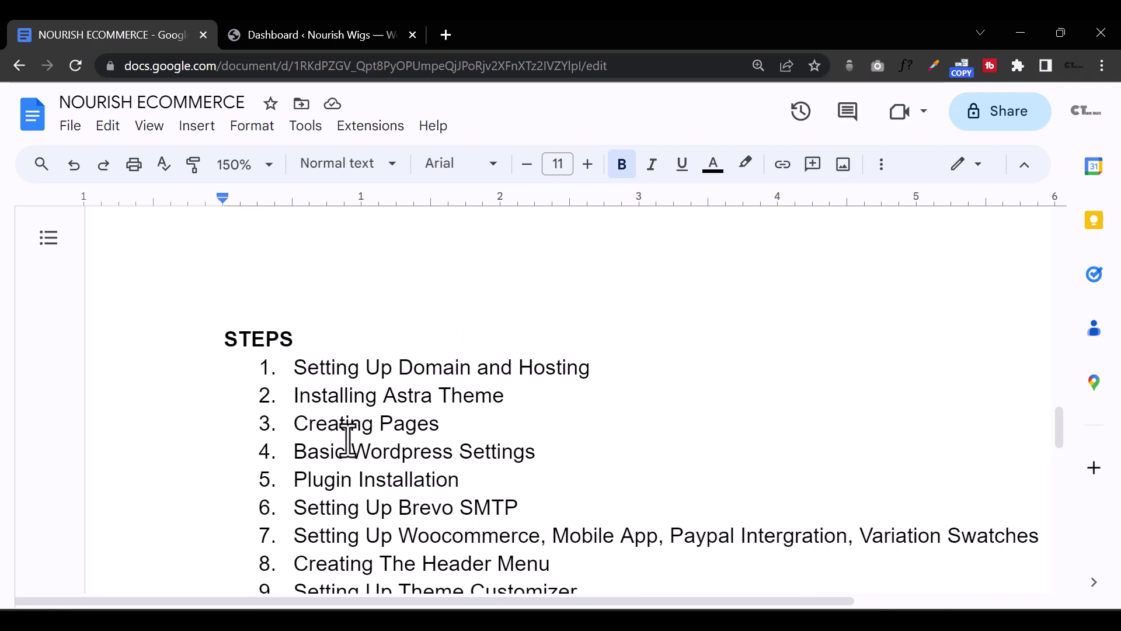
pyautogui.scroll(-5, 348, 439)
pyautogui.scroll(3, 348, 441)
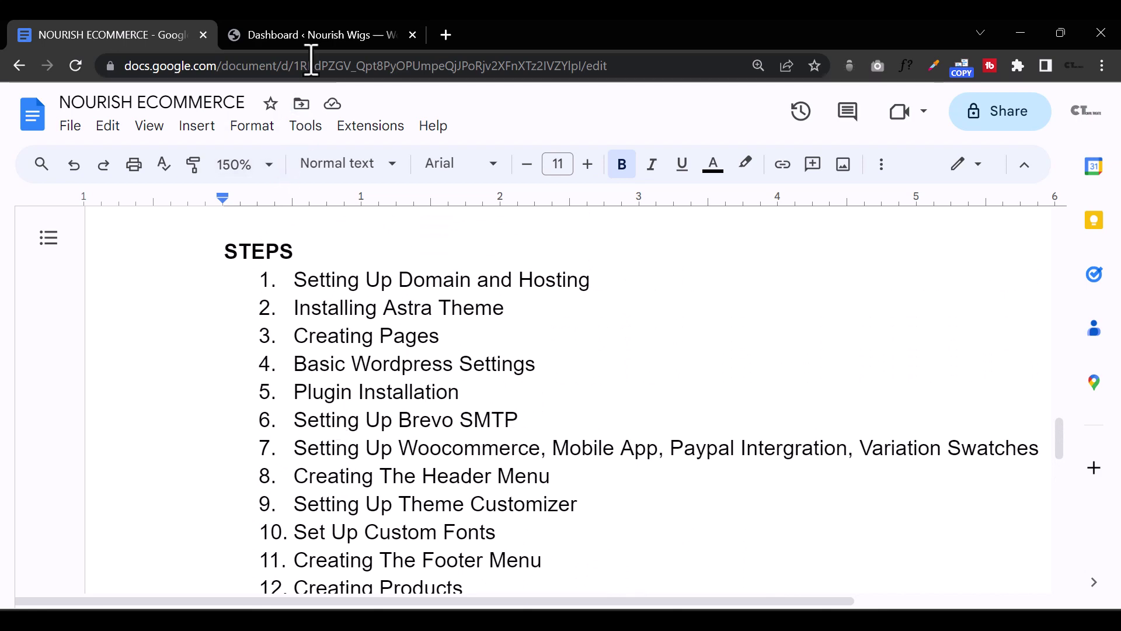
# Hide the Welcome, WordPress Events and News, and Quick Draft dashboard panels
pyautogui.click(315, 36)
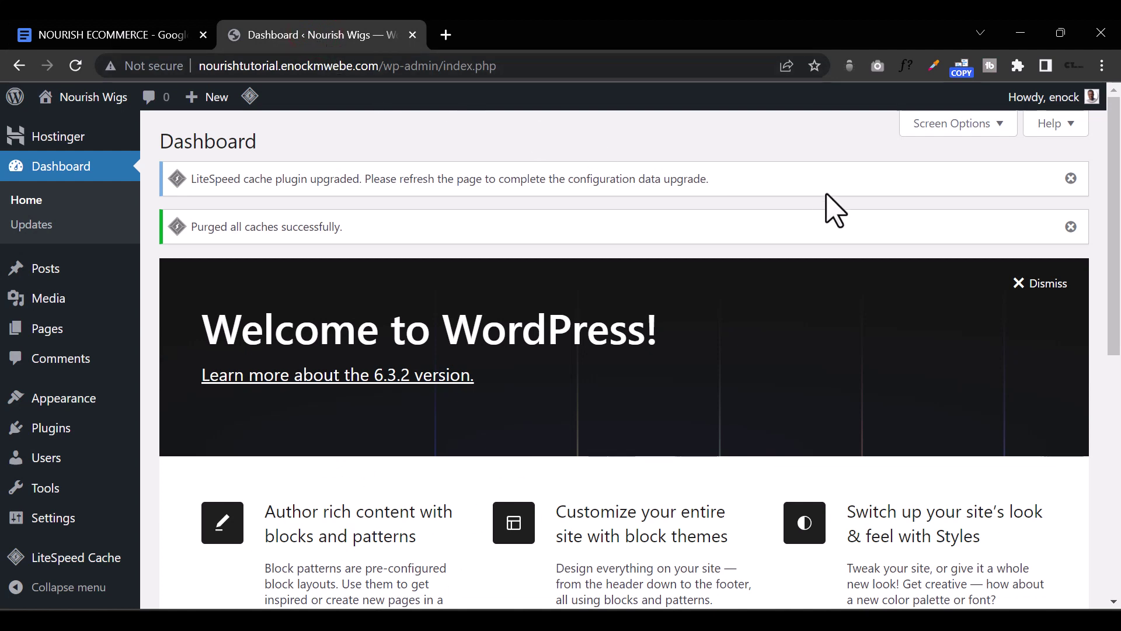
pyautogui.click(937, 127)
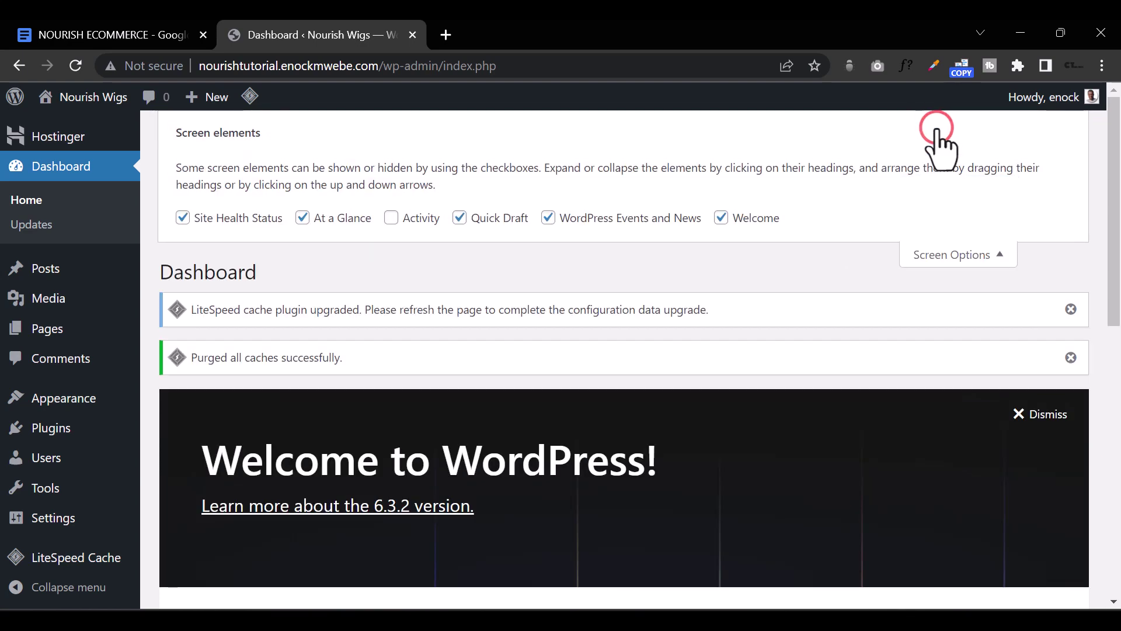
pyautogui.click(724, 218)
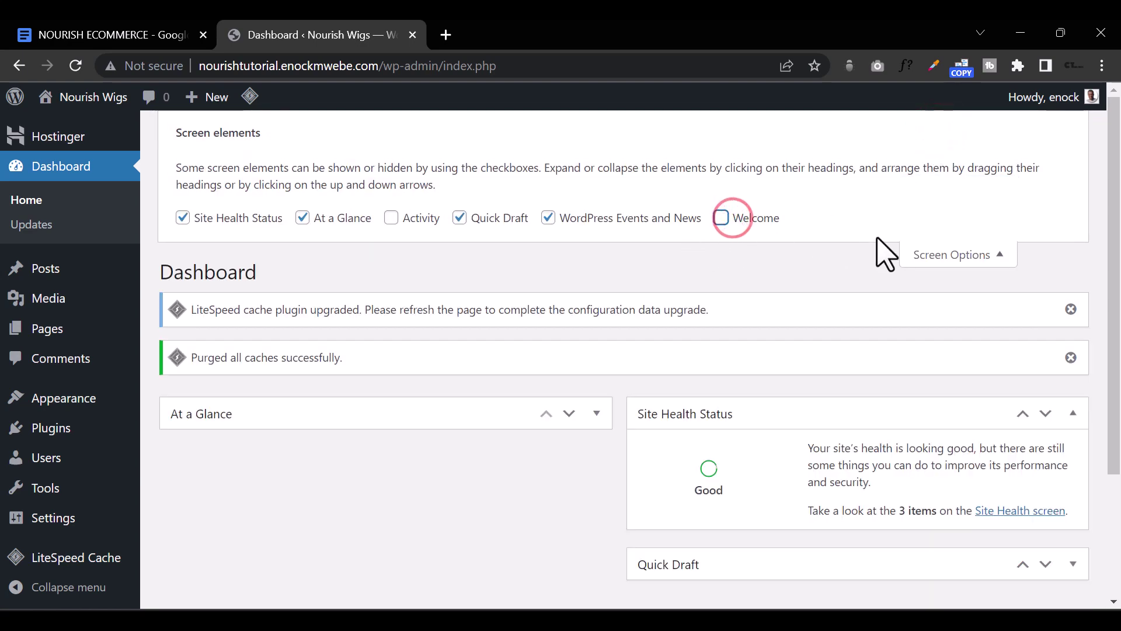
pyautogui.click(929, 256)
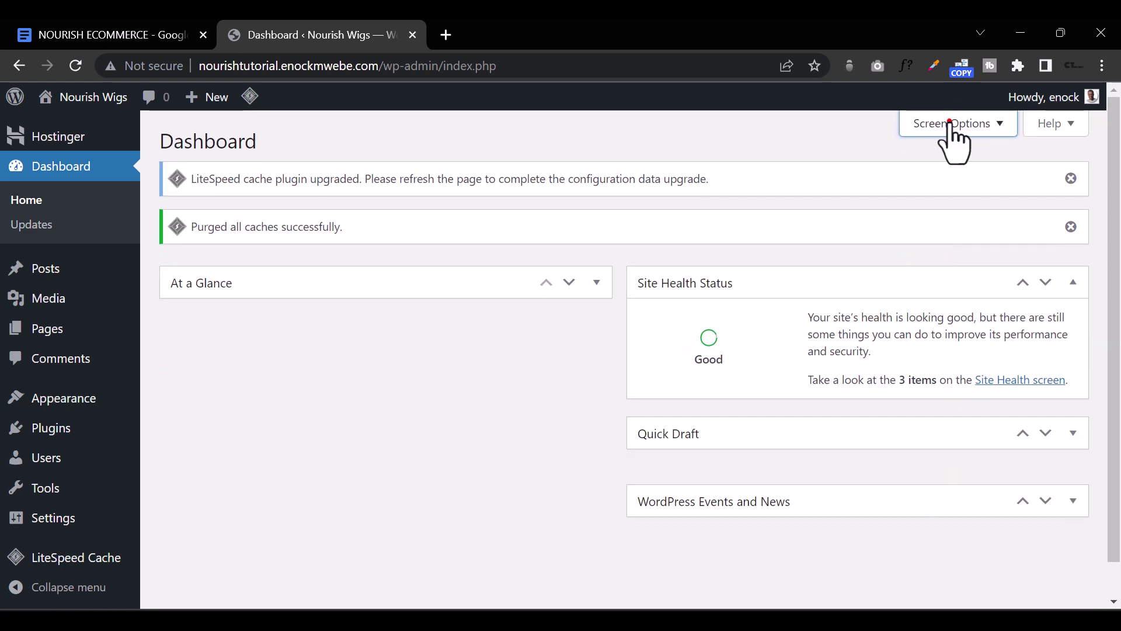
pyautogui.click(949, 124)
pyautogui.click(620, 219)
pyautogui.click(503, 220)
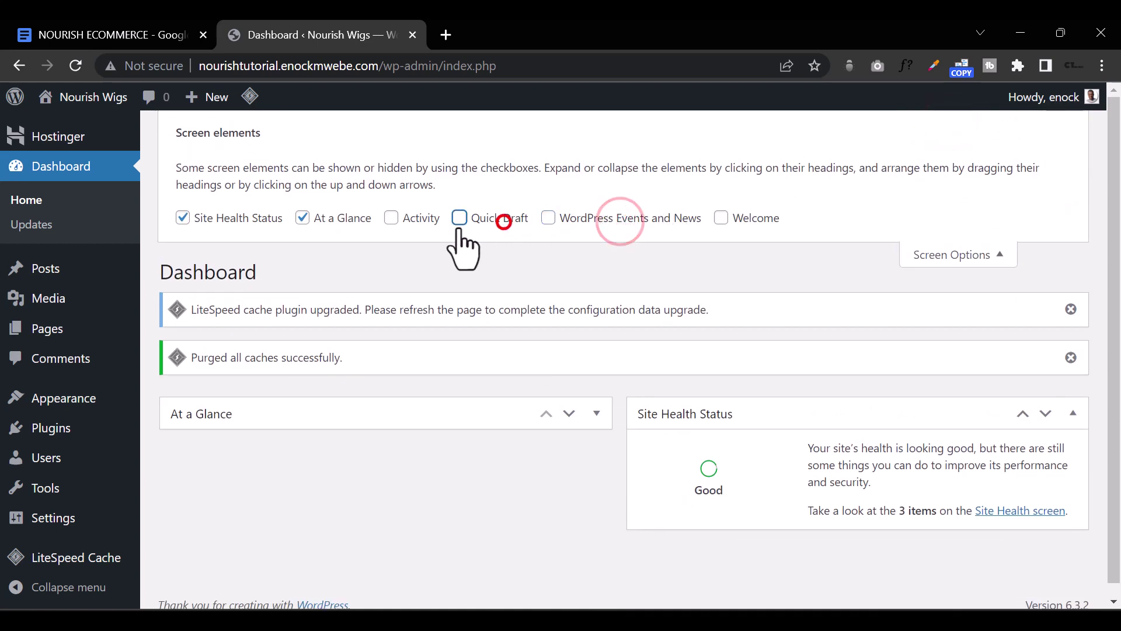
# Hide the Activity, At a Glance and Site Health Status widgets
pyautogui.click(415, 219)
pyautogui.click(412, 216)
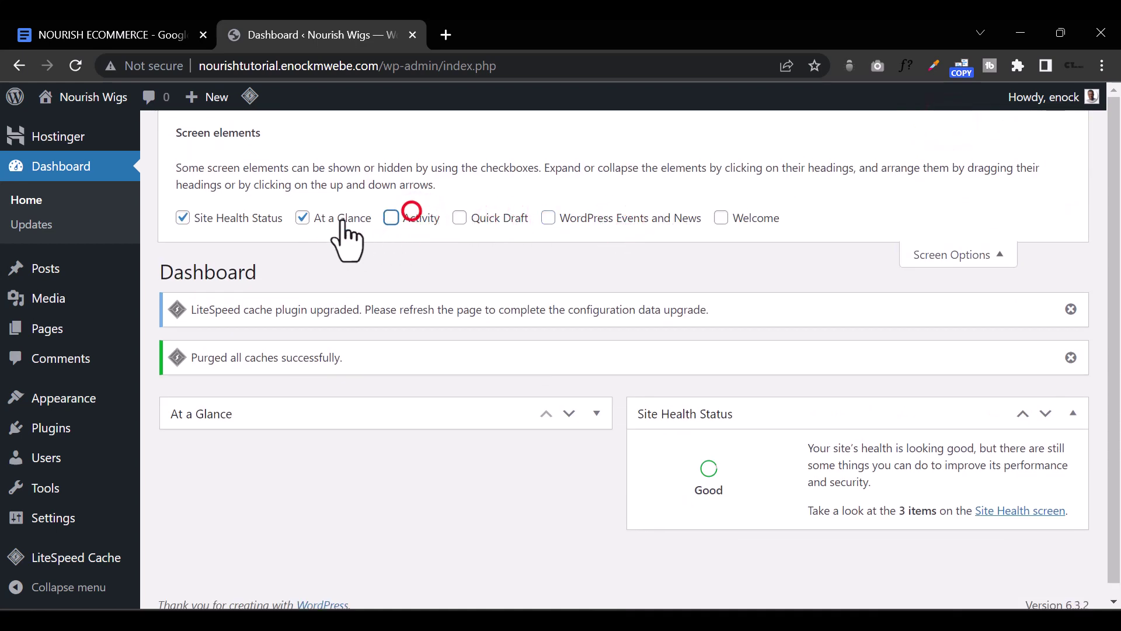
pyautogui.click(338, 219)
pyautogui.click(201, 219)
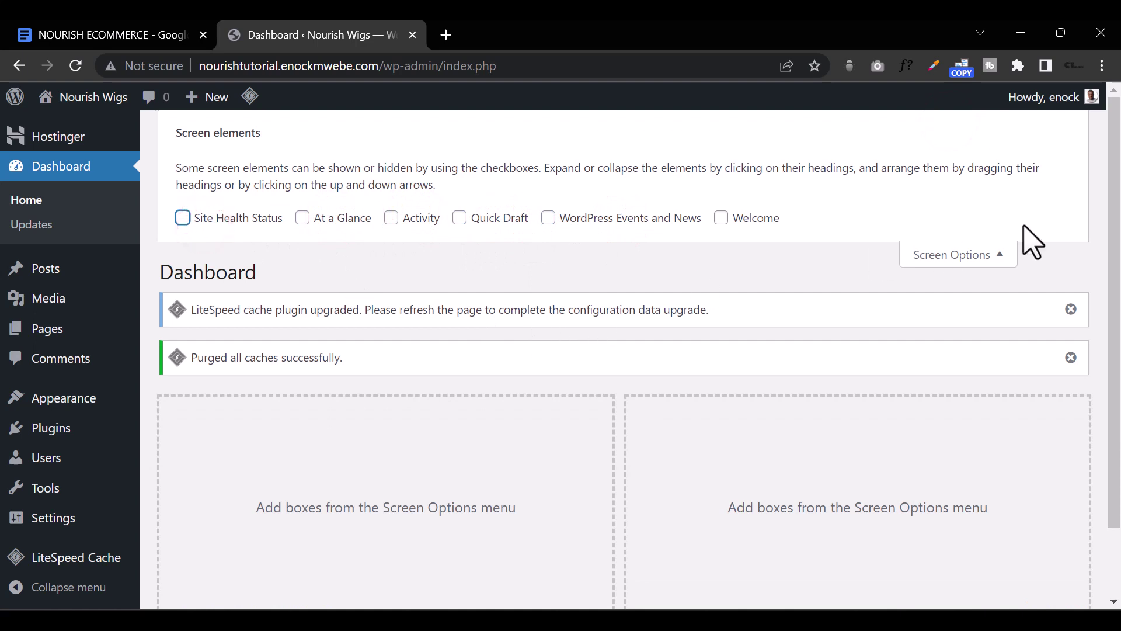
pyautogui.click(975, 259)
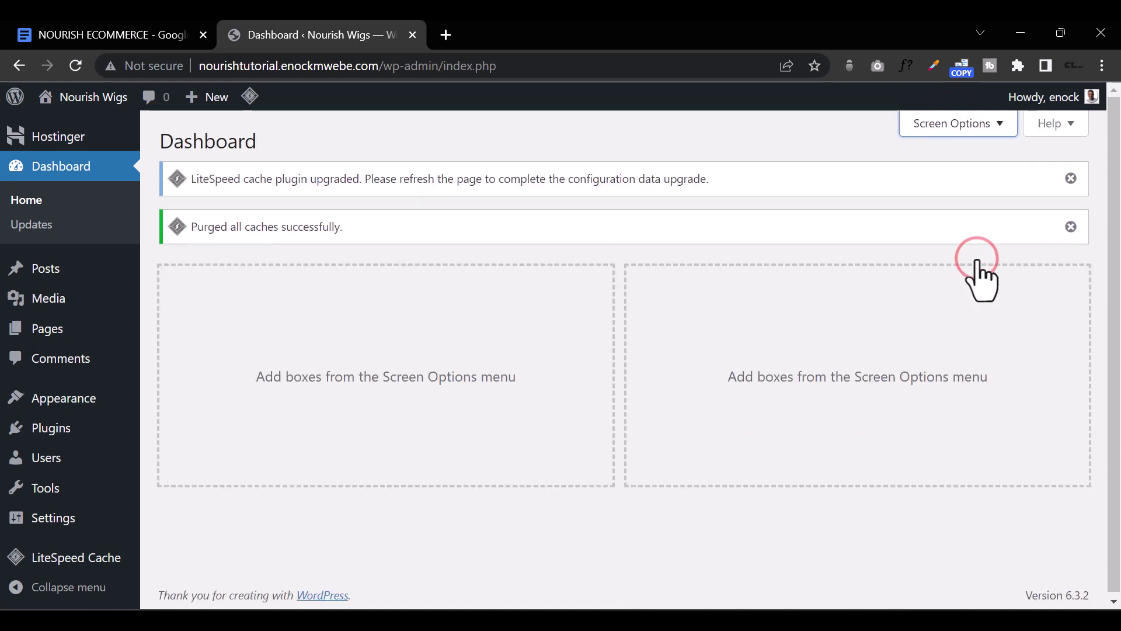
# Dismiss the LiteSpeed cache upgrade and caches purged notices
pyautogui.click(1072, 177)
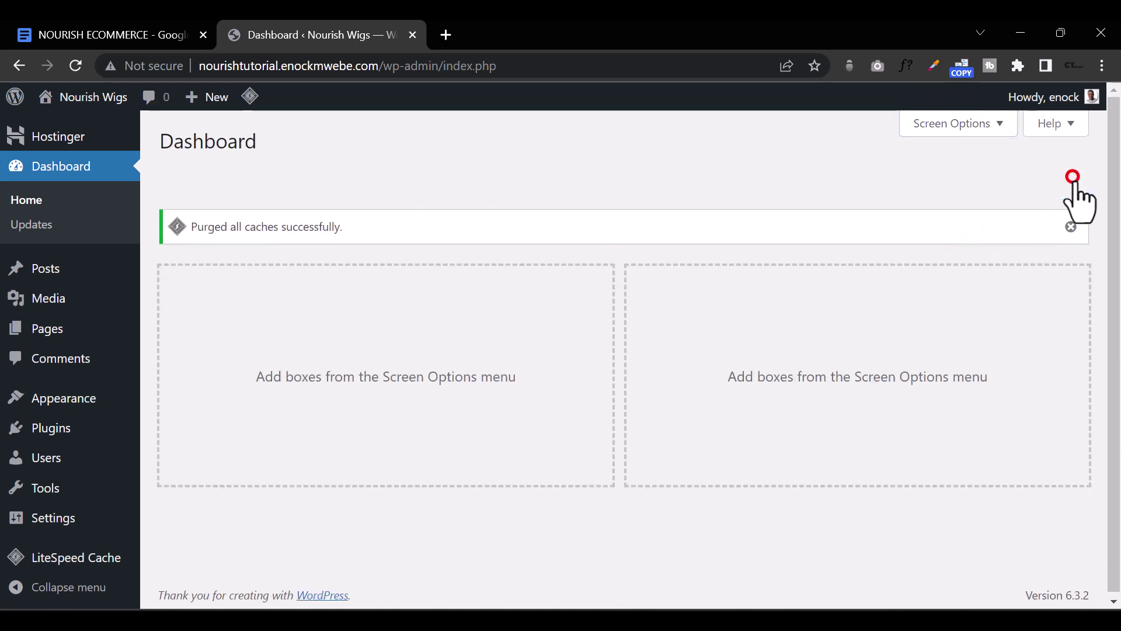
pyautogui.click(1071, 181)
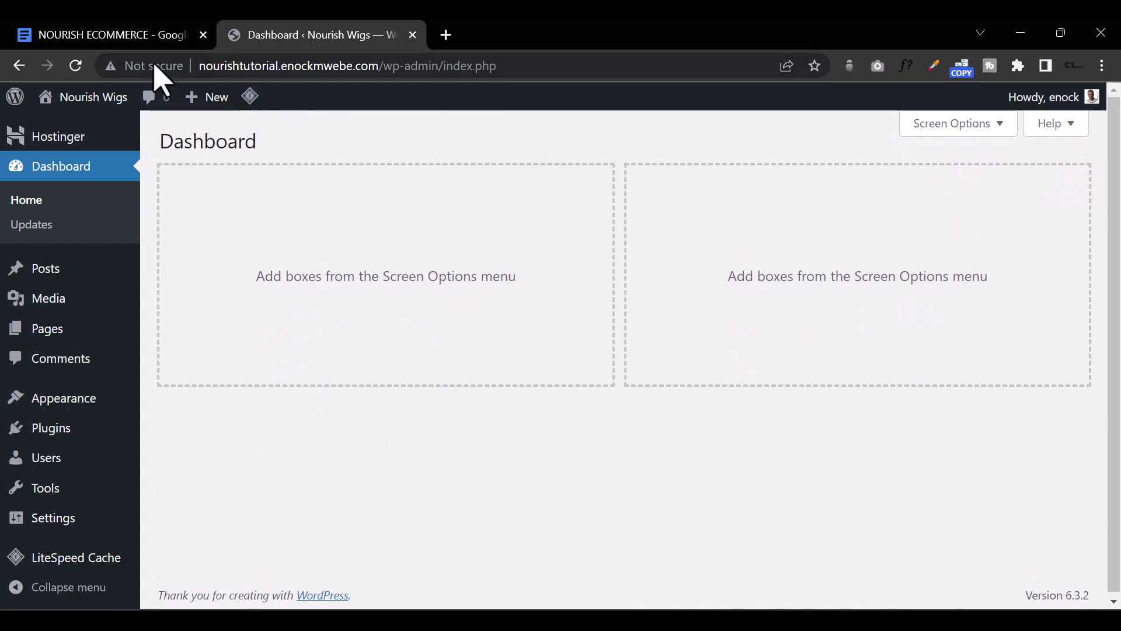
pyautogui.click(119, 36)
# Highlight plan steps 'Setting Up Domain and Hosting' and 'Installing Astra Theme', then return to the dashboard
pyautogui.moveTo(291, 278); pyautogui.dragTo(606, 280)
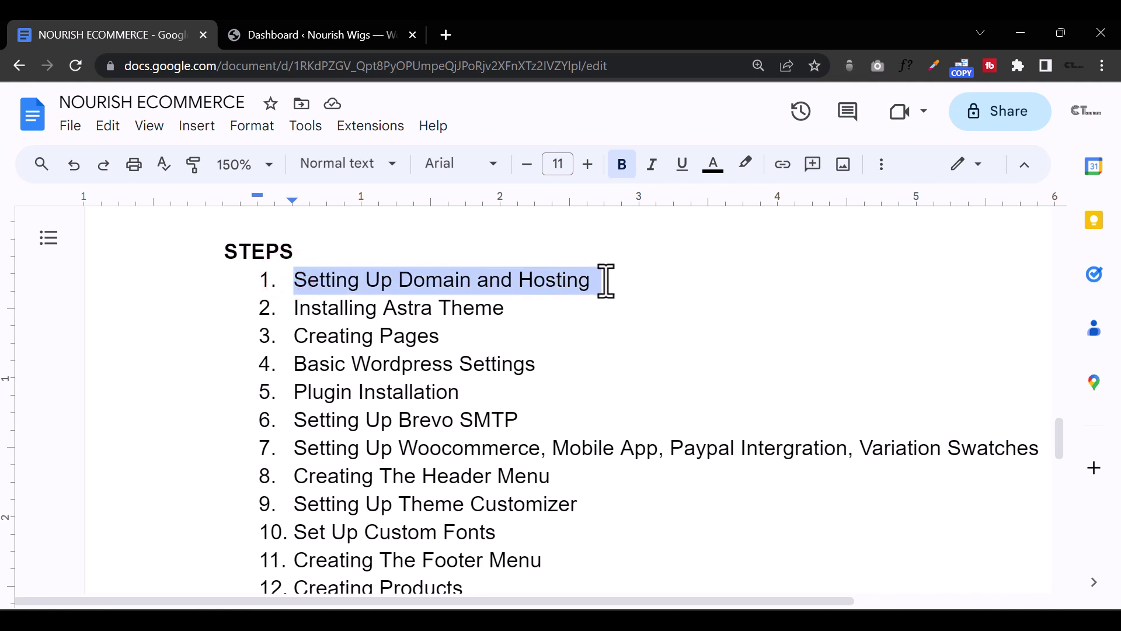
pyautogui.moveTo(506, 310); pyautogui.dragTo(291, 313)
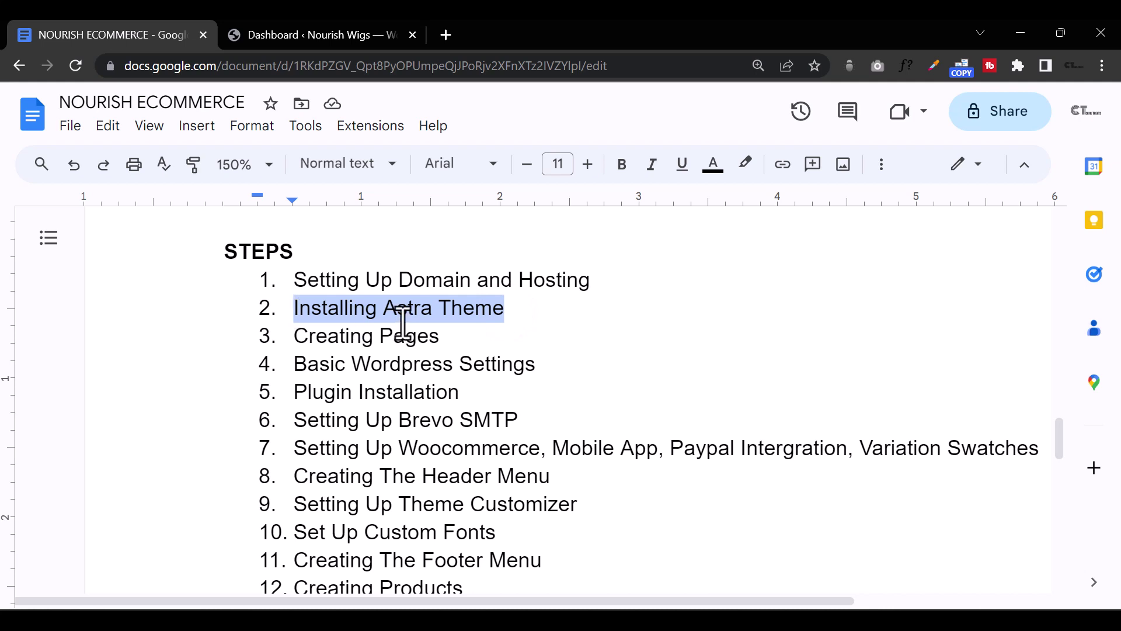
pyautogui.click(318, 36)
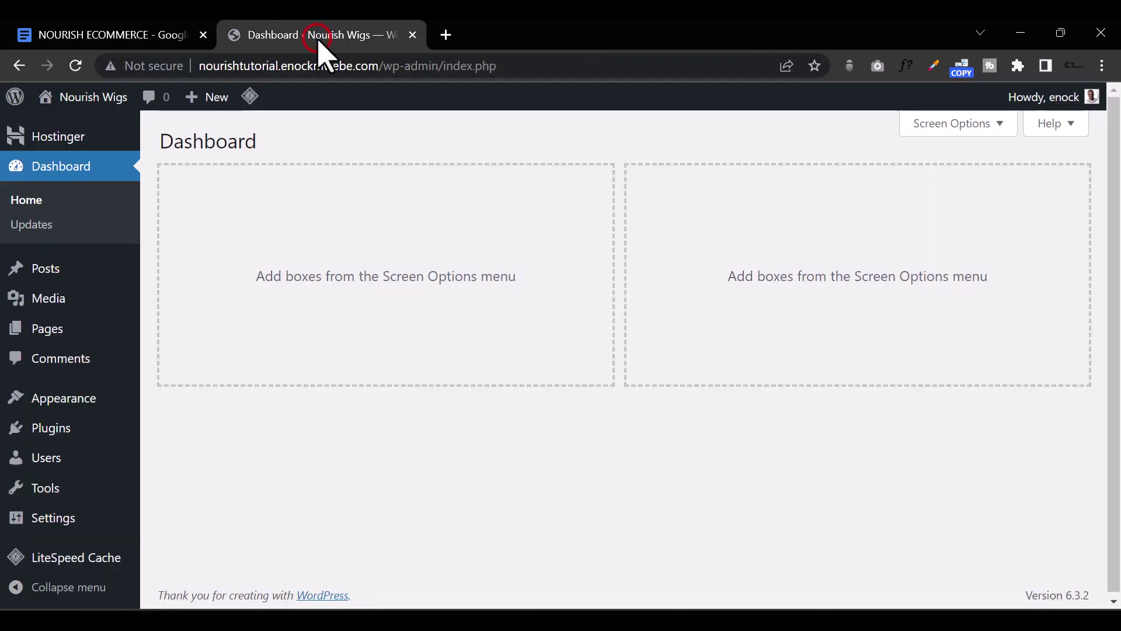
pyautogui.rightClick(70, 136)
pyautogui.click(361, 99)
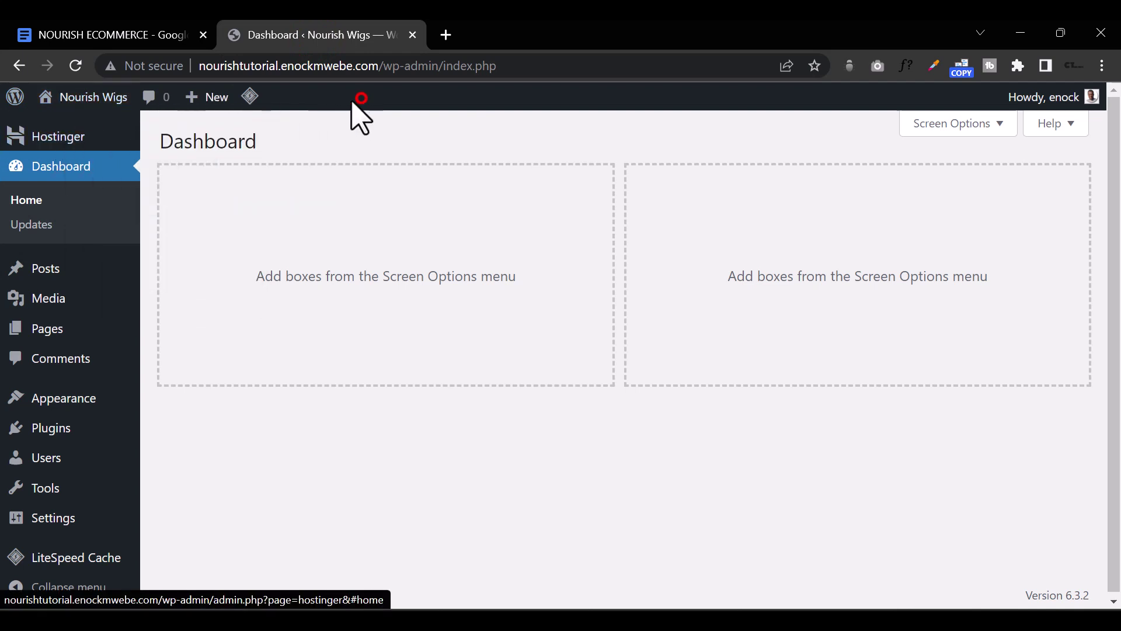
pyautogui.moveTo(63, 112)
pyautogui.rightClick(77, 126)
pyautogui.click(133, 144)
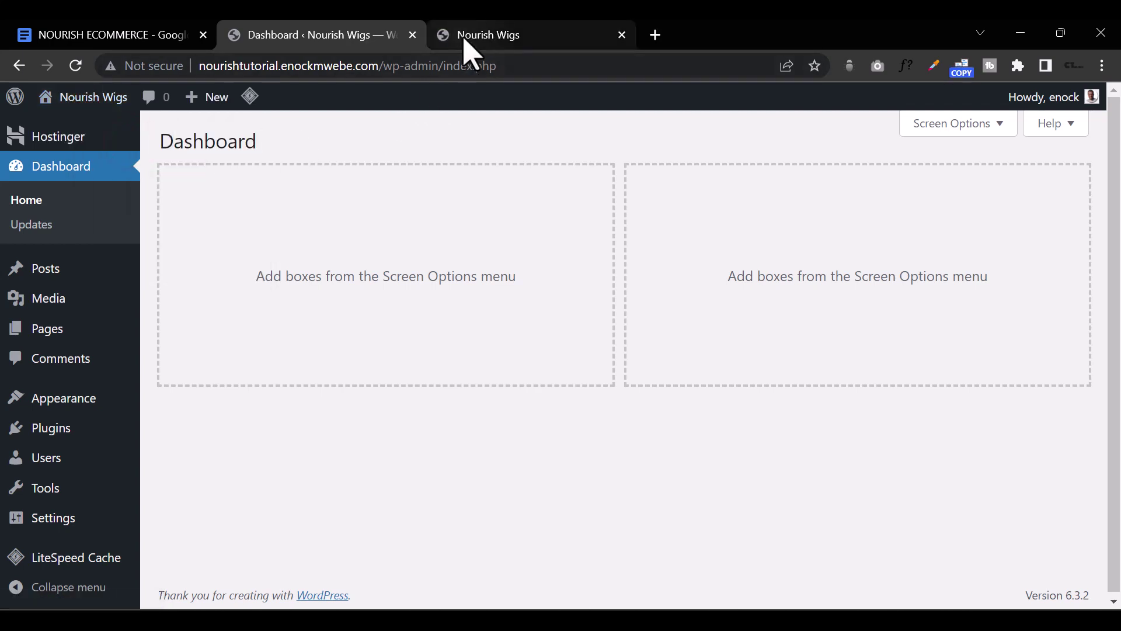
pyautogui.click(464, 37)
pyautogui.scroll(-7, 445, 326)
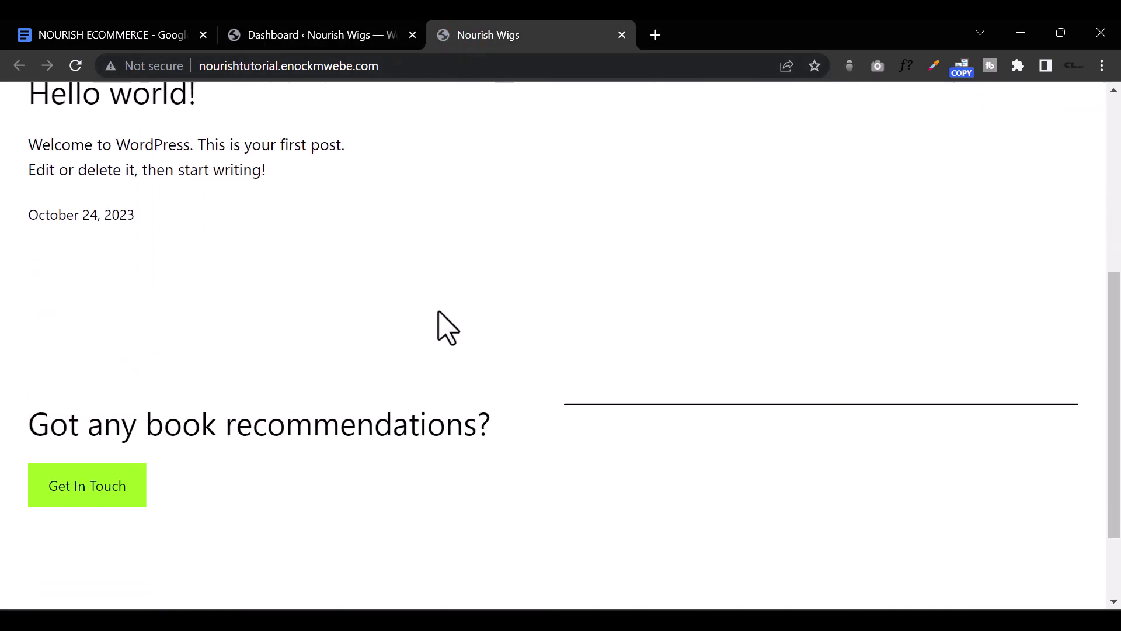
pyautogui.scroll(5, 440, 320)
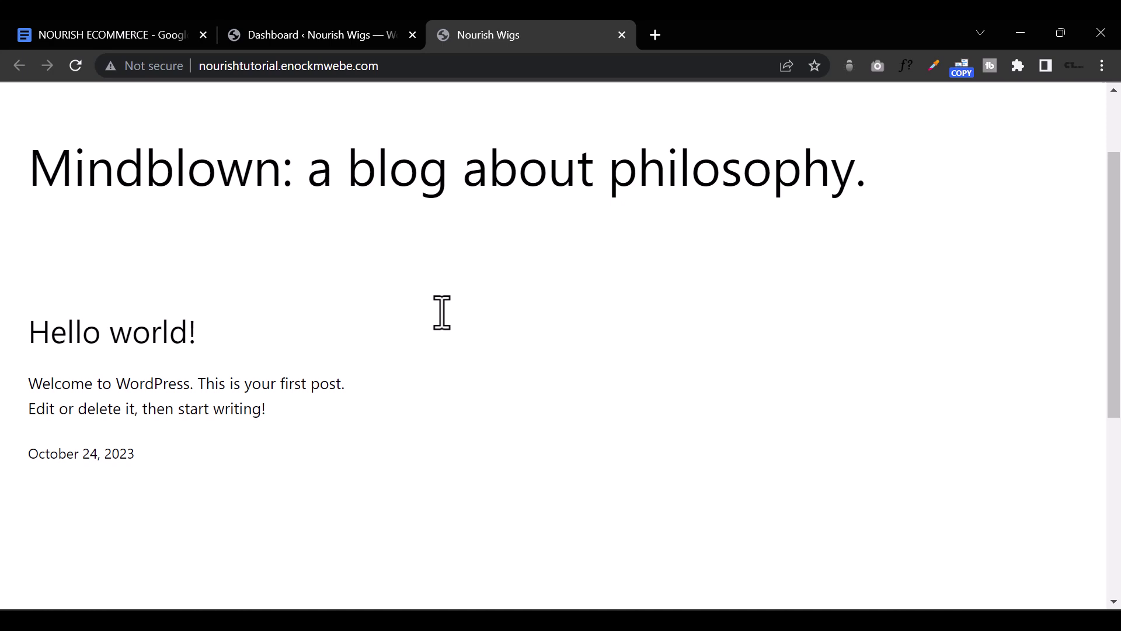
pyautogui.rightClick(470, 38)
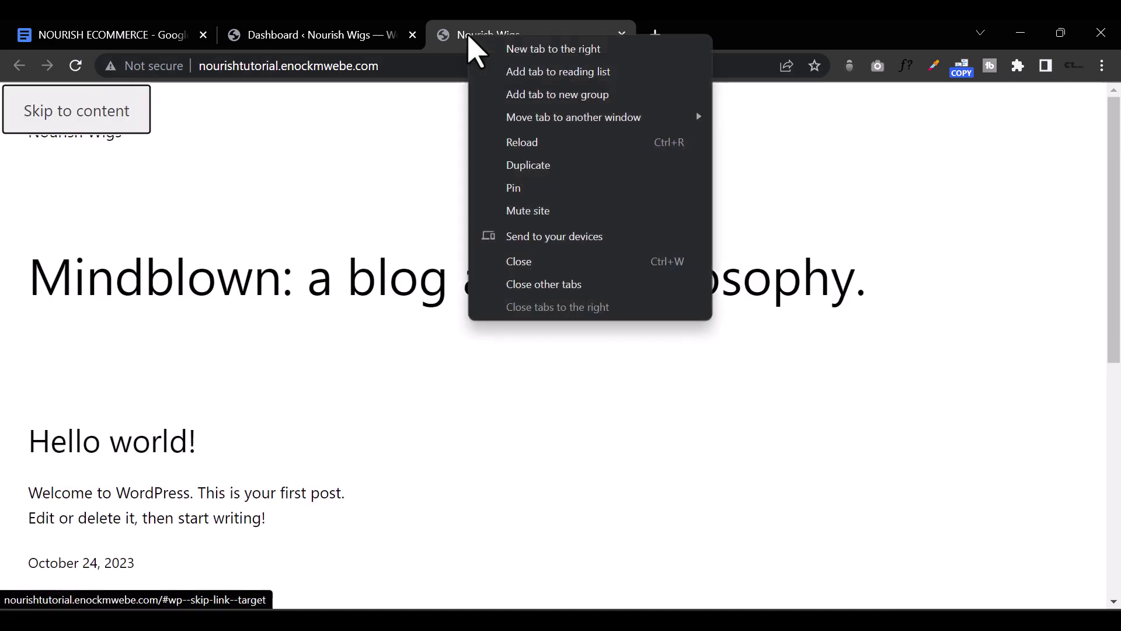
pyautogui.click(464, 40)
pyautogui.rightClick(464, 40)
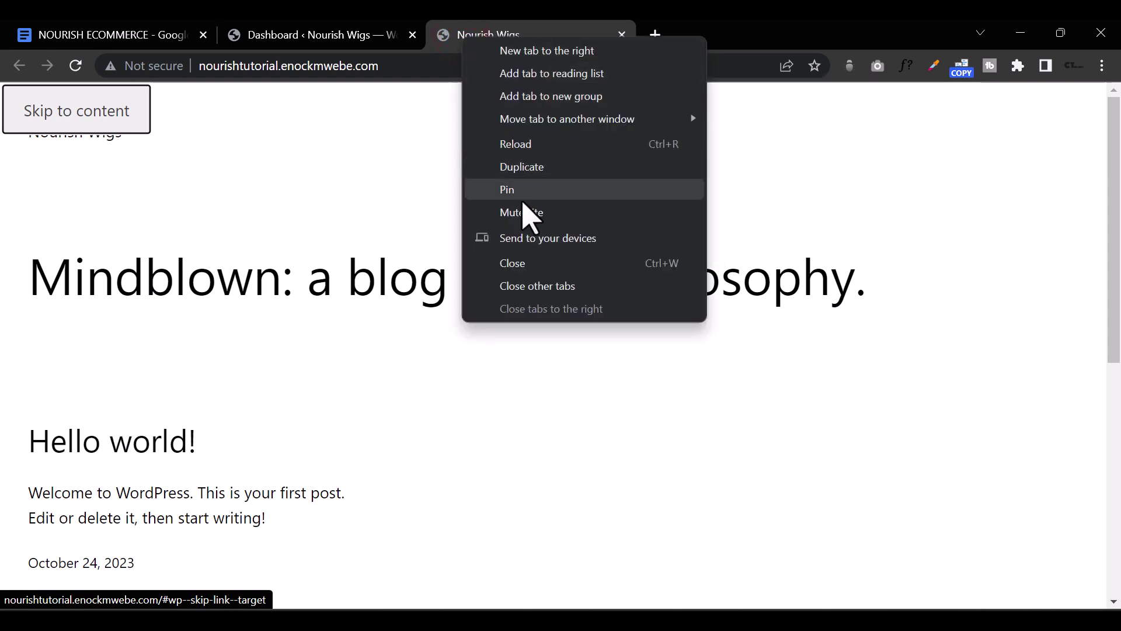
pyautogui.click(534, 263)
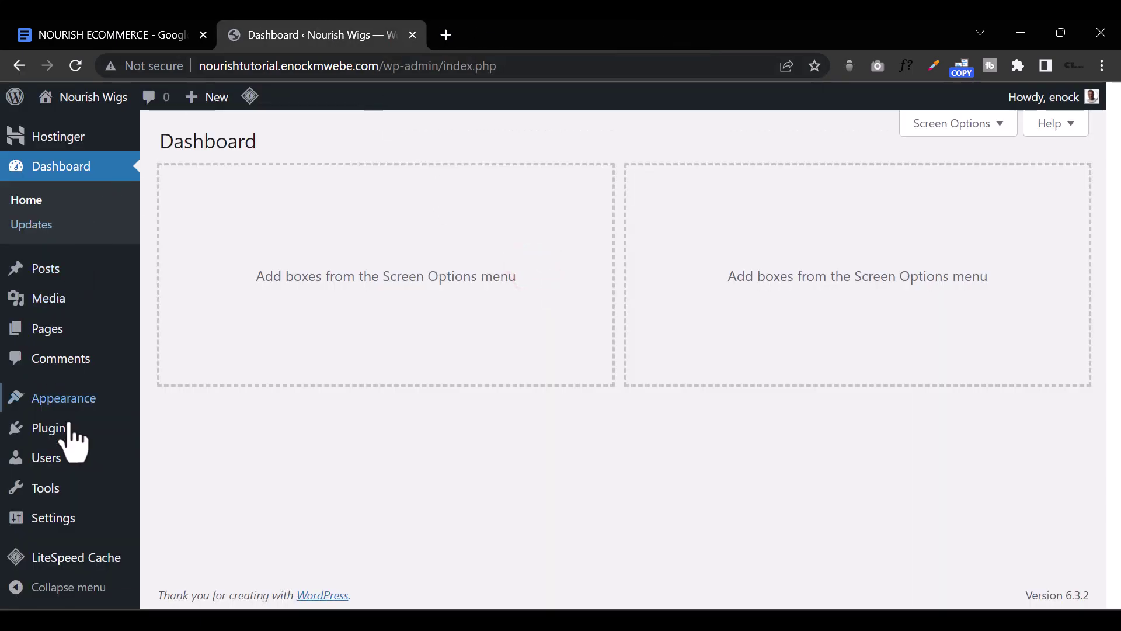
pyautogui.moveTo(97, 393)
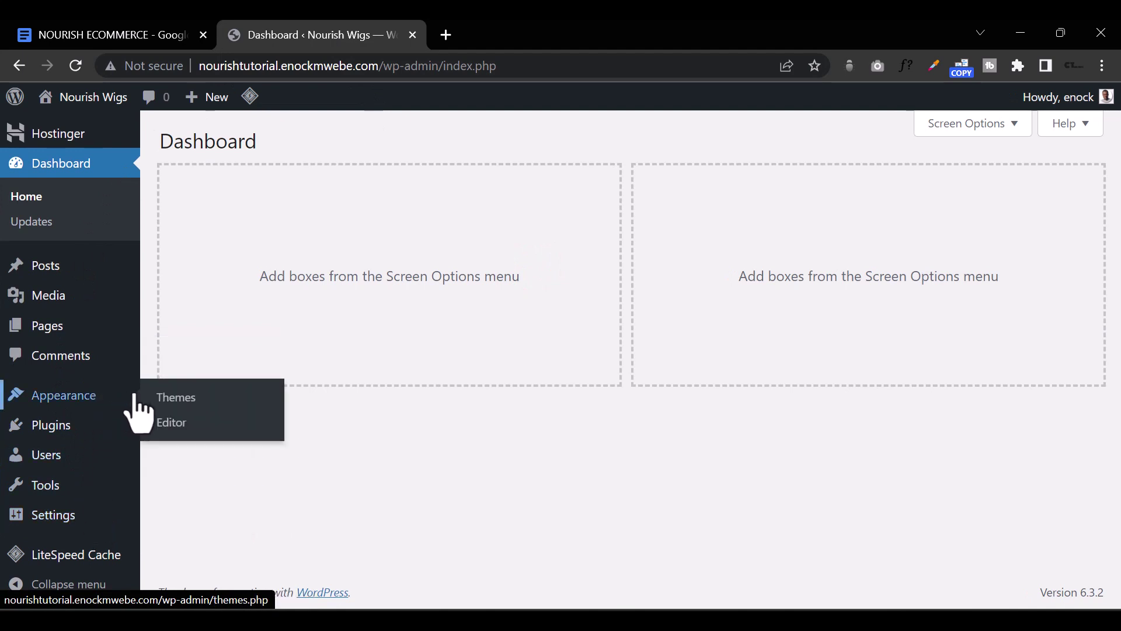
# Install and activate the Astra theme, then dismiss the starter templates, cache purge and QUIC.cloud notices
pyautogui.click(212, 401)
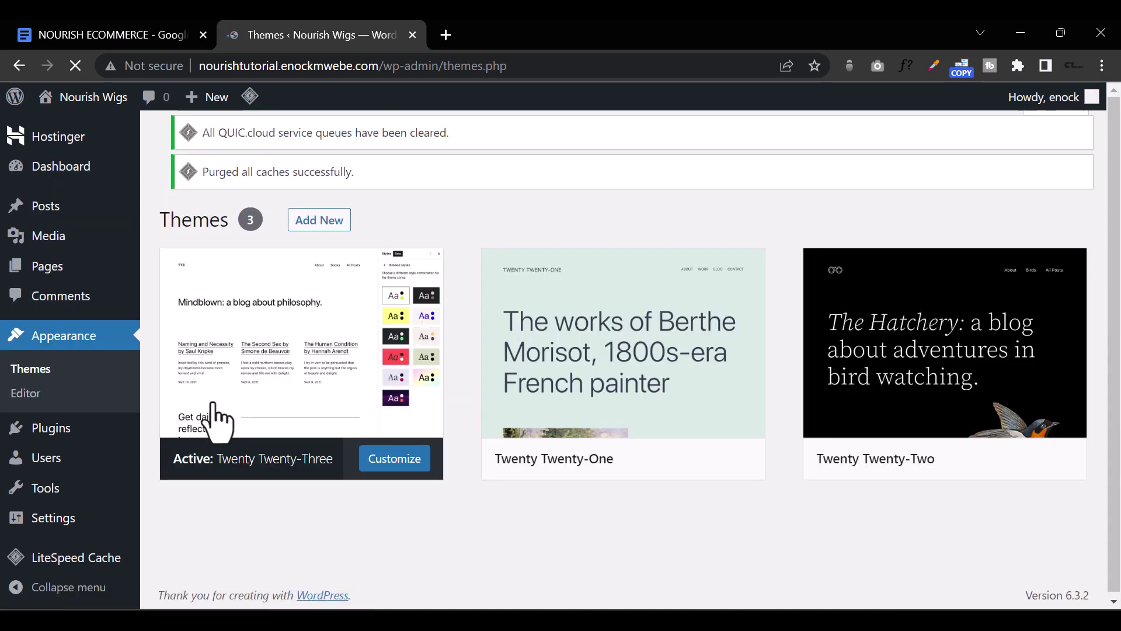
pyautogui.click(306, 143)
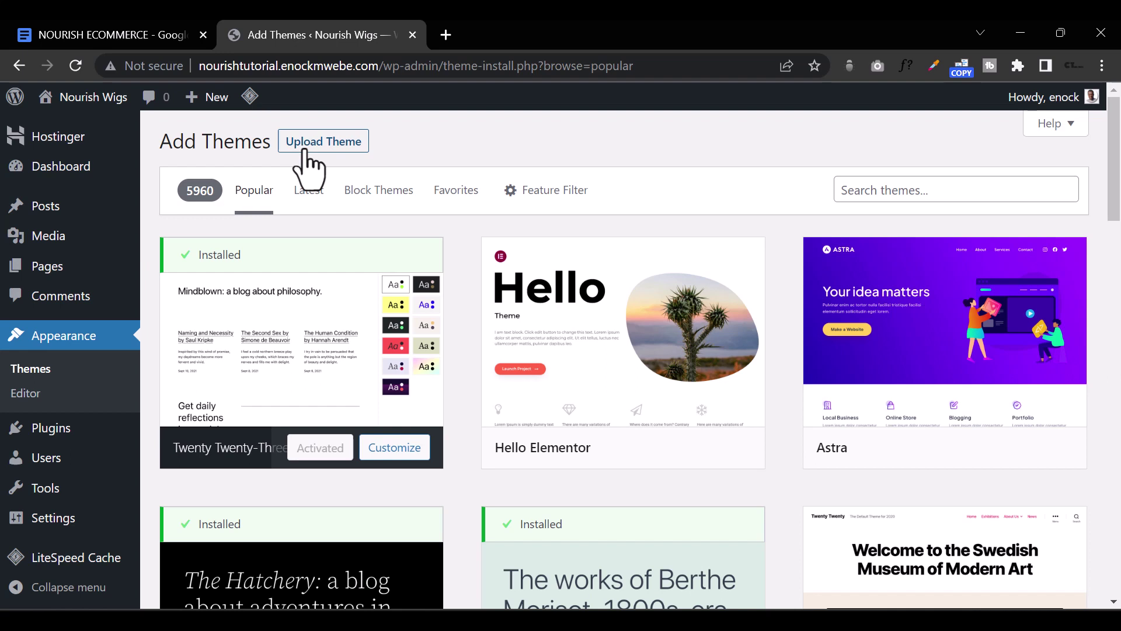
pyautogui.moveTo(972, 341)
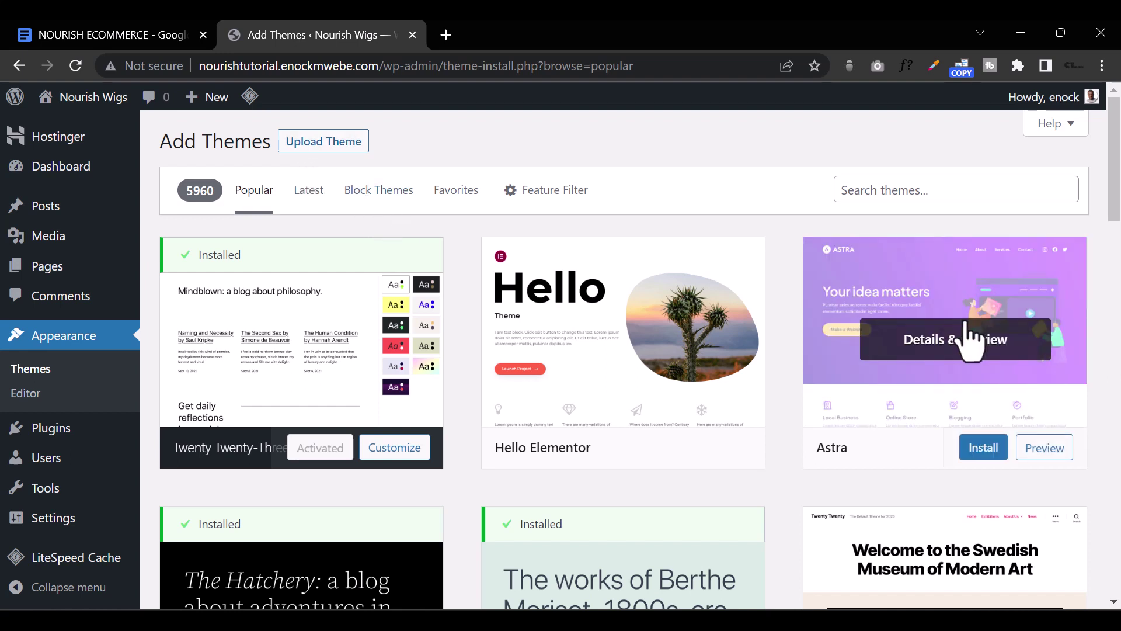
pyautogui.scroll(-2, 972, 342)
pyautogui.click(975, 360)
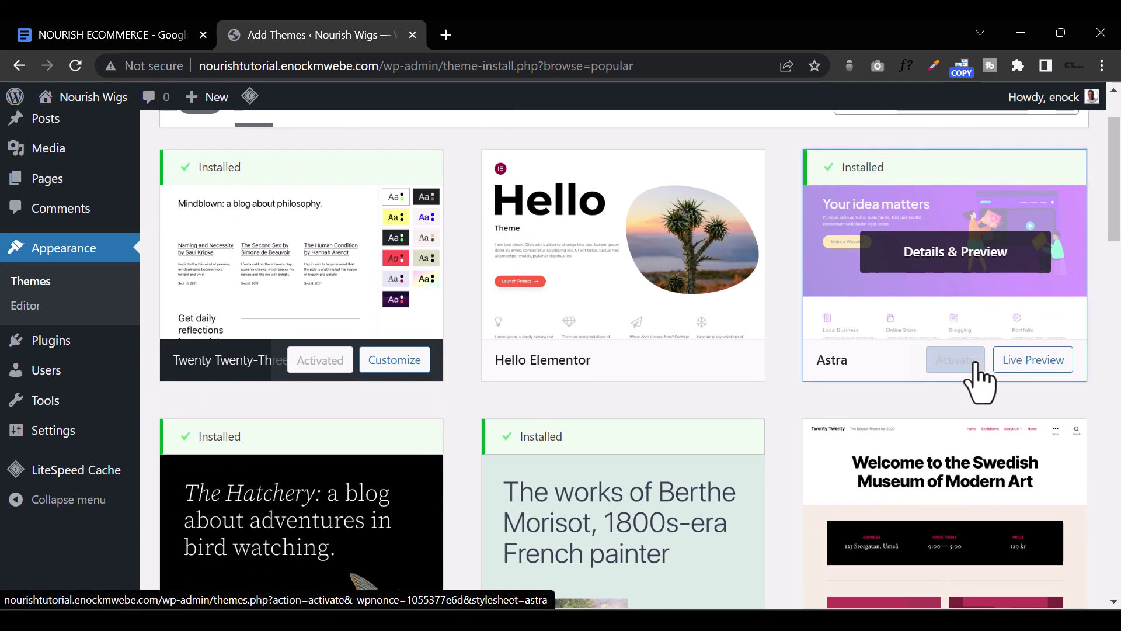
pyautogui.click(972, 360)
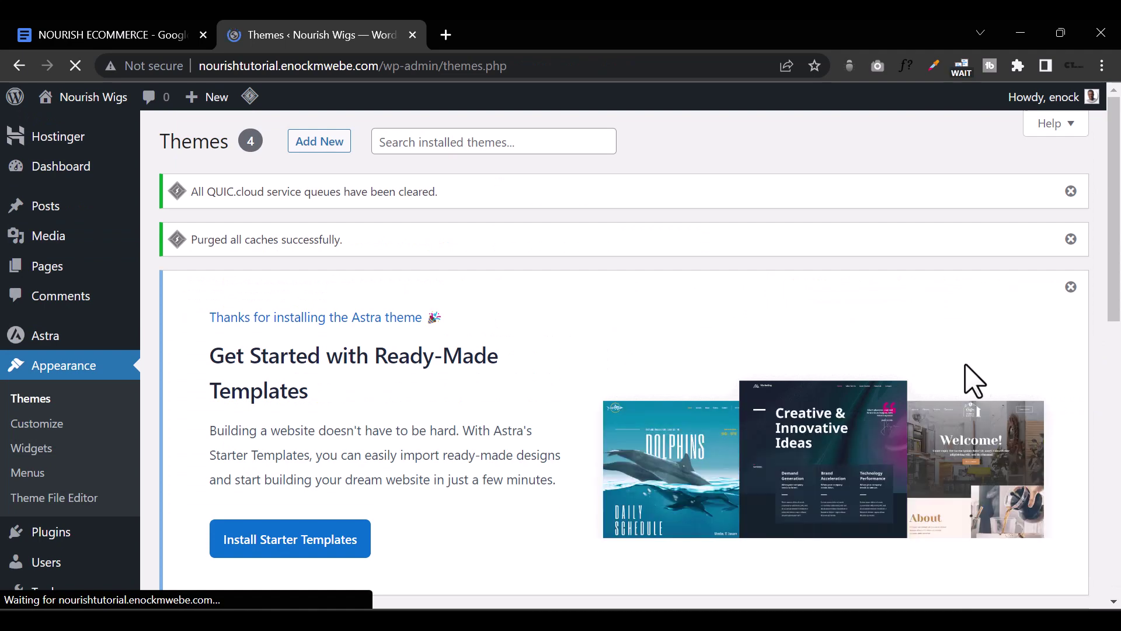
pyautogui.click(1071, 286)
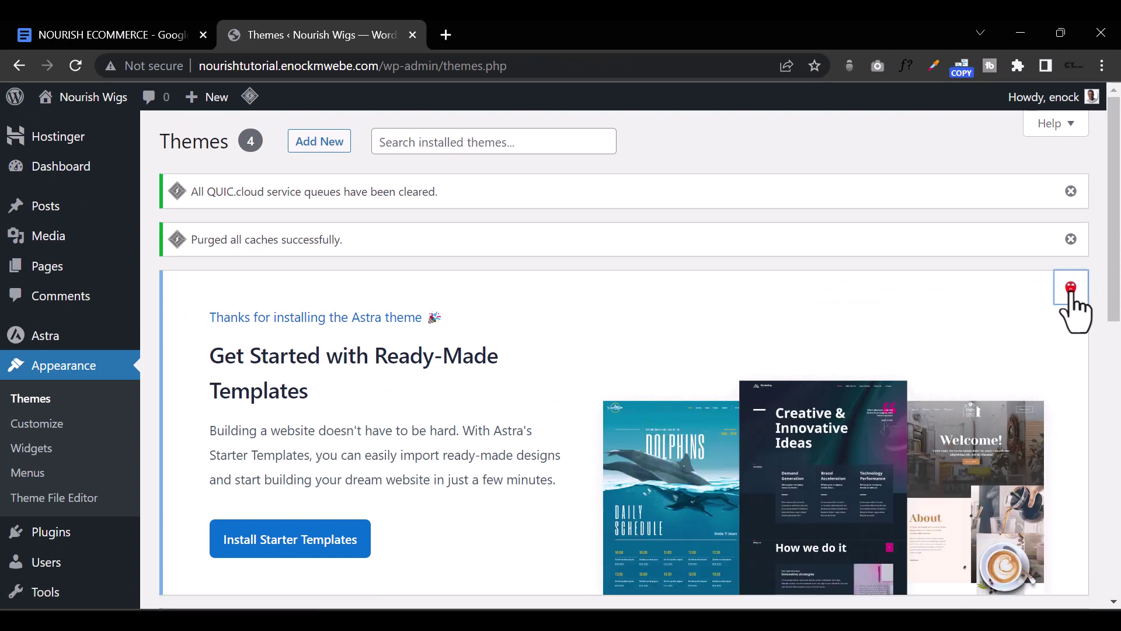
pyautogui.click(1071, 238)
pyautogui.click(1070, 188)
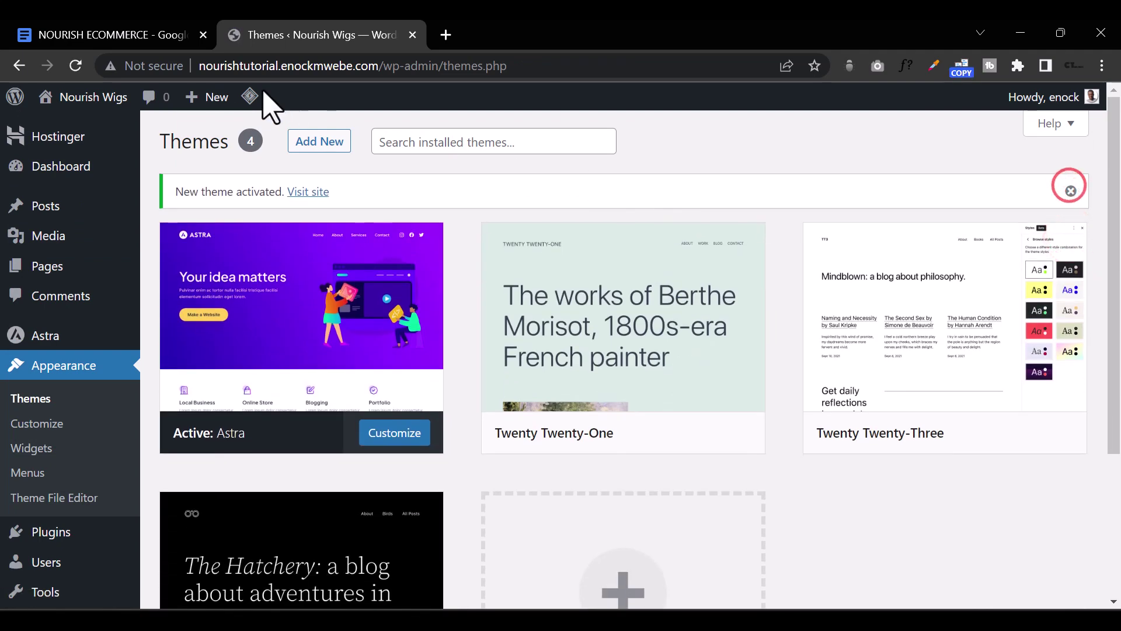
# Open the live site in a new tab, scroll through it, then close that tab
pyautogui.moveTo(47, 99)
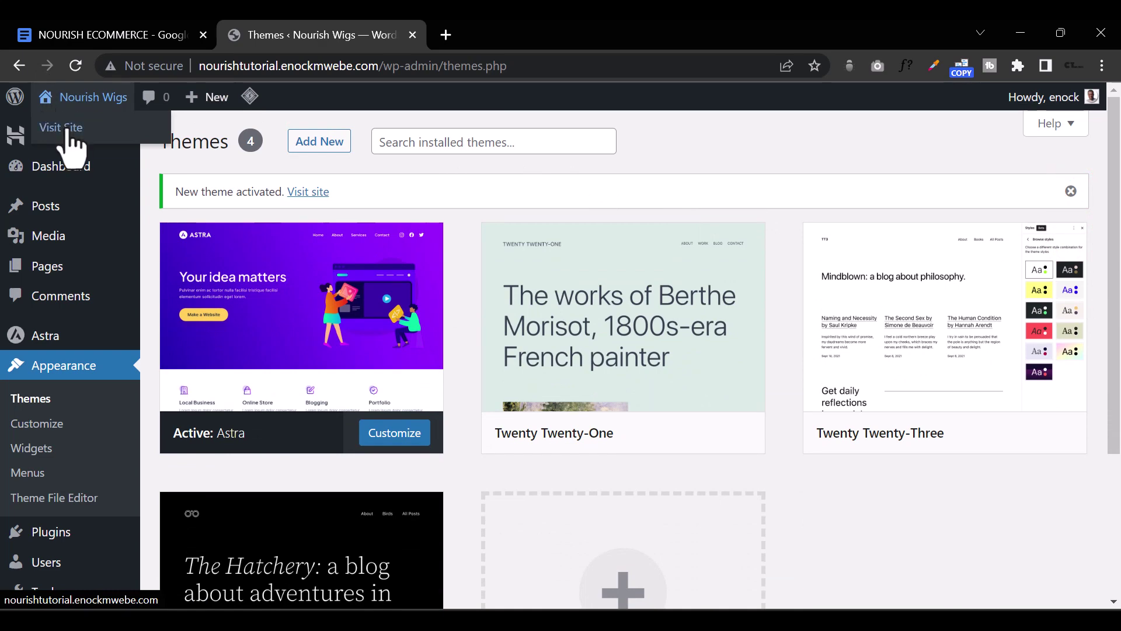
pyautogui.rightClick(70, 133)
pyautogui.click(104, 145)
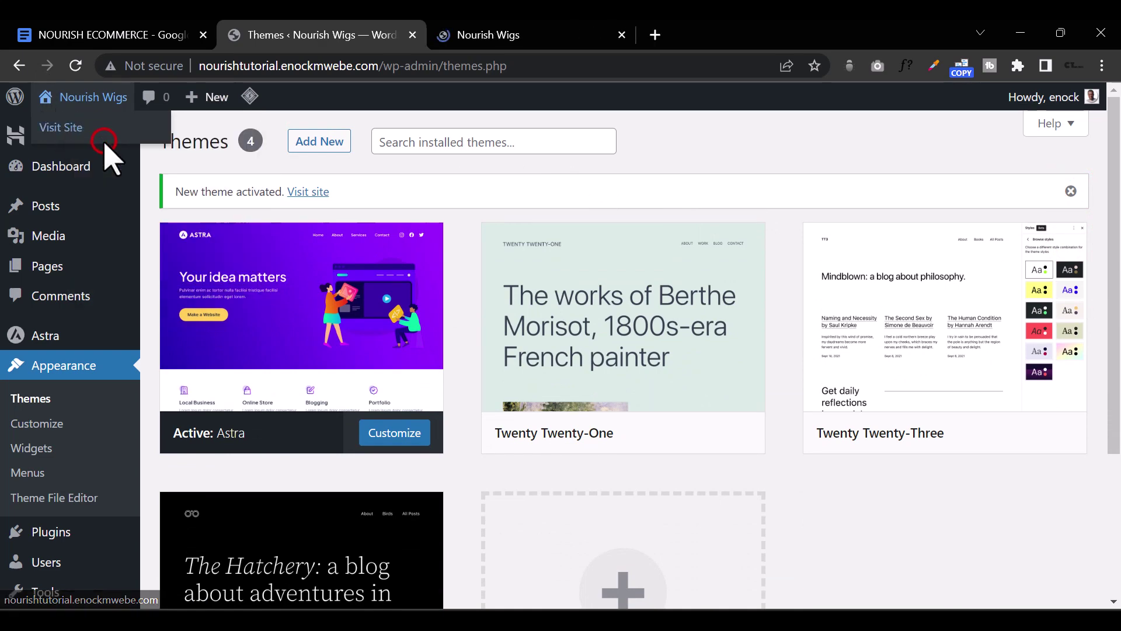
pyautogui.click(495, 40)
pyautogui.scroll(-8, 486, 253)
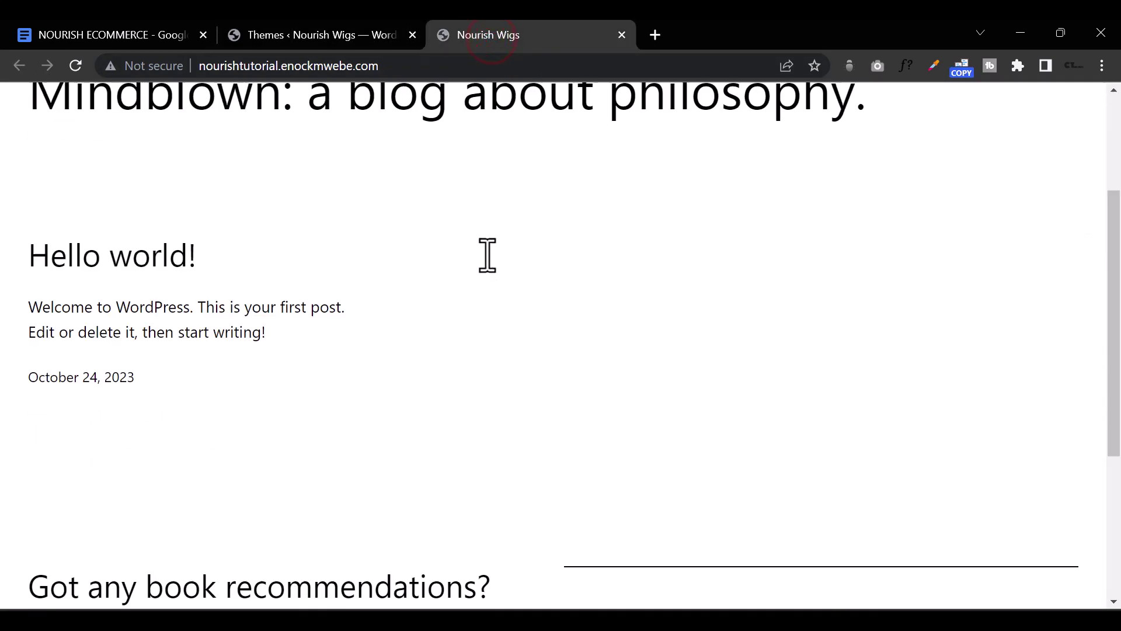
pyautogui.scroll(8, 487, 255)
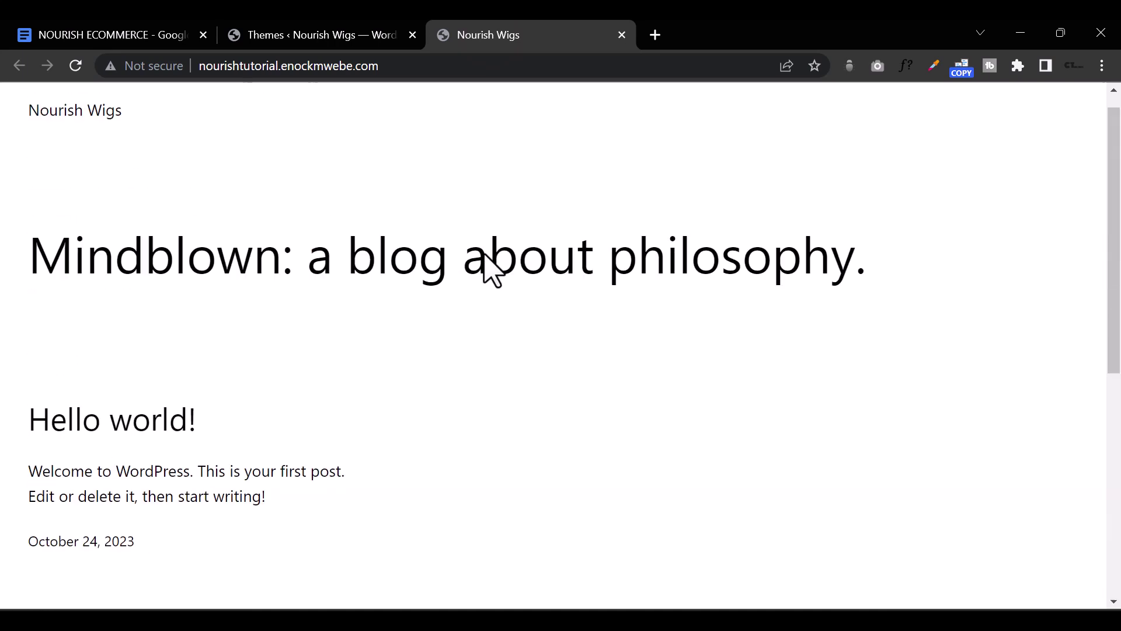
pyautogui.rightClick(461, 45)
pyautogui.click(528, 267)
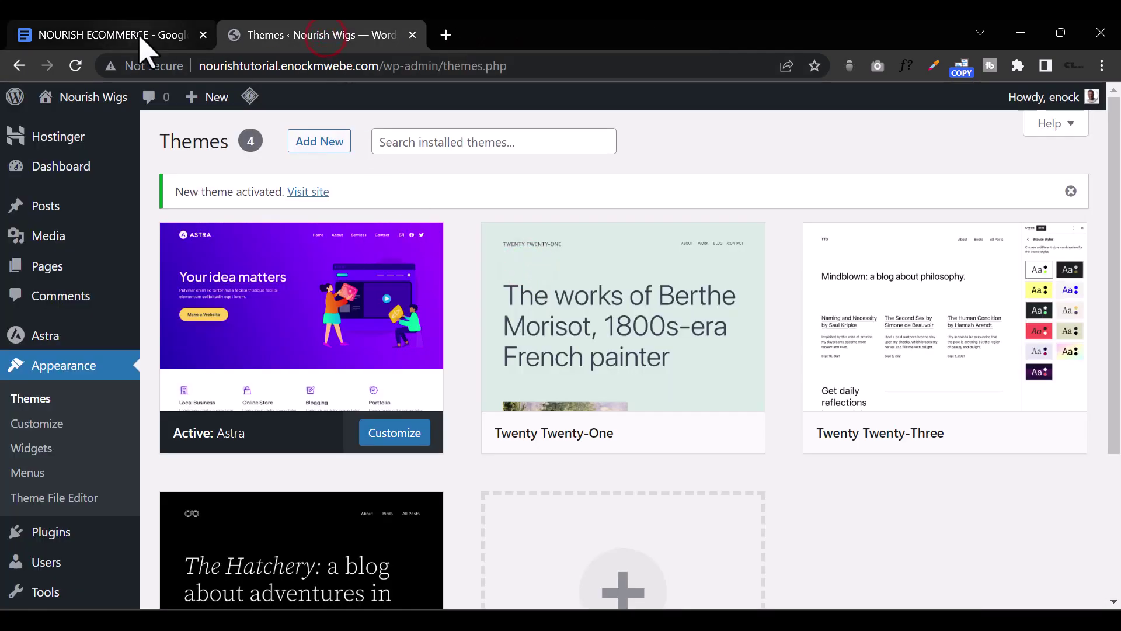
pyautogui.click(139, 34)
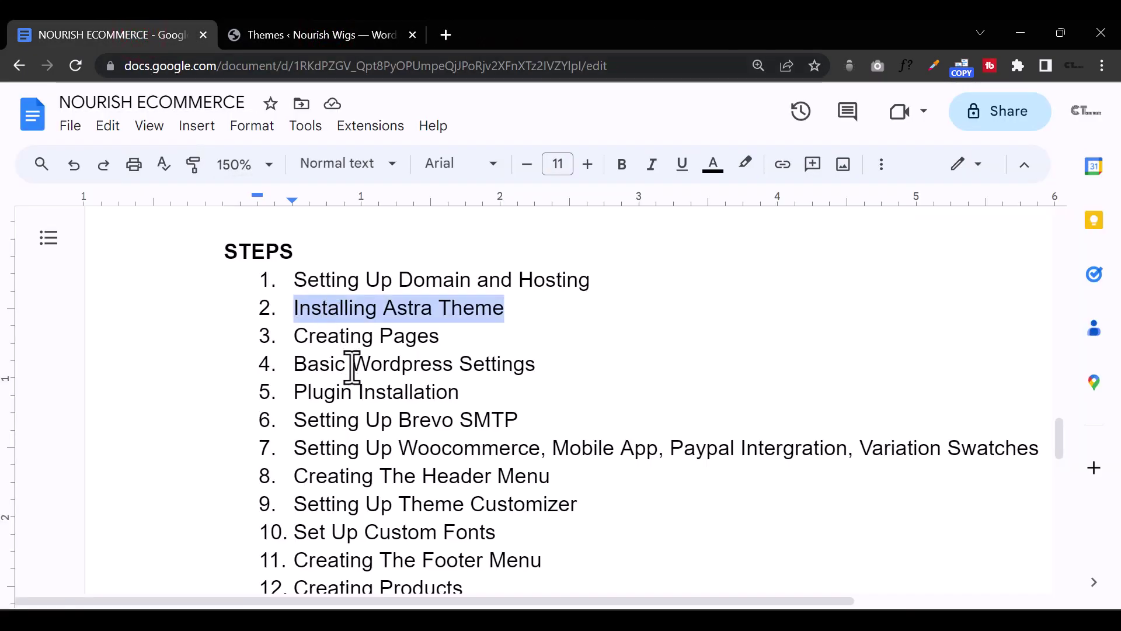
# Highlight the Creating Pages step, scroll to the seven-item PAGES list, then go back to Themes
pyautogui.moveTo(460, 341); pyautogui.dragTo(302, 352)
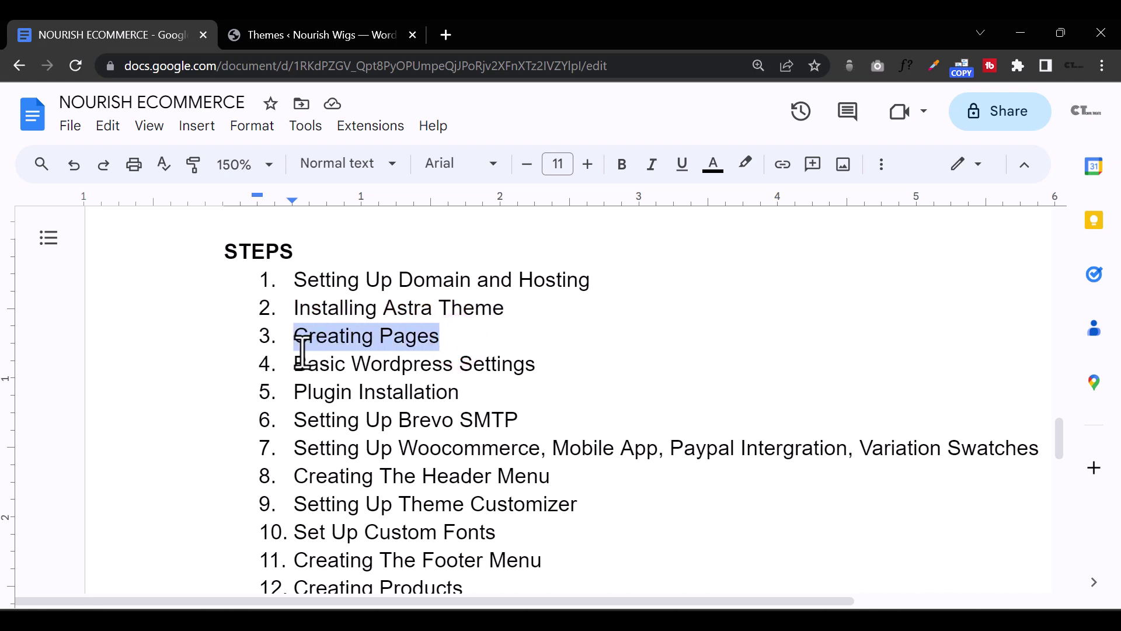
pyautogui.click(527, 355)
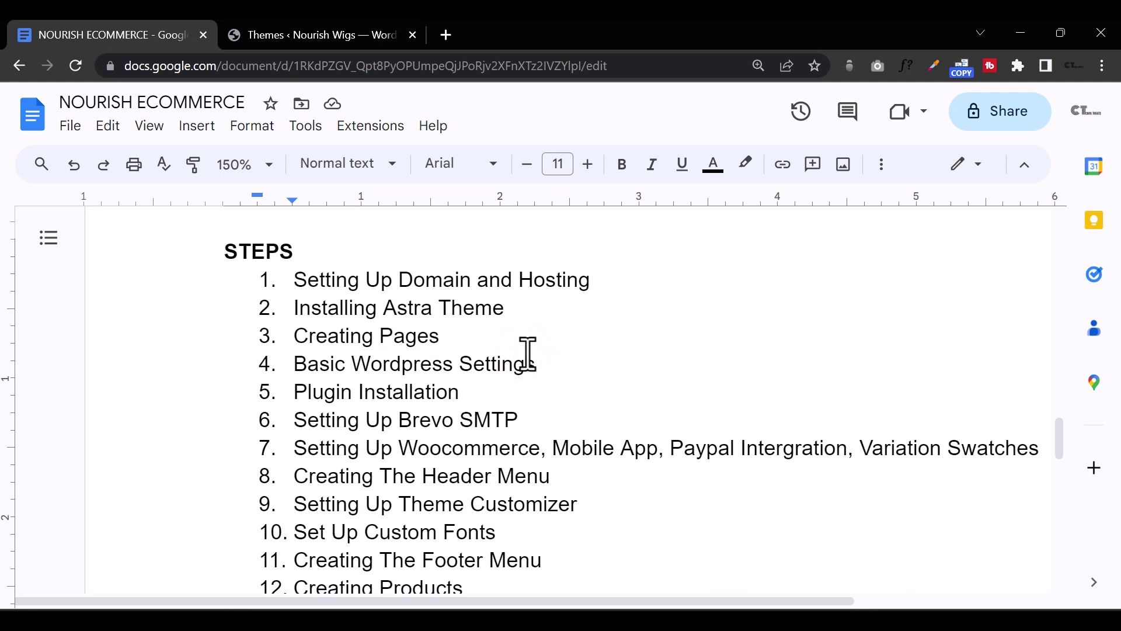
pyautogui.scroll(2, 527, 354)
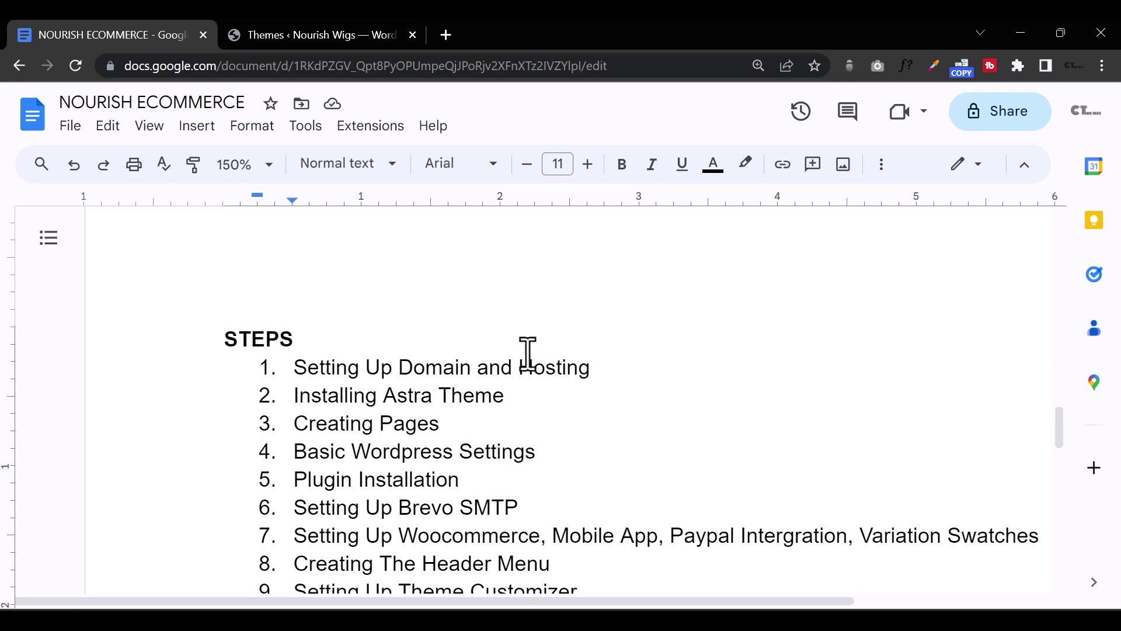
pyautogui.scroll(2, 528, 354)
pyautogui.scroll(-2, 527, 356)
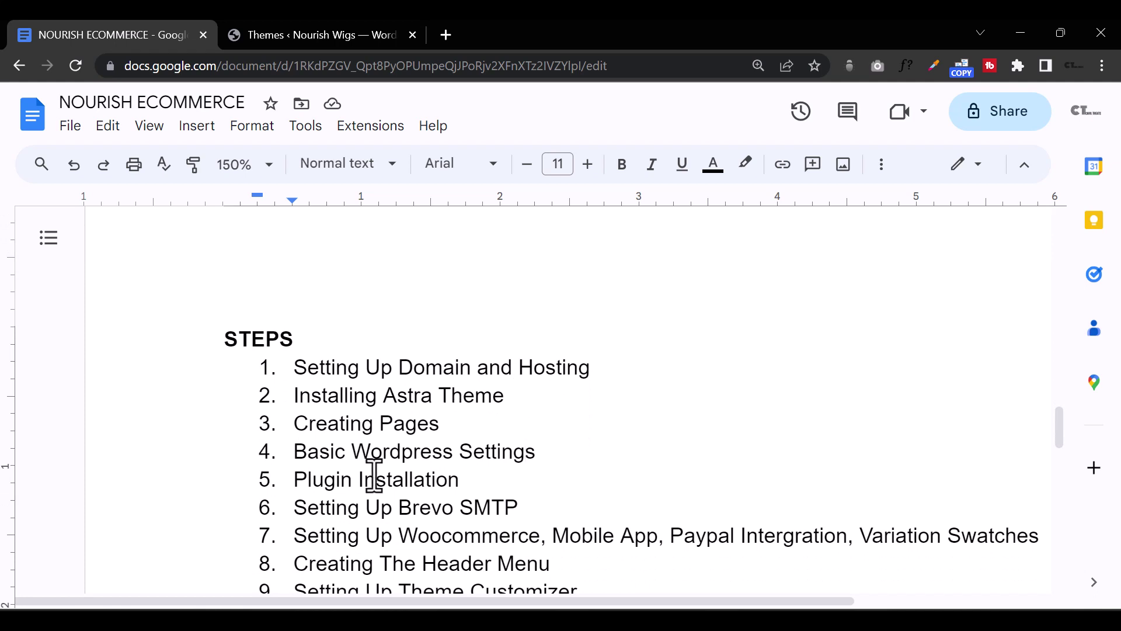
pyautogui.scroll(-10, 394, 447)
pyautogui.scroll(3, 393, 443)
pyautogui.scroll(-2, 394, 446)
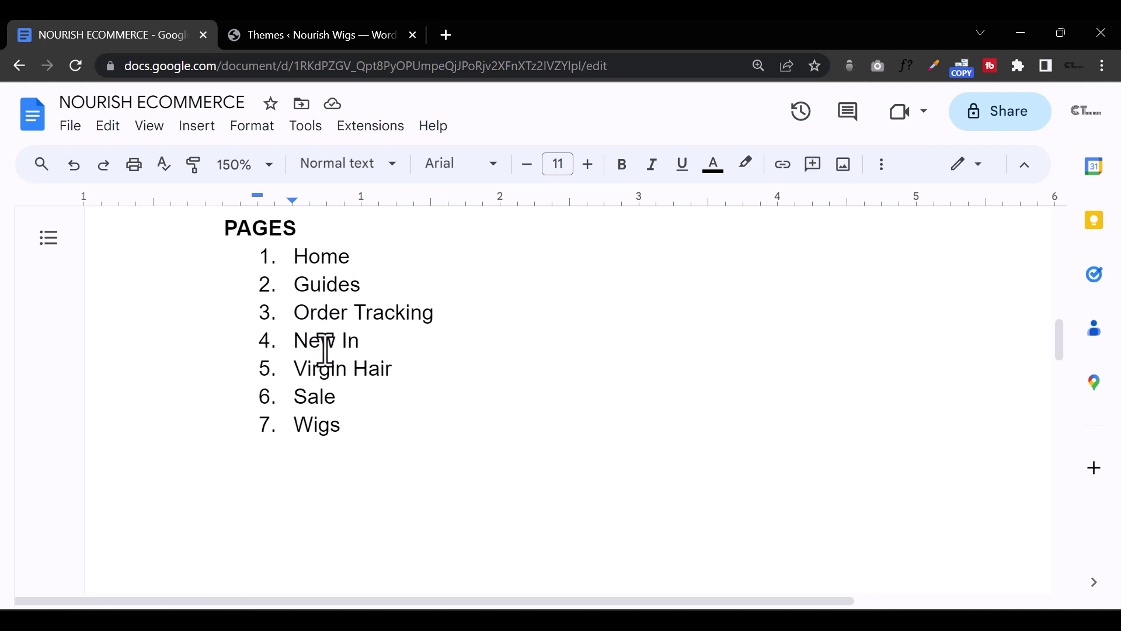
pyautogui.click(302, 41)
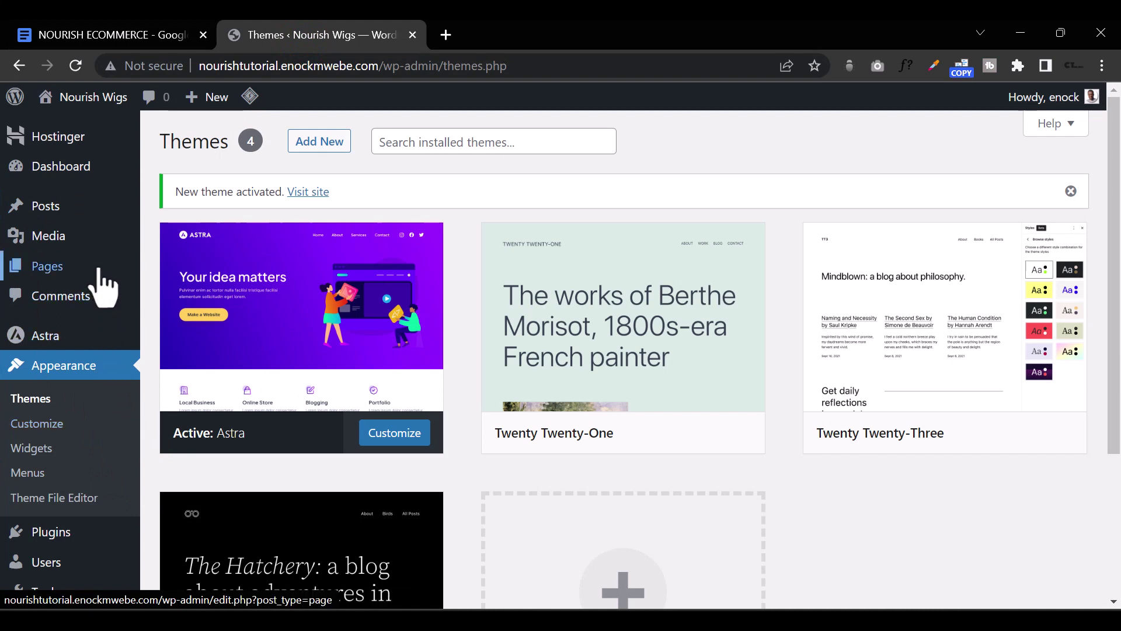
# Create and publish a new blank page titled 'Home'
pyautogui.moveTo(99, 270)
pyautogui.click(191, 297)
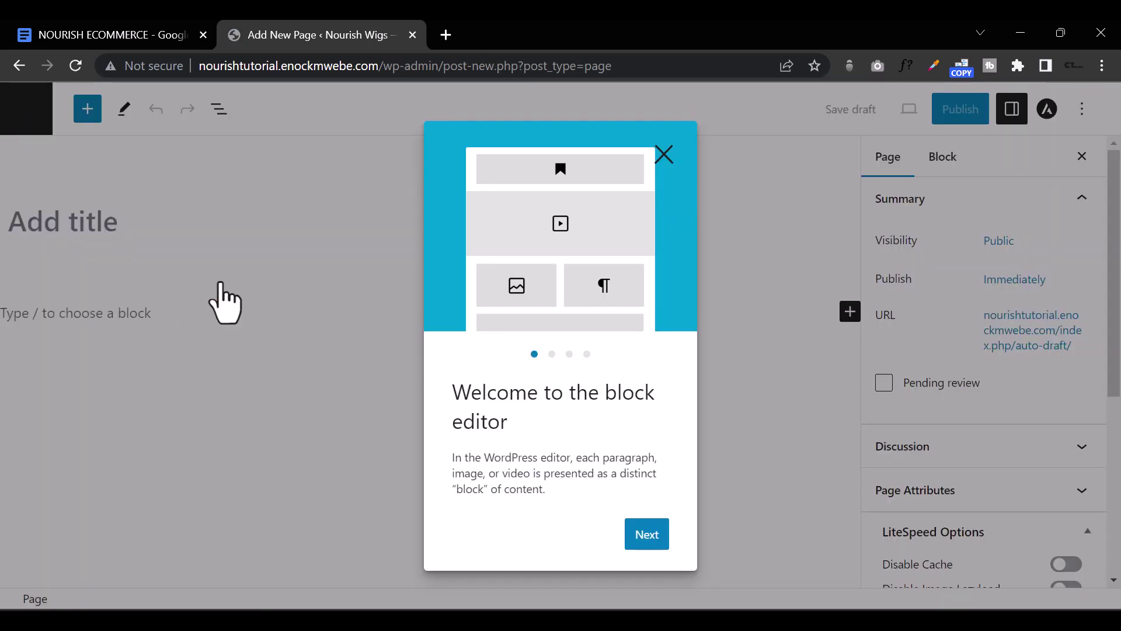
pyautogui.click(664, 150)
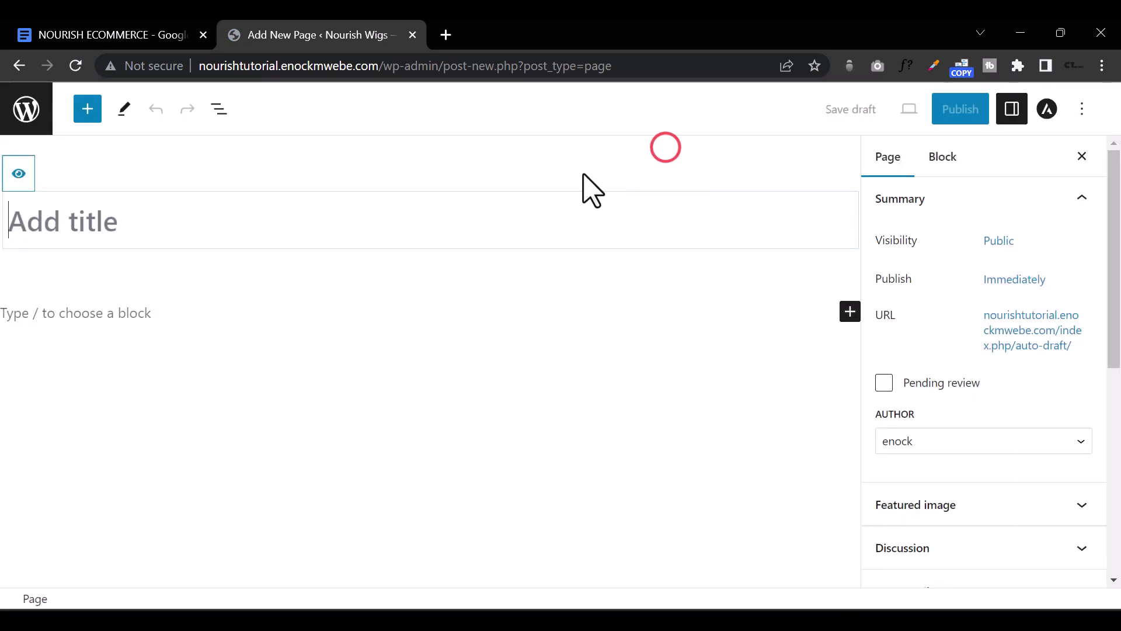
pyautogui.click(142, 216)
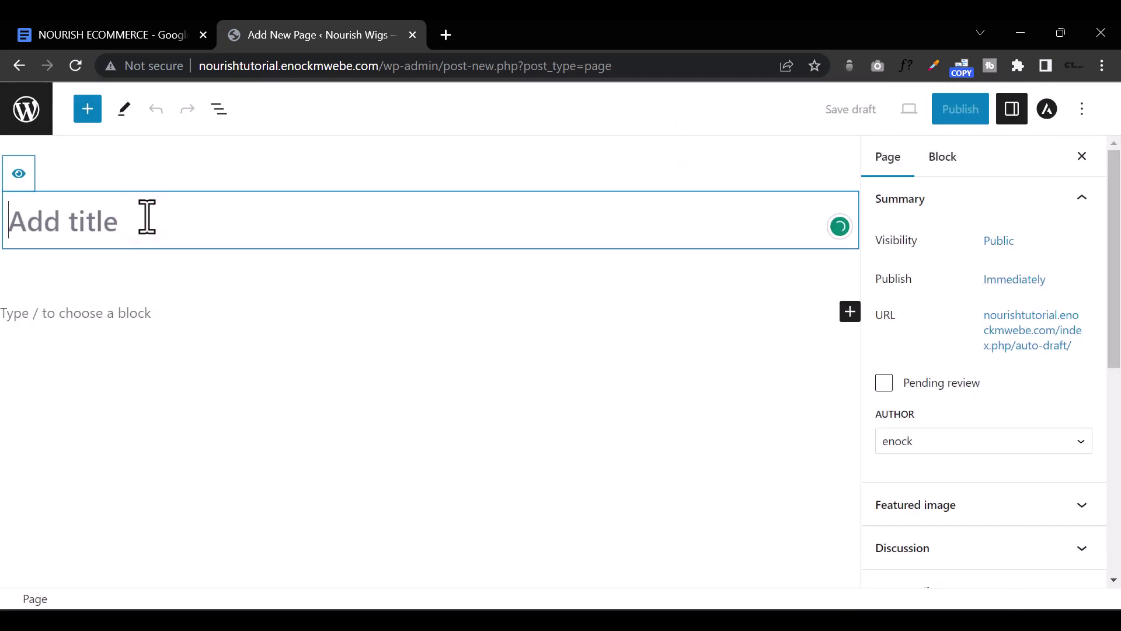
pyautogui.write('Home')
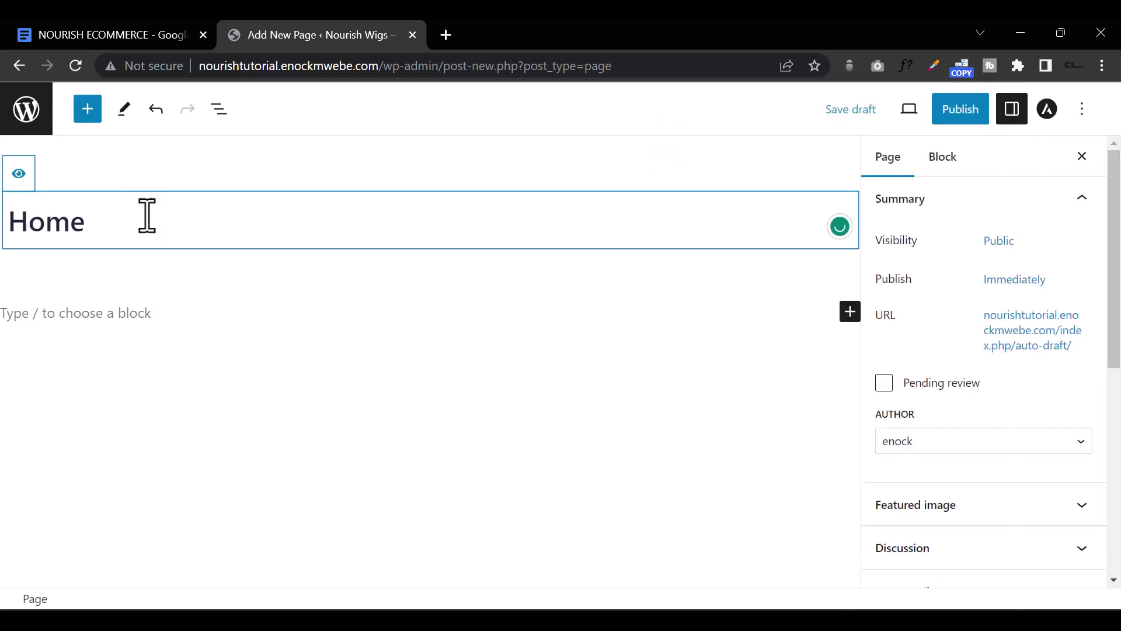
pyautogui.click(963, 116)
pyautogui.click(965, 113)
# Check the plan's page list, then create and publish a page titled 'Guides'
pyautogui.click(91, 36)
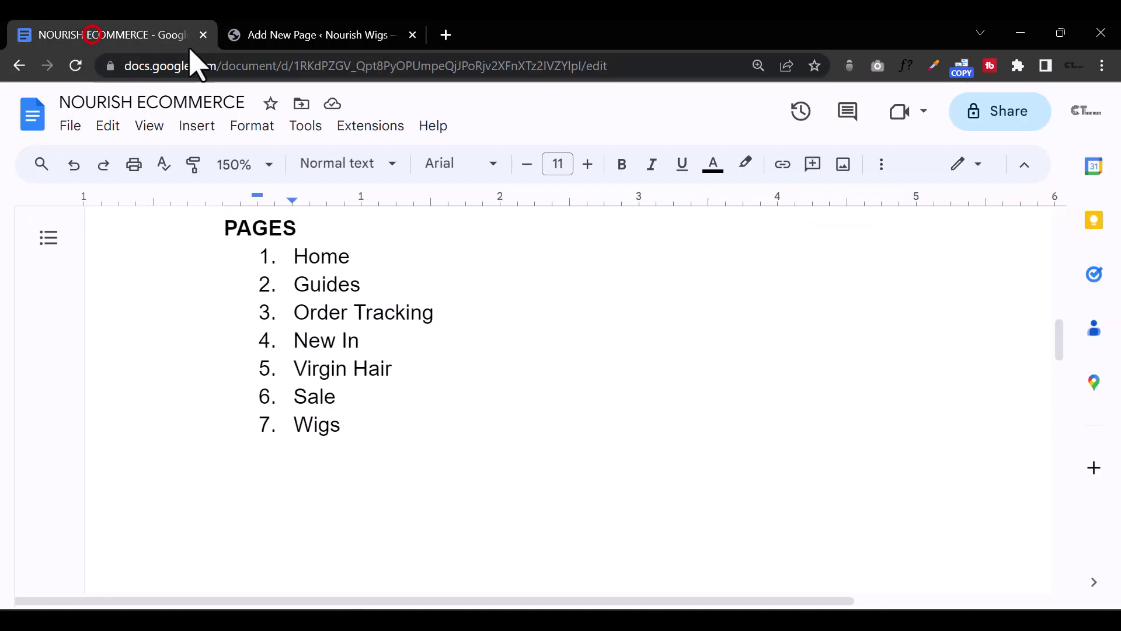
pyautogui.click(333, 44)
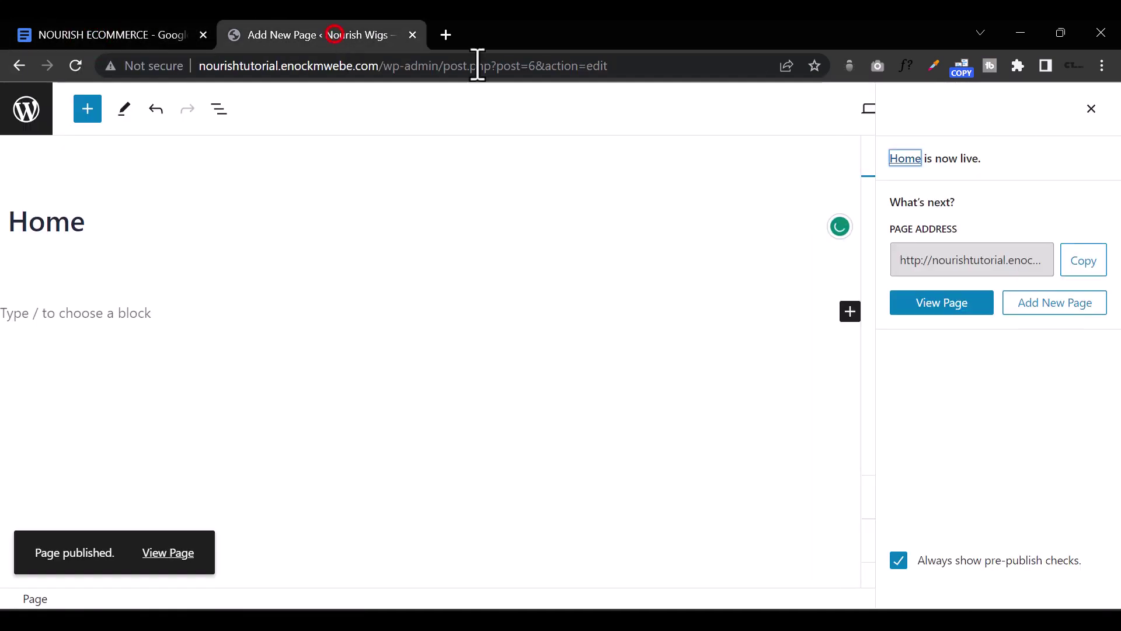
pyautogui.click(1042, 310)
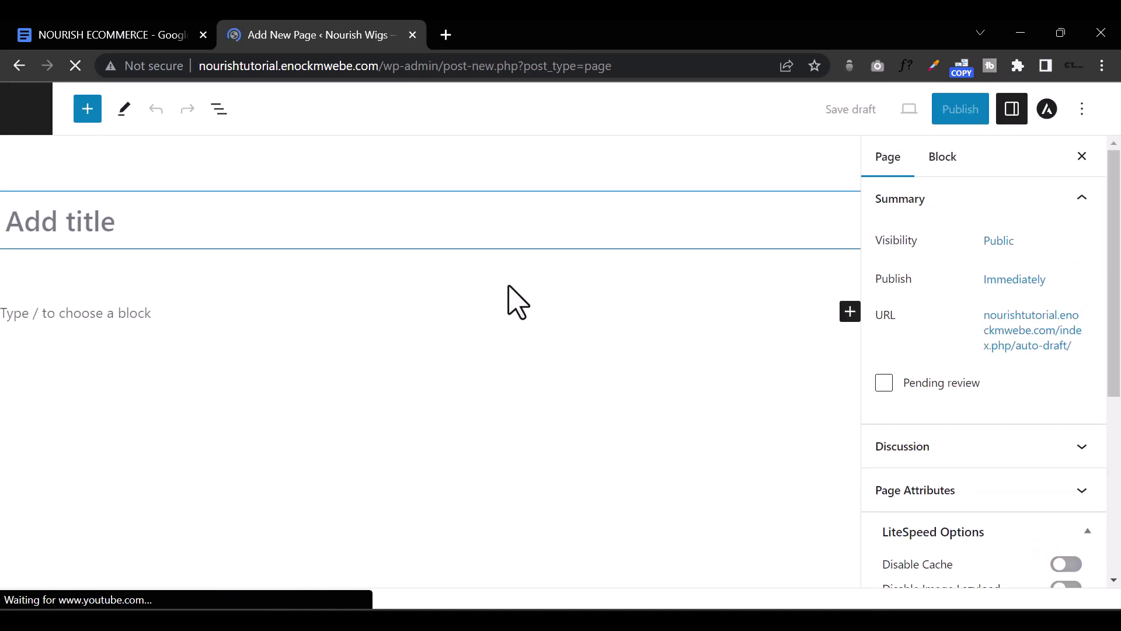
pyautogui.click(215, 224)
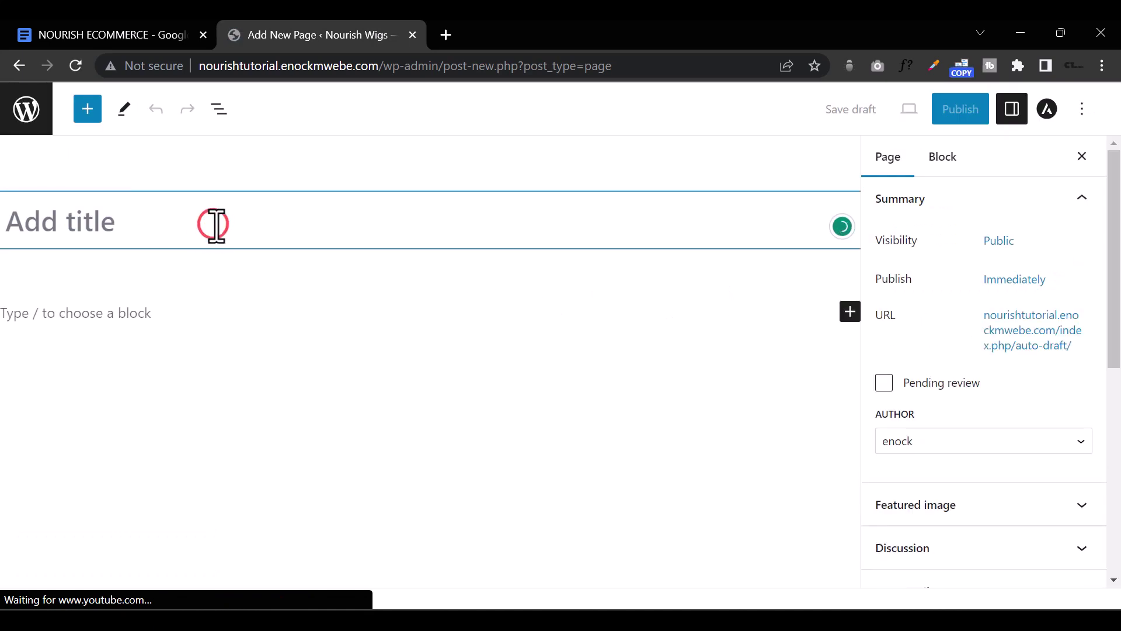
pyautogui.write('Guides')
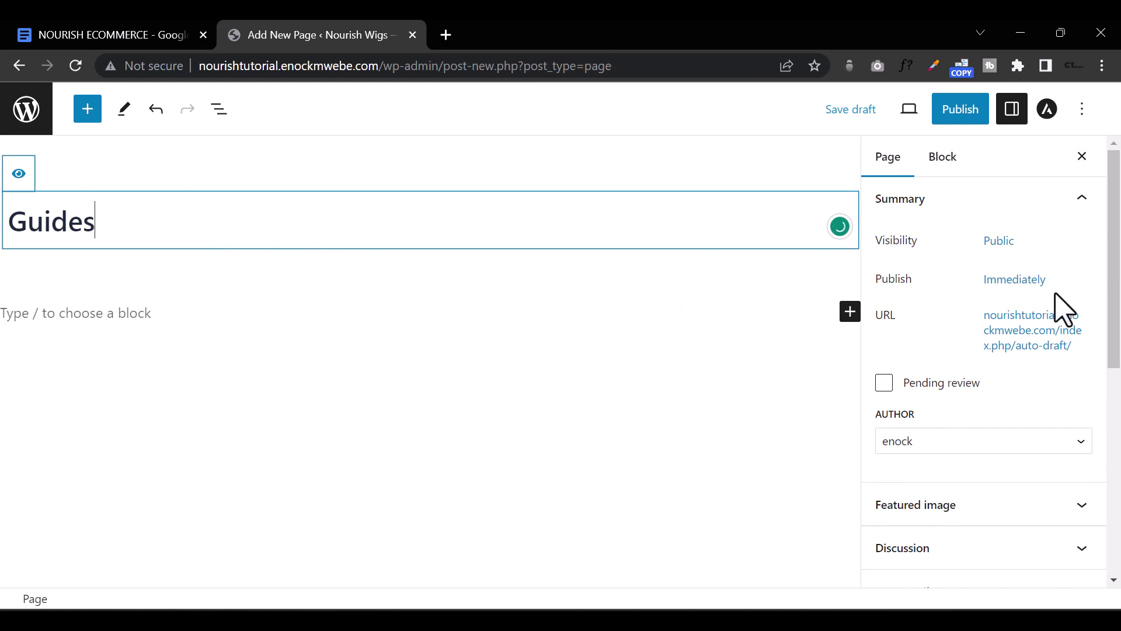
pyautogui.click(947, 110)
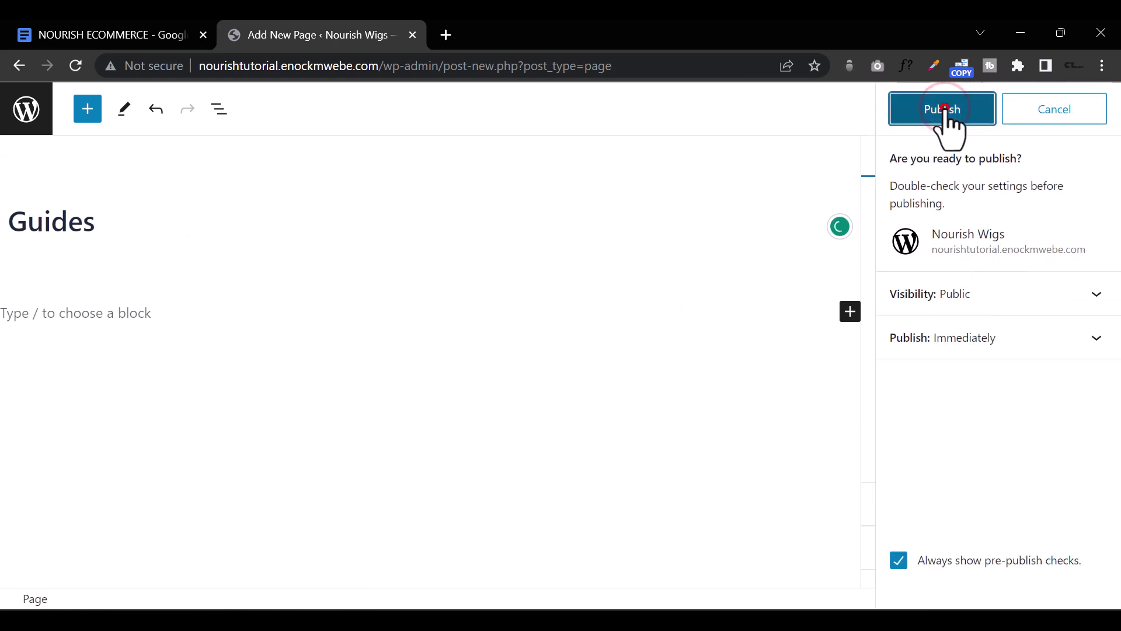
pyautogui.click(945, 110)
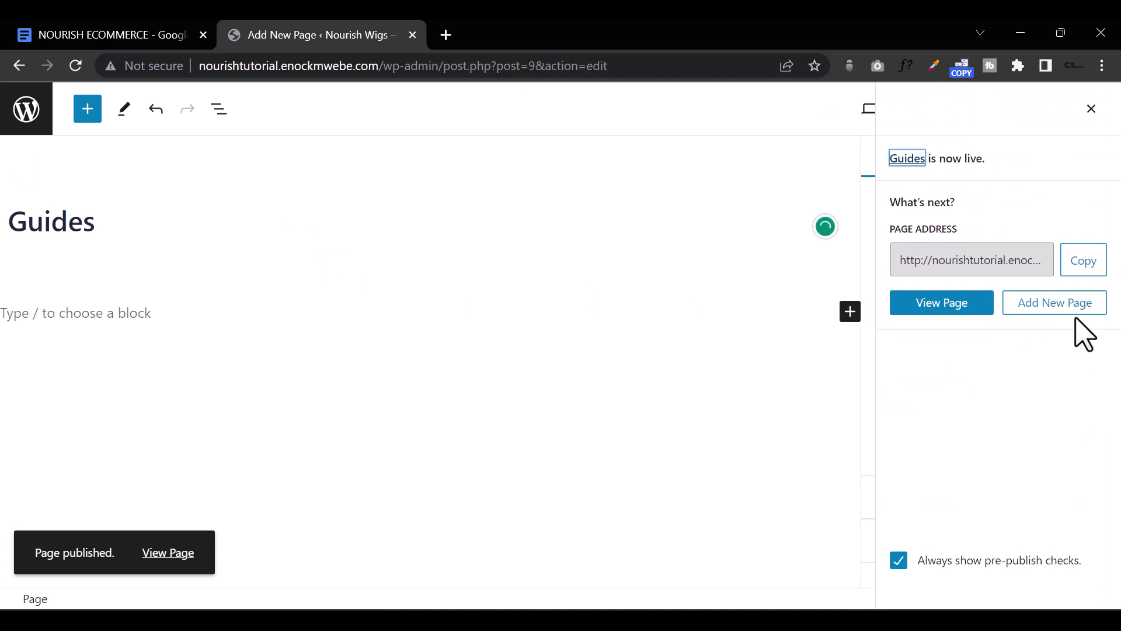
# Create and publish a new page titled 'Order Tracking'
pyautogui.click(1064, 306)
pyautogui.click(1067, 315)
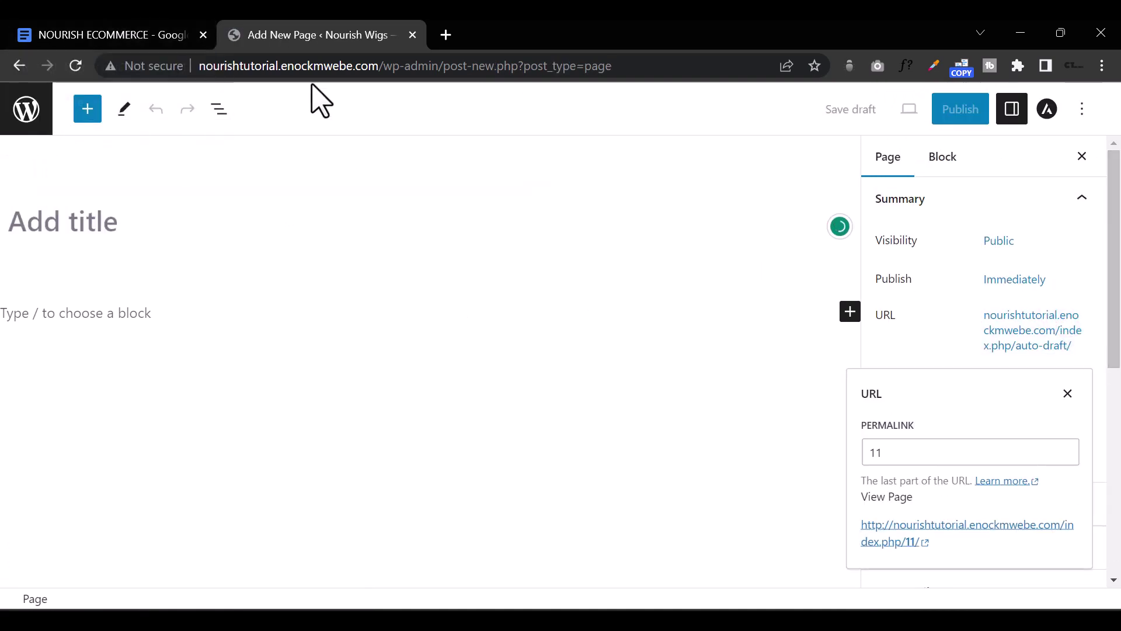
pyautogui.click(120, 39)
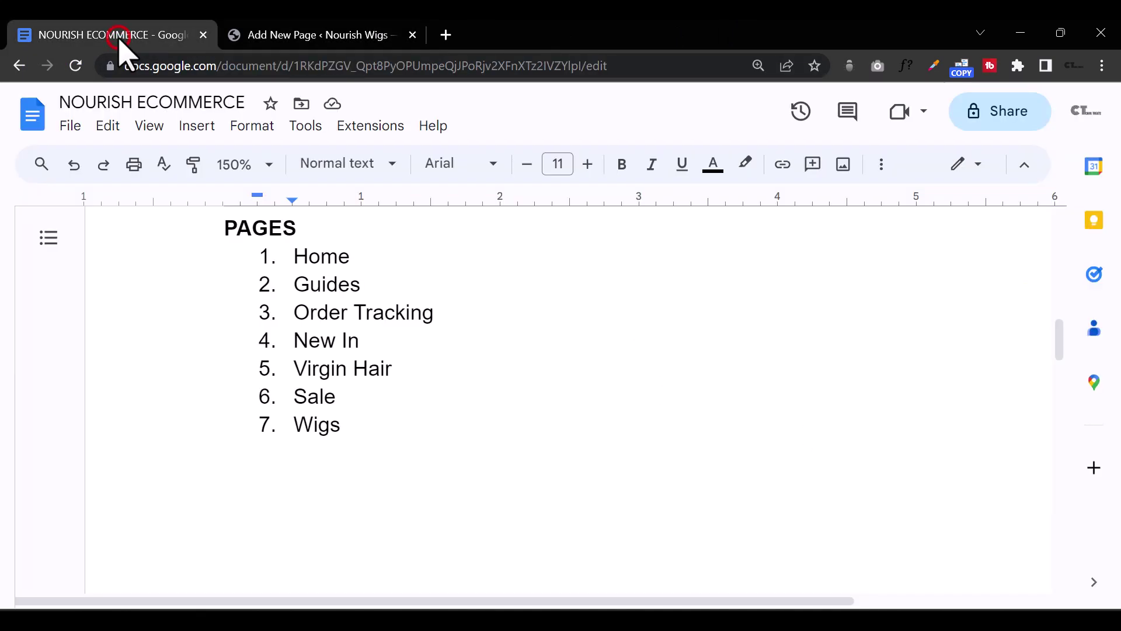
pyautogui.click(340, 36)
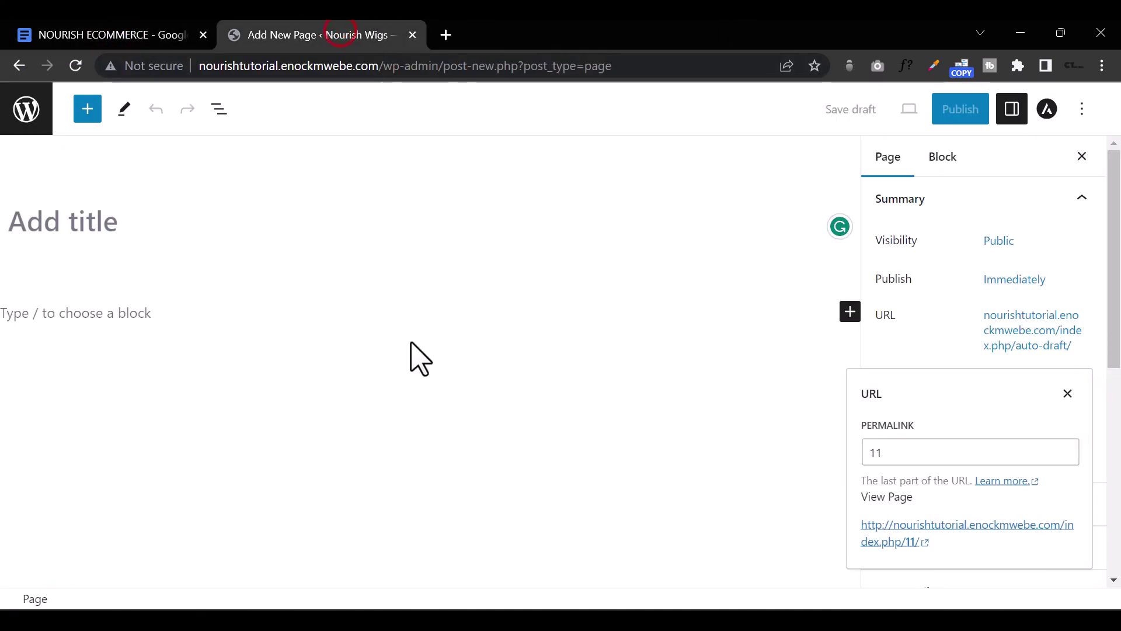
pyautogui.click(106, 215)
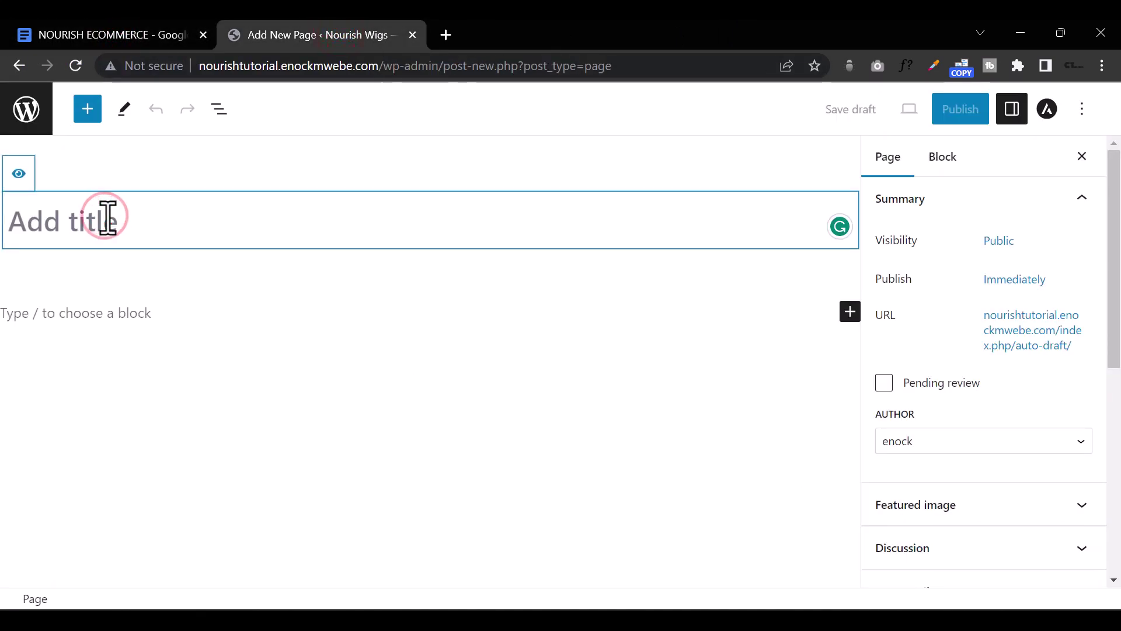
pyautogui.write('Order Tracking')
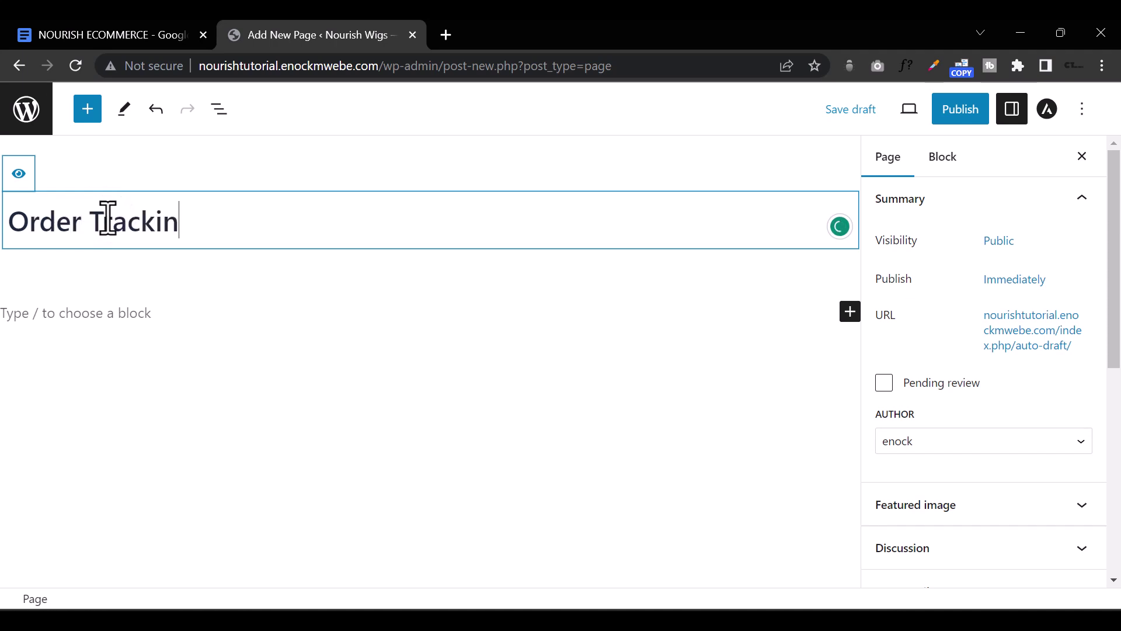
pyautogui.click(952, 111)
pyautogui.click(950, 114)
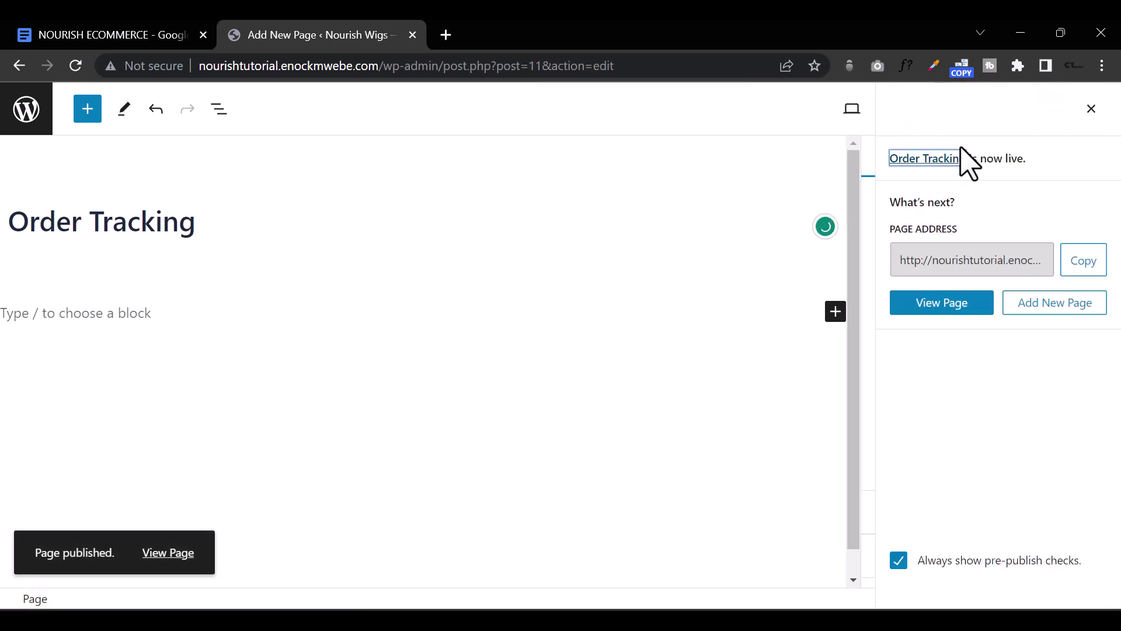
# Create and publish a new page titled 'New In'
pyautogui.click(1056, 299)
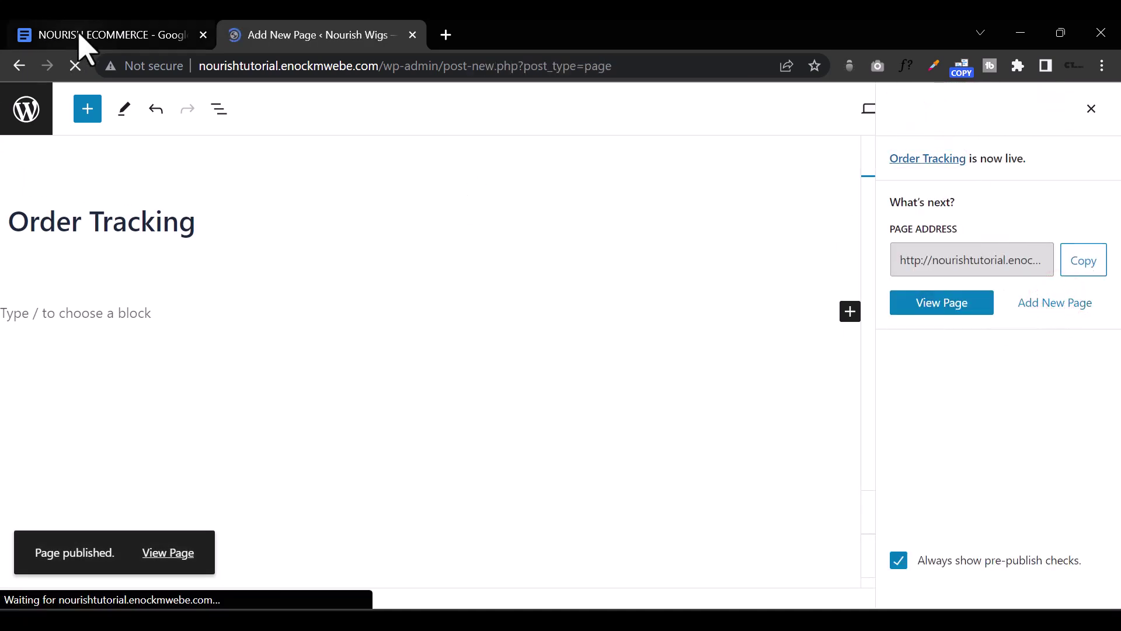
pyautogui.click(82, 36)
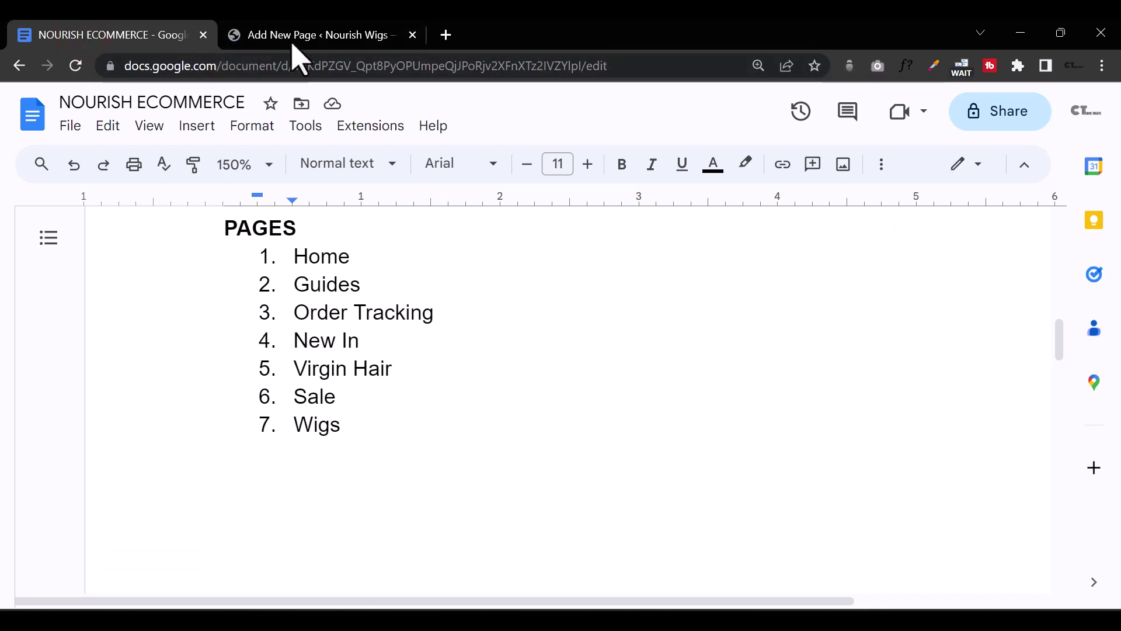
pyautogui.click(295, 36)
pyautogui.click(277, 225)
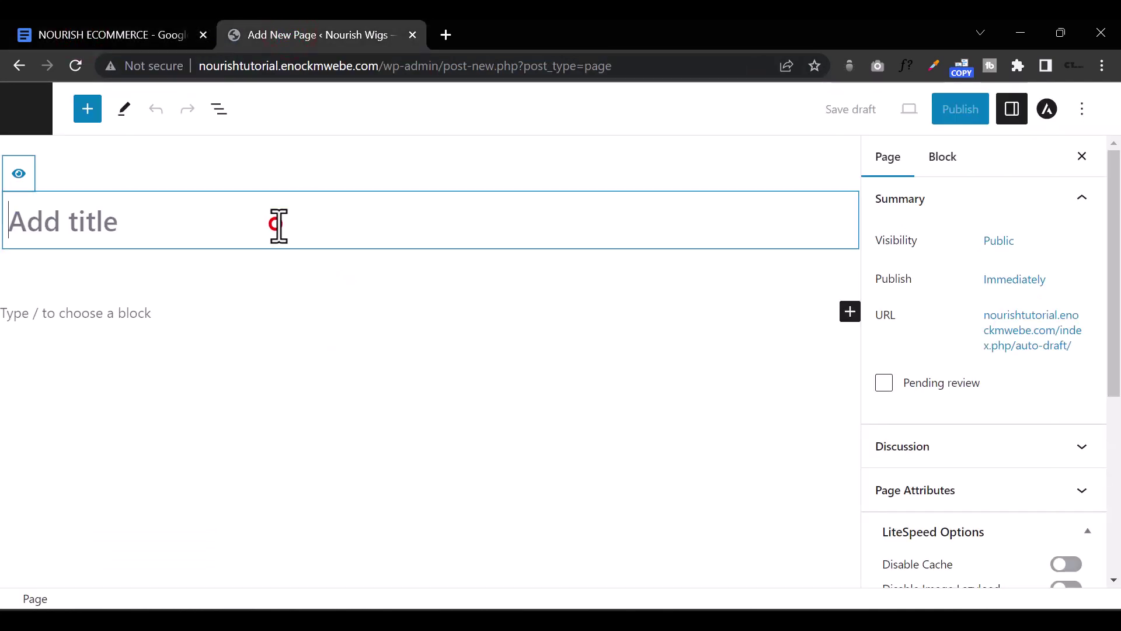
pyautogui.write('New In')
pyautogui.click(960, 109)
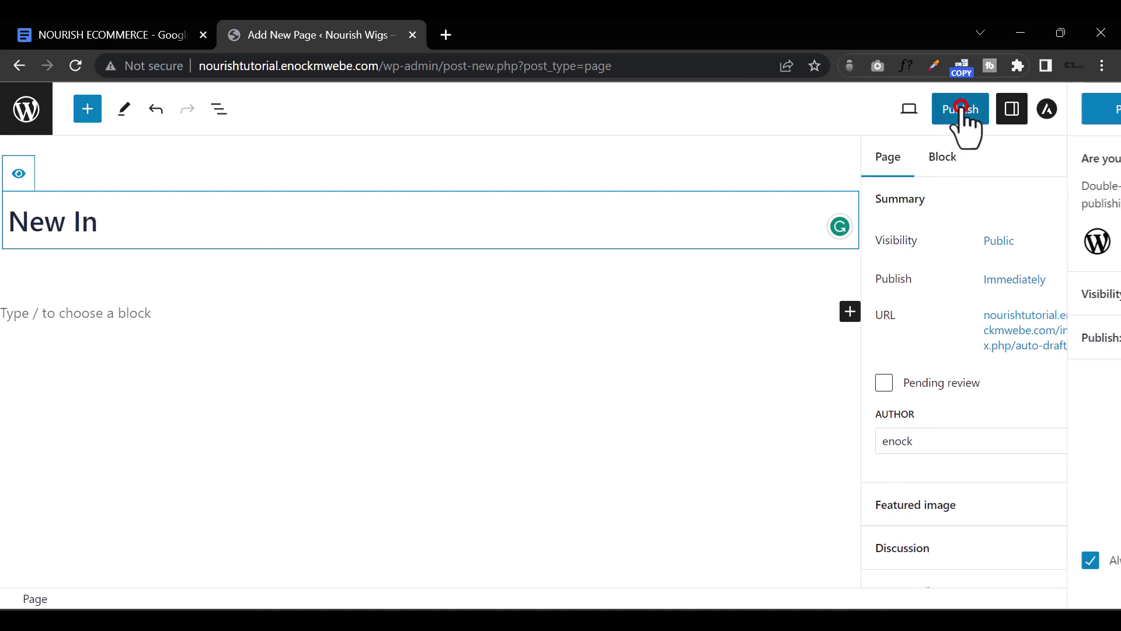
pyautogui.click(960, 109)
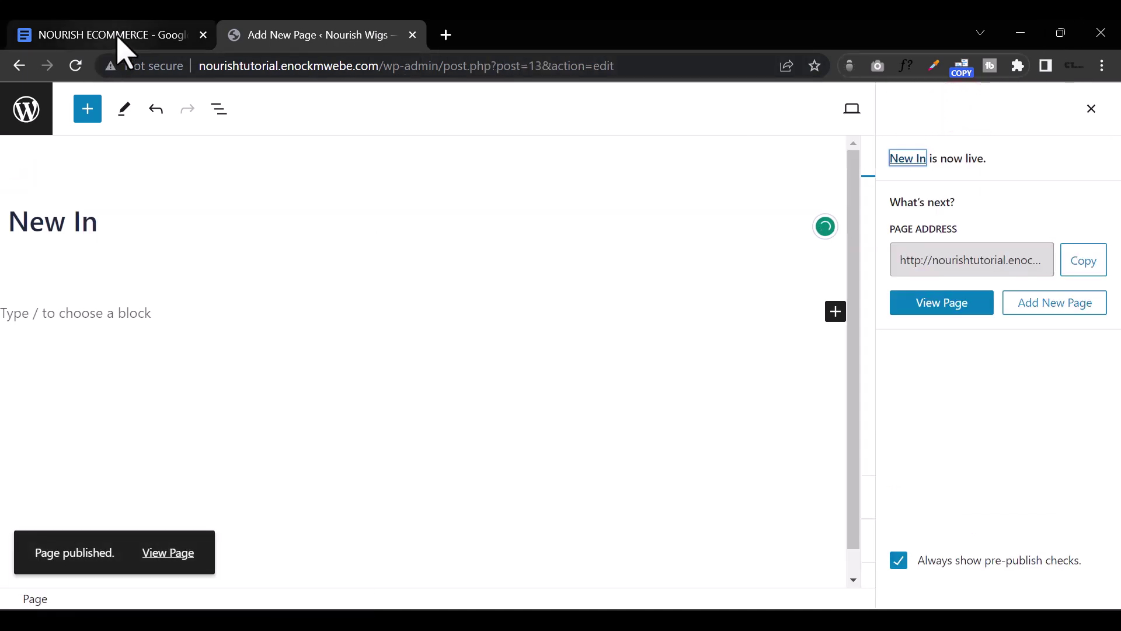
# Create and publish a new page titled 'Virgin Hair'
pyautogui.click(1062, 303)
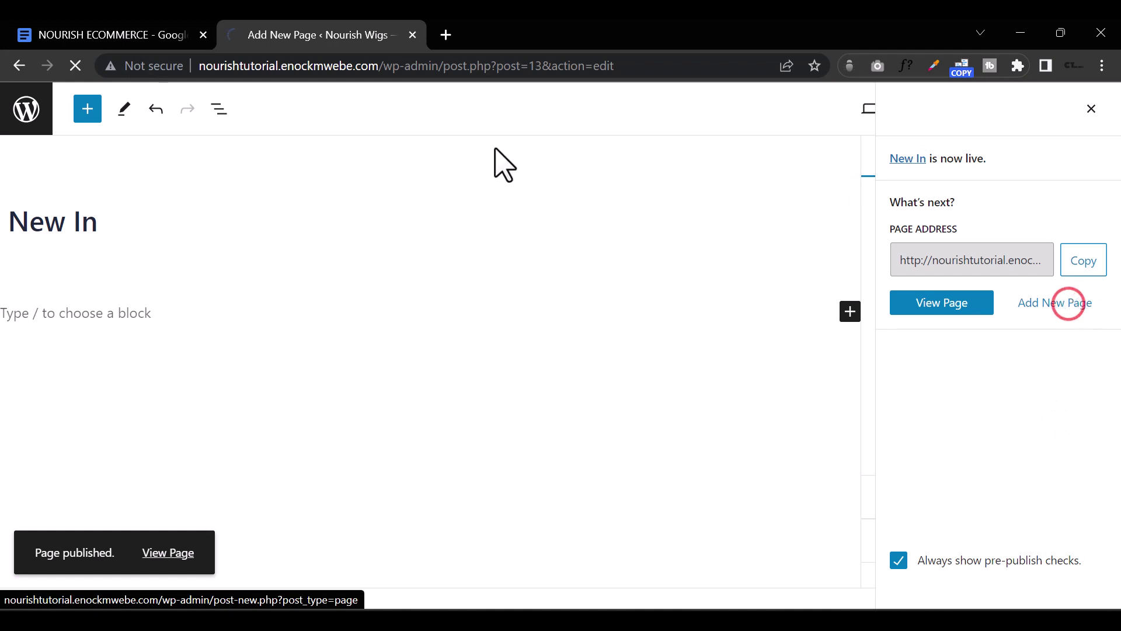
pyautogui.click(81, 35)
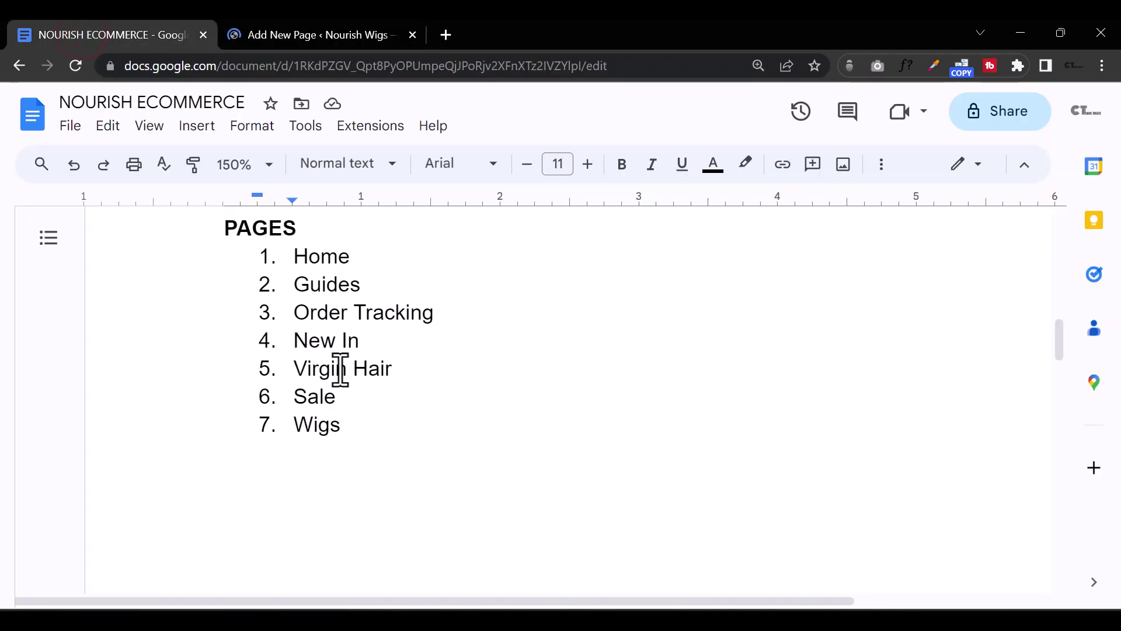
pyautogui.click(311, 35)
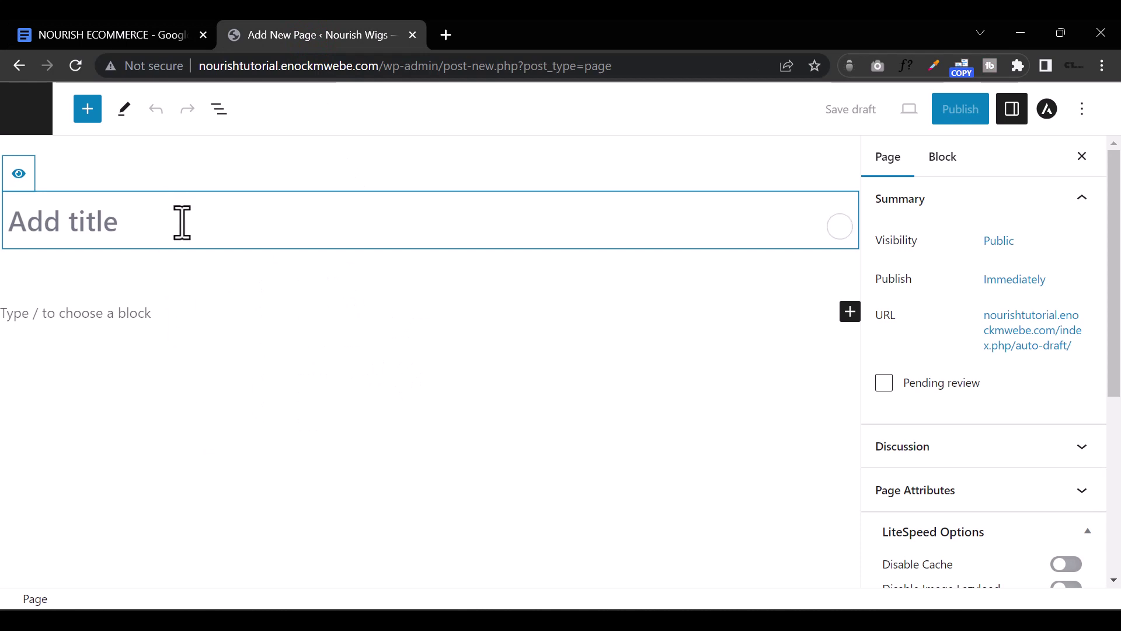
pyautogui.click(182, 221)
pyautogui.write('Virgin Hair')
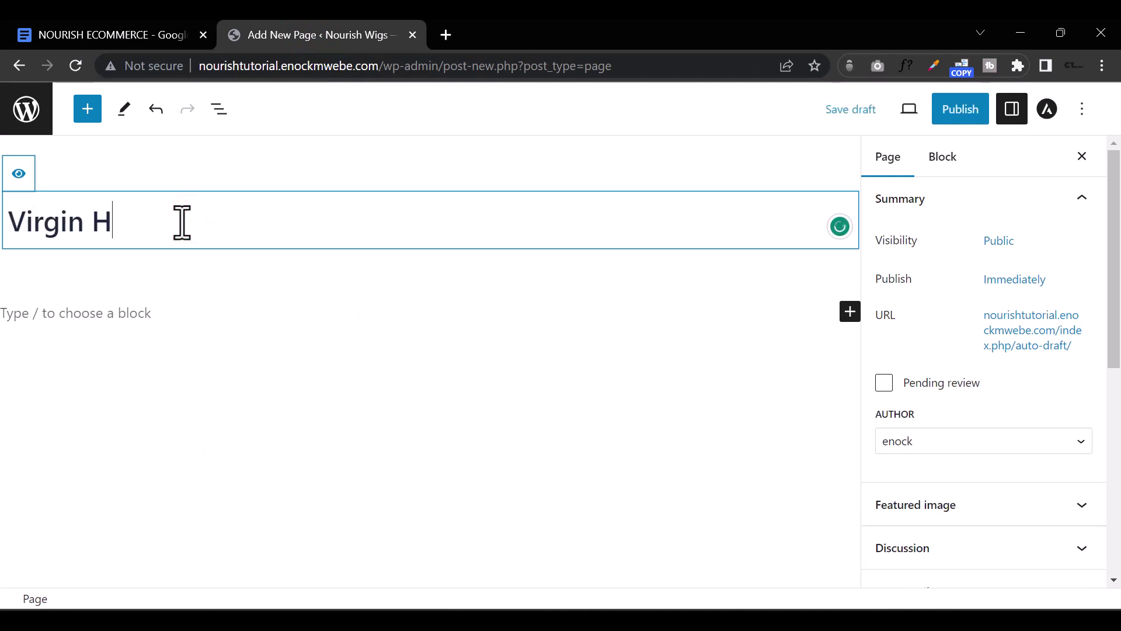
pyautogui.click(962, 109)
pyautogui.click(925, 120)
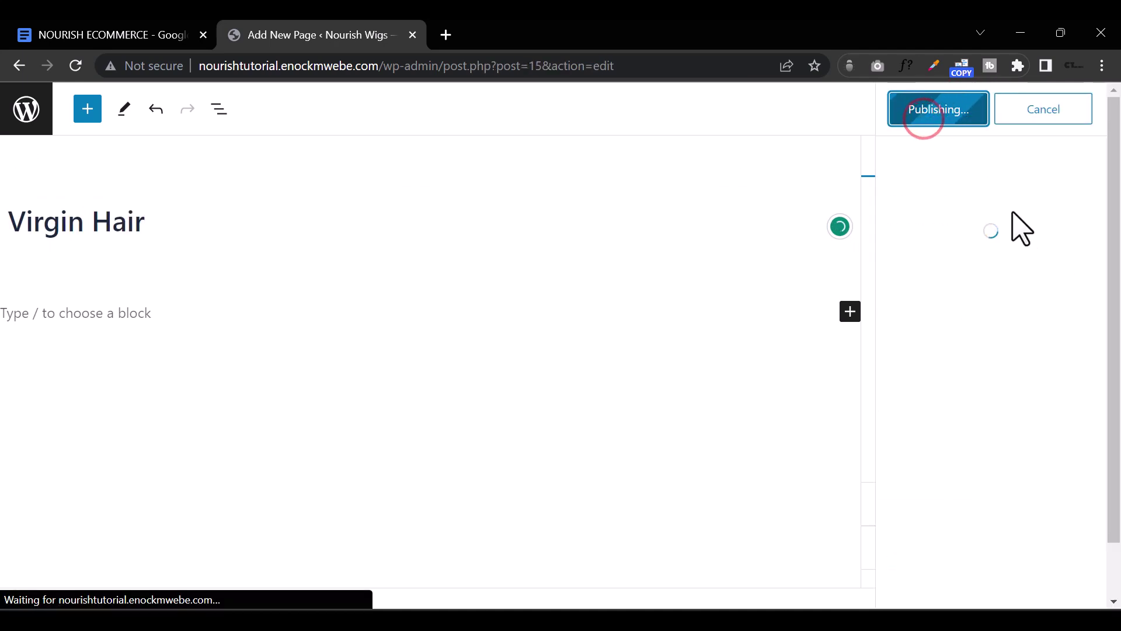
pyautogui.click(1032, 304)
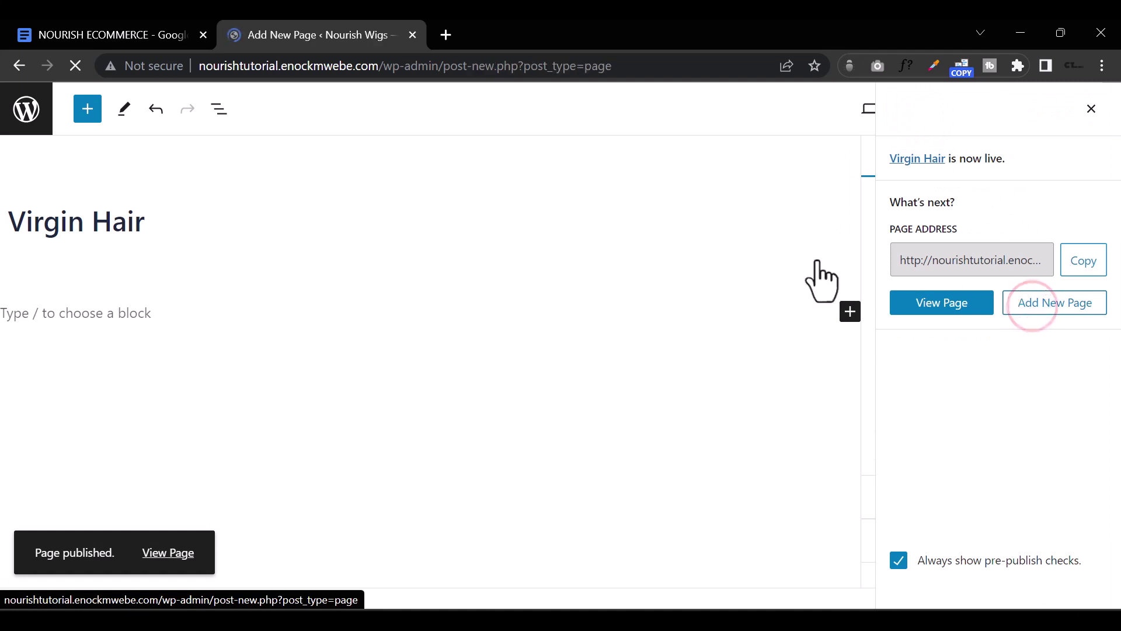
# Title the new page 'Sale' and publish it
pyautogui.click(143, 36)
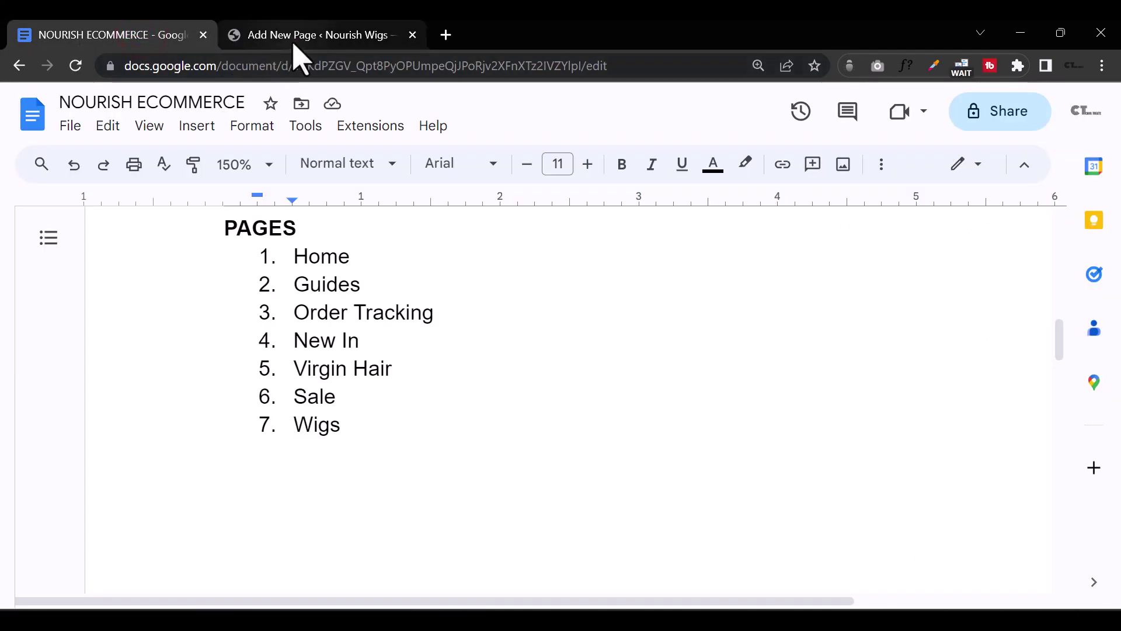
pyautogui.click(292, 36)
pyautogui.click(230, 222)
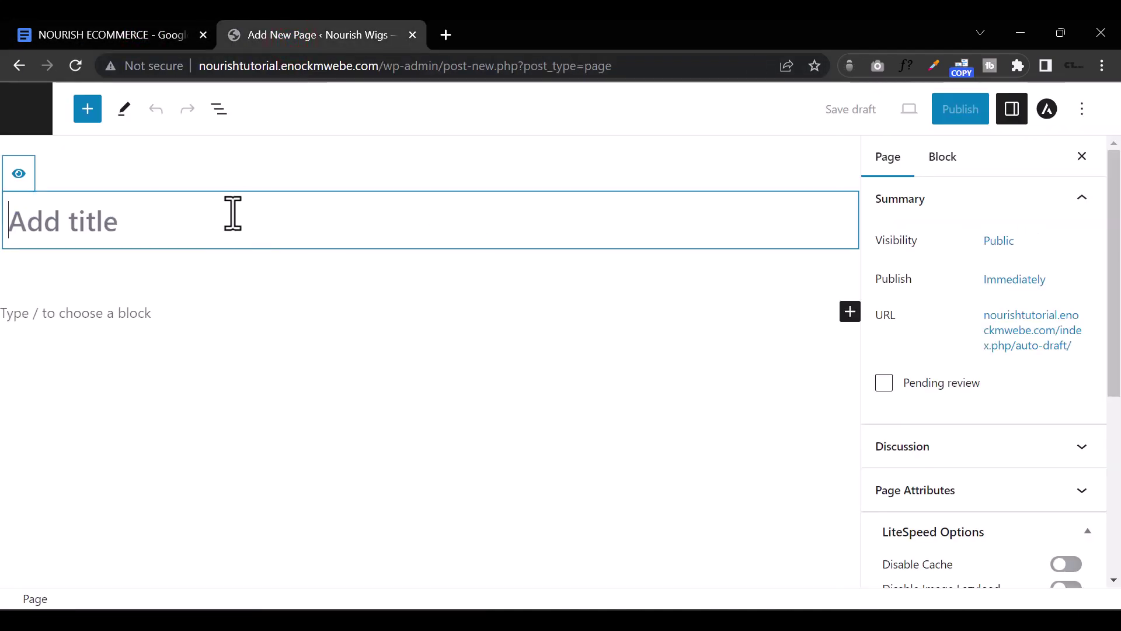
pyautogui.write('sa')
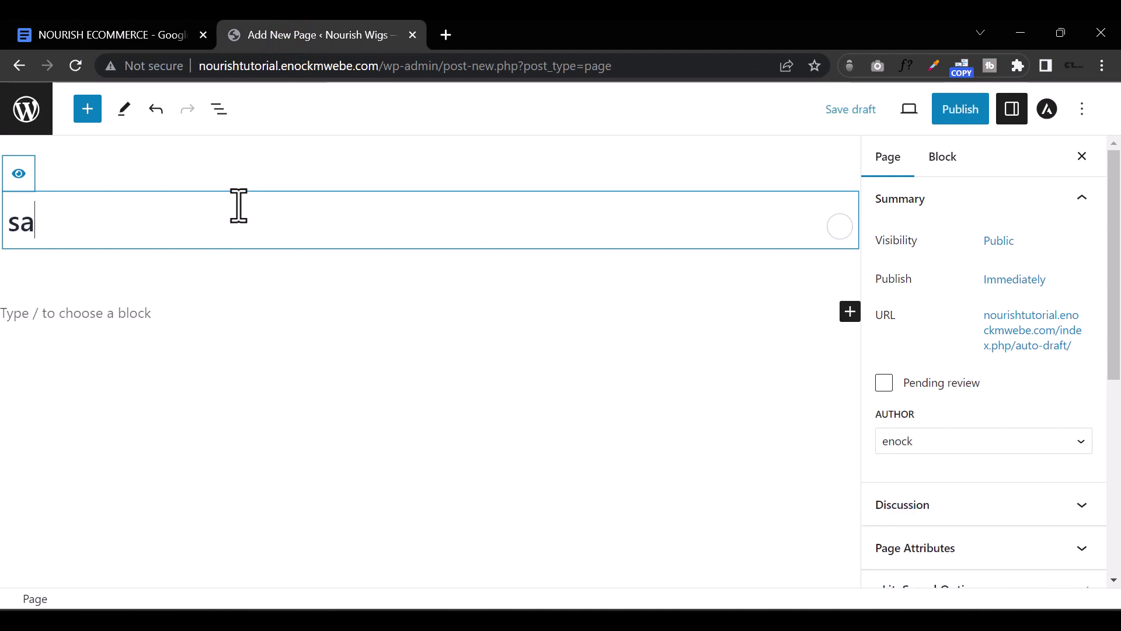
pyautogui.press('BackSpace')
pyautogui.write('Sa')
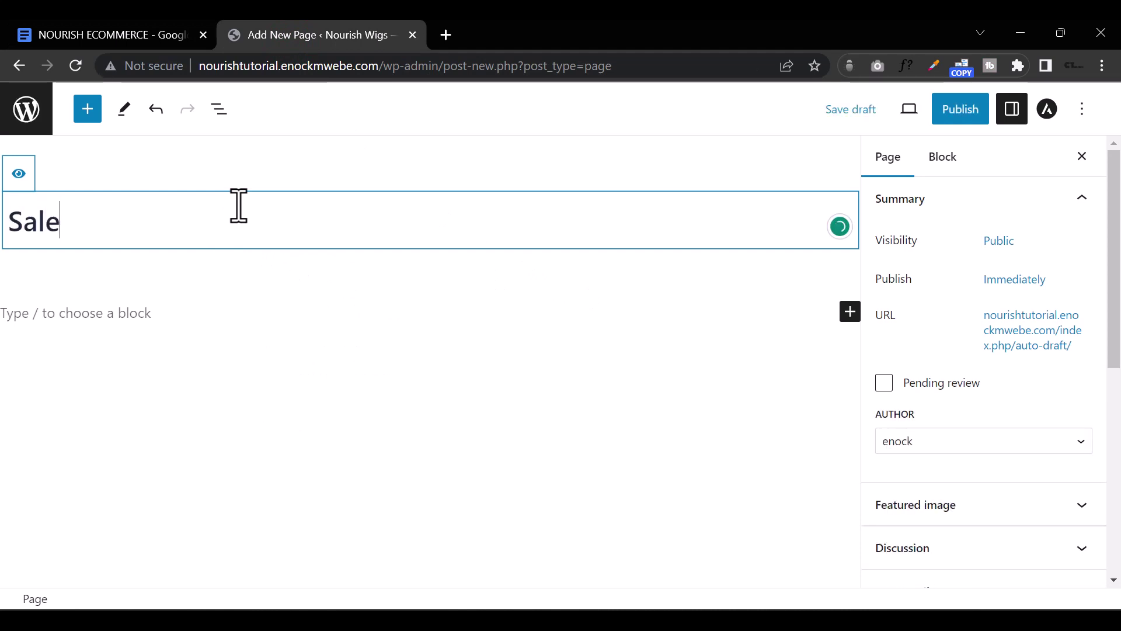
pyautogui.write('le')
pyautogui.click(967, 109)
pyautogui.click(966, 108)
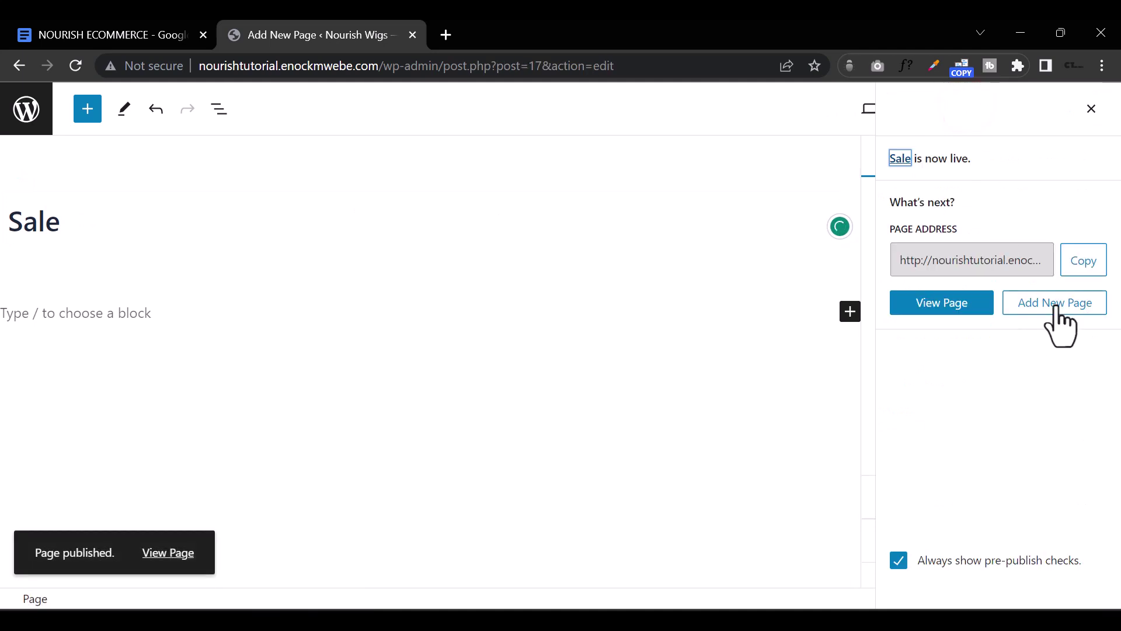
# Create and publish a page titled 'Wigs', then go to All Pages
pyautogui.click(1054, 303)
pyautogui.click(70, 41)
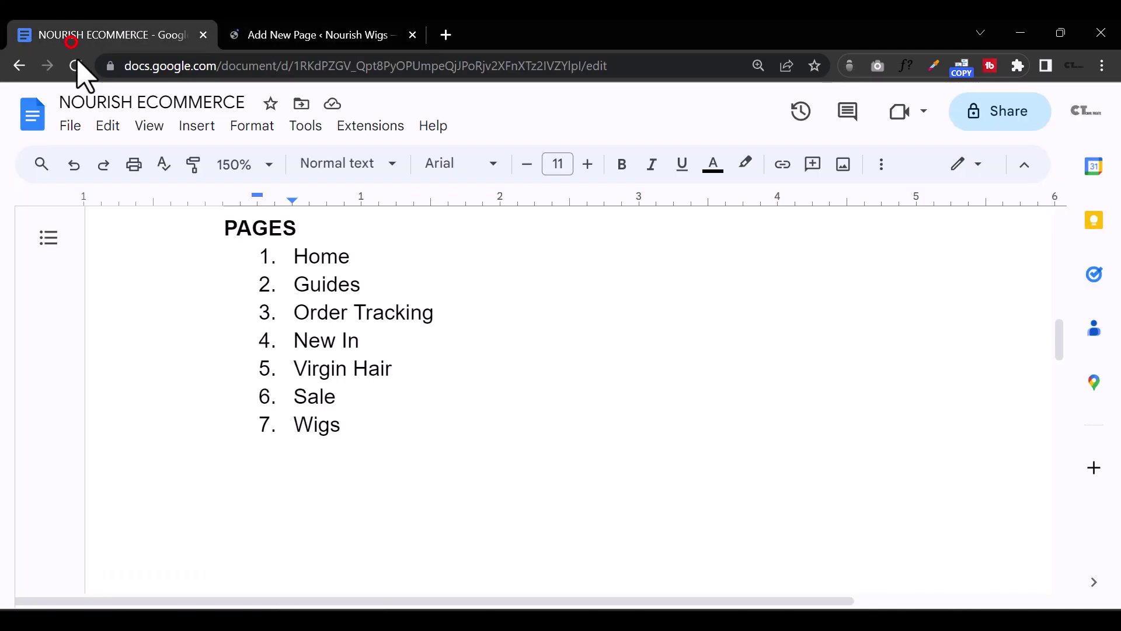
pyautogui.click(310, 40)
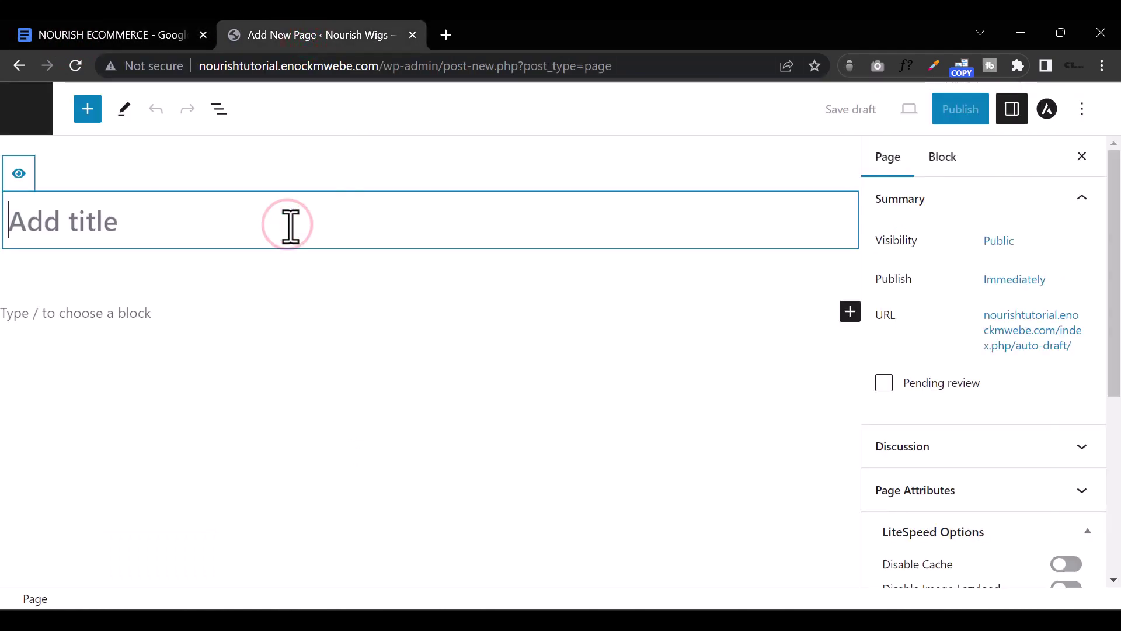
pyautogui.write('Wigs')
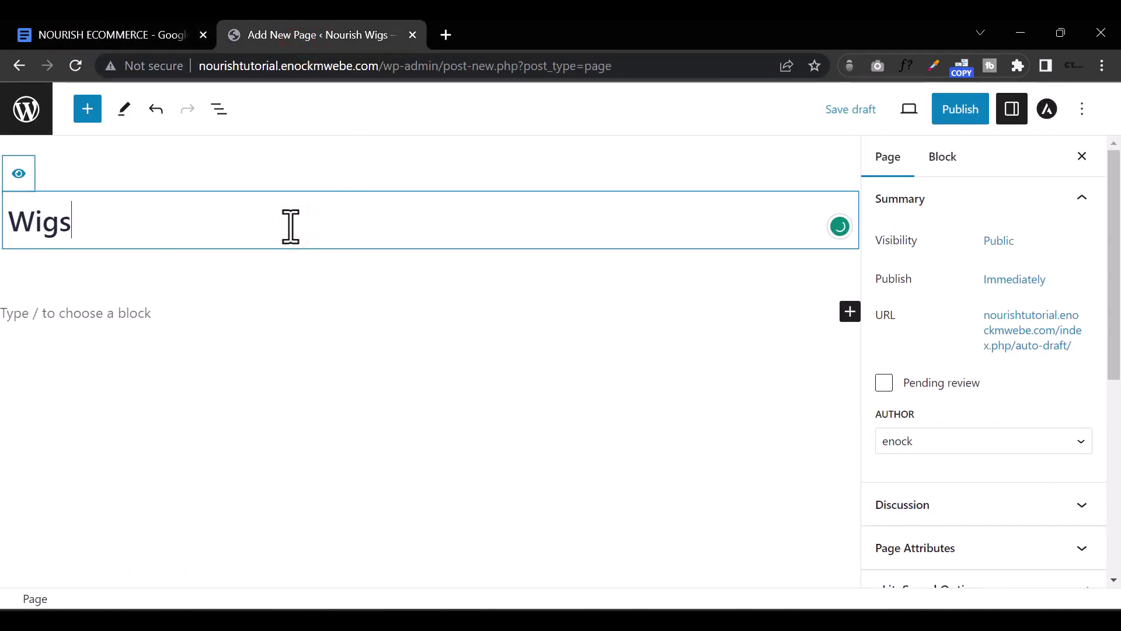
pyautogui.click(962, 111)
pyautogui.click(964, 111)
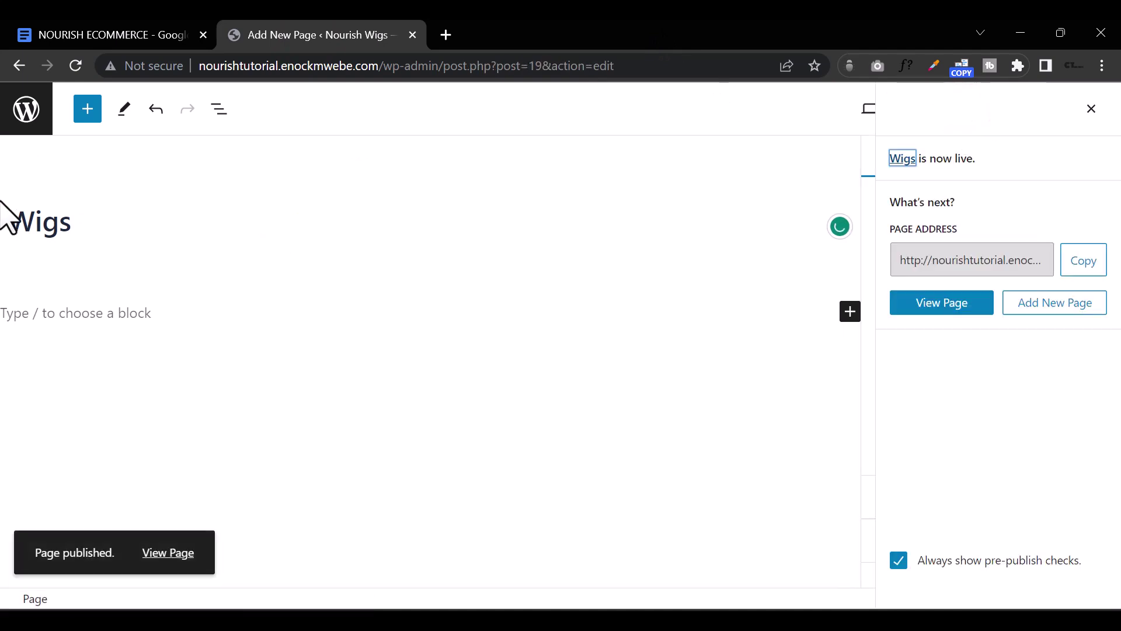
pyautogui.click(30, 120)
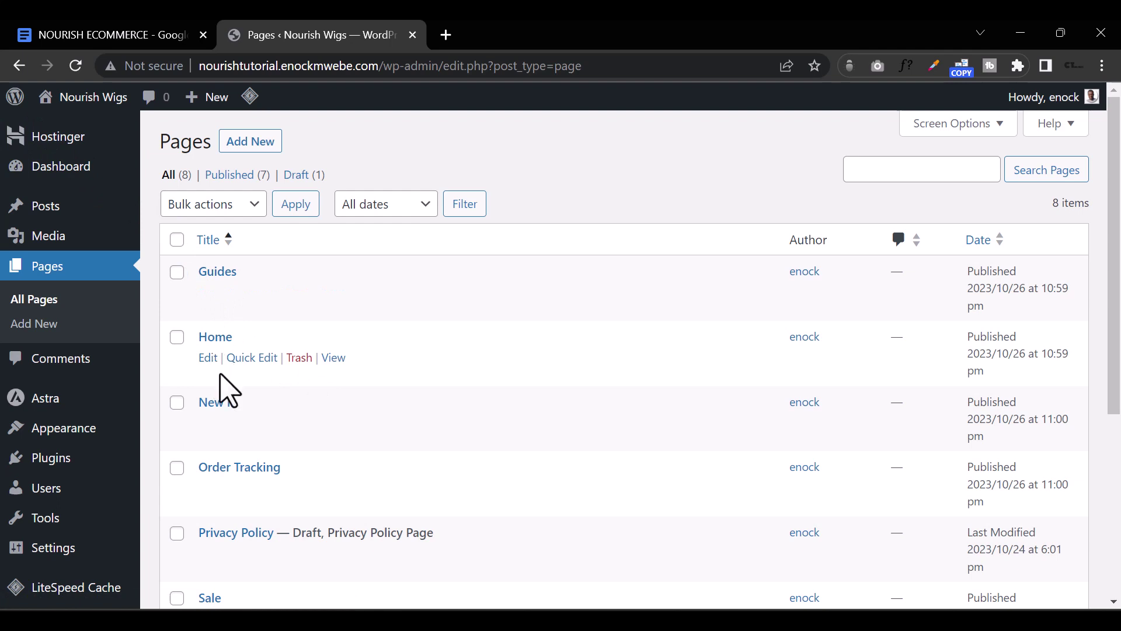
# Open the live Home page in a new tab to check its menu lists all seven pages
pyautogui.rightClick(337, 359)
pyautogui.click(354, 371)
pyautogui.click(457, 43)
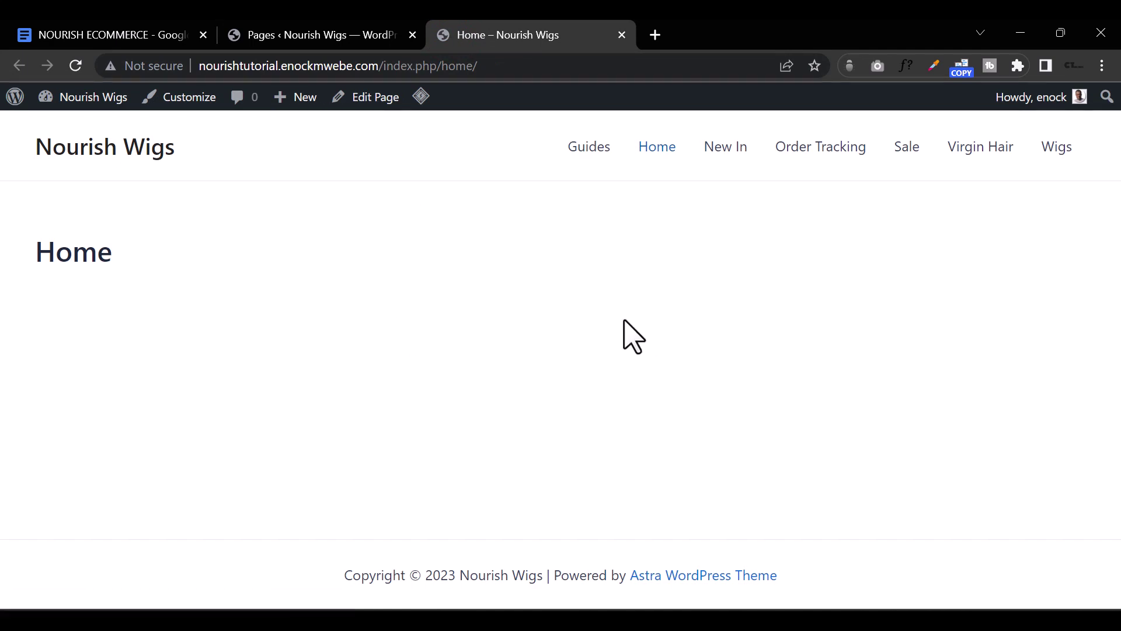
pyautogui.click(296, 41)
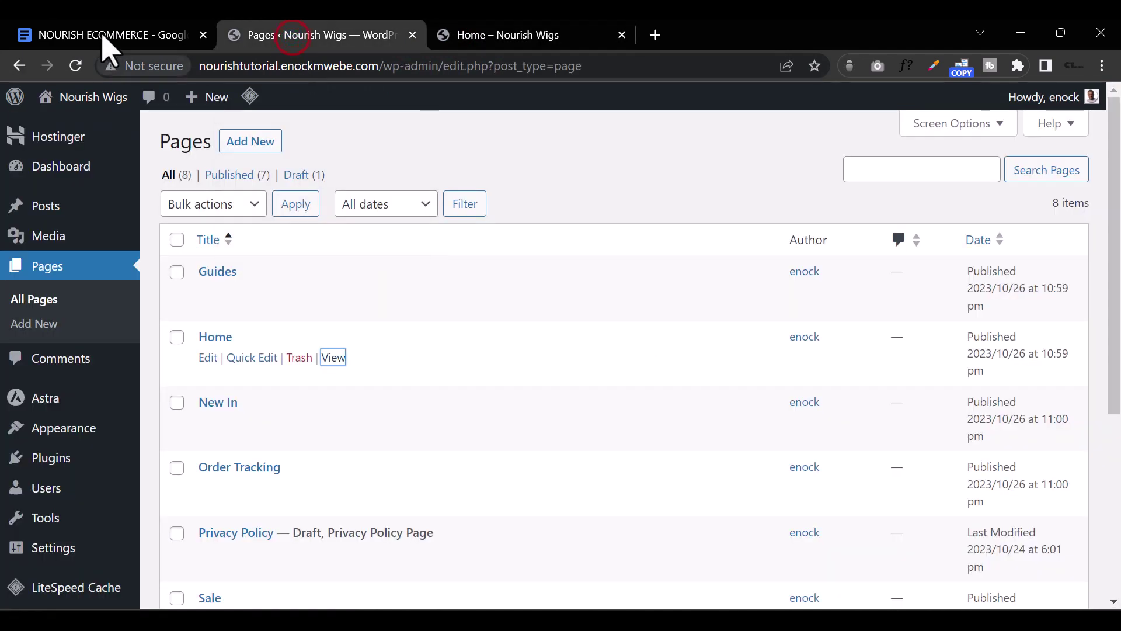
pyautogui.click(104, 37)
pyautogui.scroll(-15, 390, 368)
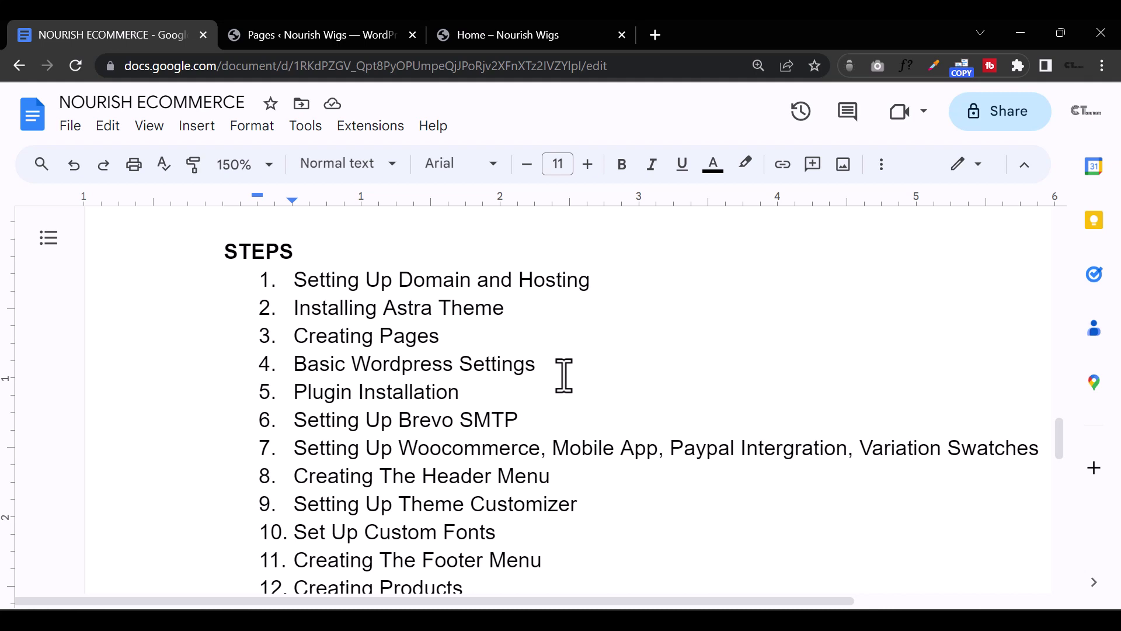
# Highlight the 'Basic Wordpress Settings' plan step, then close the live Home page tab
pyautogui.moveTo(564, 376); pyautogui.dragTo(294, 368)
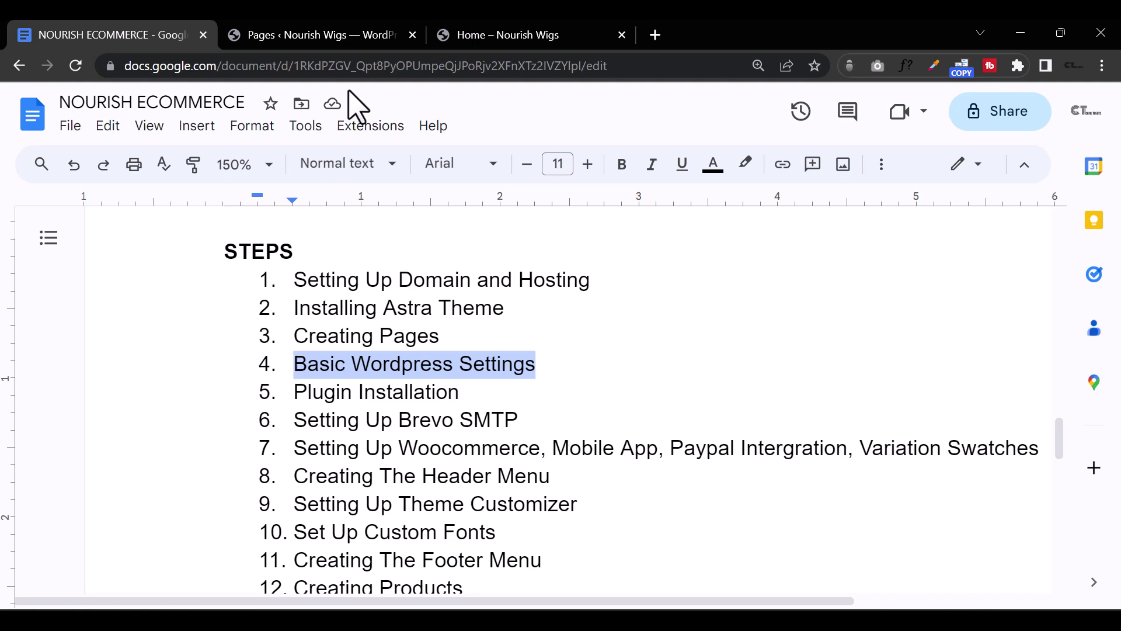
pyautogui.click(451, 41)
pyautogui.rightClick(449, 41)
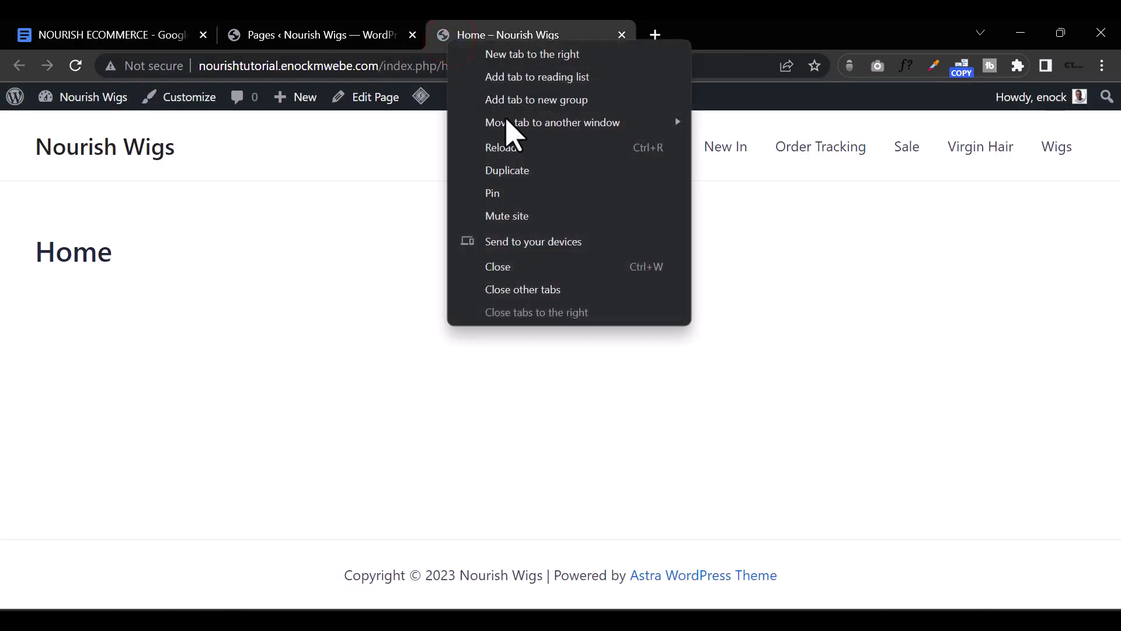
pyautogui.click(526, 267)
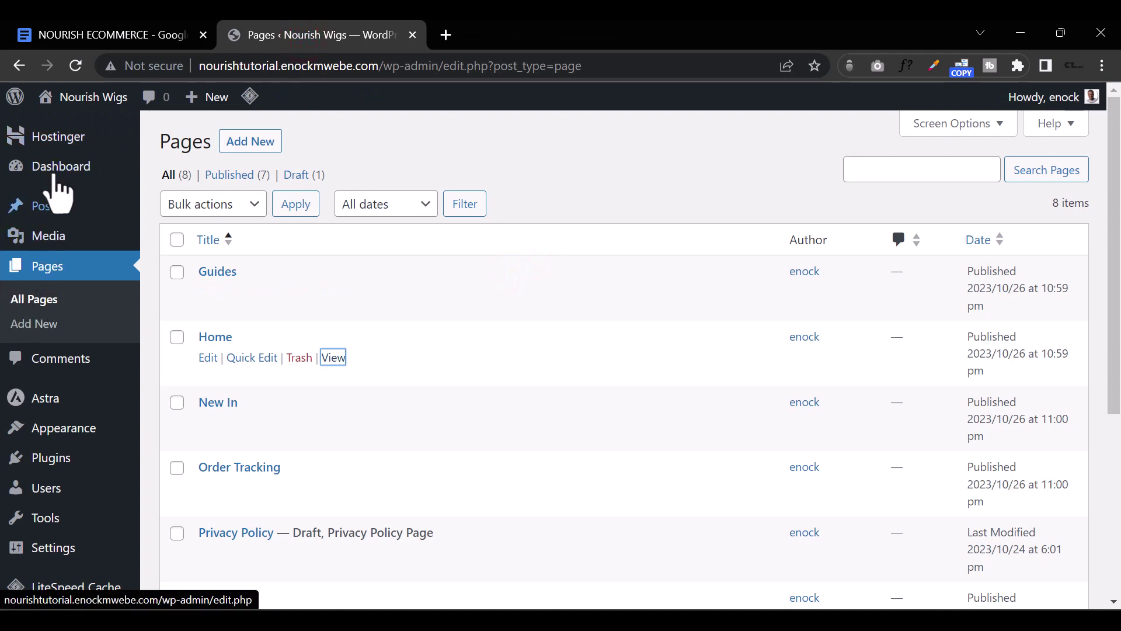
# In Settings > General, enter the tagline 'Best wigs In Town'
pyautogui.moveTo(92, 409)
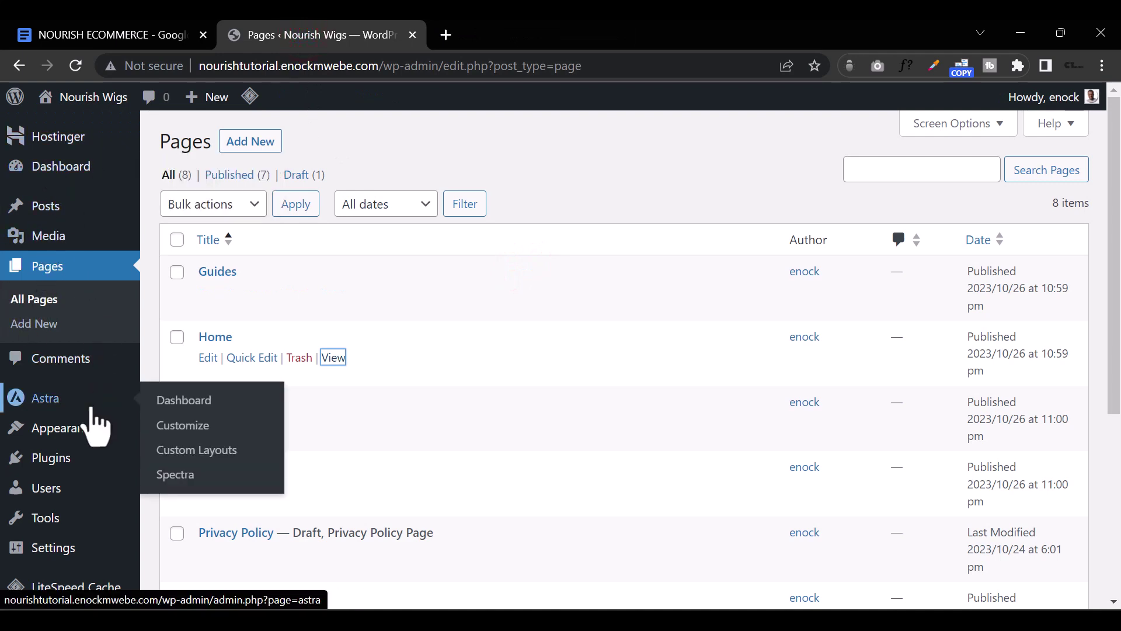
pyautogui.scroll(-3, 92, 416)
pyautogui.moveTo(93, 518)
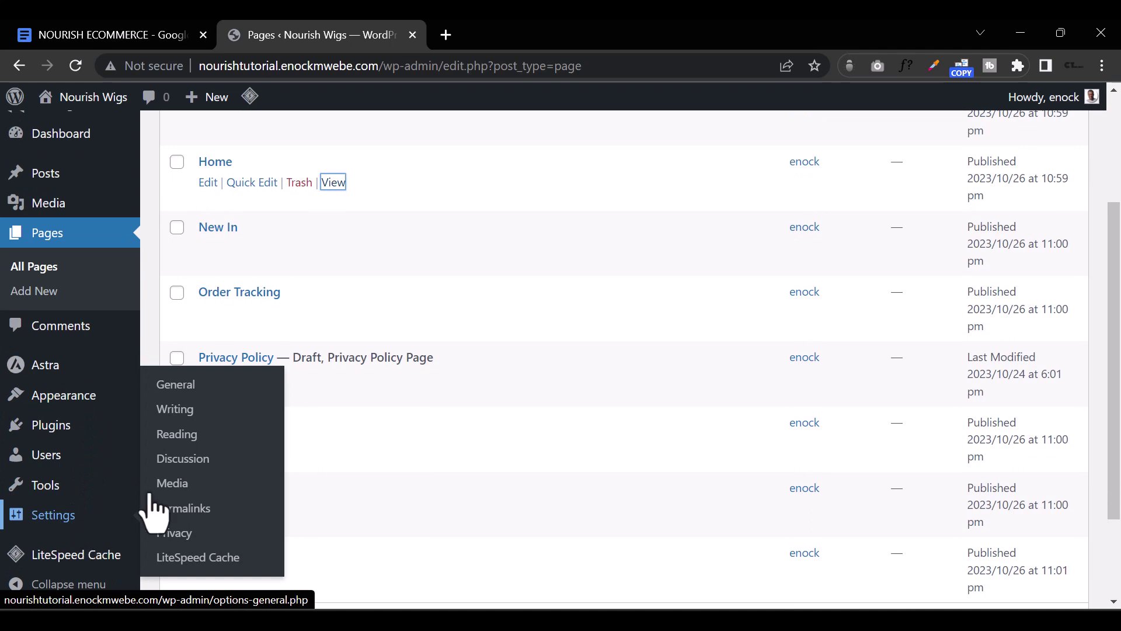
pyautogui.click(261, 389)
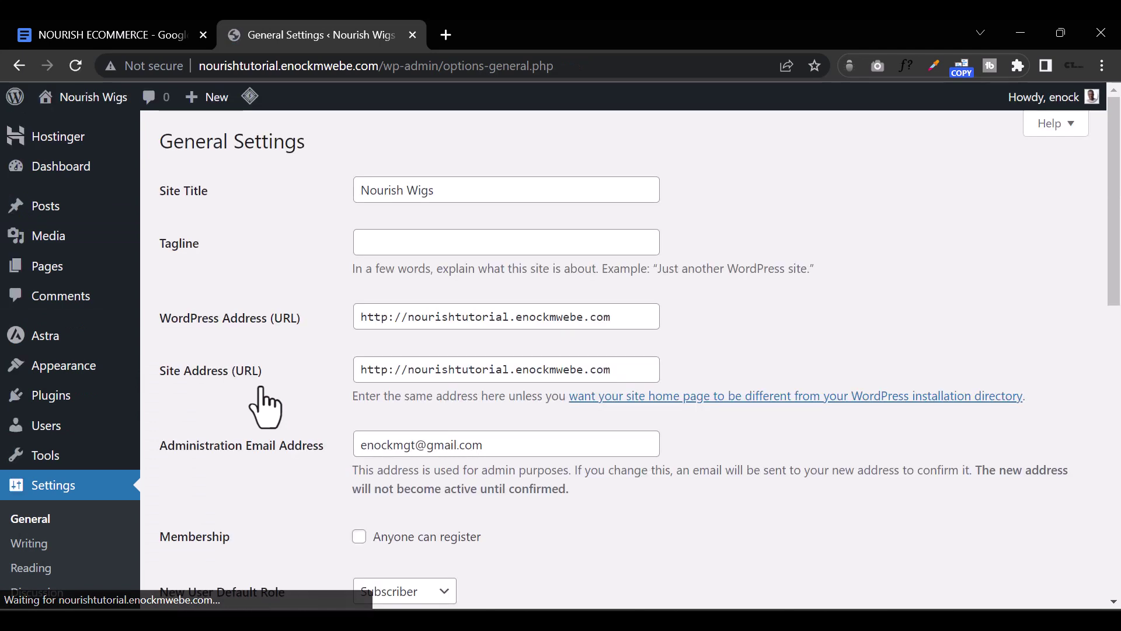
pyautogui.click(413, 243)
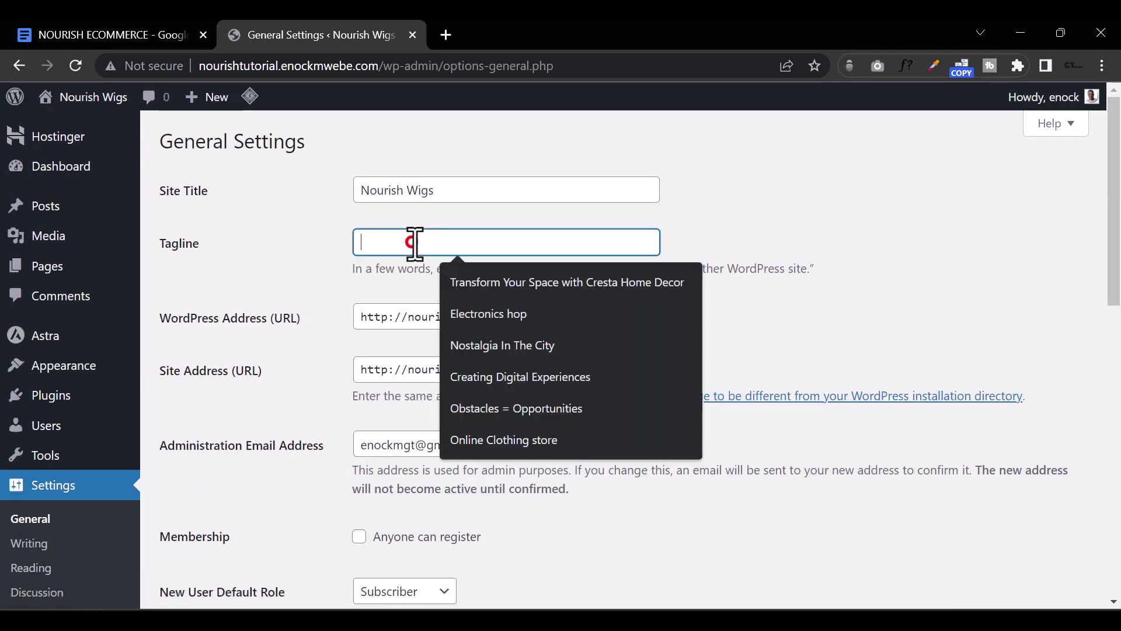
pyautogui.doubleClick(410, 195)
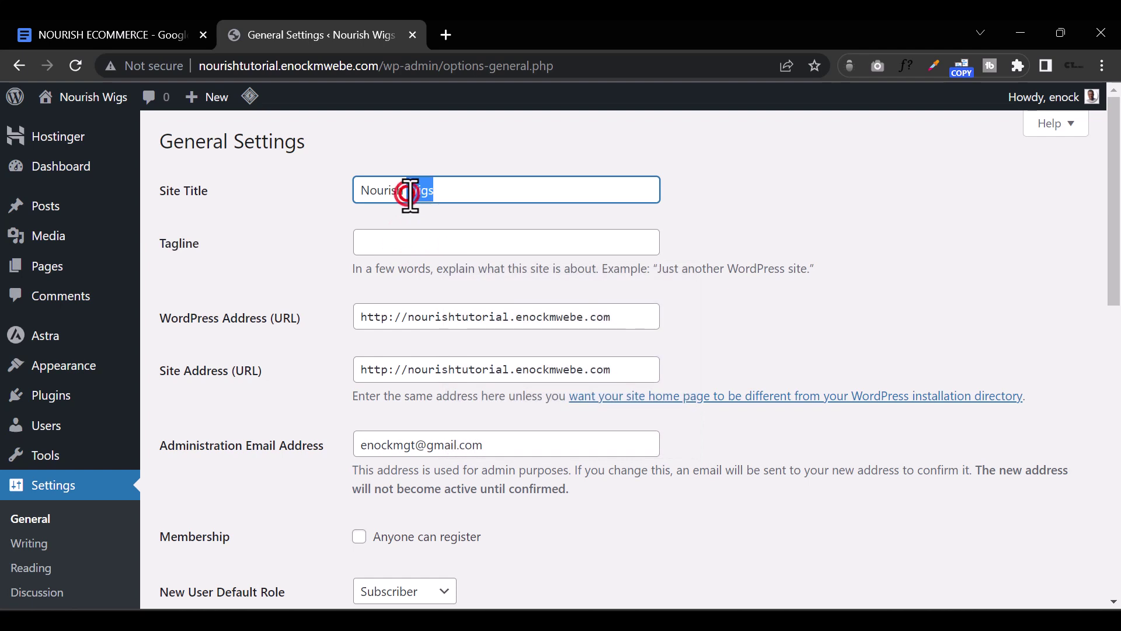
pyautogui.click(461, 190)
pyautogui.tripleClick(457, 189)
pyautogui.click(400, 243)
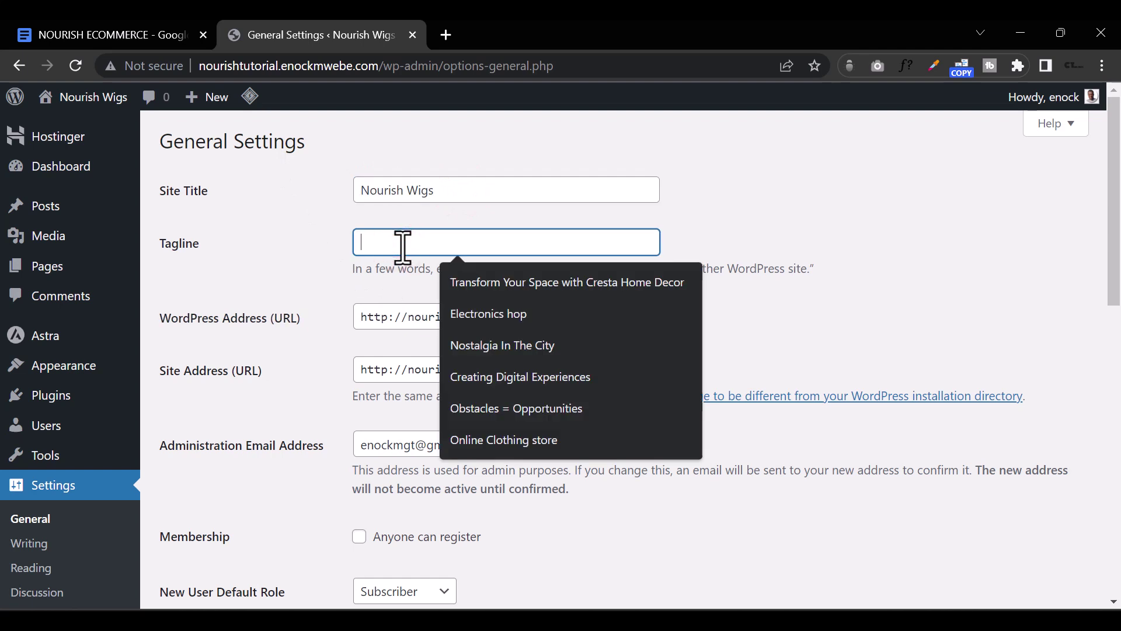
pyautogui.write('Best wigs In TO')
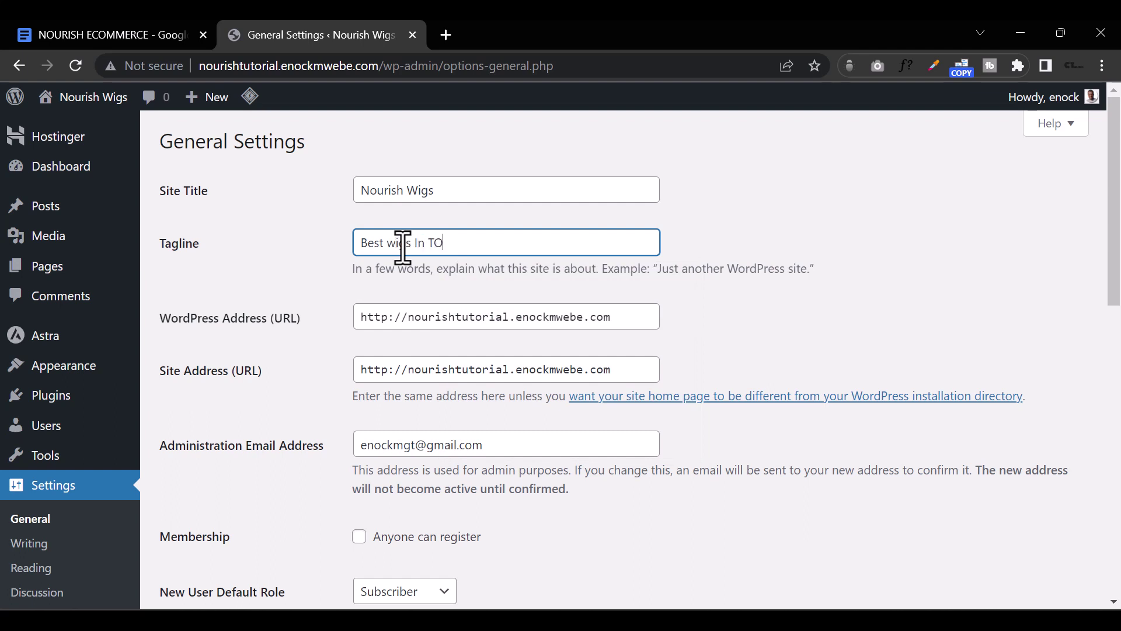
pyautogui.write('T')
# Enable 'Anyone can register' and keep Subscriber as the default new-user role
pyautogui.scroll(-3, 480, 261)
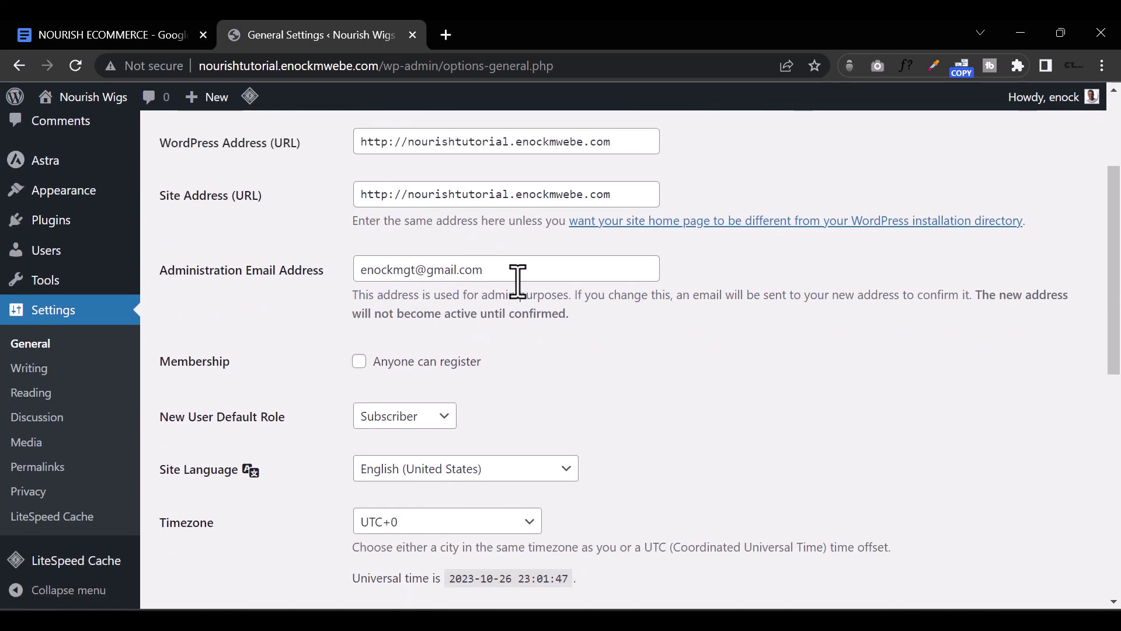
pyautogui.click(359, 363)
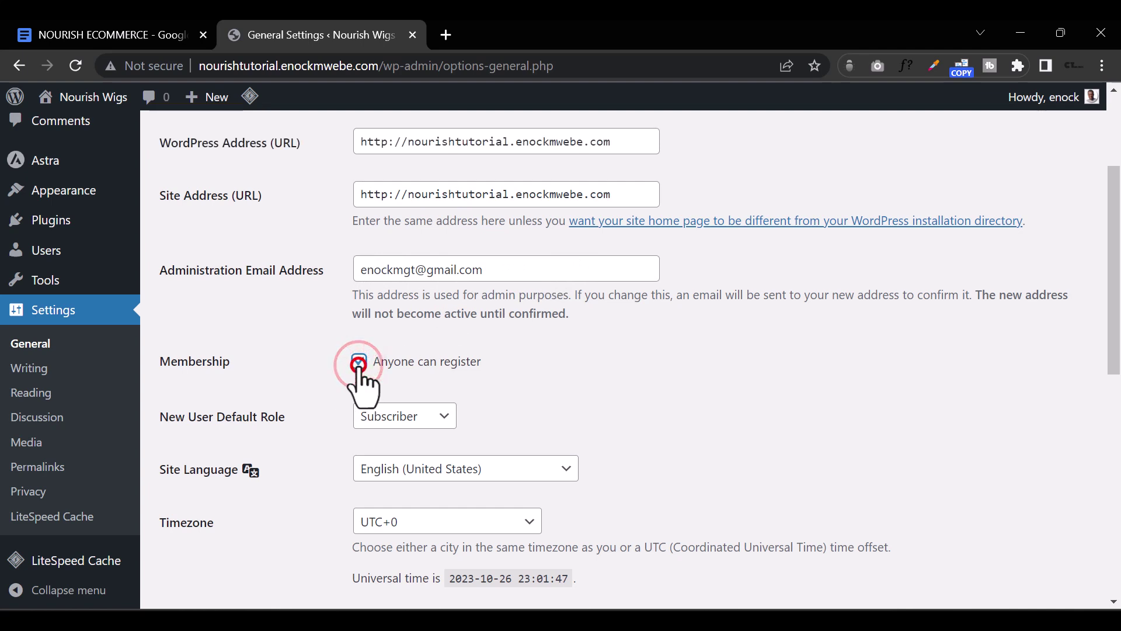
pyautogui.click(359, 363)
pyautogui.click(359, 363)
pyautogui.click(383, 416)
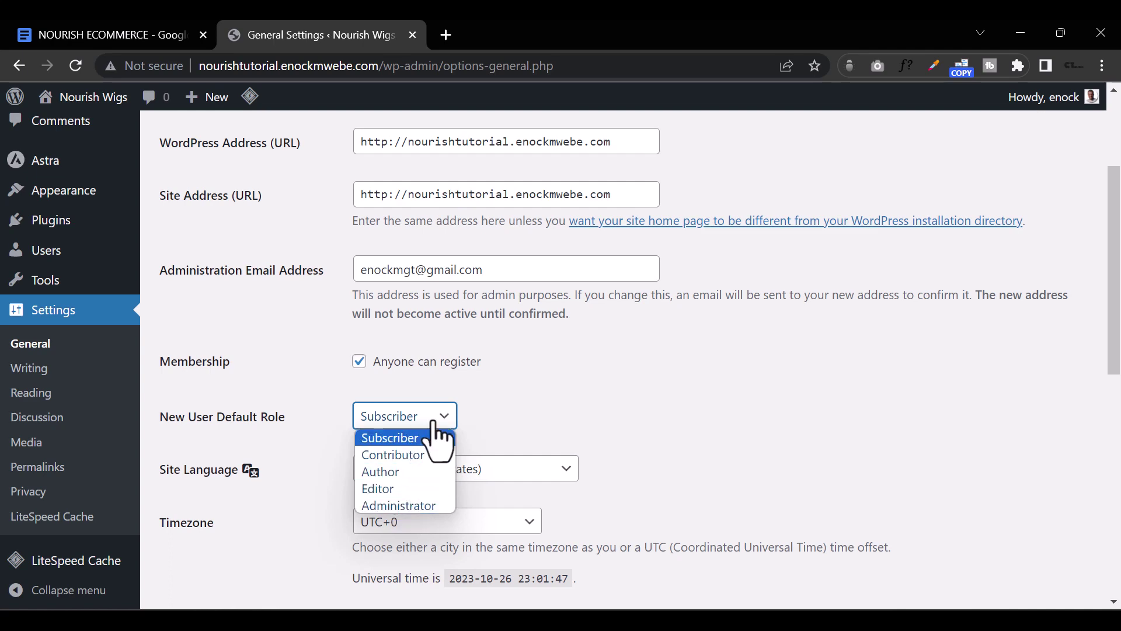
pyautogui.click(528, 399)
# Keep English (United States) as the site language and save the general settings
pyautogui.scroll(-3, 485, 417)
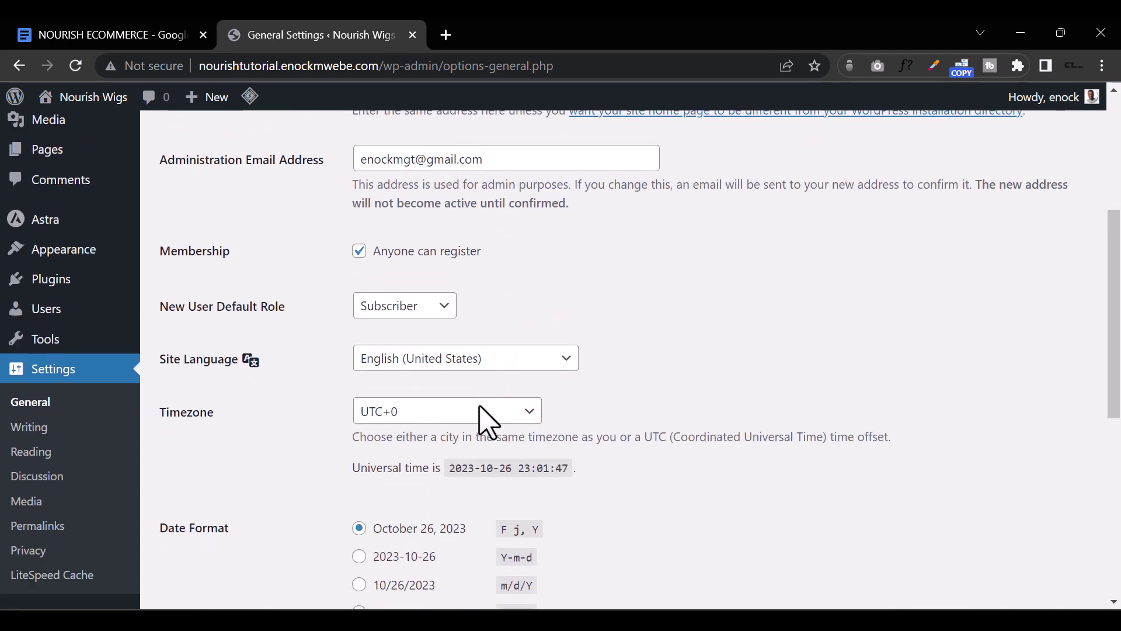
pyautogui.click(489, 294)
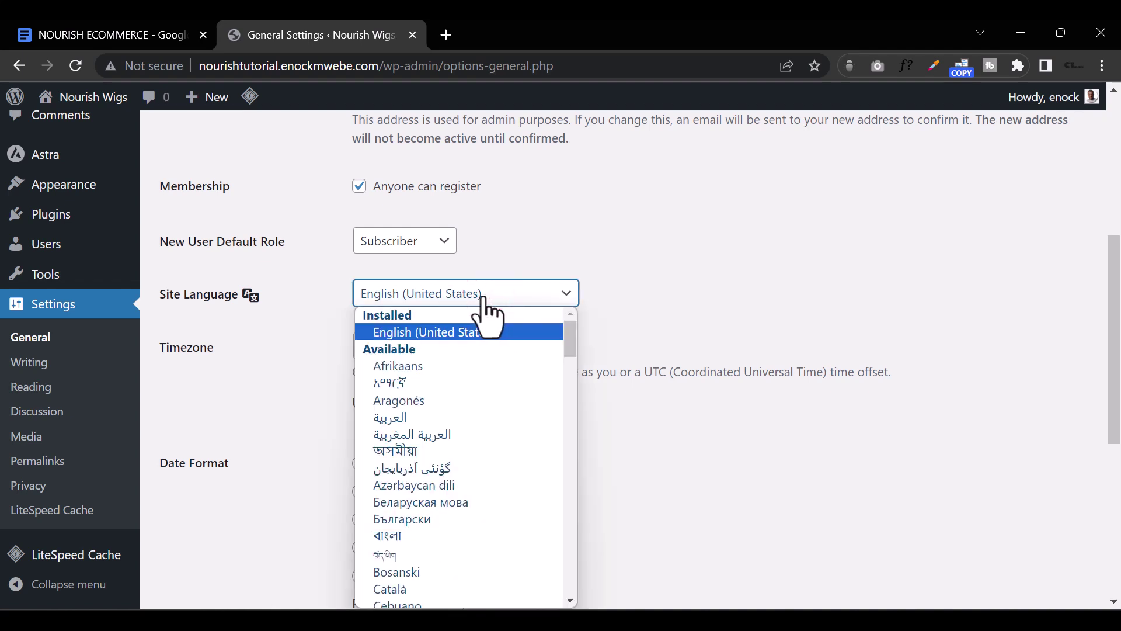
pyautogui.scroll(-10, 508, 383)
pyautogui.scroll(-12, 508, 388)
pyautogui.scroll(-4, 511, 388)
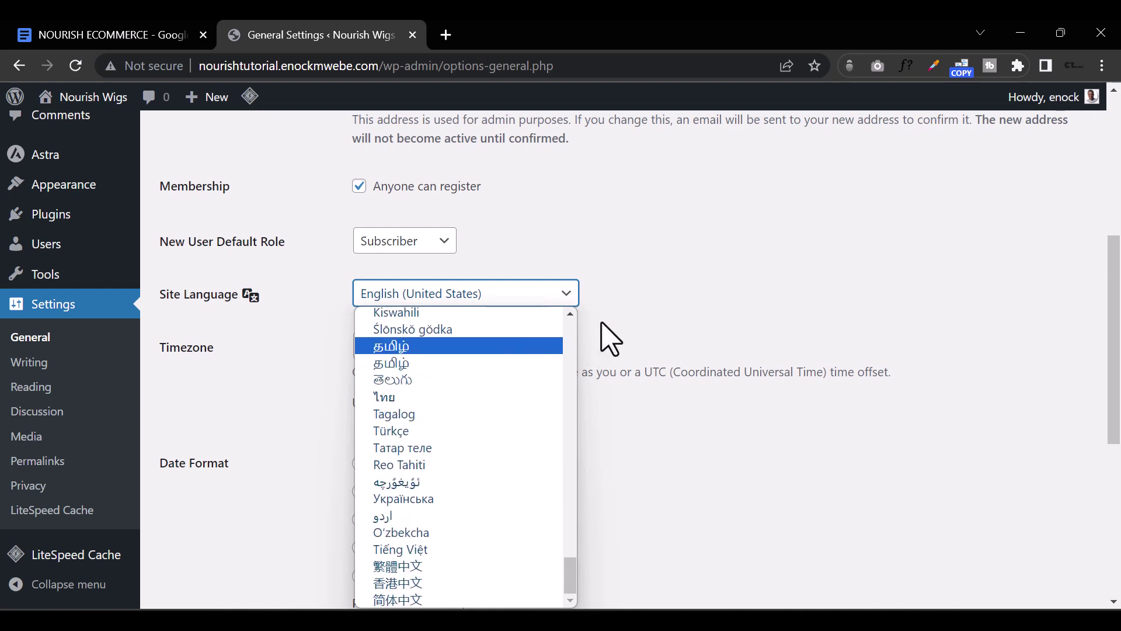
pyautogui.click(619, 273)
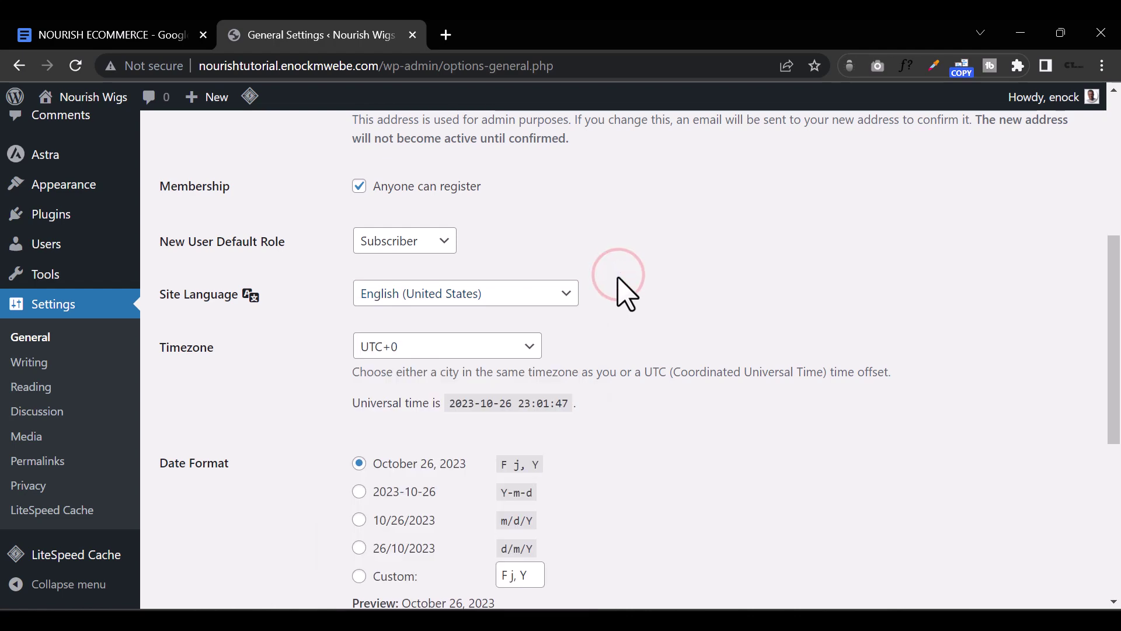
pyautogui.scroll(-5, 618, 278)
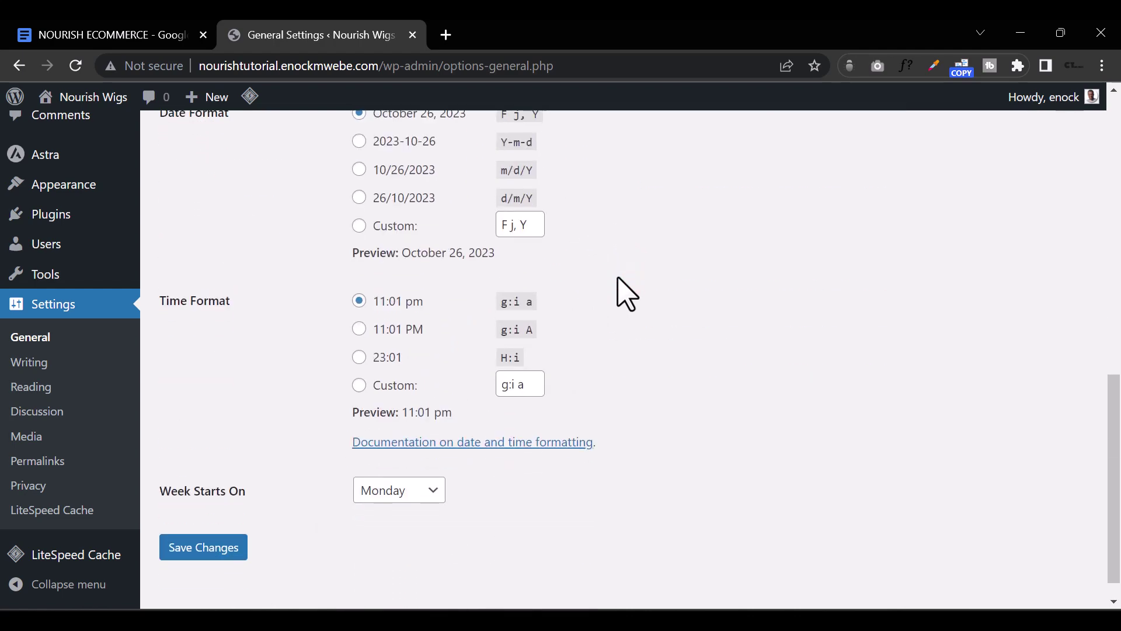
pyautogui.click(207, 554)
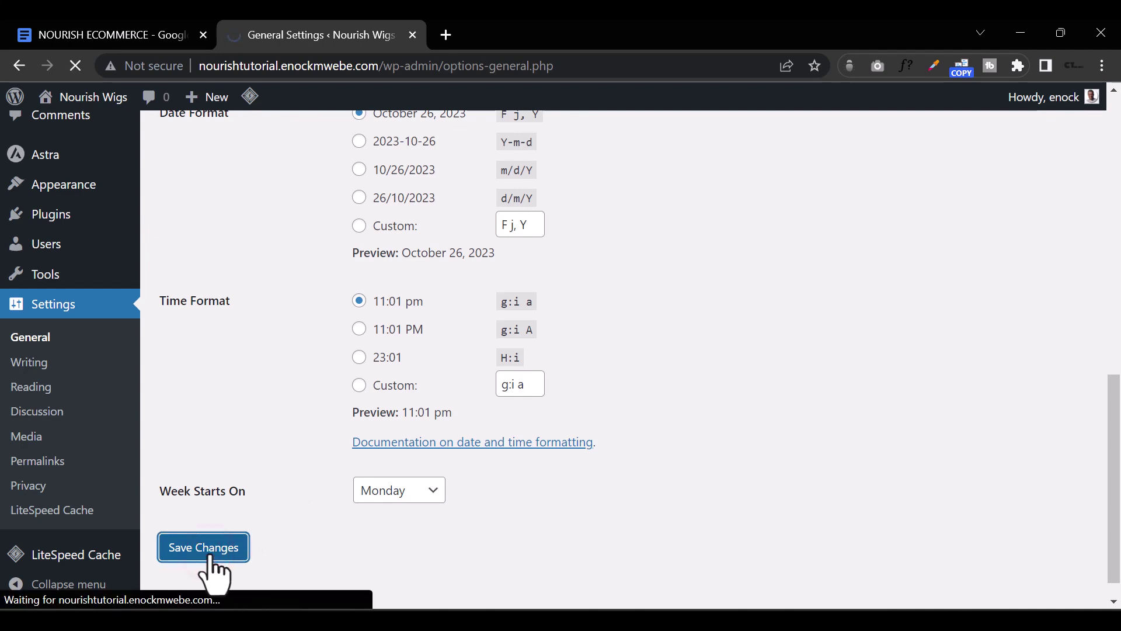
pyautogui.scroll(-4, 243, 508)
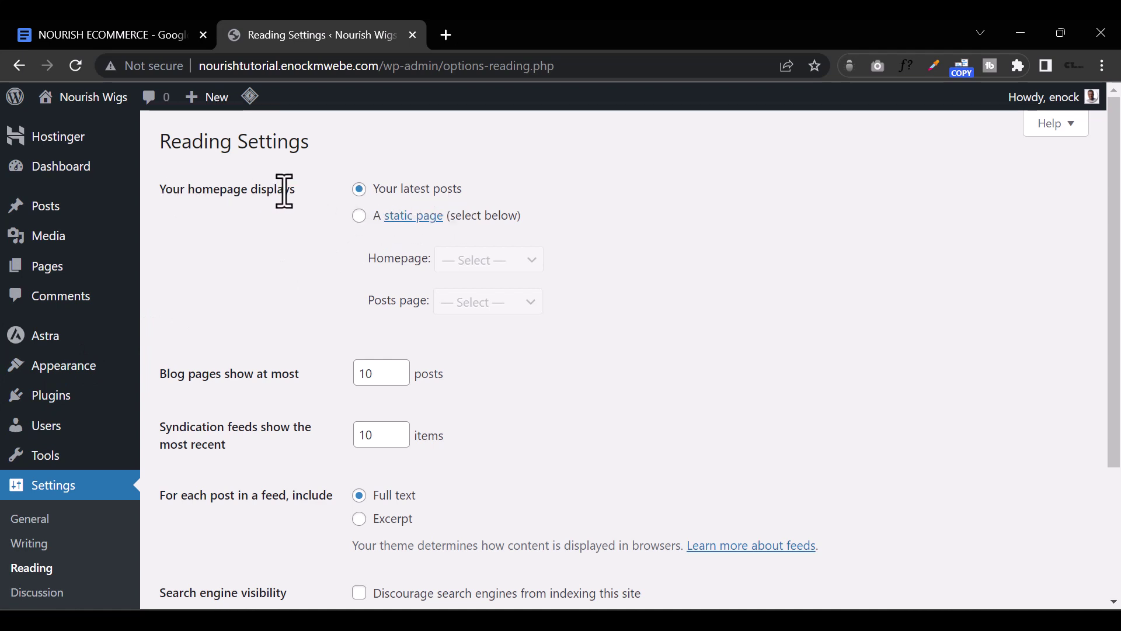
# Choose 'A static page' with Home as the homepage, then save the reading settings
pyautogui.click(359, 216)
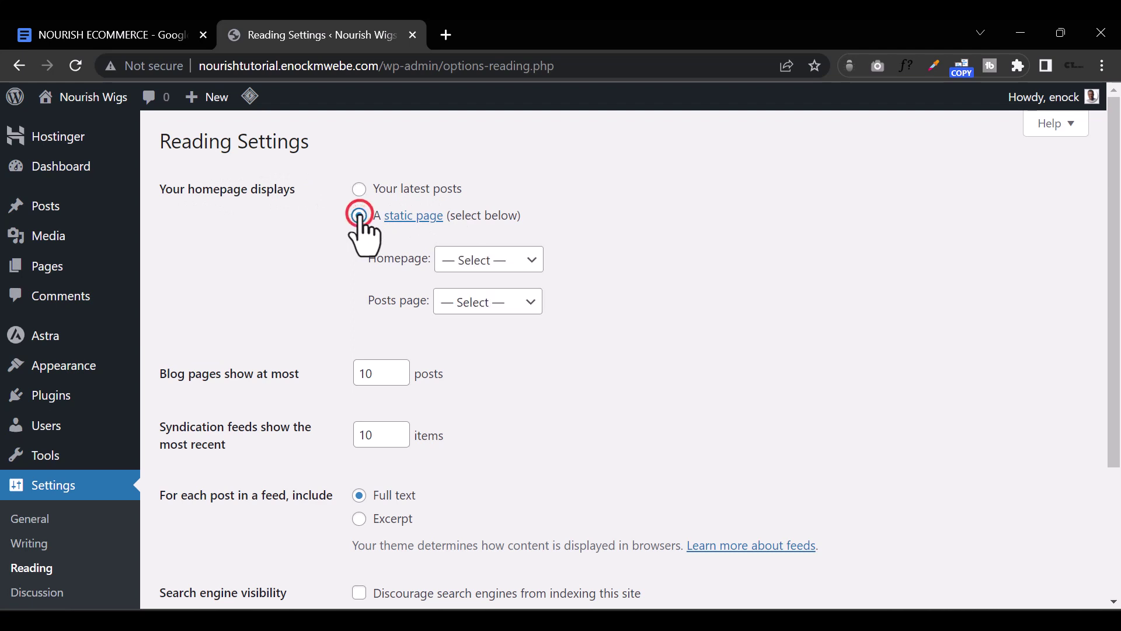
pyautogui.click(519, 260)
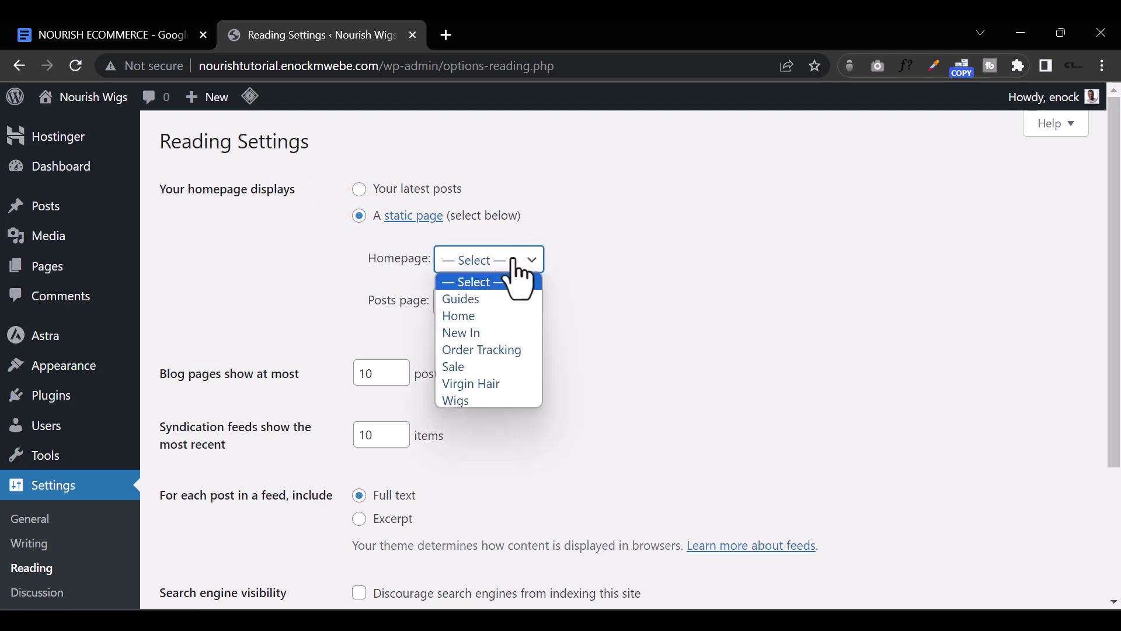
pyautogui.click(509, 320)
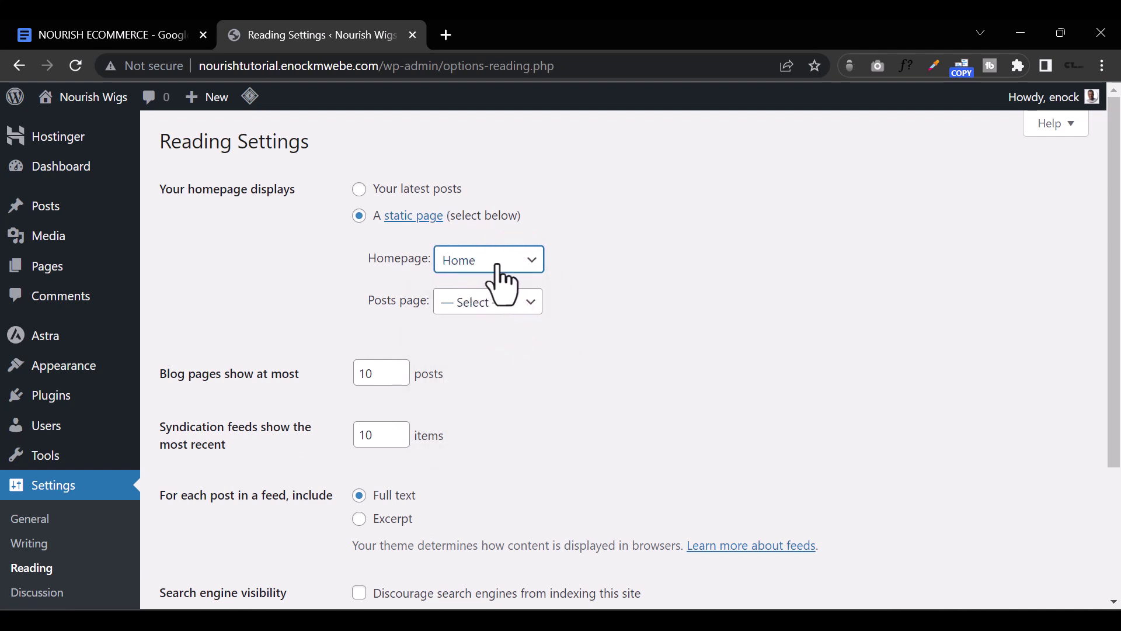
pyautogui.scroll(-1, 489, 257)
pyautogui.scroll(-2, 493, 275)
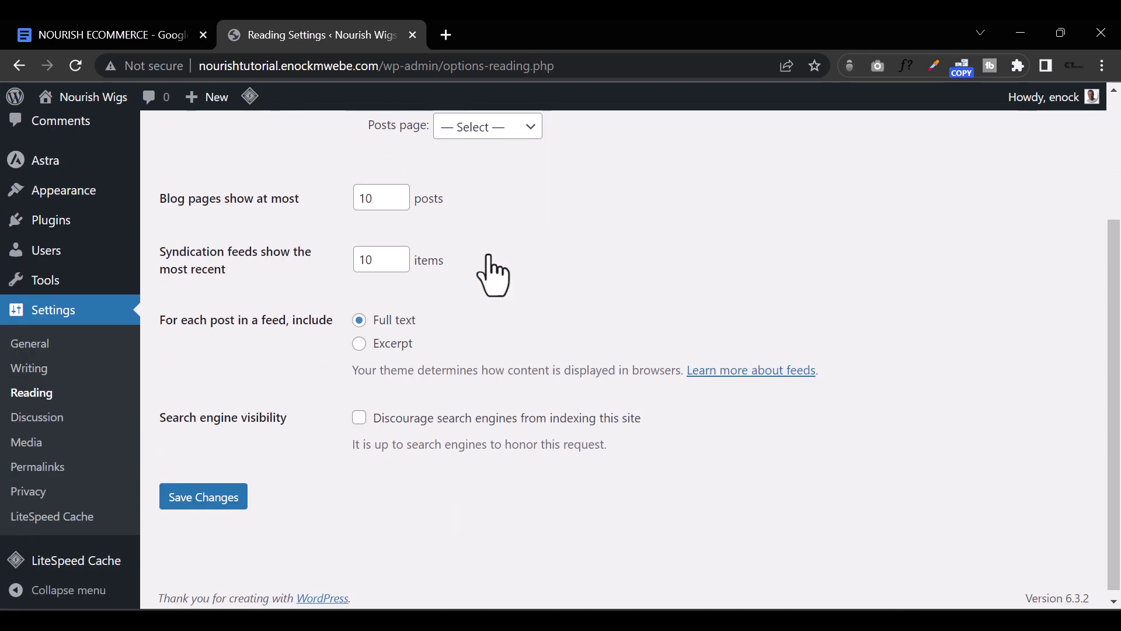
pyautogui.click(207, 490)
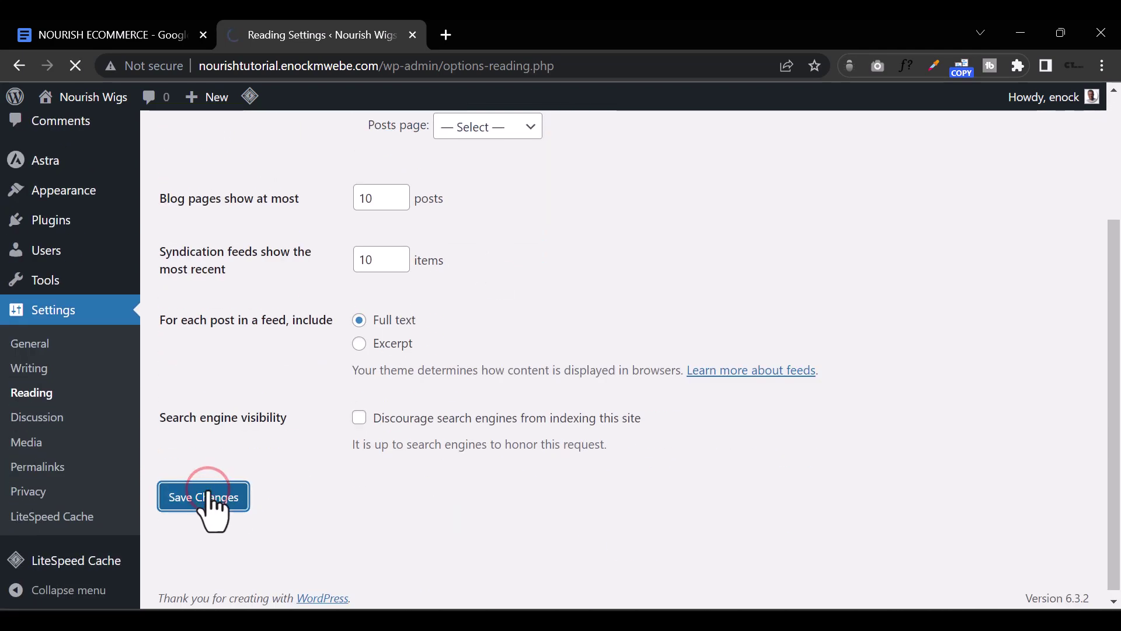
pyautogui.scroll(-3, 83, 531)
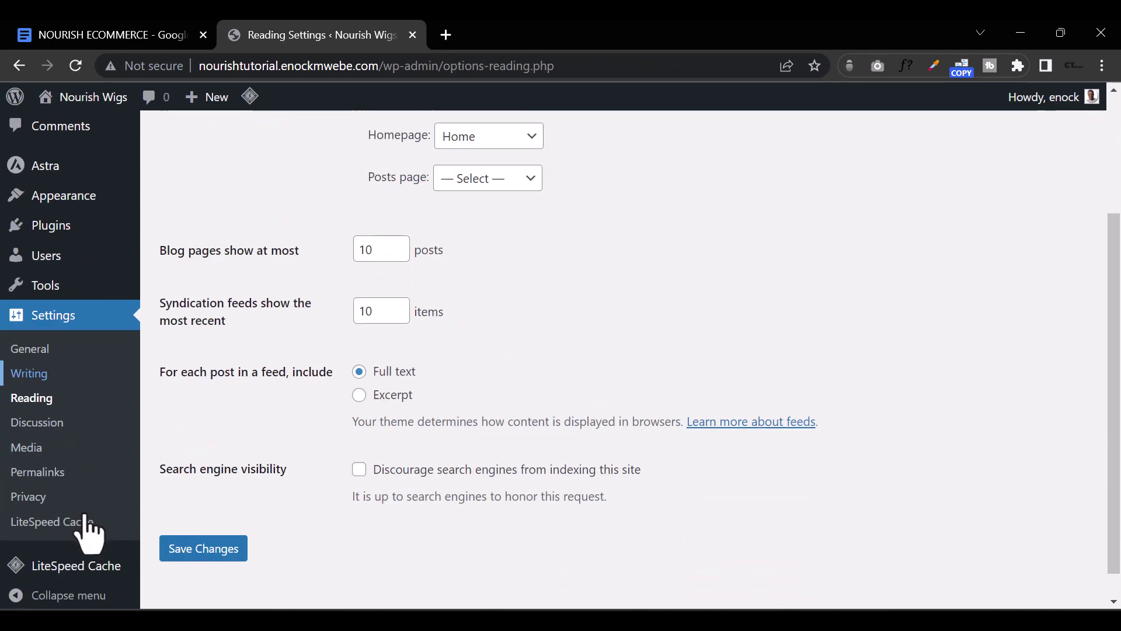
# In Permalink Settings, select the Post name structure and save it
pyautogui.click(51, 443)
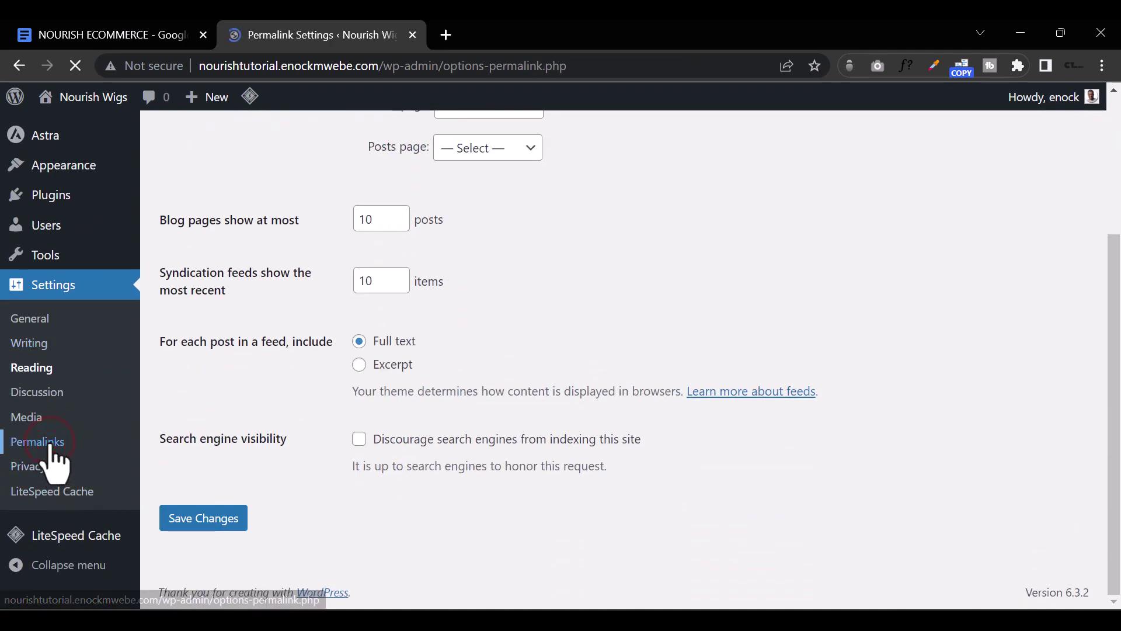
pyautogui.scroll(-3, 484, 359)
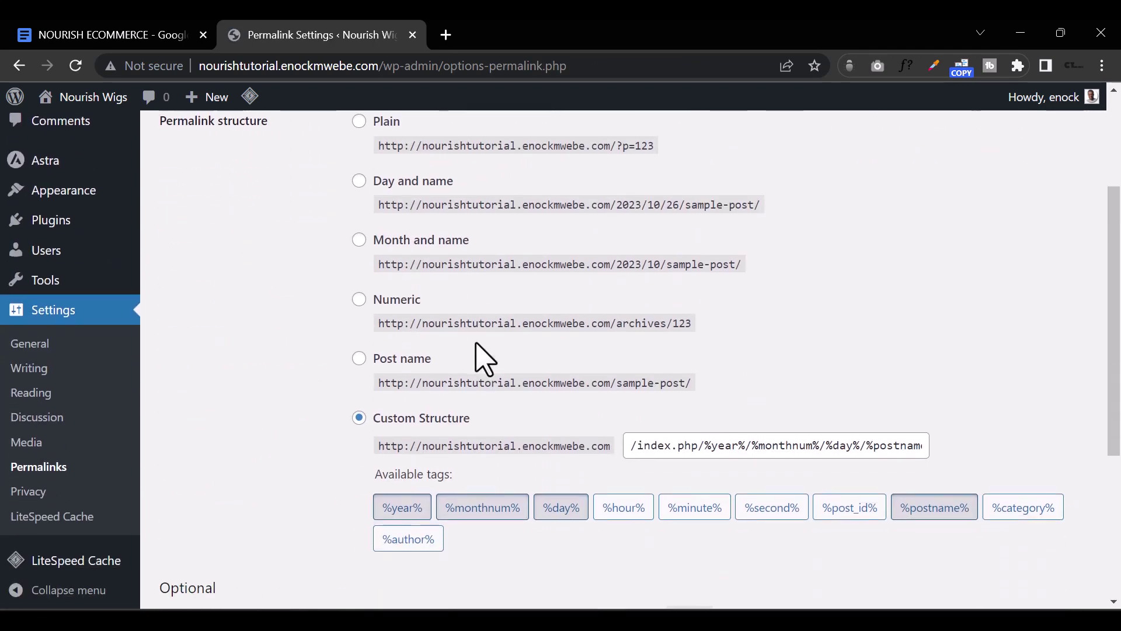
pyautogui.click(358, 357)
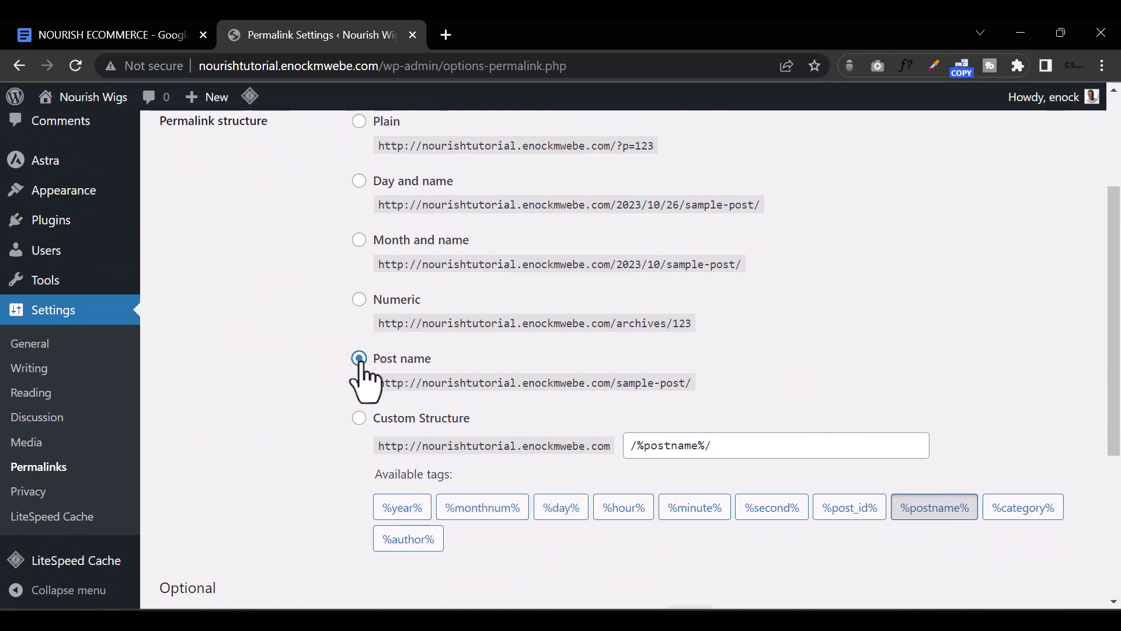
pyautogui.scroll(-5, 608, 383)
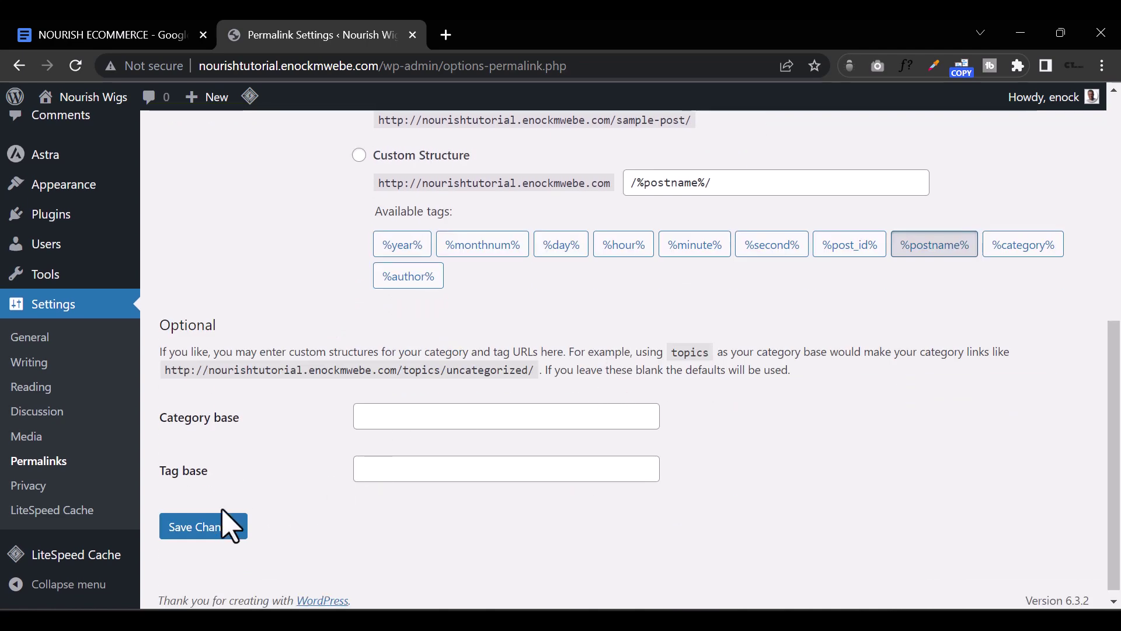
pyautogui.click(236, 528)
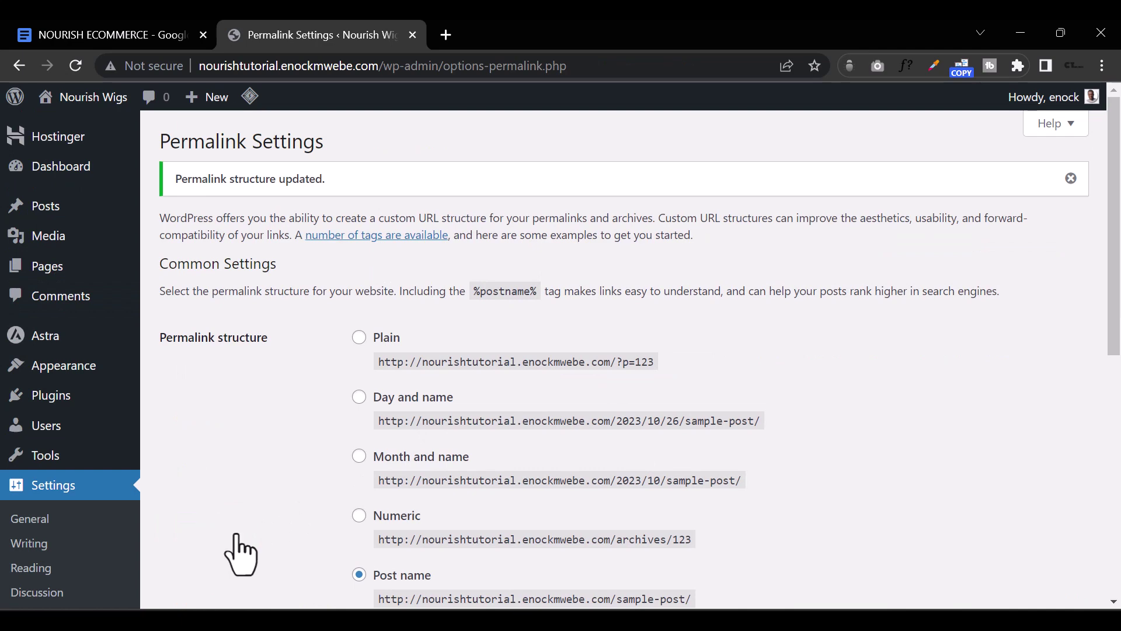
# Review the Plugins Page Design list in the NOURISH ECOMMERCE doc, then return to WordPress
pyautogui.click(135, 35)
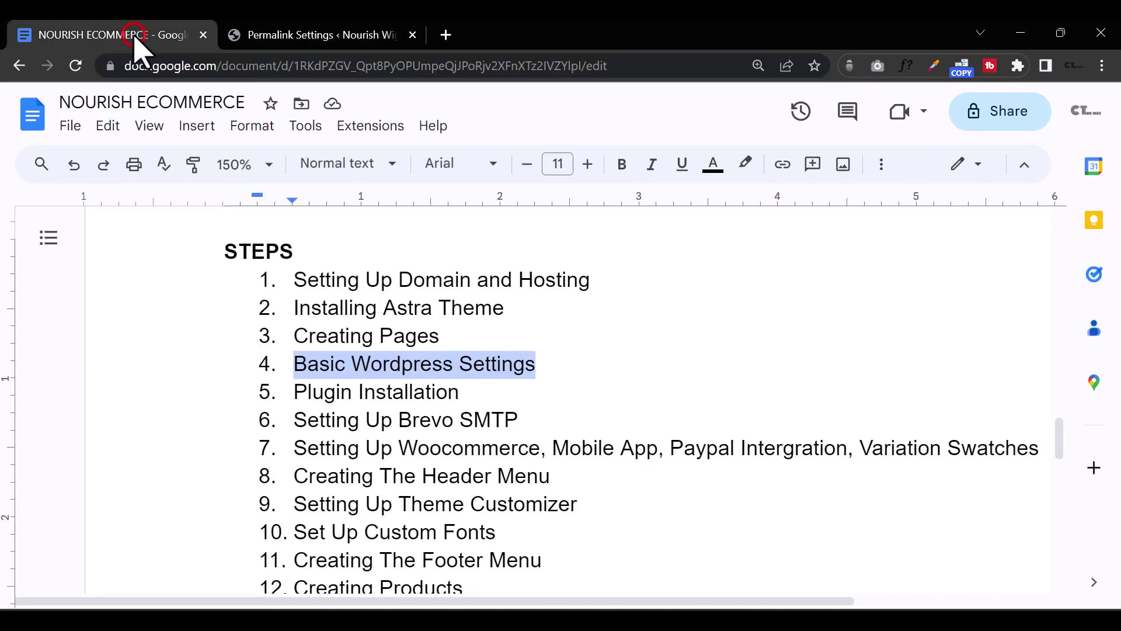
pyautogui.moveTo(462, 395); pyautogui.dragTo(296, 393)
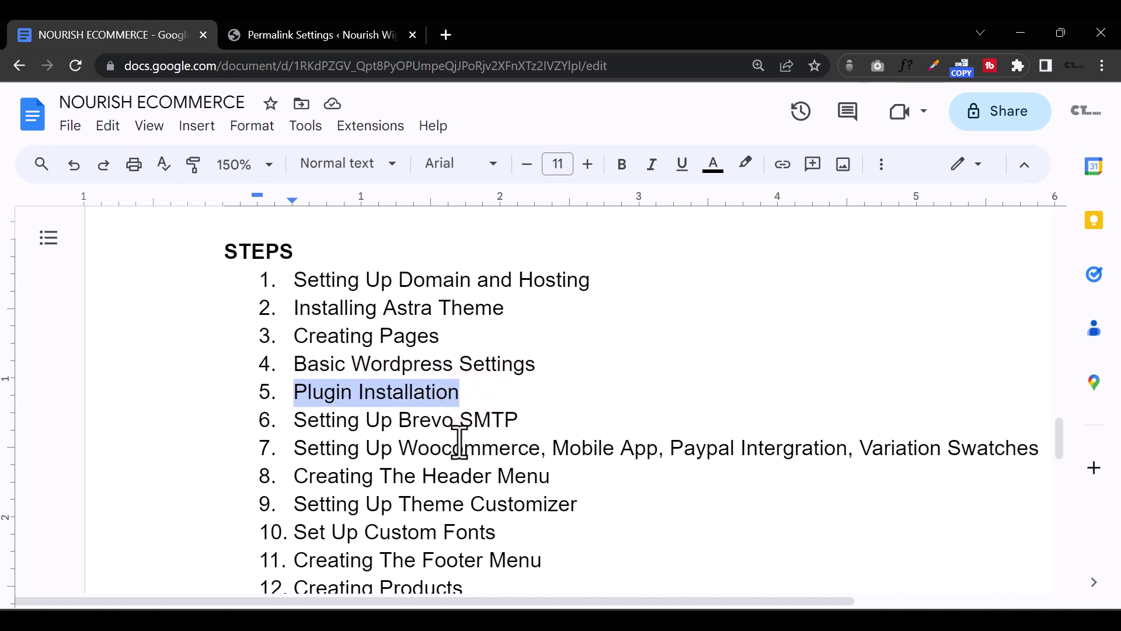
pyautogui.scroll(5, 397, 418)
pyautogui.scroll(10, 400, 420)
pyautogui.scroll(6, 401, 422)
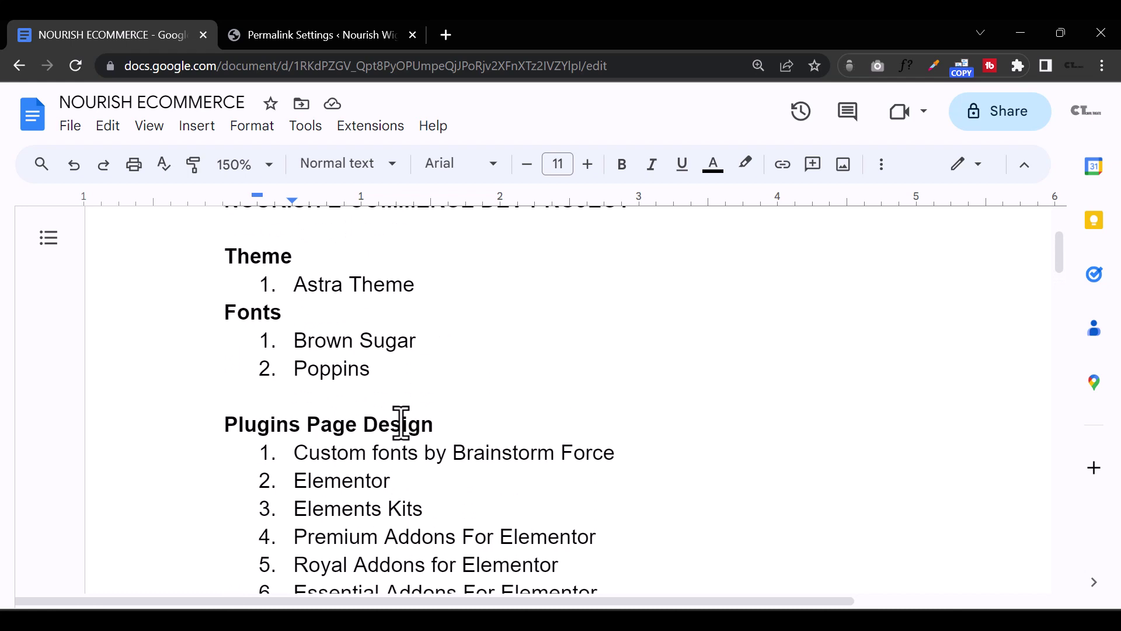
pyautogui.scroll(2, 401, 421)
pyautogui.scroll(-2, 401, 421)
pyautogui.scroll(-2, 401, 421)
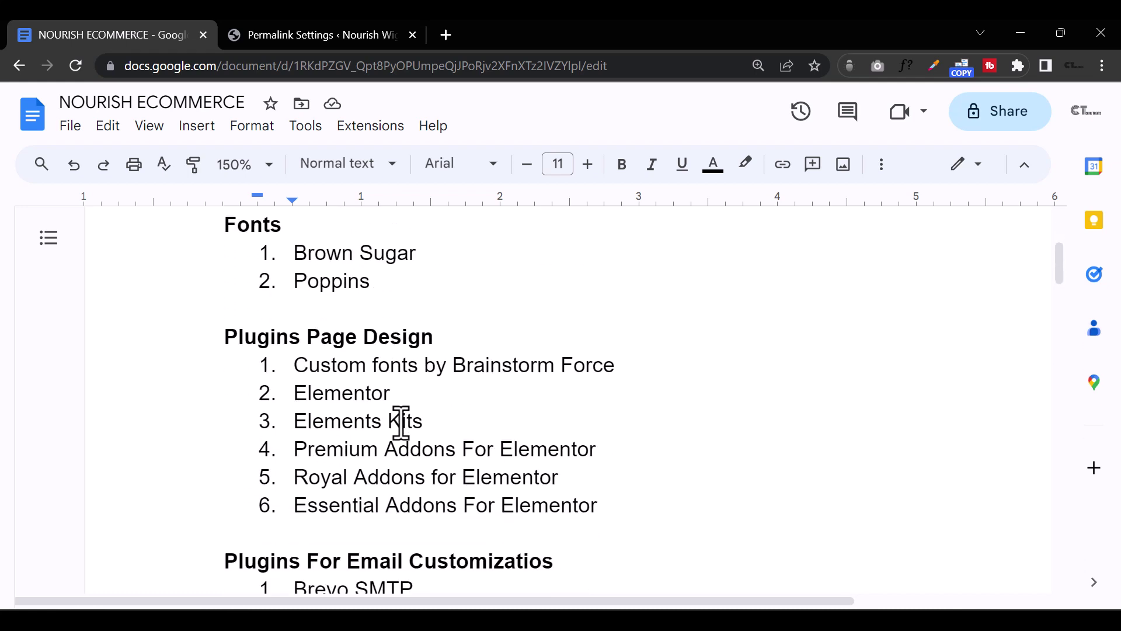
pyautogui.scroll(-2, 401, 421)
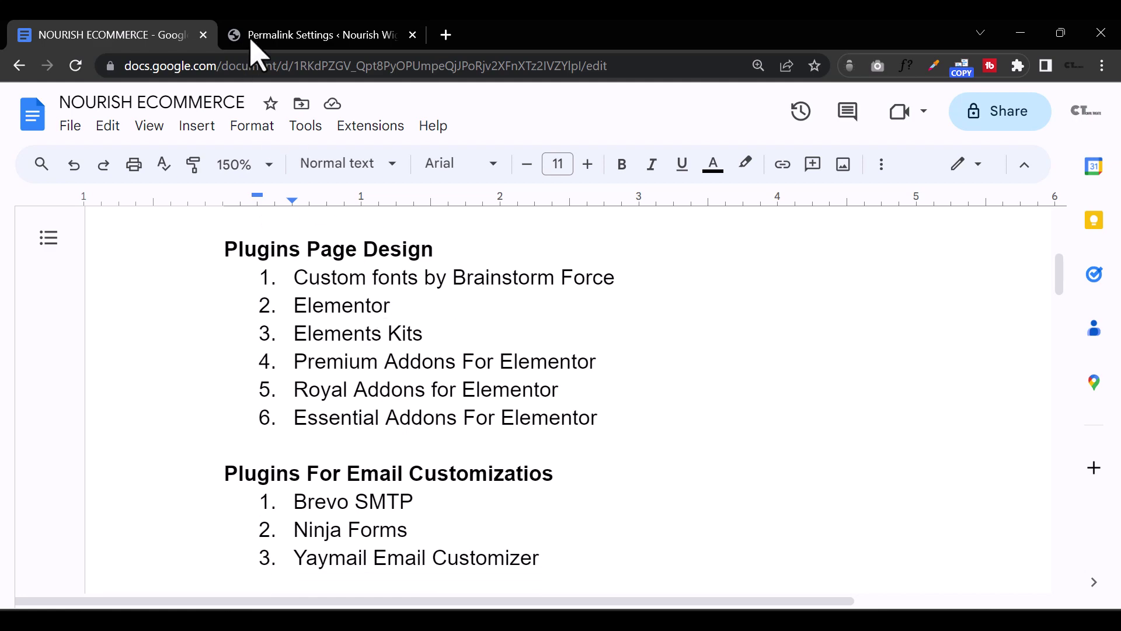
pyautogui.click(285, 36)
# Search plugins for 'Cu' and install Custom Fonts by Brainstorm Force, checking the project notes' list
pyautogui.moveTo(75, 403)
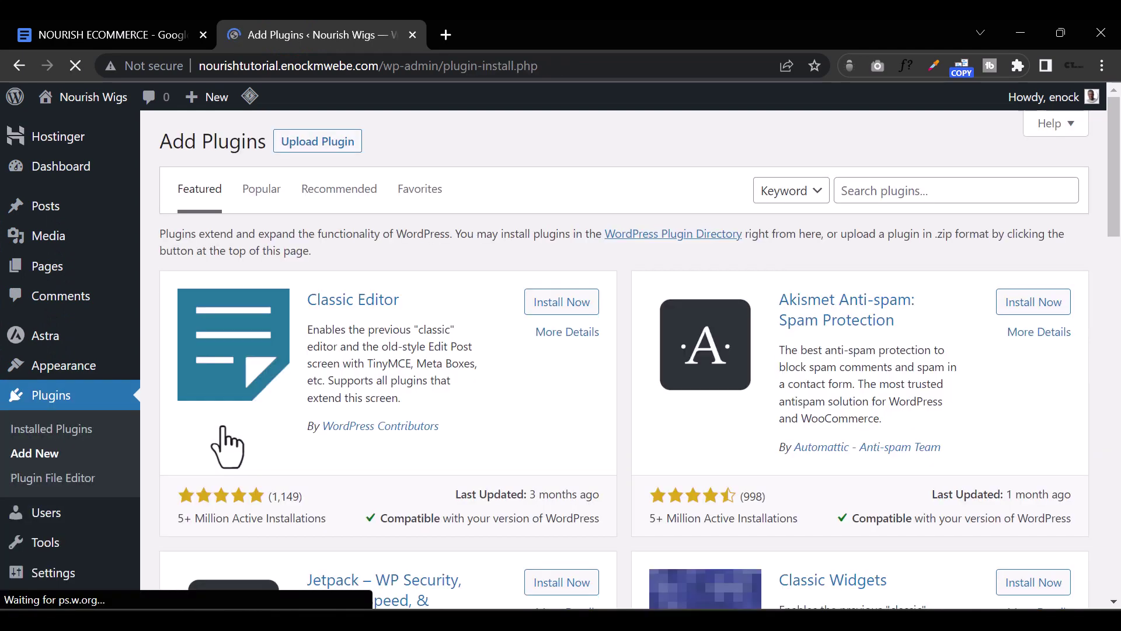
pyautogui.click(889, 192)
pyautogui.write('Custom  Fonts')
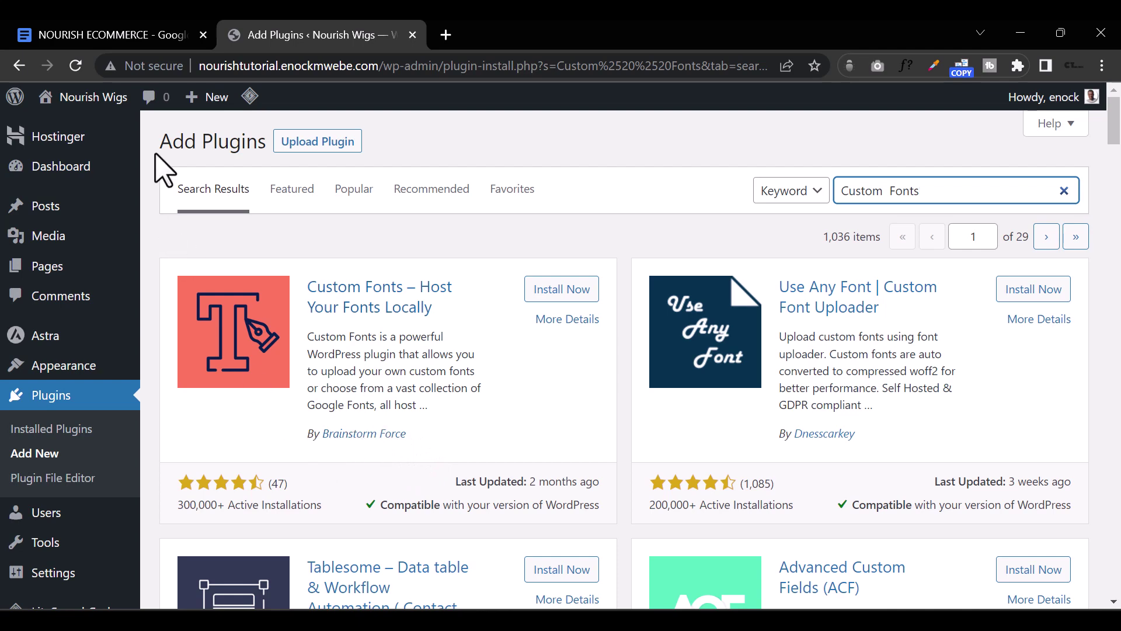
pyautogui.click(142, 39)
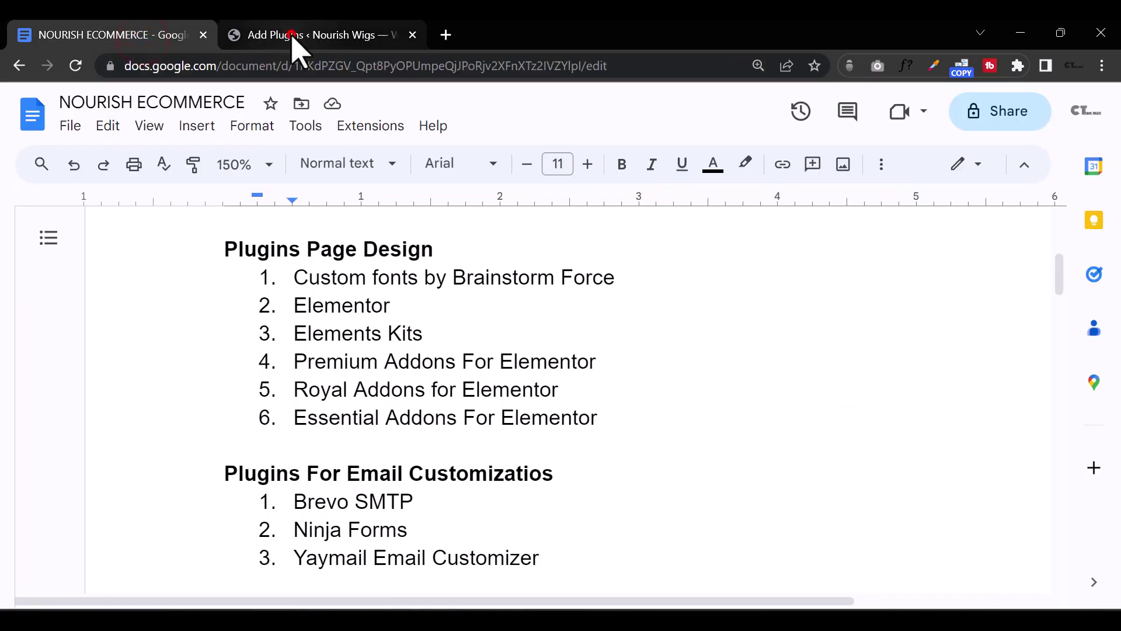
pyautogui.click(296, 38)
pyautogui.click(537, 291)
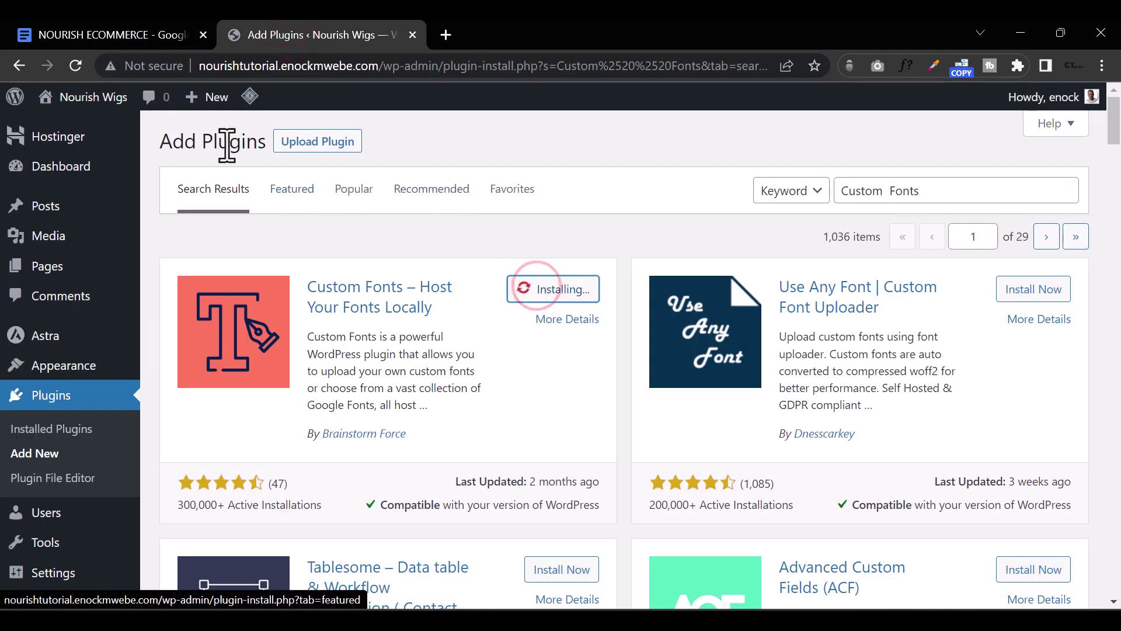
pyautogui.click(140, 39)
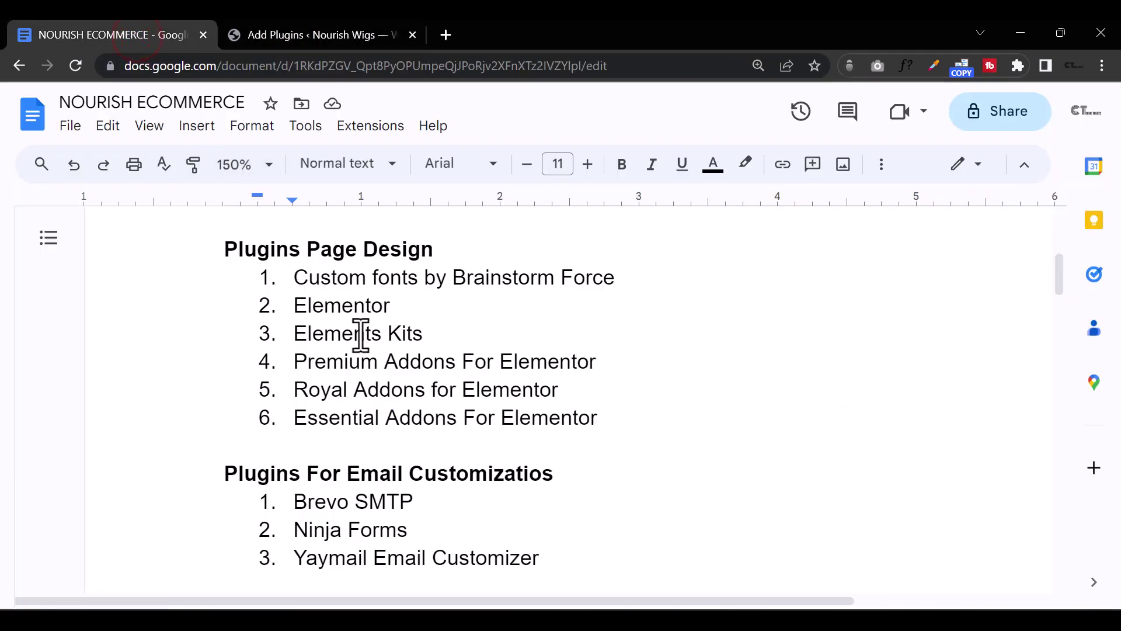
pyautogui.click(302, 36)
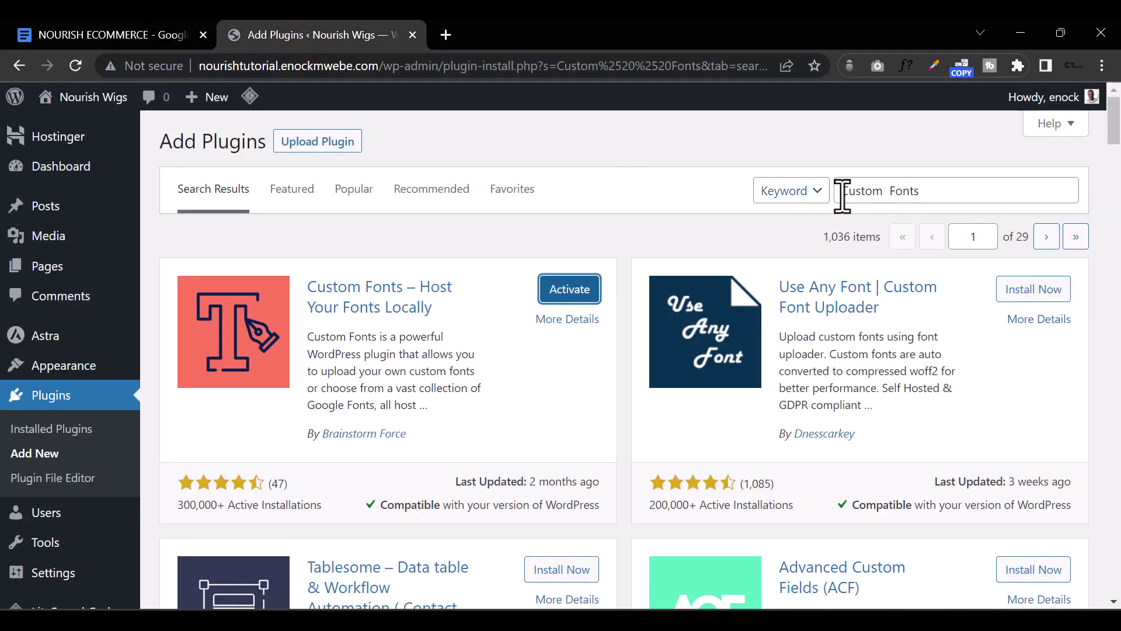
pyautogui.tripleClick(881, 192)
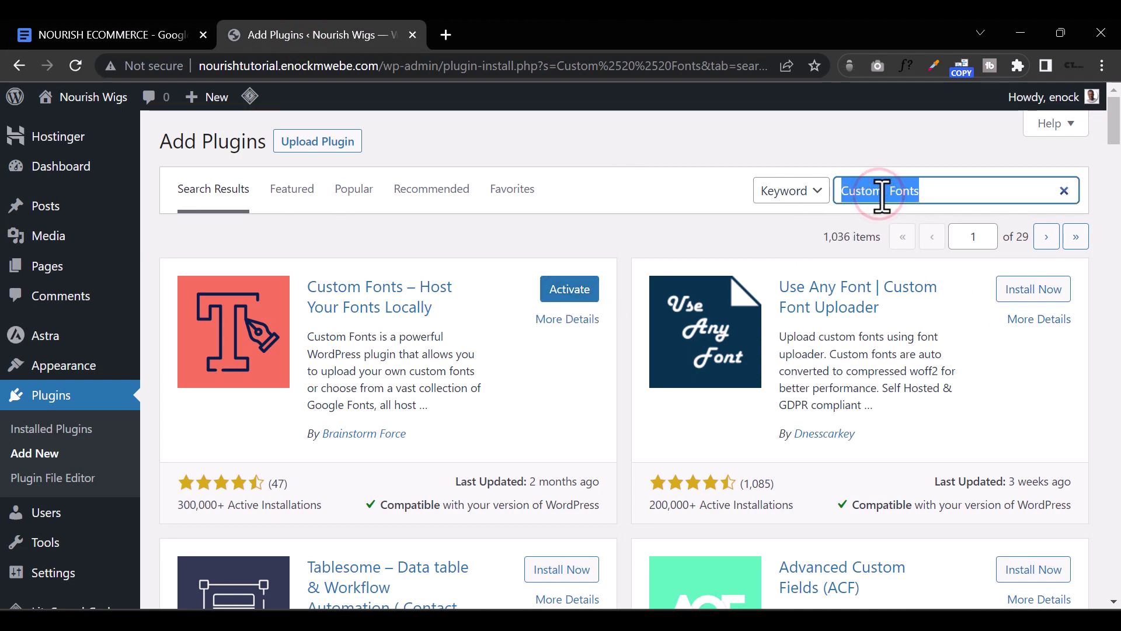
# Search 'Elementor' and install Elementor Website Builder and Royal Elementor Addons and Templates
pyautogui.write('Elemen')
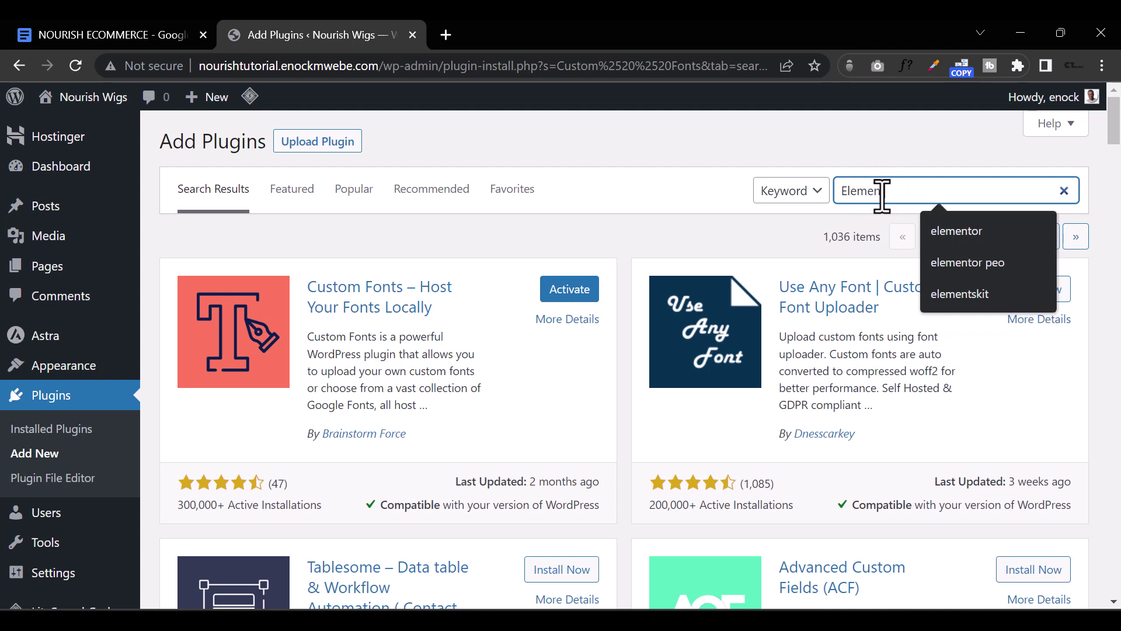
pyautogui.write('tor')
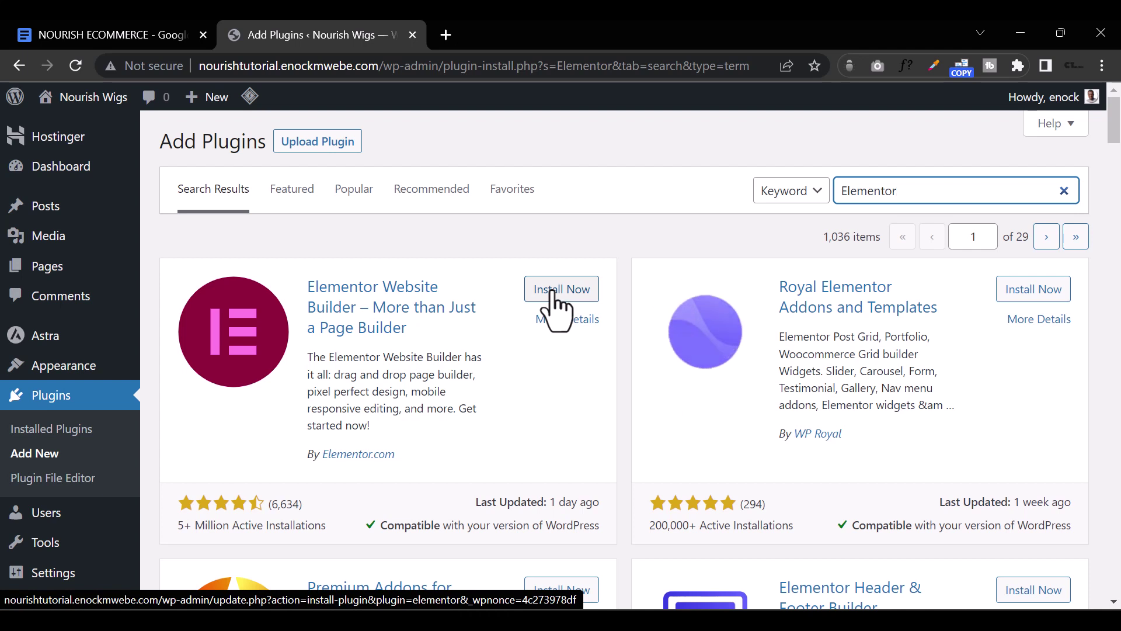
pyautogui.click(555, 289)
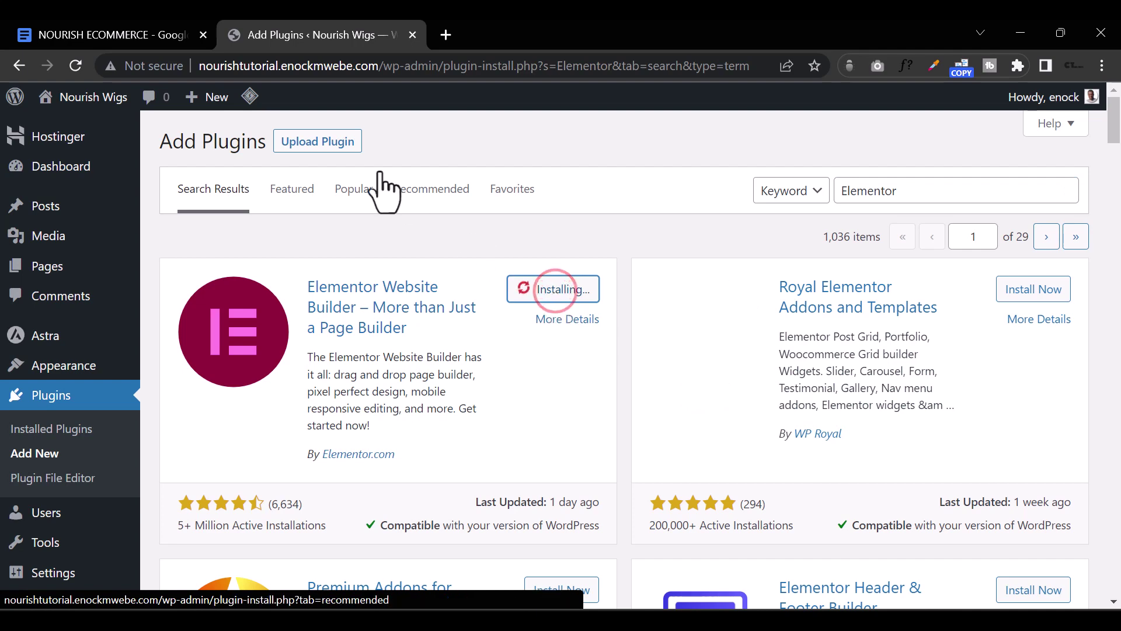
pyautogui.click(97, 35)
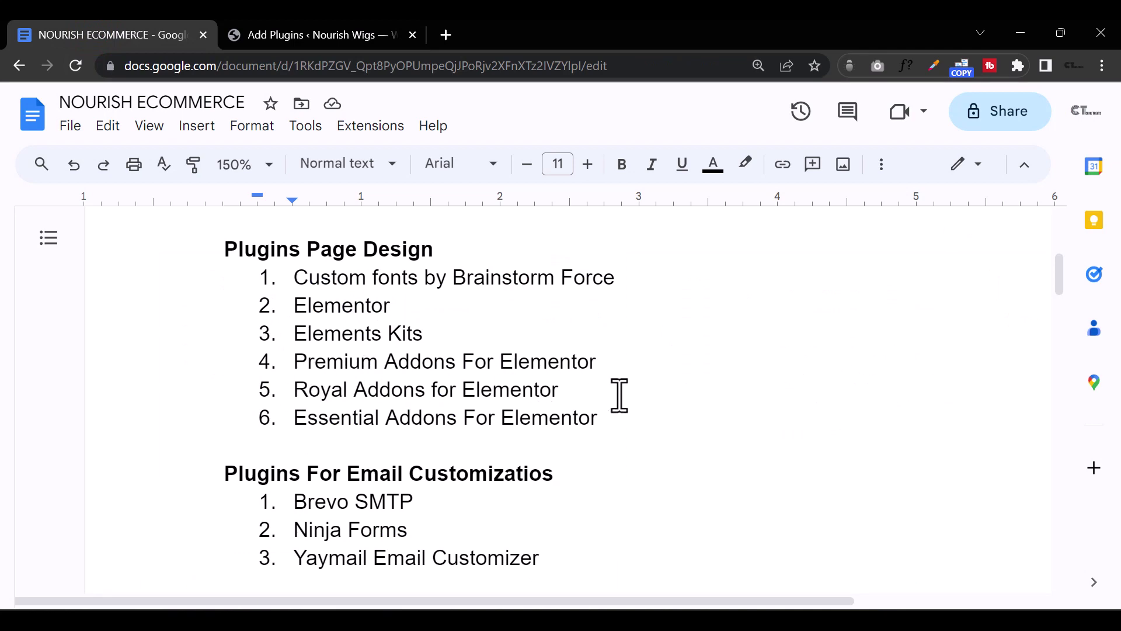
pyautogui.click(262, 35)
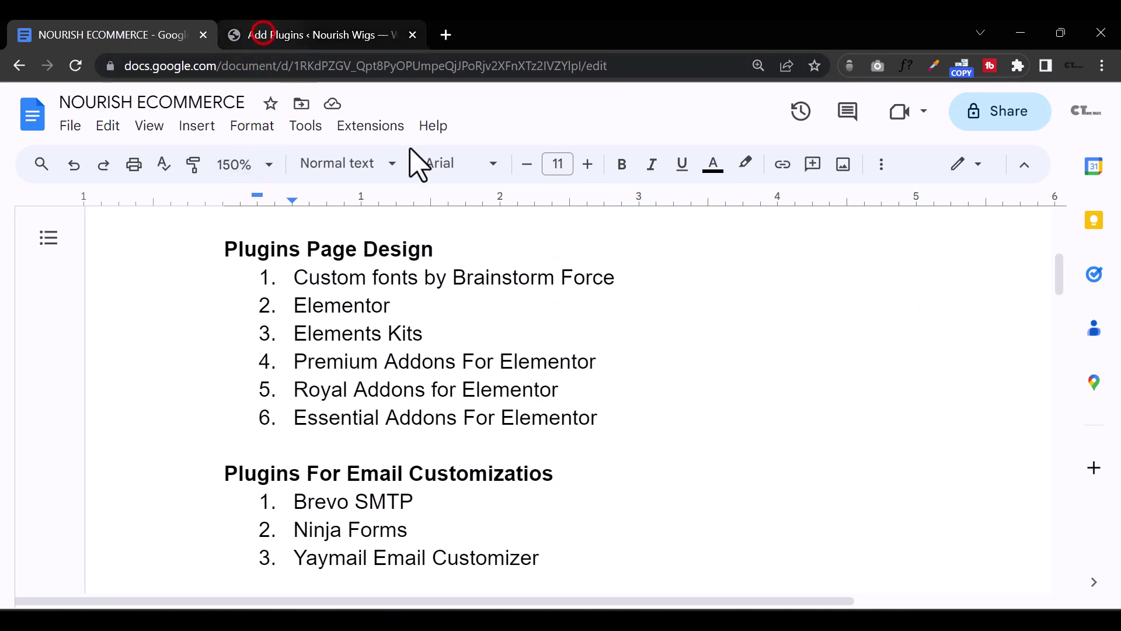
pyautogui.click(1031, 292)
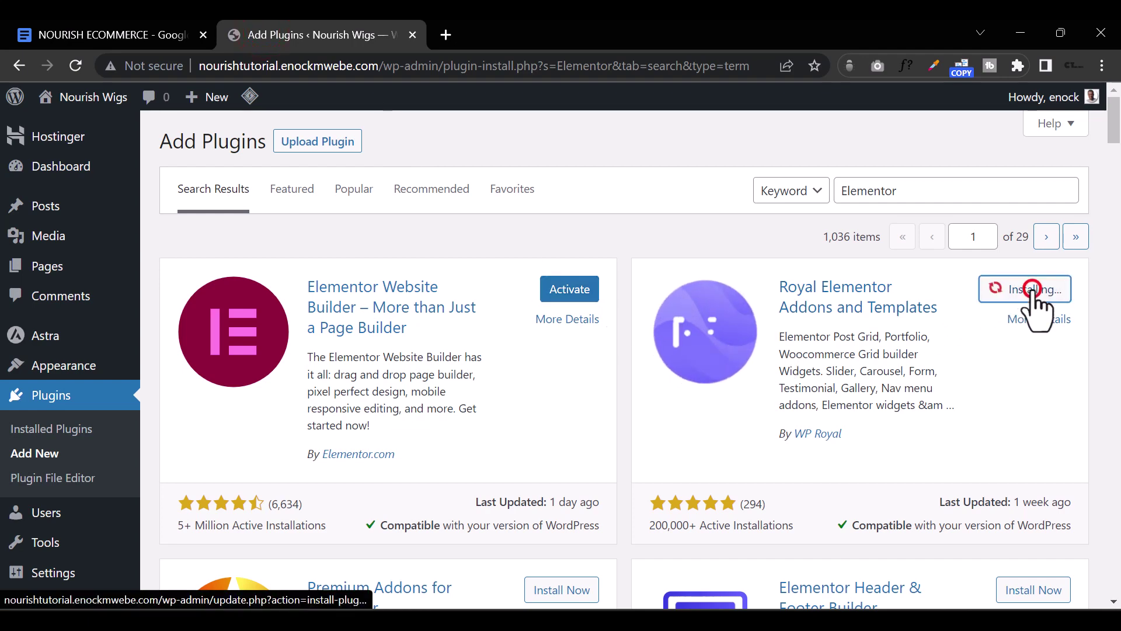
# Install Premium Addons and Essential Addons for Elementor, marking entries in the project notes
pyautogui.click(125, 35)
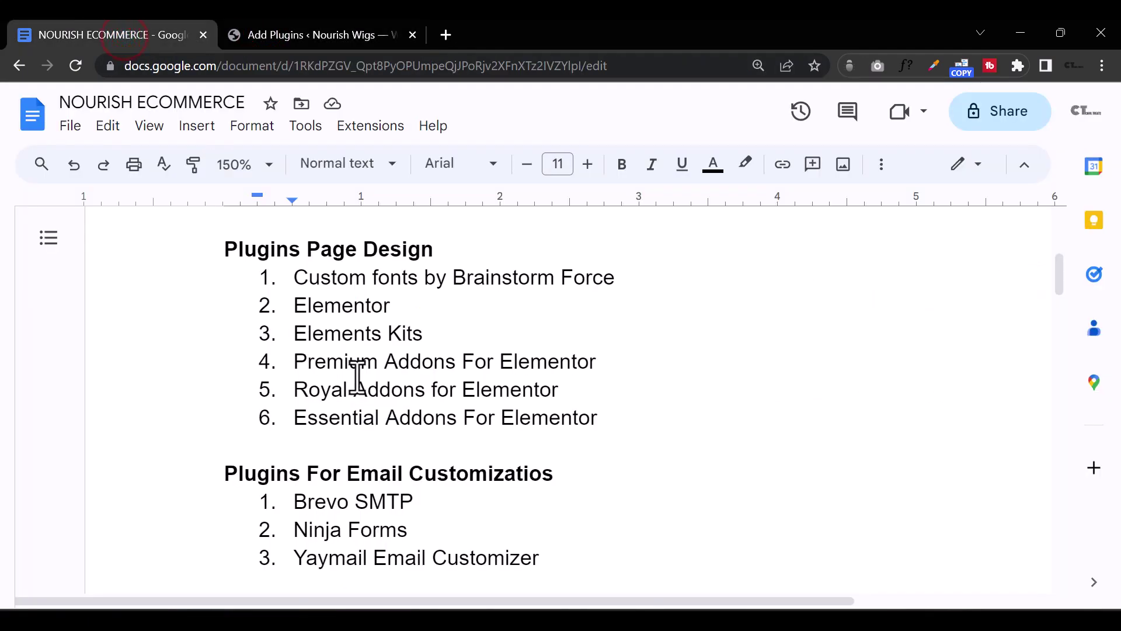
pyautogui.moveTo(331, 389); pyautogui.dragTo(443, 389)
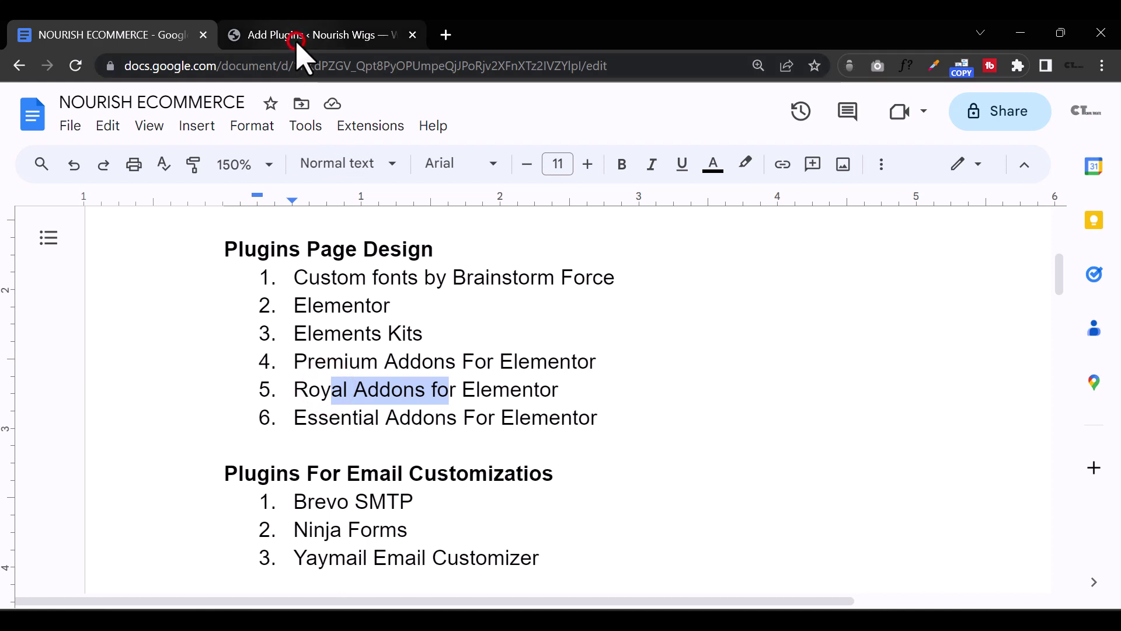
pyautogui.click(298, 35)
pyautogui.scroll(-5, 562, 350)
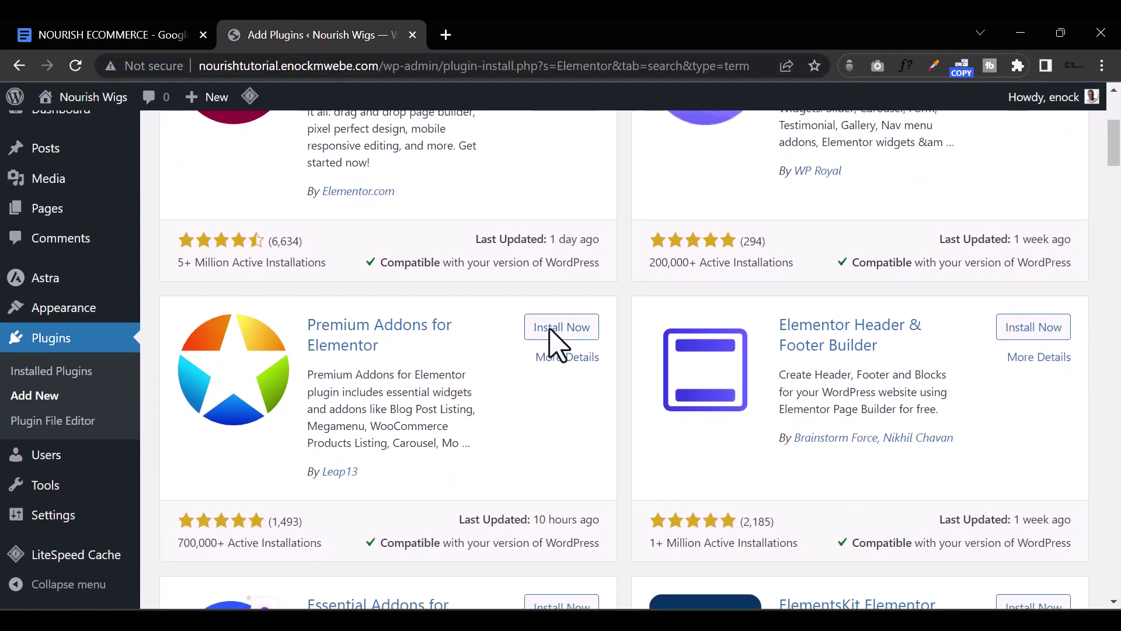
pyautogui.click(553, 329)
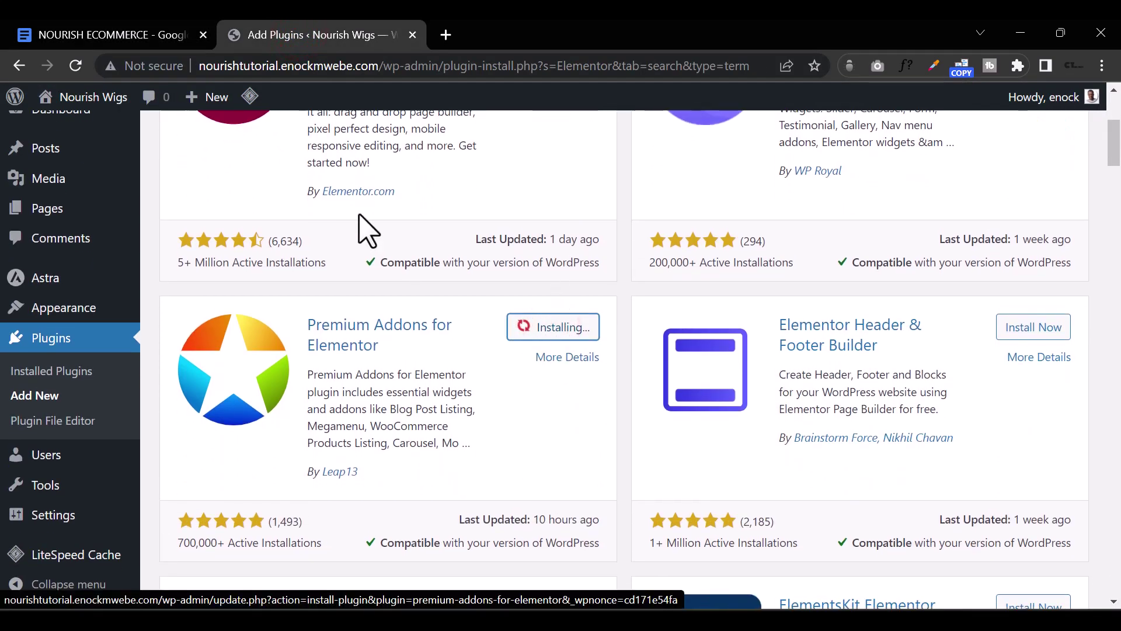
pyautogui.click(143, 36)
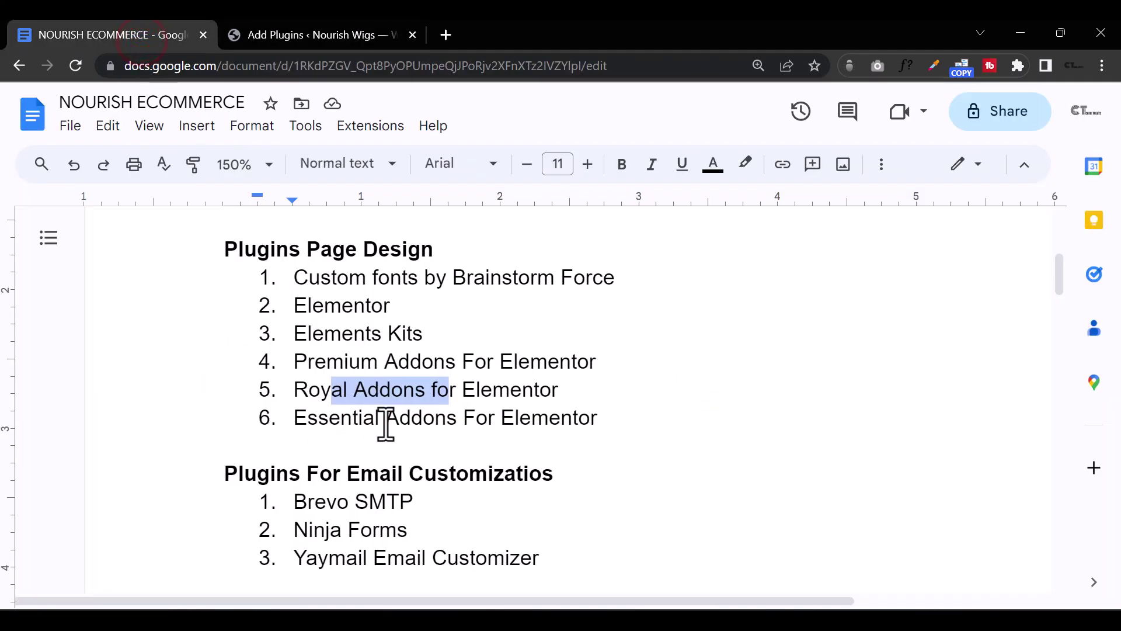
pyautogui.click(285, 37)
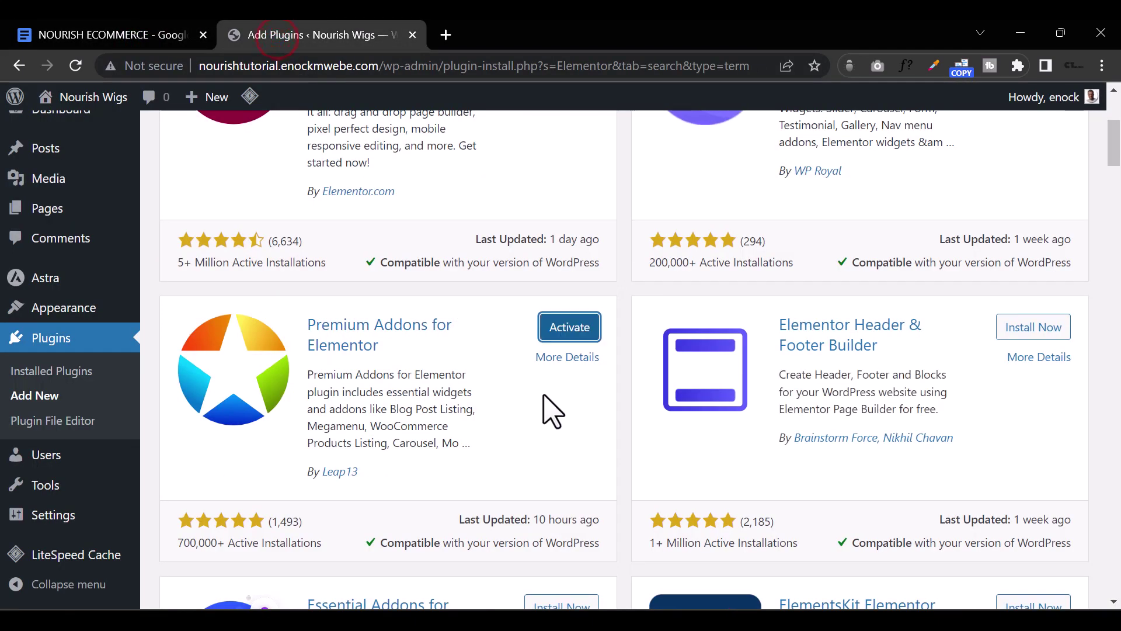
pyautogui.scroll(-1, 586, 414)
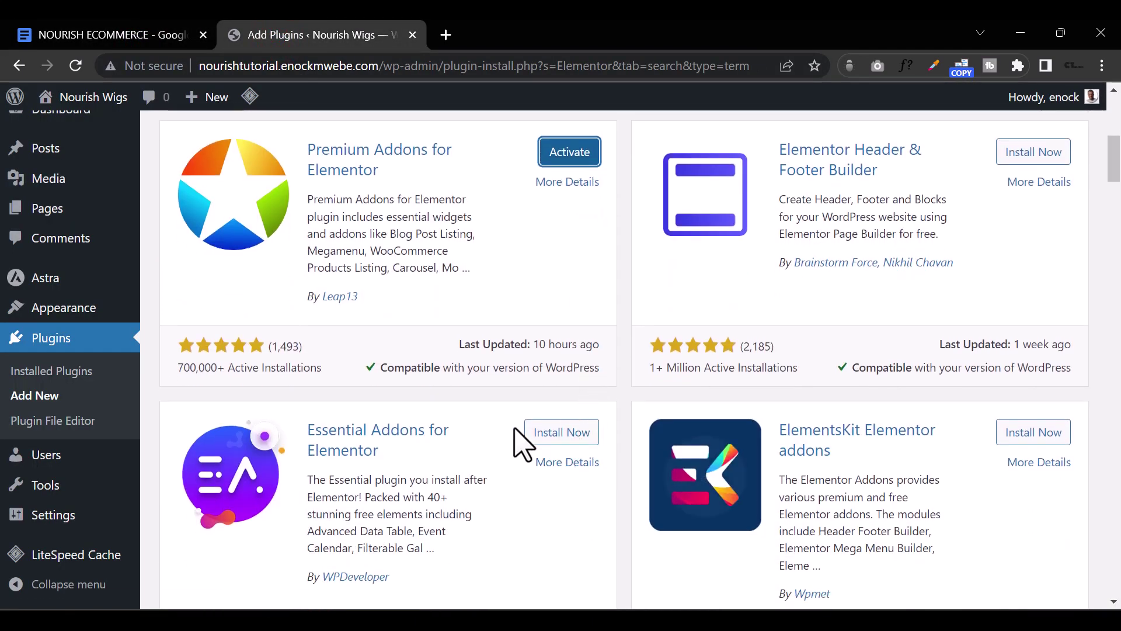
pyautogui.click(550, 435)
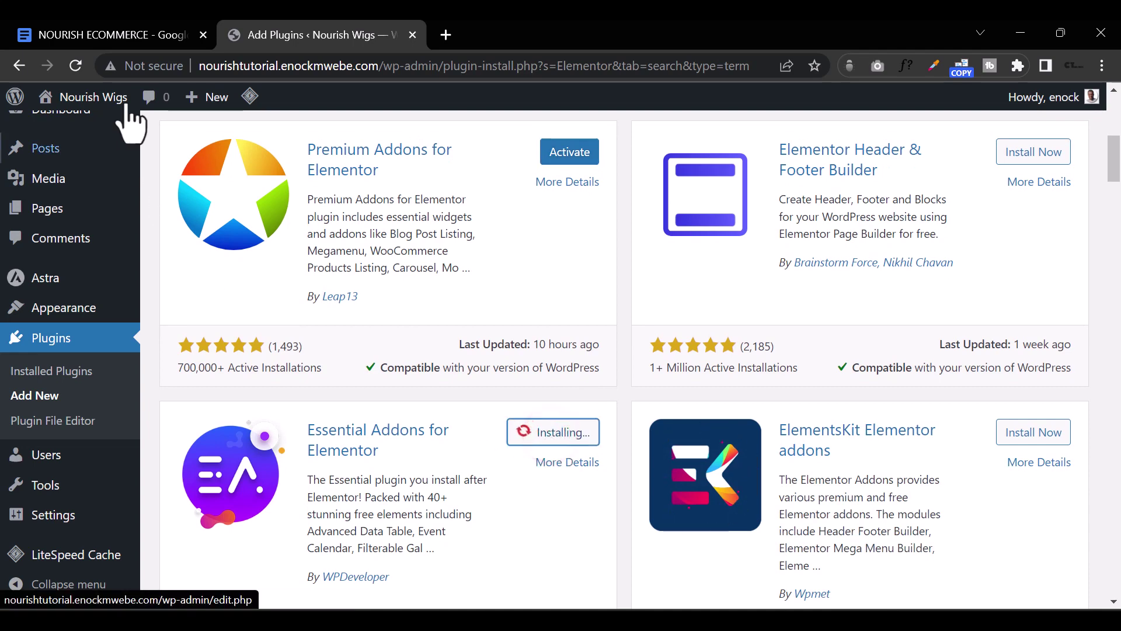
# Install ElementsKit Elementor addons and scroll back to the top of the results
pyautogui.click(114, 39)
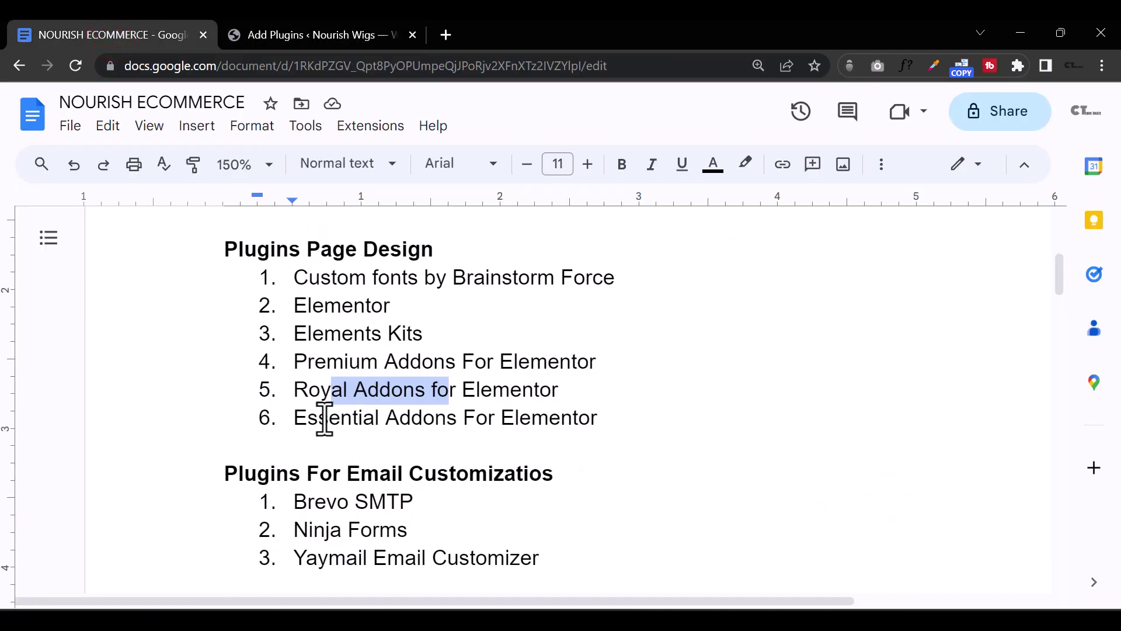
pyautogui.moveTo(321, 418); pyautogui.dragTo(434, 418)
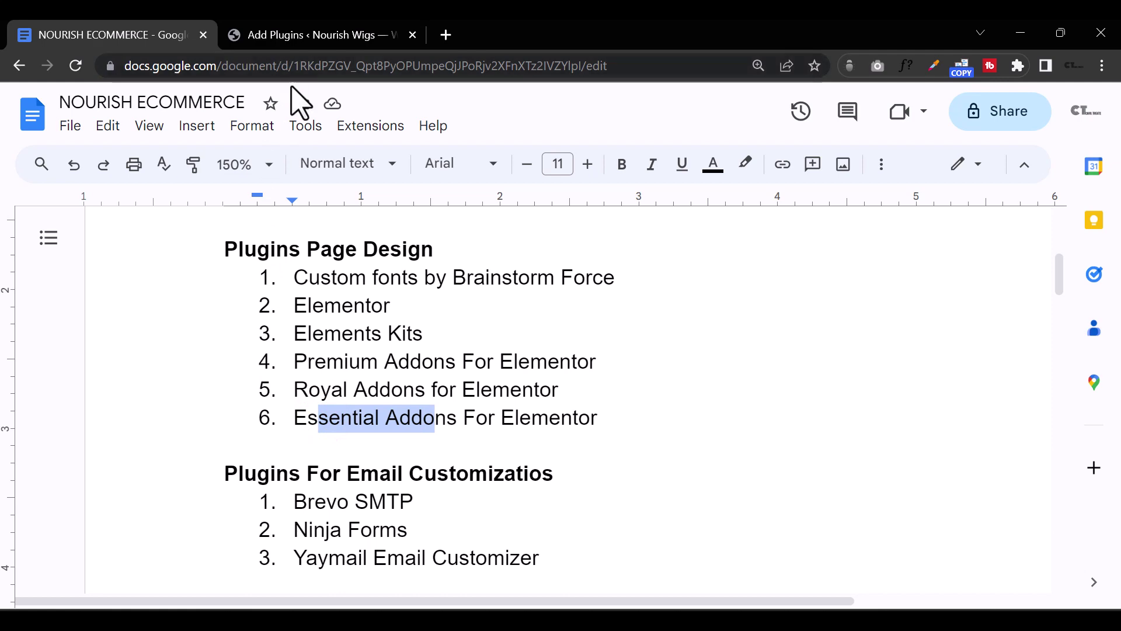
pyautogui.click(310, 41)
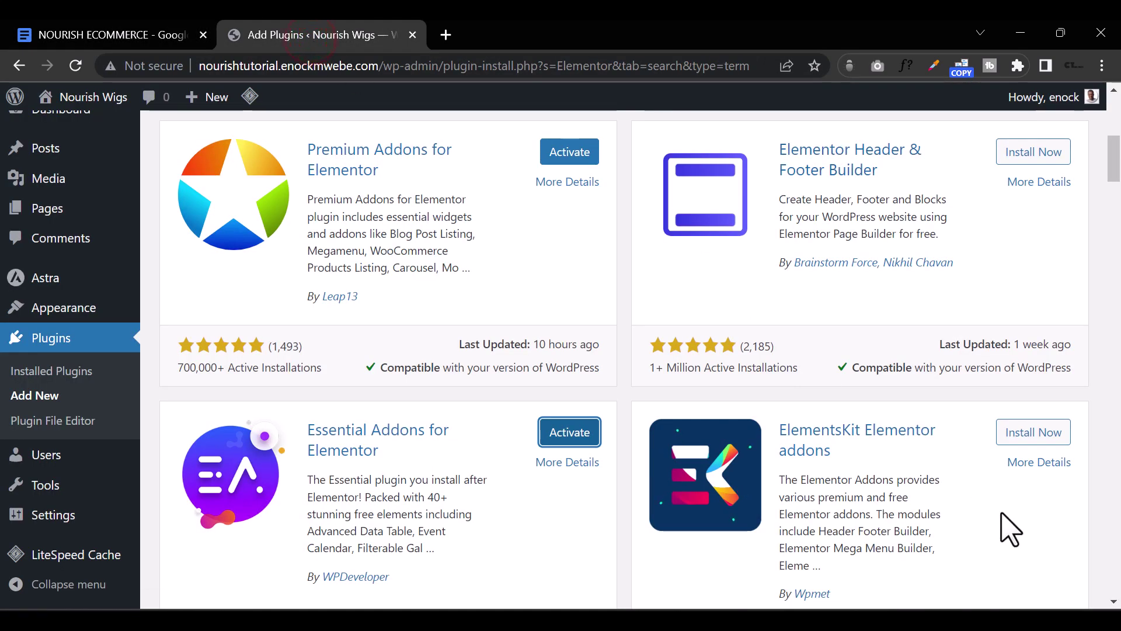
pyautogui.click(1025, 431)
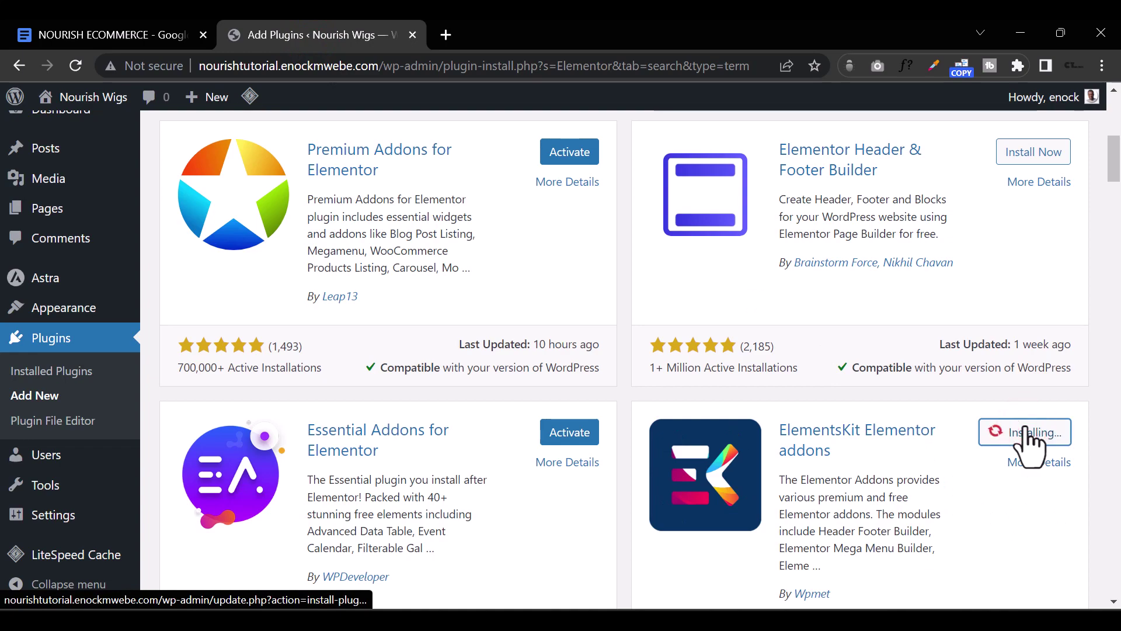
pyautogui.scroll(7, 864, 487)
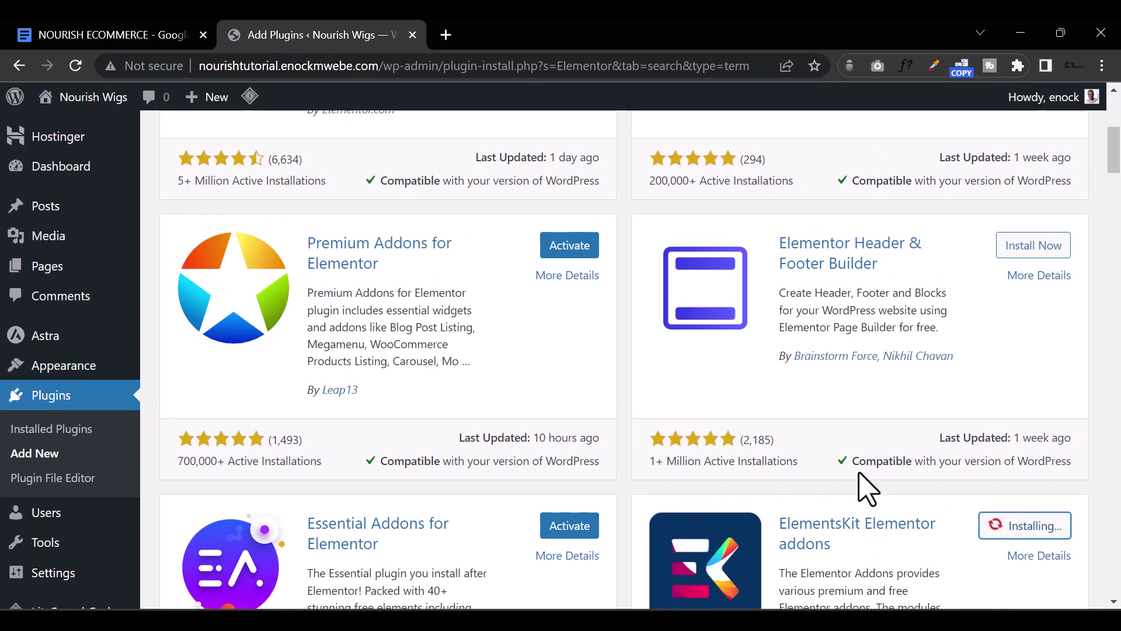
pyautogui.scroll(-7, 863, 472)
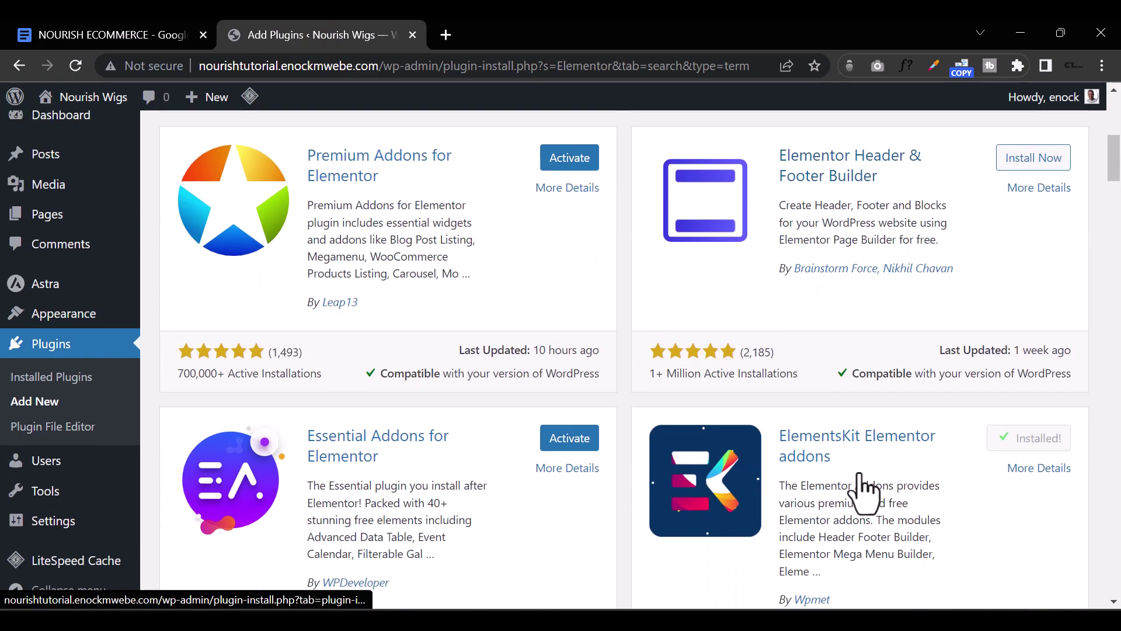
pyautogui.scroll(1, 863, 488)
pyautogui.scroll(-1, 866, 488)
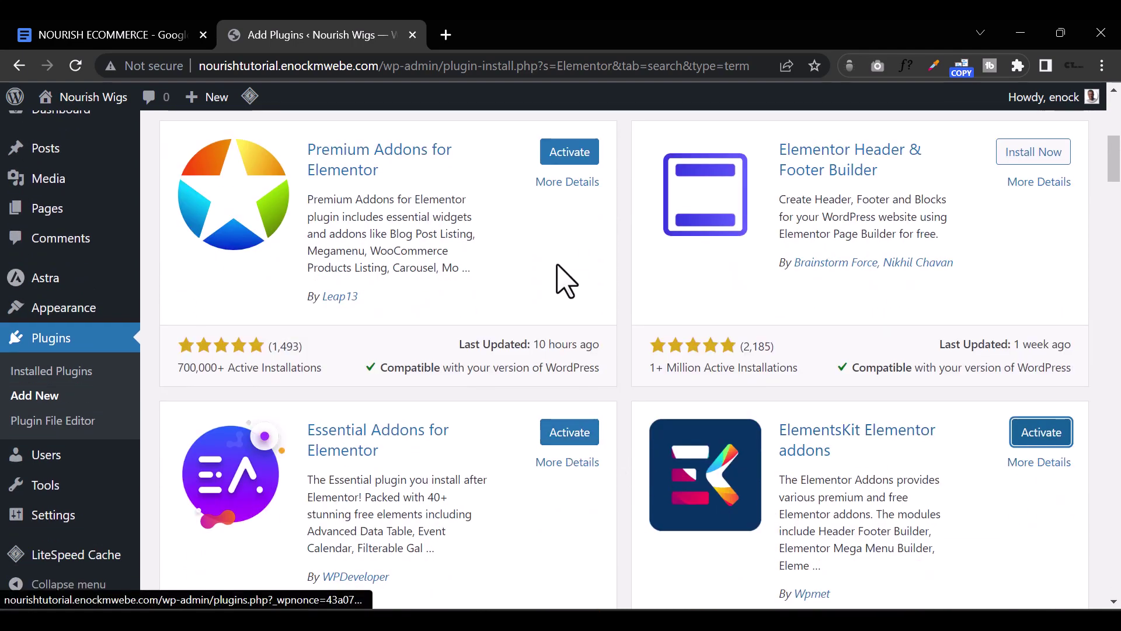
pyautogui.scroll(6, 584, 326)
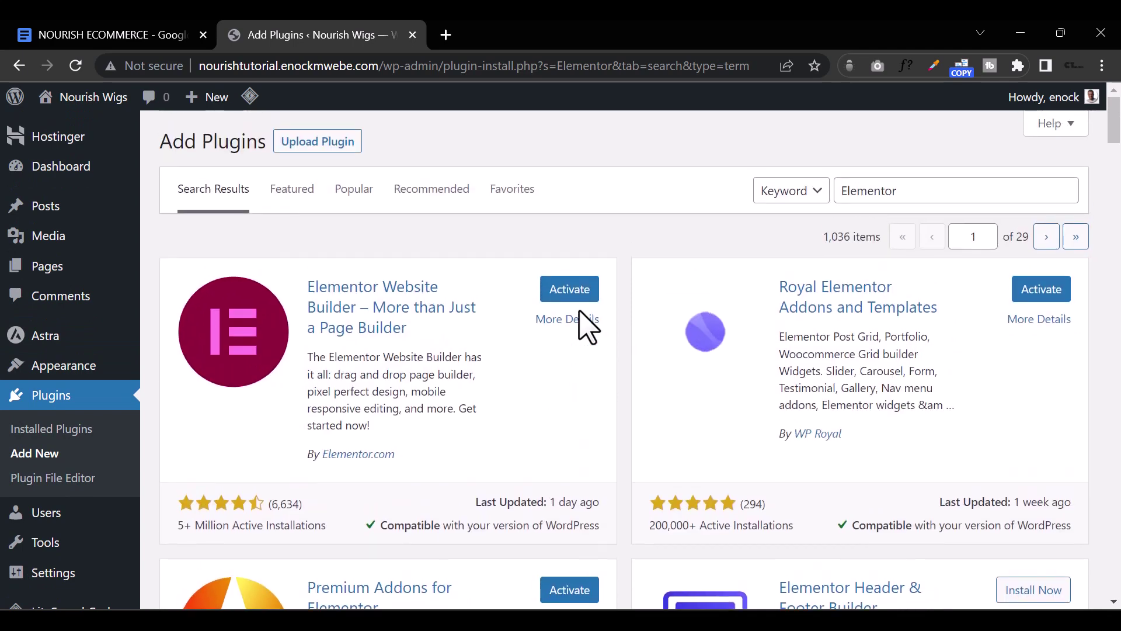
pyautogui.click(153, 35)
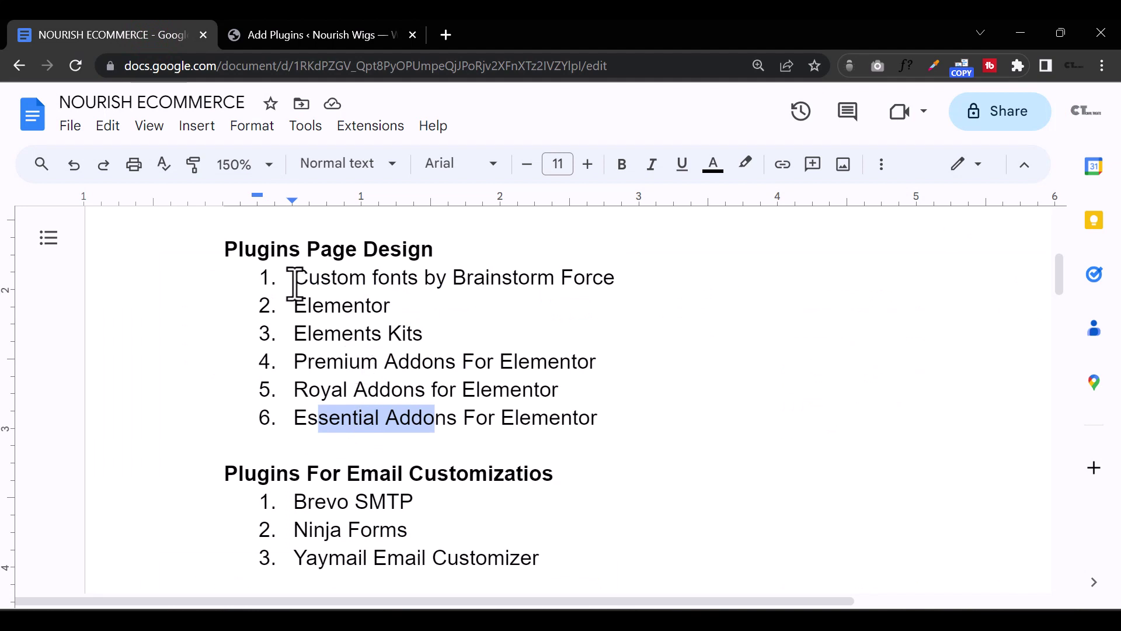
pyautogui.moveTo(297, 276); pyautogui.dragTo(602, 278)
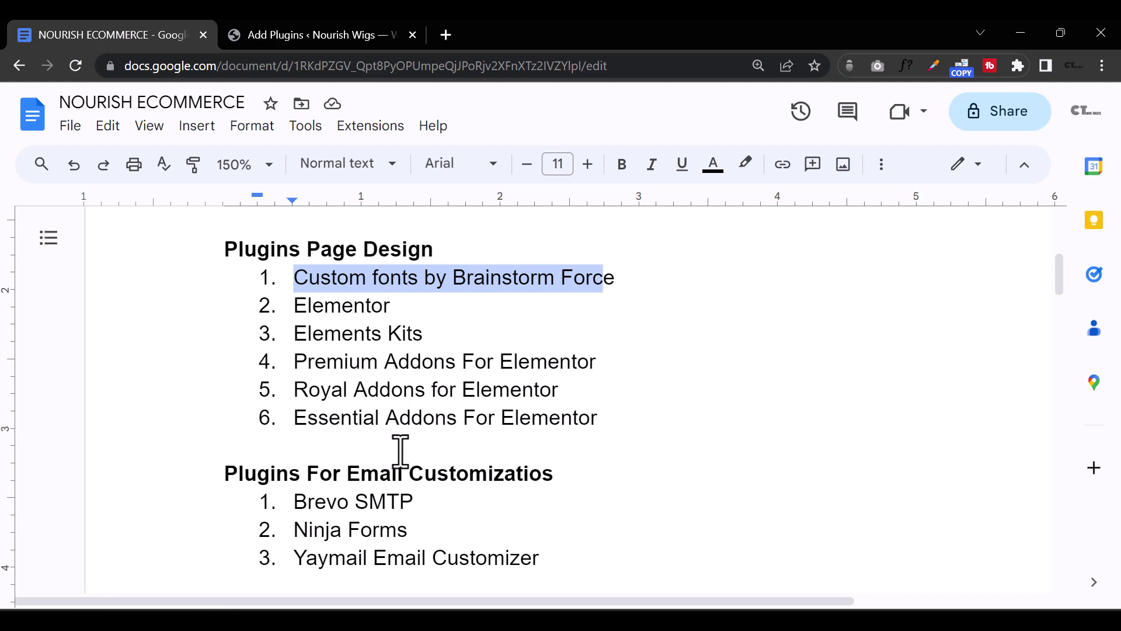
pyautogui.scroll(-5, 408, 454)
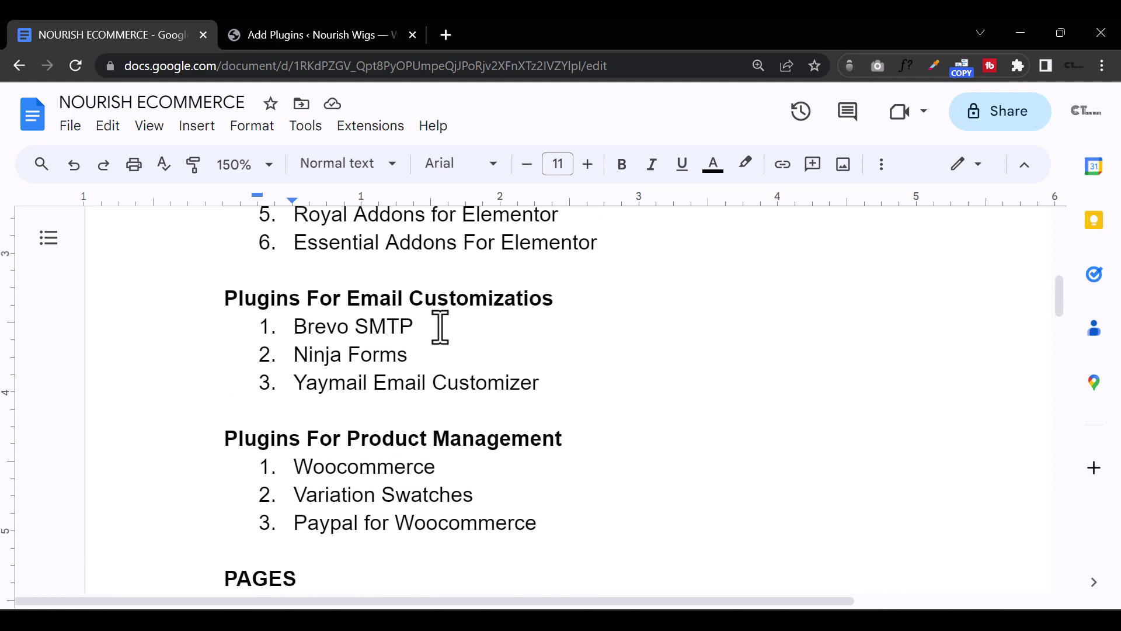
pyautogui.click(301, 35)
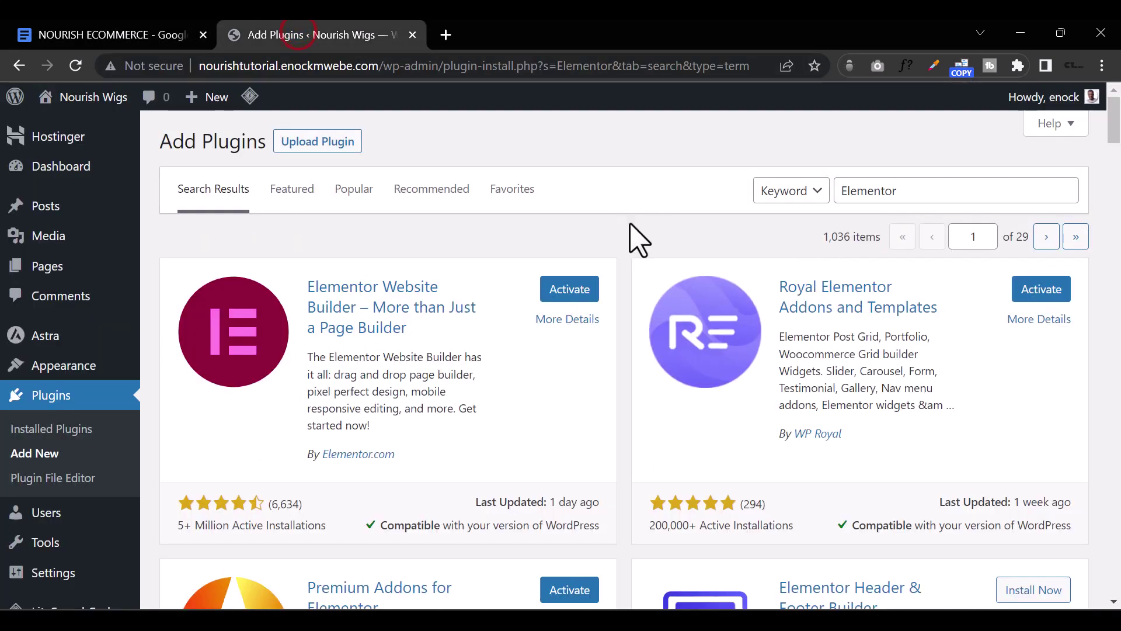
# Search 'Brevo' and install the Brevo Newsletter, SMTP and Email marketing plugin
pyautogui.click(869, 189)
pyautogui.doubleClick(869, 190)
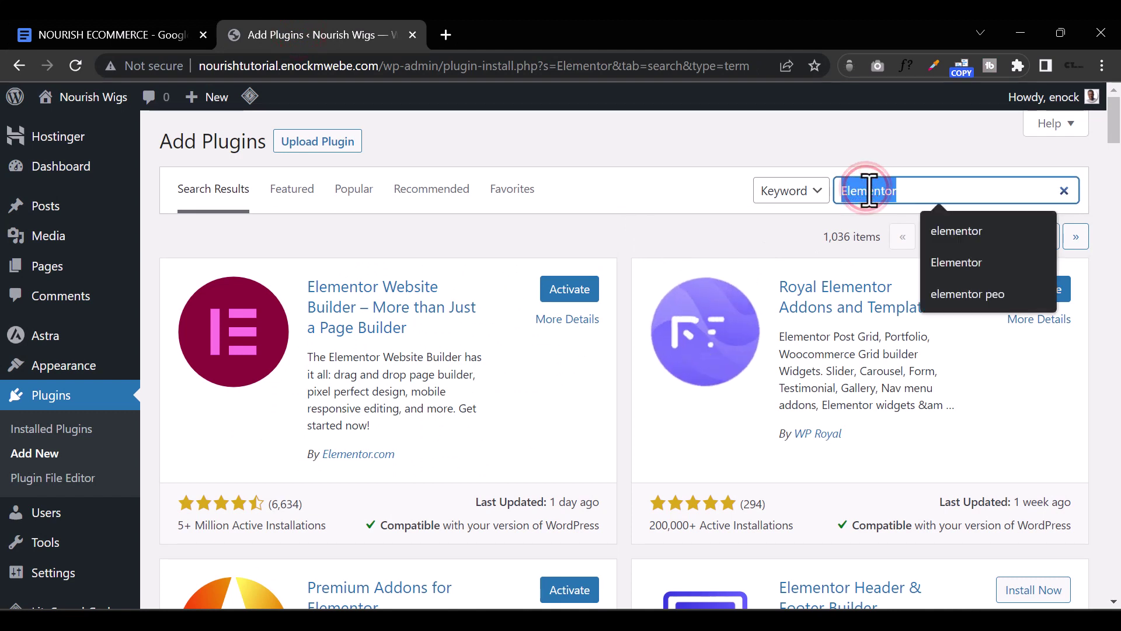
pyautogui.write('Brevo')
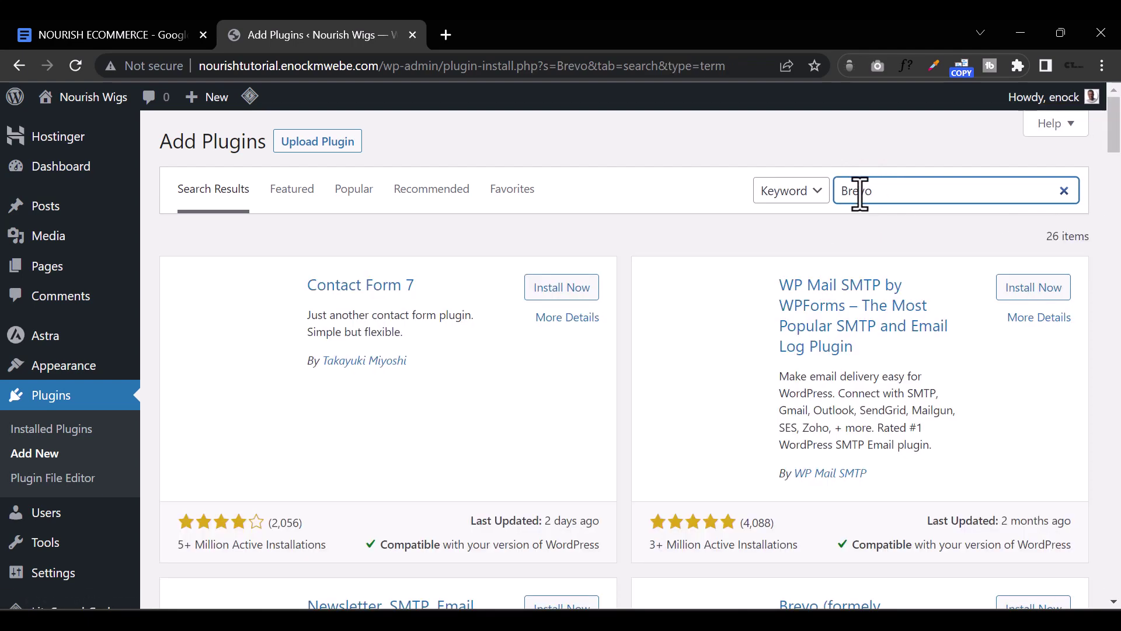
pyautogui.scroll(-5, 951, 414)
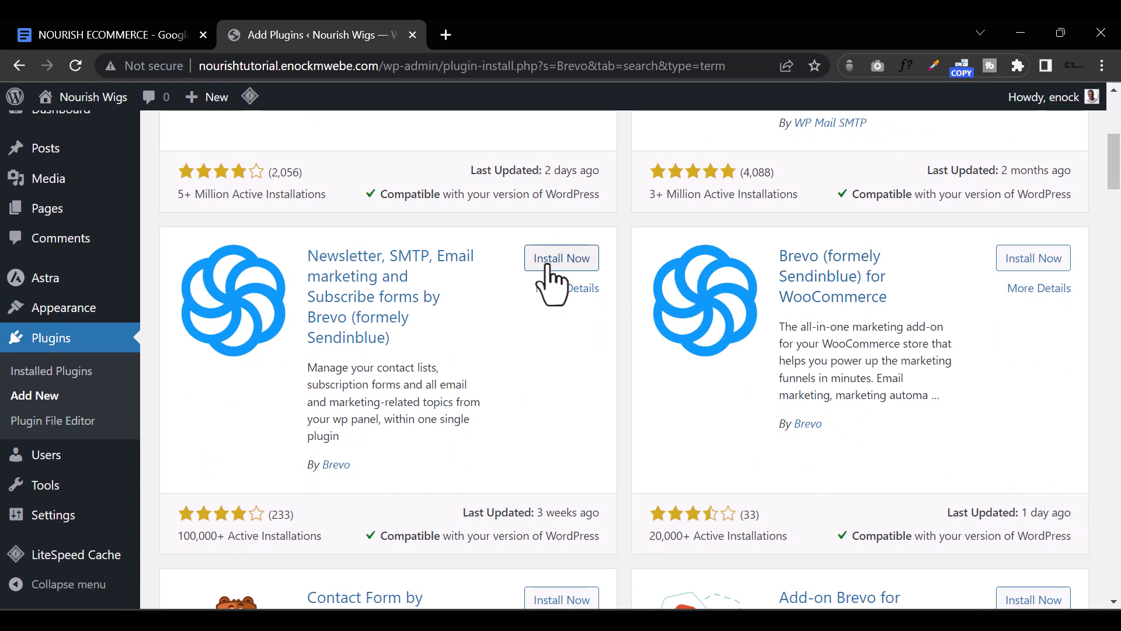
pyautogui.click(548, 262)
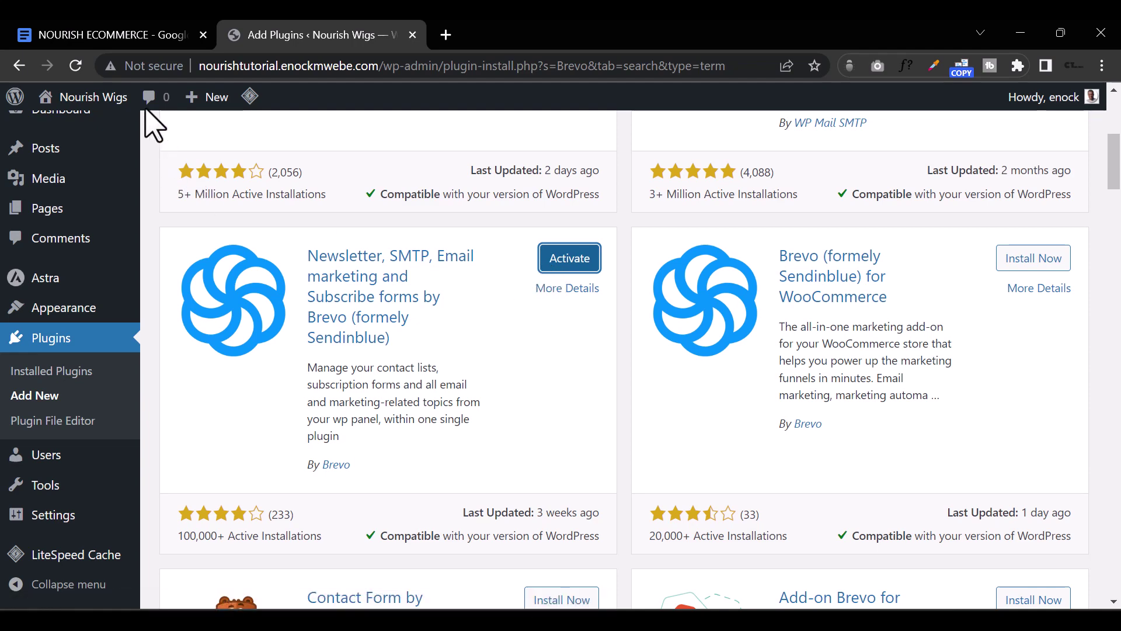
pyautogui.click(125, 36)
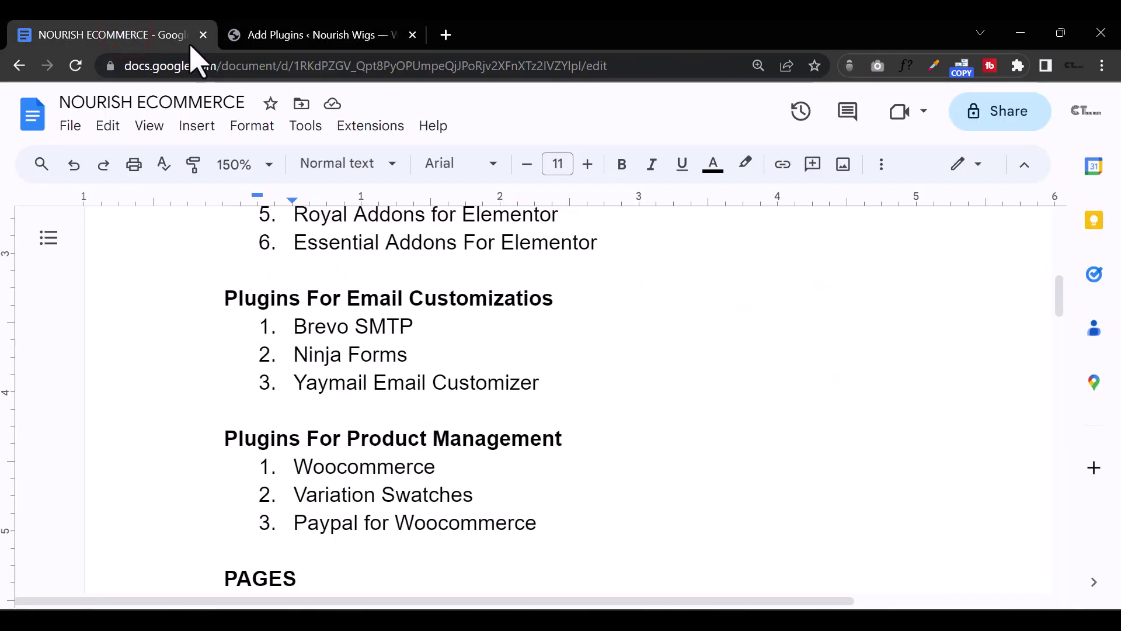
# Search 'Ninja form' and install Ninja Forms Contact Form, noting Yaymail Email Customizer next
pyautogui.click(239, 36)
pyautogui.scroll(5, 864, 310)
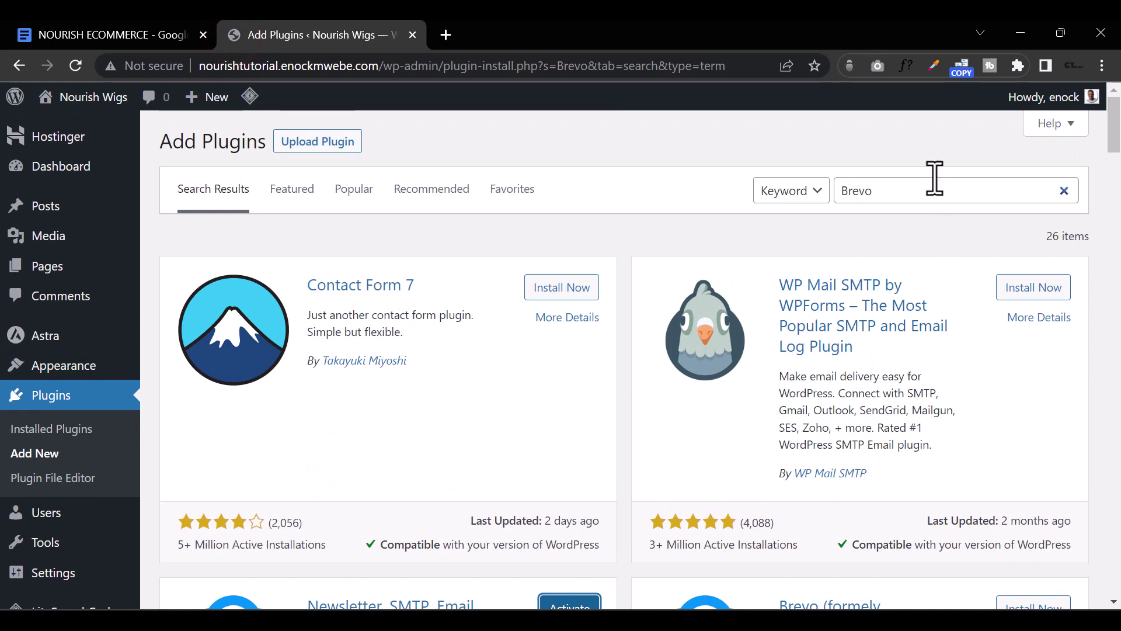
pyautogui.click(869, 188)
pyautogui.write('N')
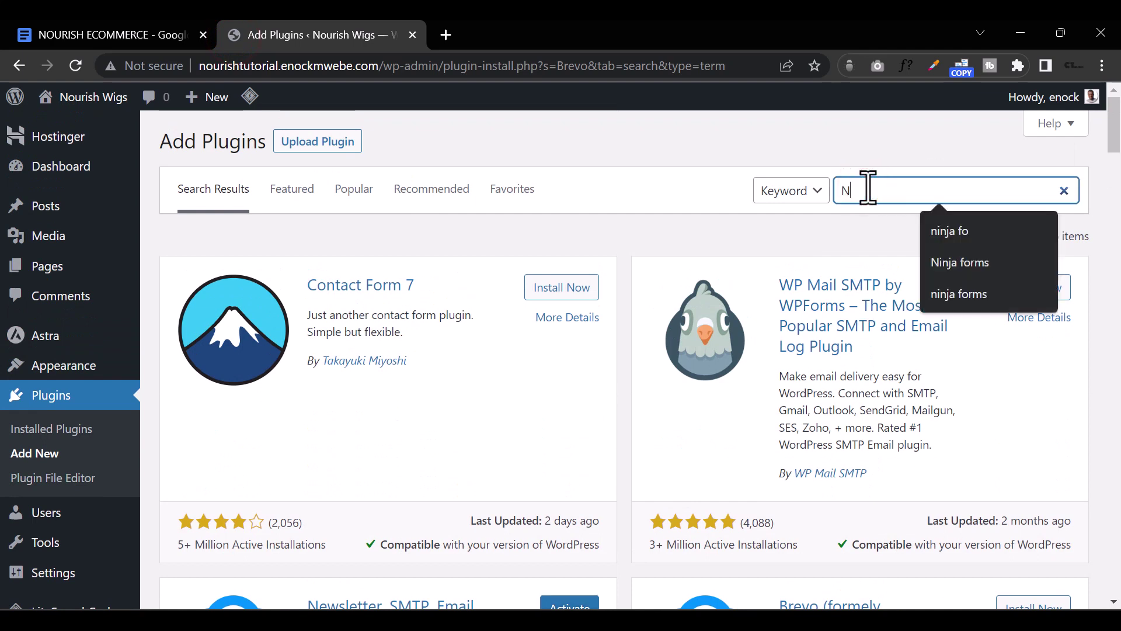
pyautogui.write('inja form')
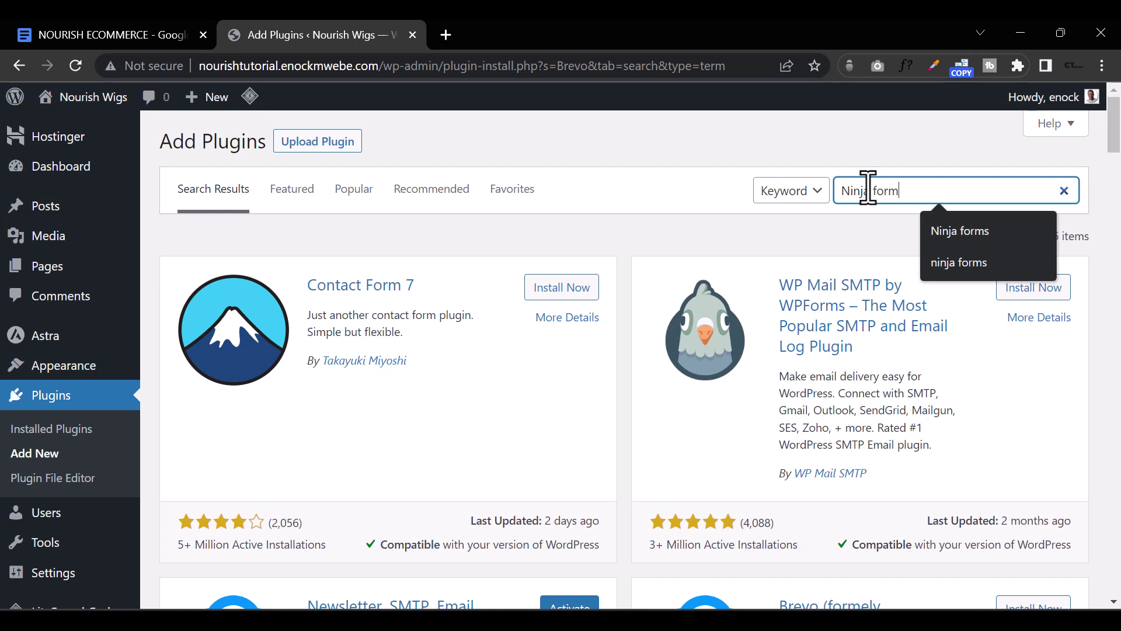
pyautogui.press('Return')
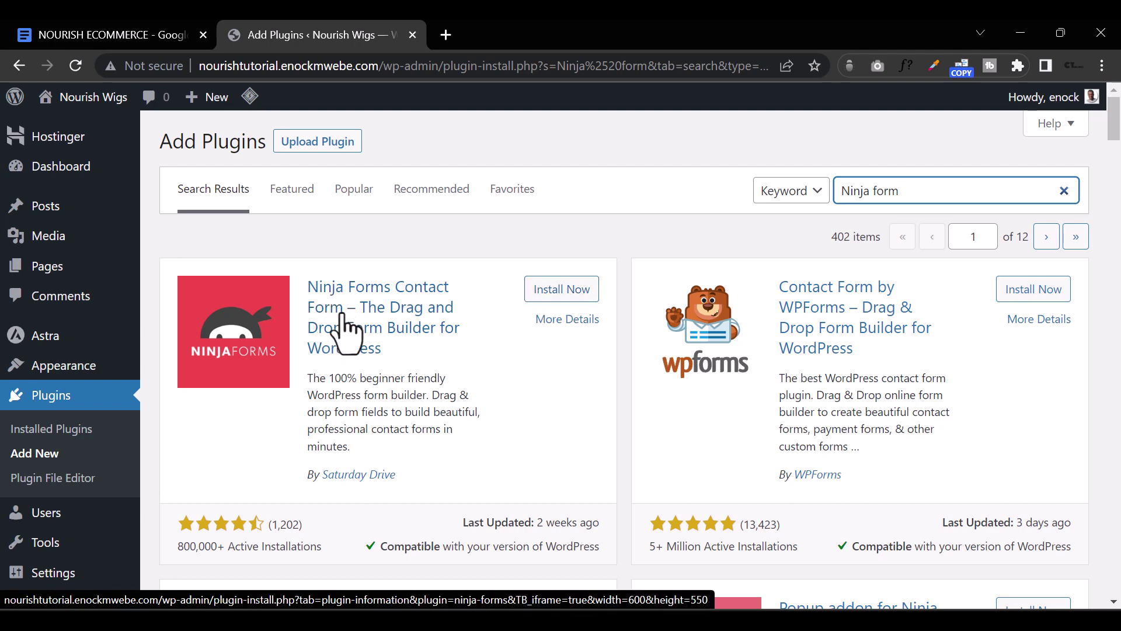
pyautogui.scroll(-3, 565, 368)
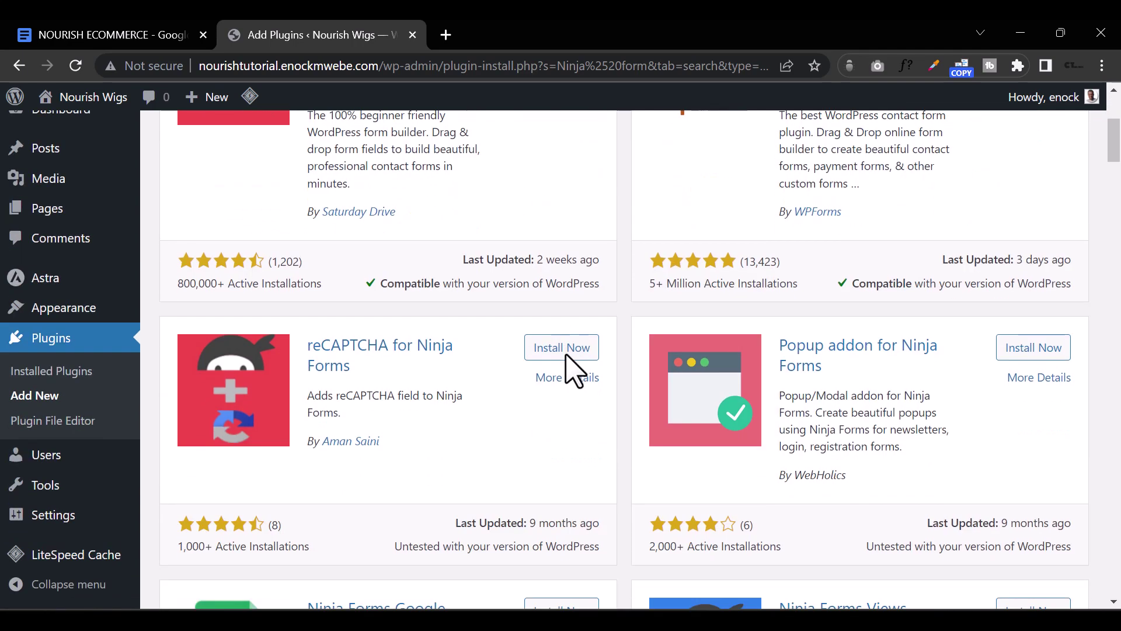
pyautogui.scroll(3, 570, 368)
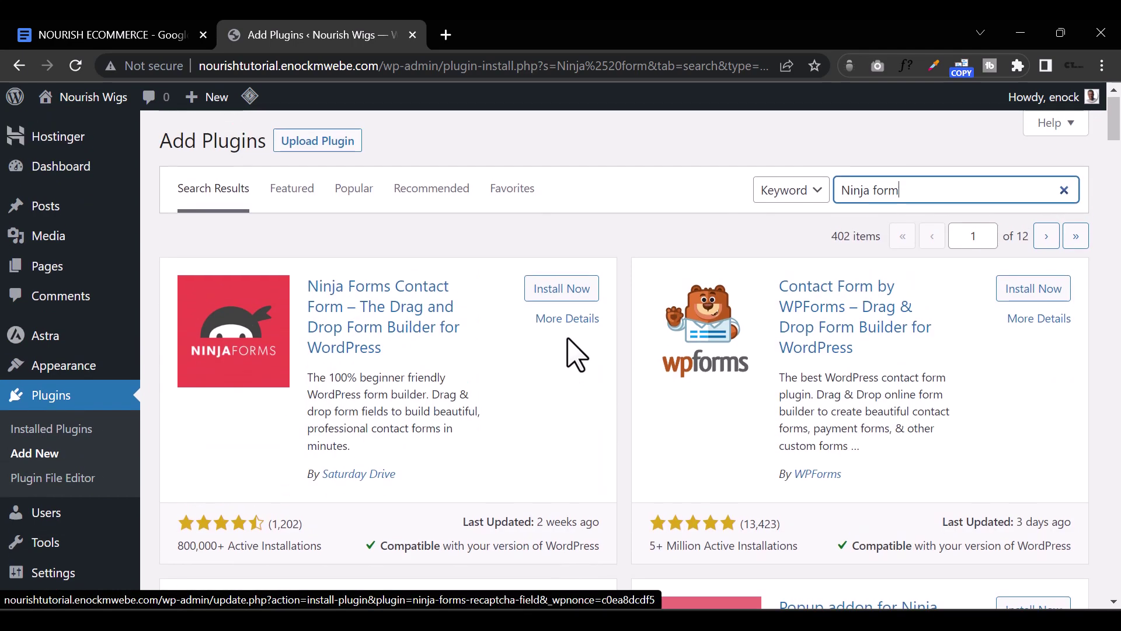
pyautogui.click(561, 292)
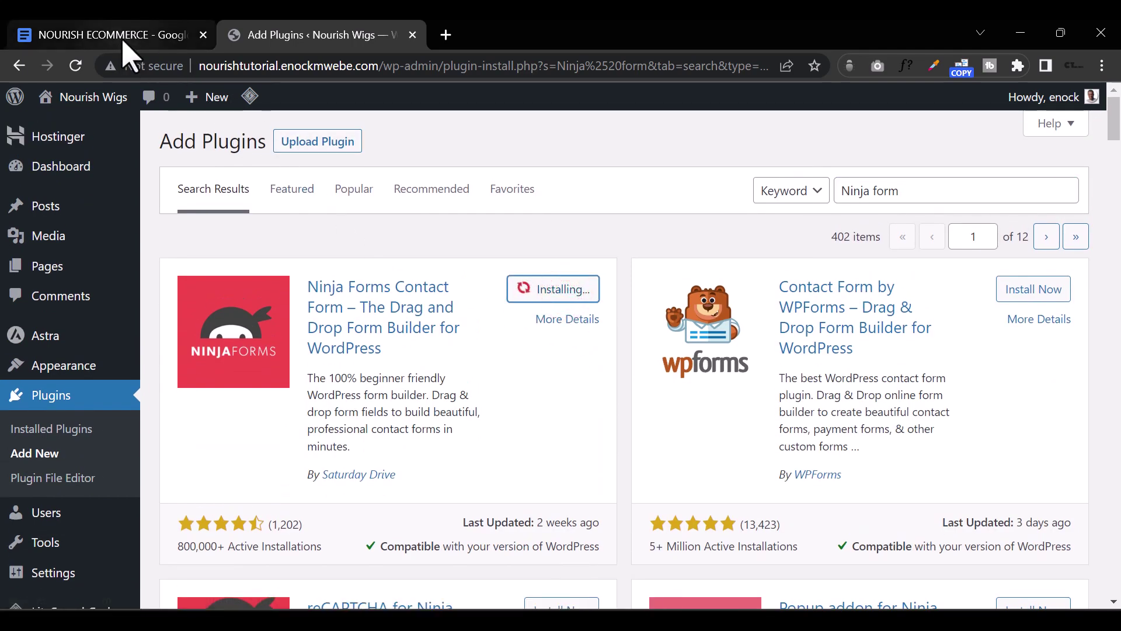
pyautogui.click(123, 38)
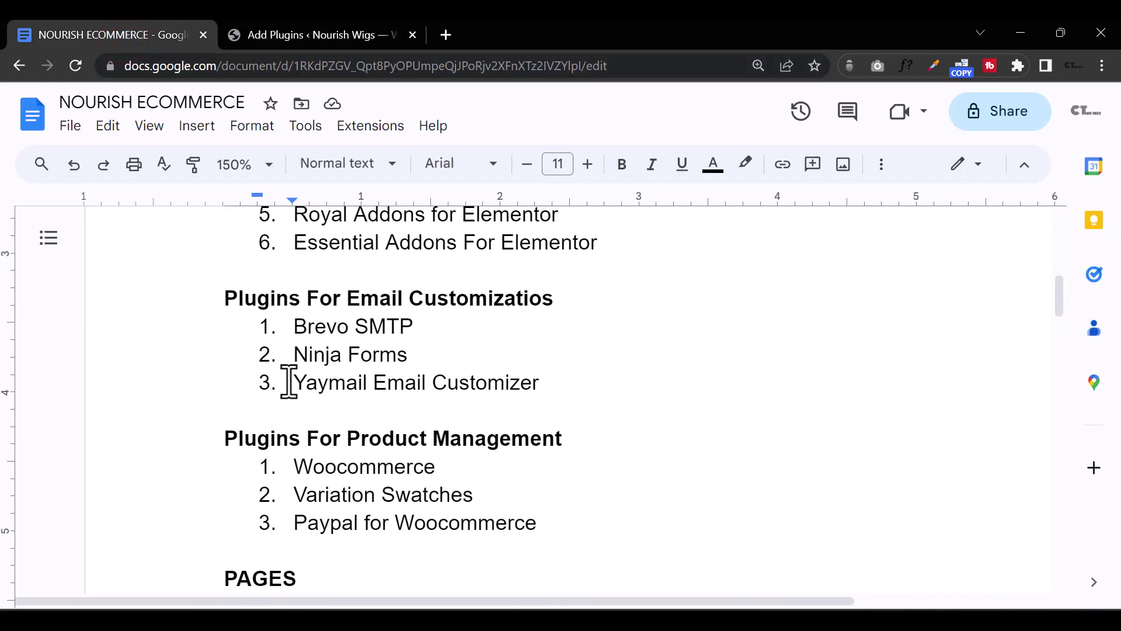
pyautogui.moveTo(287, 377); pyautogui.dragTo(559, 400)
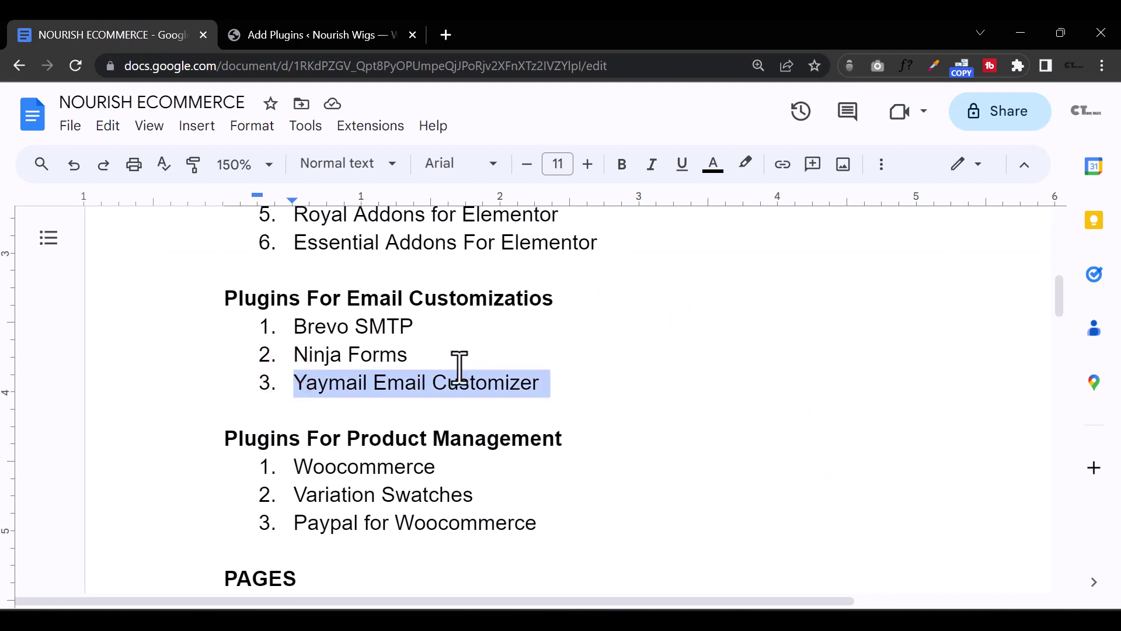
pyautogui.click(320, 35)
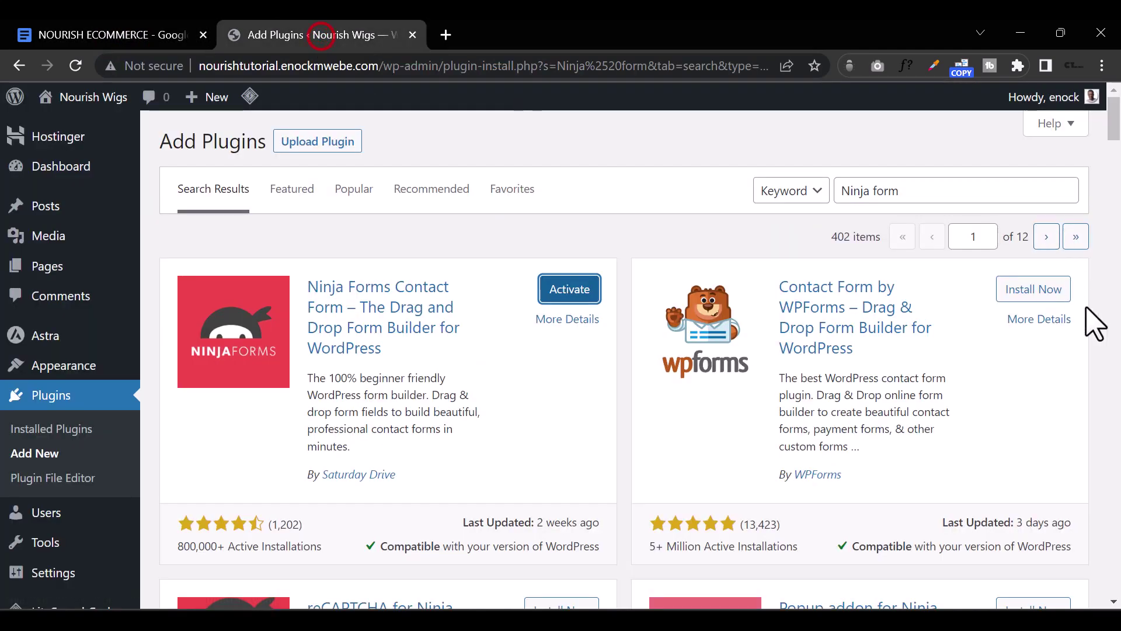
pyautogui.click(896, 190)
# Replace the search with 'Yaymail' and install YayMail – WooCommerce Email Customizer
pyautogui.tripleClick(894, 190)
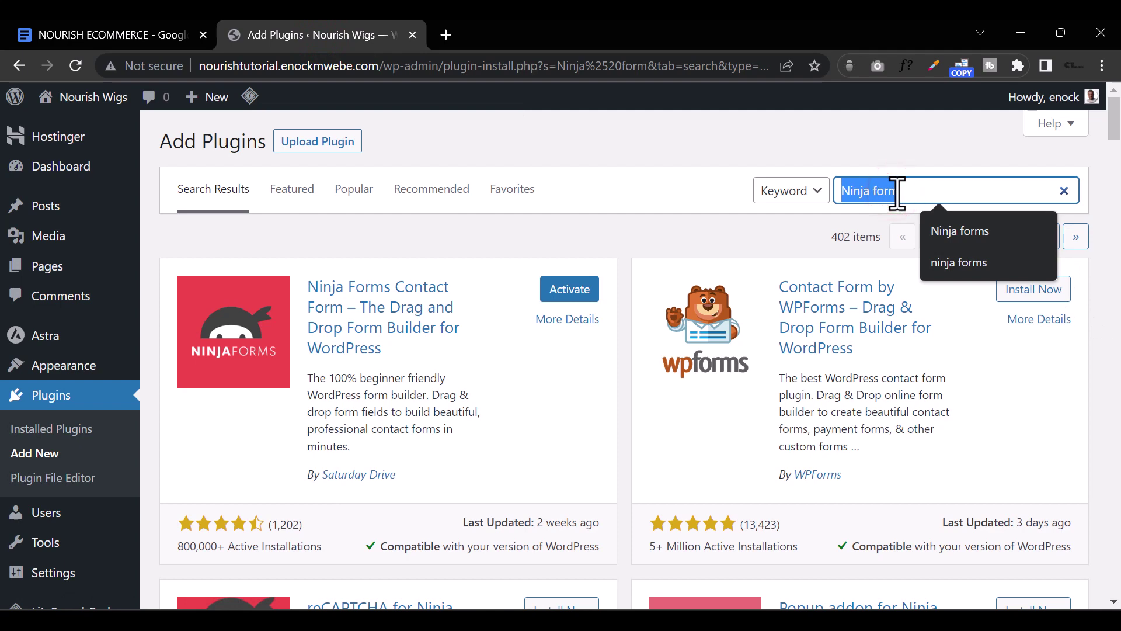
pyautogui.write('Yaymail')
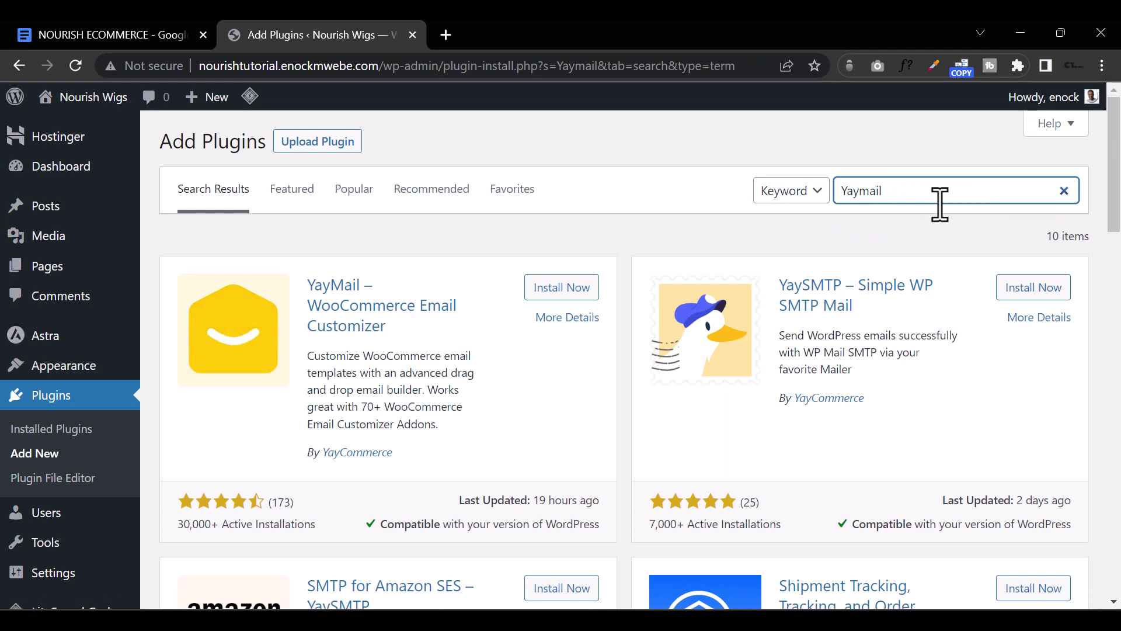
pyautogui.click(552, 288)
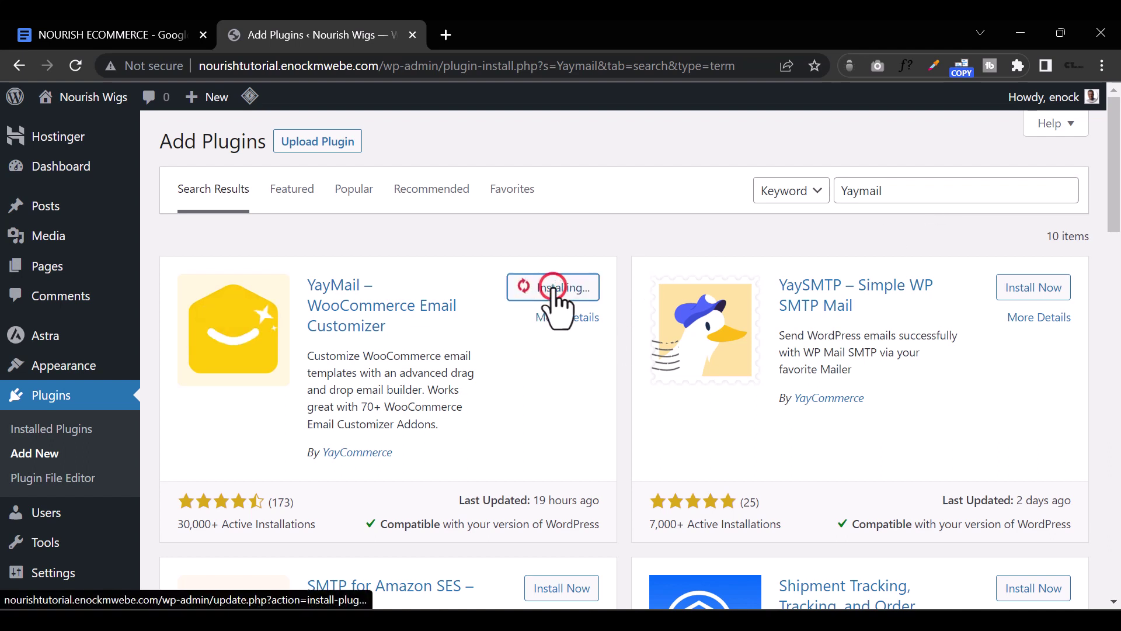
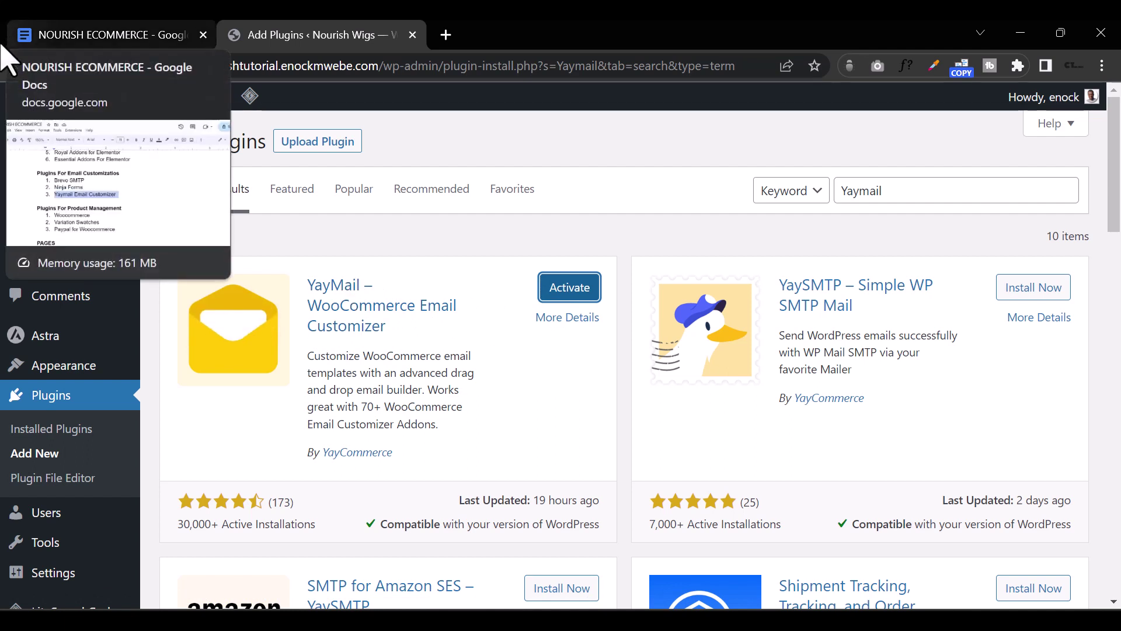
# Check the plugin checklist, search plugins for 'woocommerce' and install WooCommerce
pyautogui.click(103, 46)
pyautogui.scroll(-3, 371, 458)
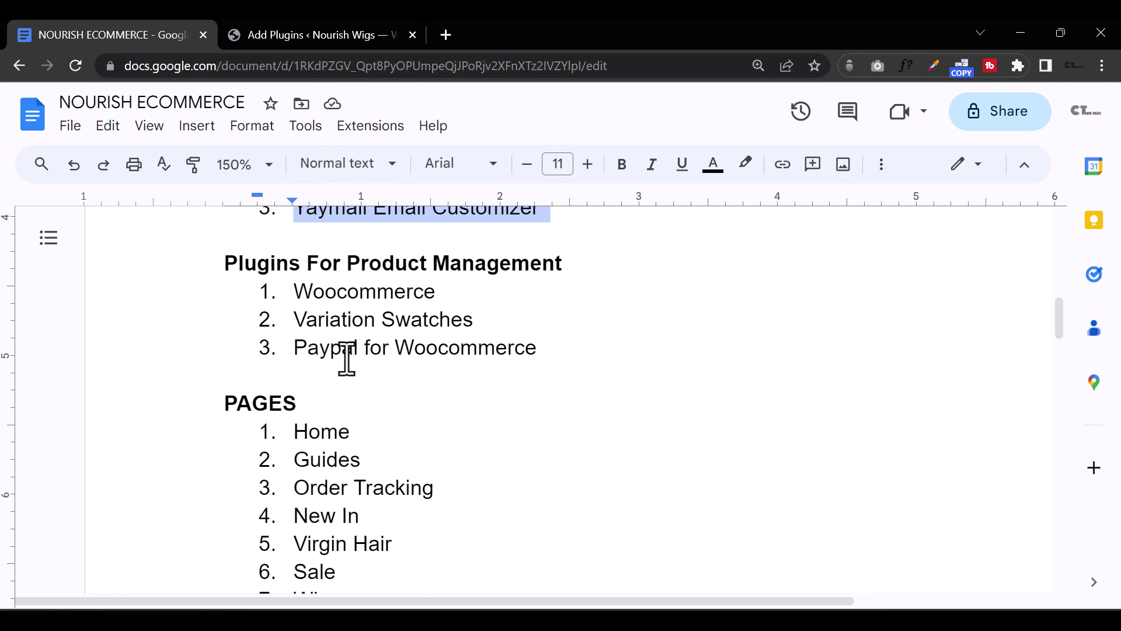
pyautogui.click(341, 38)
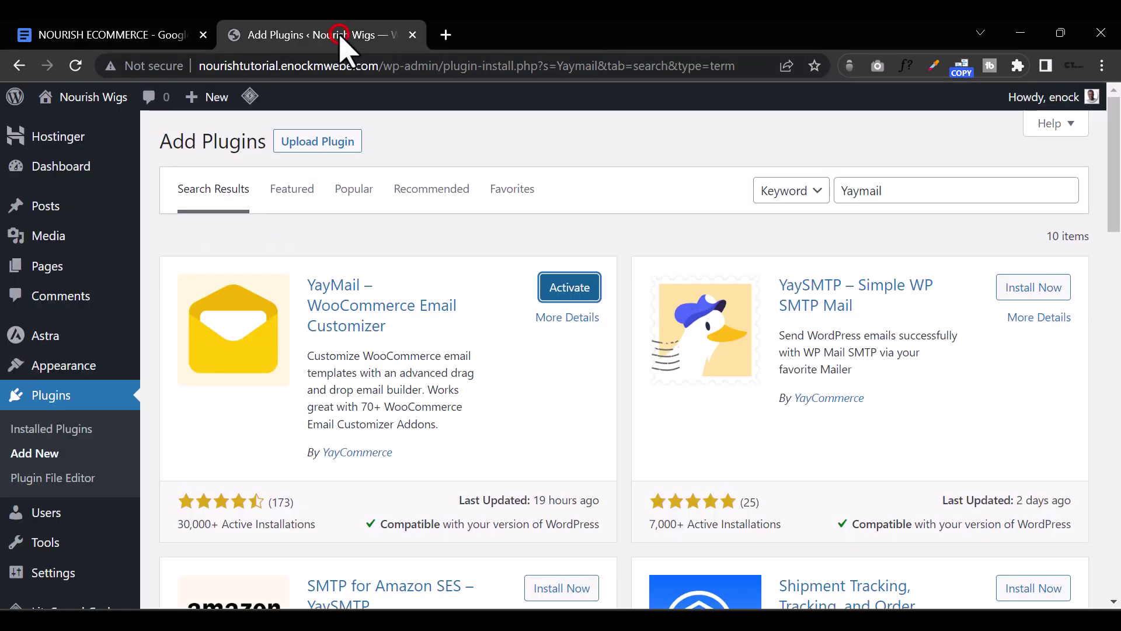
pyautogui.doubleClick(871, 192)
pyautogui.write('wooc')
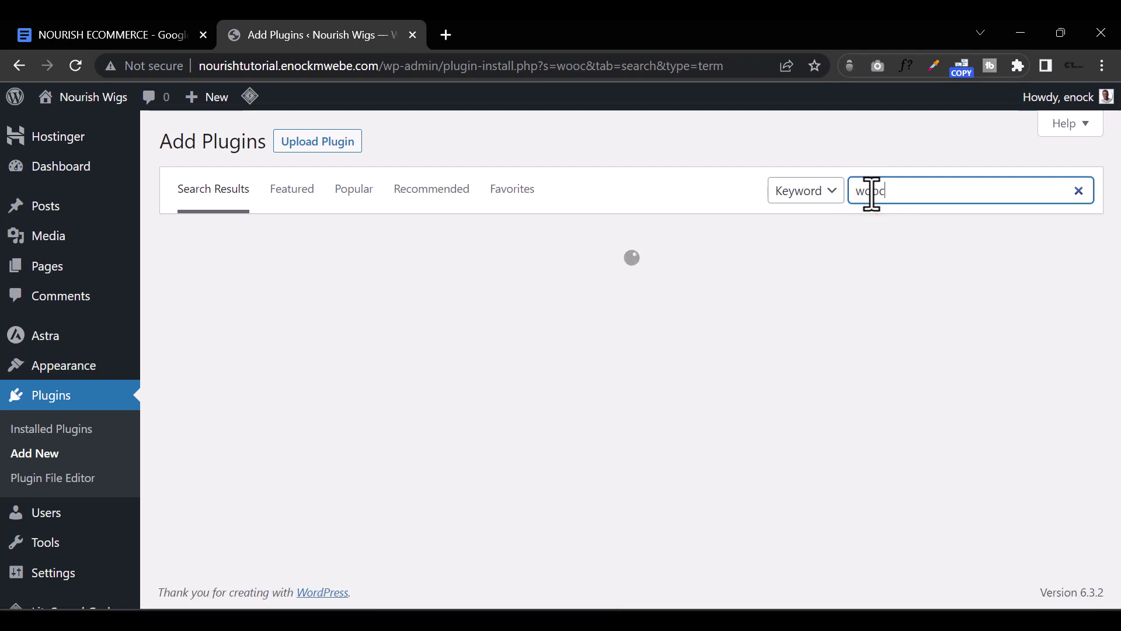
pyautogui.write('ommerce')
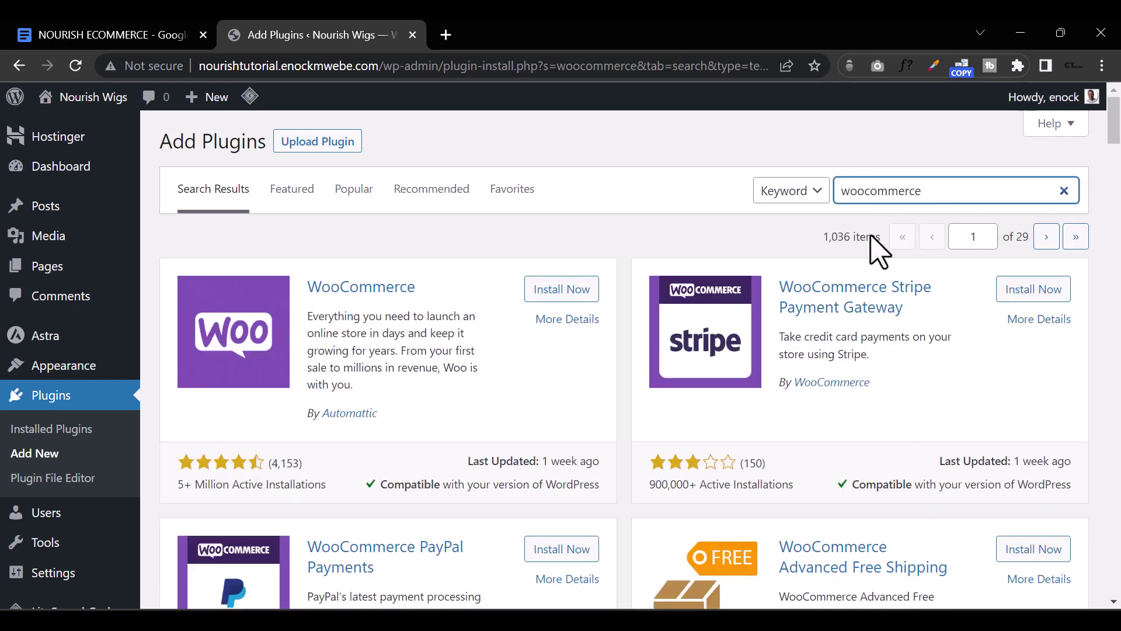
pyautogui.click(562, 288)
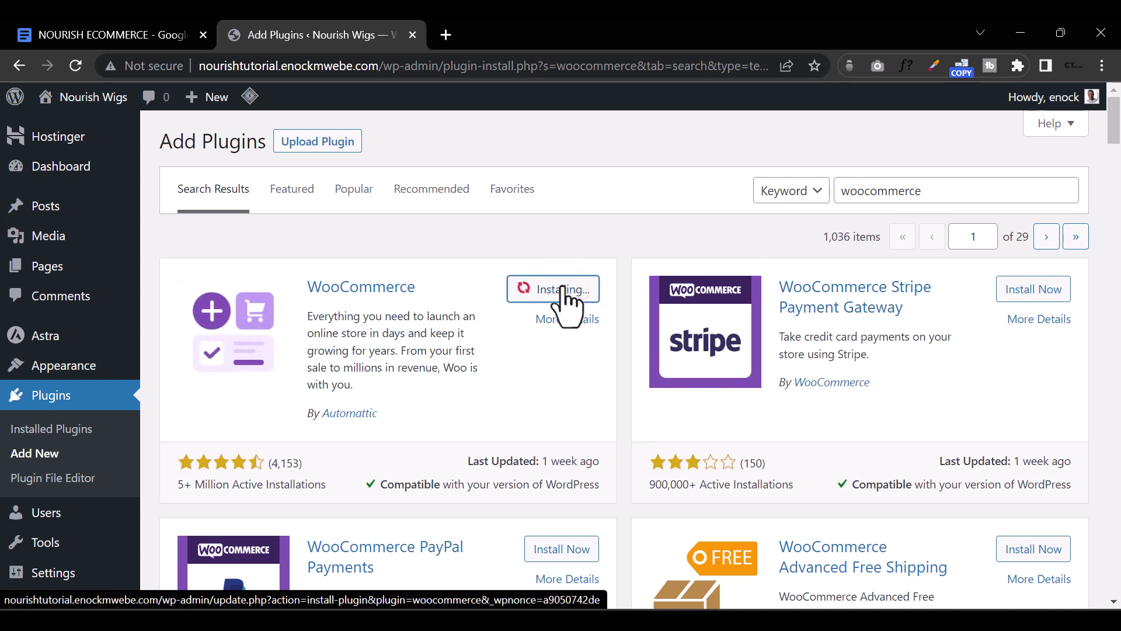
# Install WooCommerce PayPal Payments, then pick Variation Swatches as the next checklist item
pyautogui.scroll(-1, 571, 300)
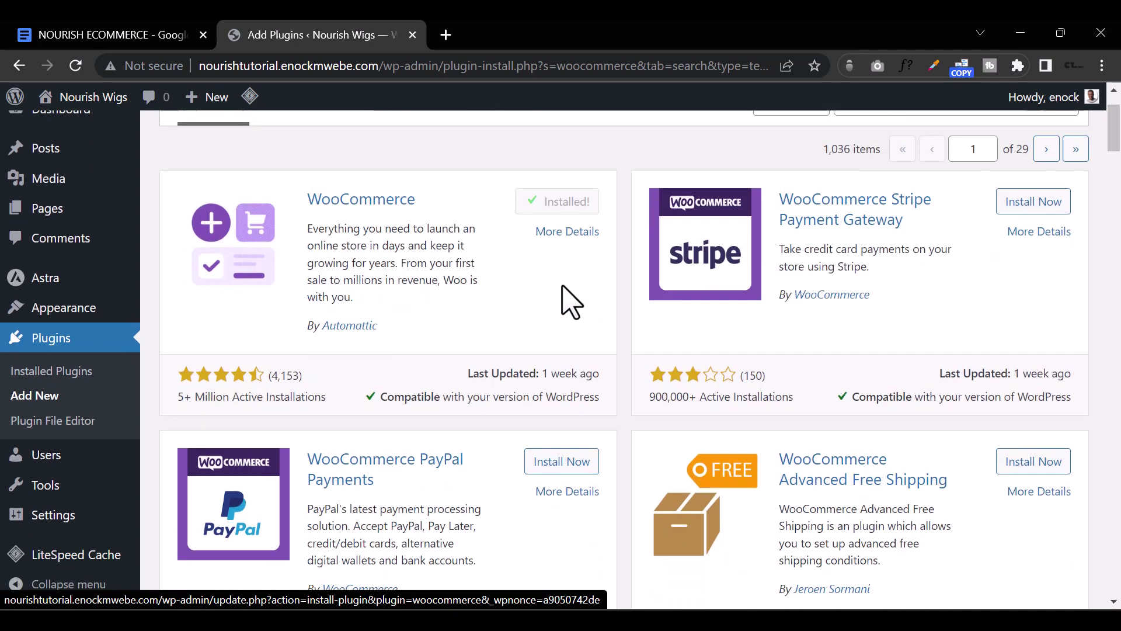
pyautogui.click(560, 460)
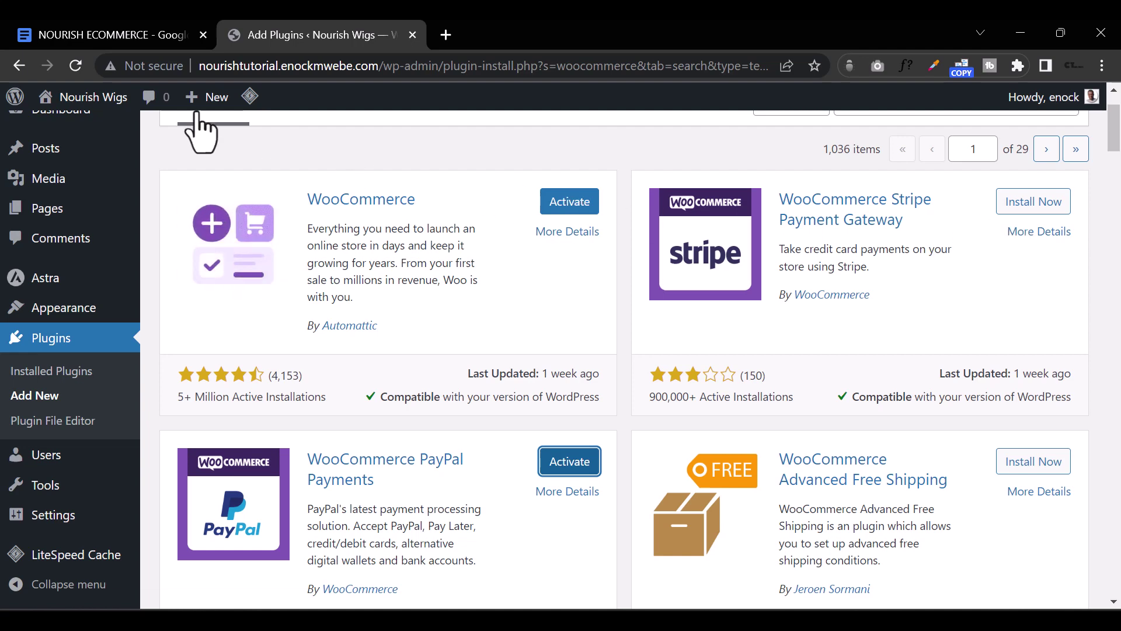
pyautogui.click(129, 35)
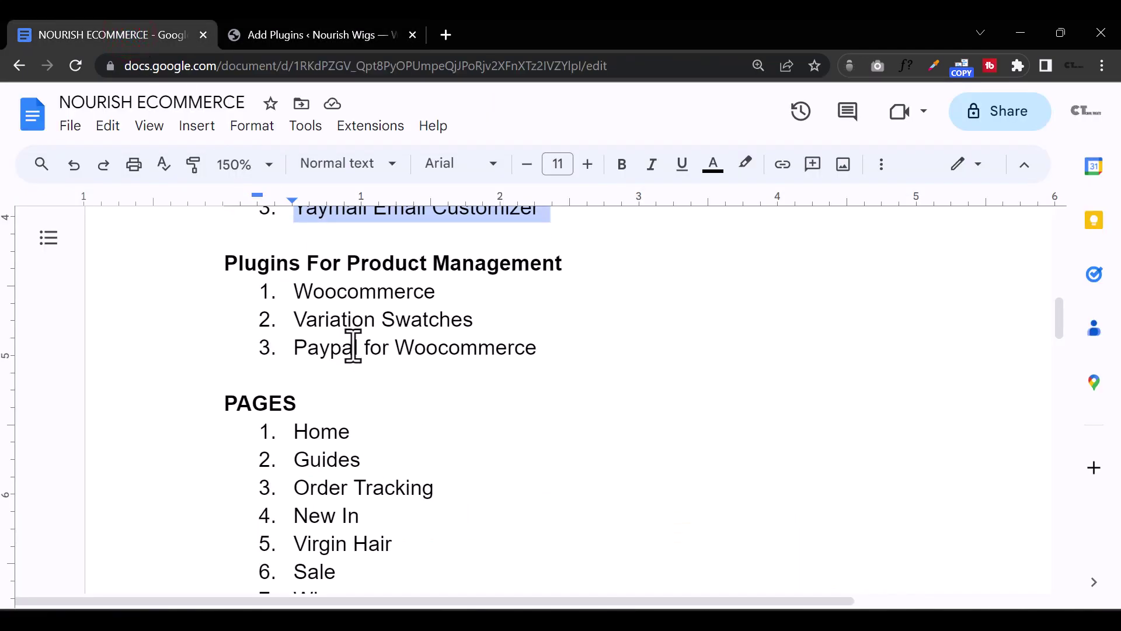
pyautogui.moveTo(301, 317); pyautogui.dragTo(486, 314)
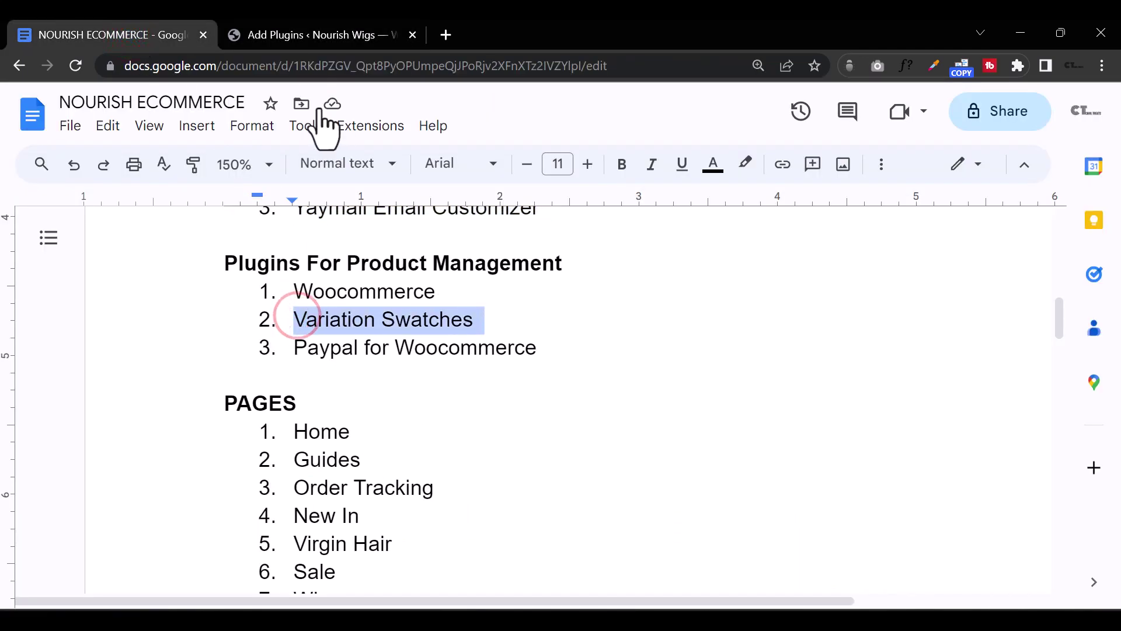
pyautogui.click(303, 34)
pyautogui.scroll(2, 980, 315)
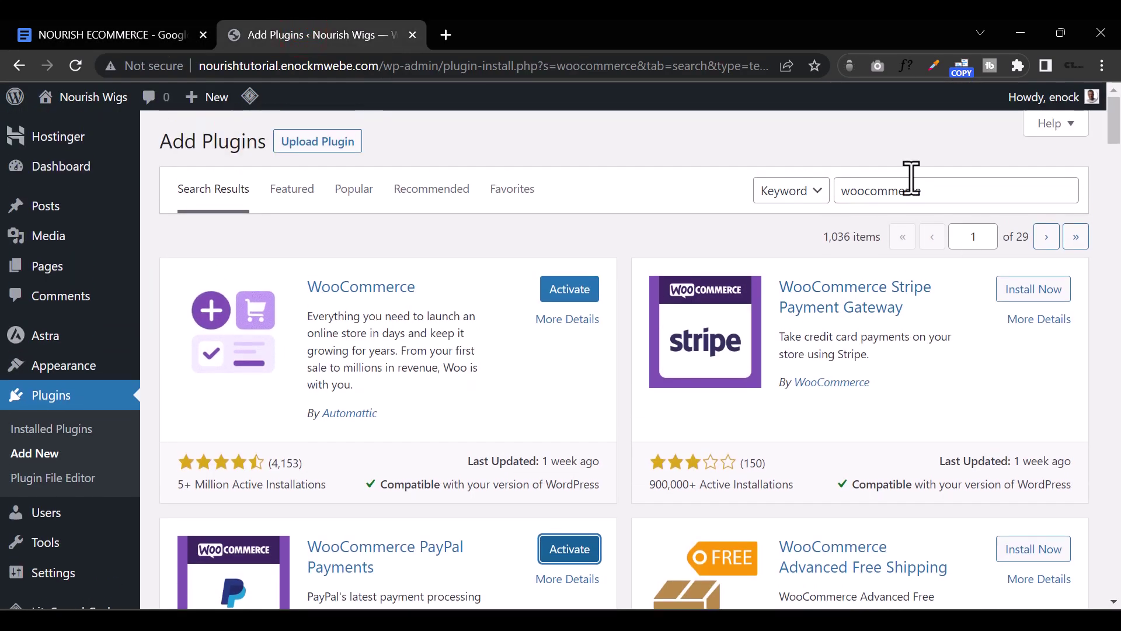
# Search 'Variation swatches' and install Variation Swatches for WooCommerce by CartFlows
pyautogui.doubleClick(906, 191)
pyautogui.write('V')
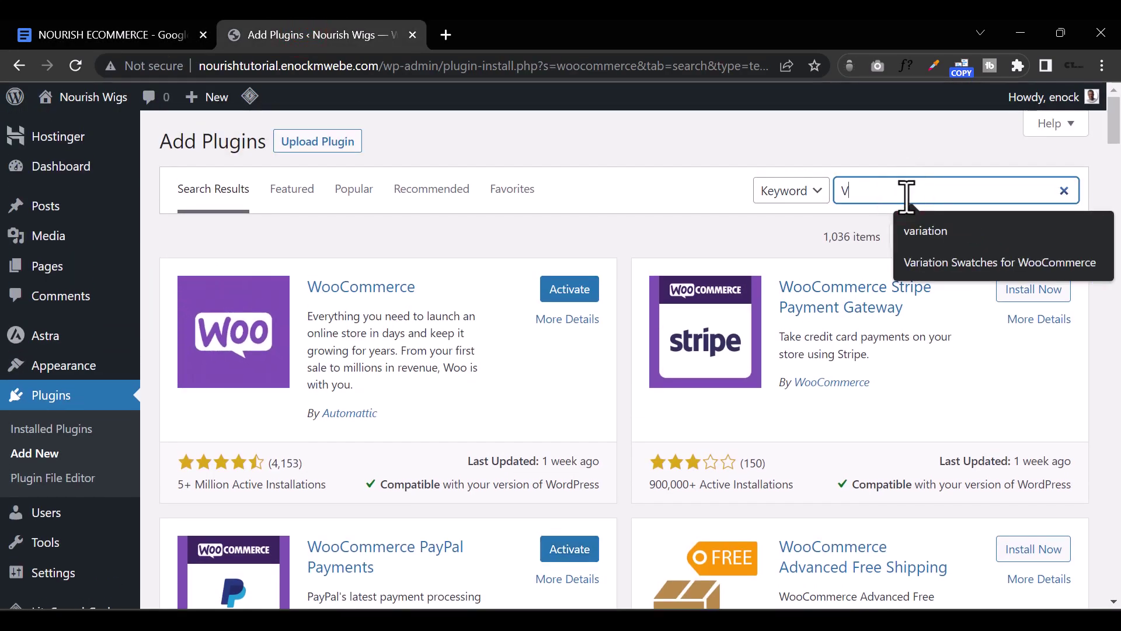
pyautogui.write('ariation s')
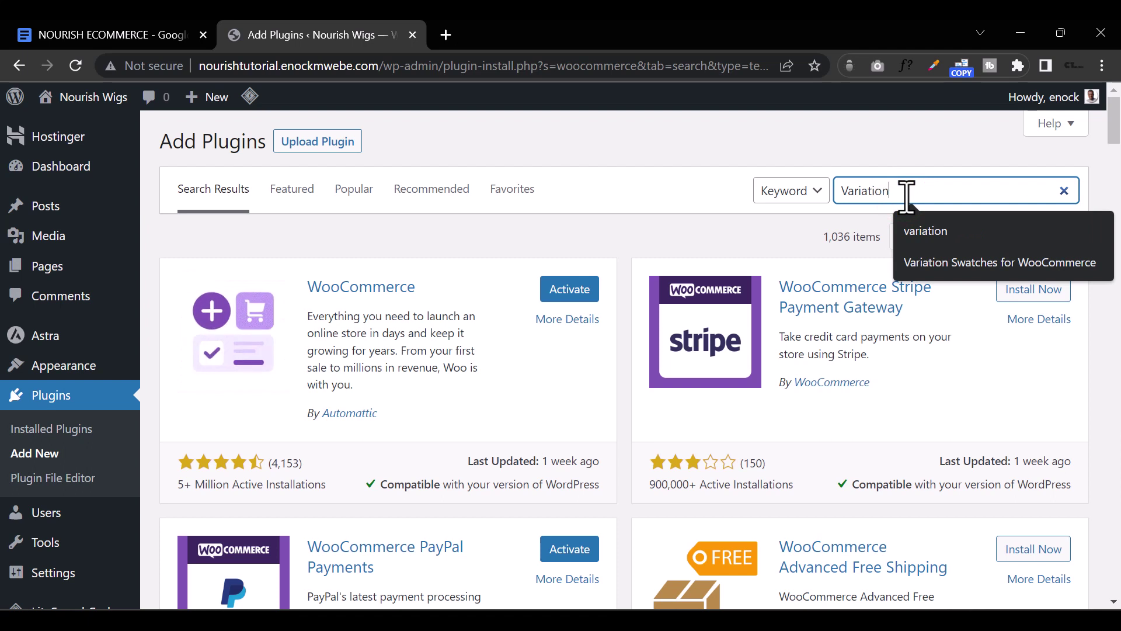
pyautogui.write('watches')
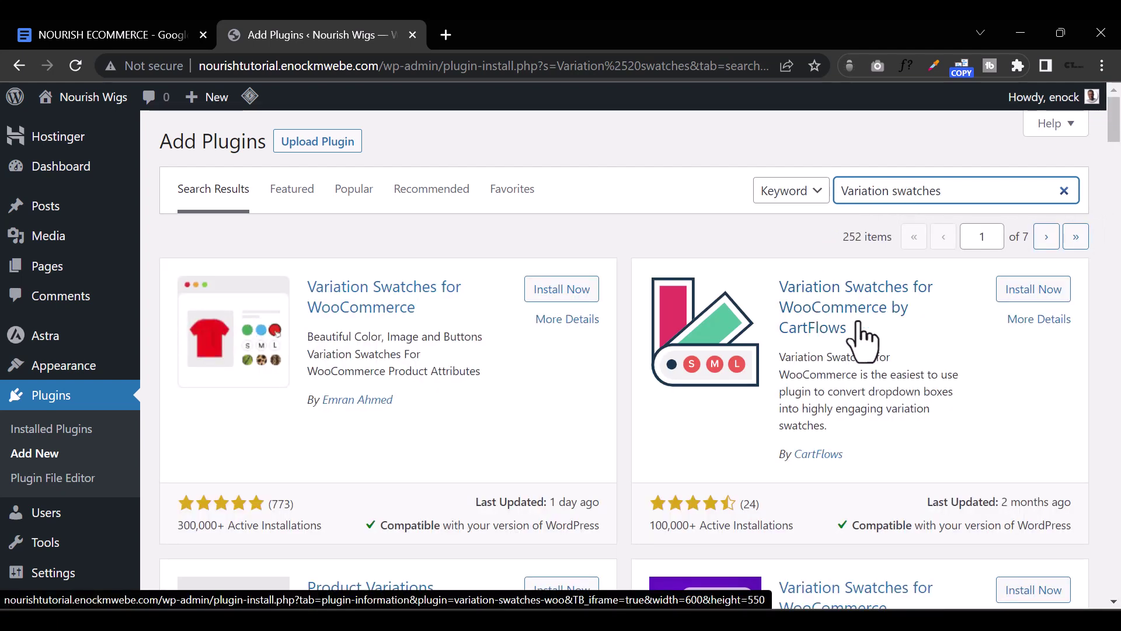
pyautogui.click(1033, 289)
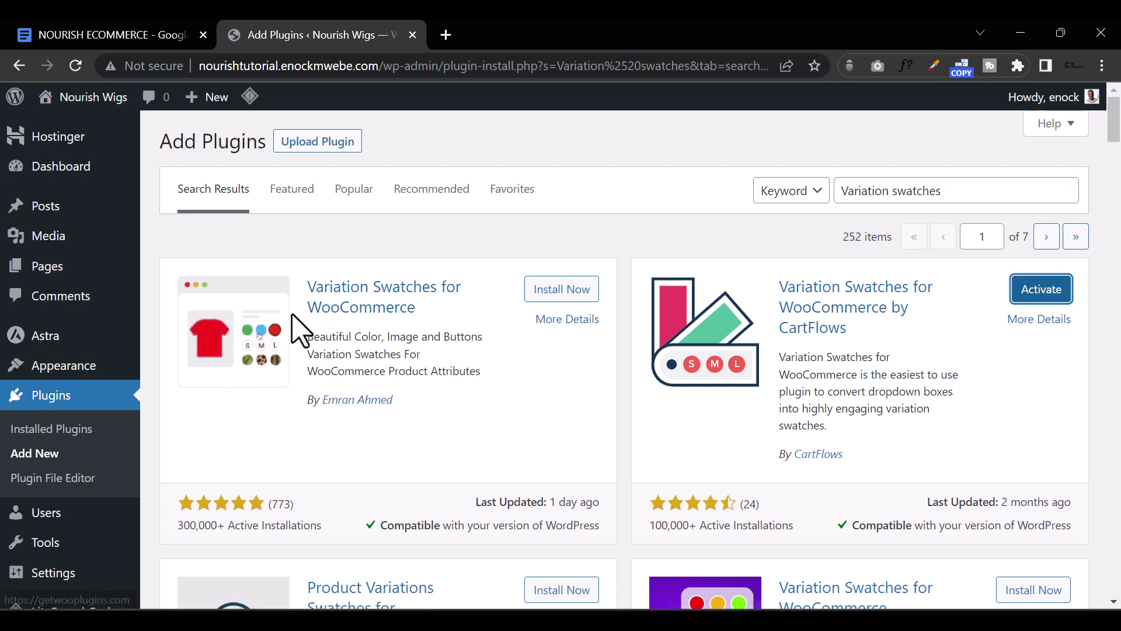
# Find the Setting Up Brevo SMTP step in the plugin checklist
pyautogui.click(127, 36)
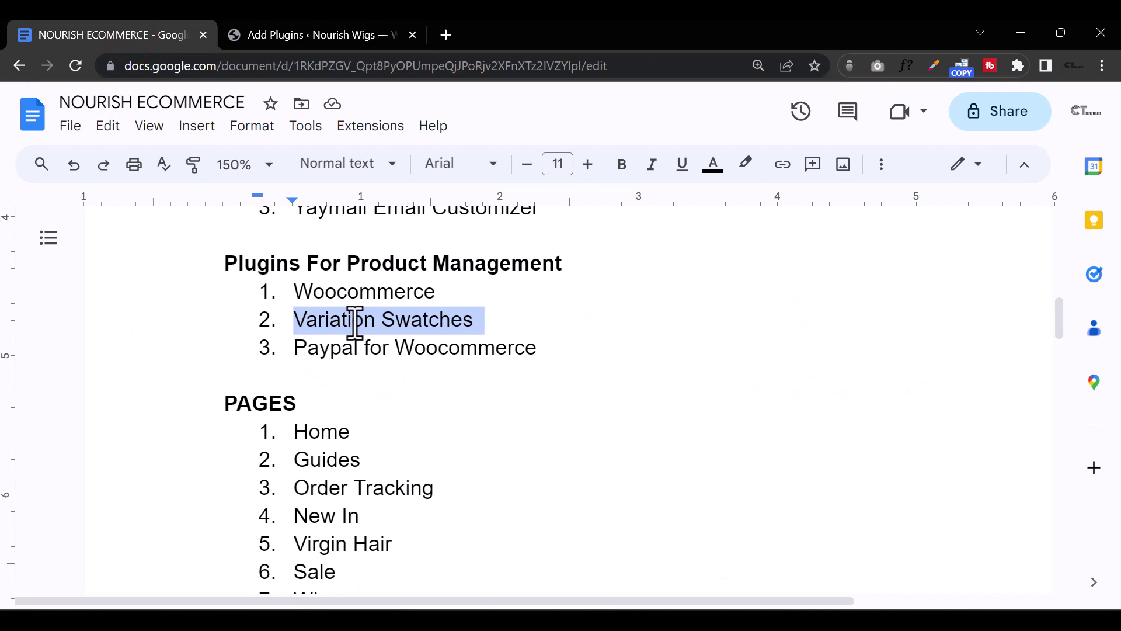
pyautogui.scroll(-10, 352, 337)
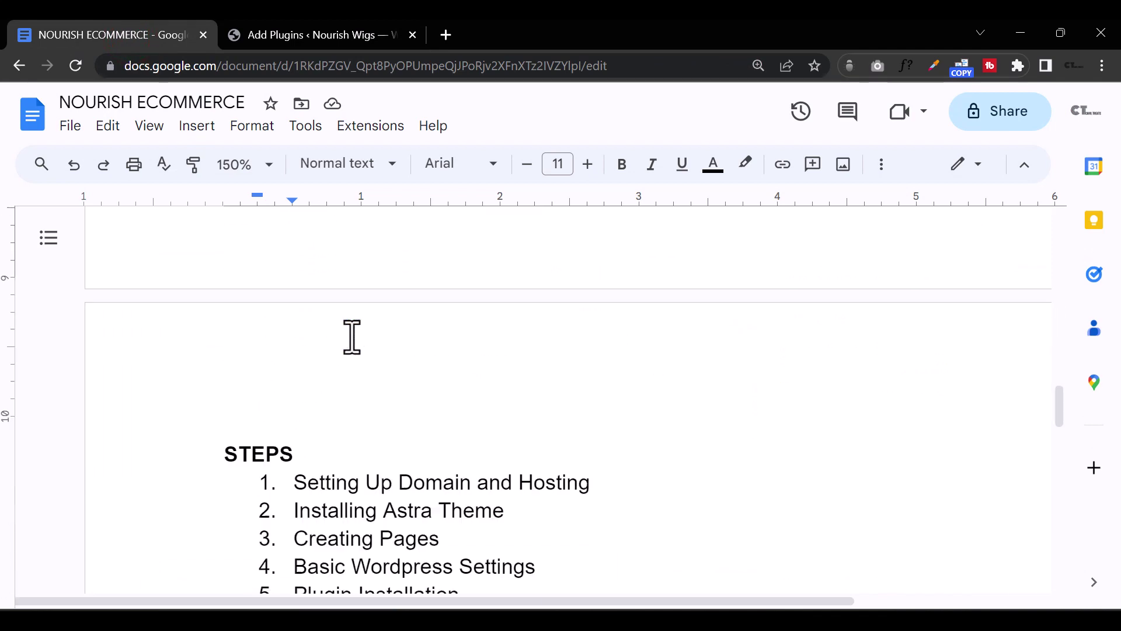
pyautogui.moveTo(297, 338); pyautogui.dragTo(530, 335)
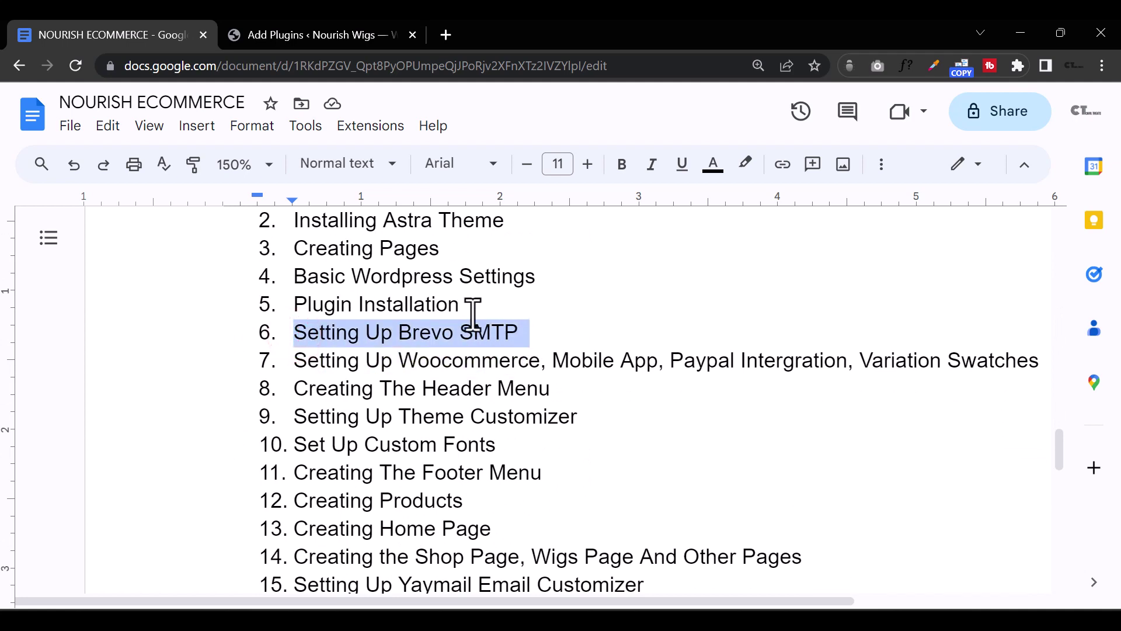
pyautogui.click(318, 39)
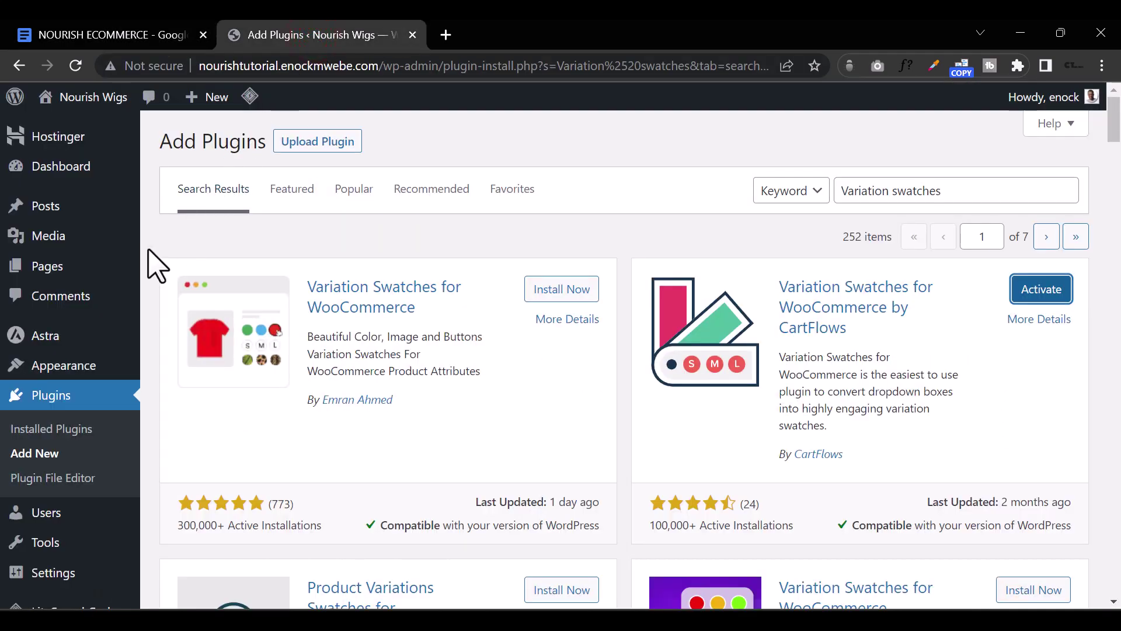
# Open the installed plugins list and review which plugins are present
pyautogui.click(76, 400)
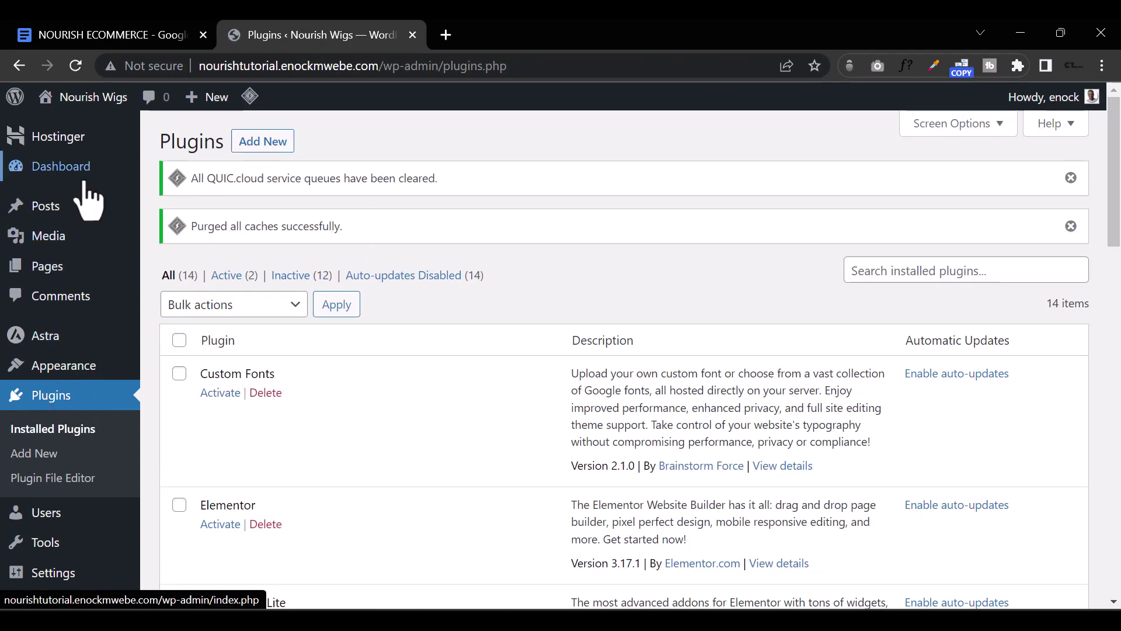
pyautogui.click(81, 178)
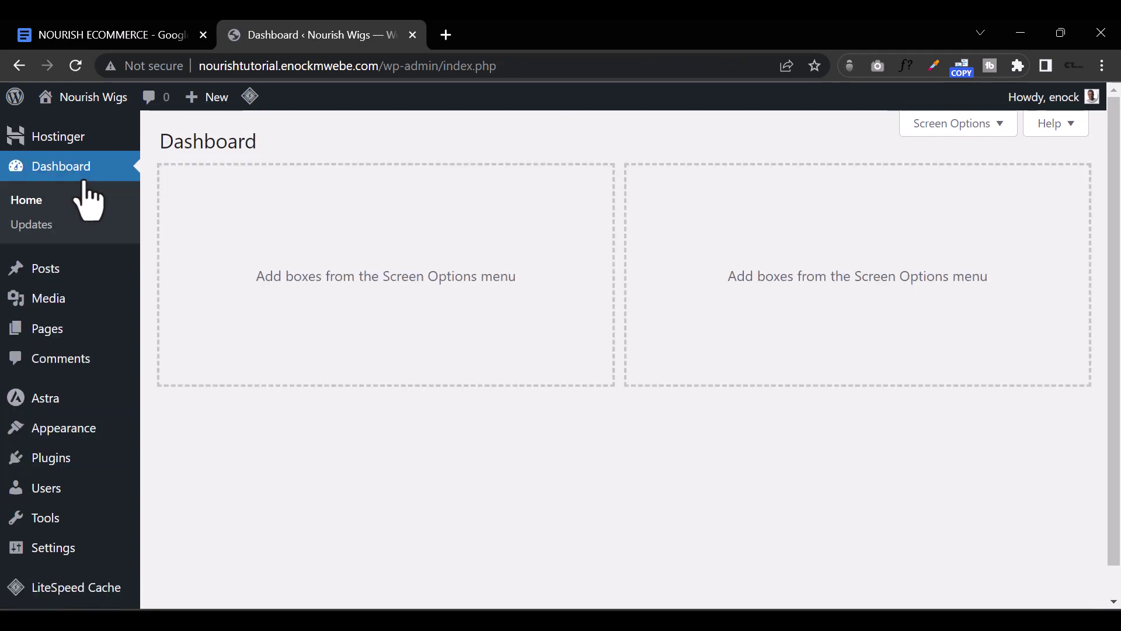
pyautogui.moveTo(72, 470)
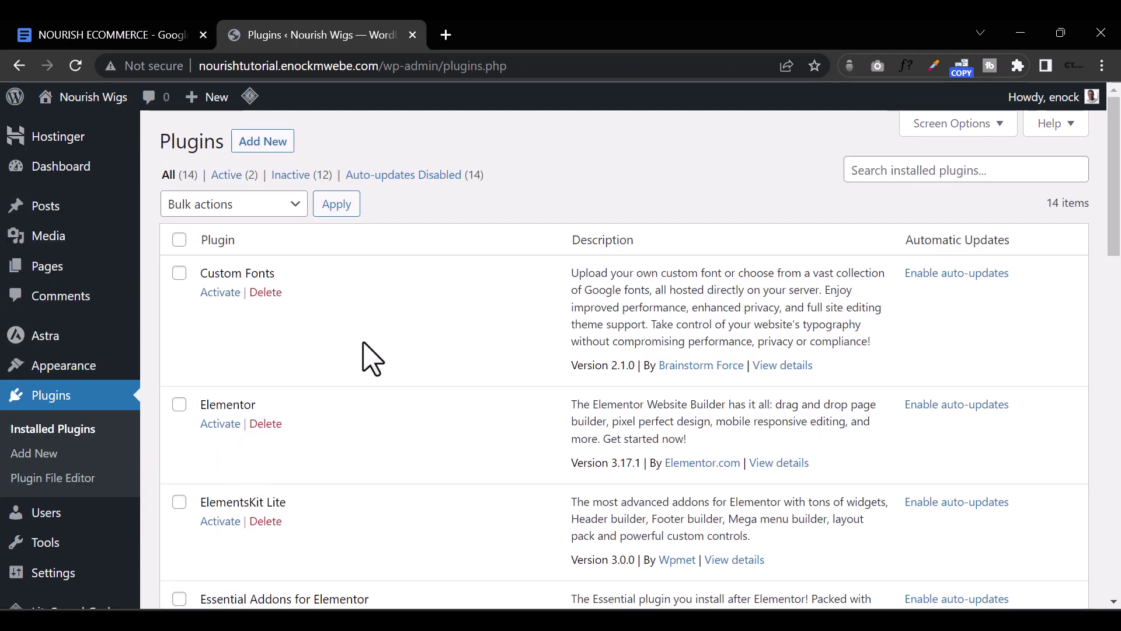
pyautogui.scroll(-6, 344, 330)
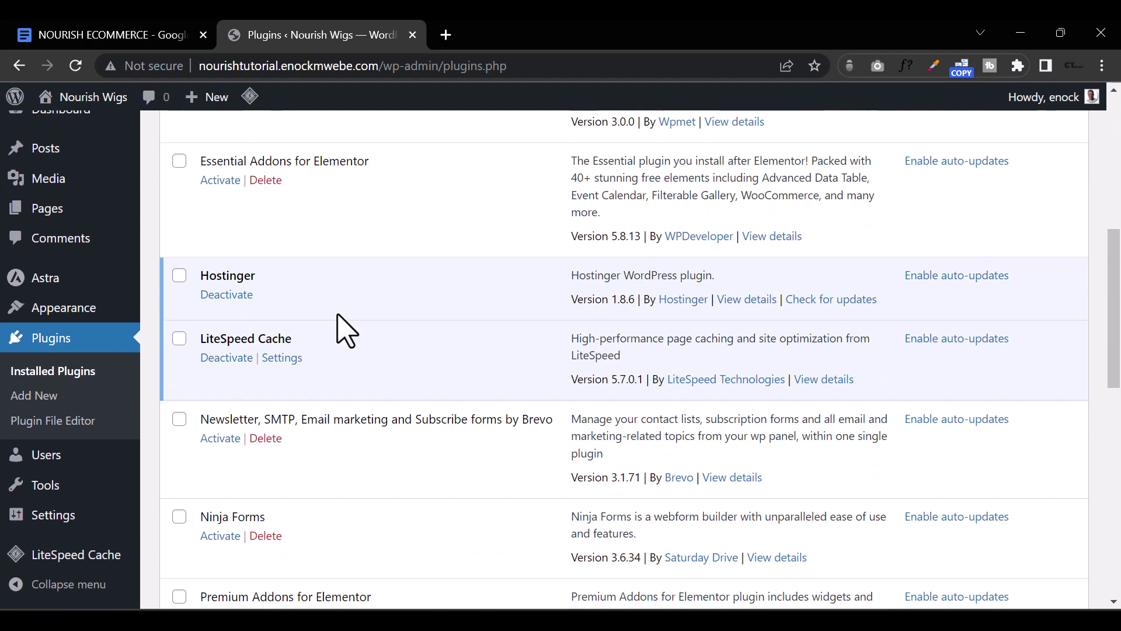
pyautogui.scroll(-5, 343, 328)
pyautogui.scroll(6, 344, 328)
pyautogui.scroll(1, 267, 334)
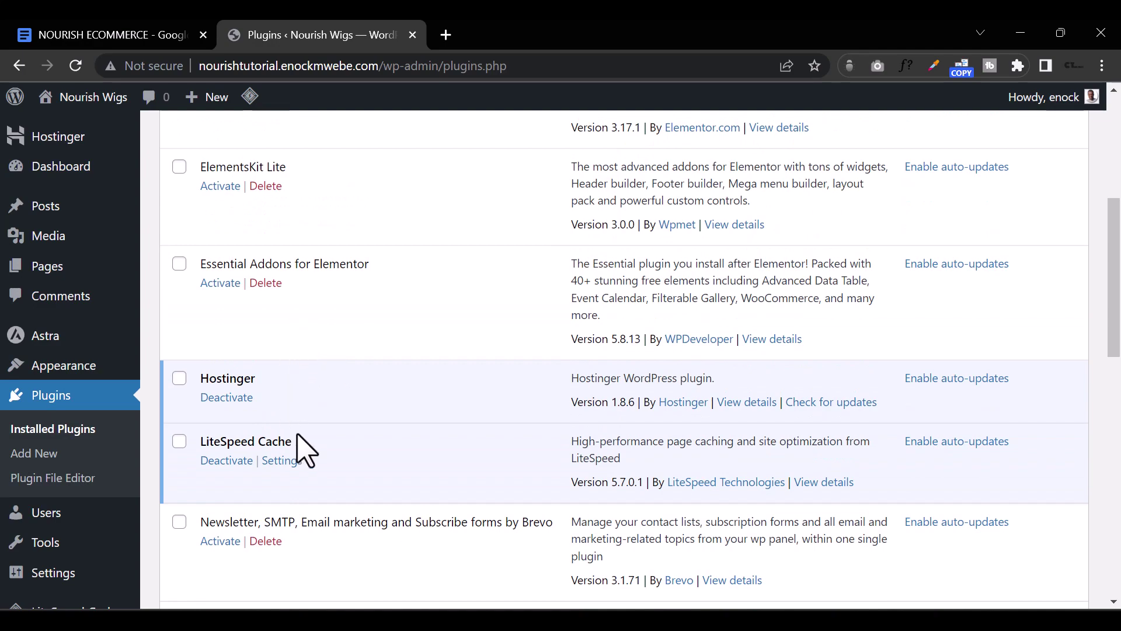
pyautogui.scroll(3, 306, 477)
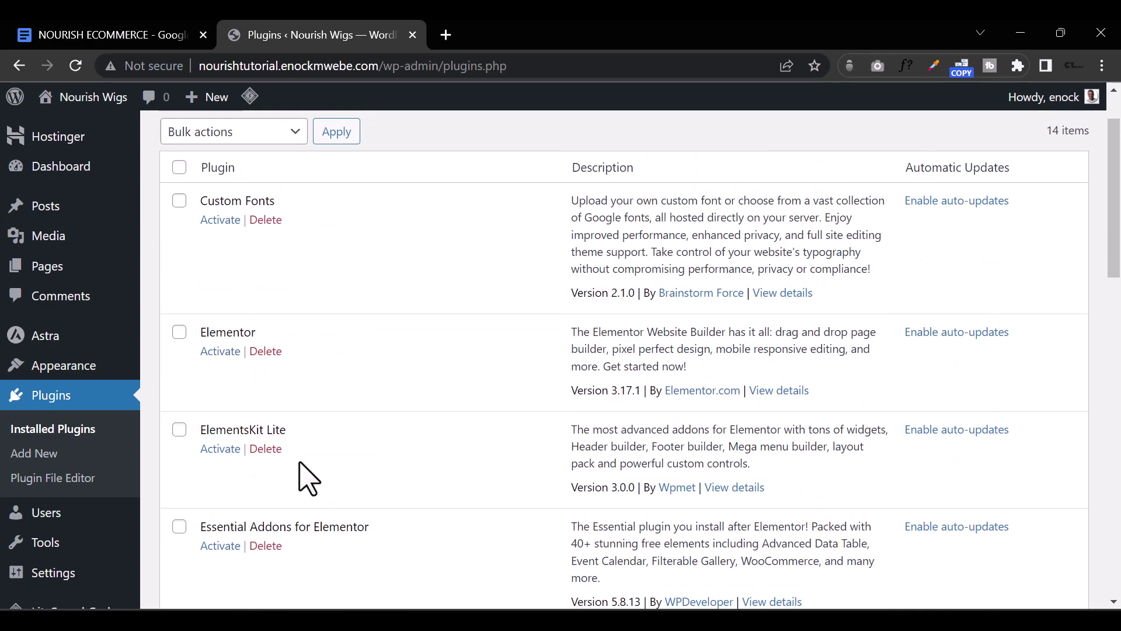
pyautogui.scroll(-2, 304, 476)
pyautogui.scroll(2, 274, 432)
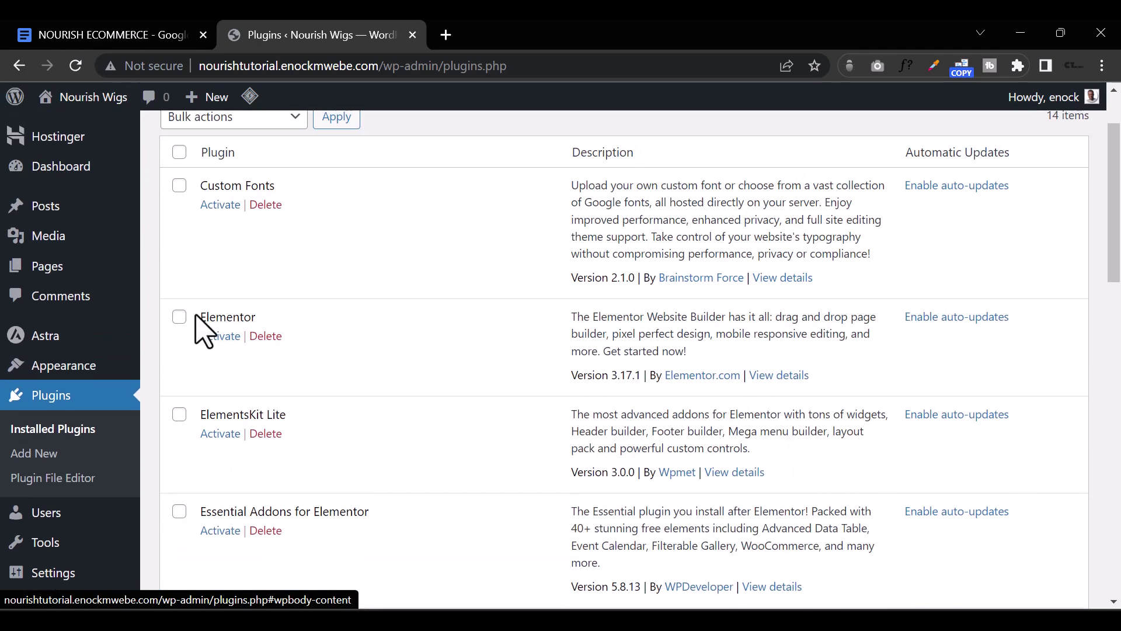
# Select all plugins except Hostinger and LiteSpeed Cache and apply the Activate bulk action
pyautogui.click(179, 151)
pyautogui.scroll(-3, 192, 275)
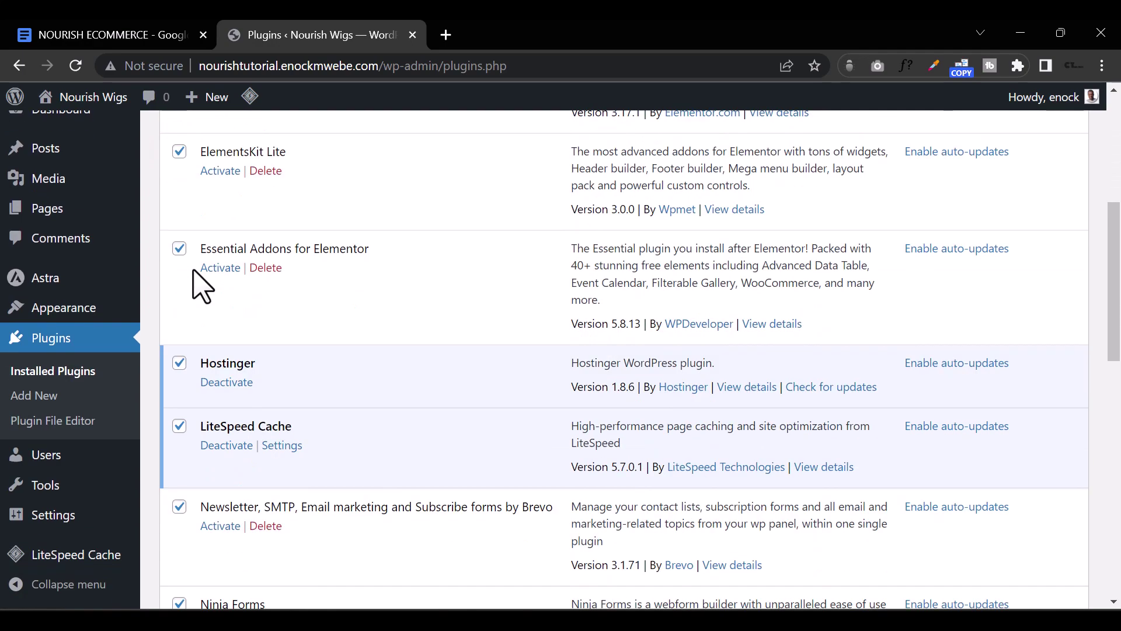
pyautogui.click(179, 363)
pyautogui.click(179, 425)
pyautogui.scroll(-5, 283, 450)
pyautogui.scroll(9, 282, 437)
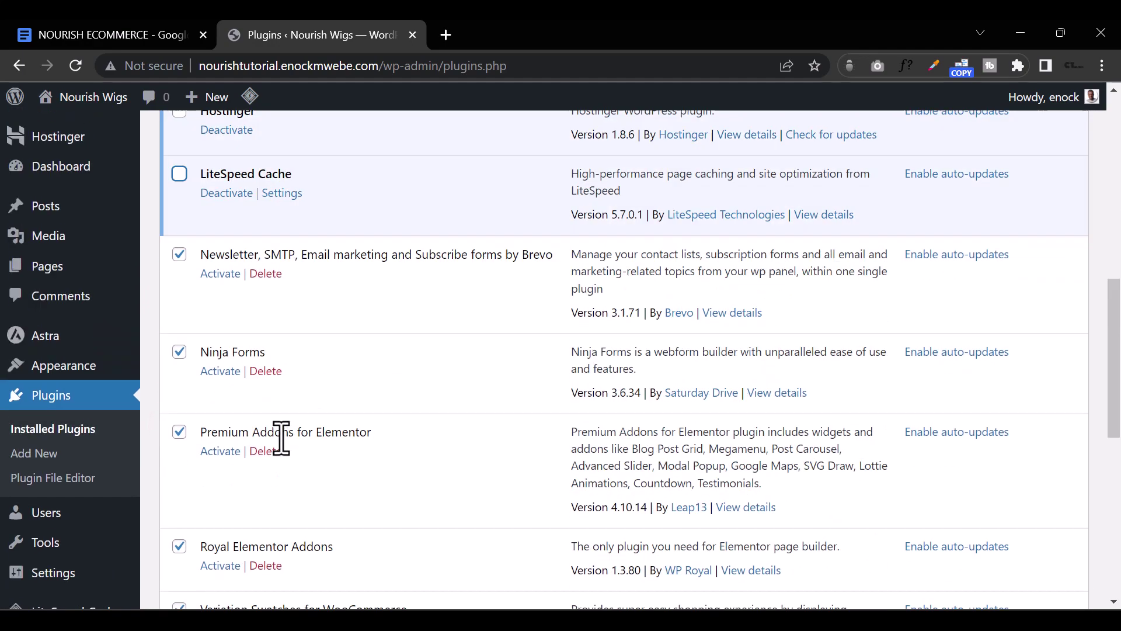
pyautogui.click(253, 206)
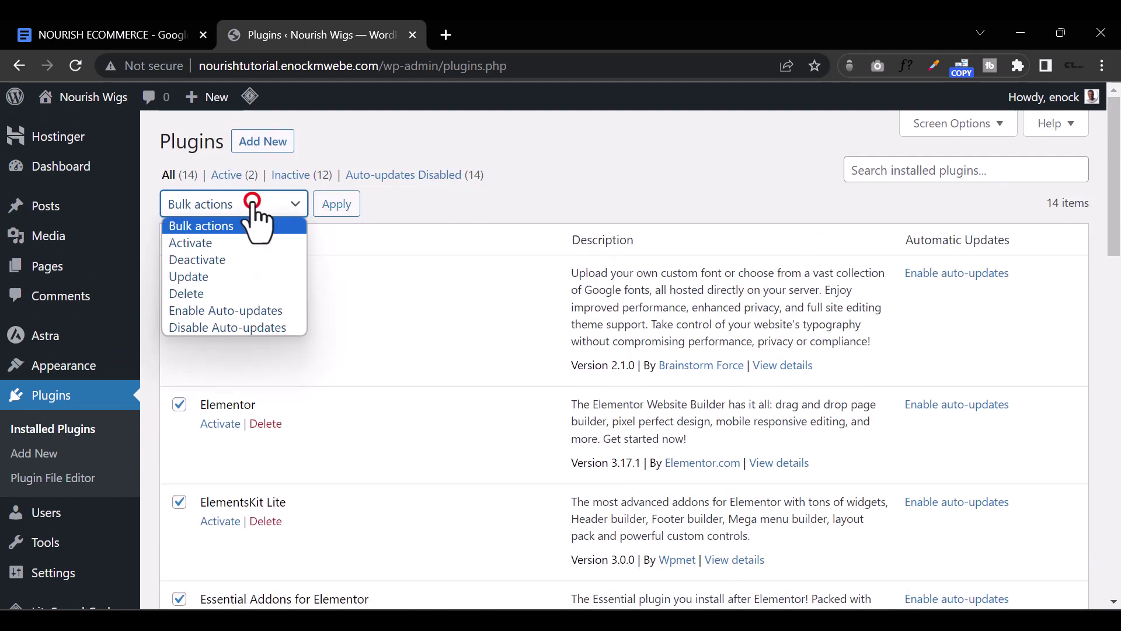
pyautogui.click(237, 244)
pyautogui.click(343, 203)
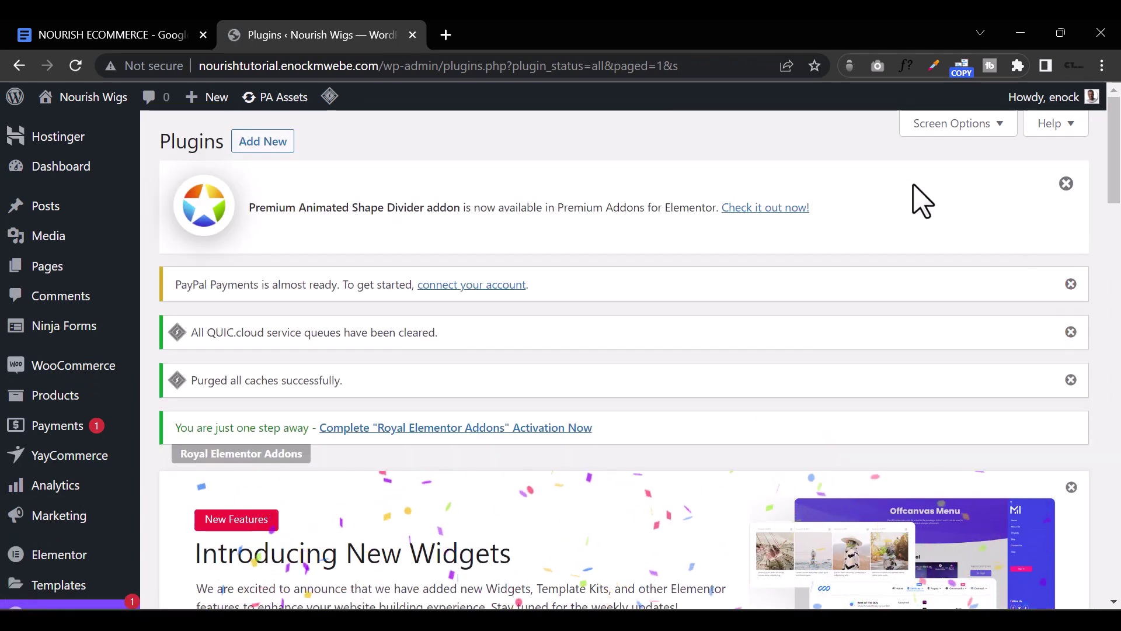
# Dismiss the PayPal, QUIC.cloud, caches-purged, New Widgets and insecure-connection notices
pyautogui.scroll(-10, 899, 199)
pyautogui.scroll(10, 887, 196)
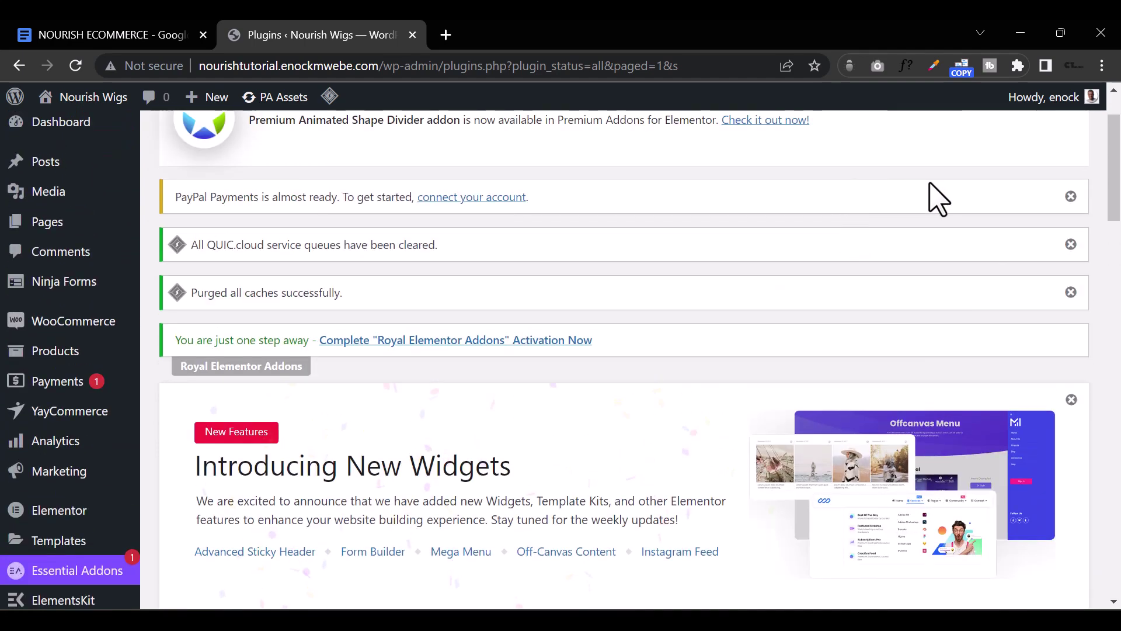
pyautogui.click(1063, 178)
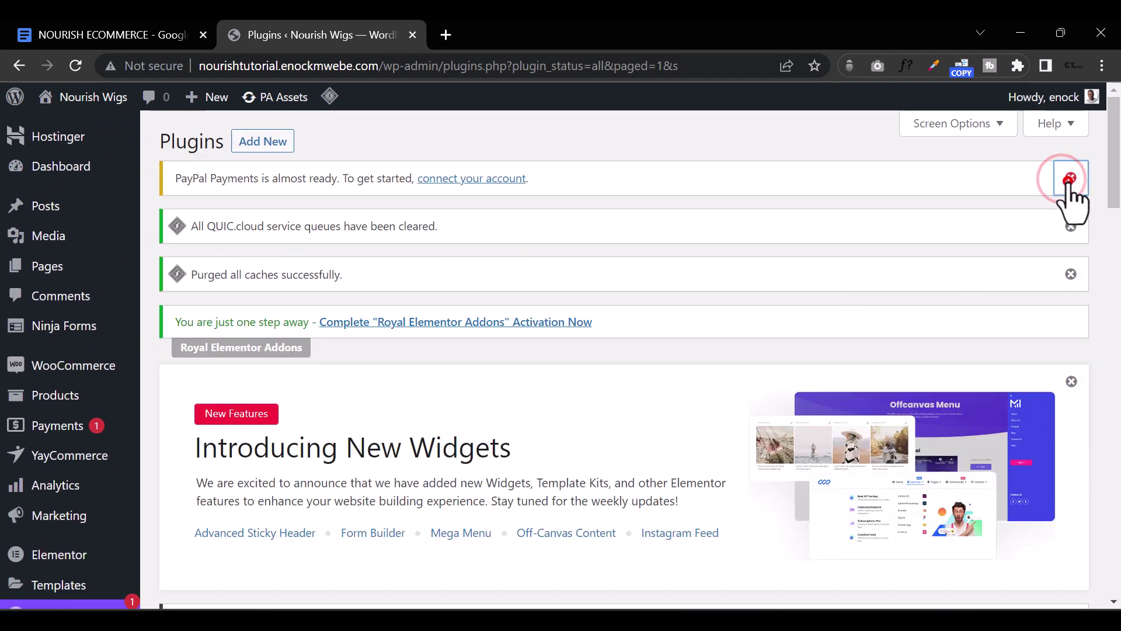
pyautogui.click(1070, 179)
pyautogui.click(1070, 178)
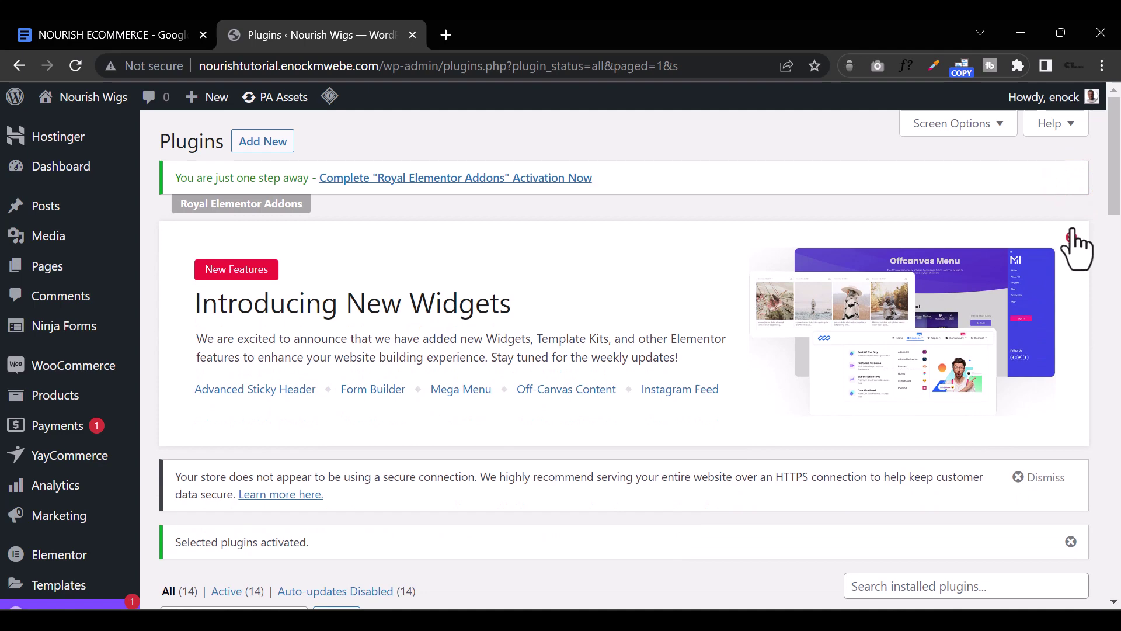
pyautogui.click(1071, 235)
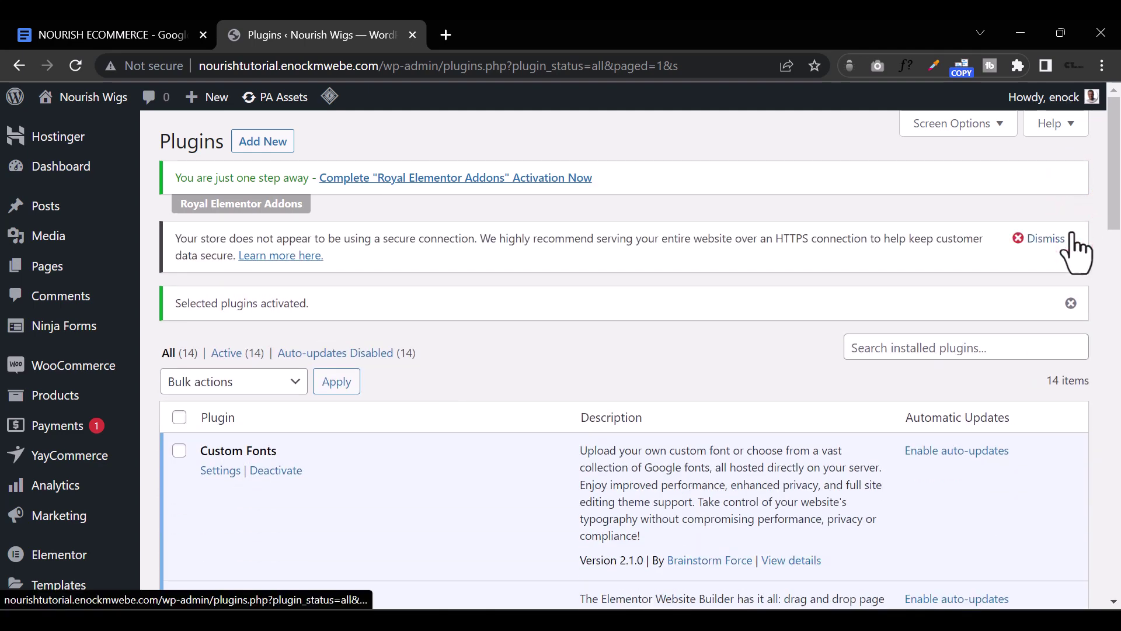
pyautogui.click(1060, 238)
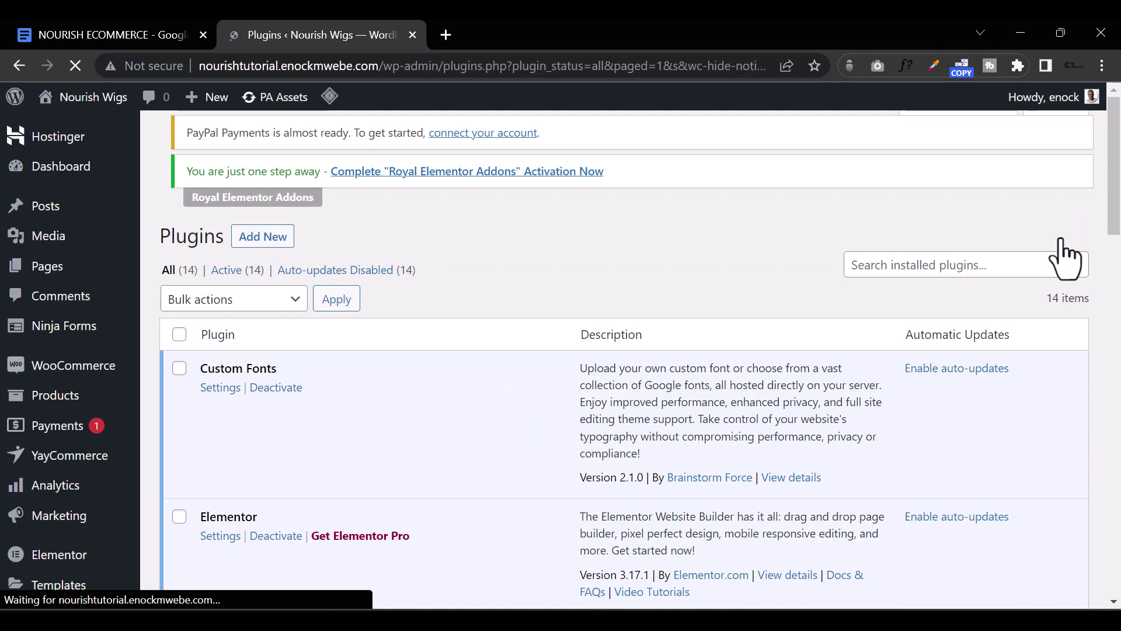
pyautogui.click(1071, 178)
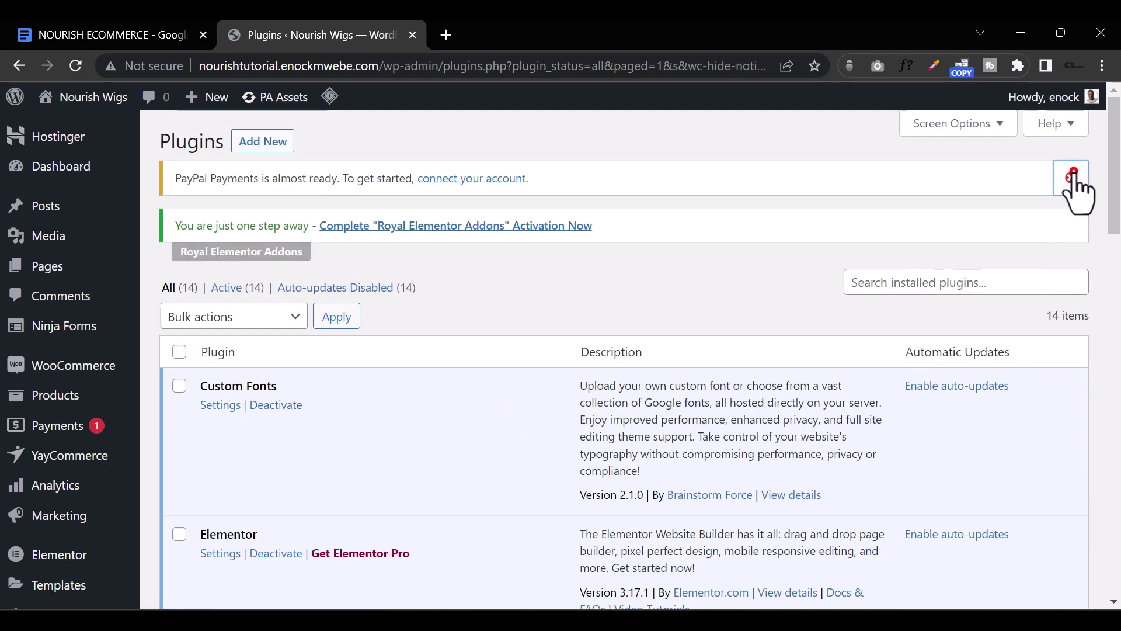
pyautogui.scroll(-7, 450, 374)
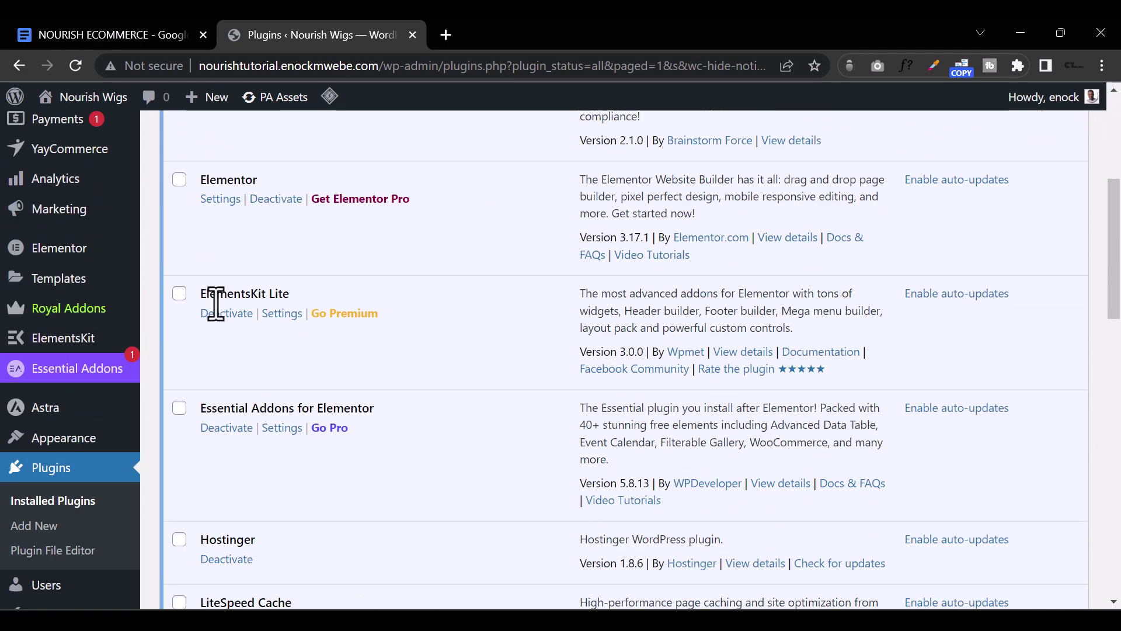
pyautogui.scroll(-6, 217, 255)
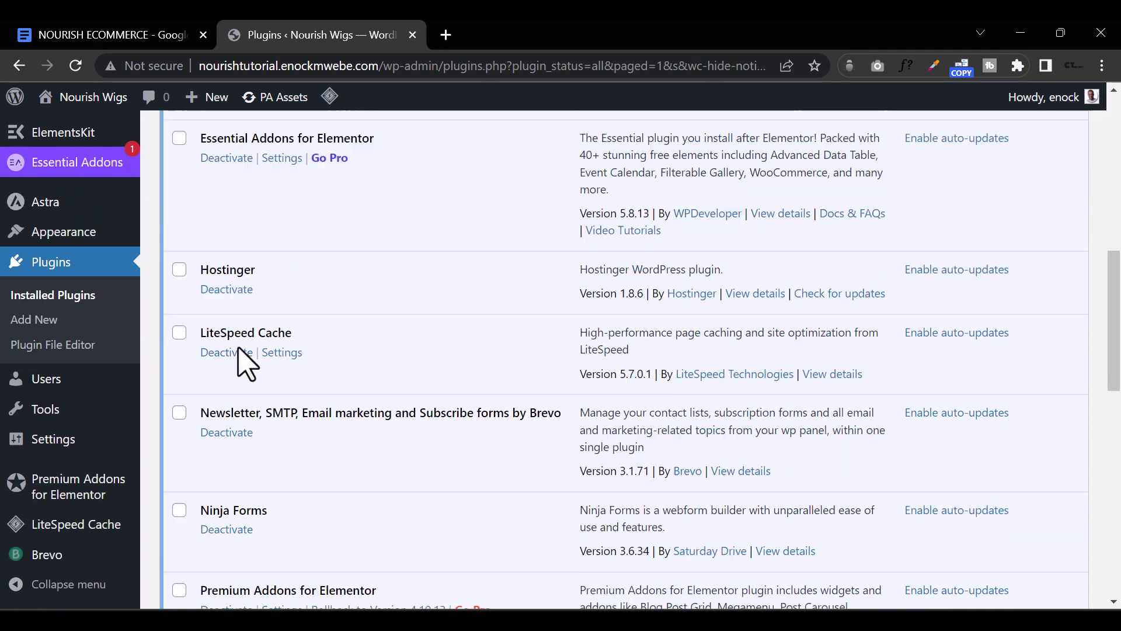
pyautogui.scroll(-10, 244, 366)
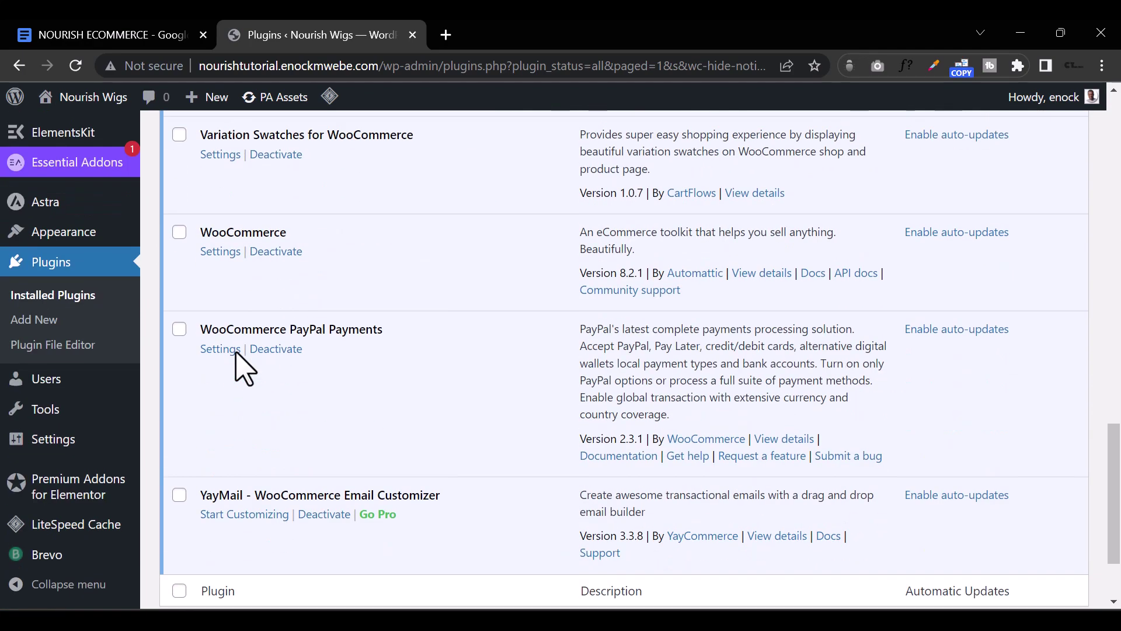
pyautogui.scroll(6, 242, 368)
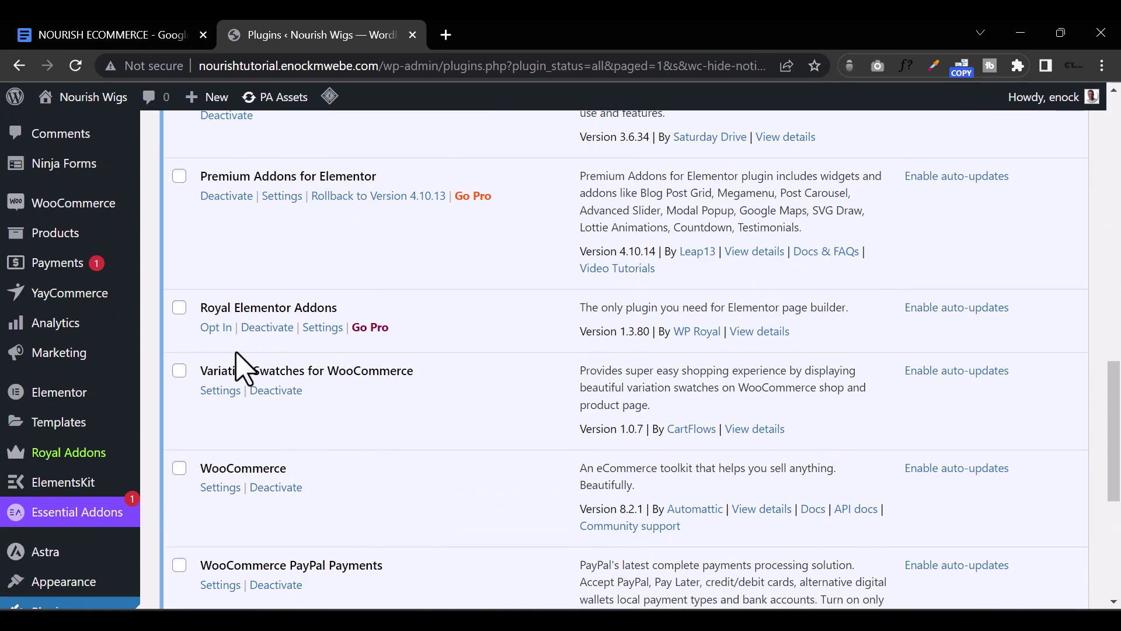
# Check the tutorial outline, then enter 'Brevo' in a new browser tab's address bar
pyautogui.click(136, 36)
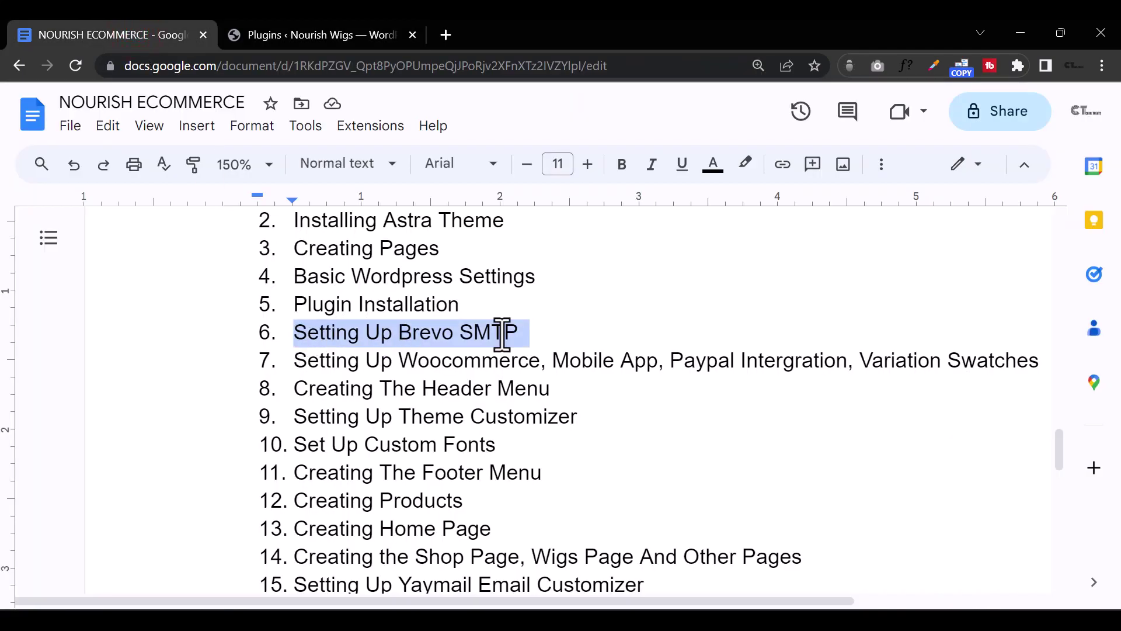
pyautogui.click(374, 41)
pyautogui.click(445, 35)
pyautogui.click(350, 66)
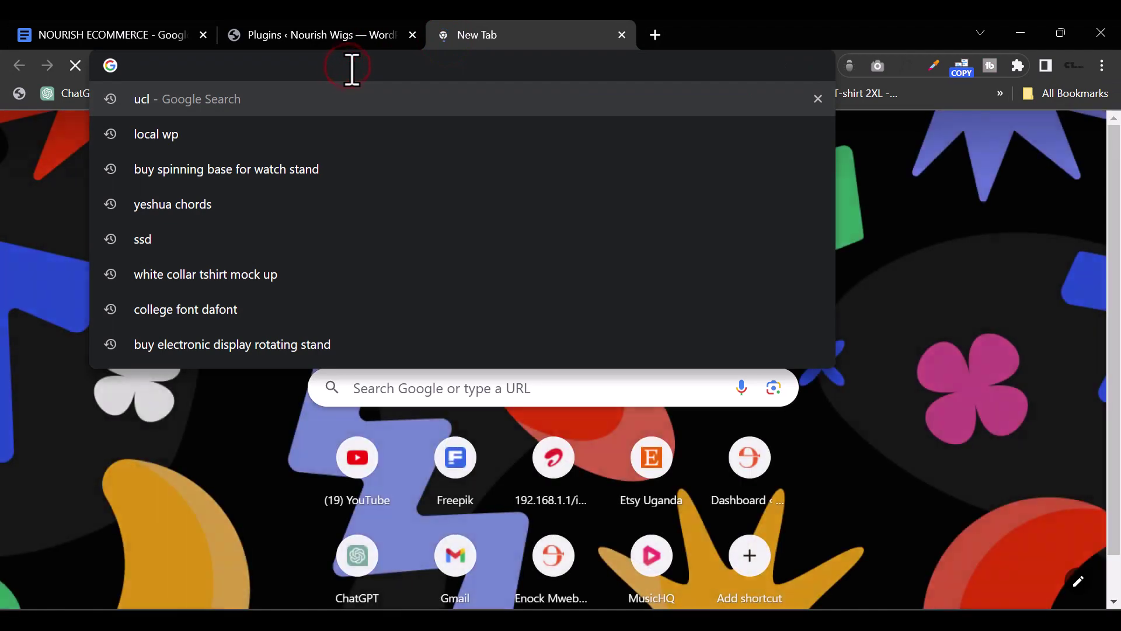
pyautogui.write('Brevo')
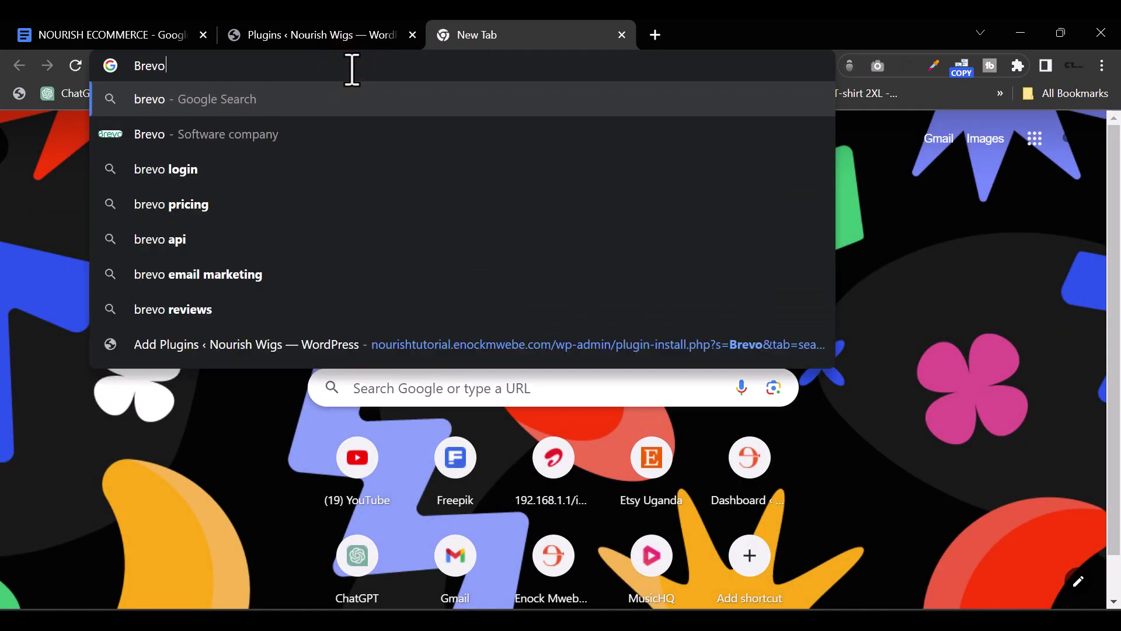
# Search the web for Brevo and go to the Brevo account dashboard
pyautogui.press('Return')
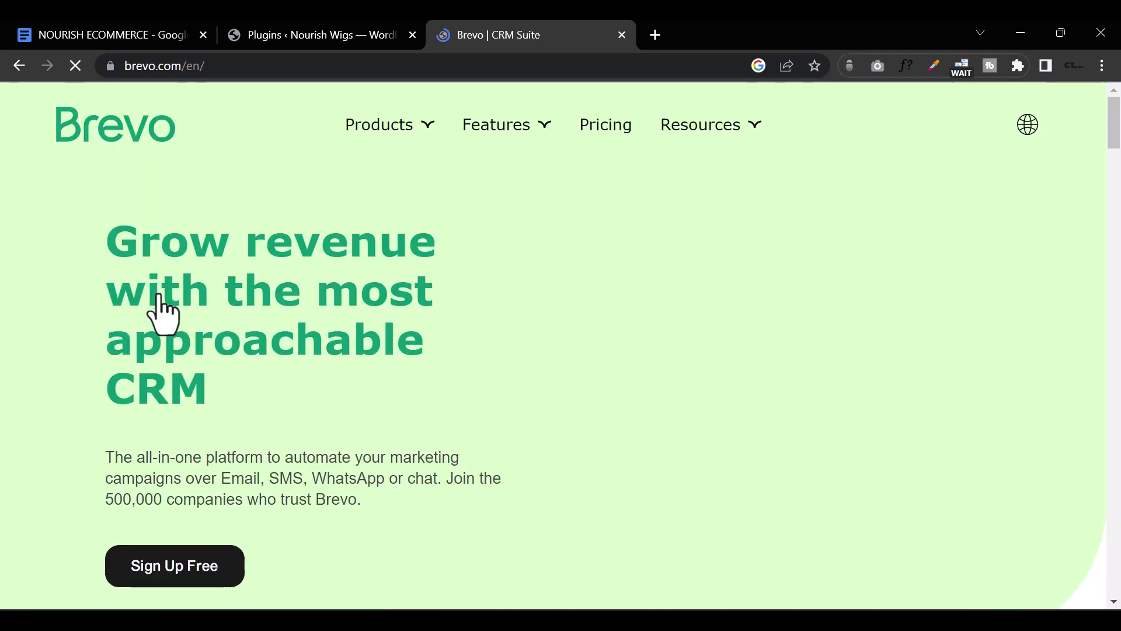
pyautogui.scroll(-6, 468, 366)
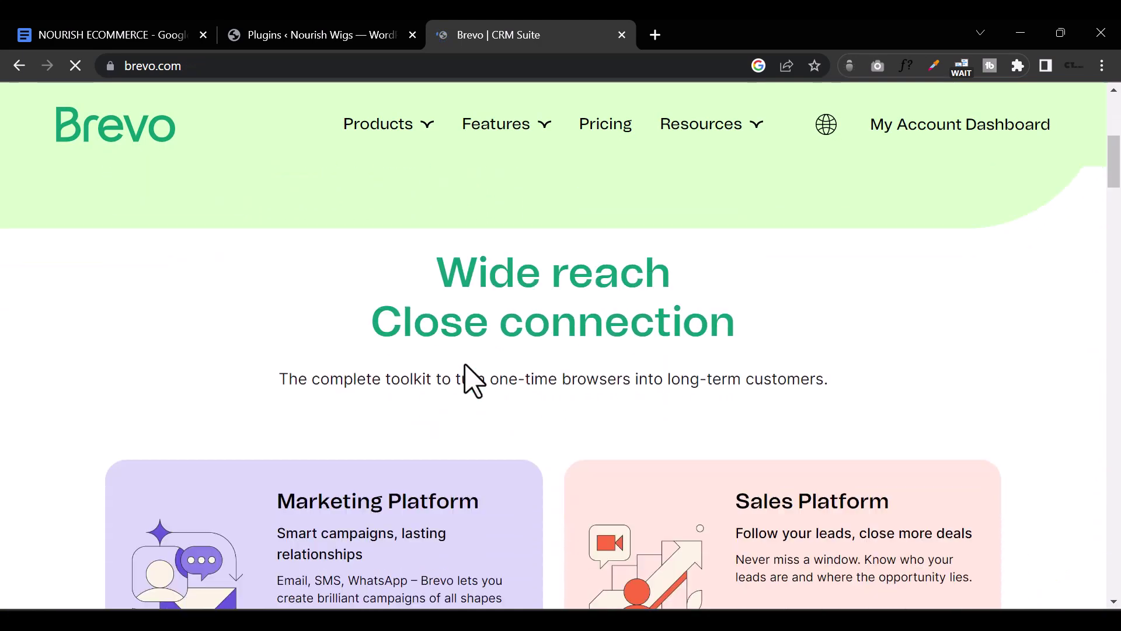
pyautogui.scroll(6, 467, 380)
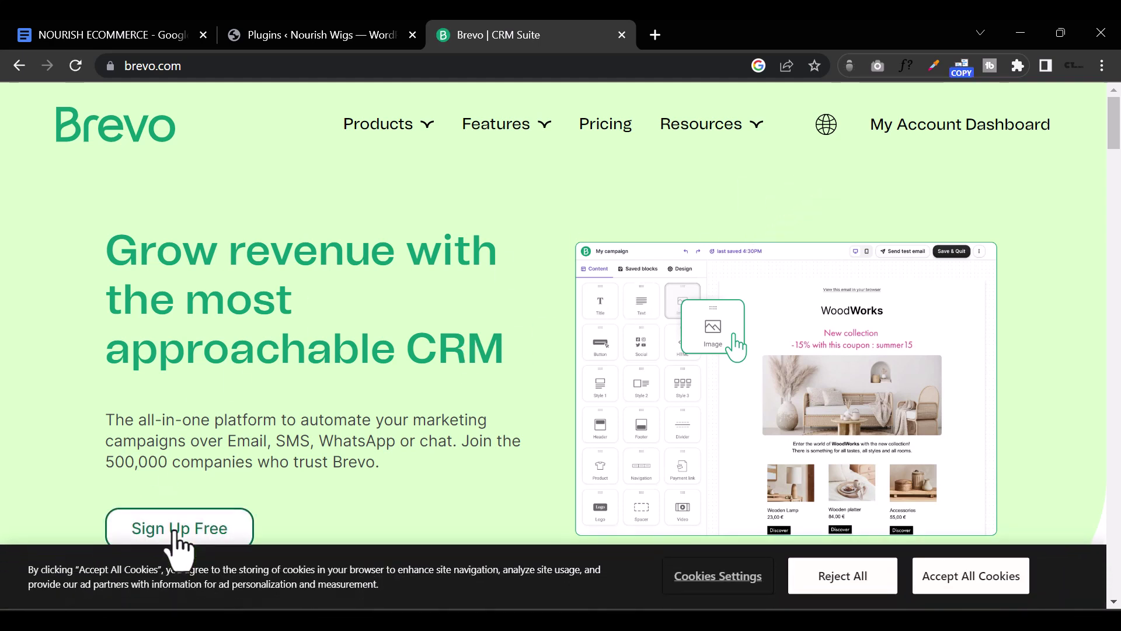
pyautogui.click(937, 130)
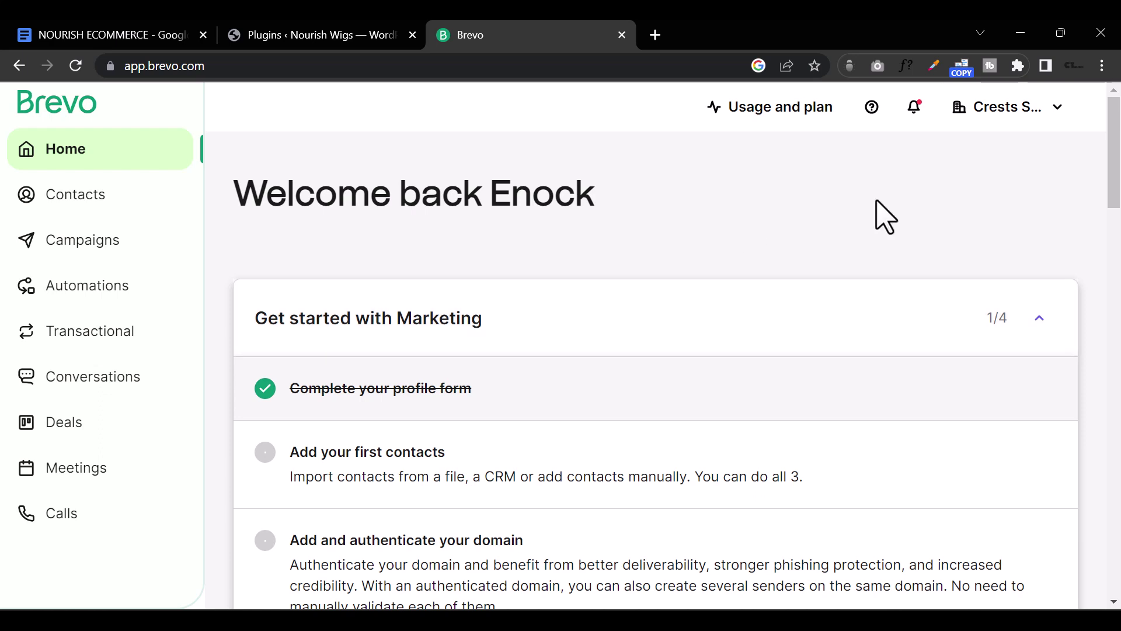
# Go to SMTP & API from the Brevo account menu and show the API Keys tab
pyautogui.click(1055, 107)
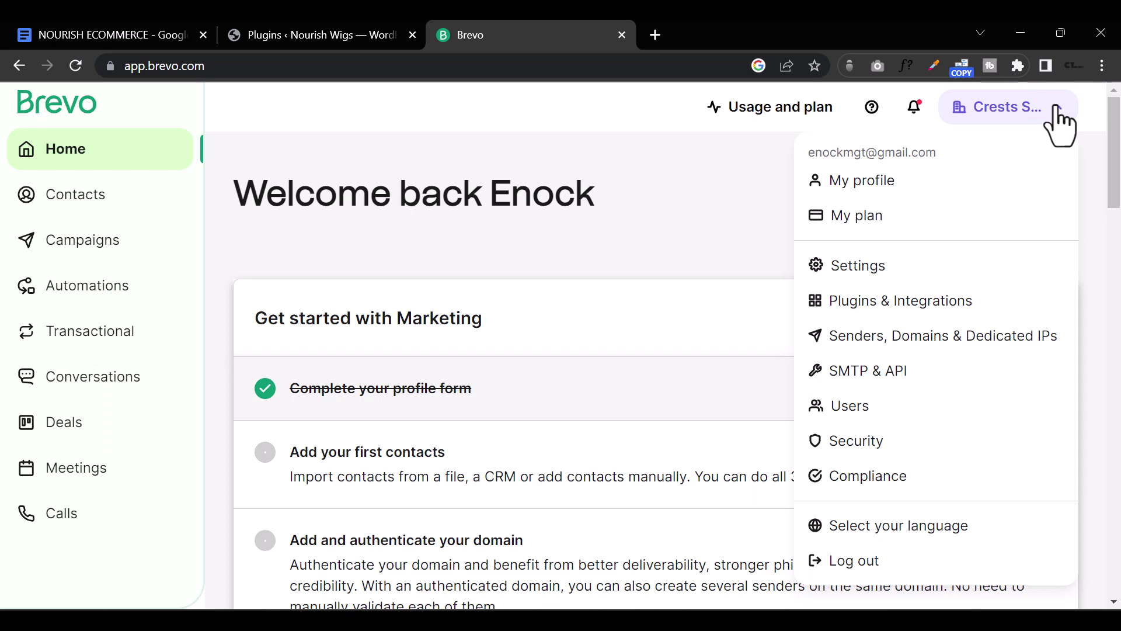
pyautogui.click(1057, 109)
pyautogui.click(1057, 108)
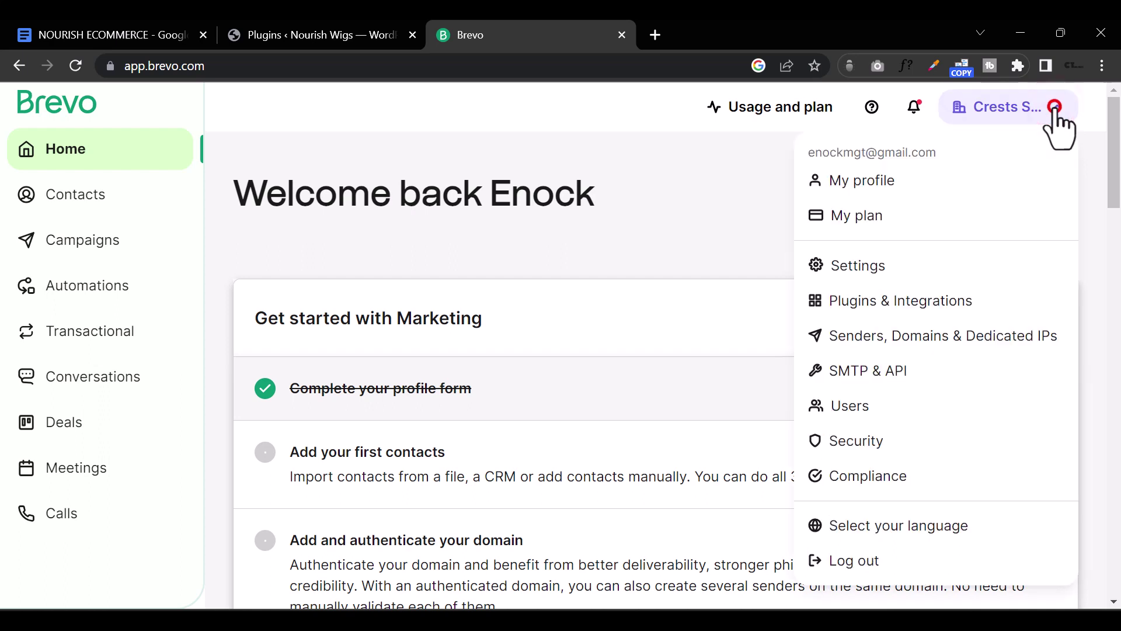
pyautogui.click(917, 369)
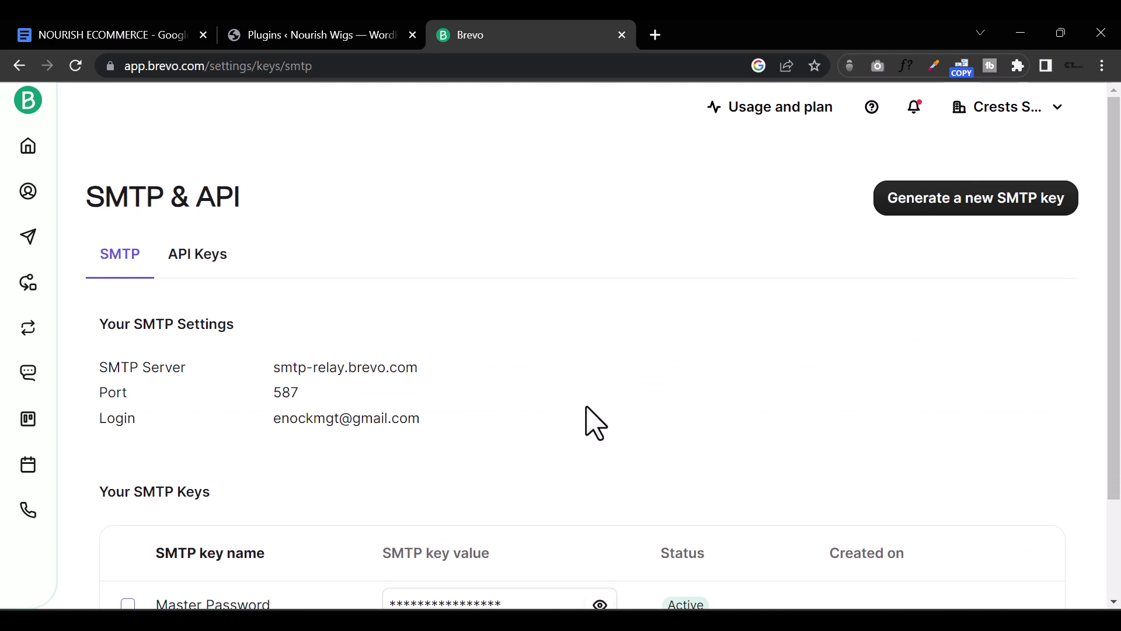
pyautogui.scroll(-1, 571, 416)
pyautogui.scroll(-2, 570, 415)
pyautogui.scroll(2, 571, 415)
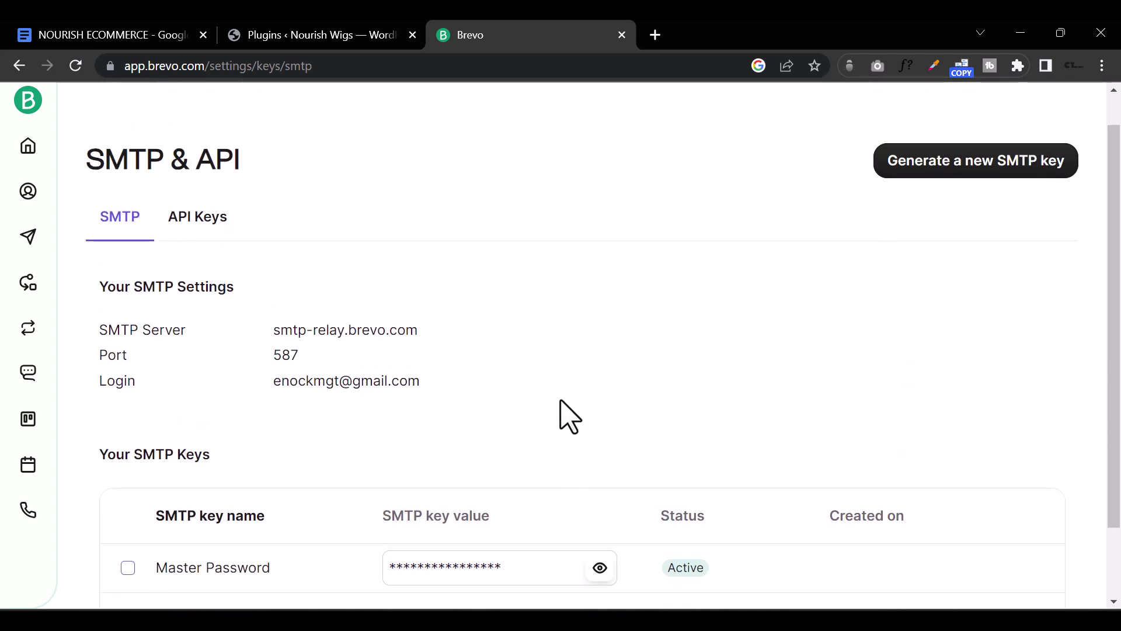
pyautogui.click(187, 234)
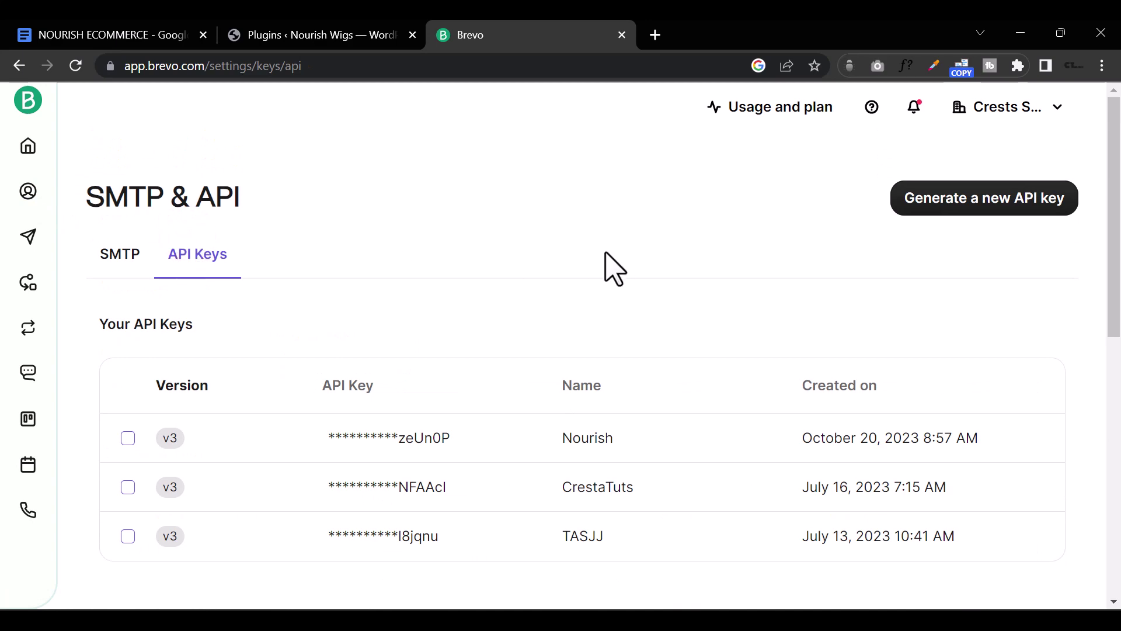
# Generate and copy a new Brevo API key named 'Nourish Wigs Store'
pyautogui.click(952, 199)
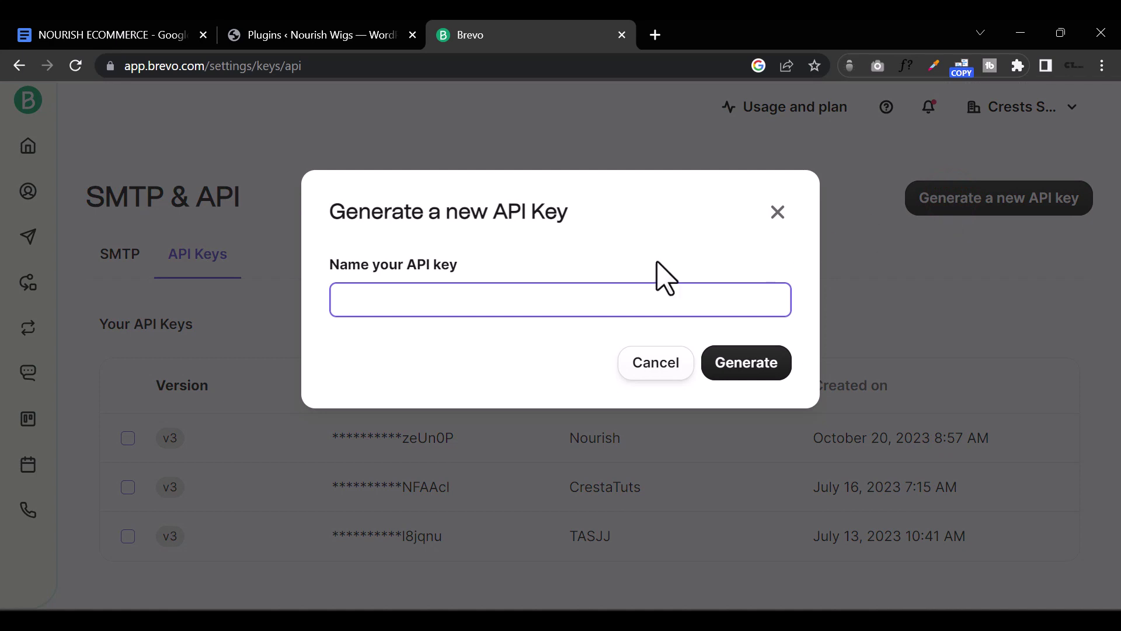
pyautogui.click(511, 298)
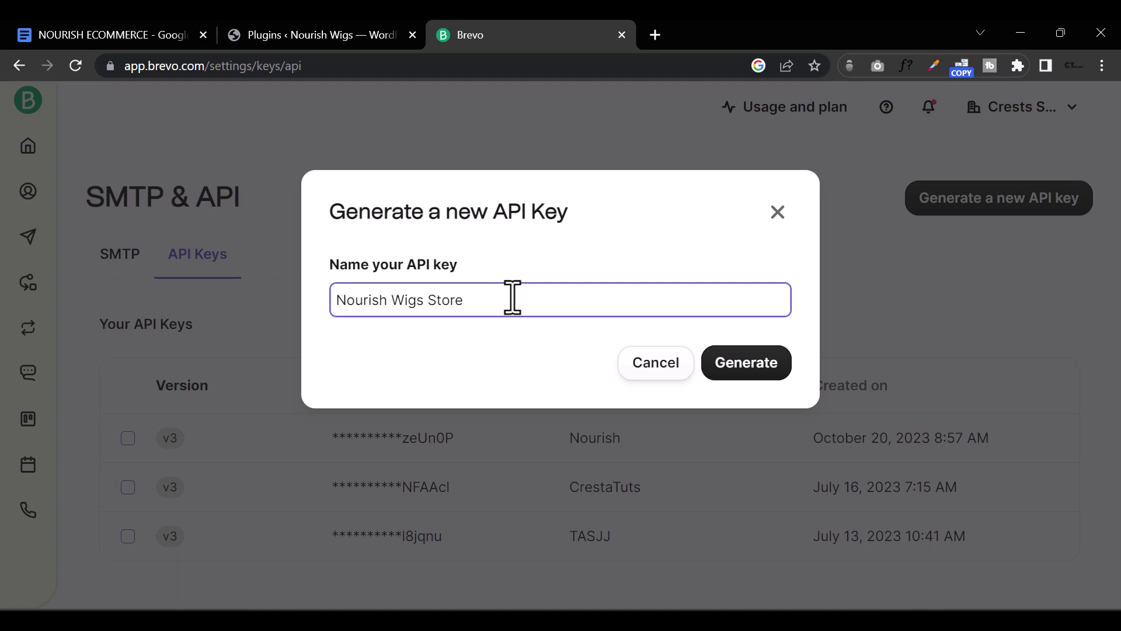
pyautogui.click(730, 363)
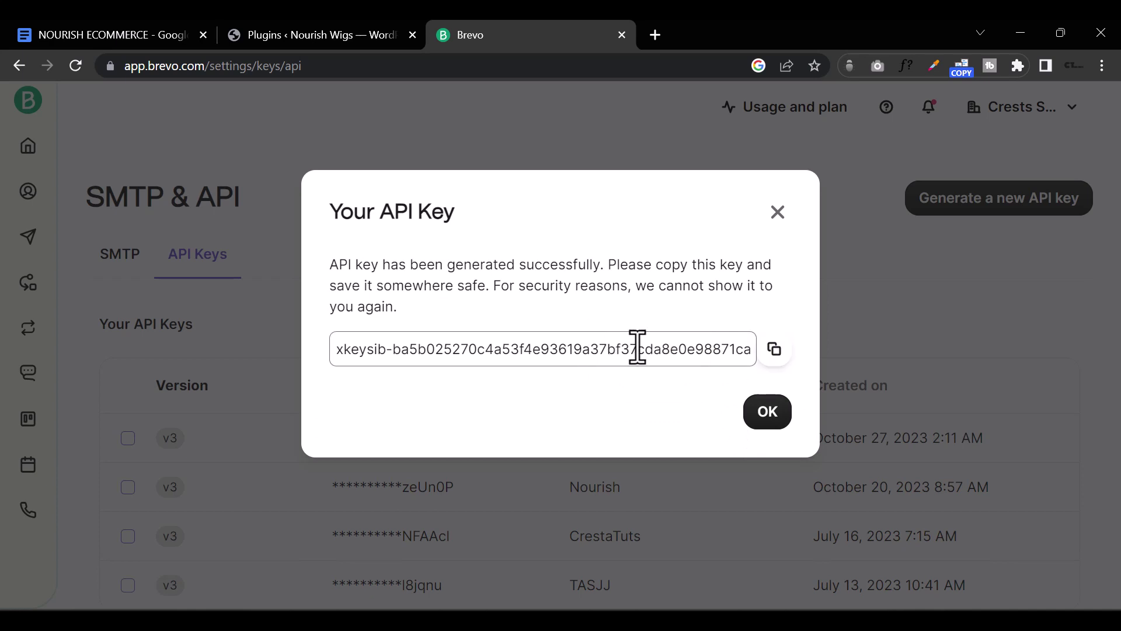
pyautogui.click(774, 349)
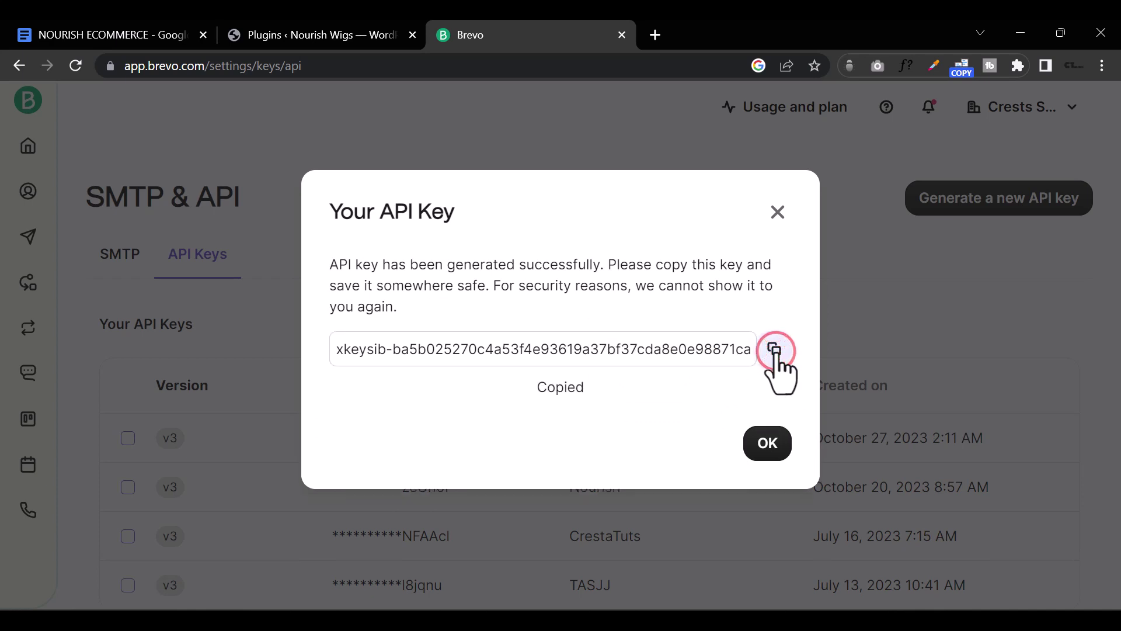
pyautogui.click(594, 35)
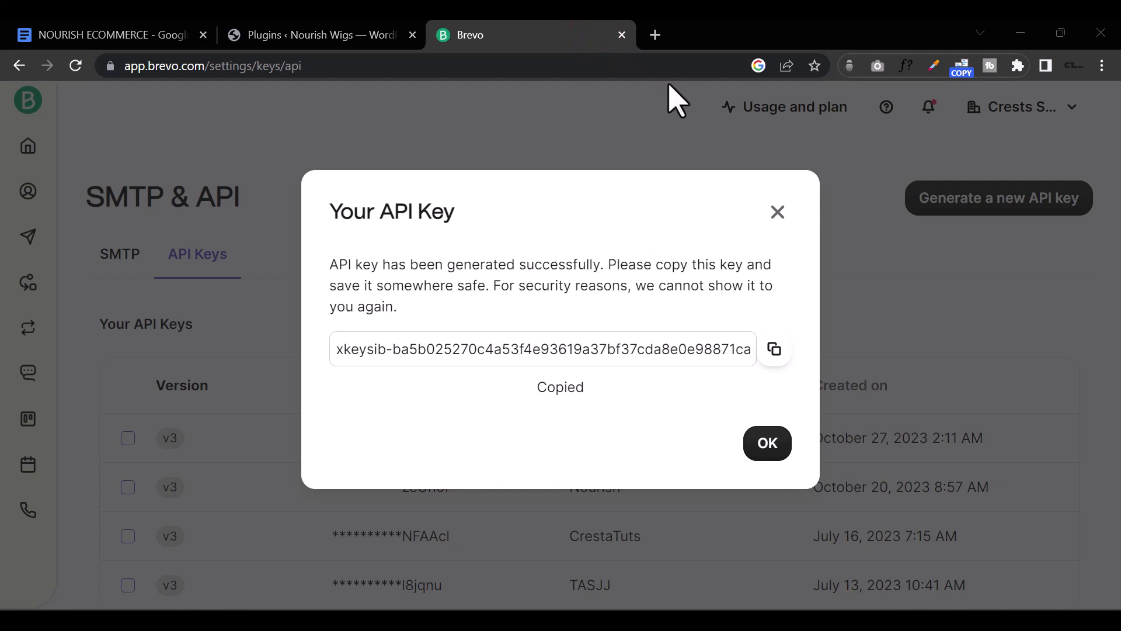
pyautogui.click(654, 36)
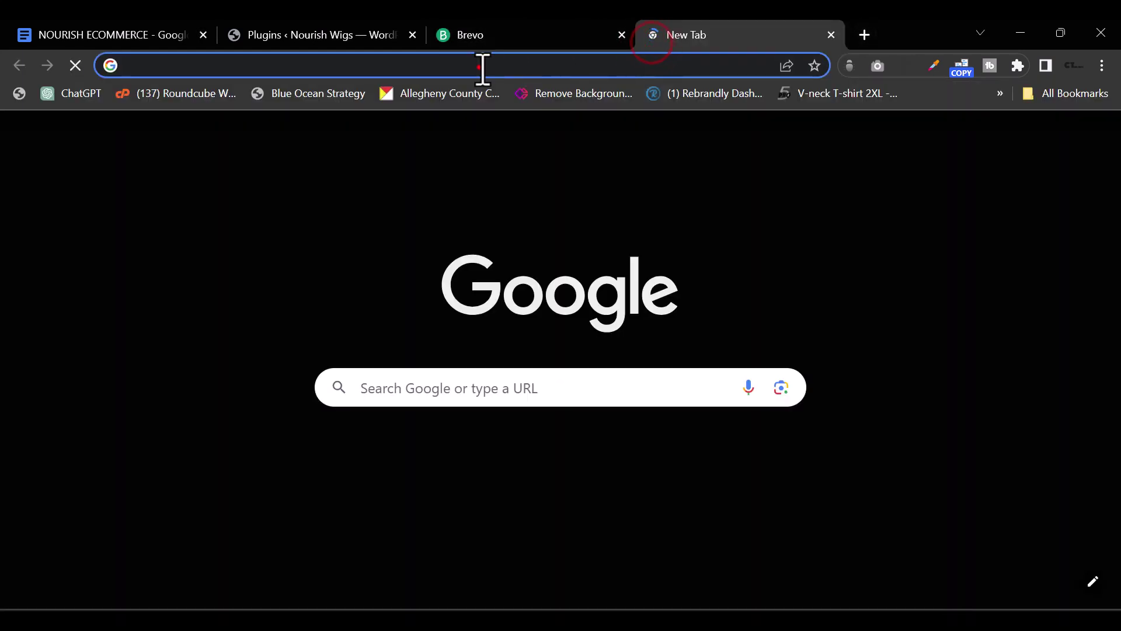
# Open Google Keep and paste the copied API key into a new note
pyautogui.click(483, 68)
pyautogui.write('keep.google.com')
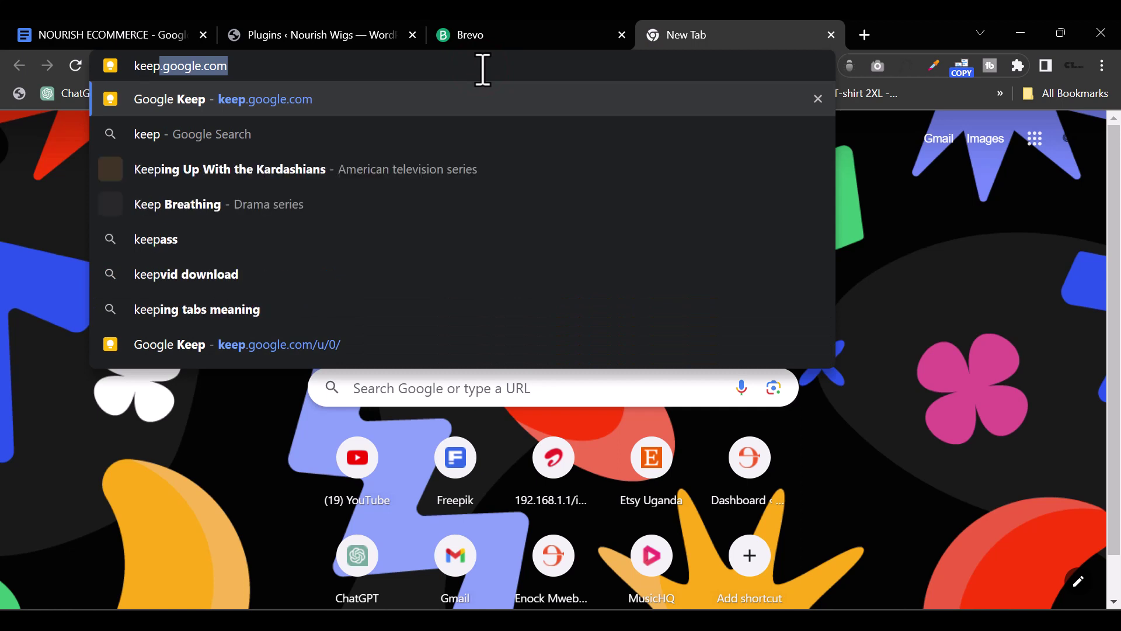
pyautogui.press('Return')
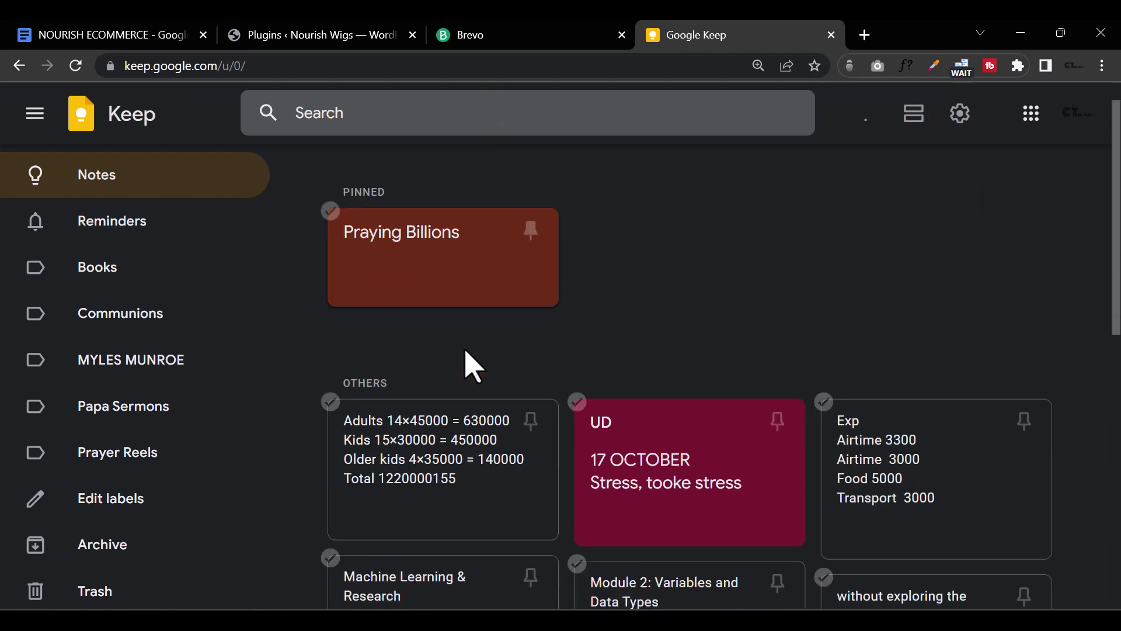
pyautogui.scroll(-4, 430, 333)
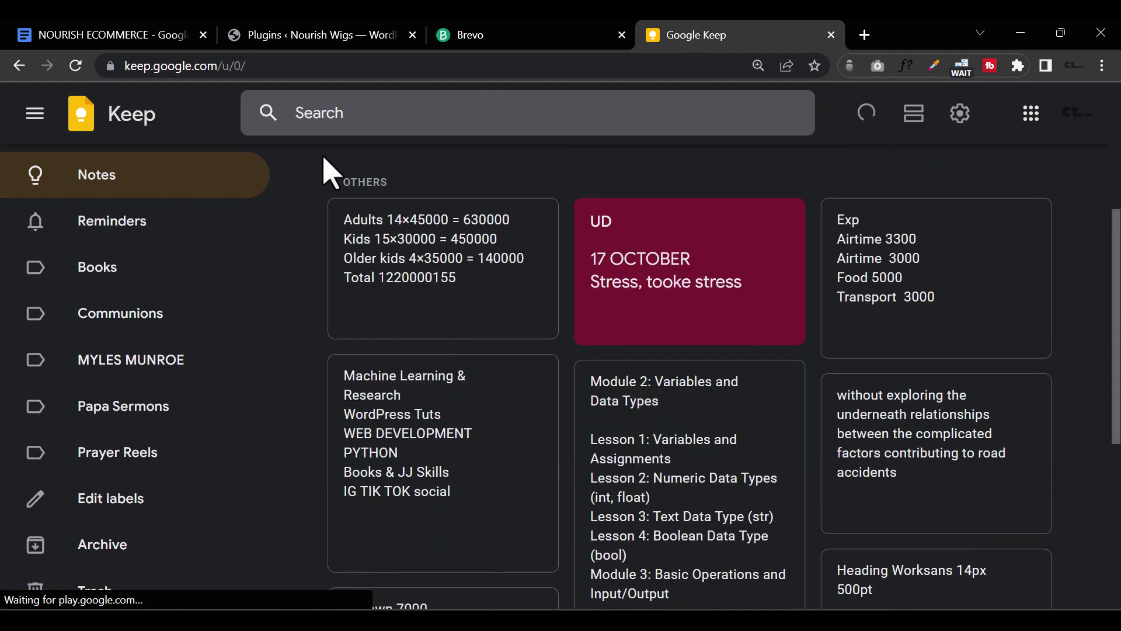
pyautogui.scroll(4, 536, 359)
pyautogui.click(526, 199)
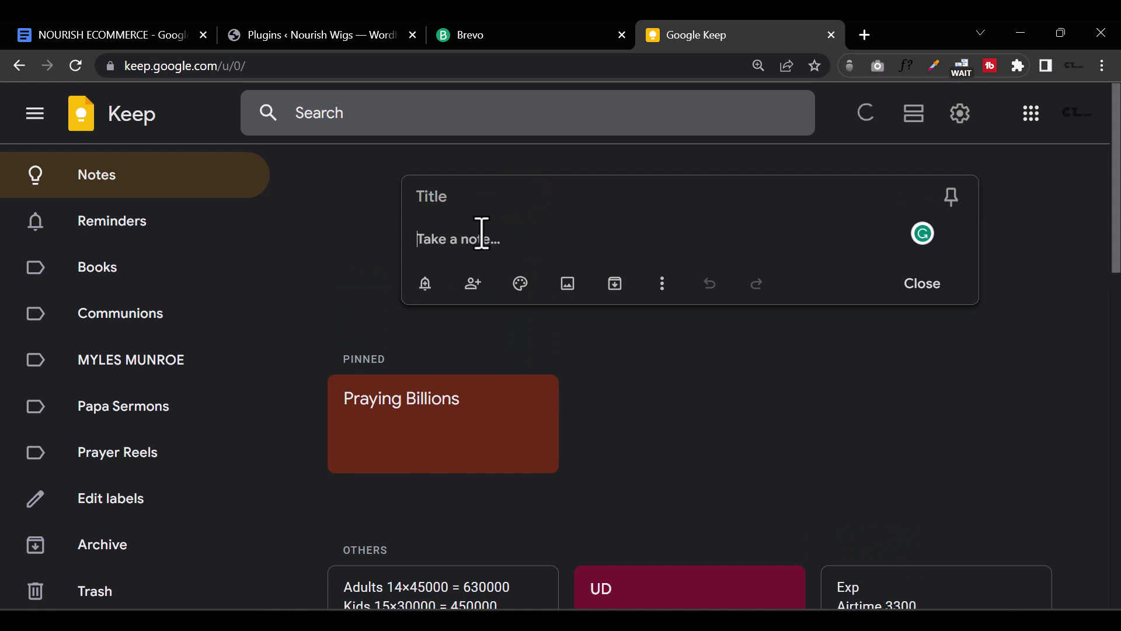
pyautogui.hotkey('ctrl', 'v')
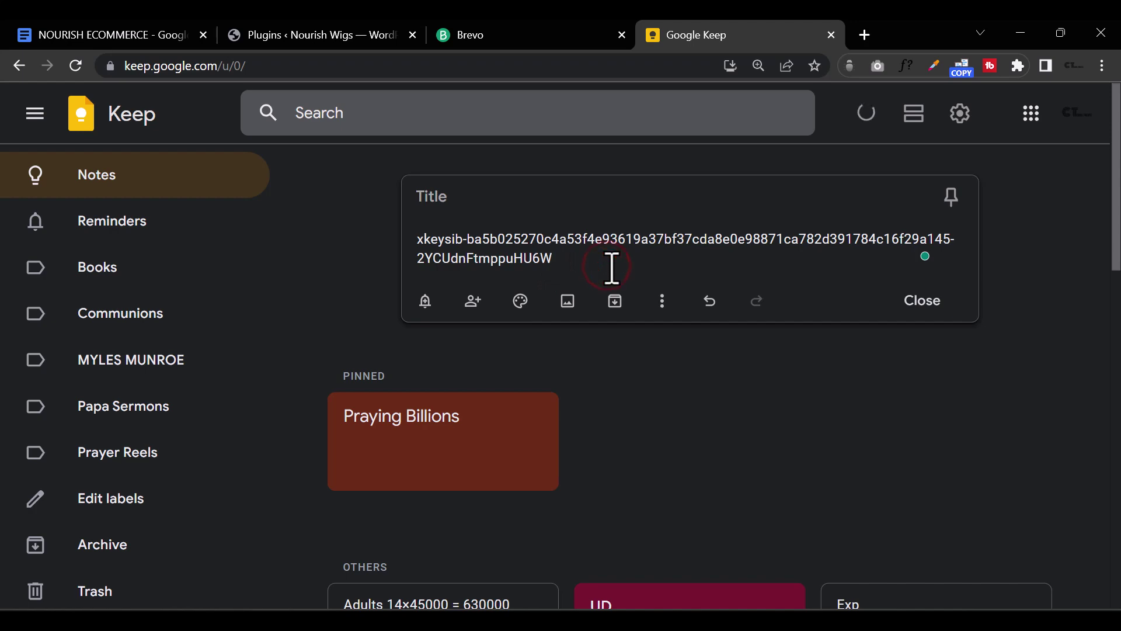
pyautogui.click(330, 38)
# Close the 'Your API Key' dialog and confirm Nourish Wigs Store in the keys list
pyautogui.click(460, 39)
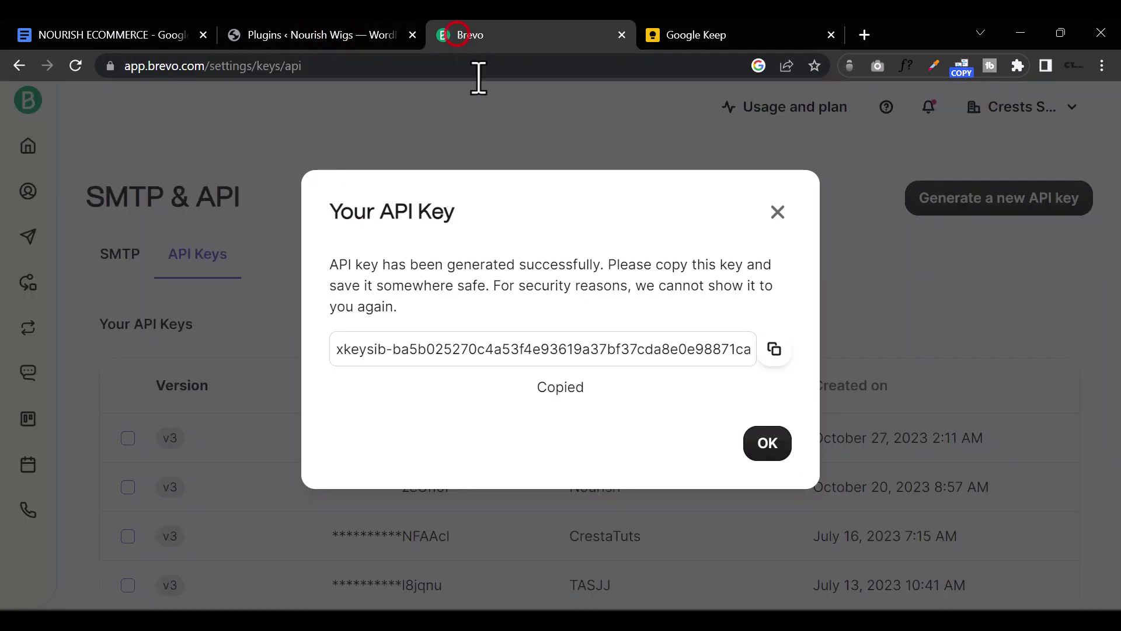
pyautogui.click(769, 445)
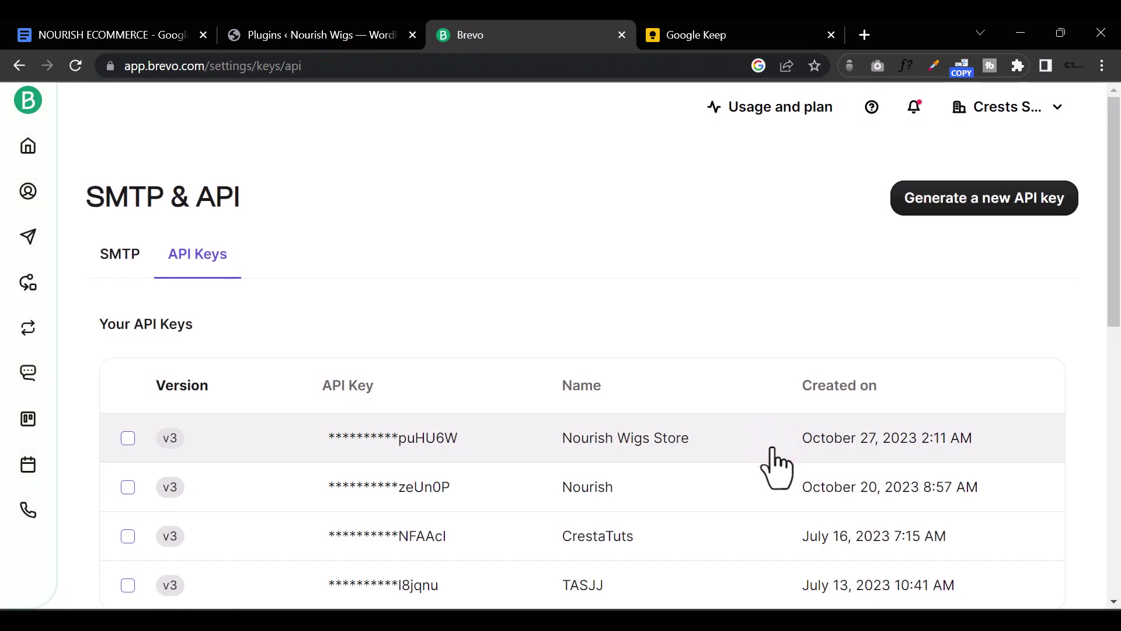
pyautogui.scroll(-1, 776, 467)
pyautogui.scroll(1, 776, 462)
pyautogui.scroll(-1, 779, 463)
pyautogui.scroll(1, 780, 461)
pyautogui.scroll(-2, 779, 463)
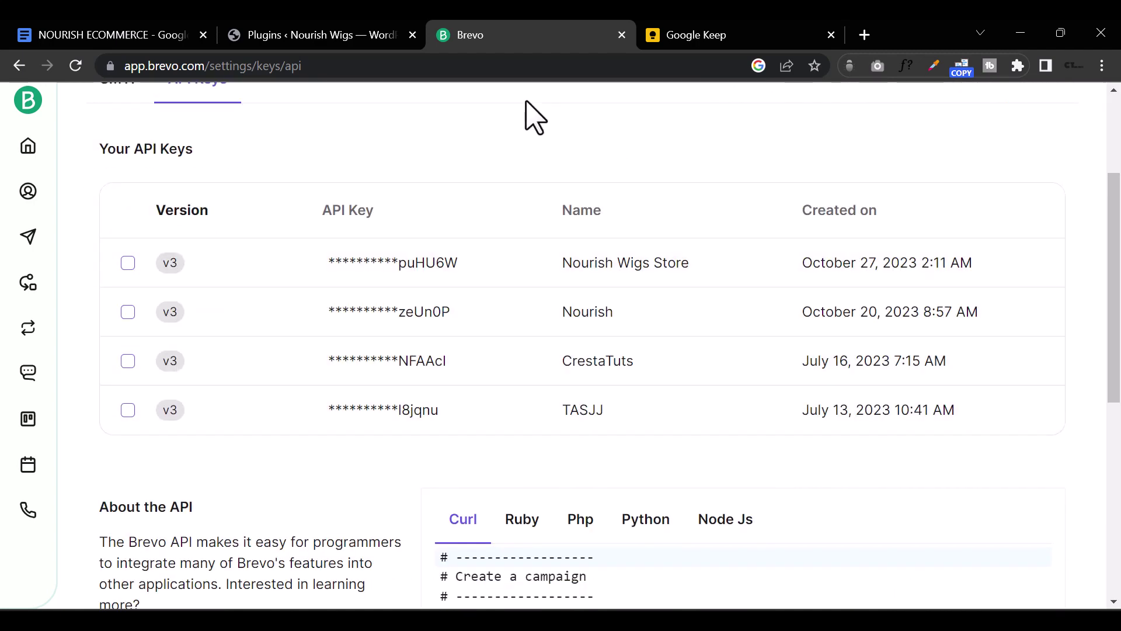
pyautogui.click(339, 36)
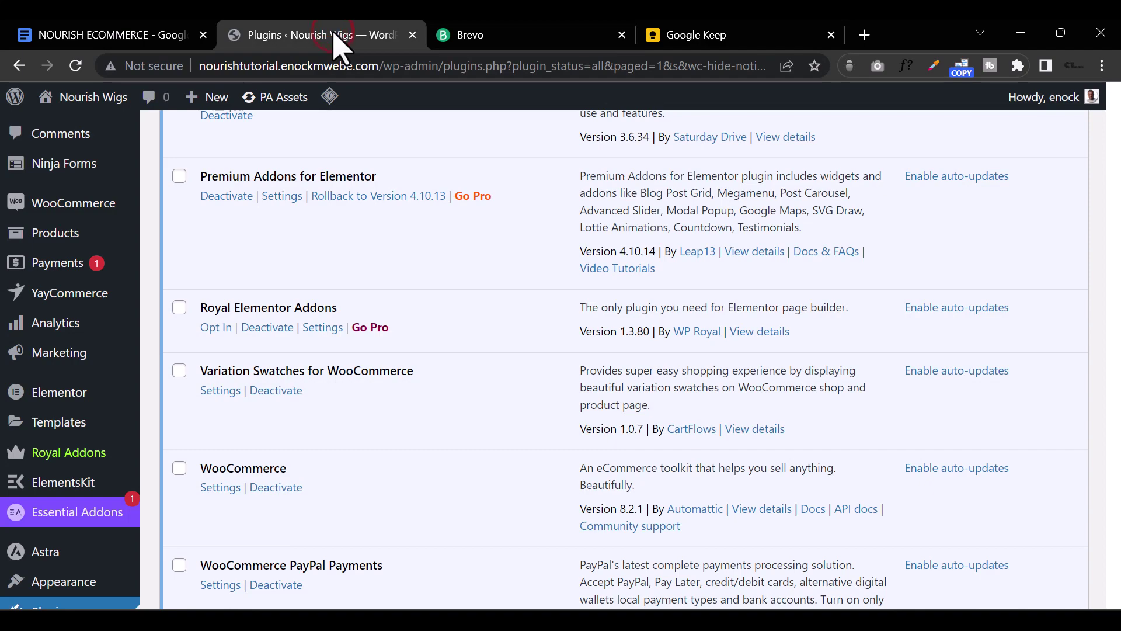
# Open Brevo > Home from the dashboard sidebar and scroll to Step 2's API key field
pyautogui.scroll(-6, 59, 251)
pyautogui.moveTo(108, 251)
pyautogui.scroll(15, 88, 234)
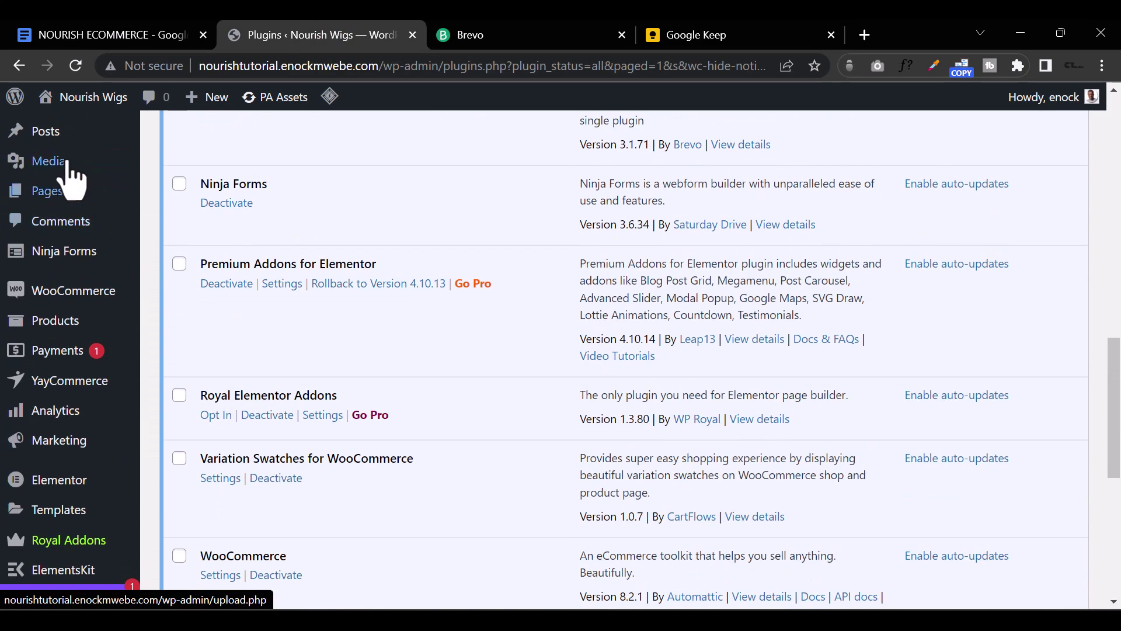
pyautogui.click(70, 170)
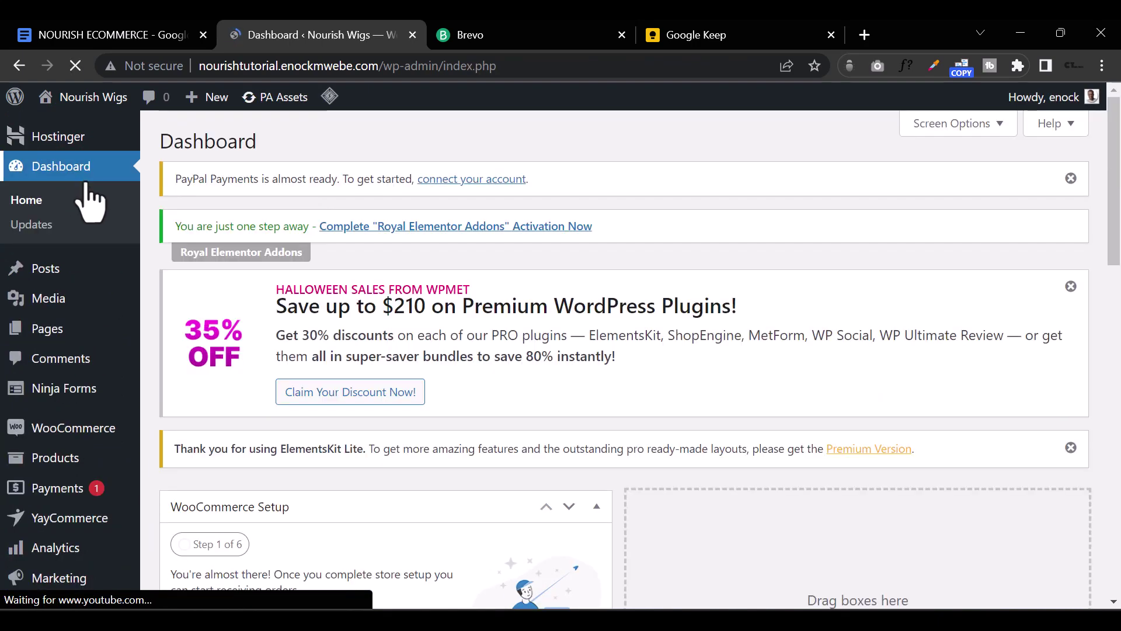
pyautogui.scroll(-10, 70, 207)
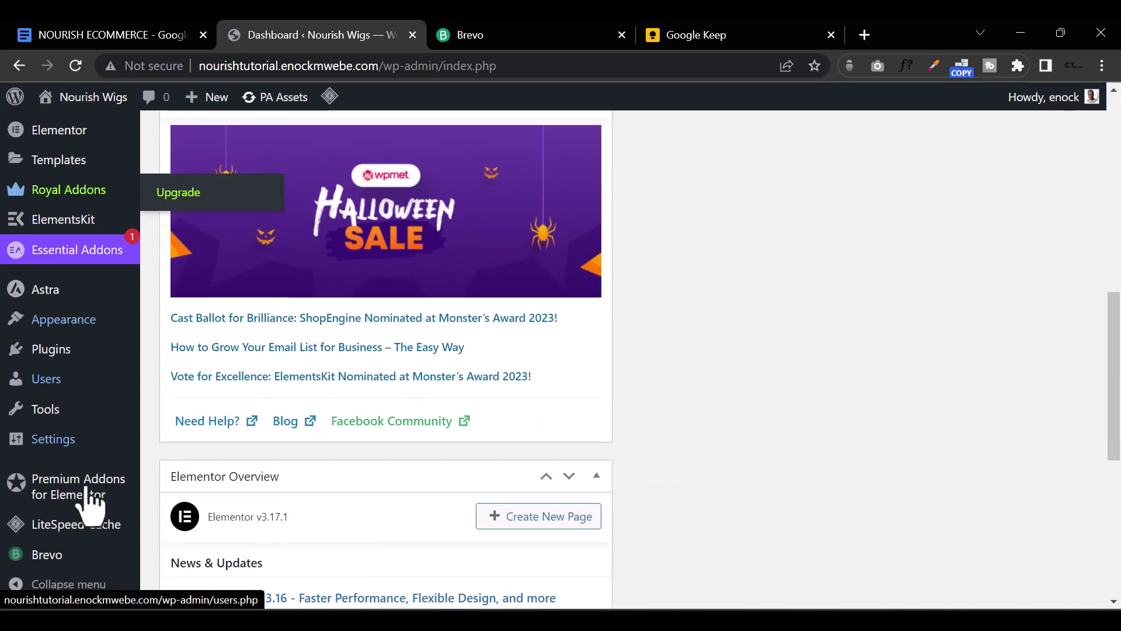
pyautogui.moveTo(63, 562)
pyautogui.click(212, 509)
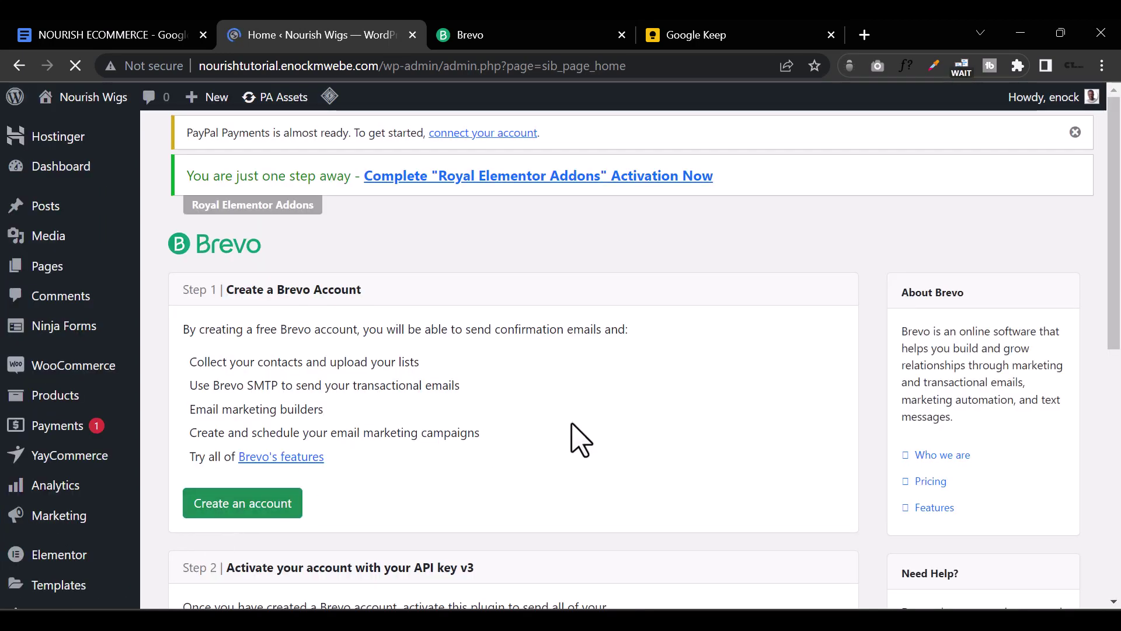
pyautogui.scroll(-7, 573, 435)
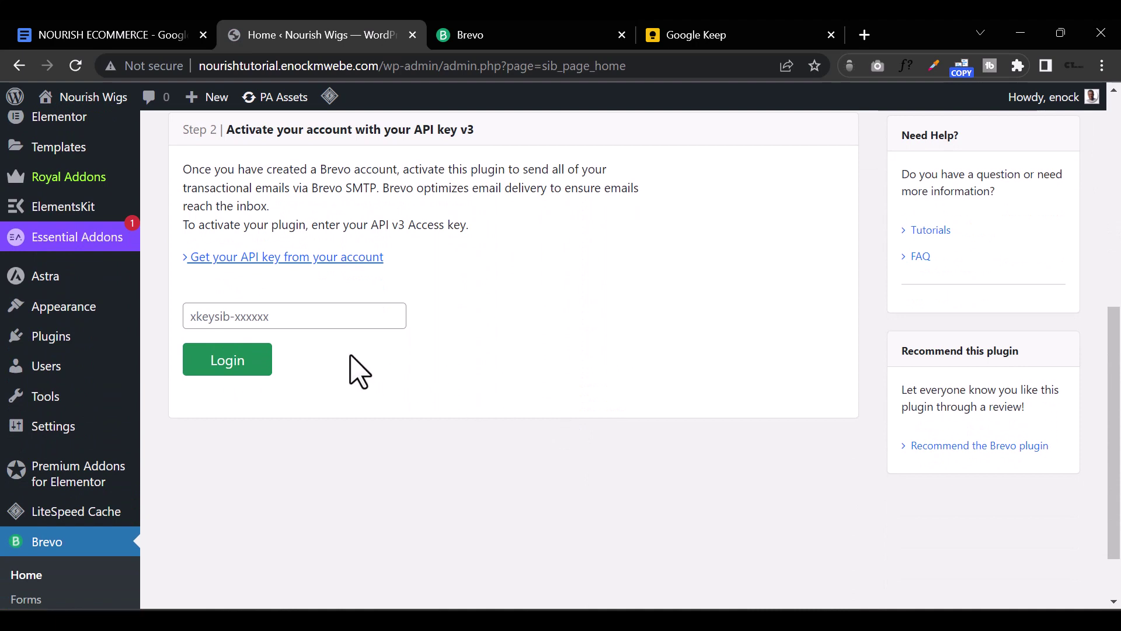
# Paste the Brevo API key from the Keep note into the plugin and log in, showing 284 free credits
pyautogui.rightClick(302, 318)
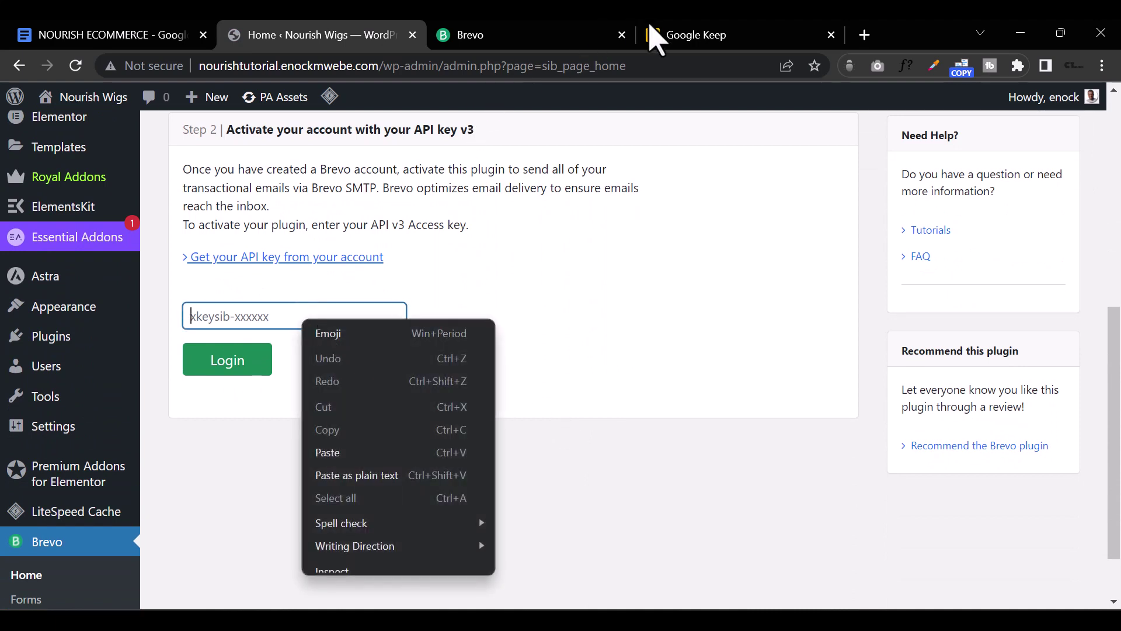
pyautogui.click(551, 36)
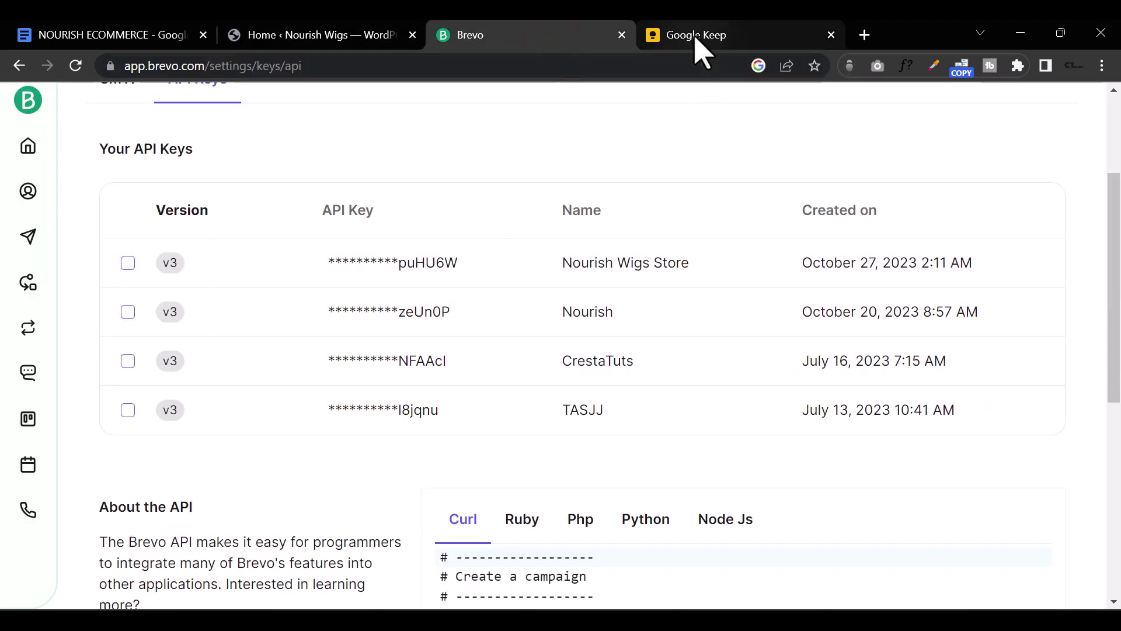
pyautogui.click(693, 37)
pyautogui.click(316, 38)
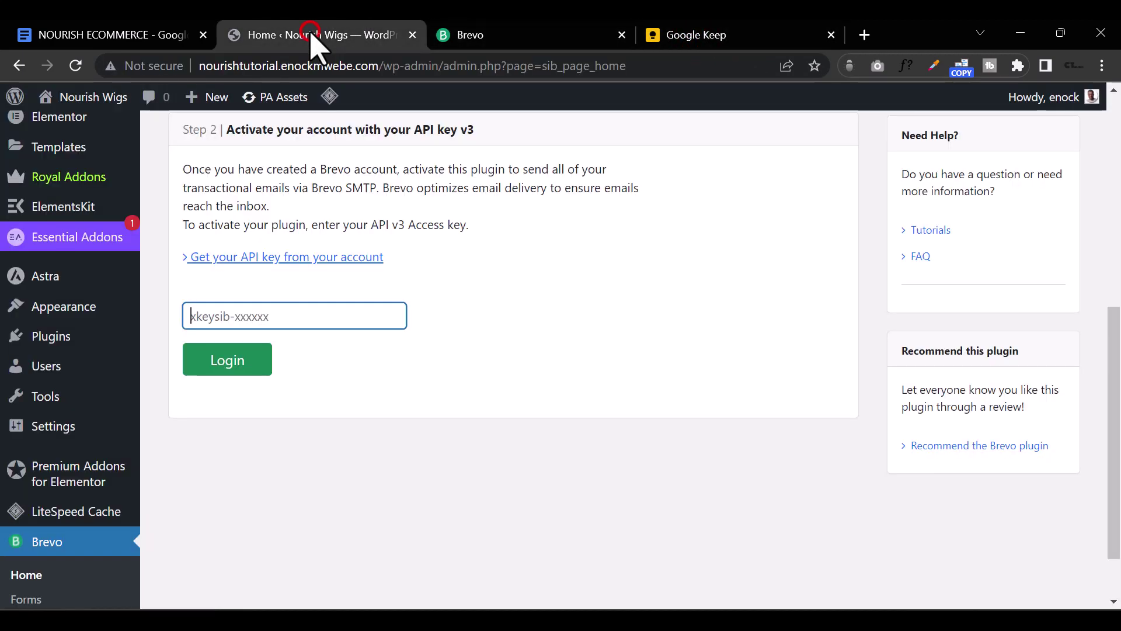
pyautogui.rightClick(264, 316)
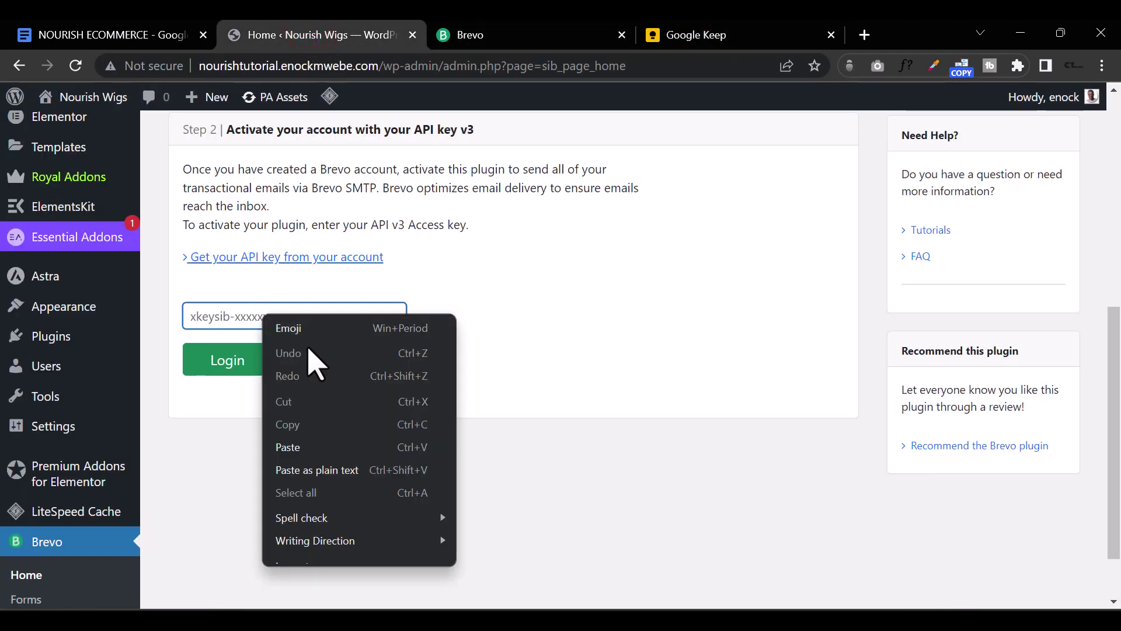
pyautogui.click(310, 447)
pyautogui.click(238, 362)
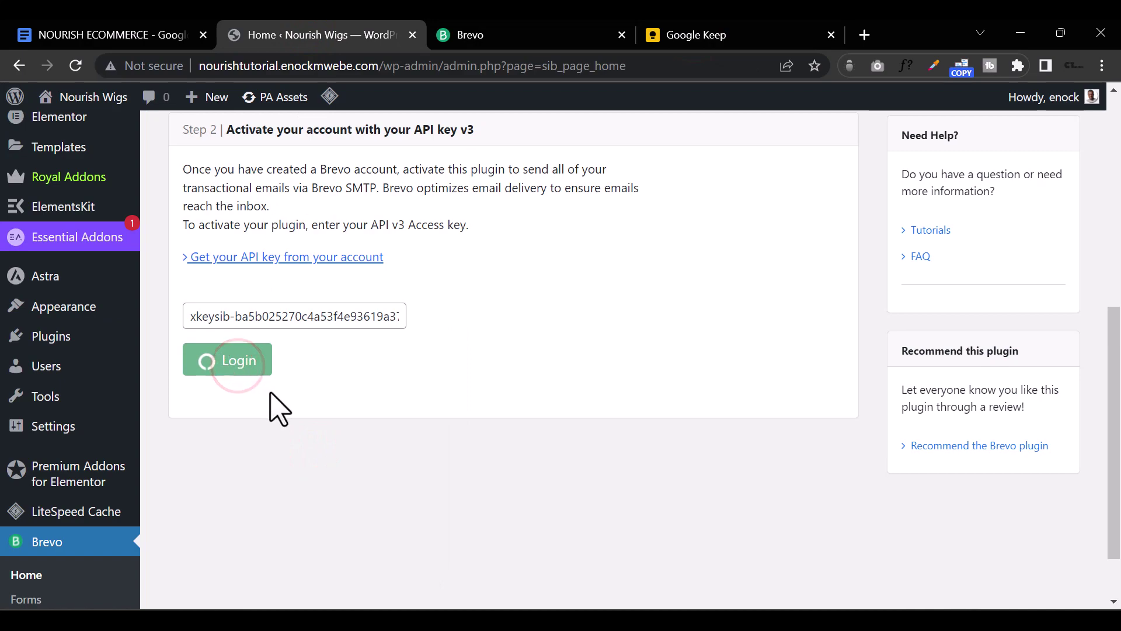
pyautogui.scroll(3, 275, 405)
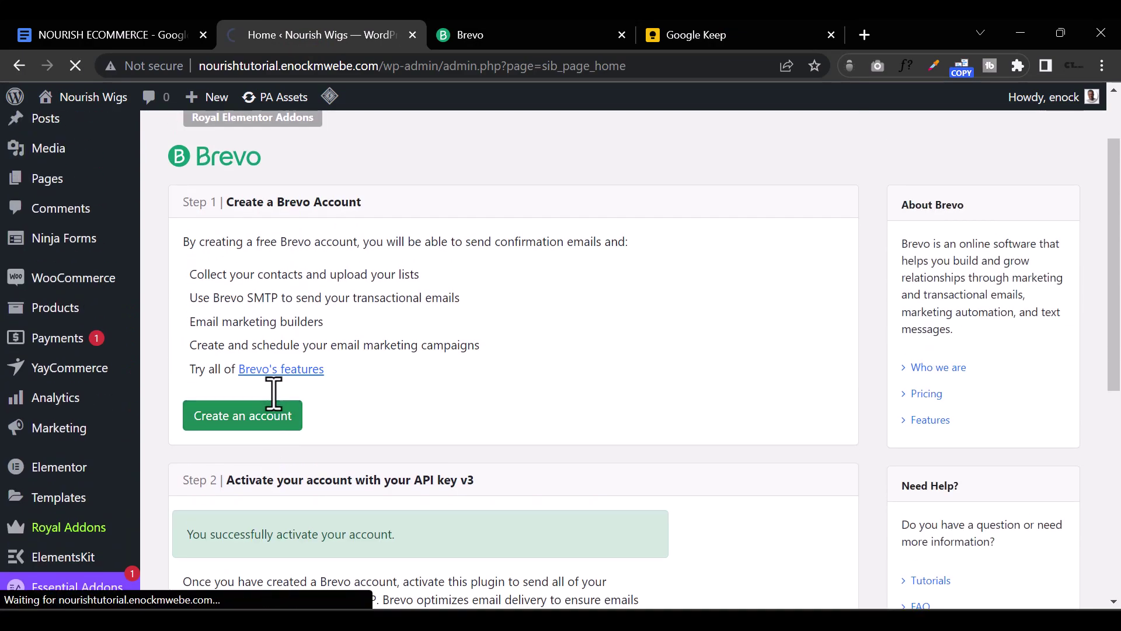
pyautogui.scroll(-6, 277, 403)
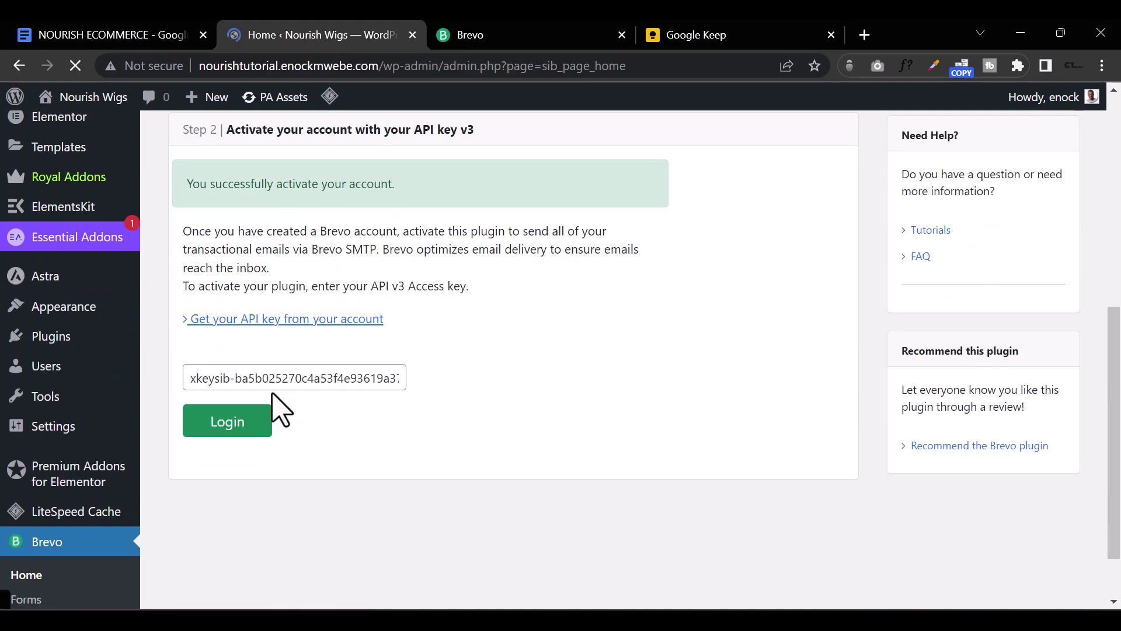
pyautogui.scroll(-2, 279, 409)
pyautogui.scroll(8, 279, 408)
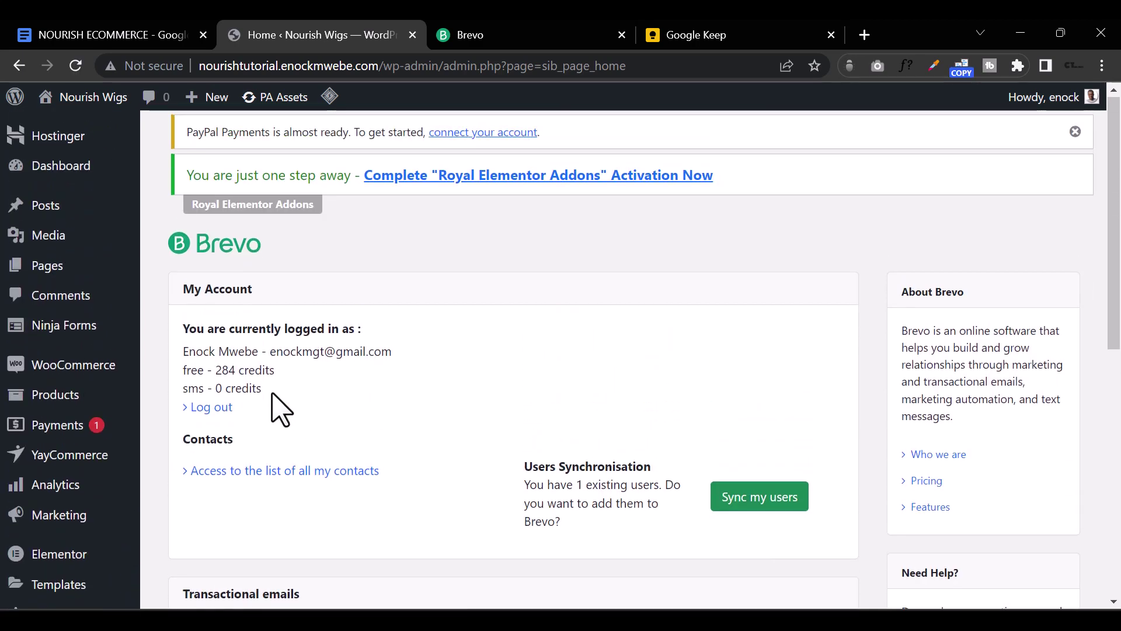
# Set 'Activate email through Brevo' to Yes, review the sender choices, and go create a new sender
pyautogui.scroll(-3, 279, 408)
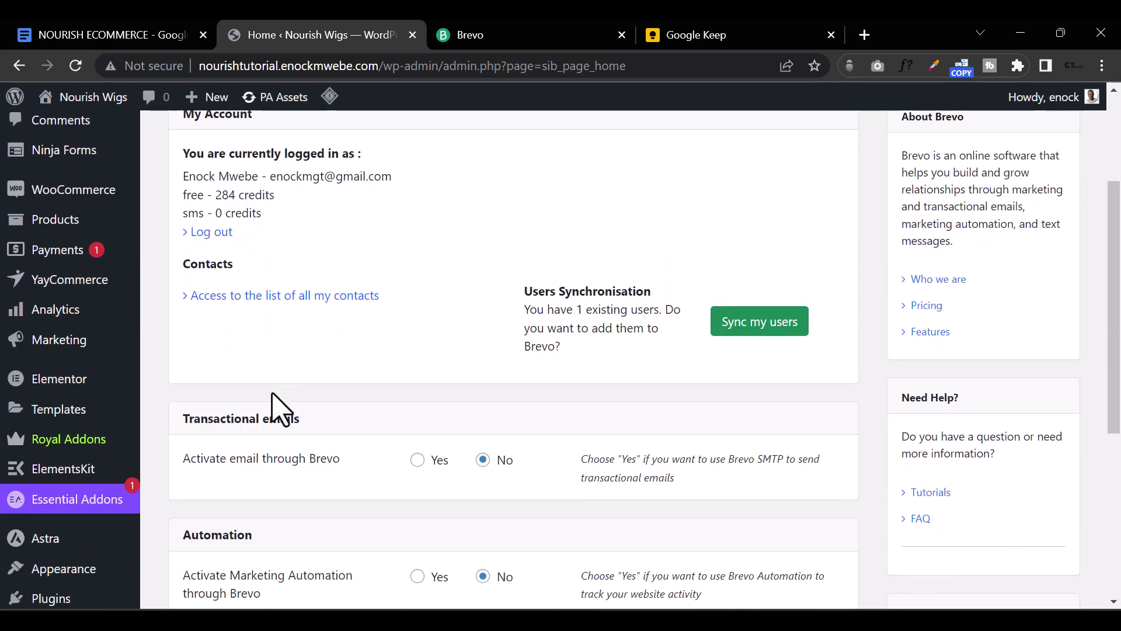
pyautogui.scroll(-2, 279, 408)
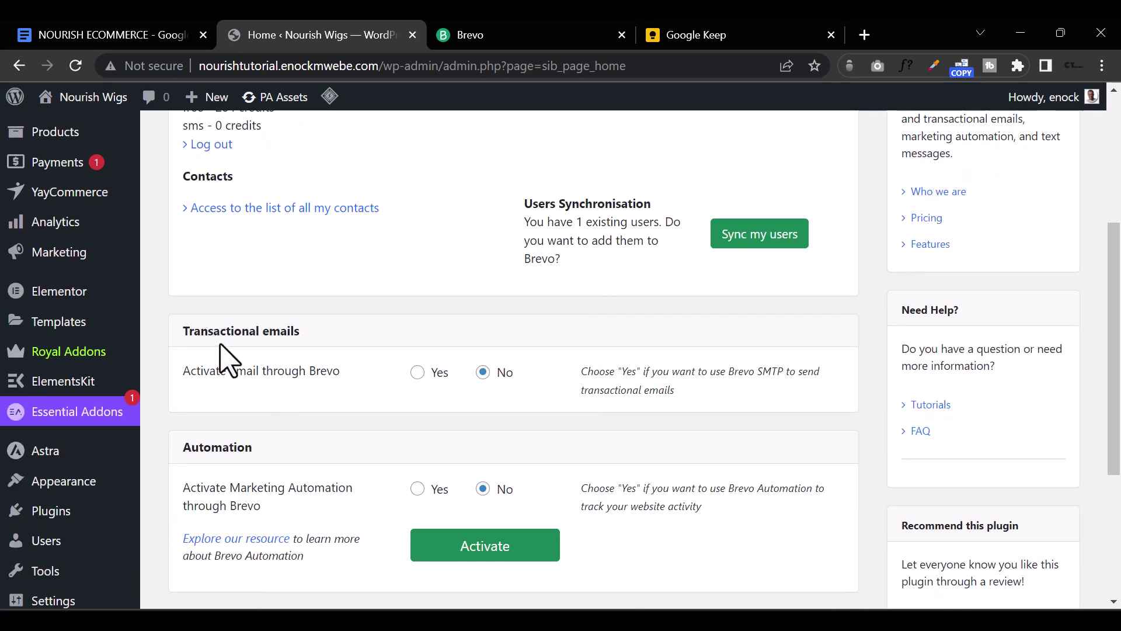
pyautogui.click(412, 369)
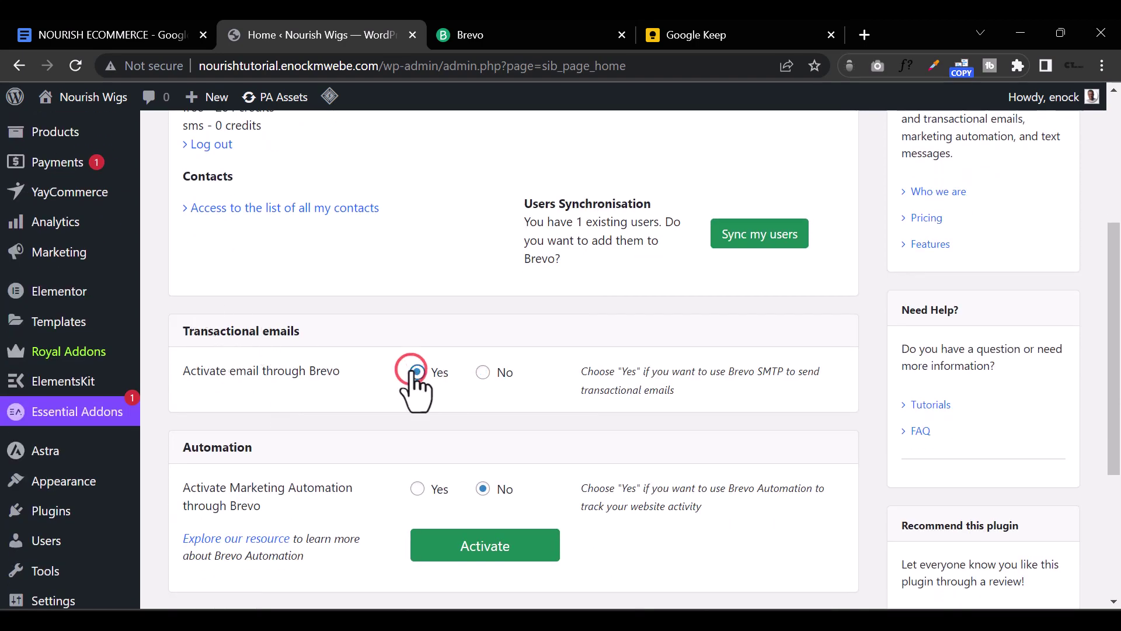
pyautogui.click(516, 418)
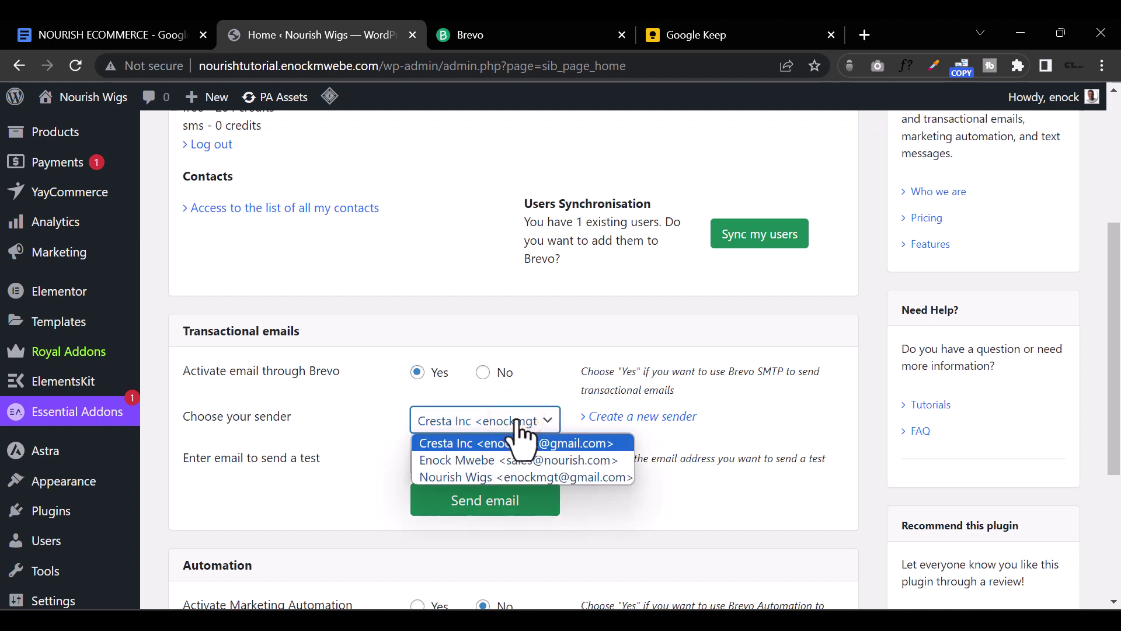
pyautogui.click(517, 418)
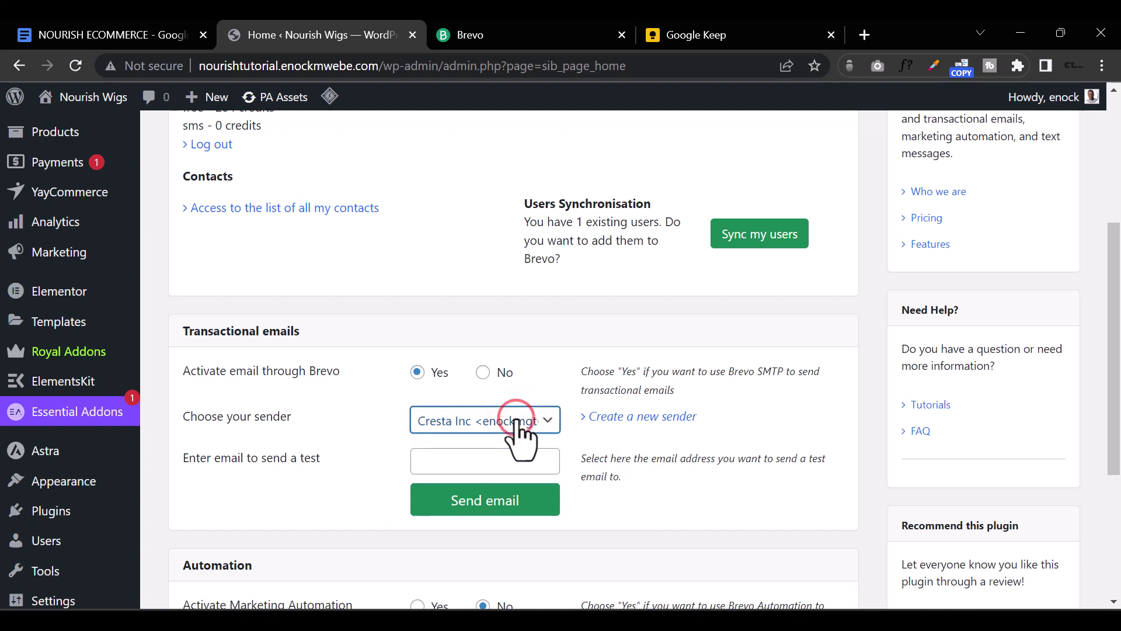
pyautogui.click(517, 419)
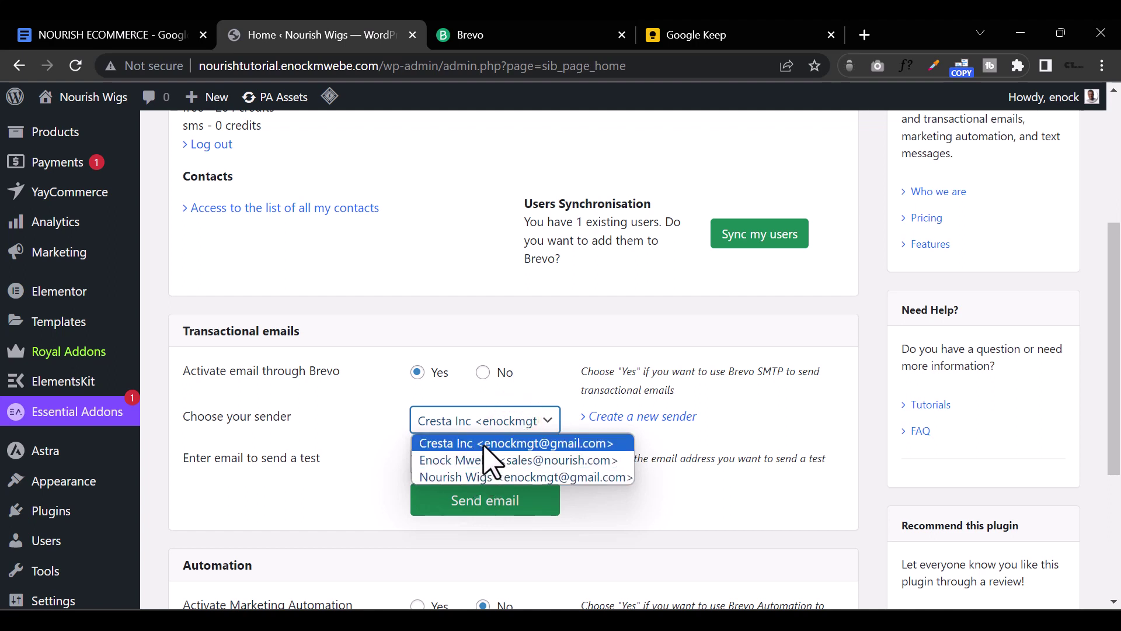
pyautogui.click(603, 418)
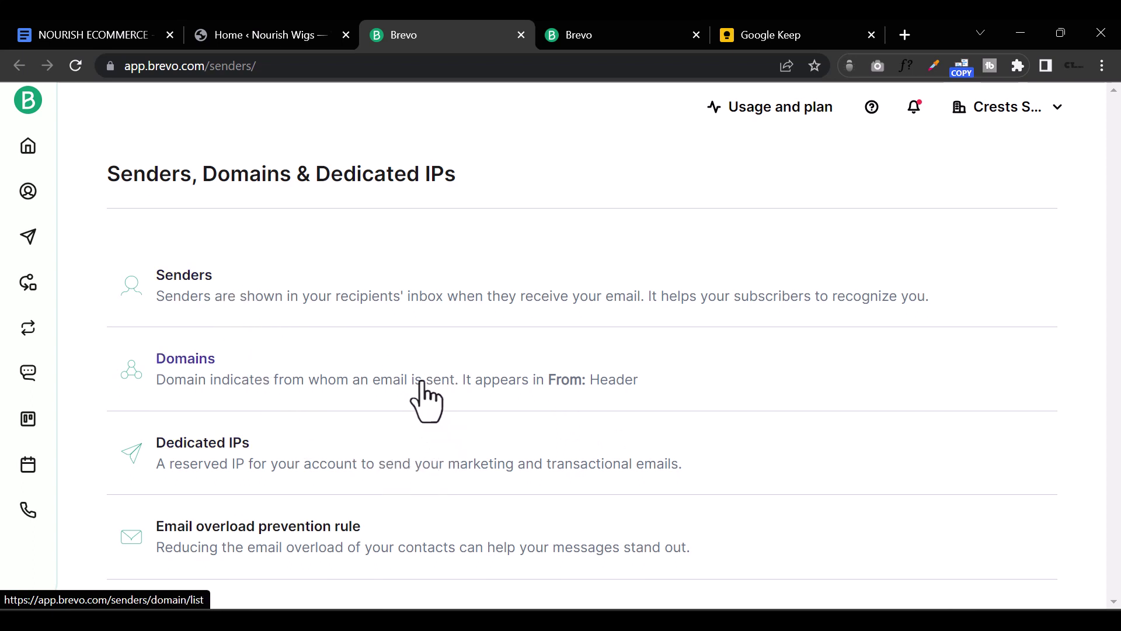
# Save a new Brevo sender with From name 'Nourish Wigs' and the store's suggested email address
pyautogui.click(199, 270)
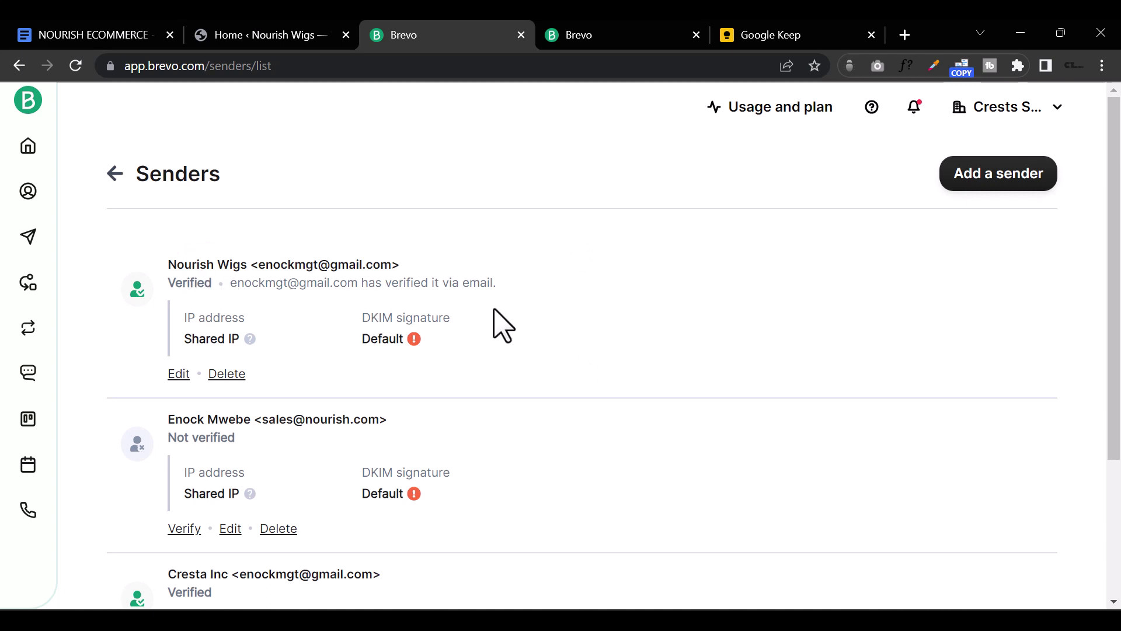
pyautogui.click(991, 173)
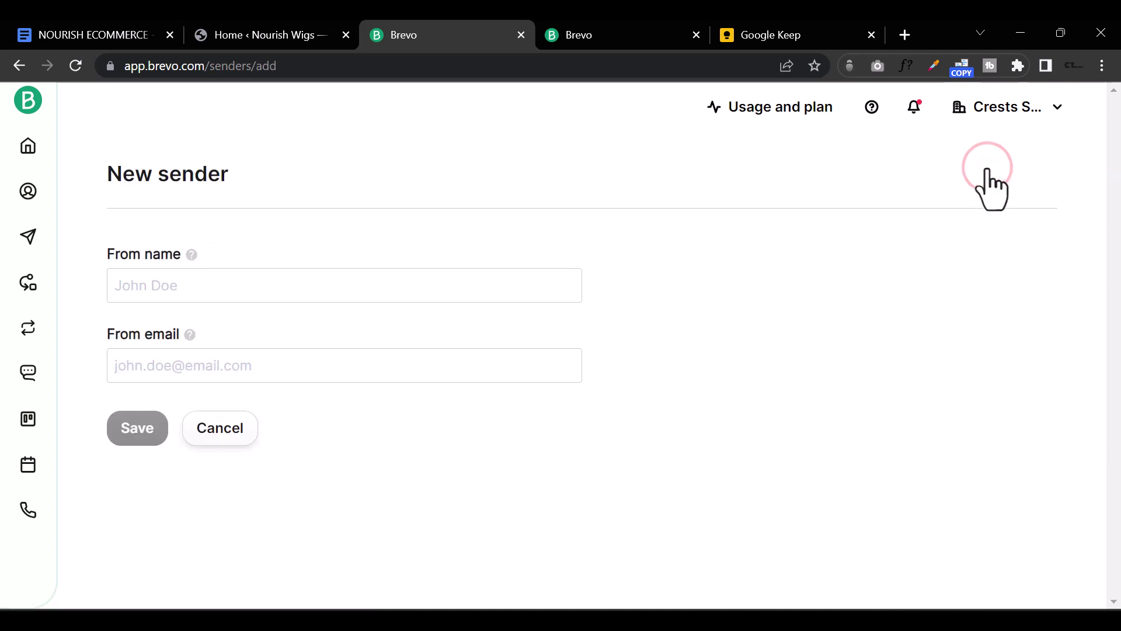
pyautogui.click(272, 296)
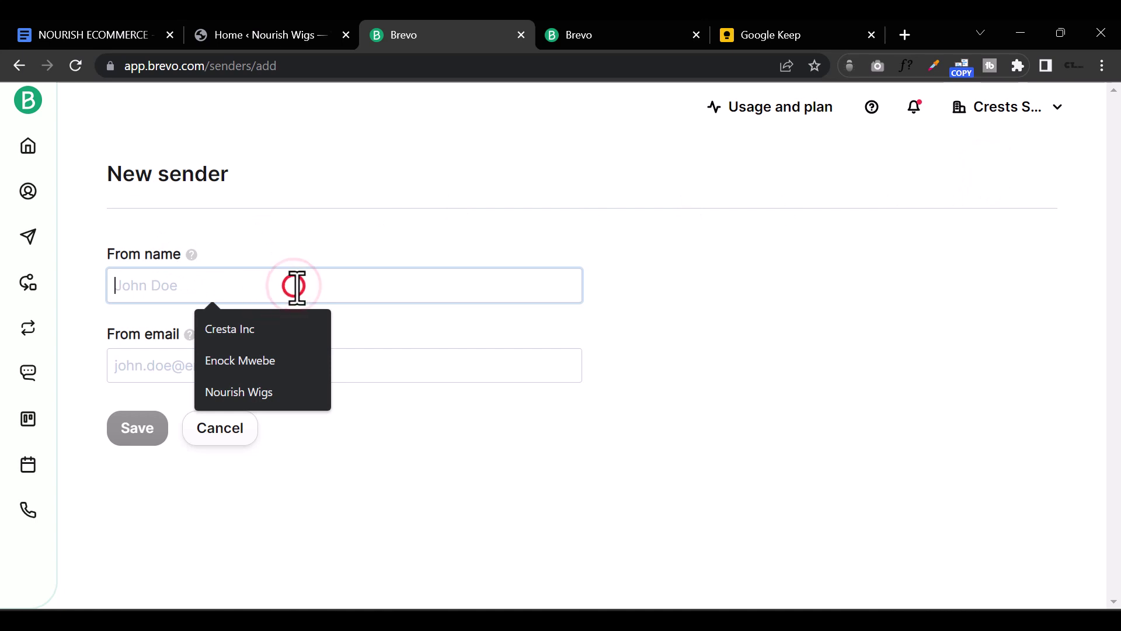
pyautogui.write('Nour')
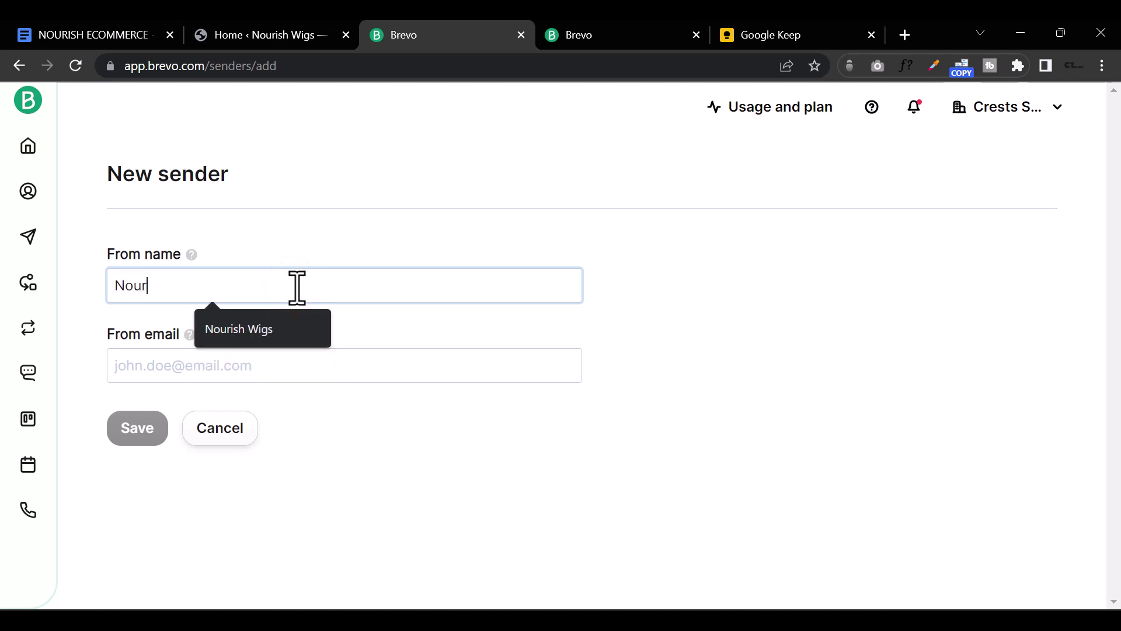
pyautogui.write('ish Wigs Store')
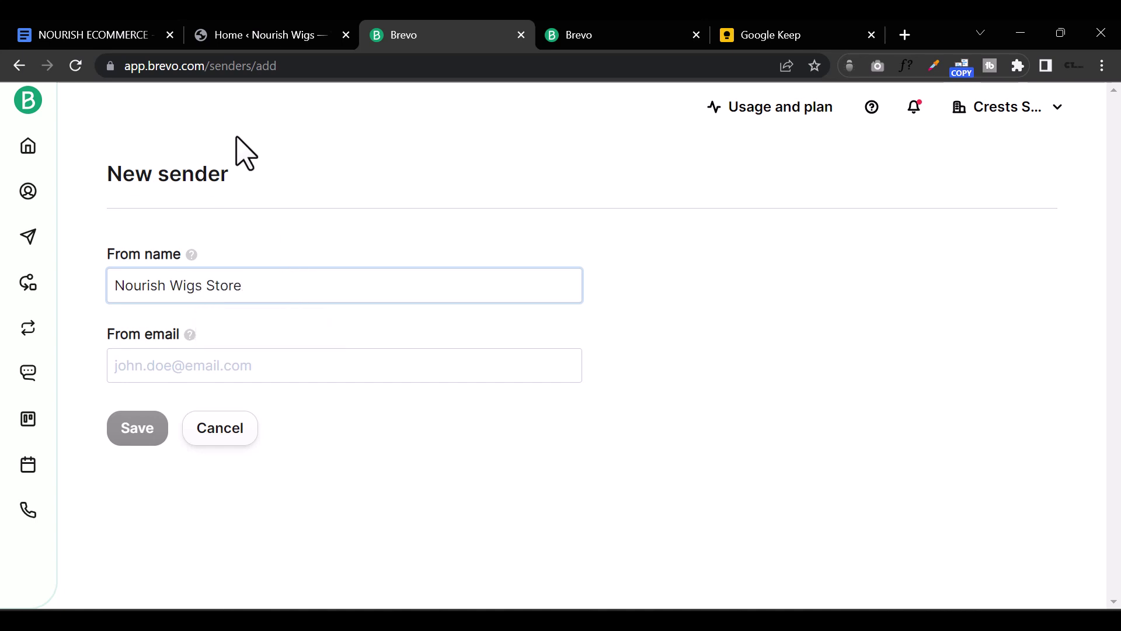
pyautogui.click(219, 363)
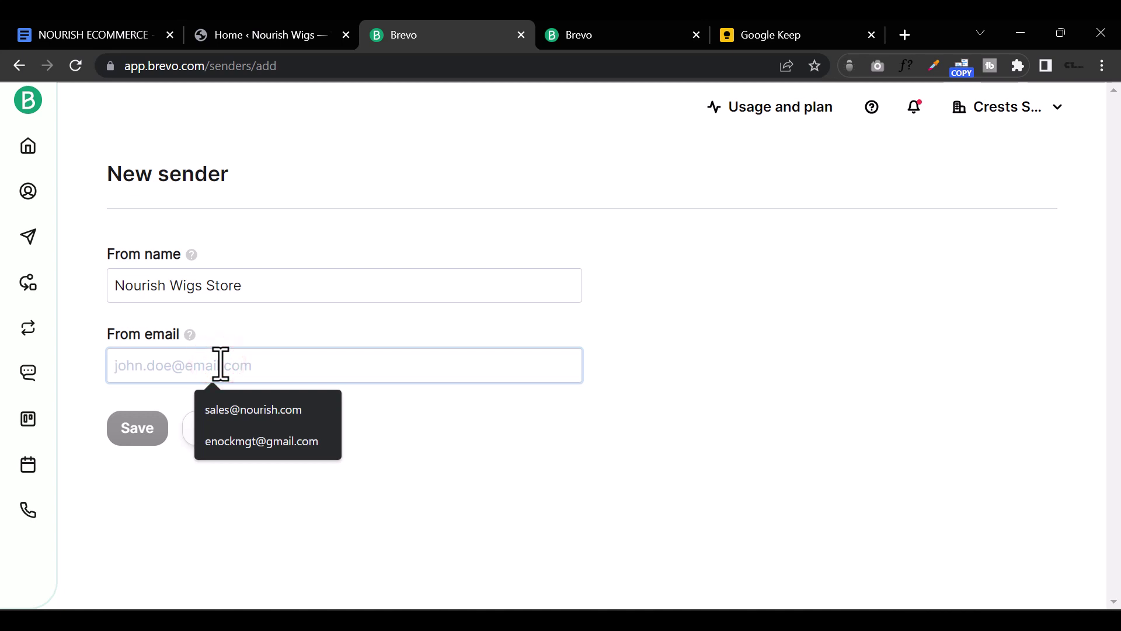
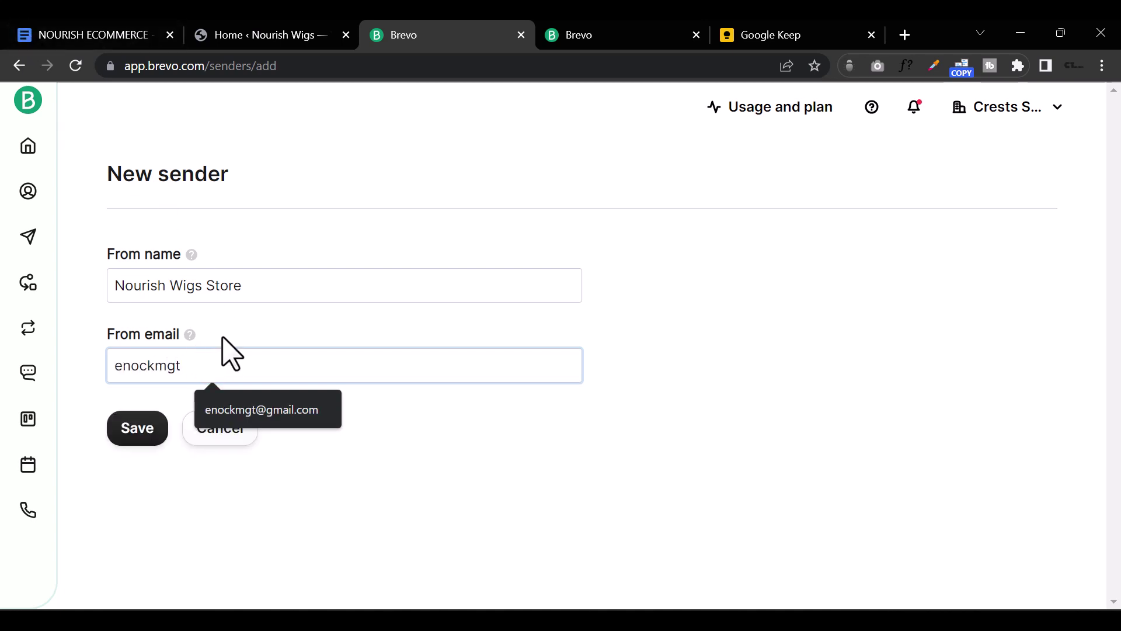
pyautogui.click(268, 414)
pyautogui.click(142, 432)
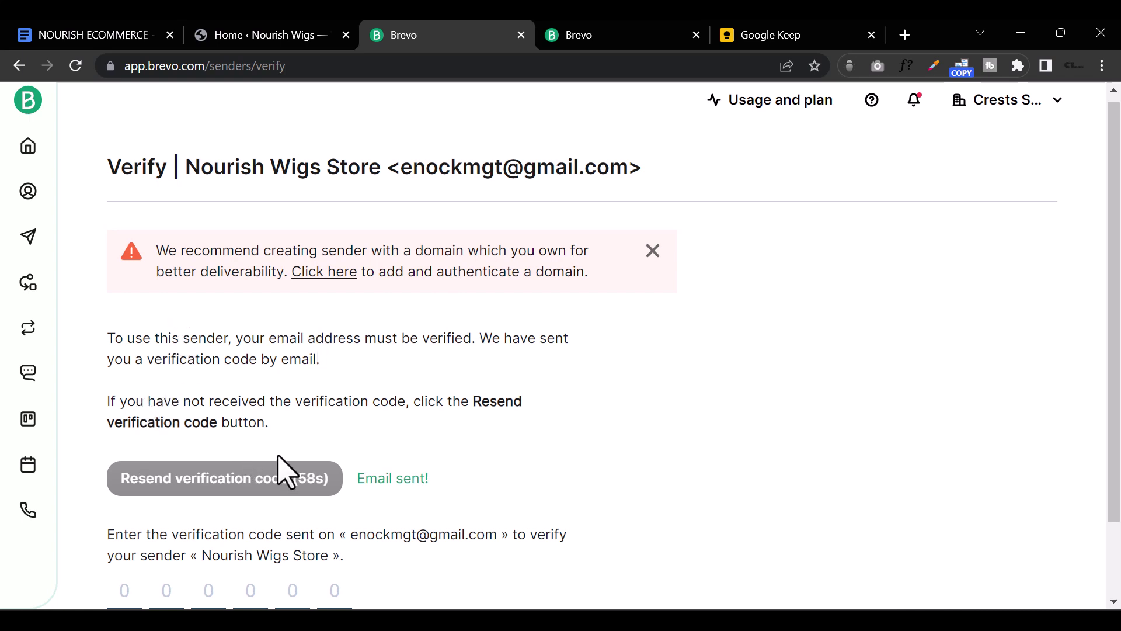
pyautogui.click(606, 33)
# Open the Brevo sender activation email in Gmail and copy its verification code
pyautogui.click(453, 70)
pyautogui.write('mail')
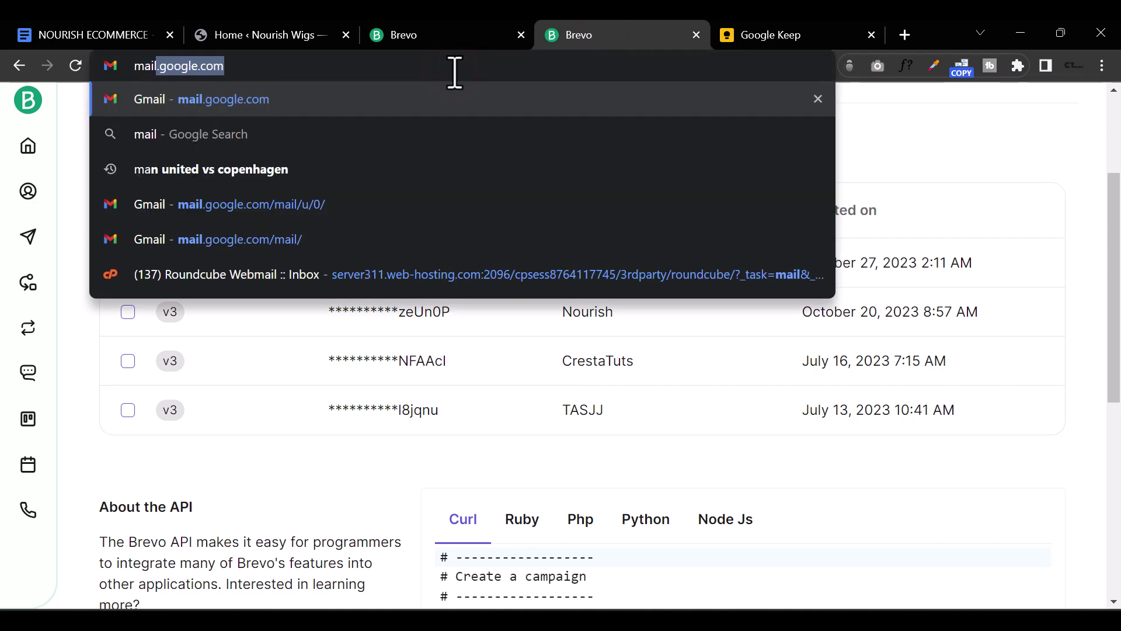
pyautogui.press('Return')
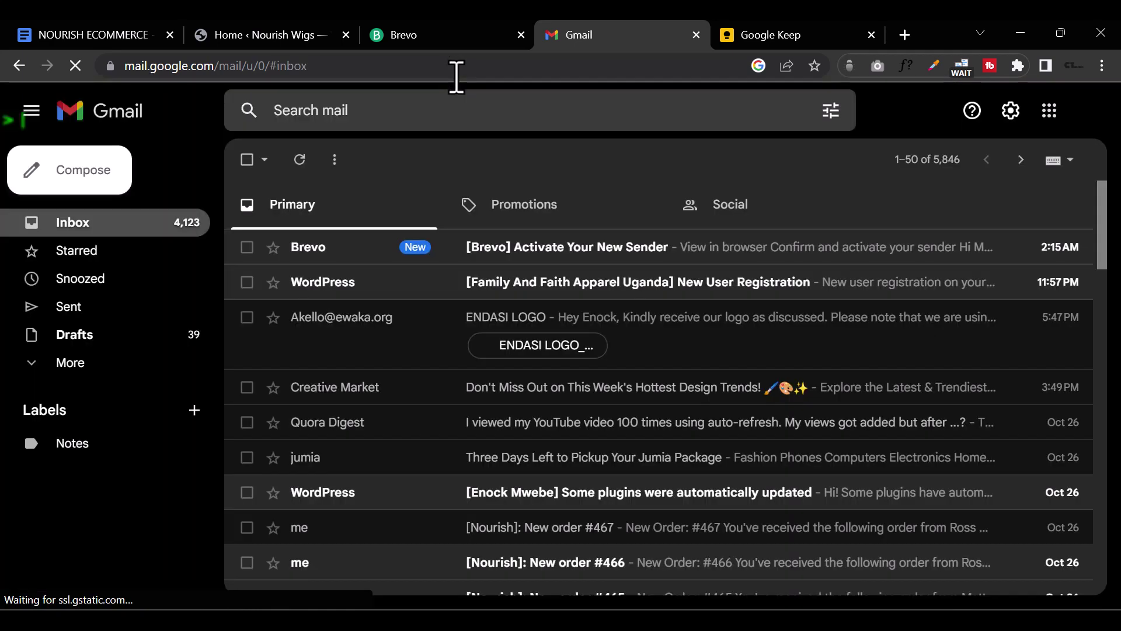
pyautogui.click(500, 257)
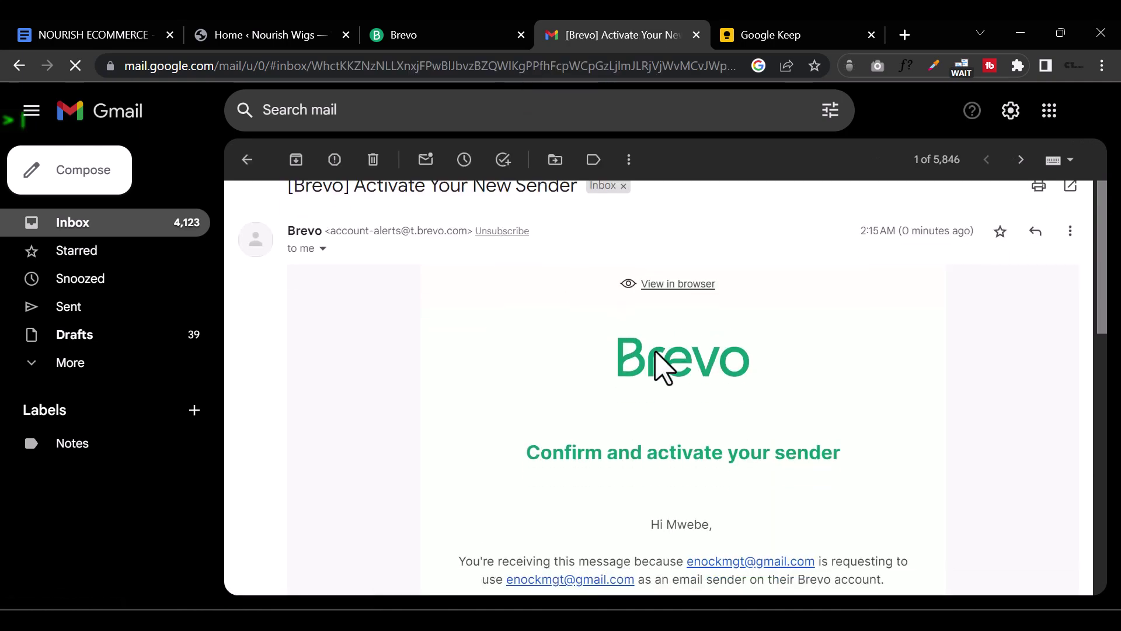
pyautogui.scroll(-5, 660, 368)
pyautogui.doubleClick(672, 446)
pyautogui.rightClick(677, 445)
pyautogui.click(709, 459)
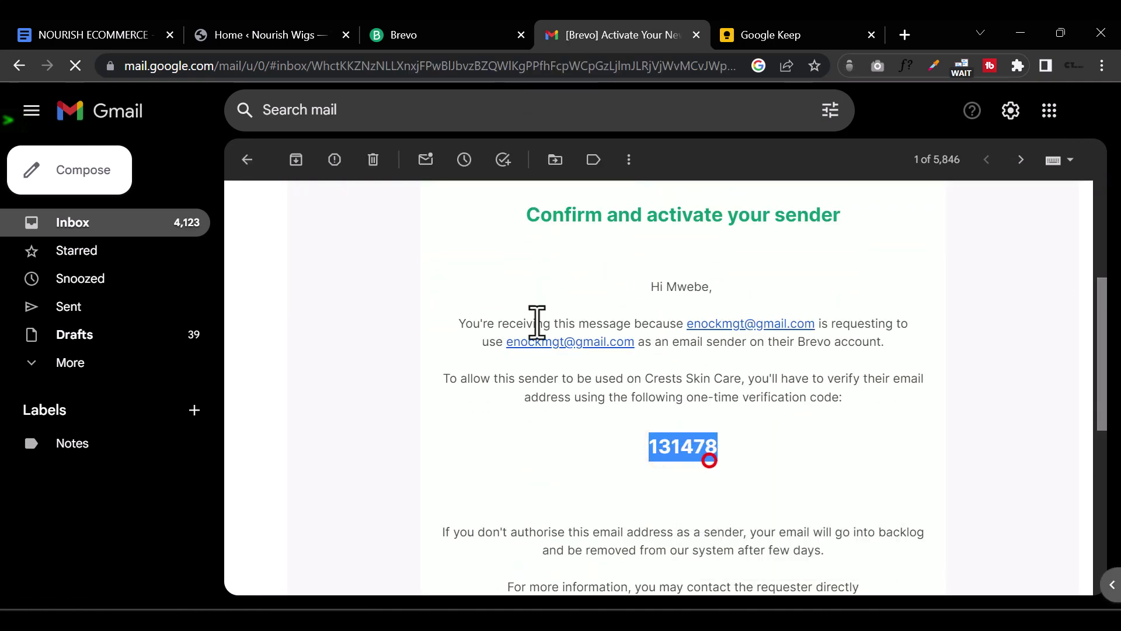
pyautogui.click(285, 40)
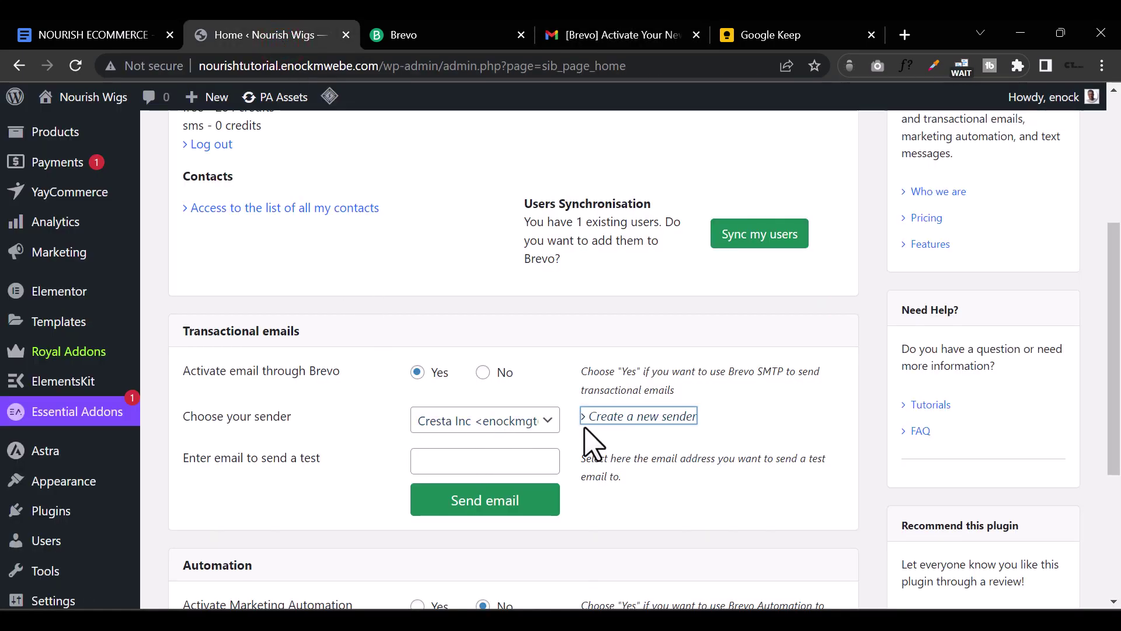
pyautogui.click(446, 36)
# Paste the verification code into Brevo to verify the Nourish Wigs Store sender
pyautogui.scroll(-1, 296, 395)
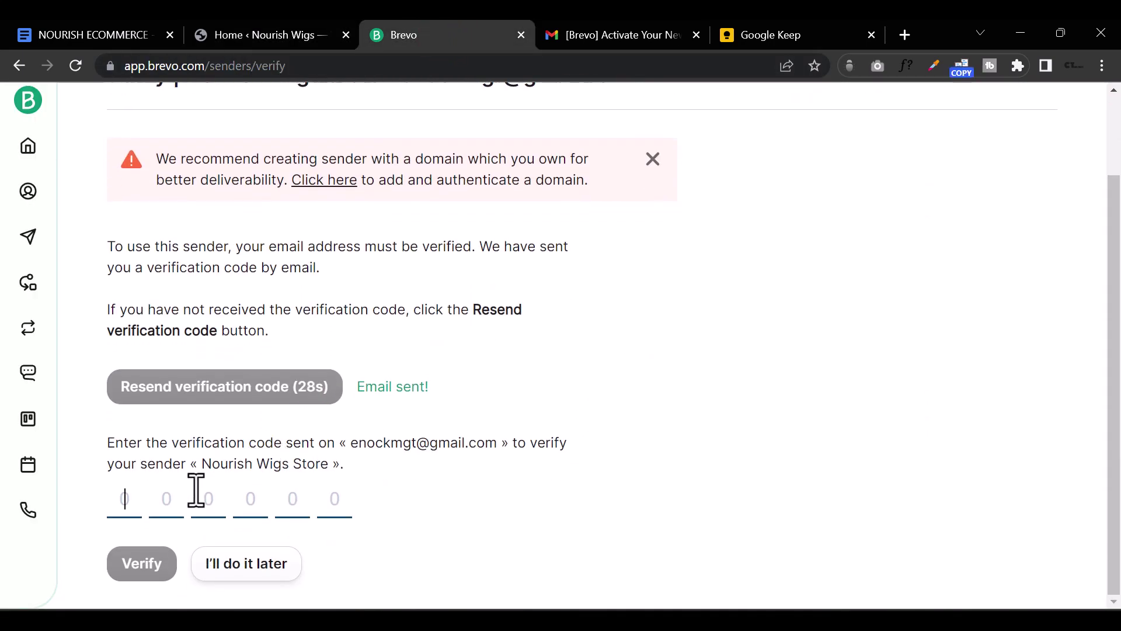
pyautogui.hotkey('ctrl', 'v')
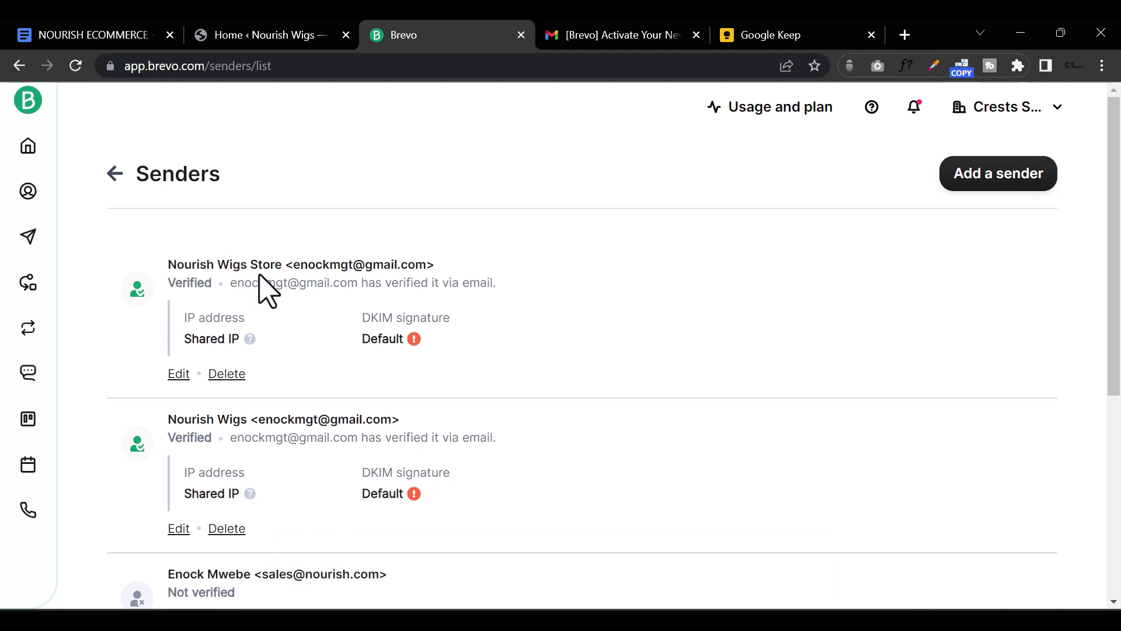
pyautogui.click(243, 35)
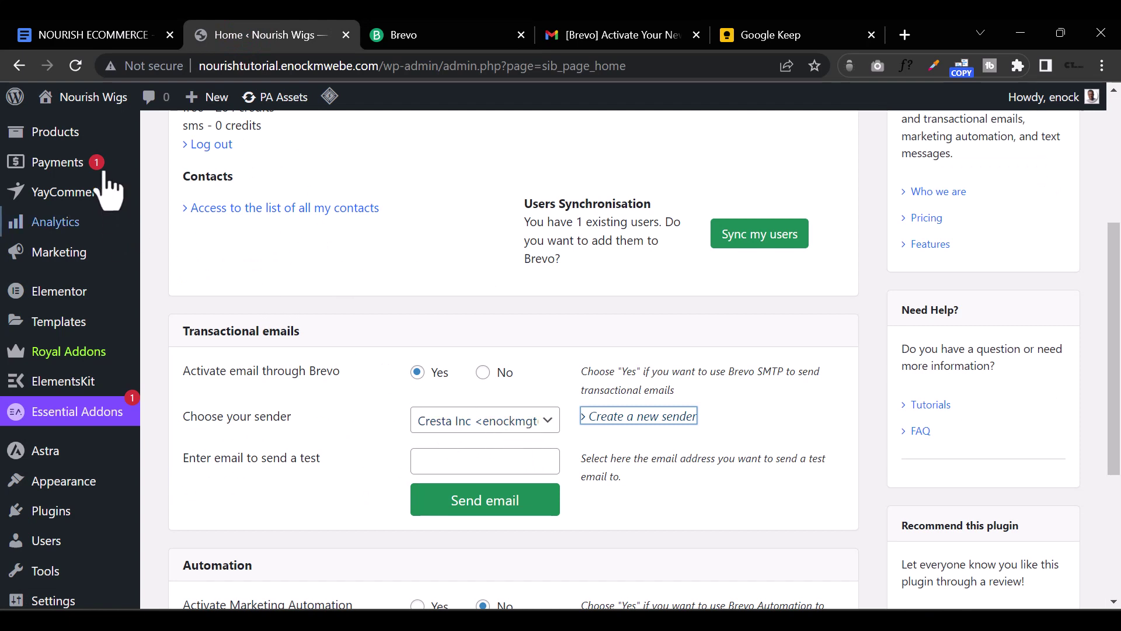
# Reload the Brevo plugin settings and check that Nourish Wigs now appears among the sender choices
pyautogui.click(75, 66)
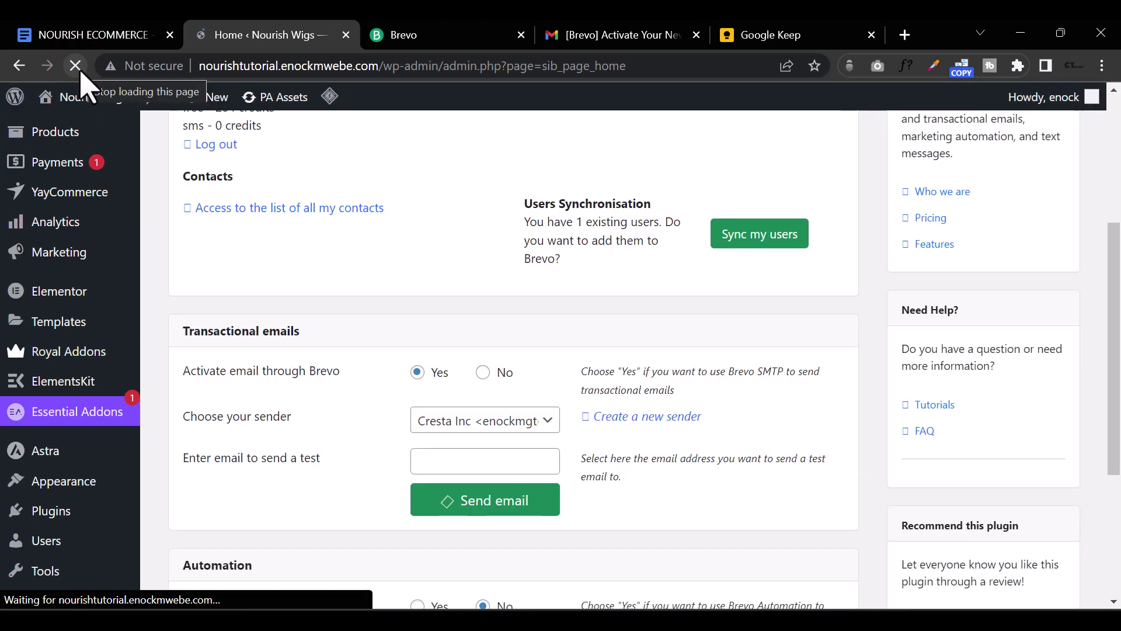
pyautogui.click(519, 421)
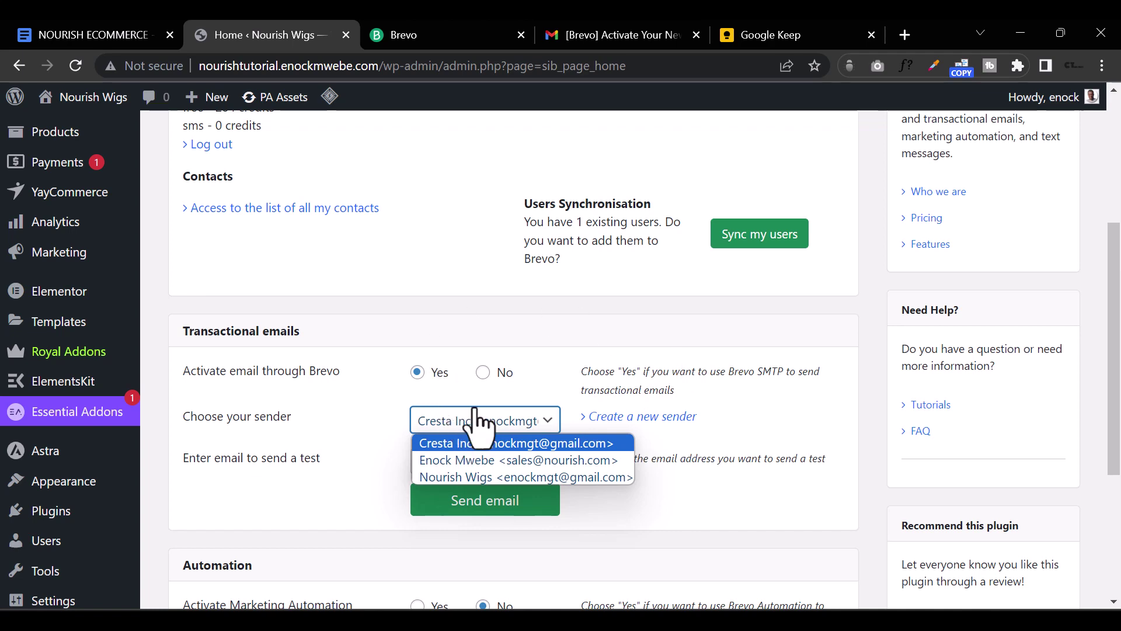
pyautogui.scroll(-1, 381, 369)
pyautogui.scroll(-3, 381, 369)
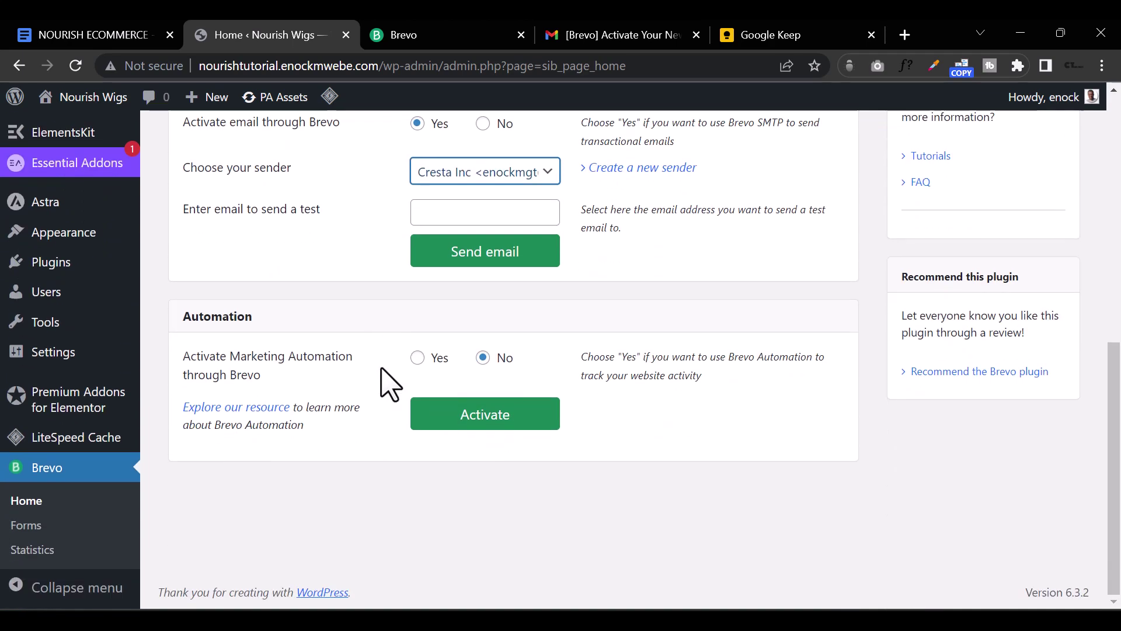
pyautogui.moveTo(112, 437)
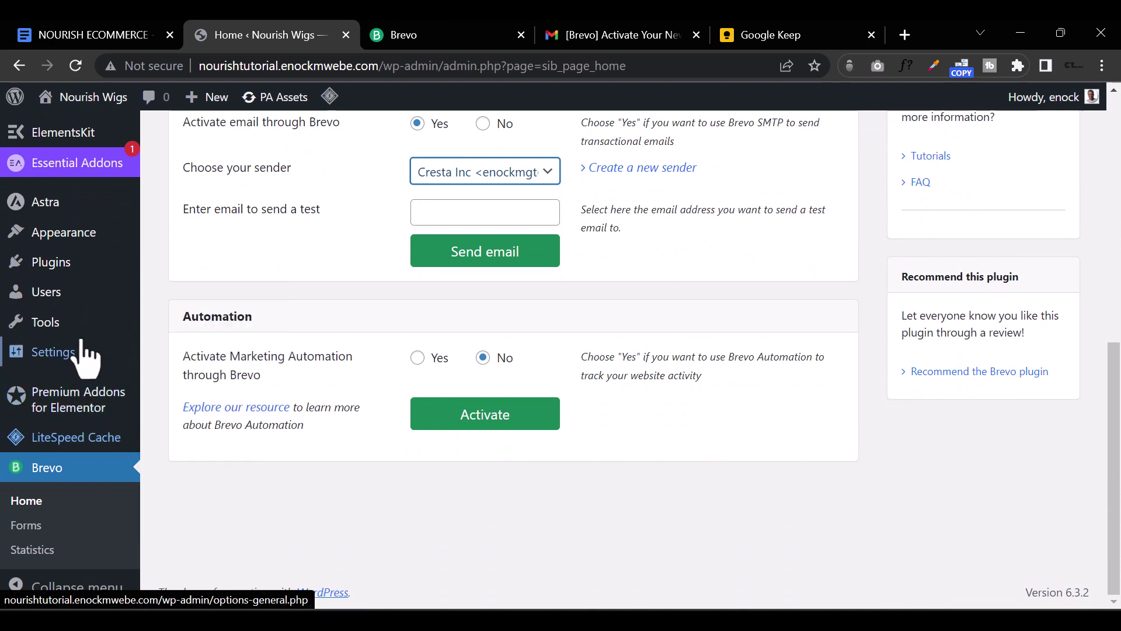
pyautogui.moveTo(83, 274)
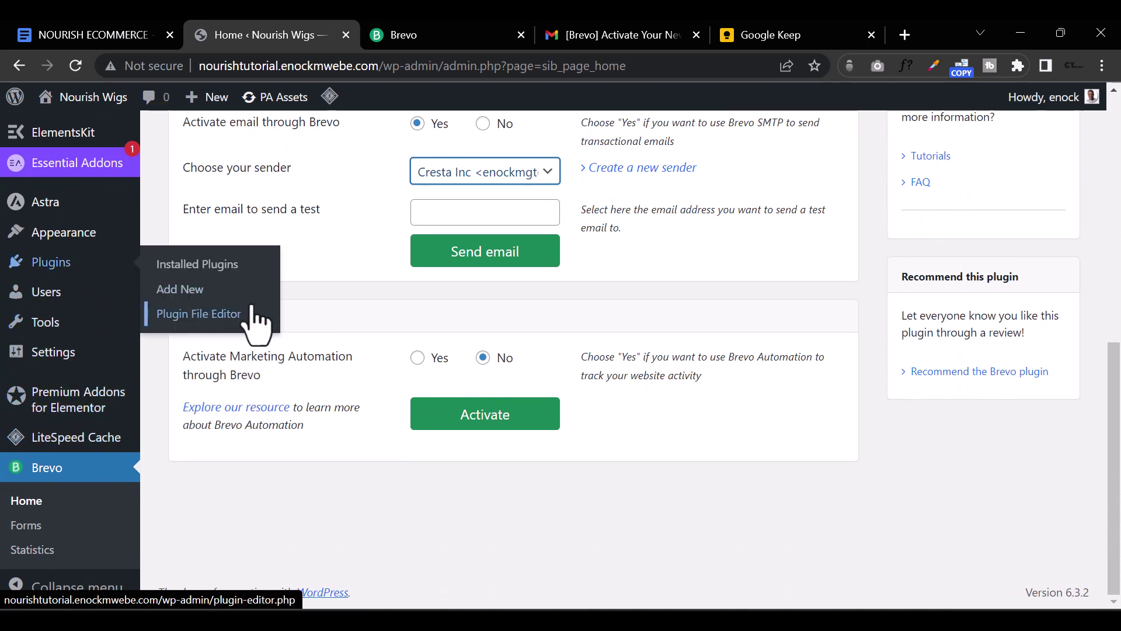
# Deactivate the Brevo newsletter plugin in Installed Plugins, then delete it and confirm removing its data
pyautogui.click(233, 264)
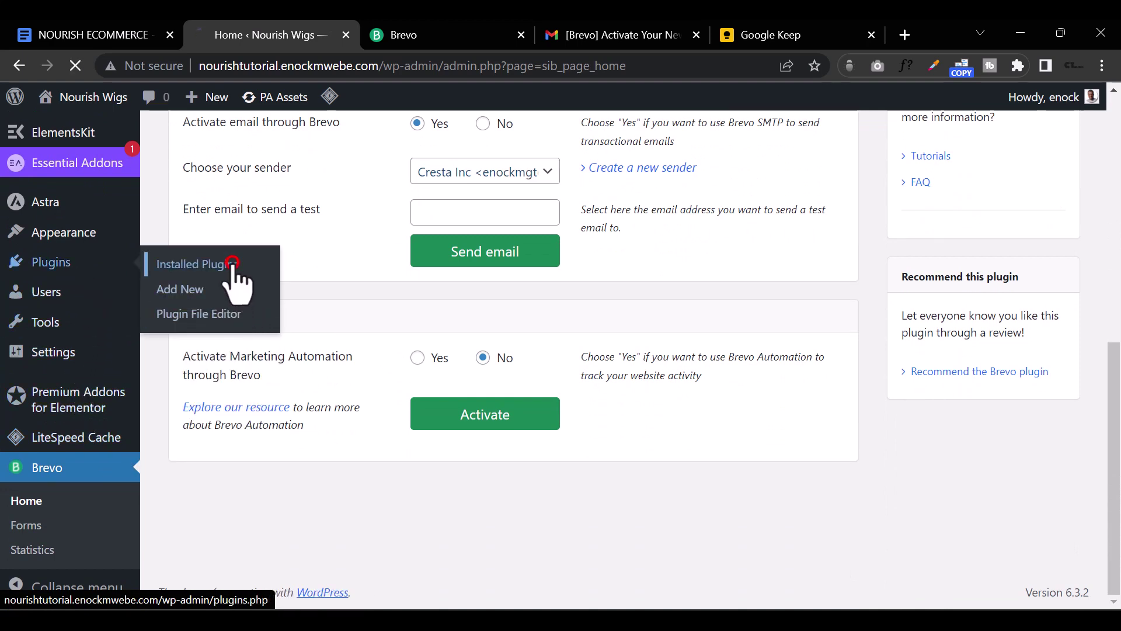
pyautogui.scroll(-5, 401, 383)
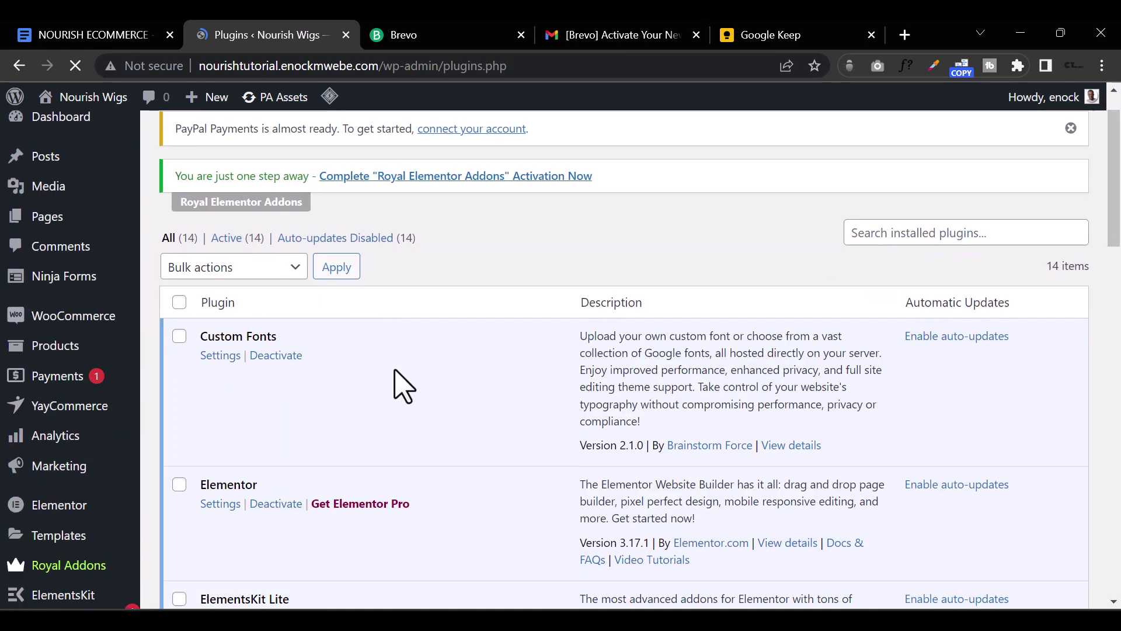
pyautogui.scroll(-10, 402, 385)
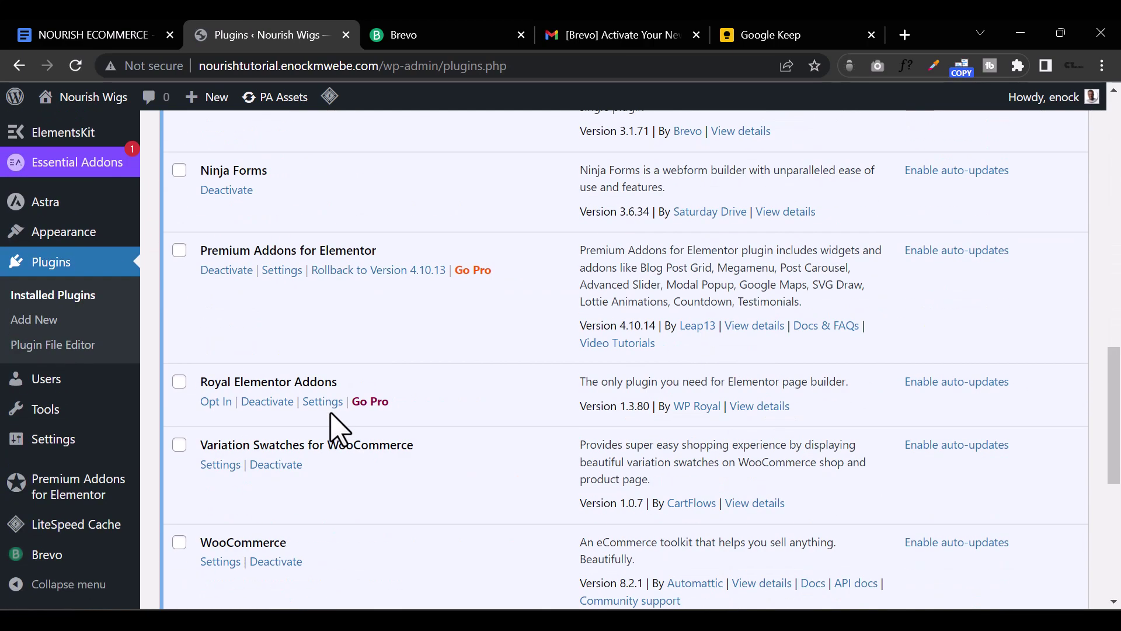
pyautogui.scroll(-6, 339, 429)
pyautogui.scroll(15, 339, 429)
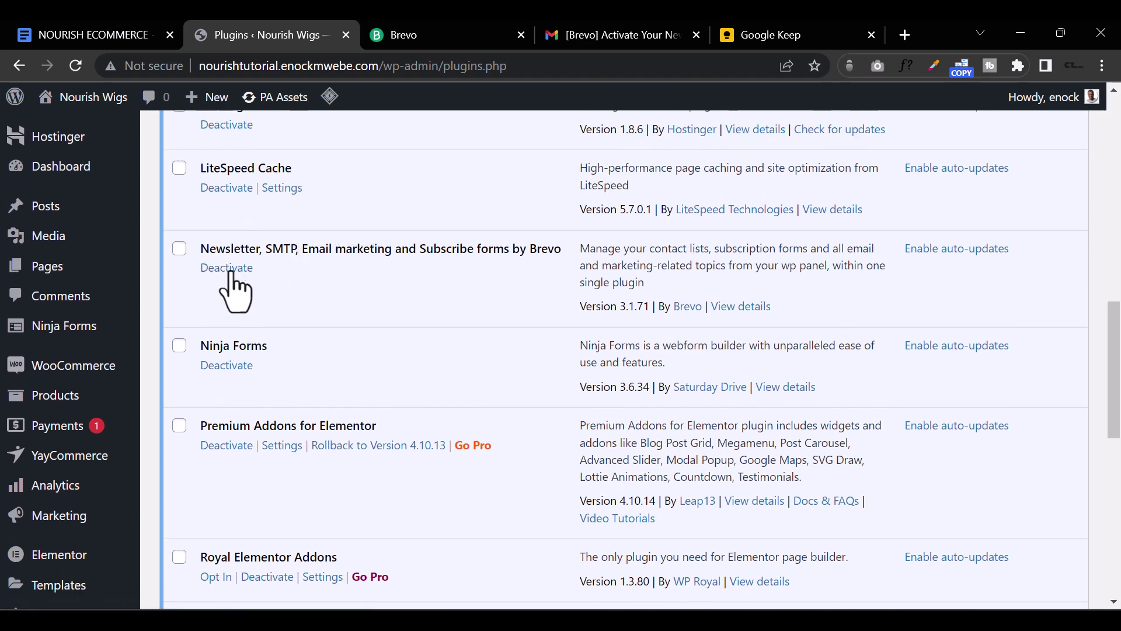
pyautogui.click(230, 269)
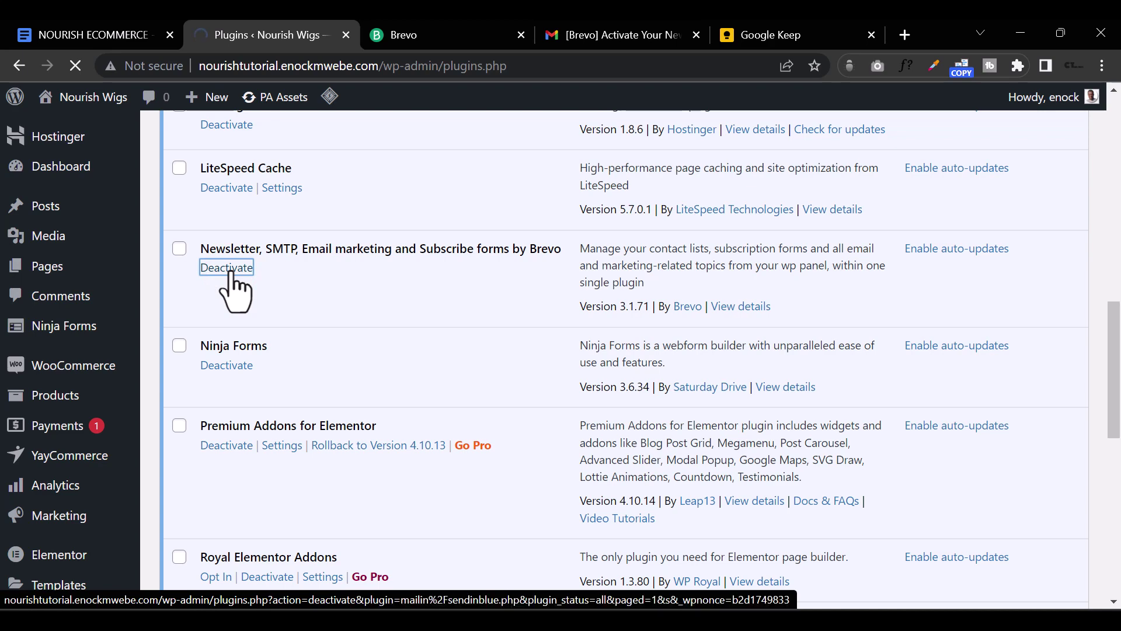
pyautogui.scroll(-10, 303, 365)
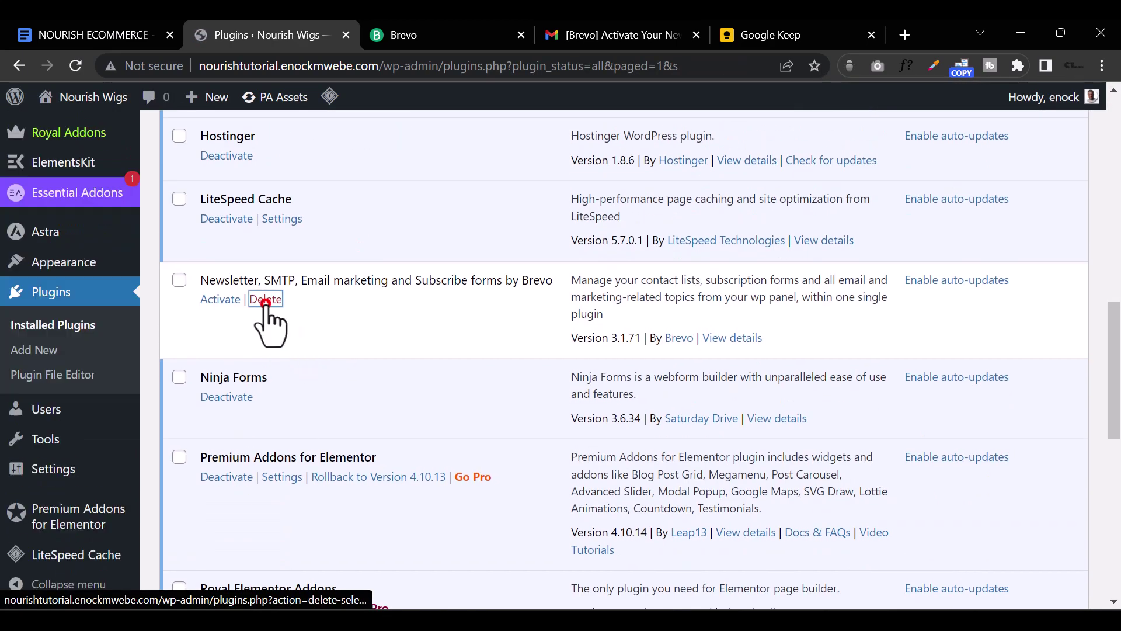
pyautogui.click(266, 299)
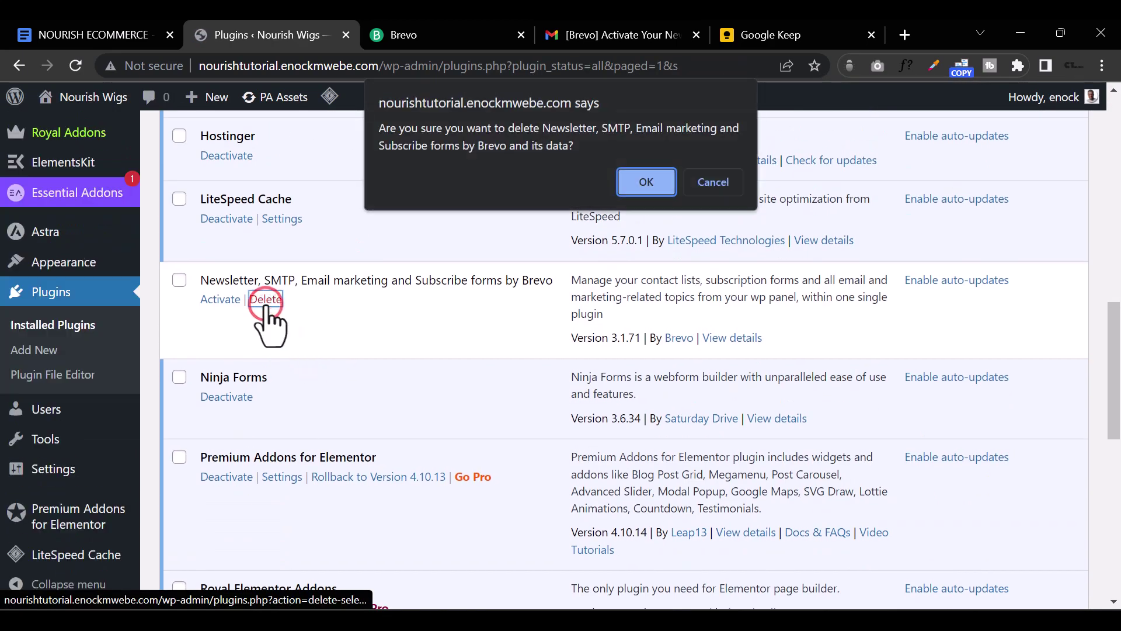
pyautogui.click(646, 184)
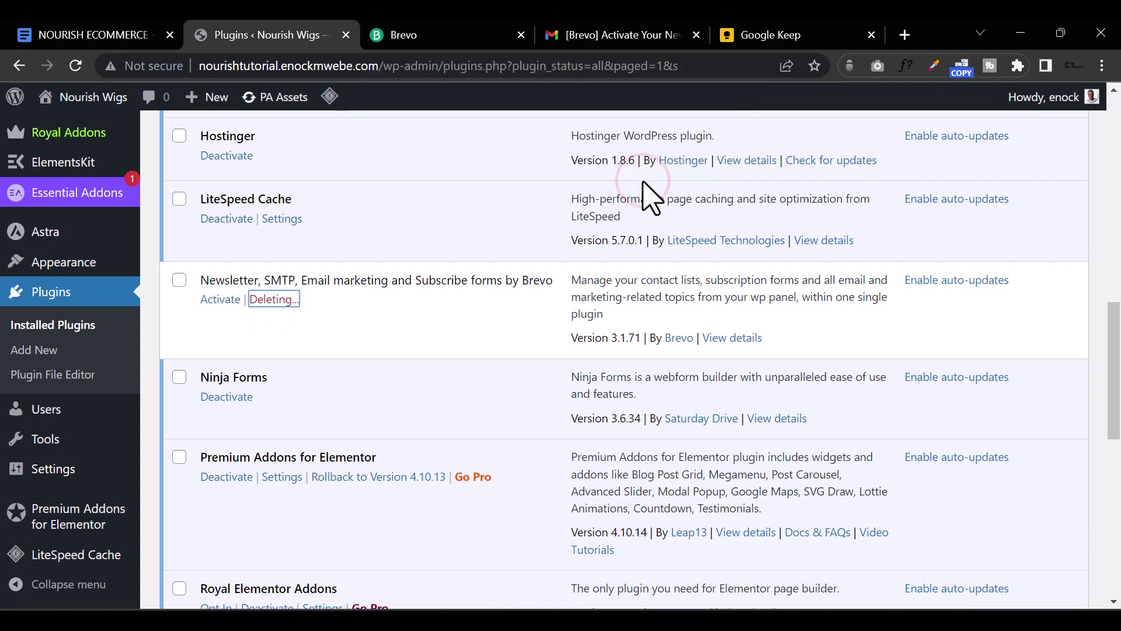
pyautogui.scroll(3, 200, 380)
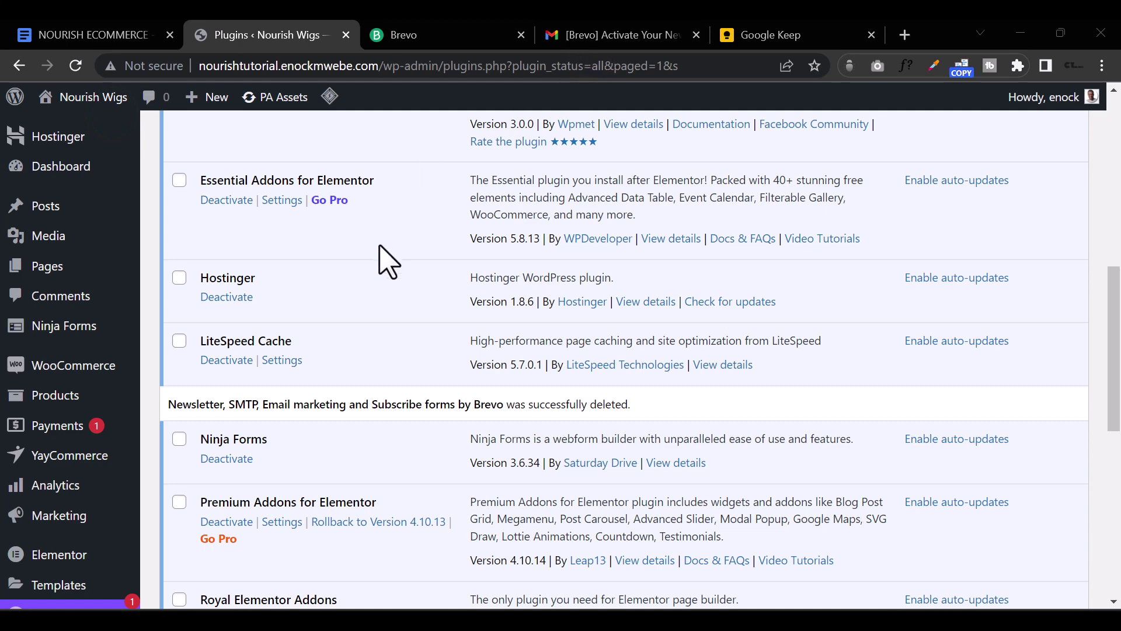
pyautogui.scroll(8, 385, 251)
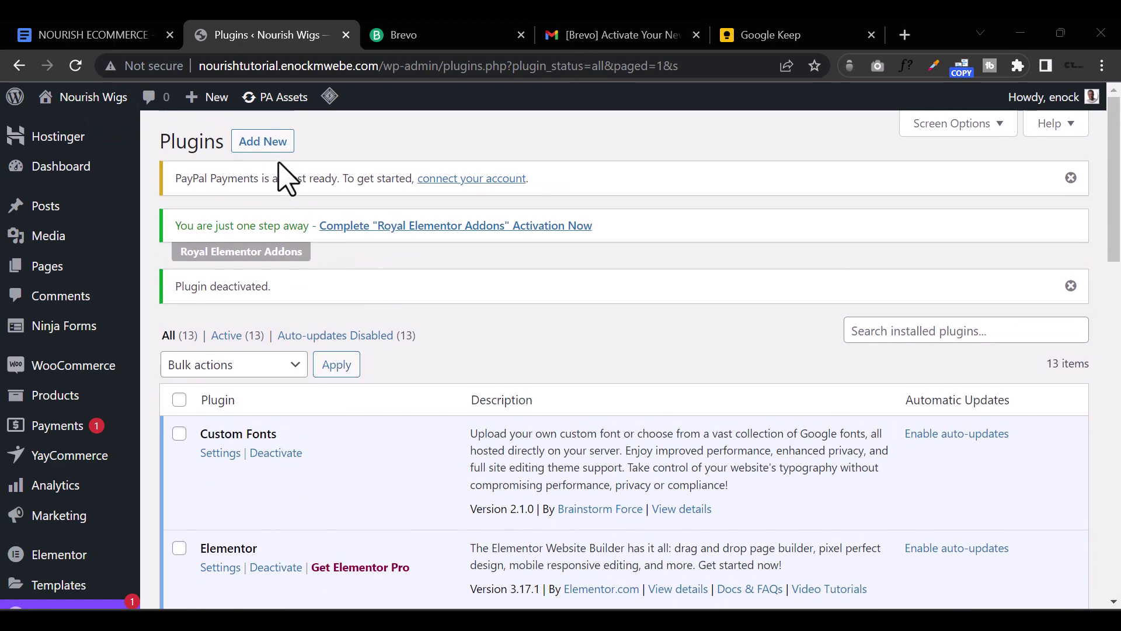
# Search the plugin directory for 'brevo', then install and activate the Brevo newsletter and SMTP plugin
pyautogui.click(272, 146)
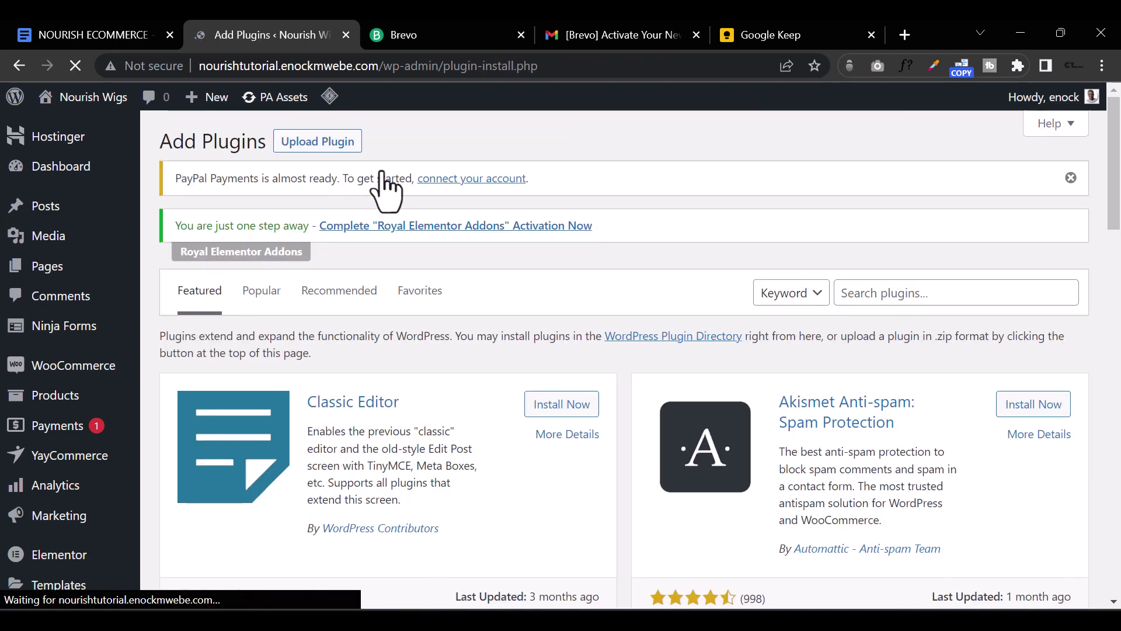
pyautogui.click(875, 293)
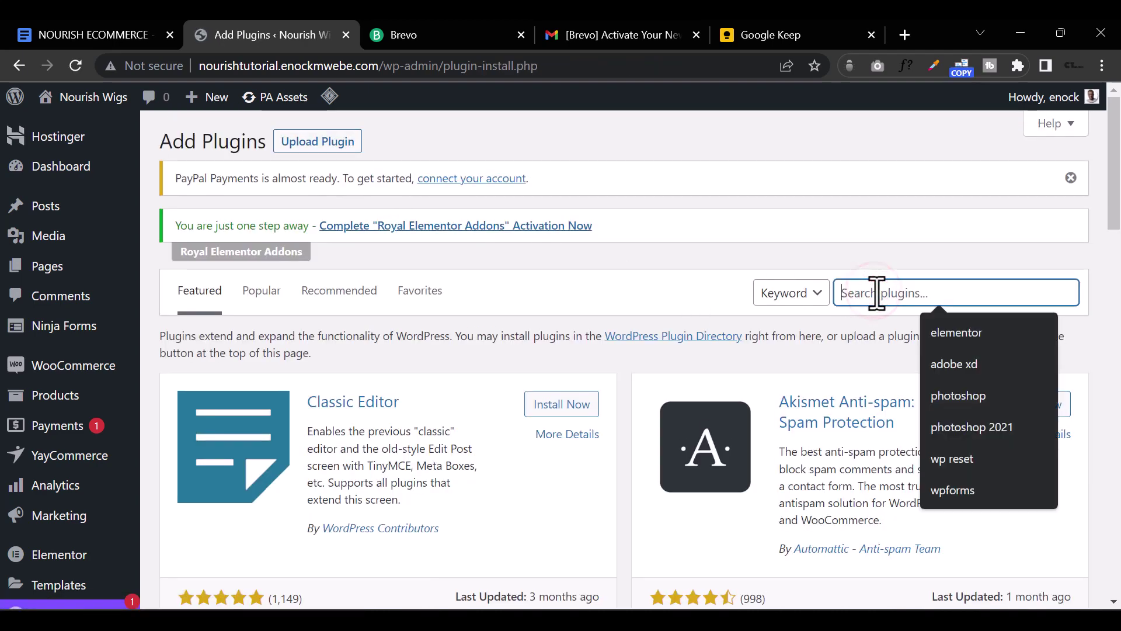
pyautogui.write('bre')
pyautogui.press('Return')
pyautogui.write('evo')
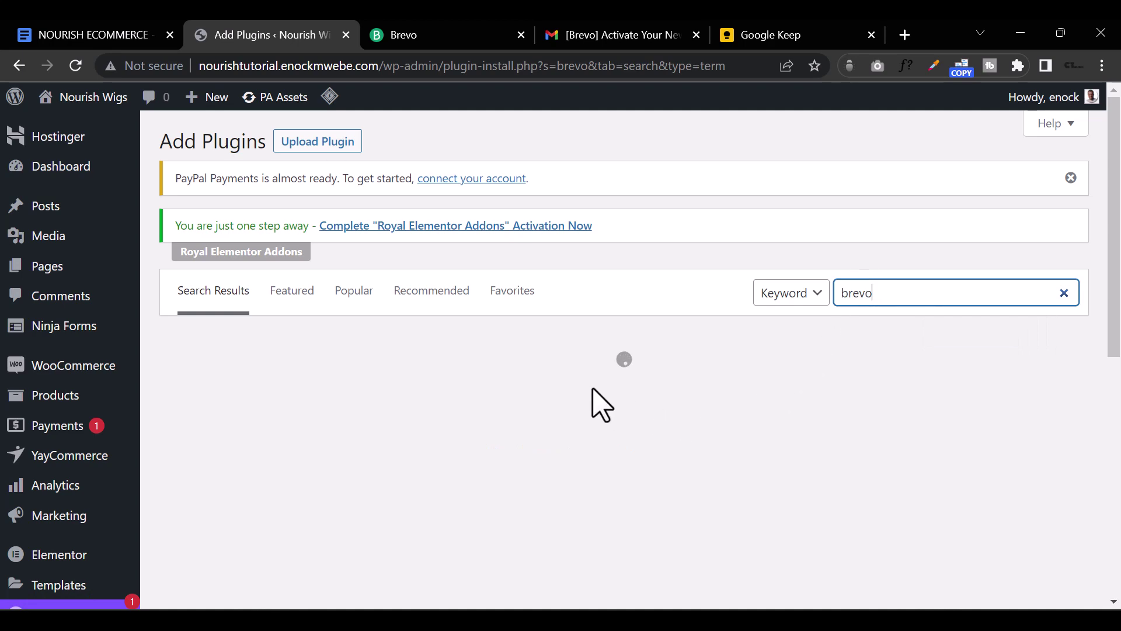
pyautogui.scroll(-5, 555, 555)
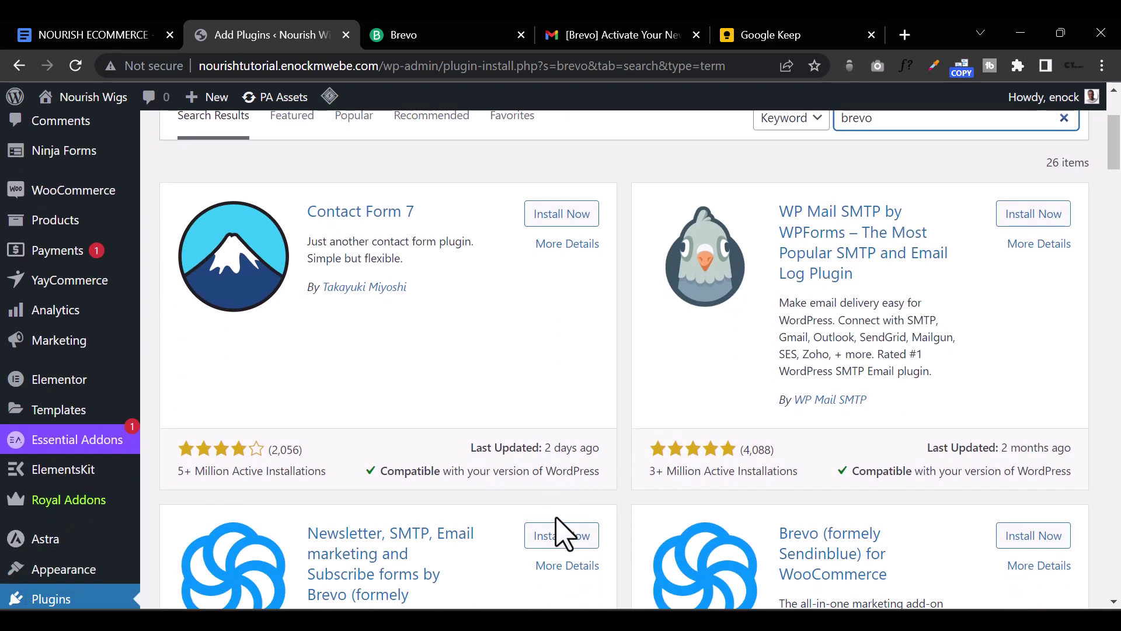
pyautogui.click(565, 451)
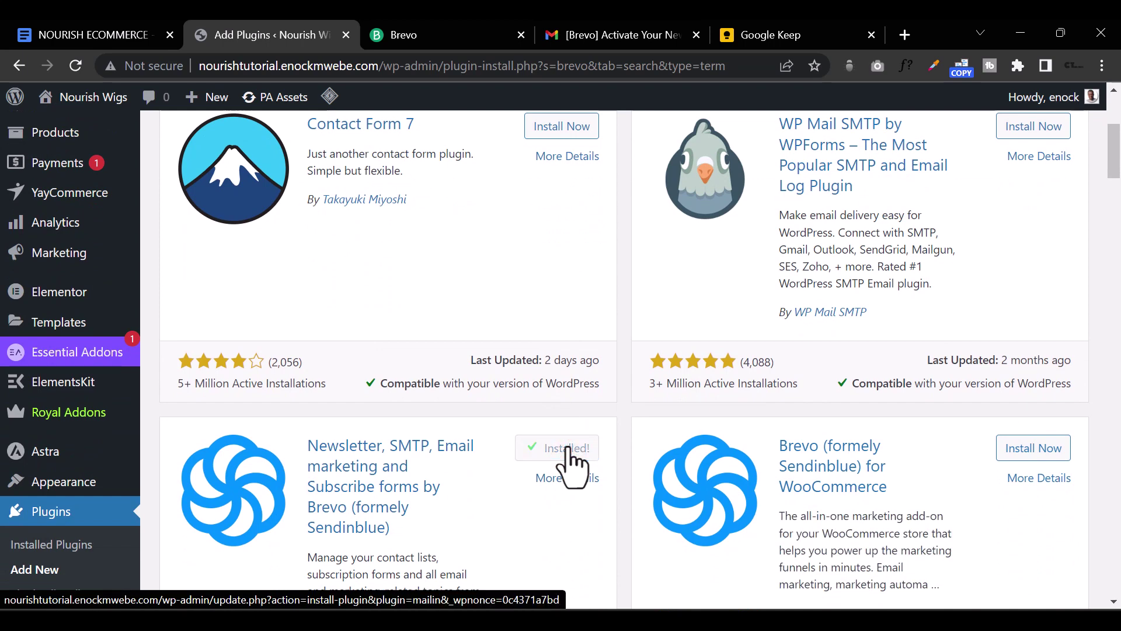
pyautogui.click(565, 446)
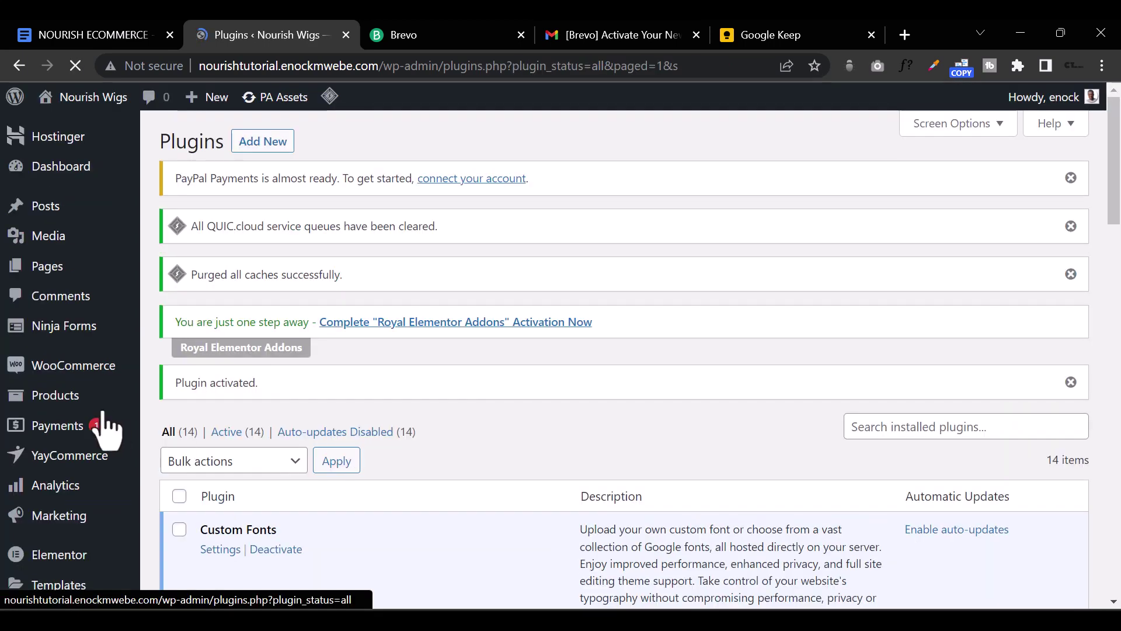
# Scroll down to Step 2 of the Brevo home page and select the API v3 key field
pyautogui.scroll(-15, 86, 354)
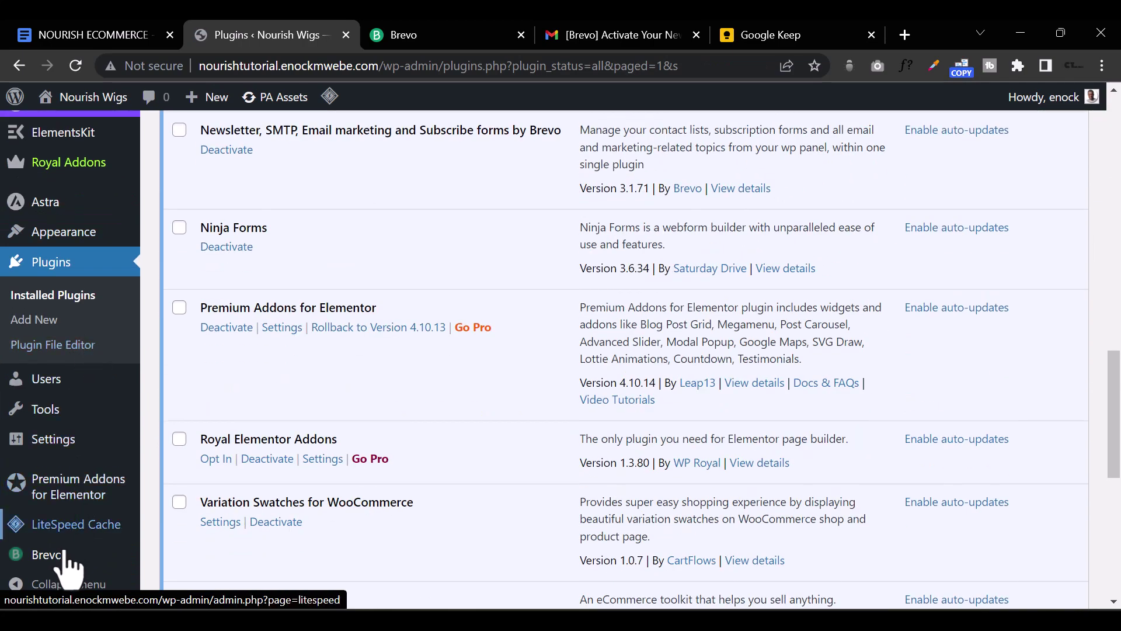
pyautogui.moveTo(65, 561)
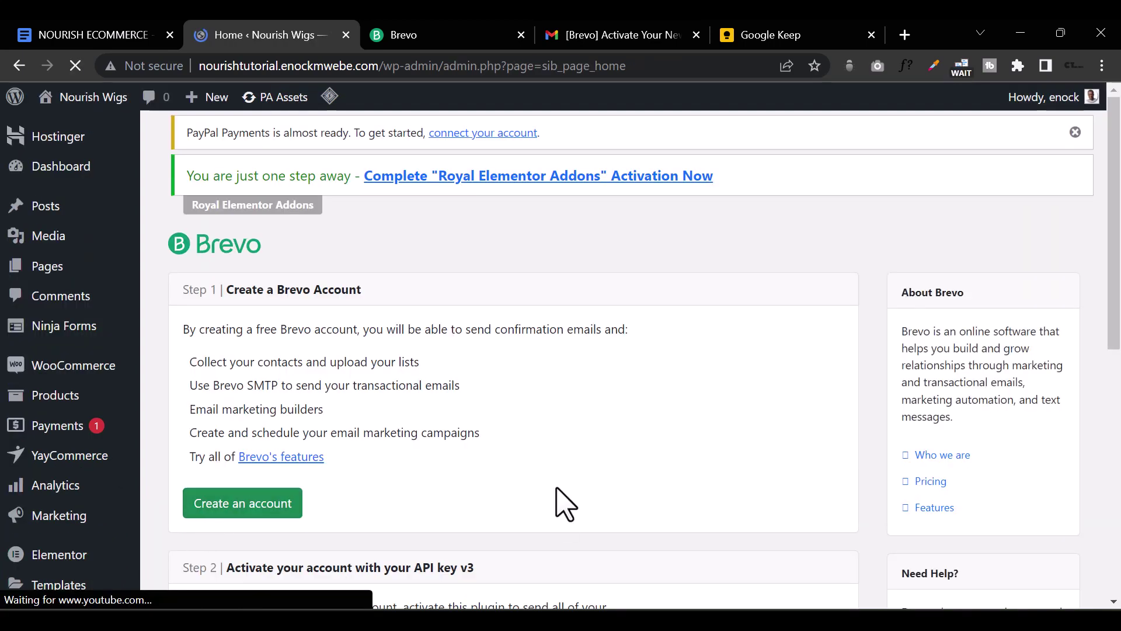
pyautogui.scroll(-6, 565, 503)
pyautogui.click(269, 403)
# Paste the copied xkeysib API key from clipboard history and log the plugin into Brevo
pyautogui.press('super+v')
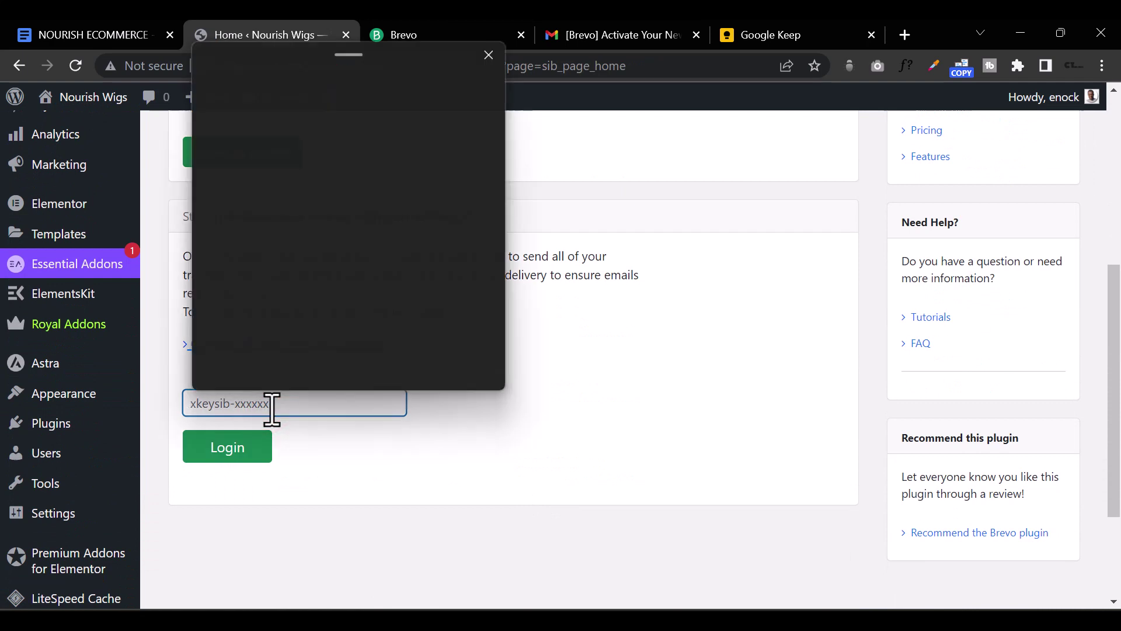
pyautogui.click(315, 275)
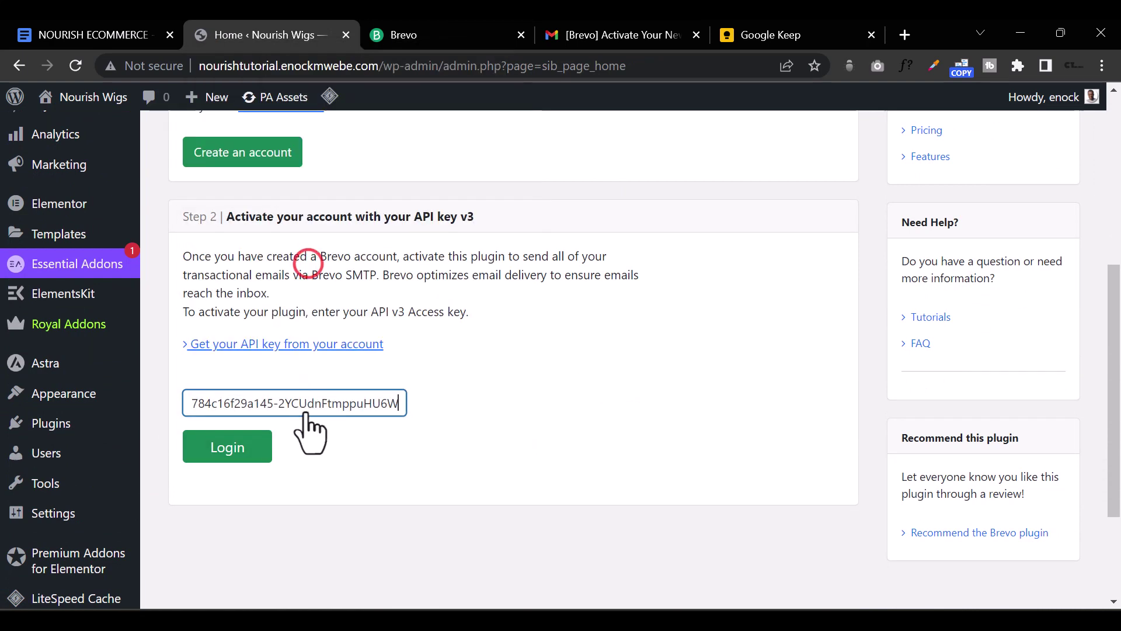
pyautogui.click(245, 451)
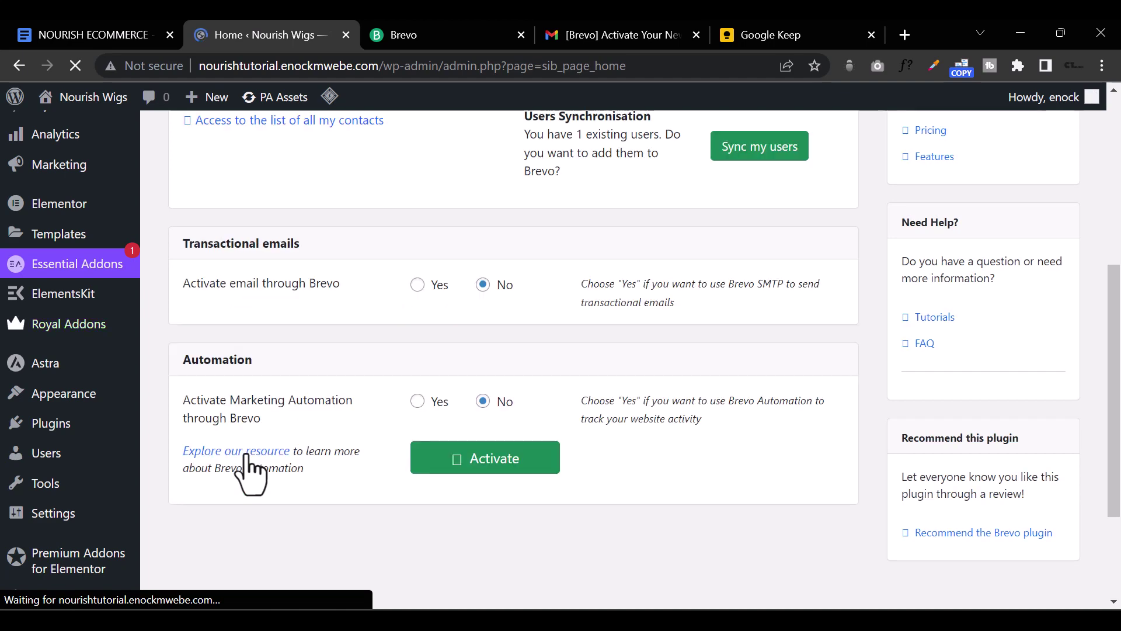
# Set 'Activate email through Brevo' to Yes with Nourish Wigs Store as the sender
pyautogui.scroll(5, 292, 432)
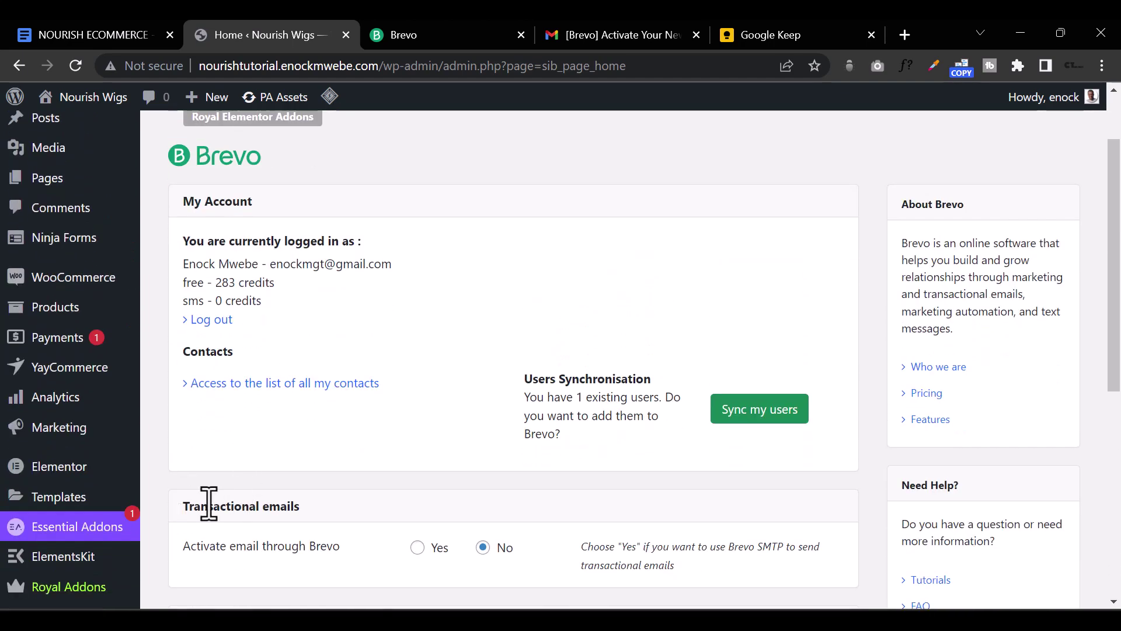
pyautogui.scroll(-3, 388, 518)
pyautogui.click(418, 372)
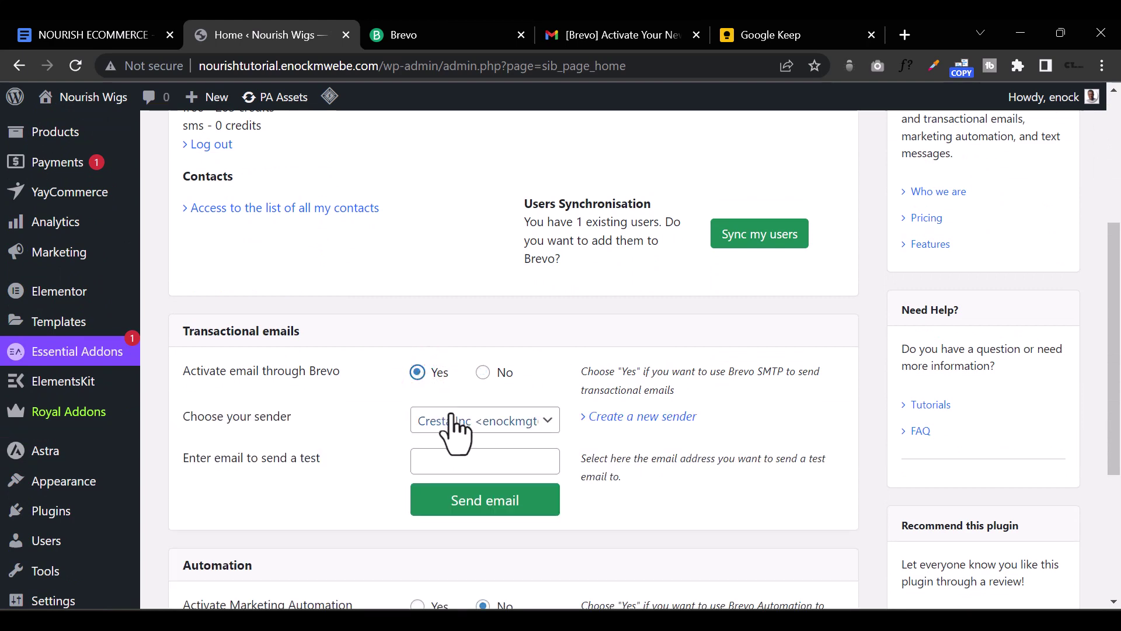
pyautogui.click(533, 420)
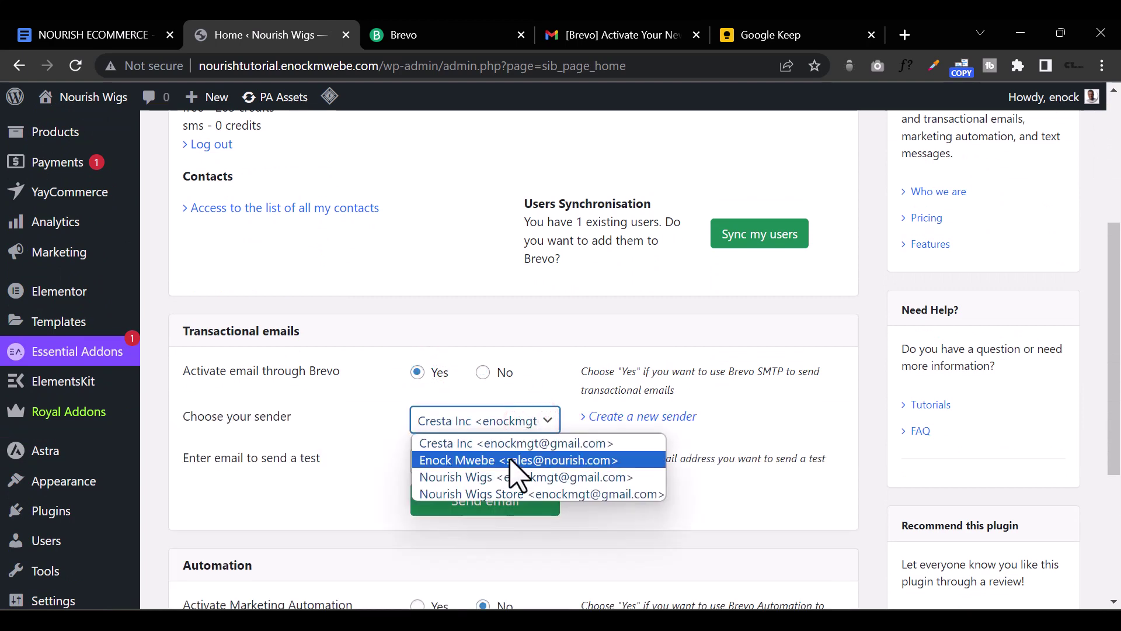
pyautogui.click(525, 494)
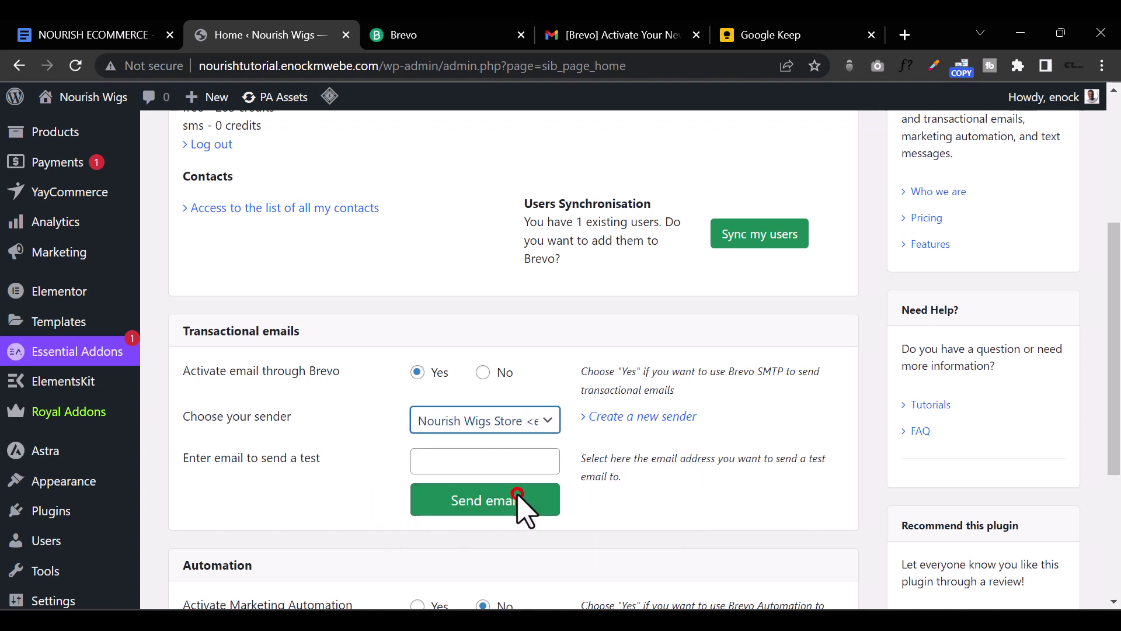
# Send a test email to the test recipient address and confirm it arrives in the inbox
pyautogui.click(488, 462)
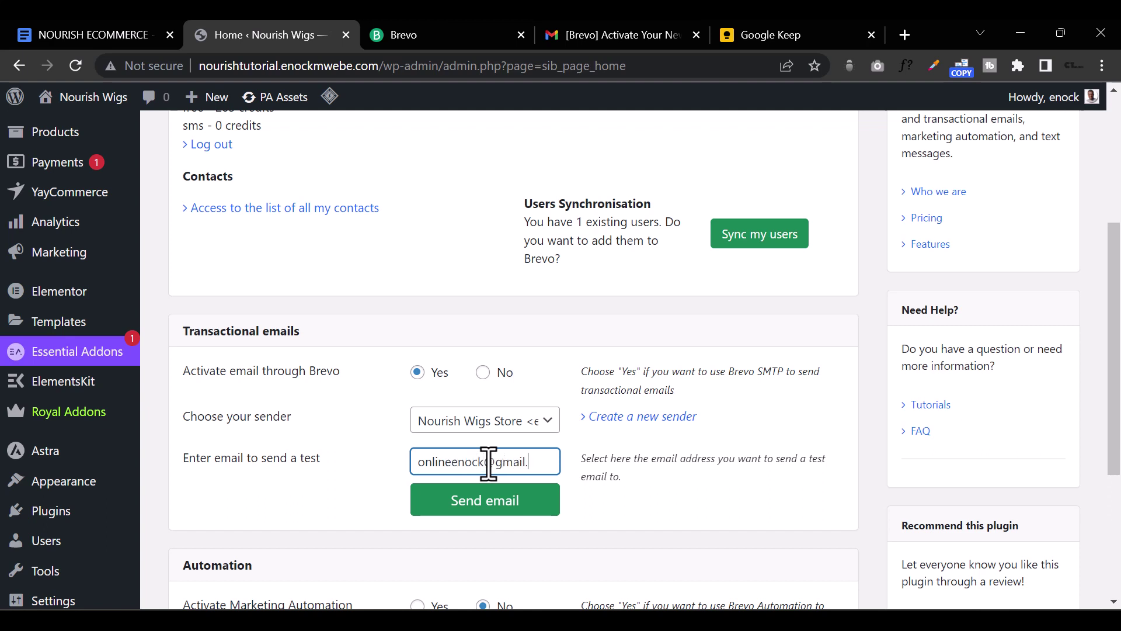
pyautogui.click(521, 512)
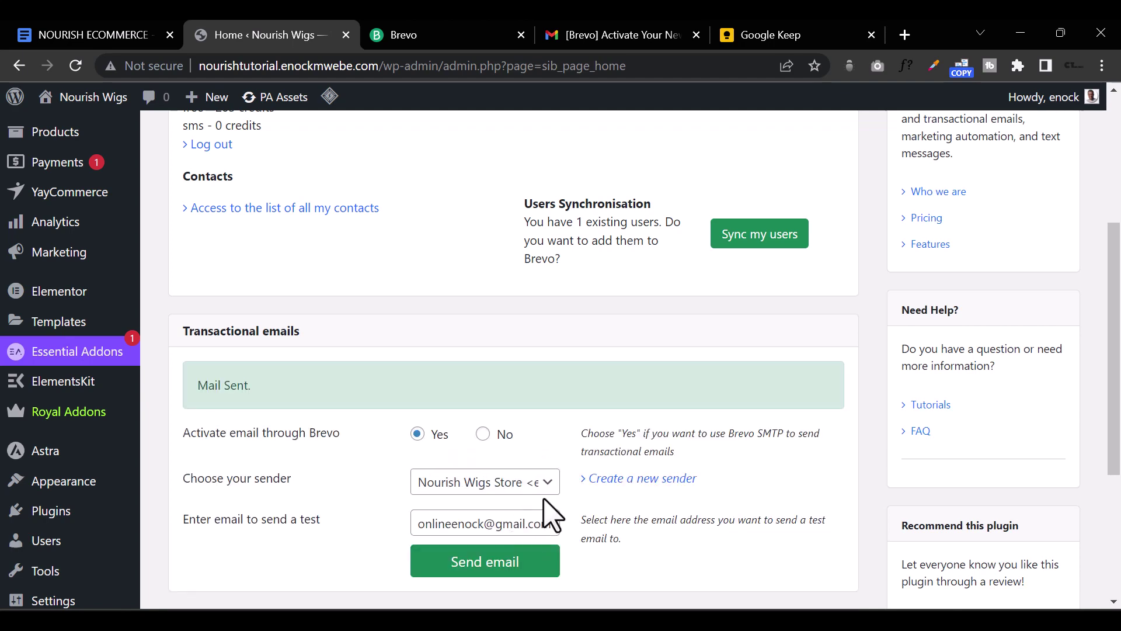
pyautogui.scroll(-3, 561, 525)
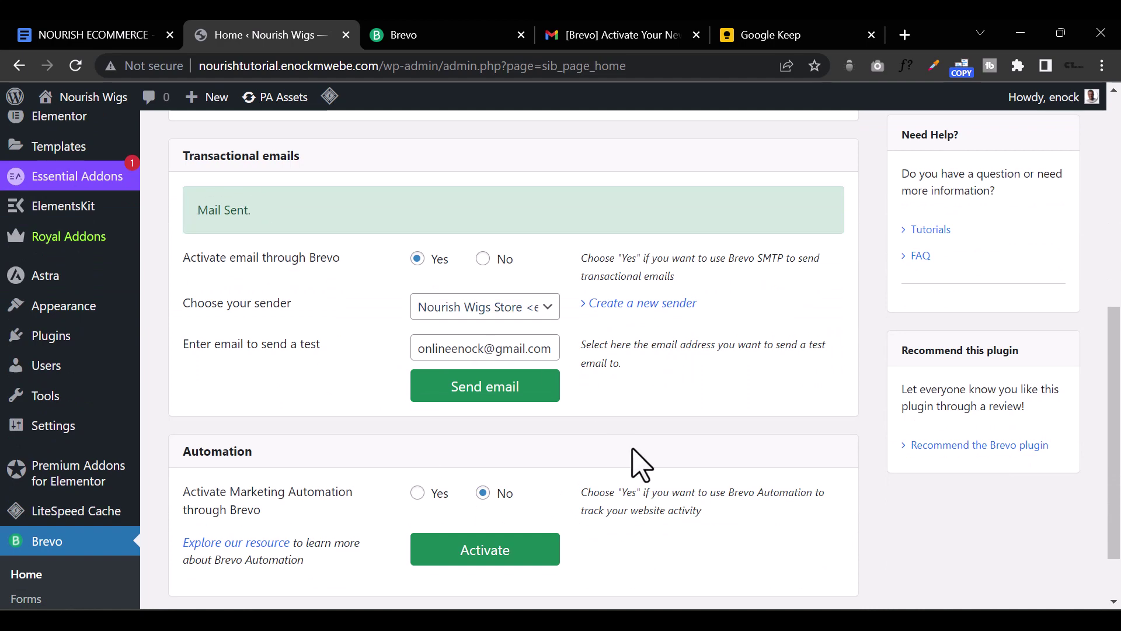
pyautogui.hotkey('alt', 'Tab')
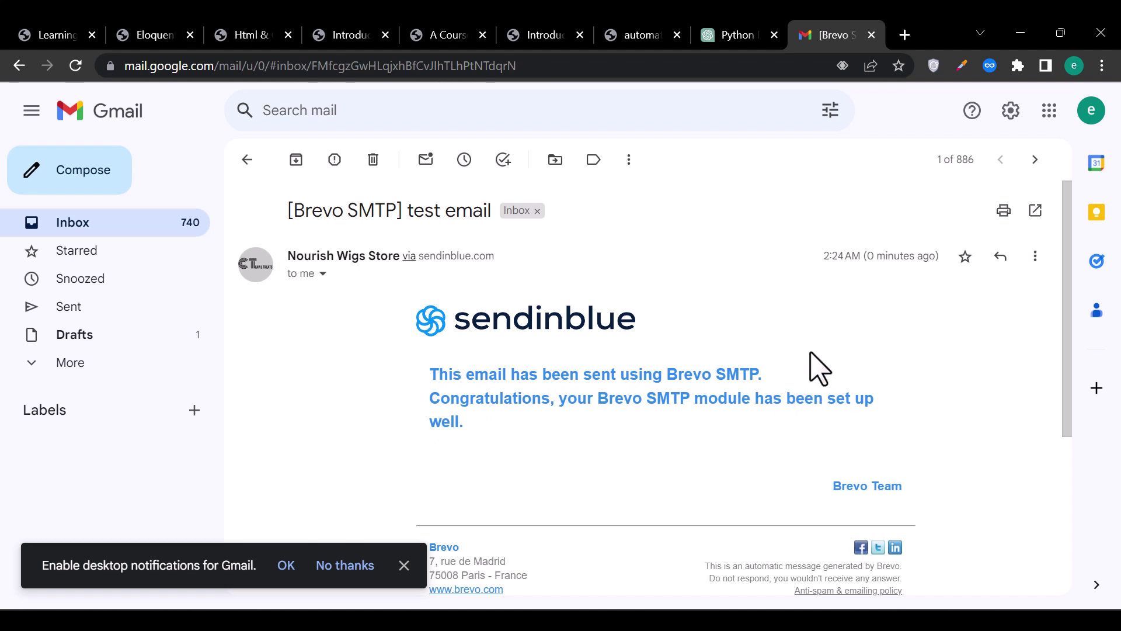
pyautogui.click(1020, 33)
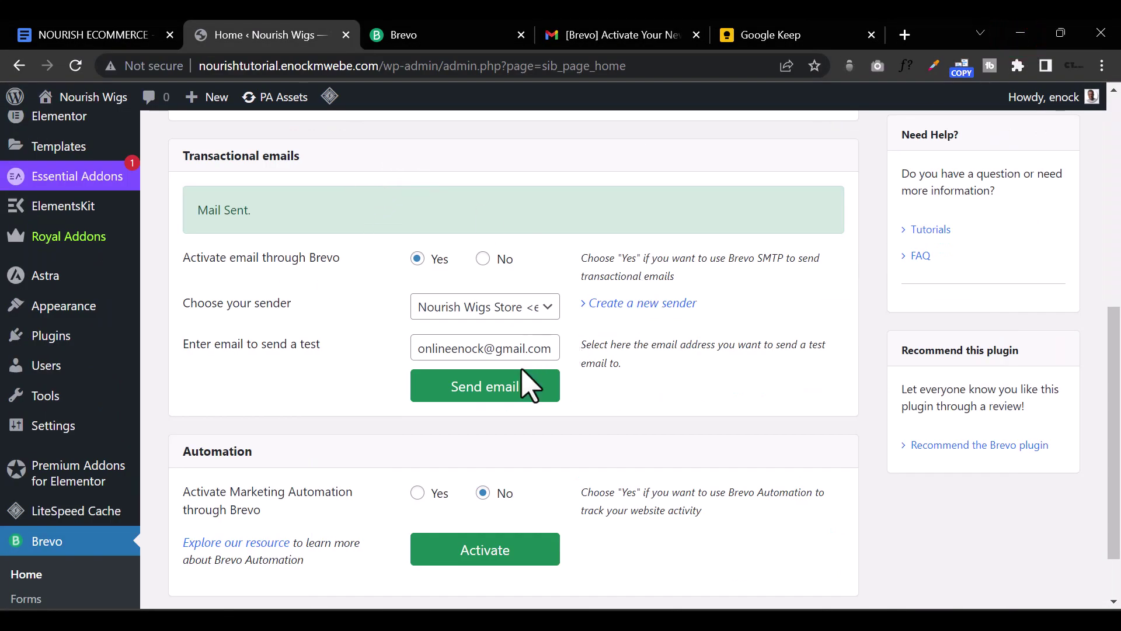
# Close the Brevo site, Brevo activation email and Google Keep tabs, check the course outline, then return to WordPress admin
pyautogui.click(521, 35)
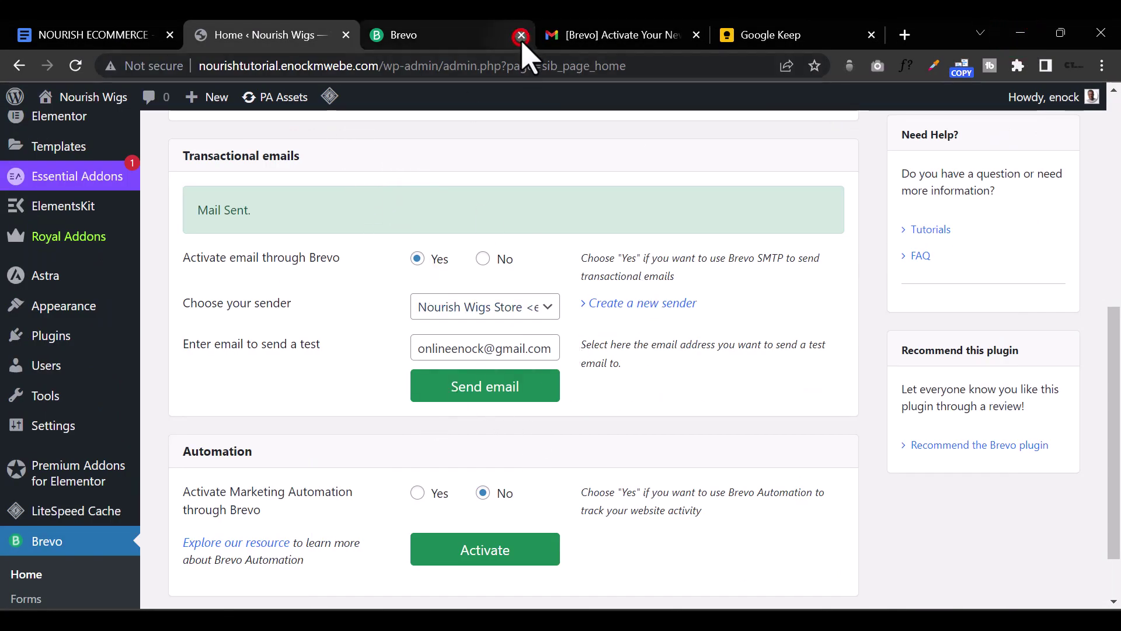
pyautogui.click(521, 34)
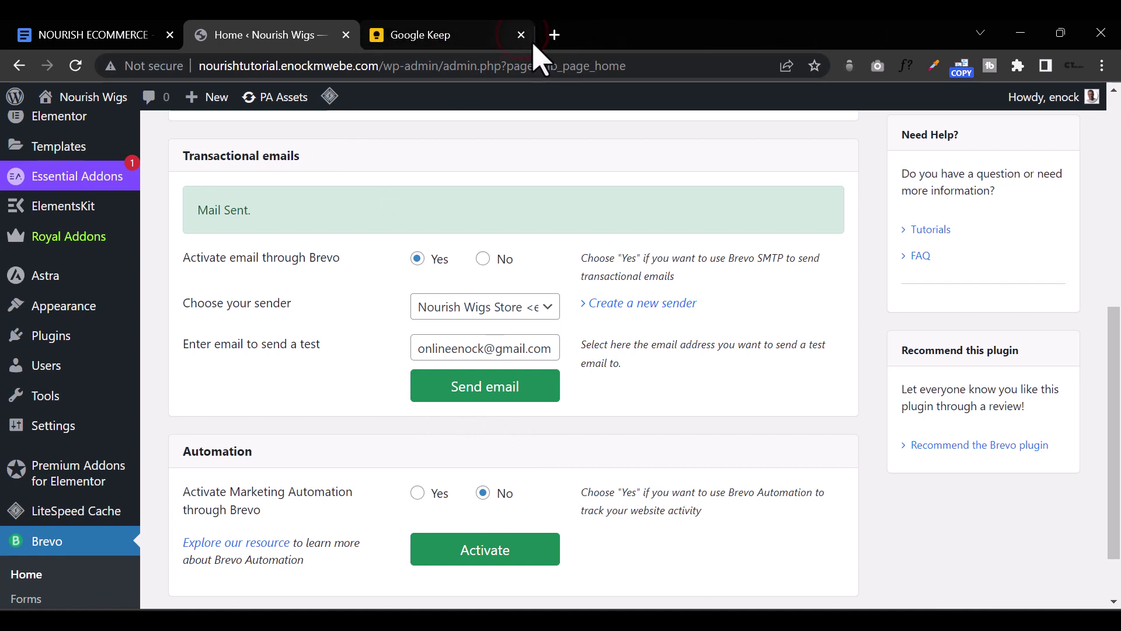
pyautogui.click(524, 35)
pyautogui.click(119, 35)
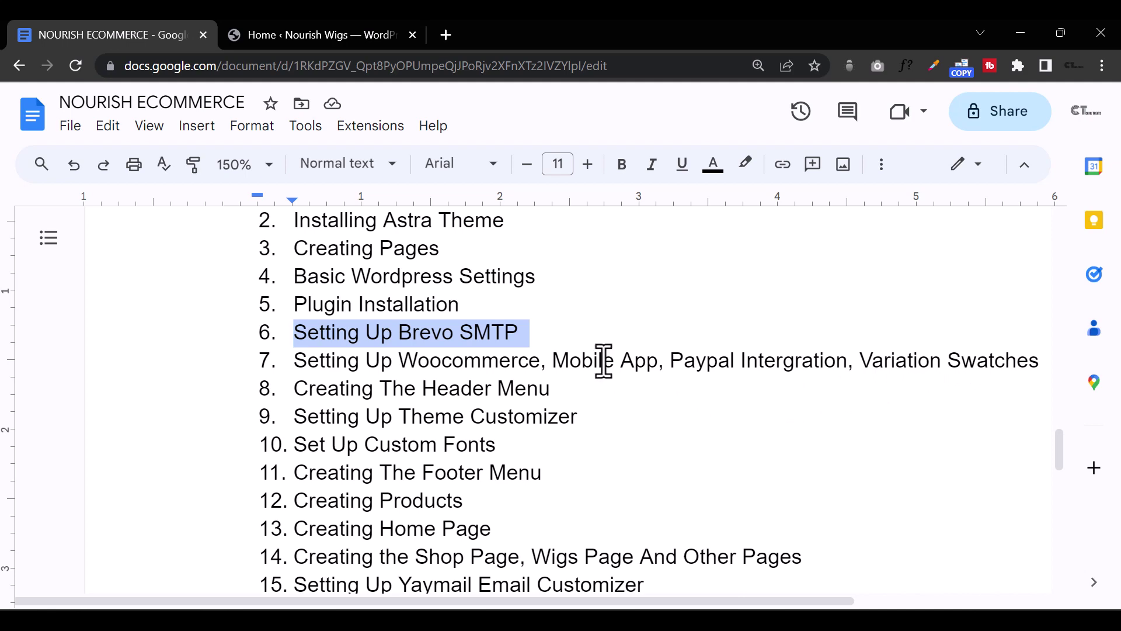
pyautogui.click(308, 36)
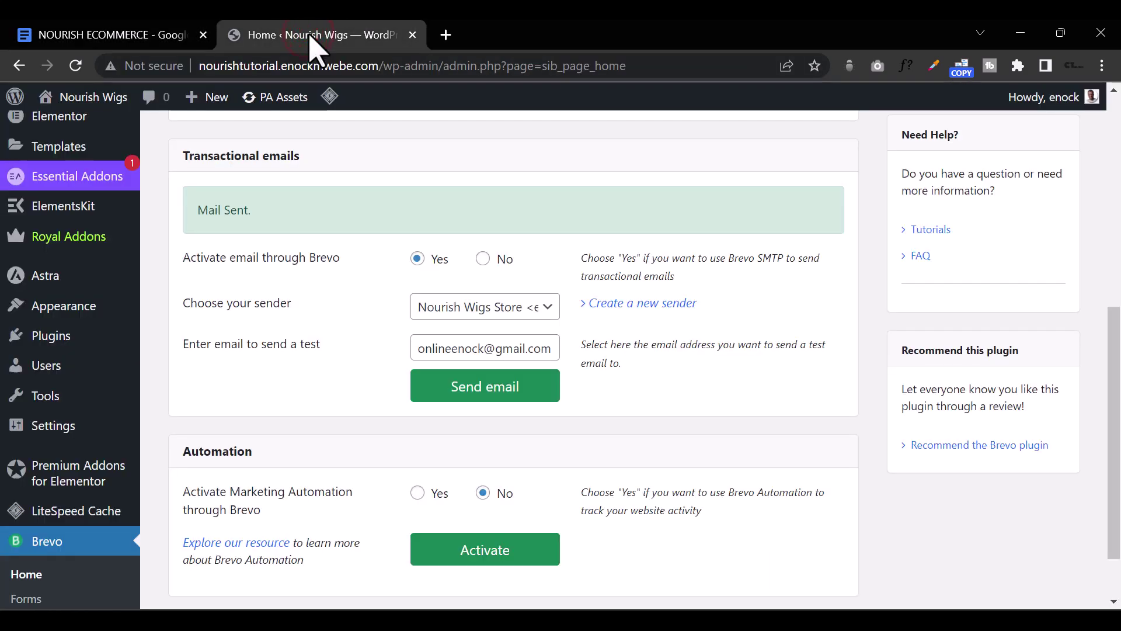
pyautogui.scroll(5, 29, 245)
pyautogui.moveTo(109, 284)
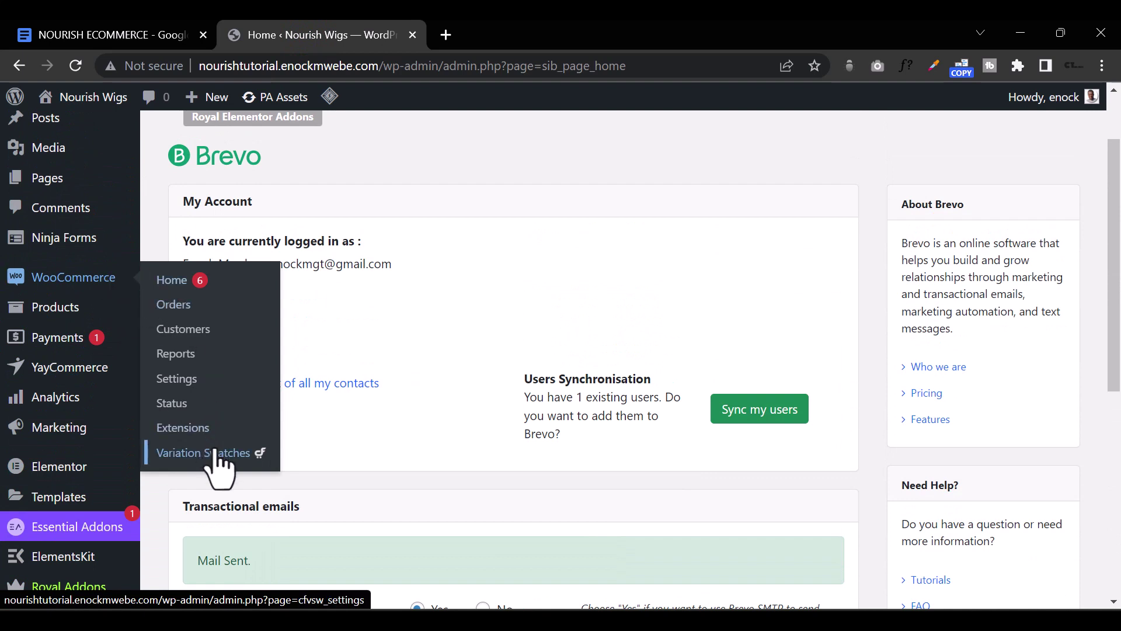
# Open WooCommerce settings and dismiss the Astra promotion and PayPal setup notices
pyautogui.click(208, 379)
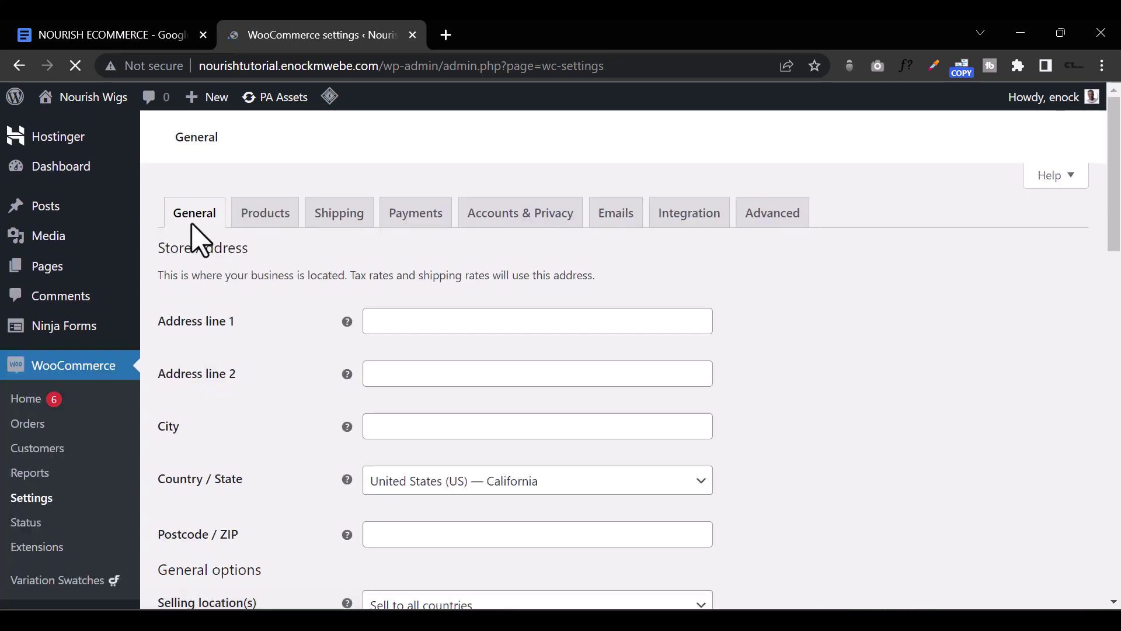
pyautogui.scroll(-5, 237, 343)
pyautogui.scroll(6, 445, 393)
pyautogui.click(415, 323)
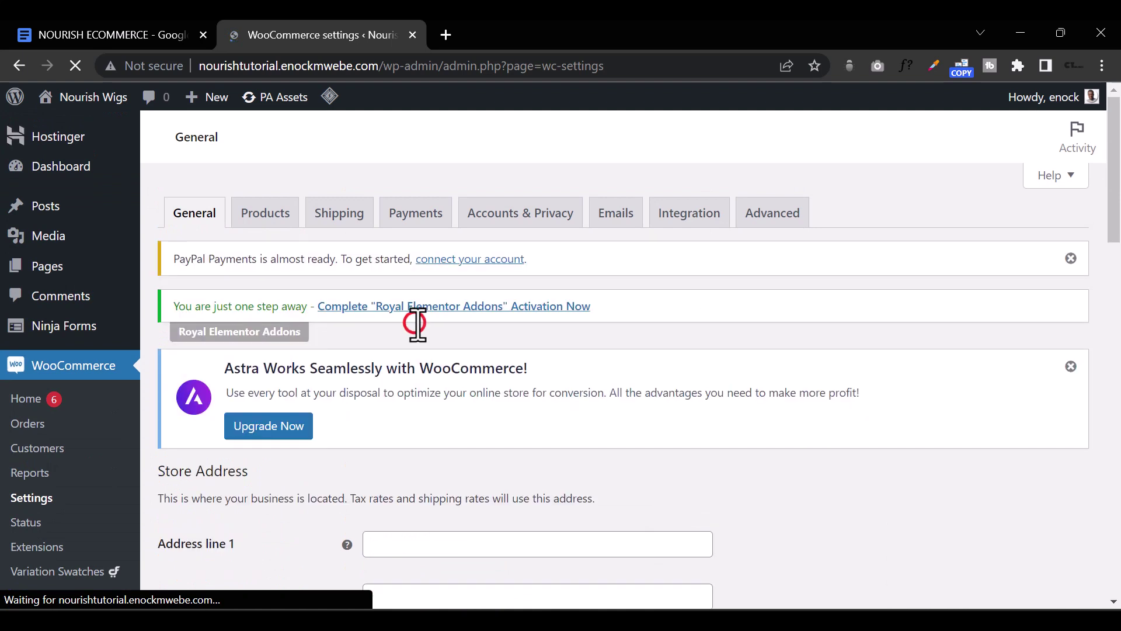
pyautogui.click(1071, 368)
pyautogui.click(1070, 259)
# Autofill the store address from a saved suggestion and save the General settings
pyautogui.click(450, 384)
pyautogui.rightClick(450, 384)
pyautogui.click(520, 431)
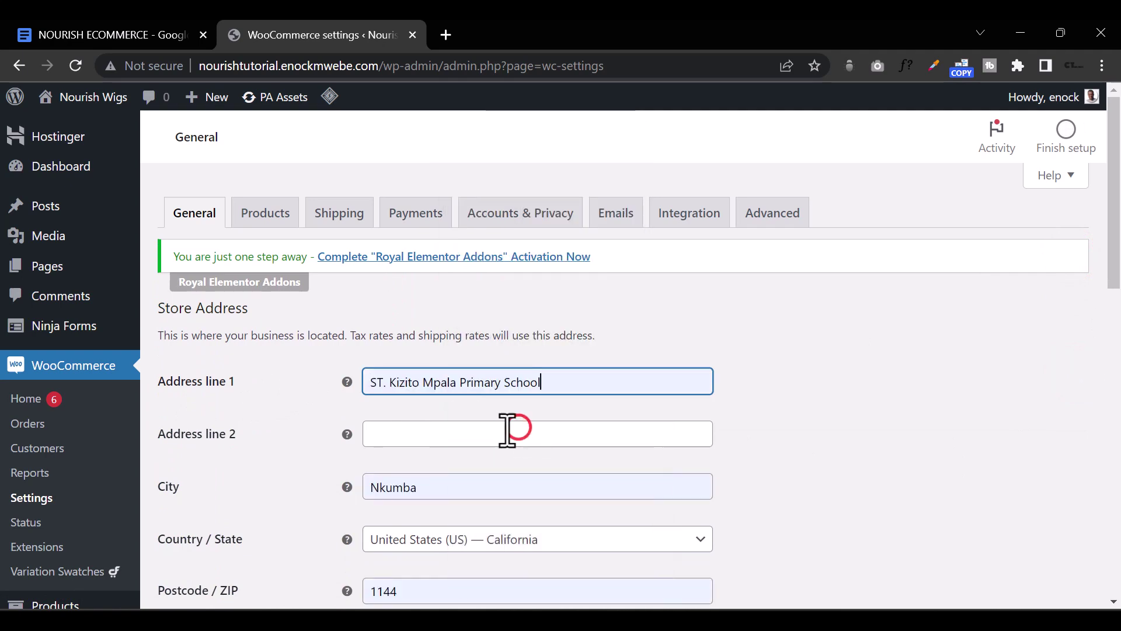
pyautogui.scroll(-1, 379, 442)
pyautogui.scroll(-3, 220, 433)
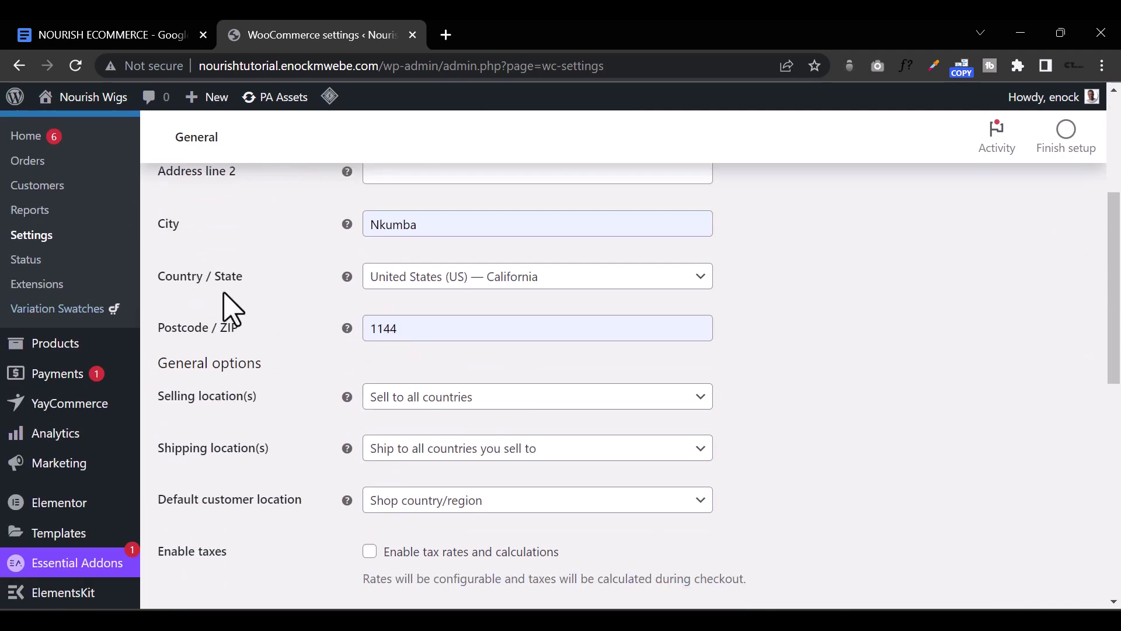
pyautogui.scroll(-2, 207, 403)
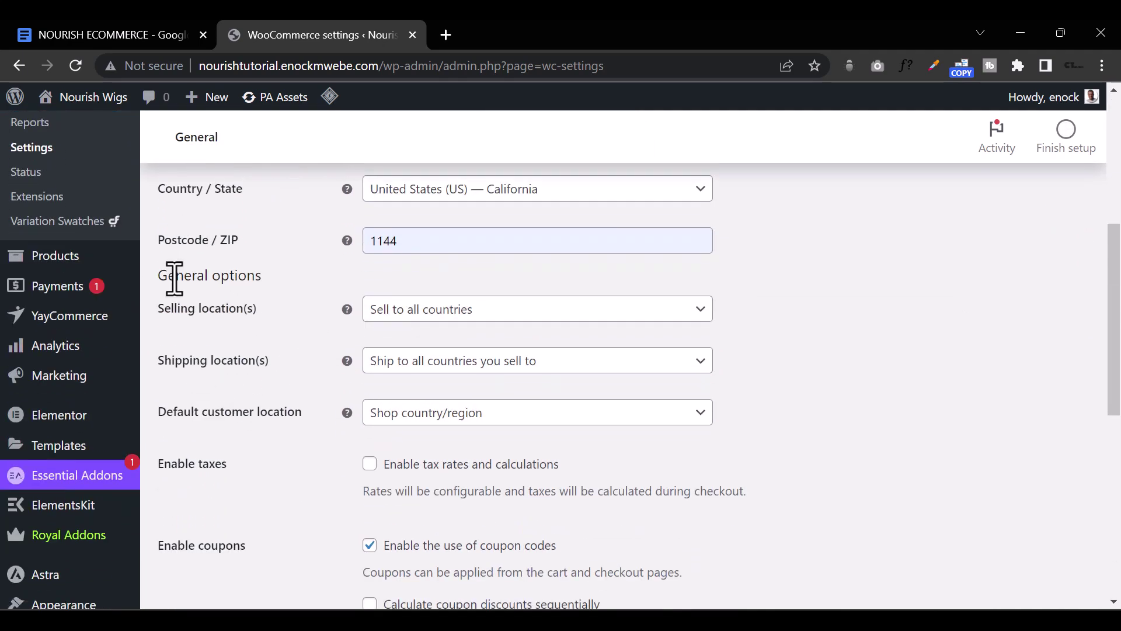
pyautogui.scroll(-3, 228, 367)
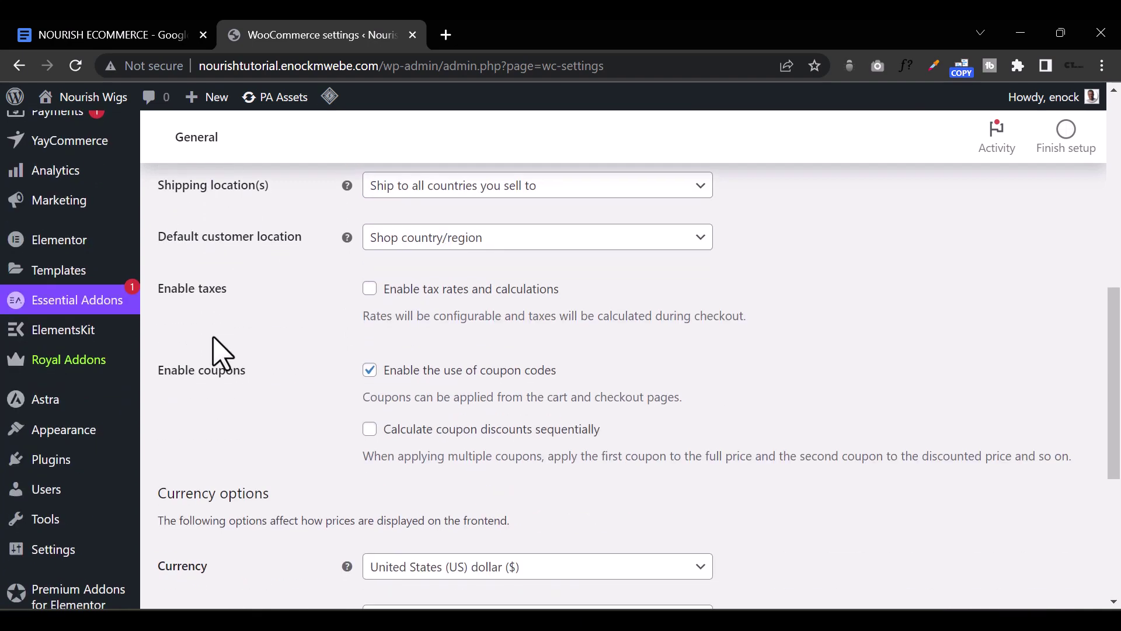
pyautogui.scroll(-5, 257, 388)
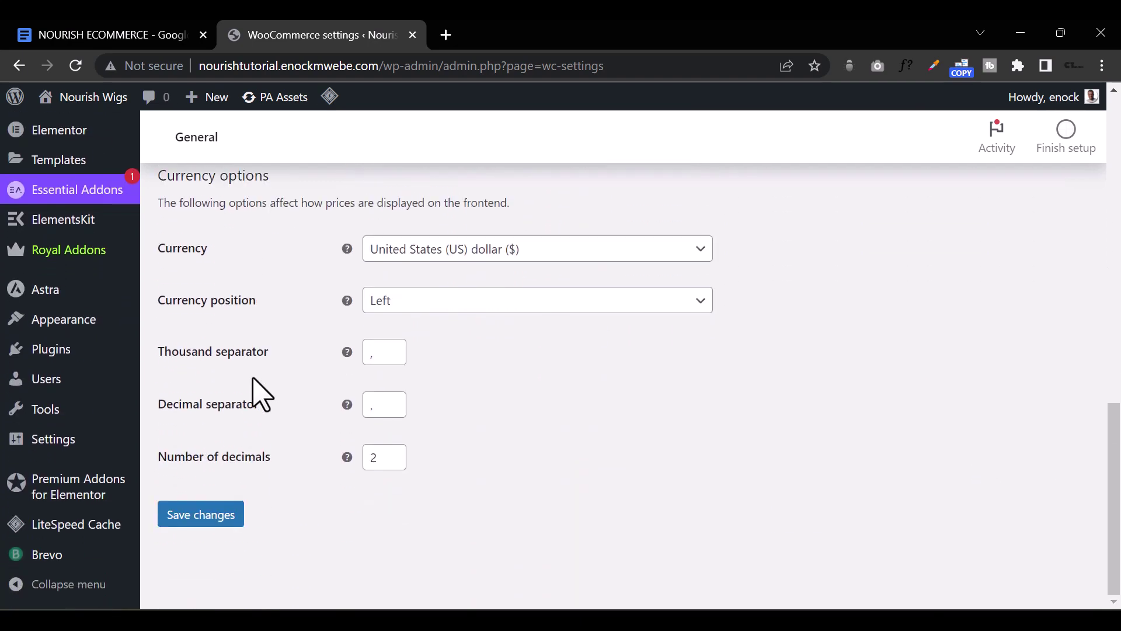
pyautogui.click(209, 516)
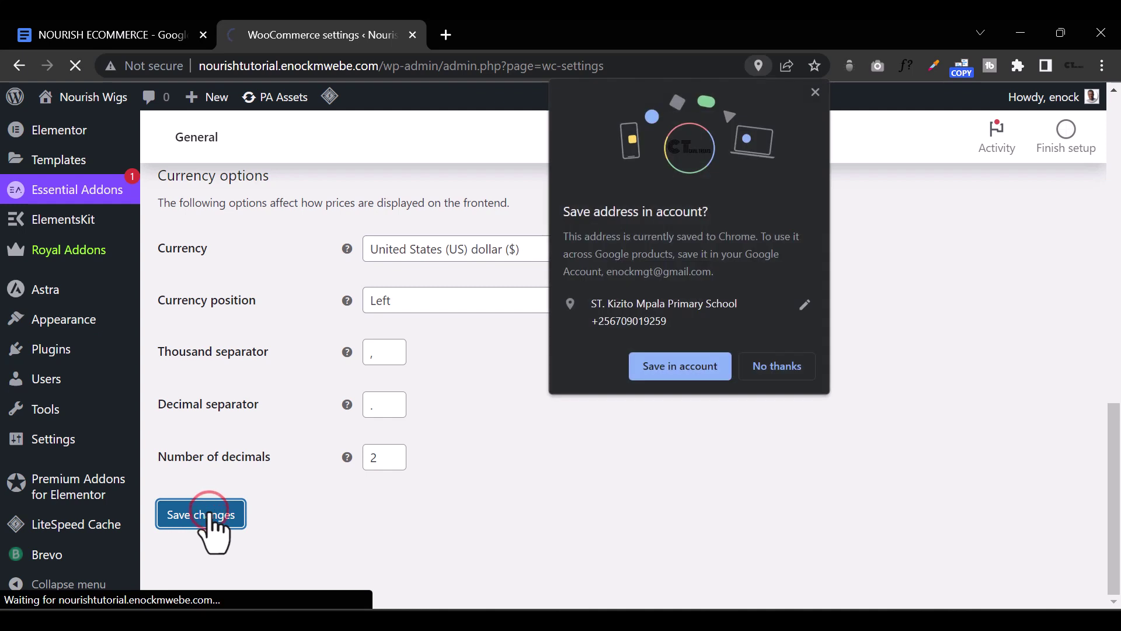
pyautogui.click(815, 94)
pyautogui.click(266, 220)
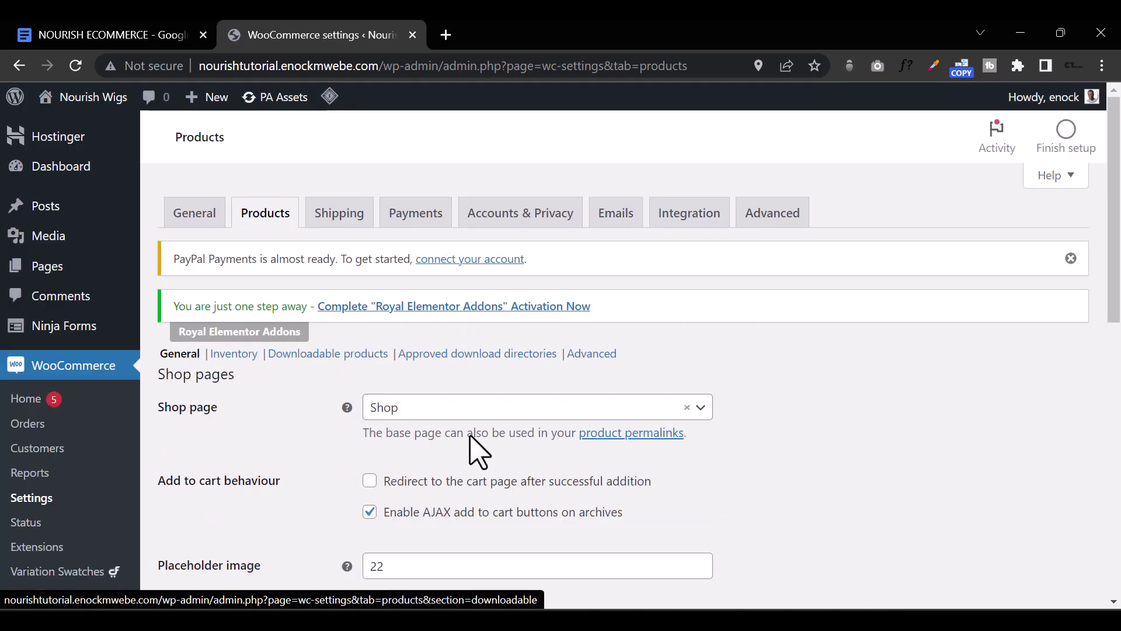
# Enable 'Reviews can only be left by verified owners' and save the product settings
pyautogui.scroll(-1, 474, 449)
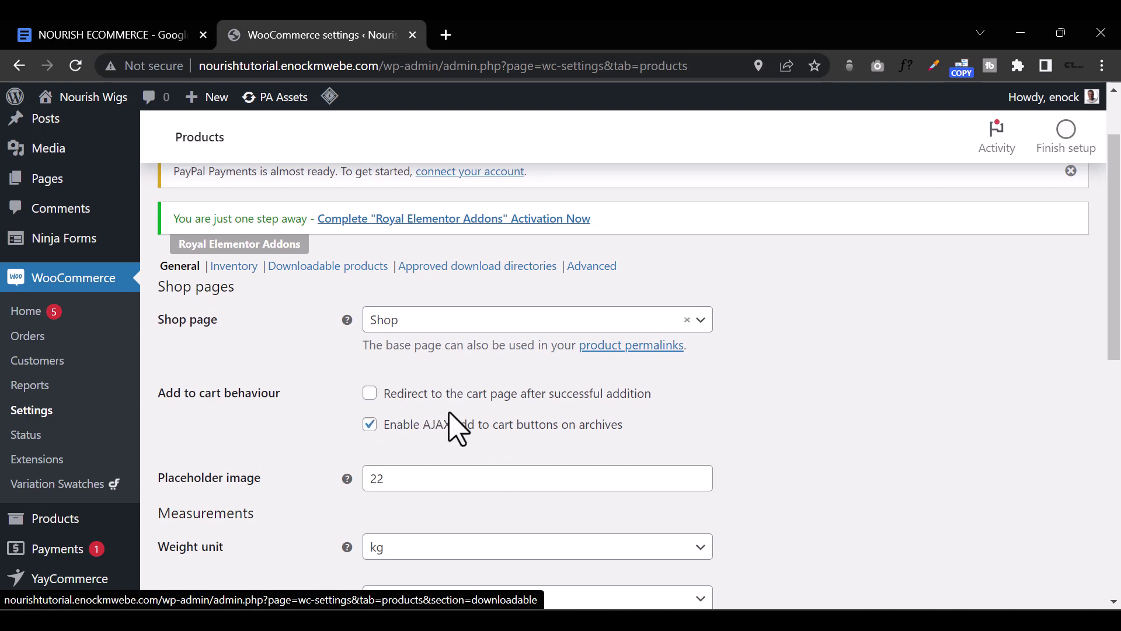
pyautogui.scroll(-2, 454, 427)
pyautogui.scroll(2, 450, 414)
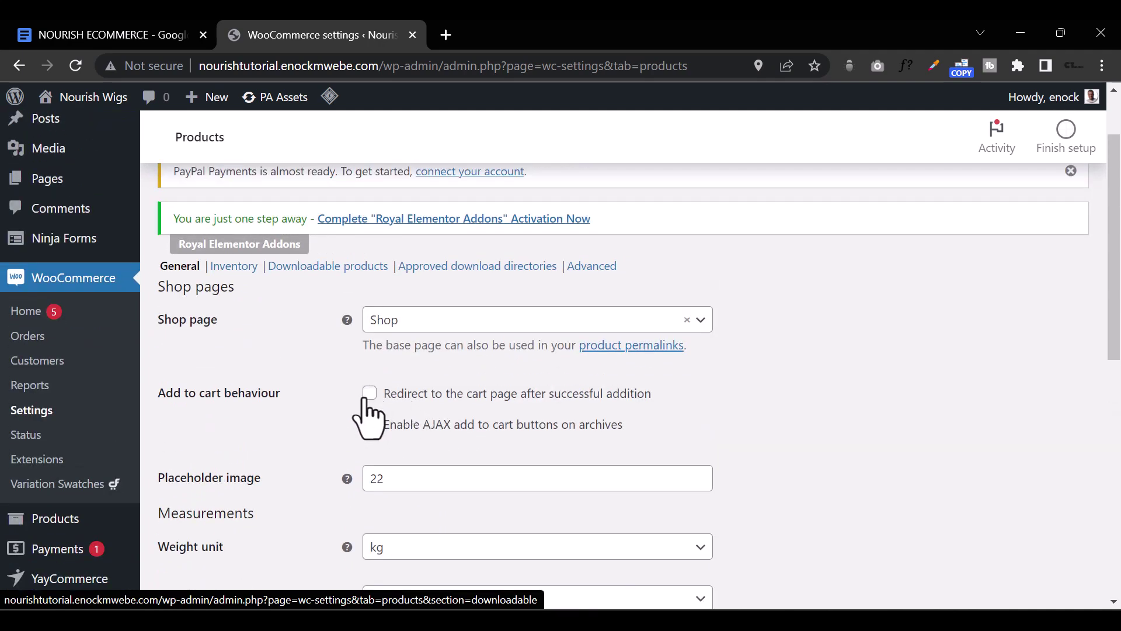
pyautogui.scroll(-10, 409, 424)
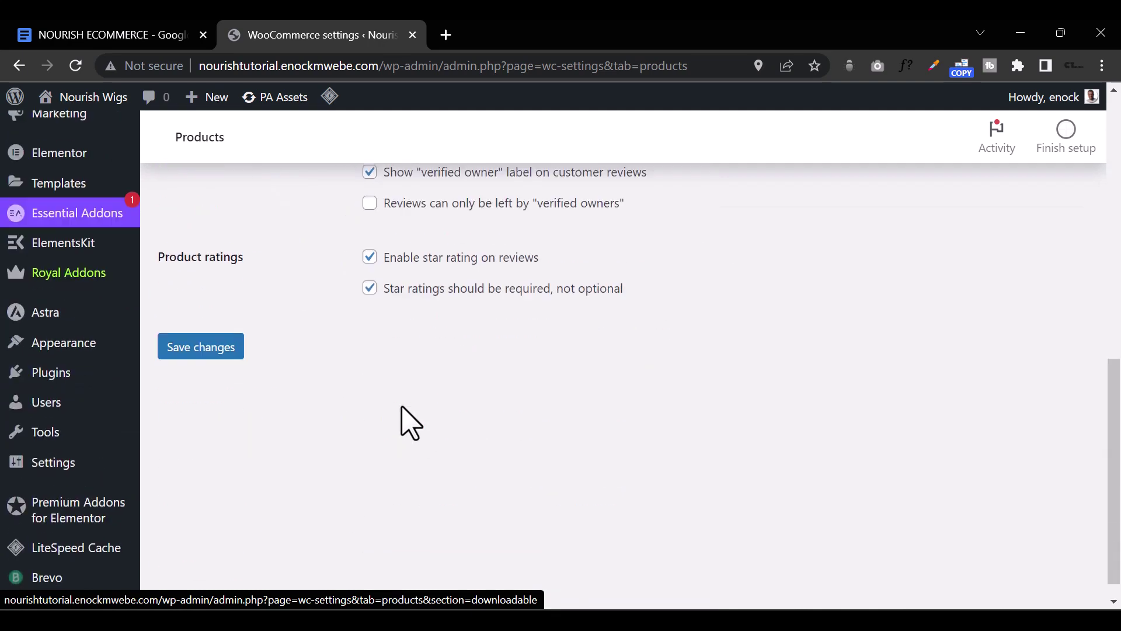
pyautogui.scroll(3, 410, 422)
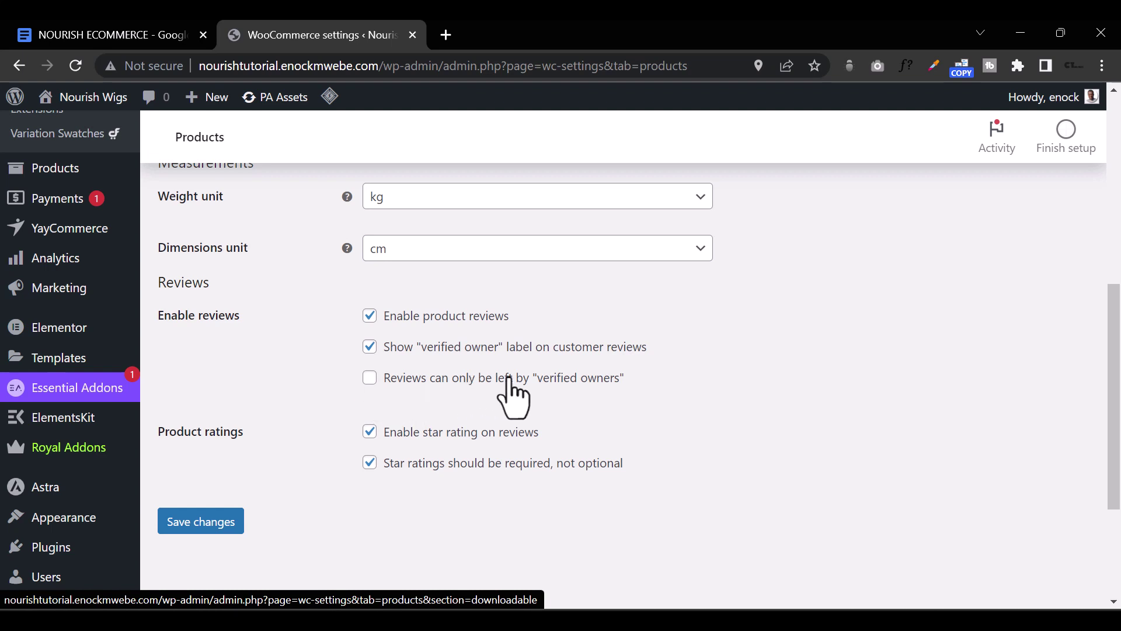
pyautogui.click(370, 377)
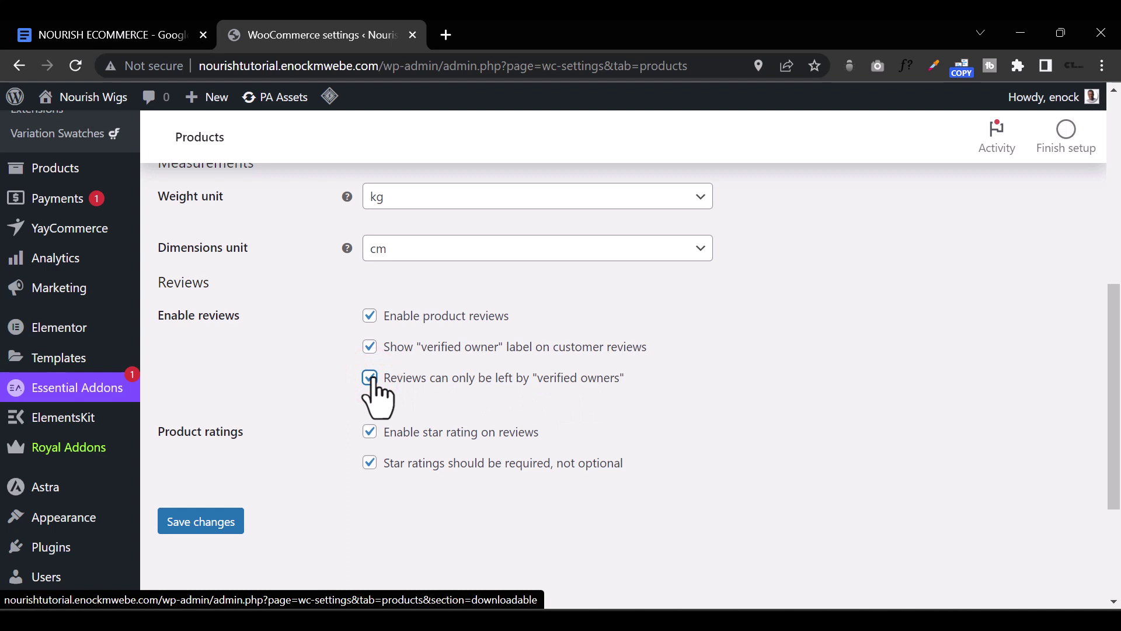
pyautogui.click(619, 282)
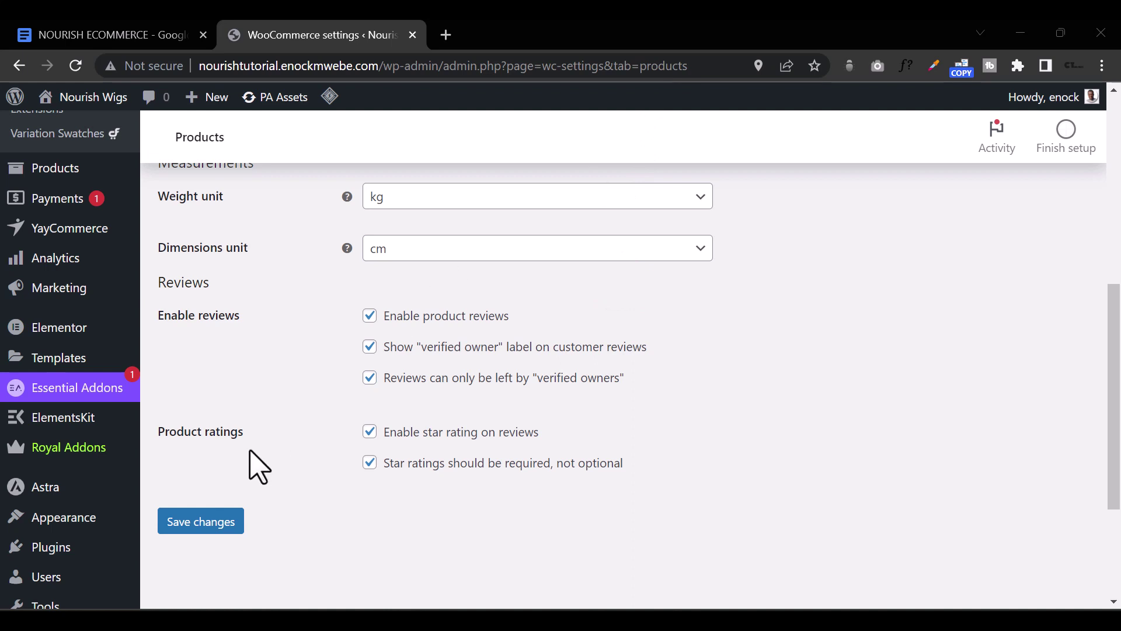
pyautogui.click(215, 520)
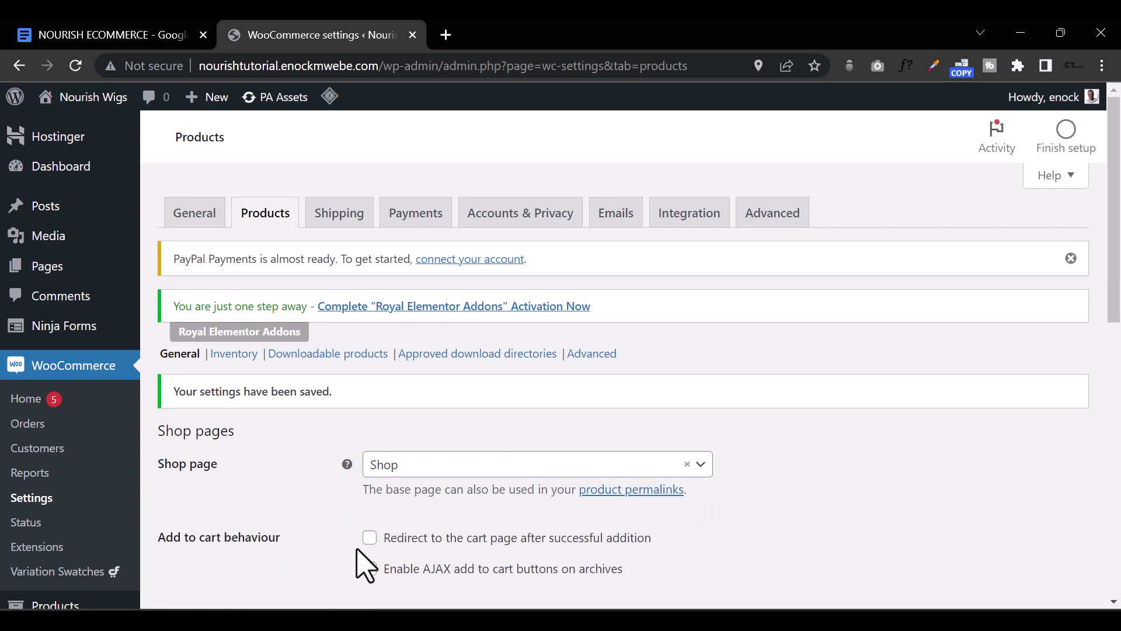
pyautogui.click(352, 301)
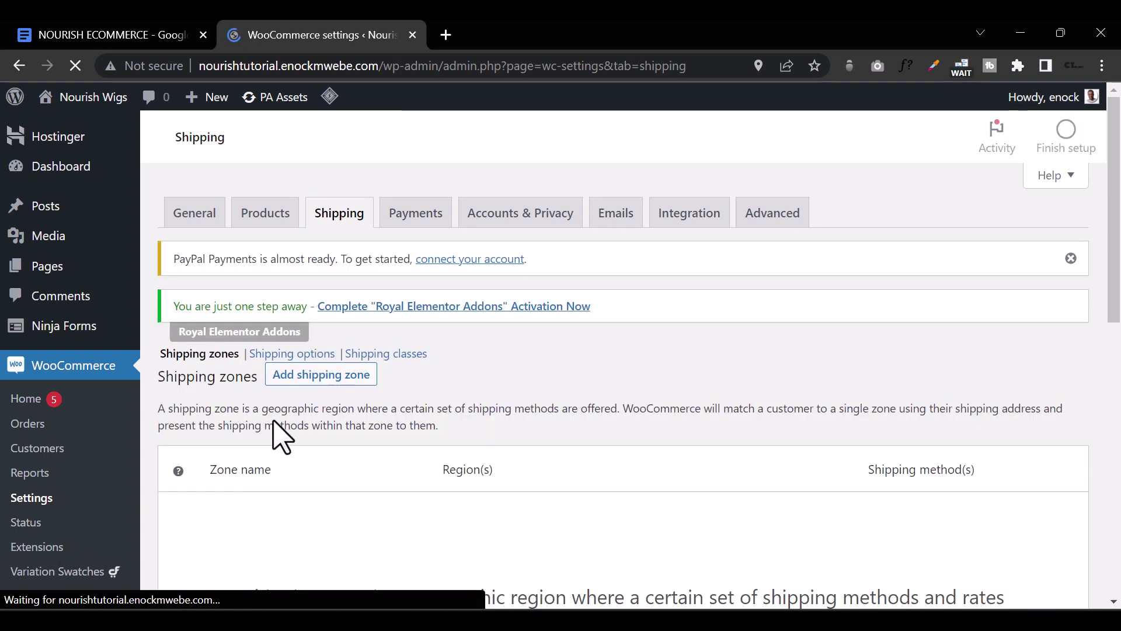
# Add a new shipping zone and name it USA Shipping Zone
pyautogui.click(325, 375)
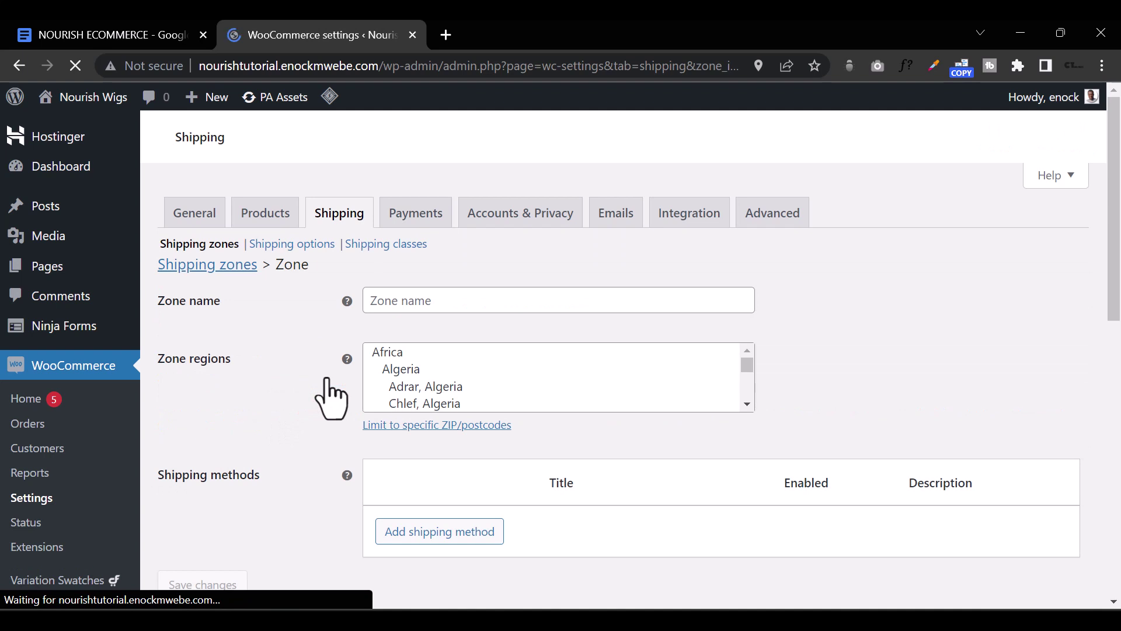
pyautogui.click(445, 298)
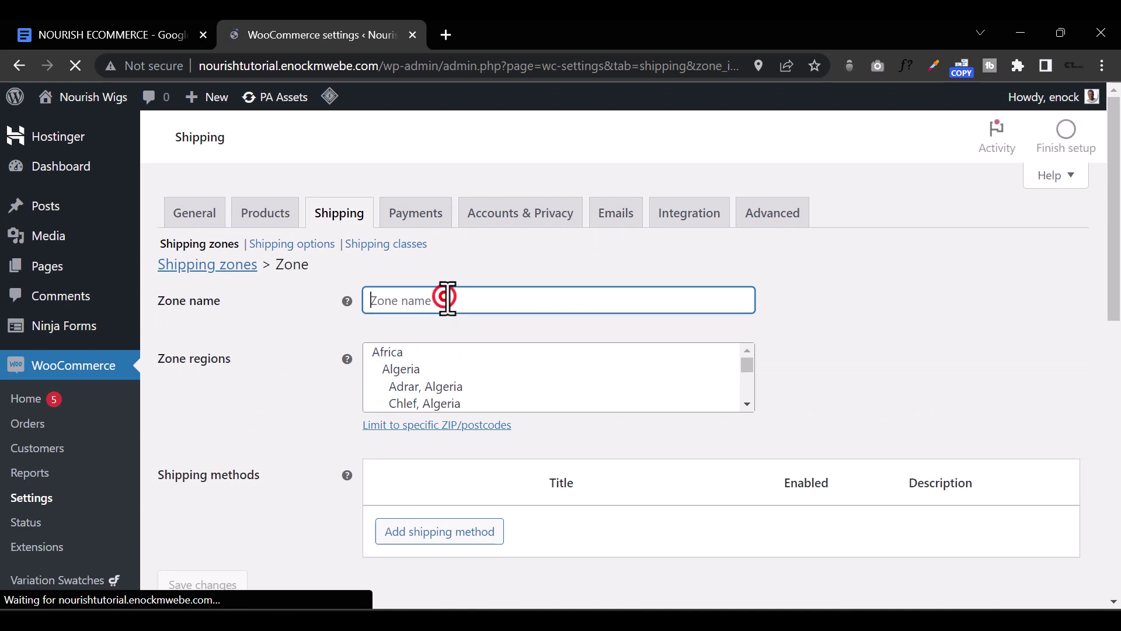
pyautogui.write('uNITED')
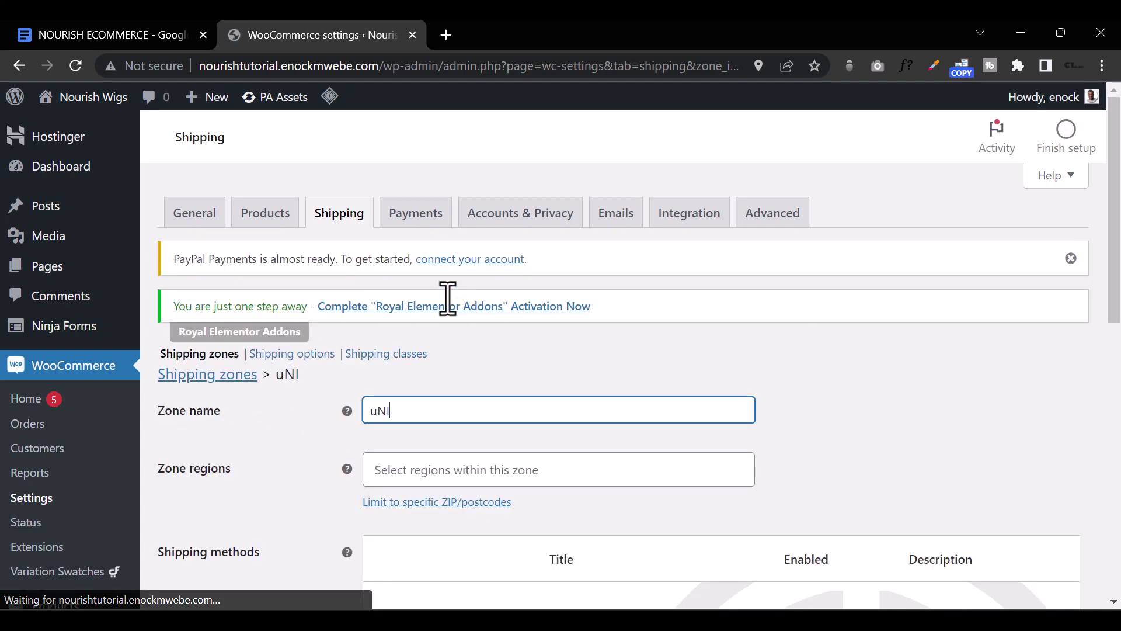
pyautogui.press('BackSpace')
pyautogui.press('BackSpace')
pyautogui.press('BackSpace')
pyautogui.write('United Kindom')
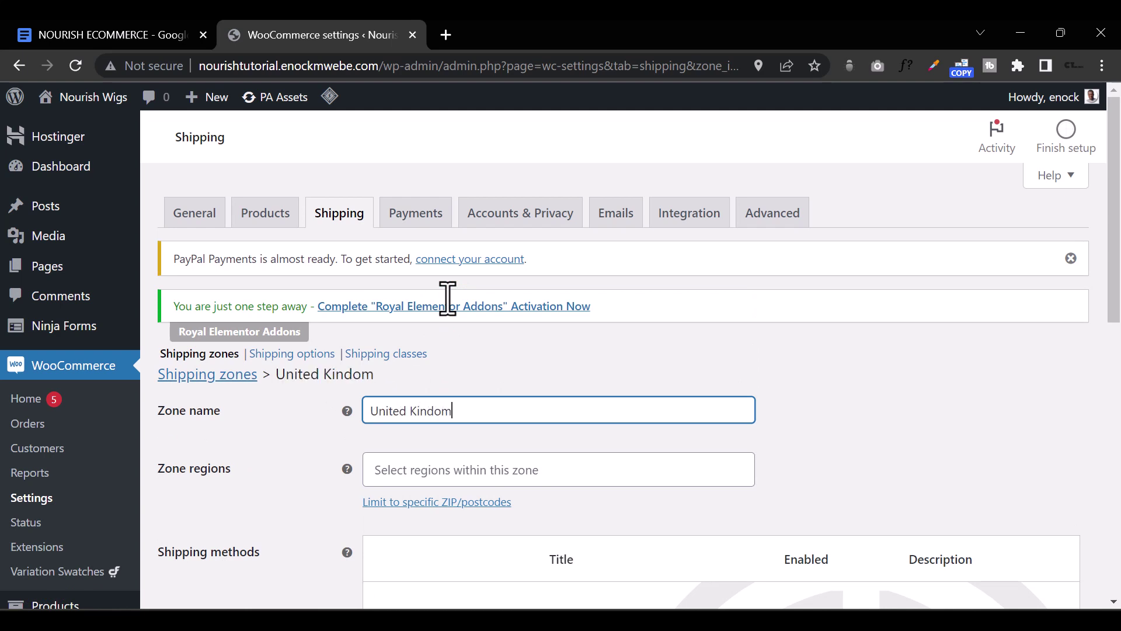
pyautogui.click(427, 413)
pyautogui.write('g')
pyautogui.scroll(-3, 467, 418)
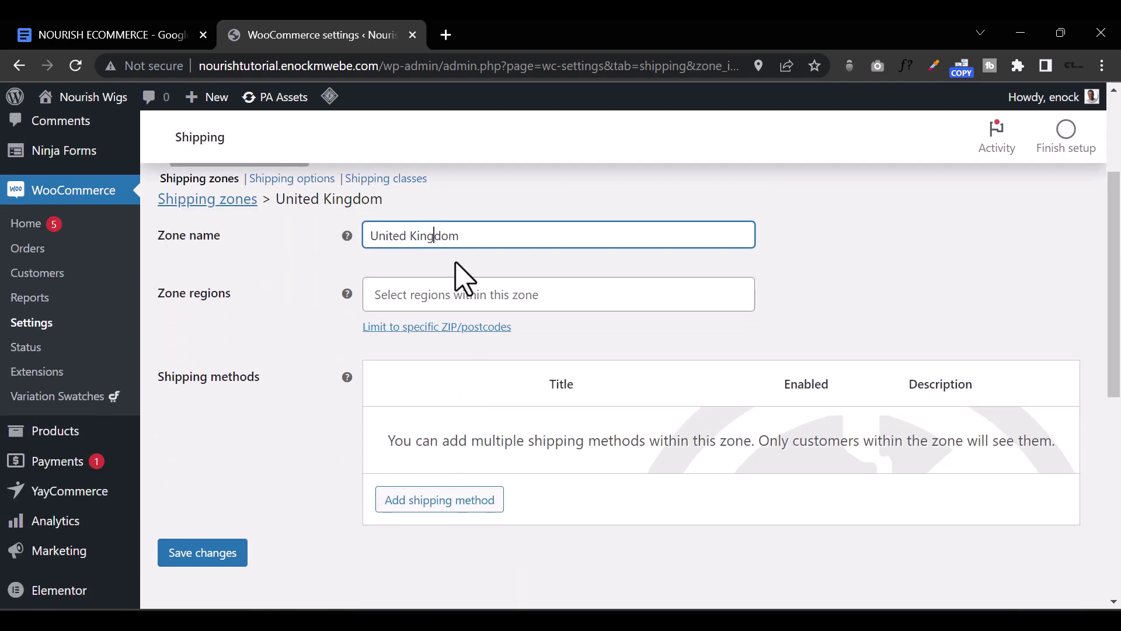
pyautogui.click(475, 294)
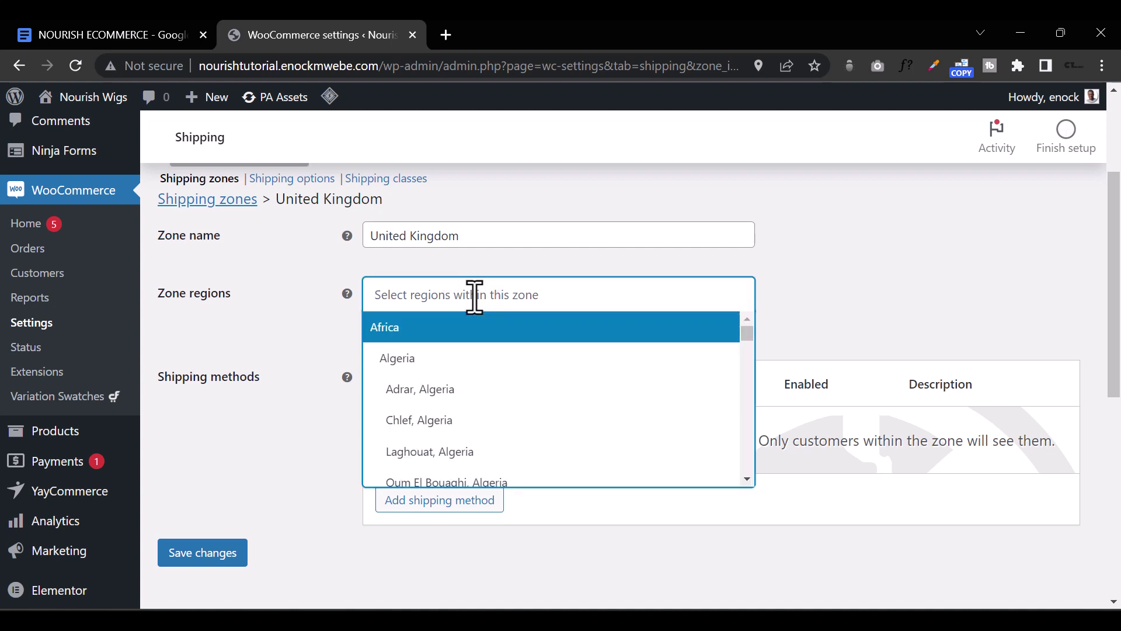
pyautogui.write('uni')
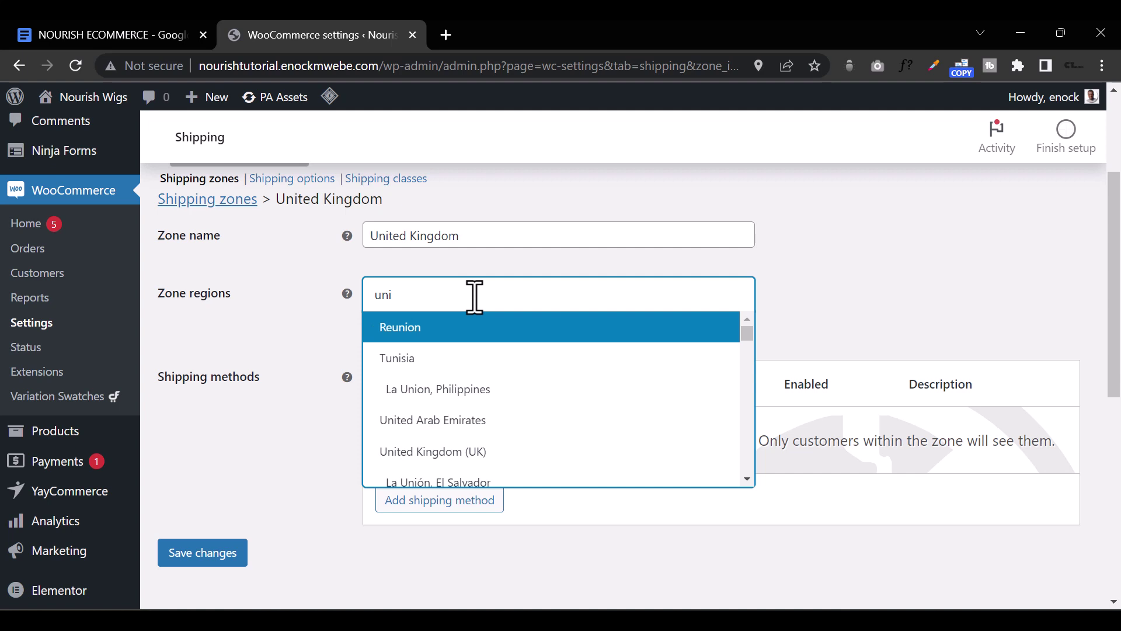
pyautogui.write('ted')
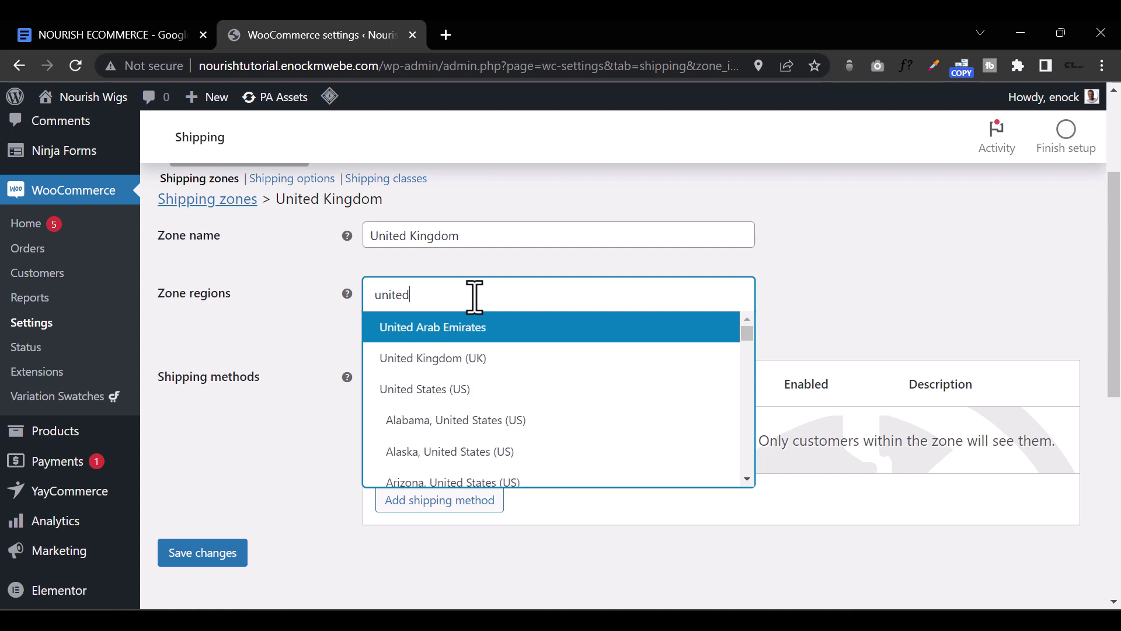
pyautogui.write(' ki')
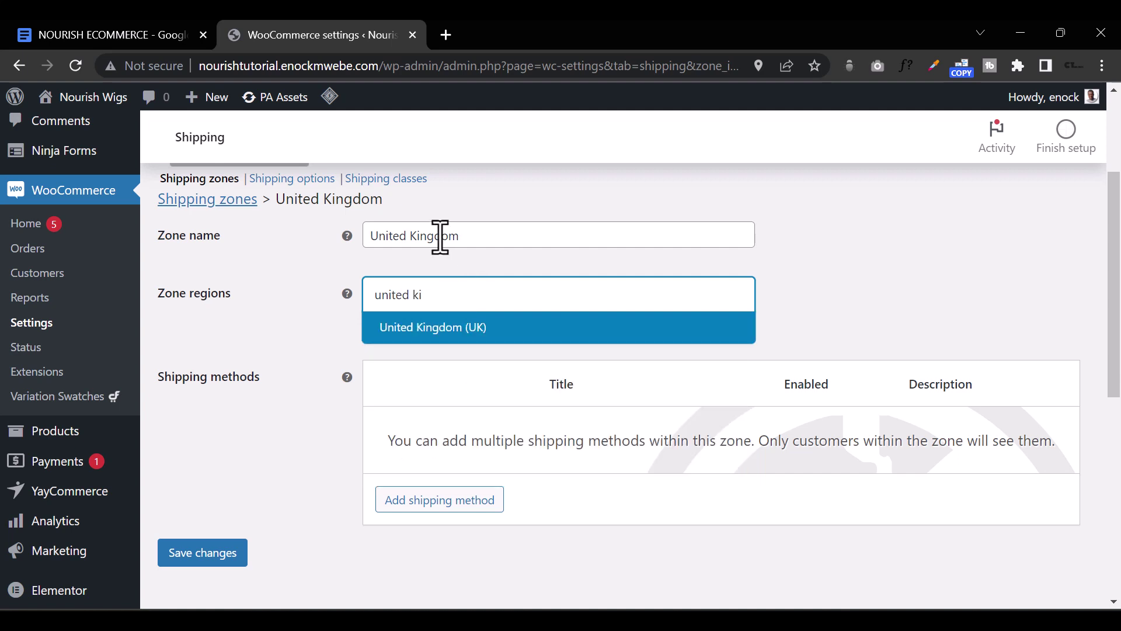
pyautogui.tripleClick(443, 235)
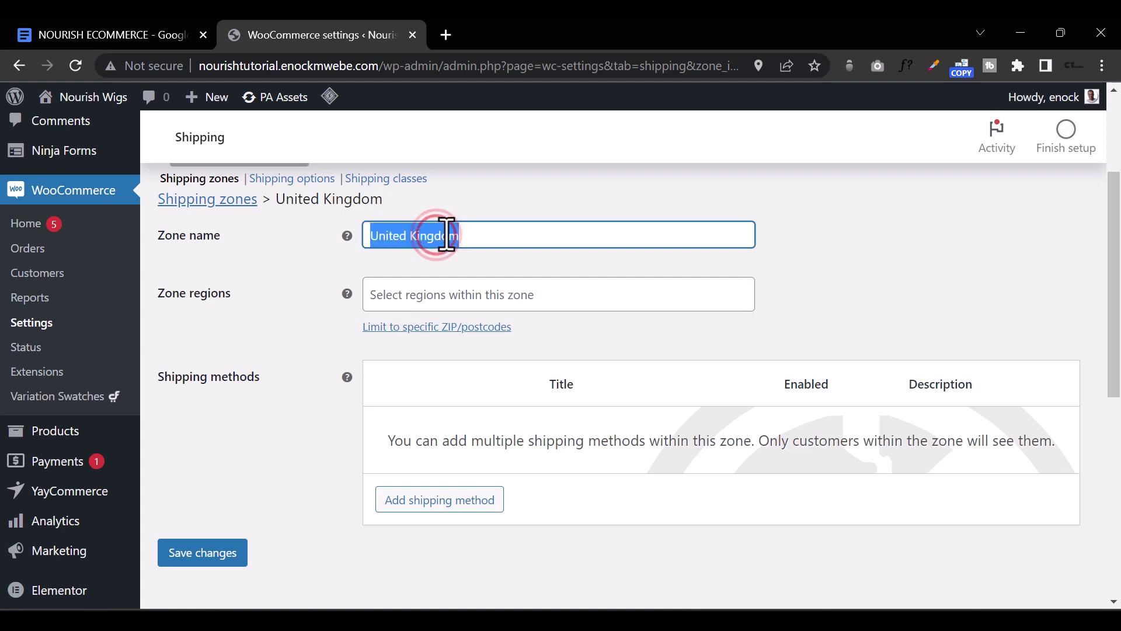
pyautogui.write('USA Shipping Zone')
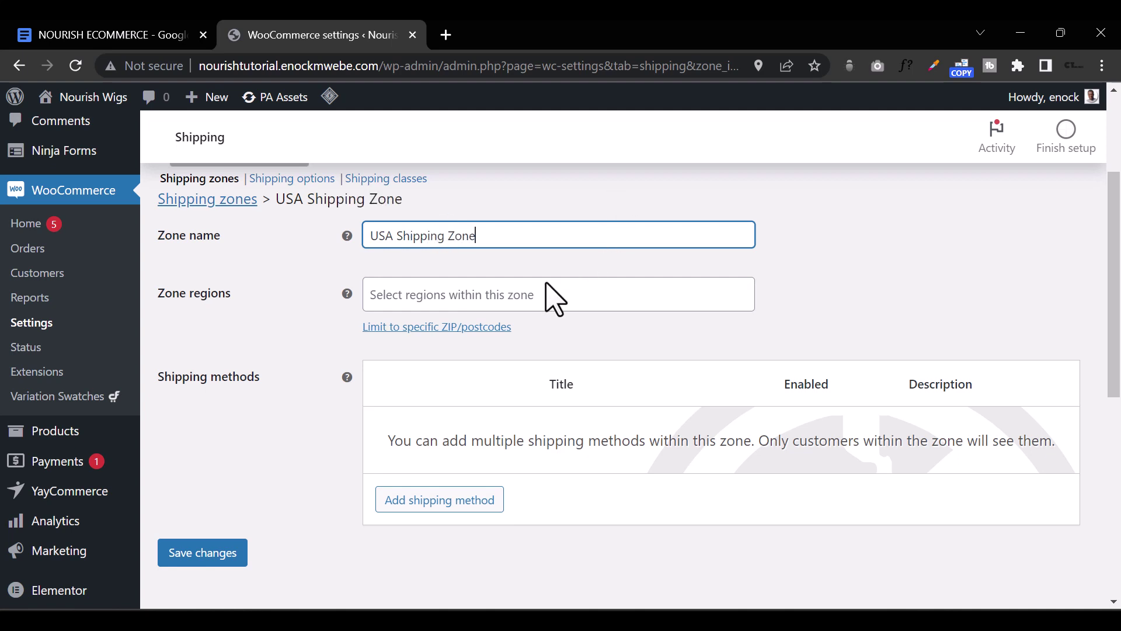
# Set the zone's region to United States (US)
pyautogui.click(489, 297)
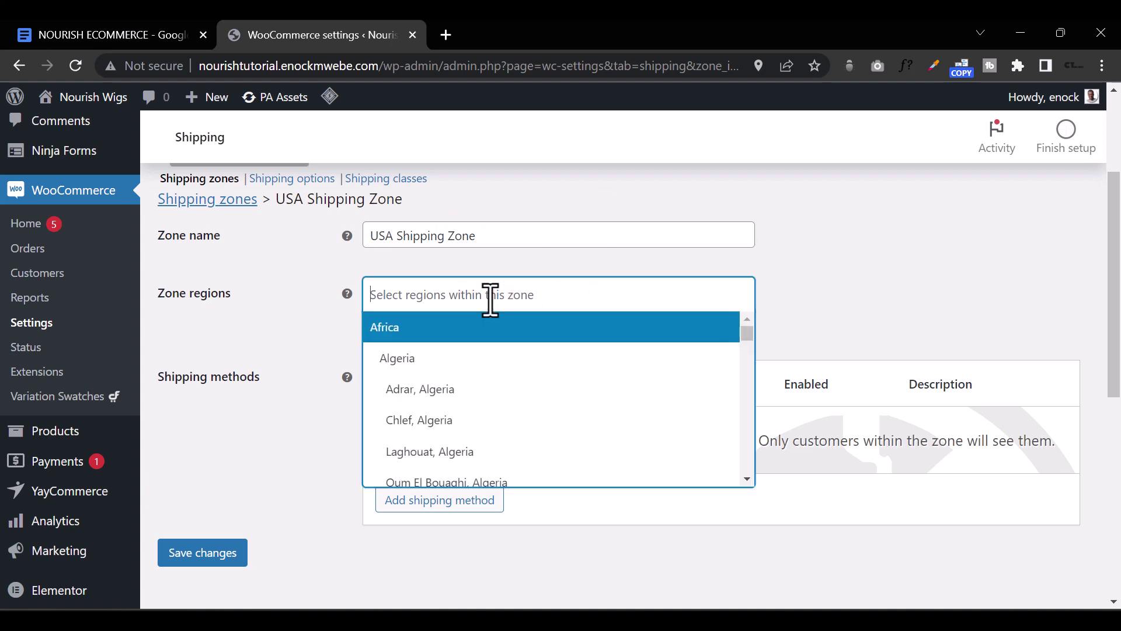
pyautogui.write('Uni')
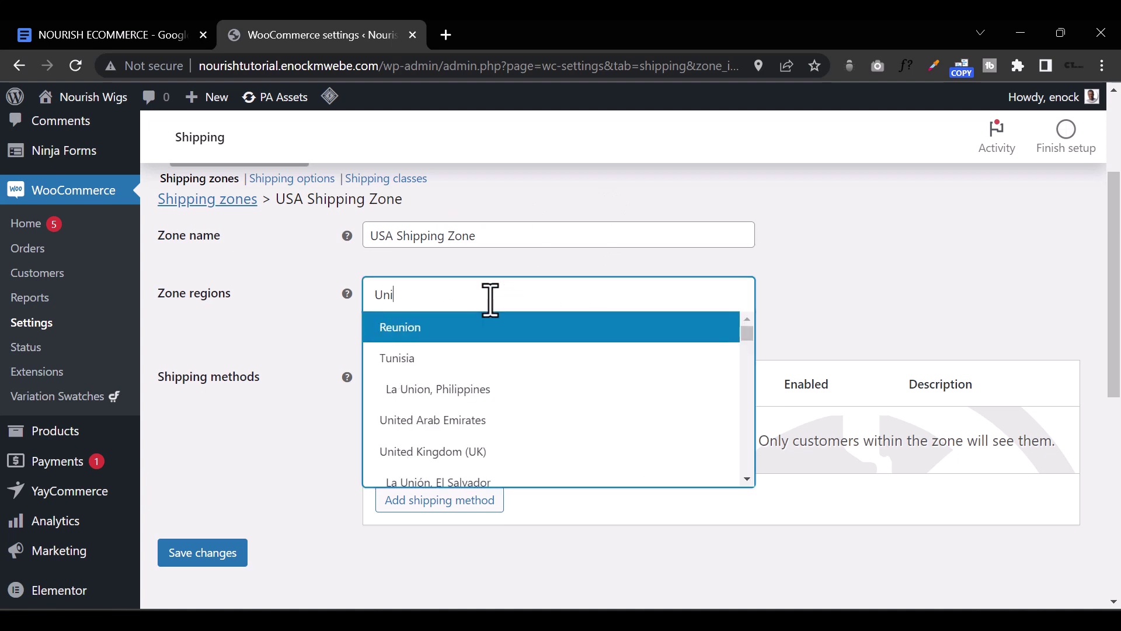
pyautogui.write('ted States')
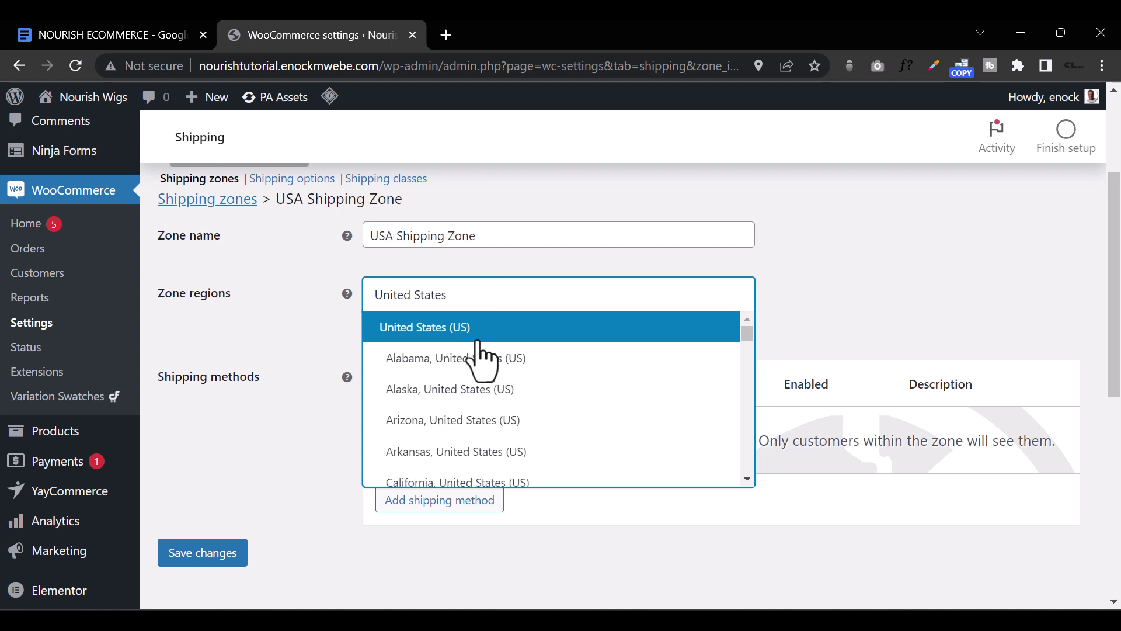
pyautogui.click(475, 327)
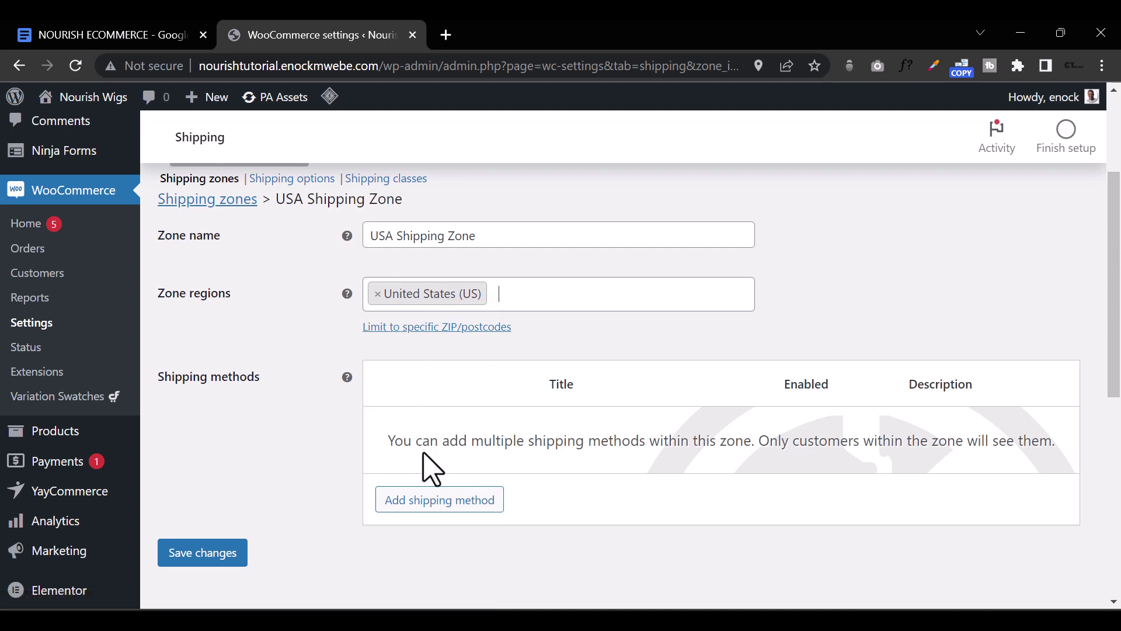
pyautogui.click(447, 501)
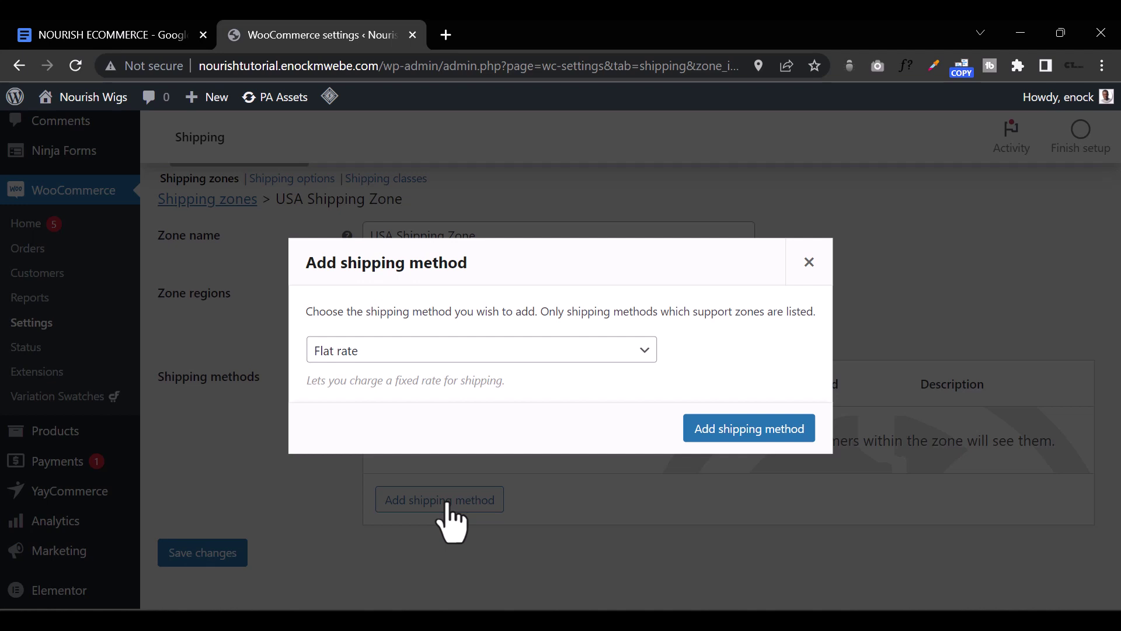
# Add the Flat rate shipping method to USA Shipping Zone
pyautogui.click(512, 346)
pyautogui.click(513, 346)
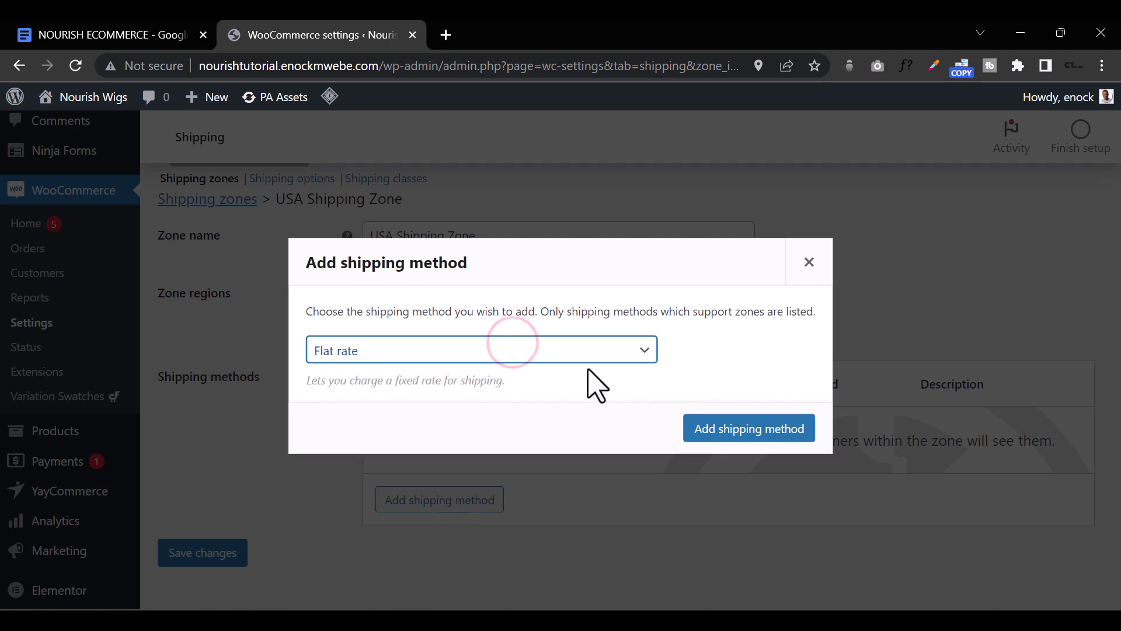
pyautogui.click(713, 437)
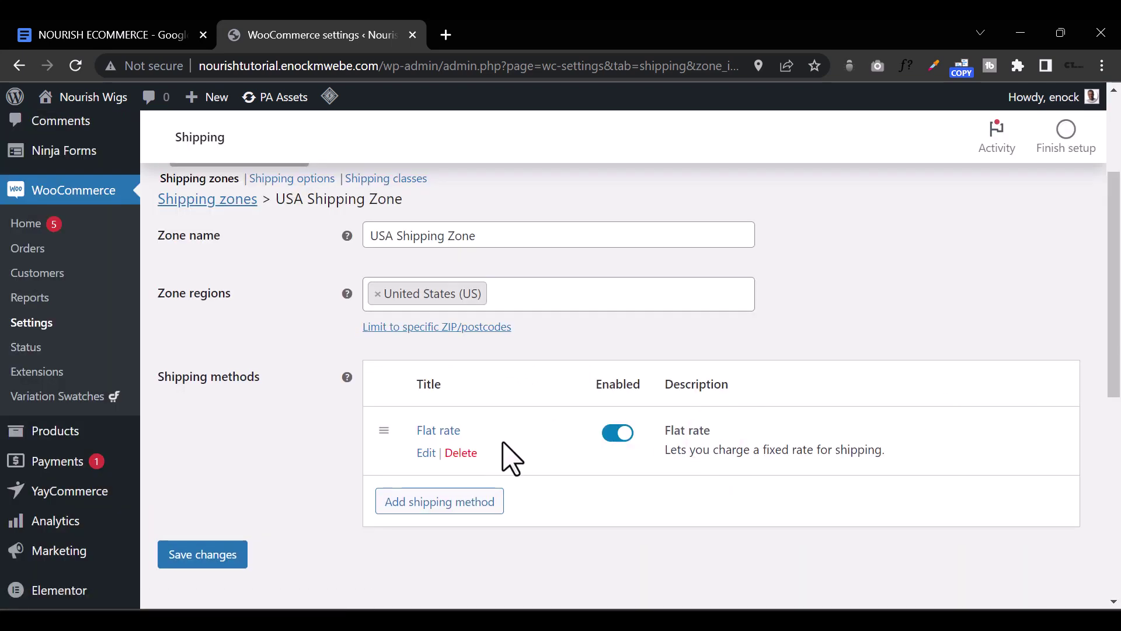
# Set the Flat rate cost to 20 and save it
pyautogui.click(426, 452)
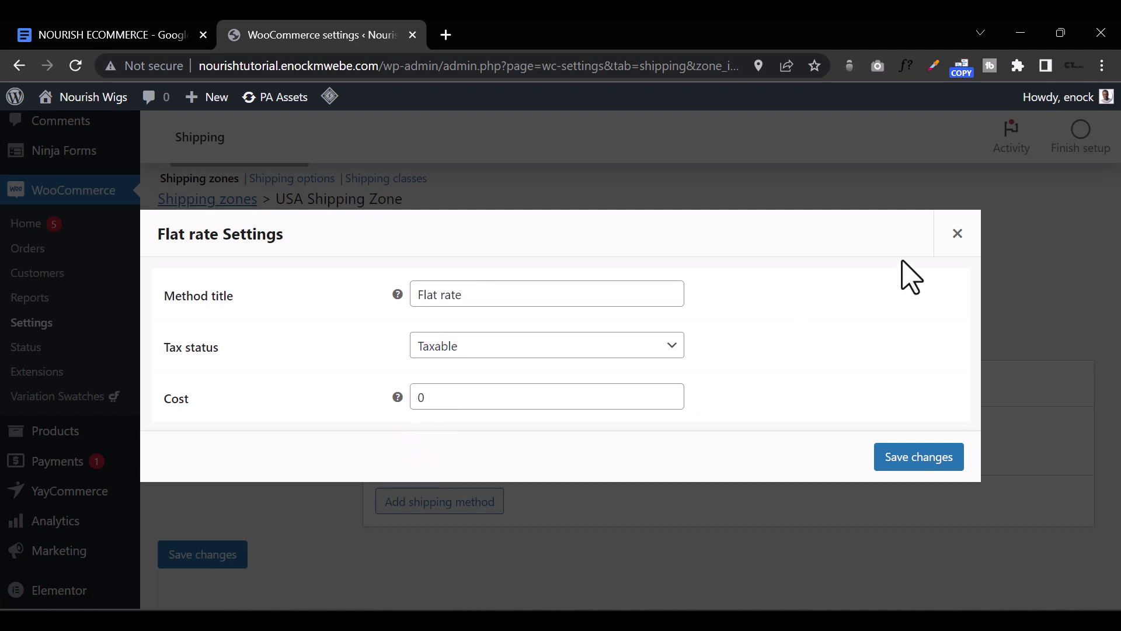
pyautogui.click(957, 234)
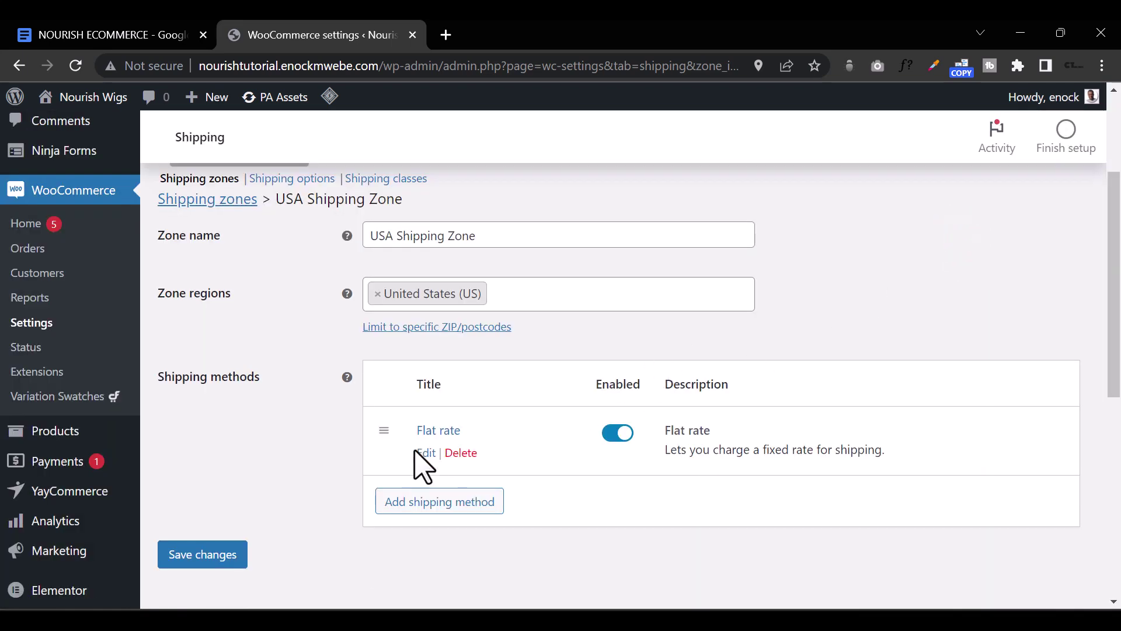
pyautogui.click(426, 454)
pyautogui.doubleClick(477, 400)
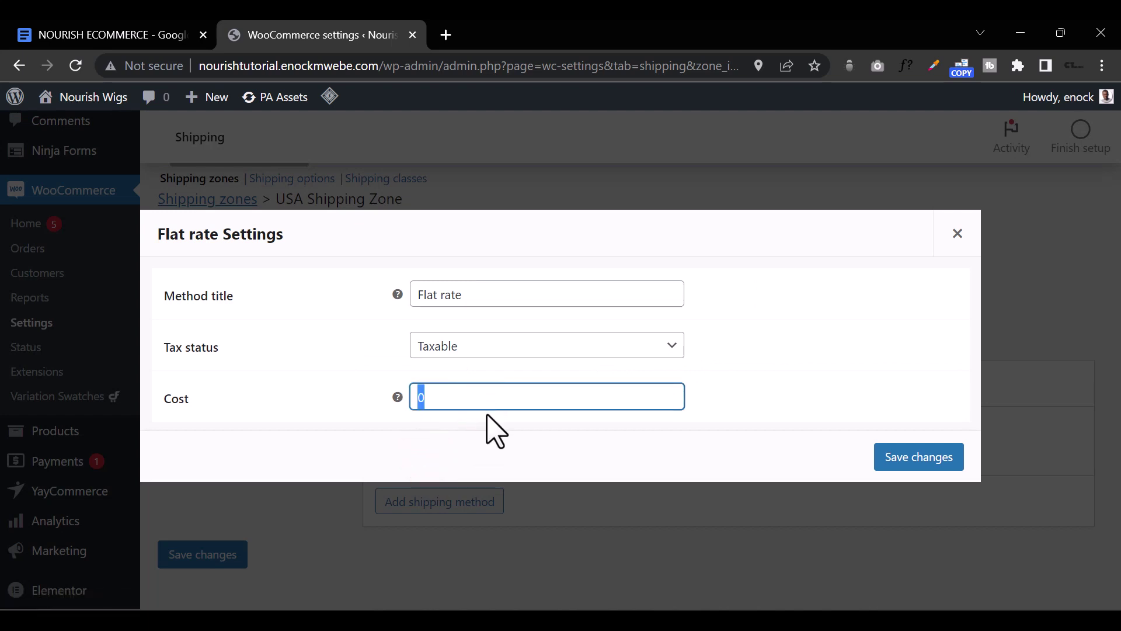
pyautogui.write('20')
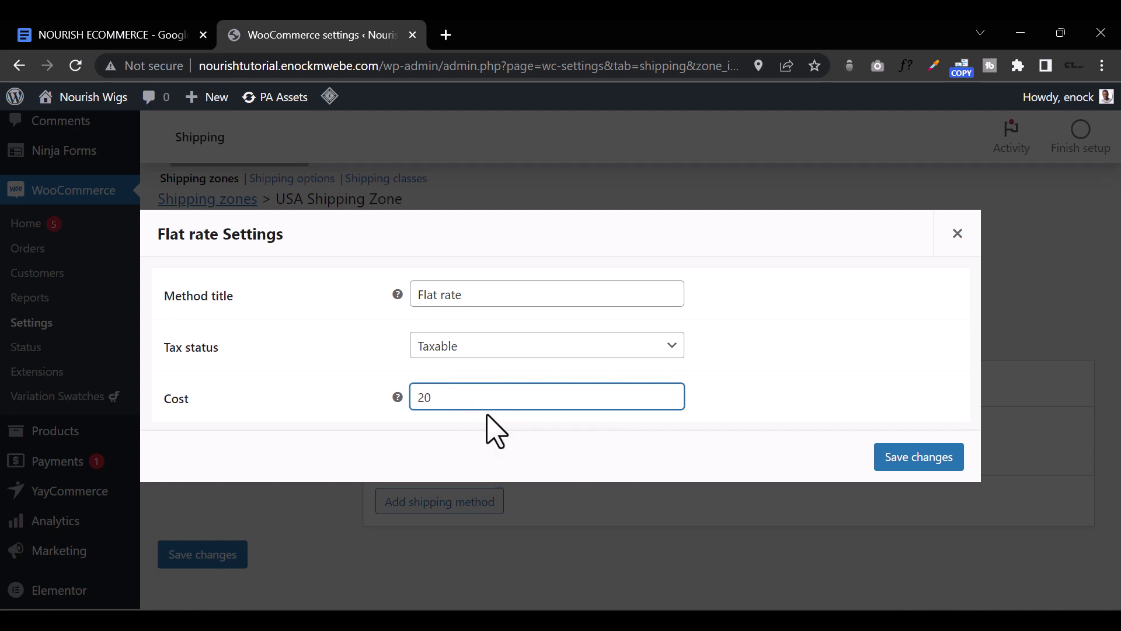
pyautogui.click(893, 458)
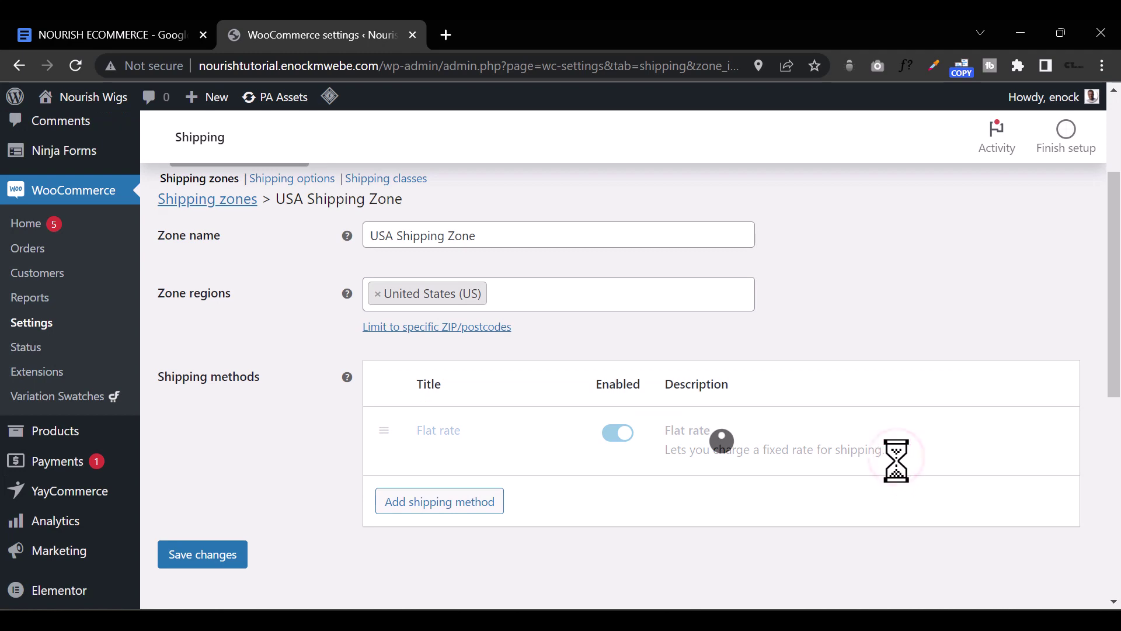
pyautogui.scroll(-3, 571, 396)
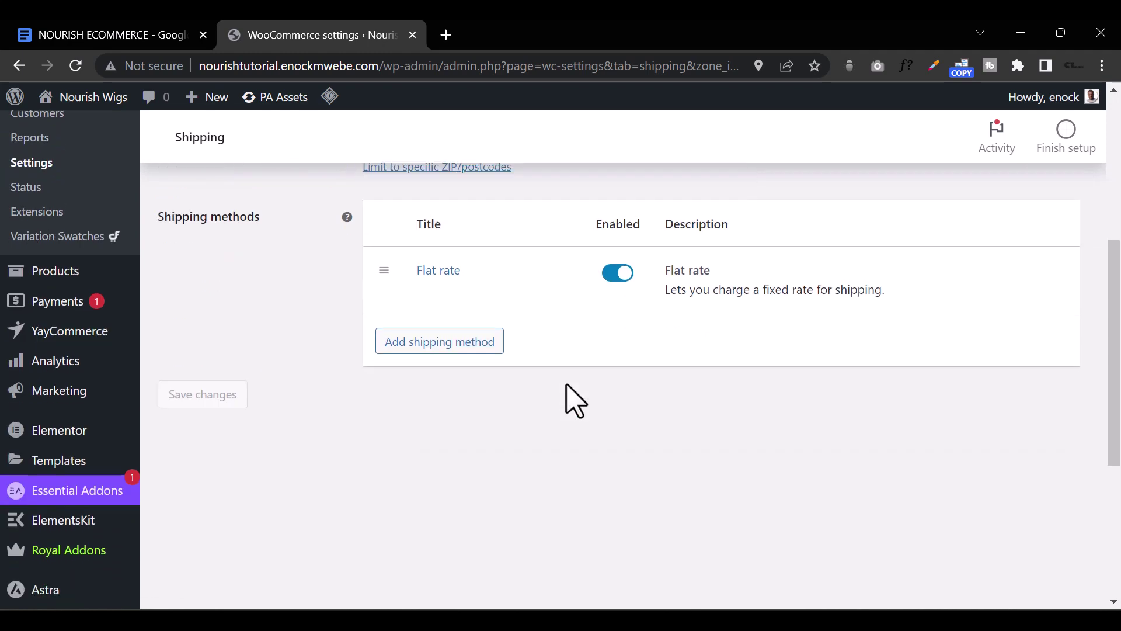
pyautogui.scroll(3, 575, 400)
pyautogui.scroll(3, 568, 386)
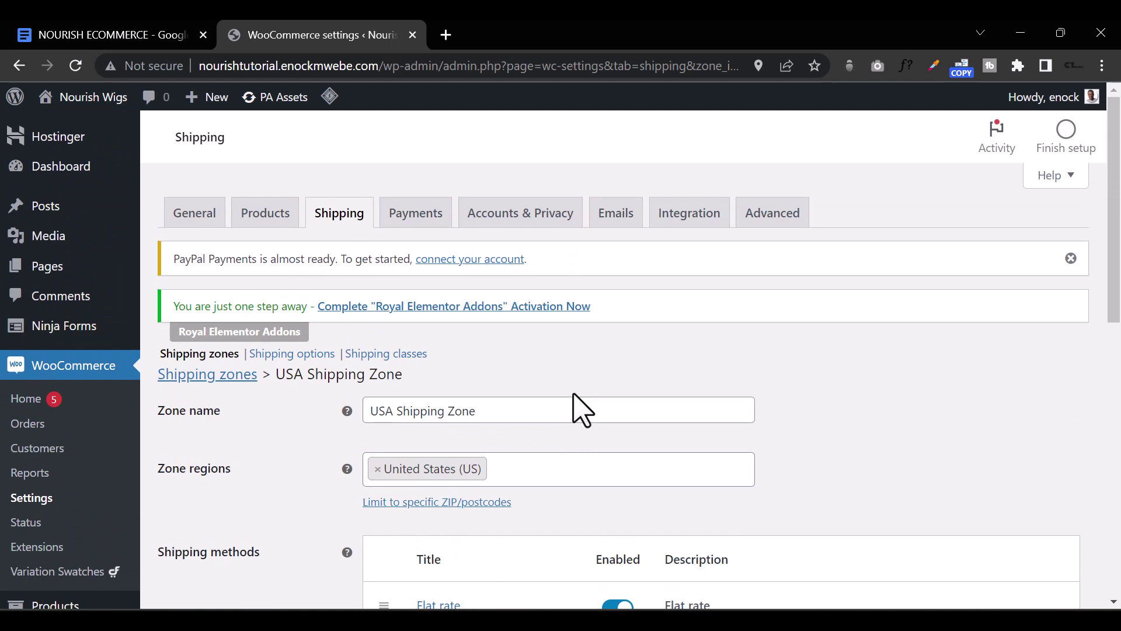
pyautogui.scroll(-1, 465, 362)
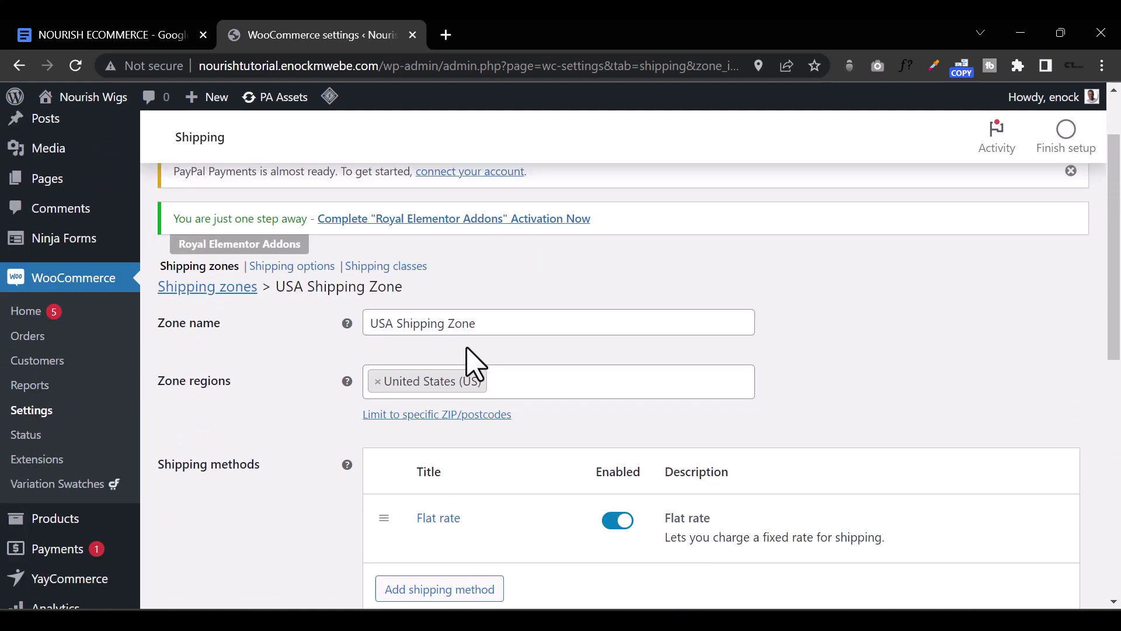
pyautogui.scroll(1, 474, 362)
pyautogui.click(191, 375)
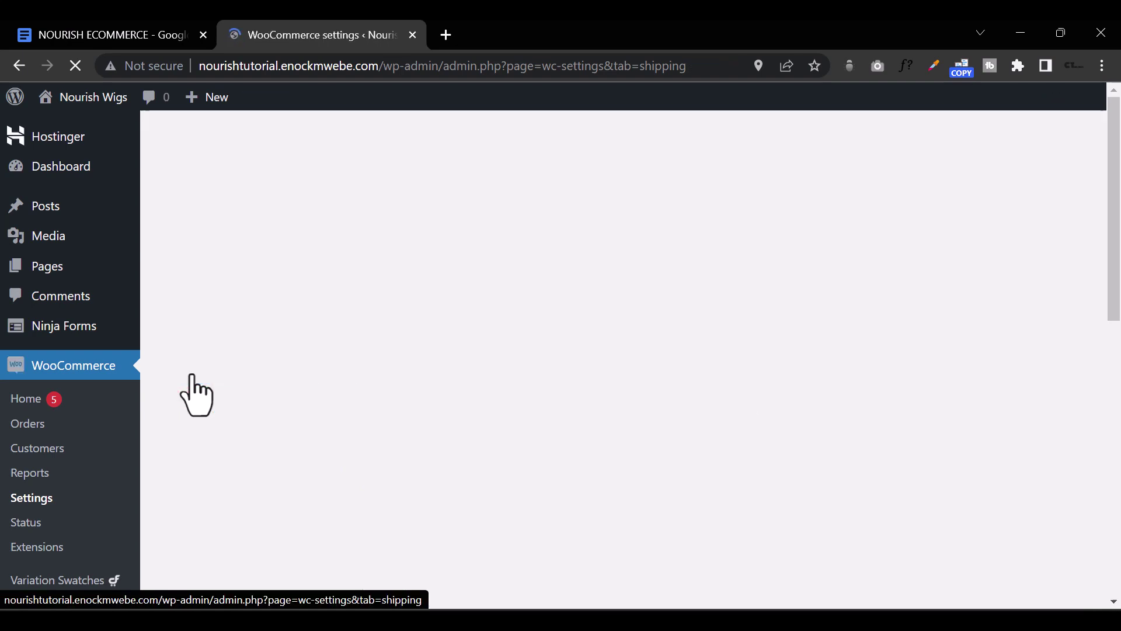
# Add a Flat rate method to the 'Locations not covered by your other zones' zone
pyautogui.scroll(-2, 432, 407)
pyautogui.scroll(2, 433, 408)
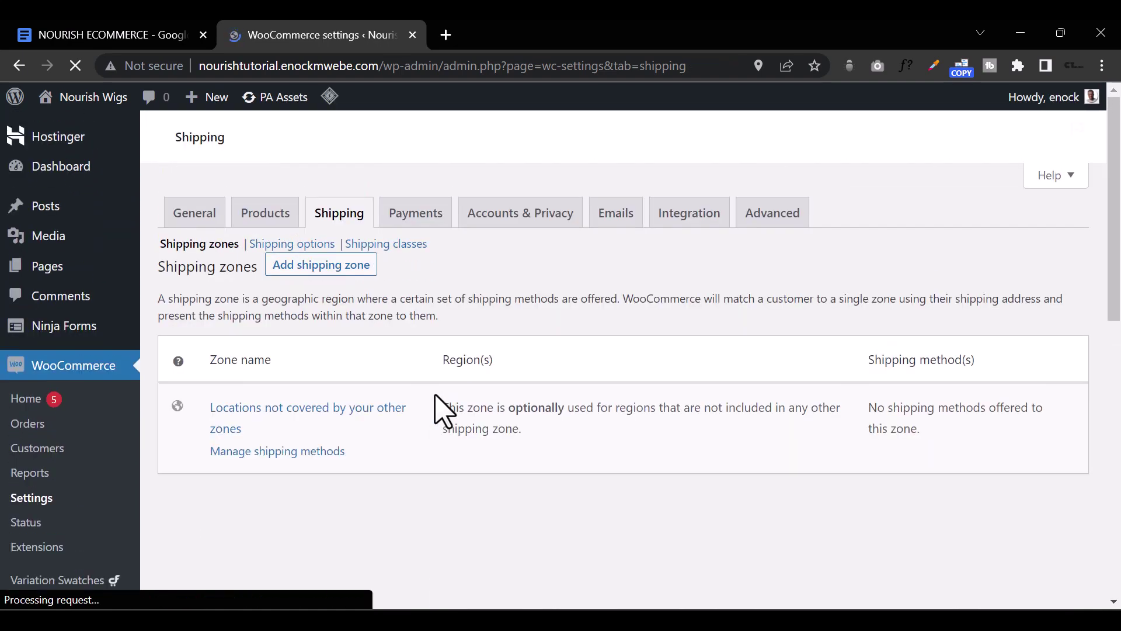
pyautogui.scroll(-3, 315, 415)
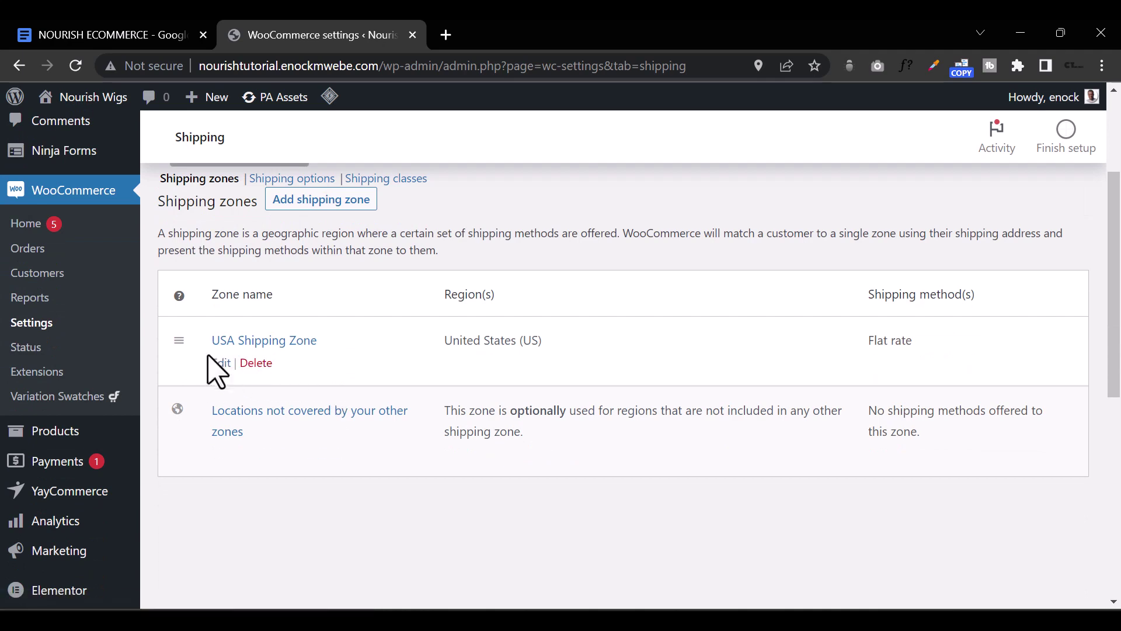
pyautogui.scroll(-2, 303, 380)
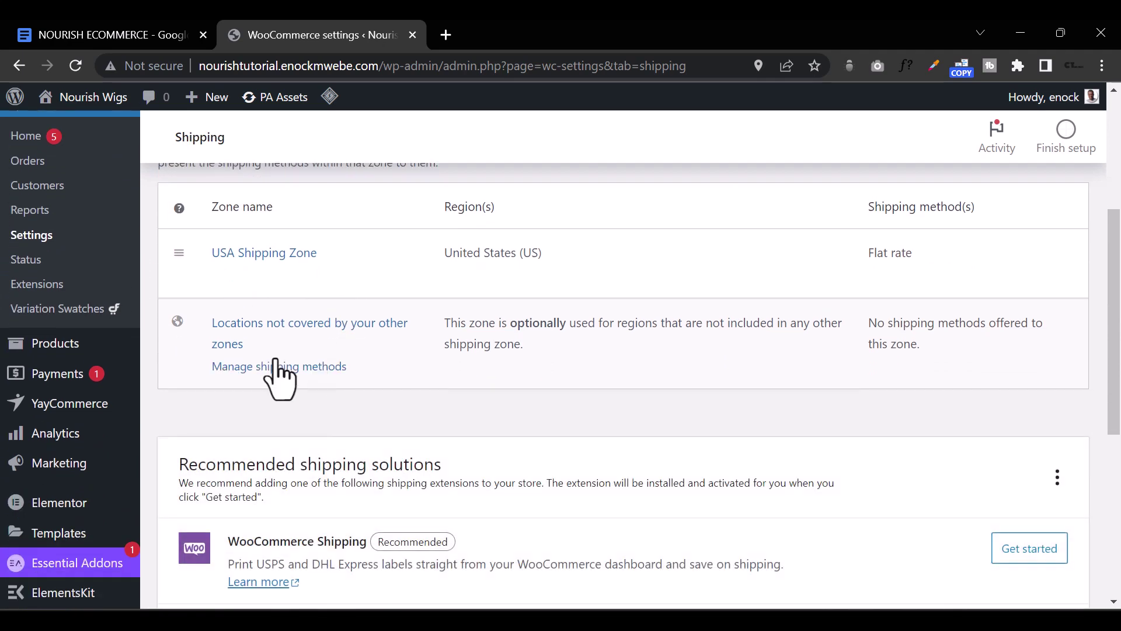
pyautogui.click(278, 324)
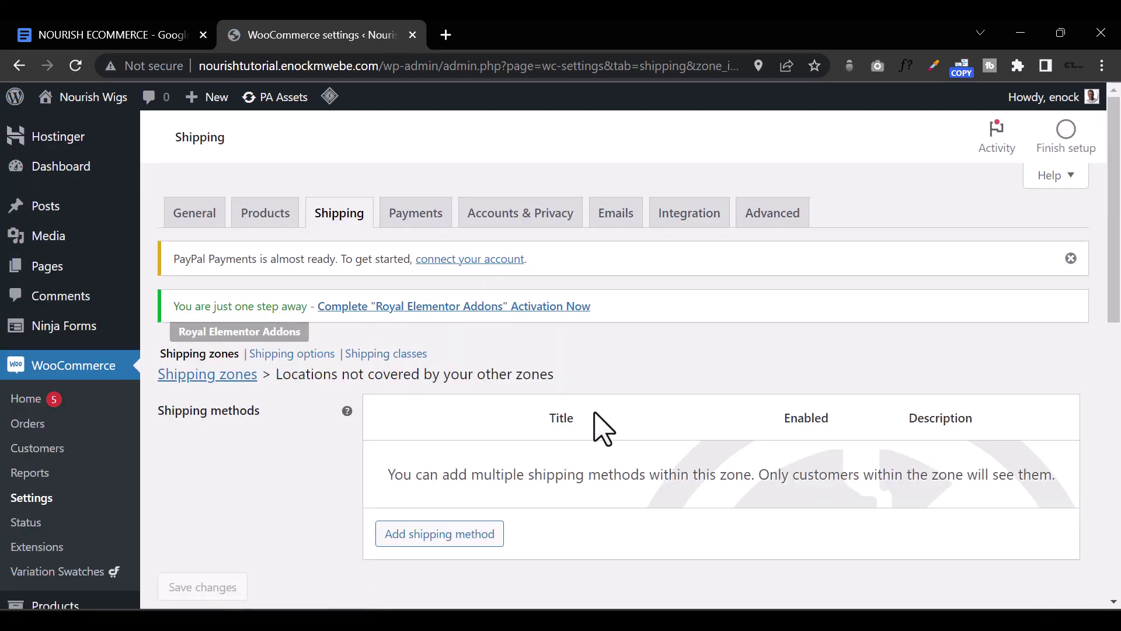
pyautogui.click(463, 534)
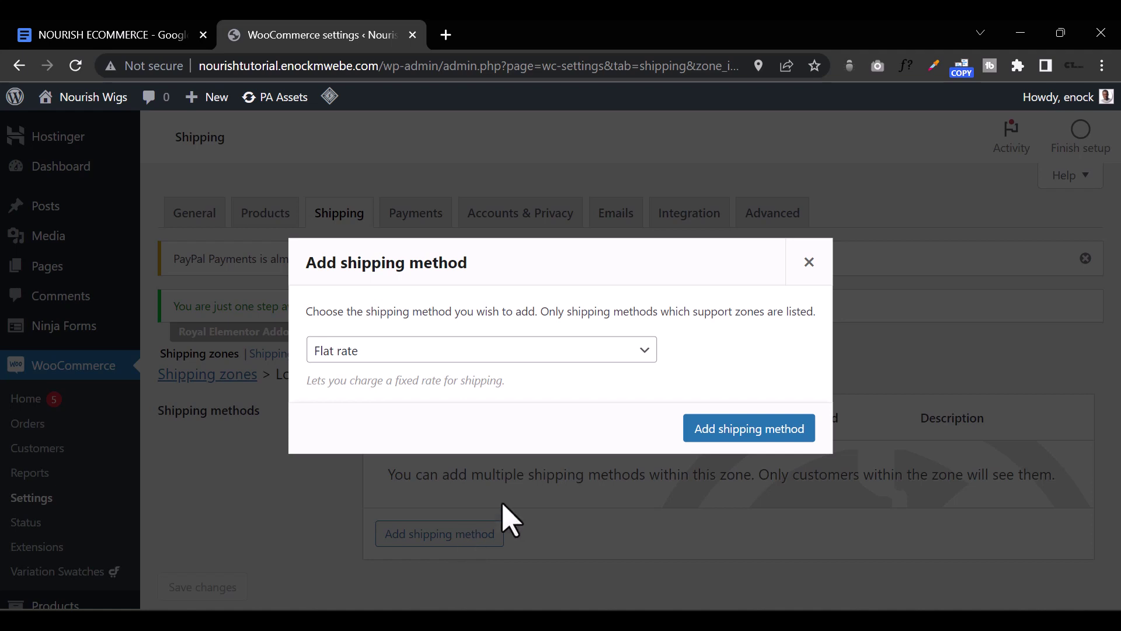
pyautogui.click(558, 352)
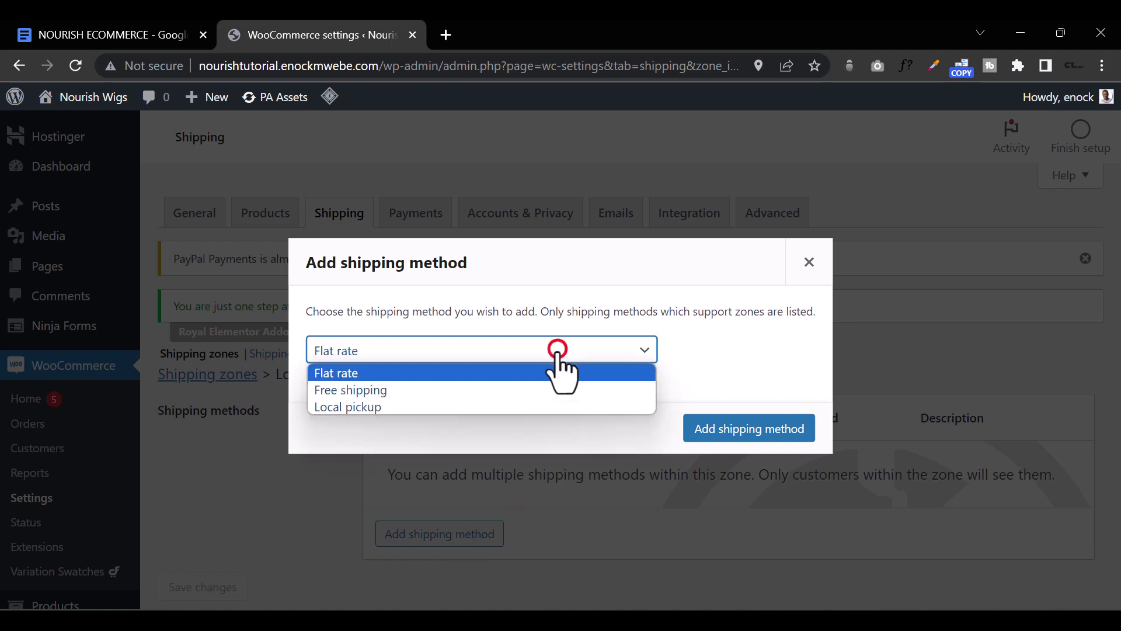
pyautogui.click(714, 429)
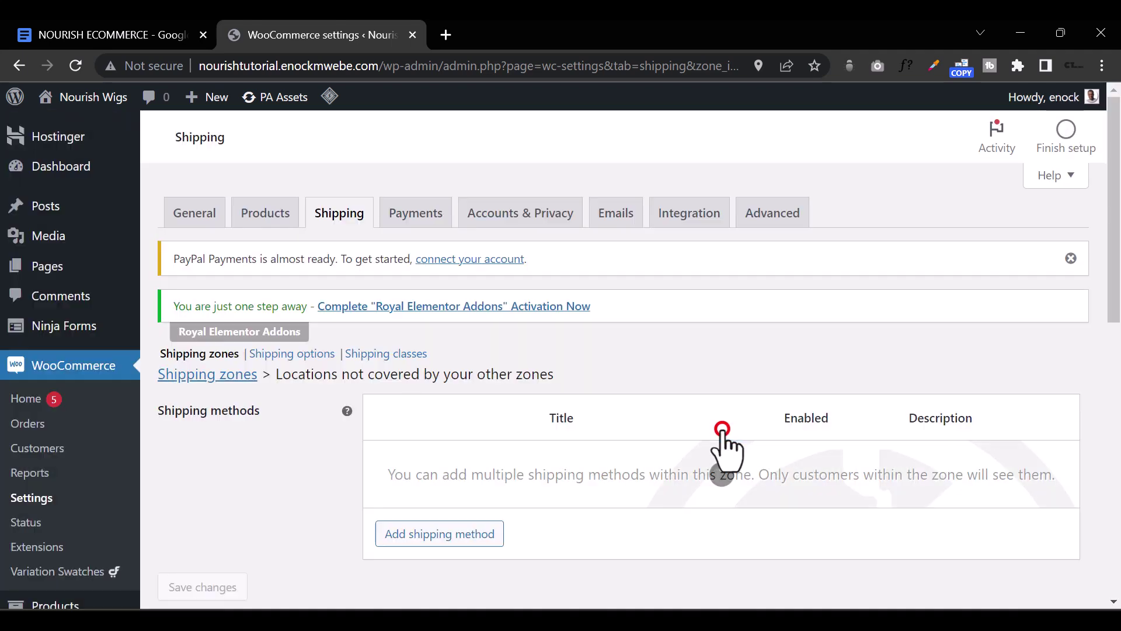
# Set that Flat rate cost to 30 and save it
pyautogui.scroll(-2, 731, 446)
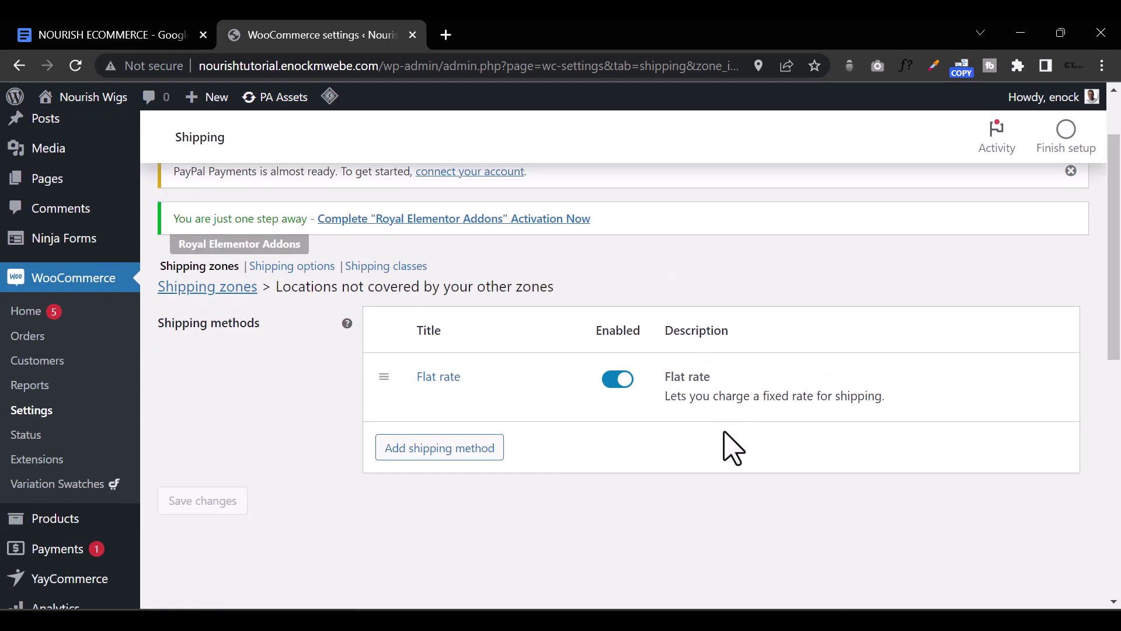
pyautogui.click(427, 398)
pyautogui.click(428, 400)
pyautogui.doubleClick(453, 400)
pyautogui.write('30')
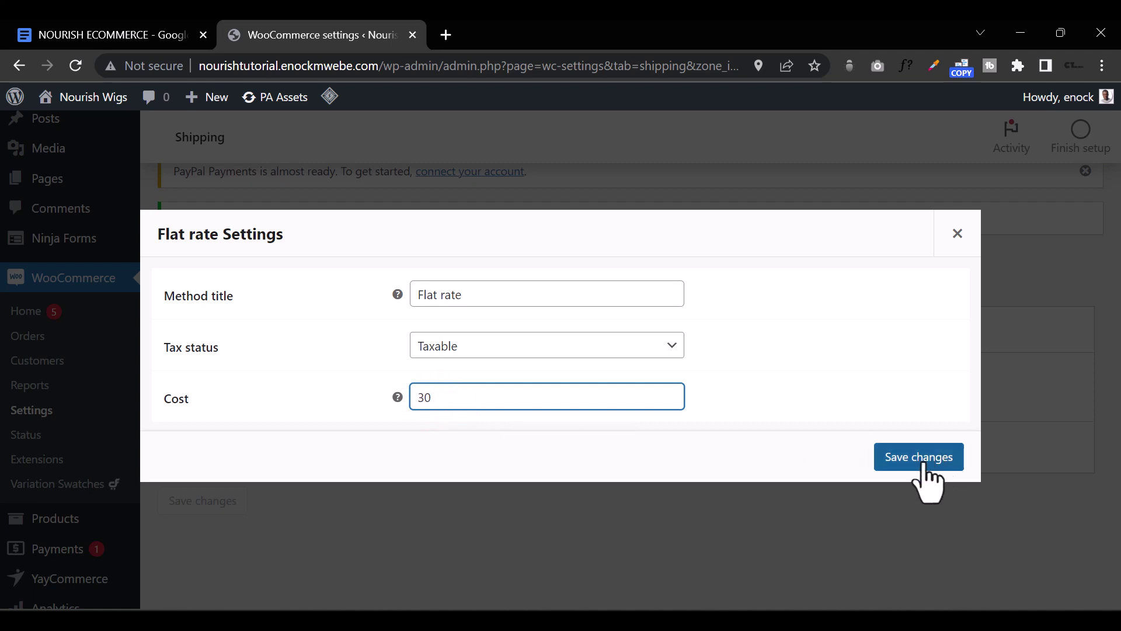
pyautogui.click(922, 458)
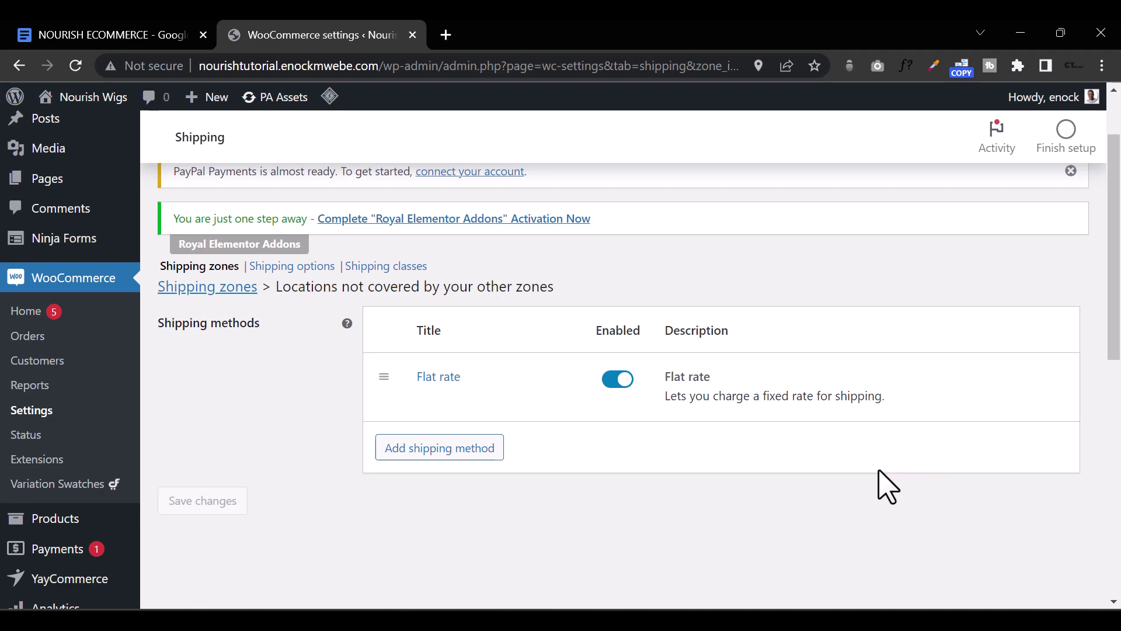
pyautogui.scroll(2, 659, 451)
# Return to the shipping zones overview via the Shipping zones breadcrumb
pyautogui.click(214, 375)
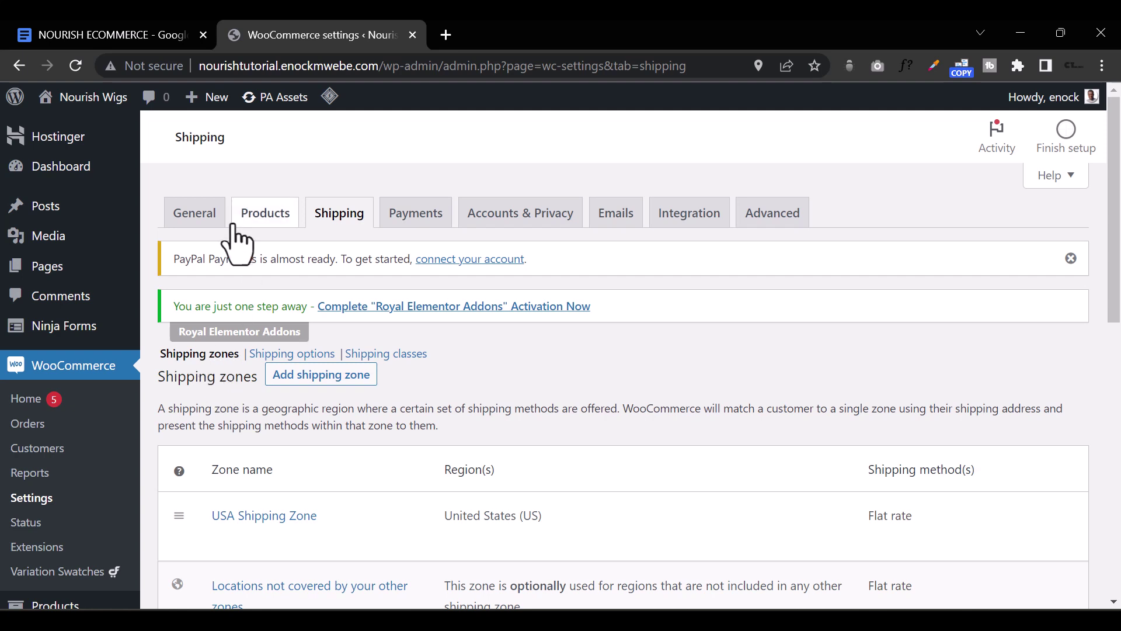
# Review the General tab's currency options, leaving the currency as United States (US) dollar ($)
pyautogui.click(208, 213)
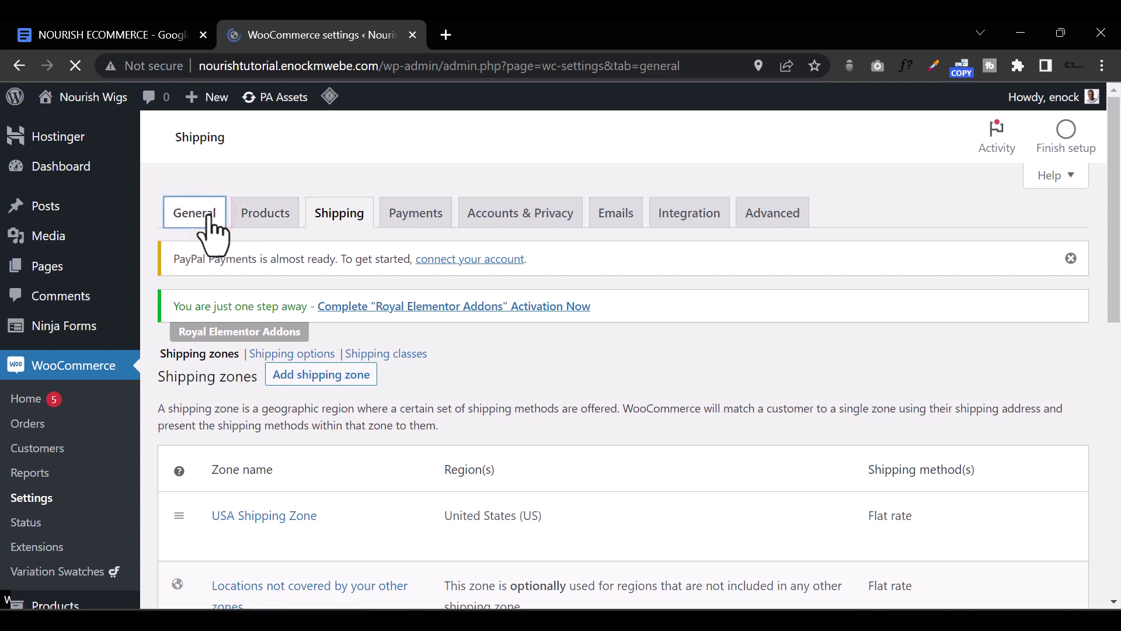
pyautogui.scroll(-5, 430, 418)
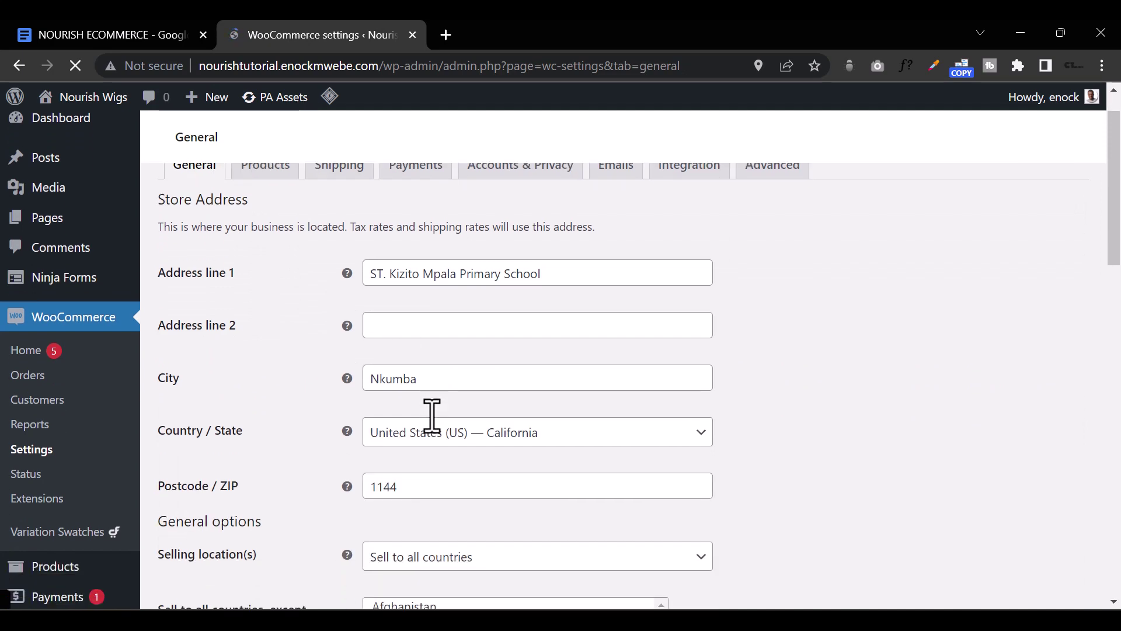
pyautogui.scroll(-12, 432, 416)
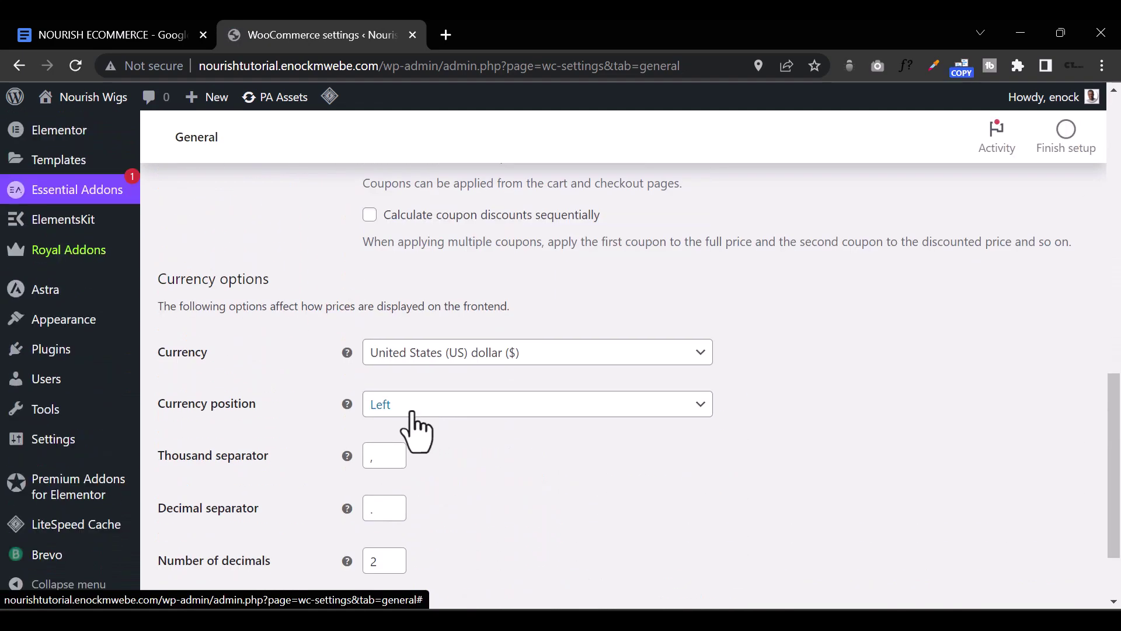
pyautogui.click(458, 353)
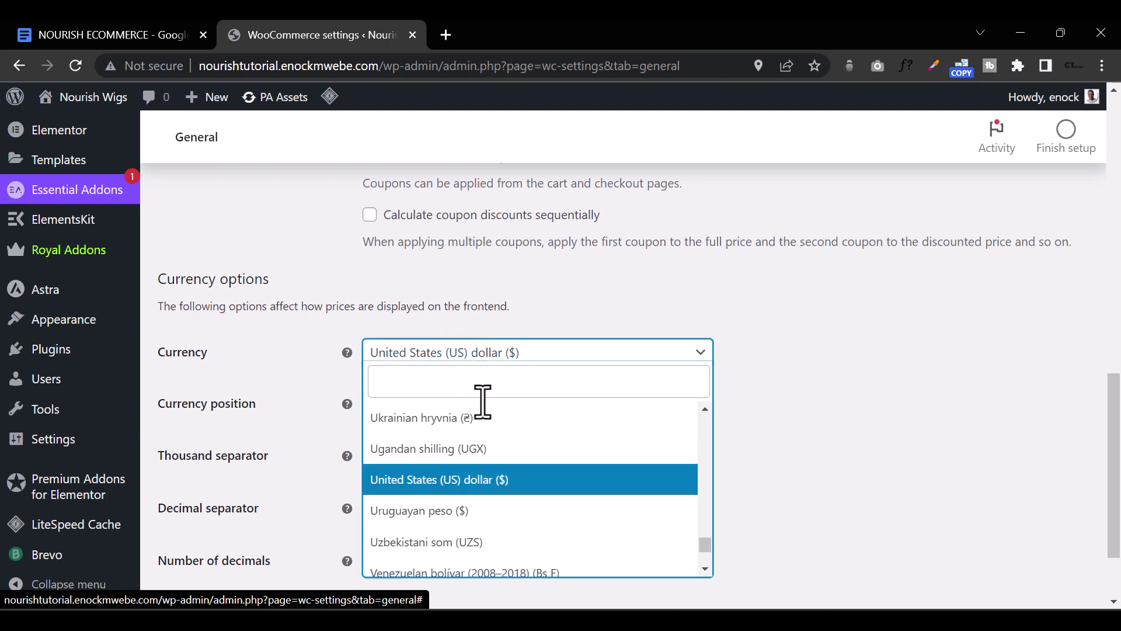
pyautogui.scroll(-6, 467, 464)
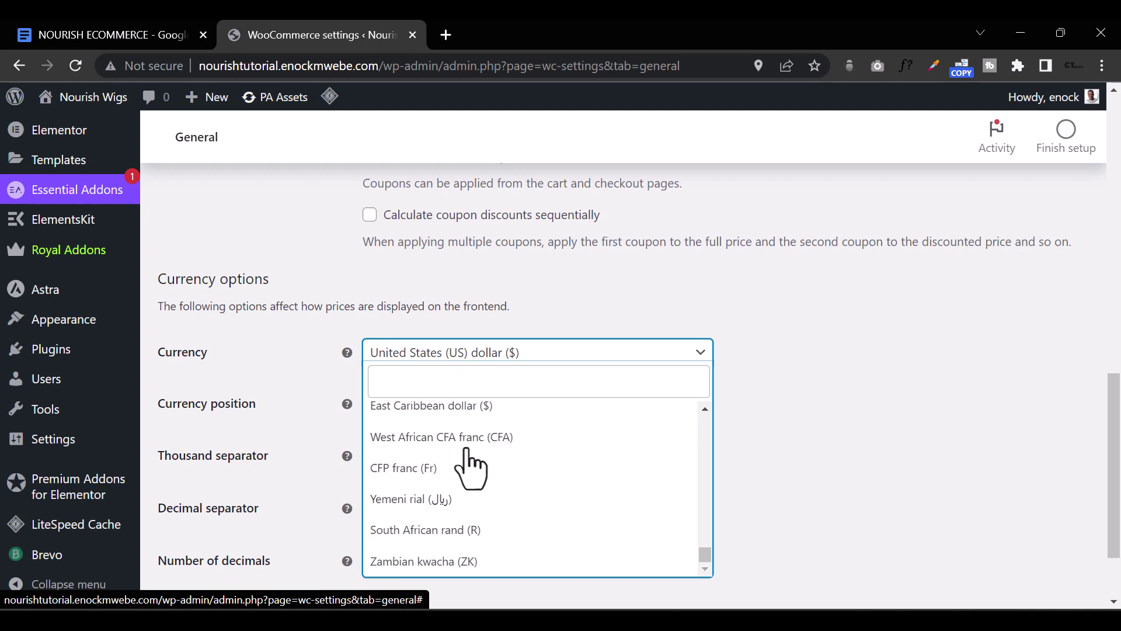
pyautogui.scroll(20, 470, 467)
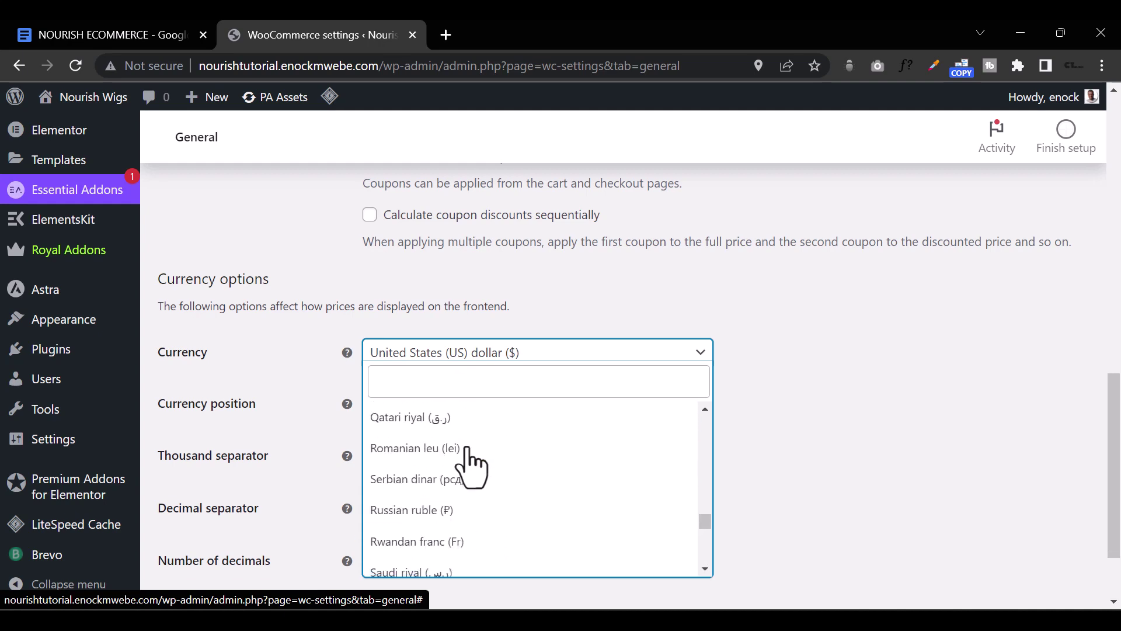
pyautogui.click(780, 357)
pyautogui.scroll(15, 689, 397)
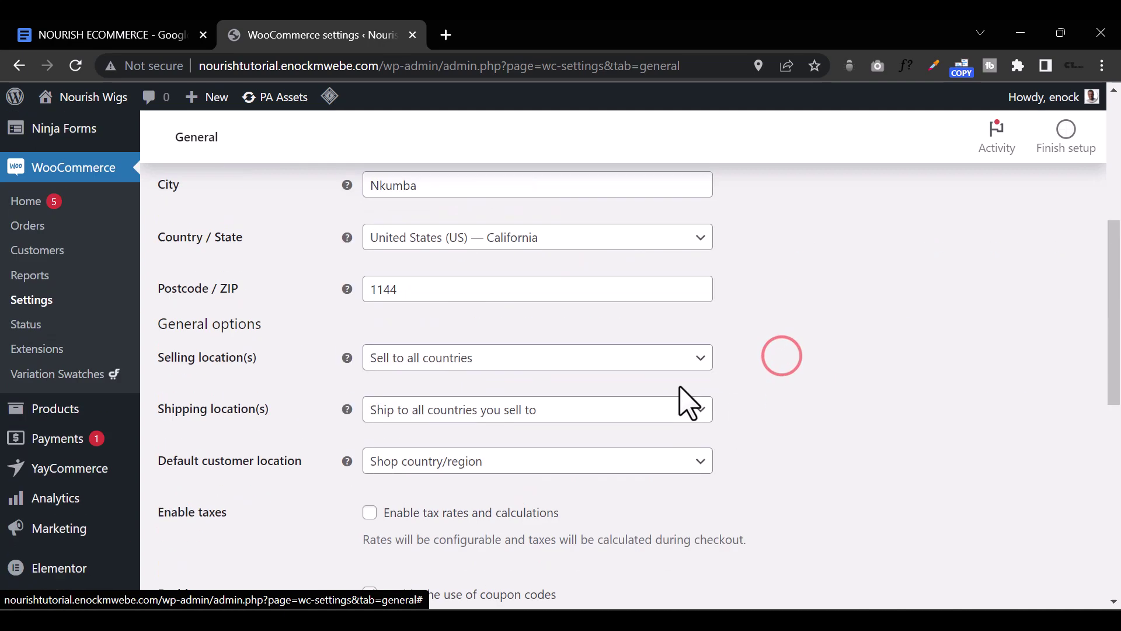
# Enable Cash on delivery in Payments and save its settings
pyautogui.click(419, 222)
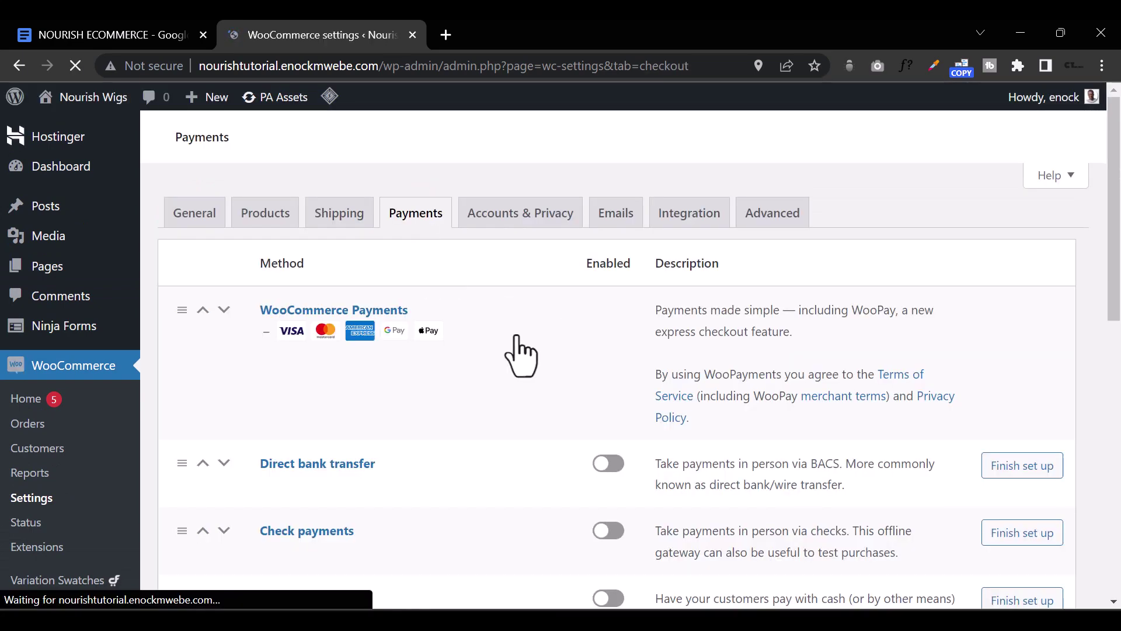
pyautogui.scroll(-4, 499, 397)
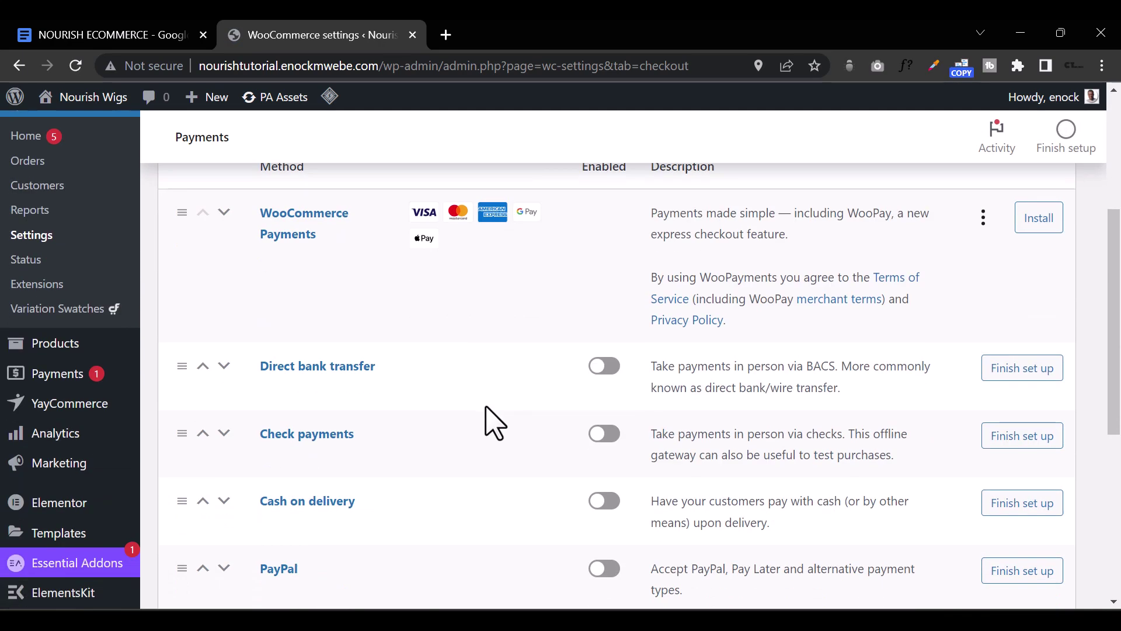
pyautogui.scroll(-1, 467, 418)
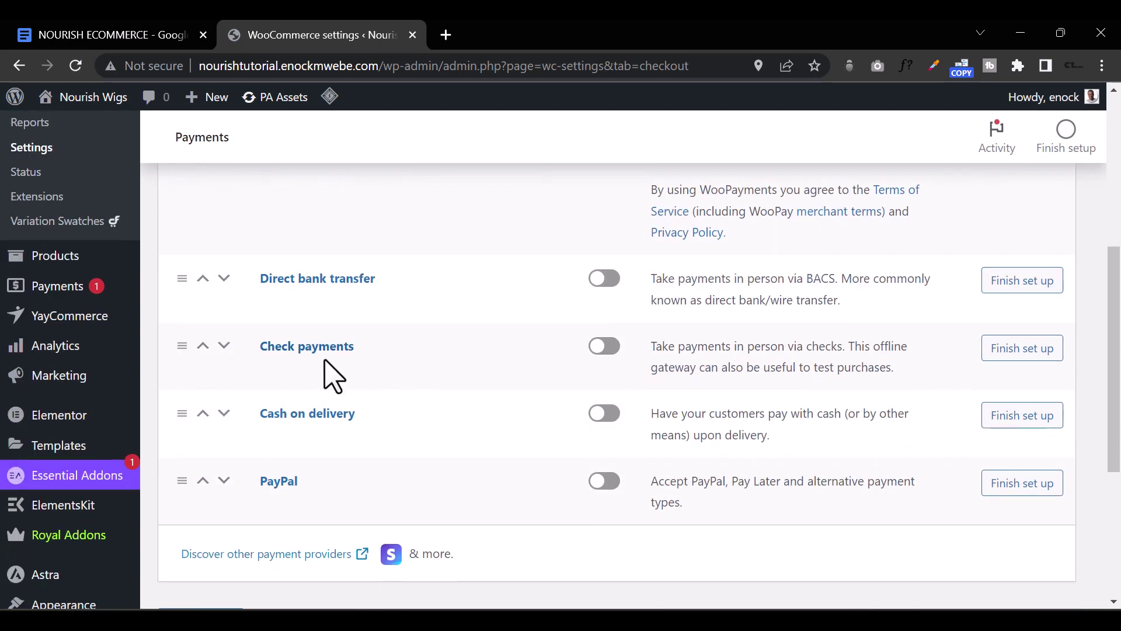
pyautogui.click(602, 413)
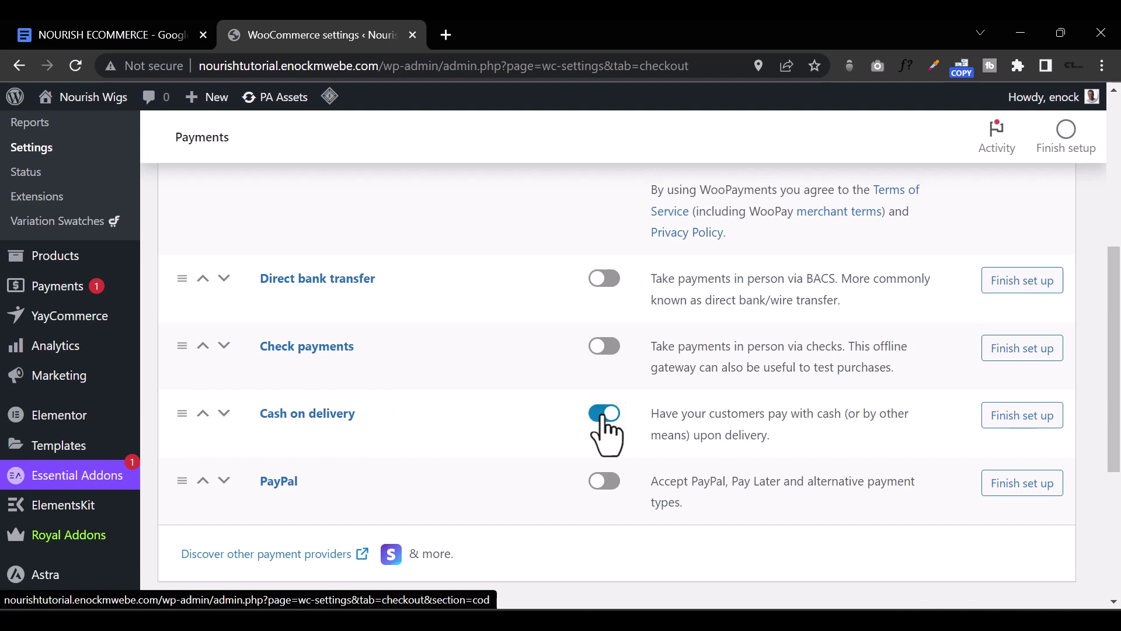
pyautogui.click(1019, 418)
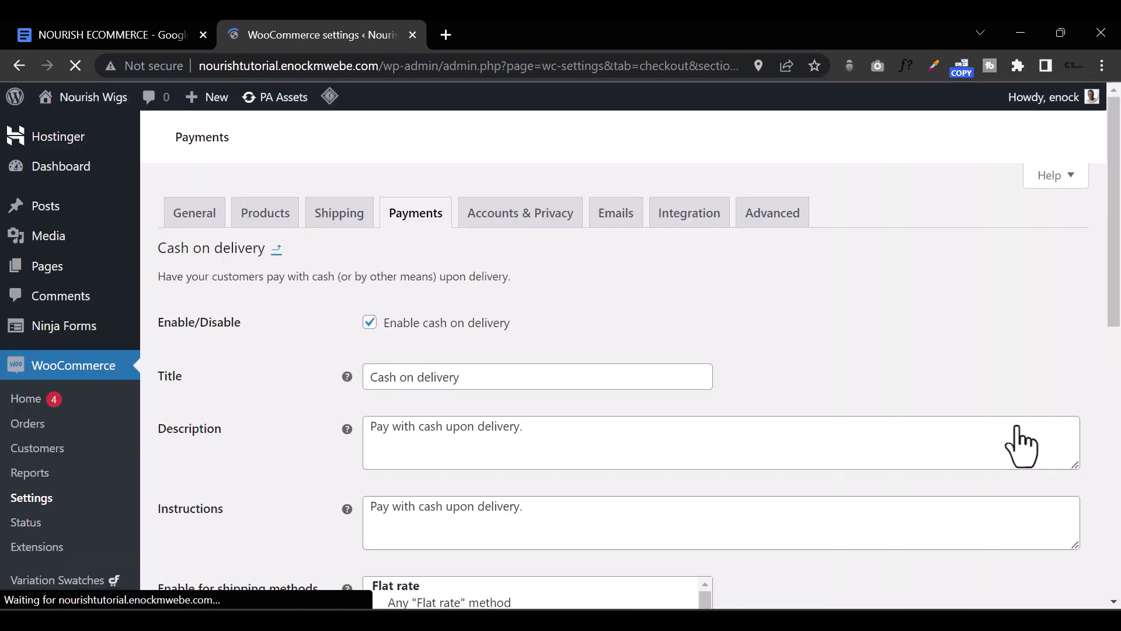
pyautogui.scroll(-5, 661, 417)
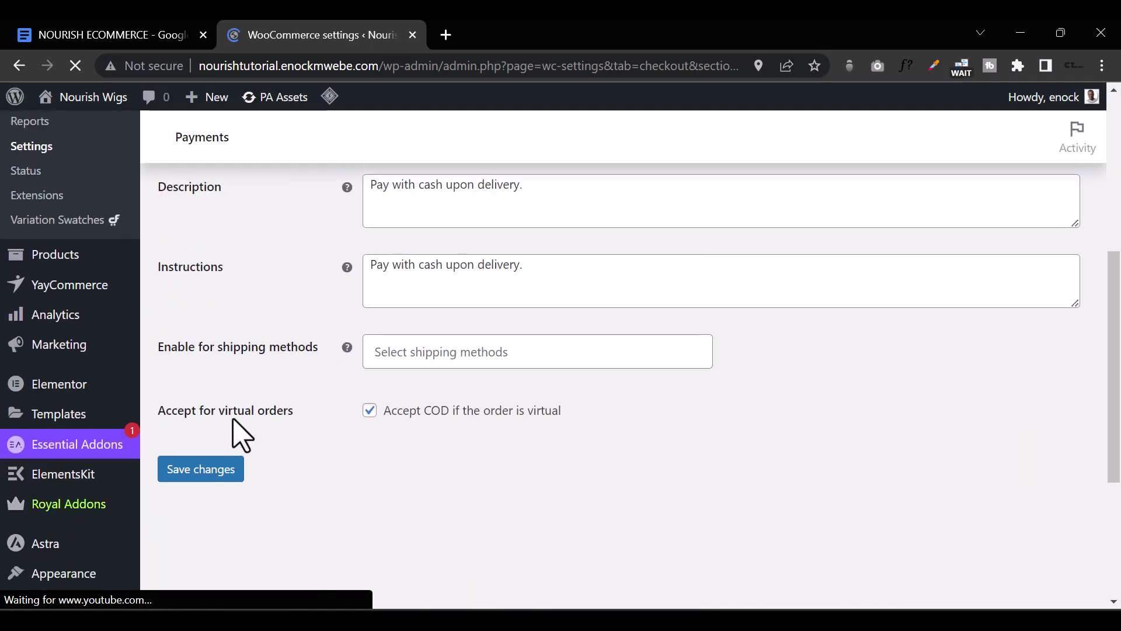
pyautogui.click(186, 466)
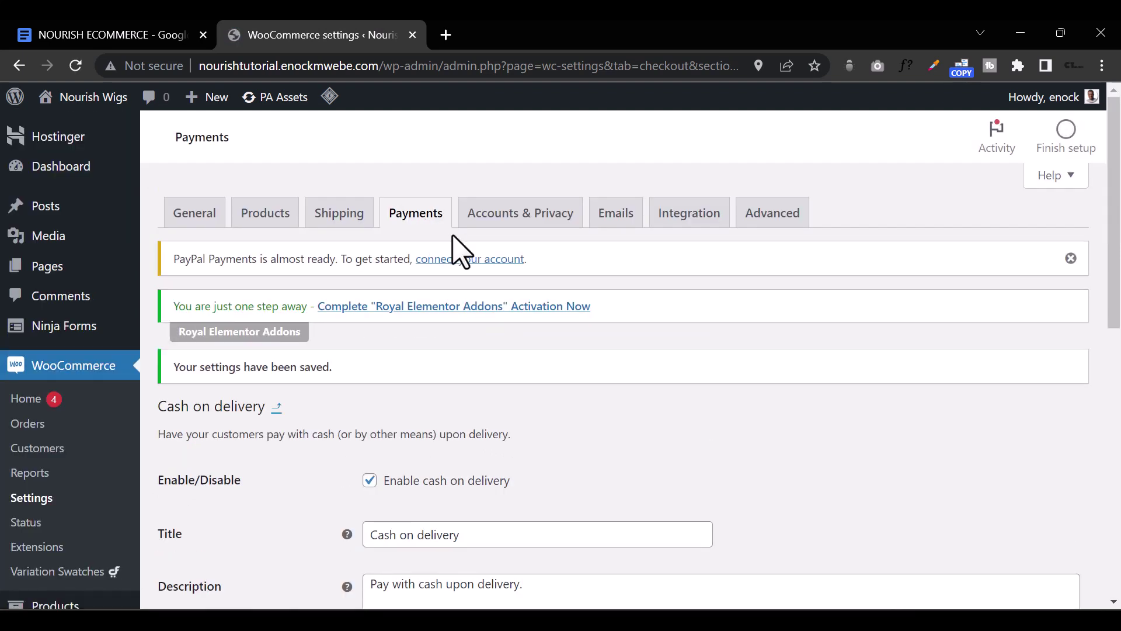
pyautogui.click(422, 209)
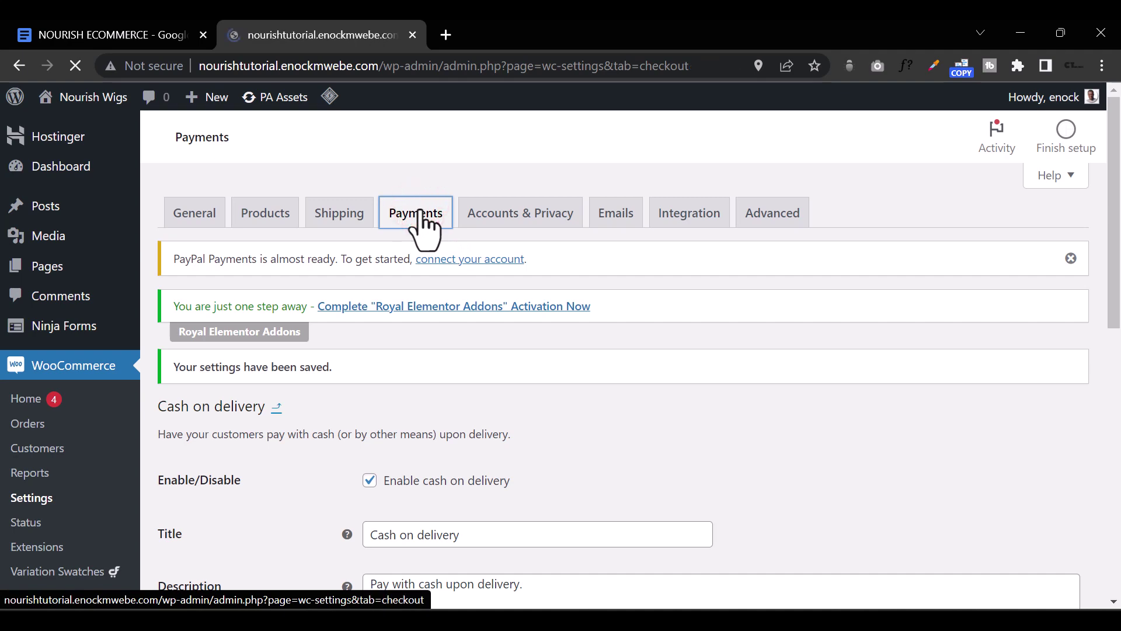
# Switch on the PayPal payments toggle in the Payments list
pyautogui.scroll(-4, 491, 263)
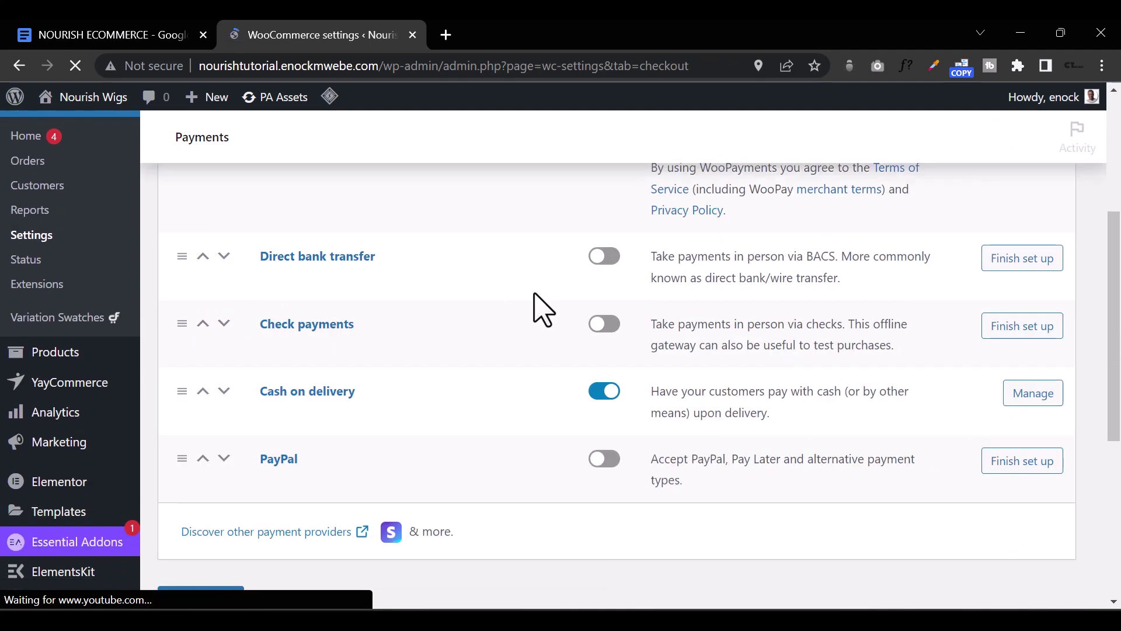
pyautogui.click(601, 451)
pyautogui.scroll(-5, 620, 448)
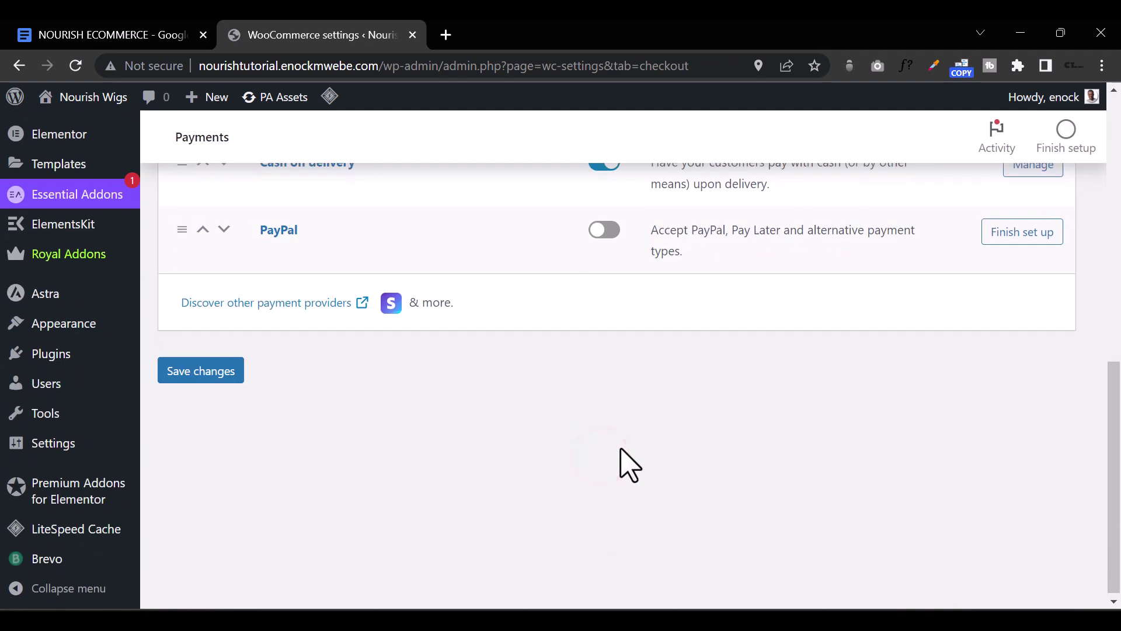
pyautogui.click(596, 226)
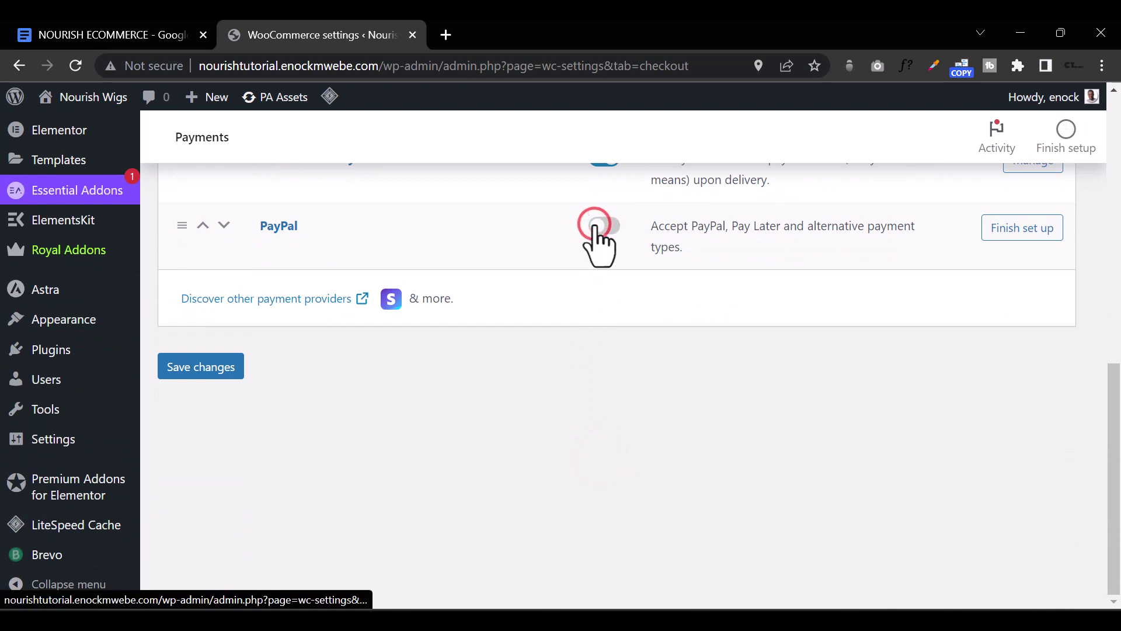
# Activate PayPal from the PayPal Payments setup page to begin connecting an account
pyautogui.scroll(2, 508, 303)
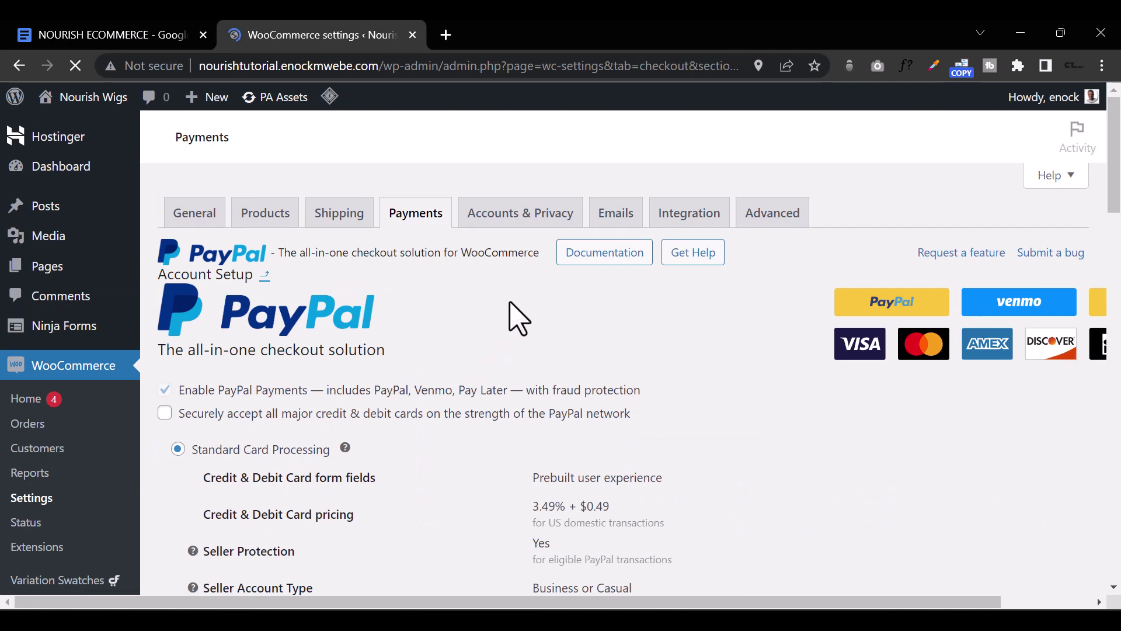
pyautogui.scroll(-1, 315, 449)
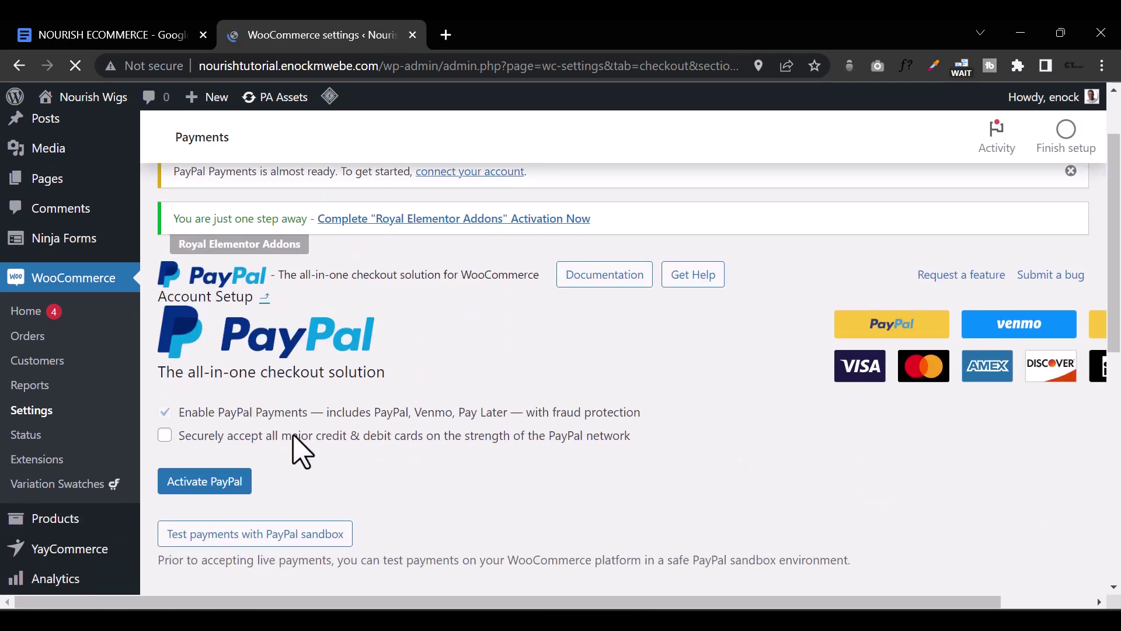
pyautogui.scroll(-3, 257, 386)
pyautogui.scroll(1, 259, 394)
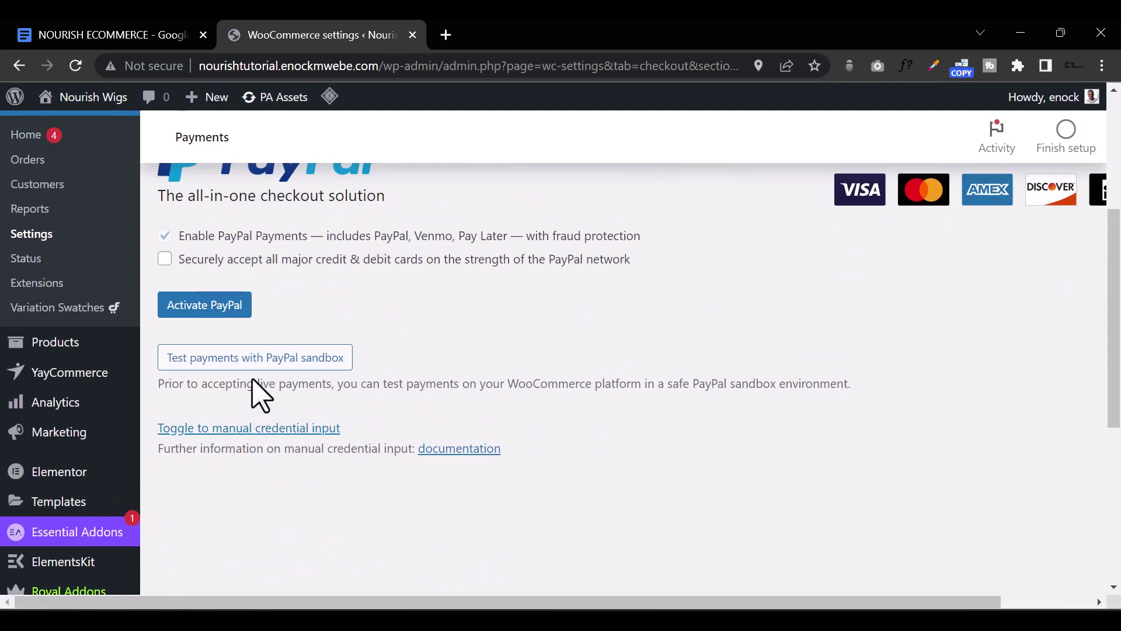
pyautogui.click(217, 318)
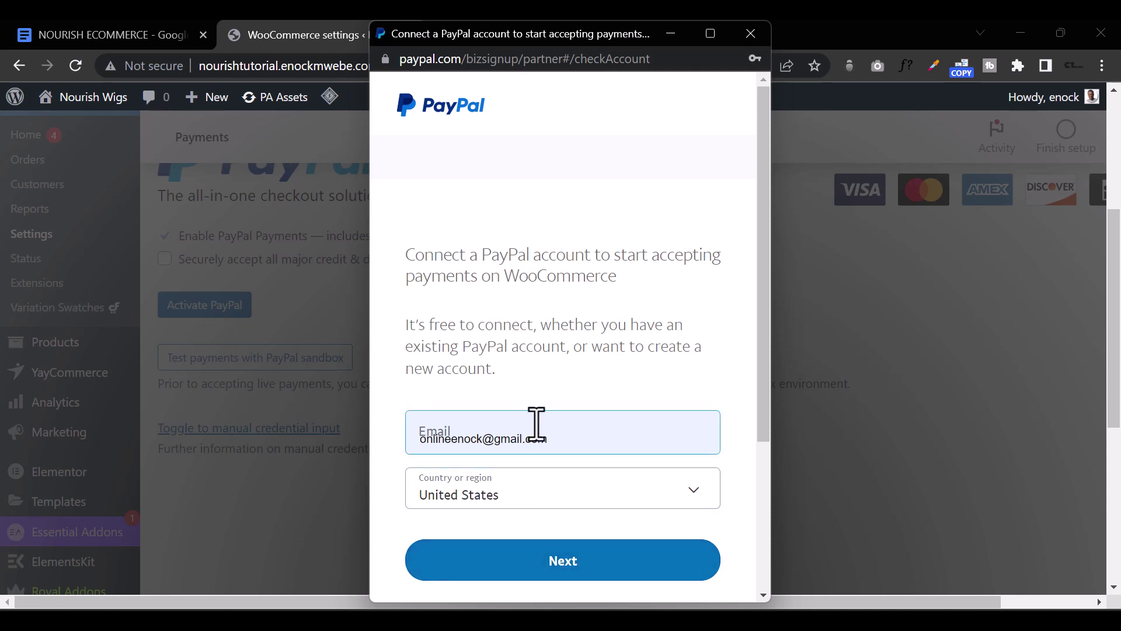
# Log in to PayPal with the account e-mail and saved password, and agree to connect it to the store
pyautogui.click(569, 439)
pyautogui.click(566, 562)
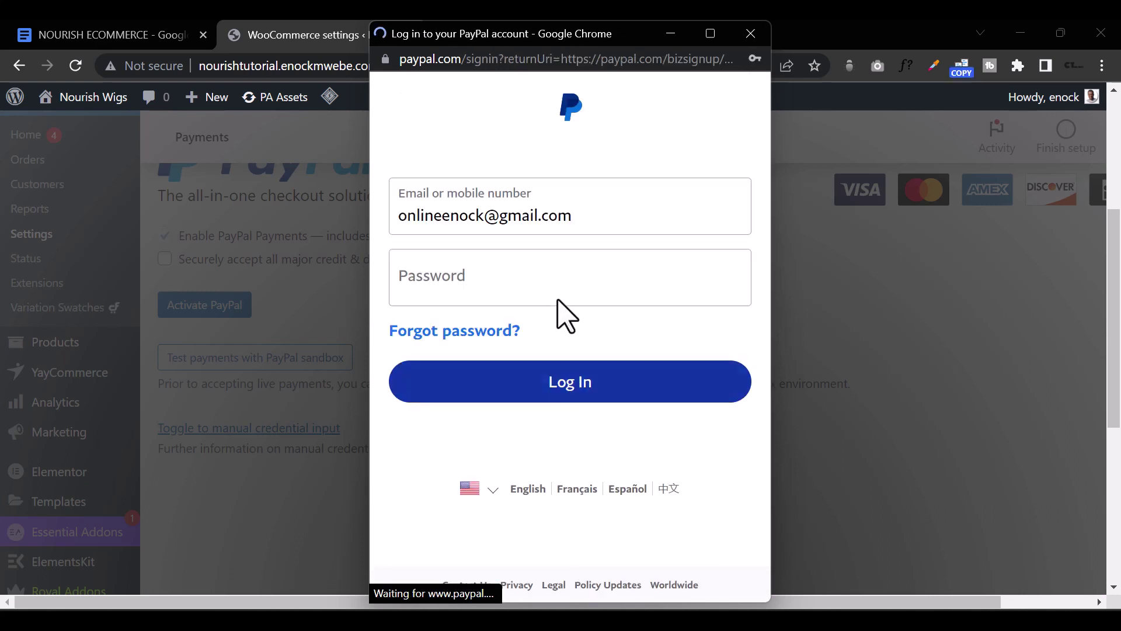
pyautogui.click(568, 287)
pyautogui.click(620, 338)
pyautogui.click(668, 377)
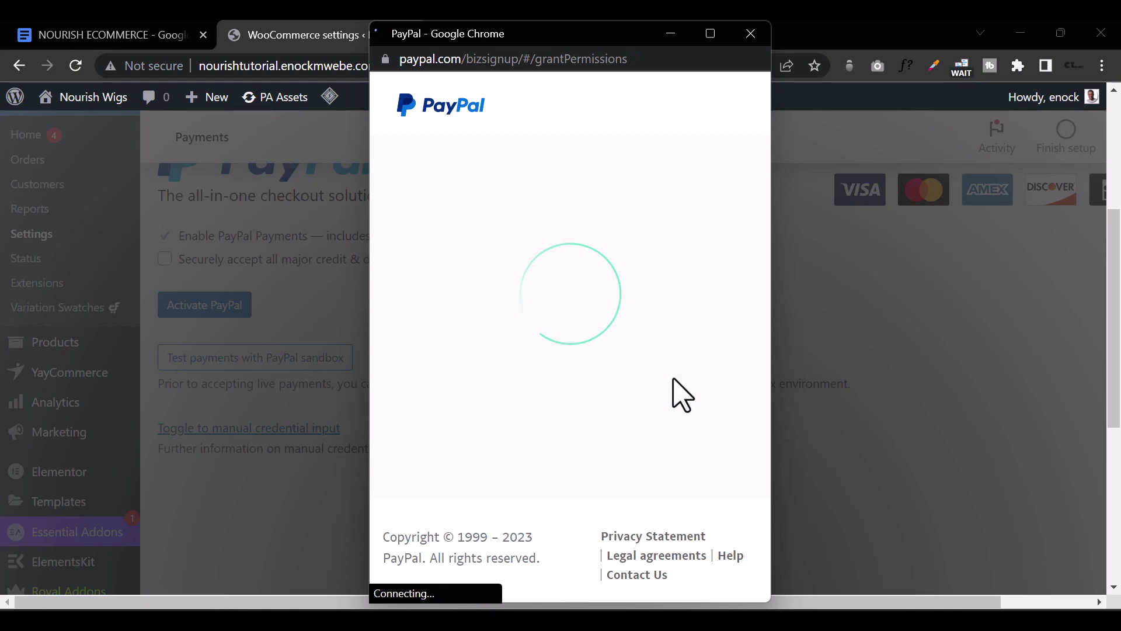
pyautogui.click(604, 361)
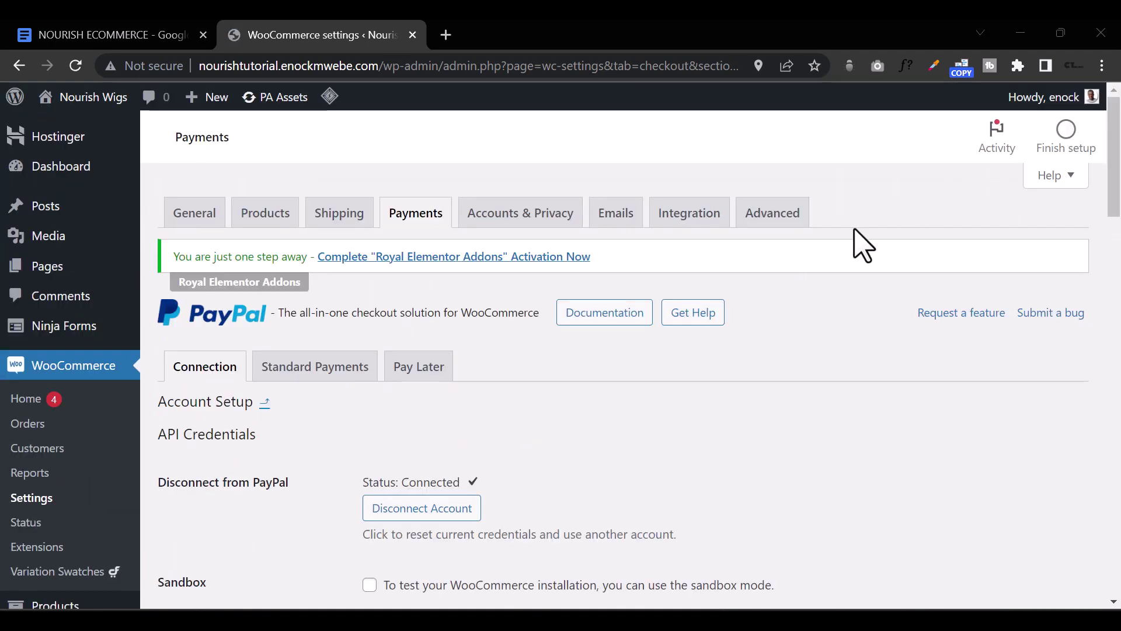
# Tick 'Enable PayPal features for your store' under Standard Payments and save the PayPal settings
pyautogui.click(308, 369)
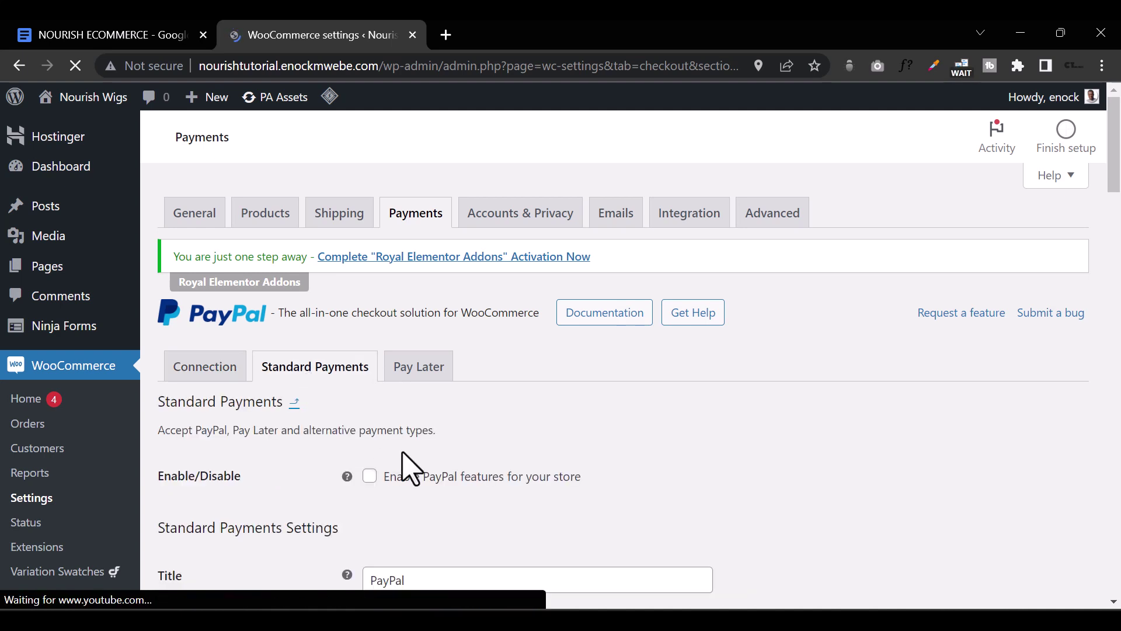
pyautogui.scroll(-1, 412, 467)
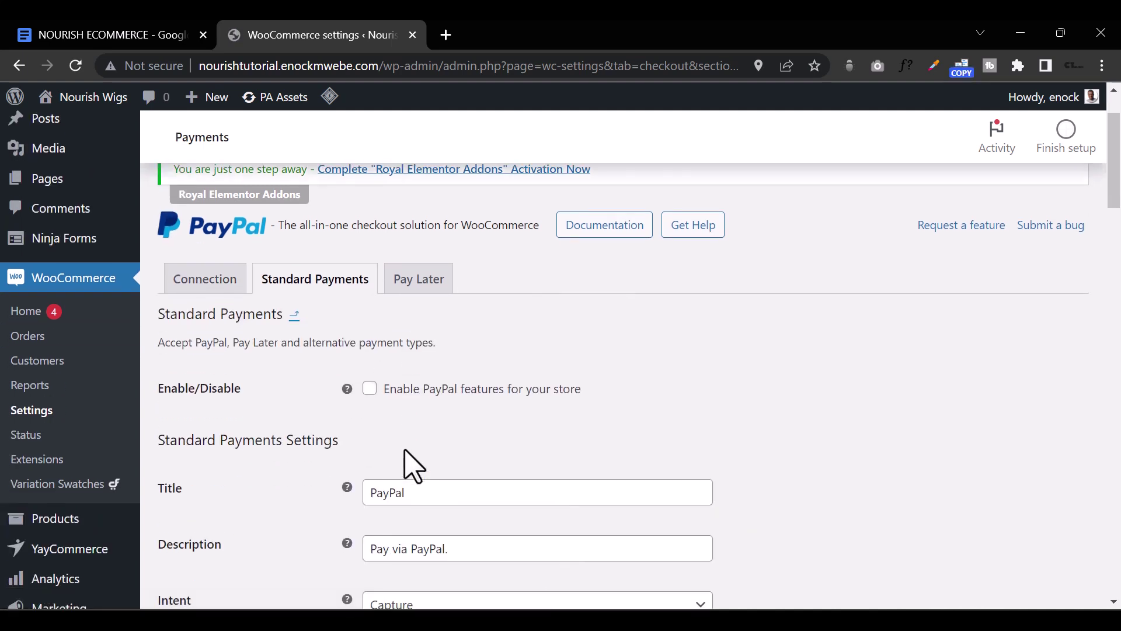
pyautogui.click(369, 388)
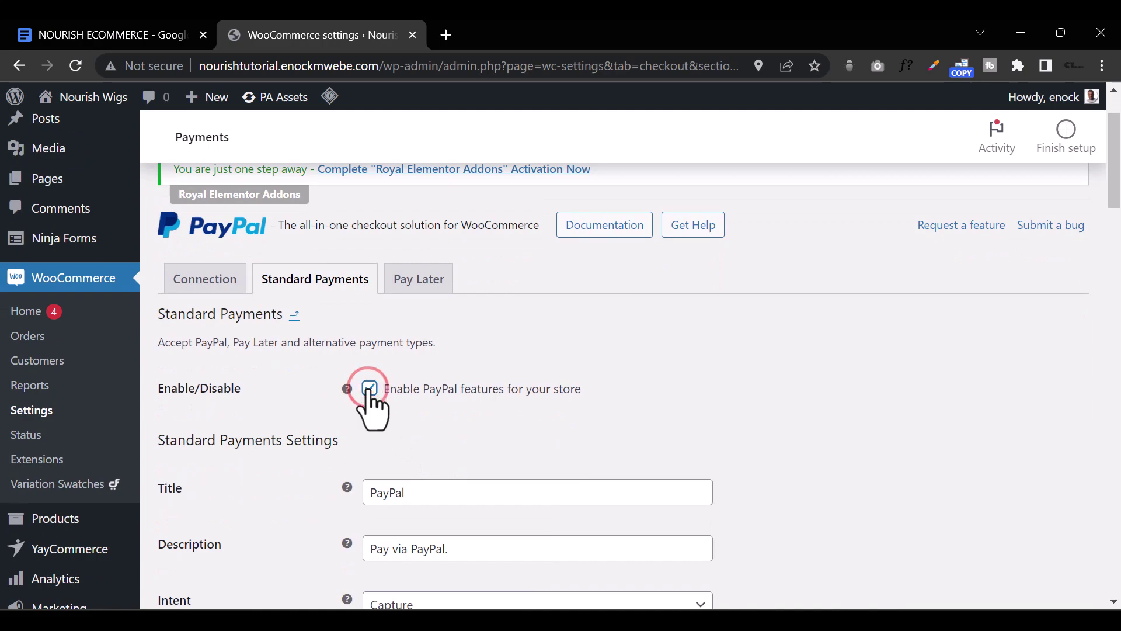
pyautogui.scroll(-20, 526, 417)
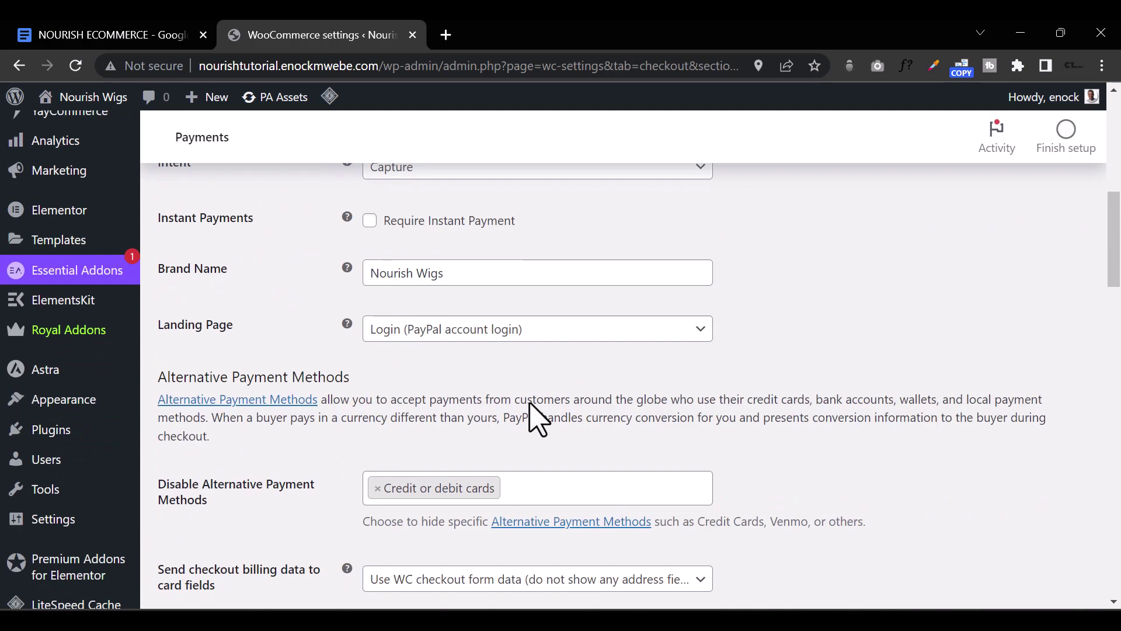
pyautogui.scroll(-5, 538, 423)
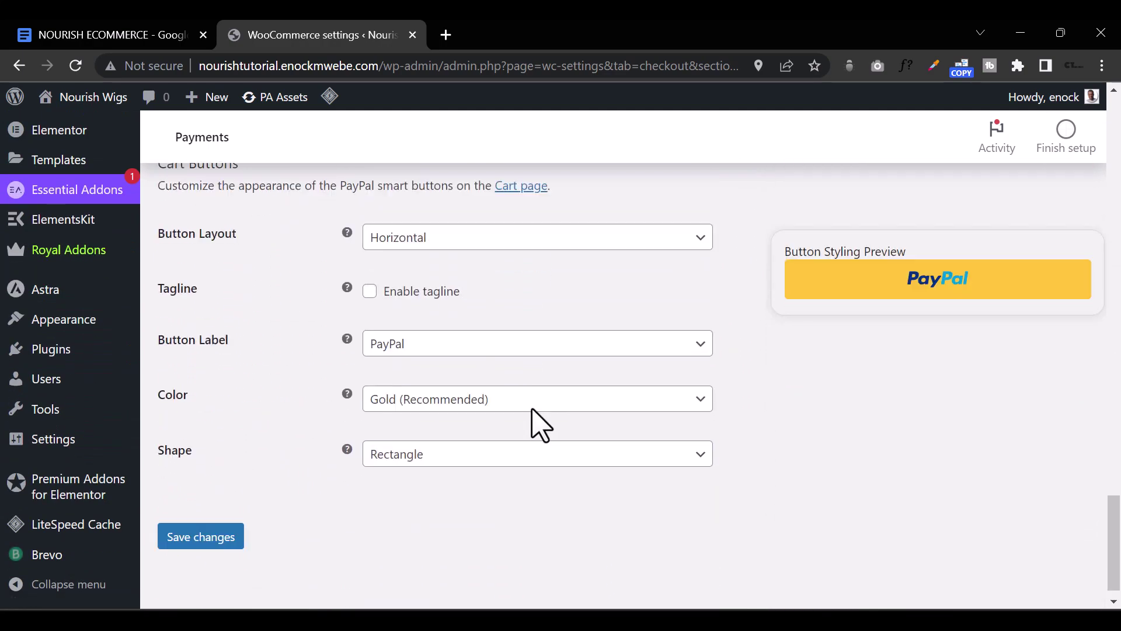
pyautogui.click(225, 514)
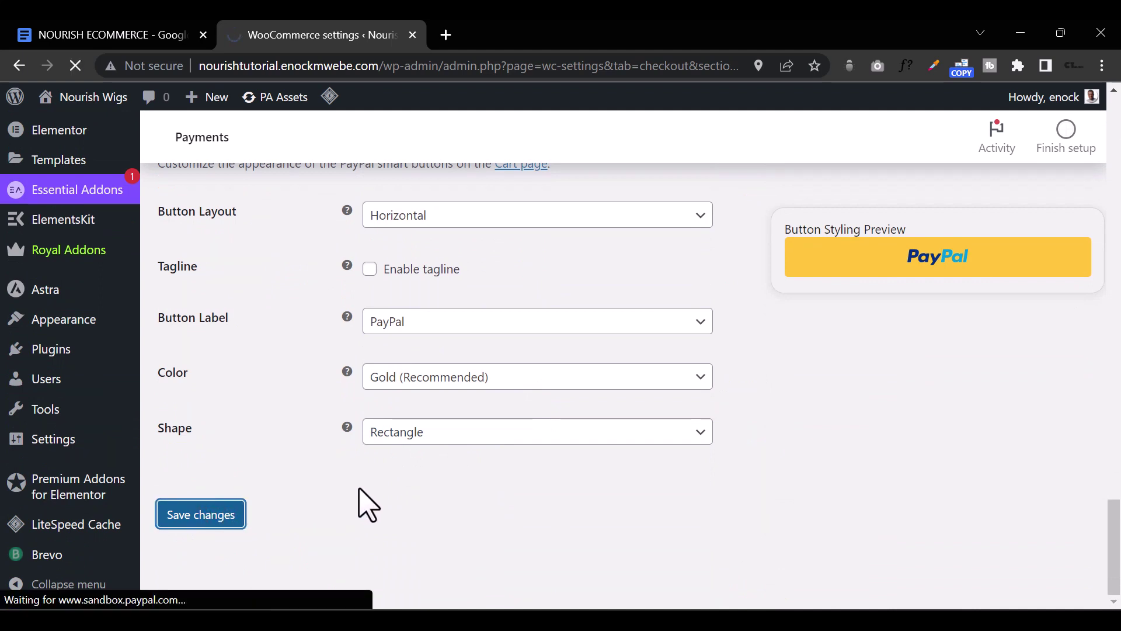
pyautogui.scroll(5, 367, 505)
pyautogui.scroll(12, 367, 505)
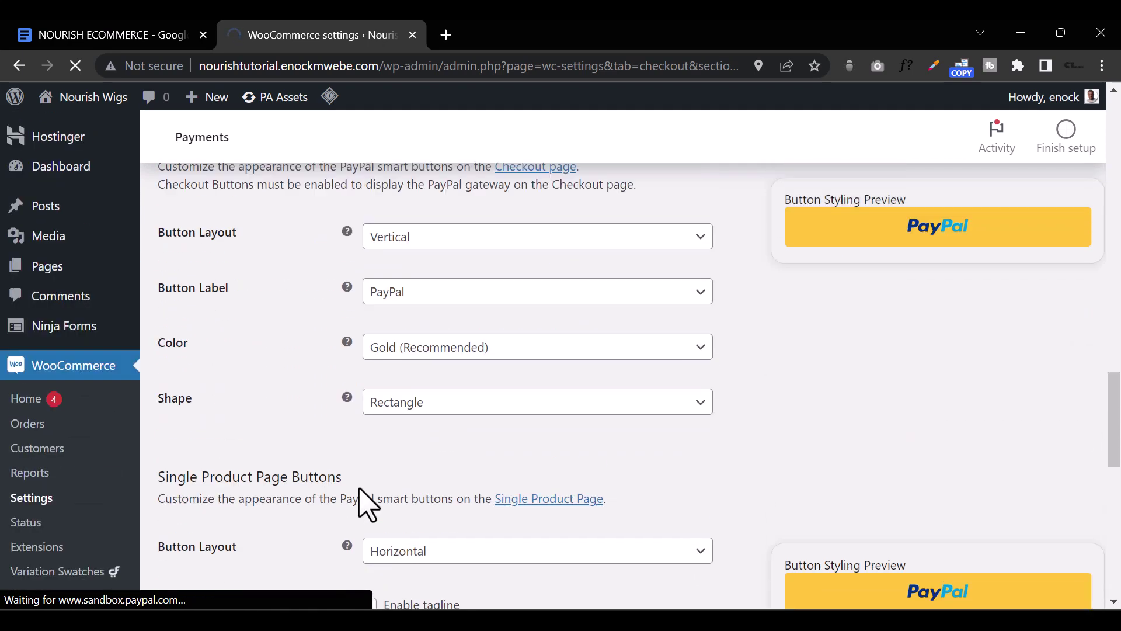
pyautogui.scroll(4, 367, 505)
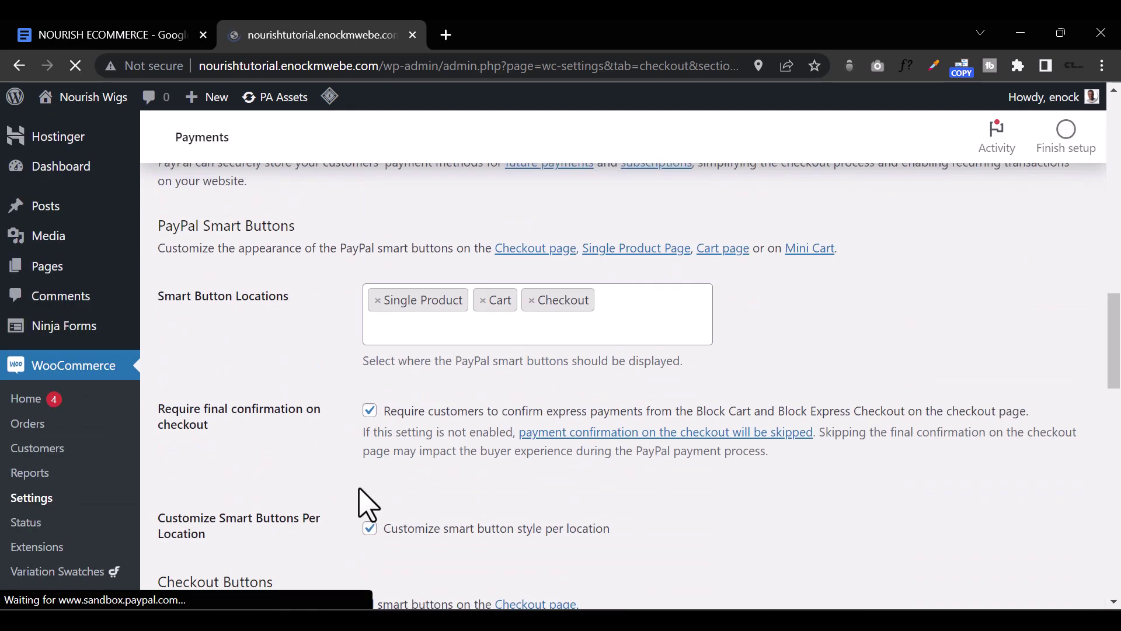
pyautogui.scroll(-3, 367, 505)
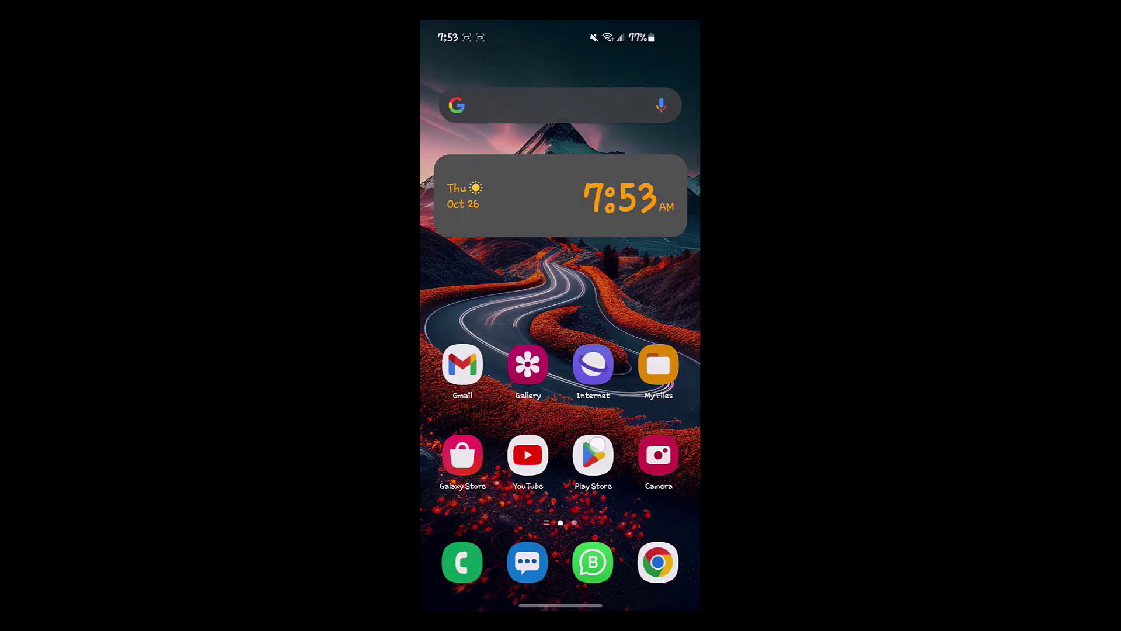
# Search Google Play for 'woocommerce', install the WooCommerce app, and launch it
pyautogui.click(596, 445)
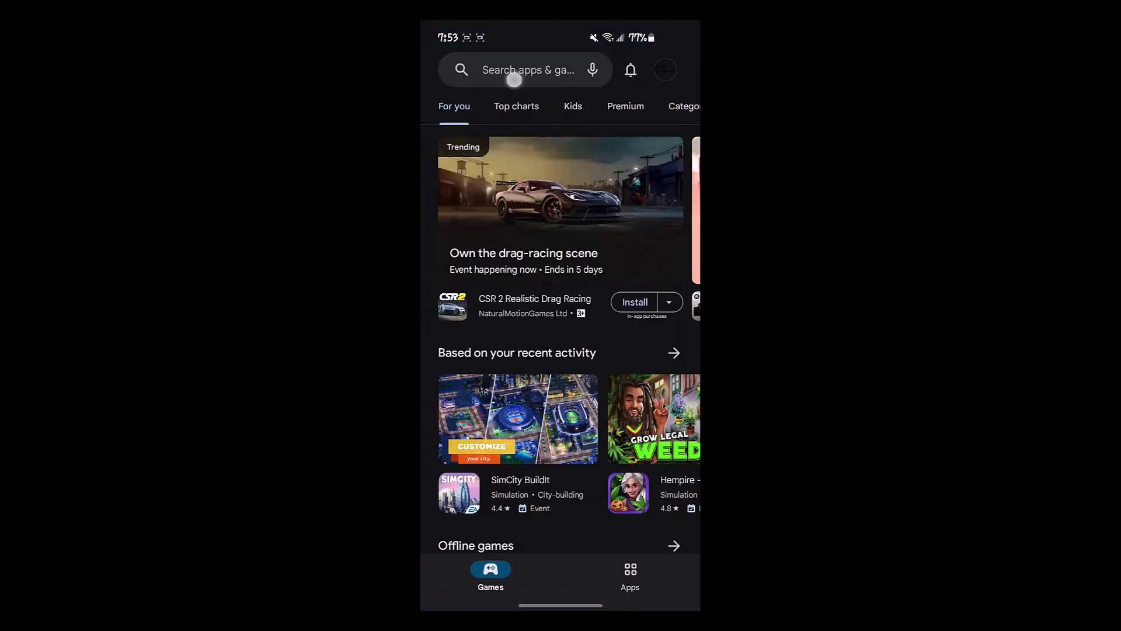
pyautogui.click(525, 70)
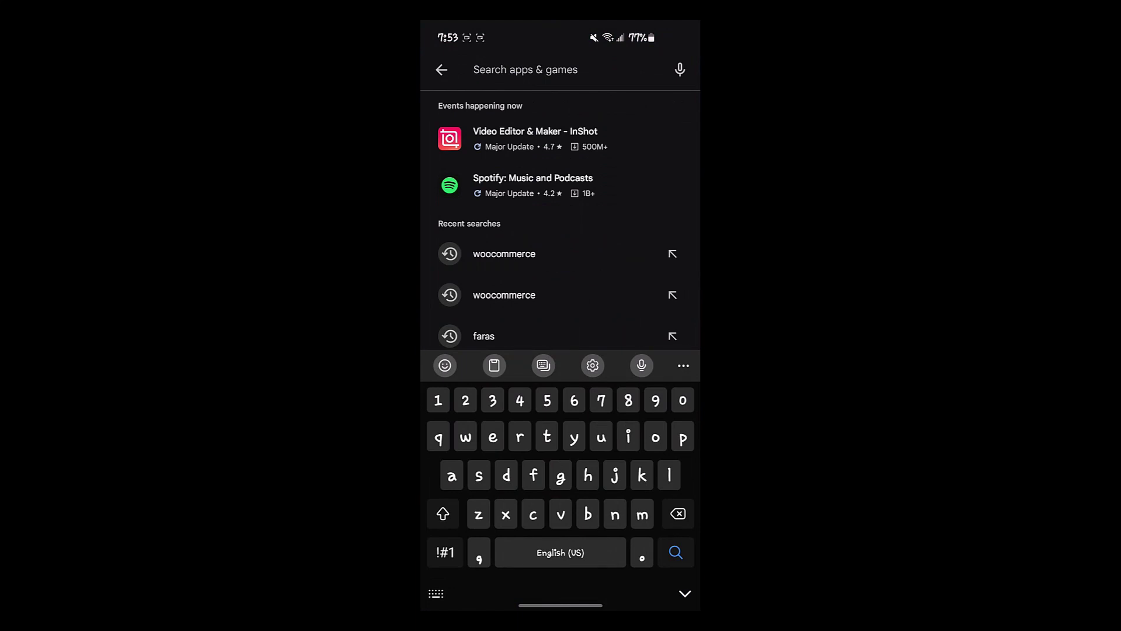
pyautogui.write('wooco')
pyautogui.click(489, 366)
pyautogui.click(676, 552)
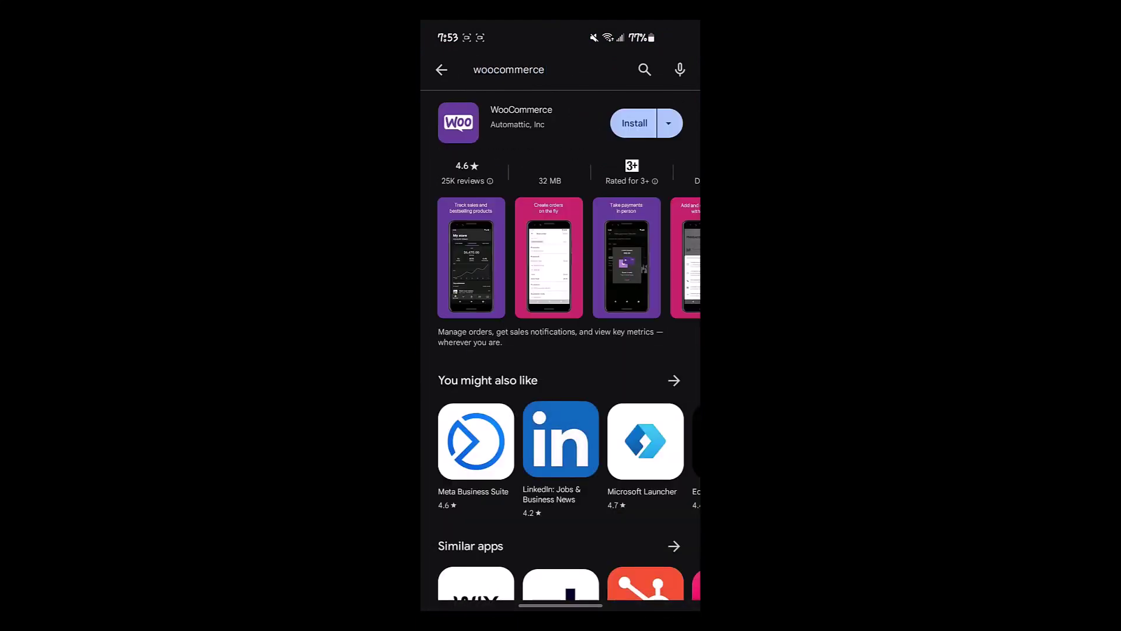
pyautogui.click(634, 122)
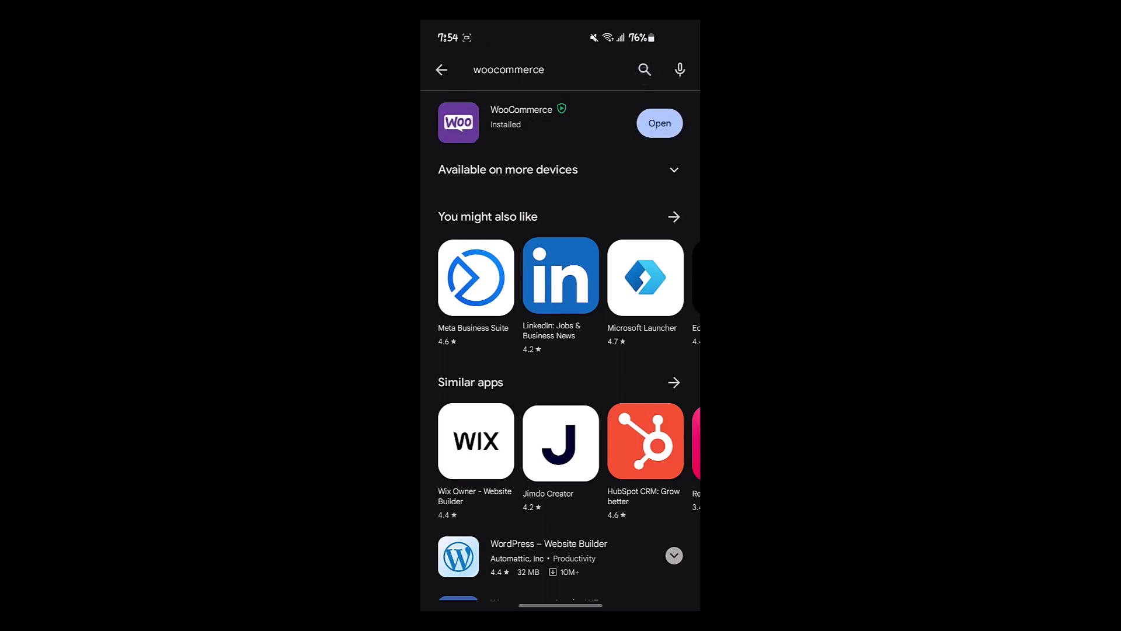
pyautogui.click(659, 124)
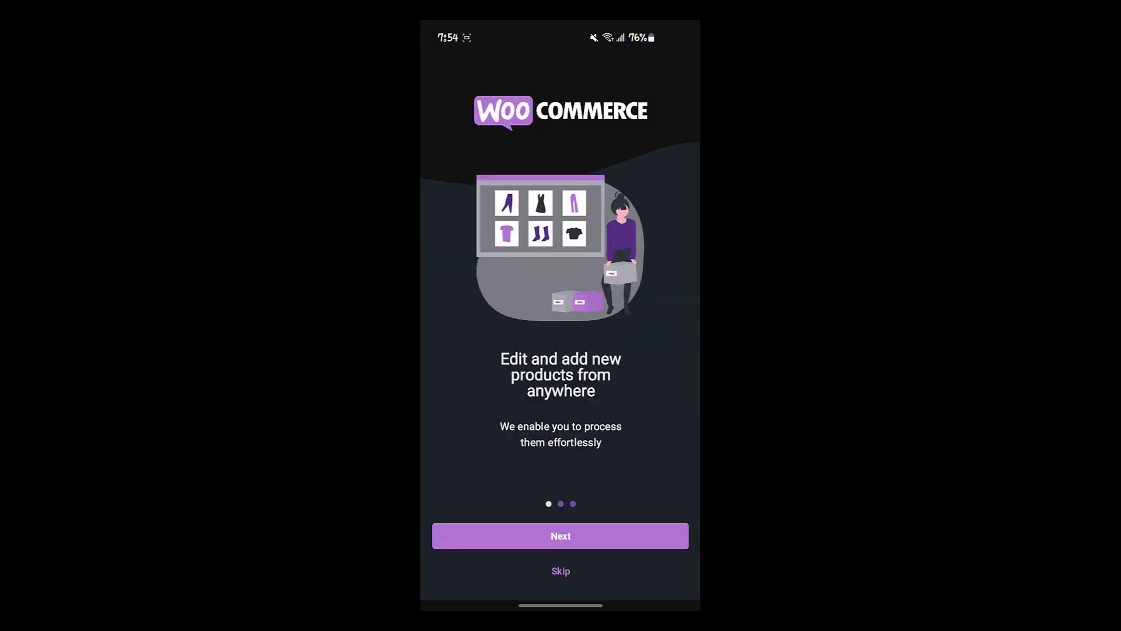
# Skip through the intro slides and choose to log in to an existing store
pyautogui.click(608, 536)
pyautogui.click(610, 537)
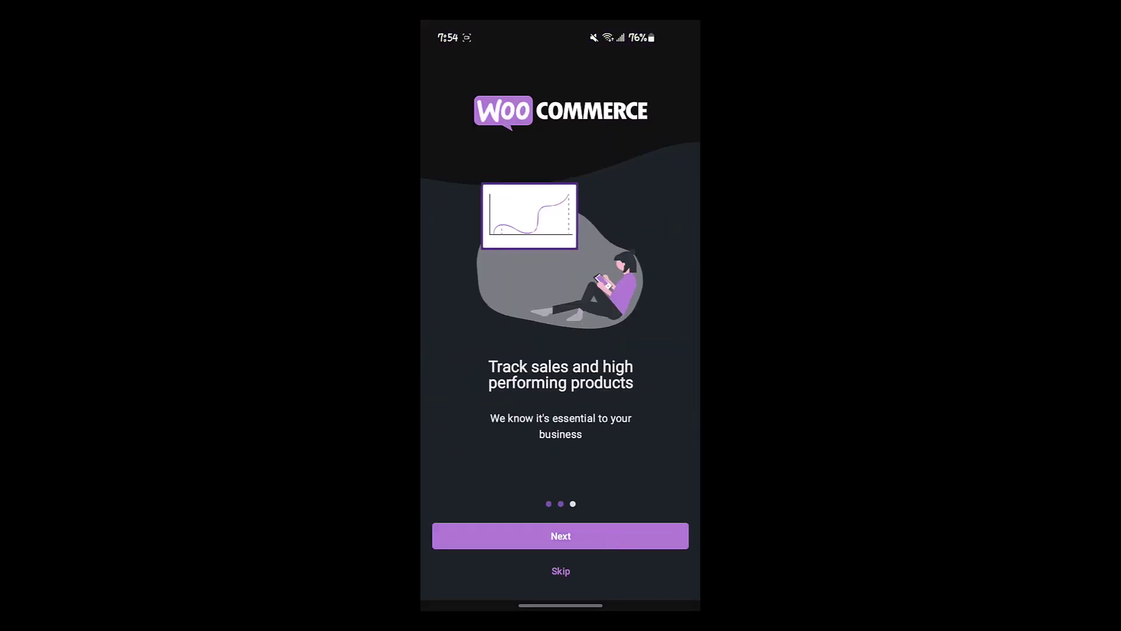
pyautogui.click(611, 535)
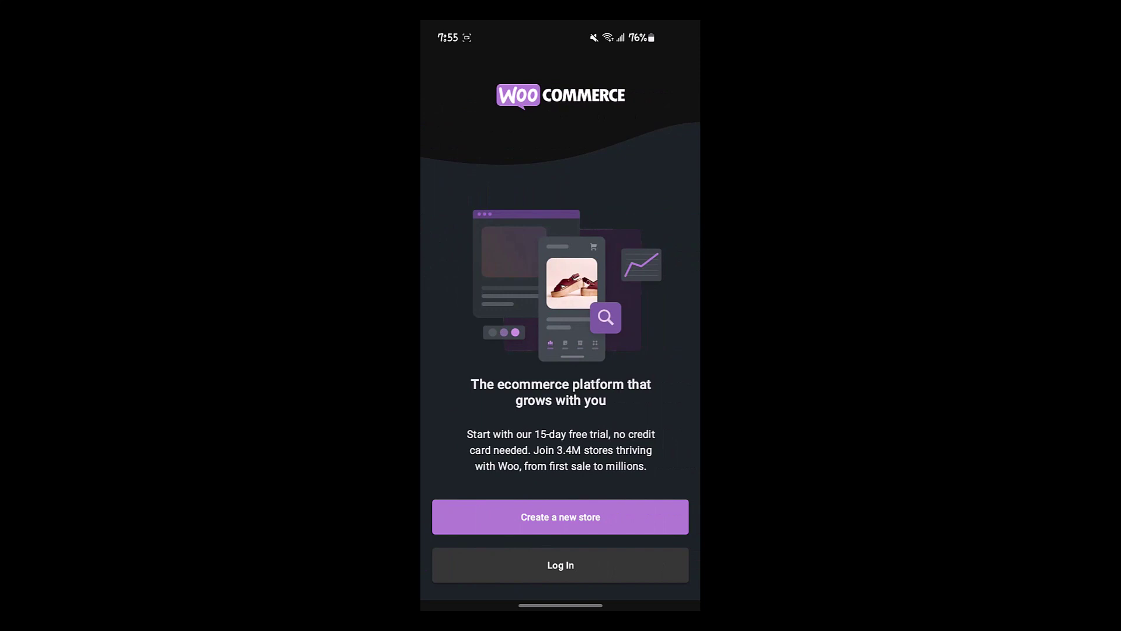
pyautogui.click(590, 565)
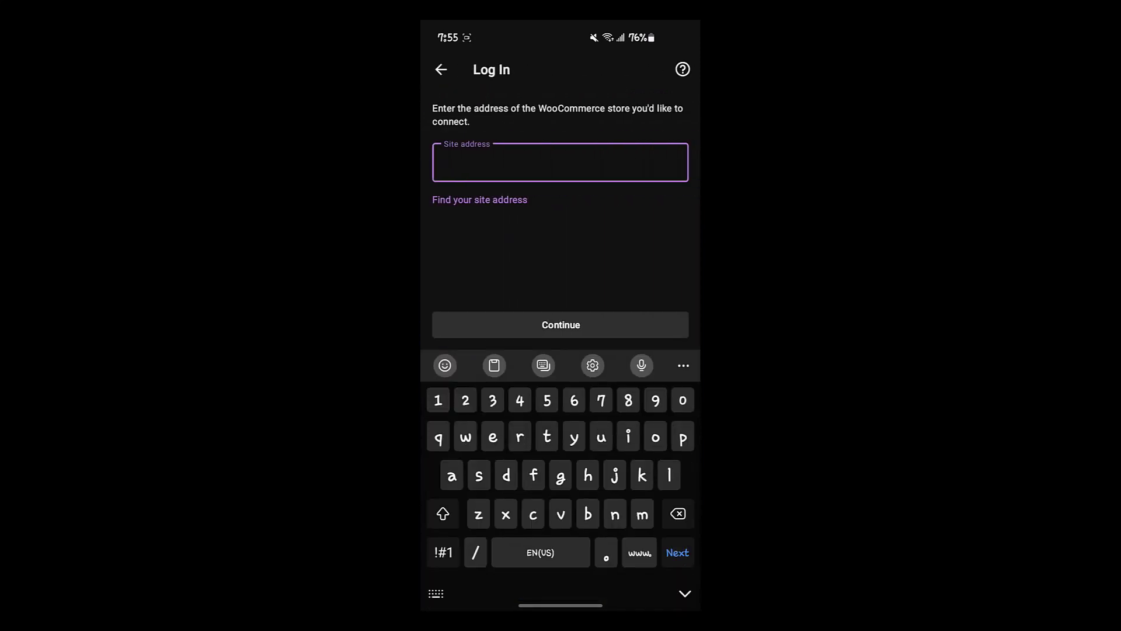
# Enter the Nourish store's site address, fixing the misspelling, and submit it
pyautogui.write('norish')
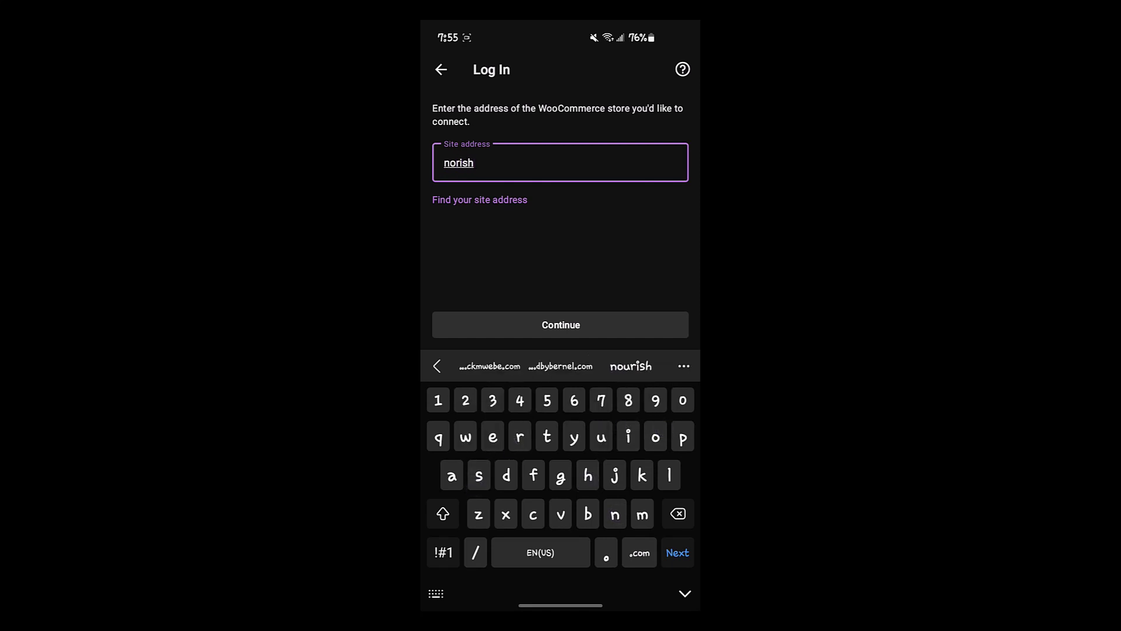
pyautogui.press('BackSpace')
pyautogui.press('BackSpace')
pyautogui.press('BackSpace')
pyautogui.press('BackSpace')
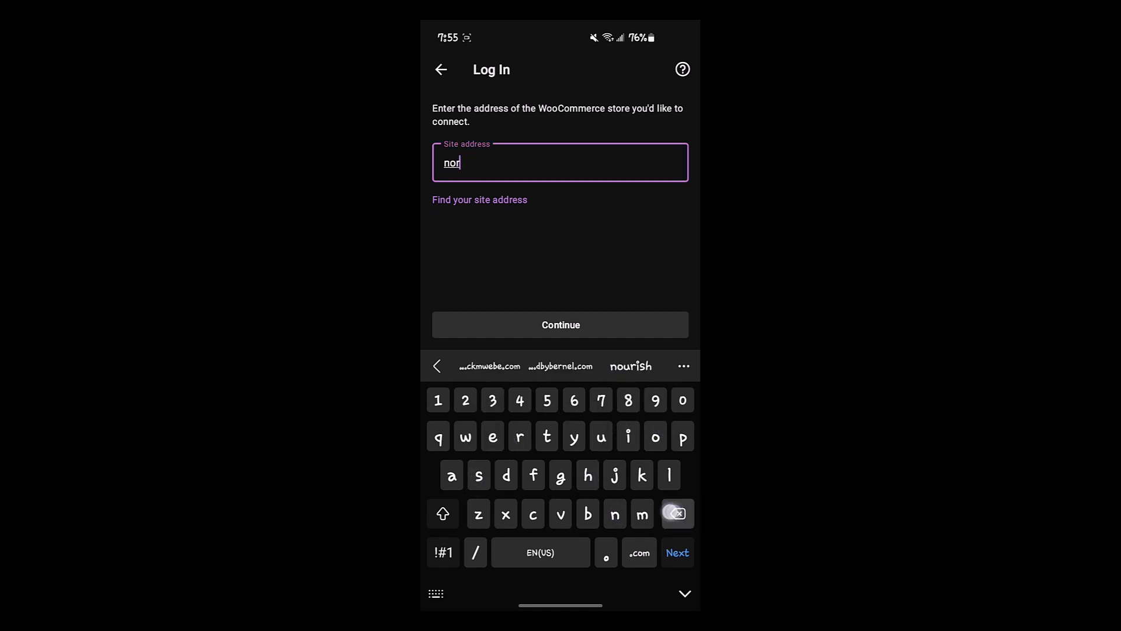
pyautogui.write('uris')
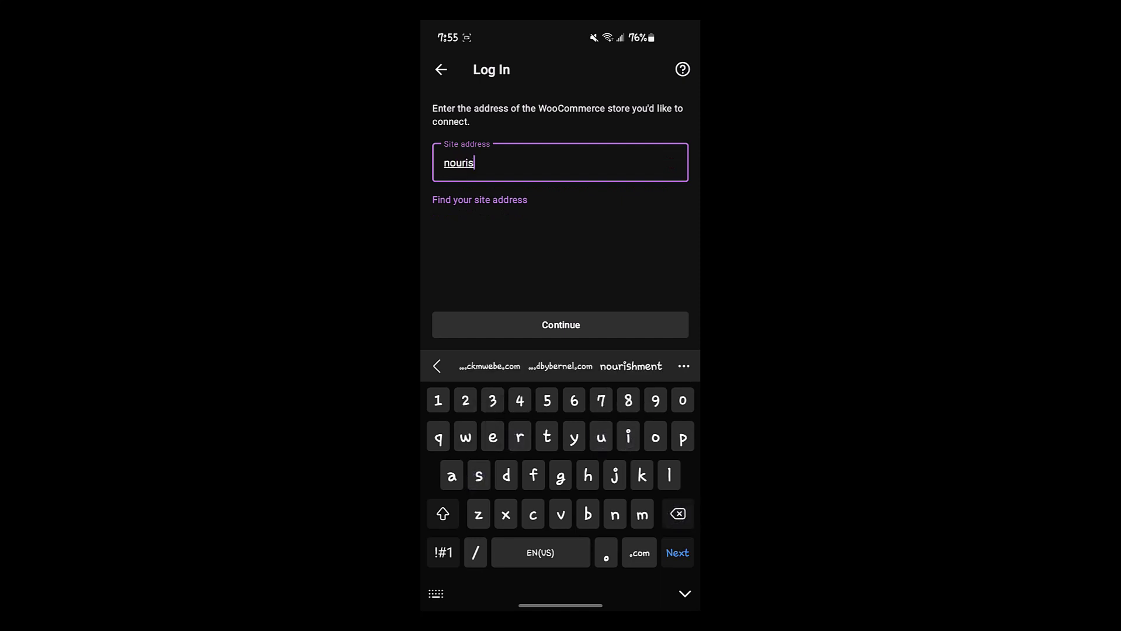
pyautogui.click(489, 366)
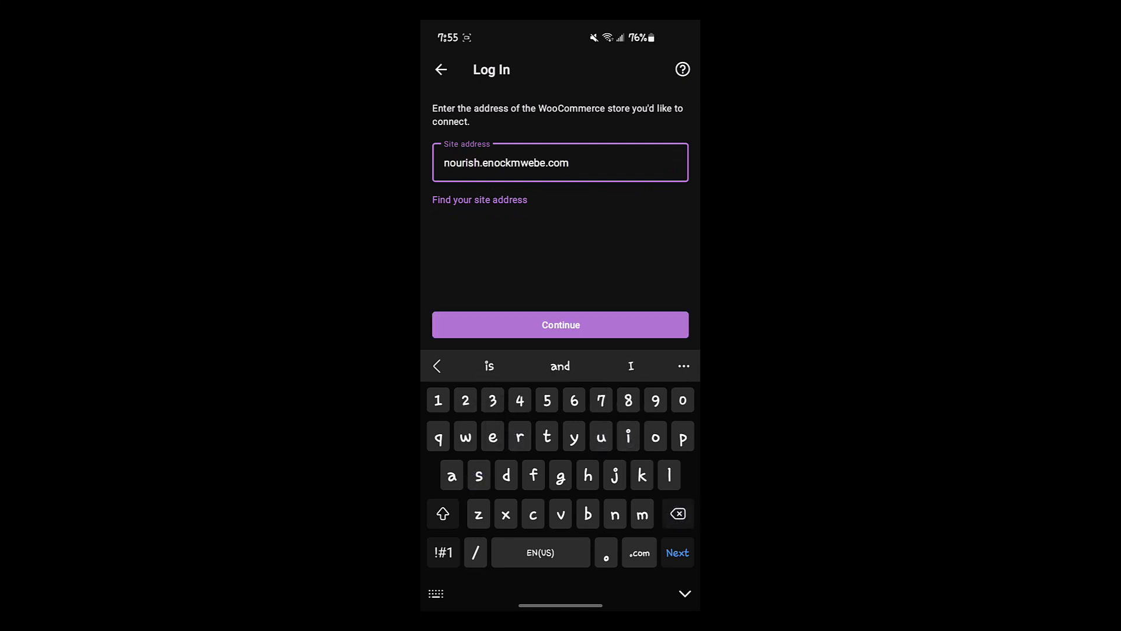
pyautogui.click(510, 325)
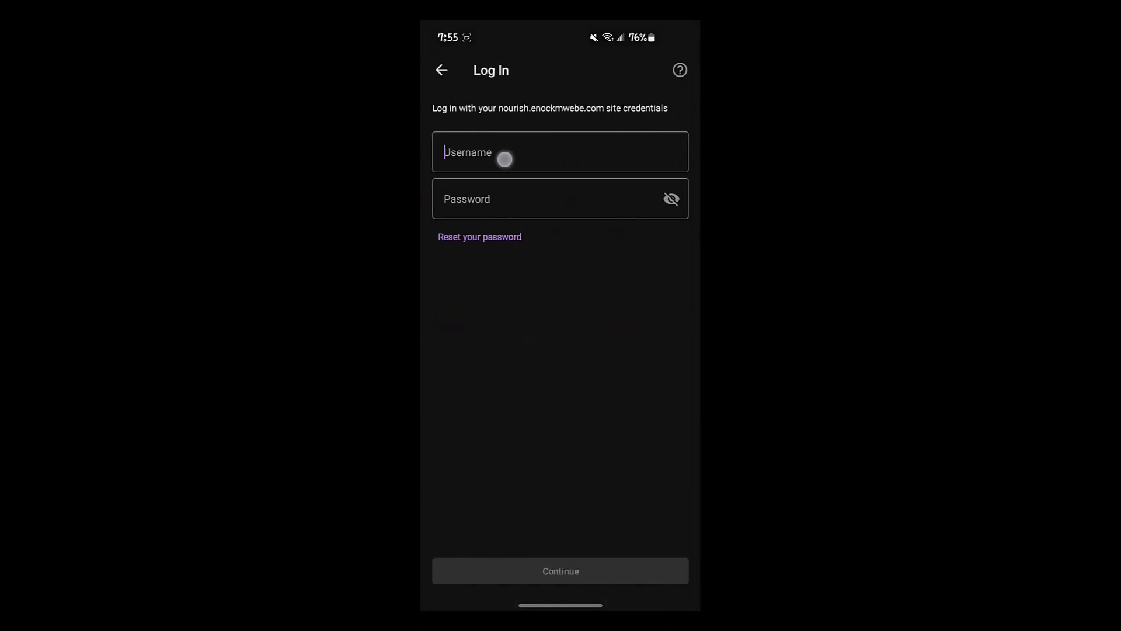
# Enter the site username and password and sign in
pyautogui.click(504, 158)
pyautogui.write('enock')
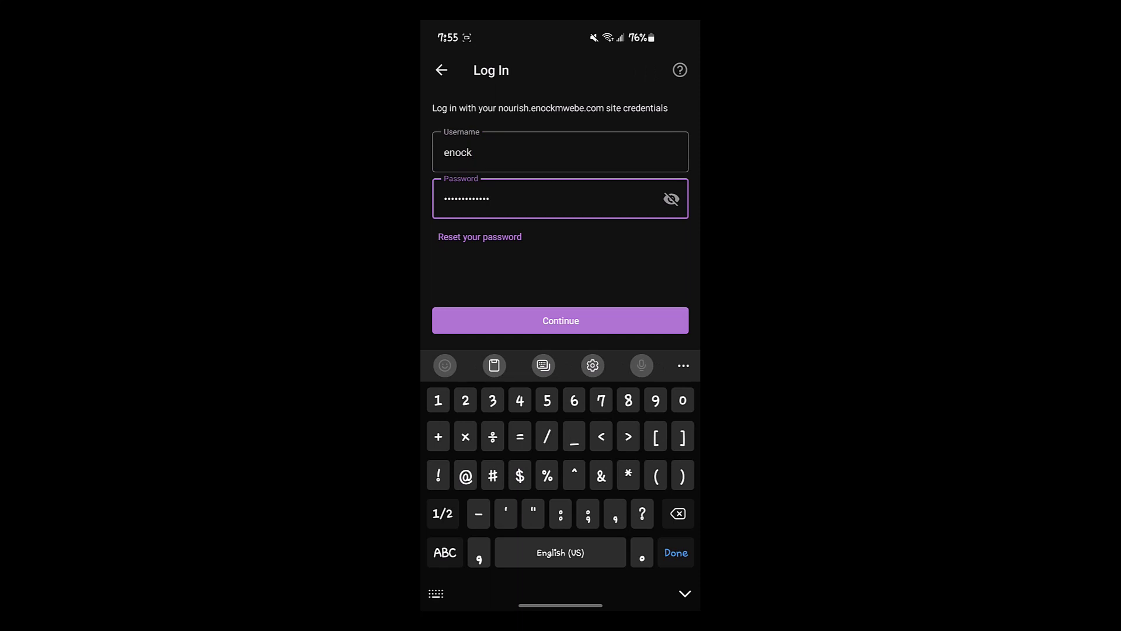
pyautogui.click(561, 320)
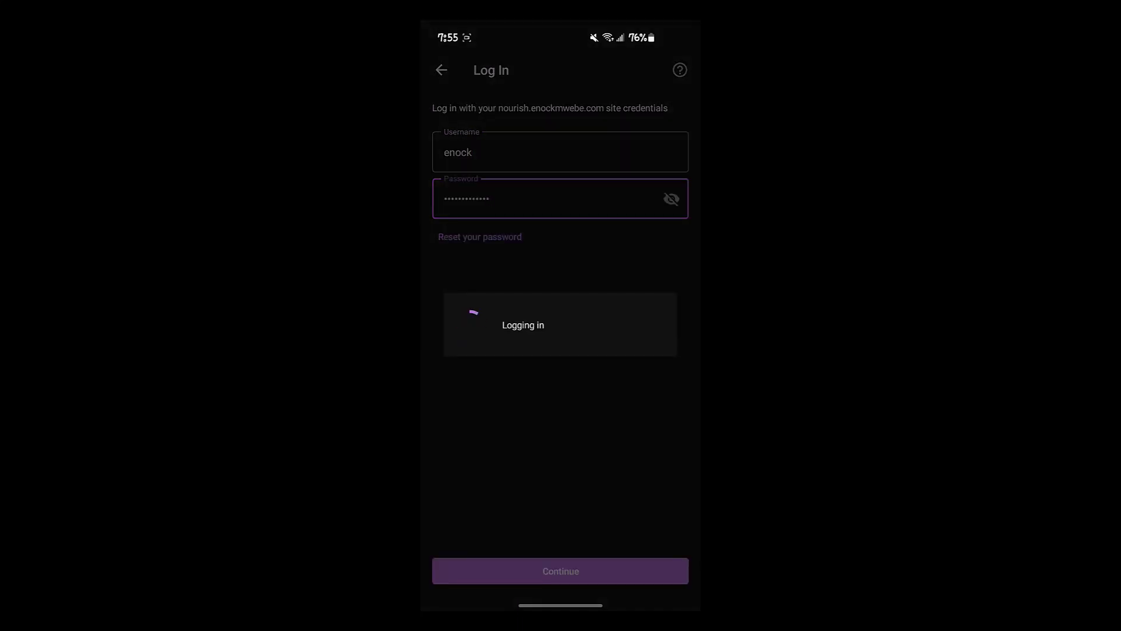
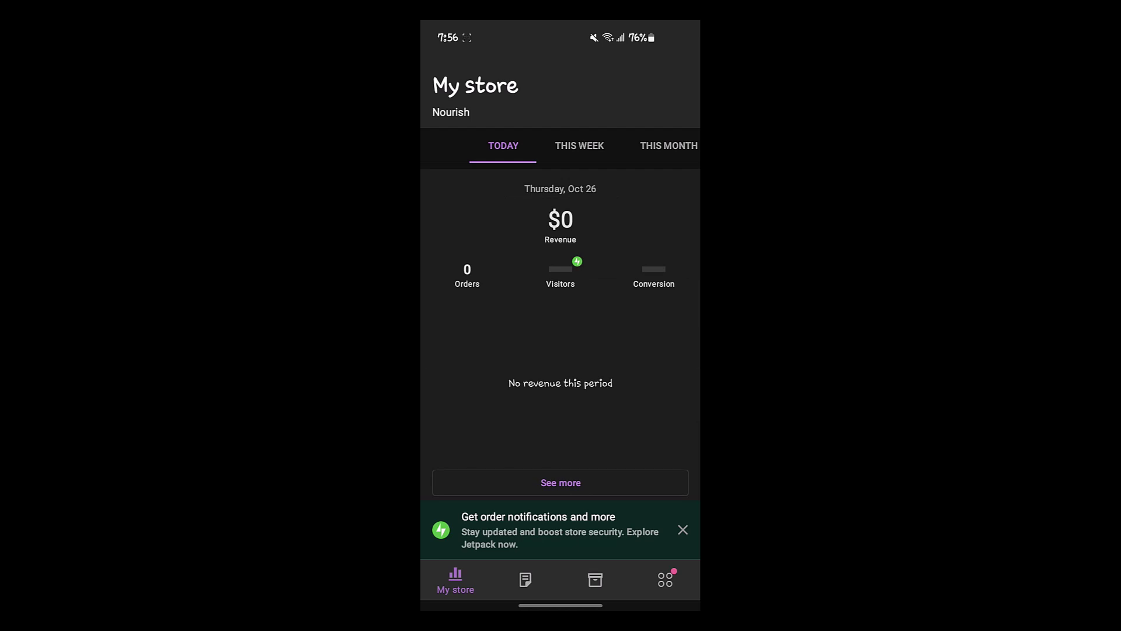
# Dismiss the in-person selling feedback card and its share-feedback prompt in the Orders list
pyautogui.scroll(-2, 644, 72)
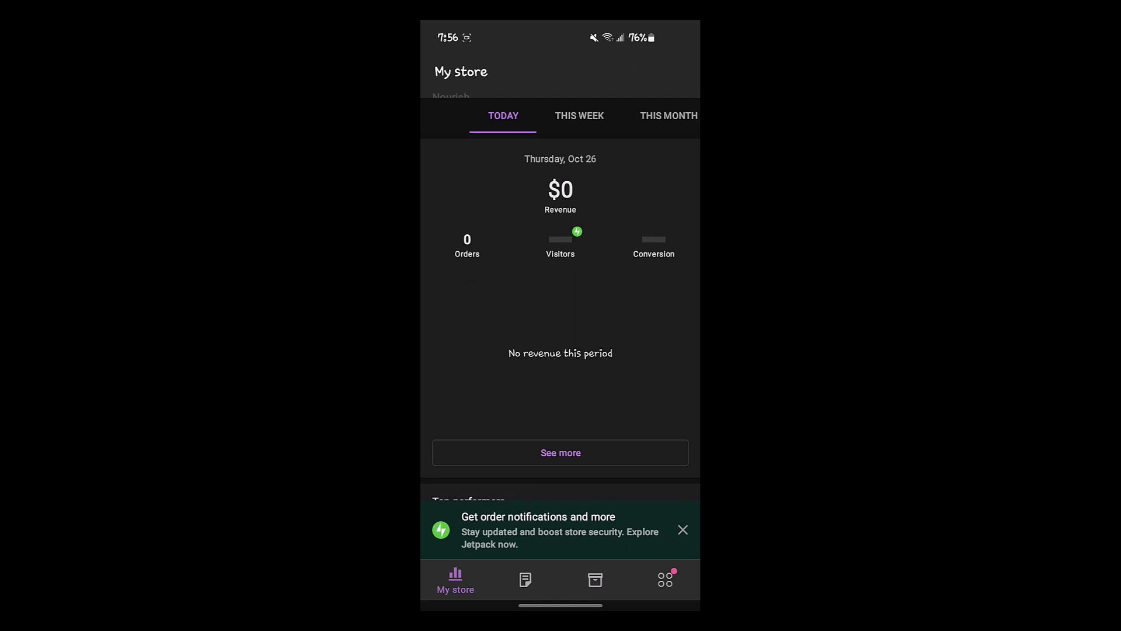
pyautogui.click(531, 581)
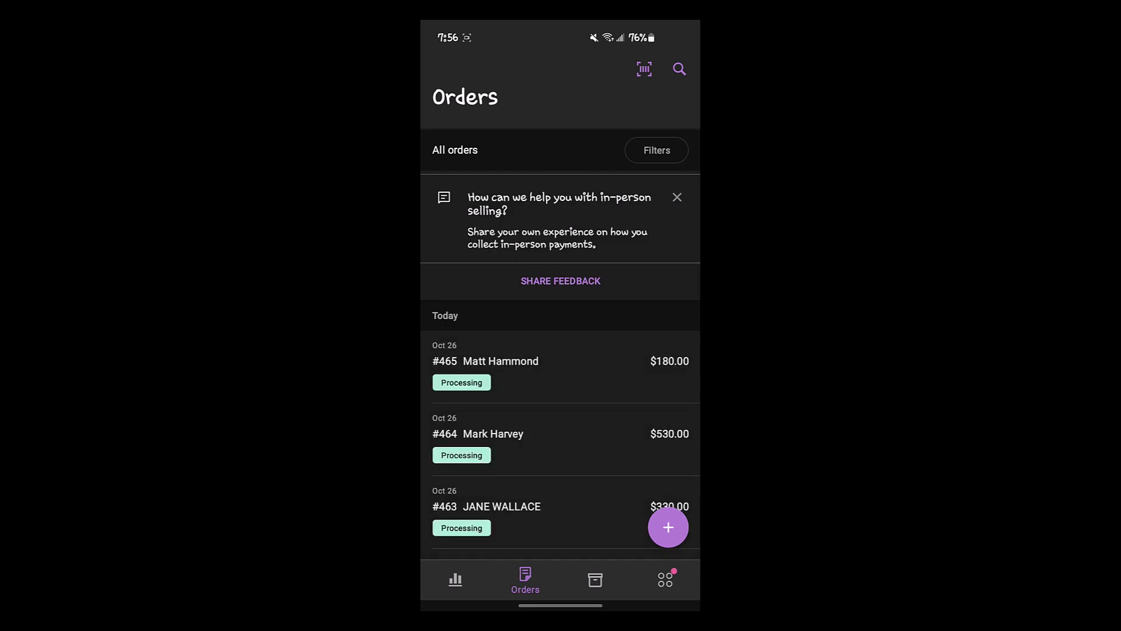
pyautogui.moveTo(623, 496); pyautogui.dragTo(697, 310)
pyautogui.moveTo(643, 448); pyautogui.dragTo(653, 496)
pyautogui.click(658, 526)
pyautogui.moveTo(641, 424); pyautogui.dragTo(645, 471)
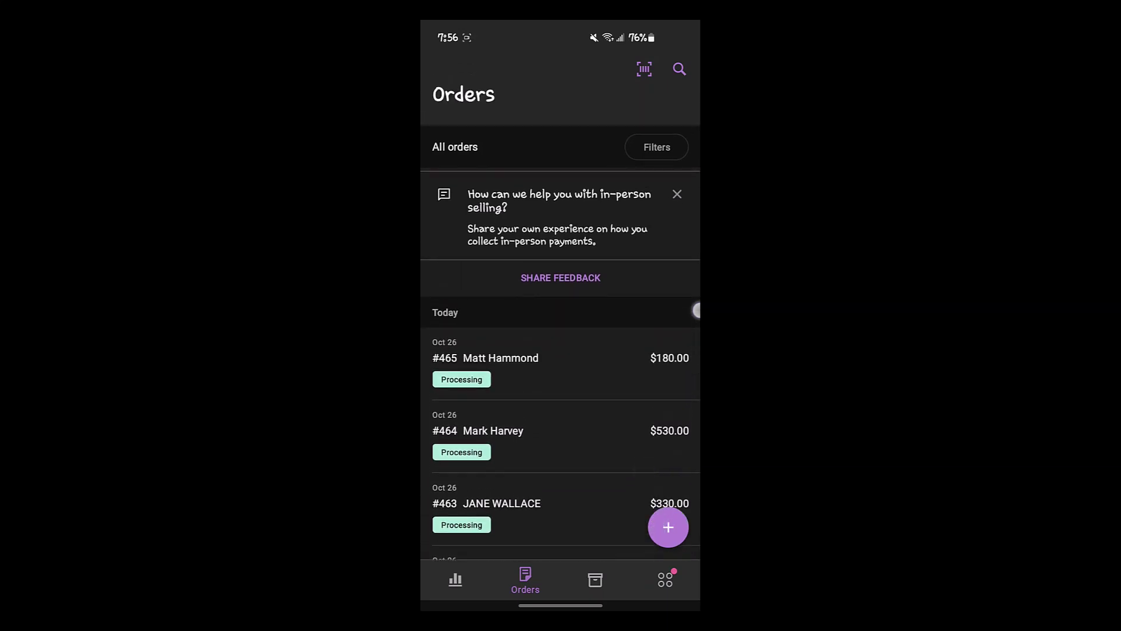
pyautogui.click(677, 191)
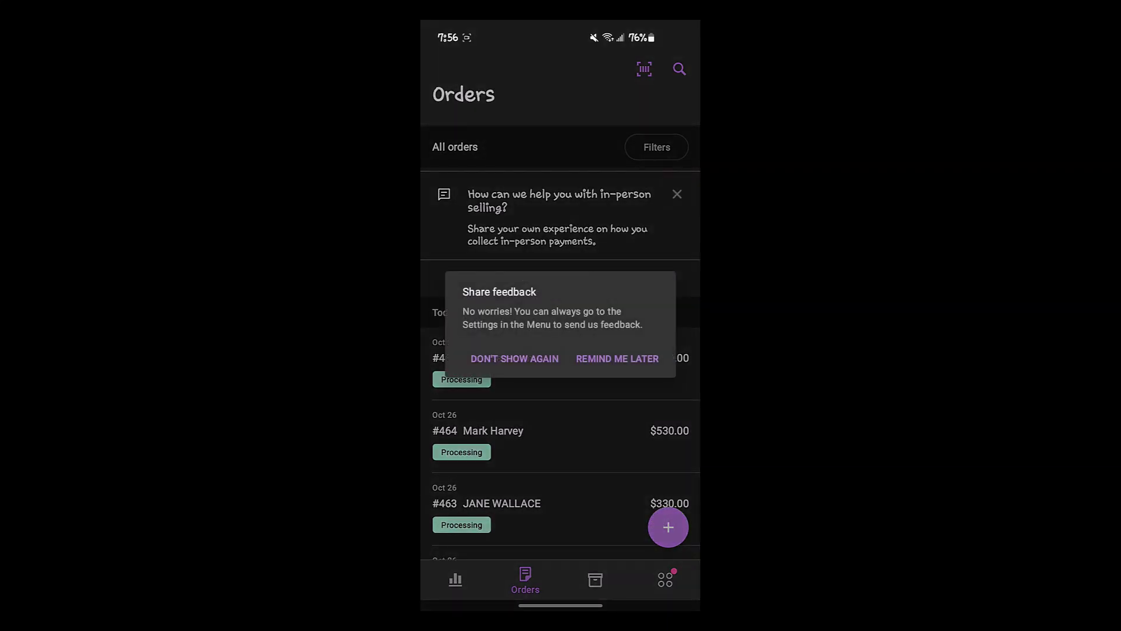
pyautogui.click(537, 358)
# Switch to the Products tab and scroll the wigs list sorted A to Z
pyautogui.click(595, 580)
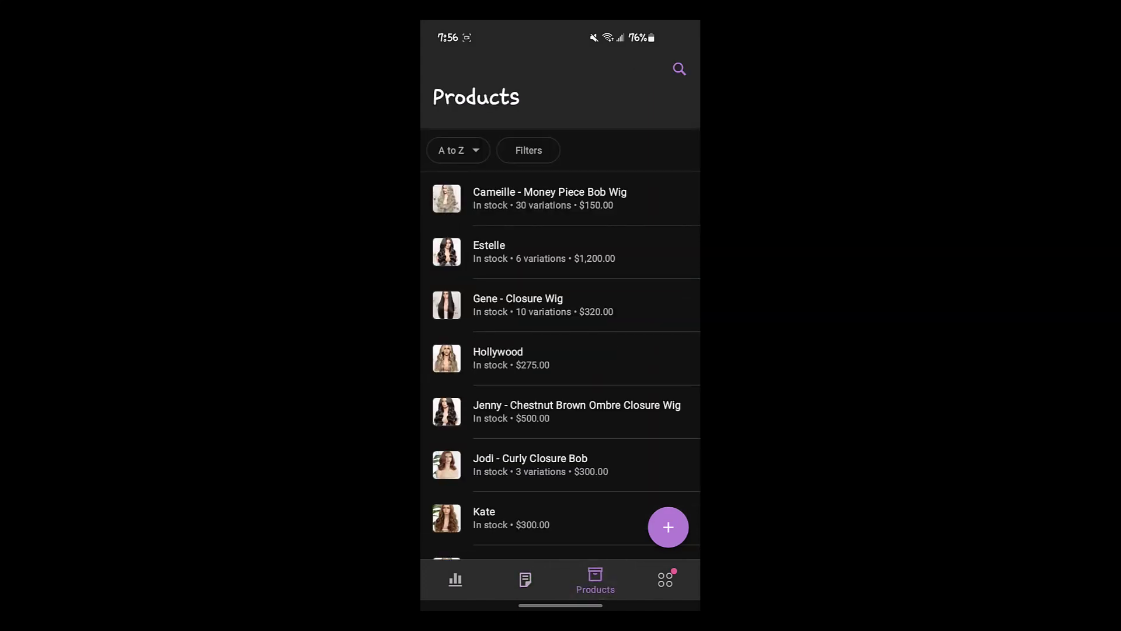
pyautogui.moveTo(605, 473); pyautogui.dragTo(648, 342)
pyautogui.click(635, 427)
pyautogui.moveTo(635, 426); pyautogui.dragTo(696, 310)
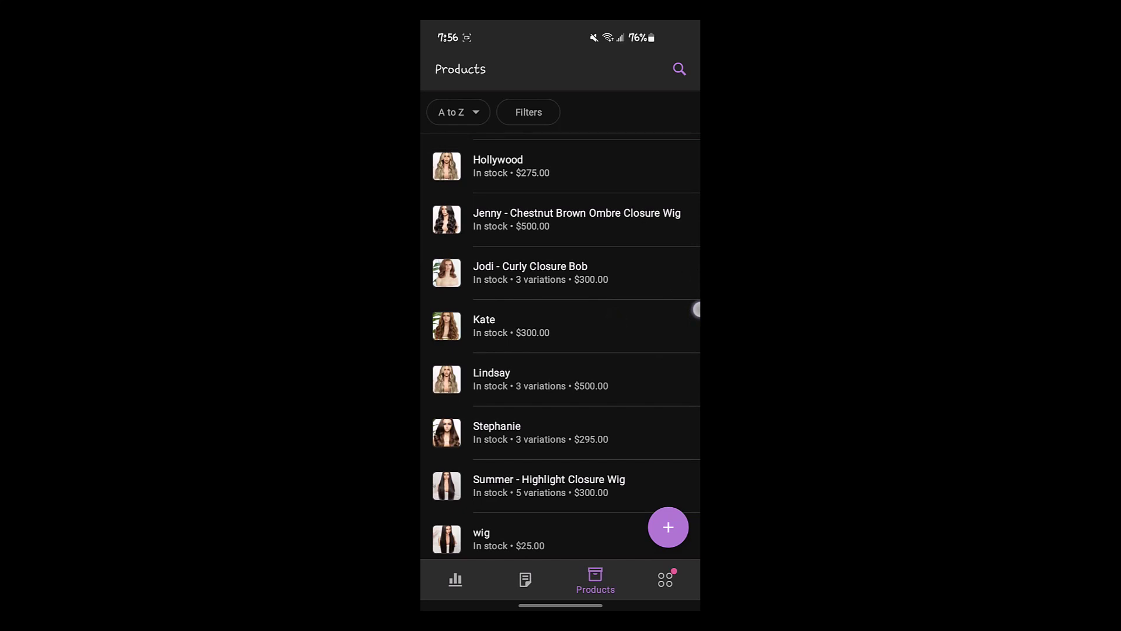
# Enter a $255 sale price in the Kate wig's price settings
pyautogui.click(613, 325)
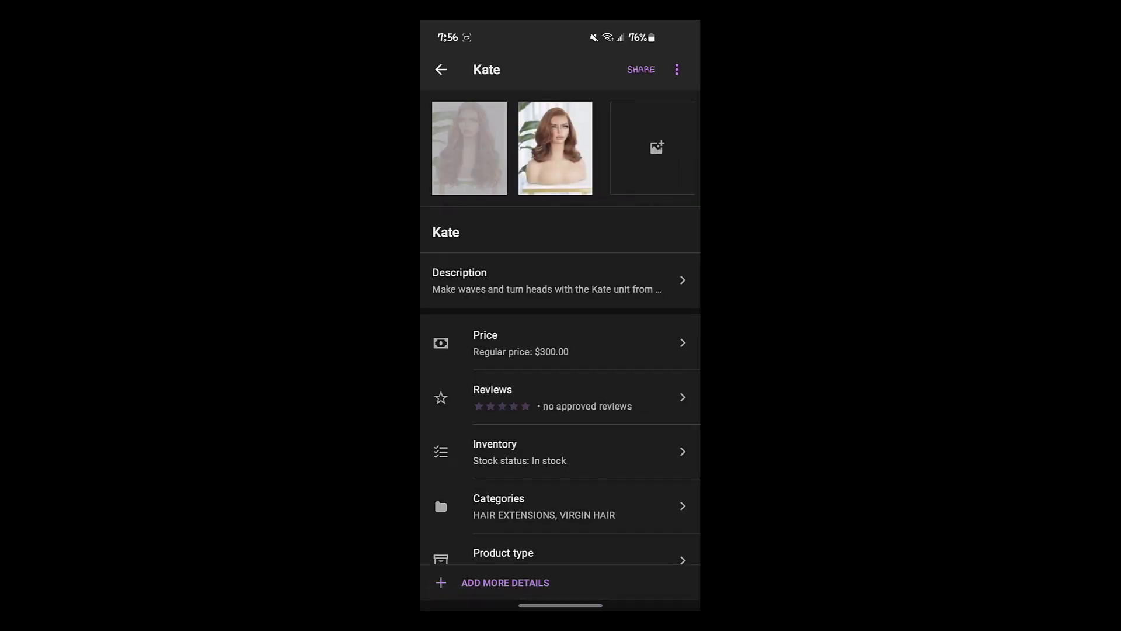
pyautogui.moveTo(636, 443); pyautogui.dragTo(648, 351)
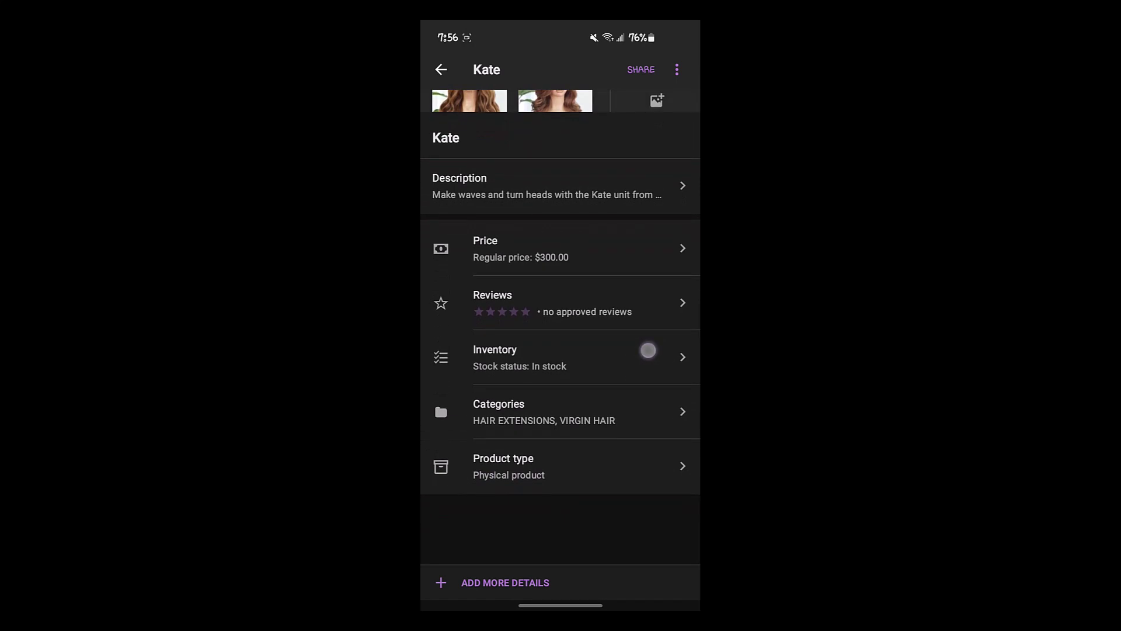
pyautogui.click(640, 260)
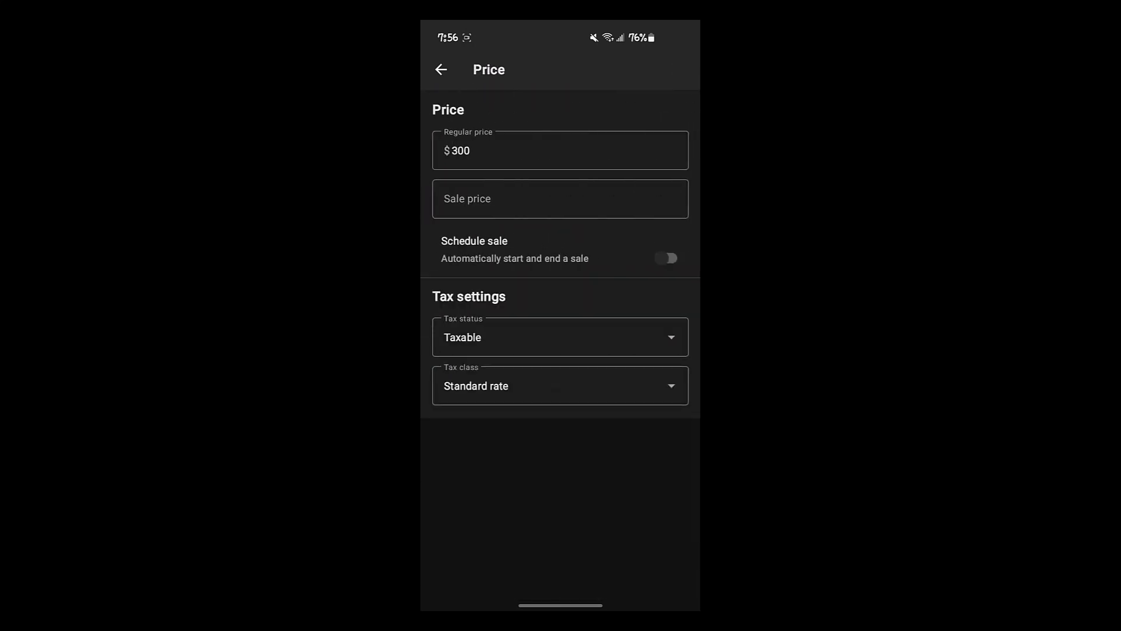
pyautogui.click(560, 198)
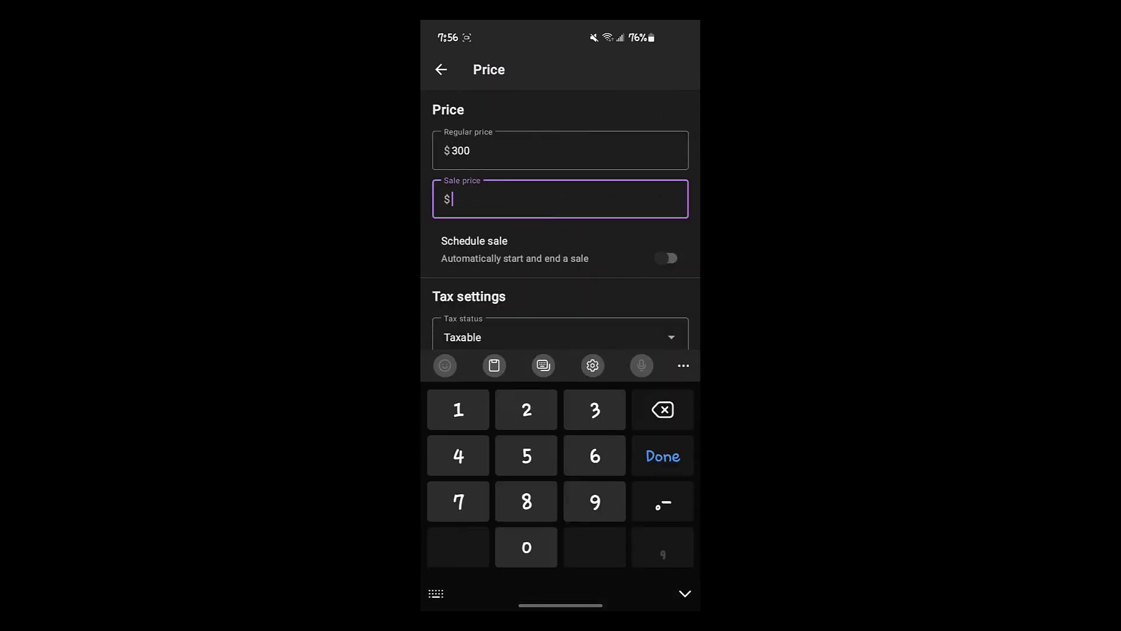
pyautogui.write('255')
pyautogui.press('Return')
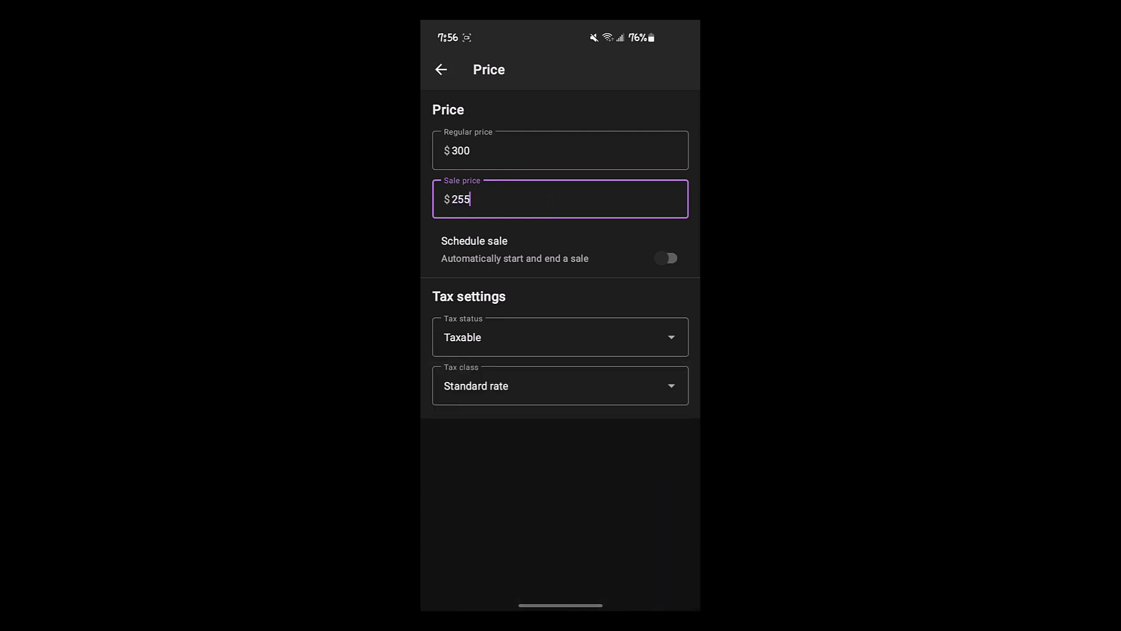
# Return to the Kate product and save its new sale price
pyautogui.moveTo(597, 72); pyautogui.dragTo(595, 134)
pyautogui.click(441, 69)
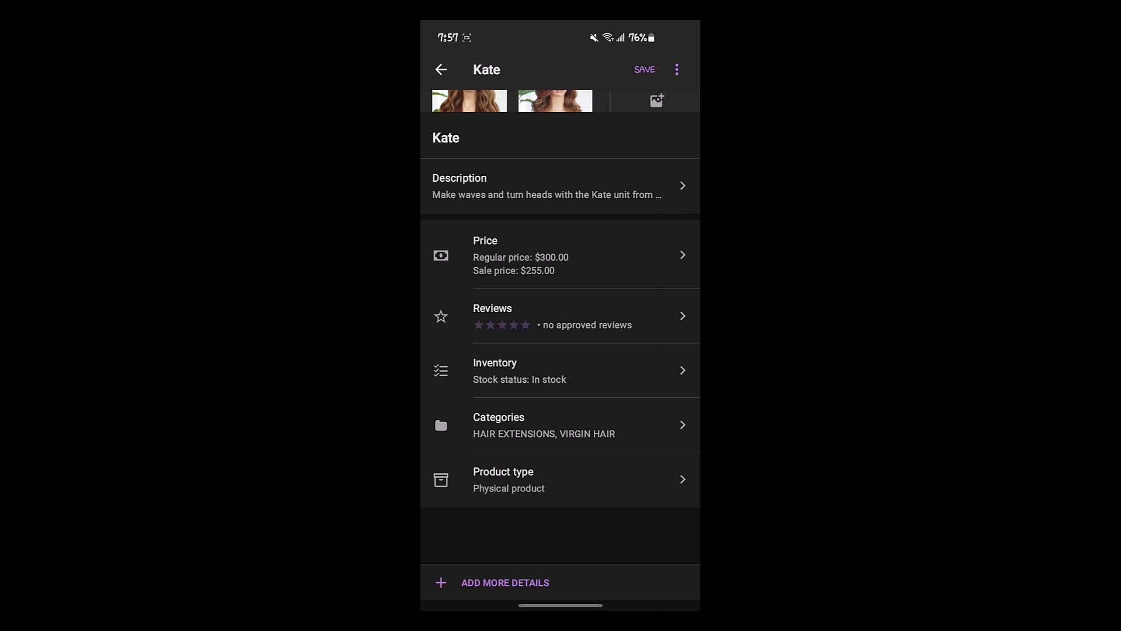
pyautogui.moveTo(698, 343); pyautogui.dragTo(684, 343)
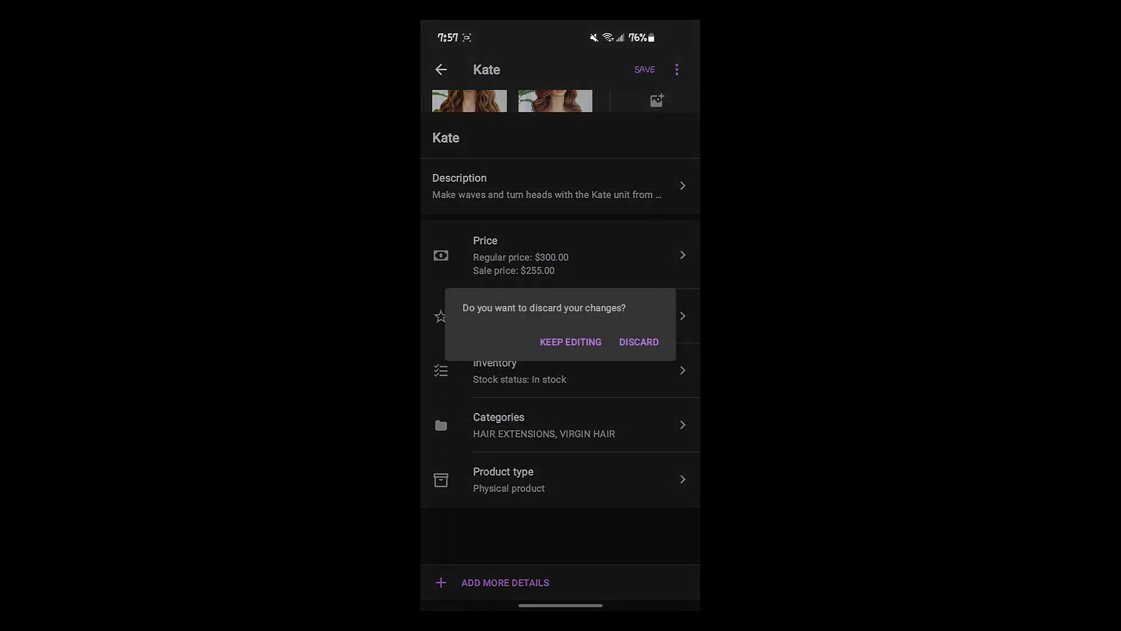
pyautogui.click(648, 408)
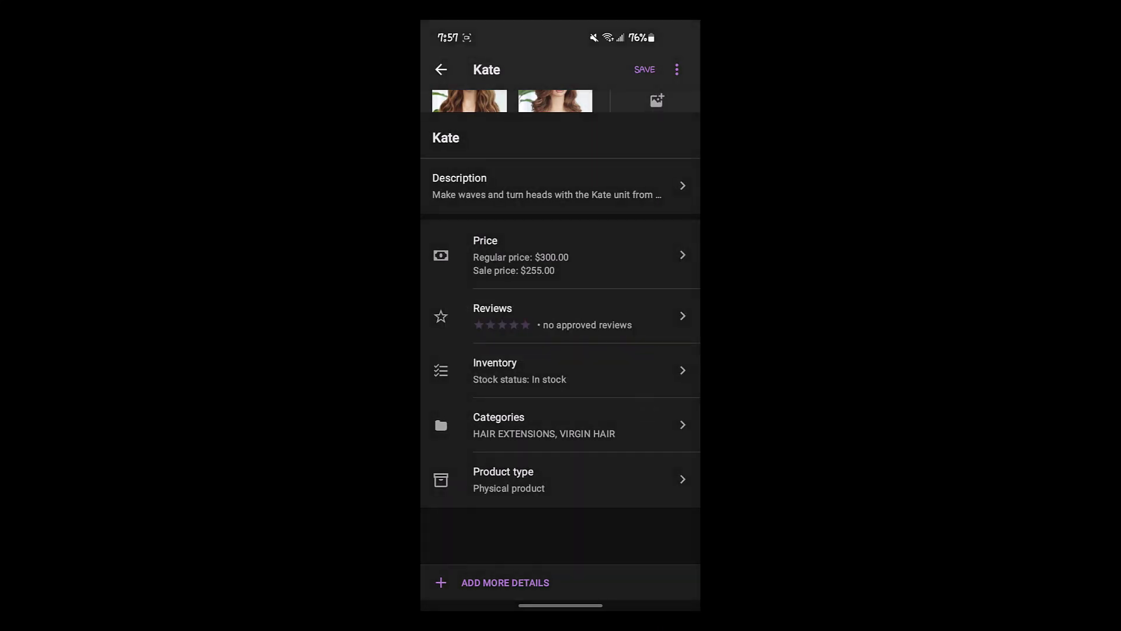
pyautogui.click(441, 69)
pyautogui.click(648, 408)
pyautogui.click(645, 69)
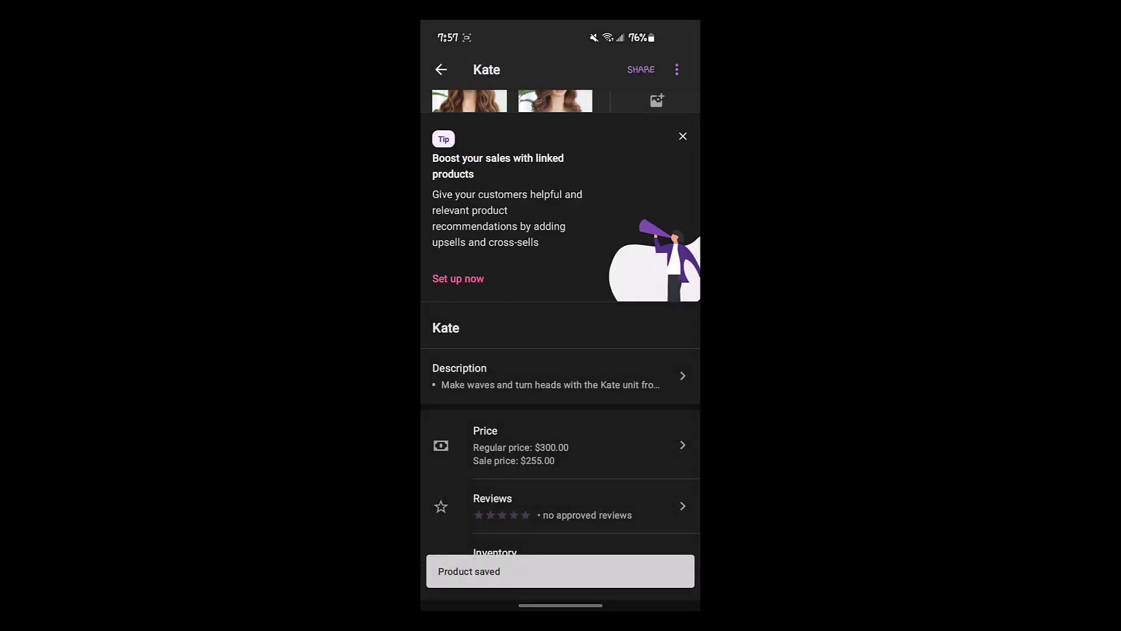
# Go back to the product list, then to the Menu and My store dashboard
pyautogui.click(441, 70)
pyautogui.moveTo(631, 375); pyautogui.dragTo(630, 421)
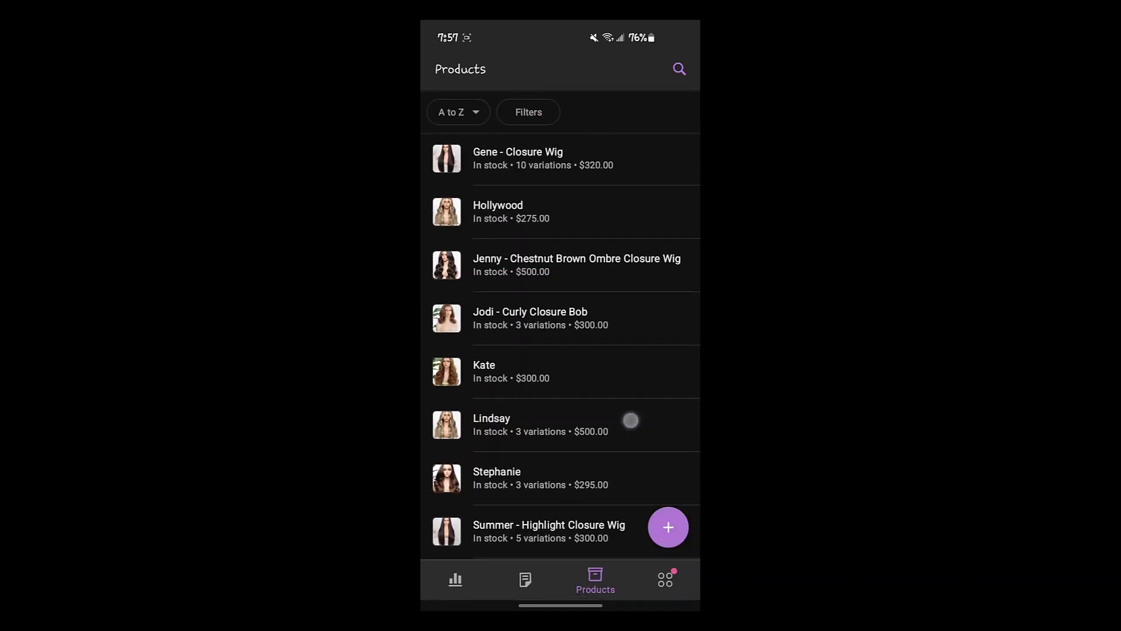
pyautogui.click(670, 579)
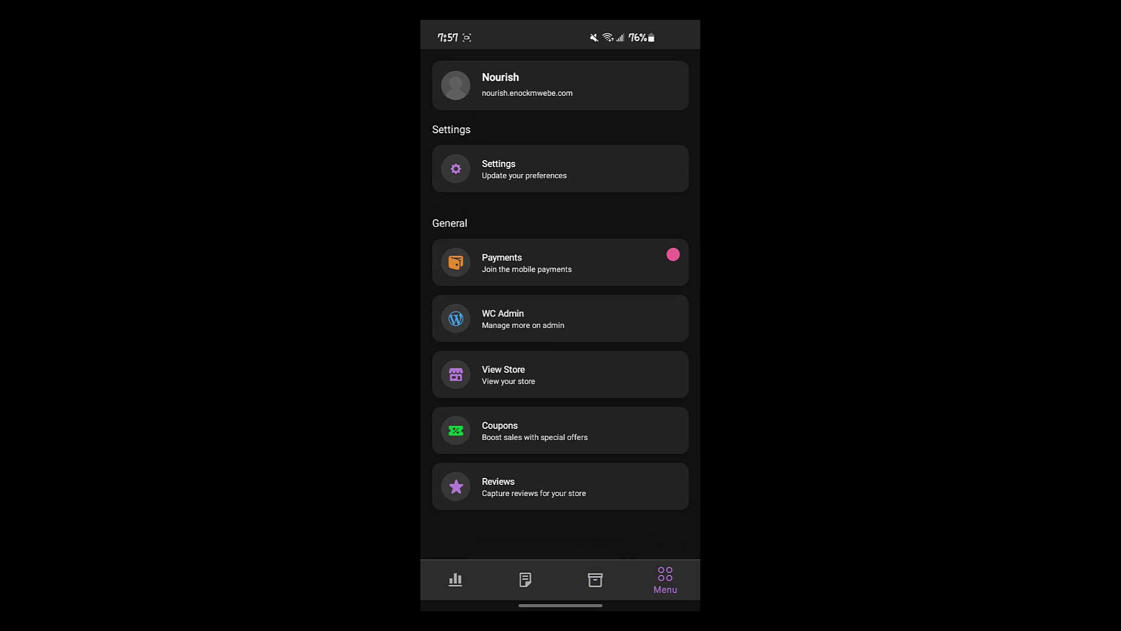
pyautogui.click(456, 578)
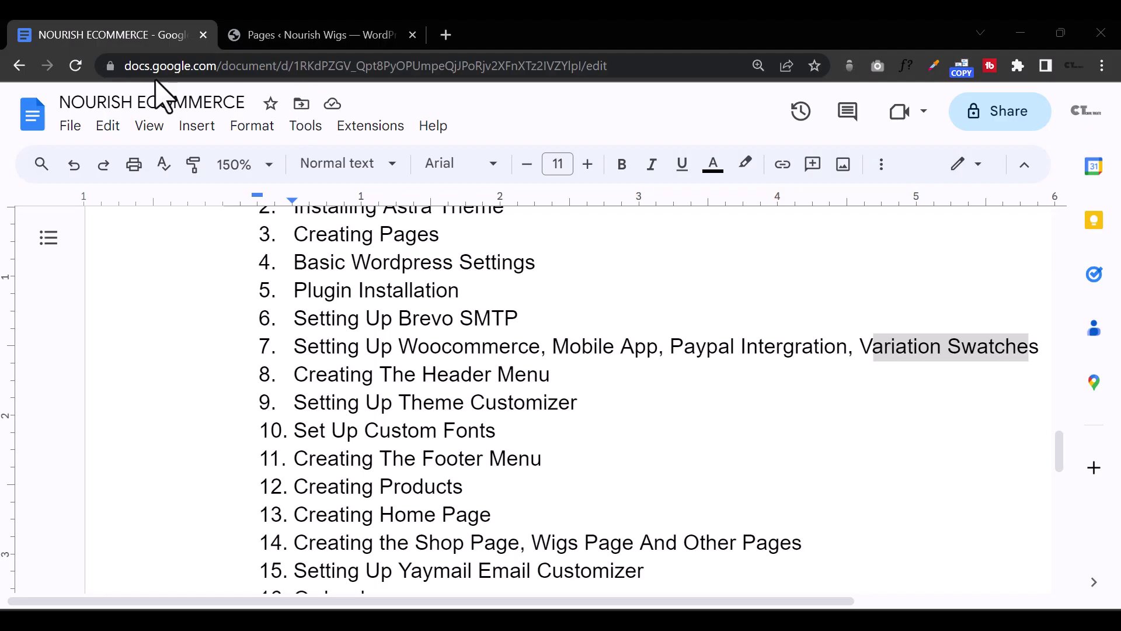
# Highlight 'Creating The Header Menu' in the outline, then switch to the WordPress Pages tab
pyautogui.click(72, 65)
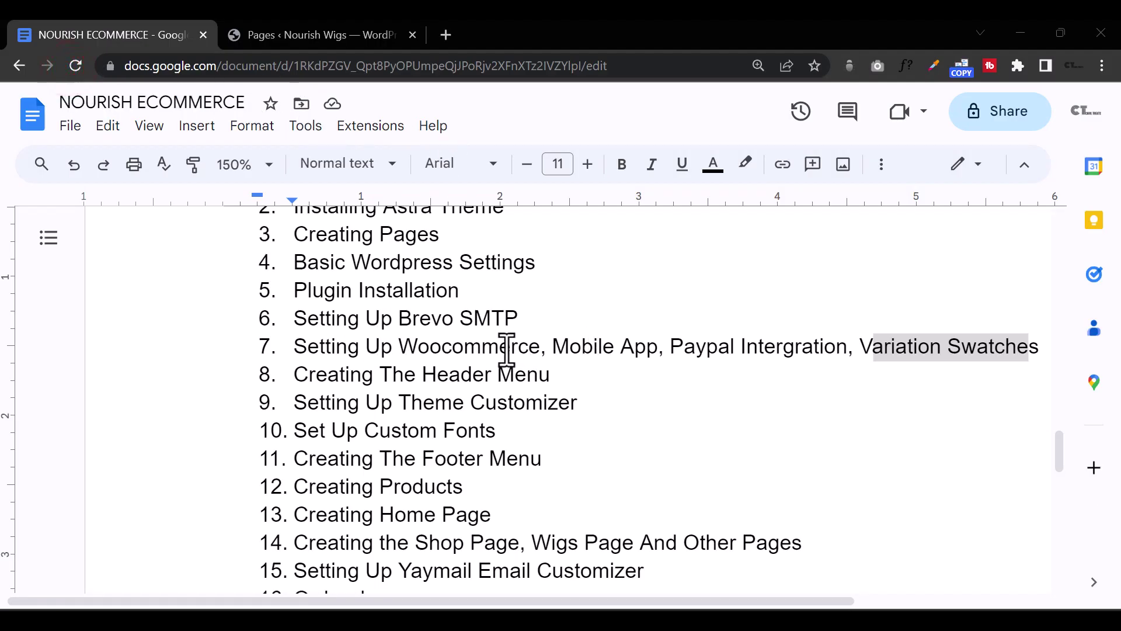
pyautogui.moveTo(308, 374); pyautogui.dragTo(538, 376)
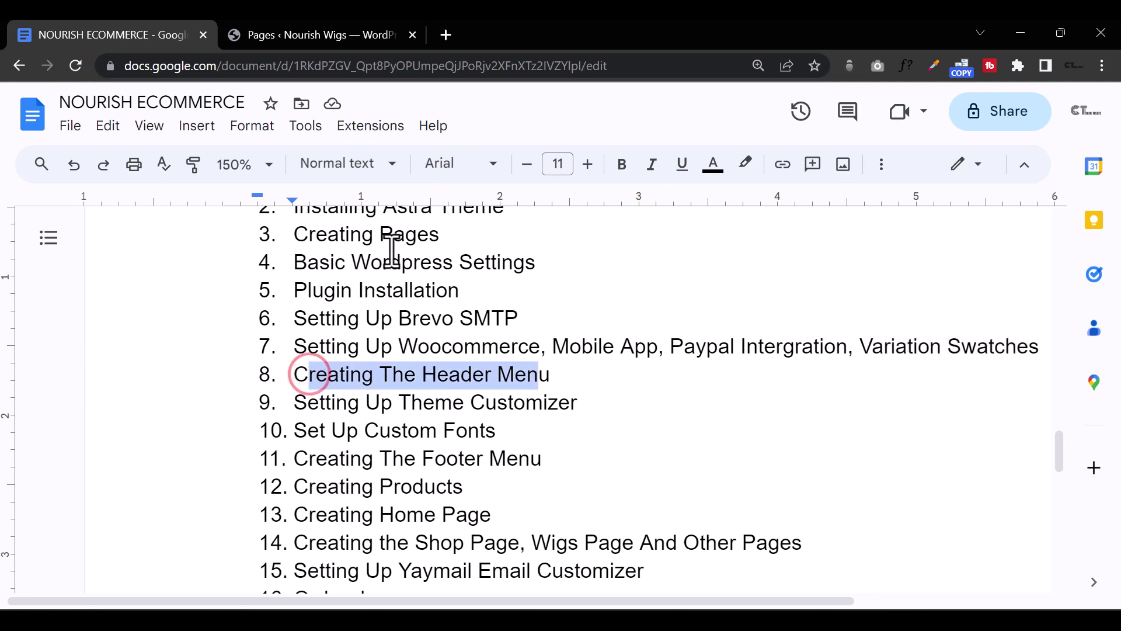
pyautogui.click(279, 40)
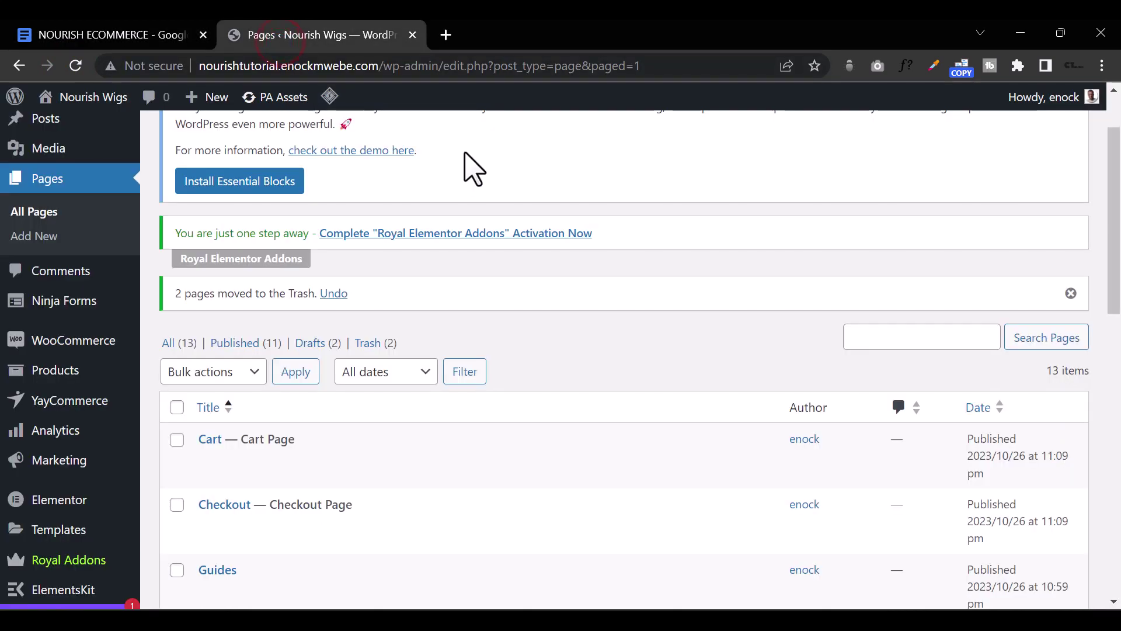
# Browse the All Pages list, then start a blank page with Add New
pyautogui.click(450, 124)
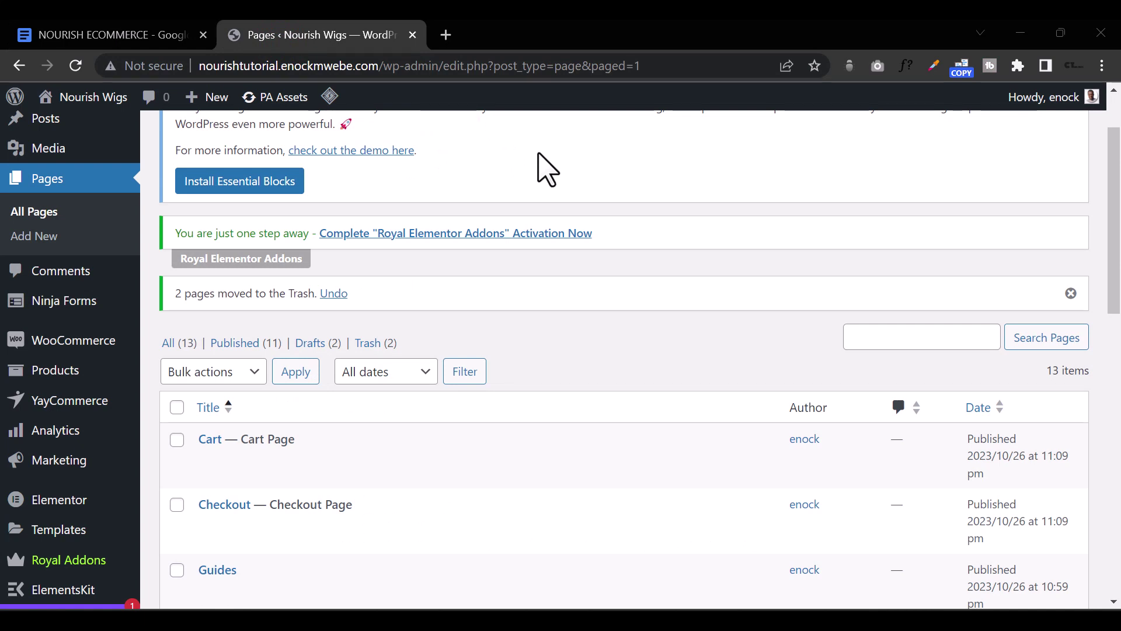
pyautogui.scroll(2, 56, 260)
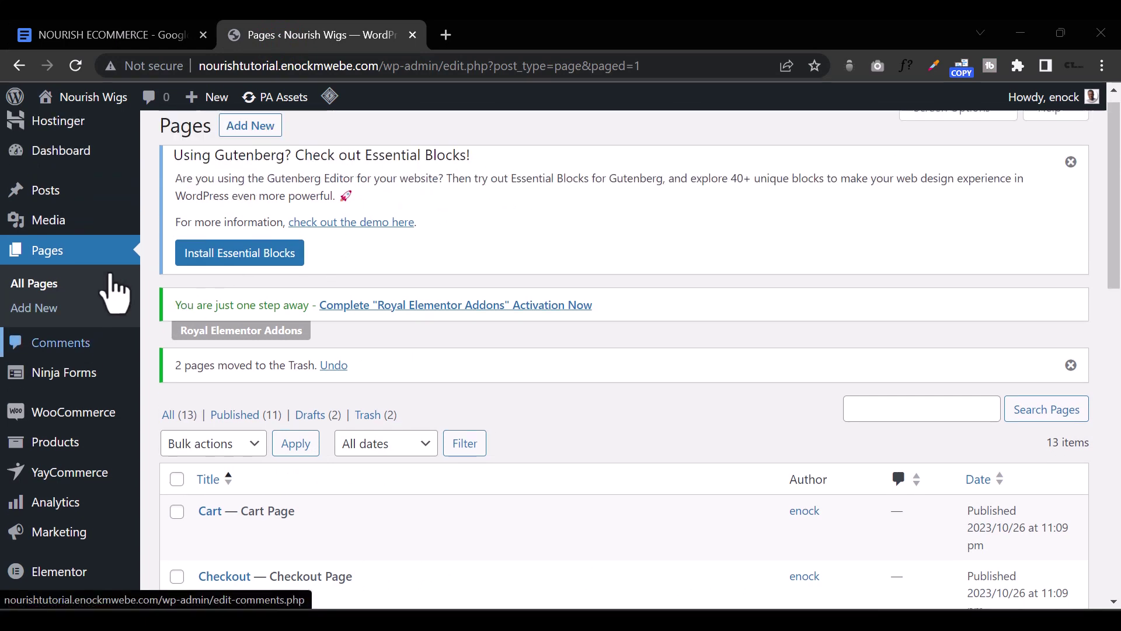
pyautogui.scroll(-1, 318, 383)
pyautogui.scroll(1, 308, 383)
pyautogui.click(35, 300)
pyautogui.scroll(-3, 331, 386)
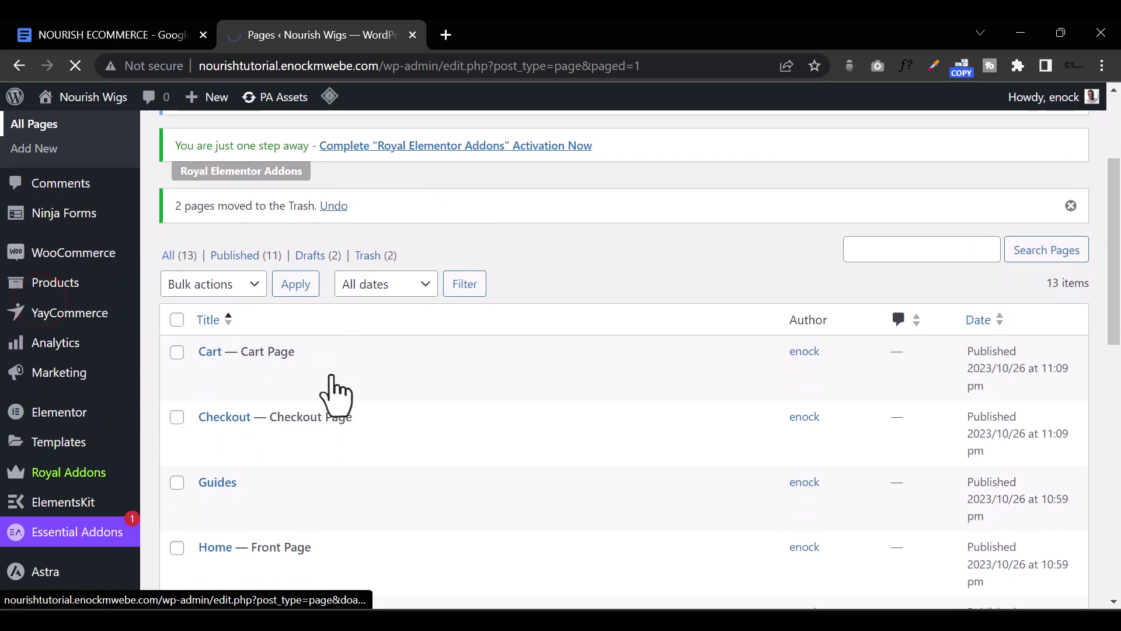
pyautogui.scroll(-3, 330, 377)
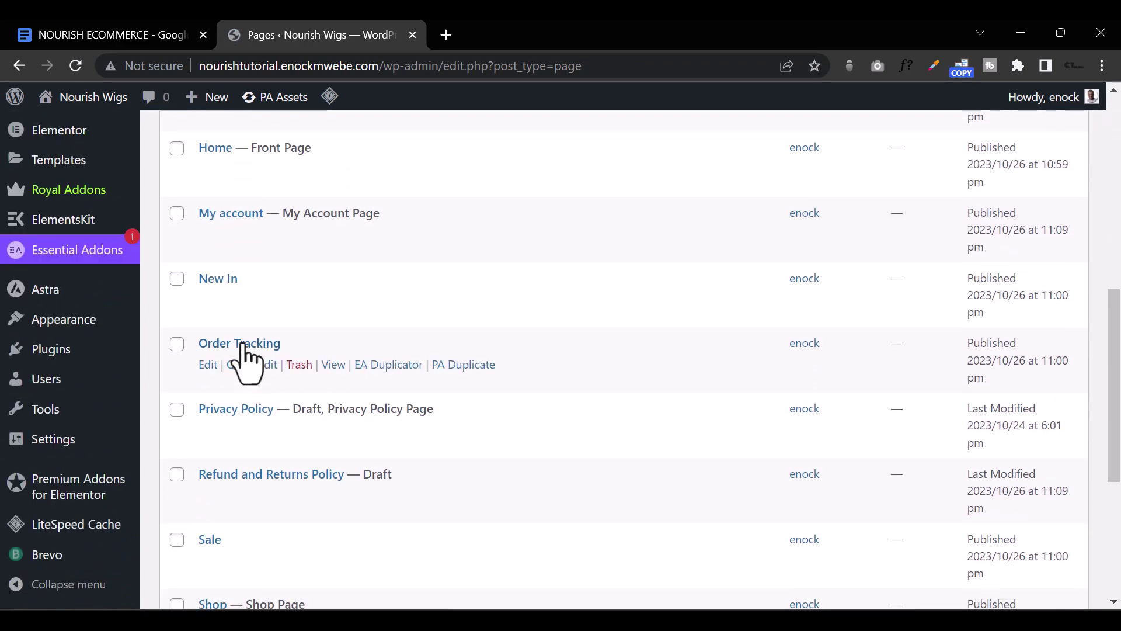
pyautogui.scroll(-3, 245, 356)
pyautogui.moveTo(213, 461)
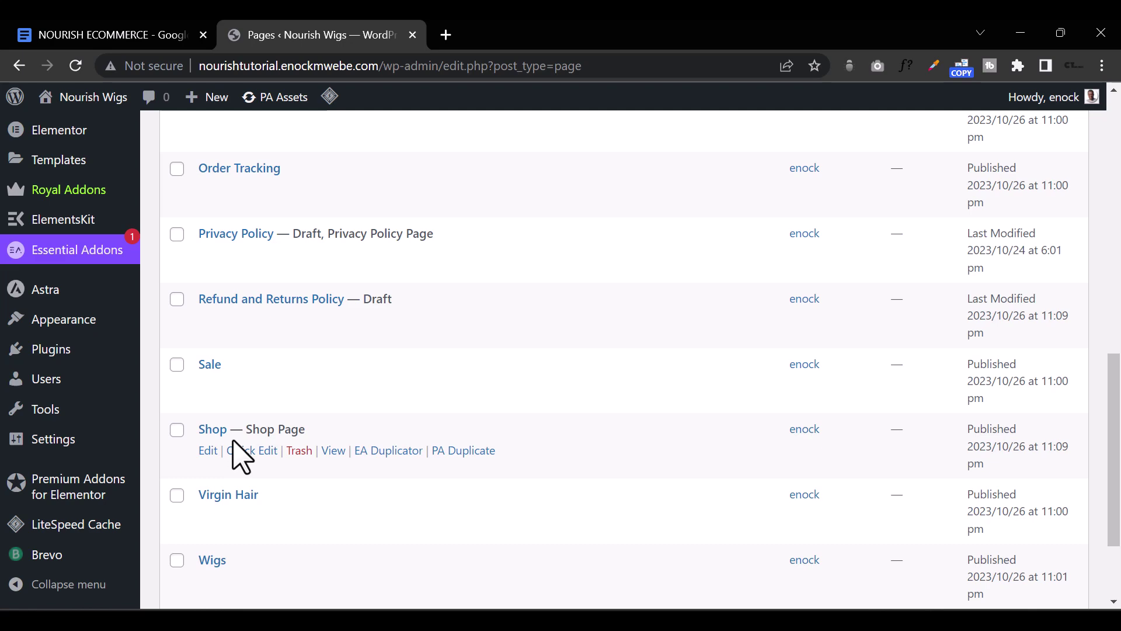
pyautogui.scroll(10, 239, 455)
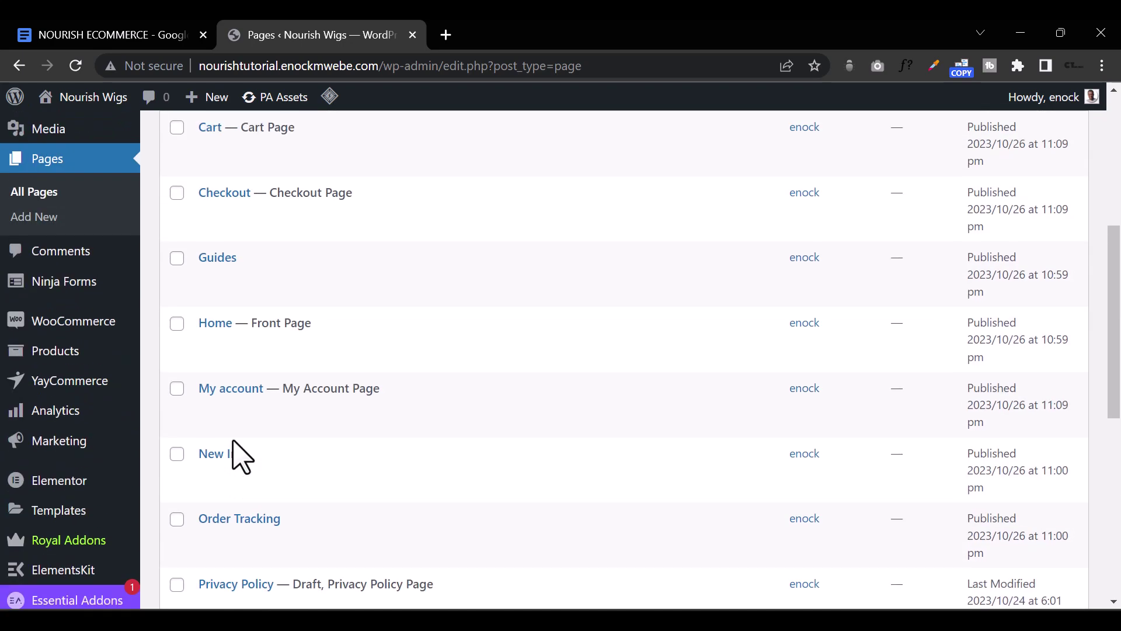
pyautogui.click(248, 142)
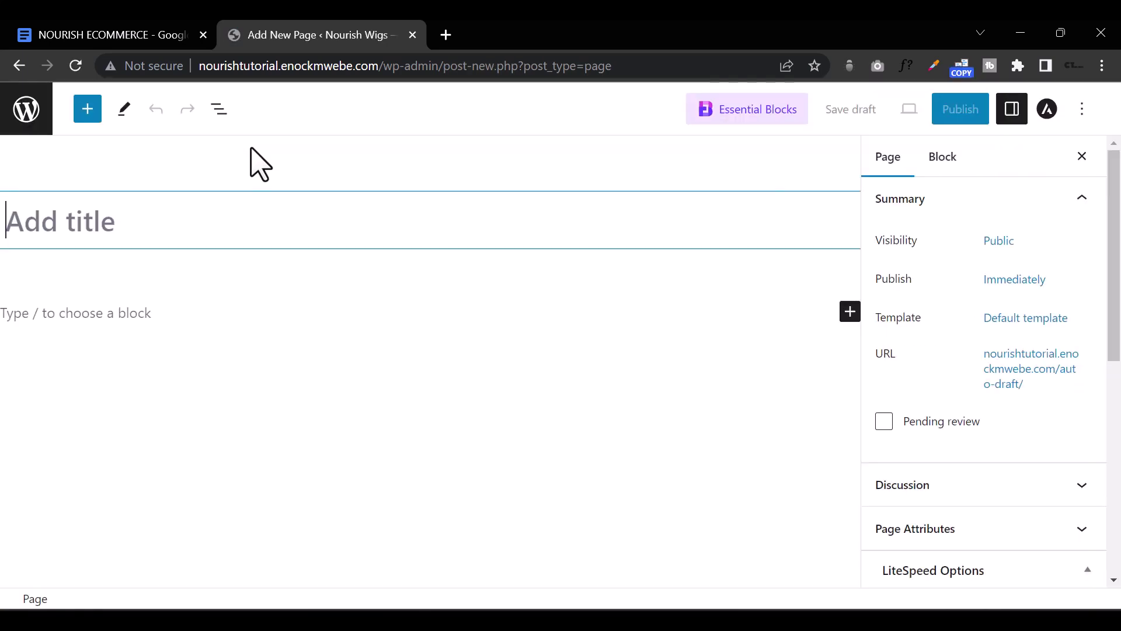
# Title the new page 'Shop All' and publish it
pyautogui.click(218, 222)
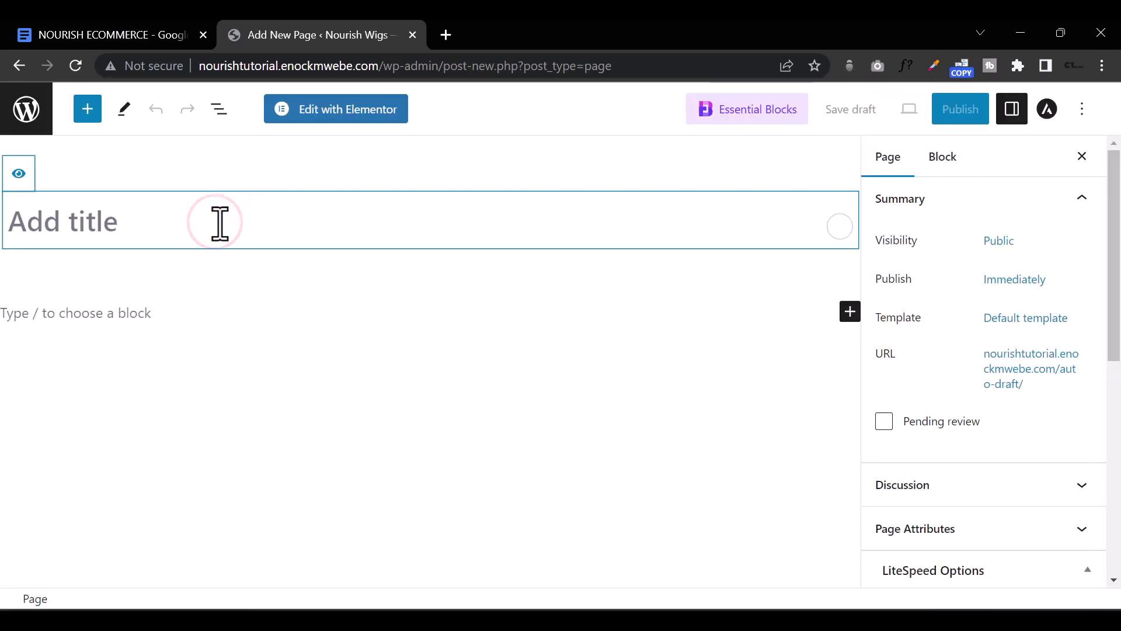
pyautogui.write('Shop All')
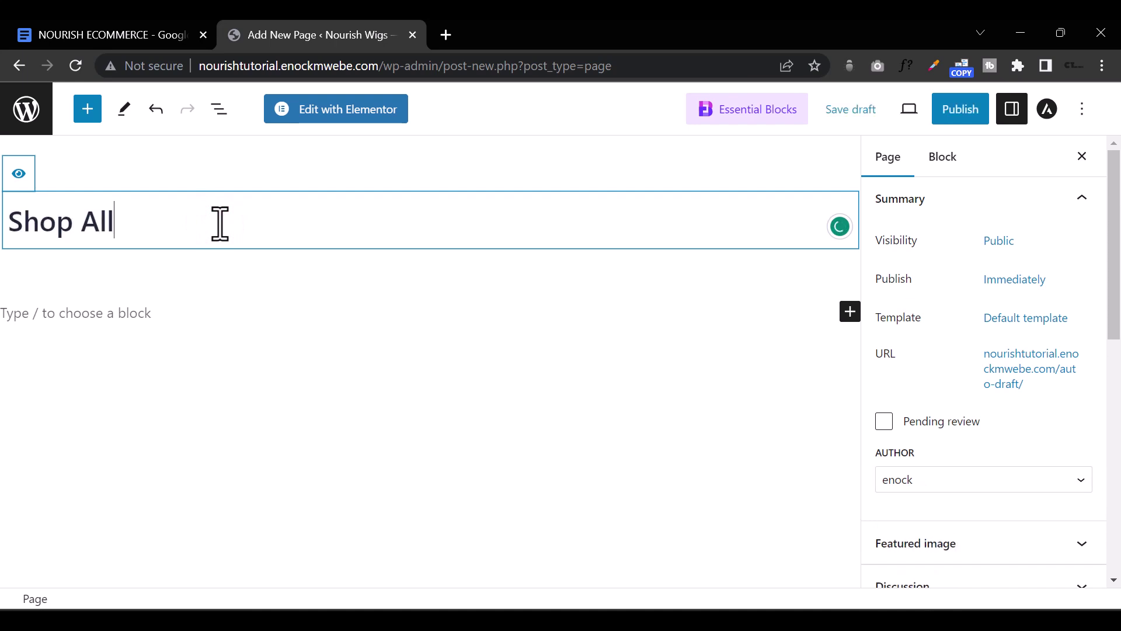
pyautogui.click(970, 111)
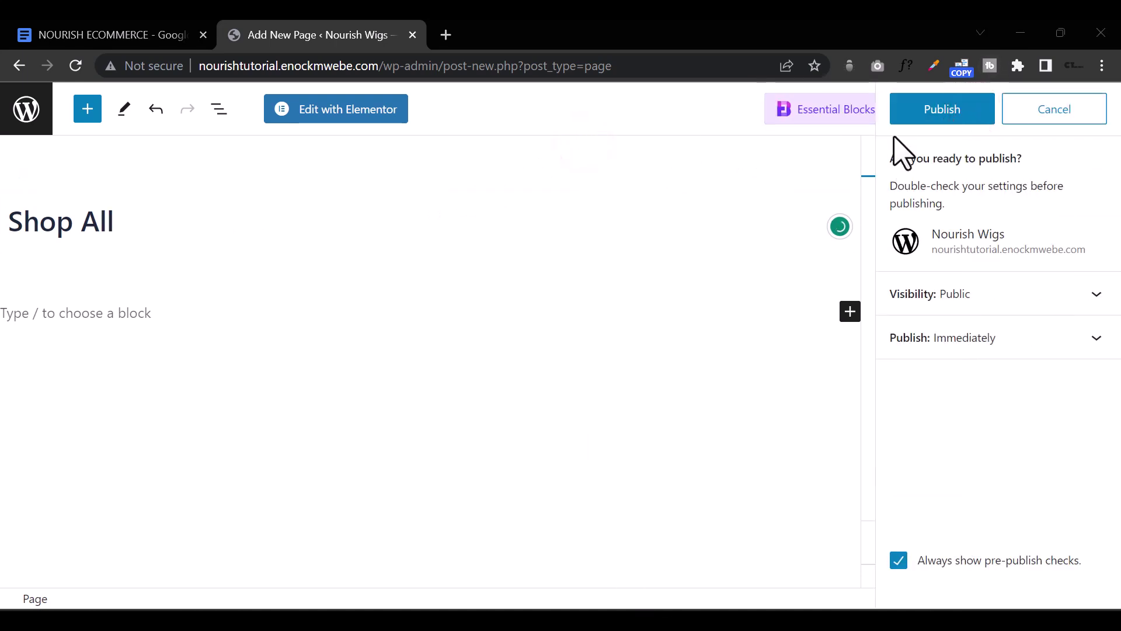
pyautogui.click(915, 110)
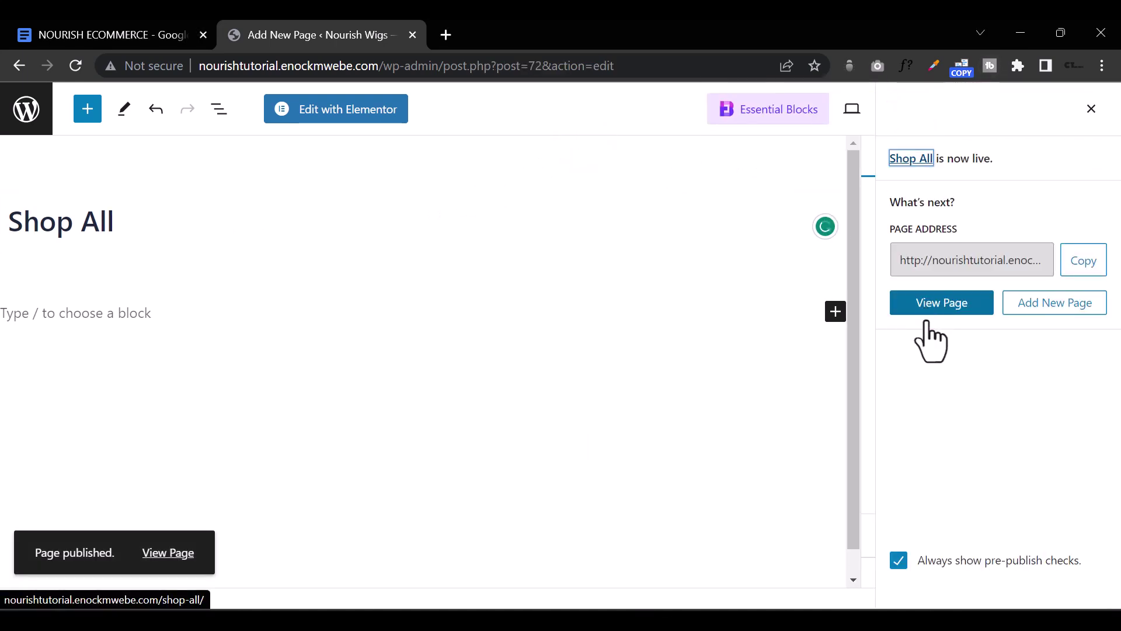
# Create and publish a page titled 'GUIDES', then return to the Pages list
pyautogui.click(1034, 298)
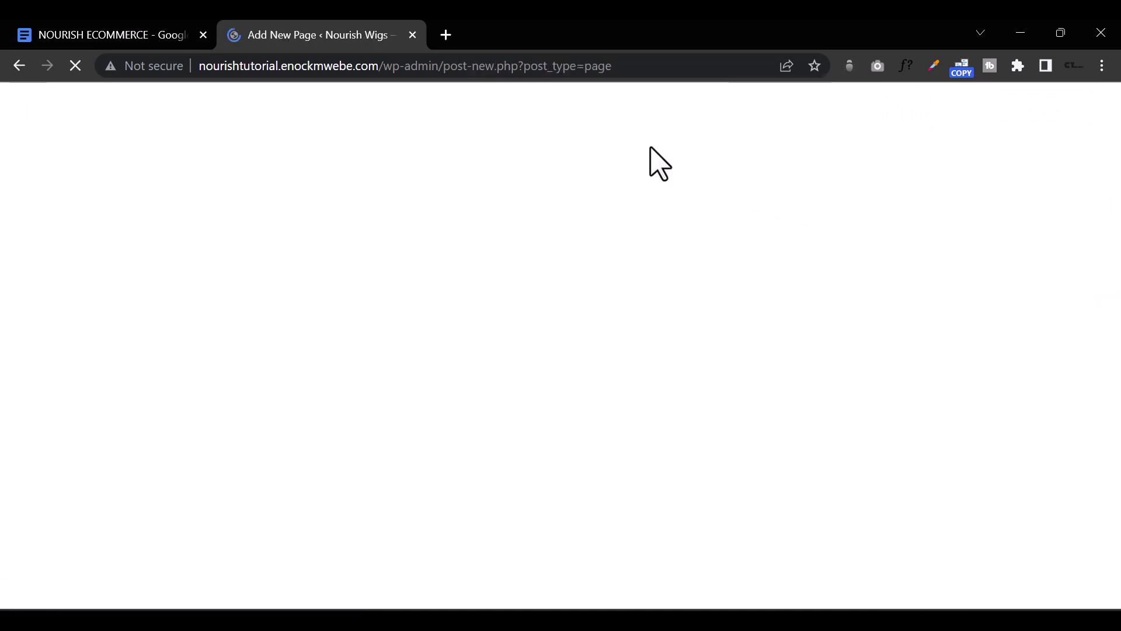
pyautogui.click(295, 221)
pyautogui.write('G')
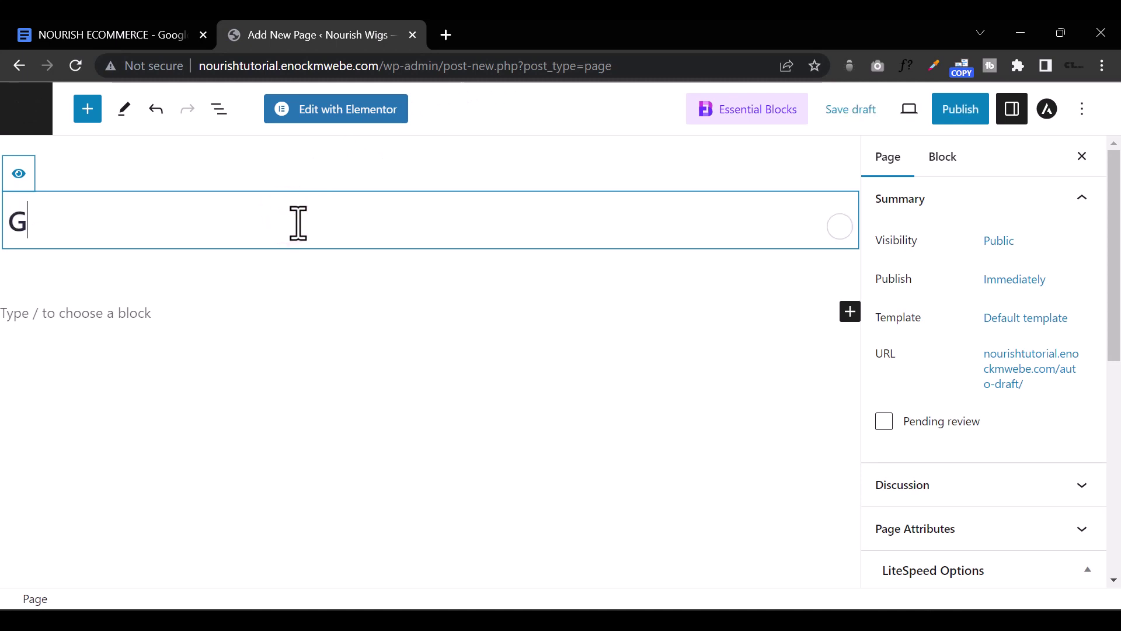
pyautogui.write('UIDES')
pyautogui.click(962, 110)
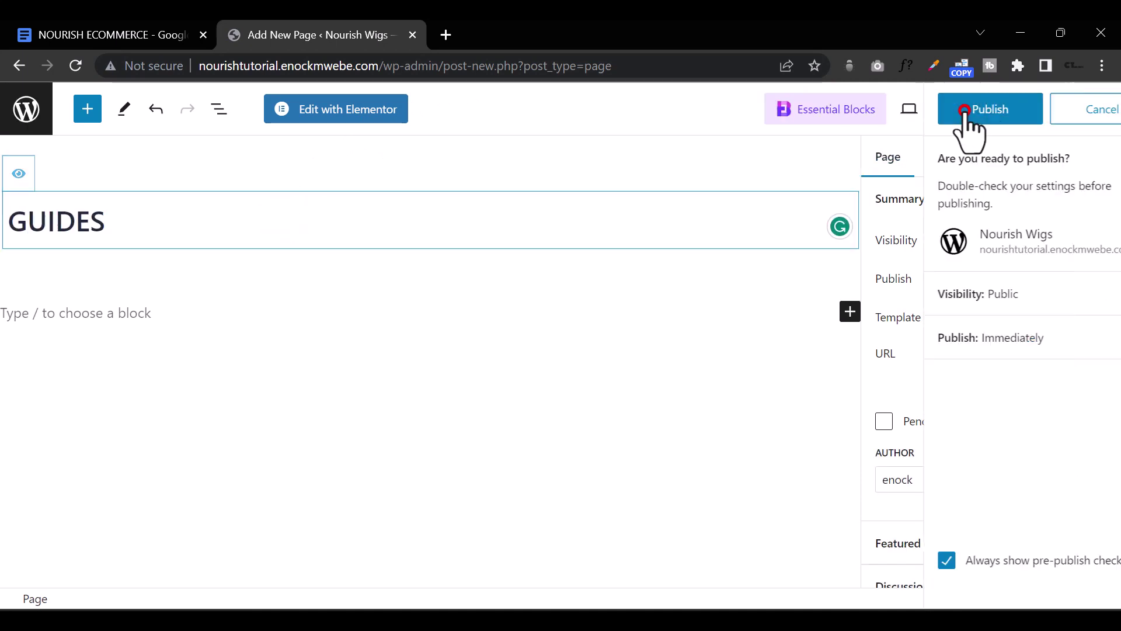
pyautogui.click(951, 111)
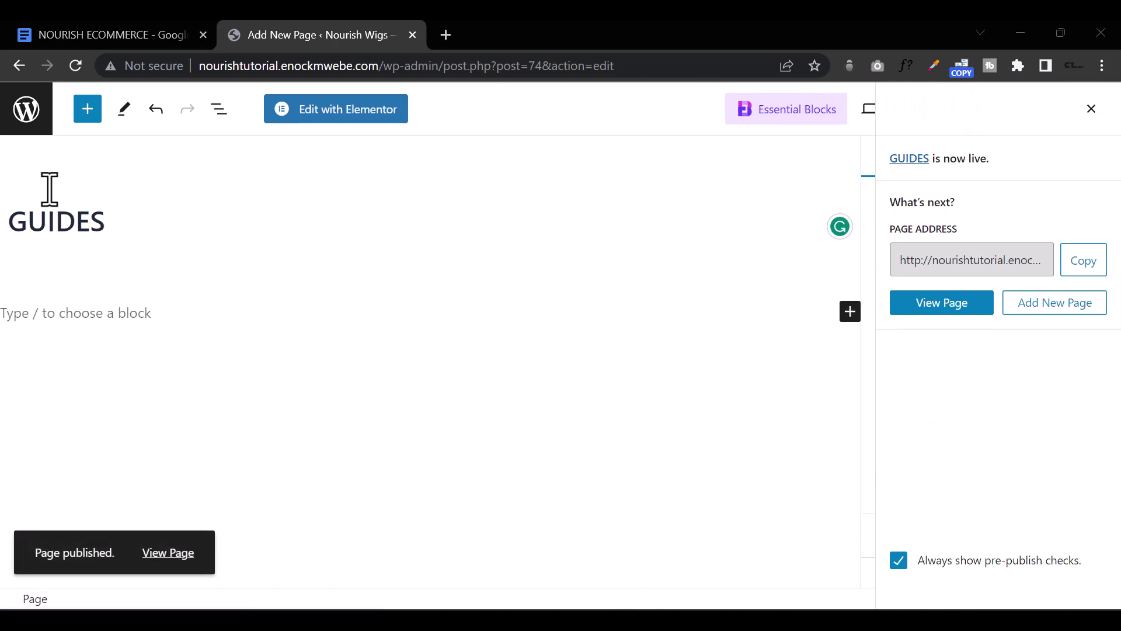
pyautogui.click(17, 112)
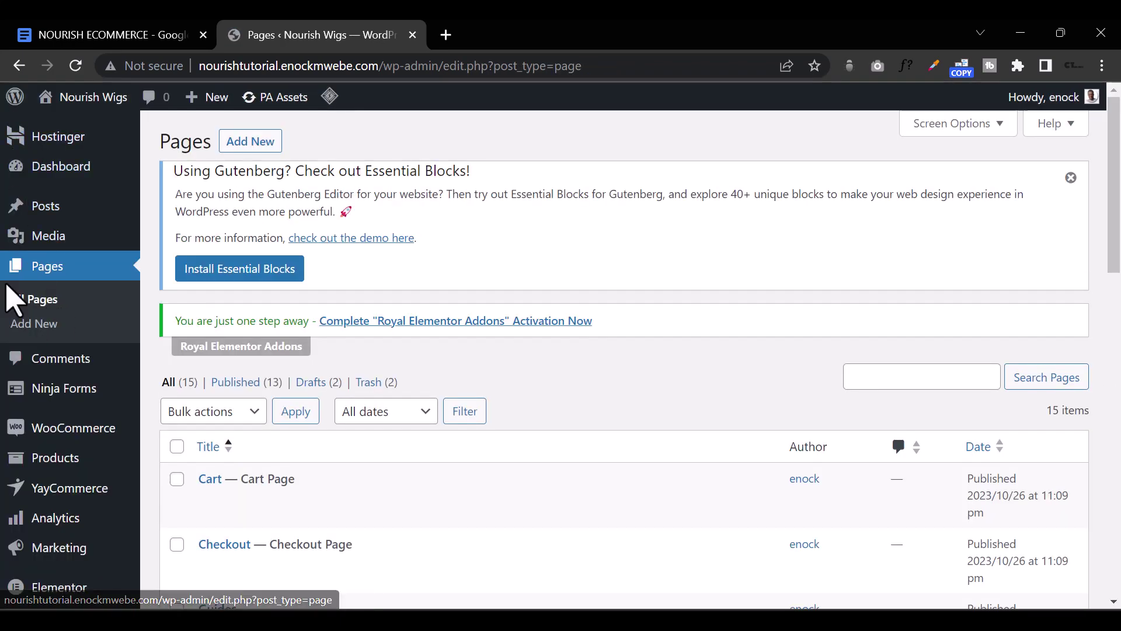
# Go to Appearance > Menus from the admin sidebar
pyautogui.scroll(-6, 83, 383)
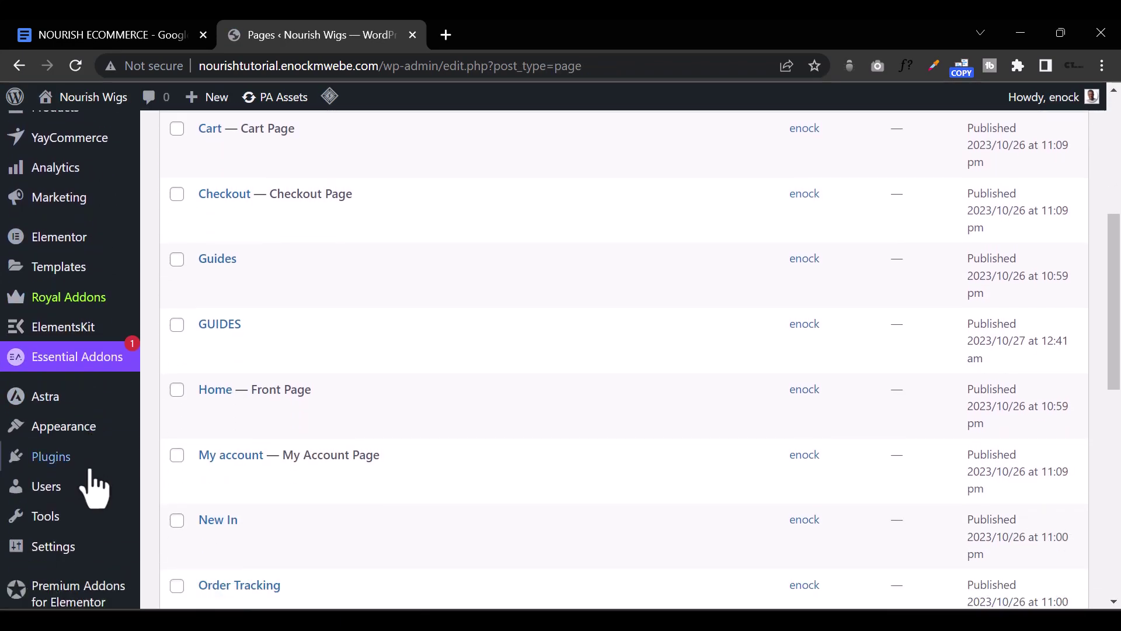
pyautogui.moveTo(92, 445)
pyautogui.click(187, 505)
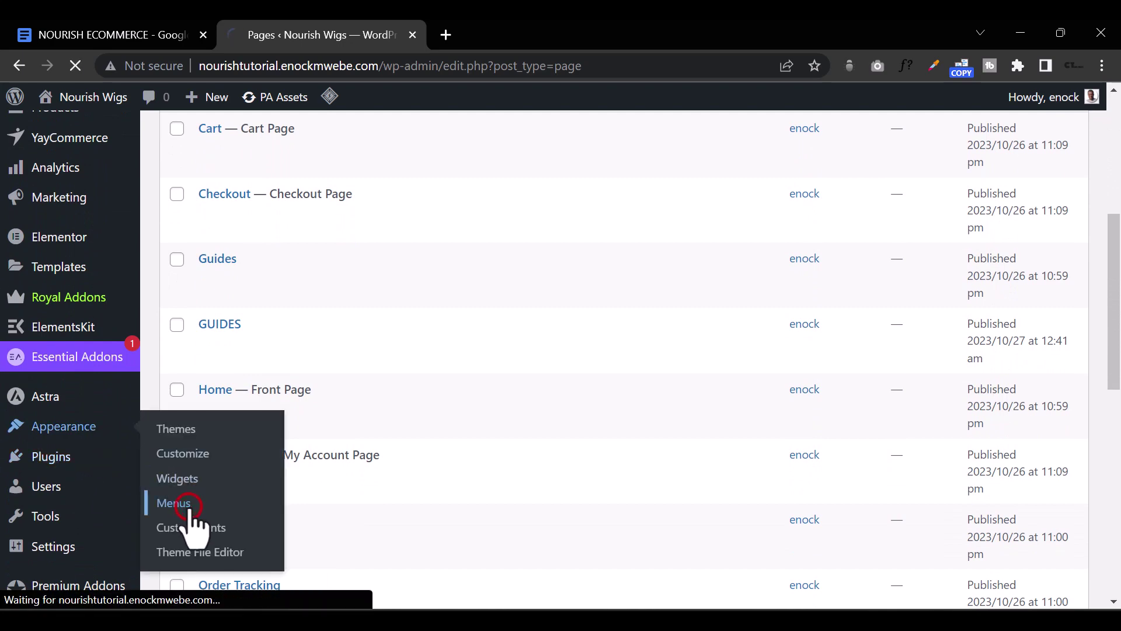
pyautogui.scroll(-4, 95, 430)
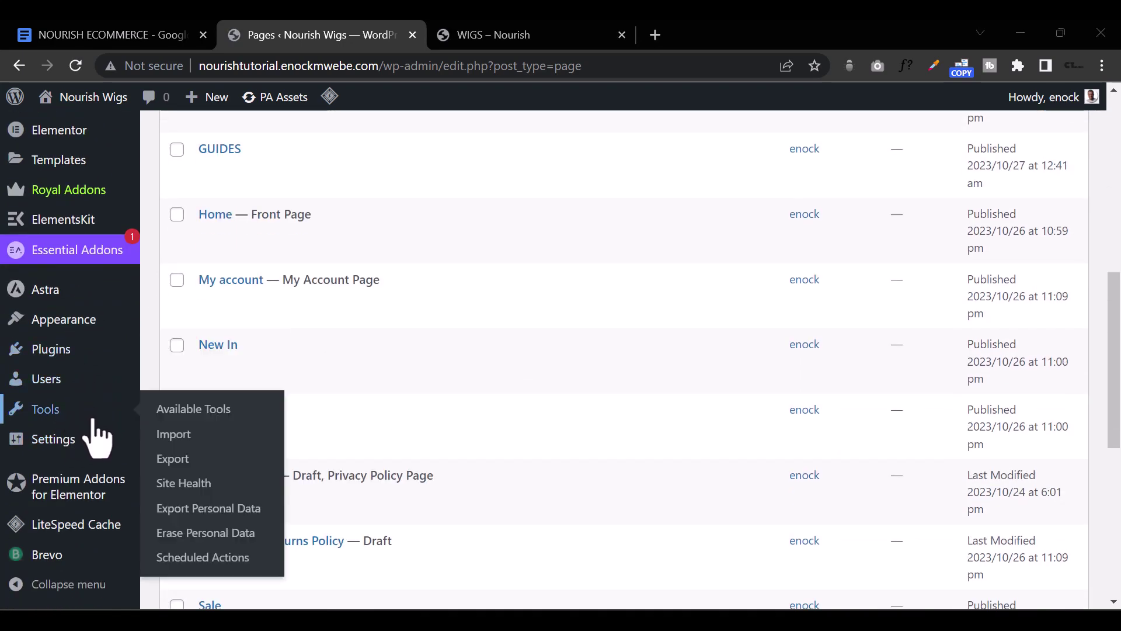
pyautogui.scroll(-3, 113, 379)
pyautogui.moveTo(114, 325)
pyautogui.click(208, 396)
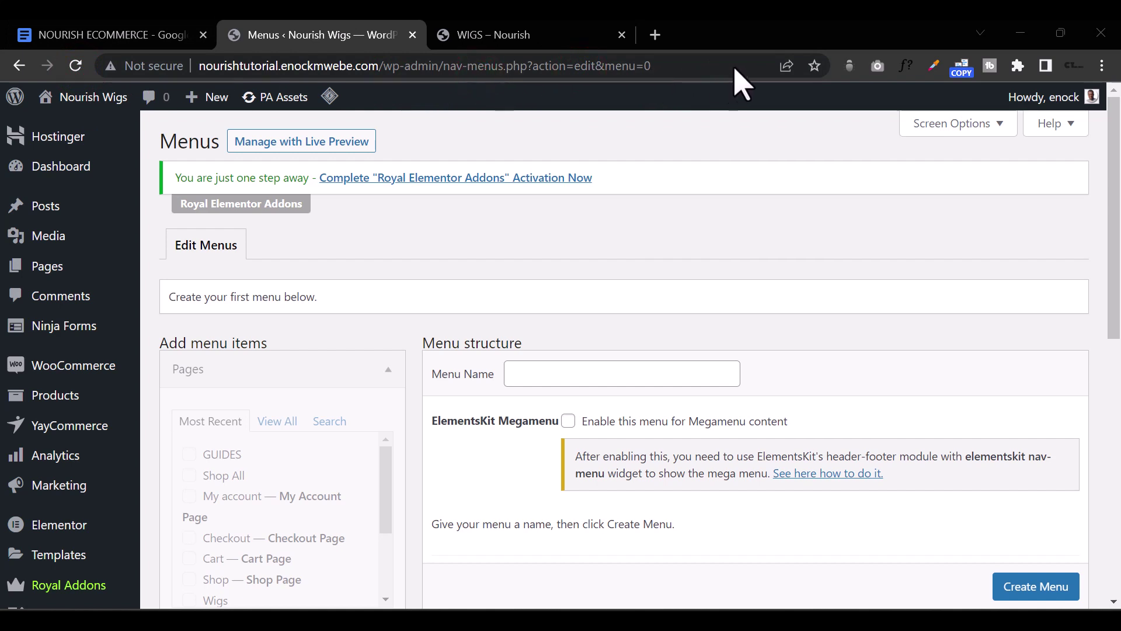
# Create a menu named Menu1 assigned to the Primary Menu location
pyautogui.click(501, 37)
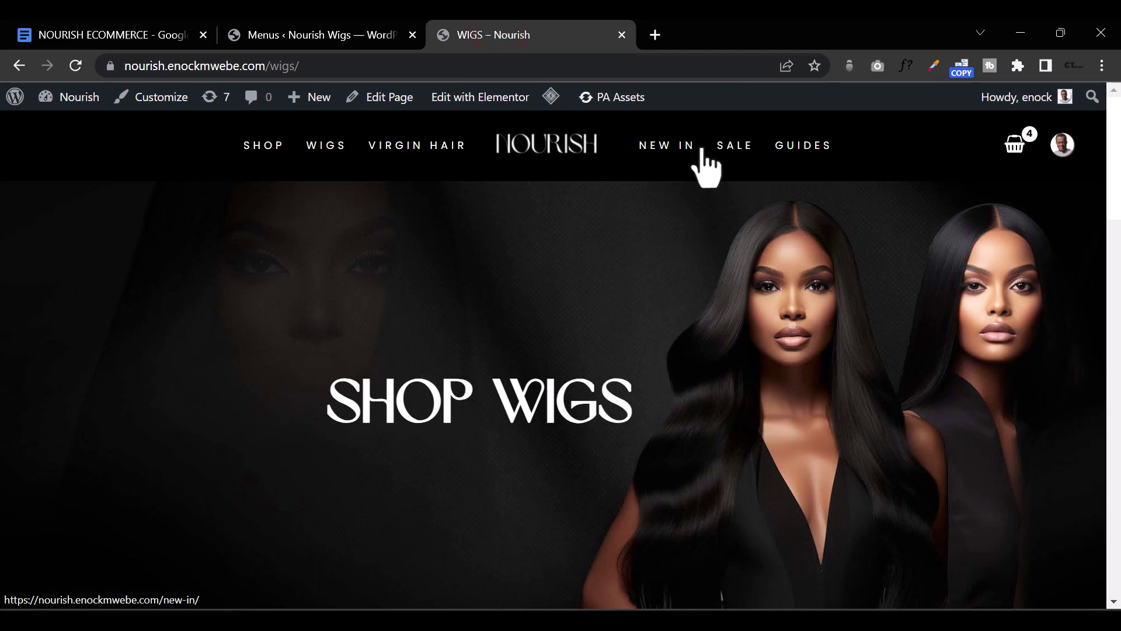
pyautogui.click(313, 43)
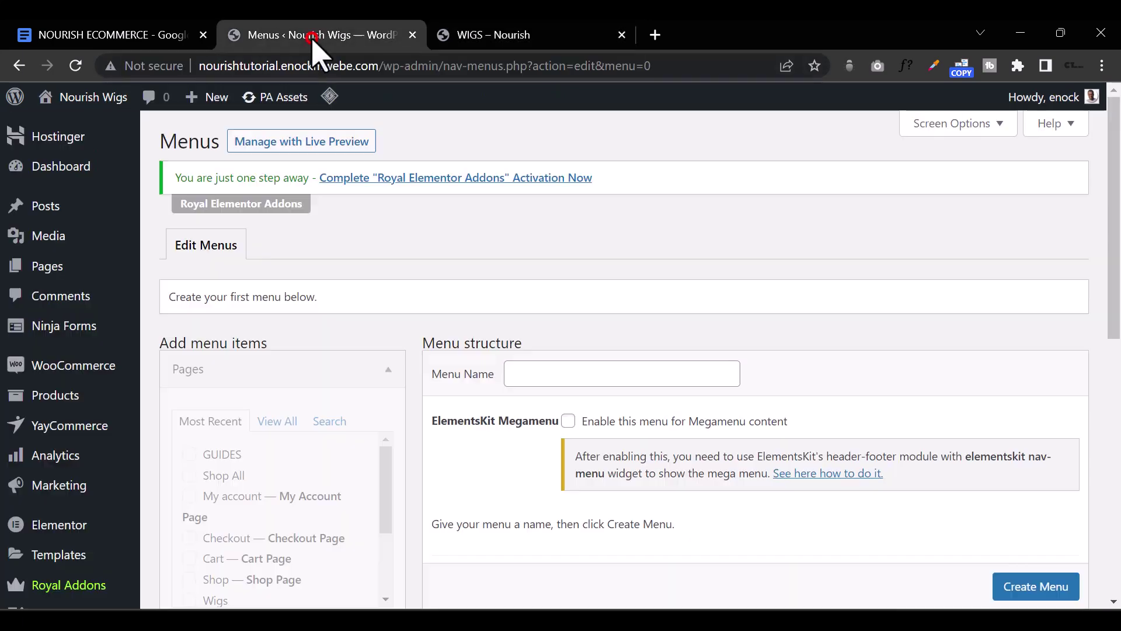
pyautogui.click(559, 377)
pyautogui.write('Menu1')
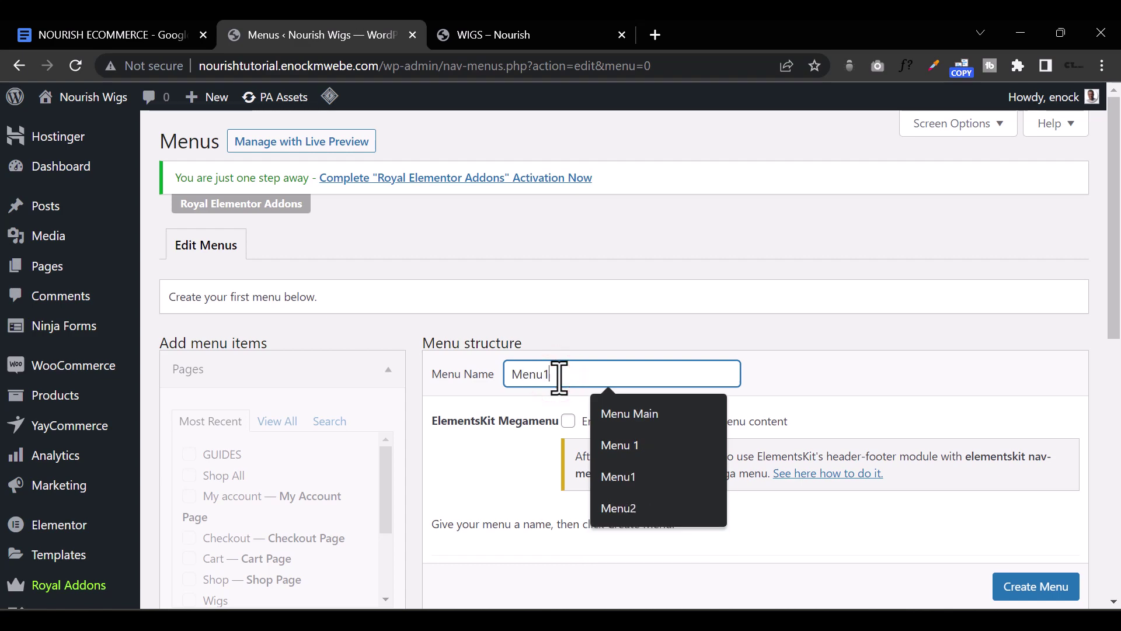
pyautogui.press('Escape')
pyautogui.scroll(-3, 570, 375)
pyautogui.click(586, 457)
pyautogui.click(1017, 586)
pyautogui.scroll(-1, 1016, 587)
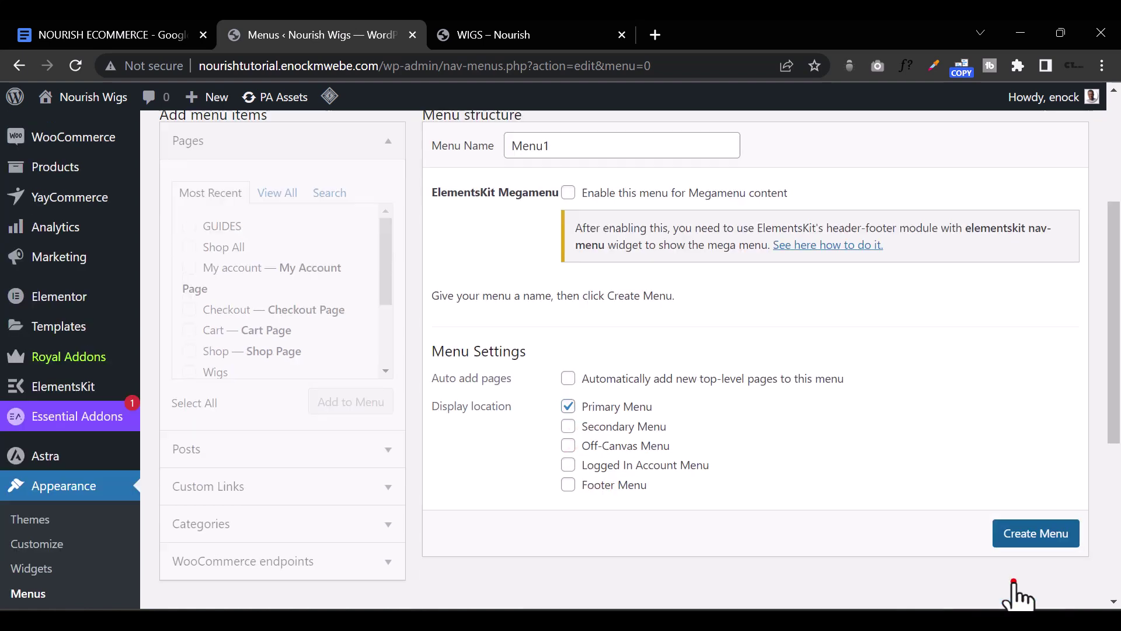
pyautogui.click(1026, 540)
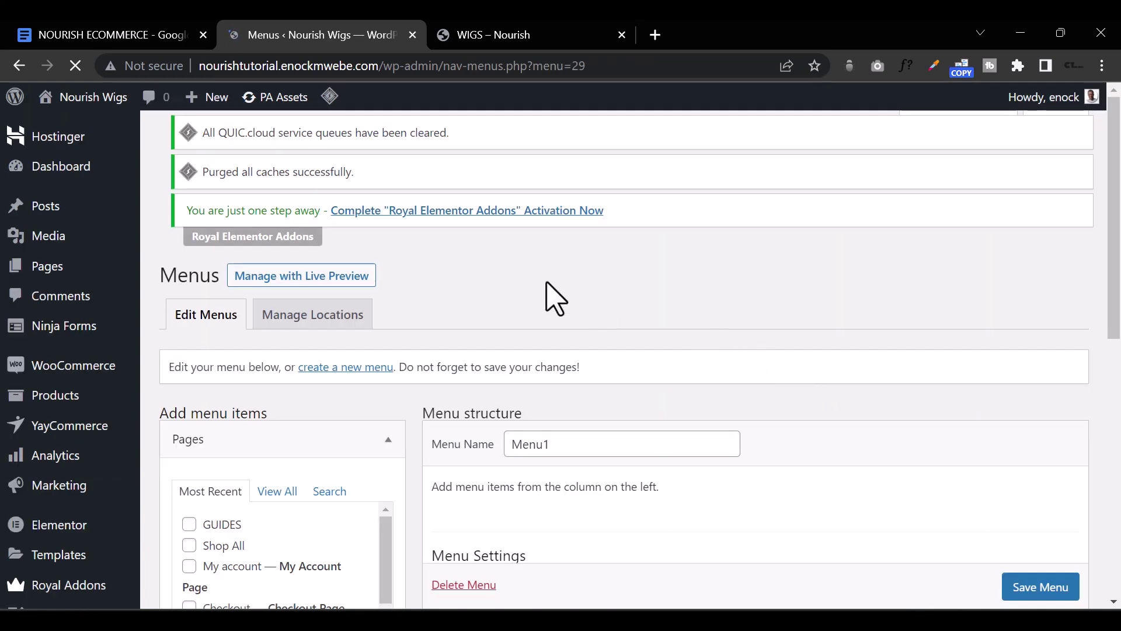
# Add the Shop All, Virgin Hair and Wigs pages to Menu1
pyautogui.click(525, 38)
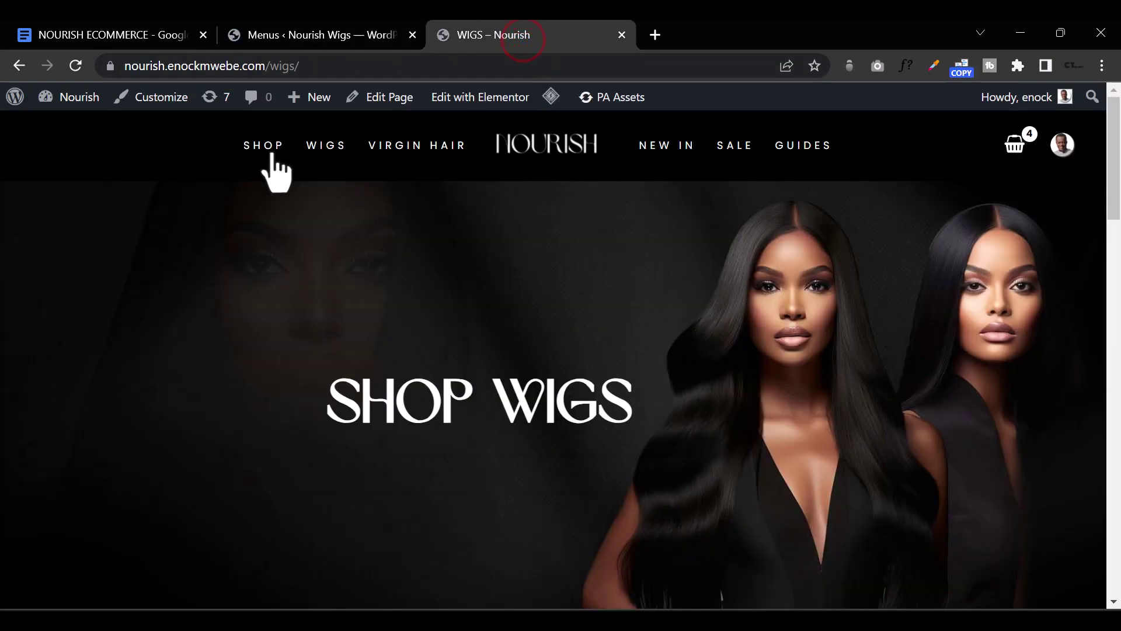
pyautogui.click(346, 44)
pyautogui.scroll(-6, 370, 357)
pyautogui.scroll(2, 380, 397)
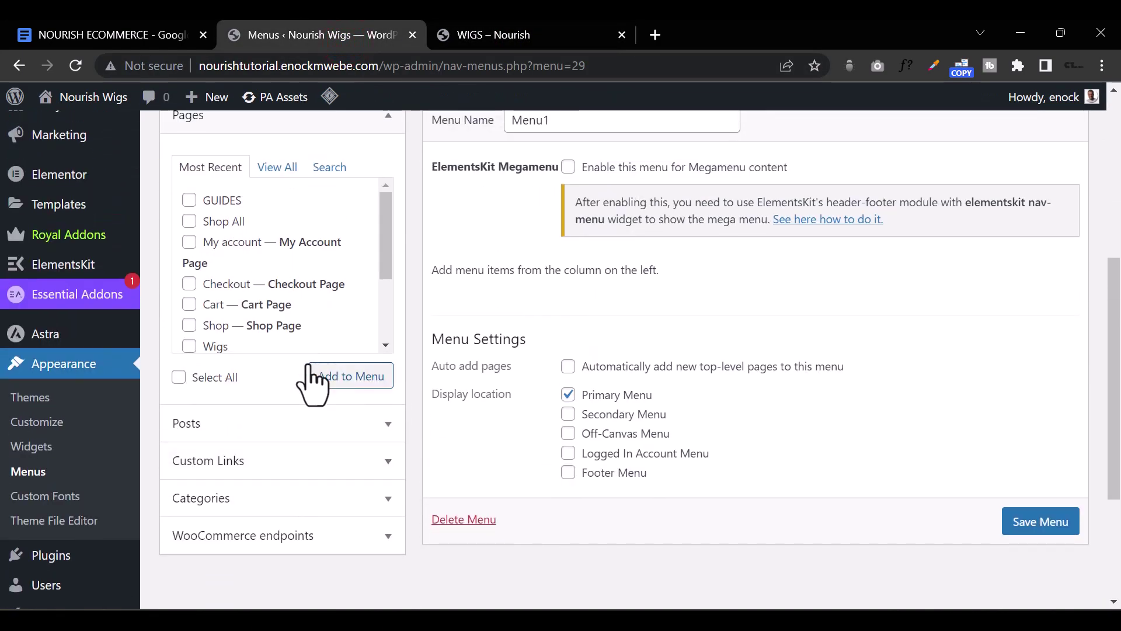
pyautogui.click(276, 168)
pyautogui.scroll(-2, 268, 309)
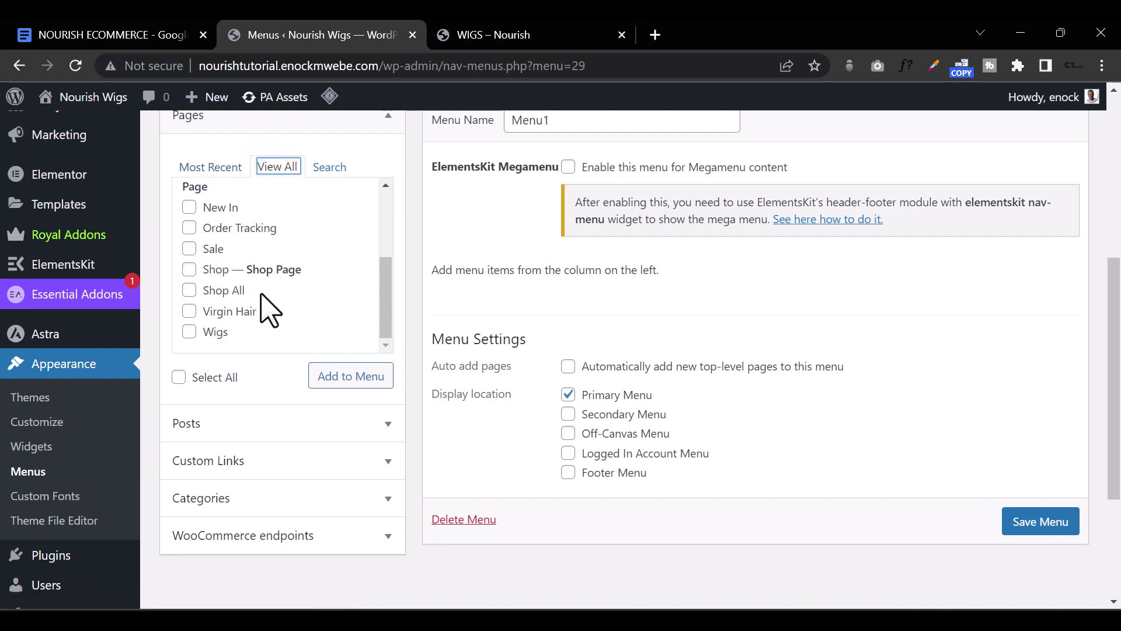
pyautogui.click(188, 290)
pyautogui.click(189, 311)
pyautogui.click(188, 331)
pyautogui.click(352, 376)
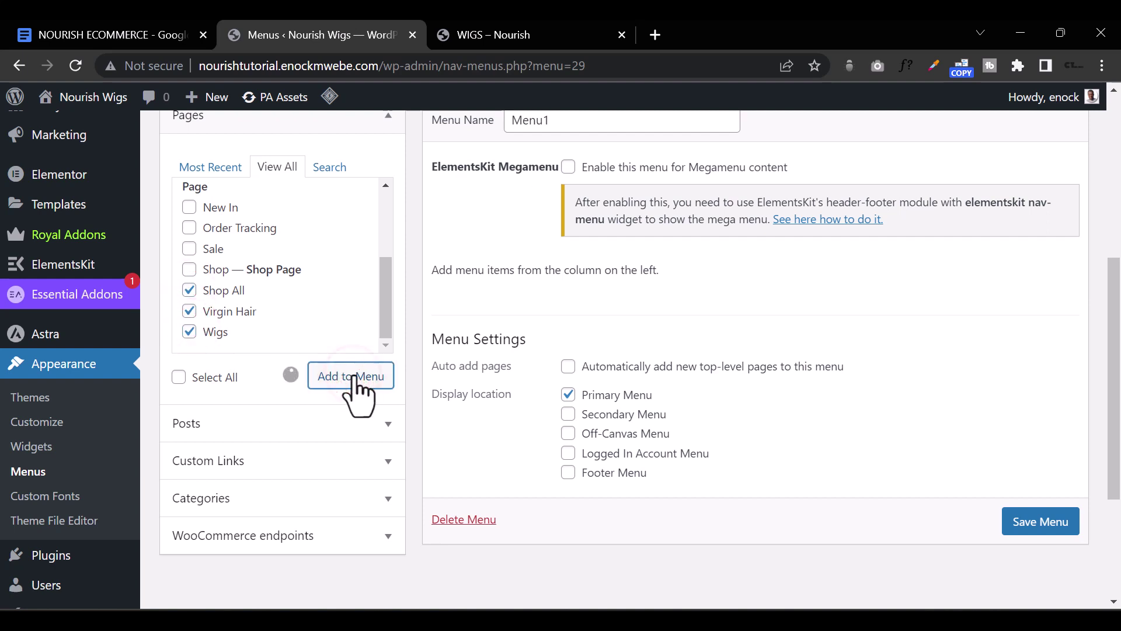
# Relabel the Shop All item as 'Shop' and save Menu1
pyautogui.click(552, 365)
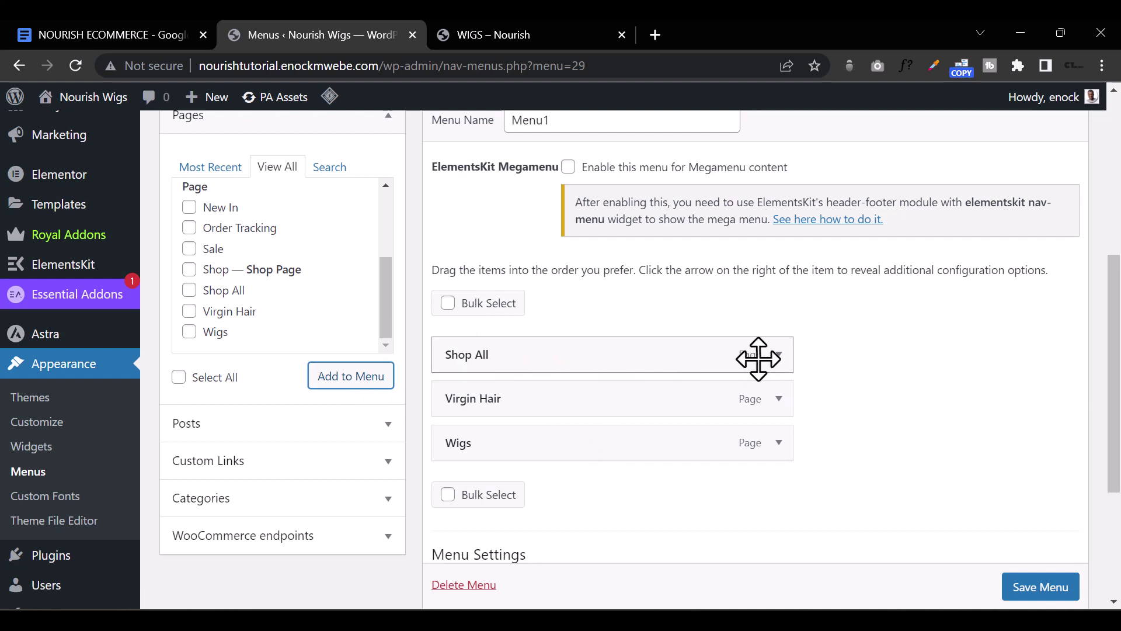
pyautogui.click(779, 357)
pyautogui.doubleClick(543, 410)
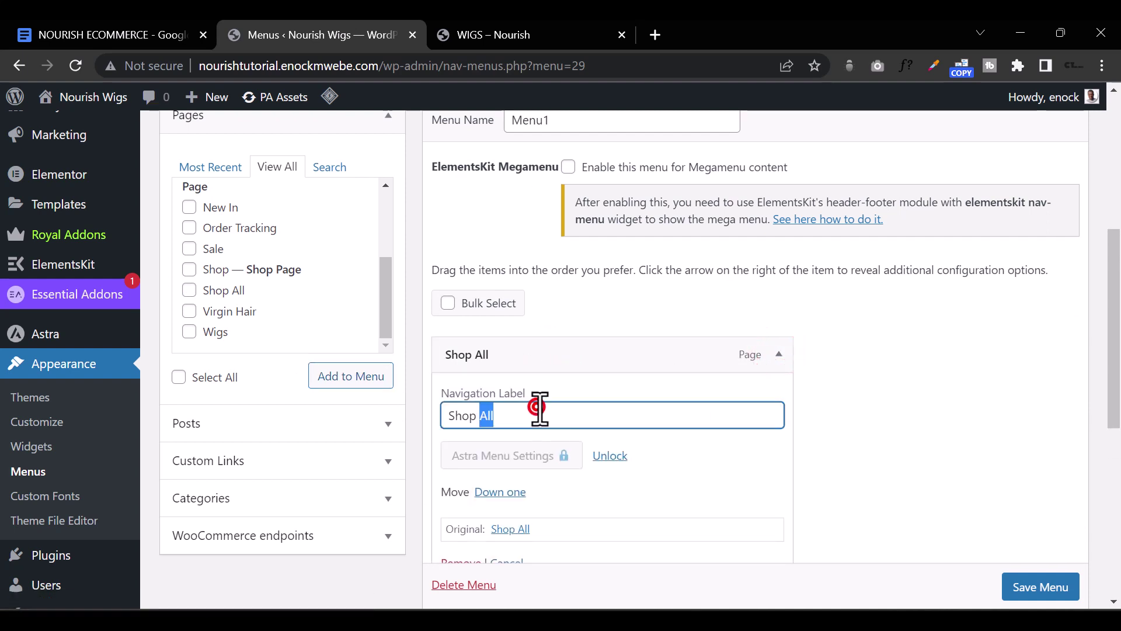
pyautogui.press('BackSpace')
pyautogui.scroll(-3, 561, 430)
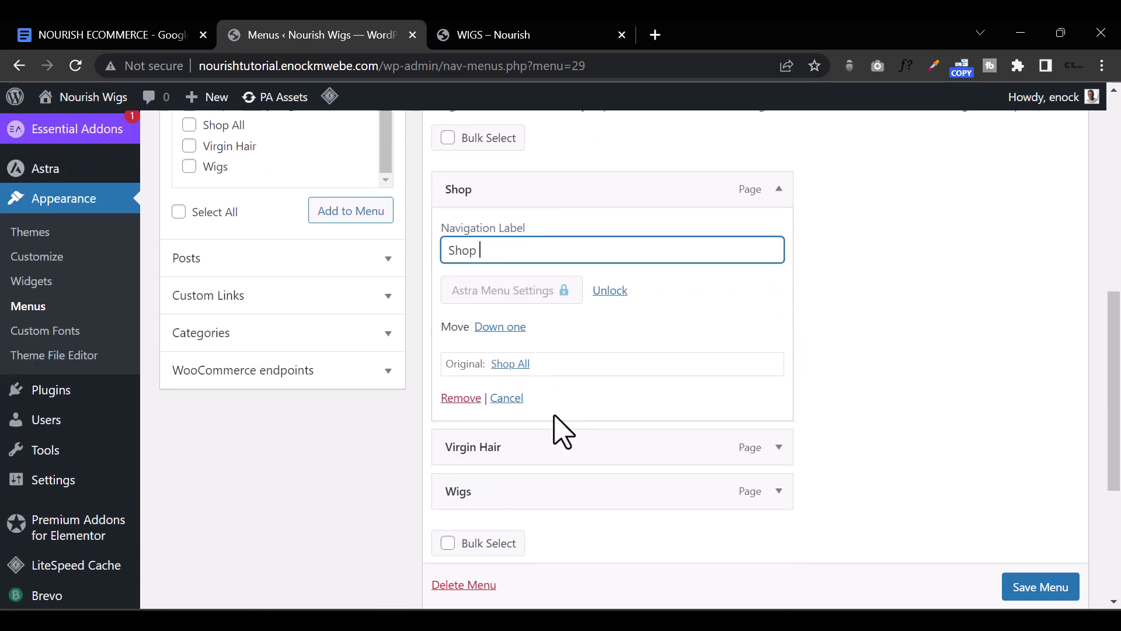
pyautogui.scroll(-5, 834, 450)
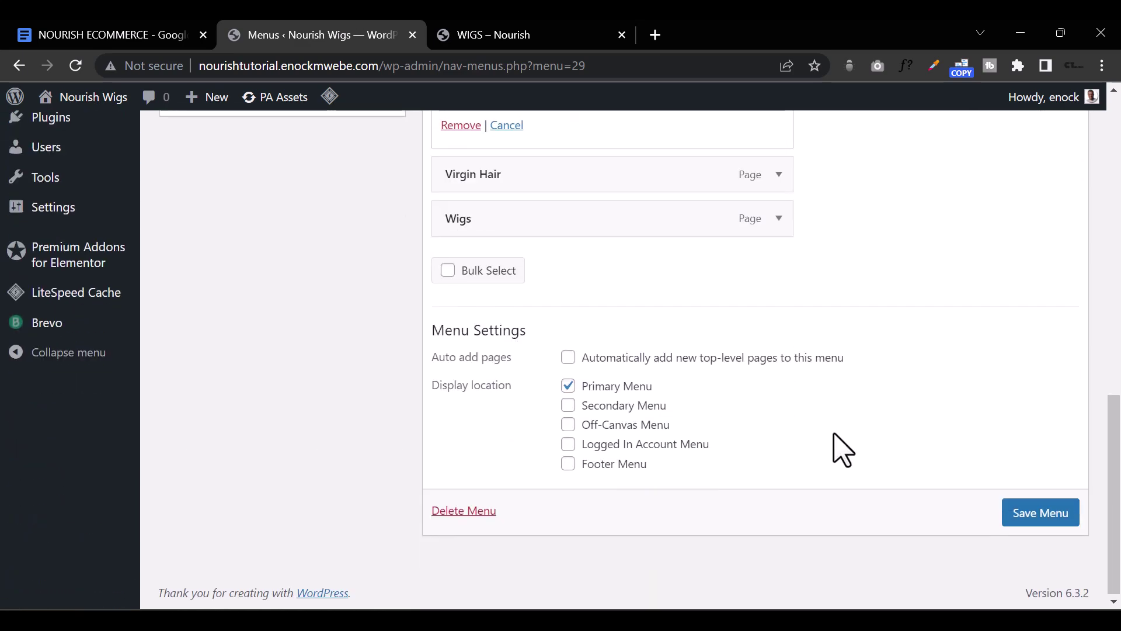
pyautogui.click(1028, 521)
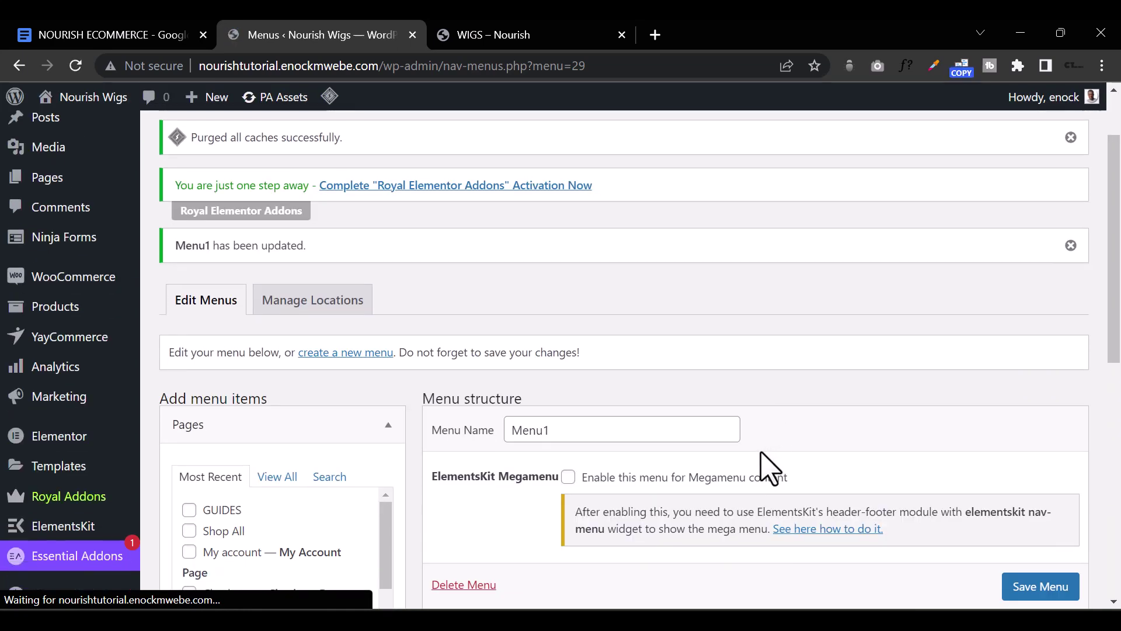
# Create a new menu named Menu2 on the Secondary Menu location
pyautogui.click(328, 352)
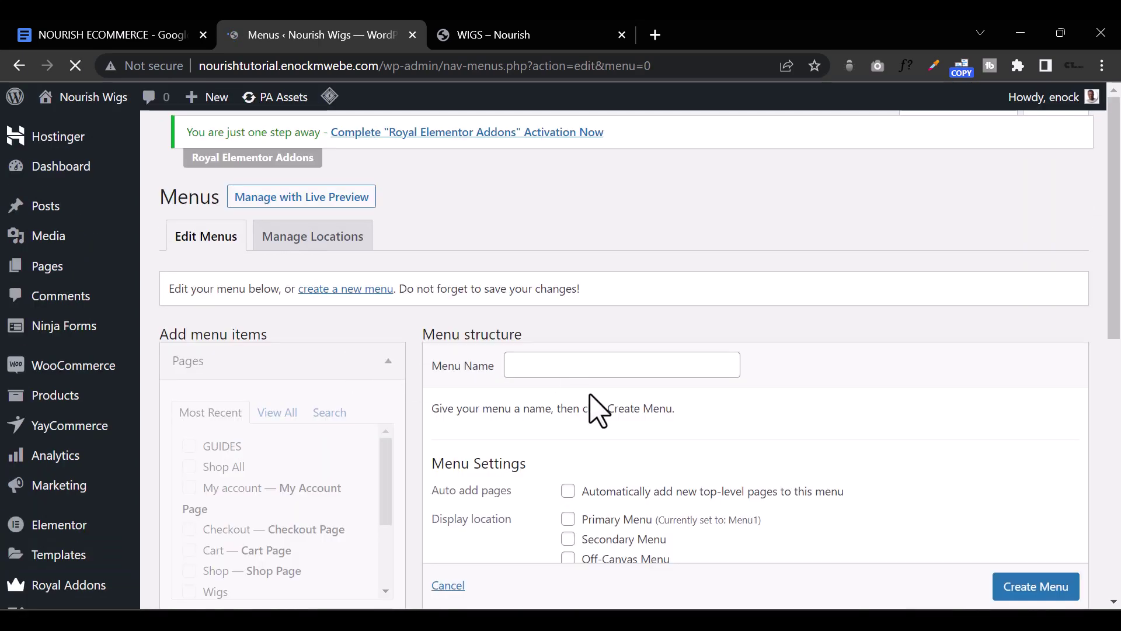
pyautogui.click(595, 369)
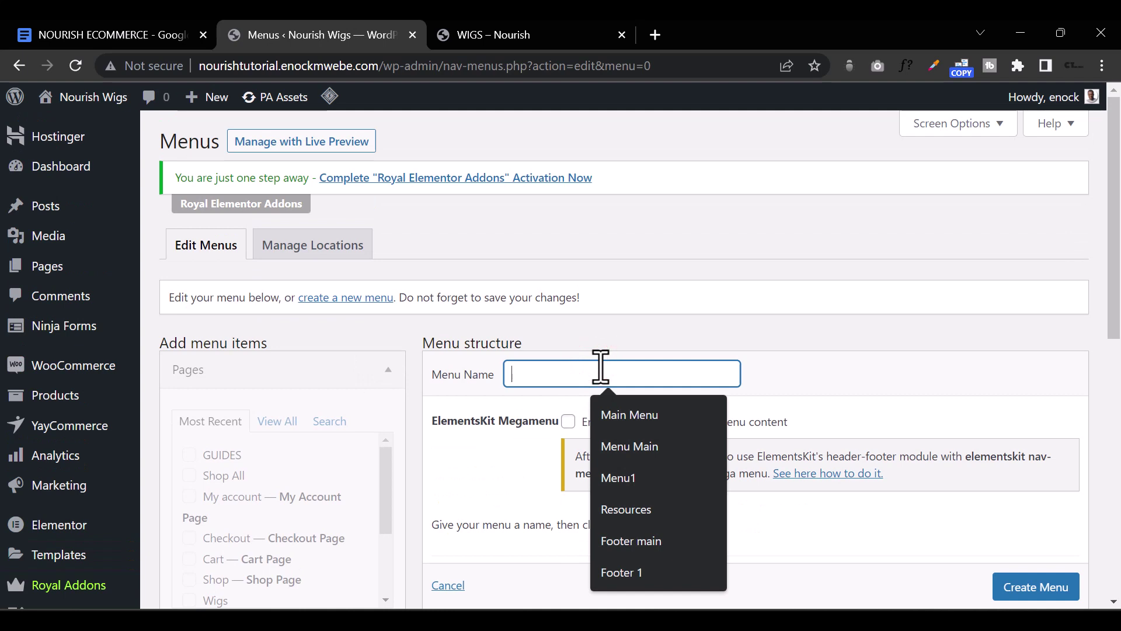
pyautogui.write('Menu2')
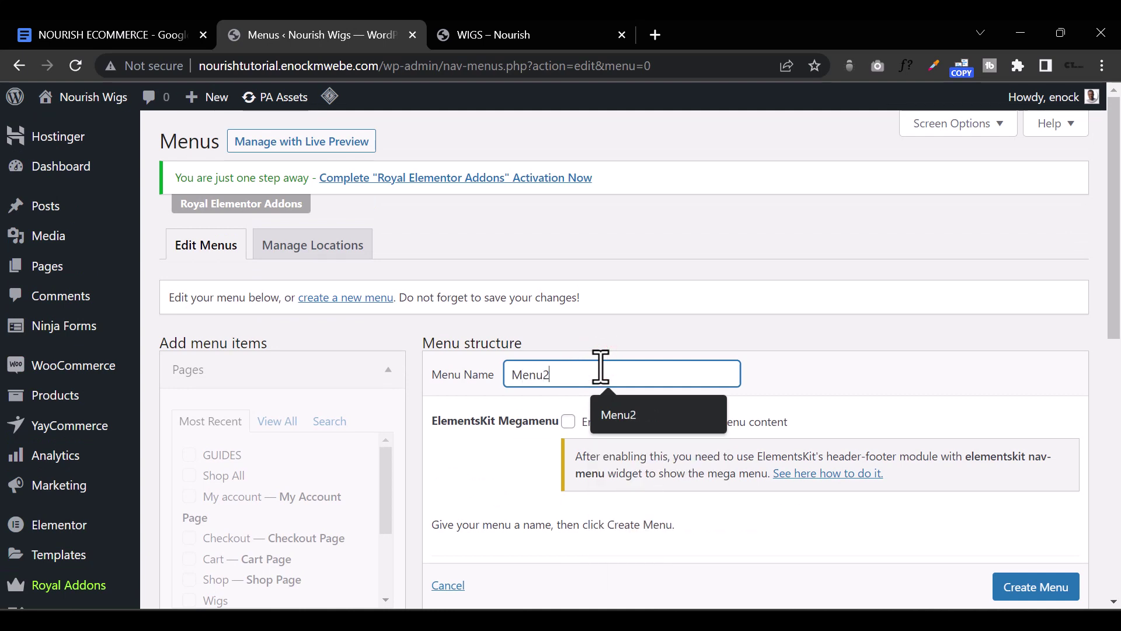
pyautogui.click(490, 35)
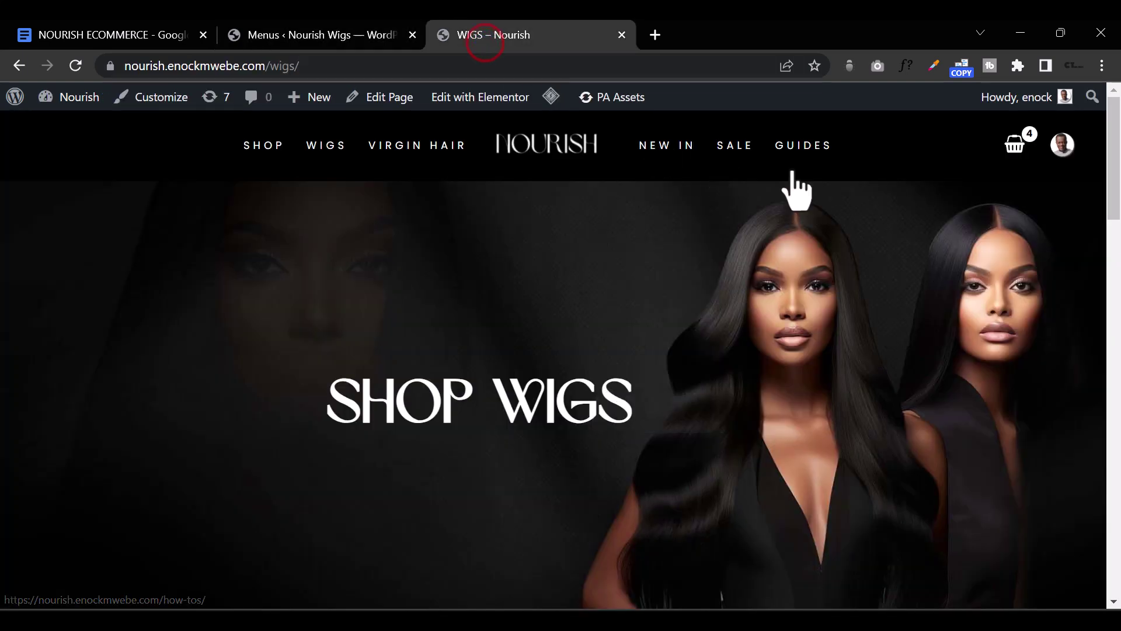
pyautogui.click(333, 35)
pyautogui.scroll(-3, 576, 368)
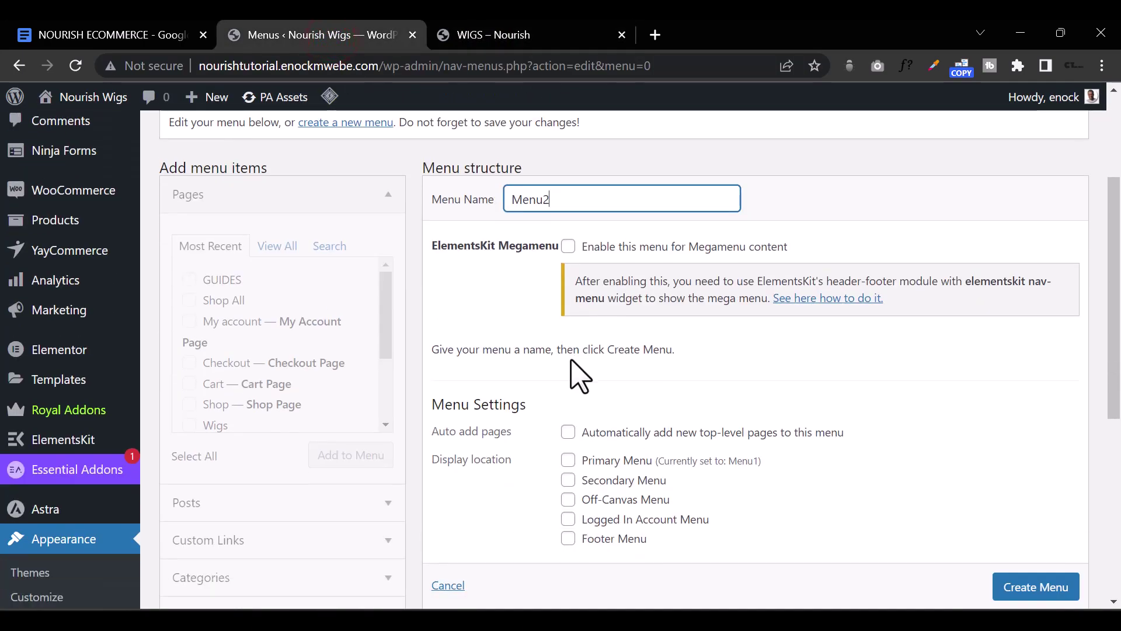
pyautogui.click(587, 459)
pyautogui.click(593, 480)
pyautogui.click(588, 458)
pyautogui.click(1016, 587)
pyautogui.scroll(-1, 1015, 590)
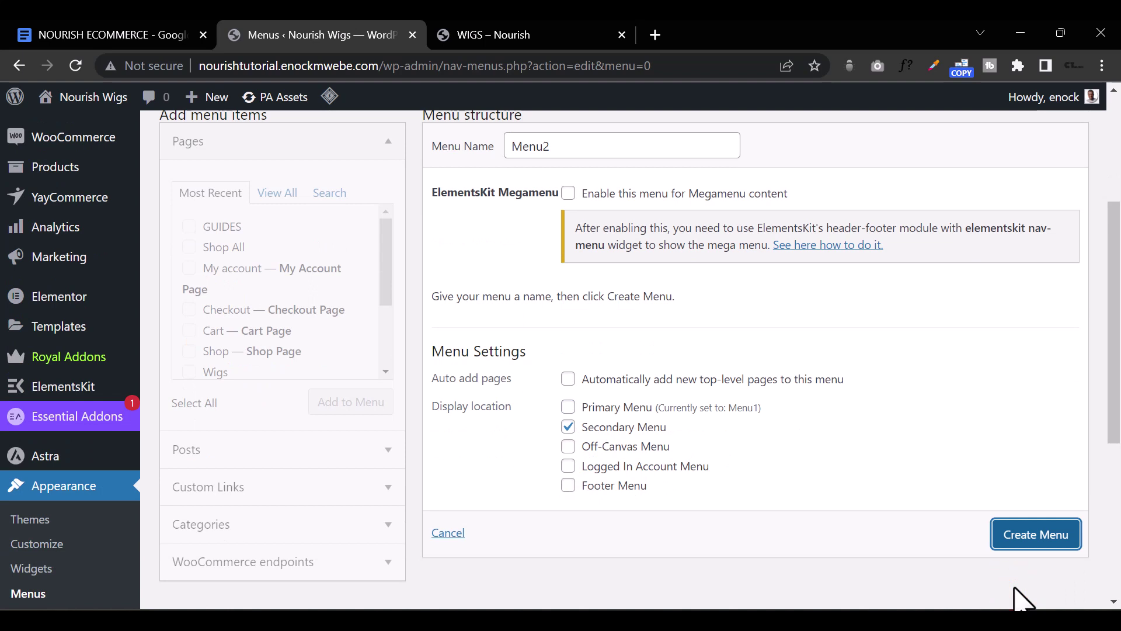
pyautogui.click(1007, 534)
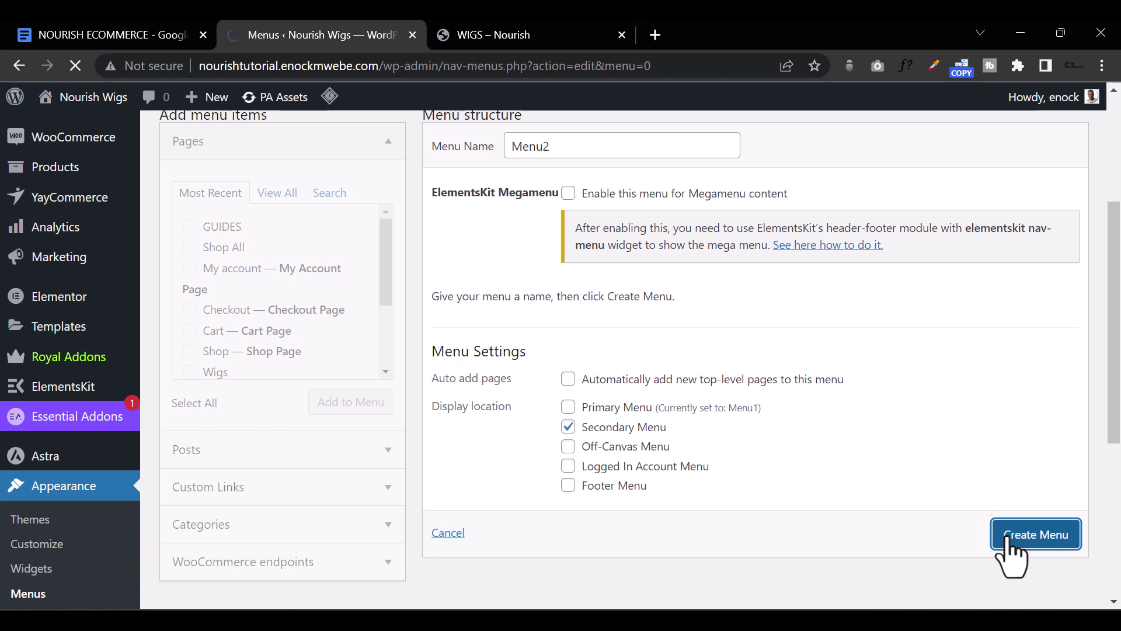
# Add the New In and Sale pages to Menu2 from the full page list
pyautogui.scroll(-4, 449, 522)
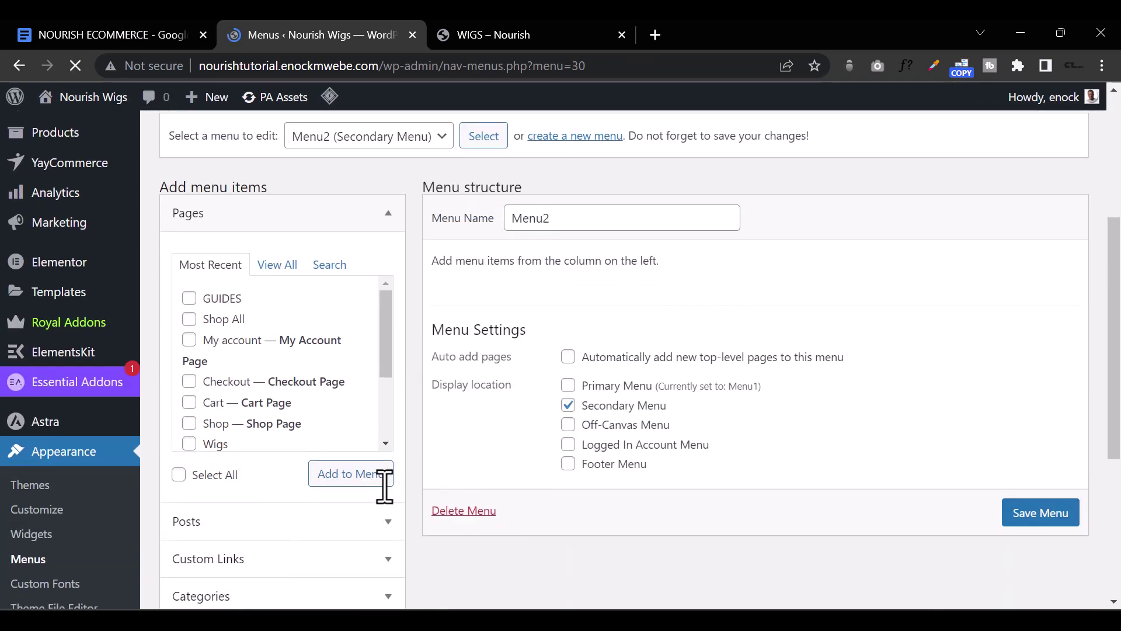
pyautogui.click(277, 264)
pyautogui.scroll(-2, 260, 351)
pyautogui.scroll(-1, 262, 362)
pyautogui.click(188, 304)
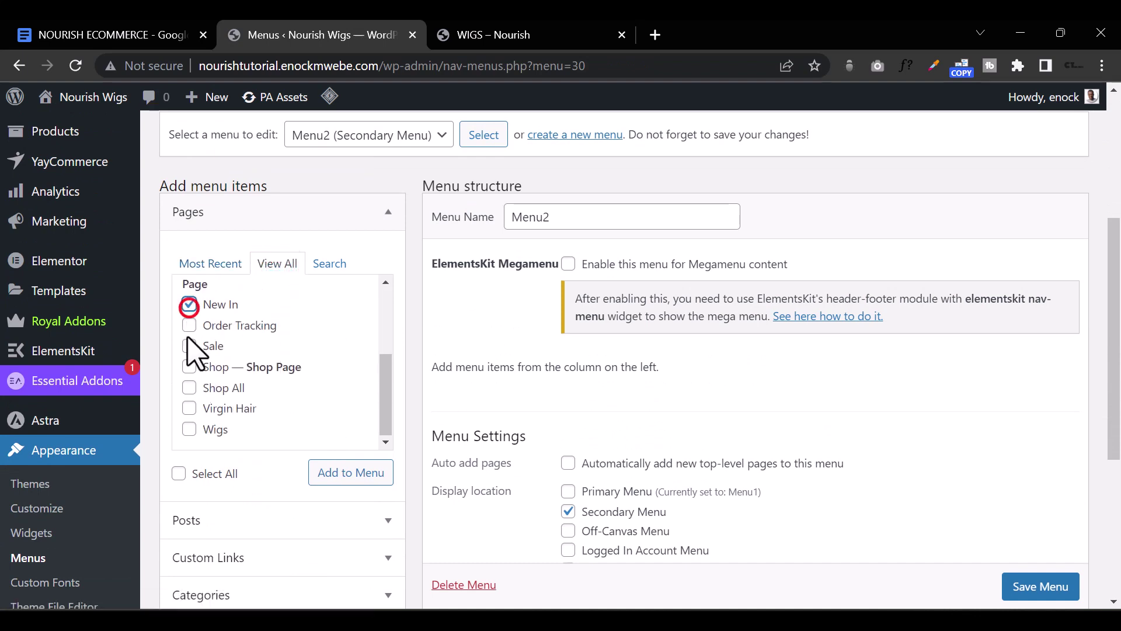
pyautogui.click(189, 346)
pyautogui.scroll(3, 218, 408)
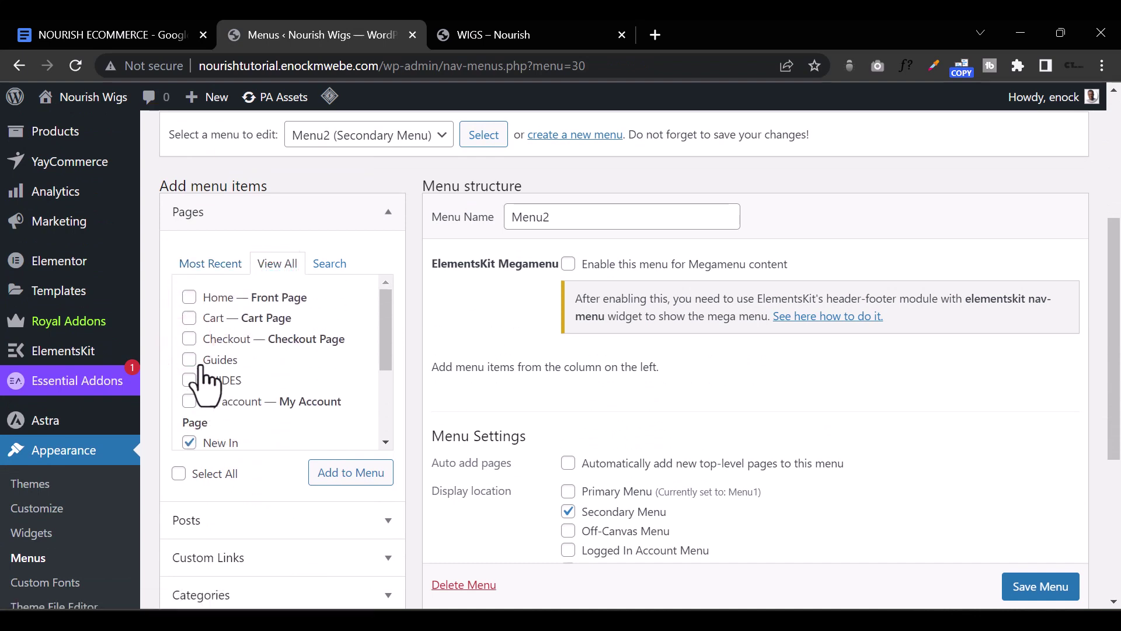
pyautogui.click(349, 473)
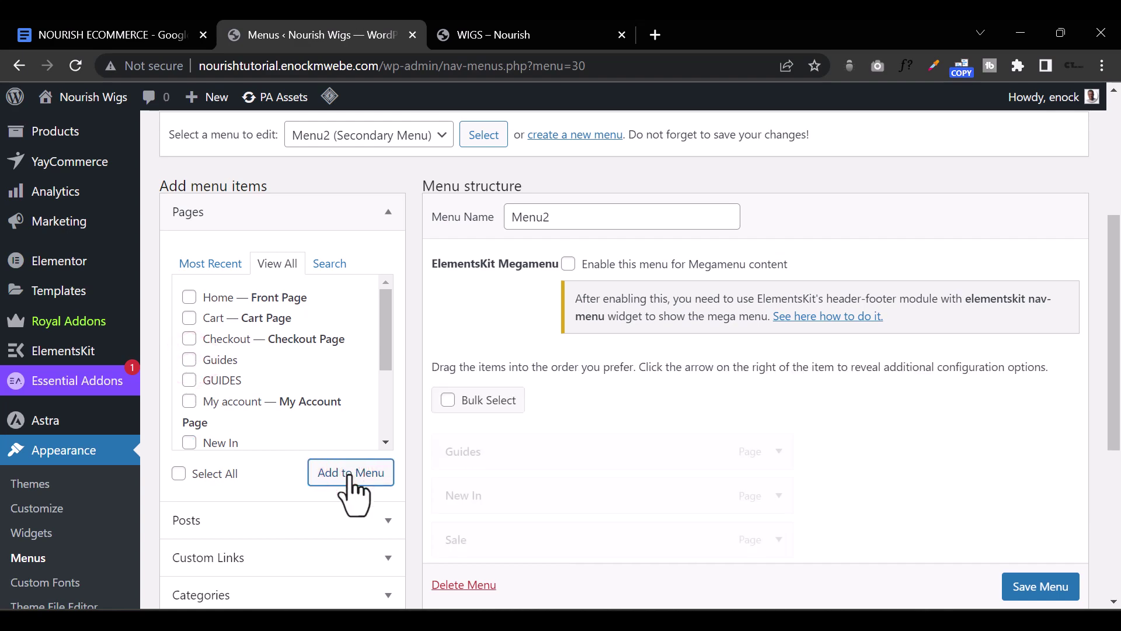
# Reorder Menu2 to New In, Sale, Guides and save it
pyautogui.scroll(-5, 701, 473)
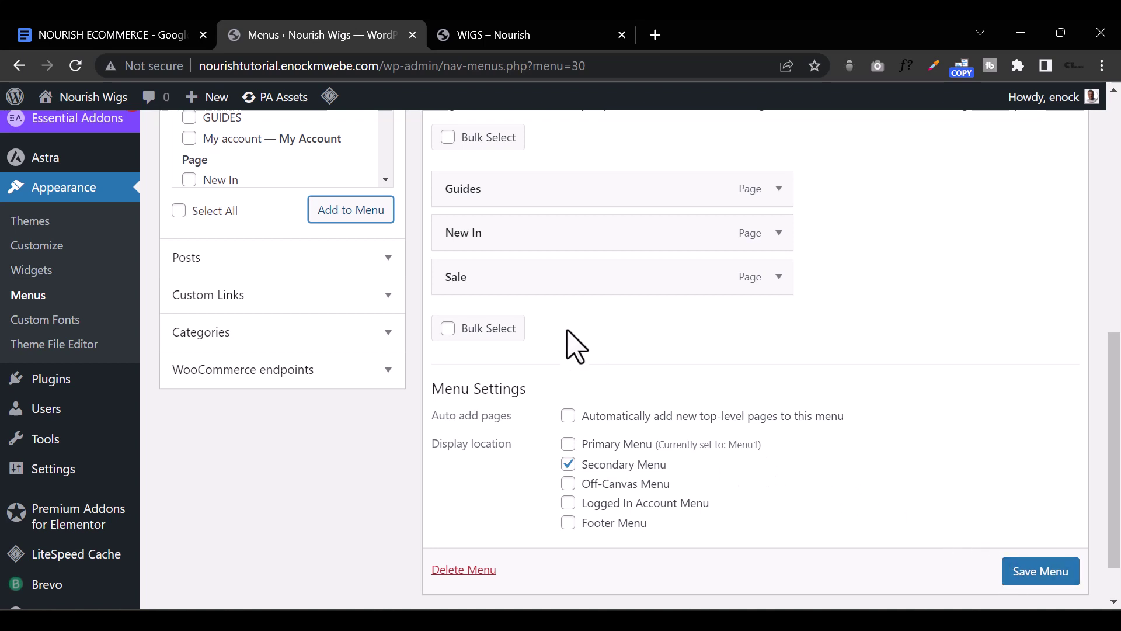
pyautogui.moveTo(538, 275); pyautogui.dragTo(538, 203)
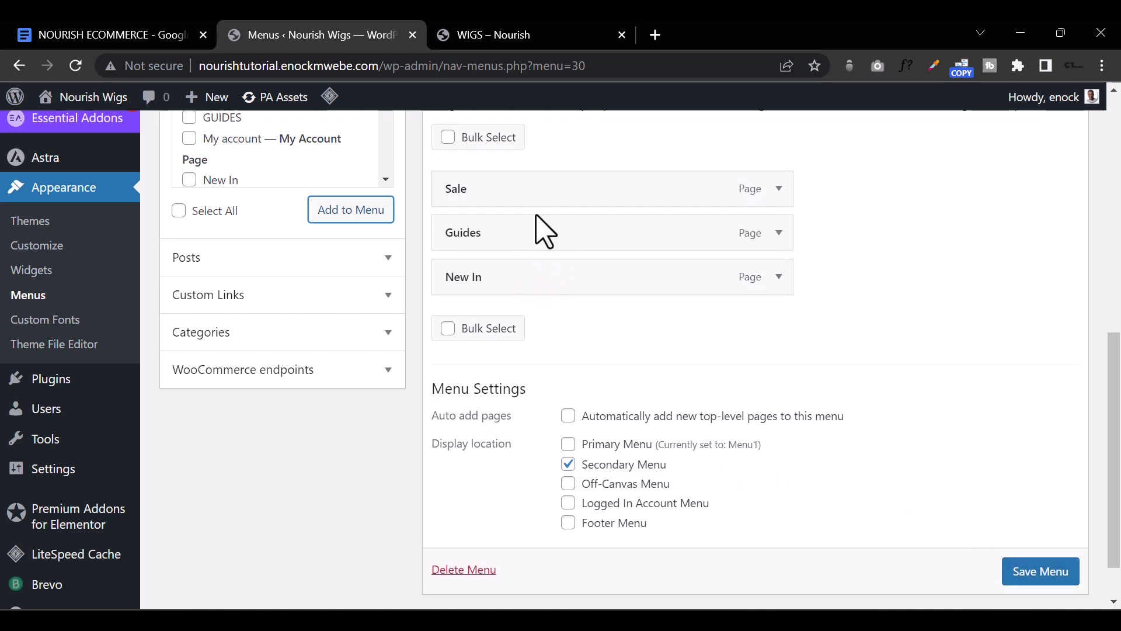
pyautogui.moveTo(526, 278); pyautogui.dragTo(523, 188)
pyautogui.click(1029, 565)
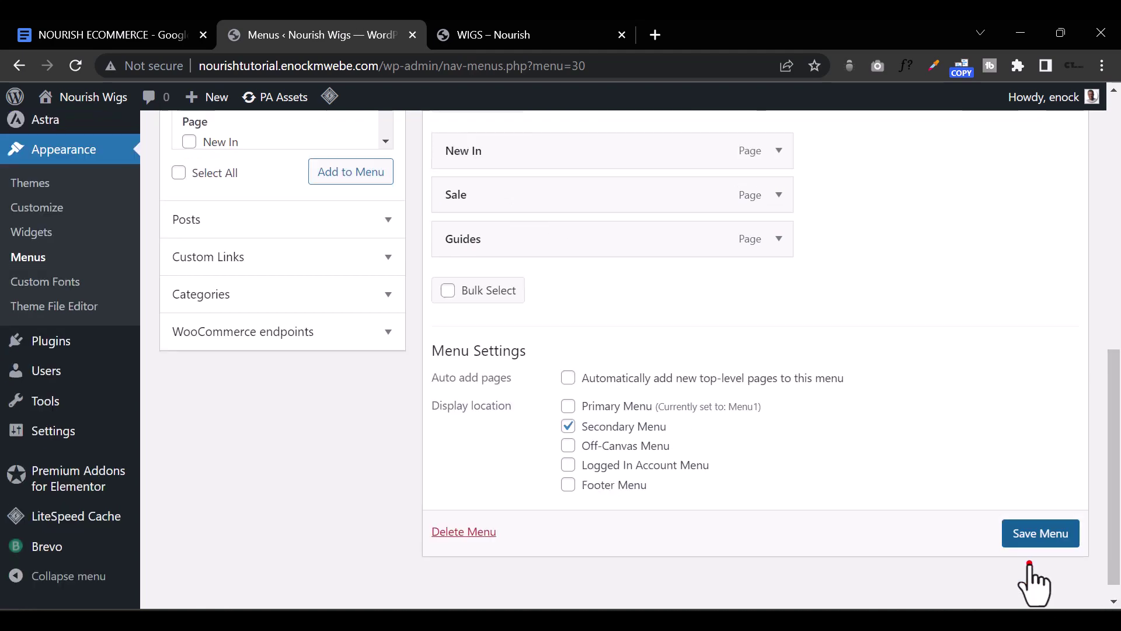
pyautogui.click(1029, 533)
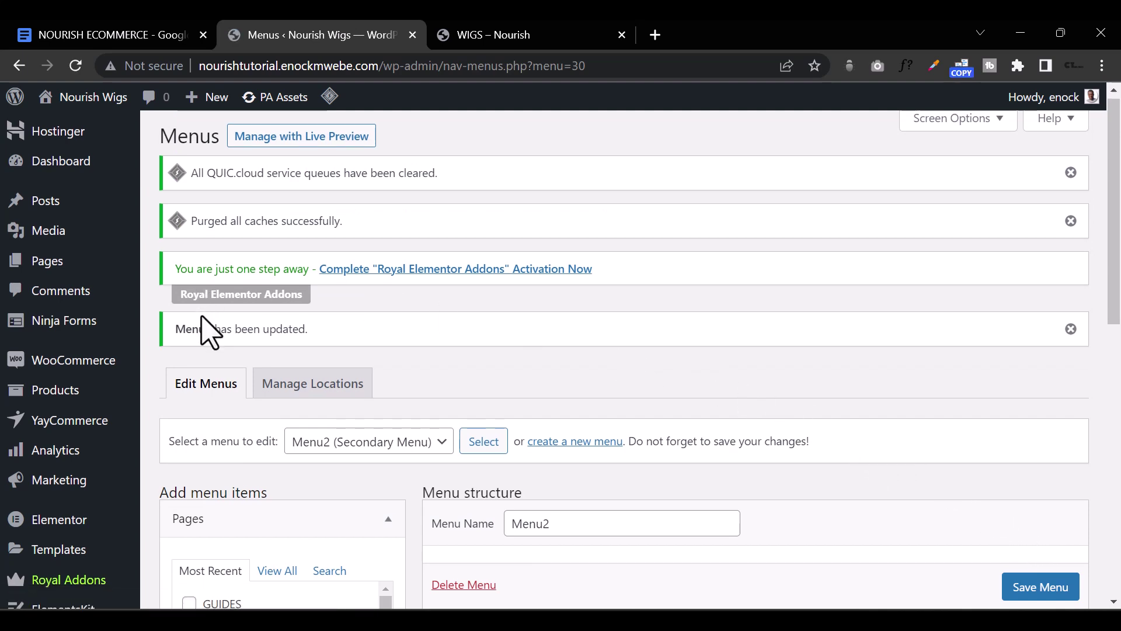
pyautogui.scroll(-6, 207, 331)
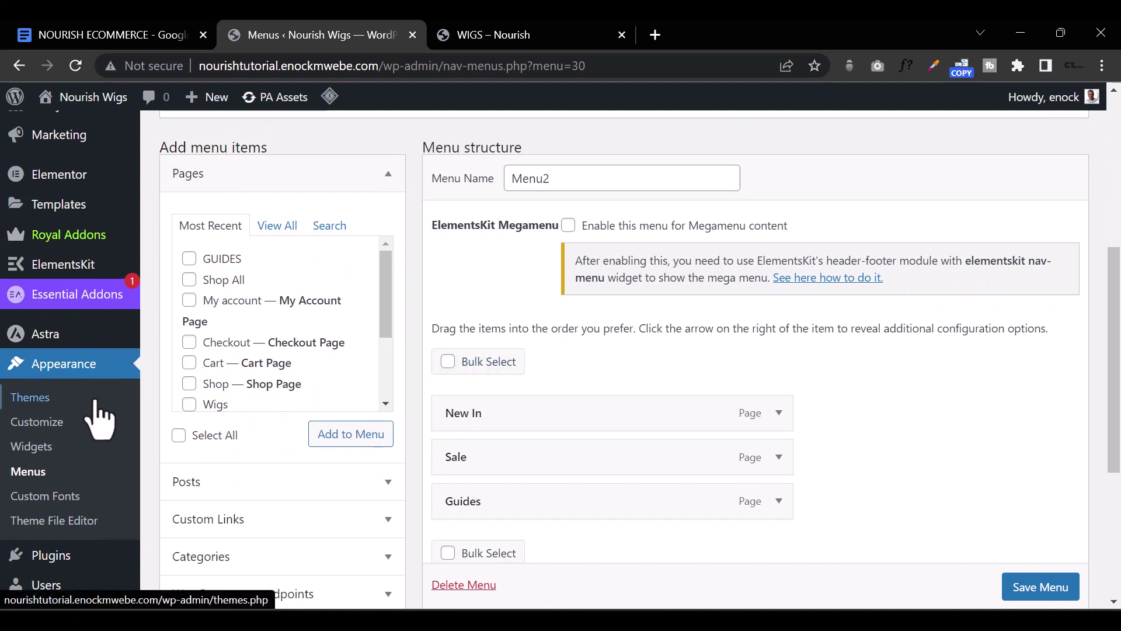
# Open Appearance > Customize and go to Astra's Header Builder
pyautogui.click(87, 423)
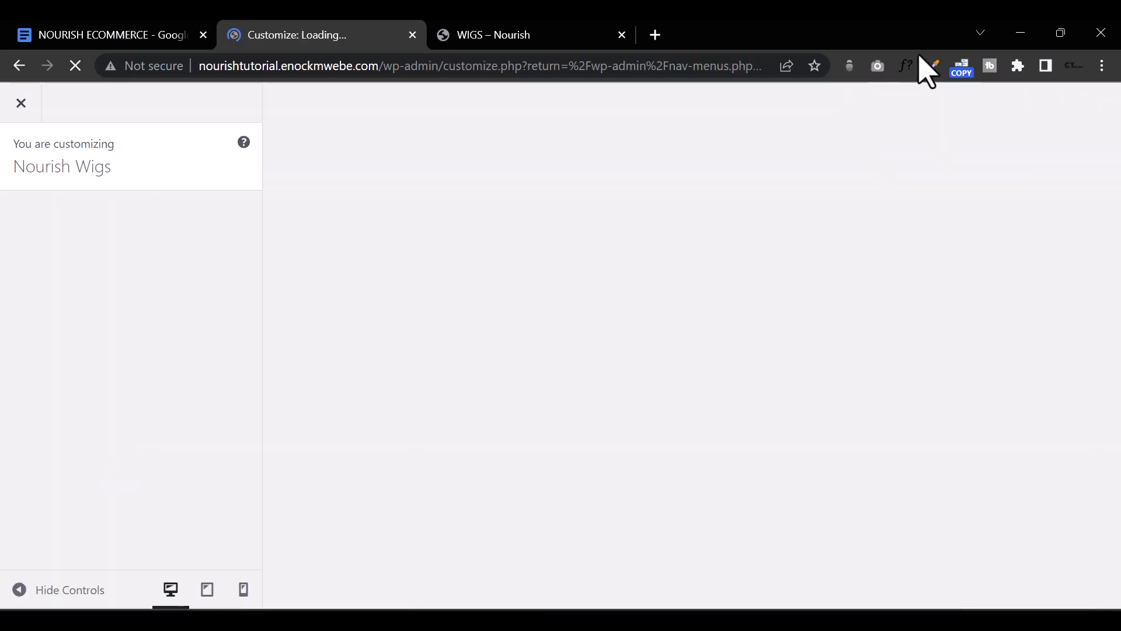
pyautogui.click(998, 76)
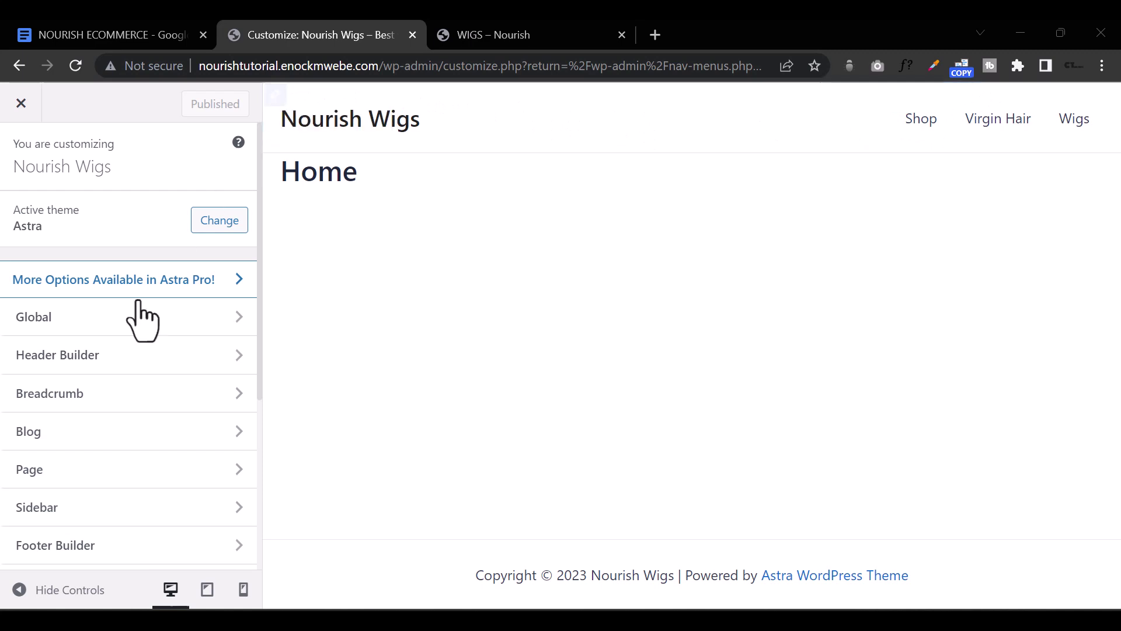
pyautogui.click(124, 356)
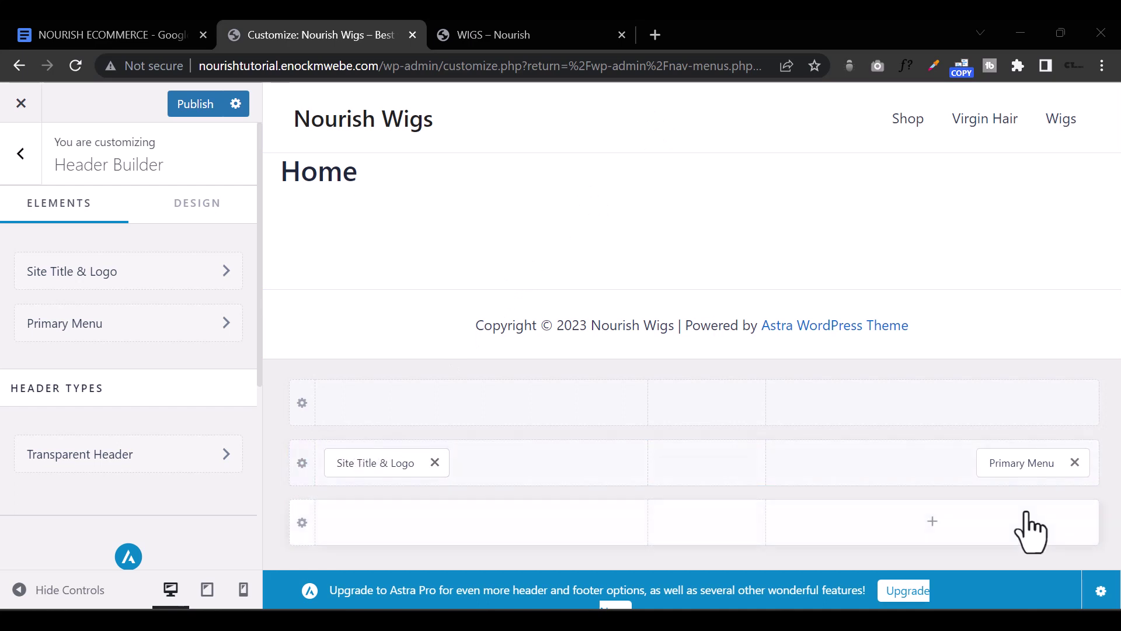
# Set the Primary Header row's background to black and its bottom border size to 0
pyautogui.click(301, 463)
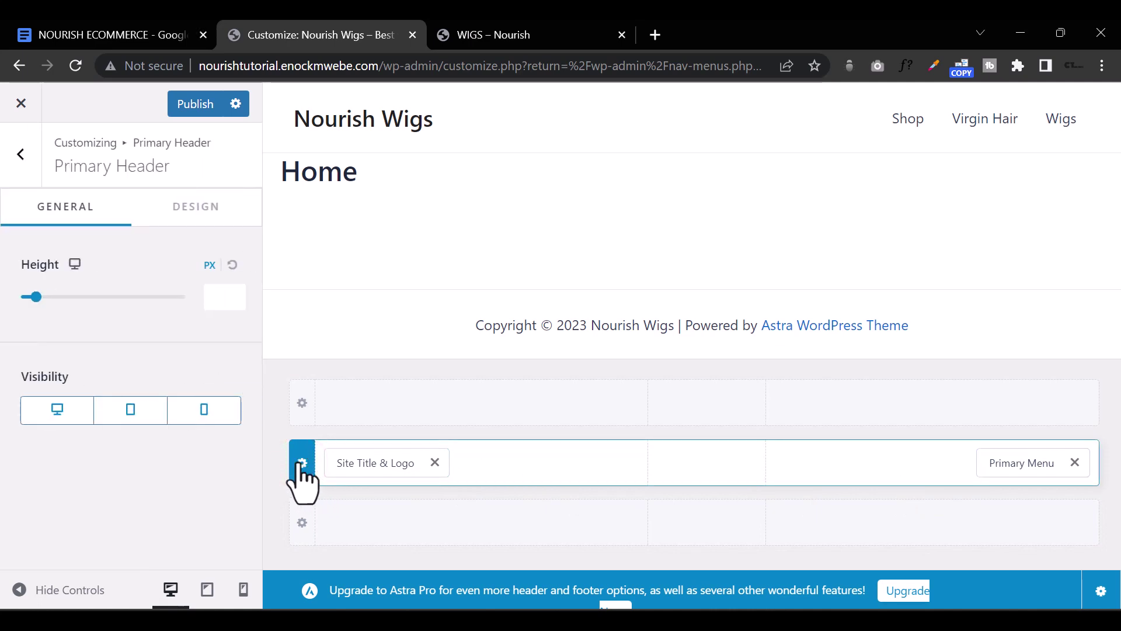
pyautogui.click(171, 207)
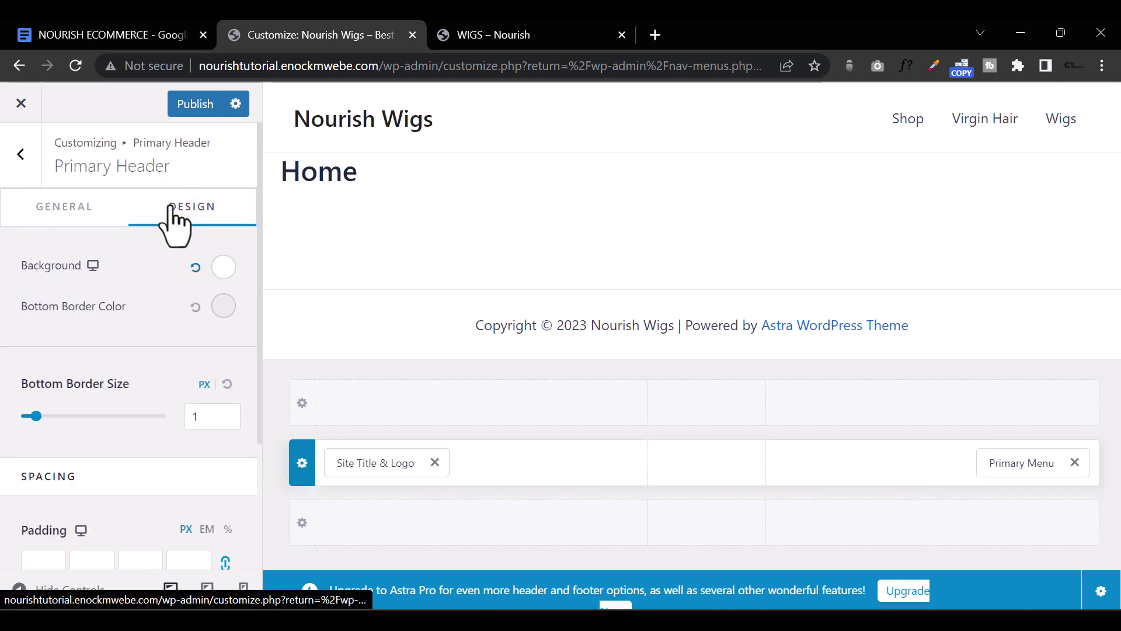
pyautogui.click(224, 268)
pyautogui.click(52, 468)
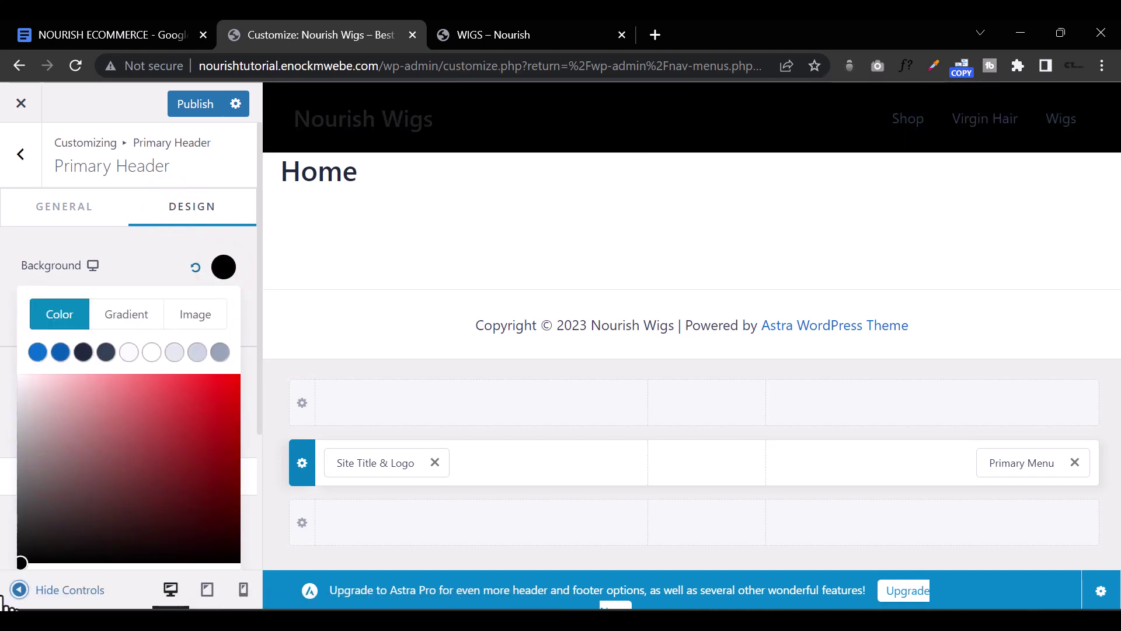
pyautogui.click(7, 601)
pyautogui.click(224, 269)
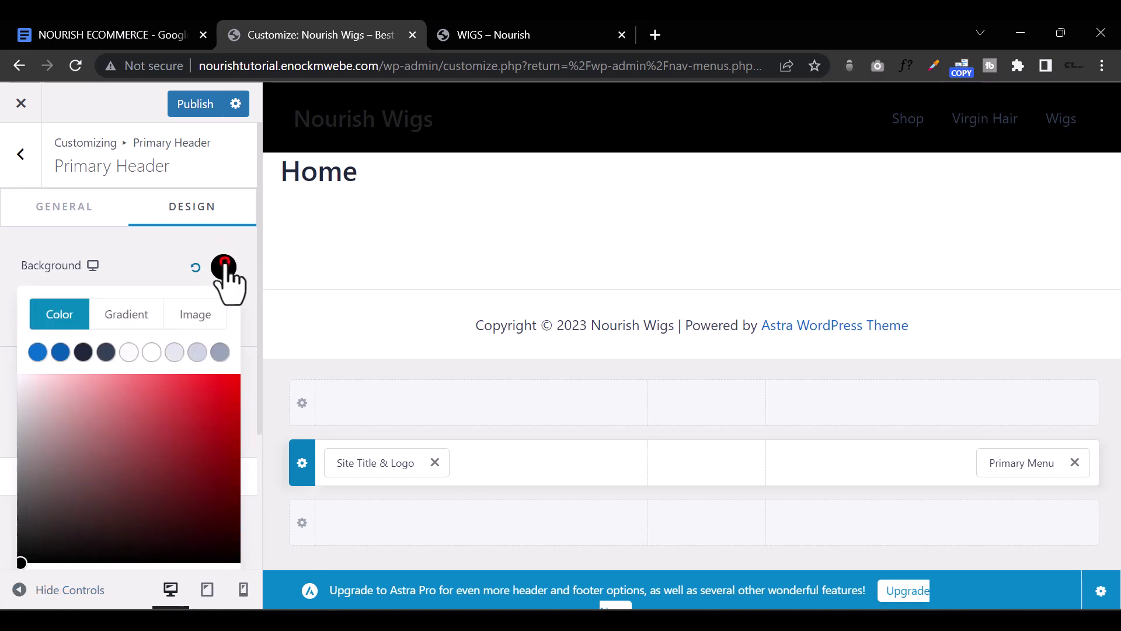
pyautogui.click(35, 502)
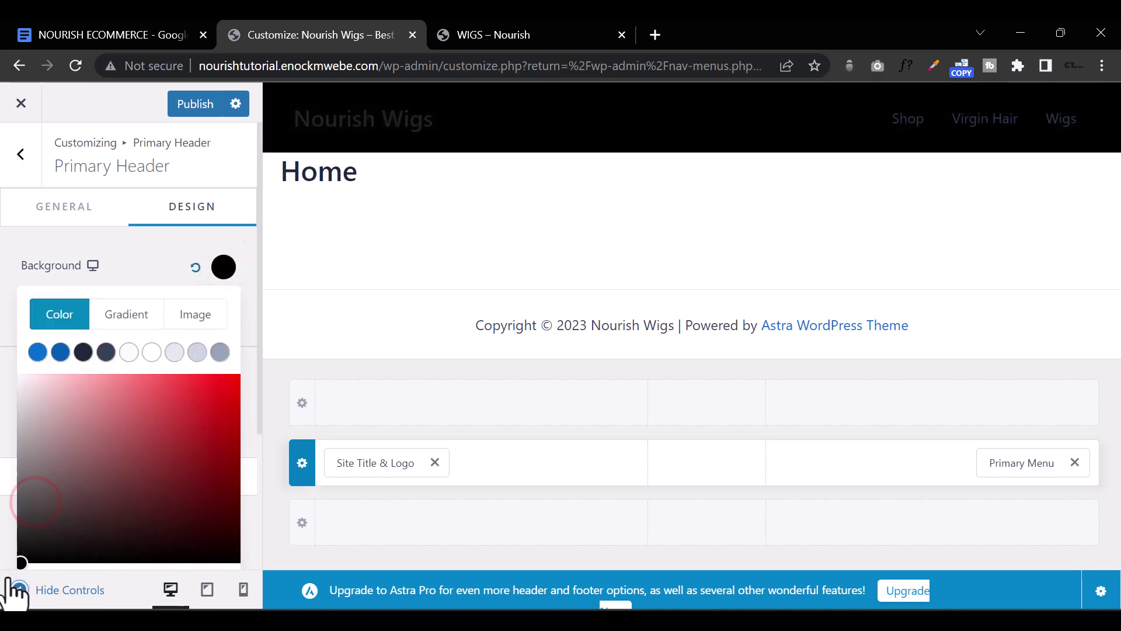
pyautogui.click(12, 578)
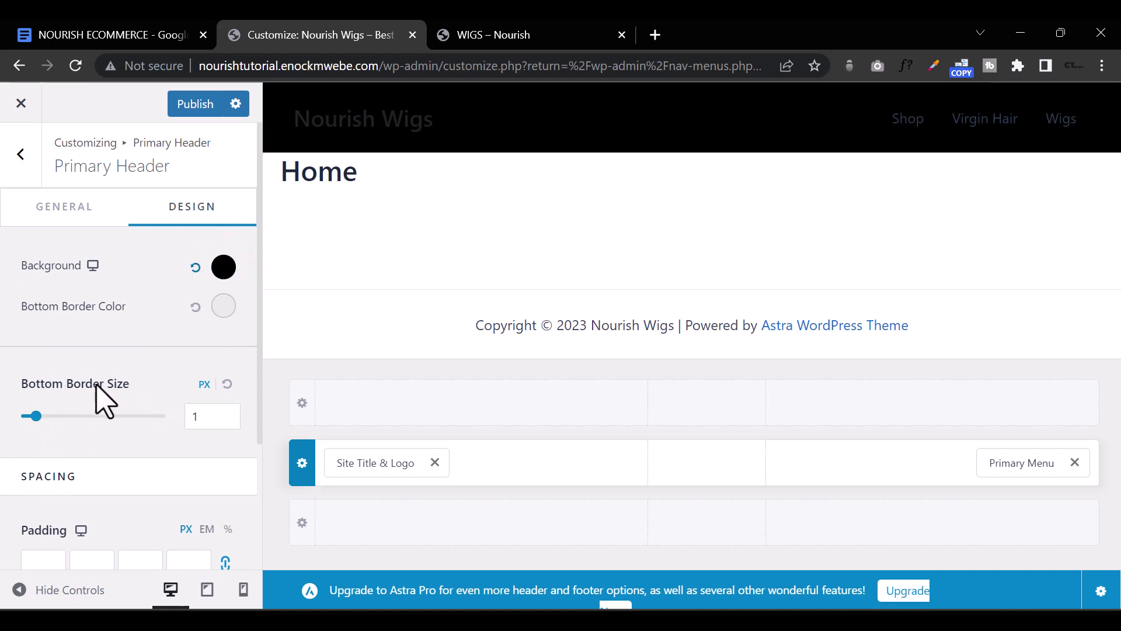
pyautogui.moveTo(35, 417); pyautogui.dragTo(30, 415)
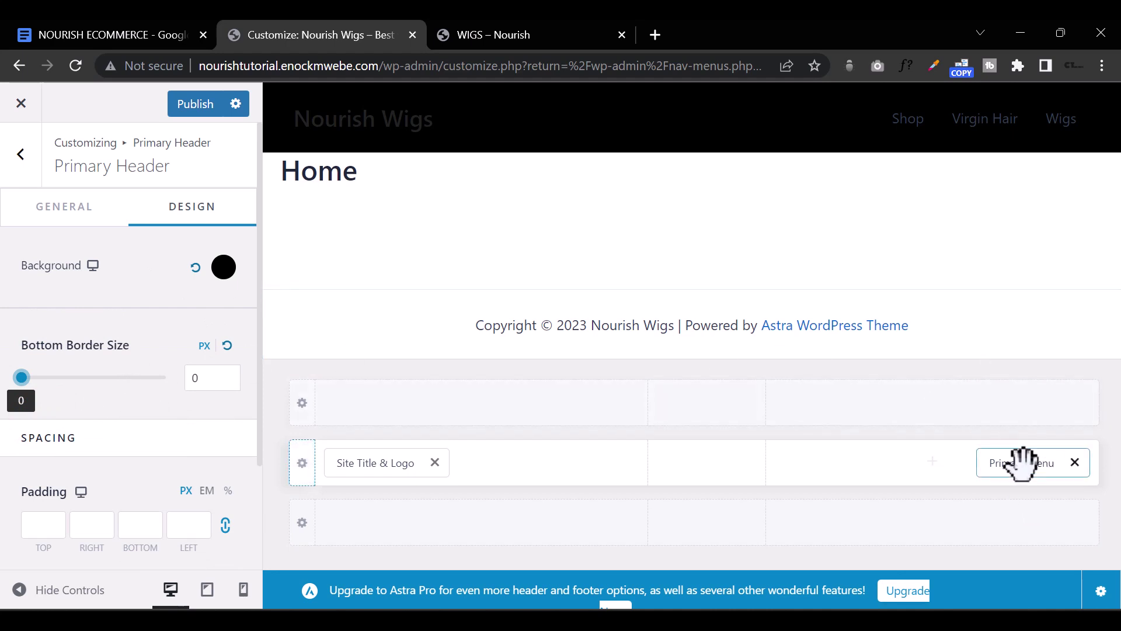
# Make the site title text white in the Site Title & Logo design settings
pyautogui.click(383, 467)
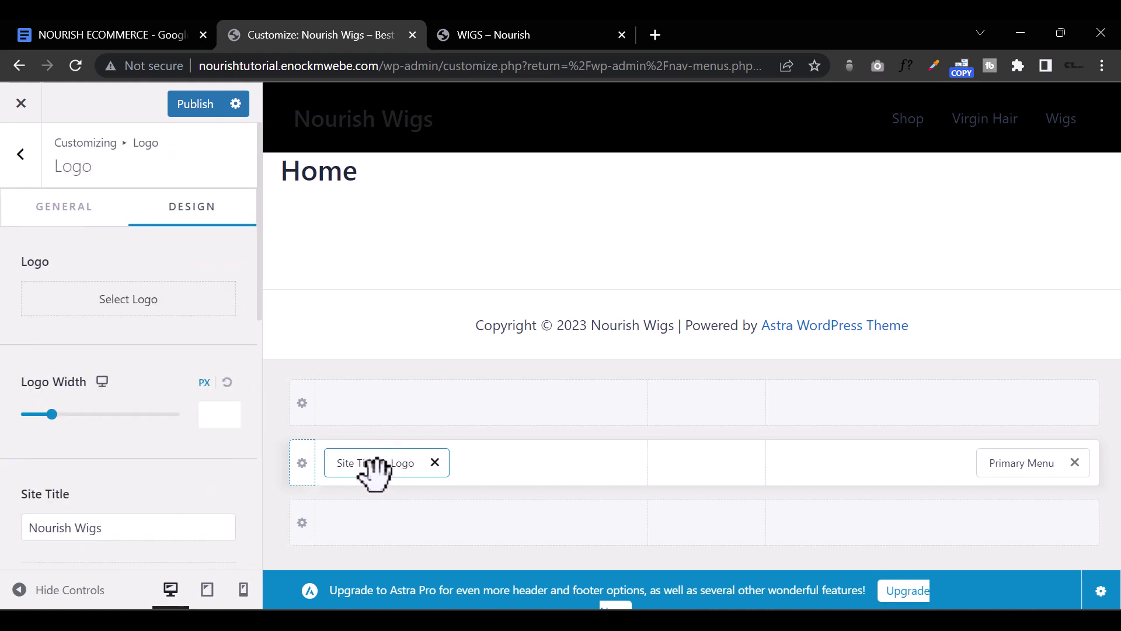
pyautogui.click(188, 214)
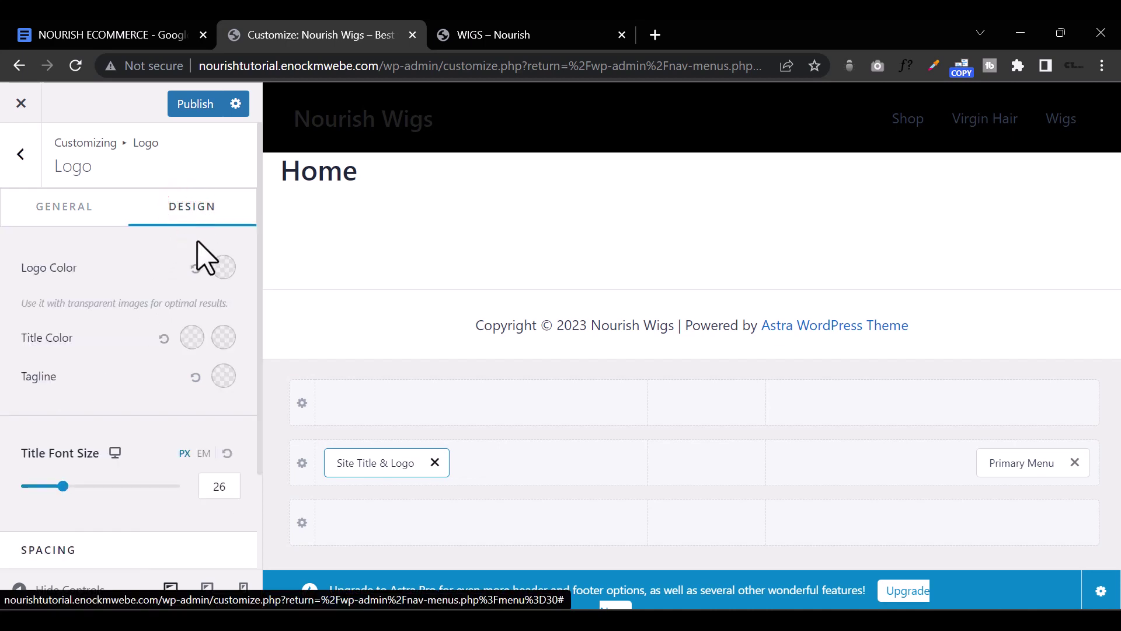
pyautogui.click(192, 337)
pyautogui.click(151, 378)
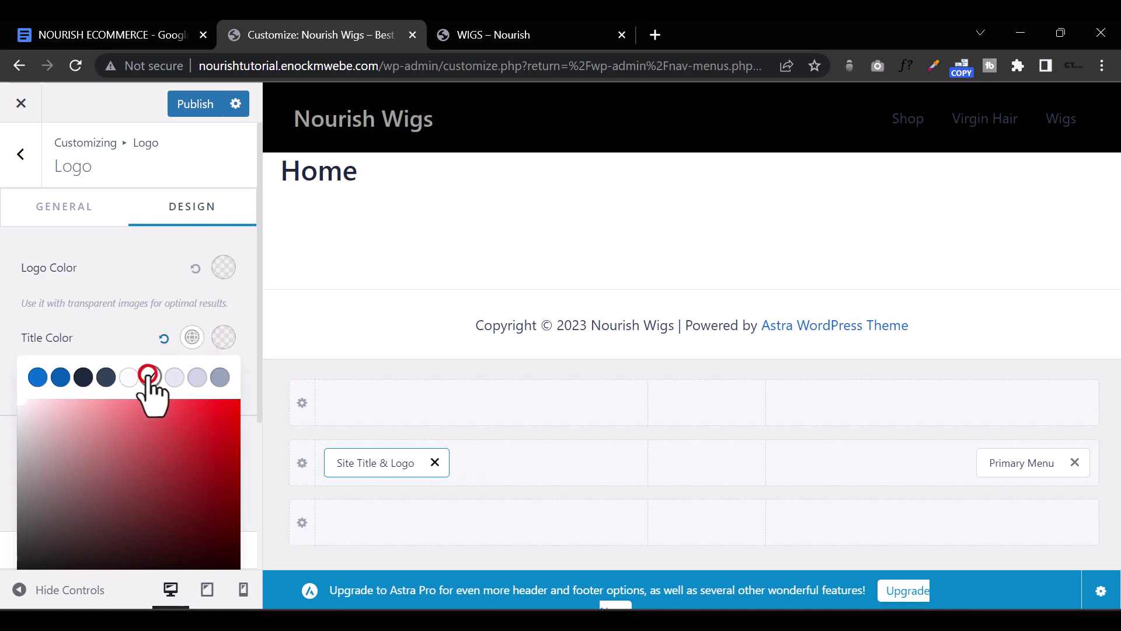
pyautogui.click(136, 259)
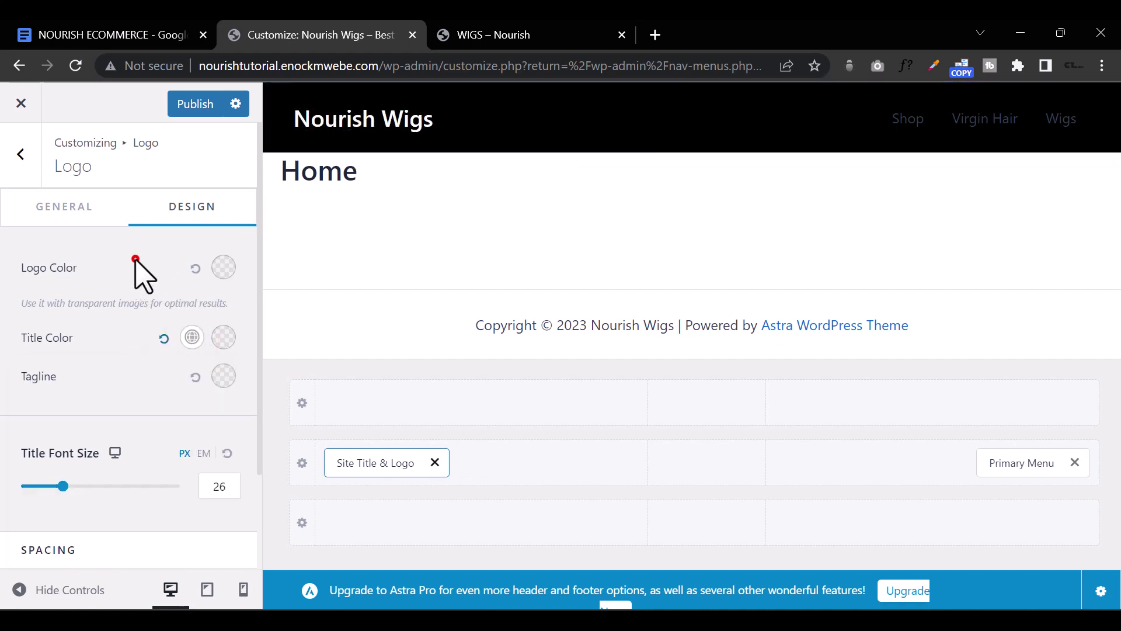
# Set the Primary Menu's normal Text/Link colour to the white preset
pyautogui.click(1023, 465)
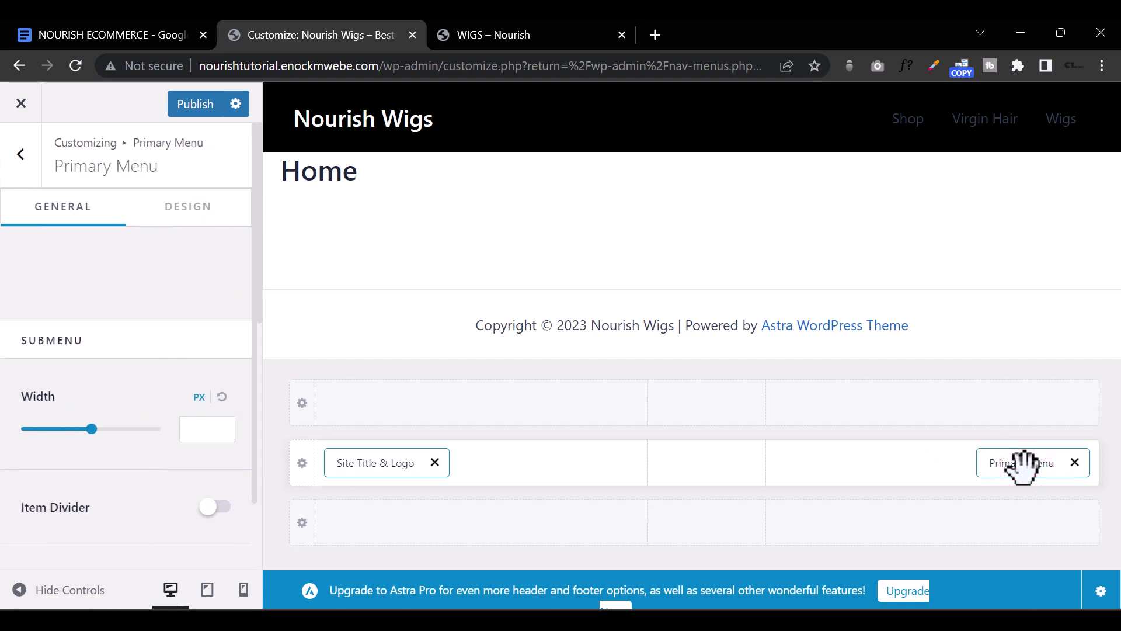
pyautogui.click(181, 206)
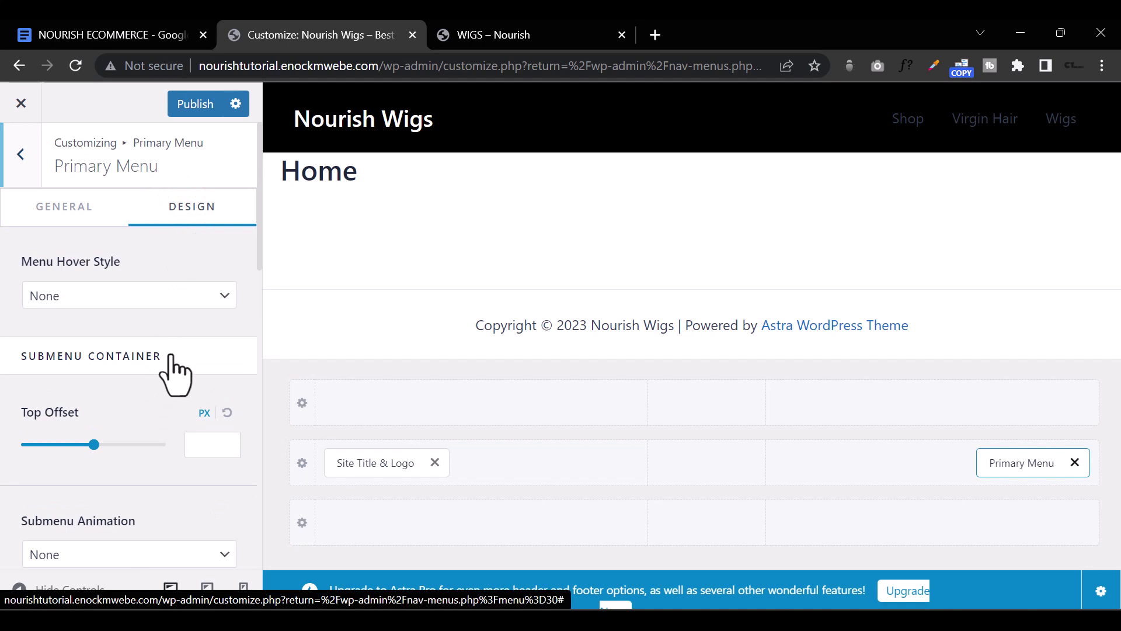
pyautogui.scroll(-5, 175, 369)
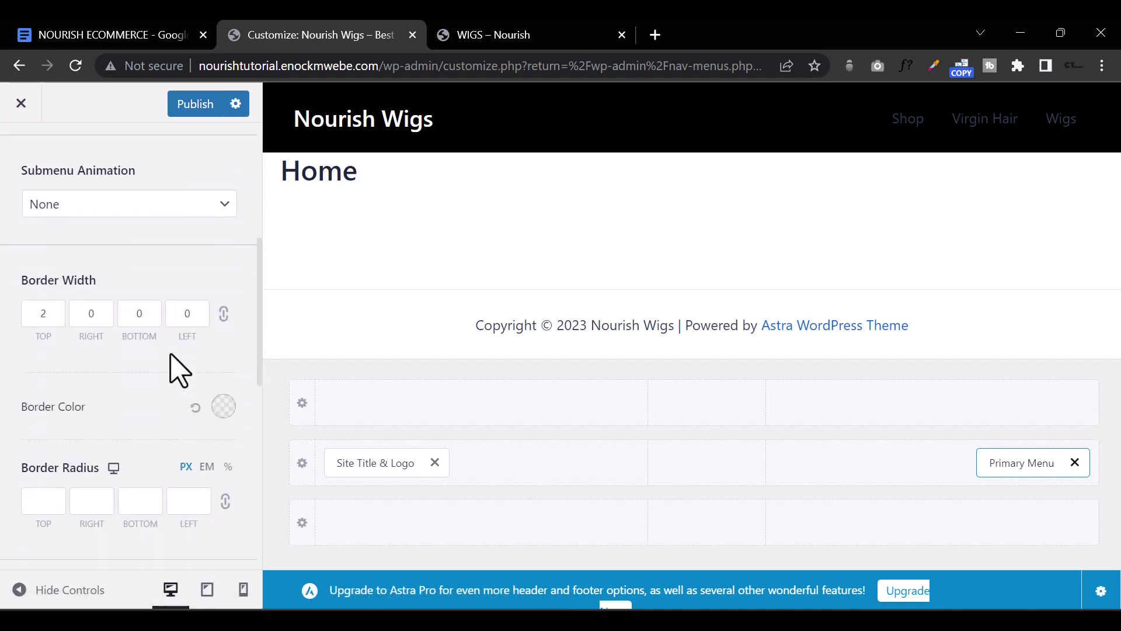
pyautogui.scroll(6, 175, 369)
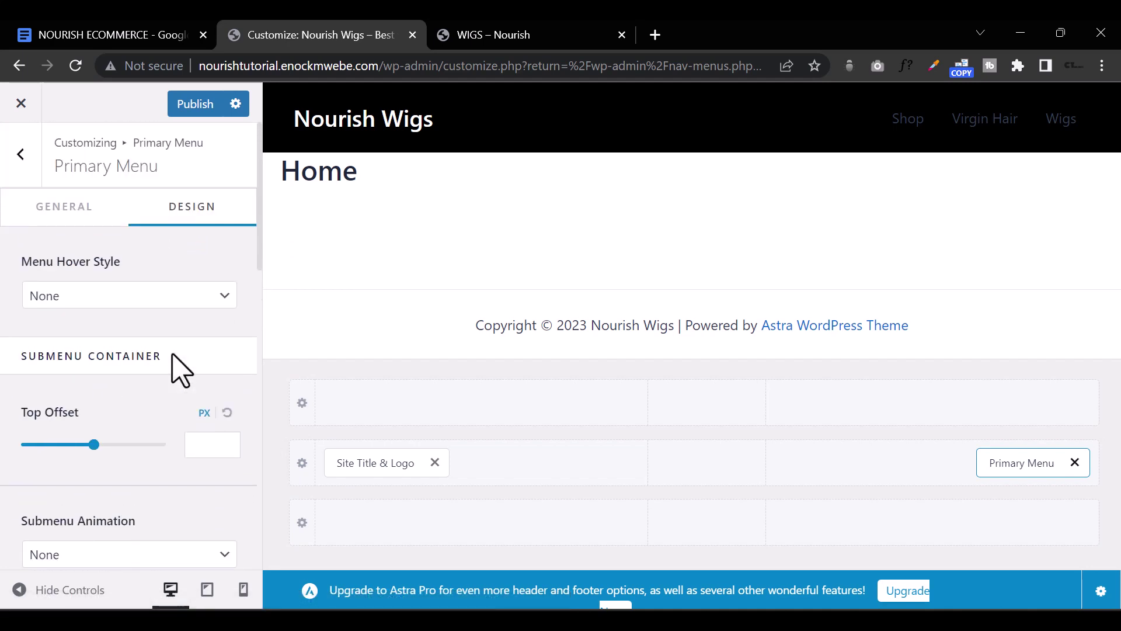
pyautogui.scroll(-4, 177, 369)
pyautogui.scroll(-4, 182, 370)
pyautogui.scroll(-3, 178, 370)
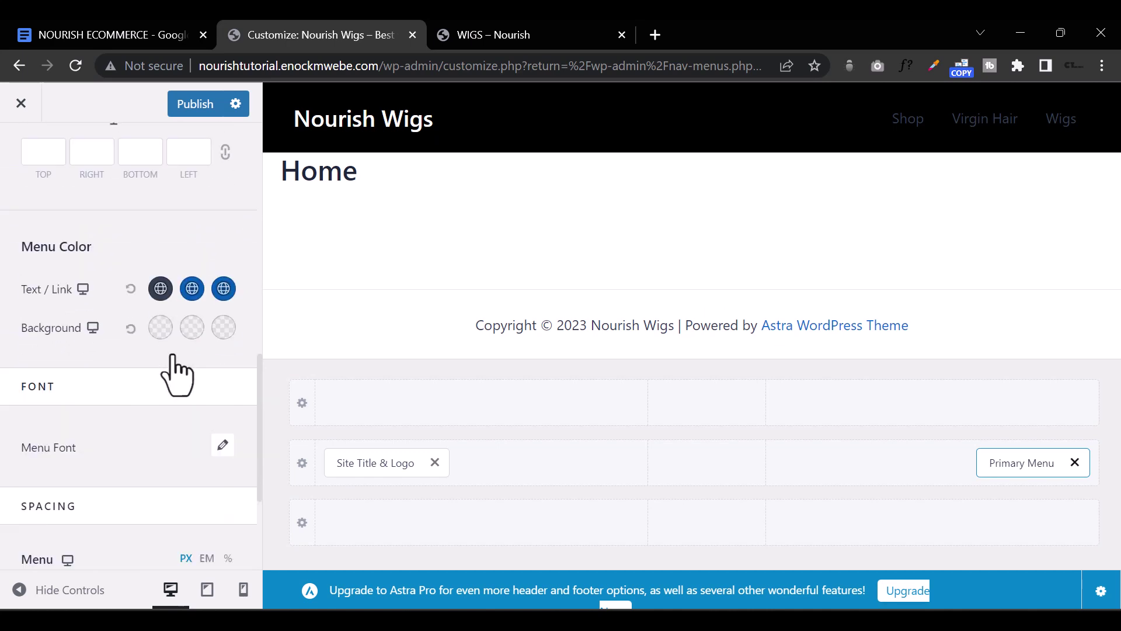
pyautogui.click(161, 287)
pyautogui.click(150, 327)
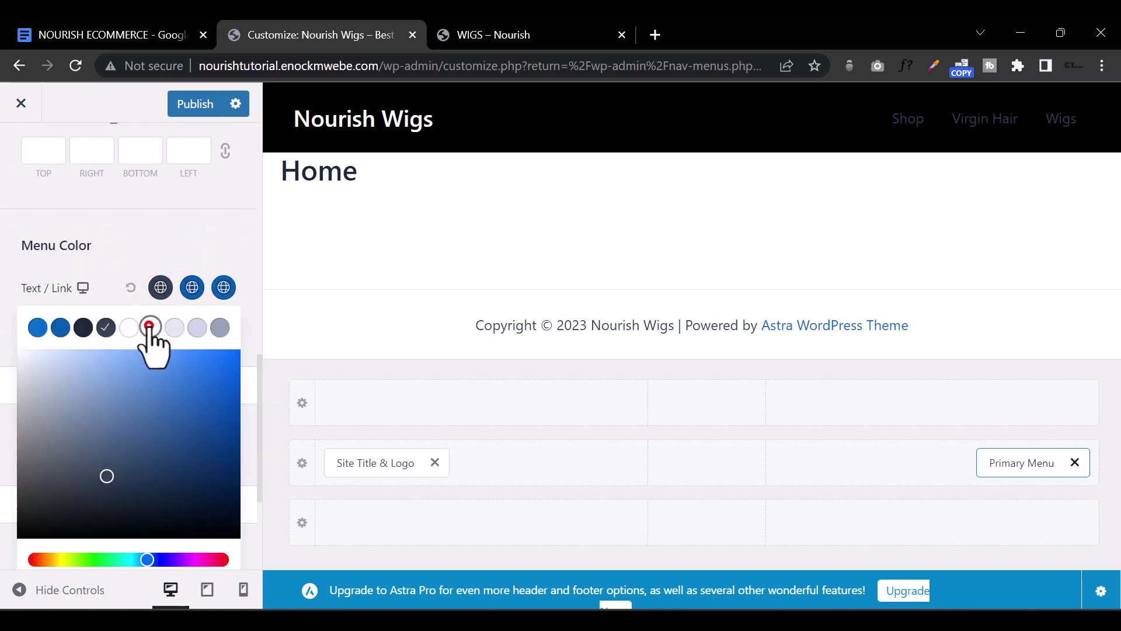
pyautogui.click(179, 207)
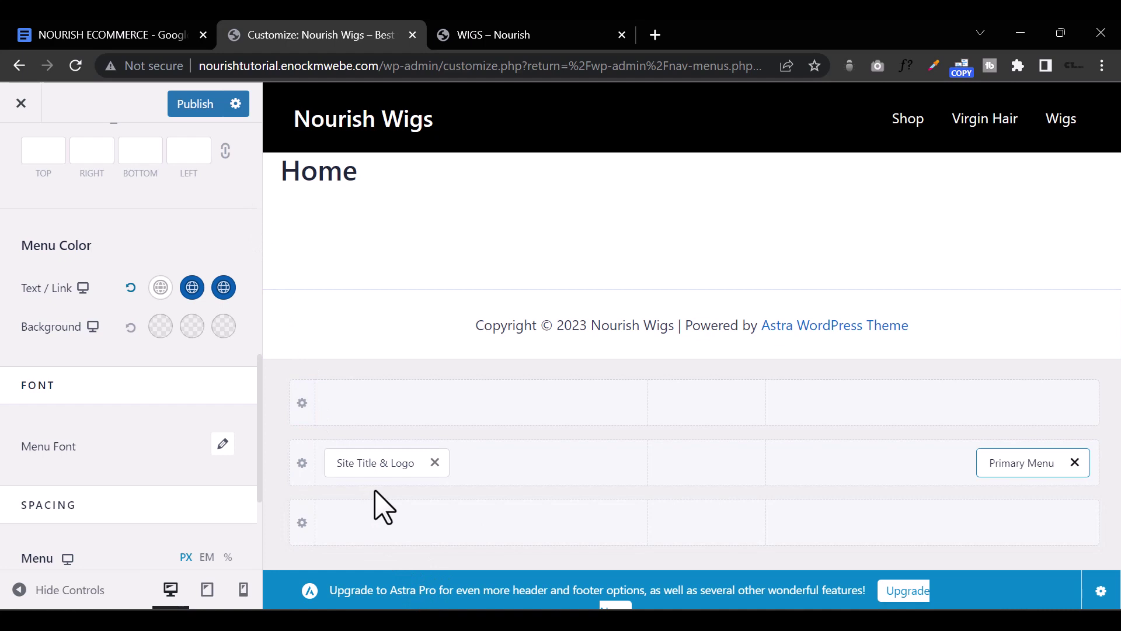
# Move Site Title & Logo to the centre and Primary Menu left, then add a Secondary Menu on the right
pyautogui.moveTo(371, 467); pyautogui.dragTo(709, 501)
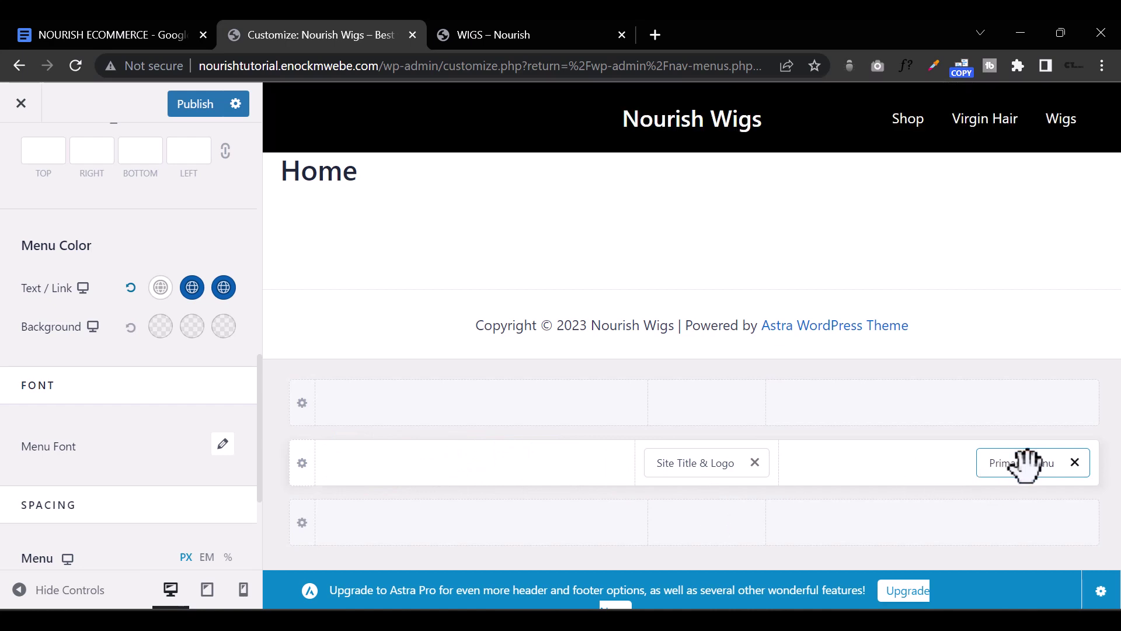
pyautogui.moveTo(1031, 461); pyautogui.dragTo(576, 482)
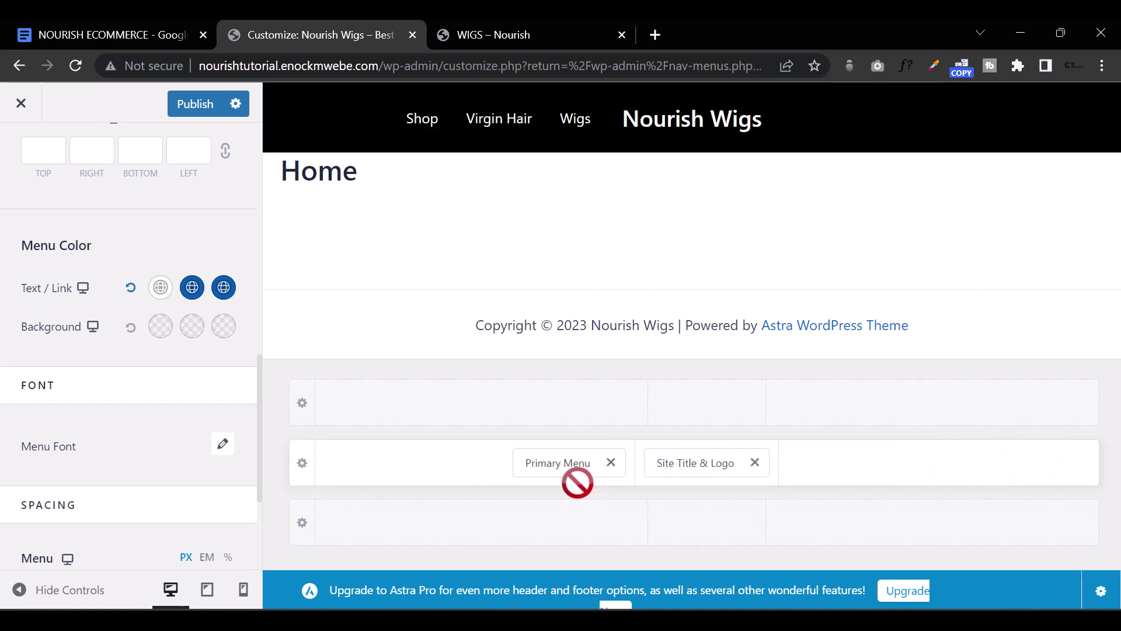
pyautogui.click(855, 465)
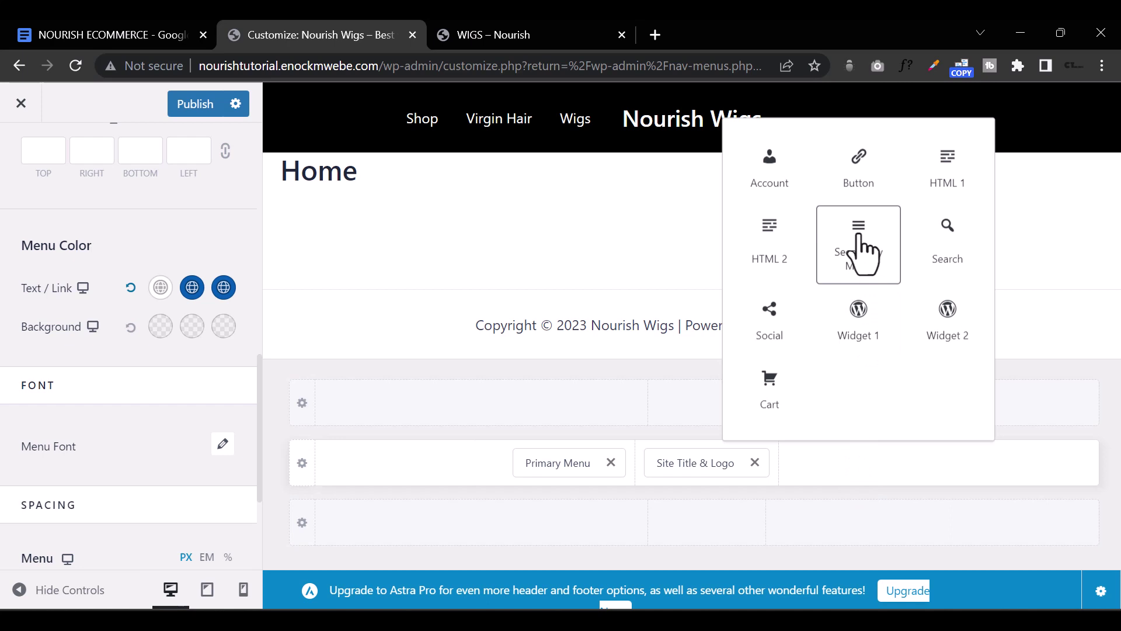
pyautogui.click(858, 244)
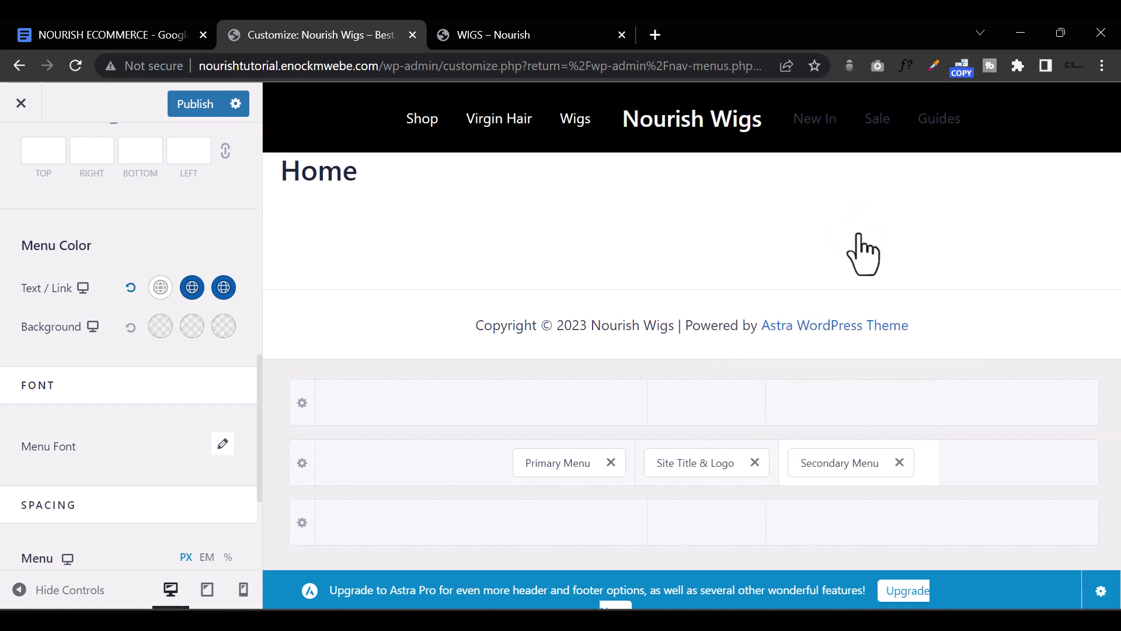
pyautogui.click(847, 461)
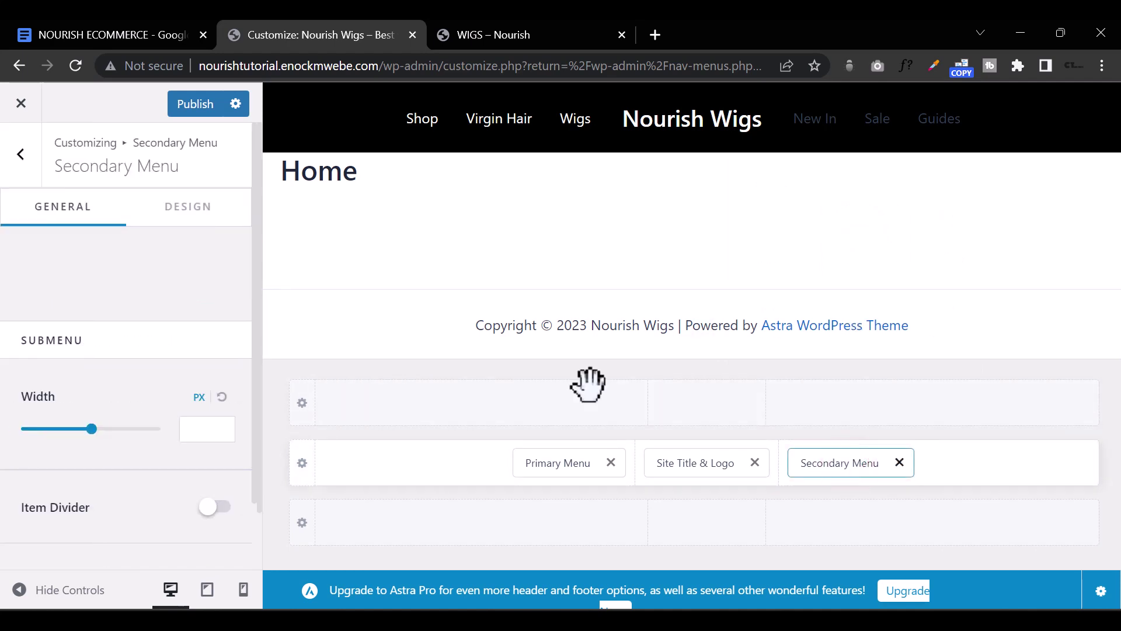
# Set the Secondary Menu's normal Text/Link colour to the white preset
pyautogui.click(185, 213)
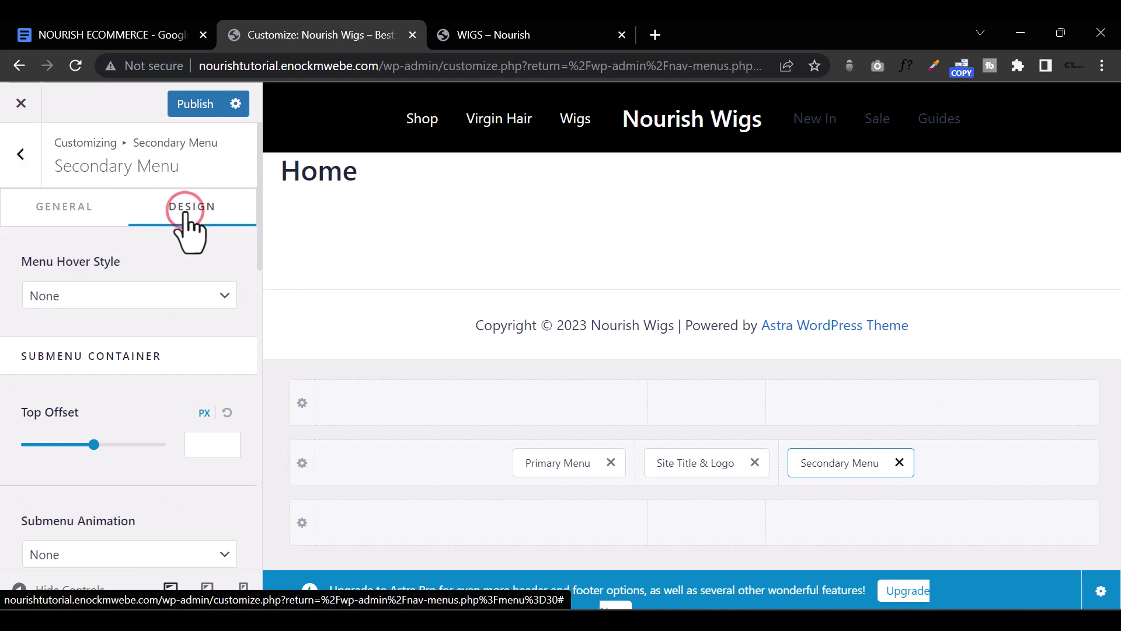
pyautogui.scroll(-7, 176, 420)
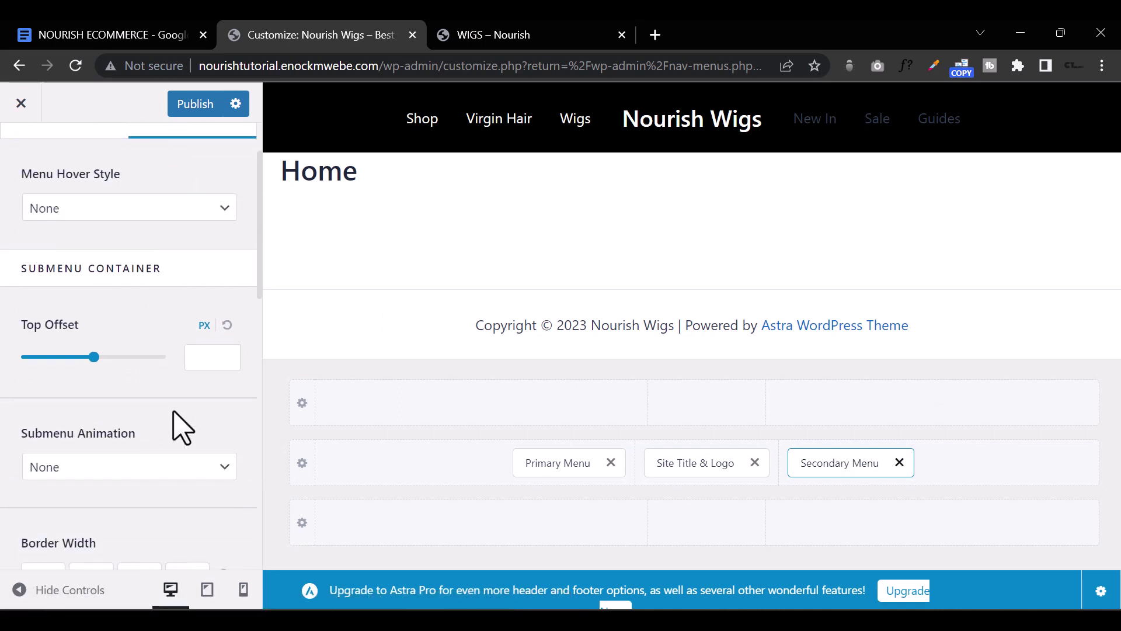
pyautogui.scroll(-3, 178, 417)
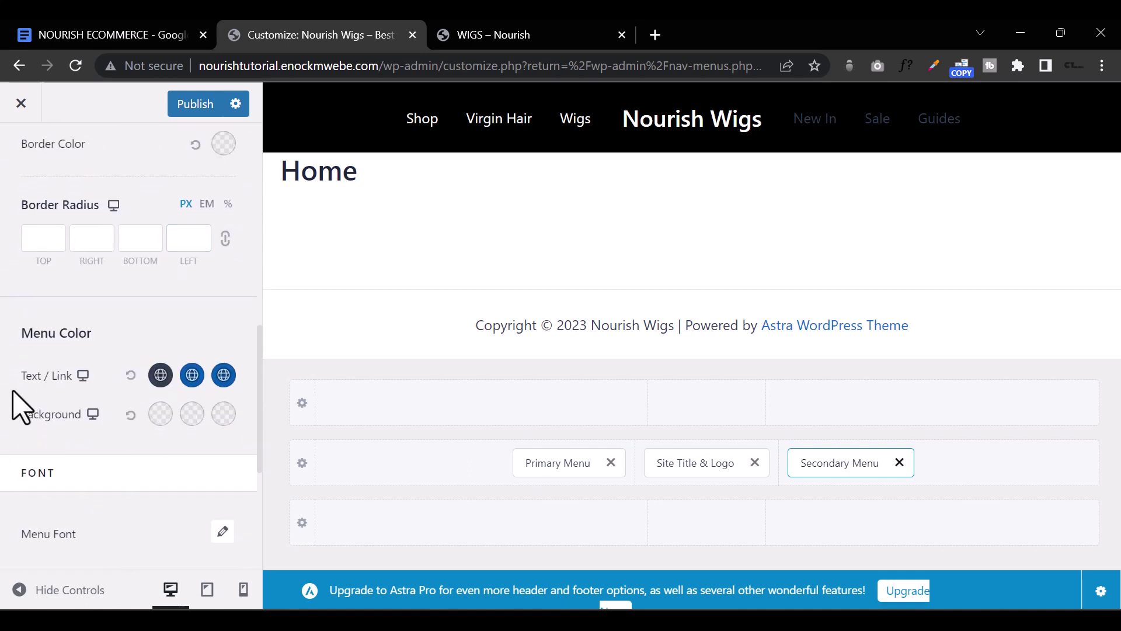
pyautogui.click(160, 375)
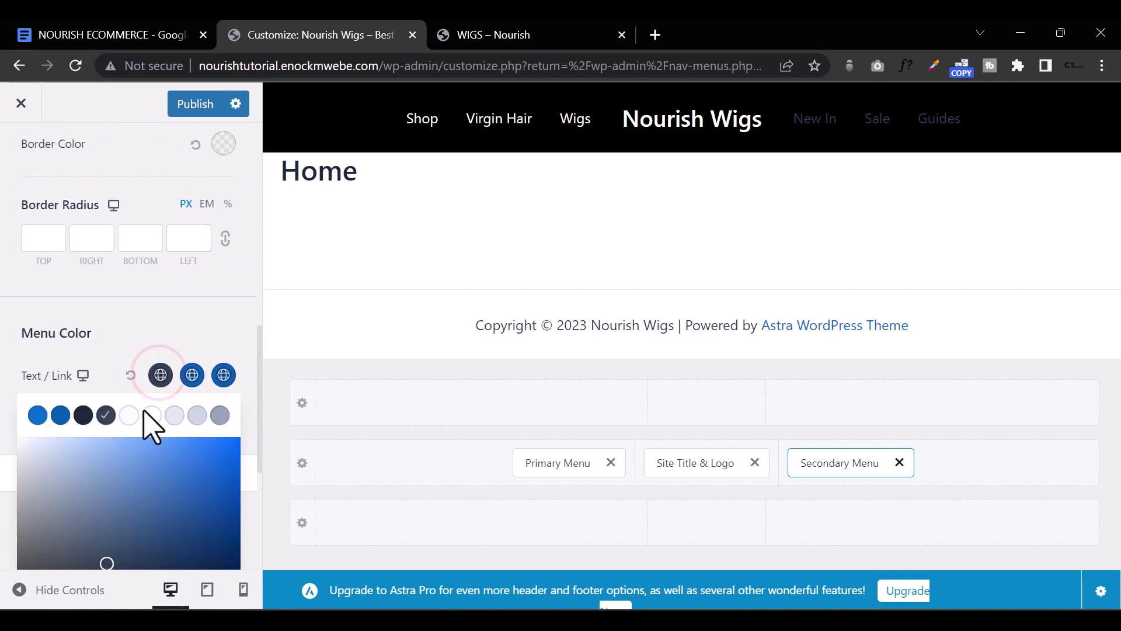
pyautogui.click(150, 414)
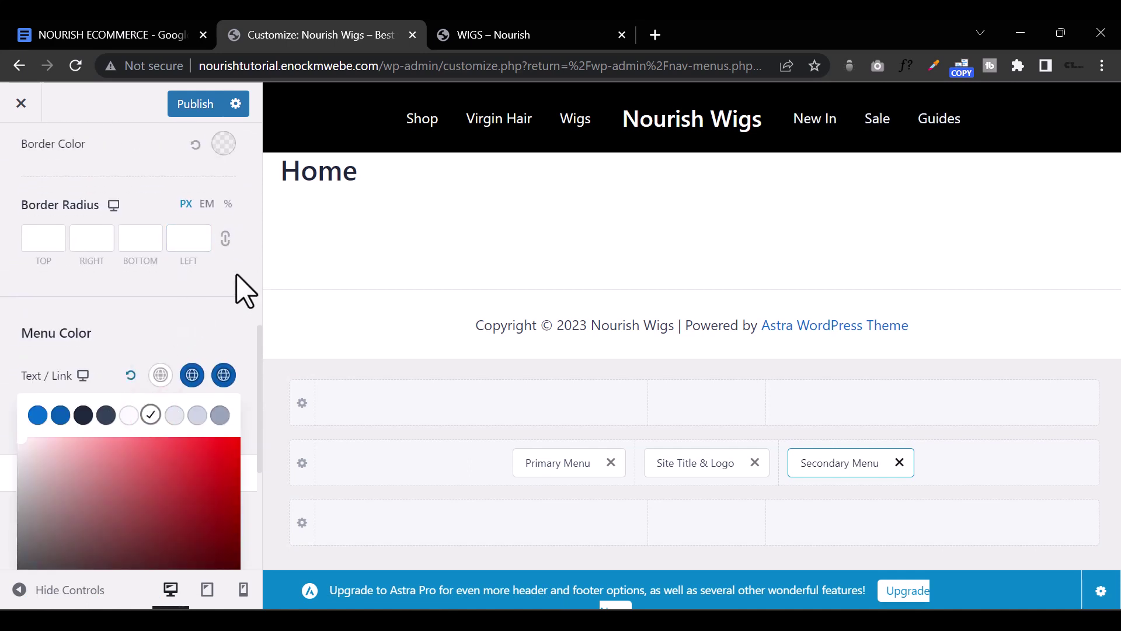
# Compare against the live Nourish Wigs shop page, then return to the header customizer
pyautogui.click(713, 67)
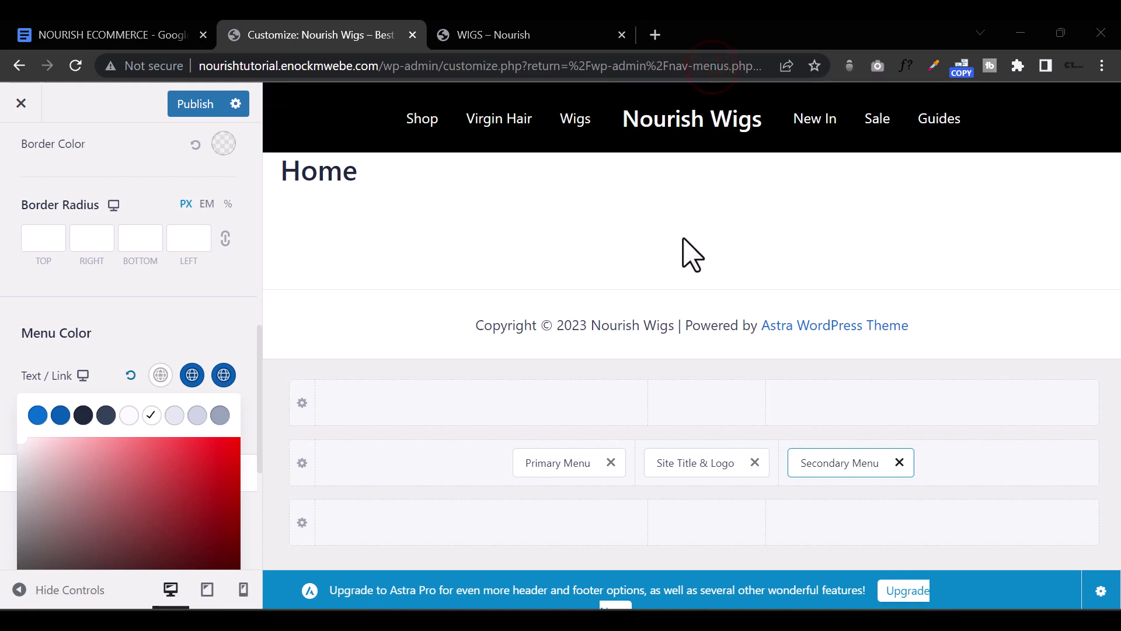
pyautogui.click(505, 47)
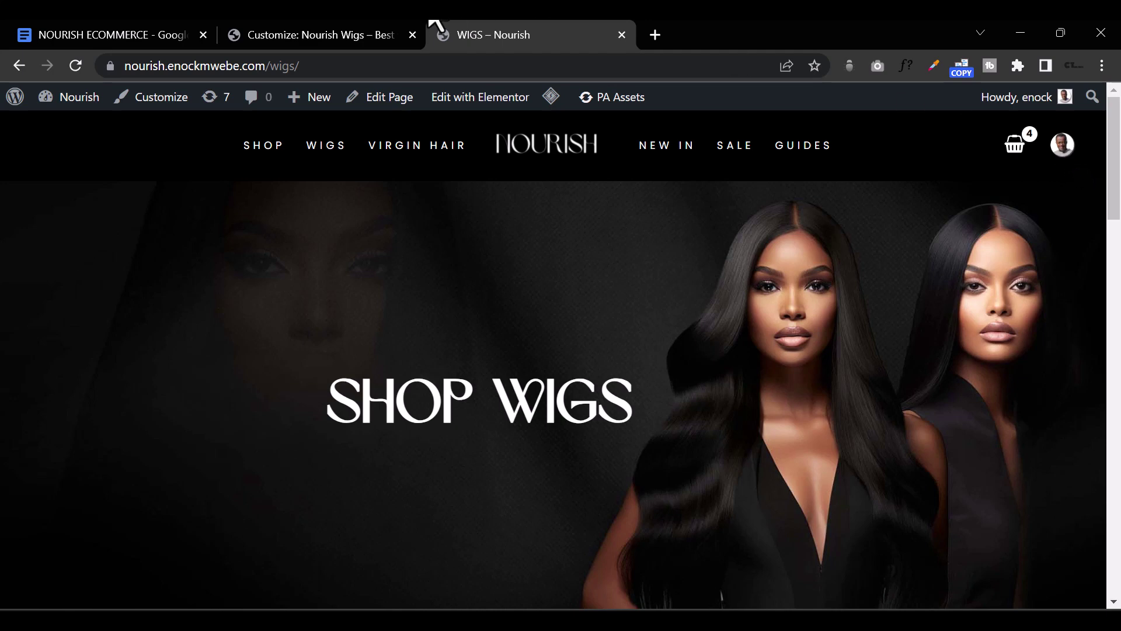
pyautogui.click(324, 41)
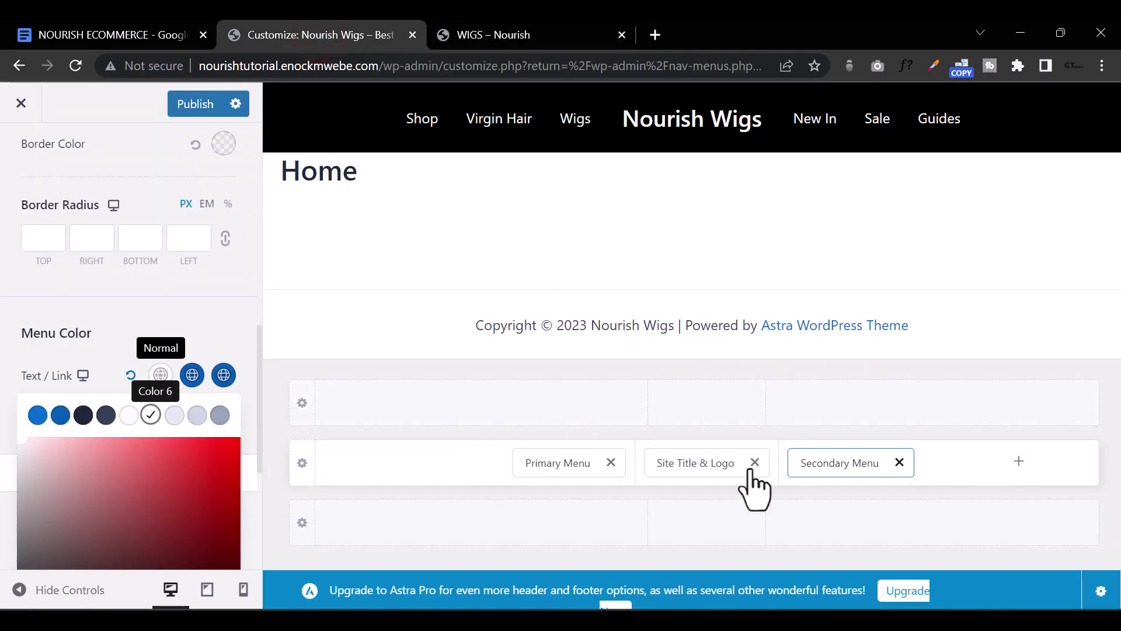
pyautogui.click(1013, 463)
# Add a Cart element to the header's far-right slot, preview it full width, and nudge its position
pyautogui.click(690, 240)
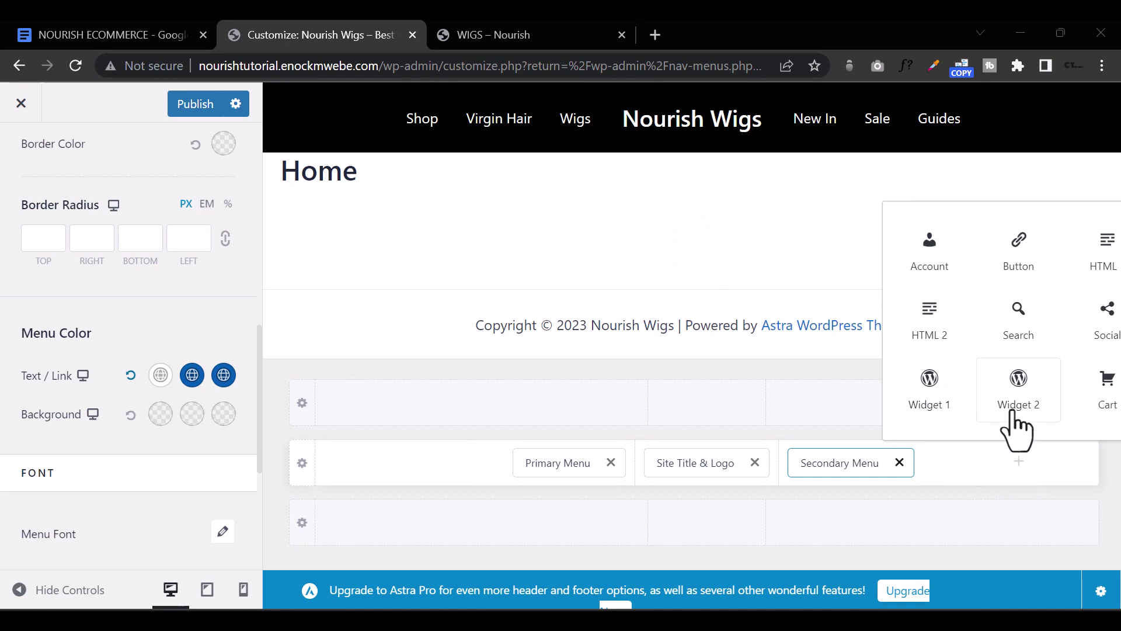
pyautogui.click(1107, 388)
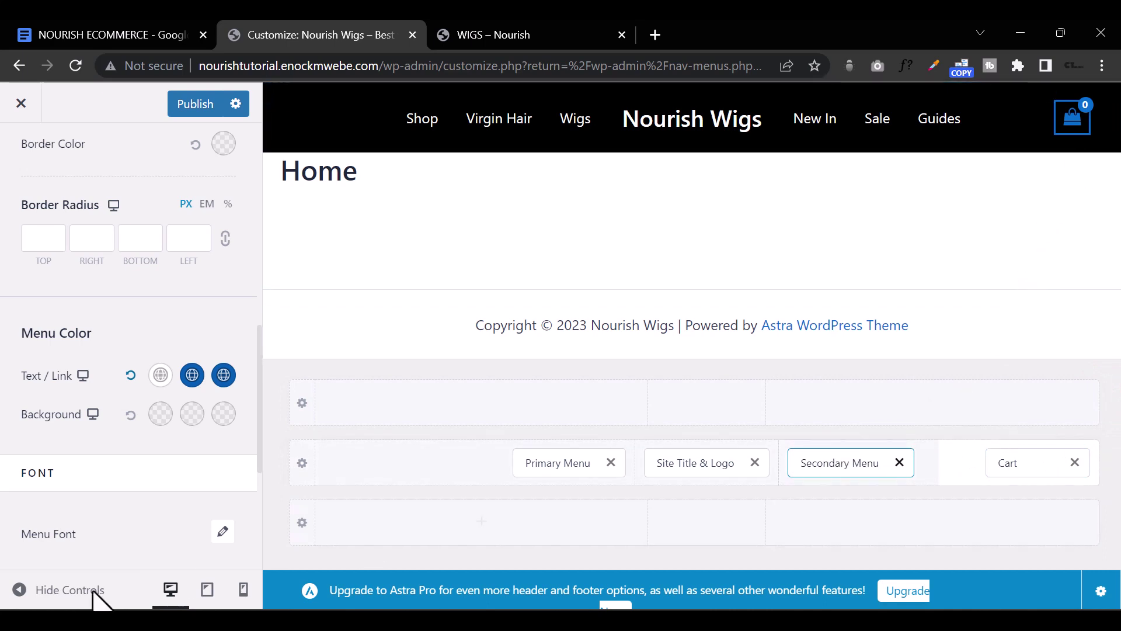
pyautogui.click(18, 592)
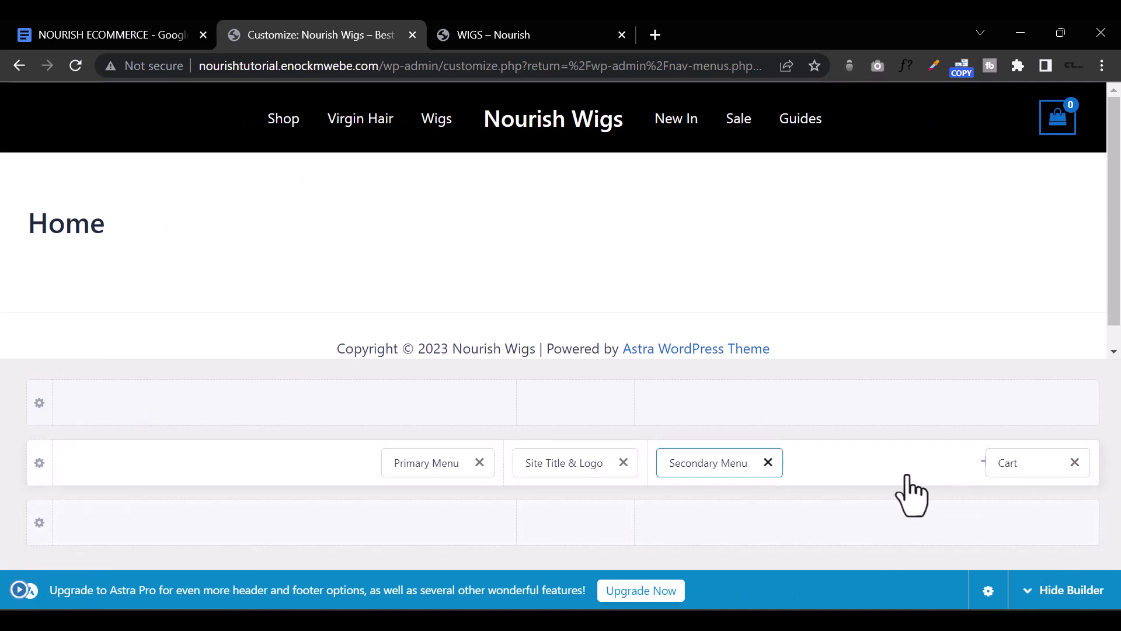
pyautogui.click(17, 592)
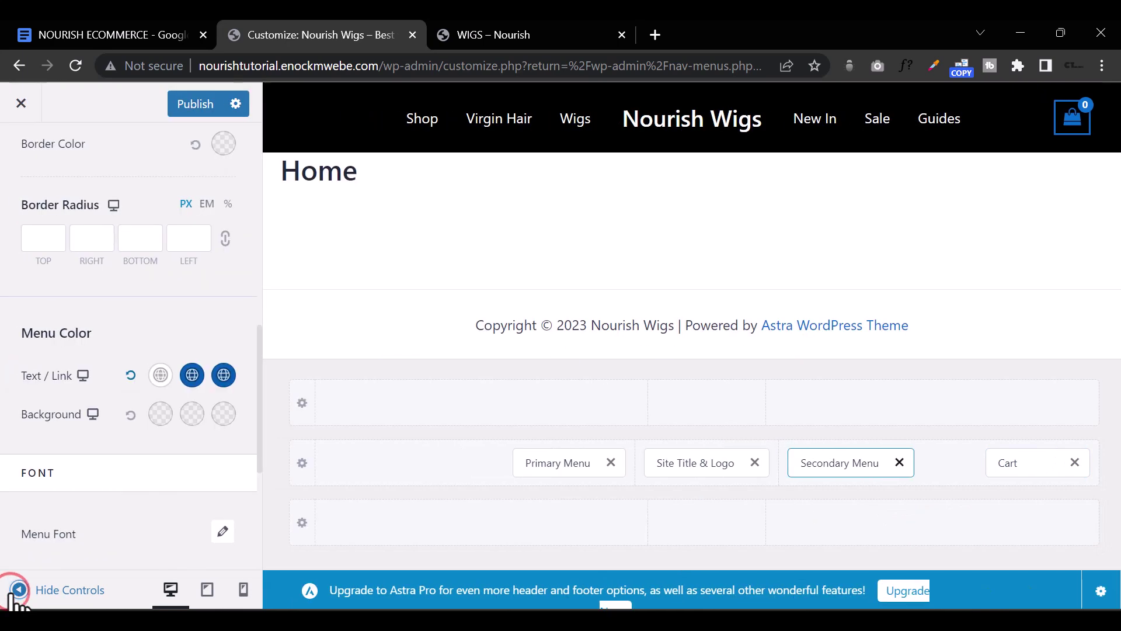
pyautogui.moveTo(1021, 471); pyautogui.dragTo(933, 490)
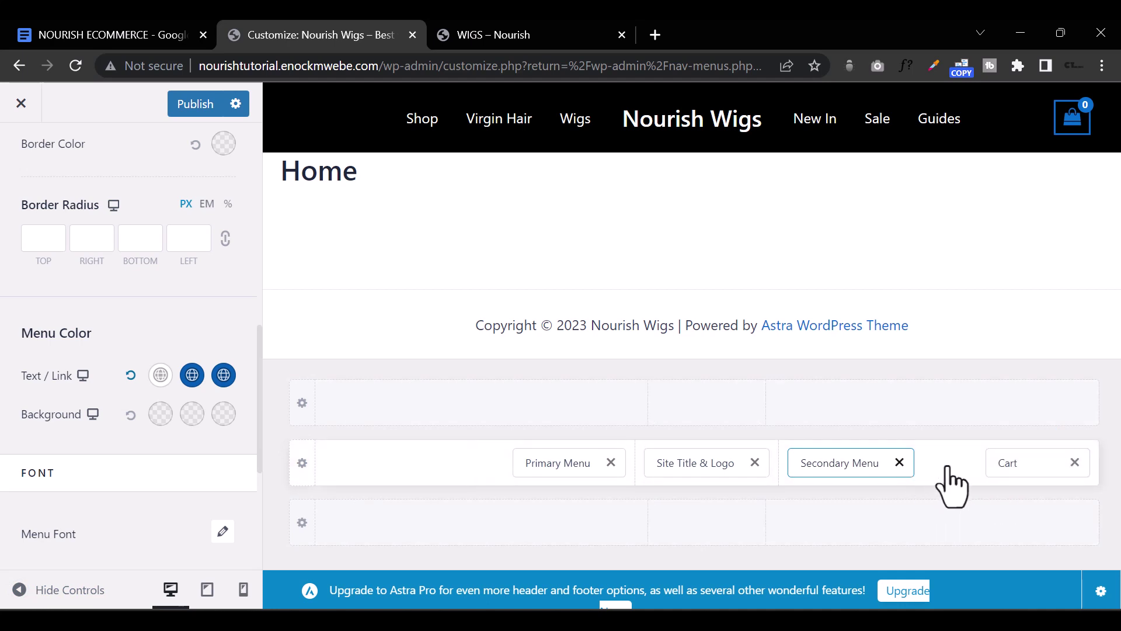
# Add an Account element beside the Cart and preview the header at full width
pyautogui.click(948, 461)
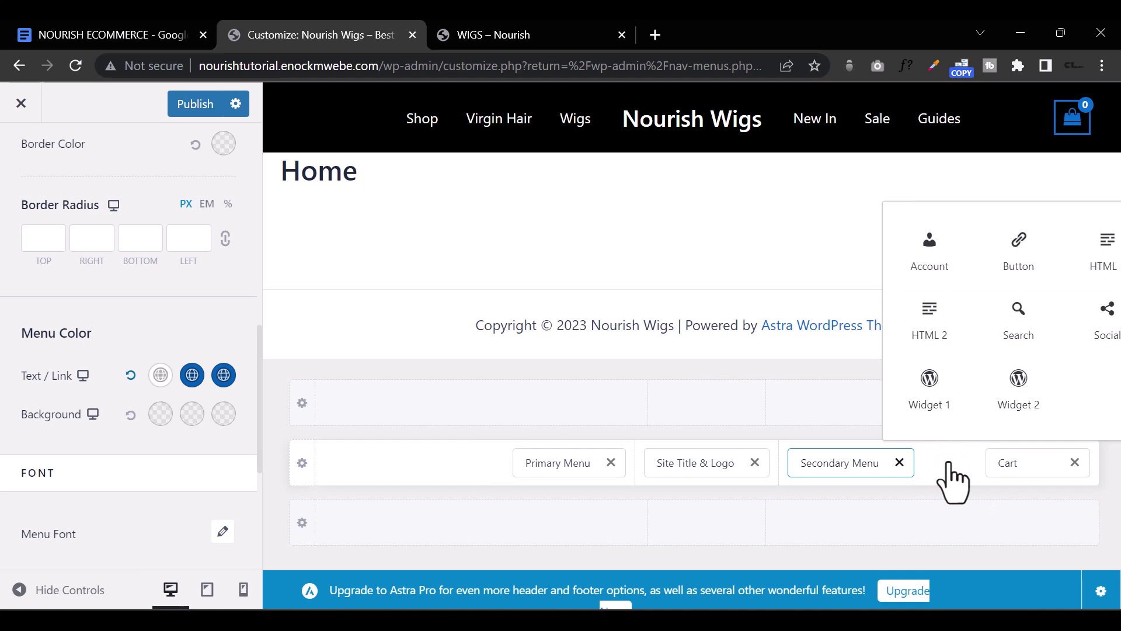
pyautogui.click(948, 257)
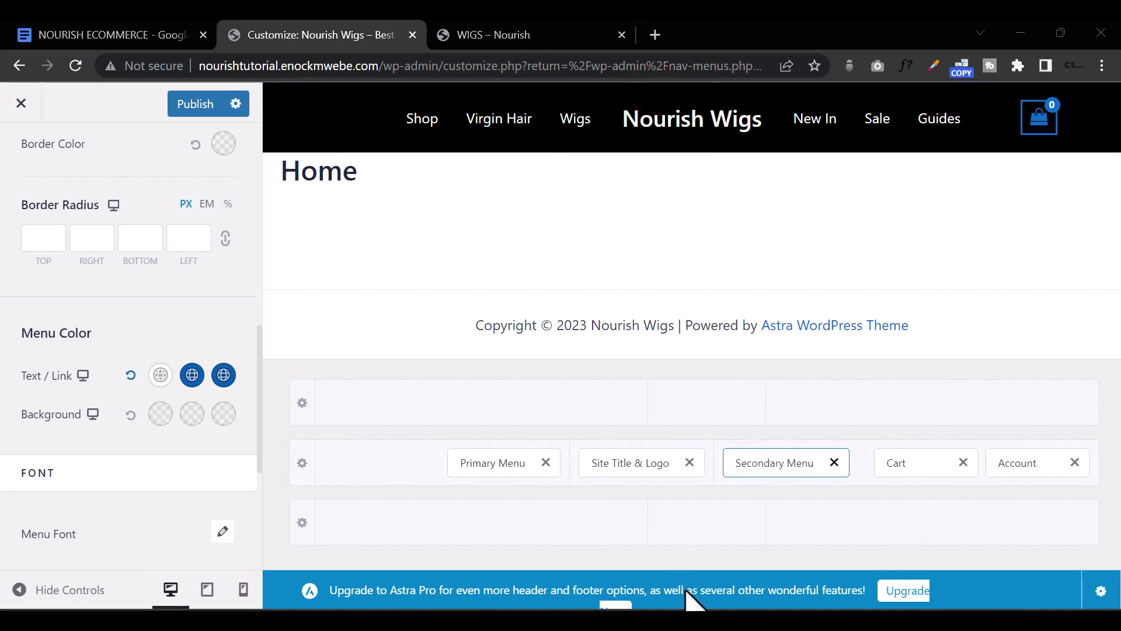
pyautogui.click(20, 589)
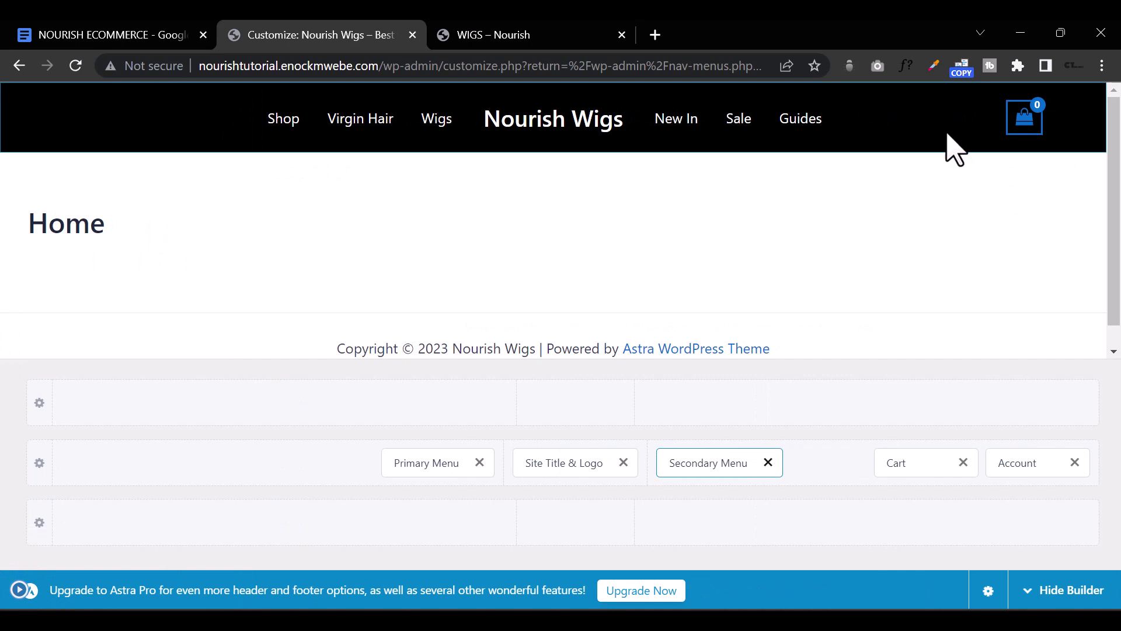
pyautogui.click(13, 596)
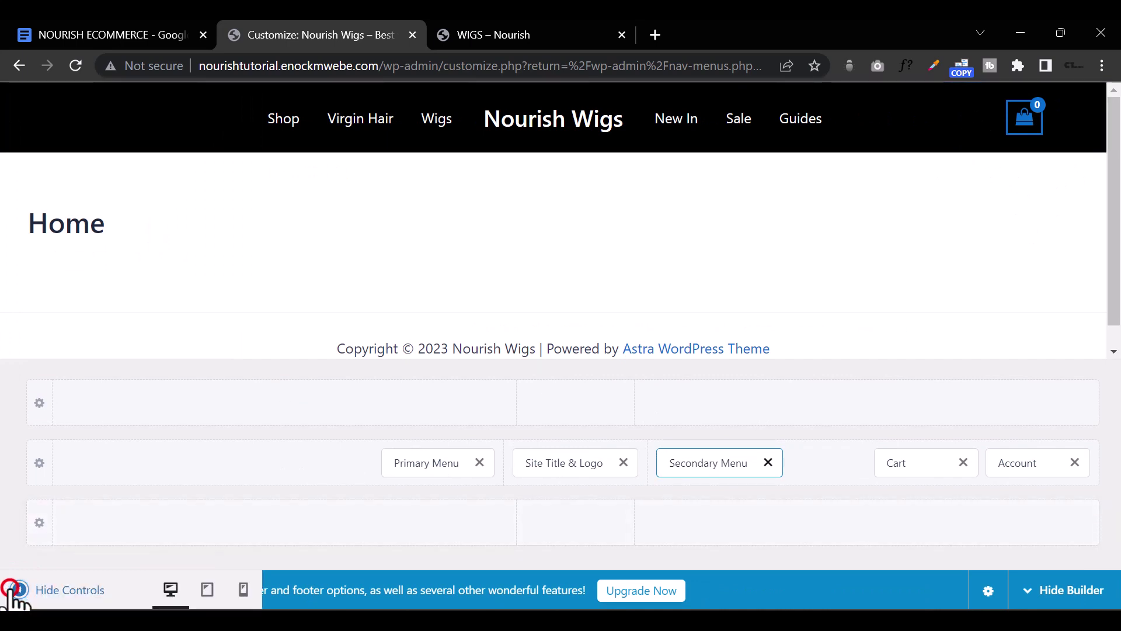
# Set the Account element's Icon Color to the white preset swatch
pyautogui.click(1023, 467)
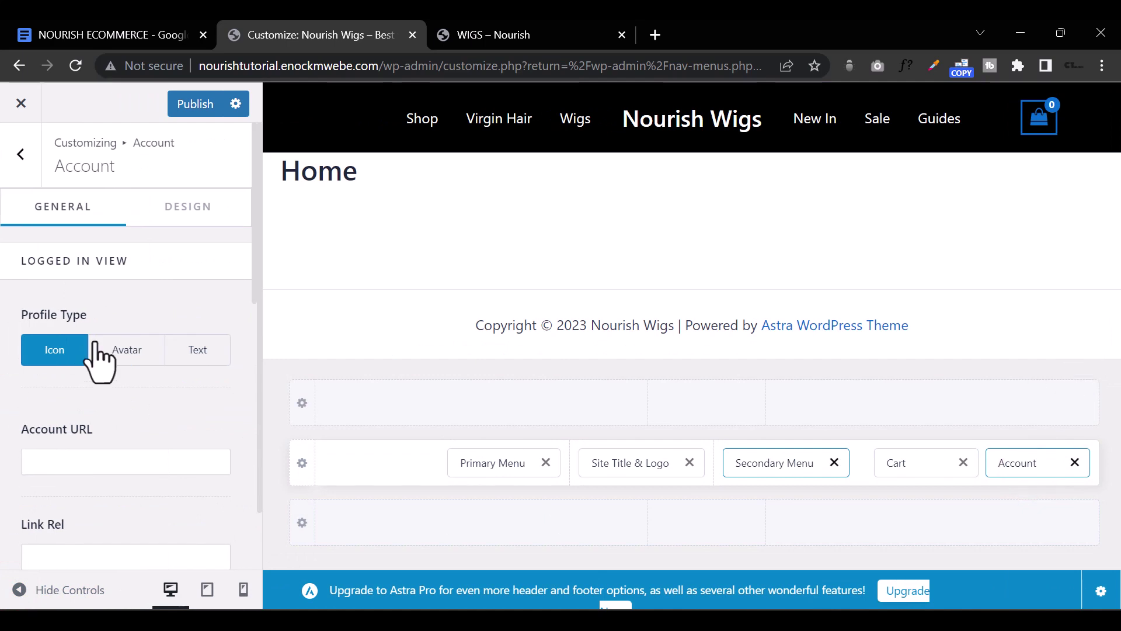
pyautogui.scroll(-5, 213, 402)
pyautogui.scroll(5, 213, 401)
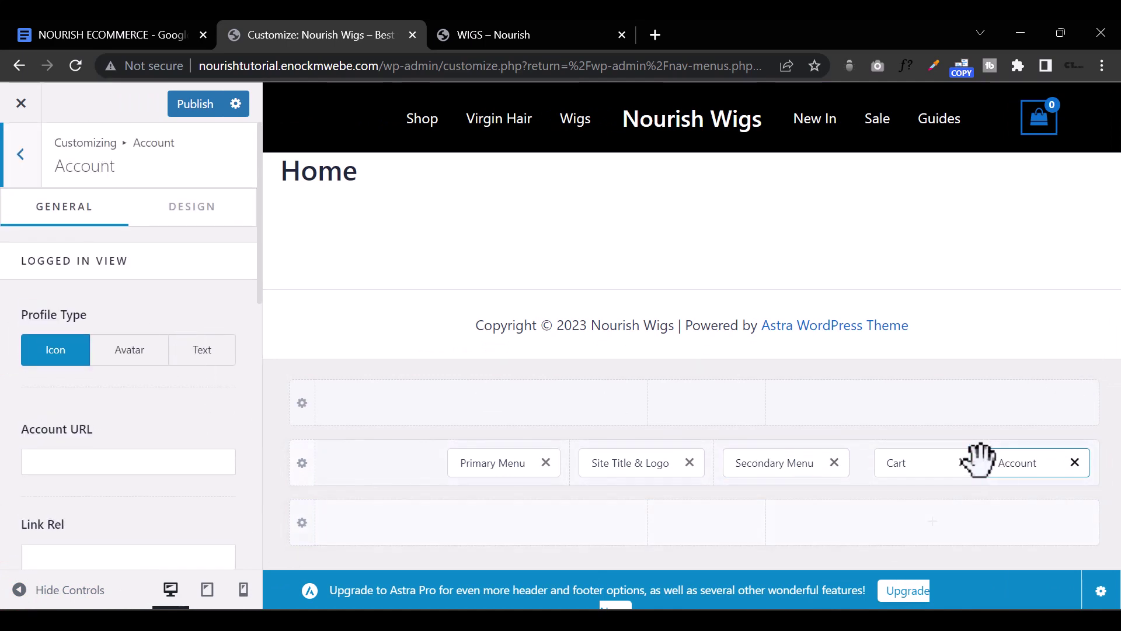
pyautogui.click(193, 209)
pyautogui.click(1020, 471)
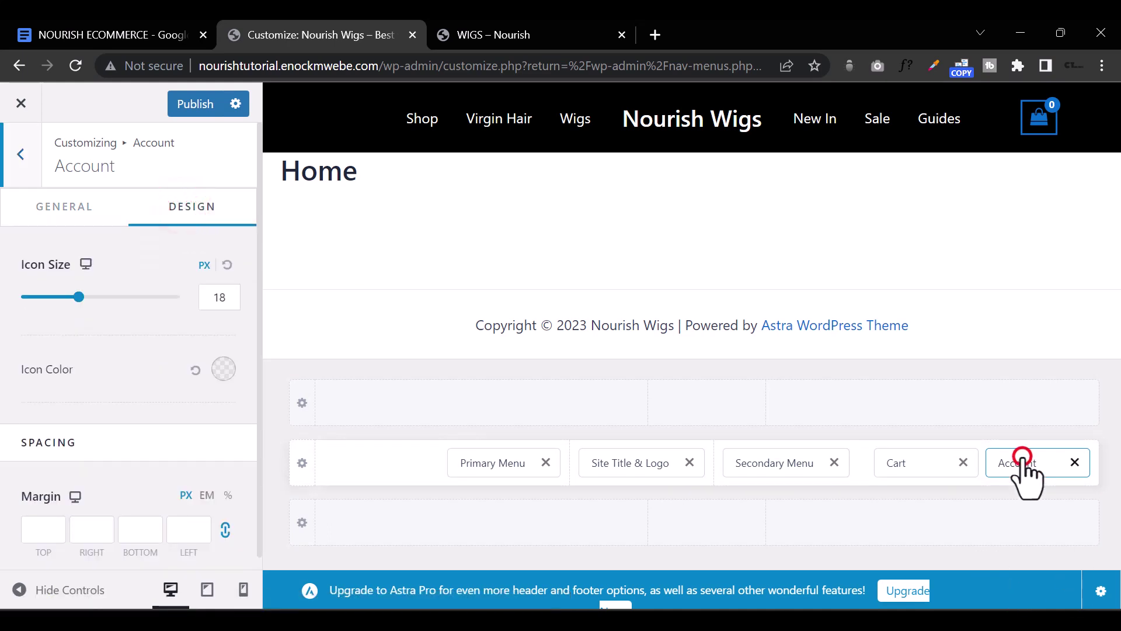
pyautogui.click(223, 370)
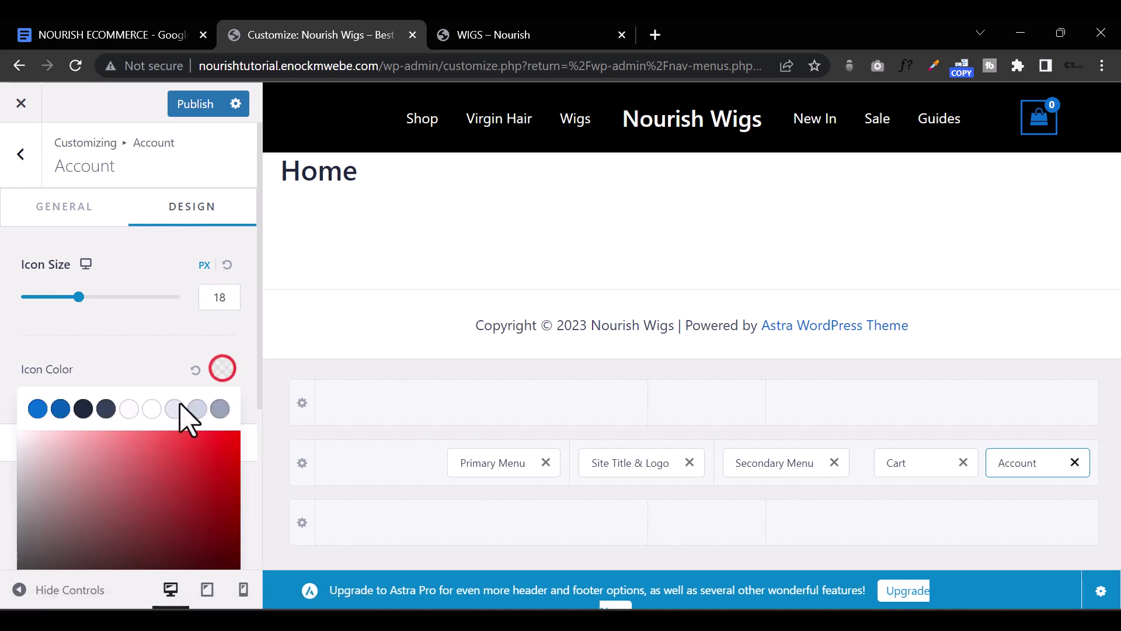
pyautogui.click(152, 409)
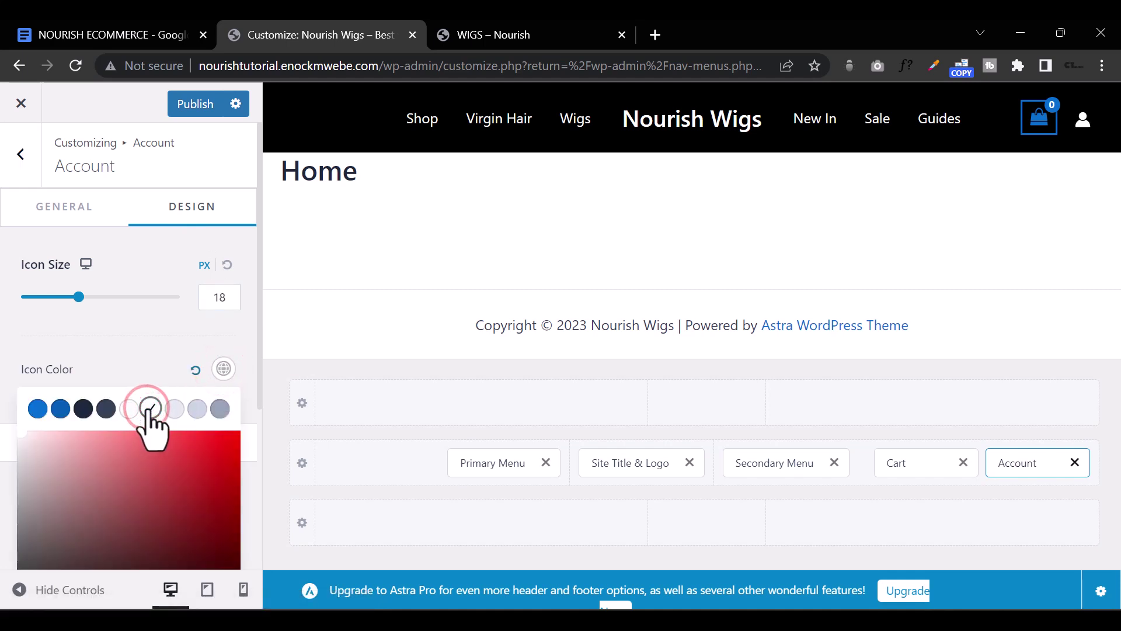
pyautogui.click(146, 338)
pyautogui.scroll(-1, 158, 375)
pyautogui.scroll(1, 158, 386)
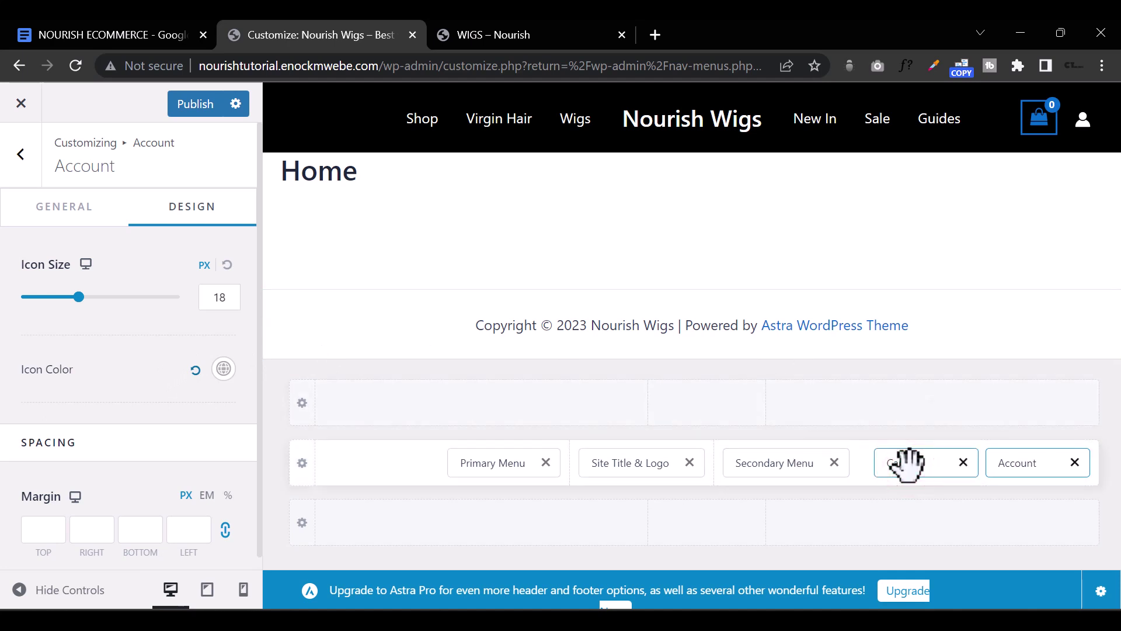
pyautogui.click(908, 464)
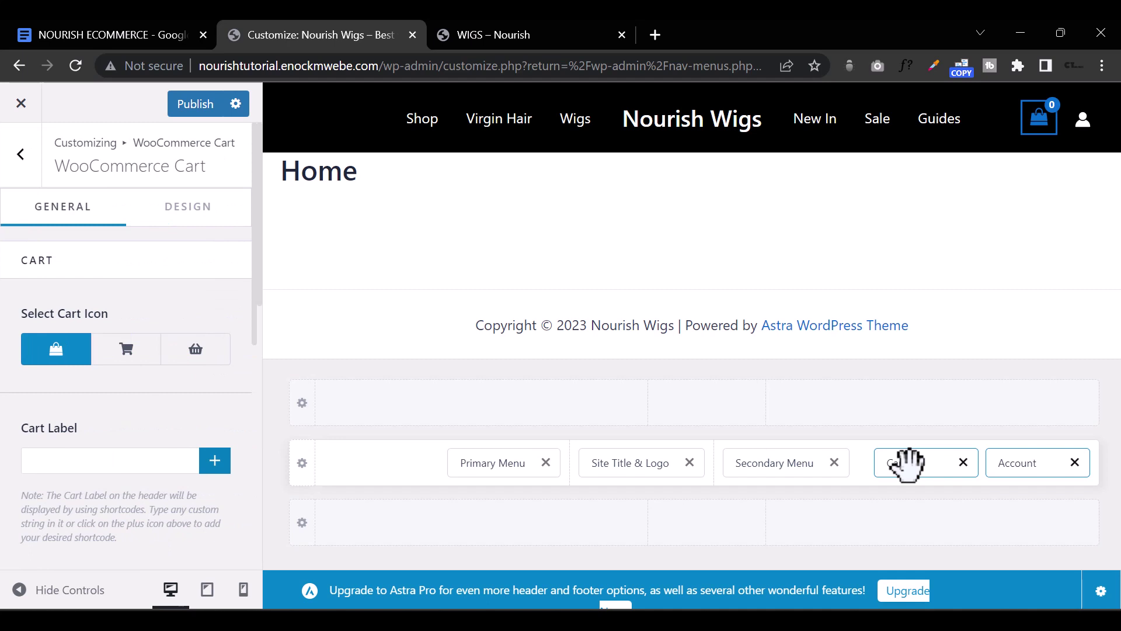
# Try the cart icon styles, leaving the shopping-cart icon selected for now
pyautogui.moveTo(243, 325); pyautogui.dragTo(101, 351)
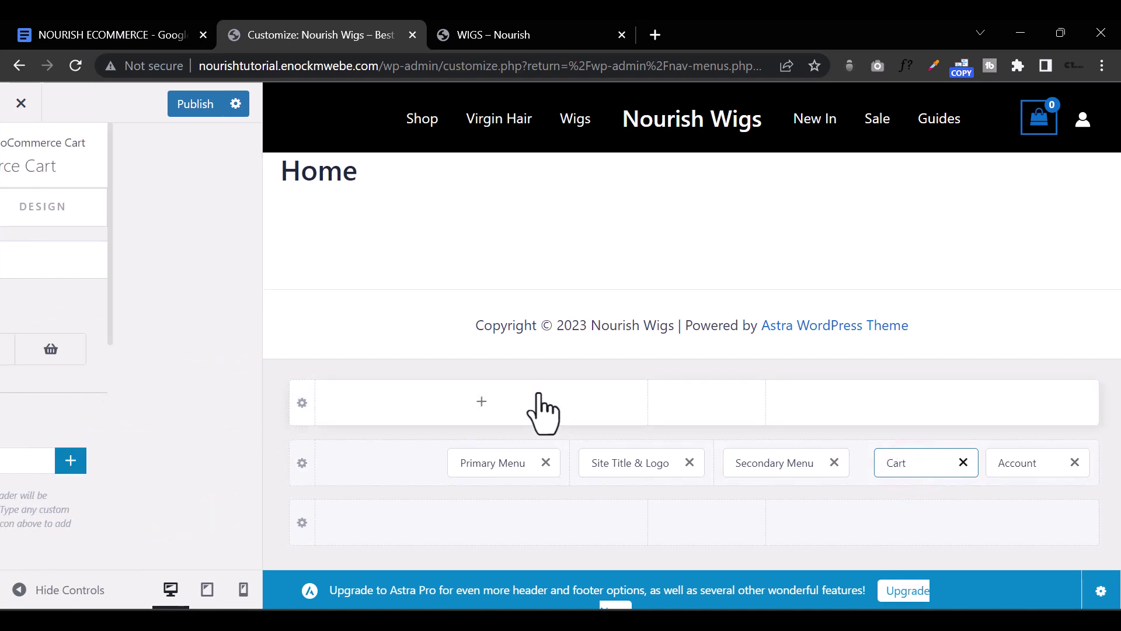
pyautogui.click(897, 462)
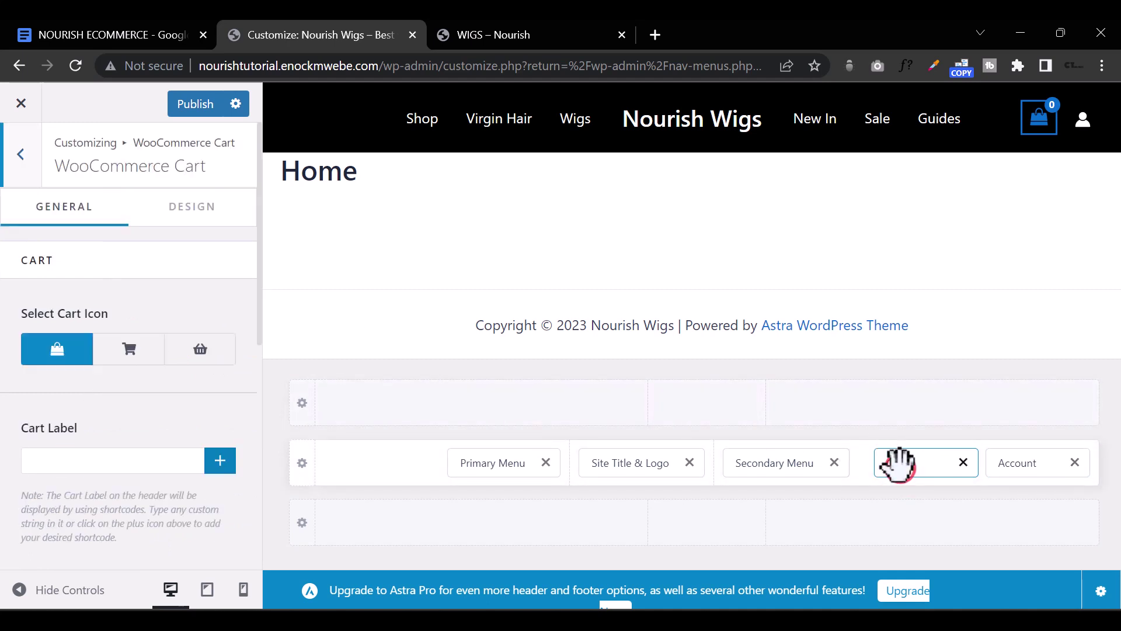
pyautogui.click(126, 349)
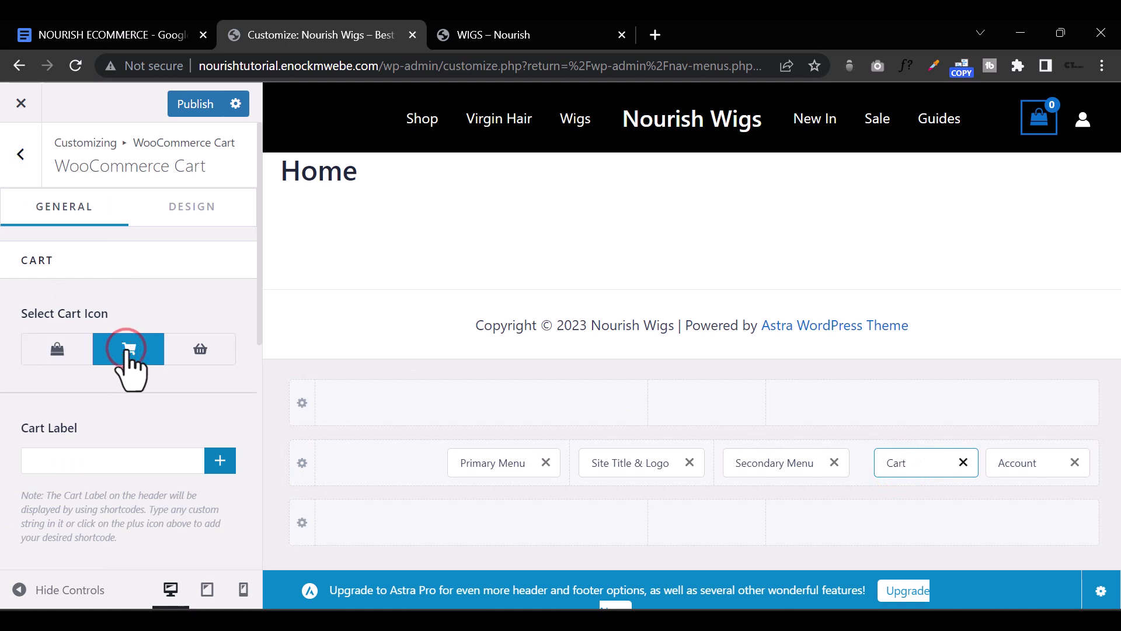
pyautogui.click(40, 344)
pyautogui.click(105, 347)
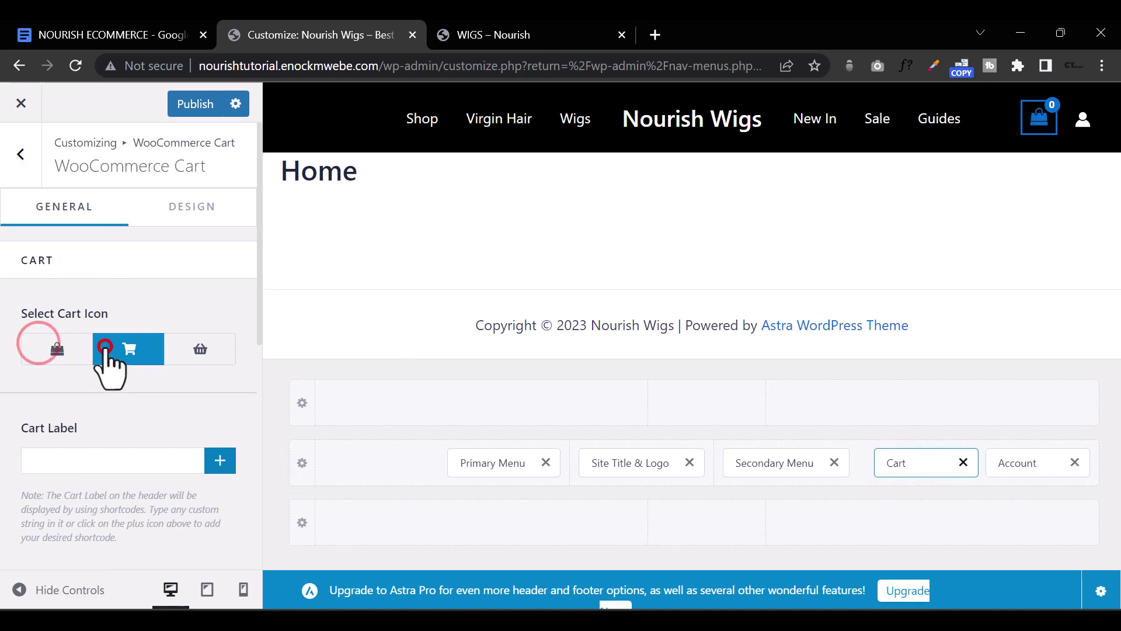
# Set the Cart Color to white and preview the header at full width
pyautogui.click(176, 202)
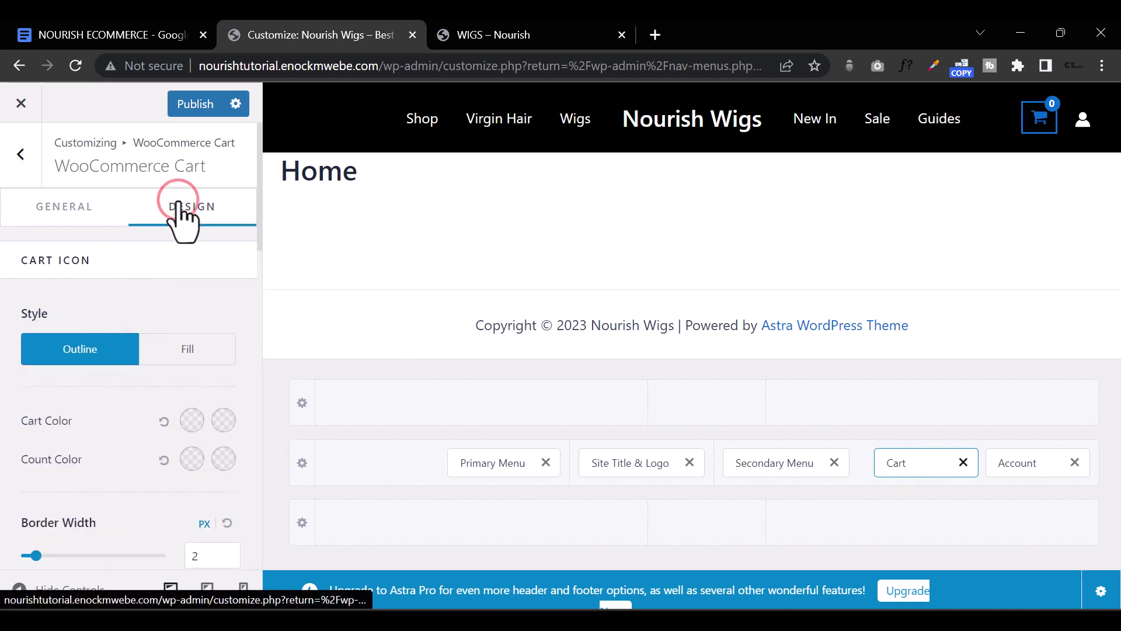
pyautogui.scroll(-2, 205, 412)
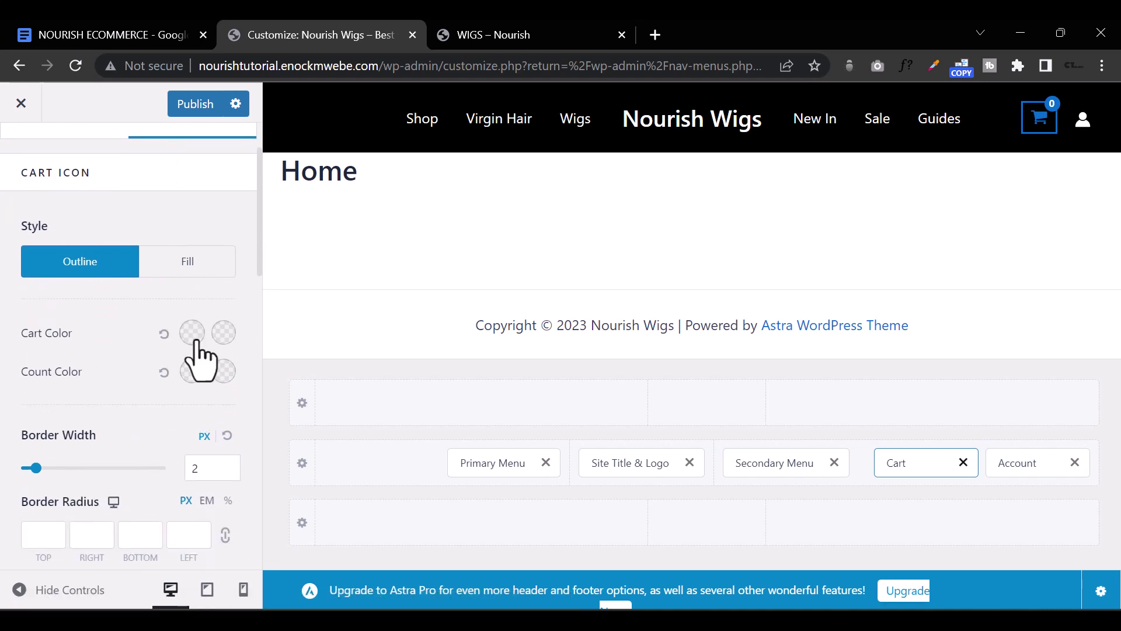
pyautogui.click(195, 338)
pyautogui.click(153, 371)
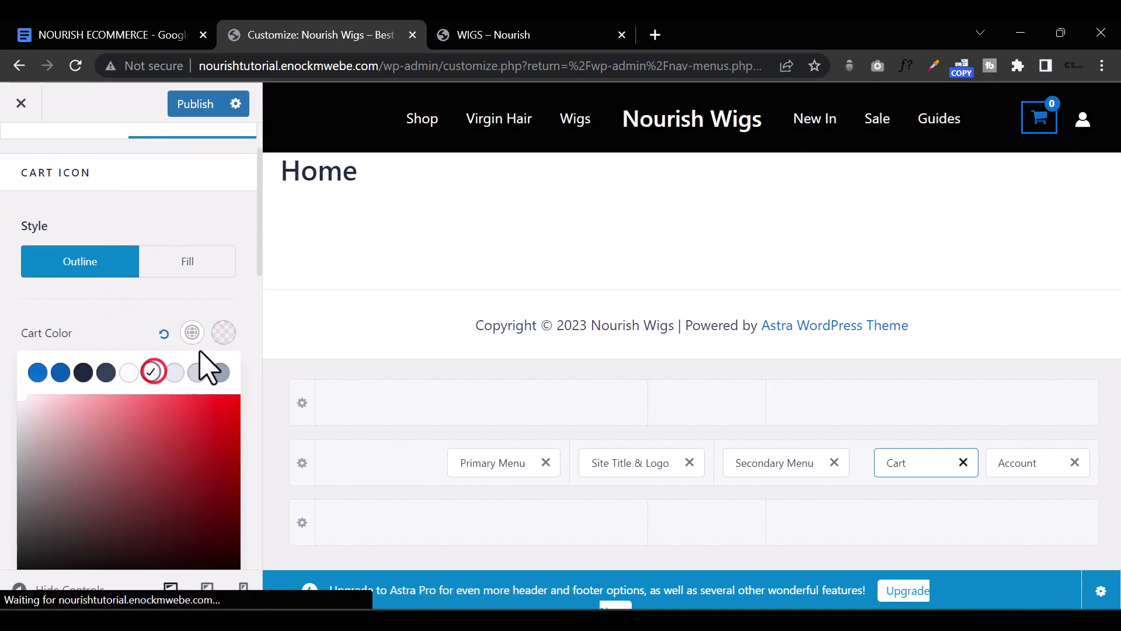
pyautogui.click(223, 334)
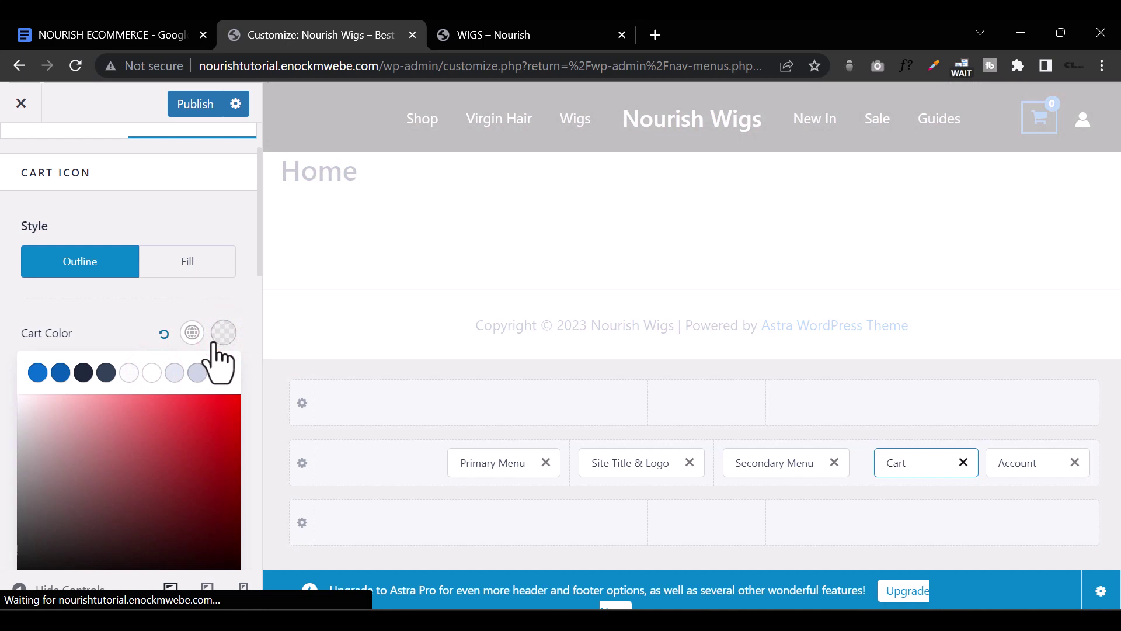
pyautogui.click(151, 372)
pyautogui.click(234, 286)
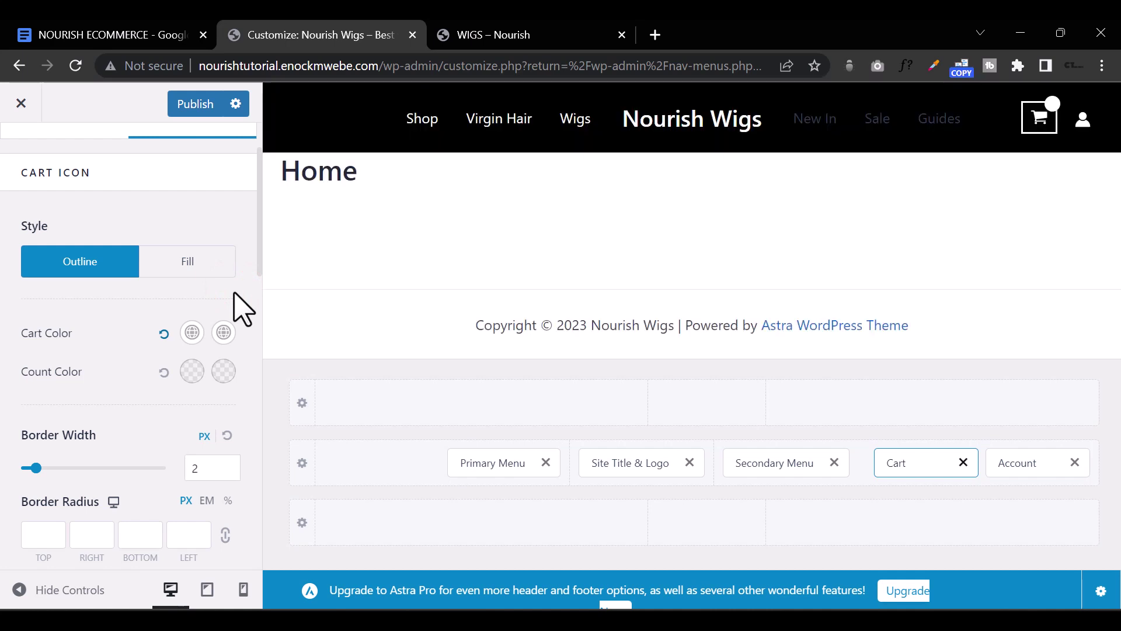
pyautogui.click(18, 591)
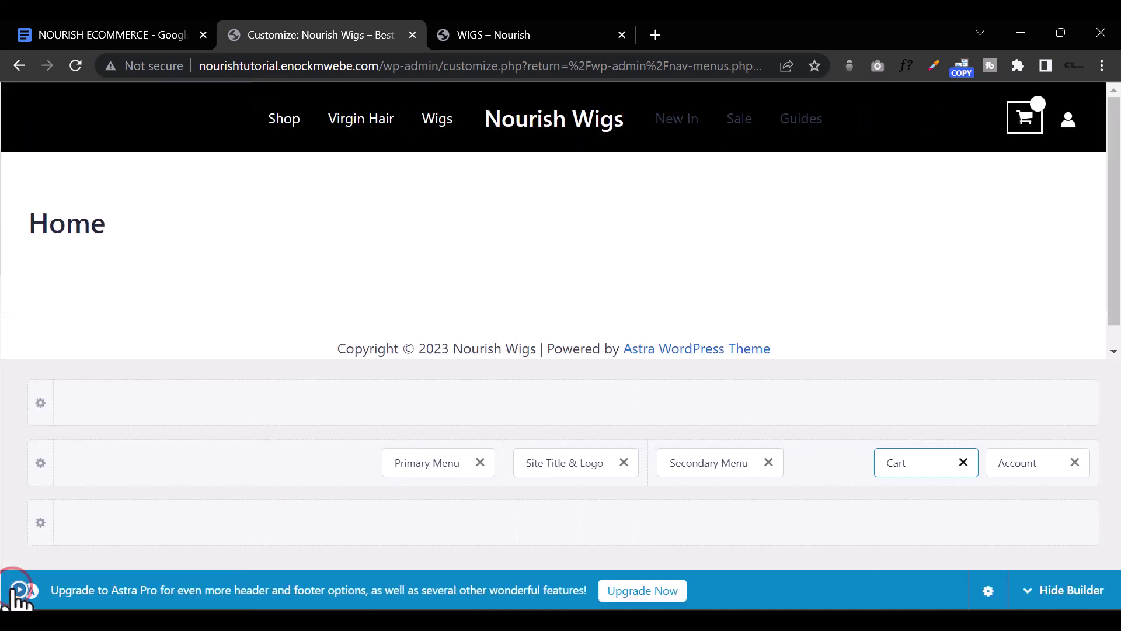
pyautogui.click(18, 591)
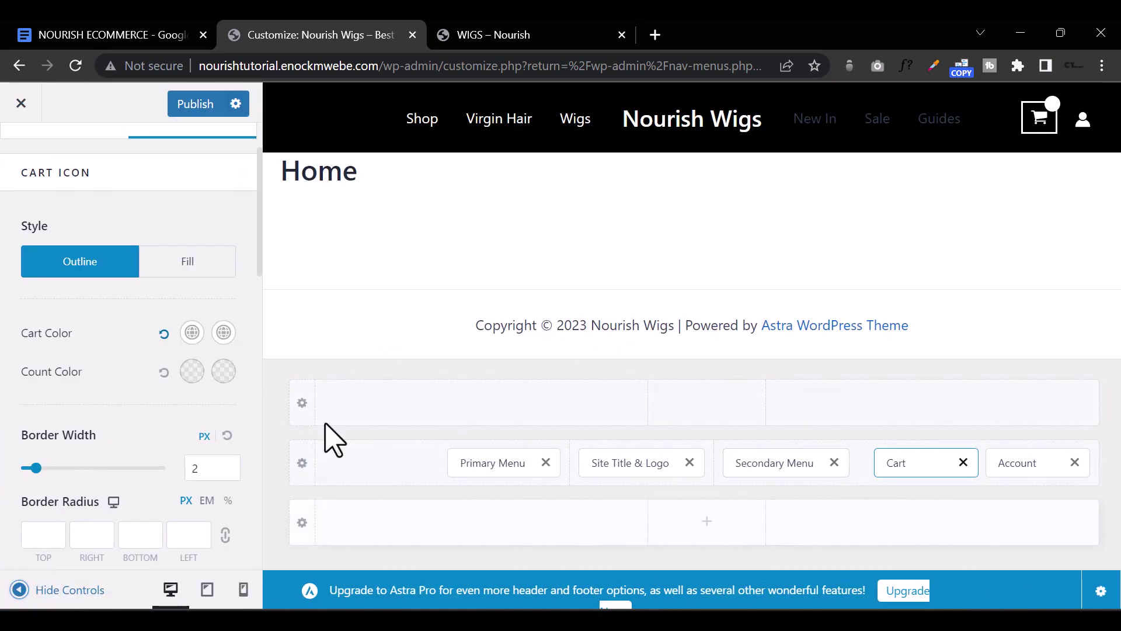
# Make the cart item count colour black and set the cart Border Width to 0
pyautogui.click(909, 458)
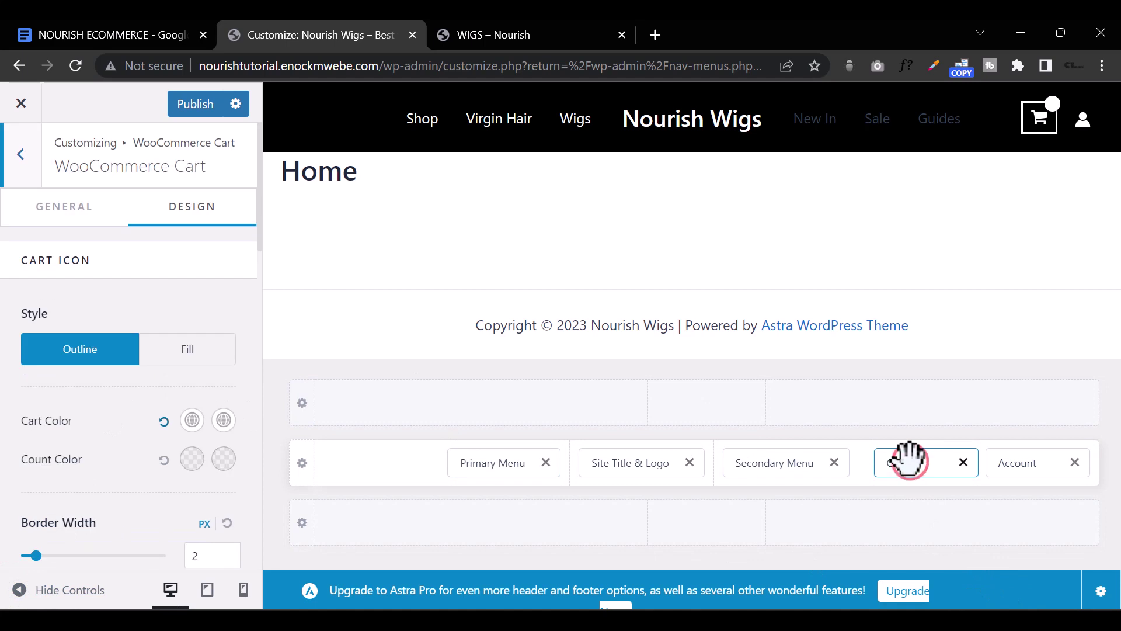
pyautogui.scroll(-2, 169, 374)
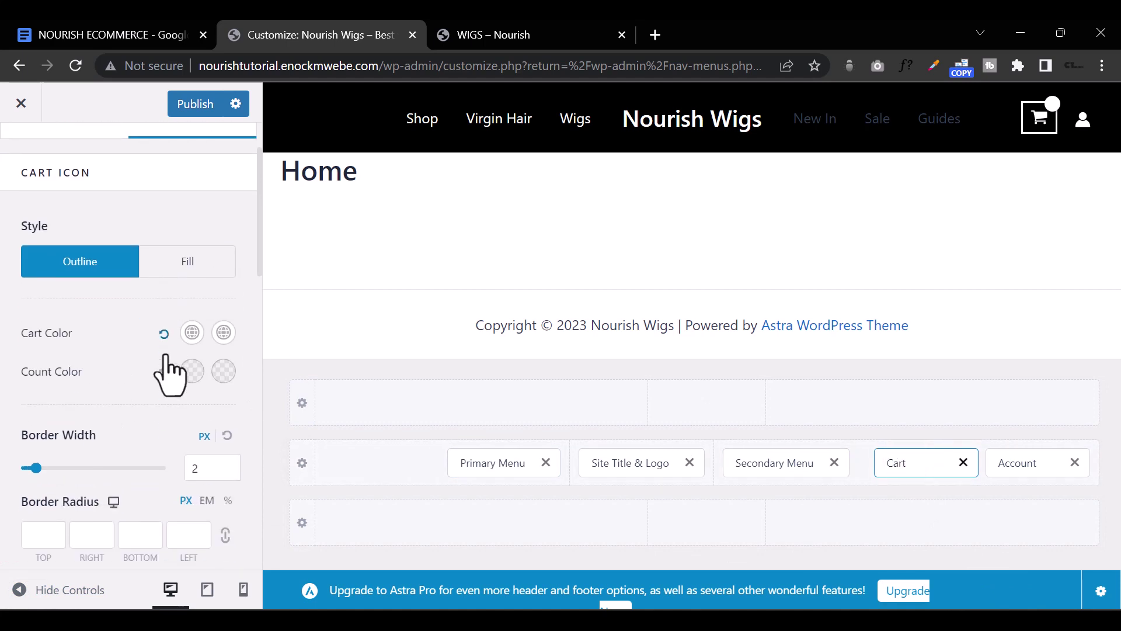
pyautogui.click(192, 373)
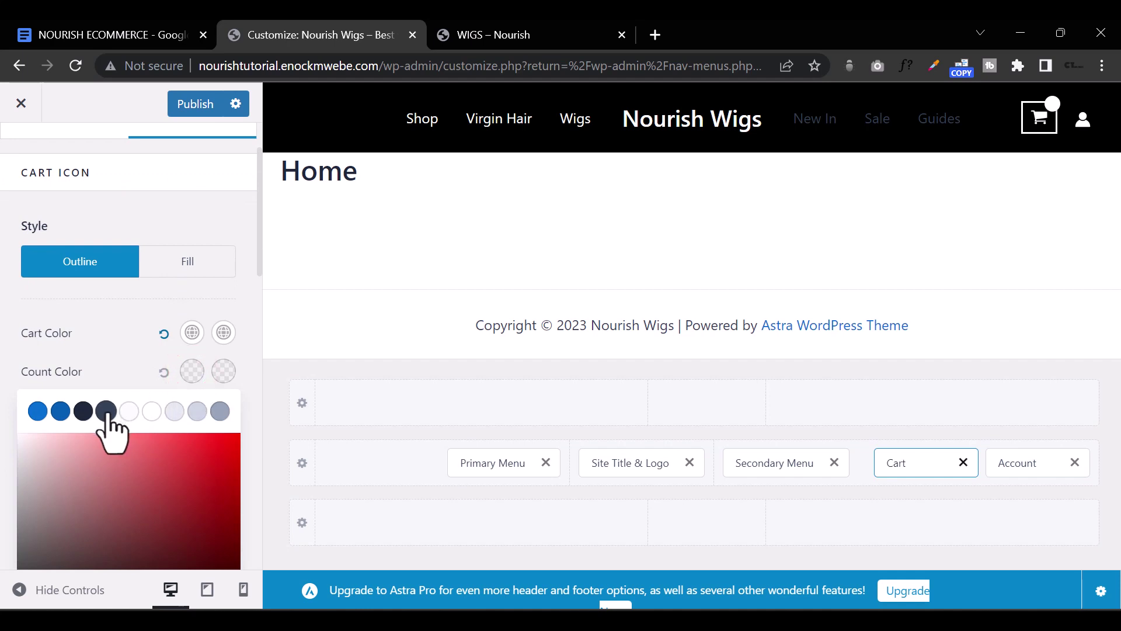
pyautogui.click(89, 411)
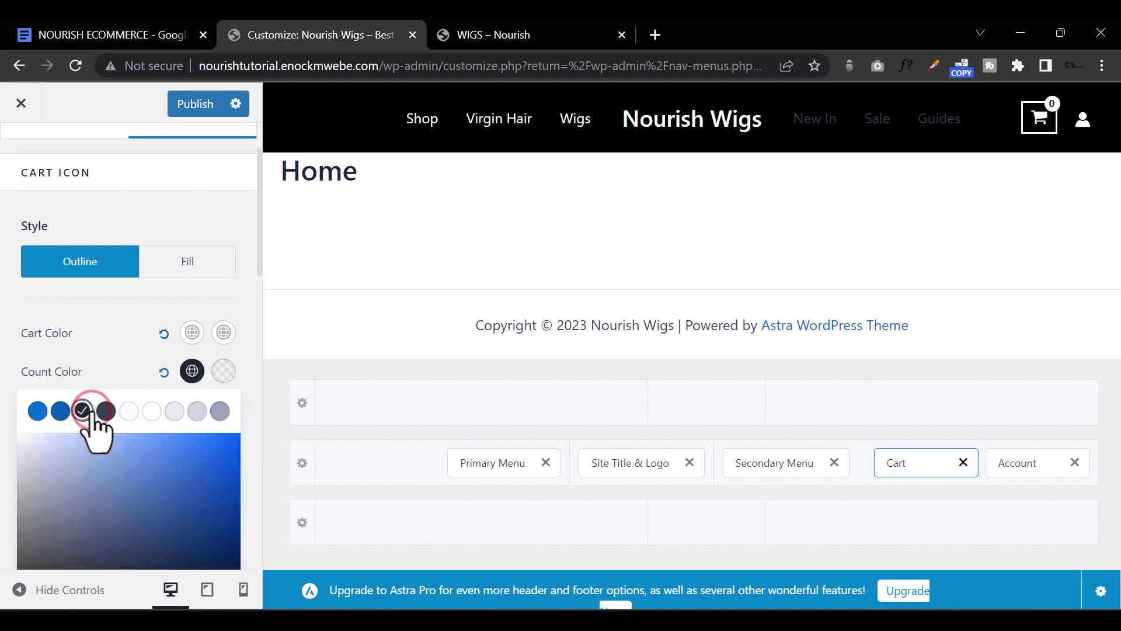
pyautogui.scroll(-1, 55, 467)
pyautogui.moveTo(55, 492); pyautogui.dragTo(32, 563)
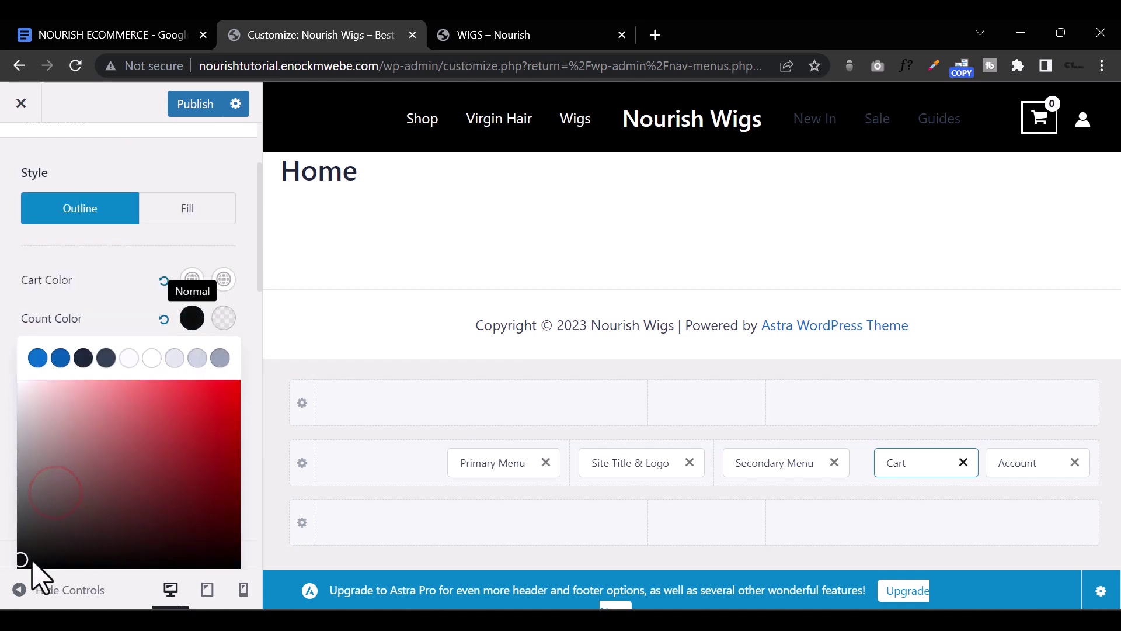
pyautogui.click(206, 239)
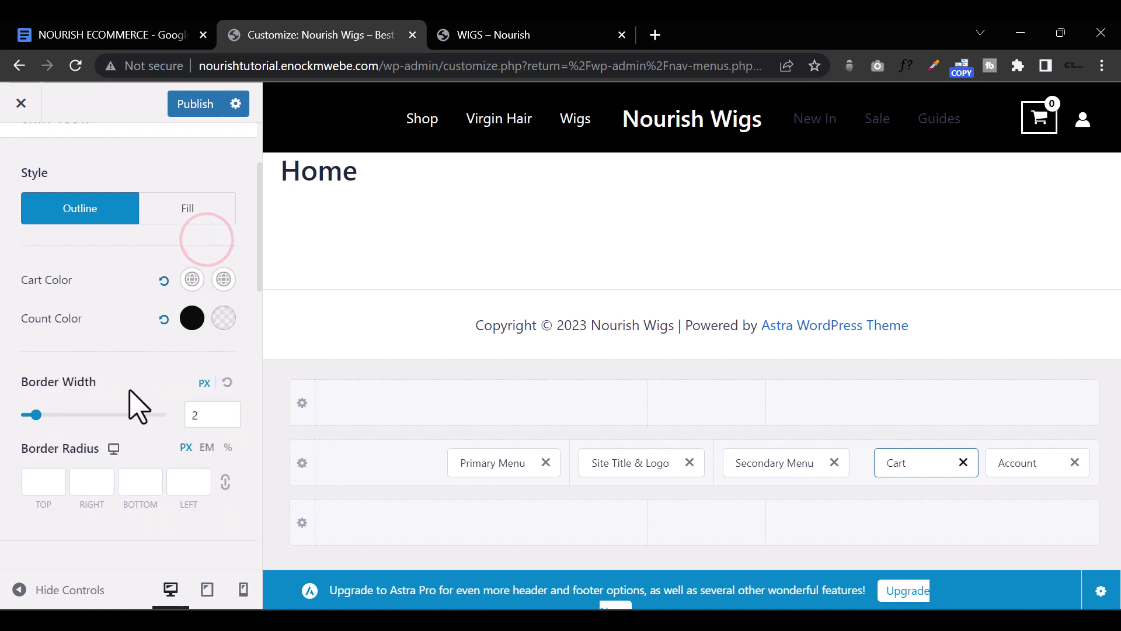
pyautogui.moveTo(35, 414); pyautogui.dragTo(14, 416)
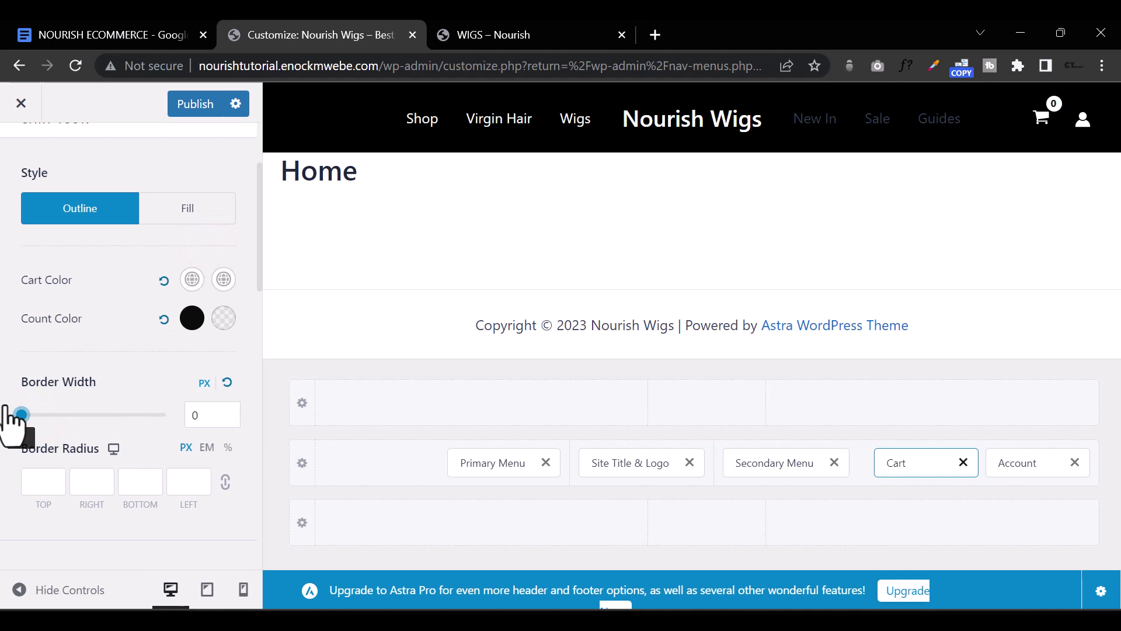
# Switch the cart to the shopping-bag icon and preview the header
pyautogui.scroll(5, 142, 389)
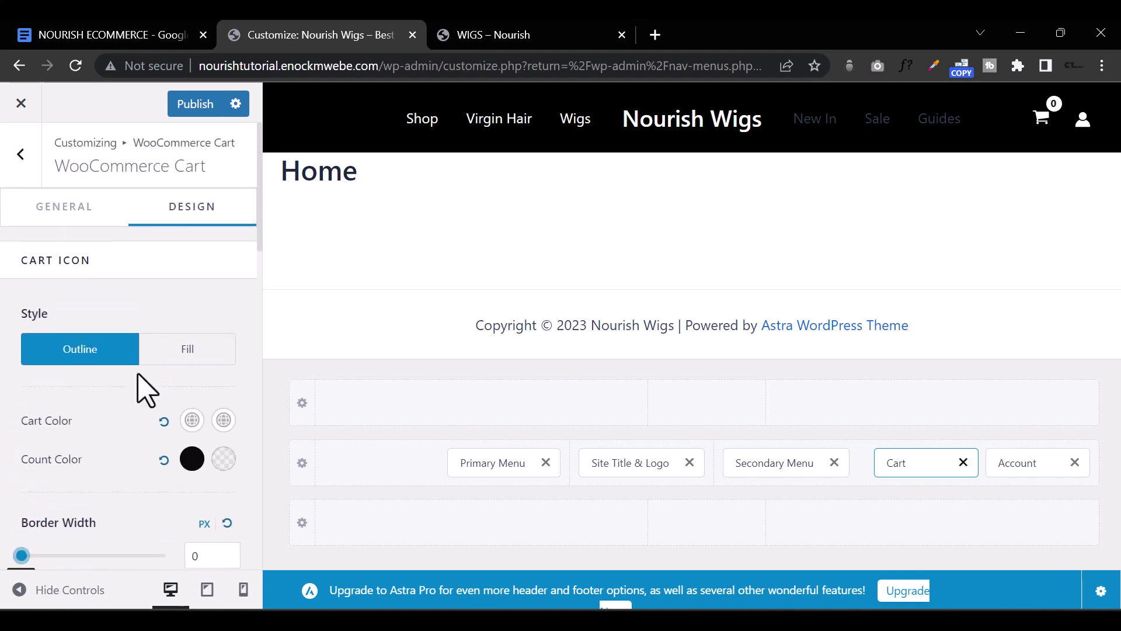
pyautogui.click(77, 216)
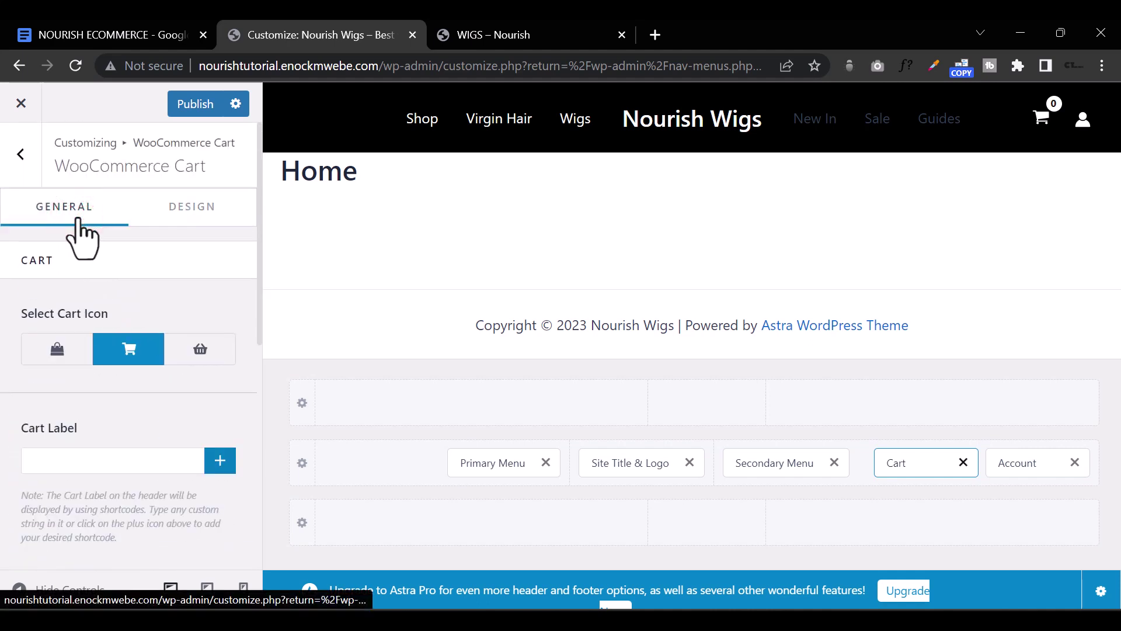
pyautogui.click(56, 349)
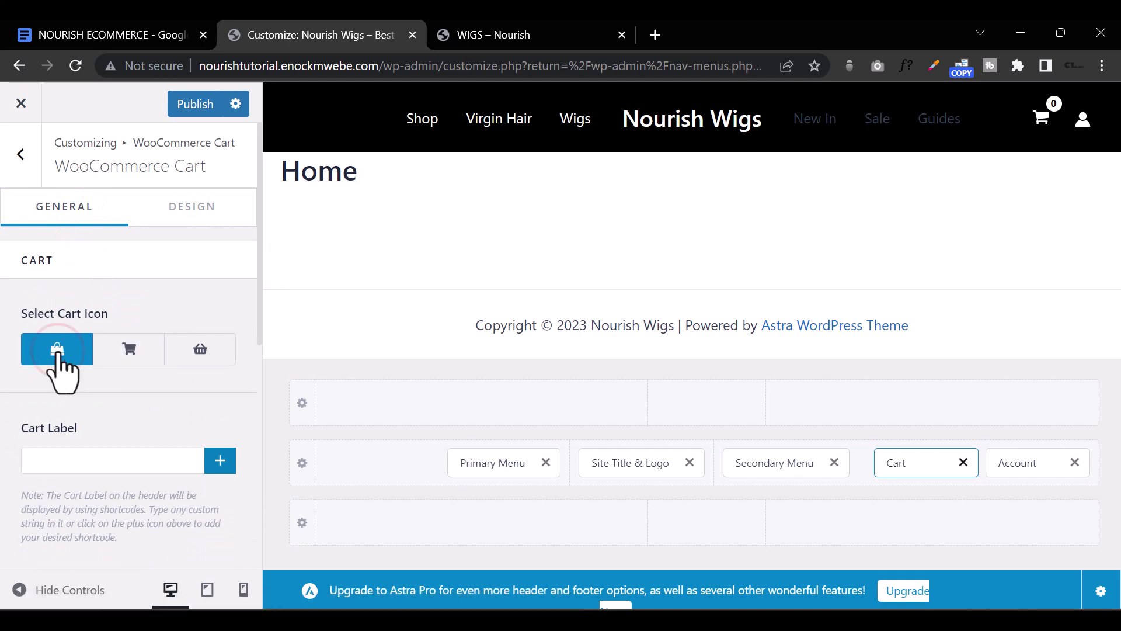
pyautogui.click(16, 589)
pyautogui.click(19, 591)
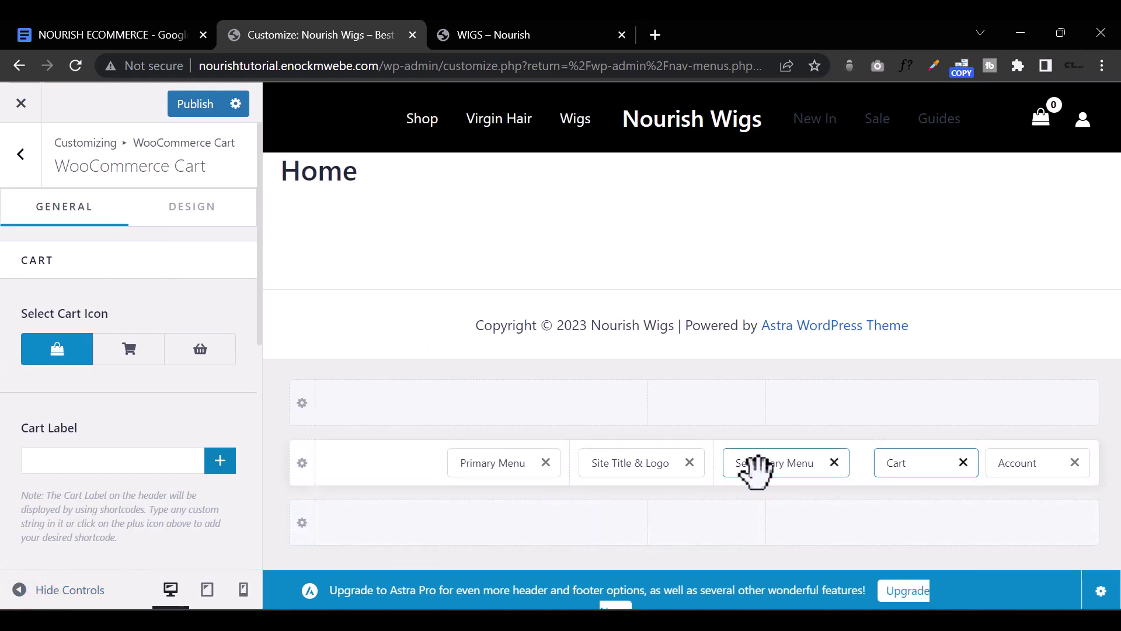
# Set the Secondary Menu's normal Text/Link colour to the white palette swatch
pyautogui.click(757, 471)
pyautogui.click(199, 213)
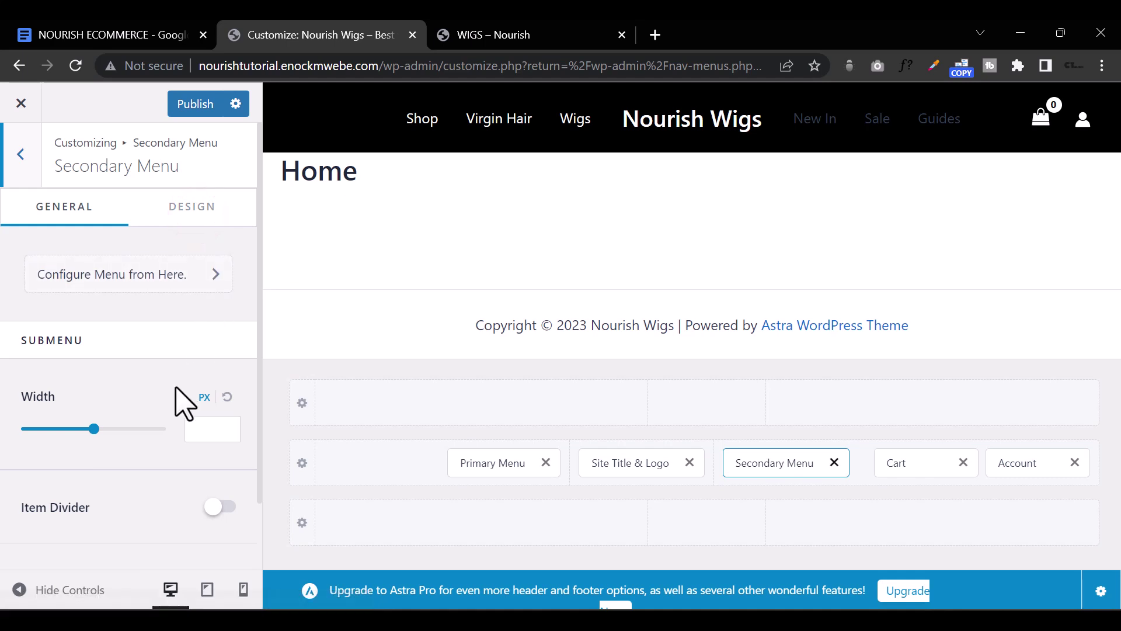
pyautogui.scroll(-1, 184, 403)
pyautogui.scroll(1, 184, 403)
pyautogui.click(176, 213)
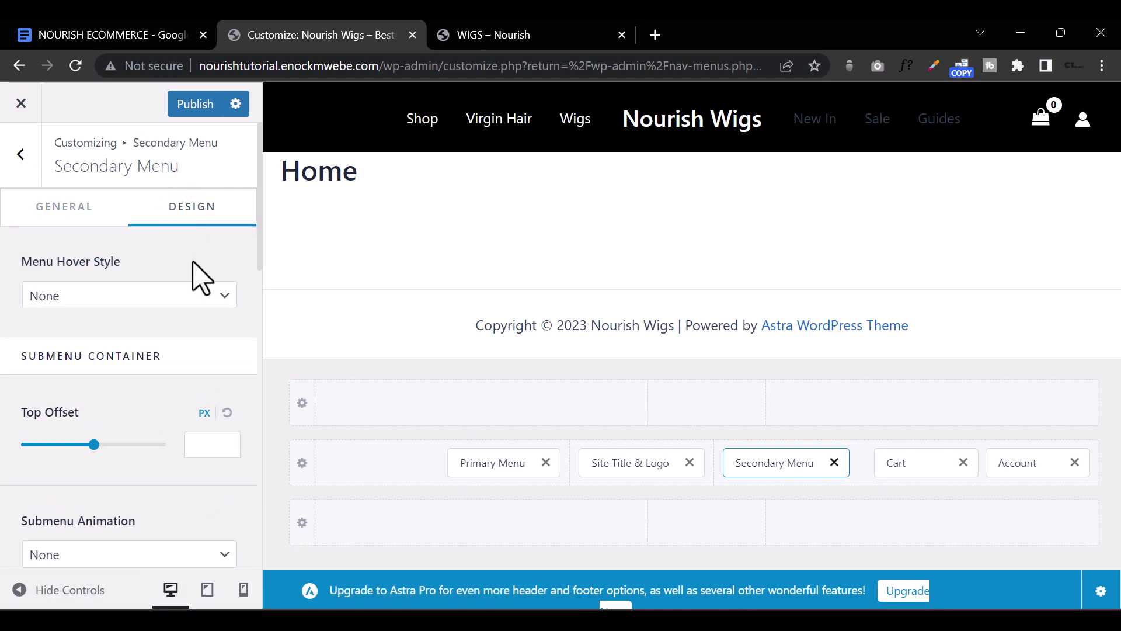
pyautogui.scroll(-7, 204, 338)
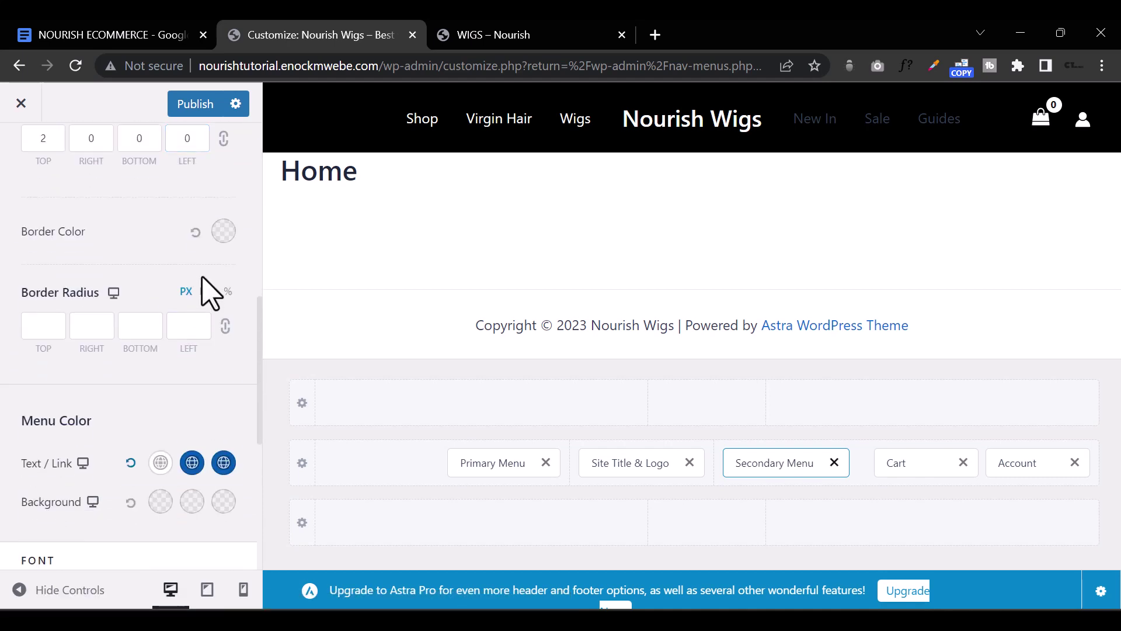
pyautogui.scroll(-2, 210, 296)
pyautogui.click(190, 378)
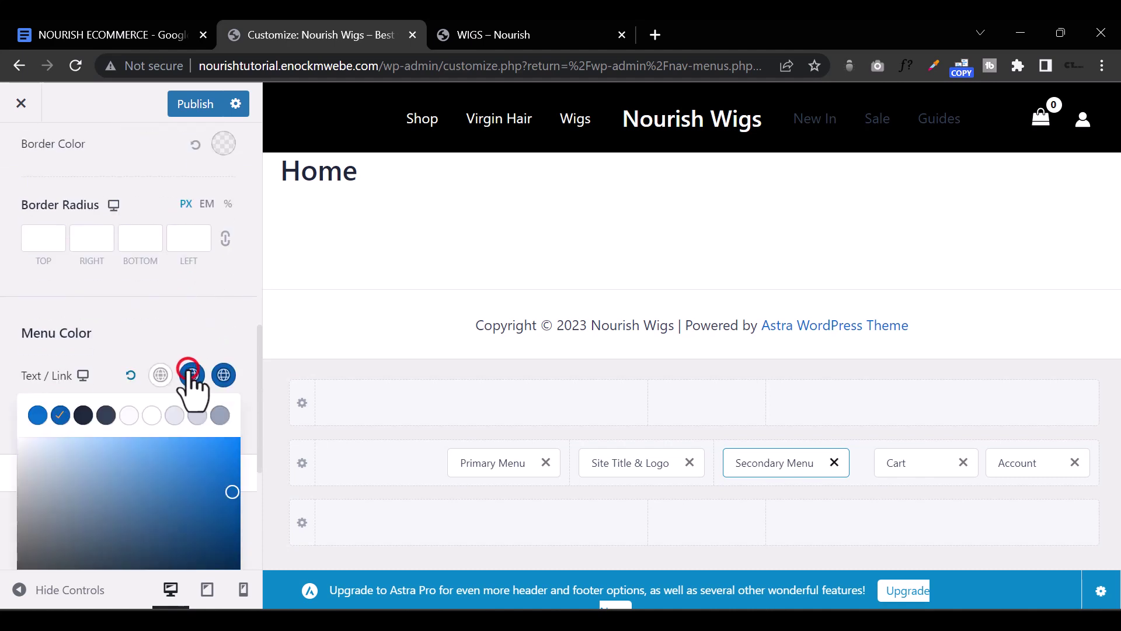
pyautogui.click(154, 375)
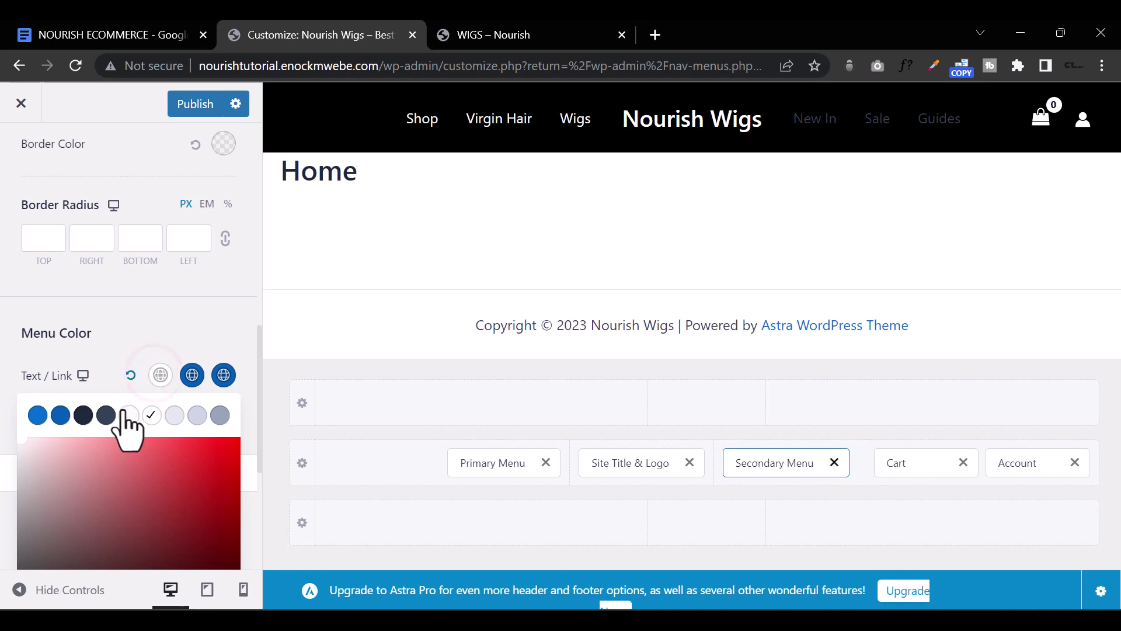
pyautogui.click(126, 416)
pyautogui.click(186, 324)
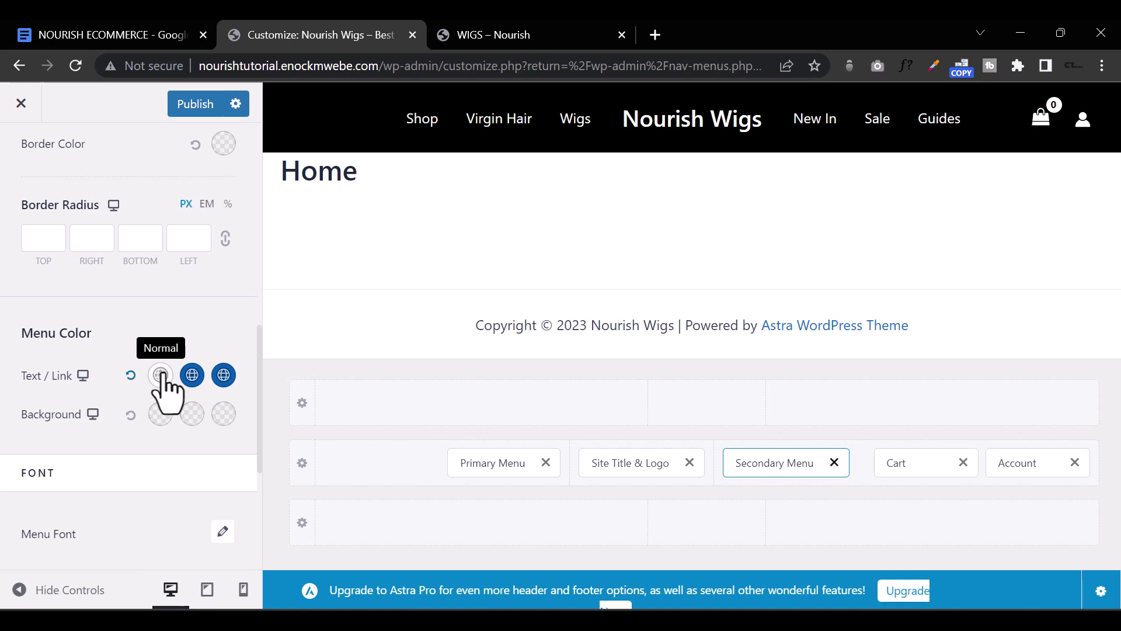
# Set the Secondary Menu's Hover and Active link colours to white as well
pyautogui.click(192, 375)
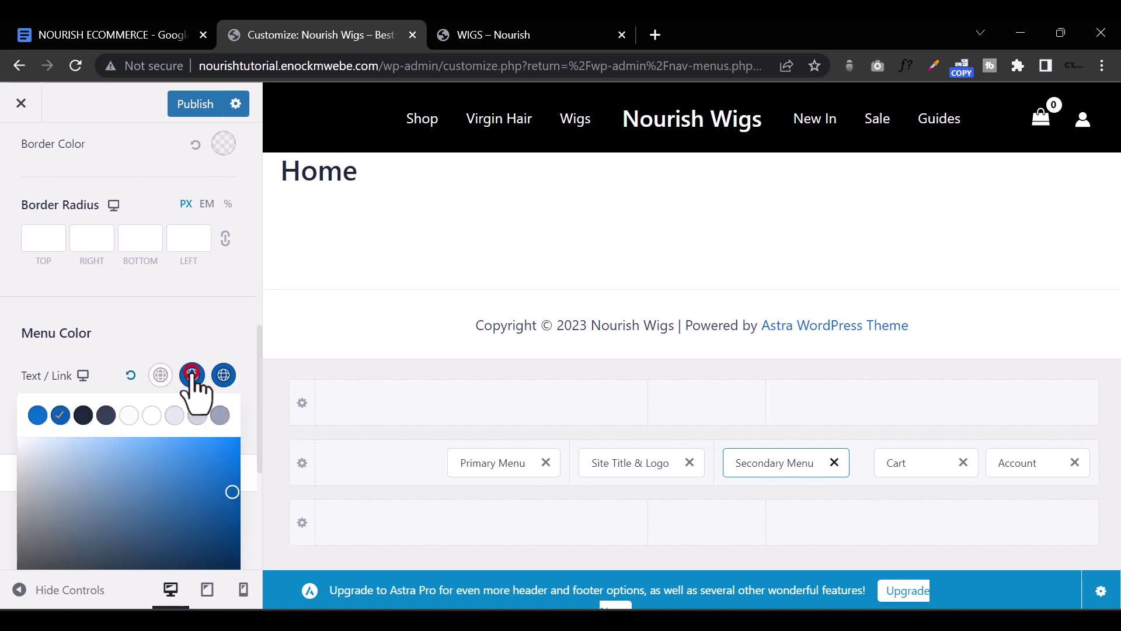
pyautogui.click(131, 415)
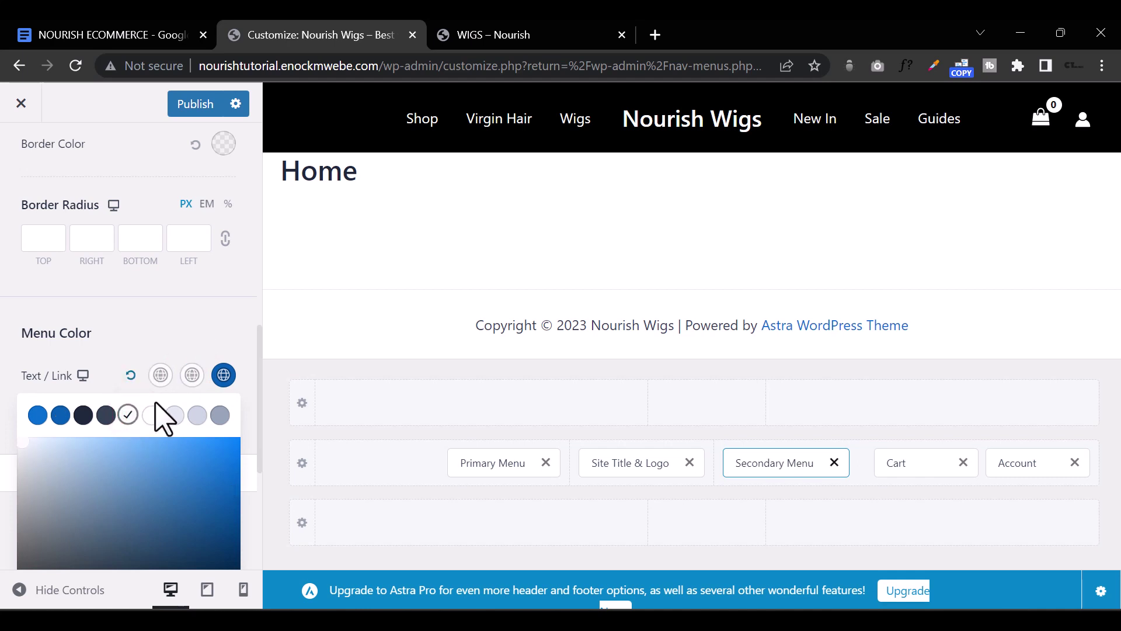
pyautogui.click(173, 414)
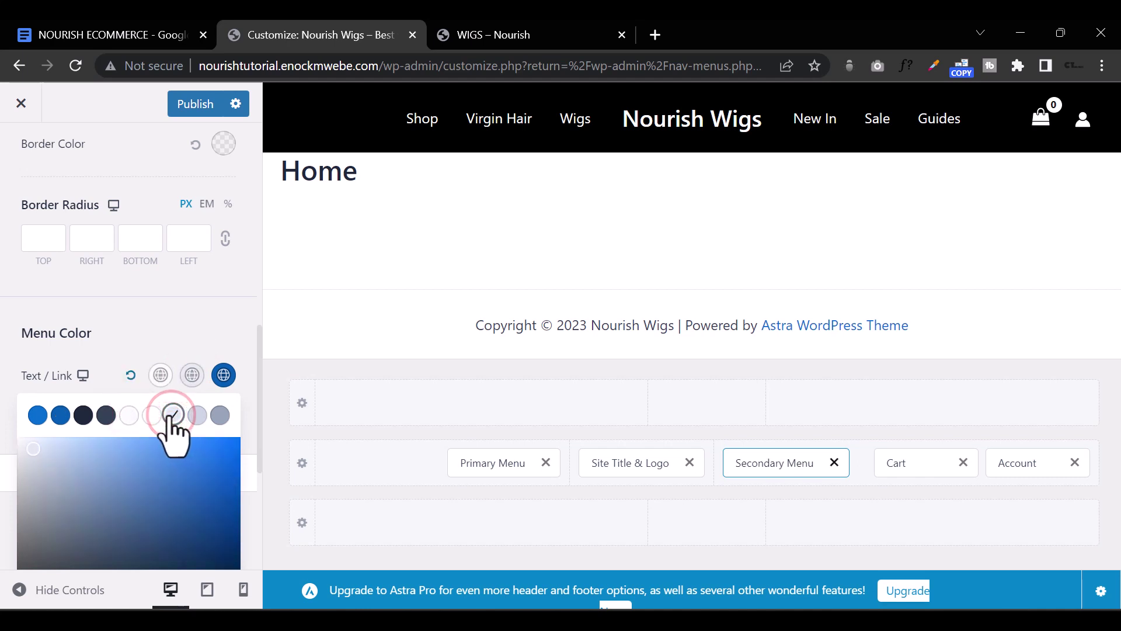
pyautogui.click(128, 416)
pyautogui.click(222, 377)
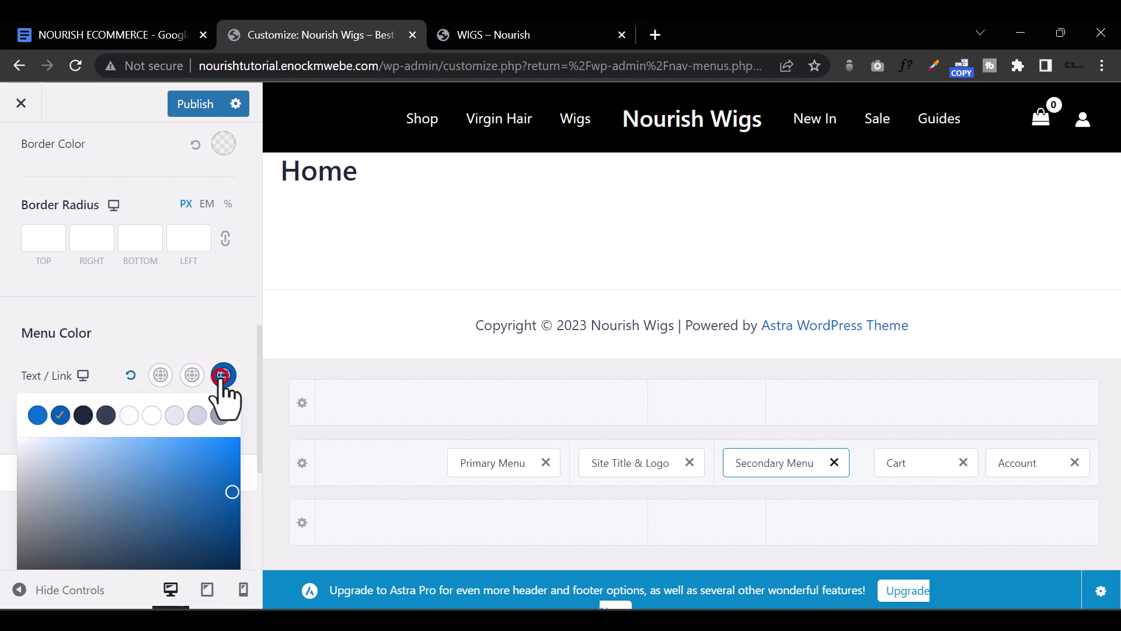
pyautogui.click(127, 415)
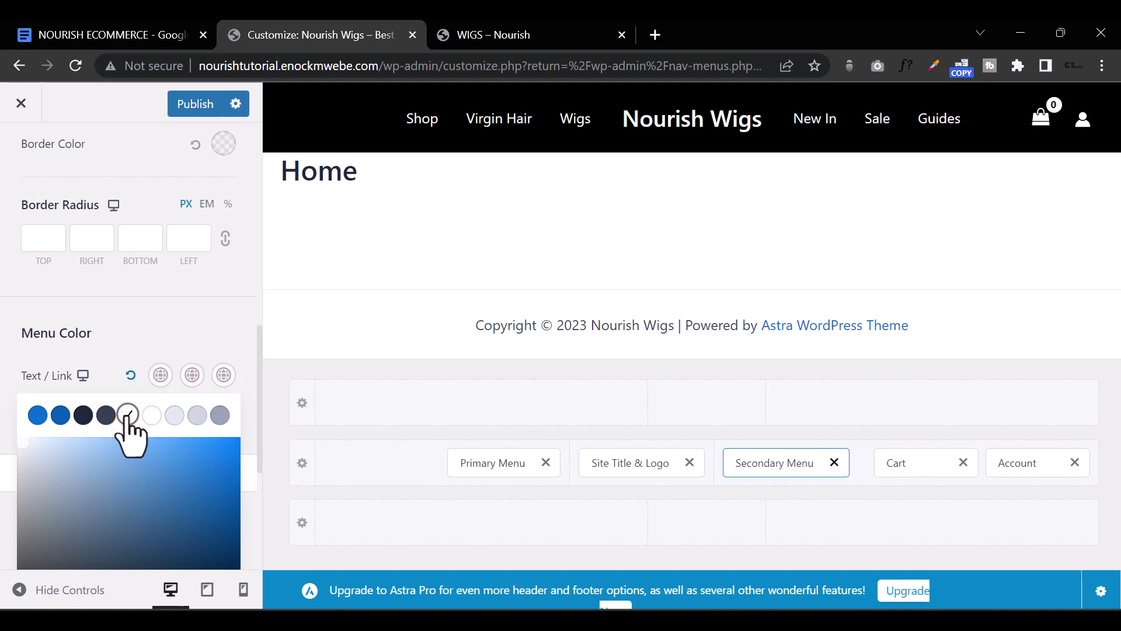
pyautogui.click(195, 311)
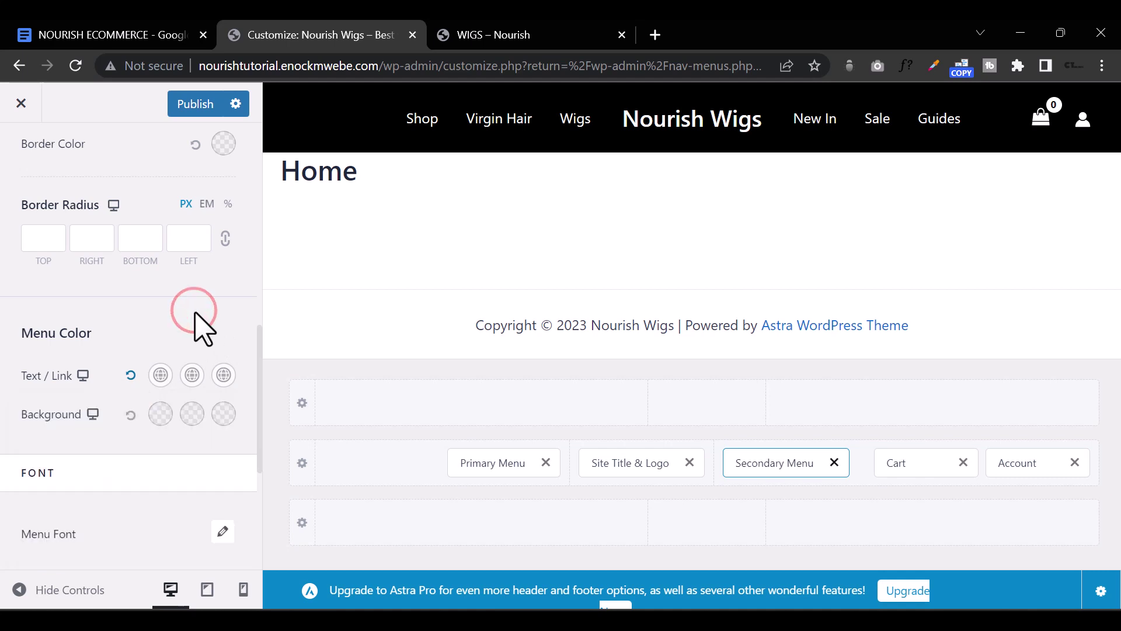
pyautogui.scroll(-3, 205, 331)
pyautogui.click(221, 356)
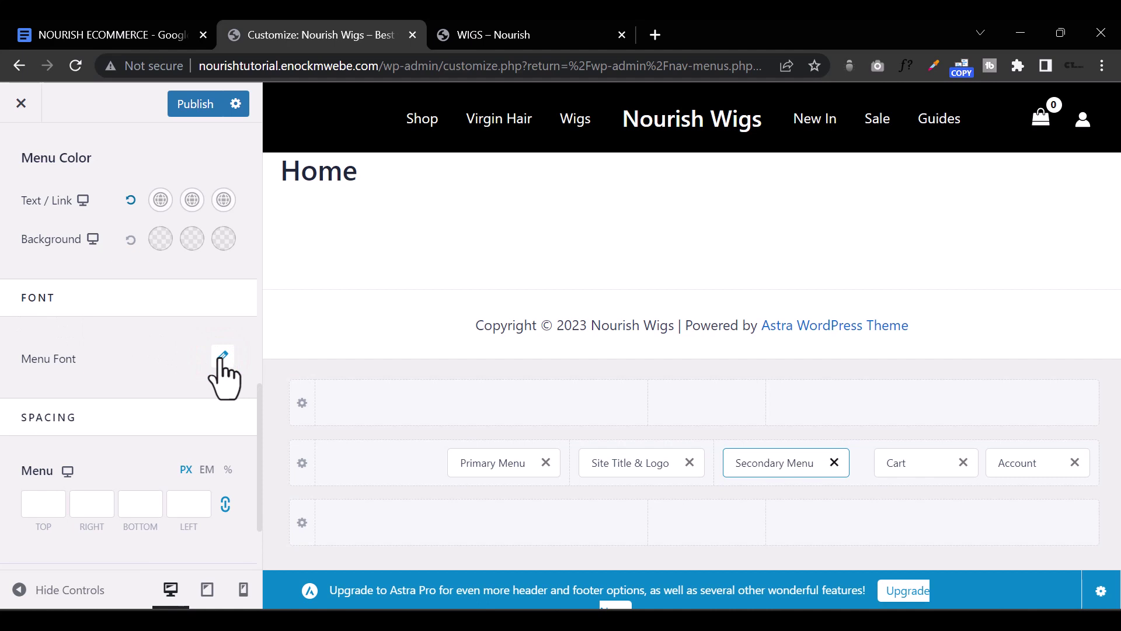
# Set the Secondary Menu font to Poppins, weight Normal 400
pyautogui.click(223, 356)
pyautogui.click(140, 429)
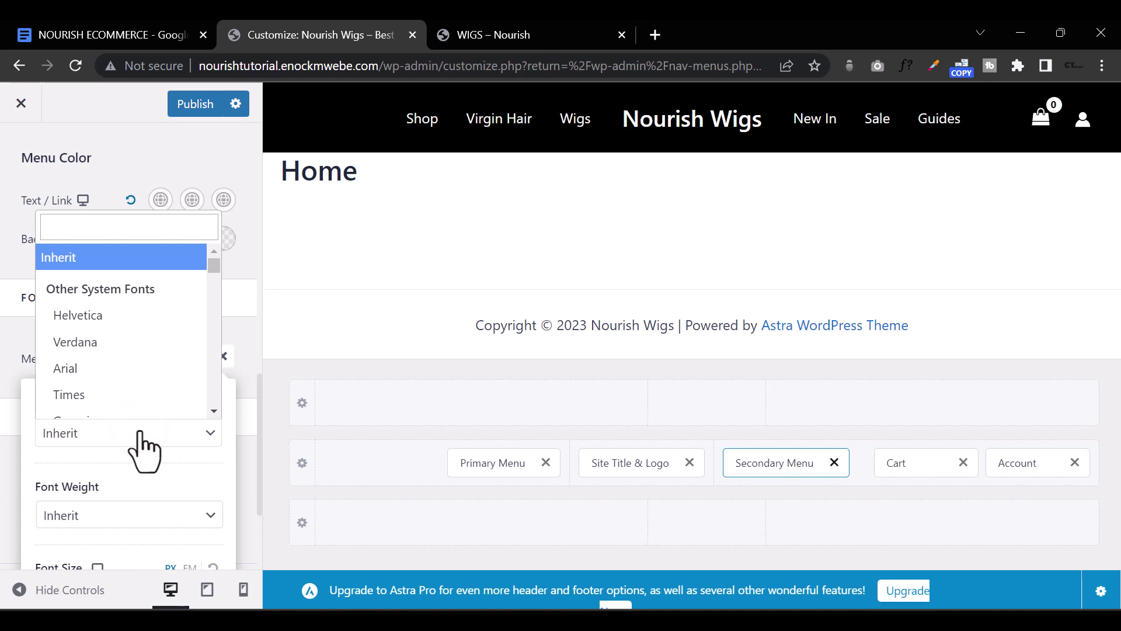
pyautogui.write('popp')
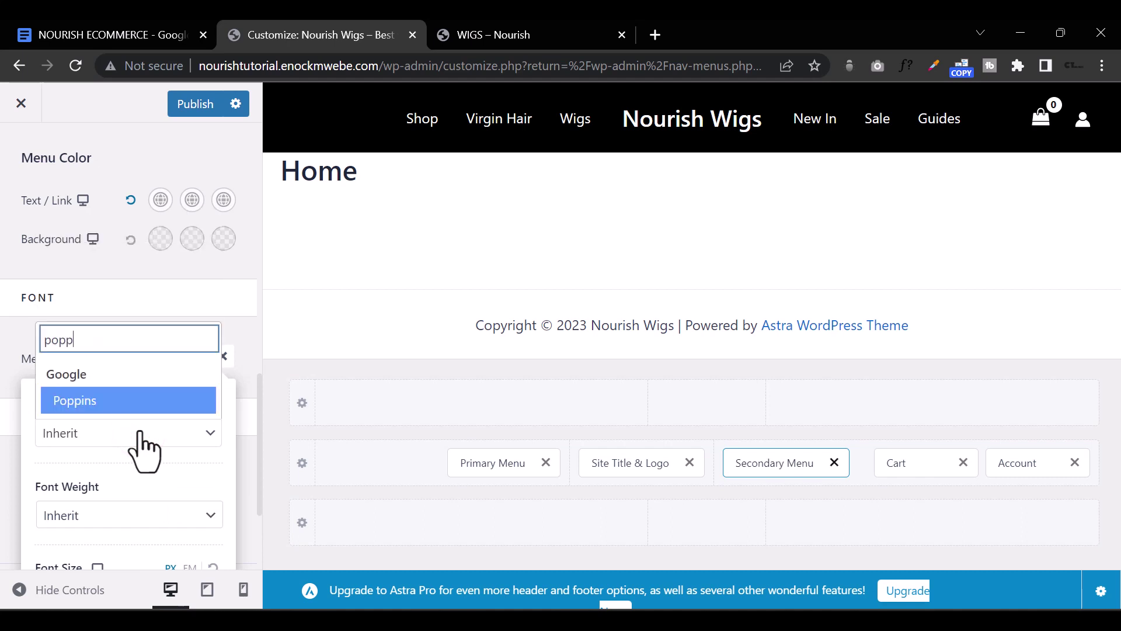
pyautogui.click(139, 409)
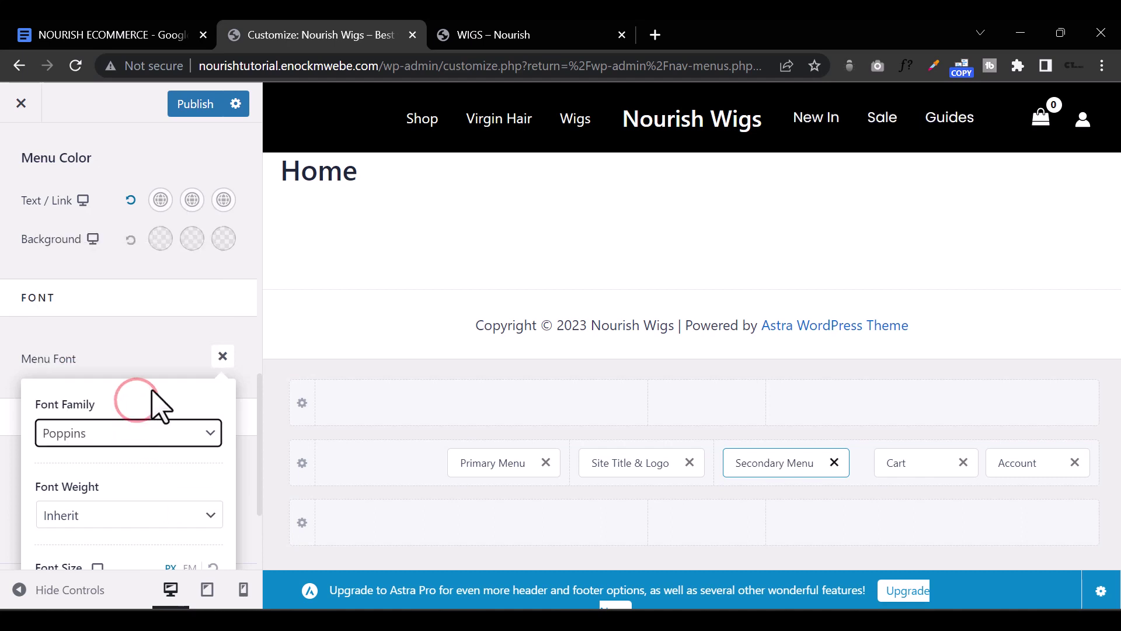
pyautogui.scroll(-1, 149, 345)
pyautogui.scroll(-1, 158, 448)
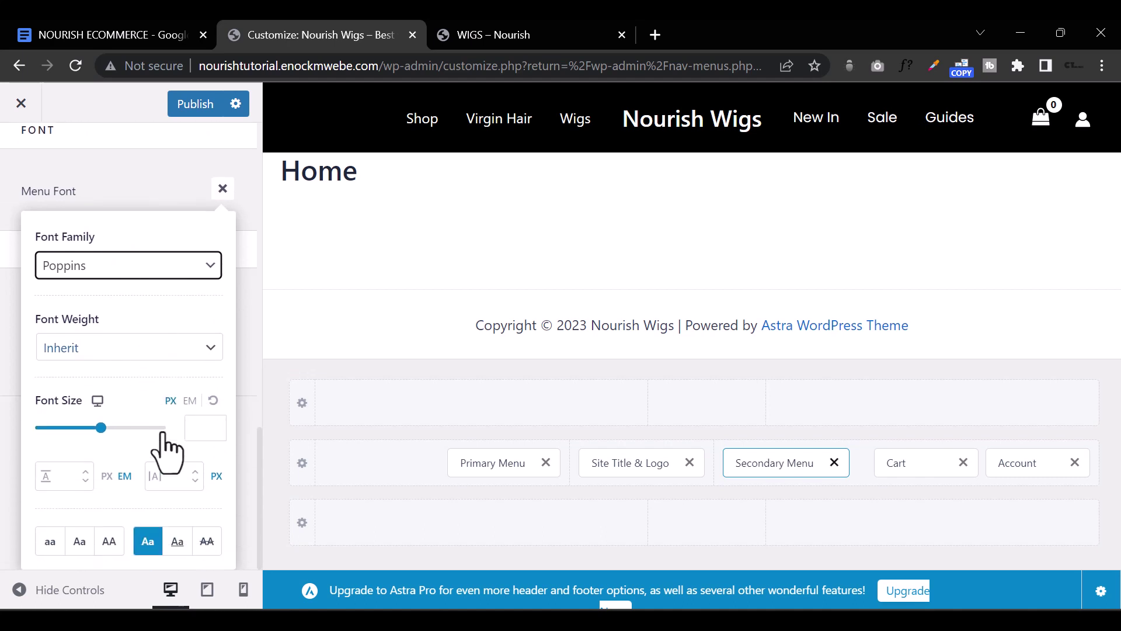
pyautogui.click(162, 345)
pyautogui.click(140, 435)
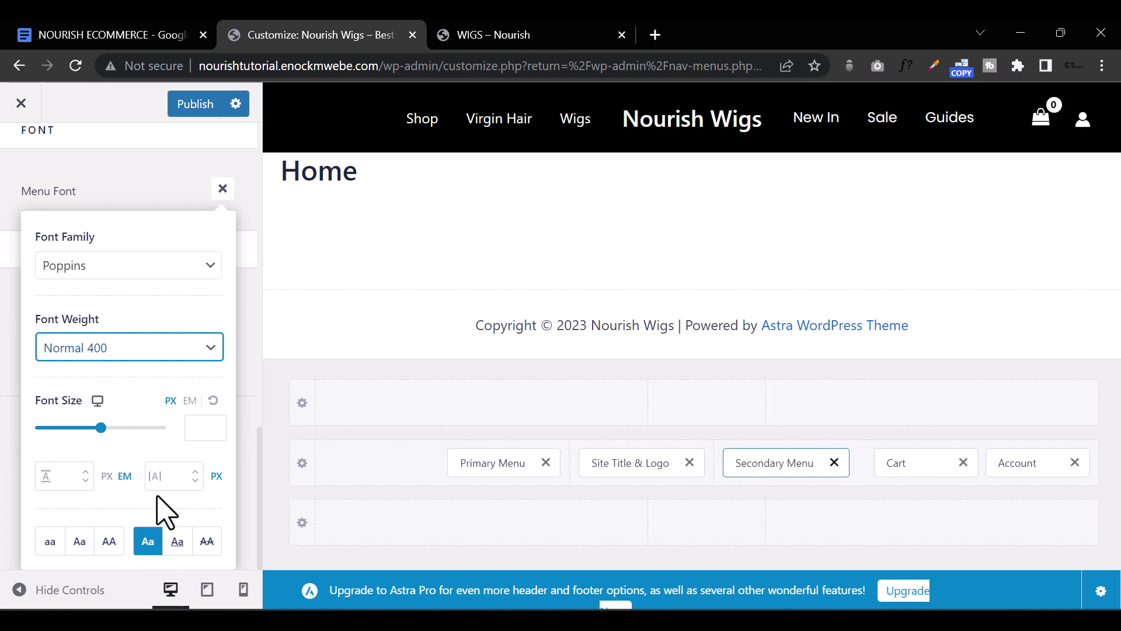
# Make the menu text uppercase at 13 px with letter spacing 4, then preview
pyautogui.click(111, 543)
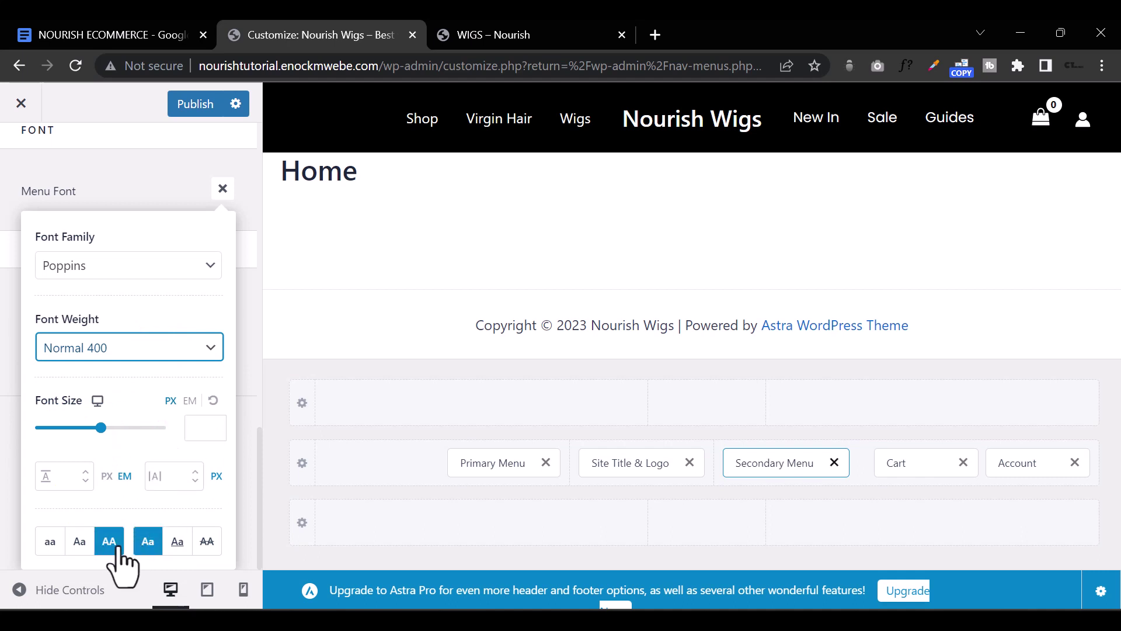
pyautogui.click(110, 546)
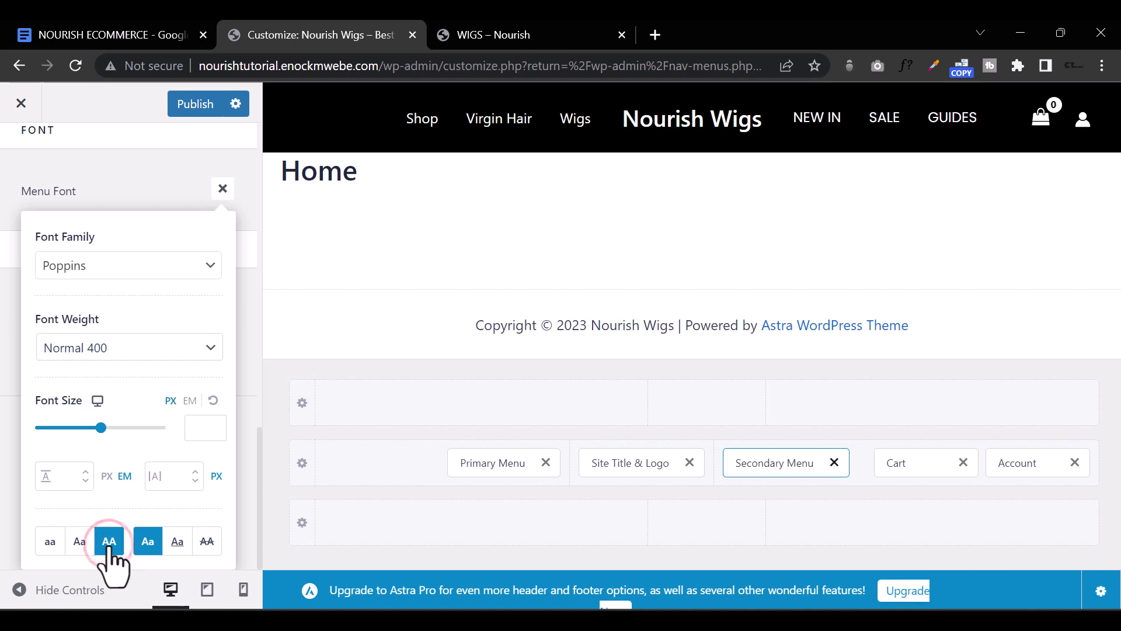
pyautogui.click(165, 485)
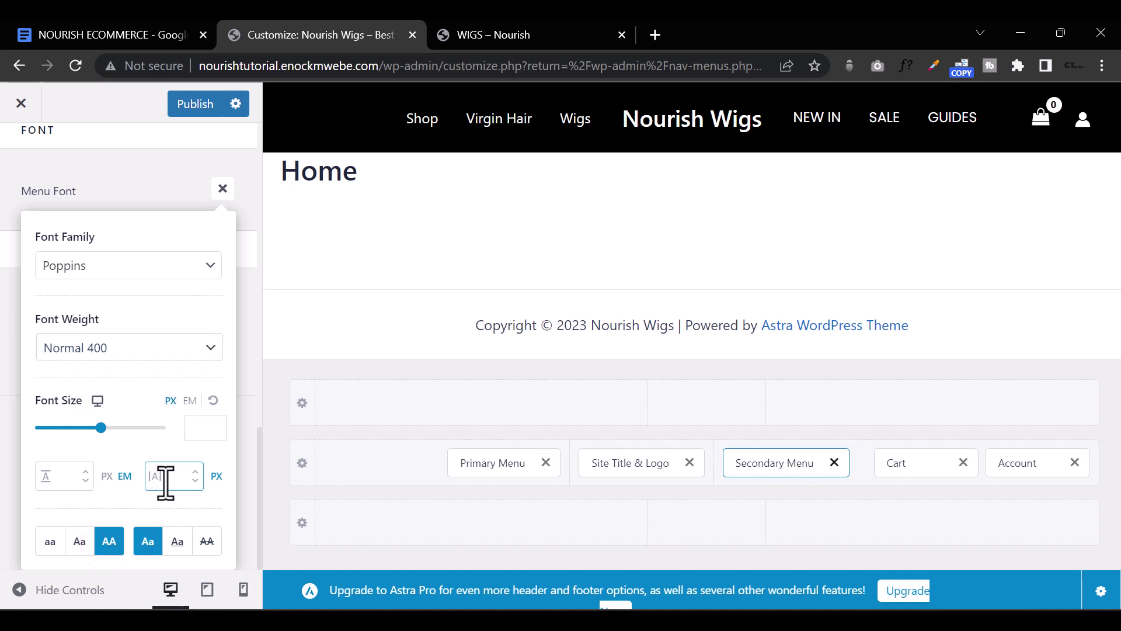
pyautogui.click(200, 430)
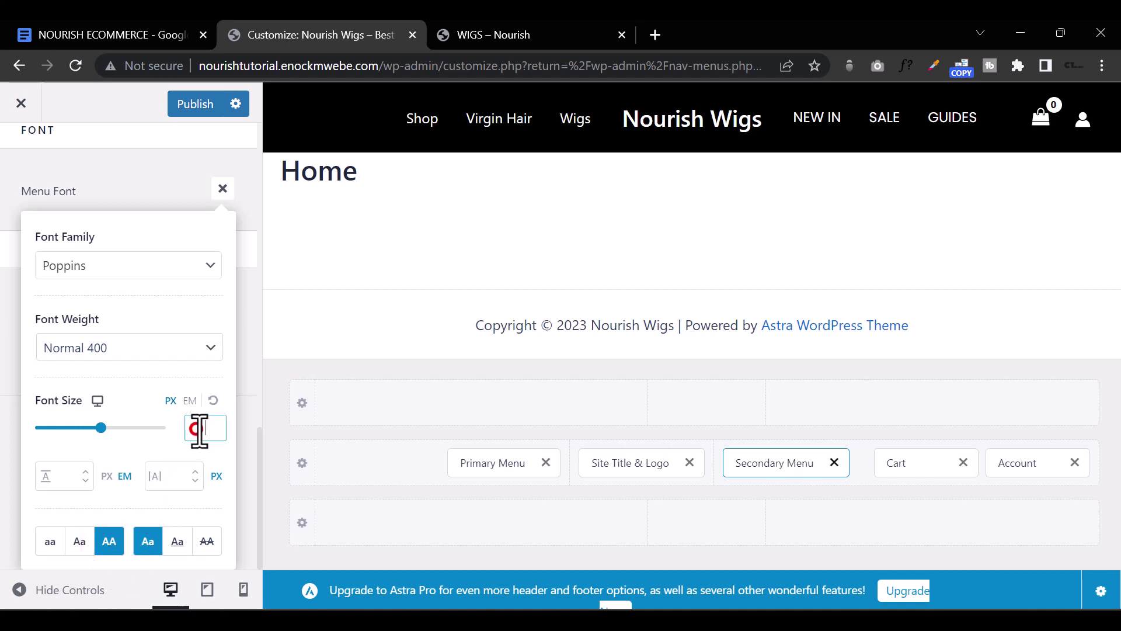
pyautogui.write('13')
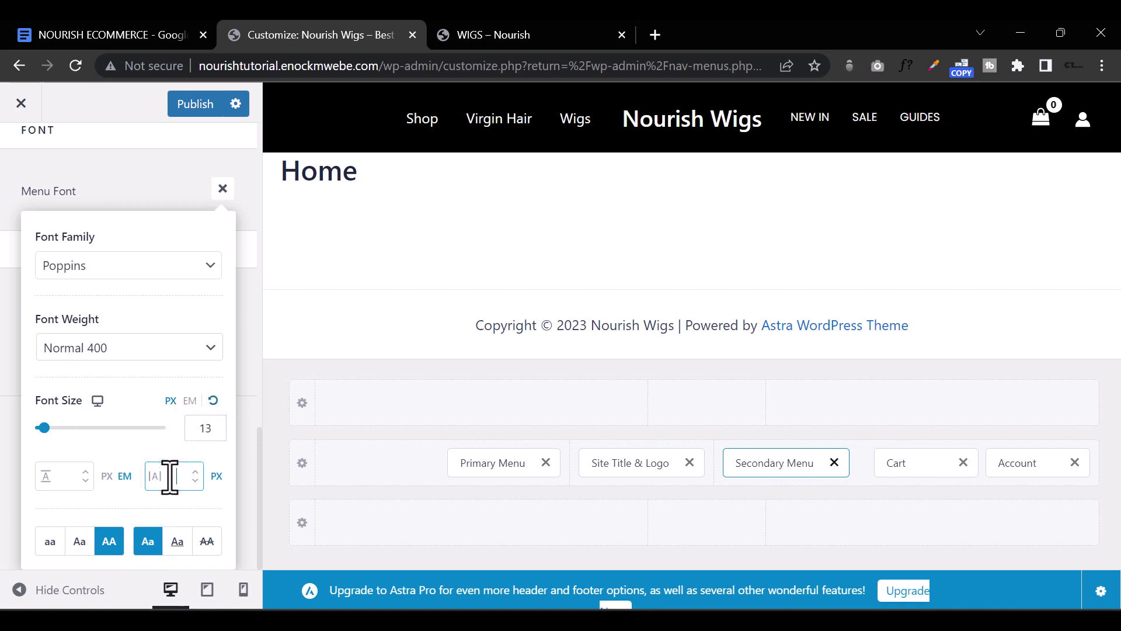
pyautogui.write('4')
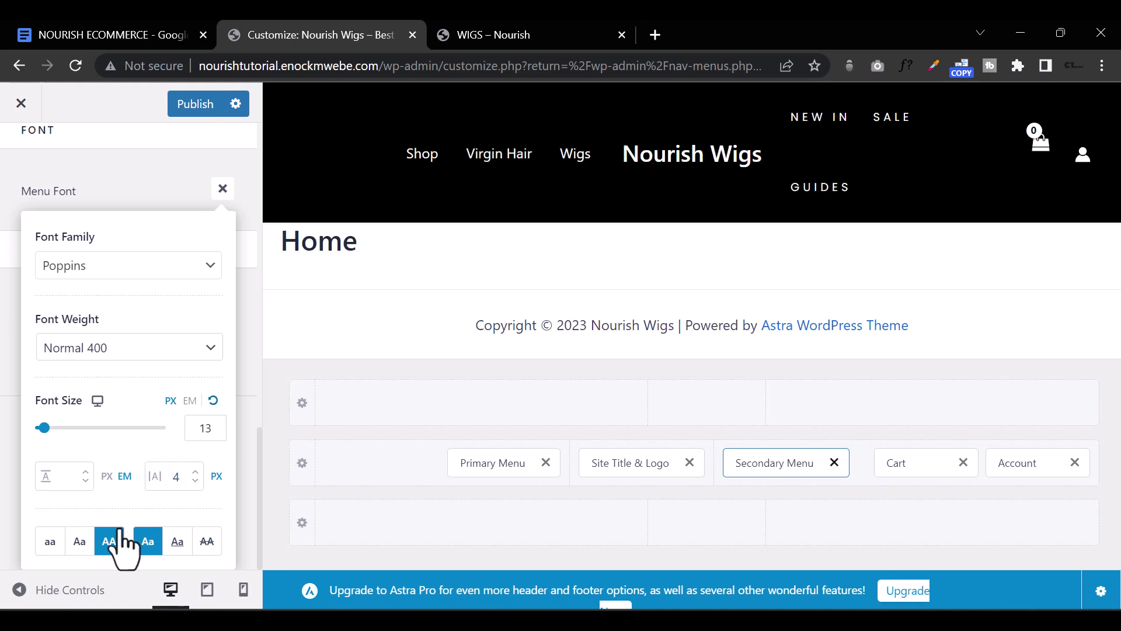
pyautogui.click(21, 590)
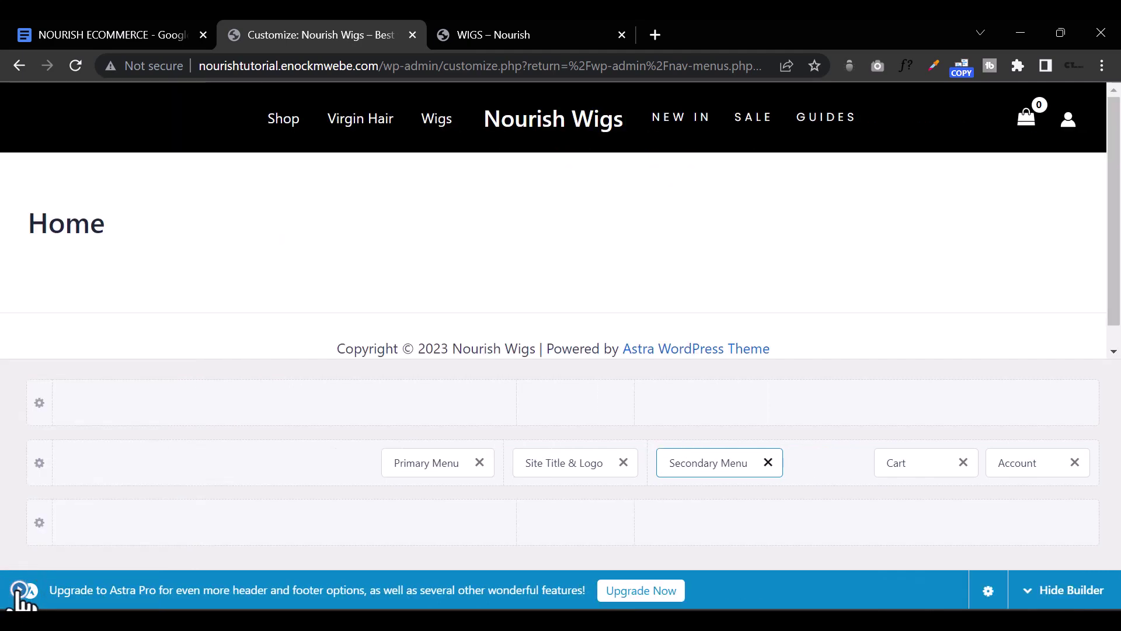
pyautogui.click(21, 590)
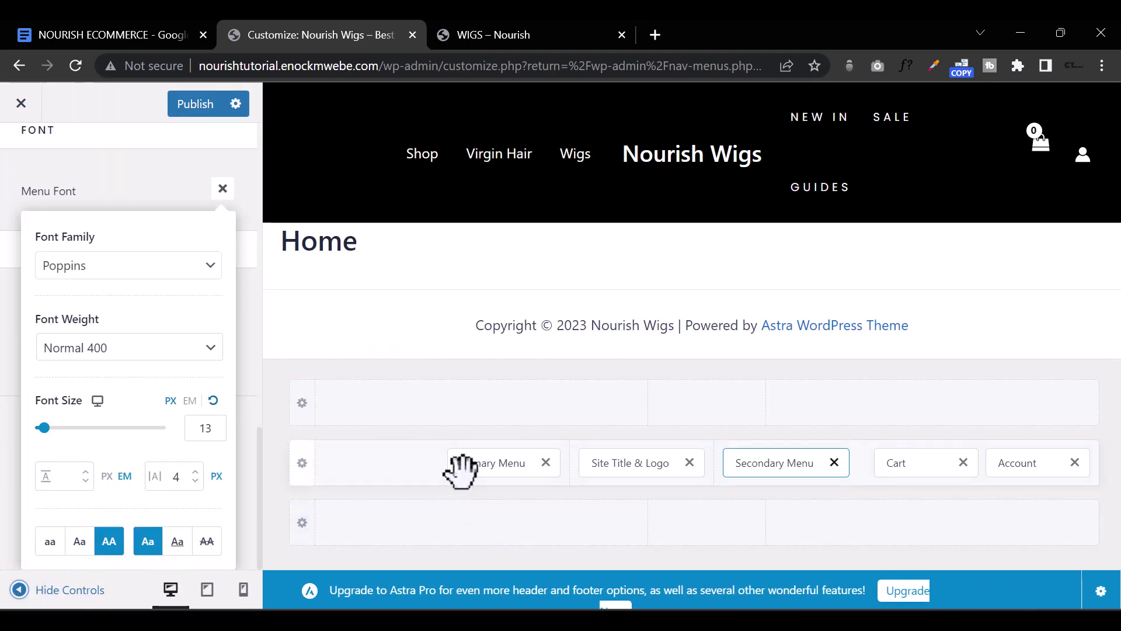
# Set the Primary Menu's hover link colour to white
pyautogui.click(488, 466)
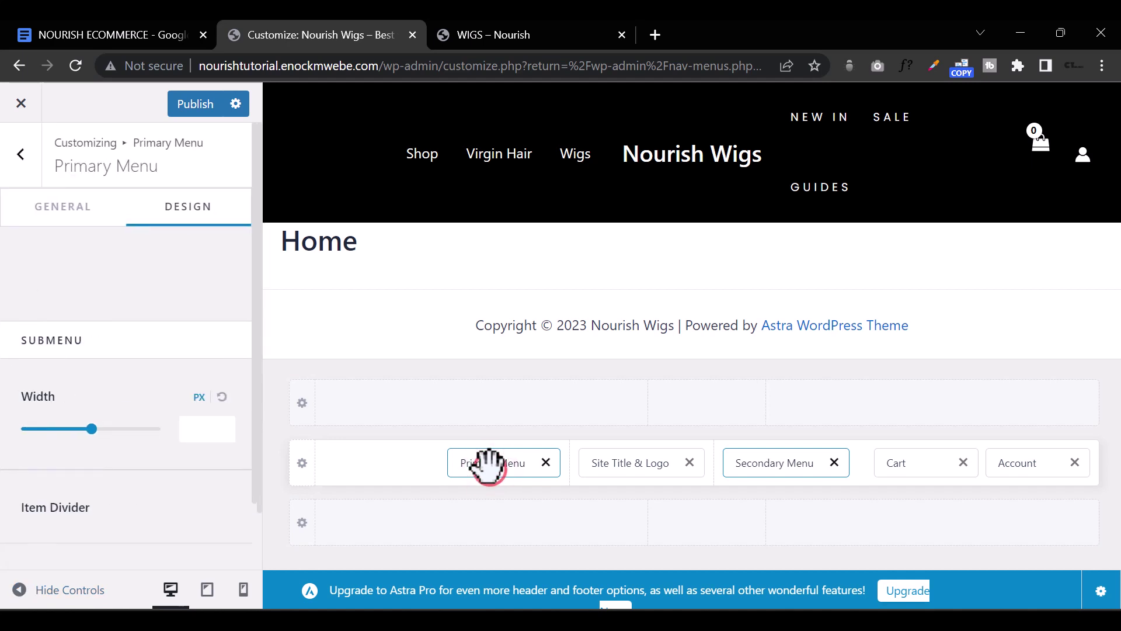
pyautogui.click(488, 466)
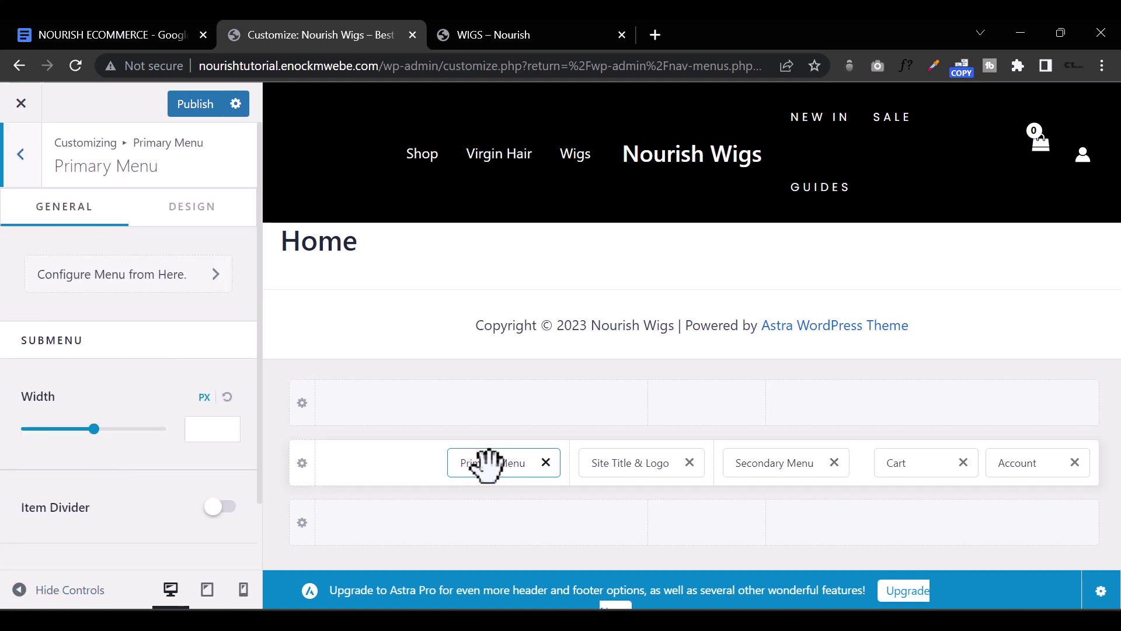
pyautogui.click(488, 466)
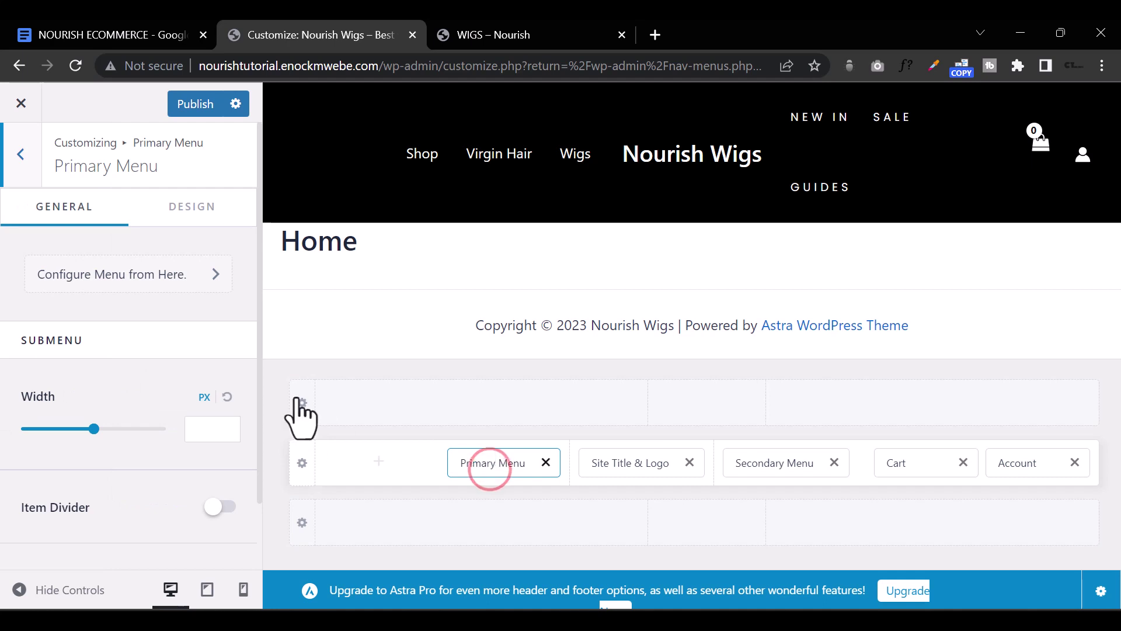
pyautogui.click(211, 203)
pyautogui.scroll(-3, 183, 375)
pyautogui.scroll(-5, 183, 379)
pyautogui.scroll(1, 183, 379)
pyautogui.scroll(-1, 183, 380)
pyautogui.scroll(-2, 186, 377)
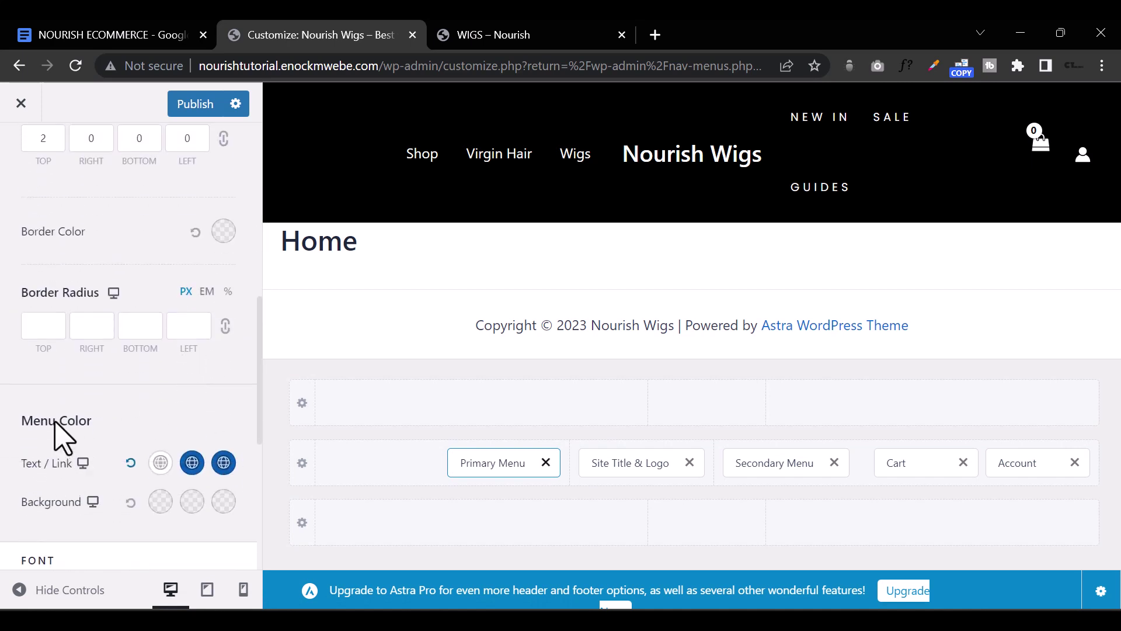
pyautogui.click(186, 465)
pyautogui.click(129, 502)
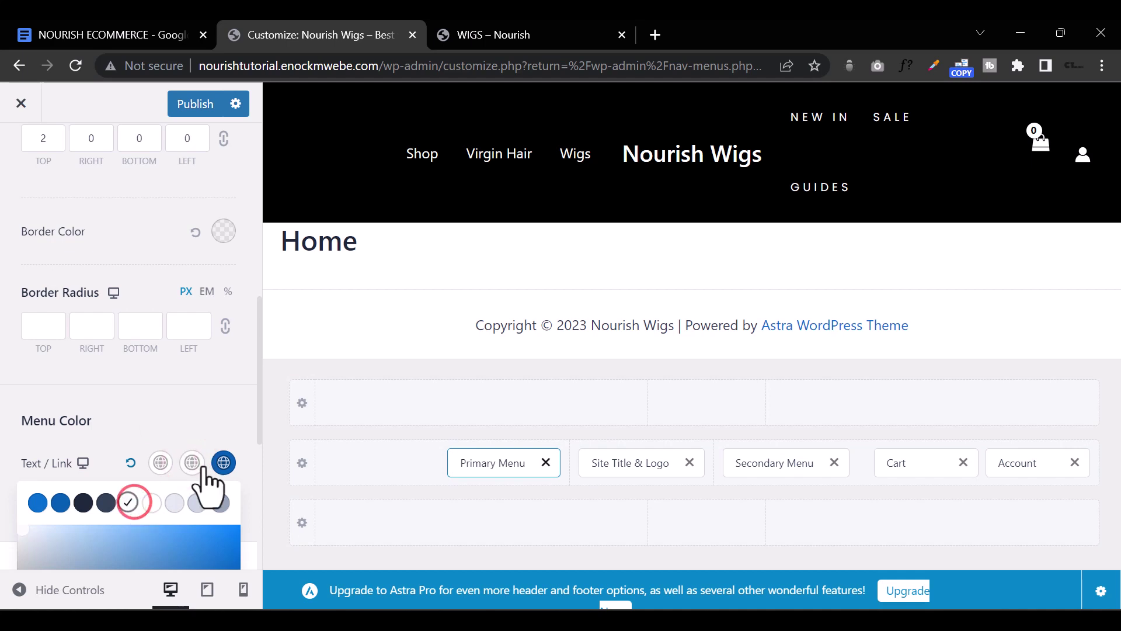
# Set the Primary Menu's active link colour to white
pyautogui.click(222, 463)
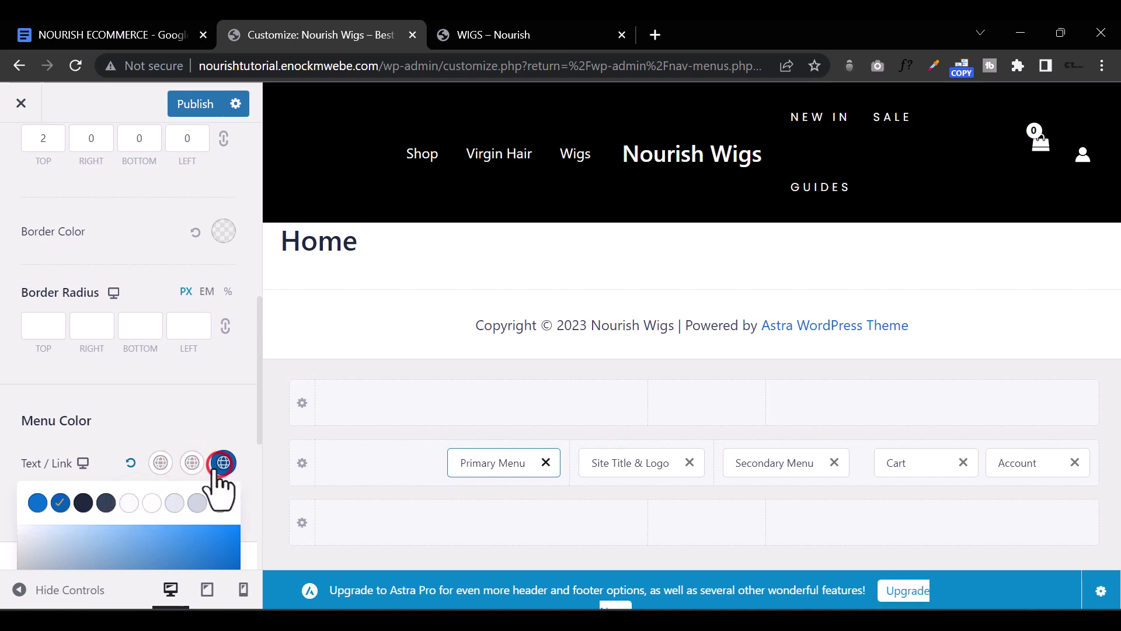
pyautogui.click(129, 502)
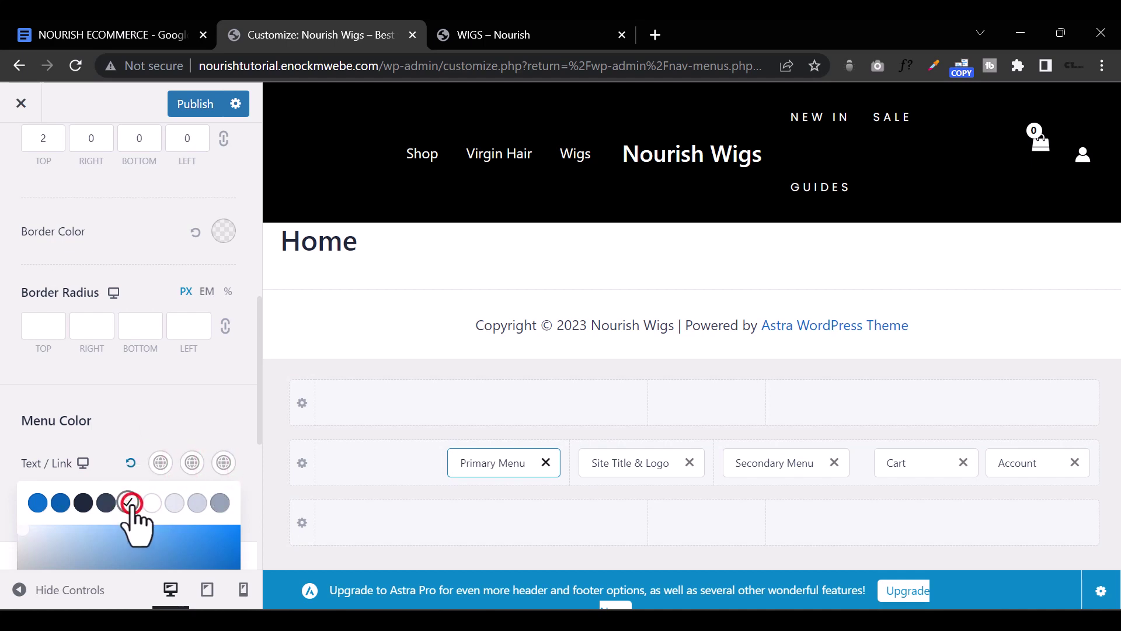
pyautogui.click(198, 399)
pyautogui.scroll(-3, 198, 401)
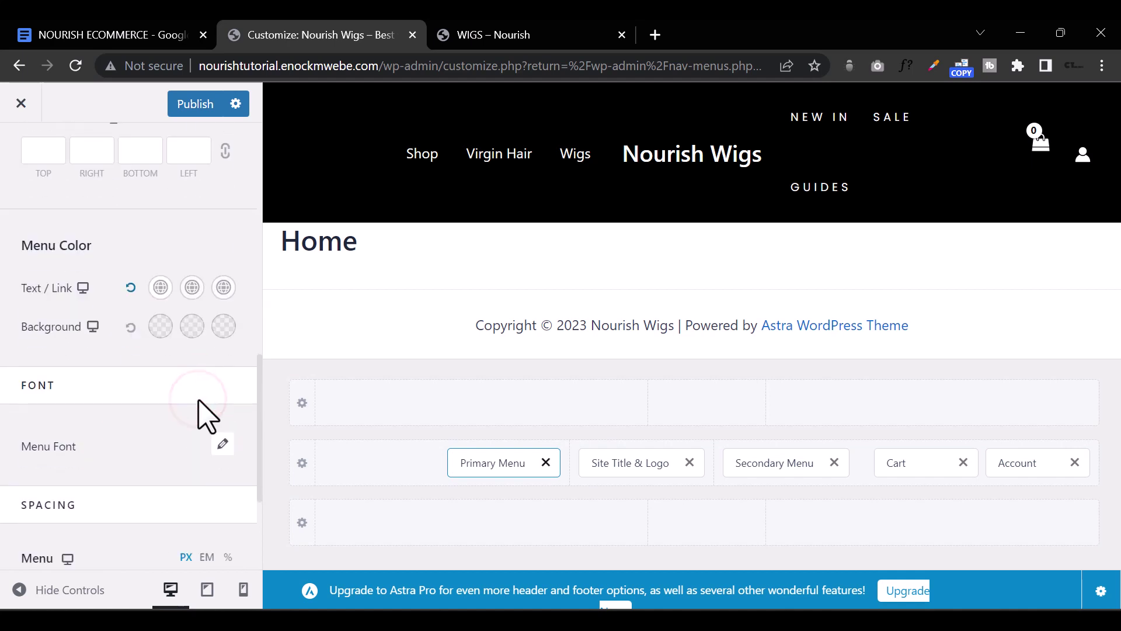
pyautogui.click(209, 420)
pyautogui.click(222, 443)
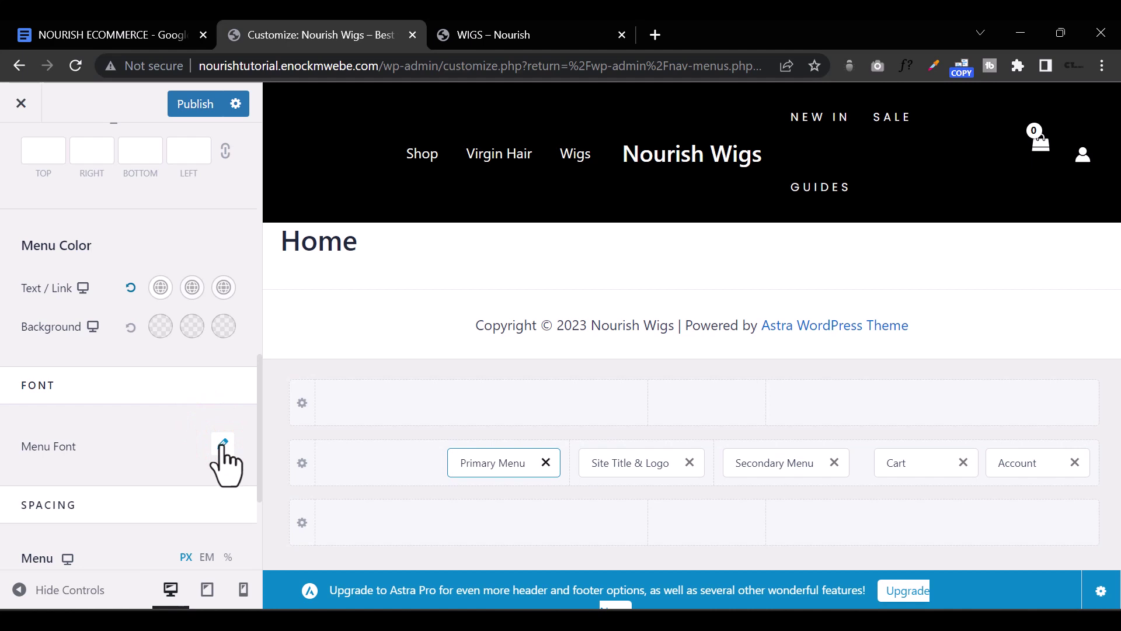
# Set the primary menu font to Poppins with Normal 400 weight
pyautogui.click(98, 519)
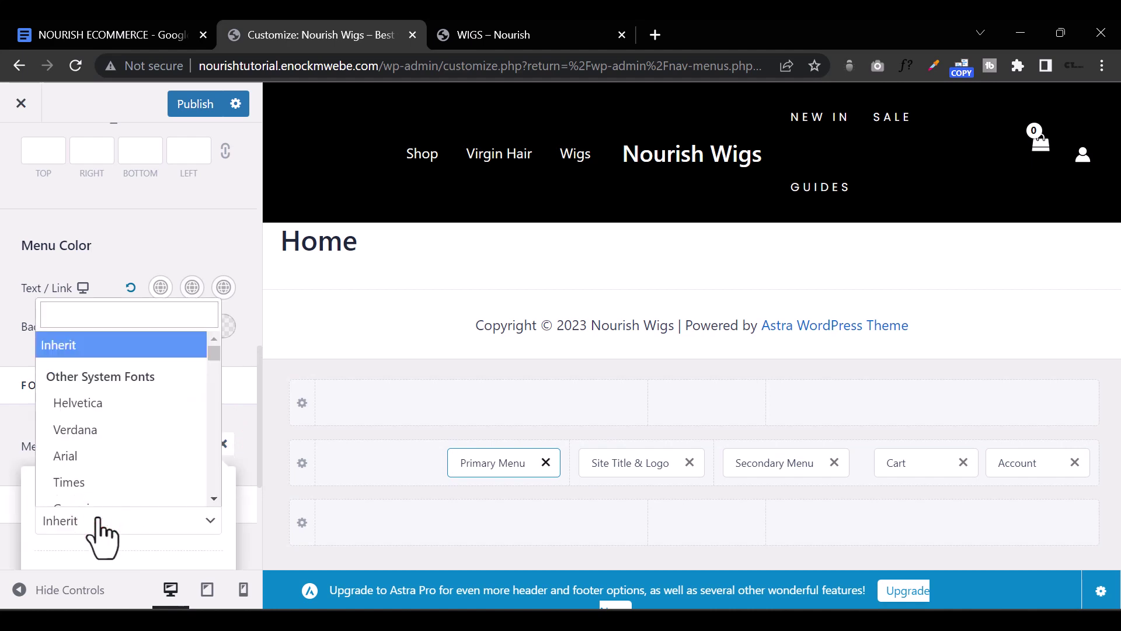
pyautogui.write('poppi')
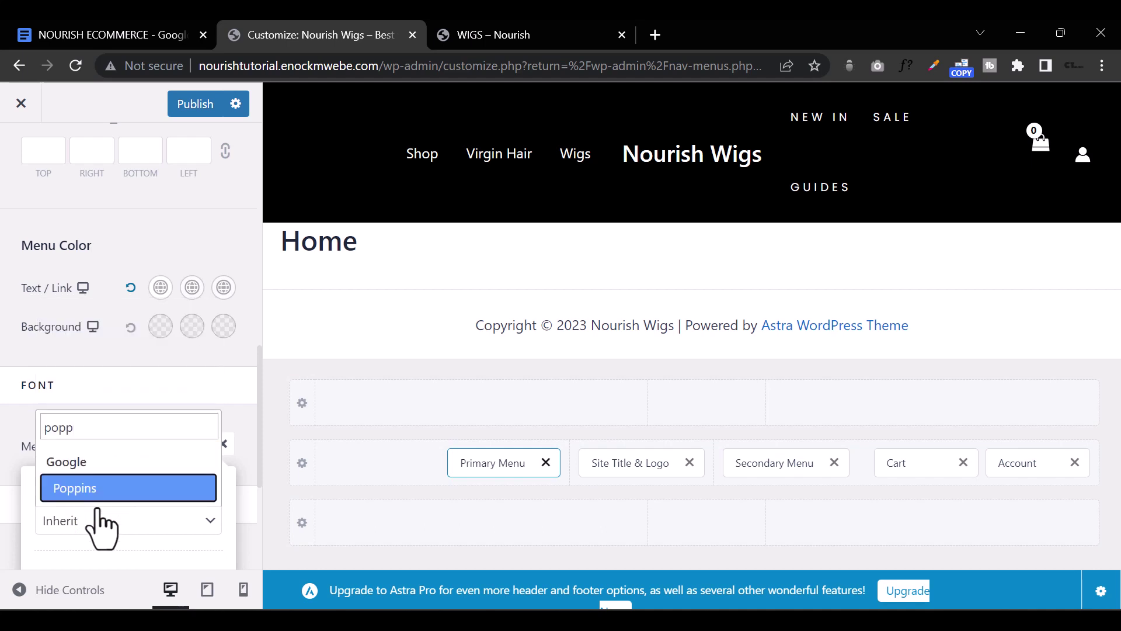
pyautogui.click(100, 492)
pyautogui.scroll(-5, 104, 476)
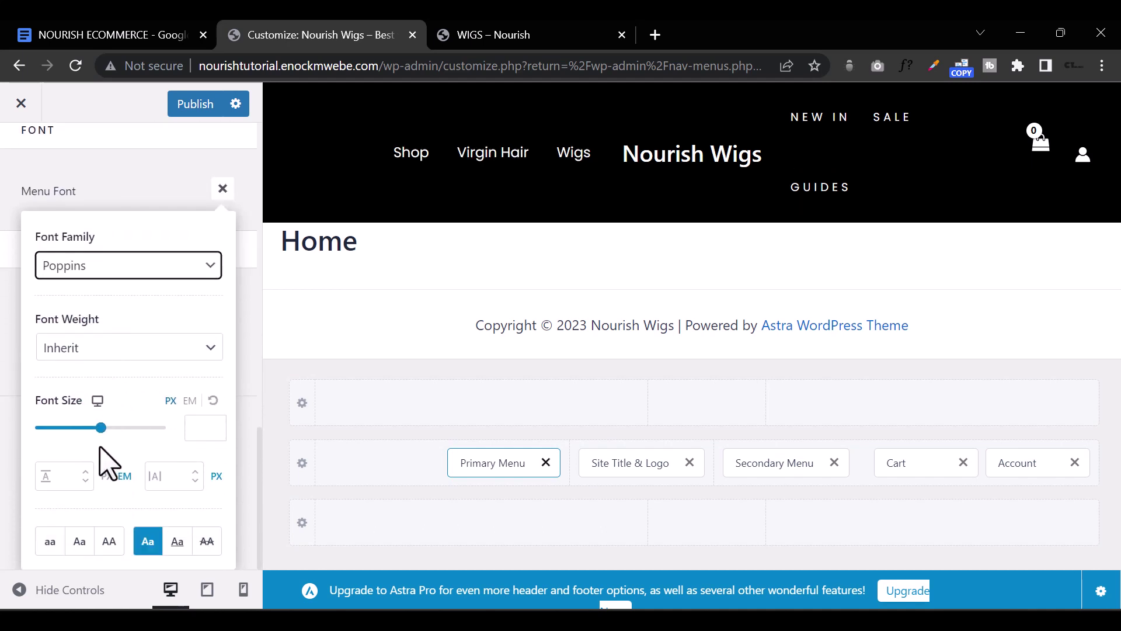
pyautogui.click(181, 347)
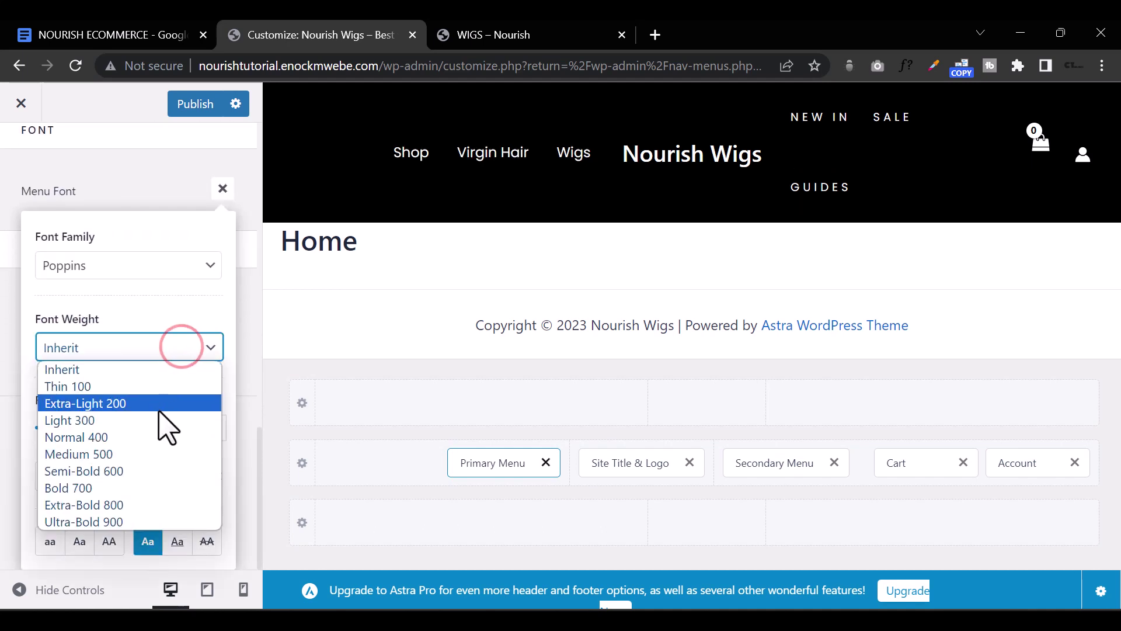
pyautogui.click(159, 436)
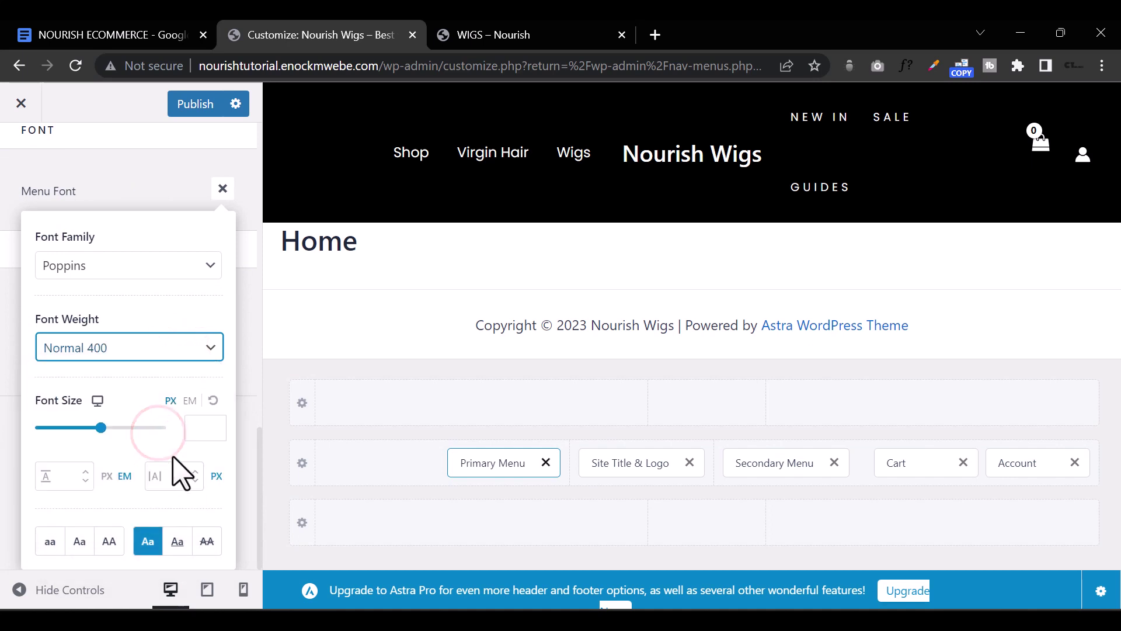
# Give the menu items 4px letter spacing and uppercase lettering, then check the header preview
pyautogui.click(173, 476)
pyautogui.write('13')
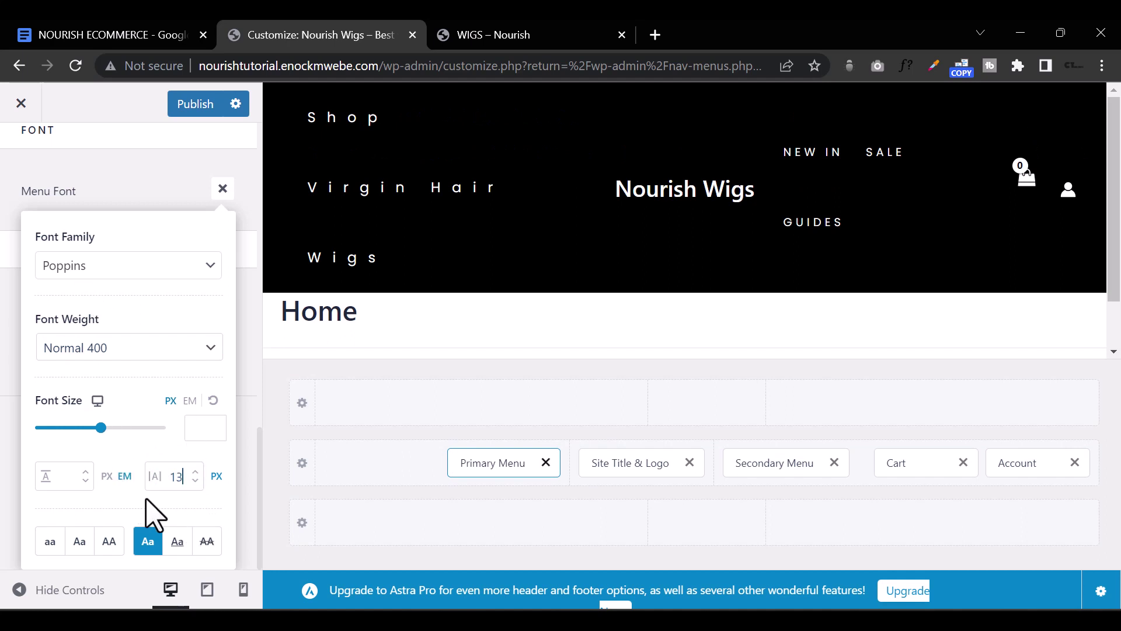
pyautogui.click(110, 546)
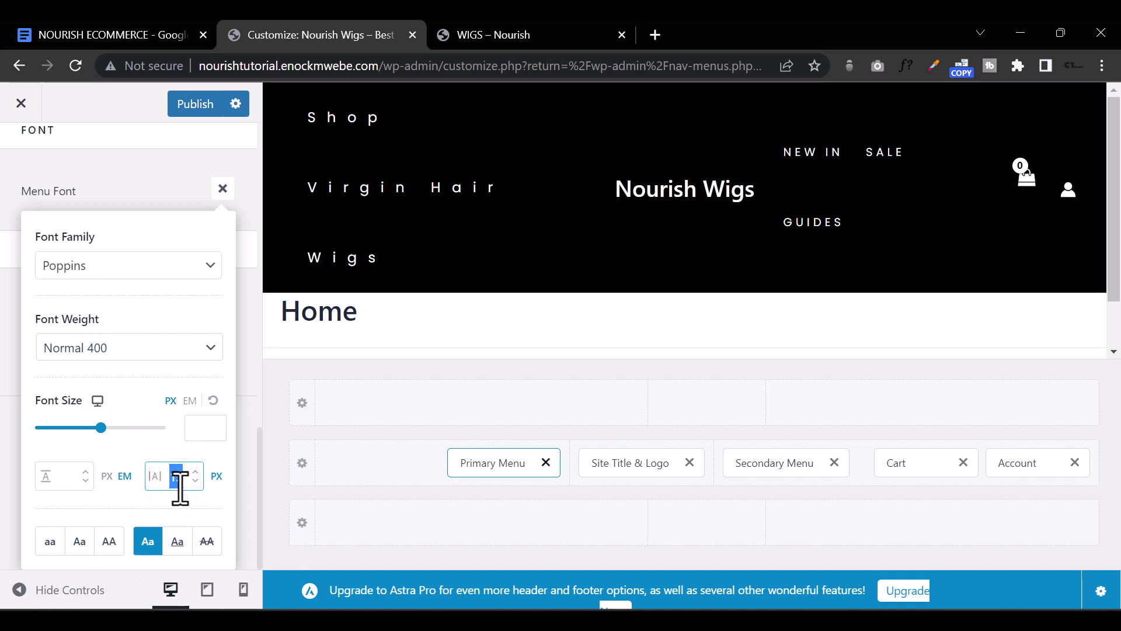
pyautogui.write('4')
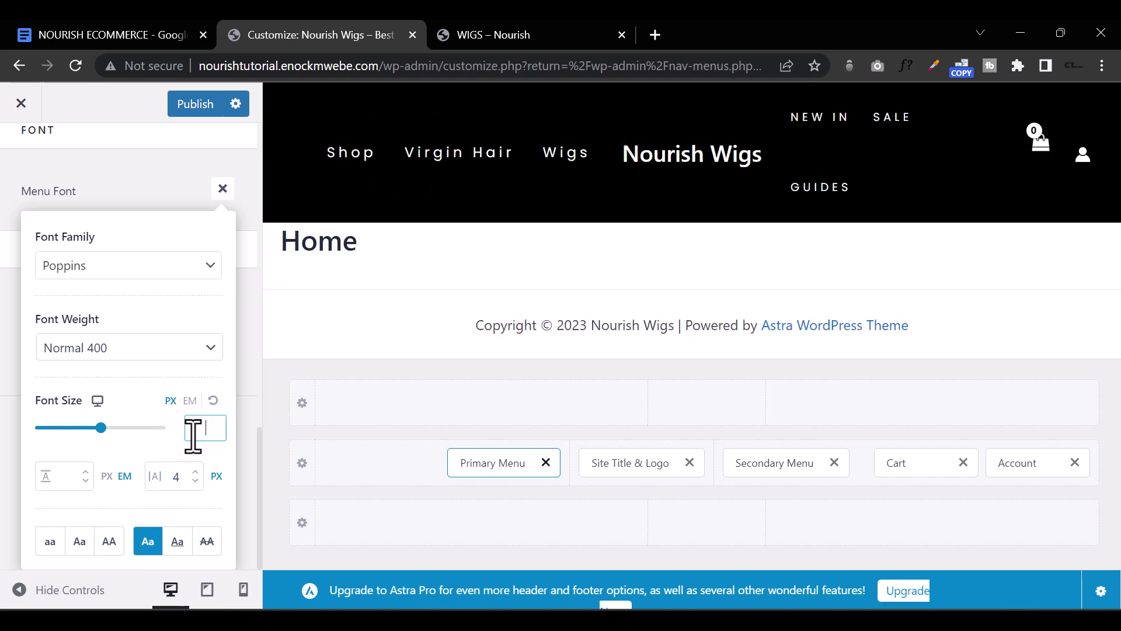
pyautogui.write('14')
pyautogui.click(109, 544)
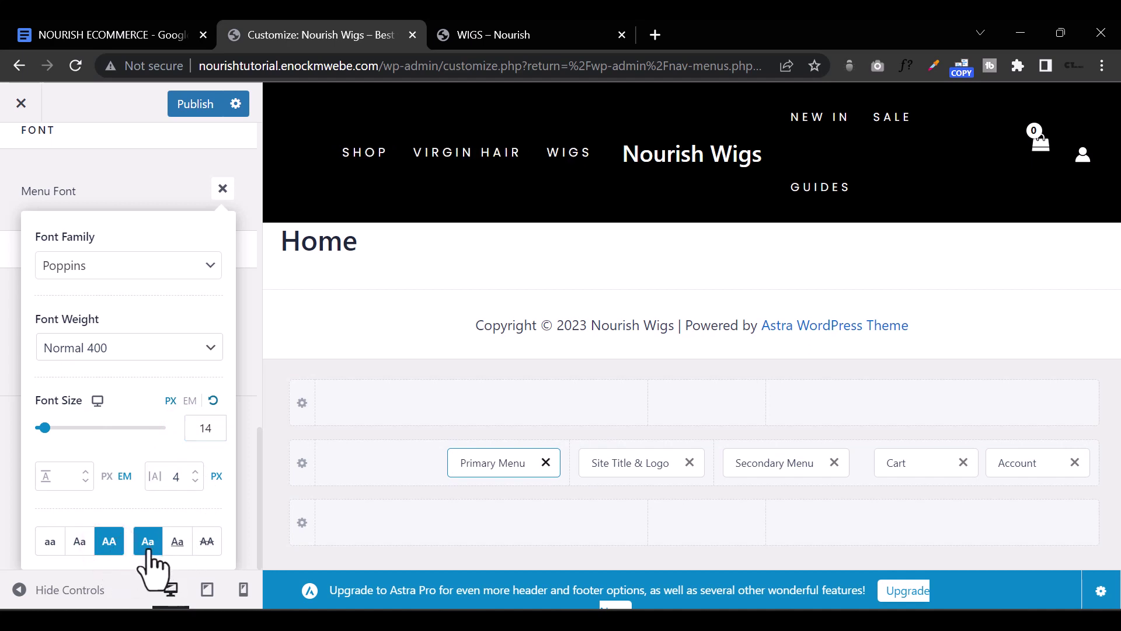
pyautogui.click(24, 591)
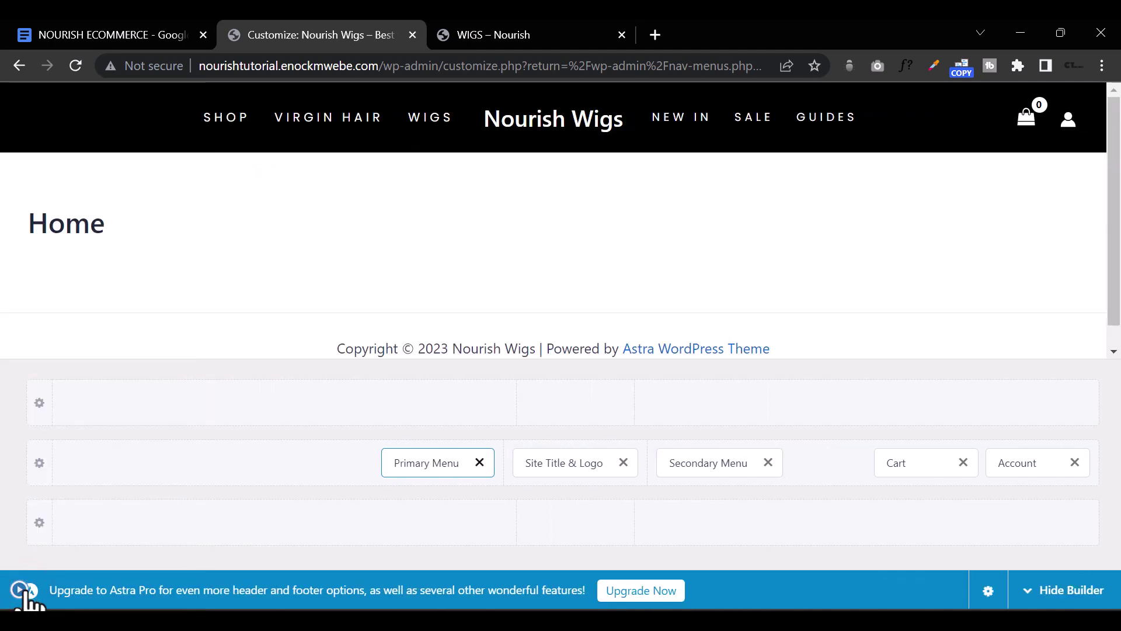
pyautogui.click(18, 589)
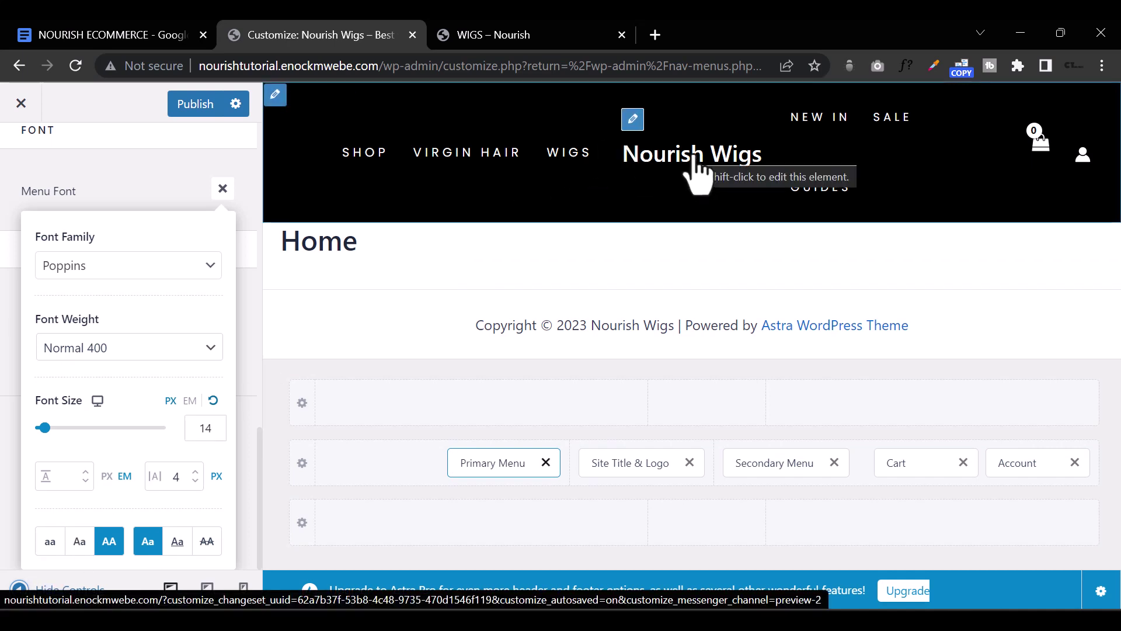
# Edit the Site Title & Logo element and start uploading a new logo image
pyautogui.click(632, 120)
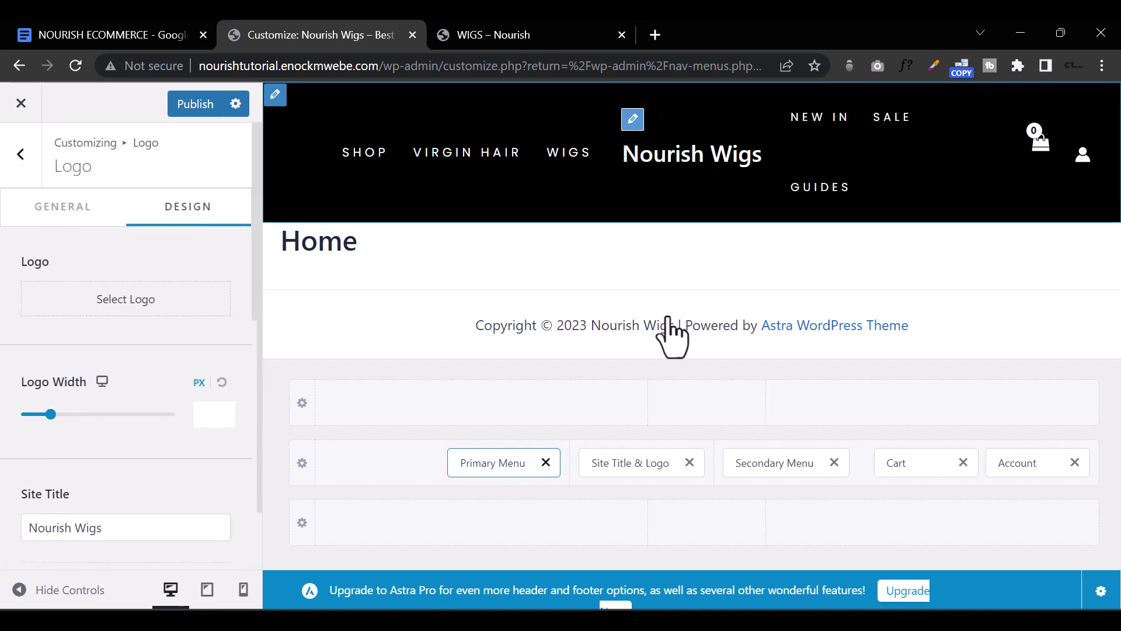
pyautogui.click(681, 474)
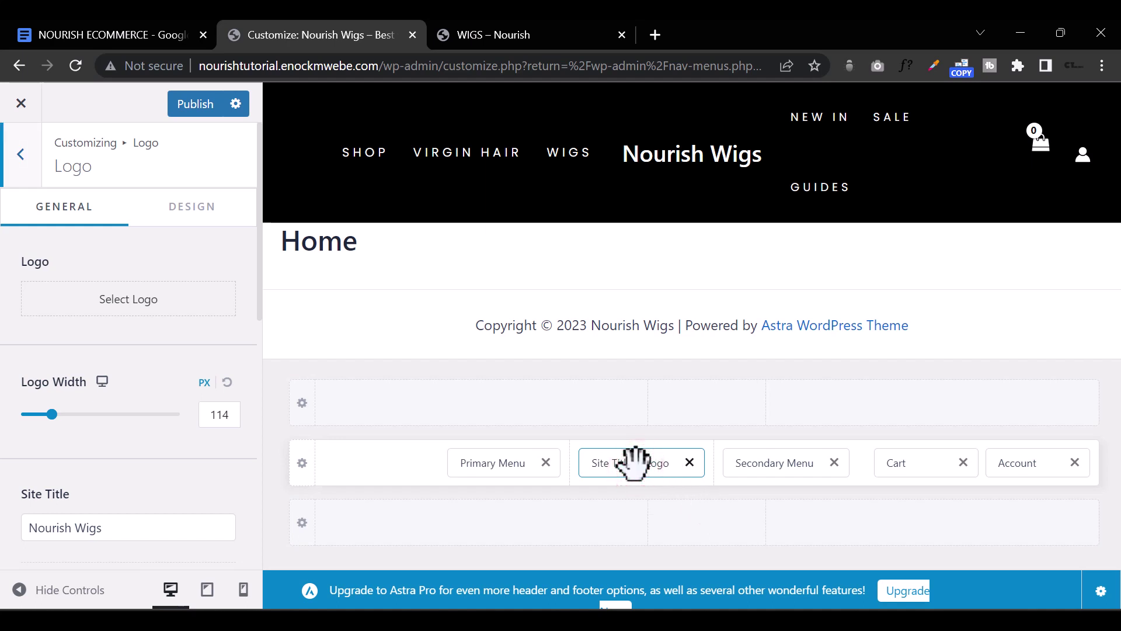
pyautogui.click(126, 300)
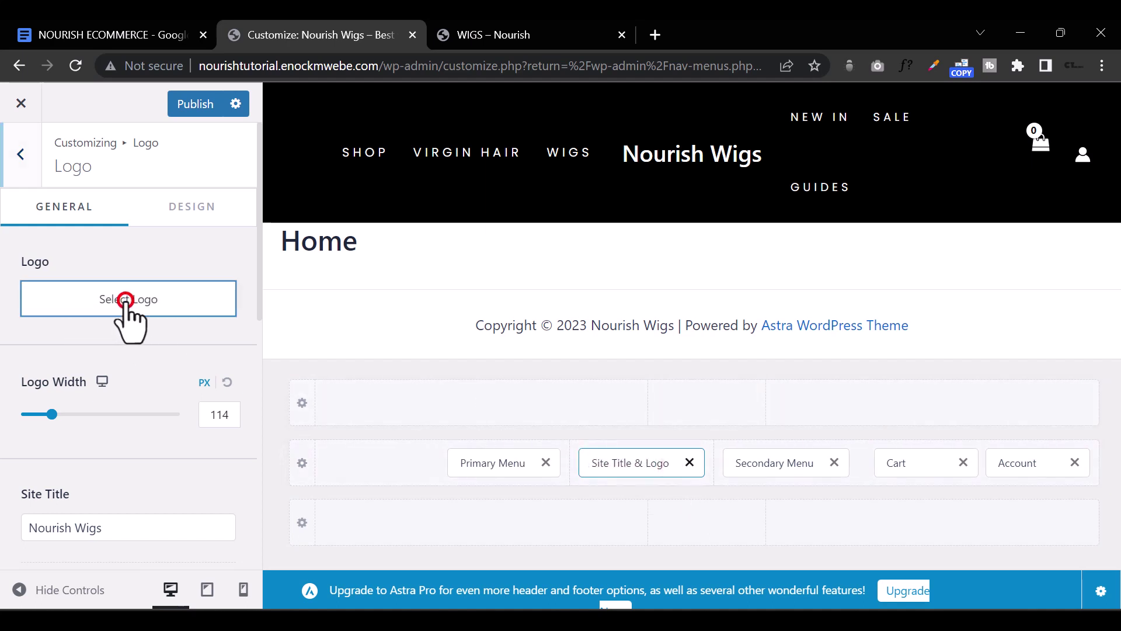
pyautogui.click(85, 170)
# Upload the White Logo file and set it as the site logo without cropping
pyautogui.click(556, 380)
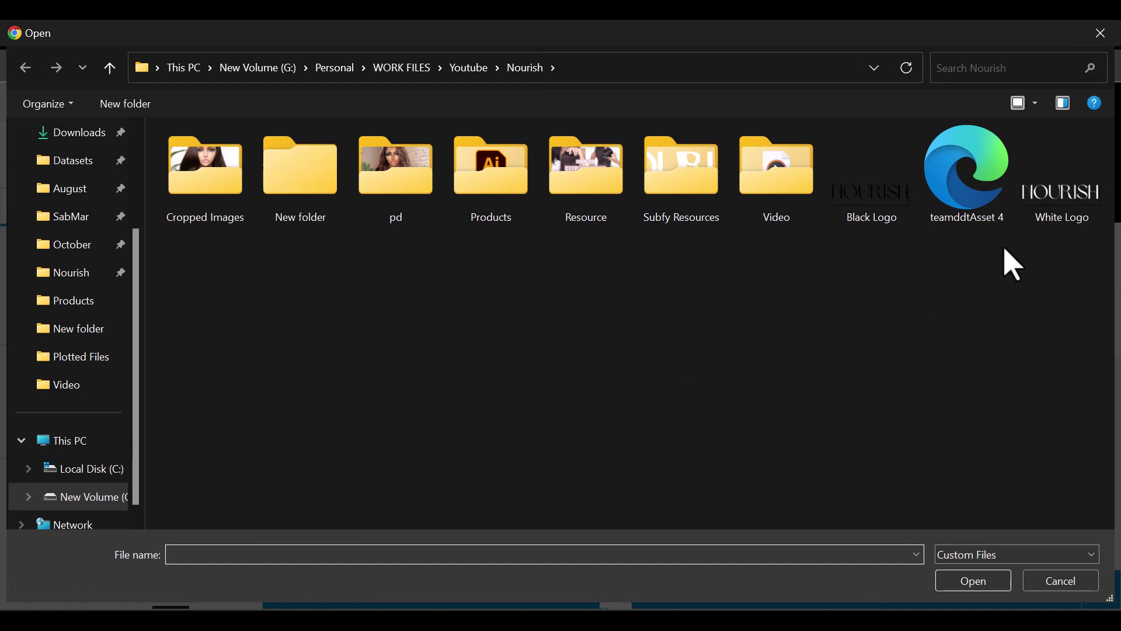
pyautogui.click(1087, 190)
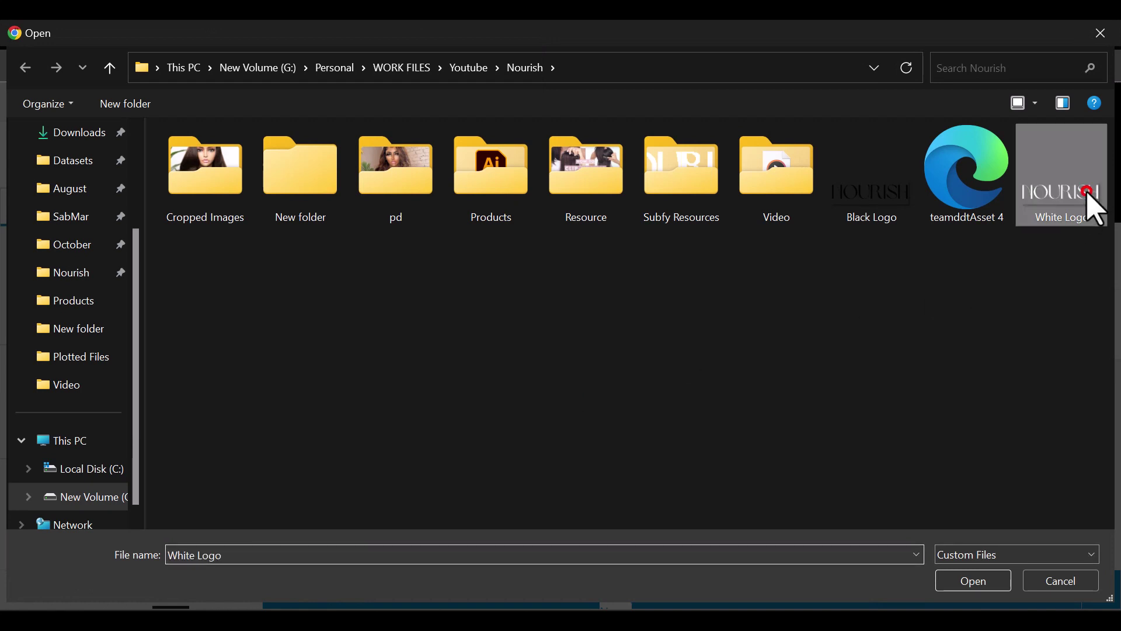
pyautogui.click(666, 589)
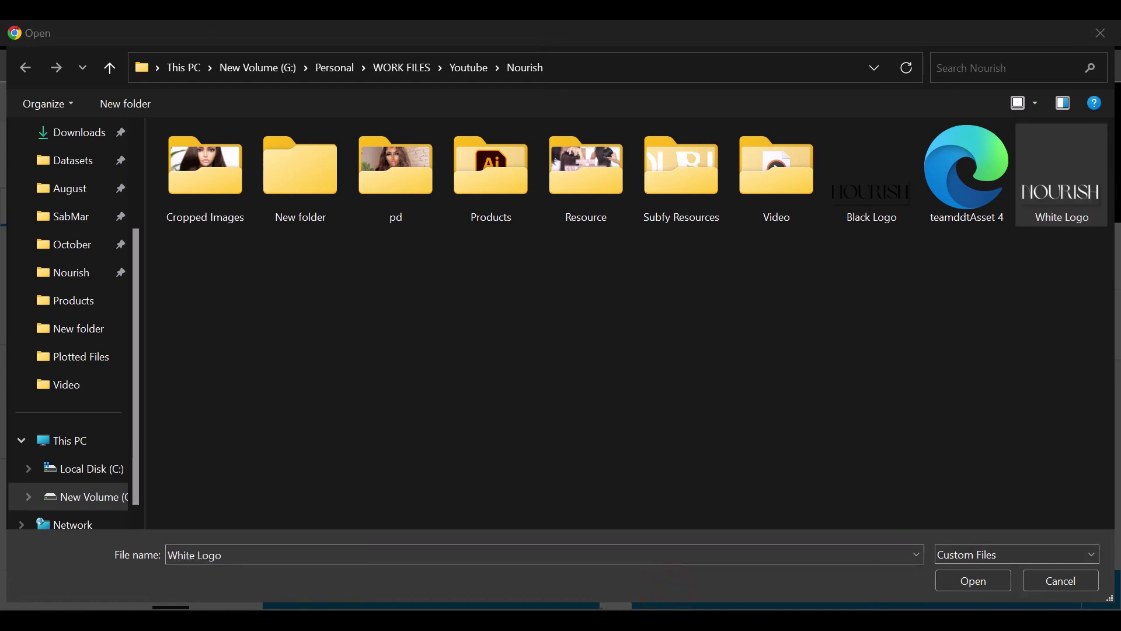
pyautogui.click(983, 582)
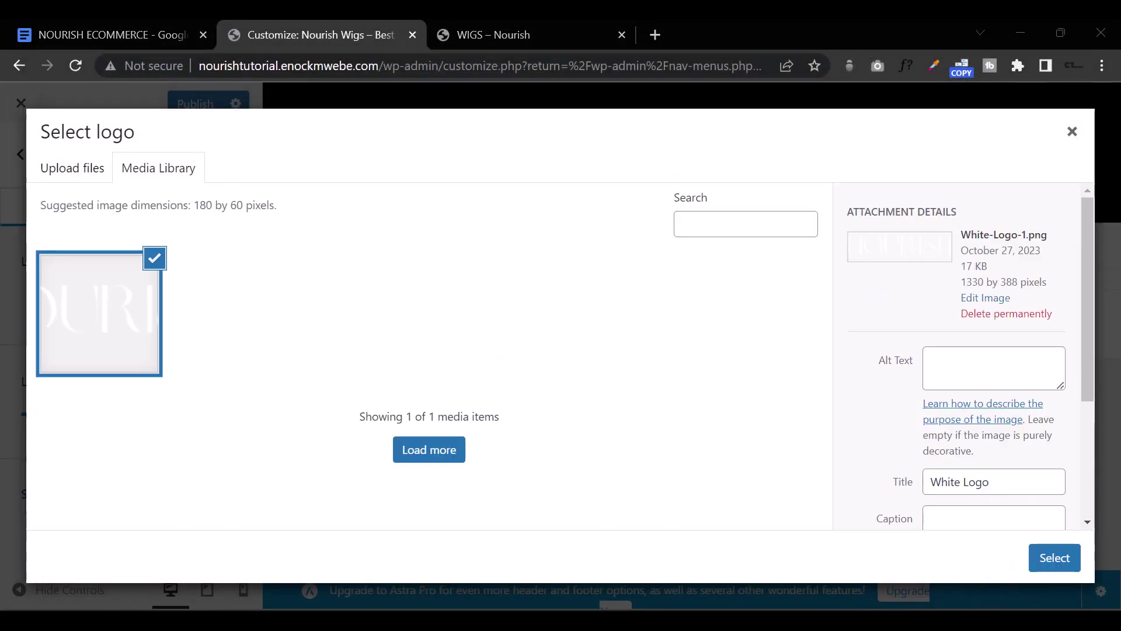
pyautogui.click(1055, 558)
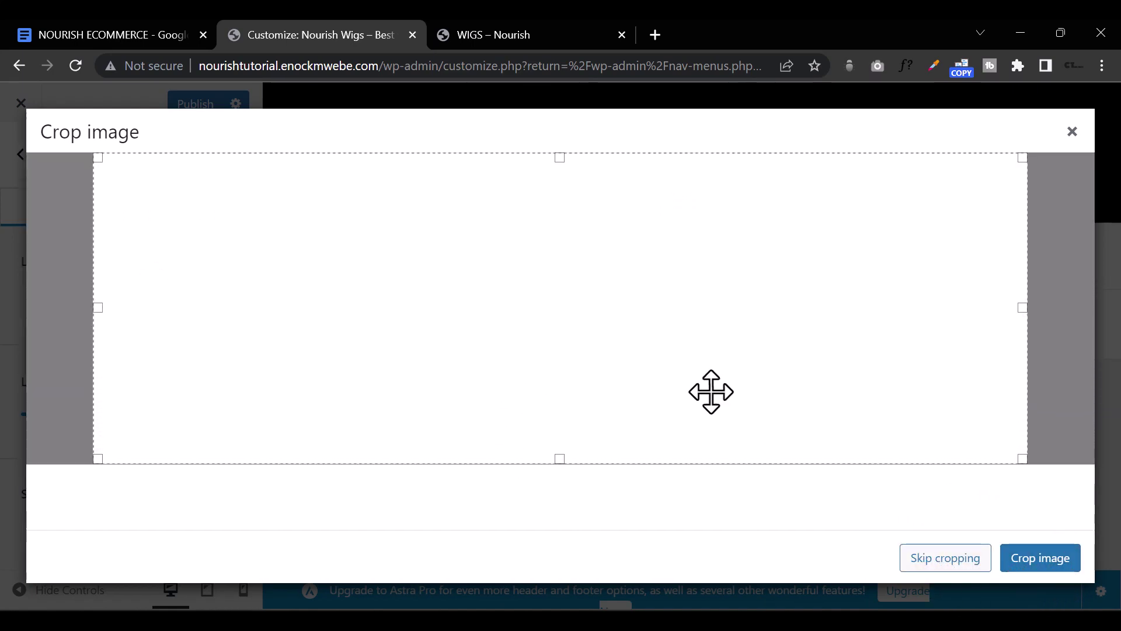
pyautogui.click(931, 558)
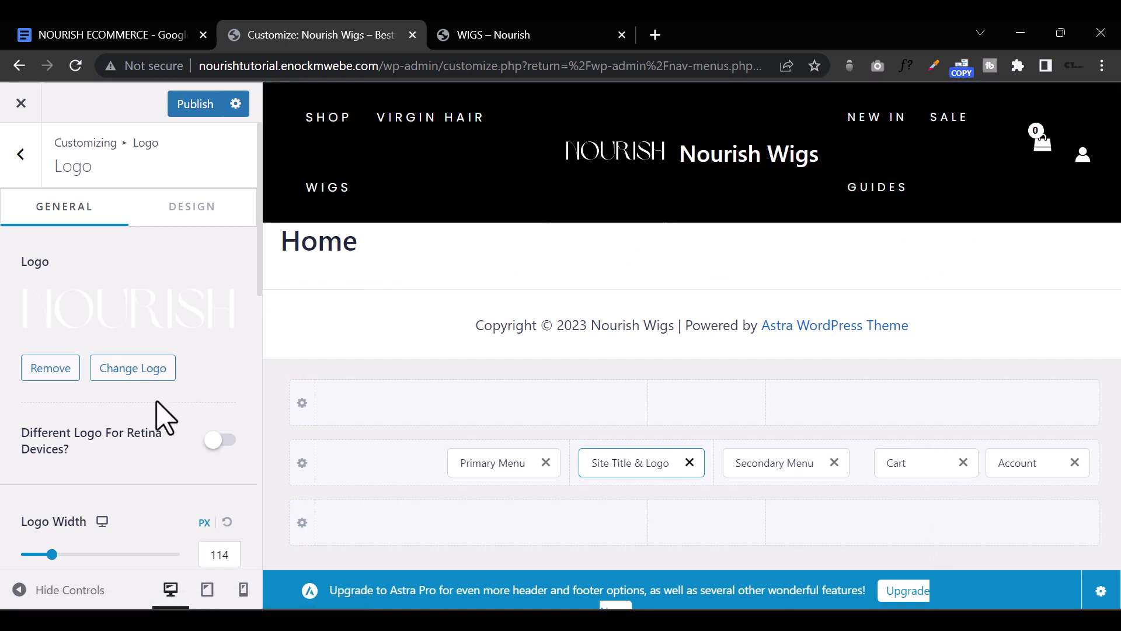
pyautogui.scroll(-5, 172, 413)
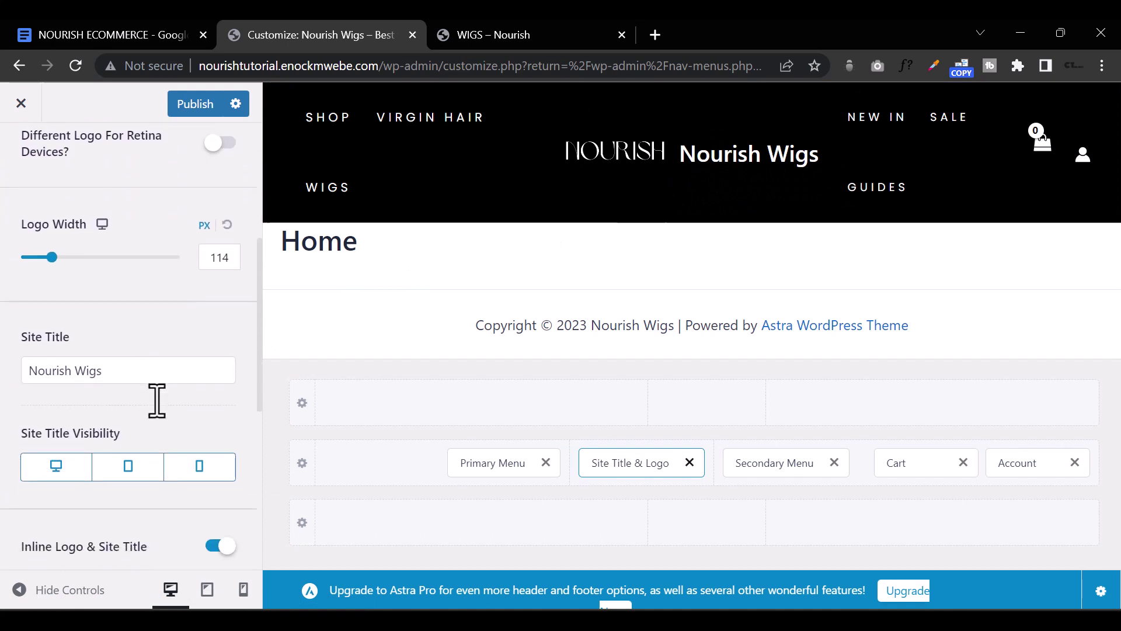
pyautogui.scroll(-1, 157, 400)
pyautogui.scroll(-1, 157, 401)
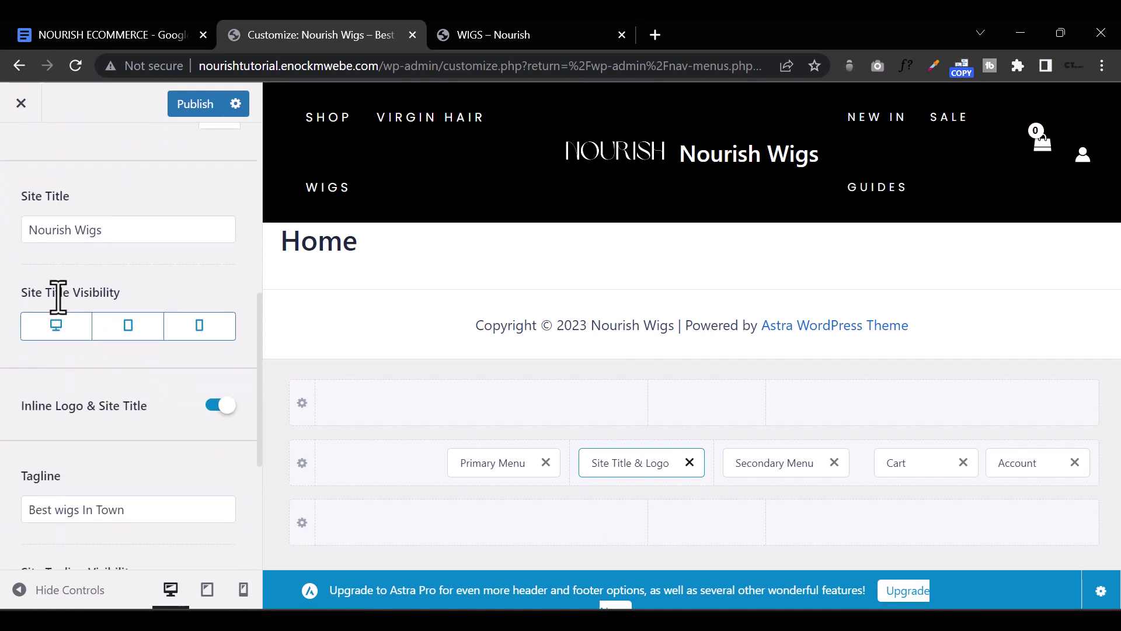
pyautogui.moveTo(20, 292); pyautogui.dragTo(137, 310)
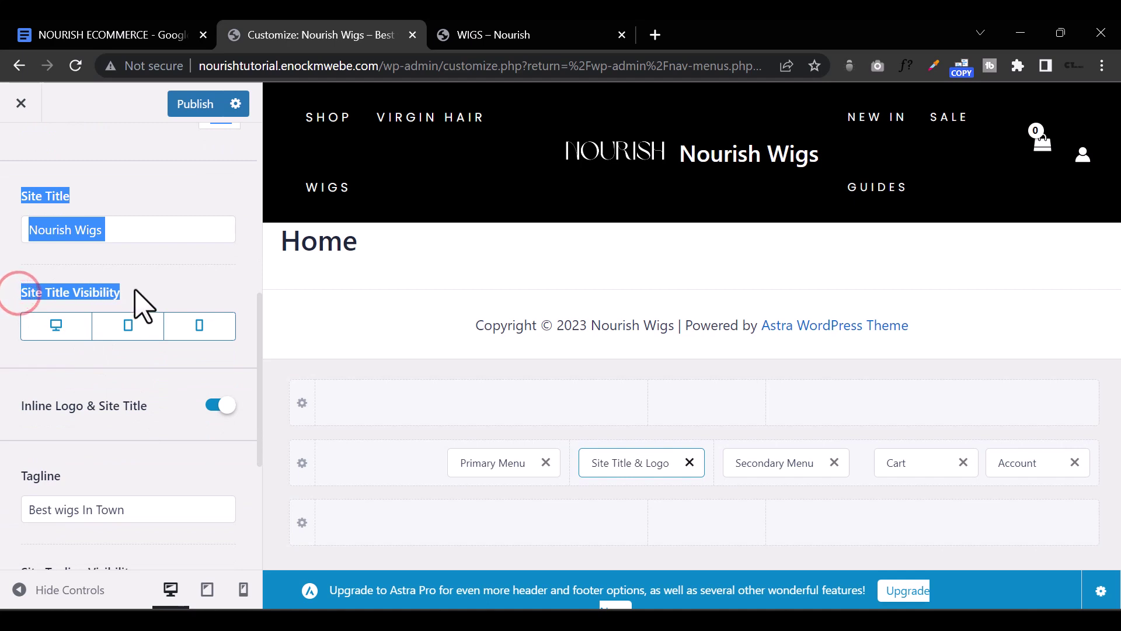
pyautogui.click(145, 284)
pyautogui.click(58, 325)
pyautogui.click(129, 327)
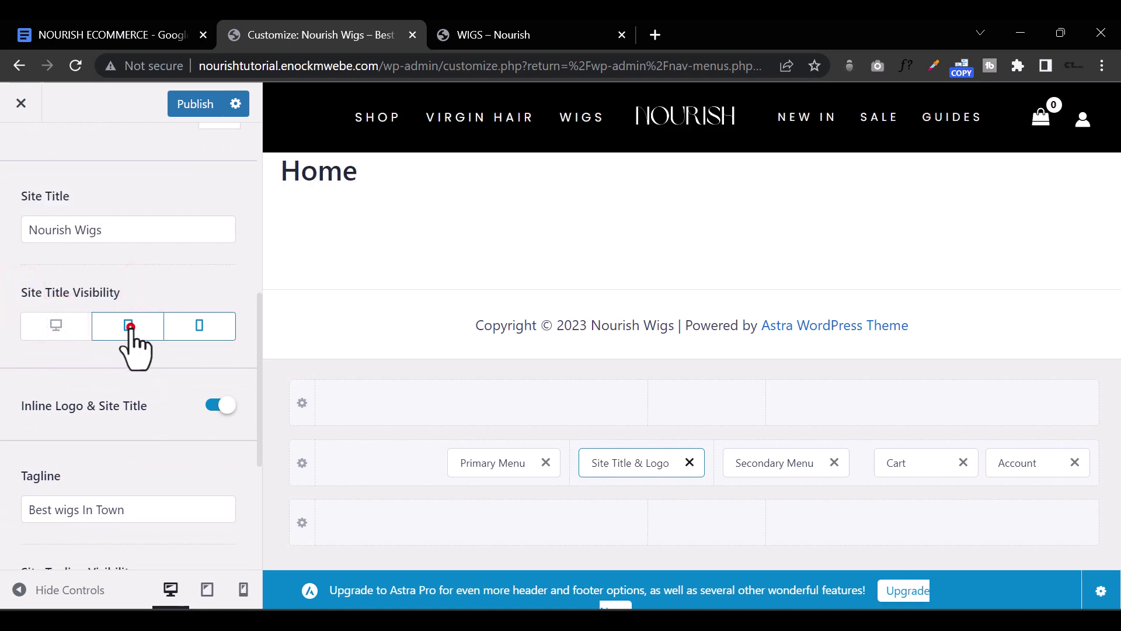
pyautogui.click(204, 325)
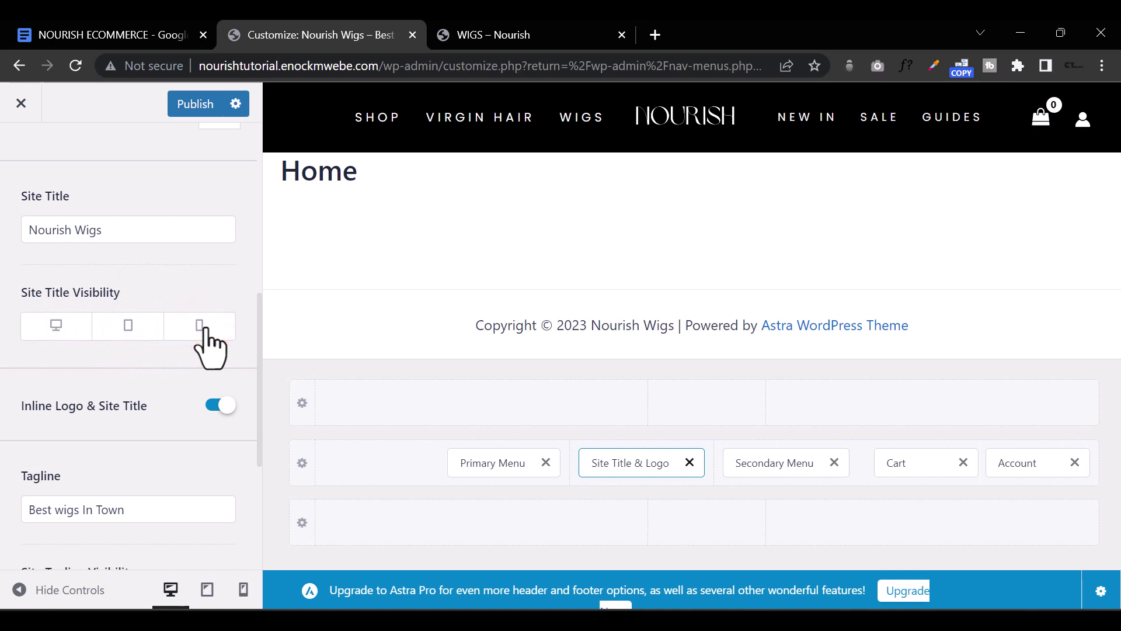
pyautogui.scroll(-1, 211, 349)
pyautogui.scroll(5, 211, 351)
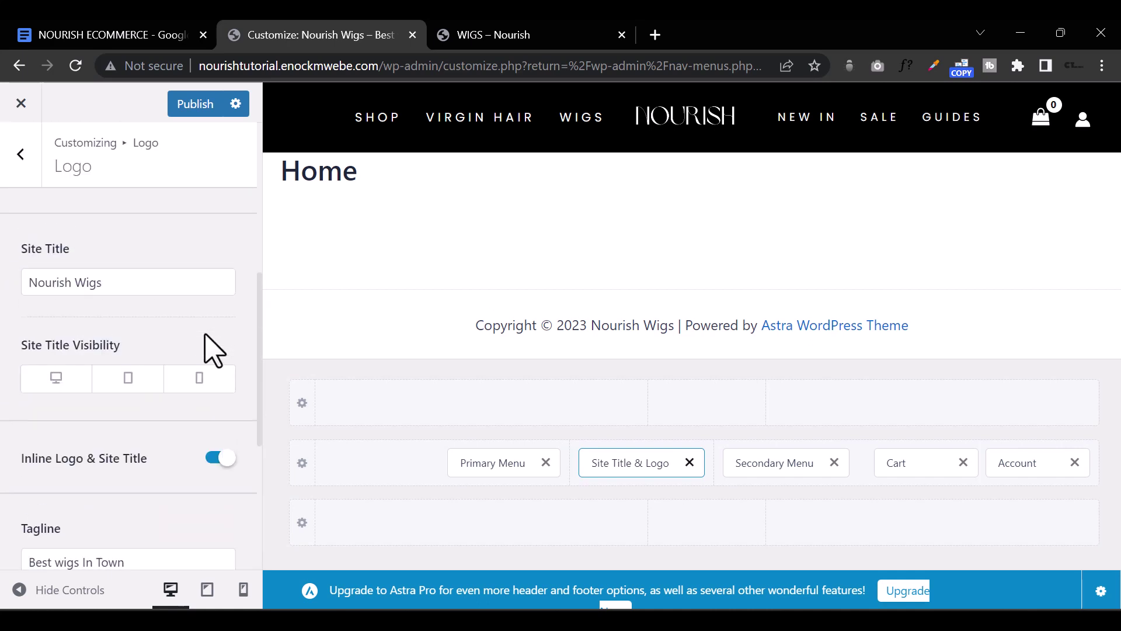
pyautogui.click(19, 590)
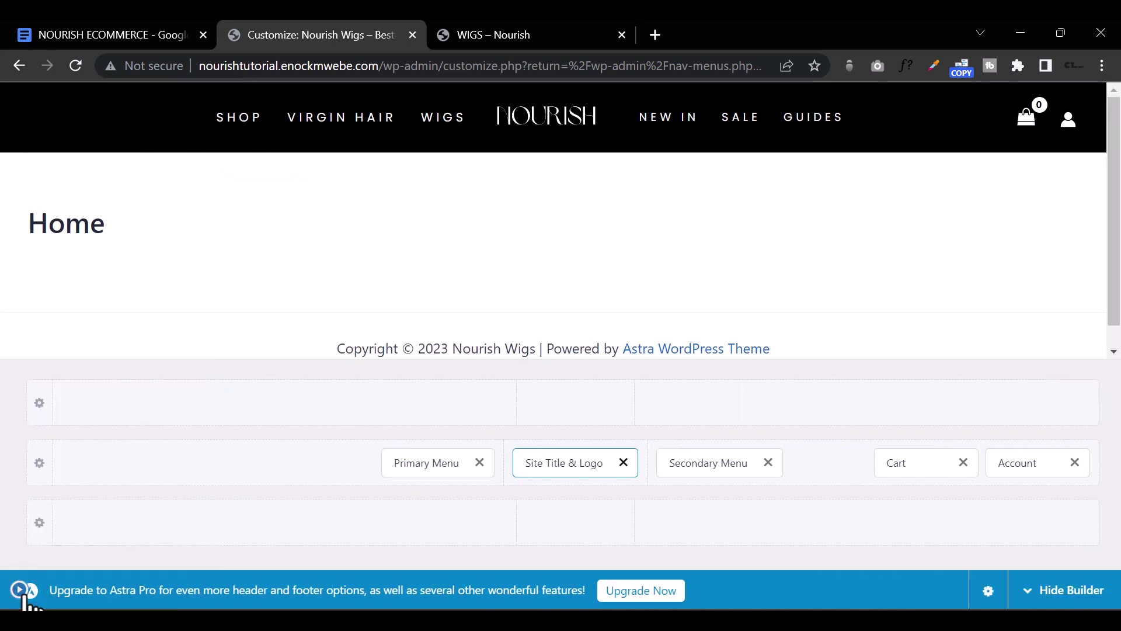
pyautogui.click(20, 590)
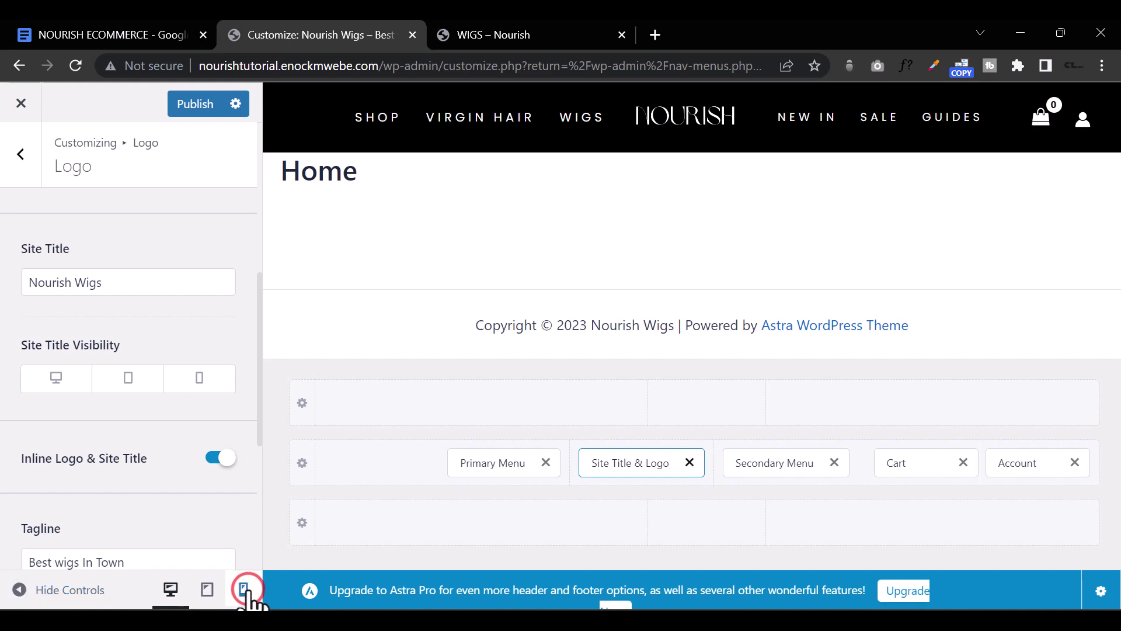
# Open the off-canvas menu in the zoomed-out mobile preview, then publish the header changes
pyautogui.click(244, 590)
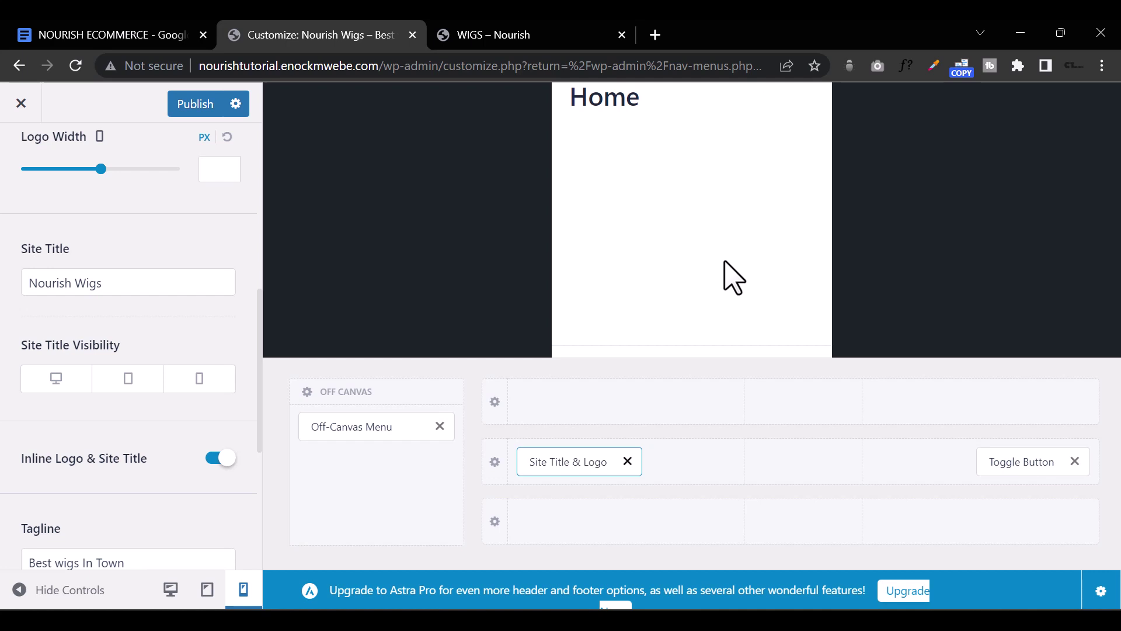
pyautogui.hotkey('ctrl', '-')
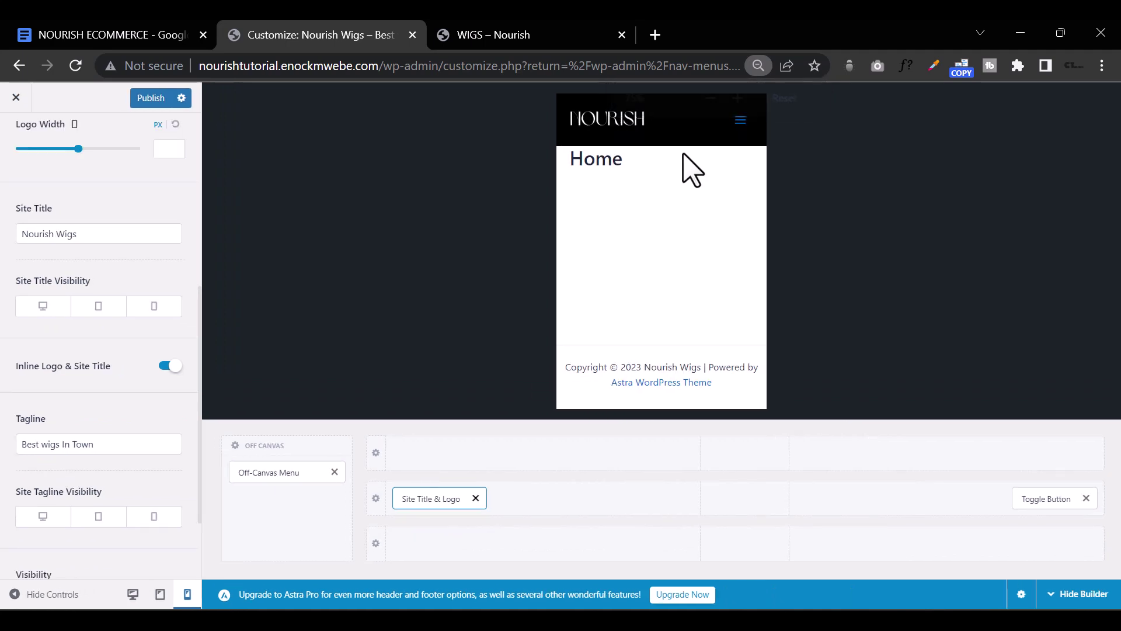
pyautogui.click(741, 120)
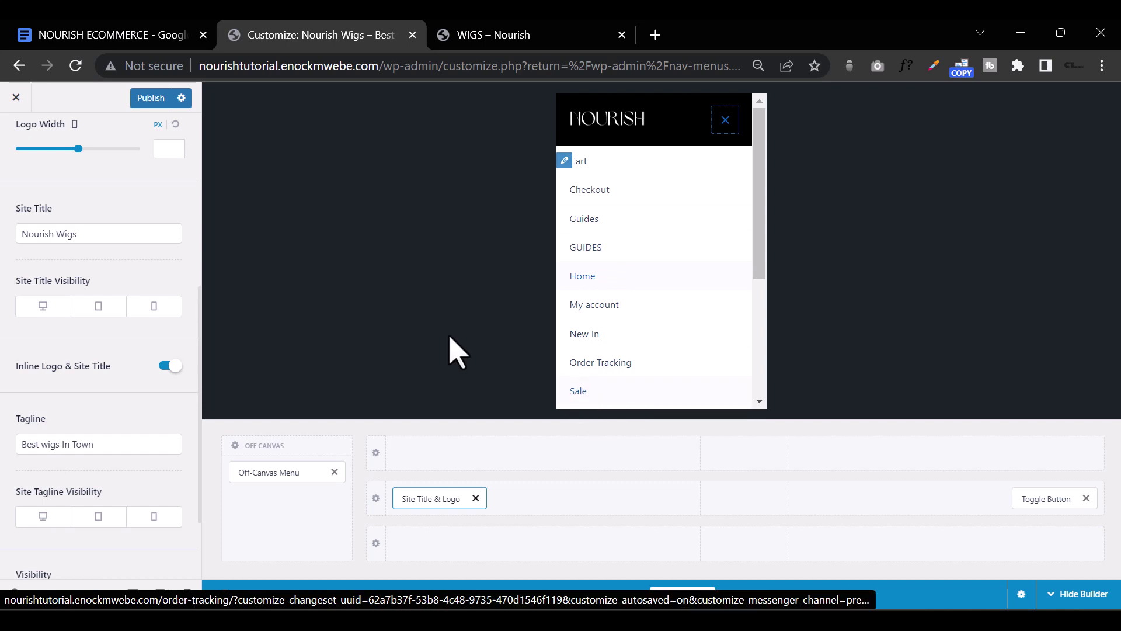
pyautogui.click(141, 98)
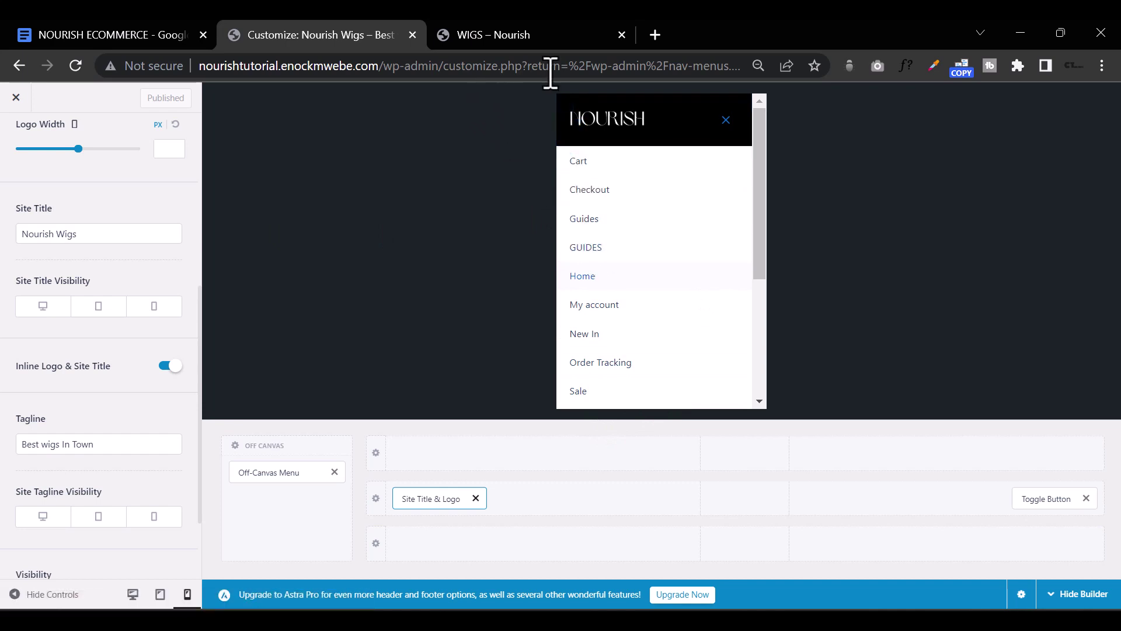
# Open the Nourish Wigs dashboard in a new browser tab at 100% zoom
pyautogui.click(655, 34)
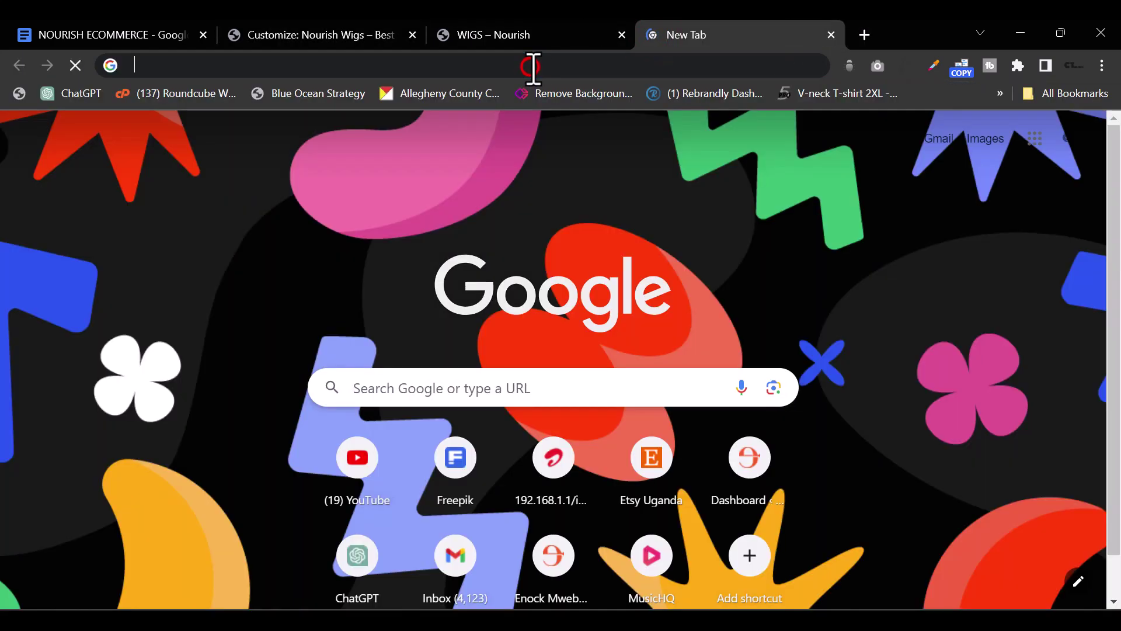
pyautogui.click(533, 66)
pyautogui.write('nourish.enockmwebe.com')
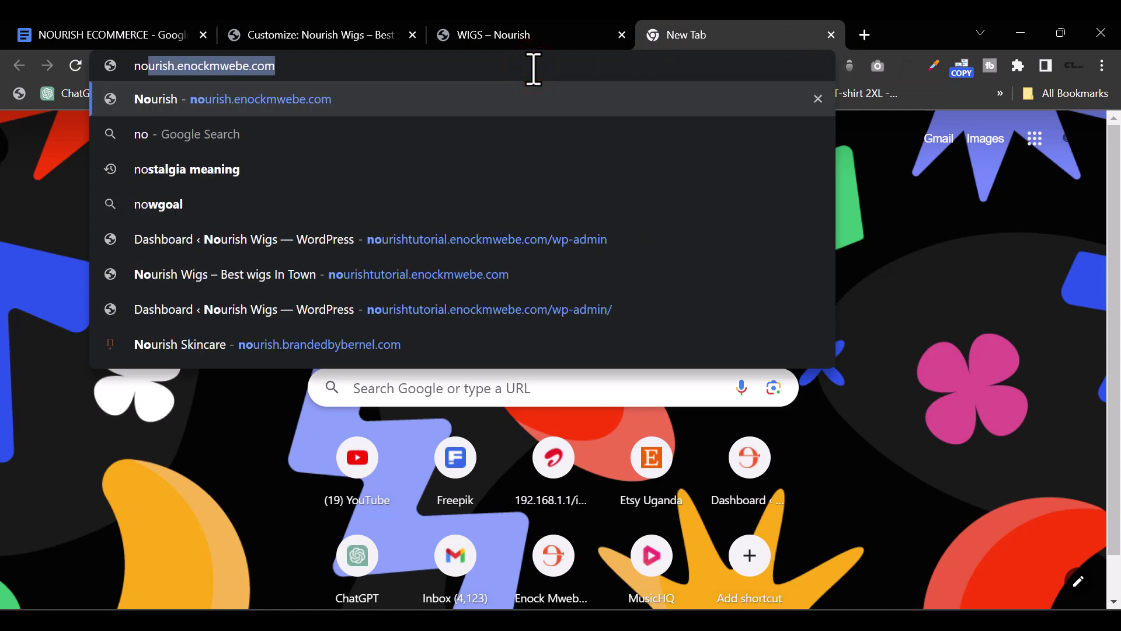
pyautogui.click(484, 245)
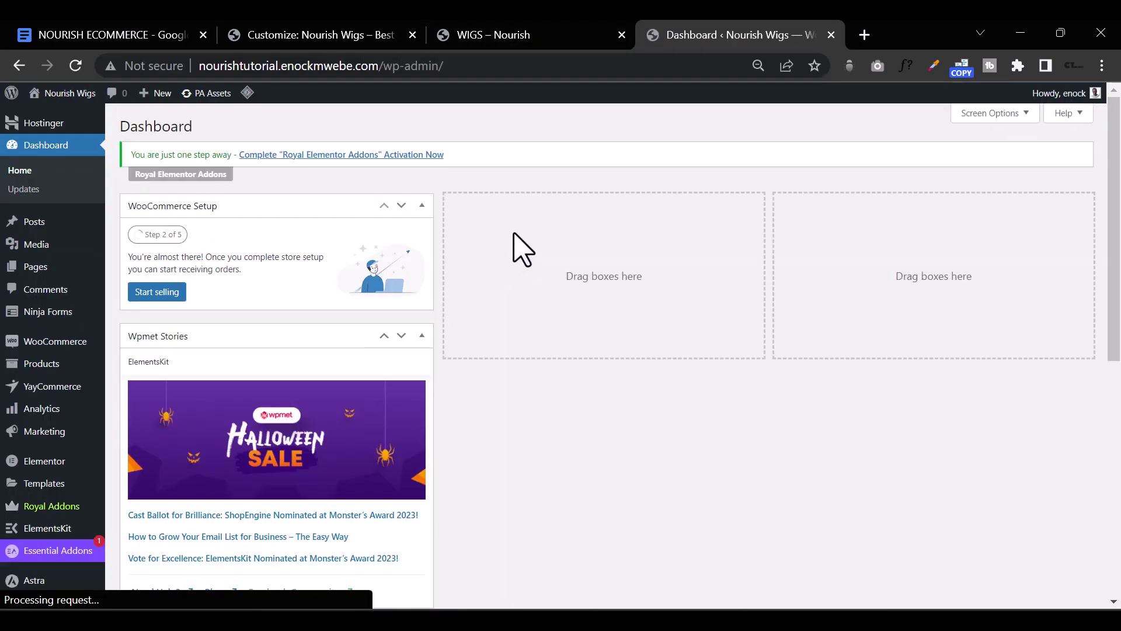
pyautogui.hotkey('ctrl', '+')
pyautogui.hotkey('ctrl', '+')
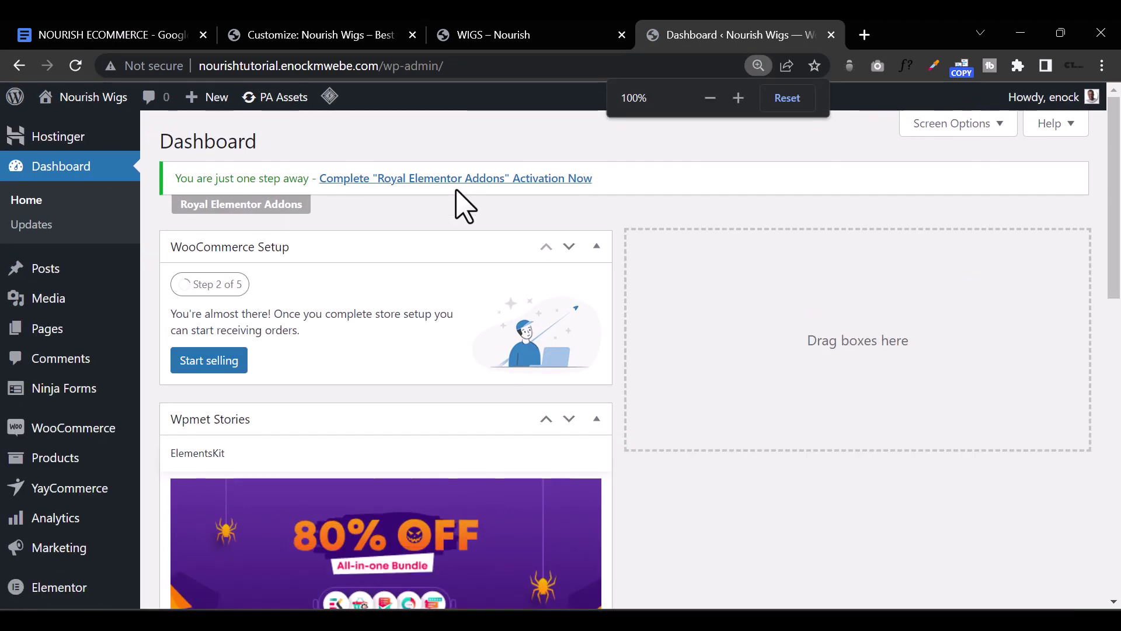
pyautogui.scroll(-5, 86, 441)
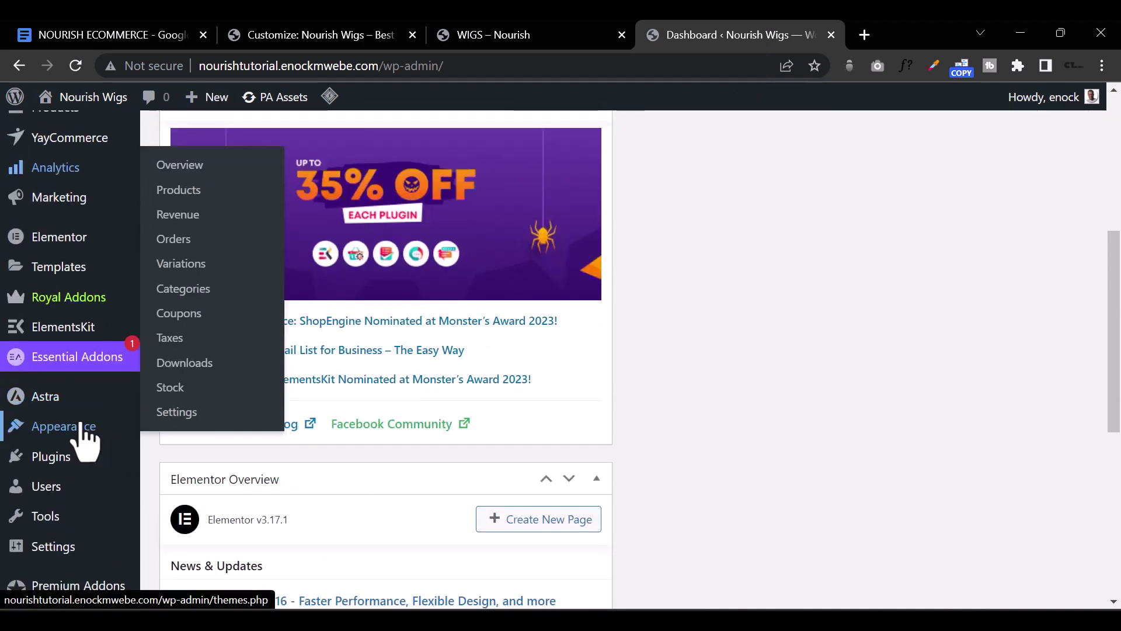
pyautogui.scroll(-5, 86, 449)
pyautogui.scroll(2, 82, 450)
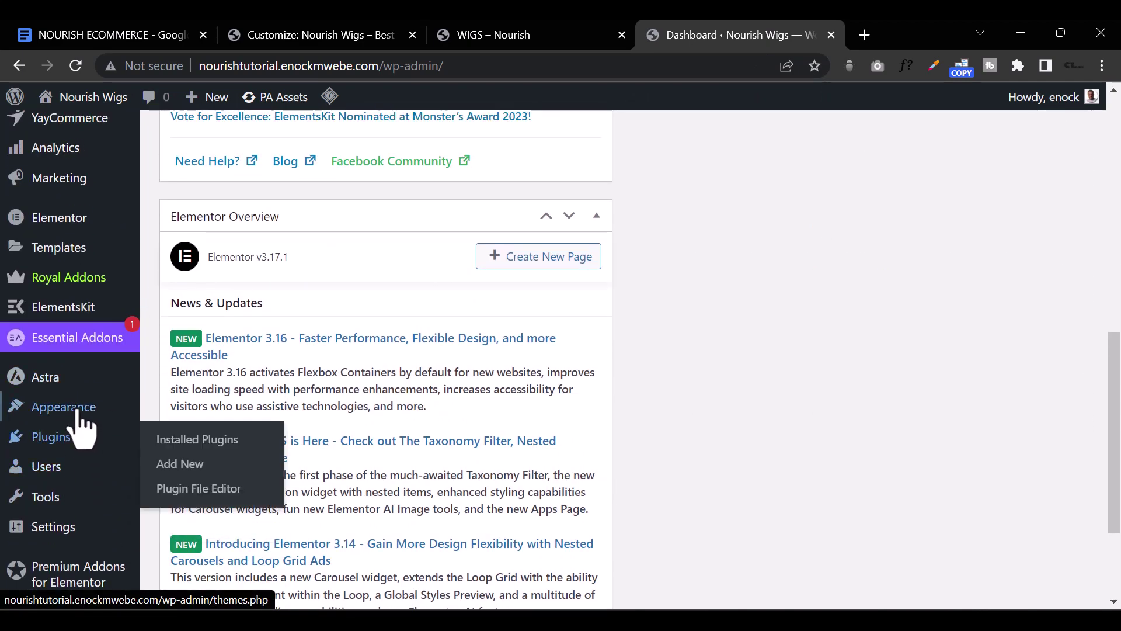
# Start a new menu named 'Mobile Menu' with the Off-Canvas Menu location ticked
pyautogui.moveTo(78, 415)
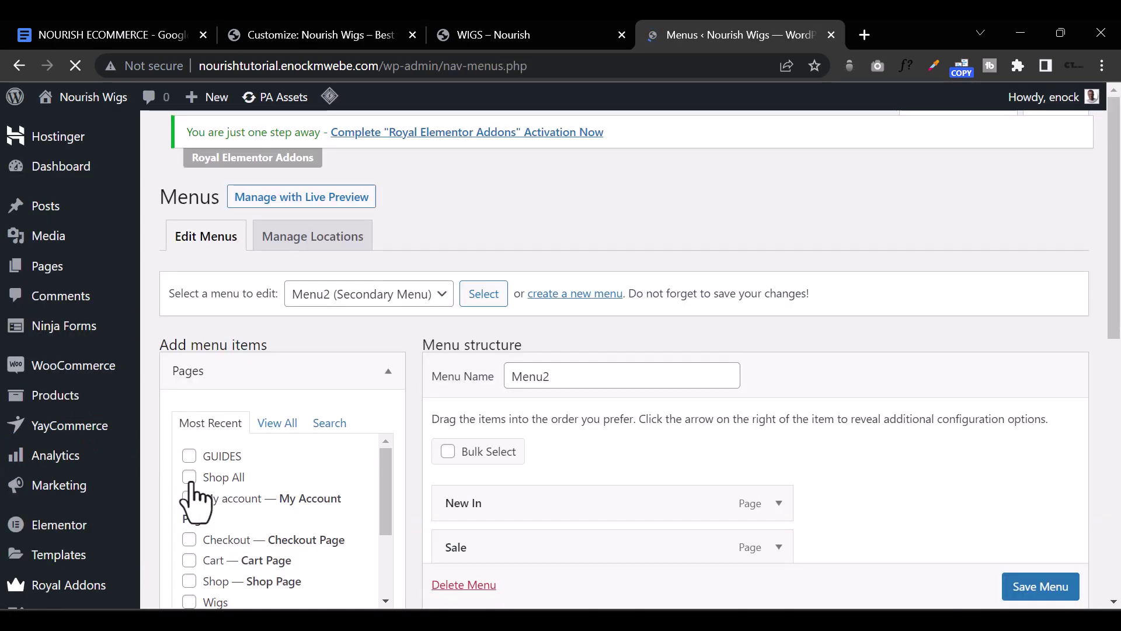
pyautogui.scroll(-5, 540, 430)
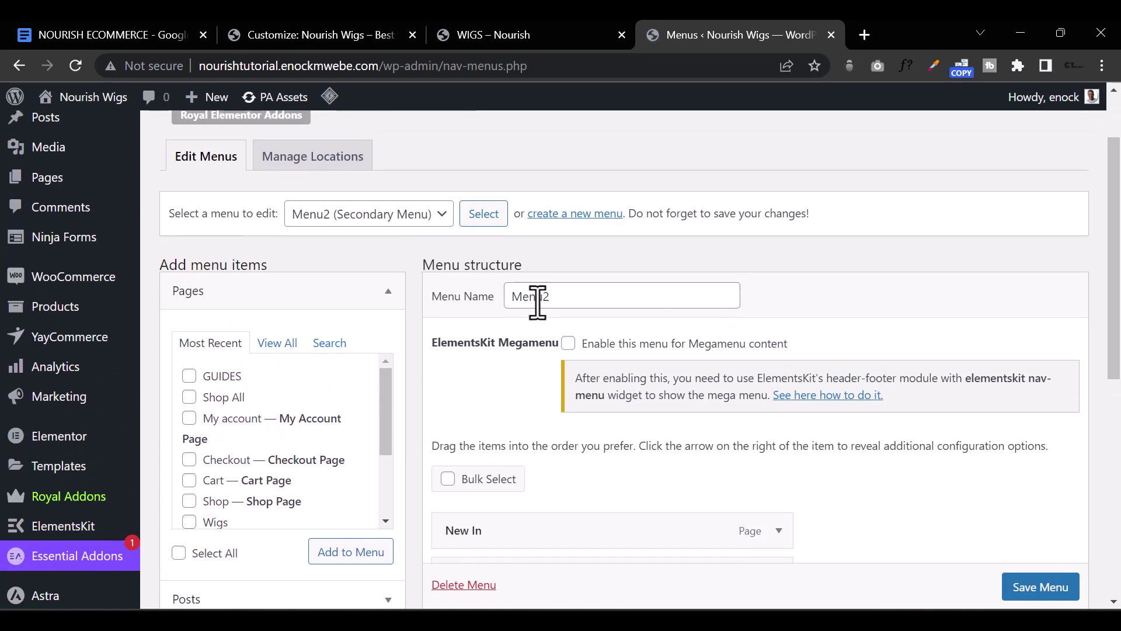
pyautogui.click(579, 212)
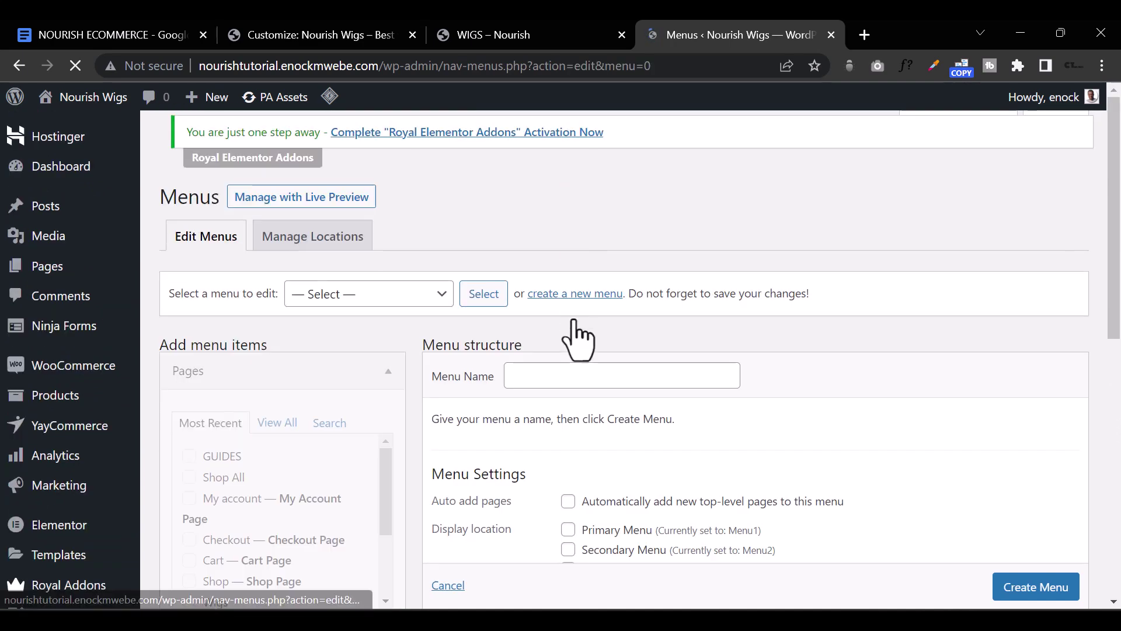
pyautogui.click(574, 378)
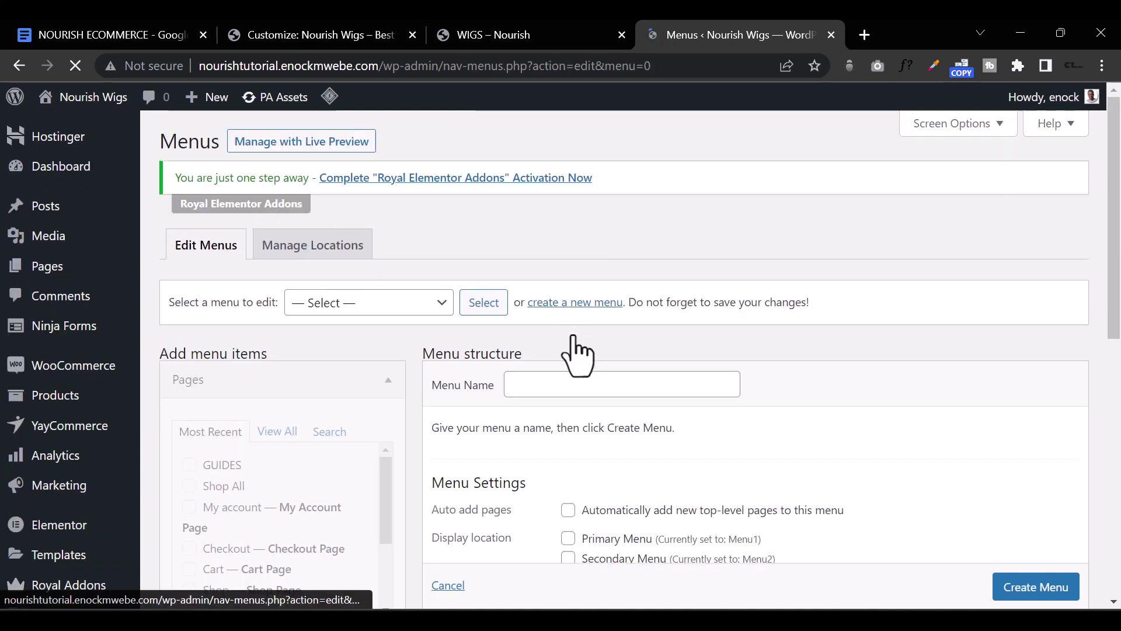
pyautogui.scroll(-4, 575, 379)
pyautogui.scroll(1, 575, 363)
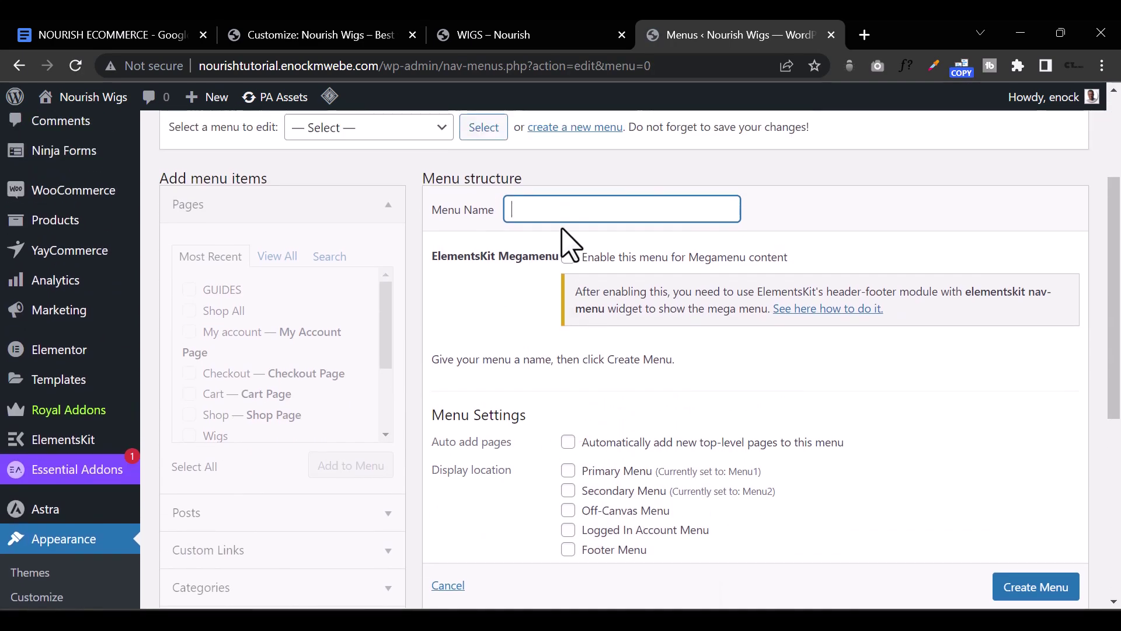
pyautogui.click(568, 208)
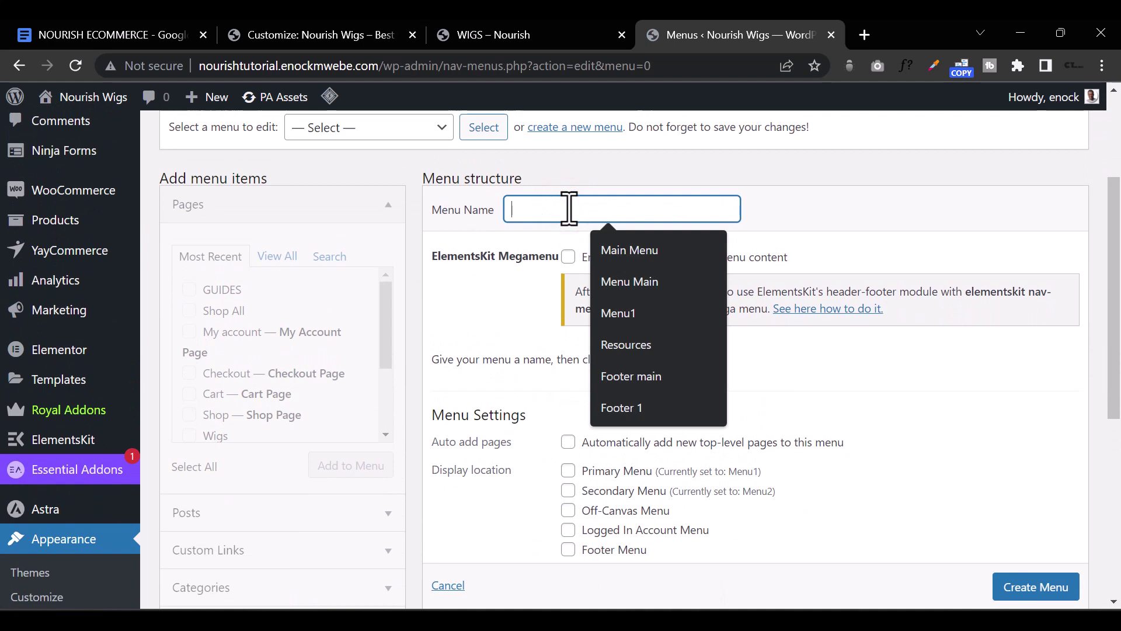
pyautogui.write('Mo')
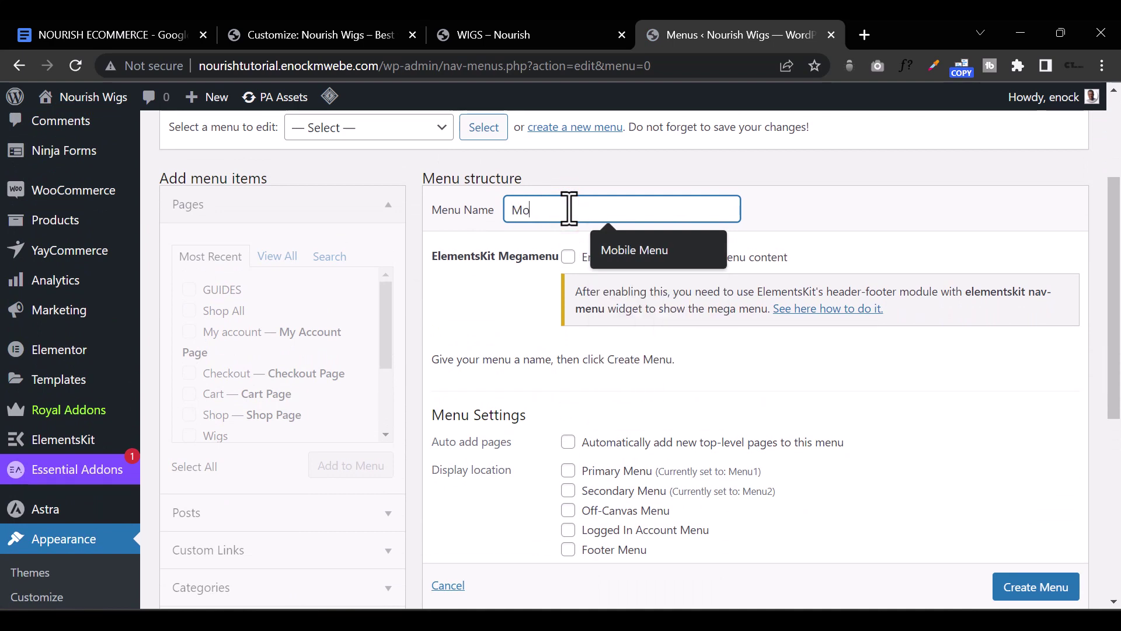
pyautogui.write('bile Menu')
pyautogui.scroll(-2, 741, 365)
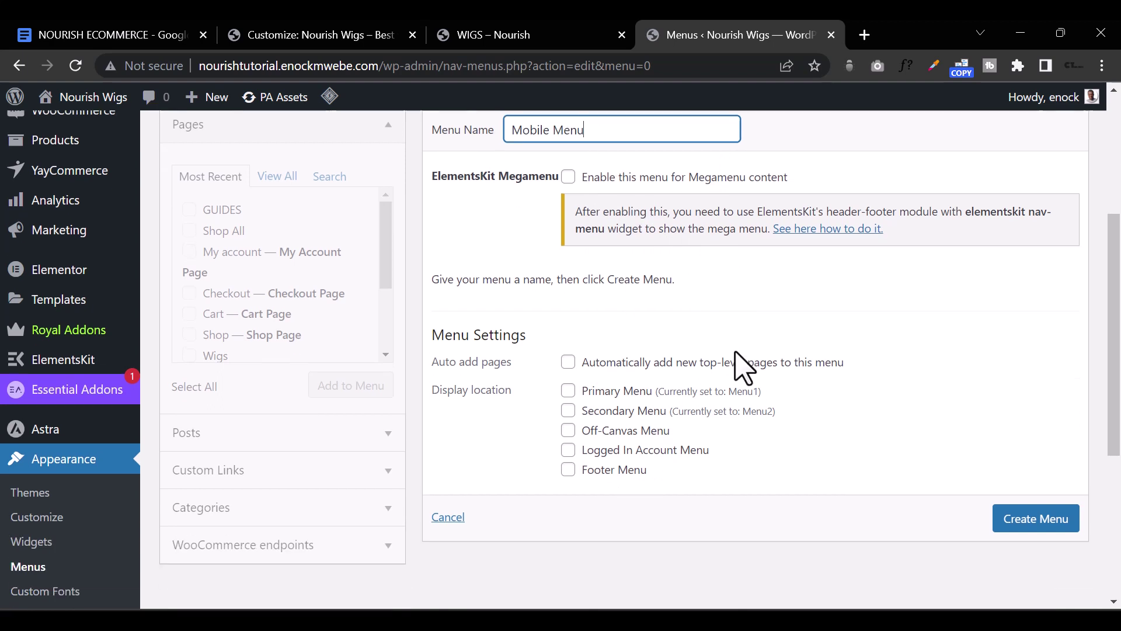
pyautogui.click(569, 423)
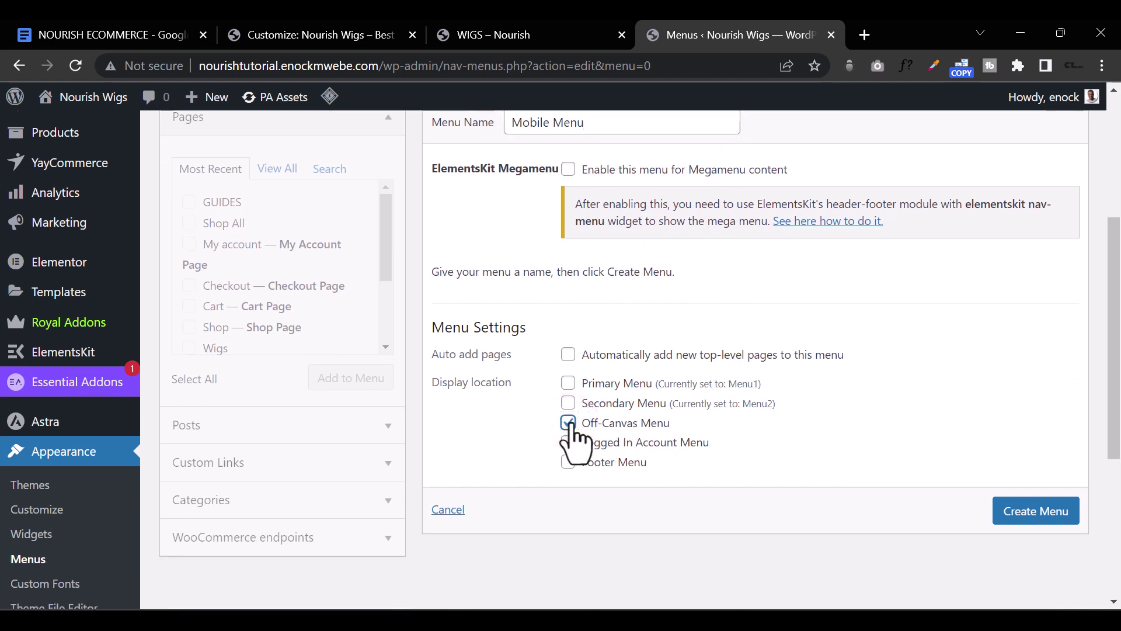
pyautogui.click(331, 33)
# Zoom out and toggle the mobile preview's off-canvas menu open and closed, then return to Menus
pyautogui.click(724, 119)
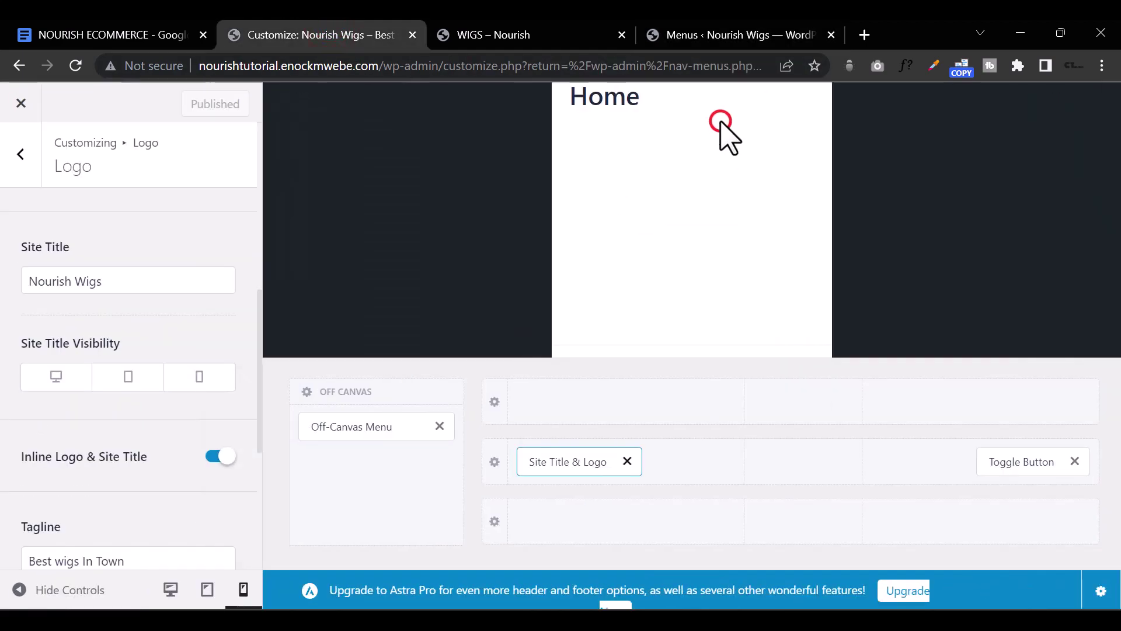
pyautogui.hotkey('ctrl', '-')
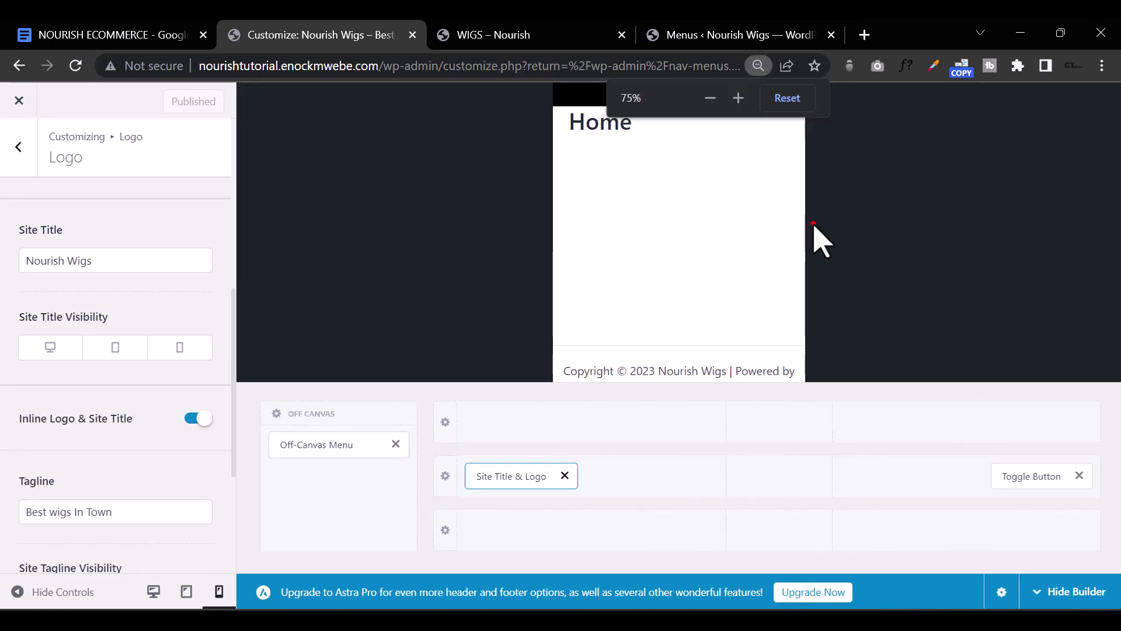
pyautogui.click(813, 223)
pyautogui.click(740, 122)
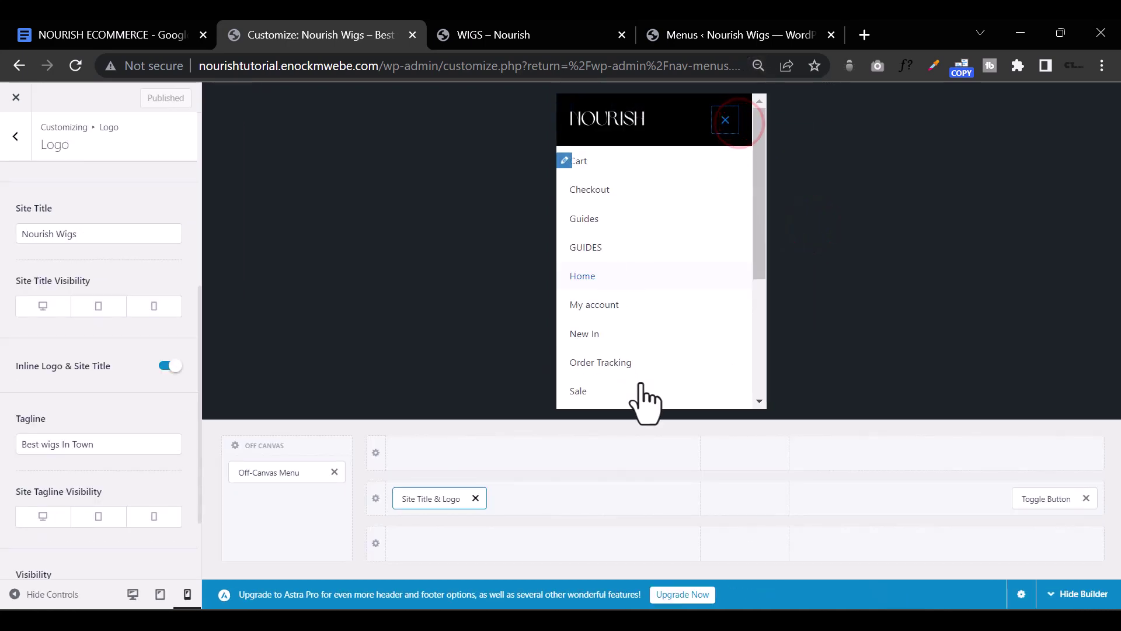
pyautogui.click(733, 124)
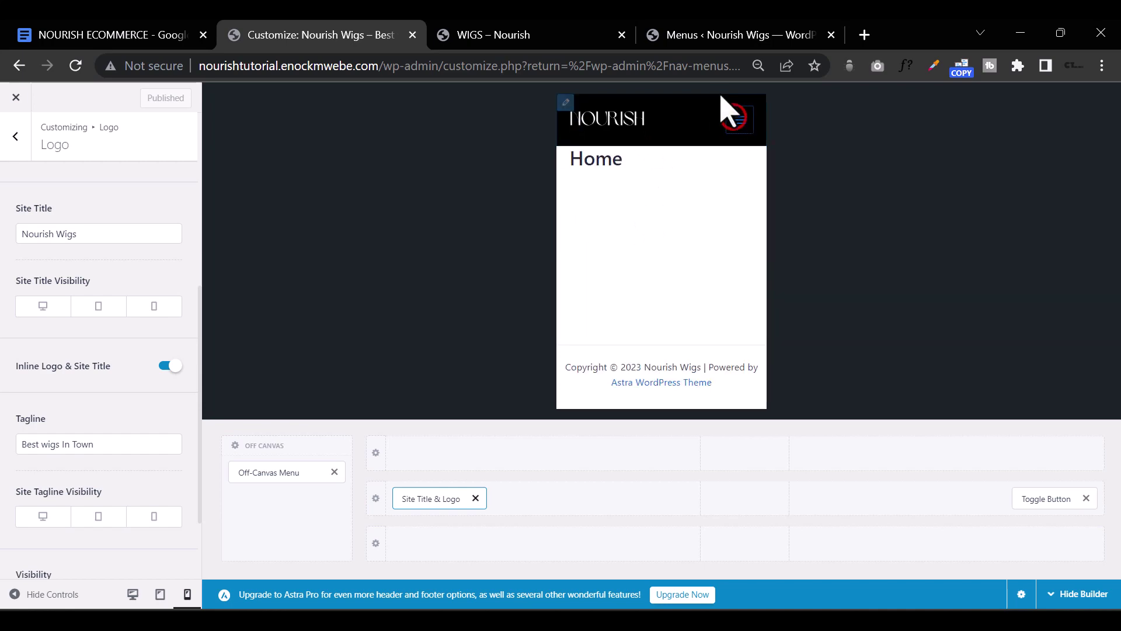
pyautogui.click(740, 122)
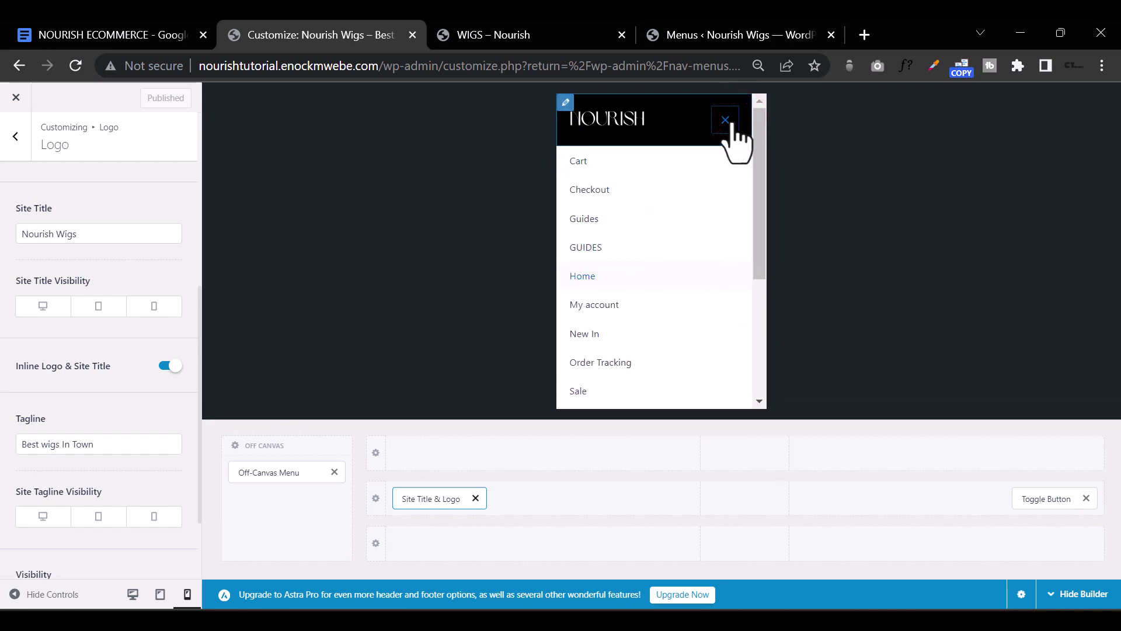
pyautogui.click(728, 121)
pyautogui.click(695, 36)
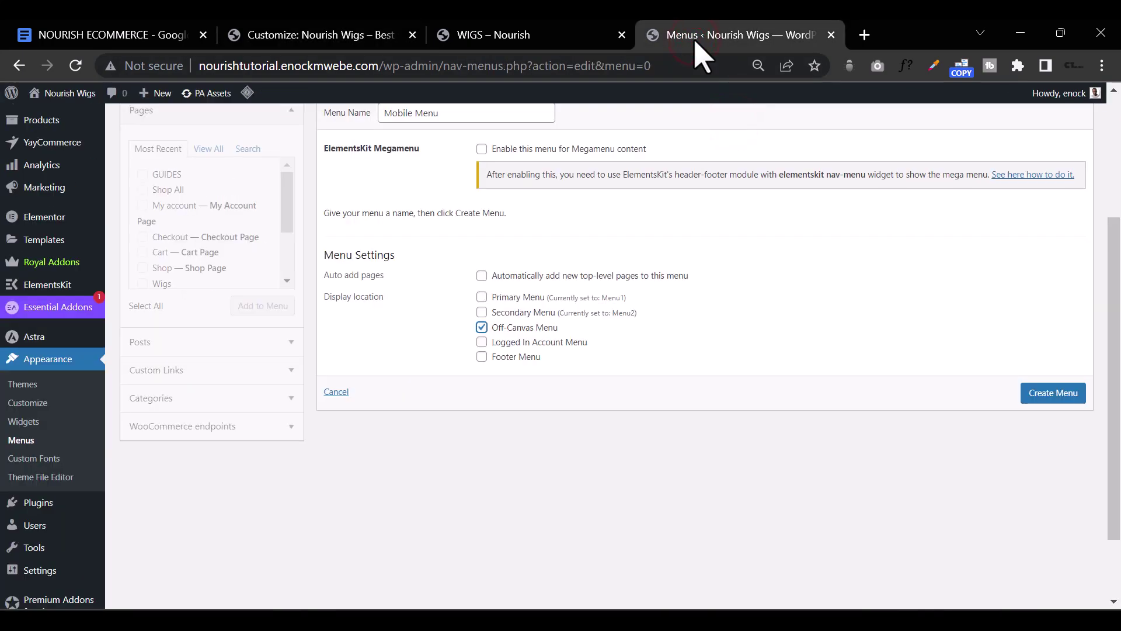
# At 100% zoom, create Mobile Menu with Off-Canvas Menu ticked as its display location
pyautogui.hotkey('ctrl', '+')
pyautogui.hotkey('ctrl', '+')
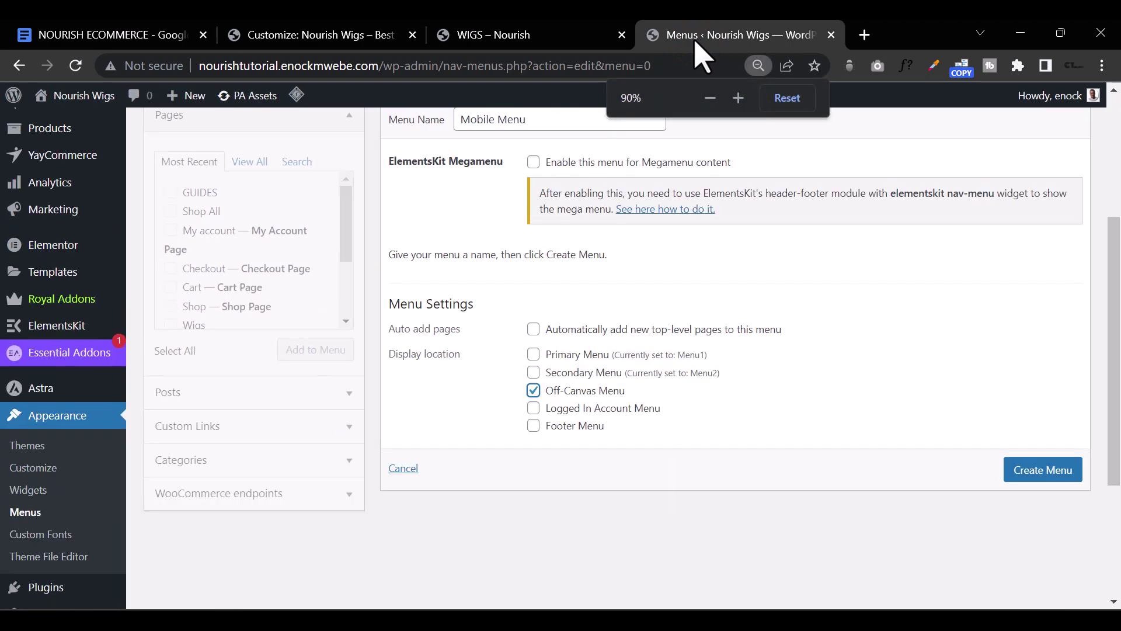
pyautogui.hotkey('ctrl', '+')
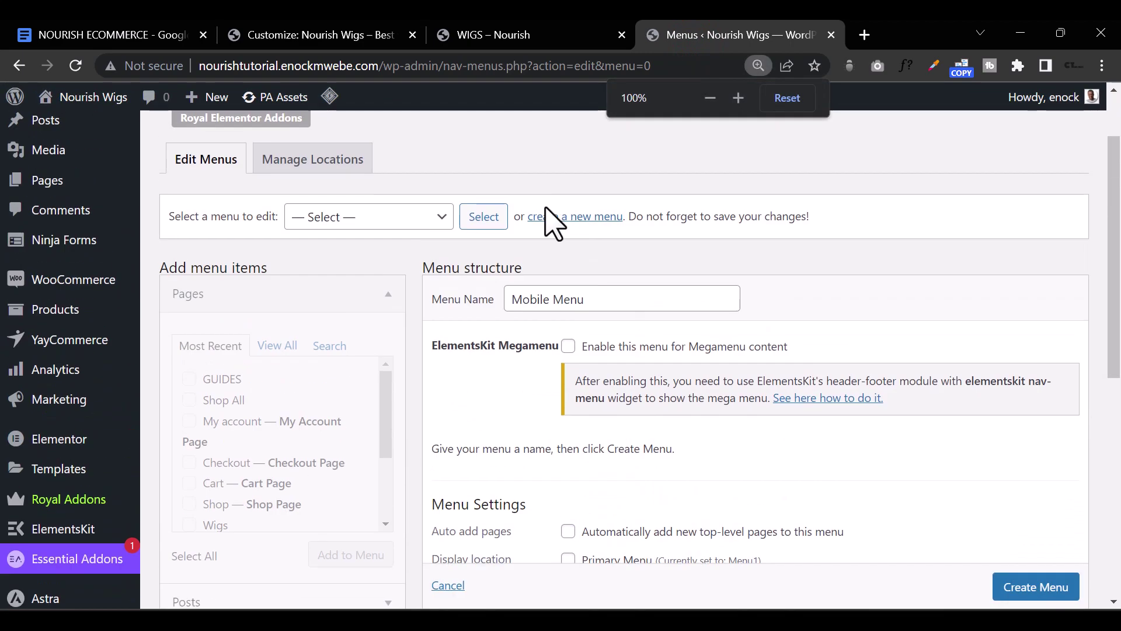
pyautogui.tripleClick(593, 298)
pyautogui.scroll(-5, 584, 409)
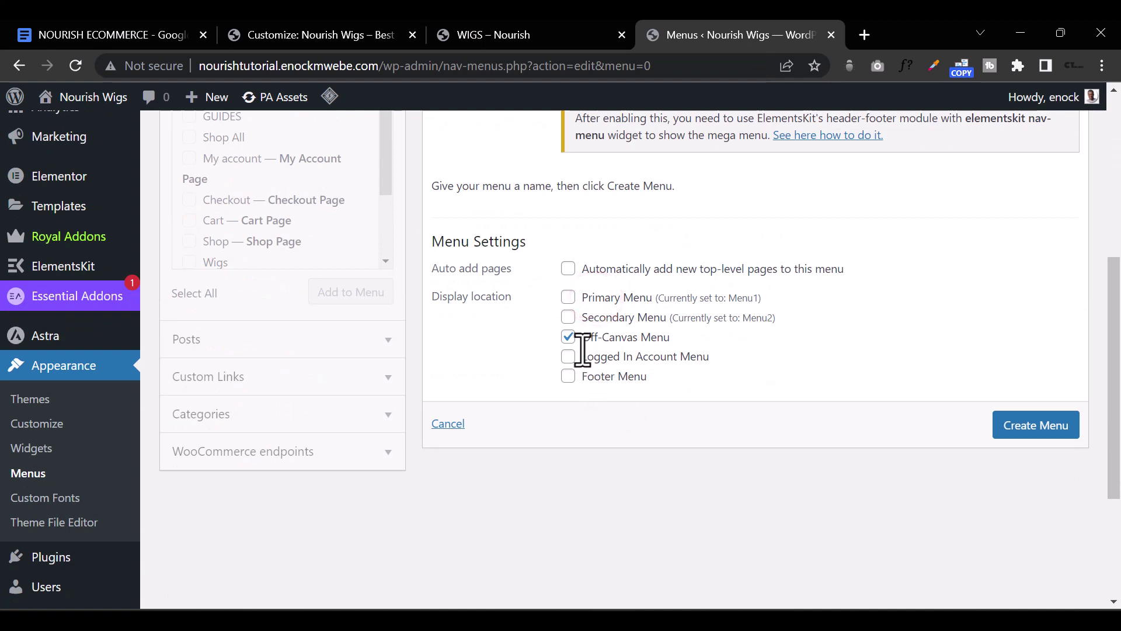
pyautogui.click(1026, 425)
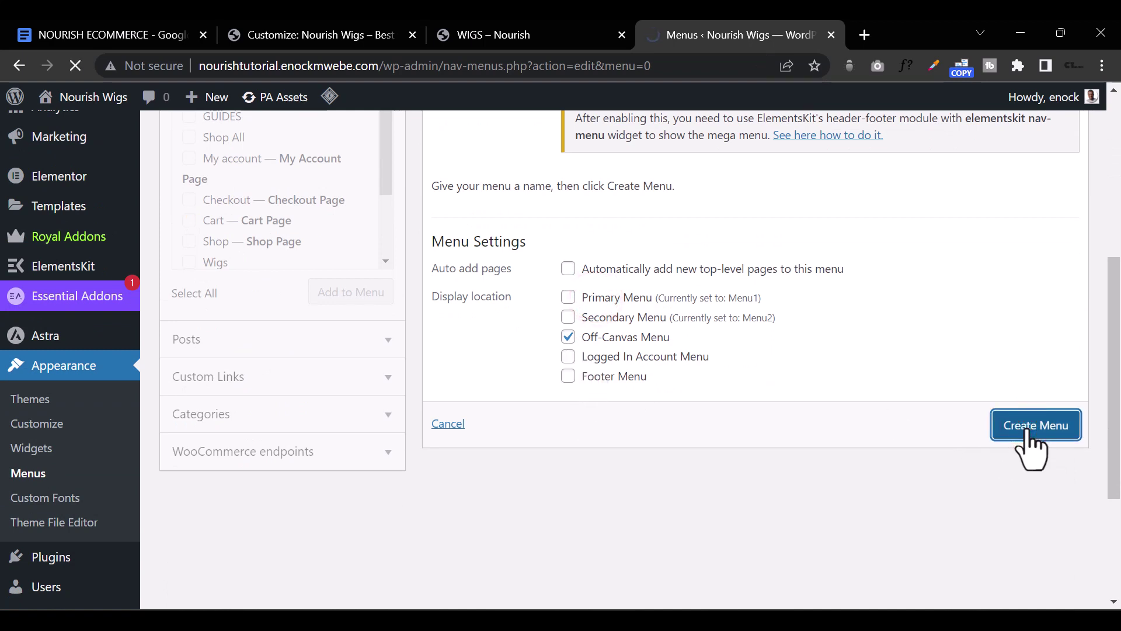
pyautogui.scroll(-4, 727, 400)
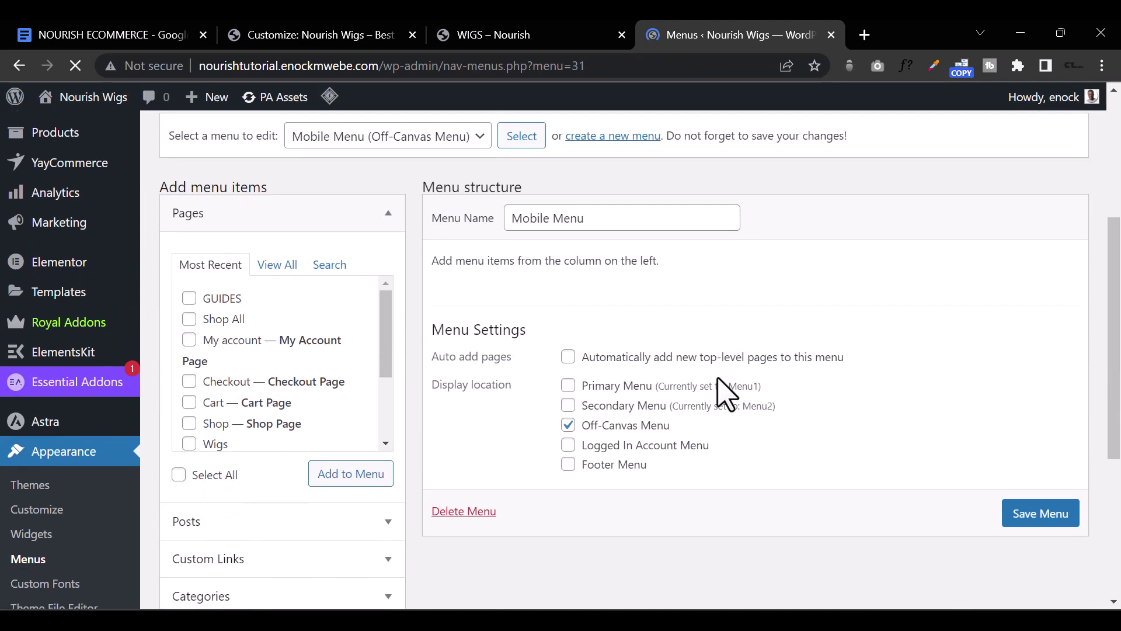
pyautogui.scroll(-3, 593, 340)
pyautogui.scroll(3, 593, 335)
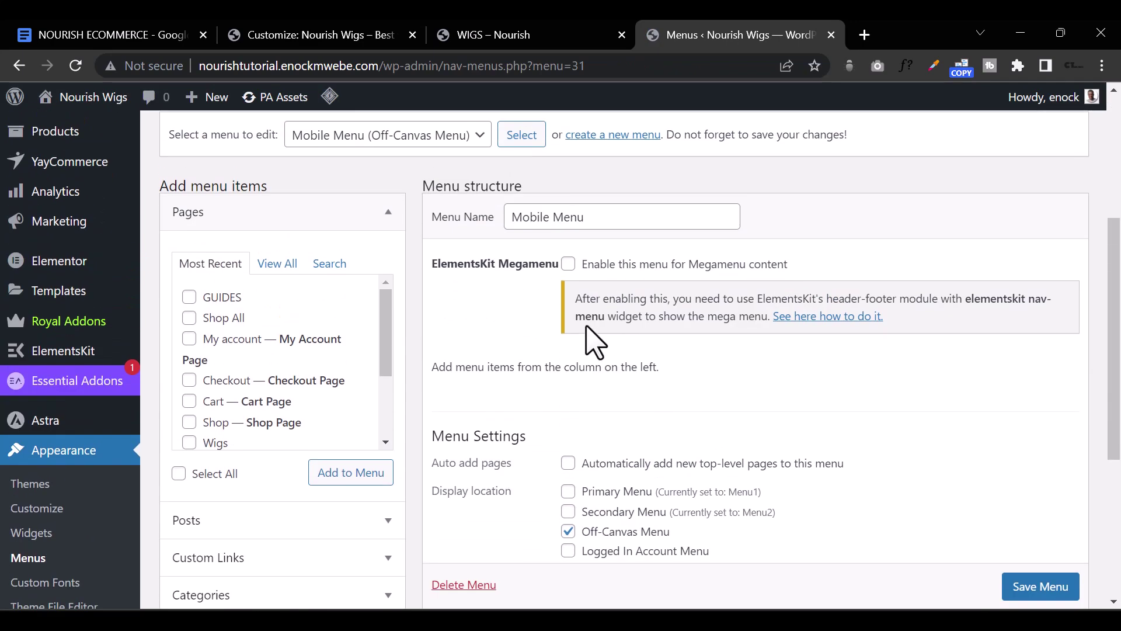
pyautogui.scroll(-3, 269, 374)
pyautogui.scroll(1, 272, 377)
pyautogui.scroll(1, 272, 373)
# Tick the Shop, Sale and Order Tracking pages and add them to the Mobile Menu
pyautogui.click(188, 390)
pyautogui.scroll(-2, 193, 391)
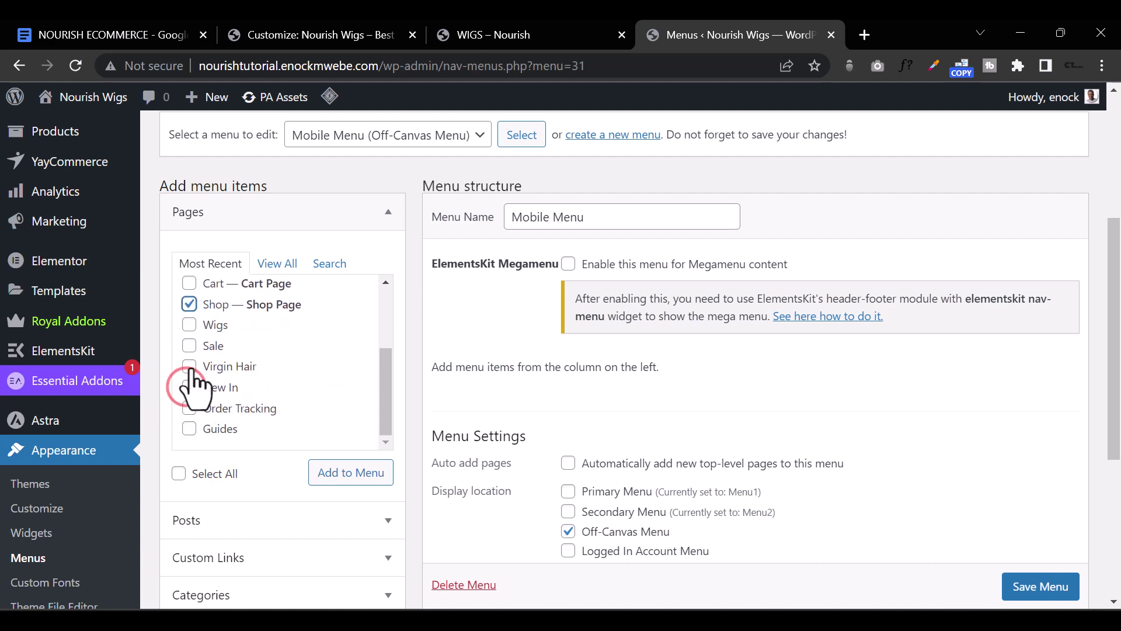
pyautogui.click(189, 346)
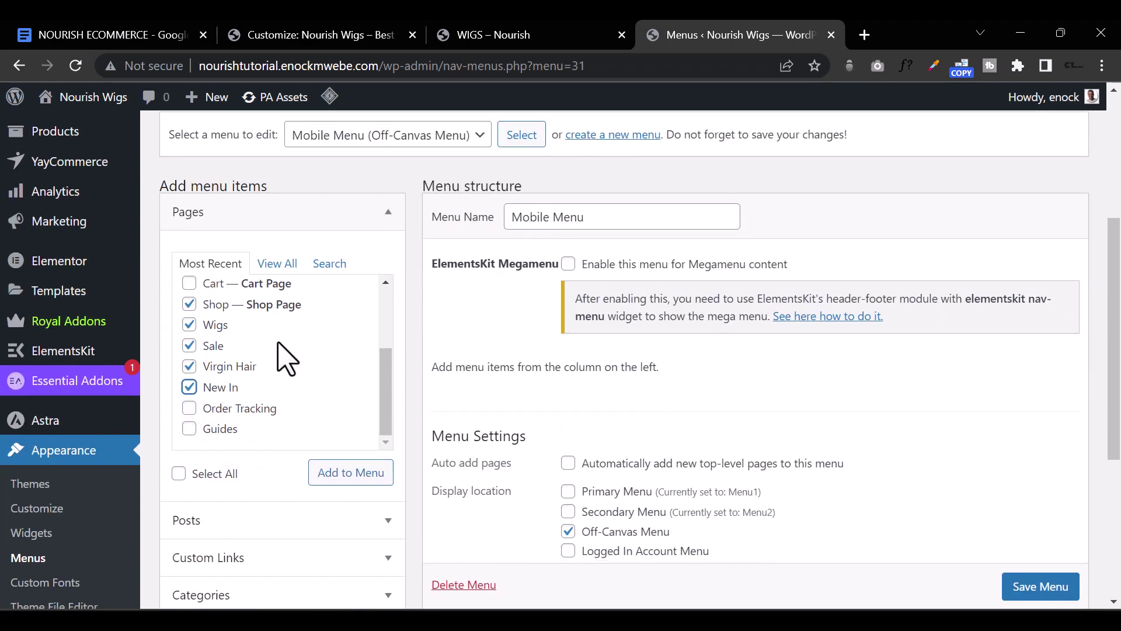
pyautogui.scroll(4, 286, 357)
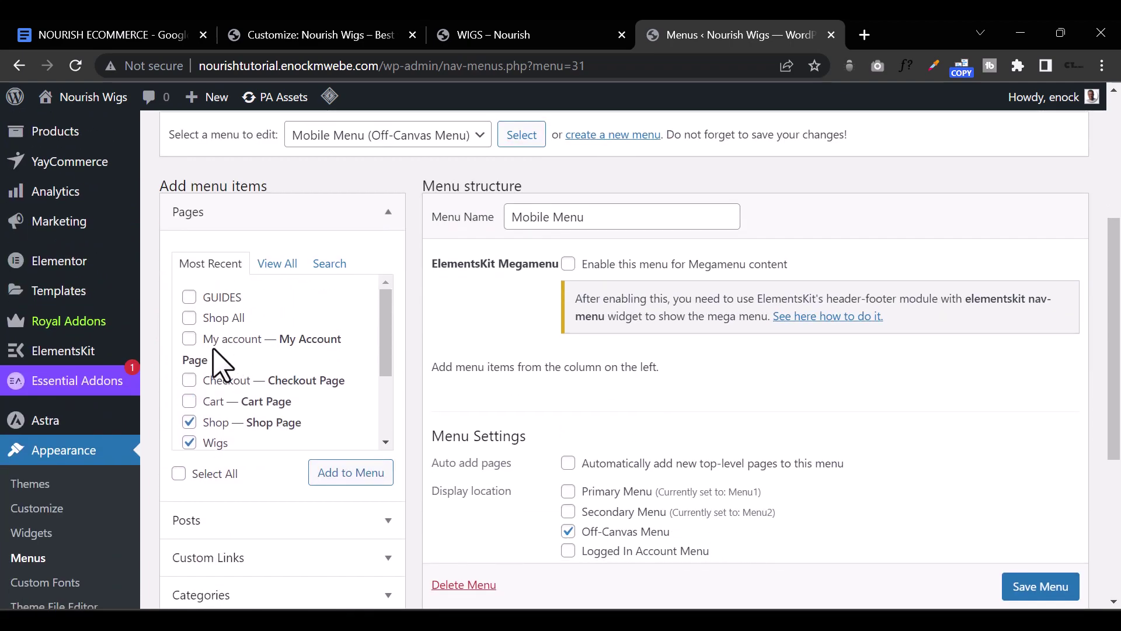
pyautogui.scroll(-3, 210, 368)
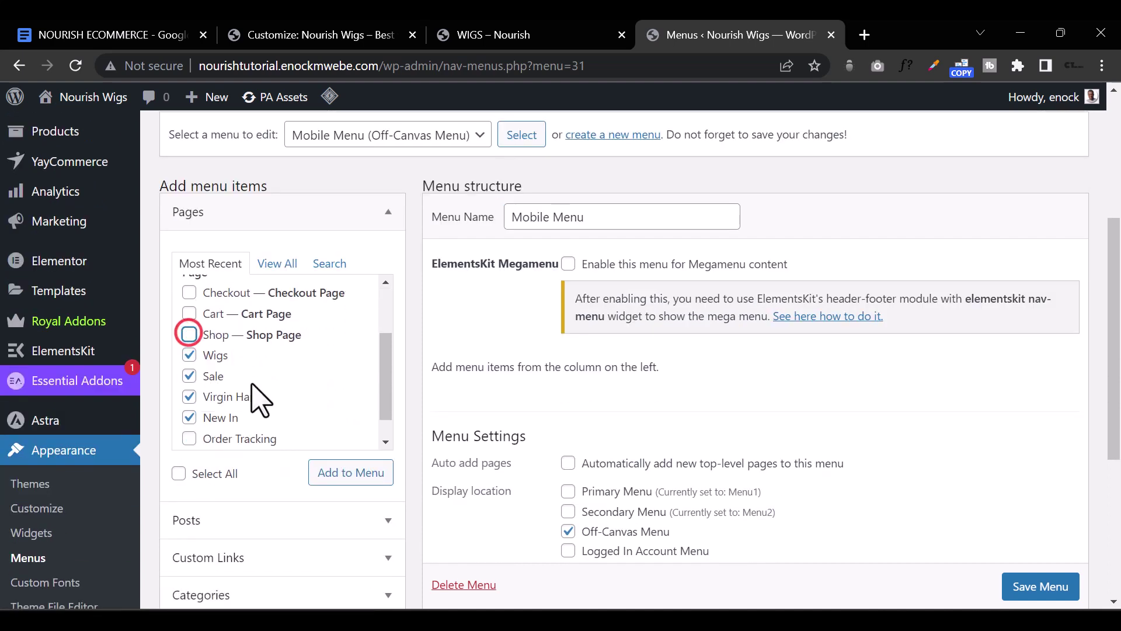
pyautogui.scroll(3, 234, 397)
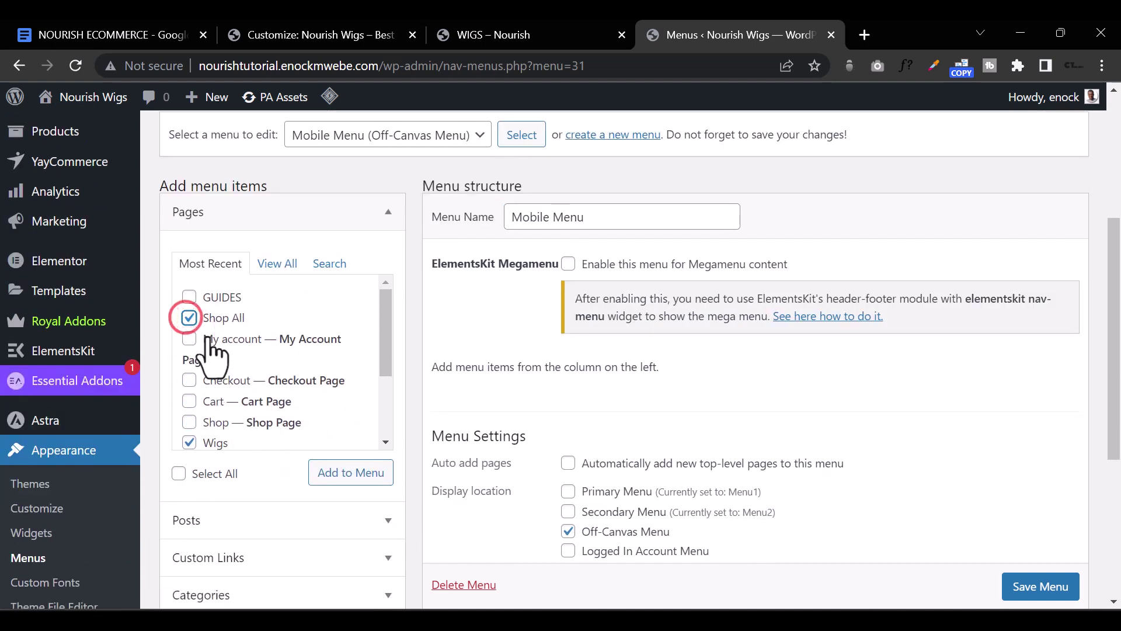
pyautogui.scroll(-5, 205, 350)
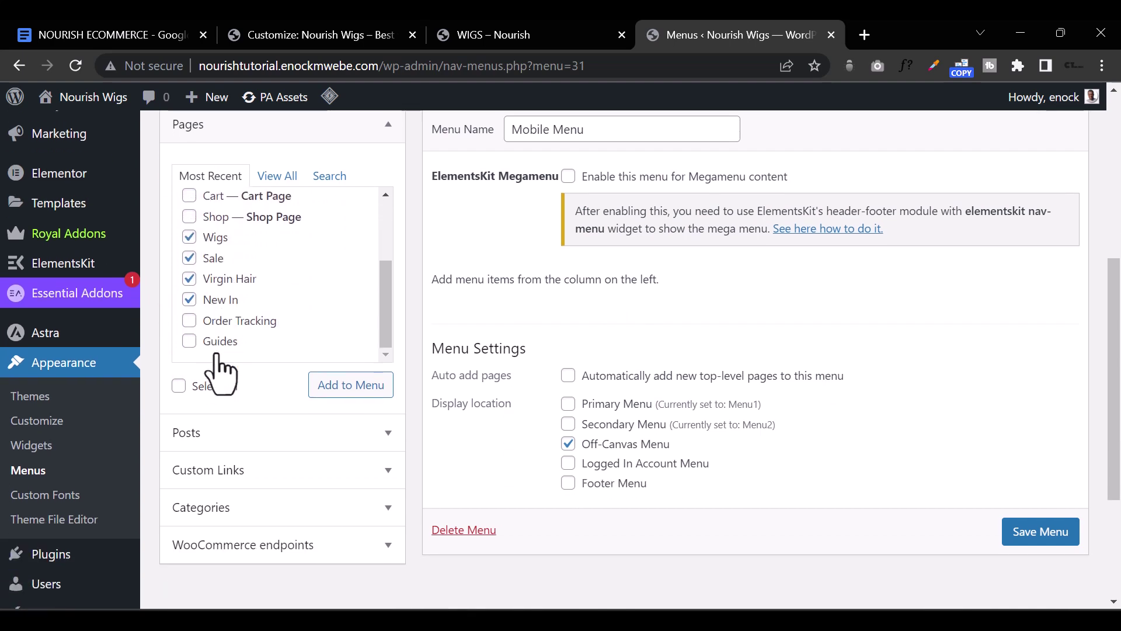
pyautogui.click(191, 322)
pyautogui.scroll(3, 210, 341)
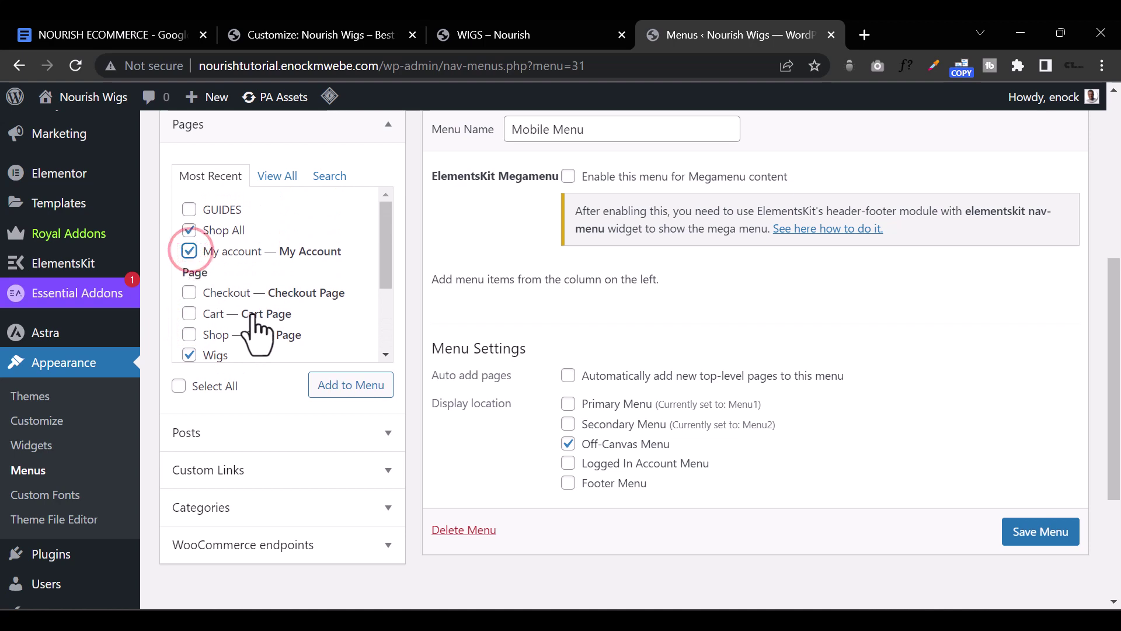
pyautogui.scroll(-2, 254, 327)
pyautogui.click(347, 386)
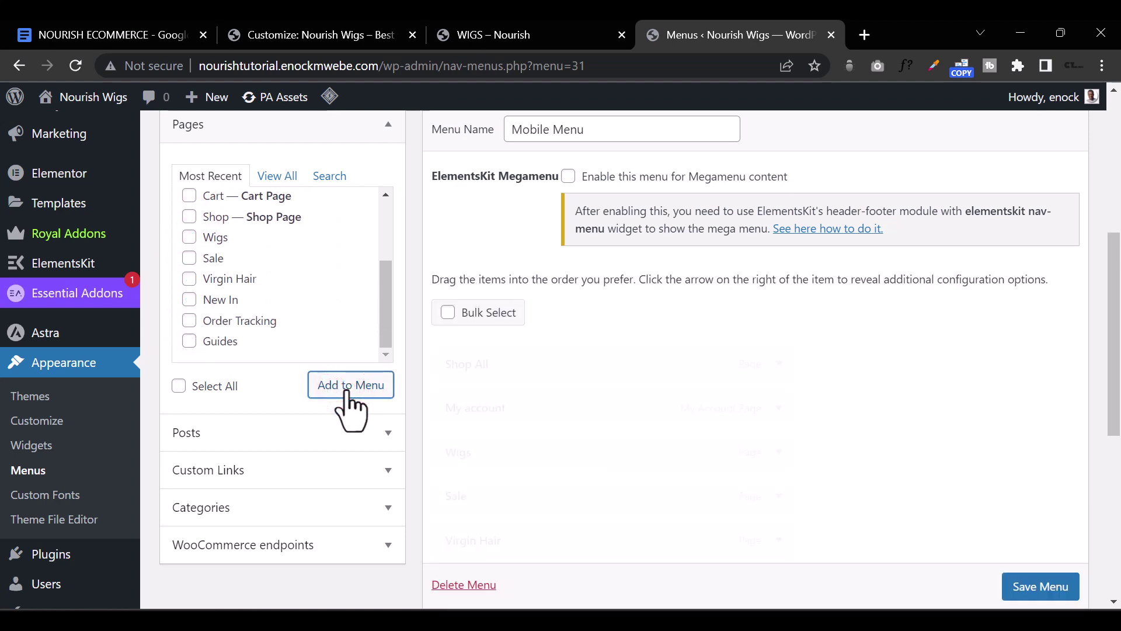
# Move My account to the end of the Mobile Menu and save the menu
pyautogui.scroll(-3, 613, 421)
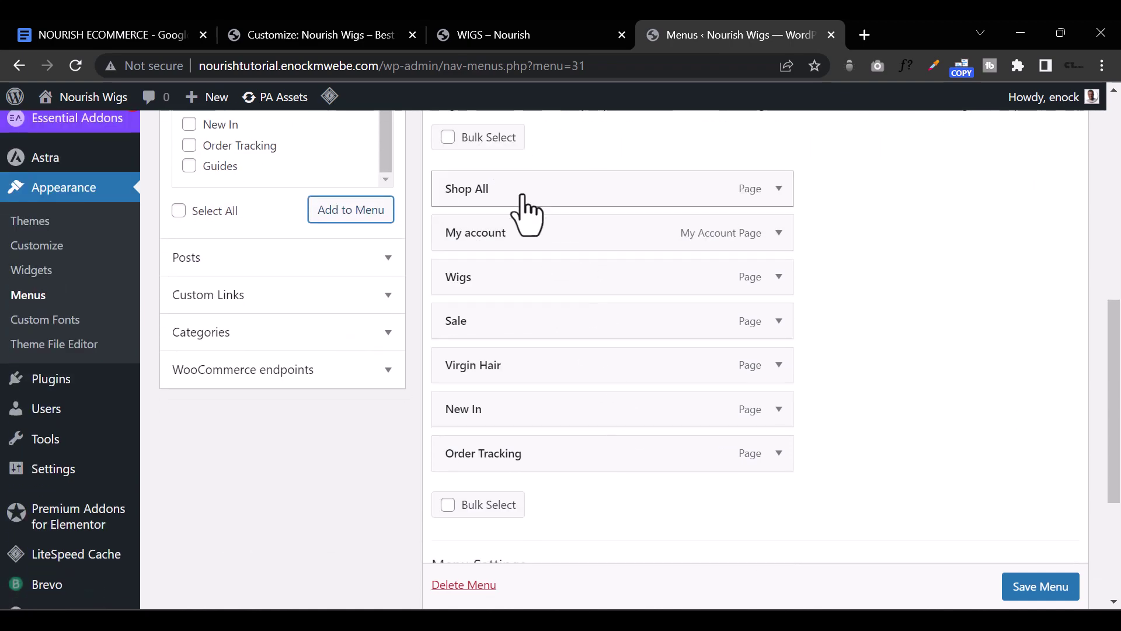
pyautogui.moveTo(529, 234); pyautogui.dragTo(535, 465)
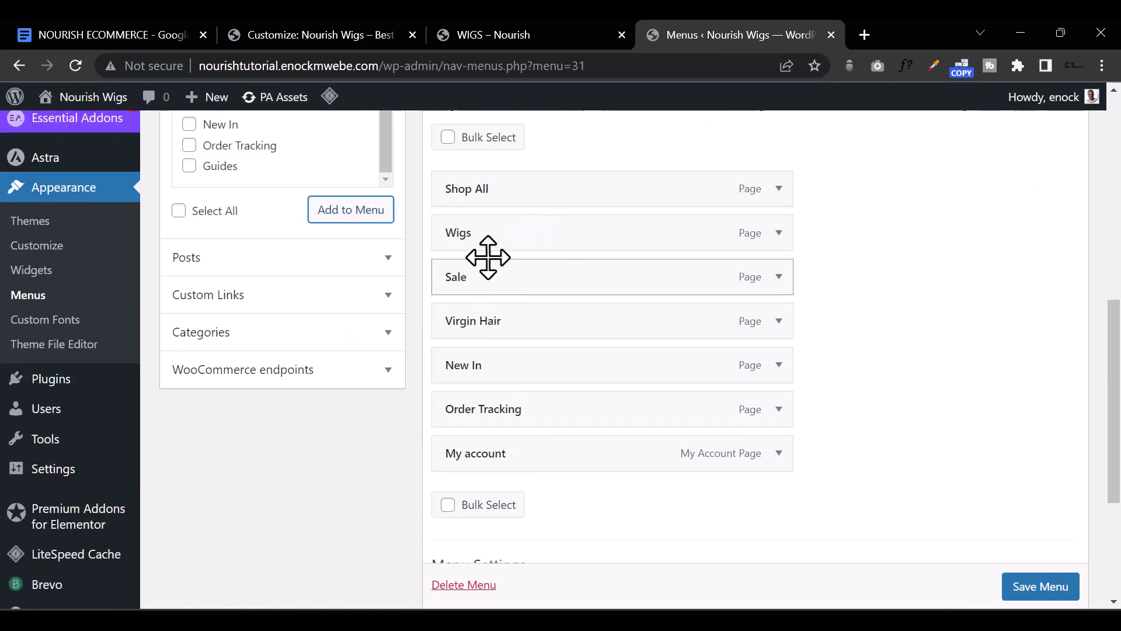
pyautogui.scroll(-3, 490, 382)
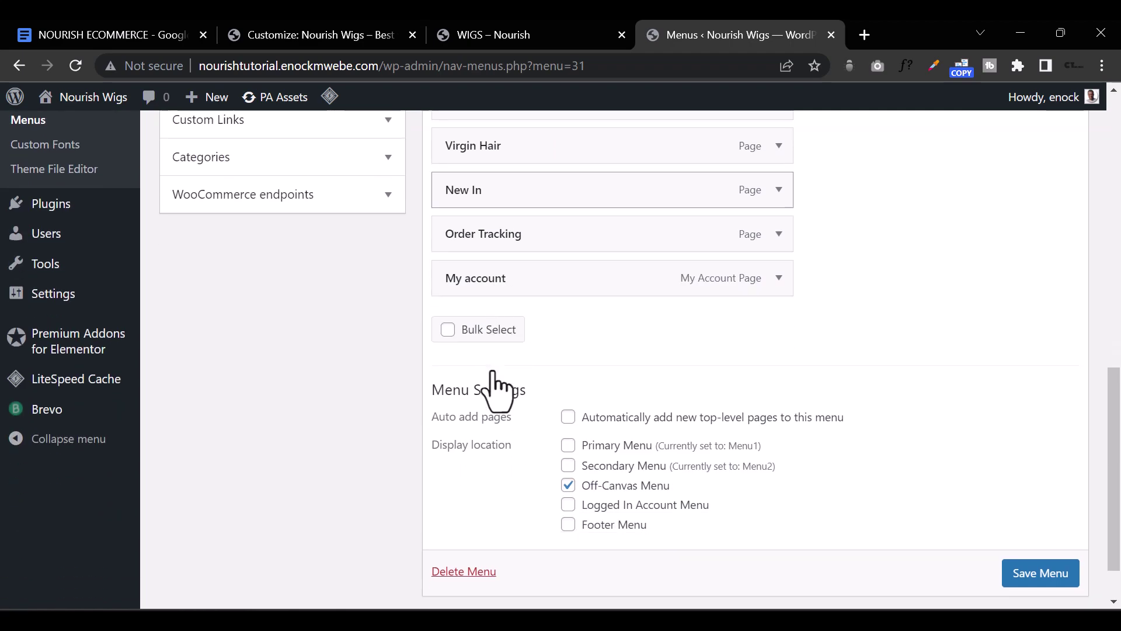
pyautogui.scroll(-1, 759, 456)
pyautogui.click(1017, 508)
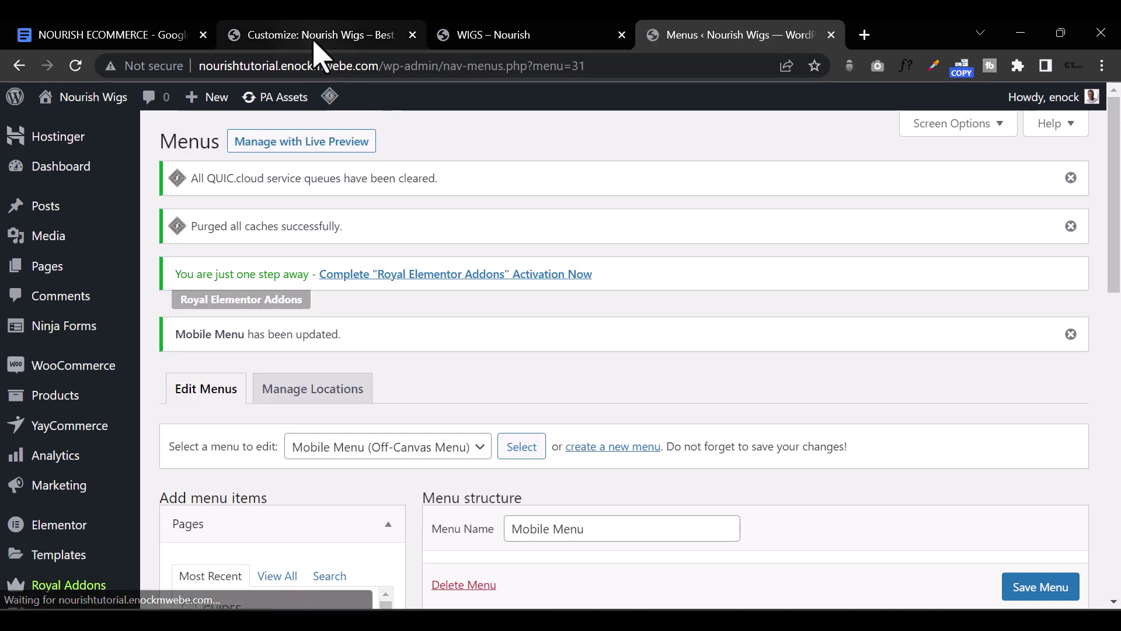
pyautogui.click(313, 40)
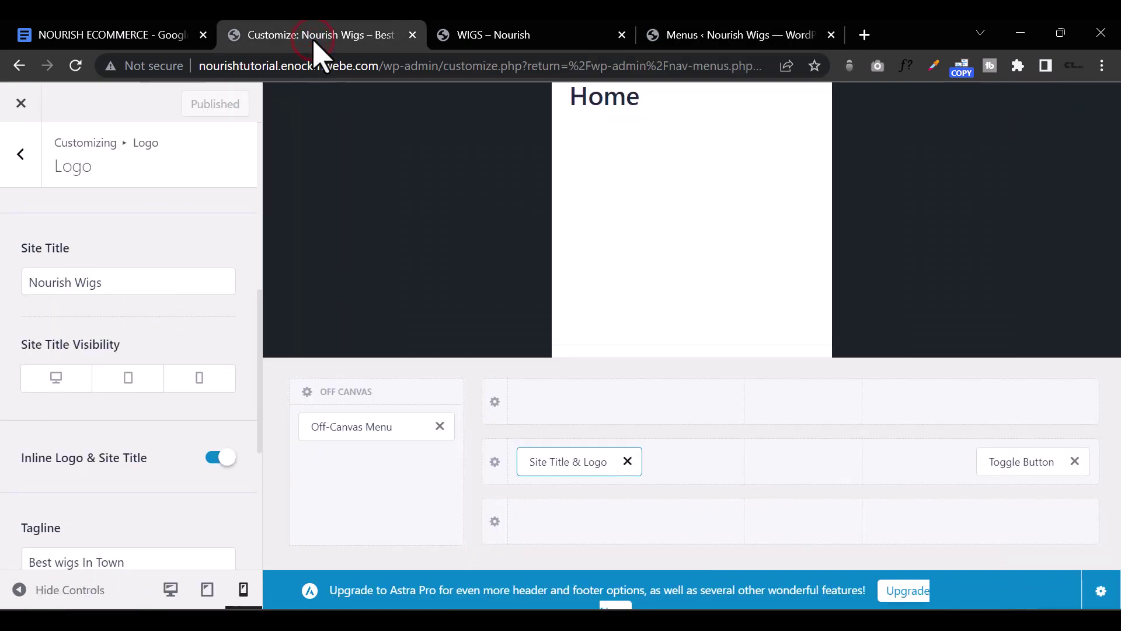
# Reload the Customizer, switch to the mobile preview and open the Header Builder settings
pyautogui.click(75, 66)
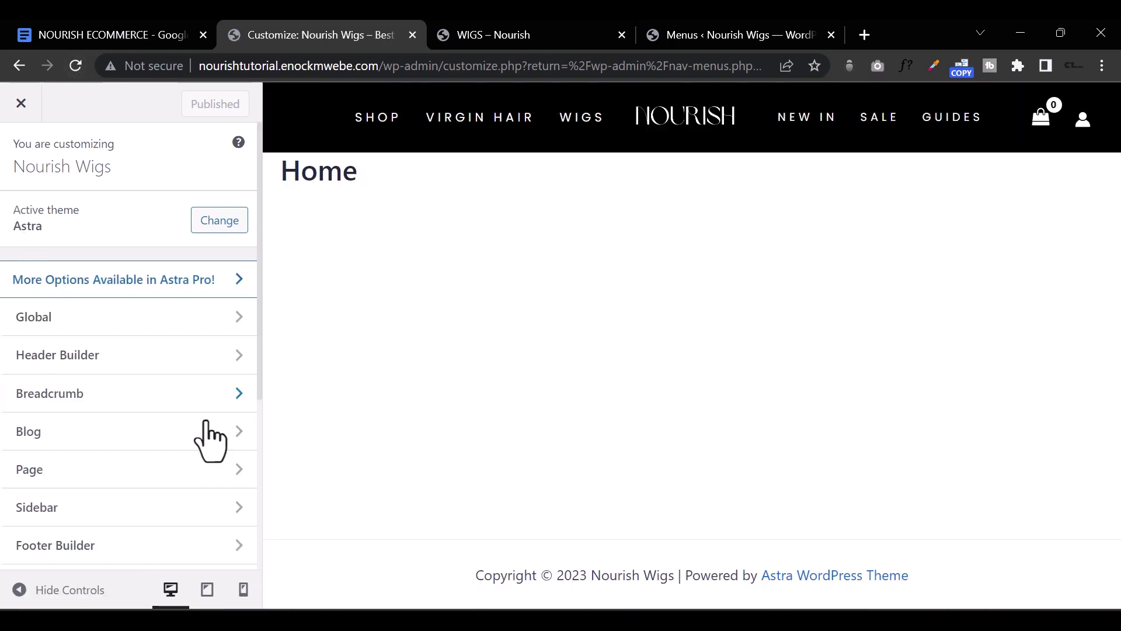
pyautogui.click(245, 590)
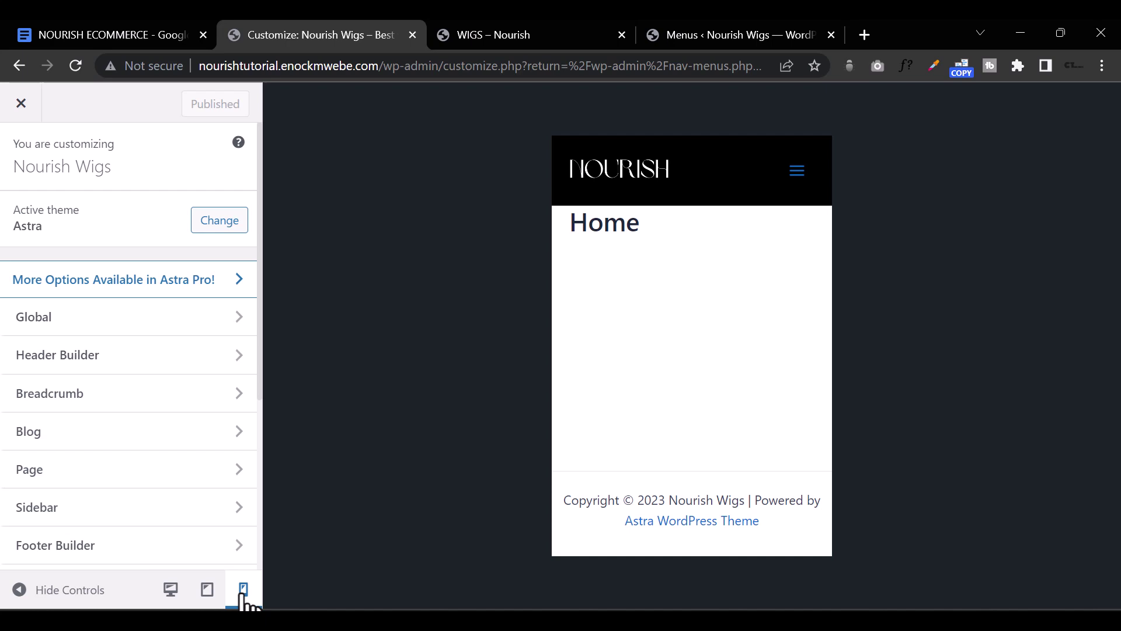
pyautogui.click(798, 172)
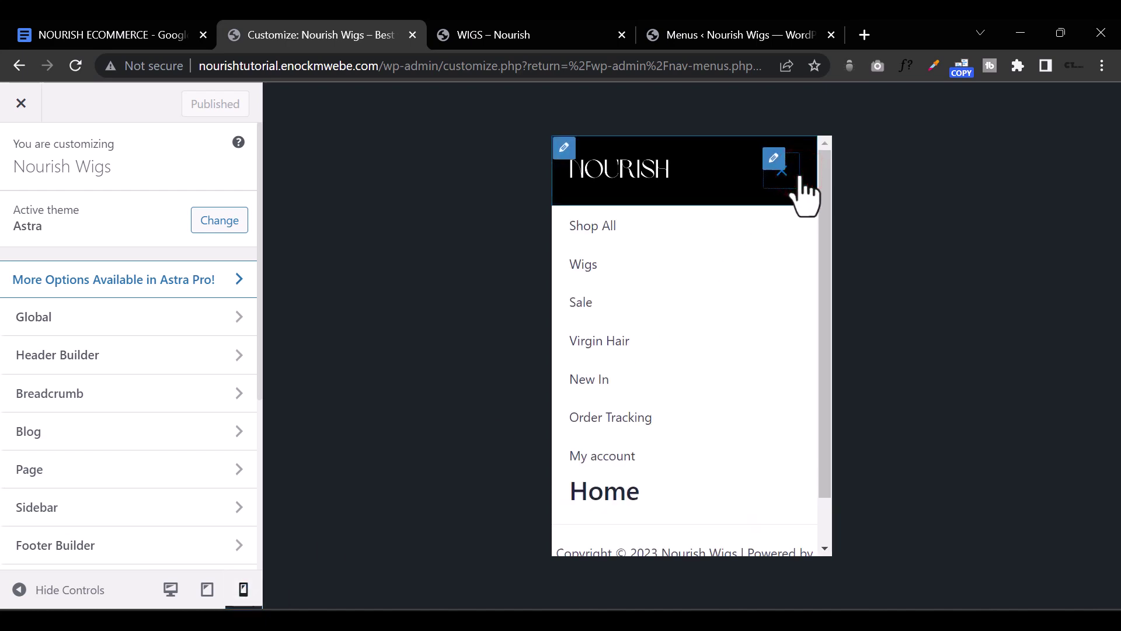
pyautogui.click(131, 357)
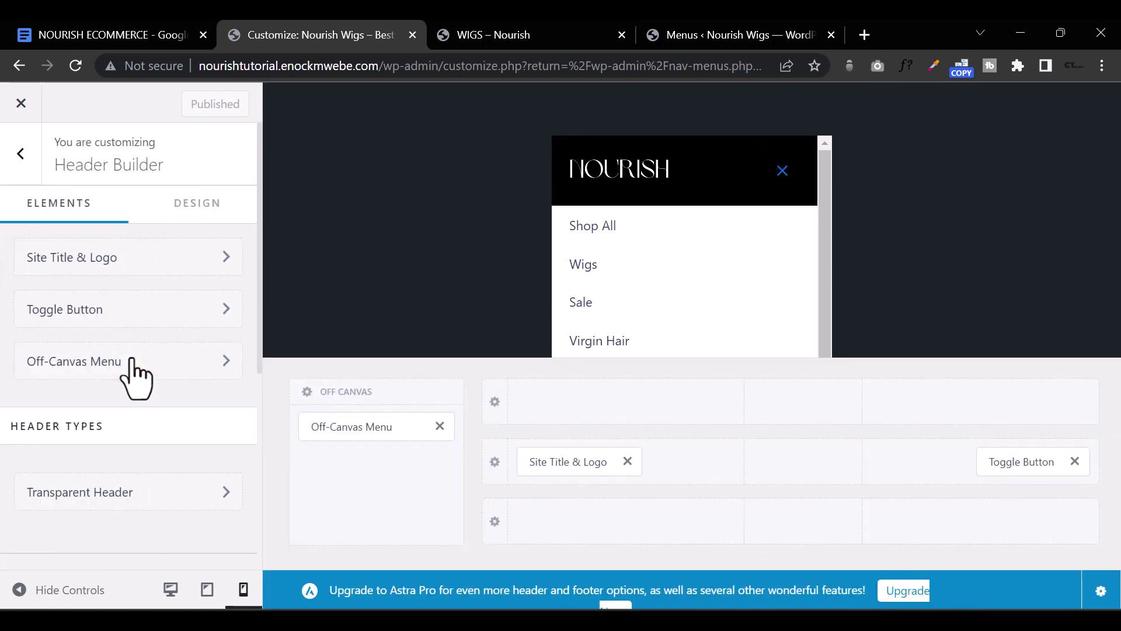
# At 90% zoom, reopen the off-canvas menu to show the Mobile Menu items
pyautogui.click(787, 175)
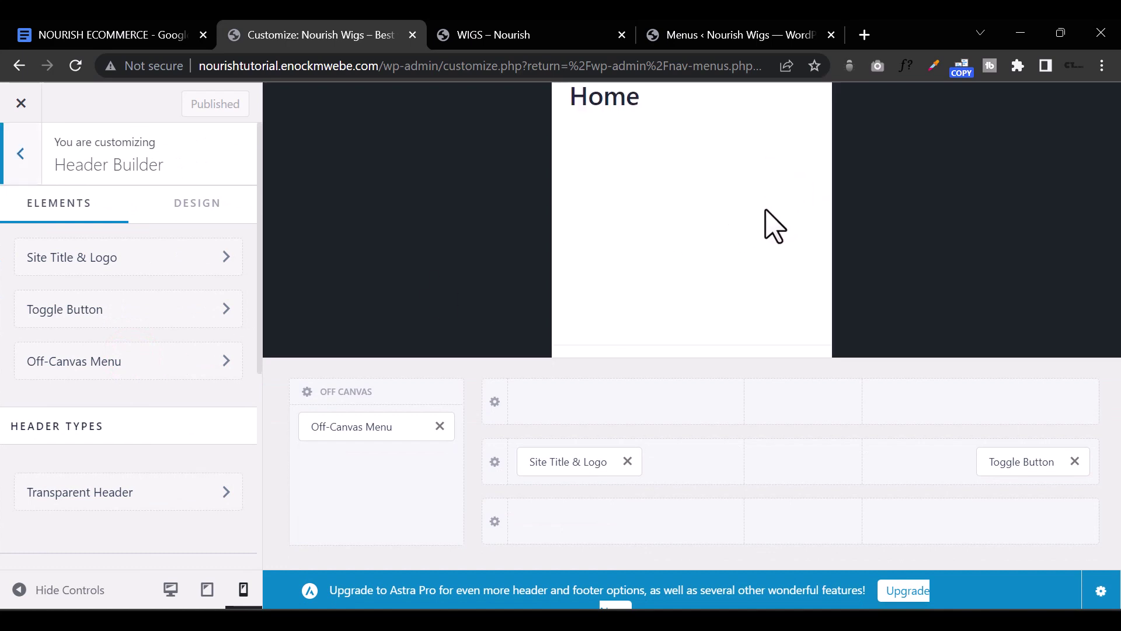
pyautogui.hotkey('ctrl', '-')
pyautogui.hotkey('ctrl', '-')
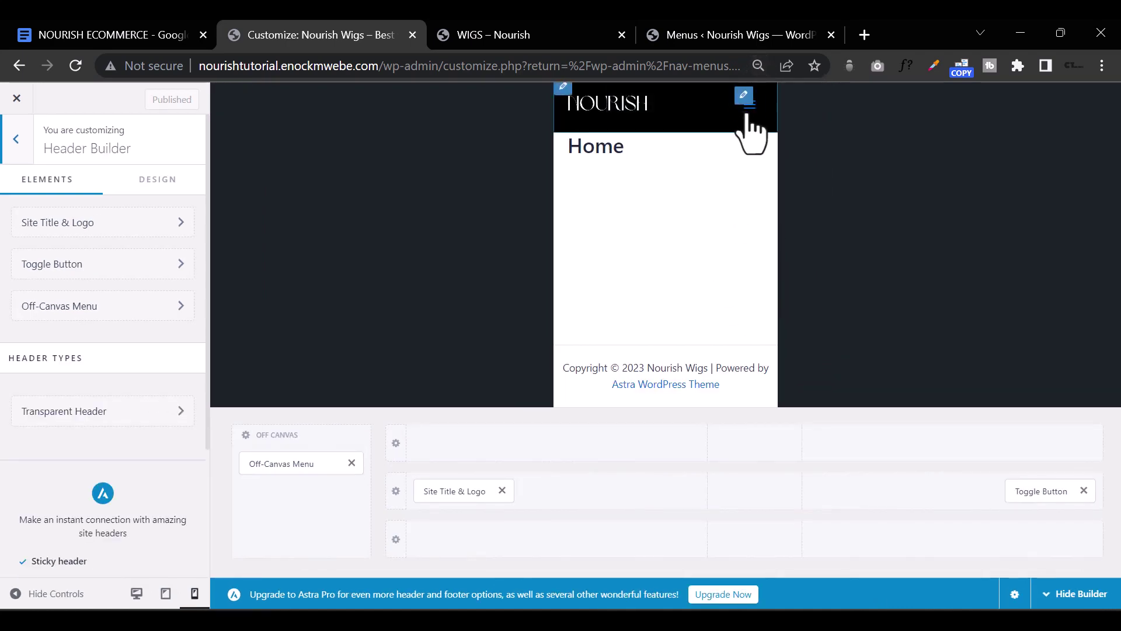
pyautogui.click(748, 107)
pyautogui.click(747, 109)
pyautogui.click(747, 111)
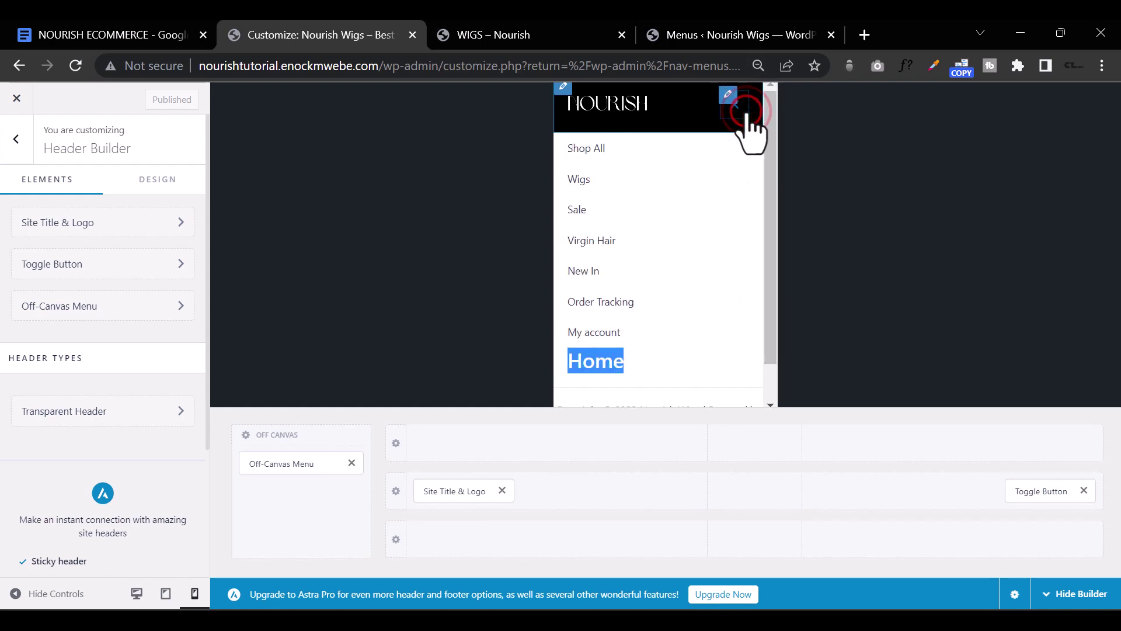
pyautogui.click(747, 111)
pyautogui.click(748, 111)
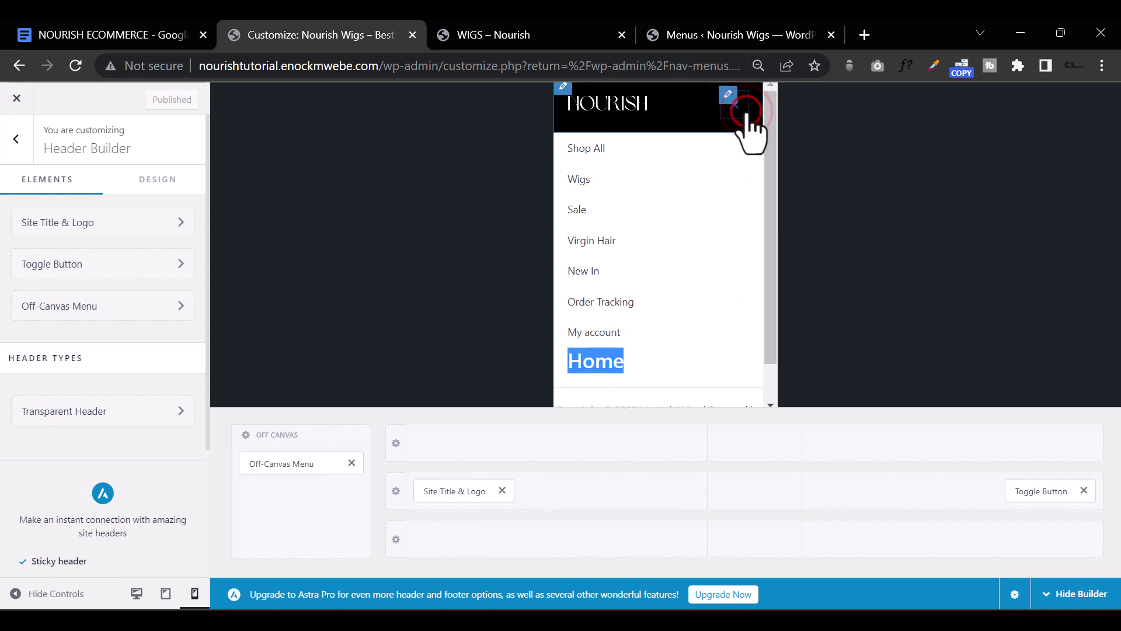
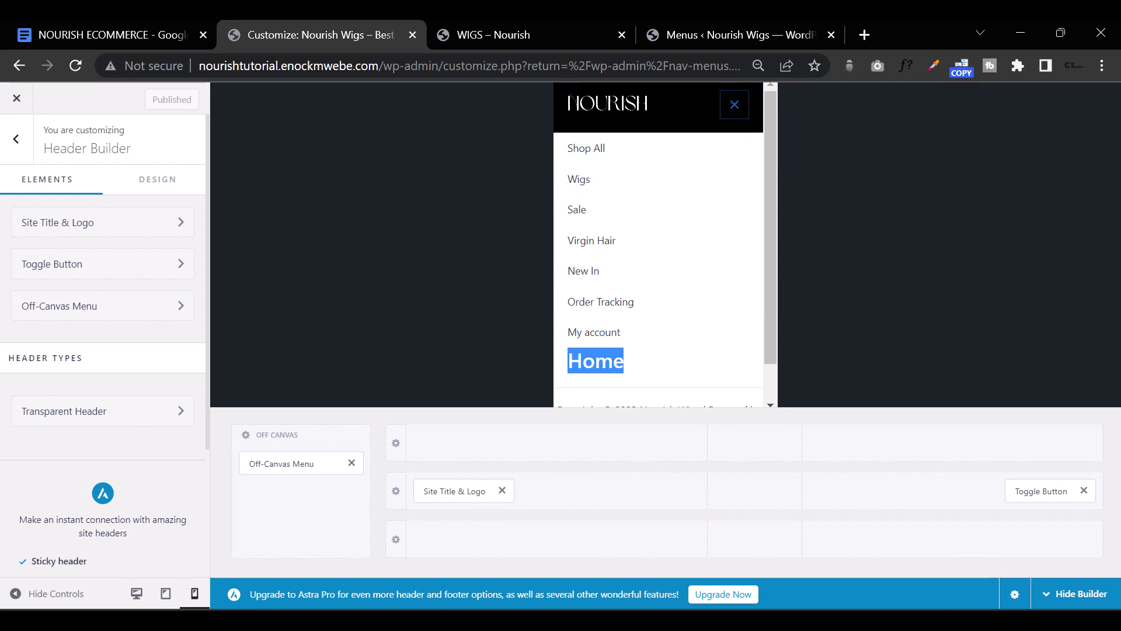
# Set the mobile off-canvas panel background colour to black
pyautogui.click(757, 66)
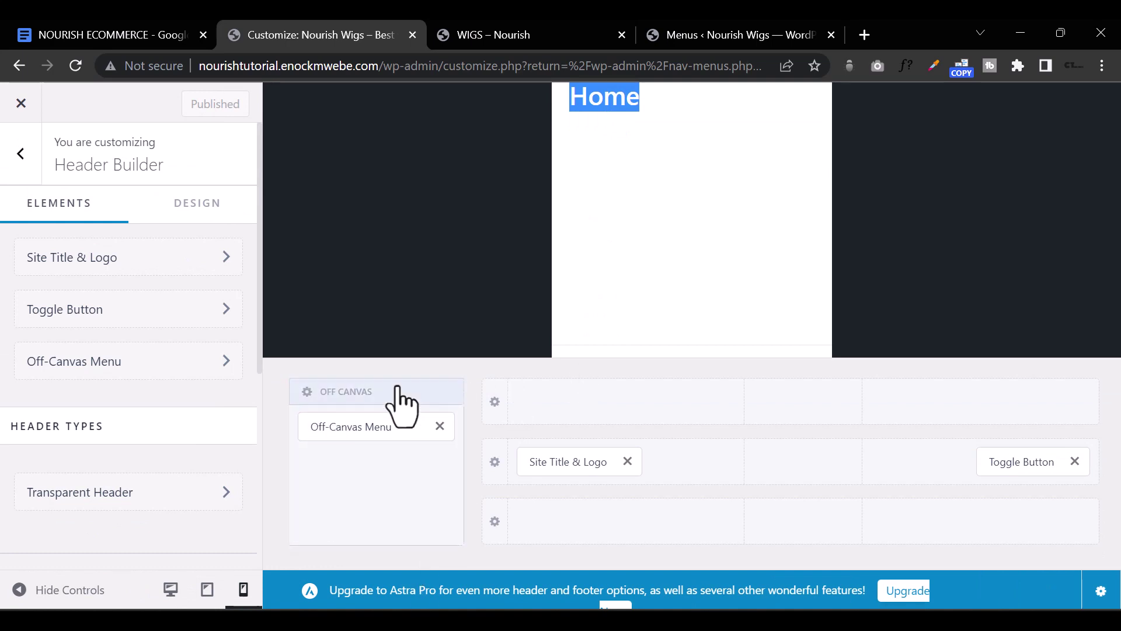
pyautogui.click(307, 391)
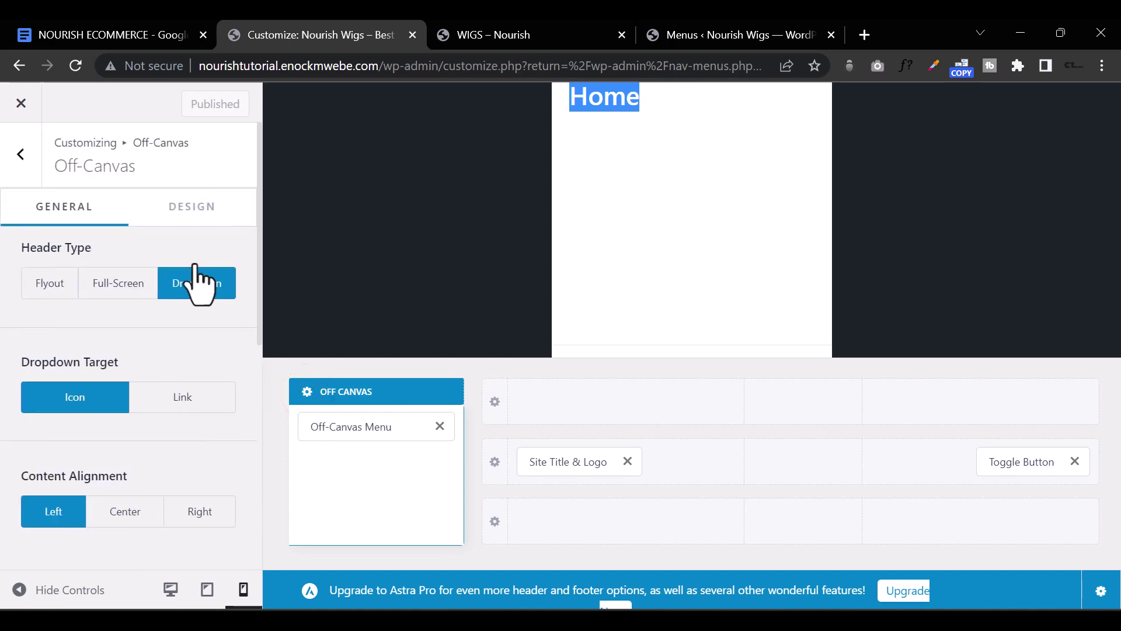
pyautogui.click(178, 203)
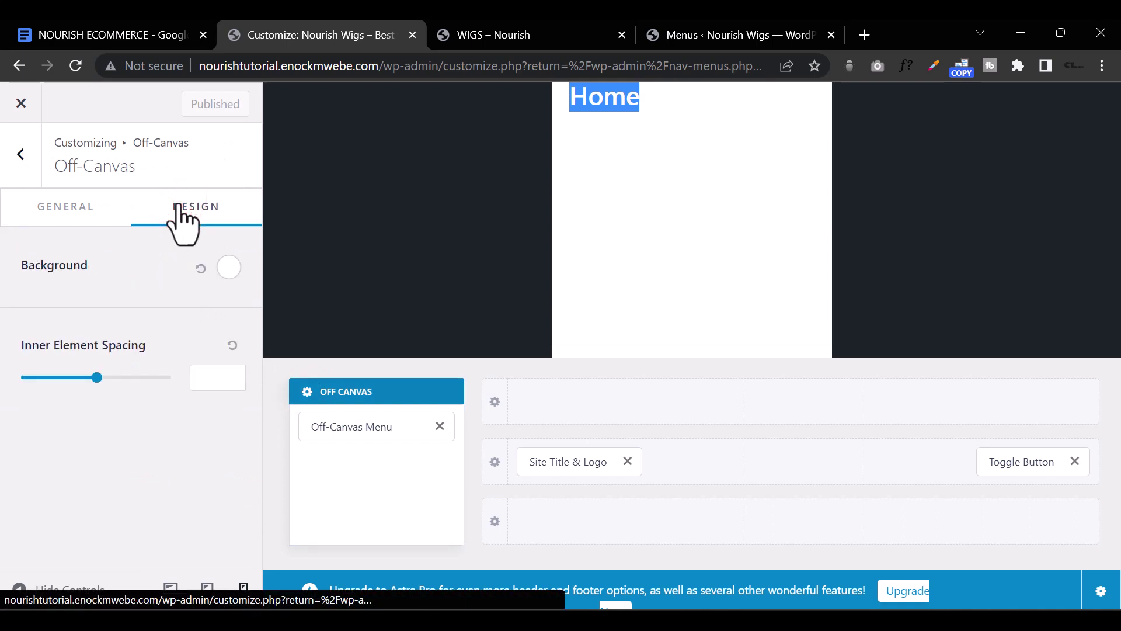
pyautogui.click(227, 270)
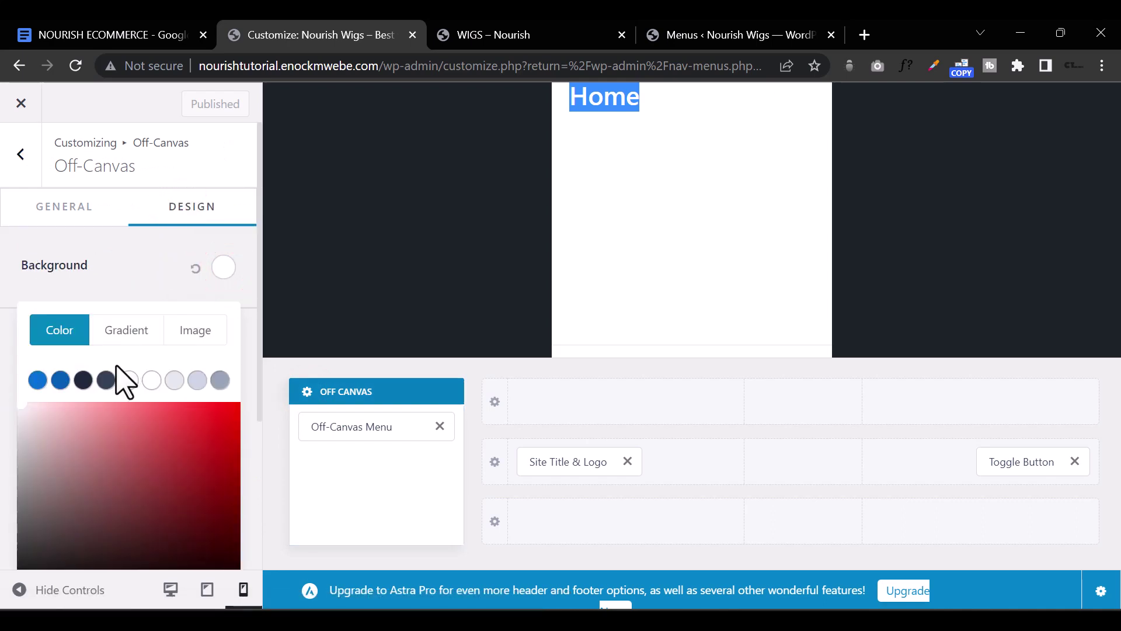
pyautogui.click(56, 513)
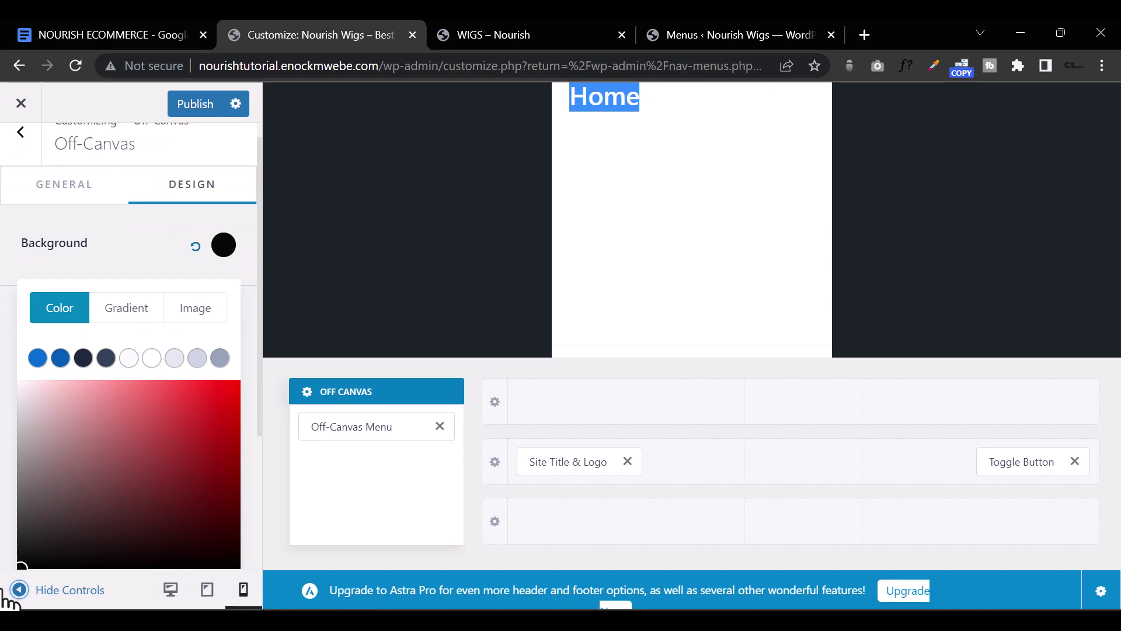
pyautogui.click(415, 275)
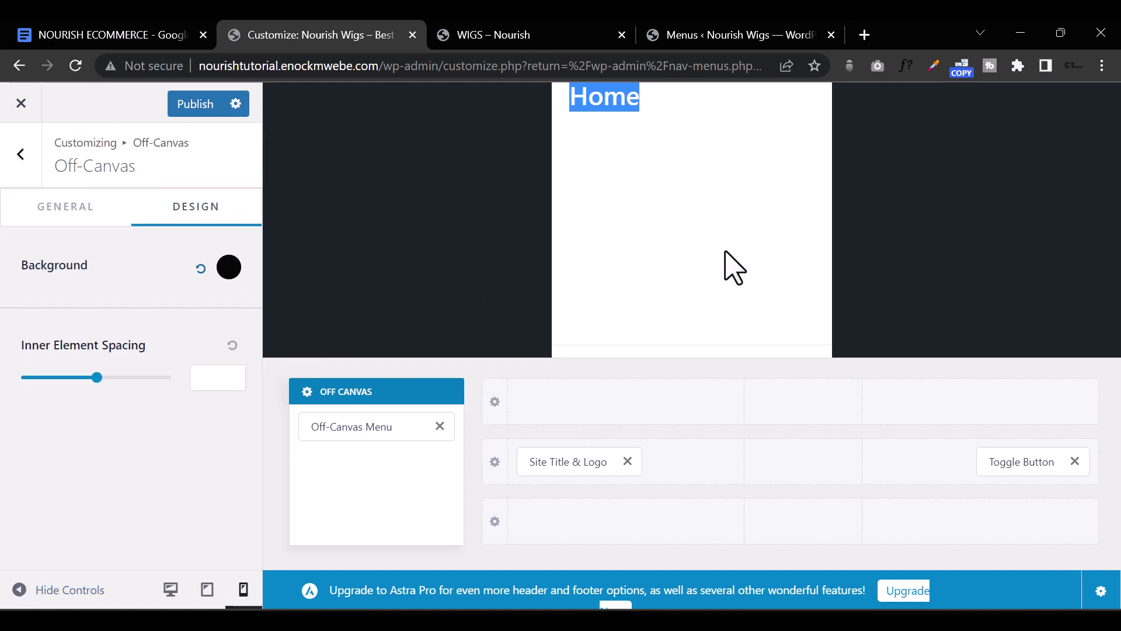
# Zoom the browser out to 80% and open the off-canvas menu in the preview
pyautogui.hotkey('ctrl', '-')
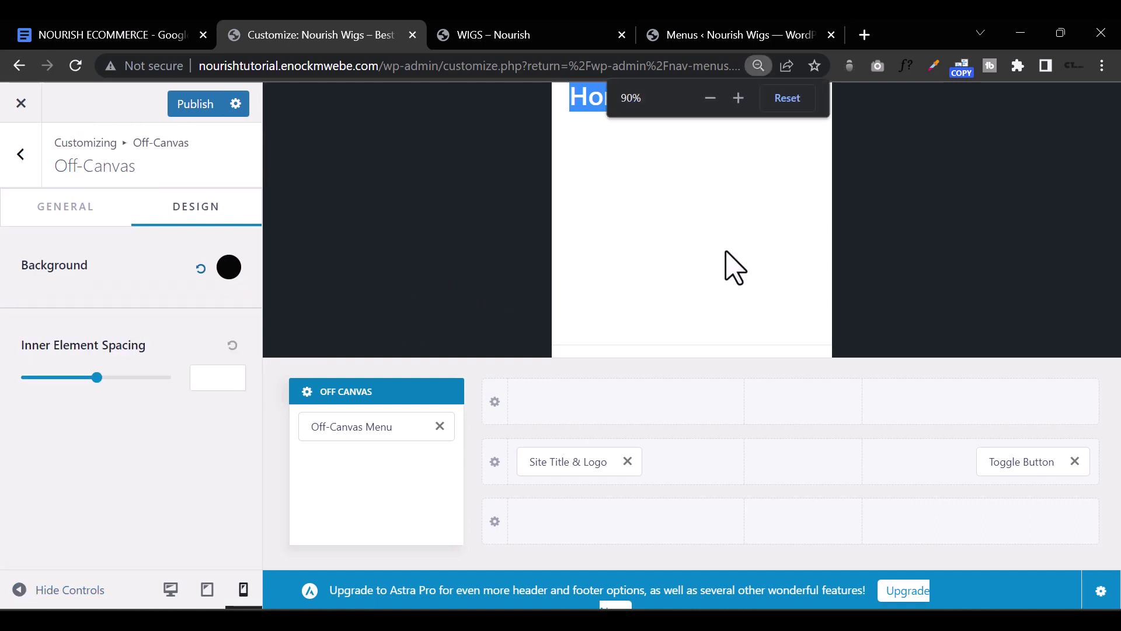
pyautogui.hotkey('ctrl', '-')
pyautogui.click(753, 250)
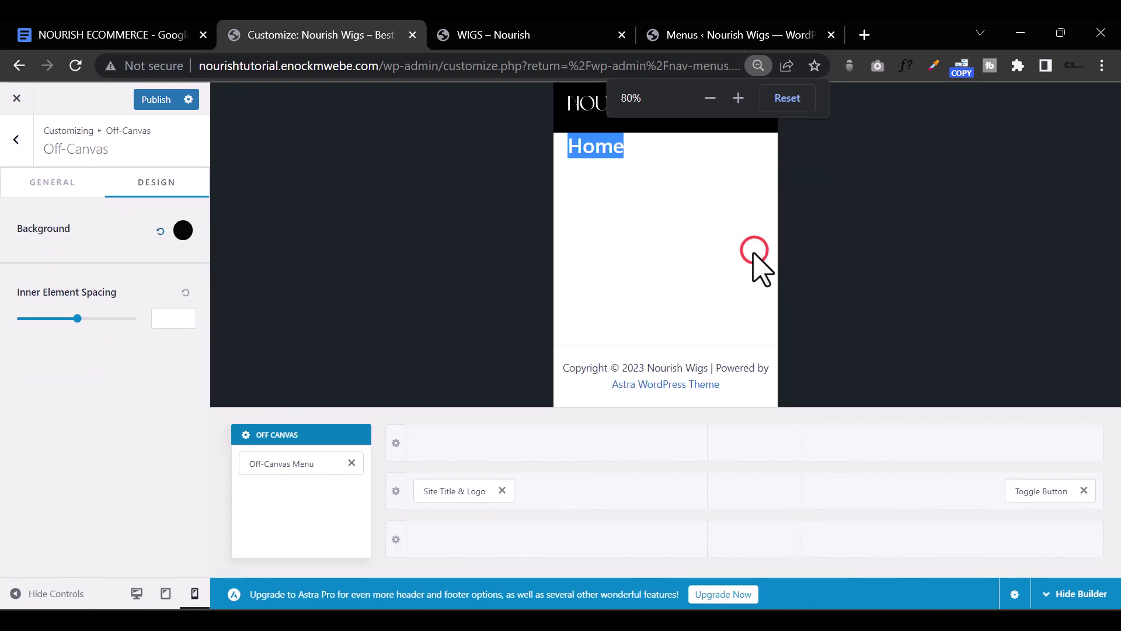
pyautogui.click(748, 109)
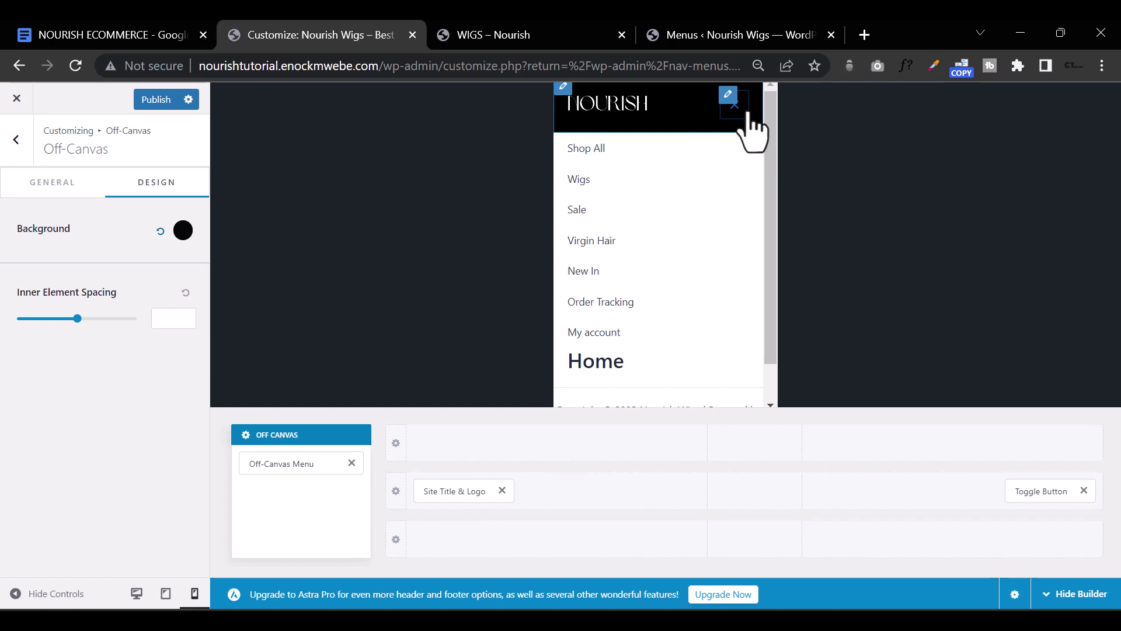
# Set all three off-canvas menu background colours to black
pyautogui.click(305, 460)
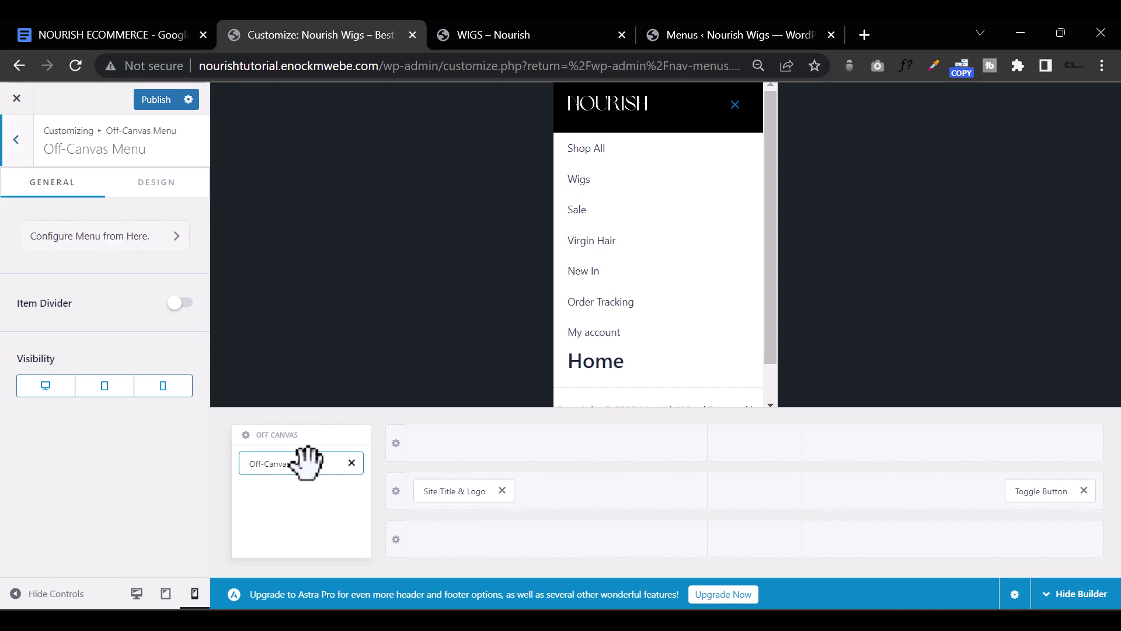
pyautogui.click(167, 183)
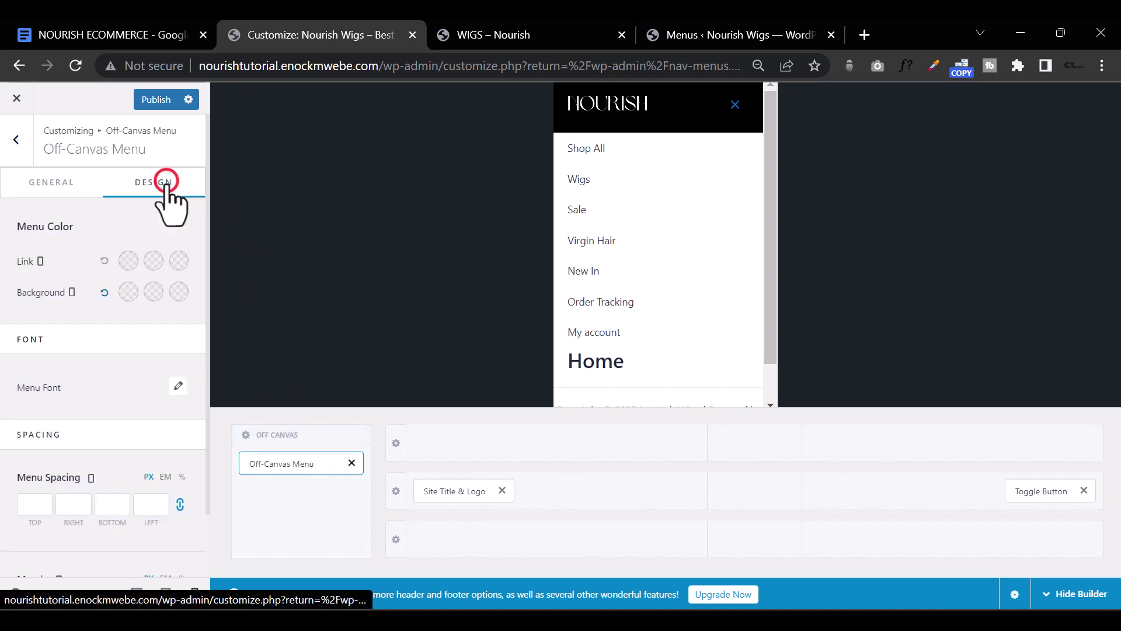
pyautogui.click(129, 291)
pyautogui.click(62, 444)
pyautogui.click(2, 578)
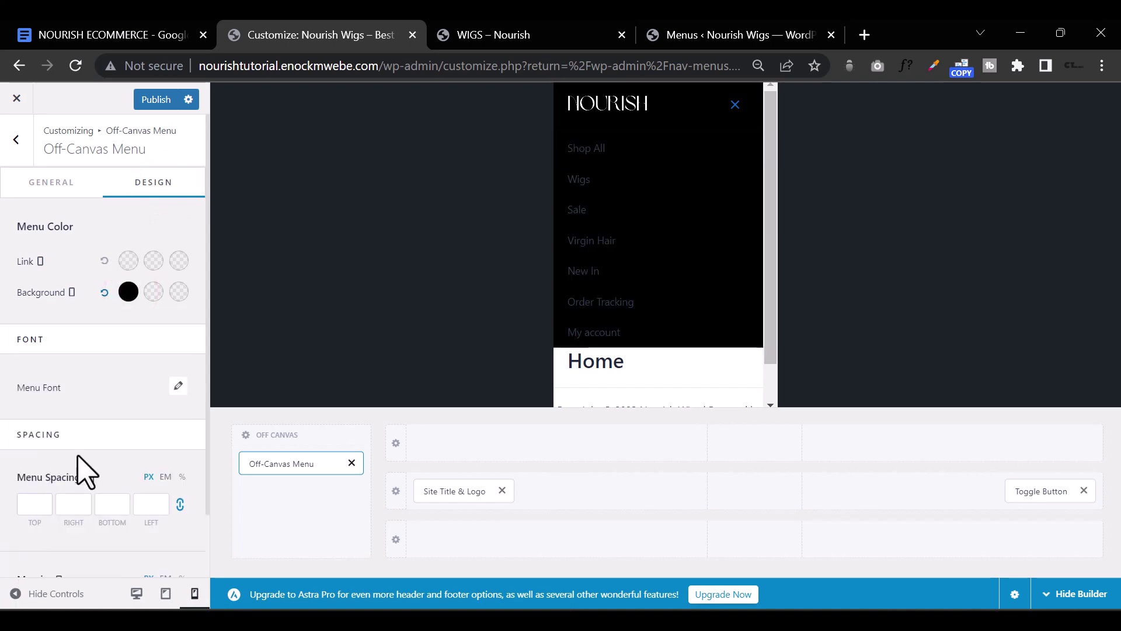
pyautogui.click(153, 293)
pyautogui.click(93, 378)
pyautogui.click(180, 323)
pyautogui.click(182, 294)
pyautogui.moveTo(124, 396); pyautogui.dragTo(10, 513)
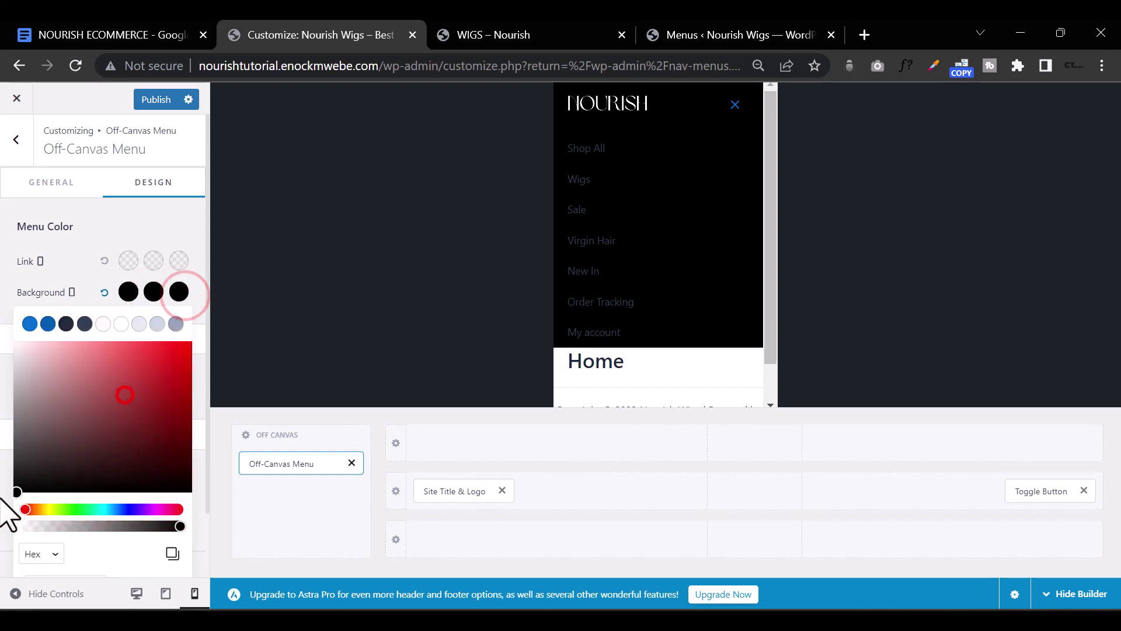
# Set all three off-canvas menu link colours to white (#FFFFFF)
pyautogui.click(130, 260)
pyautogui.click(118, 292)
pyautogui.click(154, 260)
pyautogui.click(120, 292)
pyautogui.click(178, 260)
pyautogui.click(121, 292)
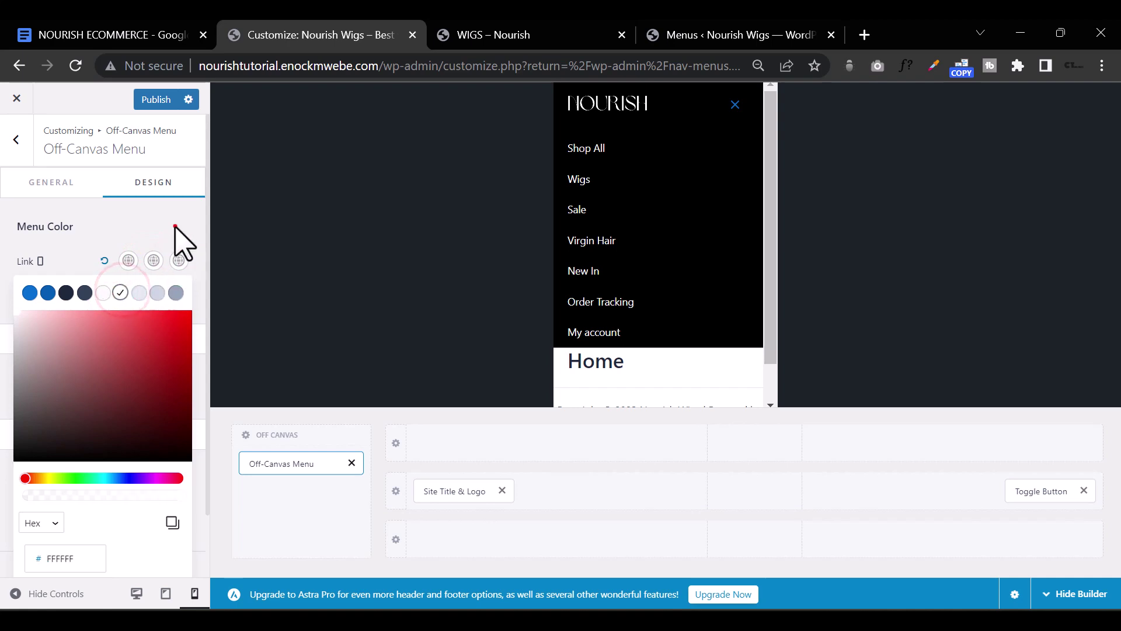
pyautogui.click(175, 227)
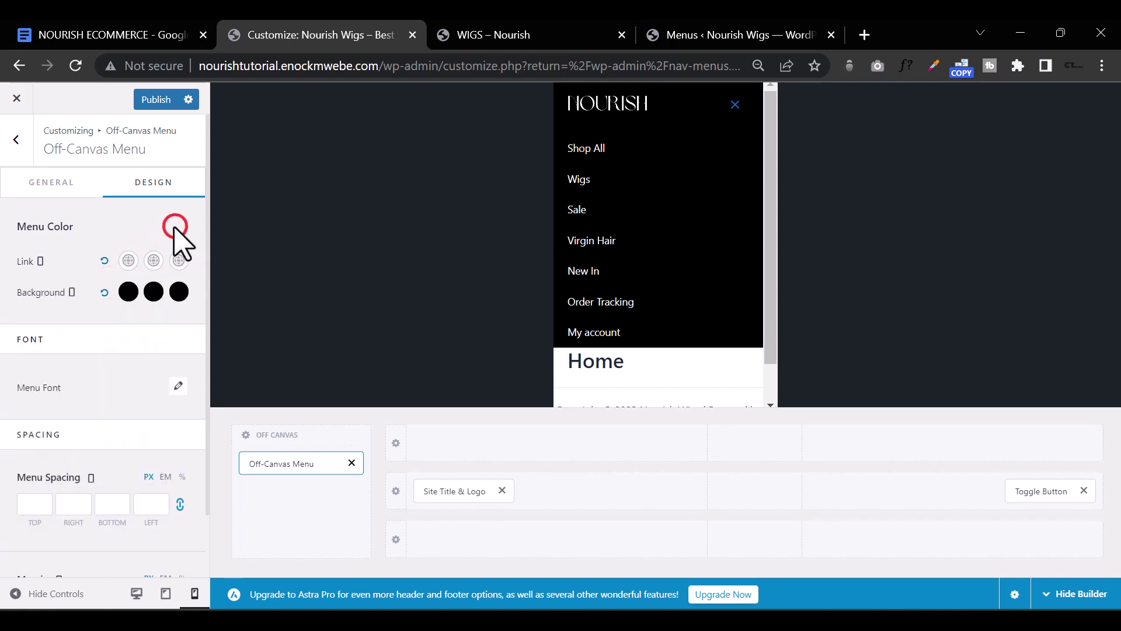
pyautogui.click(178, 385)
# Set the off-canvas menu font to Poppins, weight Normal 400
pyautogui.click(103, 443)
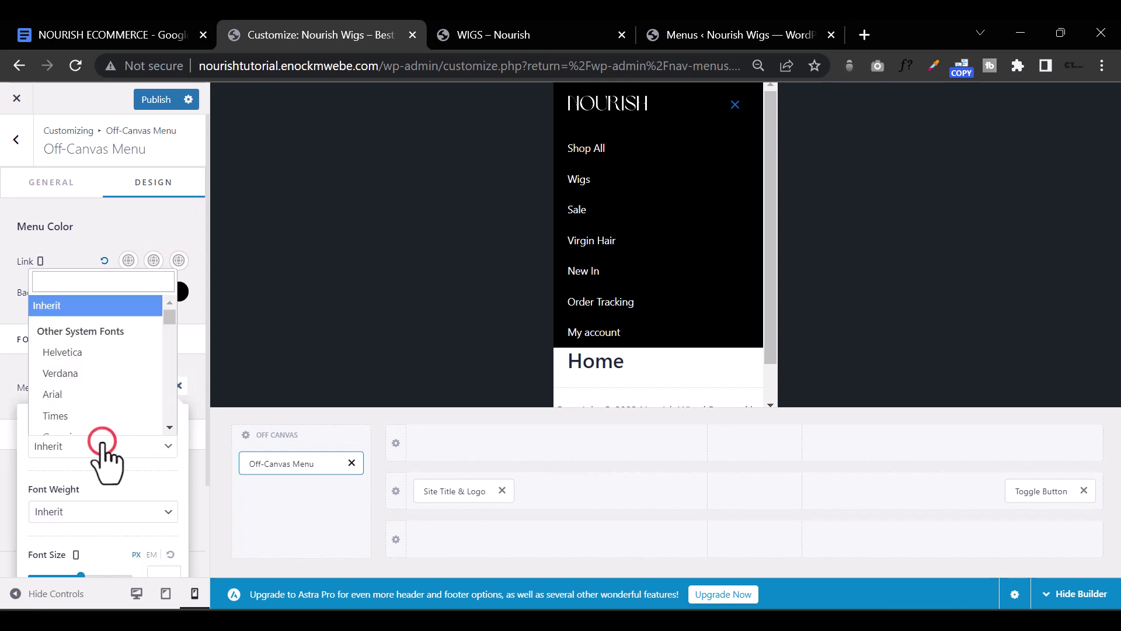
pyautogui.write('popp')
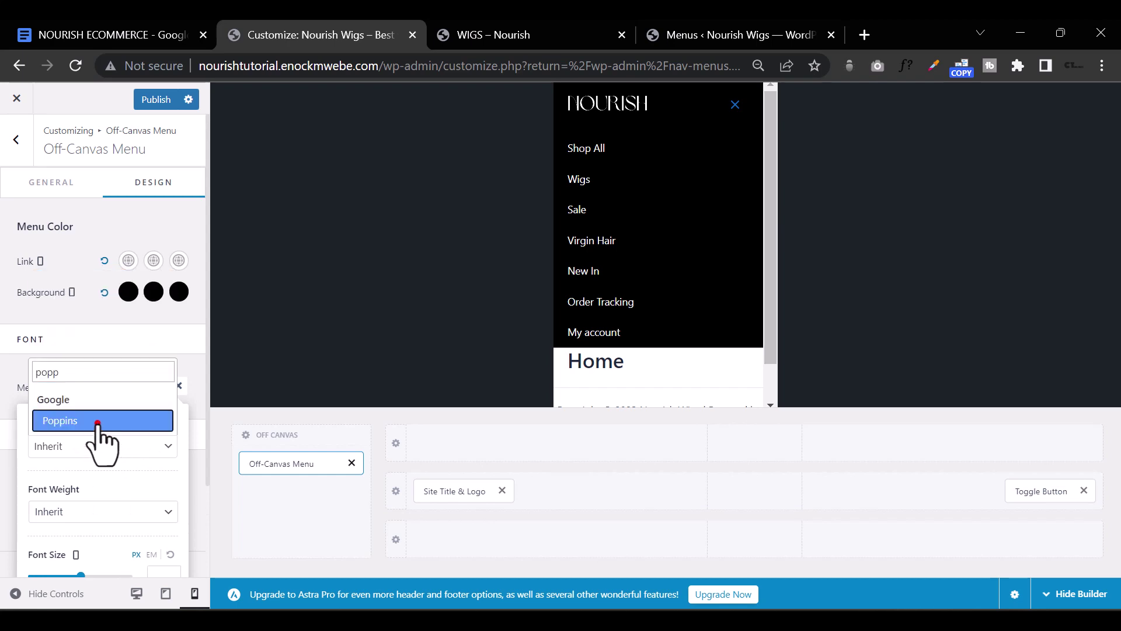
pyautogui.click(98, 422)
pyautogui.scroll(-2, 108, 519)
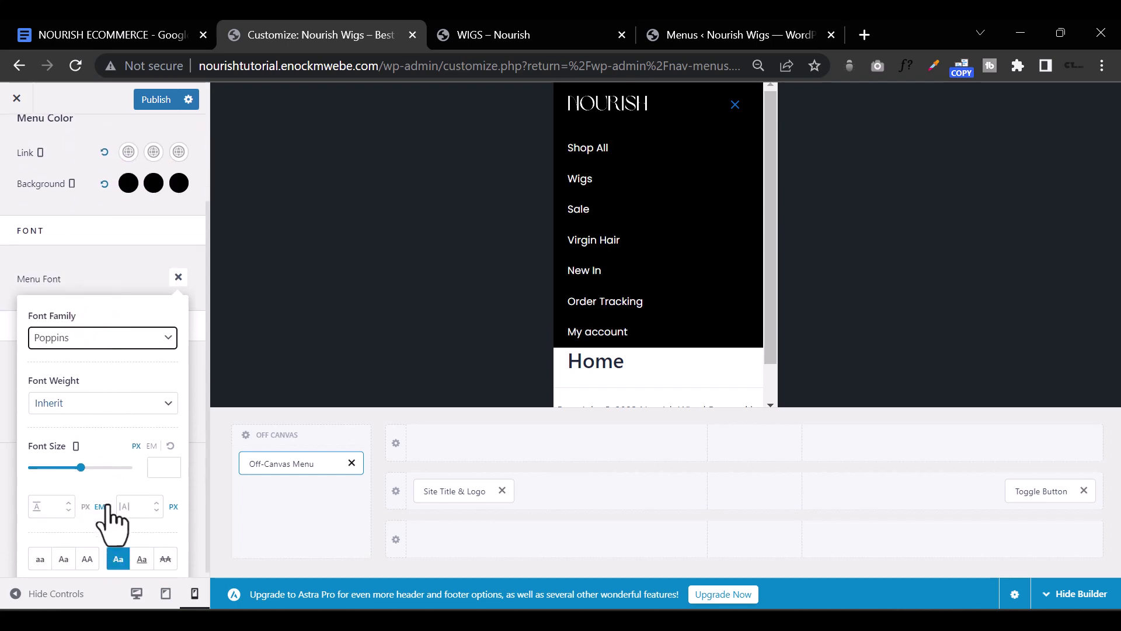
pyautogui.click(112, 403)
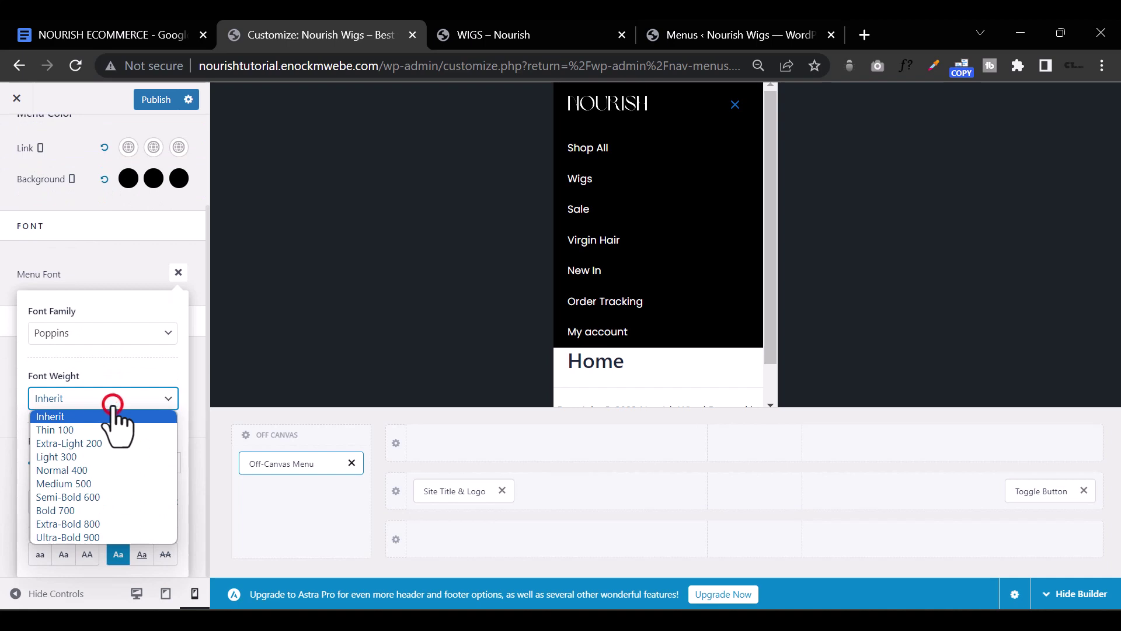
pyautogui.click(113, 483)
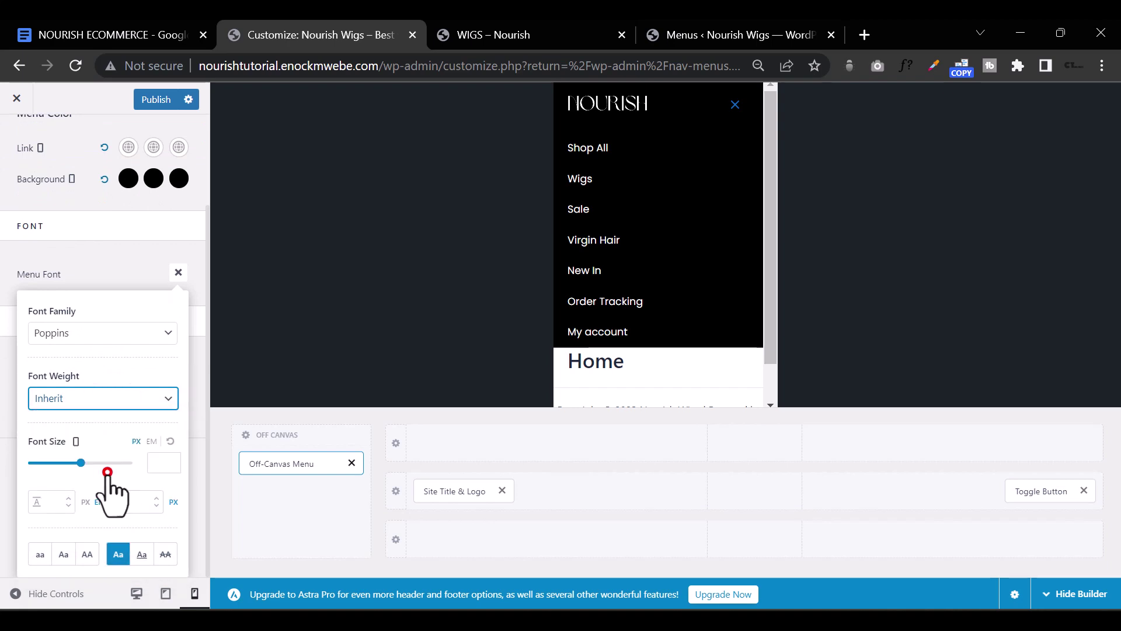
# Make the menu text 12 px, letter spacing 2, uppercase, and close the preview menu
pyautogui.click(156, 464)
pyautogui.write('12')
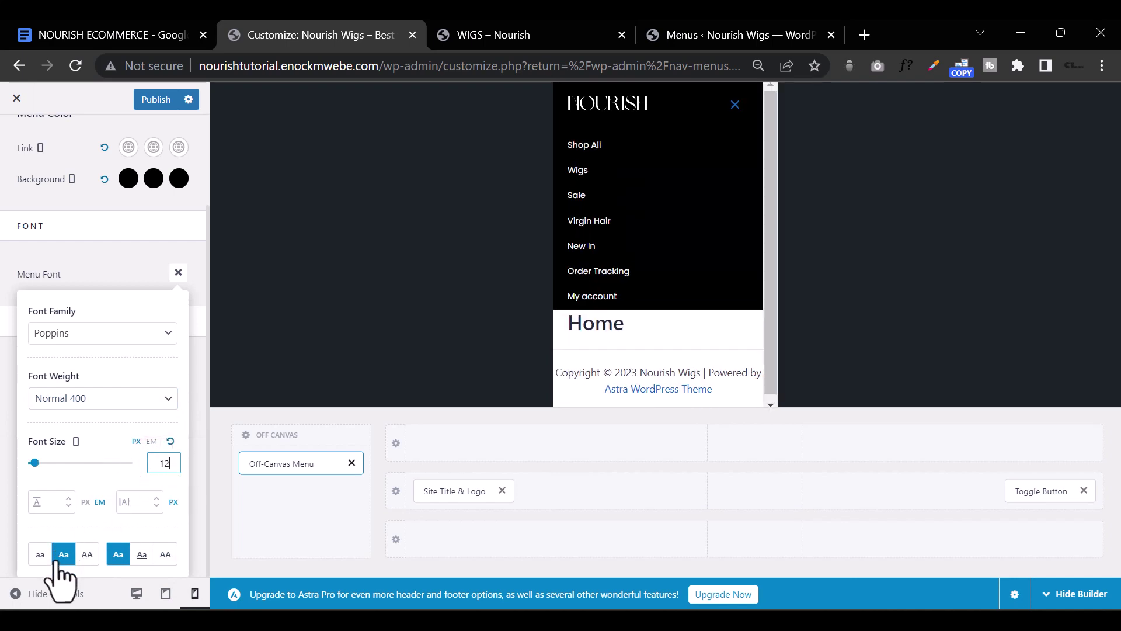
pyautogui.click(138, 502)
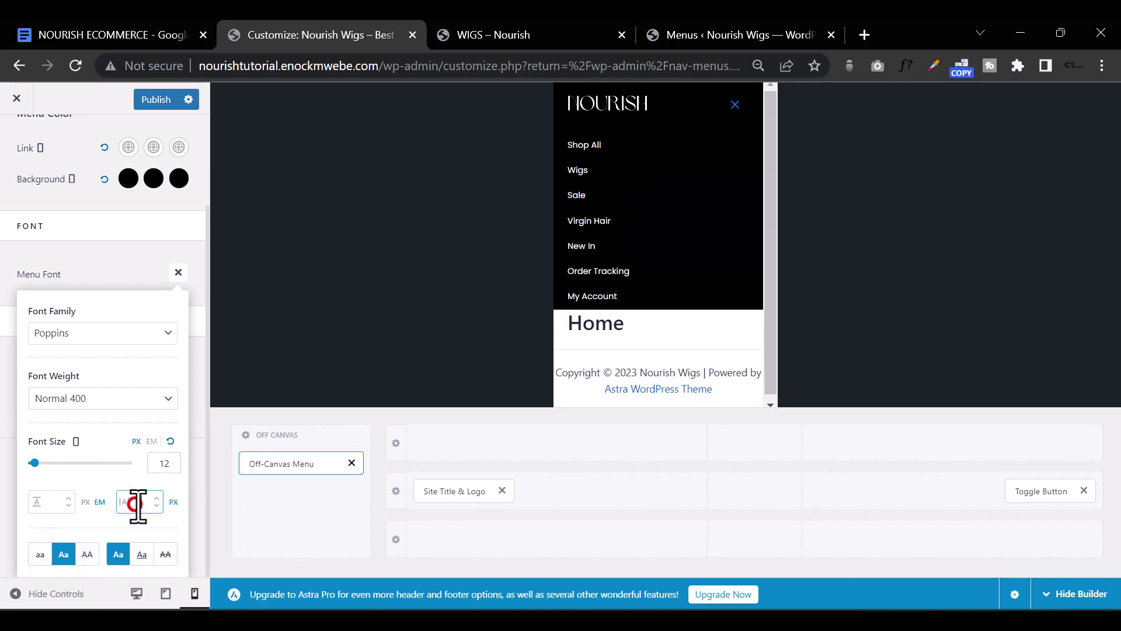
pyautogui.write('2')
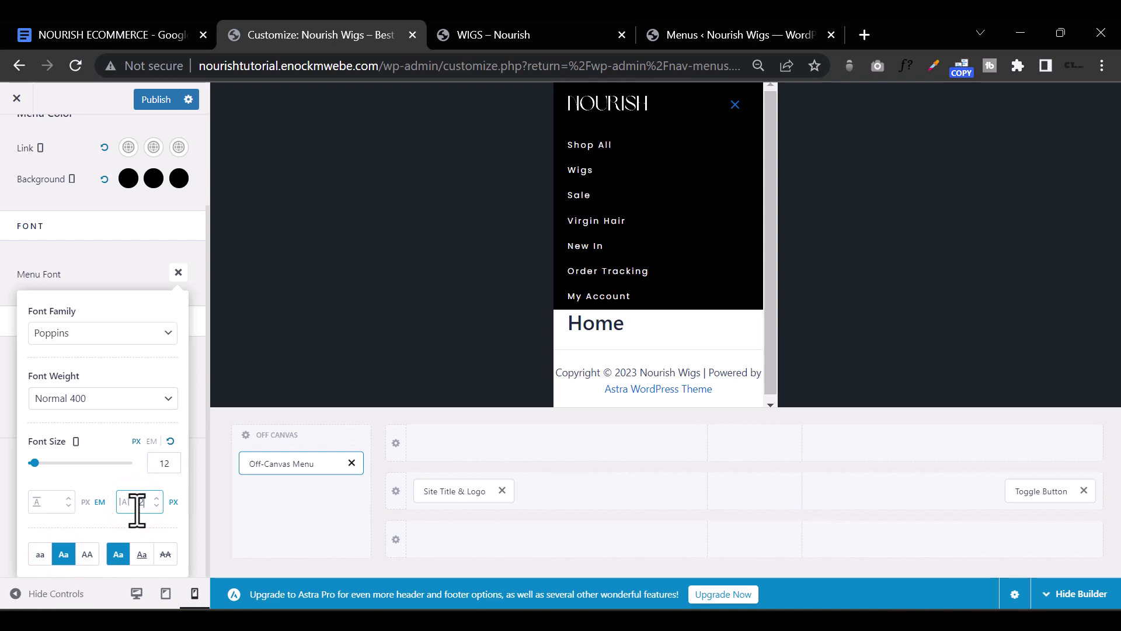
pyautogui.click(86, 554)
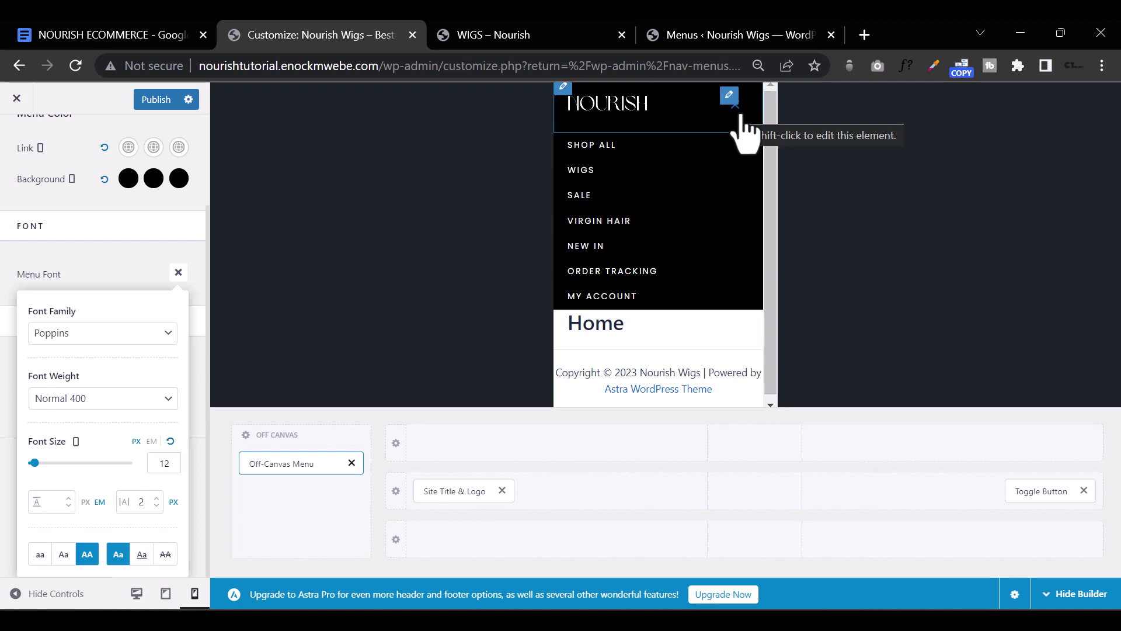
pyautogui.click(738, 111)
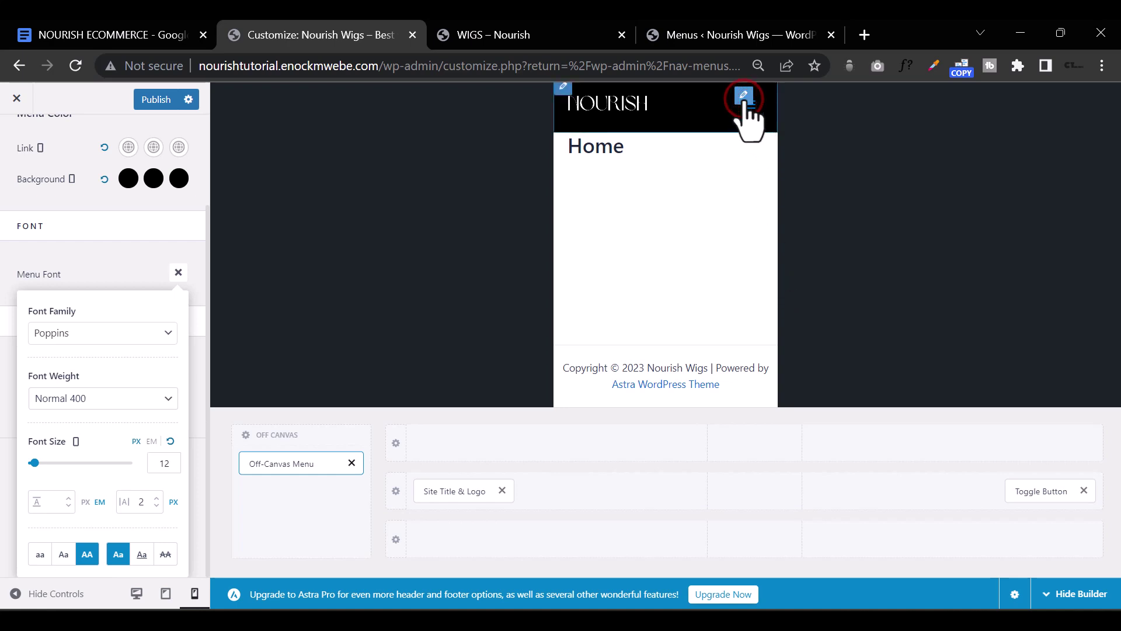
pyautogui.click(744, 100)
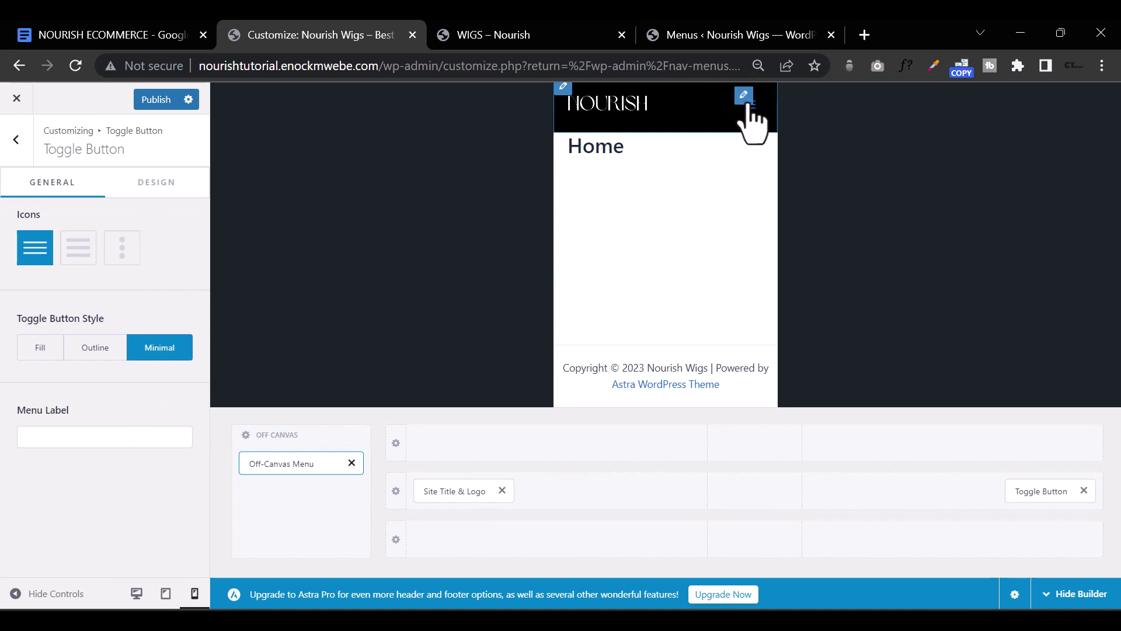
pyautogui.click(158, 182)
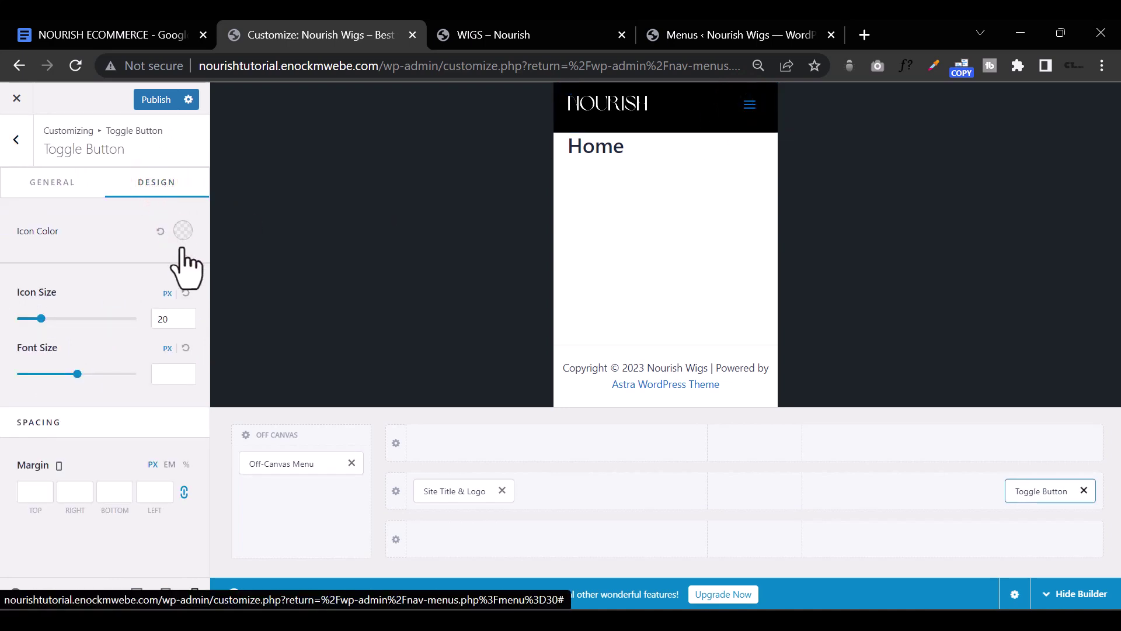
pyautogui.click(182, 231)
pyautogui.click(149, 324)
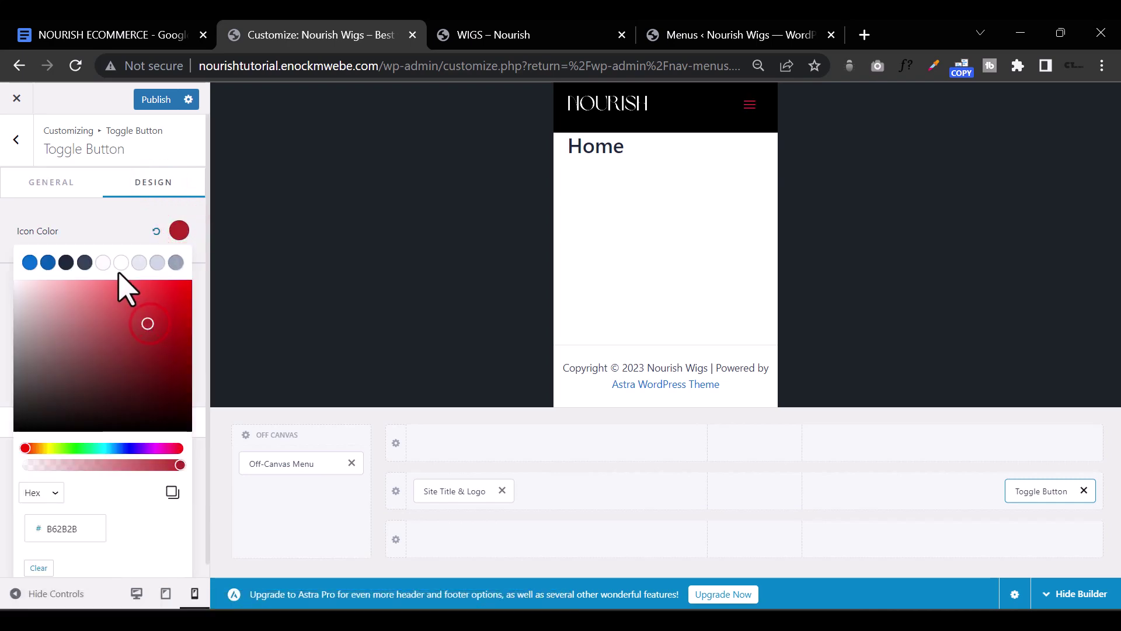
pyautogui.click(103, 262)
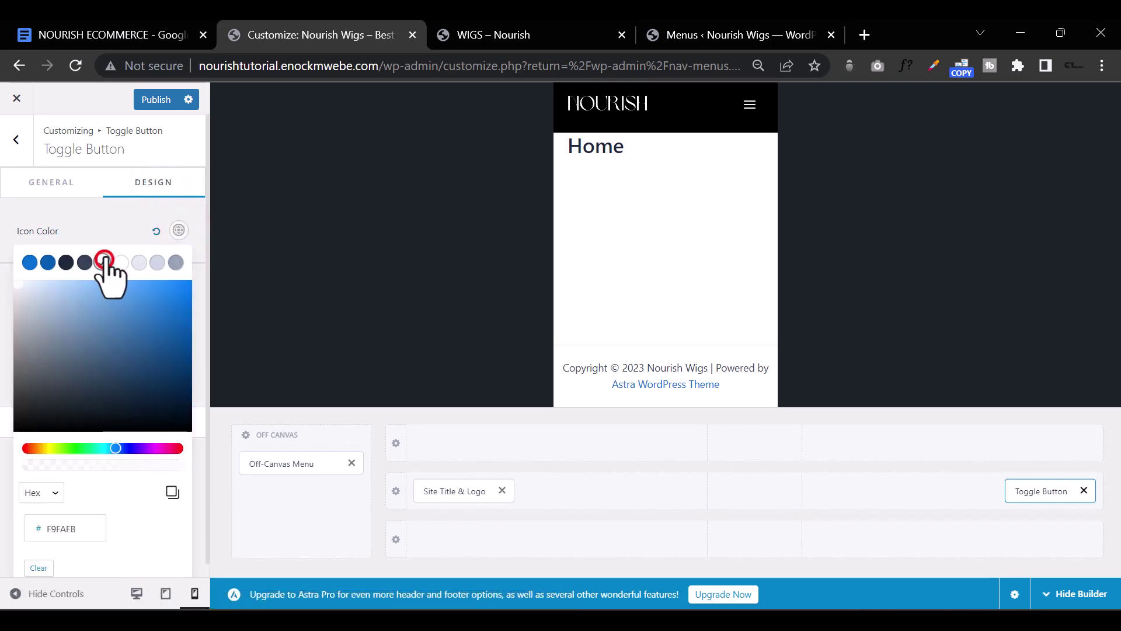
pyautogui.click(122, 209)
pyautogui.click(749, 106)
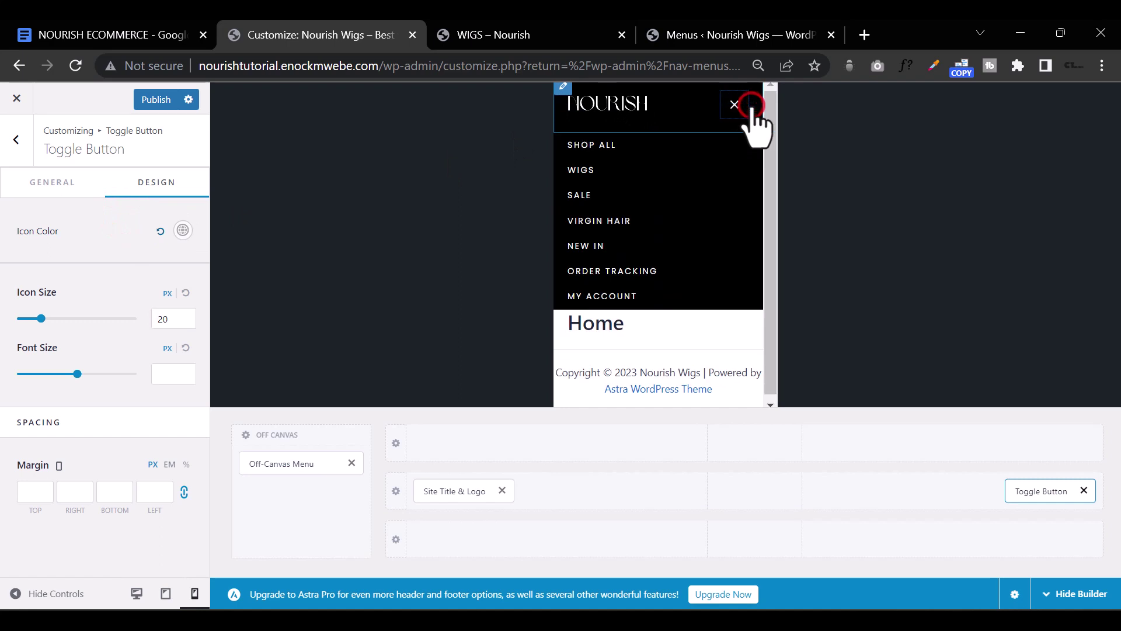
pyautogui.click(740, 105)
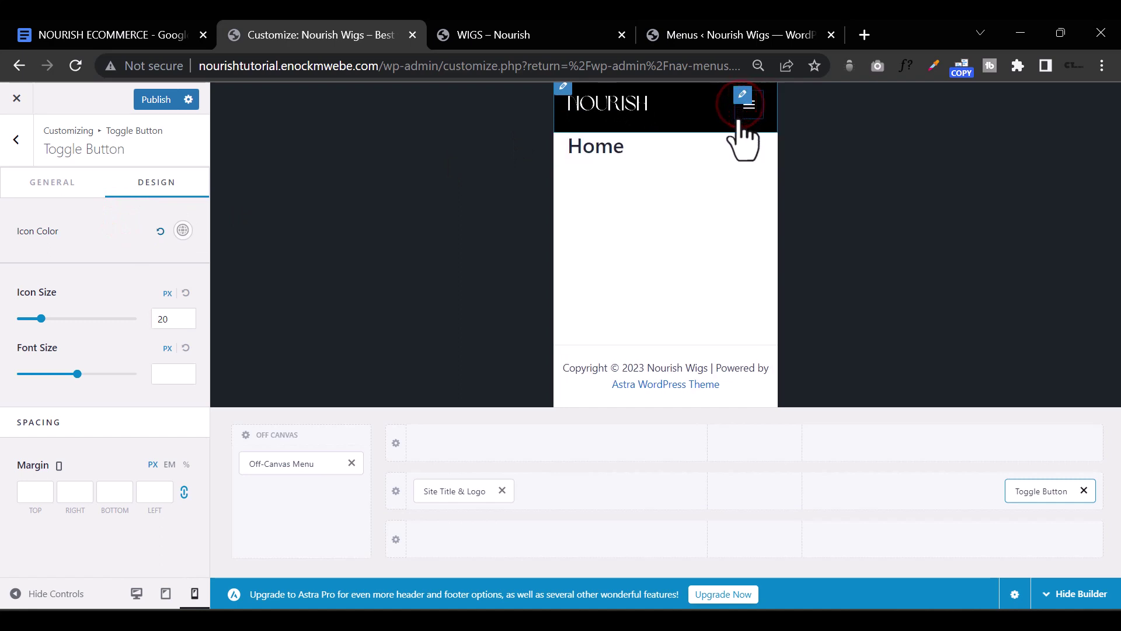
# Add a Cart element to the mobile header, placed before the Toggle Button
pyautogui.click(953, 492)
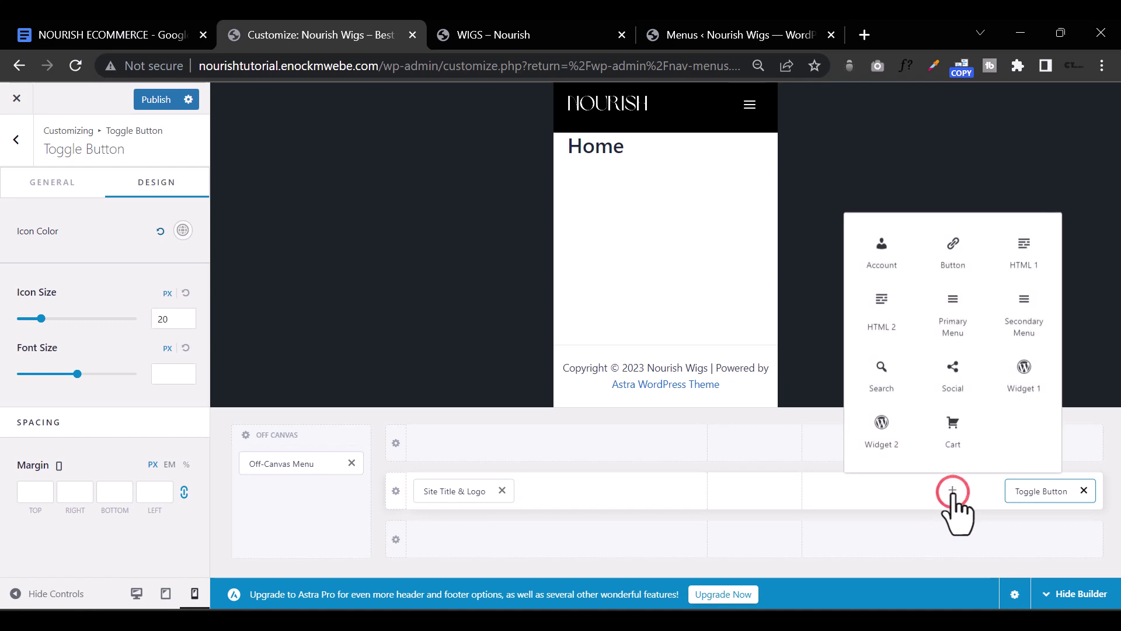
pyautogui.click(953, 432)
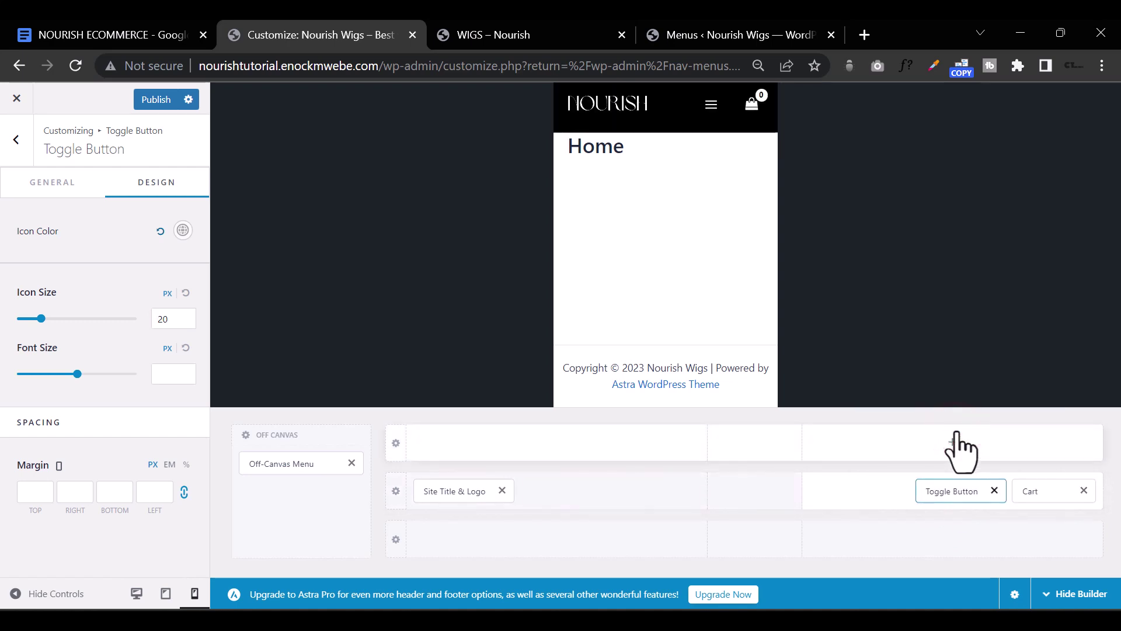
pyautogui.moveTo(1040, 489); pyautogui.dragTo(962, 513)
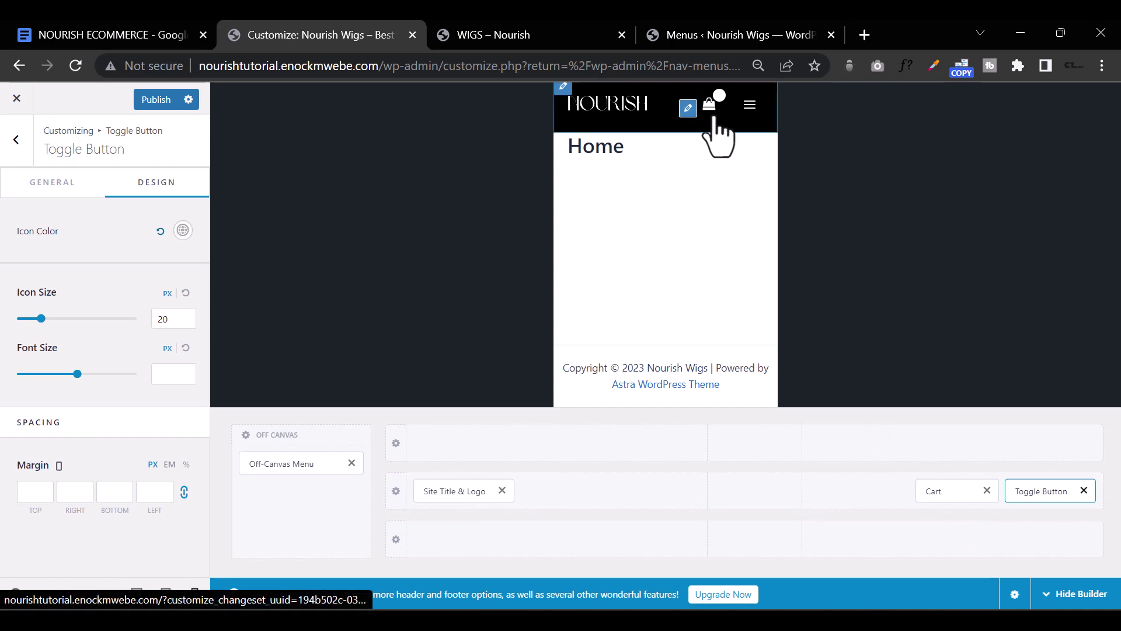
pyautogui.click(751, 107)
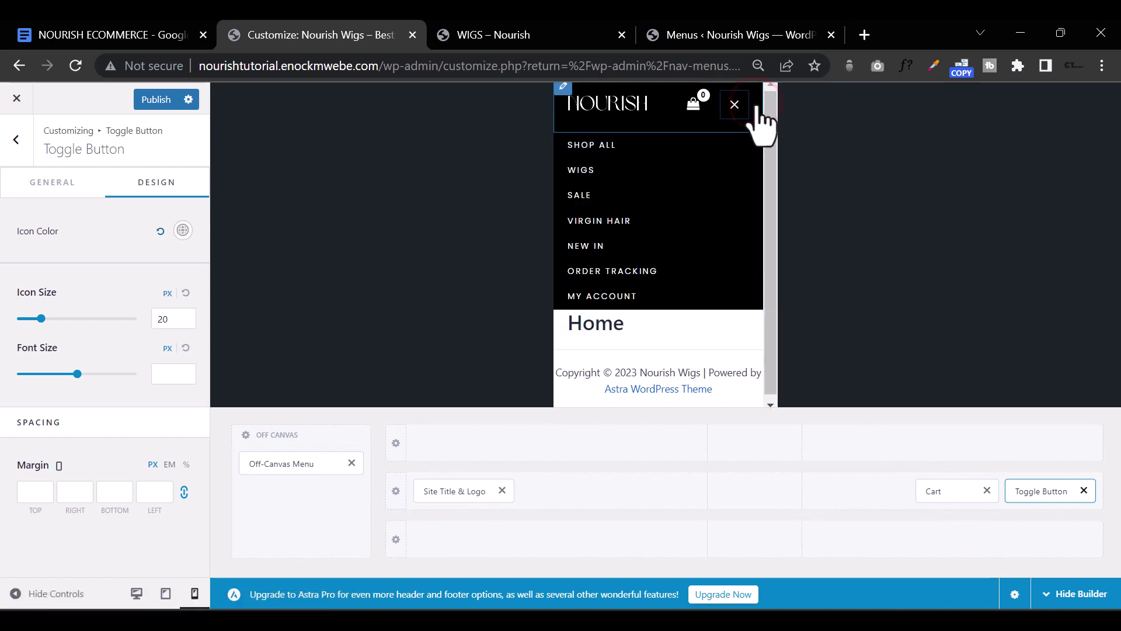
pyautogui.rightClick(758, 109)
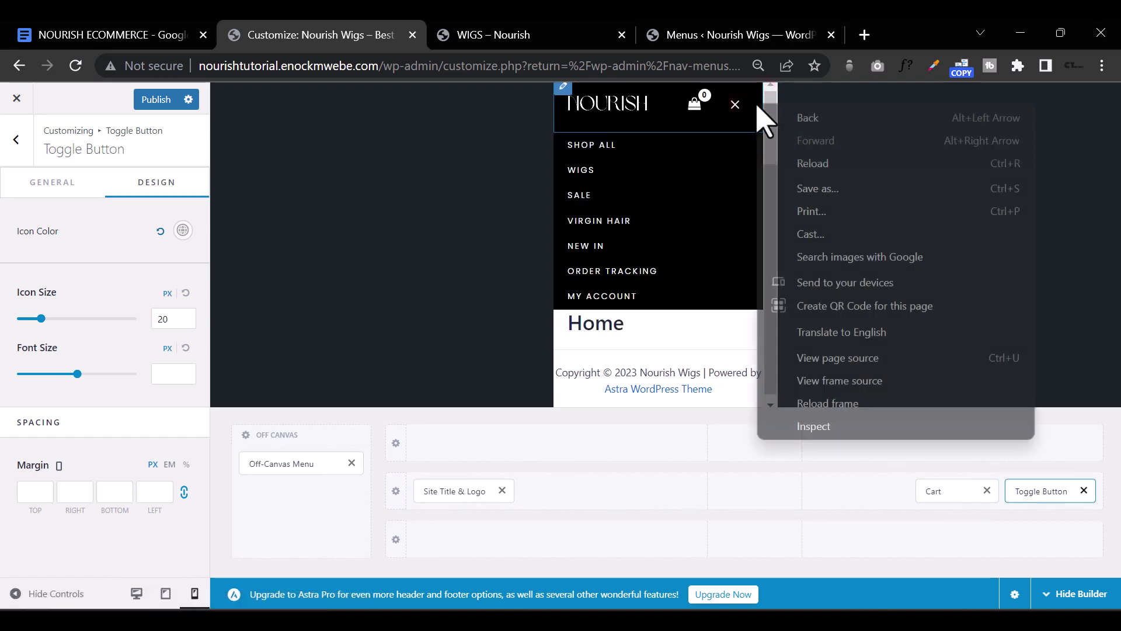
pyautogui.click(740, 111)
# Restore normal browser zoom and publish the header changes with the new cart
pyautogui.hotkey('ctrl', '0')
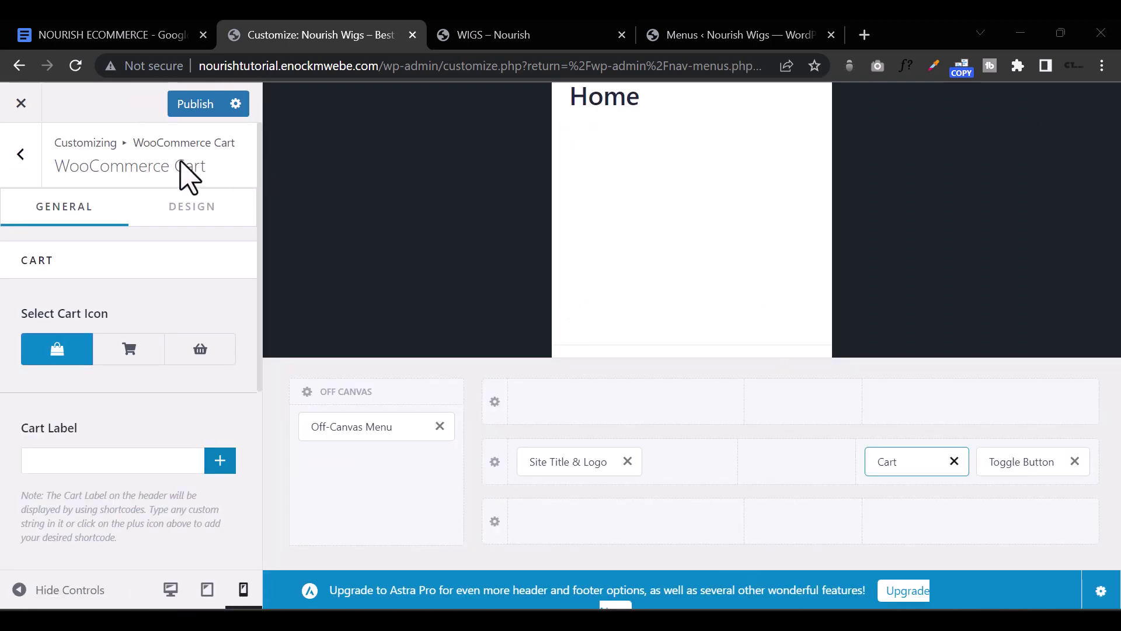
pyautogui.click(181, 160)
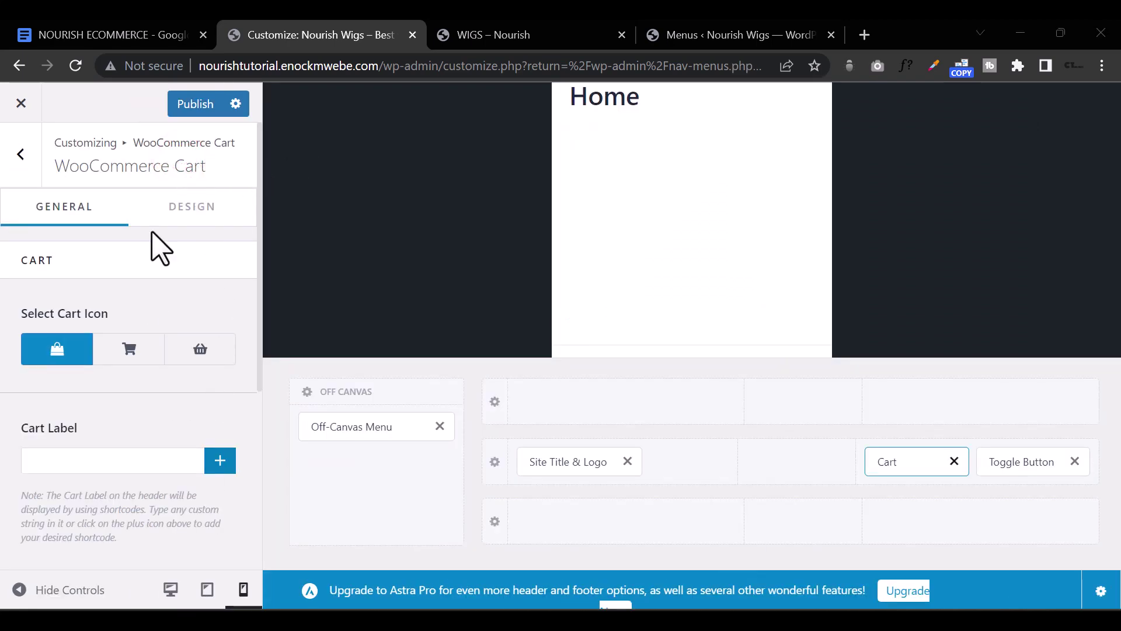
pyautogui.click(187, 102)
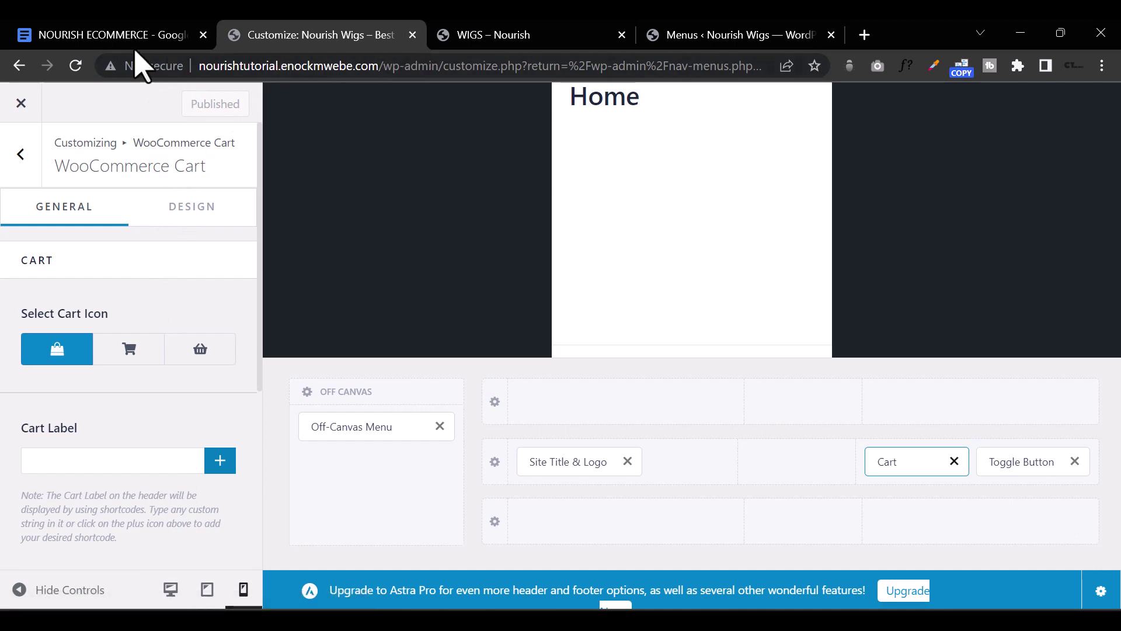
pyautogui.click(123, 35)
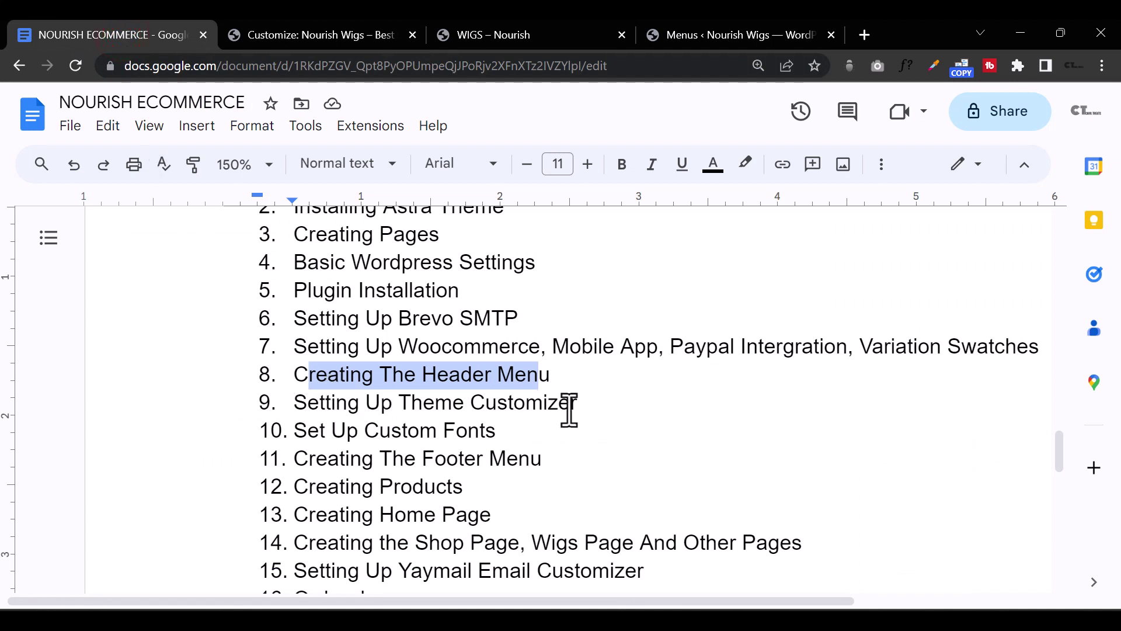
pyautogui.click(253, 34)
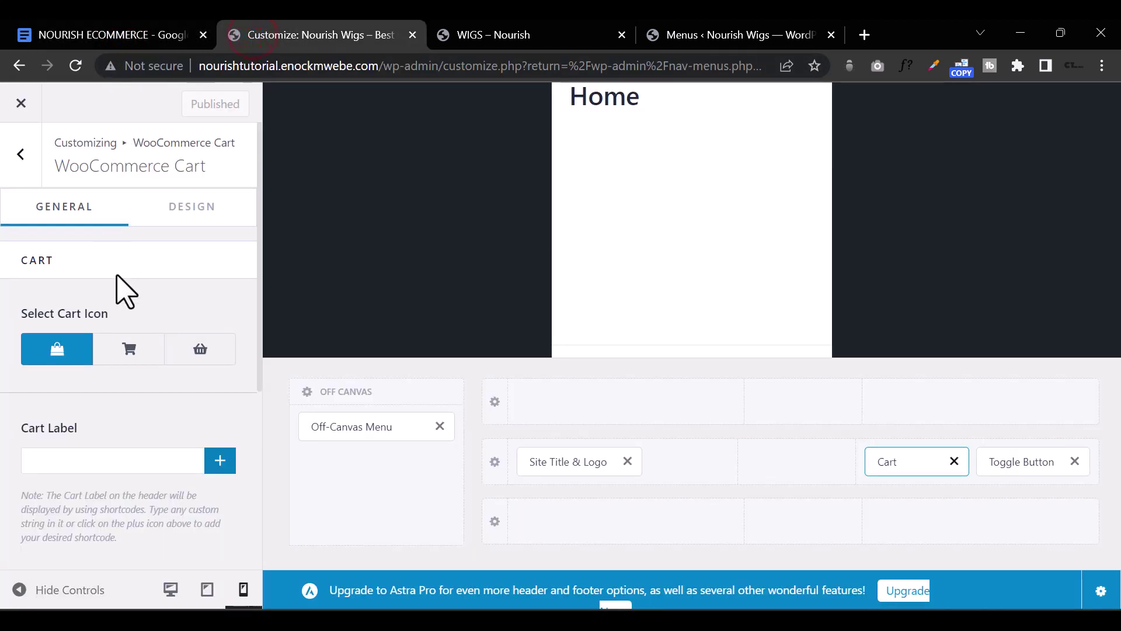
pyautogui.click(21, 156)
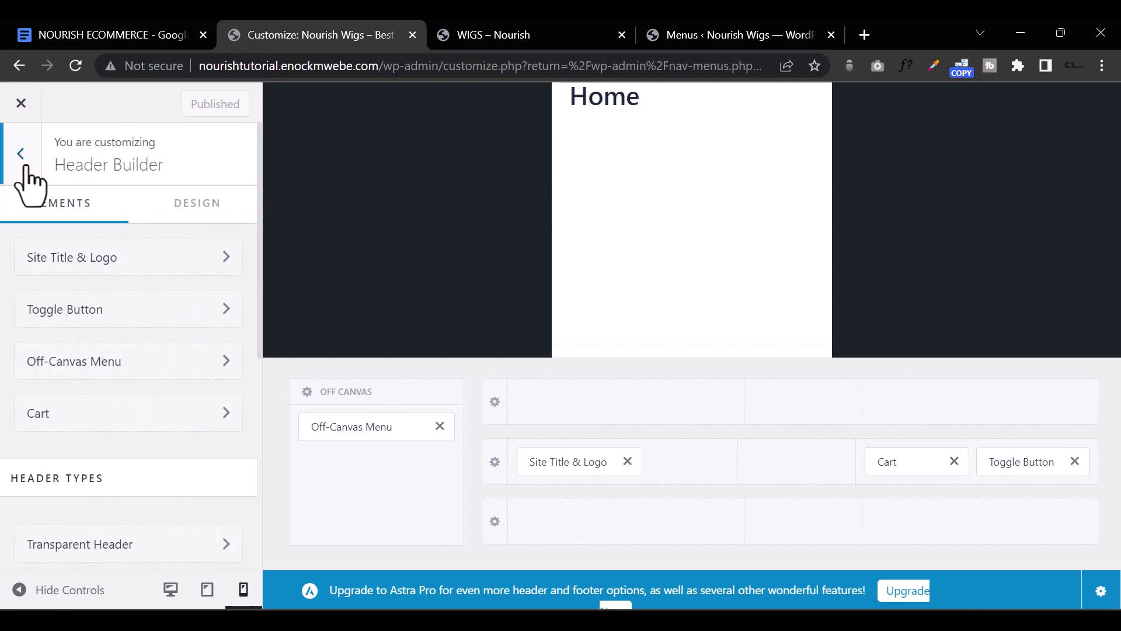
# Go from the main Customizer panel into Global > Typography with its font presets
pyautogui.click(24, 161)
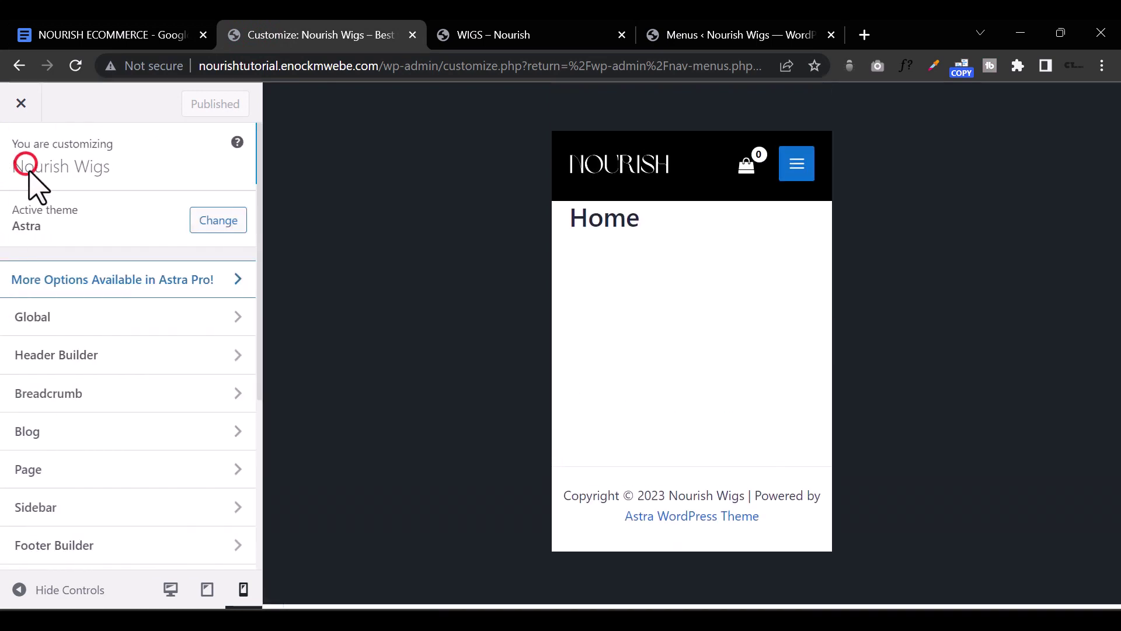
pyautogui.click(119, 320)
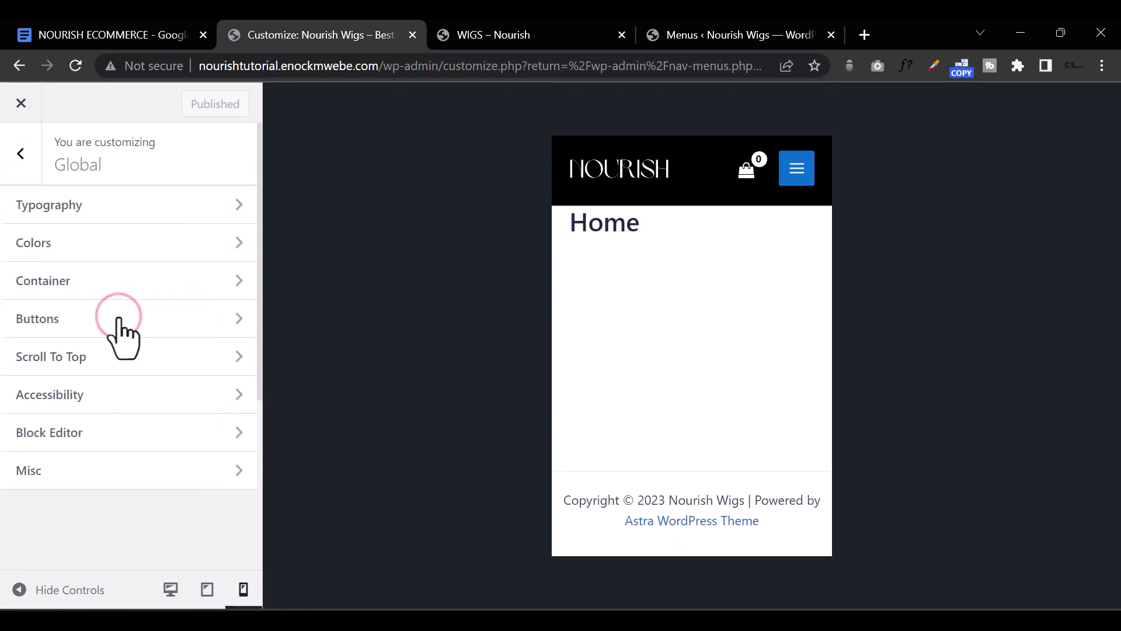
pyautogui.click(131, 208)
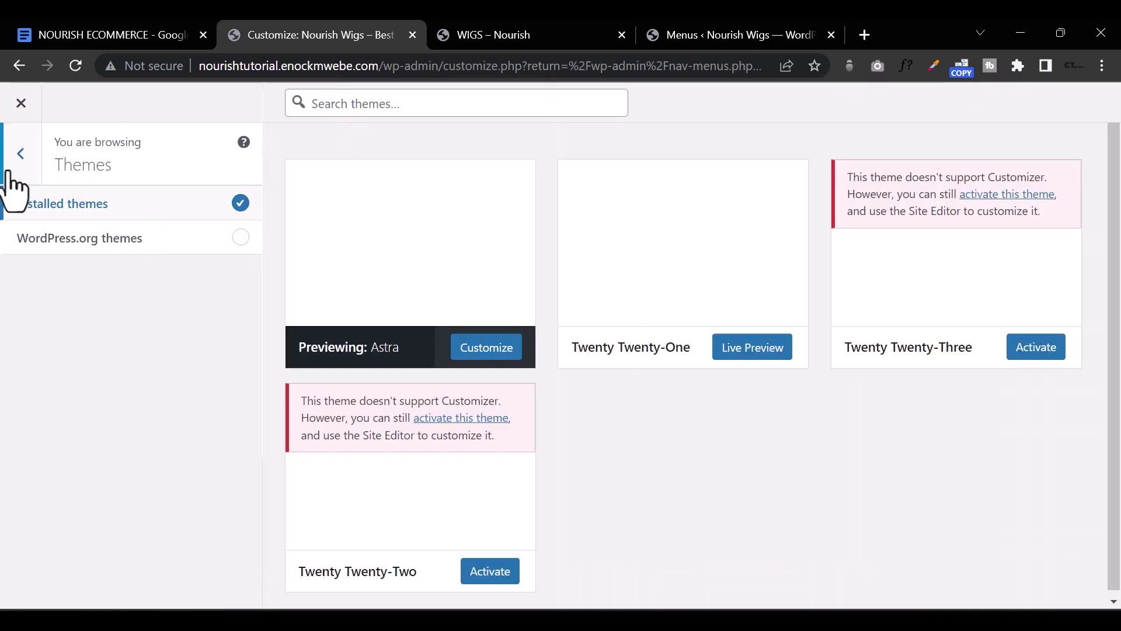
pyautogui.click(20, 154)
pyautogui.click(131, 317)
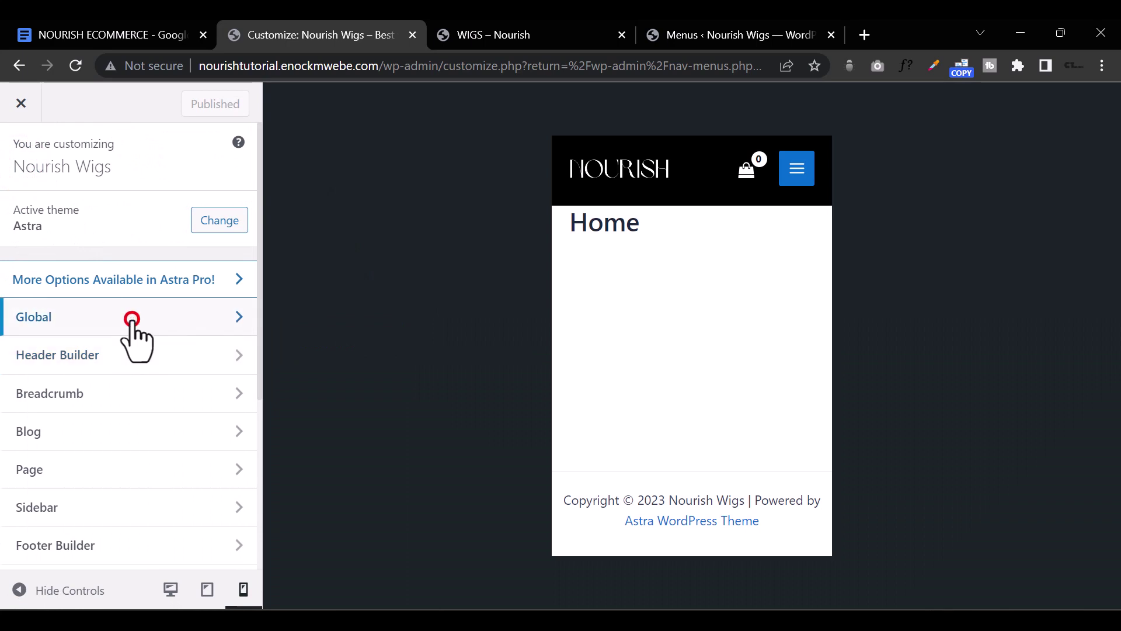
pyautogui.click(120, 171)
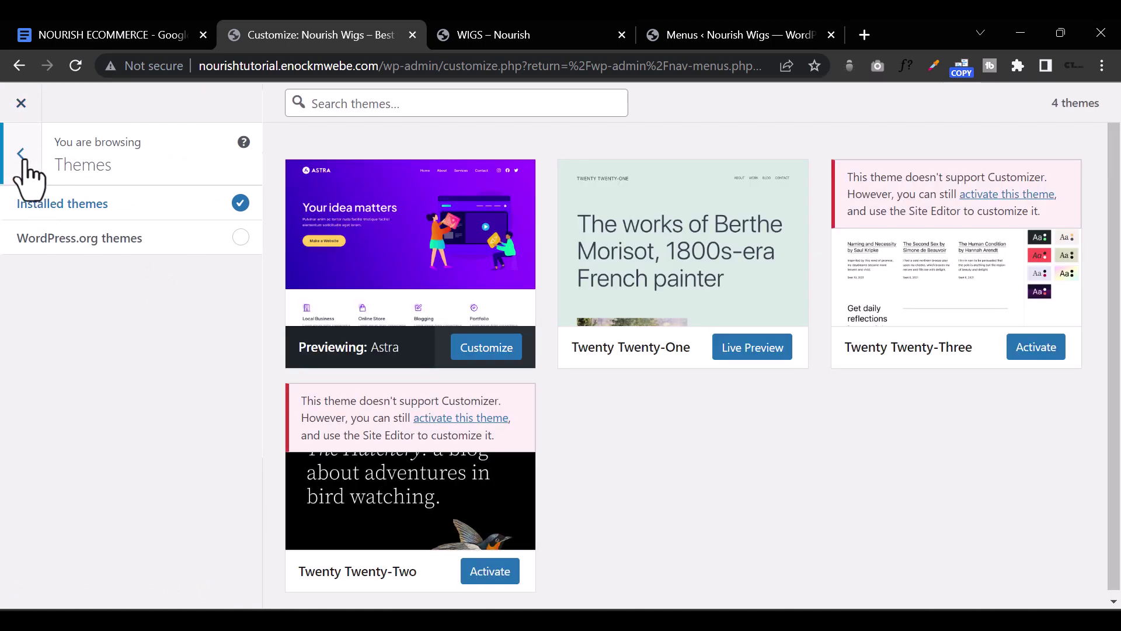
pyautogui.click(25, 156)
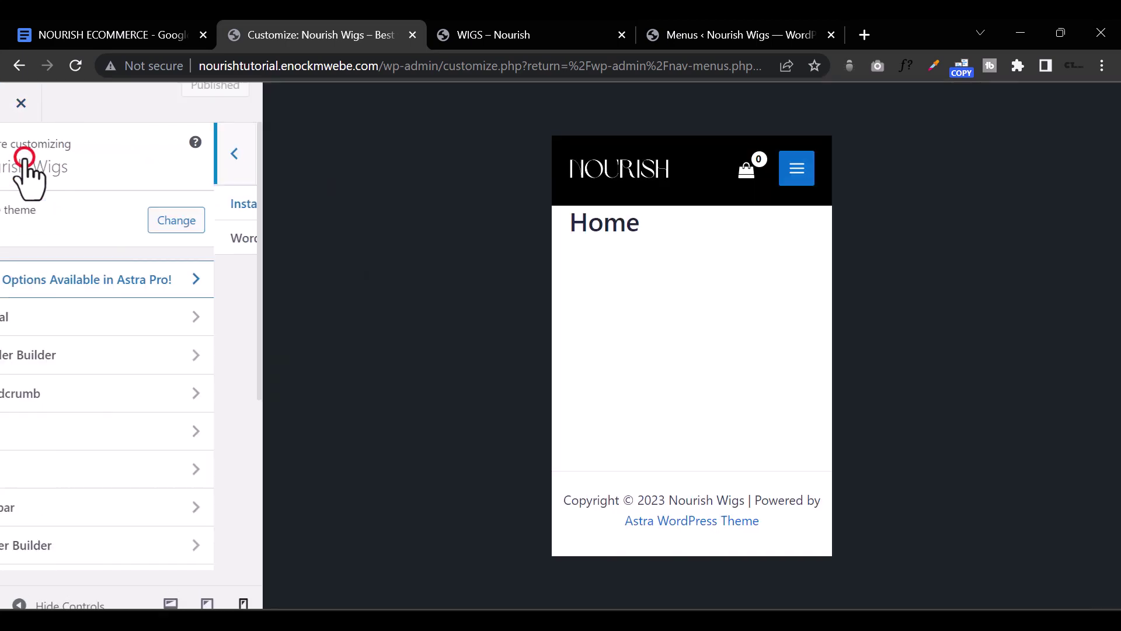
pyautogui.click(83, 320)
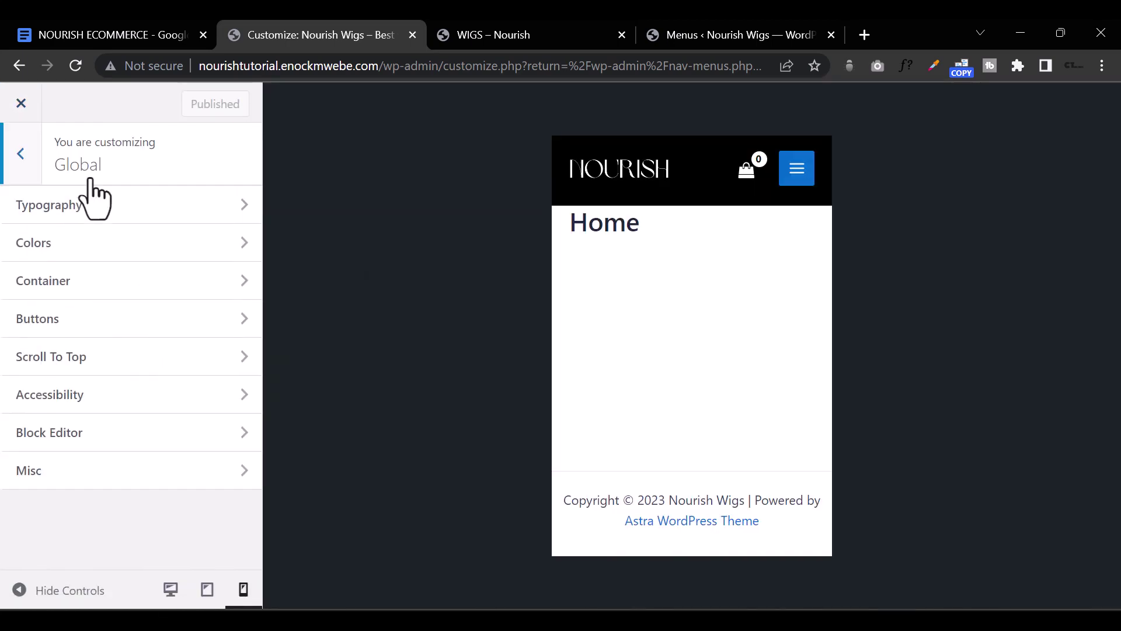
pyautogui.click(96, 215)
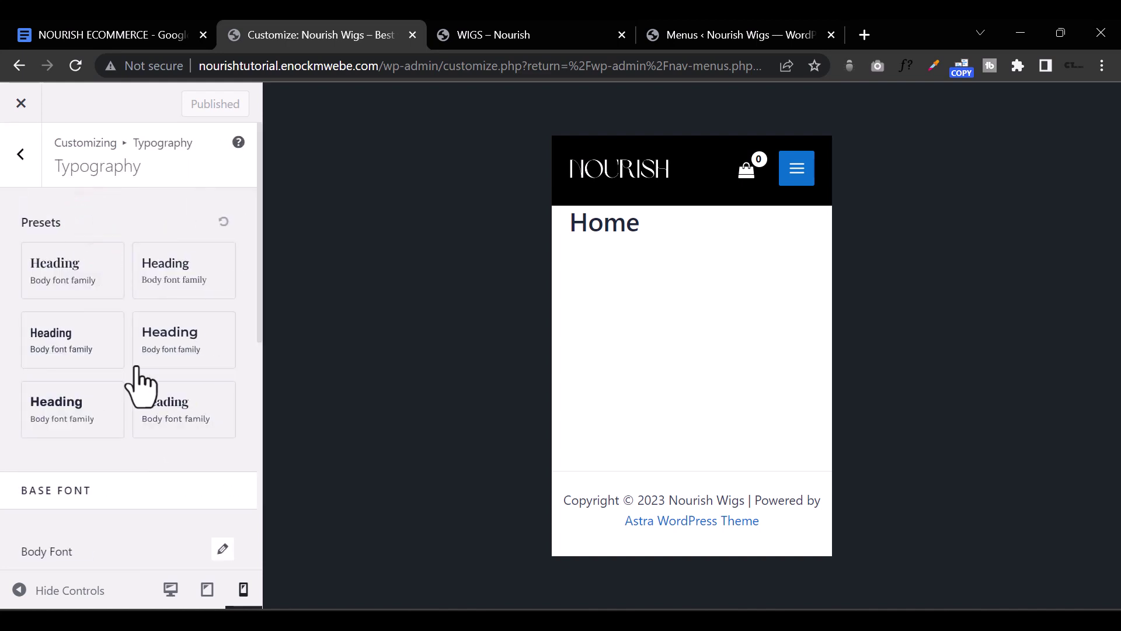
# Switch the preview to desktop width and open the Body Font settings
pyautogui.scroll(-3, 137, 383)
pyautogui.scroll(3, 132, 393)
pyautogui.scroll(-3, 184, 470)
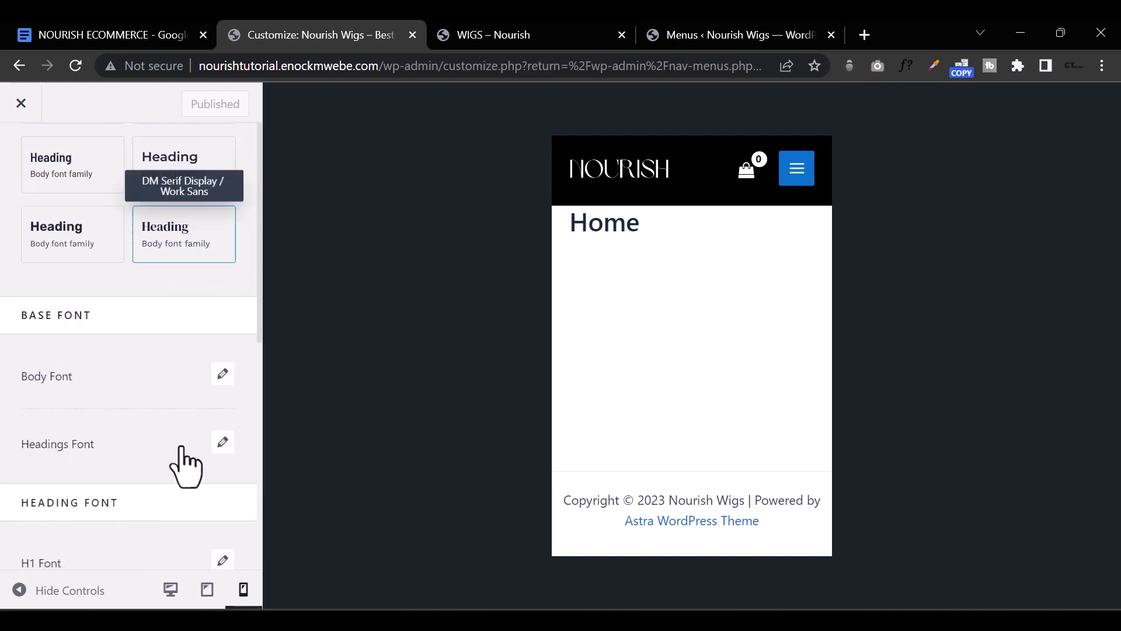
pyautogui.click(222, 374)
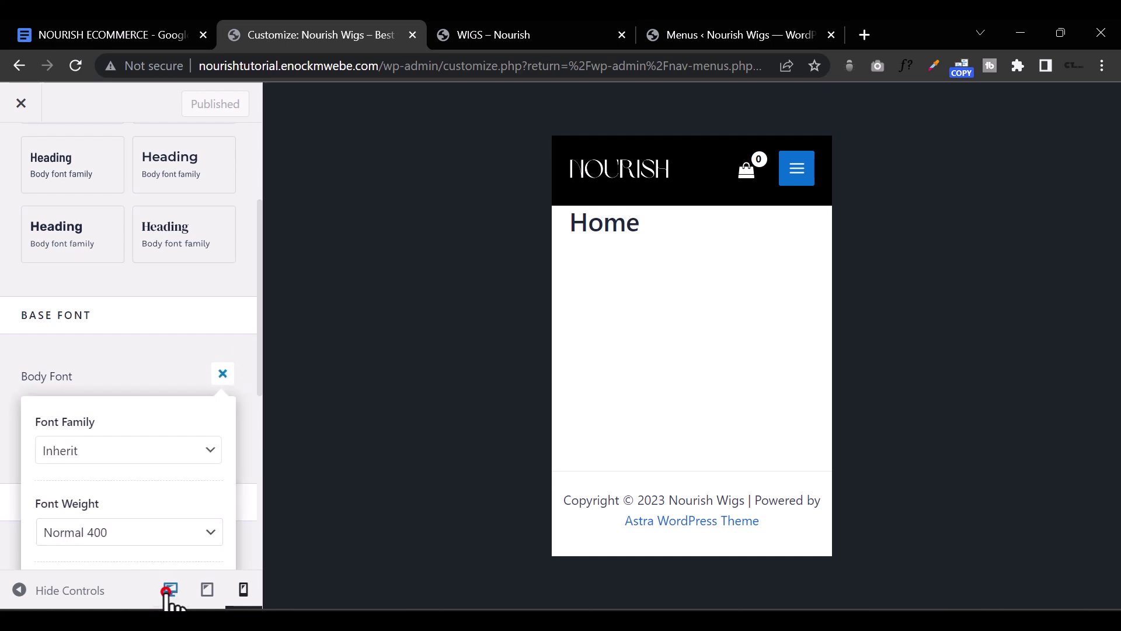
pyautogui.click(170, 591)
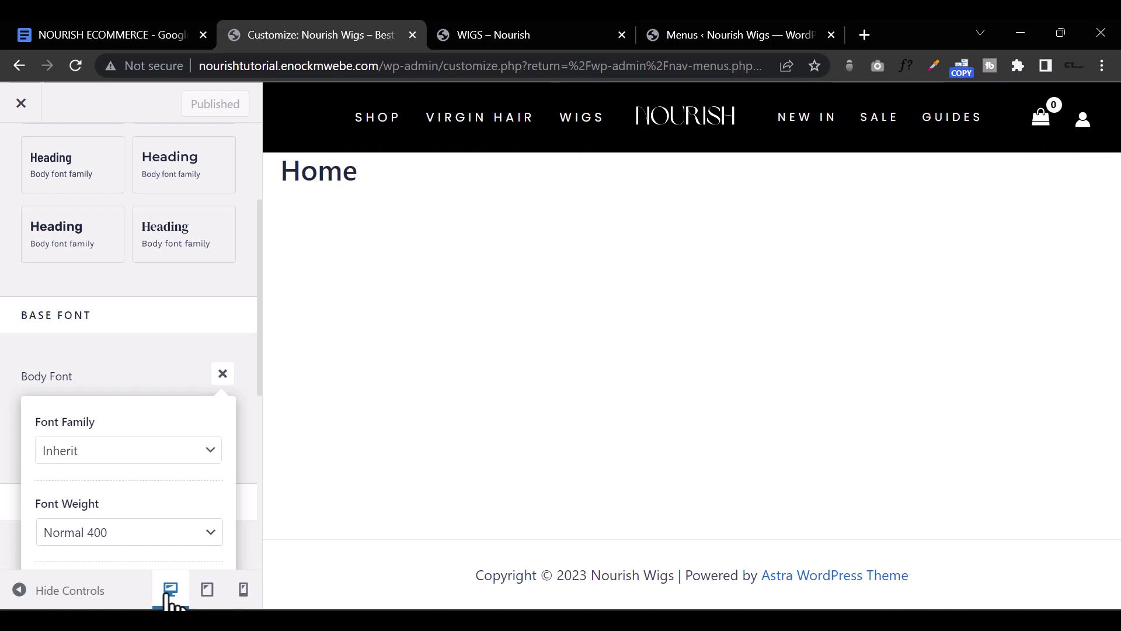
pyautogui.click(135, 367)
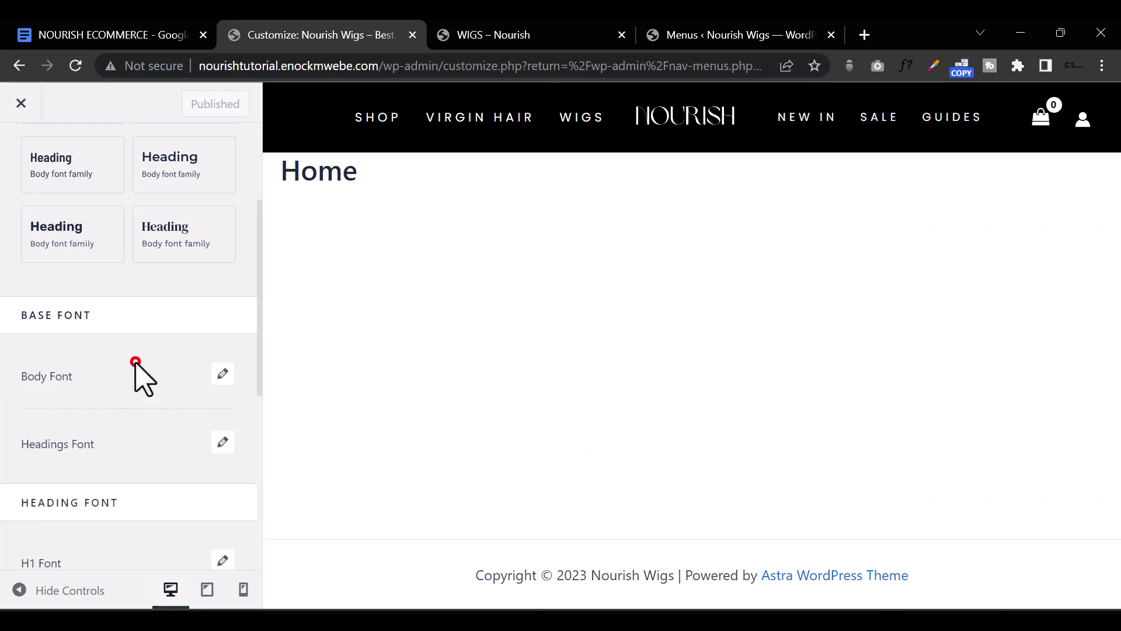
pyautogui.scroll(-3, 58, 348)
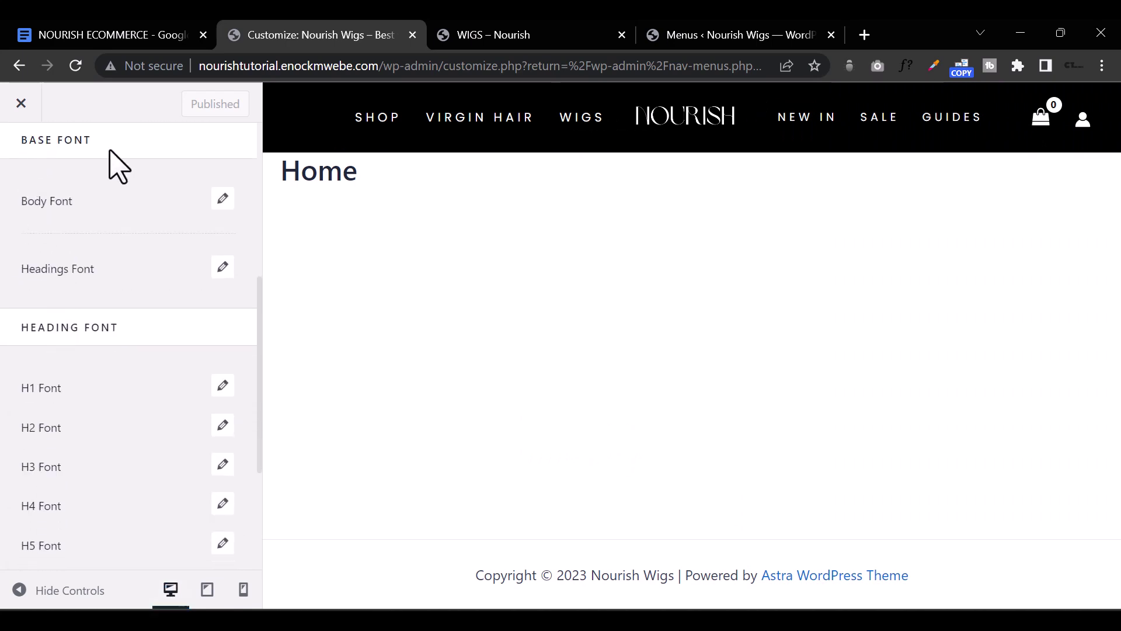
pyautogui.click(222, 199)
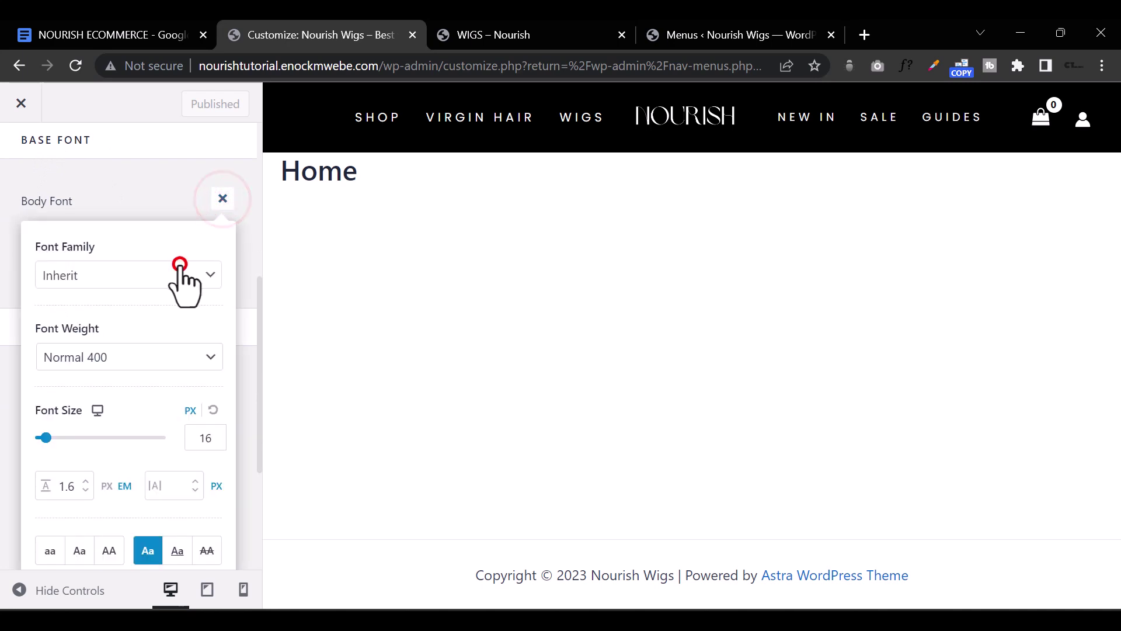
# Set the Body Font to Poppins with letter spacing 1
pyautogui.click(180, 264)
pyautogui.click(144, 300)
pyautogui.write('popp')
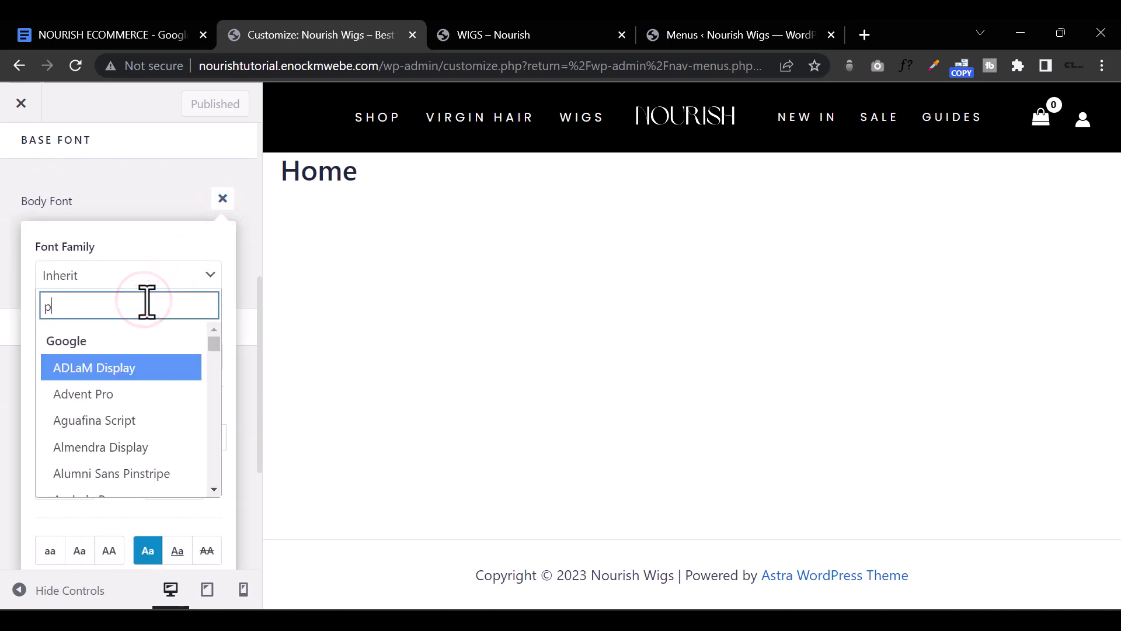
pyautogui.click(135, 367)
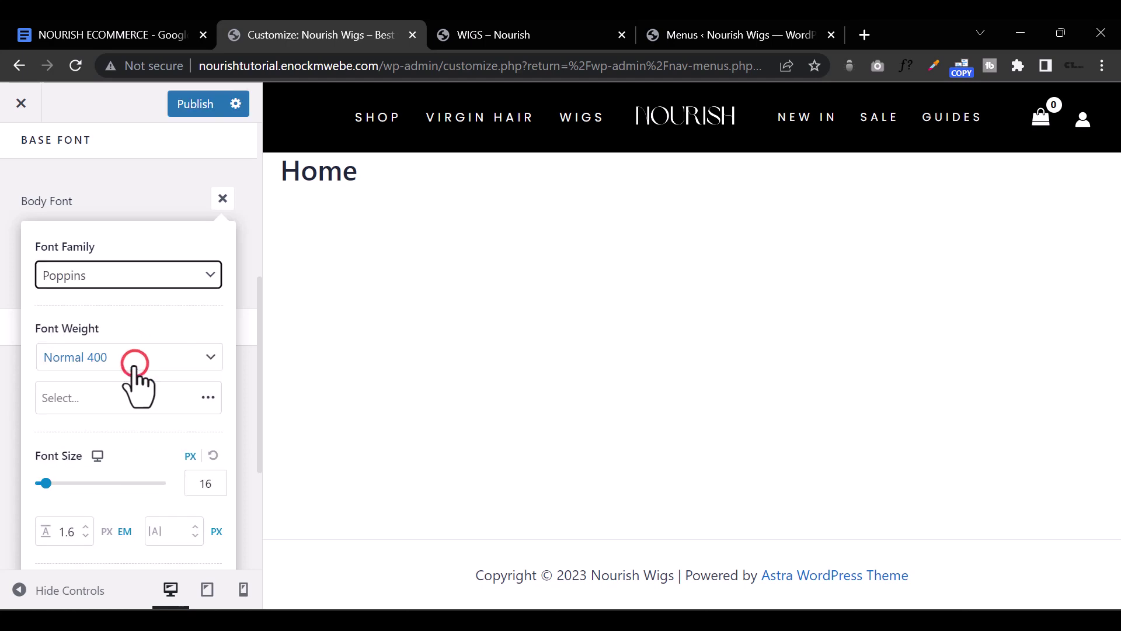
pyautogui.click(208, 484)
pyautogui.scroll(-1, 193, 467)
pyautogui.click(173, 446)
pyautogui.write('1')
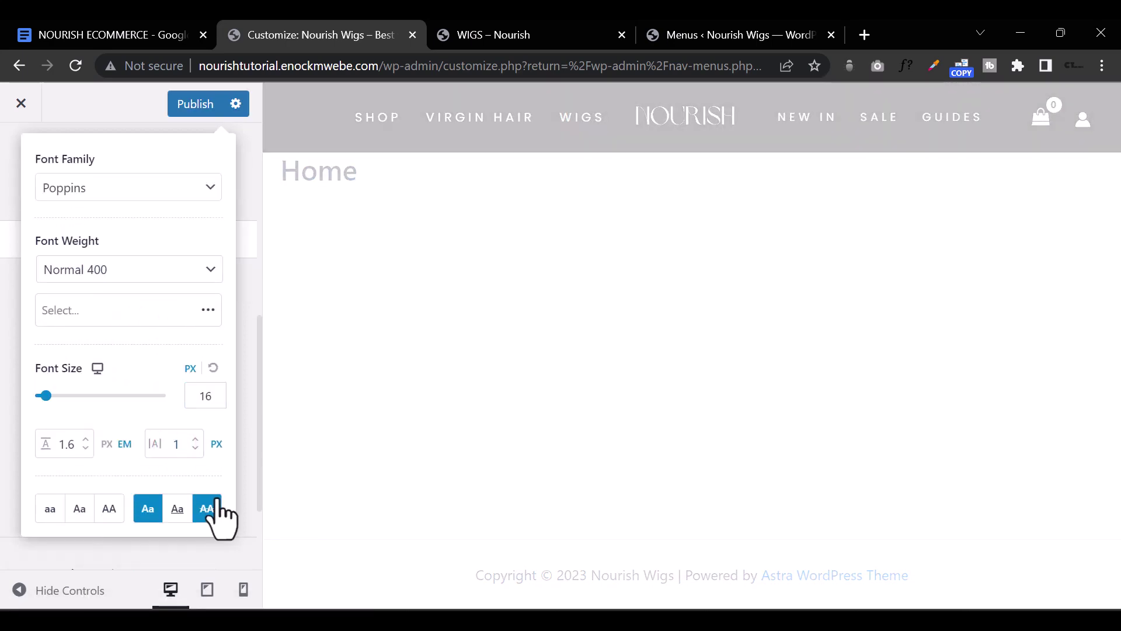
pyautogui.click(244, 321)
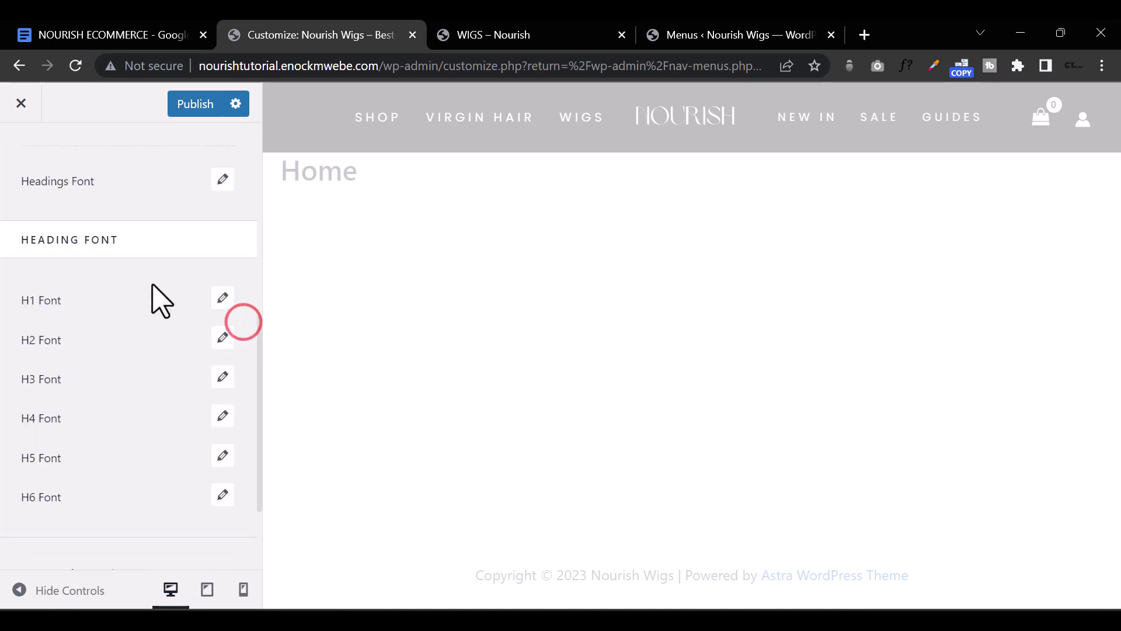
pyautogui.scroll(1, 199, 242)
pyautogui.click(222, 263)
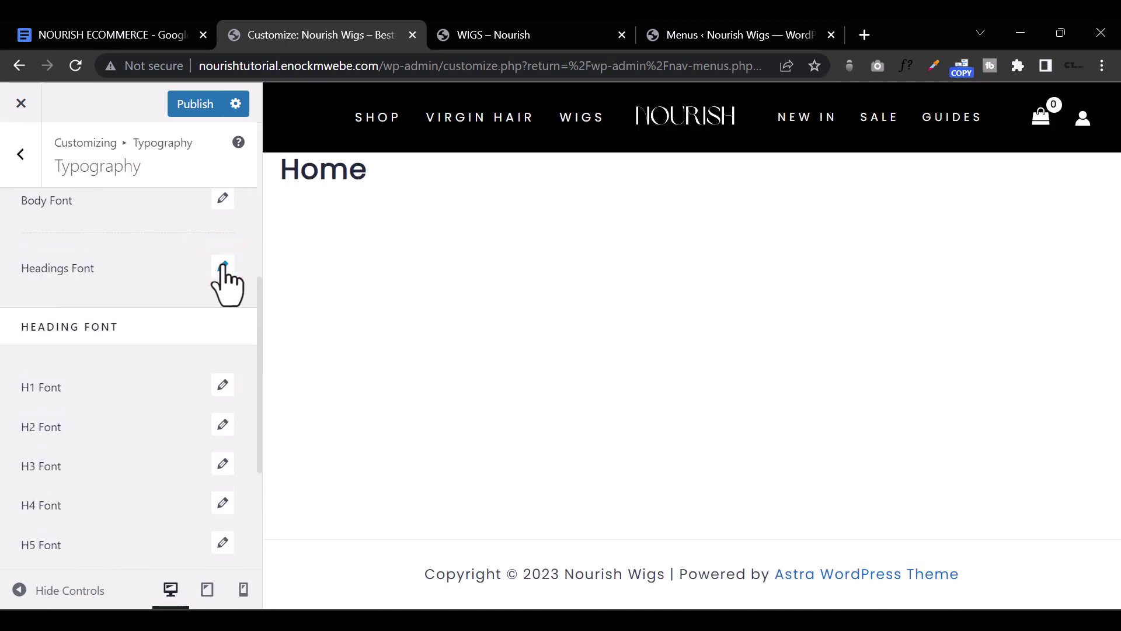
# Set the Headings Font family to Poppins and adjust its letter spacing
pyautogui.click(129, 339)
pyautogui.click(119, 371)
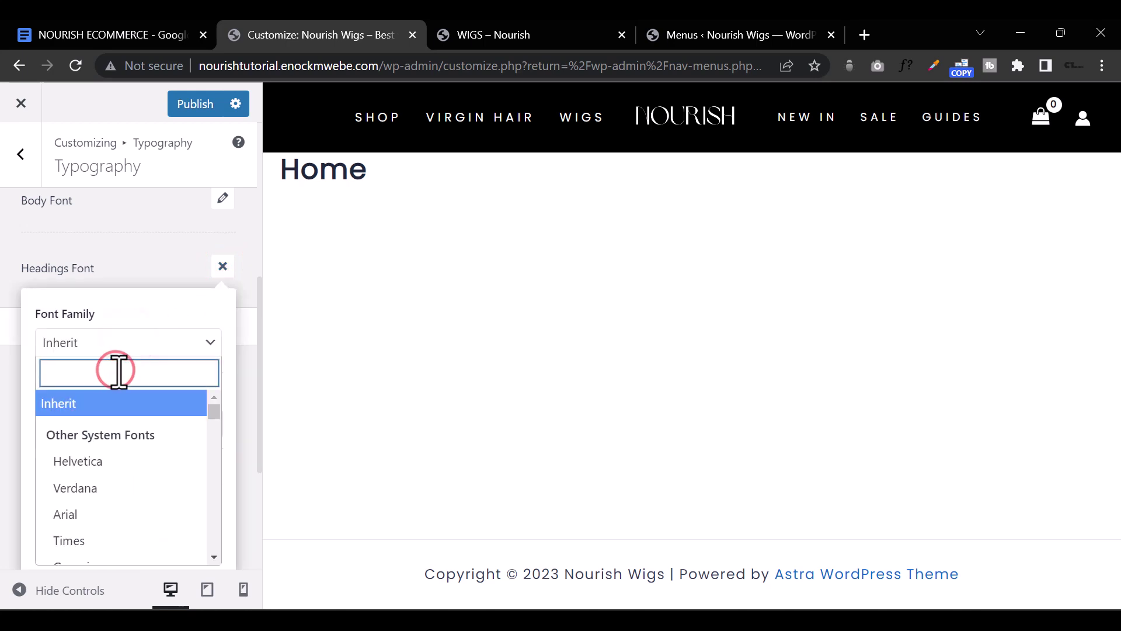
pyautogui.write('popp')
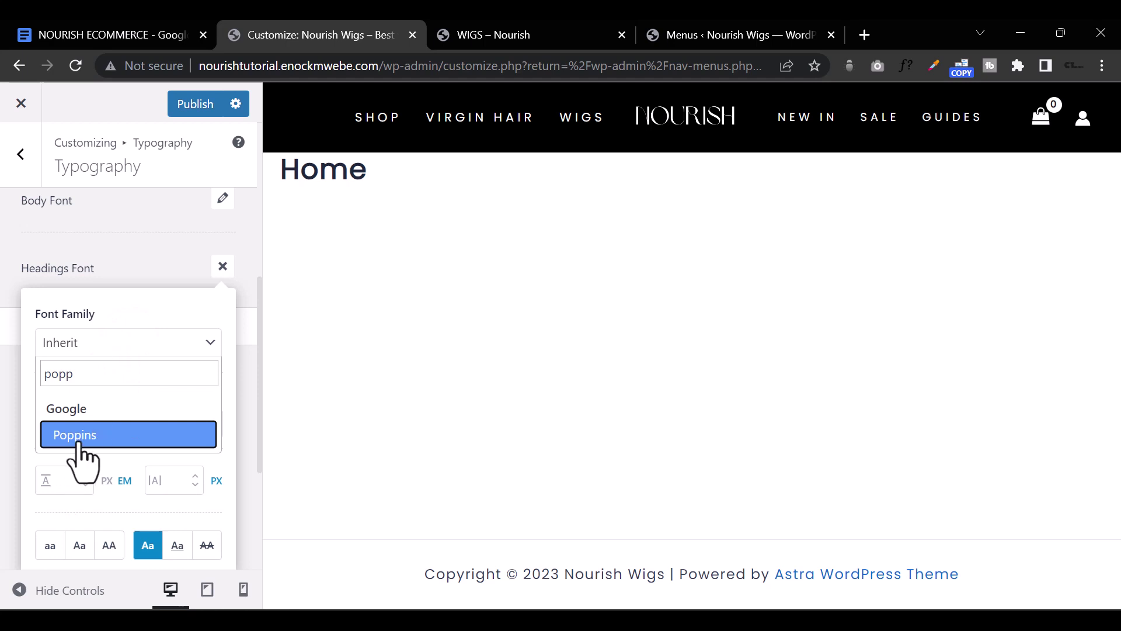
pyautogui.click(77, 439)
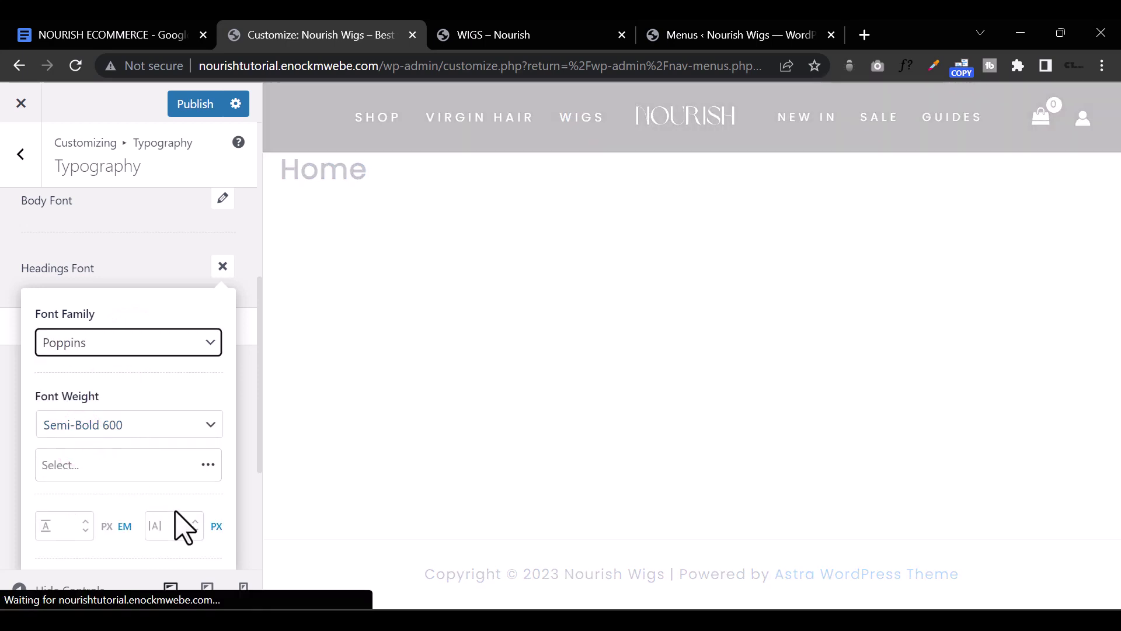
pyautogui.scroll(-3, 184, 527)
pyautogui.click(160, 349)
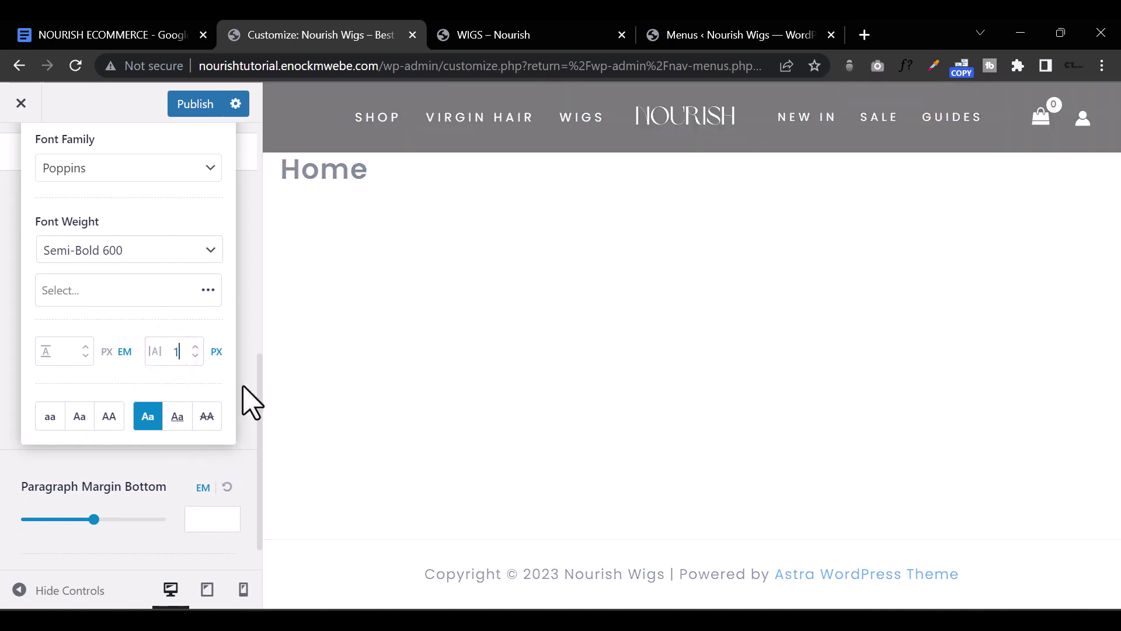
pyautogui.click(248, 389)
# Publish the headings font change and return to the Global settings list
pyautogui.scroll(5, 140, 339)
pyautogui.click(195, 109)
pyautogui.click(20, 158)
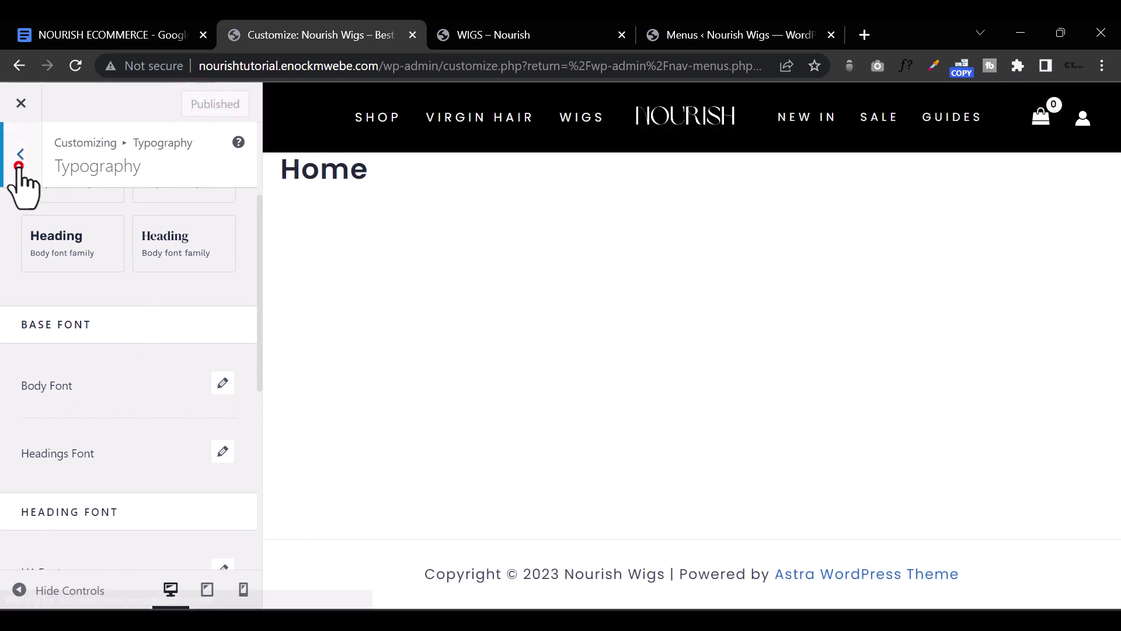
pyautogui.click(56, 245)
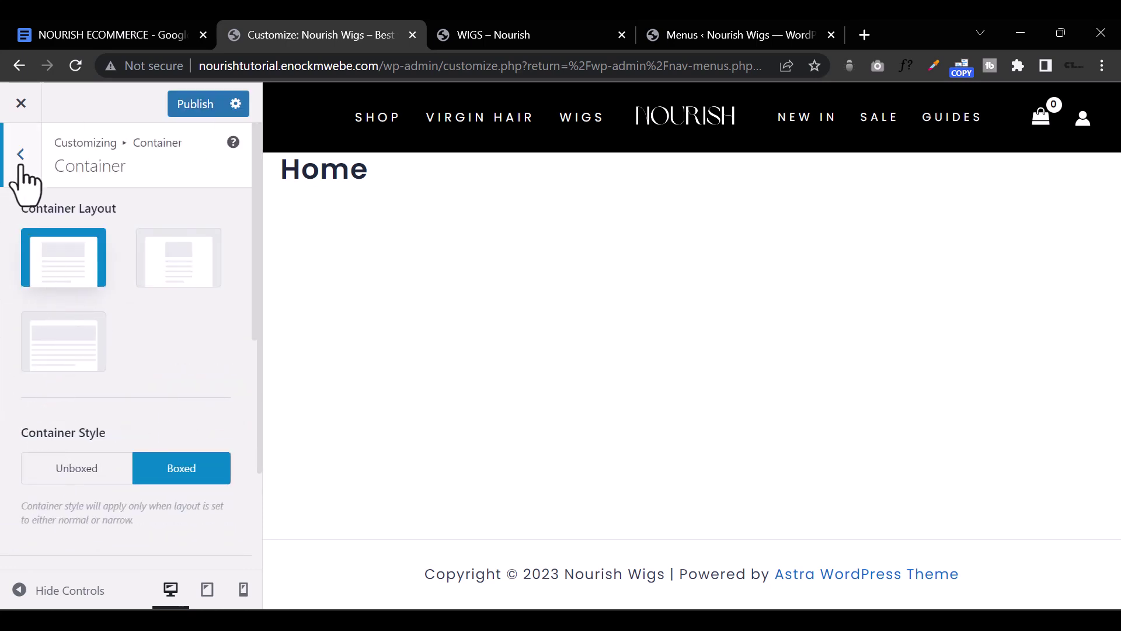
# Open Global > Colors and set palette Color 1 to black
pyautogui.click(21, 158)
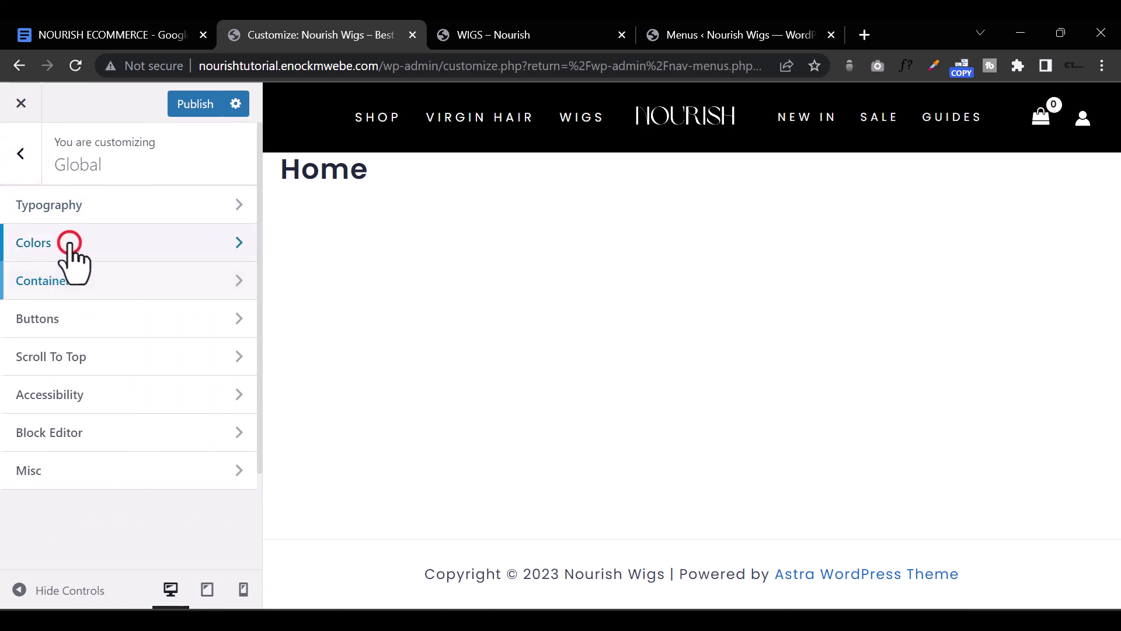
pyautogui.click(69, 242)
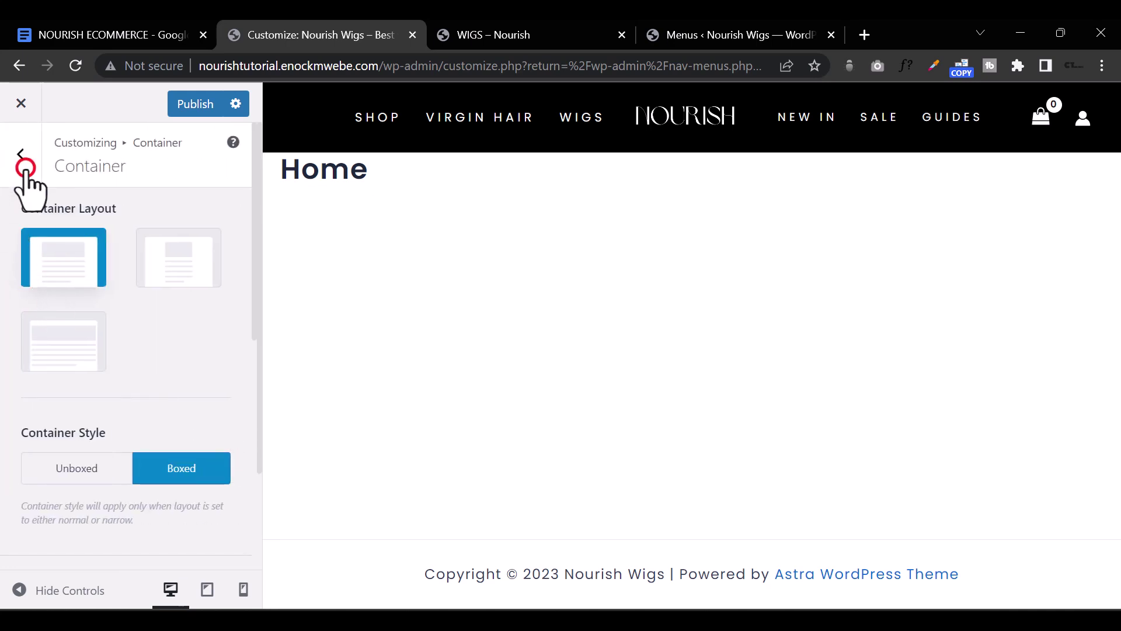
pyautogui.click(25, 168)
pyautogui.click(69, 242)
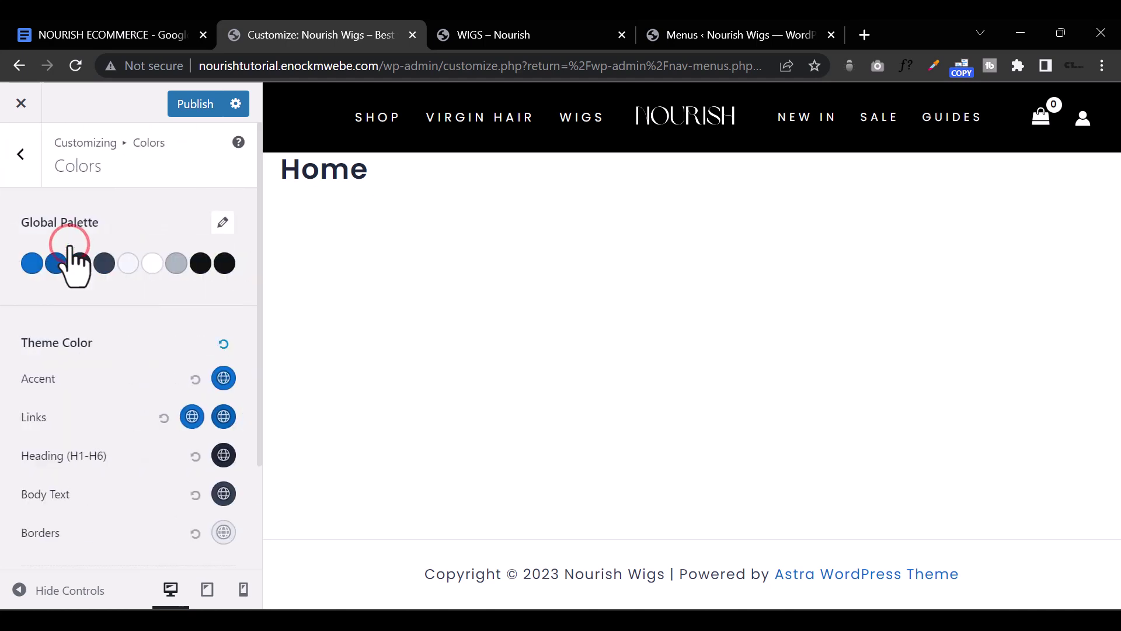
pyautogui.click(32, 264)
pyautogui.click(24, 467)
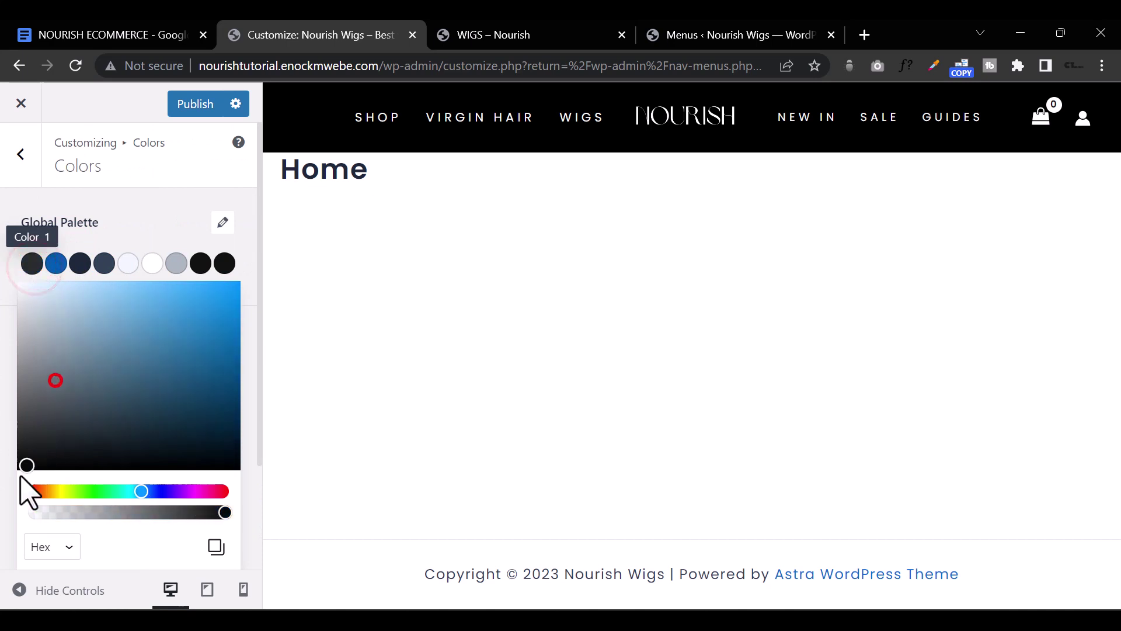
# Set palette Color 2 to black and return to the Global list
pyautogui.click(56, 263)
pyautogui.moveTo(52, 342)
pyautogui.mouseDown()
pyautogui.moveTo(37, 445)
pyautogui.moveTo(12, 501)
pyautogui.mouseUp()
pyautogui.click(57, 264)
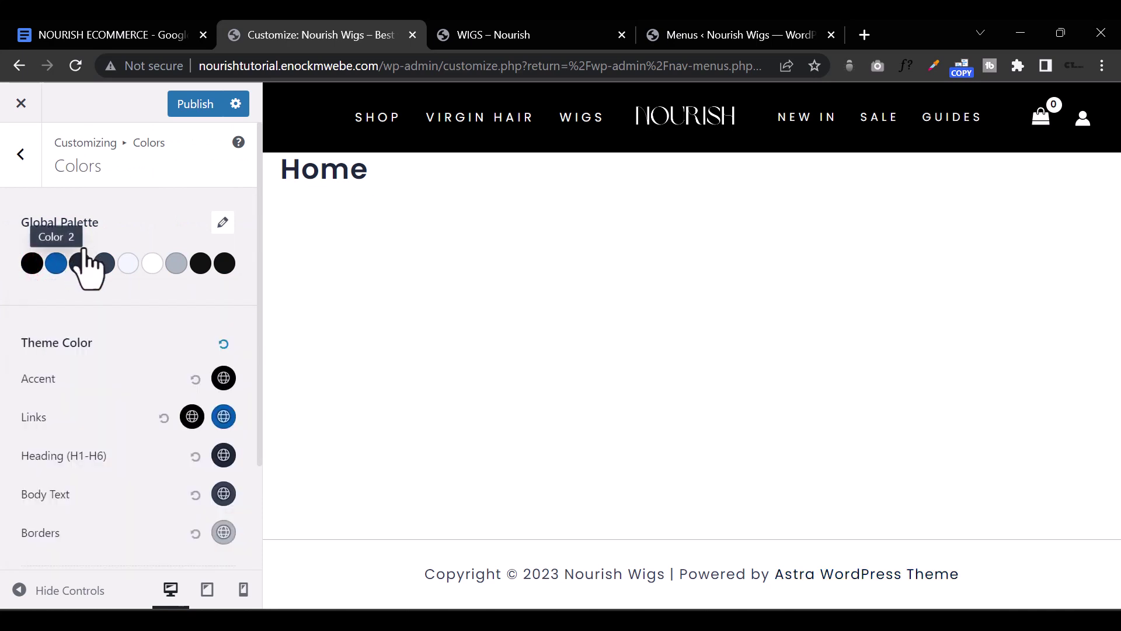
pyautogui.click(62, 268)
pyautogui.moveTo(63, 387); pyautogui.dragTo(19, 501)
pyautogui.click(117, 239)
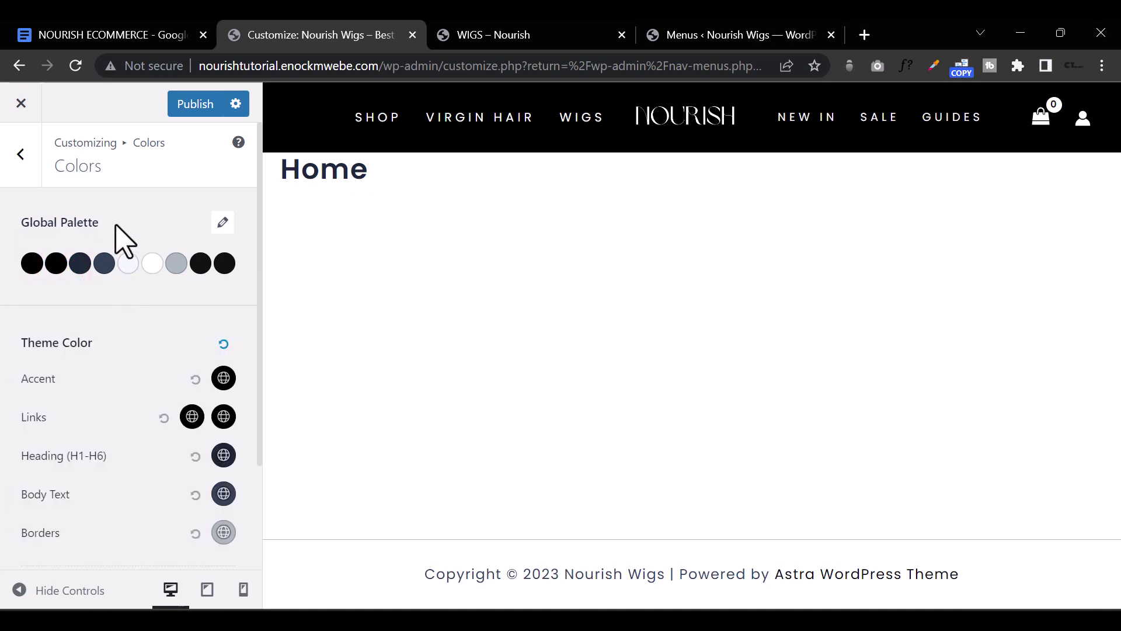
pyautogui.scroll(-2, 150, 370)
pyautogui.scroll(1, 155, 373)
pyautogui.scroll(2, 155, 374)
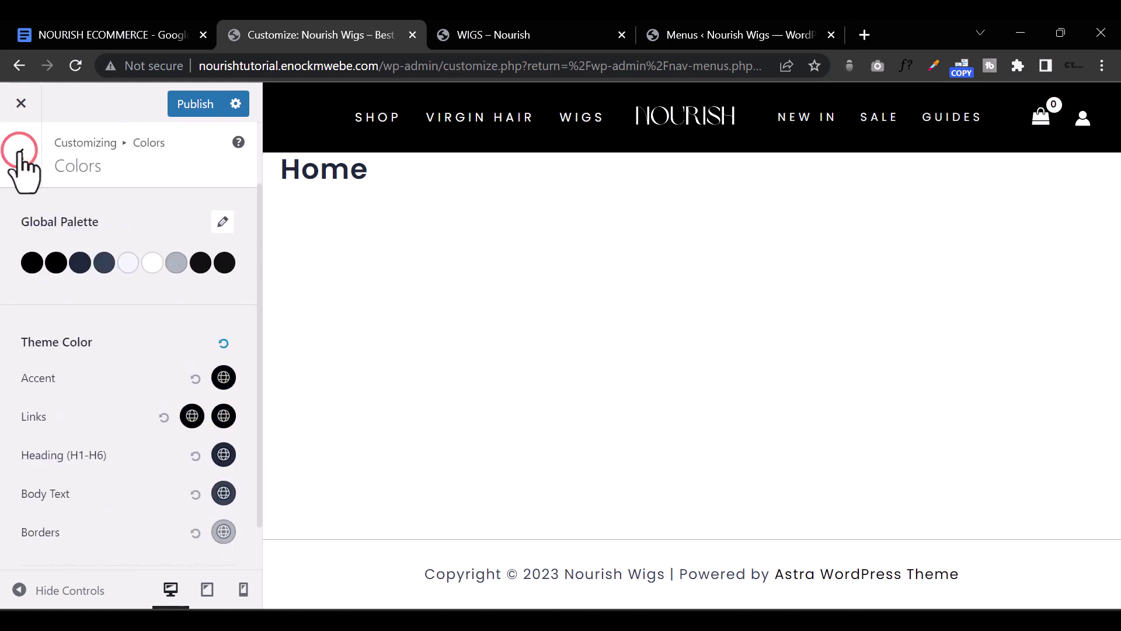
pyautogui.click(21, 153)
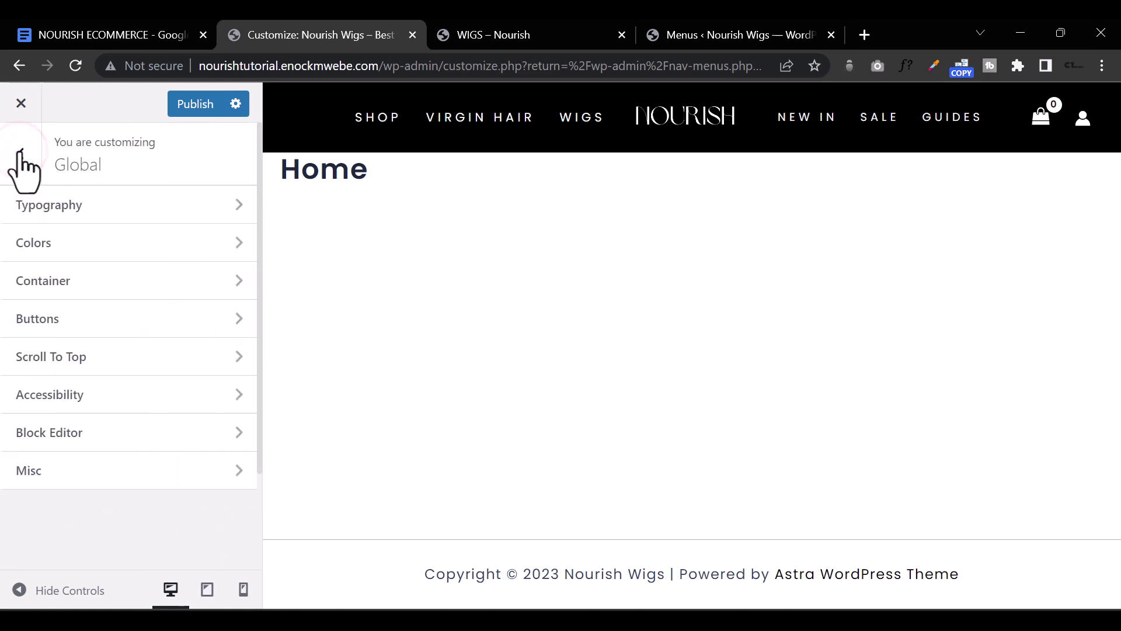
# Set the global Container page layout to Full Width
pyautogui.click(78, 279)
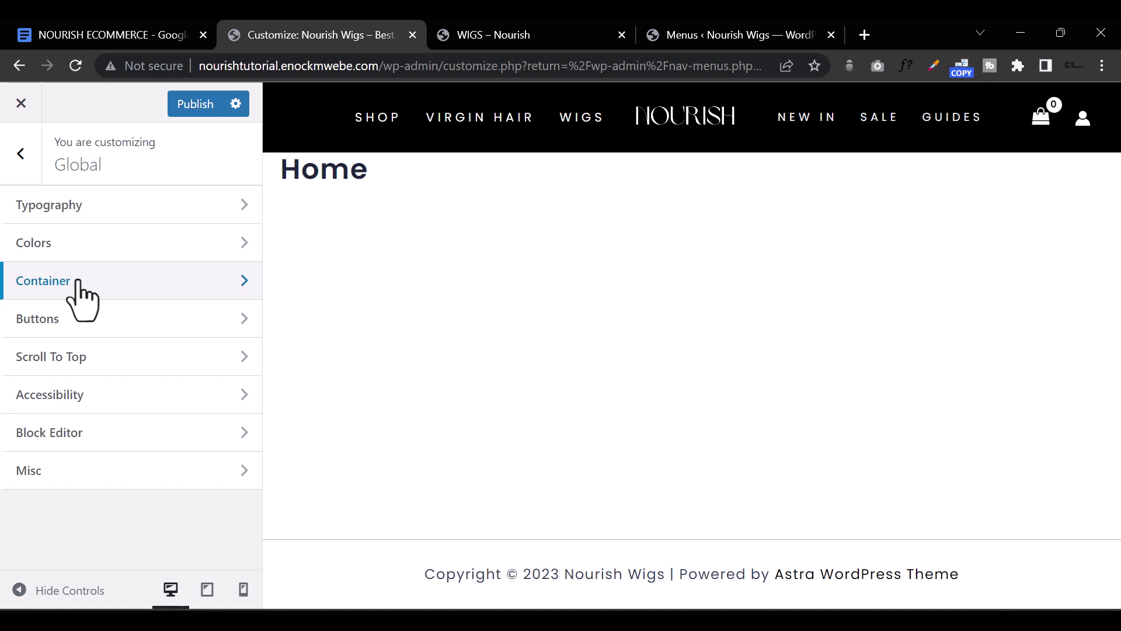
pyautogui.click(78, 281)
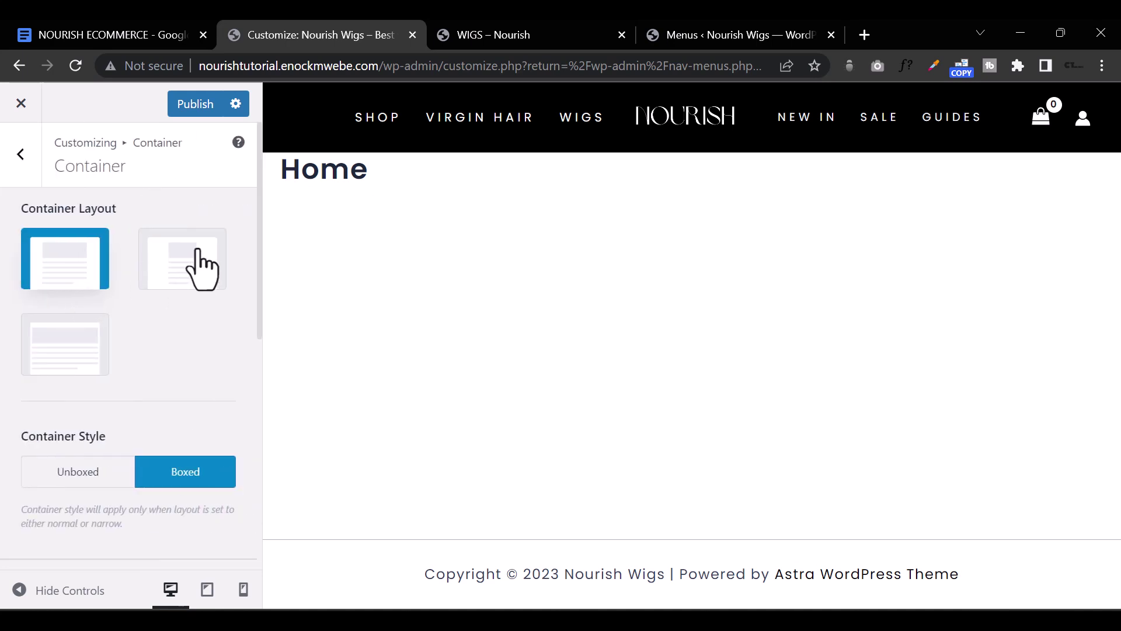
pyautogui.click(80, 357)
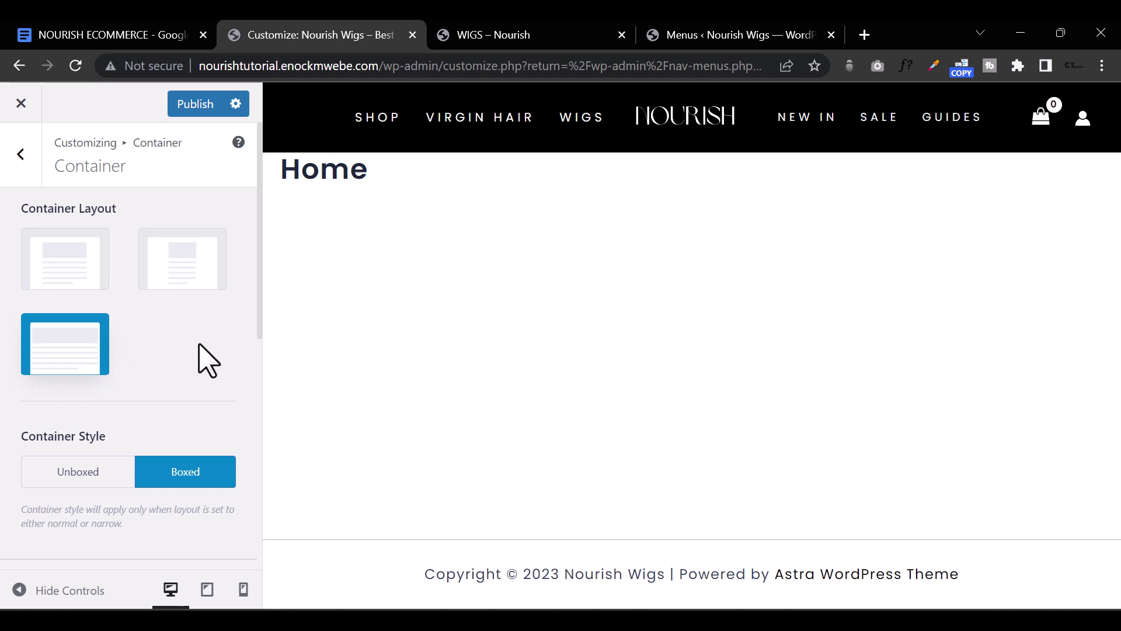
pyautogui.click(21, 154)
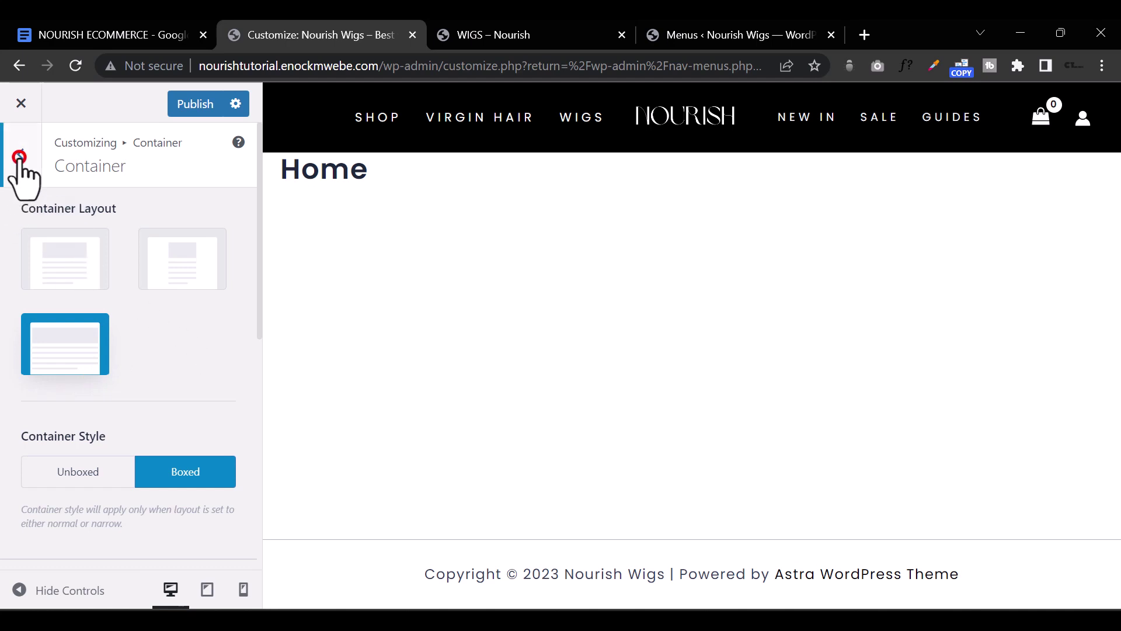
# Apply the first filled button preset in the Global Buttons settings
pyautogui.click(92, 323)
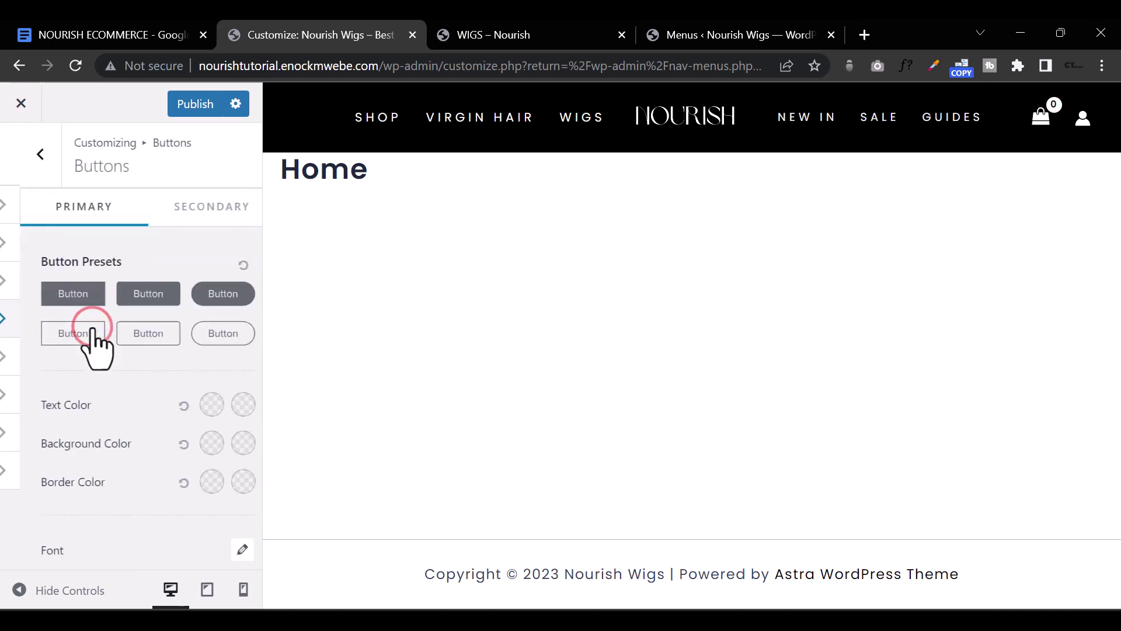
pyautogui.click(66, 294)
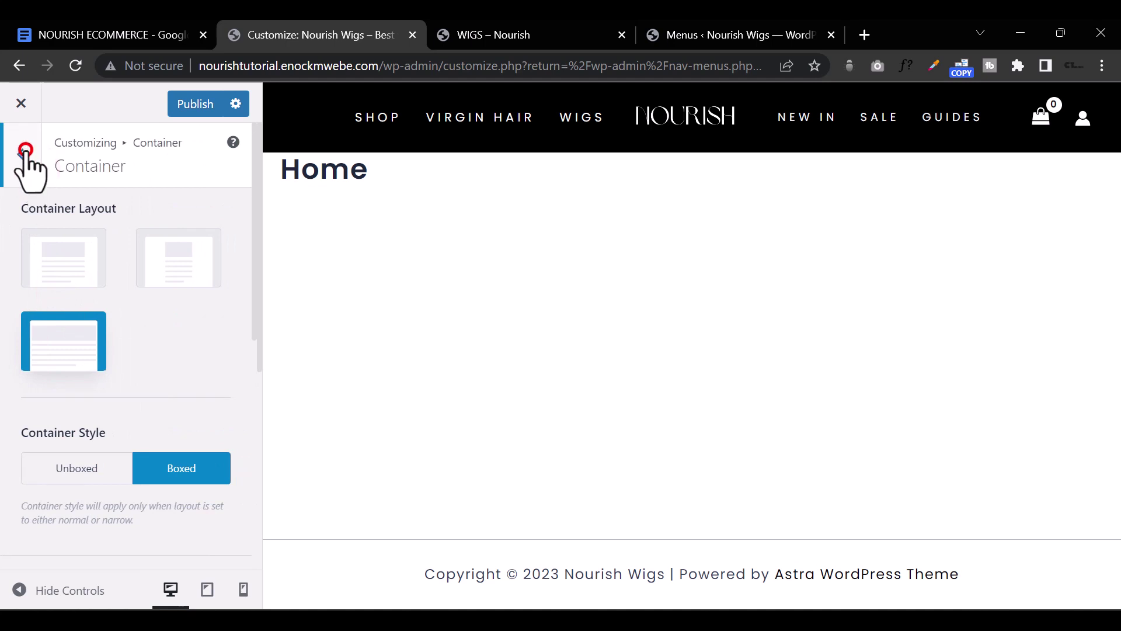
pyautogui.click(23, 152)
pyautogui.click(91, 316)
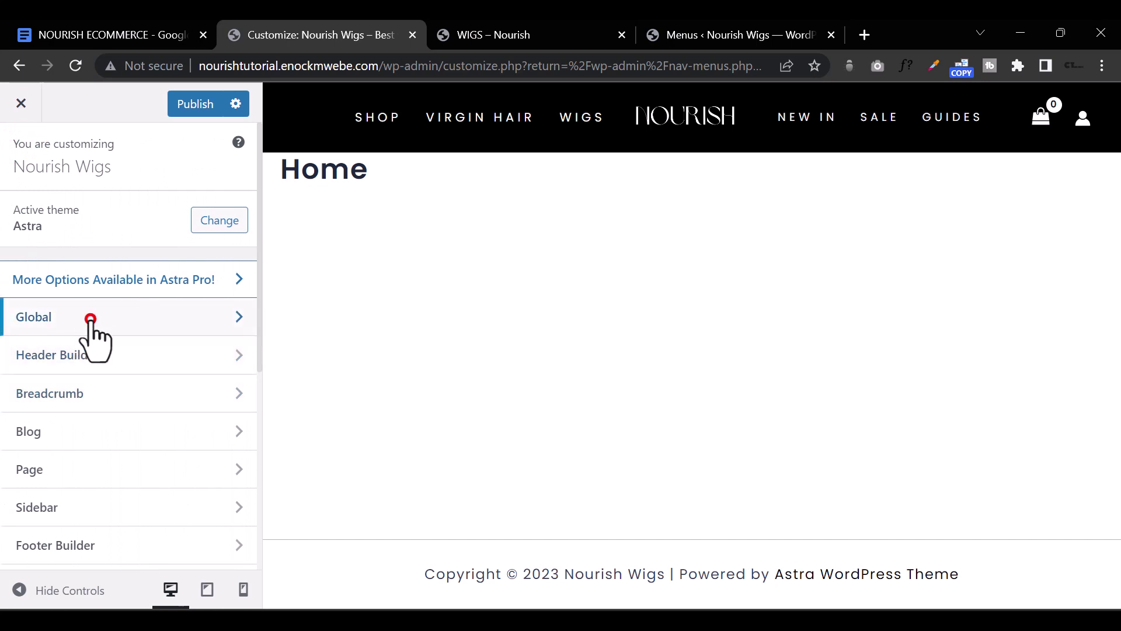
pyautogui.click(84, 323)
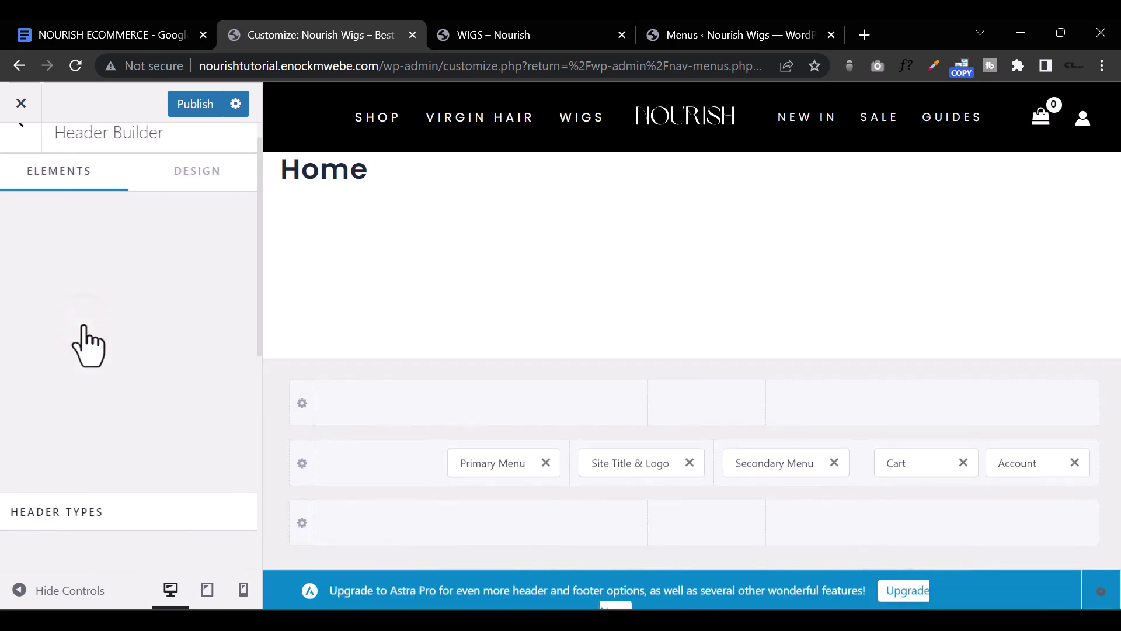
pyautogui.click(24, 159)
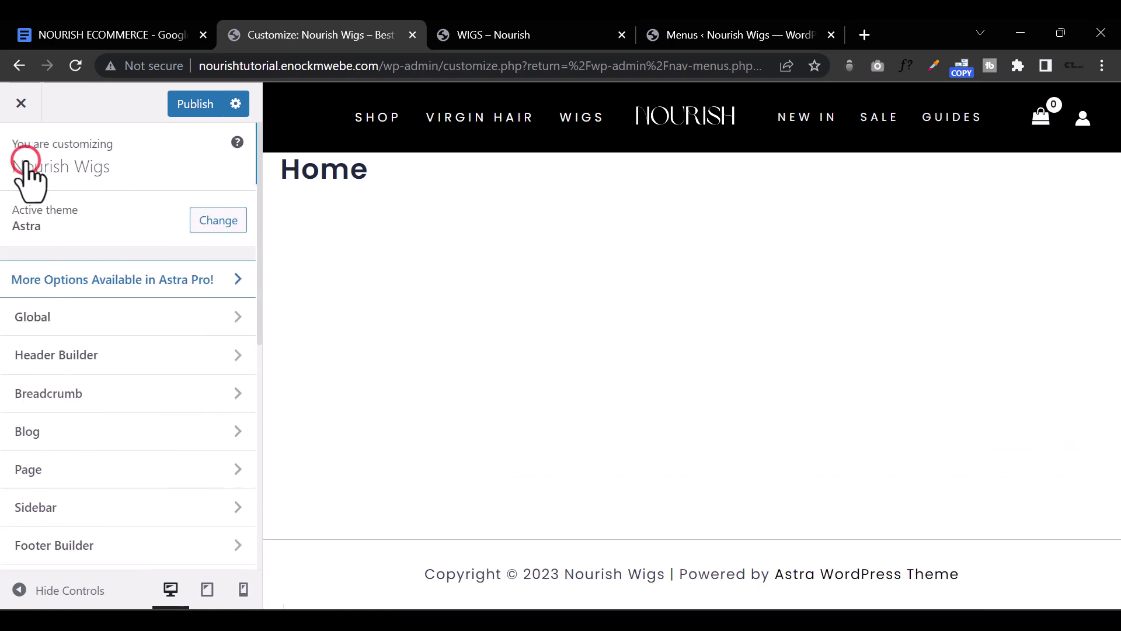
pyautogui.click(110, 313)
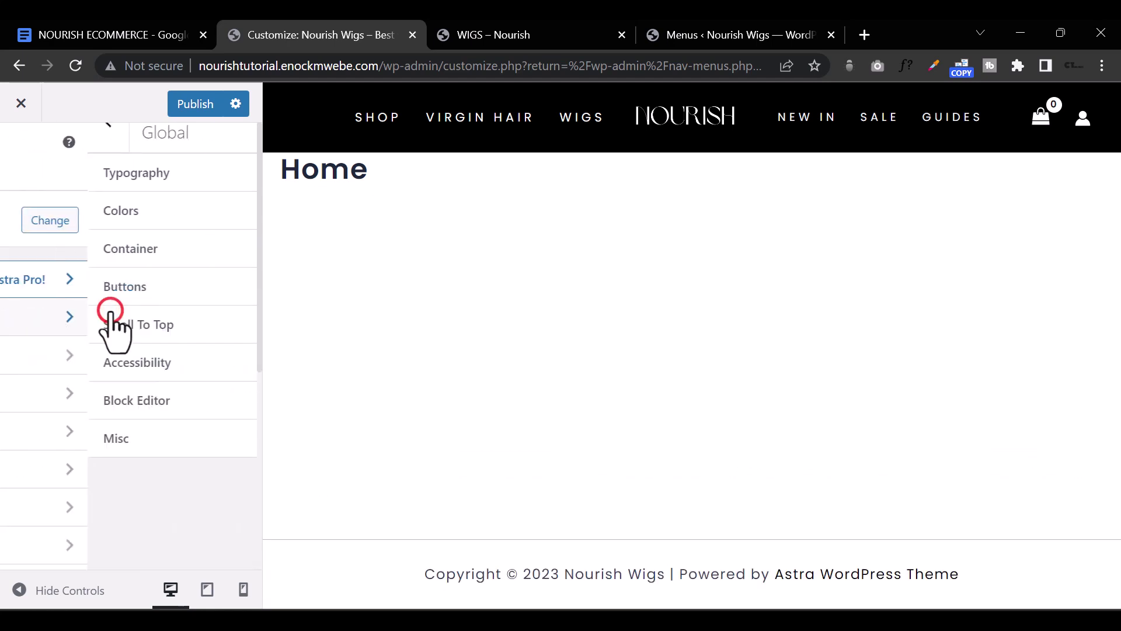
# Publish the layout and colour changes and reload the Customizer
pyautogui.click(186, 102)
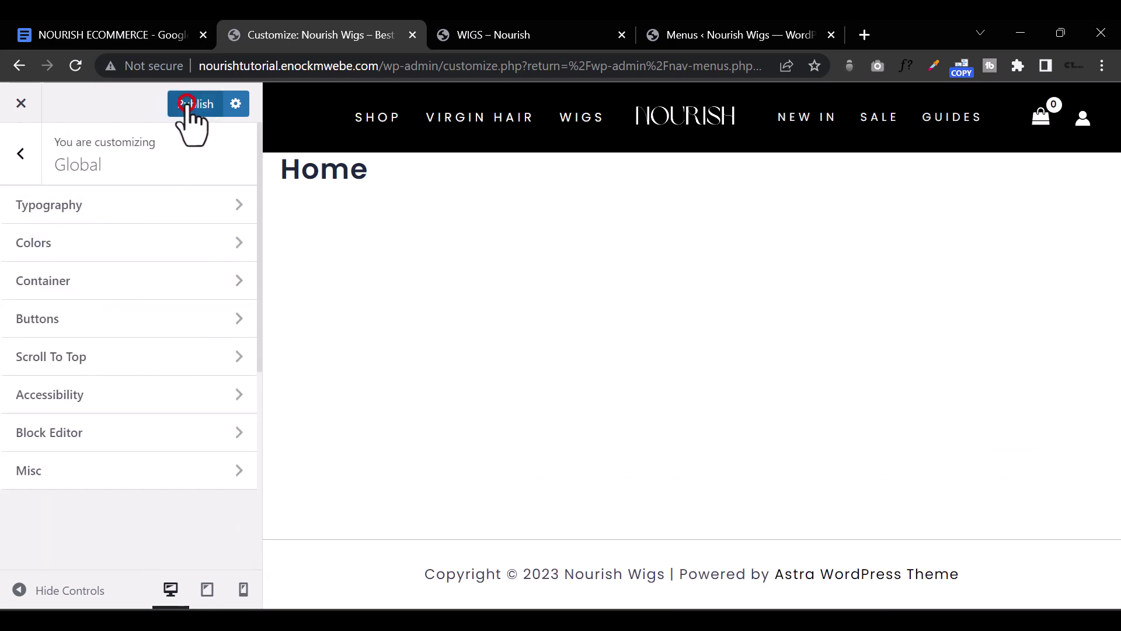
pyautogui.click(76, 66)
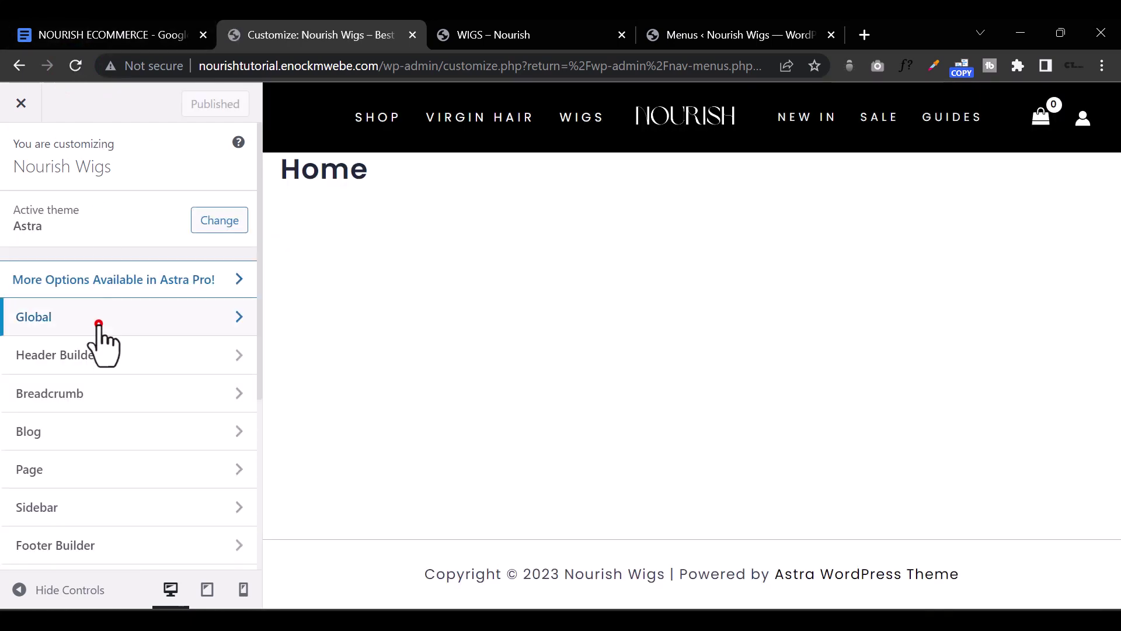
pyautogui.click(98, 322)
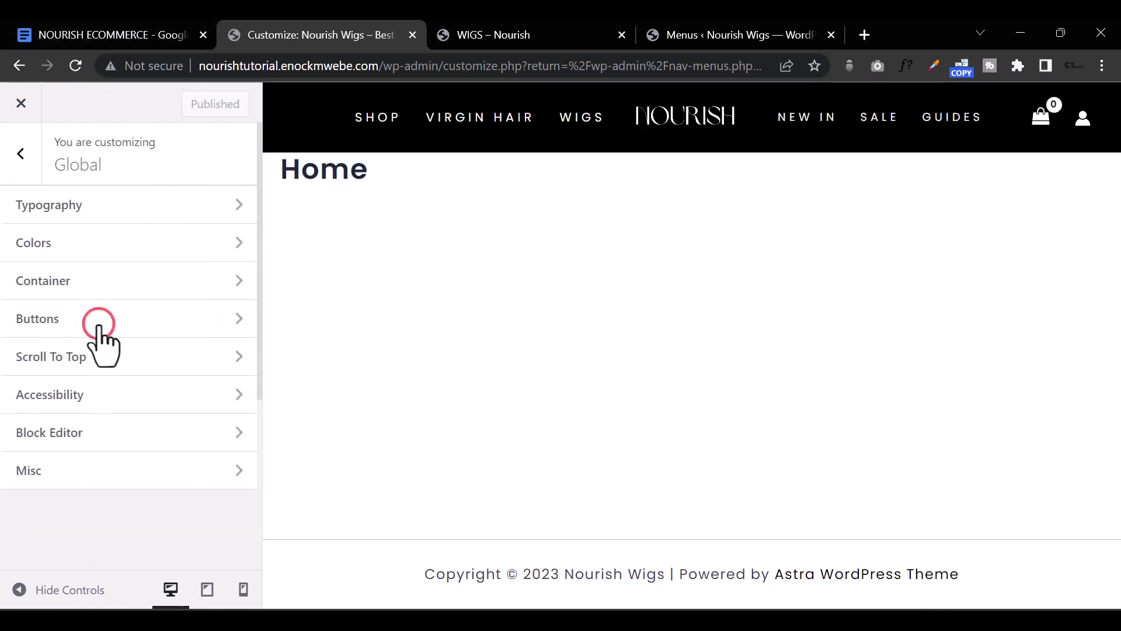
pyautogui.click(146, 315)
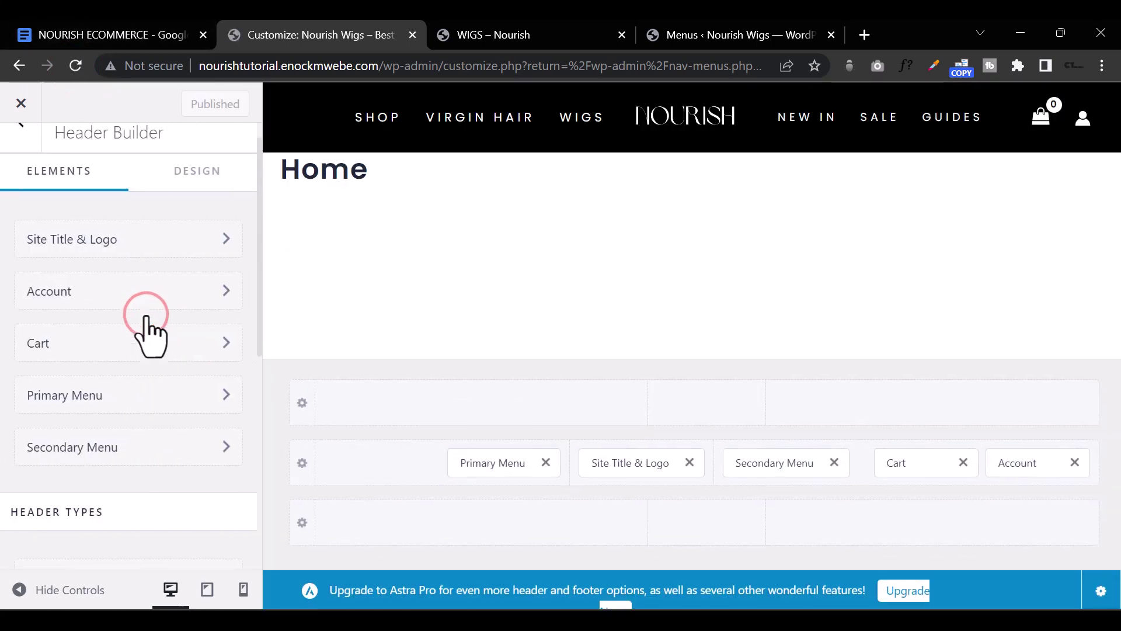
pyautogui.scroll(-6, 40, 227)
pyautogui.scroll(6, 39, 228)
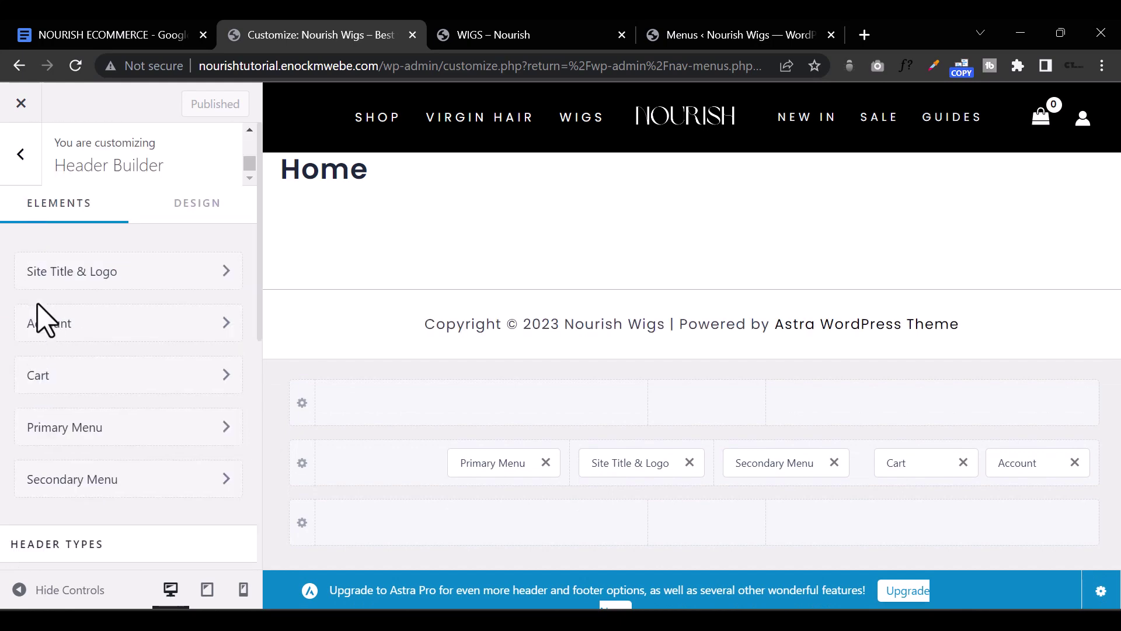
# Reopen Global, check the Container layout, and return to the Global list
pyautogui.click(22, 163)
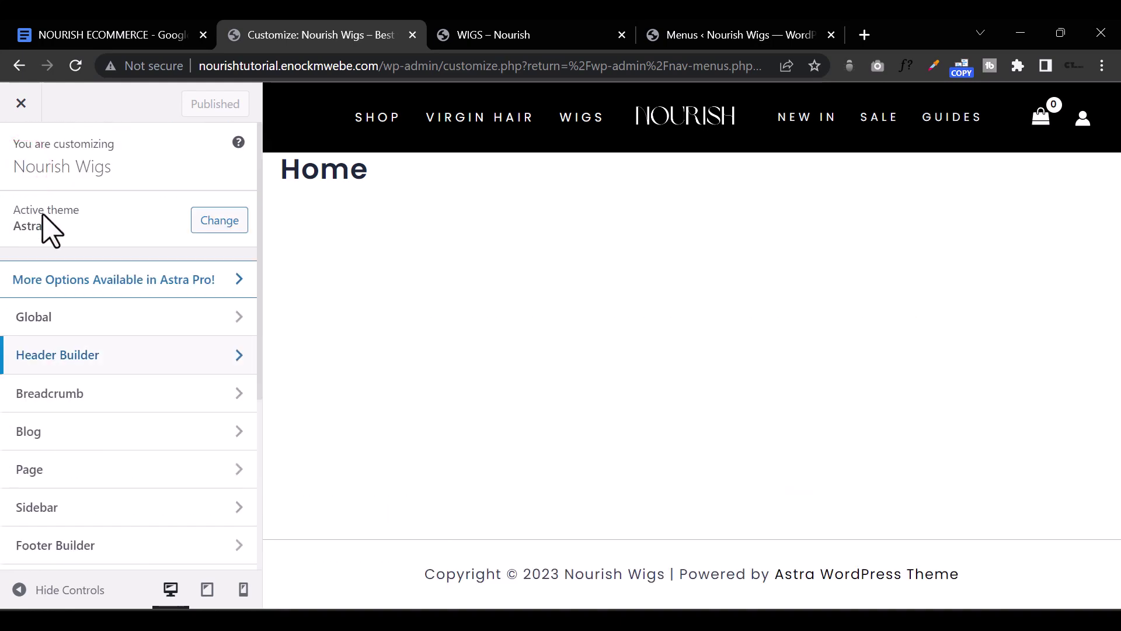
pyautogui.click(104, 317)
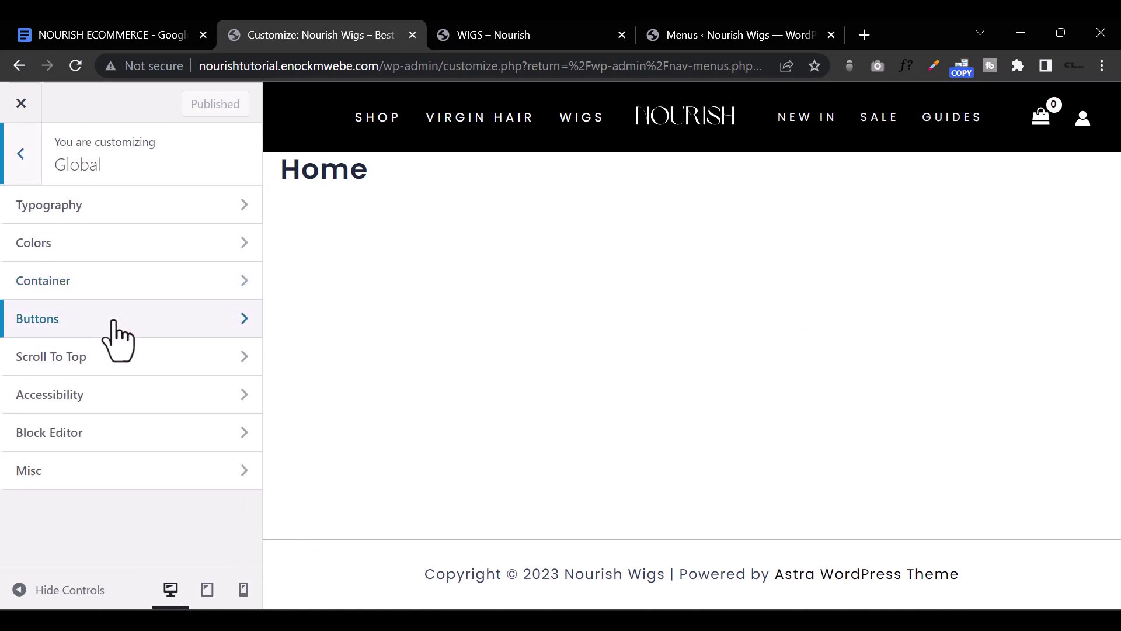
pyautogui.click(113, 318)
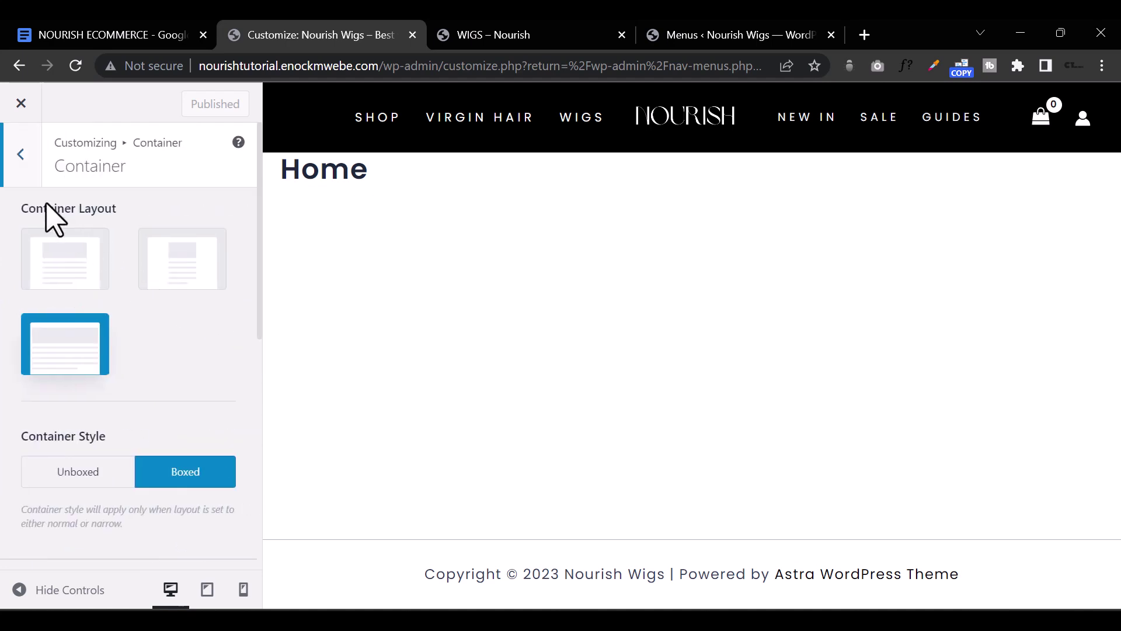
pyautogui.click(22, 156)
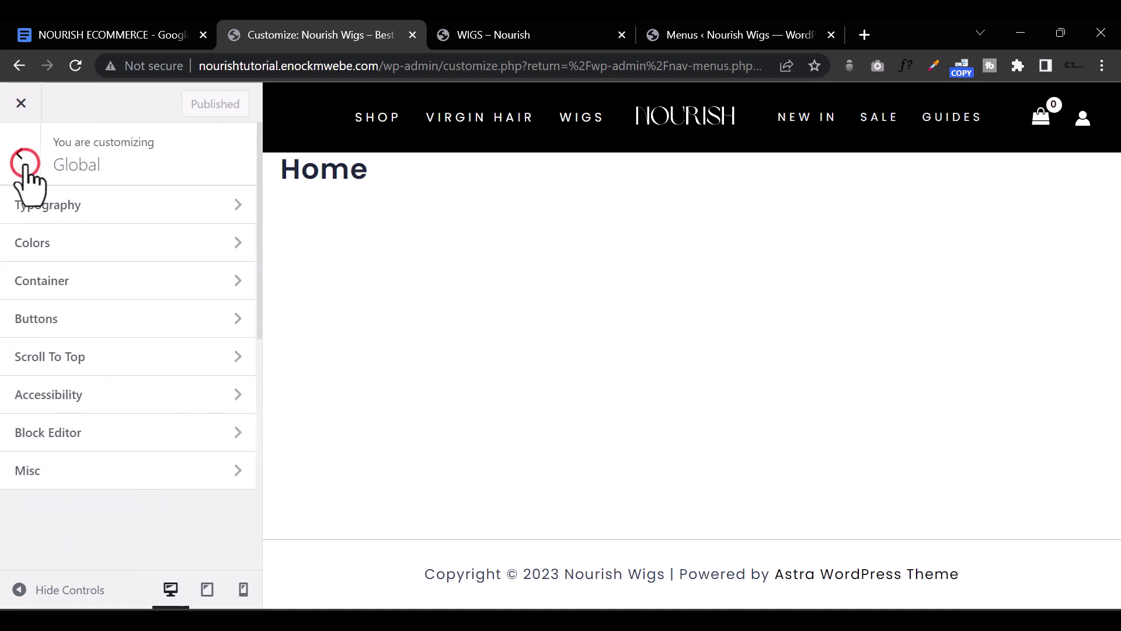
pyautogui.click(72, 319)
# Apply the first square button preset and make the button background black
pyautogui.click(63, 299)
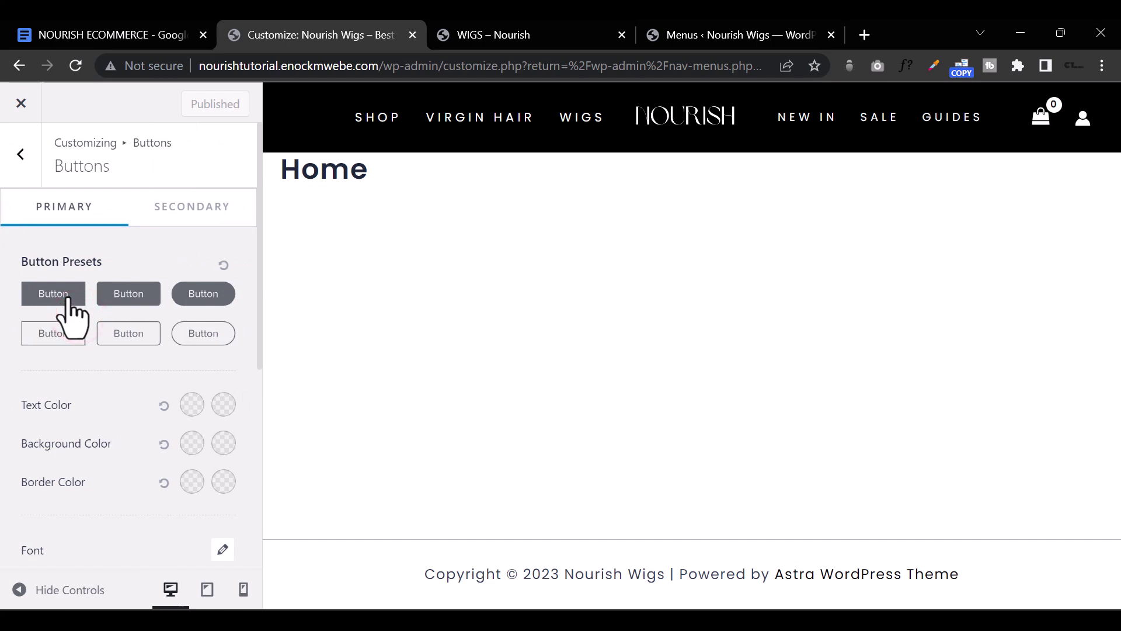
pyautogui.click(66, 297)
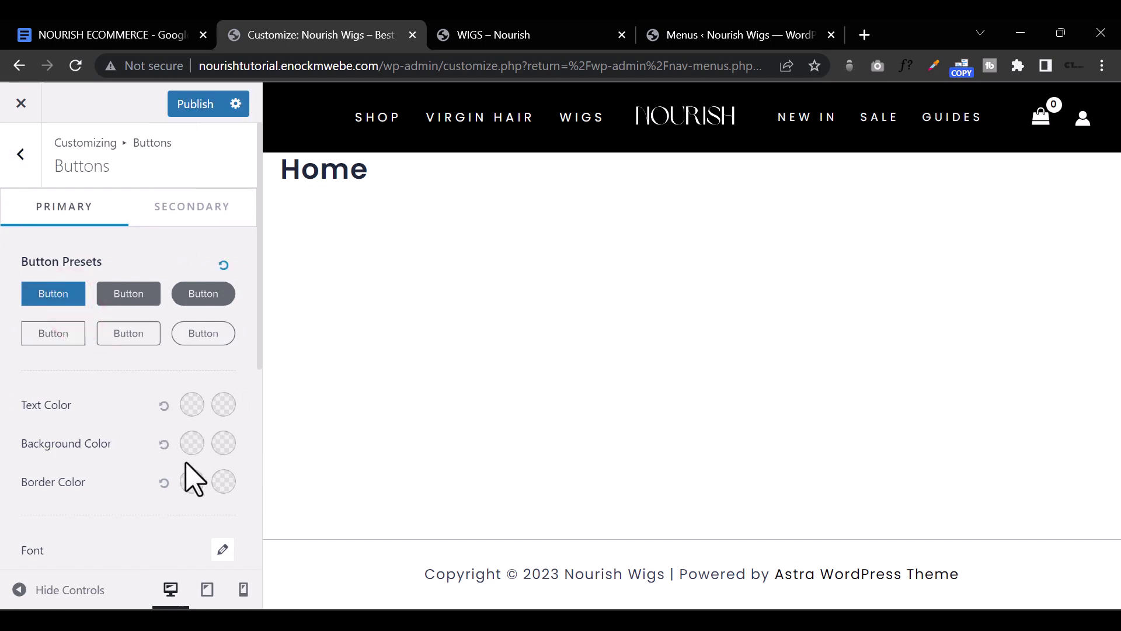
pyautogui.click(187, 444)
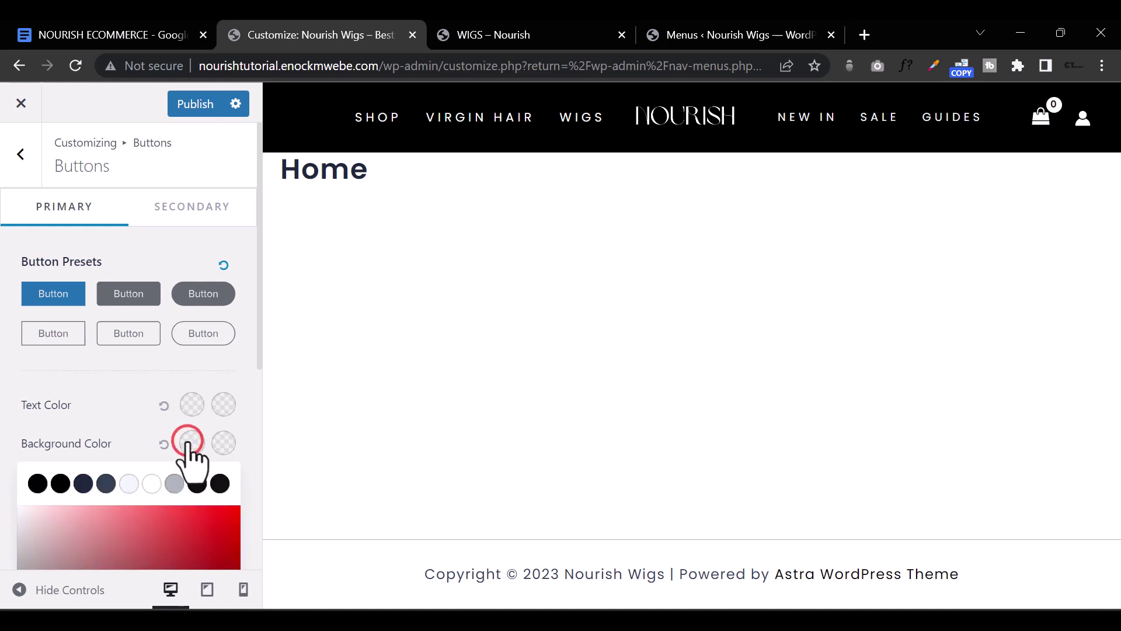
pyautogui.click(35, 482)
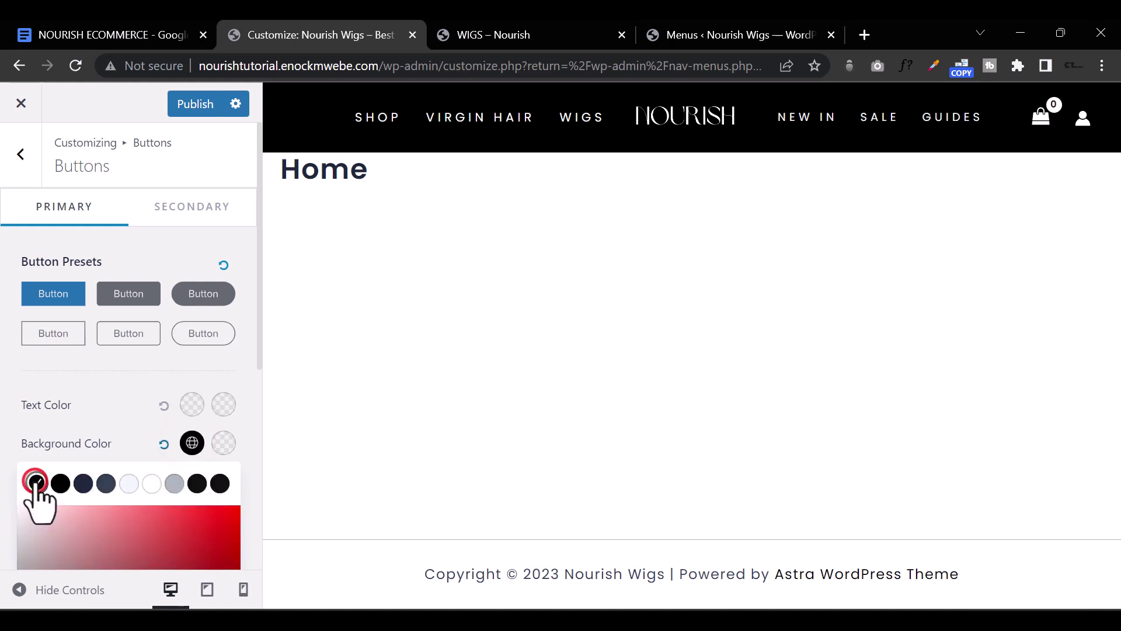
pyautogui.click(142, 372)
# Set the button text colour to a light colour
pyautogui.click(188, 403)
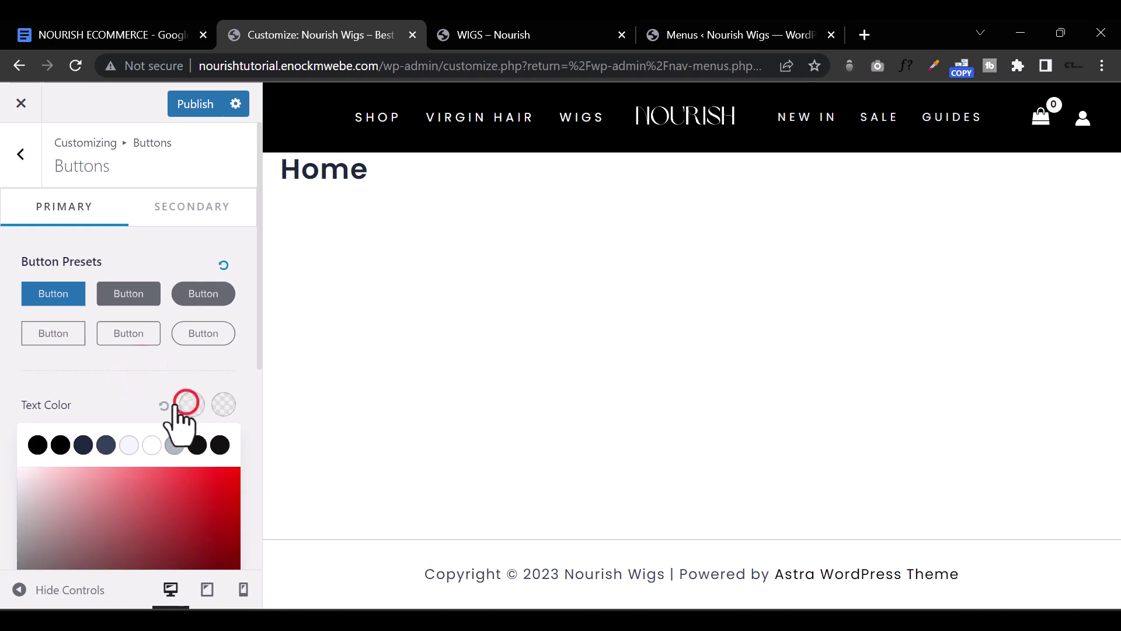
pyautogui.click(38, 445)
pyautogui.click(155, 372)
pyautogui.click(188, 403)
pyautogui.click(133, 444)
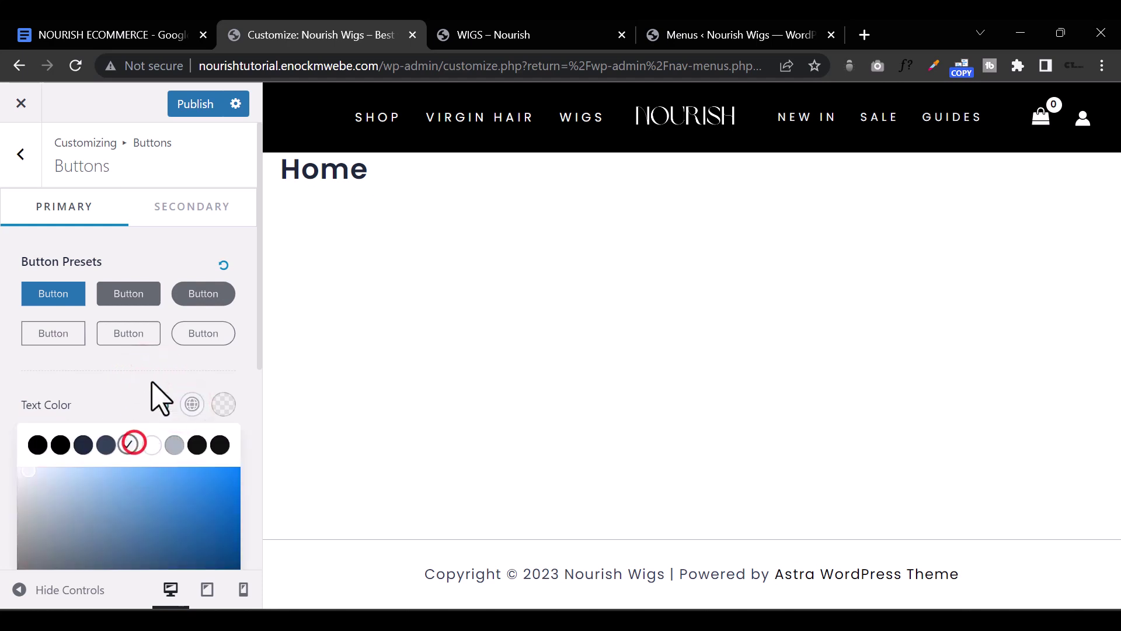
pyautogui.click(154, 379)
# Make the button hover background black and the hover text white
pyautogui.click(223, 442)
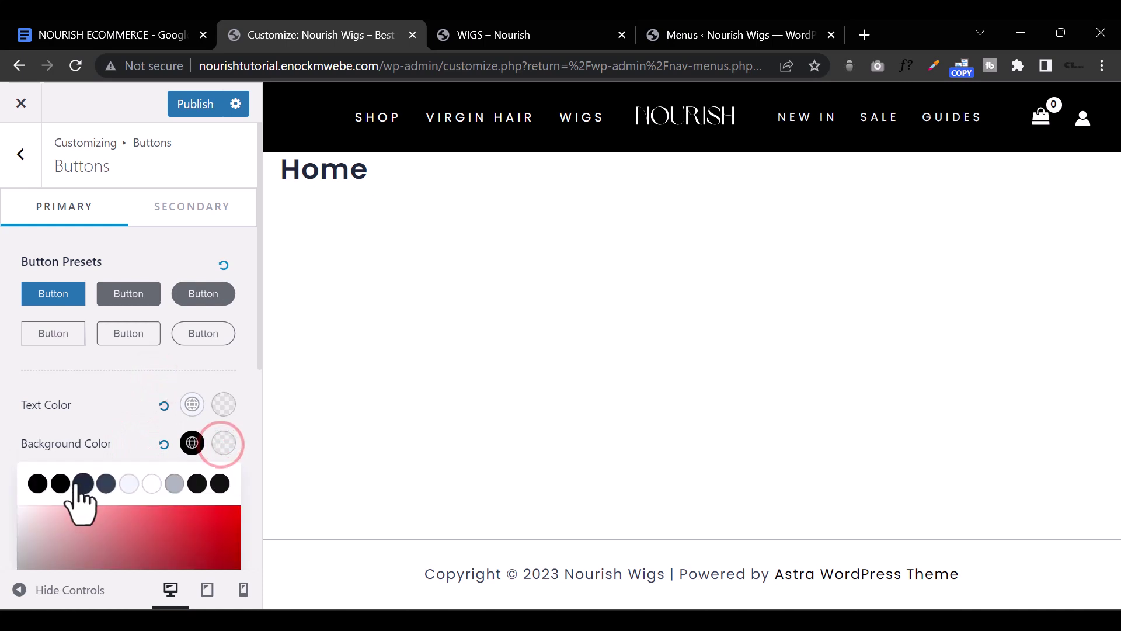
pyautogui.click(37, 482)
pyautogui.click(223, 405)
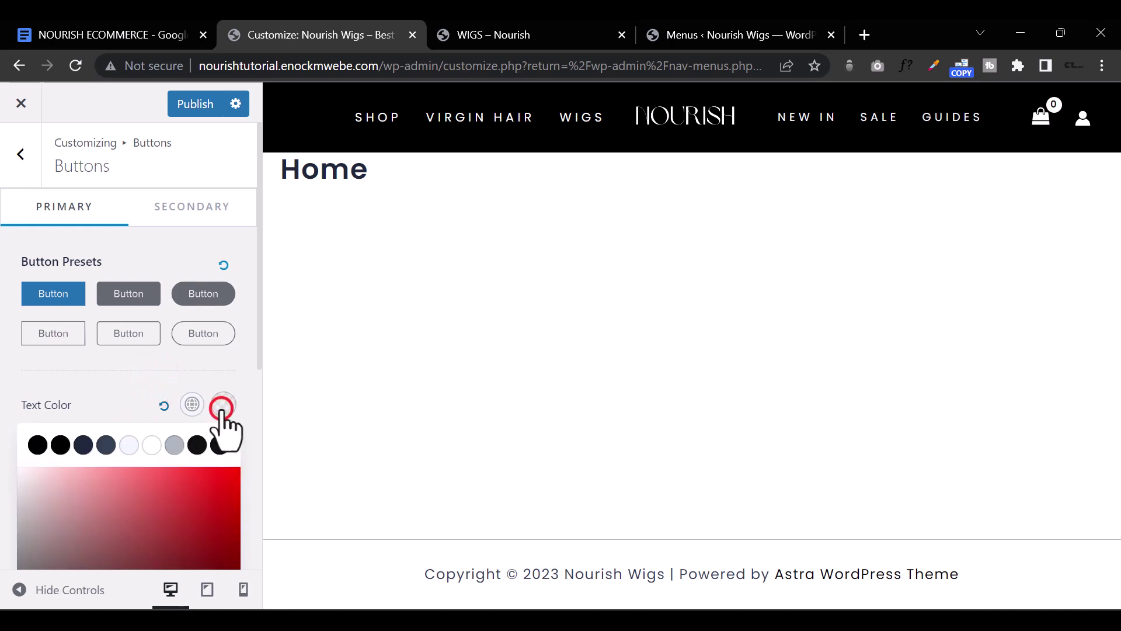
pyautogui.click(151, 445)
pyautogui.click(143, 377)
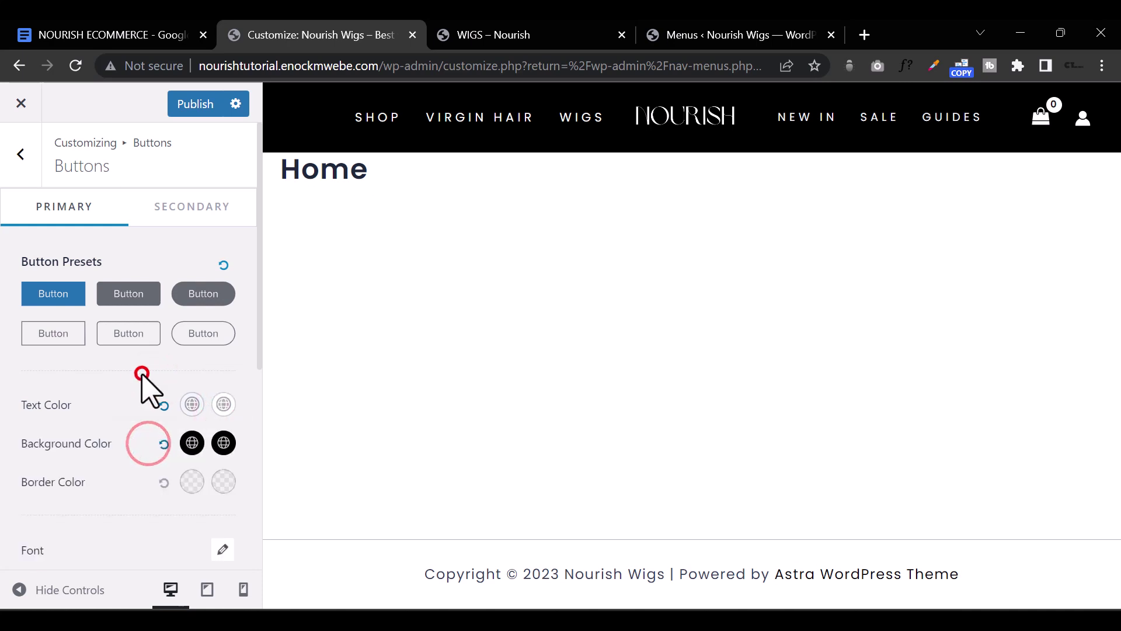
# Set the button font family to Poppins
pyautogui.scroll(-3, 158, 488)
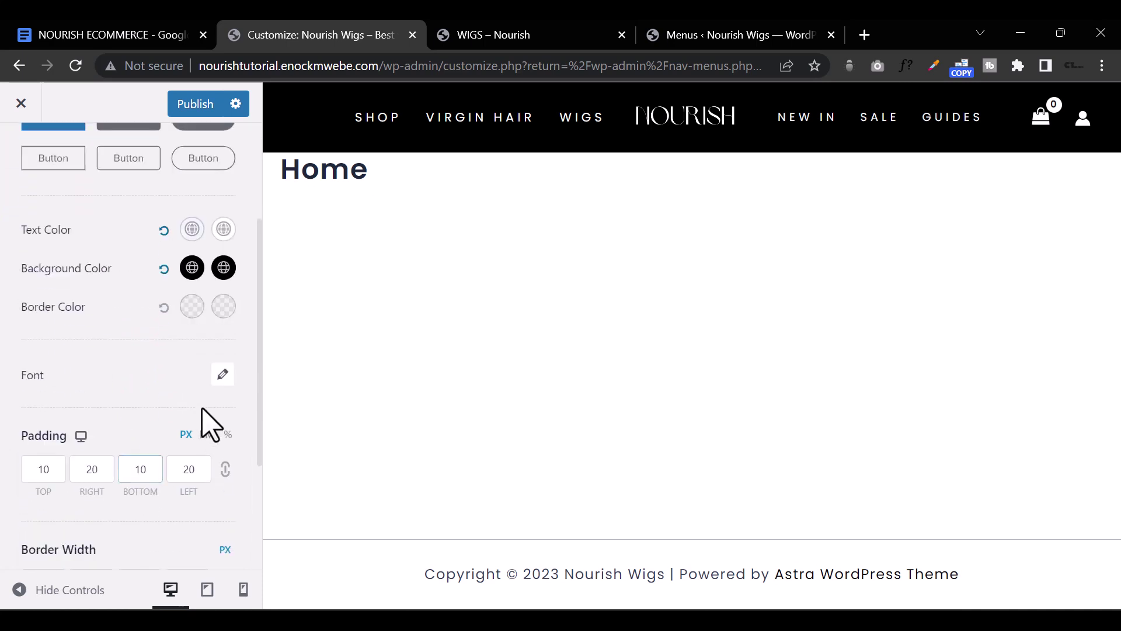
pyautogui.click(222, 375)
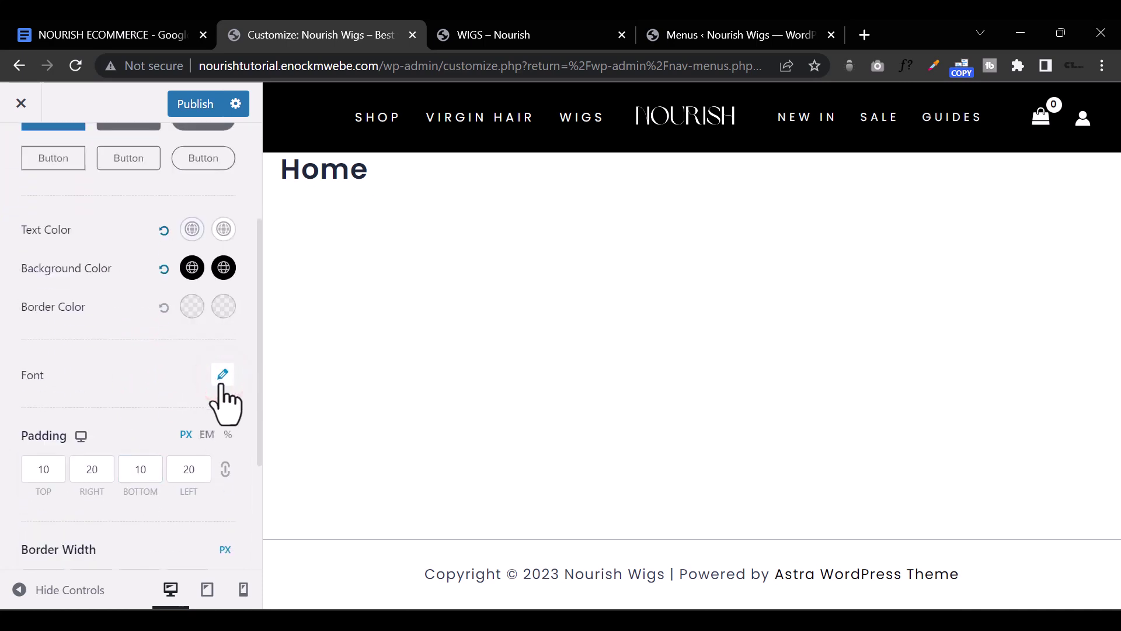
pyautogui.click(222, 376)
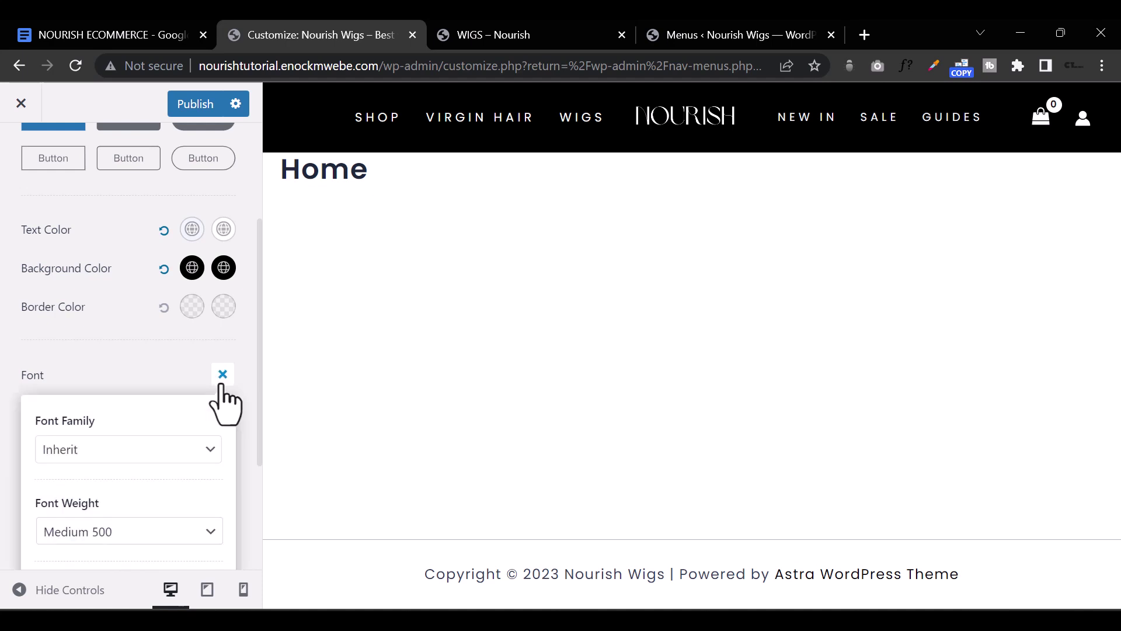
pyautogui.click(98, 450)
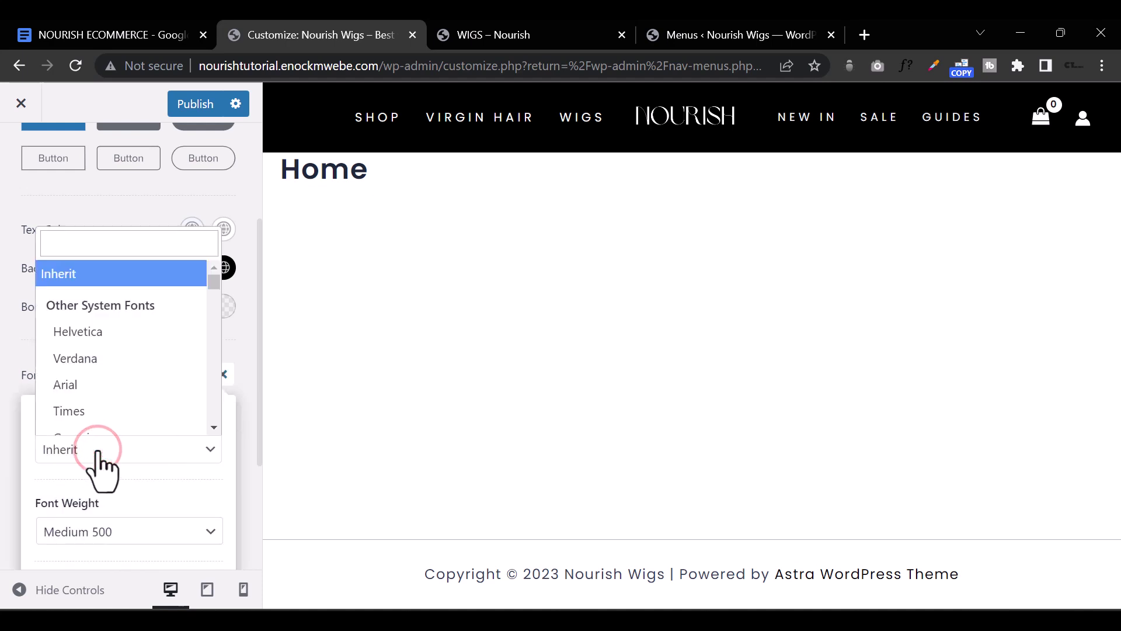
pyautogui.write('popp')
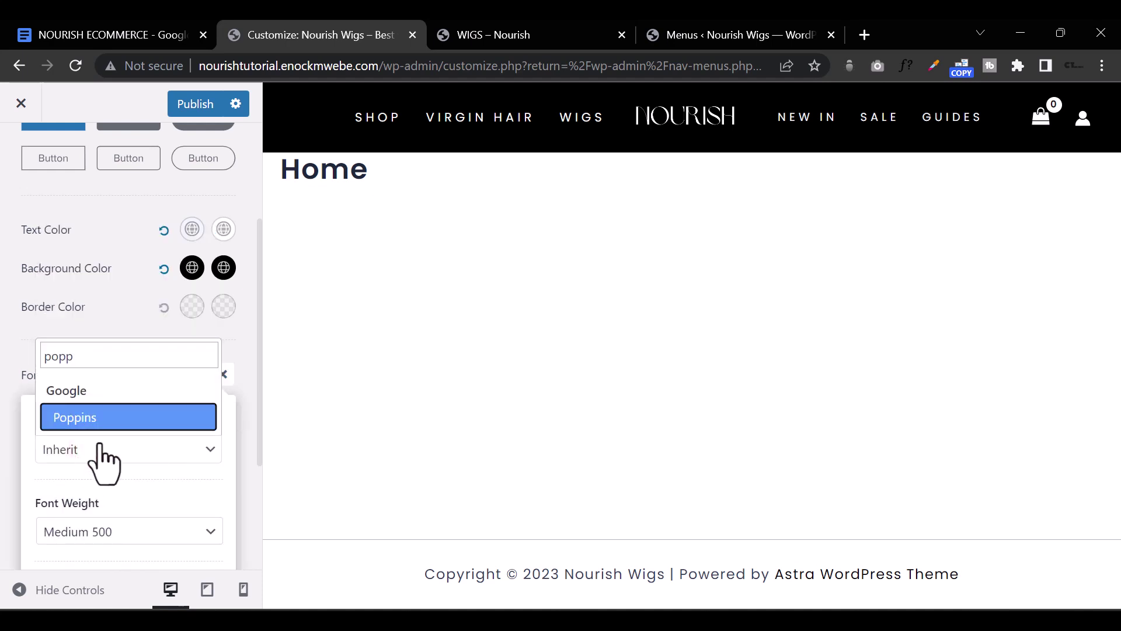
pyautogui.click(110, 425)
# Give the button text letter spacing 2 and an uppercase transform
pyautogui.scroll(-3, 119, 409)
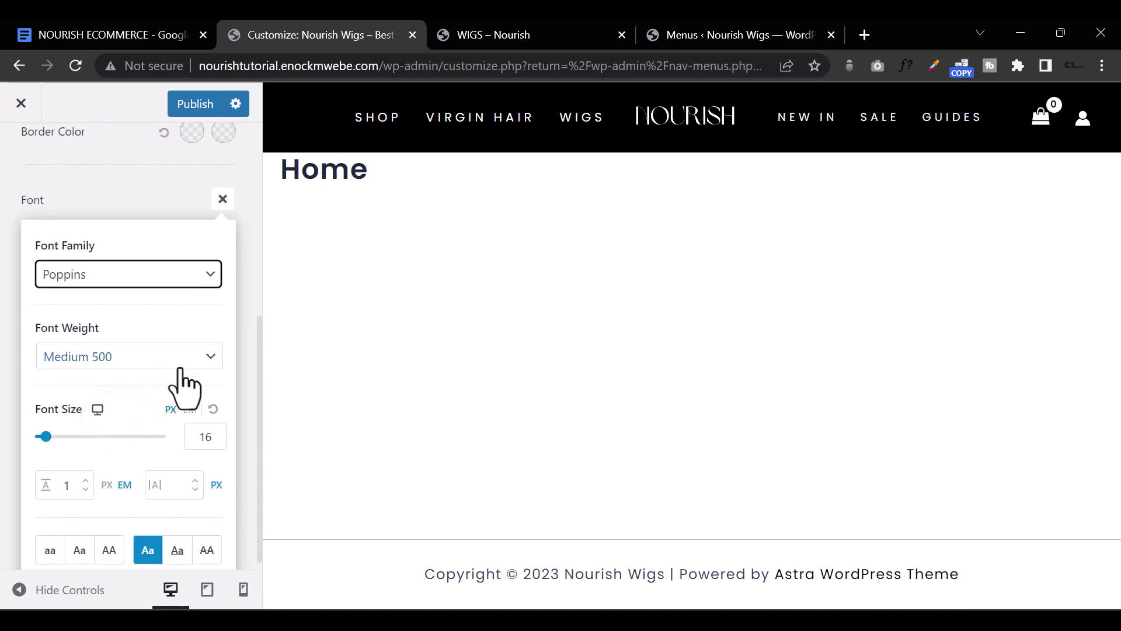
pyautogui.click(177, 472)
pyautogui.click(177, 486)
pyautogui.write('2')
pyautogui.click(108, 552)
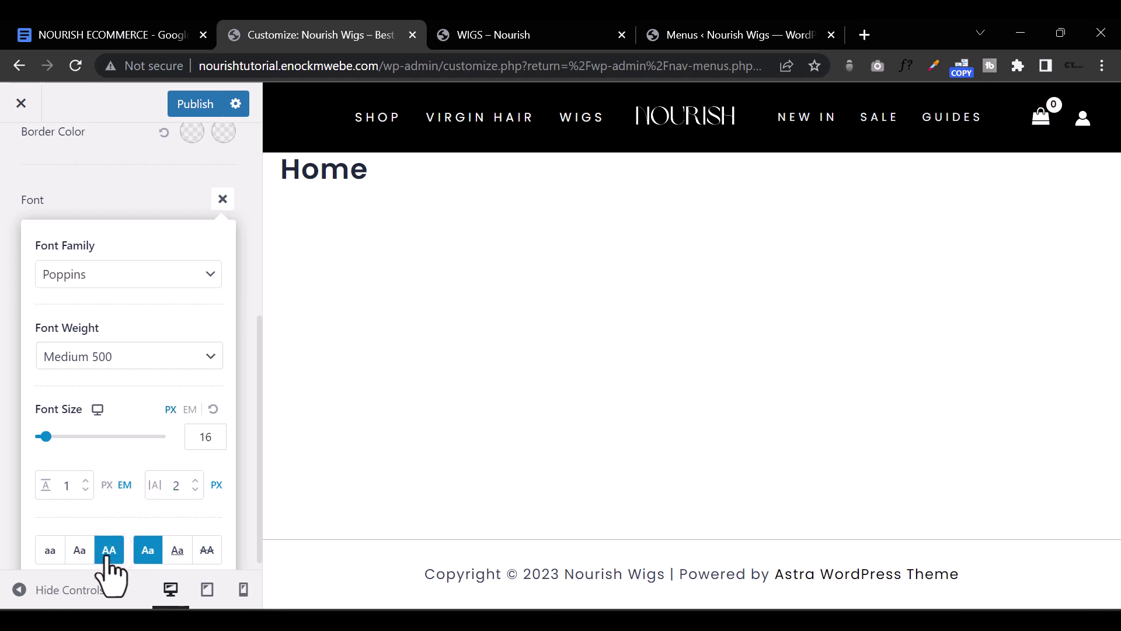
pyautogui.click(149, 552)
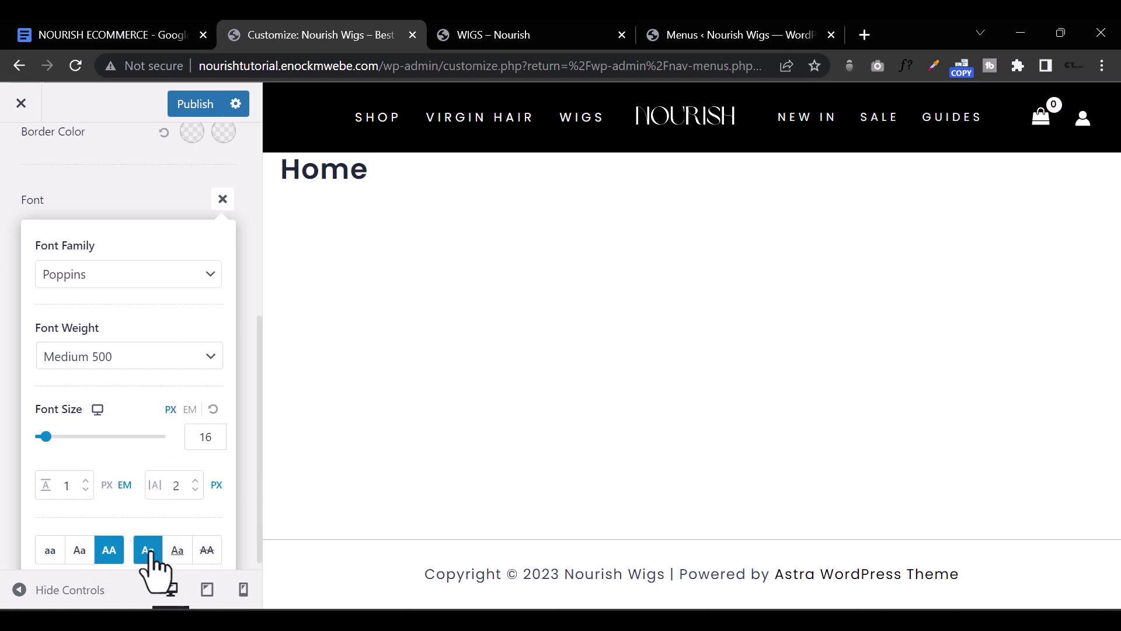
pyautogui.click(183, 485)
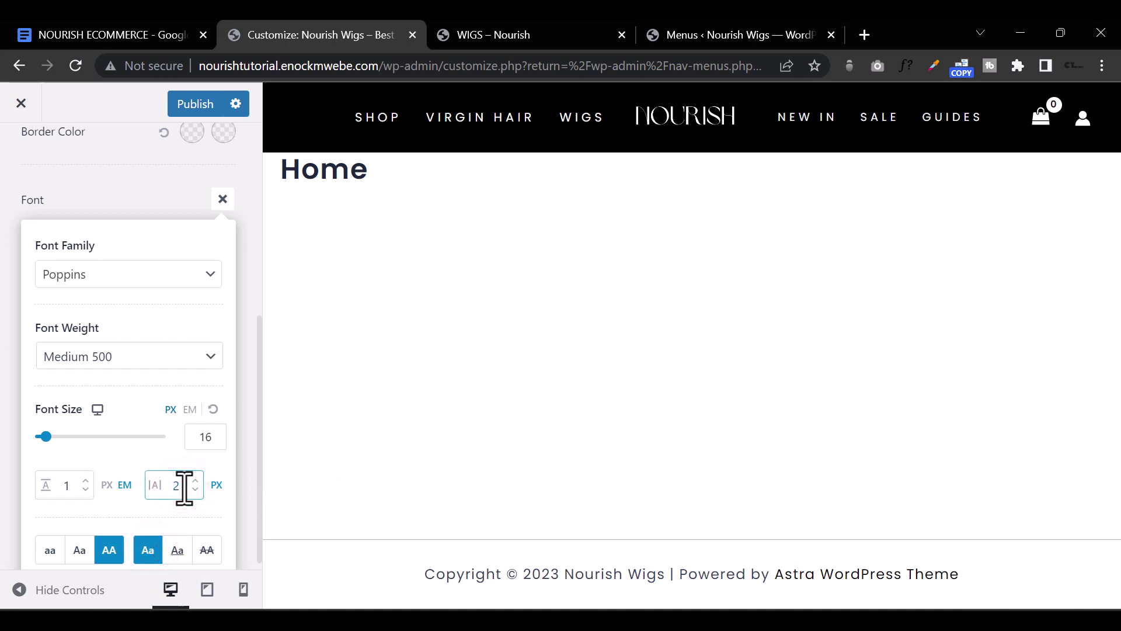
pyautogui.click(174, 181)
pyautogui.scroll(6, 117, 339)
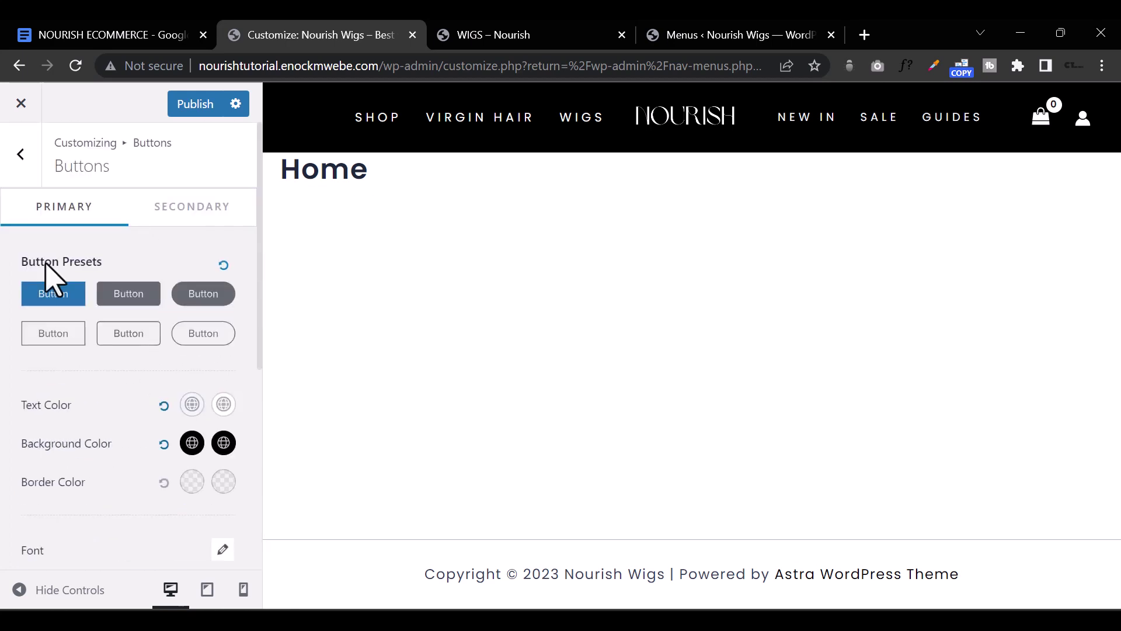
# Go back from Global to the main Customizer sections and open the Page settings
pyautogui.click(20, 156)
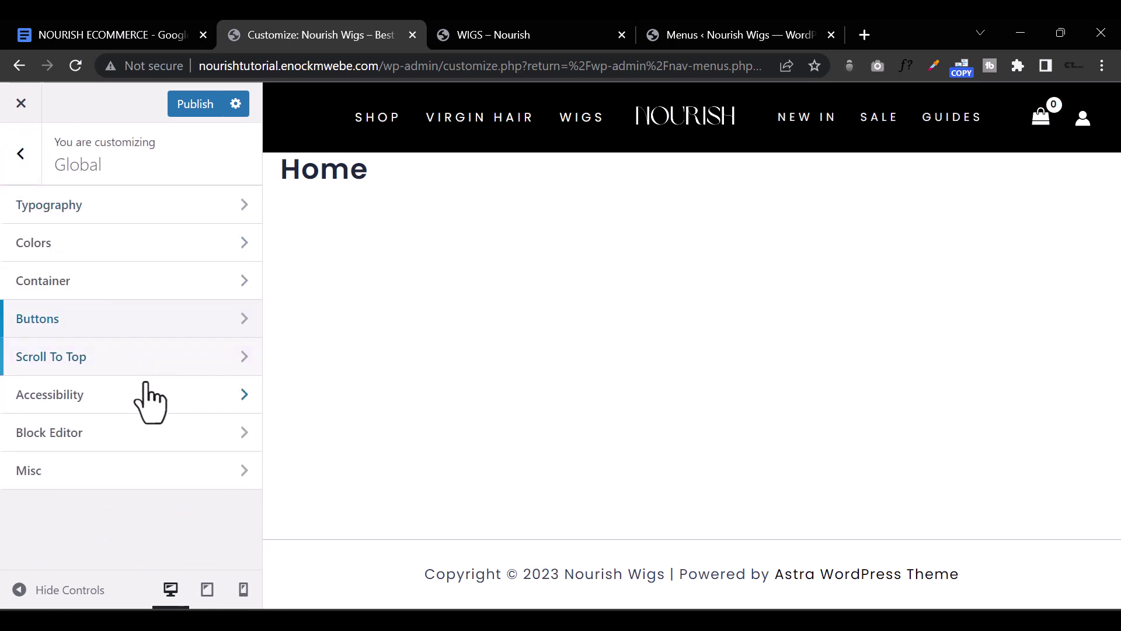
pyautogui.click(29, 161)
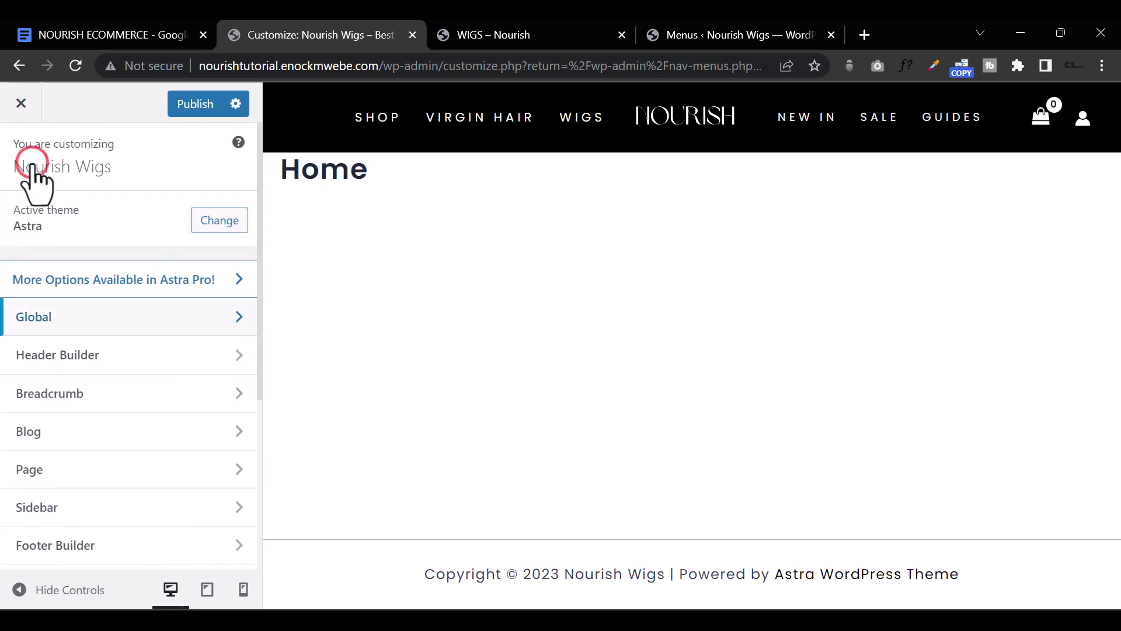
pyautogui.scroll(-2, 155, 429)
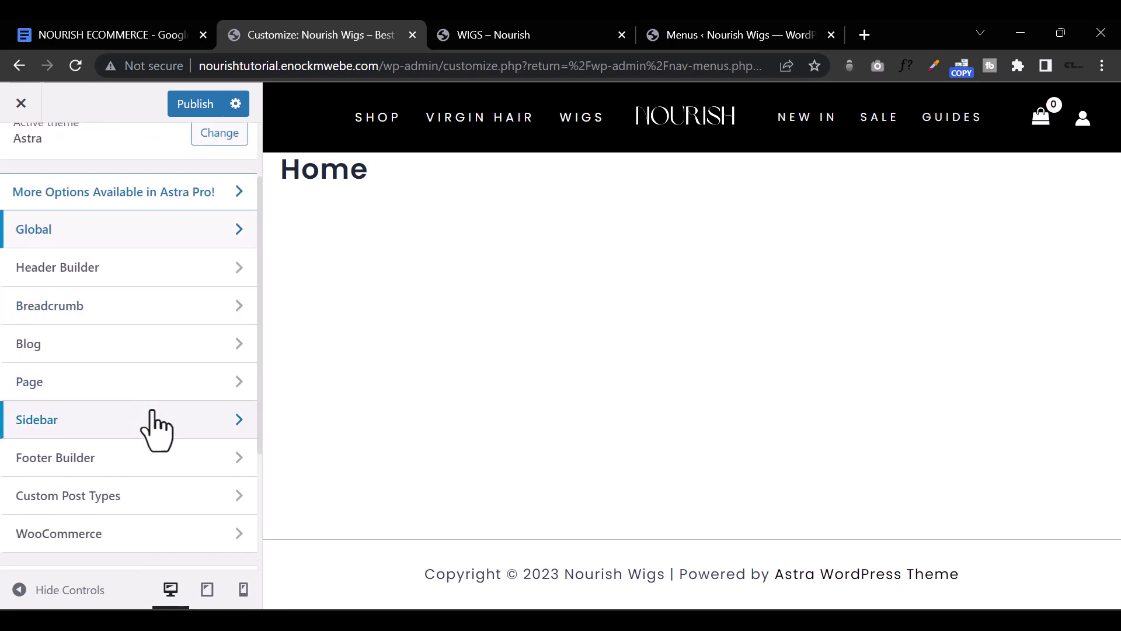
pyautogui.scroll(-2, 155, 426)
pyautogui.click(161, 292)
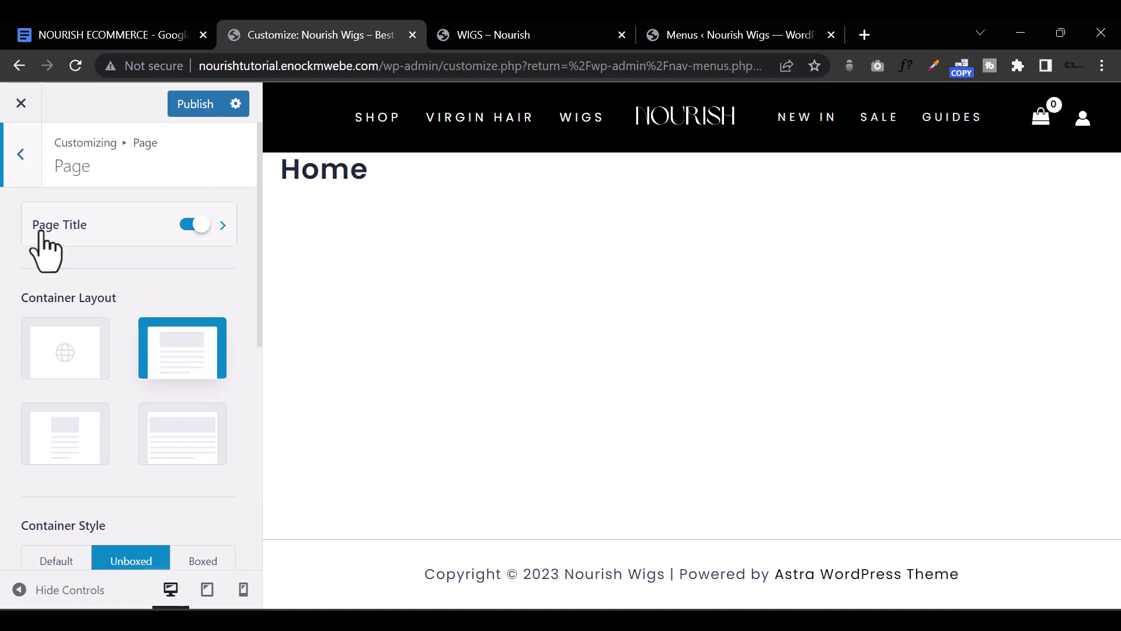
# Set the page container to Full Width and hide the page title
pyautogui.click(169, 449)
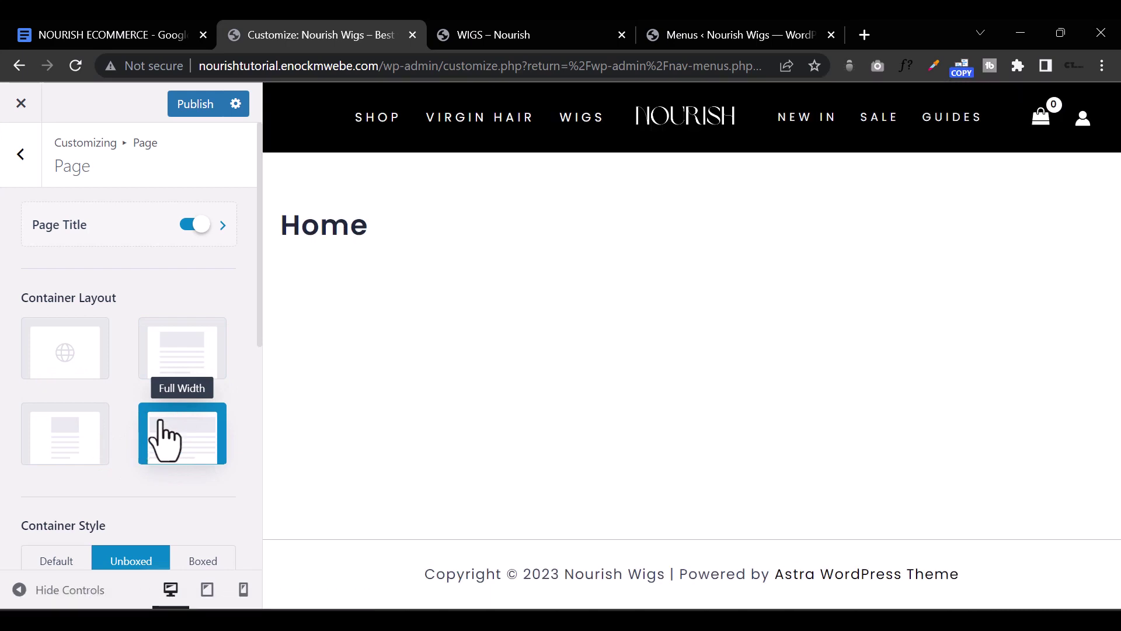
pyautogui.click(209, 233)
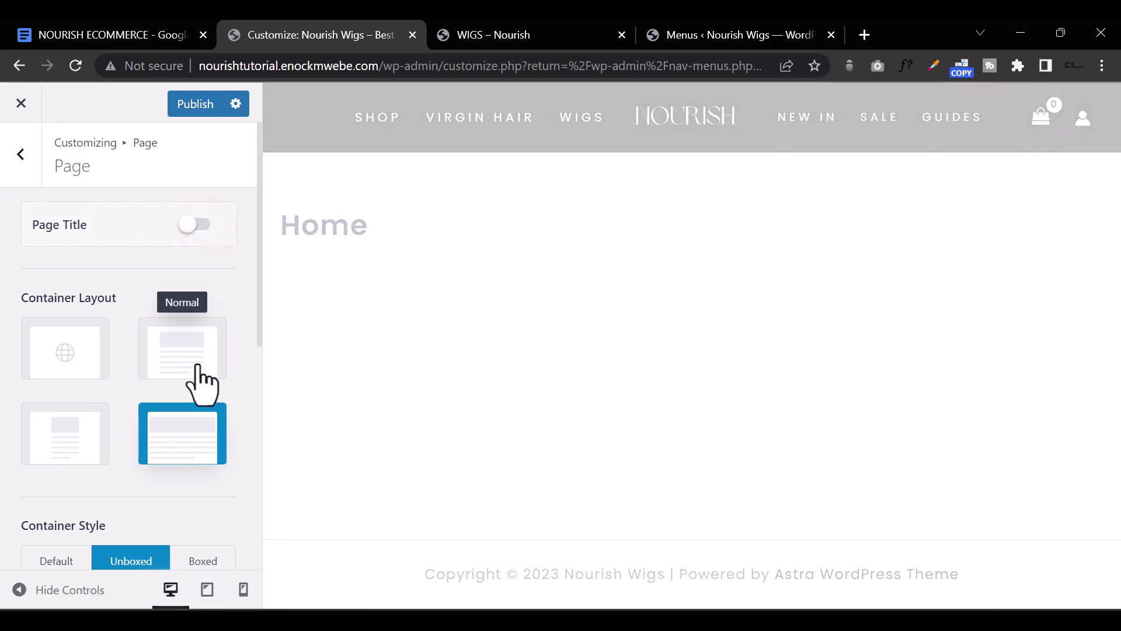
pyautogui.scroll(-3, 196, 379)
pyautogui.scroll(-4, 205, 380)
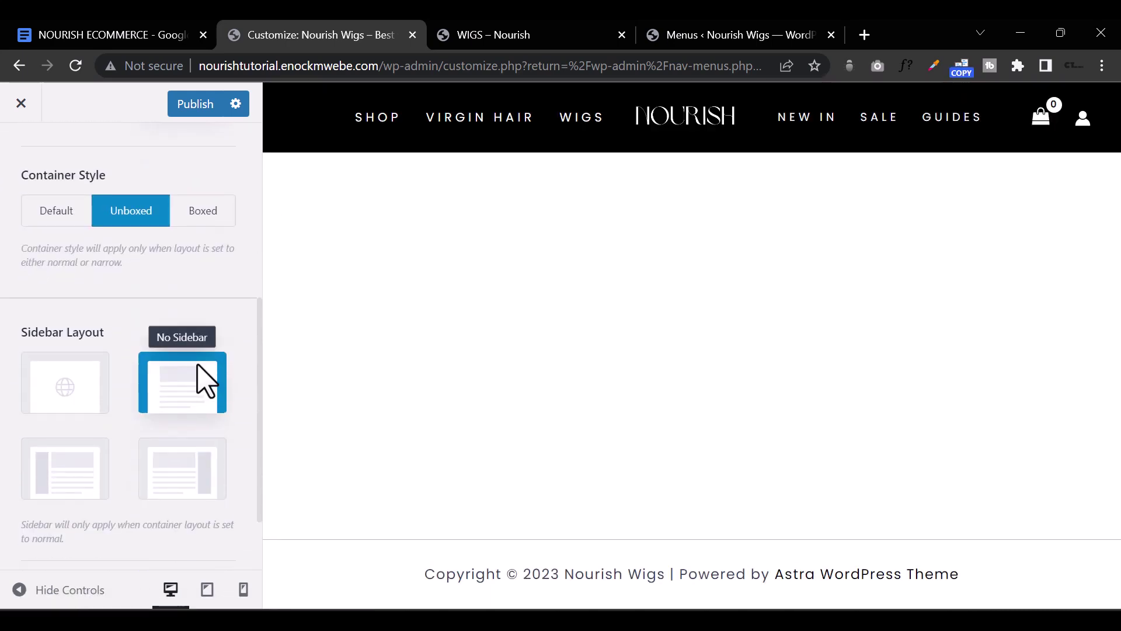
pyautogui.scroll(-2, 201, 380)
pyautogui.scroll(8, 200, 380)
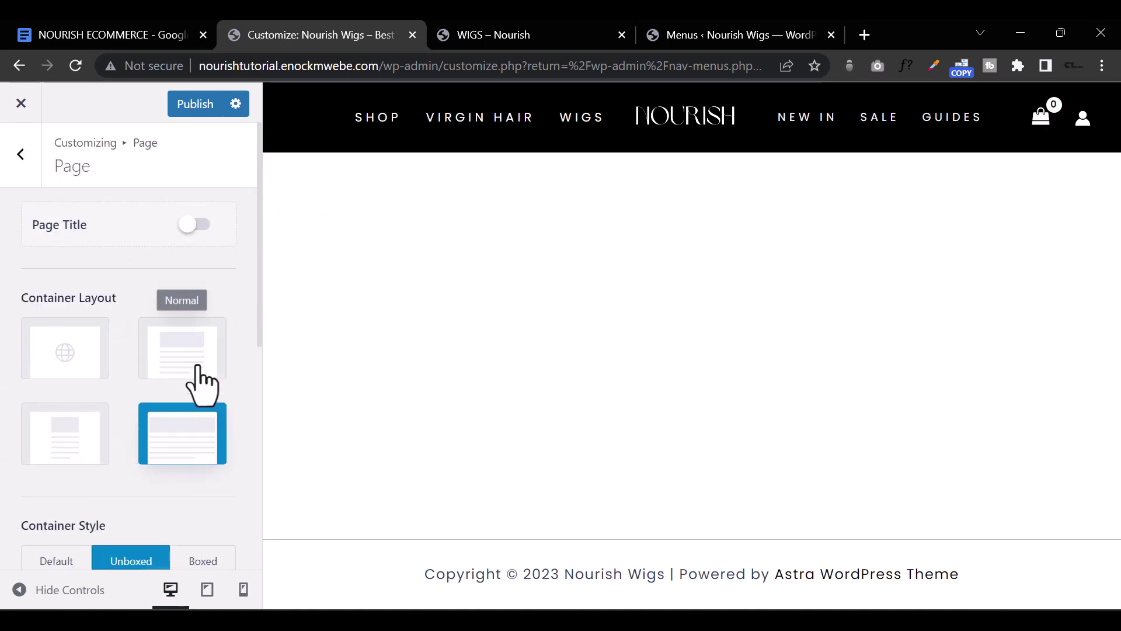
pyautogui.click(22, 156)
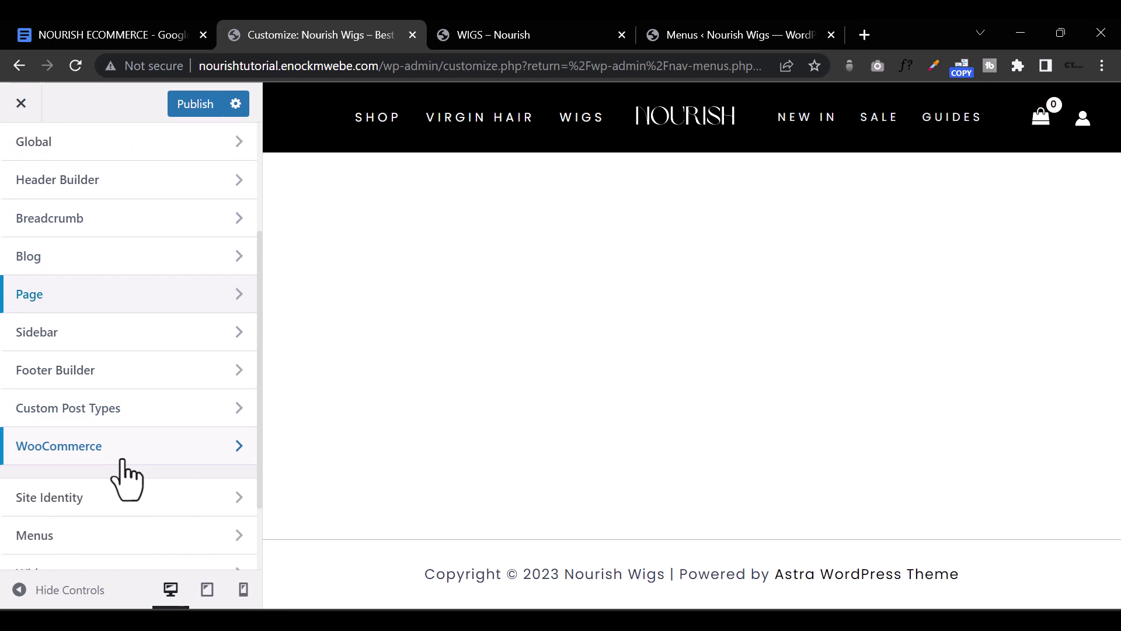
# Open the WooCommerce Single Product settings in the Customizer
pyautogui.scroll(-2, 125, 479)
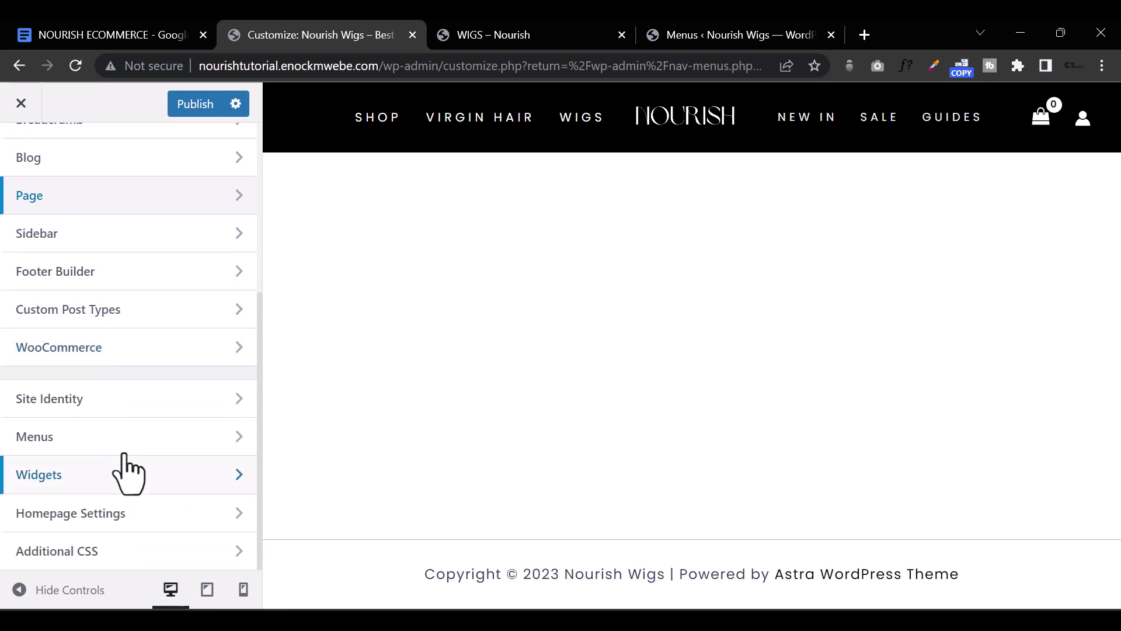
pyautogui.click(133, 347)
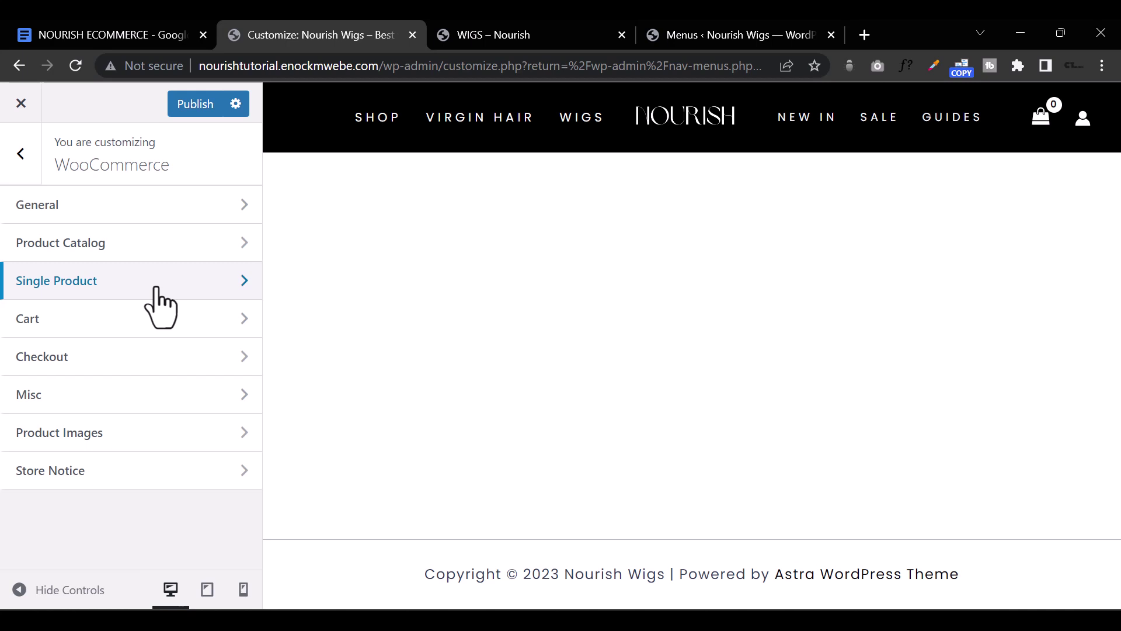
pyautogui.click(159, 297)
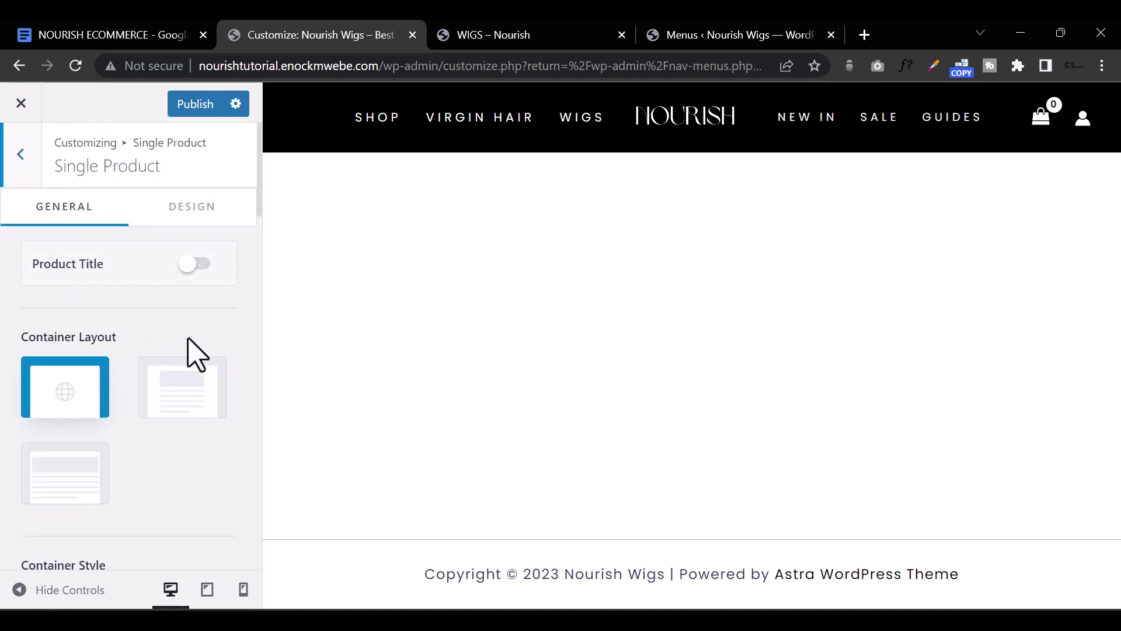
# Review the Single Product options, publish the Customizer changes and close the Customizer
pyautogui.scroll(-5, 196, 353)
pyautogui.scroll(-5, 188, 341)
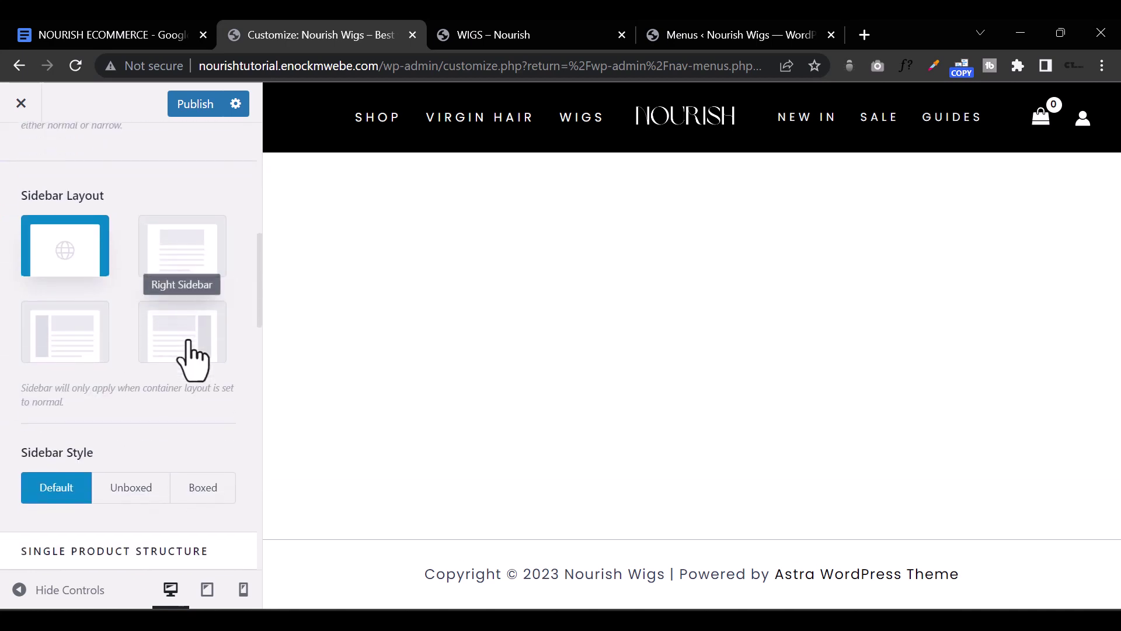
pyautogui.scroll(-3, 189, 341)
pyautogui.scroll(-9, 192, 356)
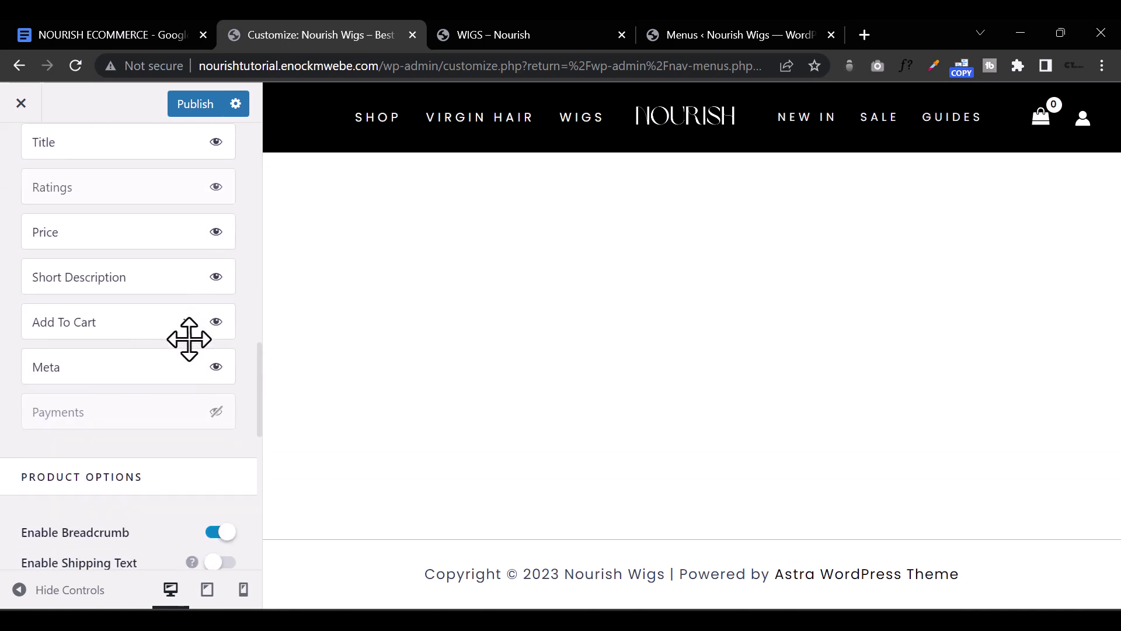
pyautogui.scroll(-5, 196, 354)
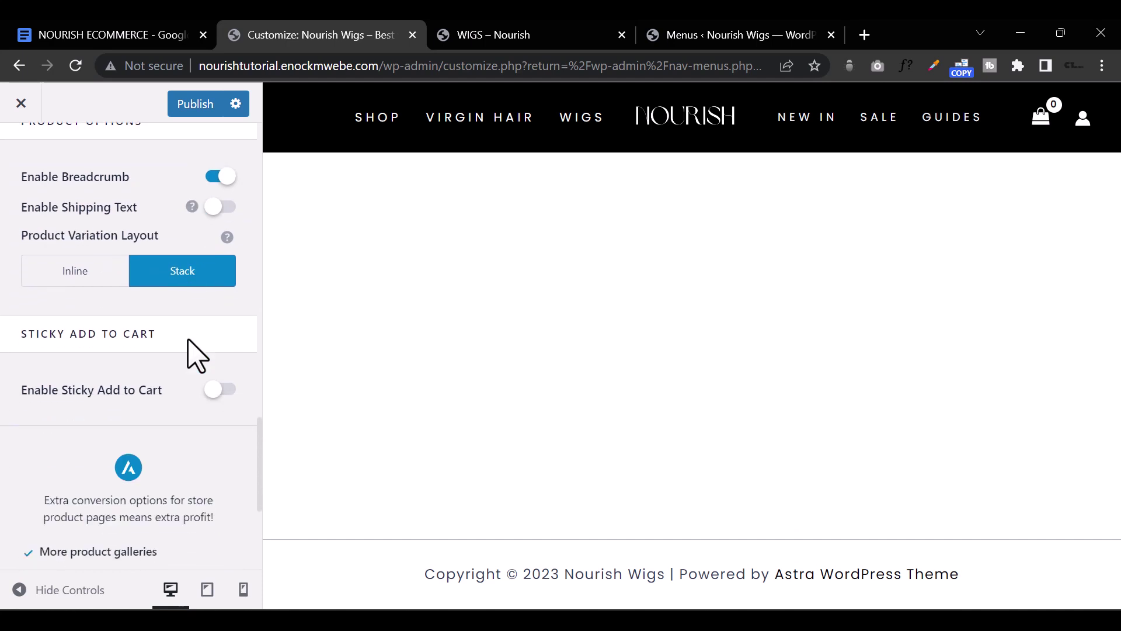
pyautogui.scroll(15, 195, 358)
pyautogui.click(193, 105)
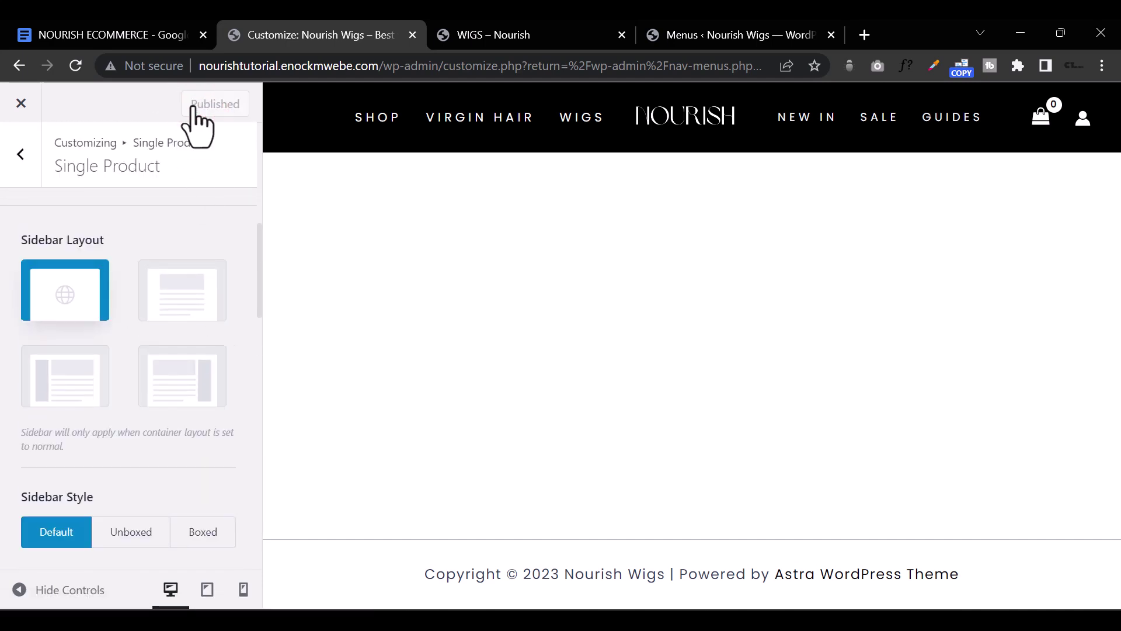
pyautogui.click(18, 107)
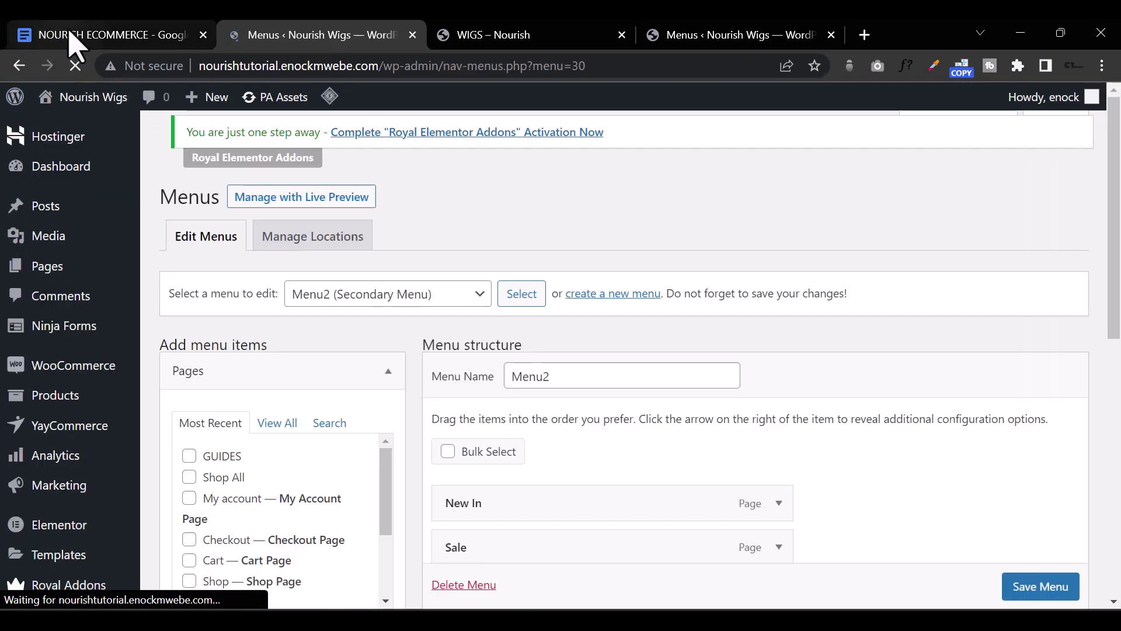
# Check the course outline document, then return to the WordPress Menus page
pyautogui.click(70, 36)
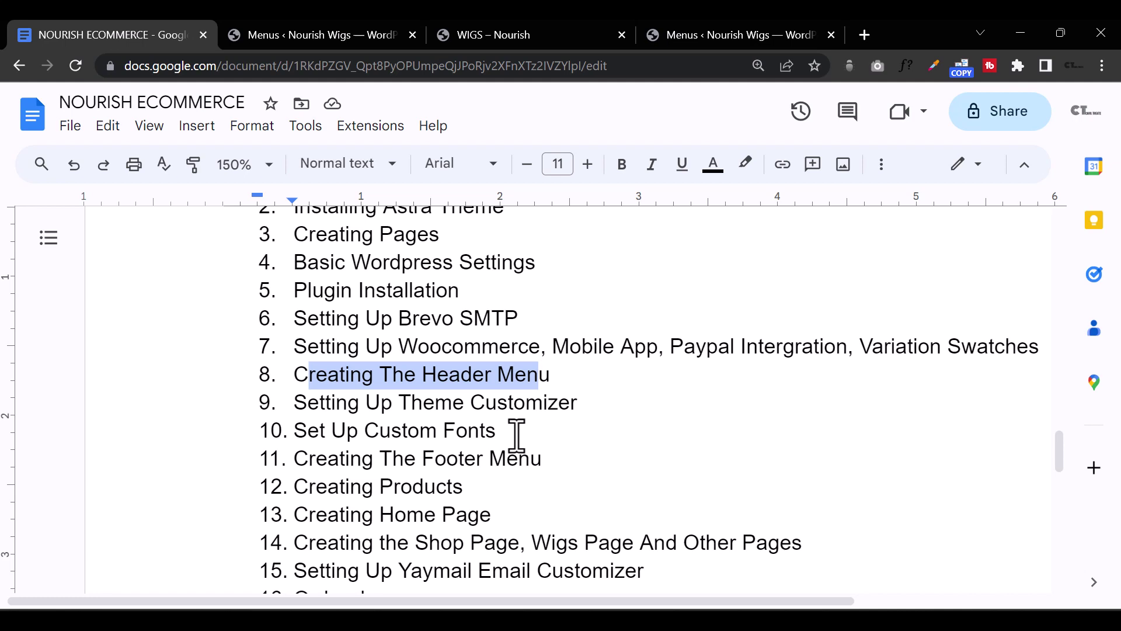
pyautogui.click(268, 41)
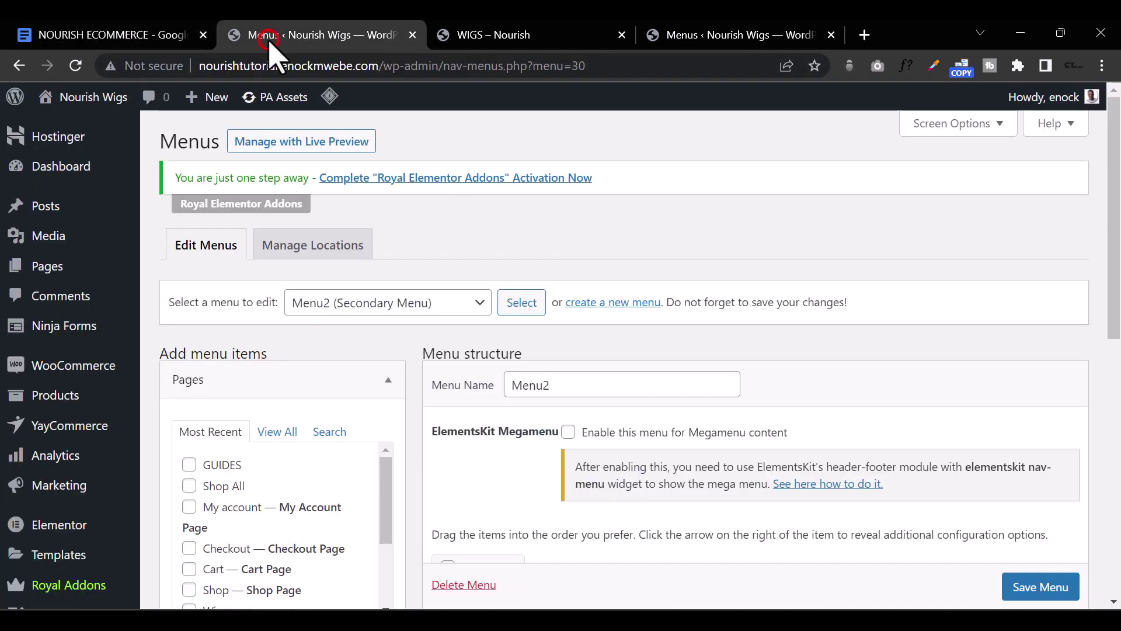
pyautogui.scroll(-6, 96, 421)
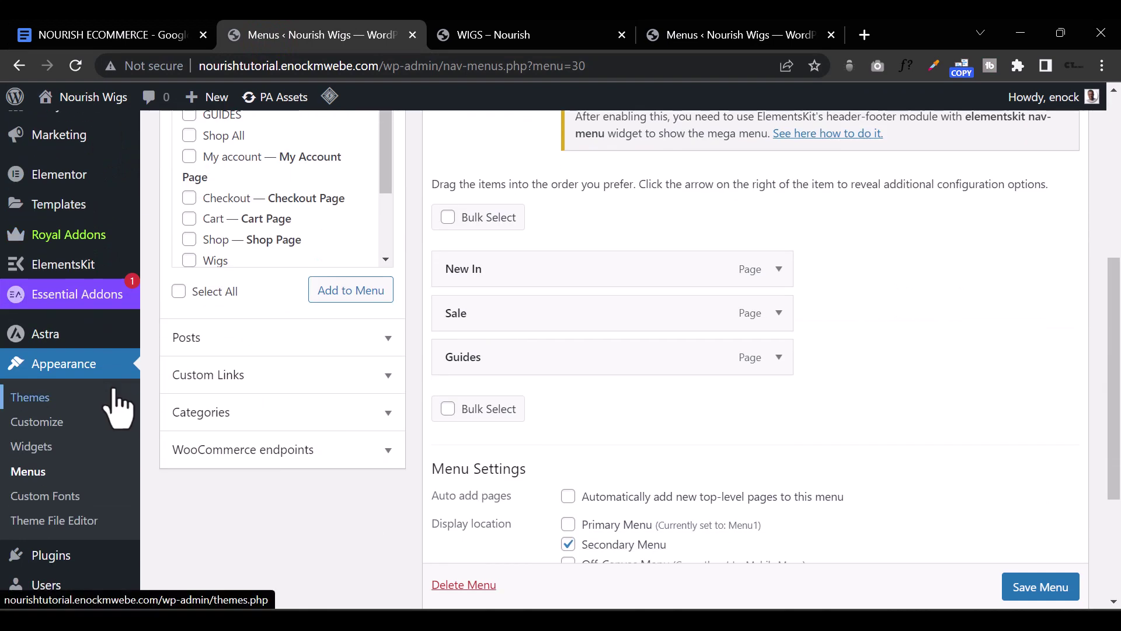
pyautogui.scroll(-3, 115, 392)
pyautogui.moveTo(115, 392)
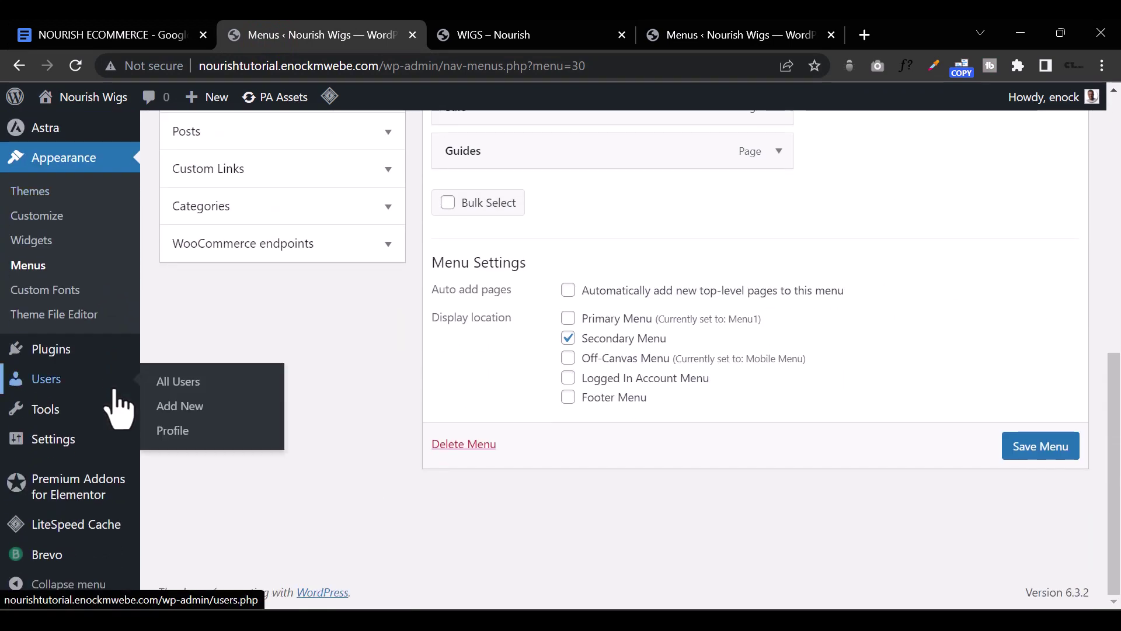
pyautogui.scroll(10, 119, 409)
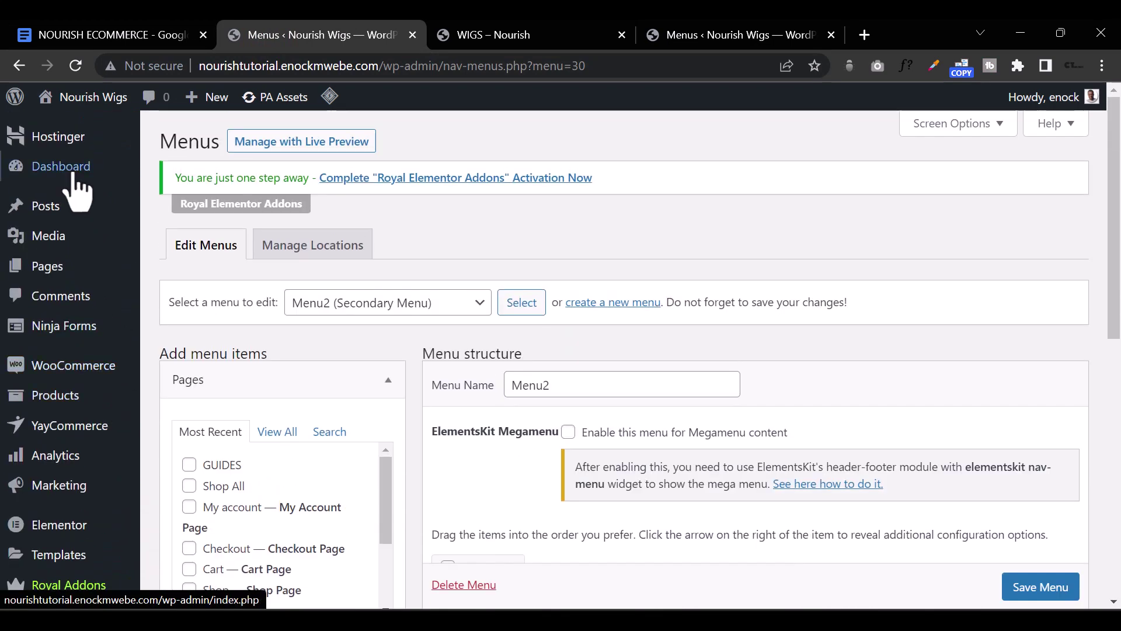
# Go to the Dashboard, close the WIGS and duplicate Menus tabs, and reach Appearance > Custom Fonts
pyautogui.click(73, 169)
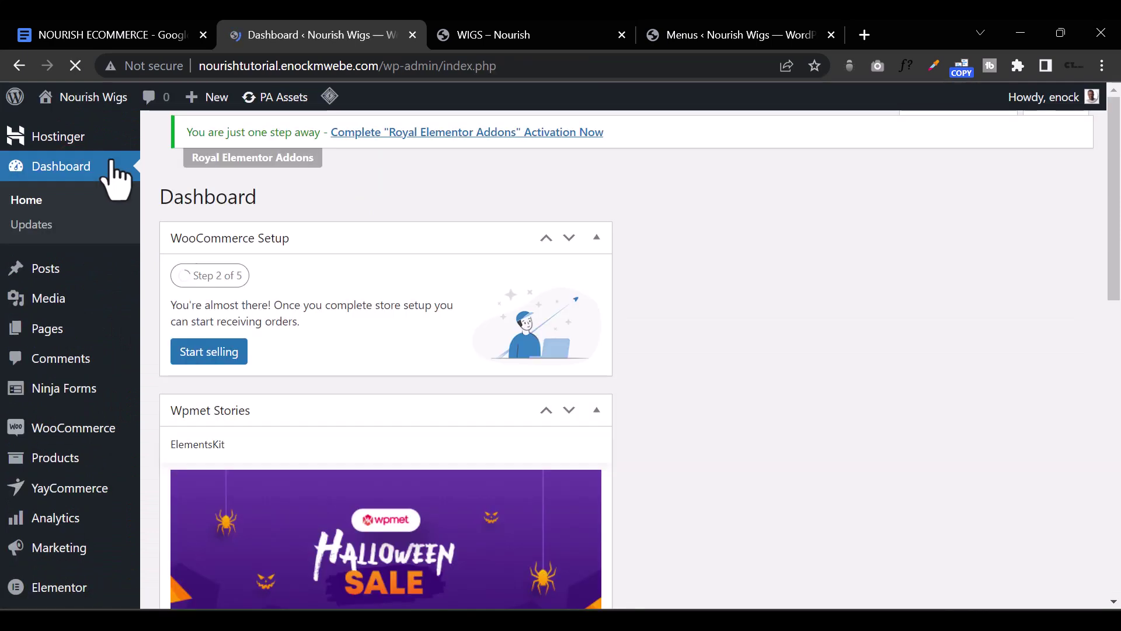
pyautogui.click(620, 37)
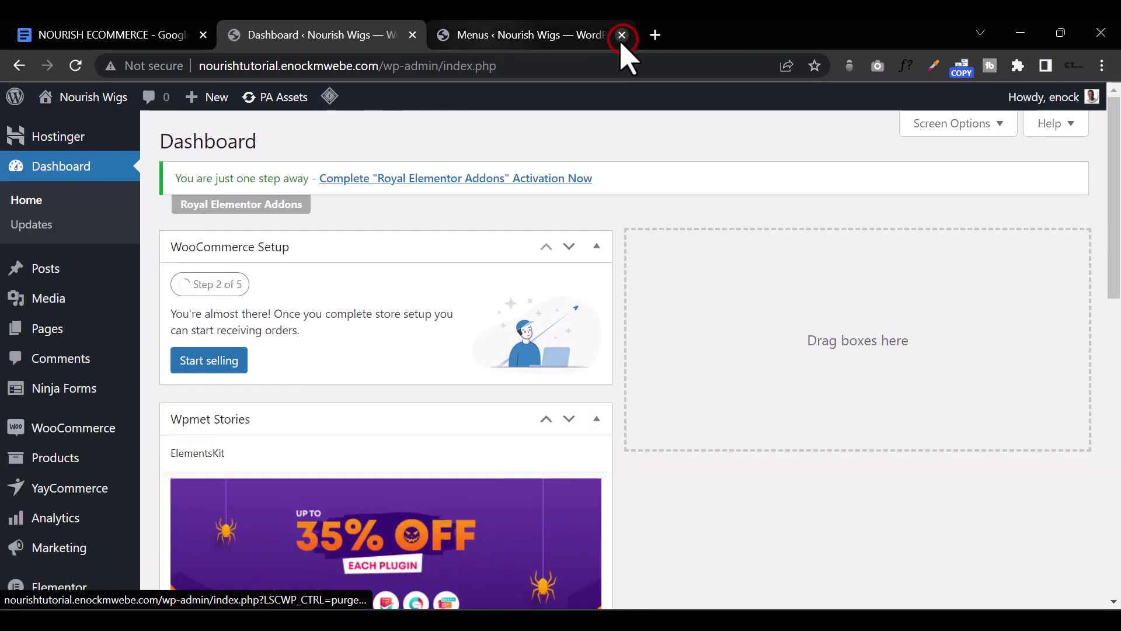
pyautogui.click(617, 39)
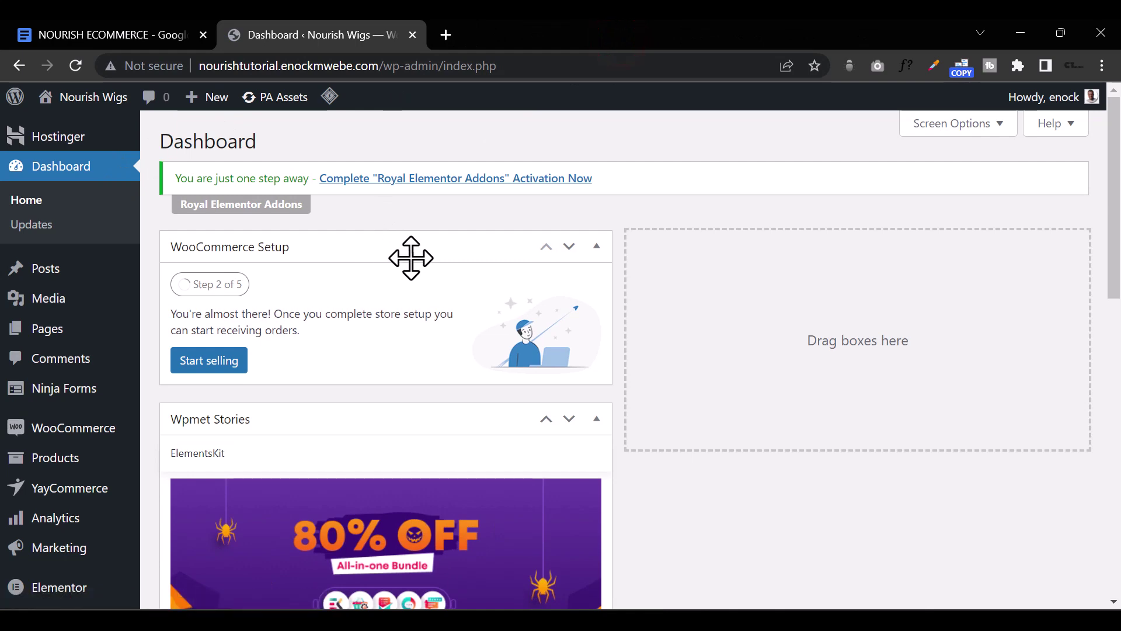
pyautogui.scroll(-4, 411, 263)
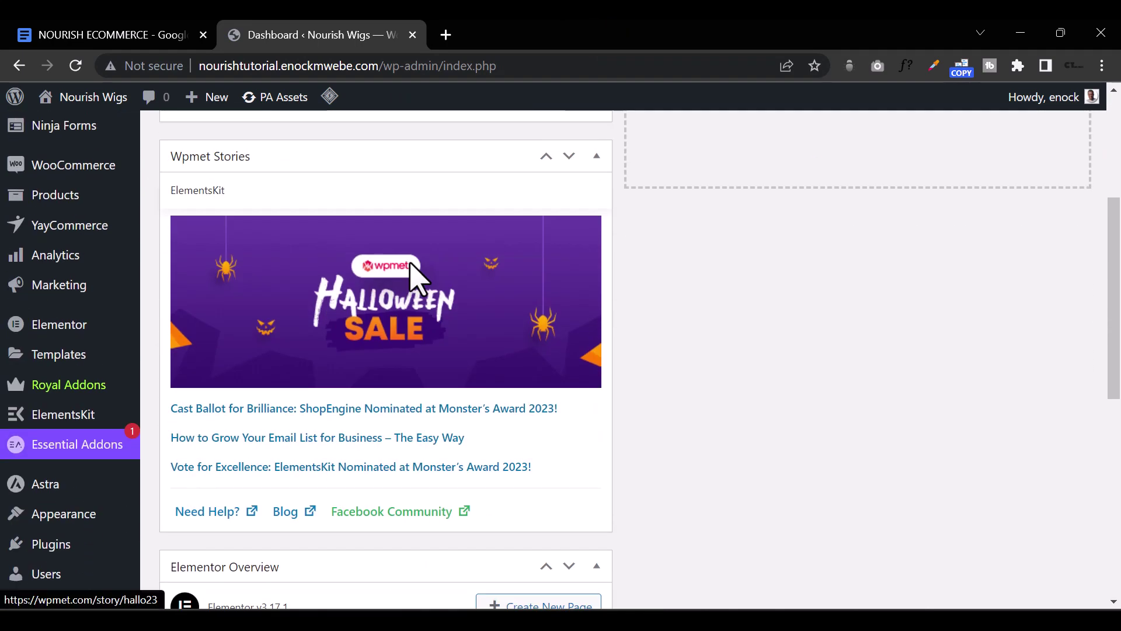
pyautogui.scroll(4, 415, 281)
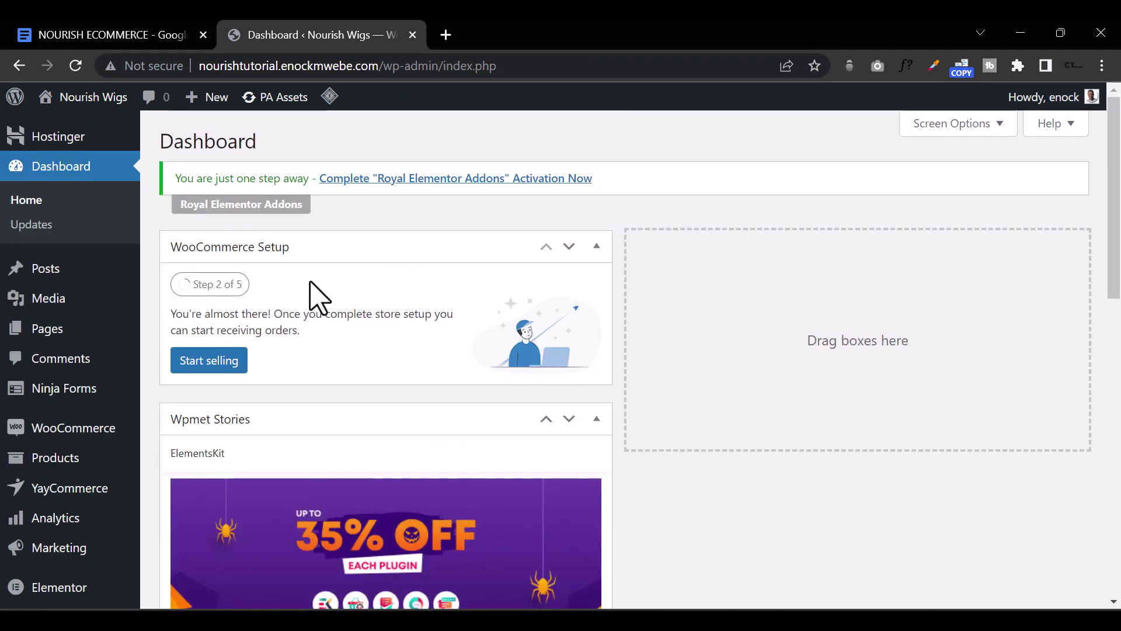
pyautogui.scroll(-9, 321, 295)
pyautogui.moveTo(82, 325)
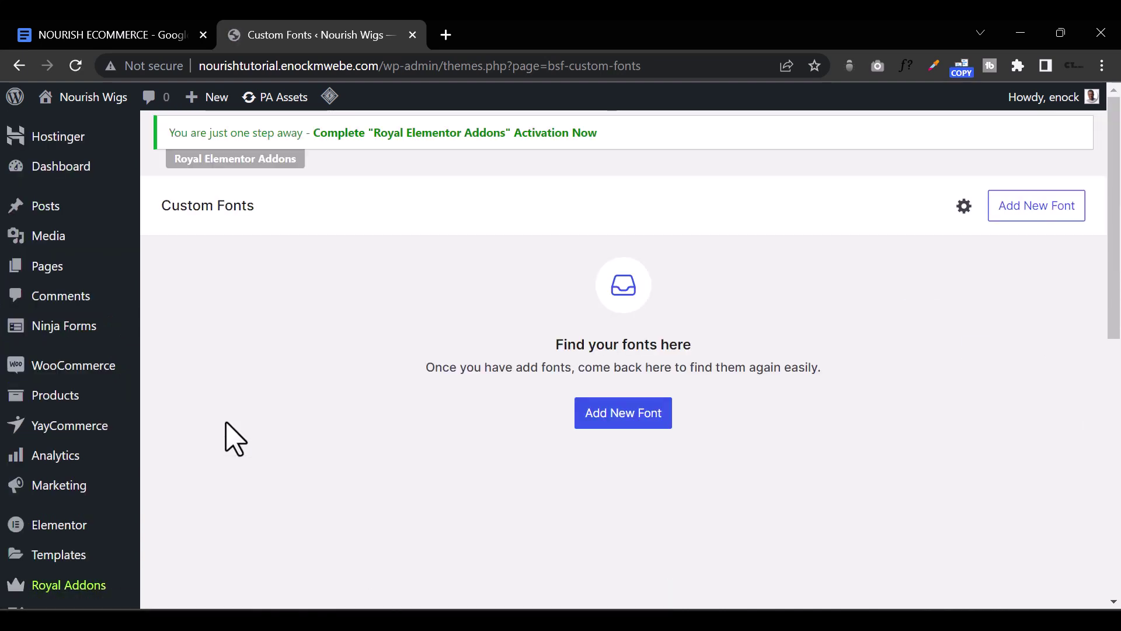
# Add a new font and upload Brown-Sugar-.ttf from the Resource > font folder
pyautogui.click(615, 417)
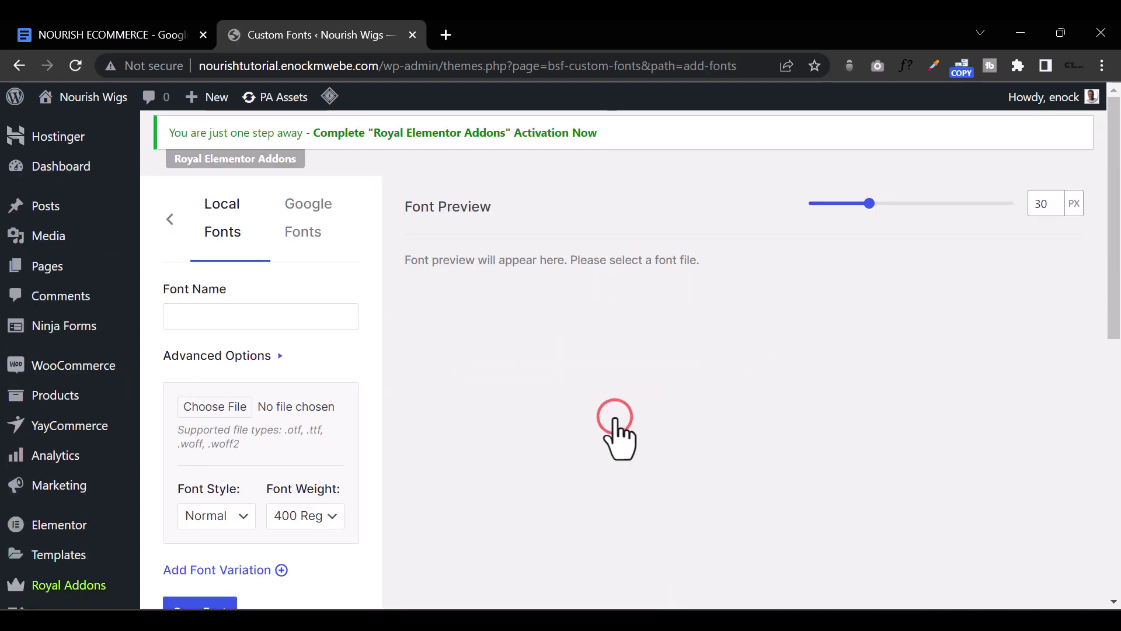
pyautogui.scroll(-3, 622, 434)
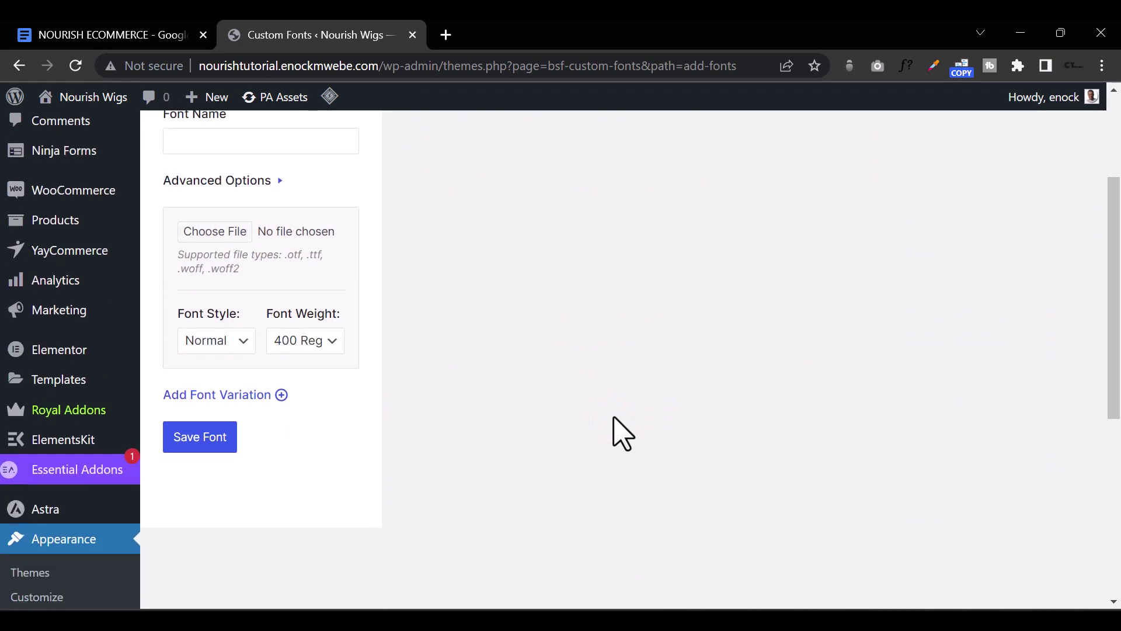
pyautogui.scroll(2, 622, 434)
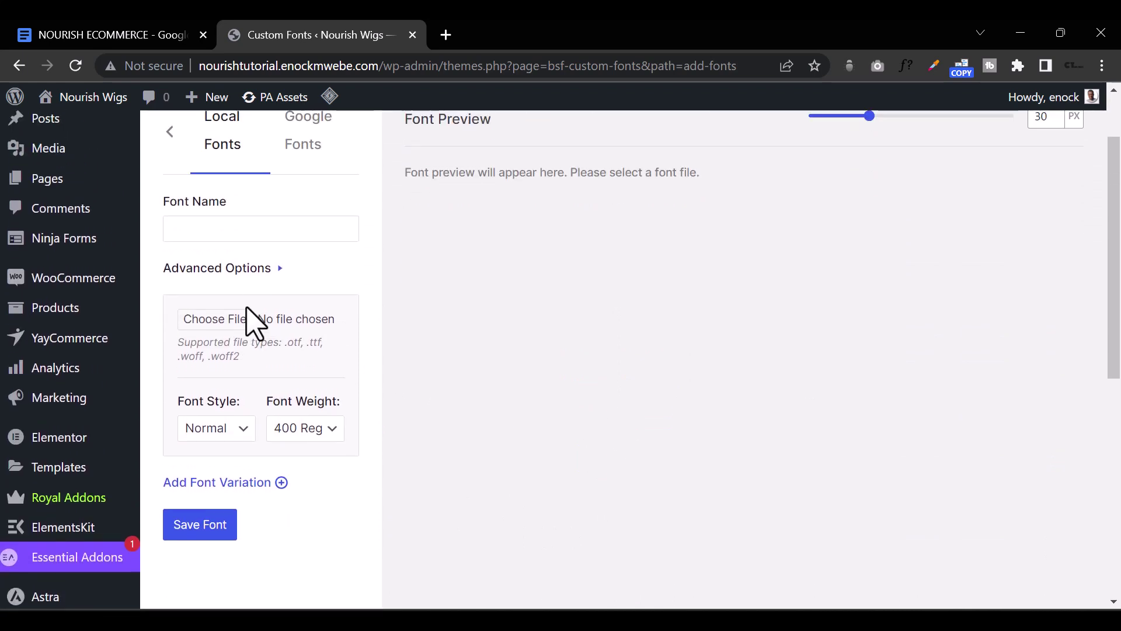
pyautogui.click(212, 320)
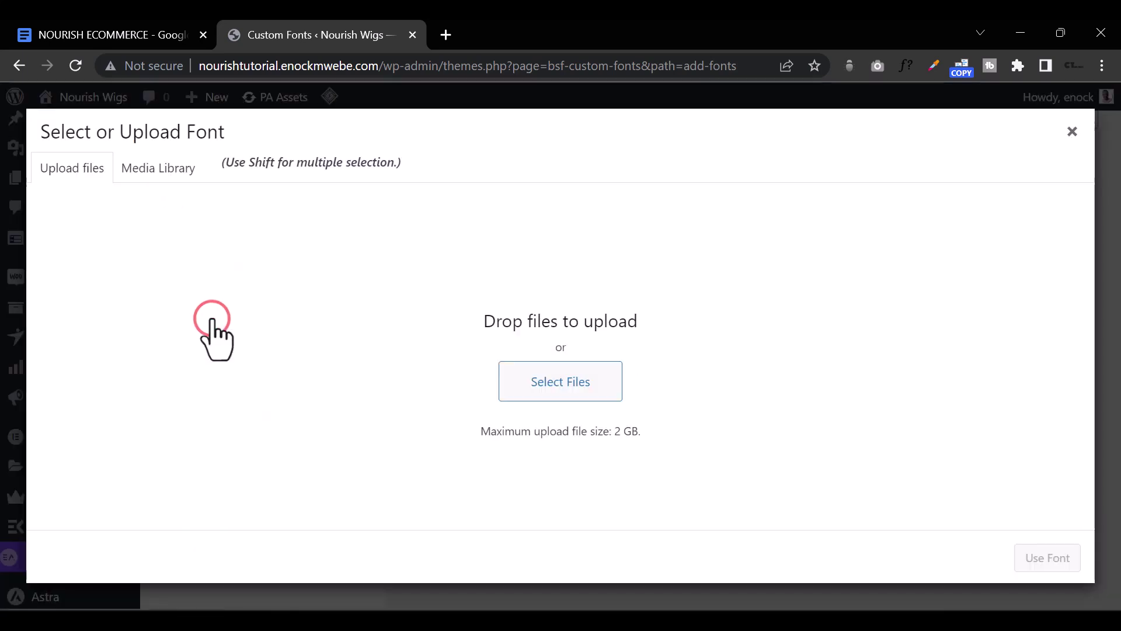
pyautogui.click(520, 380)
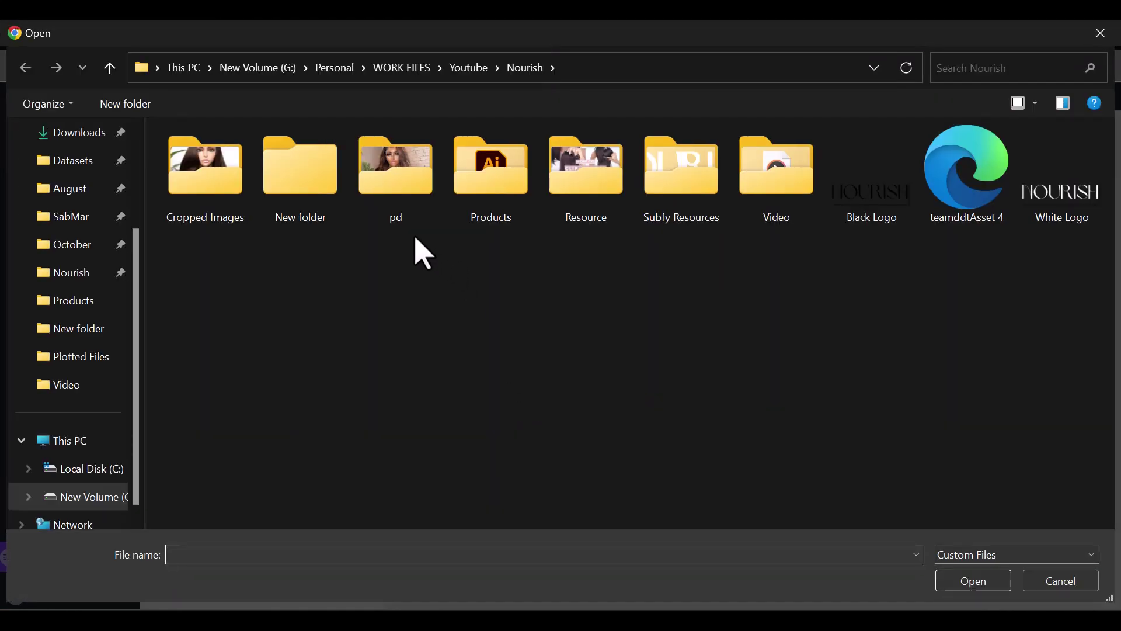
pyautogui.doubleClick(594, 200)
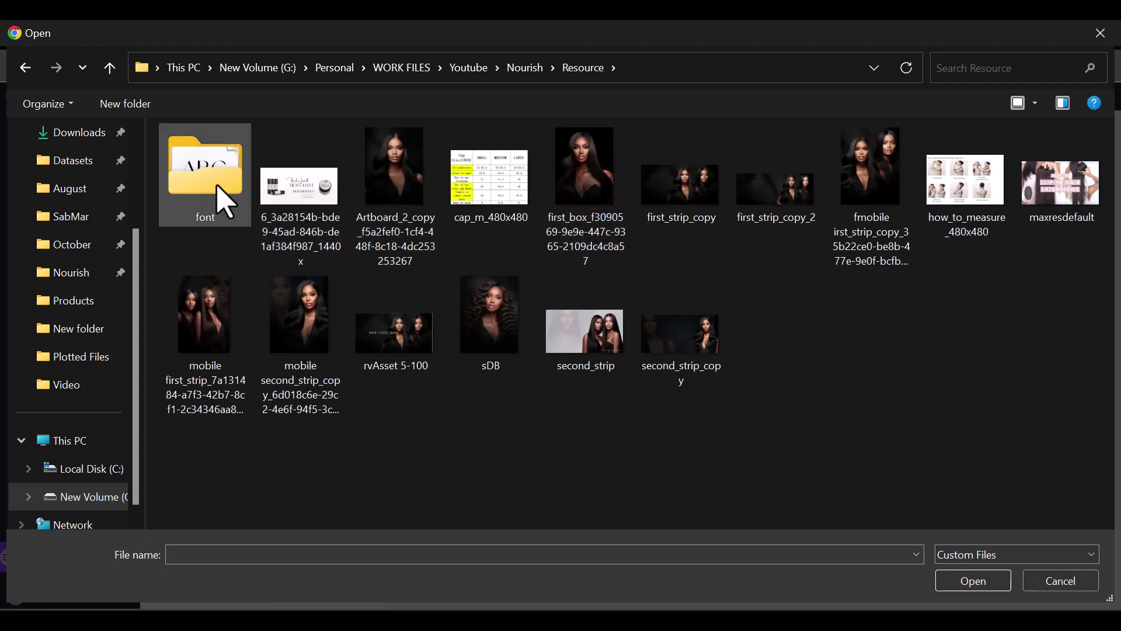
pyautogui.doubleClick(225, 201)
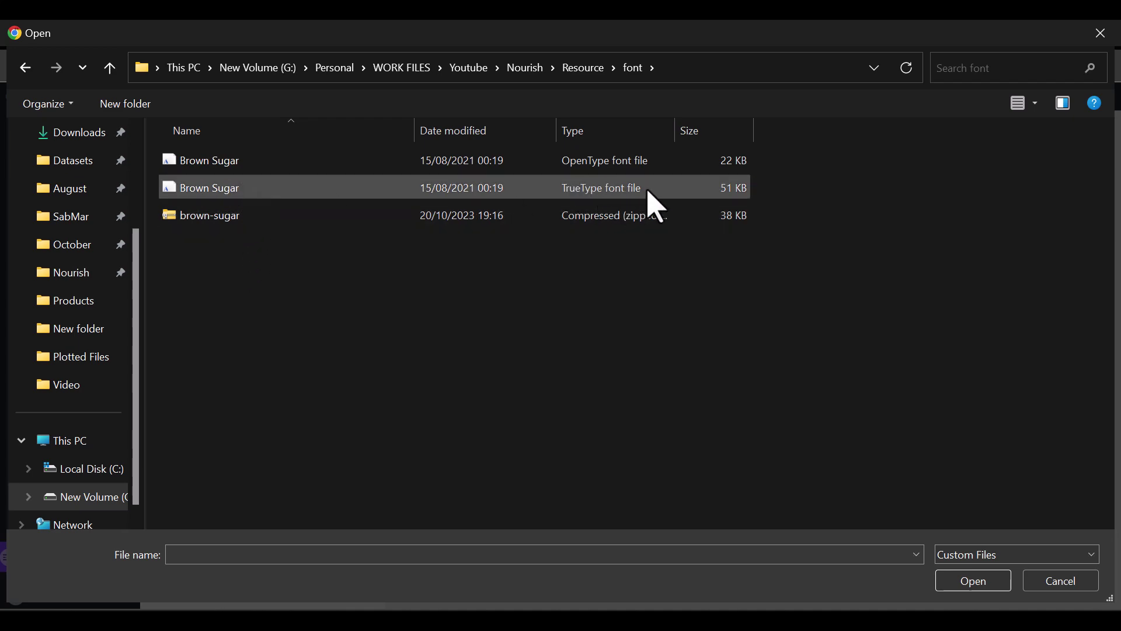
pyautogui.click(296, 186)
pyautogui.doubleClick(296, 186)
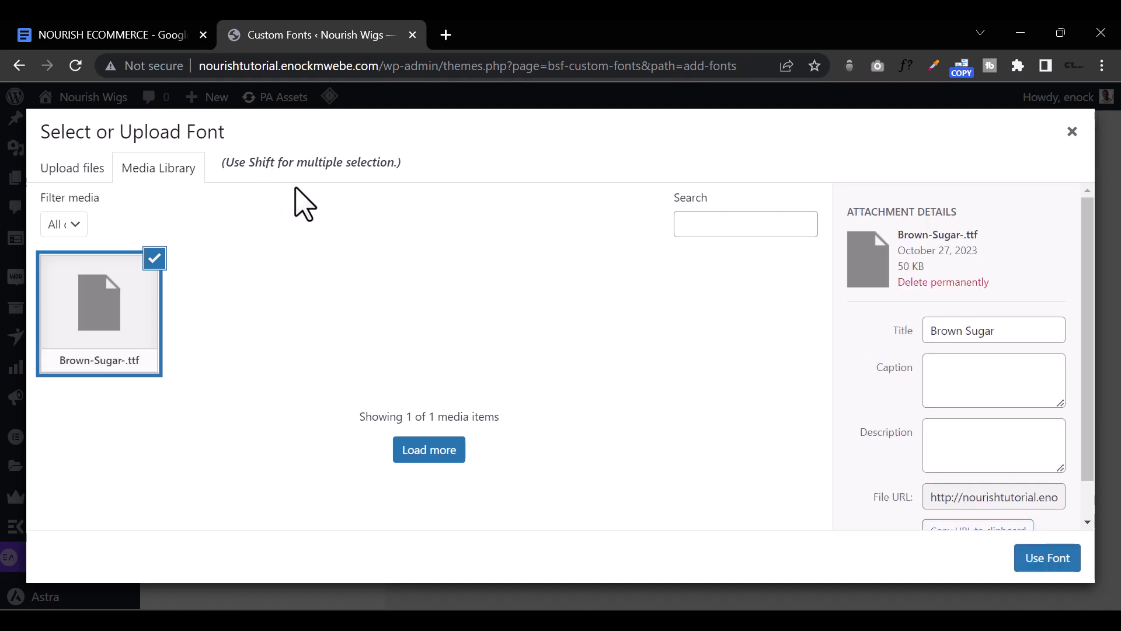
# Insert the uploaded file, name the font 'Brown Sugar' and save it, then view the outline document
pyautogui.click(1042, 558)
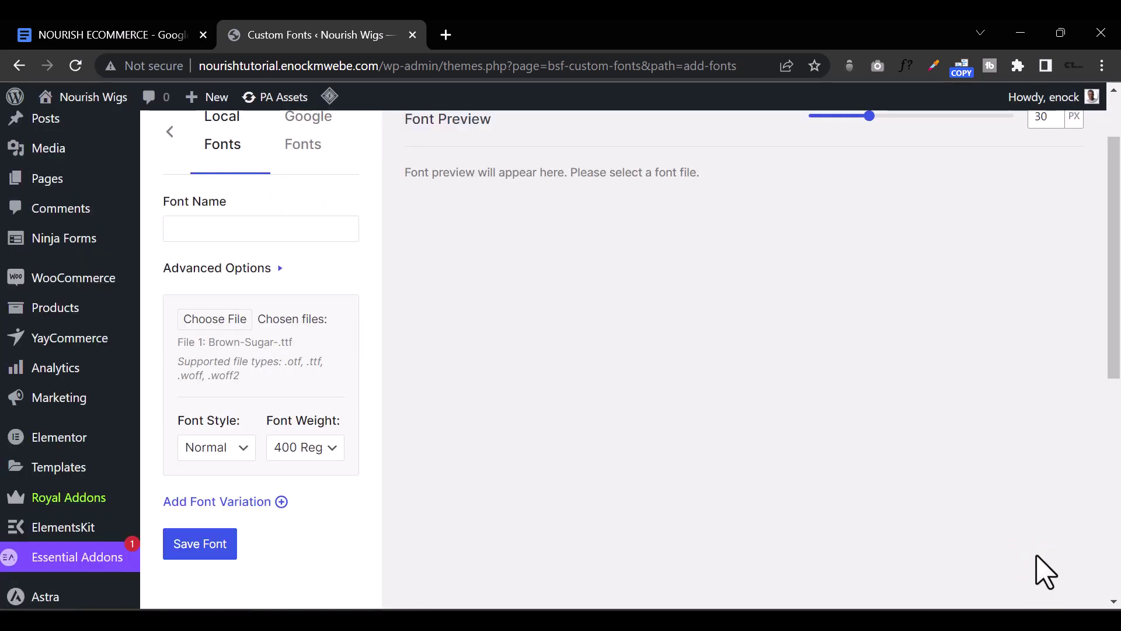
pyautogui.click(204, 543)
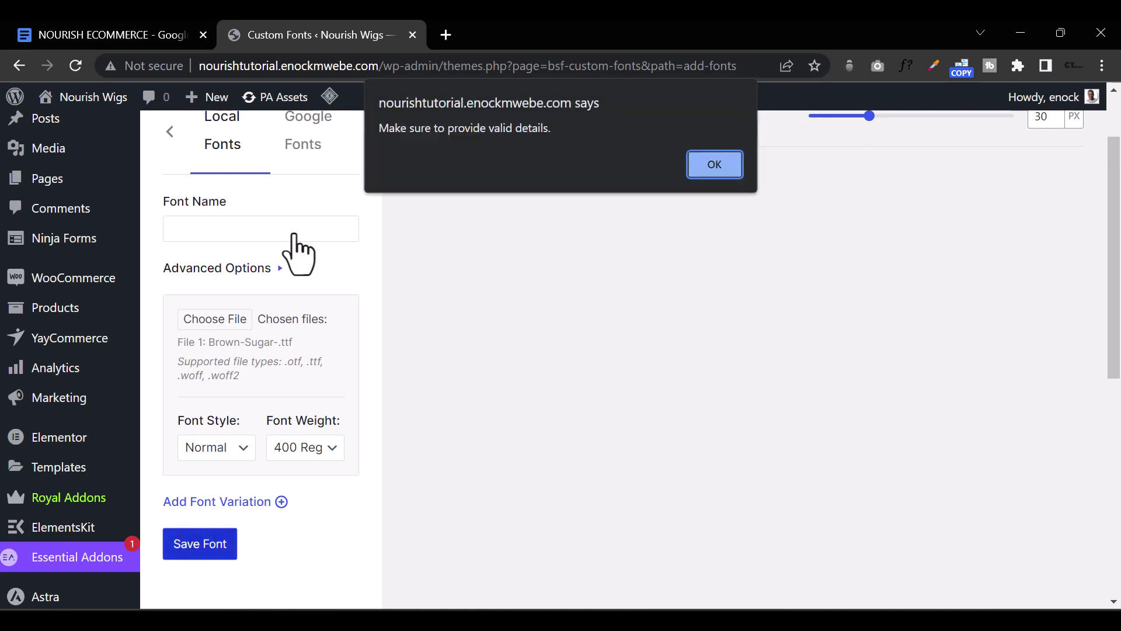
pyautogui.click(274, 224)
pyautogui.click(715, 166)
pyautogui.click(304, 228)
pyautogui.write('Br')
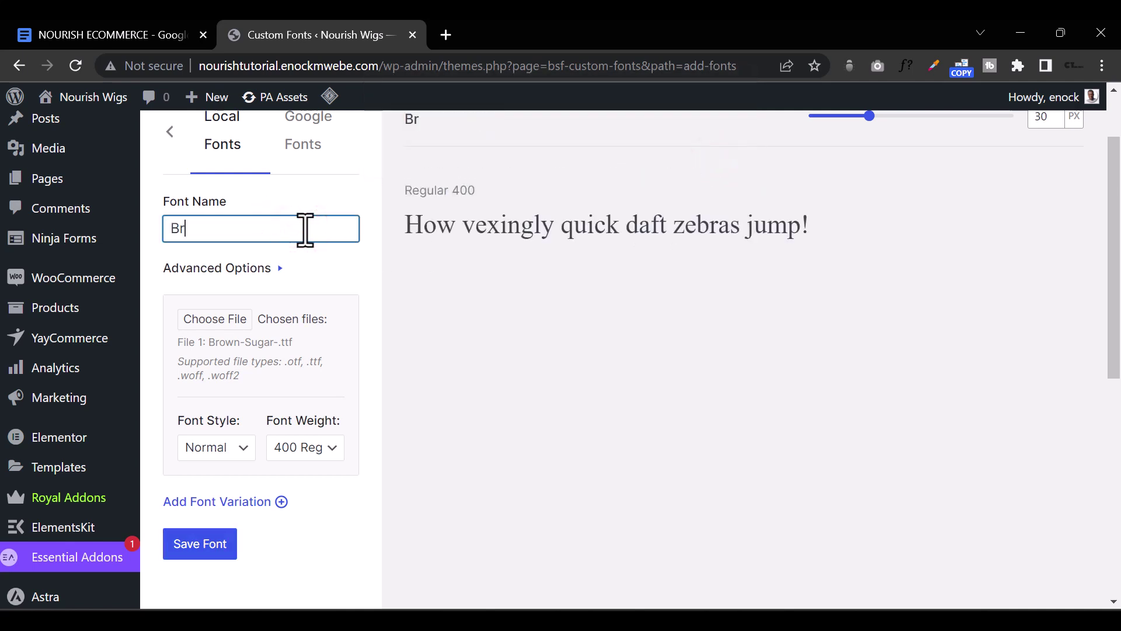
pyautogui.write('own Sugar')
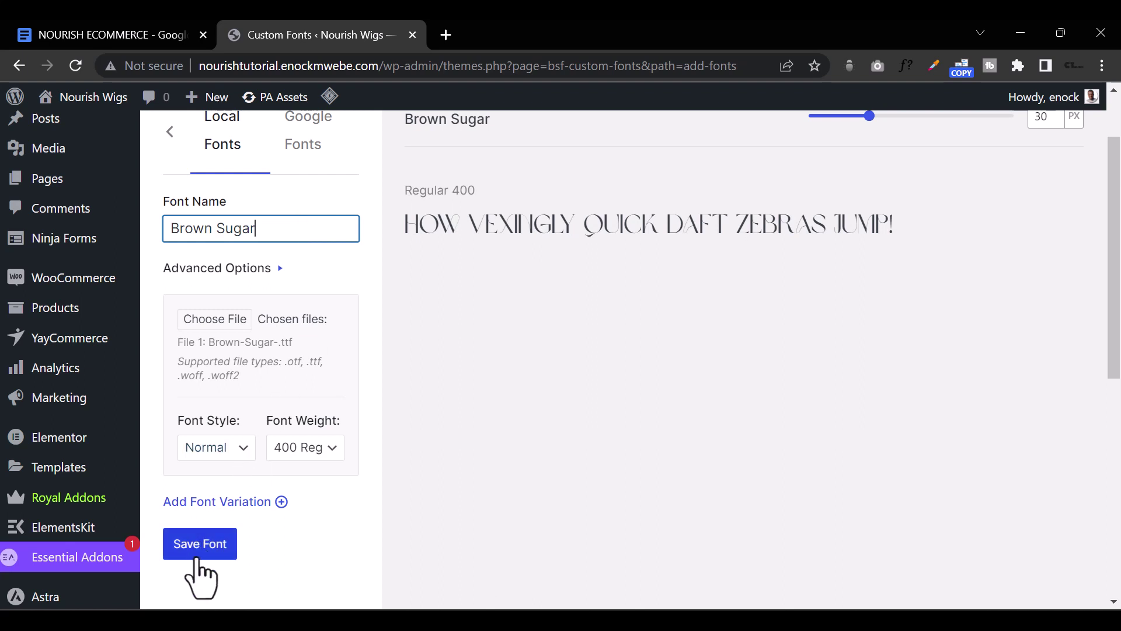
pyautogui.click(203, 547)
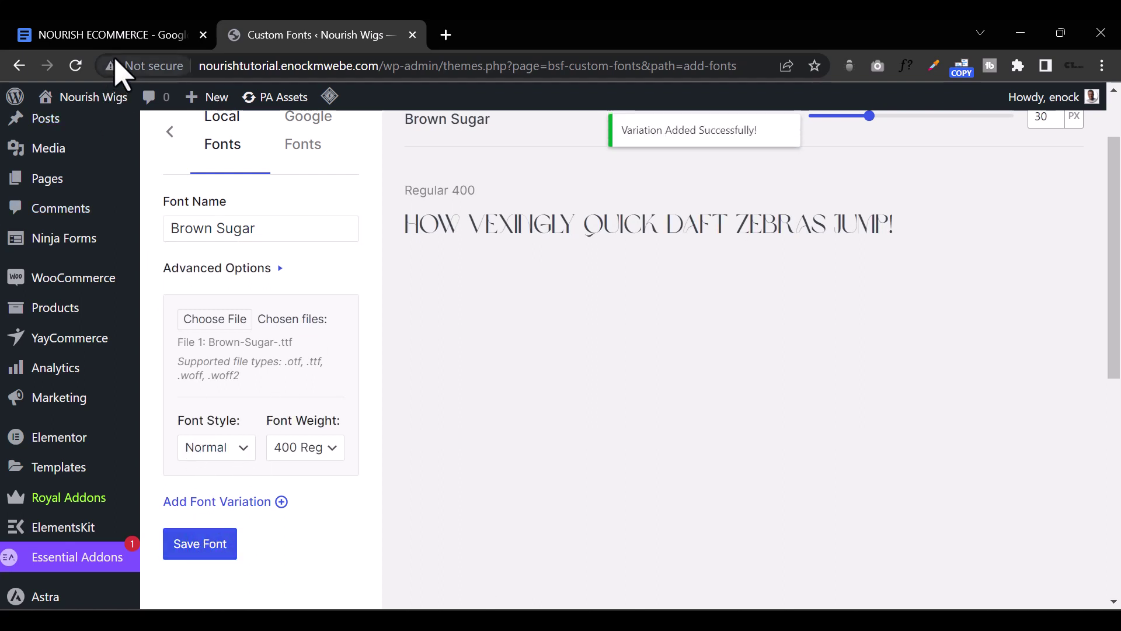
pyautogui.click(128, 34)
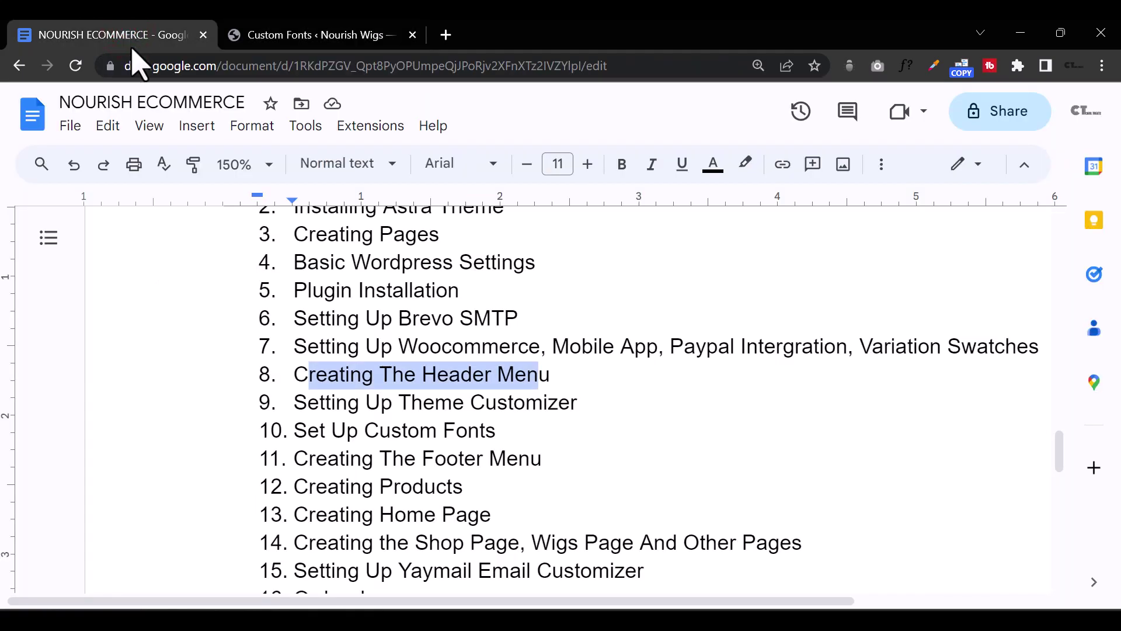
# Highlight the Footer Menu, Products and Home Page outline items, then return to Custom Fonts
pyautogui.moveTo(555, 463); pyautogui.dragTo(294, 467)
pyautogui.moveTo(476, 489); pyautogui.dragTo(317, 492)
pyautogui.moveTo(501, 520); pyautogui.dragTo(308, 520)
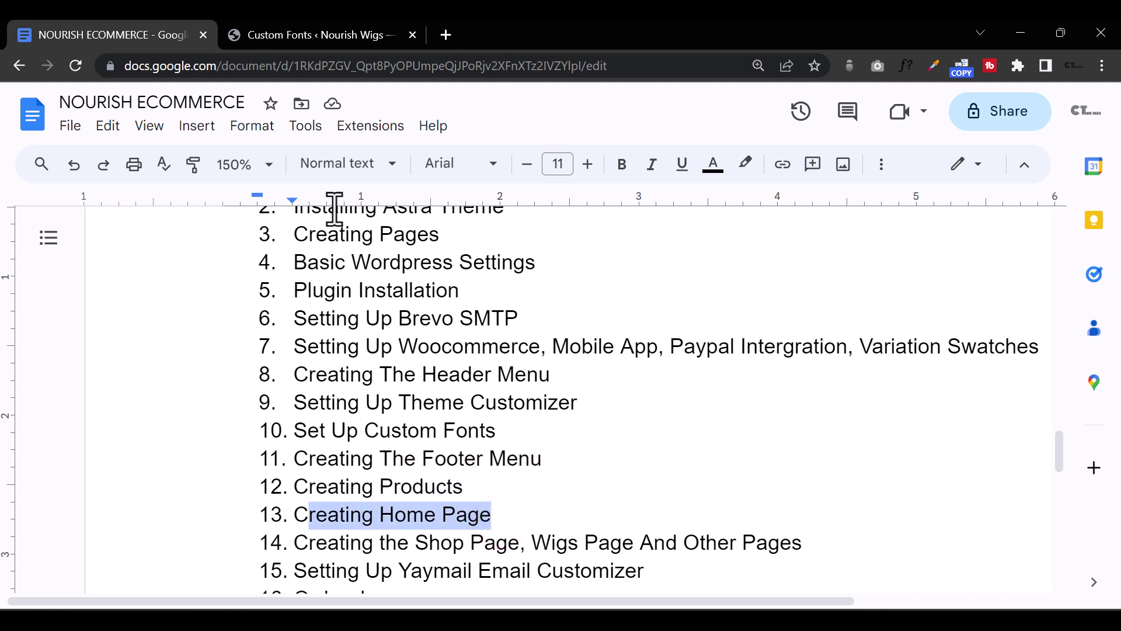
pyautogui.hotkey('alt', 'Tab')
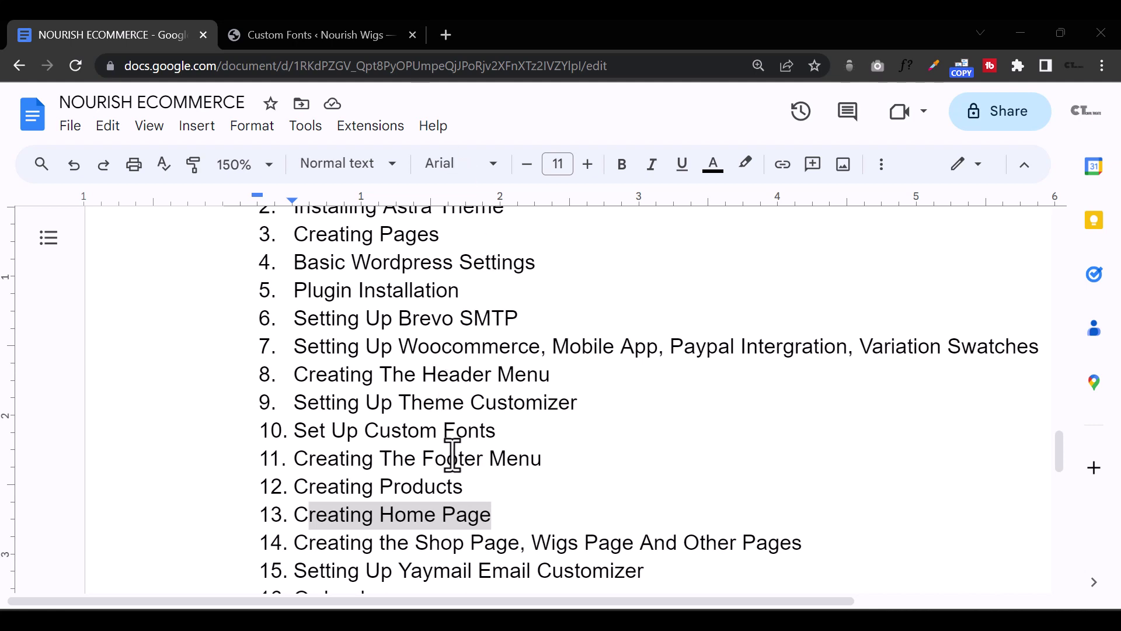
pyautogui.scroll(-3, 437, 532)
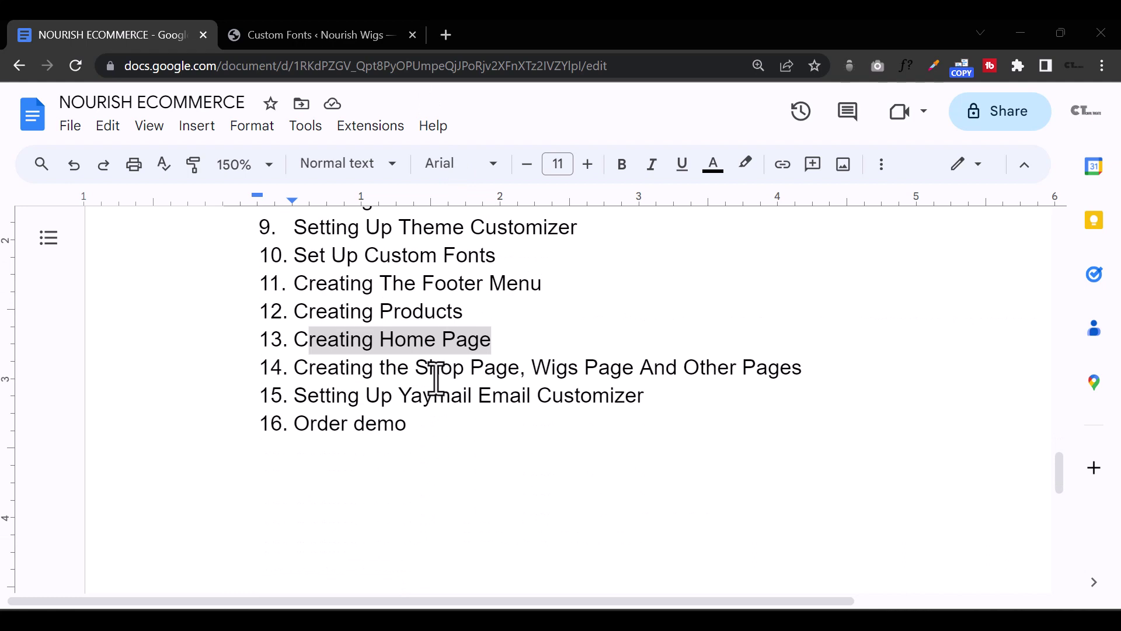
pyautogui.click(336, 40)
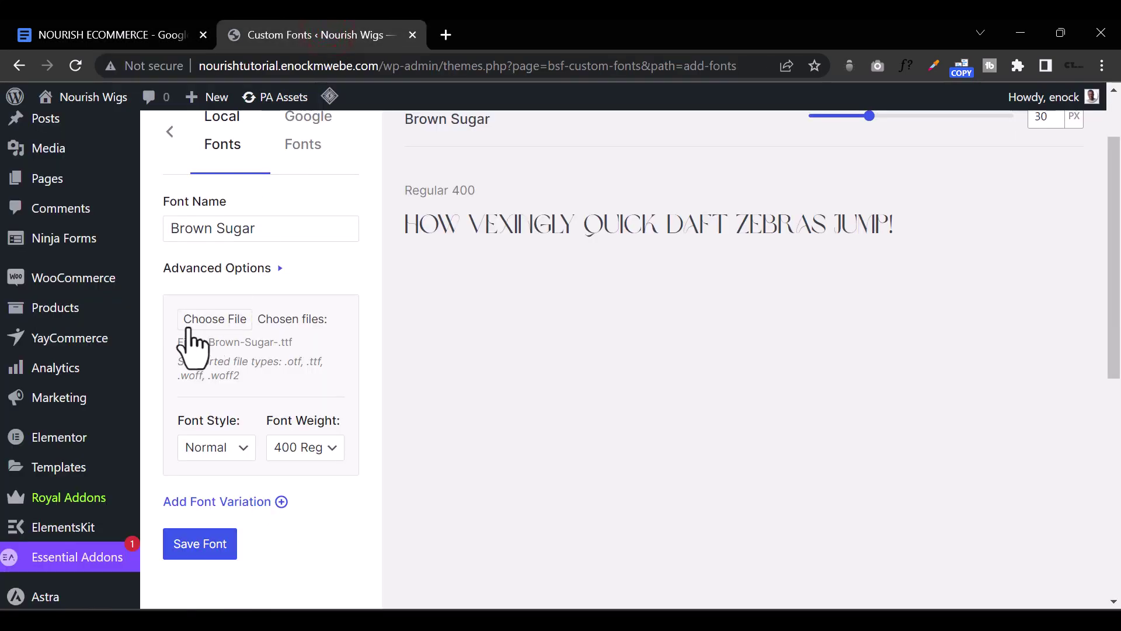
# Load the live Wigs page from the copied link in a new tab and view its four-column footer
pyautogui.click(446, 34)
pyautogui.rightClick(451, 66)
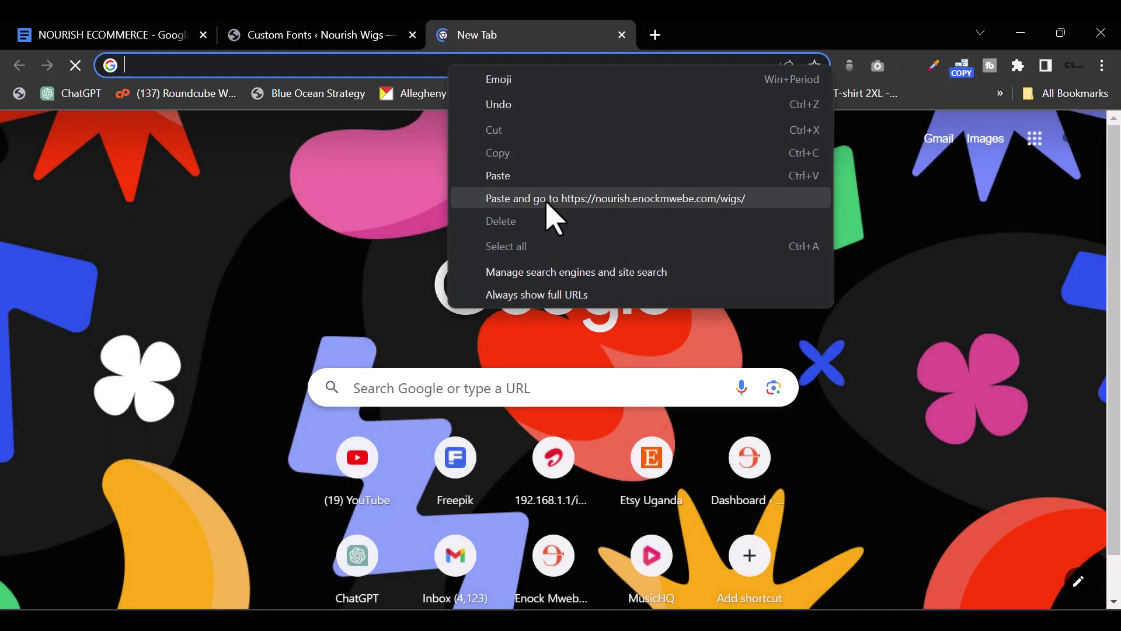
pyautogui.click(547, 201)
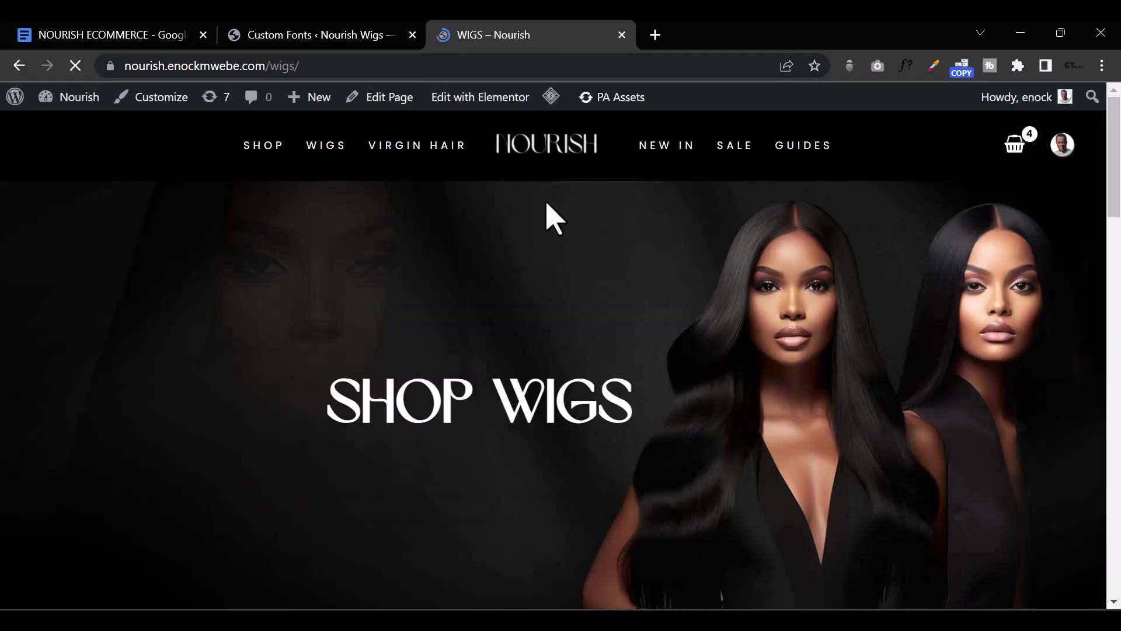
pyautogui.scroll(-20, 552, 202)
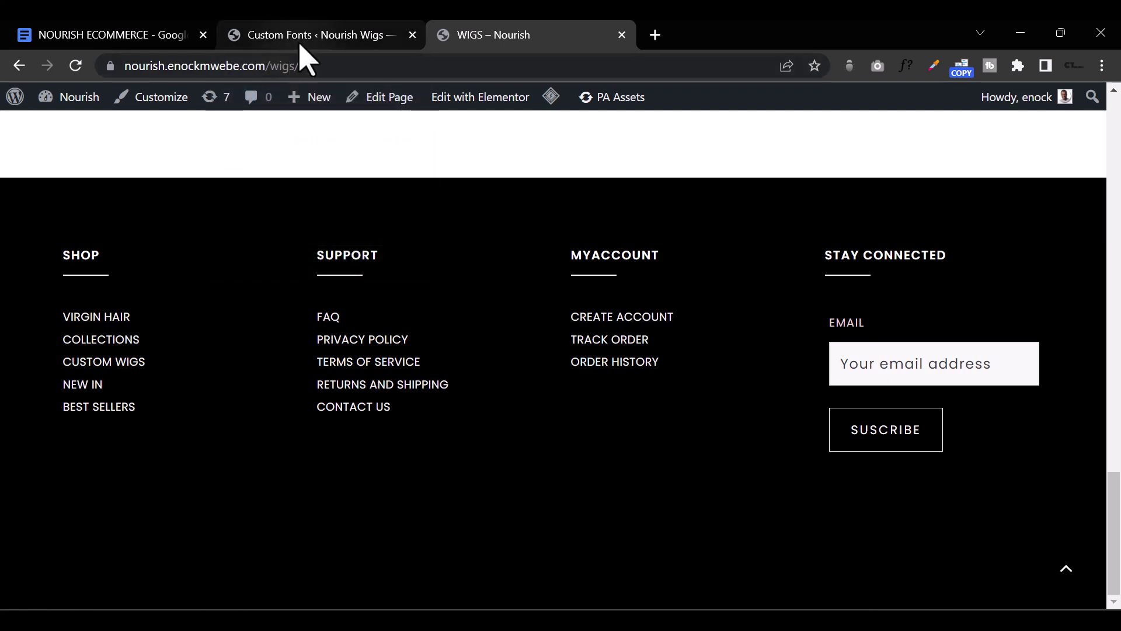
pyautogui.click(278, 41)
pyautogui.scroll(-5, 76, 371)
pyautogui.scroll(3, 76, 372)
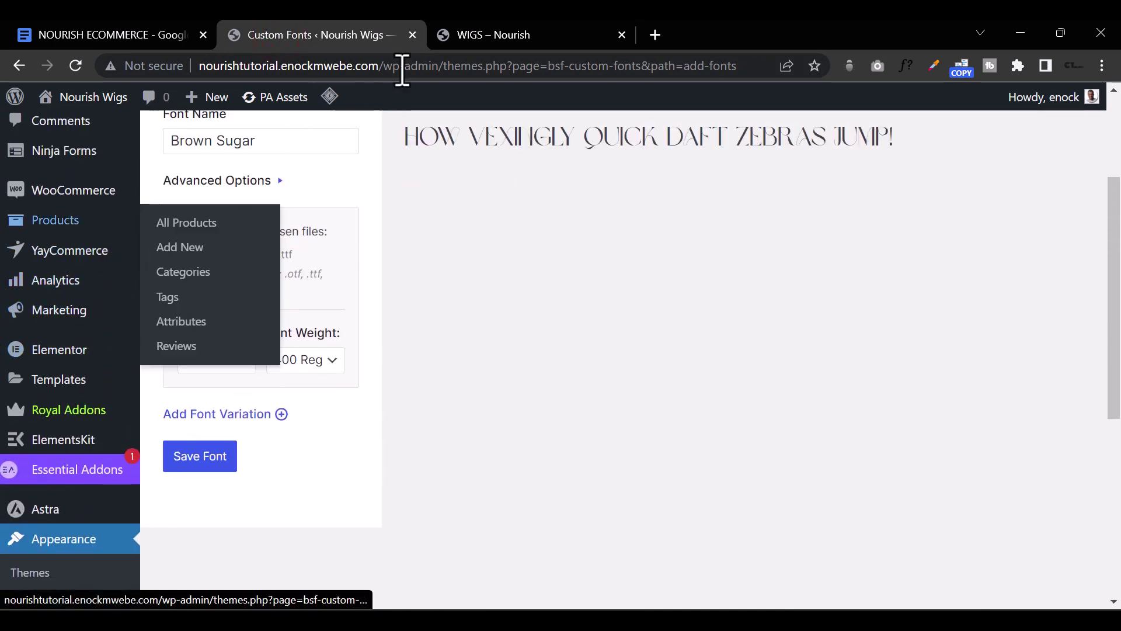
pyautogui.click(482, 39)
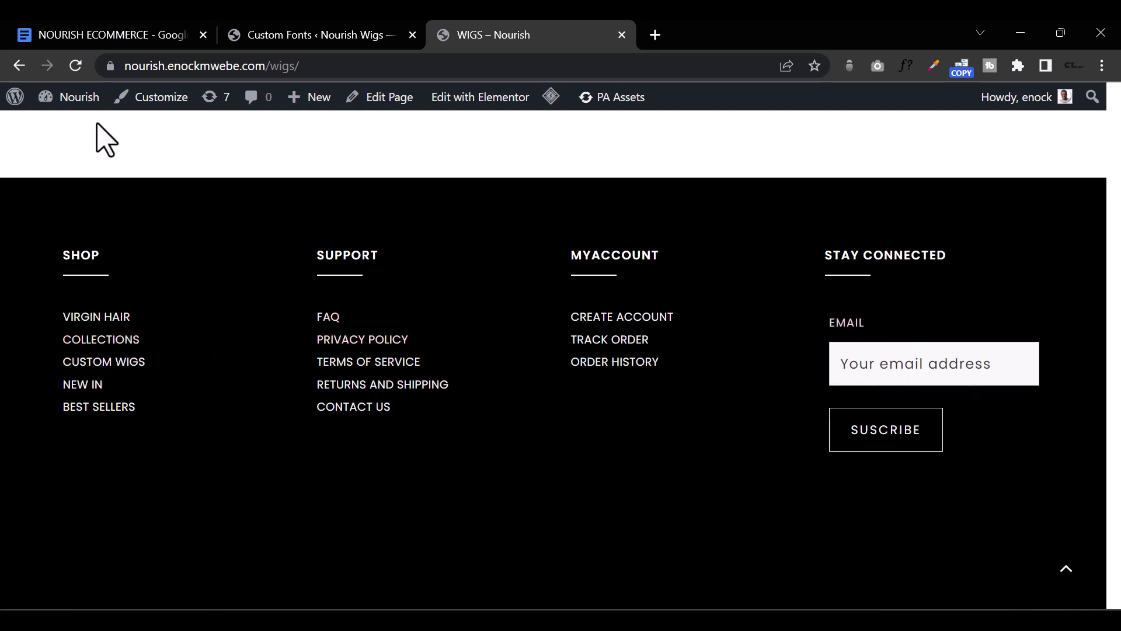
# Return to the admin Dashboard and choose Ninja Forms > Add New
pyautogui.click(318, 38)
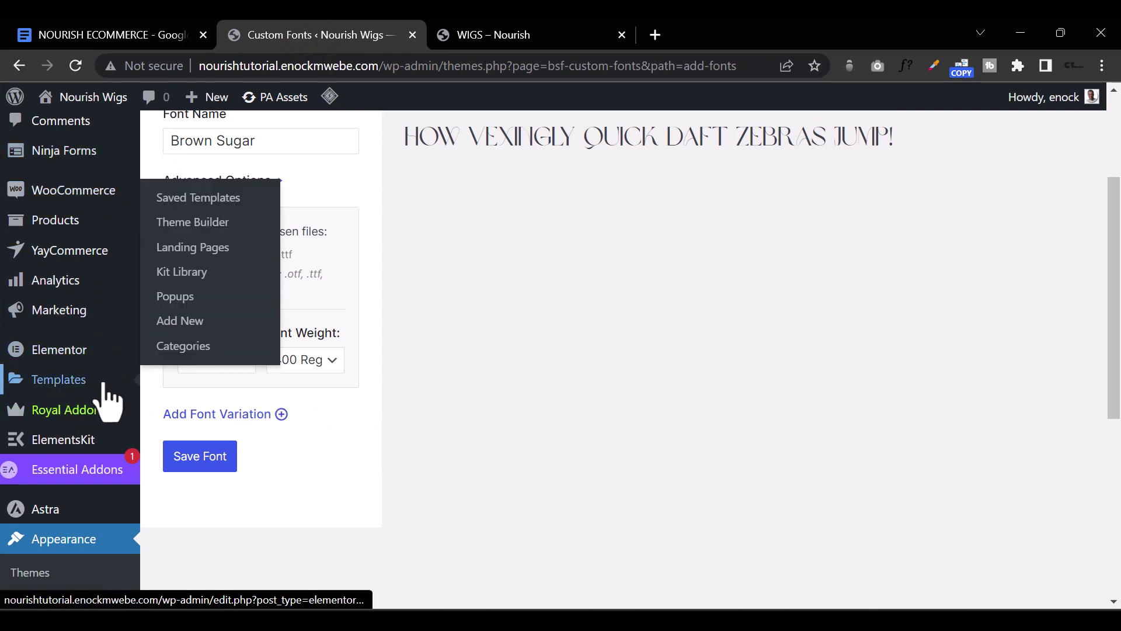
pyautogui.scroll(3, 68, 165)
pyautogui.click(78, 172)
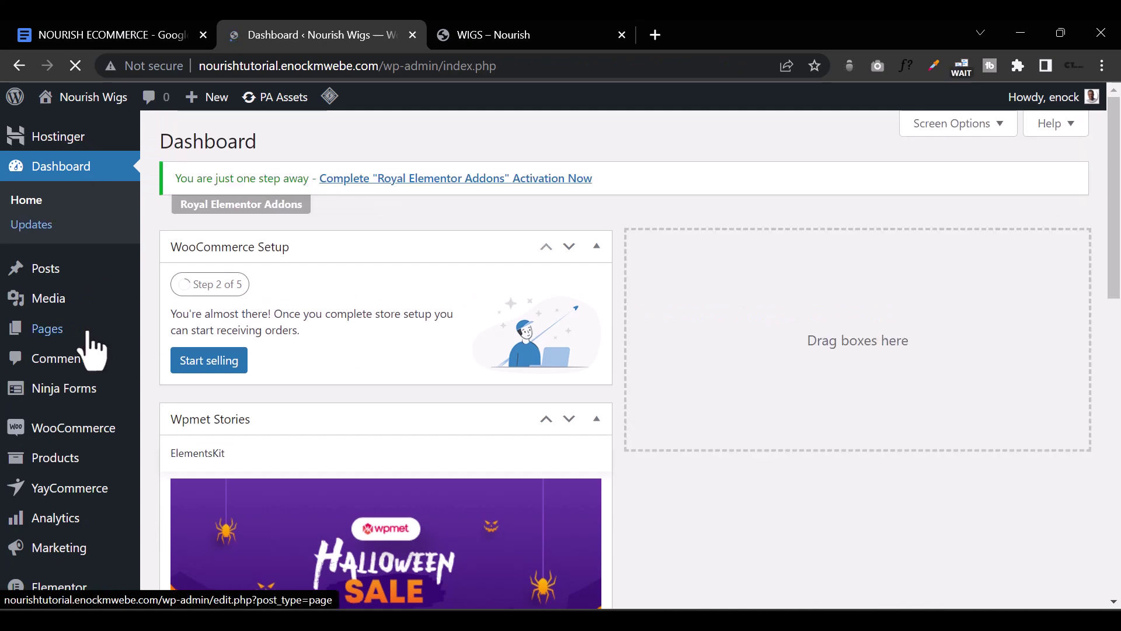
pyautogui.scroll(-5, 88, 351)
pyautogui.scroll(2, 92, 341)
pyautogui.scroll(1, 92, 338)
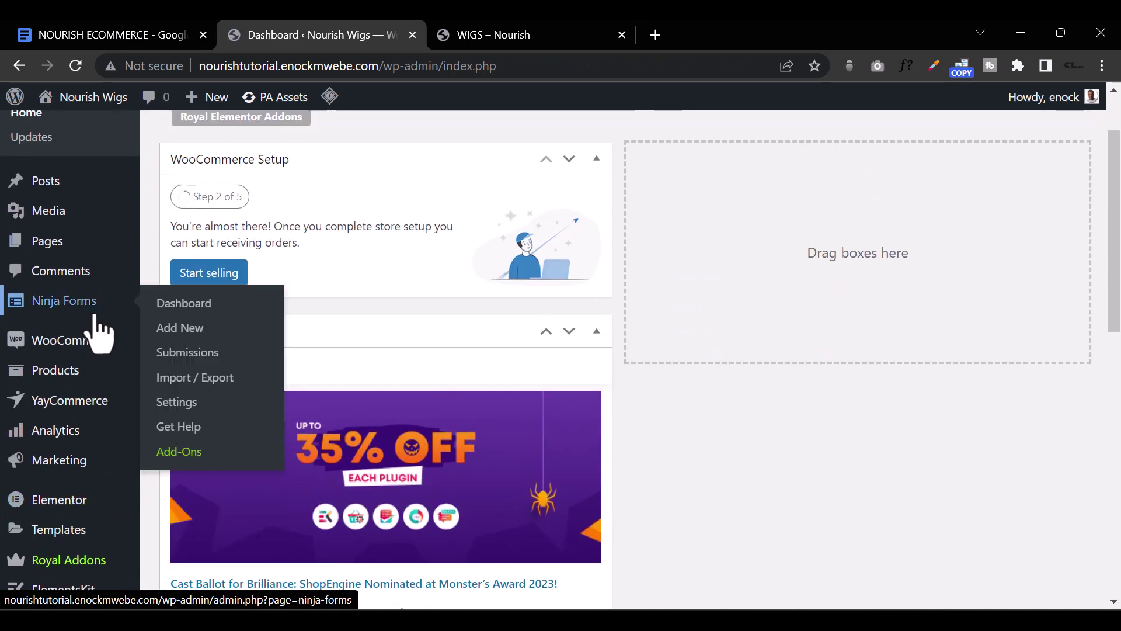
pyautogui.click(183, 329)
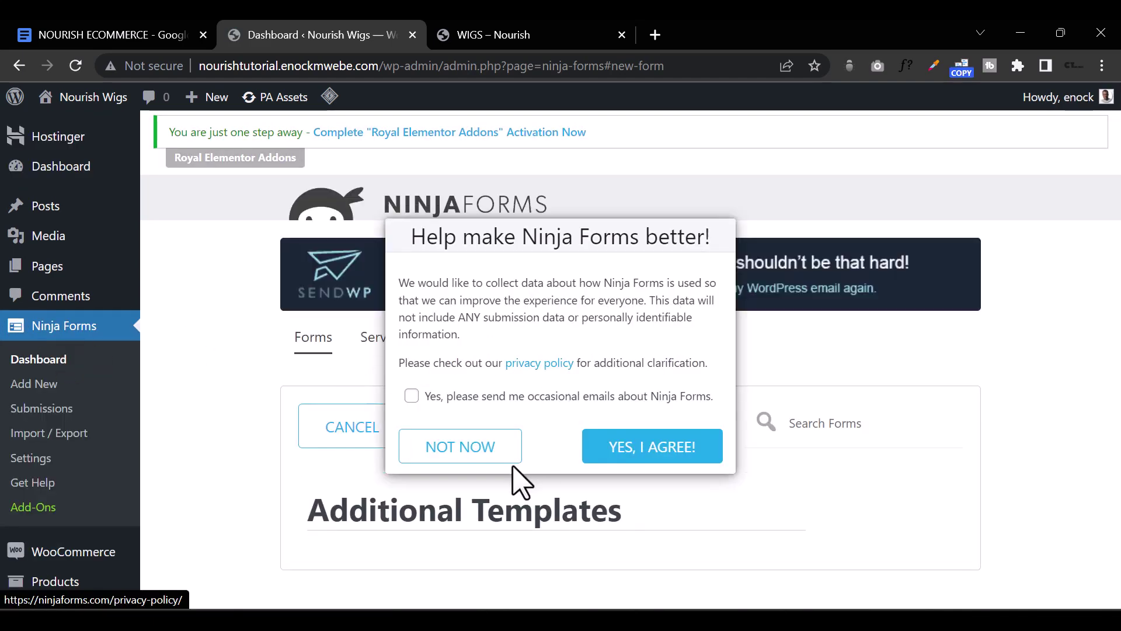
# Decline data sharing, start a blank form, and add an Email field and a Submit button
pyautogui.click(462, 447)
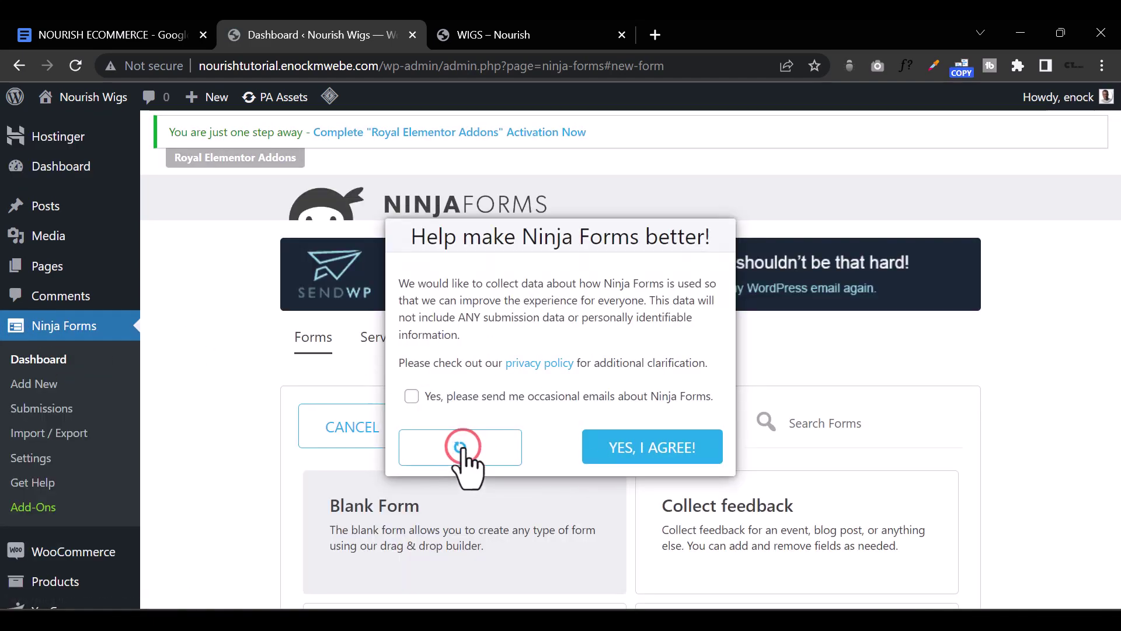
pyautogui.scroll(-5, 481, 461)
pyautogui.scroll(1, 463, 295)
pyautogui.click(463, 292)
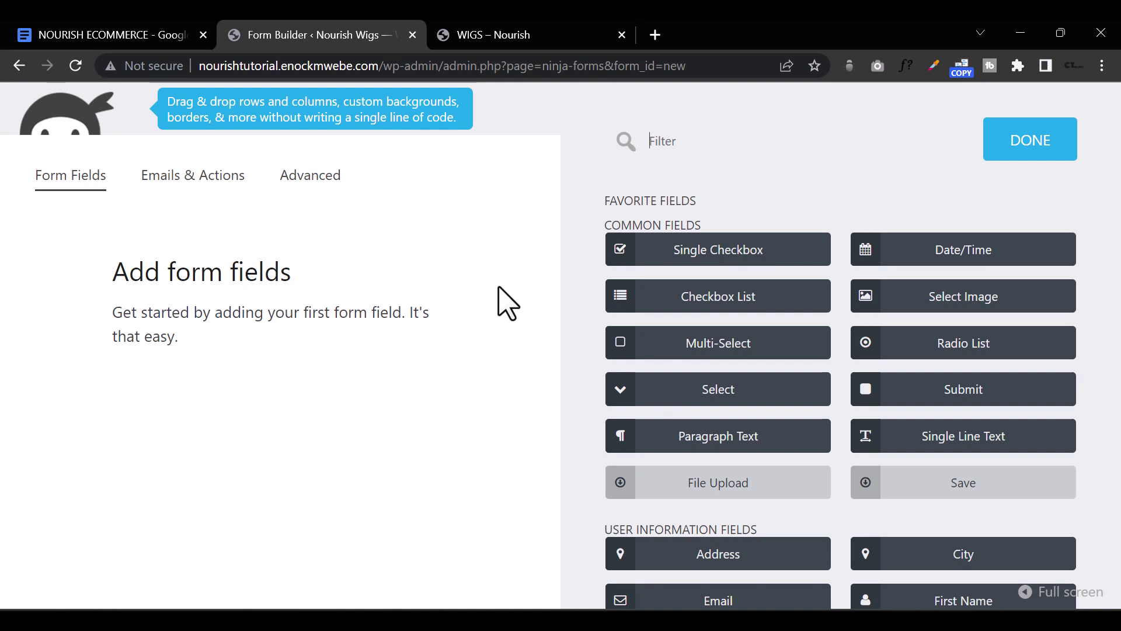
pyautogui.scroll(-1, 841, 338)
pyautogui.moveTo(708, 518); pyautogui.dragTo(109, 290)
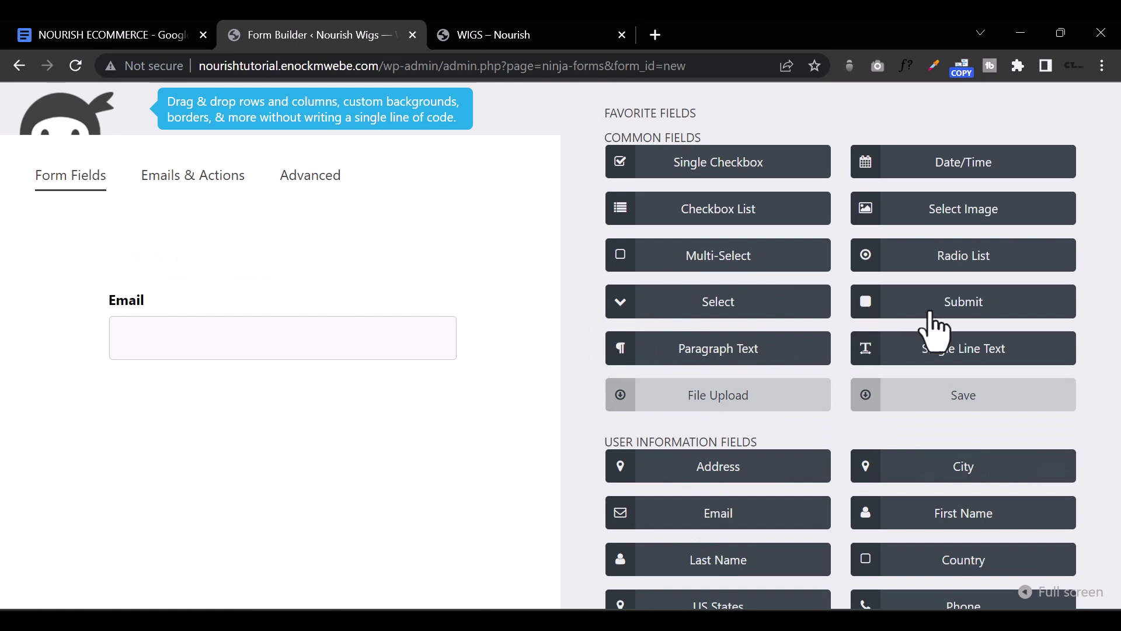
pyautogui.moveTo(933, 300); pyautogui.dragTo(140, 386)
# Set the Email field's placeholder to 'Your Email Address', matching the live footer's email box
pyautogui.click(333, 323)
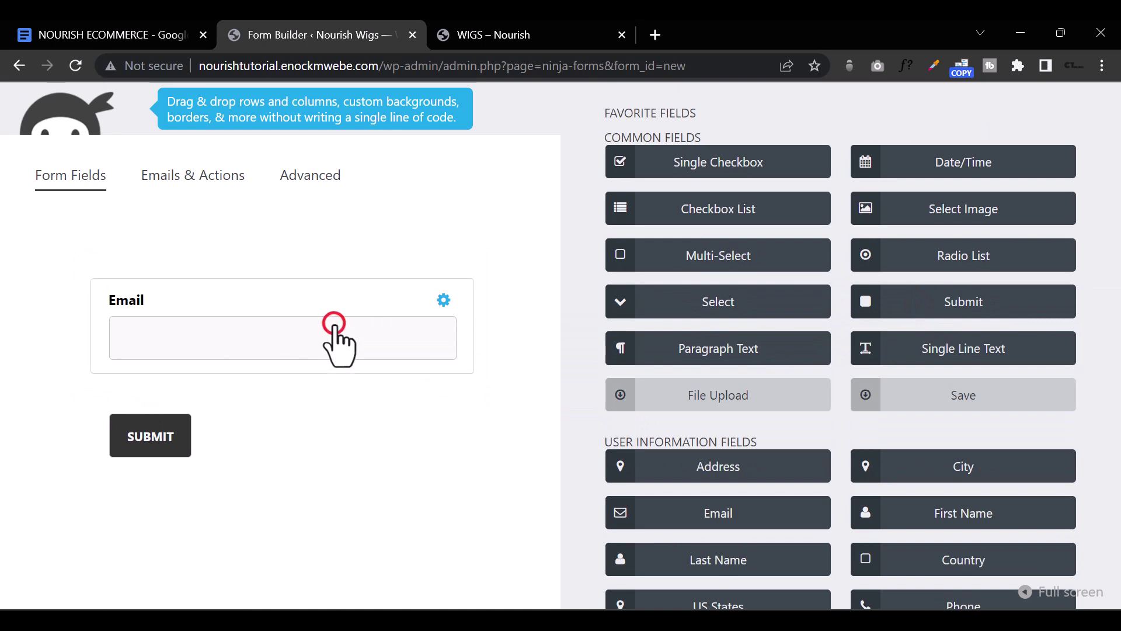
pyautogui.click(443, 300)
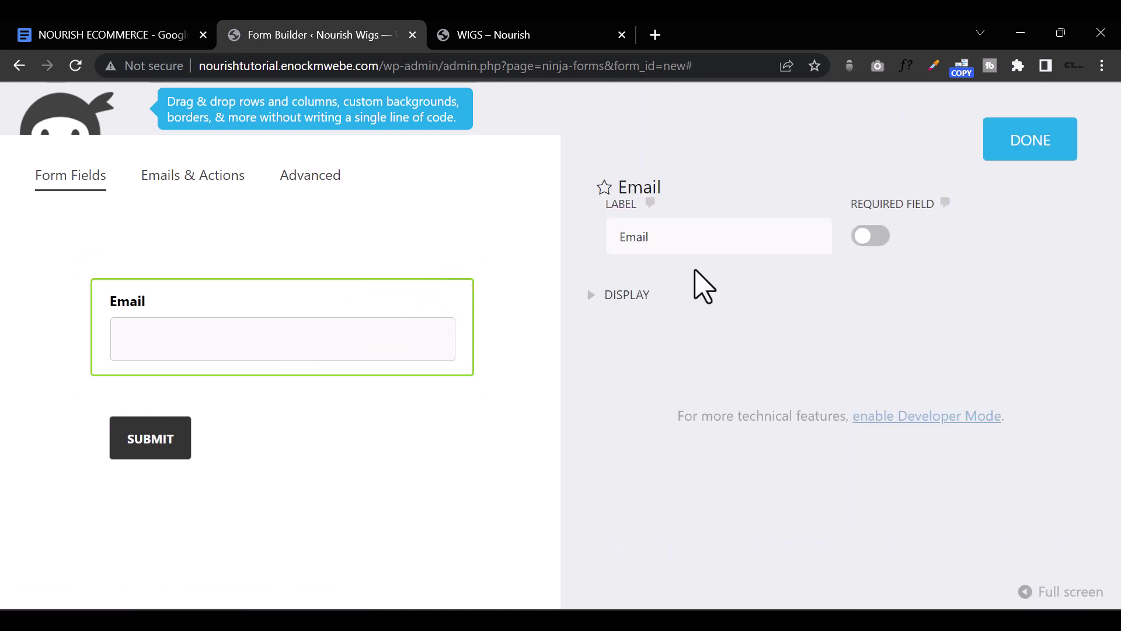
pyautogui.click(589, 295)
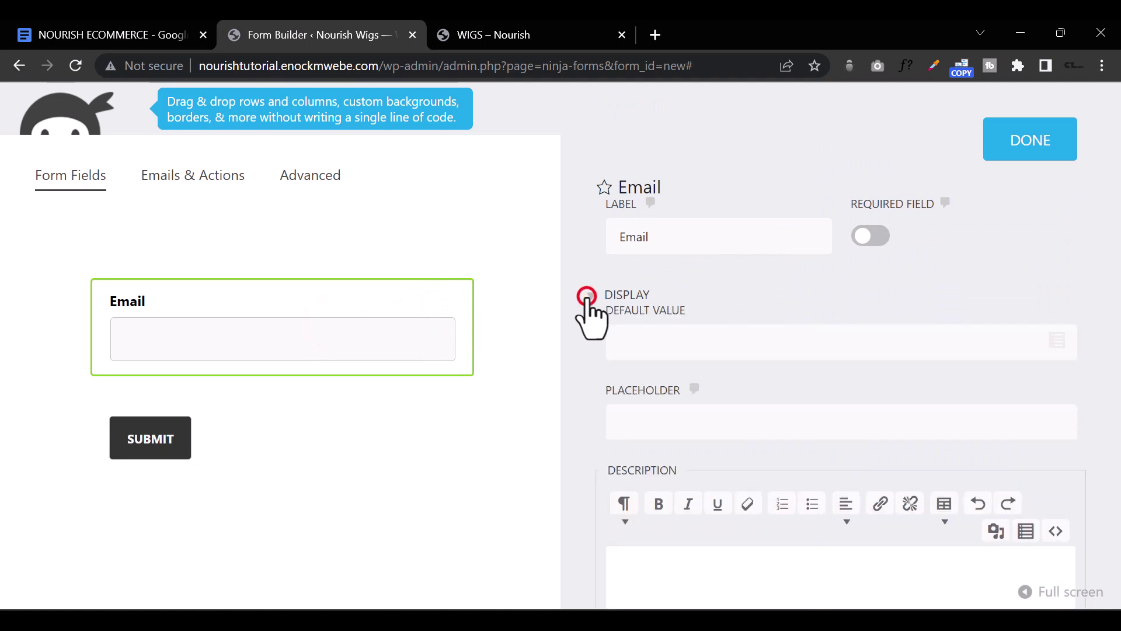
pyautogui.click(651, 425)
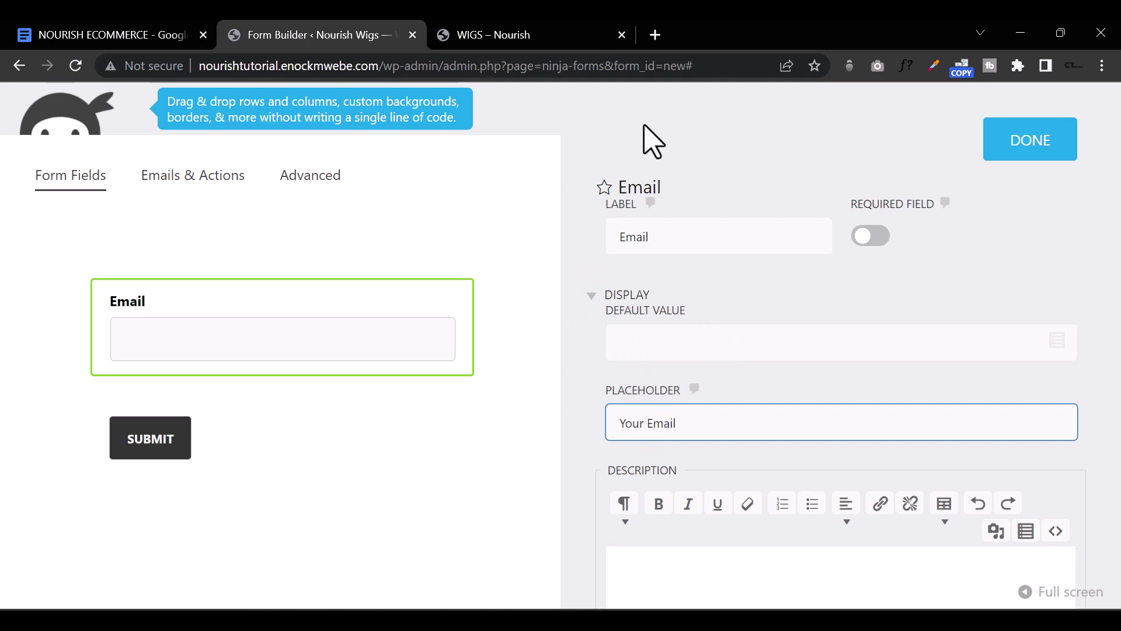
pyautogui.click(534, 36)
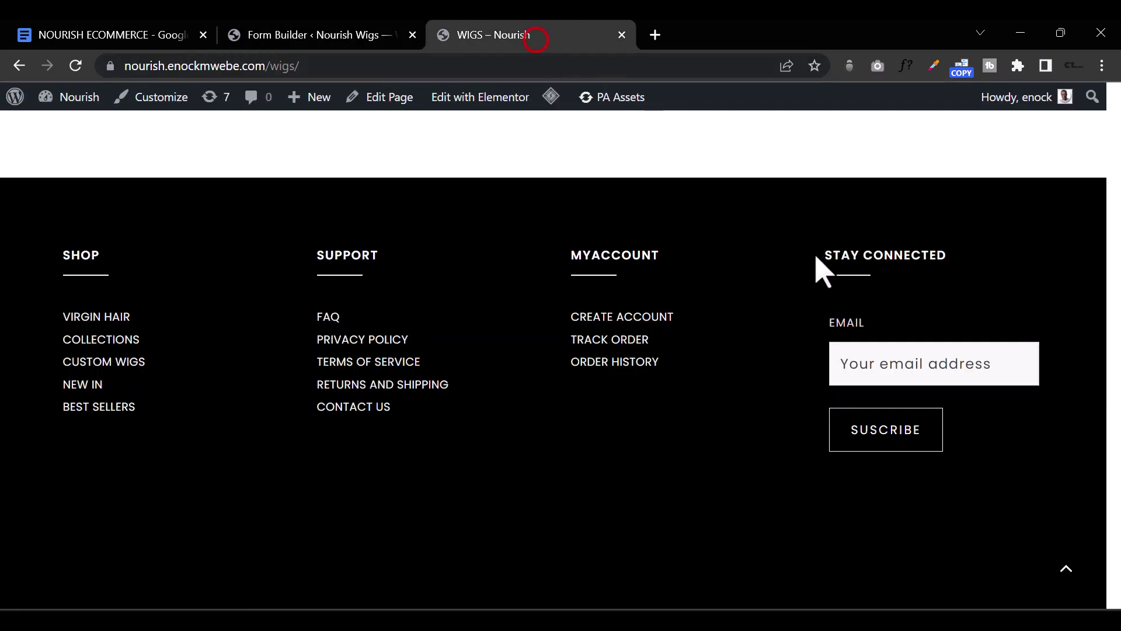
pyautogui.click(990, 369)
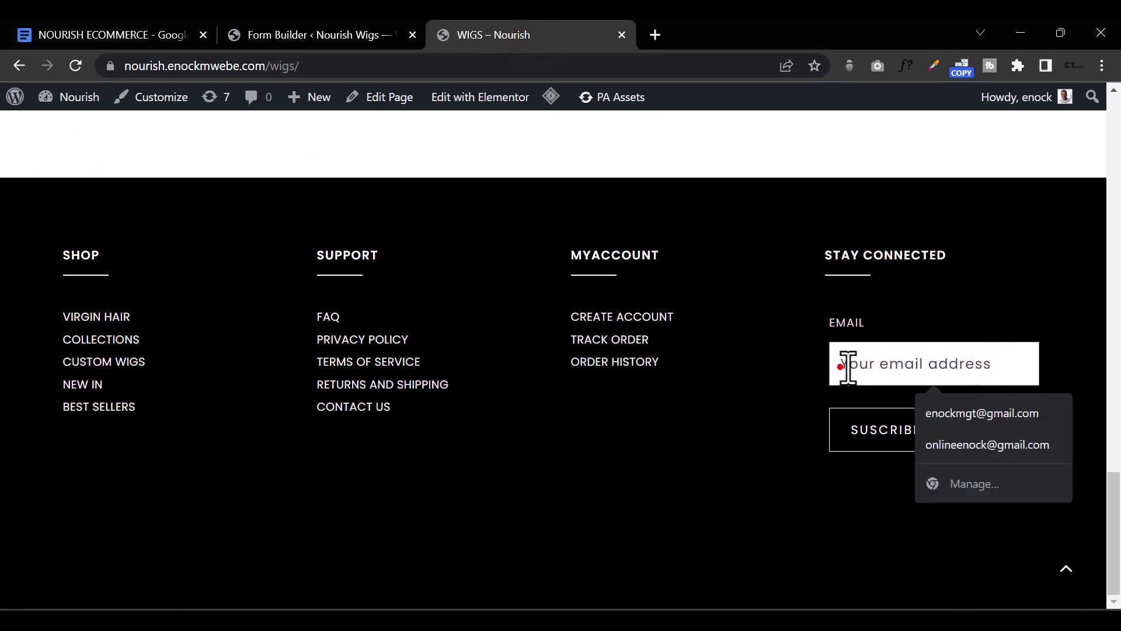
pyautogui.click(310, 35)
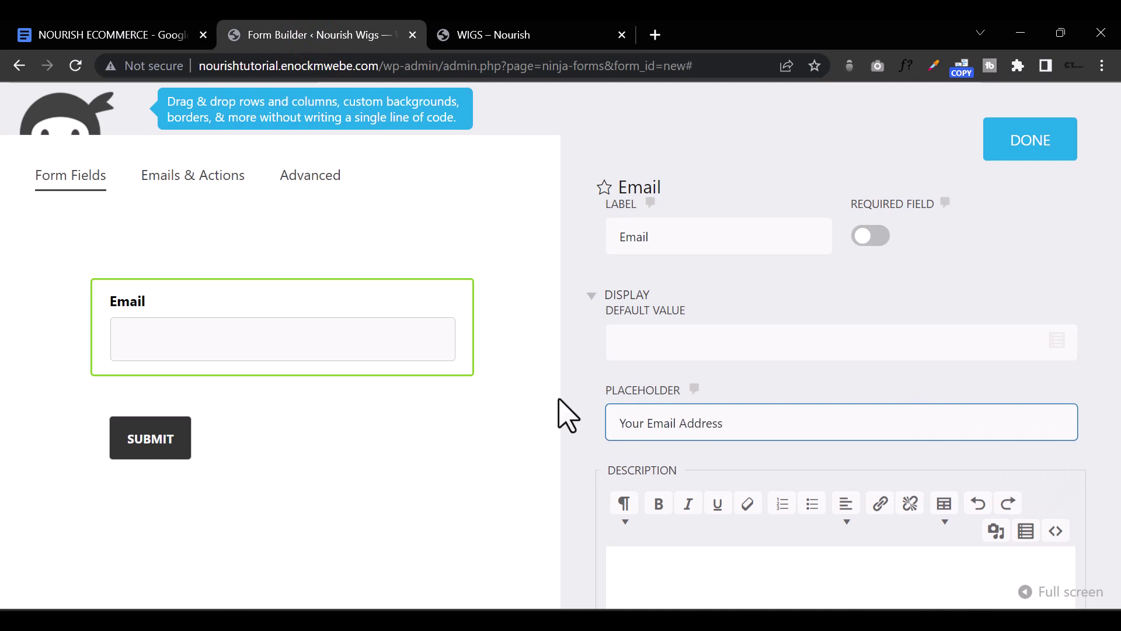
# Change the Ninja Forms submit button label to SUBSCRIBE
pyautogui.click(153, 457)
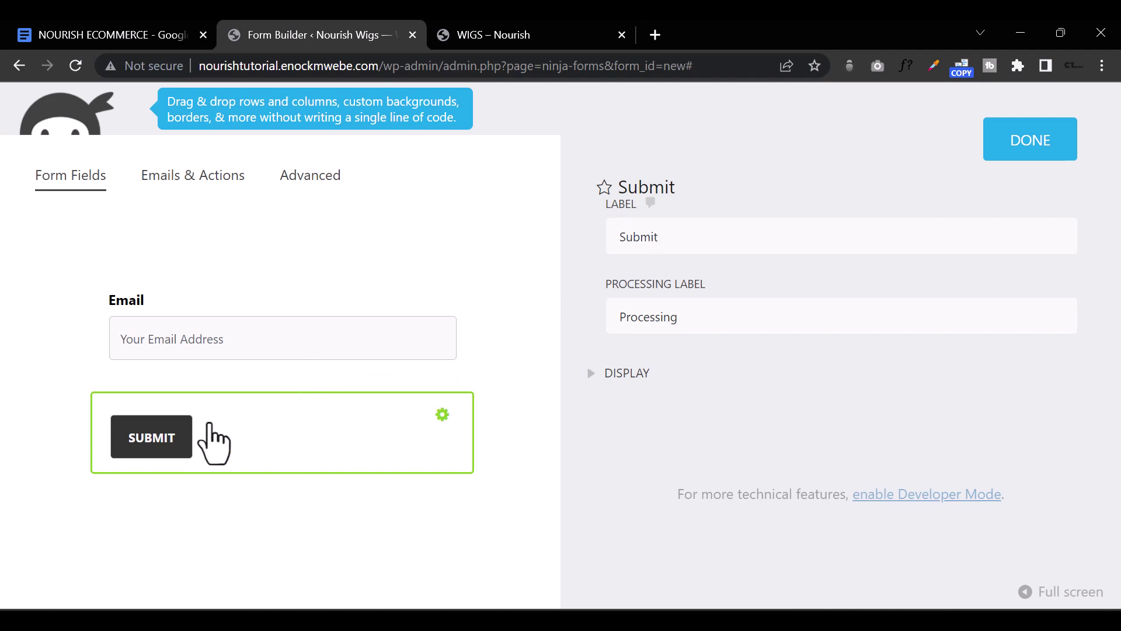
pyautogui.doubleClick(657, 236)
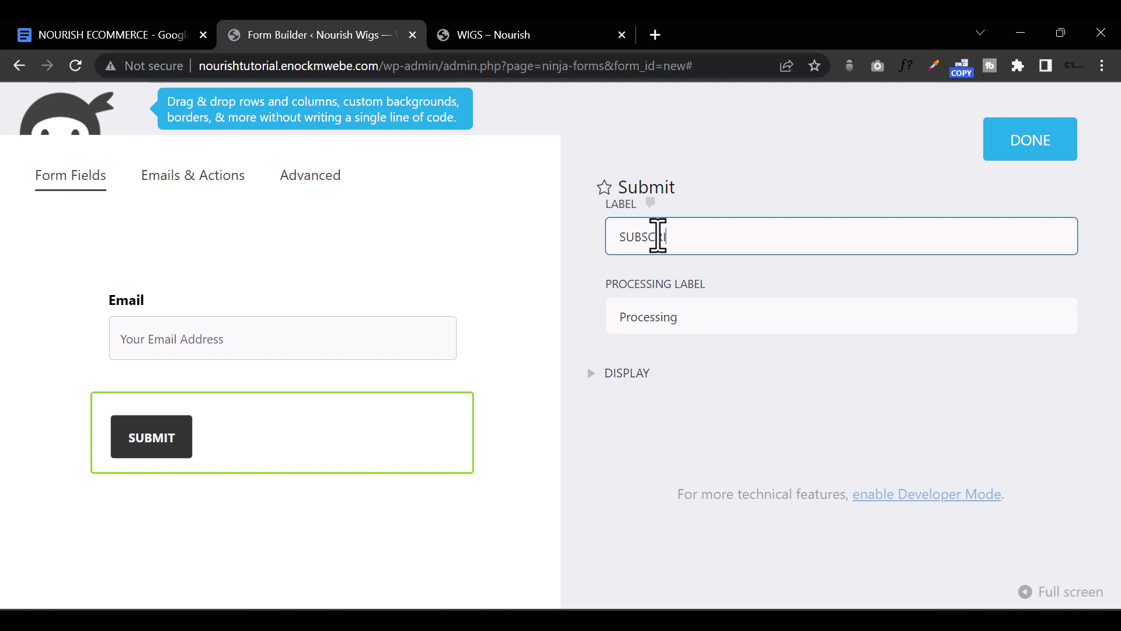
pyautogui.click(589, 377)
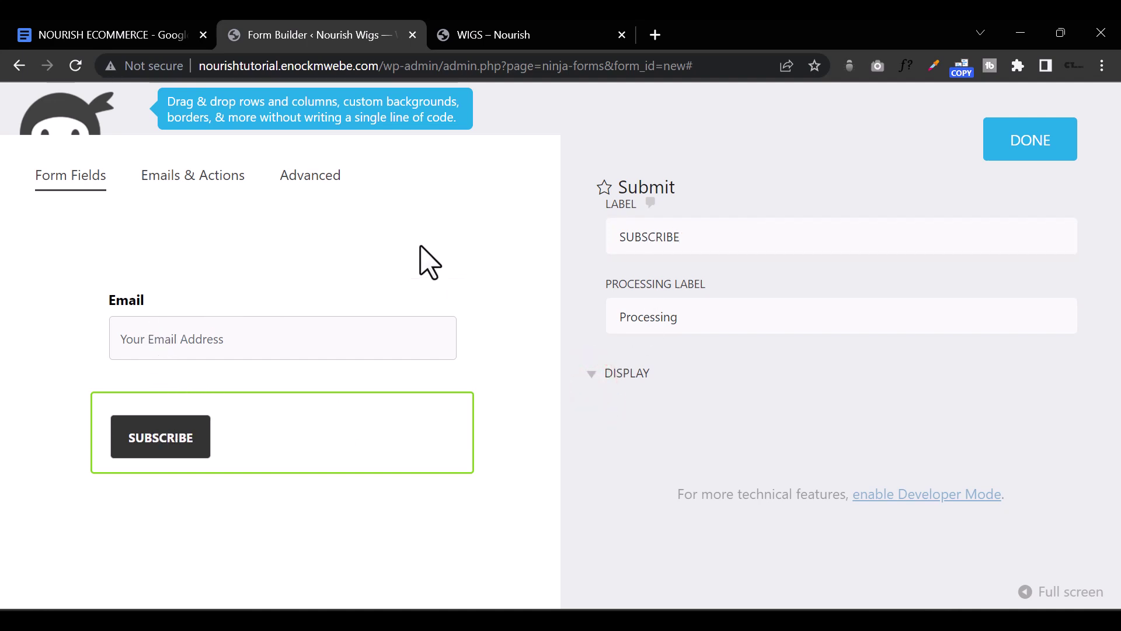
pyautogui.click(1003, 153)
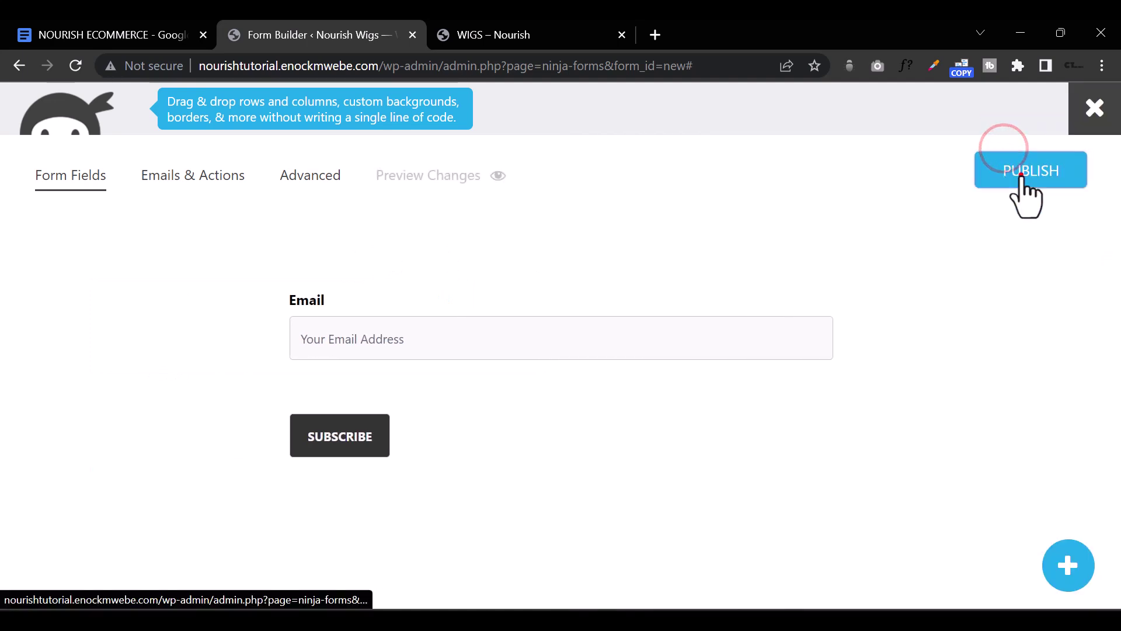
# Publish the form titled 'Subscribe Form' and exit the builder to the forms dashboard
pyautogui.click(1021, 175)
pyautogui.click(777, 193)
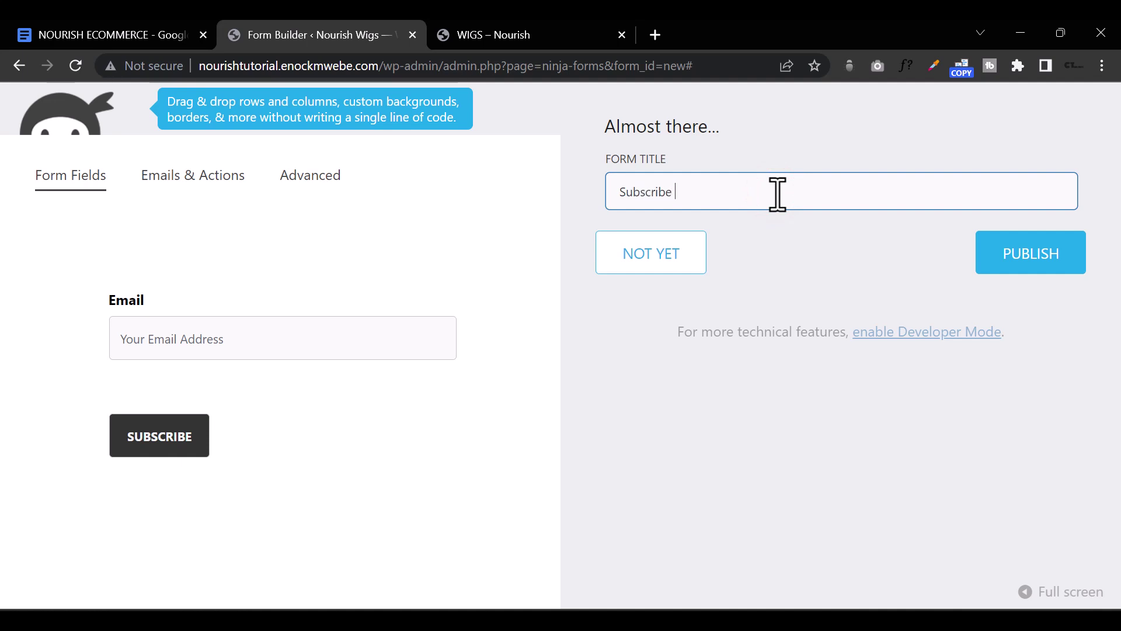
pyautogui.click(1060, 257)
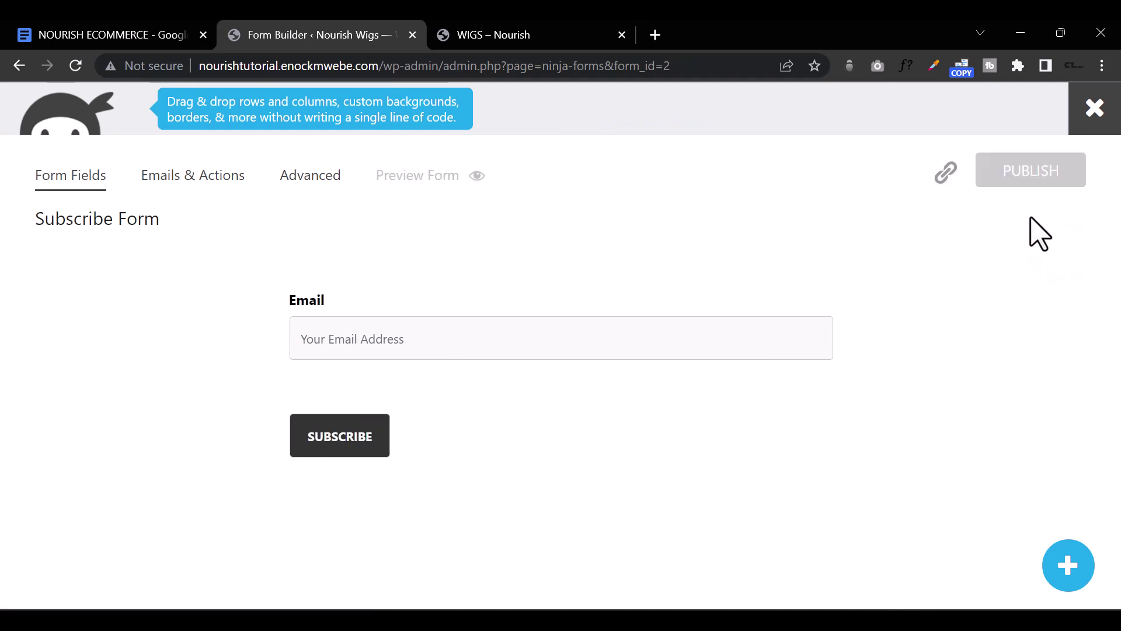
pyautogui.click(1098, 110)
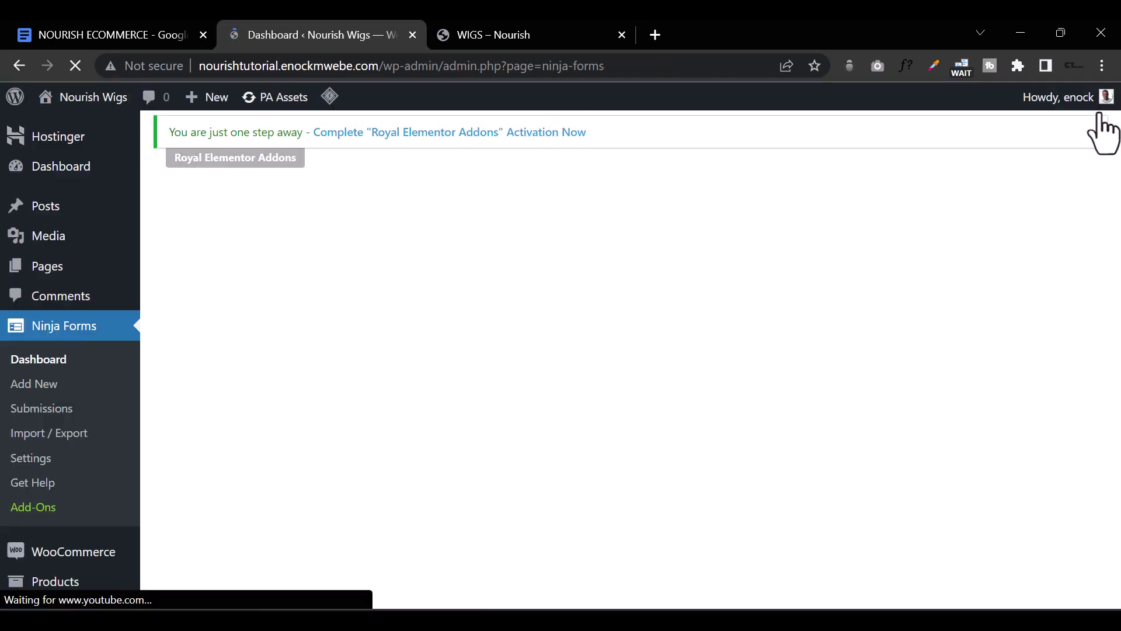
# Open ElementsKit Header Footer and pick the Custom preset in the onboarding wizard
pyautogui.scroll(-5, 96, 329)
pyautogui.scroll(-3, 96, 324)
pyautogui.moveTo(88, 286)
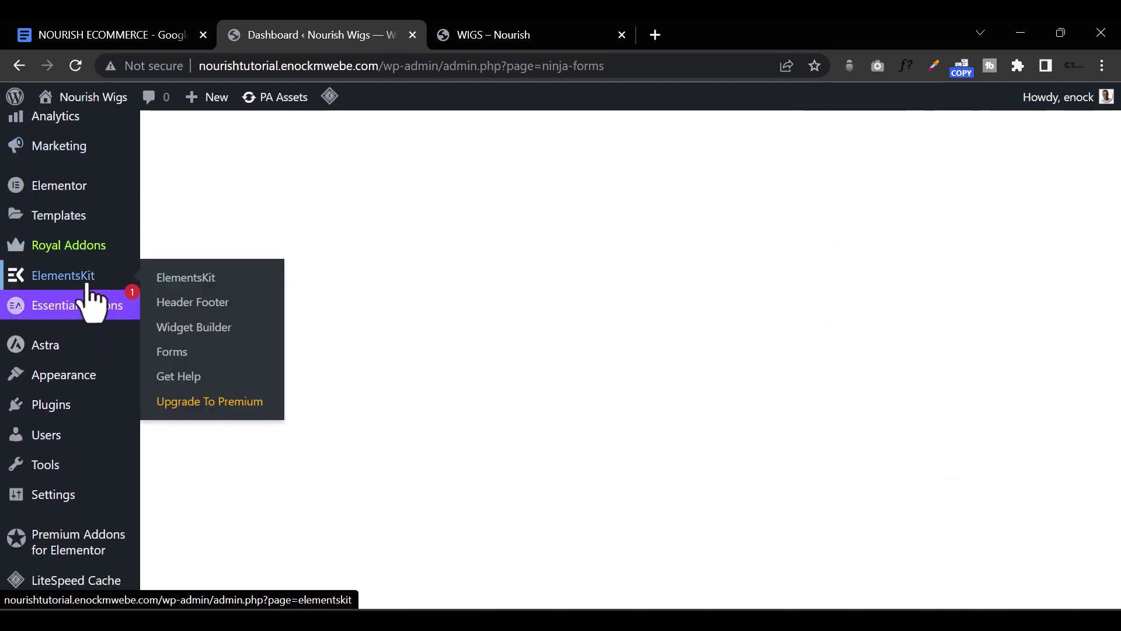
pyautogui.click(222, 304)
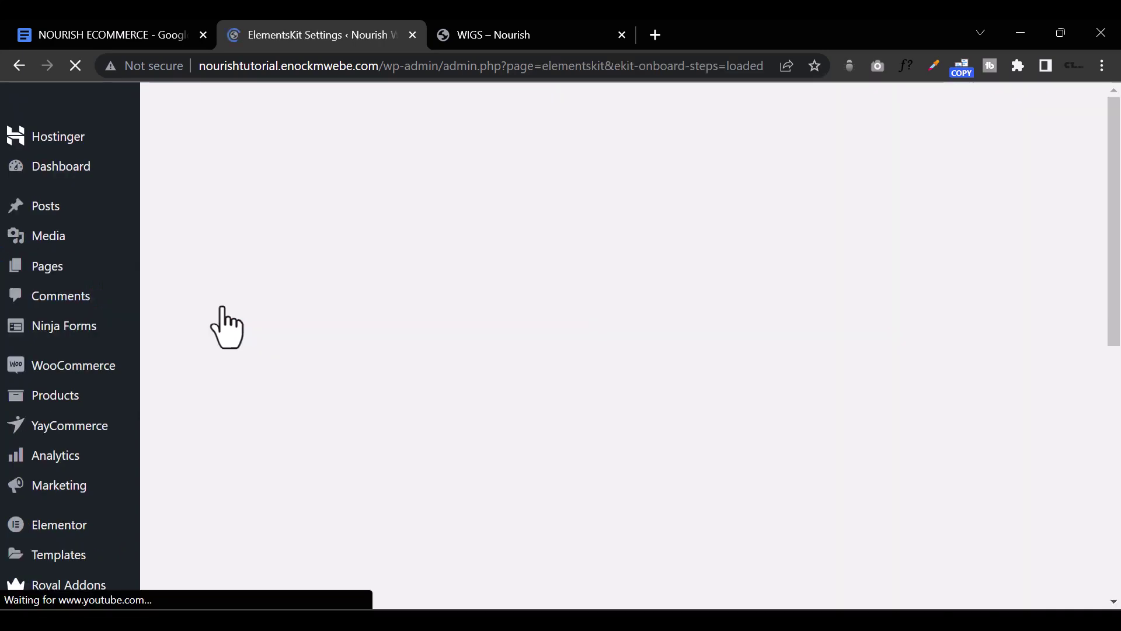
pyautogui.scroll(-4, 315, 350)
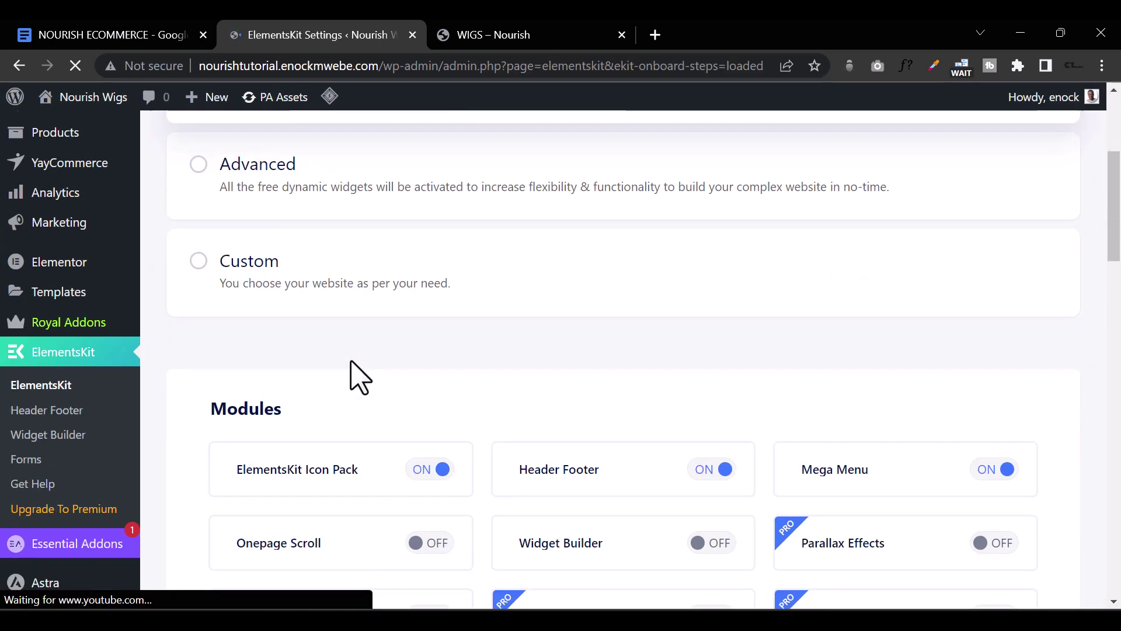
pyautogui.click(199, 263)
# Skip through the sign-up, powerup, tutorial and surprise steps, then save the setup
pyautogui.scroll(-15, 493, 348)
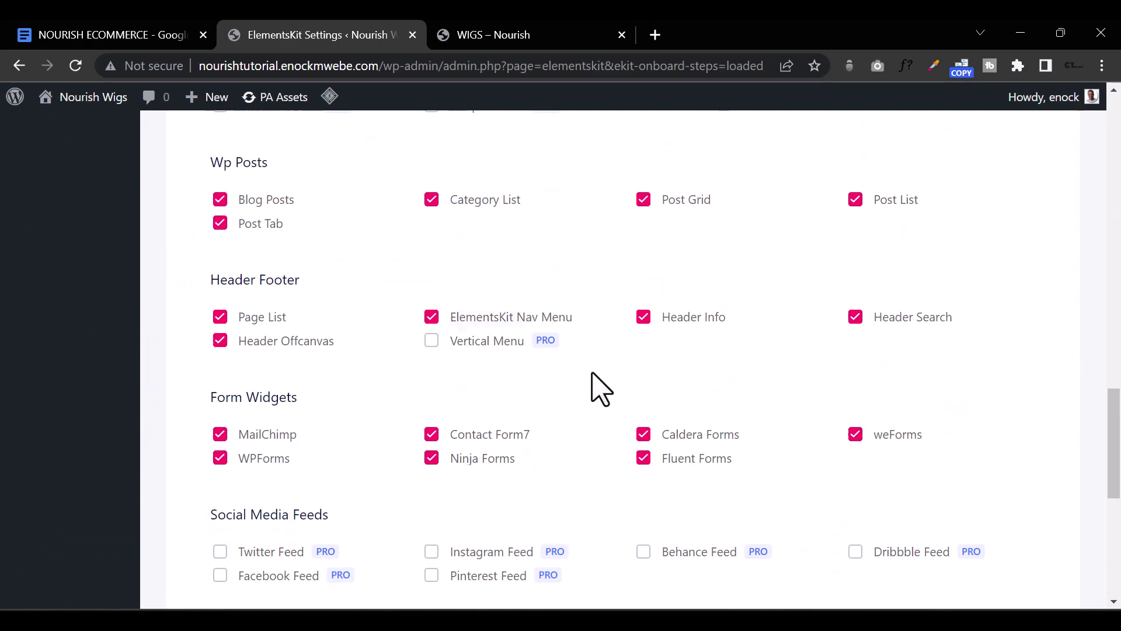
pyautogui.click(1028, 500)
pyautogui.scroll(-7, 863, 465)
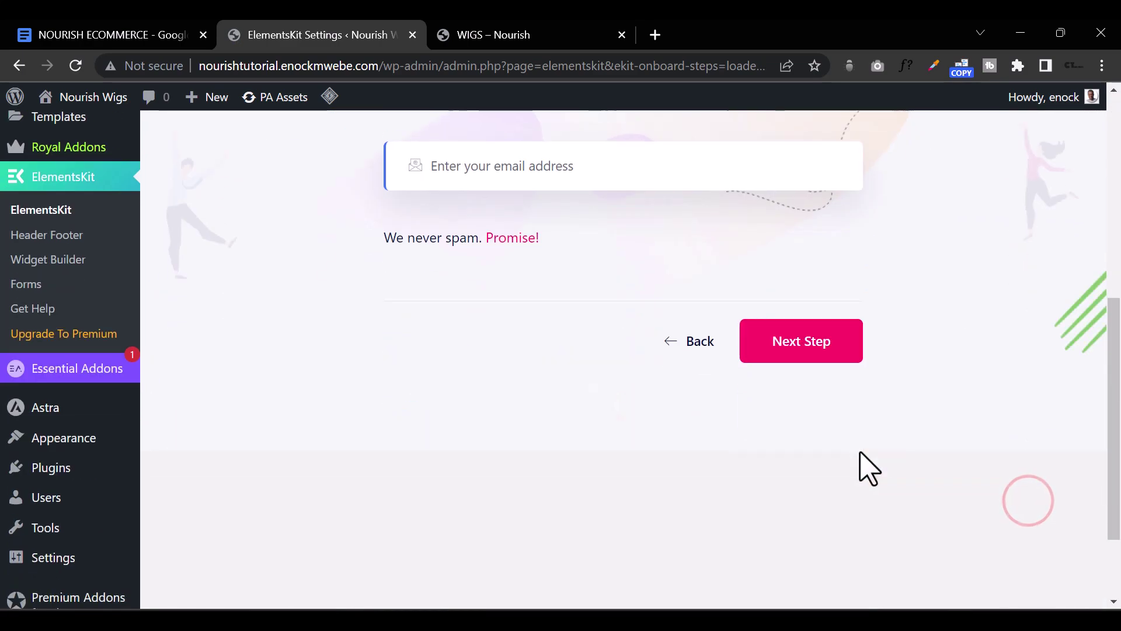
pyautogui.click(766, 342)
pyautogui.scroll(-10, 846, 386)
pyautogui.click(913, 409)
pyautogui.scroll(-10, 914, 426)
pyautogui.click(911, 418)
pyautogui.scroll(-10, 899, 421)
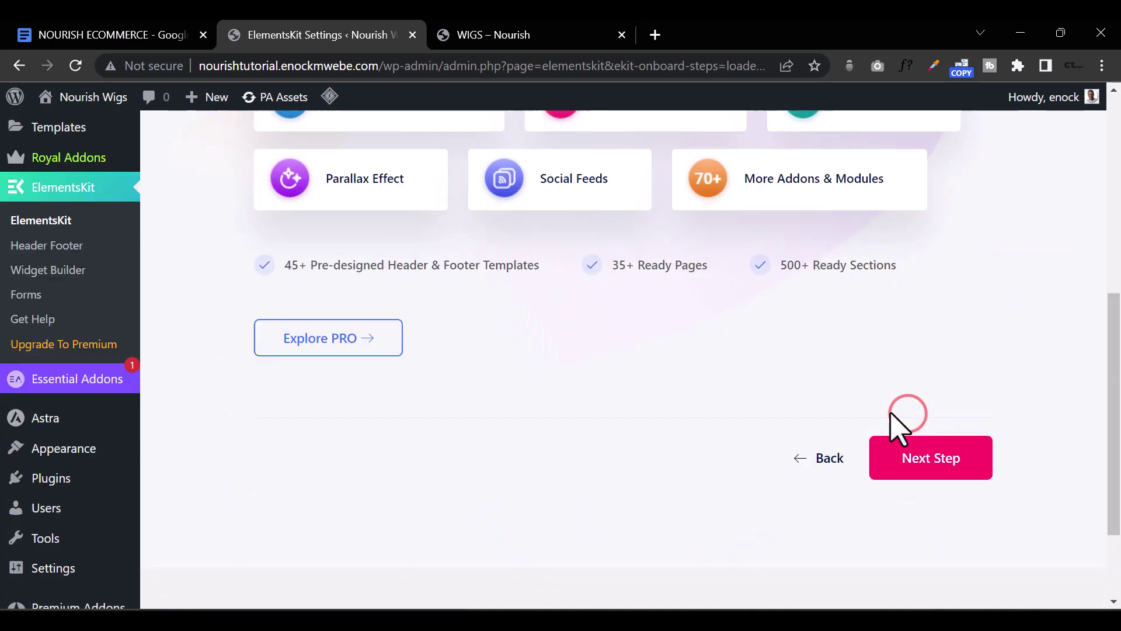
pyautogui.click(905, 363)
pyautogui.scroll(-8, 905, 368)
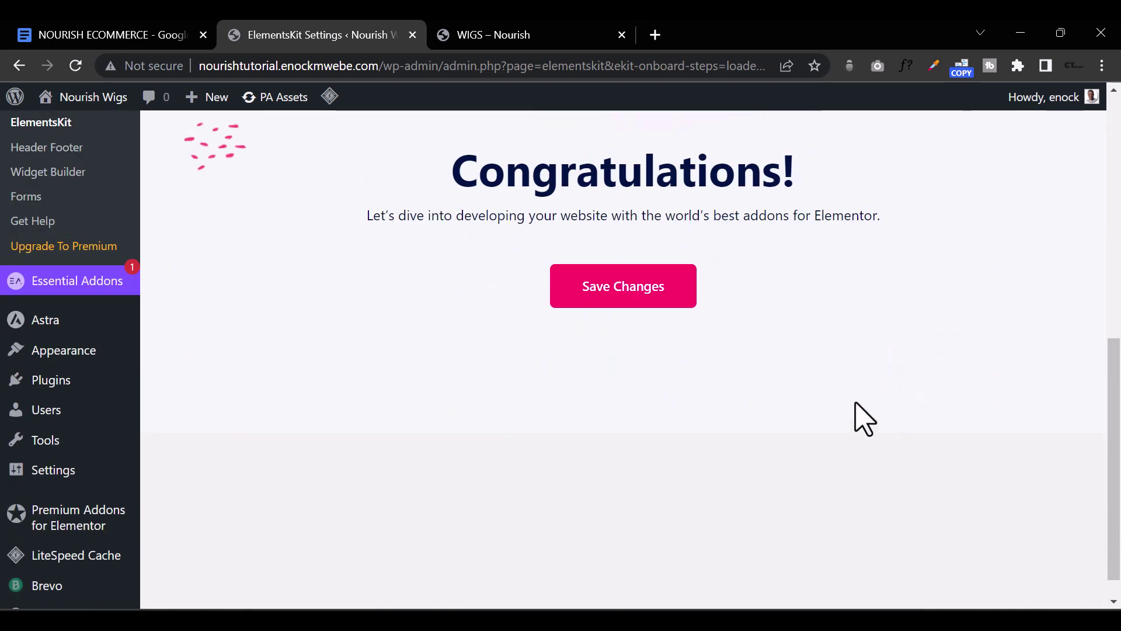
pyautogui.click(655, 299)
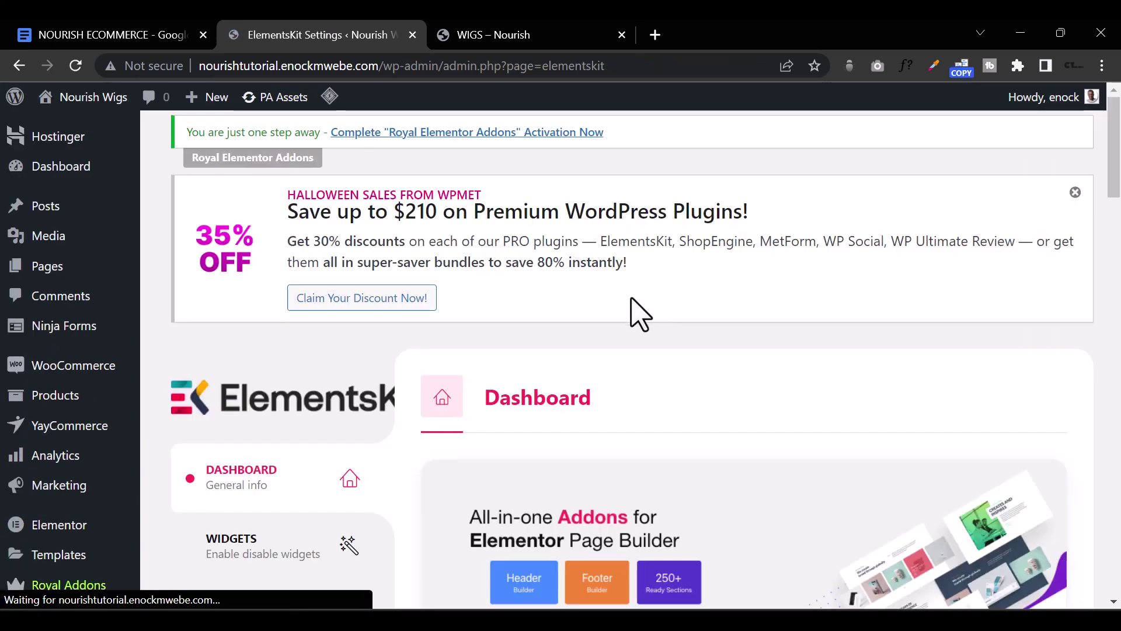
# Add a new ElementsKit header/footer template titled 'Custom Footer'
pyautogui.scroll(-1, 196, 315)
pyautogui.scroll(-4, 197, 311)
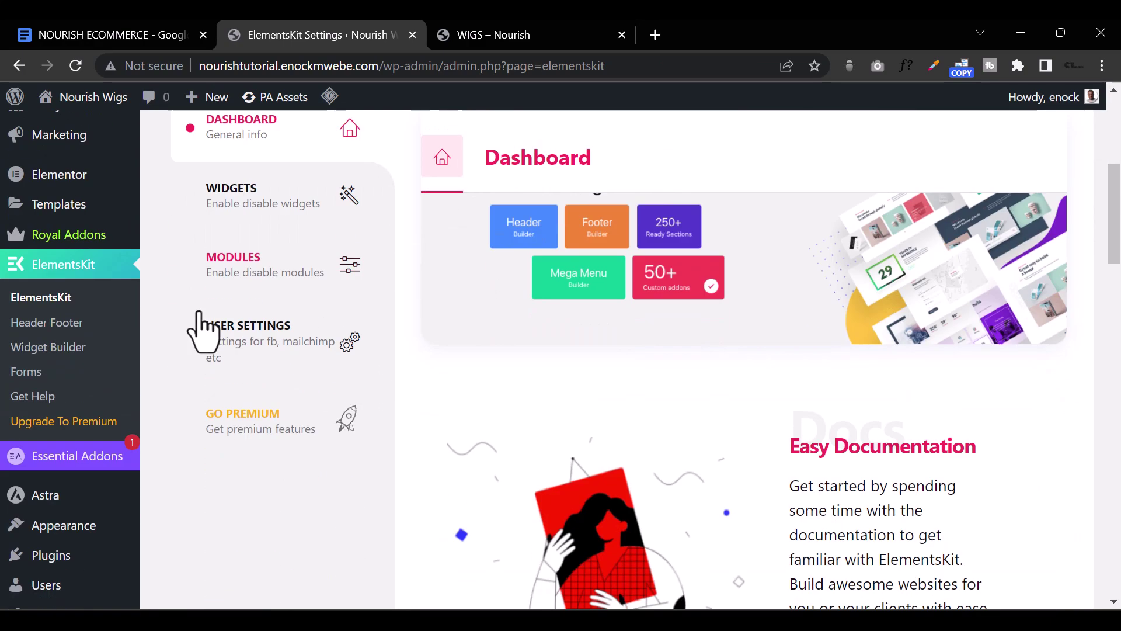
pyautogui.scroll(6, 198, 313)
pyautogui.scroll(-5, 201, 325)
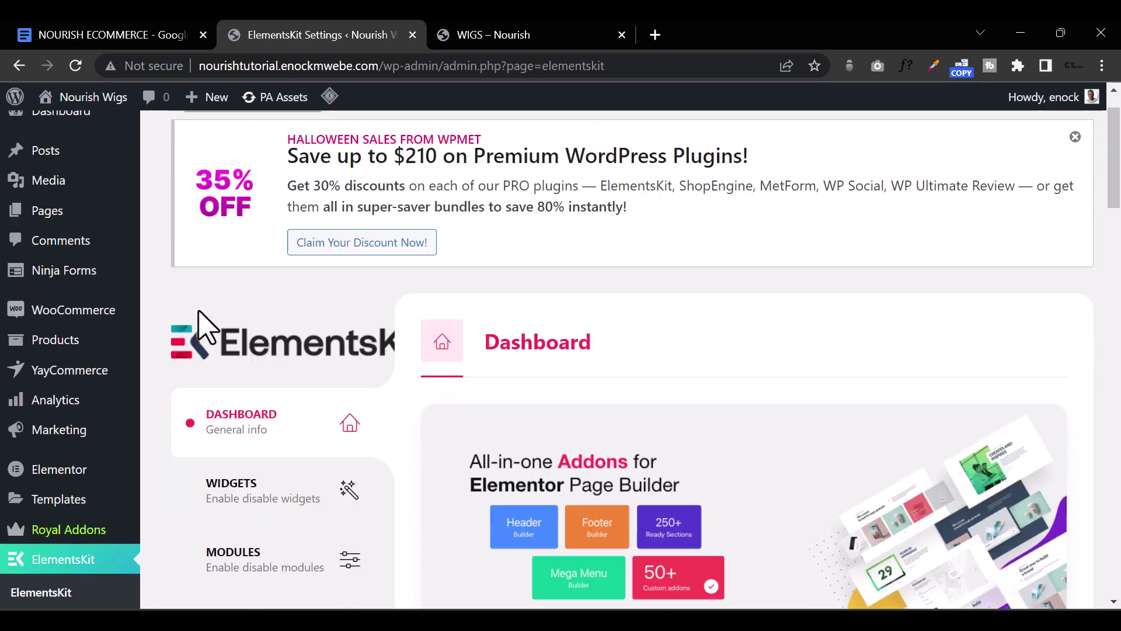
pyautogui.scroll(3, 100, 257)
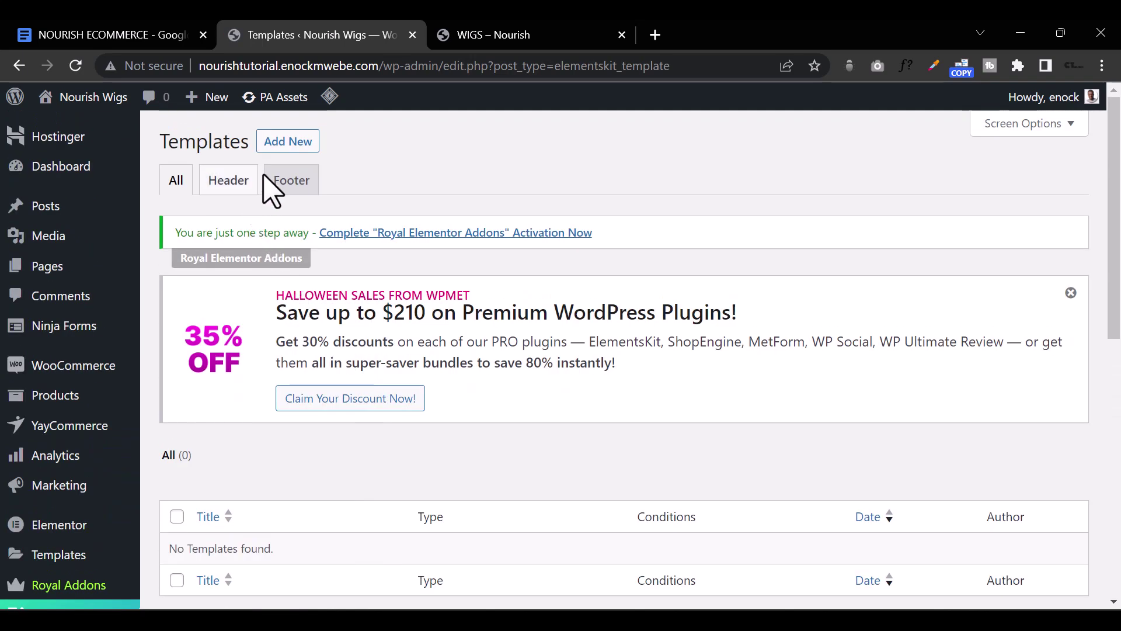
pyautogui.click(289, 143)
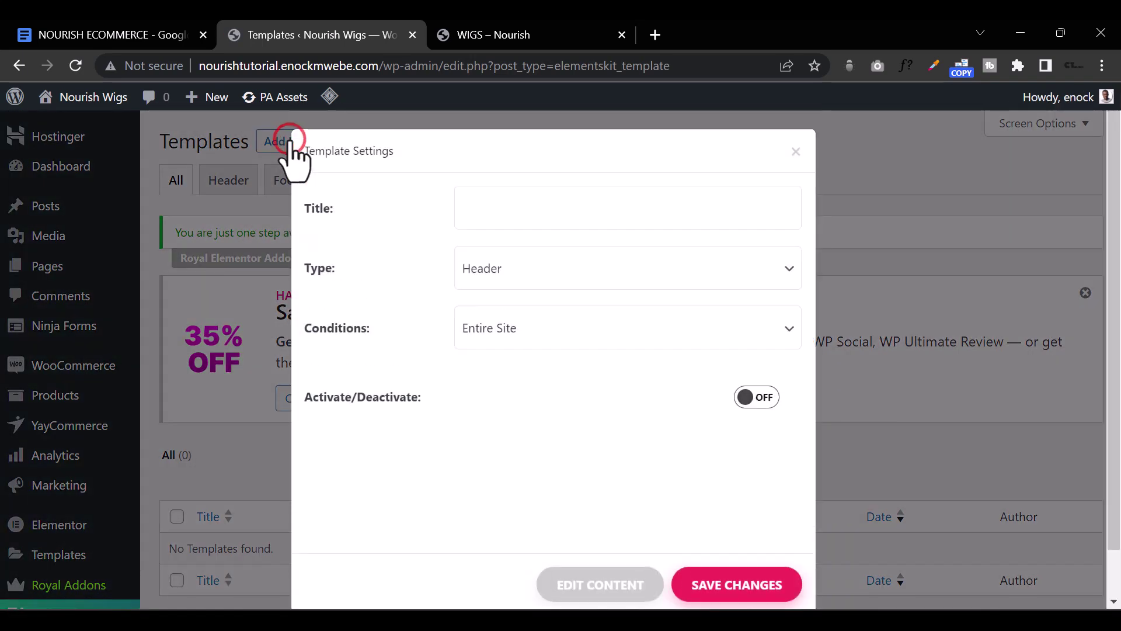
pyautogui.click(568, 213)
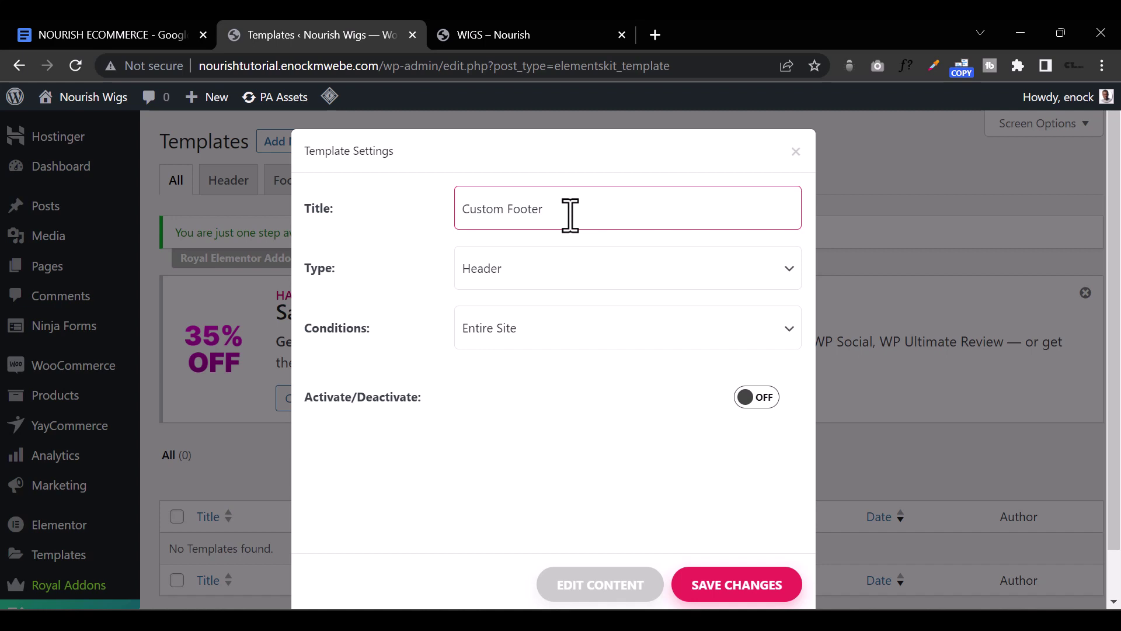
# Set the template type to Footer, activate it, and open it in Elementor
pyautogui.click(572, 279)
pyautogui.click(517, 320)
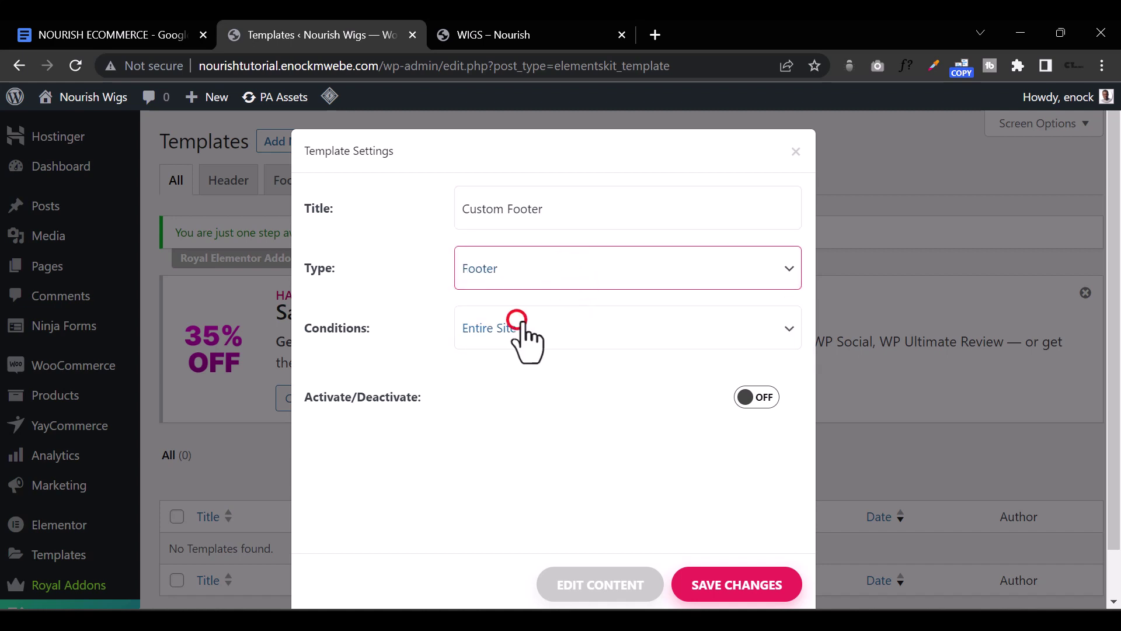
pyautogui.click(747, 396)
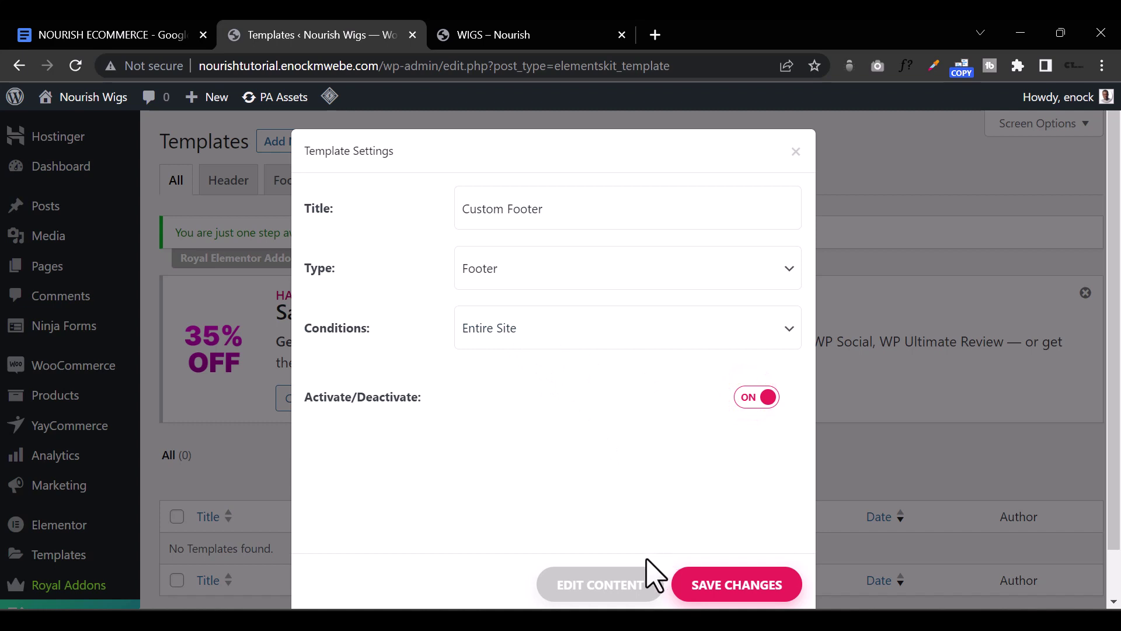
pyautogui.click(583, 584)
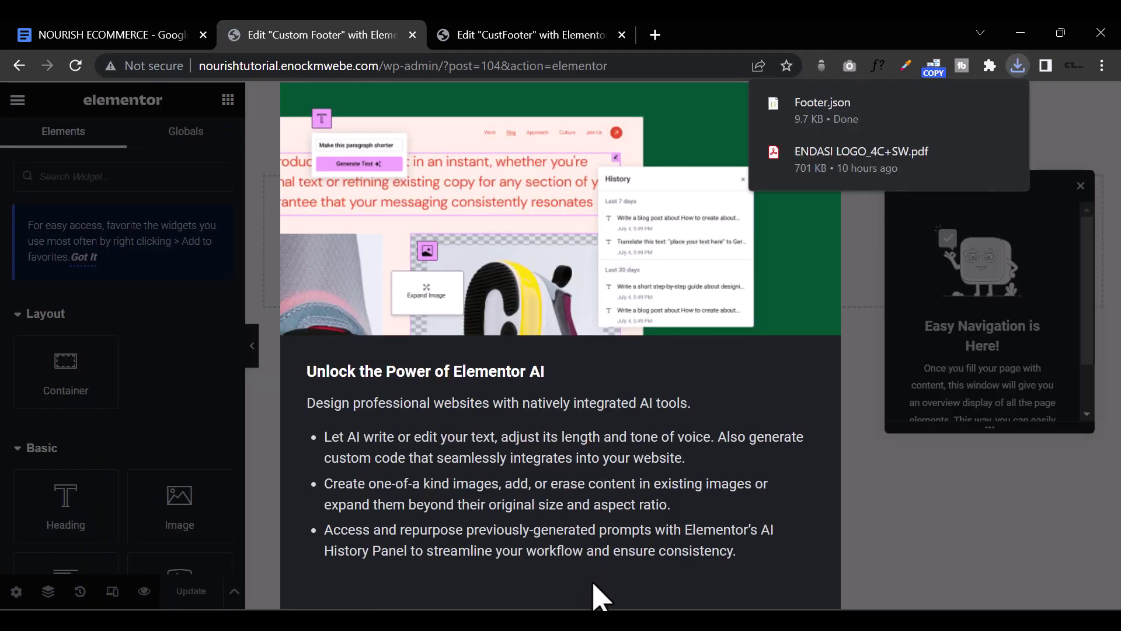
# Dismiss the downloads list and the Elementor AI announcement, leaving the page at 100% zoom
pyautogui.click(800, 308)
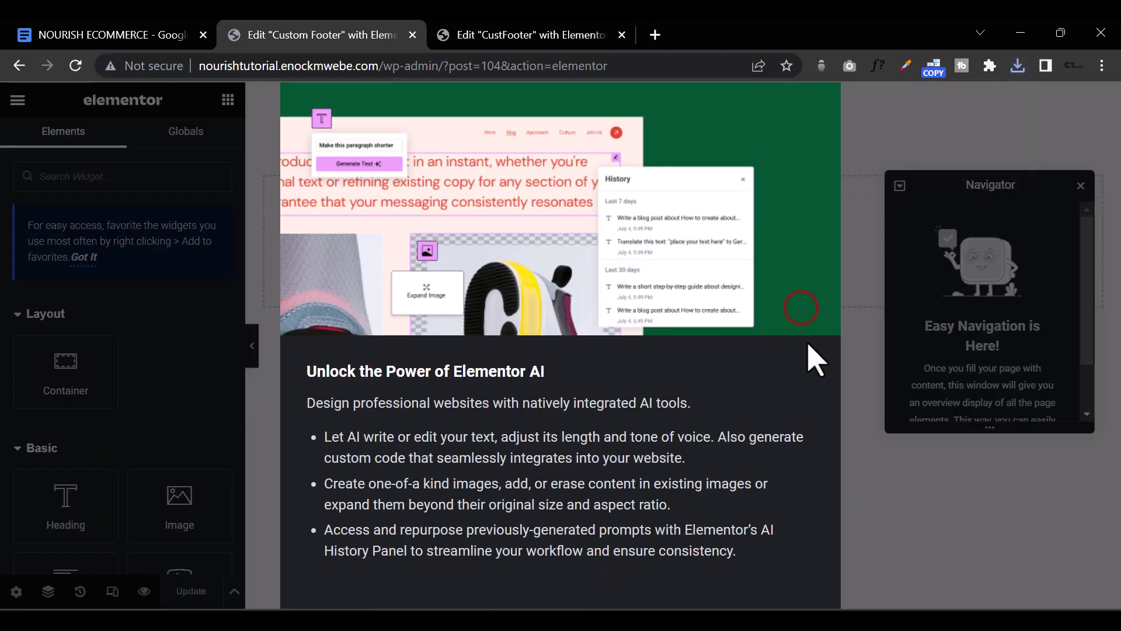
pyautogui.hotkey('ctrl', '-')
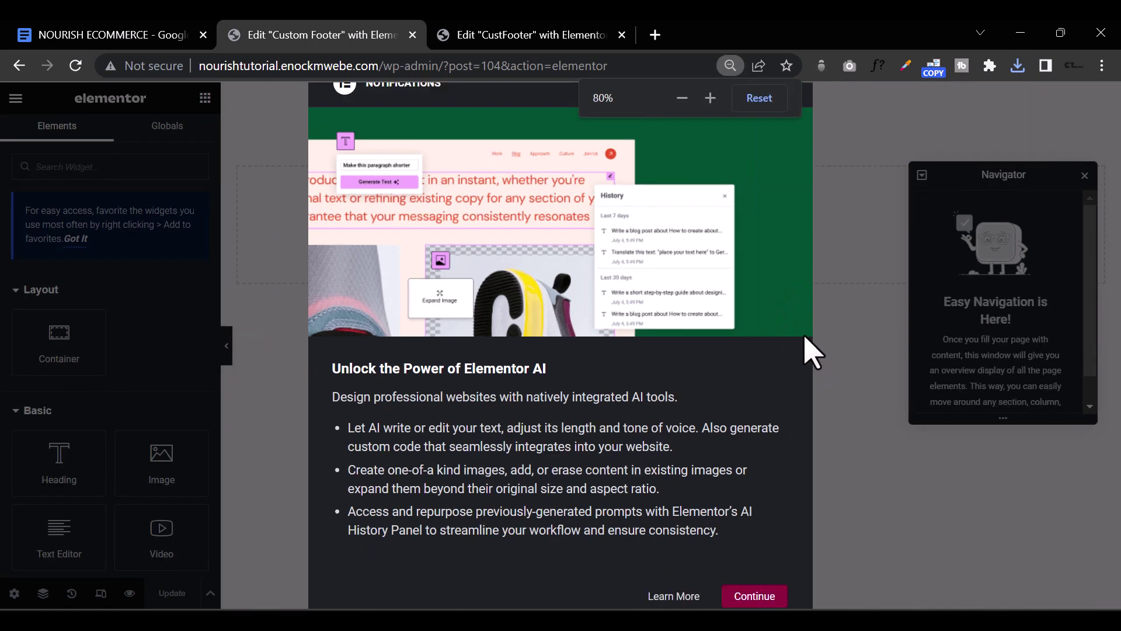
pyautogui.hotkey('ctrl', '+')
pyautogui.hotkey('ctrl', '+')
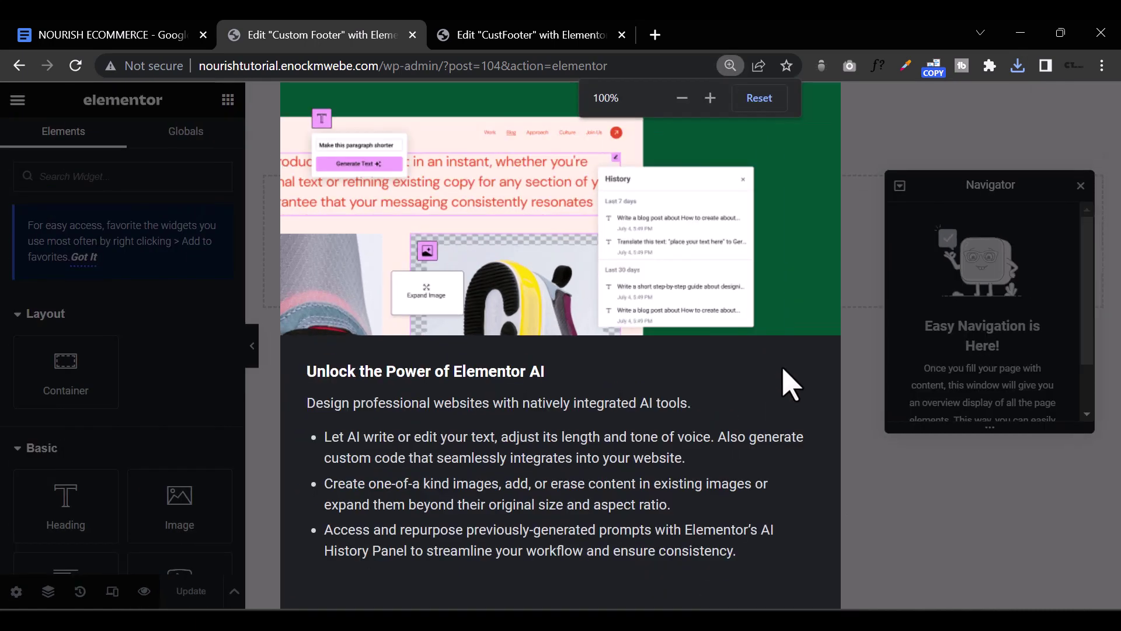
pyautogui.hotkey('ctrl', '-')
pyautogui.hotkey('ctrl', '-')
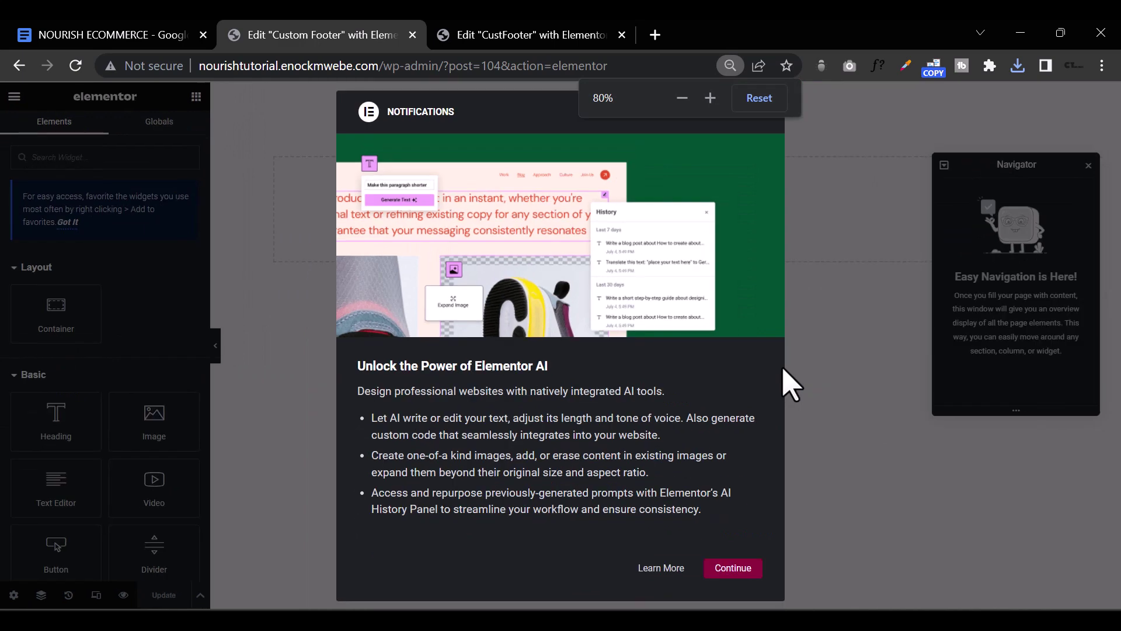
pyautogui.click(828, 268)
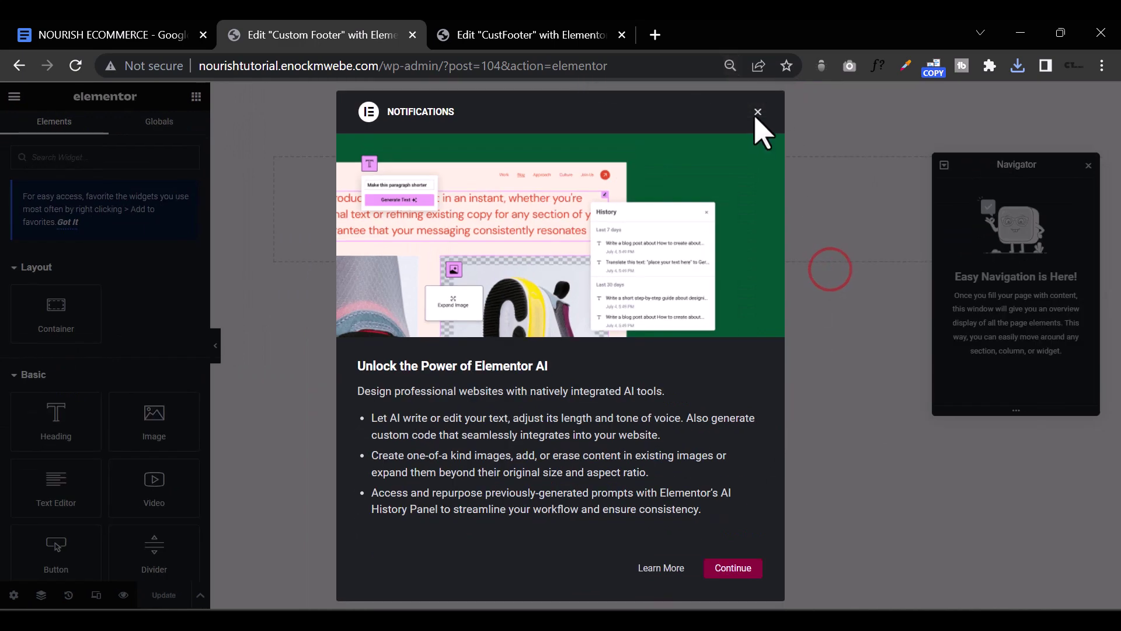
pyautogui.click(754, 113)
pyautogui.hotkey('ctrl', '+')
pyautogui.hotkey('ctrl', '+')
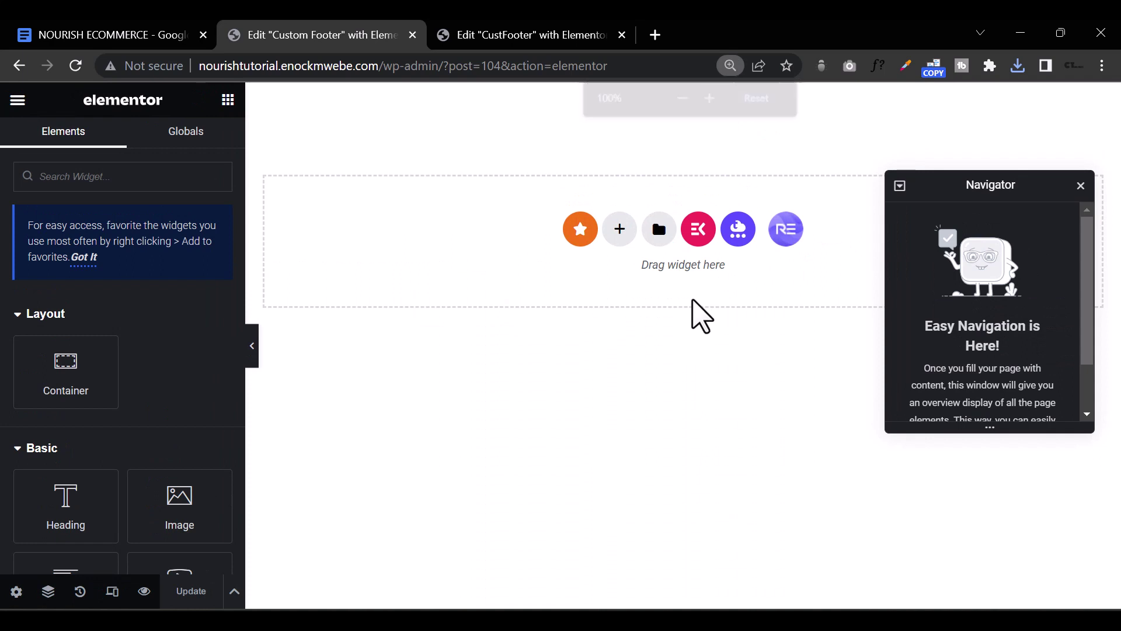
# Switch between browser tabs to view the live WIGS – Nourish page footer
pyautogui.click(483, 36)
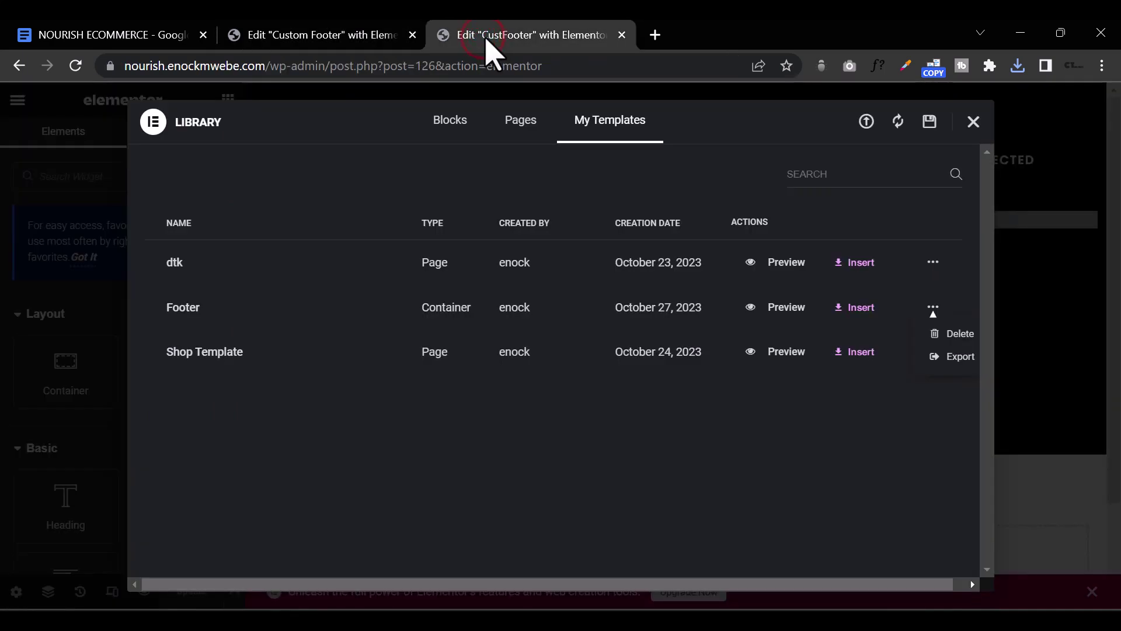
pyautogui.click(390, 45)
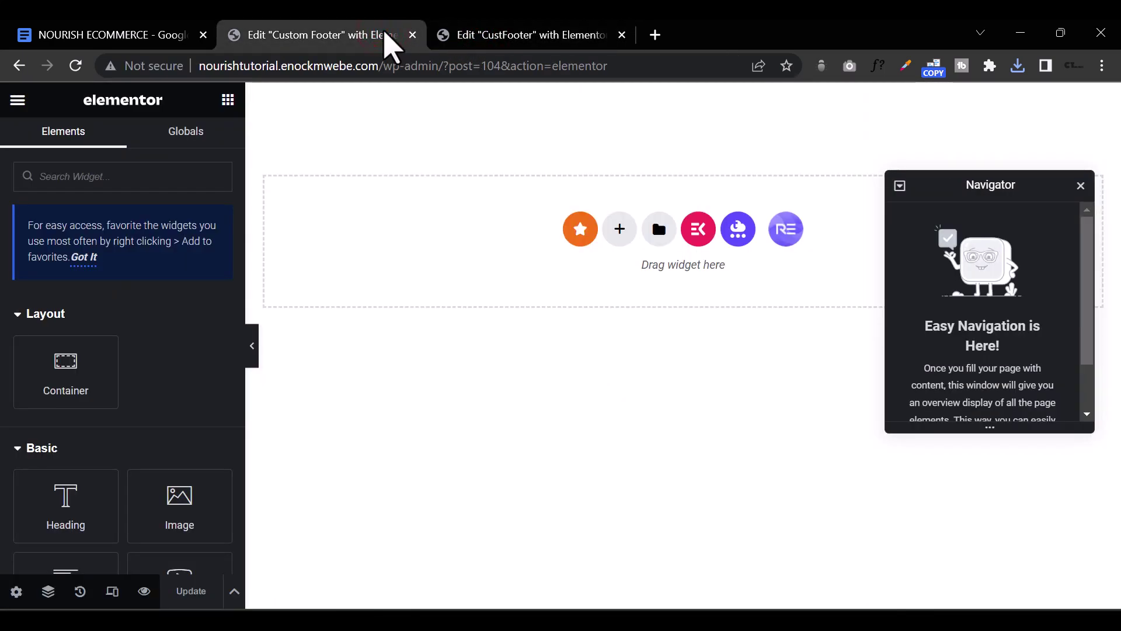
pyautogui.click(513, 39)
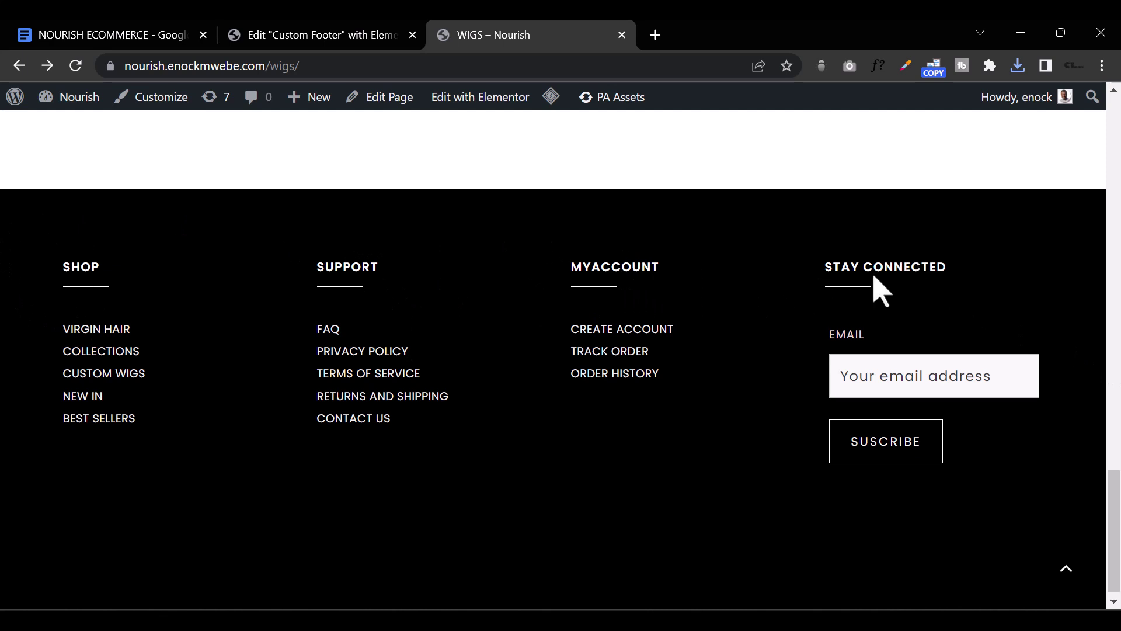
# Add a four-column structure to the Custom Footer, checking it against the live footer
pyautogui.click(346, 46)
pyautogui.click(621, 229)
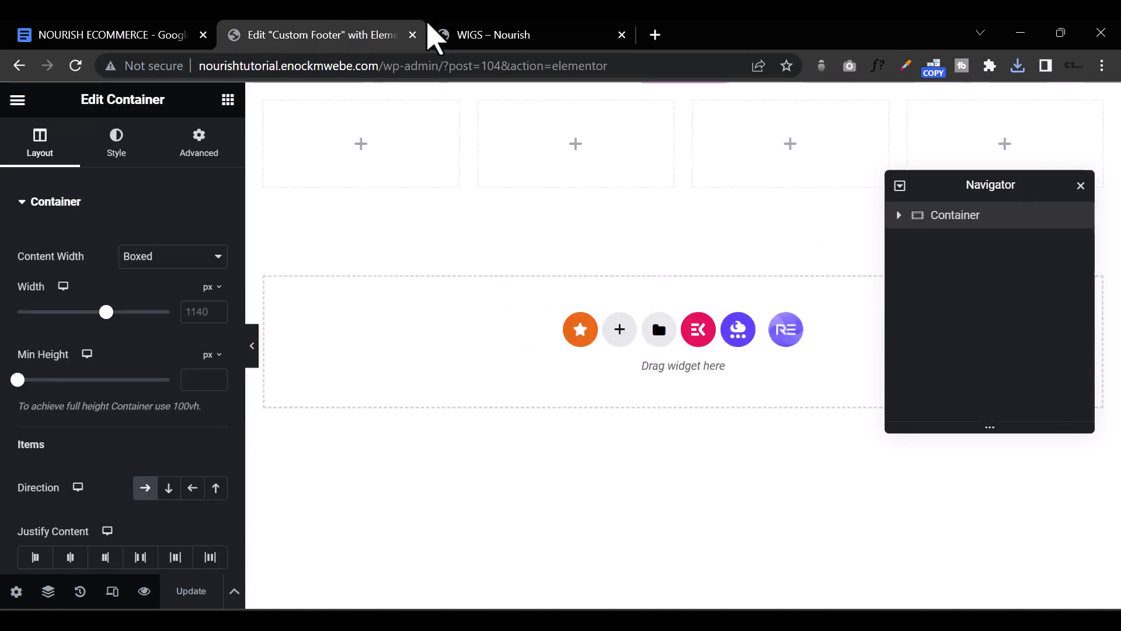
pyautogui.click(480, 35)
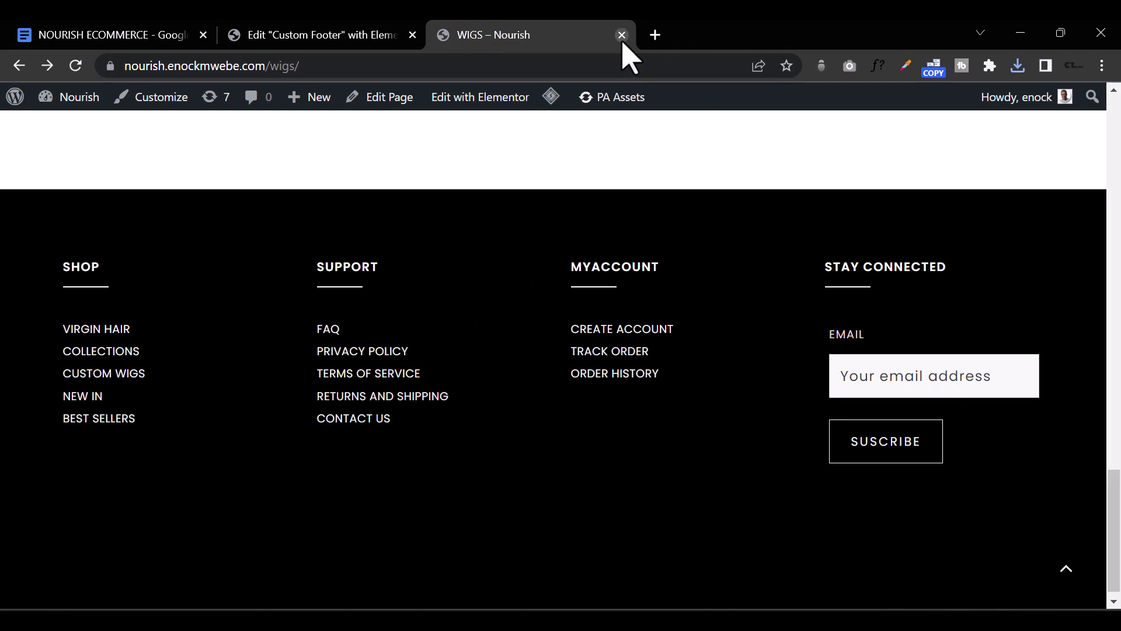
pyautogui.click(292, 34)
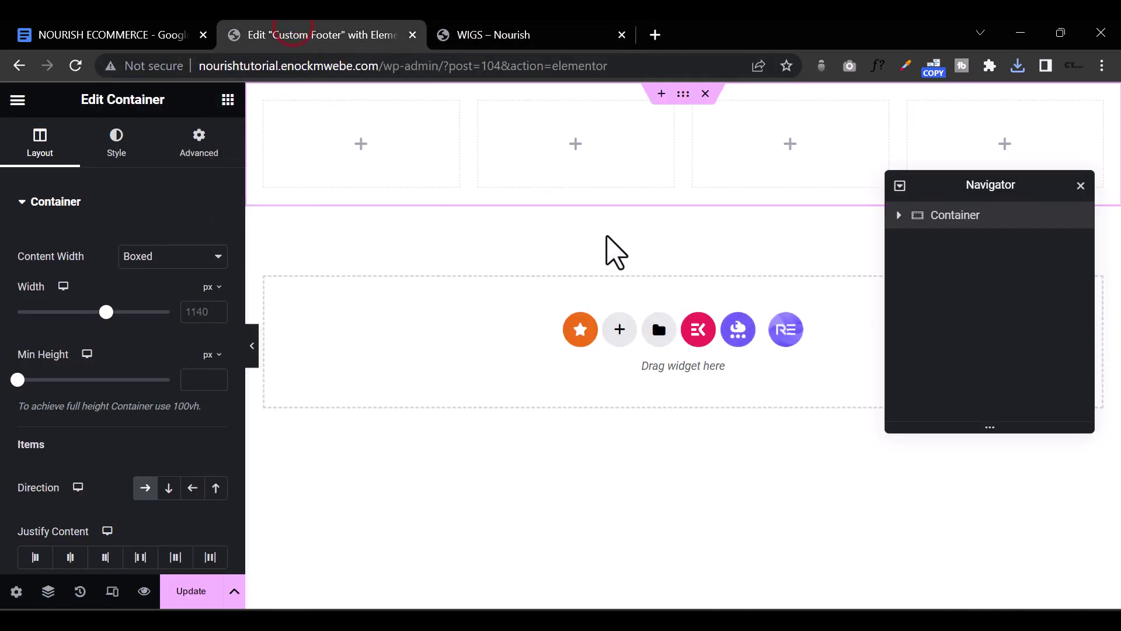
# Give the container a classic #000000 background and drop a Heading into the first column
pyautogui.click(683, 94)
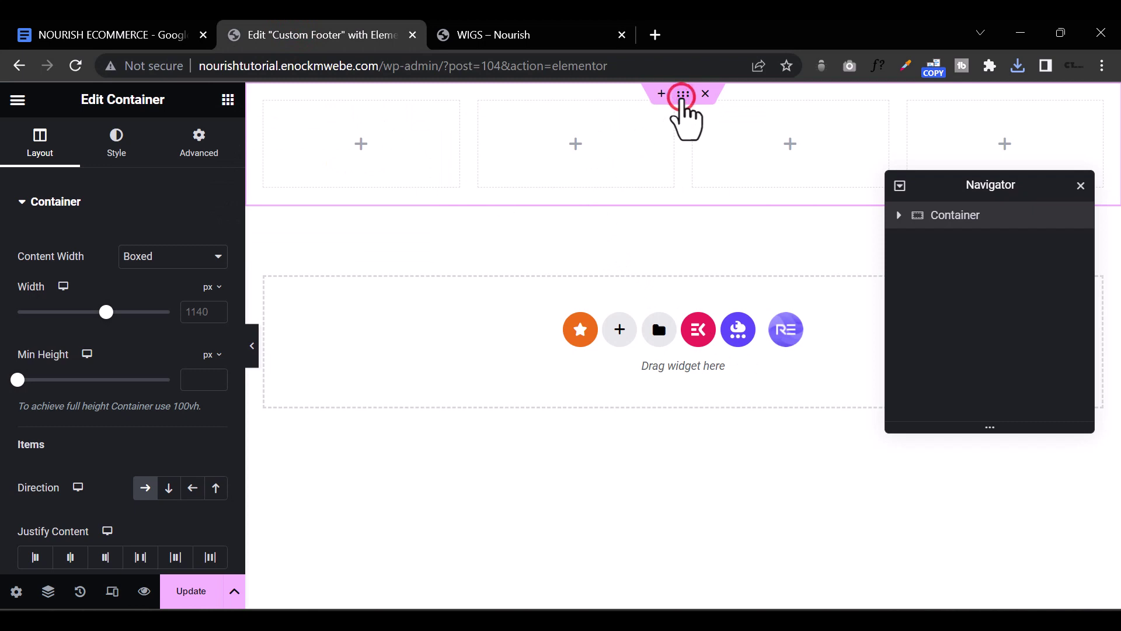
pyautogui.click(117, 146)
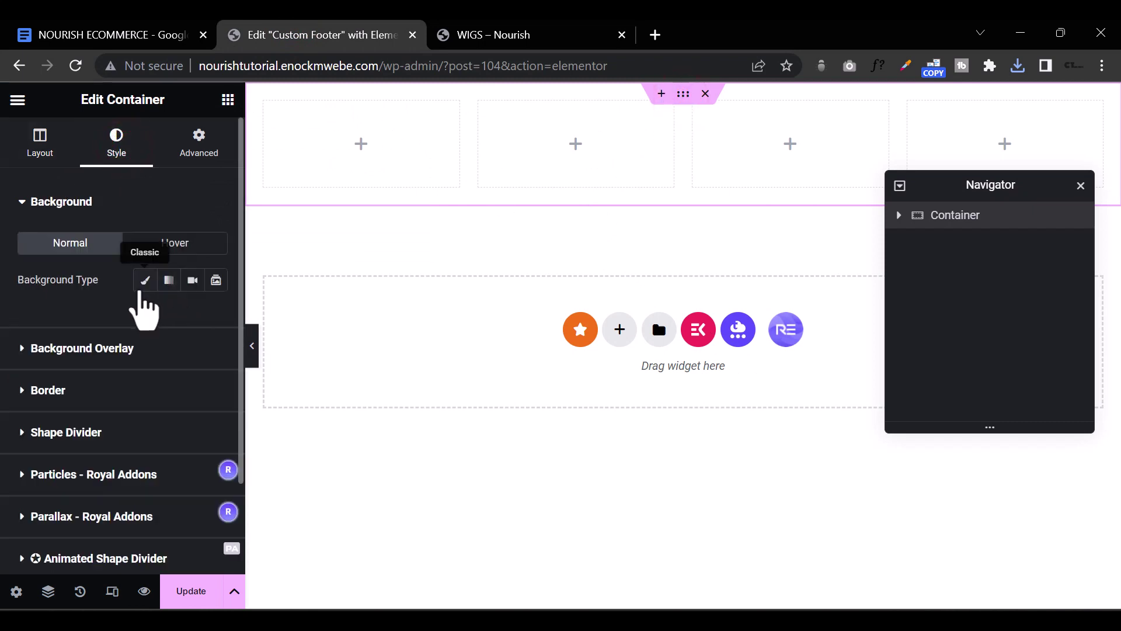
pyautogui.click(143, 282)
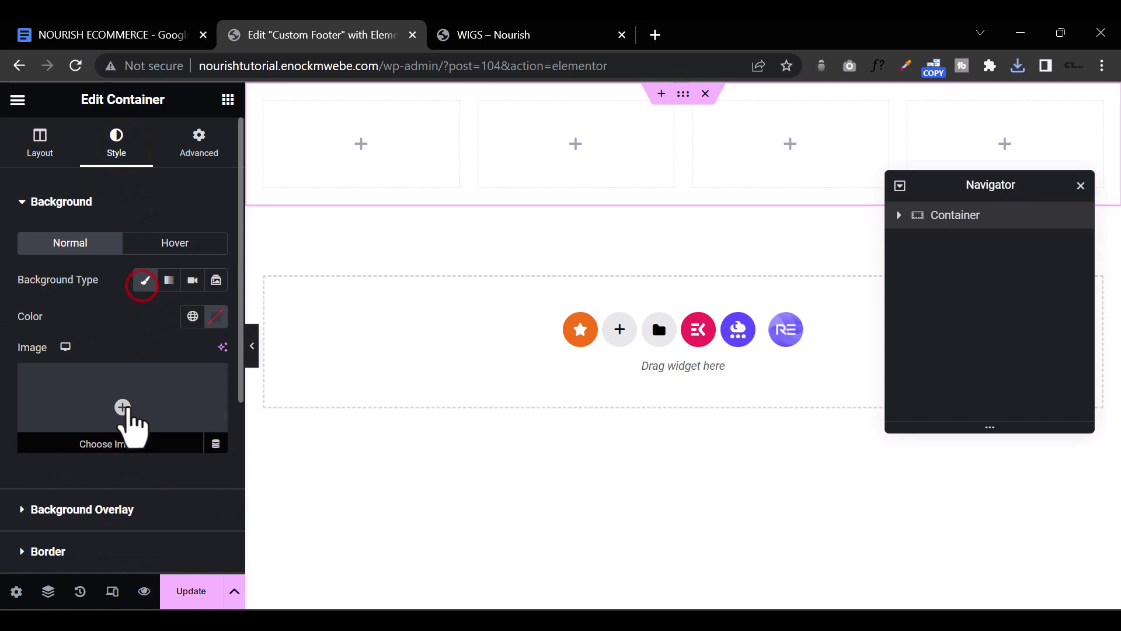
pyautogui.click(193, 316)
pyautogui.click(217, 317)
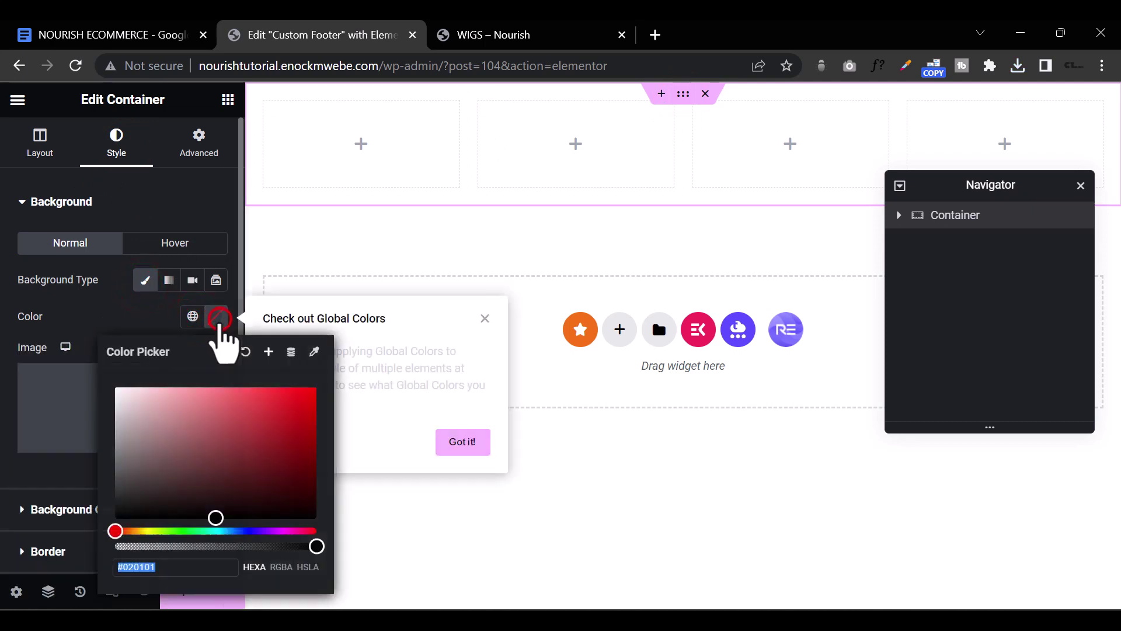
pyautogui.moveTo(147, 452); pyautogui.dragTo(76, 578)
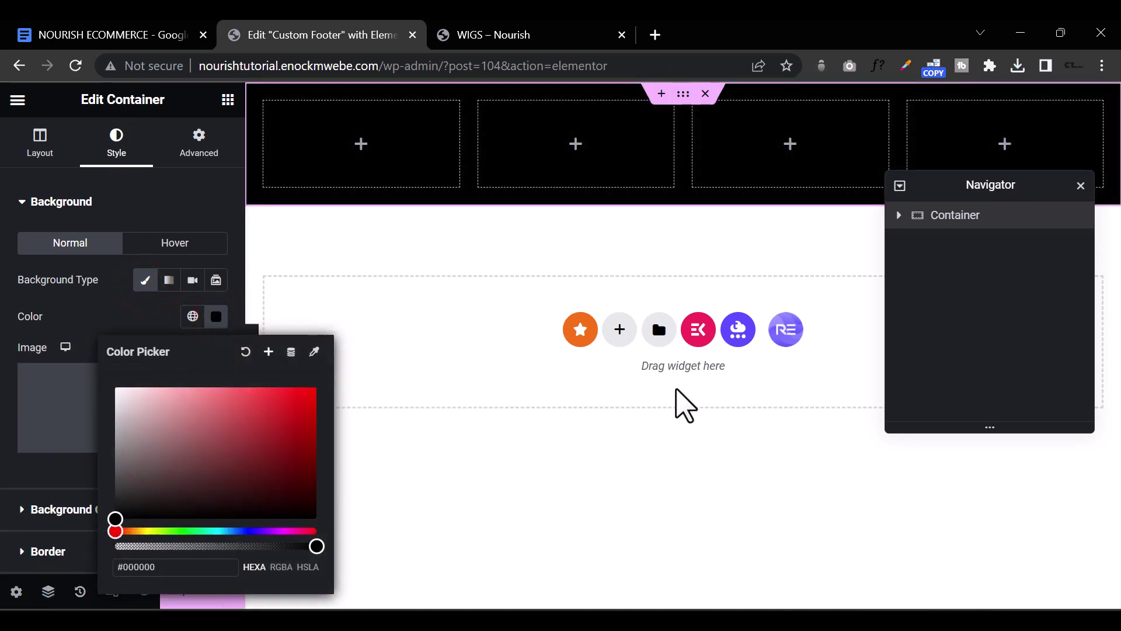
pyautogui.click(228, 100)
pyautogui.moveTo(64, 502); pyautogui.dragTo(350, 143)
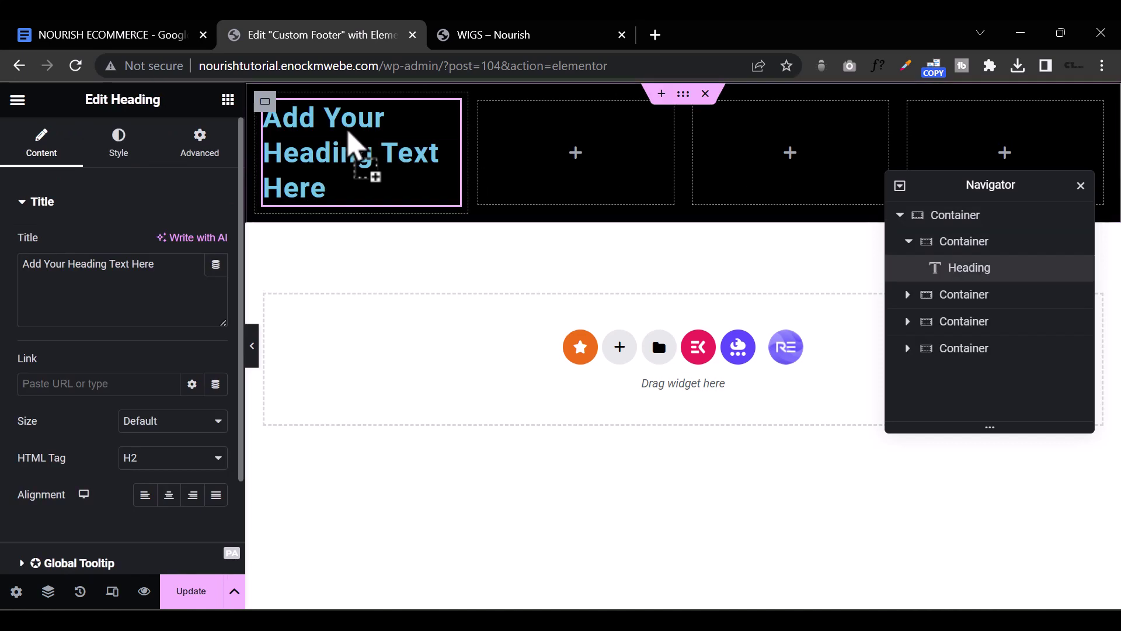
# Change the heading text to SHOP and make its colour white
pyautogui.tripleClick(324, 150)
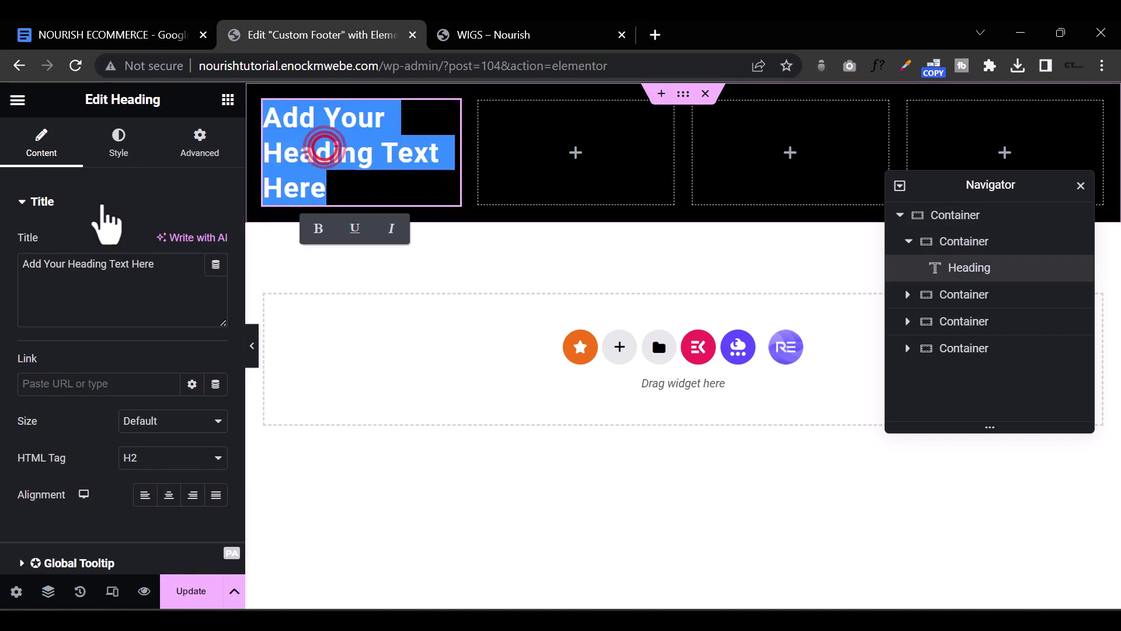
pyautogui.tripleClick(72, 264)
pyautogui.write('SHOP')
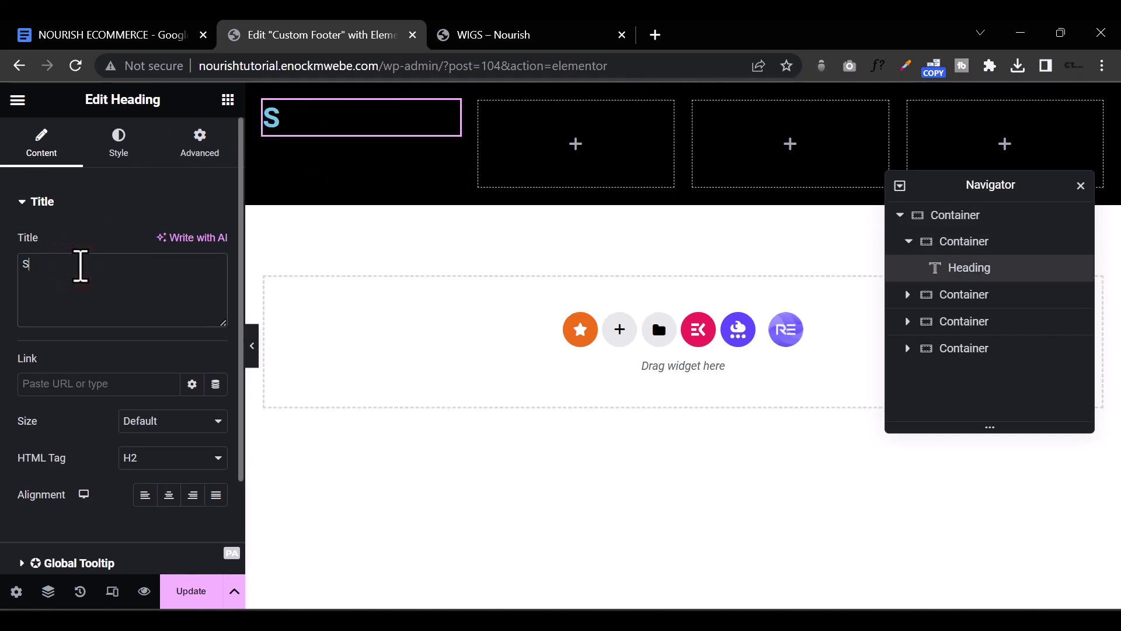
pyautogui.click(119, 143)
pyautogui.click(220, 248)
pyautogui.moveTo(140, 346); pyautogui.dragTo(83, 305)
pyautogui.click(128, 200)
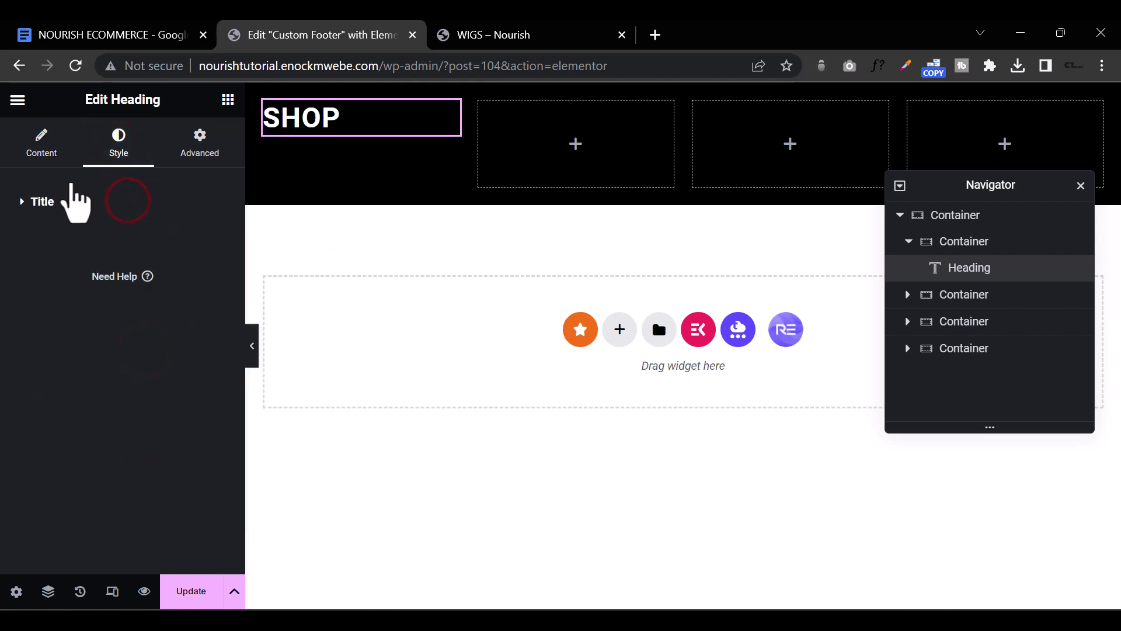
pyautogui.click(35, 201)
# Set the SHOP heading typography to Poppins at 16 px
pyautogui.click(216, 280)
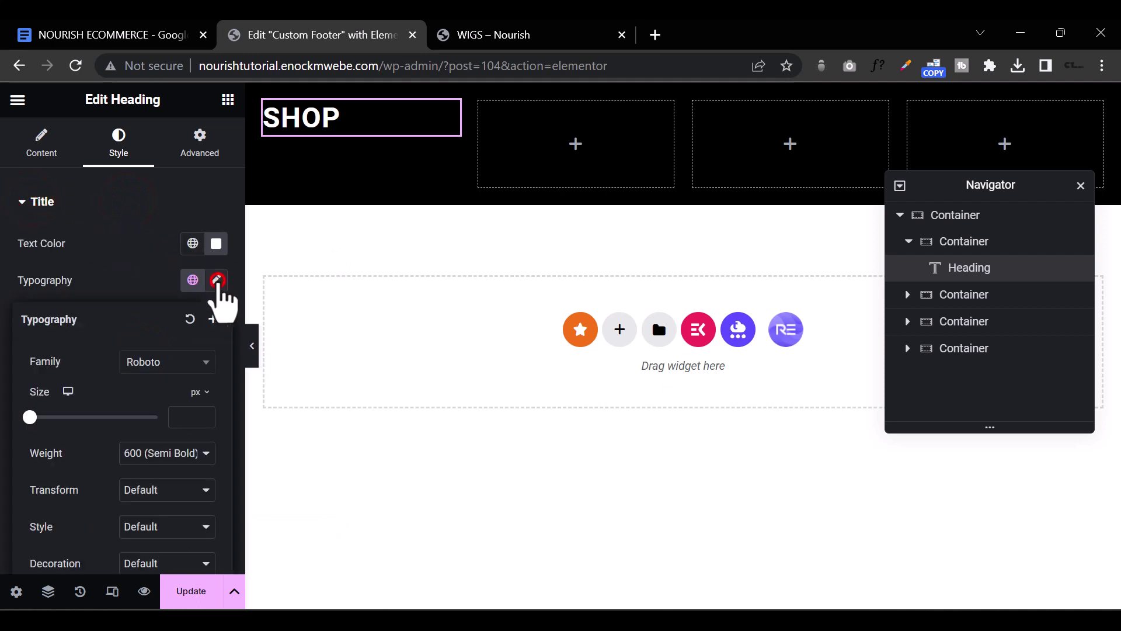
pyautogui.click(143, 361)
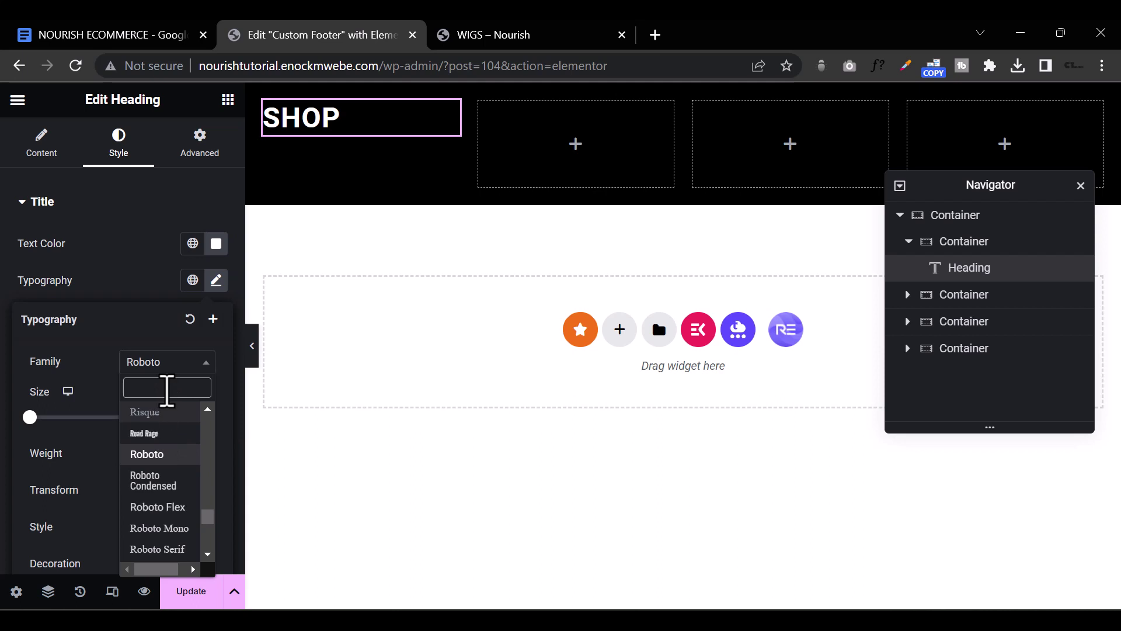
pyautogui.write('popp')
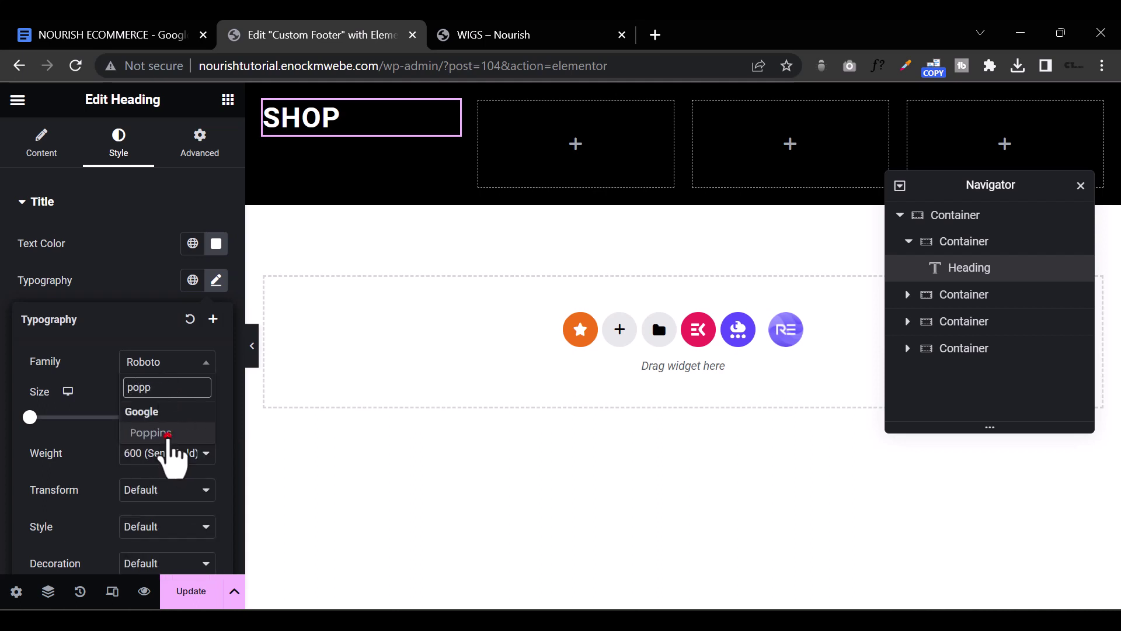
pyautogui.click(168, 433)
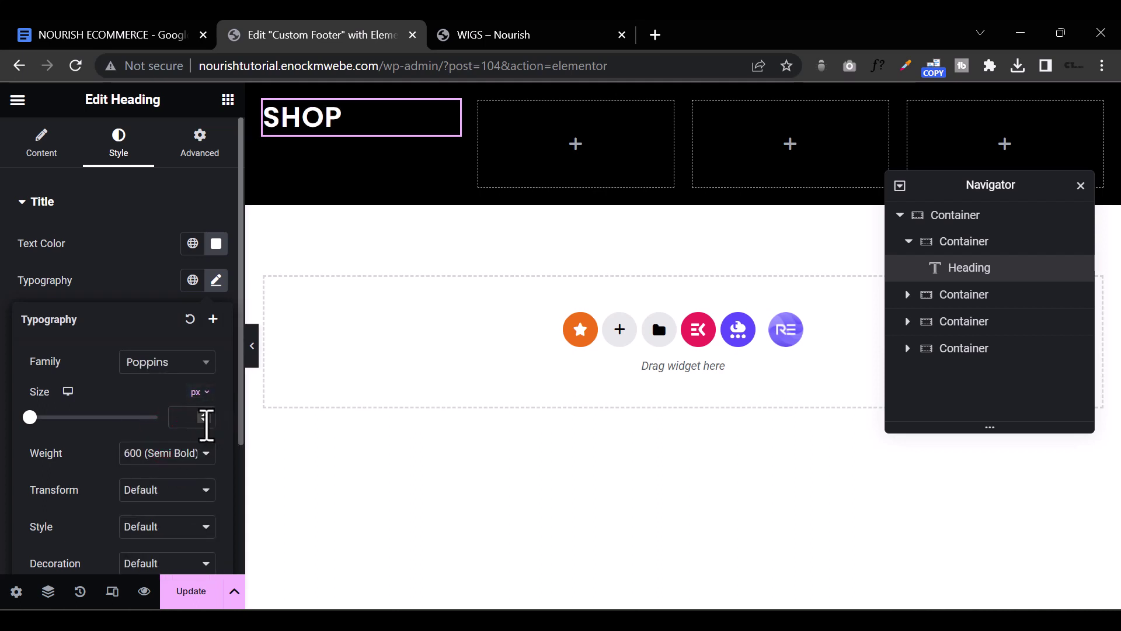
pyautogui.write('14')
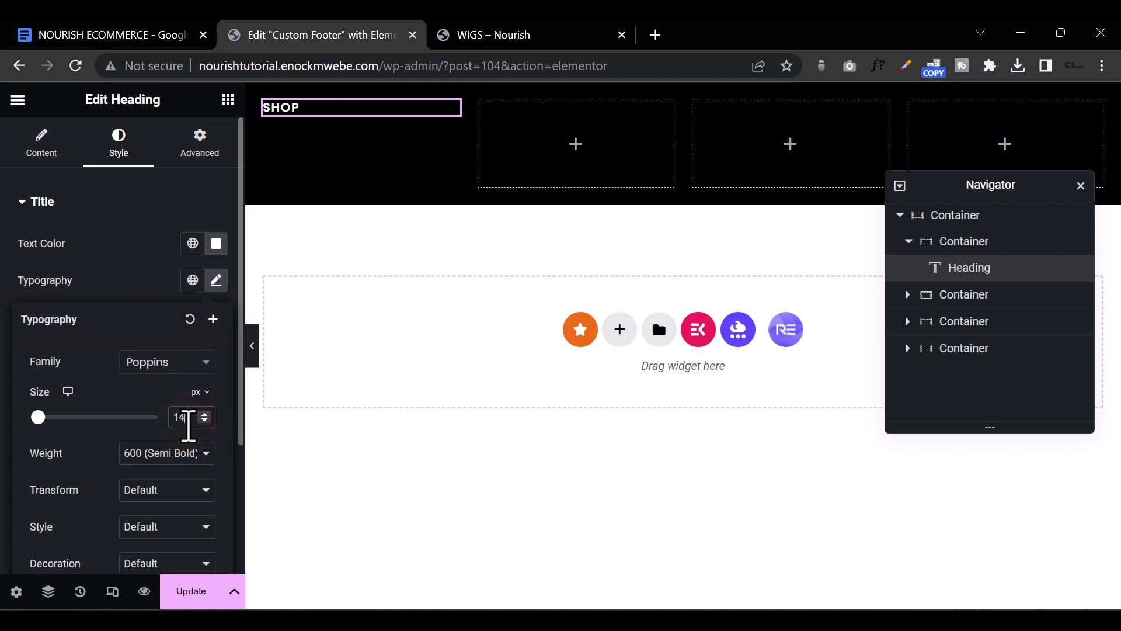
pyautogui.press('BackSpace')
pyautogui.write('6')
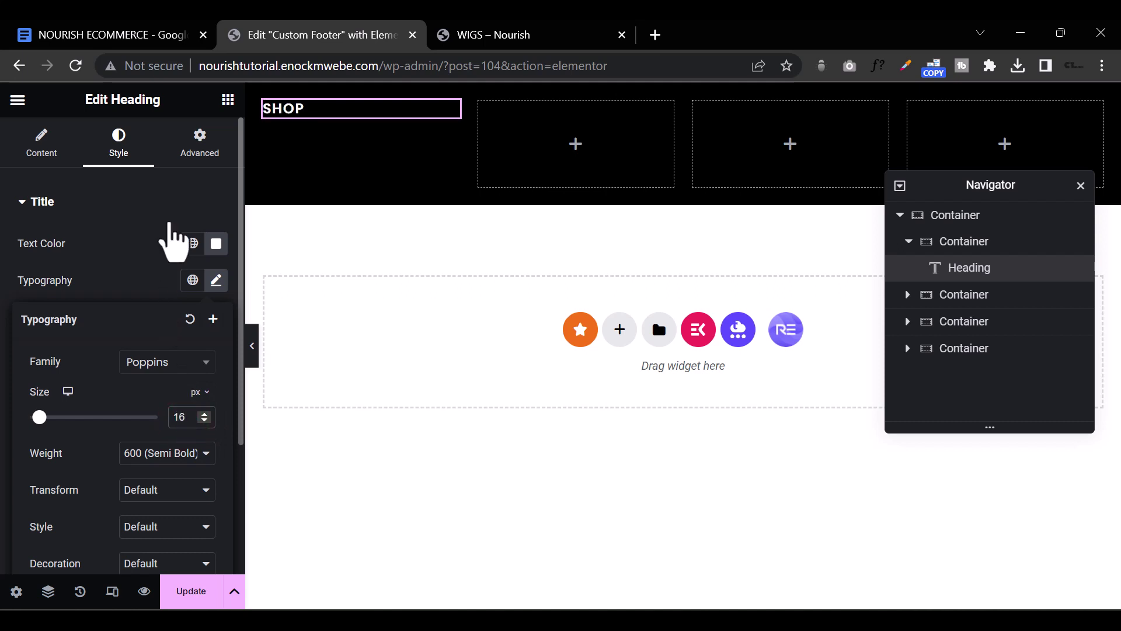
pyautogui.click(227, 100)
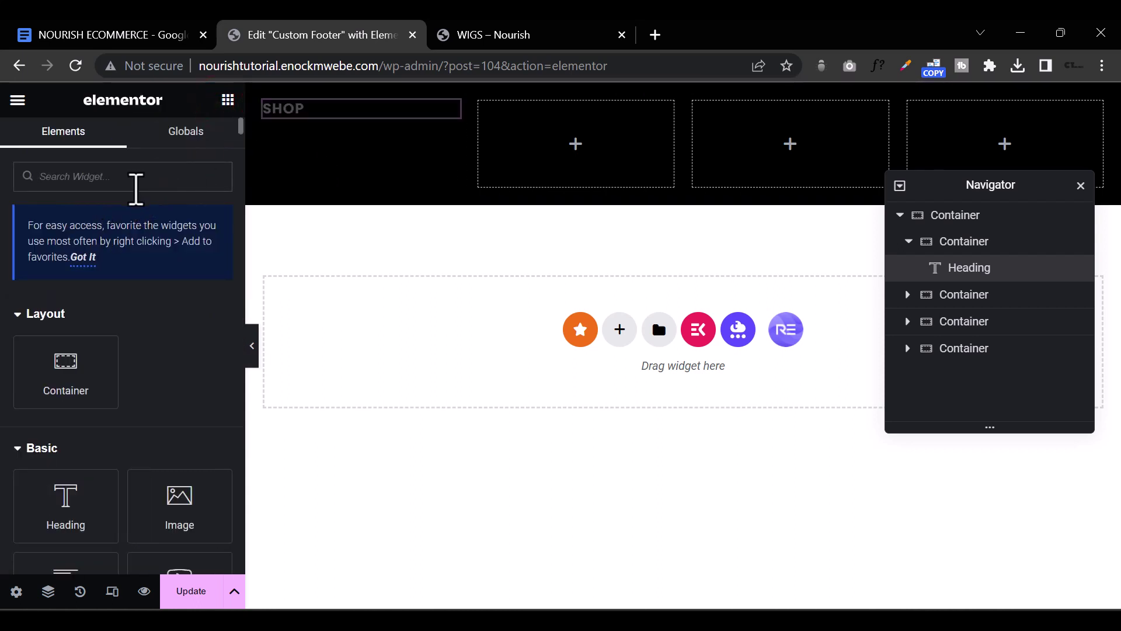
# Add a divider under SHOP, shorten it to about 25% width, and colour it white
pyautogui.write('divider')
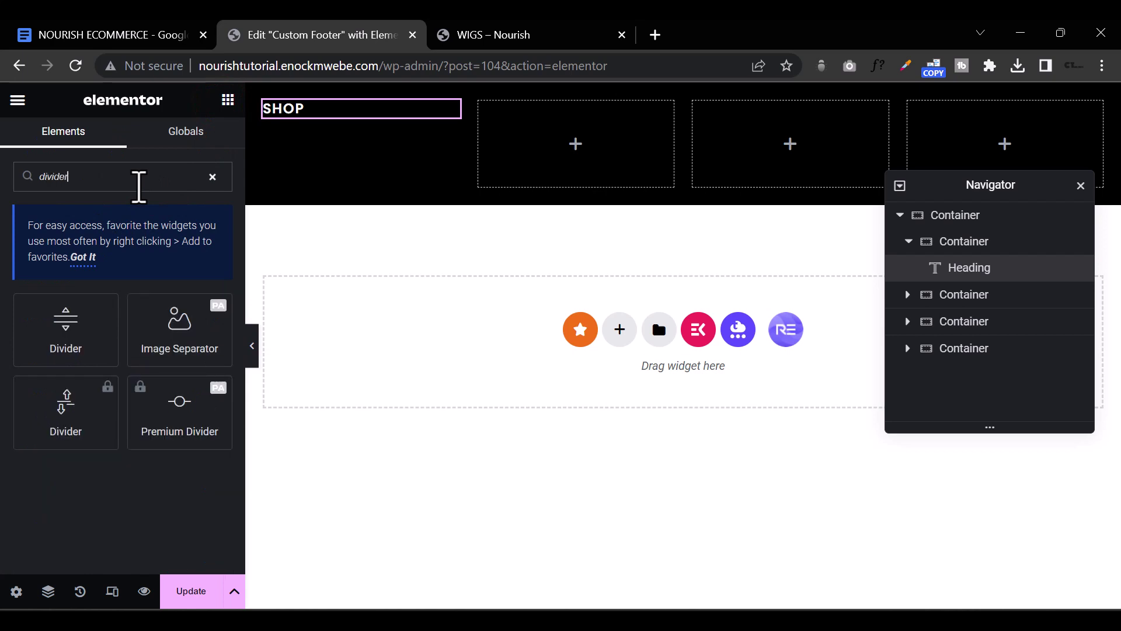
pyautogui.moveTo(73, 324); pyautogui.dragTo(364, 116)
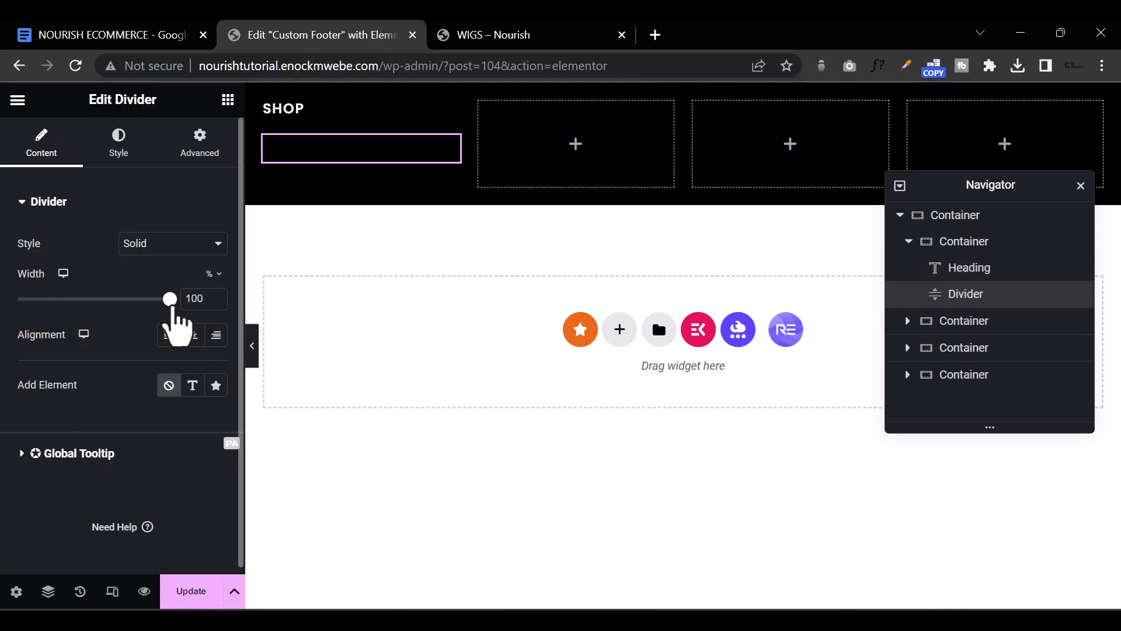
pyautogui.moveTo(169, 299); pyautogui.dragTo(62, 298)
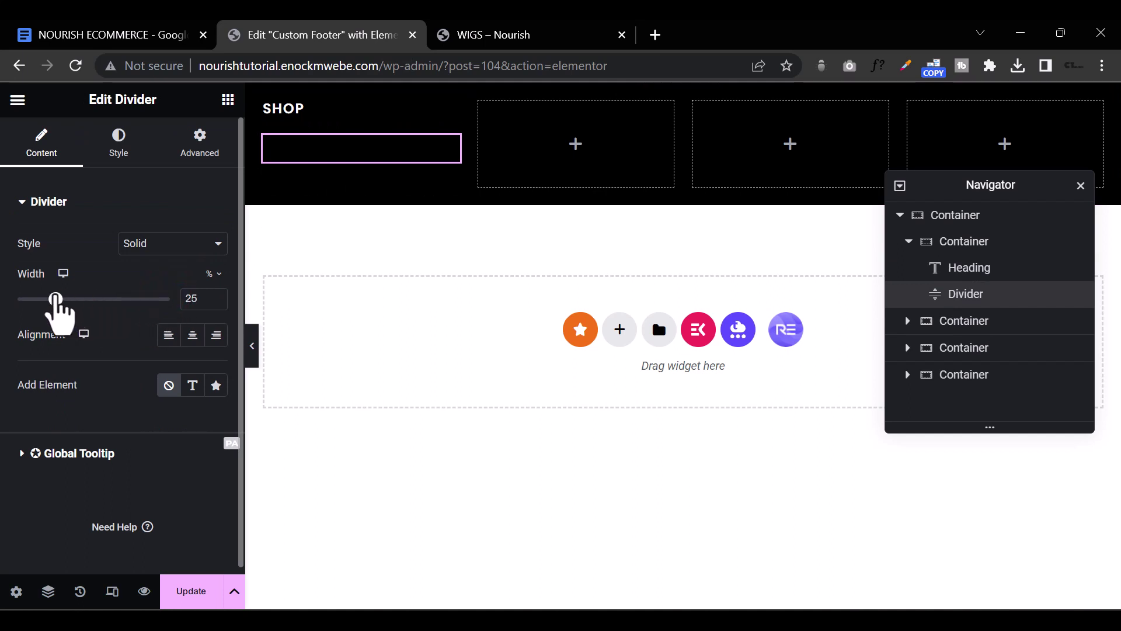
pyautogui.click(118, 143)
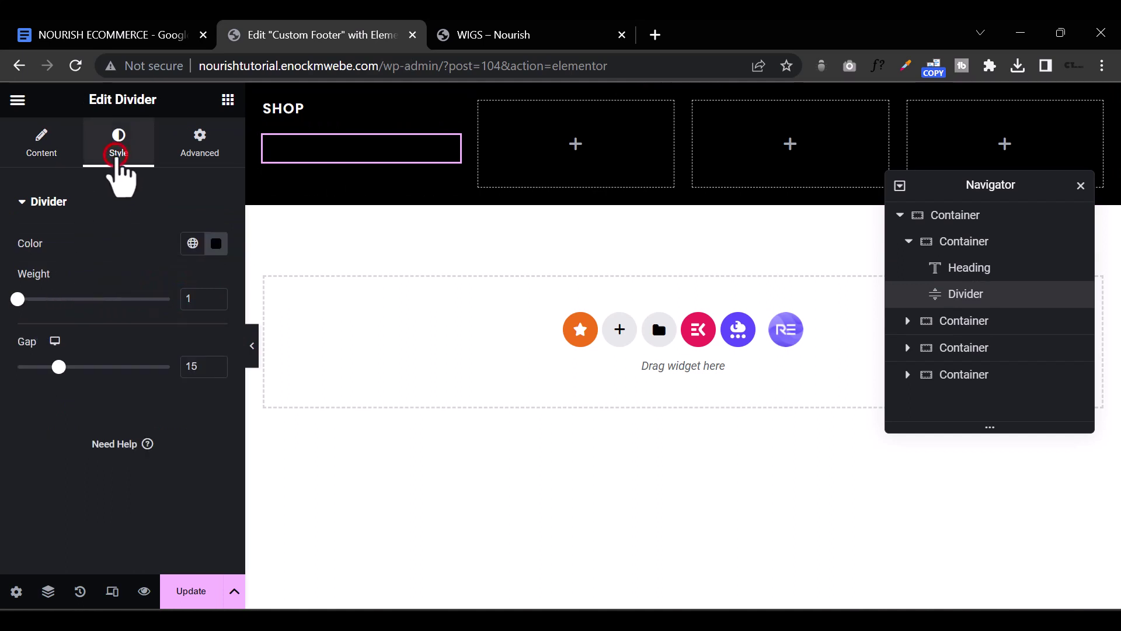
pyautogui.click(215, 244)
pyautogui.click(135, 351)
pyautogui.click(121, 321)
pyautogui.click(120, 389)
pyautogui.click(161, 190)
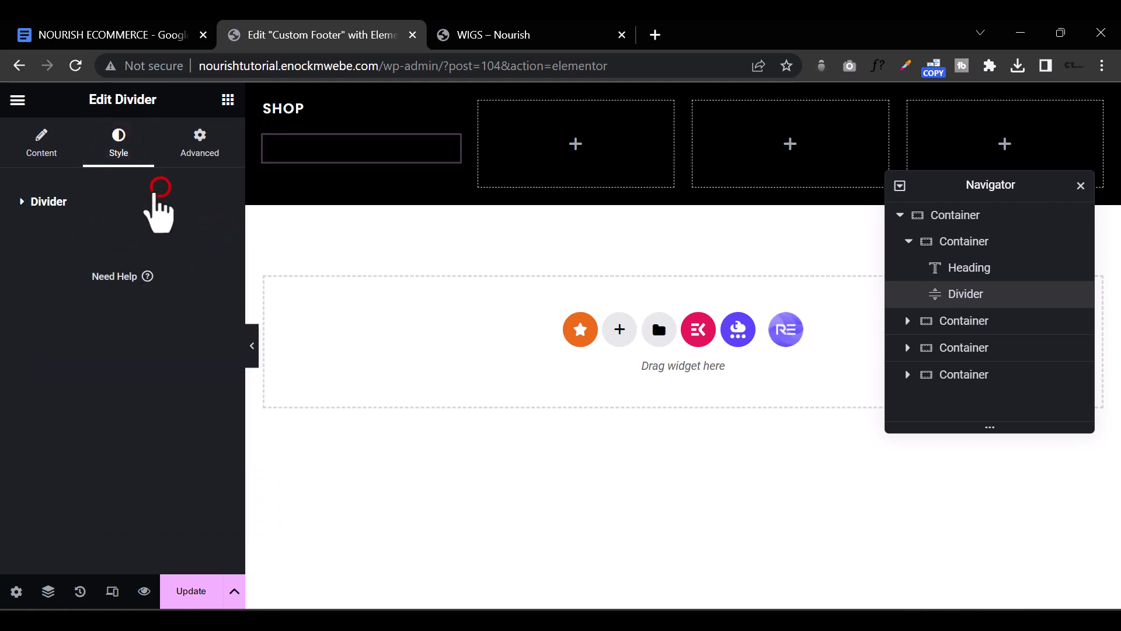
# Fine-tune the divider weight to 2.7 while previewing, then view the live WIGS footer
pyautogui.click(26, 200)
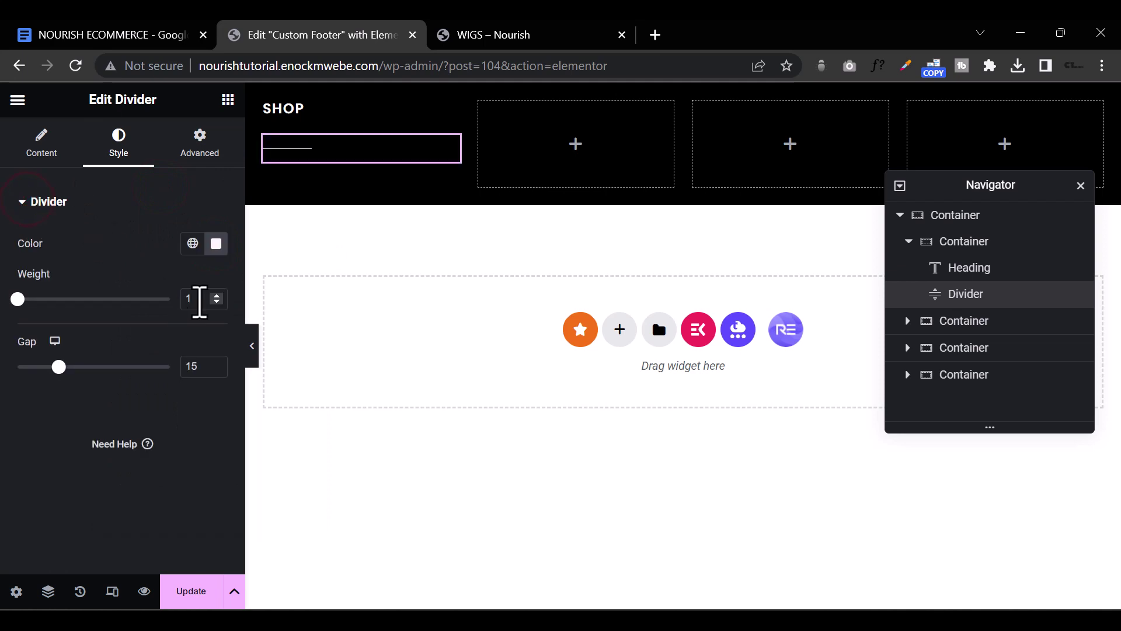
pyautogui.click(217, 295)
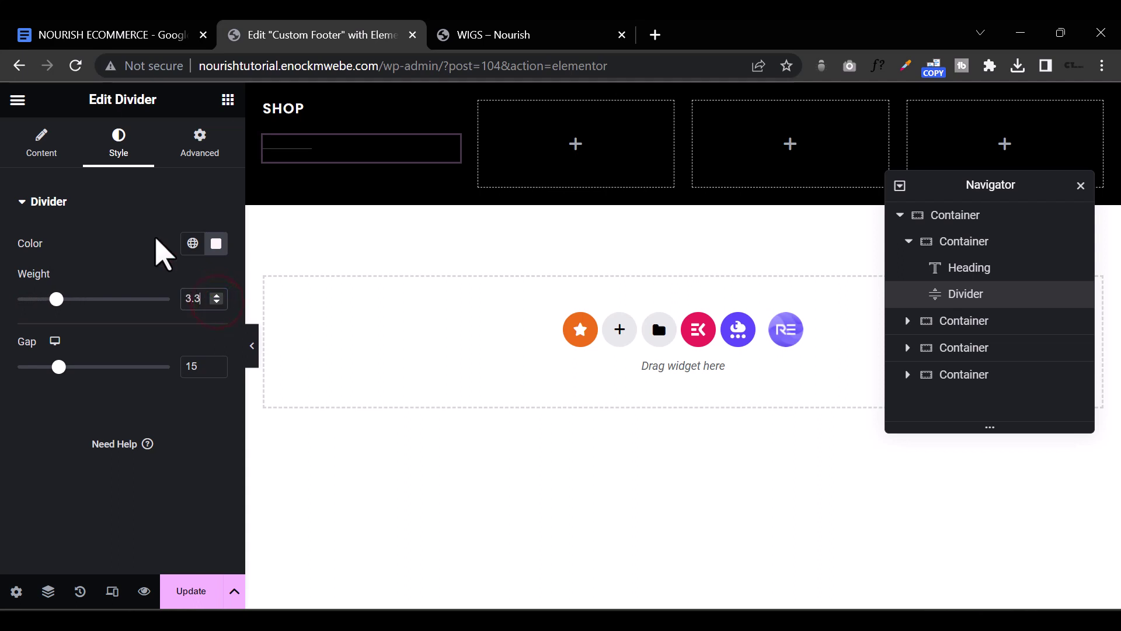
pyautogui.click(110, 205)
pyautogui.click(254, 346)
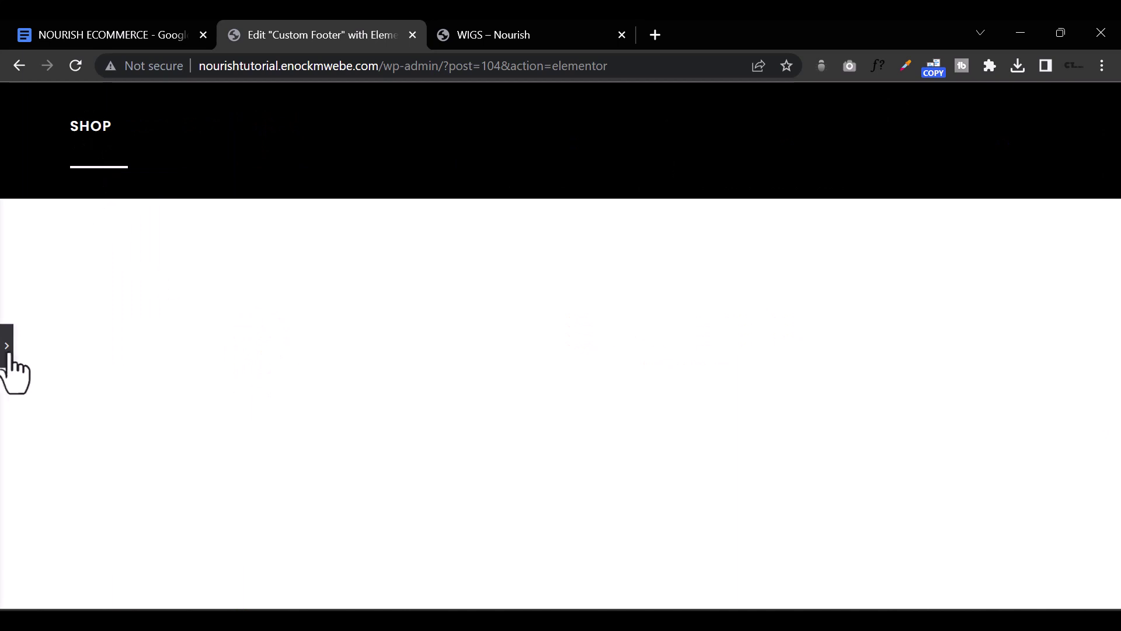
pyautogui.click(6, 347)
pyautogui.click(35, 209)
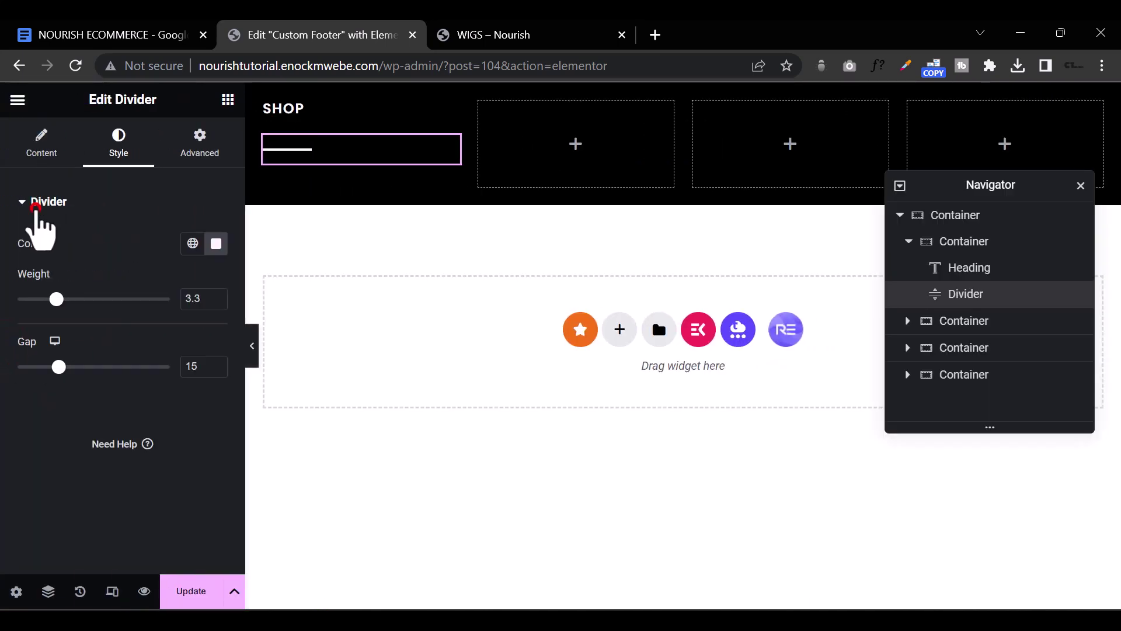
pyautogui.moveTo(56, 298); pyautogui.dragTo(48, 299)
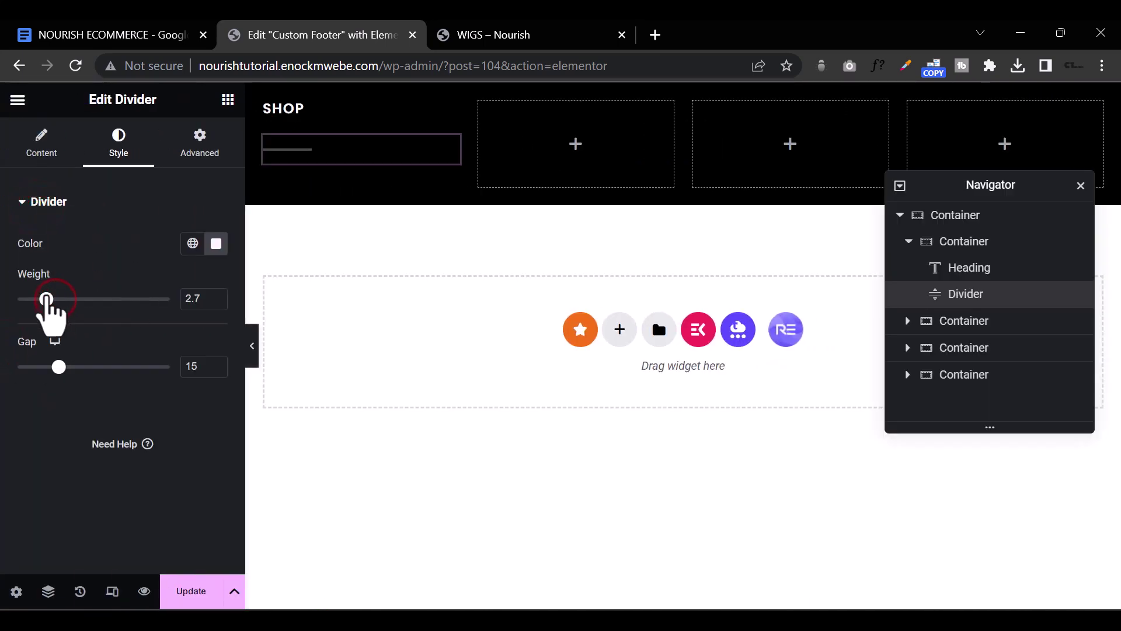
pyautogui.click(251, 349)
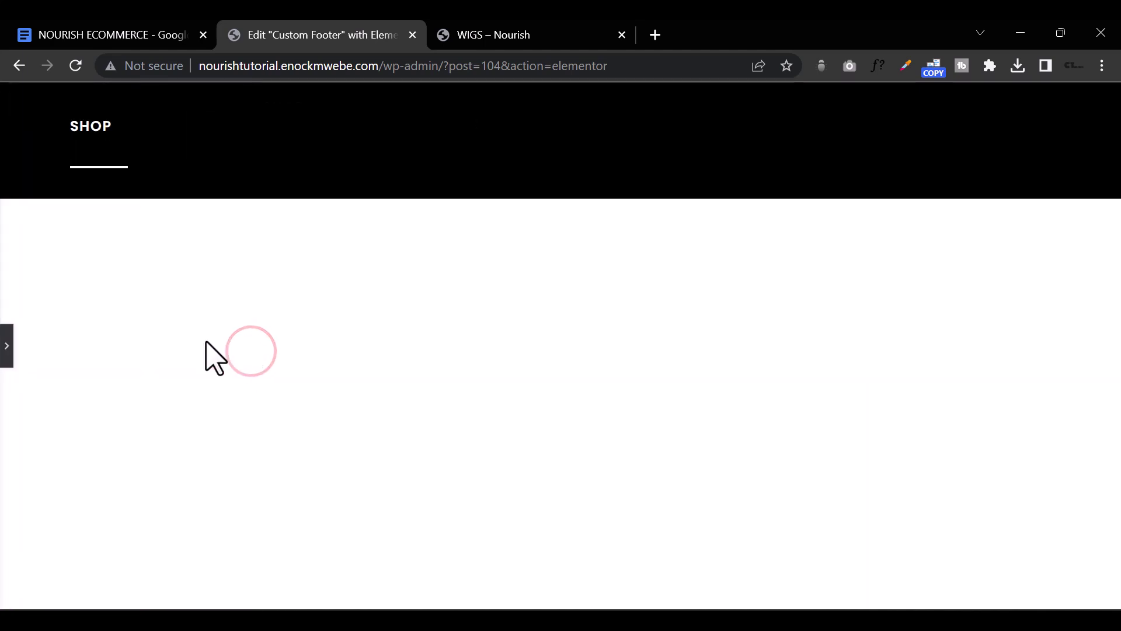
pyautogui.click(6, 346)
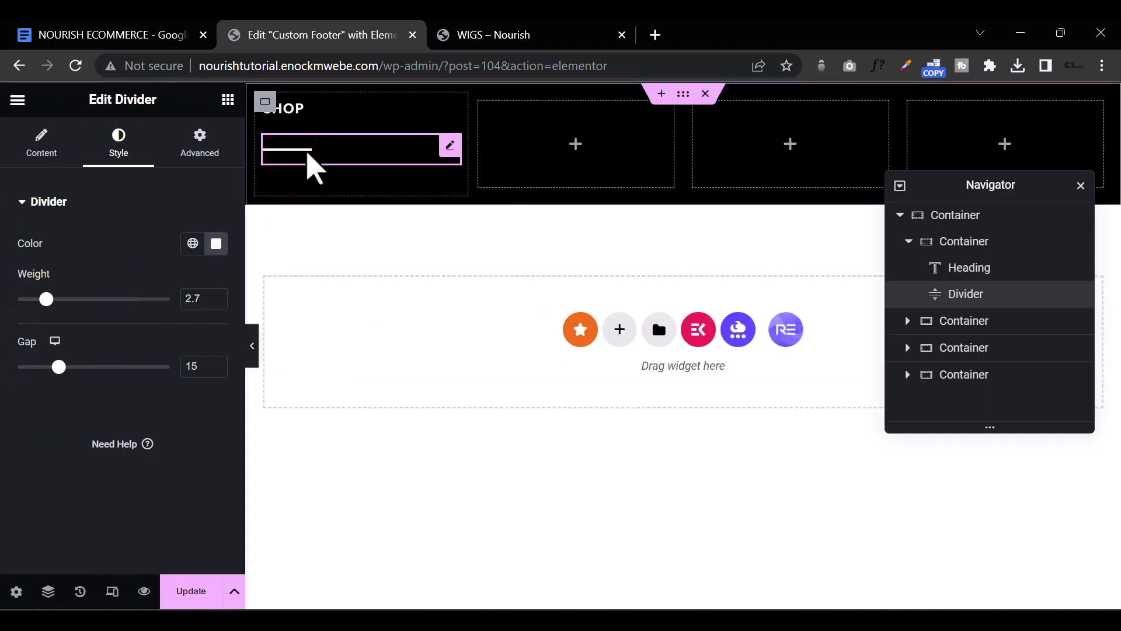
pyautogui.click(489, 35)
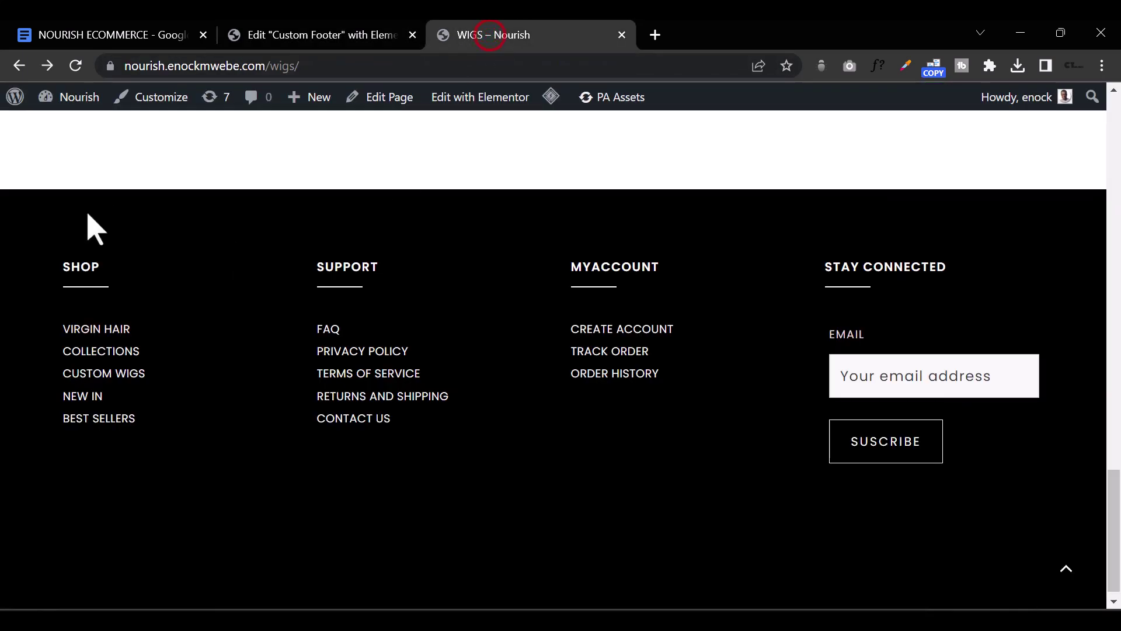
# Set the divider's top margin to -28 so it sits tight under SHOP
pyautogui.click(341, 42)
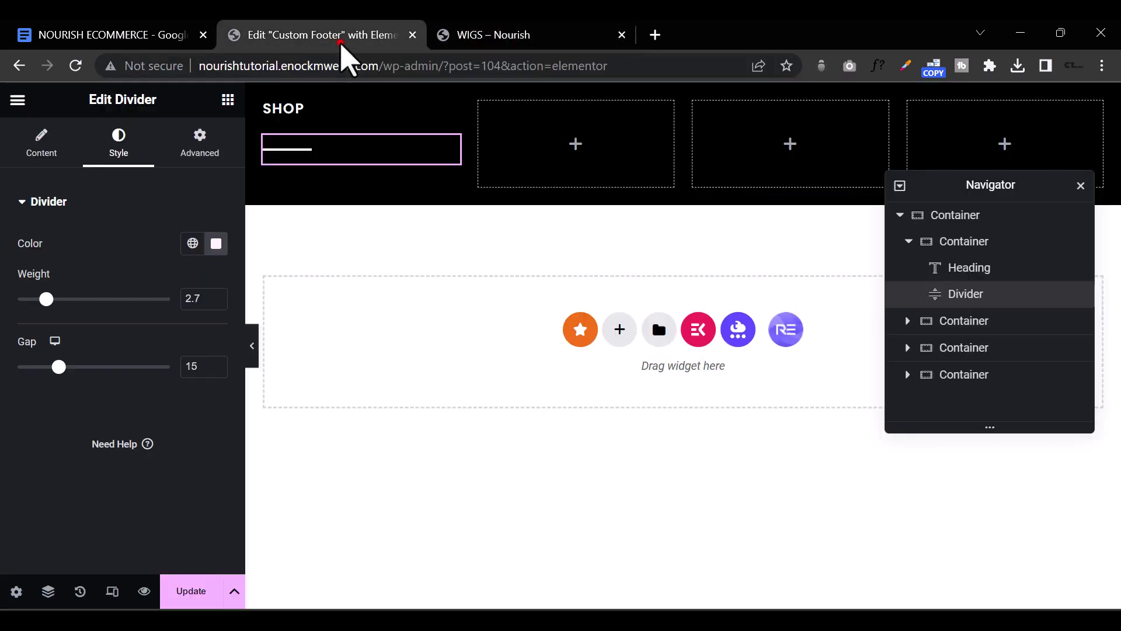
pyautogui.click(199, 140)
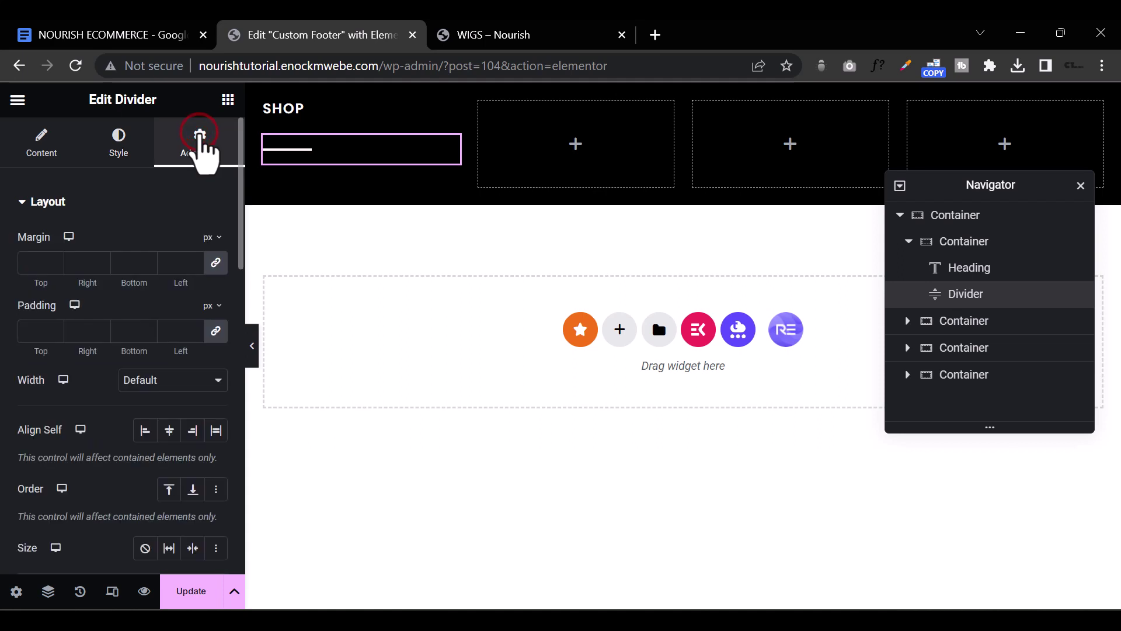
pyautogui.click(217, 262)
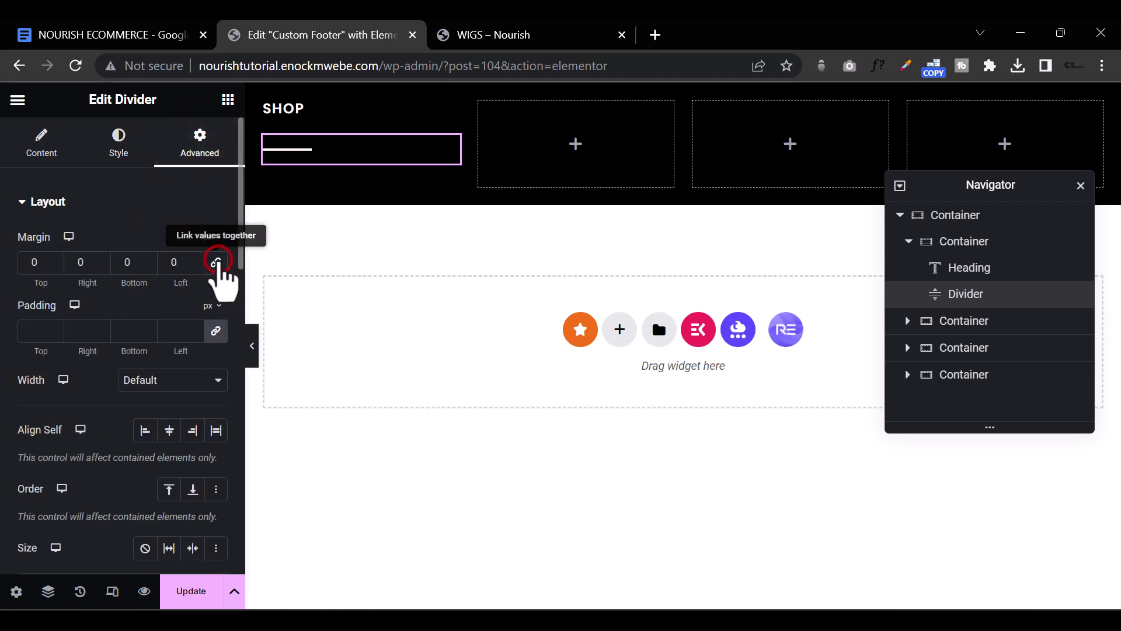
pyautogui.moveTo(55, 266); pyautogui.dragTo(55, 265)
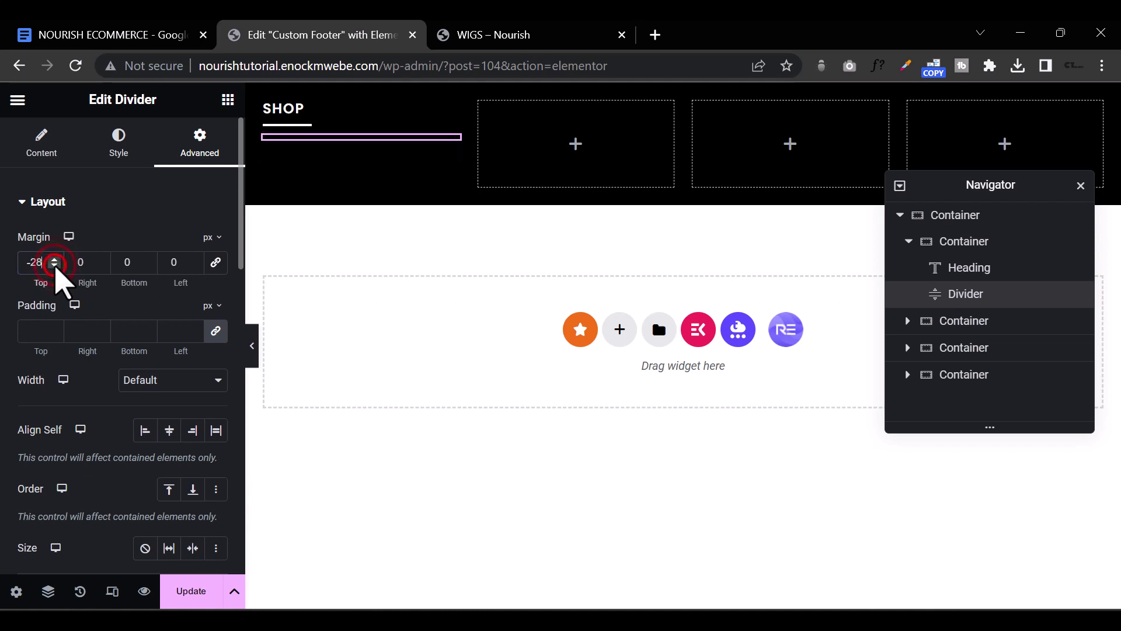
# Set the SHOP heading font weight to 500 Medium and search the widgets for 'list'
pyautogui.click(229, 102)
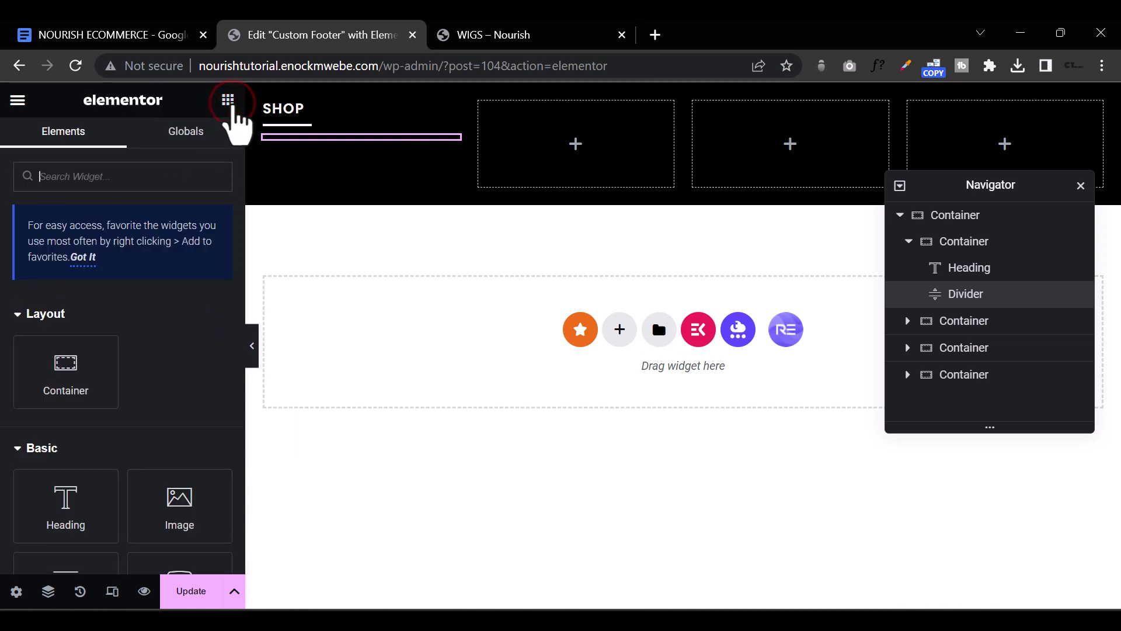
pyautogui.click(302, 108)
pyautogui.click(217, 278)
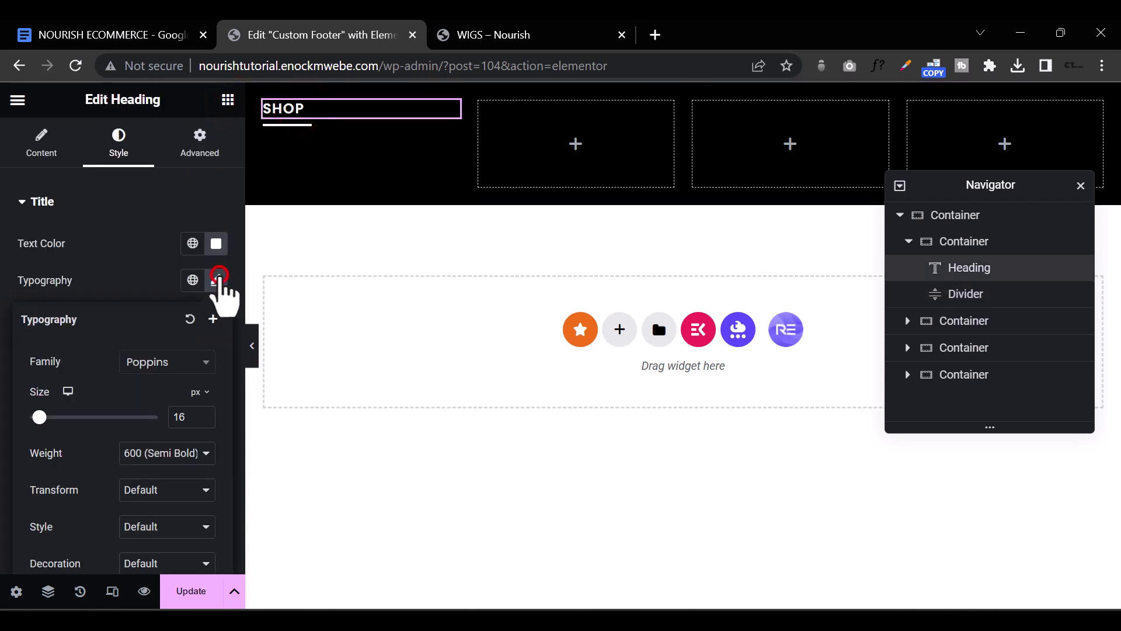
pyautogui.scroll(-3, 170, 467)
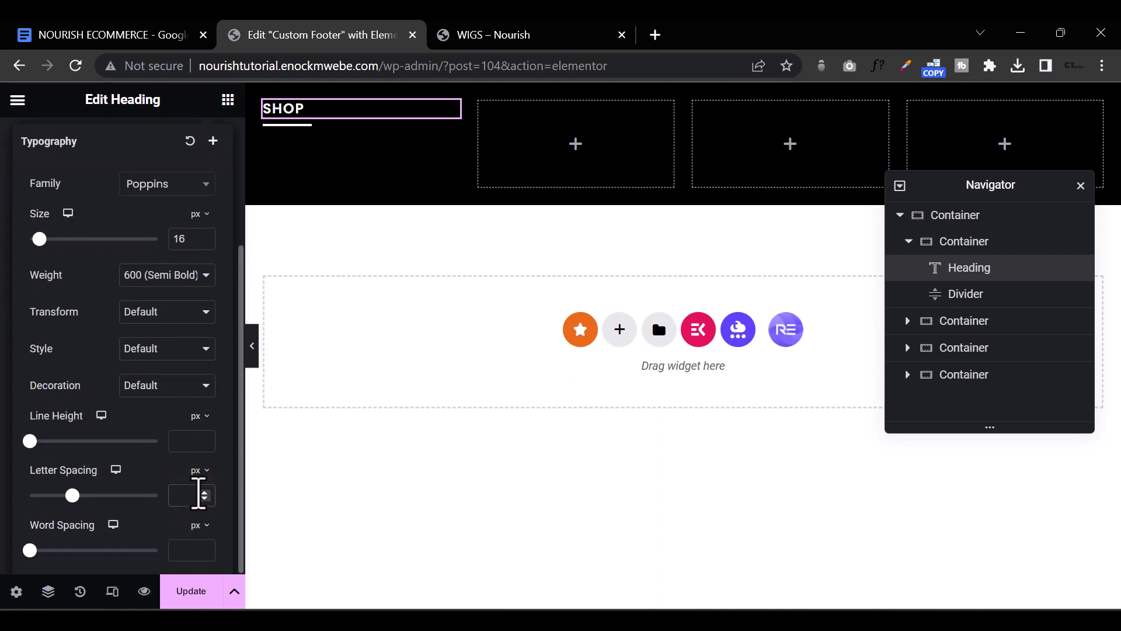
pyautogui.click(165, 272)
pyautogui.click(158, 348)
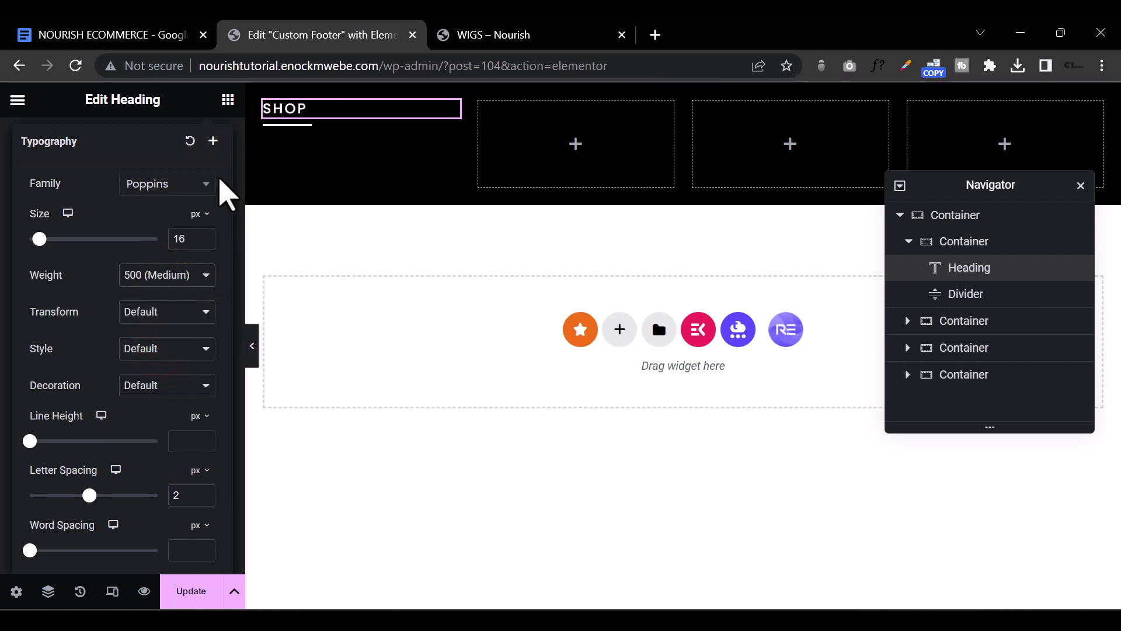
pyautogui.click(227, 100)
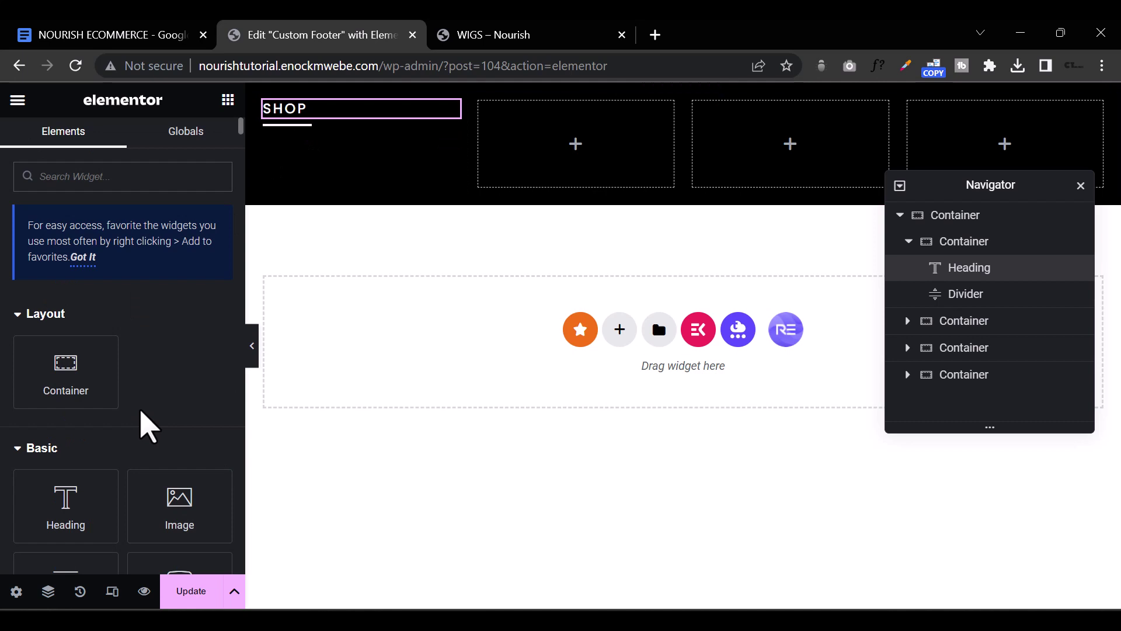
pyautogui.write('list')
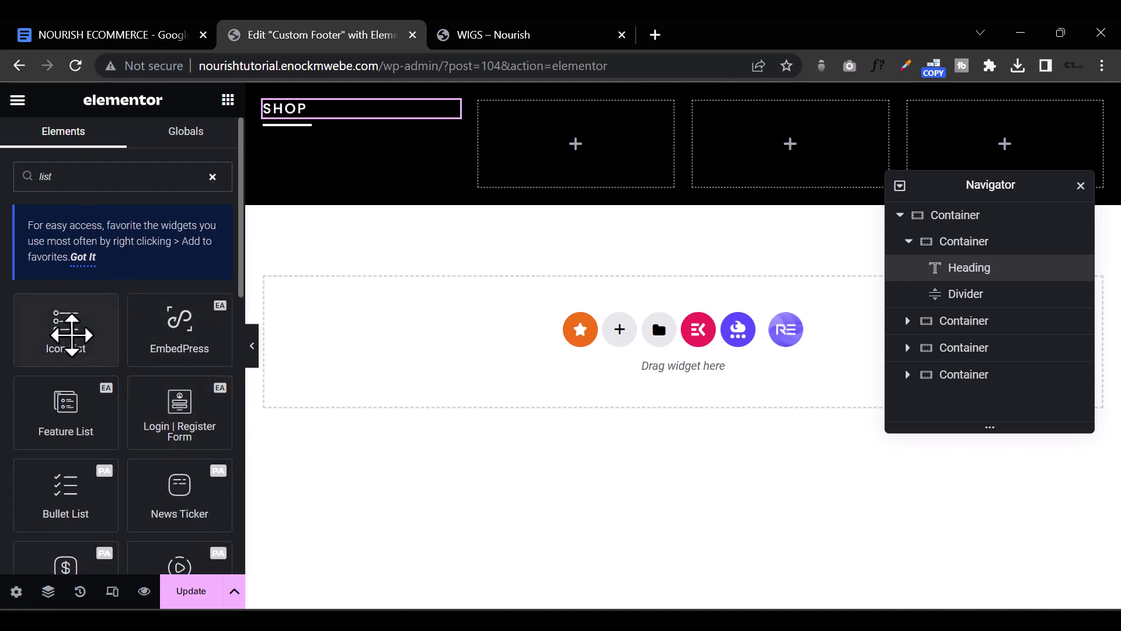
# Place an Icon List under the SHOP divider and remove the first two items' icons
pyautogui.moveTo(74, 340); pyautogui.dragTo(334, 145)
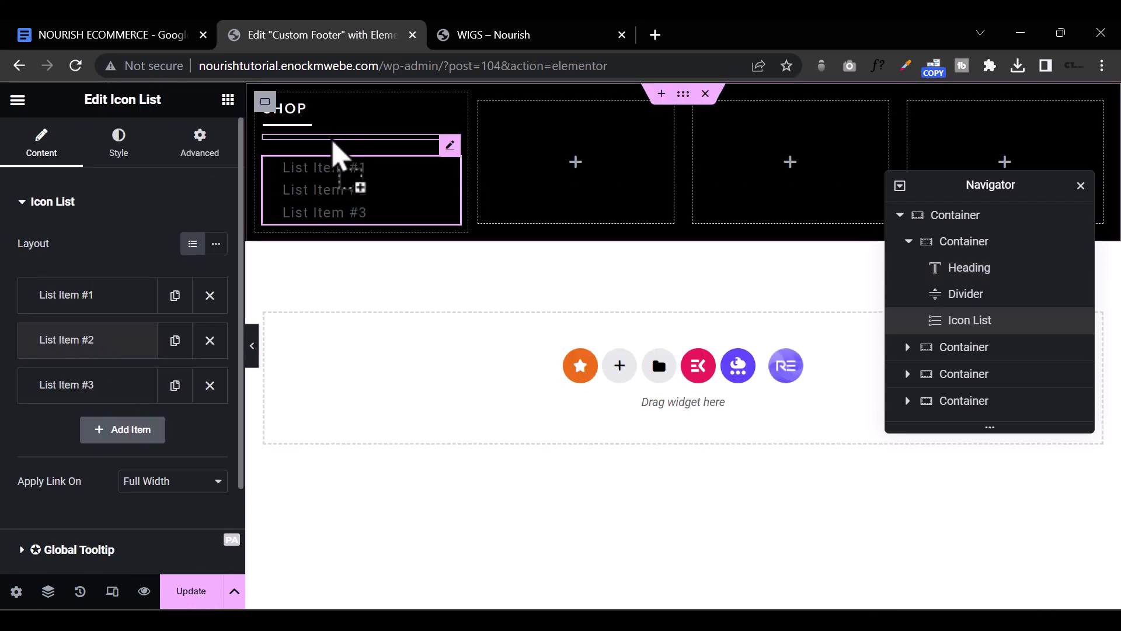
pyautogui.click(96, 296)
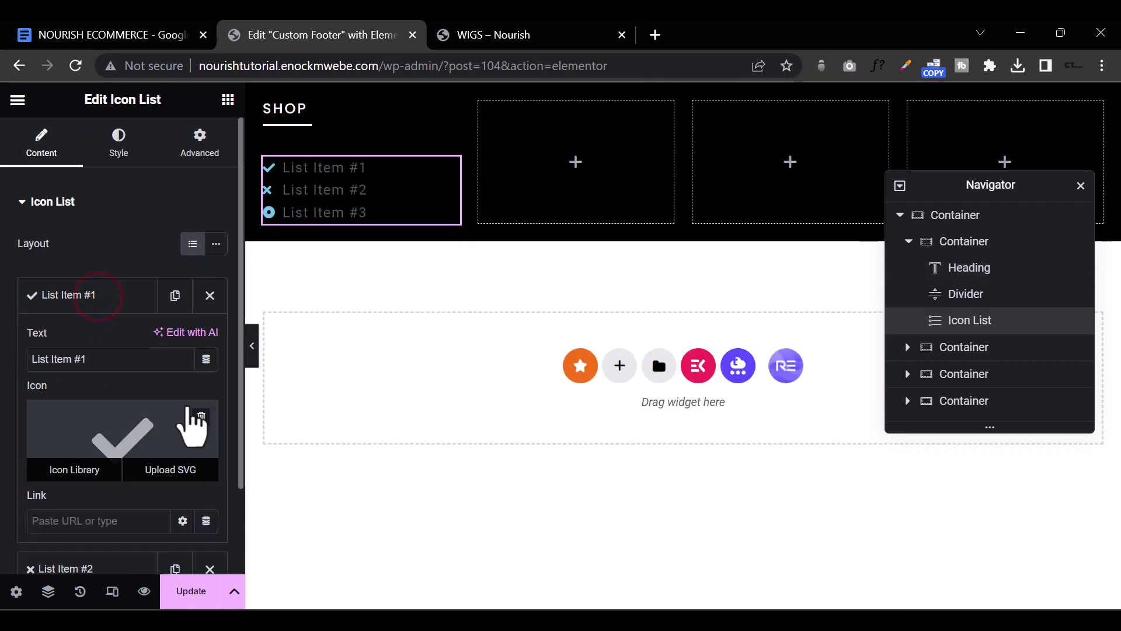
pyautogui.click(199, 414)
pyautogui.click(82, 296)
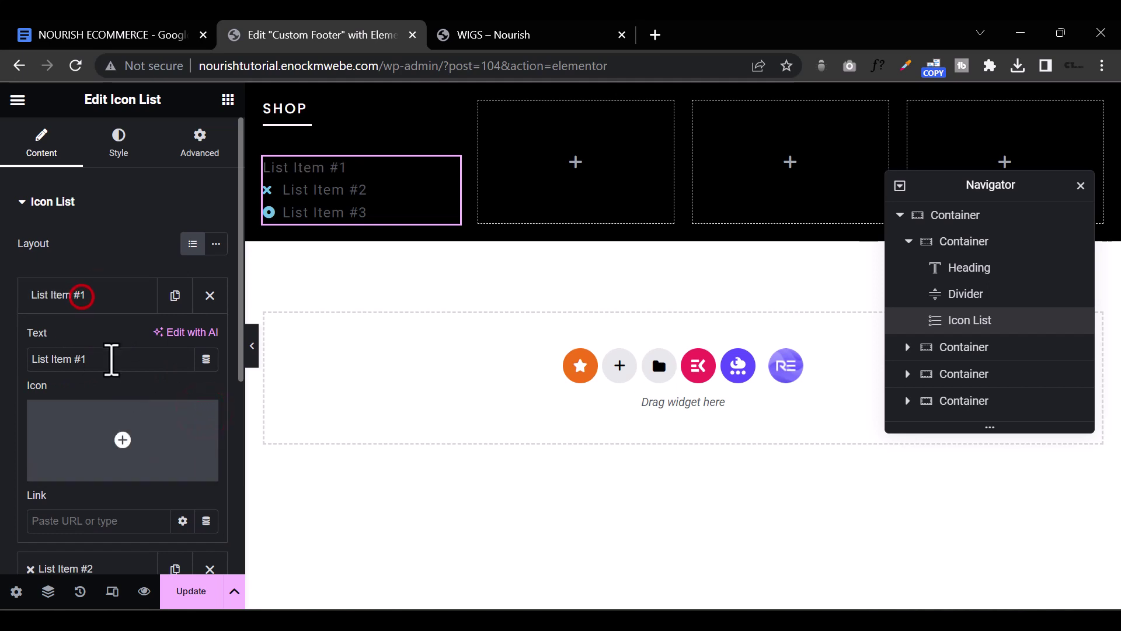
pyautogui.click(110, 294)
pyautogui.click(95, 344)
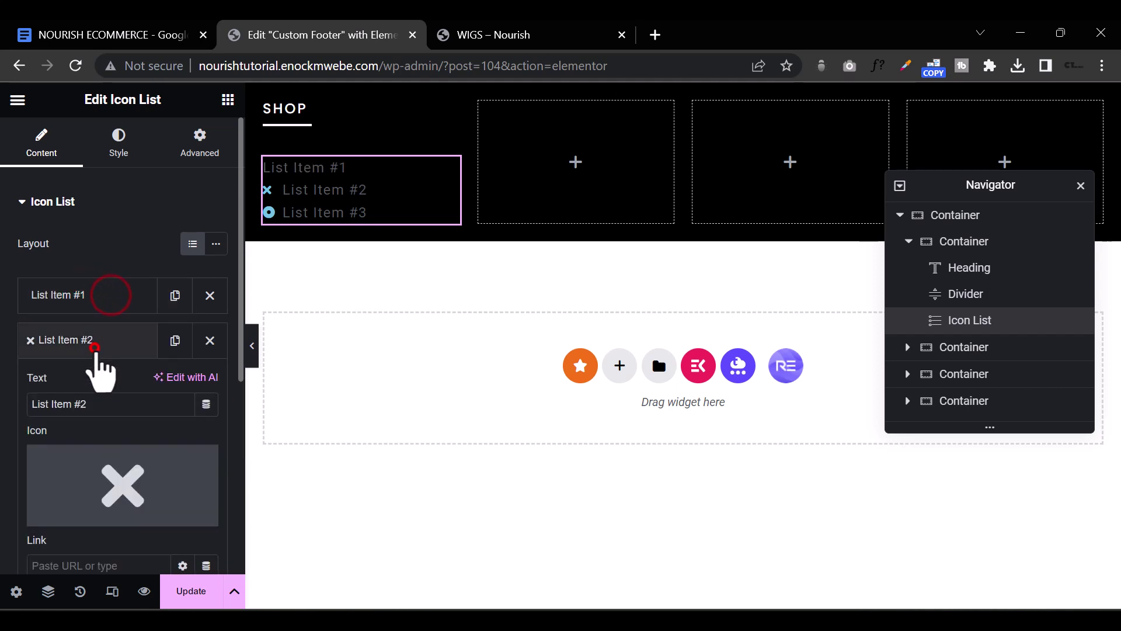
pyautogui.click(201, 461)
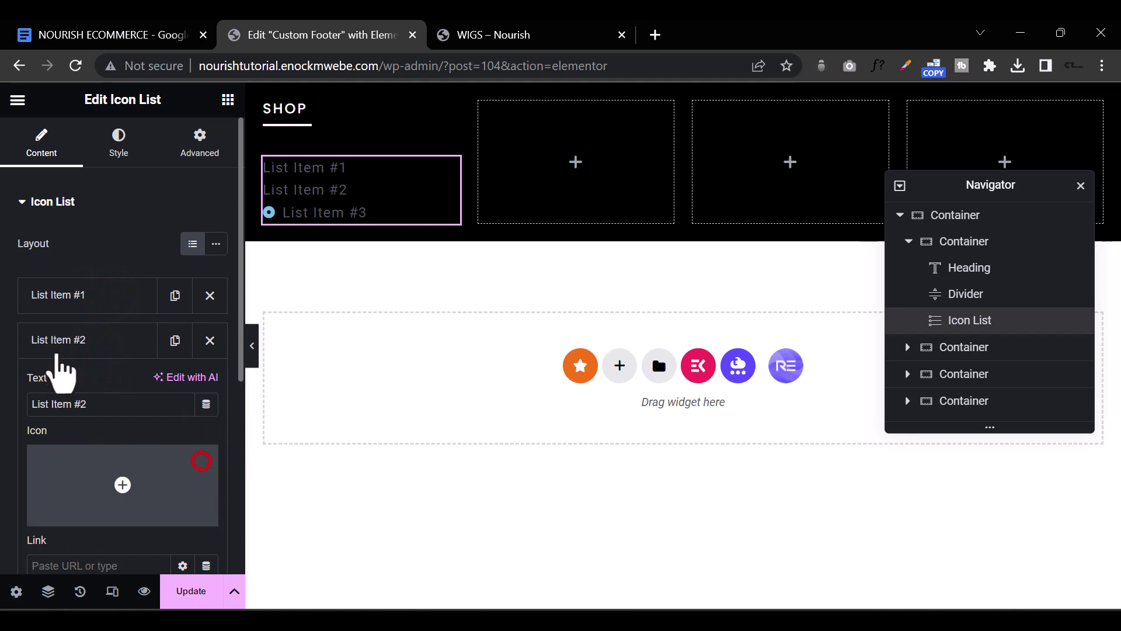
pyautogui.click(64, 345)
# Remove the third item's icon and rename the first list item to SALES
pyautogui.click(83, 380)
pyautogui.click(204, 448)
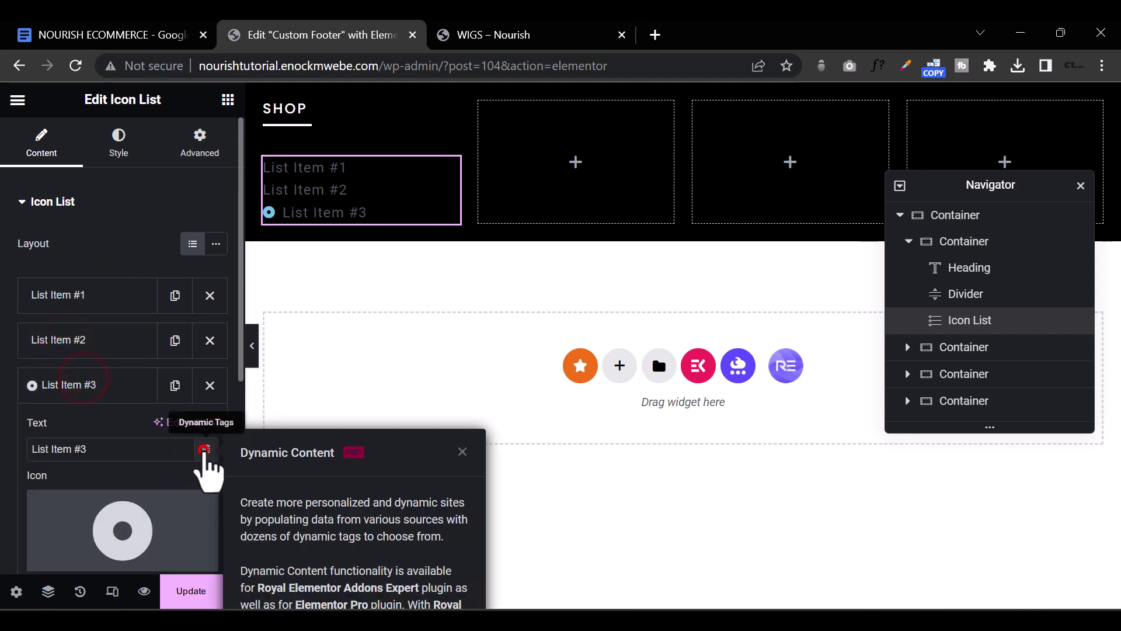
pyautogui.click(102, 393)
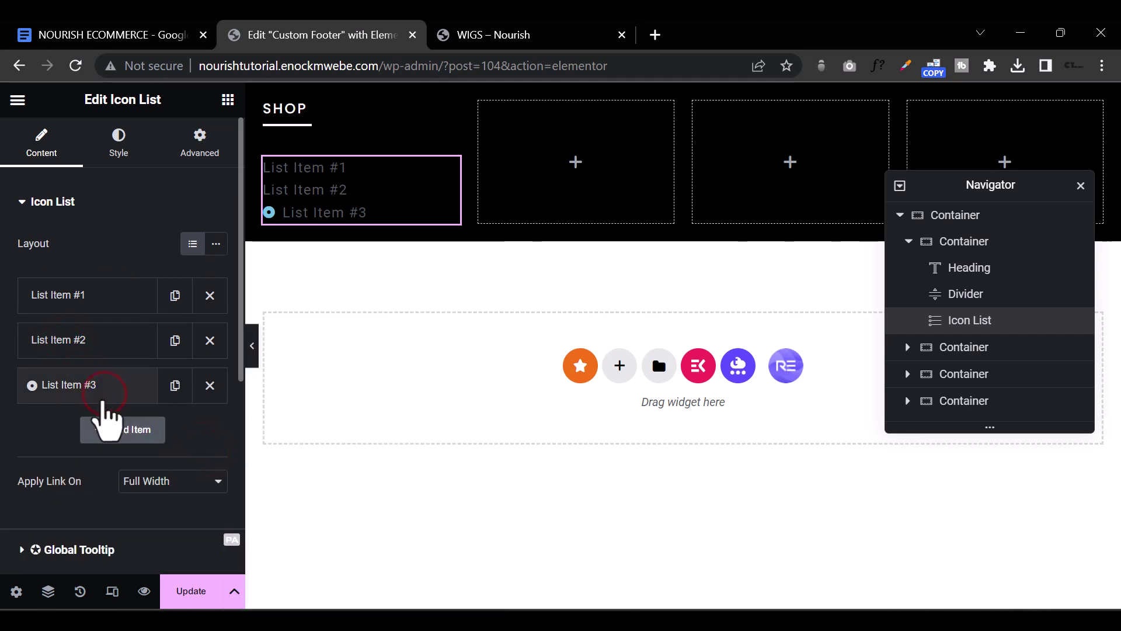
pyautogui.click(102, 394)
pyautogui.click(201, 506)
pyautogui.click(76, 304)
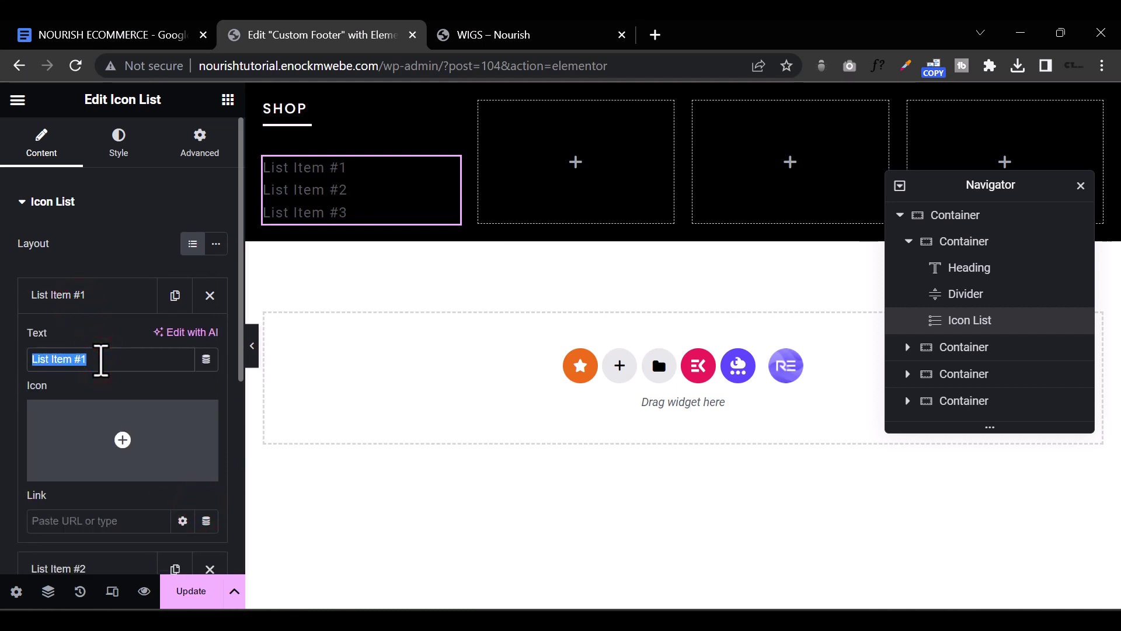
pyautogui.write('SALES')
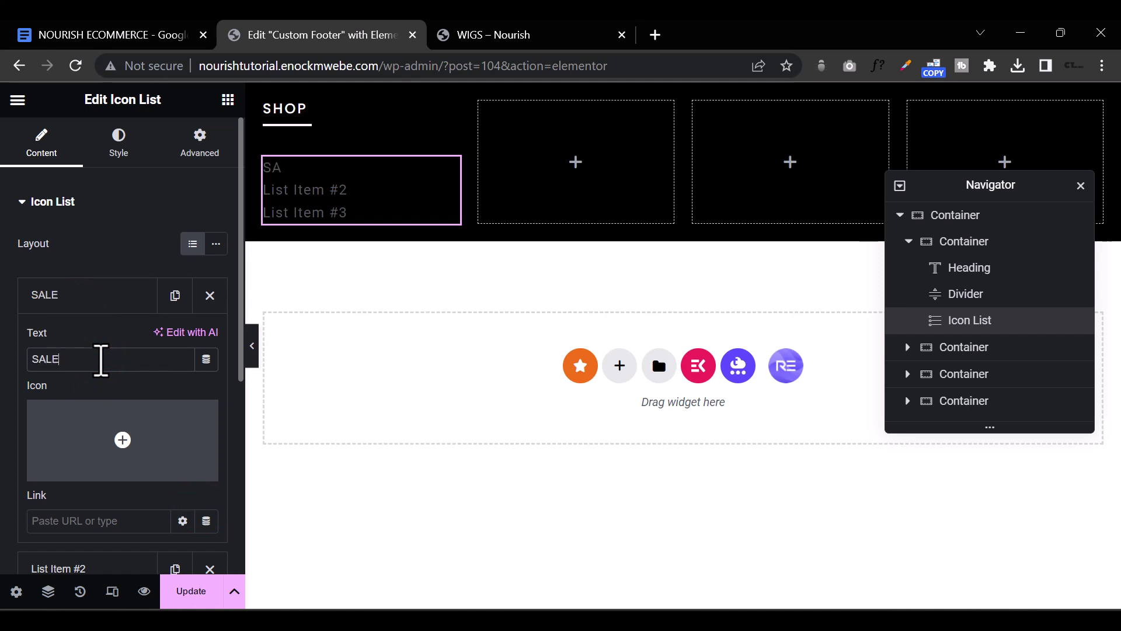
# Make the Icon List text colour near-white
pyautogui.click(129, 156)
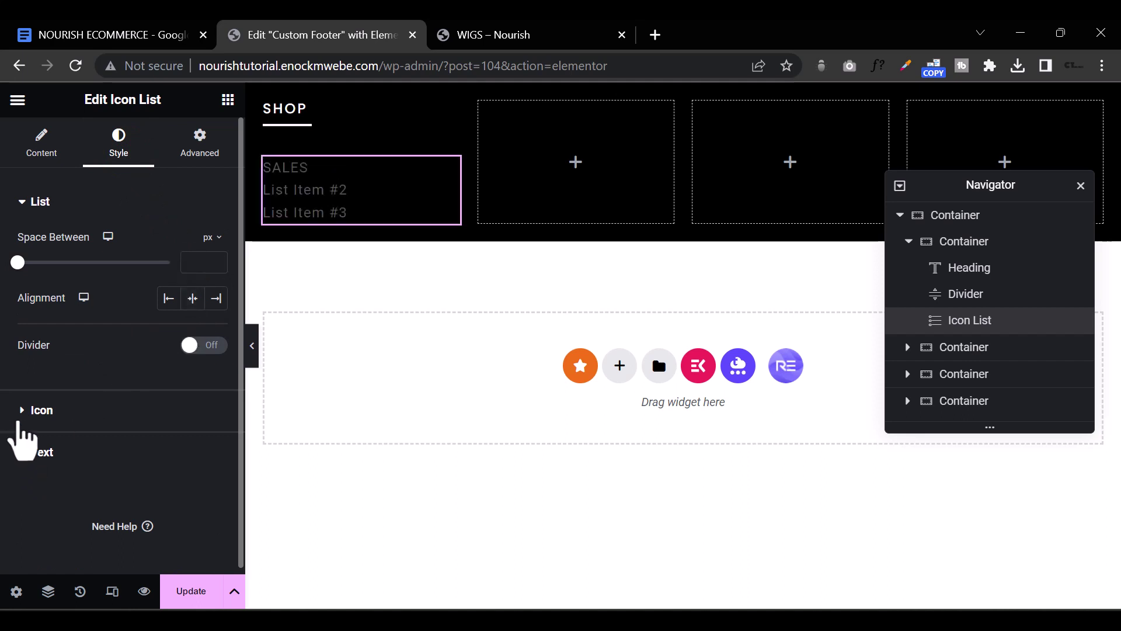
pyautogui.click(20, 453)
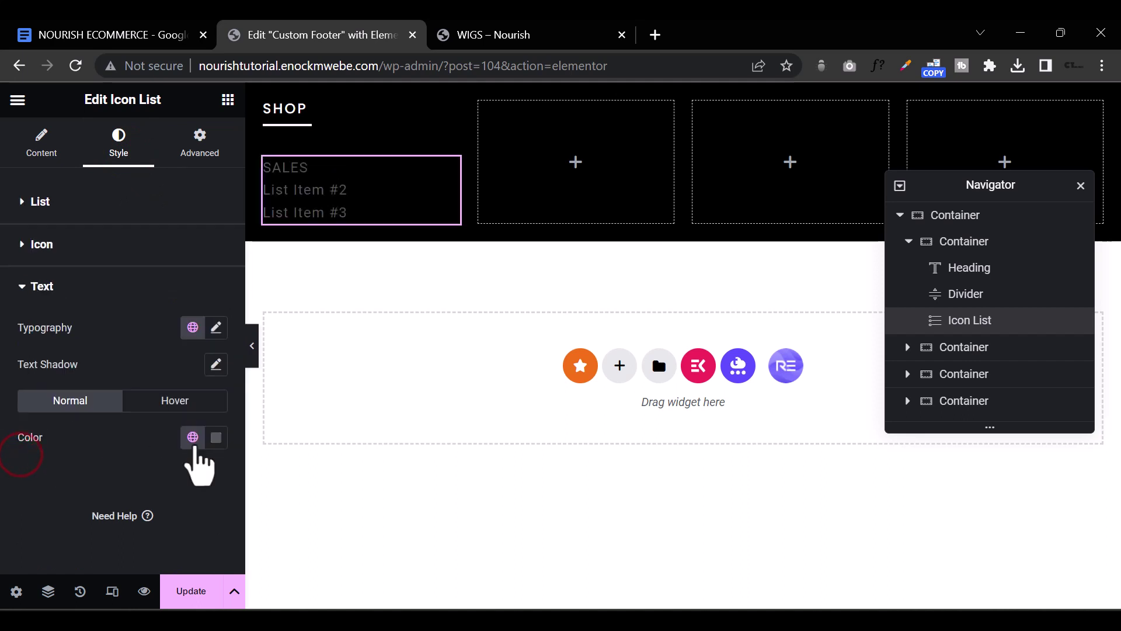
pyautogui.click(216, 436)
pyautogui.moveTo(135, 304); pyautogui.dragTo(115, 240)
pyautogui.click(82, 475)
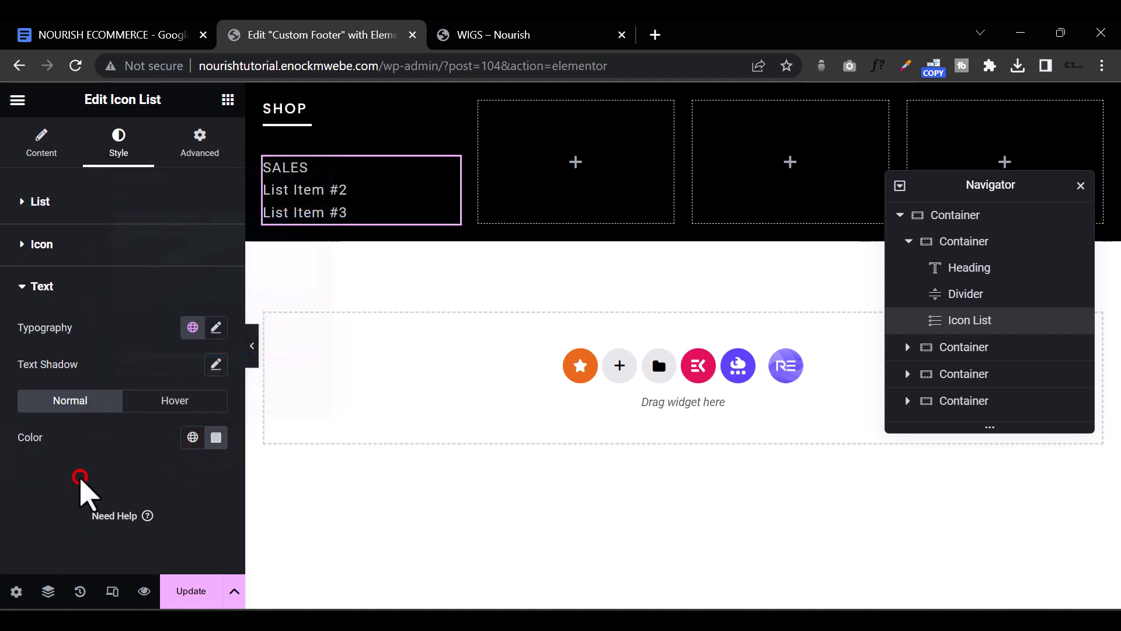
# Set the list typography to Poppins, 12 px, uppercase
pyautogui.click(216, 327)
pyautogui.click(174, 414)
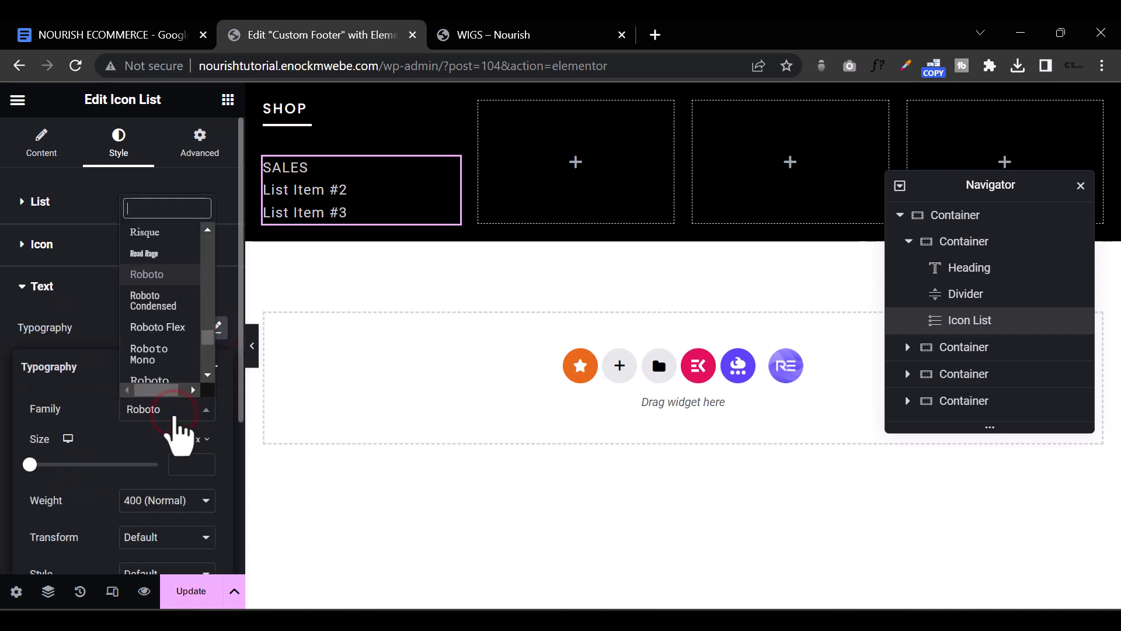
pyautogui.write('popp')
pyautogui.click(178, 386)
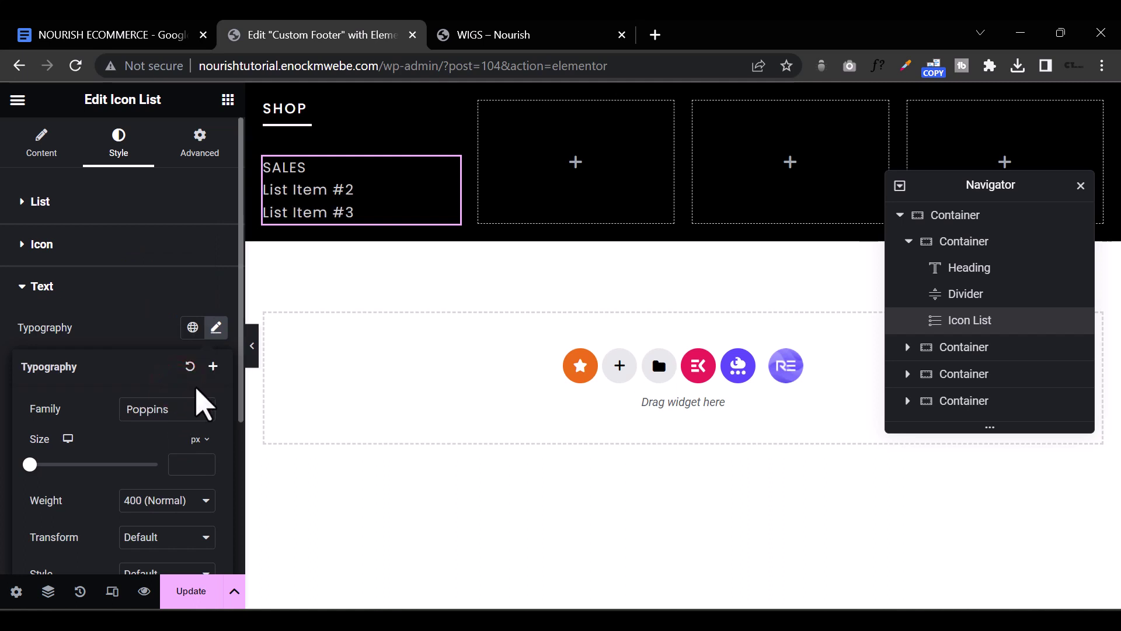
pyautogui.scroll(-3, 195, 403)
pyautogui.click(187, 289)
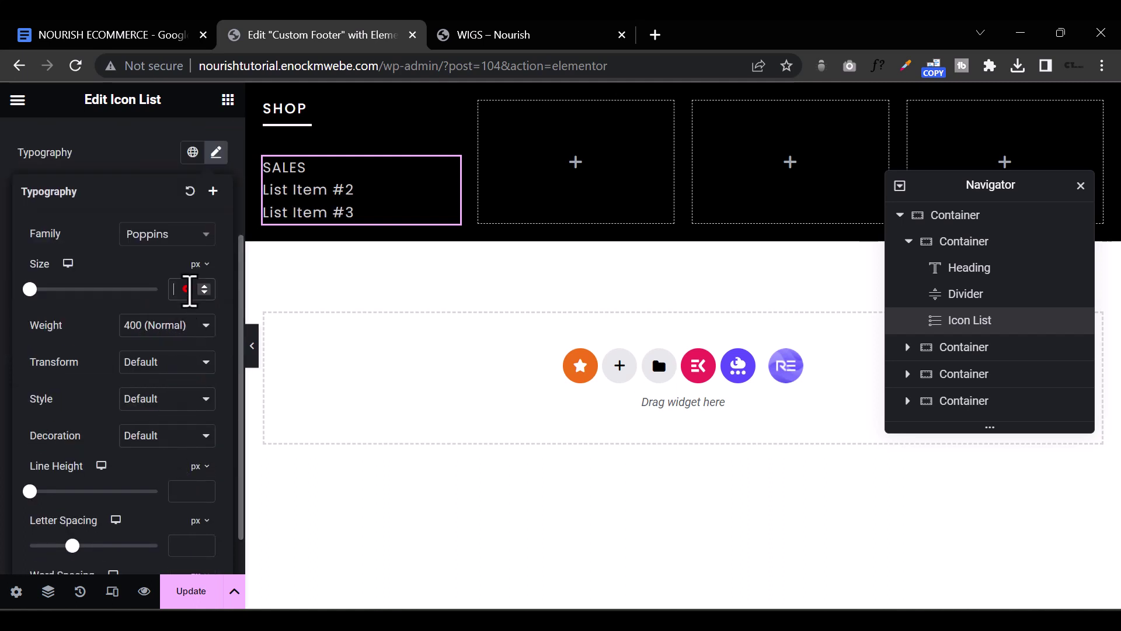
pyautogui.write('12')
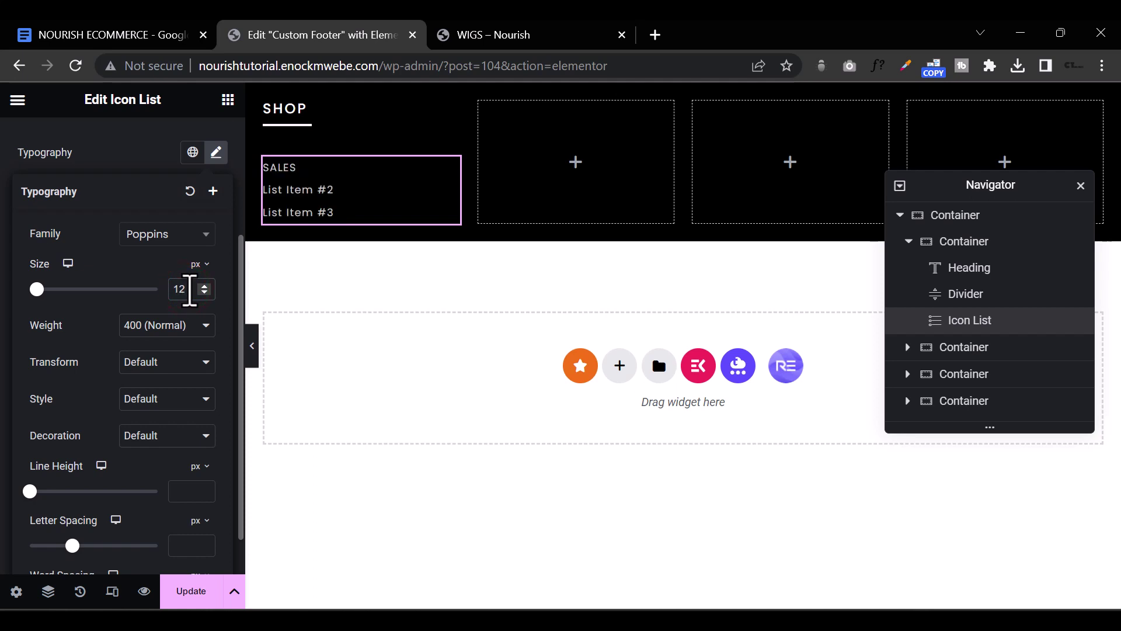
pyautogui.click(181, 365)
pyautogui.click(184, 393)
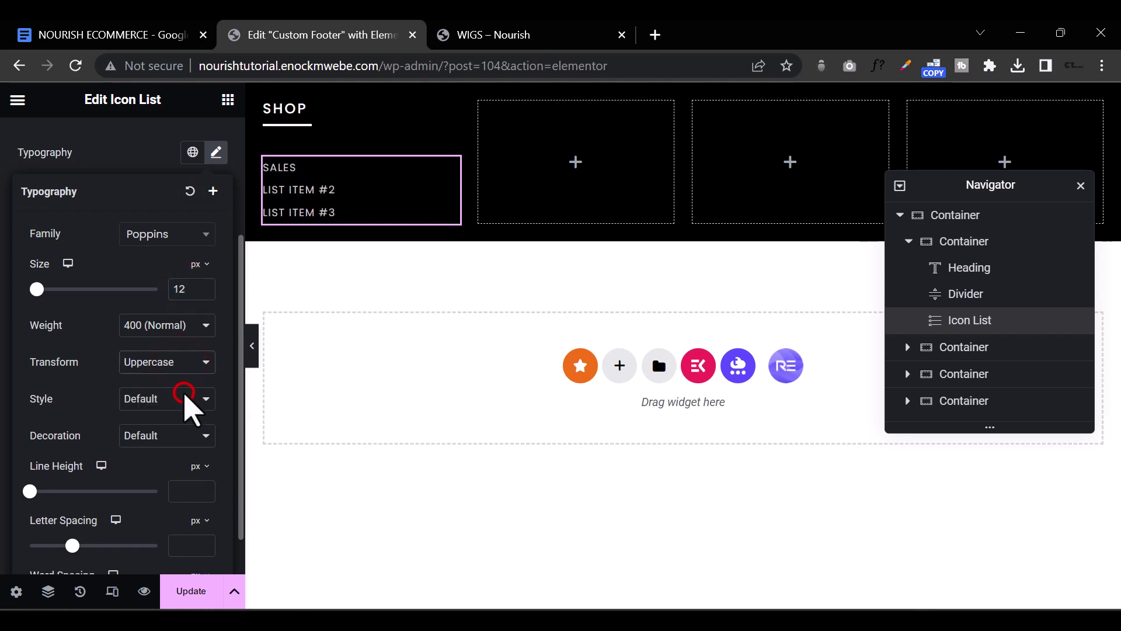
# Set the list letter spacing to 2 and view the live Nourish footer for comparison
pyautogui.scroll(-1, 175, 467)
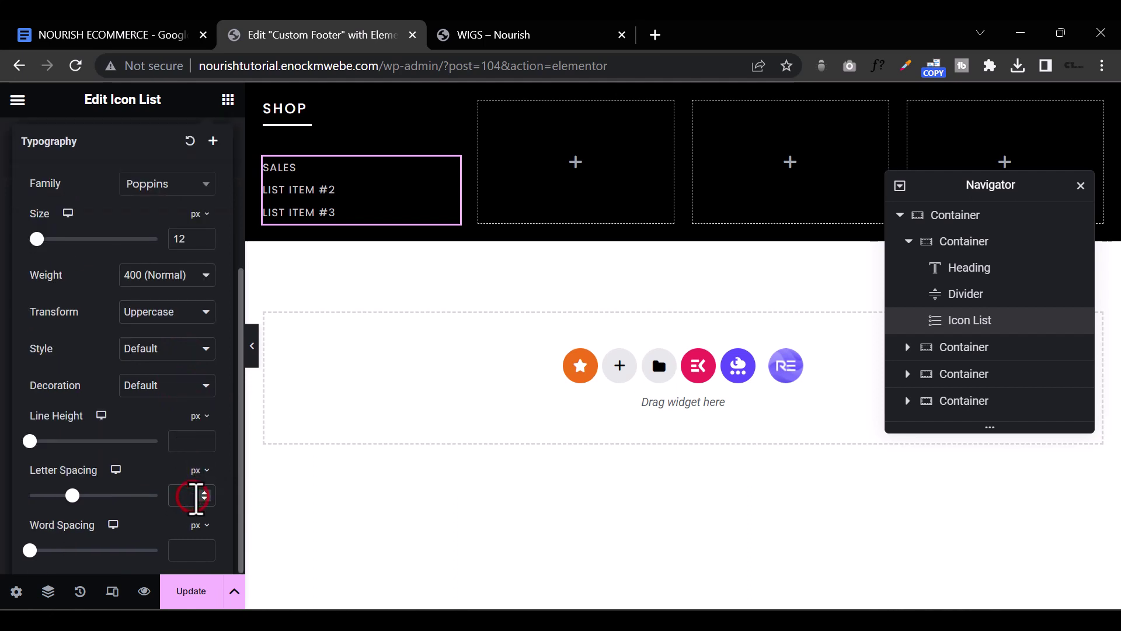
pyautogui.write('2')
pyautogui.scroll(4, 205, 349)
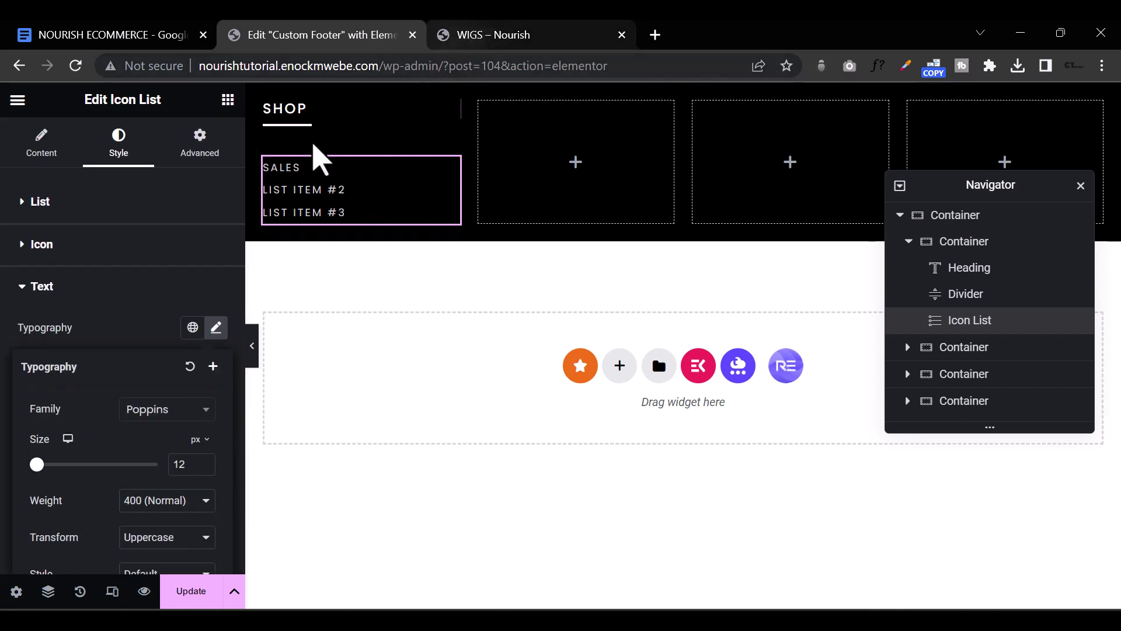
pyautogui.click(498, 36)
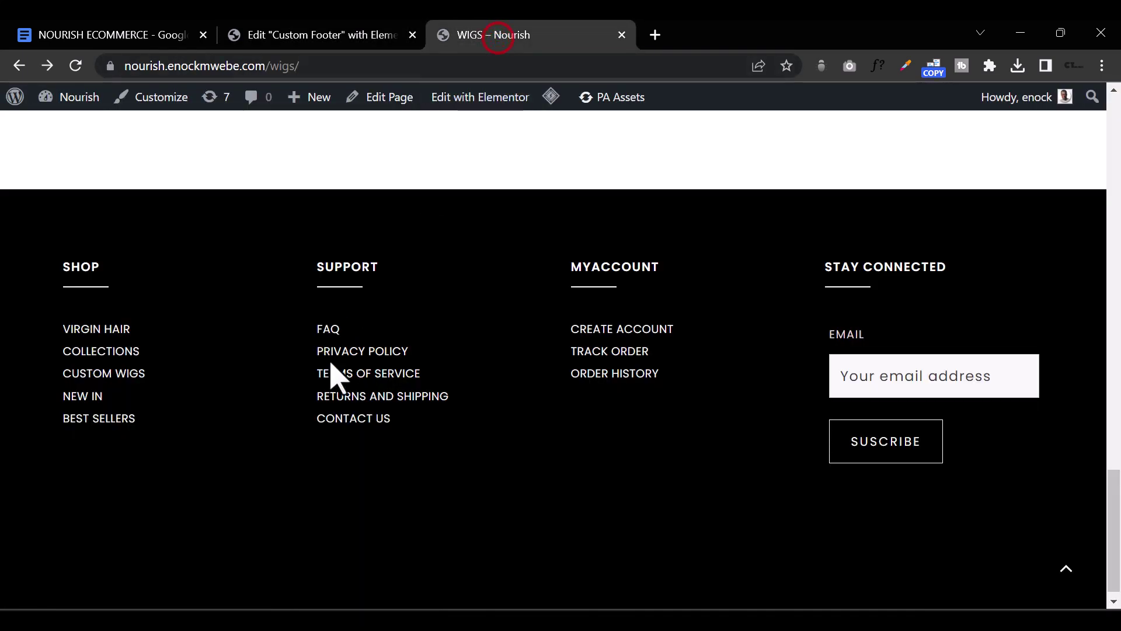
# Delete the half-built four-column footer container from the Custom Footer page
pyautogui.click(367, 45)
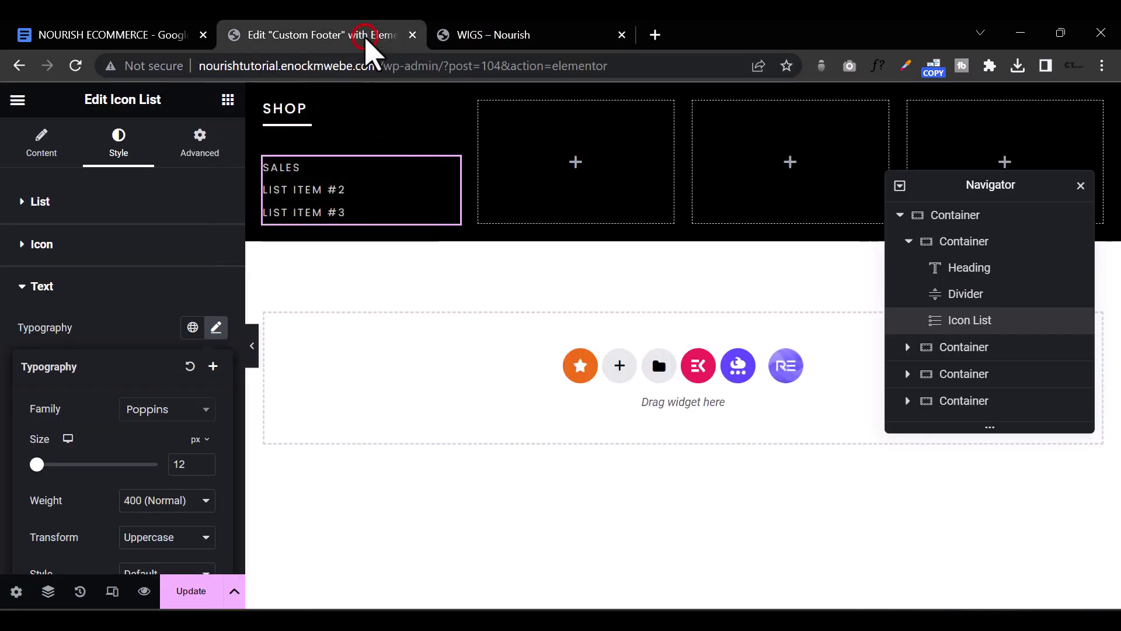
pyautogui.moveTo(706, 122)
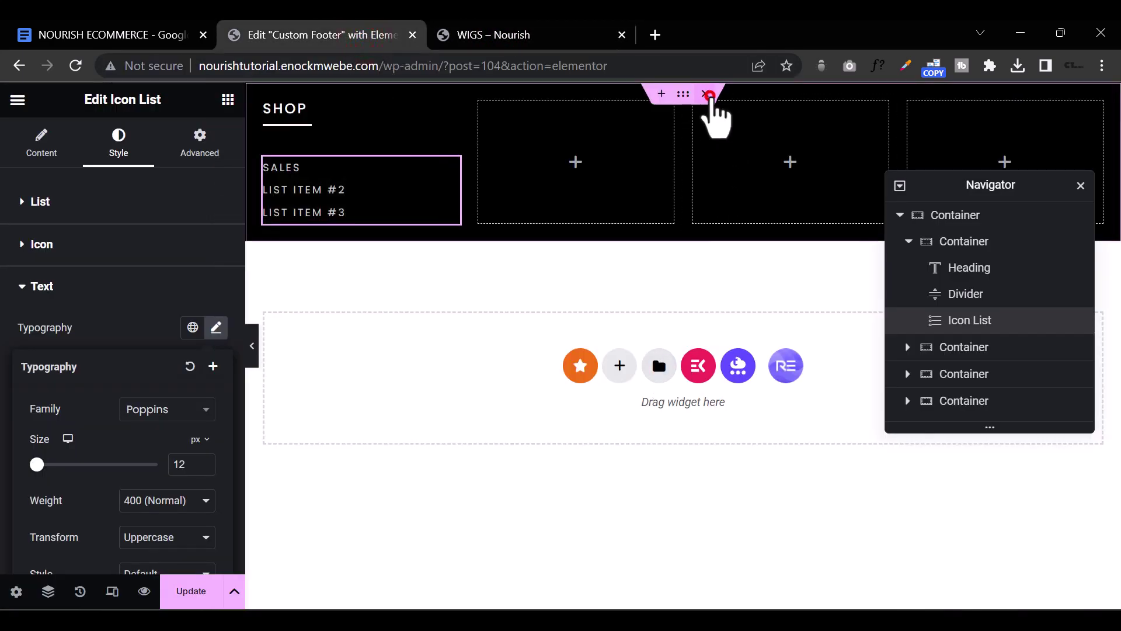
pyautogui.click(705, 94)
# Check that the live site footer is gone, then open the template library from the empty editor
pyautogui.click(501, 42)
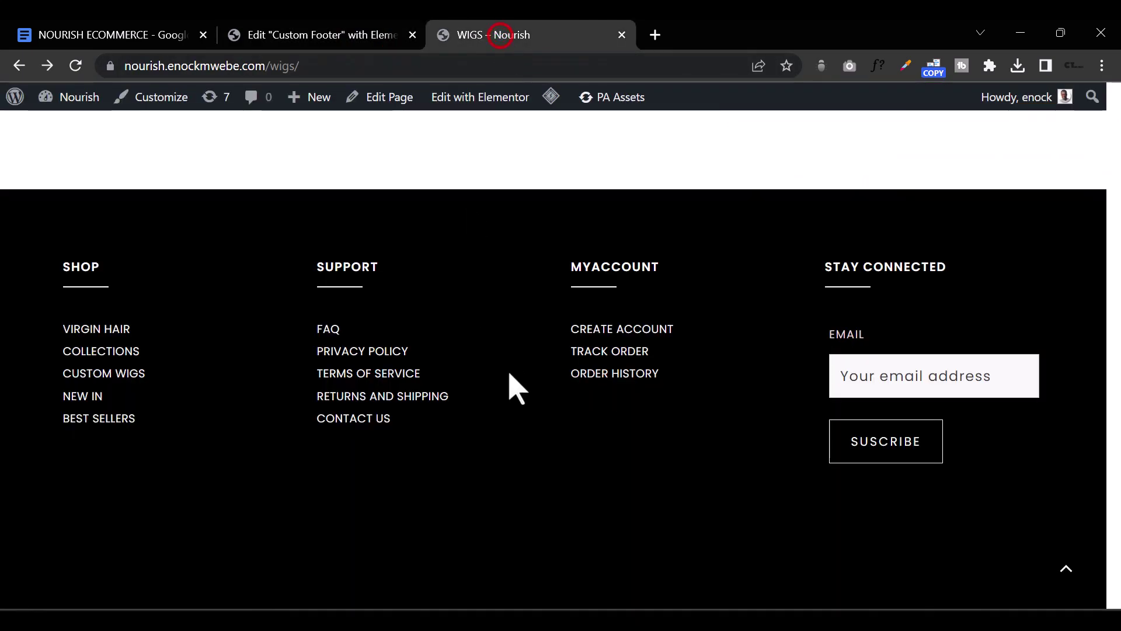
pyautogui.click(330, 35)
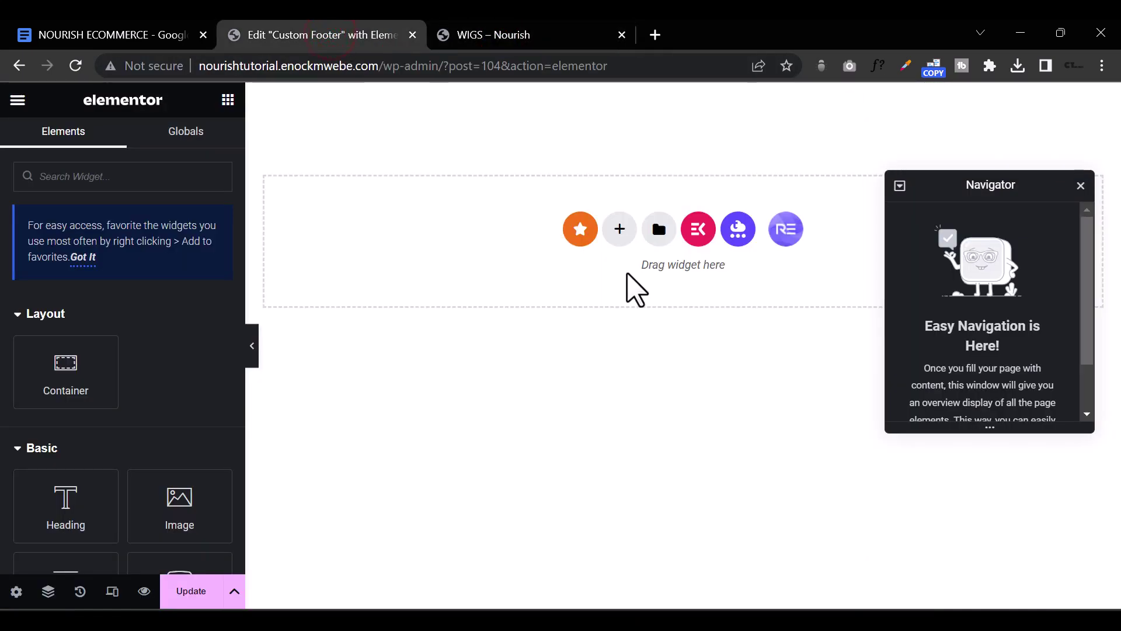
pyautogui.click(483, 39)
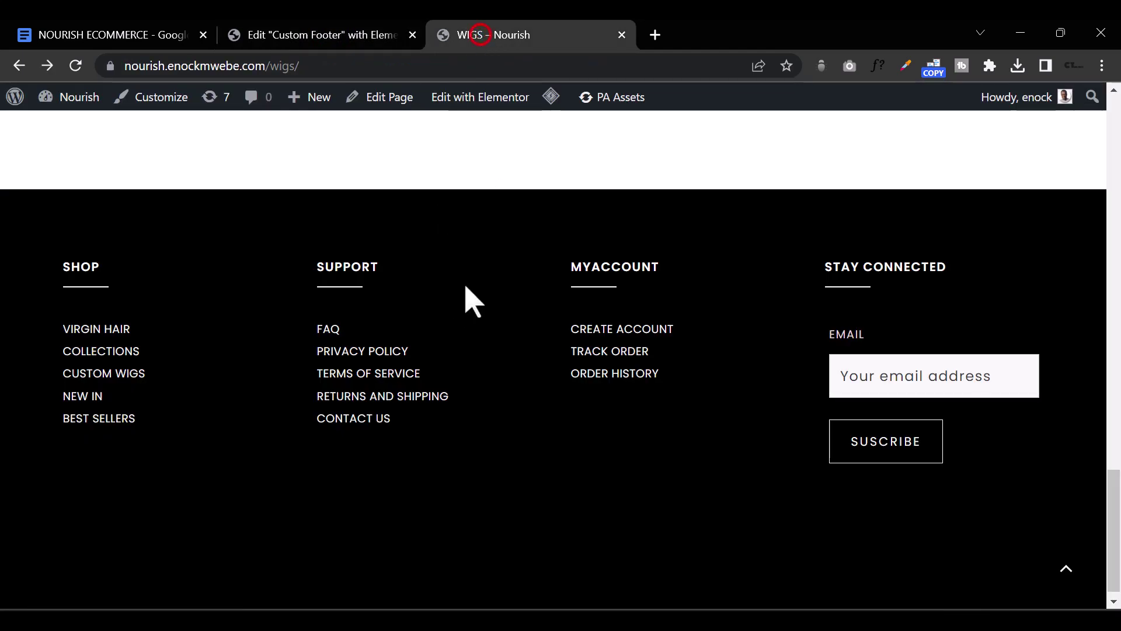
pyautogui.click(348, 39)
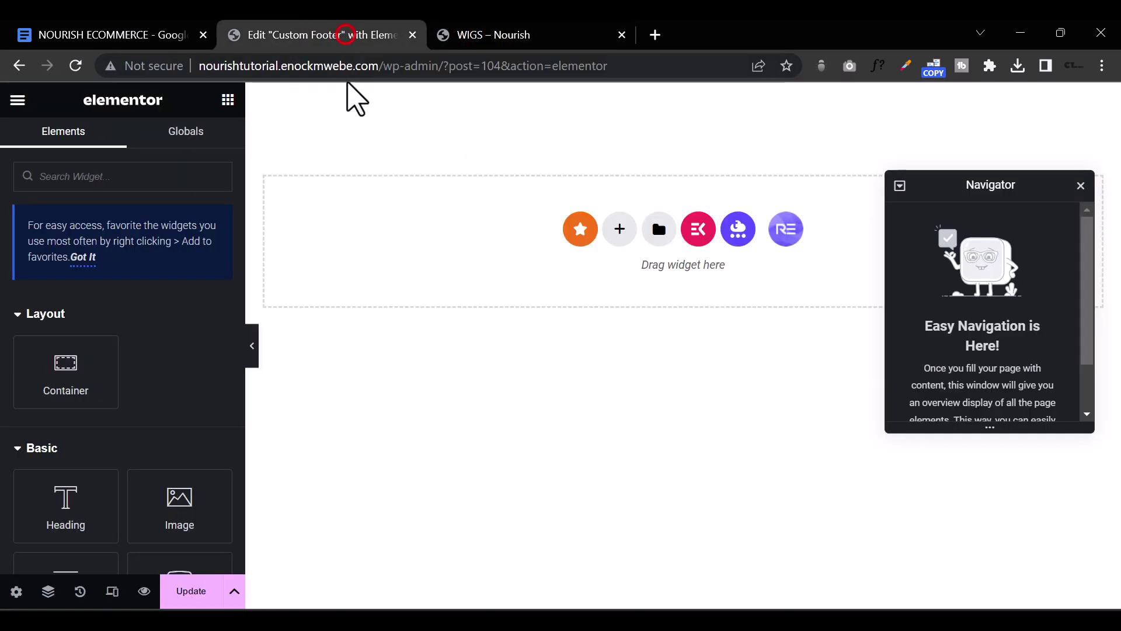
pyautogui.click(660, 231)
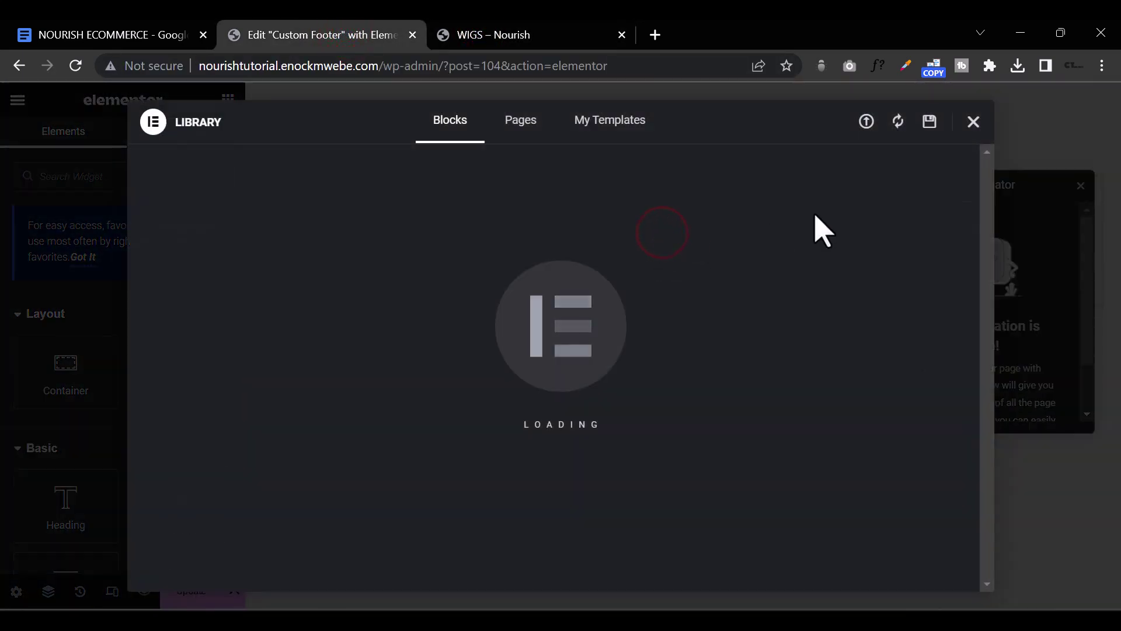
# Reopen the library's My Templates and pick Templates/Footer.json from the Nourish project for import
pyautogui.click(973, 121)
pyautogui.click(669, 232)
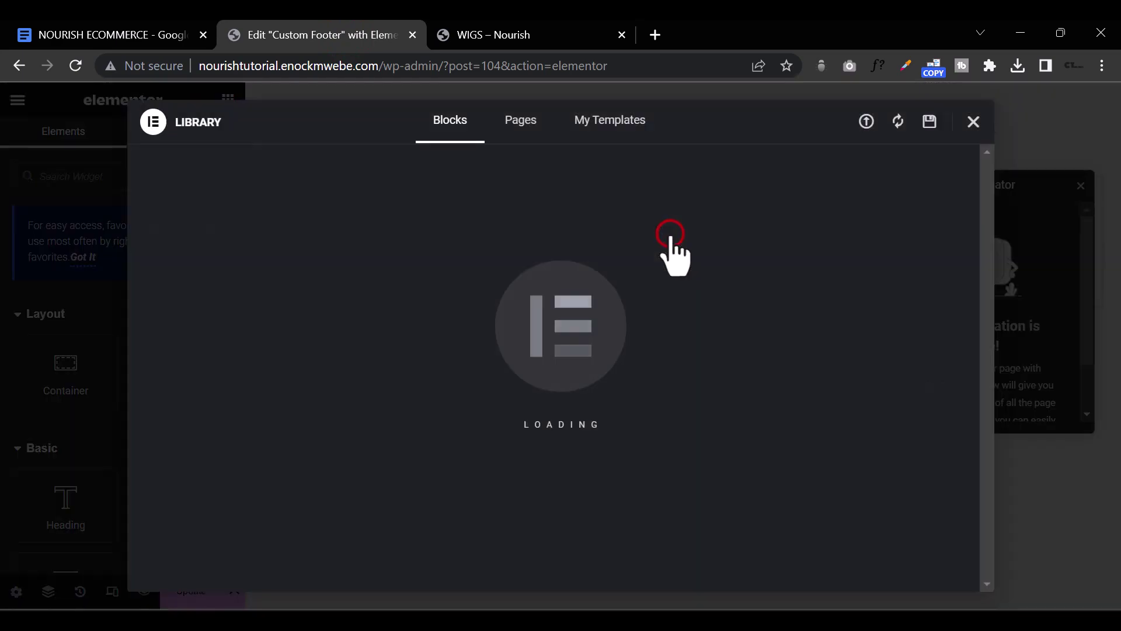
pyautogui.click(593, 126)
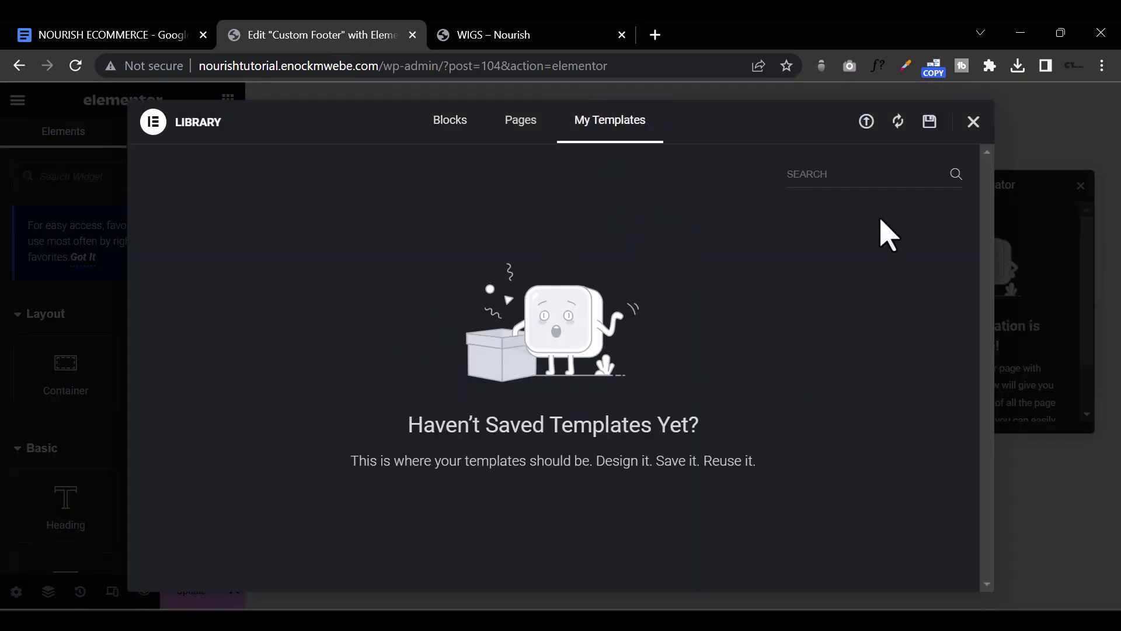
pyautogui.click(867, 121)
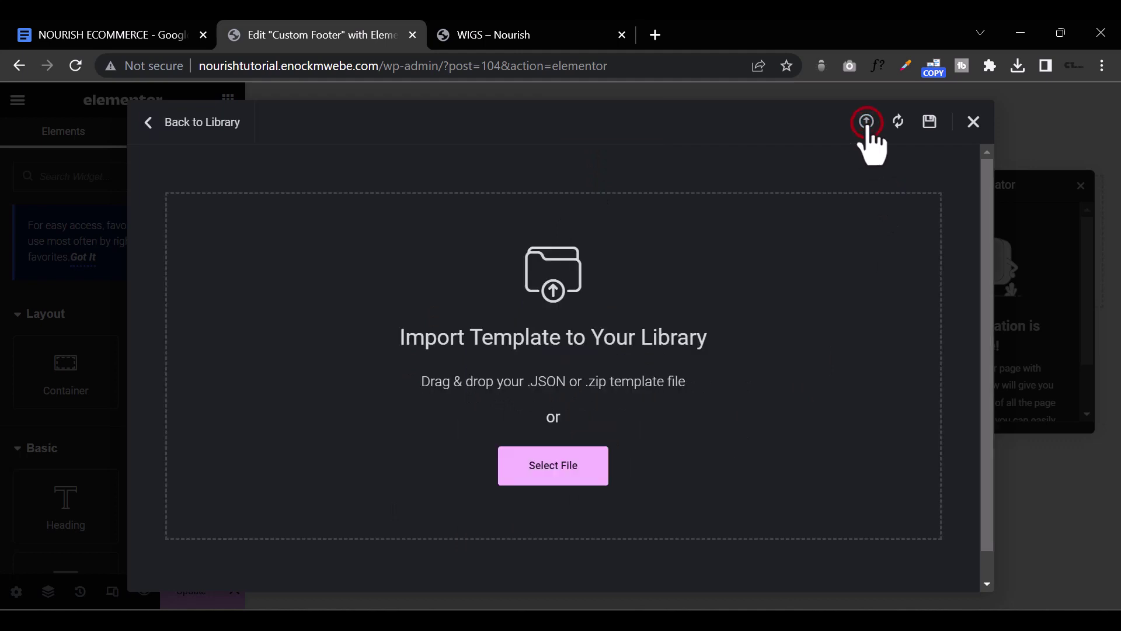
pyautogui.click(558, 471)
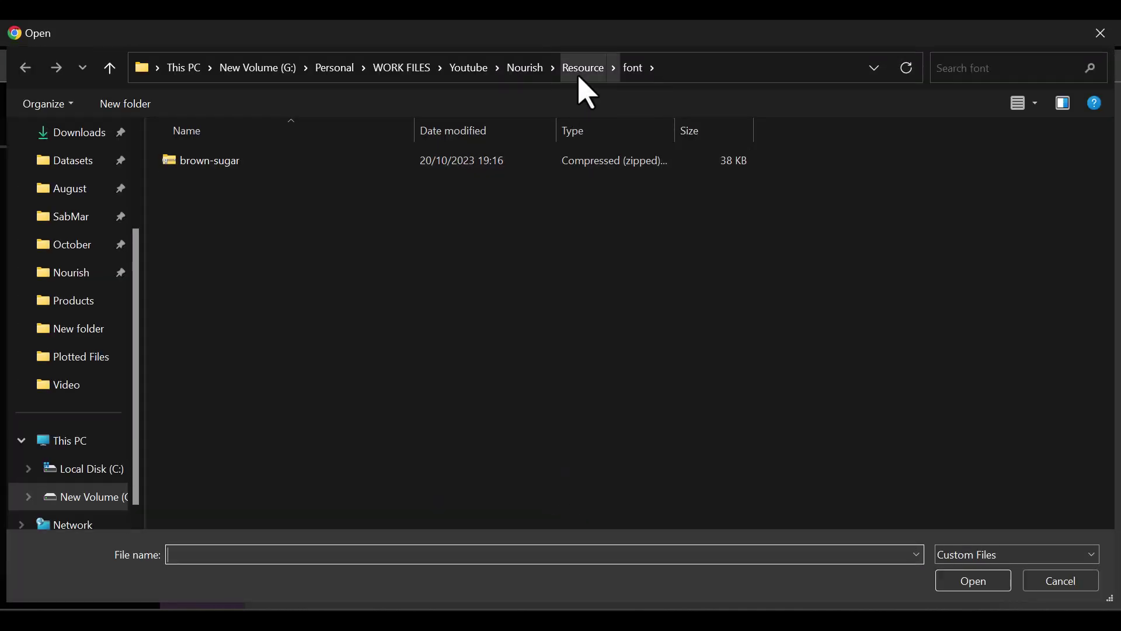
pyautogui.click(581, 69)
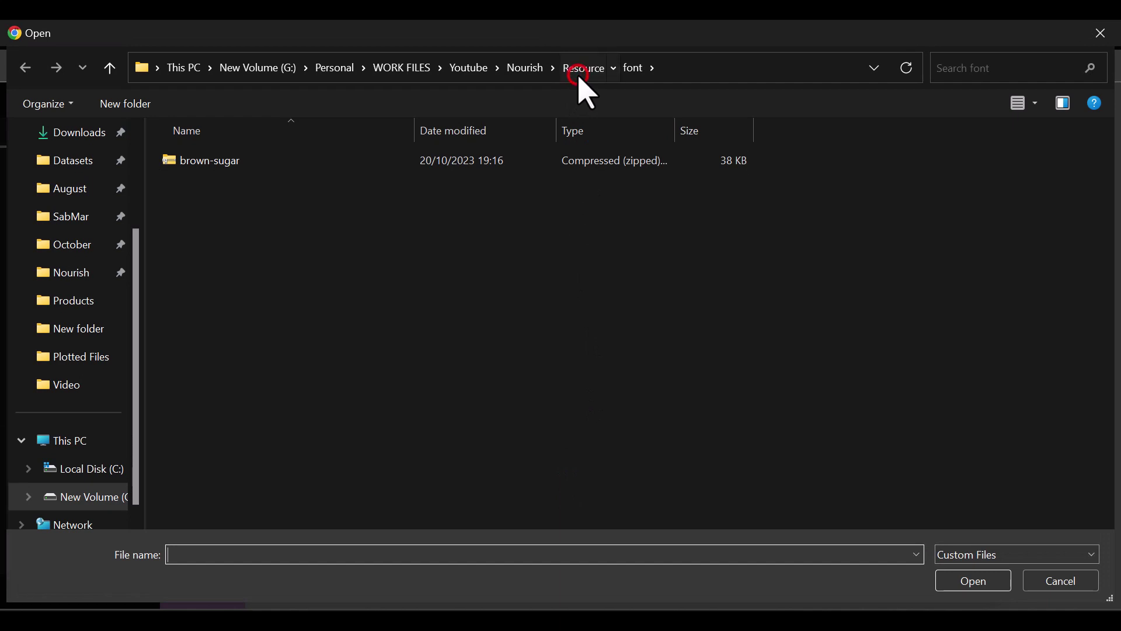
pyautogui.click(515, 70)
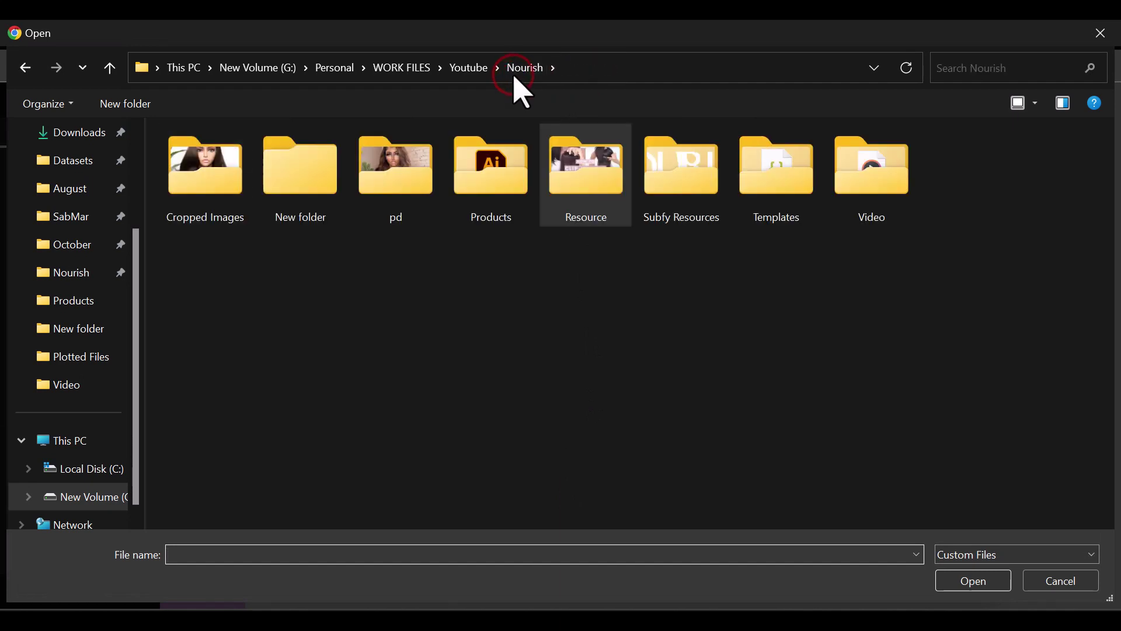
pyautogui.doubleClick(786, 200)
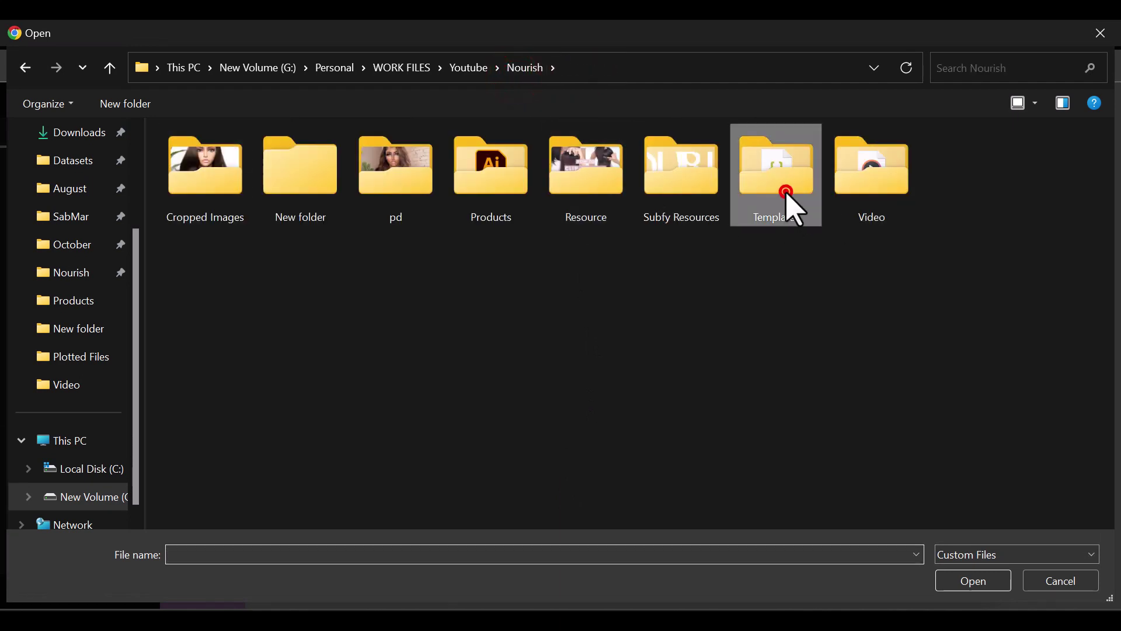
pyautogui.click(451, 161)
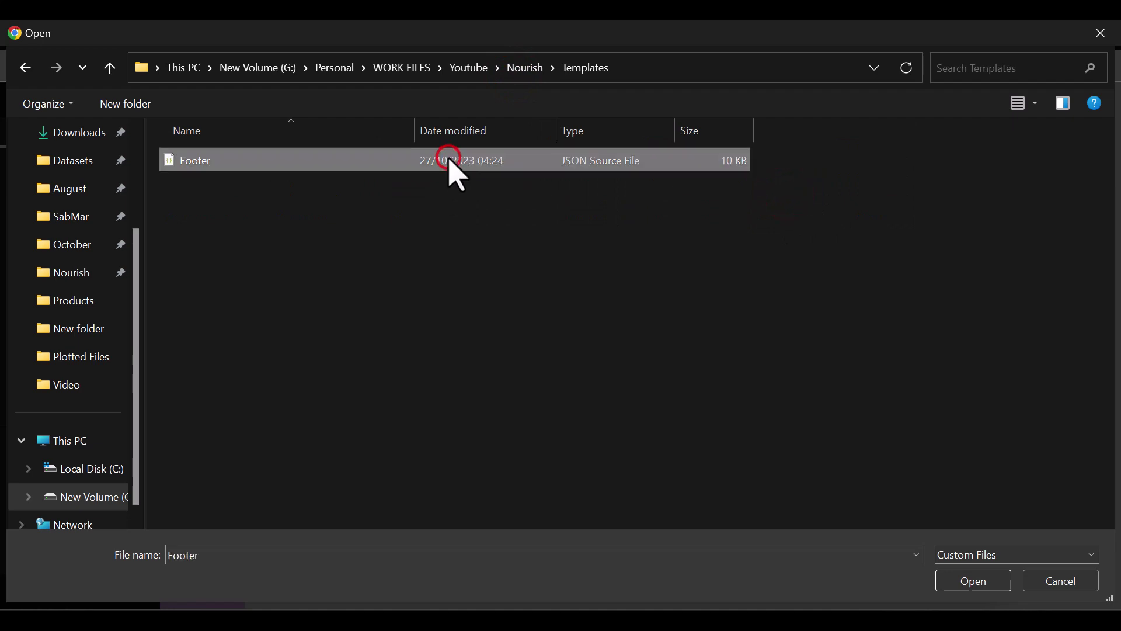
# Import Footer.json with unfiltered uploads enabled, and insert it with its container settings
pyautogui.click(973, 579)
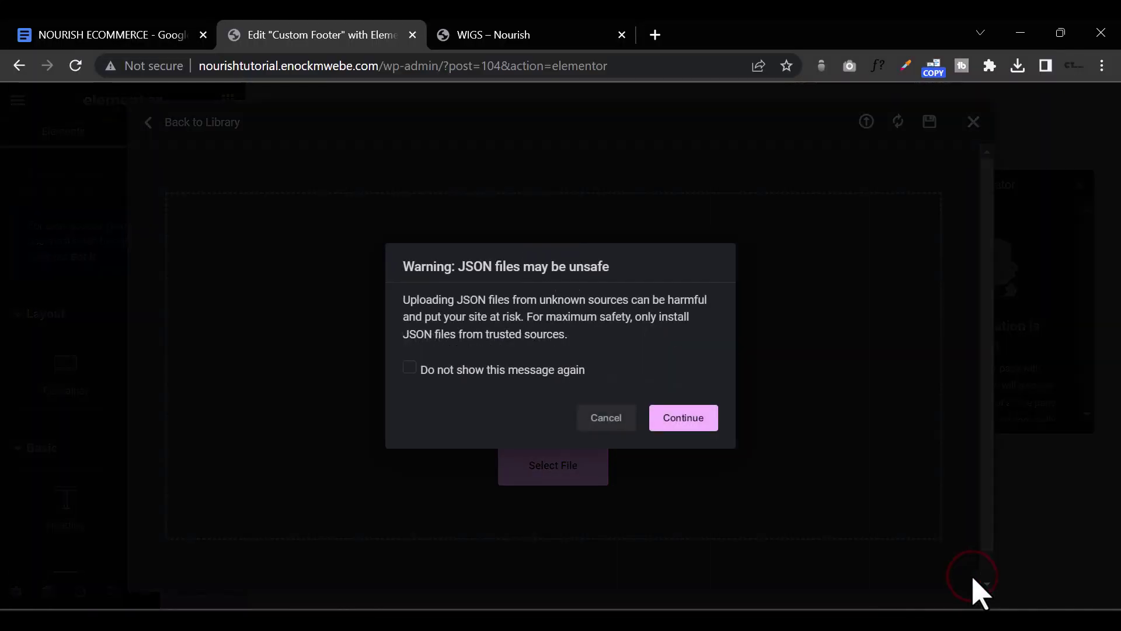
pyautogui.click(685, 420)
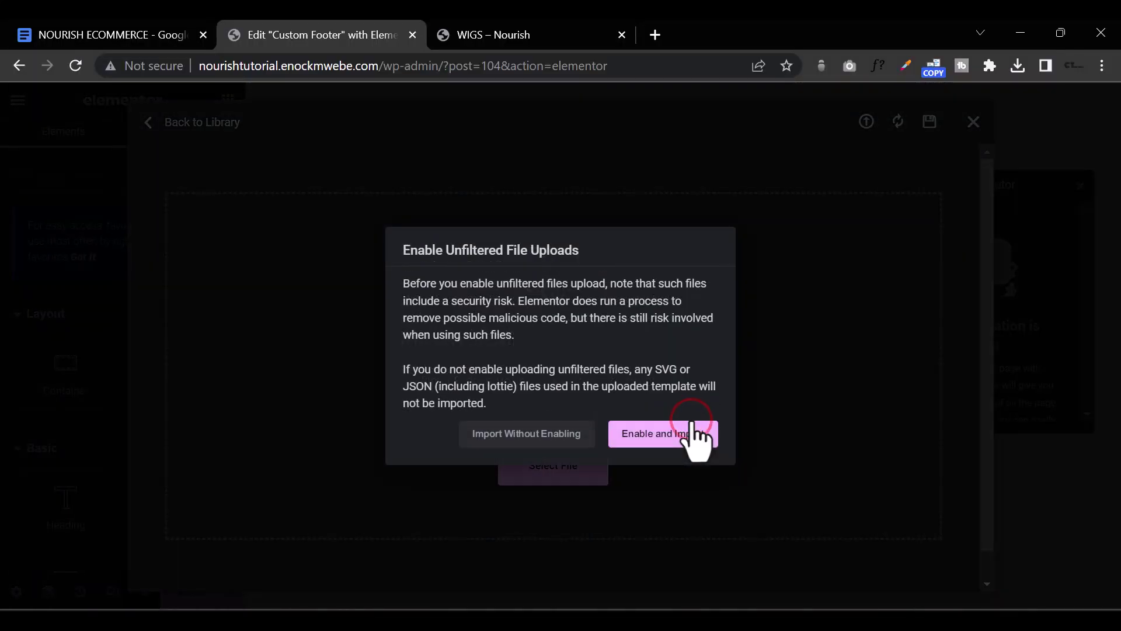
pyautogui.click(676, 436)
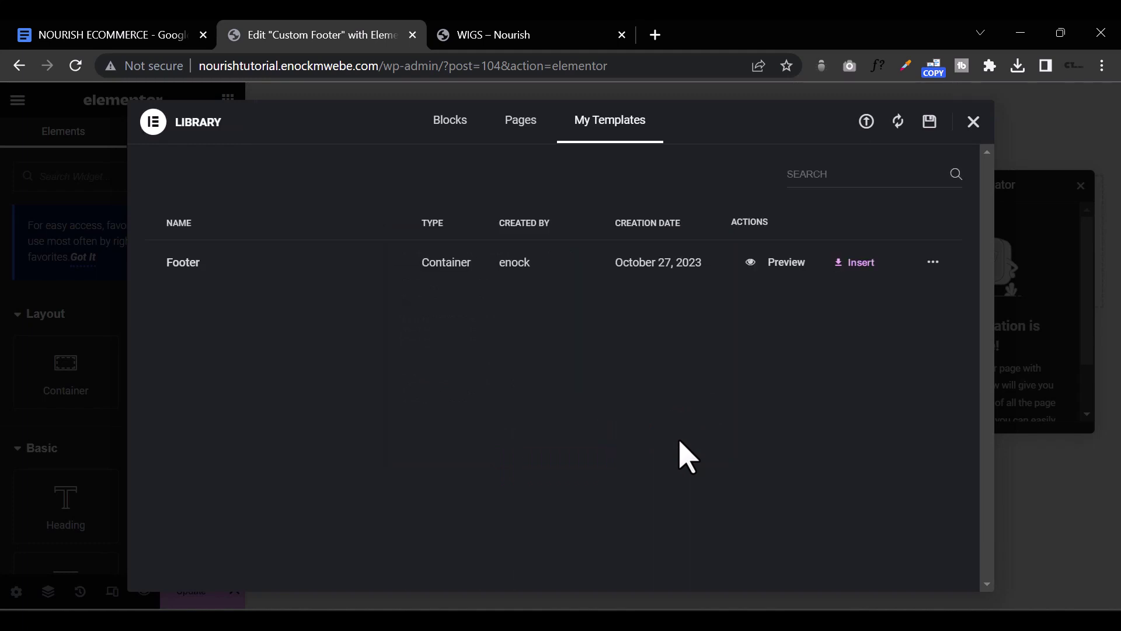
pyautogui.click(856, 263)
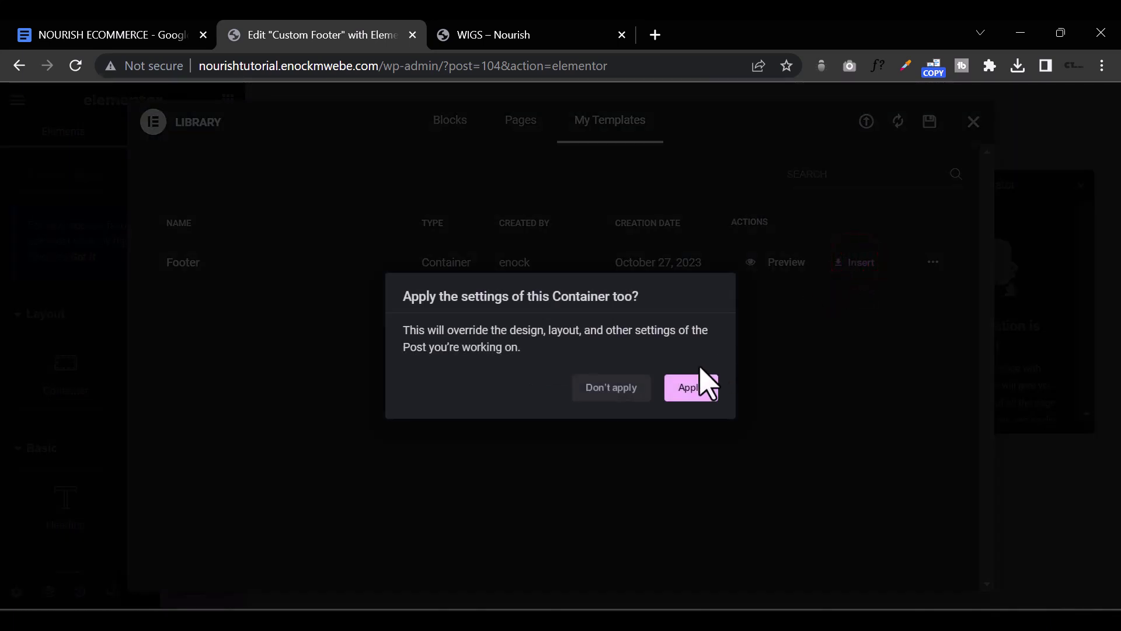
pyautogui.click(700, 393)
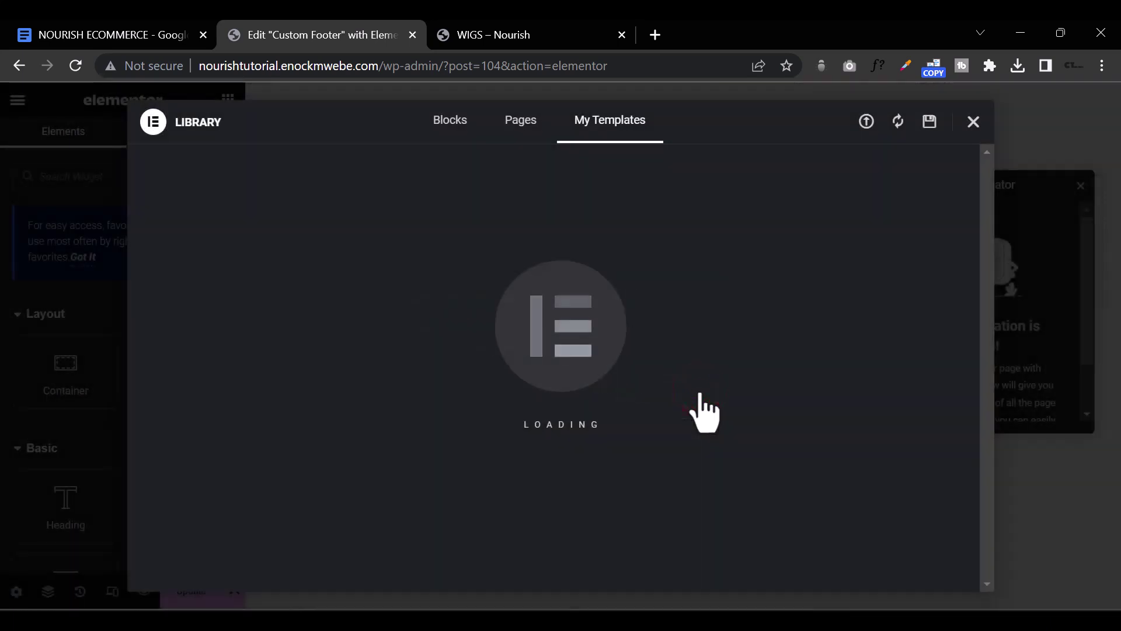
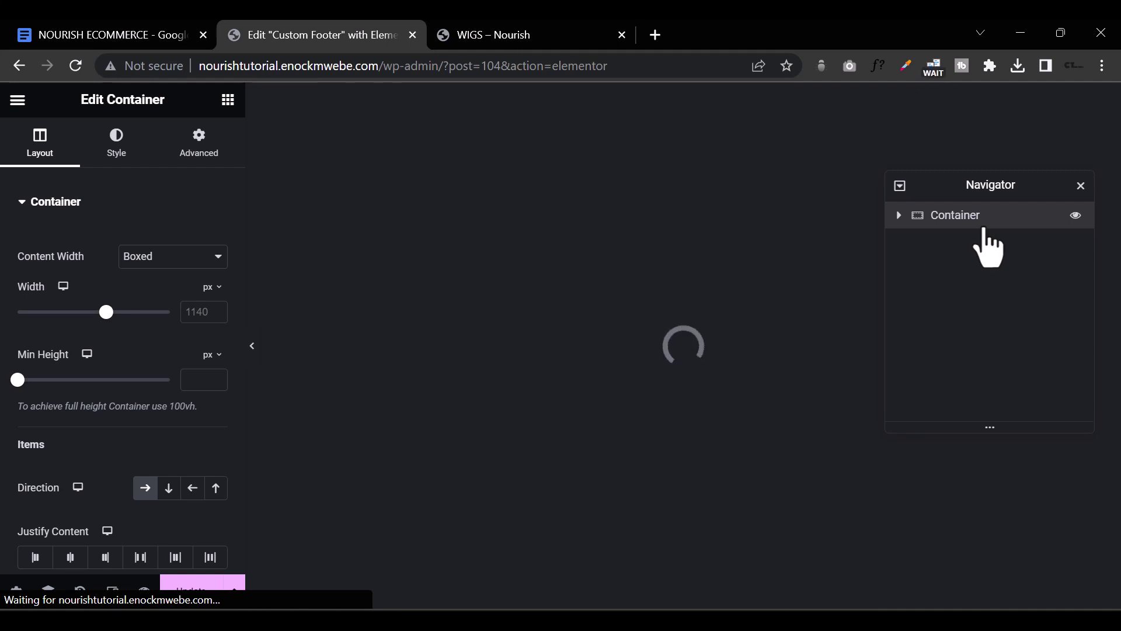
# Set the SUPPORT heading's typography to Uppercase with letter spacing 2
pyautogui.click(1081, 186)
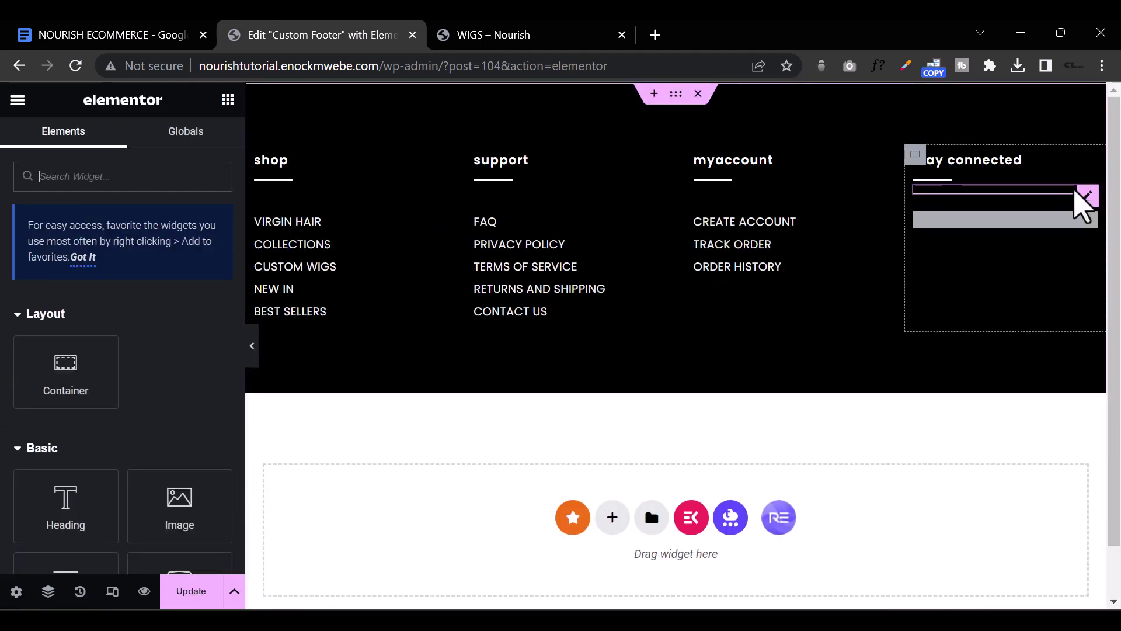
pyautogui.click(440, 433)
pyautogui.click(506, 163)
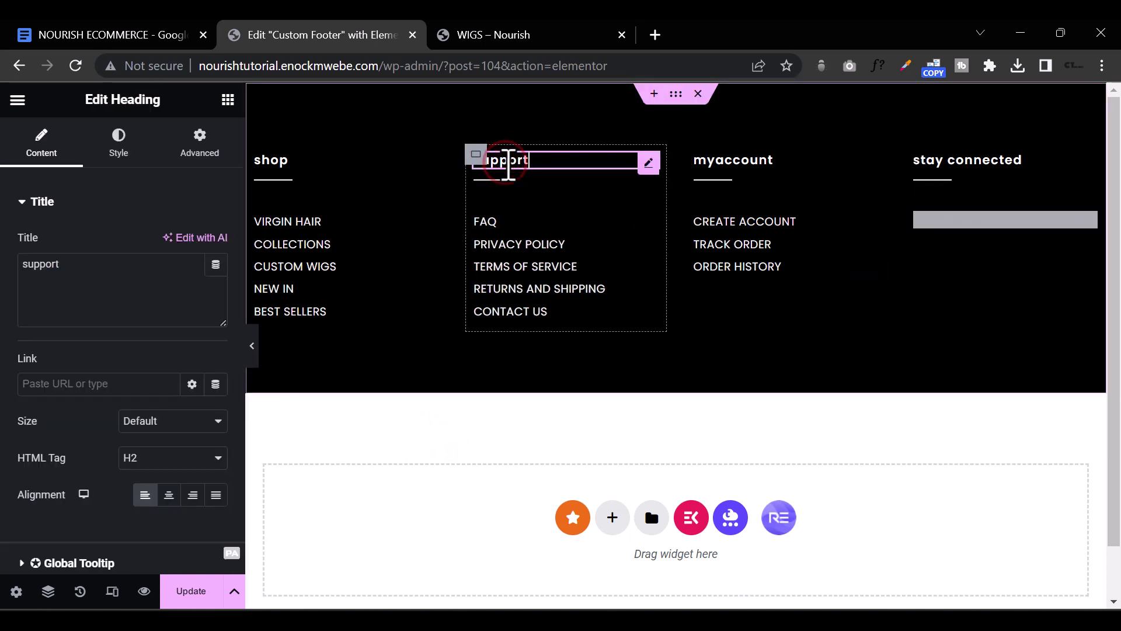
pyautogui.click(120, 148)
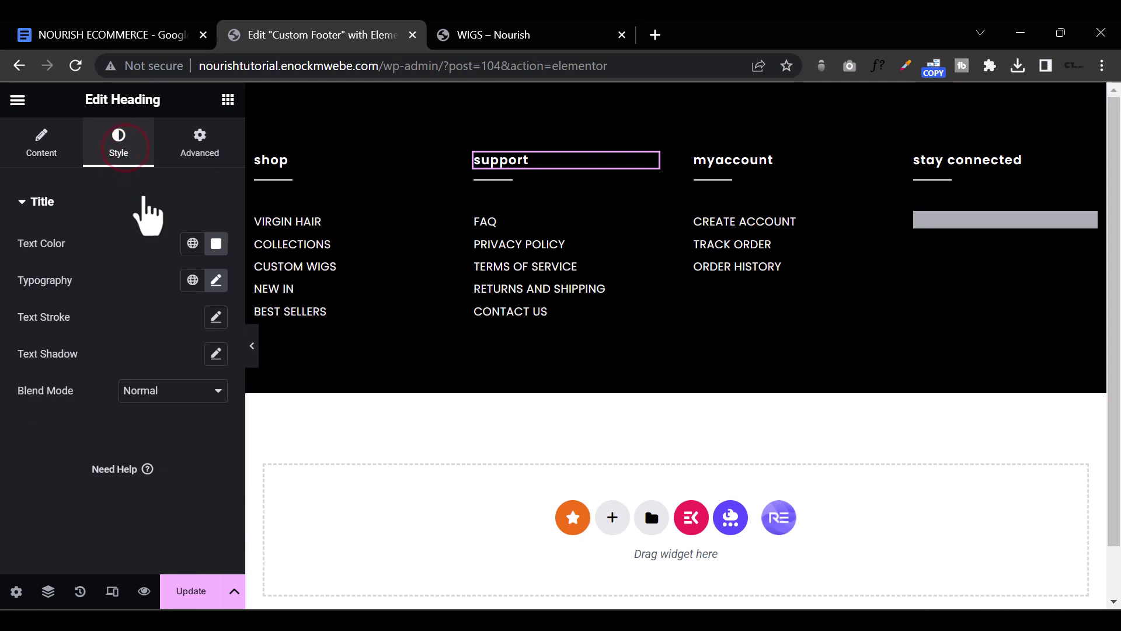
pyautogui.click(216, 279)
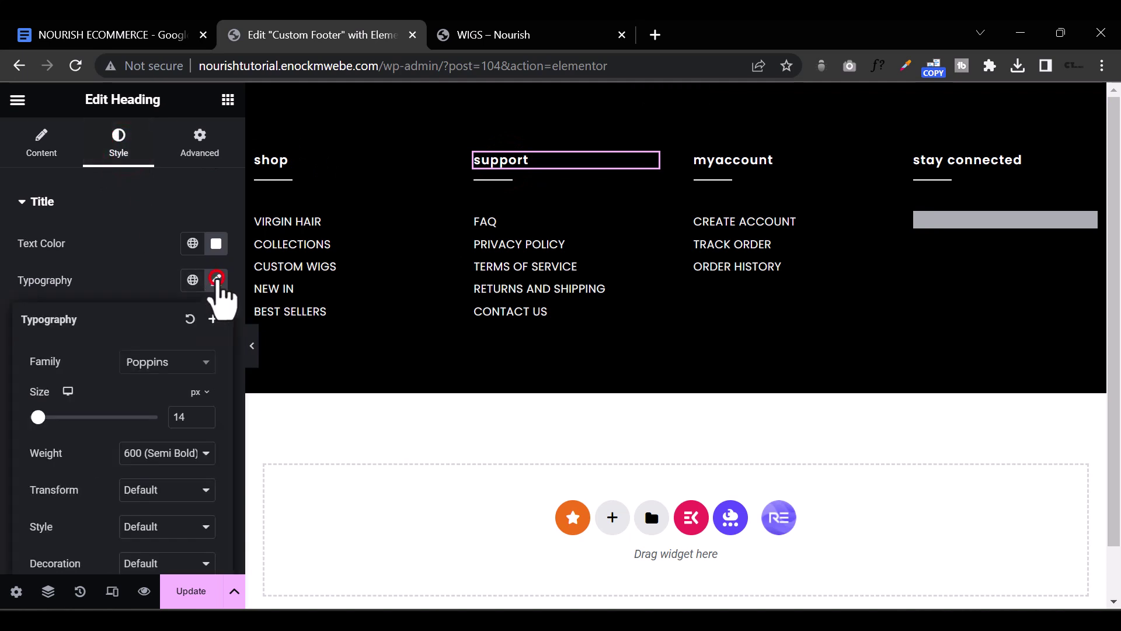
pyautogui.scroll(-2, 183, 503)
pyautogui.click(183, 404)
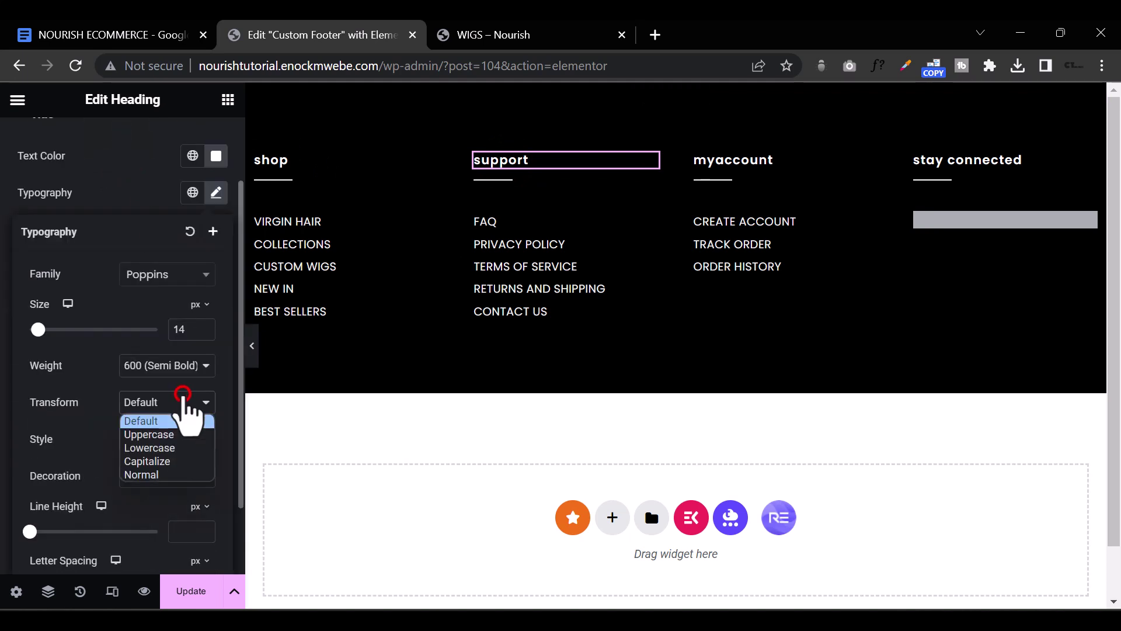
pyautogui.click(151, 448)
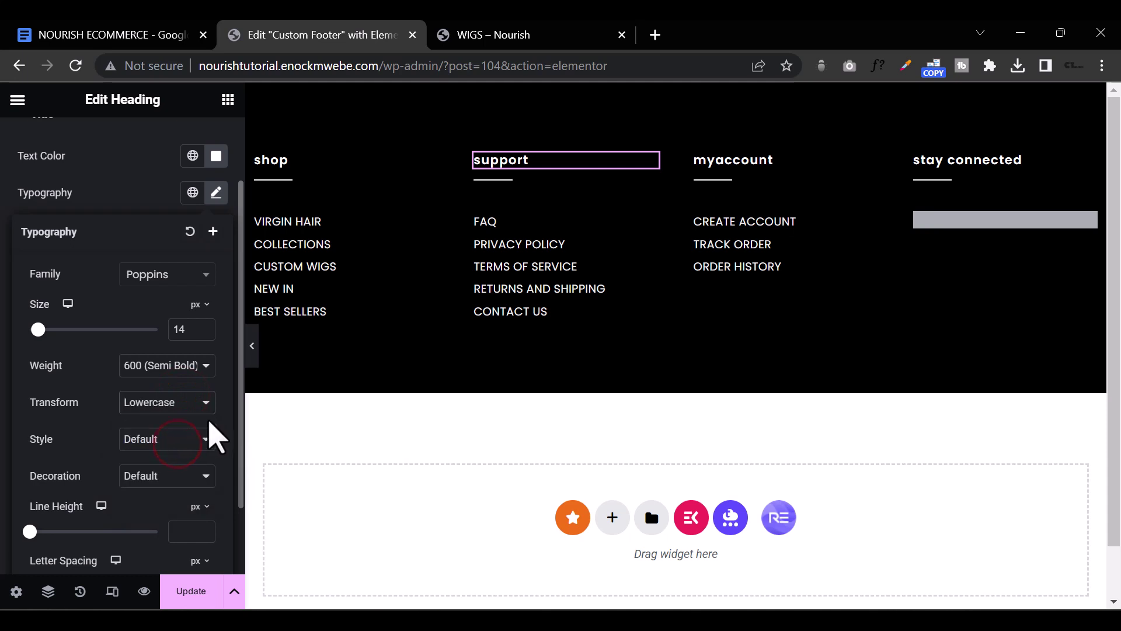
pyautogui.click(194, 404)
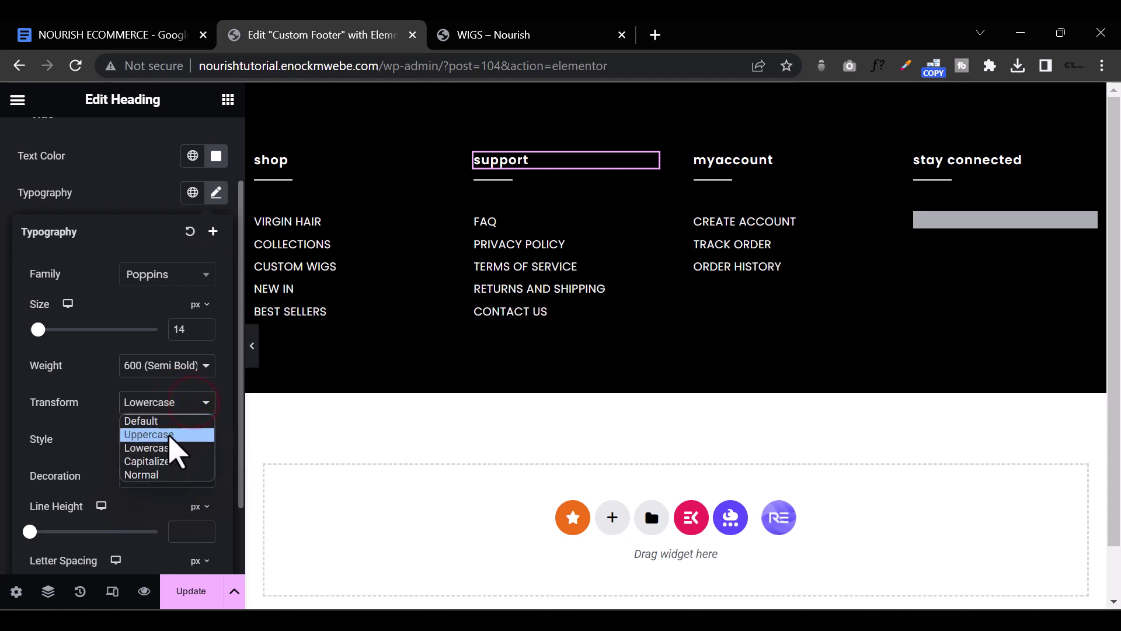
pyautogui.click(169, 433)
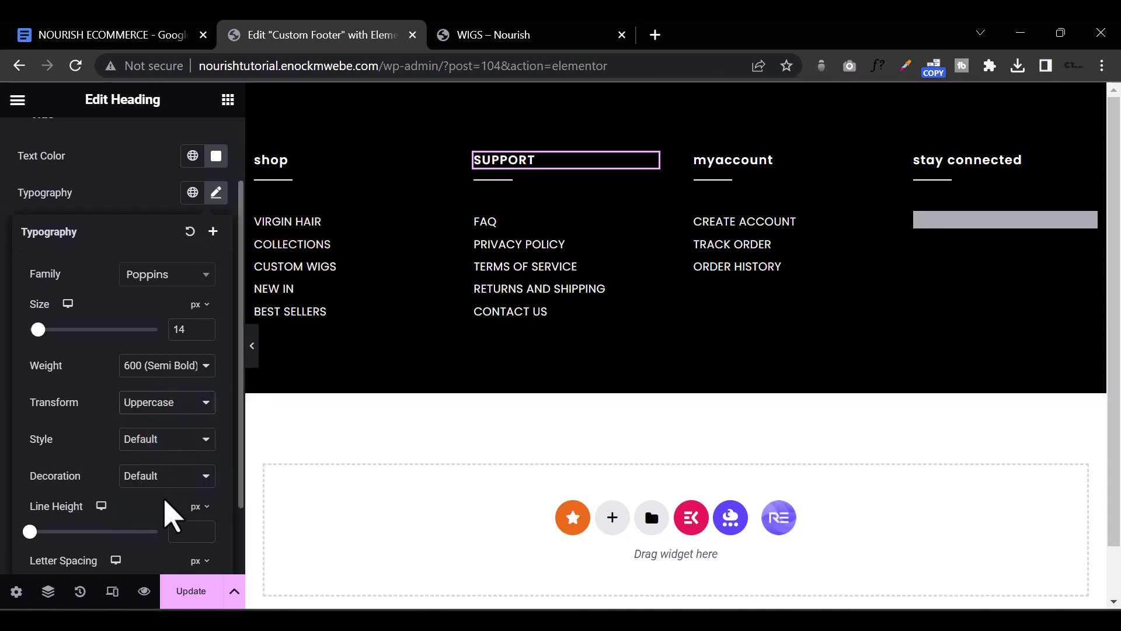
pyautogui.scroll(-2, 173, 510)
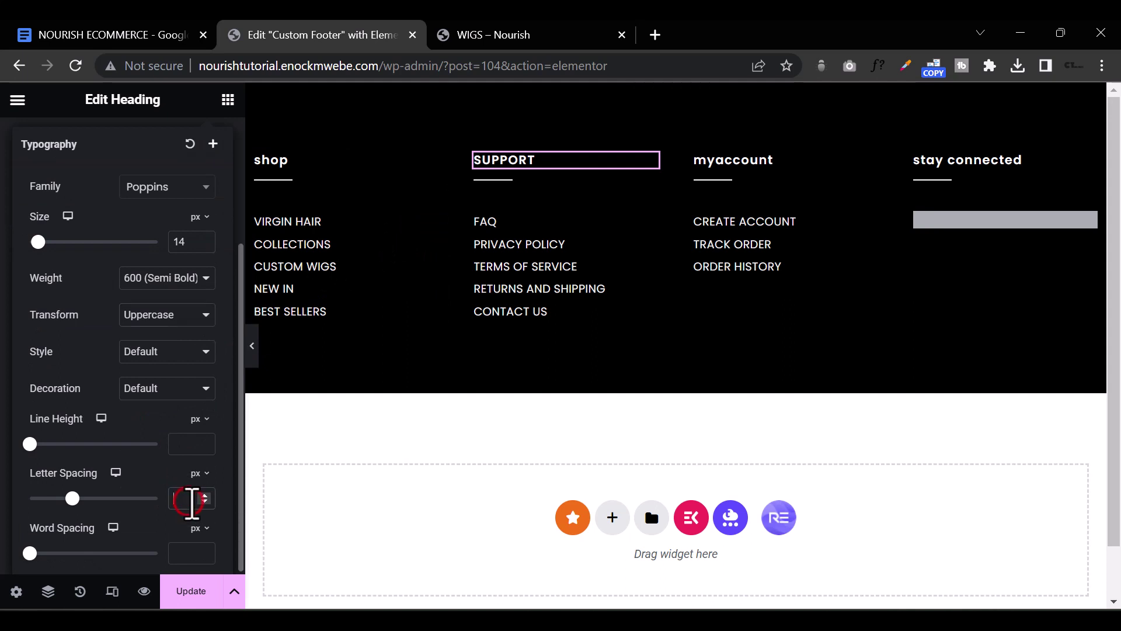
pyautogui.click(193, 498)
pyautogui.write('2')
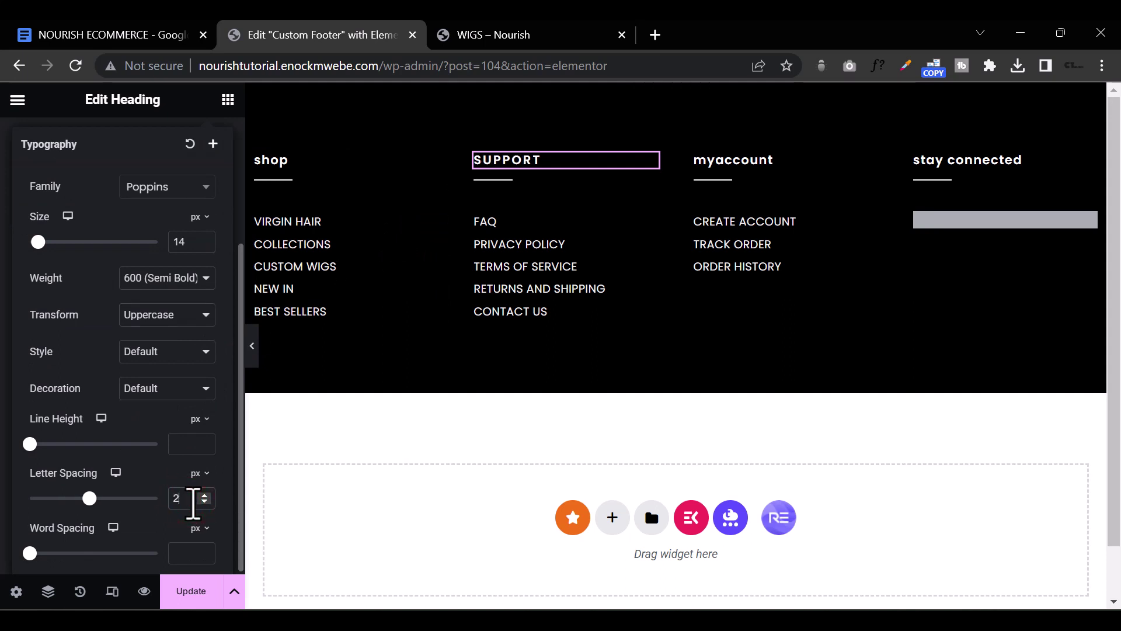
# Copy SUPPORT's style and paste it onto the MY ACCOUNT, SHOP and STAY CONNECTED headings
pyautogui.rightClick(502, 166)
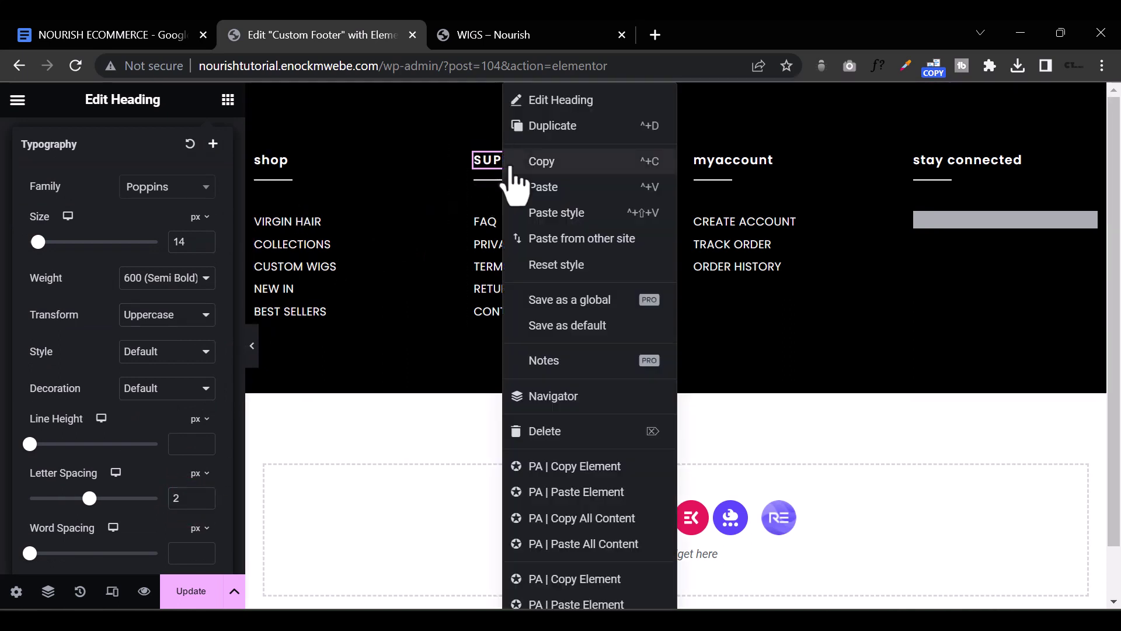
pyautogui.click(556, 163)
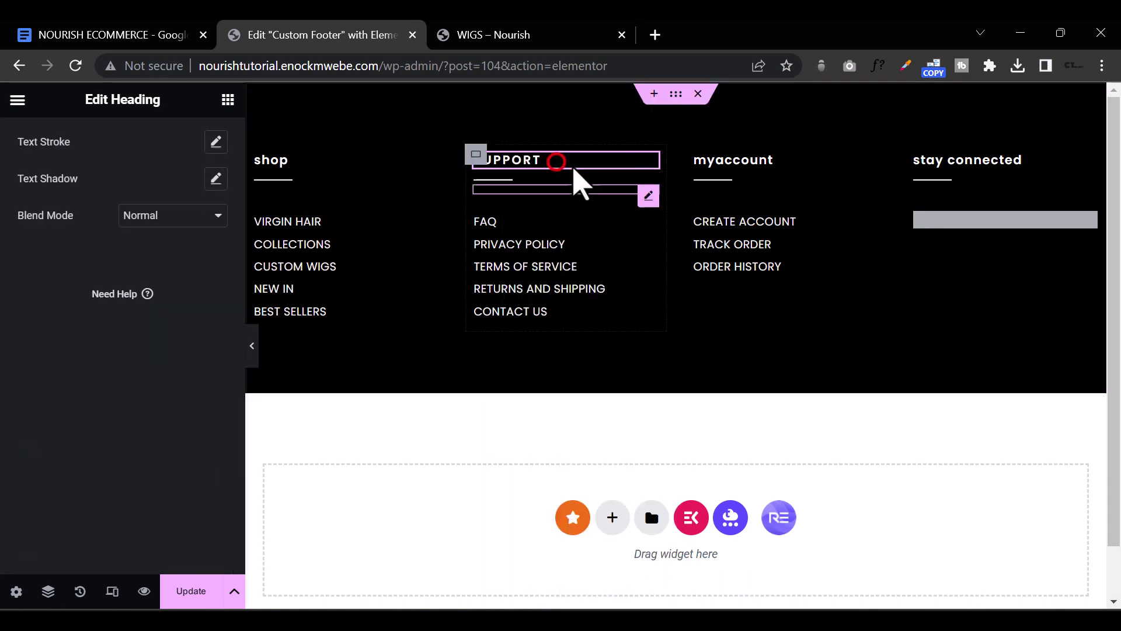
pyautogui.rightClick(728, 158)
pyautogui.click(787, 213)
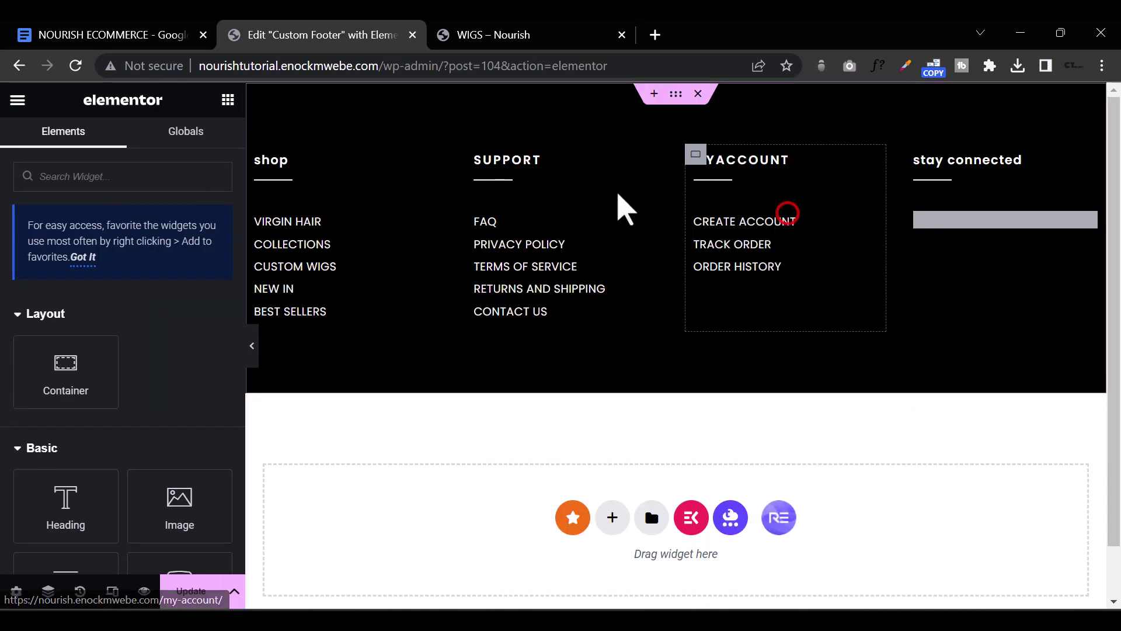
pyautogui.rightClick(280, 159)
pyautogui.click(367, 214)
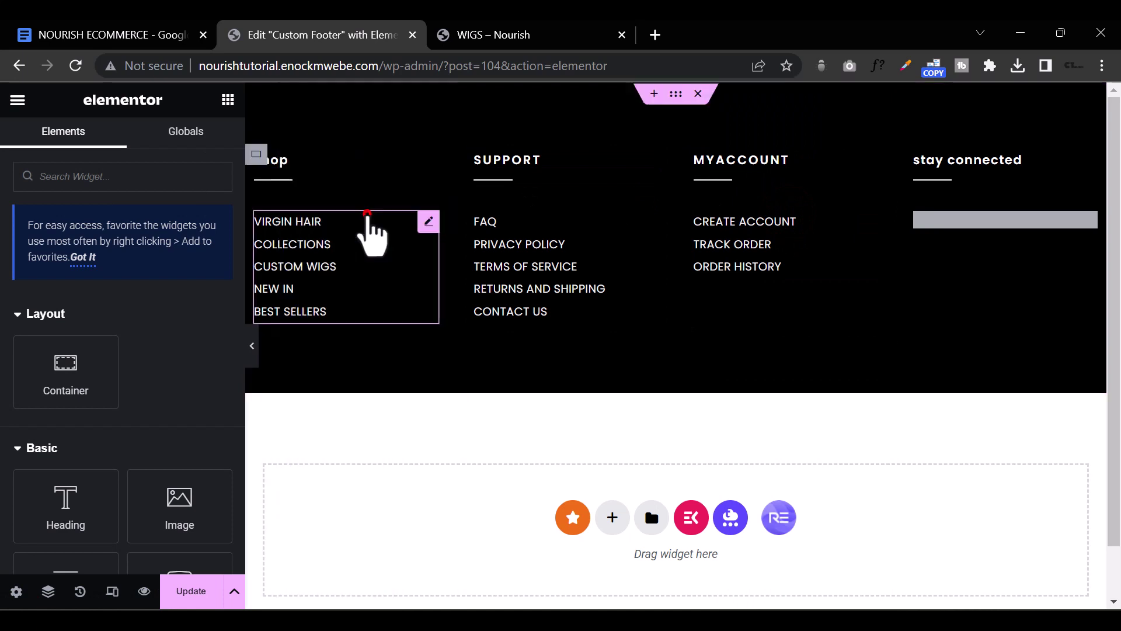
pyautogui.rightClick(951, 161)
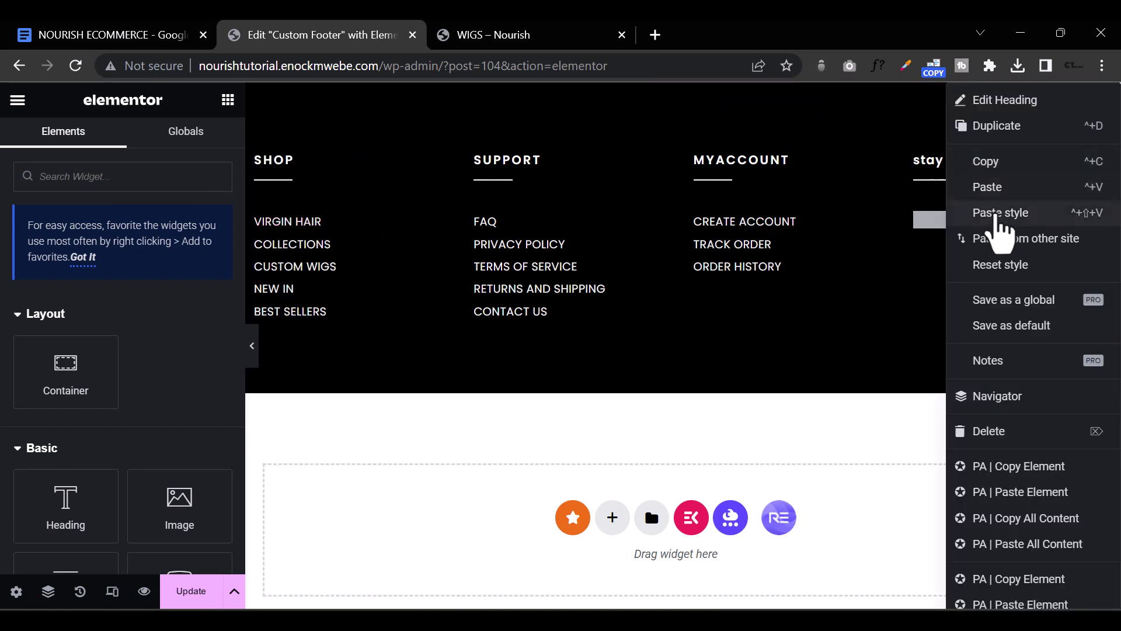
pyautogui.click(996, 213)
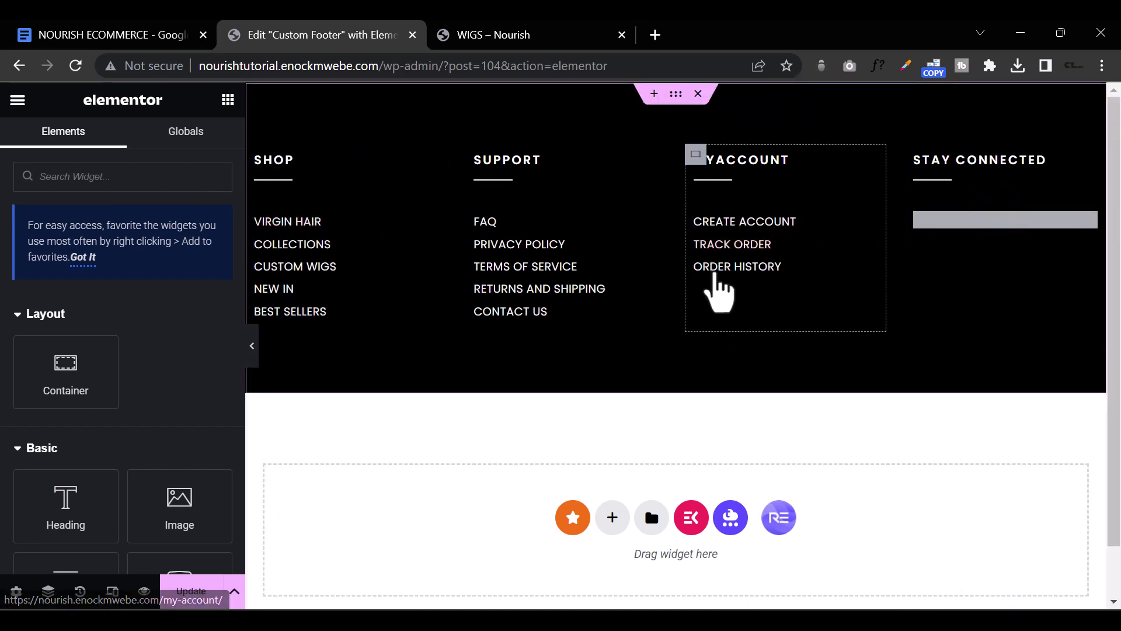
# Compare the footer in the editor against the live site's footer
pyautogui.click(519, 38)
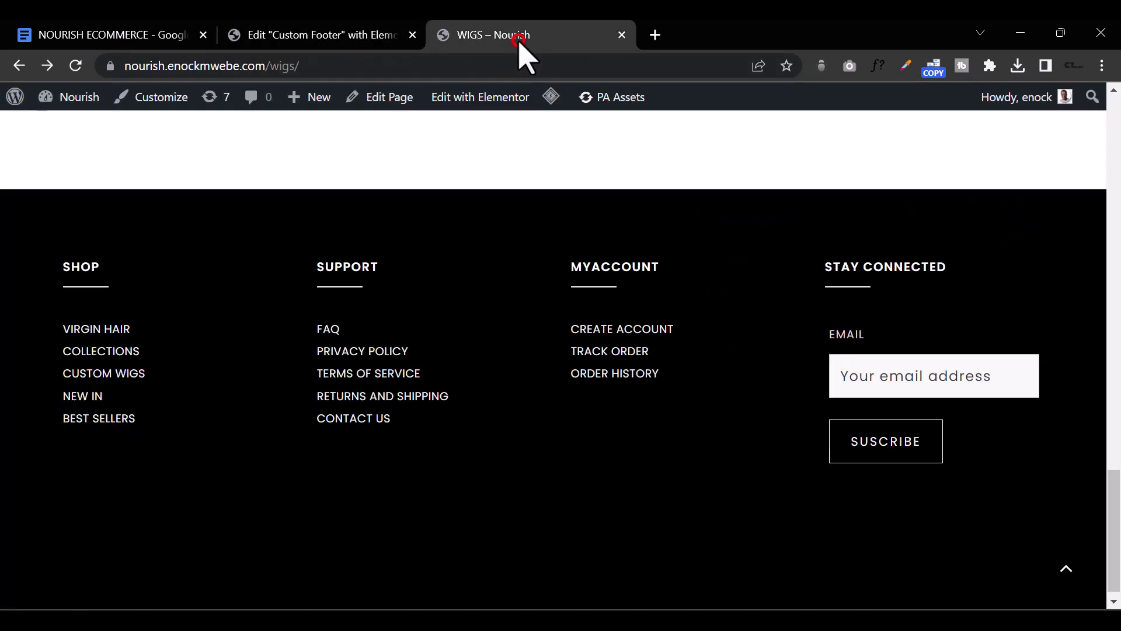
pyautogui.click(342, 37)
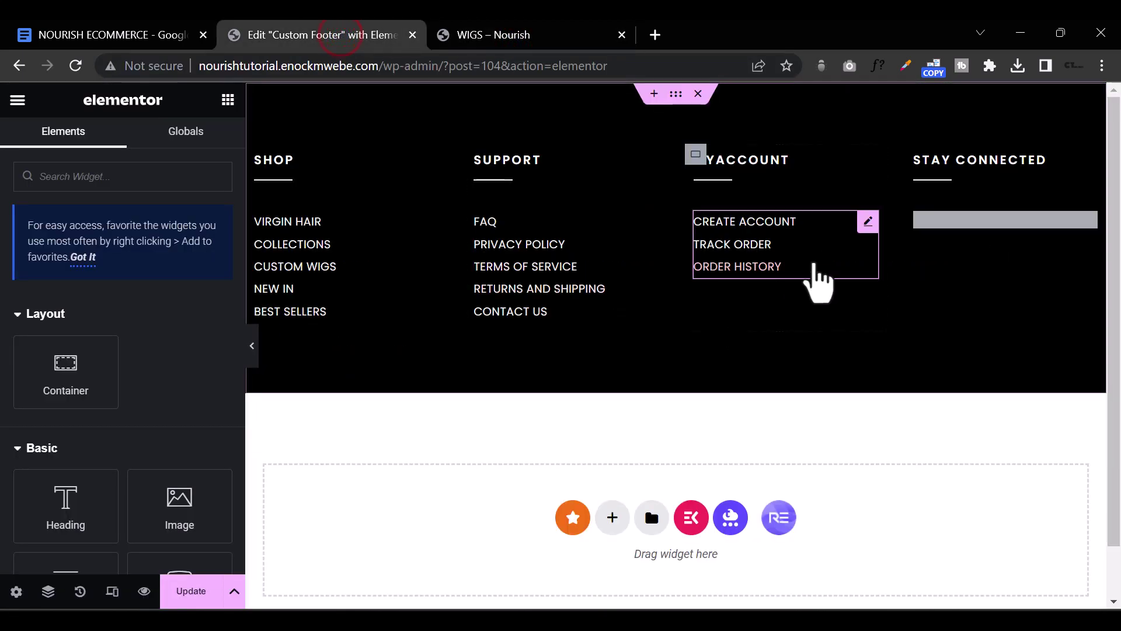
pyautogui.click(497, 35)
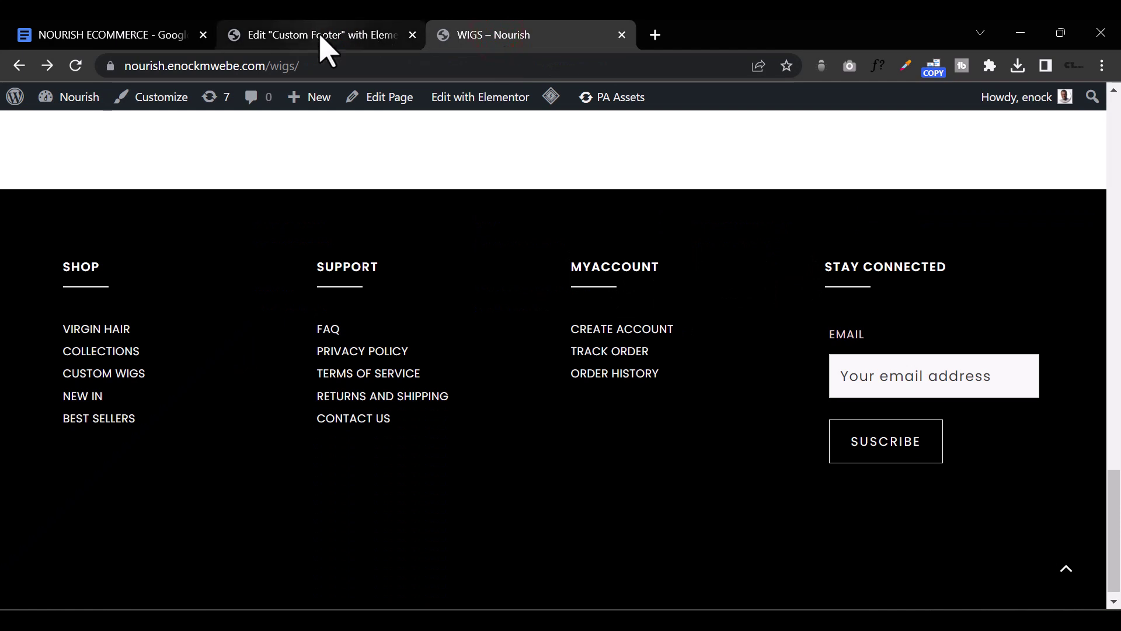
pyautogui.click(321, 37)
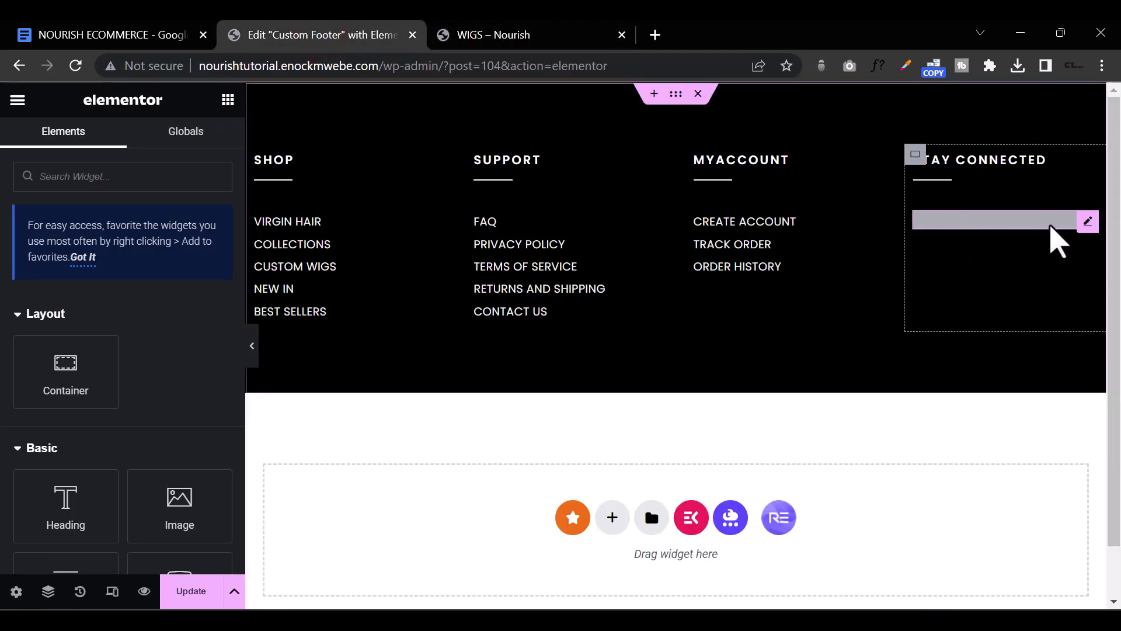
# Confirm the Ninja Forms widget uses Subscribe Form, then save the footer with Update
pyautogui.click(1085, 223)
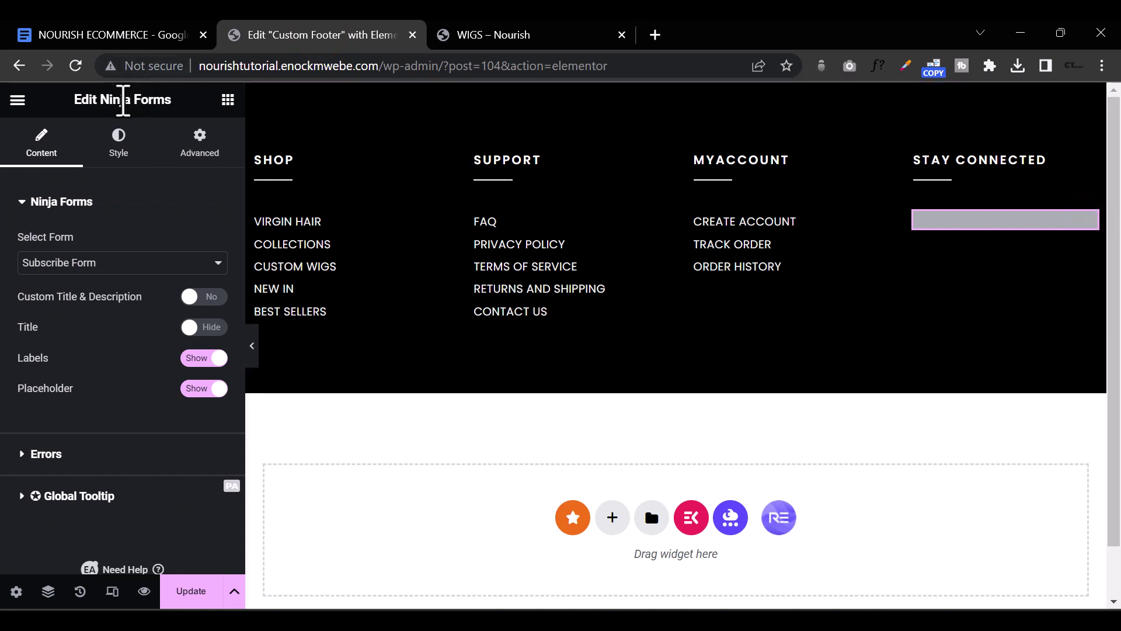
pyautogui.moveTo(104, 100); pyautogui.dragTo(175, 125)
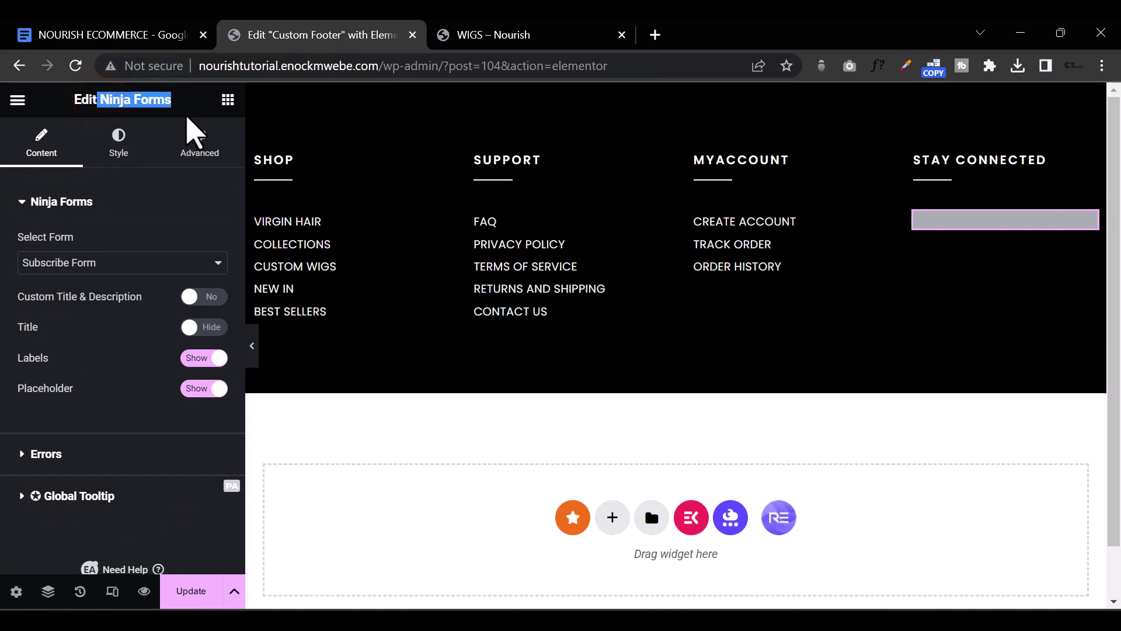
pyautogui.click(135, 257)
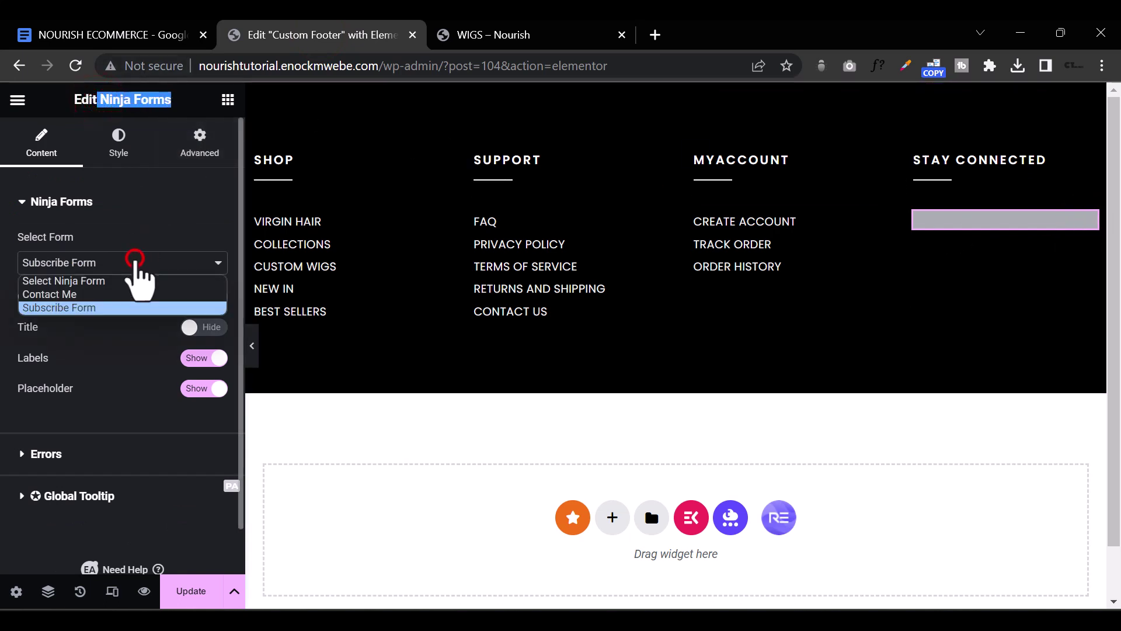
pyautogui.click(90, 306)
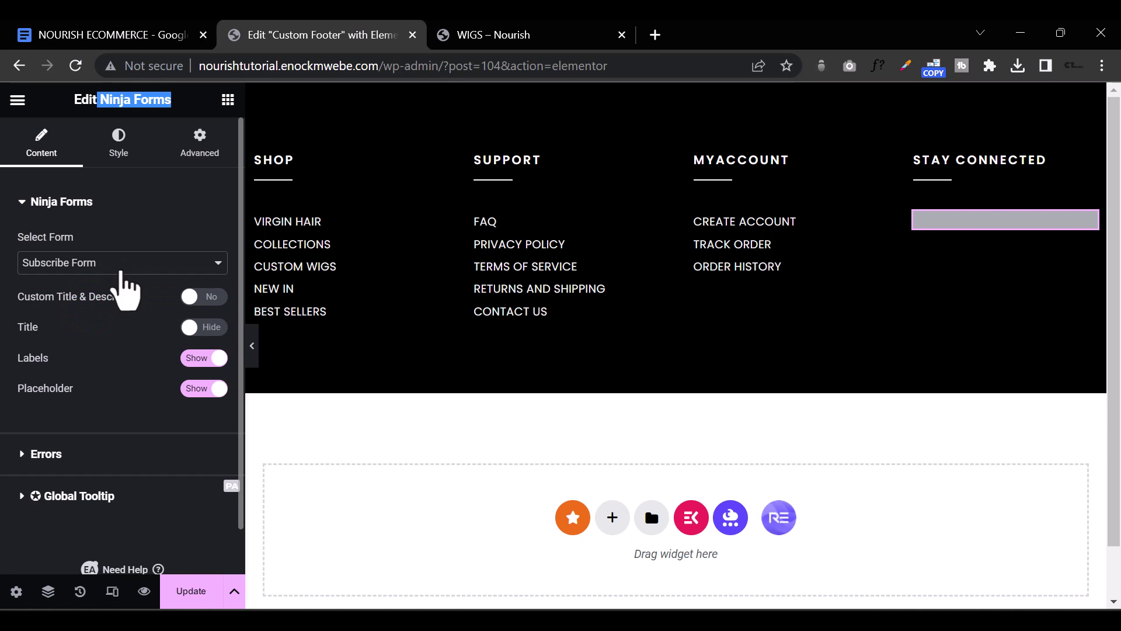
pyautogui.click(120, 267)
pyautogui.click(120, 267)
pyautogui.click(120, 267)
pyautogui.click(120, 267)
pyautogui.click(121, 269)
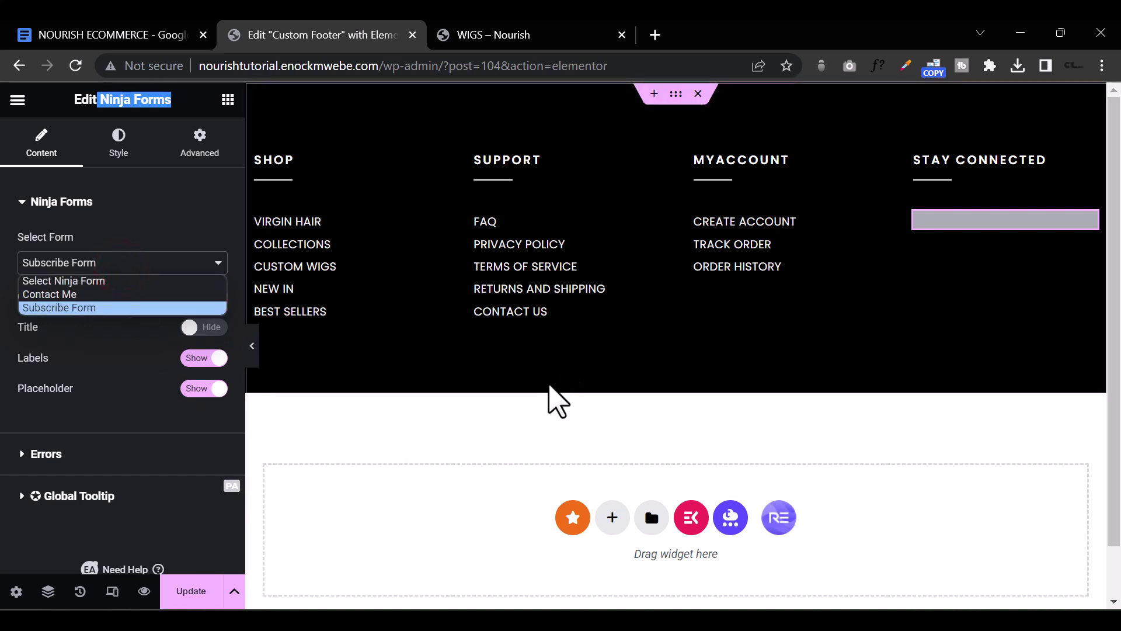
pyautogui.click(198, 592)
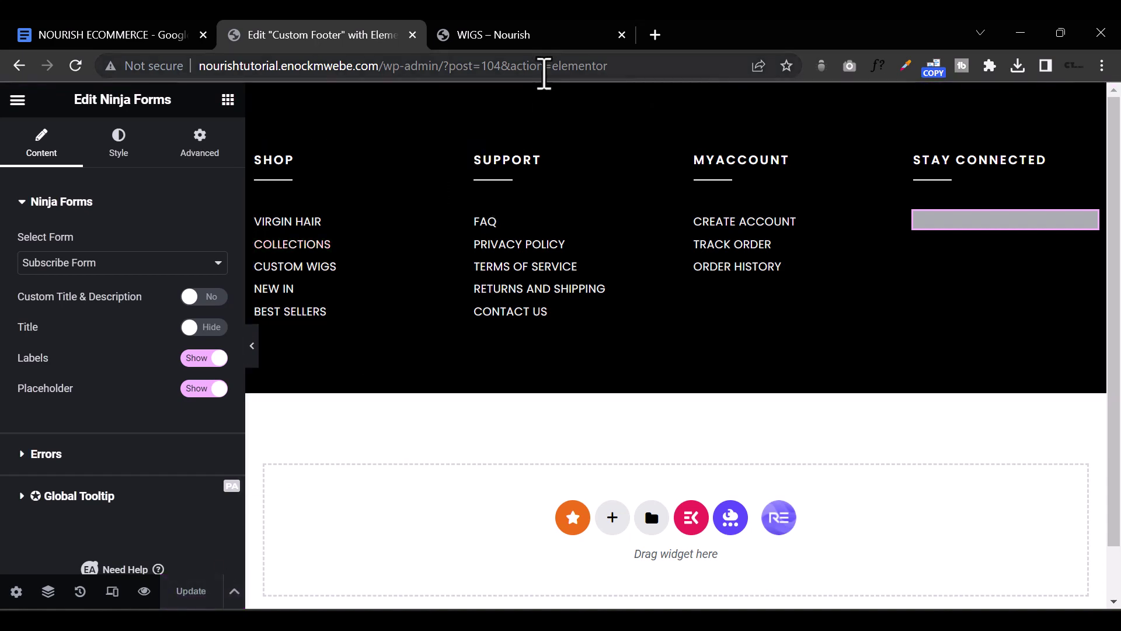
# Load the nourishtutorial site in a new browser tab
pyautogui.click(655, 35)
pyautogui.click(597, 71)
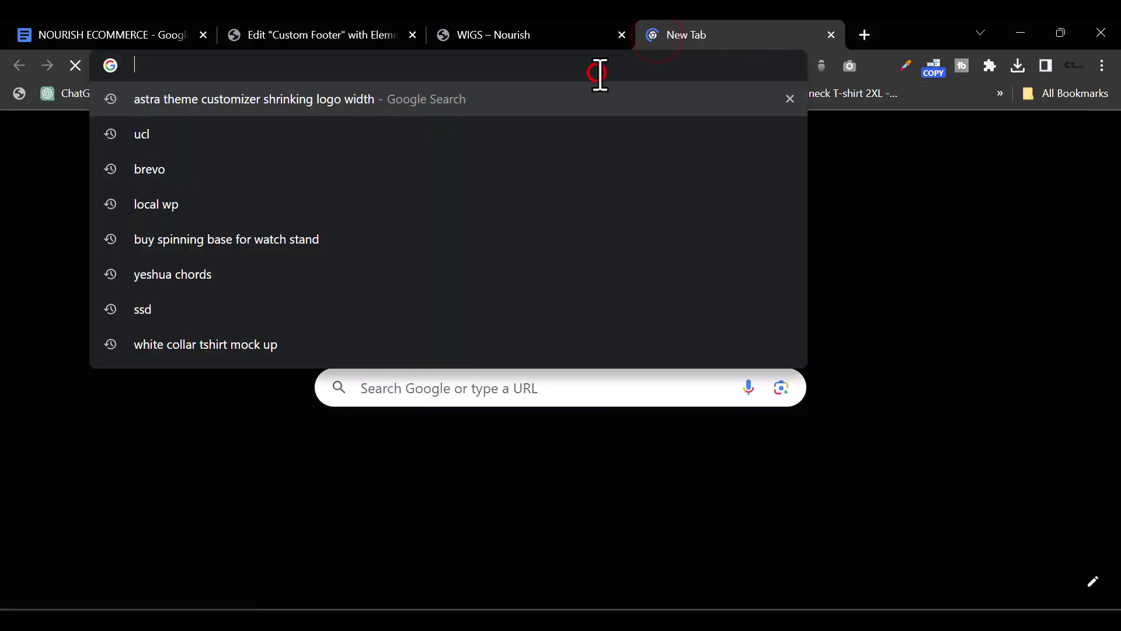
pyautogui.write('nourish.enockmwebe.com')
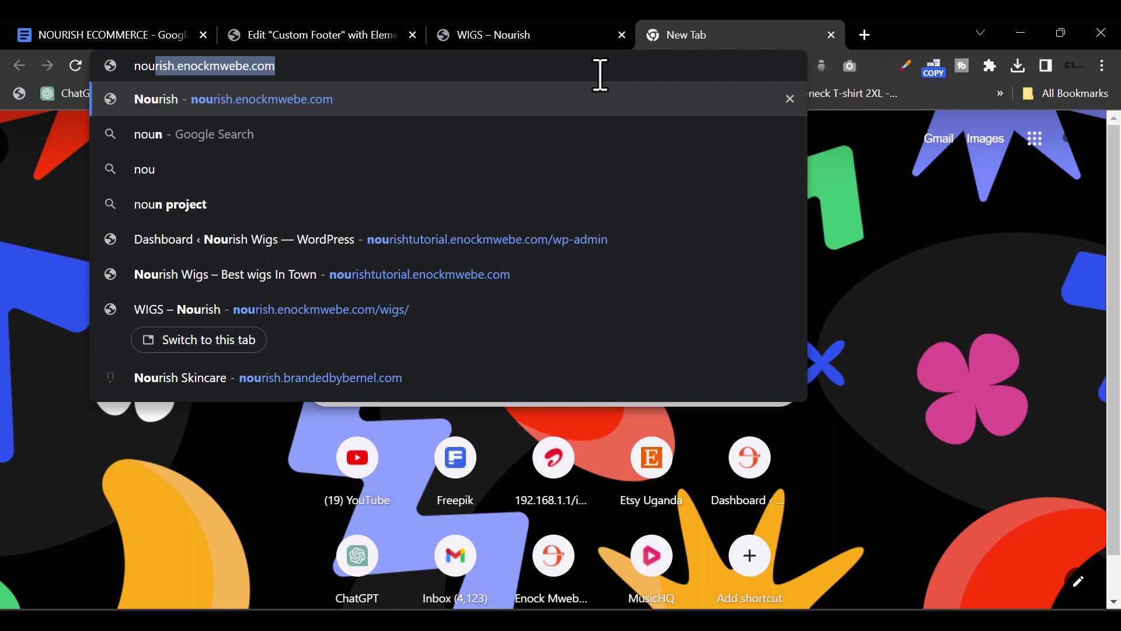
pyautogui.press('Down')
pyautogui.press('Down')
pyautogui.press('Down')
pyautogui.press('Down')
pyautogui.press('Down')
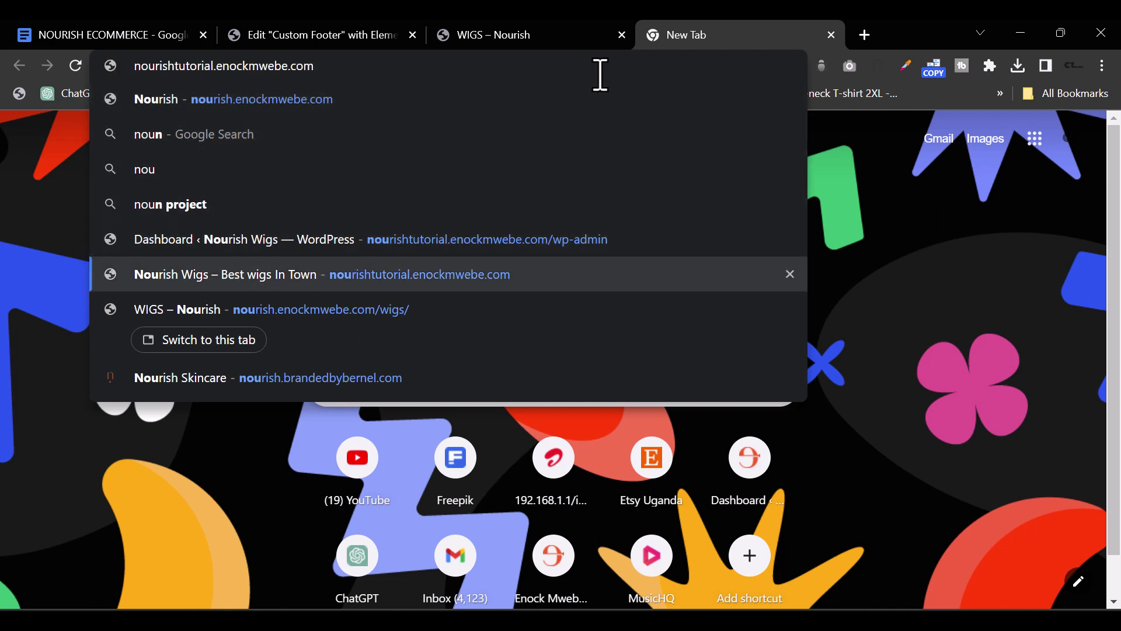
pyautogui.press('Return')
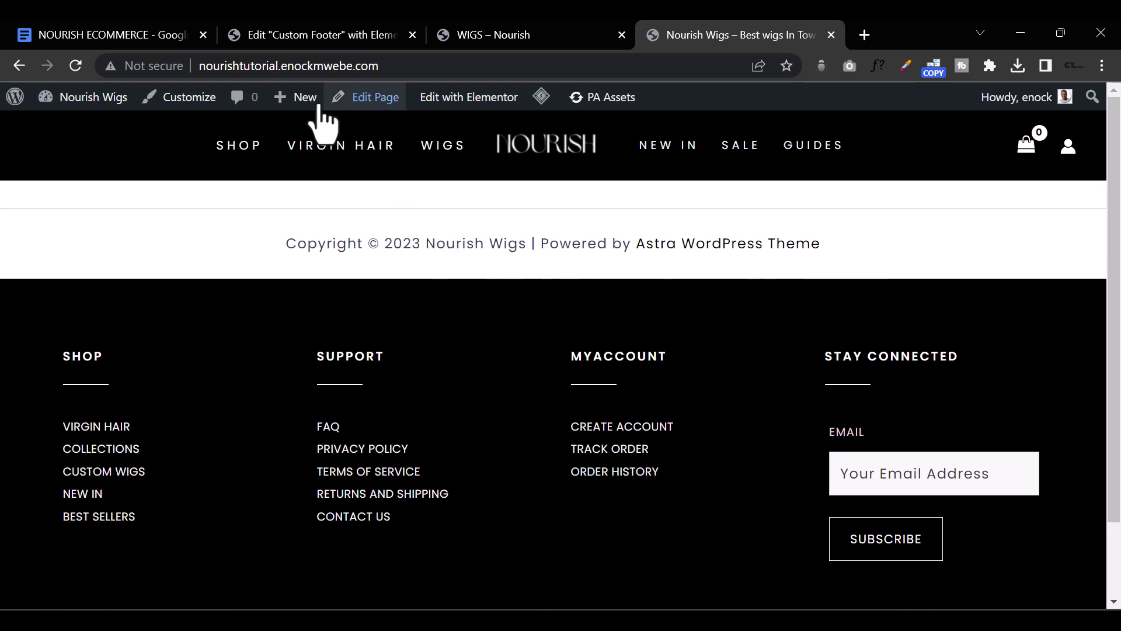
# Delete the Copyright element in the Customizer's Footer Builder, publish, and exit the Customizer
pyautogui.click(203, 99)
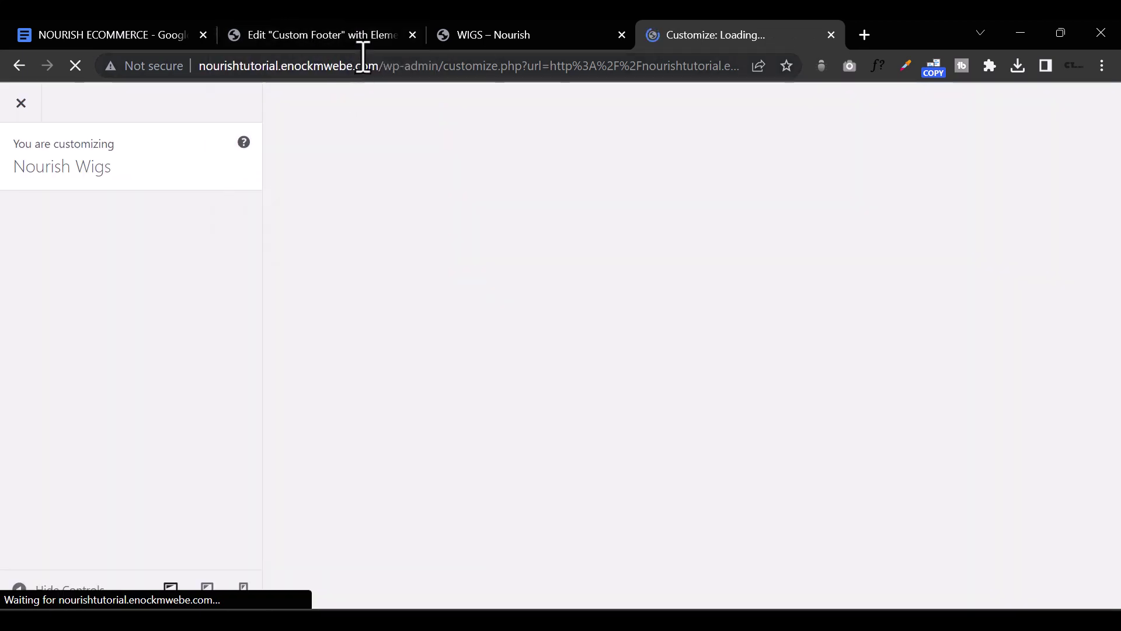
pyautogui.click(689, 33)
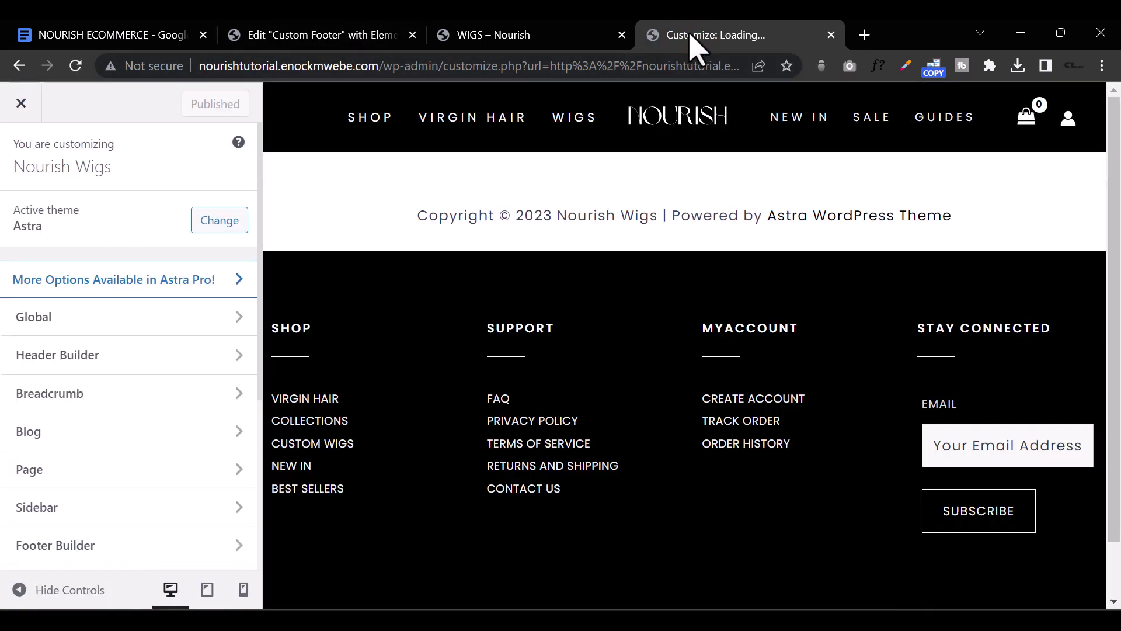
pyautogui.scroll(-5, 125, 445)
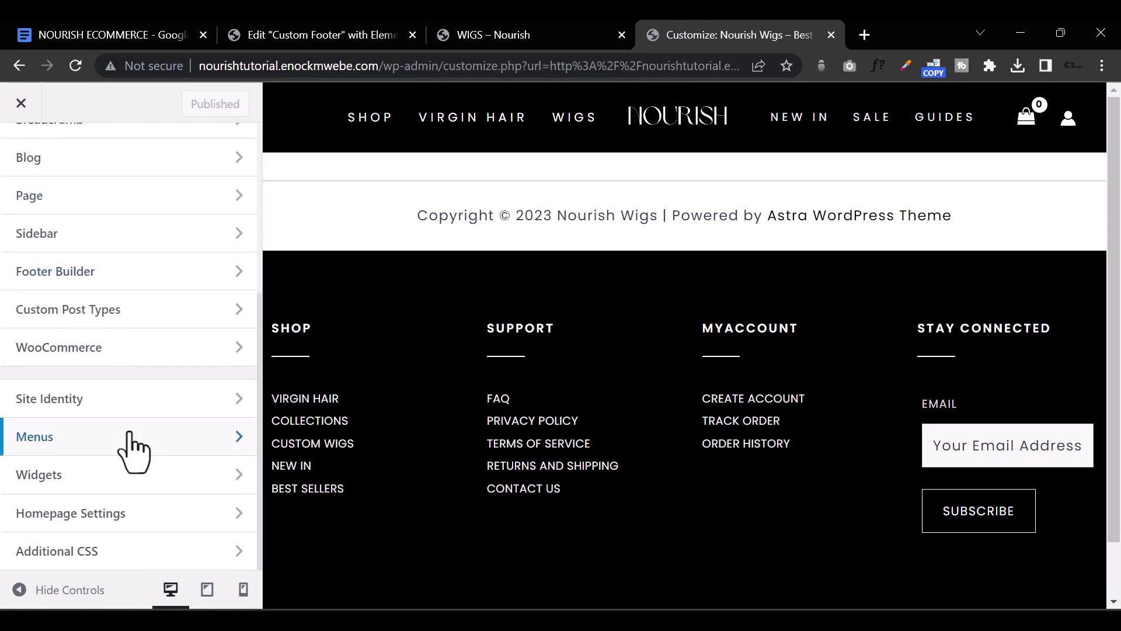
pyautogui.click(138, 272)
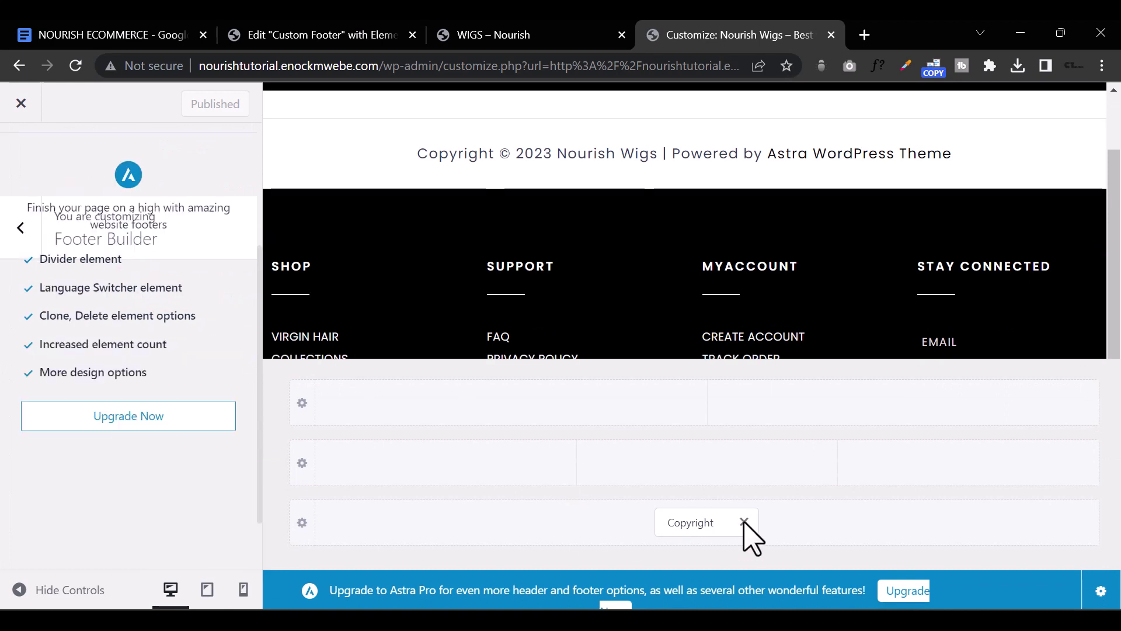
pyautogui.click(744, 520)
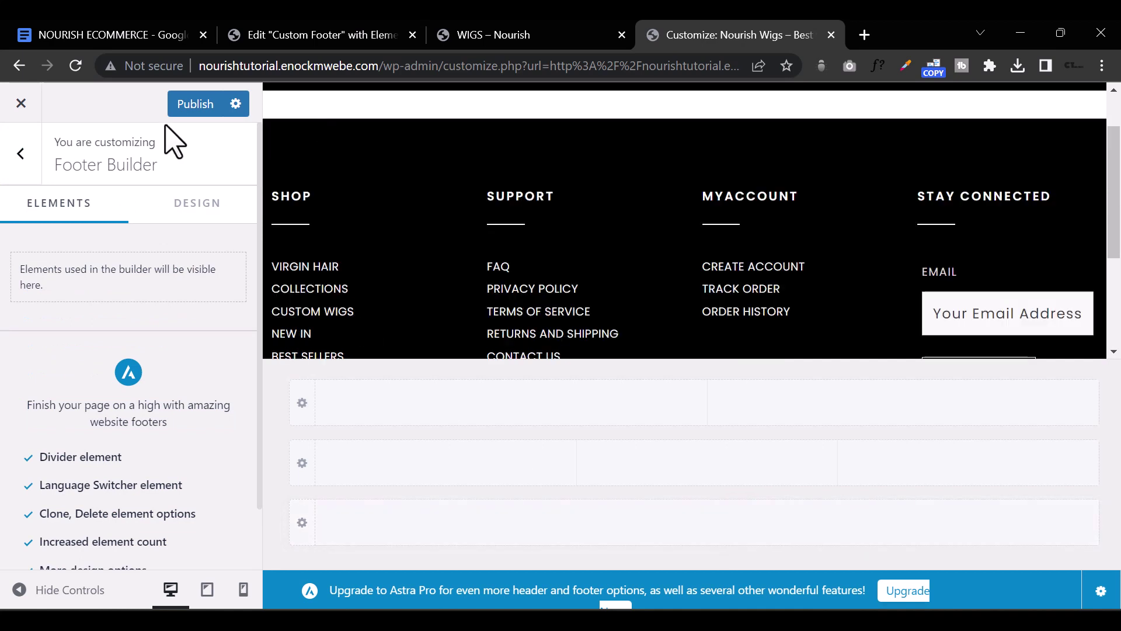
pyautogui.click(193, 111)
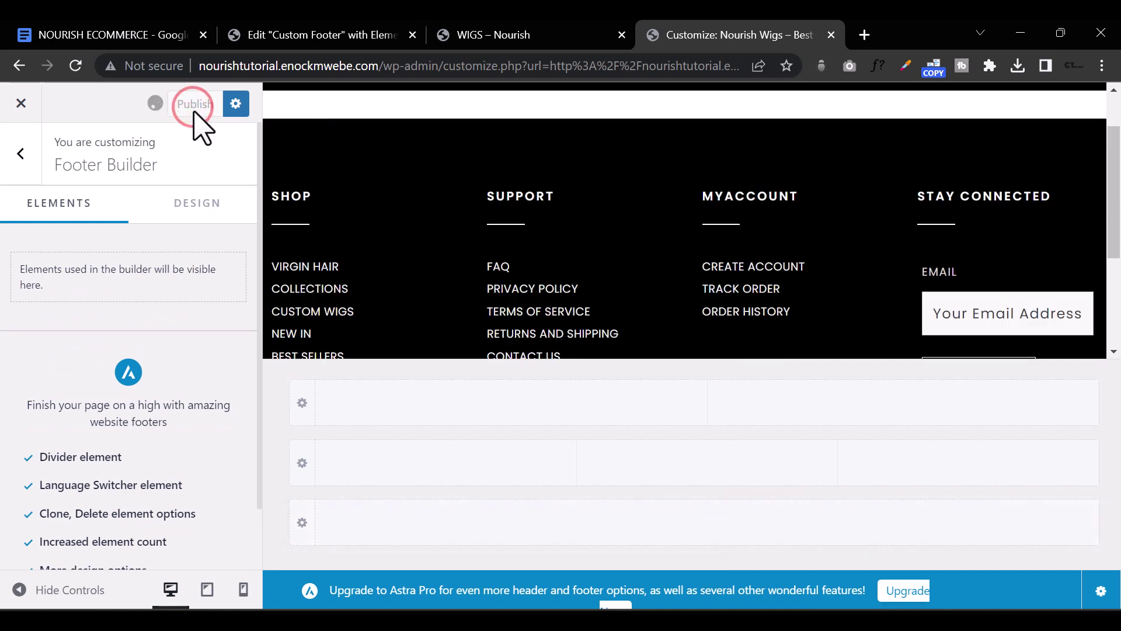
pyautogui.click(22, 104)
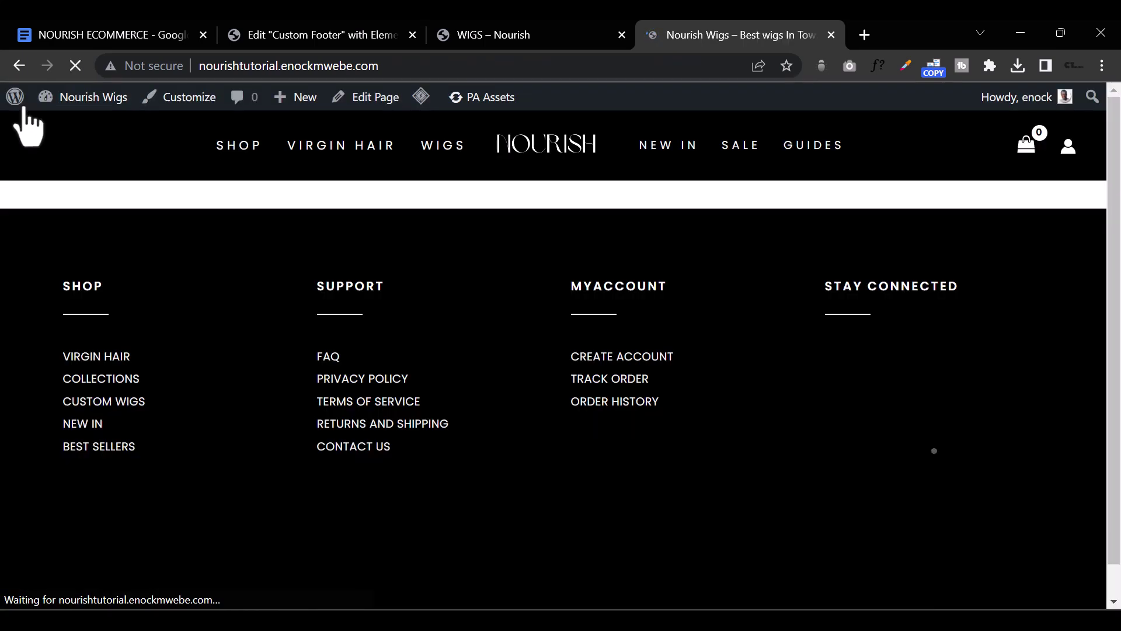
# Check the live page footer has no copyright bar, then go back to the Custom Footer editor
pyautogui.scroll(-1, 709, 411)
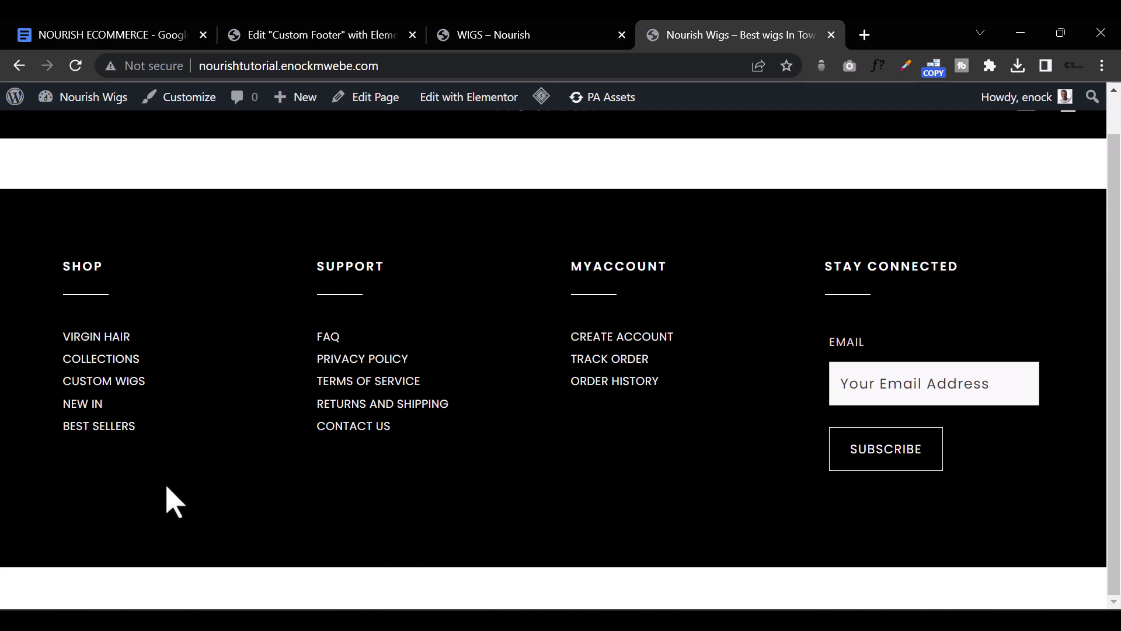
pyautogui.click(323, 36)
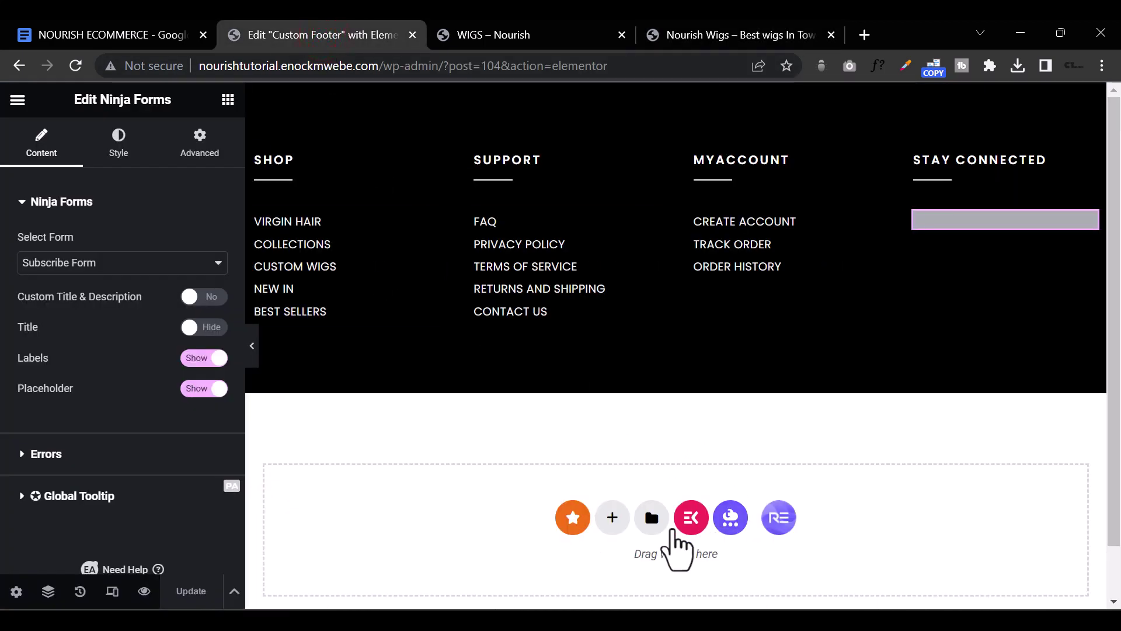
# Add a one-column container with a classic #000000 black background, save, and check the live footer
pyautogui.click(613, 518)
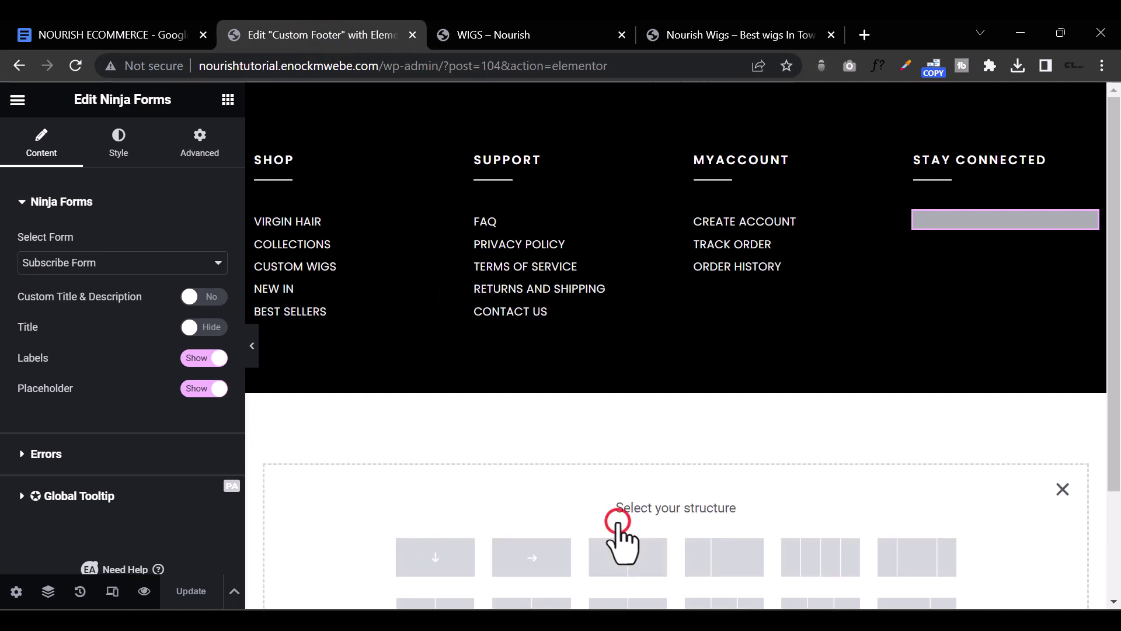
pyautogui.click(435, 560)
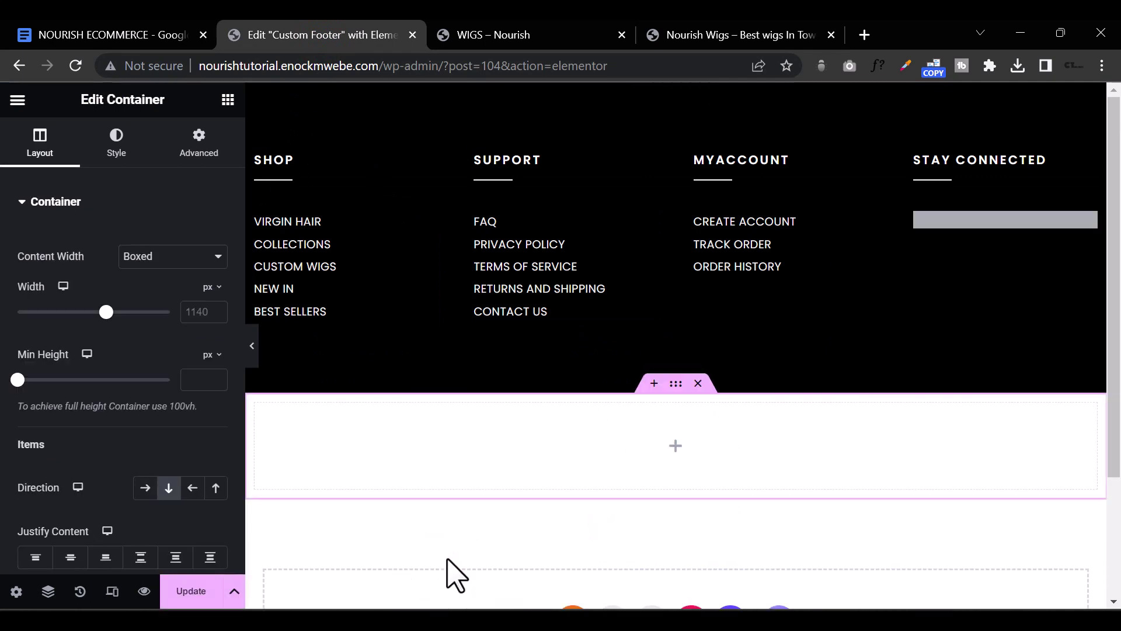
pyautogui.click(673, 385)
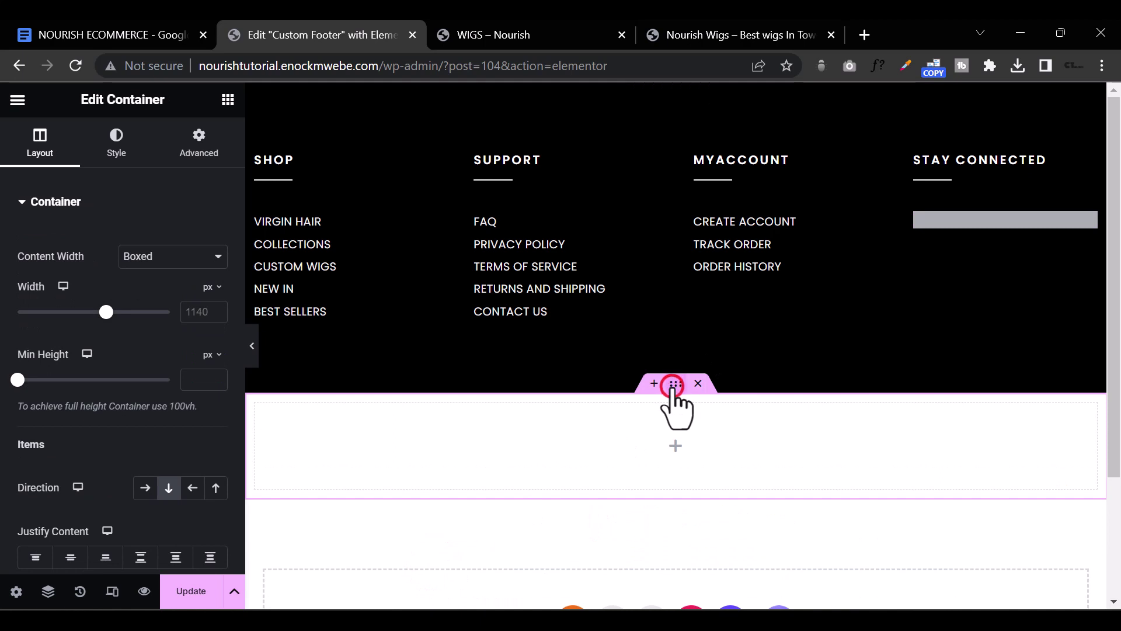
pyautogui.click(114, 143)
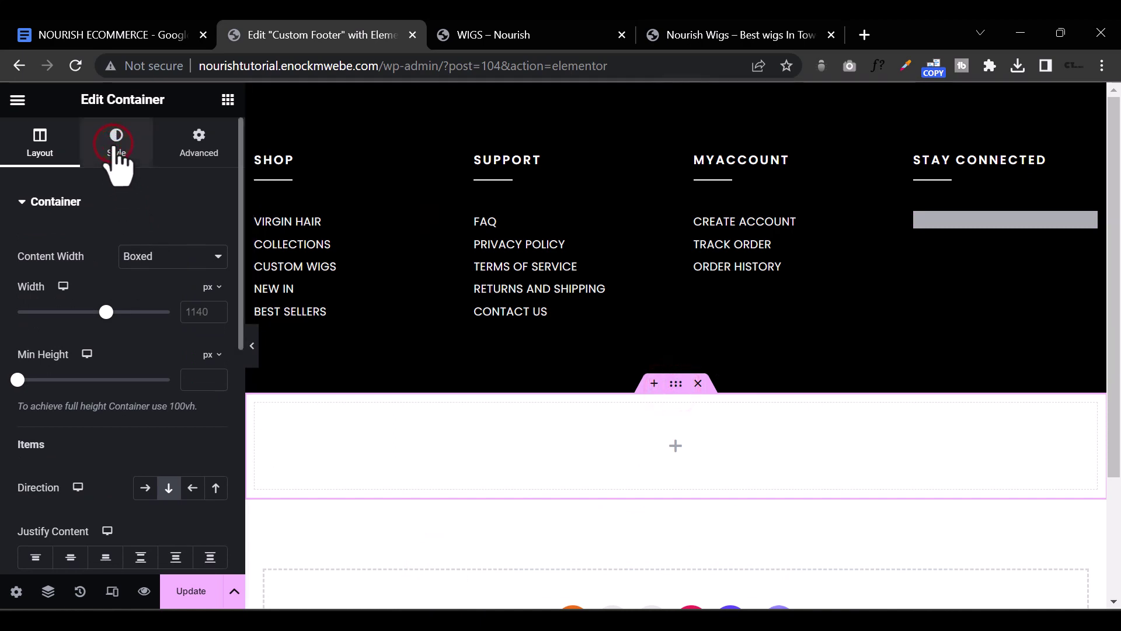
pyautogui.click(144, 280)
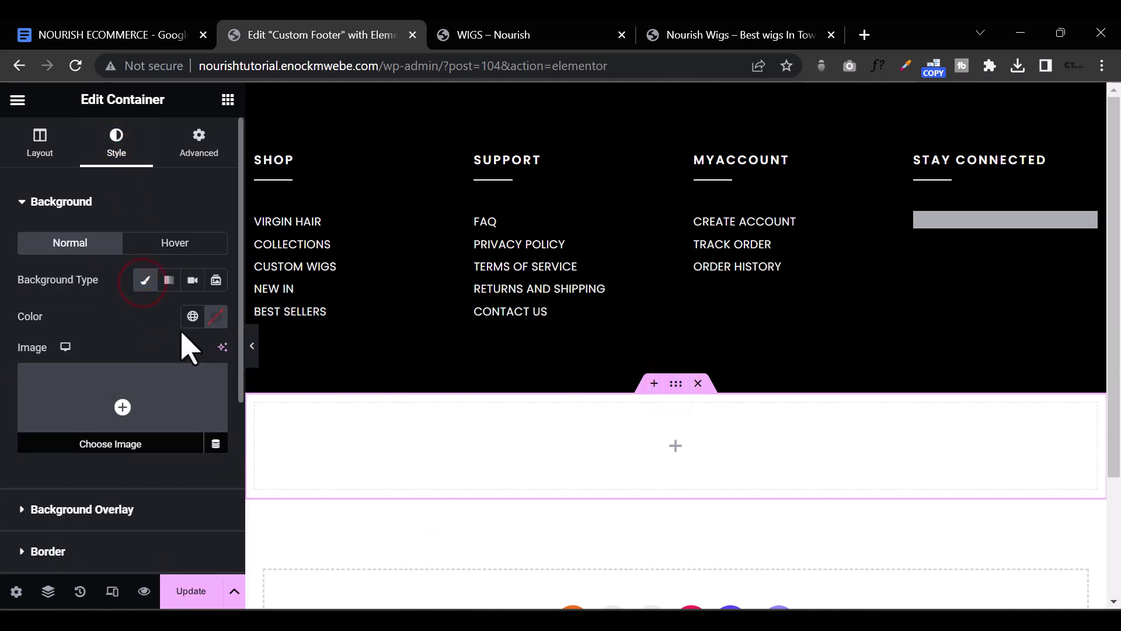
pyautogui.click(216, 315)
pyautogui.moveTo(147, 439); pyautogui.dragTo(88, 588)
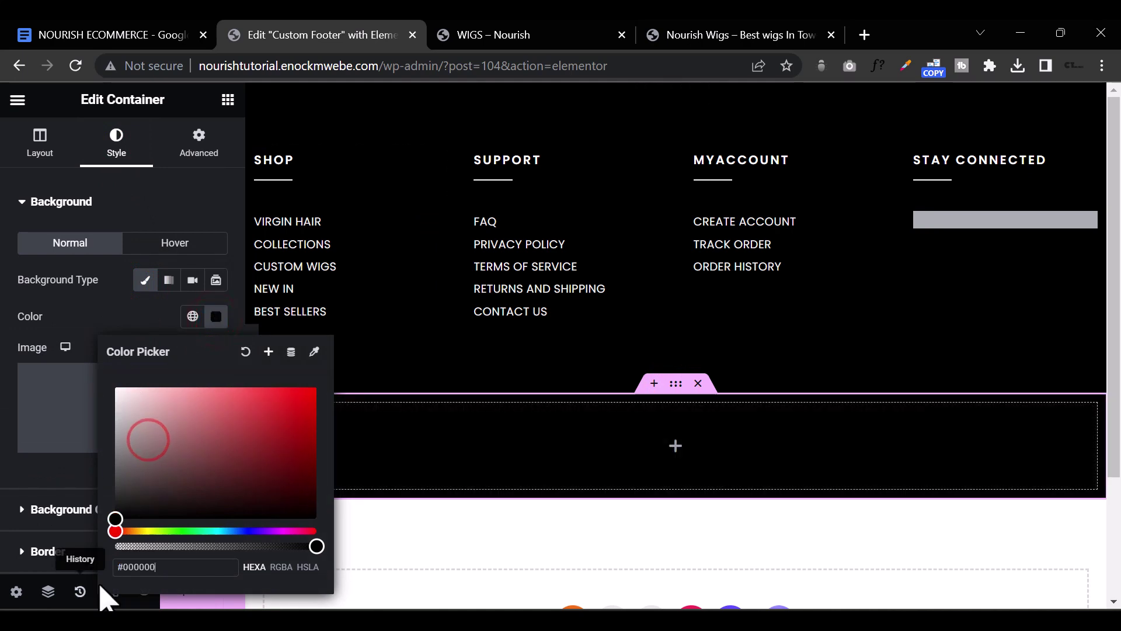
pyautogui.click(194, 200)
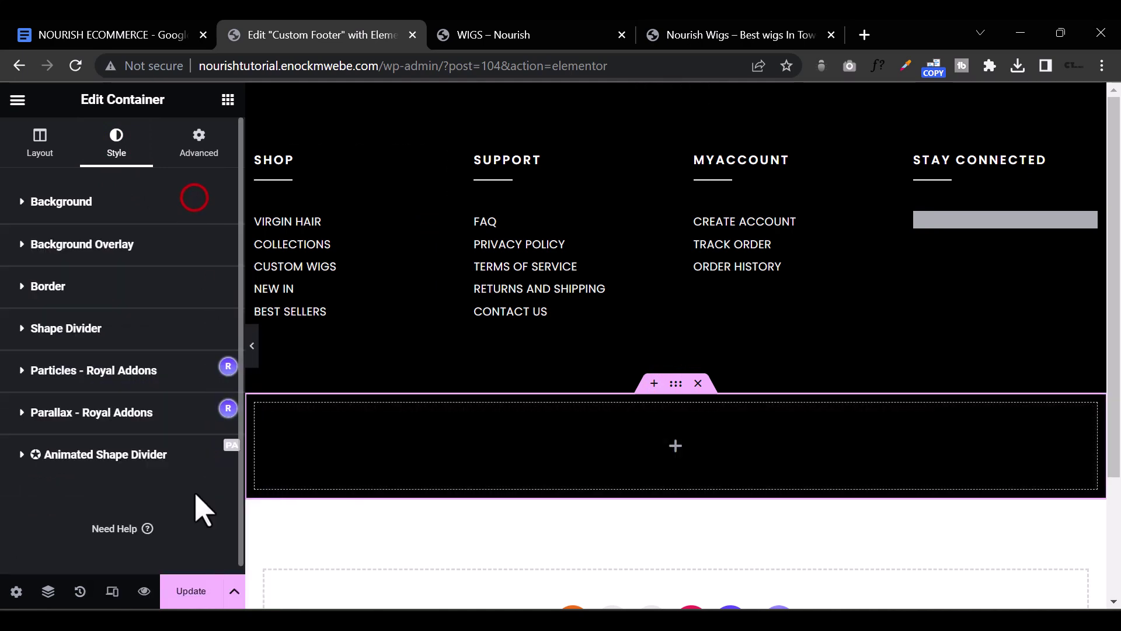
pyautogui.click(193, 584)
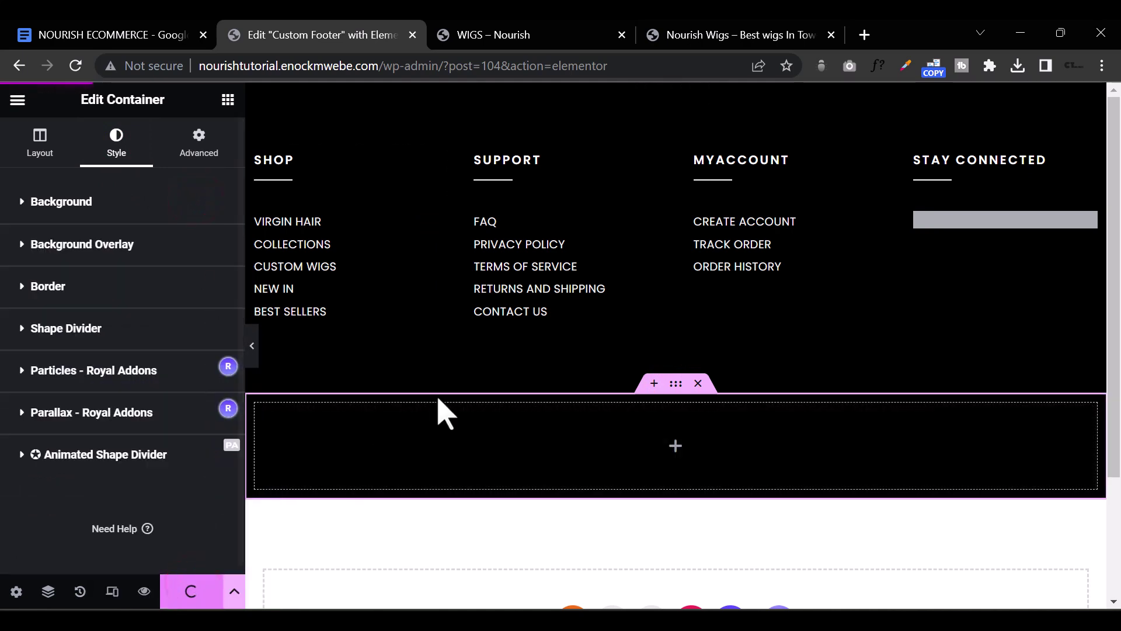
pyautogui.click(694, 37)
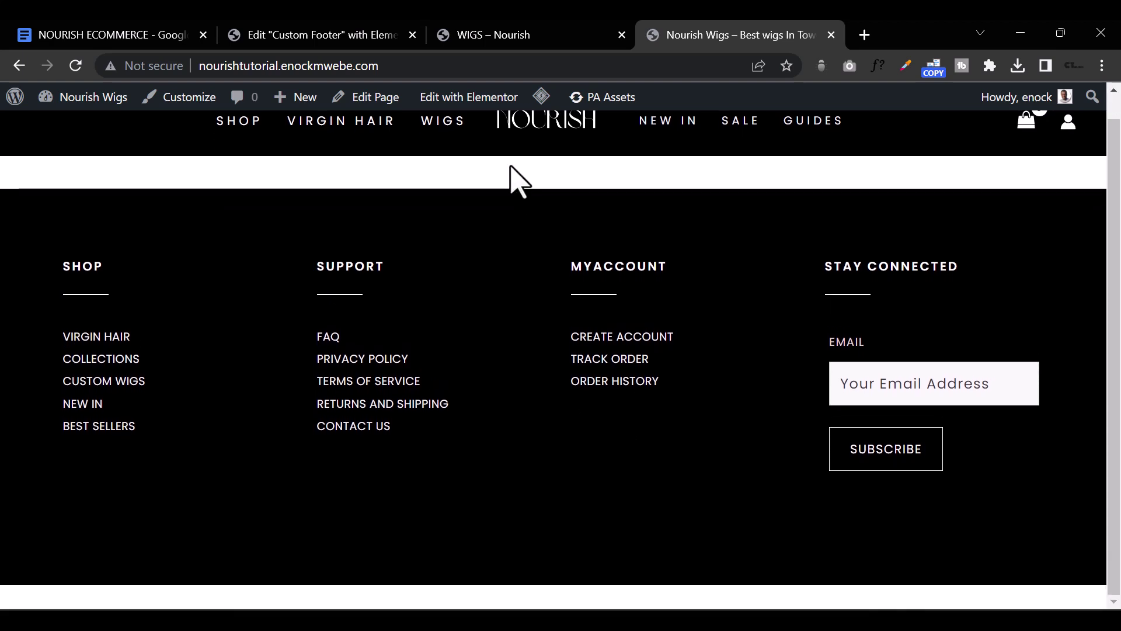
pyautogui.click(336, 36)
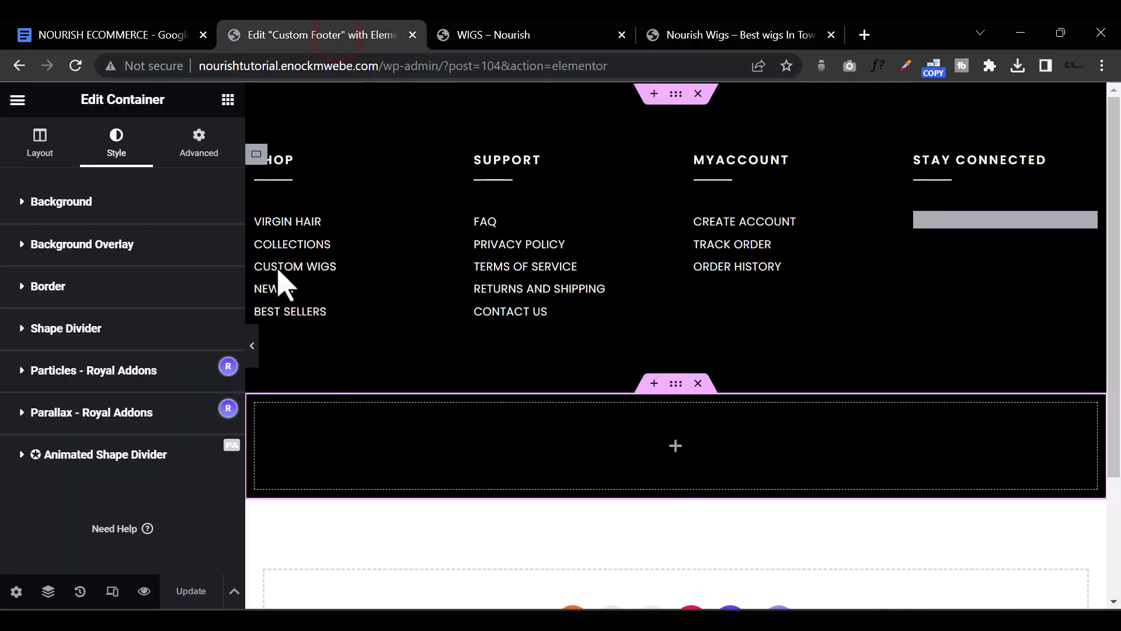
# Drop a 50 px Spacer widget into the black container, save, and check the live footer
pyautogui.click(228, 100)
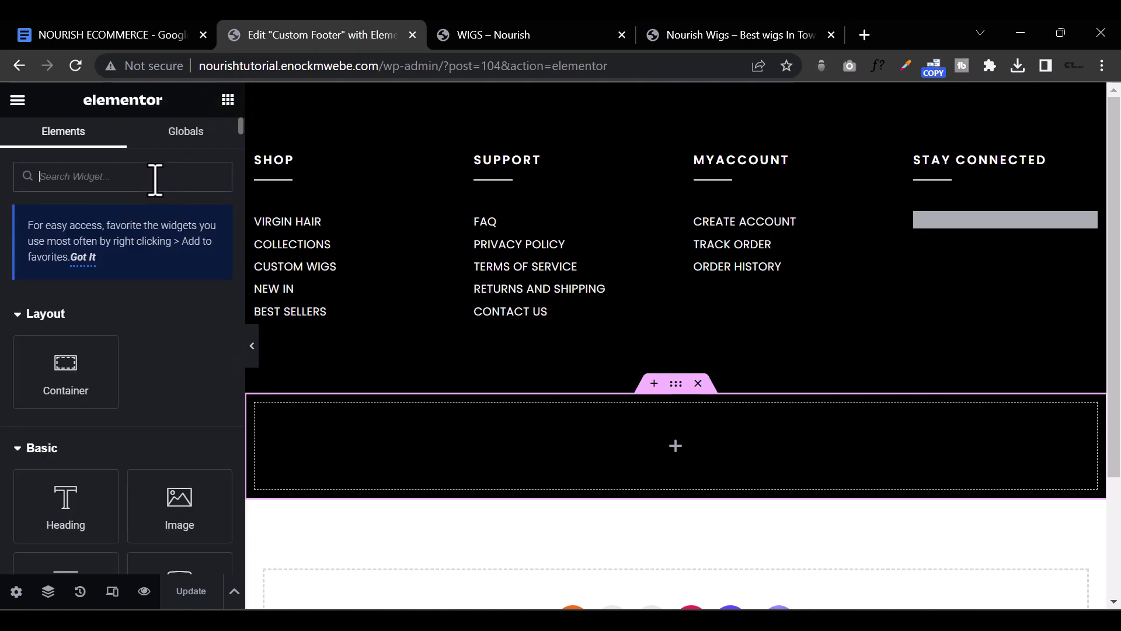
pyautogui.write('s')
pyautogui.press('BackSpace')
pyautogui.write('v')
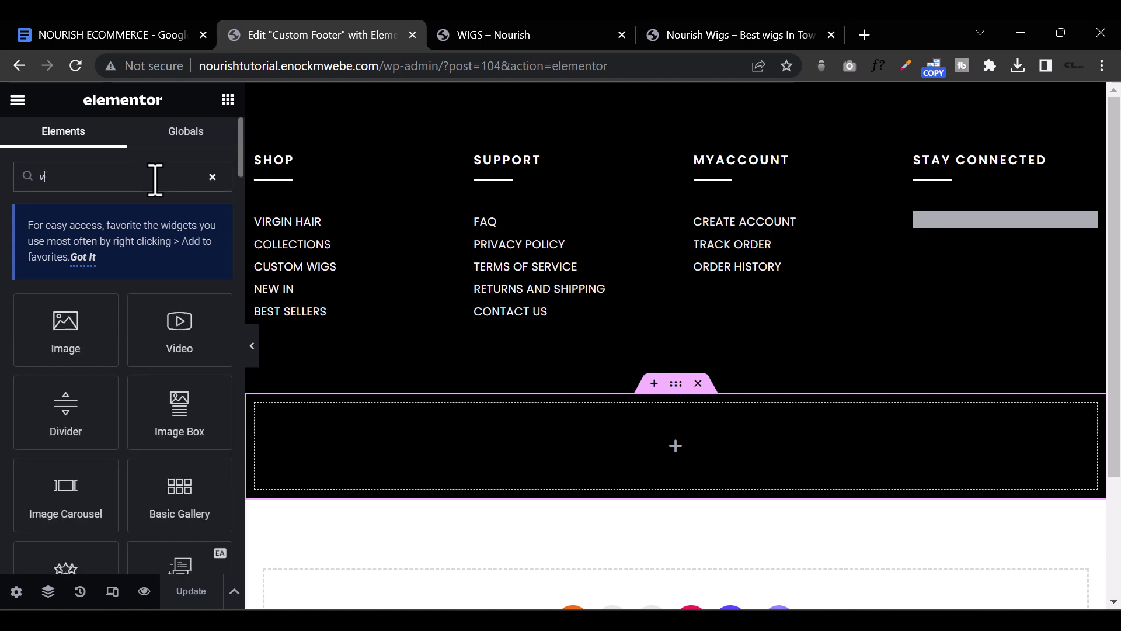
pyautogui.press('BackSpace')
pyautogui.write('ac')
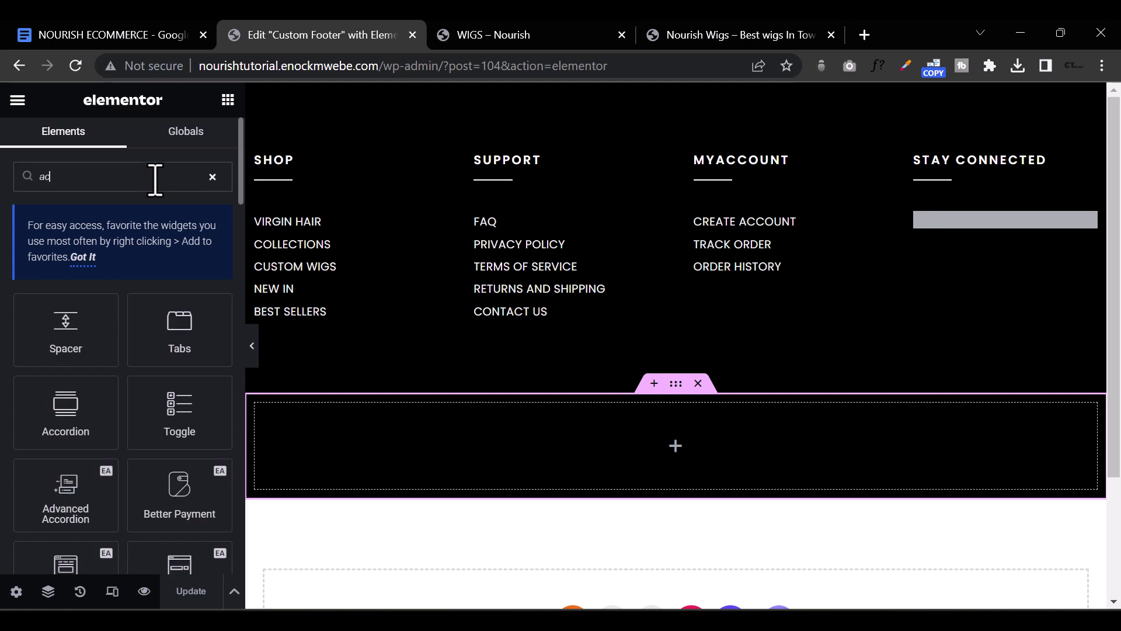
pyautogui.moveTo(49, 341); pyautogui.dragTo(653, 454)
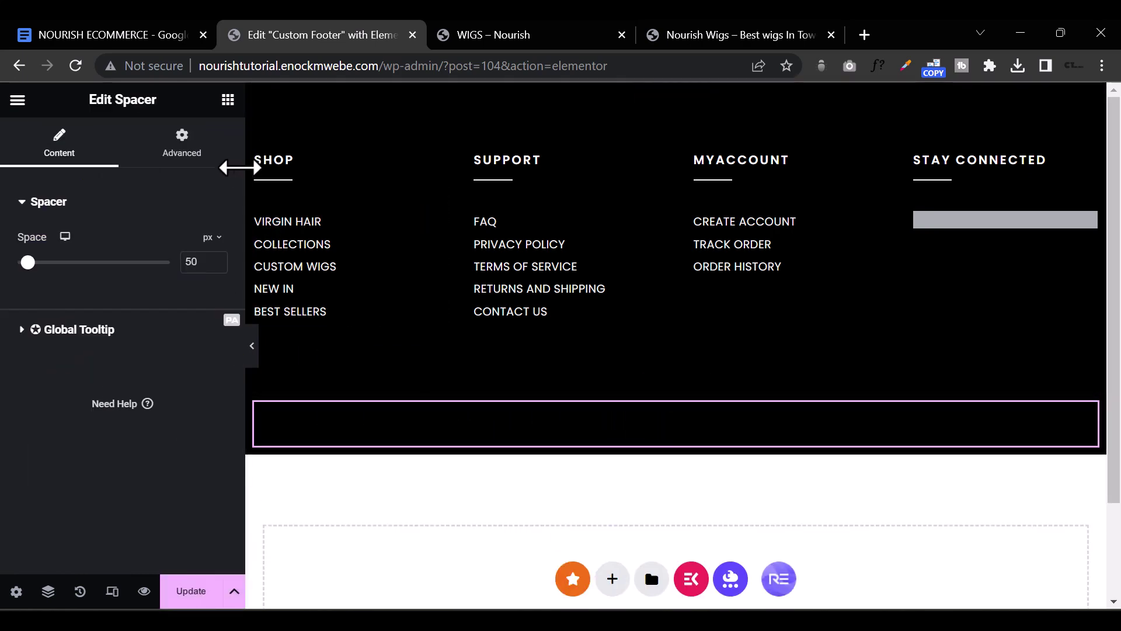
pyautogui.click(209, 588)
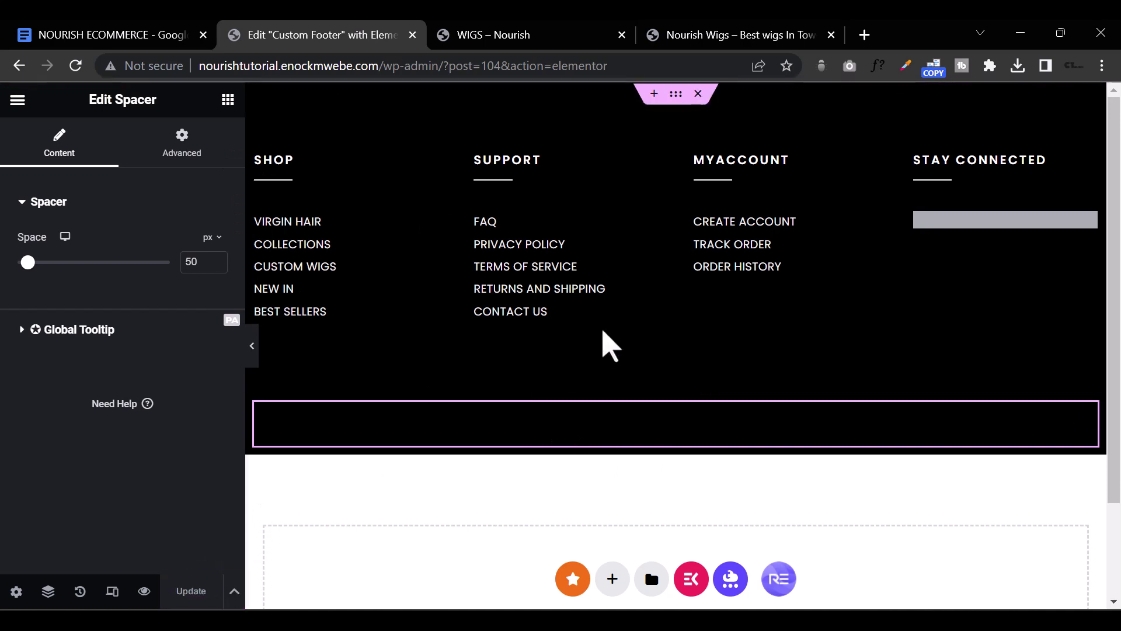
pyautogui.click(742, 36)
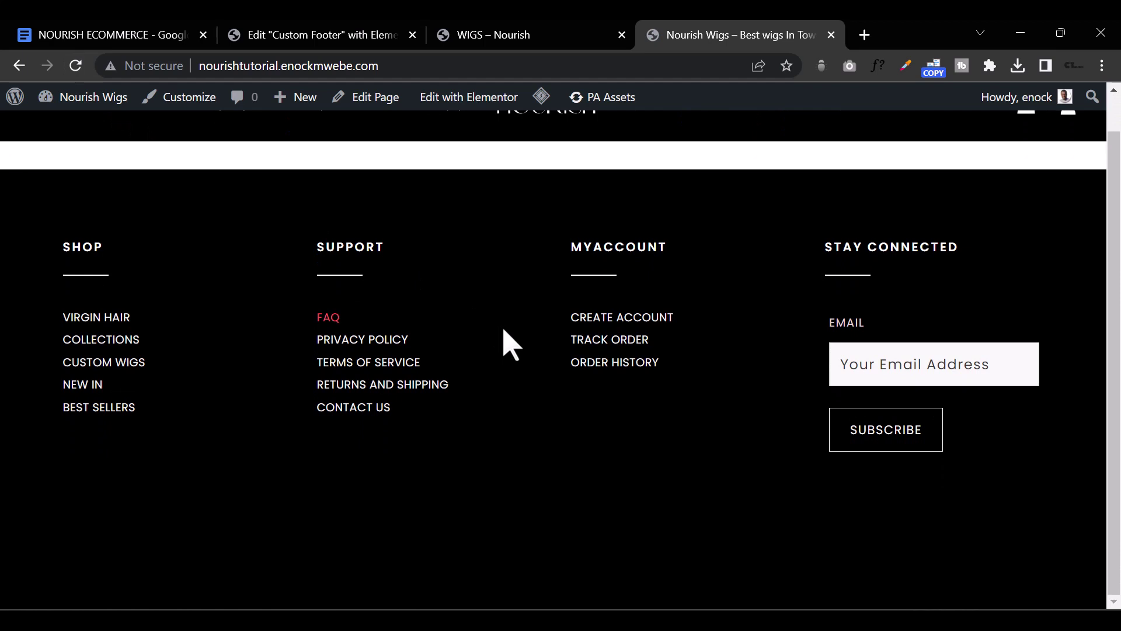
pyautogui.click(318, 39)
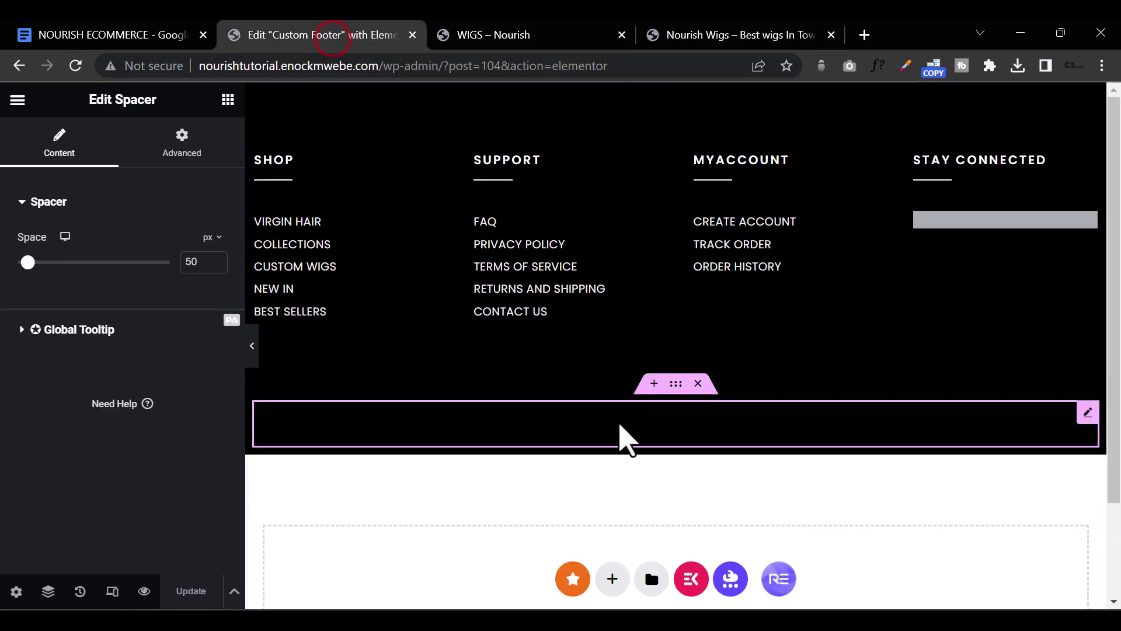
pyautogui.click(578, 498)
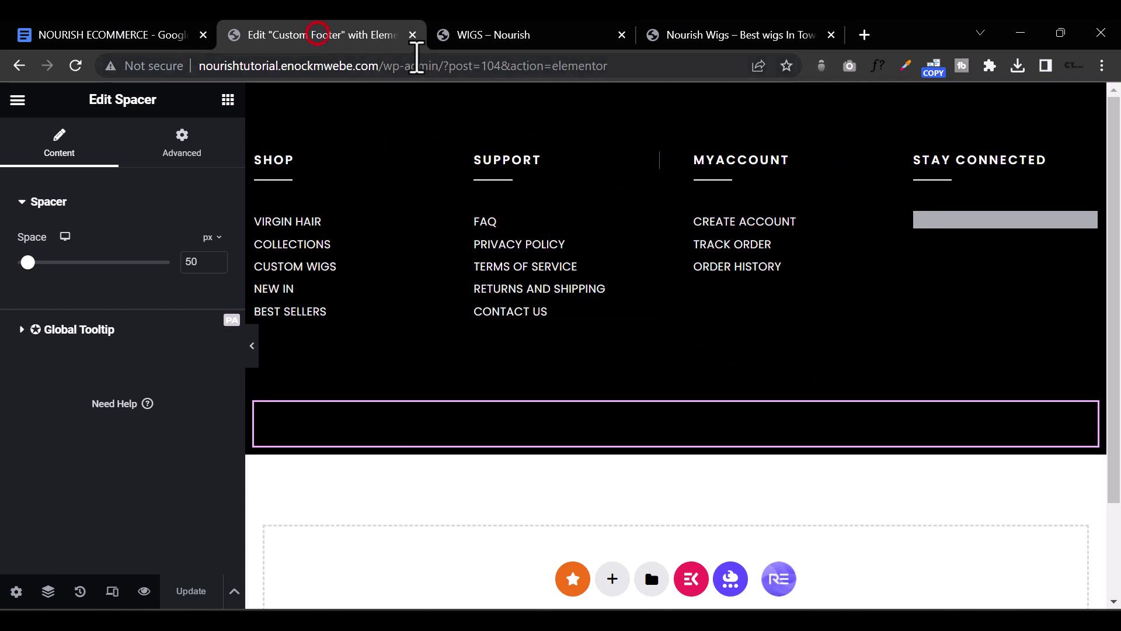
# Close the Custom Footer editor and view the Nourish Wigs home page
pyautogui.click(412, 35)
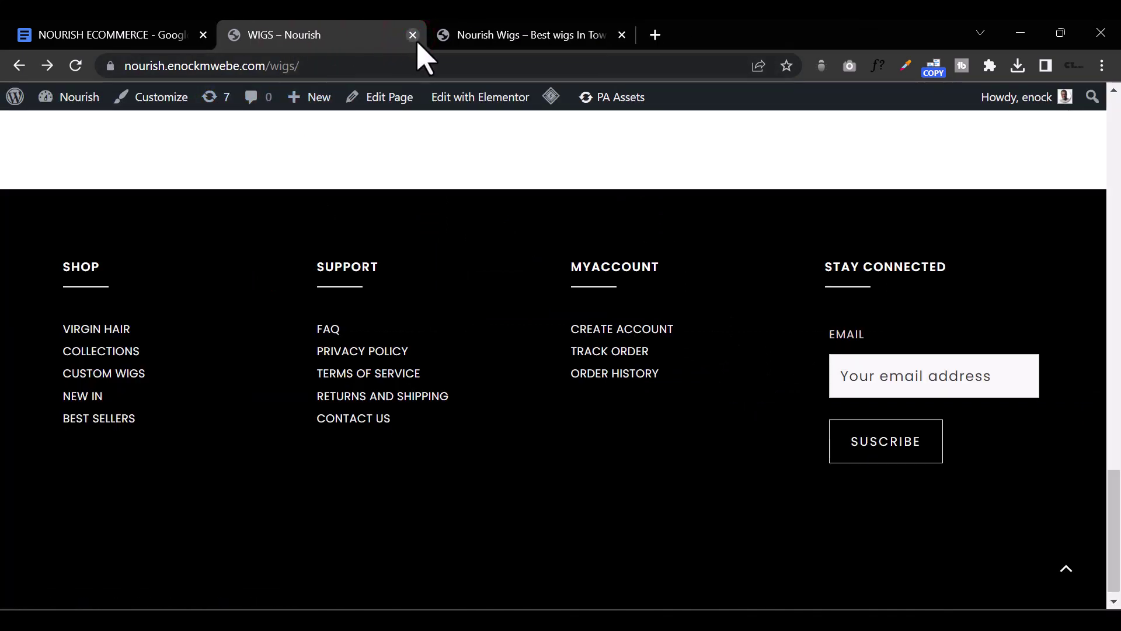
pyautogui.click(498, 34)
pyautogui.scroll(1, 526, 363)
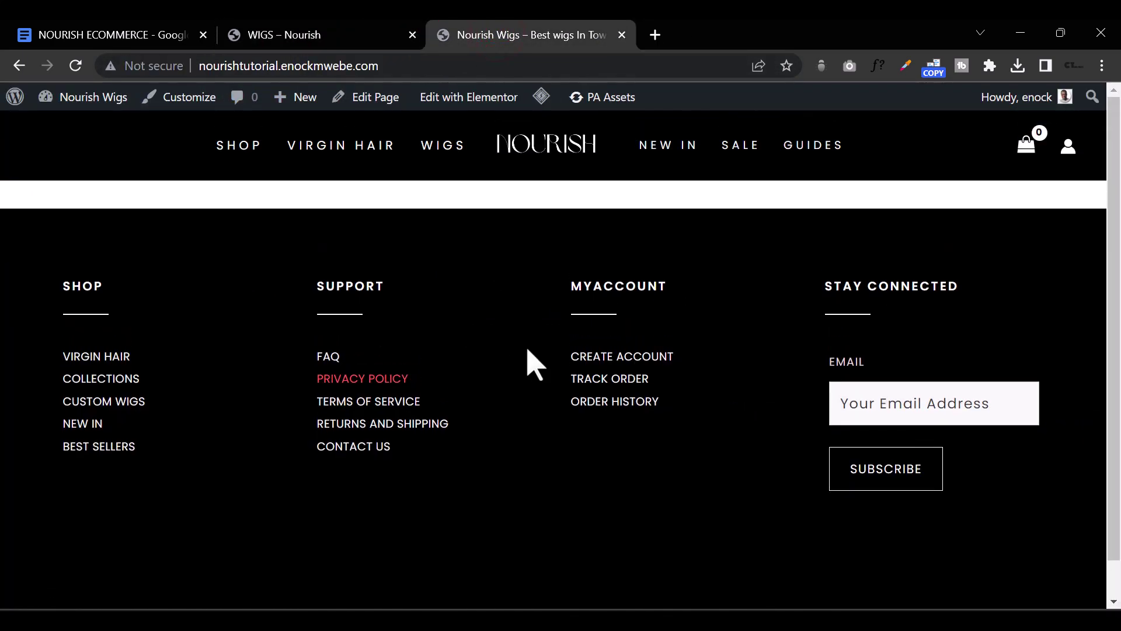
# Highlight 'Creating Products' in the NOURISH ECOMMERCE outline and move the Nourish Wigs tab one place left
pyautogui.click(141, 38)
pyautogui.scroll(3, 477, 359)
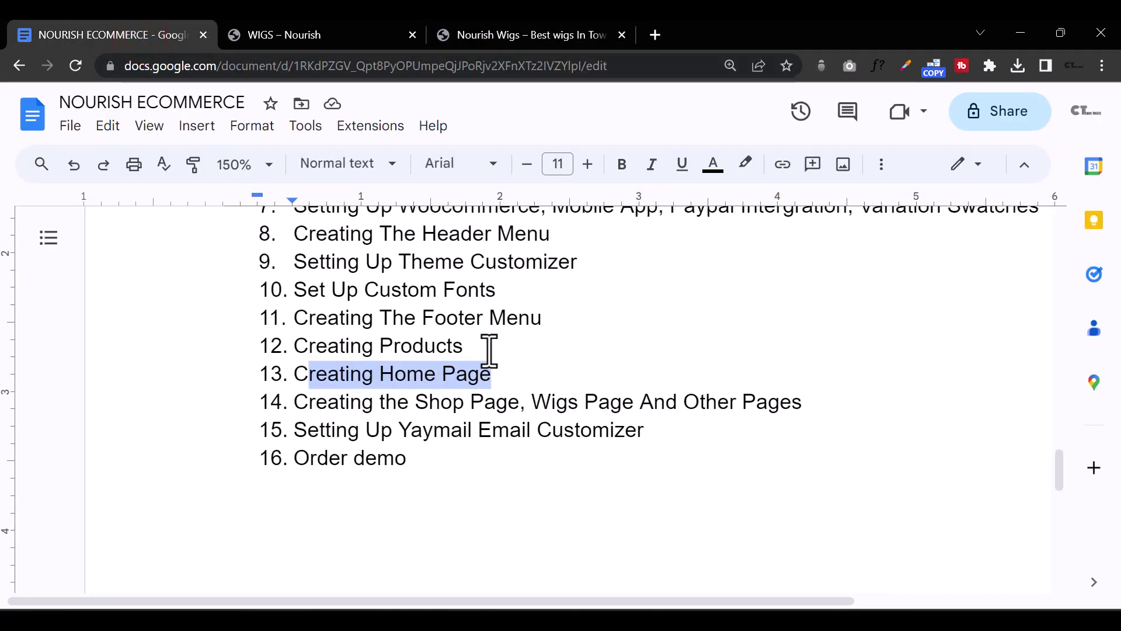
pyautogui.click(387, 341)
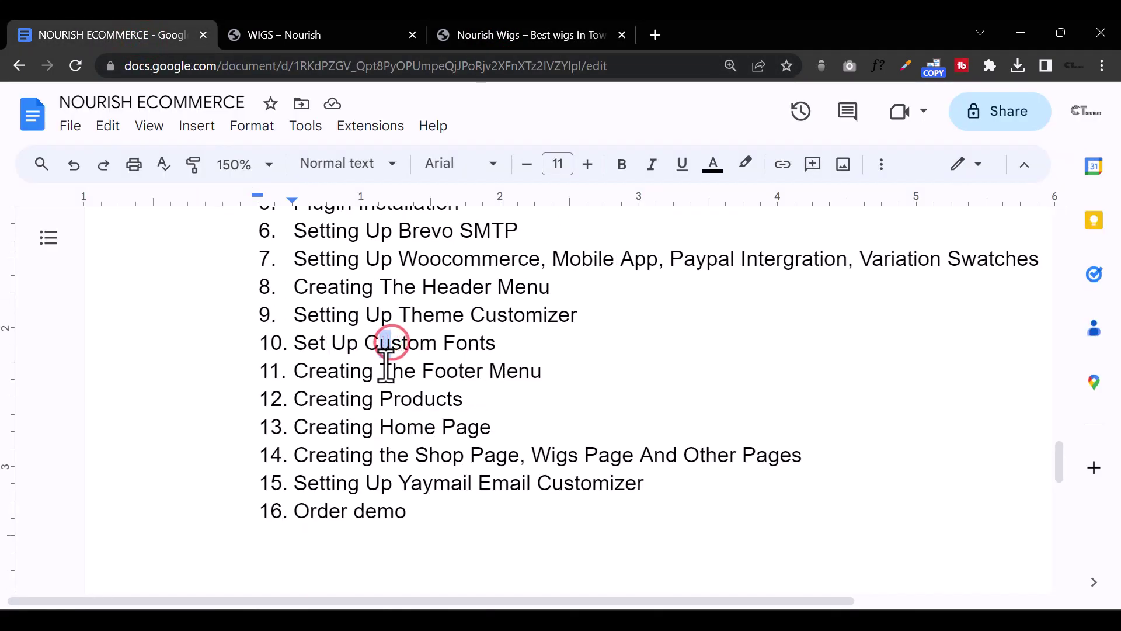
pyautogui.moveTo(546, 370); pyautogui.dragTo(371, 372)
pyautogui.moveTo(479, 409); pyautogui.dragTo(294, 399)
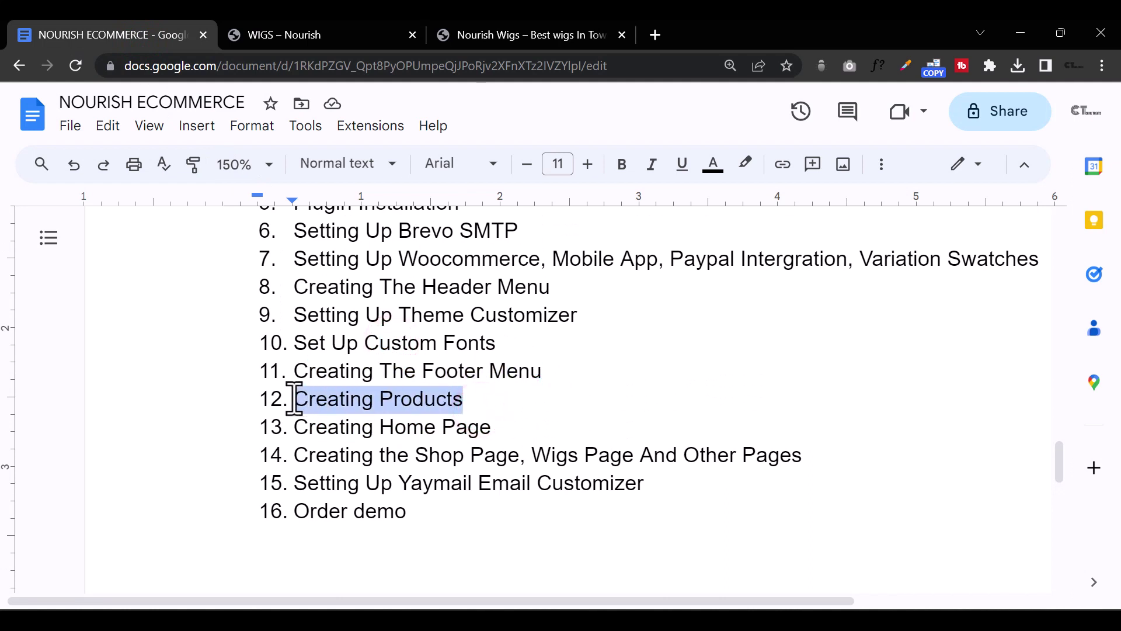
pyautogui.moveTo(490, 41); pyautogui.dragTo(310, 42)
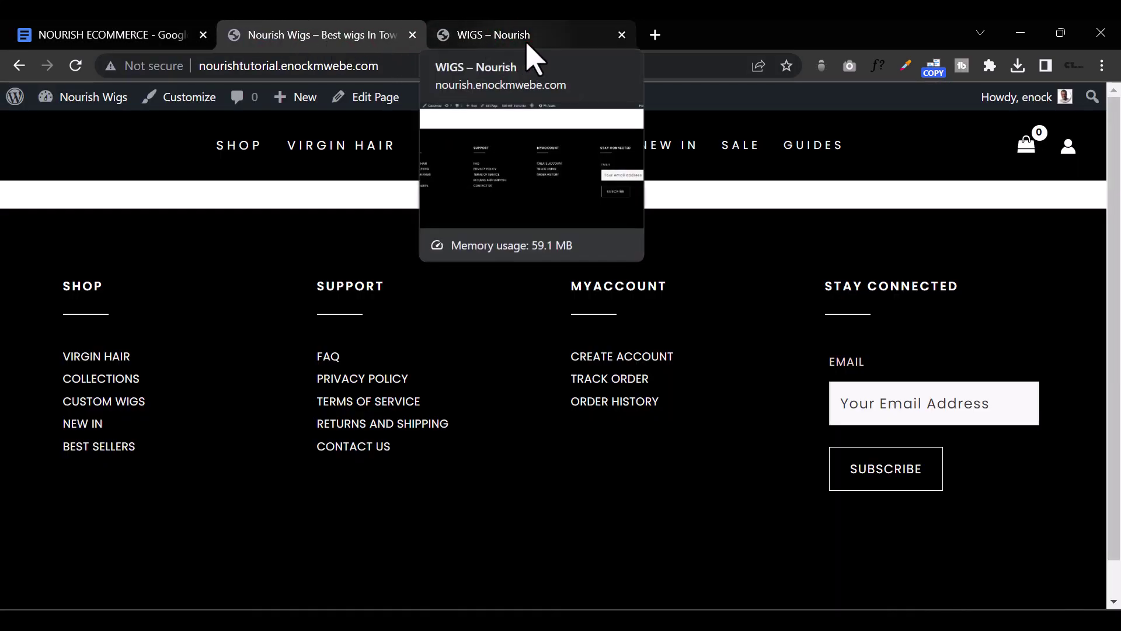
# Review the live Summer – Highlight Closure Wig product page, then go to the tutorial site's Dashboard
pyautogui.click(543, 41)
pyautogui.scroll(15, 603, 287)
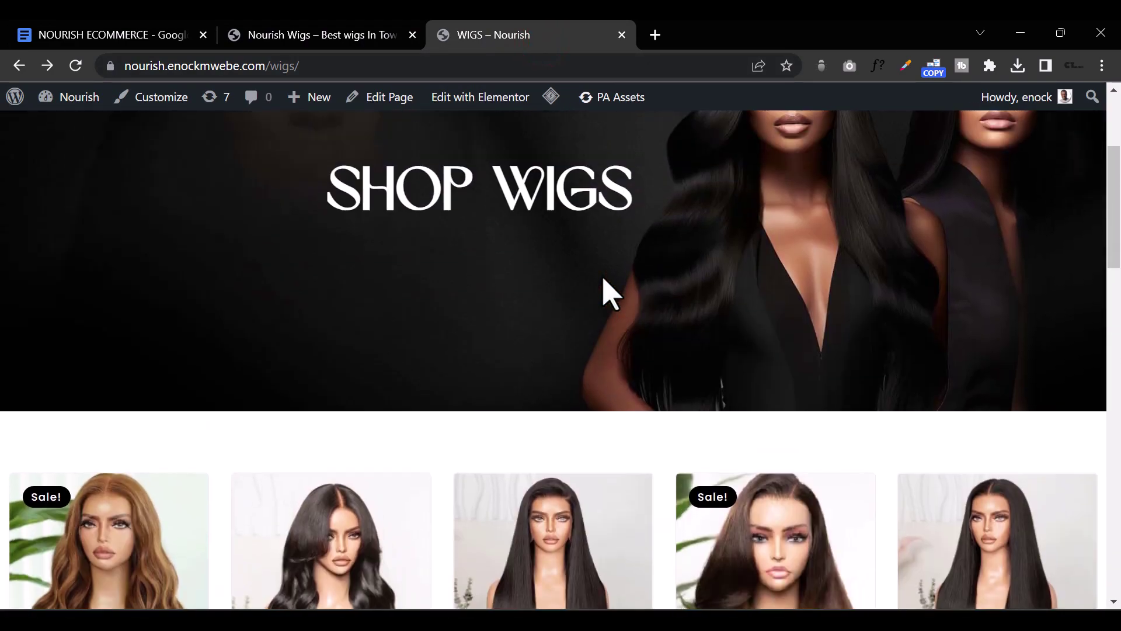
pyautogui.scroll(-5, 607, 292)
pyautogui.click(573, 237)
pyautogui.click(555, 169)
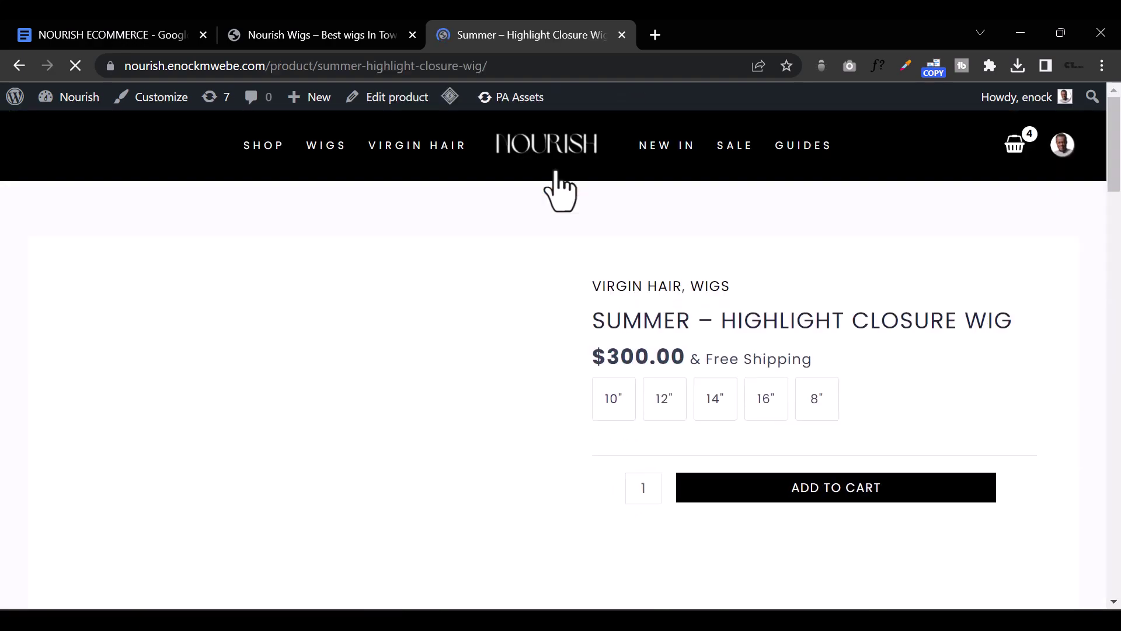
pyautogui.scroll(-3, 559, 239)
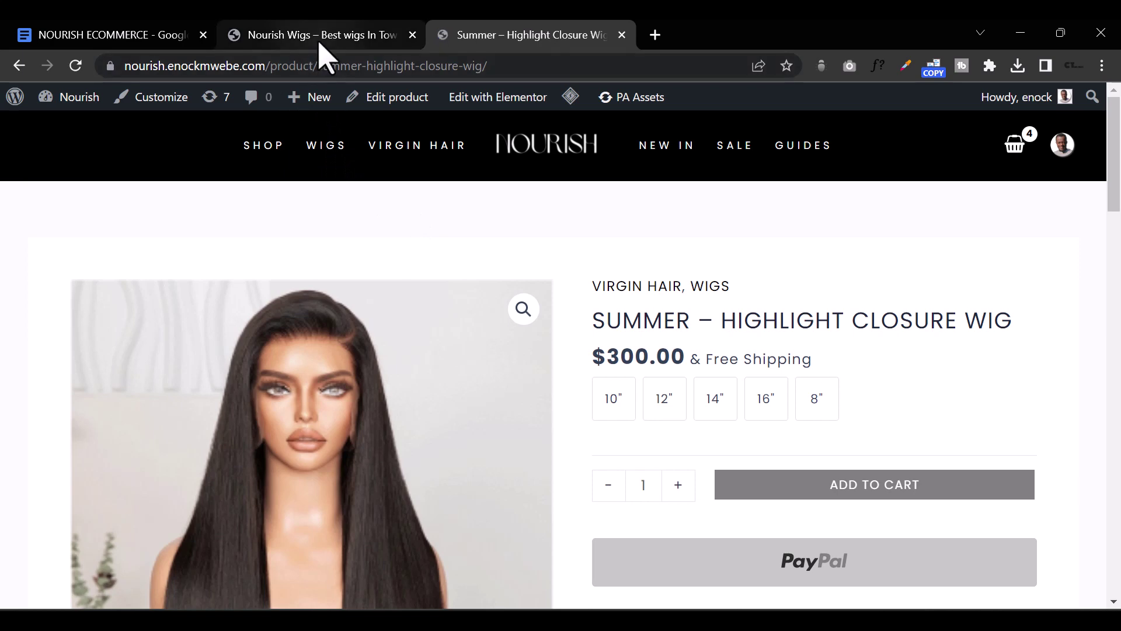
pyautogui.click(318, 41)
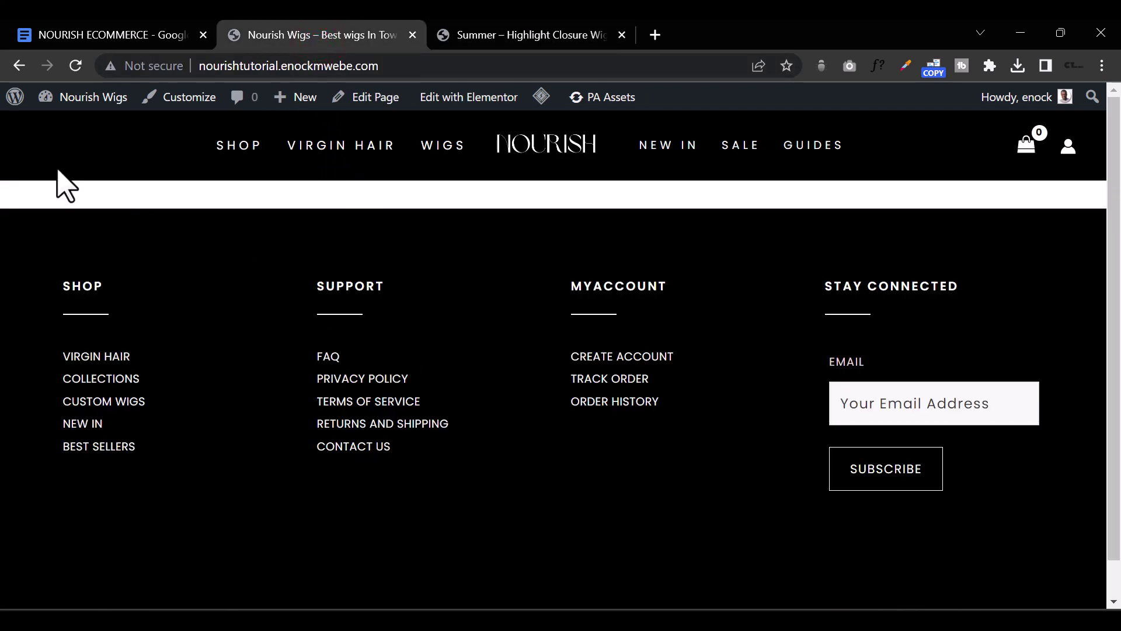
pyautogui.moveTo(66, 108)
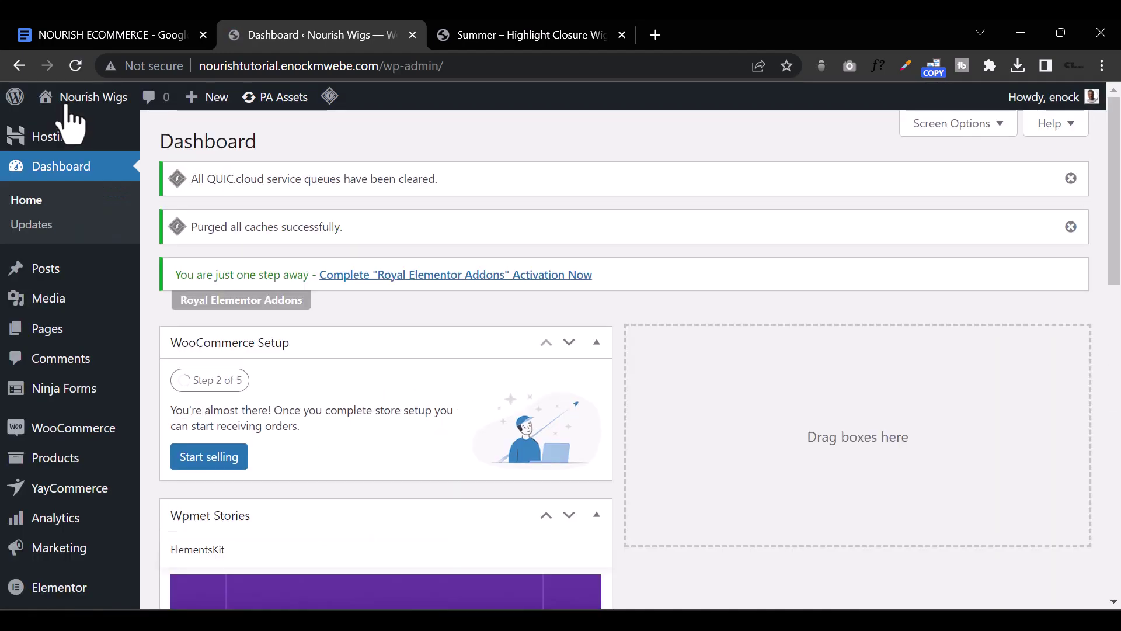
# Start a new product via Products > Add New
pyautogui.scroll(-1, 102, 291)
pyautogui.moveTo(100, 309)
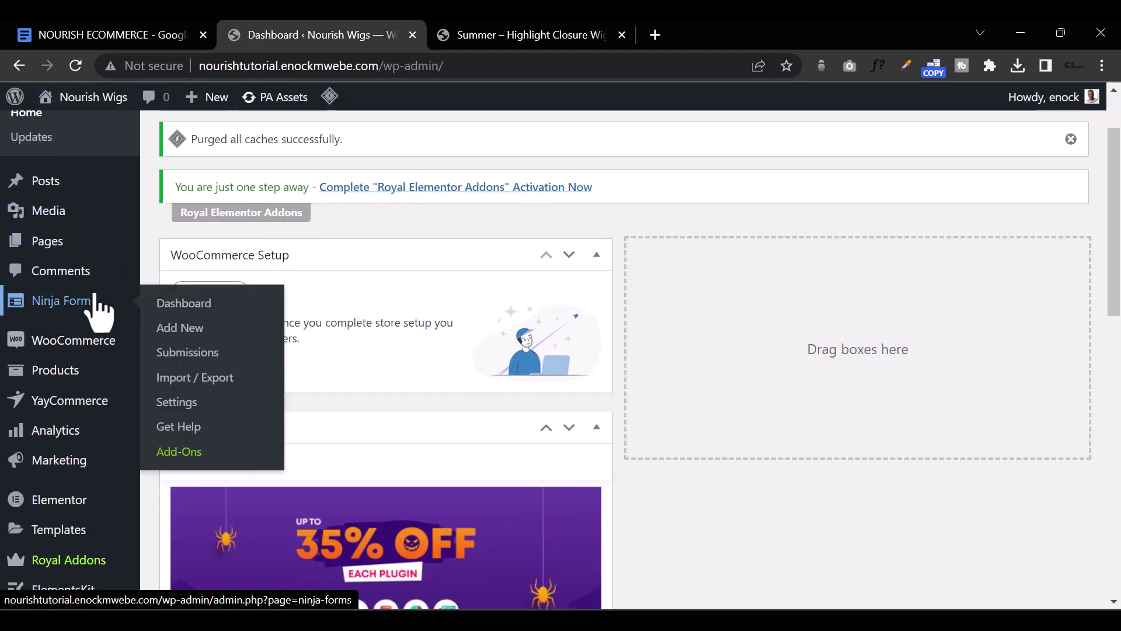
pyautogui.scroll(-1, 100, 312)
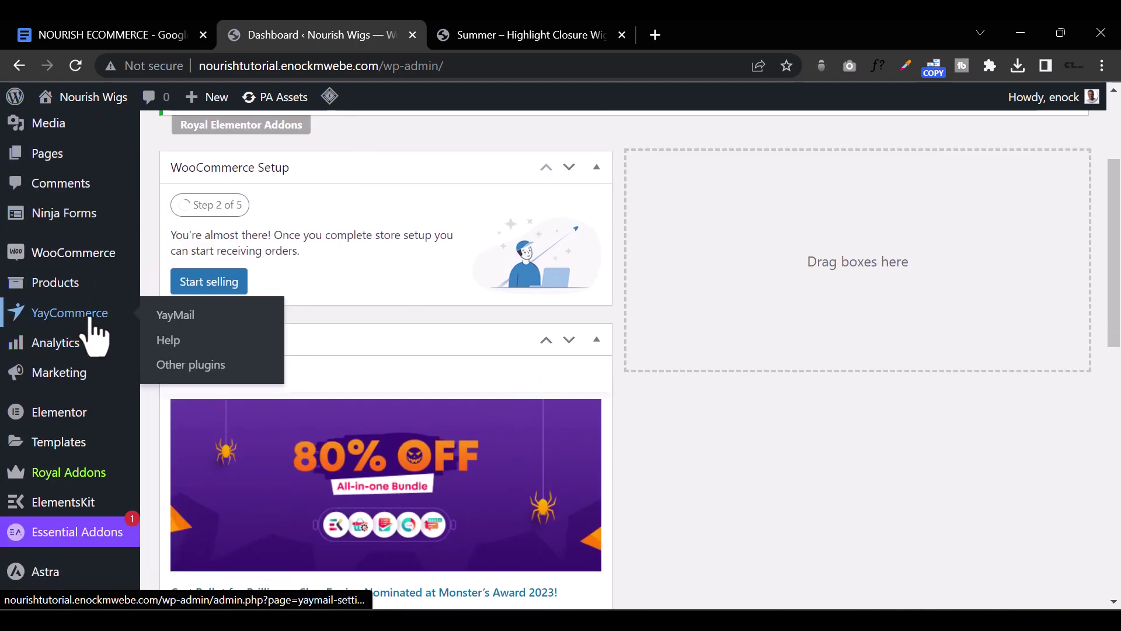
pyautogui.moveTo(85, 290)
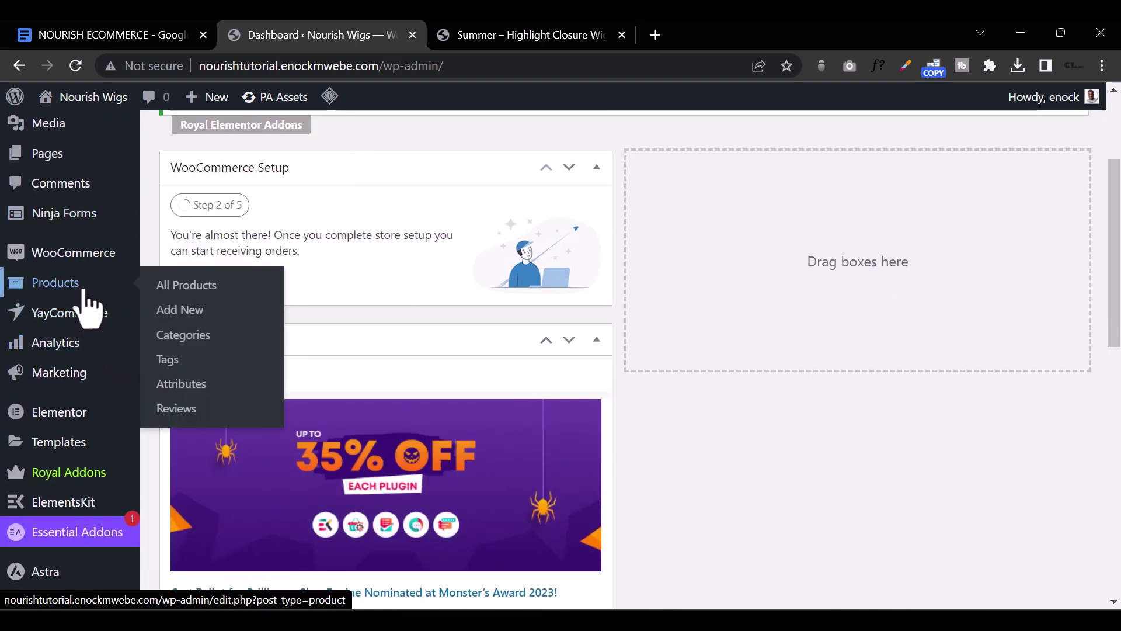
pyautogui.click(209, 309)
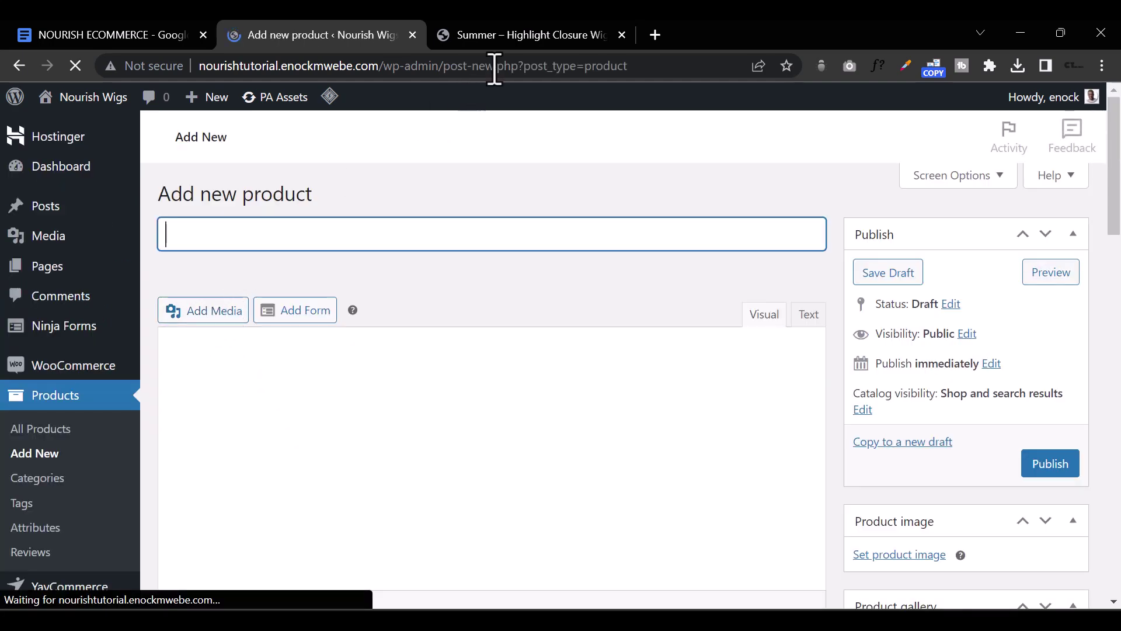
# Copy the live product's title and paste it as the name SUMMER – HIGHLIGHT CLOSURE WIG
pyautogui.click(508, 38)
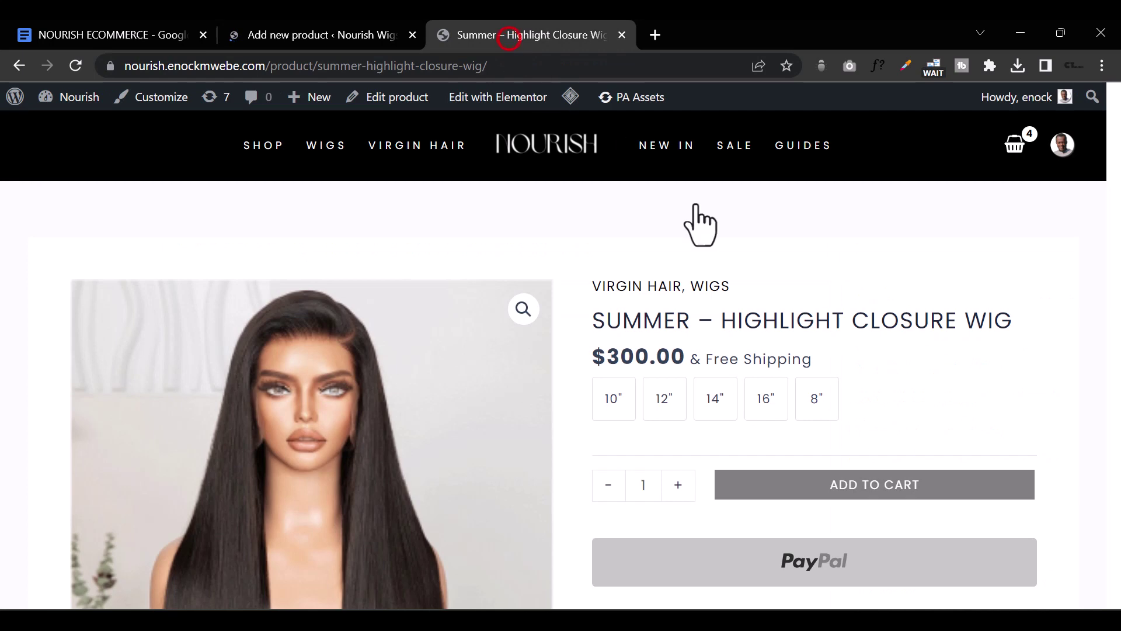
pyautogui.tripleClick(780, 320)
pyautogui.rightClick(781, 318)
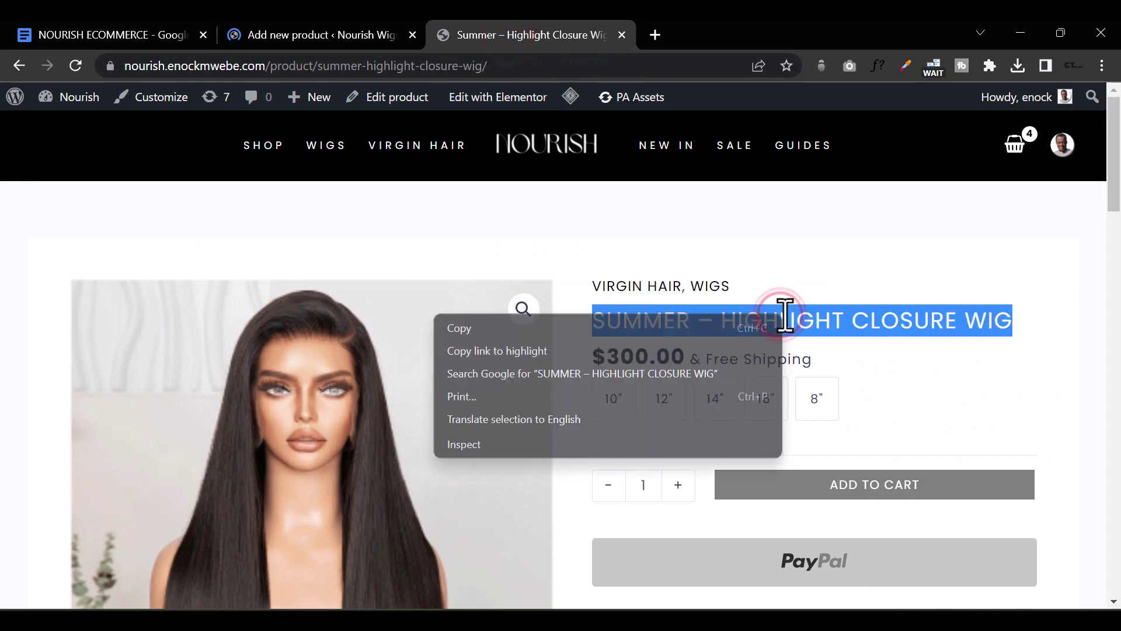
pyautogui.click(736, 327)
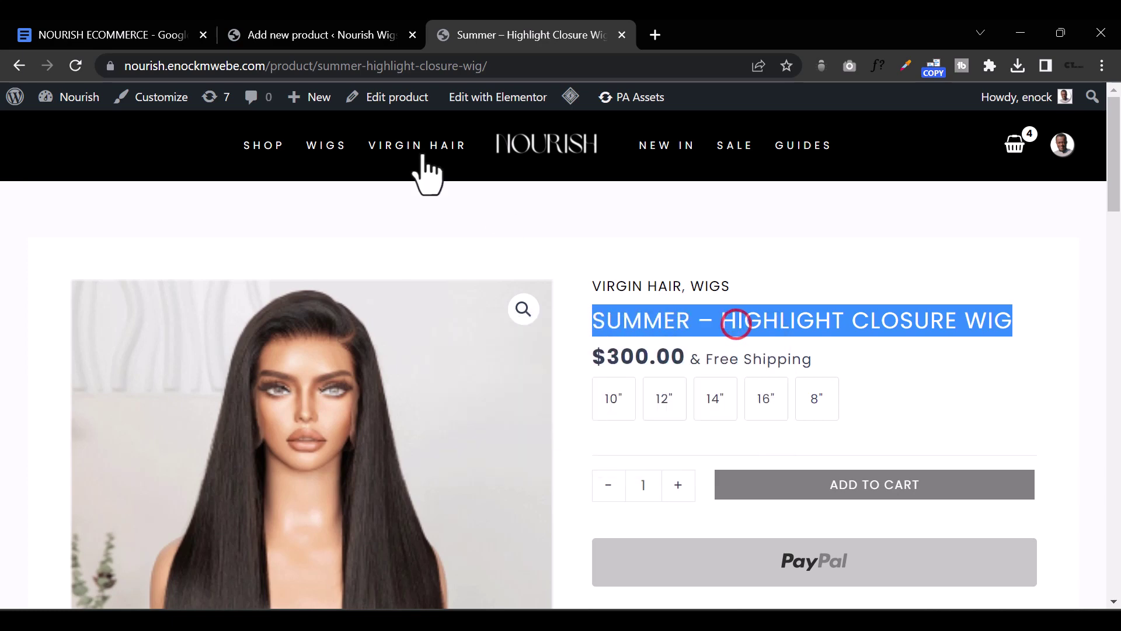
pyautogui.click(310, 36)
pyautogui.rightClick(278, 324)
pyautogui.click(317, 217)
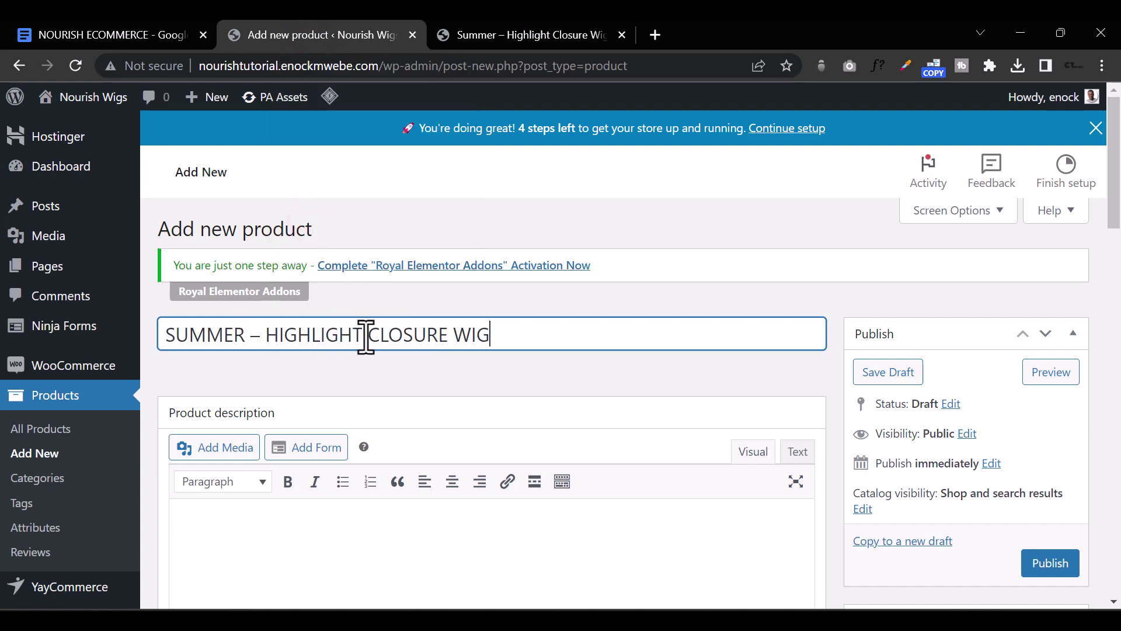
# Copy the live product's three-paragraph description and paste it into the product description
pyautogui.scroll(-3, 366, 336)
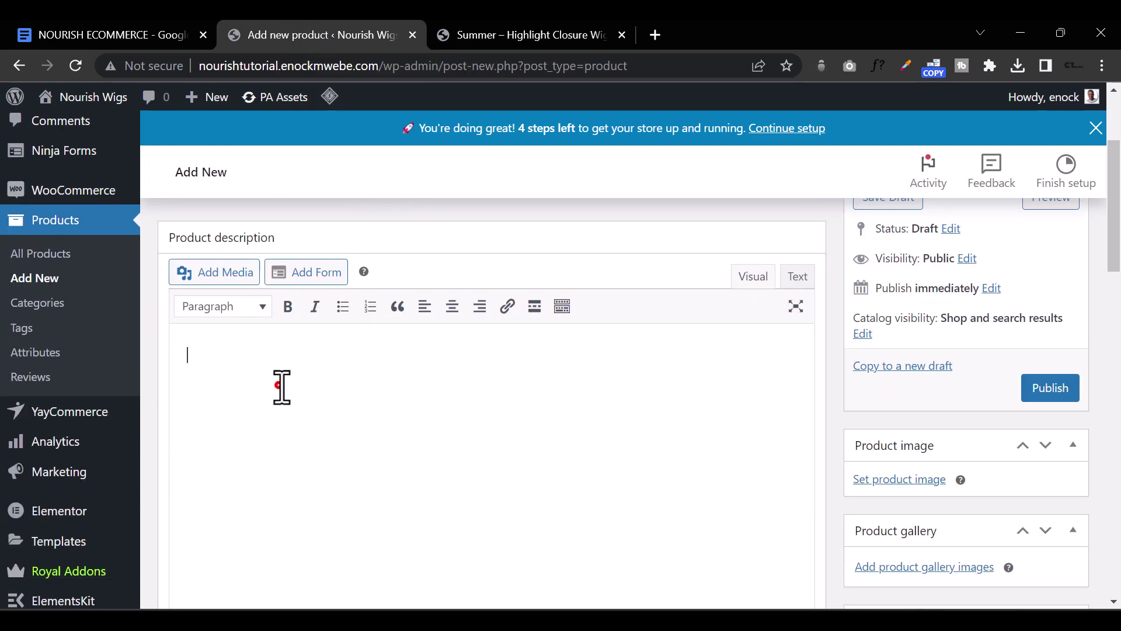
pyautogui.click(492, 39)
pyautogui.scroll(-10, 458, 300)
pyautogui.scroll(-1, 457, 303)
pyautogui.scroll(1, 138, 380)
pyautogui.moveTo(123, 427); pyautogui.dragTo(80, 270)
pyautogui.rightClick(100, 272)
pyautogui.click(151, 288)
pyautogui.click(298, 52)
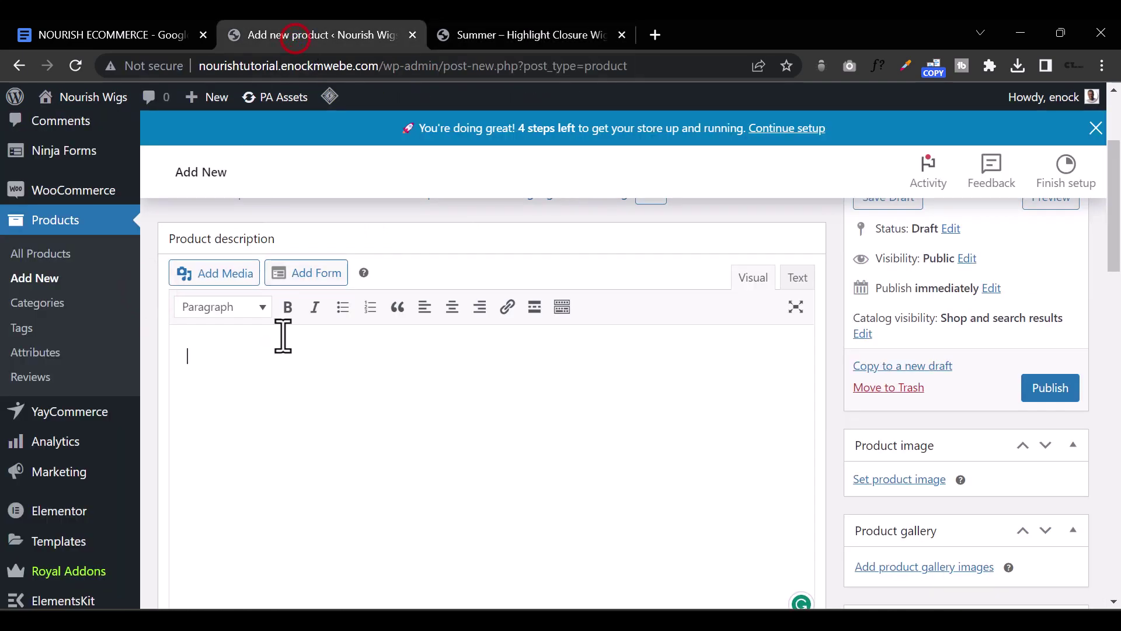
pyautogui.rightClick(297, 354)
pyautogui.click(338, 156)
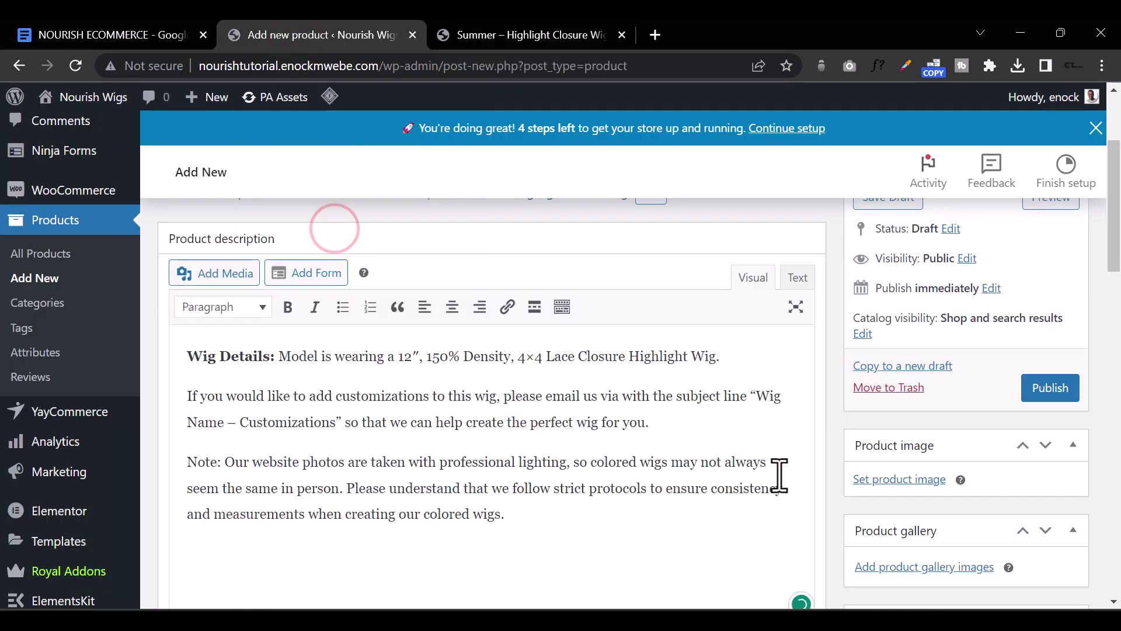
pyautogui.scroll(-3, 971, 431)
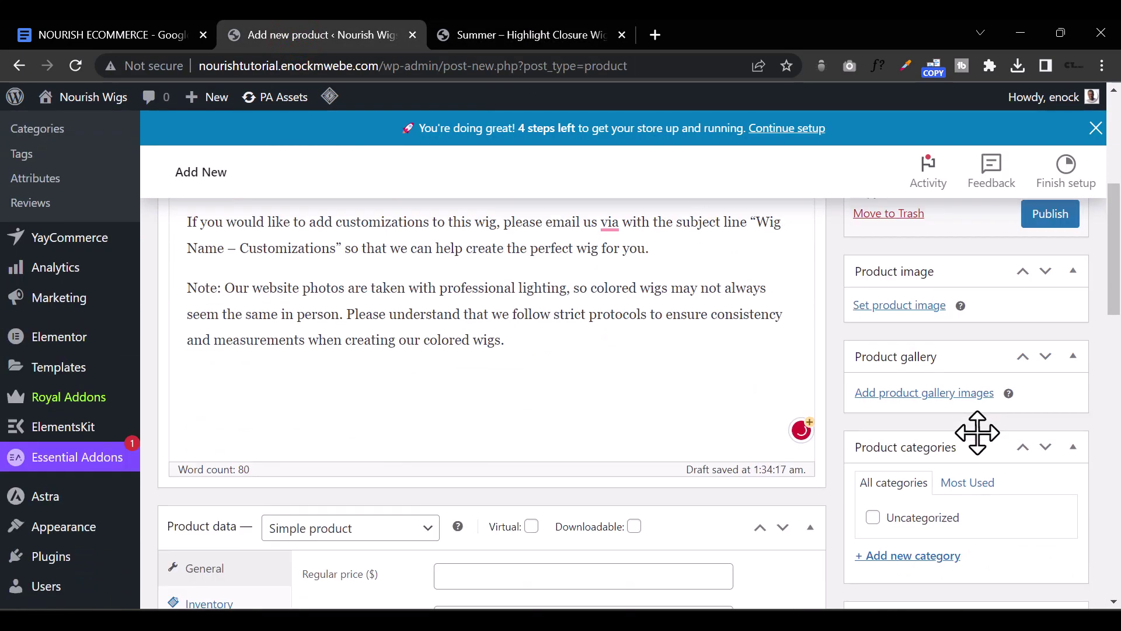
# Upload three wavy wig photos from the Products folder and set the wavy black wig as product image
pyautogui.click(906, 304)
pyautogui.click(554, 386)
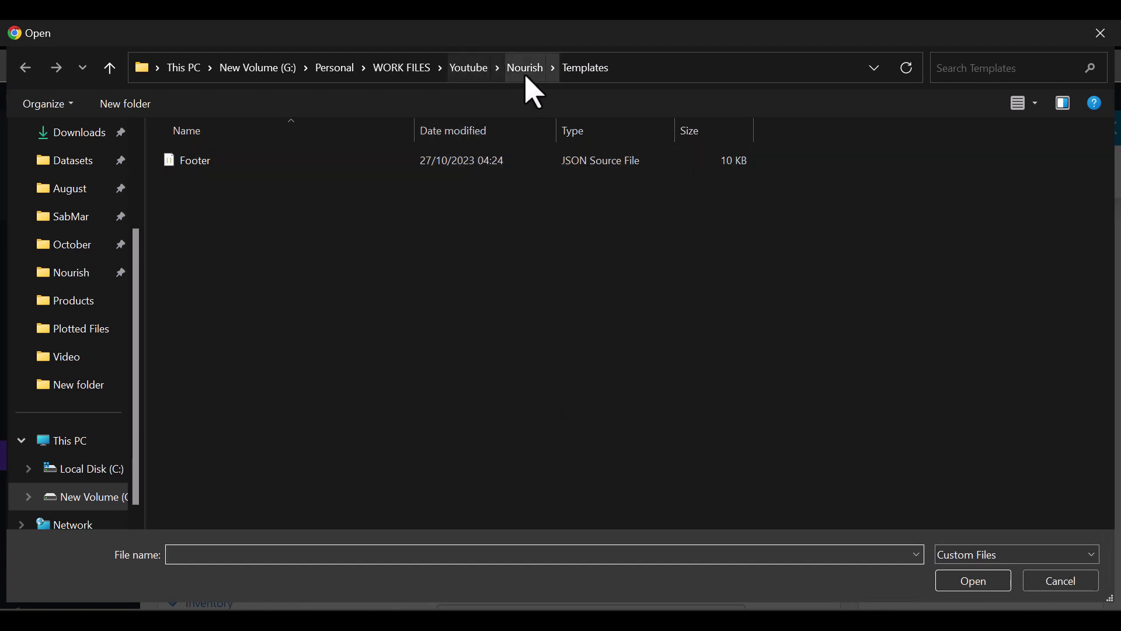
pyautogui.click(525, 79)
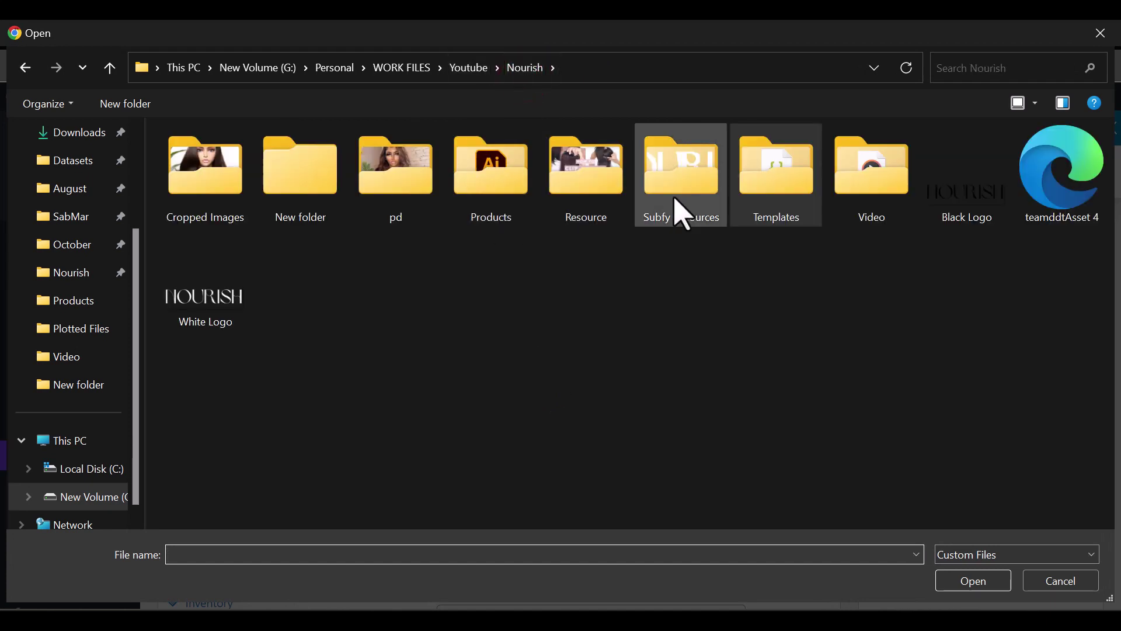
pyautogui.doubleClick(489, 190)
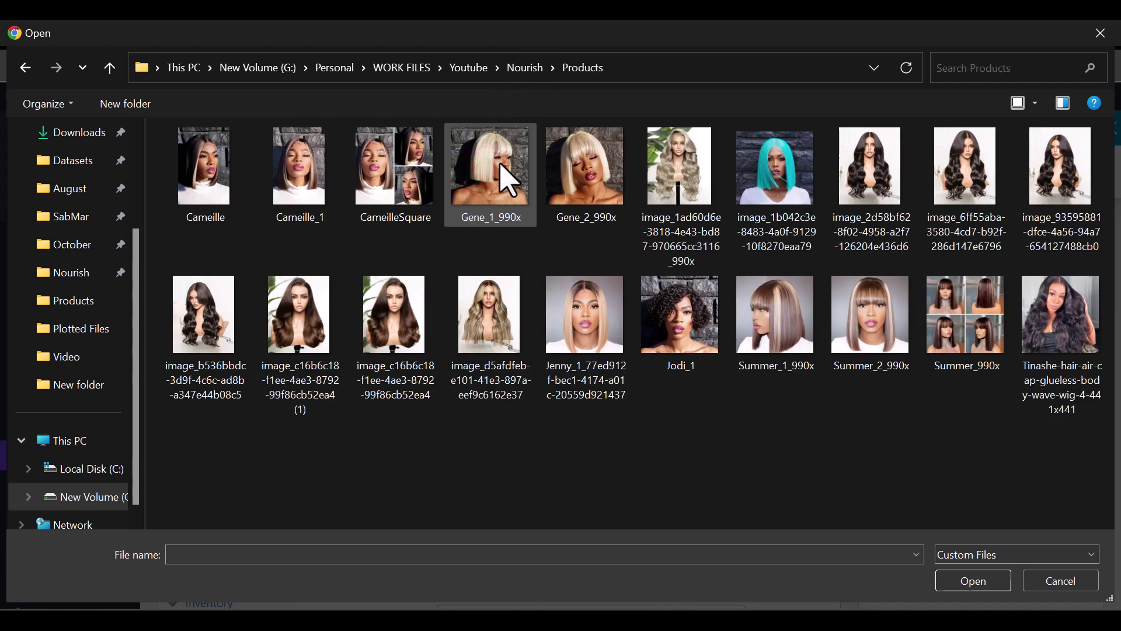
pyautogui.click(1042, 178)
pyautogui.keyDown('ctrl'); pyautogui.click(972, 182); pyautogui.keyUp('ctrl')
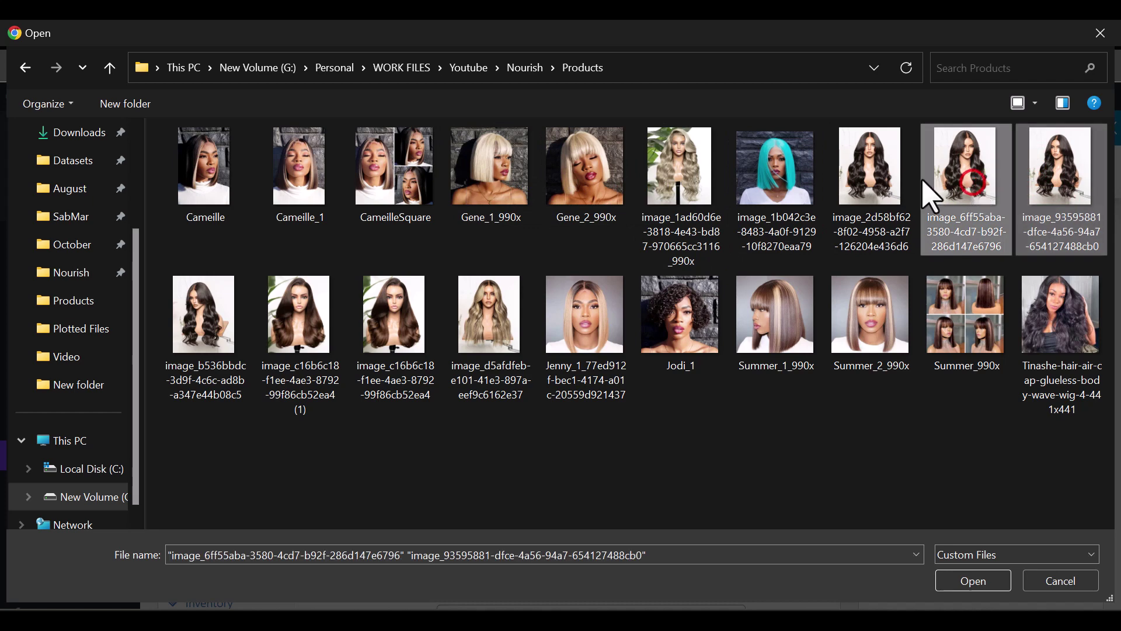
pyautogui.keyDown('ctrl'); pyautogui.click(889, 180); pyautogui.keyUp('ctrl')
pyautogui.click(984, 582)
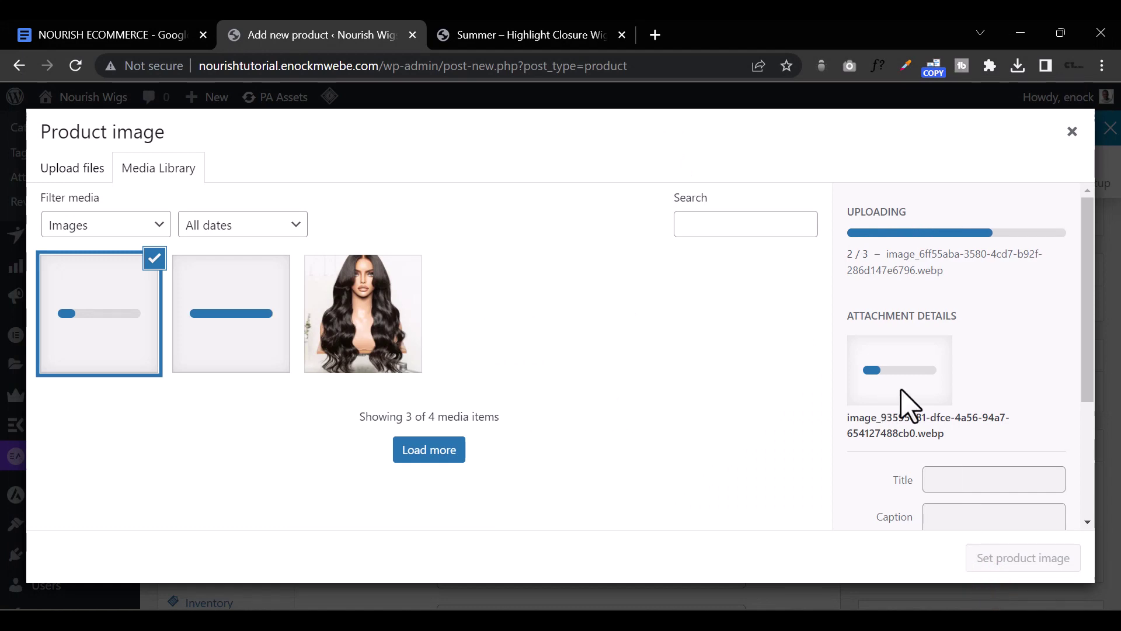
pyautogui.click(358, 312)
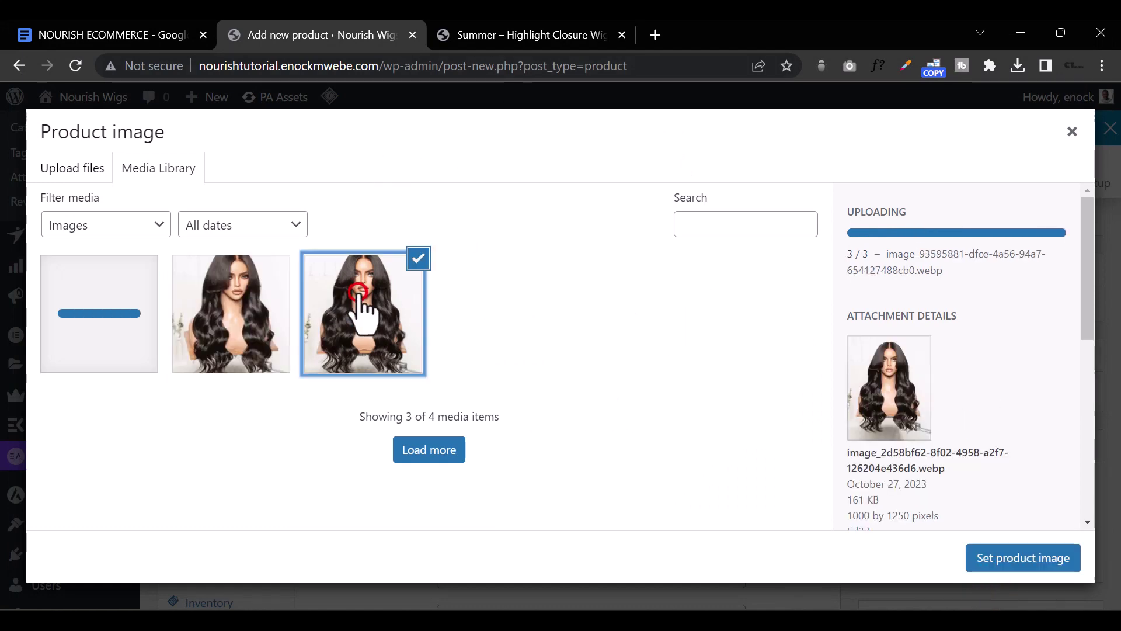
pyautogui.click(1023, 559)
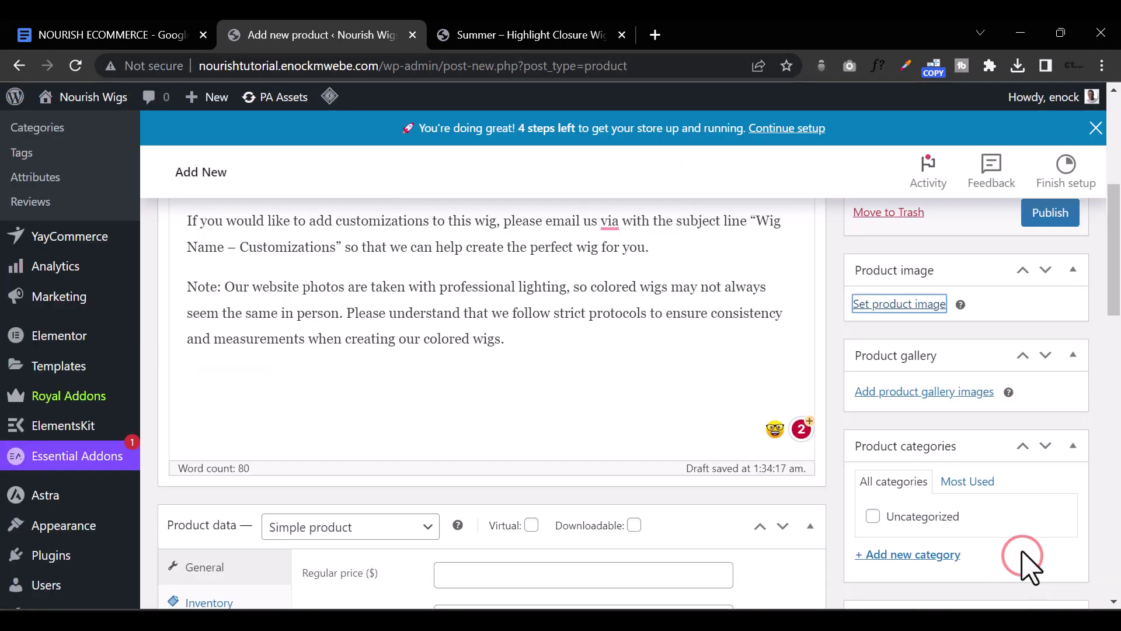
# Bring up the product gallery picker showing the media library images
pyautogui.scroll(-5, 896, 429)
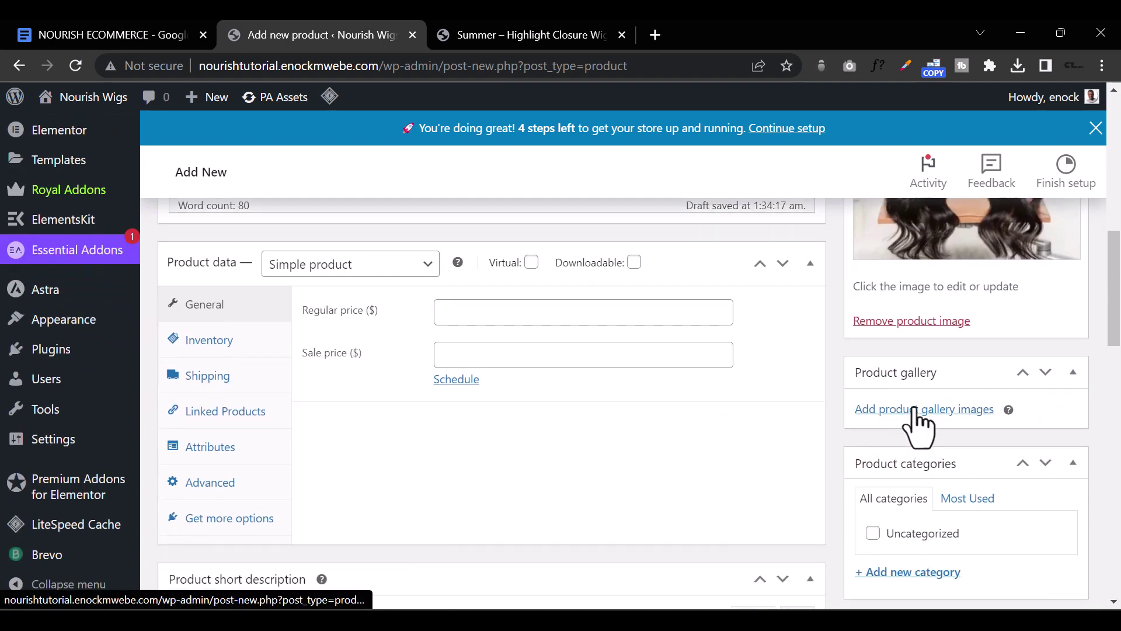
pyautogui.click(918, 410)
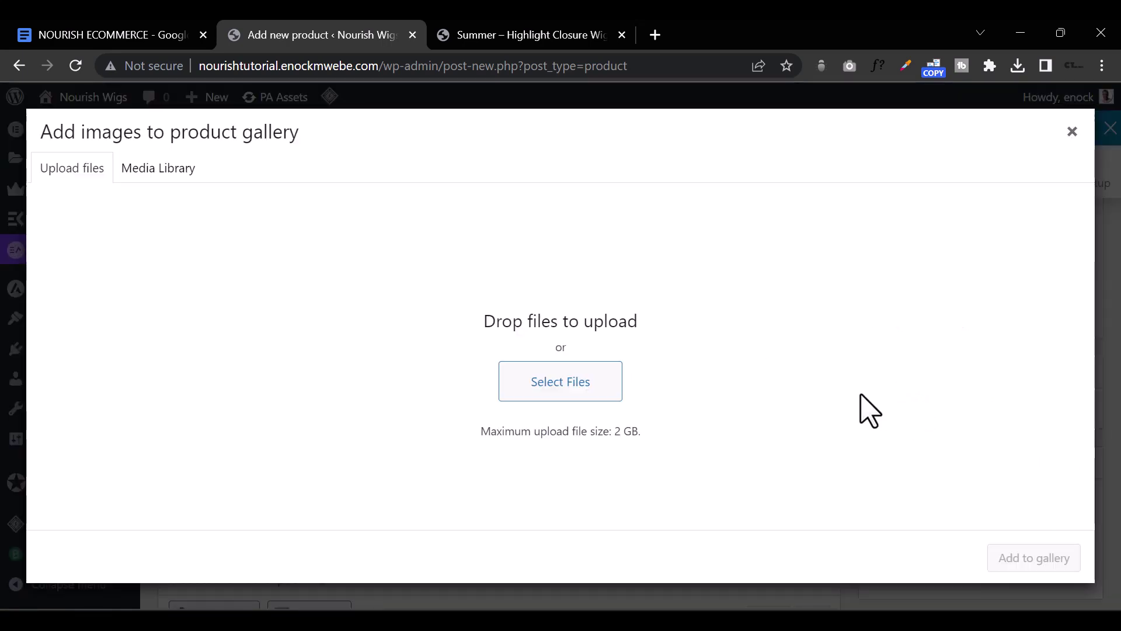
pyautogui.click(158, 171)
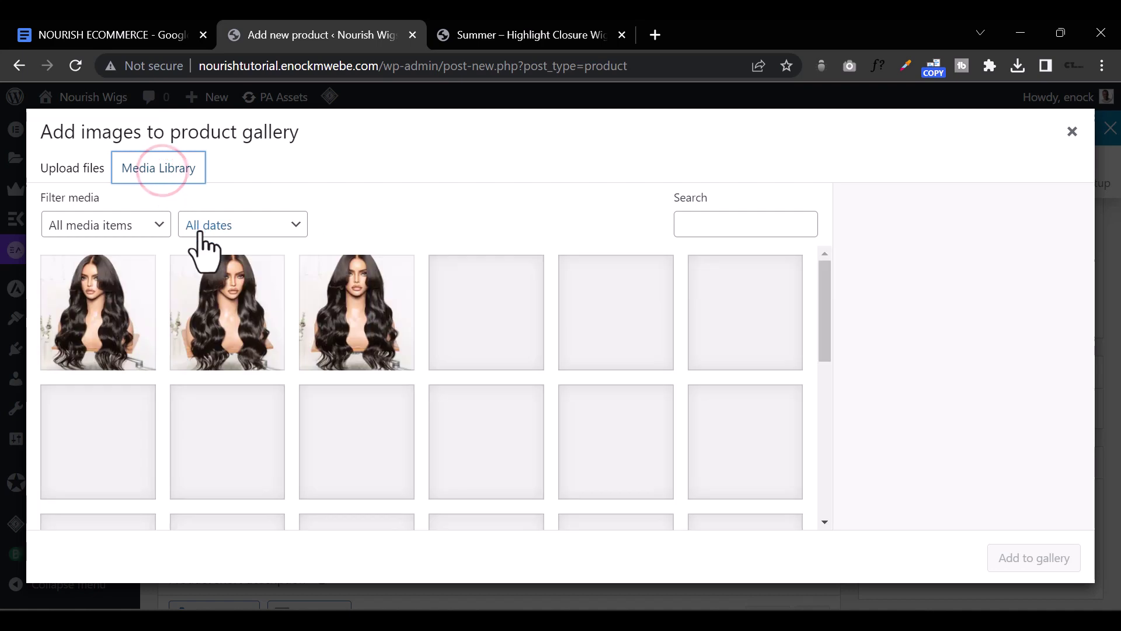
# Add the three wavy wig photos to the product gallery
pyautogui.click(135, 309)
pyautogui.click(228, 315)
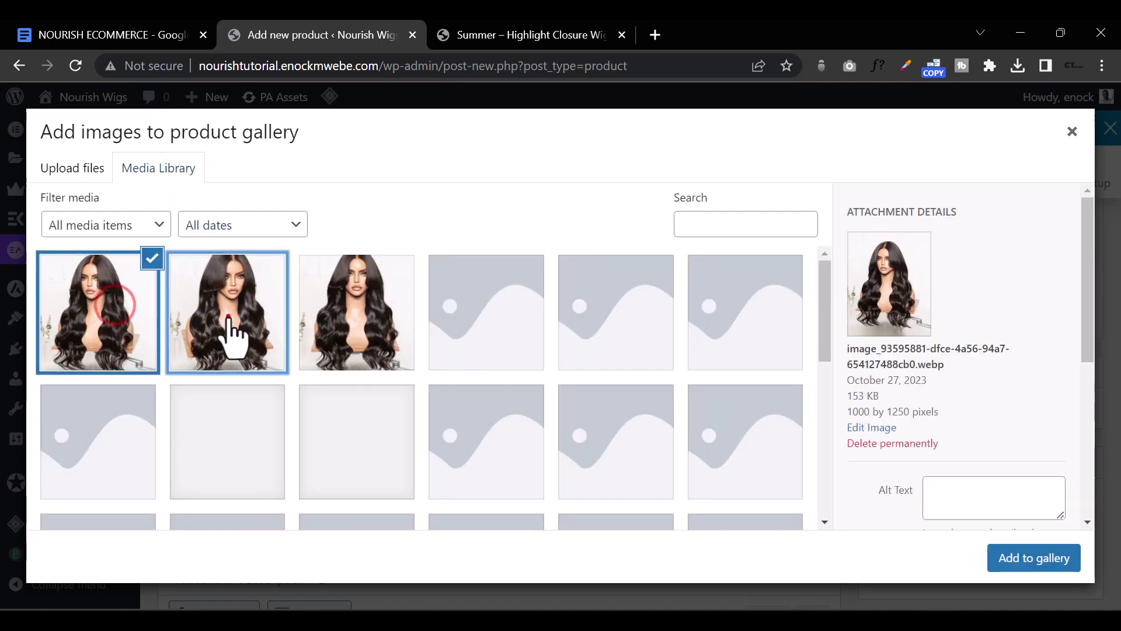
pyautogui.click(351, 311)
pyautogui.click(1048, 559)
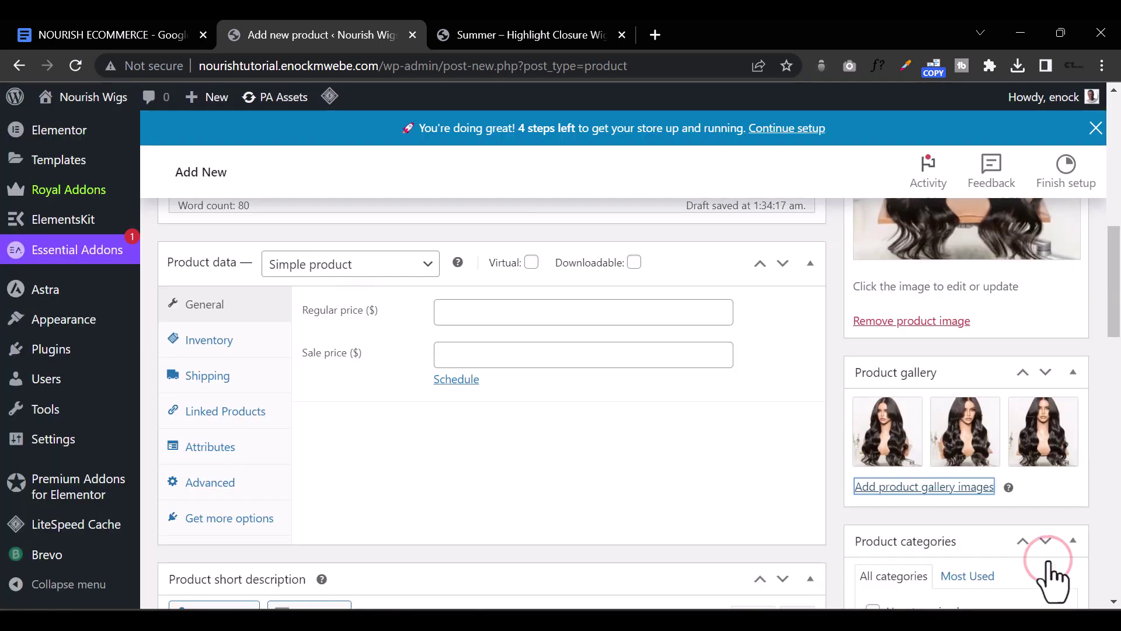
# Set the product's regular price to 125
pyautogui.click(502, 315)
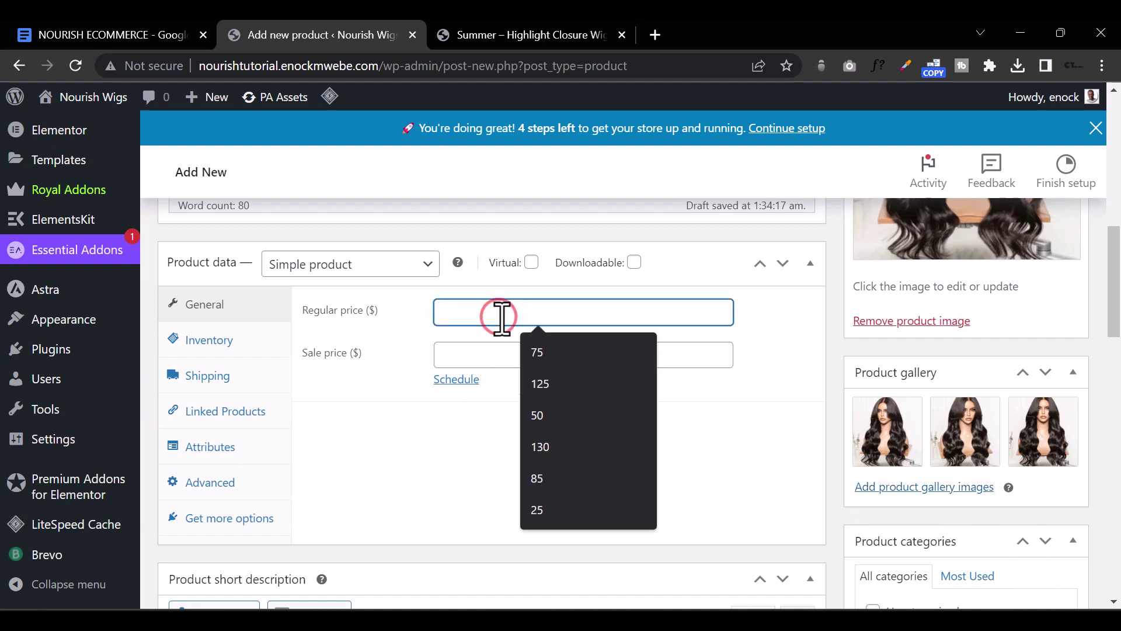
pyautogui.click(542, 383)
pyautogui.scroll(-6, 507, 437)
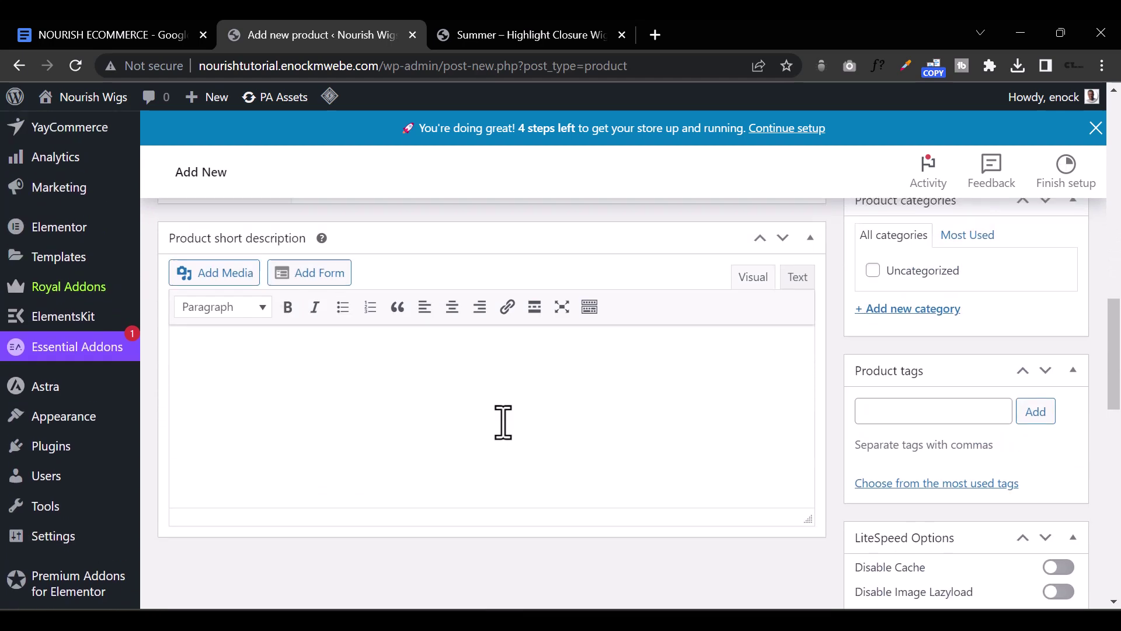
pyautogui.scroll(2, 500, 423)
# Begin a new product category starting with 'Hai', then begin entering a sale price
pyautogui.click(913, 387)
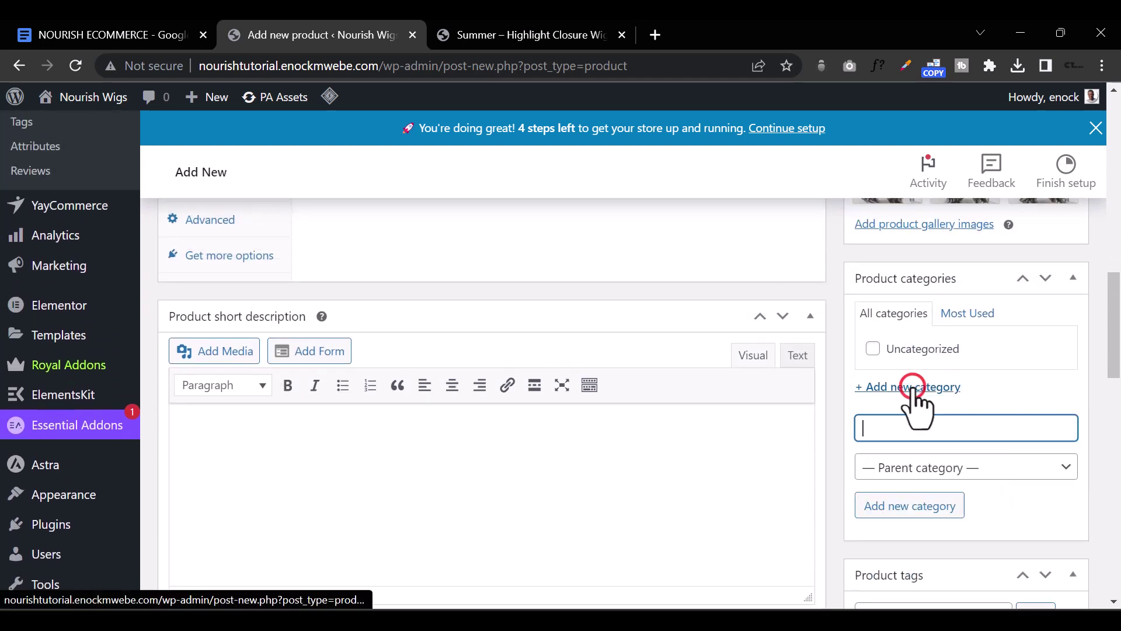
pyautogui.click(886, 430)
pyautogui.write('Hair Extensions')
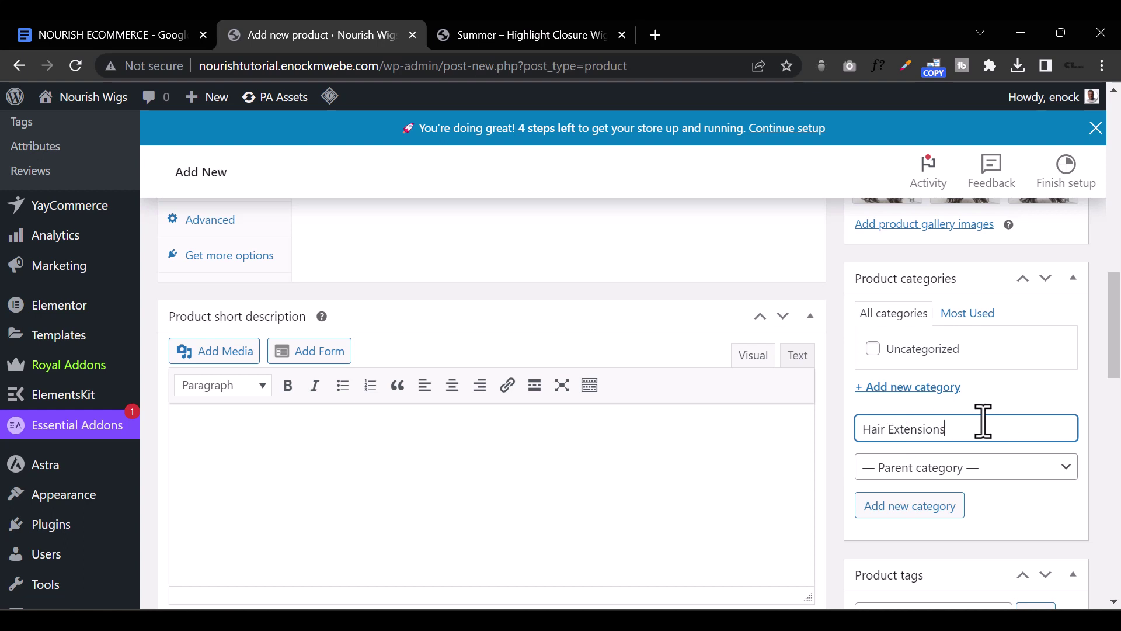
pyautogui.scroll(-10, 988, 443)
pyautogui.scroll(12, 988, 443)
pyautogui.scroll(5, 988, 443)
pyautogui.scroll(-4, 983, 450)
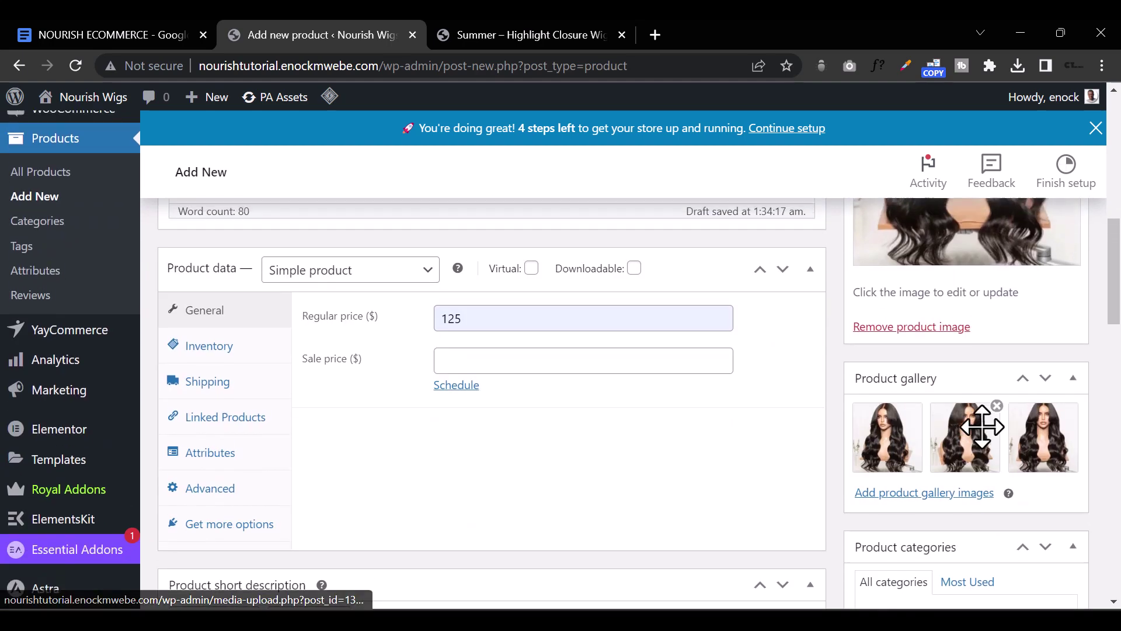
pyautogui.scroll(2, 981, 425)
pyautogui.scroll(-1, 986, 446)
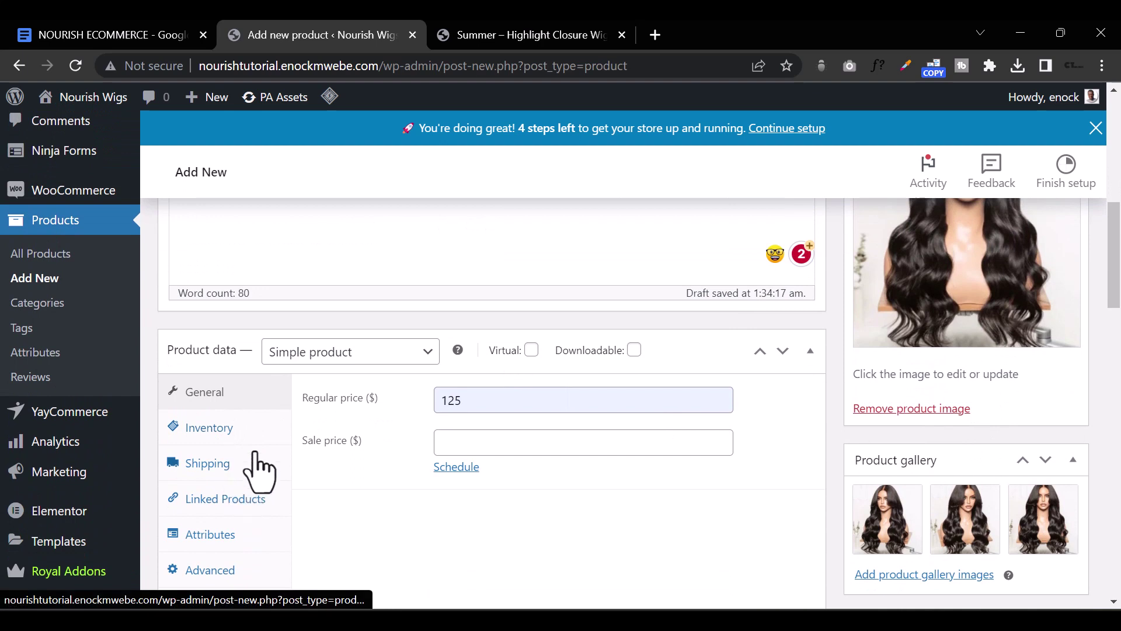
pyautogui.click(496, 454)
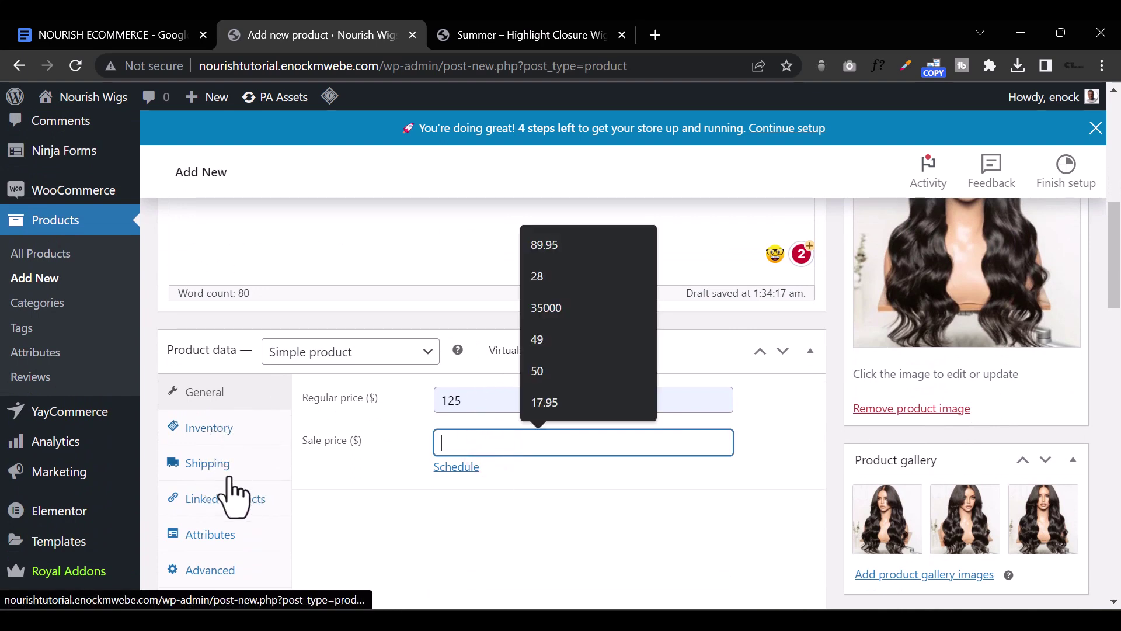
pyautogui.scroll(8, 836, 439)
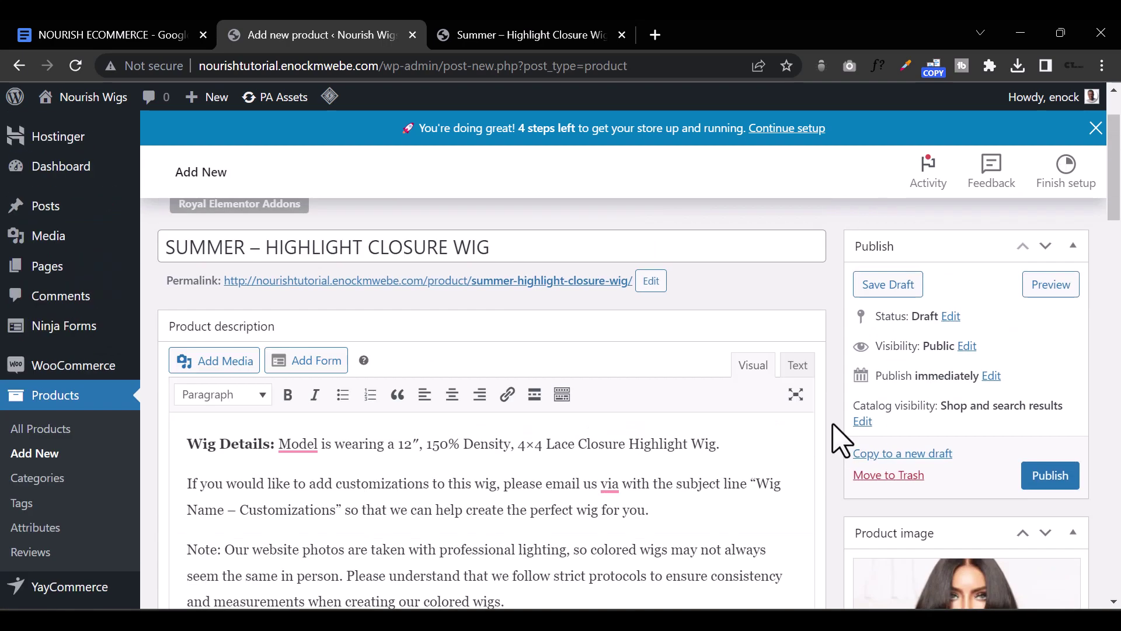
# Publish the wig product and open its storefront page in a new tab
pyautogui.click(1045, 472)
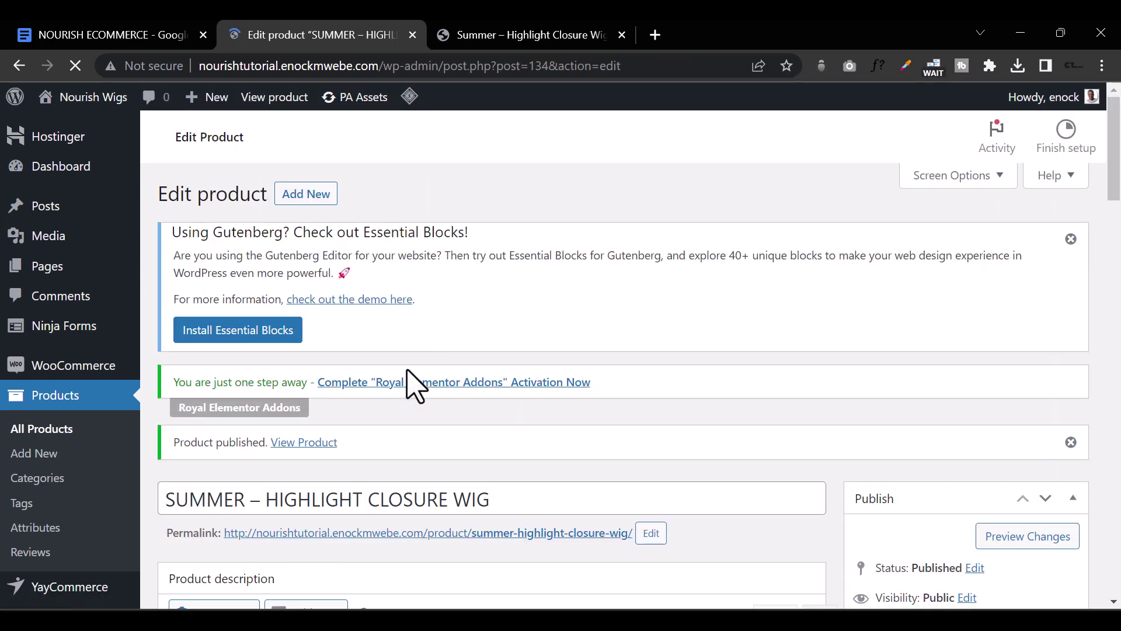
pyautogui.scroll(-2, 403, 397)
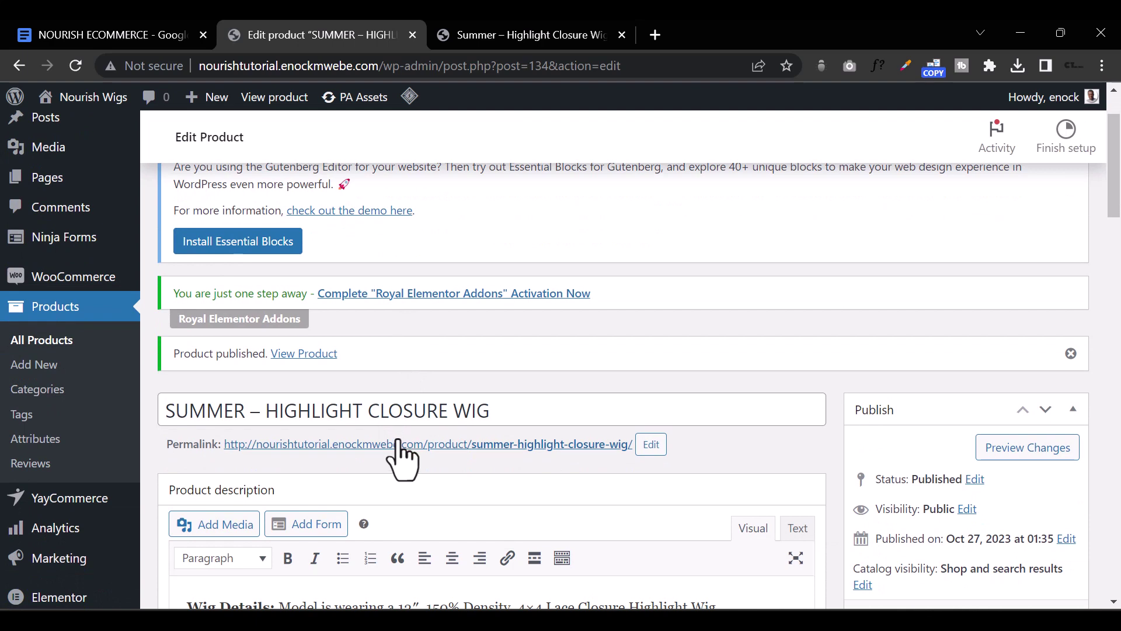
pyautogui.rightClick(396, 478)
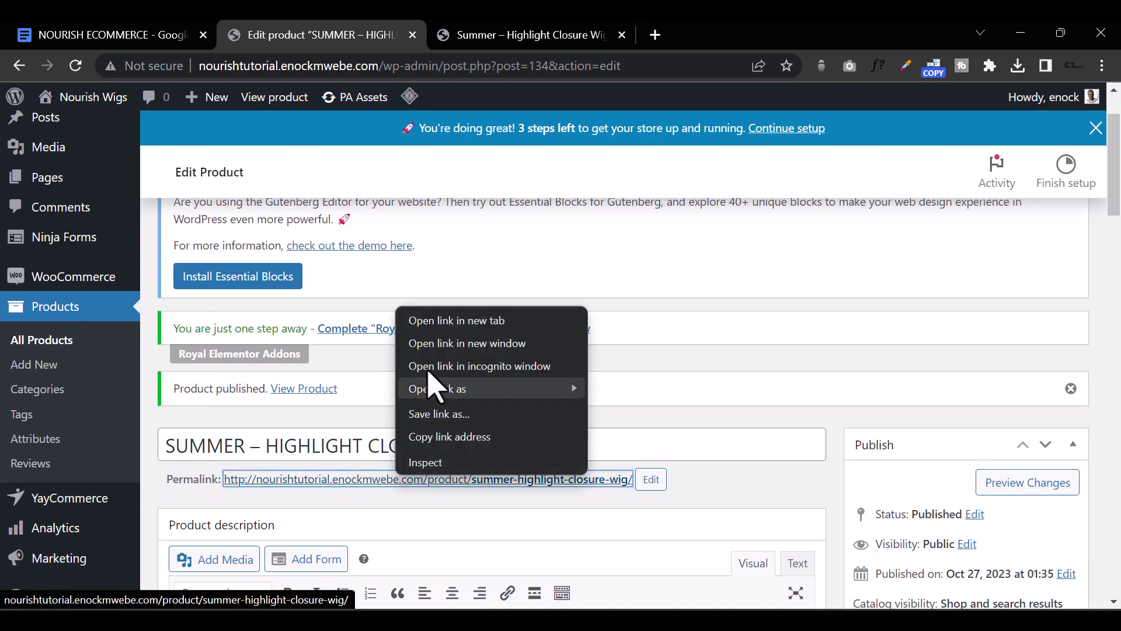
pyautogui.click(446, 319)
pyautogui.click(492, 42)
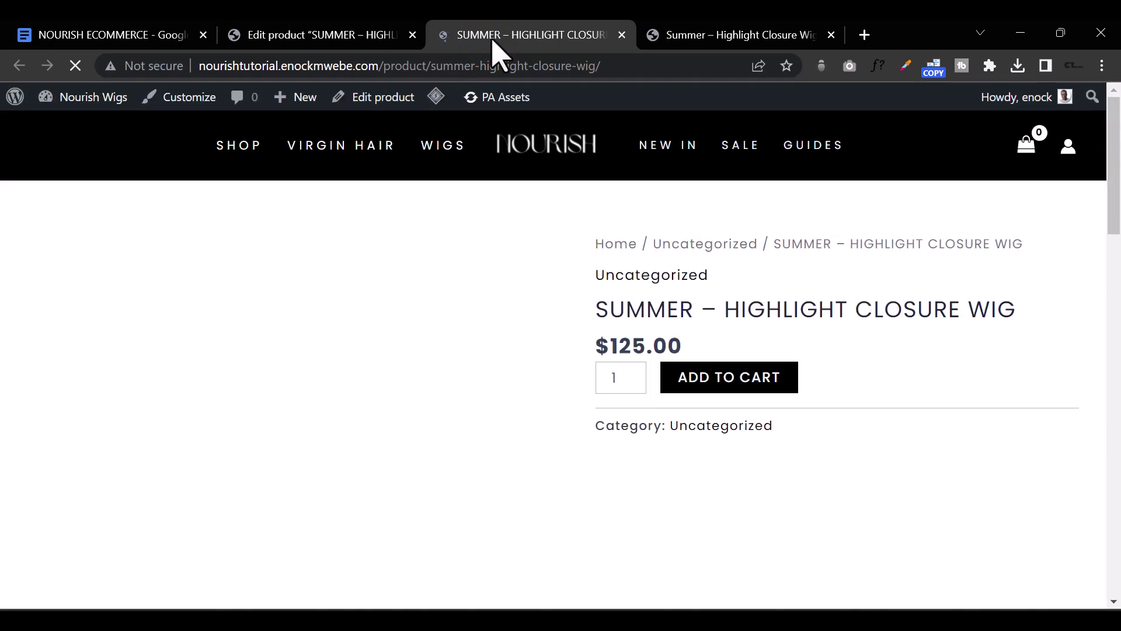
# Compare the new storefront product page with the live site's product page
pyautogui.scroll(-8, 447, 302)
pyautogui.scroll(8, 450, 319)
pyautogui.scroll(-8, 449, 318)
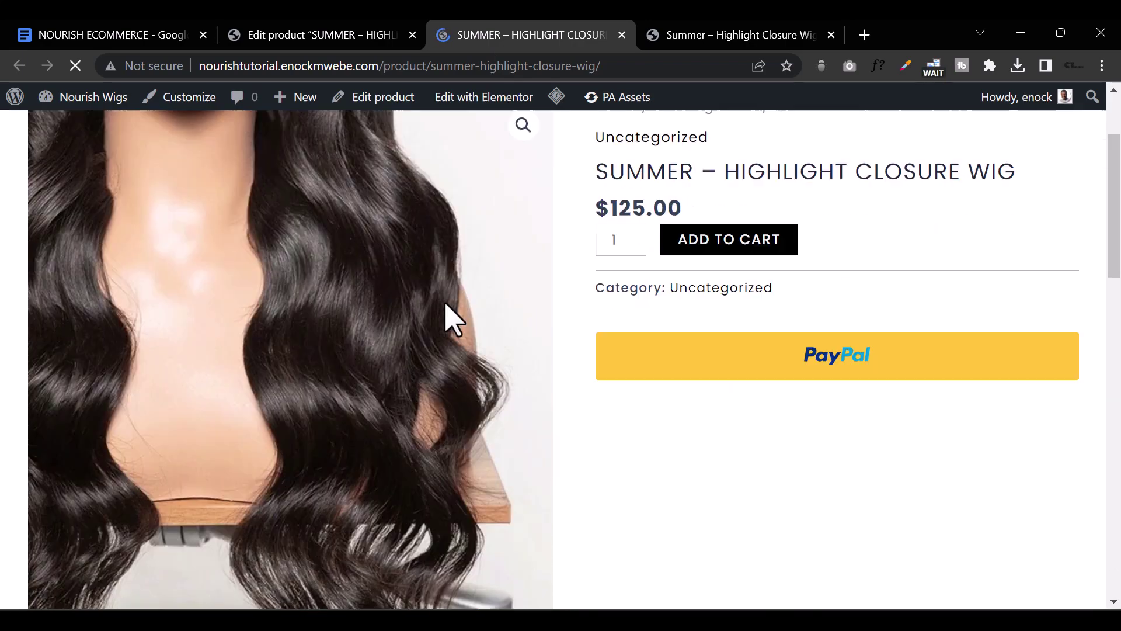
pyautogui.scroll(-3, 450, 319)
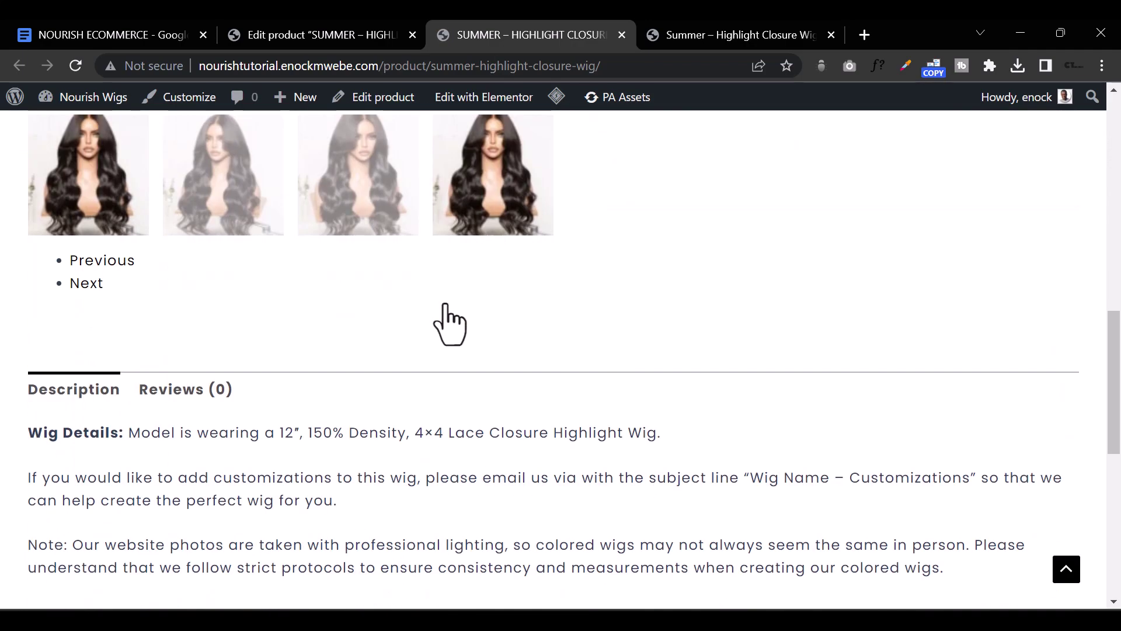
pyautogui.click(691, 43)
pyautogui.scroll(6, 514, 292)
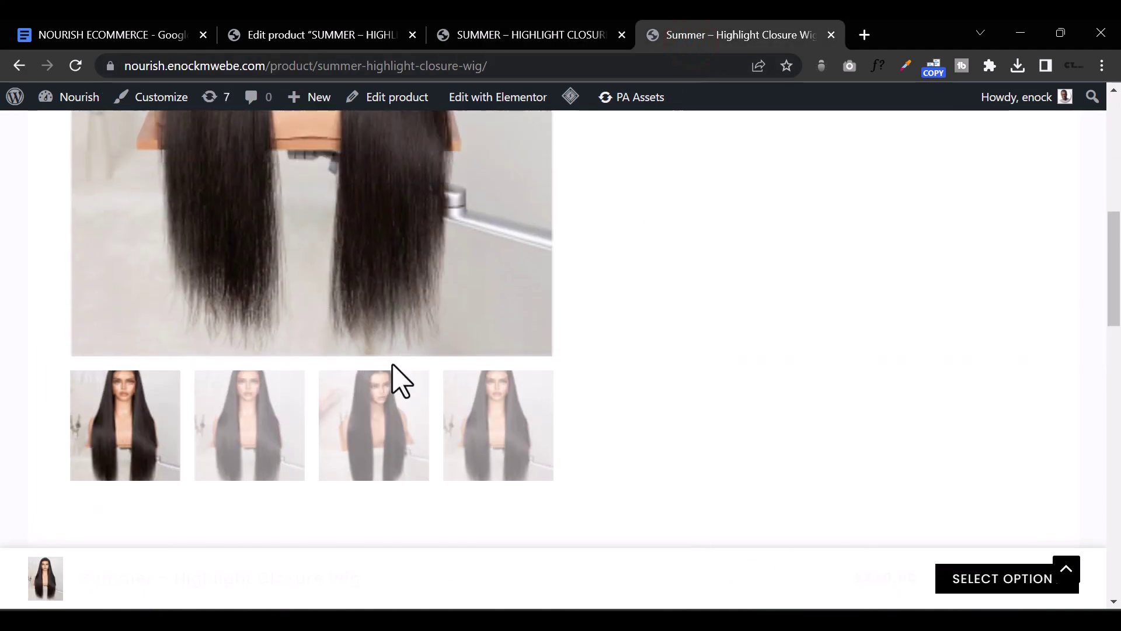
pyautogui.scroll(5, 475, 387)
pyautogui.scroll(3, 582, 375)
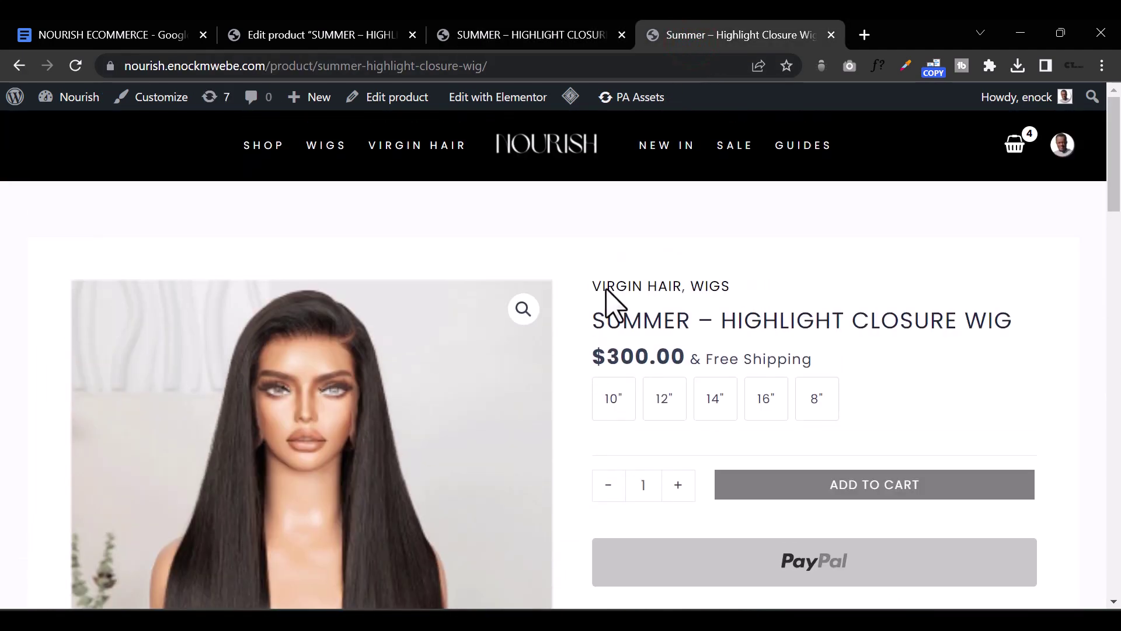
pyautogui.scroll(-2, 699, 403)
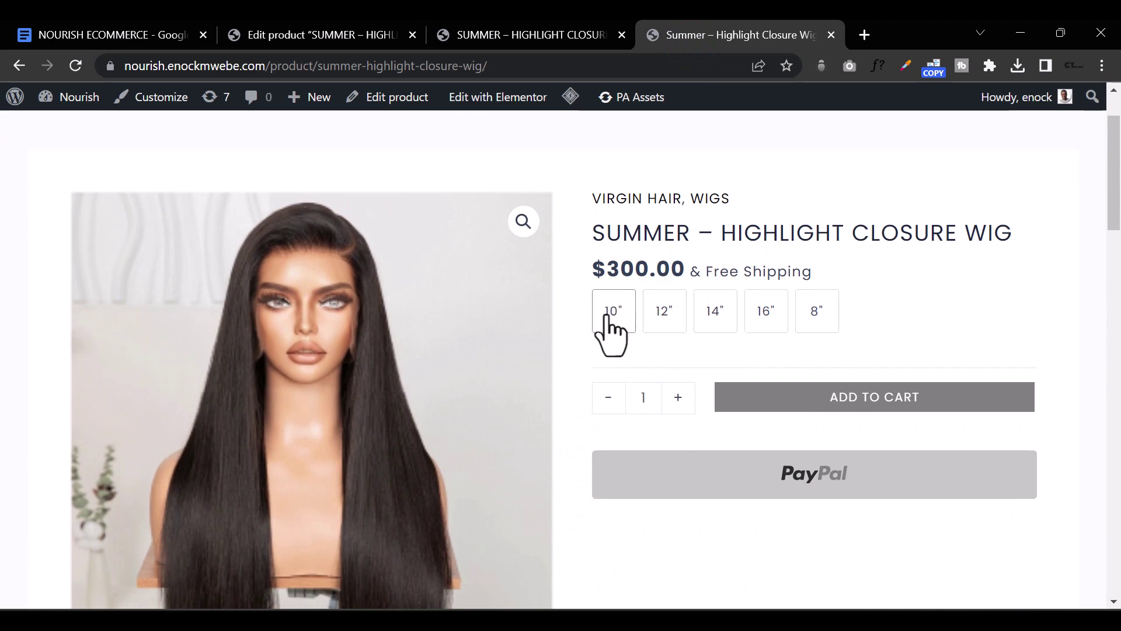
# Recheck the editor, new storefront page and live page, then close the storefront tab
pyautogui.click(511, 36)
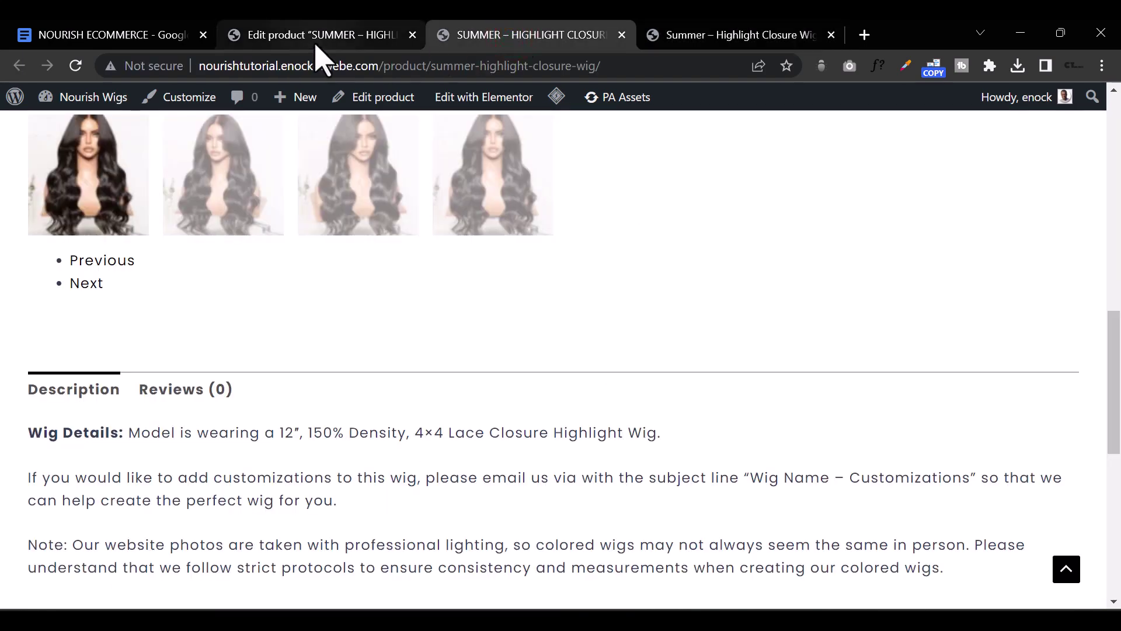
pyautogui.click(337, 36)
pyautogui.click(564, 40)
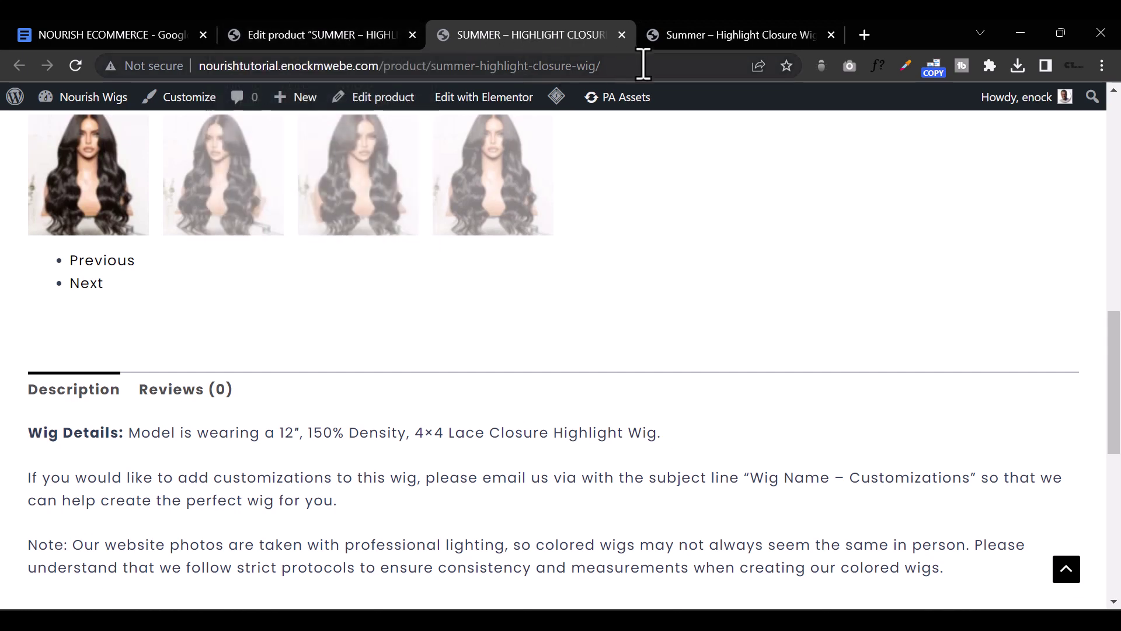
pyautogui.click(655, 35)
pyautogui.click(493, 33)
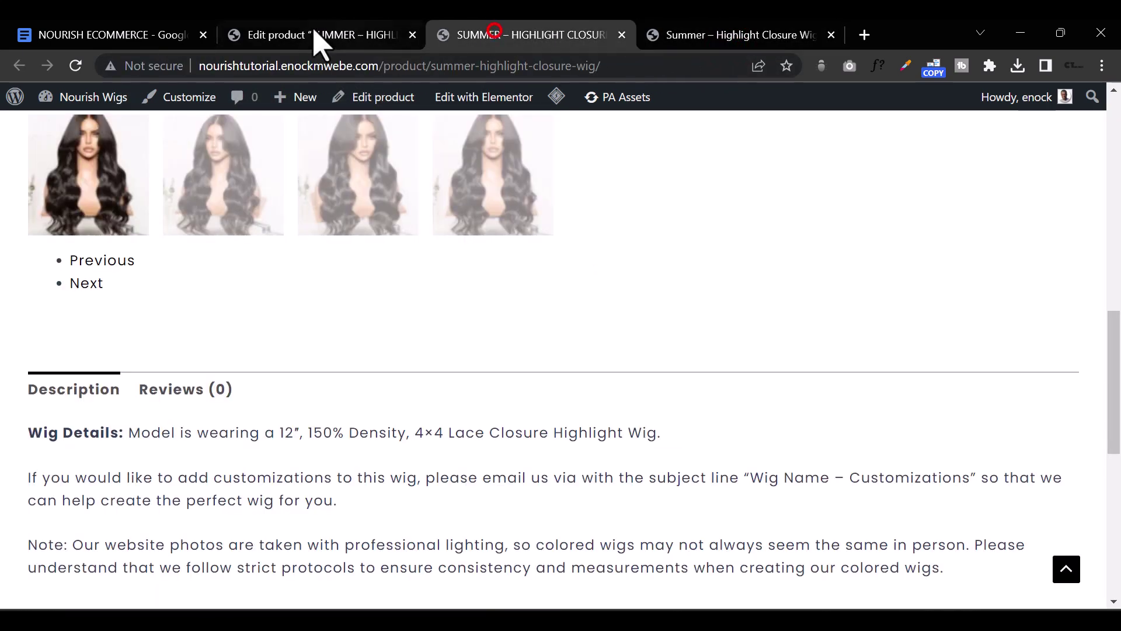
pyautogui.click(304, 32)
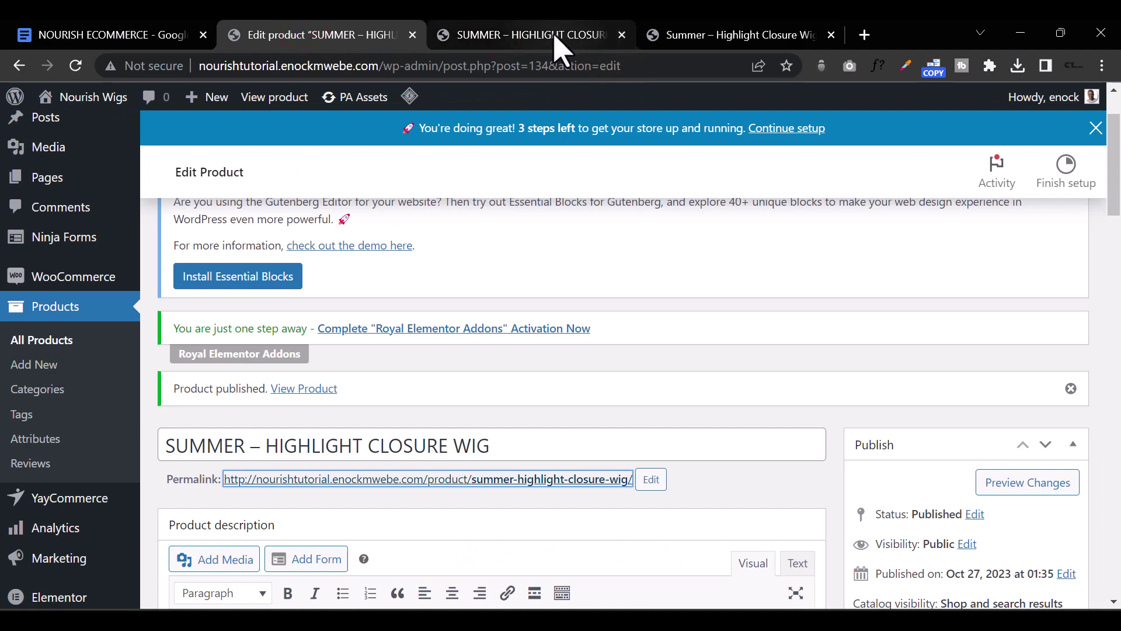
pyautogui.click(555, 35)
pyautogui.click(622, 35)
pyautogui.click(292, 36)
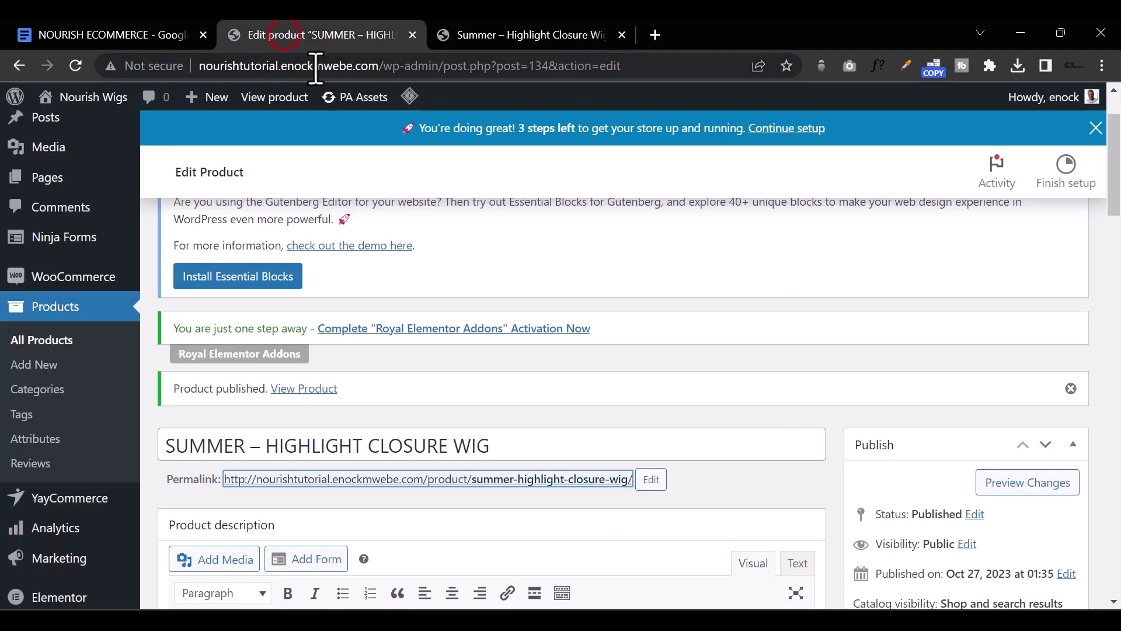
# Set the wig's product data type to Variable product
pyautogui.scroll(-15, 452, 362)
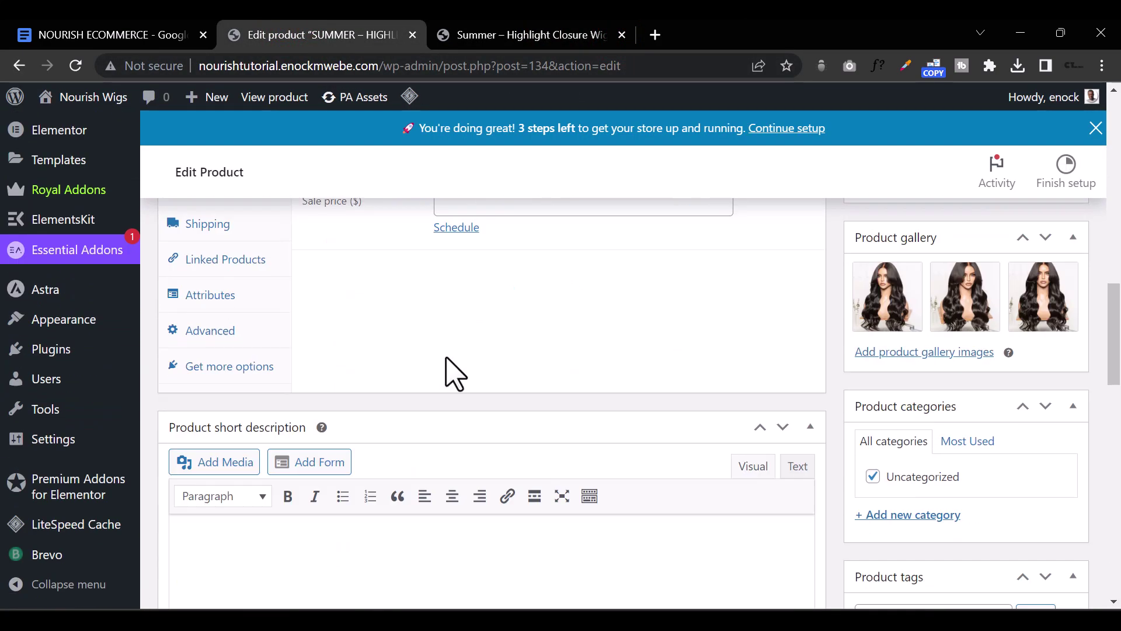
pyautogui.scroll(3, 453, 365)
pyautogui.click(372, 384)
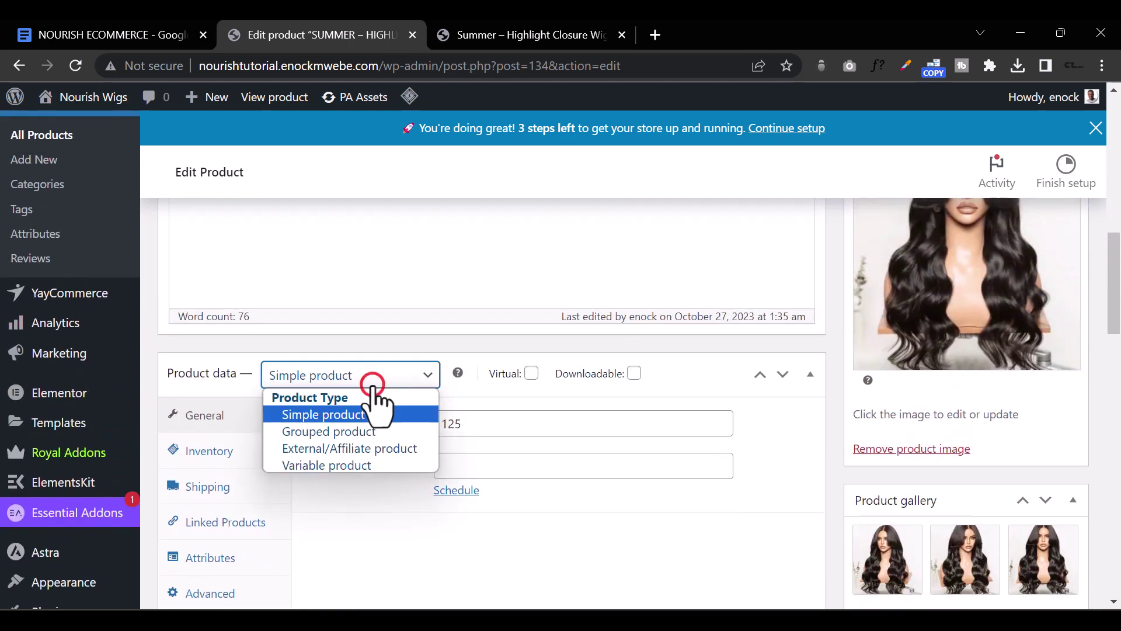
pyautogui.click(362, 465)
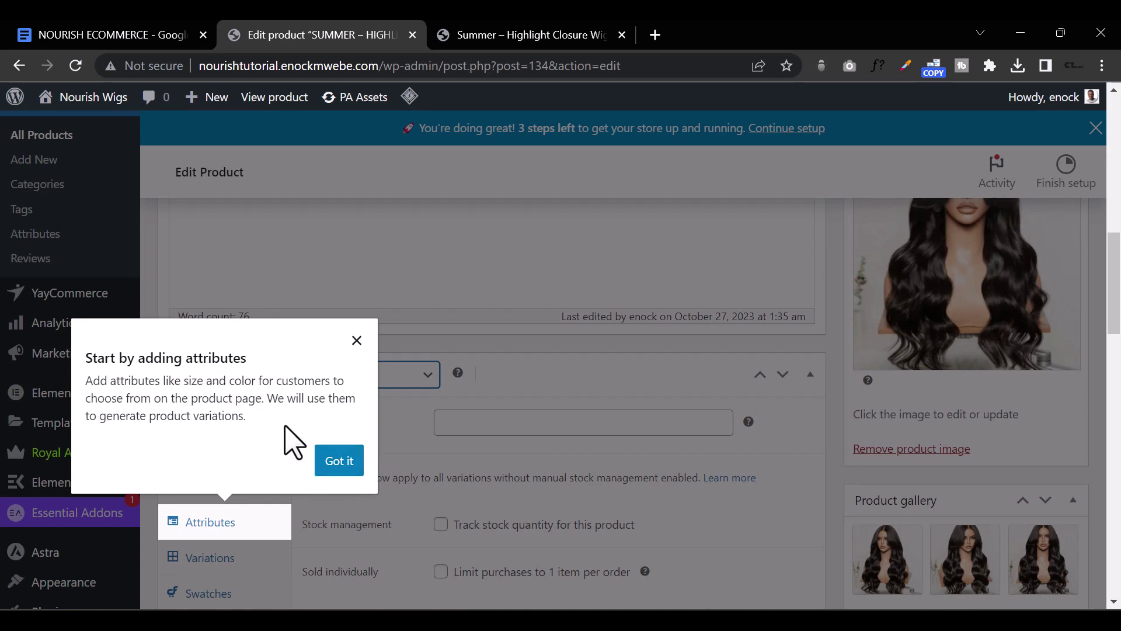
# Dismiss the attributes tour tip and bring up the Products > Attributes link options
pyautogui.click(342, 464)
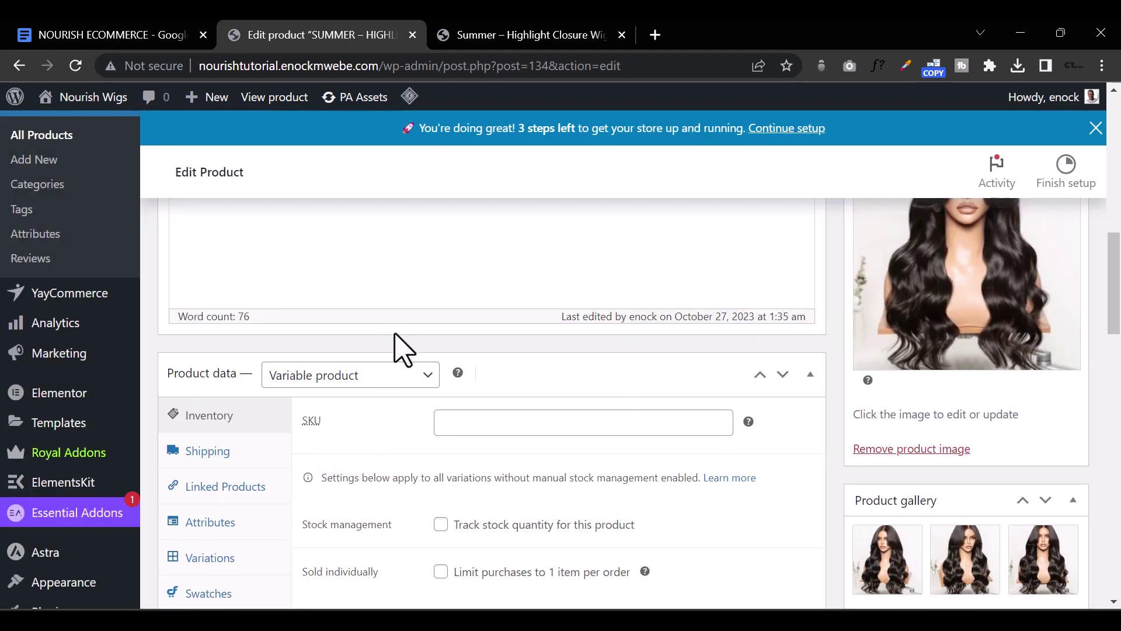
pyautogui.moveTo(89, 356)
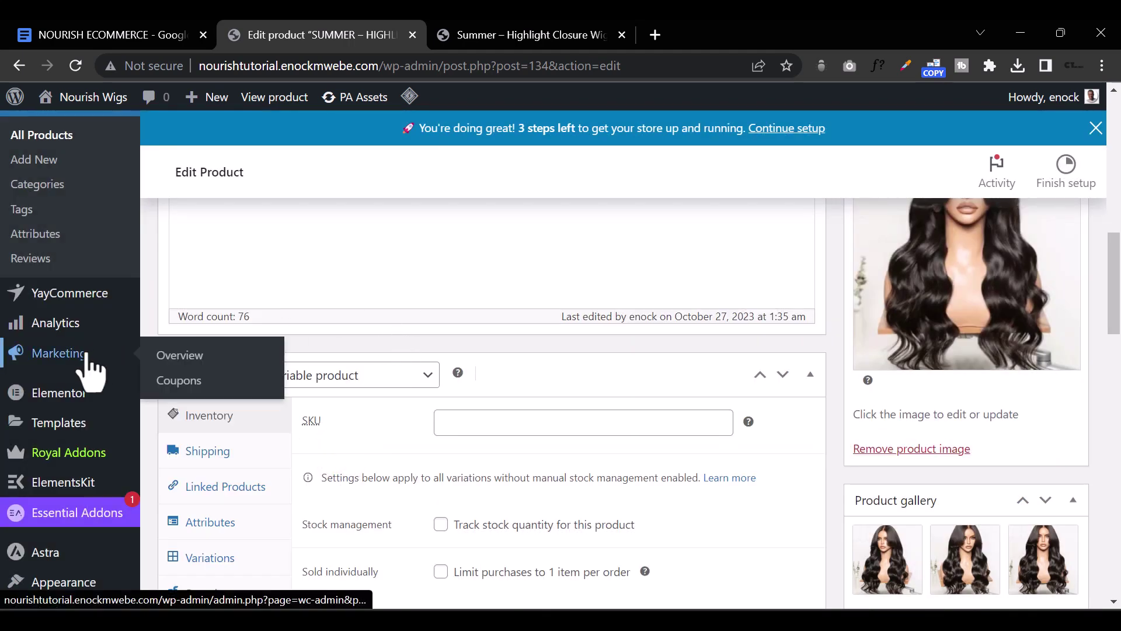
pyautogui.rightClick(37, 234)
# Open Products > Attributes in a new tab and name a new attribute Length
pyautogui.click(85, 246)
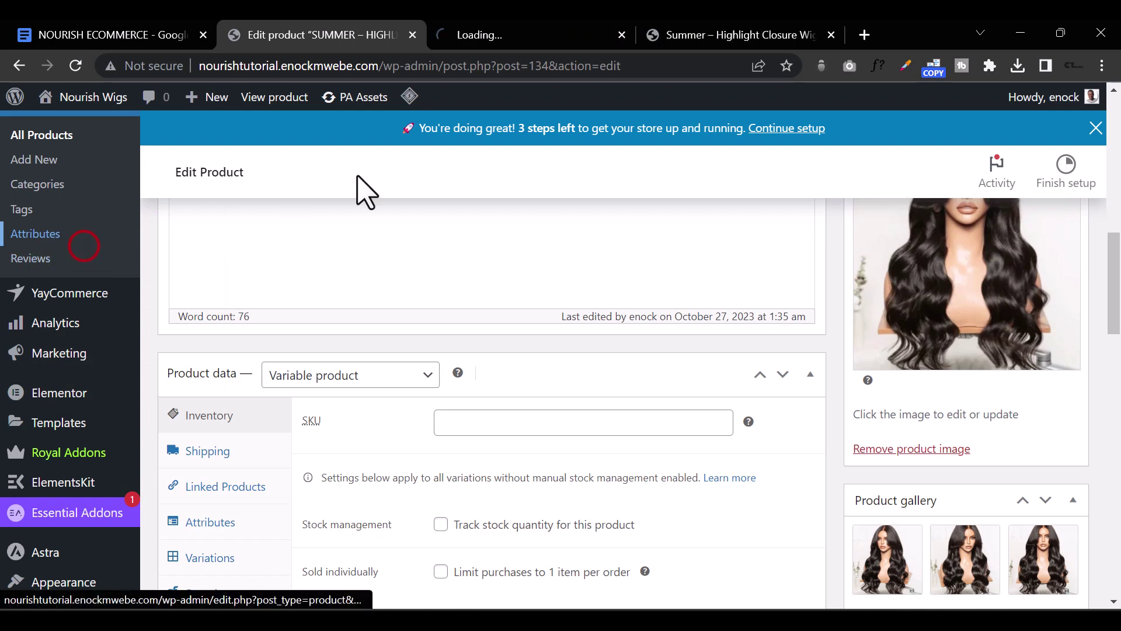
pyautogui.click(514, 41)
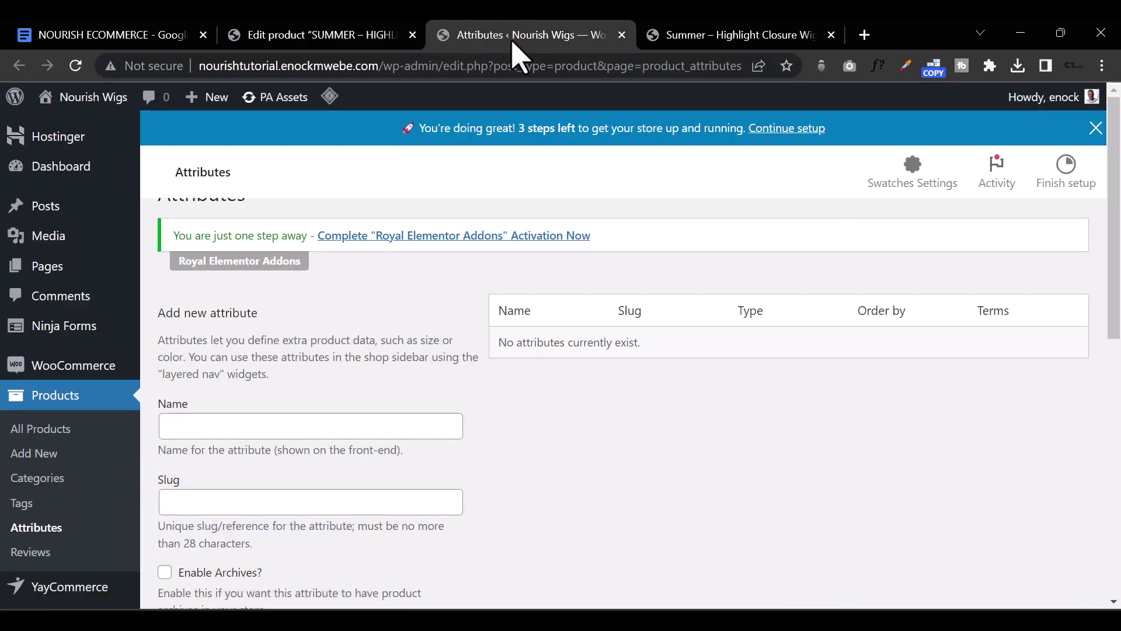
pyautogui.scroll(-3, 429, 277)
pyautogui.click(213, 288)
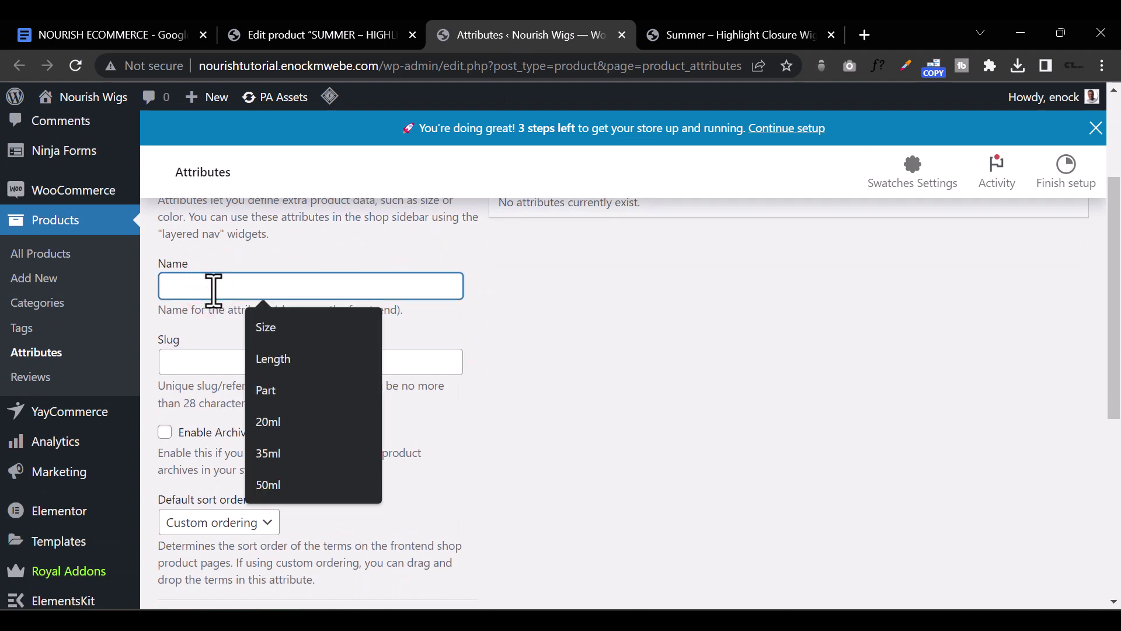
pyautogui.write('L')
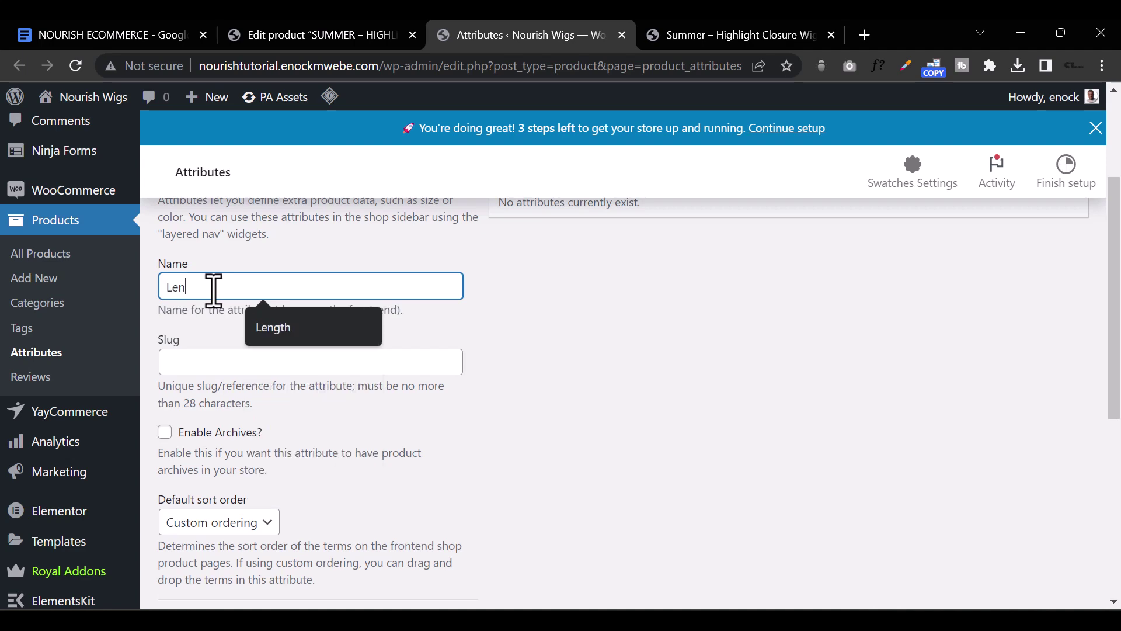
pyautogui.write('en')
pyautogui.click(332, 331)
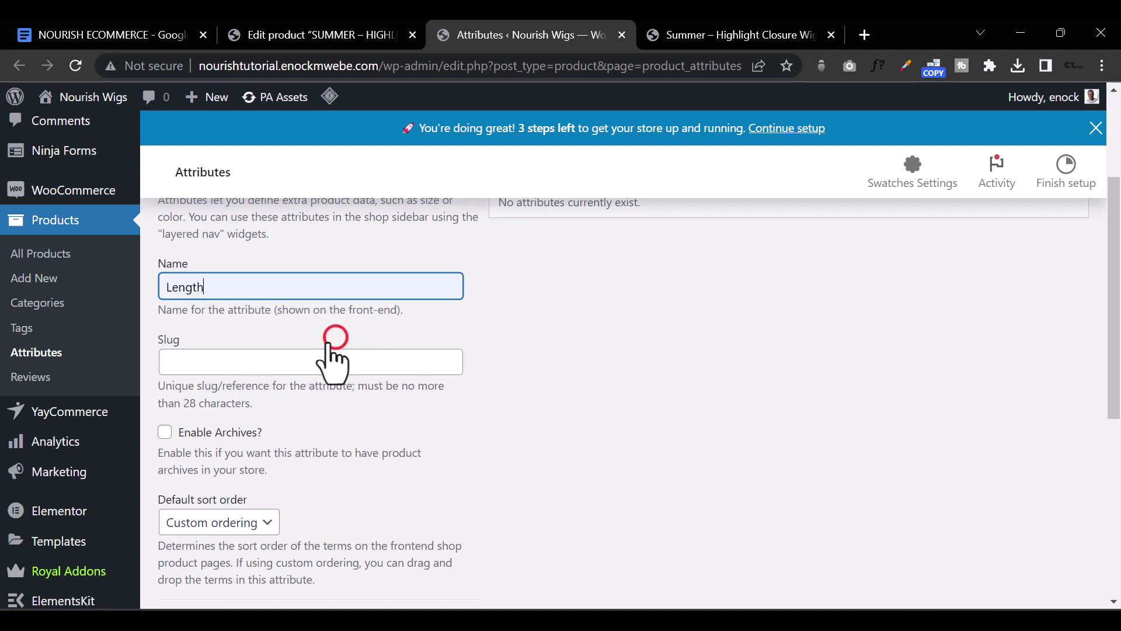
pyautogui.scroll(-5, 315, 368)
pyautogui.moveTo(184, 356); pyautogui.dragTo(335, 365)
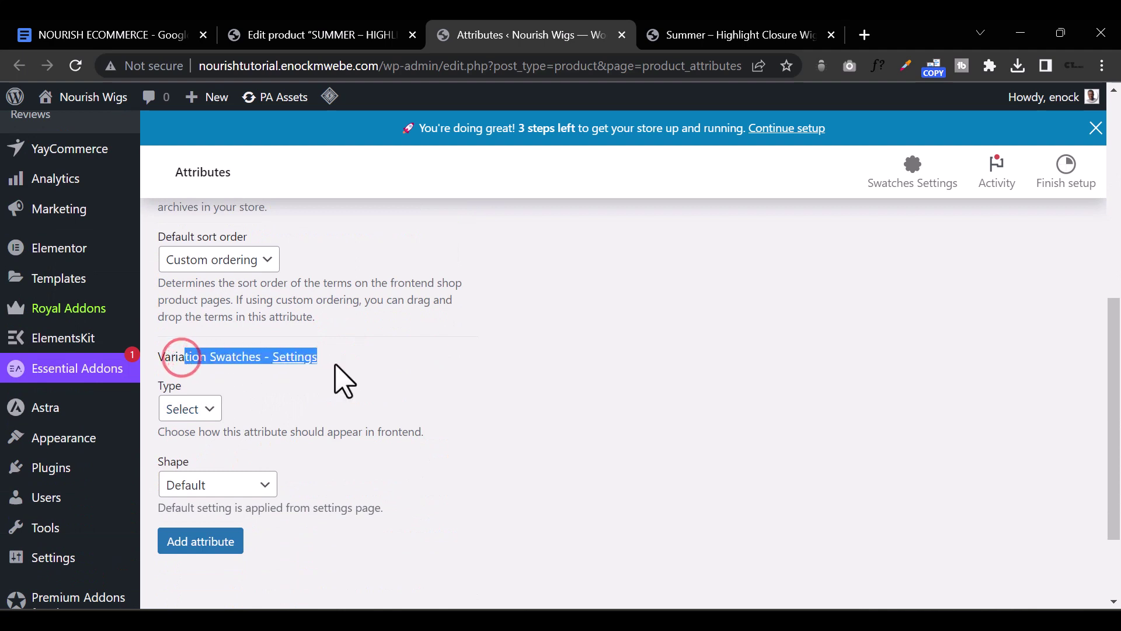
# Give Length a Label swatch type with Rounded Corner shape and add it
pyautogui.click(196, 408)
pyautogui.click(200, 448)
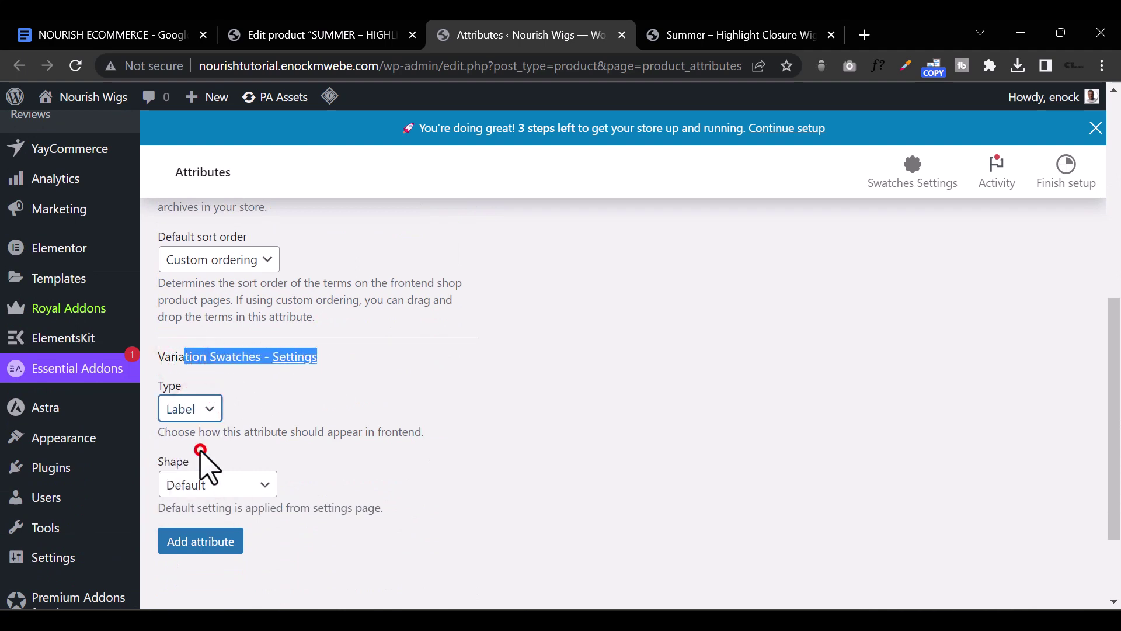
pyautogui.click(255, 483)
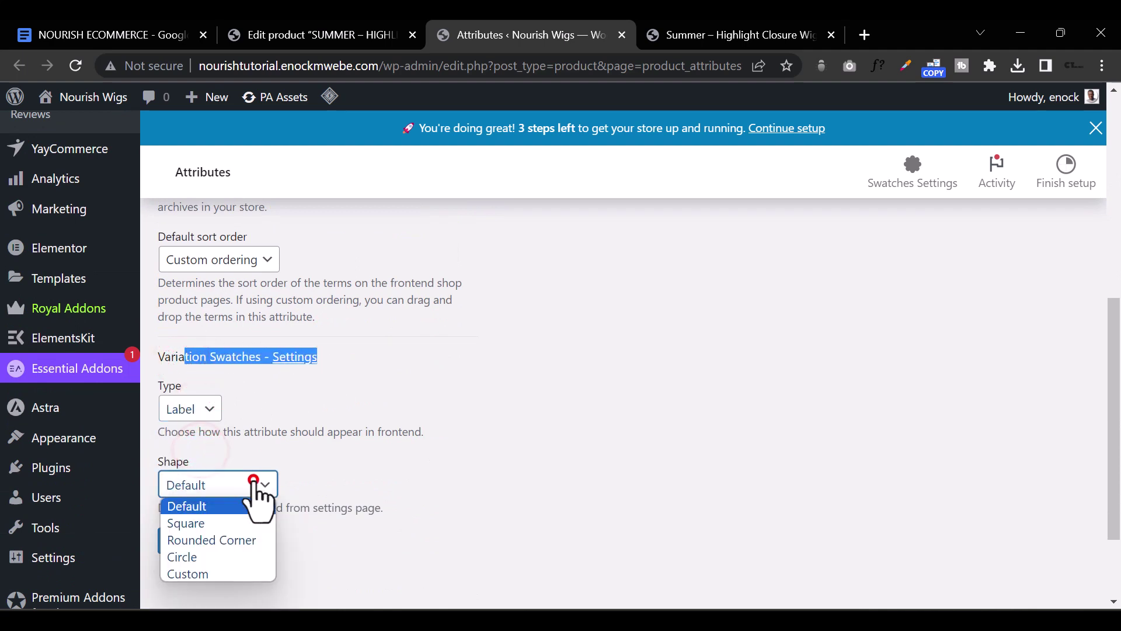
pyautogui.click(254, 540)
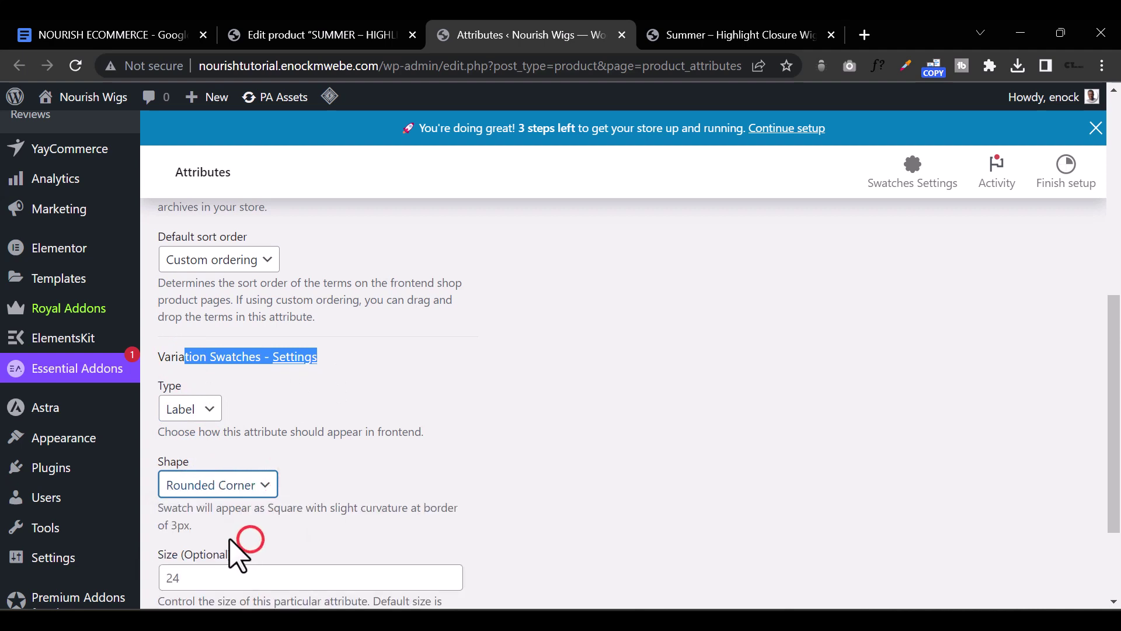
pyautogui.click(703, 39)
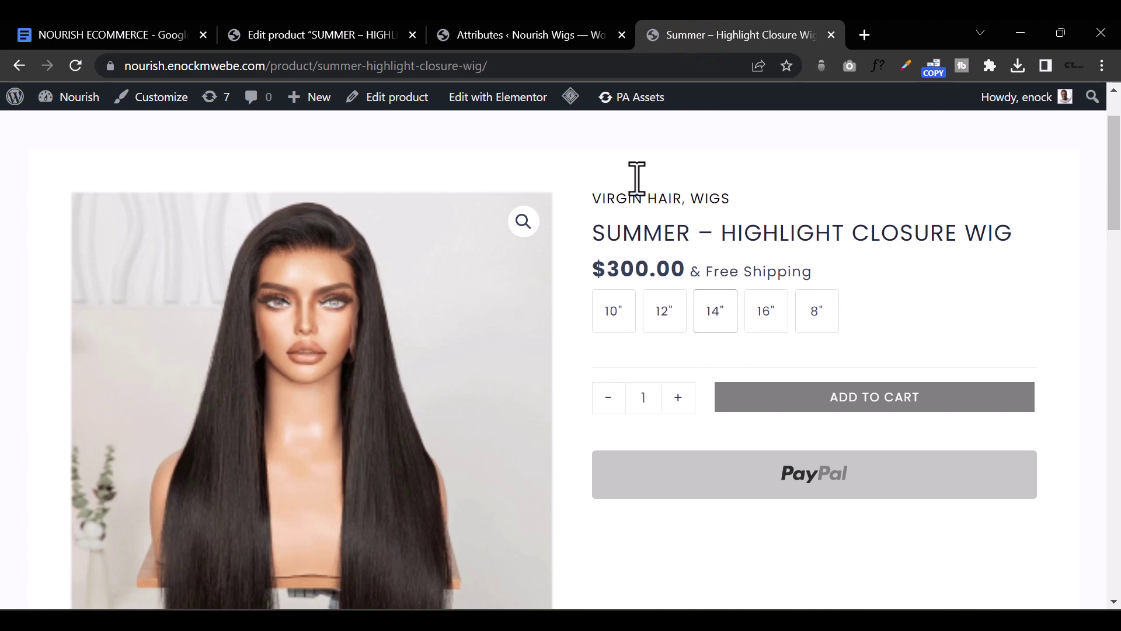
pyautogui.click(540, 38)
pyautogui.scroll(-3, 350, 351)
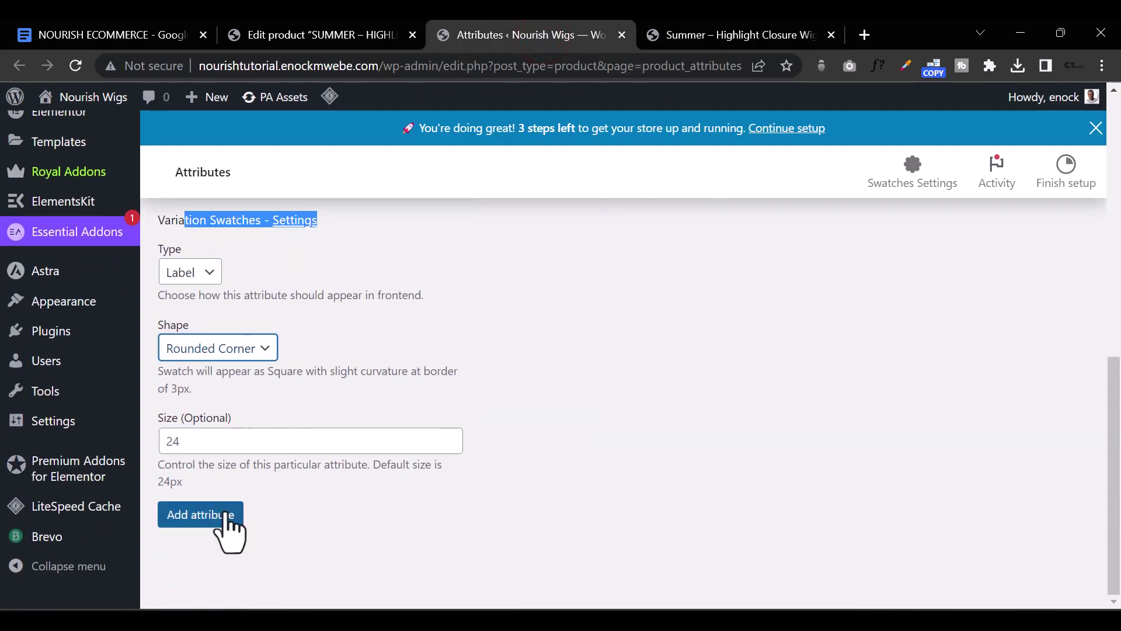
pyautogui.click(217, 515)
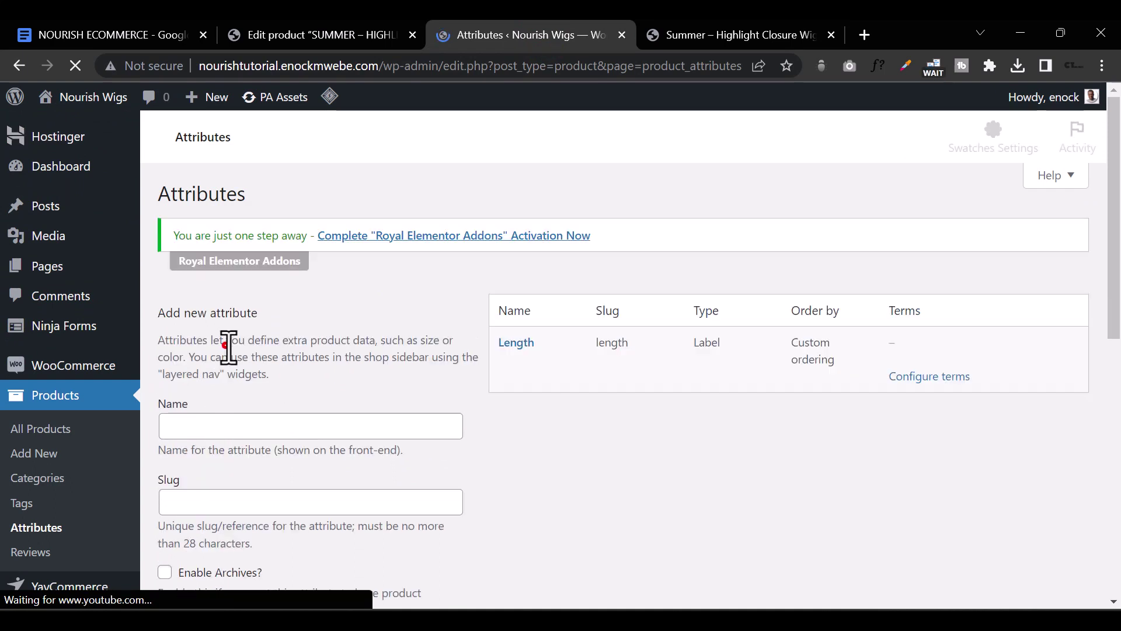
# Add a Size attribute with Label type and Rounded Corner shape
pyautogui.click(225, 346)
pyautogui.scroll(-2, 210, 420)
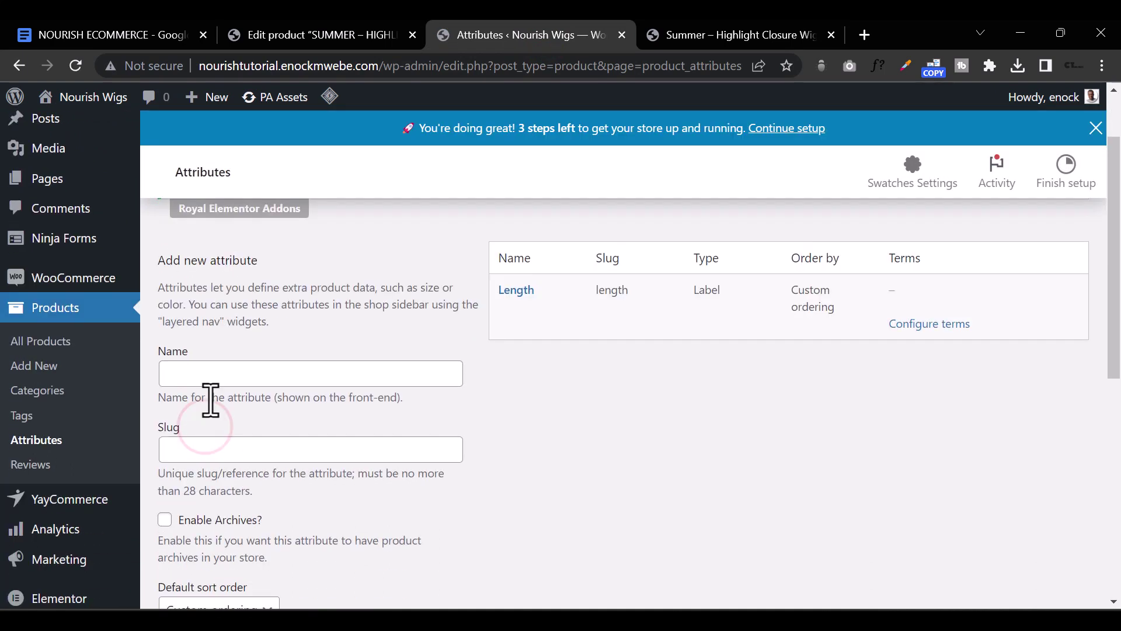
pyautogui.click(219, 379)
pyautogui.write('S')
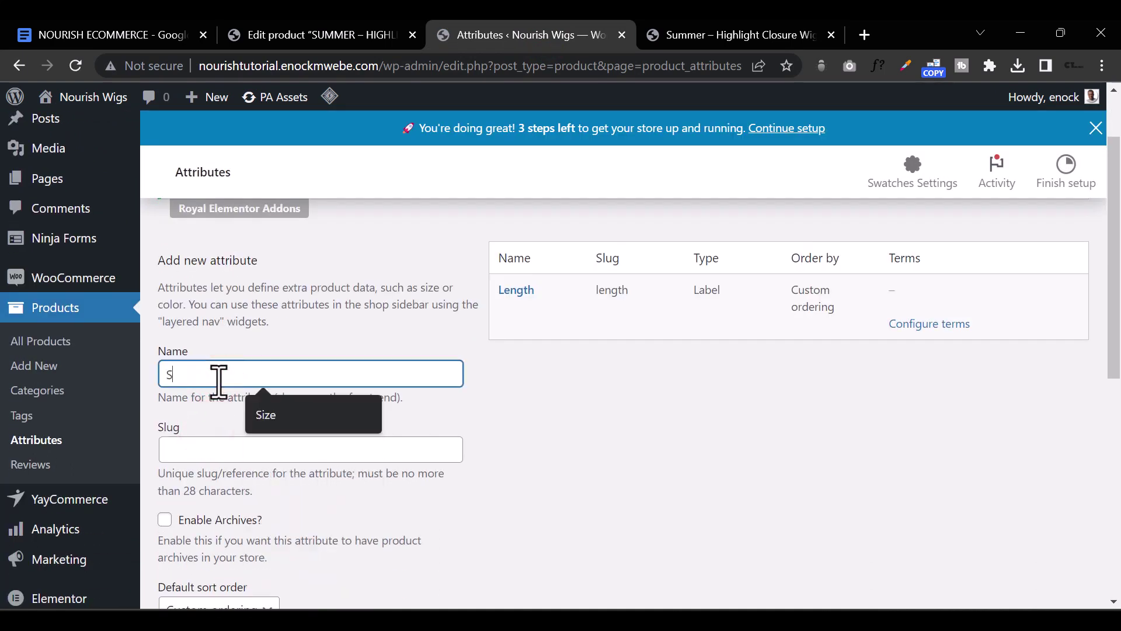
pyautogui.click(268, 415)
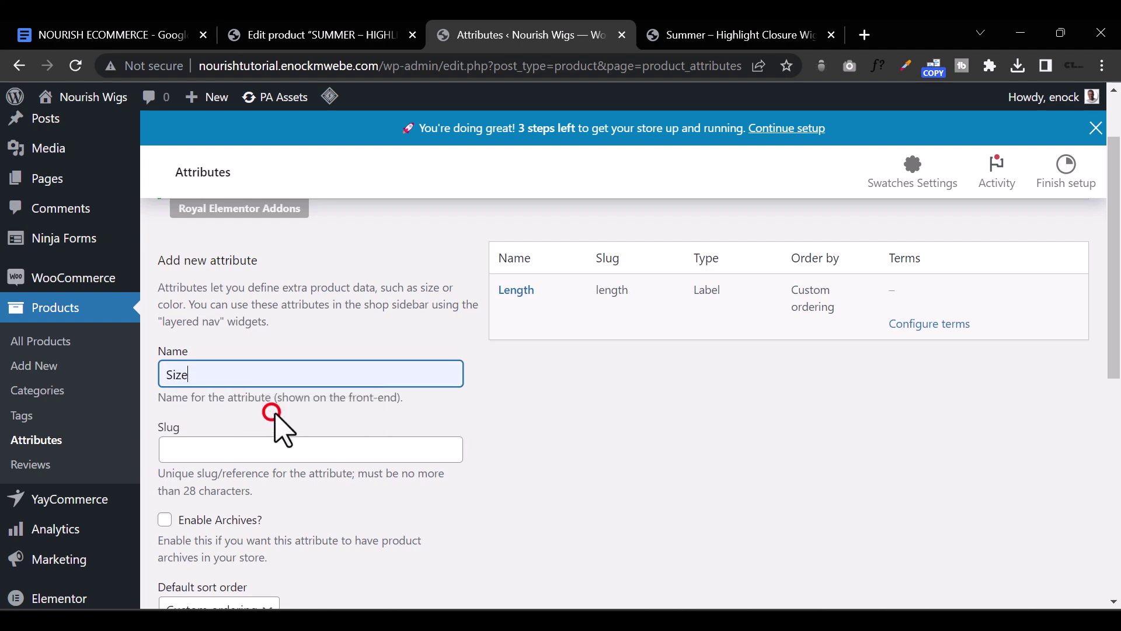
pyautogui.scroll(-5, 246, 444)
pyautogui.click(206, 496)
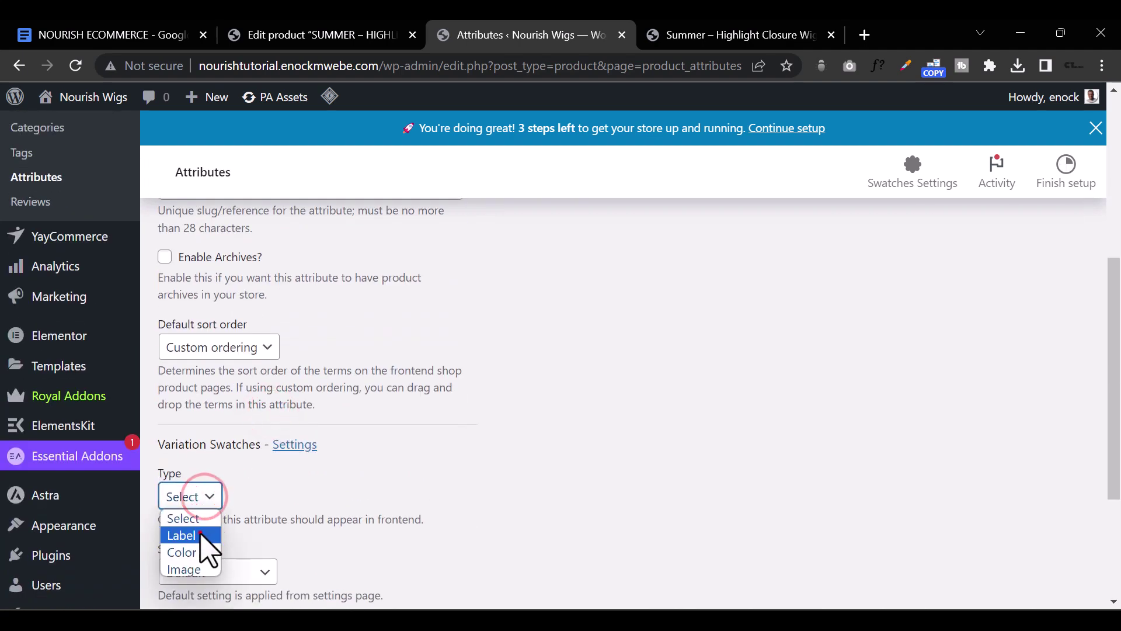
pyautogui.click(201, 533)
pyautogui.scroll(-3, 204, 533)
pyautogui.click(238, 395)
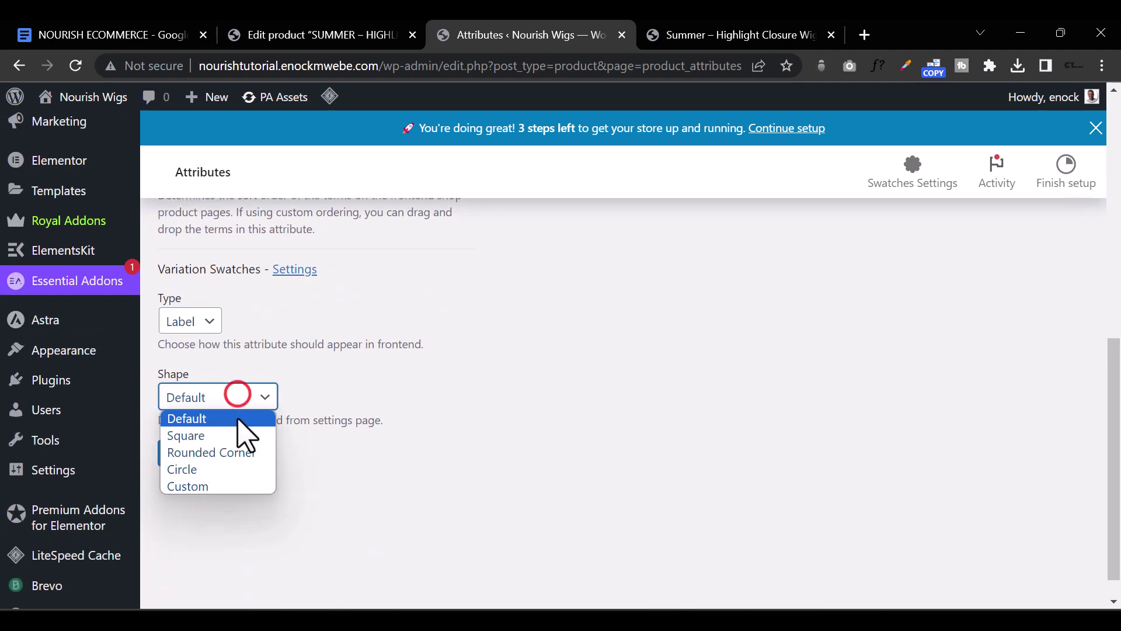
pyautogui.click(233, 452)
pyautogui.click(180, 564)
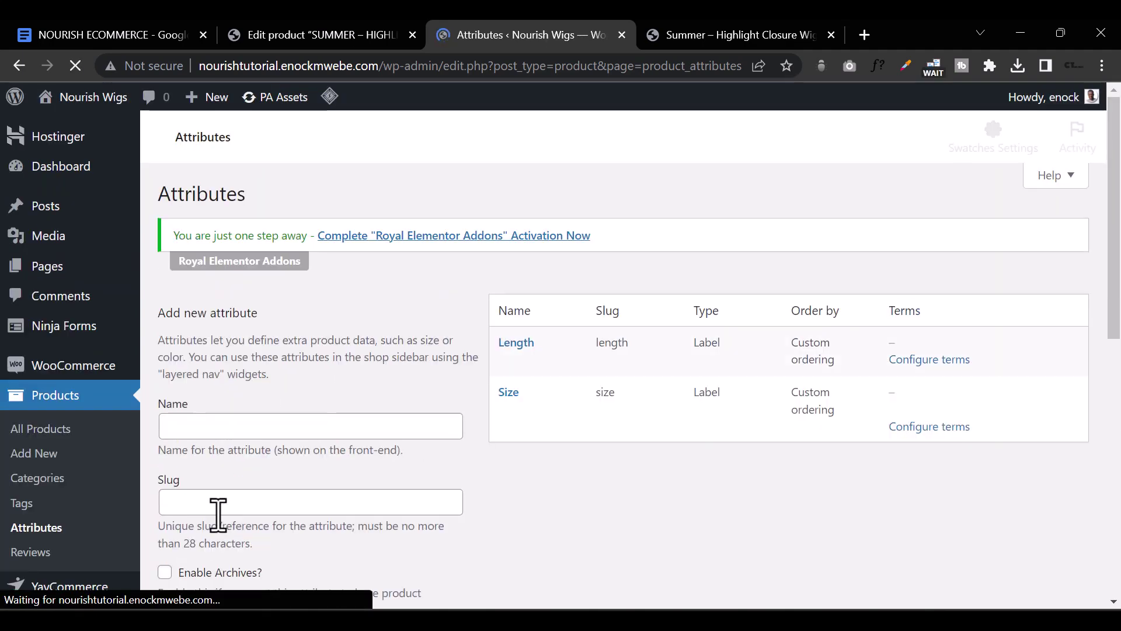
pyautogui.click(221, 460)
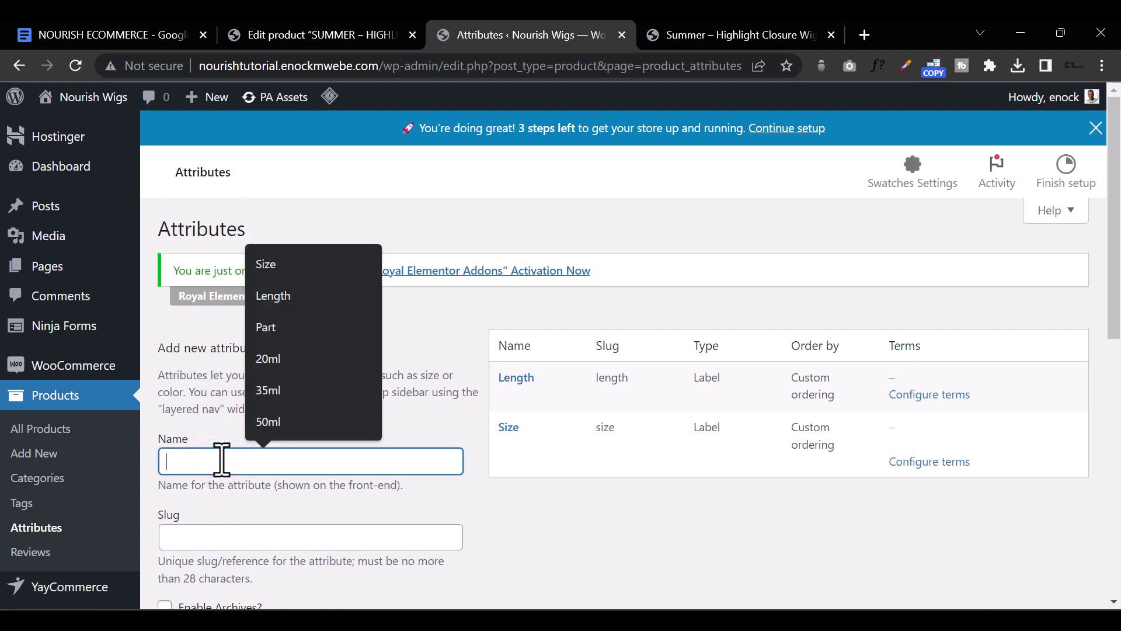
# Add the Part attribute as a Label swatch with Rounded Corner shape, then open Length's terms
pyautogui.write('Part')
pyautogui.scroll(-4, 222, 460)
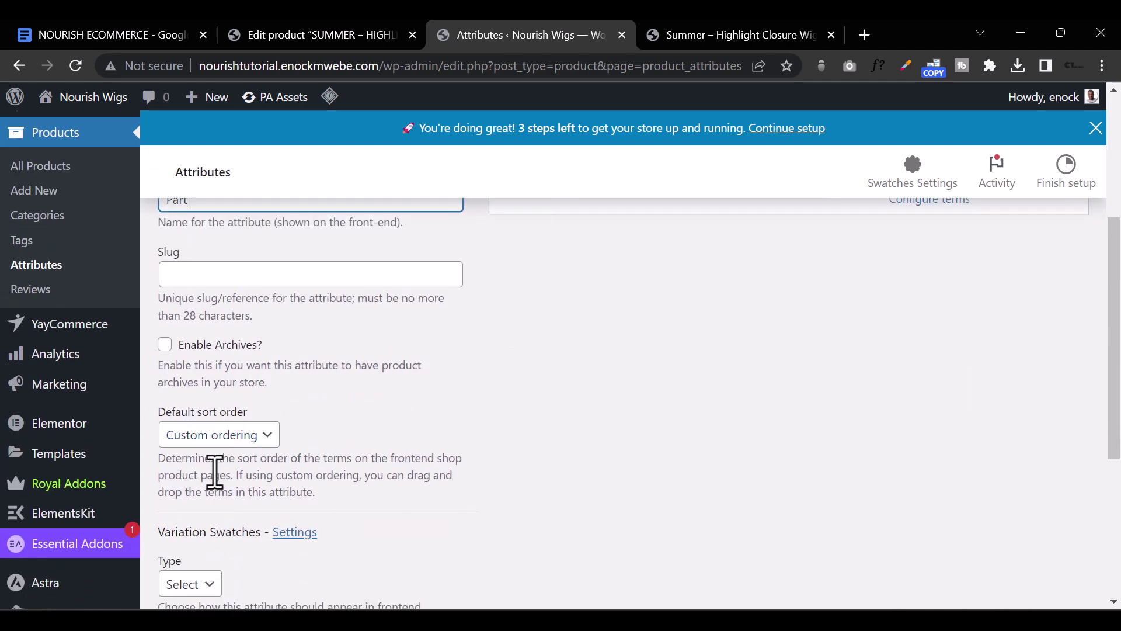
pyautogui.scroll(-1, 223, 466)
pyautogui.click(204, 497)
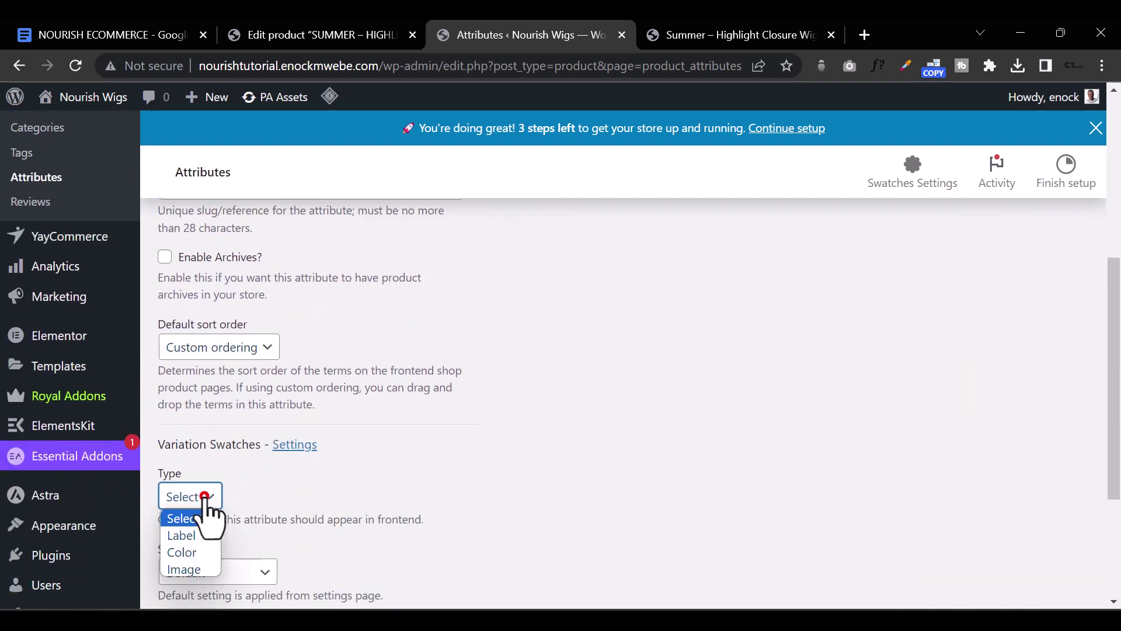
pyautogui.click(200, 533)
pyautogui.click(228, 397)
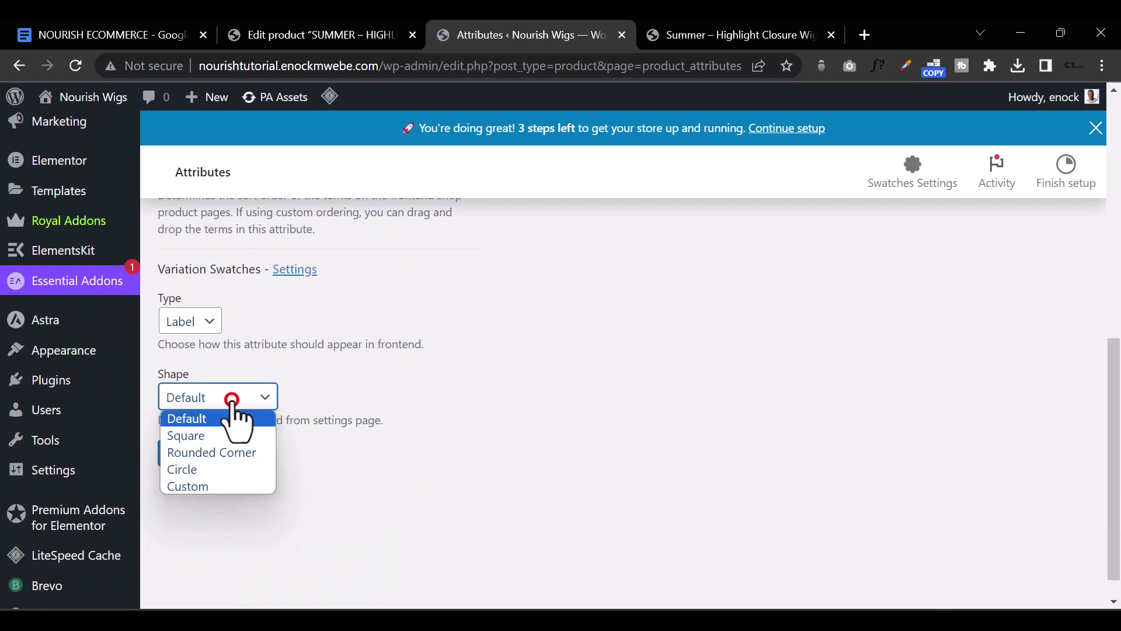
pyautogui.click(227, 452)
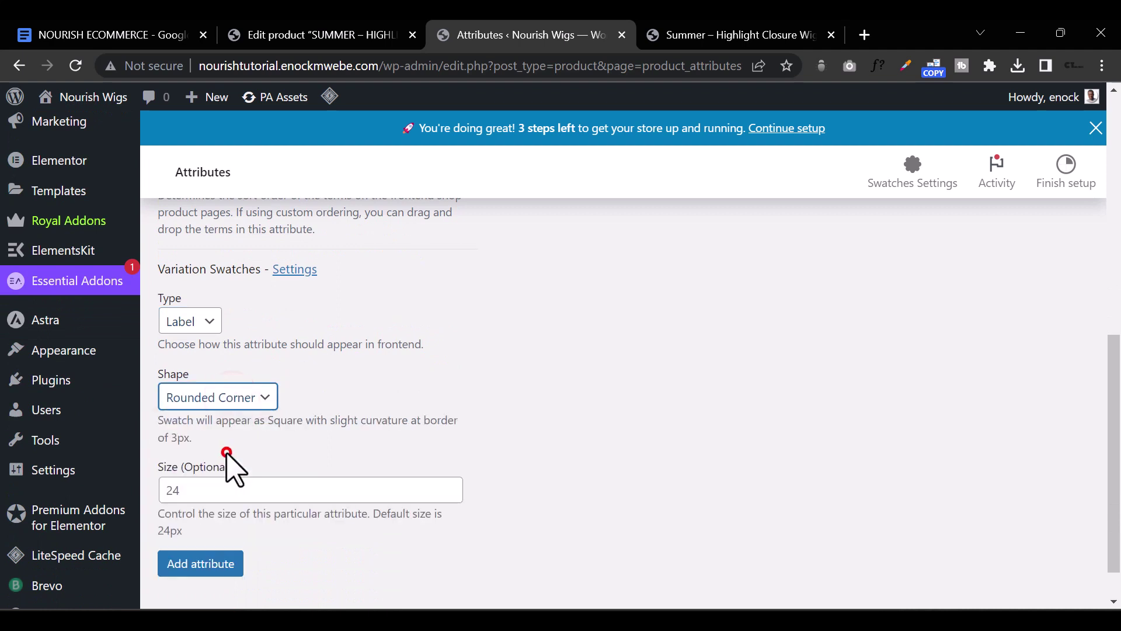
pyautogui.click(181, 562)
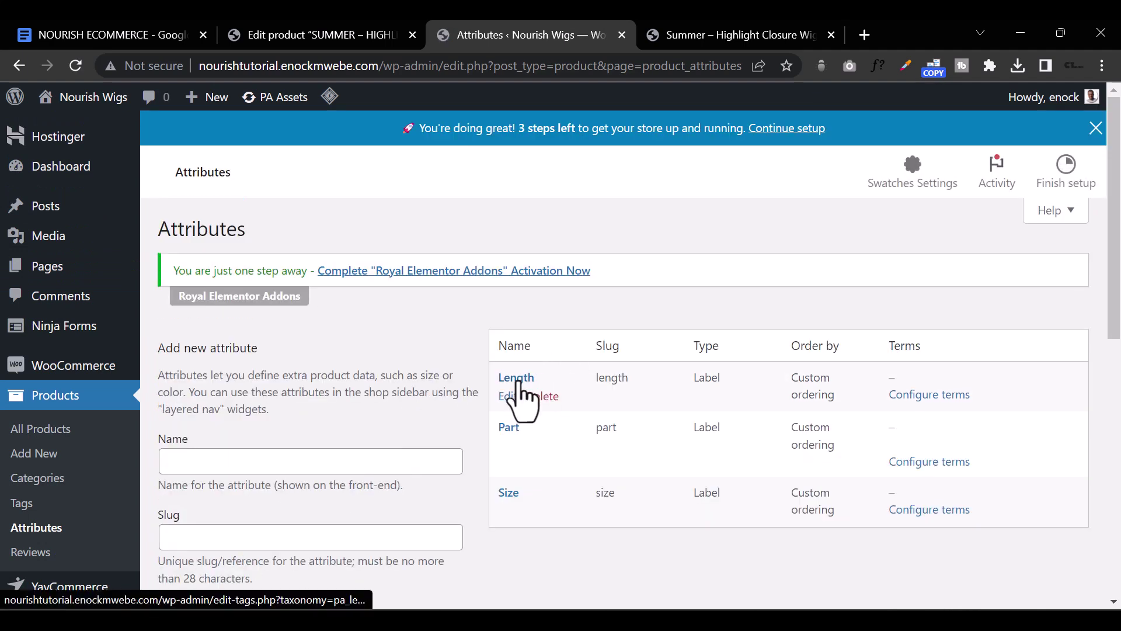
pyautogui.click(920, 395)
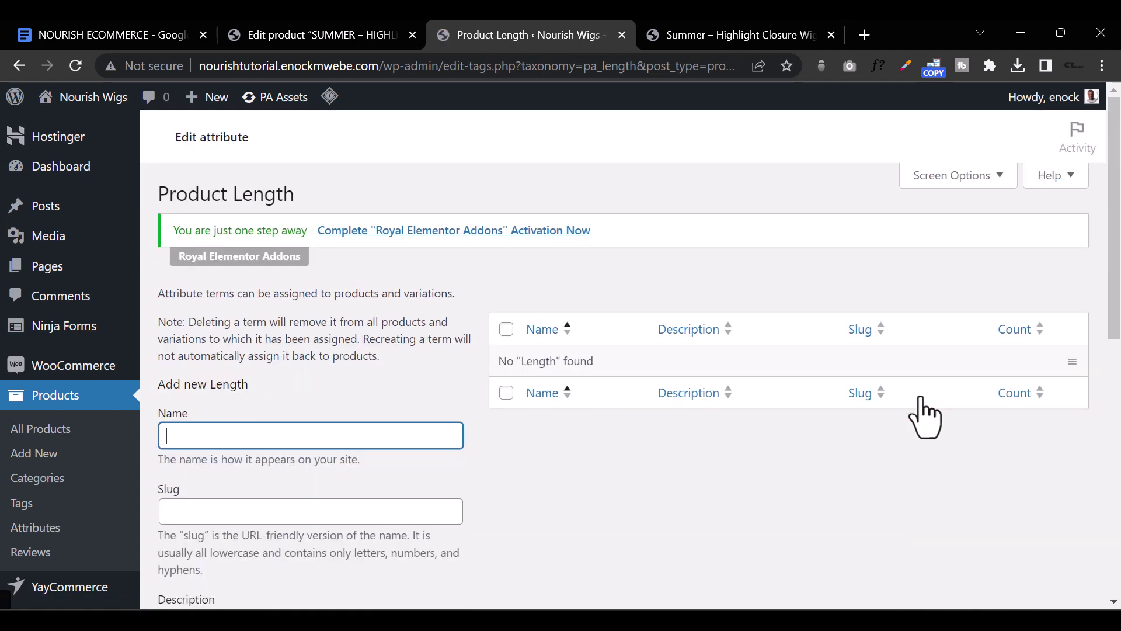
# Add 10" and 12" as Length terms
pyautogui.scroll(-5, 676, 343)
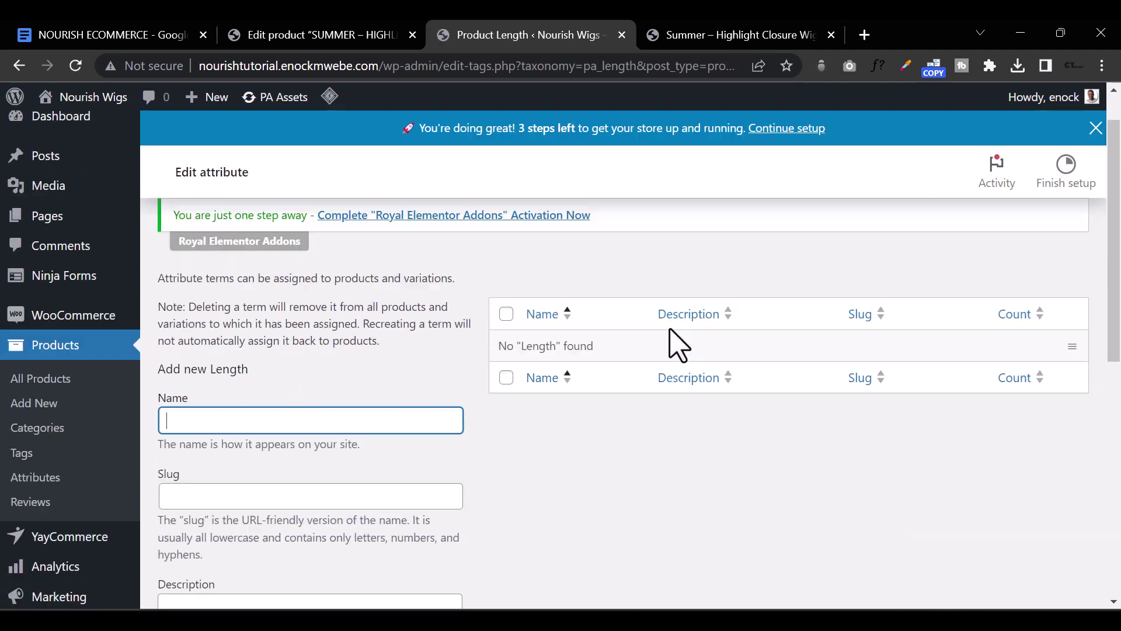
pyautogui.scroll(2, 674, 345)
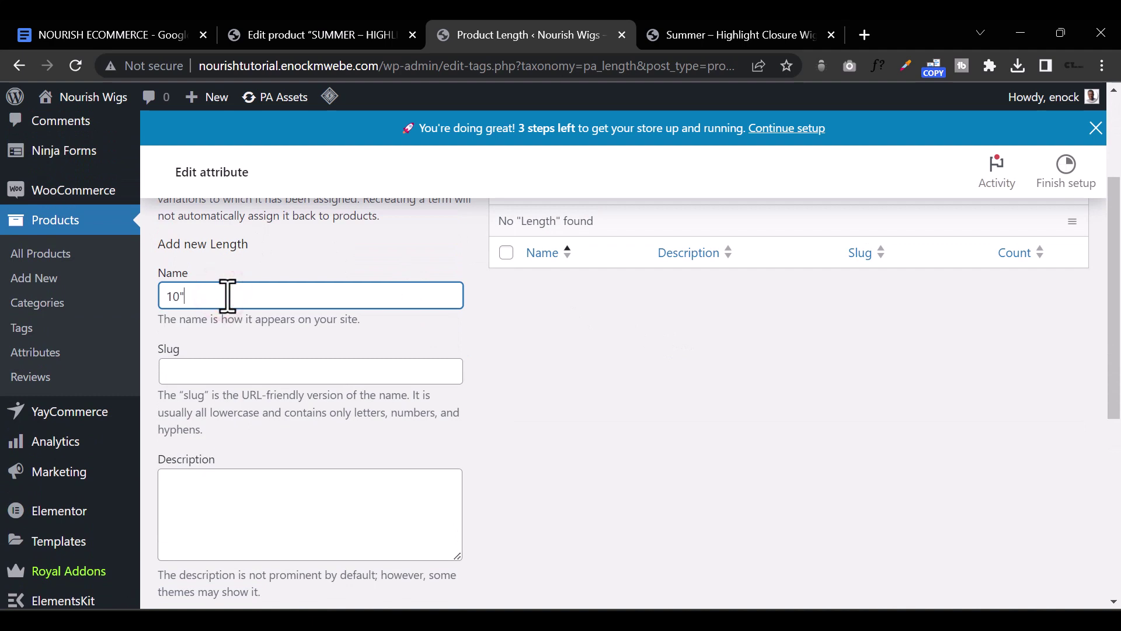
pyautogui.scroll(-3, 236, 316)
pyautogui.click(207, 450)
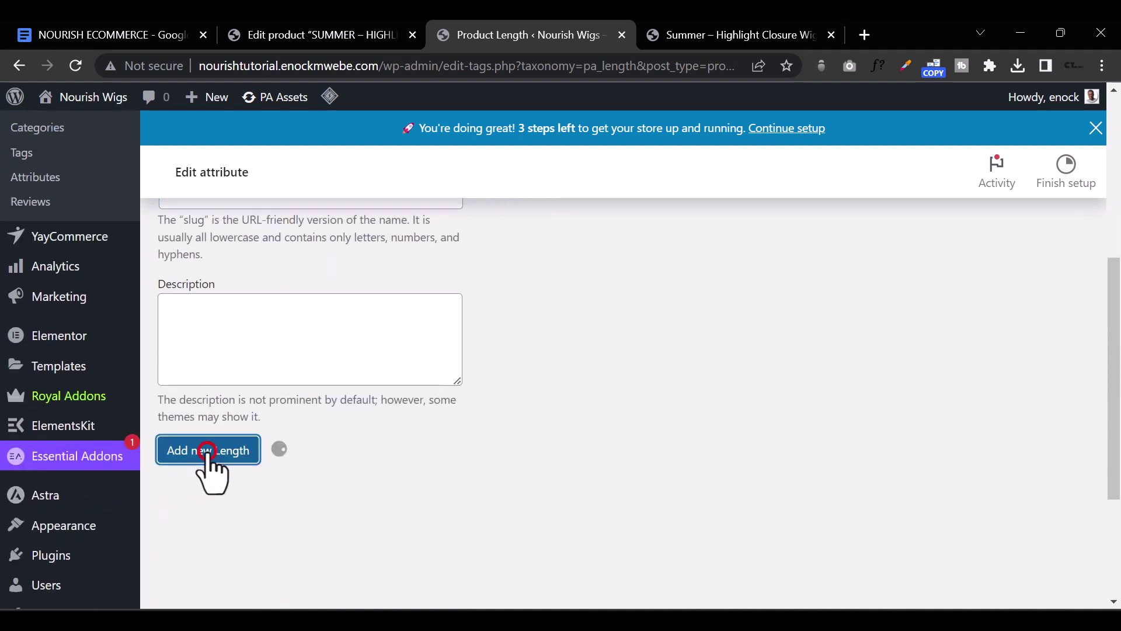
pyautogui.scroll(3, 216, 454)
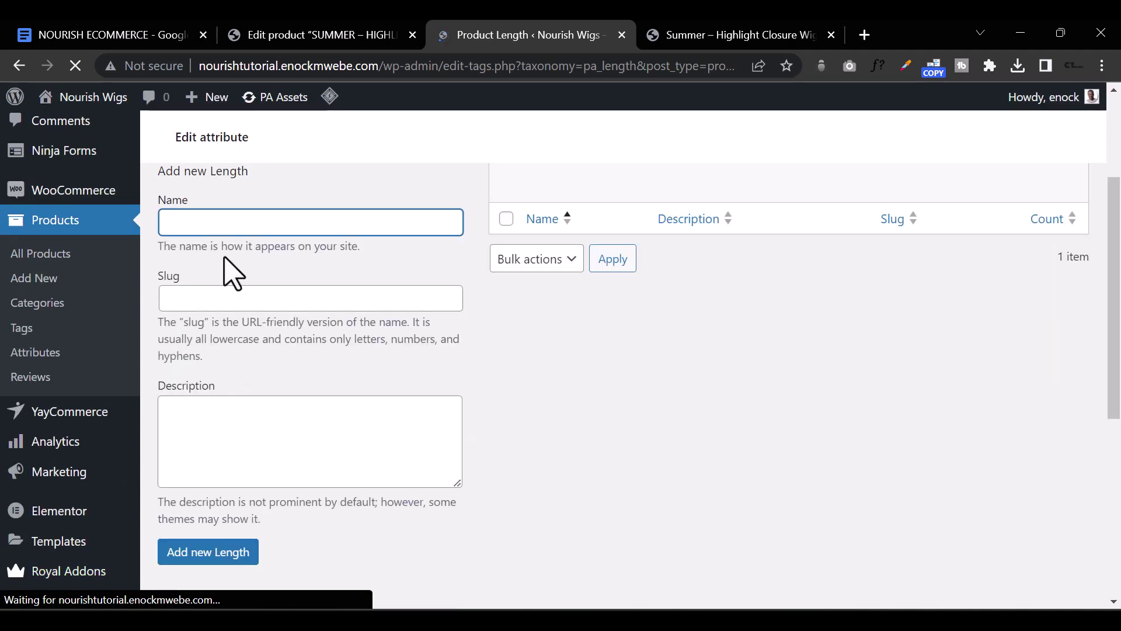
pyautogui.click(232, 218)
pyautogui.click(227, 391)
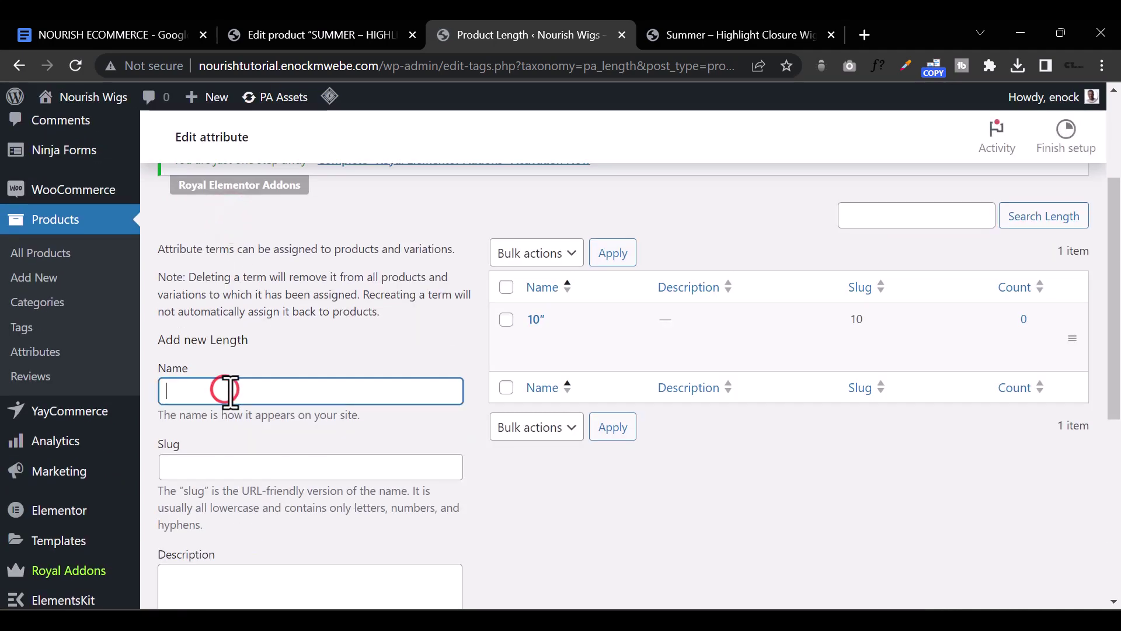
pyautogui.write('12"')
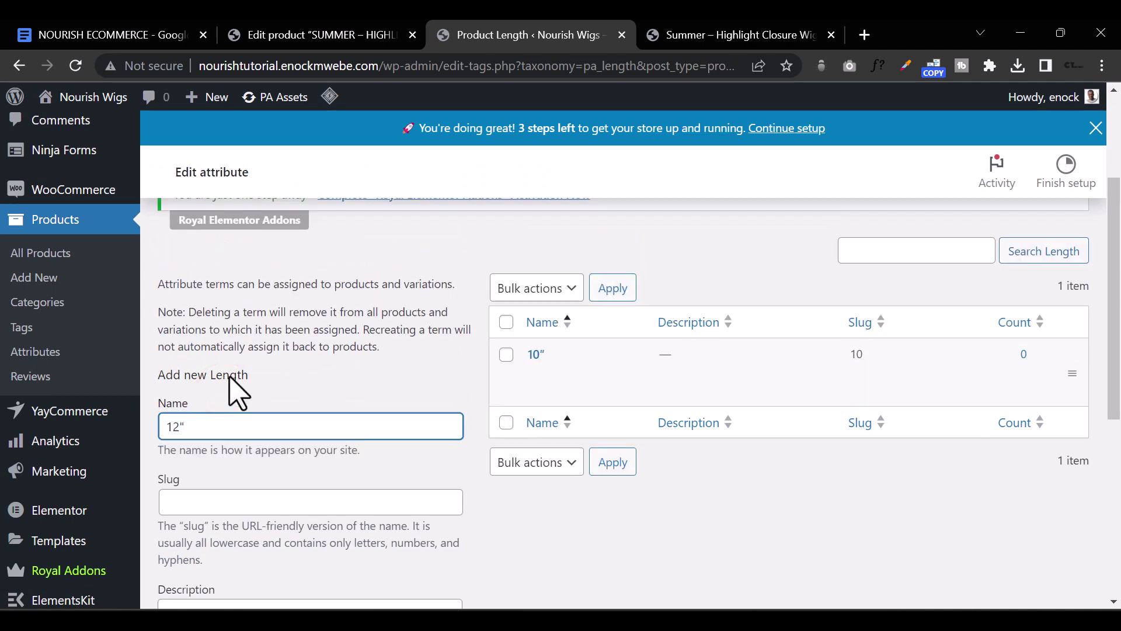
pyautogui.scroll(-4, 230, 391)
pyautogui.click(220, 496)
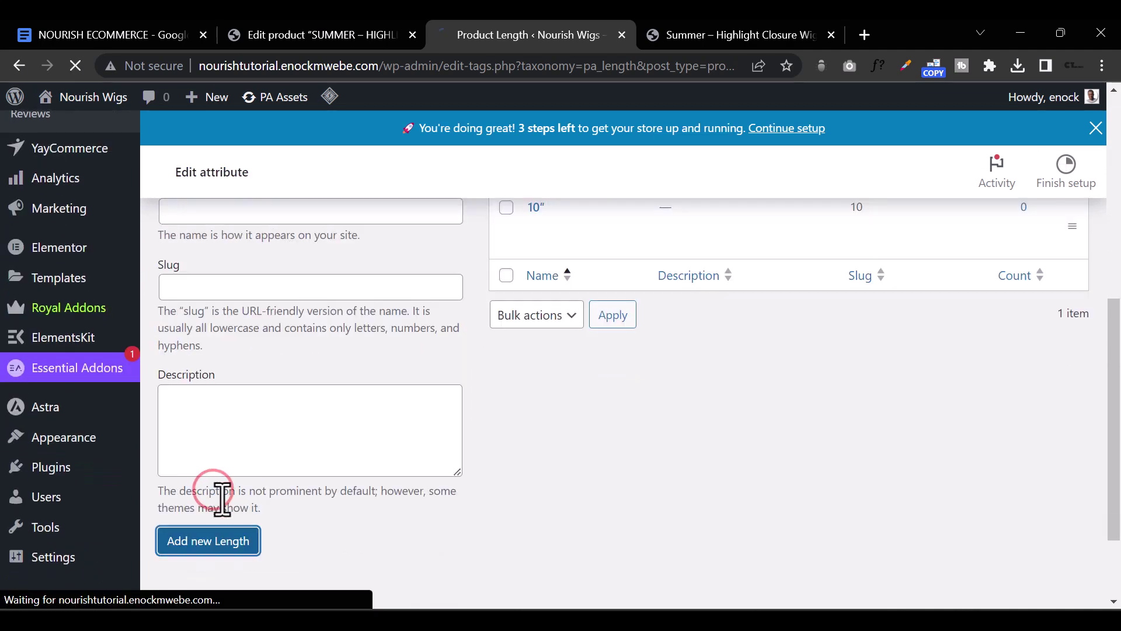
# Add 14" as a Length term, then return to the attributes list and open Part's terms
pyautogui.scroll(2, 225, 501)
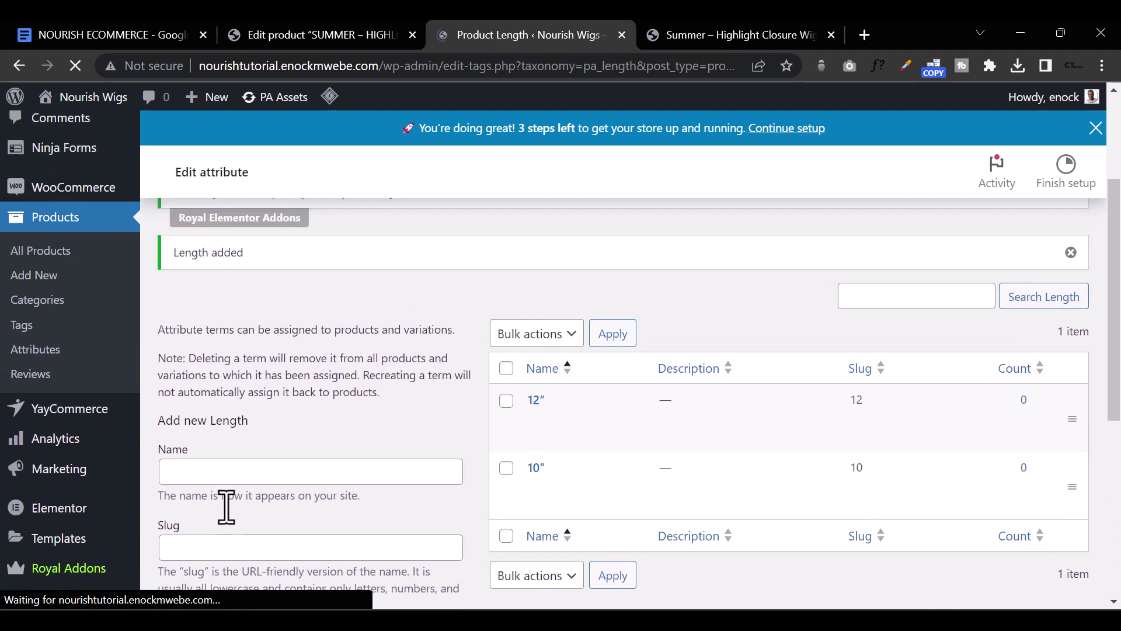
pyautogui.scroll(3, 192, 350)
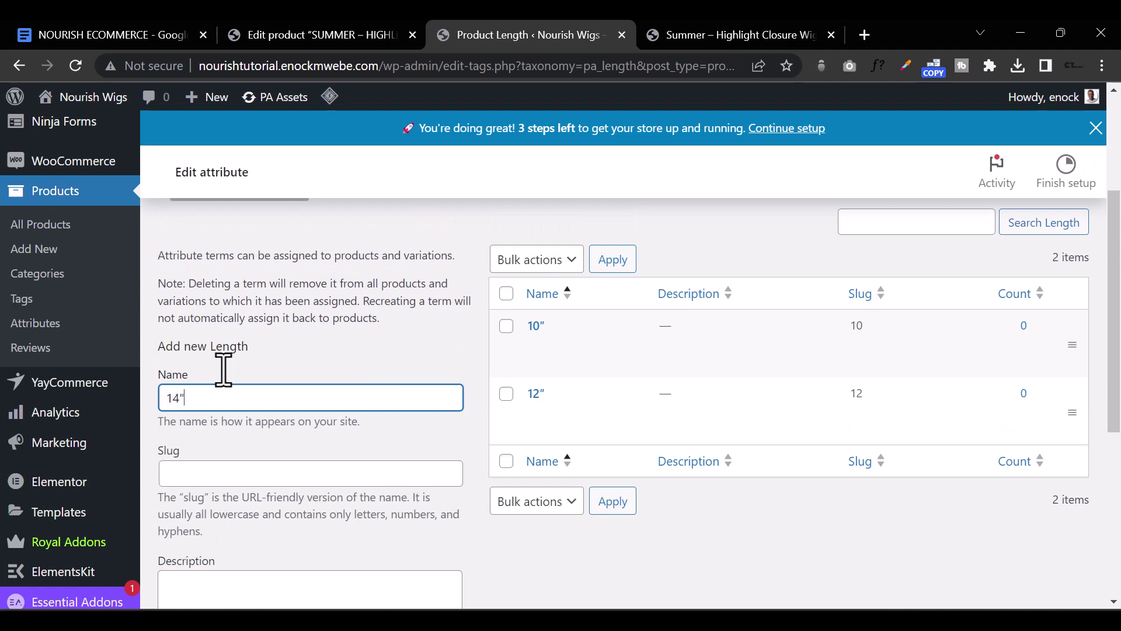
pyautogui.scroll(-5, 241, 386)
pyautogui.click(208, 375)
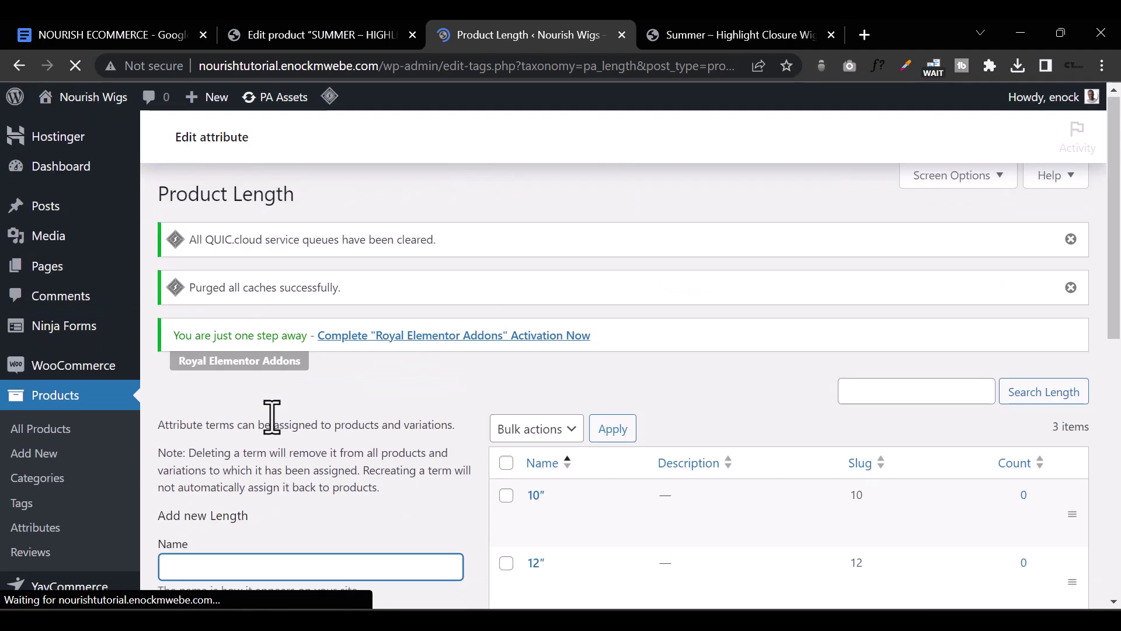
pyautogui.scroll(-2, 275, 429)
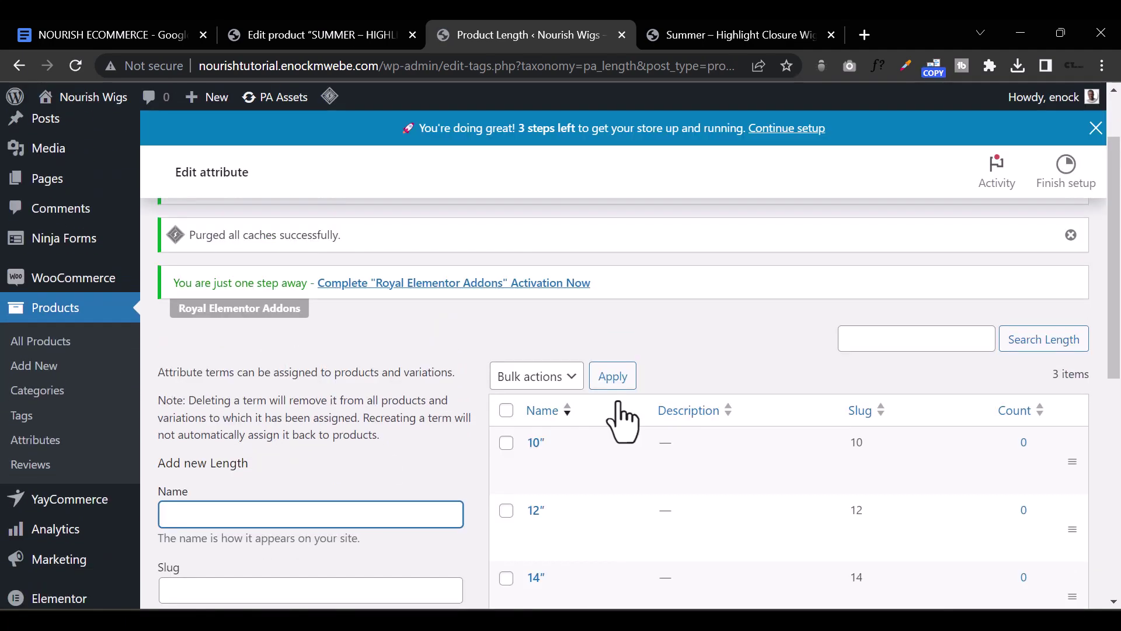
pyautogui.click(36, 442)
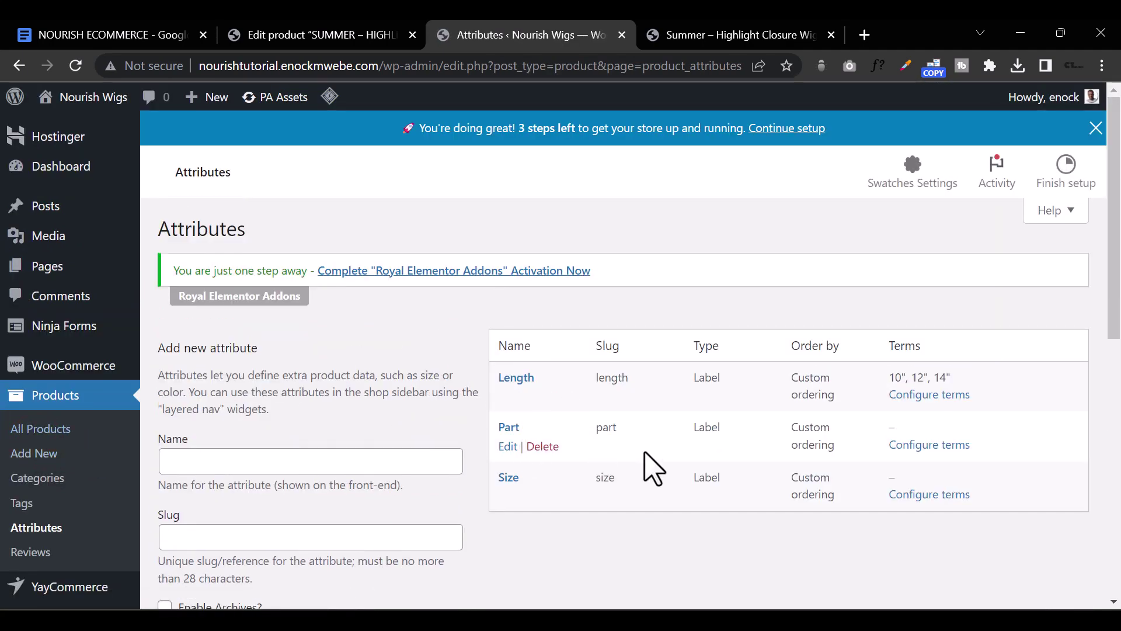
pyautogui.click(916, 444)
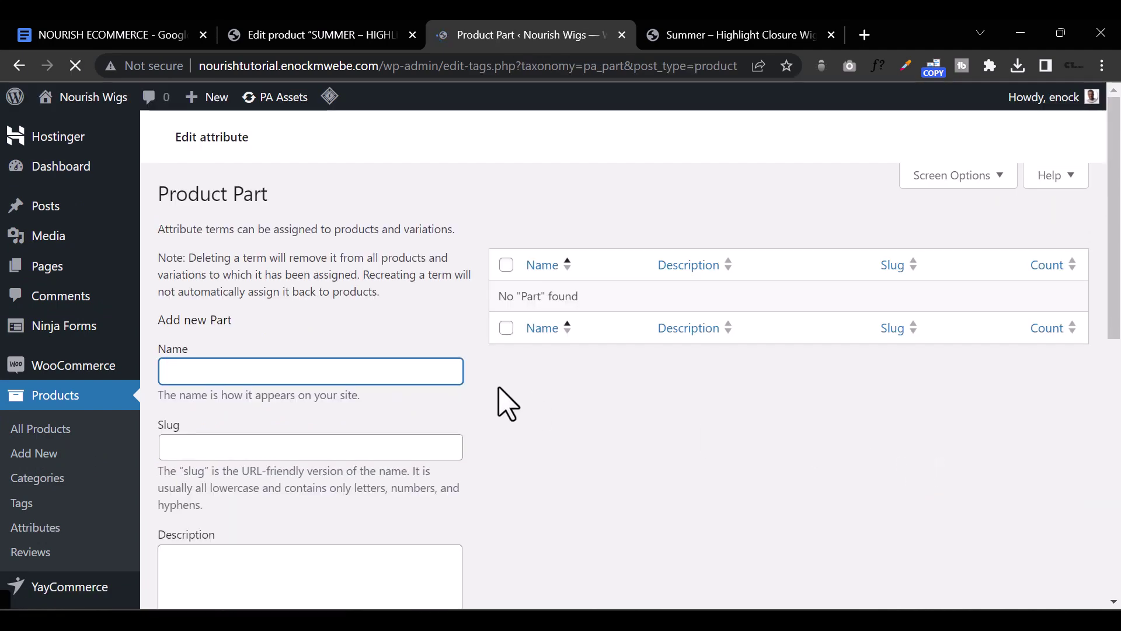
# Add Center Part and Left Part as Part terms, then open the Size terms page
pyautogui.click(318, 384)
pyautogui.click(268, 429)
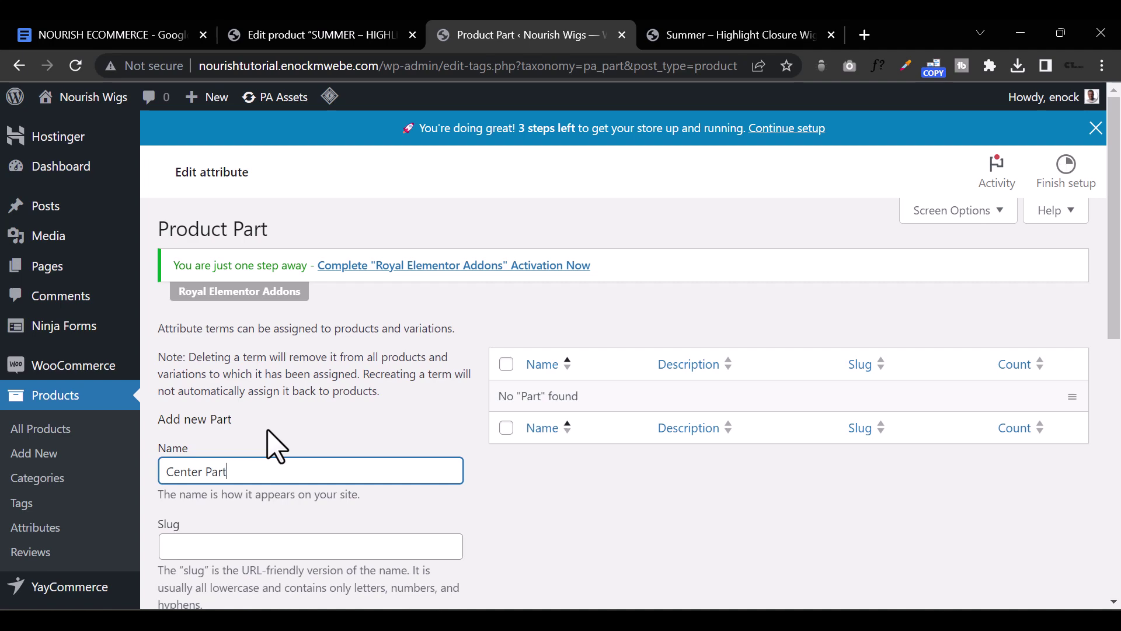
pyautogui.write('Center Part')
pyautogui.scroll(-6, 271, 435)
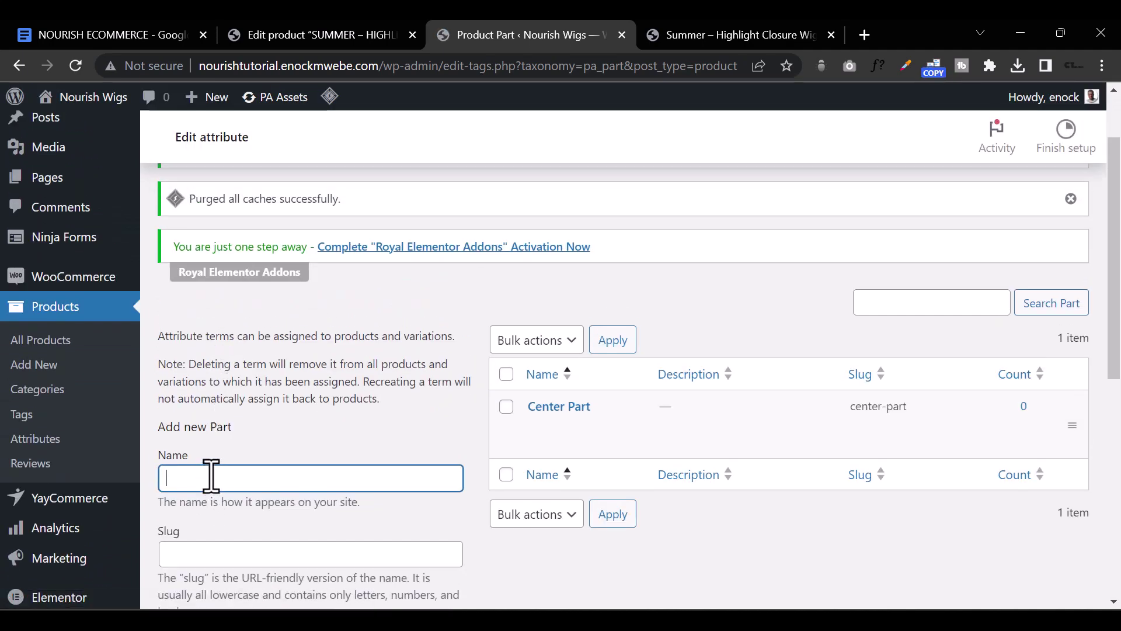
pyautogui.write('Left Part')
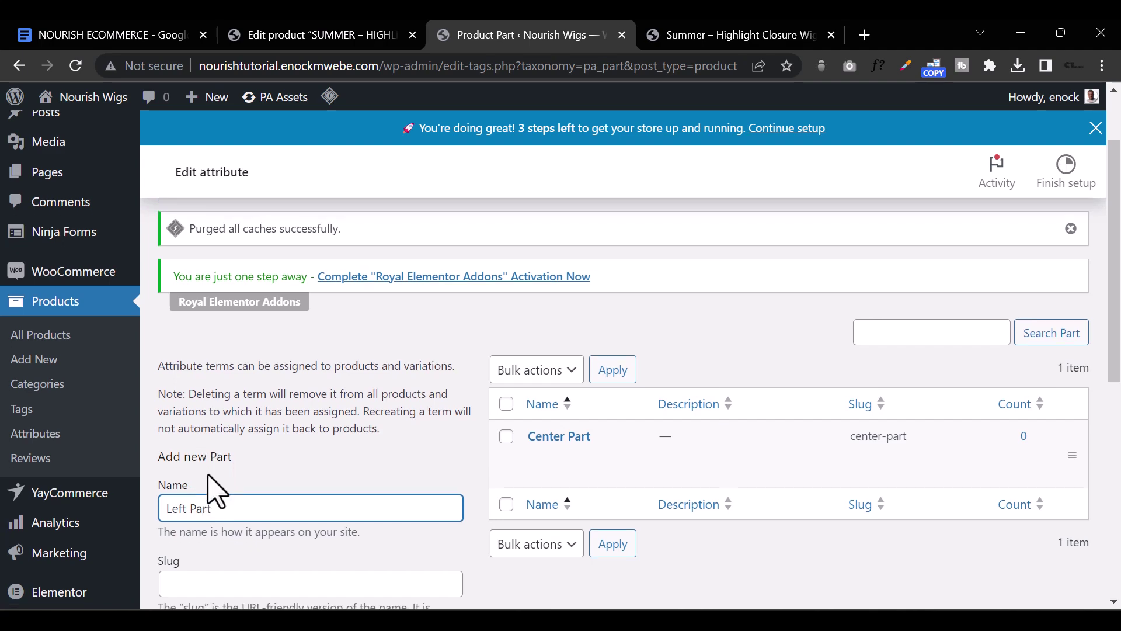
pyautogui.scroll(-7, 228, 461)
pyautogui.click(223, 410)
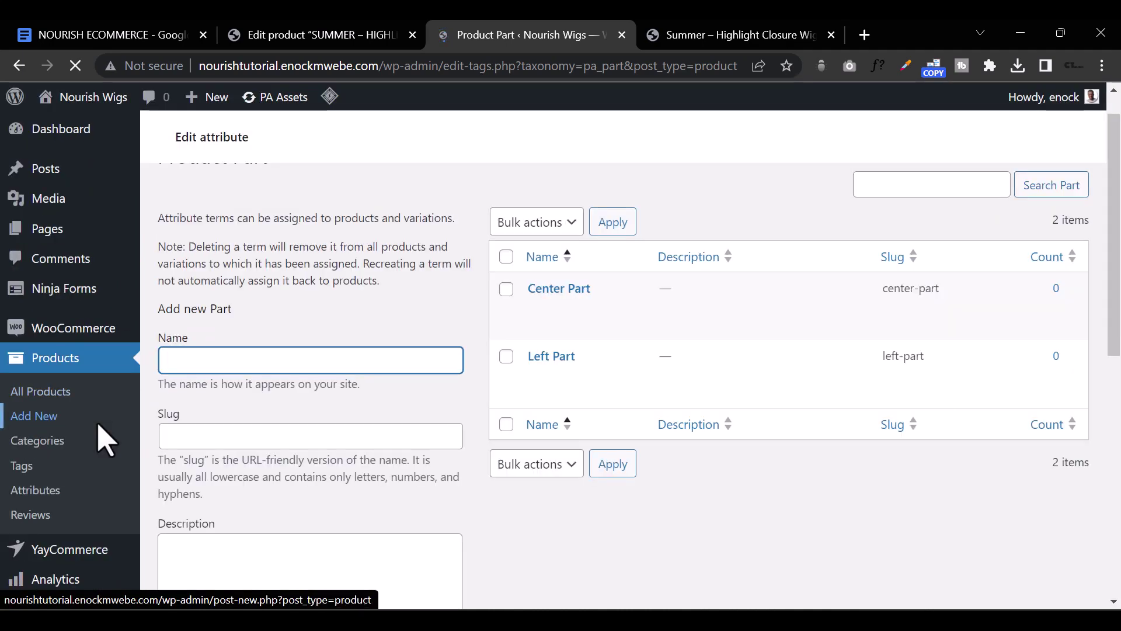
pyautogui.click(52, 489)
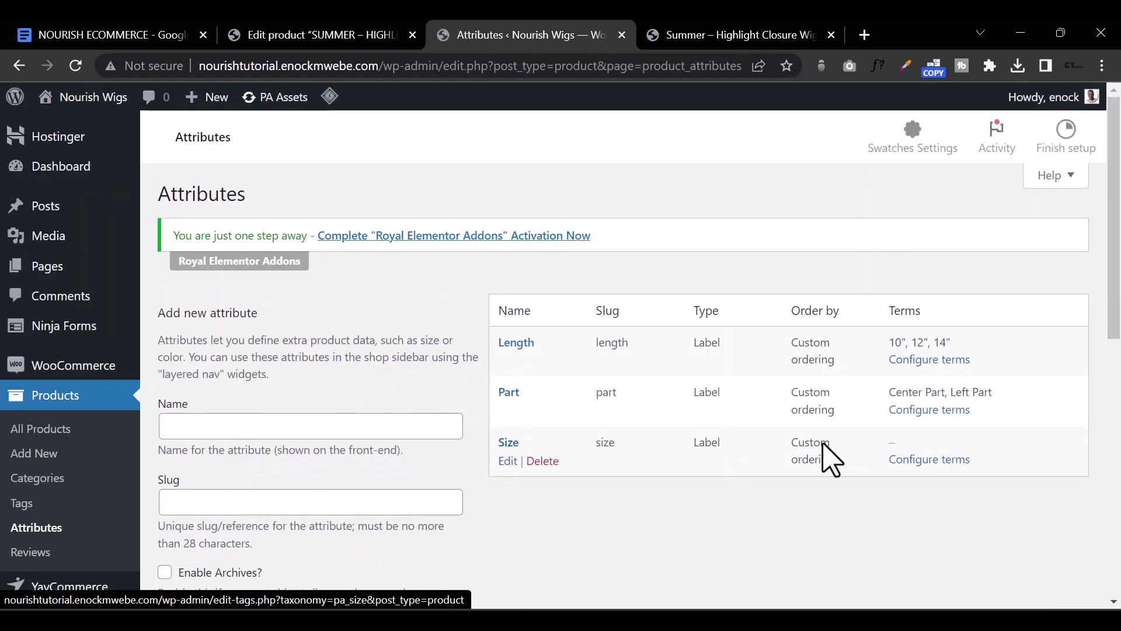
pyautogui.click(912, 494)
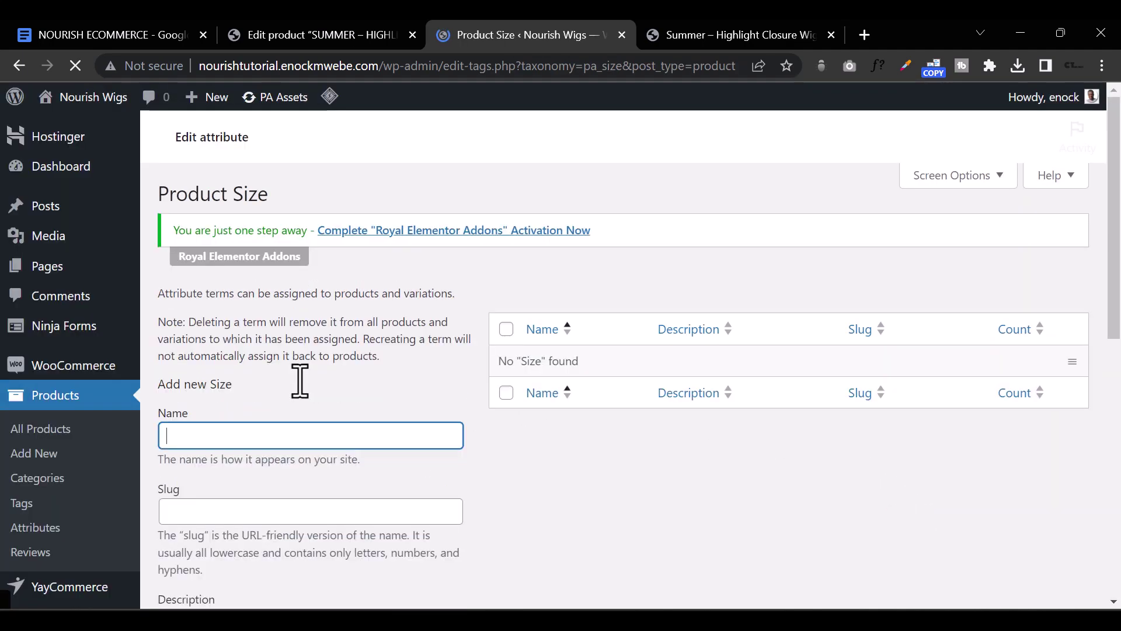
# Add Small and Medium as Size terms
pyautogui.write('S')
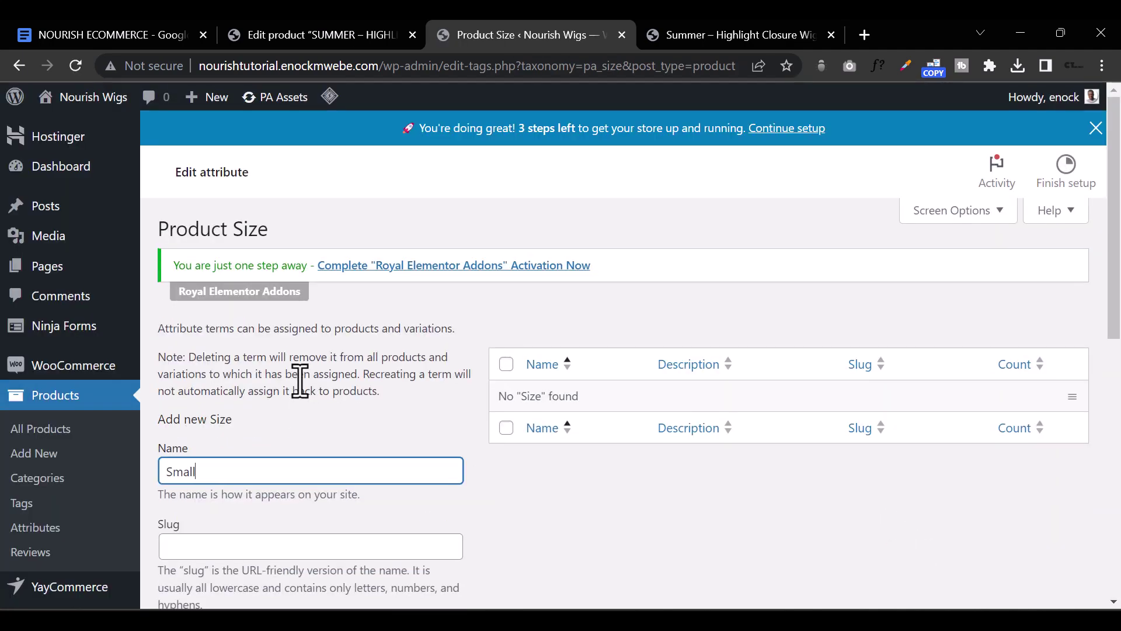
pyautogui.write('mall')
pyautogui.scroll(-5, 301, 381)
pyautogui.click(213, 532)
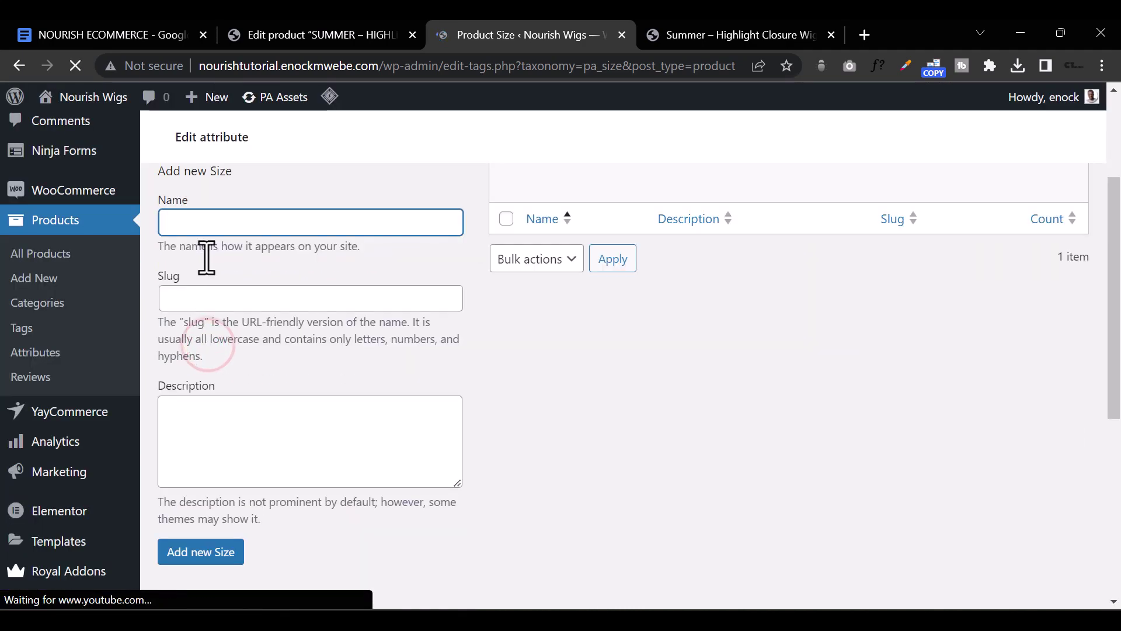
pyautogui.write('Med')
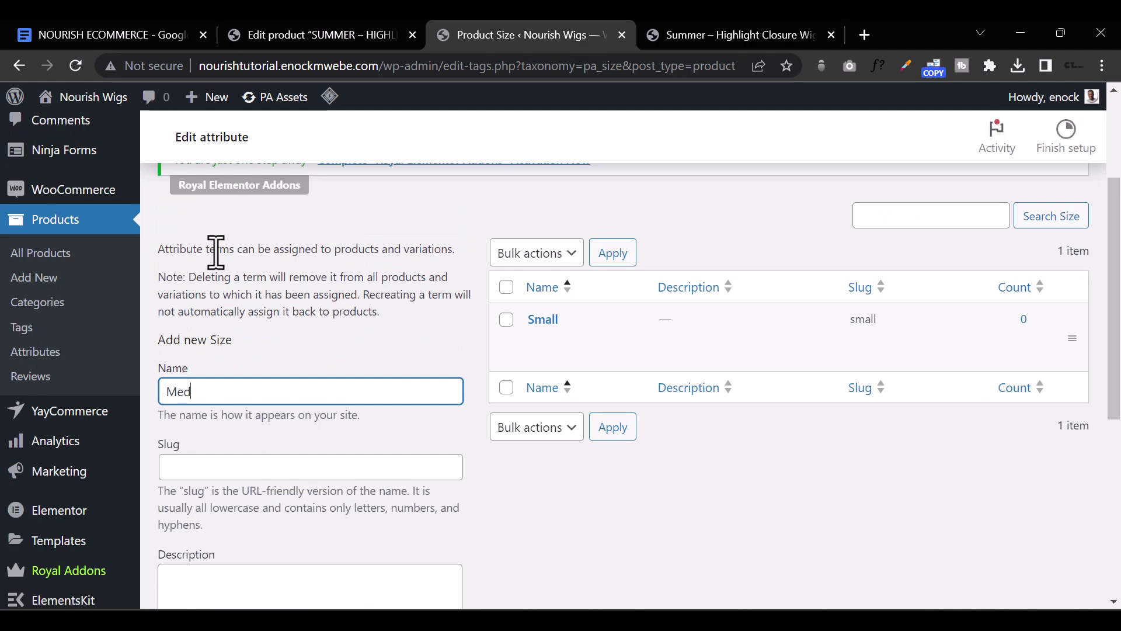
pyautogui.write('ium')
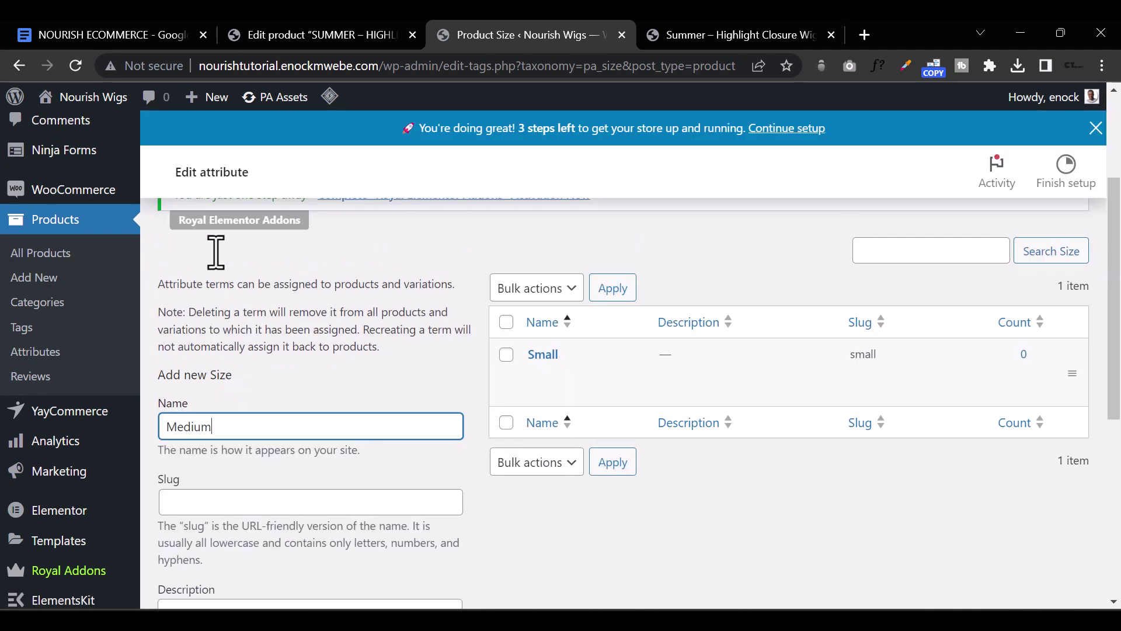
pyautogui.scroll(-5, 325, 263)
pyautogui.click(216, 491)
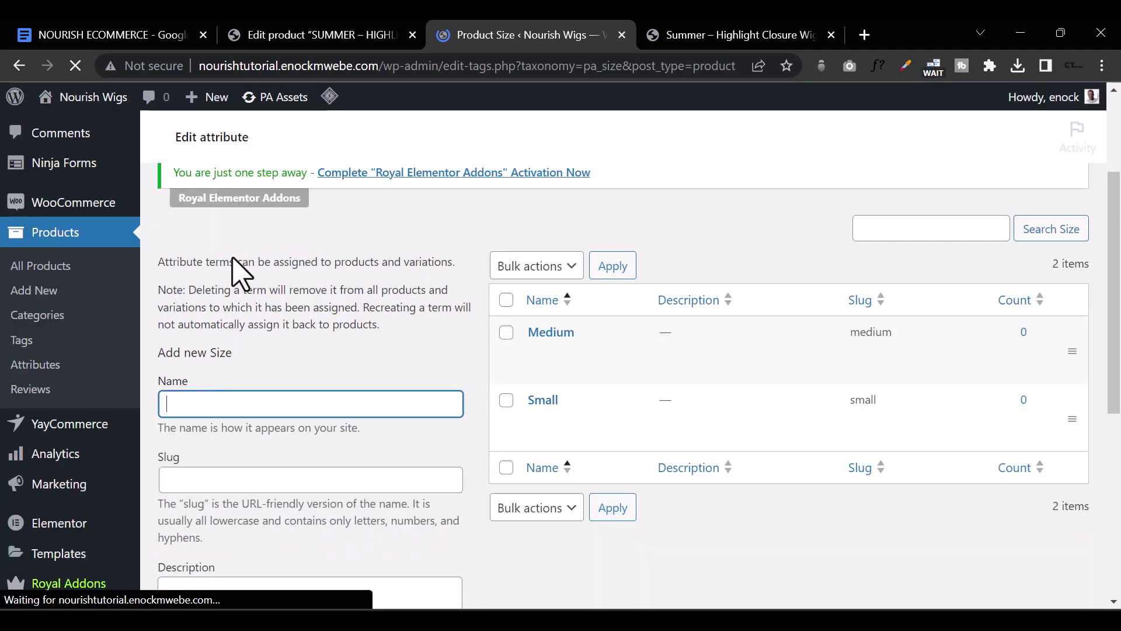
# Add Large as a Size term and return to the wig's product editor
pyautogui.click(233, 397)
pyautogui.write('La')
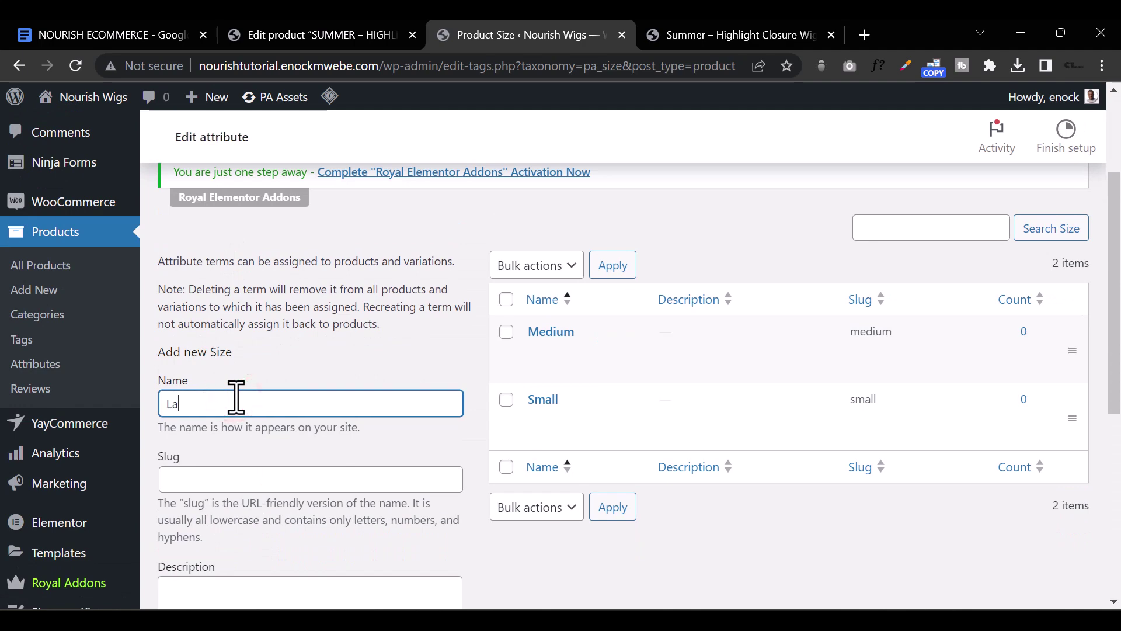
pyautogui.write('rge')
pyautogui.scroll(-6, 236, 397)
pyautogui.click(202, 384)
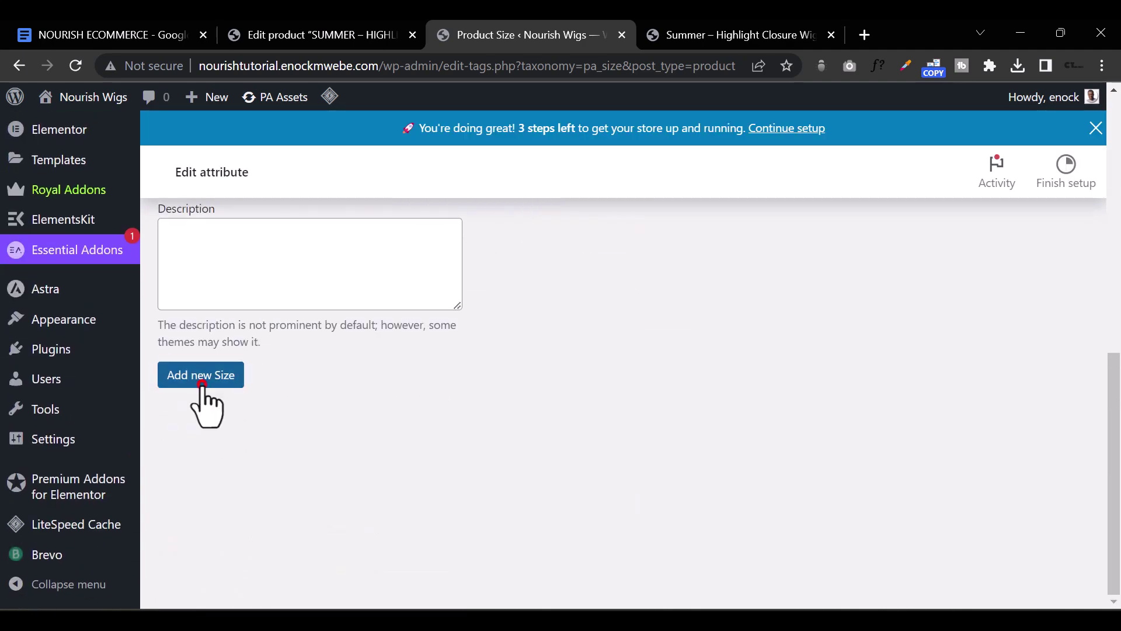
pyautogui.scroll(5, 709, 511)
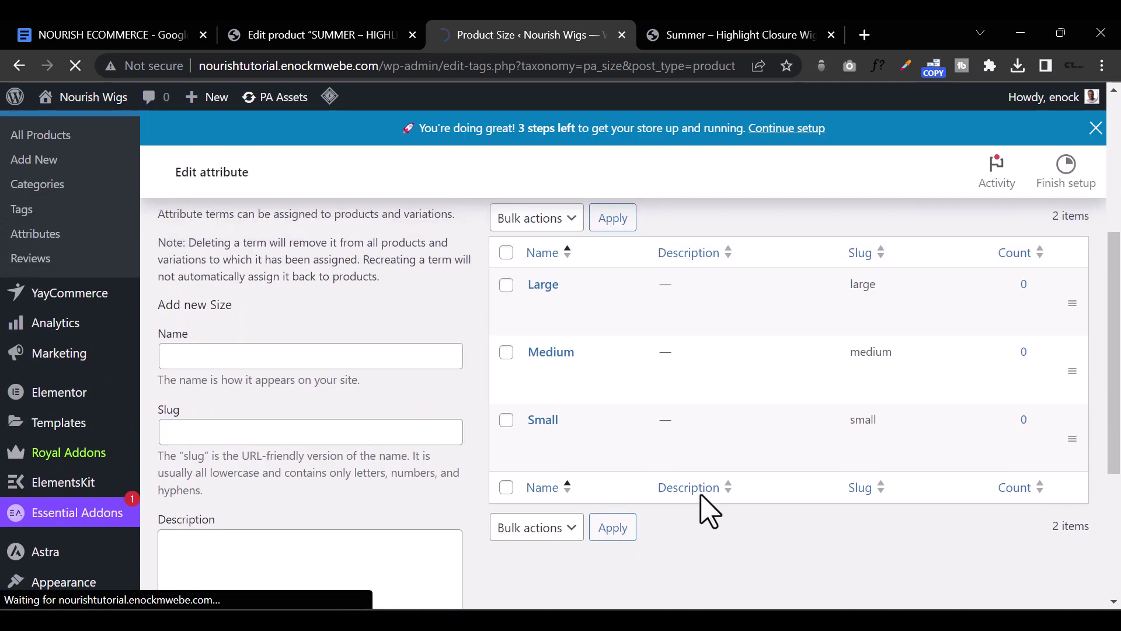
pyautogui.scroll(-10, 288, 375)
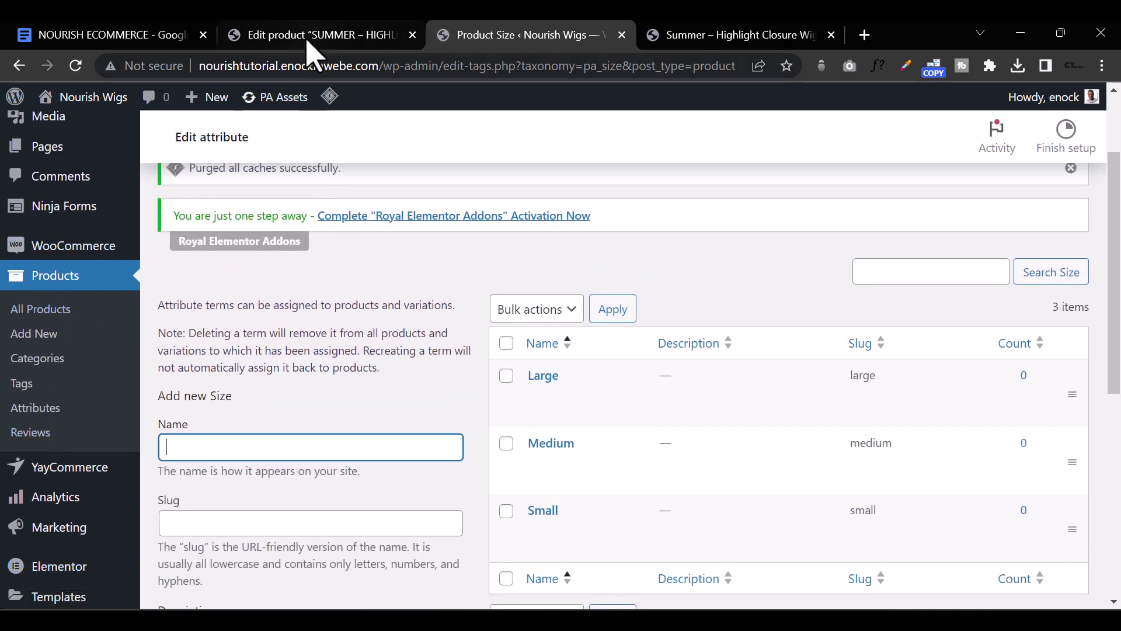
pyautogui.click(304, 37)
pyautogui.click(502, 39)
# Update the SUMMER – HIGHLIGHT CLOSURE WIG product to save its current changes
pyautogui.click(330, 39)
pyautogui.scroll(3, 430, 383)
pyautogui.scroll(4, 430, 383)
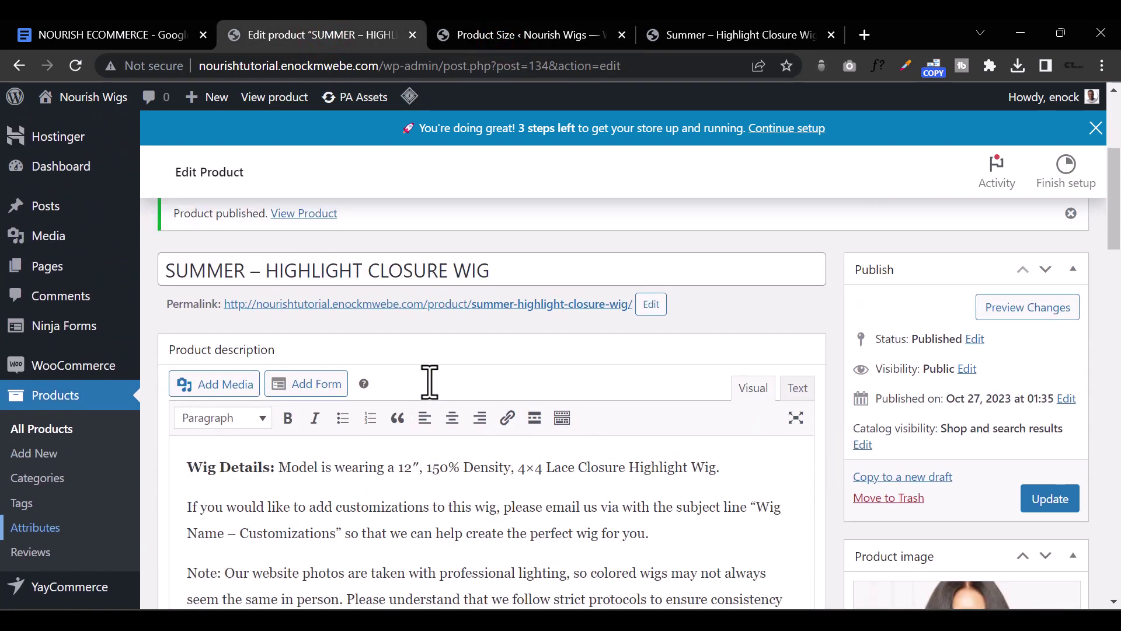
pyautogui.click(1038, 501)
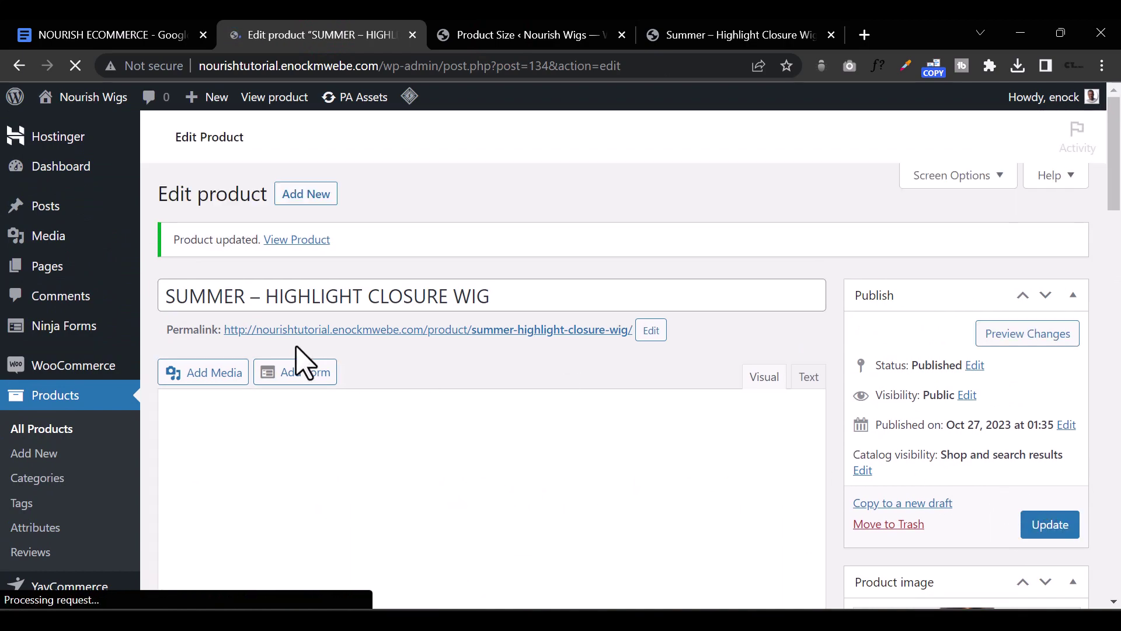
# Keep the product type as Variable product and show the Attributes section of Product data
pyautogui.scroll(-15, 533, 426)
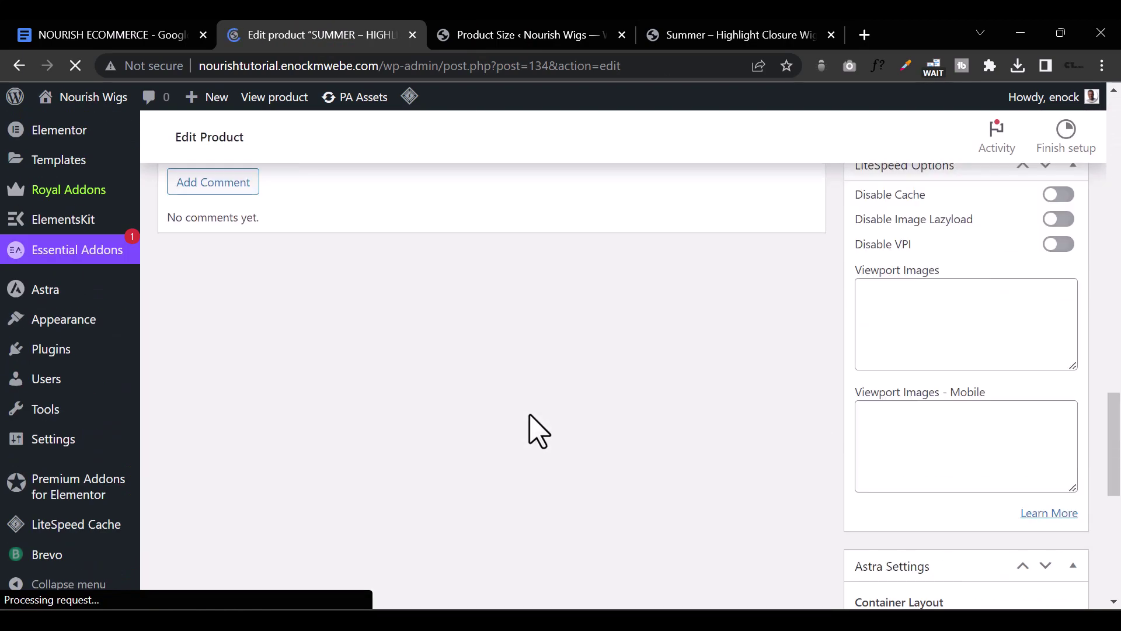
pyautogui.scroll(10, 537, 432)
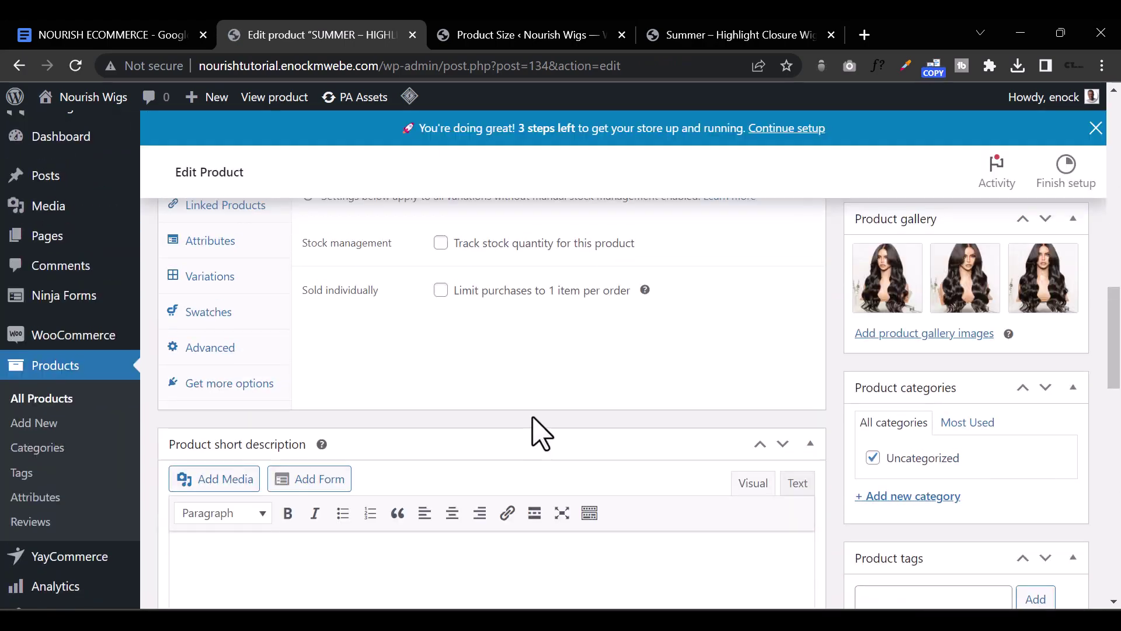
pyautogui.scroll(7, 532, 418)
pyautogui.scroll(-8, 534, 418)
pyautogui.scroll(12, 534, 417)
pyautogui.scroll(-8, 537, 419)
pyautogui.scroll(-9, 536, 418)
pyautogui.scroll(5, 542, 433)
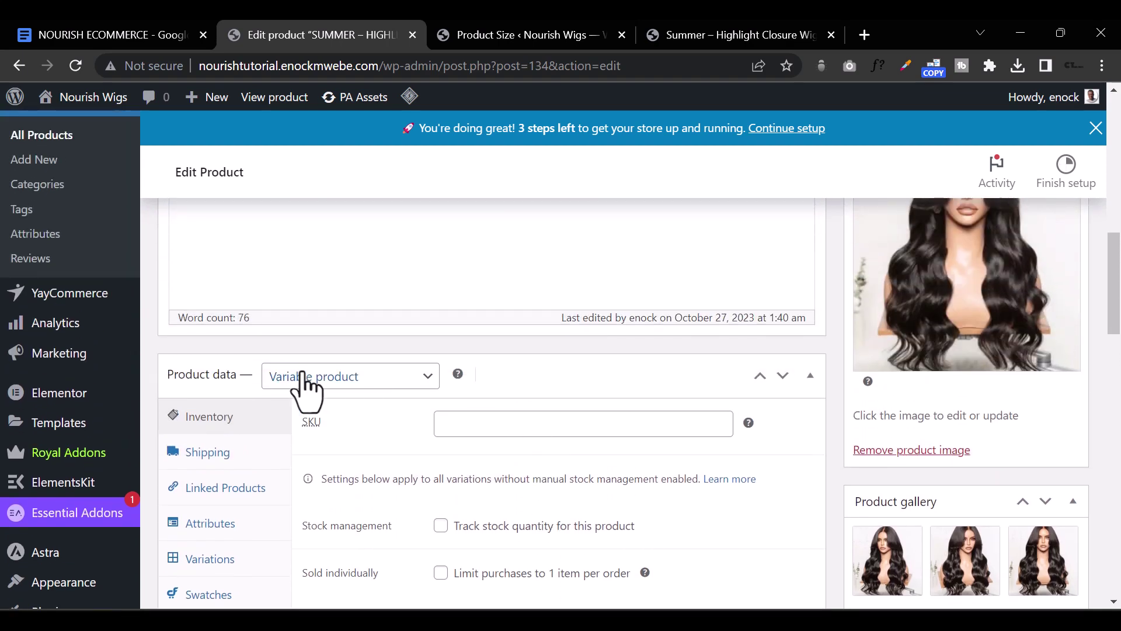
pyautogui.click(304, 377)
pyautogui.click(305, 377)
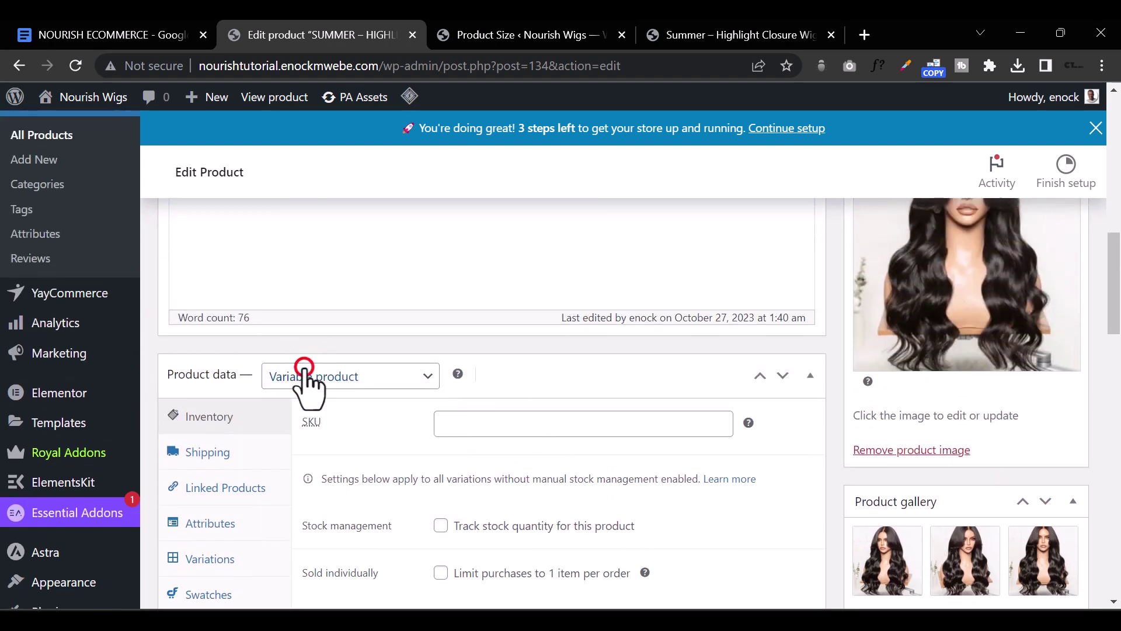
pyautogui.scroll(-5, 308, 375)
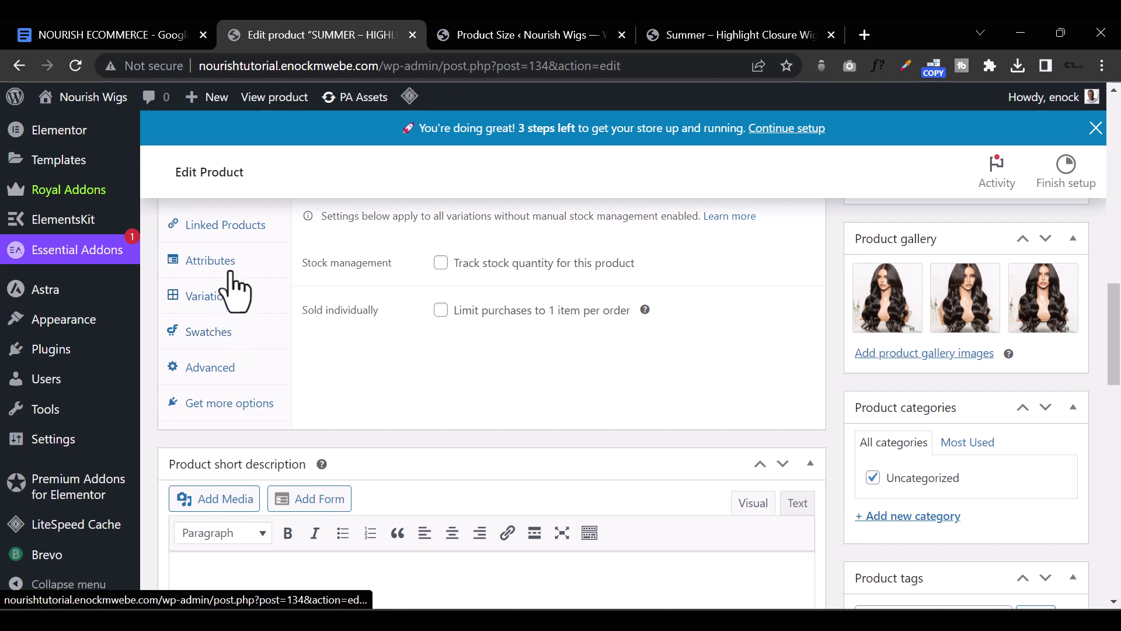
pyautogui.click(232, 264)
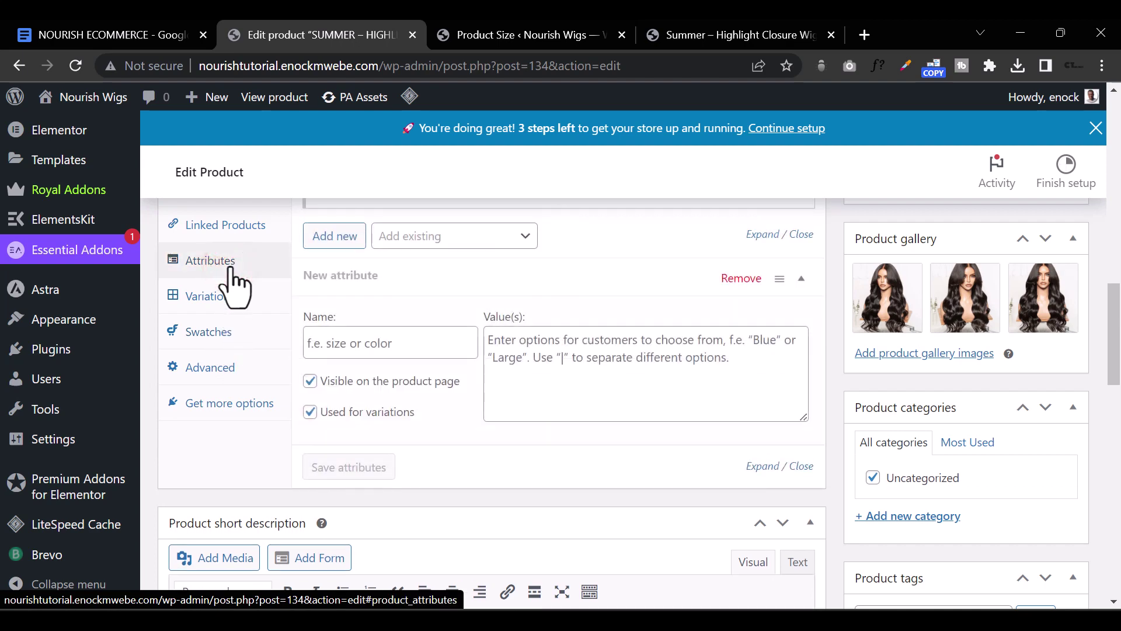
# Add the existing Length attribute with all its values: 10", 12" and 14"
pyautogui.scroll(1, 400, 315)
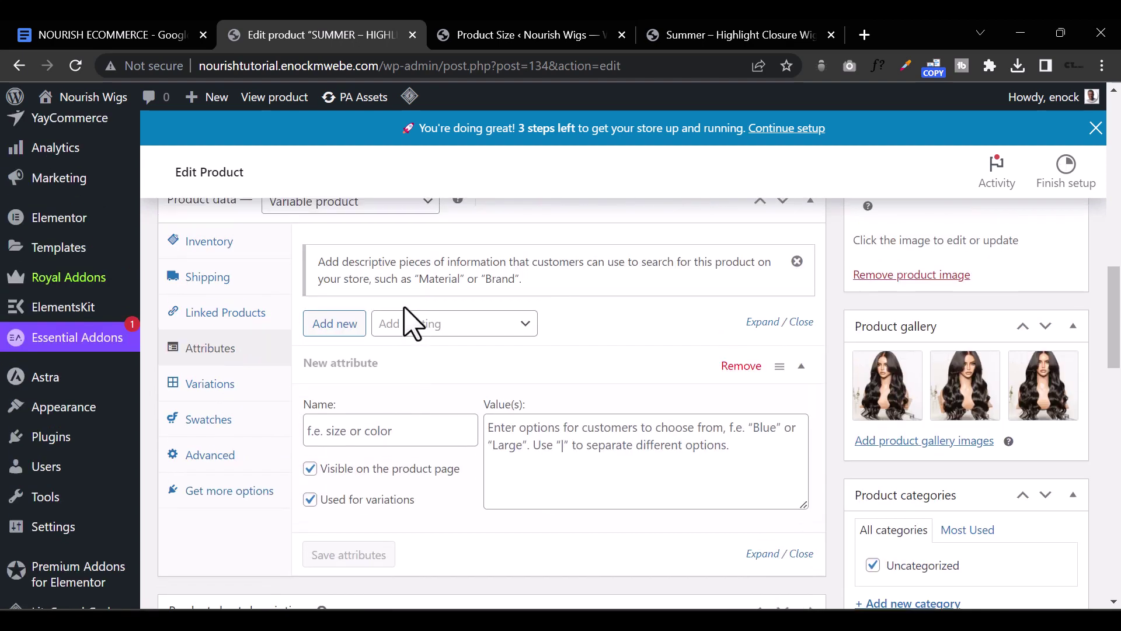
pyautogui.click(477, 329)
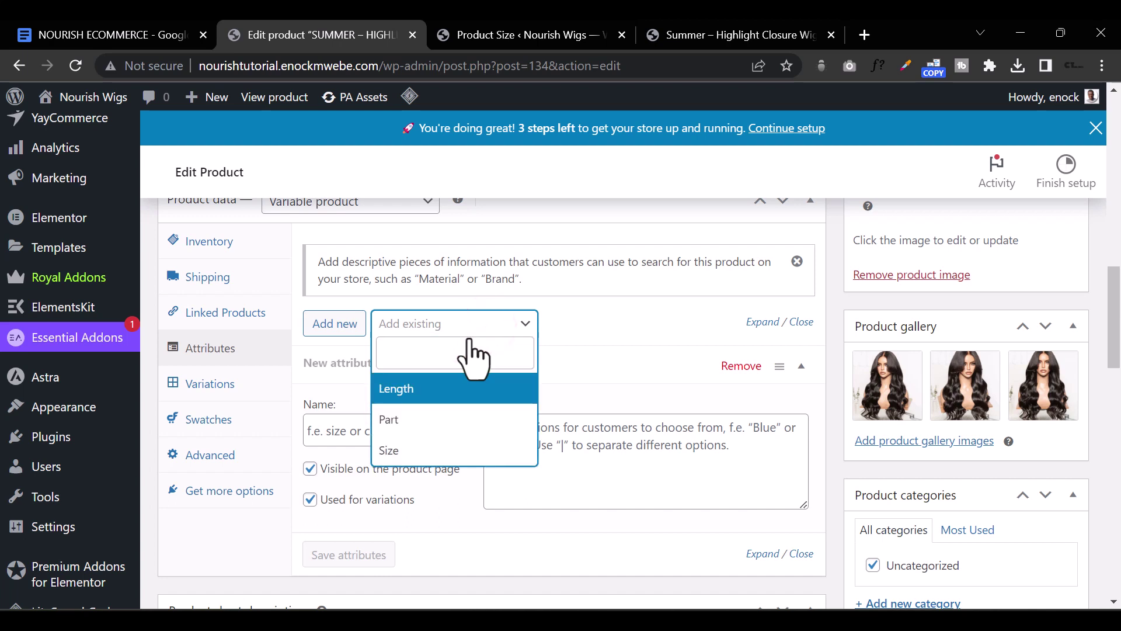
pyautogui.click(432, 390)
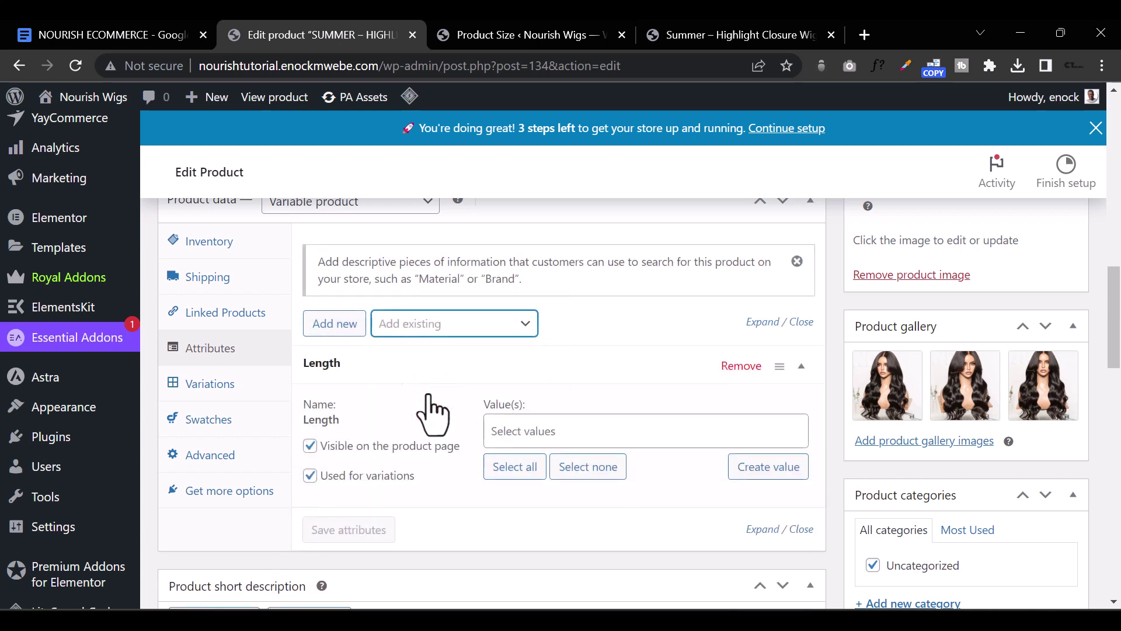
pyautogui.click(517, 473)
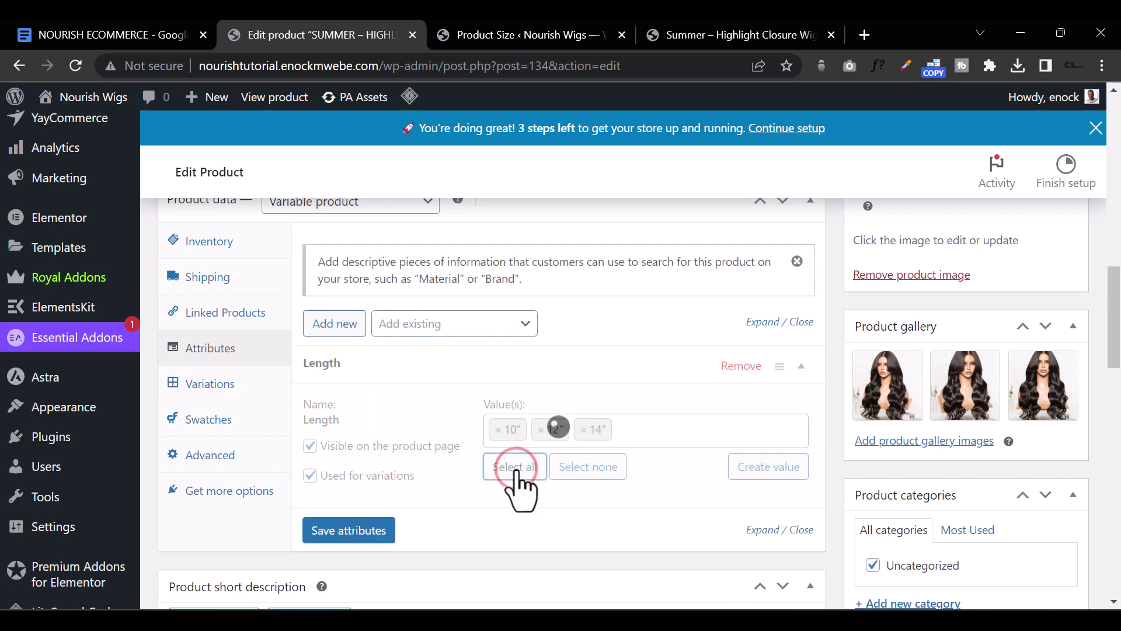
# Add the existing Part attribute with the values Center Part and Left Part
pyautogui.click(526, 323)
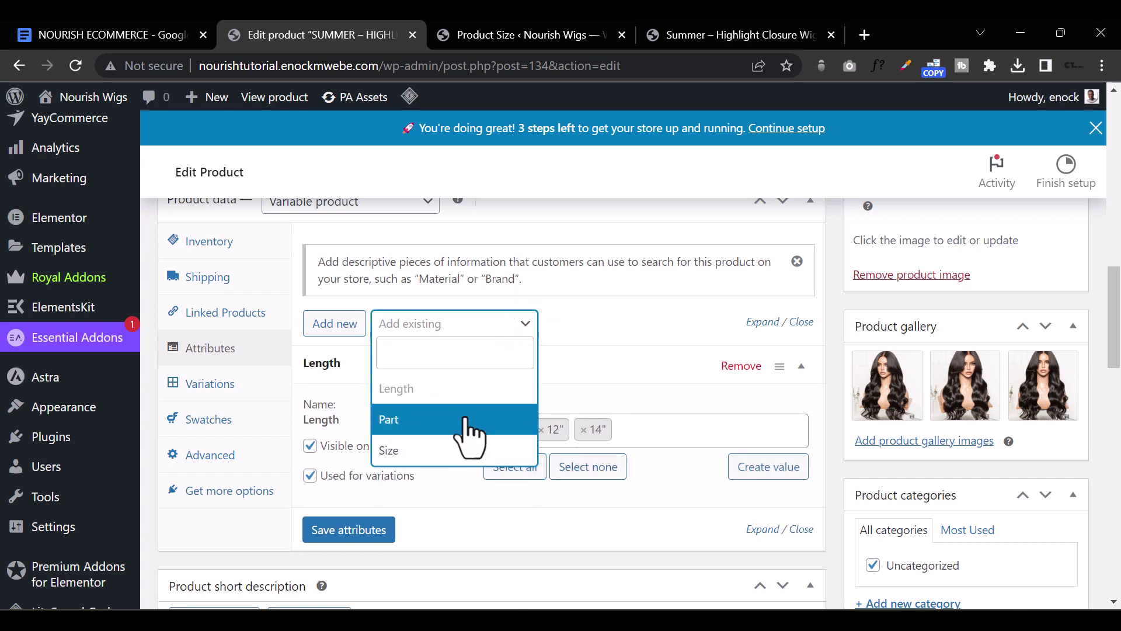
pyautogui.click(470, 423)
pyautogui.scroll(-2, 574, 491)
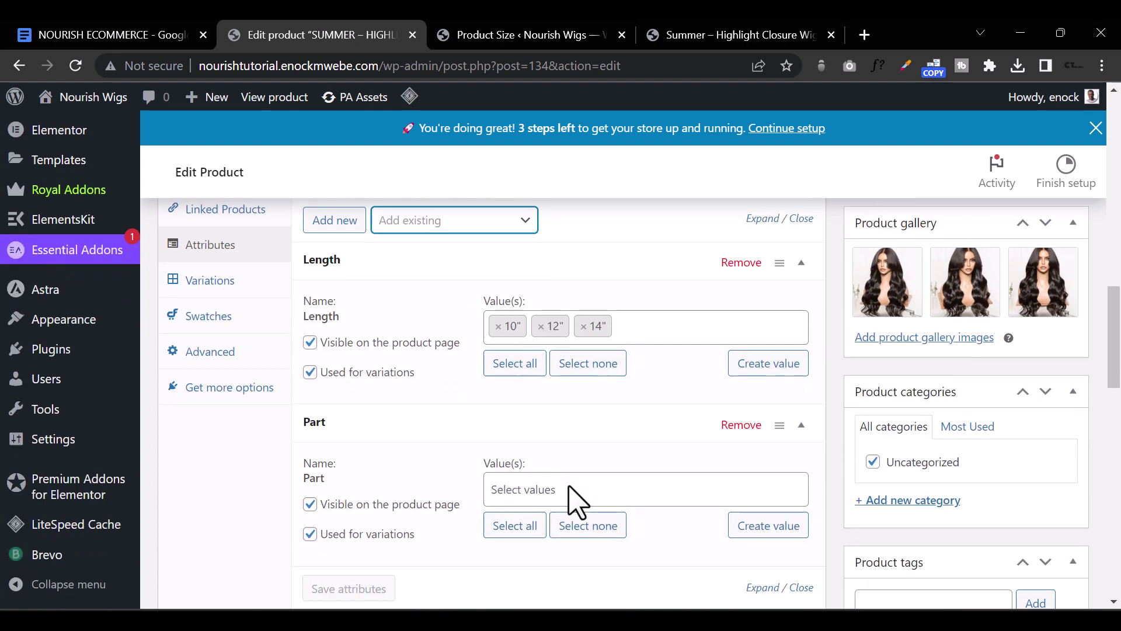
pyautogui.scroll(-1, 574, 501)
pyautogui.click(521, 425)
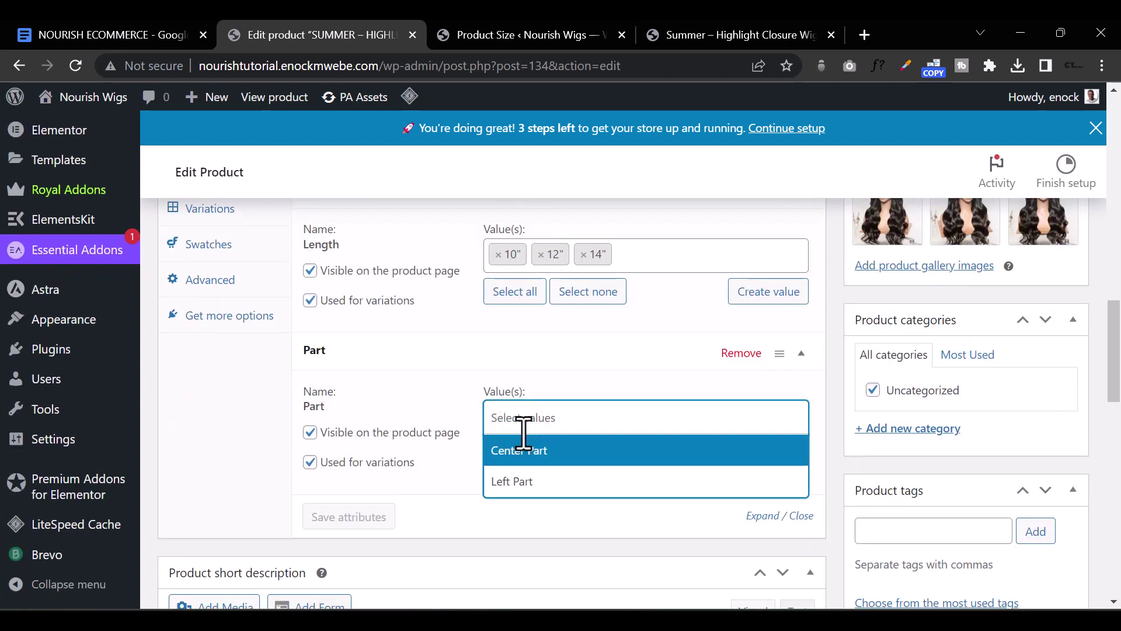
pyautogui.click(526, 451)
pyautogui.click(584, 416)
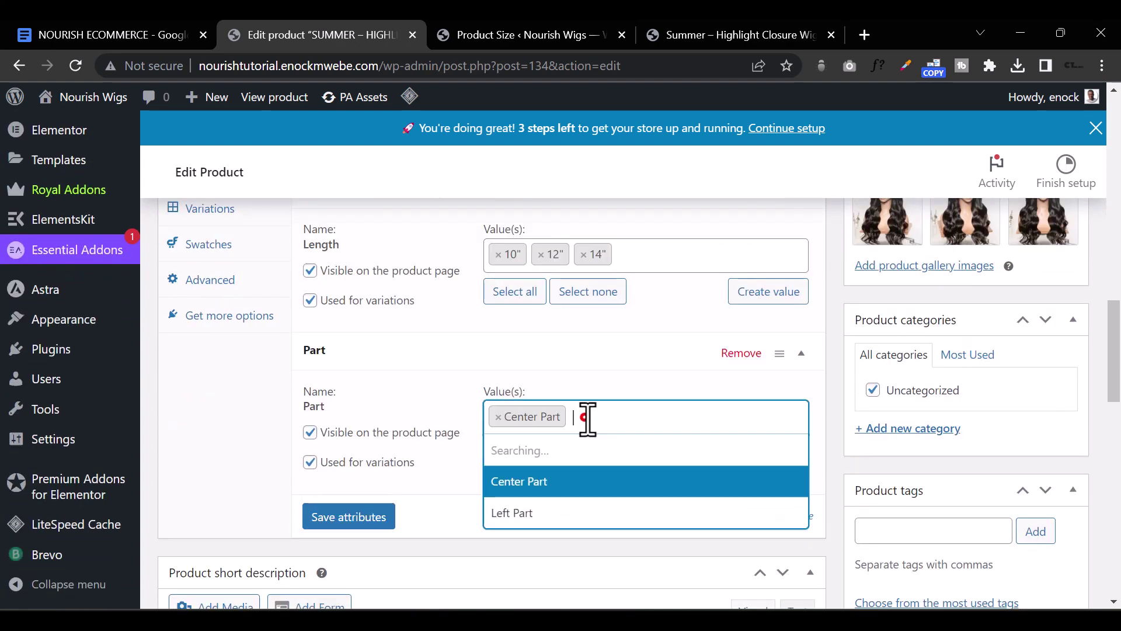
pyautogui.click(534, 482)
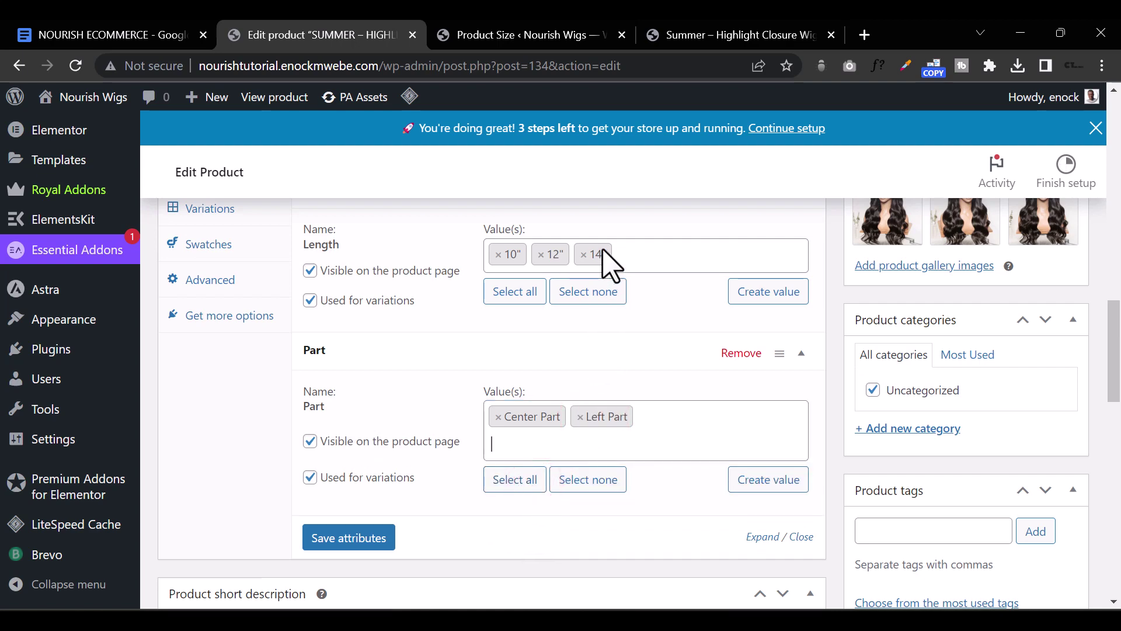
pyautogui.scroll(5, 522, 436)
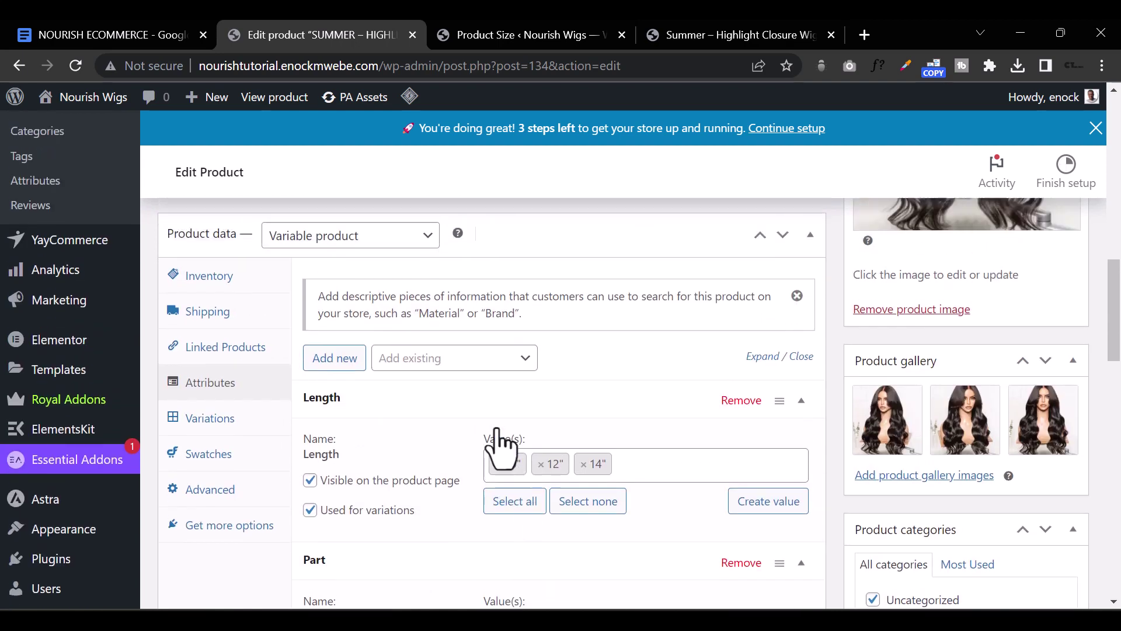
# Add the existing Size attribute with the values Large and Small
pyautogui.click(512, 415)
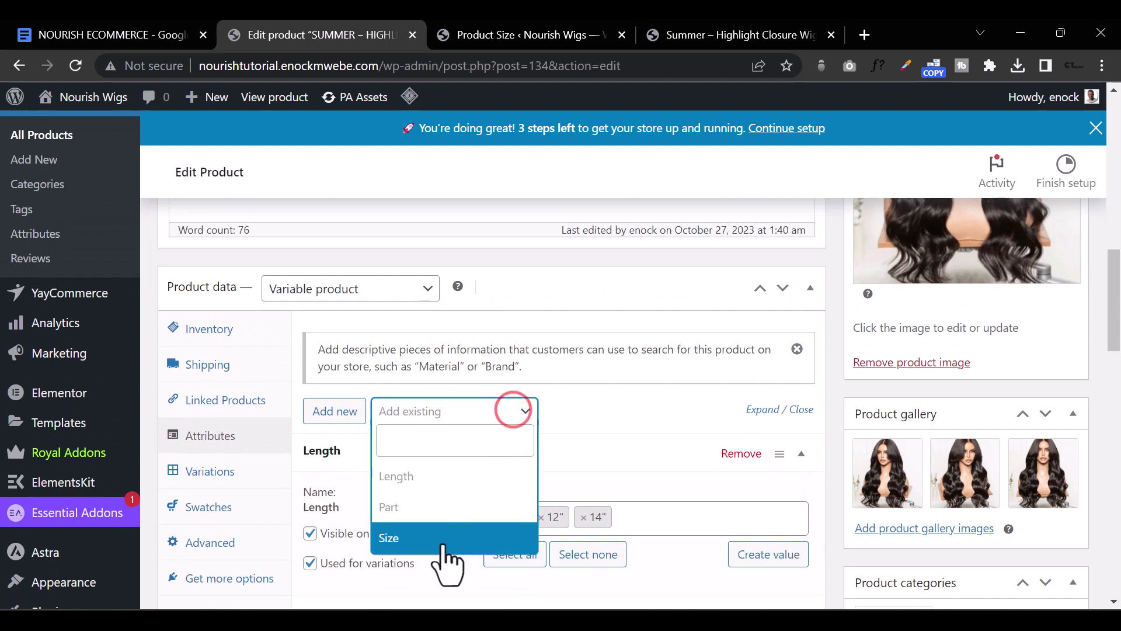
pyautogui.click(437, 536)
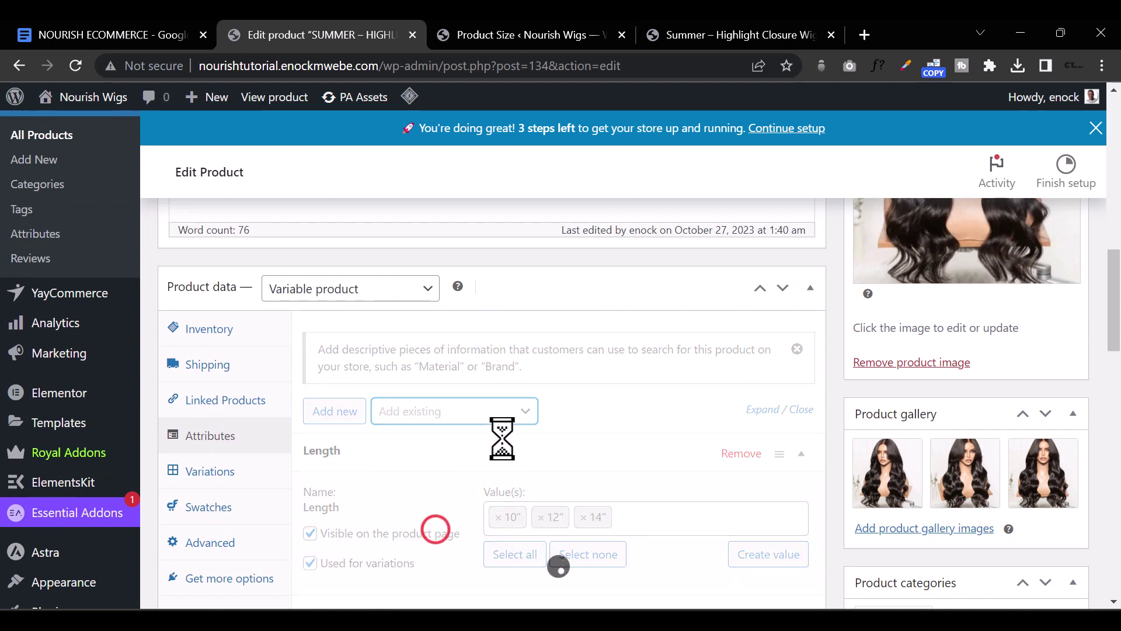
pyautogui.scroll(-2, 432, 525)
pyautogui.scroll(-2, 505, 437)
pyautogui.scroll(-2, 595, 457)
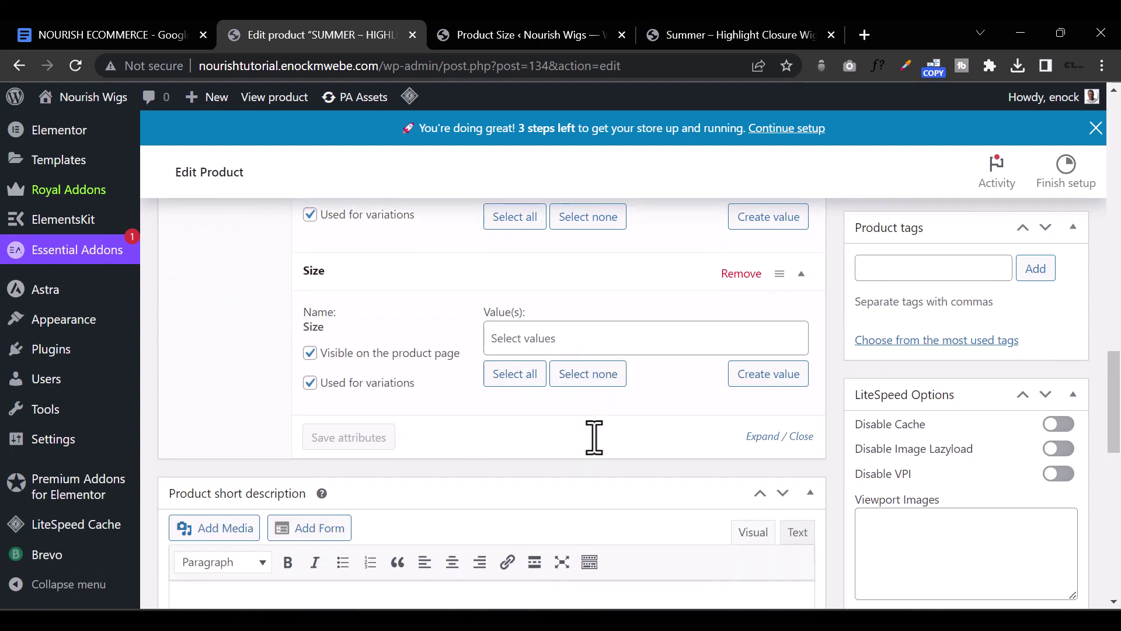
pyautogui.click(536, 339)
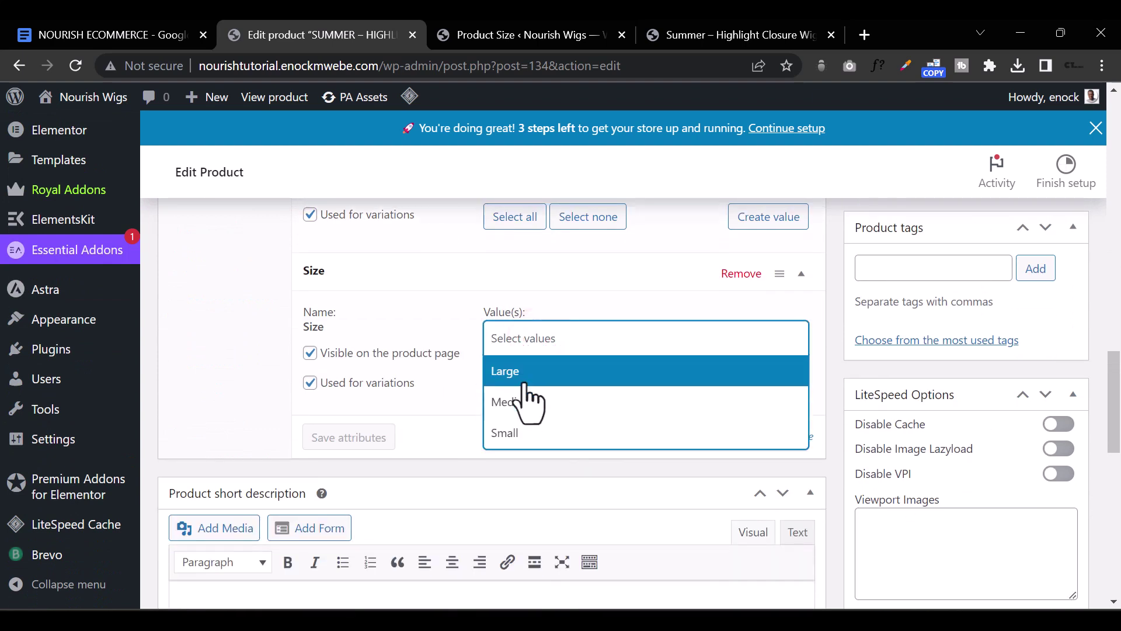
pyautogui.click(522, 377)
pyautogui.click(552, 341)
pyautogui.click(535, 426)
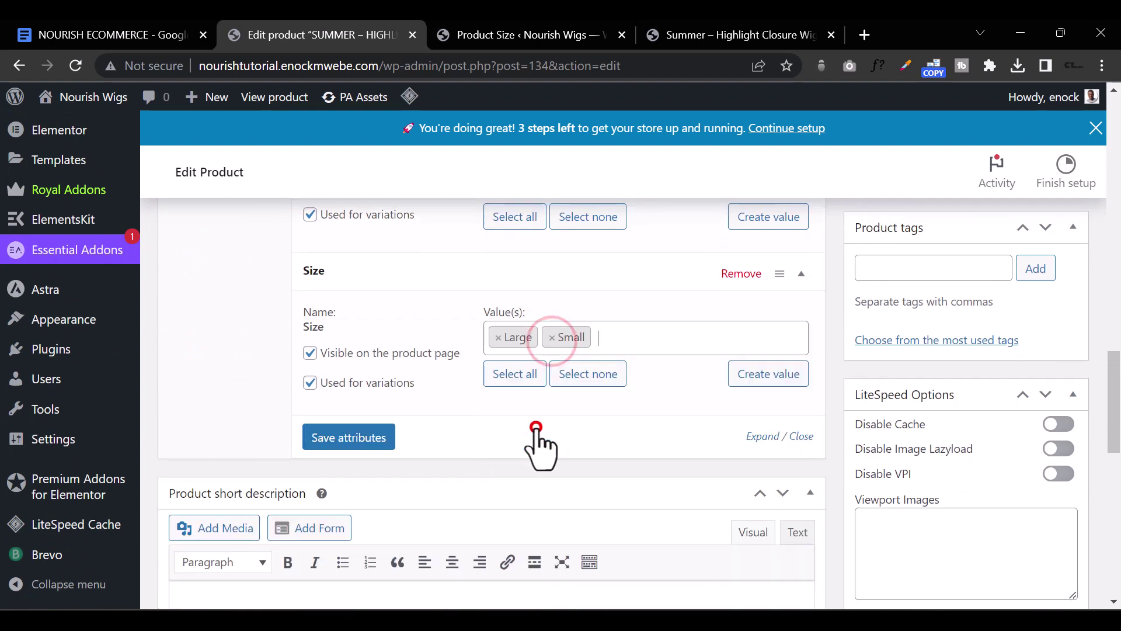
# Save the Length, Part and Size attributes, check Length and Part values, then show Variations
pyautogui.click(356, 439)
pyautogui.scroll(2, 360, 443)
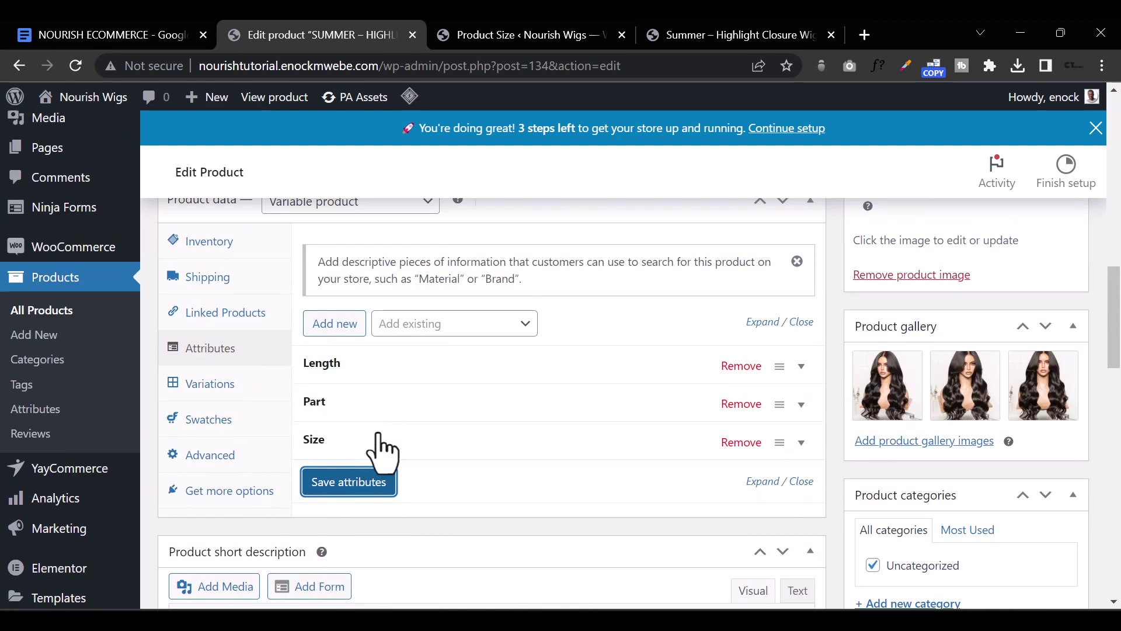
pyautogui.click(800, 369)
pyautogui.scroll(-3, 800, 368)
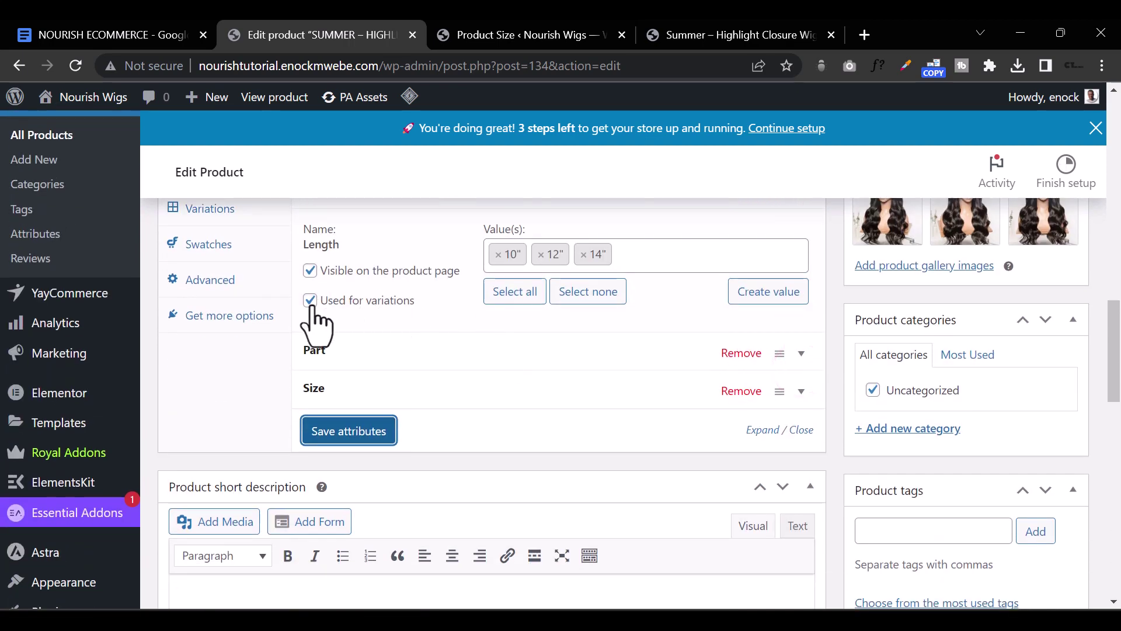
pyautogui.click(421, 357)
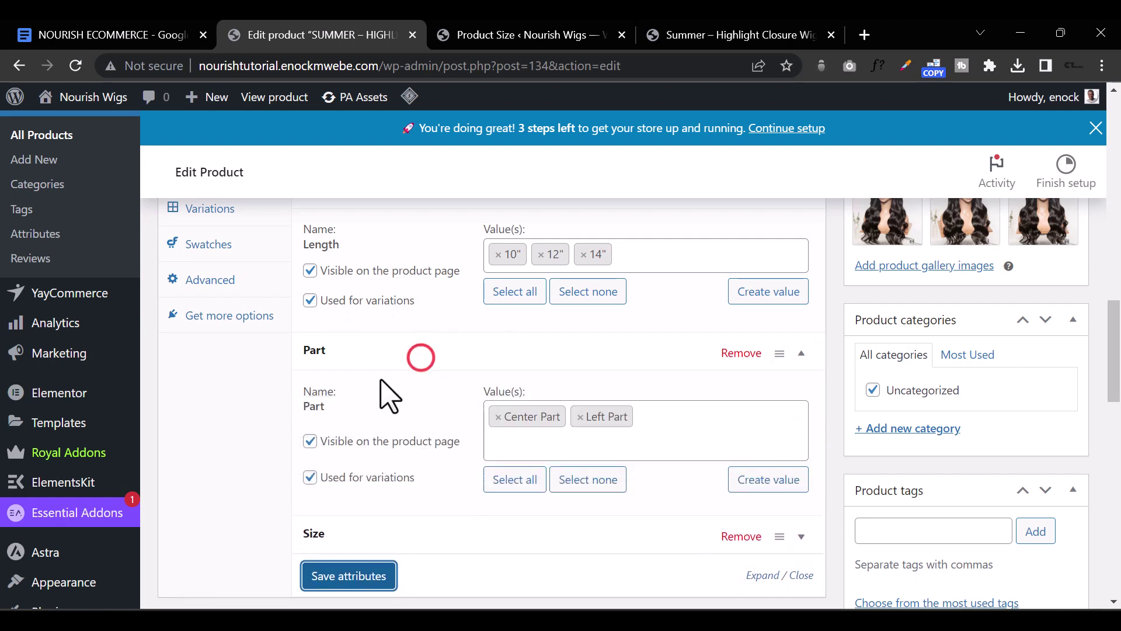
pyautogui.scroll(-3, 344, 467)
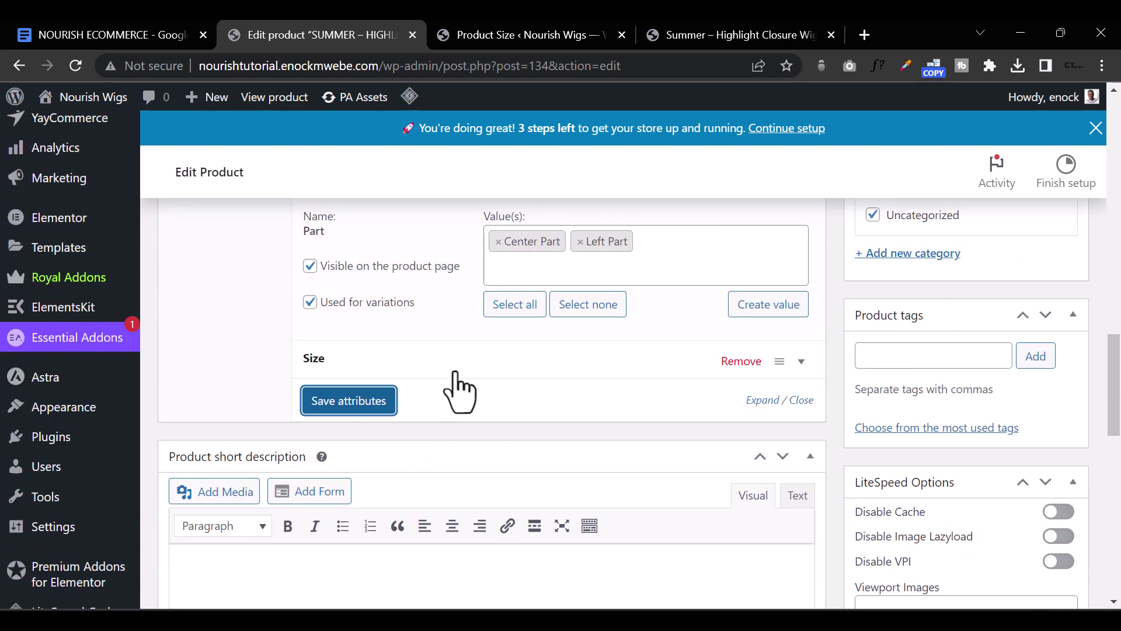
pyautogui.scroll(6, 459, 391)
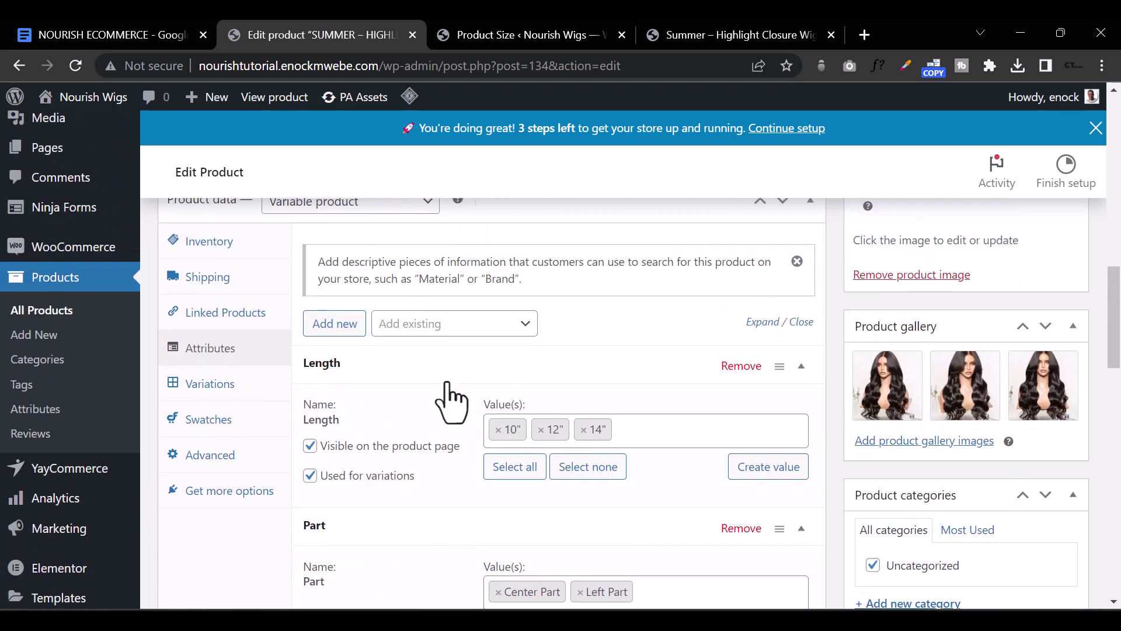
pyautogui.click(228, 388)
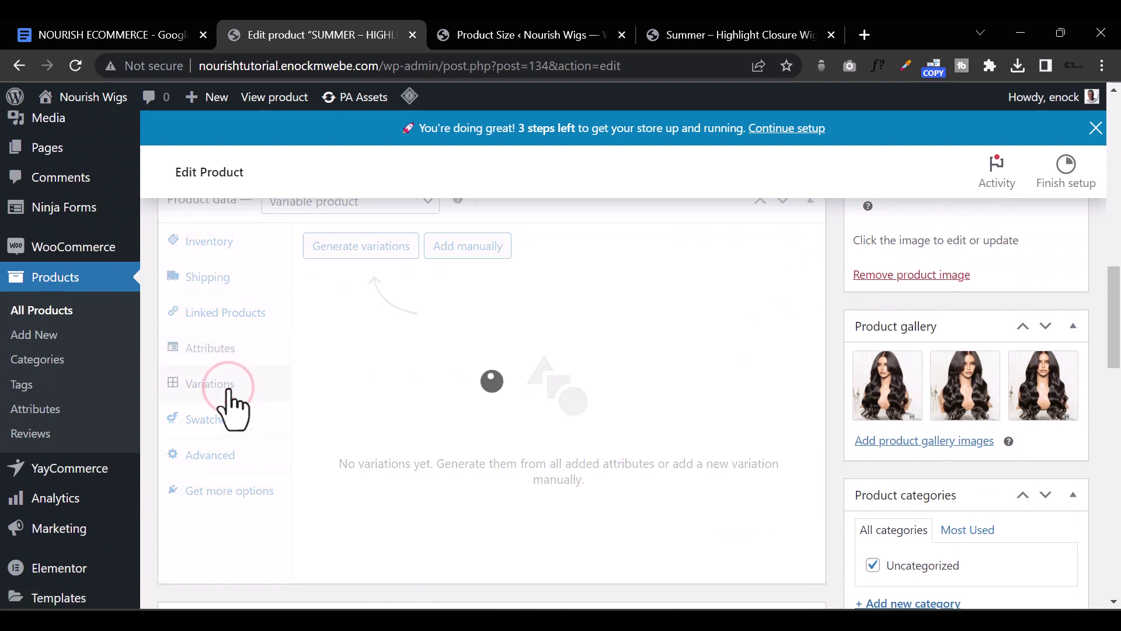
# Generate all 12 Length/Part/Size variations and confirm the creation prompt
pyautogui.scroll(2, 470, 430)
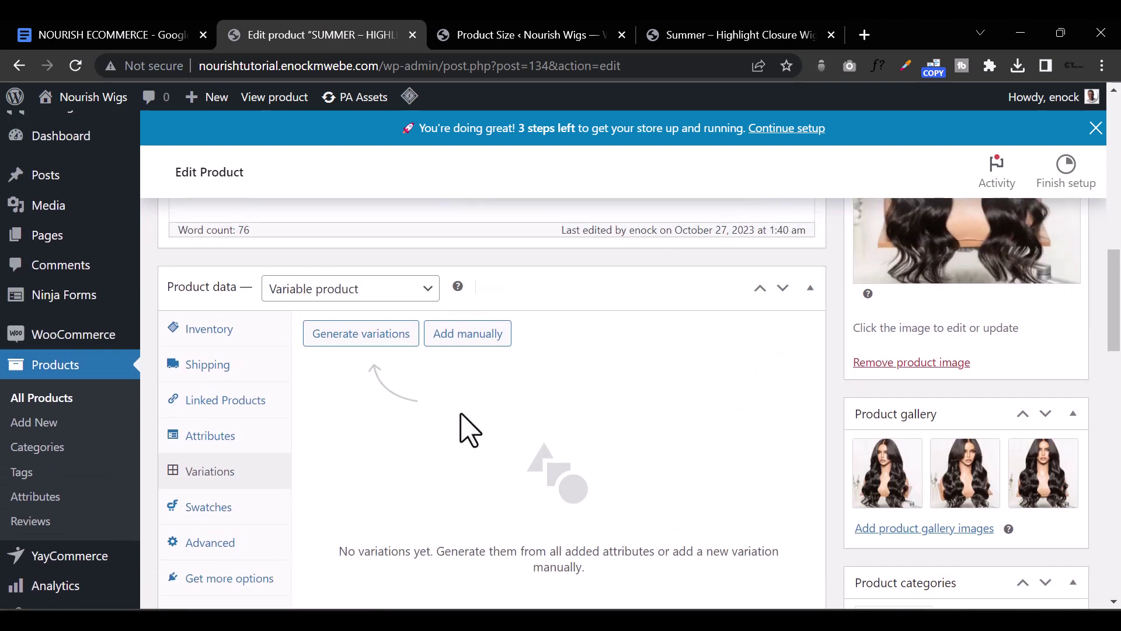
pyautogui.click(390, 340)
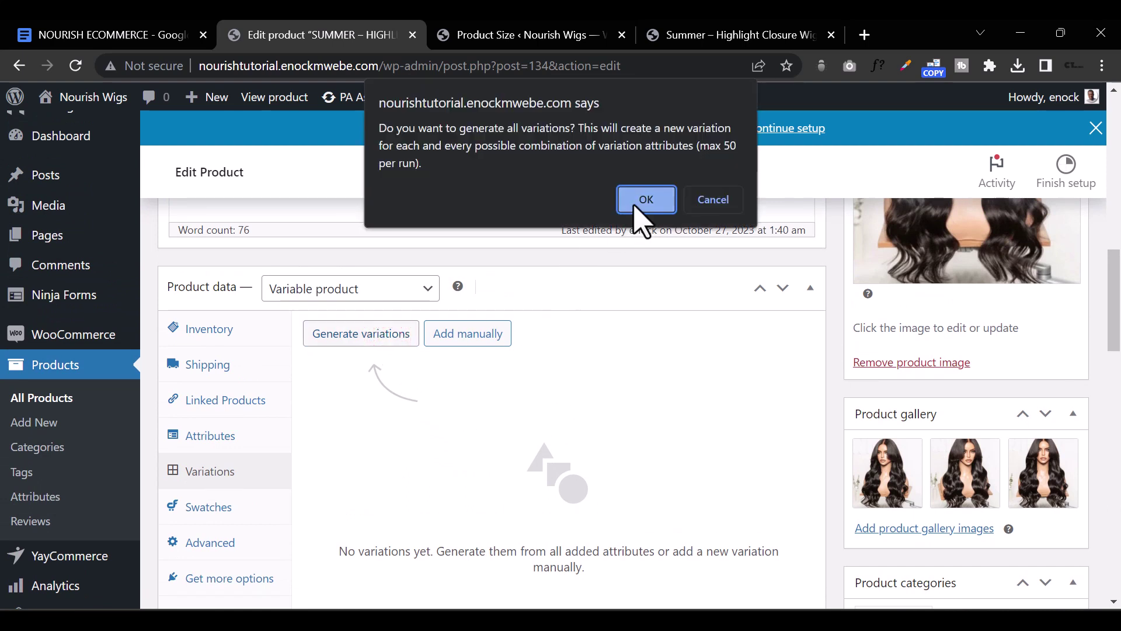
pyautogui.click(638, 197)
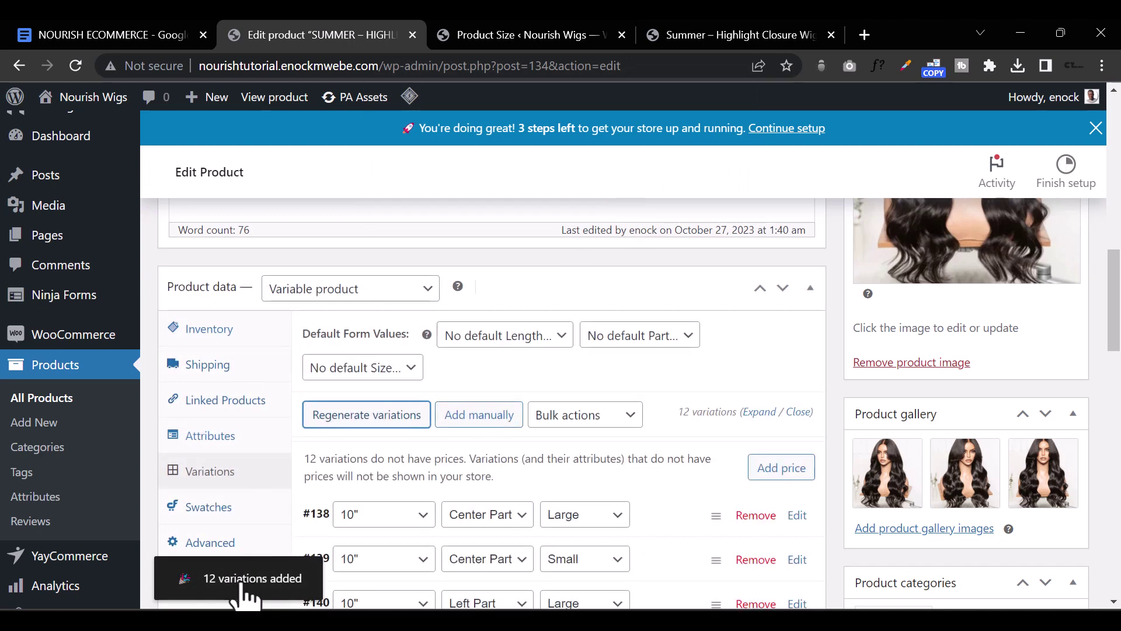
pyautogui.scroll(-1, 656, 428)
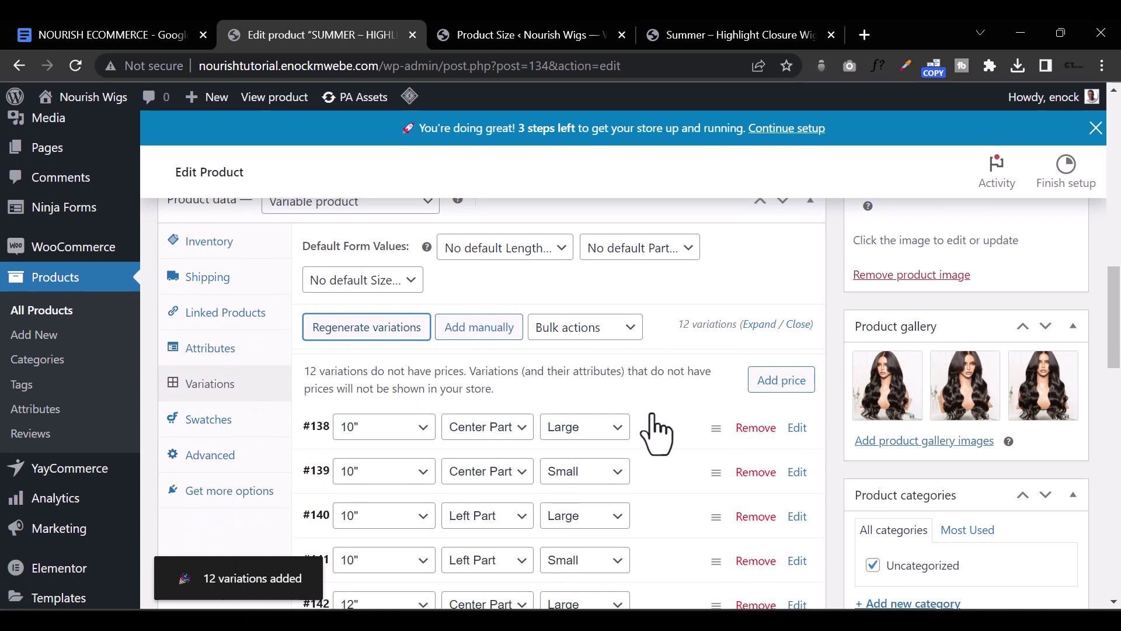
# Enter regular prices for the 10-inch variations, including 125, 300 and 200
pyautogui.click(760, 327)
pyautogui.scroll(-2, 721, 352)
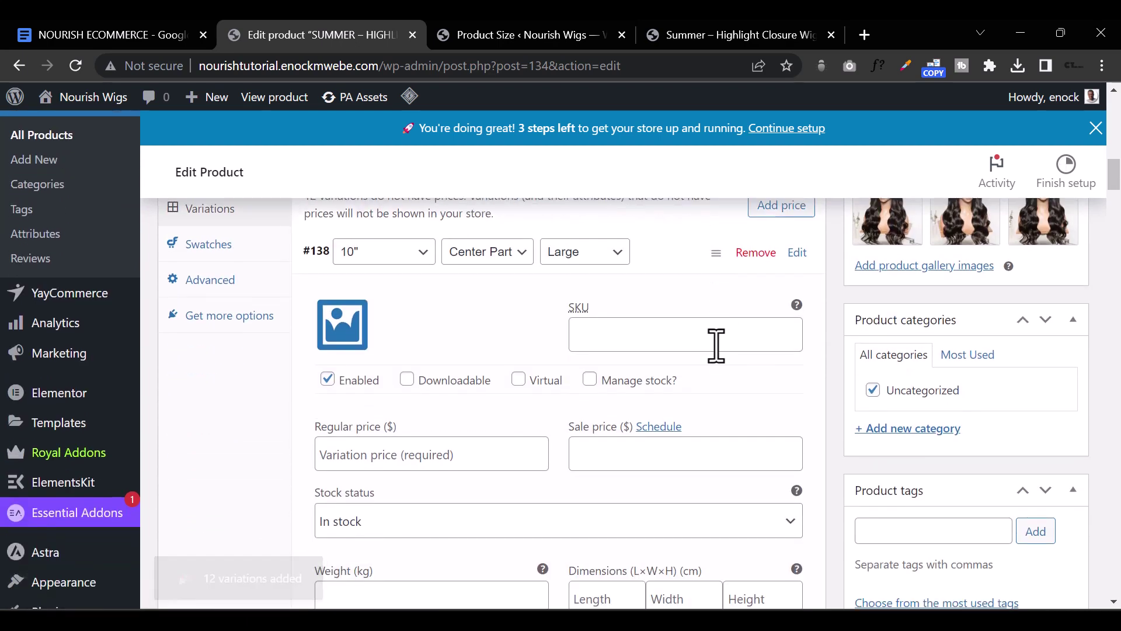
pyautogui.scroll(-1, 714, 346)
pyautogui.click(403, 372)
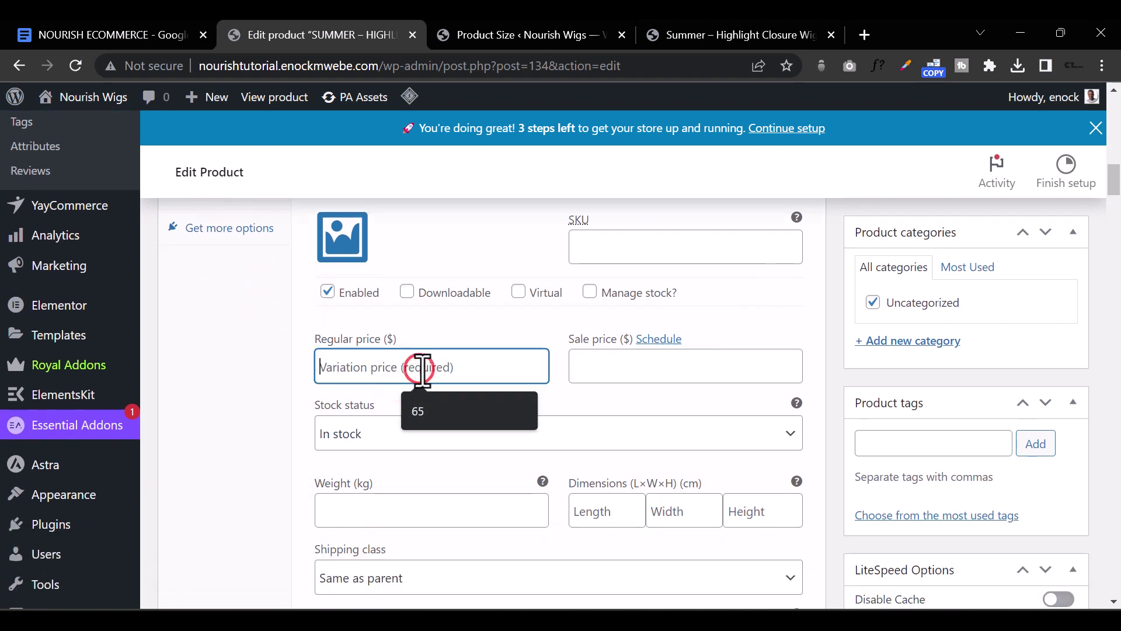
pyautogui.write('125')
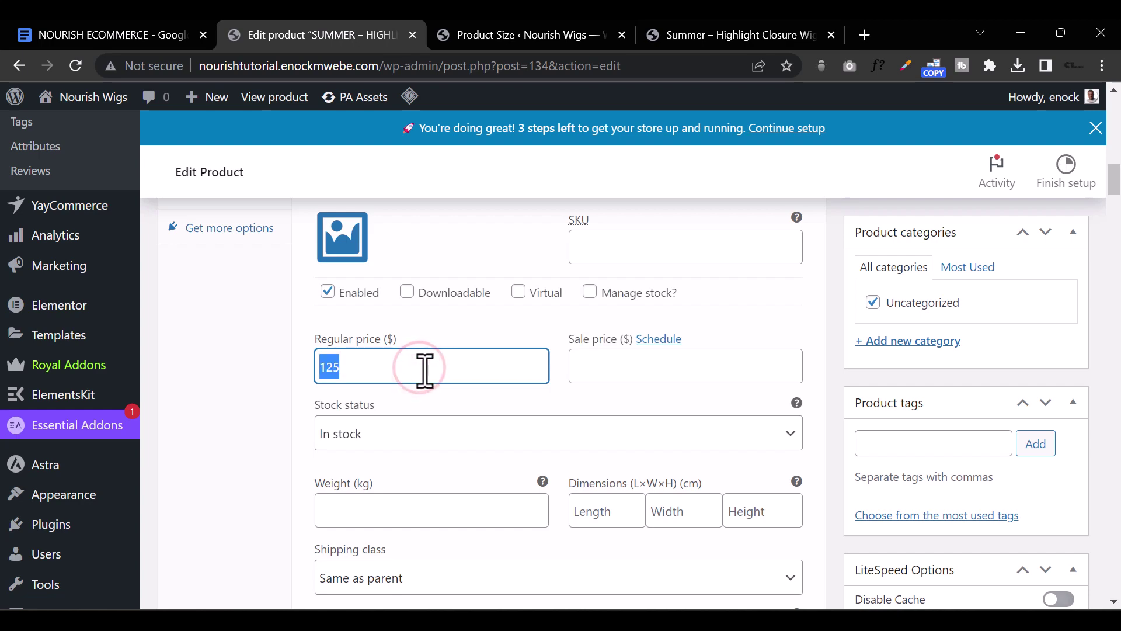
pyautogui.scroll(-8, 431, 375)
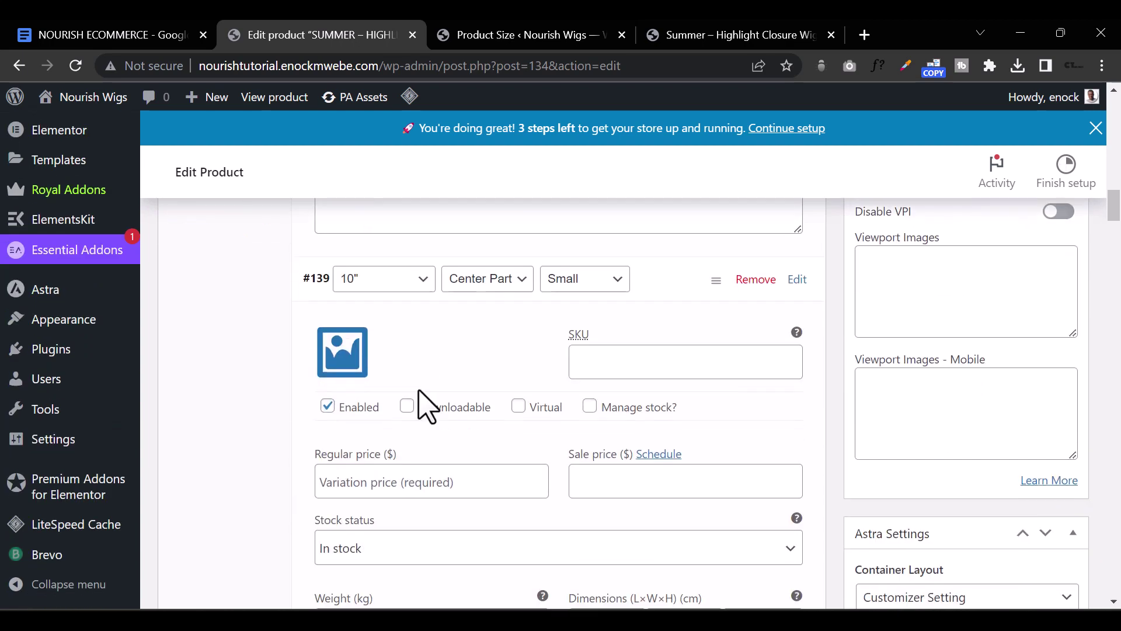
pyautogui.click(376, 480)
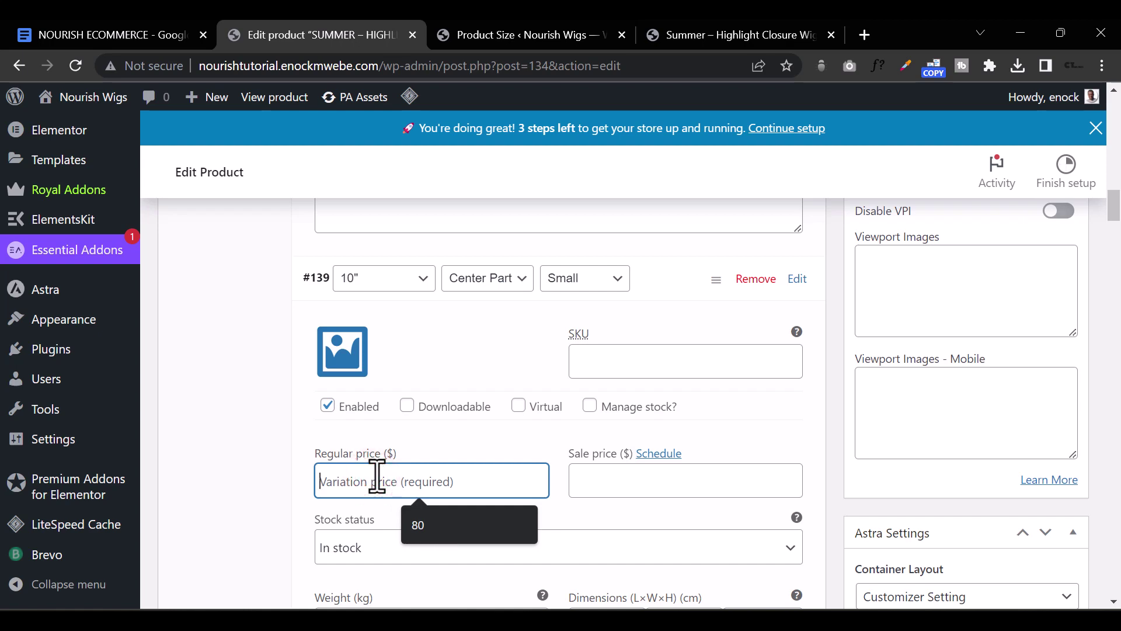
pyautogui.write('125')
pyautogui.scroll(-4, 380, 483)
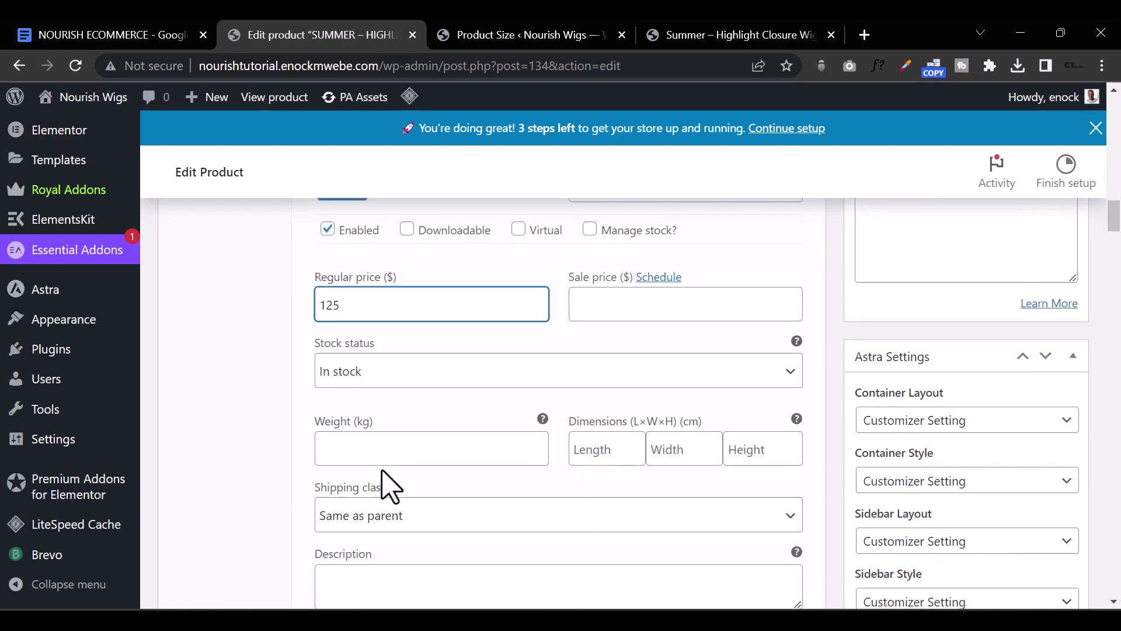
pyautogui.scroll(-4, 385, 481)
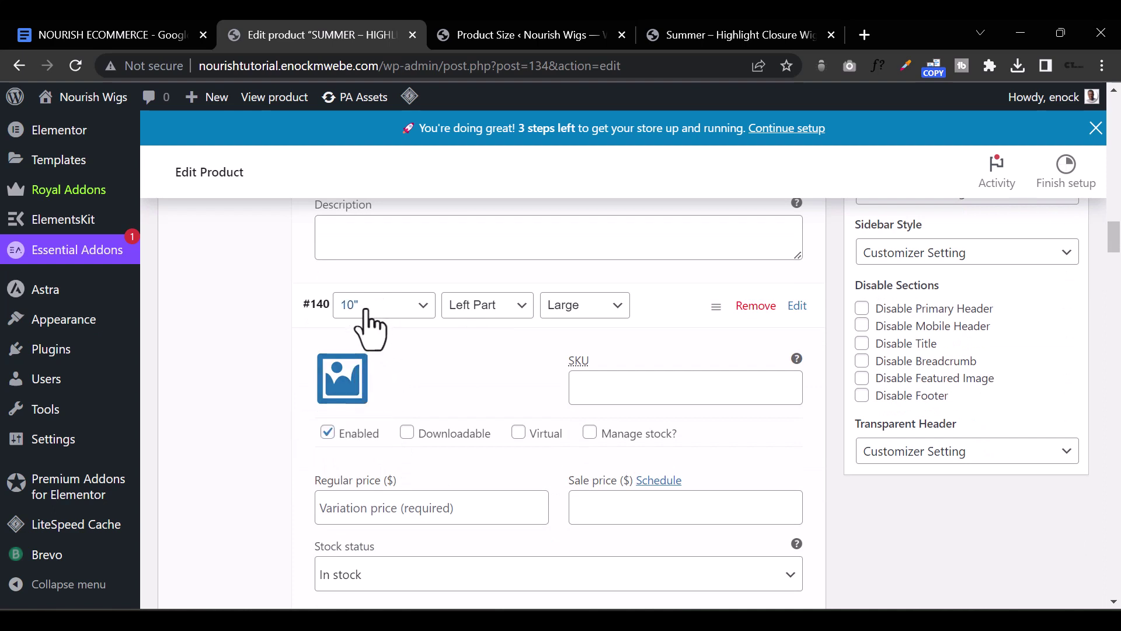
pyautogui.click(374, 507)
pyautogui.write('300')
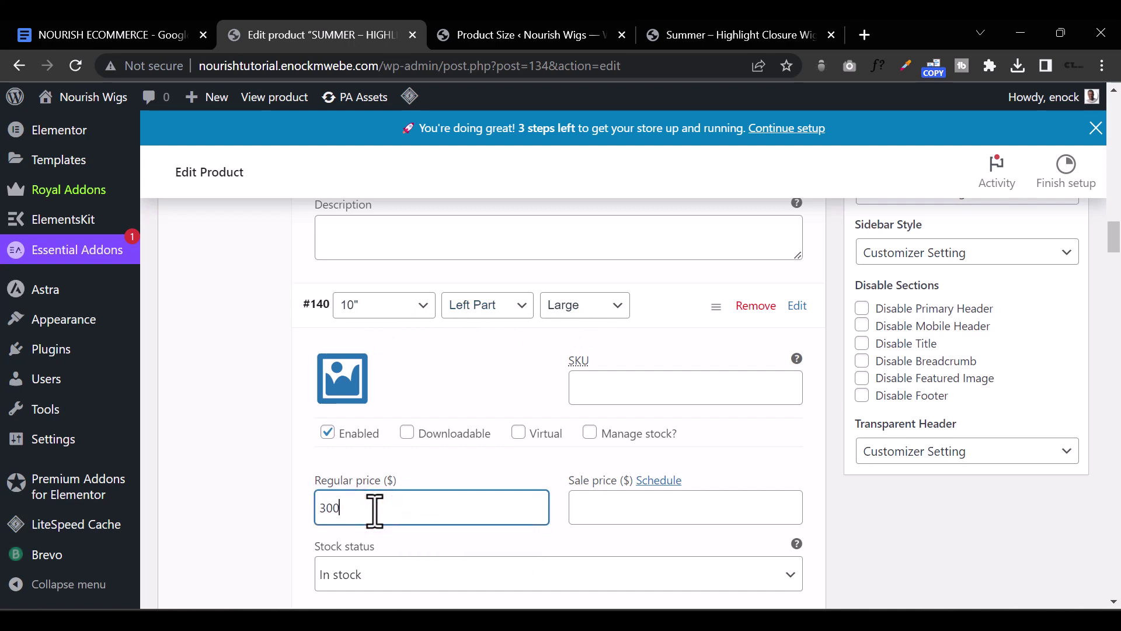
pyautogui.scroll(-10, 366, 505)
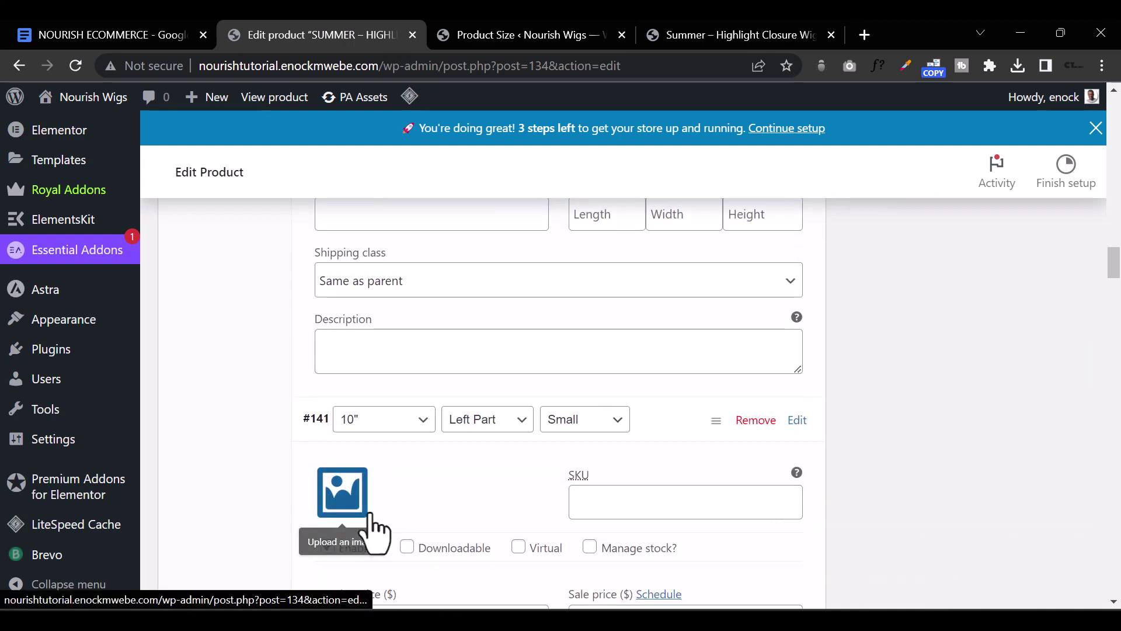
pyautogui.click(360, 368)
pyautogui.write('200')
# Enter regular prices for the 12-inch variations, such as 220 for Left Part Large
pyautogui.scroll(-8, 365, 373)
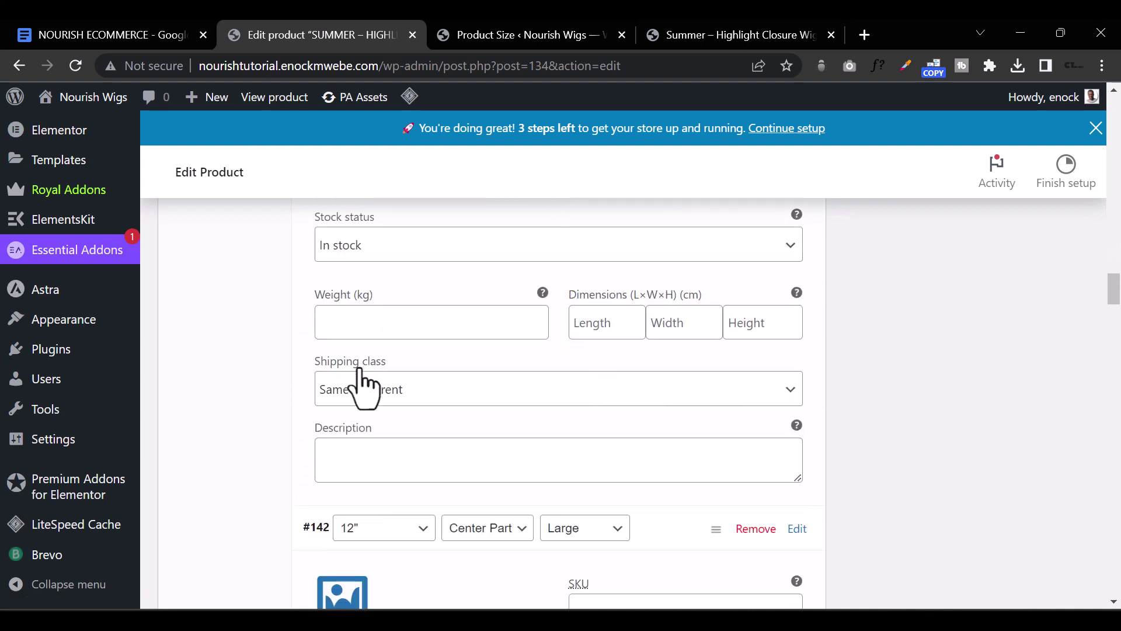
pyautogui.click(385, 471)
pyautogui.write('200')
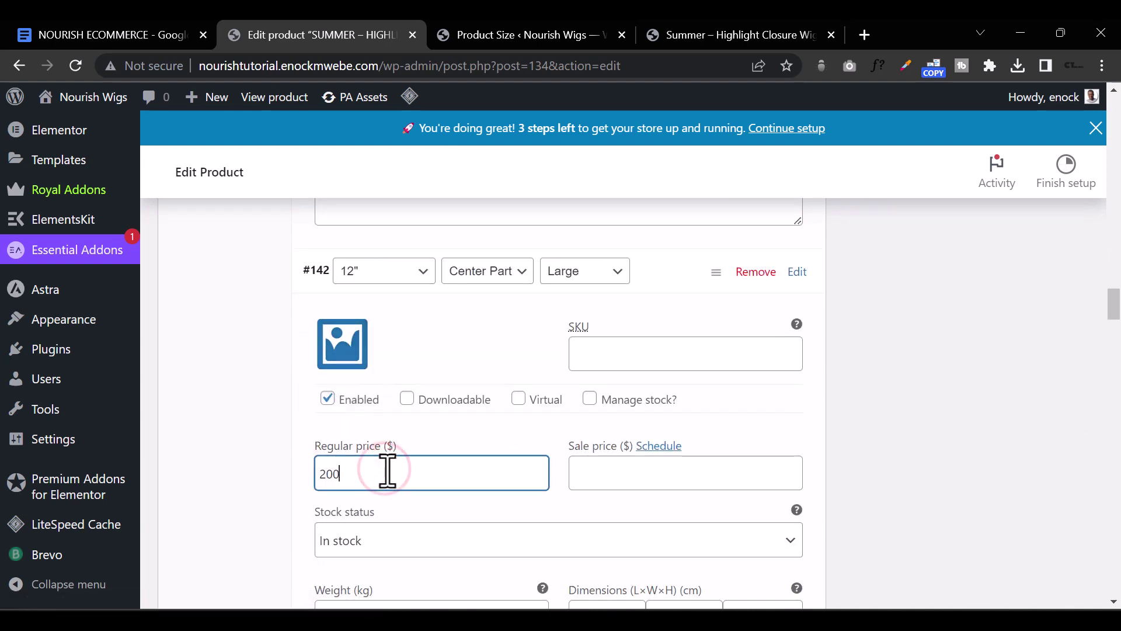
pyautogui.scroll(-4, 388, 476)
pyautogui.scroll(-4, 369, 428)
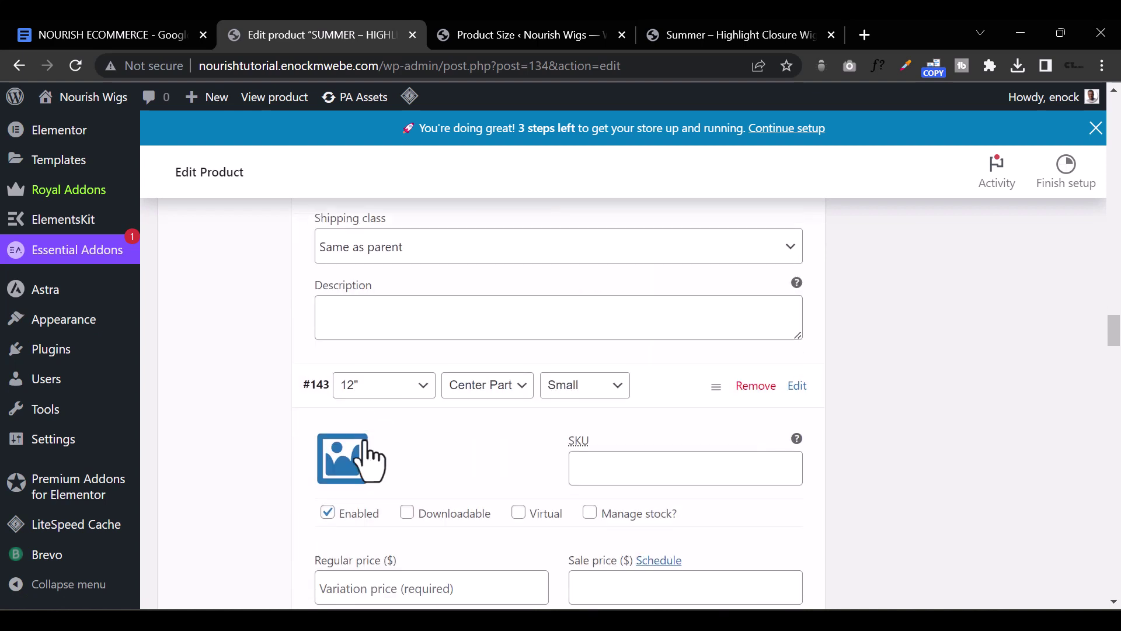
pyautogui.click(362, 492)
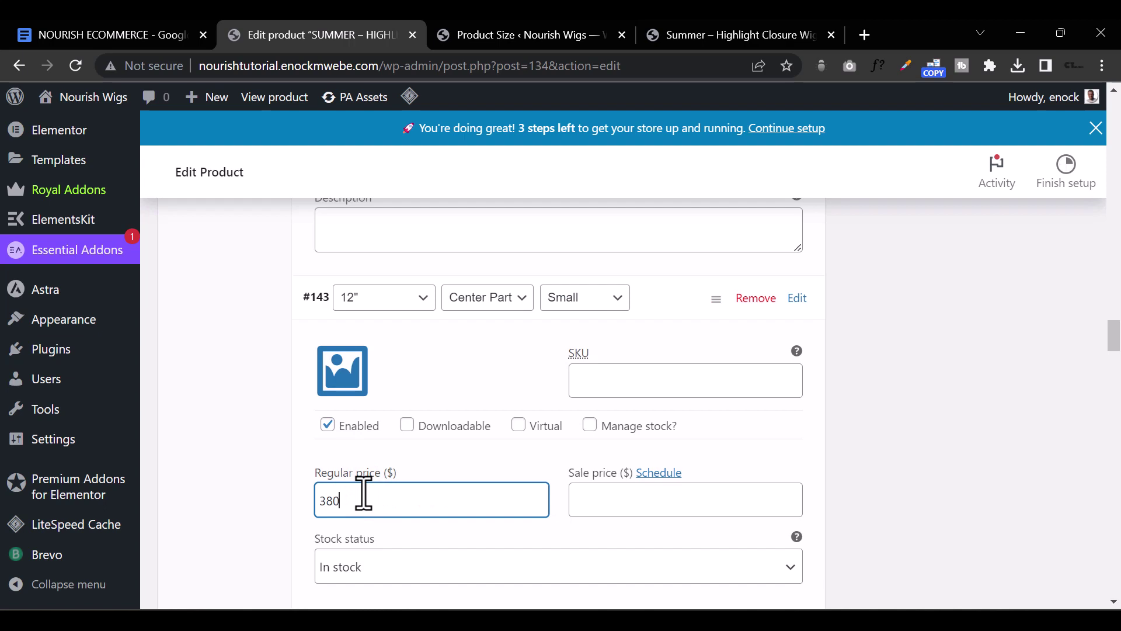
pyautogui.scroll(-4, 345, 479)
pyautogui.scroll(-5, 350, 483)
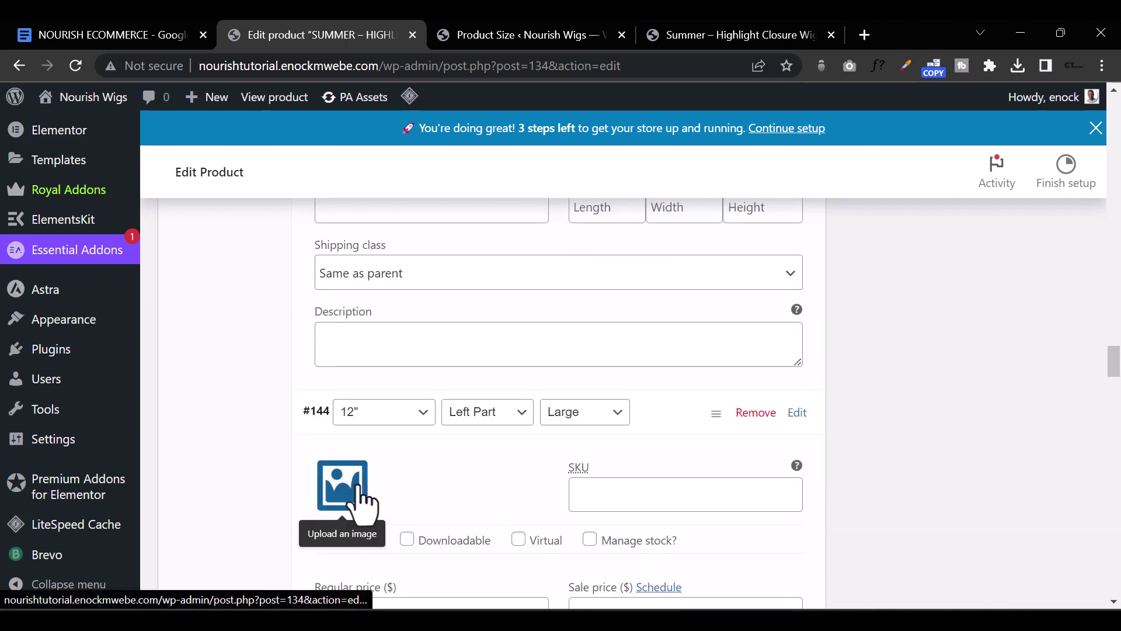
pyautogui.click(369, 438)
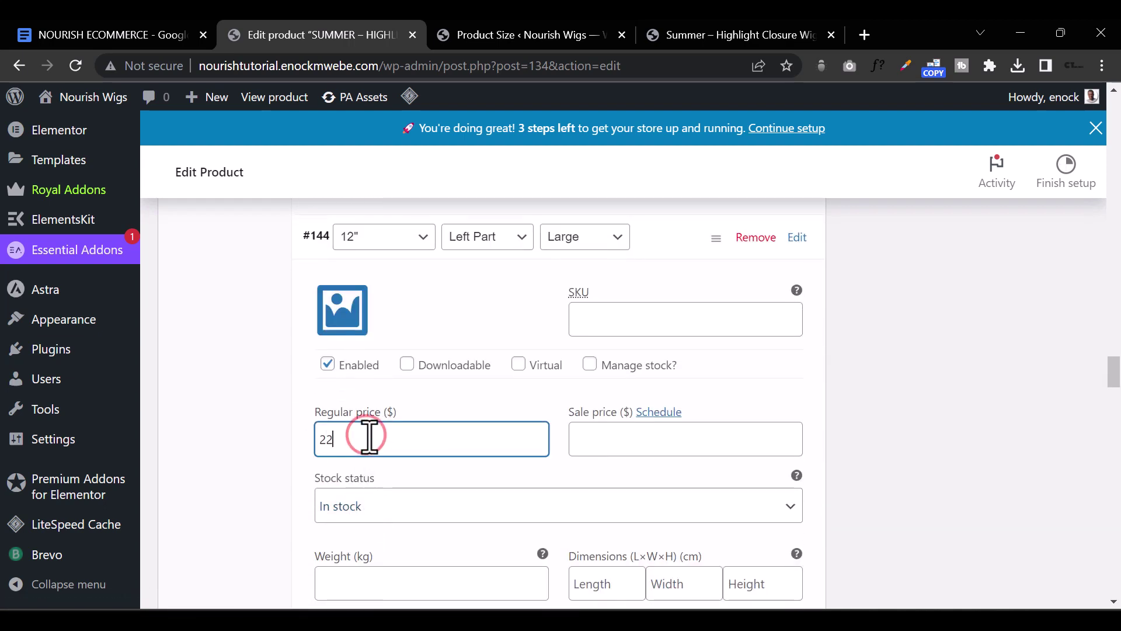
pyautogui.write('220')
pyautogui.scroll(-6, 369, 444)
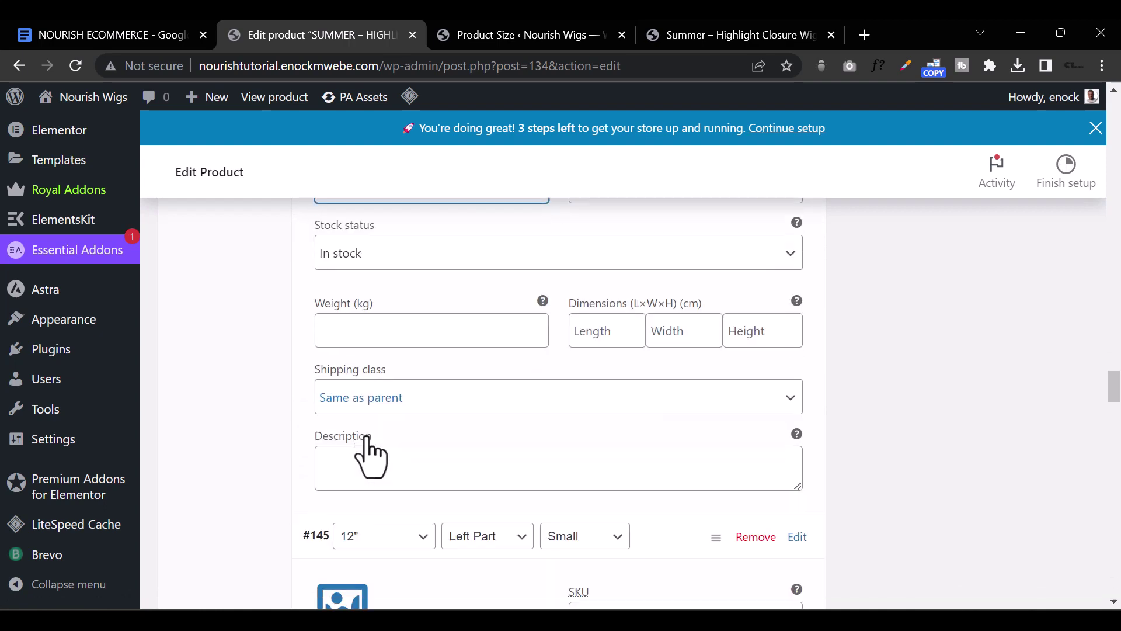
pyautogui.click(371, 466)
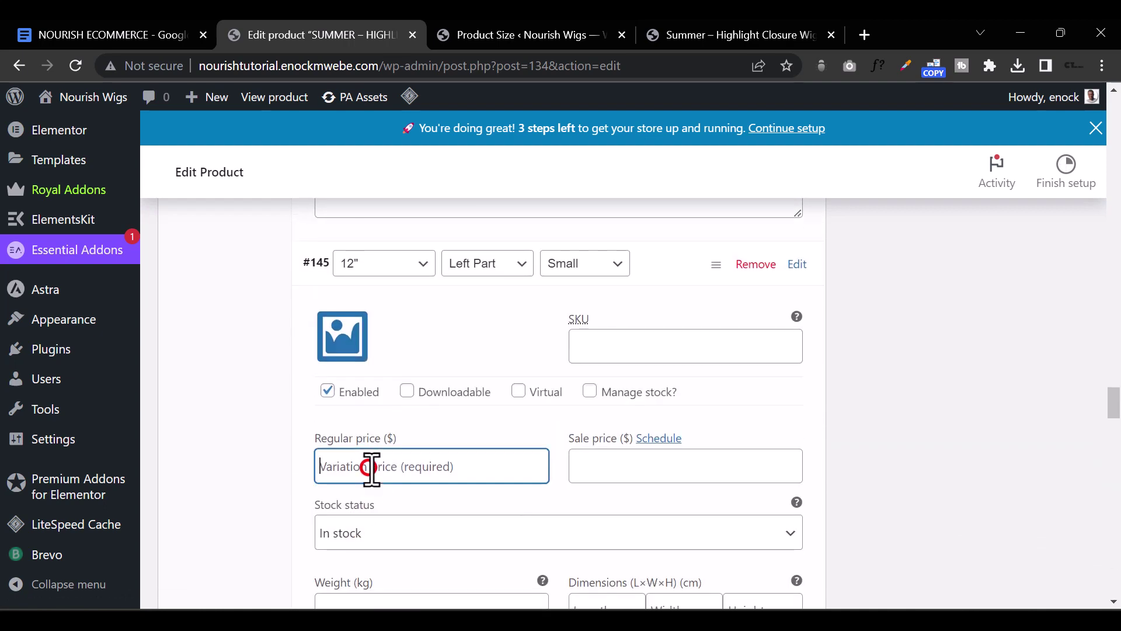
pyautogui.scroll(-10, 372, 467)
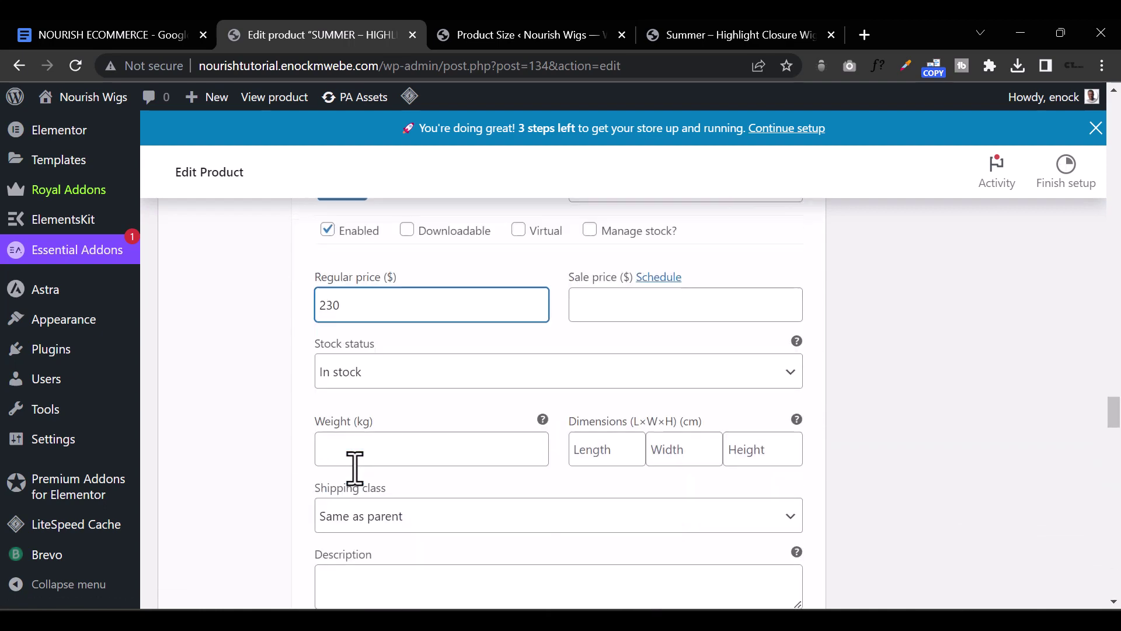
pyautogui.click(365, 403)
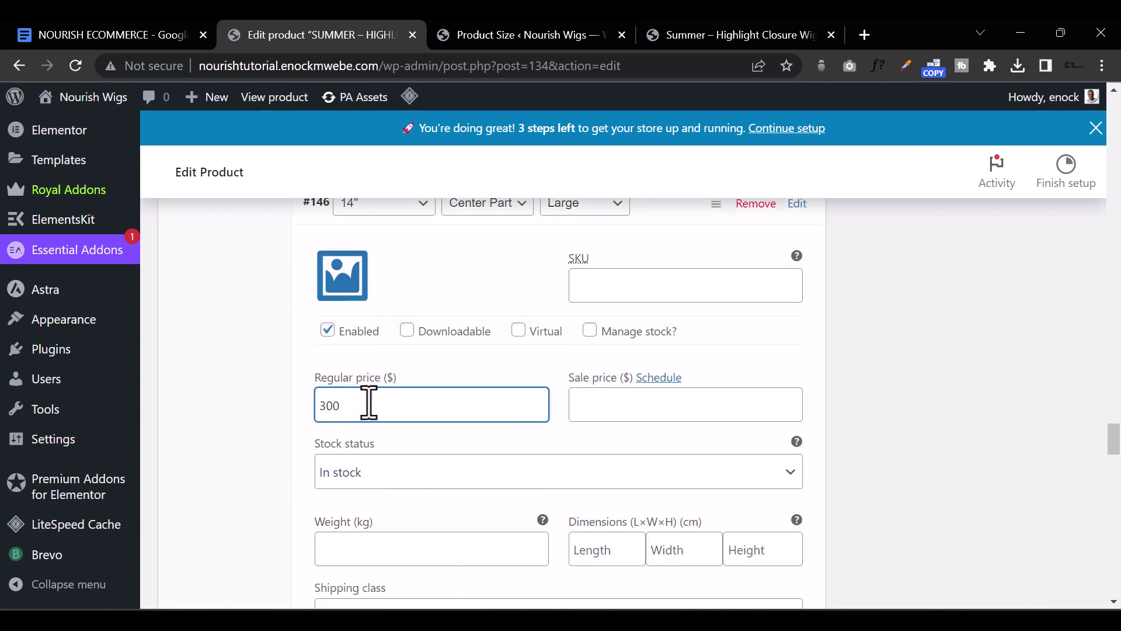
# Price the 14-inch variations, 390 for Left Part Large and 340 for Left Part Small, and save
pyautogui.scroll(-7, 366, 403)
pyautogui.click(364, 513)
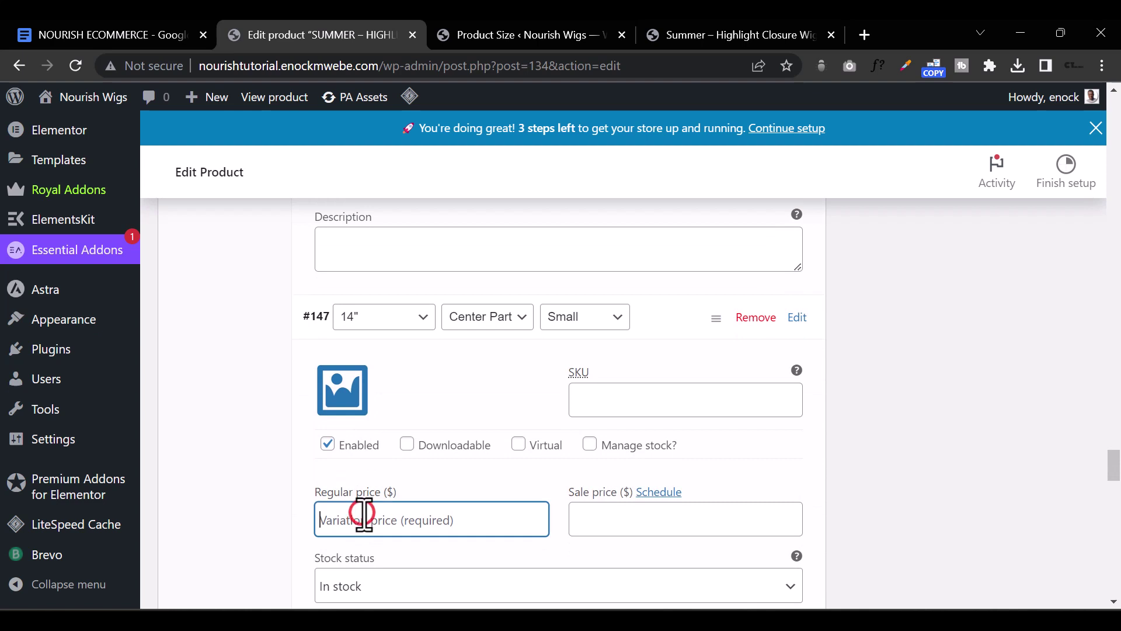
pyautogui.scroll(-9, 362, 517)
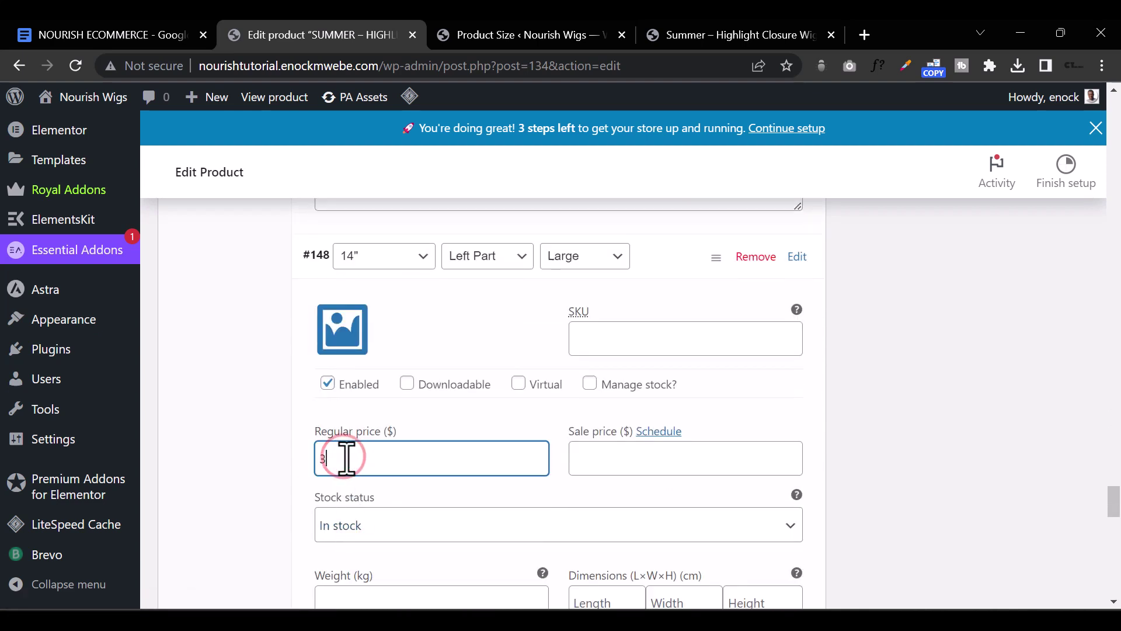
pyautogui.click(346, 459)
pyautogui.write('390')
pyautogui.scroll(-11, 346, 458)
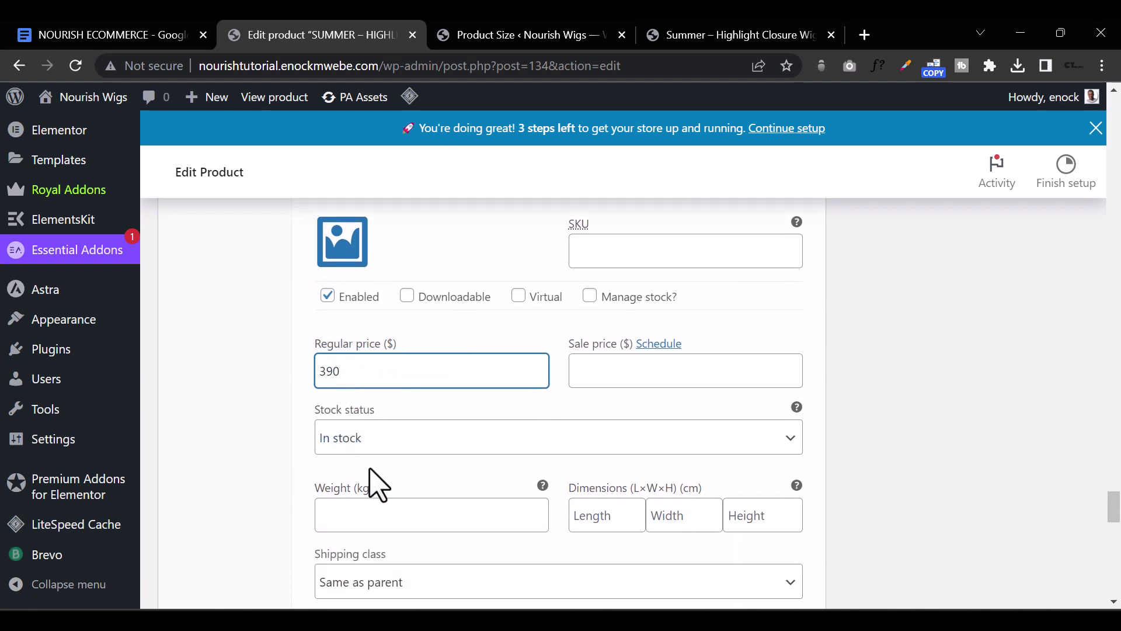
pyautogui.click(359, 398)
pyautogui.write('340')
pyautogui.scroll(-8, 362, 403)
pyautogui.scroll(2, 363, 425)
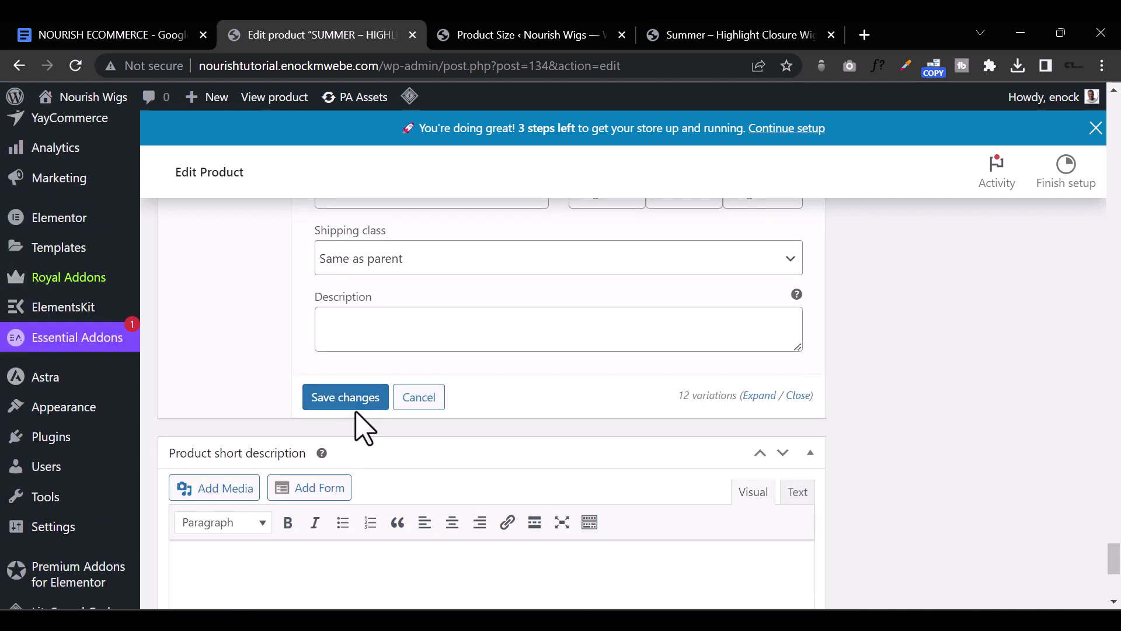
pyautogui.click(332, 399)
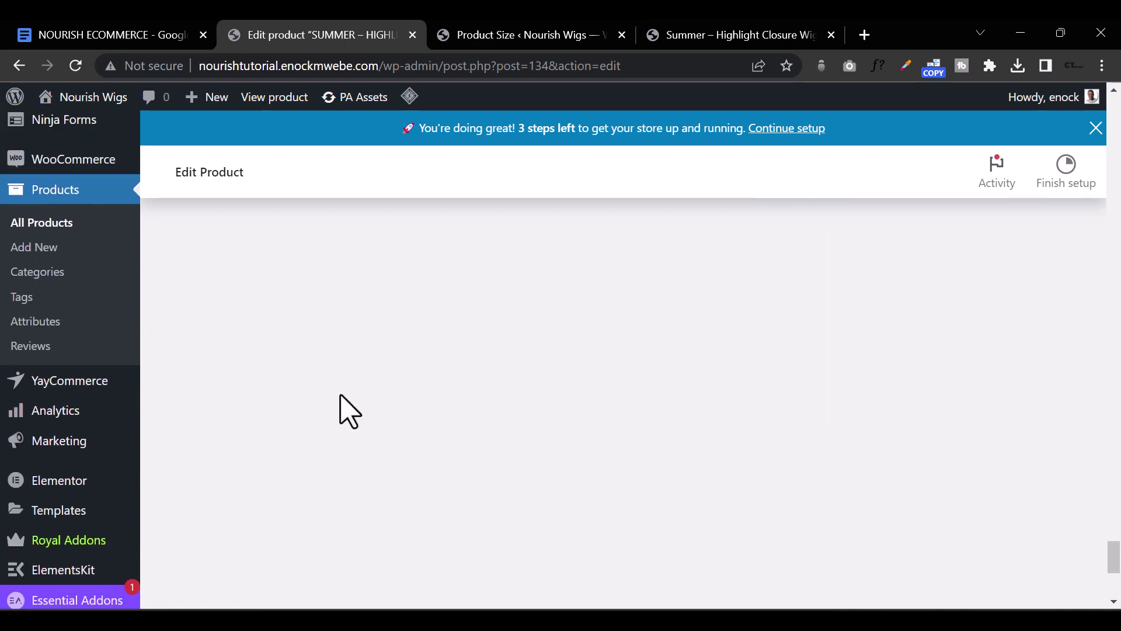
# Give variation #139 (10" Center Part Small) a 95 sale price, kept In stock, and save it
pyautogui.scroll(5, 402, 377)
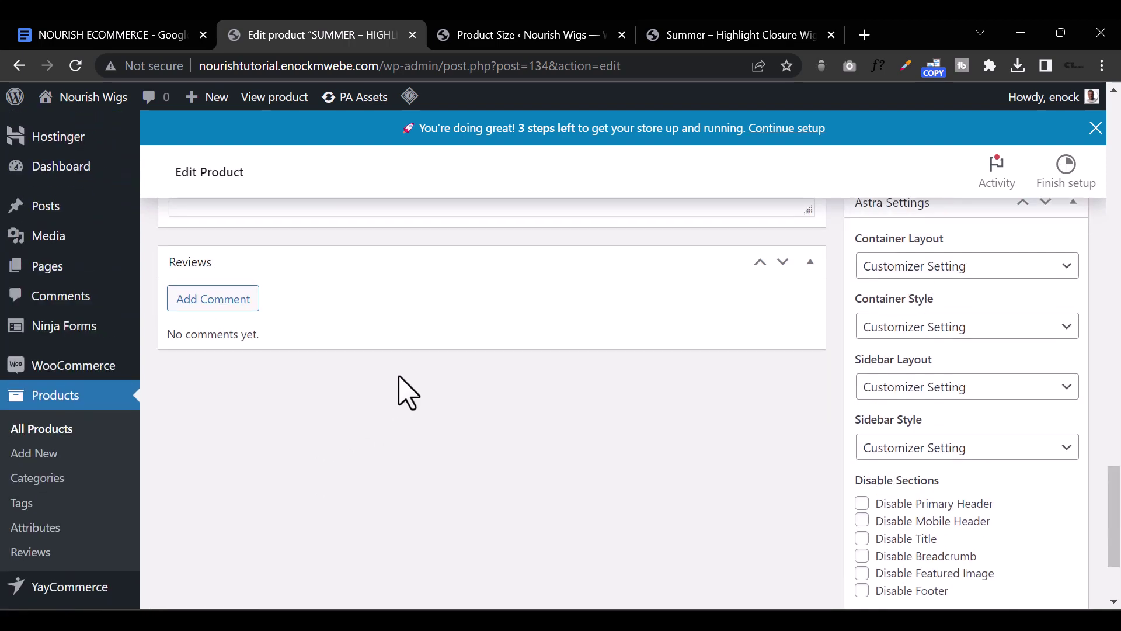
pyautogui.scroll(5, 402, 376)
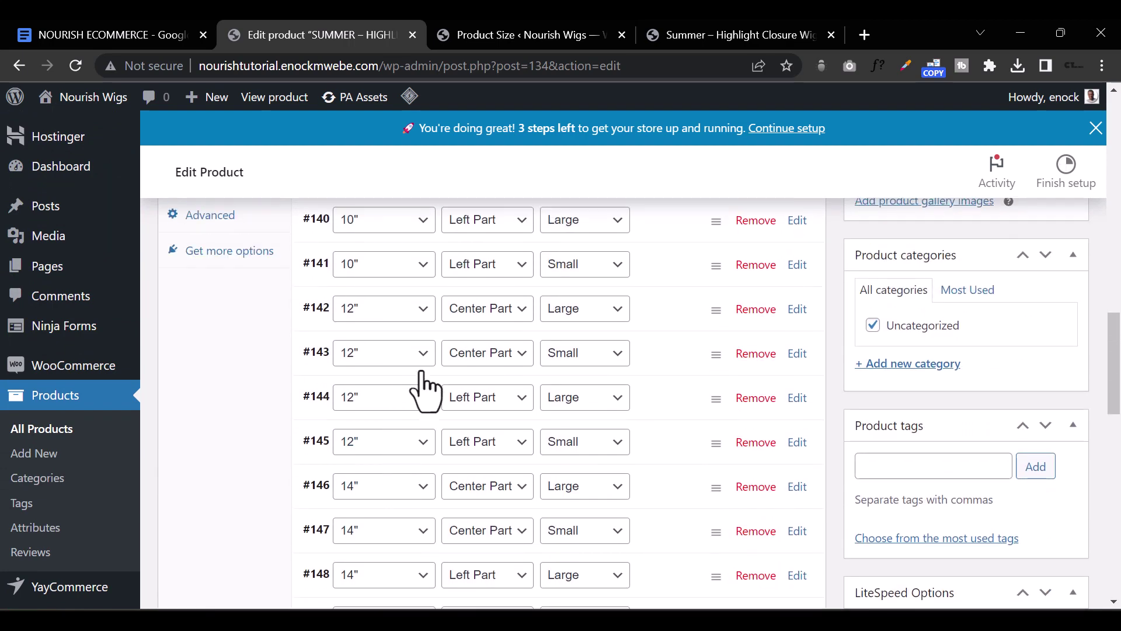
pyautogui.scroll(2, 645, 318)
pyautogui.click(649, 272)
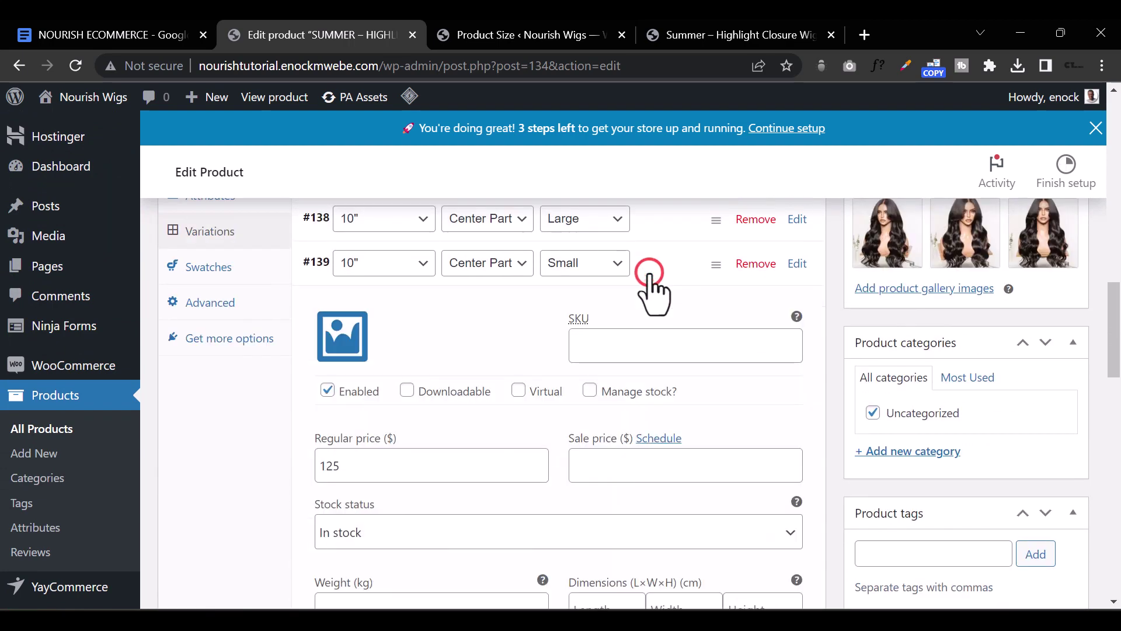
pyautogui.scroll(-3, 639, 289)
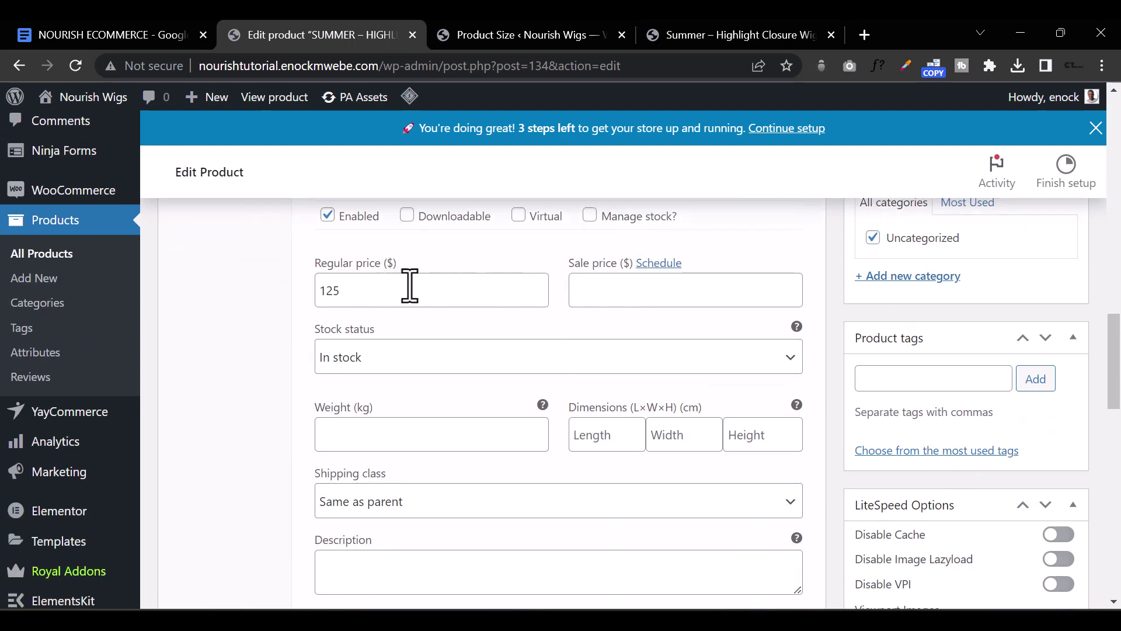
pyautogui.click(632, 294)
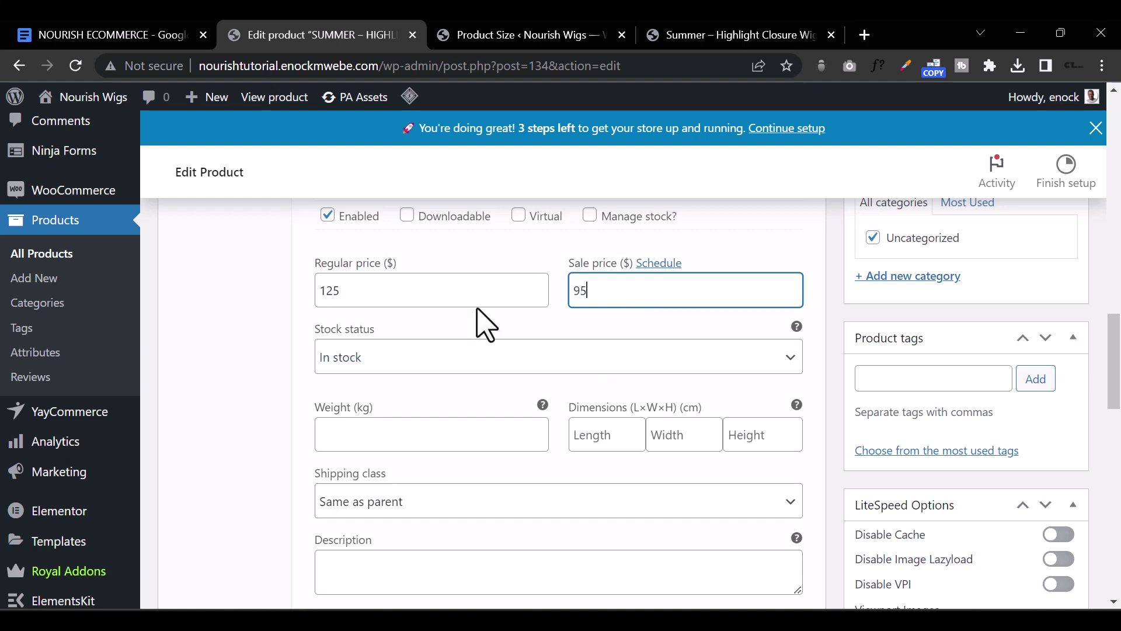
pyautogui.click(395, 358)
pyautogui.click(399, 362)
pyautogui.click(406, 433)
pyautogui.scroll(-3, 565, 493)
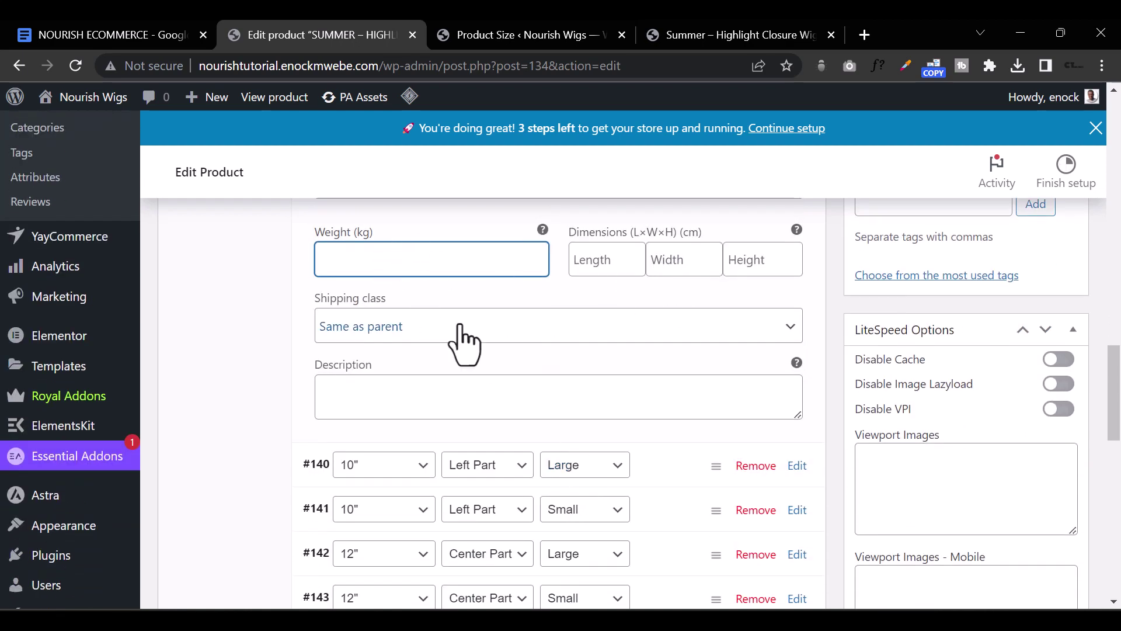
pyautogui.scroll(5, 620, 432)
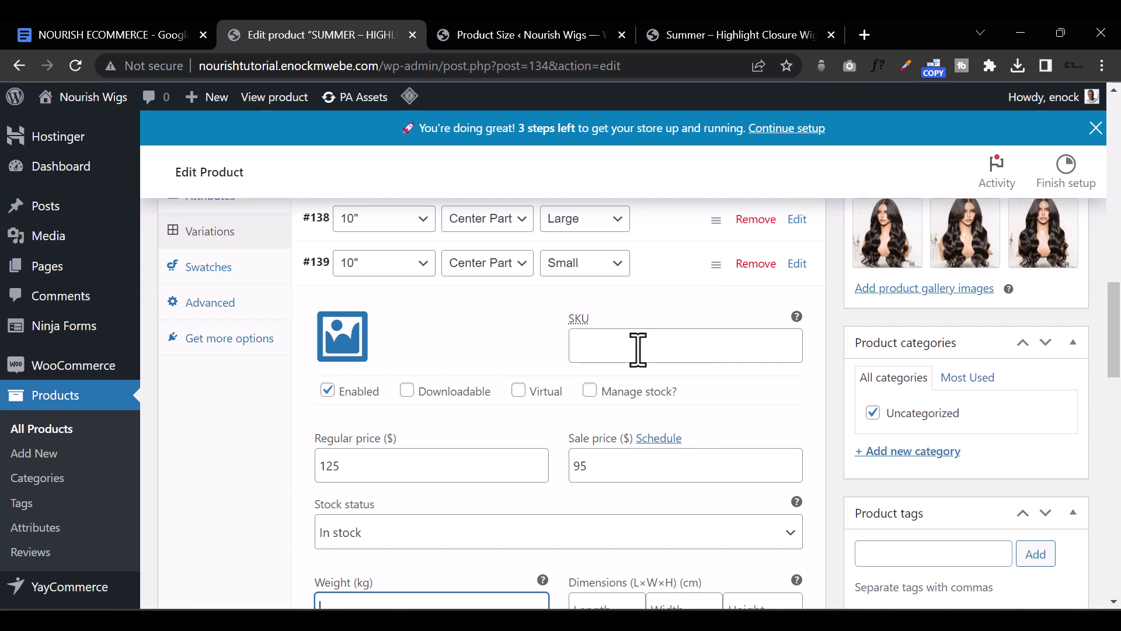
pyautogui.scroll(5, 642, 356)
pyautogui.scroll(-14, 649, 379)
pyautogui.scroll(-6, 640, 388)
pyautogui.click(362, 296)
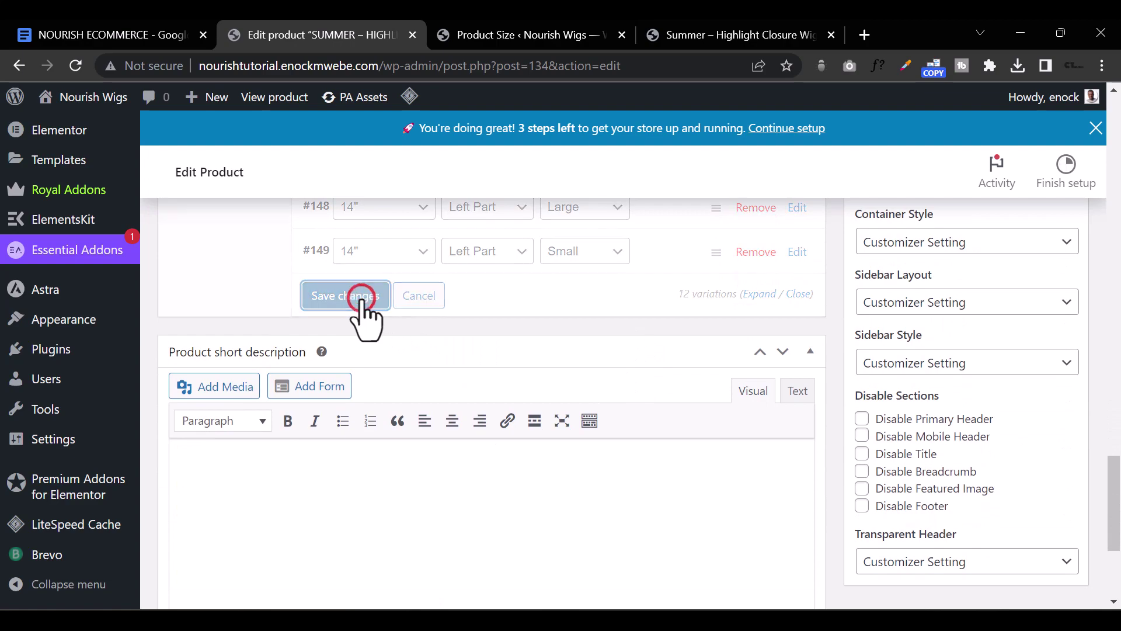
# Update the wig product so the changes go live on the store
pyautogui.scroll(10, 376, 332)
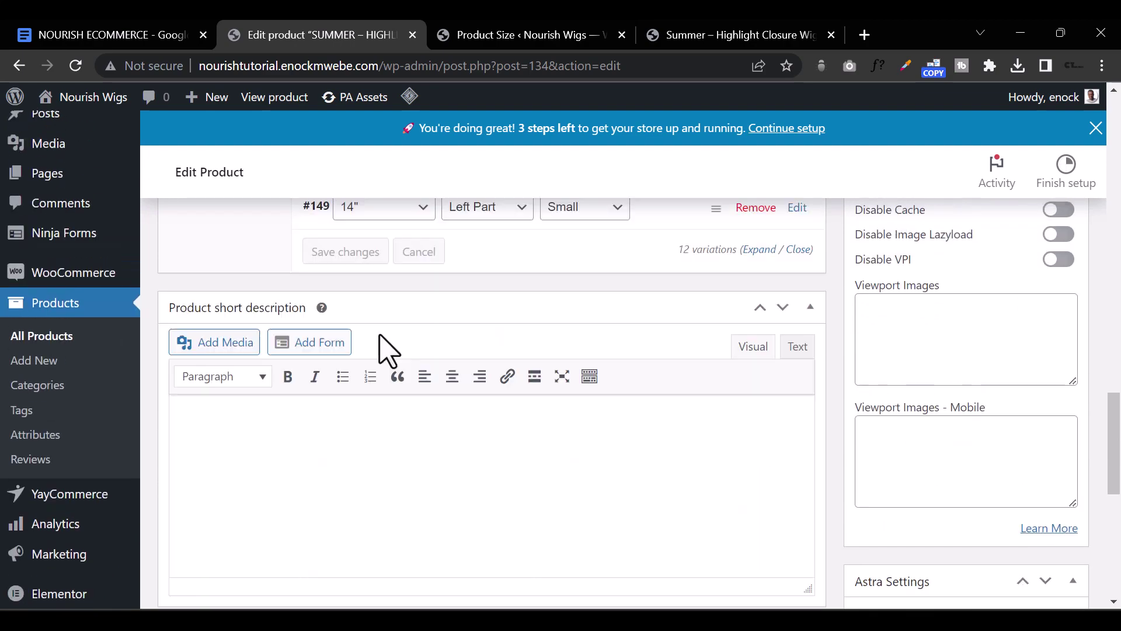
pyautogui.scroll(20, 383, 353)
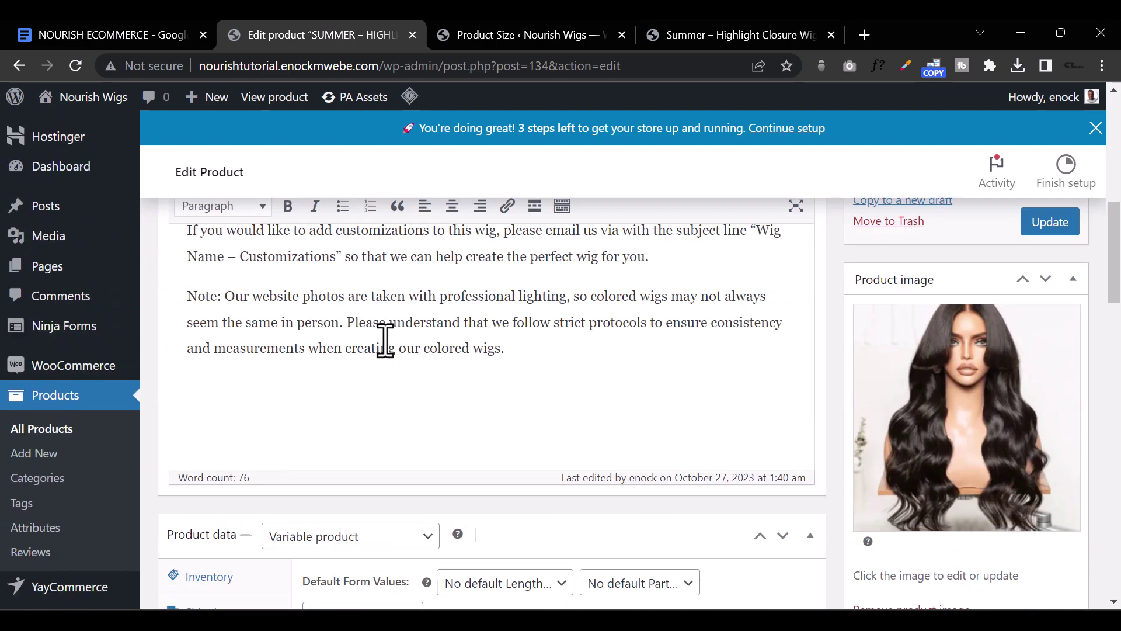
pyautogui.scroll(-4, 383, 340)
pyautogui.click(1042, 501)
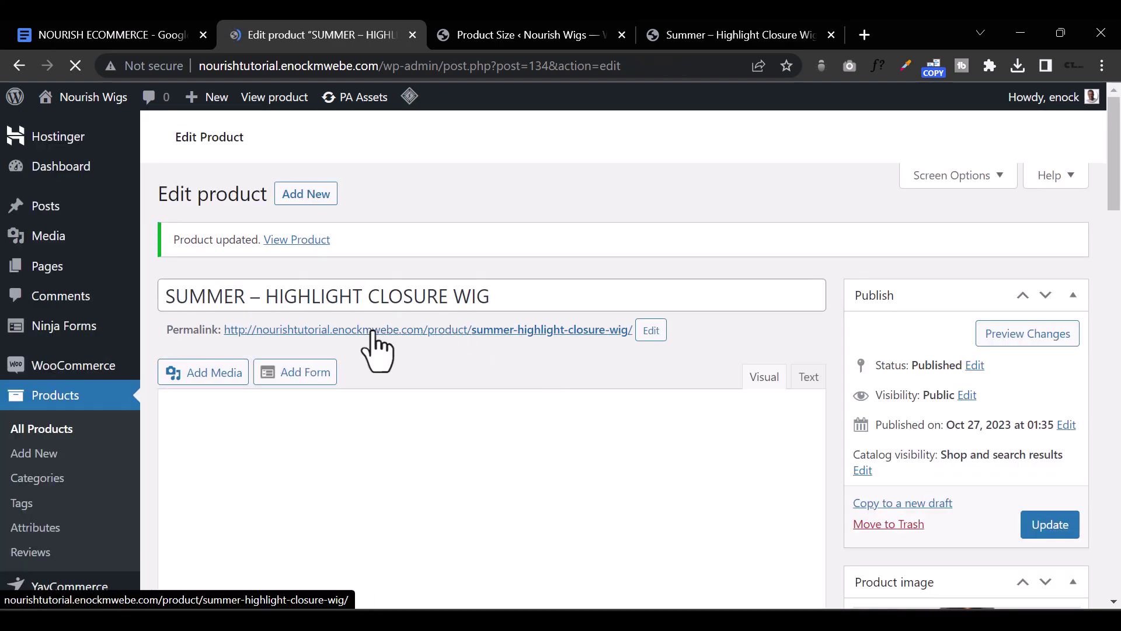
# Open the wig's live product page in a new tab and highlight its $95.00–$390.00 price range
pyautogui.click(371, 330)
pyautogui.rightClick(374, 334)
pyautogui.click(399, 342)
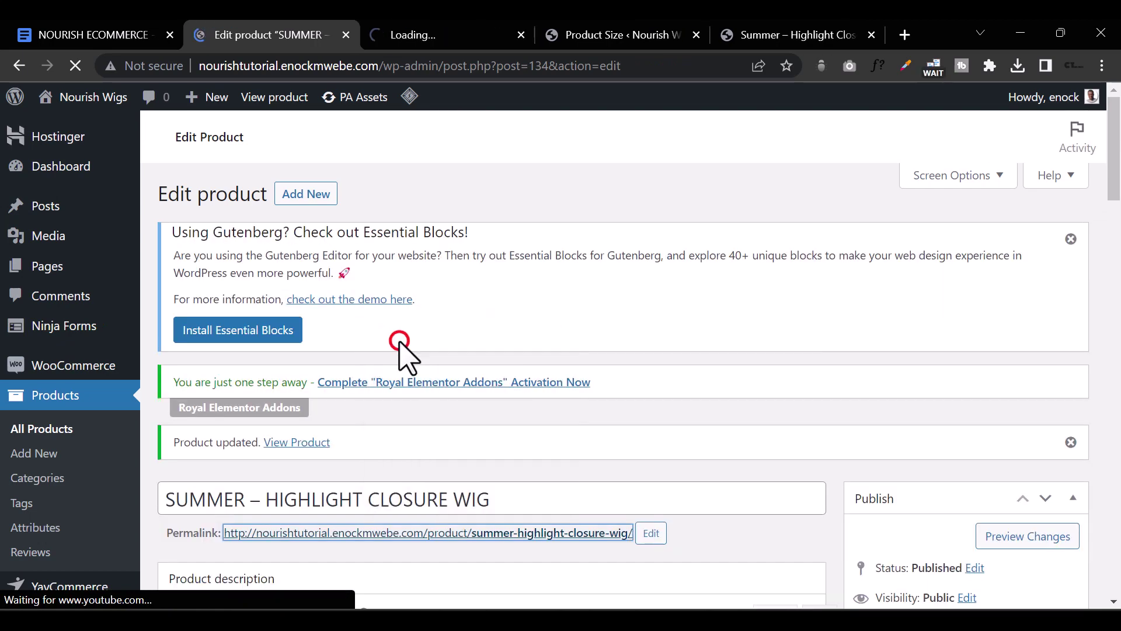
pyautogui.click(443, 38)
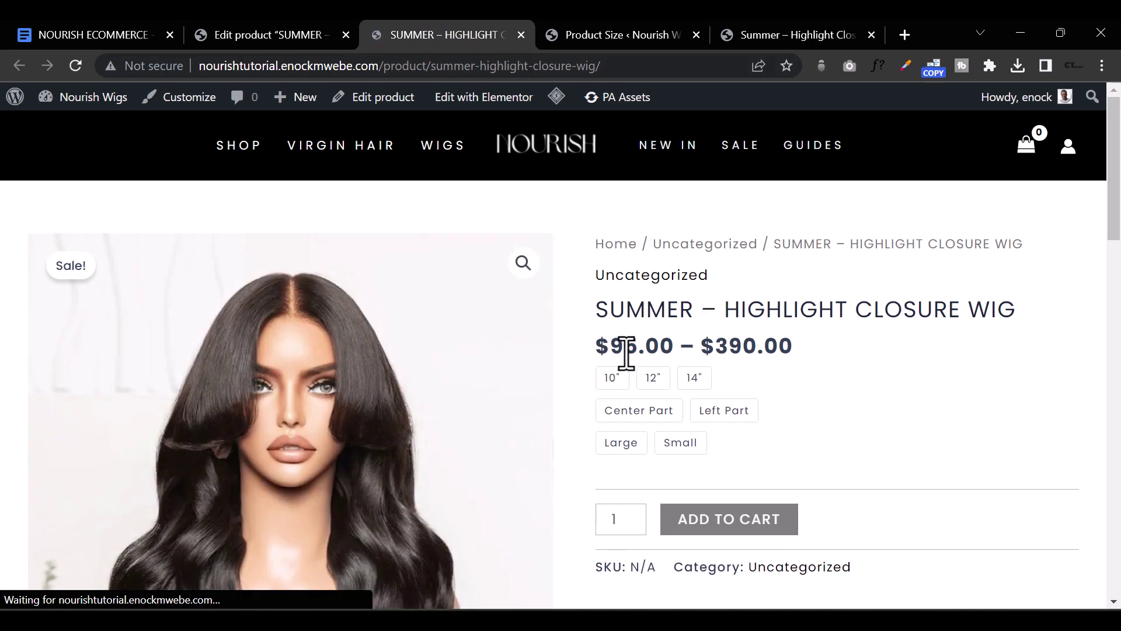
pyautogui.moveTo(615, 345); pyautogui.dragTo(654, 345)
pyautogui.moveTo(729, 345); pyautogui.dragTo(778, 346)
# Select 12", Center Part and Large to reveal the $200.00 variation price
pyautogui.click(653, 378)
pyautogui.click(639, 410)
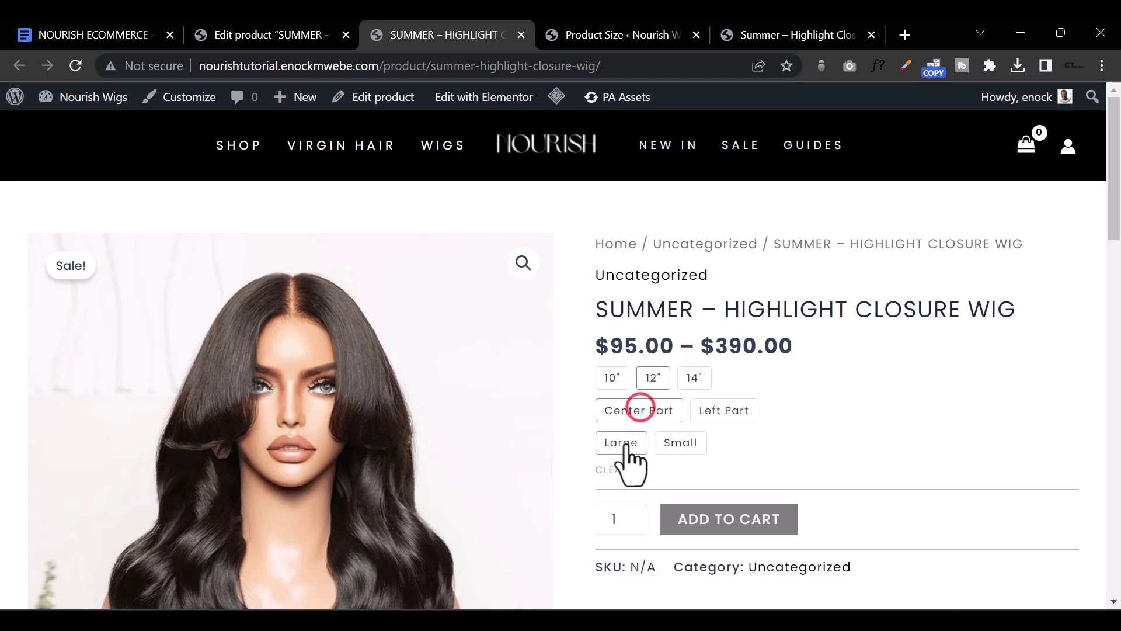
pyautogui.click(623, 442)
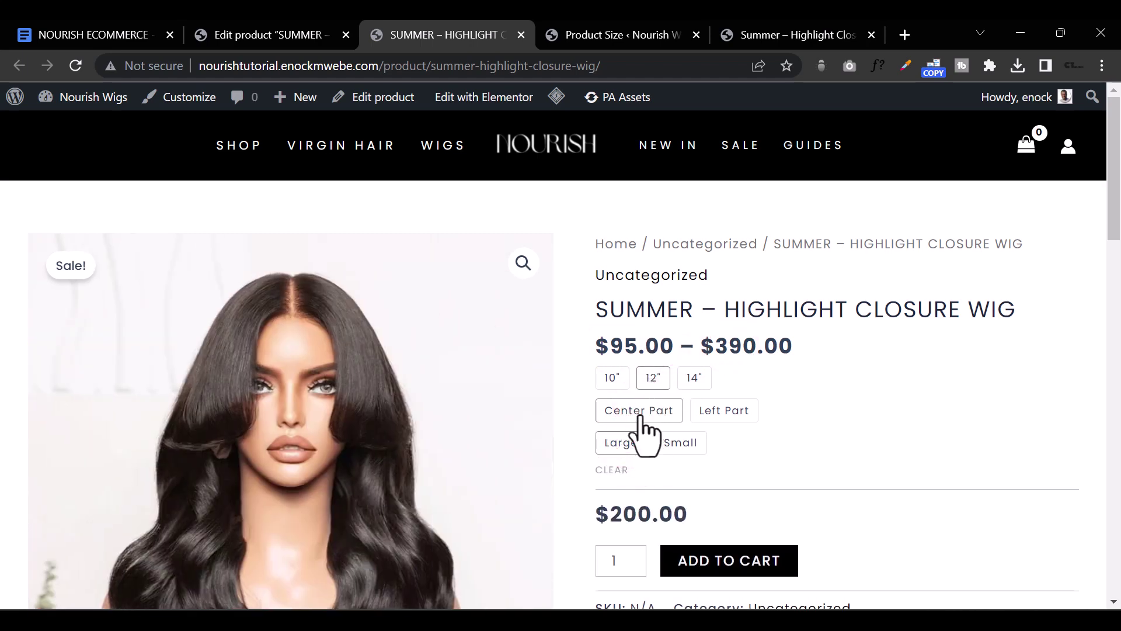
pyautogui.moveTo(703, 507); pyautogui.dragTo(595, 516)
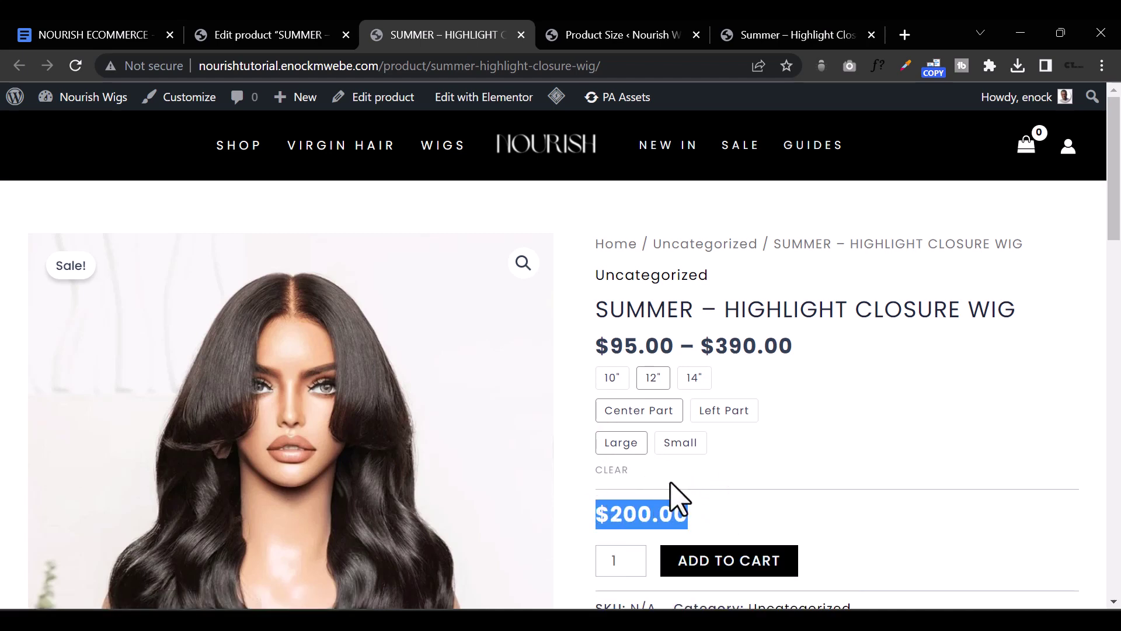
pyautogui.scroll(-4, 678, 500)
pyautogui.scroll(4, 678, 499)
pyautogui.scroll(-4, 677, 499)
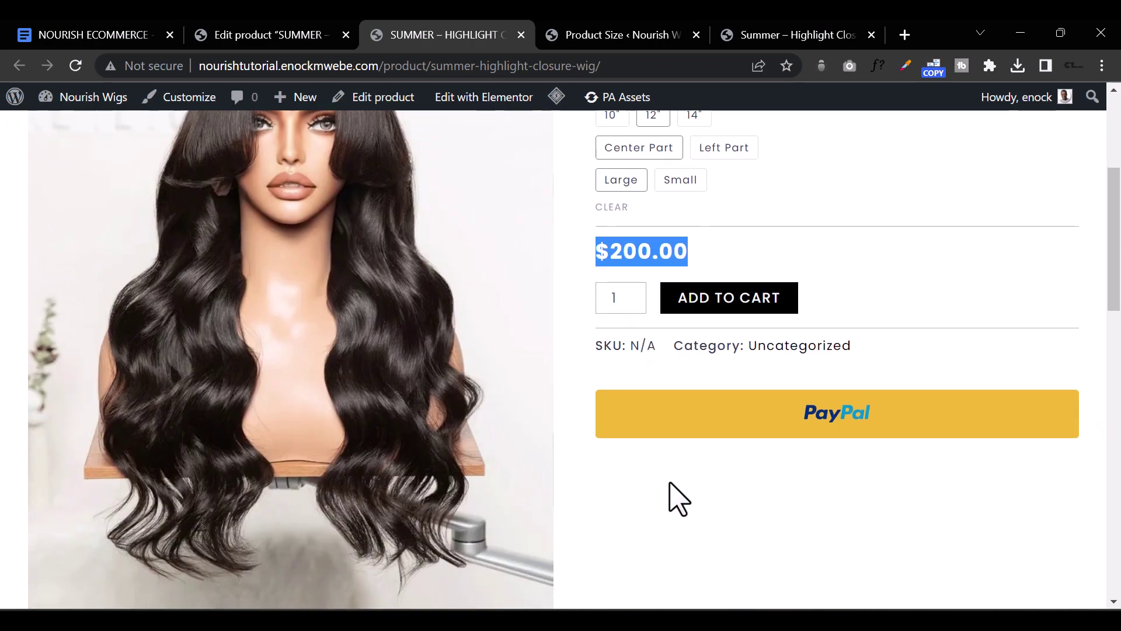
pyautogui.scroll(3, 677, 499)
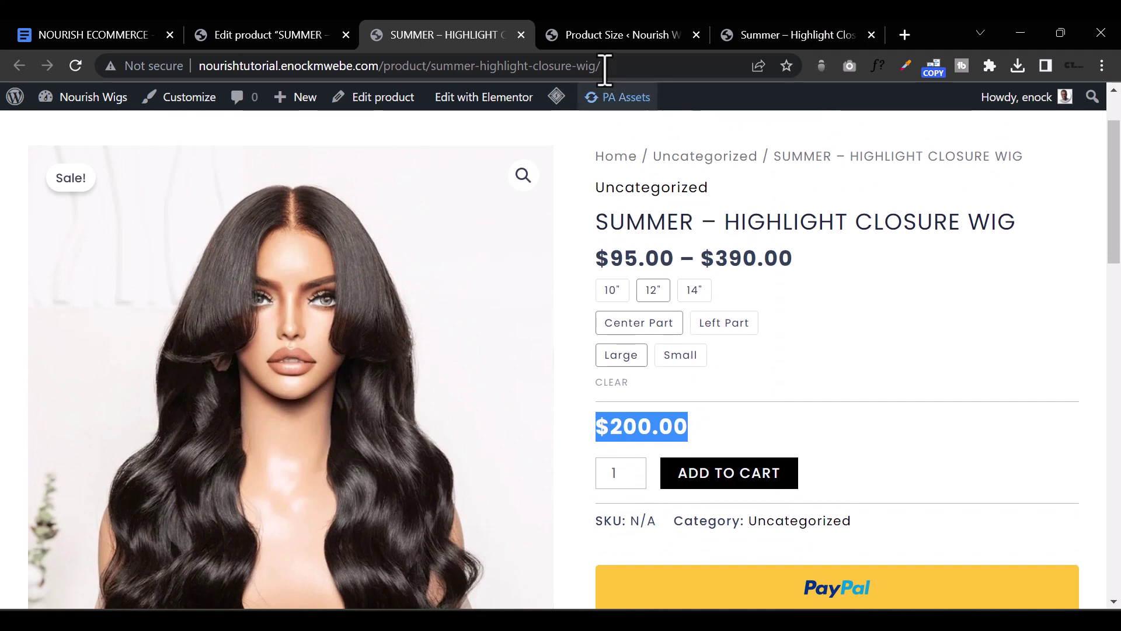
# Switch to the live Nourish site and browse its SHOP ALL listing of wigs like Estelle and Lindsay
pyautogui.click(766, 52)
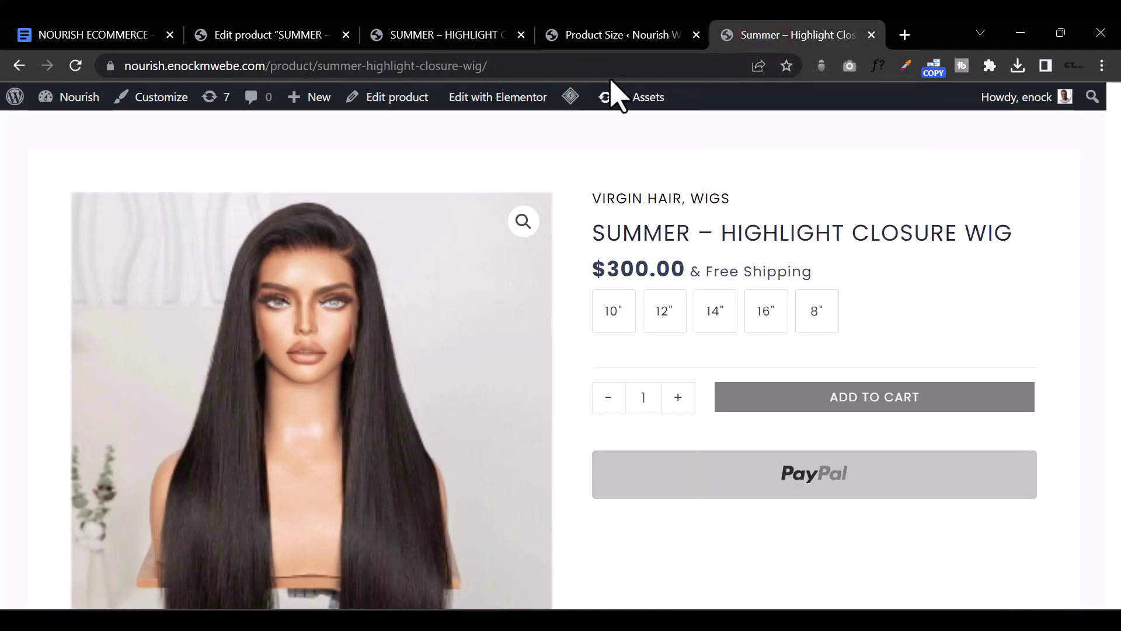
pyautogui.scroll(2, 490, 268)
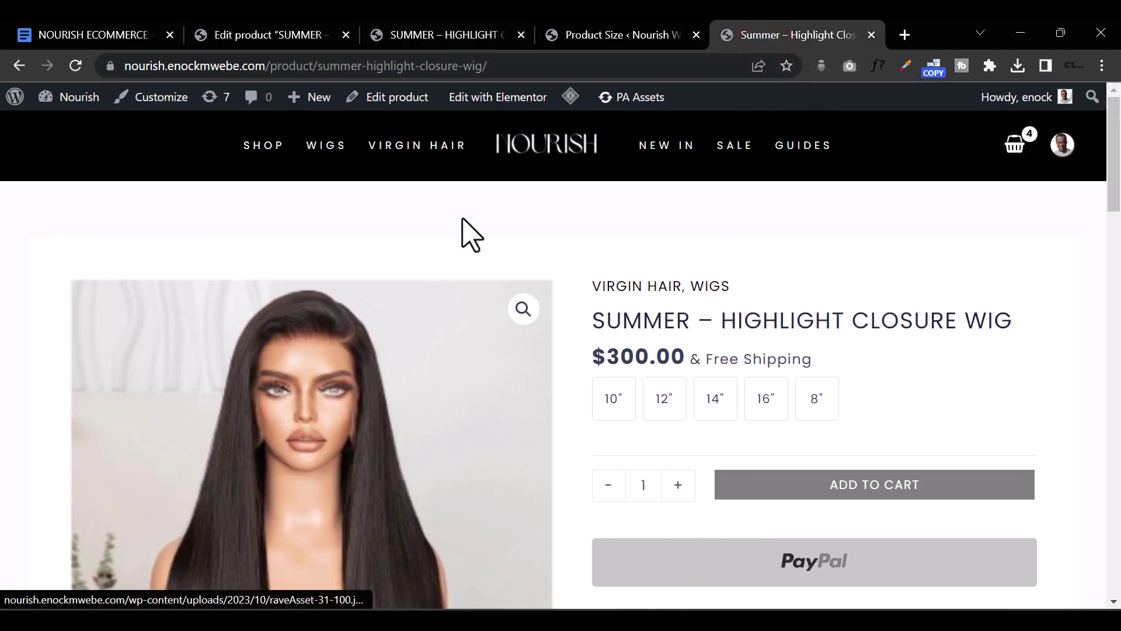
pyautogui.click(265, 146)
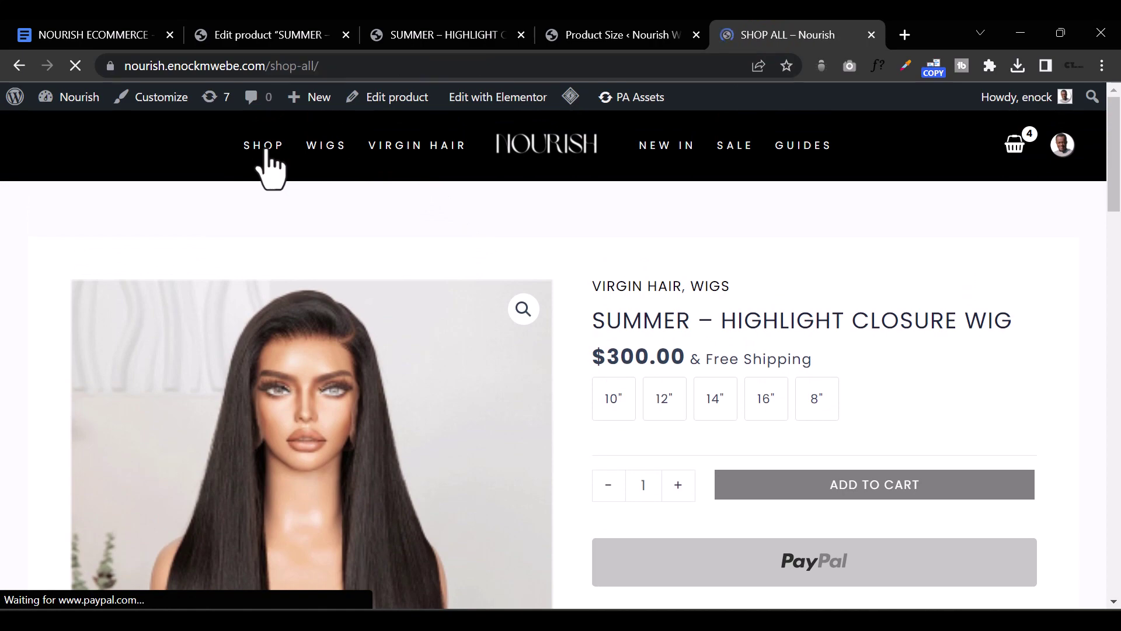
pyautogui.scroll(-4, 476, 333)
pyautogui.scroll(-14, 476, 333)
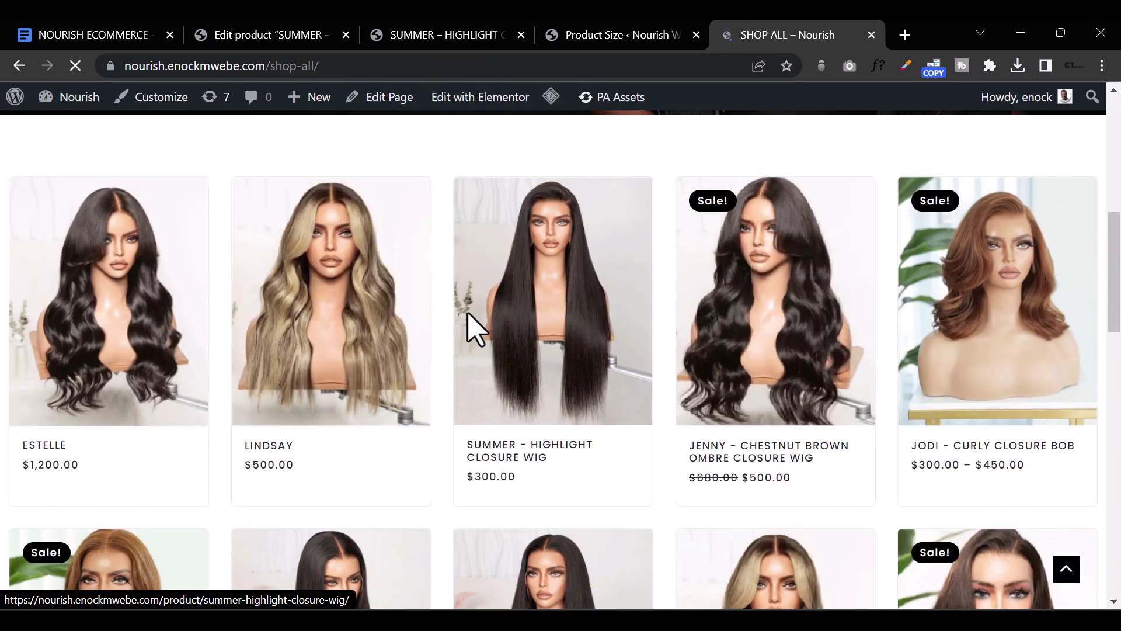
pyautogui.scroll(11, 476, 330)
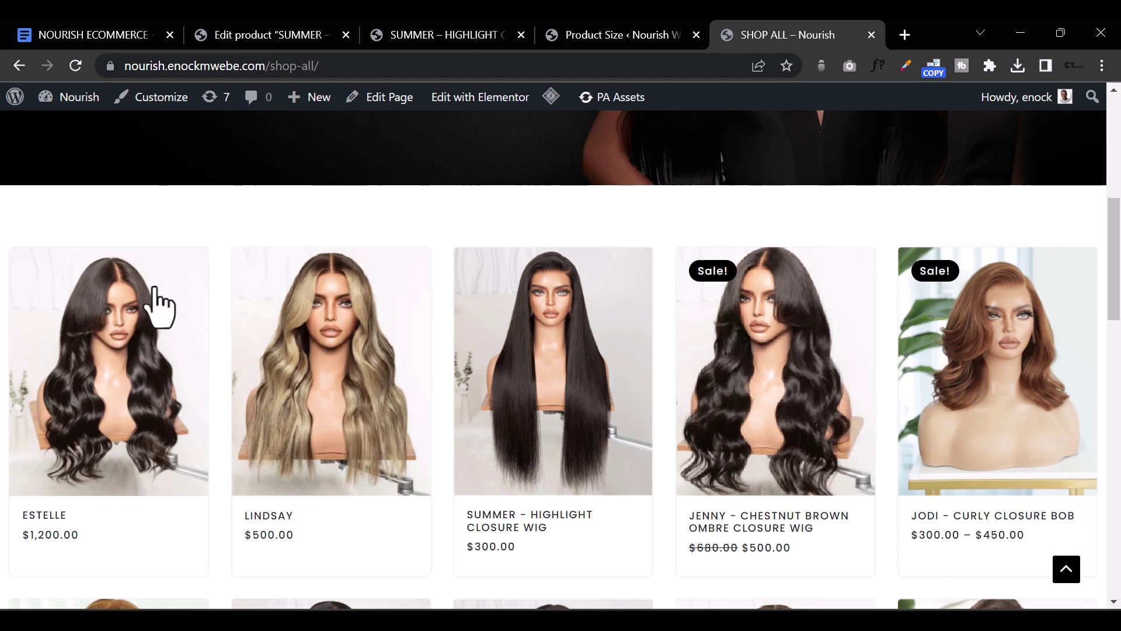
pyautogui.scroll(-3, 150, 266)
pyautogui.scroll(-3, 570, 475)
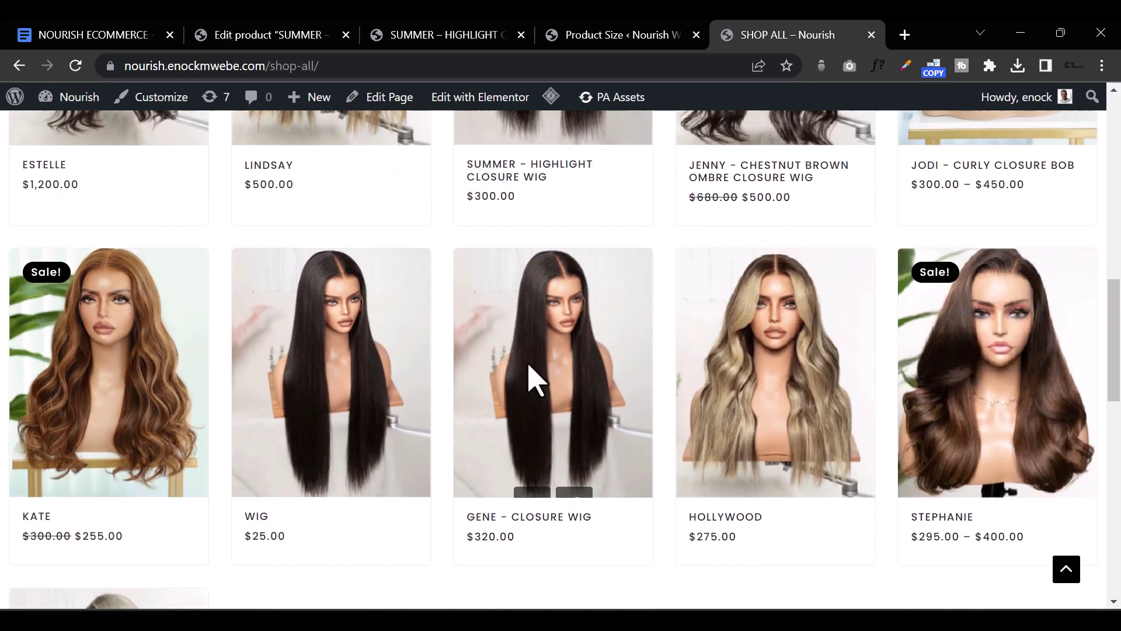
pyautogui.scroll(6, 147, 382)
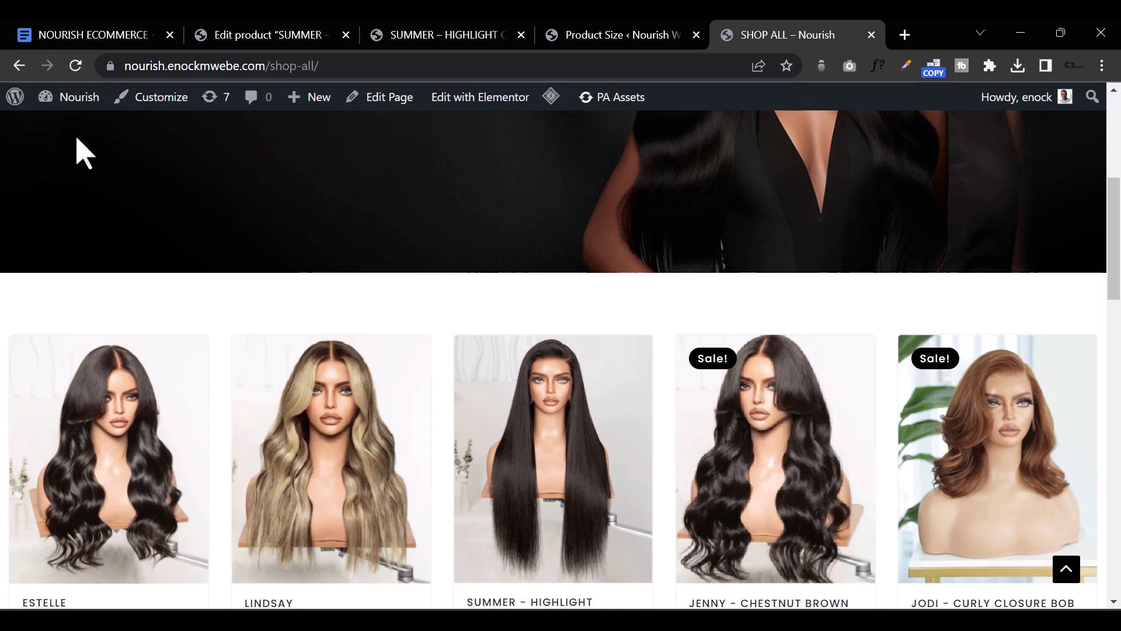
pyautogui.moveTo(47, 102)
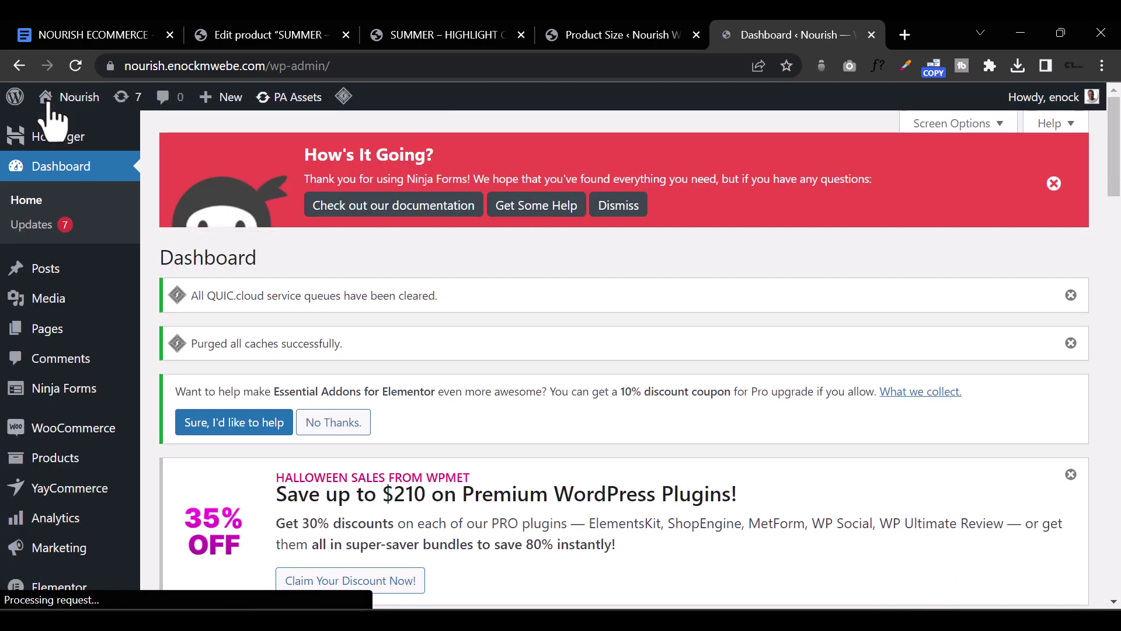
# Export all products to CSV and save wc-product-export-27-10-2023-1698371085130.csv
pyautogui.moveTo(107, 437)
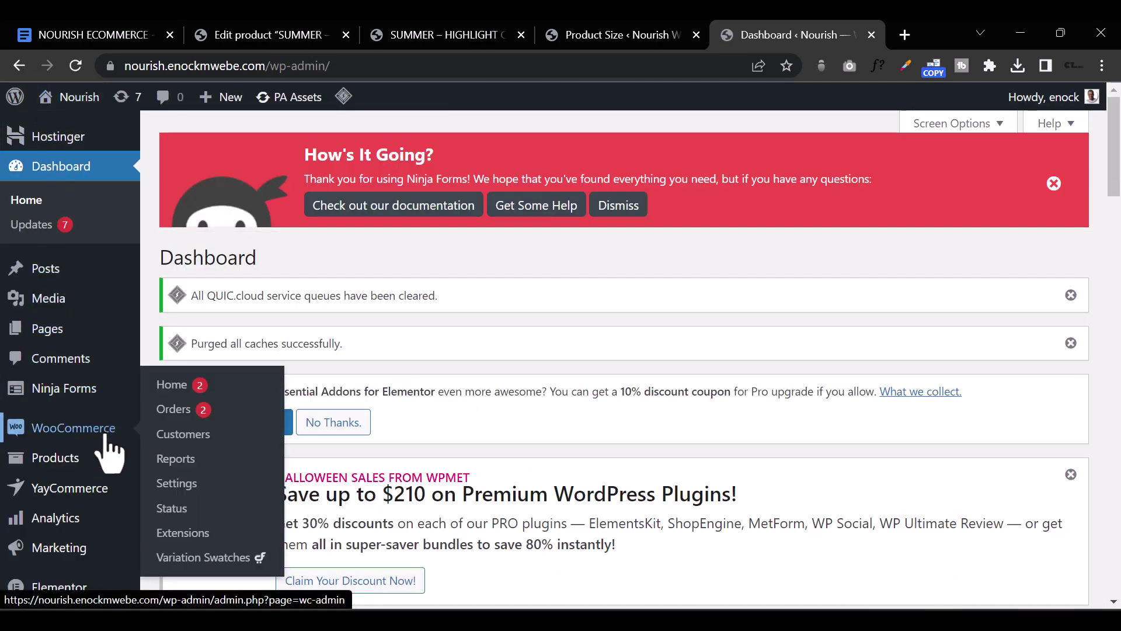
pyautogui.moveTo(97, 456)
pyautogui.click(94, 457)
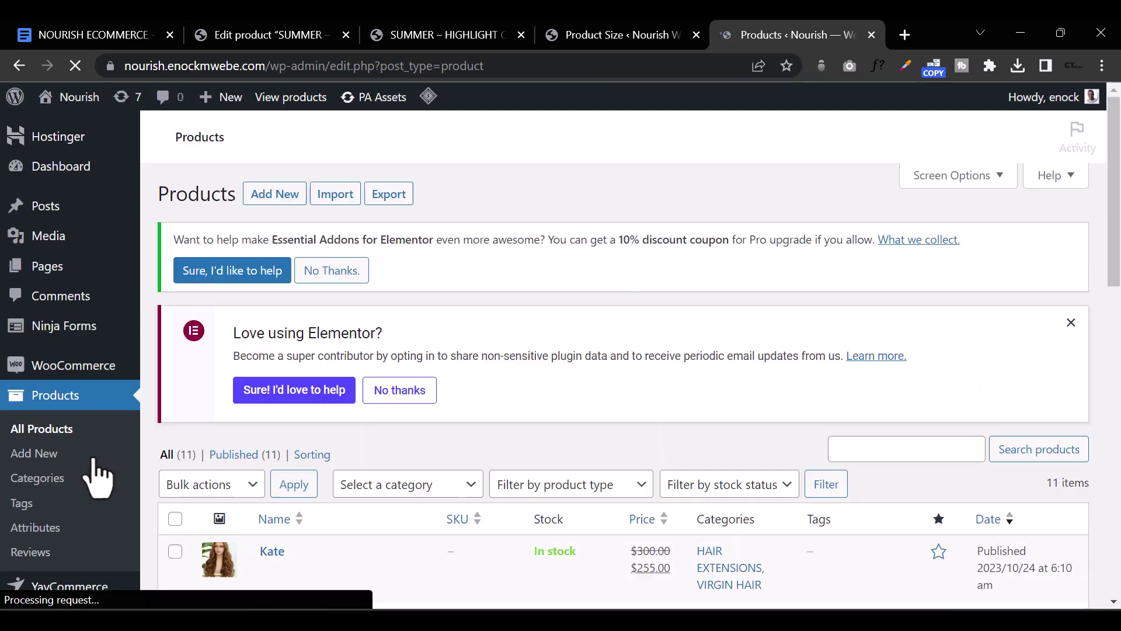
pyautogui.click(398, 196)
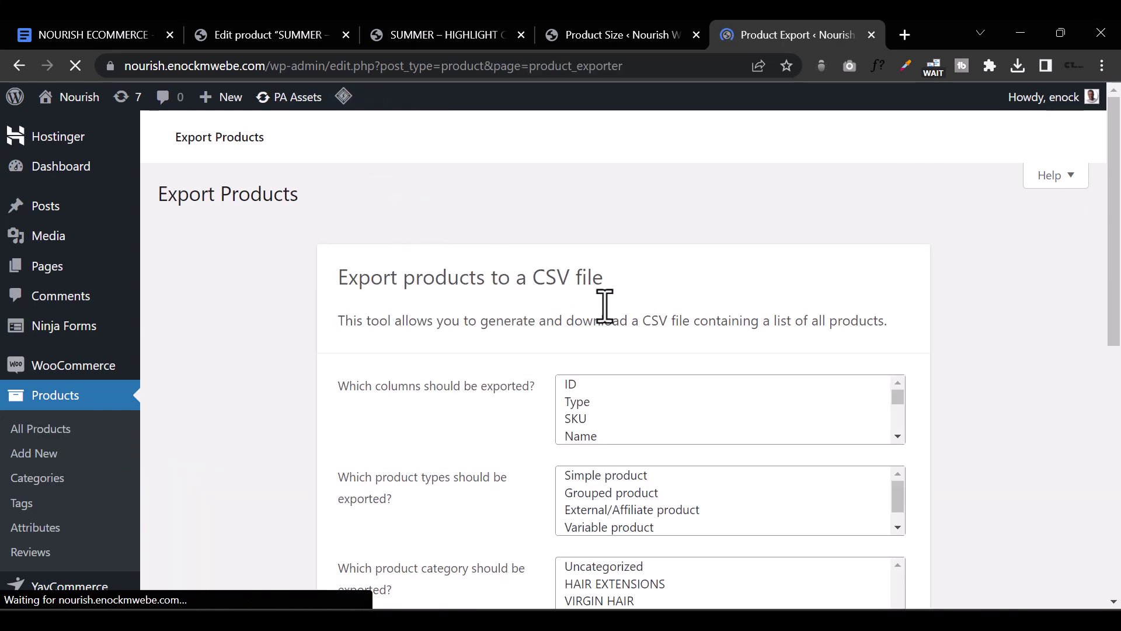
pyautogui.scroll(-5, 604, 305)
pyautogui.click(818, 366)
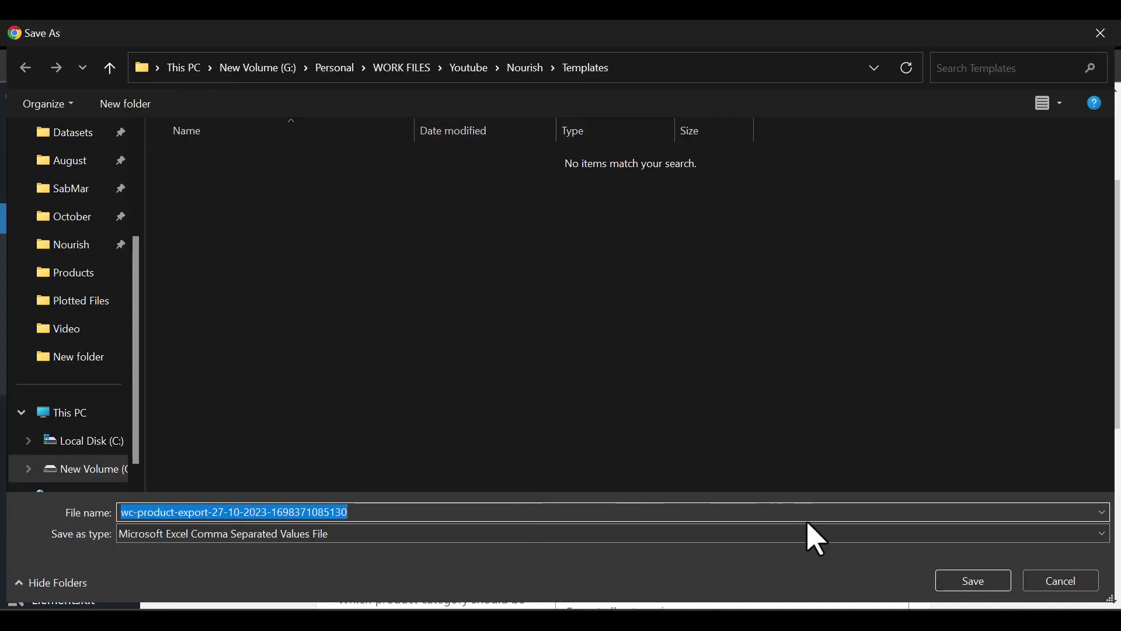
pyautogui.click(970, 582)
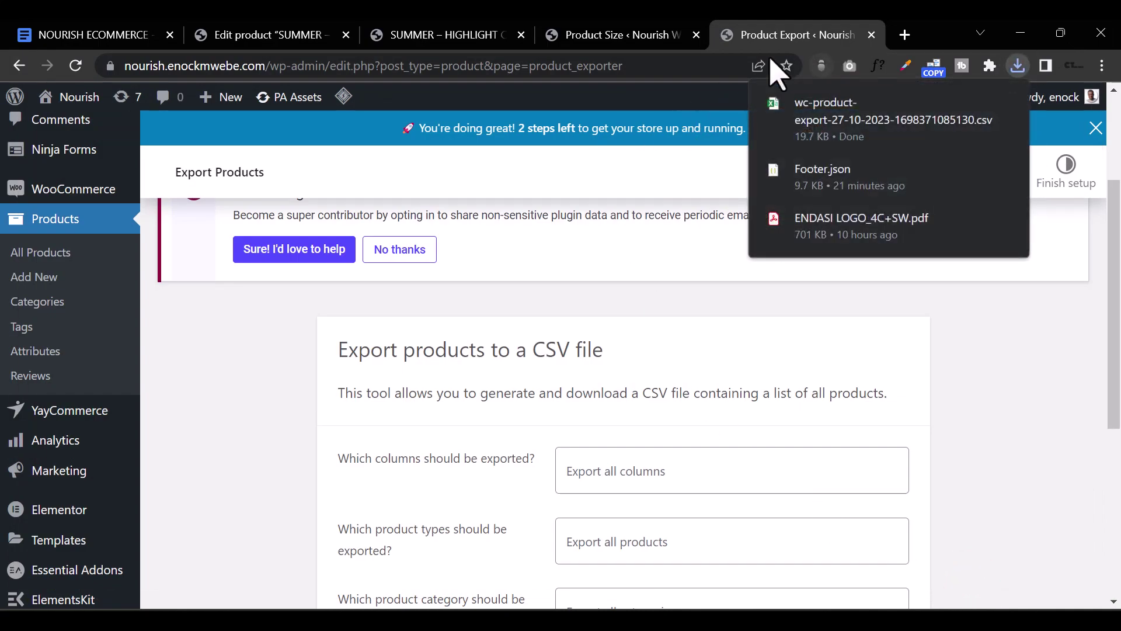
# In the tutorial store's product importer, select the wc-product-export CSV from the Nourish Templates folder
pyautogui.click(871, 35)
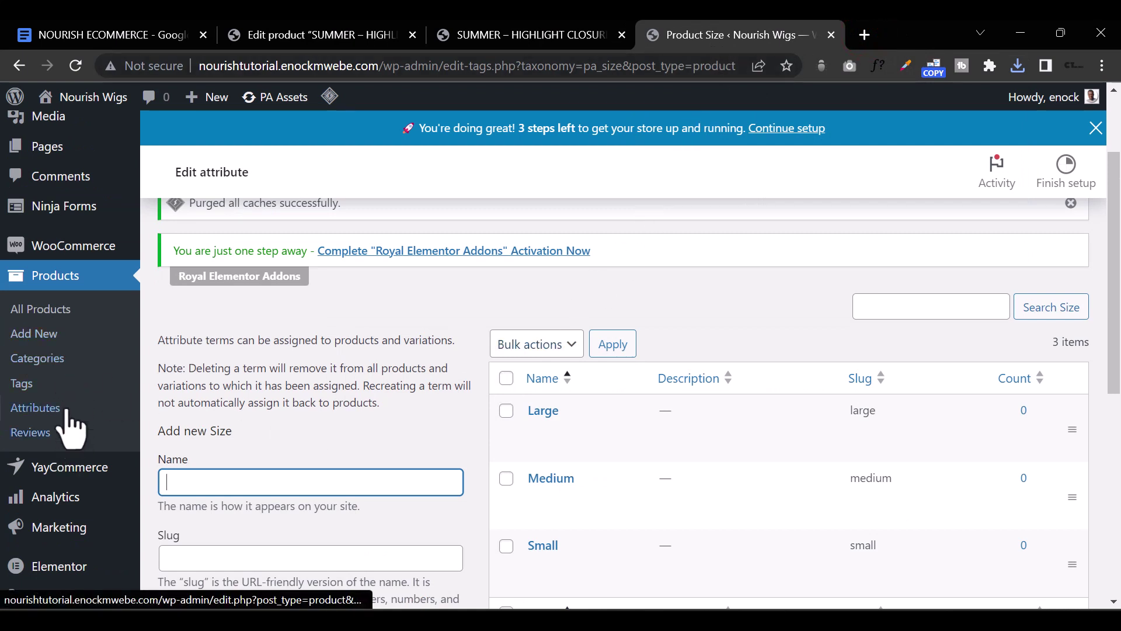
pyautogui.click(67, 278)
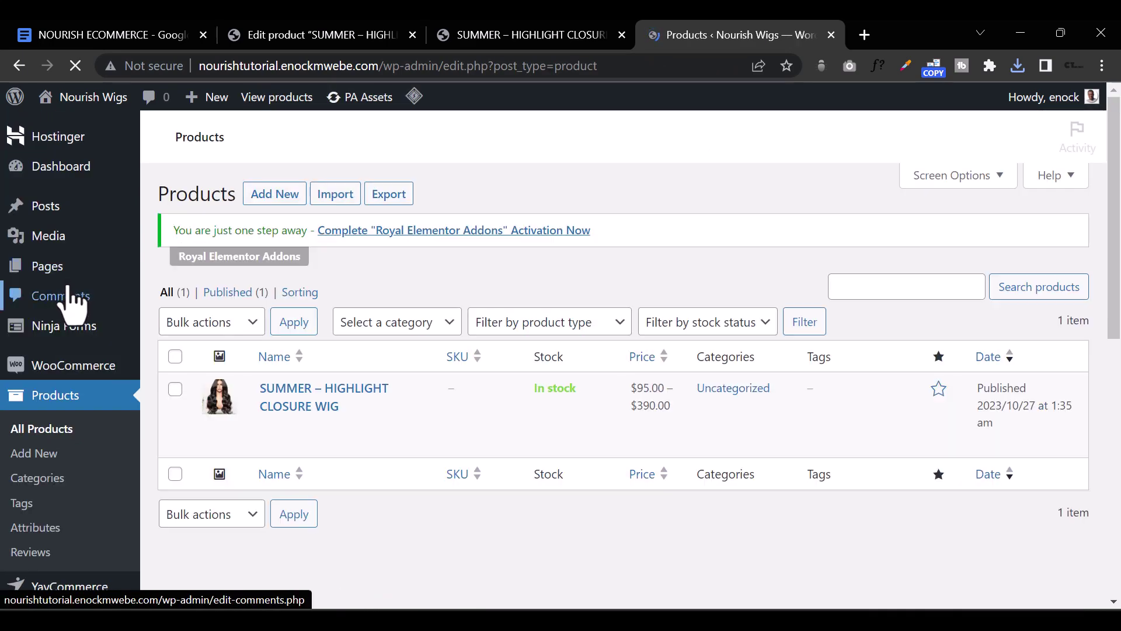
pyautogui.click(336, 230)
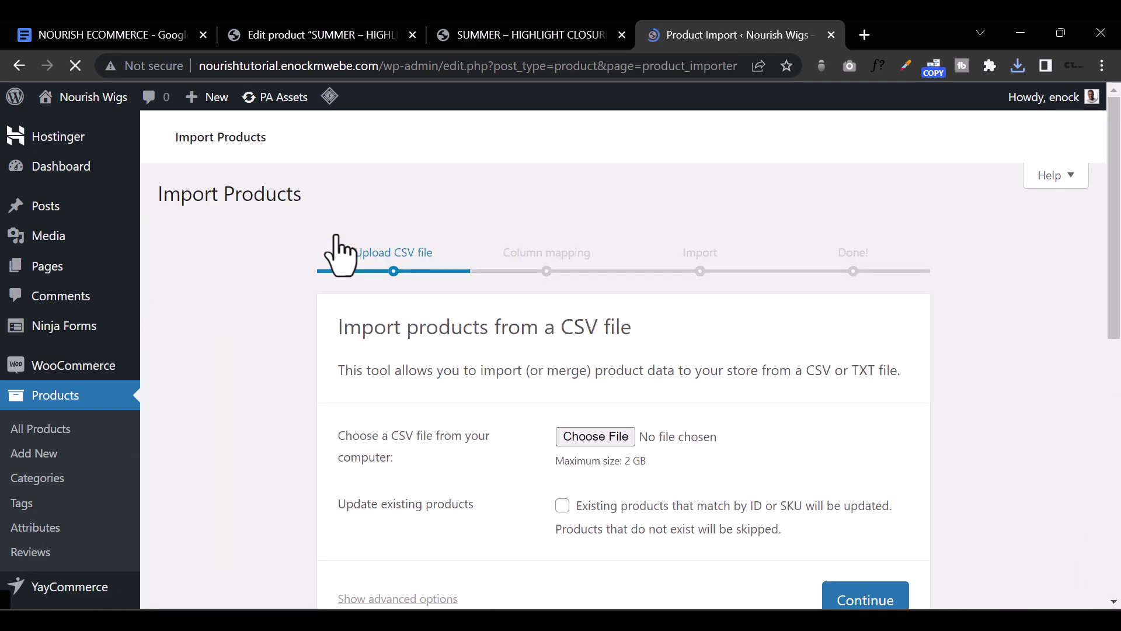
pyautogui.click(589, 480)
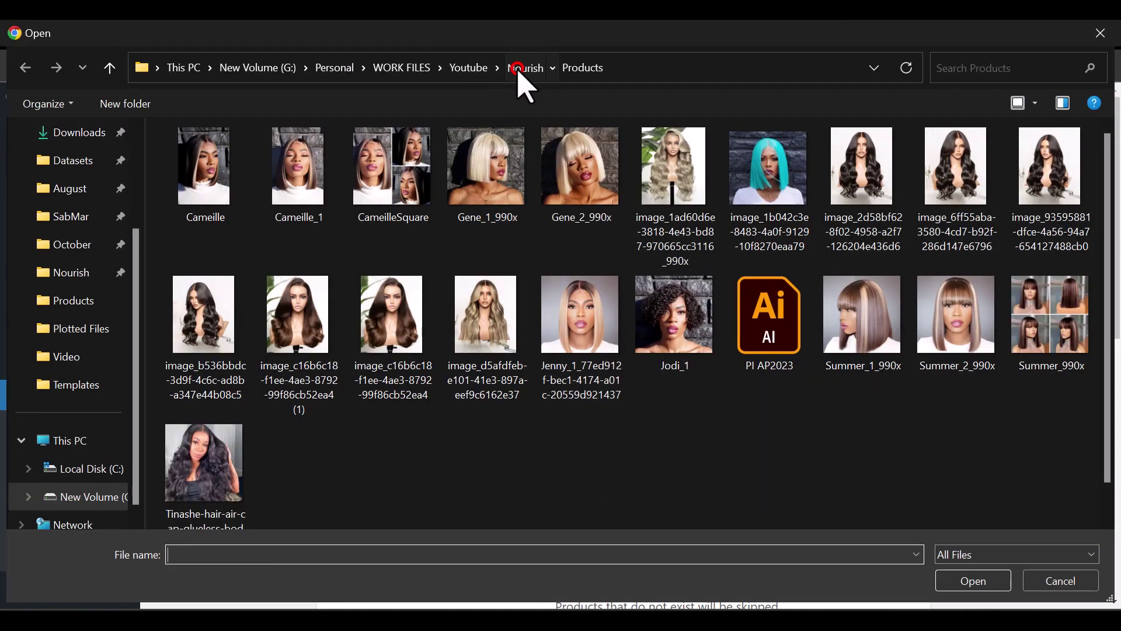
pyautogui.click(521, 69)
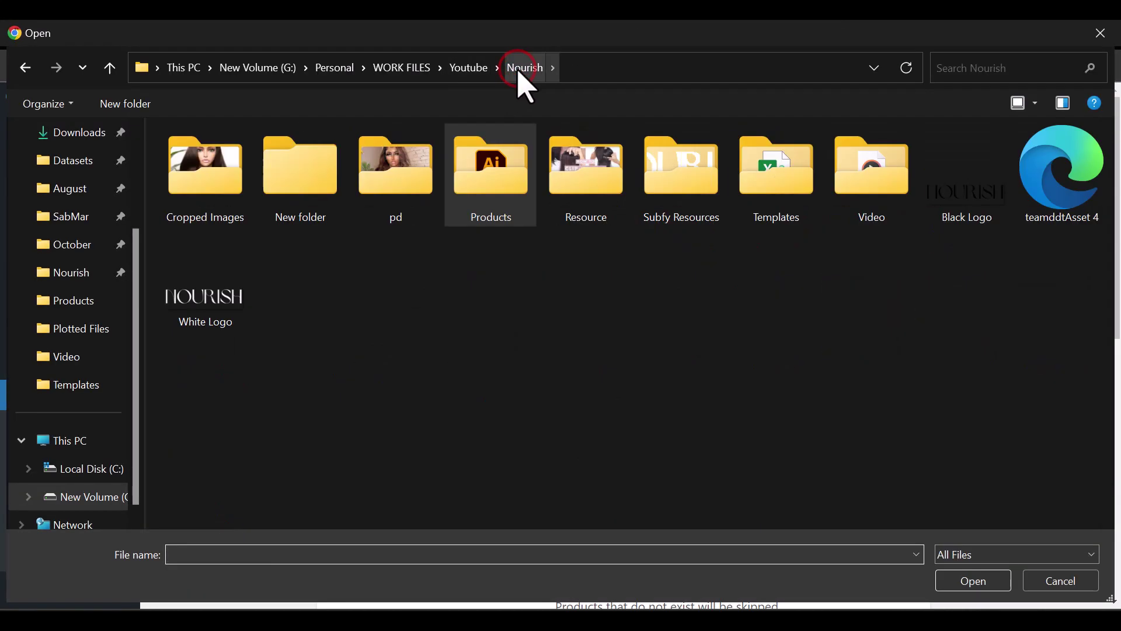
pyautogui.doubleClick(747, 192)
pyautogui.doubleClick(351, 193)
# Upload the CSV and run the import with the default column mapping
pyautogui.scroll(-6, 706, 470)
pyautogui.click(856, 248)
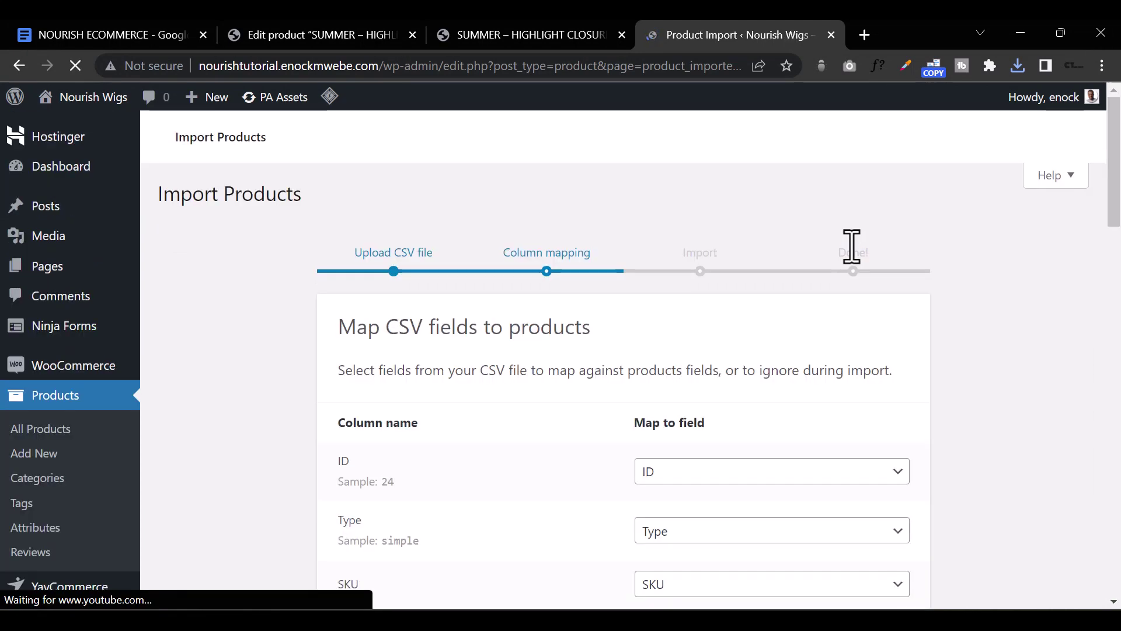
pyautogui.scroll(-3, 805, 394)
pyautogui.scroll(-20, 799, 386)
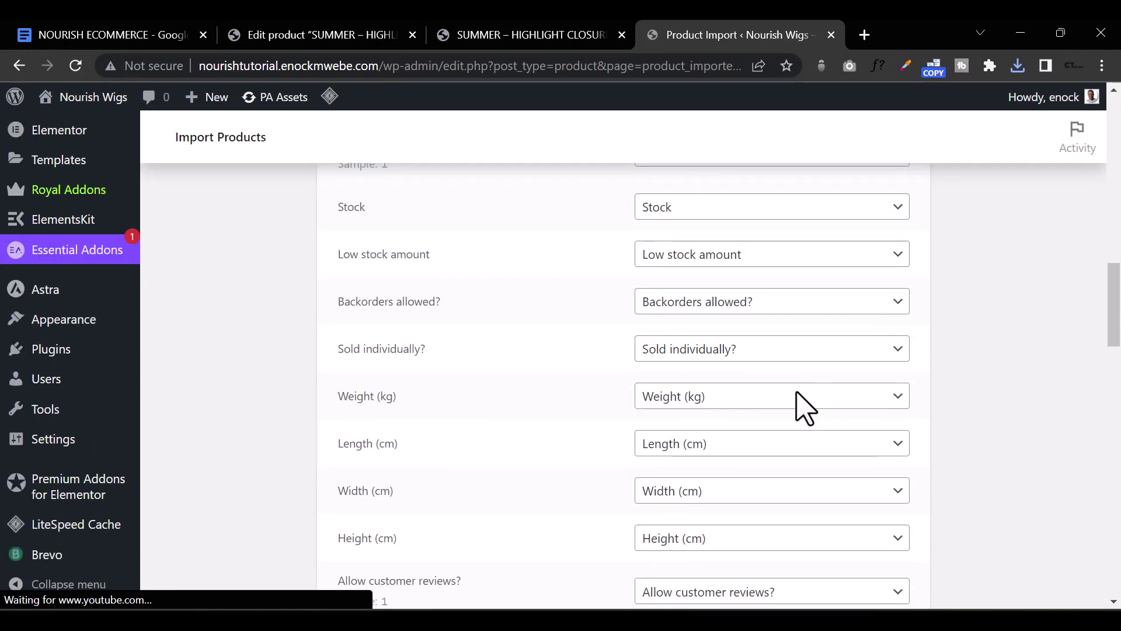
pyautogui.scroll(-7, 806, 409)
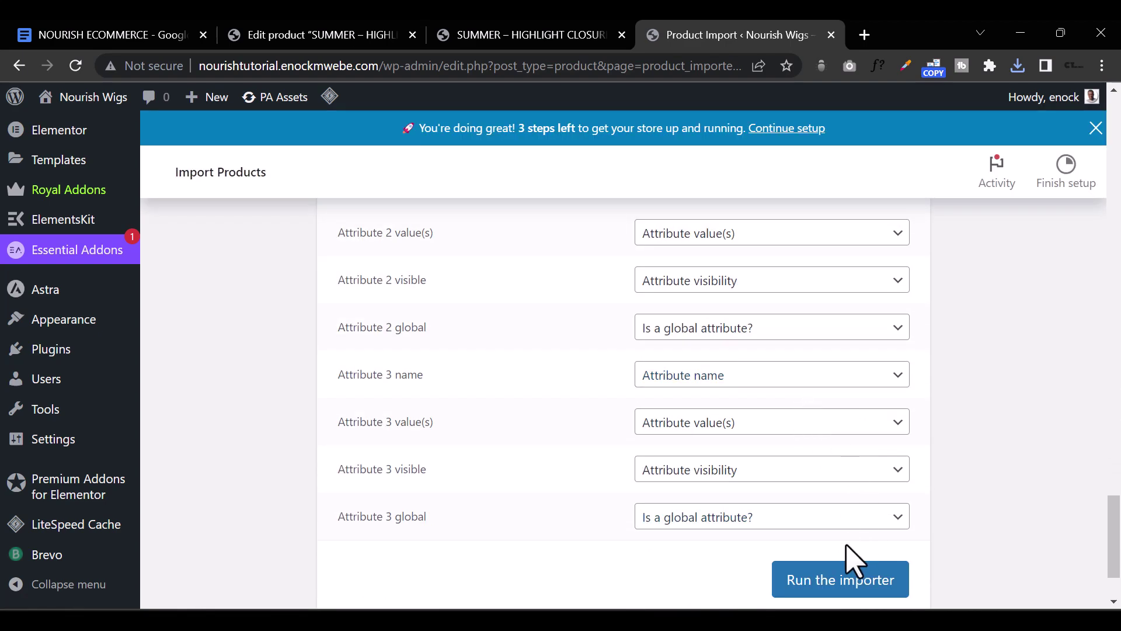
pyautogui.click(835, 578)
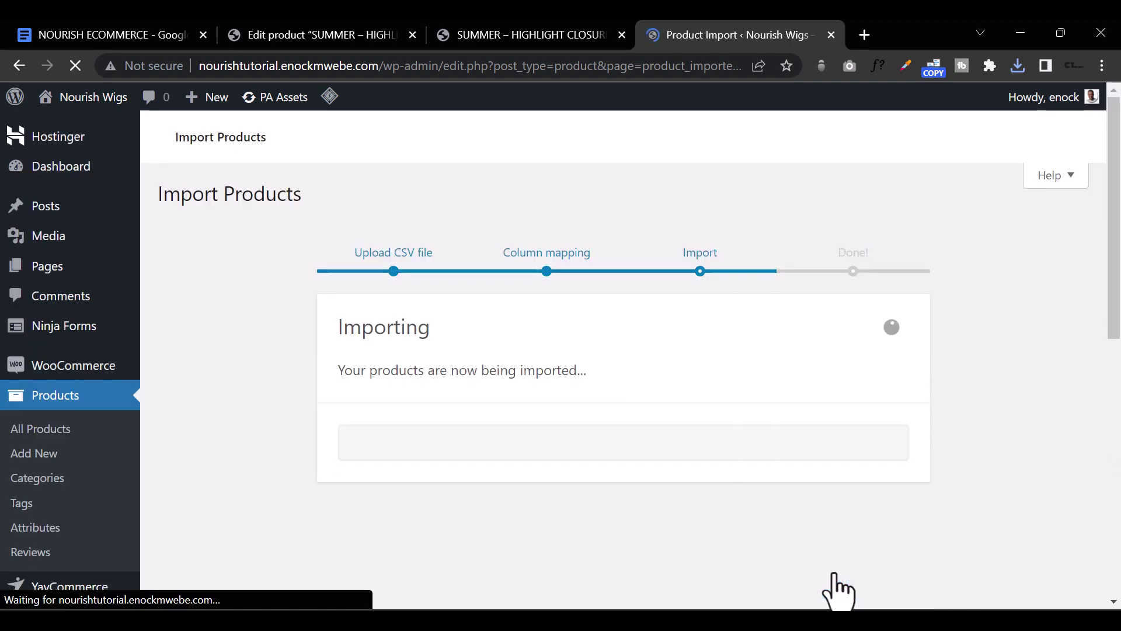
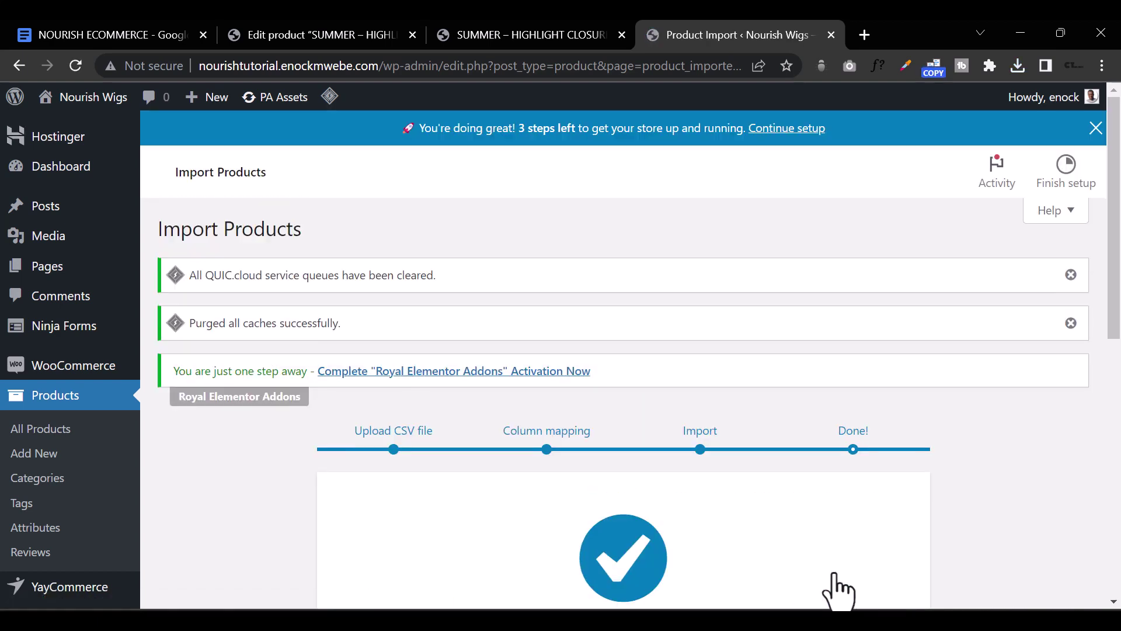
# Go to View products, scroll through all 12 listed products, then return to the product tab
pyautogui.scroll(-4, 738, 498)
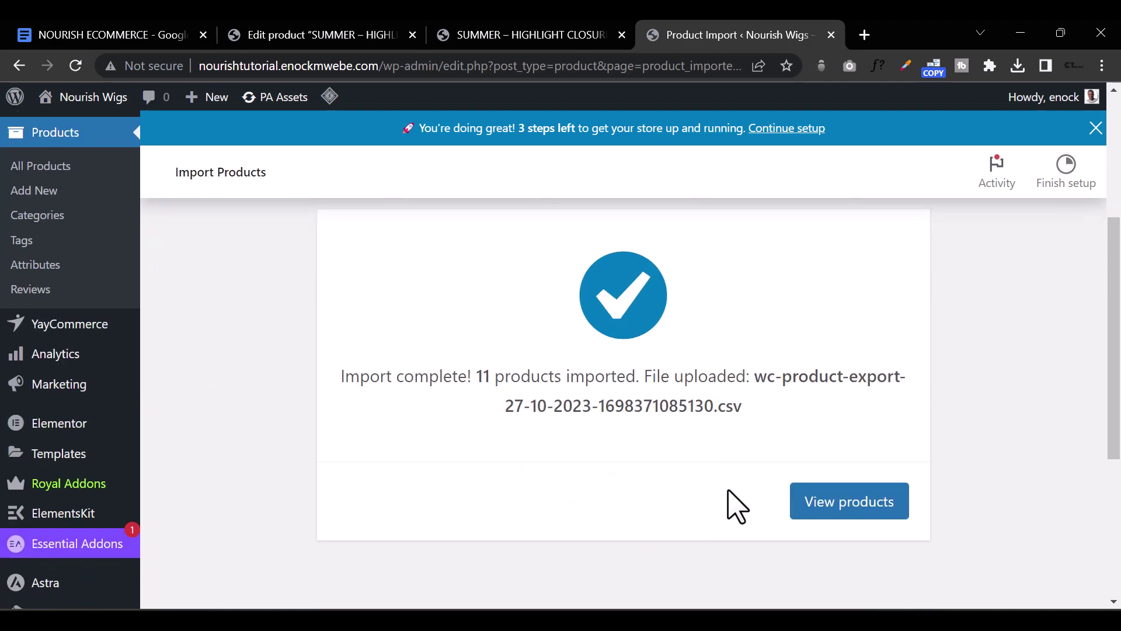
pyautogui.click(863, 501)
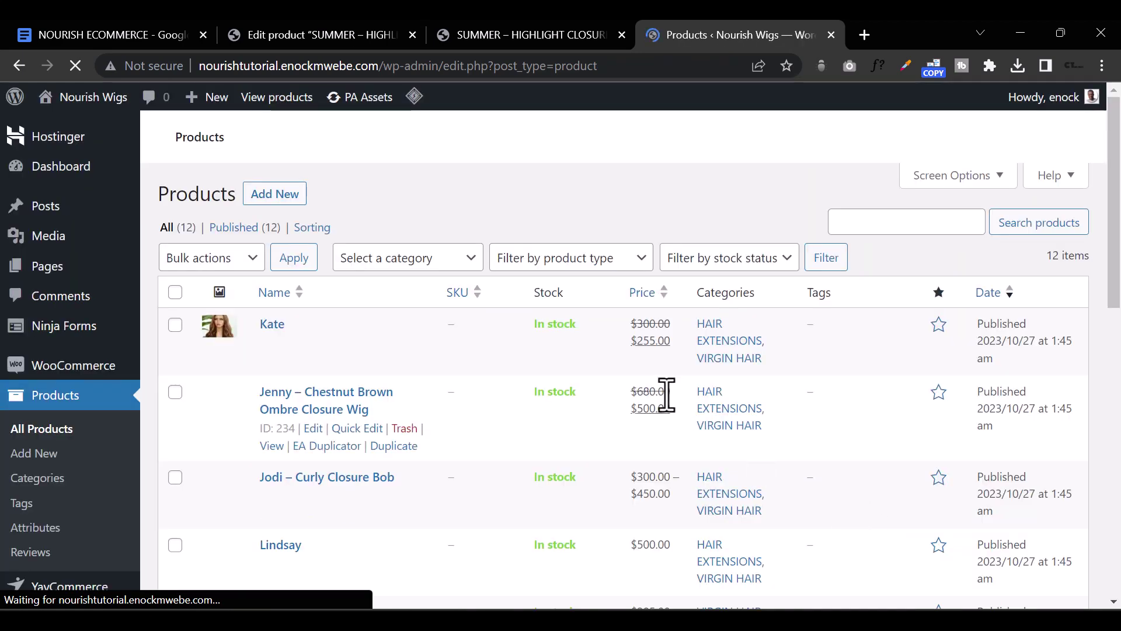
pyautogui.scroll(-15, 667, 403)
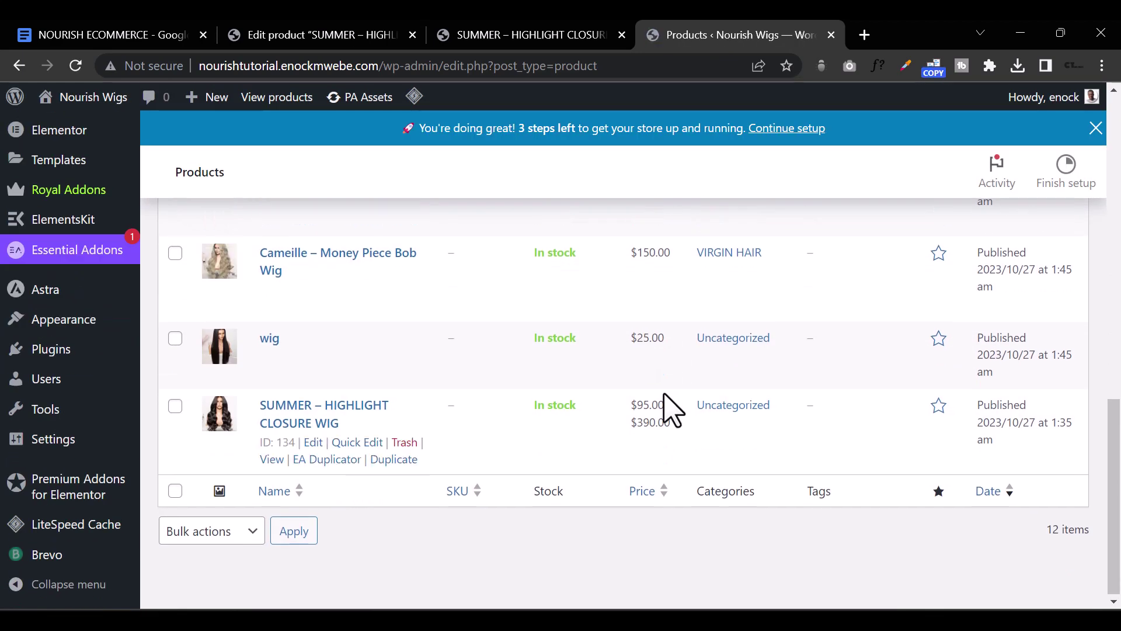
pyautogui.scroll(15, 667, 409)
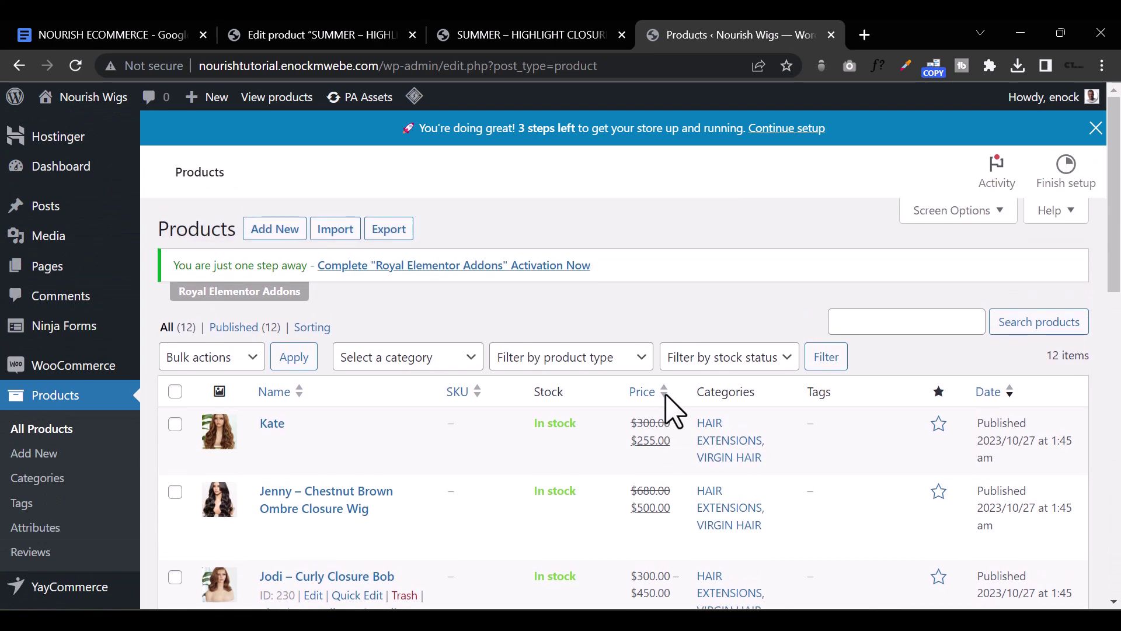
pyautogui.click(506, 36)
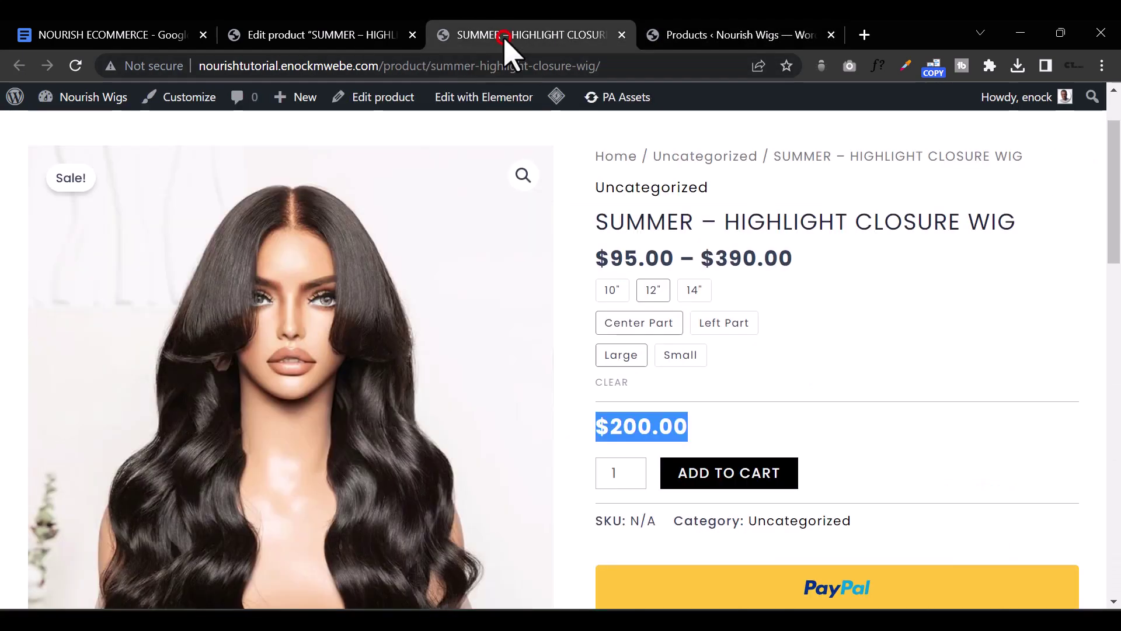
pyautogui.click(316, 36)
pyautogui.click(151, 36)
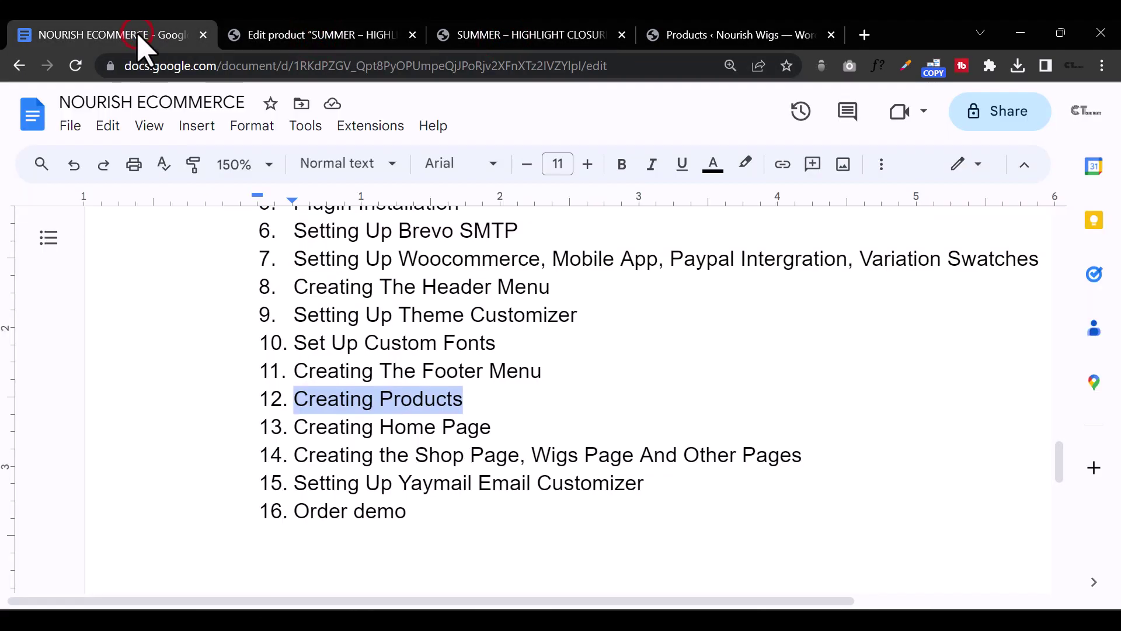
pyautogui.moveTo(302, 371); pyautogui.dragTo(558, 371)
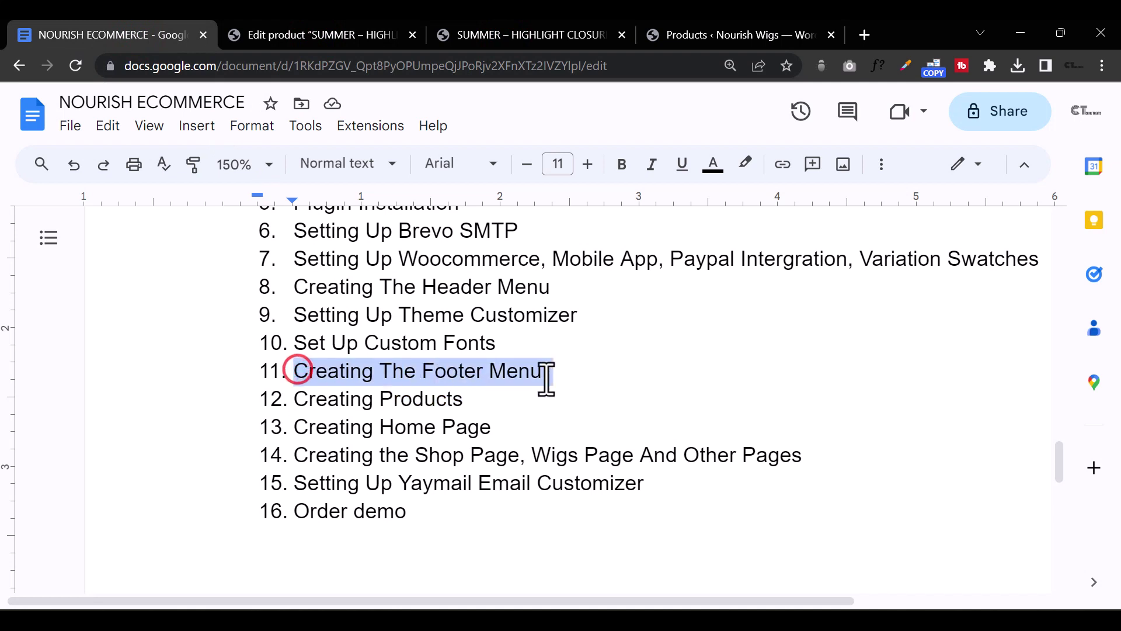
pyautogui.moveTo(294, 399); pyautogui.dragTo(469, 400)
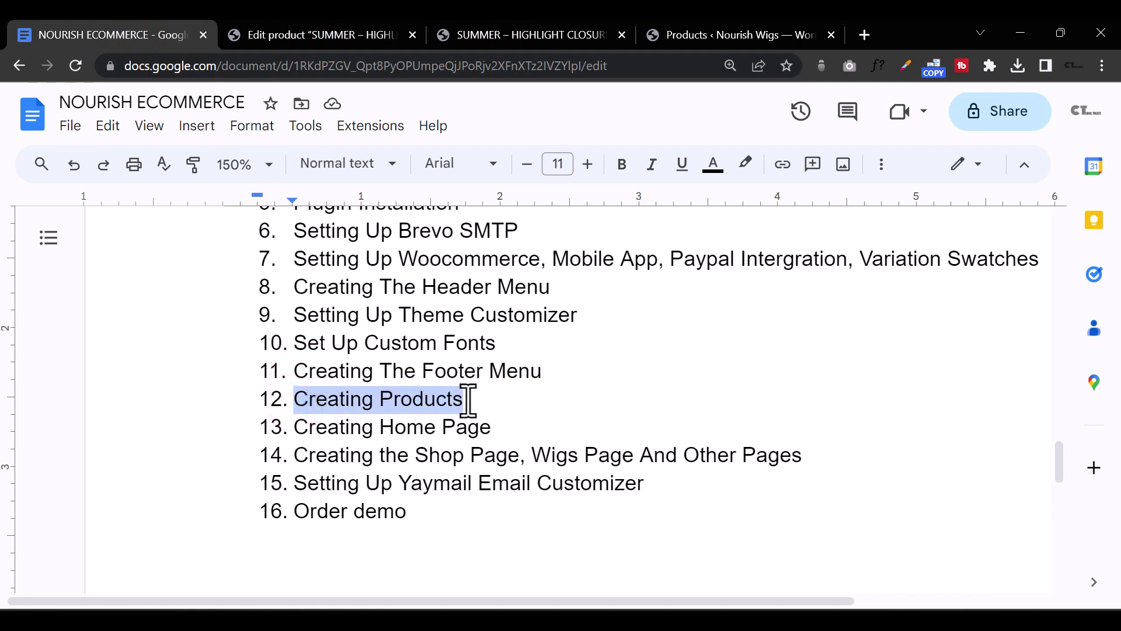
pyautogui.moveTo(295, 426); pyautogui.dragTo(520, 433)
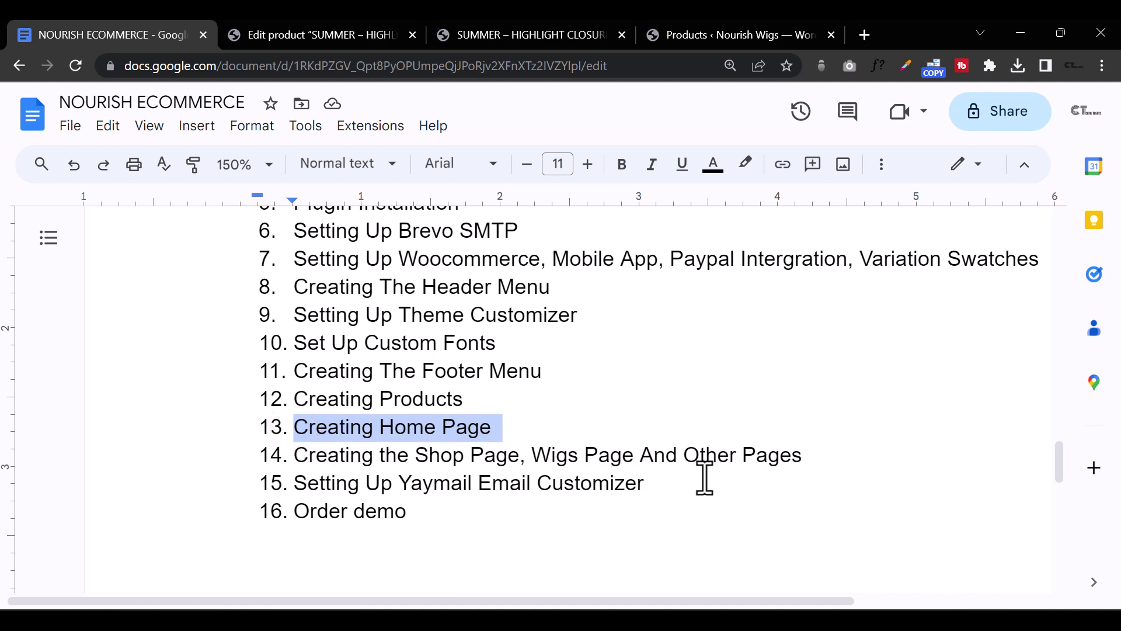
# Close all browser tabs to the right of the product editor
pyautogui.click(303, 35)
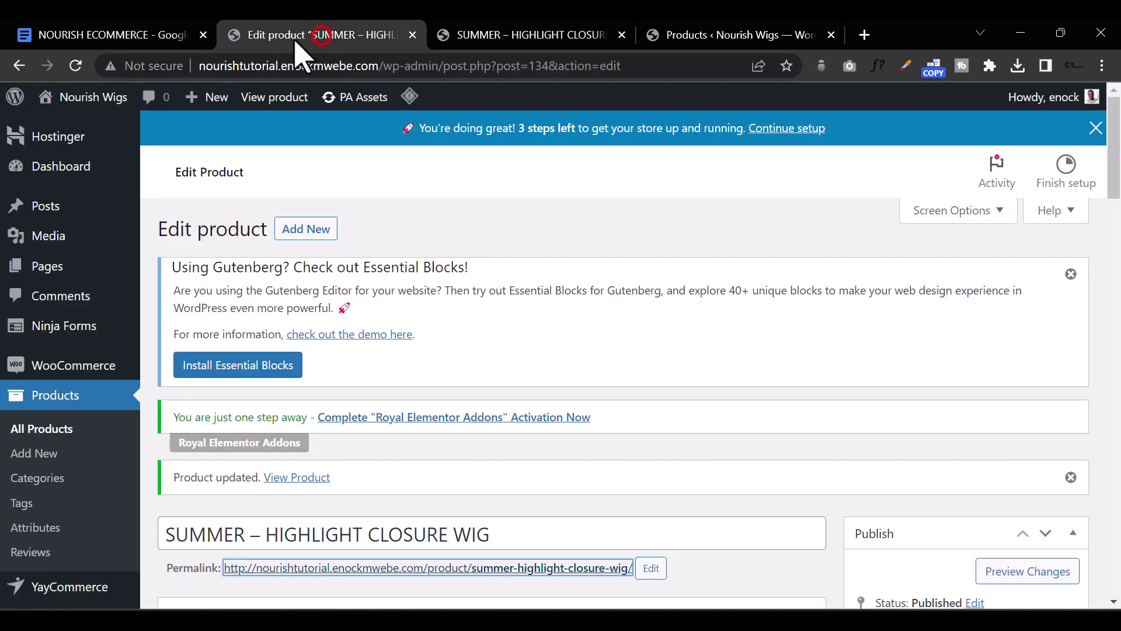
pyautogui.rightClick(284, 36)
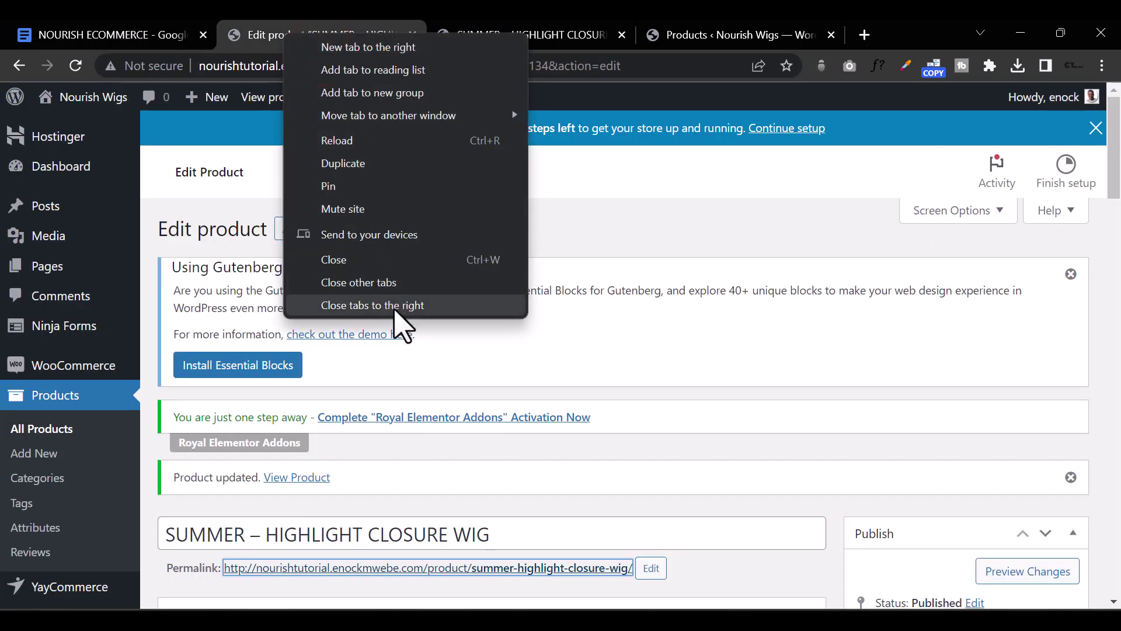
pyautogui.click(402, 306)
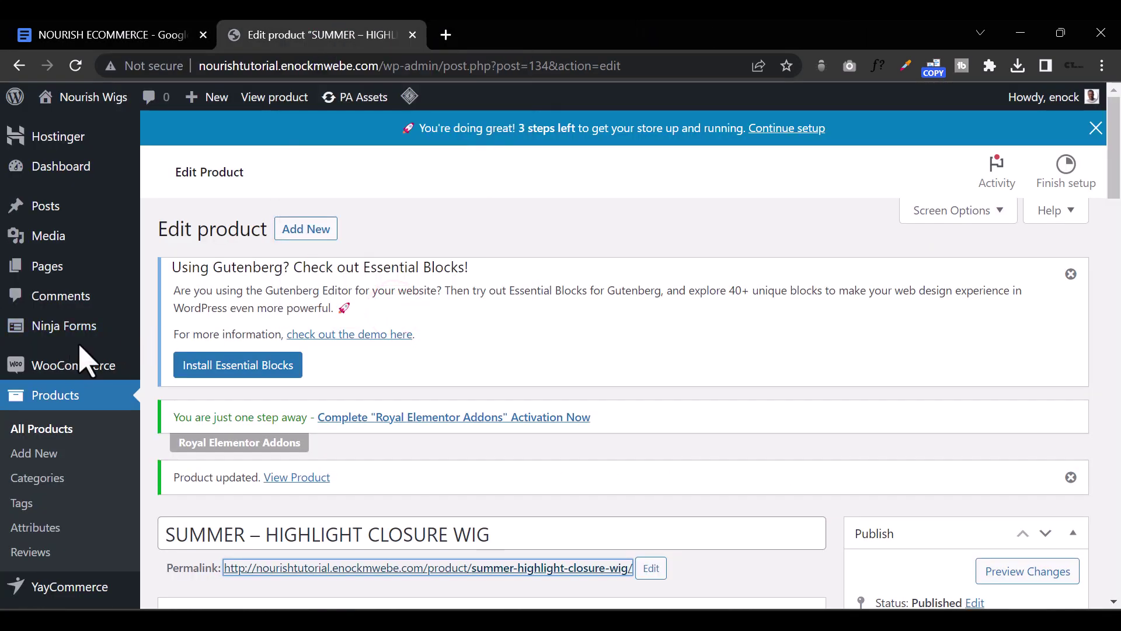
# From Pages, view the Home page in a new tab and open it with Edit Page
pyautogui.moveTo(75, 177)
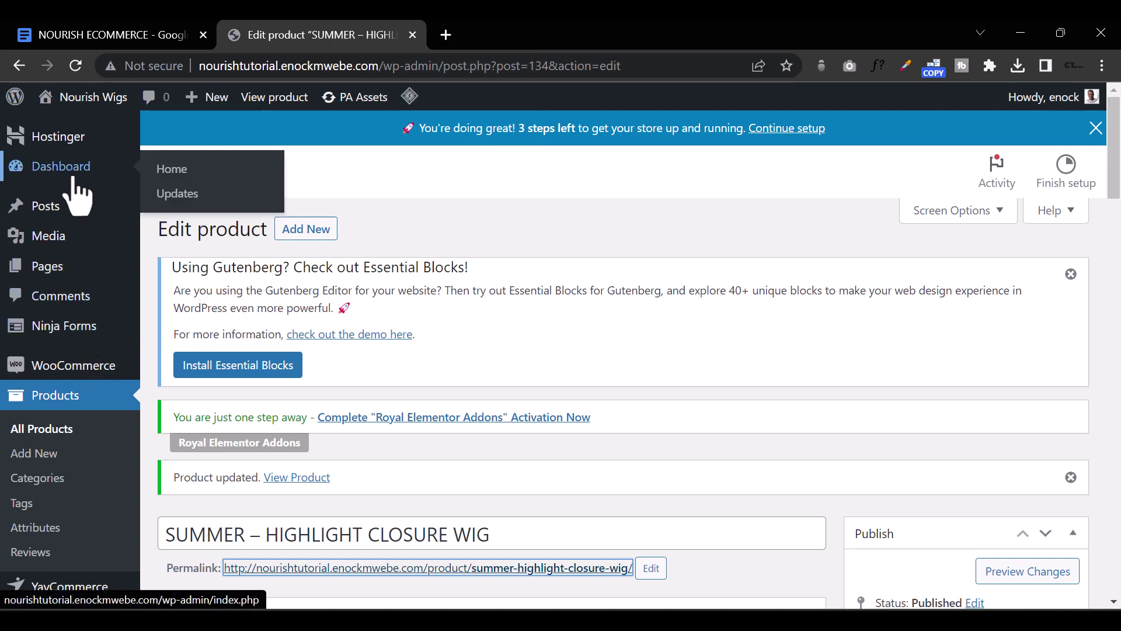
pyautogui.click(80, 274)
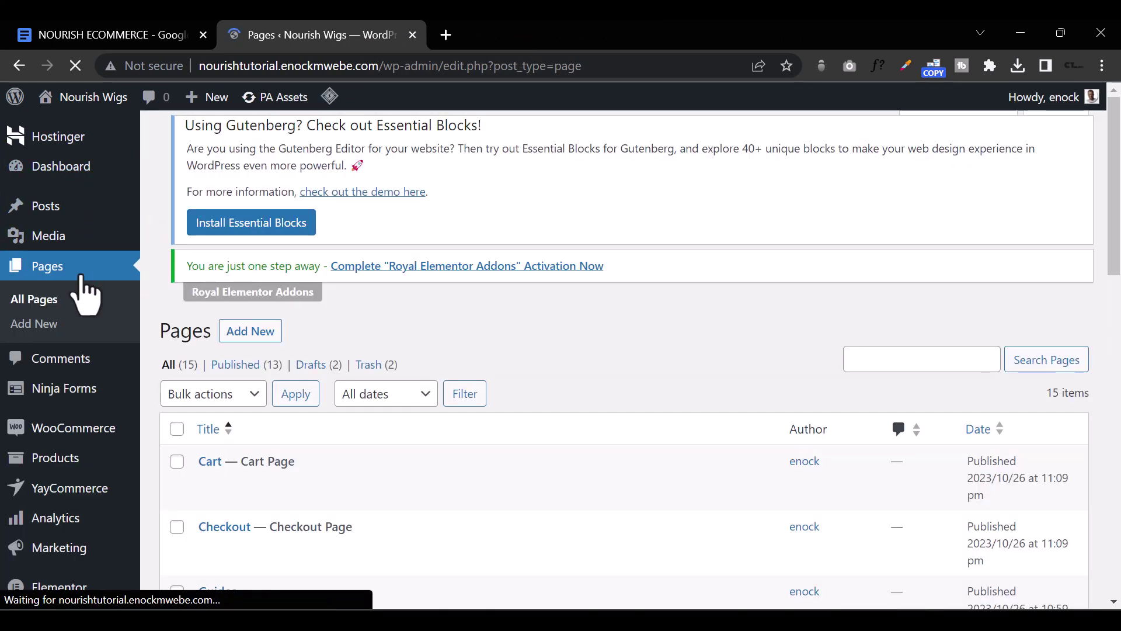
pyautogui.scroll(-10, 312, 379)
pyautogui.scroll(2, 307, 368)
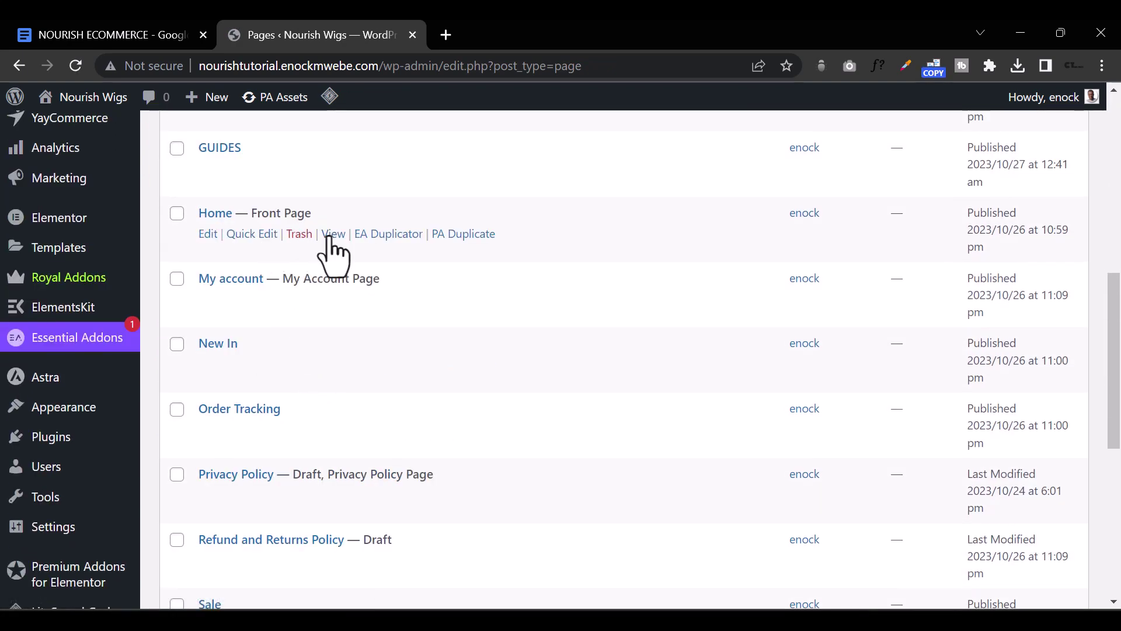
pyautogui.rightClick(330, 235)
pyautogui.click(356, 248)
pyautogui.click(482, 34)
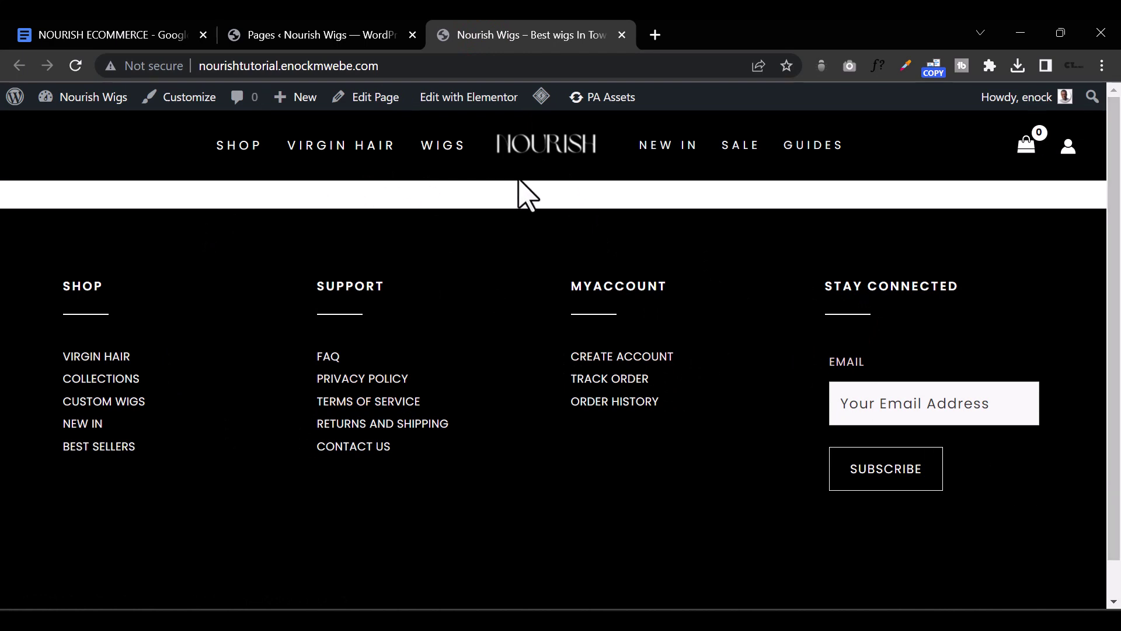
pyautogui.click(385, 98)
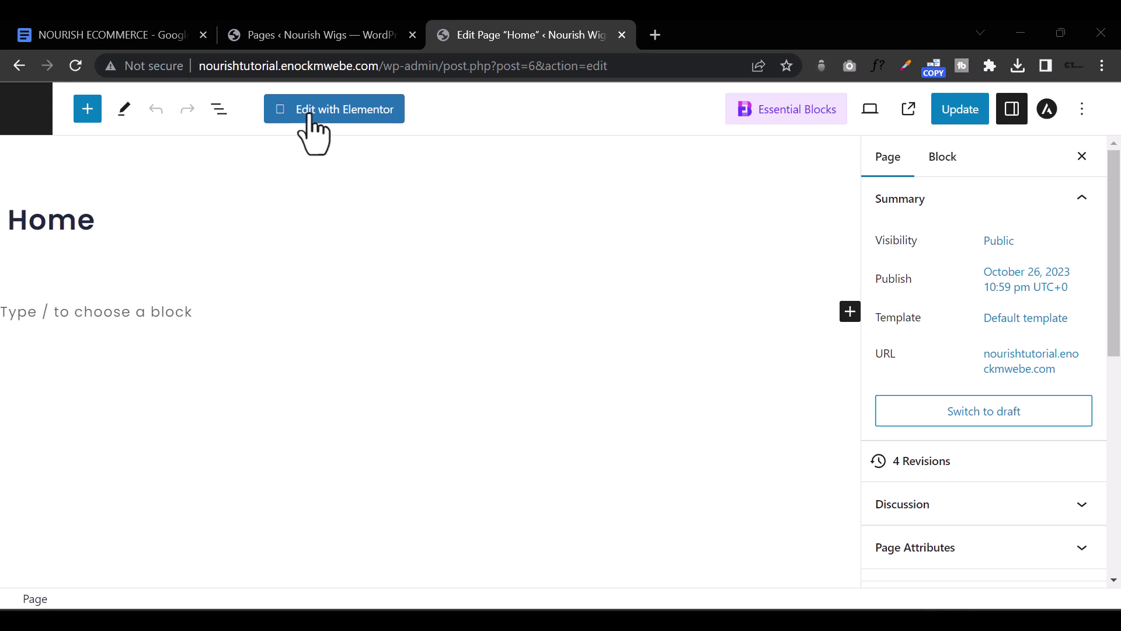
# Launch Elementor on the Home page and add a two-column structure container
pyautogui.click(336, 114)
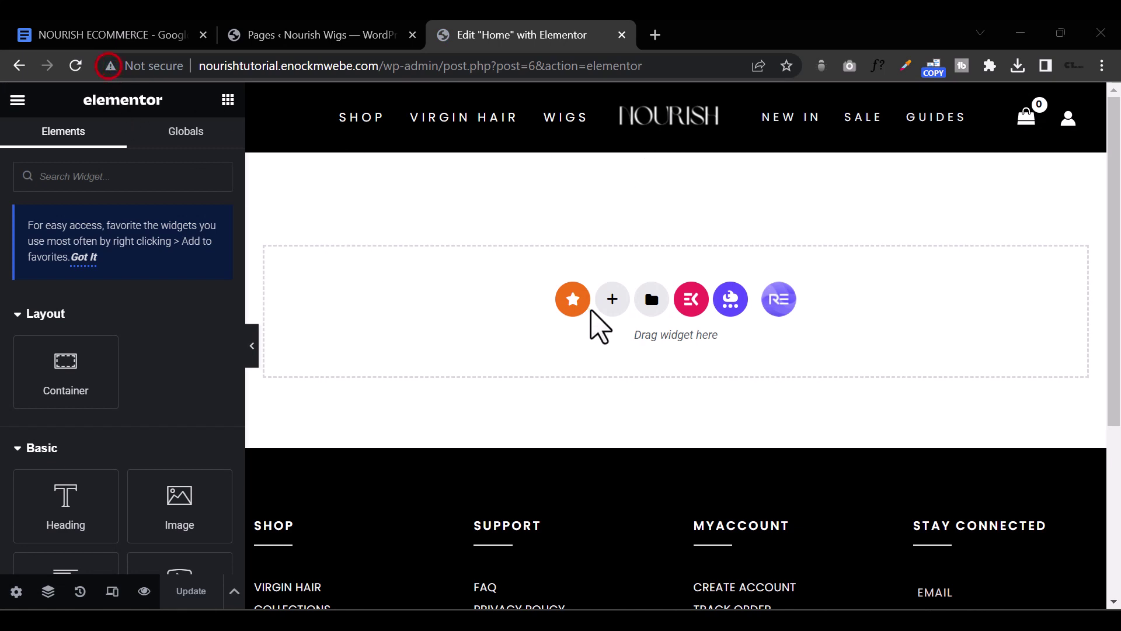
pyautogui.click(636, 396)
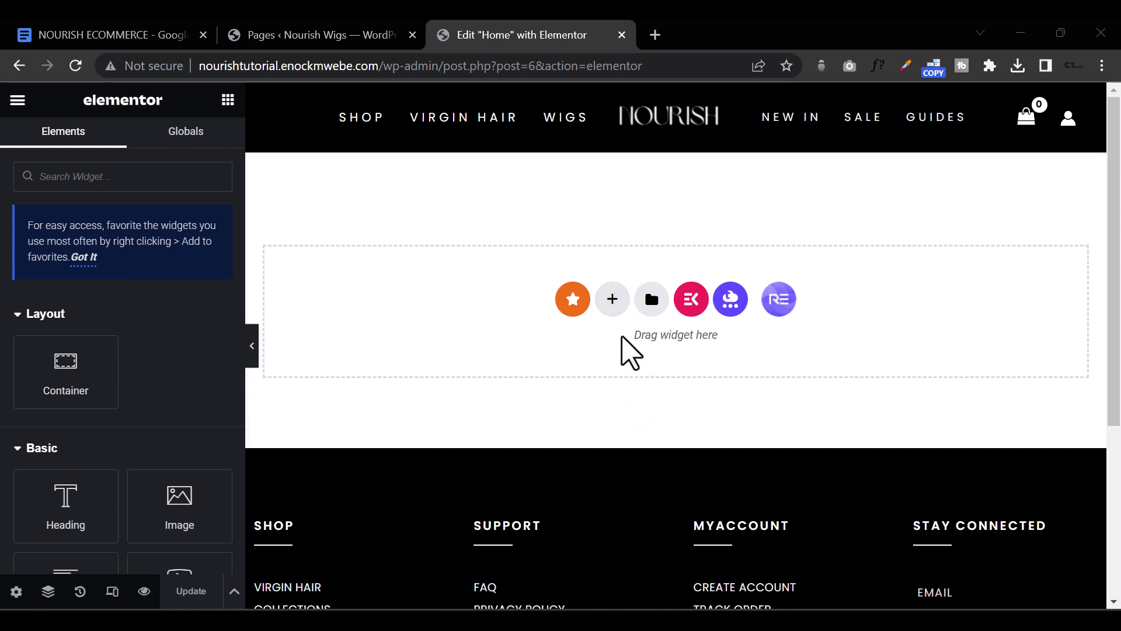
pyautogui.click(614, 309)
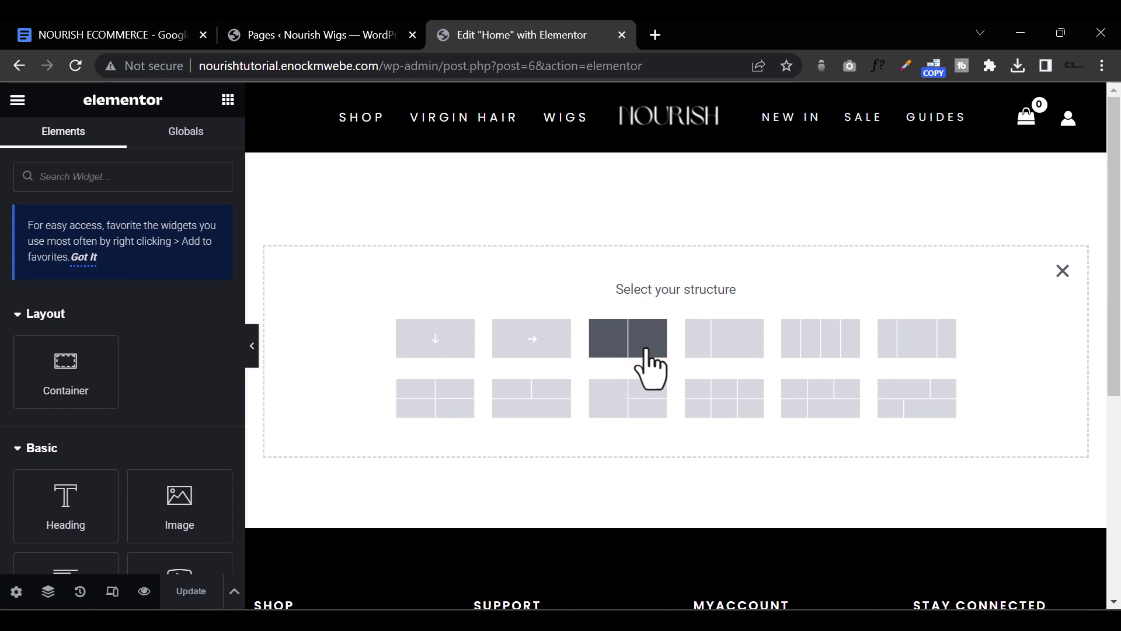
pyautogui.click(646, 349)
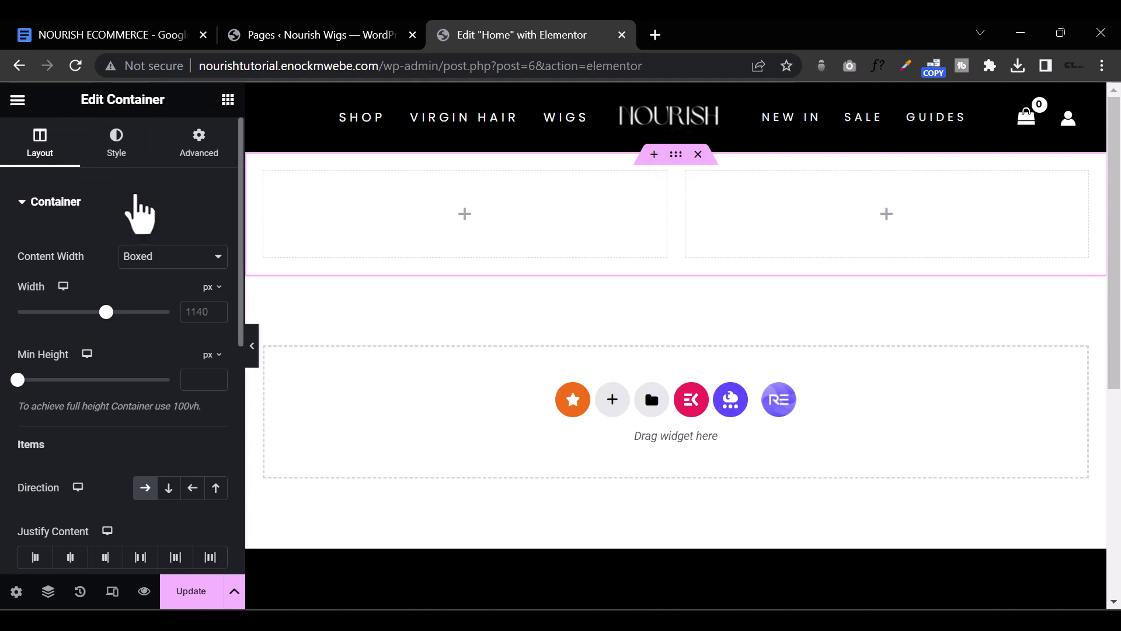
# Check the container's content width options and the Page Layout choices in Page Settings
pyautogui.click(168, 258)
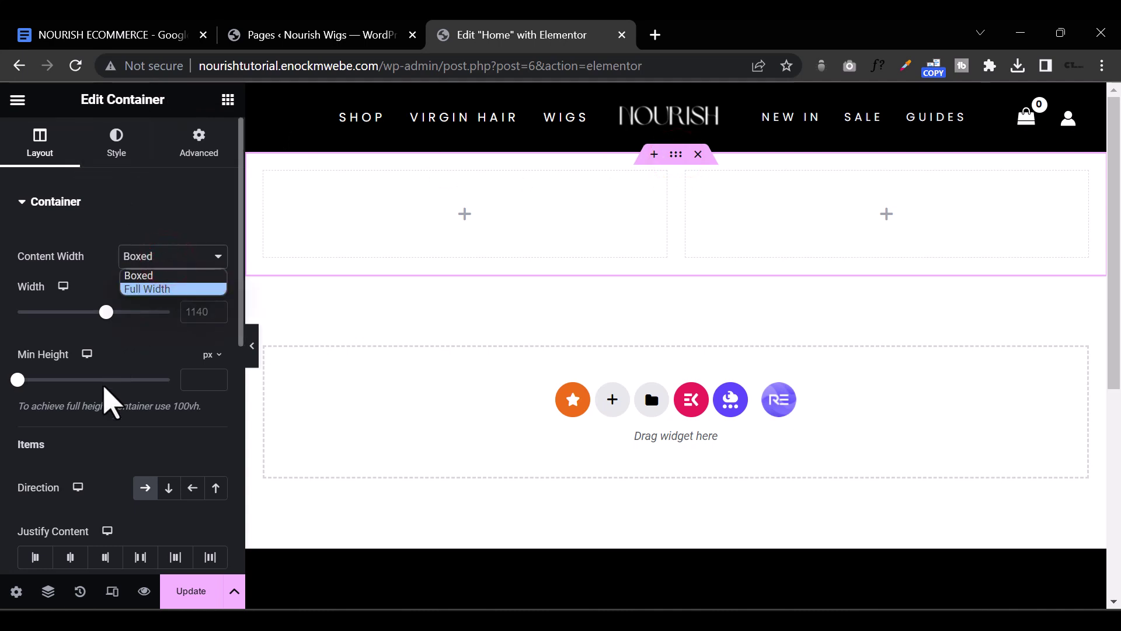
pyautogui.click(16, 590)
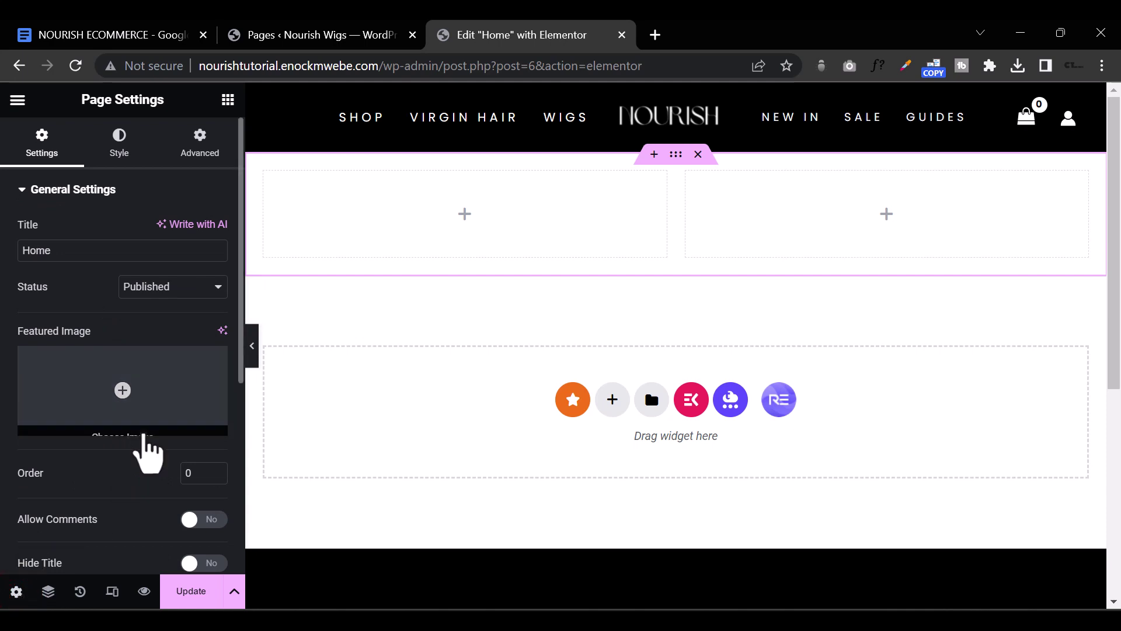
pyautogui.scroll(-3, 140, 450)
pyautogui.click(171, 458)
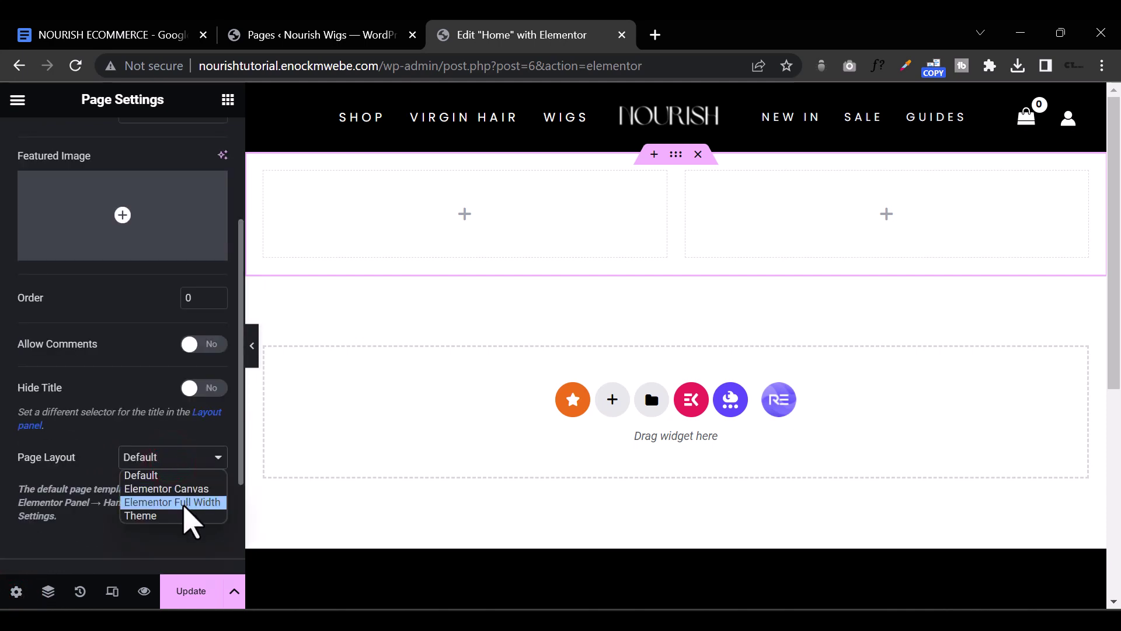
pyautogui.scroll(3, 170, 325)
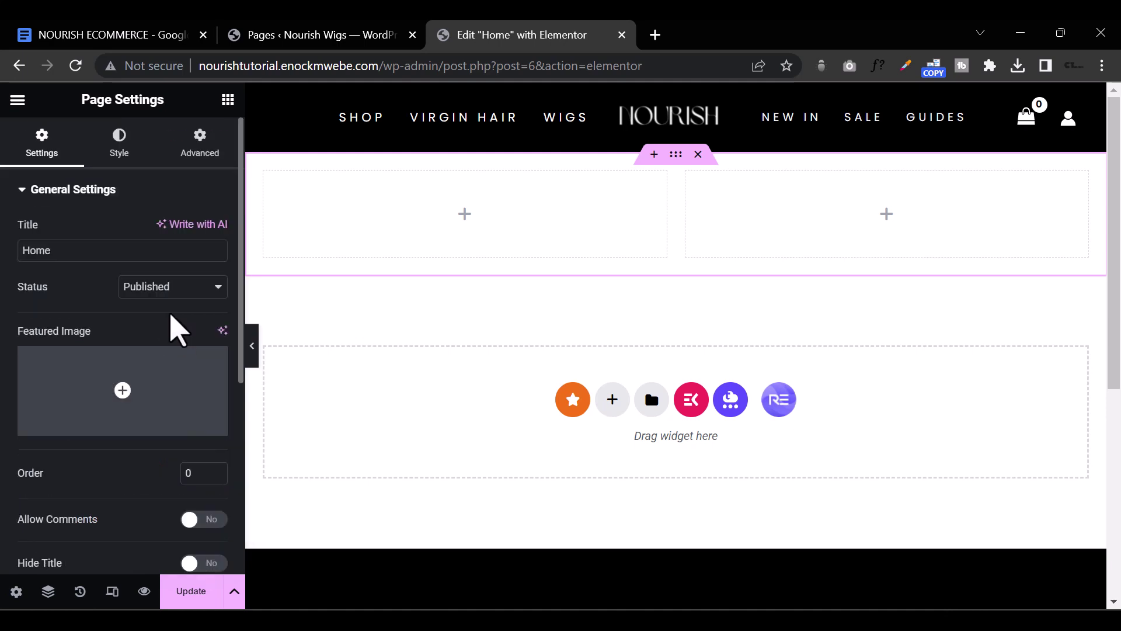
# Give the two-column container a classic background and start choosing its background image
pyautogui.click(674, 154)
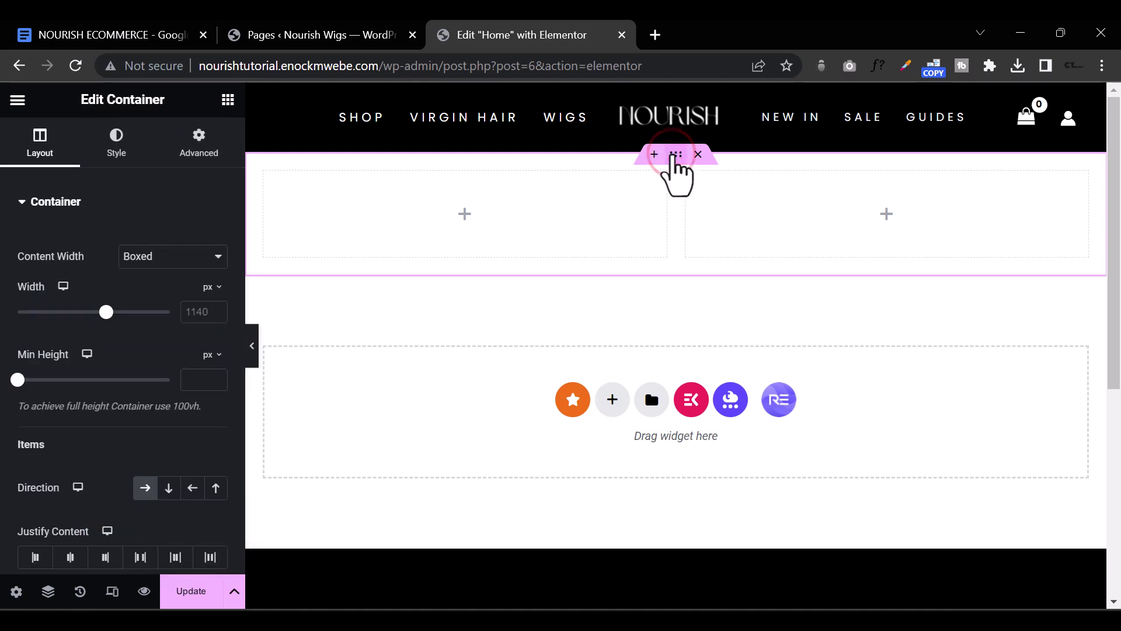
pyautogui.click(108, 163)
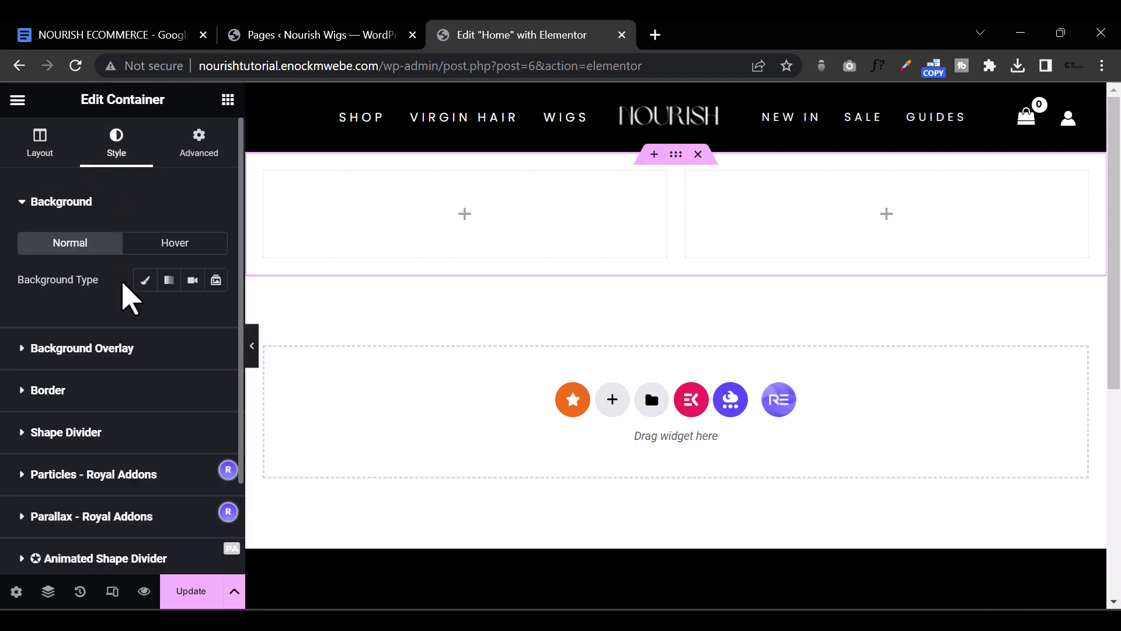
pyautogui.click(144, 280)
pyautogui.click(171, 412)
pyautogui.click(250, 166)
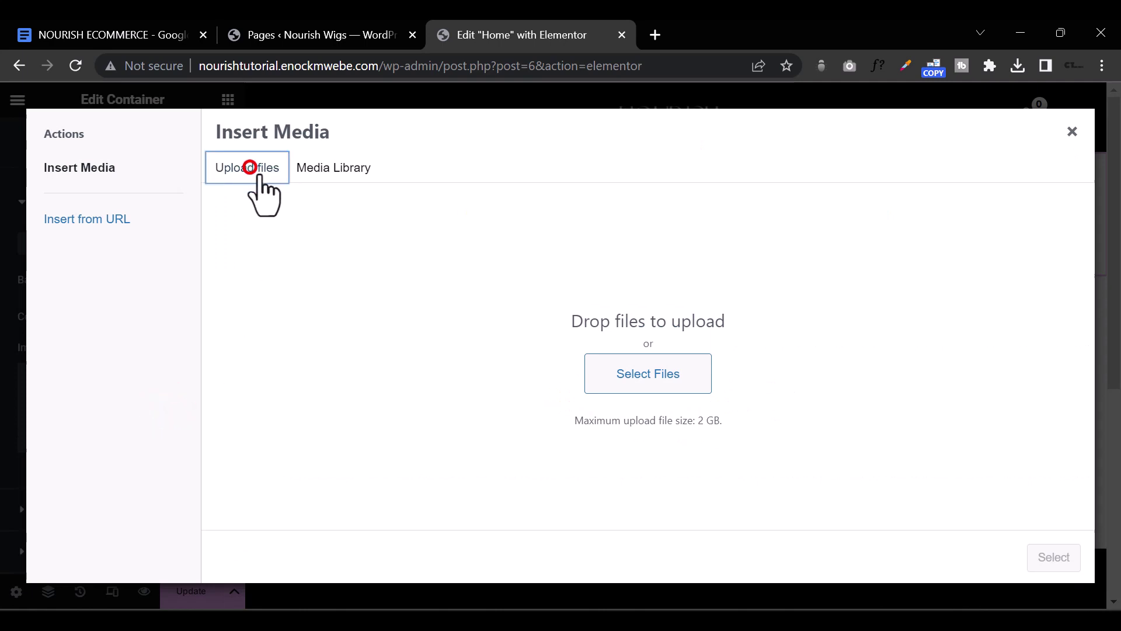
# Upload second_strip_copy from the Resource folder and select it as the background image
pyautogui.click(650, 367)
pyautogui.click(649, 374)
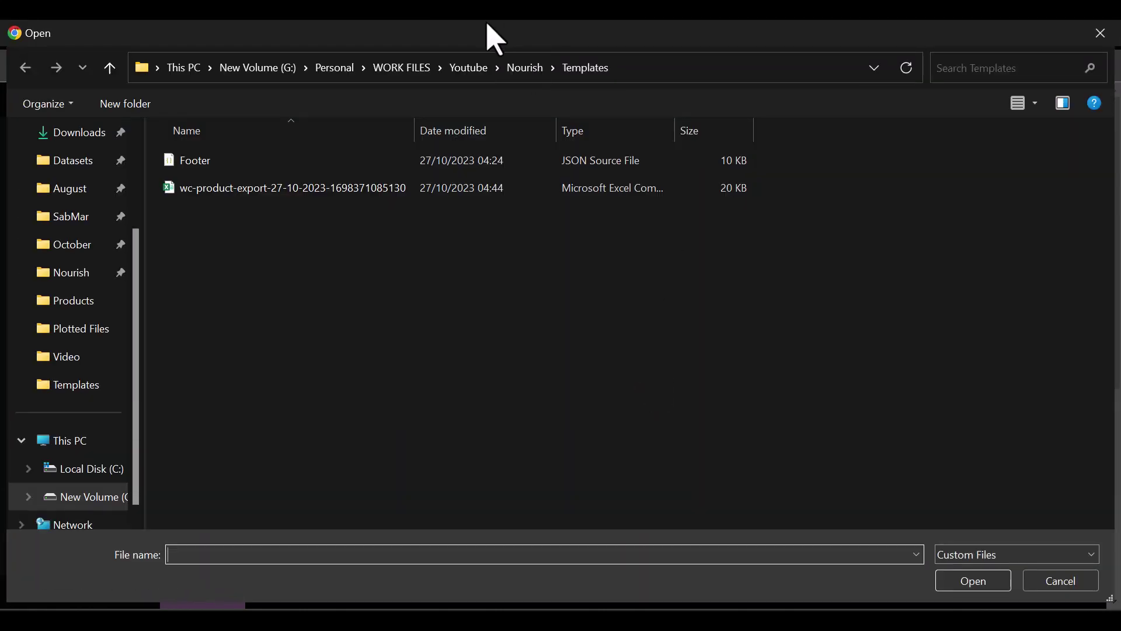
pyautogui.click(524, 68)
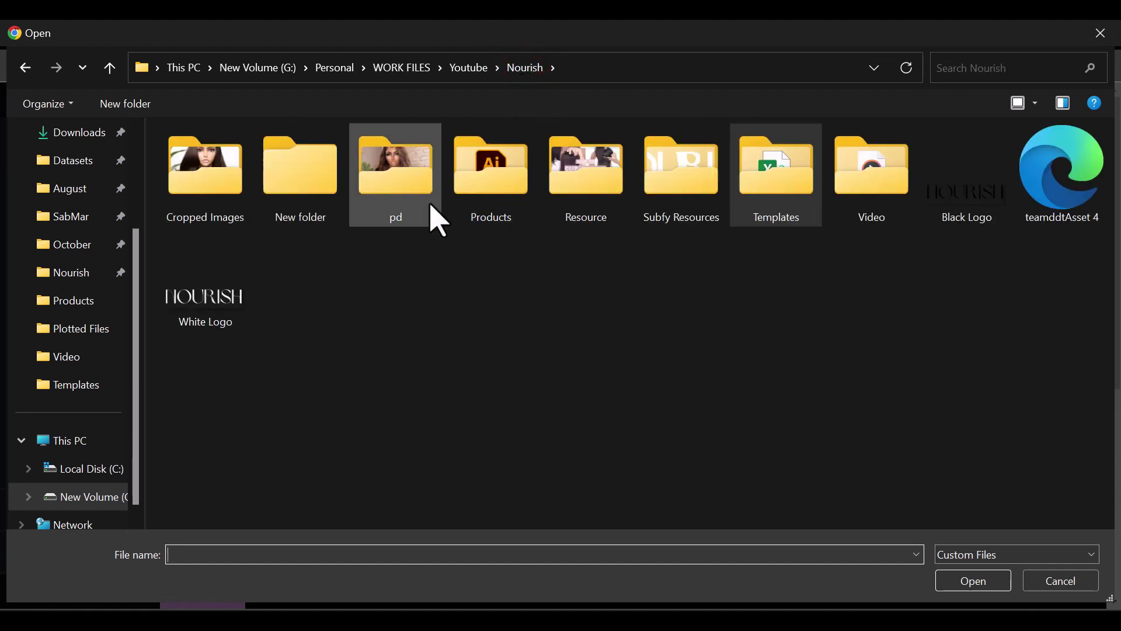
pyautogui.doubleClick(594, 192)
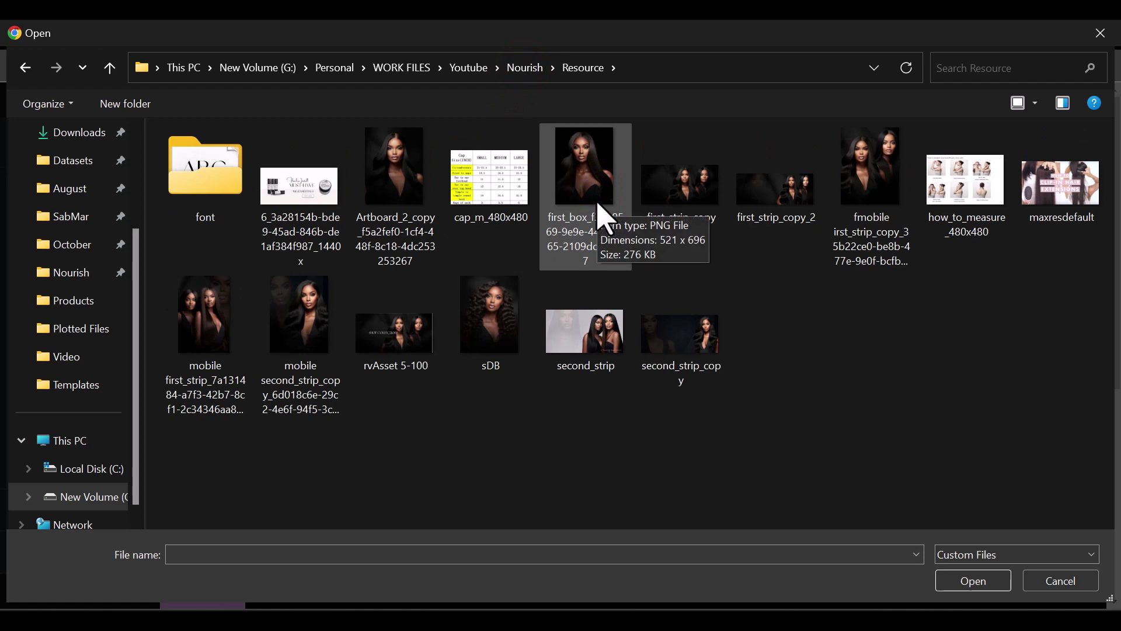
pyautogui.click(680, 346)
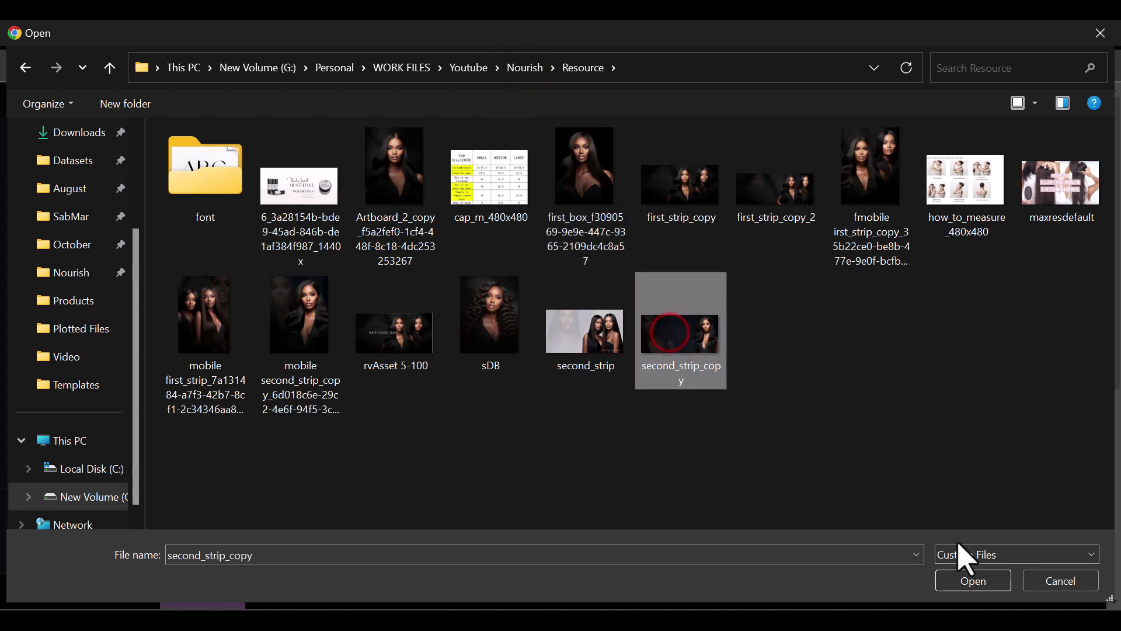
pyautogui.click(967, 582)
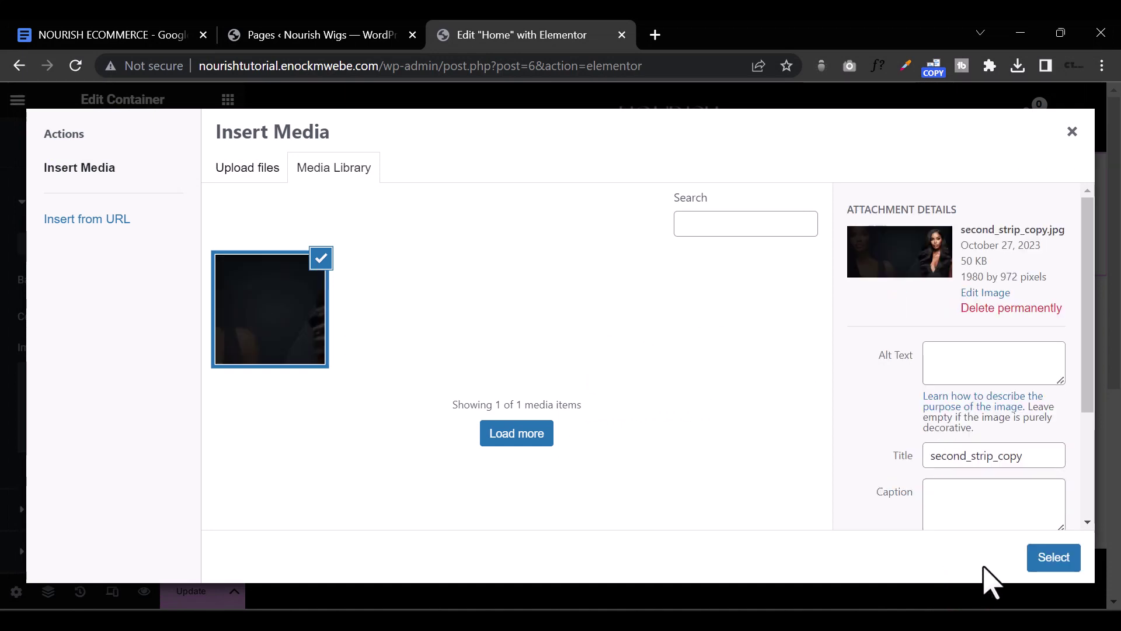
pyautogui.click(1045, 559)
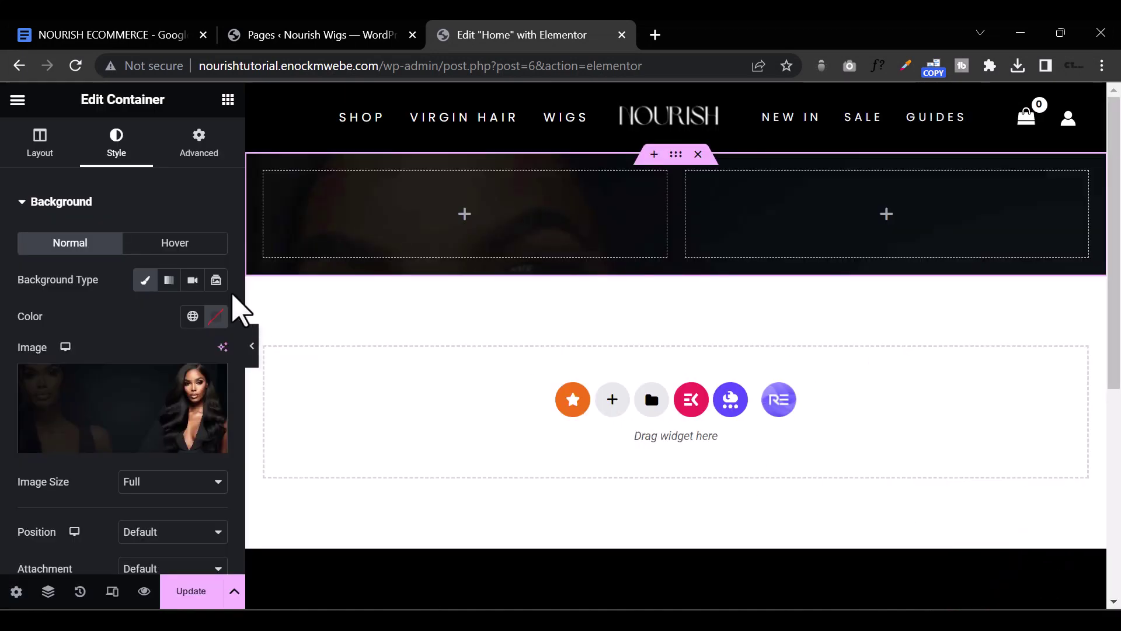
# Unlink the container padding and set top and bottom padding to 200px
pyautogui.click(200, 153)
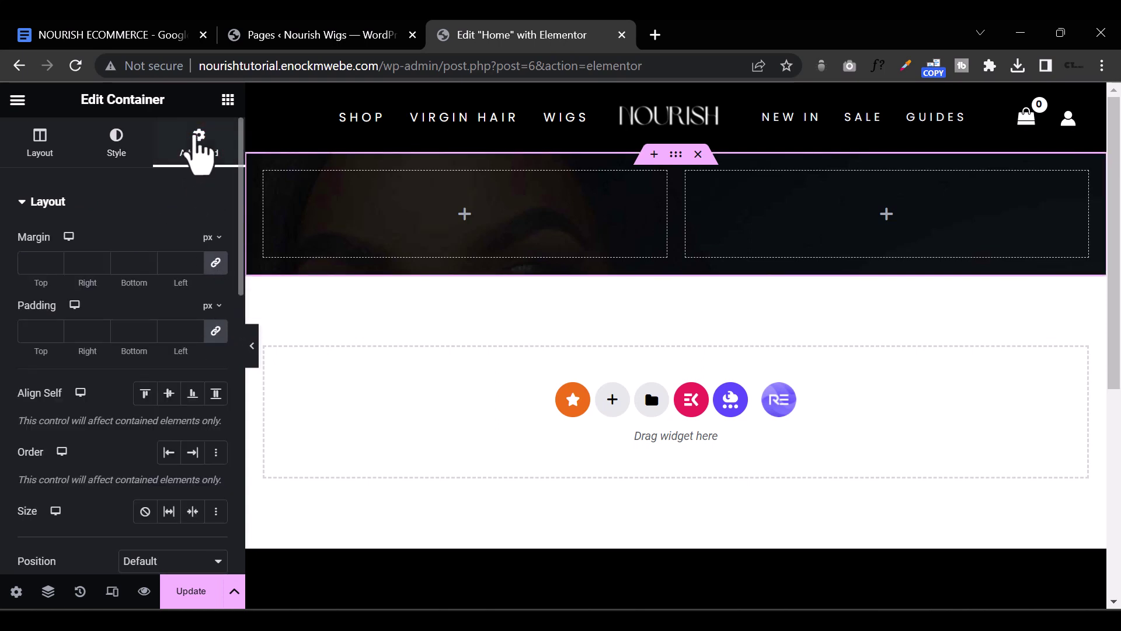
pyautogui.click(216, 331)
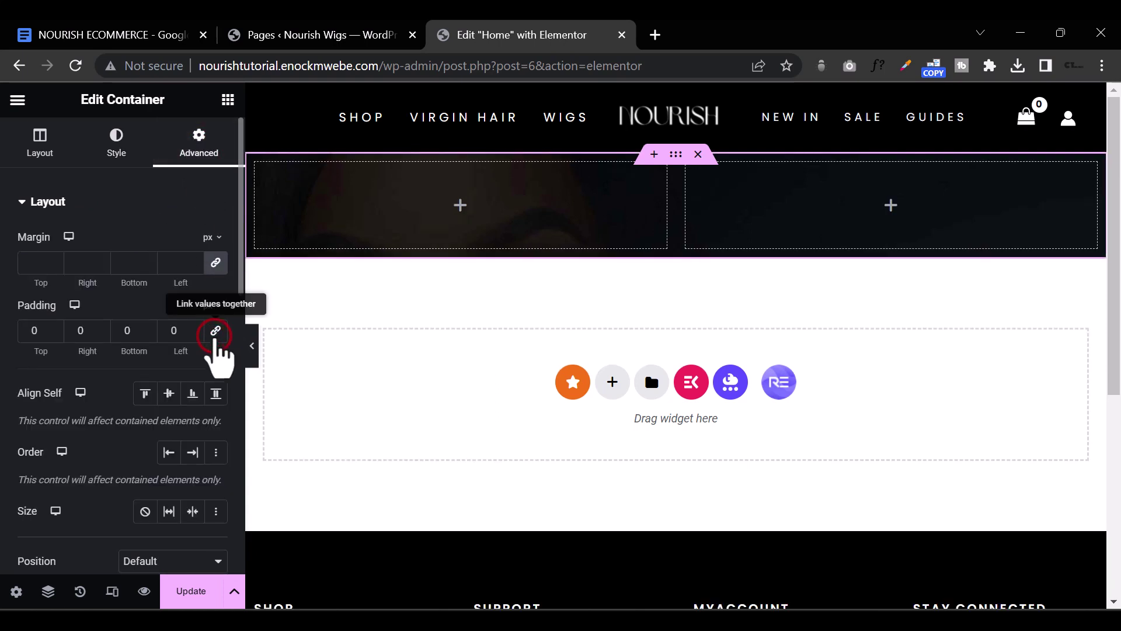
pyautogui.click(29, 335)
pyautogui.write('200')
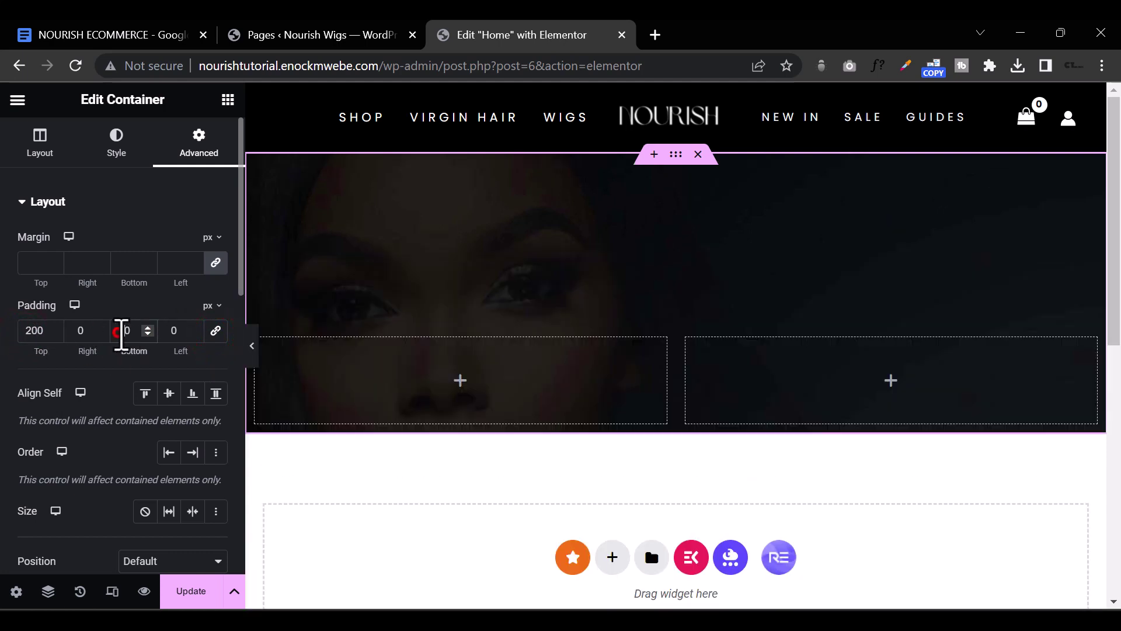
pyautogui.write('2')
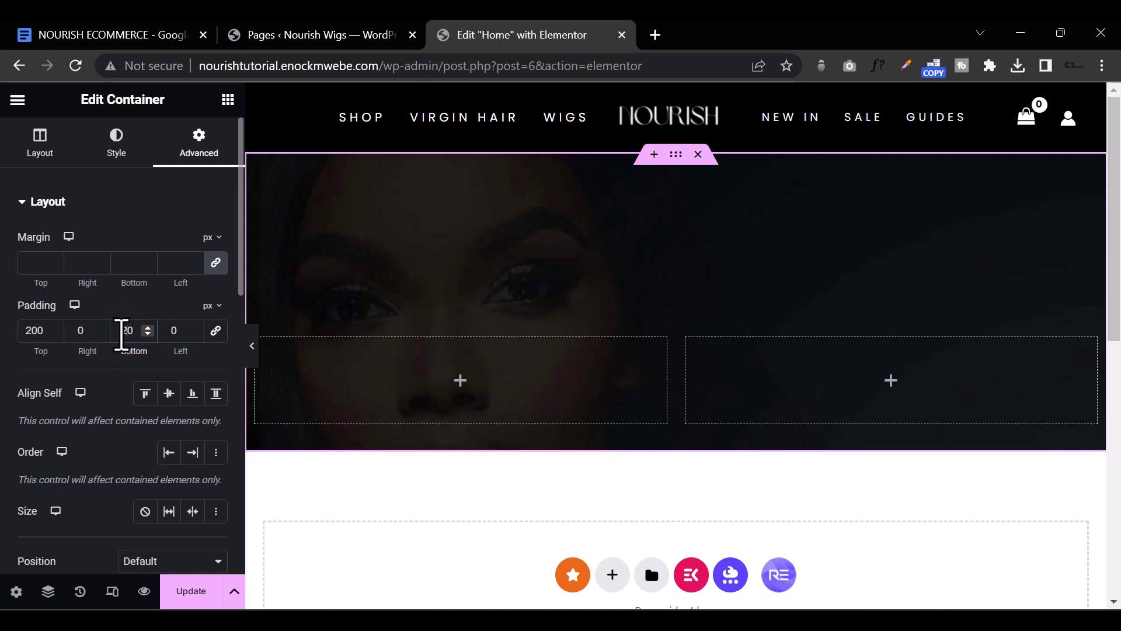
pyautogui.write('0')
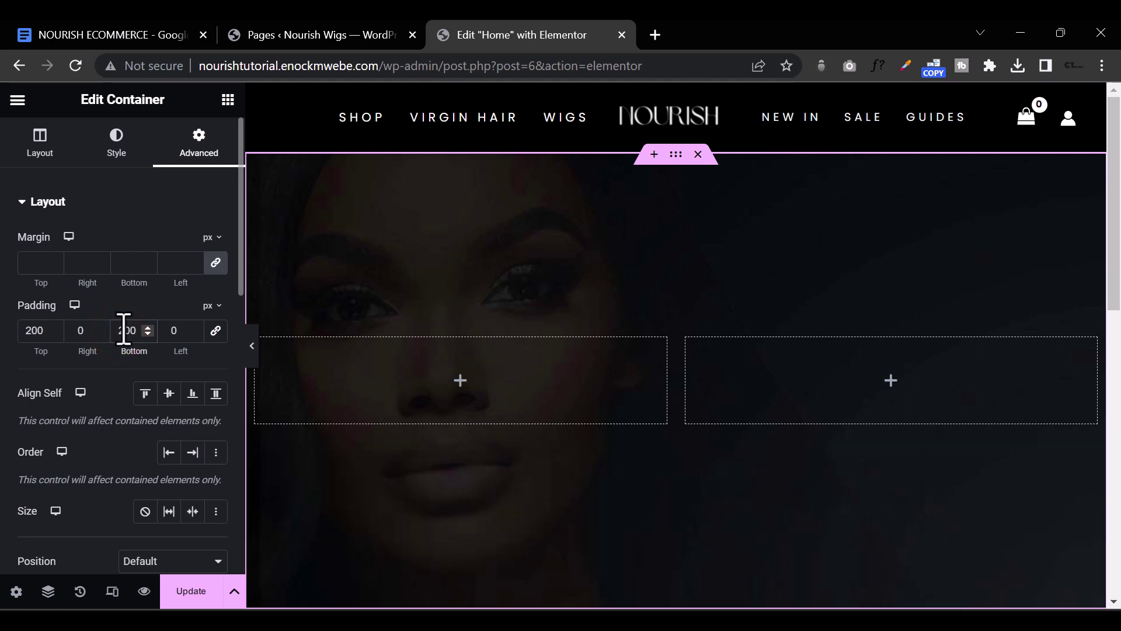
# Set the background display size to Cover and repeat to No-repeat
pyautogui.click(121, 143)
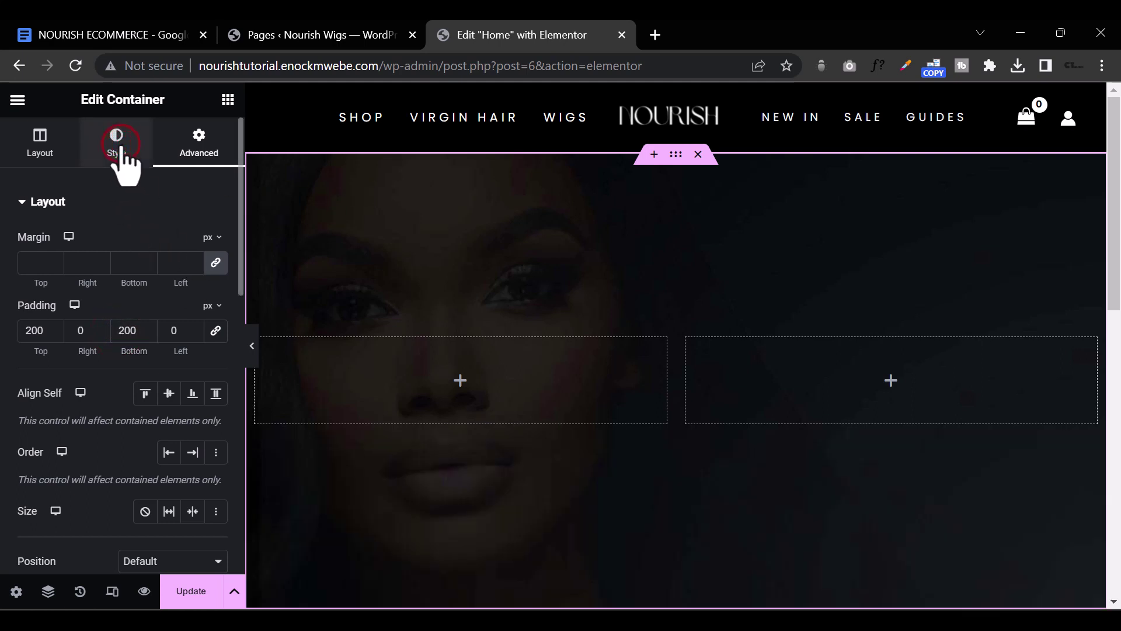
pyautogui.scroll(-3, 170, 490)
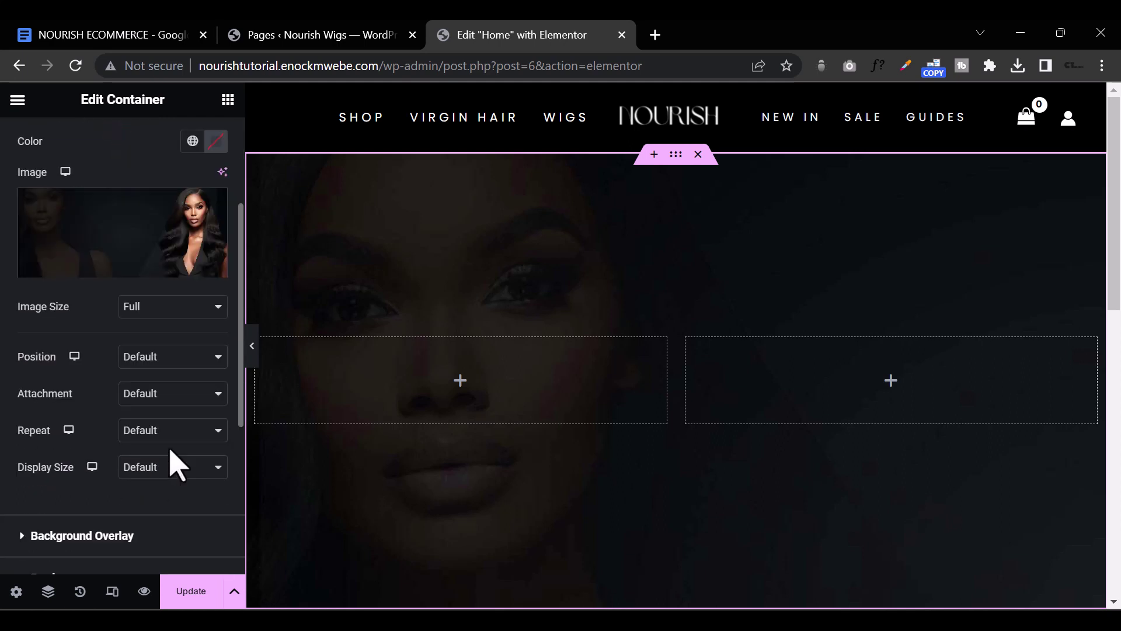
pyautogui.click(175, 357)
pyautogui.click(184, 390)
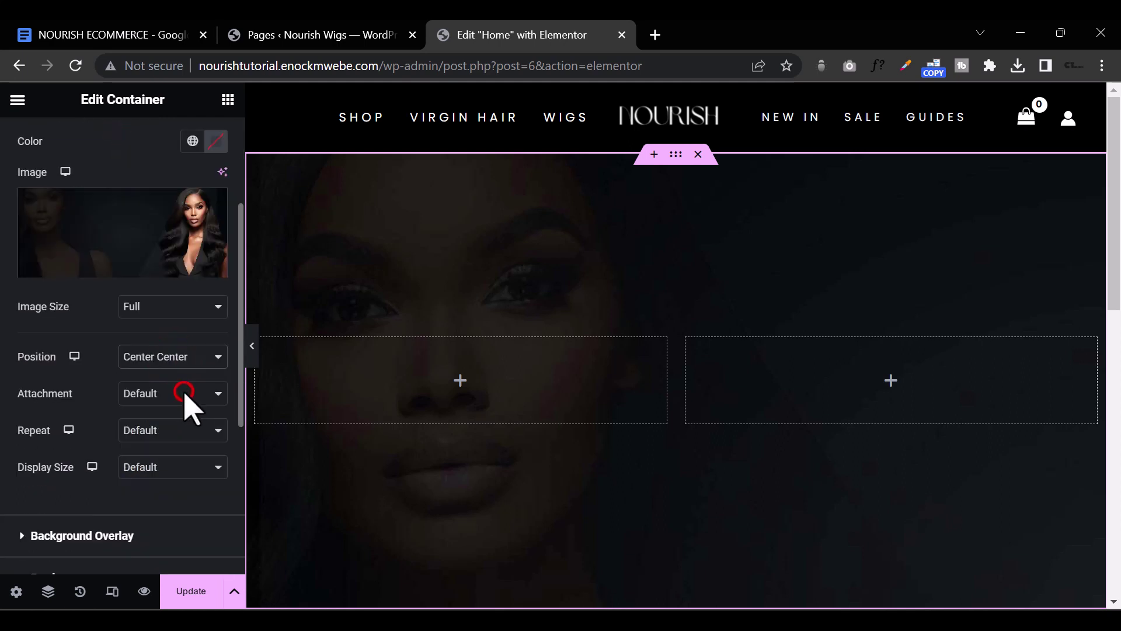
pyautogui.click(175, 360)
pyautogui.click(179, 368)
pyautogui.click(176, 470)
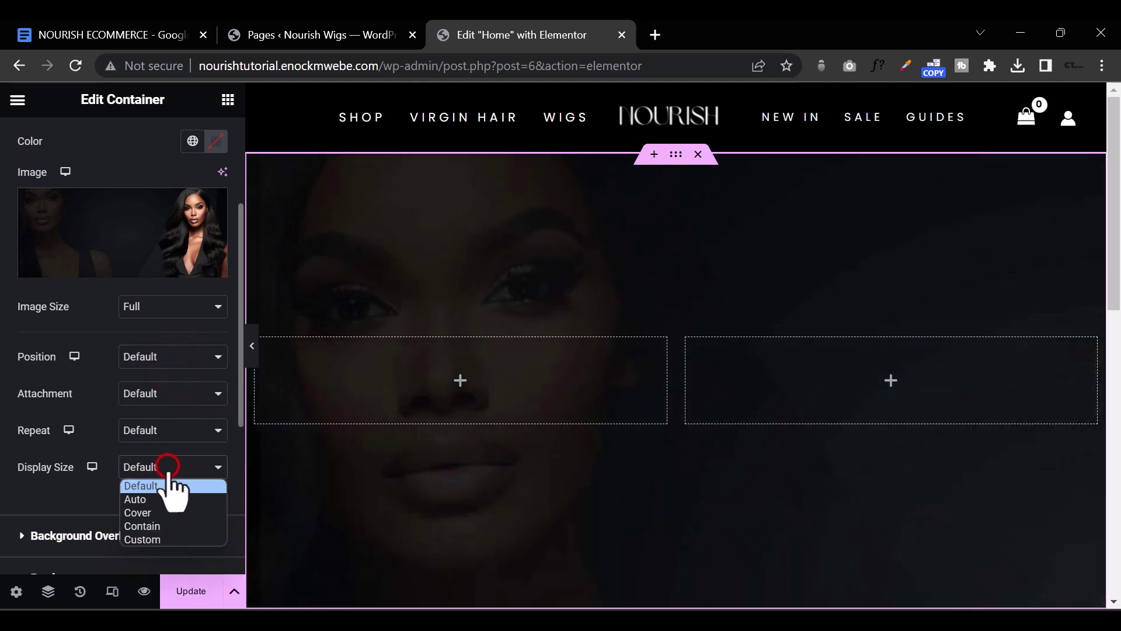
pyautogui.click(174, 512)
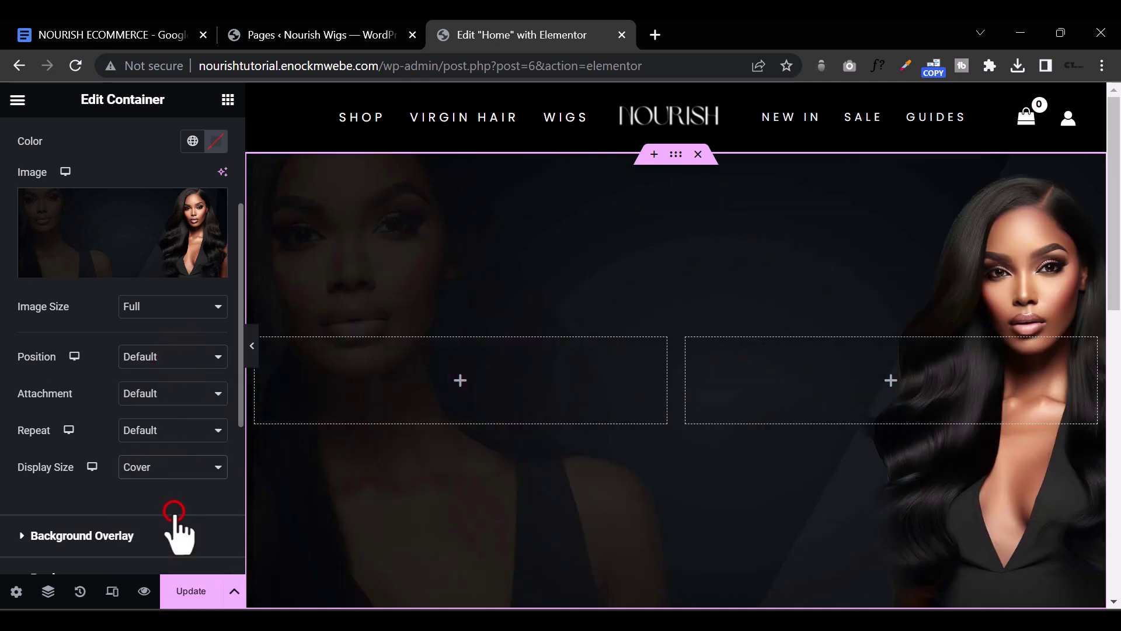
pyautogui.click(178, 428)
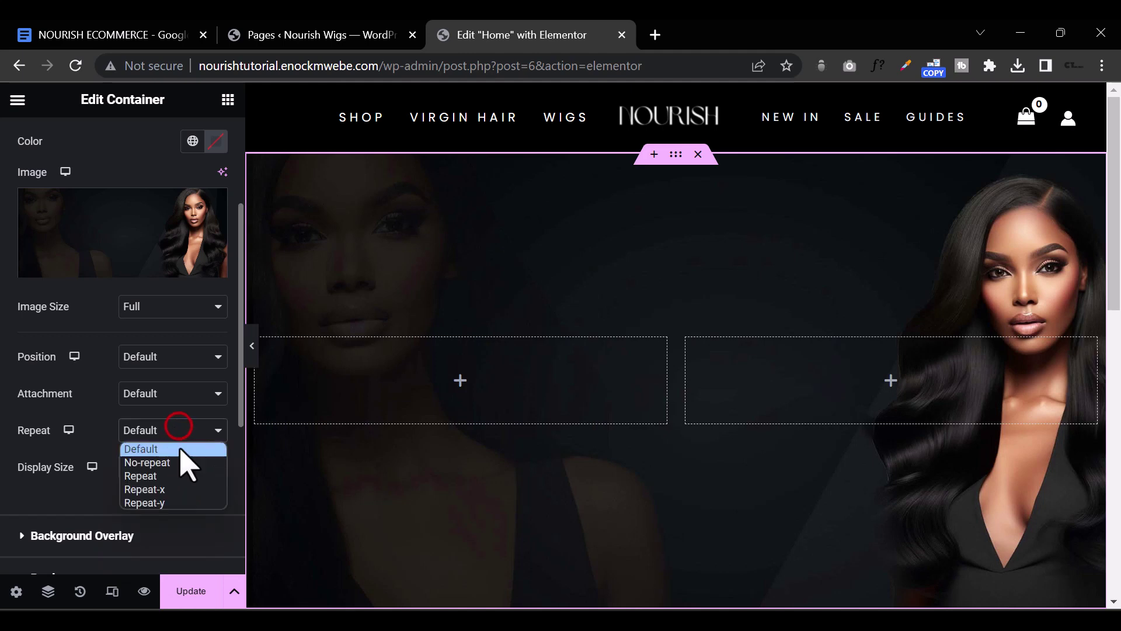
pyautogui.click(176, 464)
# Preview the row and set the background position to Center Center, keeping default attachment
pyautogui.click(251, 348)
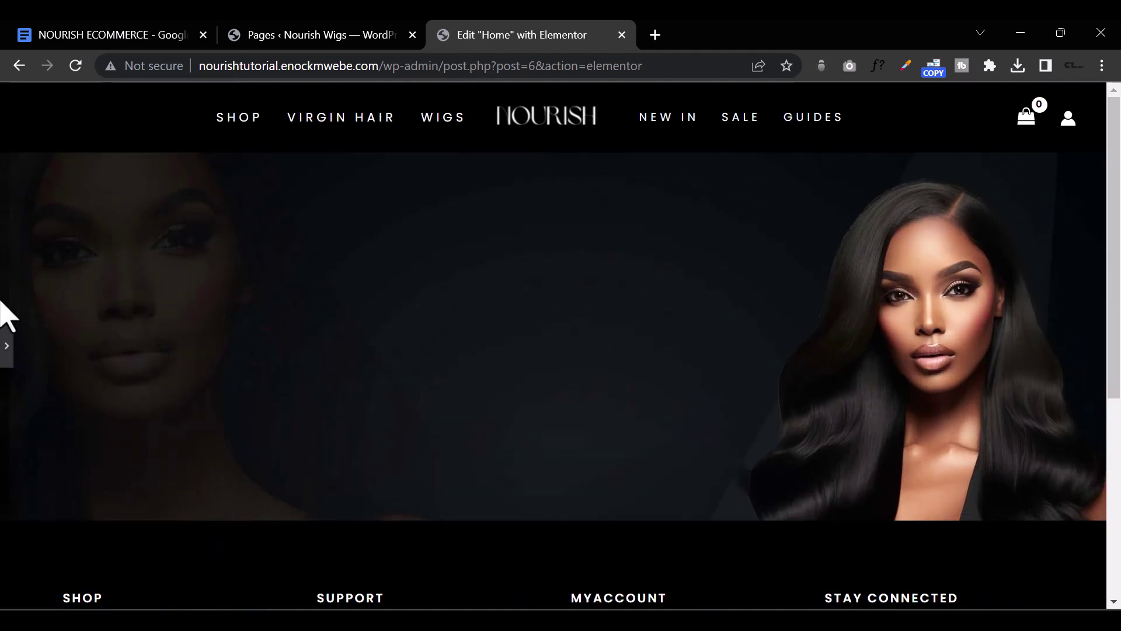
pyautogui.click(7, 346)
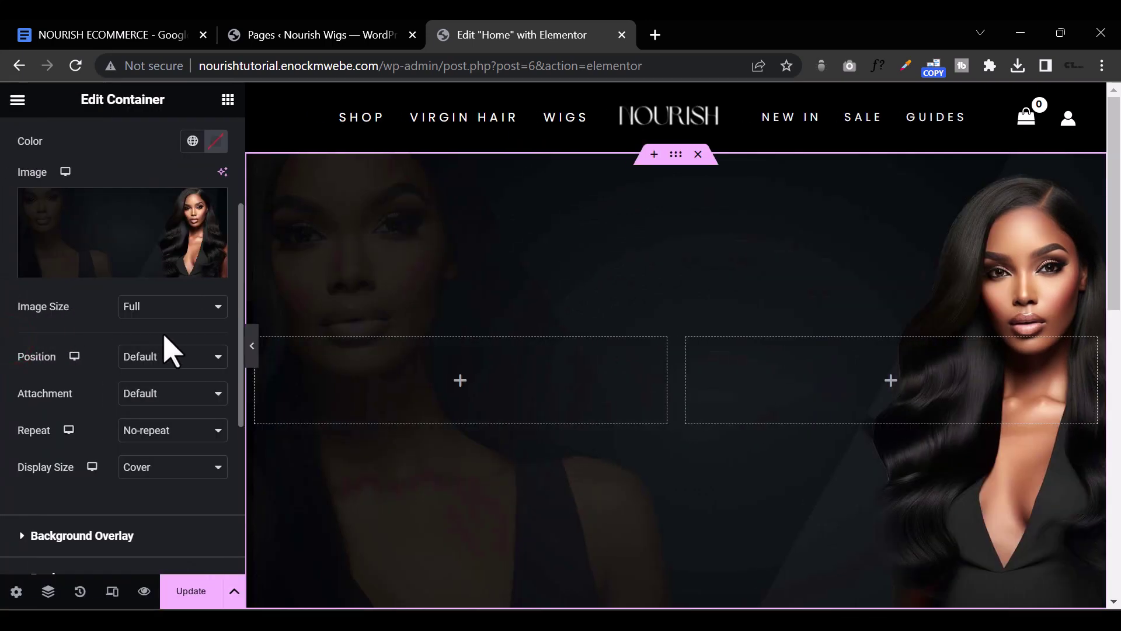
pyautogui.click(188, 360)
pyautogui.click(193, 391)
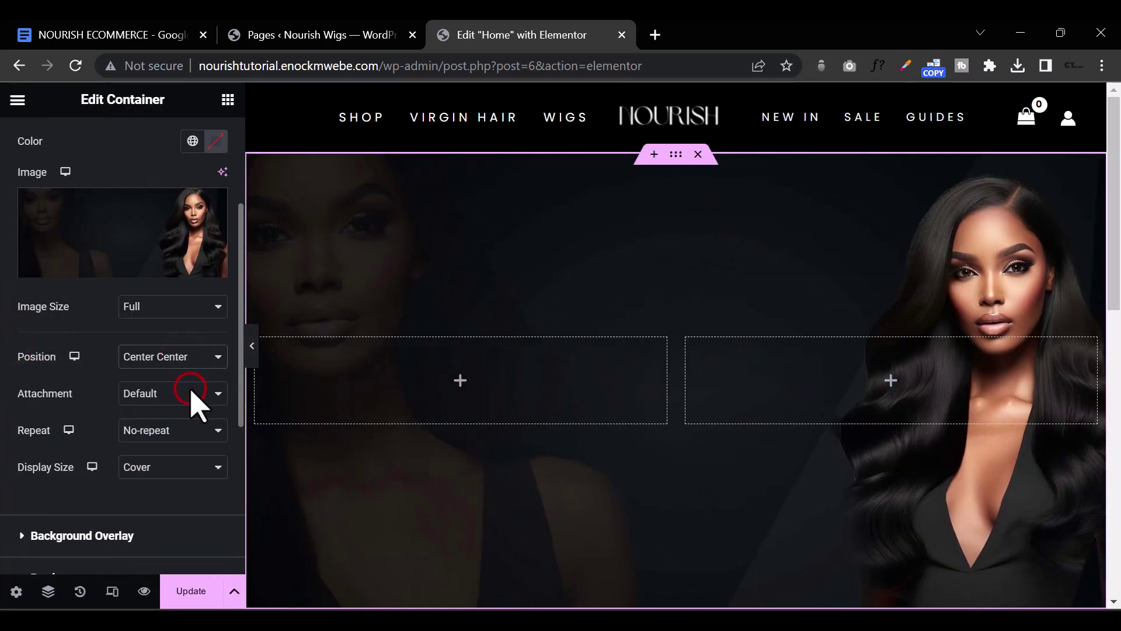
pyautogui.click(201, 390)
pyautogui.click(201, 390)
pyautogui.click(251, 345)
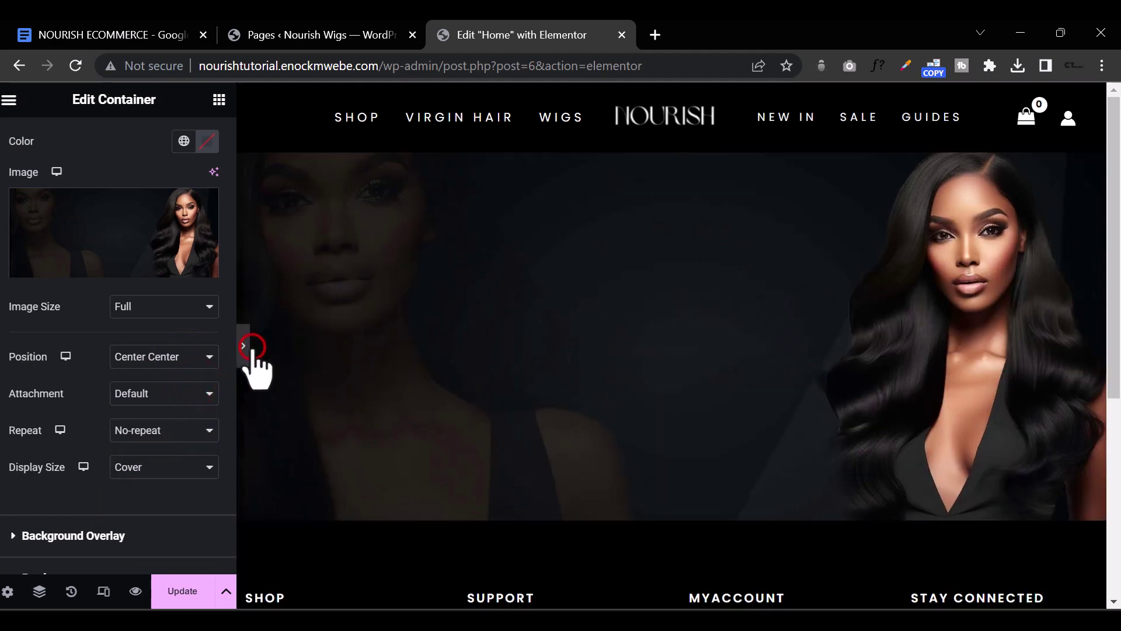
pyautogui.click(6, 350)
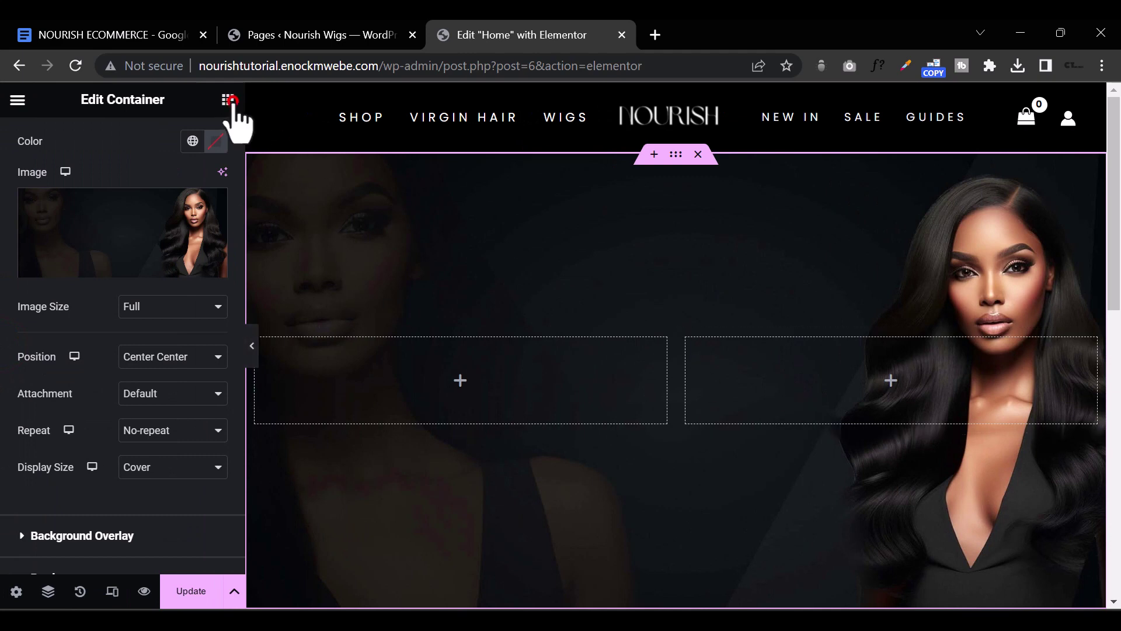
# Drop a Spacer widget into the right column and set that column's width to 40%
pyautogui.click(228, 101)
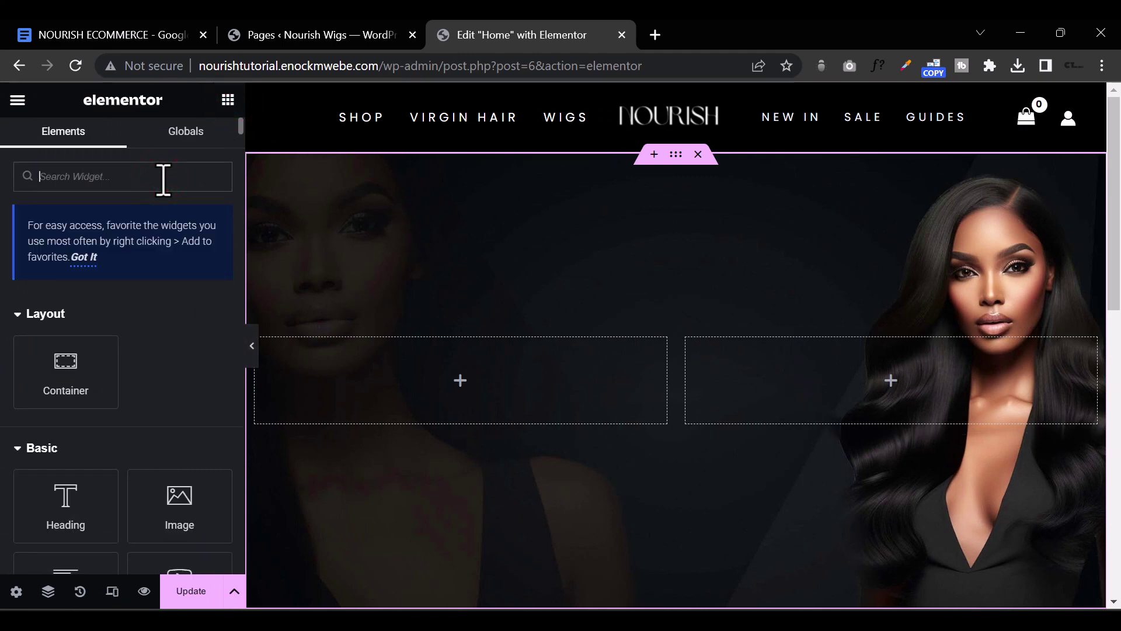
pyautogui.write('space')
pyautogui.moveTo(65, 315); pyautogui.dragTo(839, 382)
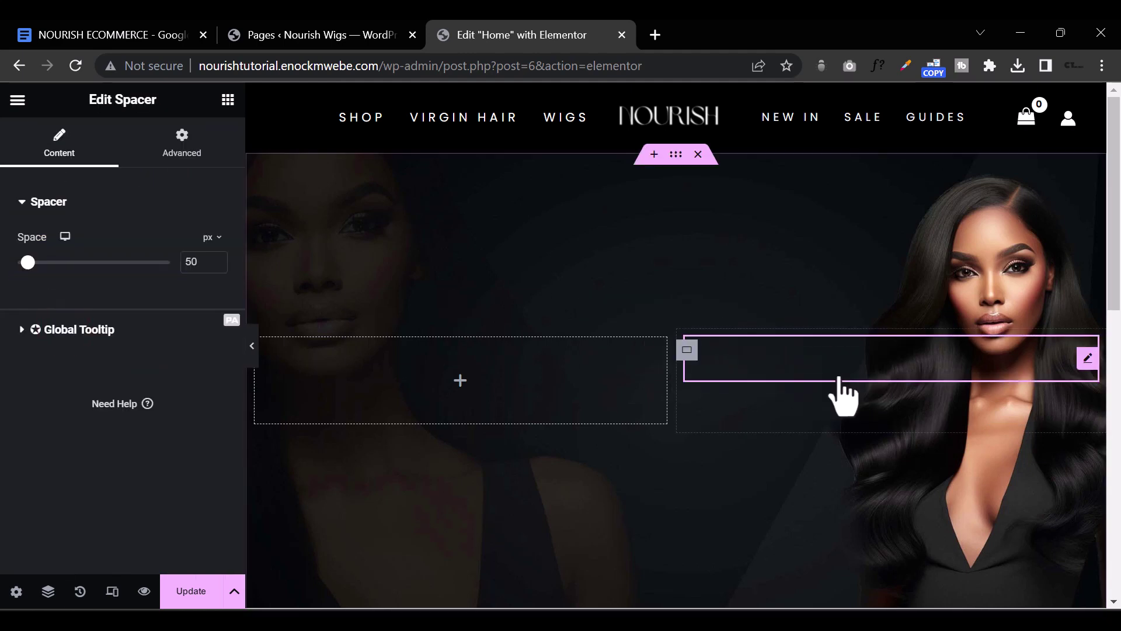
pyautogui.click(687, 350)
pyautogui.click(195, 314)
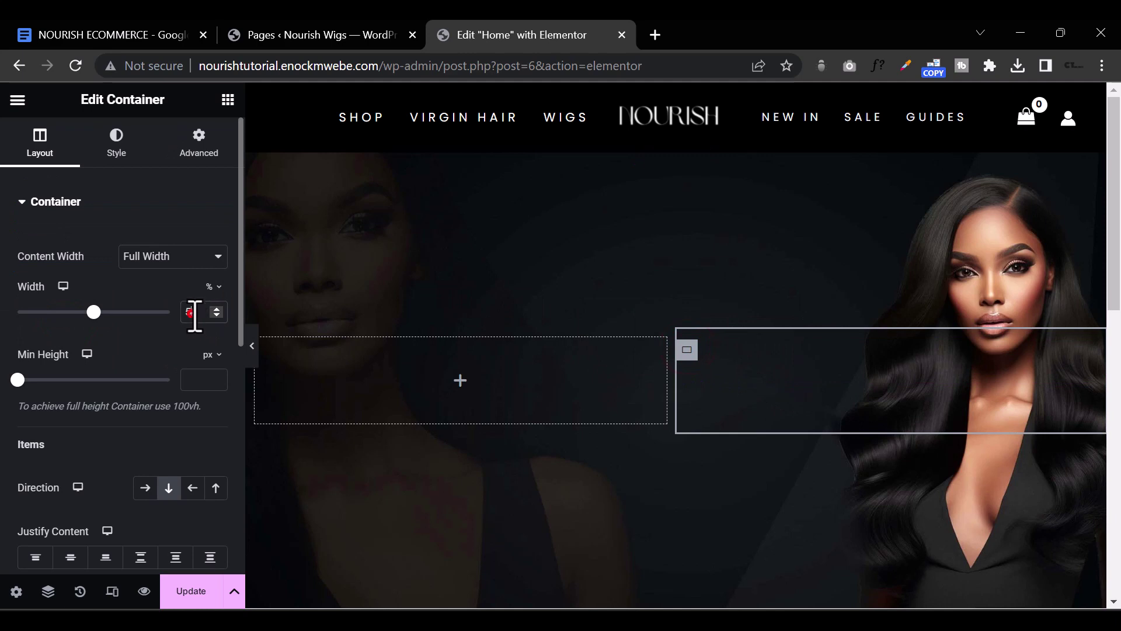
pyautogui.write('40')
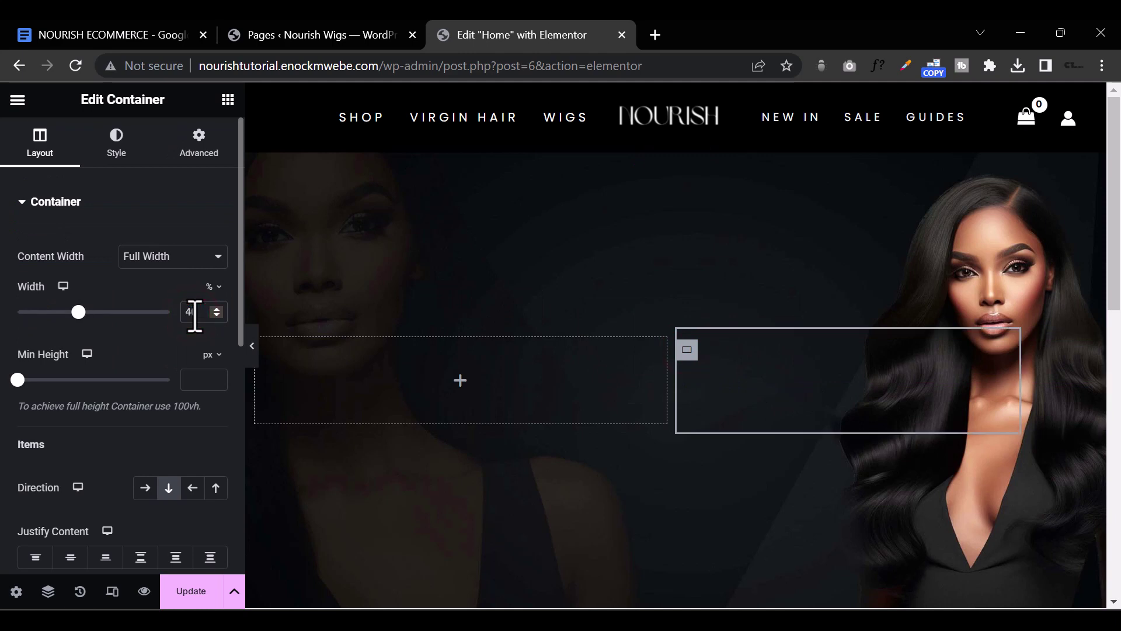
# Set the left column's width to 60%
pyautogui.click(262, 348)
pyautogui.click(186, 313)
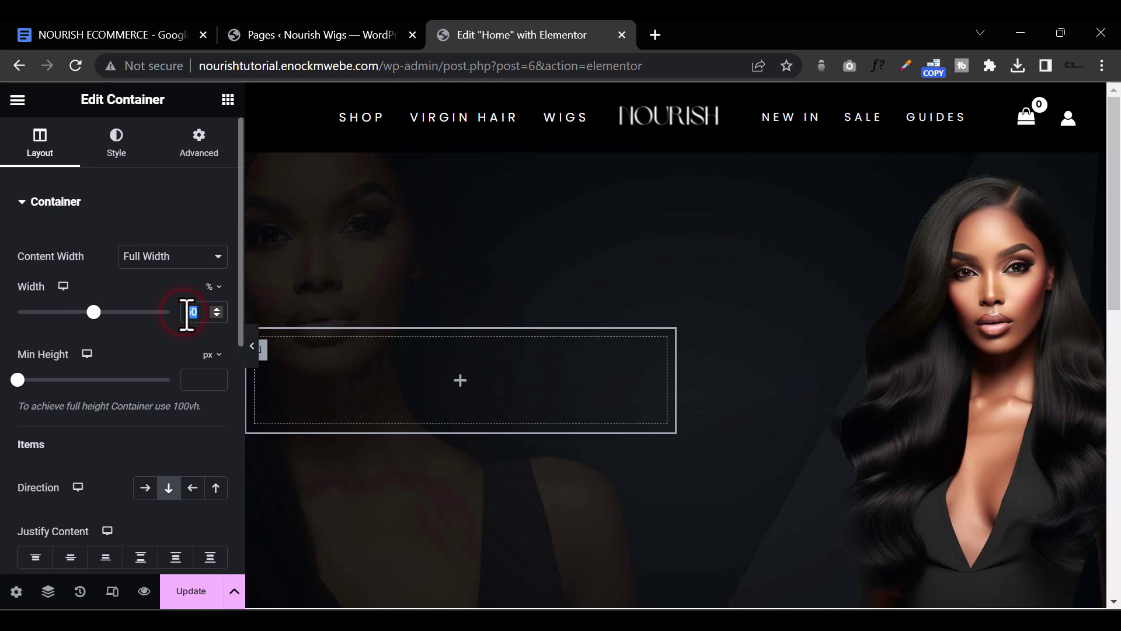
pyautogui.write('60')
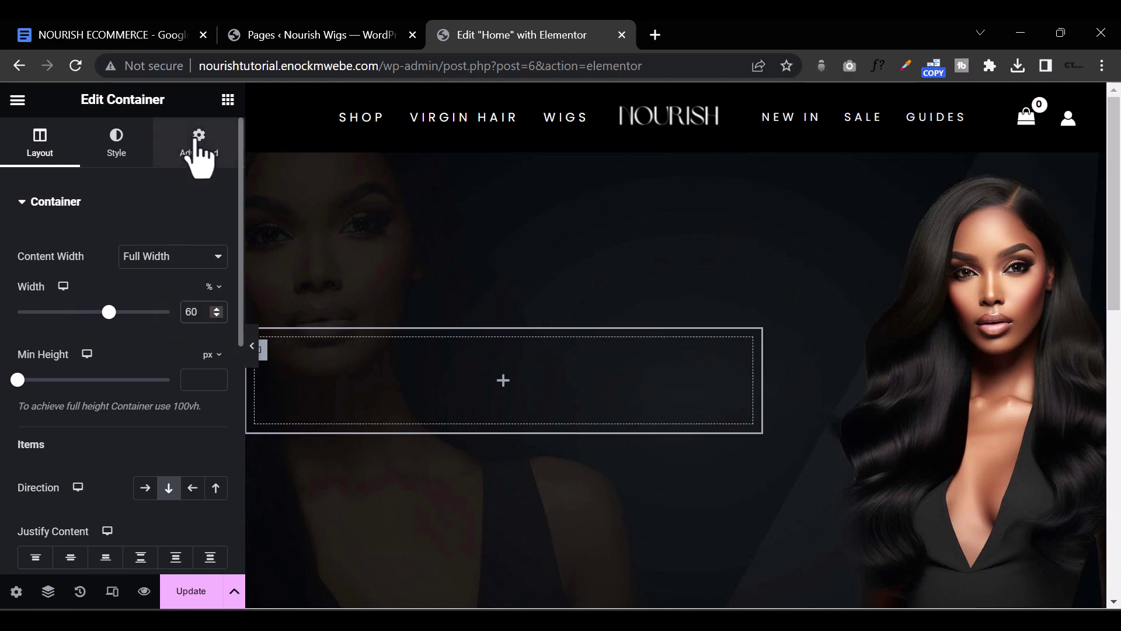
pyautogui.click(227, 100)
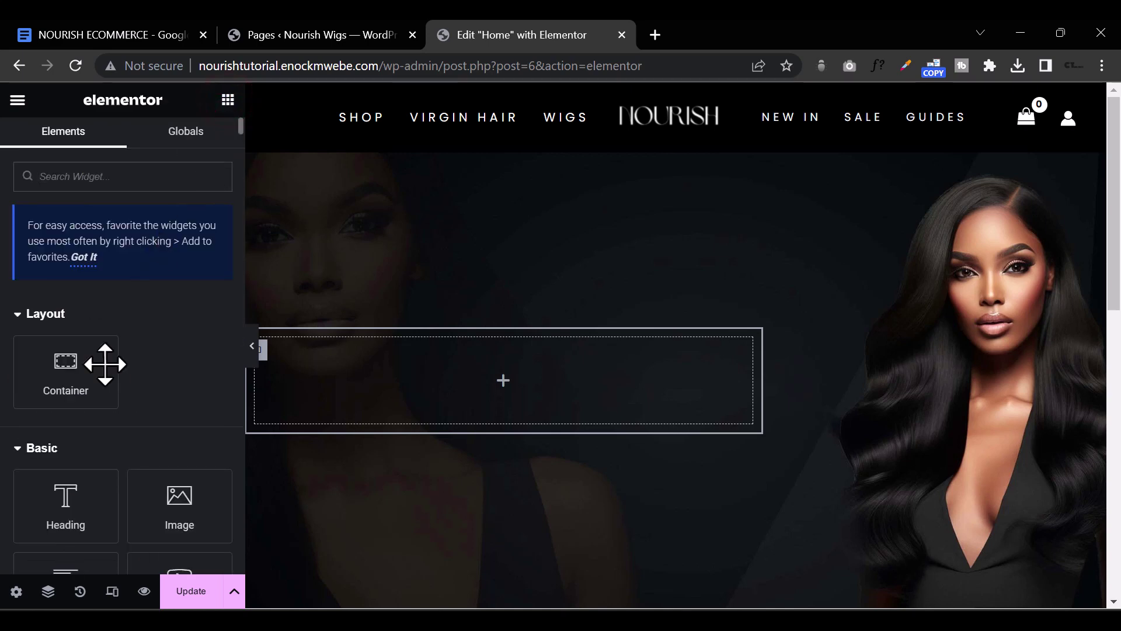
# Add a centred heading reading NOURISH to the left column
pyautogui.moveTo(57, 510); pyautogui.dragTo(508, 393)
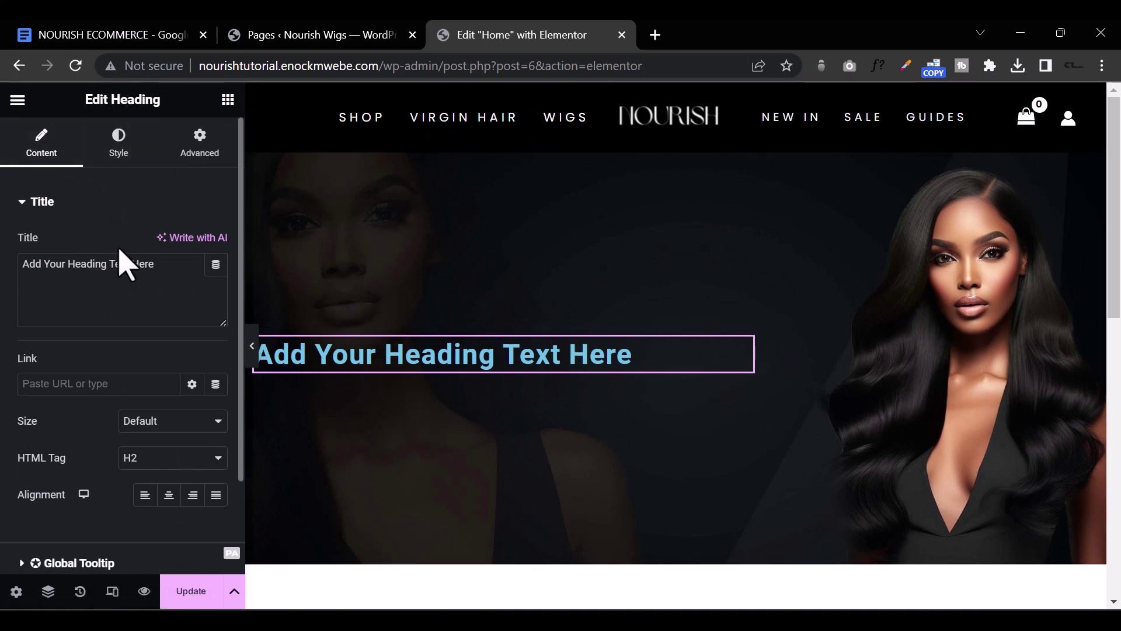
pyautogui.tripleClick(119, 268)
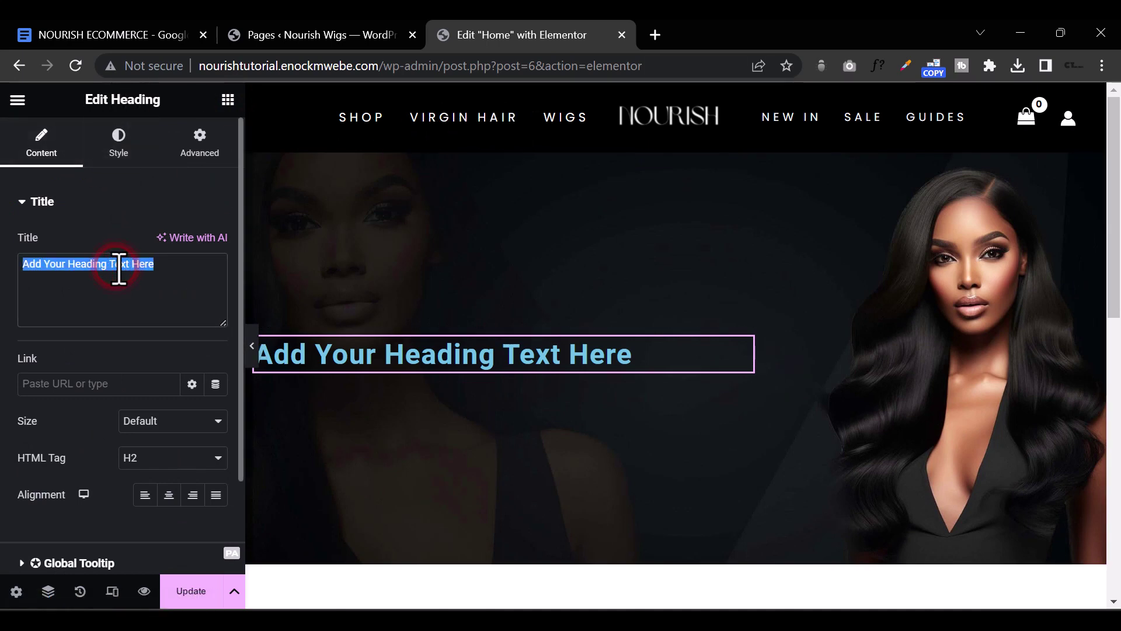
pyautogui.write('NOURISH')
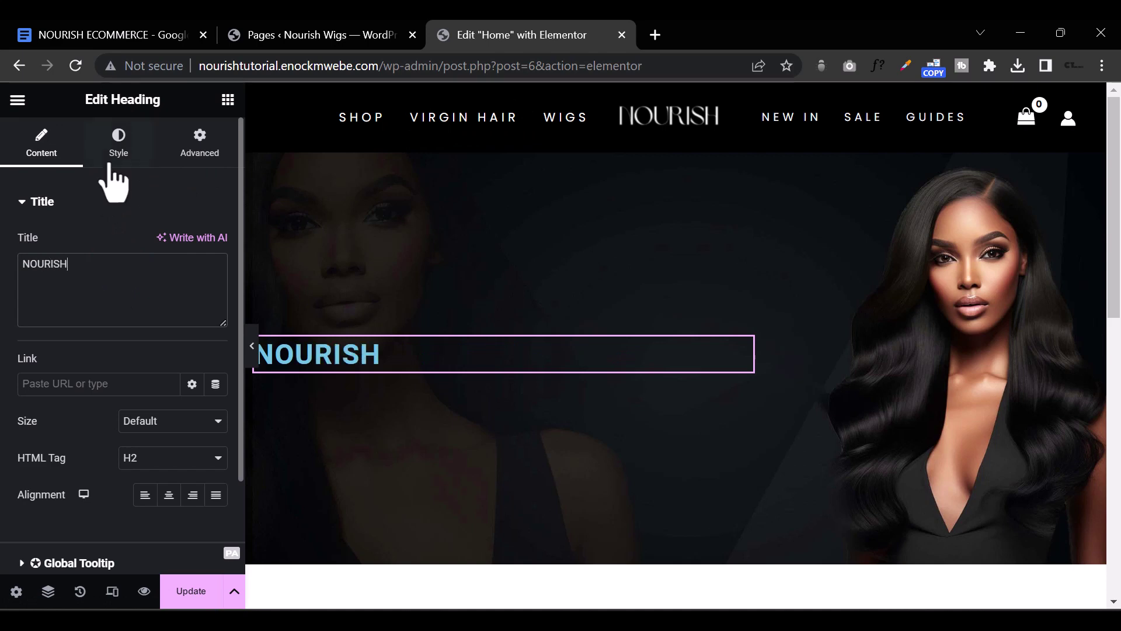
pyautogui.click(169, 495)
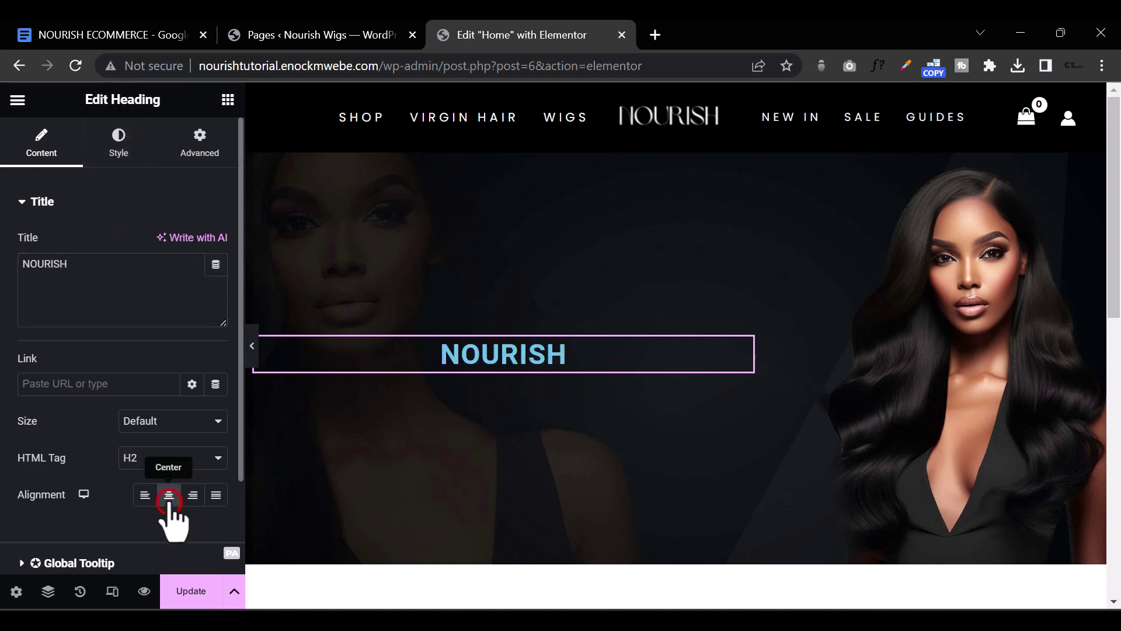
# Set the NOURISH heading's font to BROWN SUGAR at 99 px
pyautogui.click(119, 146)
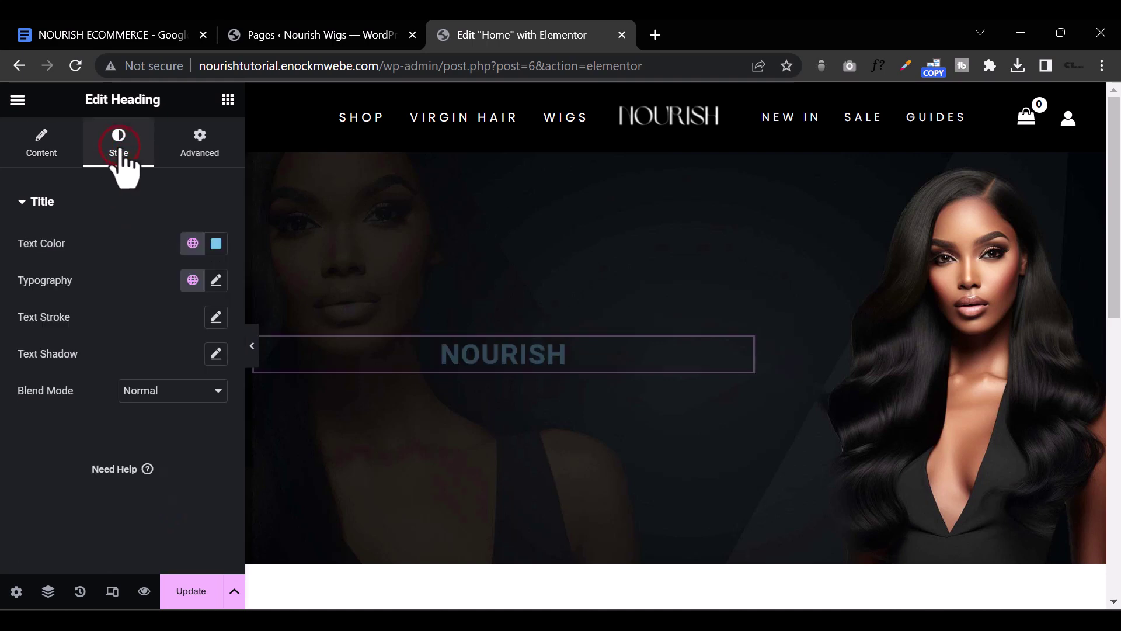
pyautogui.click(215, 280)
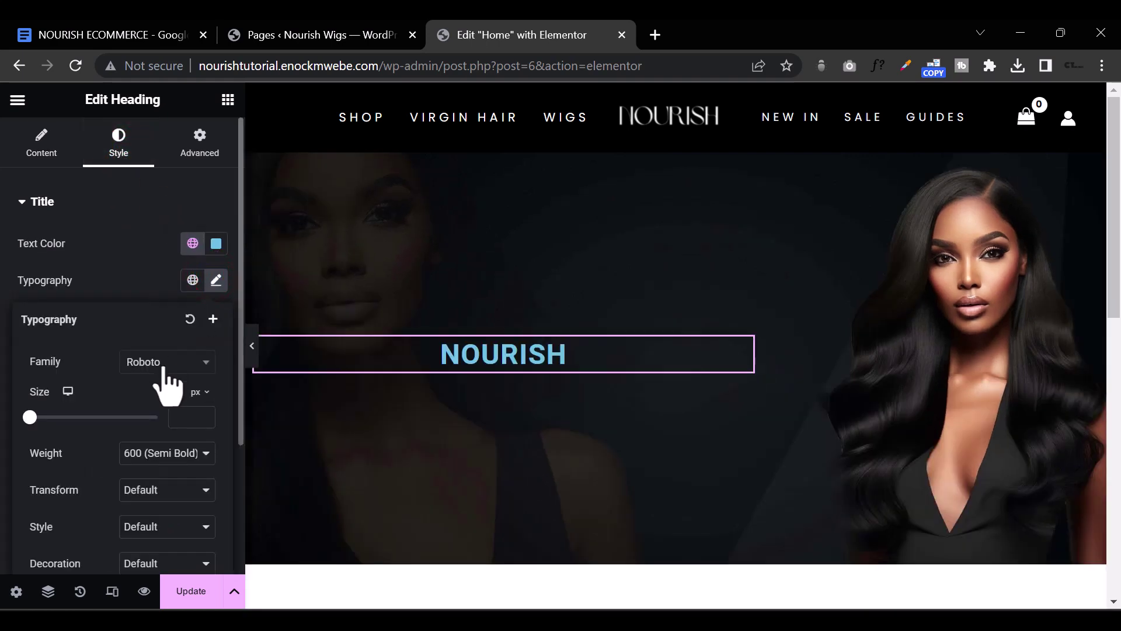
pyautogui.click(162, 365)
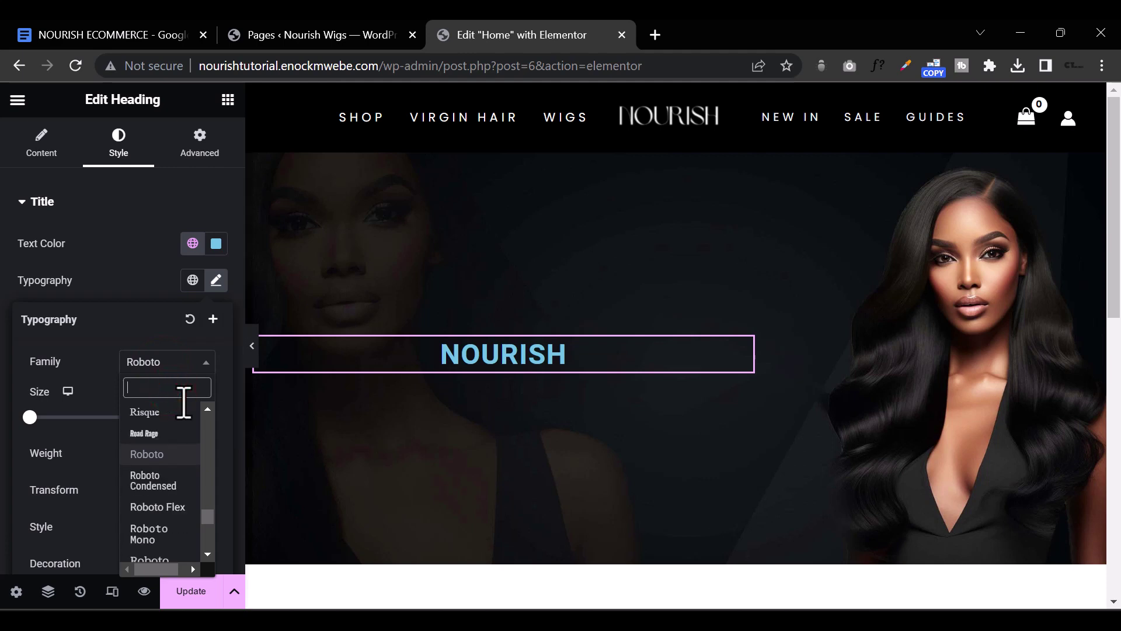
pyautogui.write('Brown')
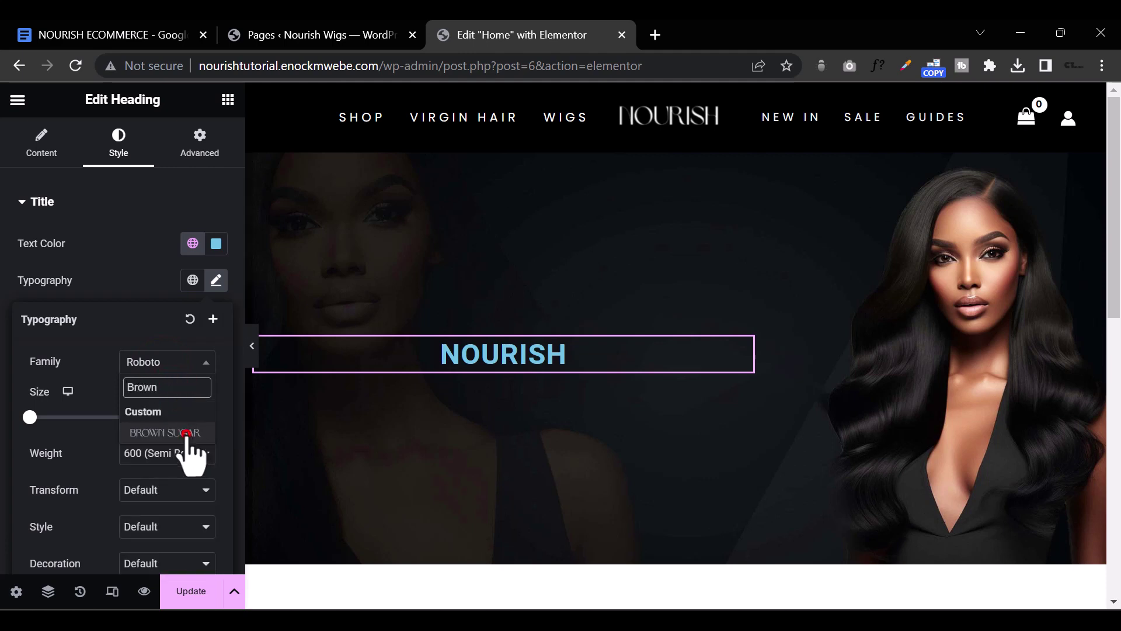
pyautogui.click(181, 434)
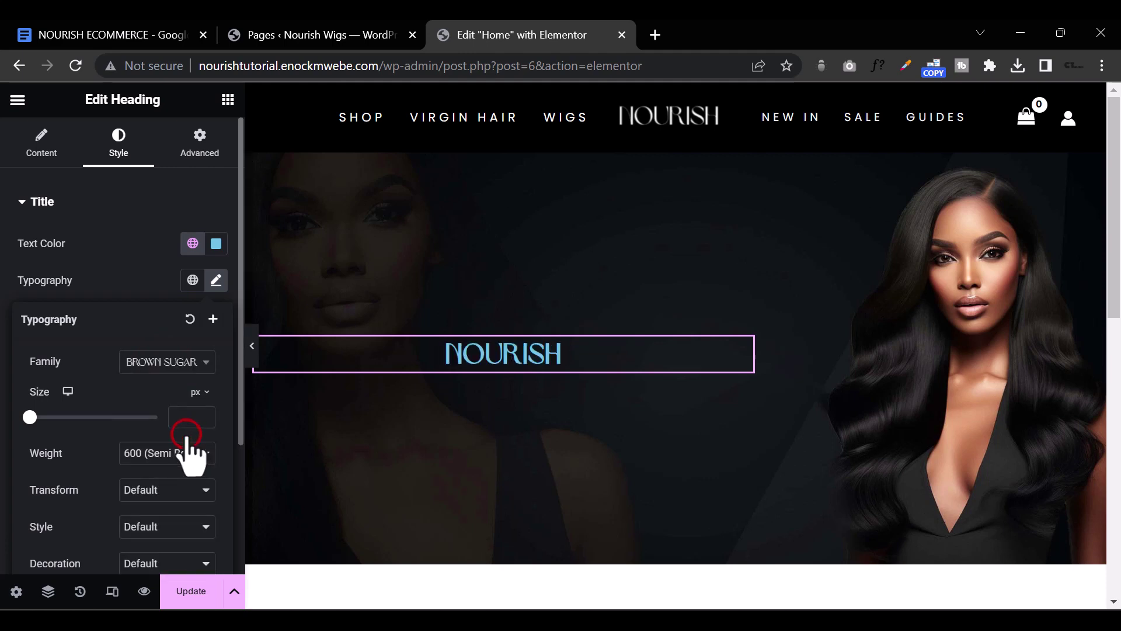
pyautogui.click(188, 489)
pyautogui.click(187, 417)
pyautogui.write('99')
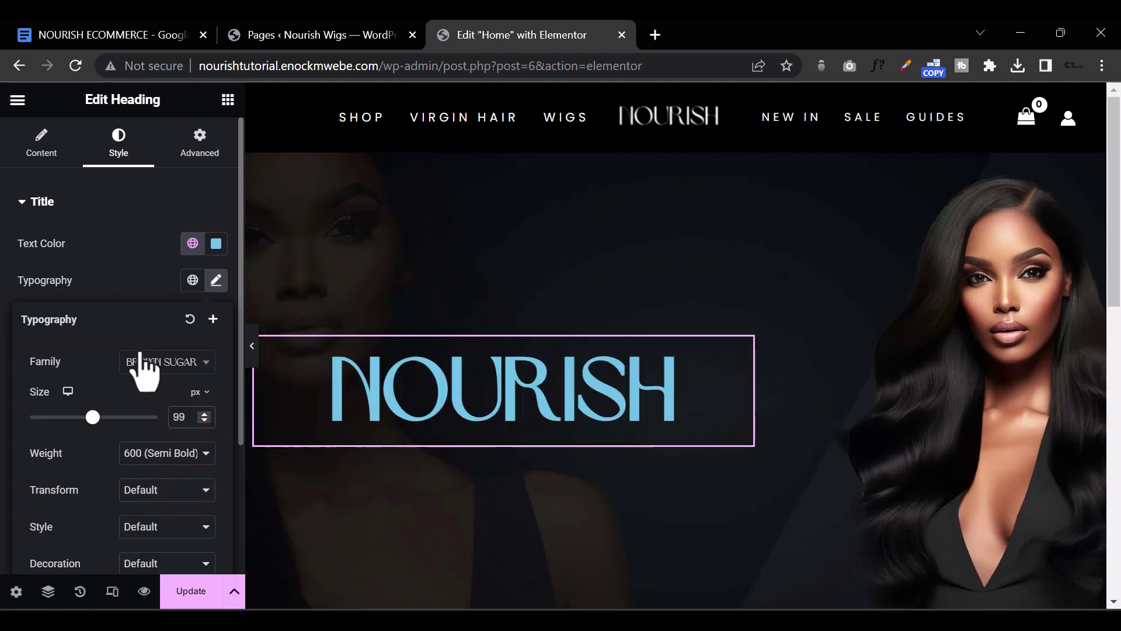
pyautogui.scroll(-3, 143, 365)
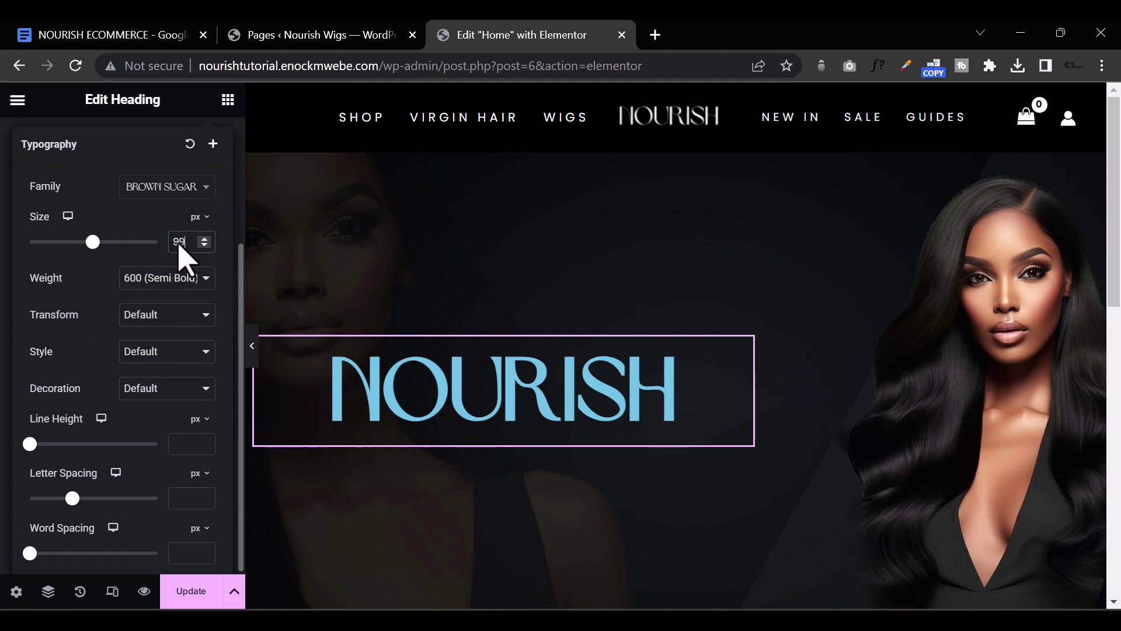
pyautogui.scroll(3, 187, 245)
# Make the NOURISH heading white with font weight 400
pyautogui.click(216, 244)
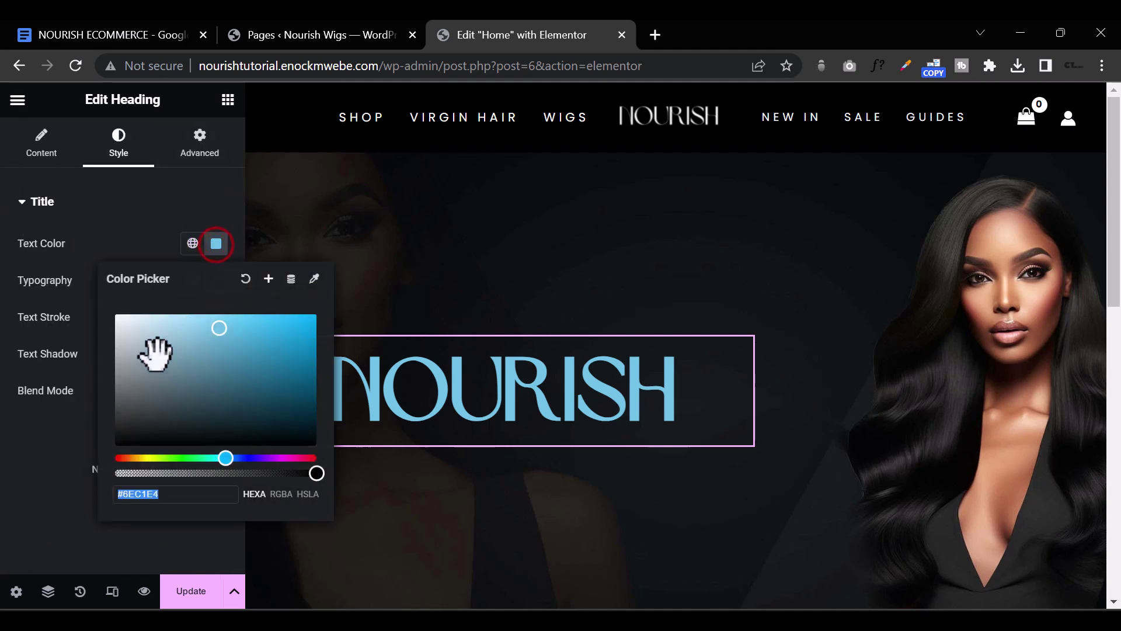
pyautogui.moveTo(155, 355); pyautogui.dragTo(67, 260)
pyautogui.click(166, 204)
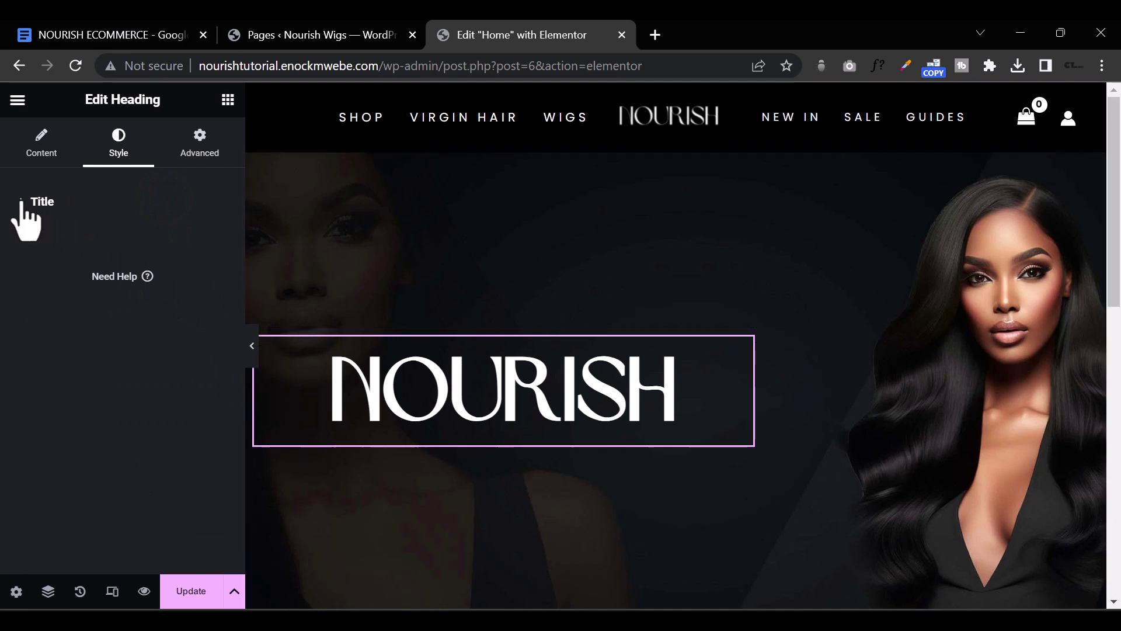
pyautogui.click(21, 200)
pyautogui.click(216, 281)
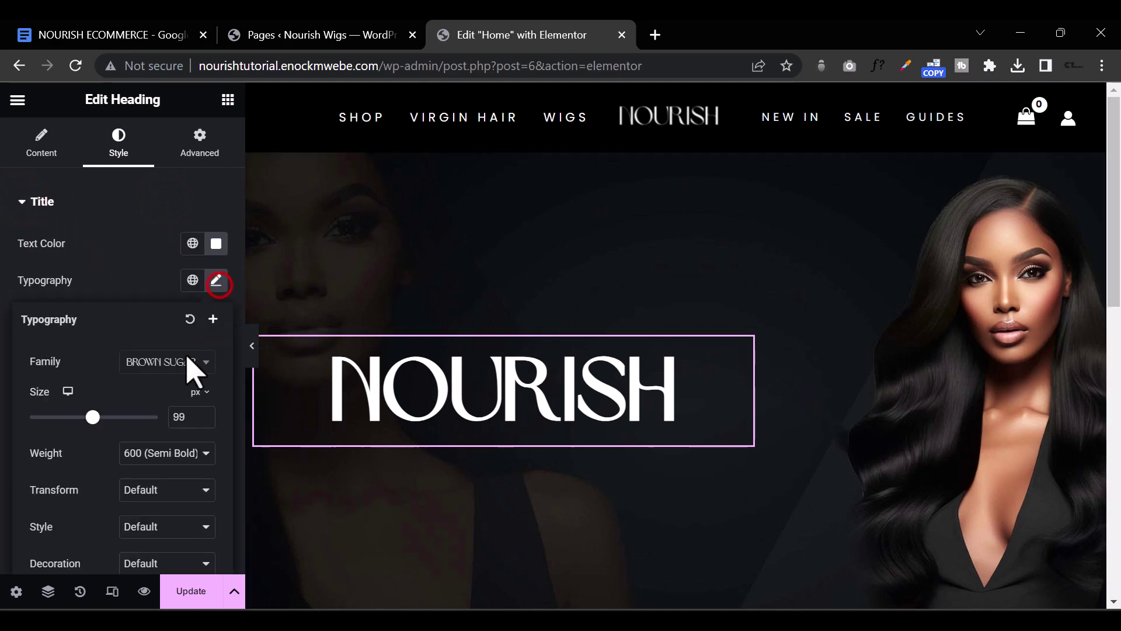
pyautogui.click(194, 454)
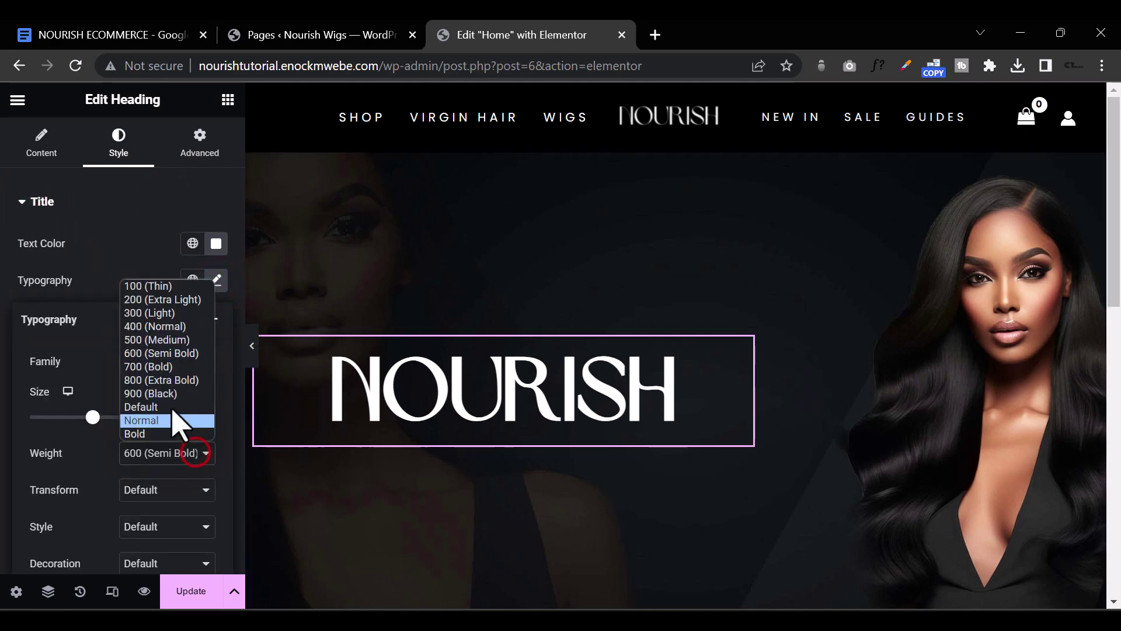
pyautogui.click(166, 327)
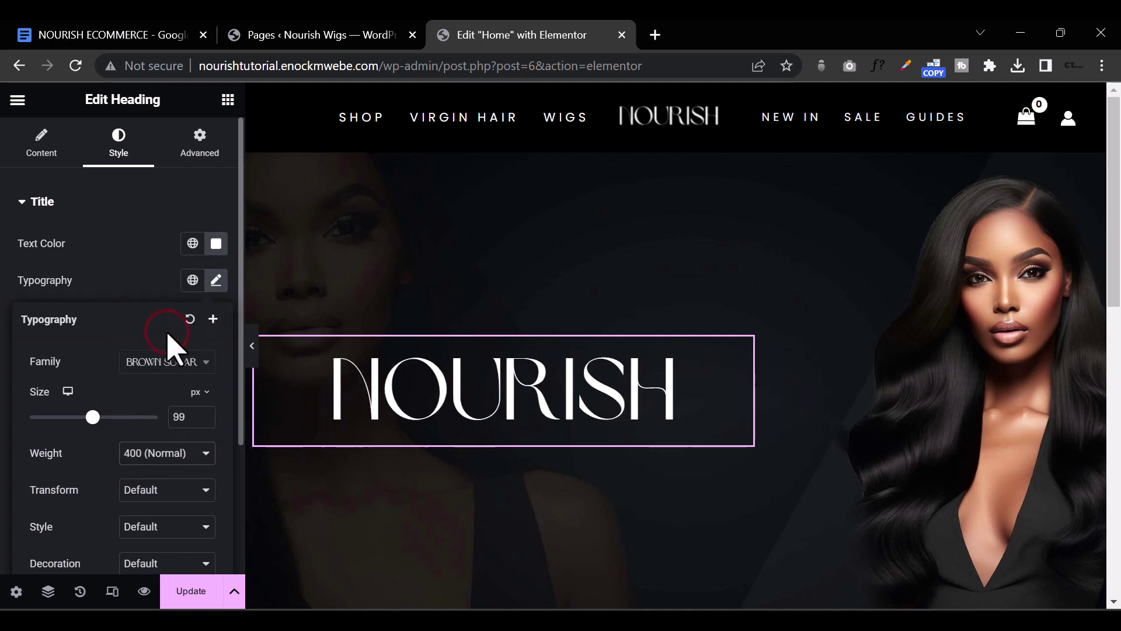
pyautogui.click(230, 109)
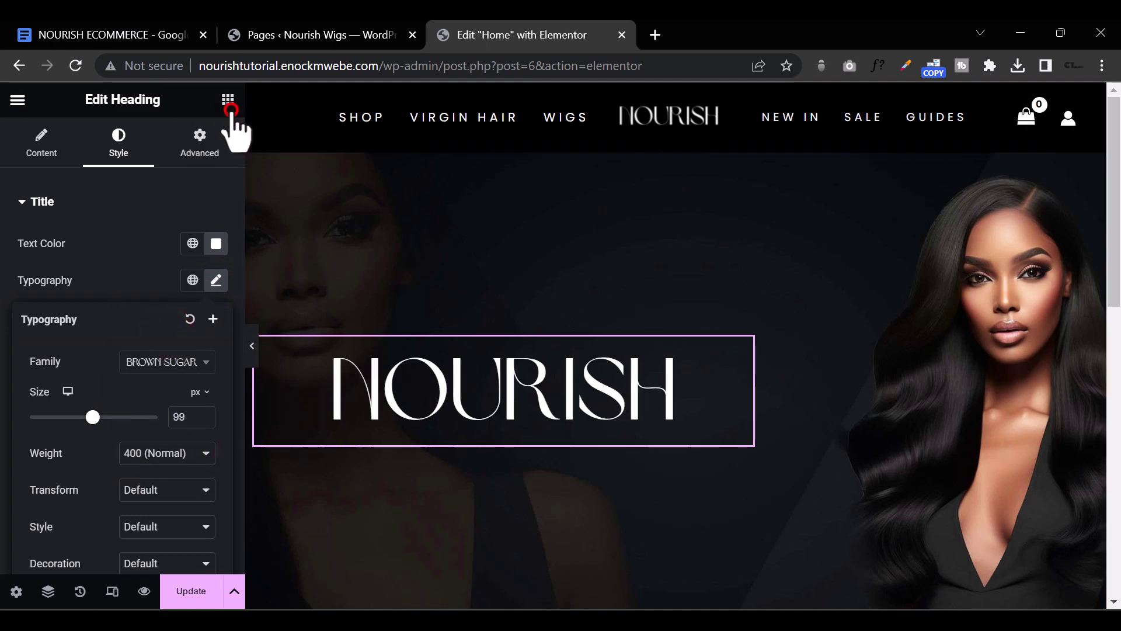
# Add a centred SHOP COLLECTIONS heading below NOURISH
pyautogui.moveTo(69, 496); pyautogui.dragTo(548, 430)
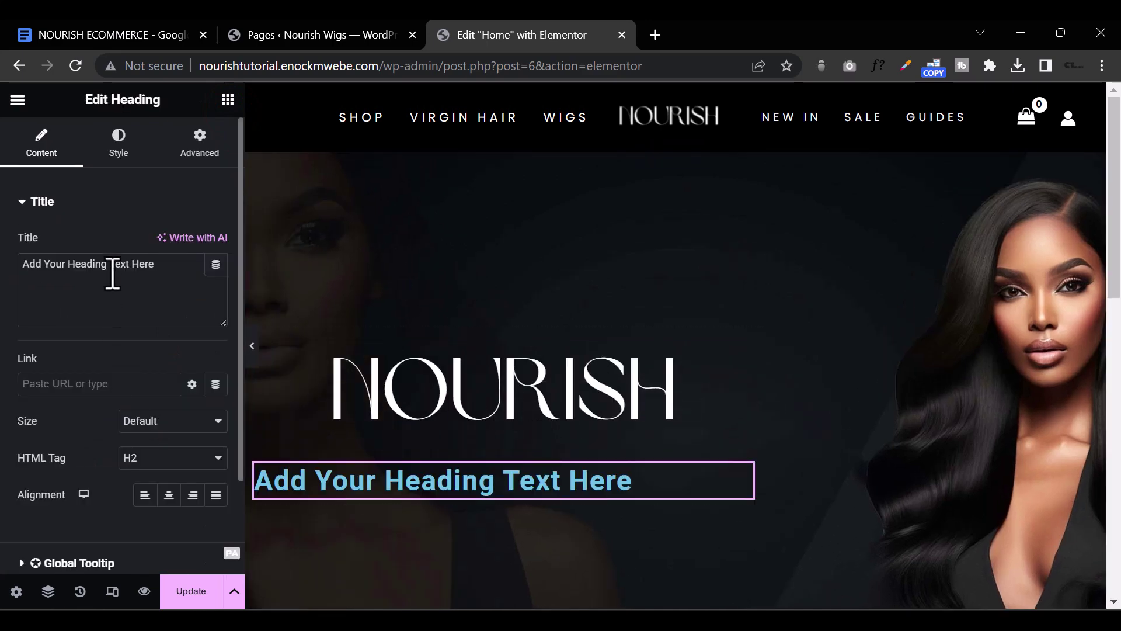
pyautogui.tripleClick(112, 263)
pyautogui.write('SHOP COLLECTIONS')
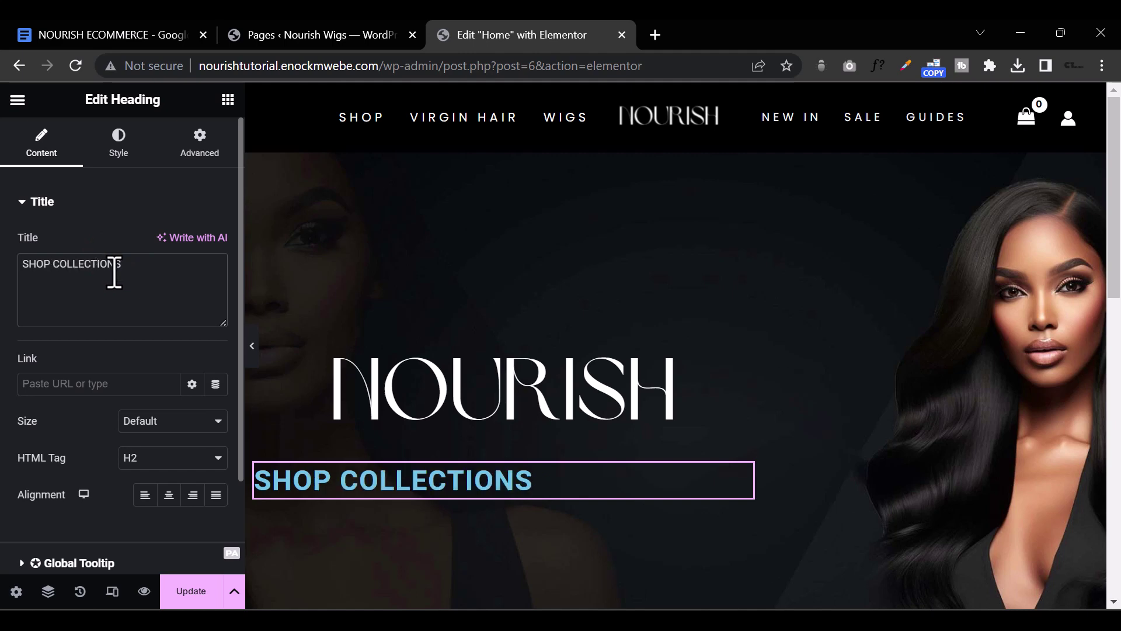
pyautogui.click(169, 494)
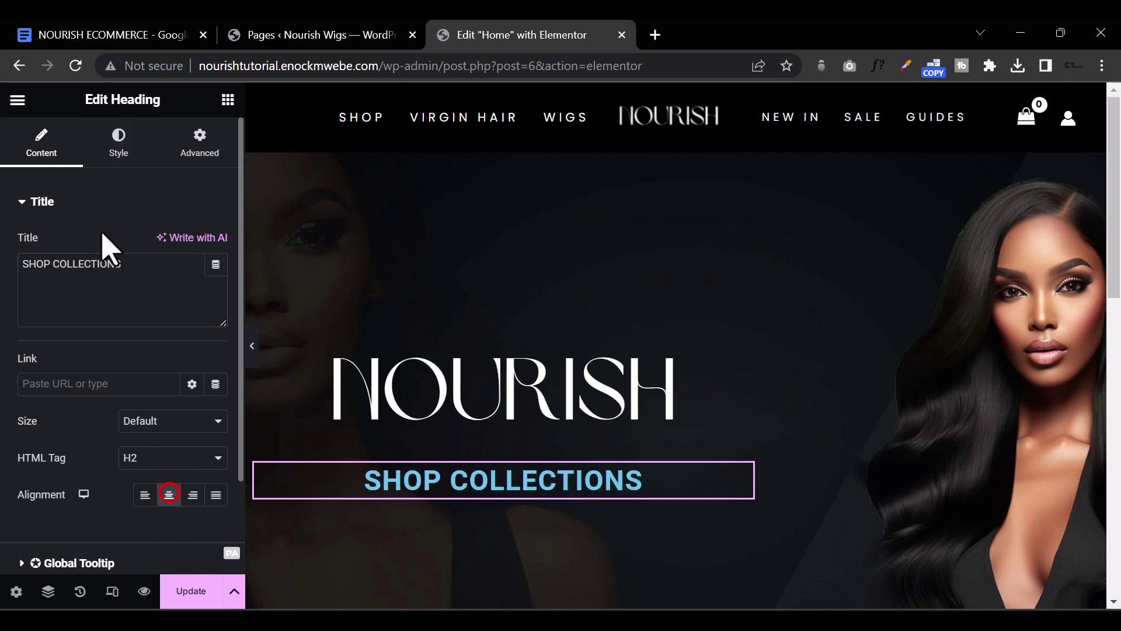
# Set the SHOP COLLECTIONS text colour to white
pyautogui.click(120, 153)
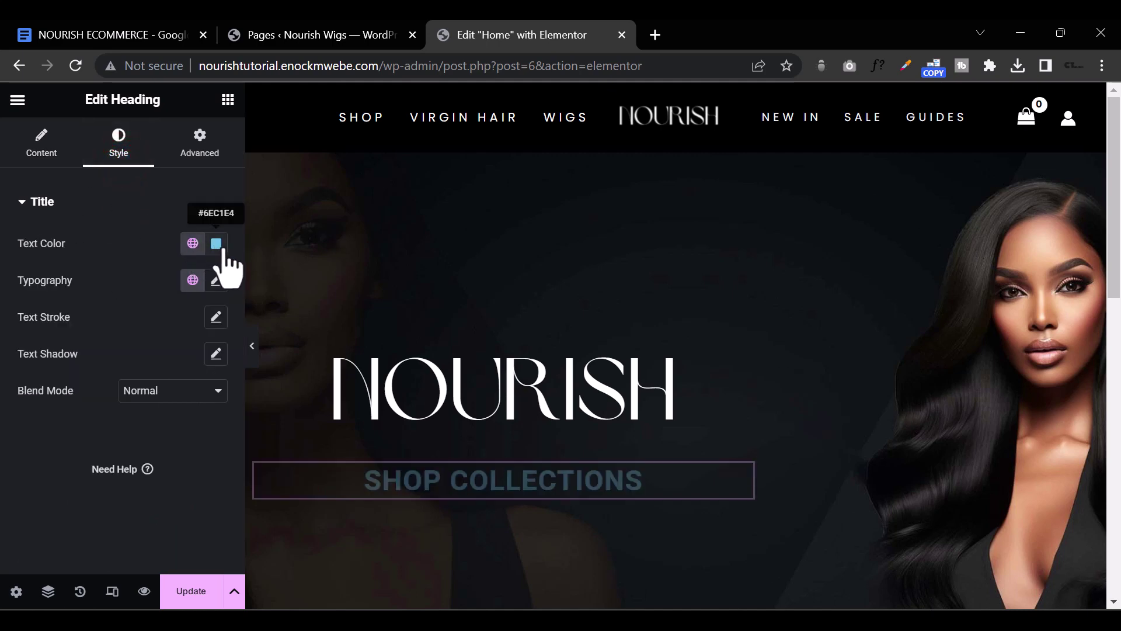
pyautogui.click(222, 249)
pyautogui.moveTo(159, 372); pyautogui.dragTo(76, 257)
pyautogui.click(150, 202)
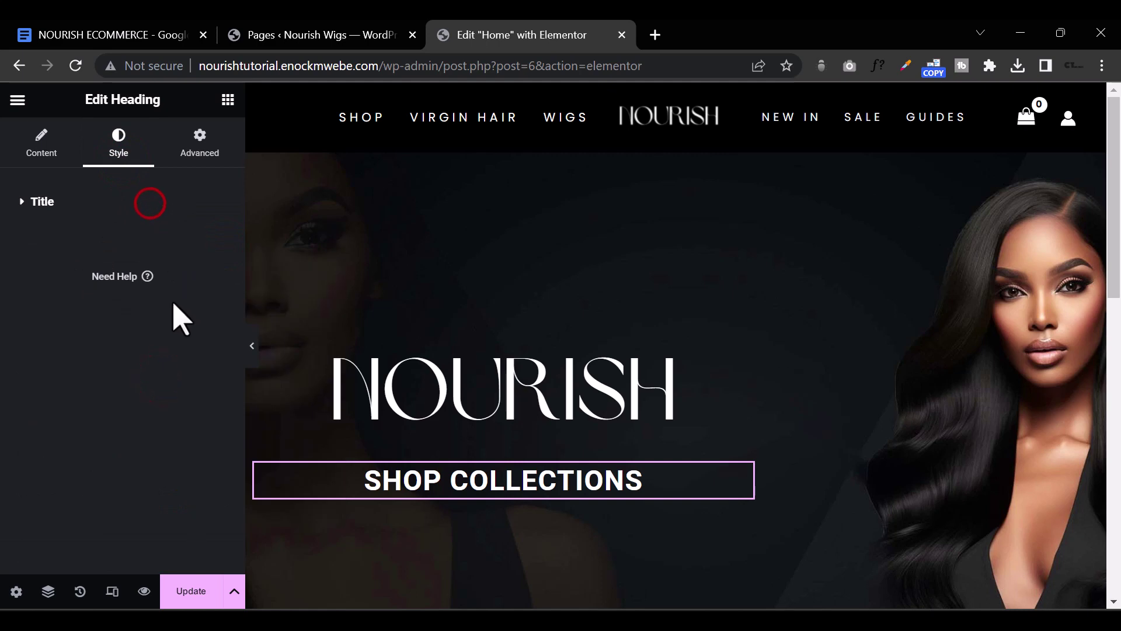
pyautogui.click(51, 203)
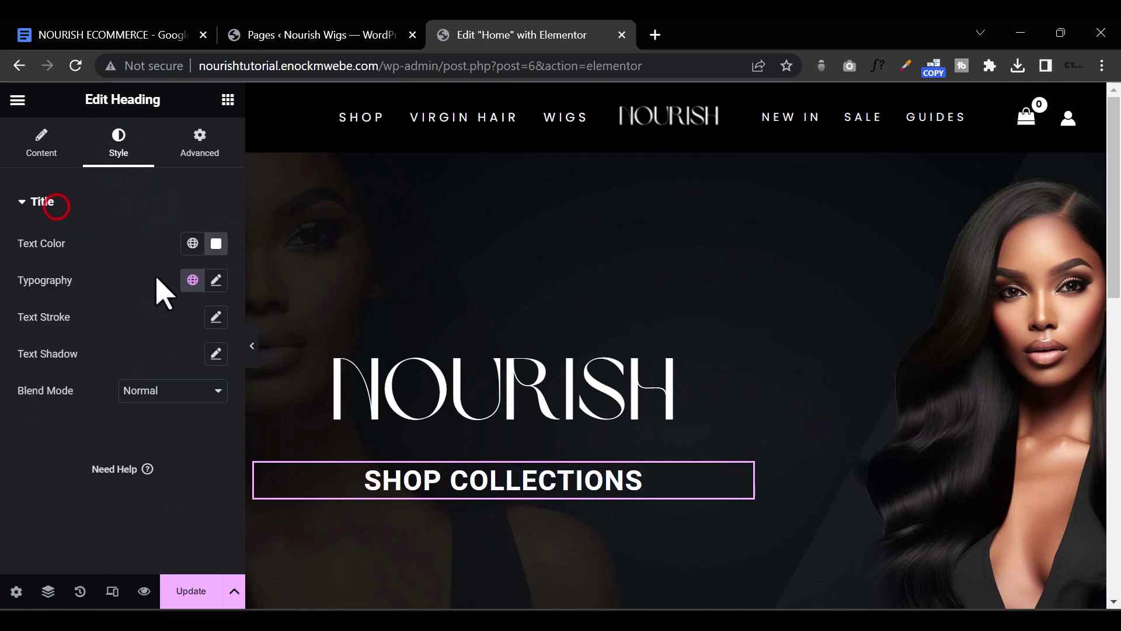
# Set the SHOP COLLECTIONS font to Poppins at 14 px
pyautogui.click(216, 280)
pyautogui.click(174, 364)
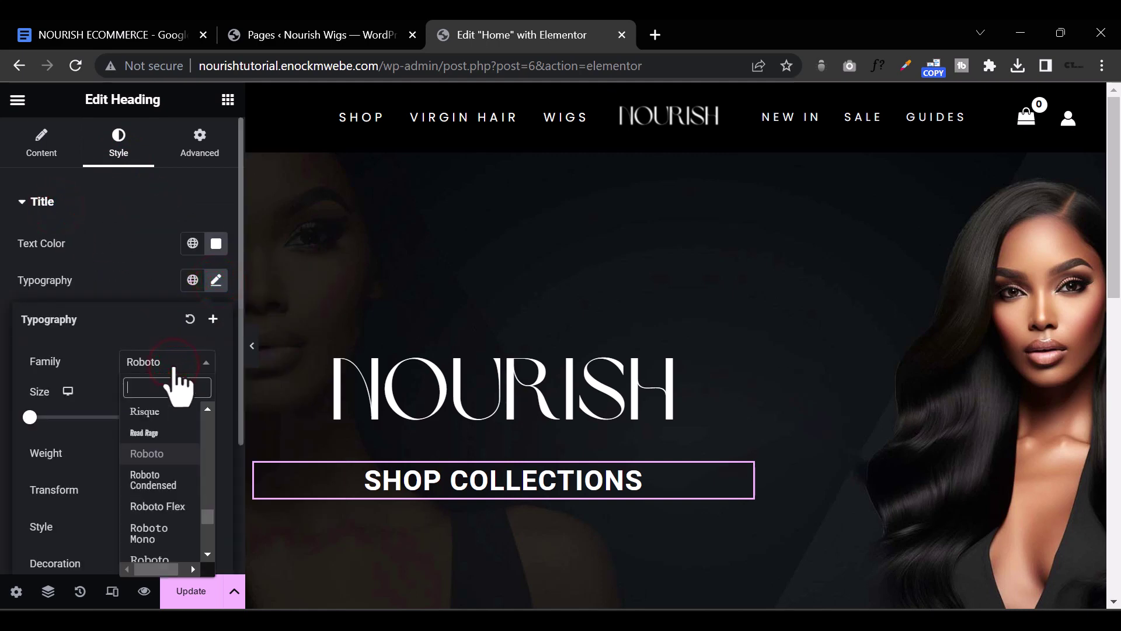
pyautogui.write('POPP')
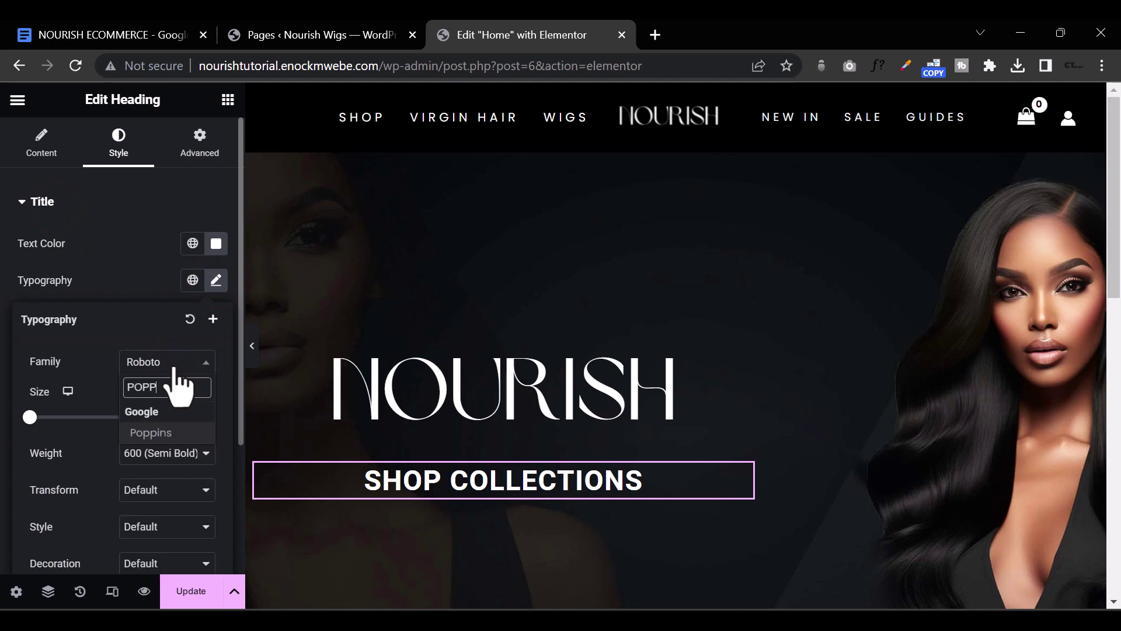
pyautogui.click(179, 433)
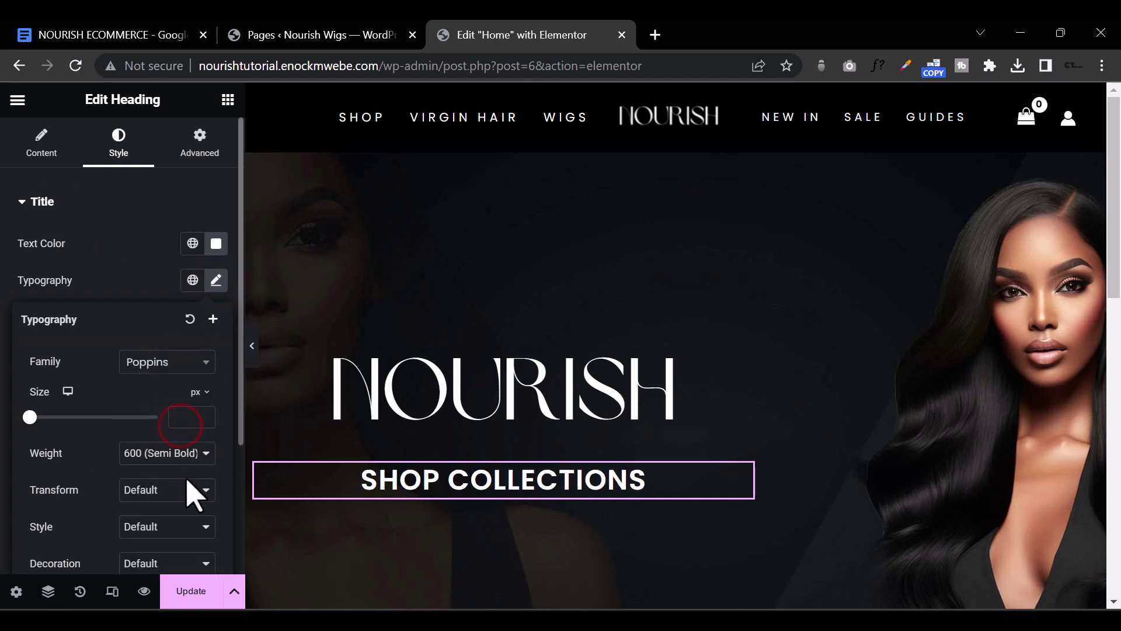
pyautogui.click(186, 416)
pyautogui.write('14')
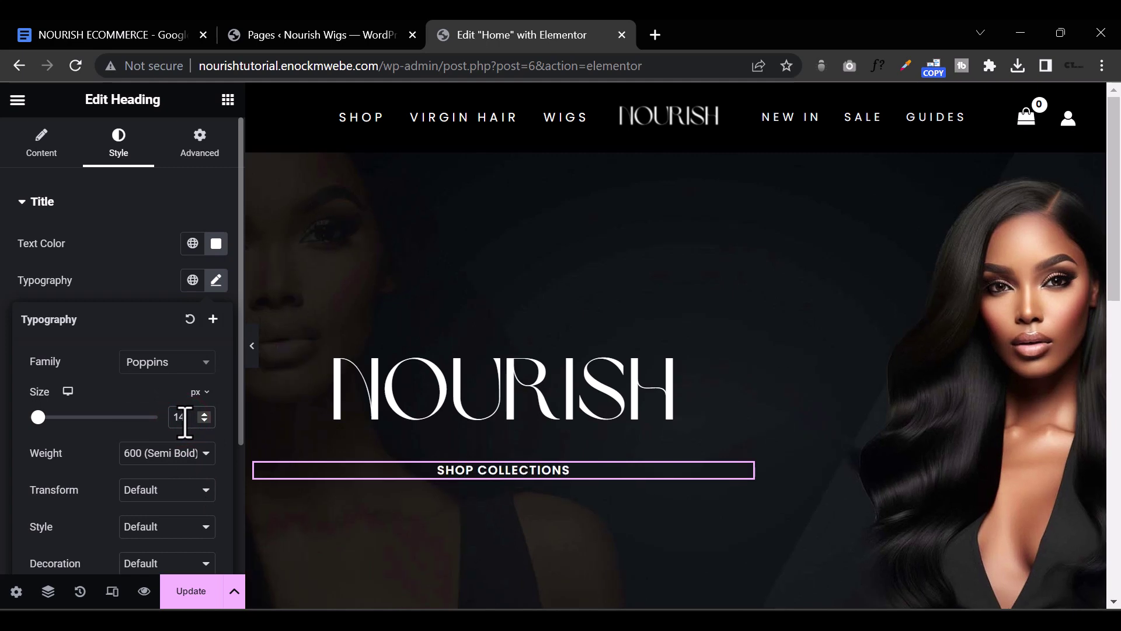
# Give SHOP COLLECTIONS font weight 500 and letter spacing 3
pyautogui.click(186, 455)
pyautogui.click(160, 324)
pyautogui.scroll(-3, 175, 430)
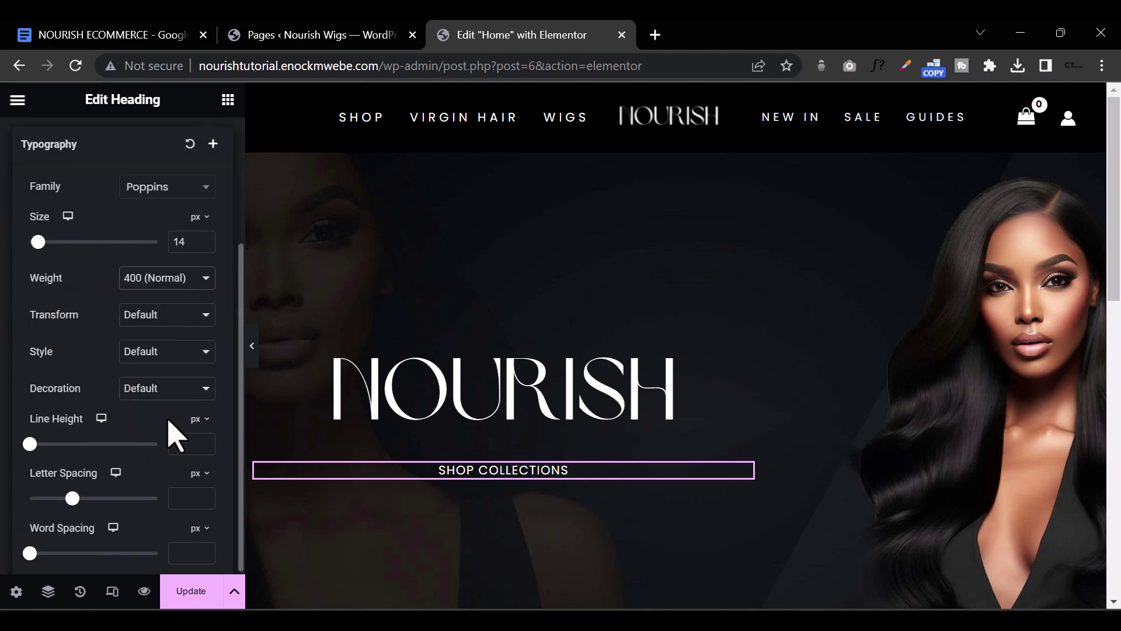
pyautogui.click(162, 277)
pyautogui.click(169, 349)
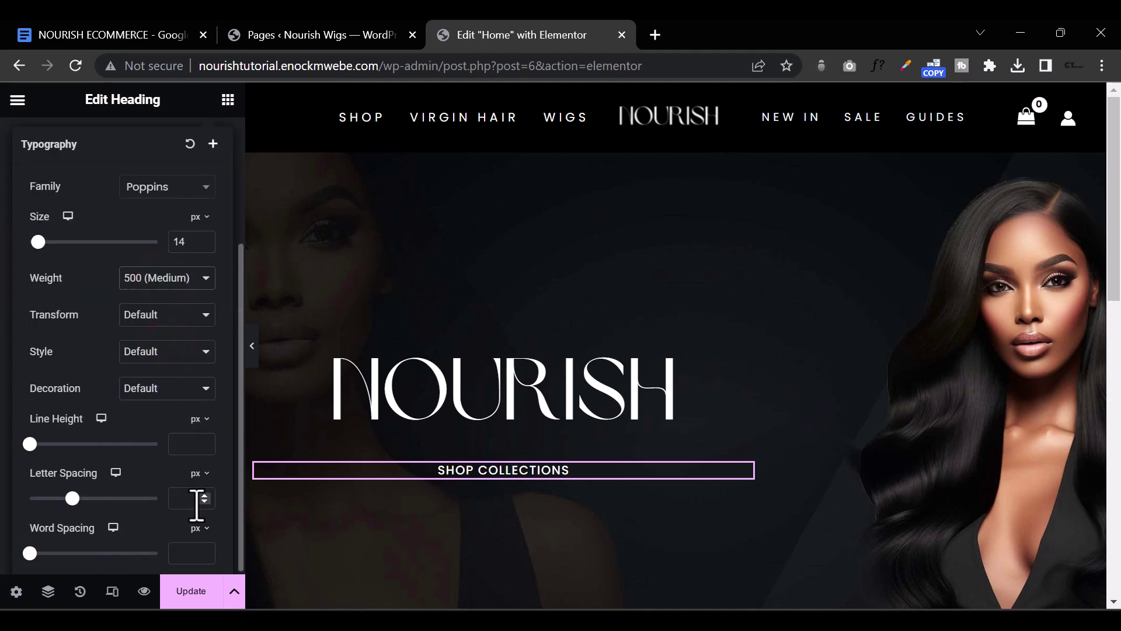
pyautogui.write('2')
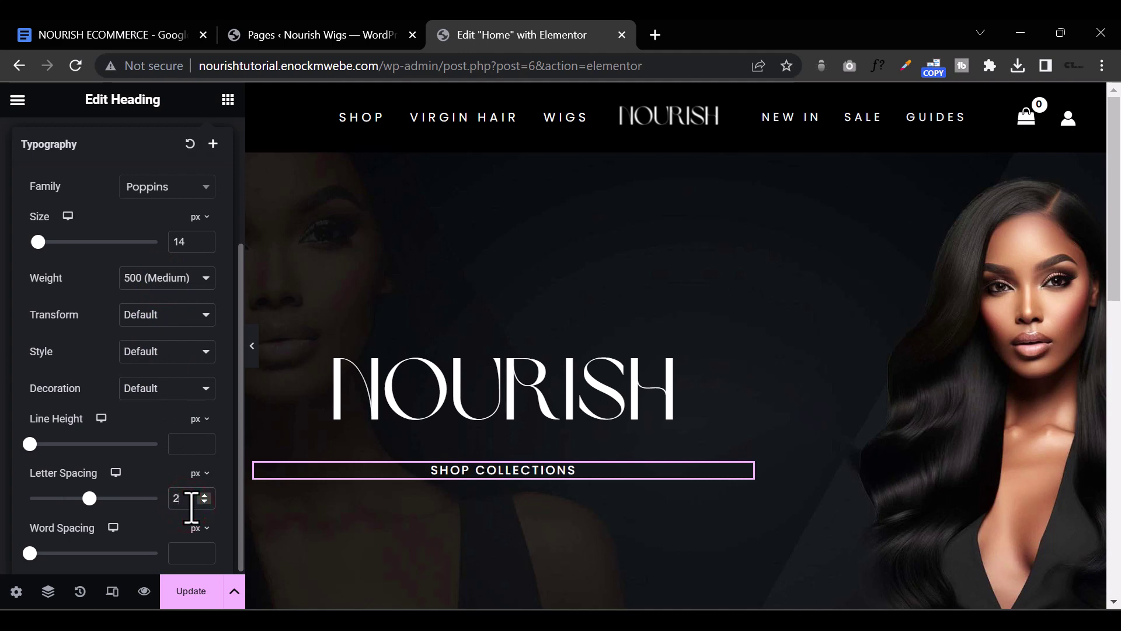
pyautogui.press('BackSpace')
pyautogui.write('3')
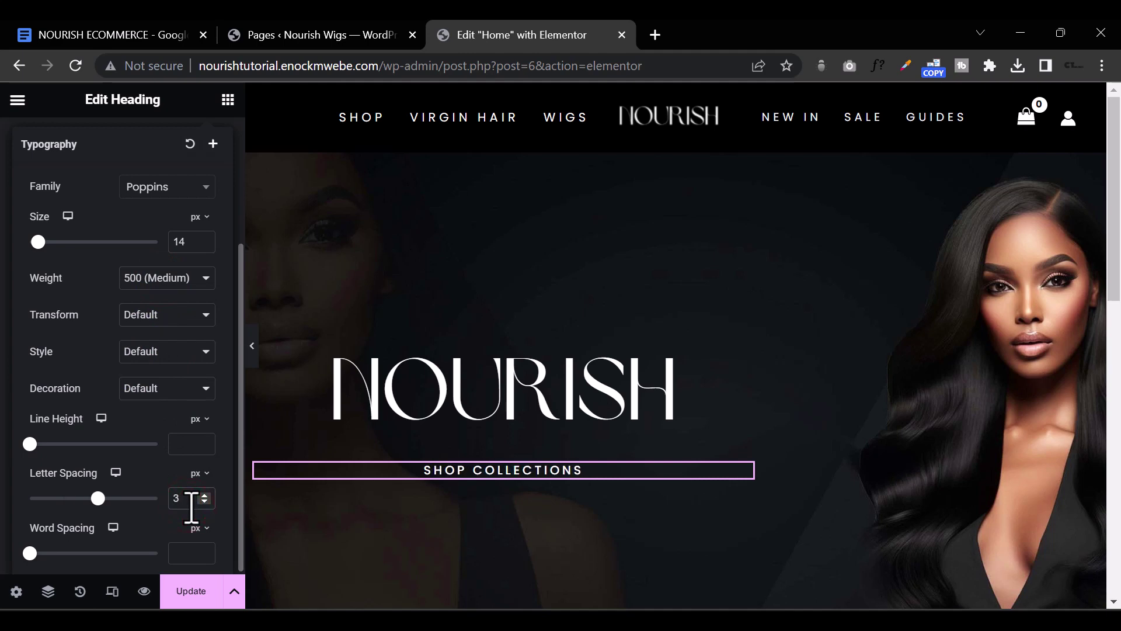
pyautogui.scroll(3, 186, 488)
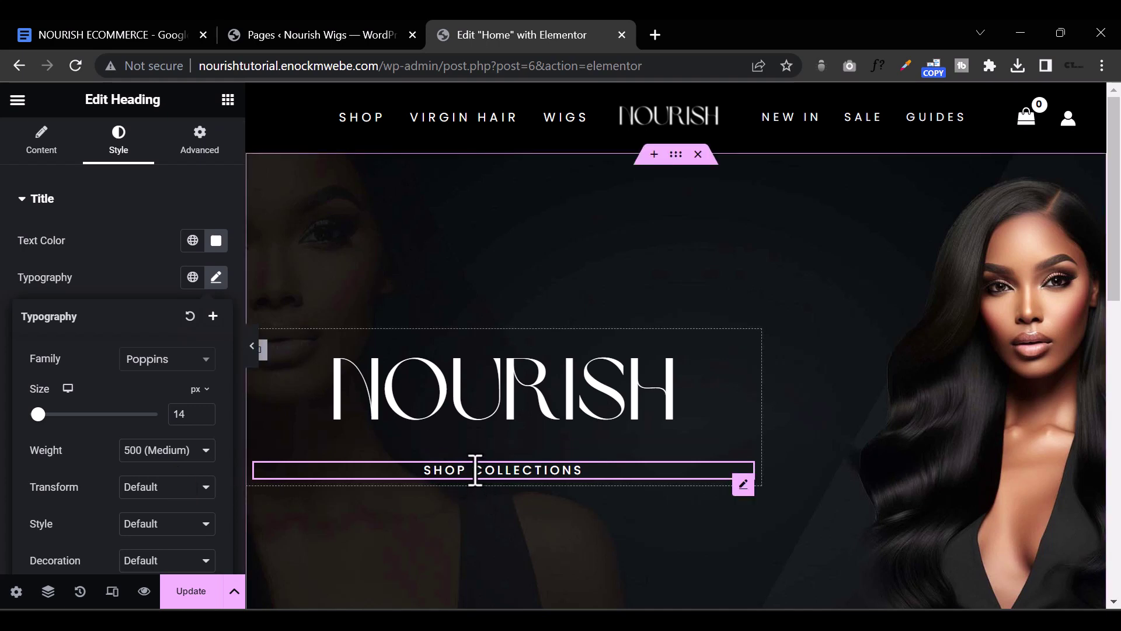
# Save the heading's typography as a new global font named Poppons Heading Small
pyautogui.scroll(-1, 476, 470)
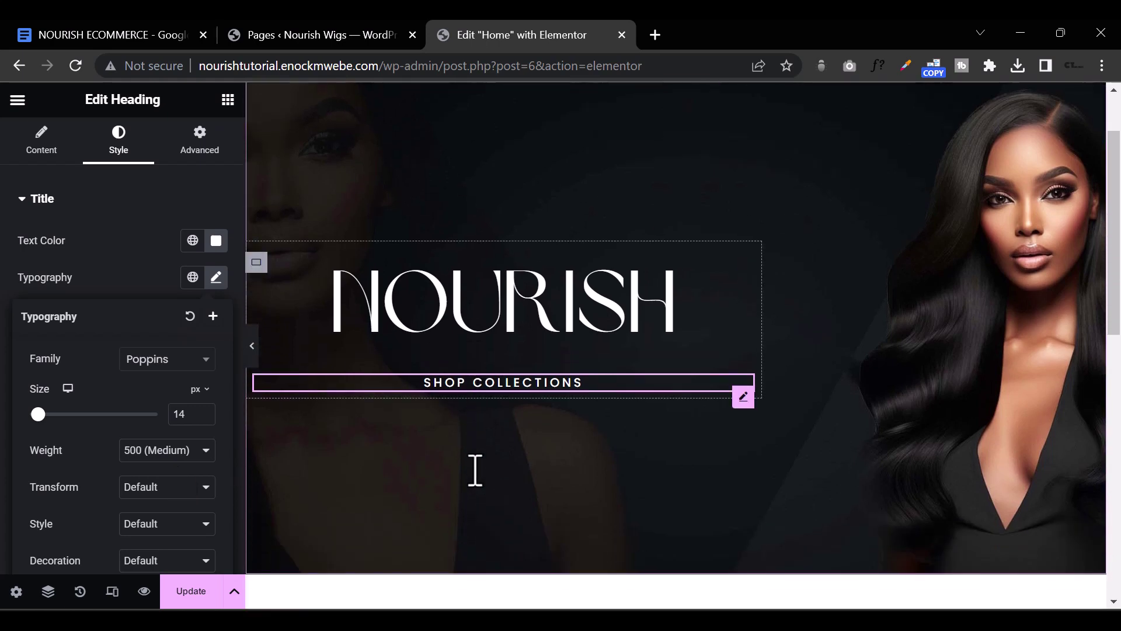
pyautogui.click(214, 319)
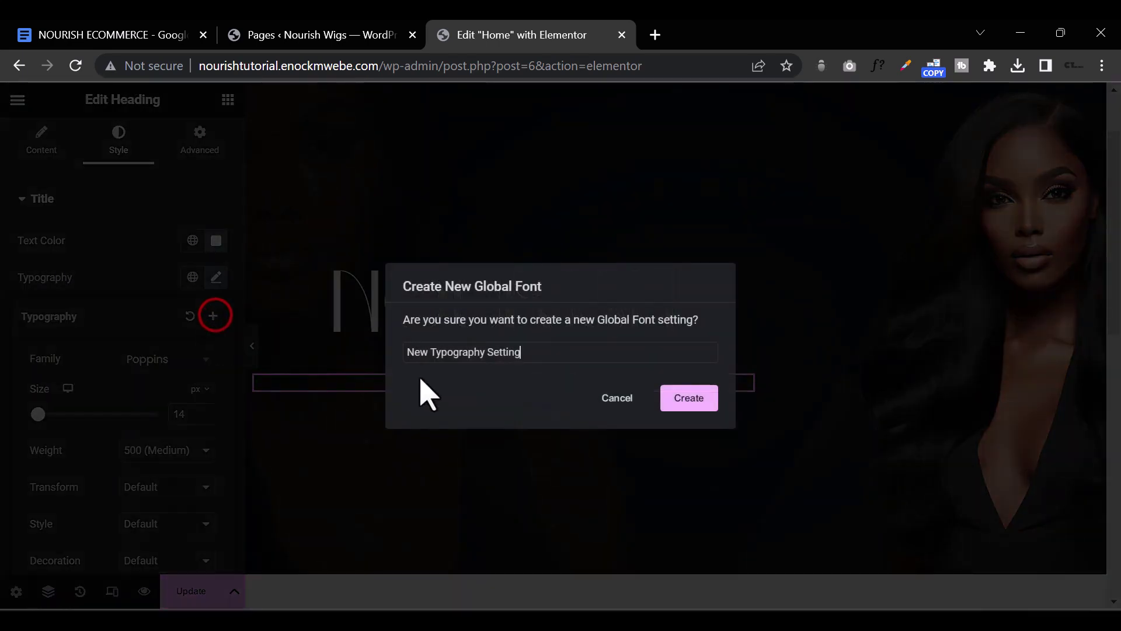
pyautogui.tripleClick(553, 357)
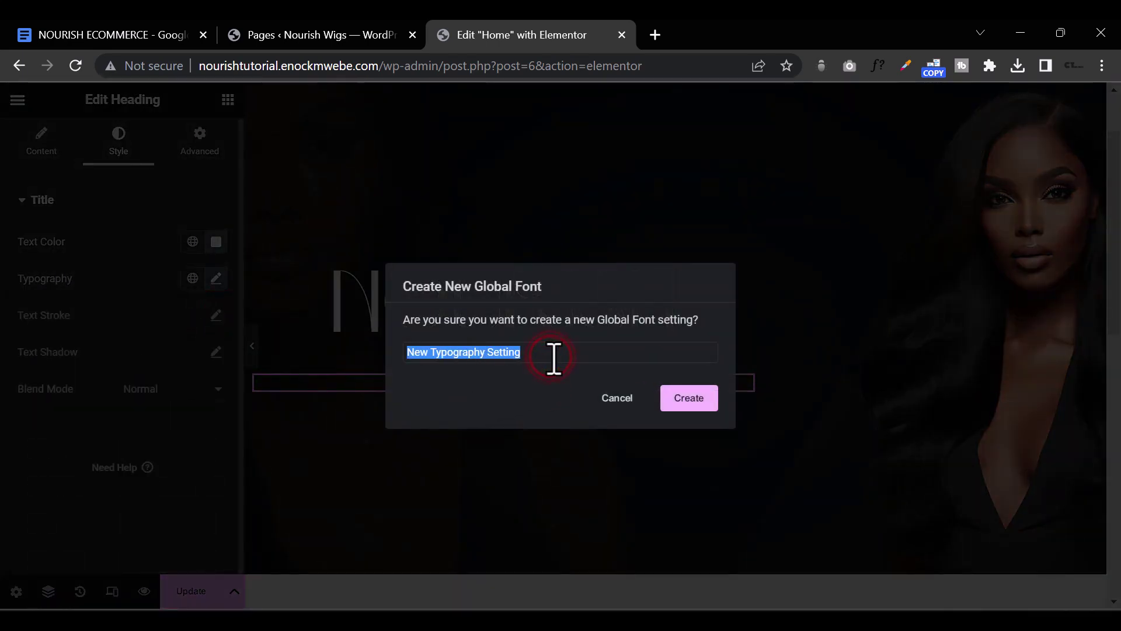
pyautogui.write('Poppons Heading Smaill')
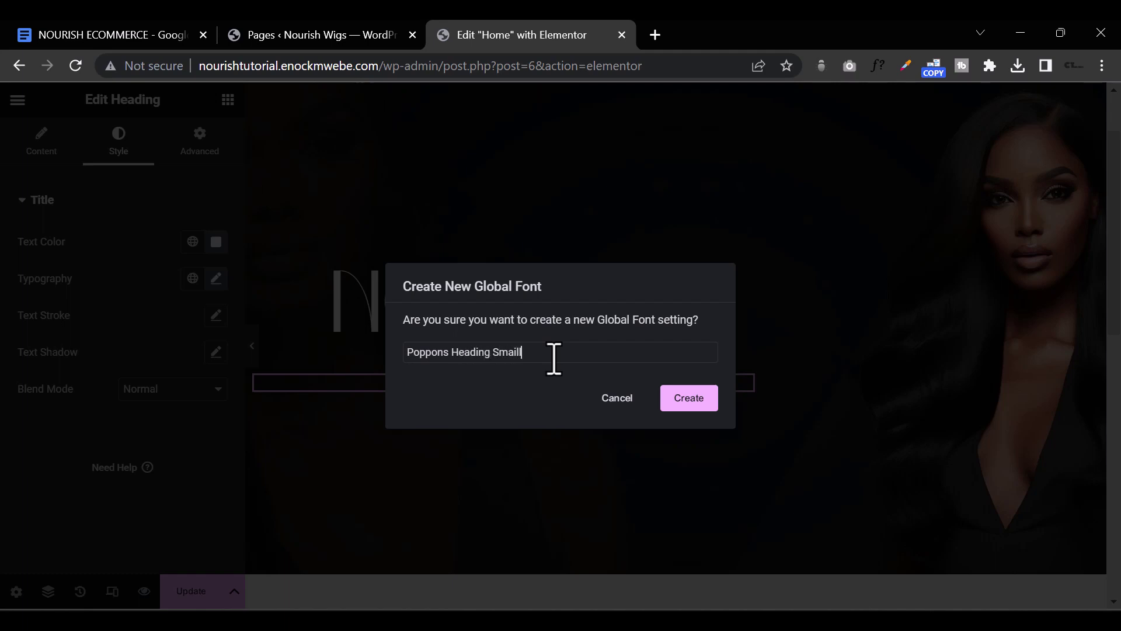
pyautogui.click(683, 400)
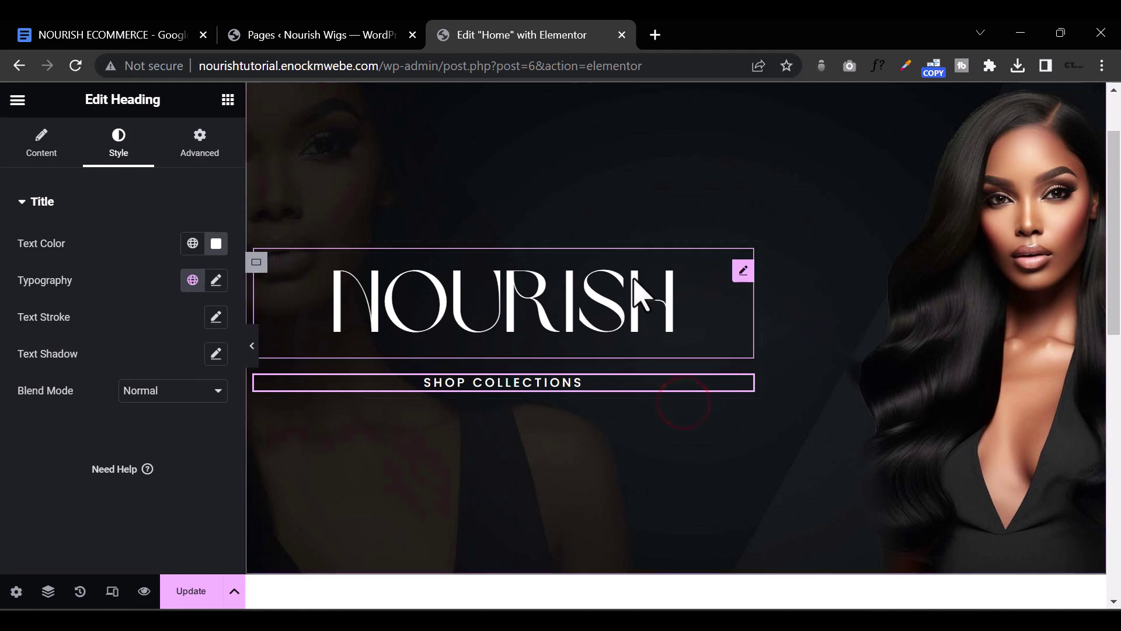
# Preview the hero, then select the NOURISH heading
pyautogui.click(252, 350)
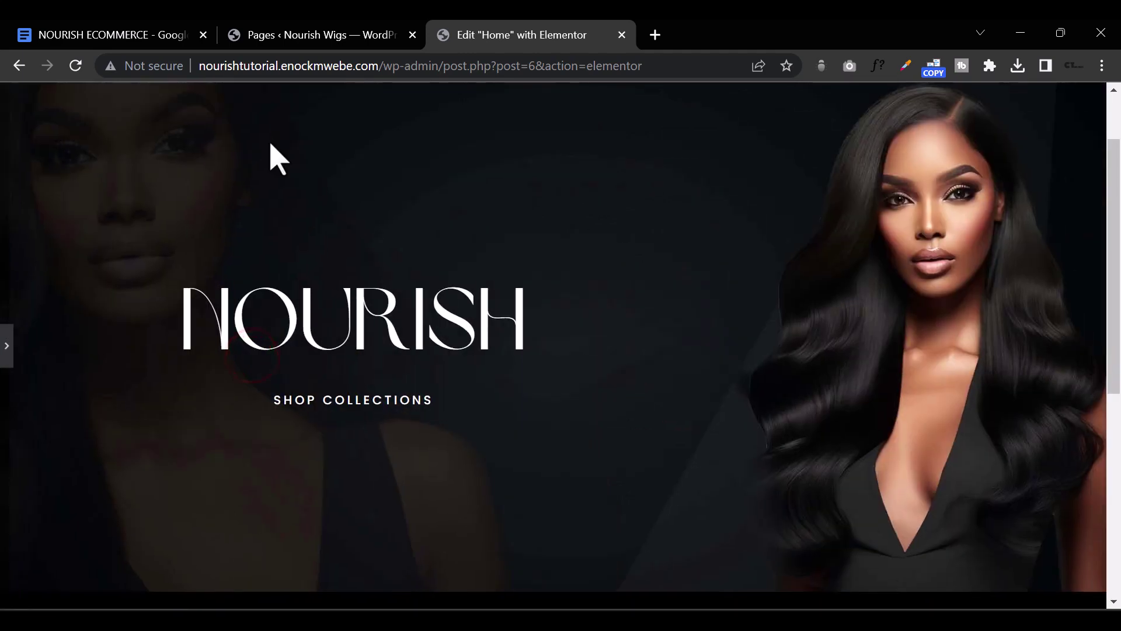
pyautogui.click(6, 349)
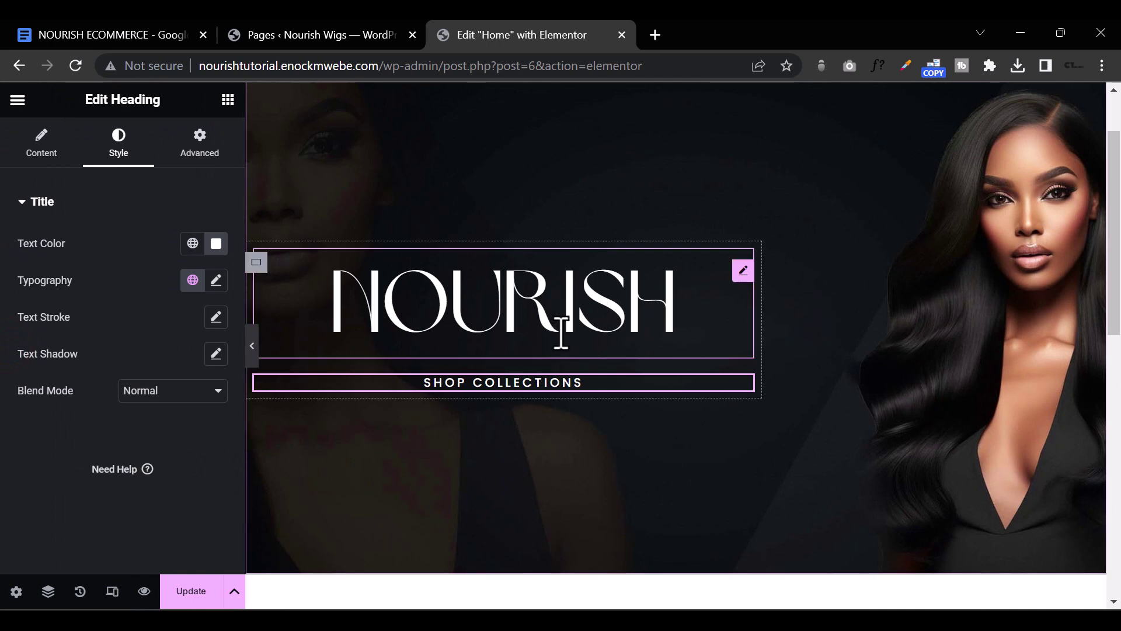
pyautogui.click(561, 333)
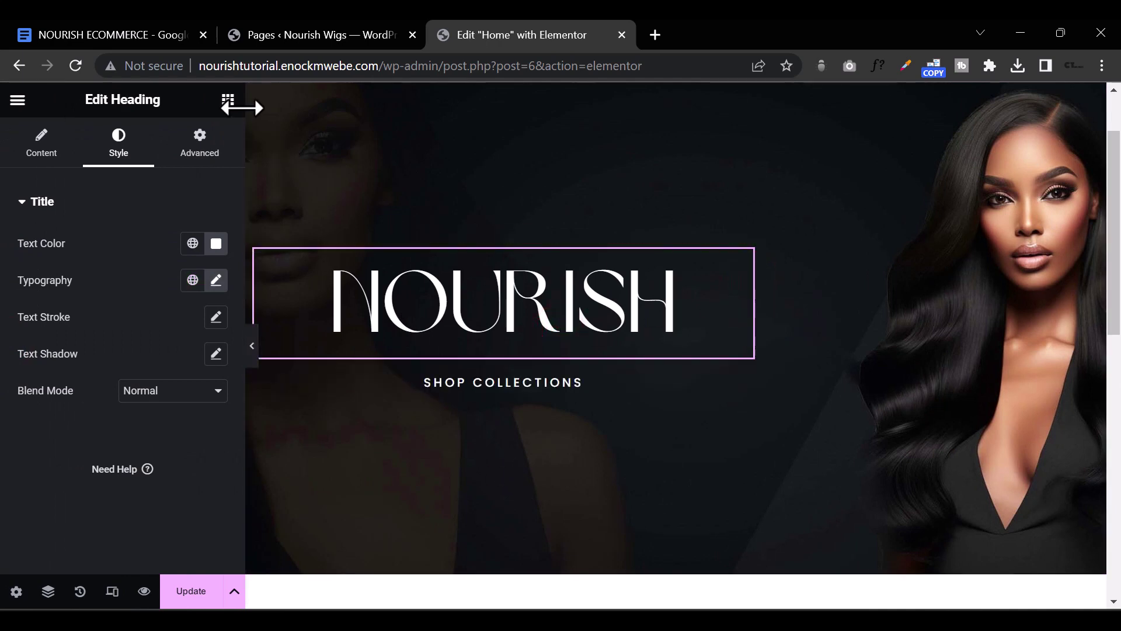
# Unlink the NOURISH heading's margin, set its bottom margin to -19 px, and preview it
pyautogui.click(200, 150)
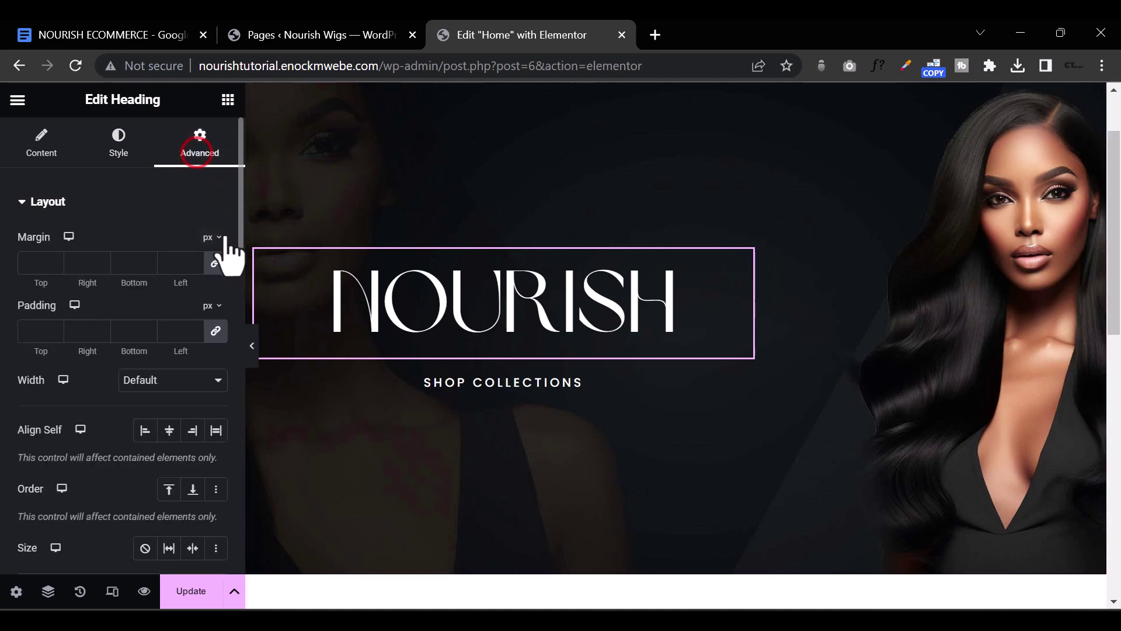
pyautogui.click(218, 264)
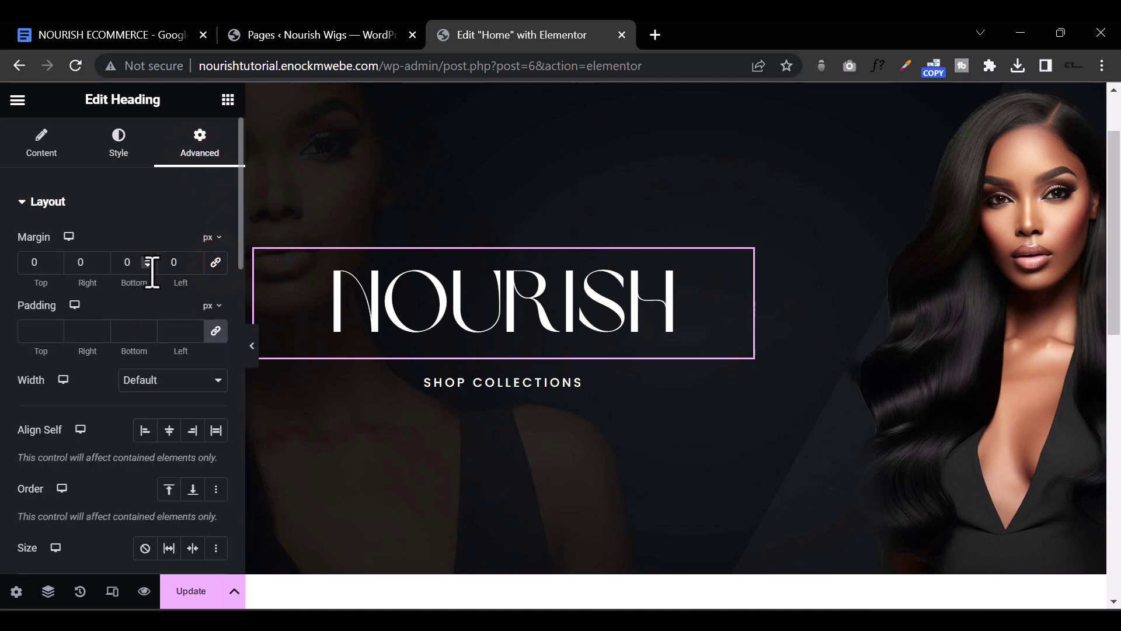
pyautogui.moveTo(147, 266); pyautogui.dragTo(148, 259)
pyautogui.click(251, 350)
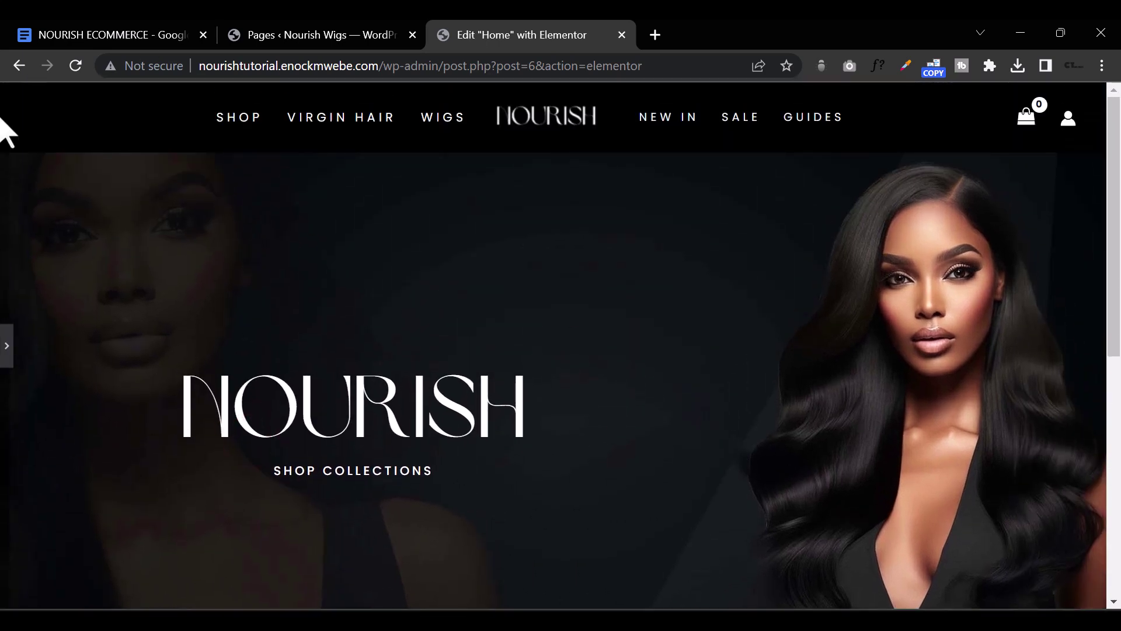
pyautogui.click(6, 349)
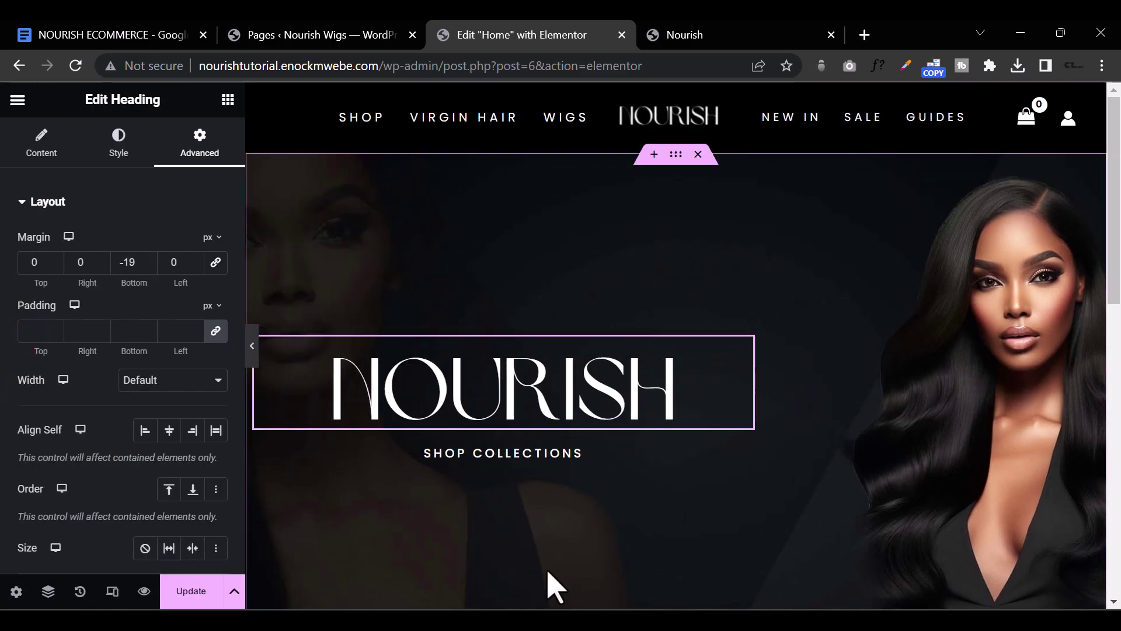
# Compare against the live site's MUST-HAVE WIG ESSENTIALS section, then return to the editor
pyautogui.scroll(-5, 543, 456)
pyautogui.click(672, 46)
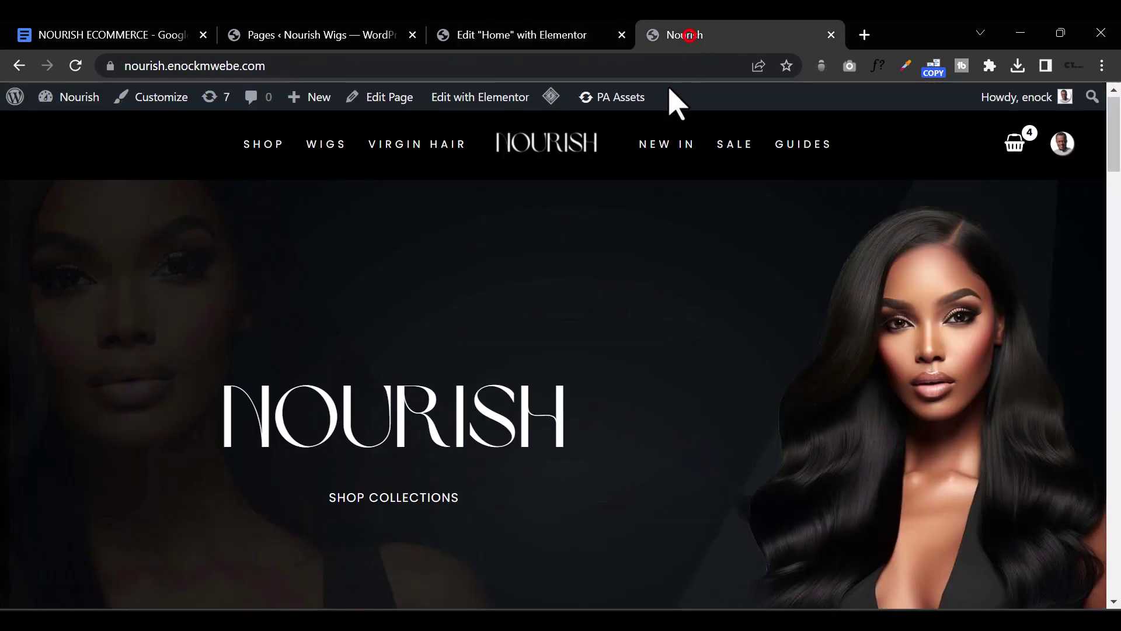
pyautogui.scroll(-9, 677, 342)
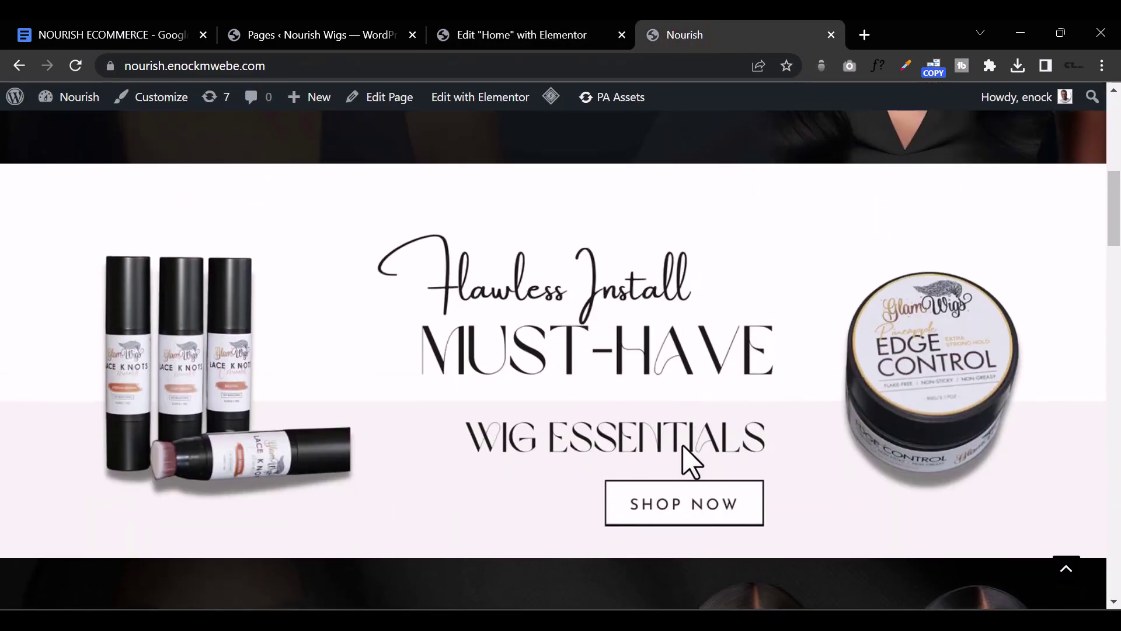
pyautogui.click(520, 37)
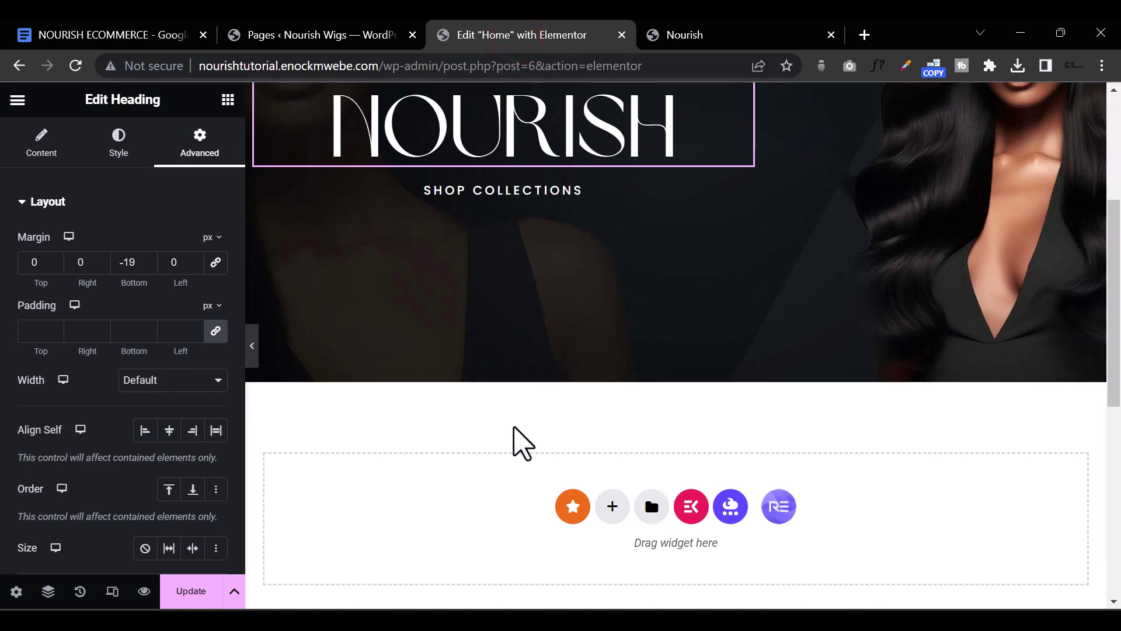
# Add a new single-column container below the hero section
pyautogui.click(611, 506)
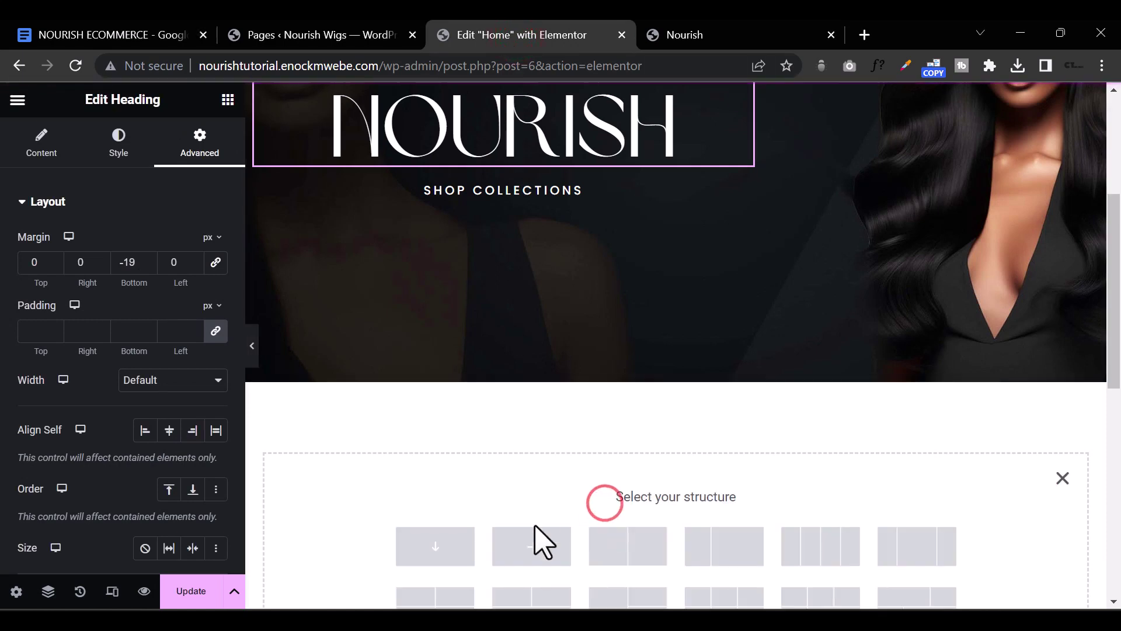
pyautogui.click(435, 547)
pyautogui.scroll(-3, 538, 446)
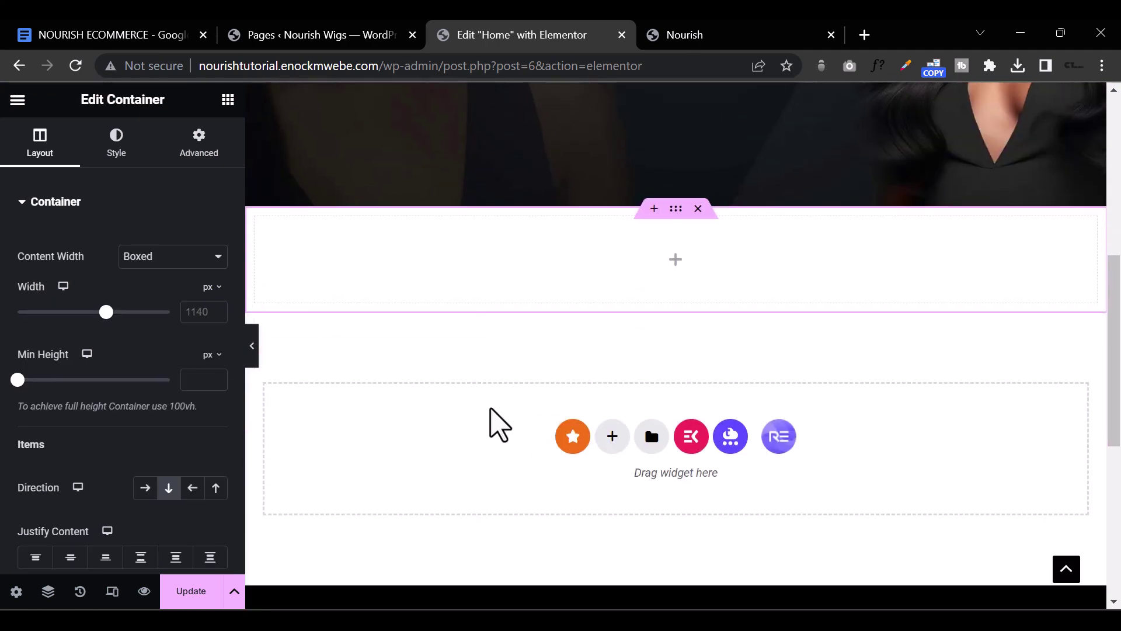
pyautogui.click(200, 136)
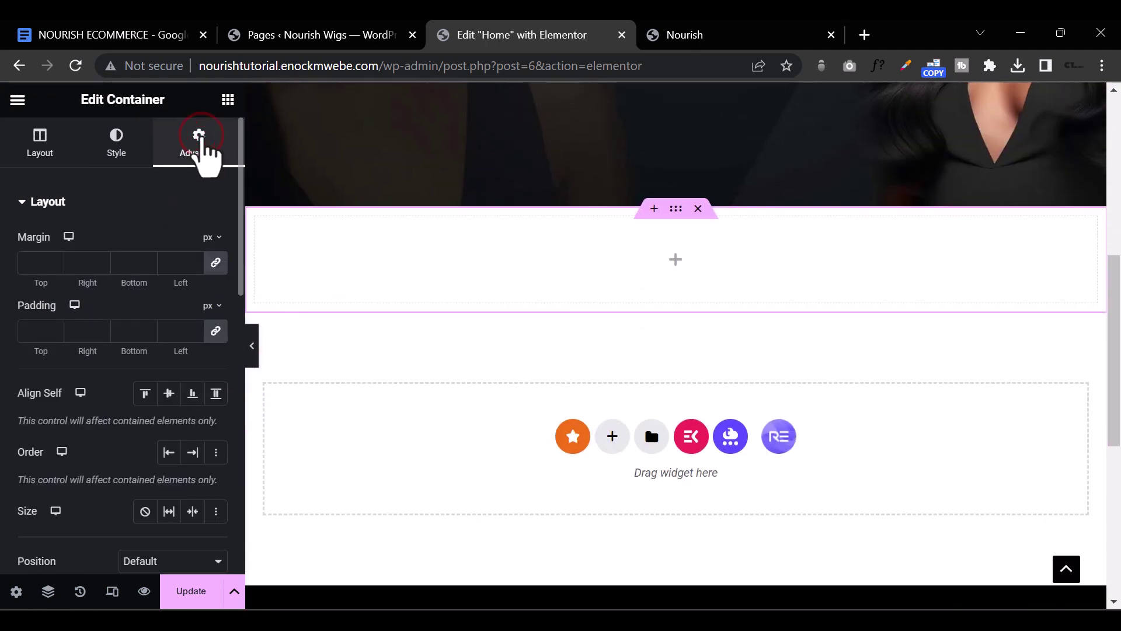
# Choose a Classic image background and upload the resource images, leaving out the font folder
pyautogui.click(139, 151)
pyautogui.click(141, 283)
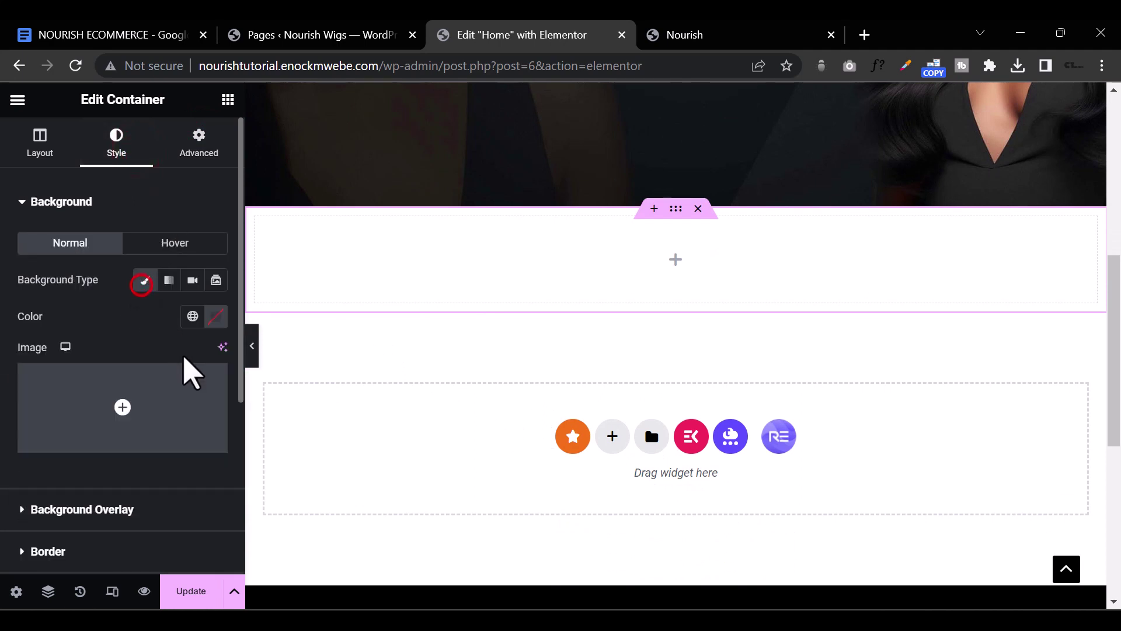
pyautogui.click(157, 402)
pyautogui.click(244, 166)
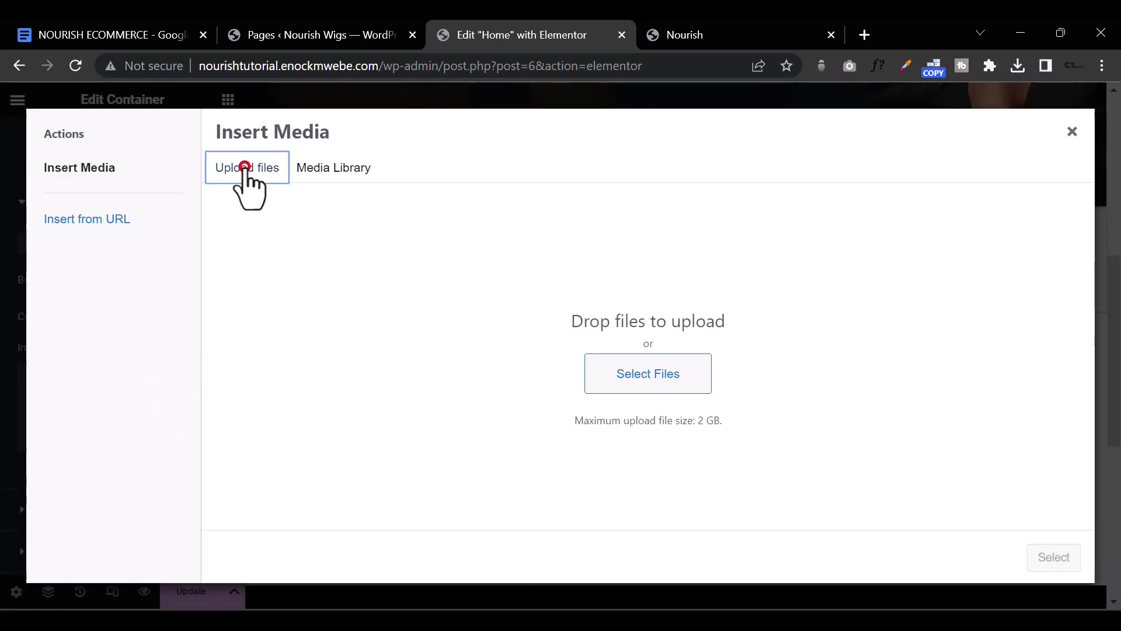
pyautogui.click(658, 377)
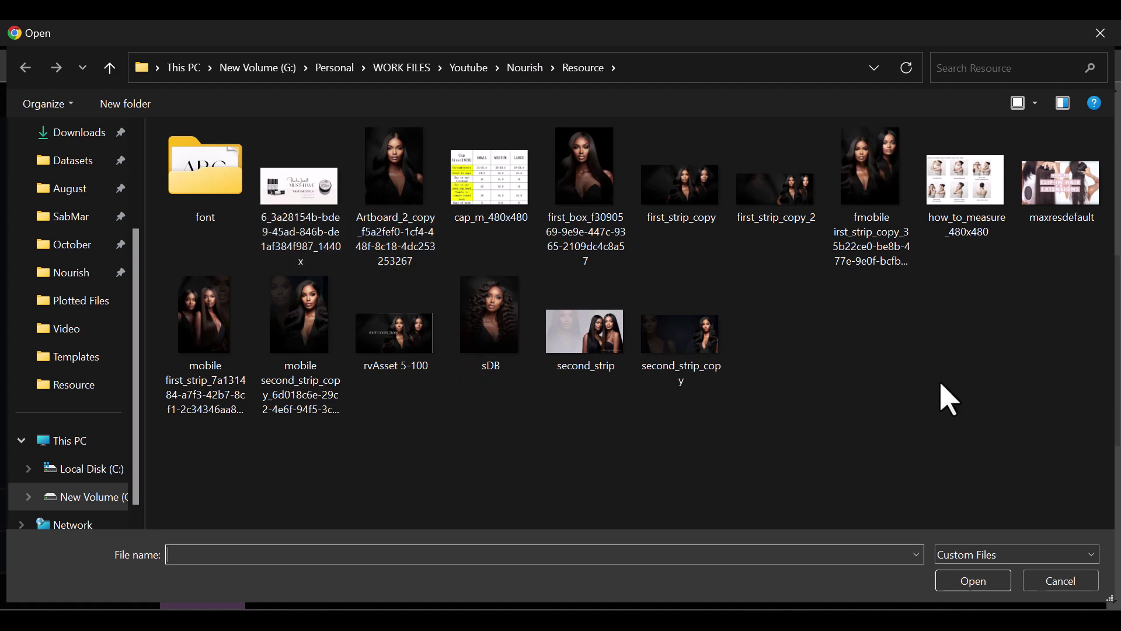
pyautogui.moveTo(1081, 426); pyautogui.dragTo(256, 164)
pyautogui.keyDown('ctrl'); pyautogui.click(211, 182); pyautogui.keyUp('ctrl')
pyautogui.click(976, 582)
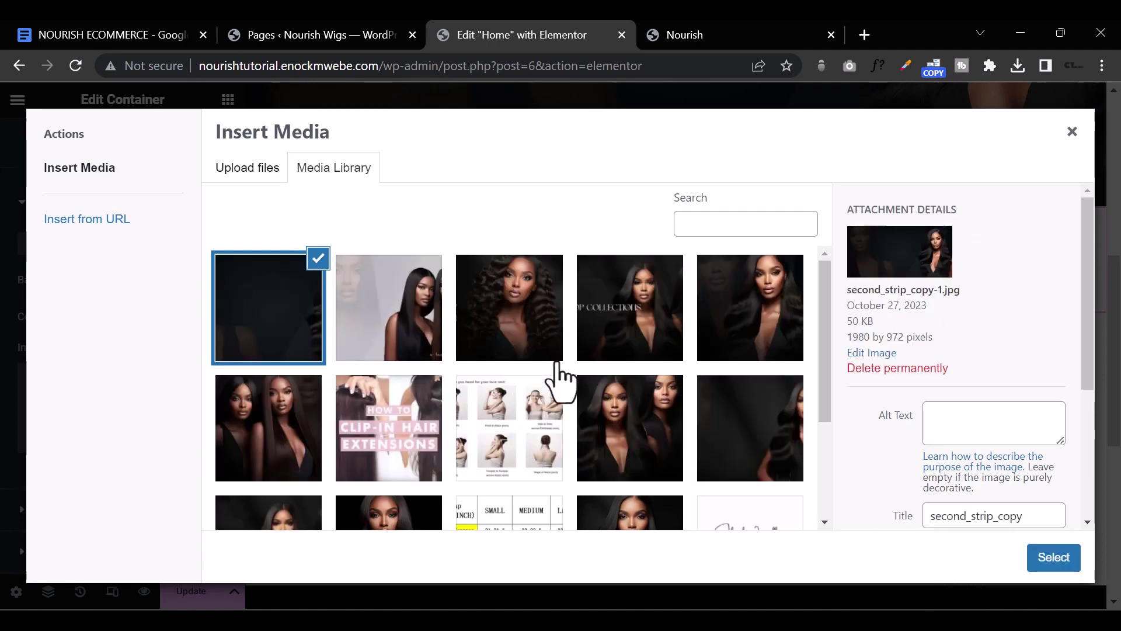
# Set the Flawless Install MUST-HAVE banner as the container's background image
pyautogui.scroll(-3, 584, 392)
pyautogui.click(734, 398)
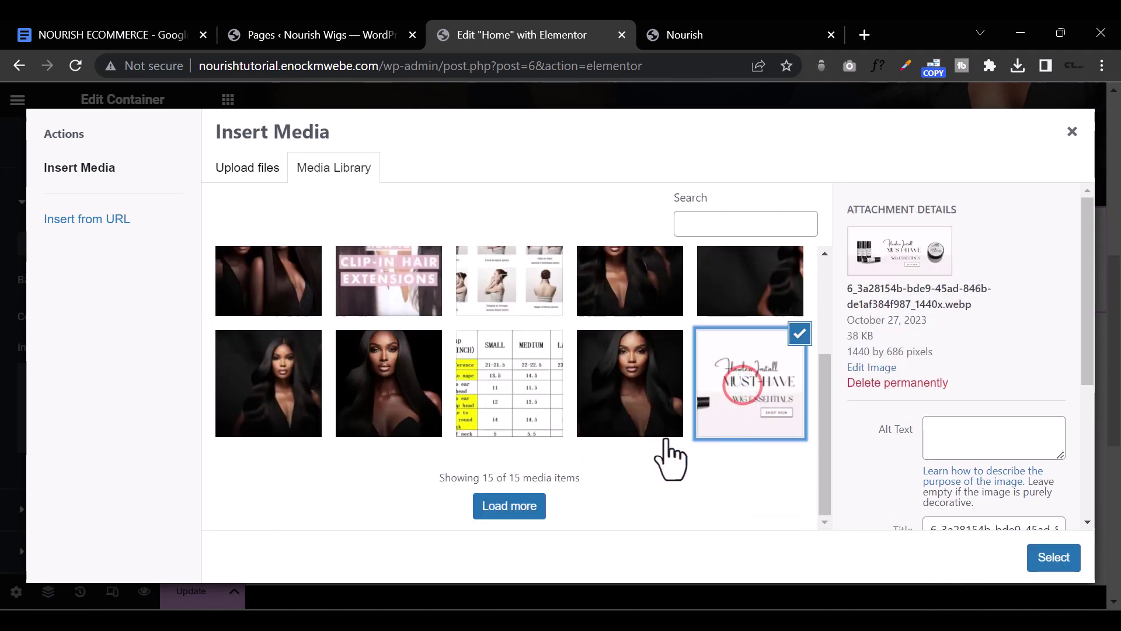
pyautogui.click(1053, 557)
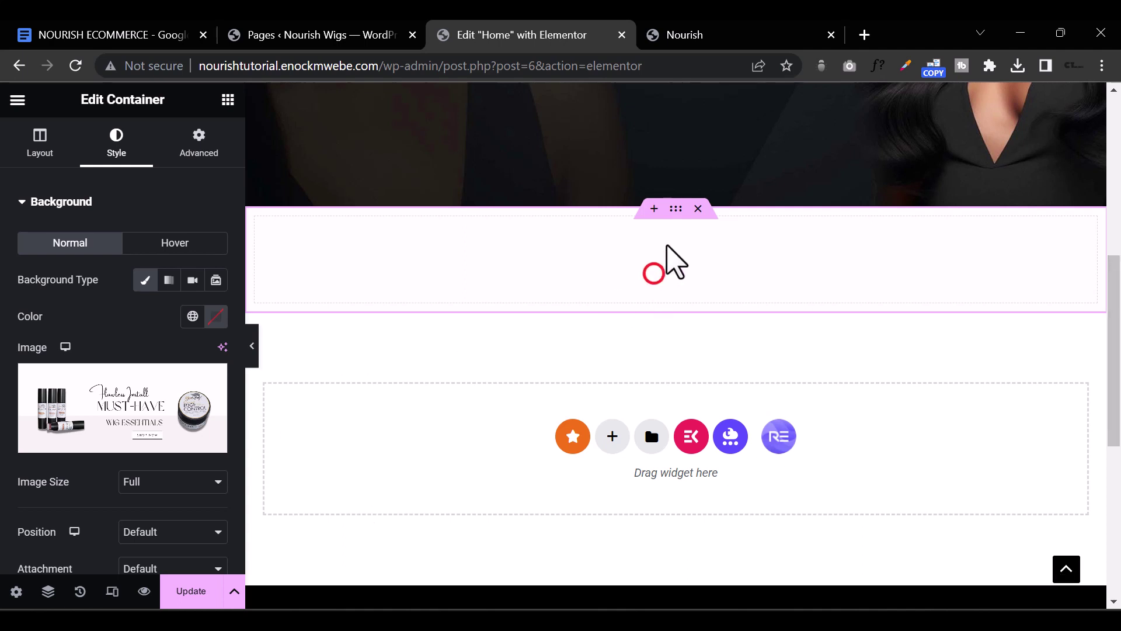
pyautogui.click(494, 305)
pyautogui.scroll(-5, 498, 325)
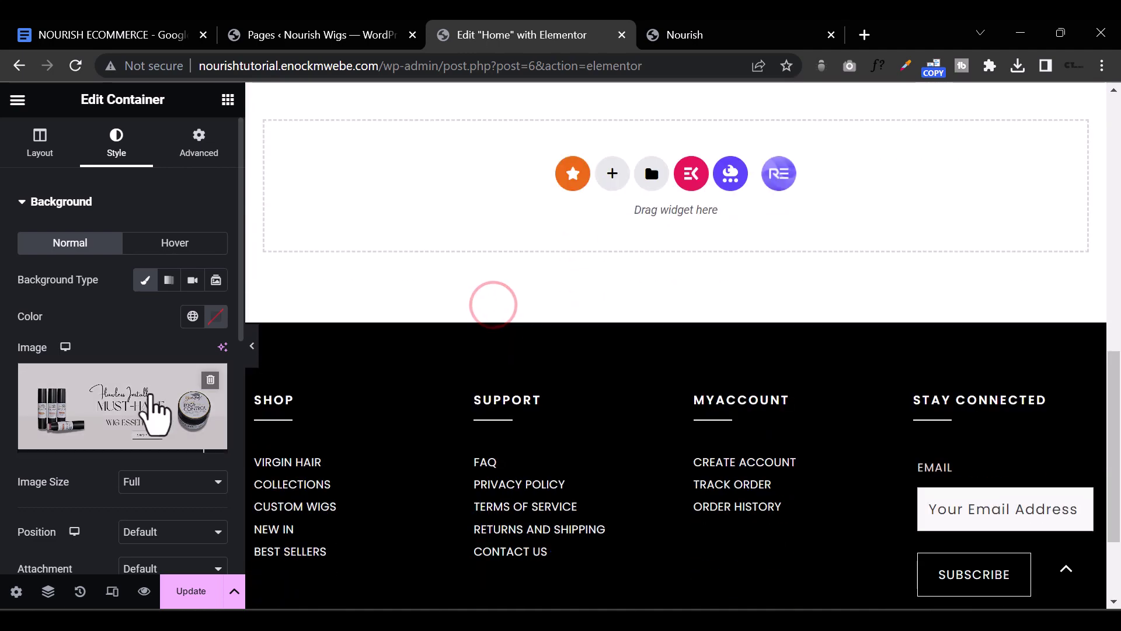
# Give the banner container 200 px padding
pyautogui.scroll(7, 481, 321)
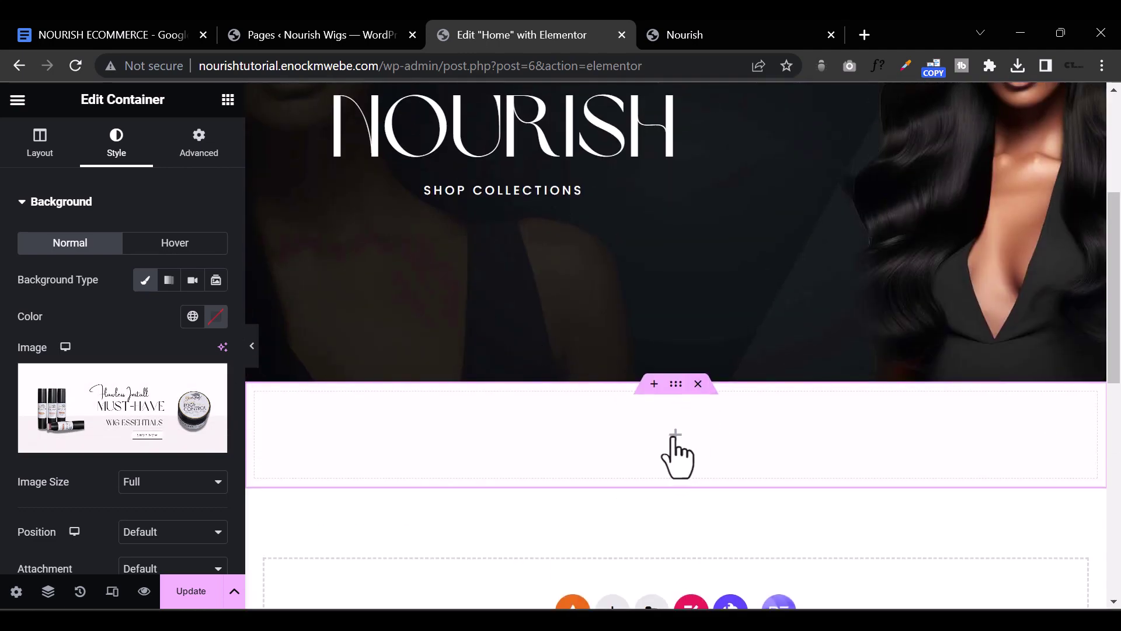
pyautogui.click(203, 147)
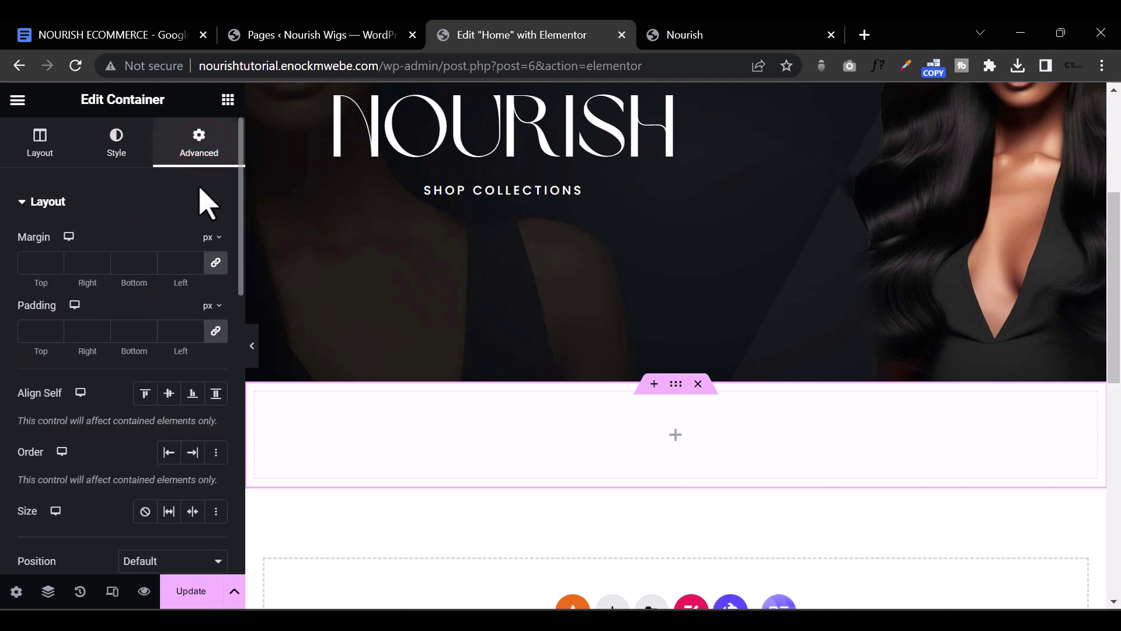
pyautogui.click(216, 330)
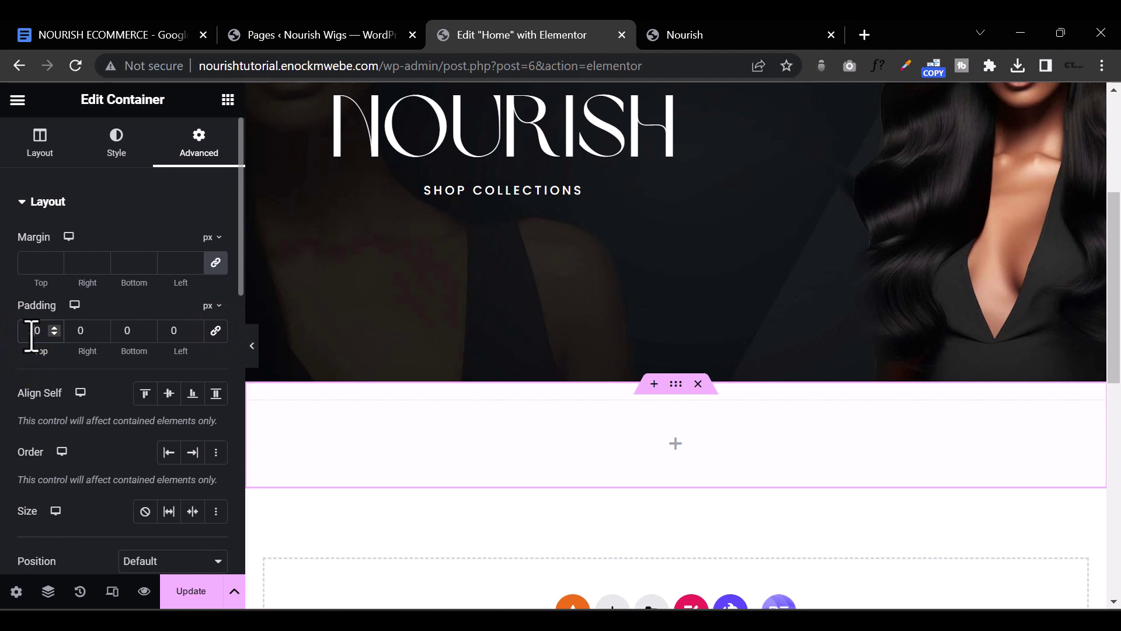
pyautogui.write('200')
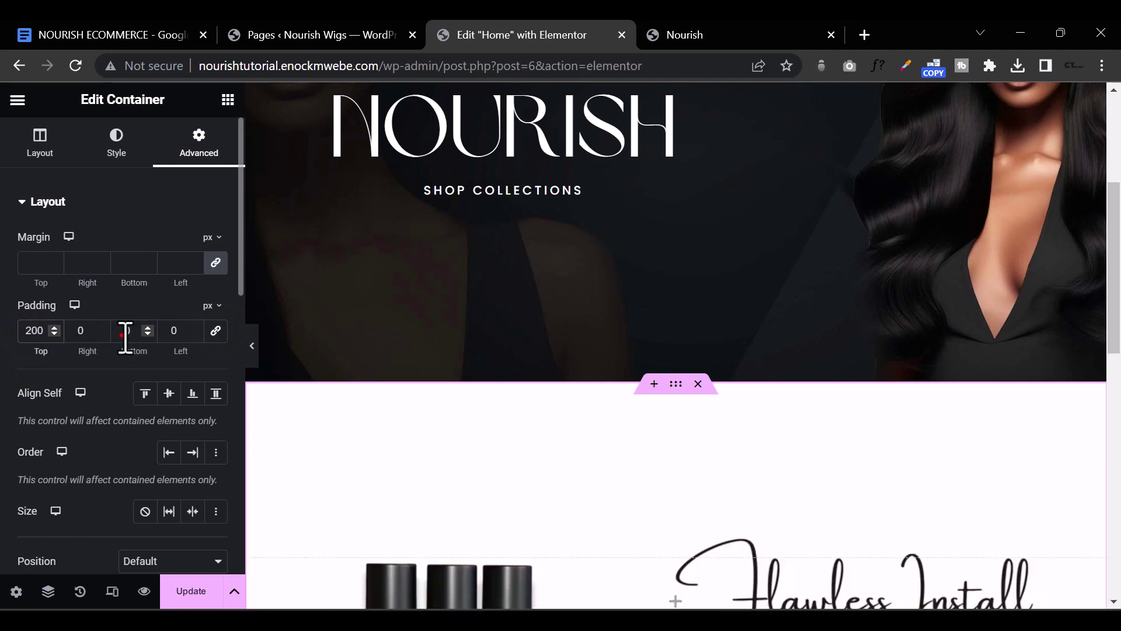
pyautogui.scroll(-8, 518, 516)
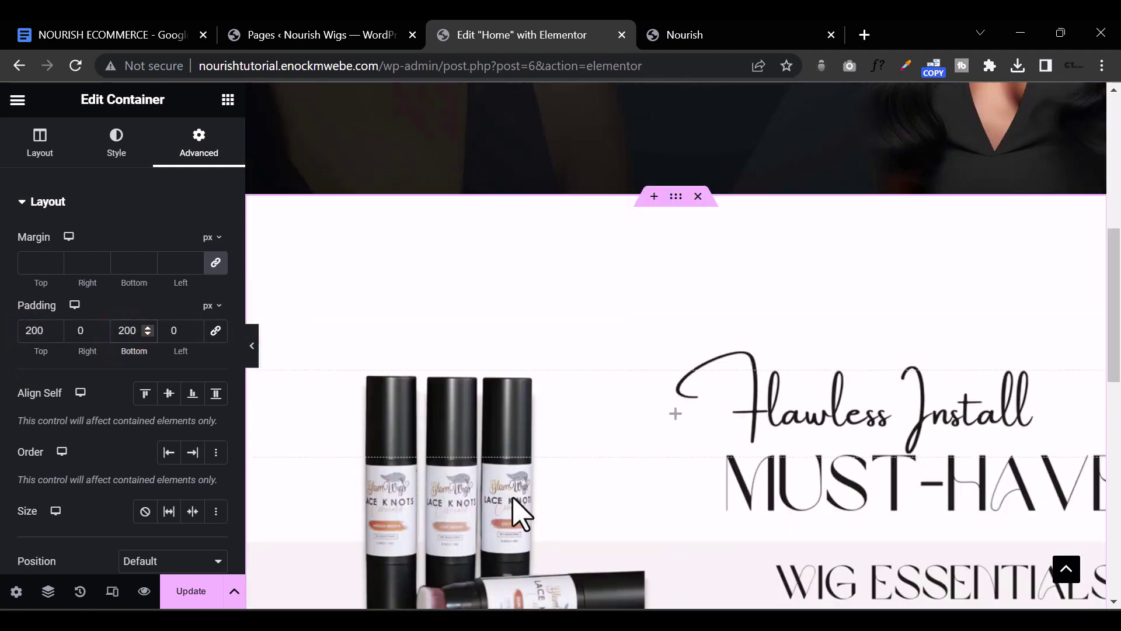
pyautogui.scroll(4, 518, 508)
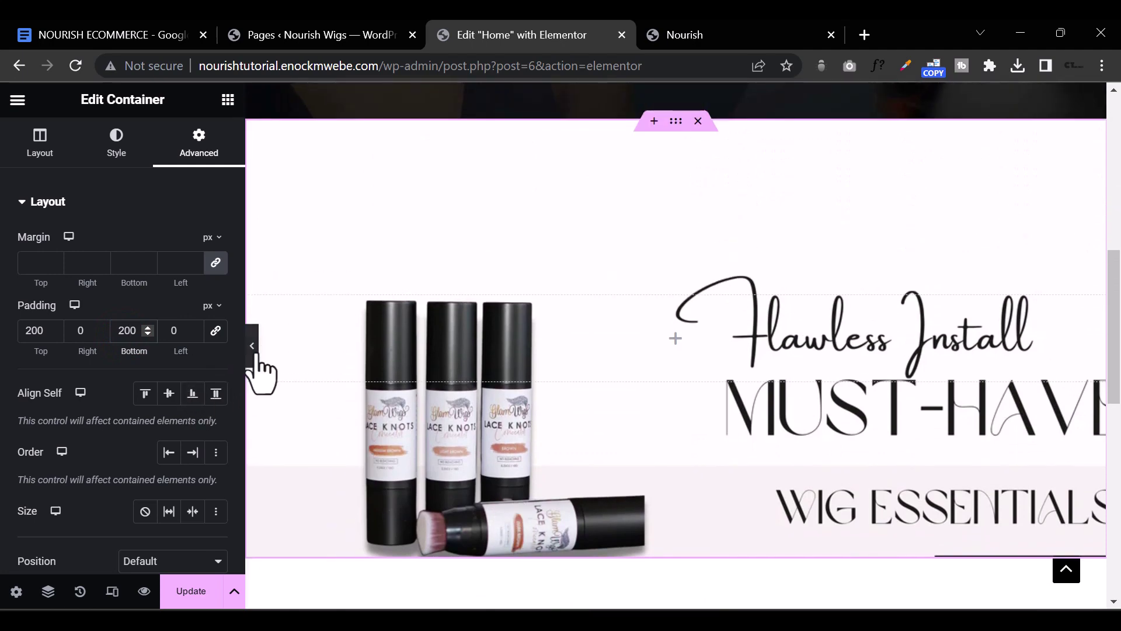
# Set the background to Center Center, Cover and No-repeat, then preview the banner
pyautogui.click(115, 140)
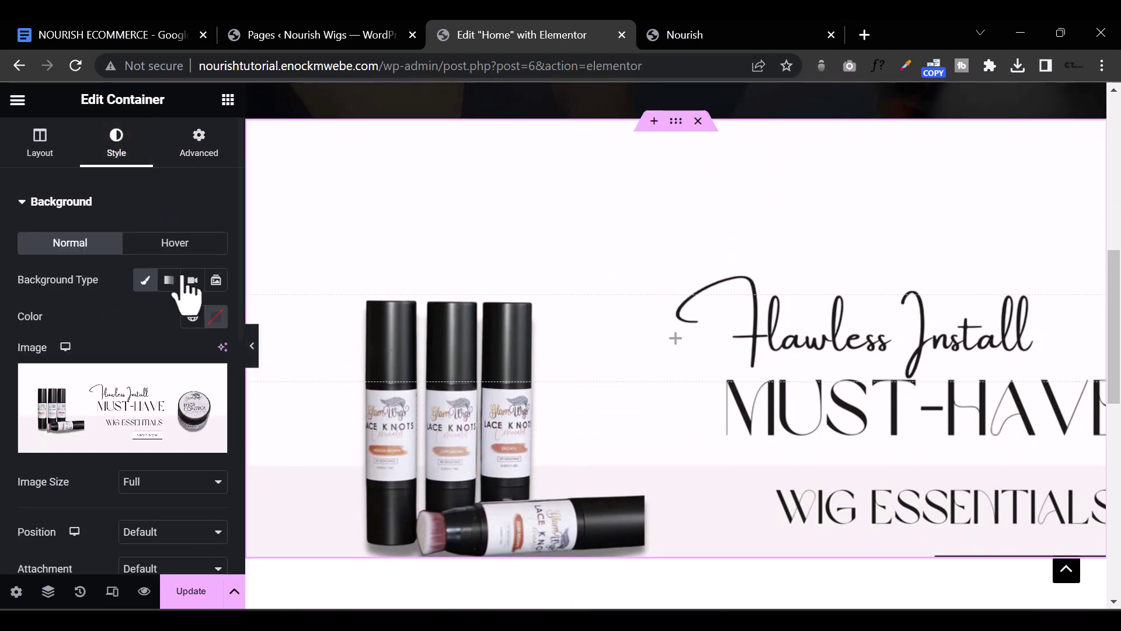
pyautogui.scroll(-3, 160, 322)
pyautogui.click(170, 358)
pyautogui.click(175, 387)
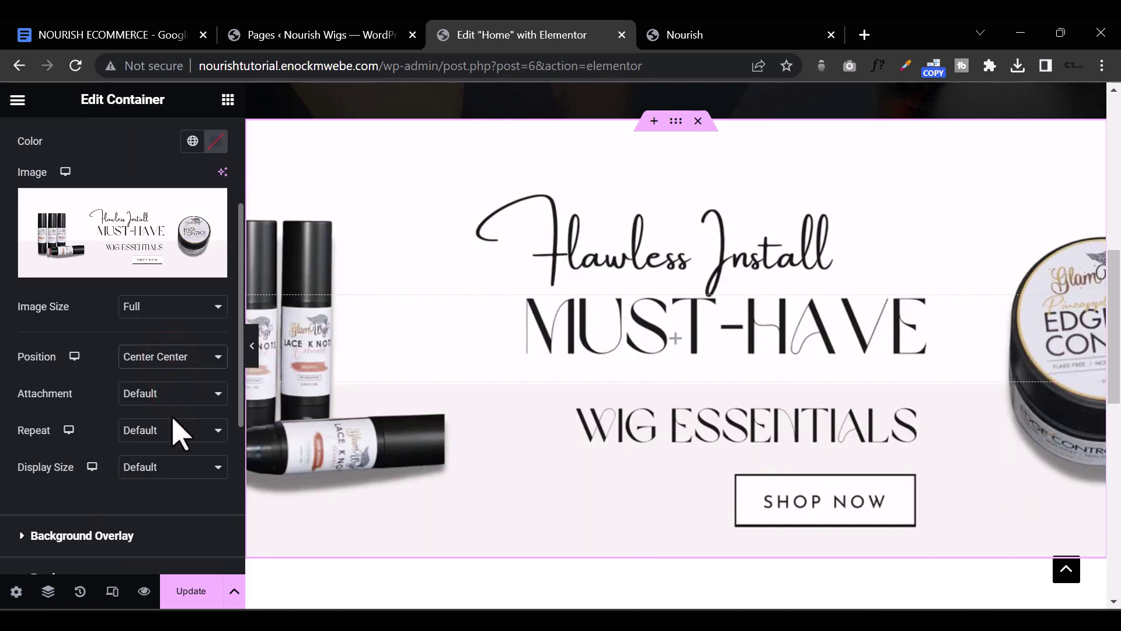
pyautogui.click(170, 467)
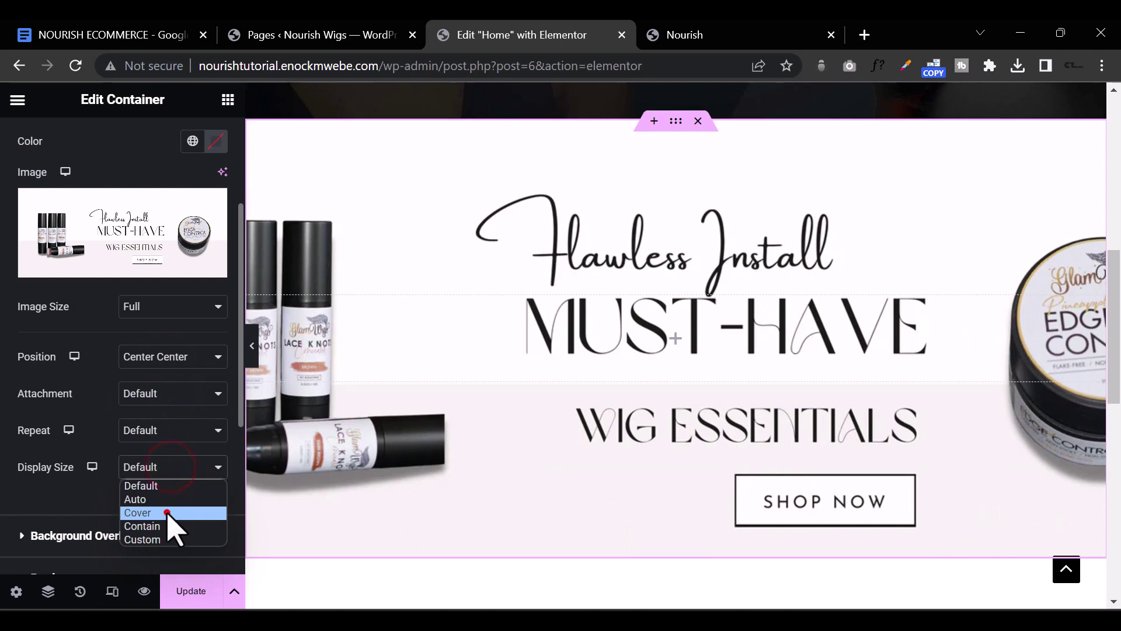
pyautogui.click(167, 512)
pyautogui.click(169, 432)
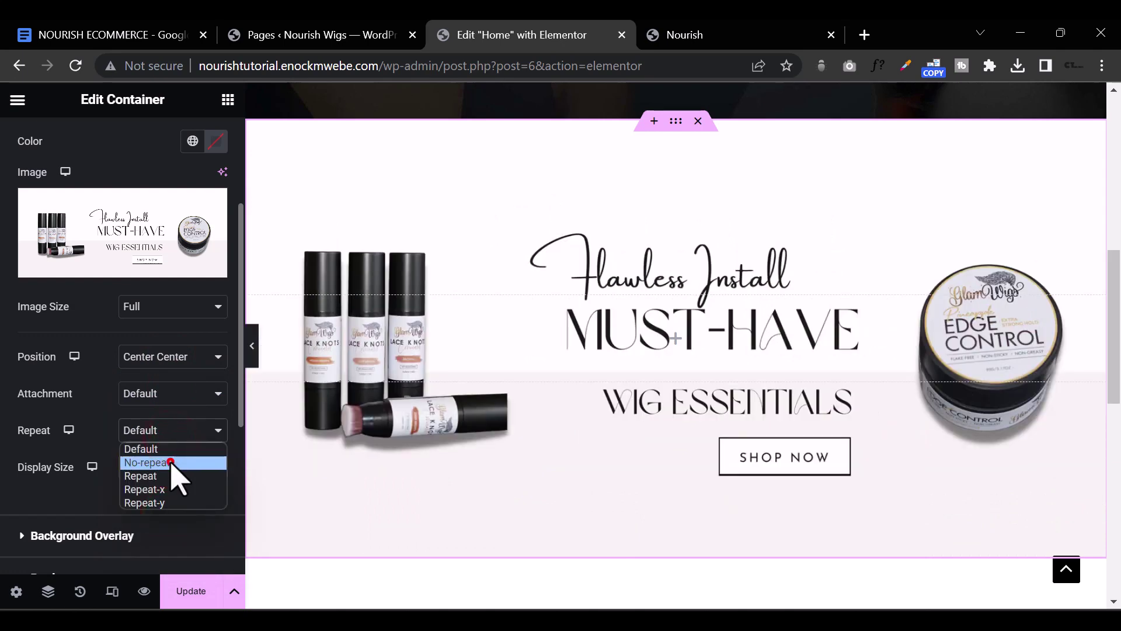
pyautogui.click(171, 461)
pyautogui.click(252, 345)
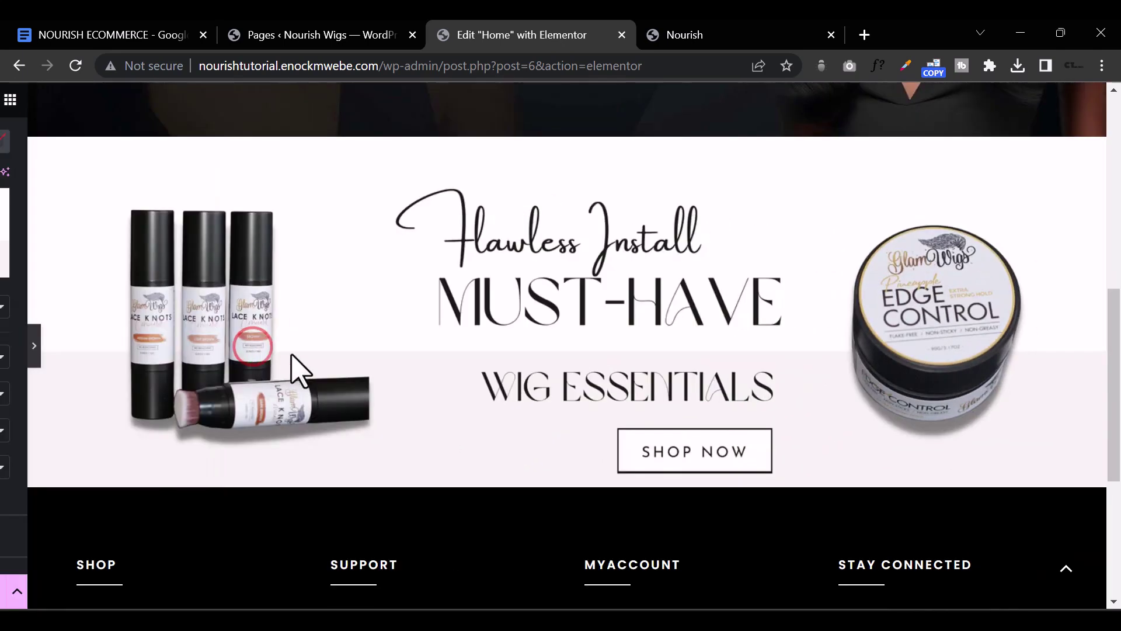
# Preview the banner's width with the editing panel hidden, then restore the panel
pyautogui.scroll(9, 349, 383)
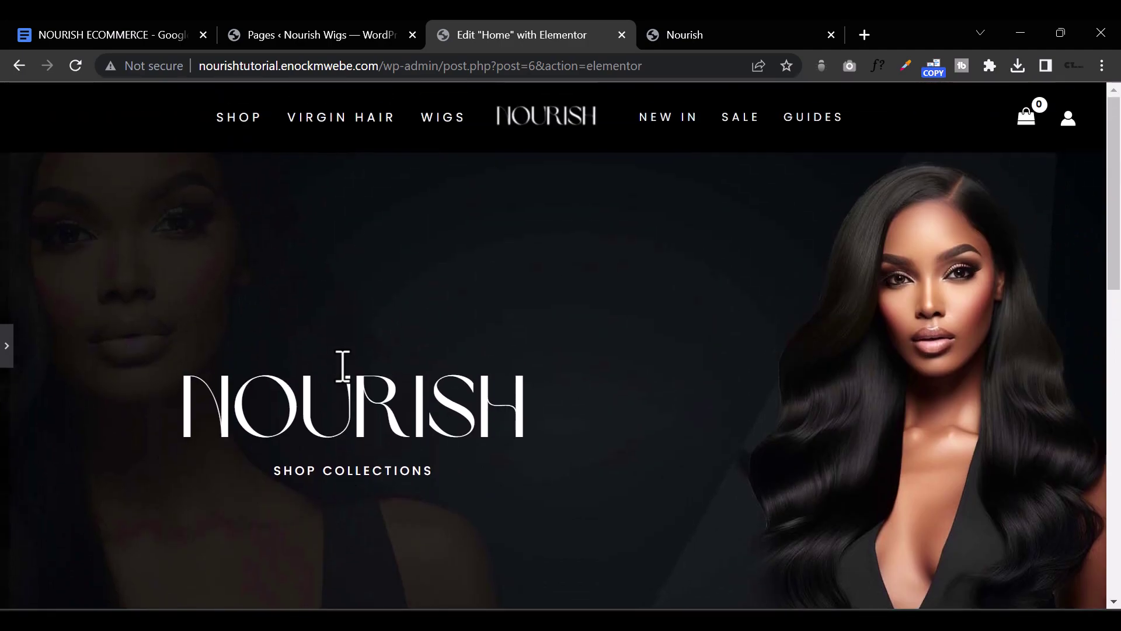
pyautogui.scroll(-10, 343, 373)
pyautogui.scroll(4, 343, 380)
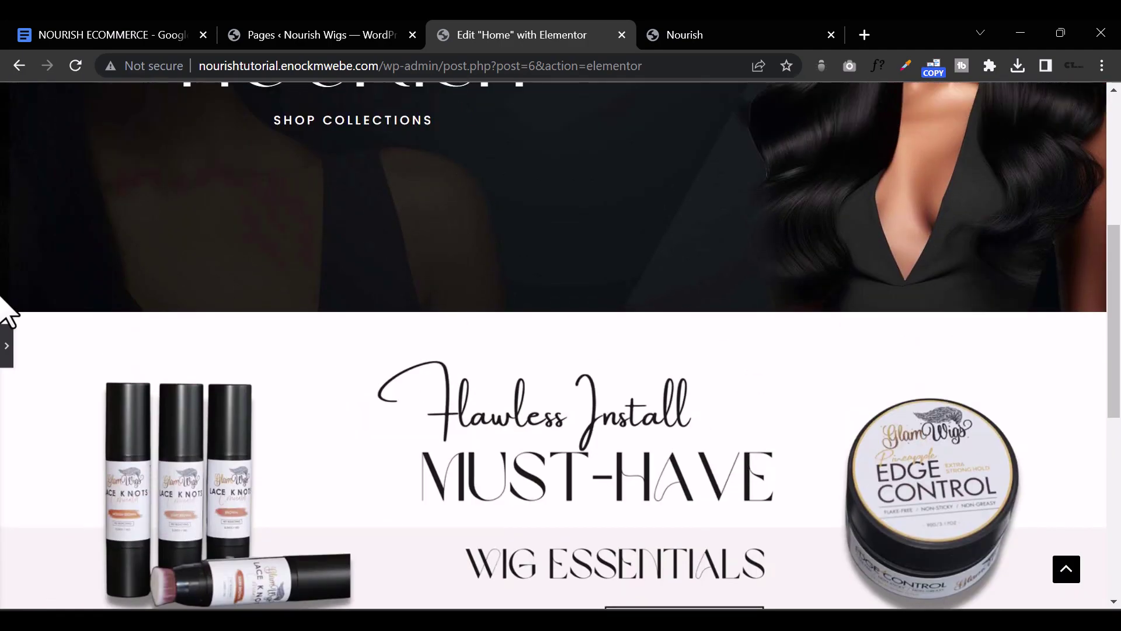
pyautogui.click(6, 345)
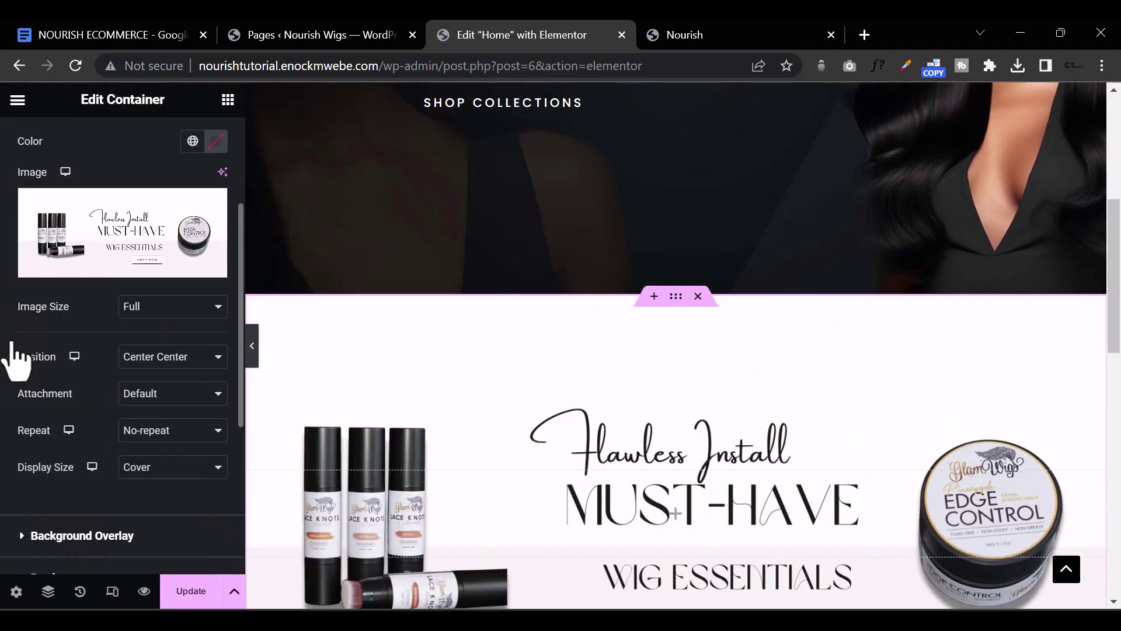
pyautogui.click(252, 346)
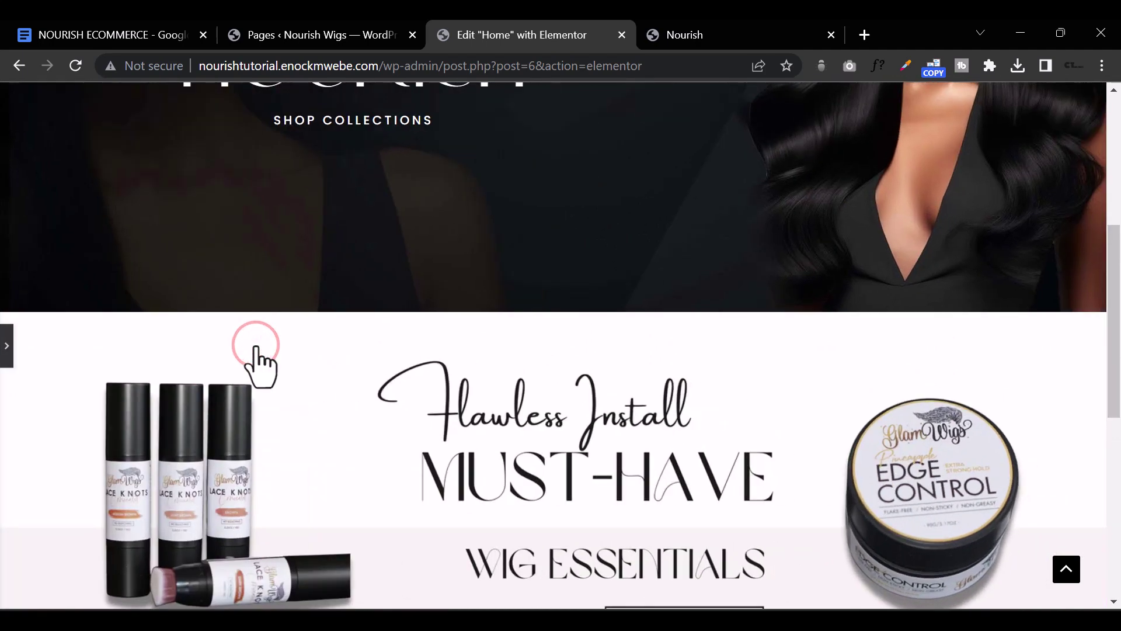
pyautogui.scroll(5, 28, 403)
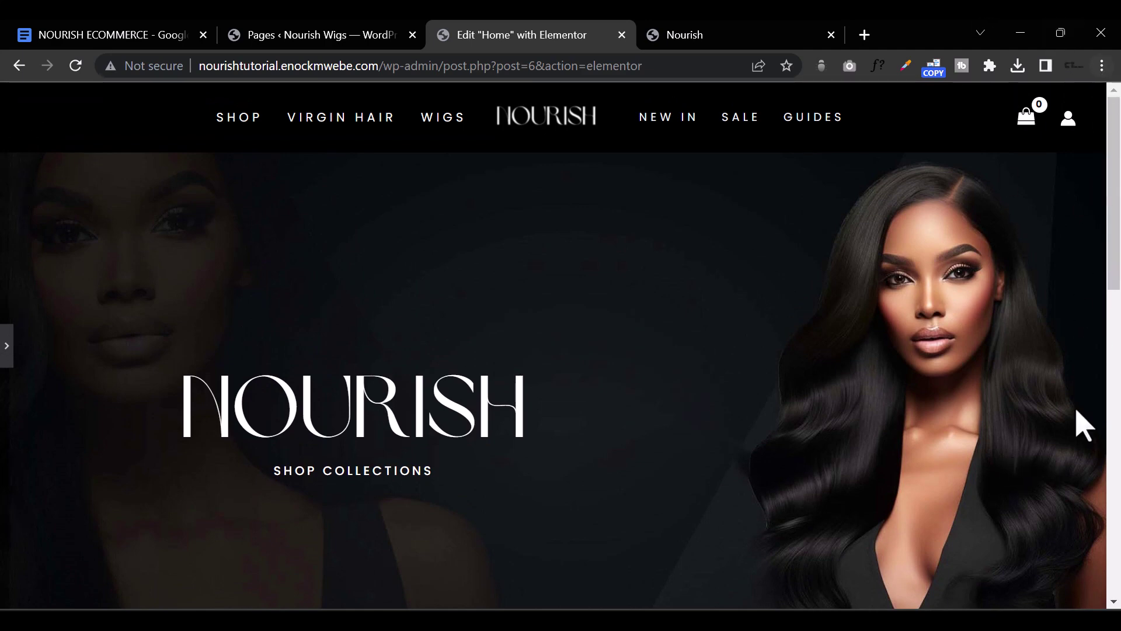
pyautogui.click(9, 344)
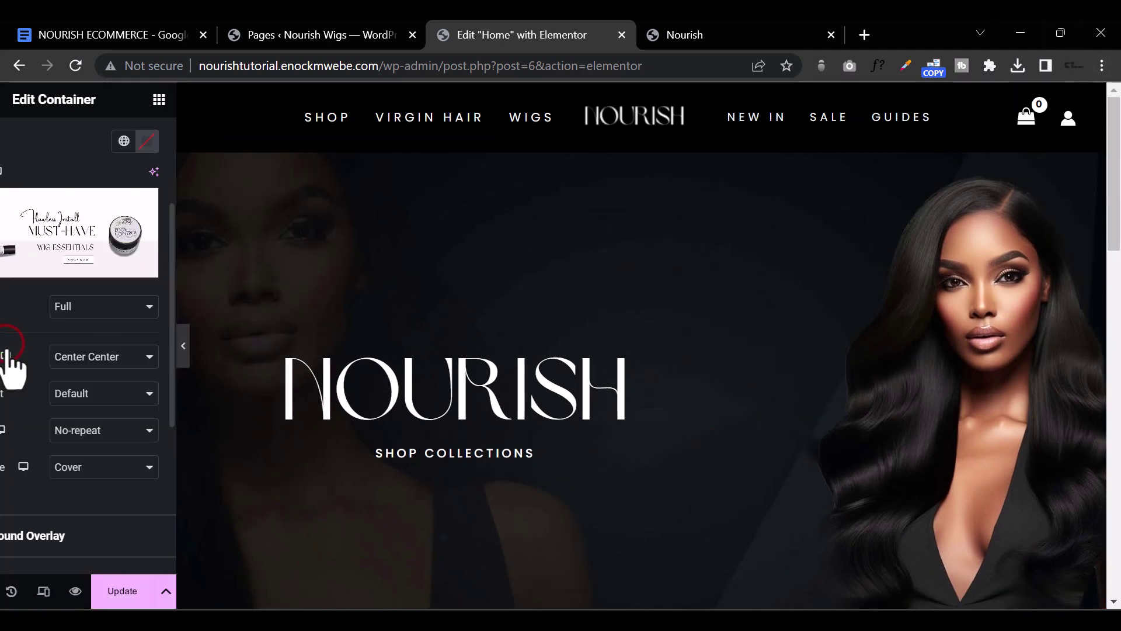
pyautogui.scroll(-5, 67, 482)
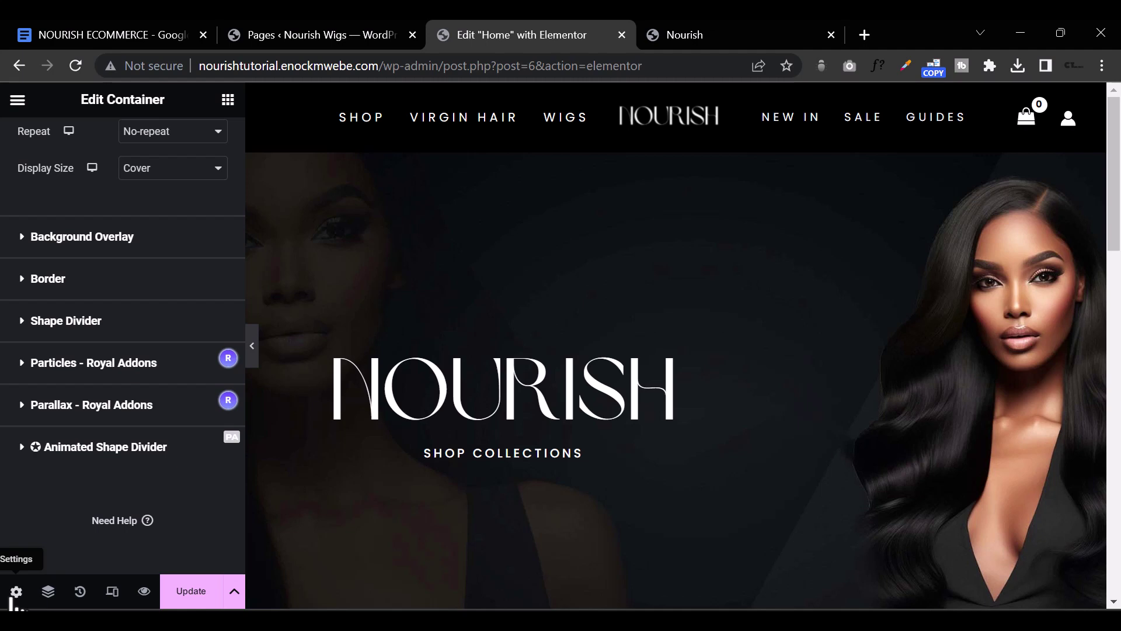
# Set the Home page's Page Layout to Elementor Full Width
pyautogui.click(11, 592)
pyautogui.scroll(-5, 145, 471)
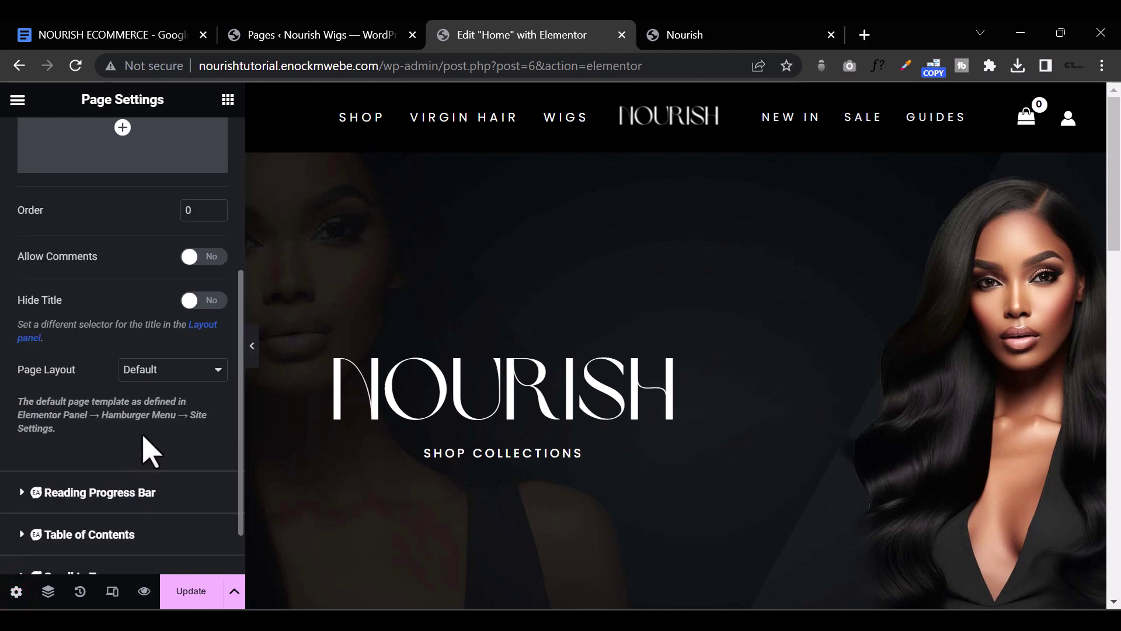
pyautogui.click(167, 378)
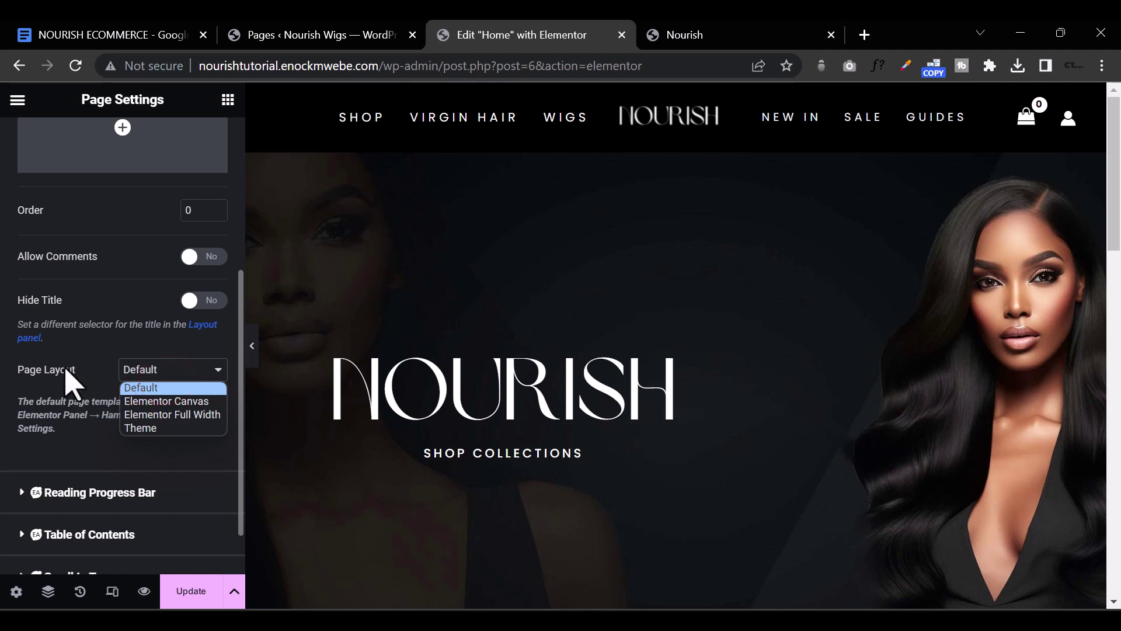
pyautogui.click(161, 416)
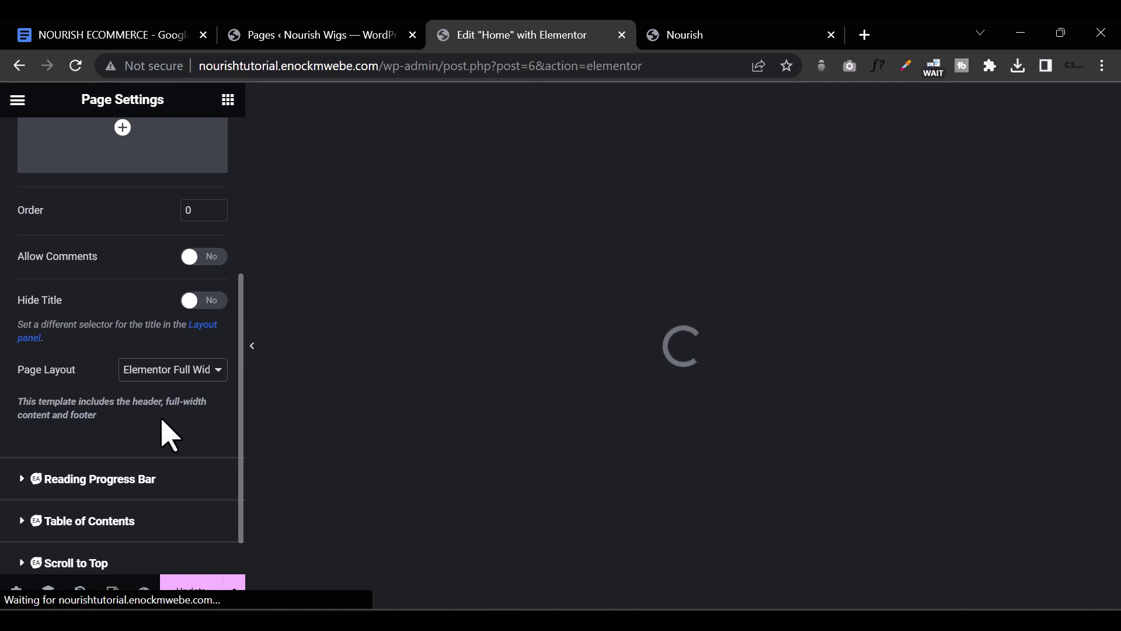
pyautogui.scroll(-5, 175, 420)
pyautogui.scroll(-6, 610, 403)
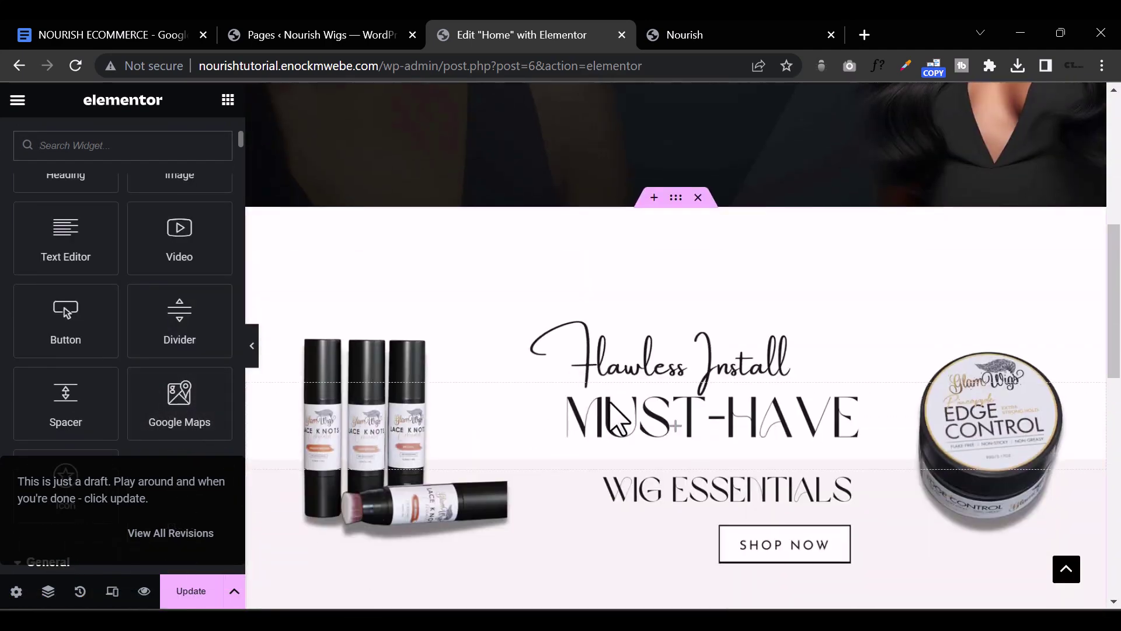
pyautogui.scroll(-8, 615, 417)
pyautogui.scroll(5, 526, 397)
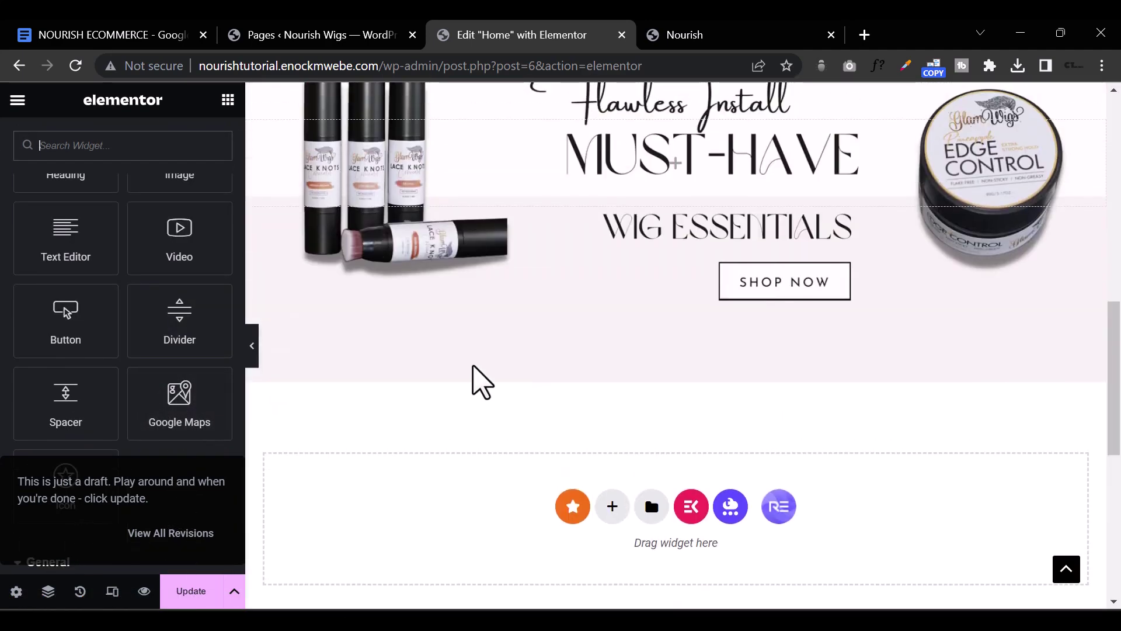
pyautogui.click(255, 353)
pyautogui.scroll(5, 578, 368)
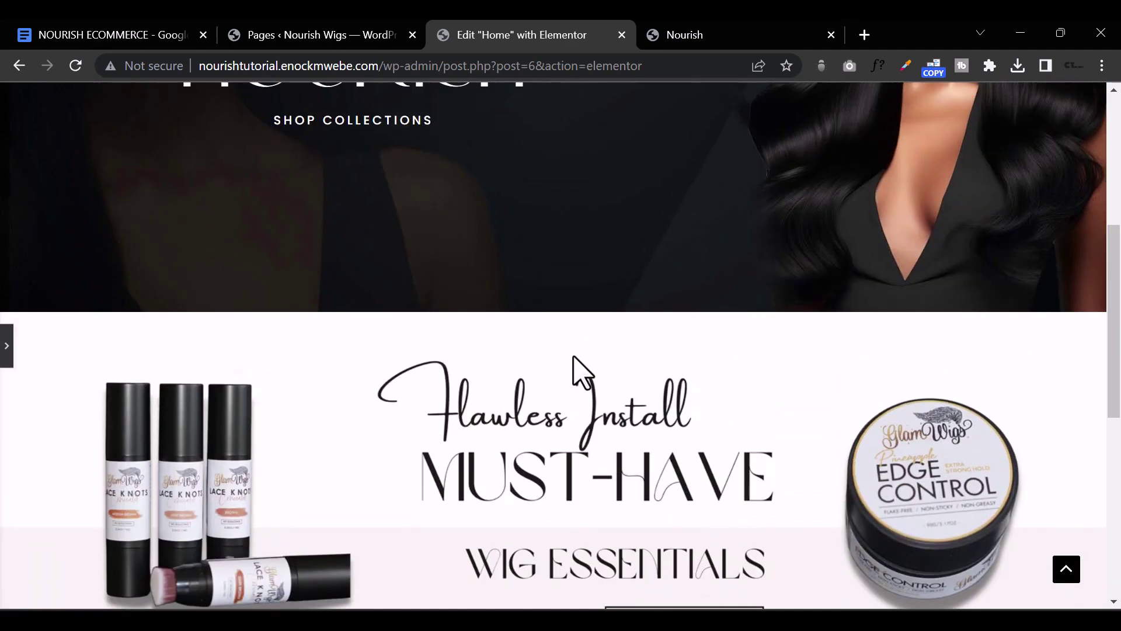
pyautogui.scroll(-4, 575, 371)
pyautogui.scroll(1, 575, 371)
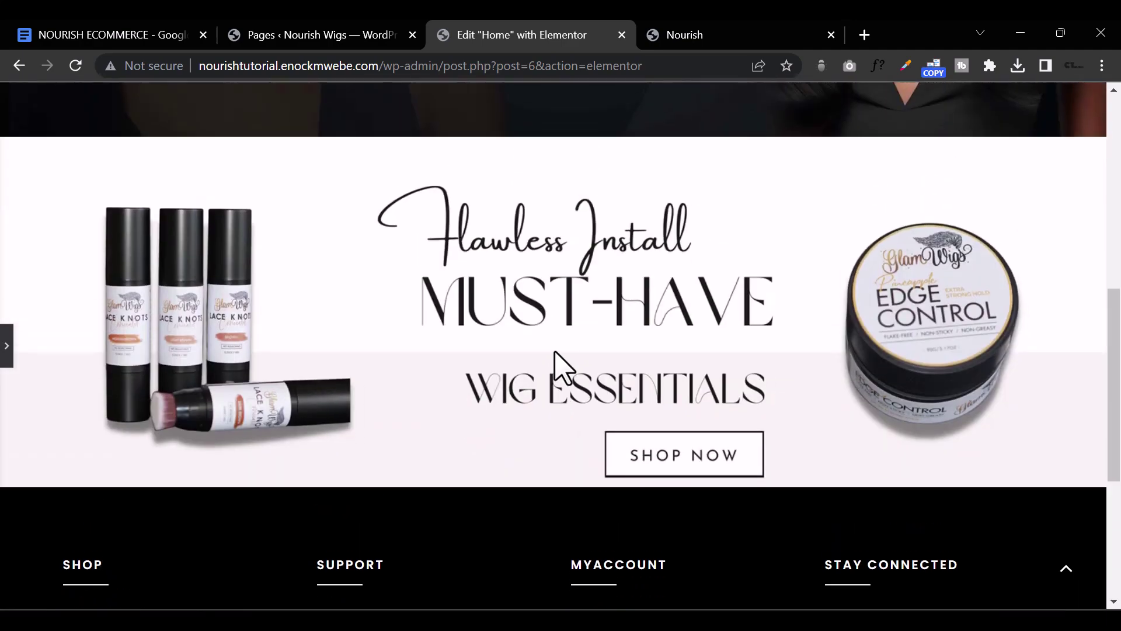
pyautogui.click(8, 350)
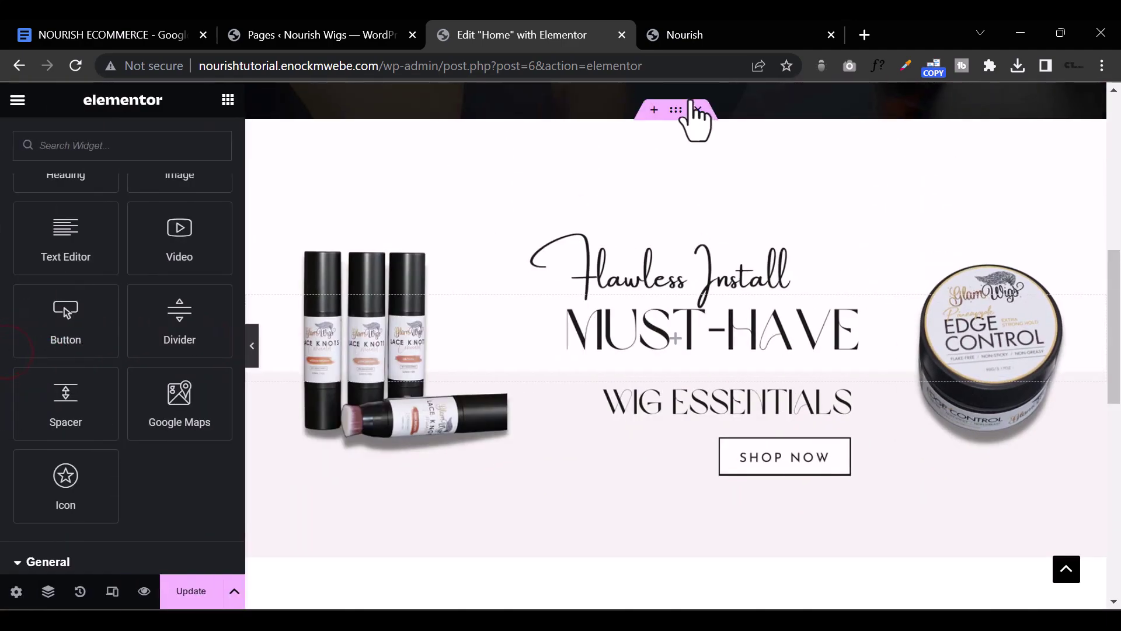
pyautogui.click(688, 37)
pyautogui.scroll(-5, 613, 345)
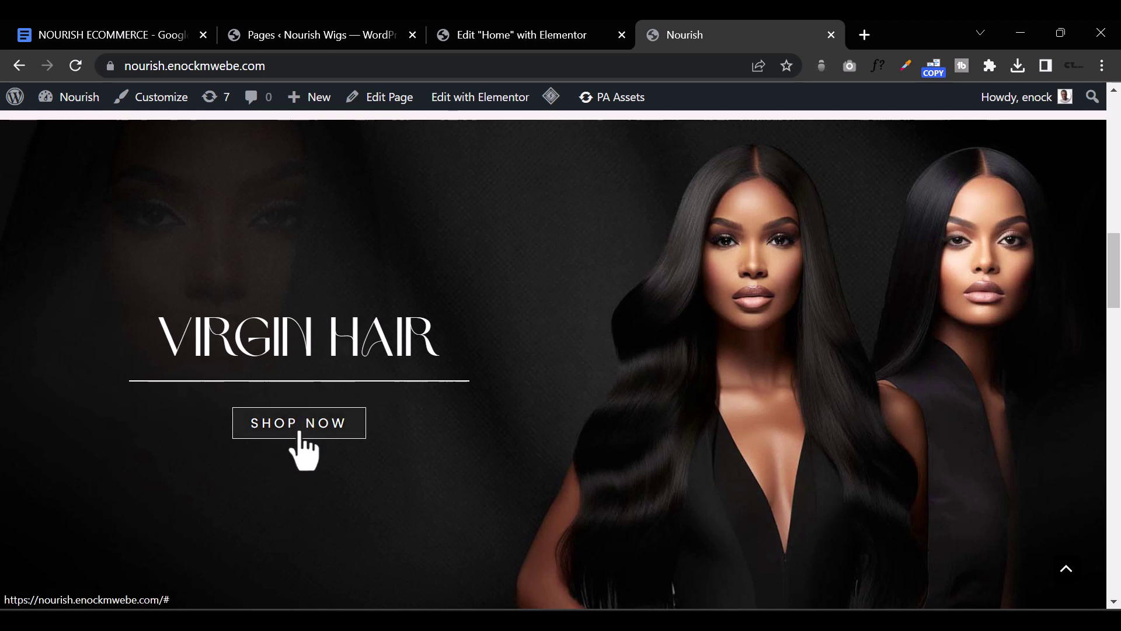
pyautogui.click(493, 35)
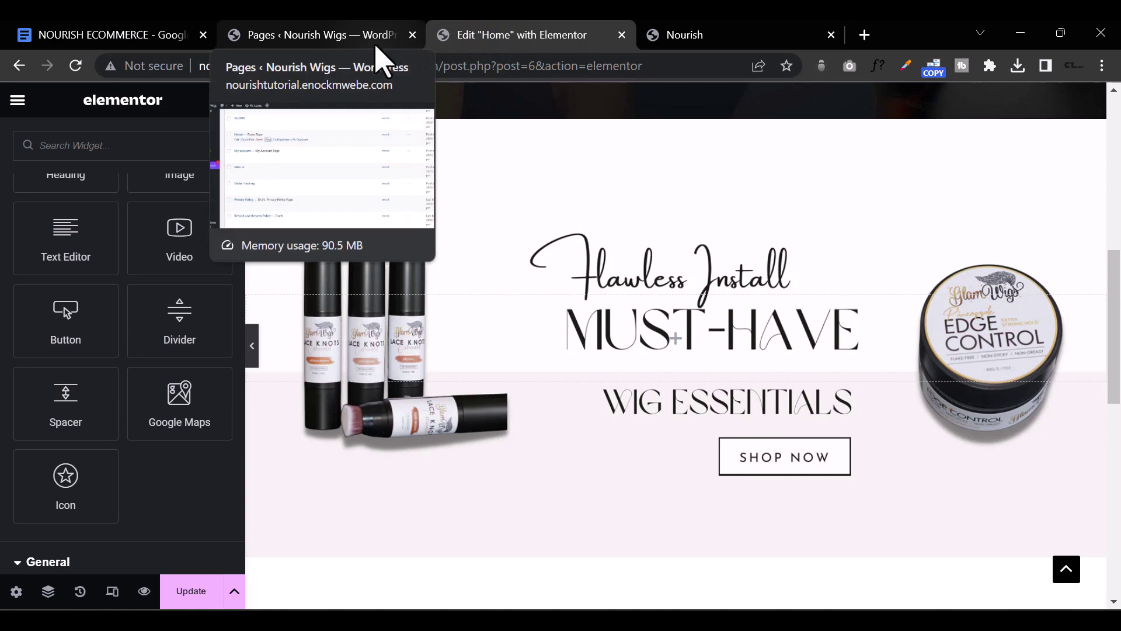
pyautogui.scroll(8, 528, 345)
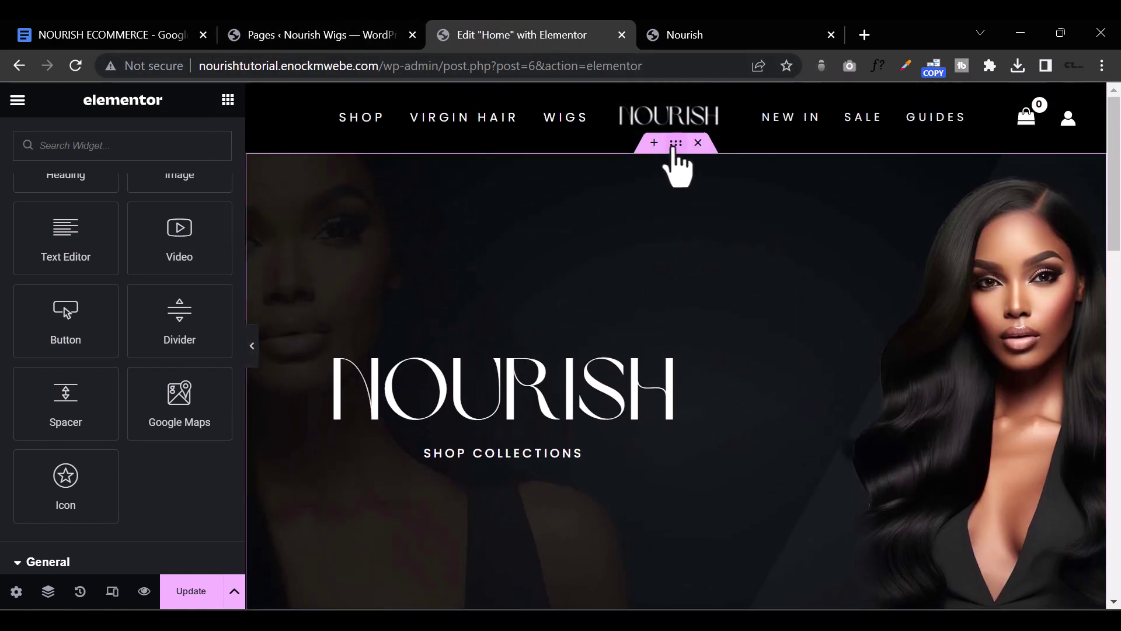
# Copy the NOURISH hero container and paste it into the empty section below the banner
pyautogui.rightClick(688, 161)
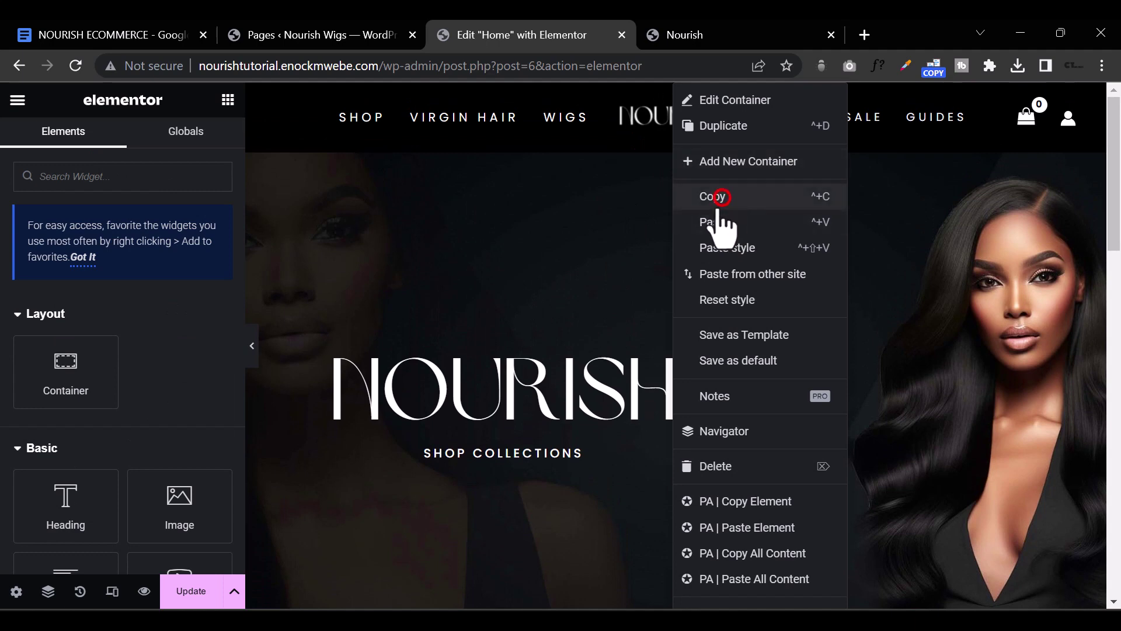
pyautogui.click(715, 198)
pyautogui.scroll(-6, 721, 222)
pyautogui.scroll(-6, 724, 222)
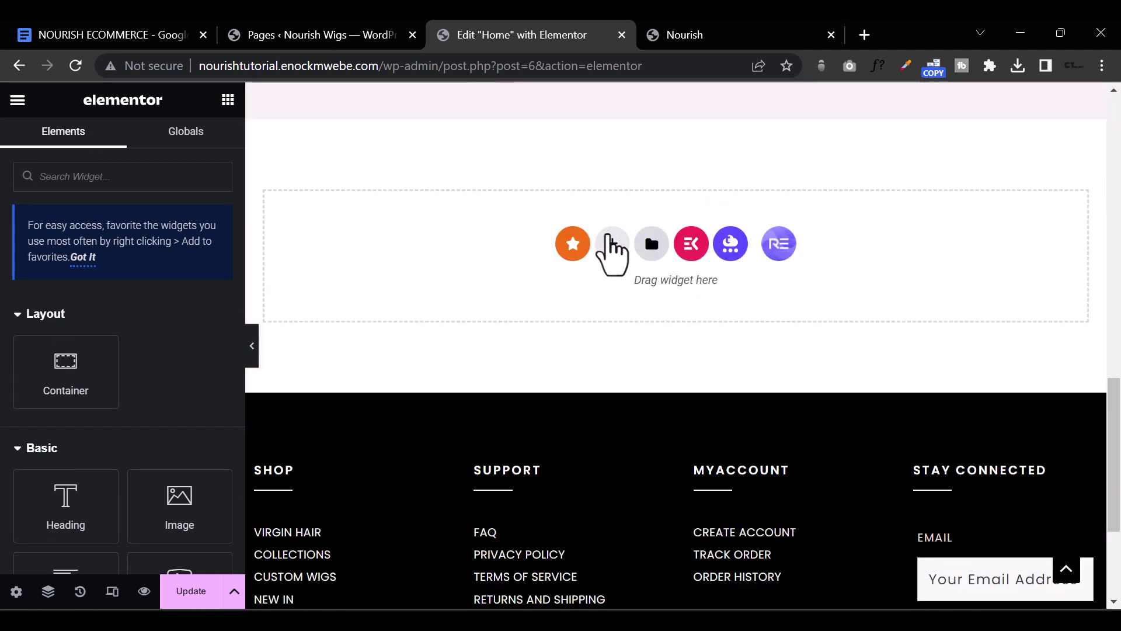
pyautogui.rightClick(627, 206)
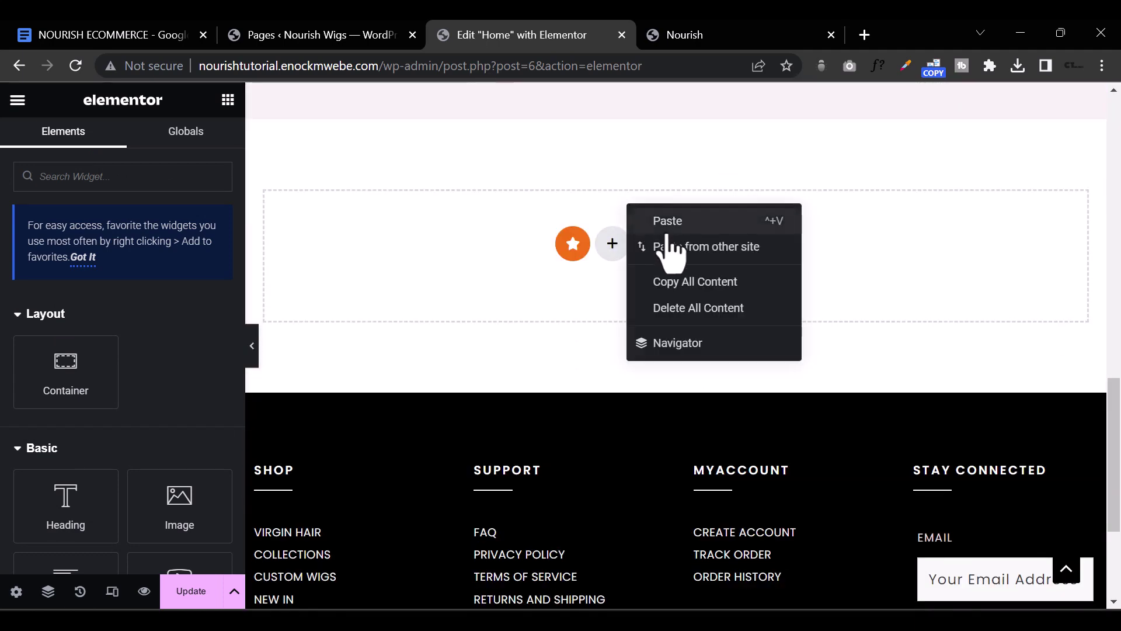
pyautogui.click(666, 222)
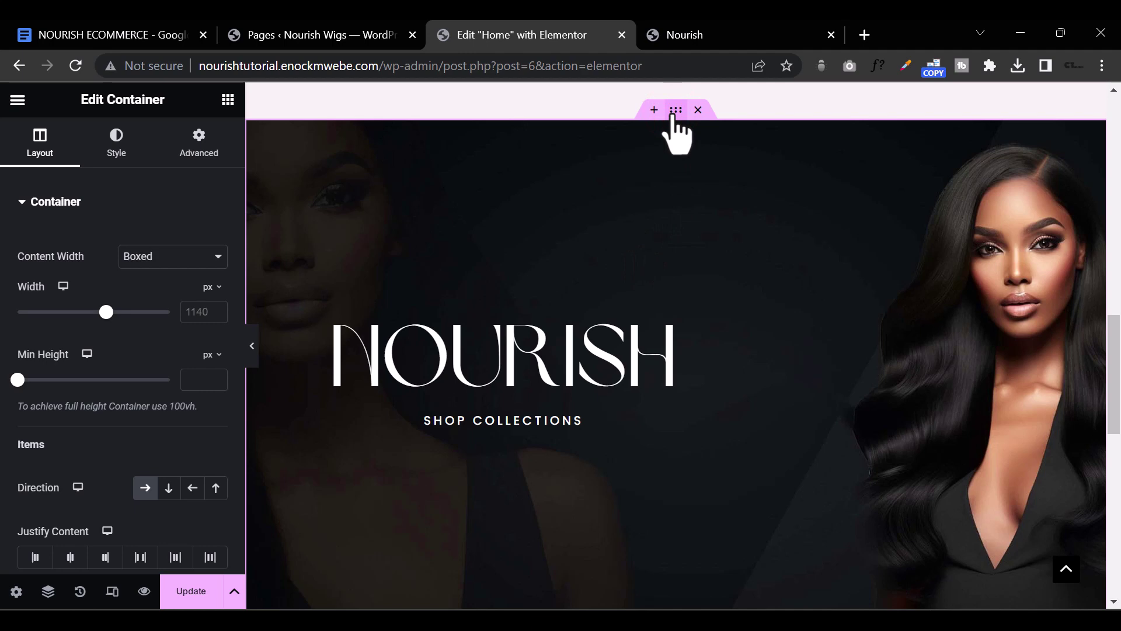
# Set first_strip_copy_2.jpg from the Media Library as the pasted section's background
pyautogui.click(123, 151)
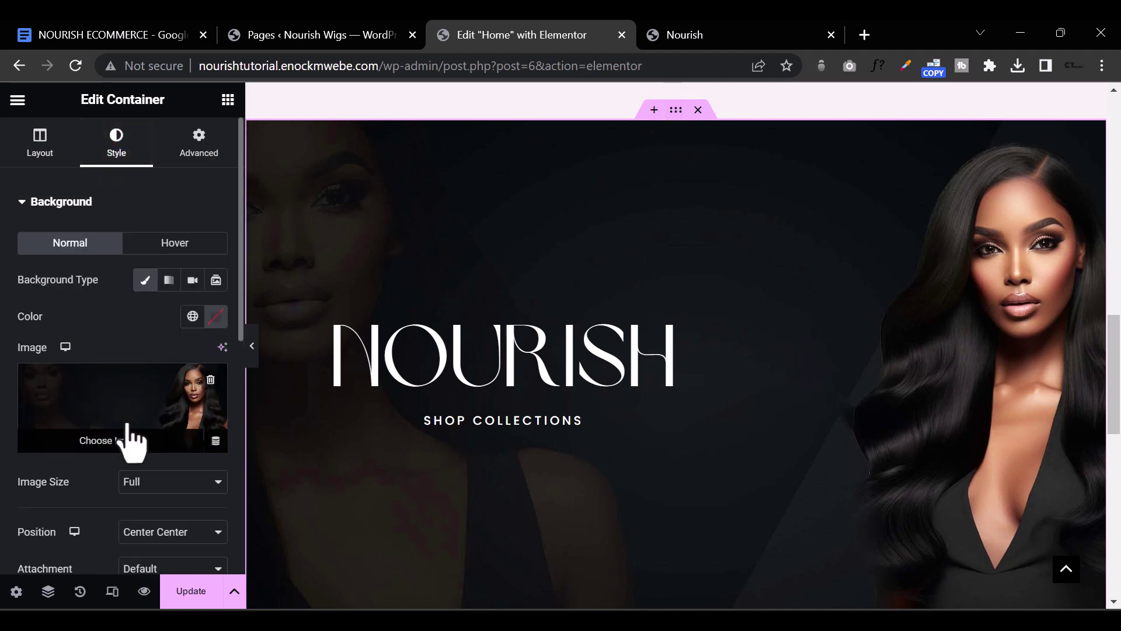
pyautogui.click(125, 439)
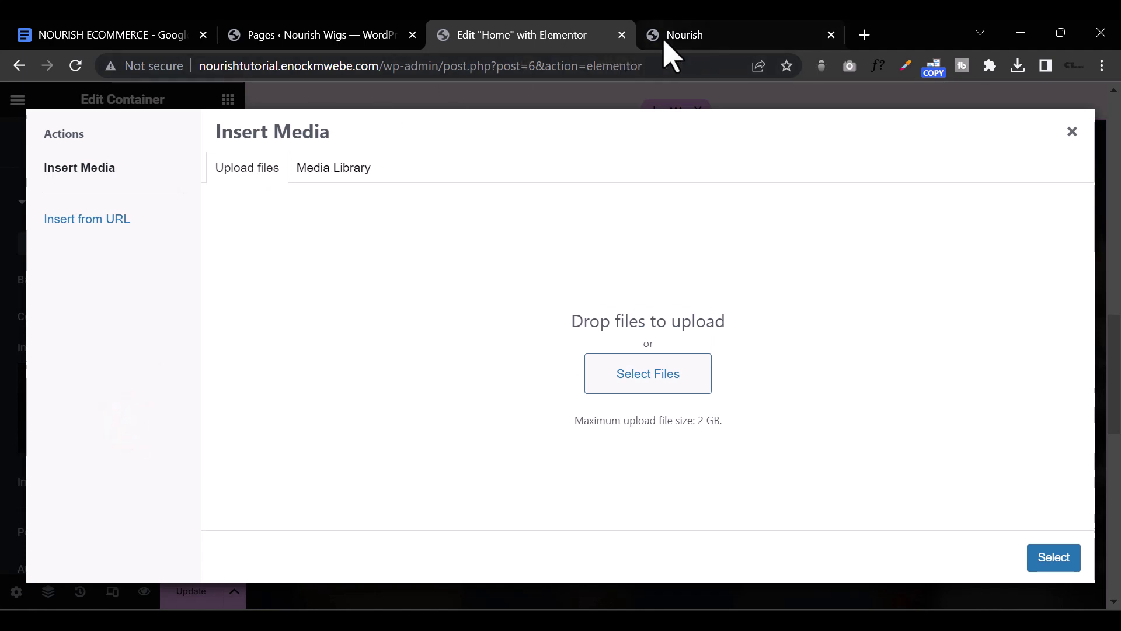
pyautogui.click(677, 39)
pyautogui.click(497, 36)
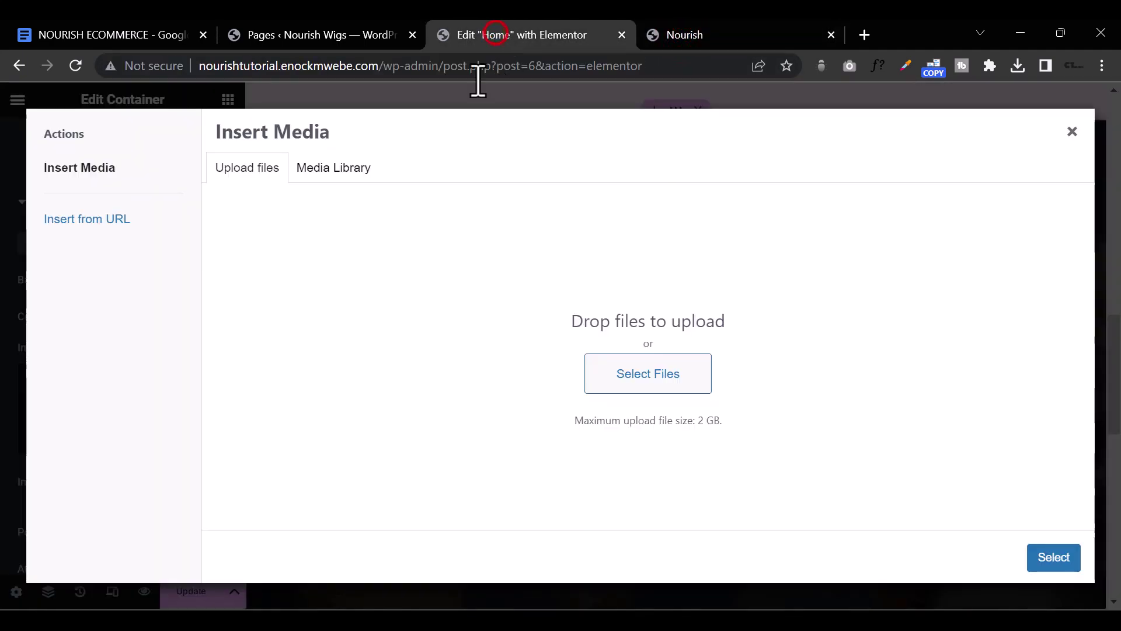
pyautogui.click(337, 167)
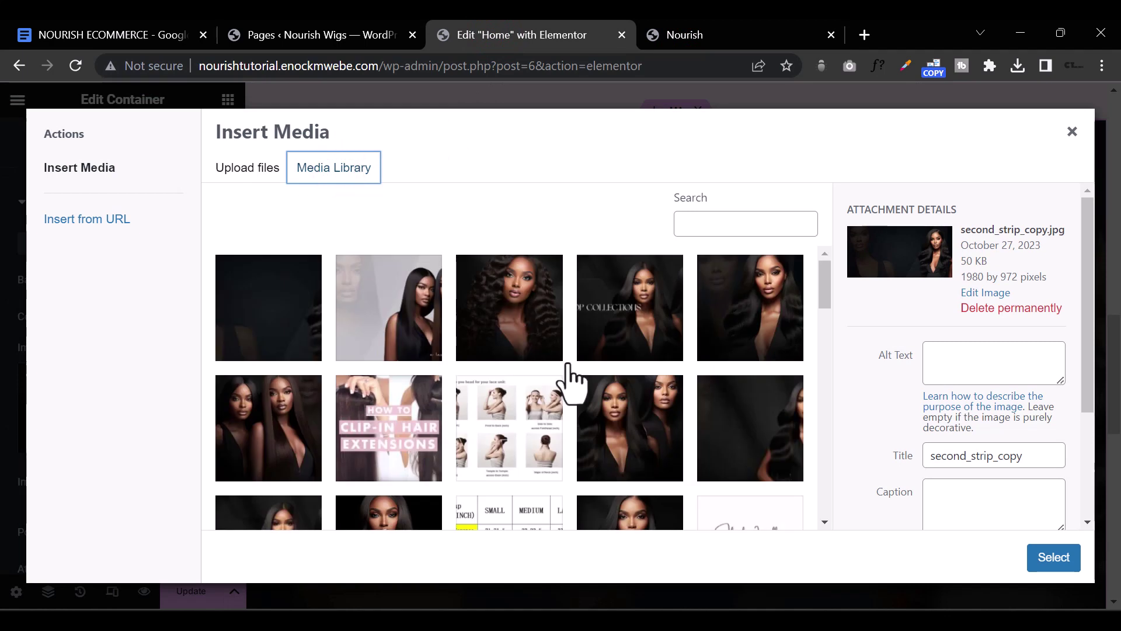
pyautogui.click(625, 432)
pyautogui.click(290, 426)
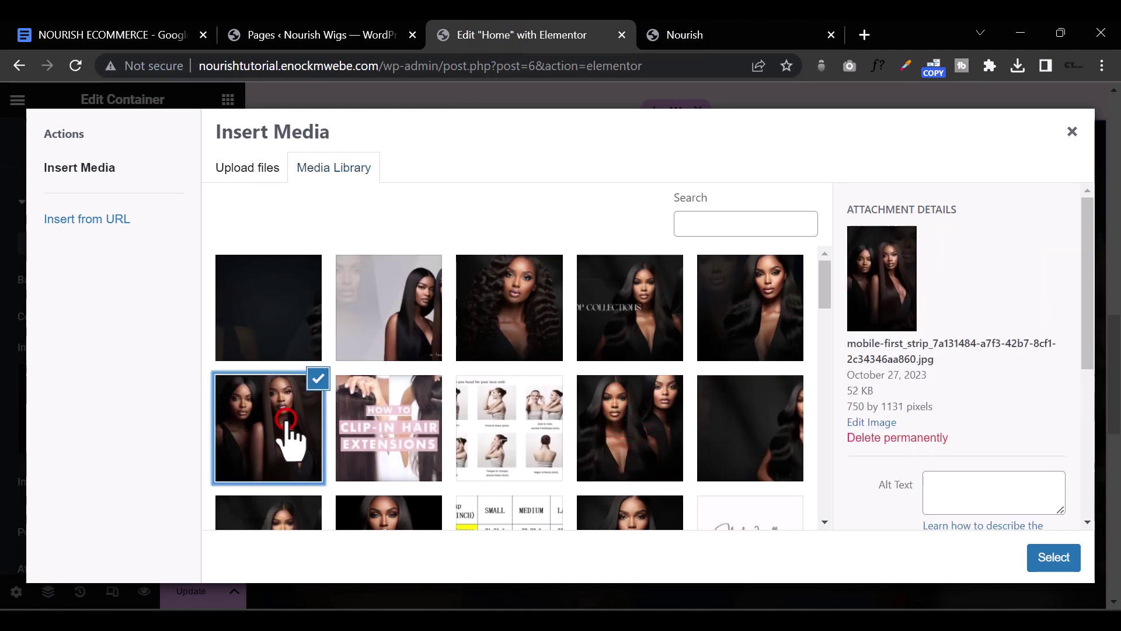
pyautogui.scroll(-2, 671, 424)
pyautogui.scroll(2, 675, 427)
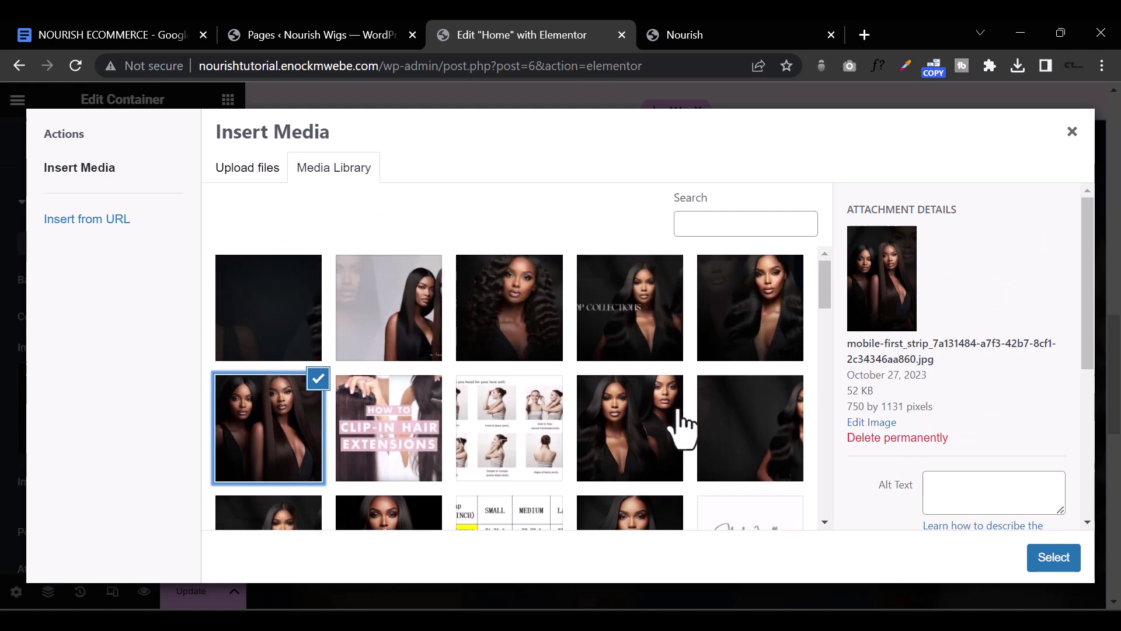
pyautogui.click(726, 426)
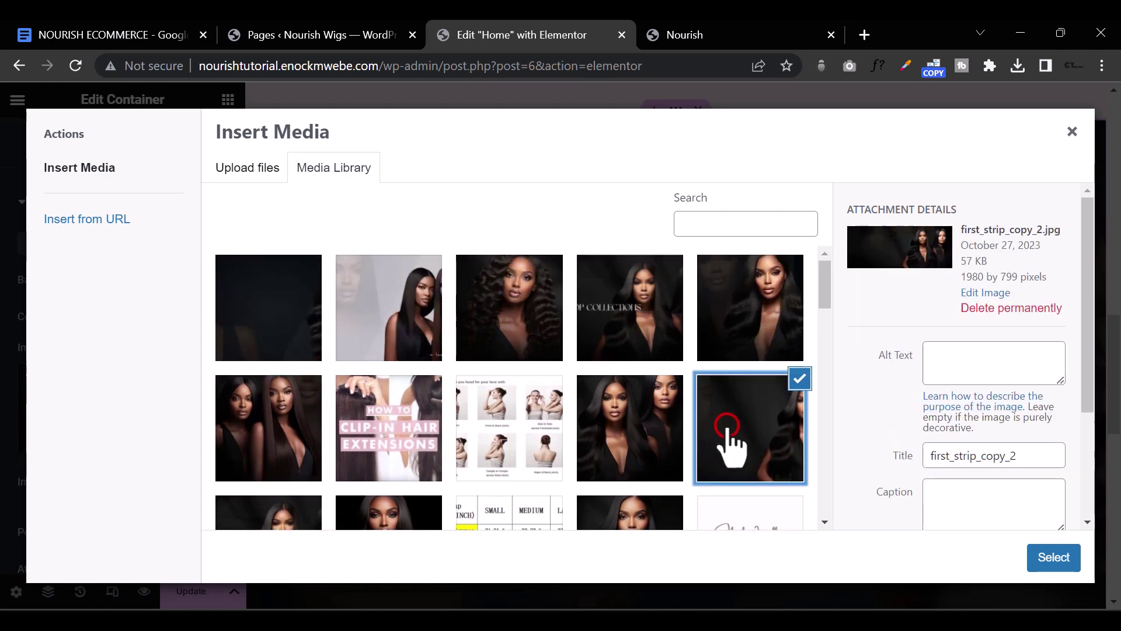
pyautogui.click(1054, 557)
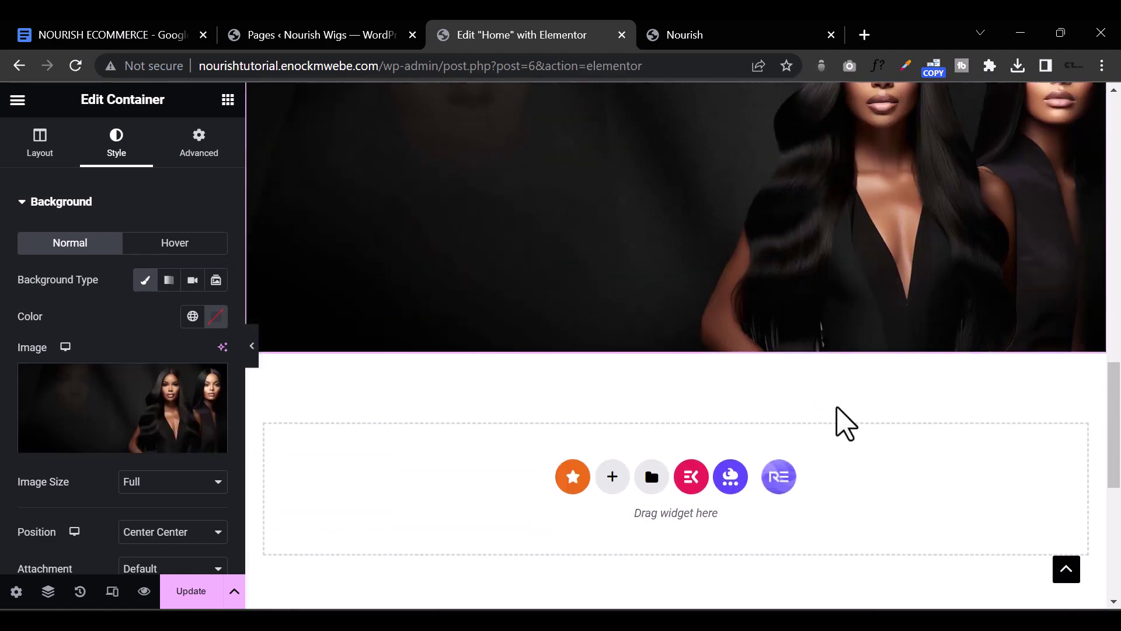
# Position the background image Center Right so both models show
pyautogui.scroll(-4, 844, 423)
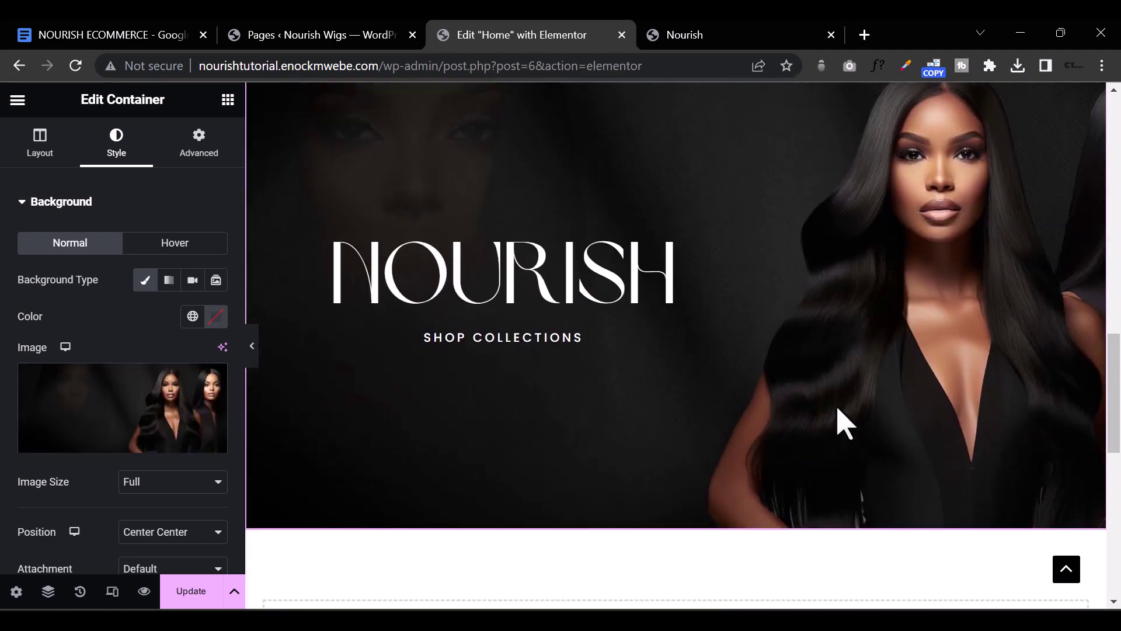
pyautogui.scroll(2, 843, 422)
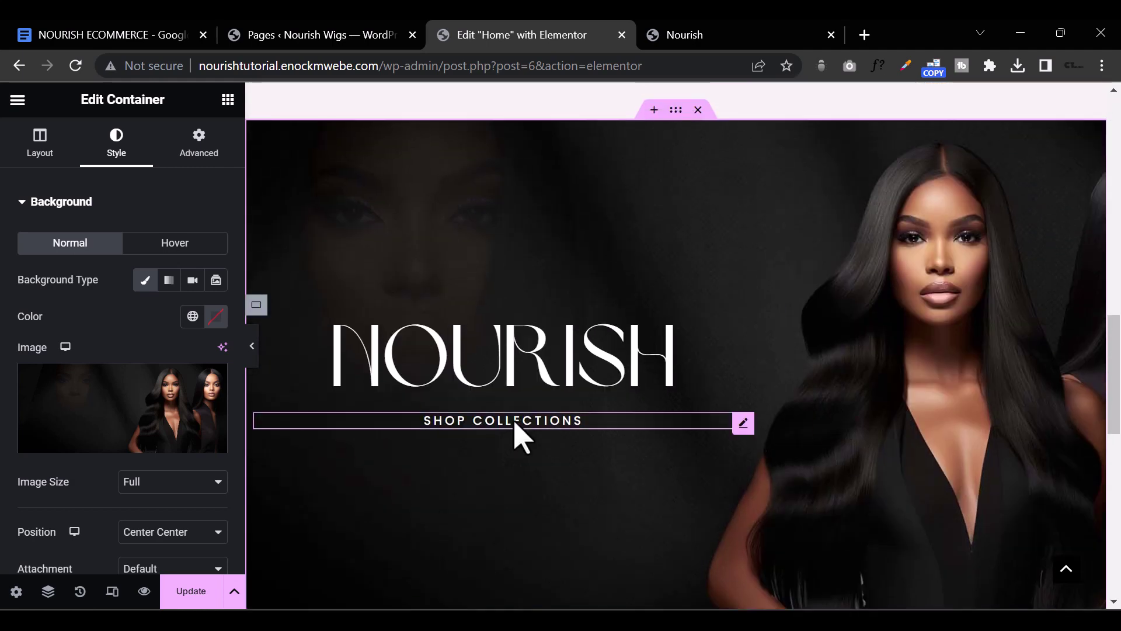
pyautogui.scroll(-2, 170, 495)
pyautogui.click(186, 445)
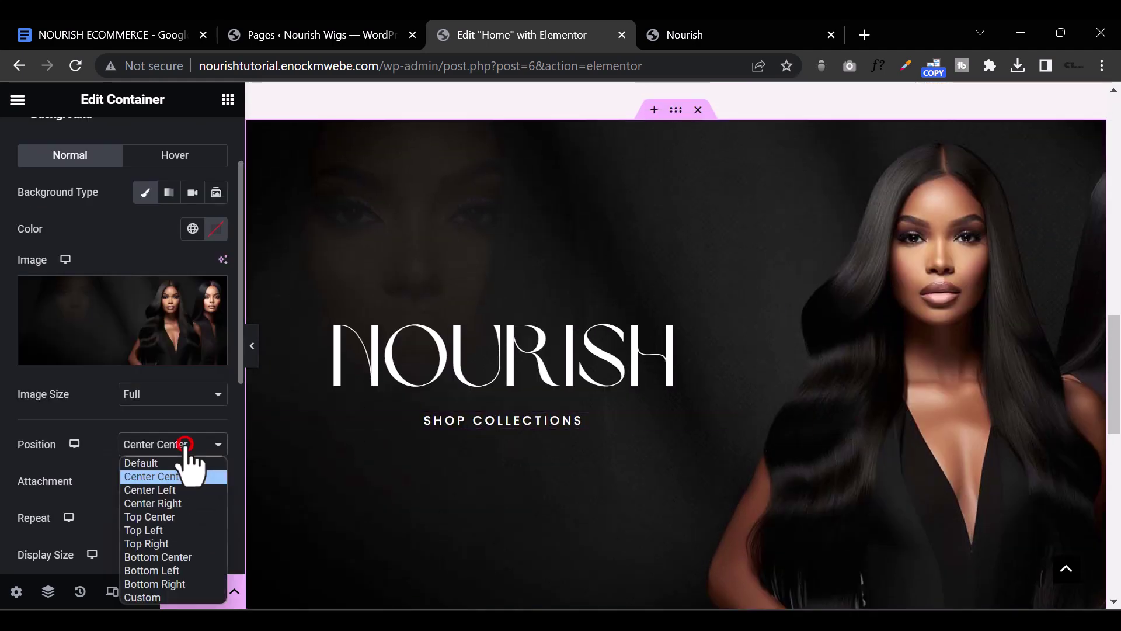
pyautogui.click(198, 503)
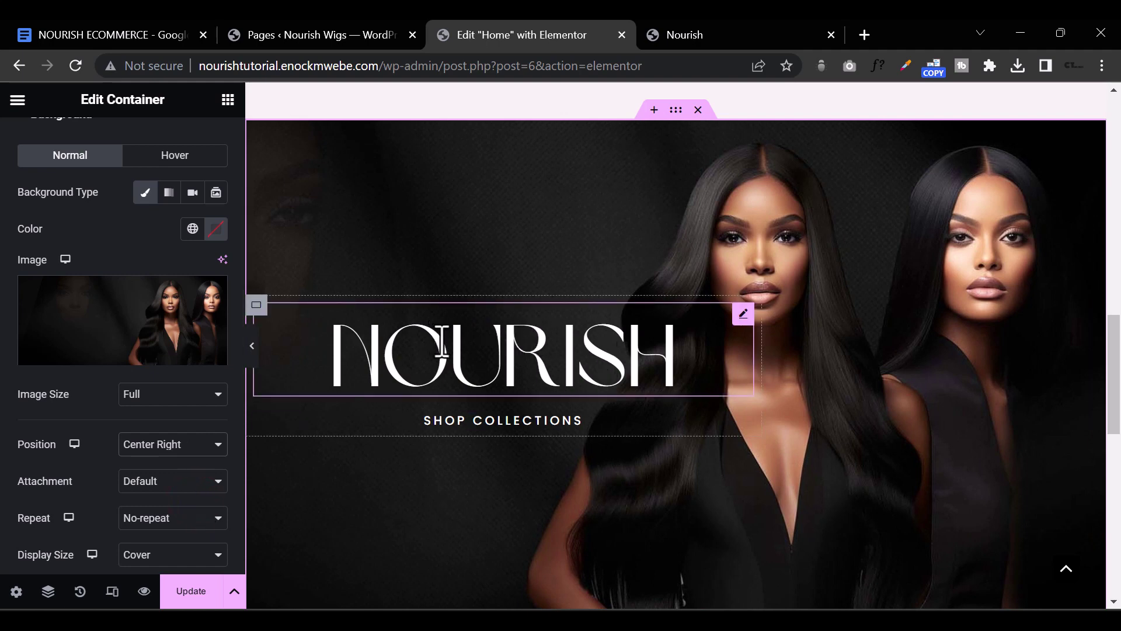
pyautogui.scroll(-1, 439, 341)
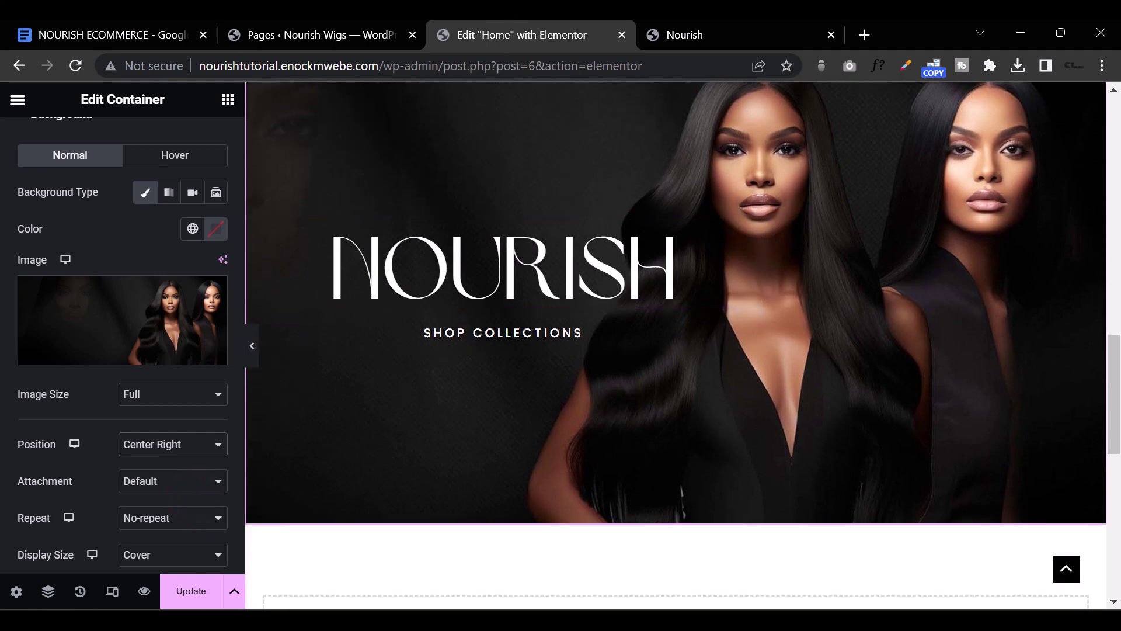
pyautogui.scroll(-1, 590, 226)
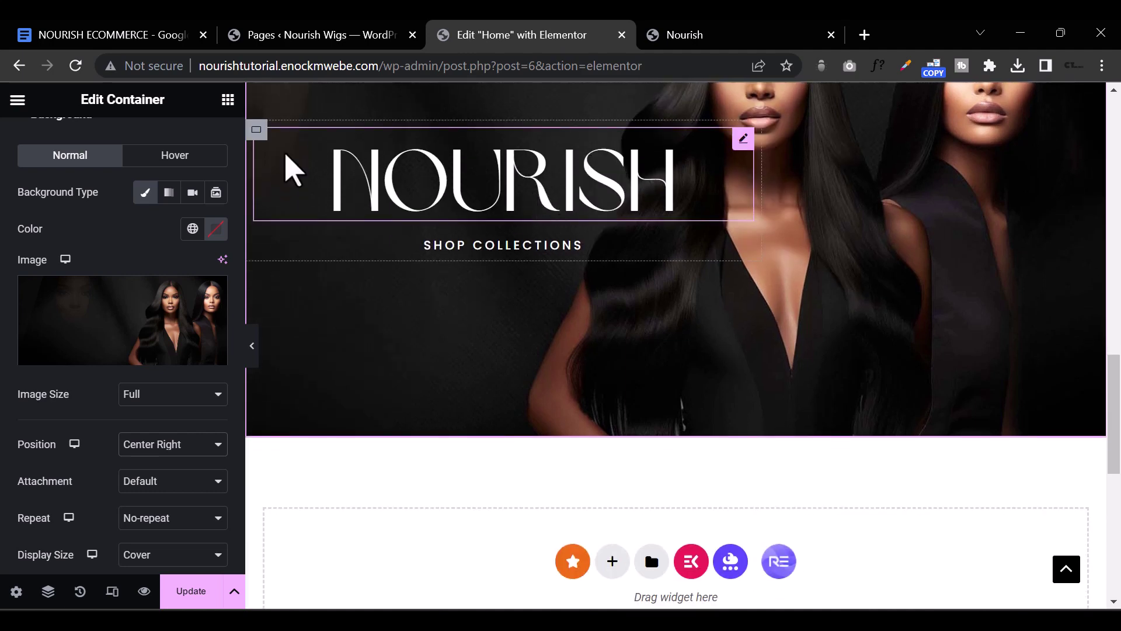
# Set both inner containers' width to 50%
pyautogui.click(255, 131)
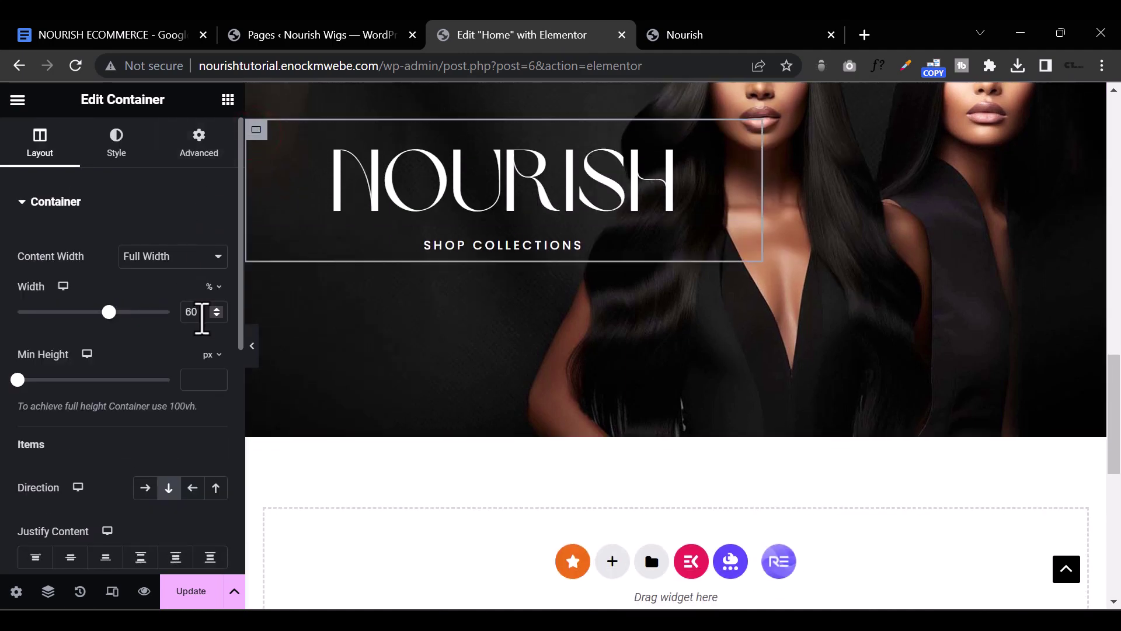
pyautogui.write('50')
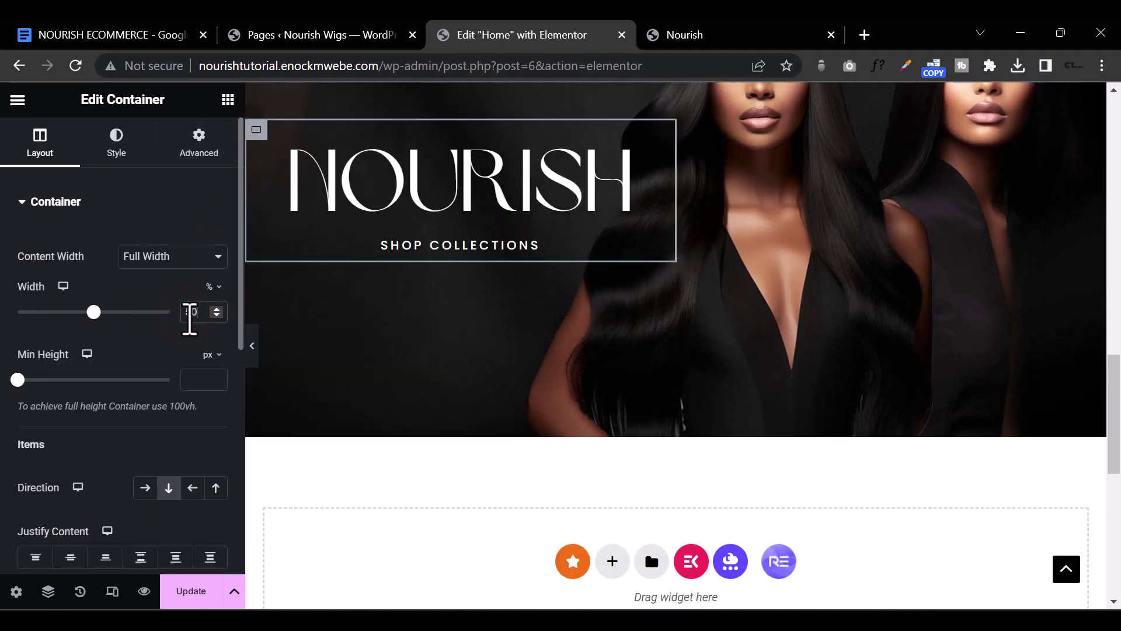
pyautogui.click(687, 129)
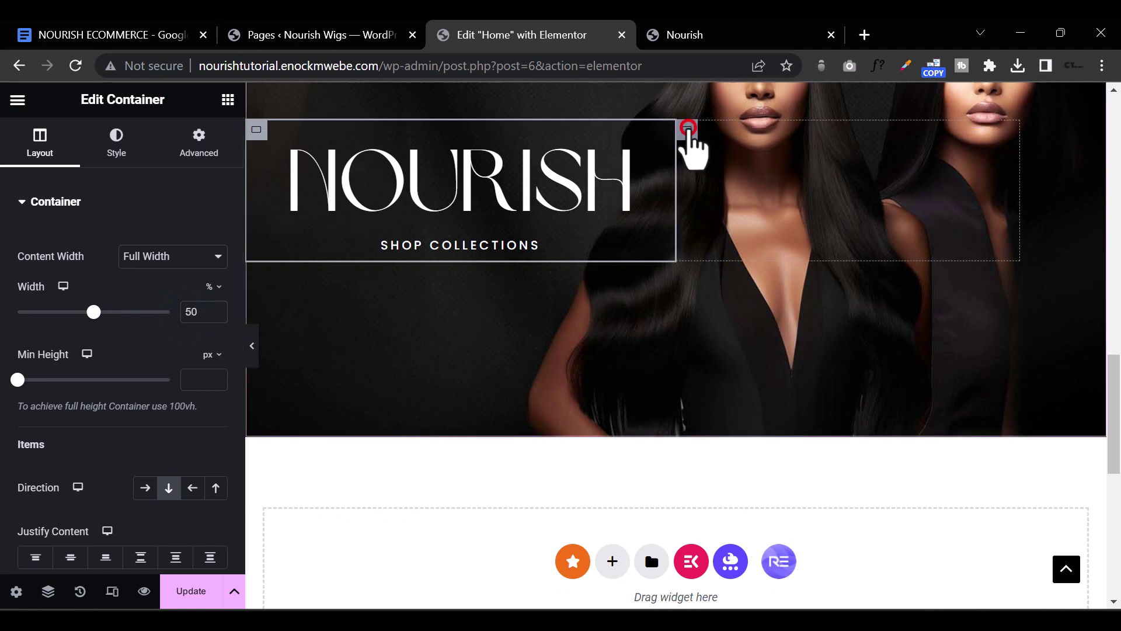
pyautogui.write('50')
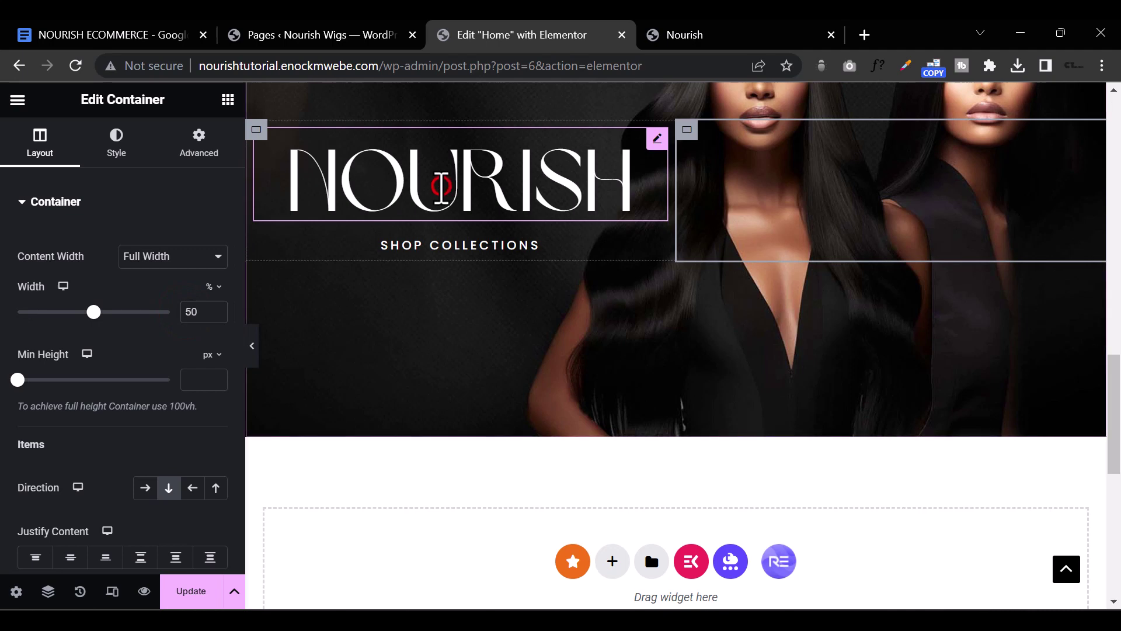
# Change the NOURISH heading to VIRGIN HAIR with a 70 px typography size
pyautogui.click(438, 184)
pyautogui.doubleClick(78, 267)
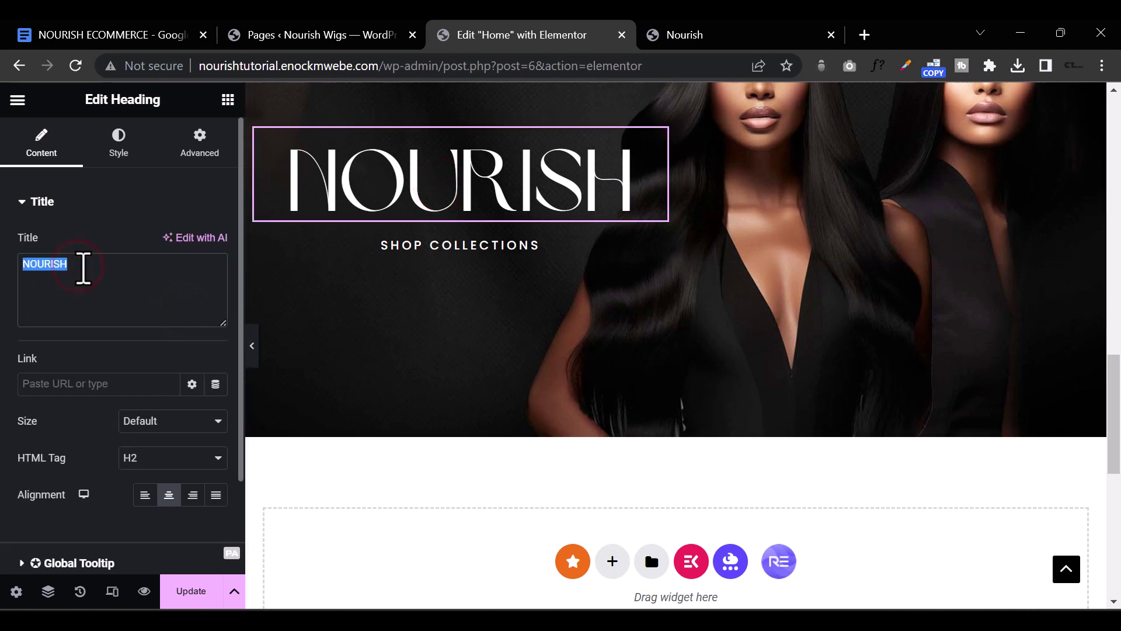
pyautogui.write('VIRGIN HAIRE')
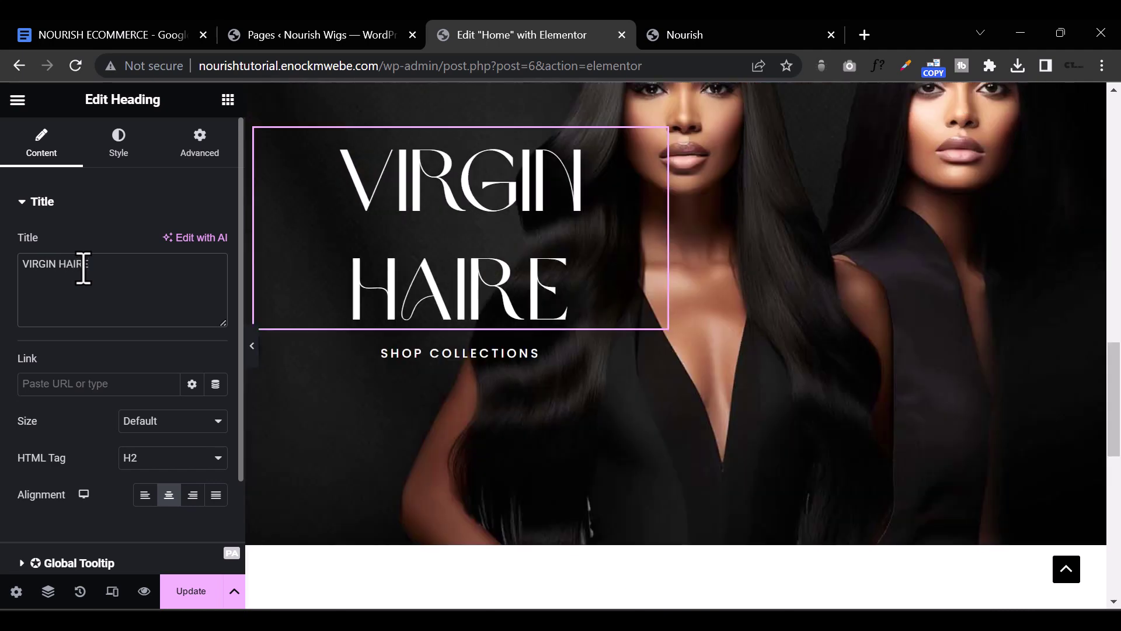
pyautogui.press('BackSpace')
pyautogui.click(111, 145)
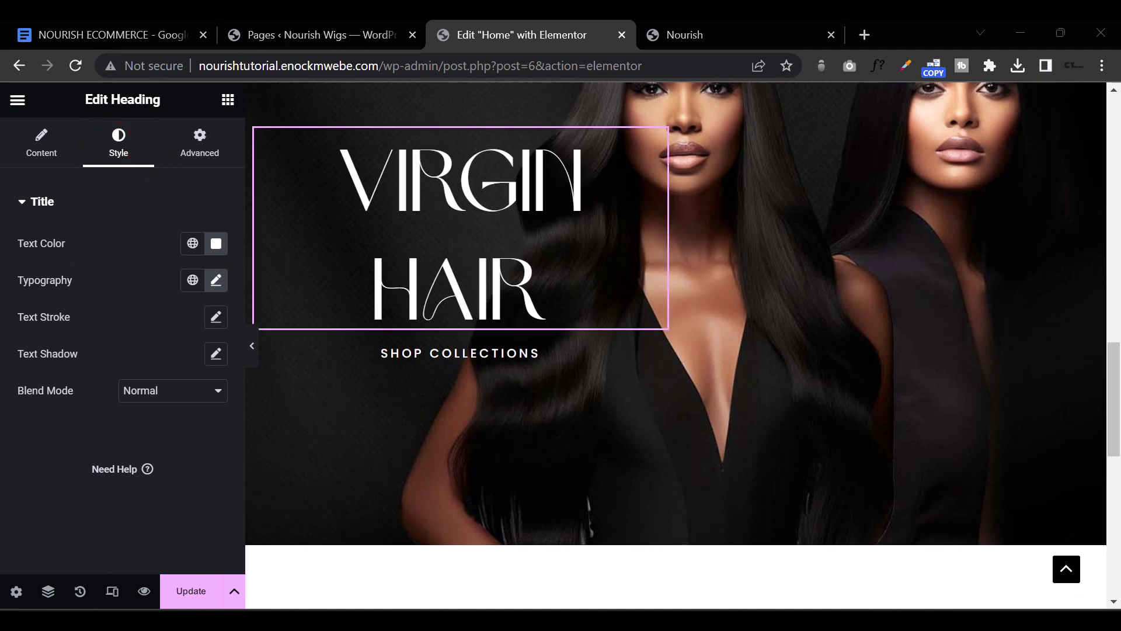
pyautogui.click(215, 280)
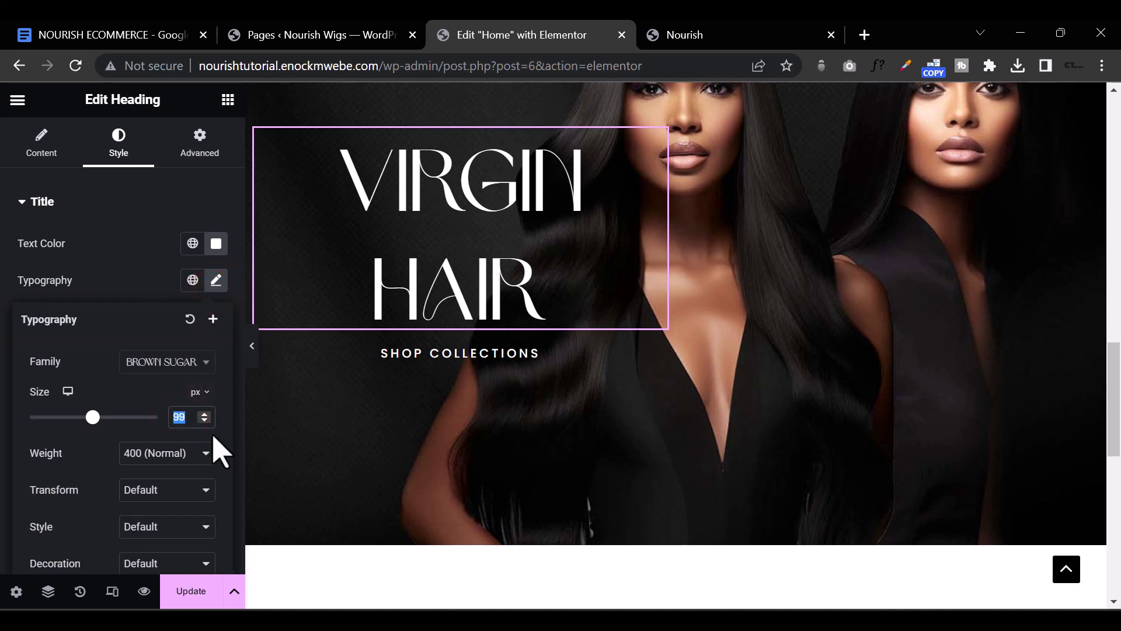
pyautogui.write('50')
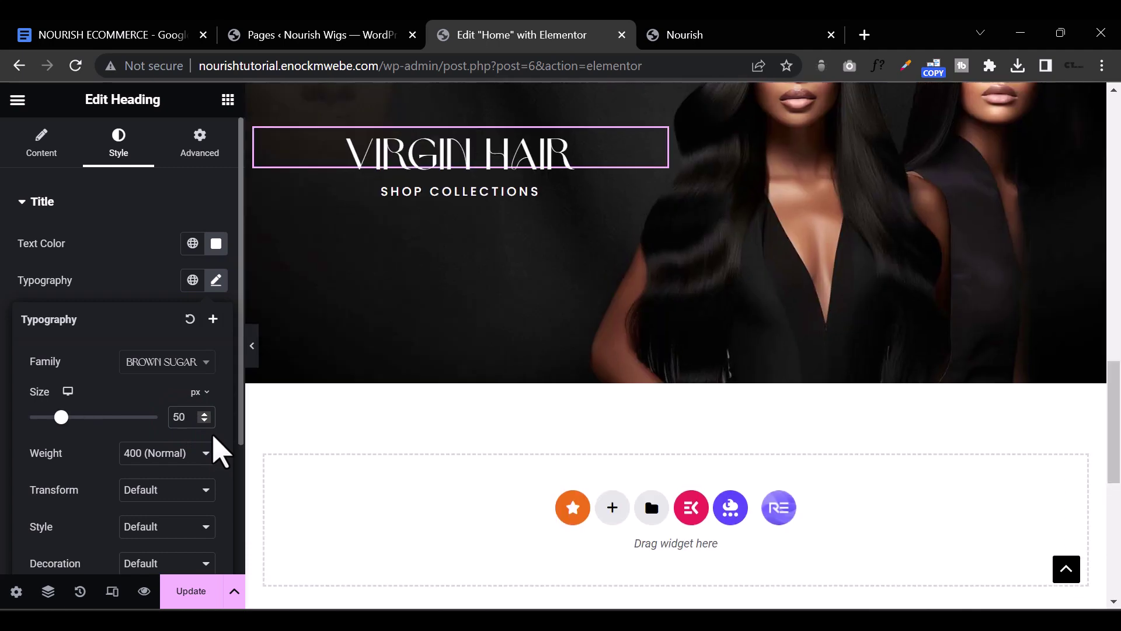
pyautogui.press('BackSpace')
pyautogui.press('BackSpace')
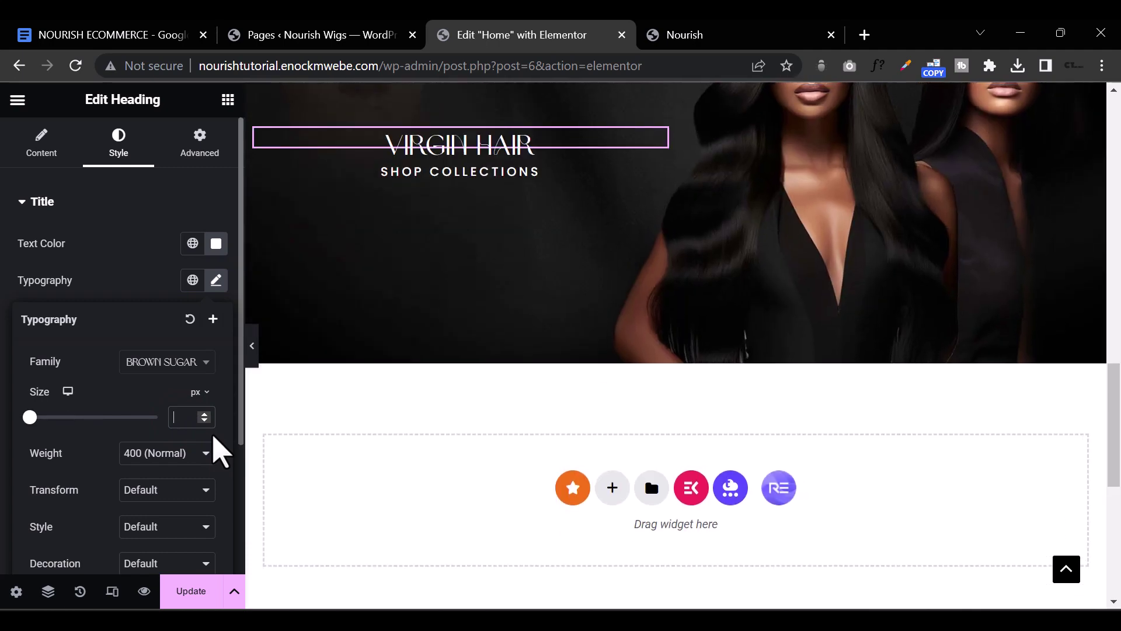
pyautogui.write('70')
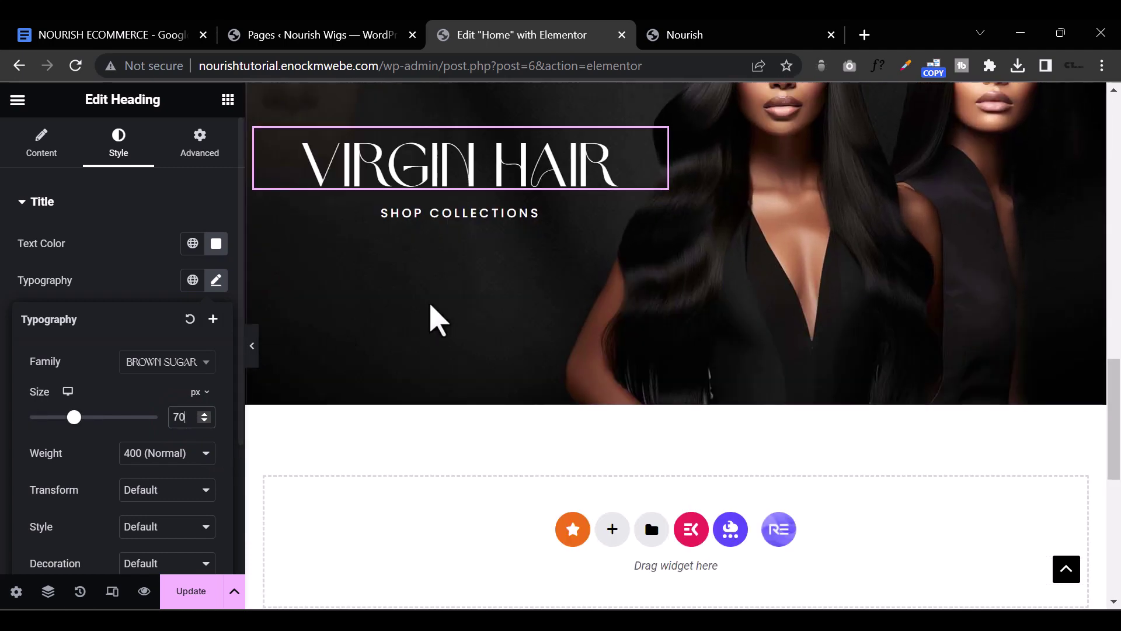
pyautogui.click(228, 99)
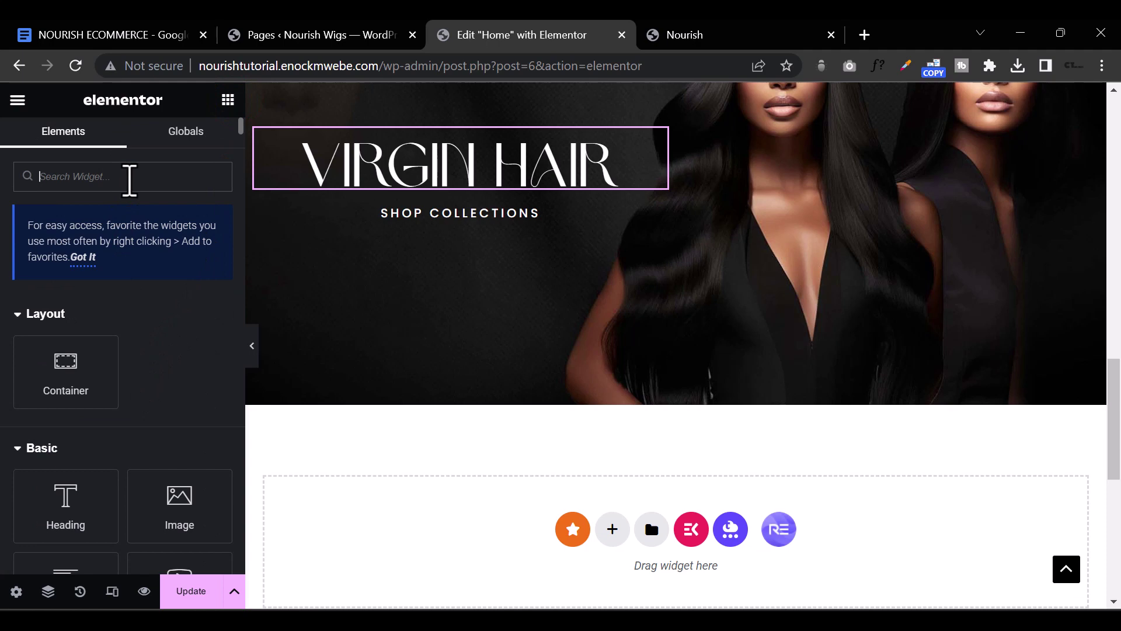
# Add a centred Divider widget below the VIRGIN HAIR heading
pyautogui.write('DIVI')
pyautogui.moveTo(68, 344); pyautogui.dragTo(443, 199)
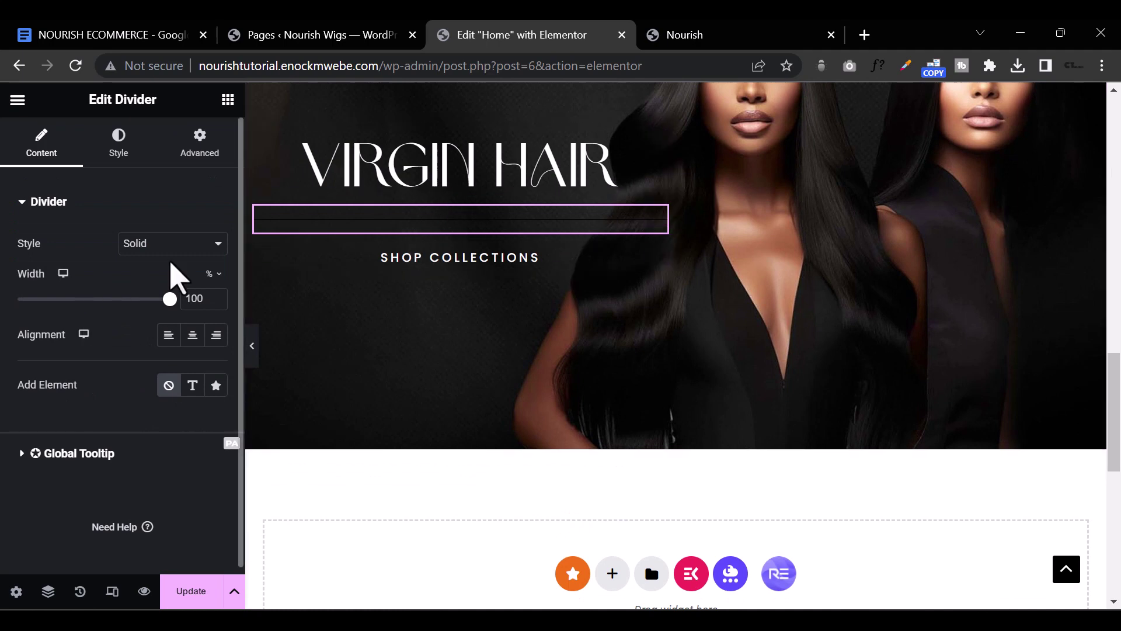
pyautogui.moveTo(172, 298); pyautogui.dragTo(123, 299)
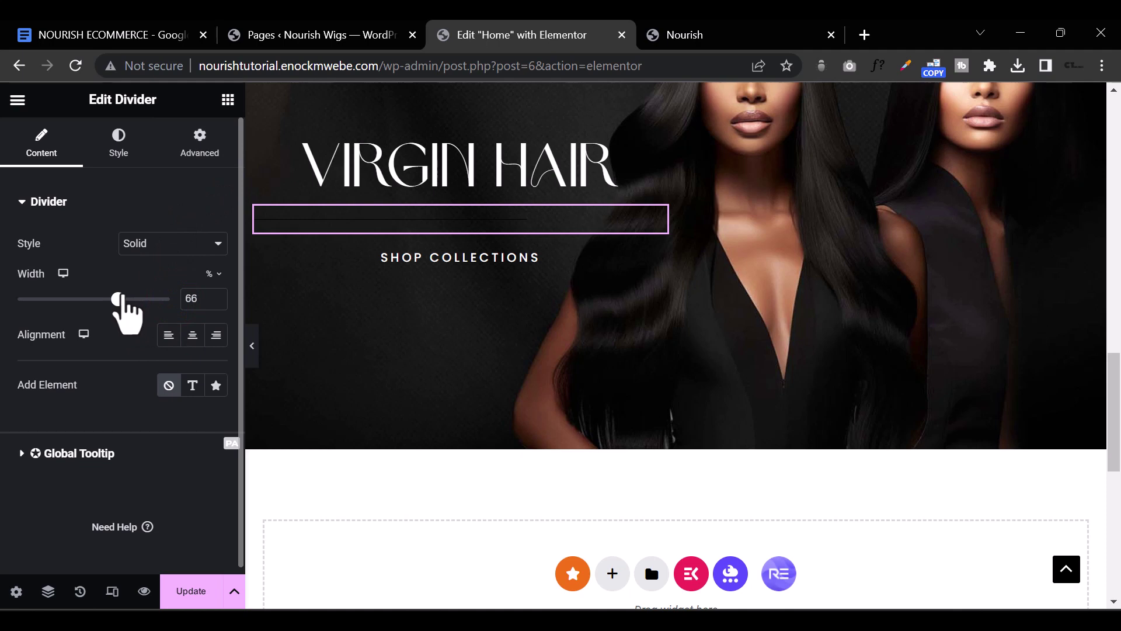
pyautogui.click(191, 335)
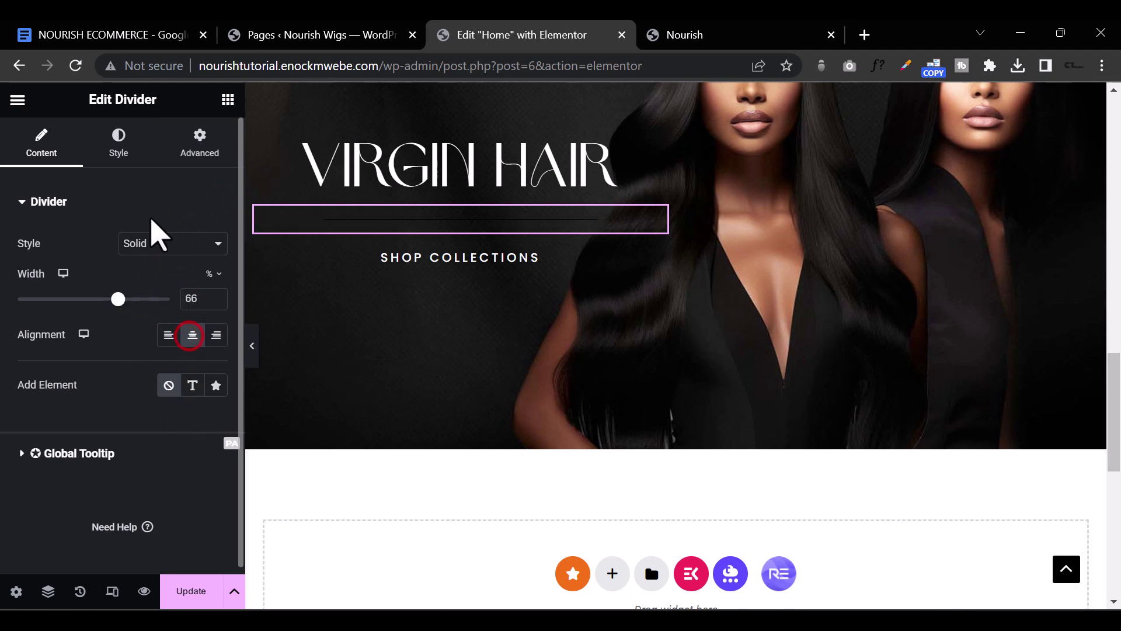
# Raise the divider weight to 1.4 and widen it to 79%, then preview
pyautogui.click(122, 152)
pyautogui.click(215, 244)
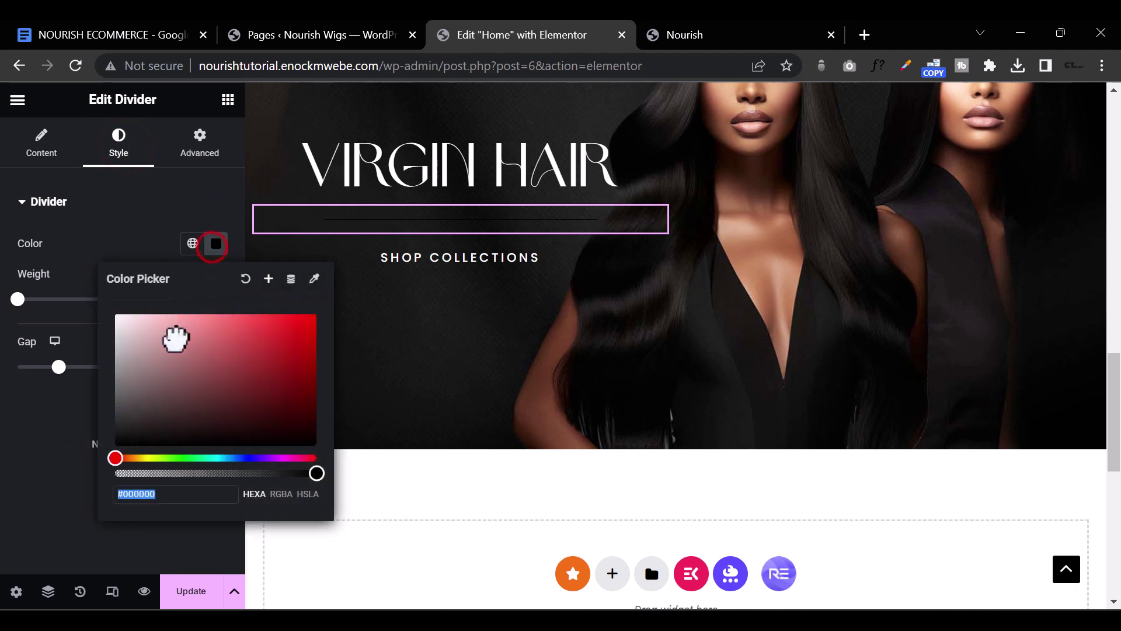
pyautogui.click(128, 210)
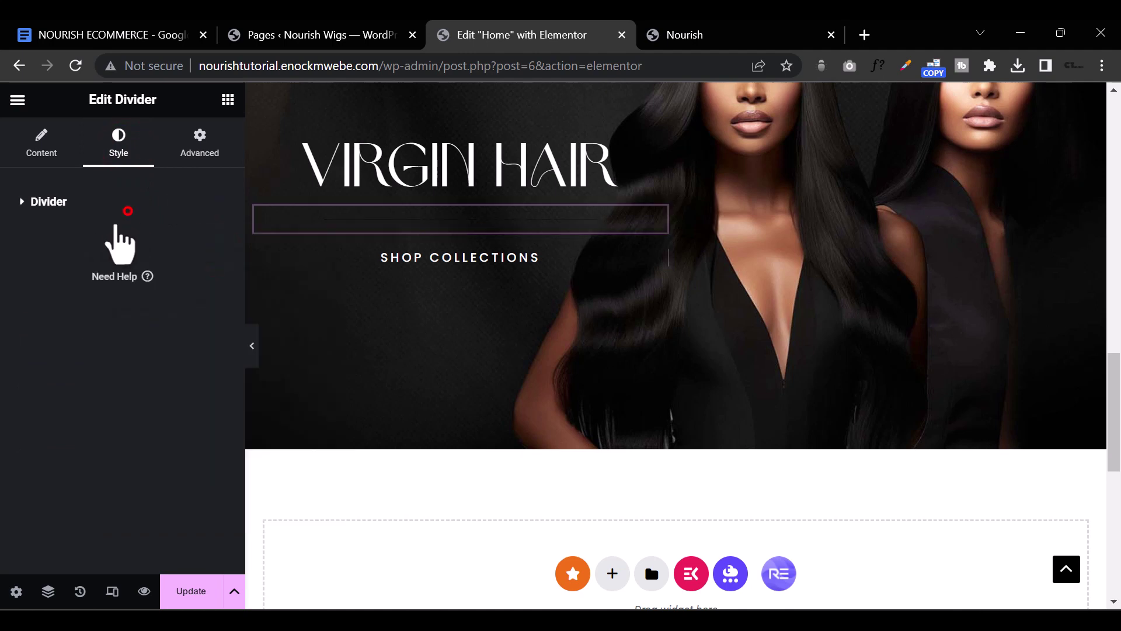
pyautogui.click(74, 200)
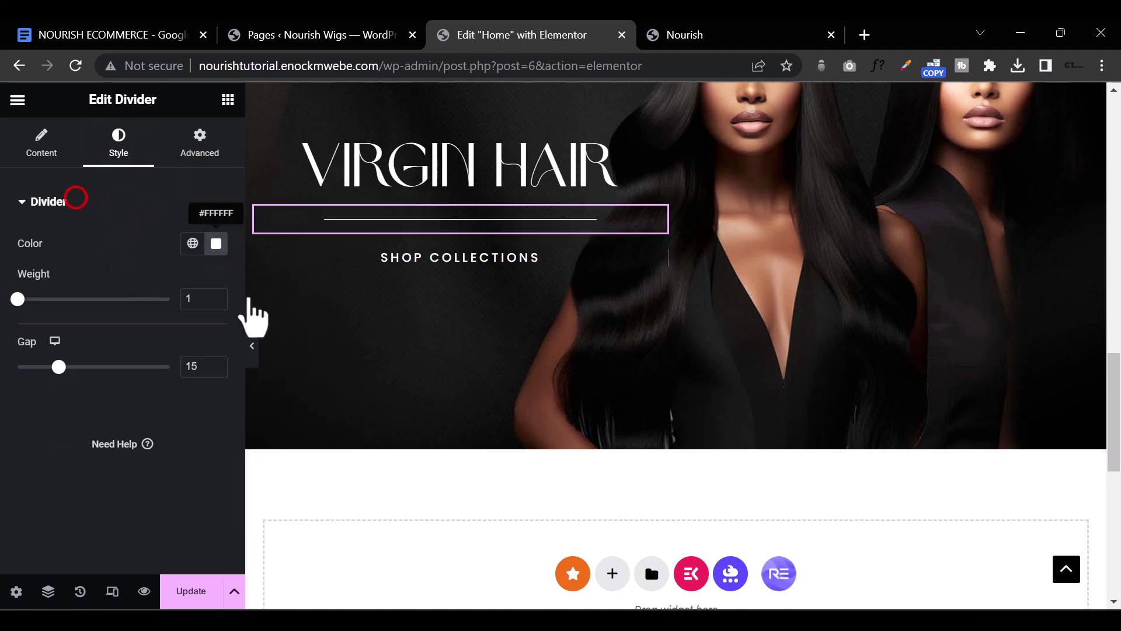
pyautogui.click(217, 296)
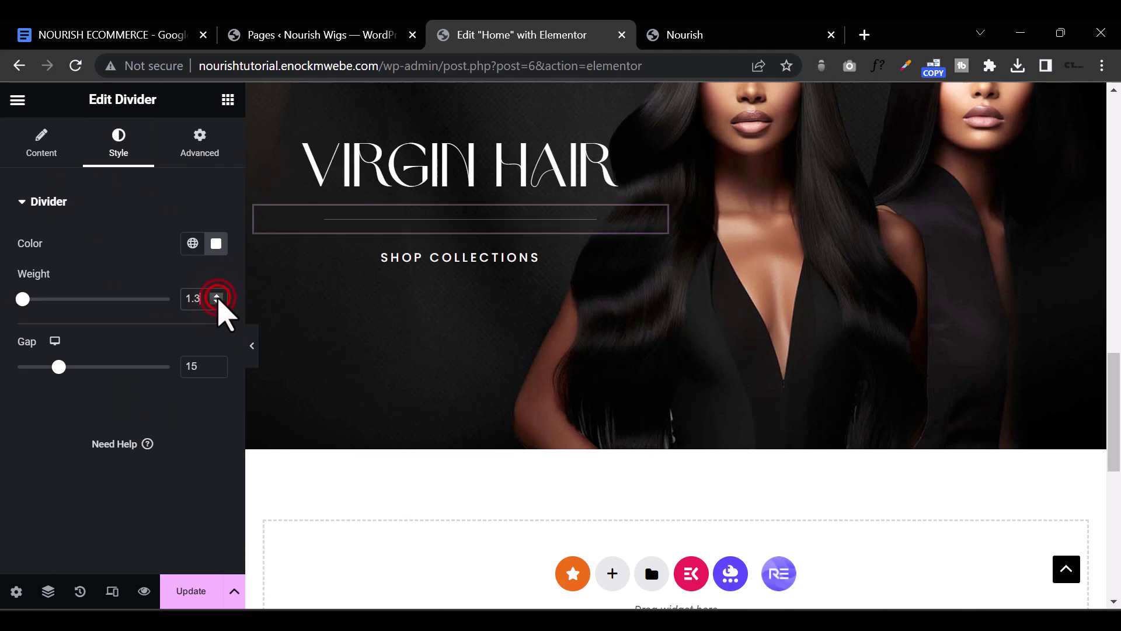
pyautogui.click(217, 296)
pyautogui.click(42, 143)
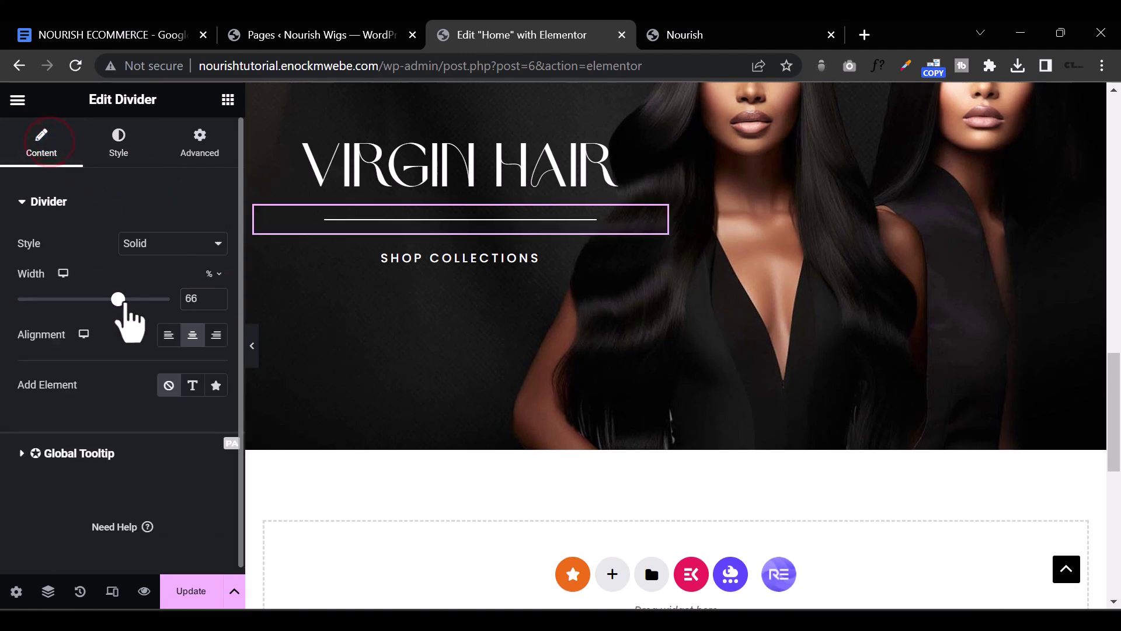
pyautogui.moveTo(119, 298); pyautogui.dragTo(139, 300)
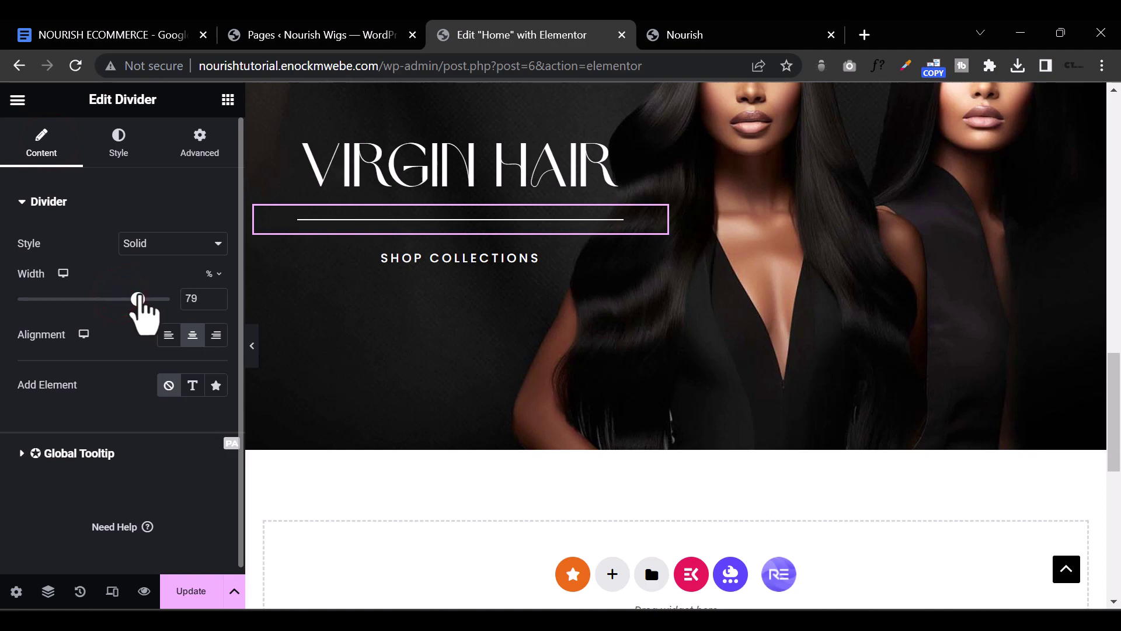
pyautogui.click(252, 349)
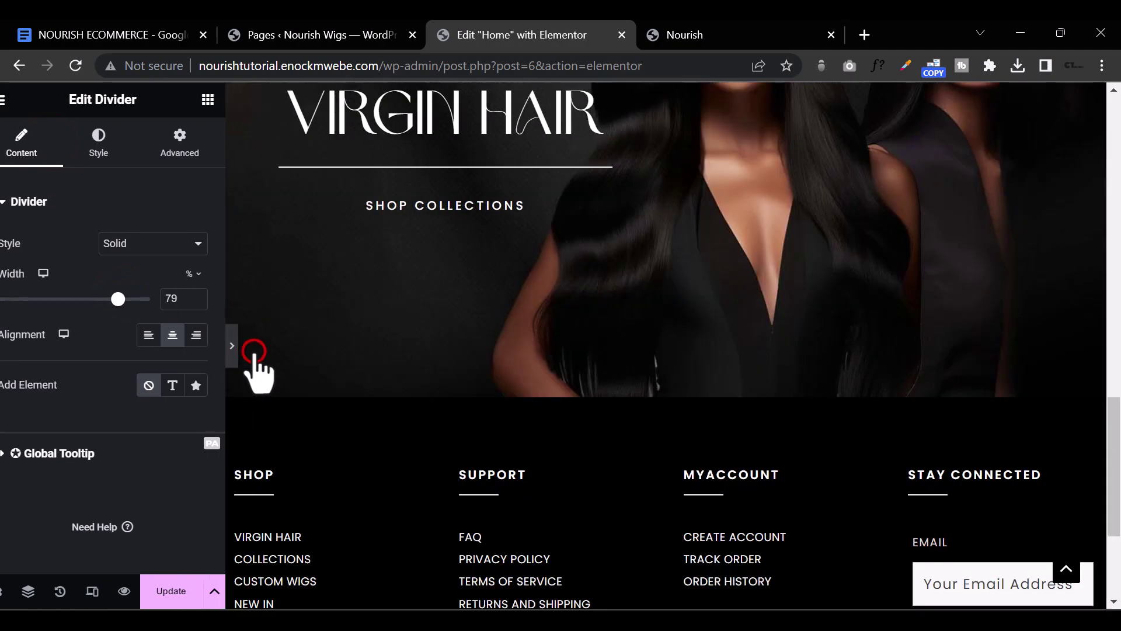
pyautogui.scroll(3, 317, 337)
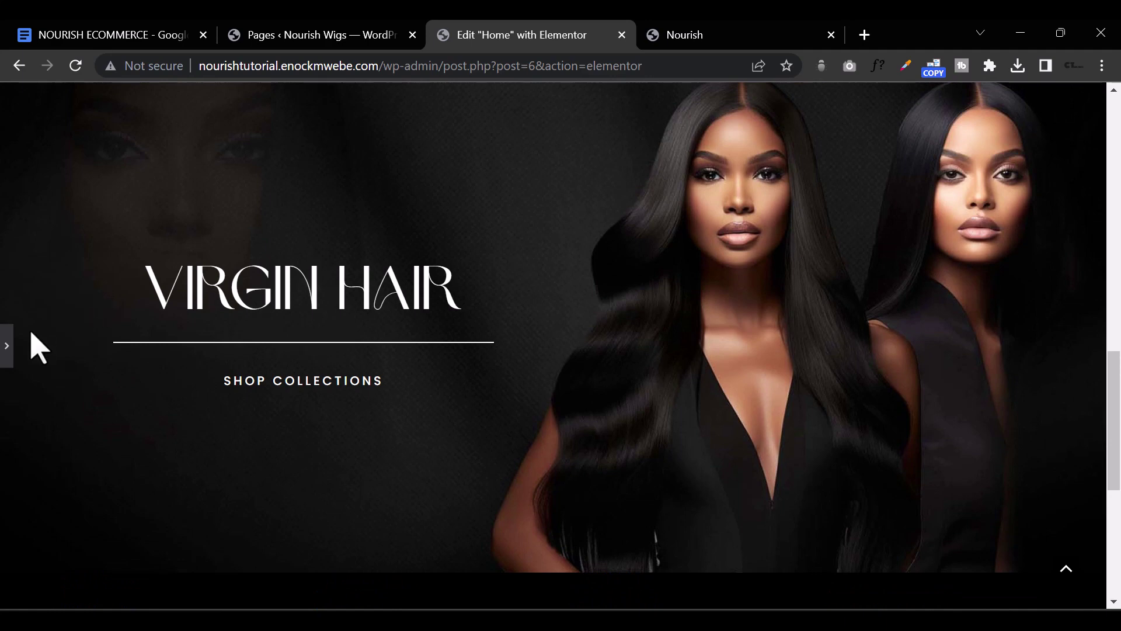
pyautogui.click(9, 346)
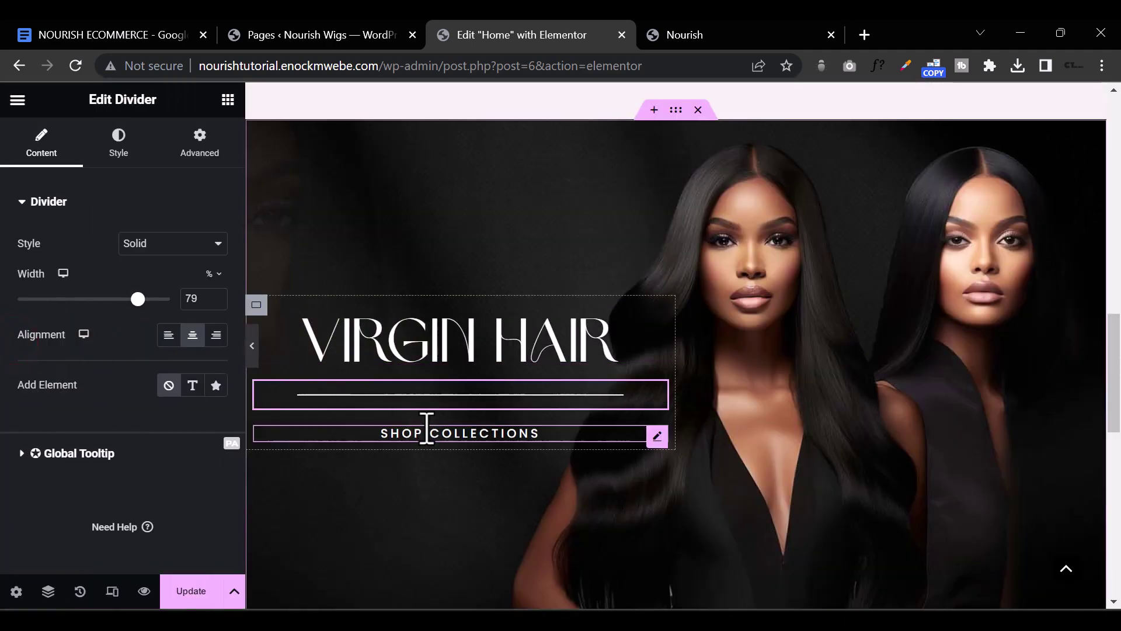
# Delete the SHOP COLLECTIONS heading and add a centred SHOP NOW button below the divider
pyautogui.rightClick(432, 435)
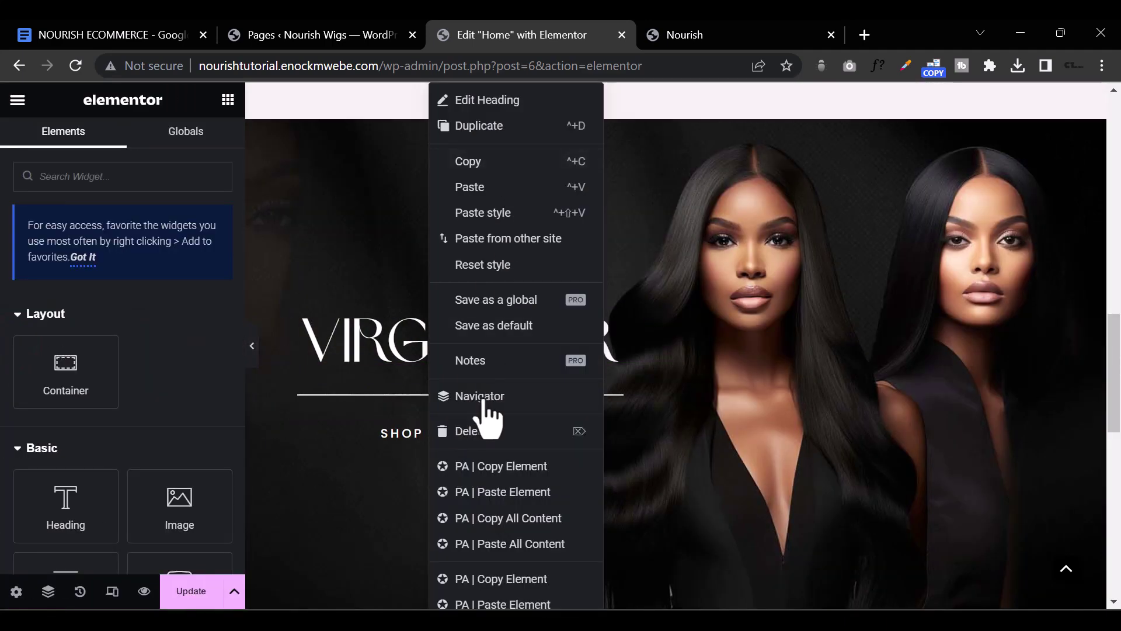
pyautogui.click(488, 444)
pyautogui.scroll(-3, 120, 480)
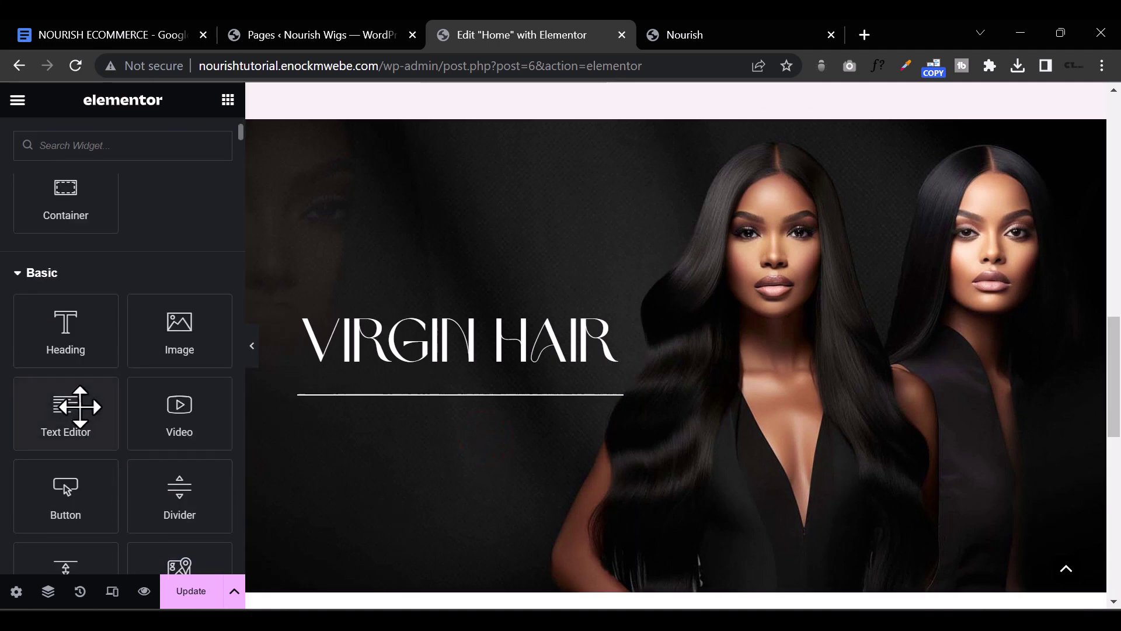
pyautogui.moveTo(62, 490); pyautogui.dragTo(476, 408)
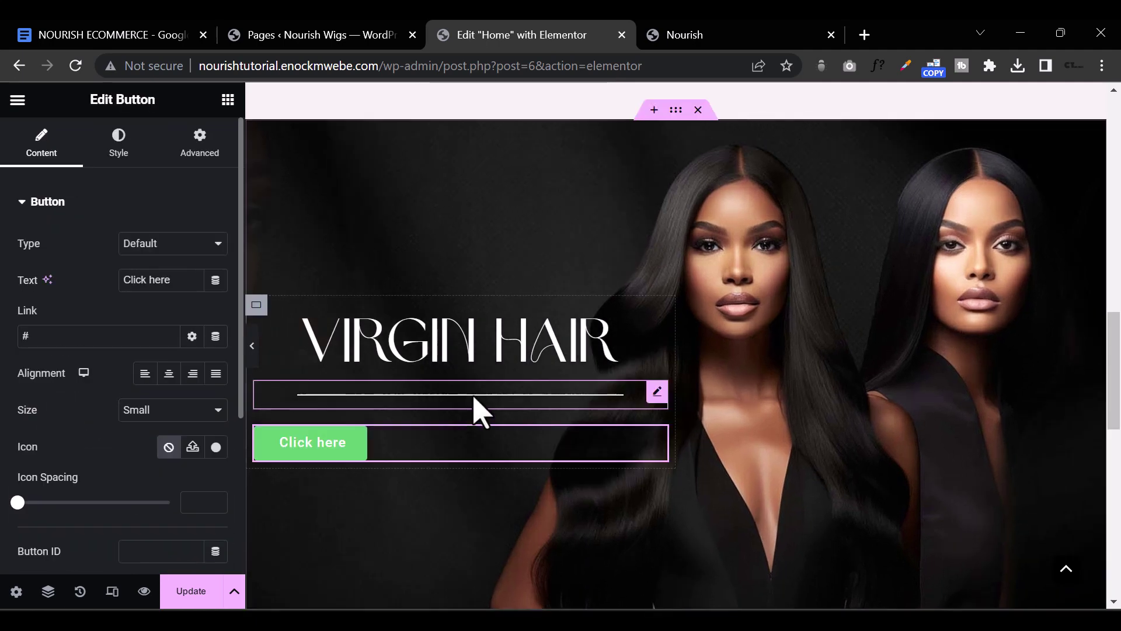
pyautogui.click(170, 373)
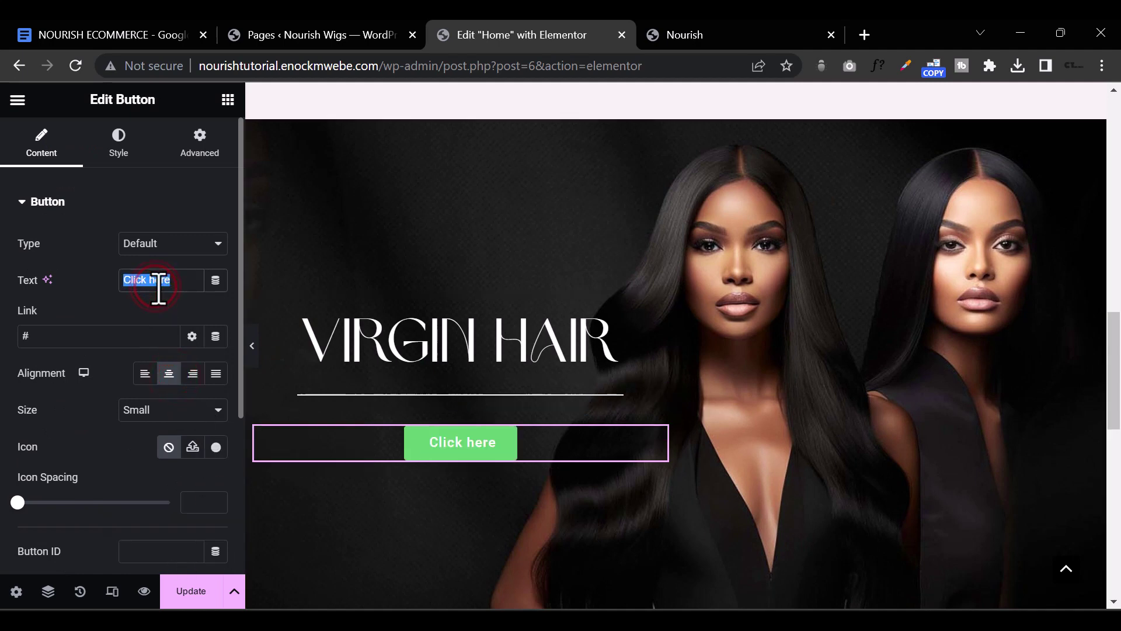
pyautogui.write('SHO')
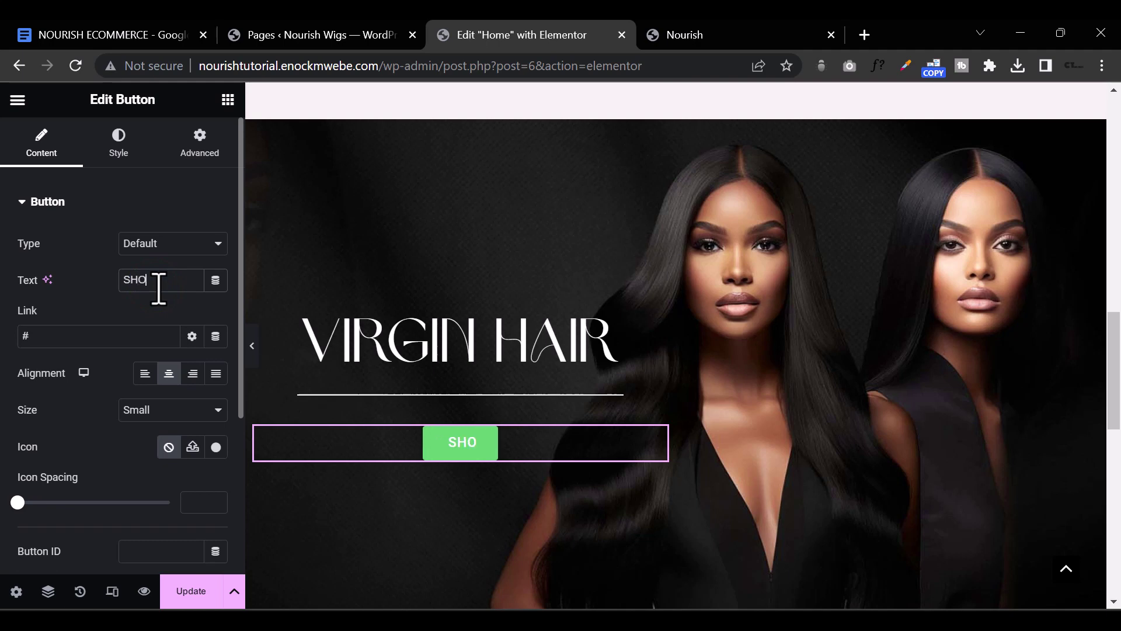
pyautogui.write('P NOW')
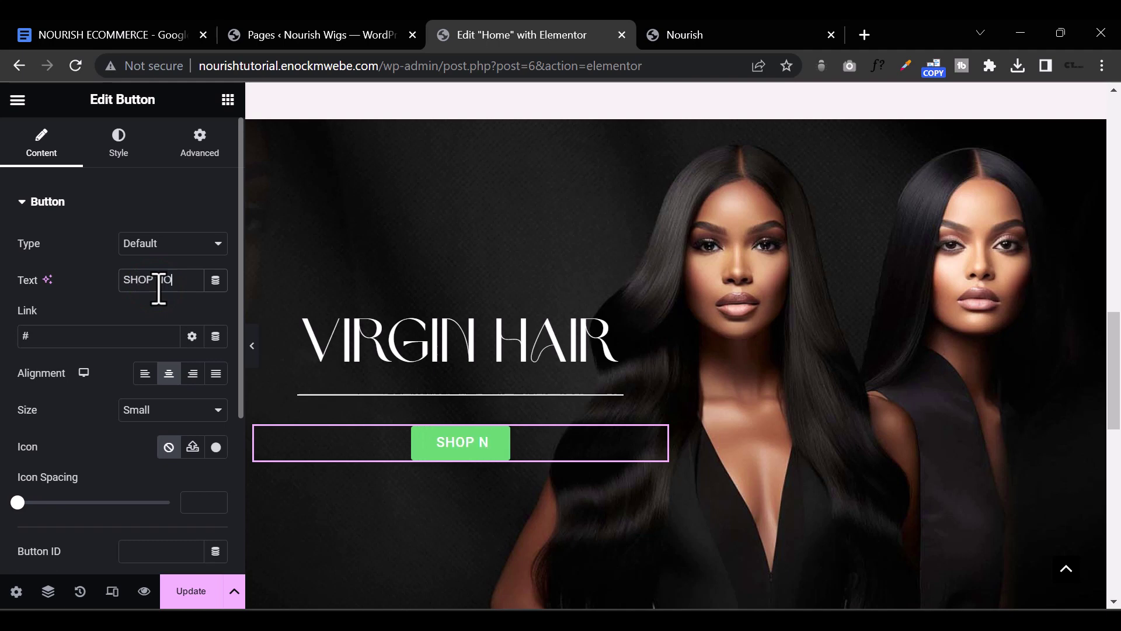
pyautogui.click(130, 138)
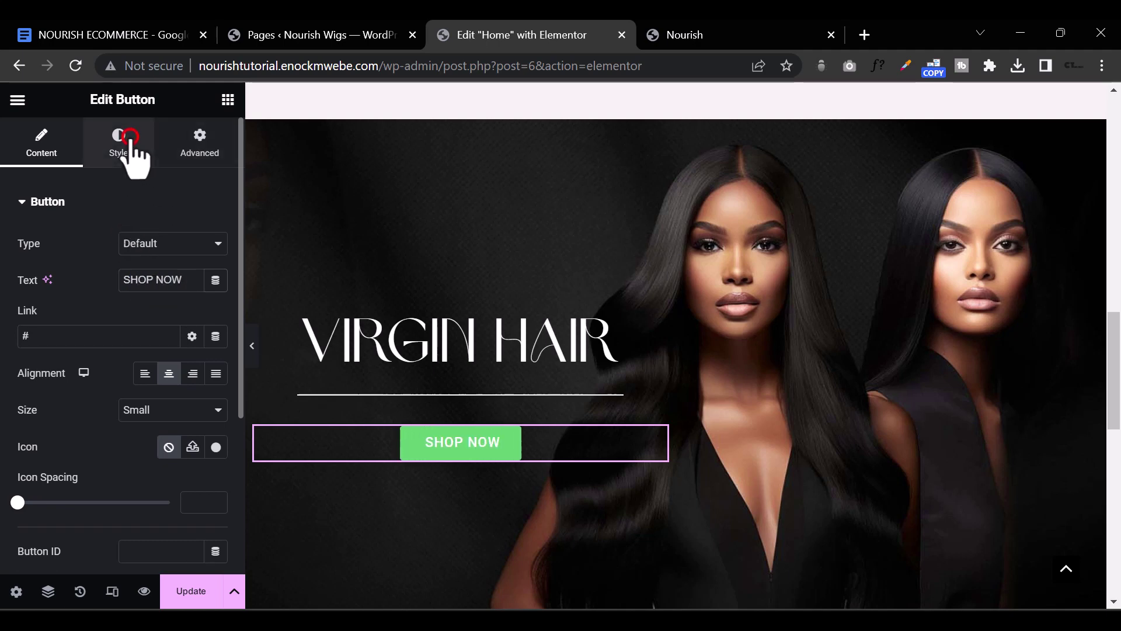
# Set the SHOP NOW button's background to #000000 and its text colour to #FFFFFF
pyautogui.click(215, 426)
pyautogui.moveTo(150, 266); pyautogui.dragTo(82, 401)
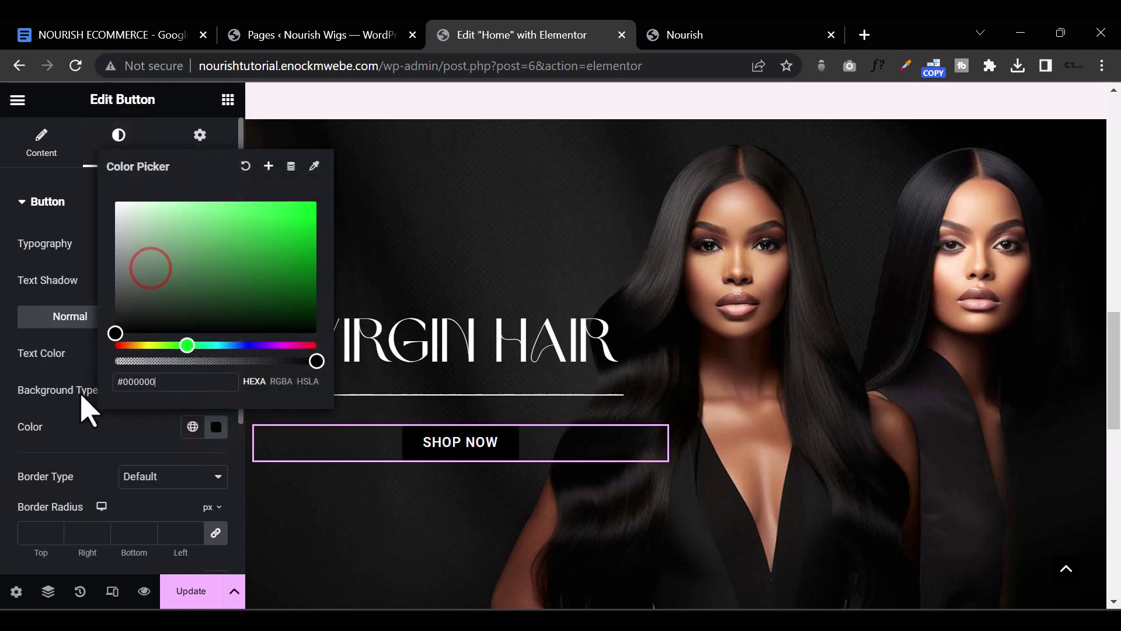
pyautogui.click(120, 442)
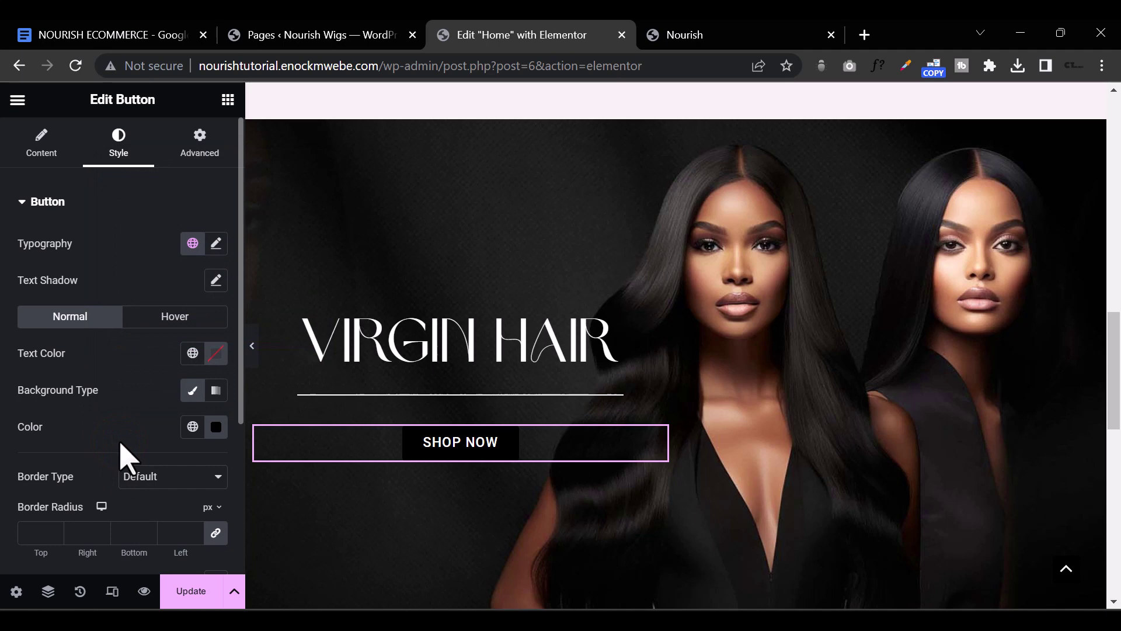
pyautogui.click(215, 352)
pyautogui.moveTo(252, 337); pyautogui.dragTo(251, 305)
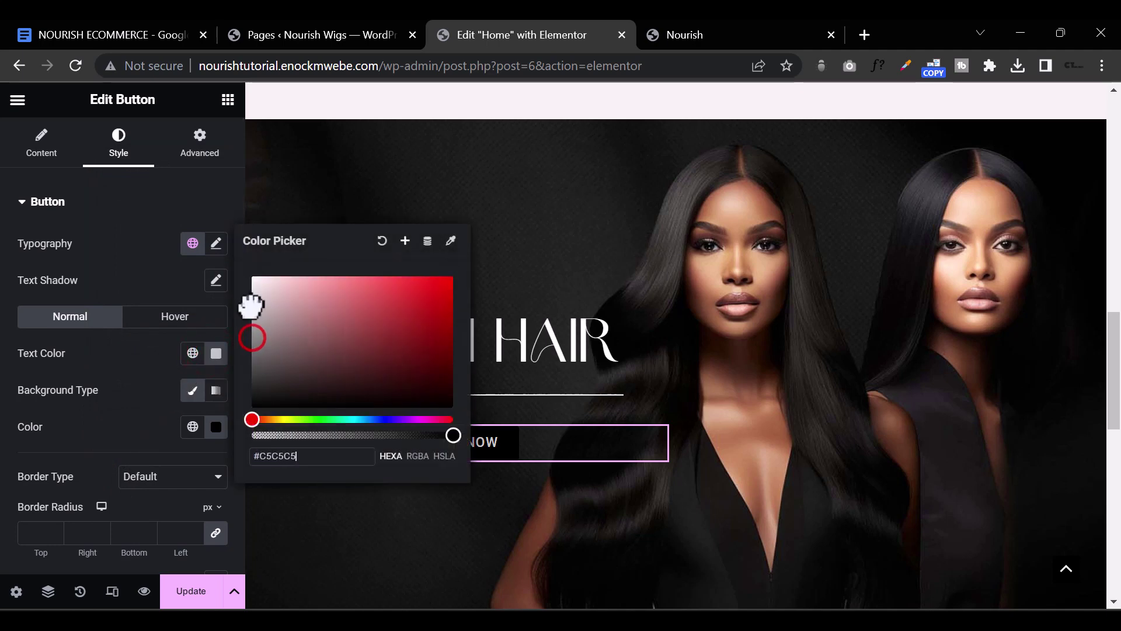
pyautogui.click(146, 230)
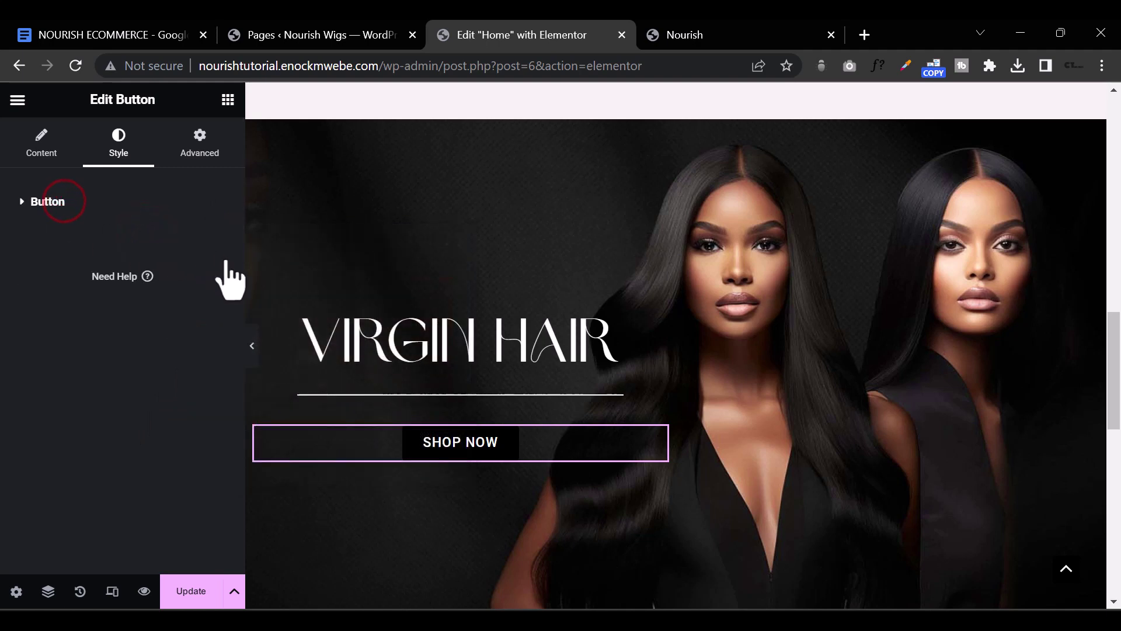
pyautogui.click(35, 203)
# Set the button text font to Poppins at size 14
pyautogui.click(216, 243)
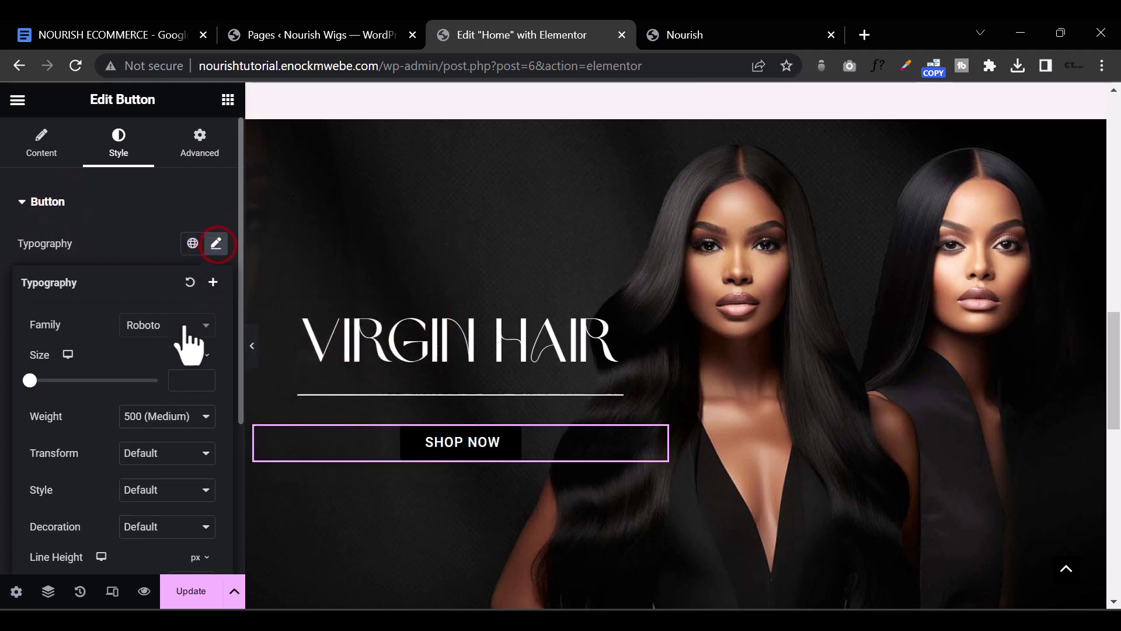
pyautogui.click(167, 325)
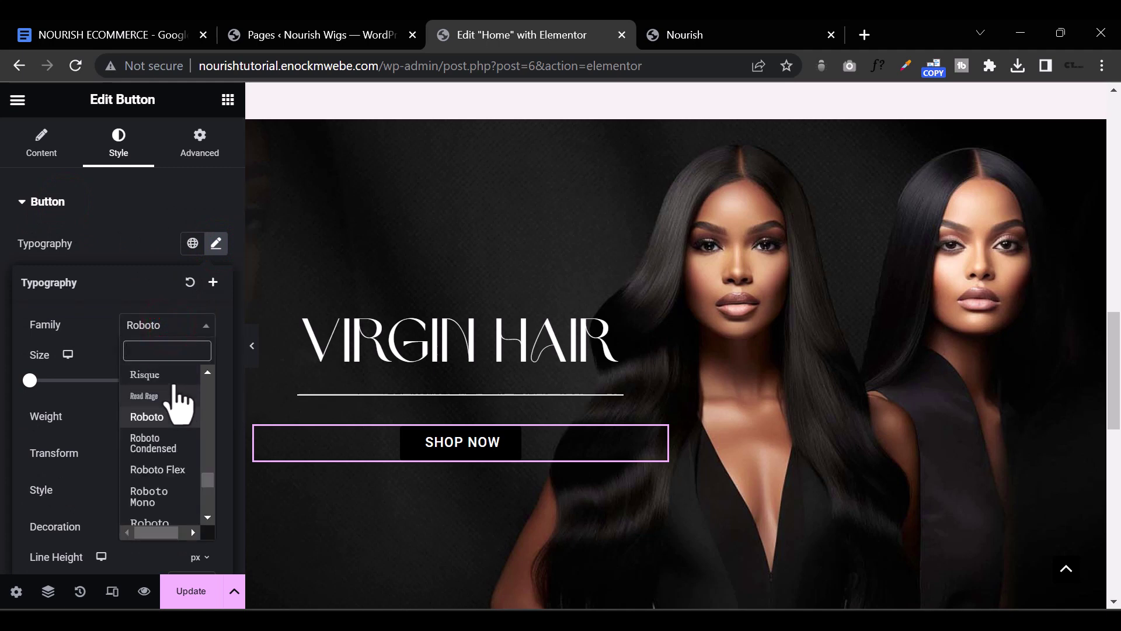
pyautogui.write('POPP')
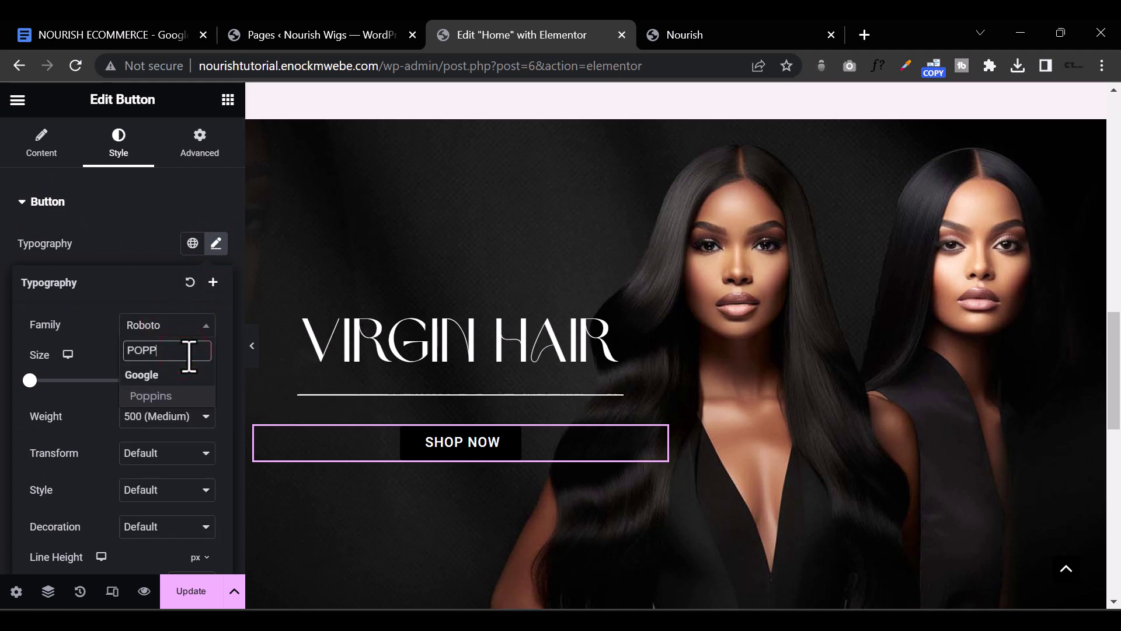
pyautogui.click(174, 397)
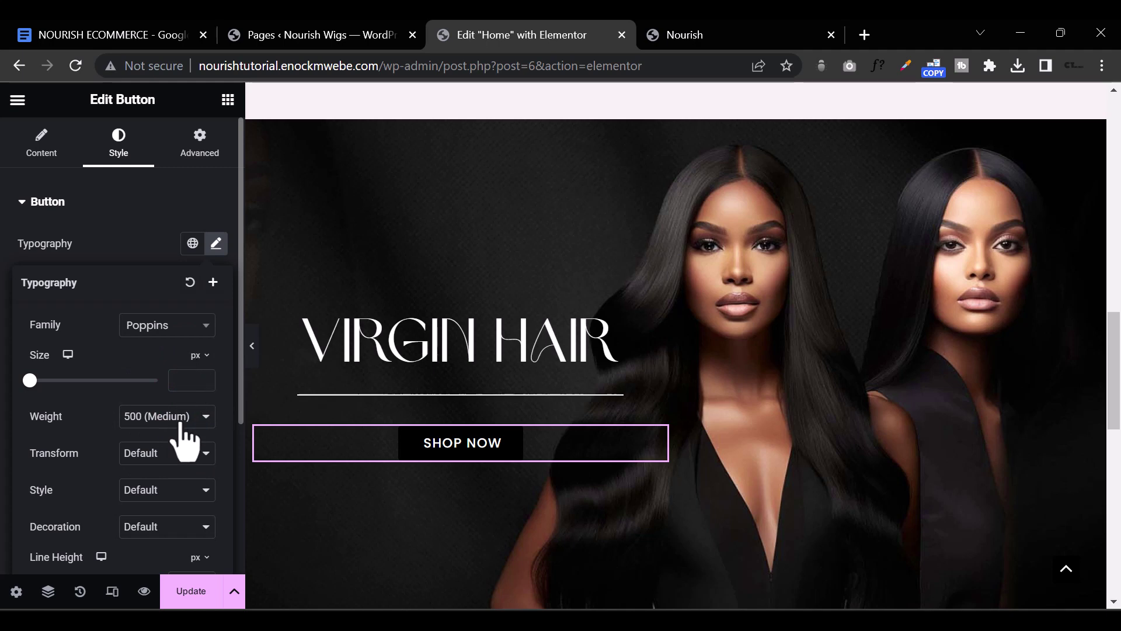
pyautogui.write('14')
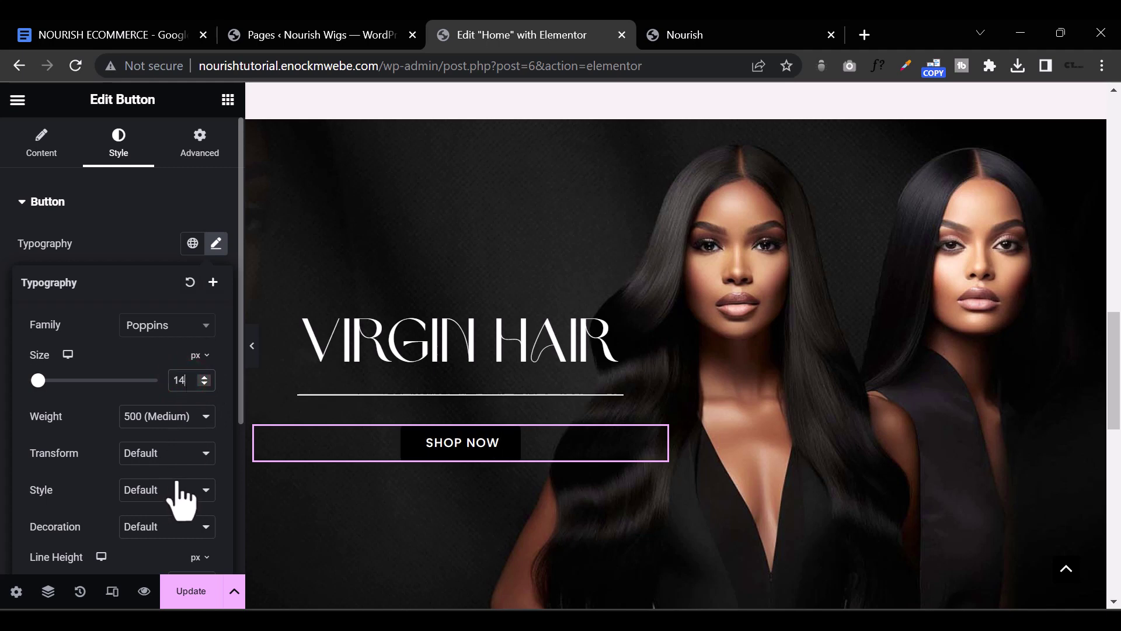
pyautogui.scroll(-3, 184, 488)
pyautogui.scroll(2, 196, 362)
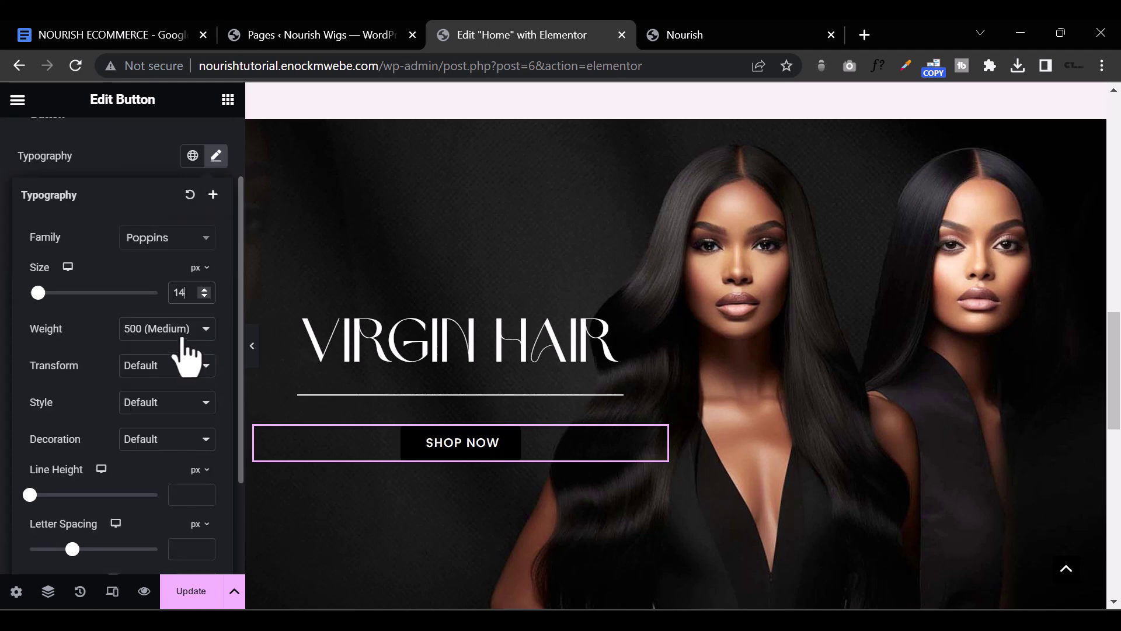
# Set weight 400 (Normal) and 3 px letter spacing, then preview the button
pyautogui.click(183, 328)
pyautogui.click(180, 388)
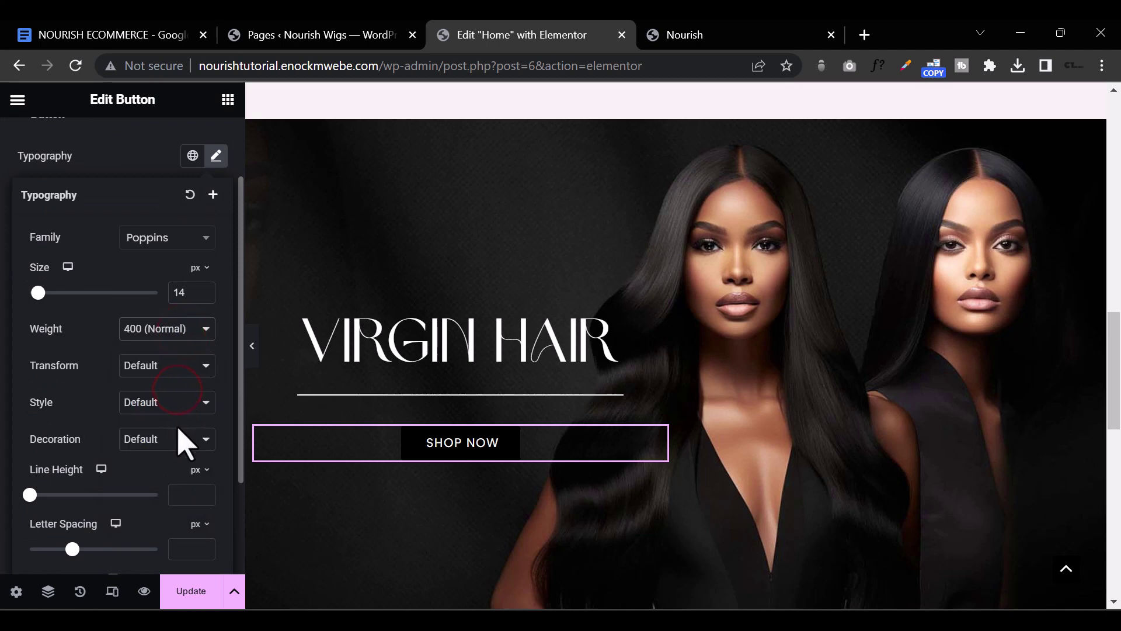
pyautogui.scroll(-2, 182, 455)
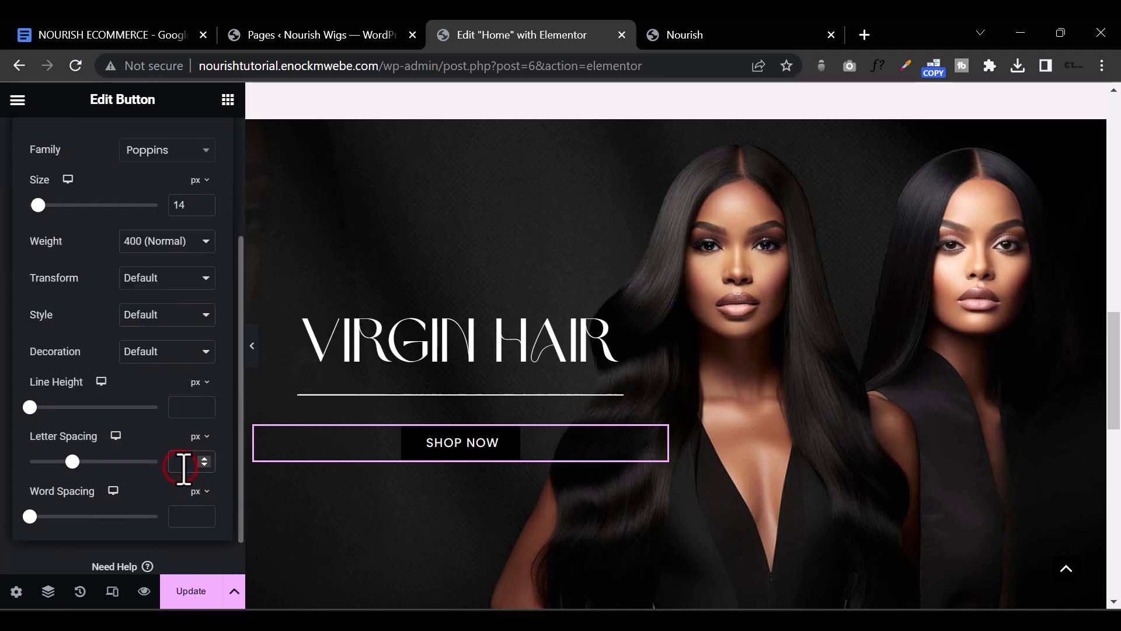
pyautogui.write('3')
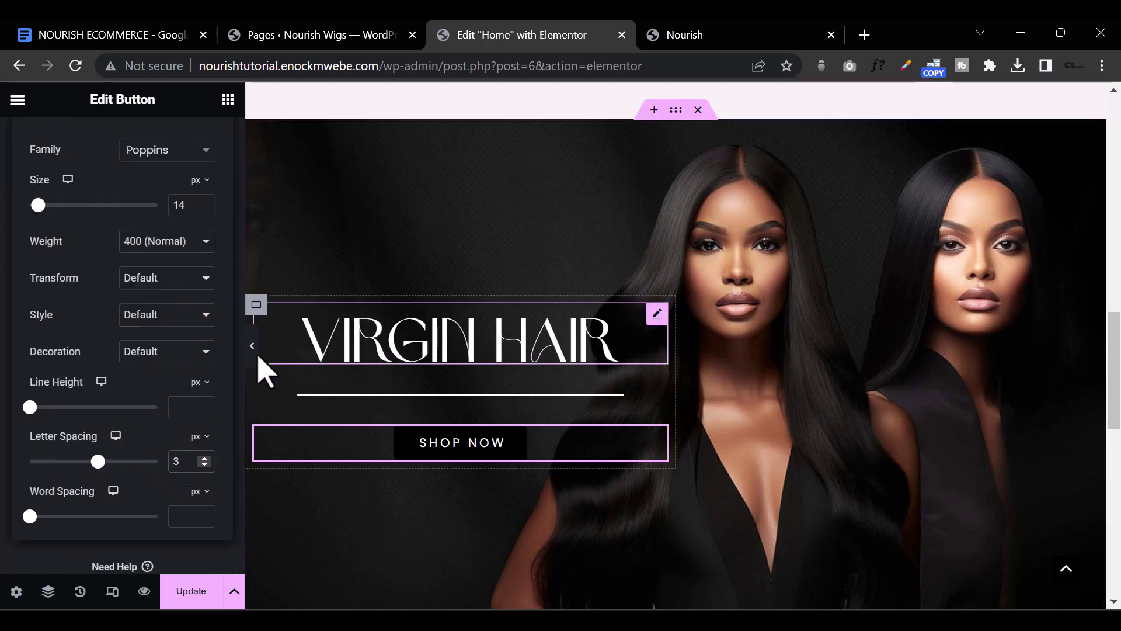
pyautogui.click(255, 345)
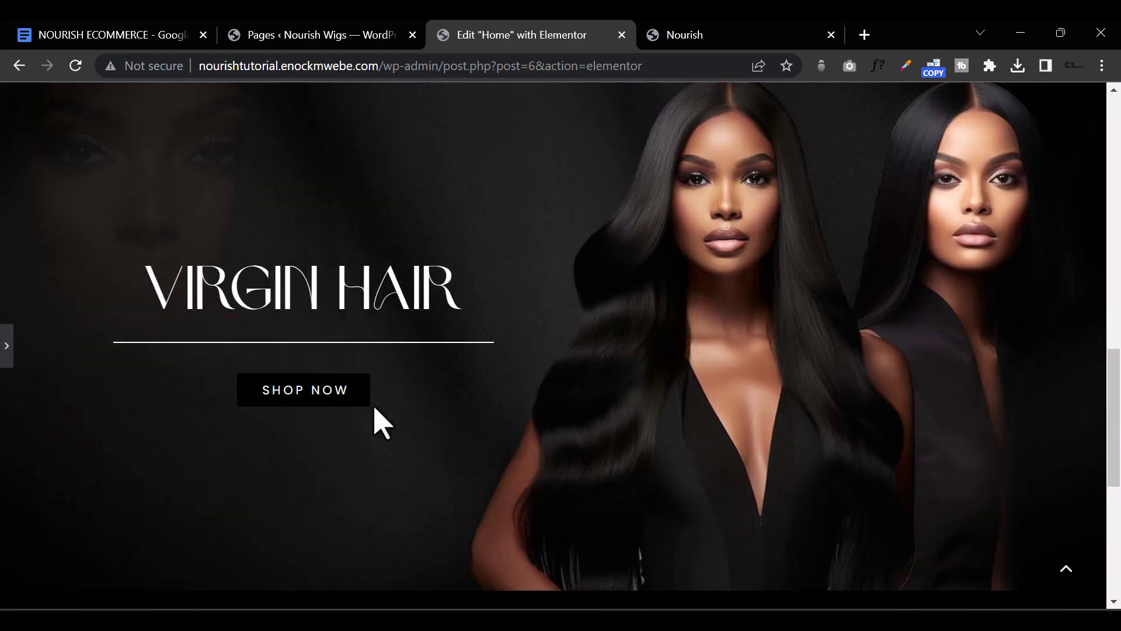
pyautogui.click(7, 345)
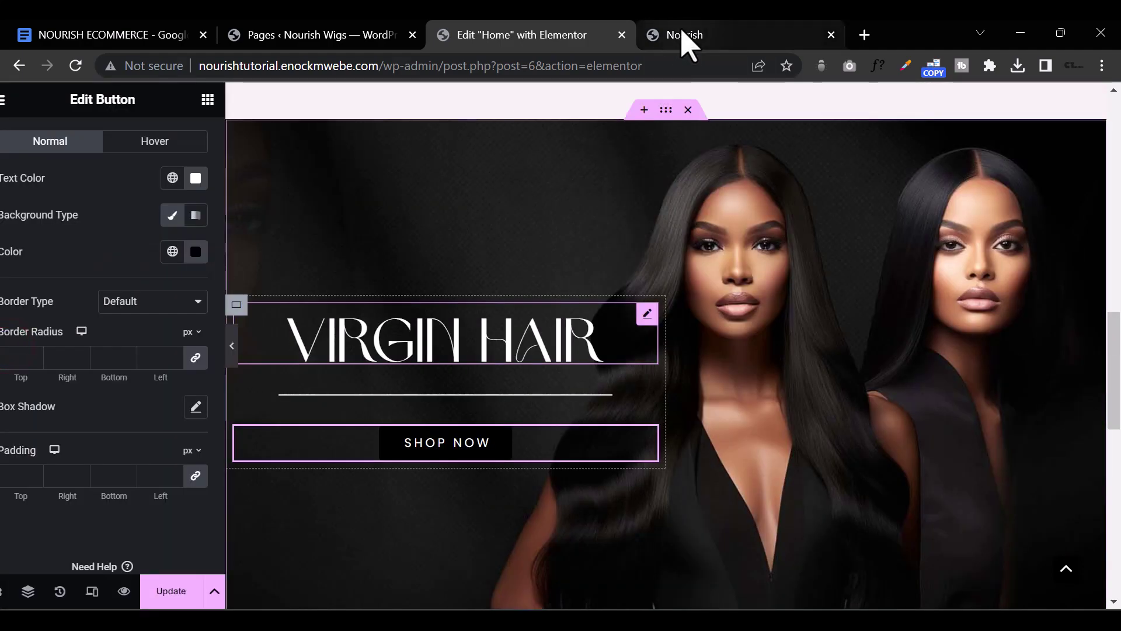
# Give the SHOP NOW button a solid border, 1 px wide on all sides
pyautogui.click(681, 30)
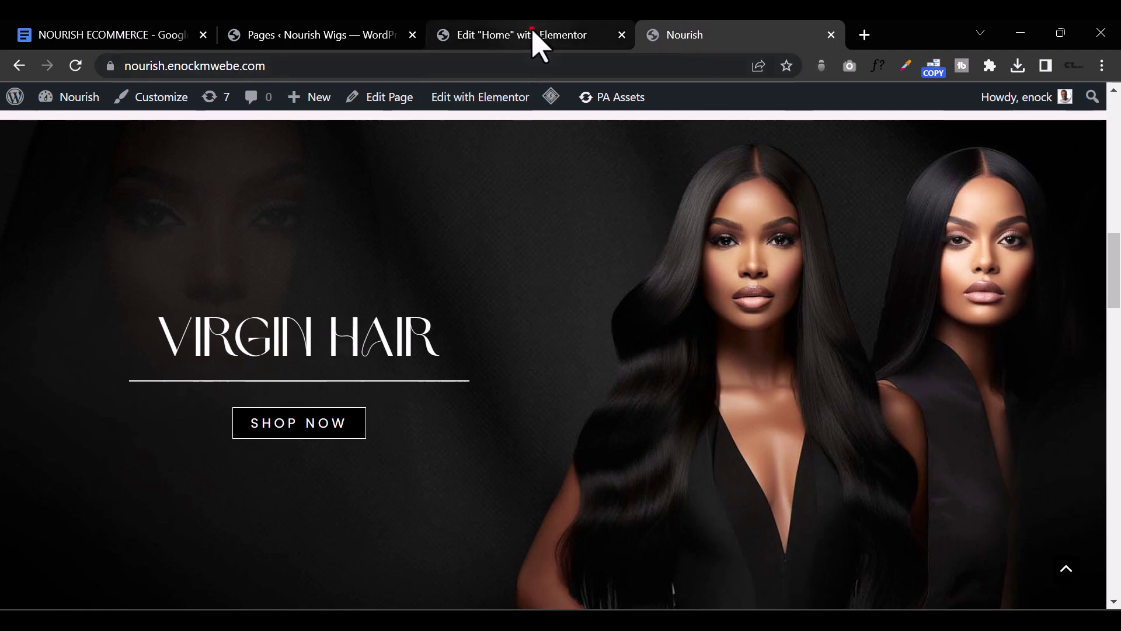
pyautogui.click(533, 36)
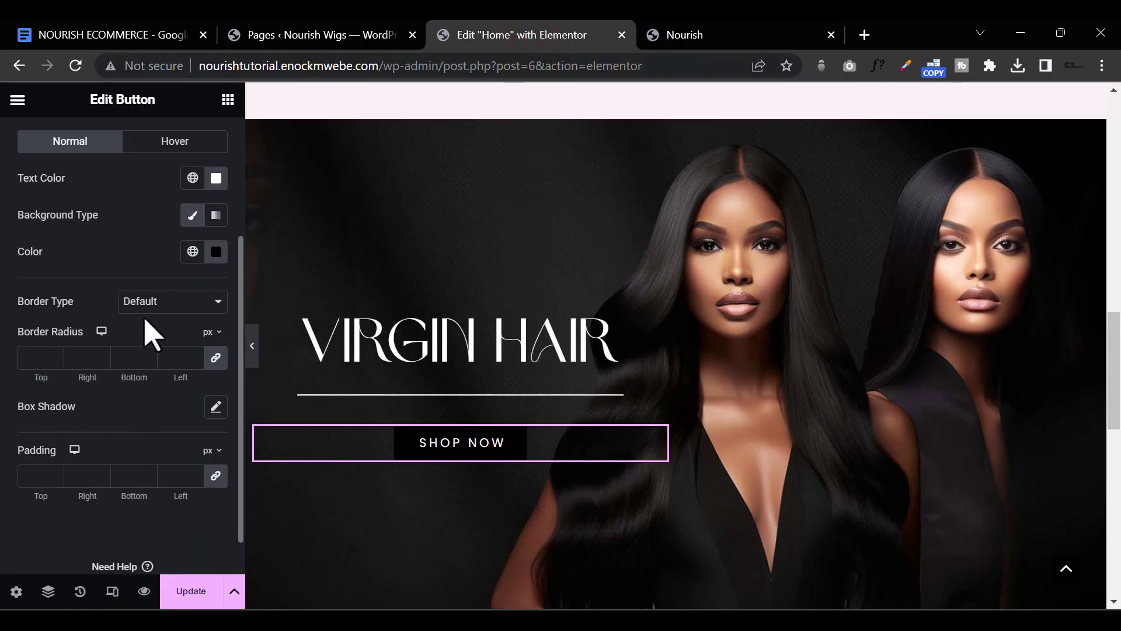
pyautogui.click(167, 302)
pyautogui.click(173, 349)
pyautogui.click(54, 354)
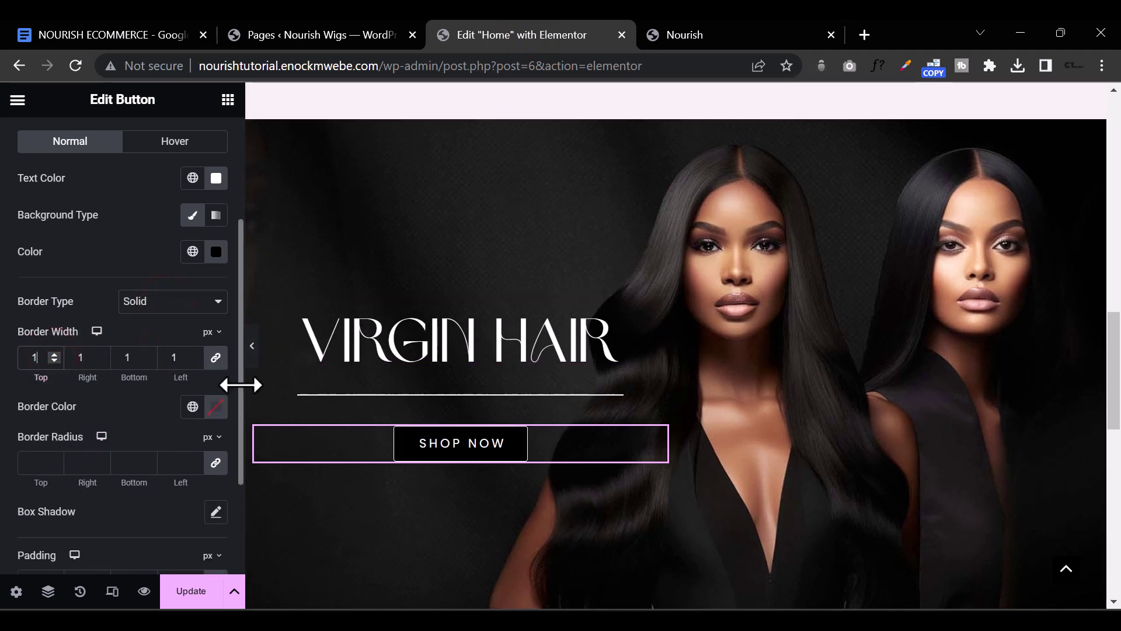
# Preview the banner at full width and compare the bordered button with the live Nourish site
pyautogui.click(251, 349)
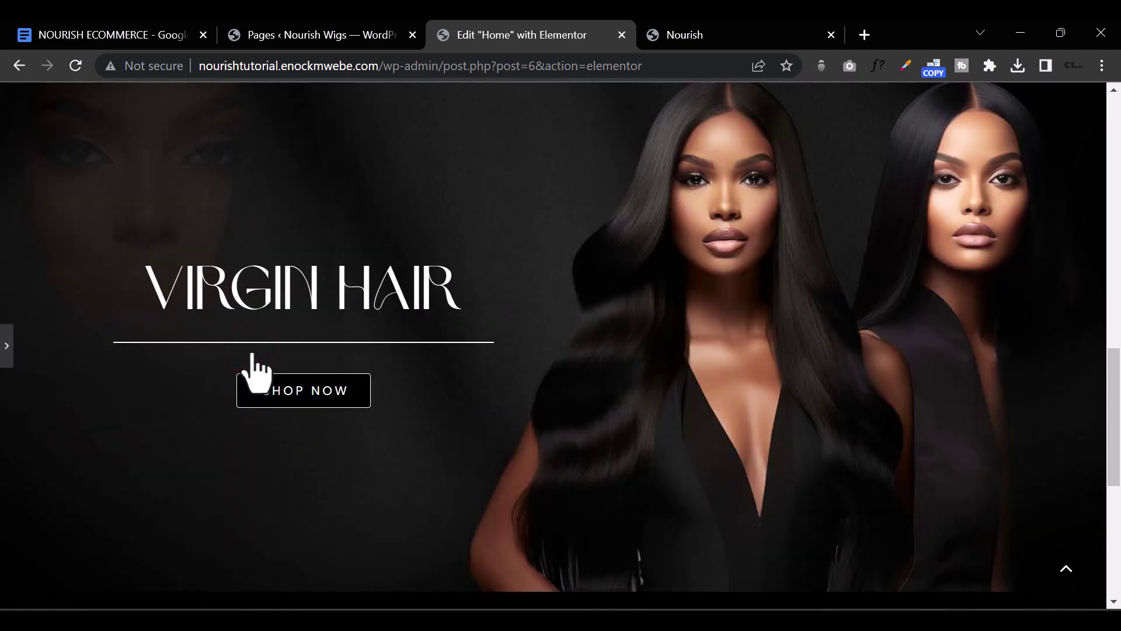
pyautogui.scroll(8, 437, 443)
pyautogui.scroll(-3, 437, 441)
pyautogui.scroll(1, 10, 365)
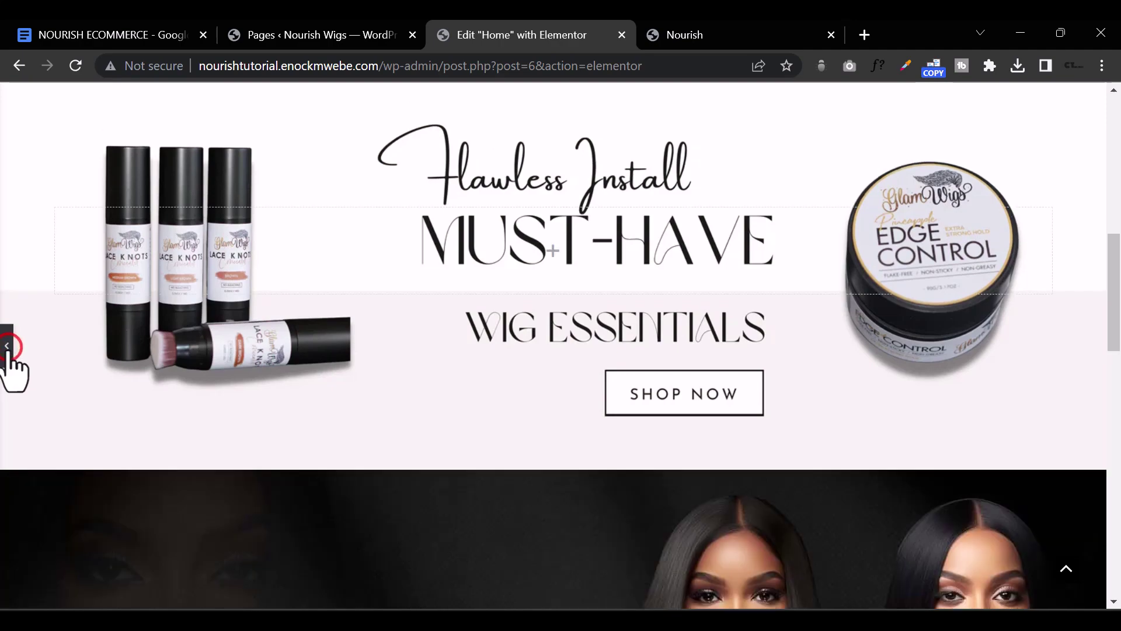
pyautogui.click(7, 349)
pyautogui.click(672, 46)
pyautogui.scroll(-5, 677, 322)
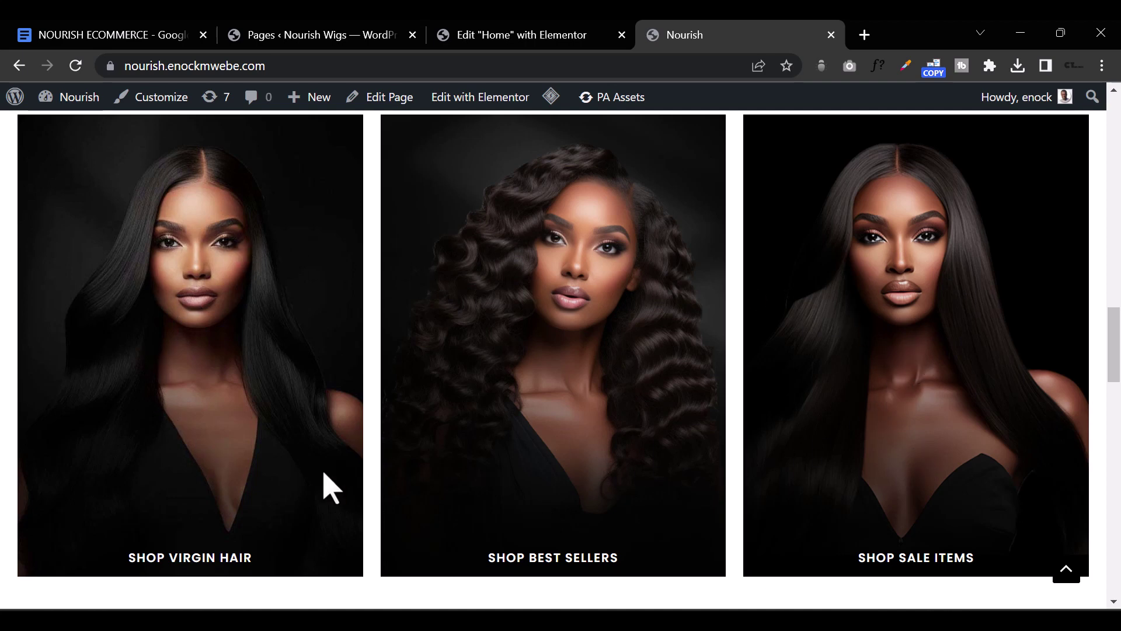
pyautogui.click(525, 43)
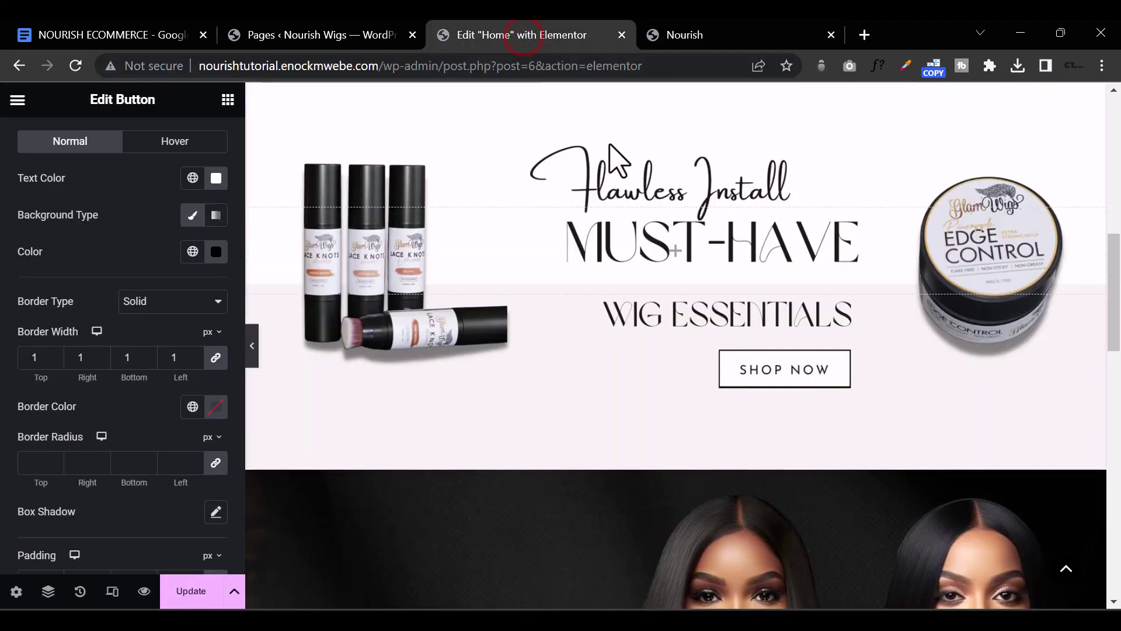
pyautogui.scroll(-5, 675, 393)
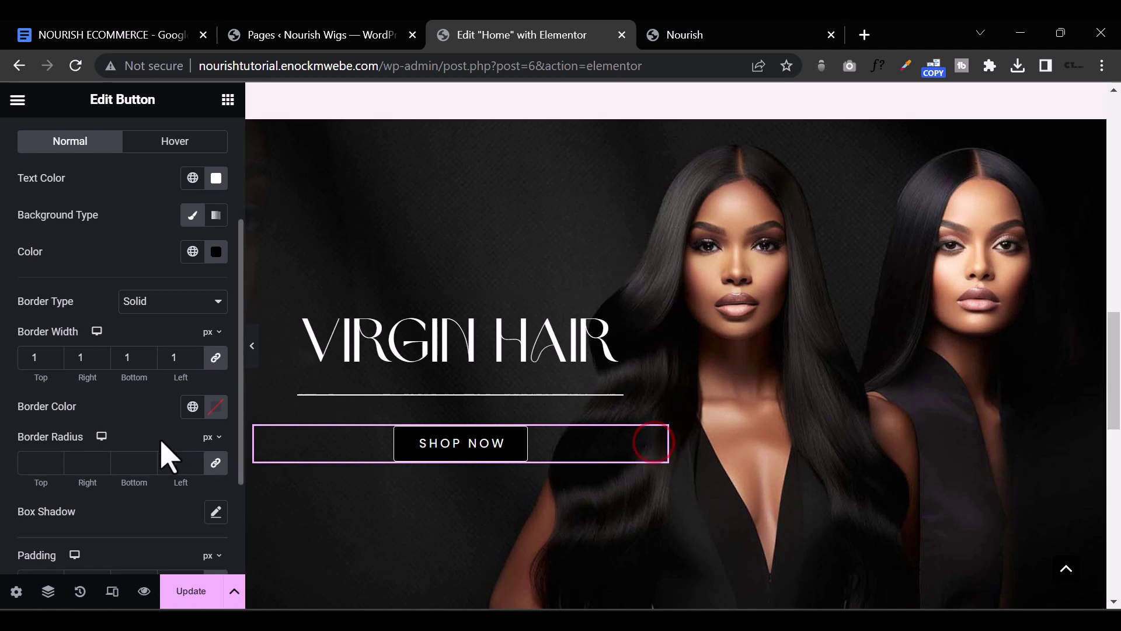
pyautogui.click(50, 142)
# Replace the button's '#' link with the Virgin Hair page, found by searching 'VIR'
pyautogui.click(88, 338)
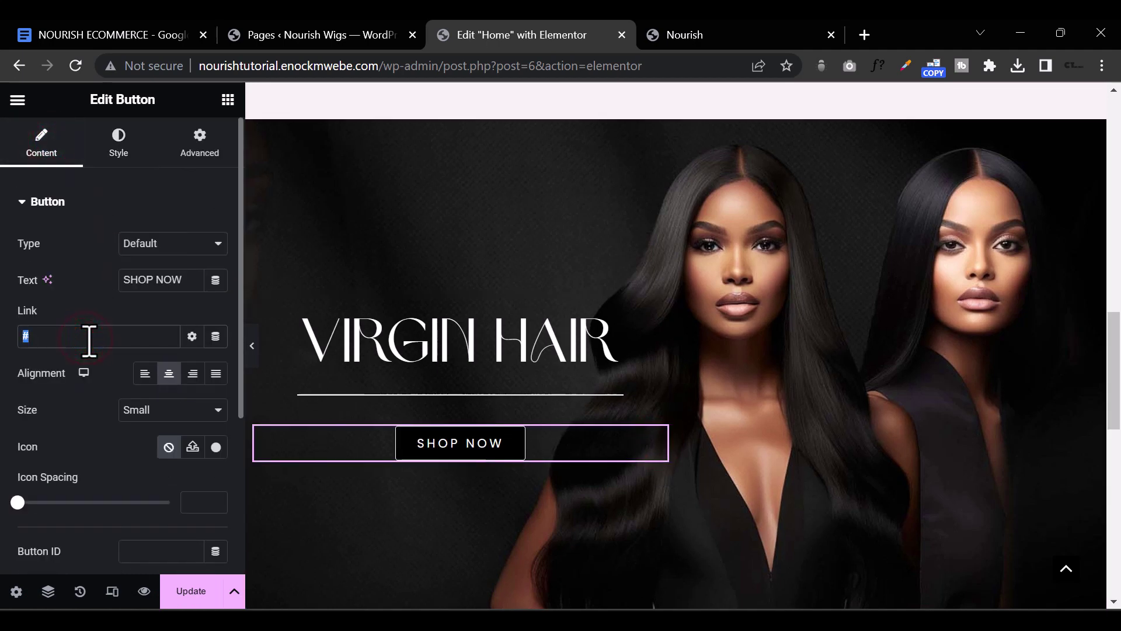
pyautogui.write('V')
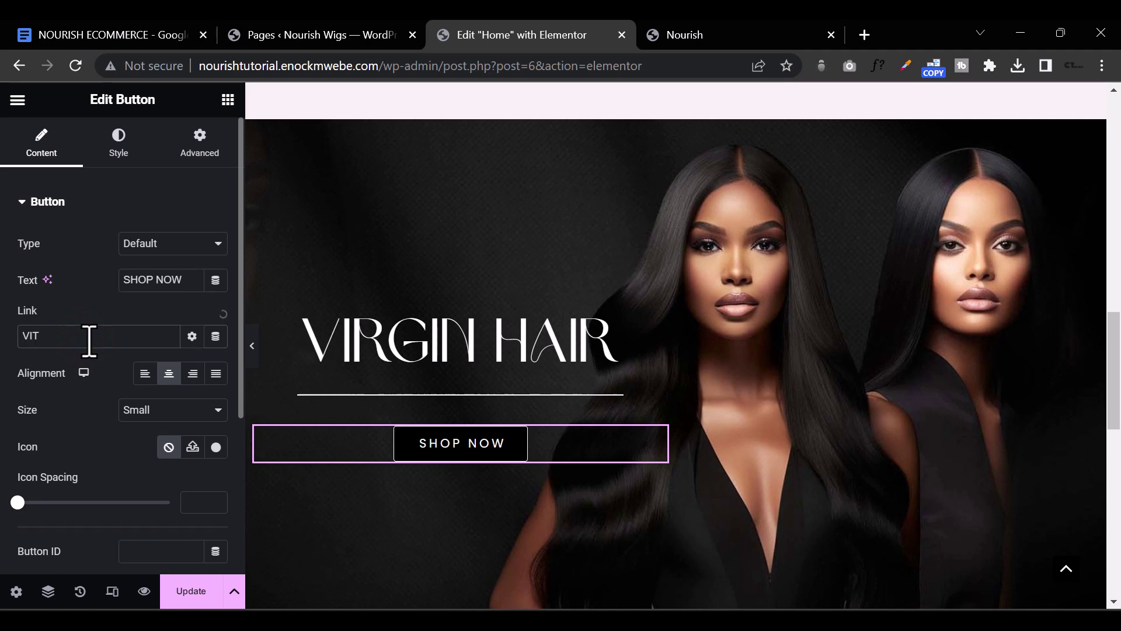
pyautogui.write('IRG')
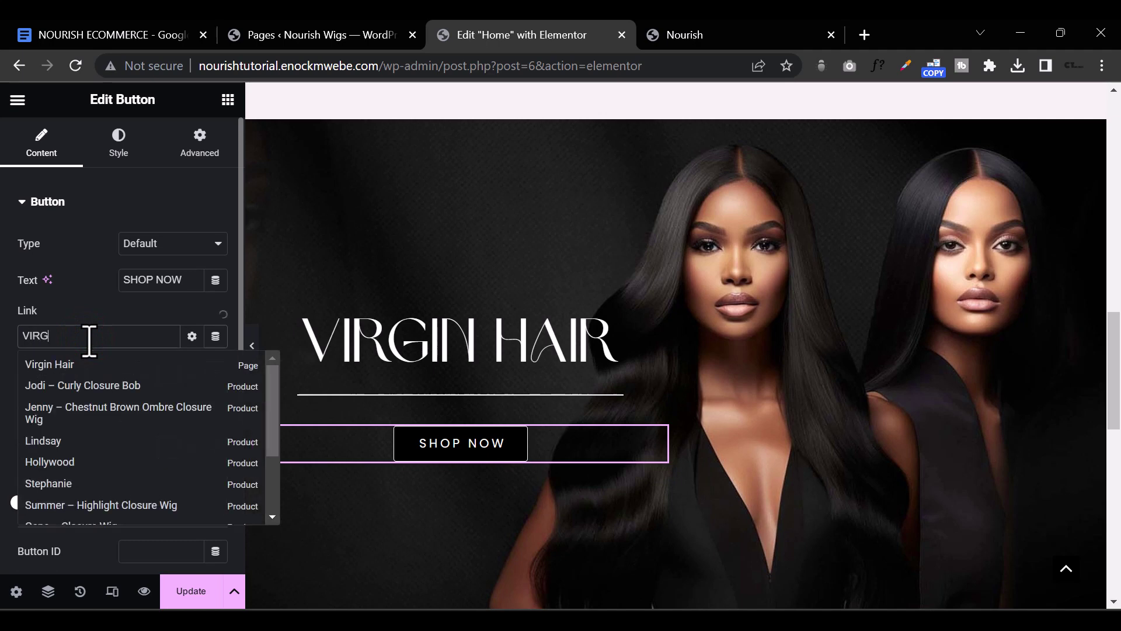
pyautogui.click(66, 364)
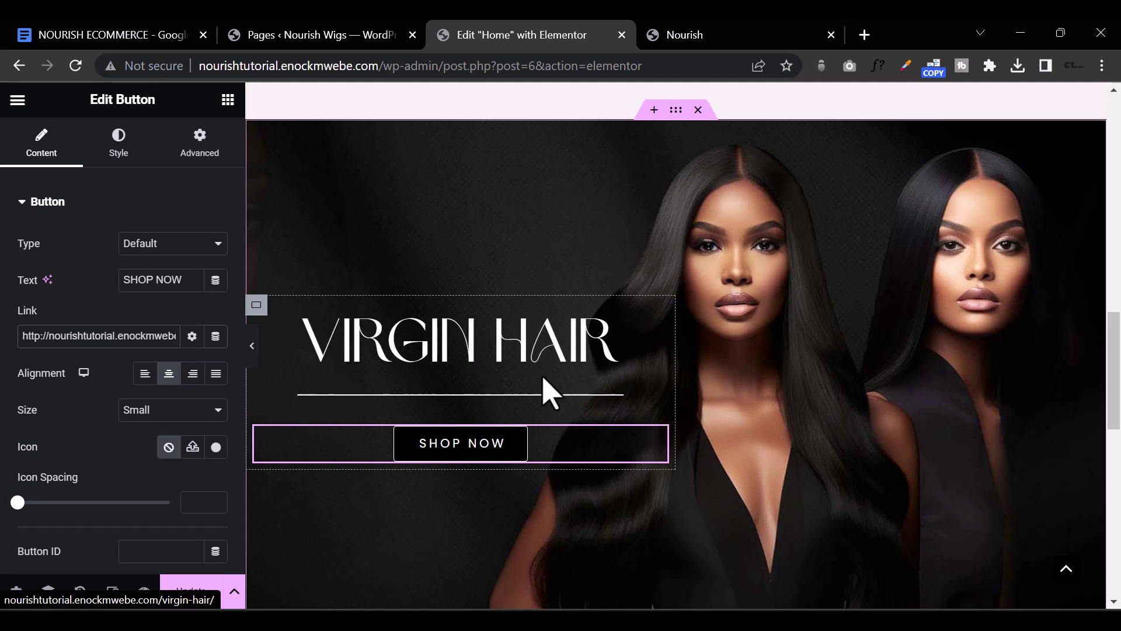
pyautogui.click(687, 35)
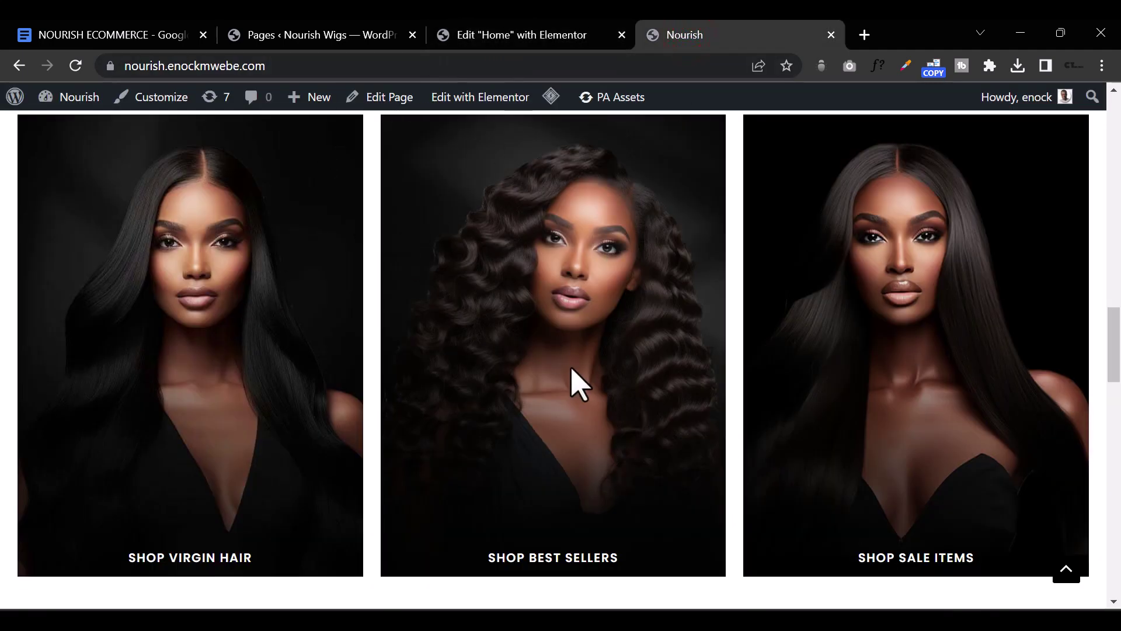
pyautogui.click(488, 37)
# Add a new row container below the Virgin Hair banner
pyautogui.scroll(-9, 501, 456)
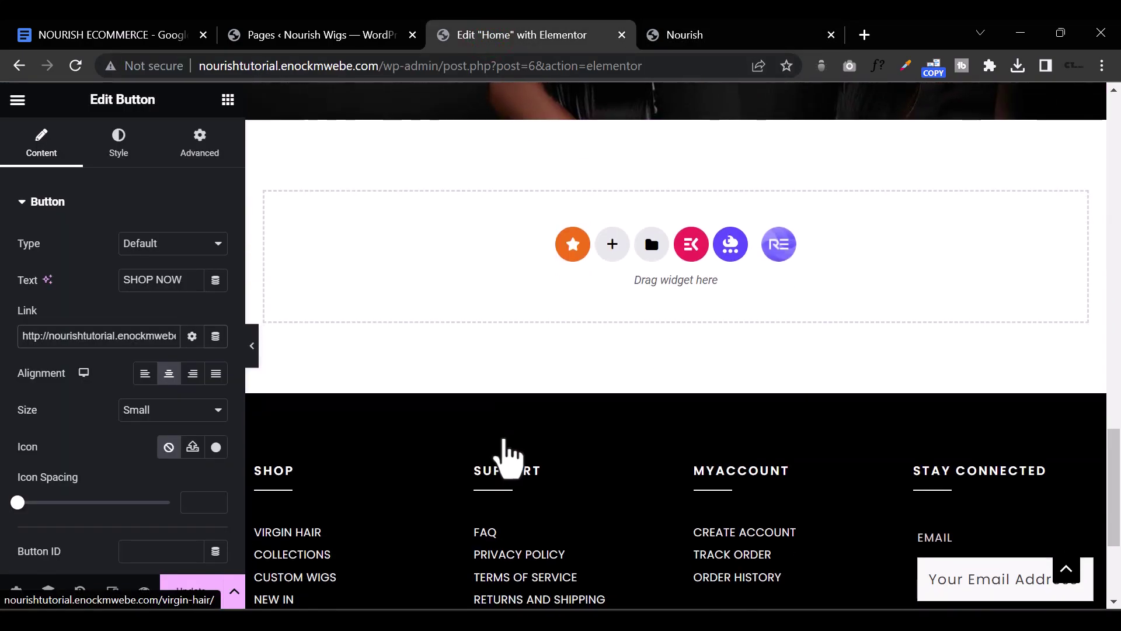
pyautogui.scroll(1, 601, 339)
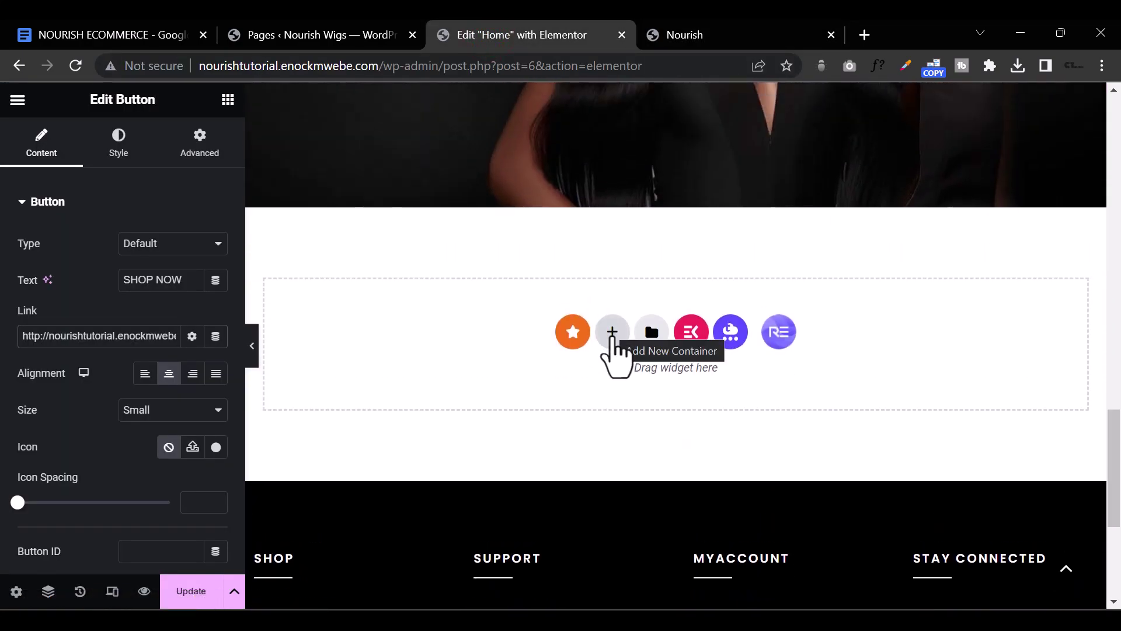
pyautogui.click(611, 334)
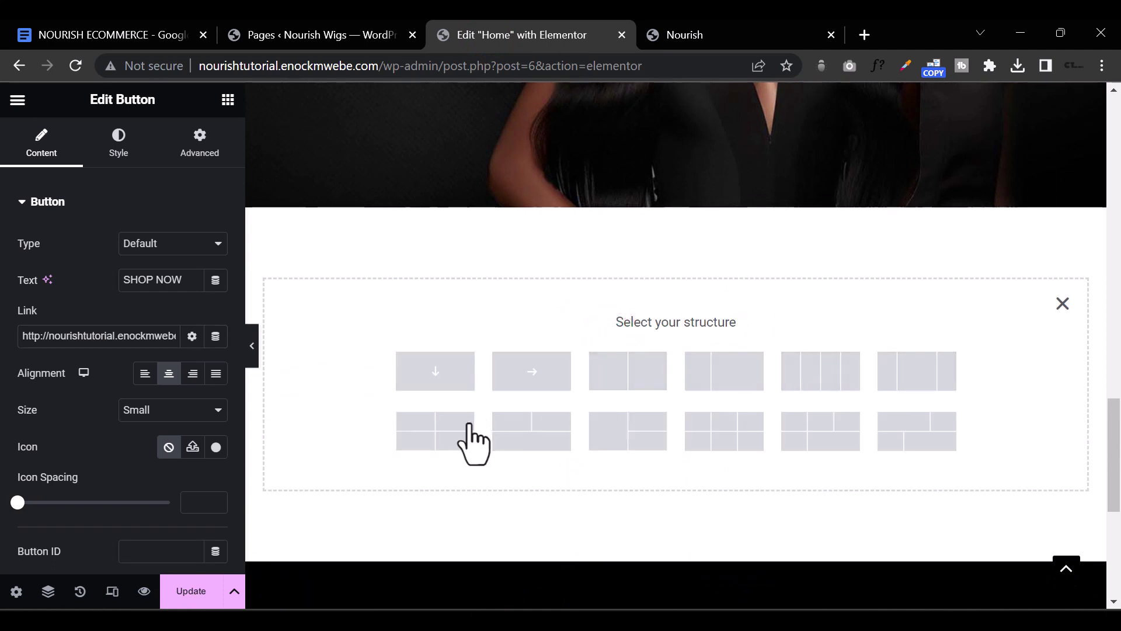
pyautogui.click(532, 372)
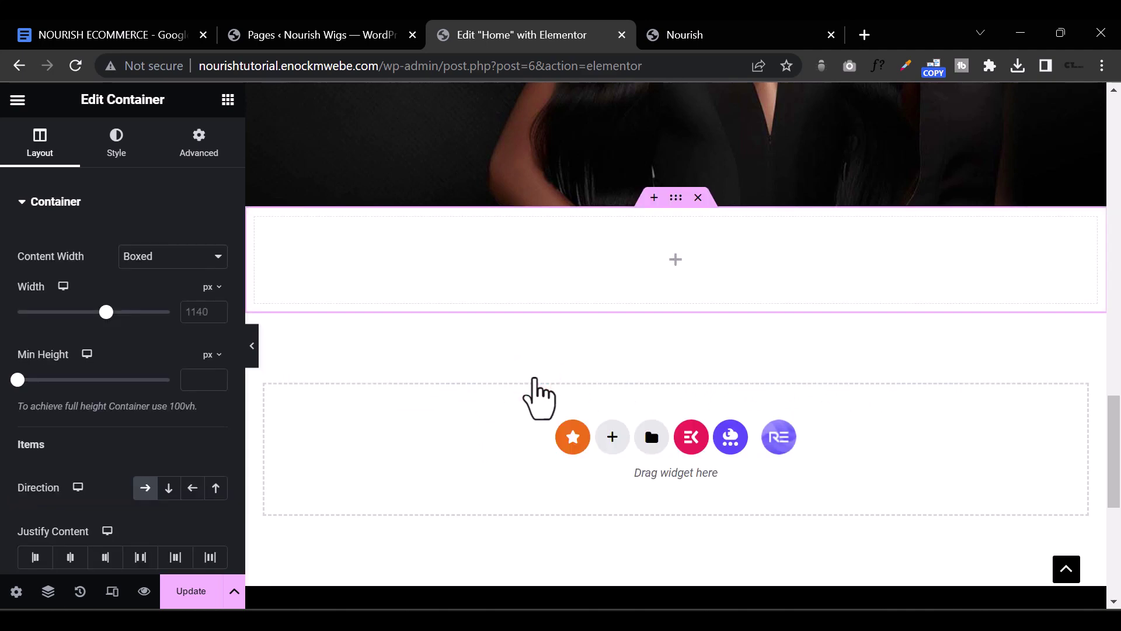
pyautogui.click(673, 35)
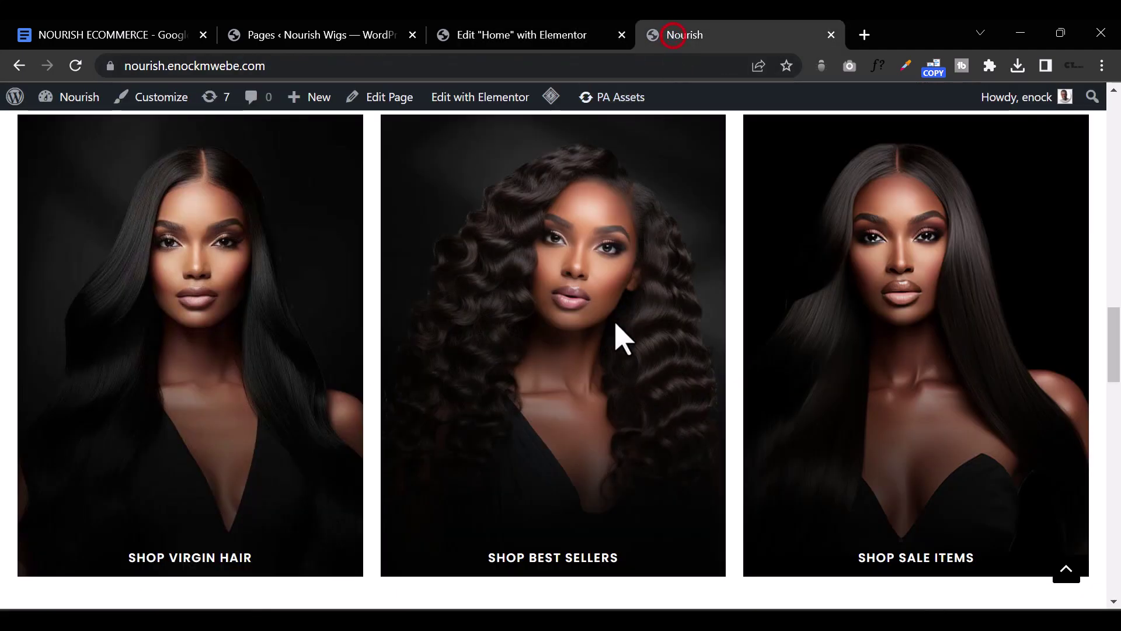
pyautogui.scroll(5, 622, 338)
pyautogui.click(520, 35)
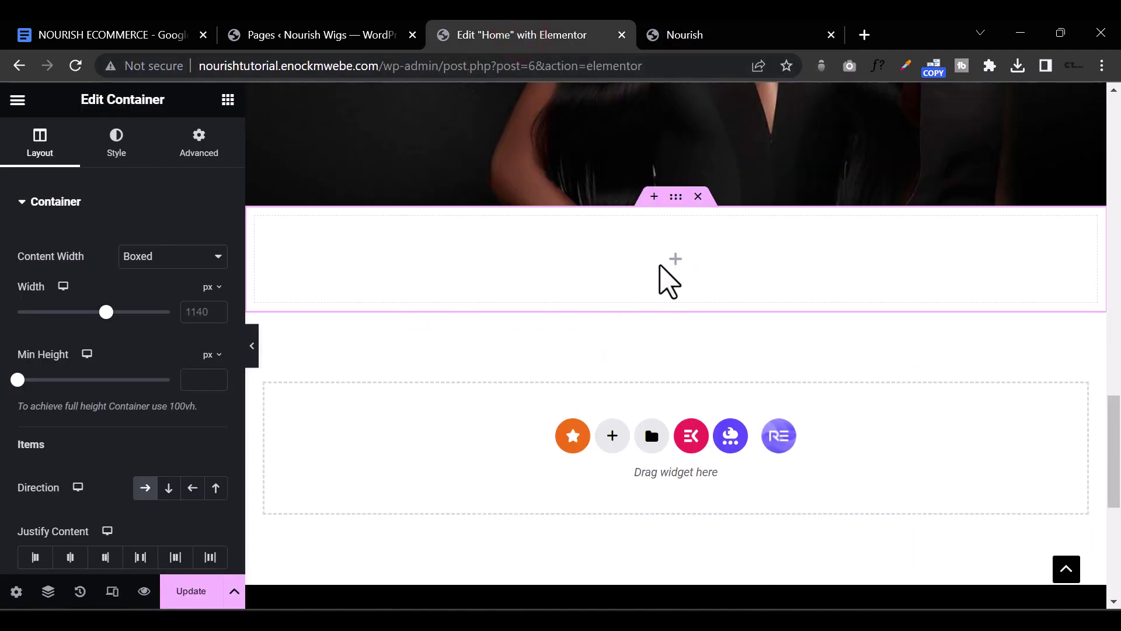
# Fill the row with three column containers by adding one and duplicating it
pyautogui.click(227, 99)
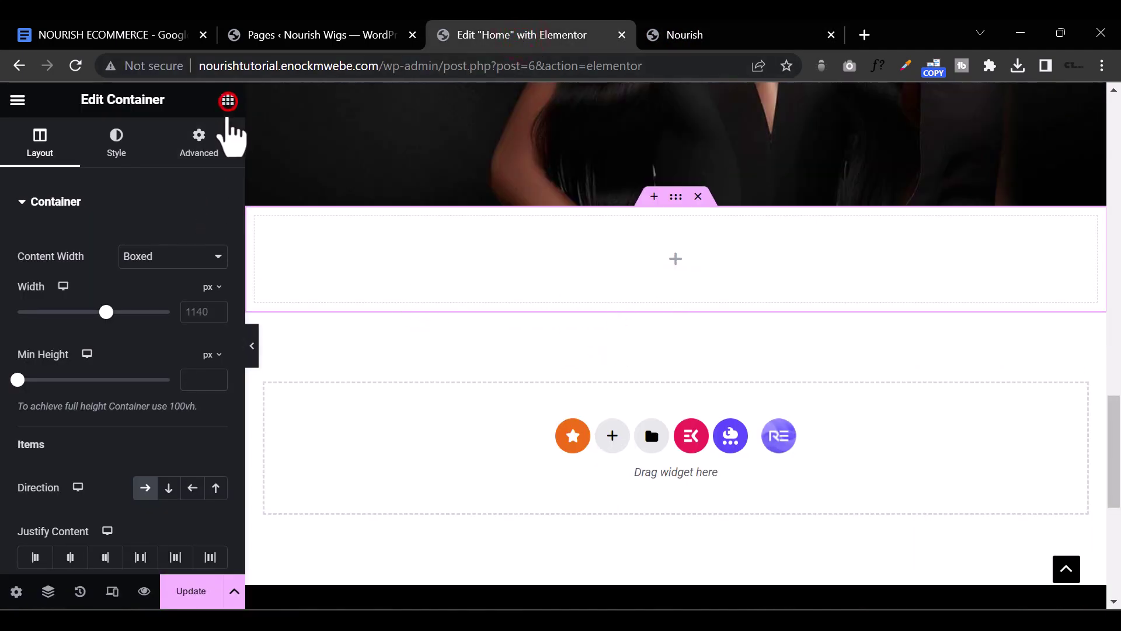
pyautogui.moveTo(87, 377); pyautogui.dragTo(731, 267)
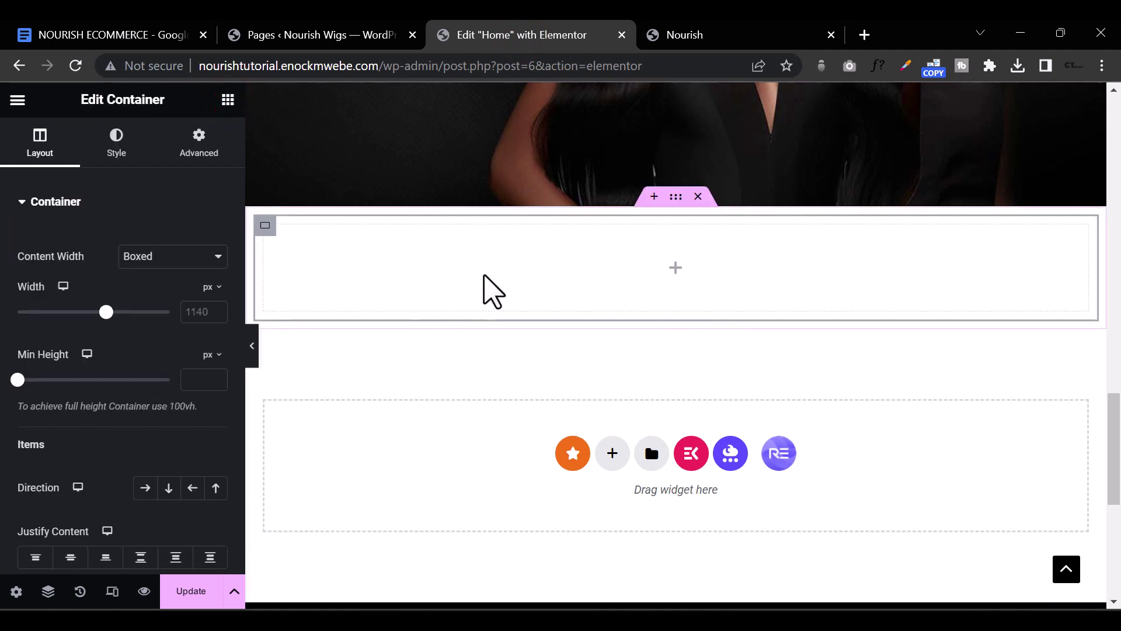
pyautogui.rightClick(569, 281)
pyautogui.click(638, 161)
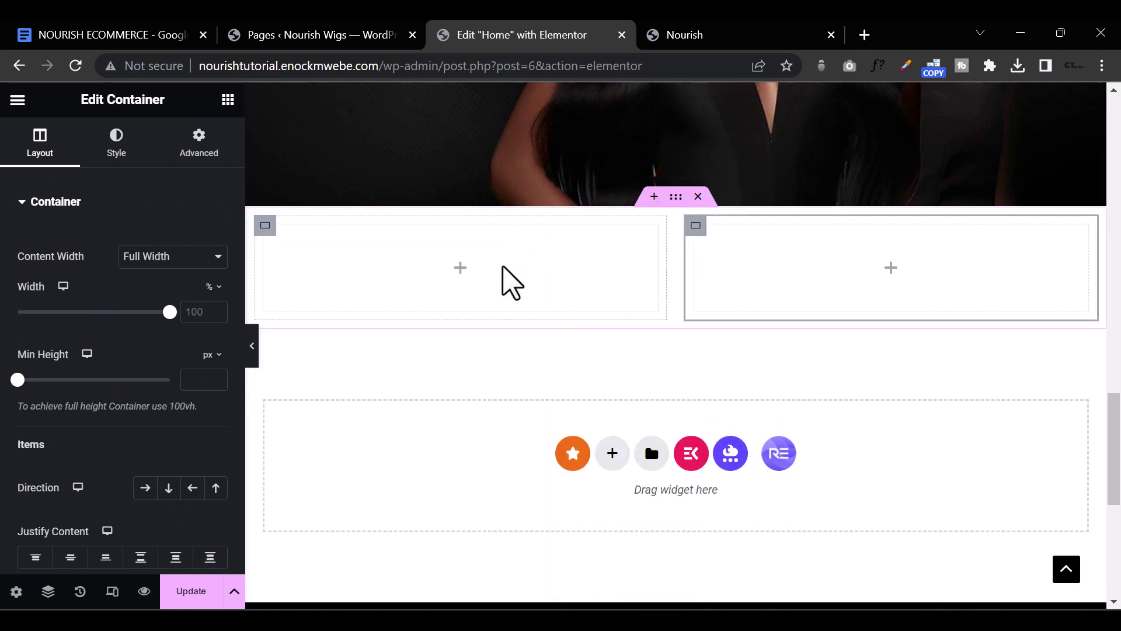
pyautogui.rightClick(509, 217)
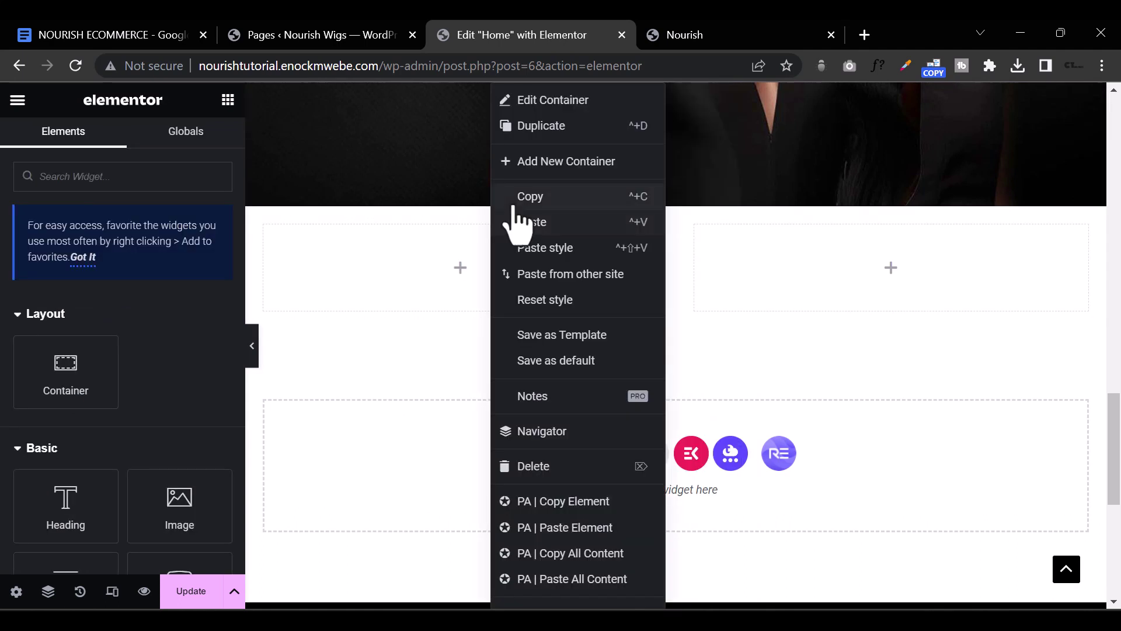
pyautogui.click(543, 127)
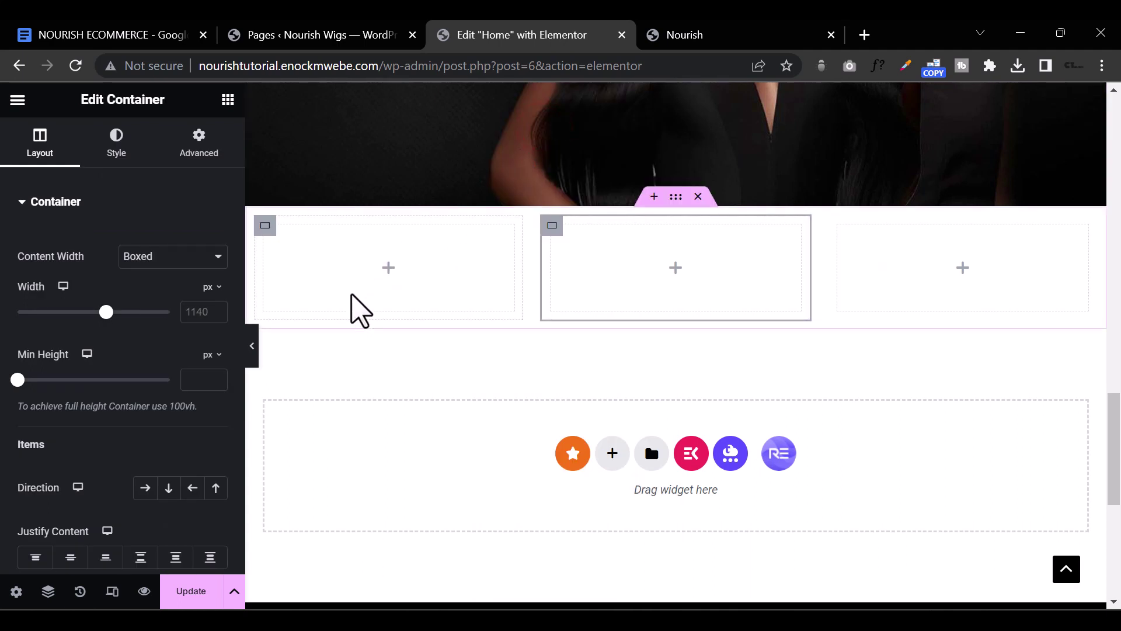
pyautogui.click(227, 101)
# Drop an Image widget into the left column and browse the Media Library
pyautogui.moveTo(170, 508); pyautogui.dragTo(379, 292)
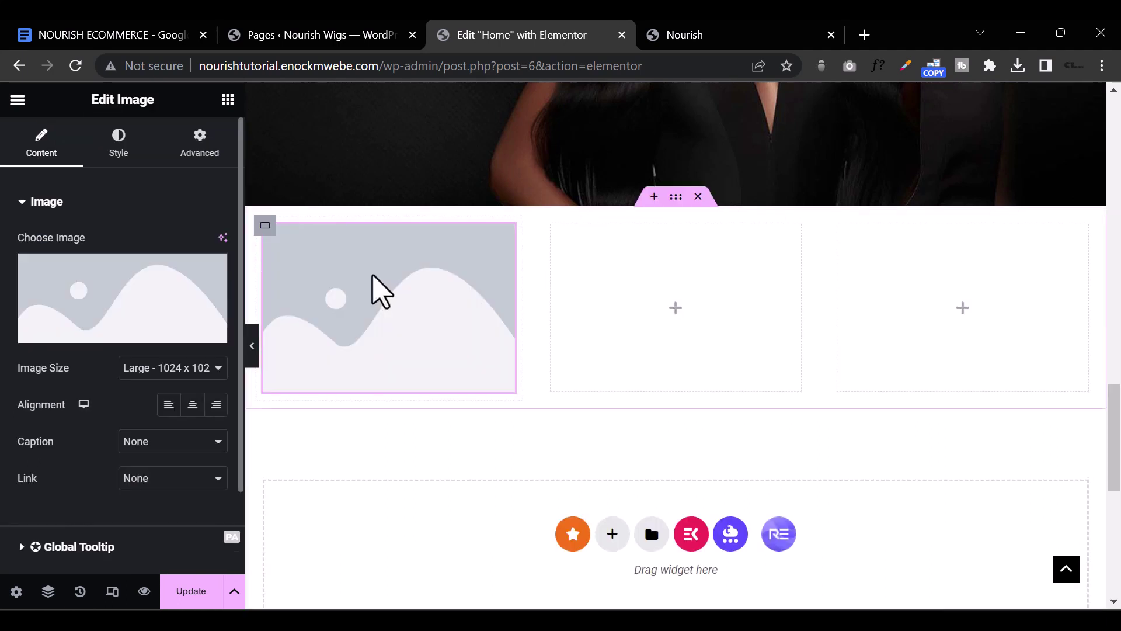
pyautogui.click(104, 331)
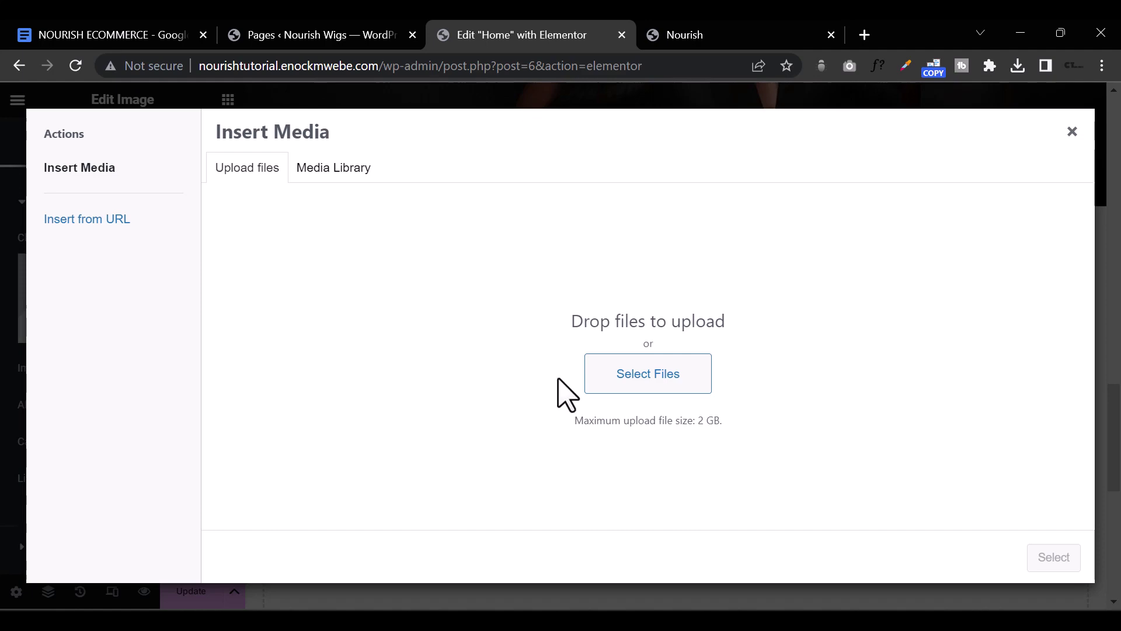
pyautogui.click(325, 170)
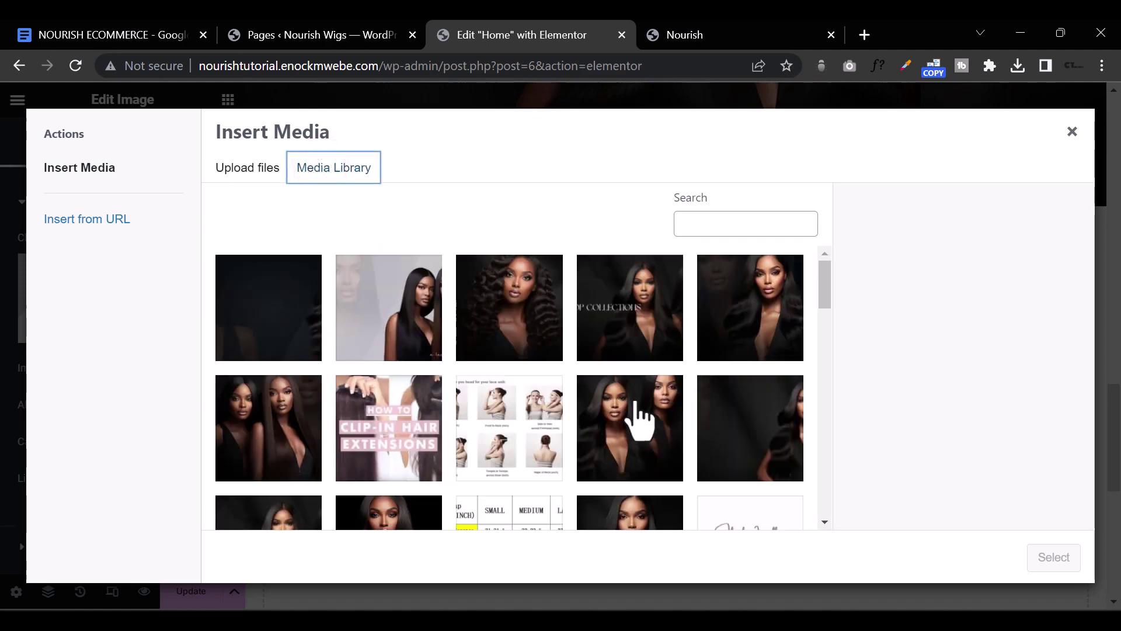
pyautogui.scroll(-3, 671, 423)
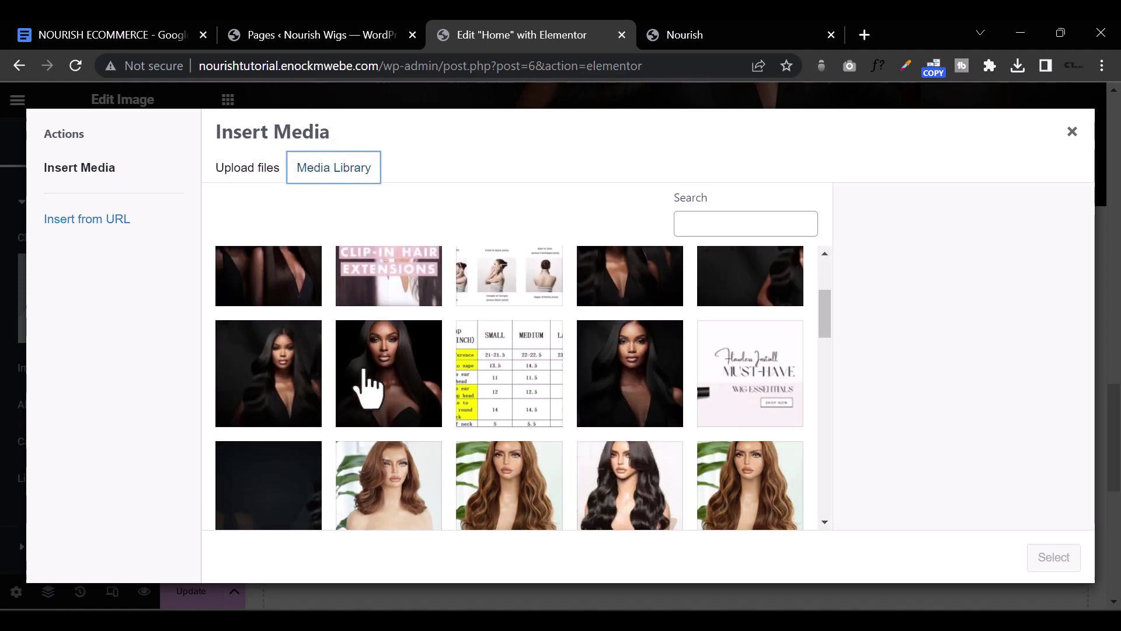
pyautogui.scroll(3, 310, 405)
pyautogui.scroll(-2, 638, 455)
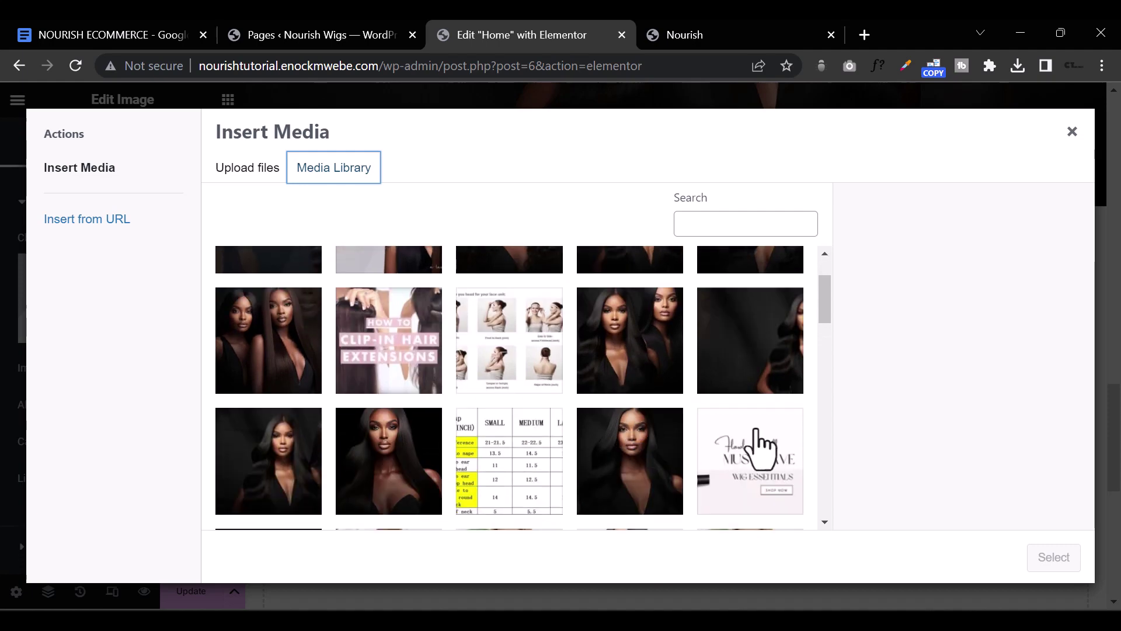
# Insert the dark-background model portrait Artboard_2_copy into the image widget
pyautogui.click(752, 366)
pyautogui.click(695, 414)
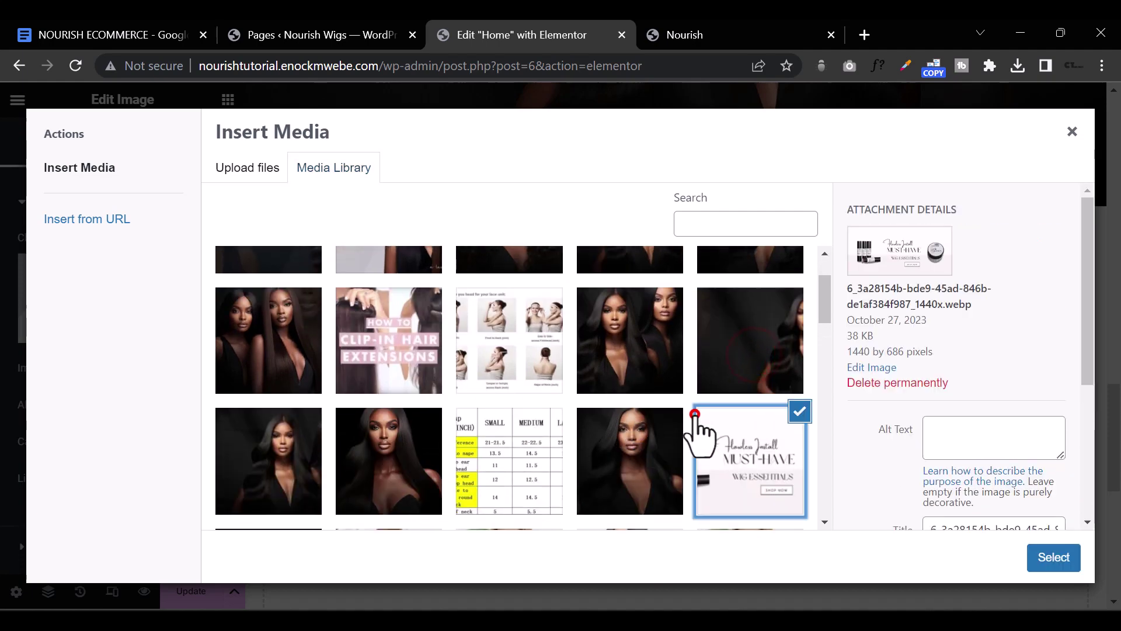
pyautogui.click(645, 382)
pyautogui.click(639, 462)
pyautogui.click(251, 456)
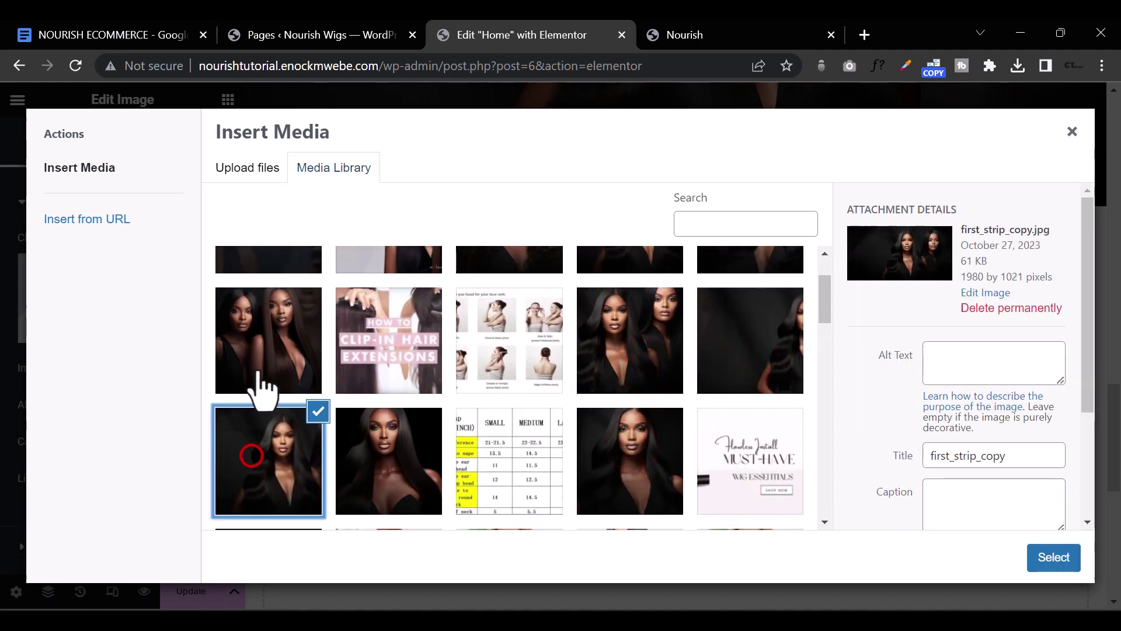
pyautogui.click(262, 373)
pyautogui.click(616, 456)
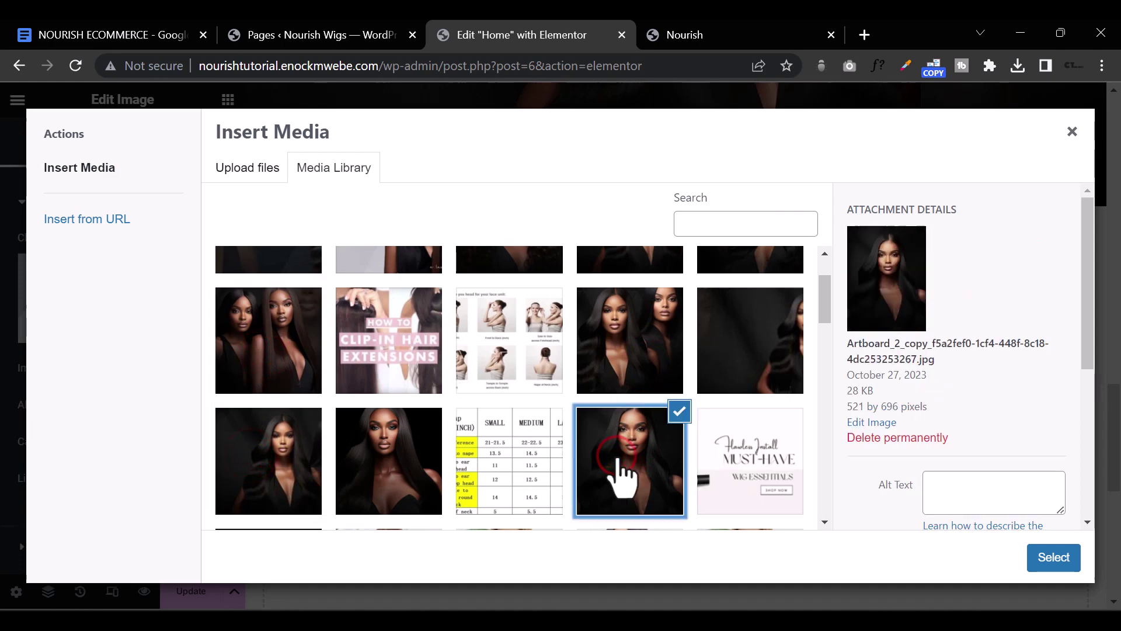
pyautogui.click(1058, 559)
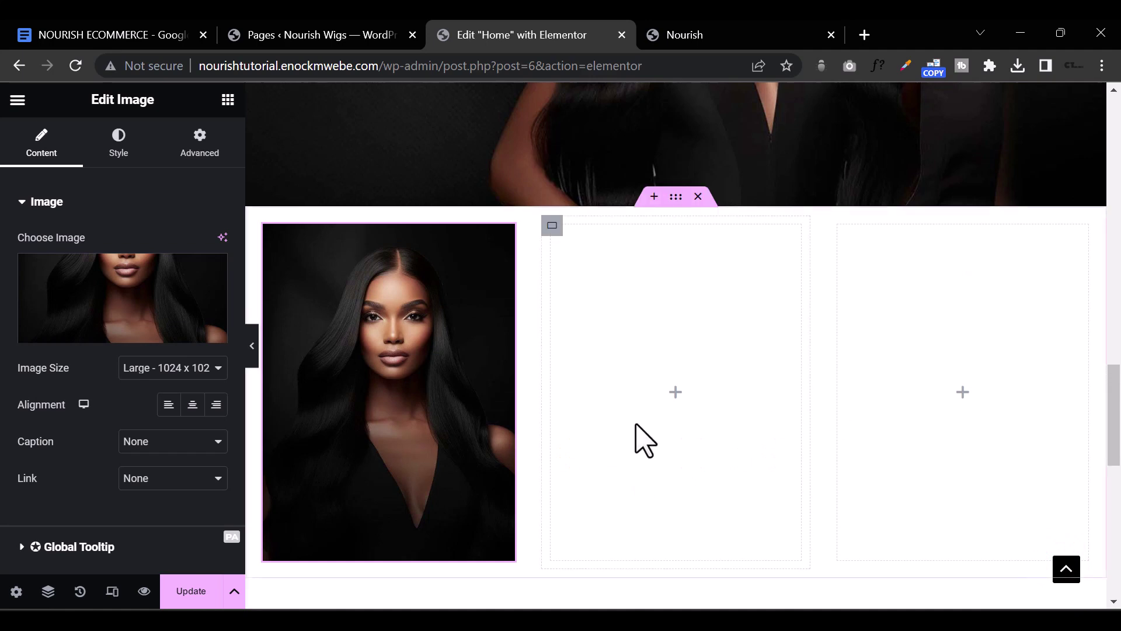
pyautogui.scroll(-3, 376, 452)
pyautogui.scroll(2, 375, 450)
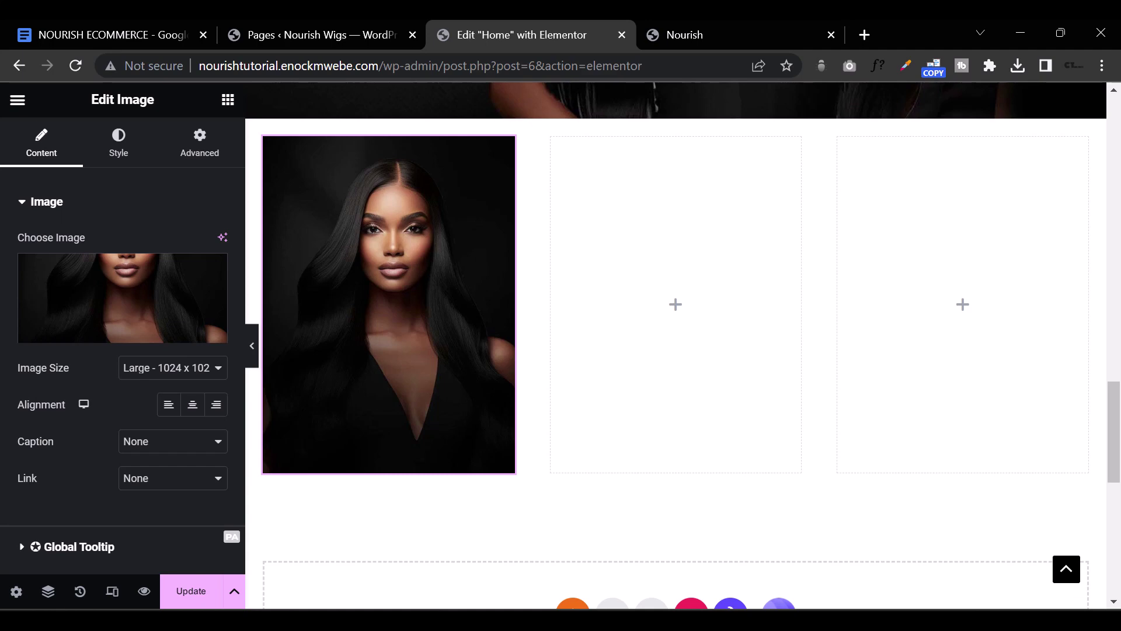
# Add a centred heading reading SHOP VIRGIN HAIR below the photo
pyautogui.click(228, 99)
pyautogui.moveTo(68, 508); pyautogui.dragTo(388, 468)
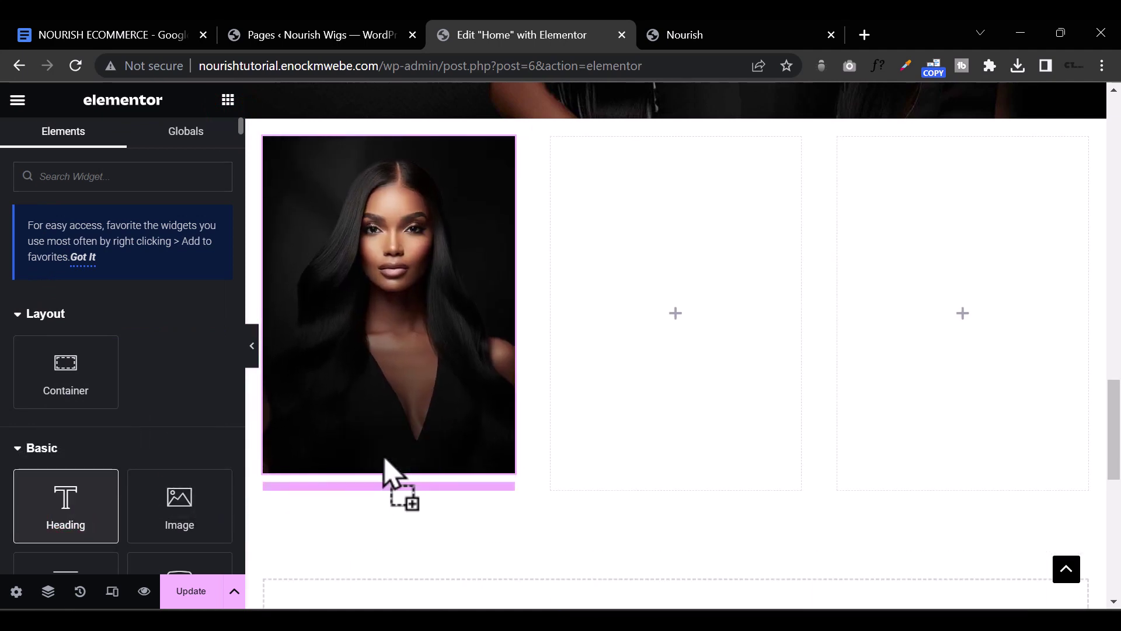
pyautogui.tripleClick(94, 264)
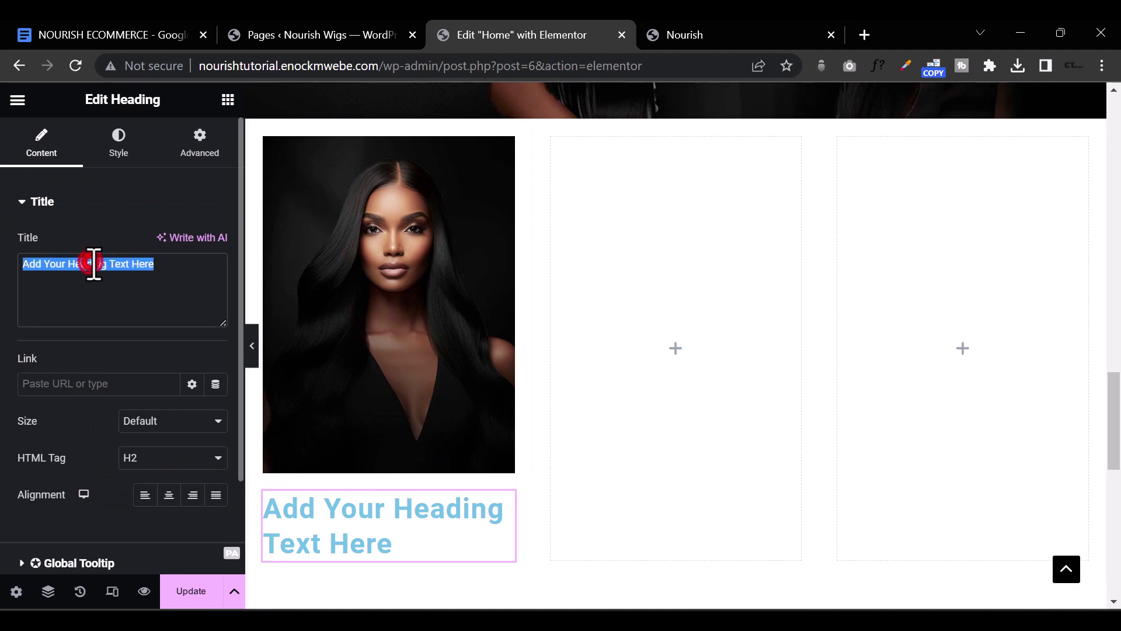
pyautogui.write('V')
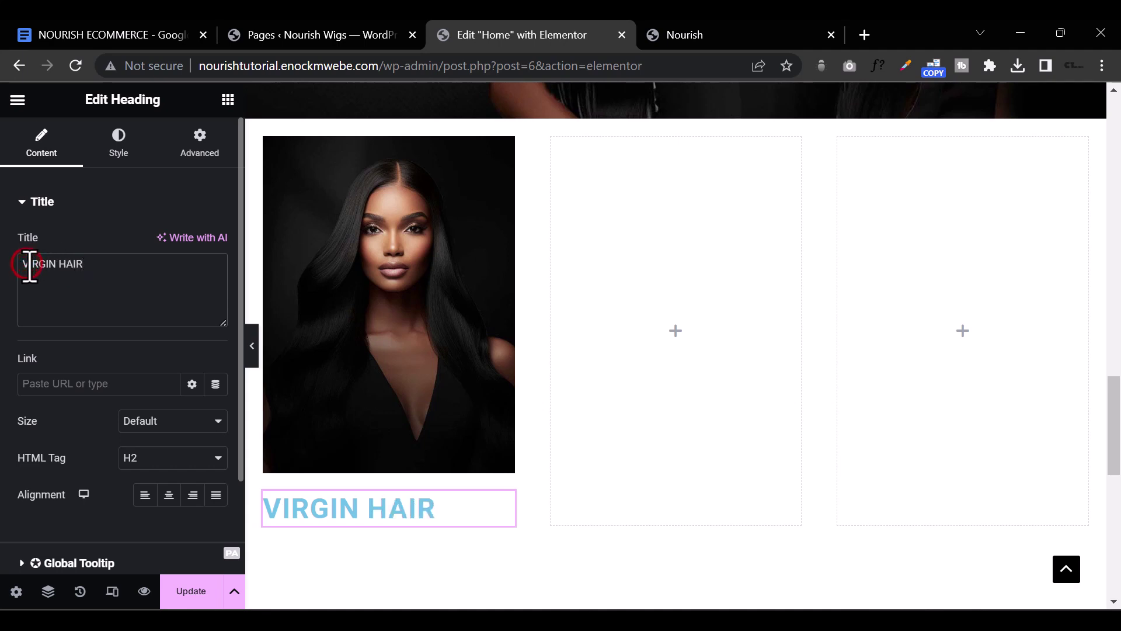
pyautogui.write('SHOP')
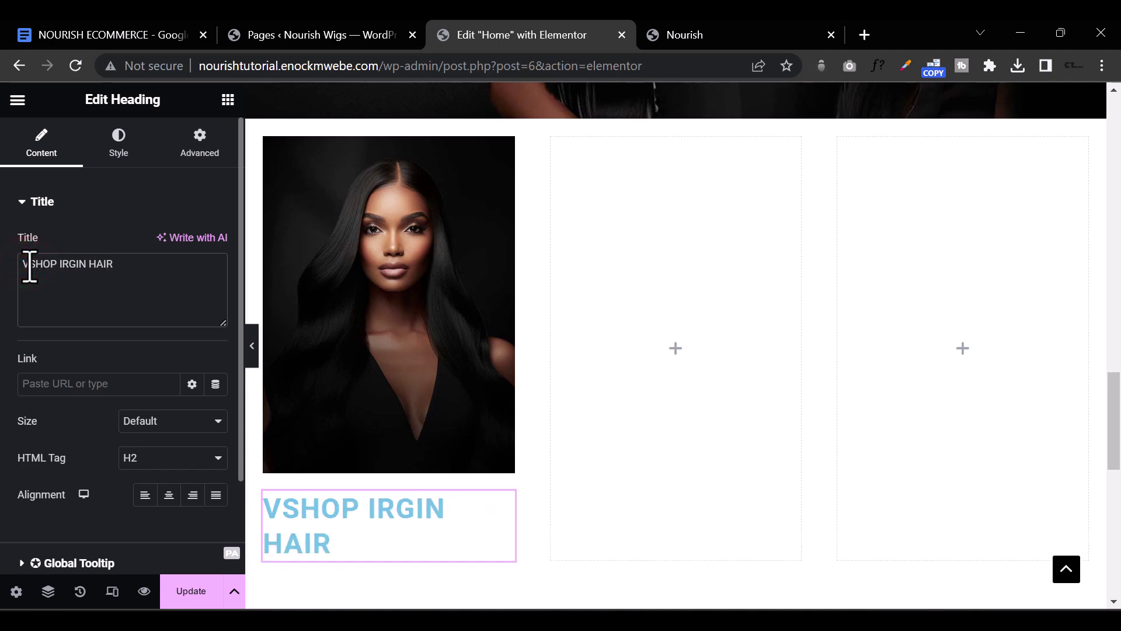
pyautogui.press('BackSpace')
pyautogui.press('BackSpace')
pyautogui.press('BackSpace')
pyautogui.press('BackSpace')
pyautogui.press('BackSpace')
pyautogui.press('BackSpace')
pyautogui.write('SHOP ')
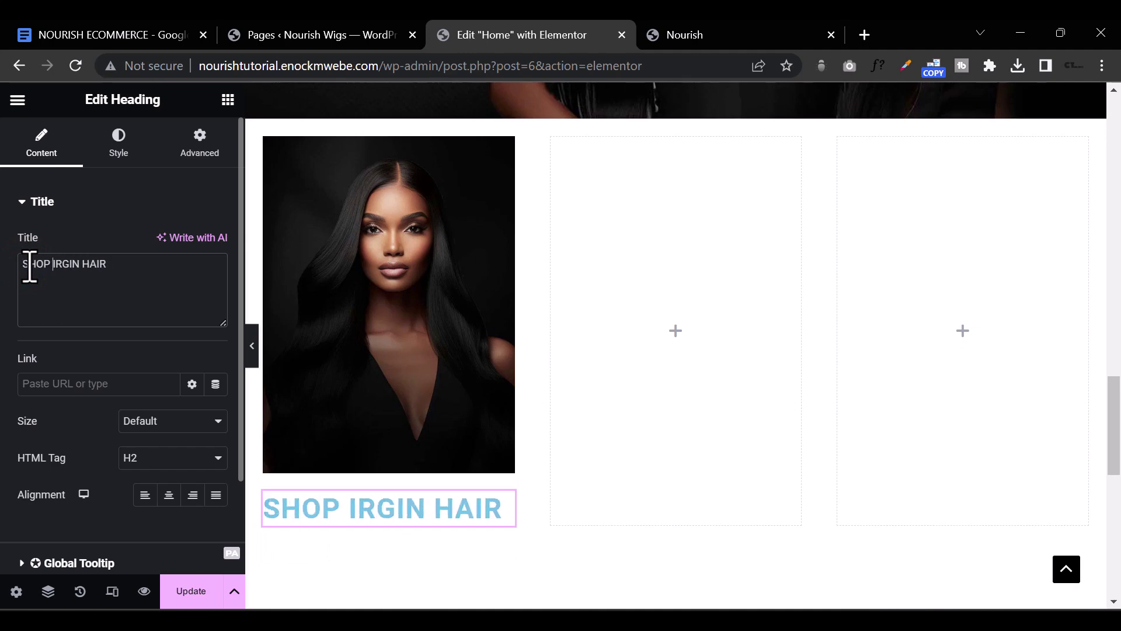
pyautogui.write('V')
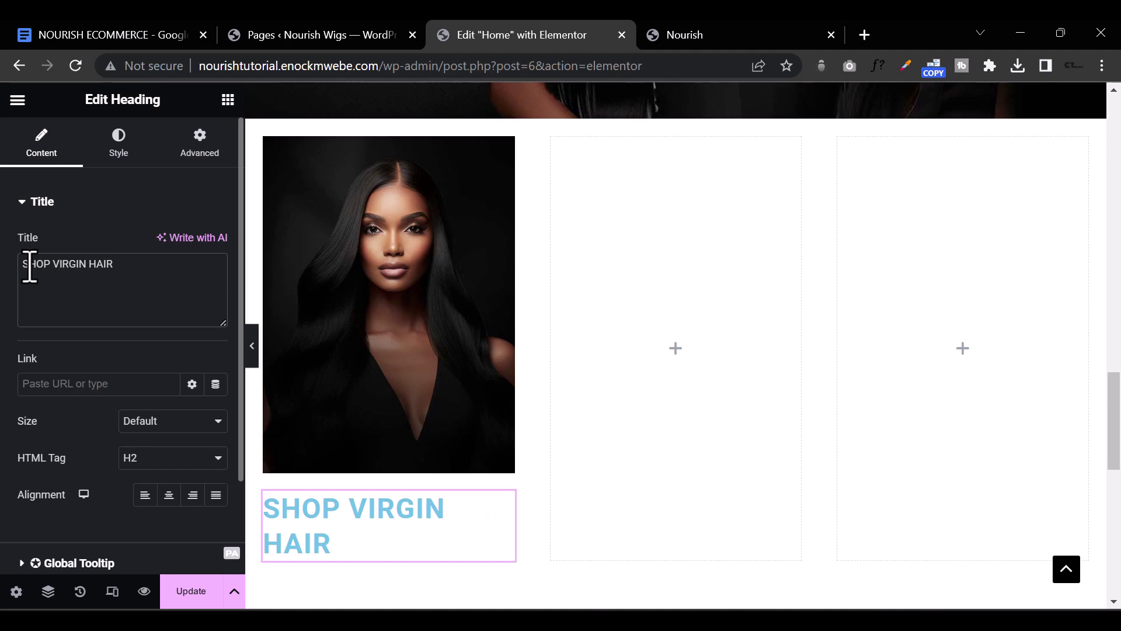
pyautogui.press('Escape')
pyautogui.click(347, 509)
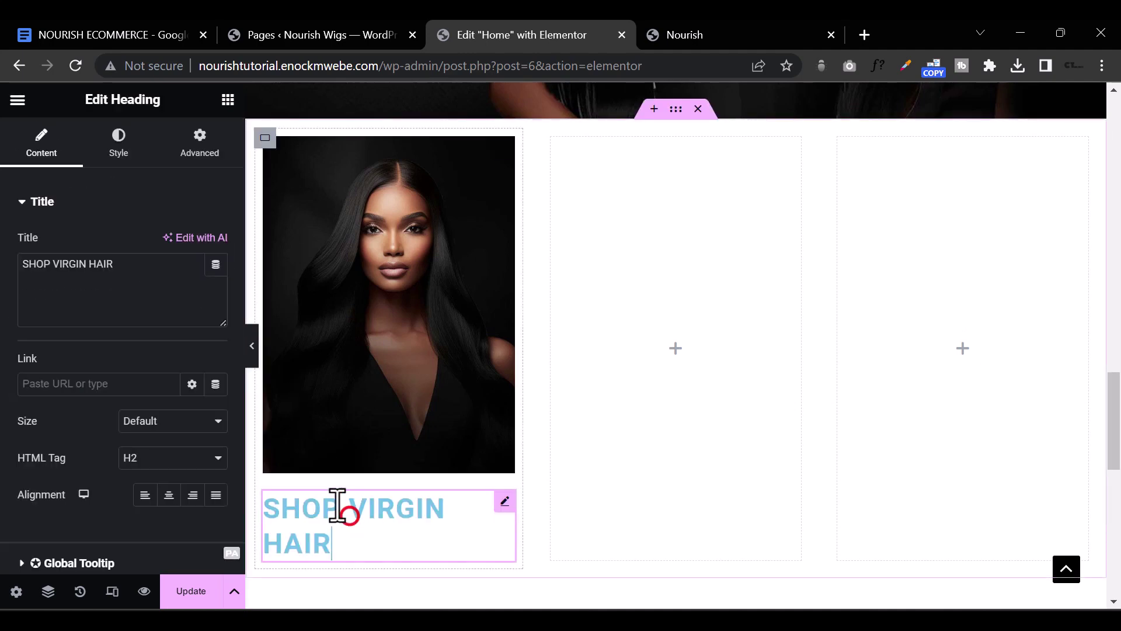
pyautogui.click(168, 495)
# Apply the Poppons Heading Smaill global font to the heading
pyautogui.click(119, 153)
pyautogui.click(215, 281)
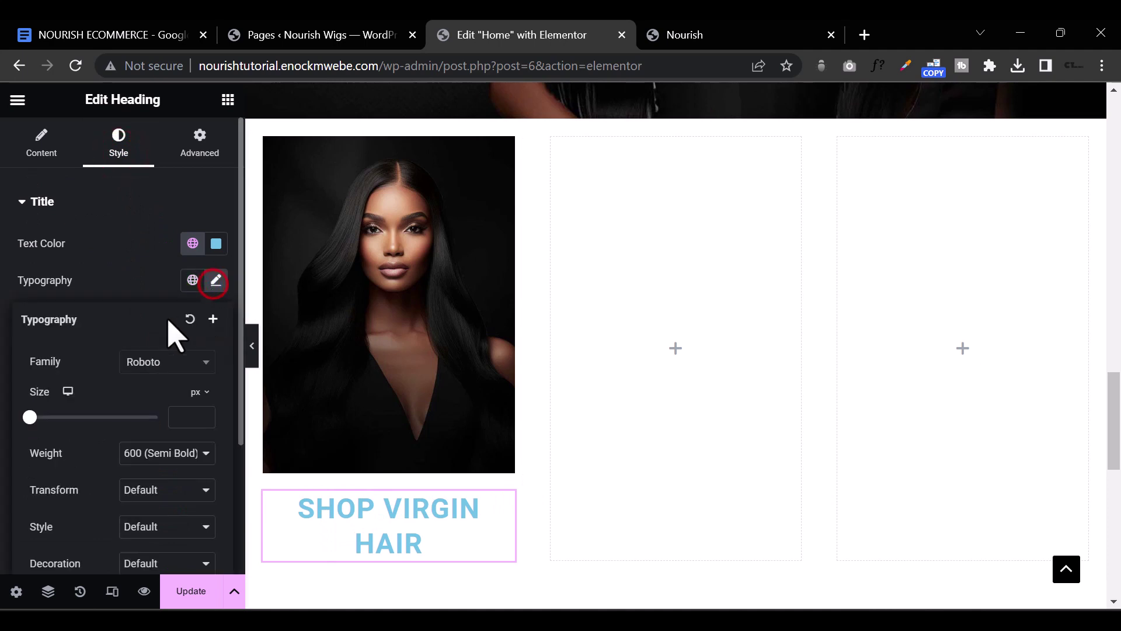
pyautogui.click(179, 361)
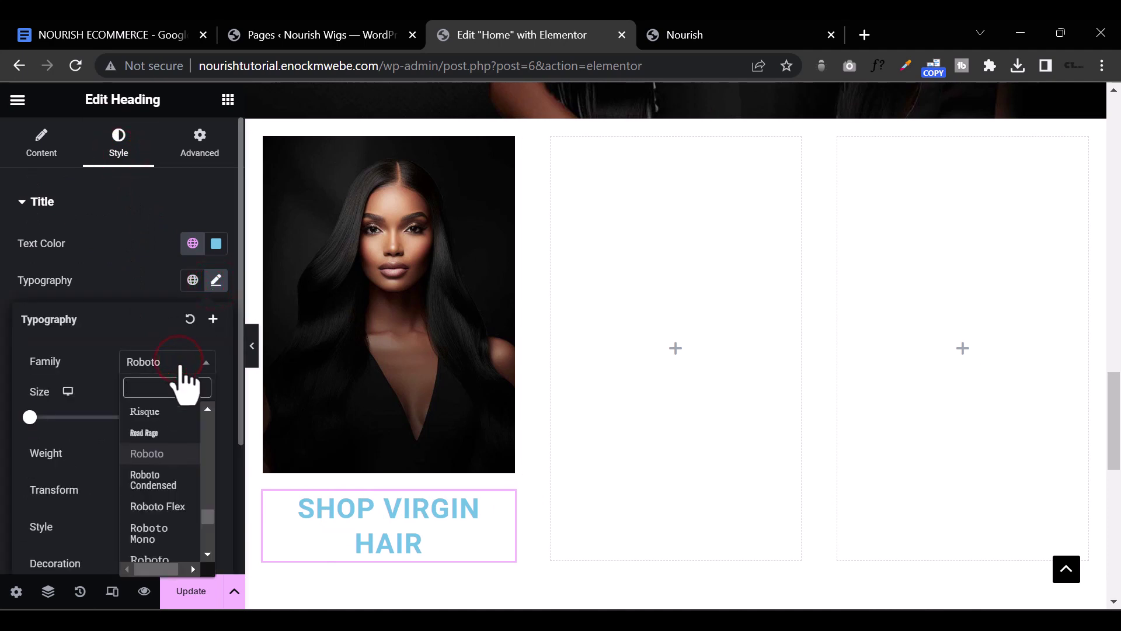
pyautogui.write('POPP')
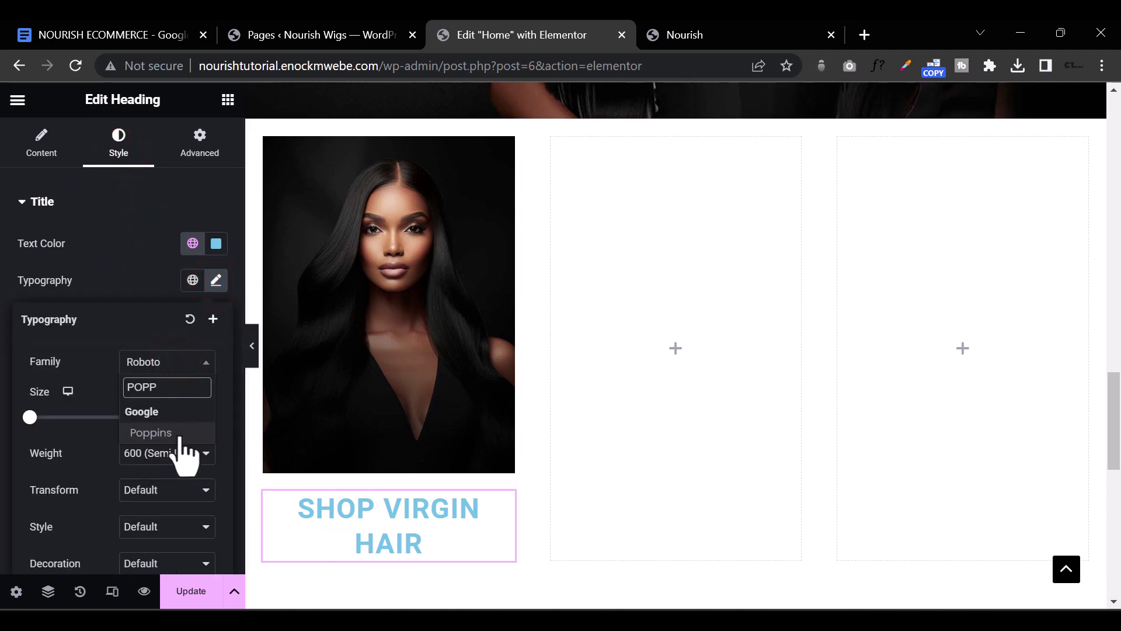
pyautogui.click(179, 435)
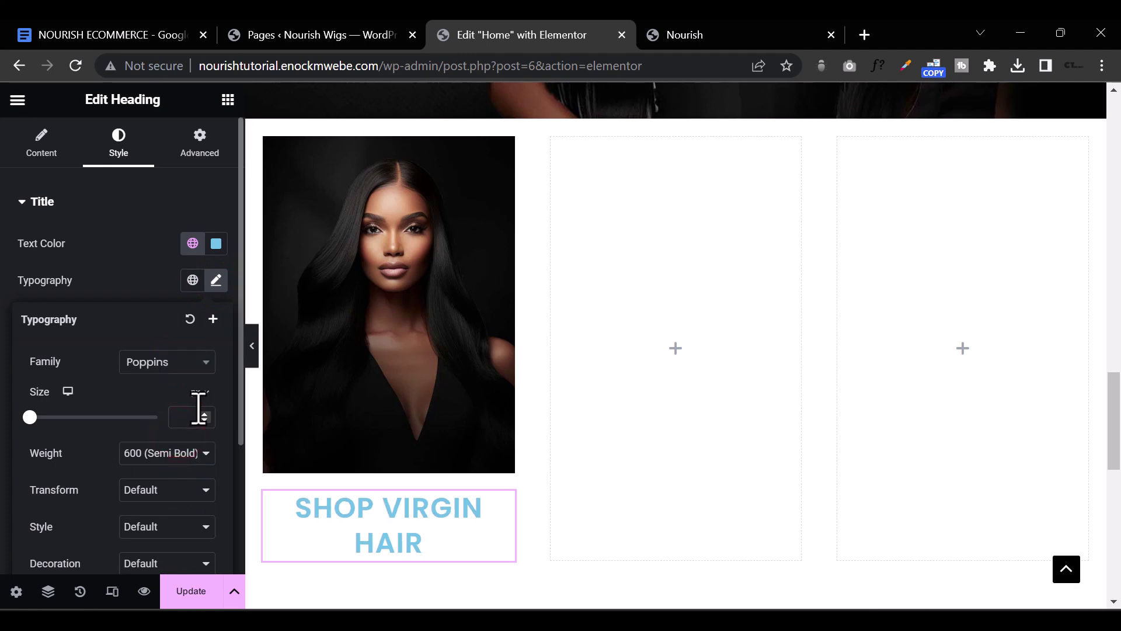
pyautogui.click(193, 282)
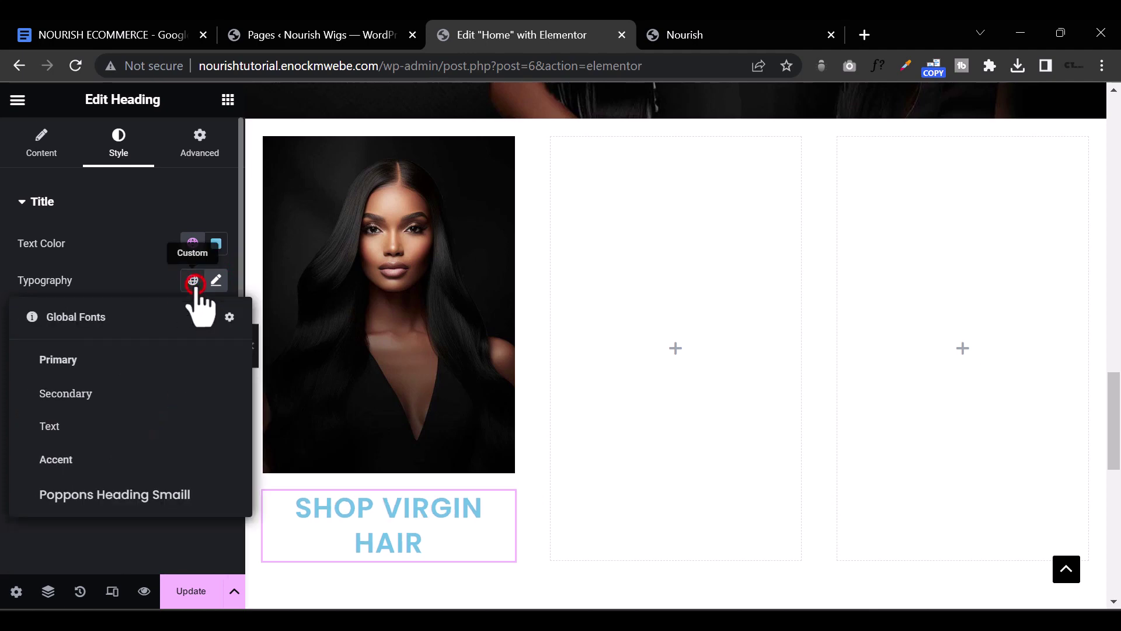
pyautogui.click(145, 495)
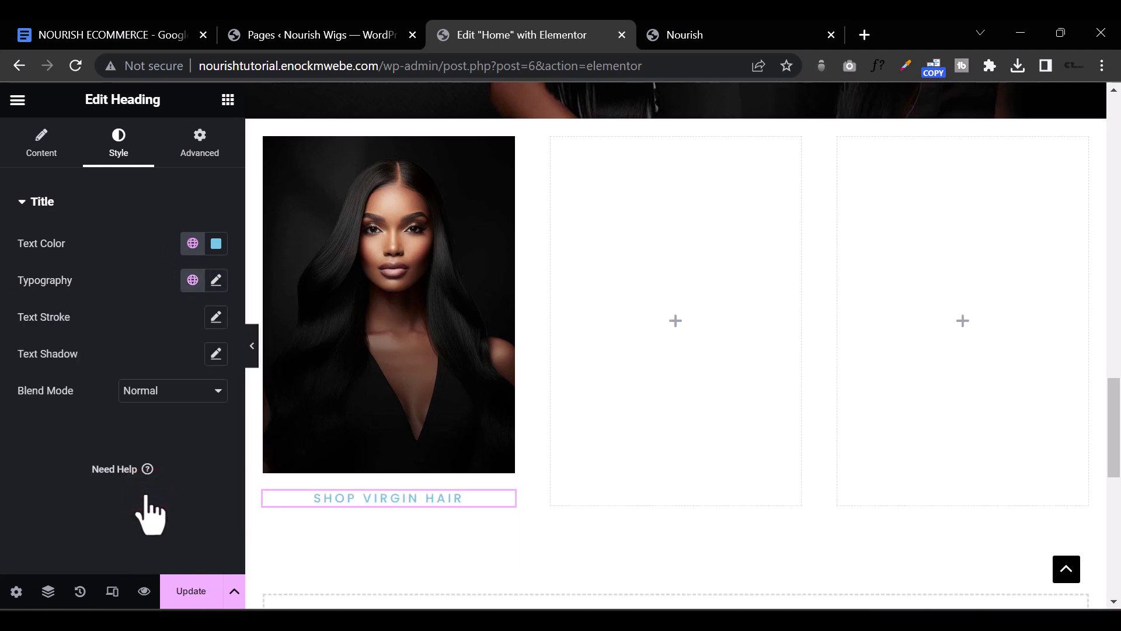
# Unlink the heading's margins and set its top margin to -50
pyautogui.click(211, 156)
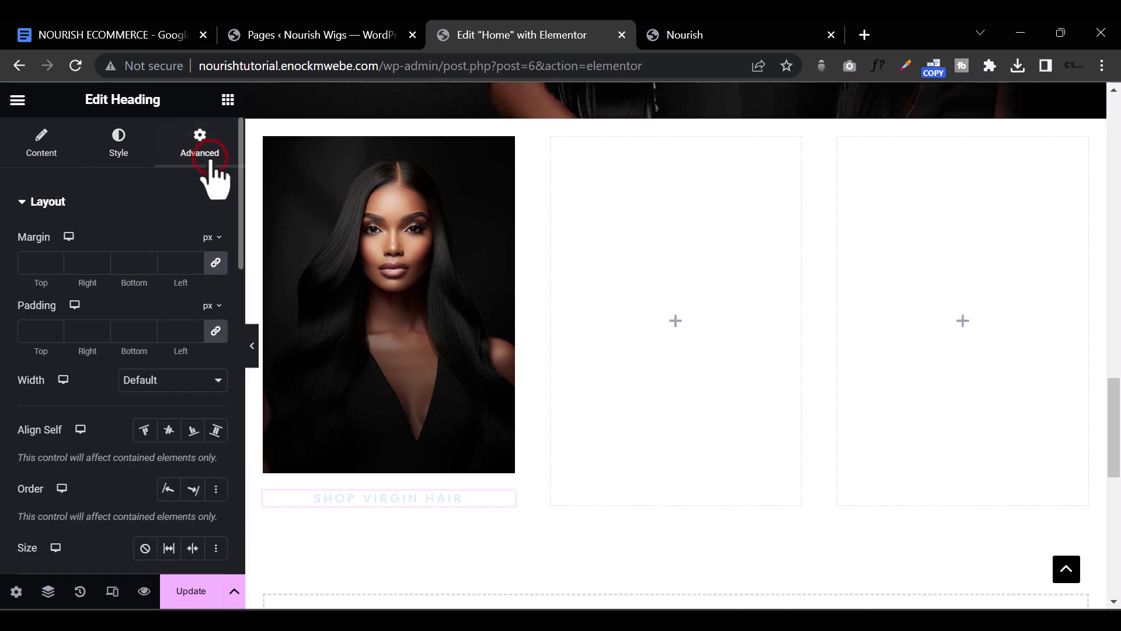
pyautogui.click(216, 262)
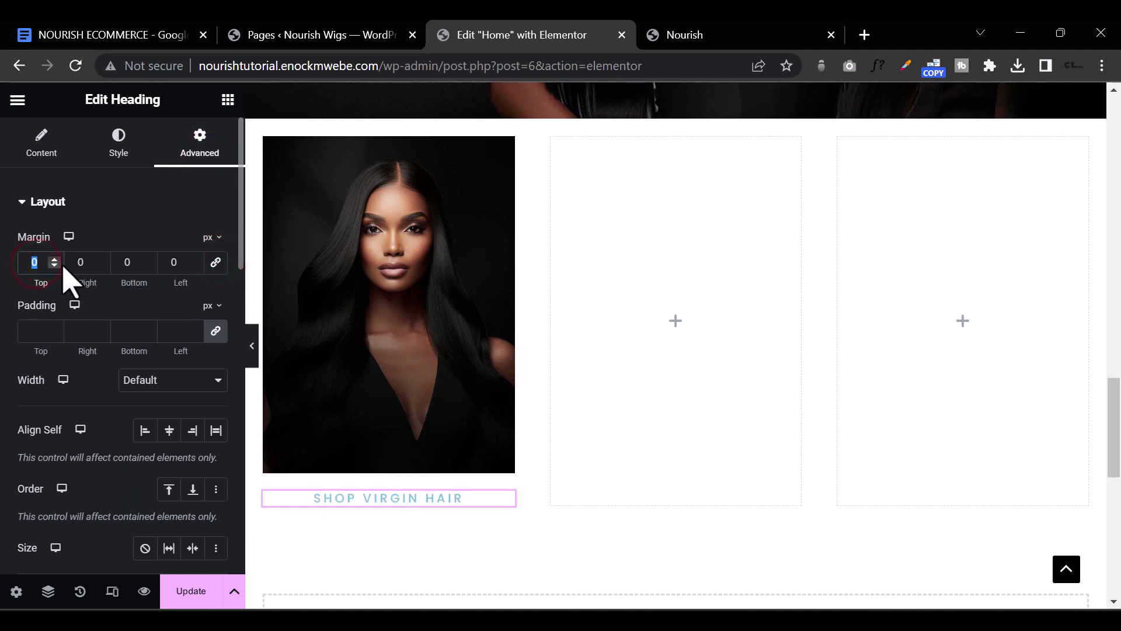
pyautogui.write('-05')
pyautogui.press('BackSpace')
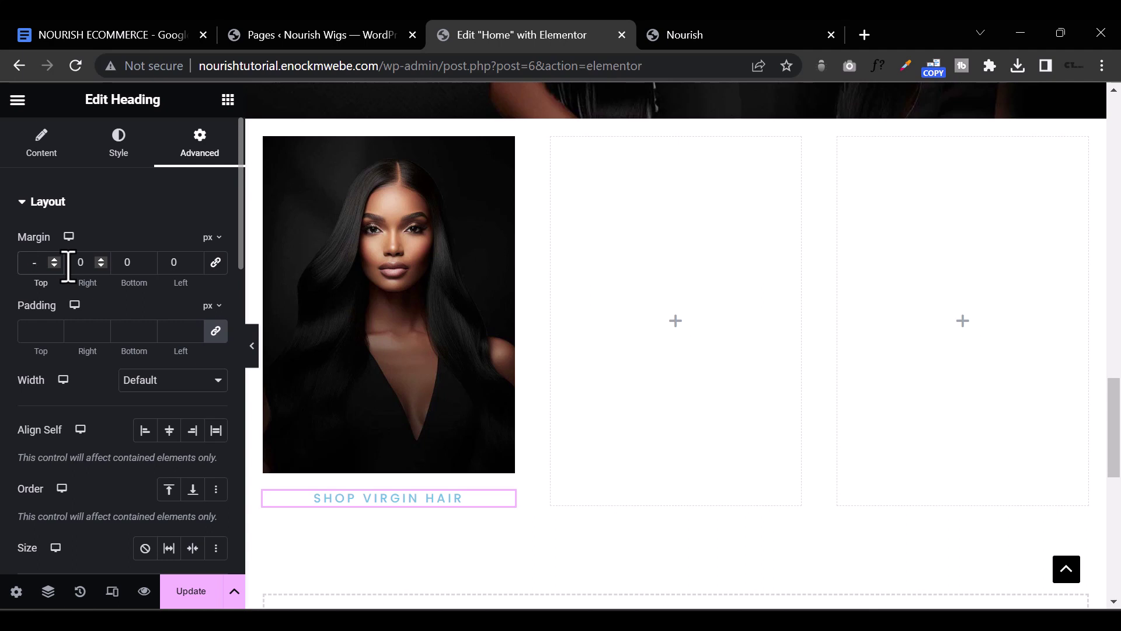
pyautogui.write('50')
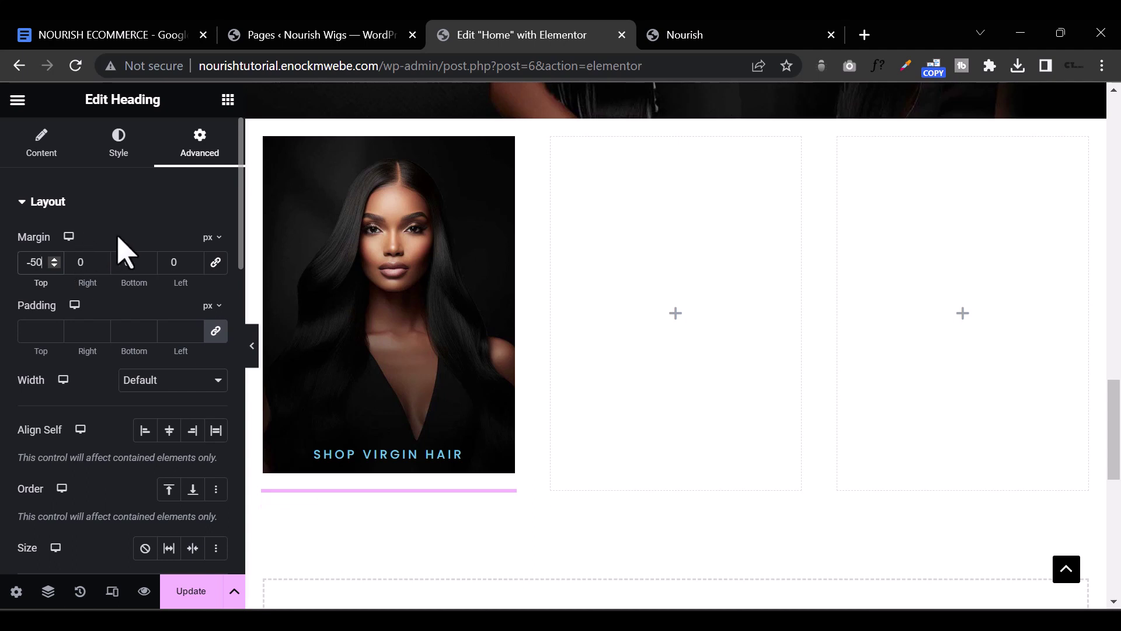
# Make the SHOP VIRGIN HAIR heading text white (#FFFFFF)
pyautogui.click(113, 164)
pyautogui.click(216, 242)
pyautogui.click(166, 362)
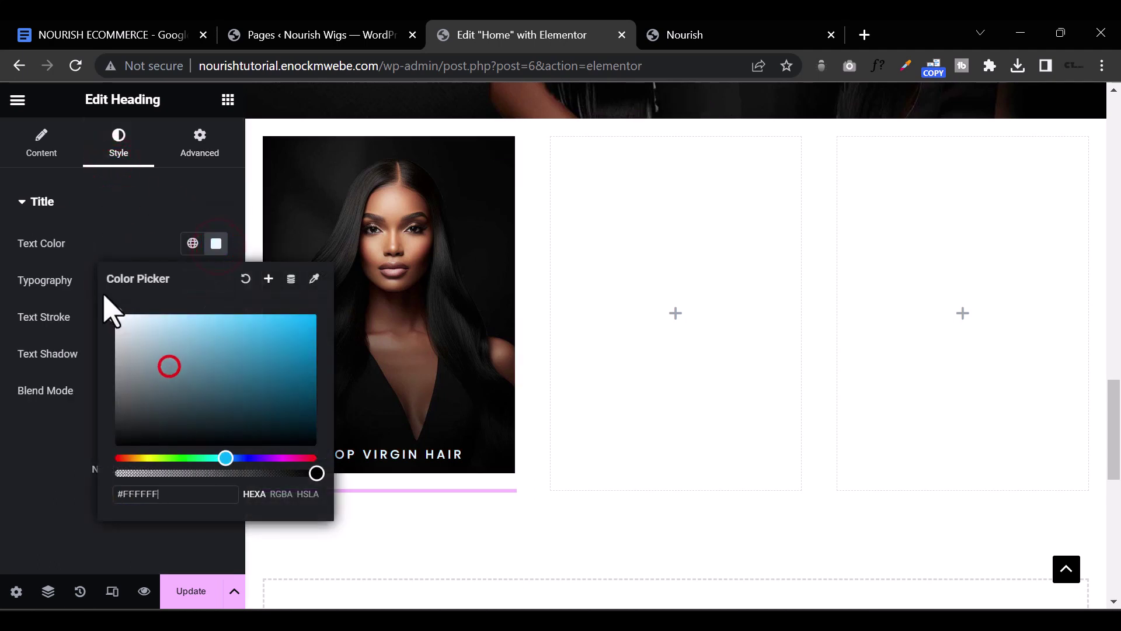
pyautogui.click(120, 222)
# Link the heading to the Virgin Hair page by searching 'VIR' in the Link field
pyautogui.click(35, 141)
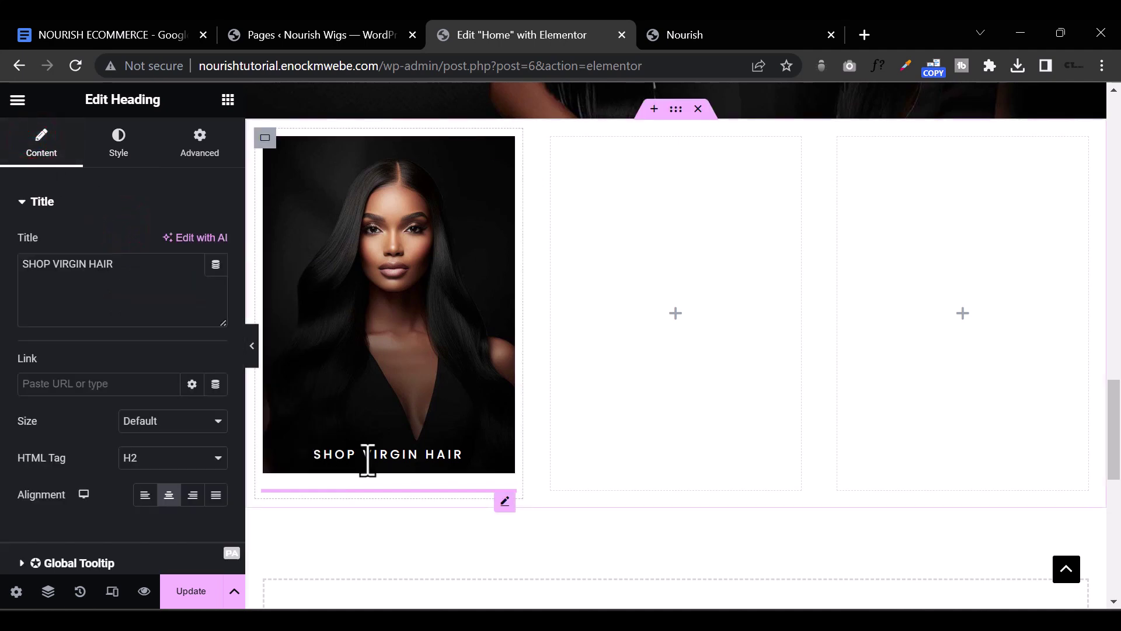
pyautogui.click(112, 383)
pyautogui.write('VI')
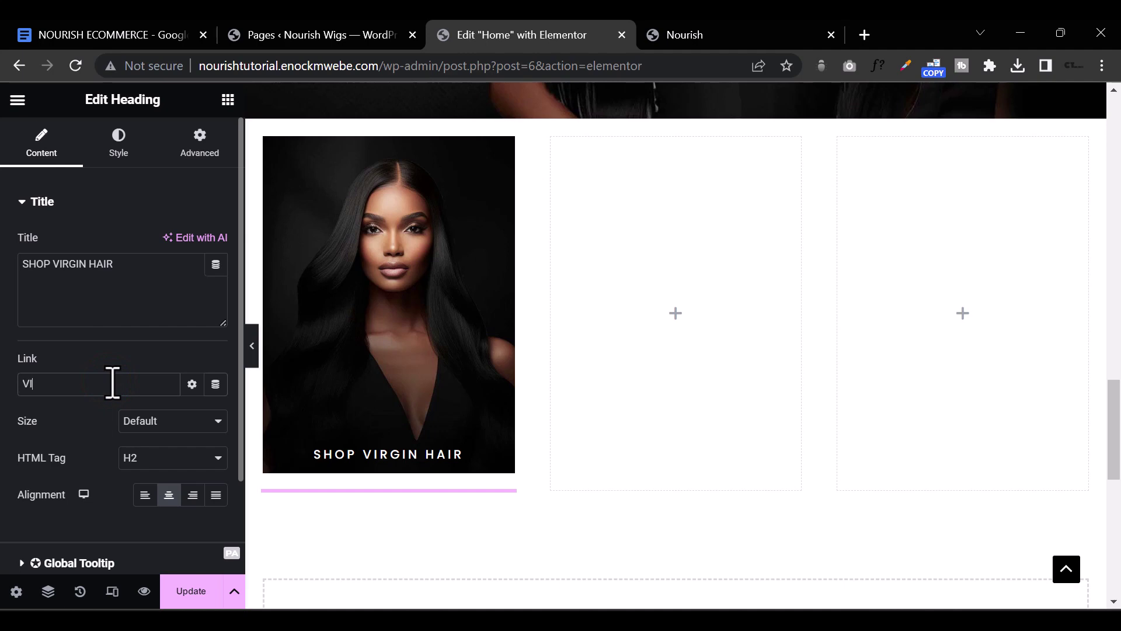
pyautogui.write('RA')
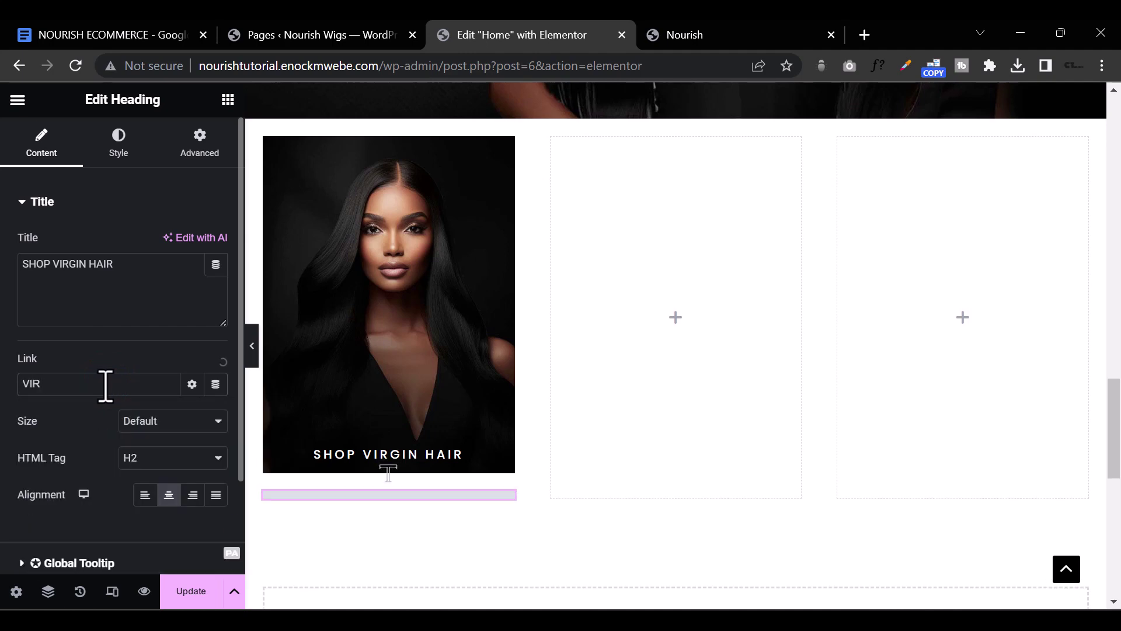
pyautogui.press('BackSpace')
pyautogui.click(91, 413)
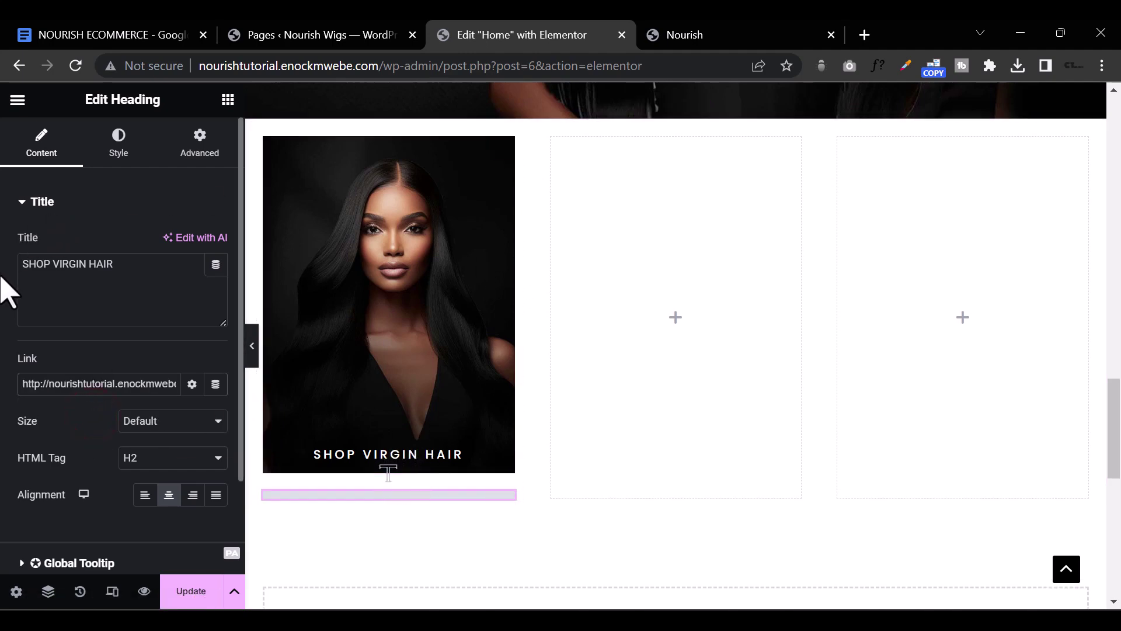
# Set the portrait image's link to Custom URL
pyautogui.click(396, 245)
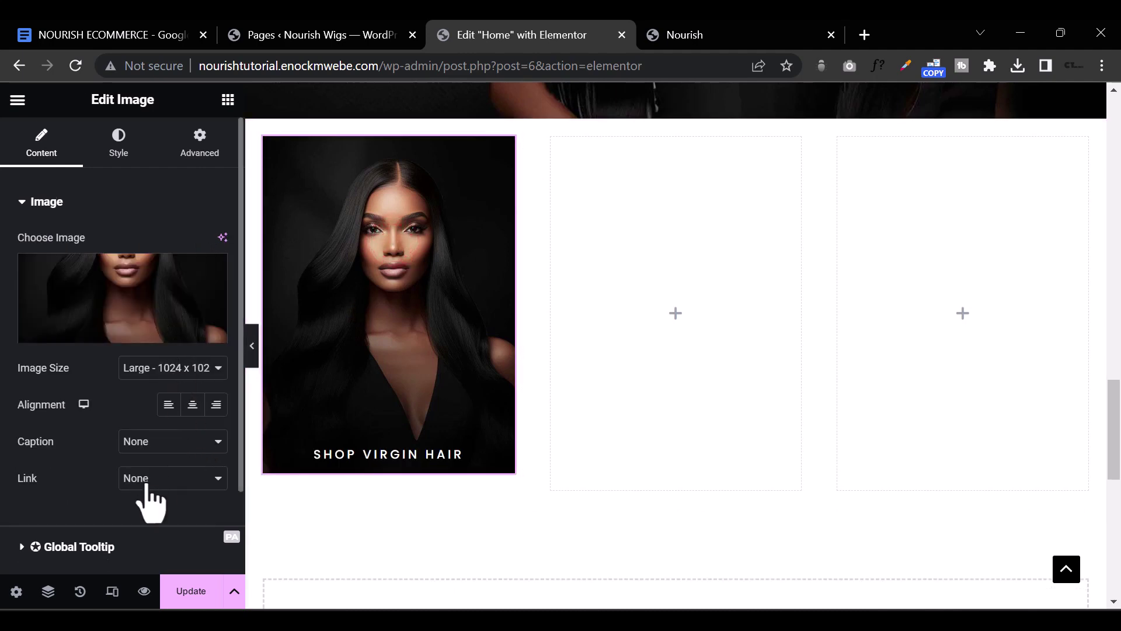
pyautogui.scroll(-2, 140, 467)
pyautogui.click(163, 379)
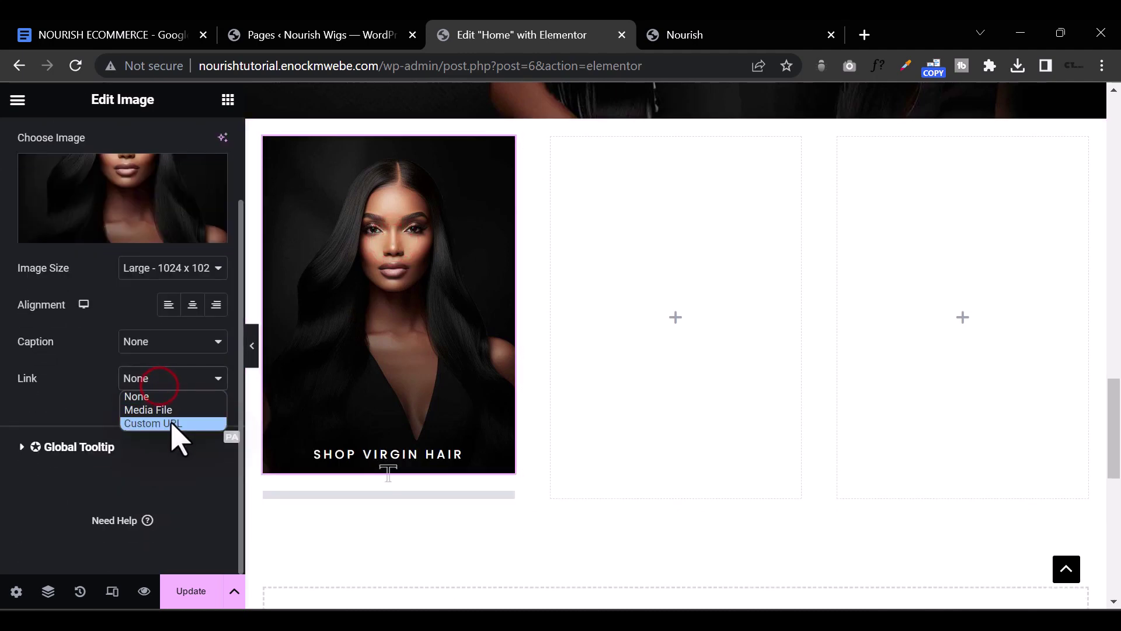
pyautogui.click(173, 424)
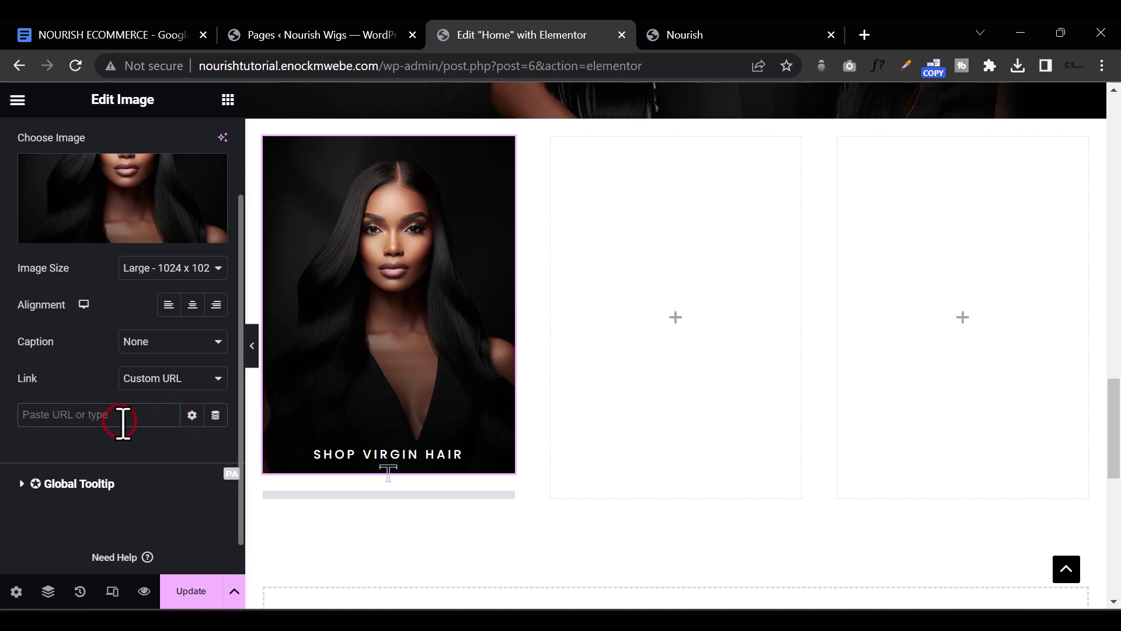
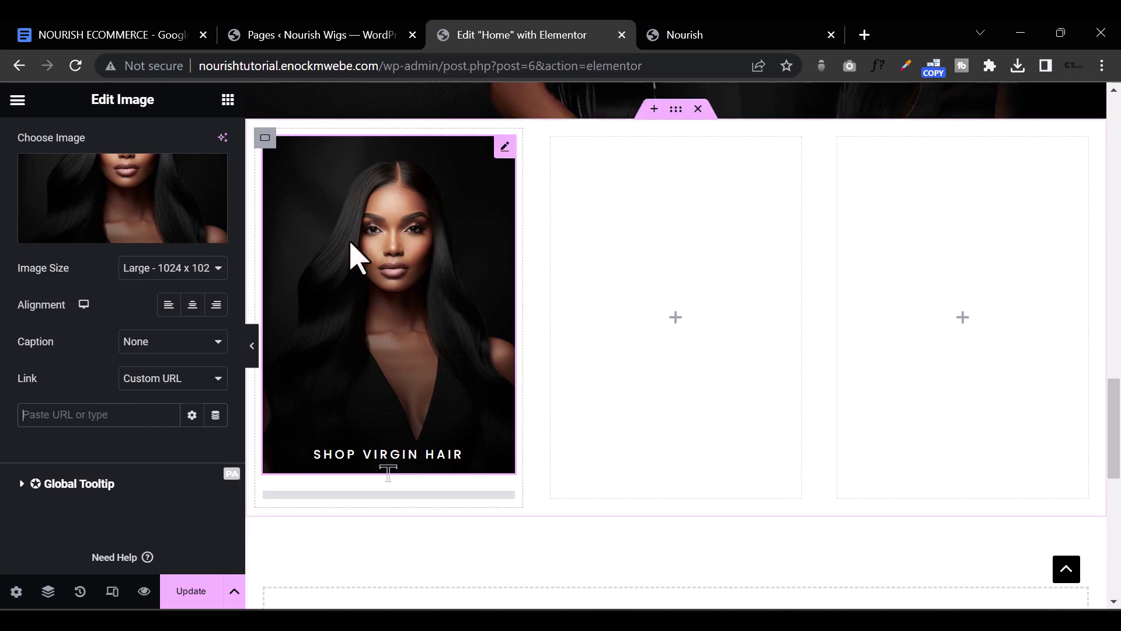
# Duplicate the SHOP VIRGIN HAIR image column twice to make three identical cards
pyautogui.rightClick(265, 138)
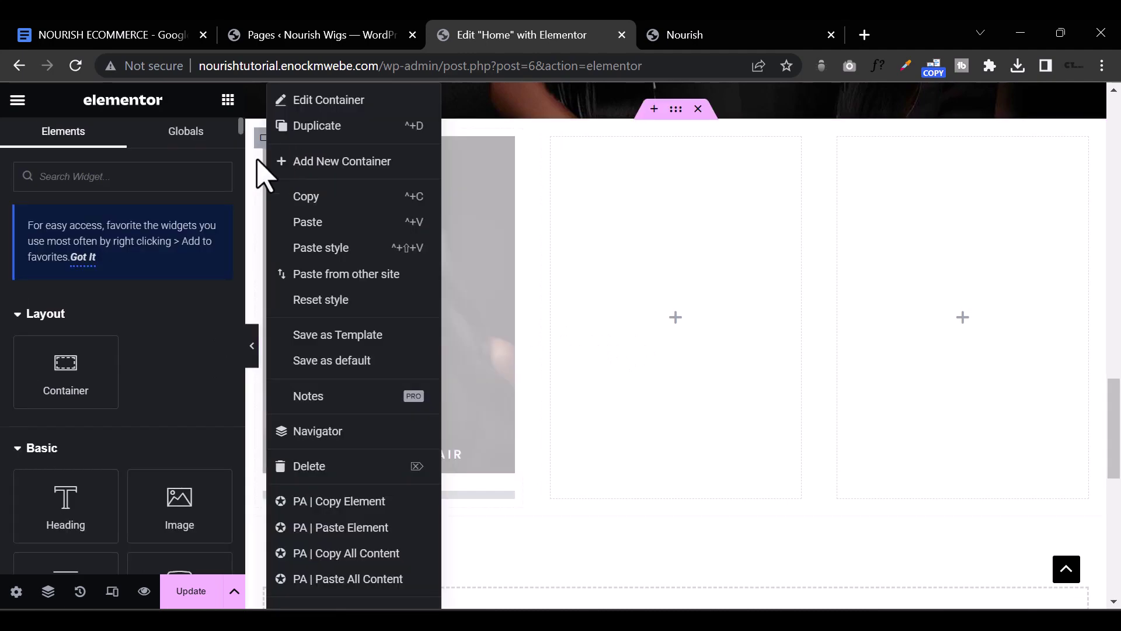
pyautogui.click(314, 129)
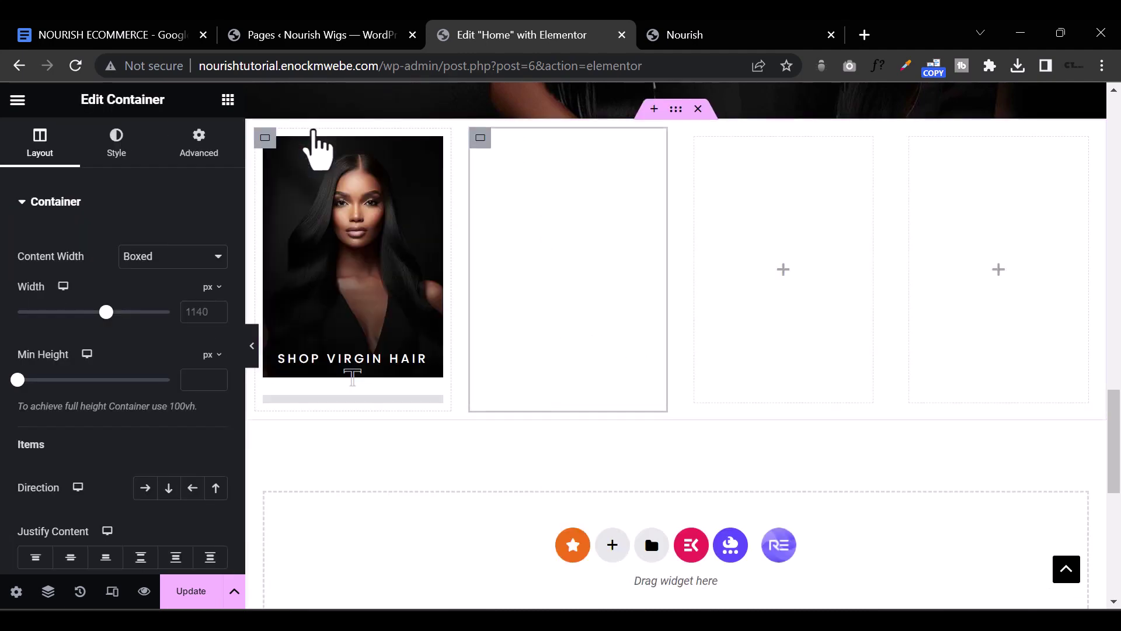
pyautogui.rightClick(275, 149)
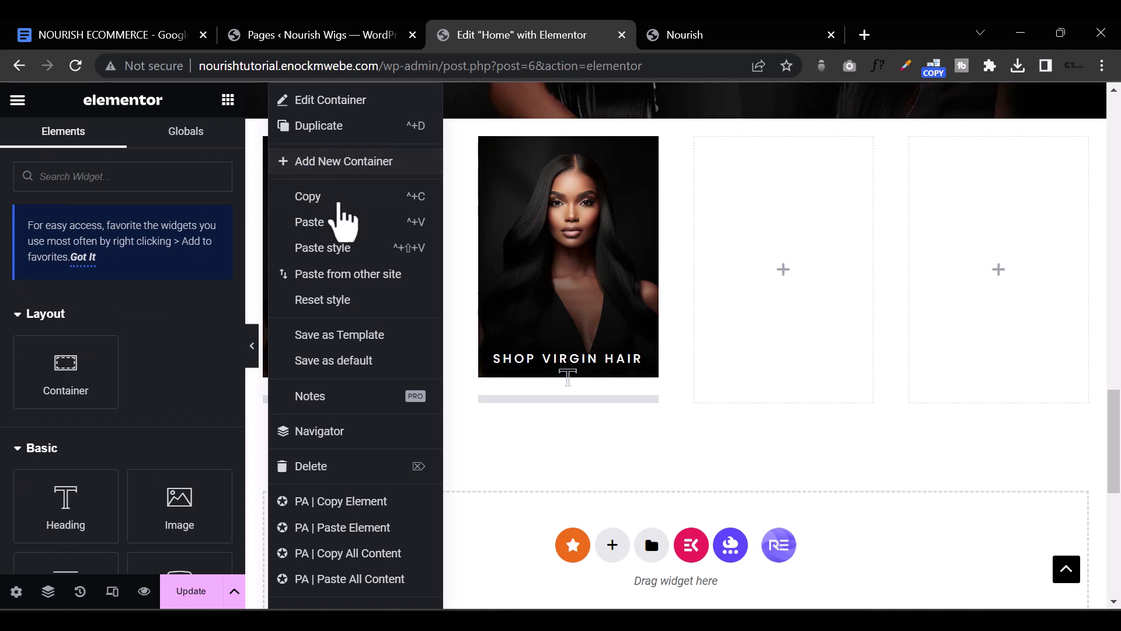
pyautogui.click(336, 129)
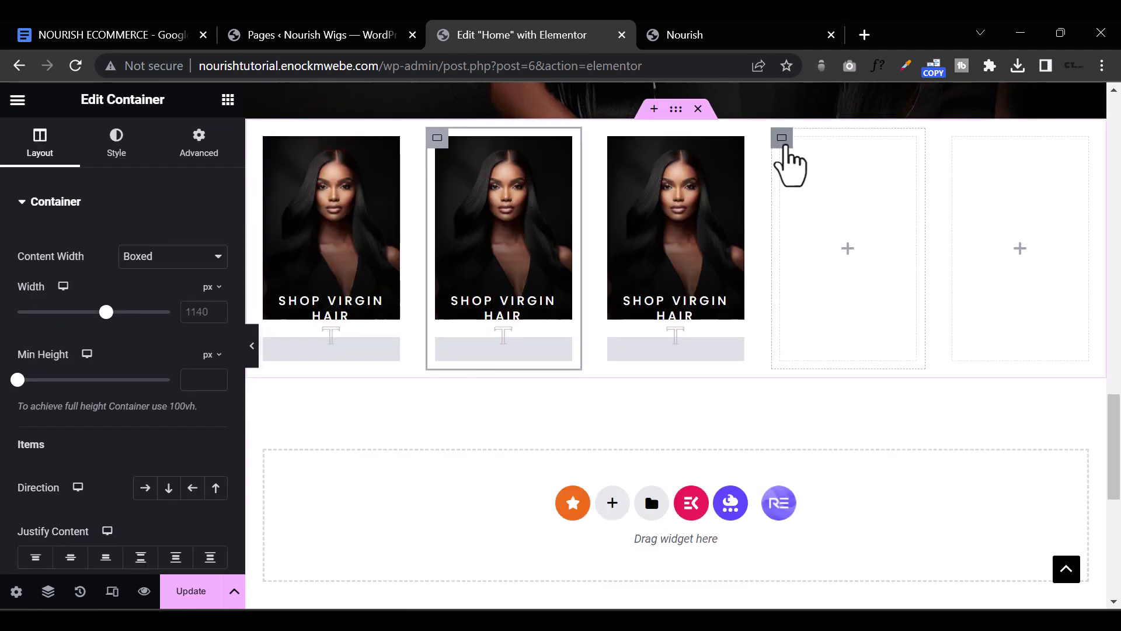
# Delete the two empty placeholder columns from the row
pyautogui.rightClick(786, 151)
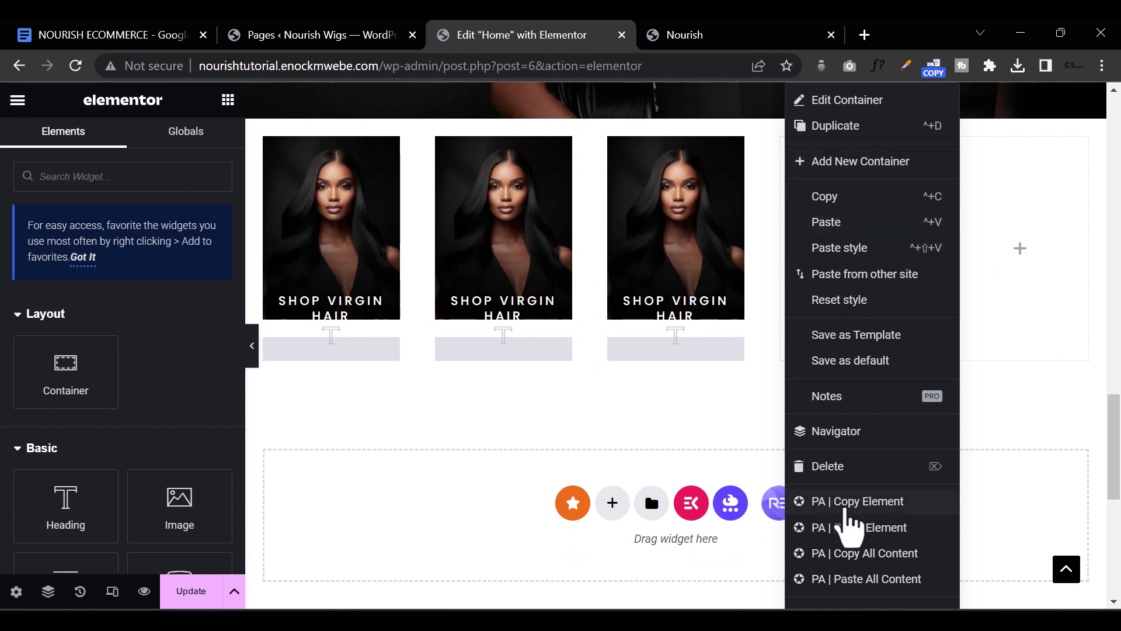
pyautogui.click(840, 465)
pyautogui.rightClick(909, 146)
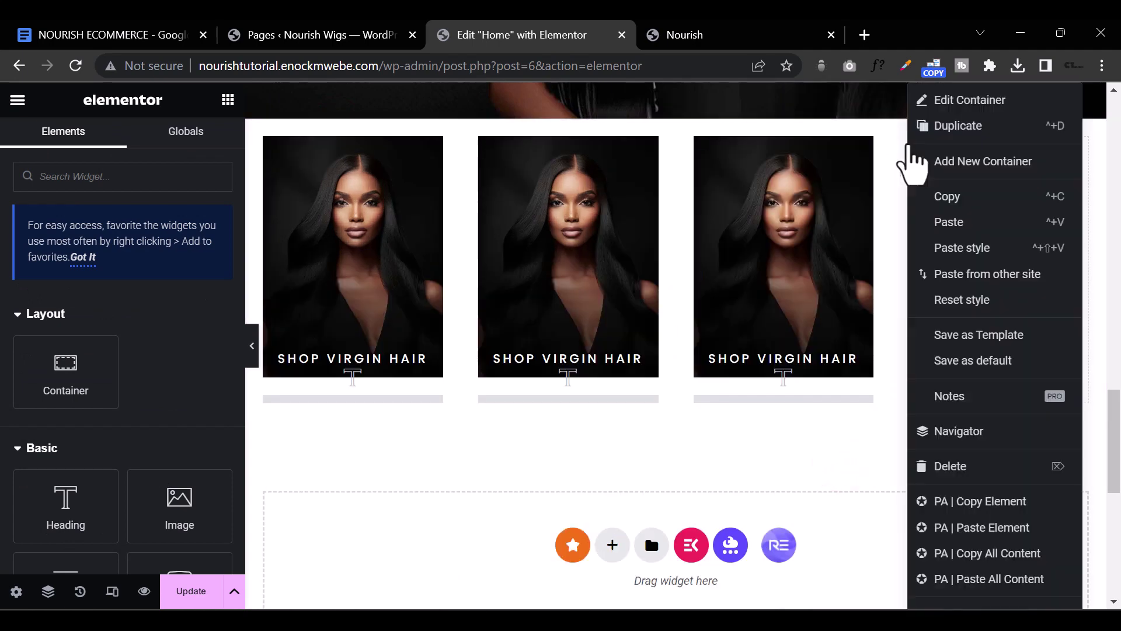
pyautogui.click(950, 469)
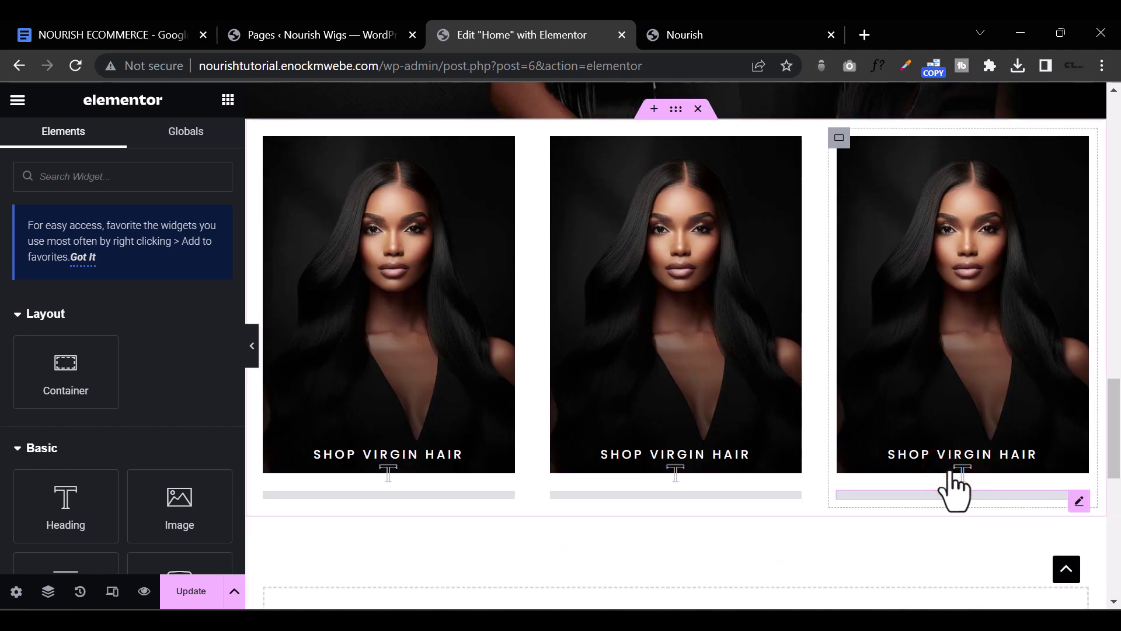
# Replace the middle card's photo with the straight-hair model image from the Media Library
pyautogui.click(681, 313)
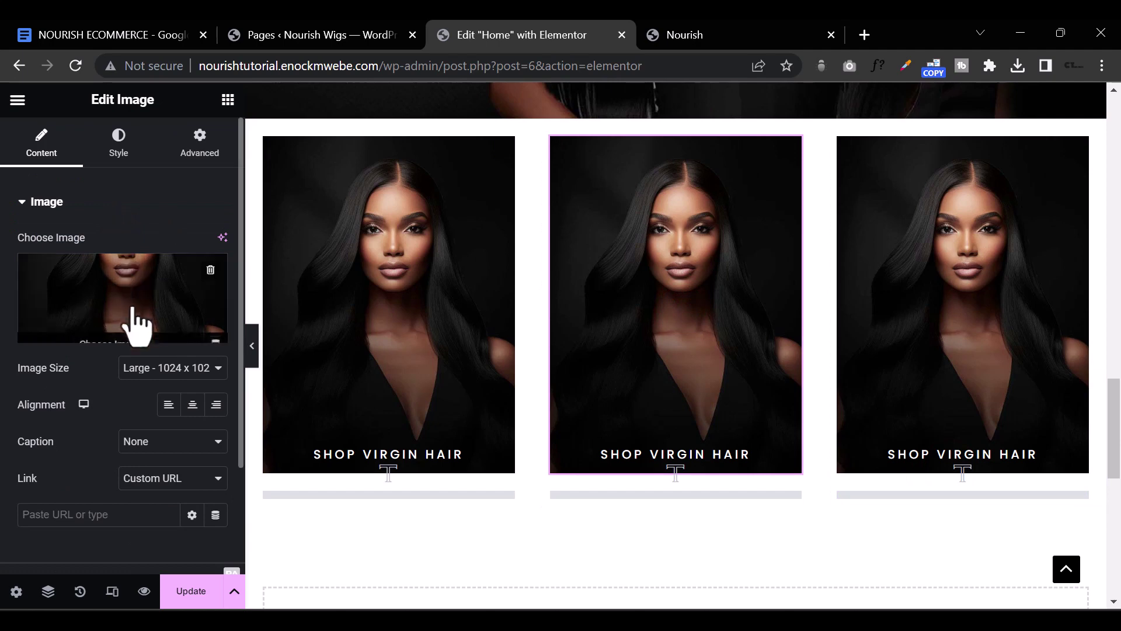
pyautogui.click(129, 327)
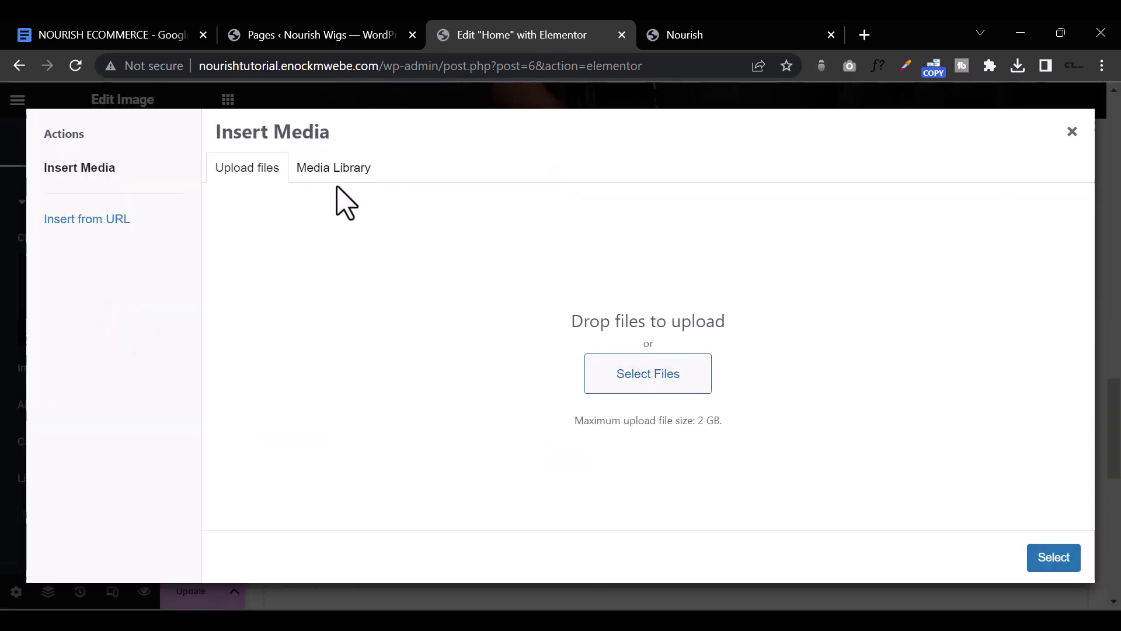
pyautogui.click(334, 167)
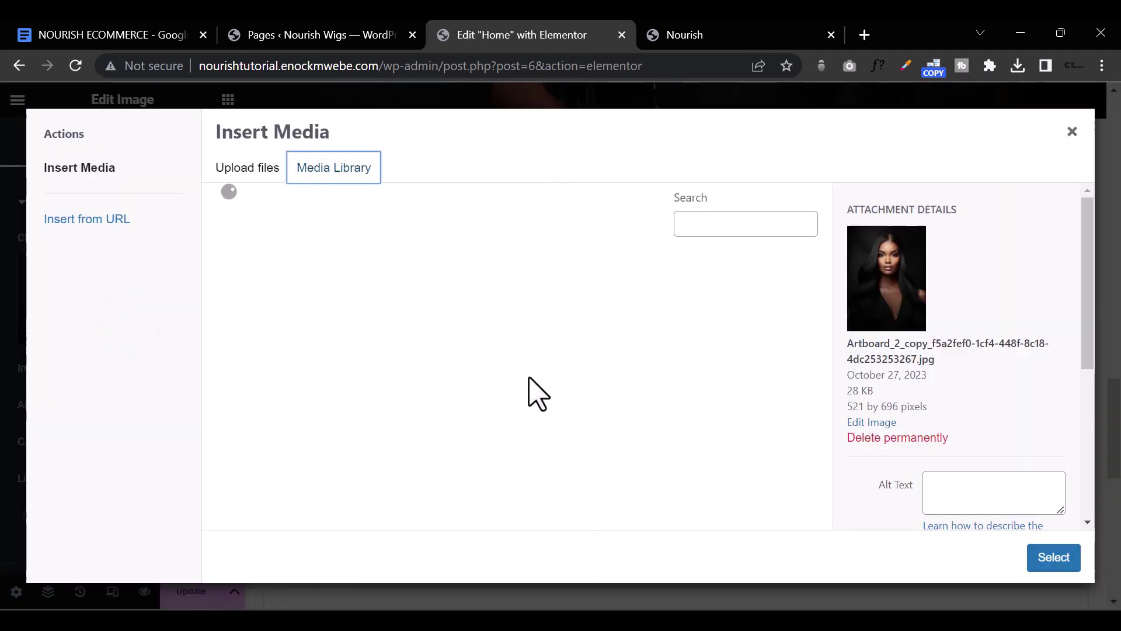
pyautogui.scroll(-6, 538, 401)
pyautogui.scroll(3, 538, 401)
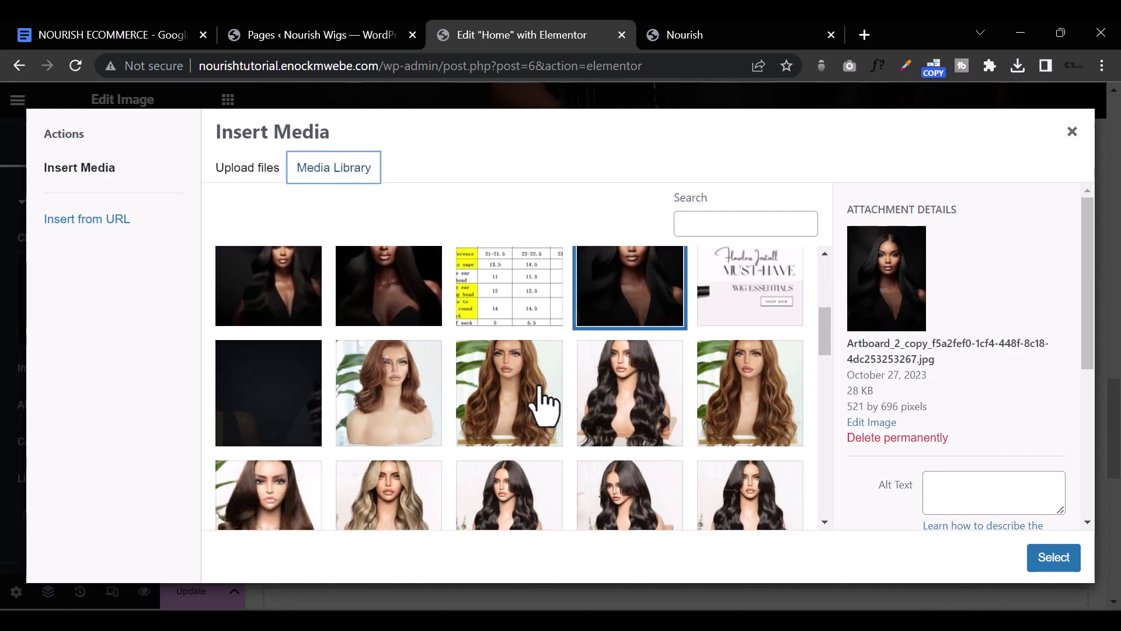
pyautogui.click(286, 315)
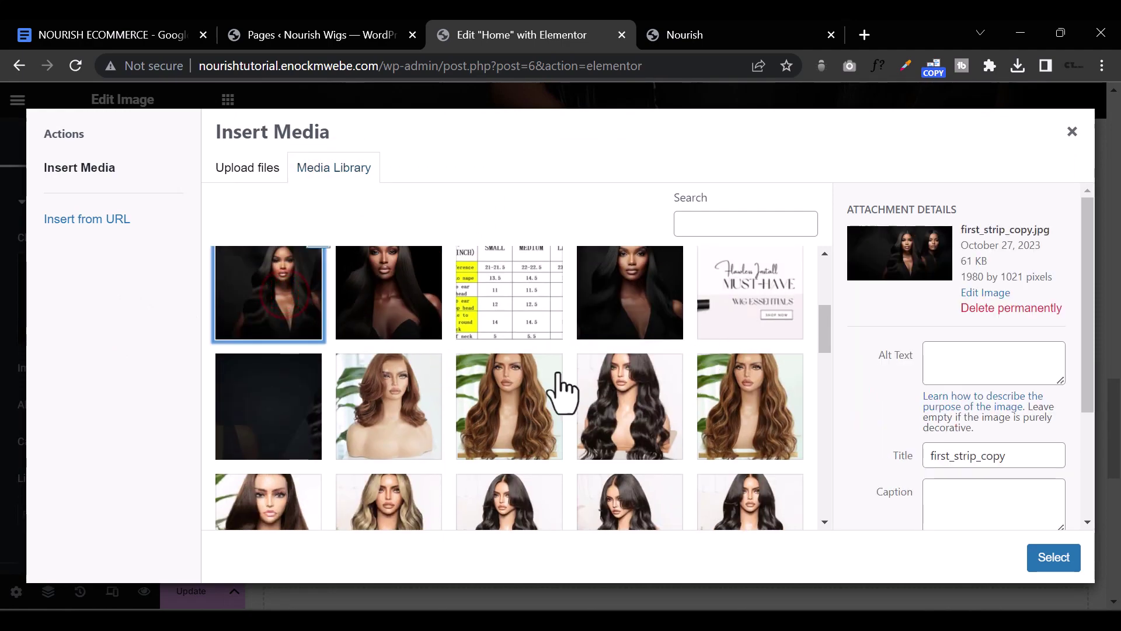
pyautogui.scroll(3, 465, 395)
pyautogui.click(413, 458)
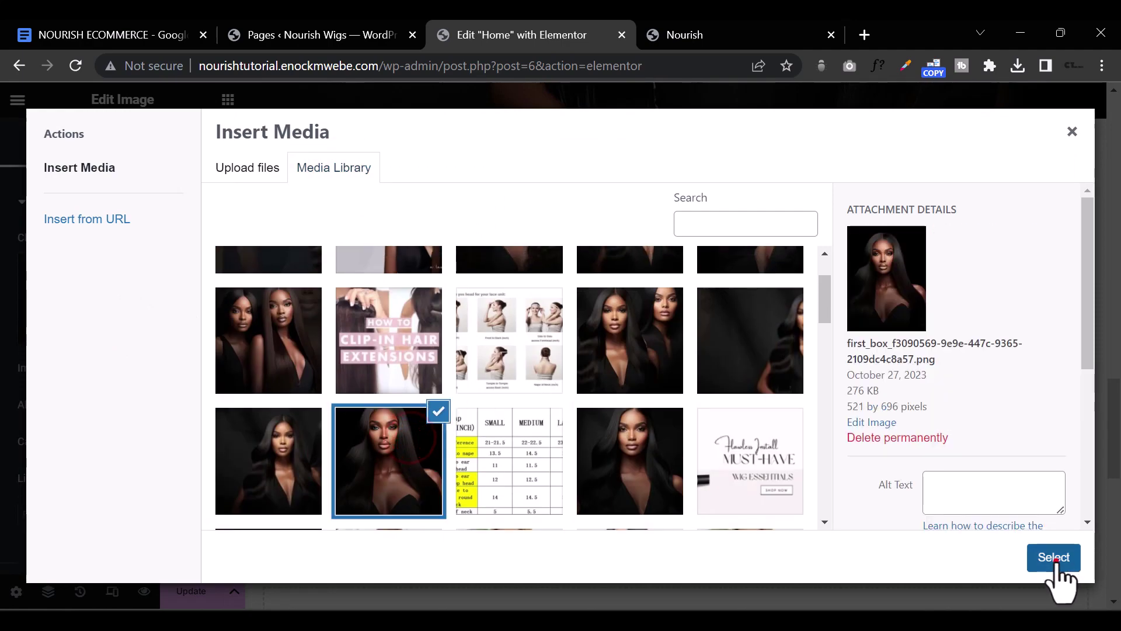
pyautogui.click(1056, 559)
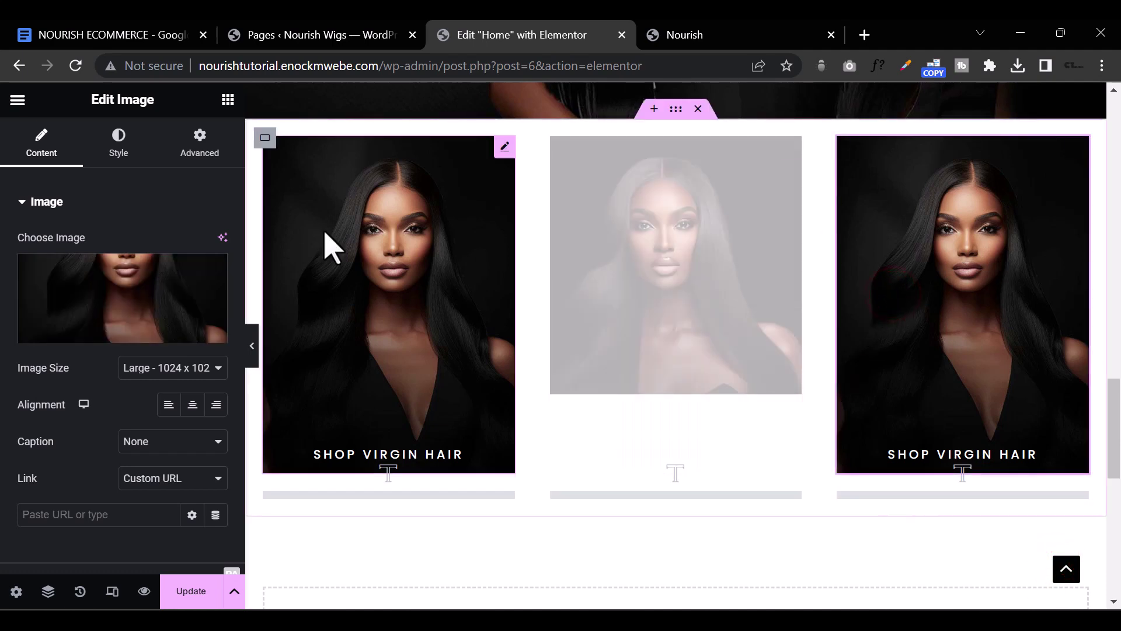
# Replace the right card's photo with the curly-hair model image
pyautogui.click(126, 326)
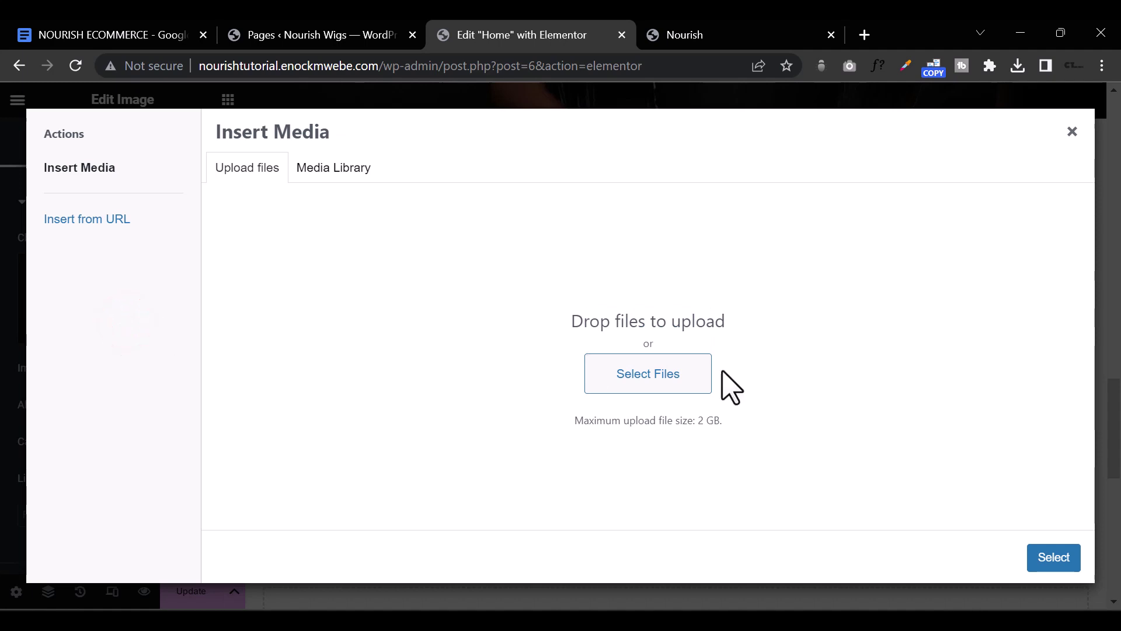
pyautogui.click(349, 168)
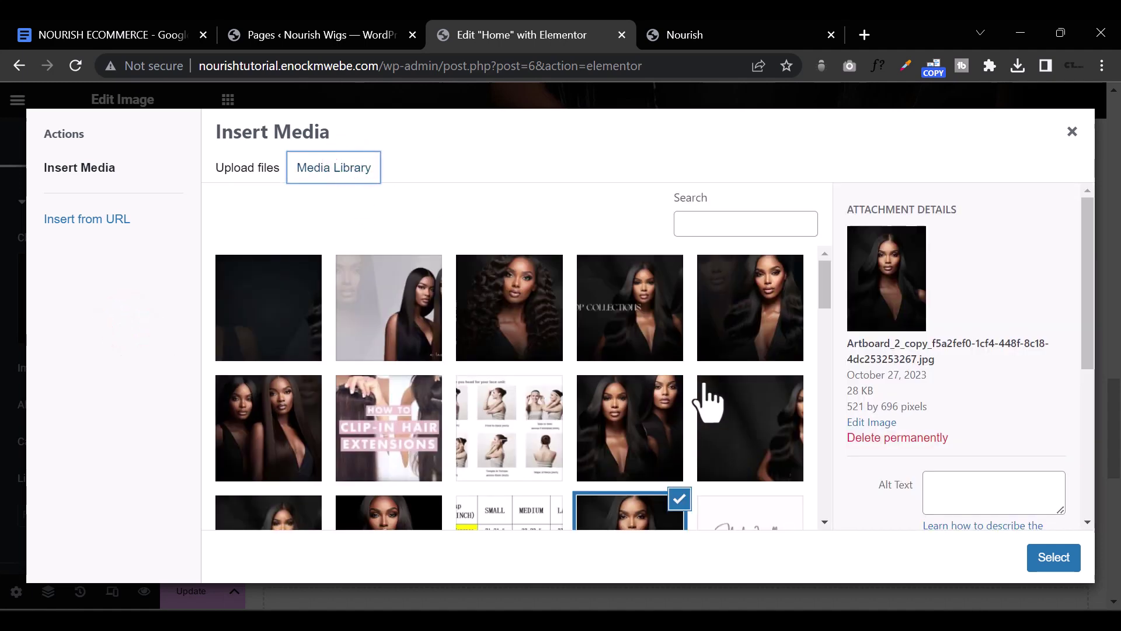
pyautogui.click(752, 330)
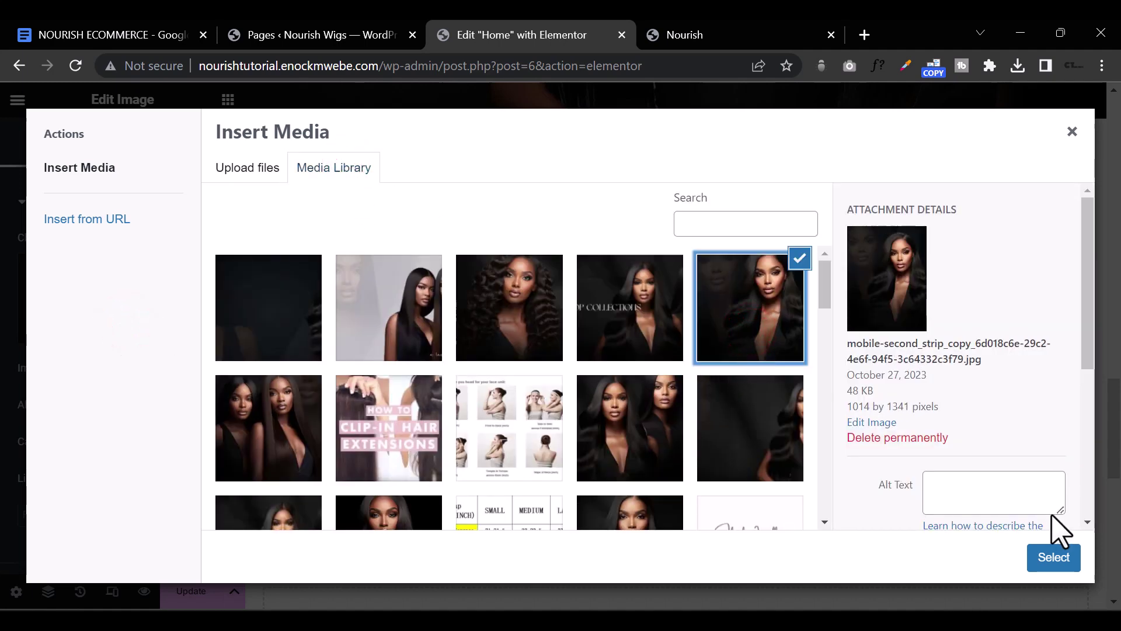
pyautogui.click(544, 308)
pyautogui.click(1041, 551)
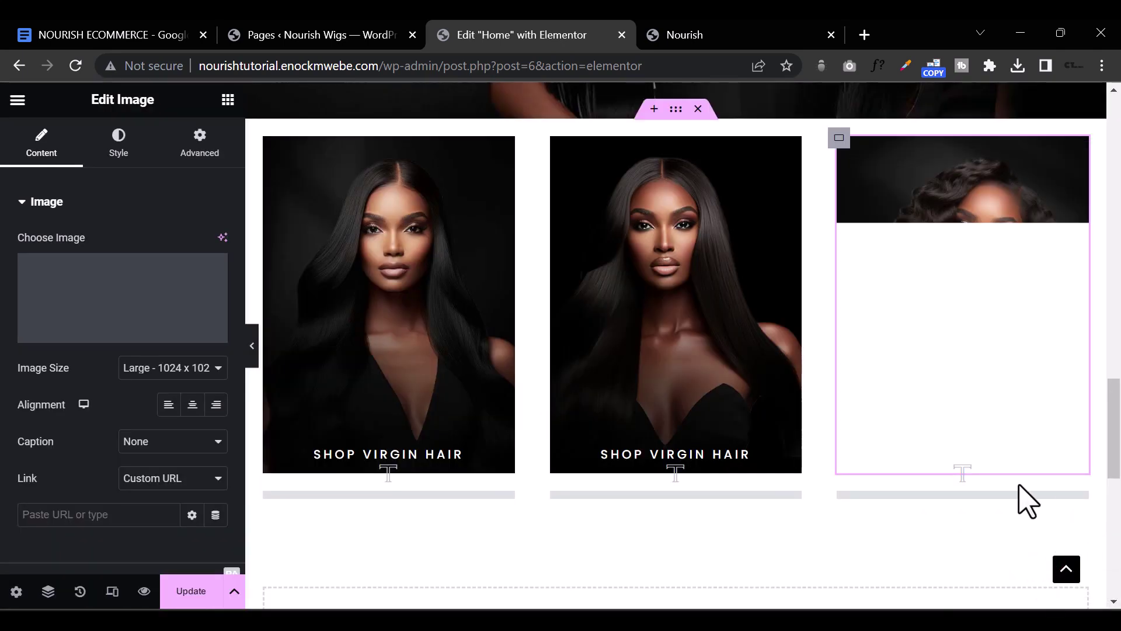
# Change the middle card's heading to SHOP BEST SELLERS
pyautogui.click(638, 467)
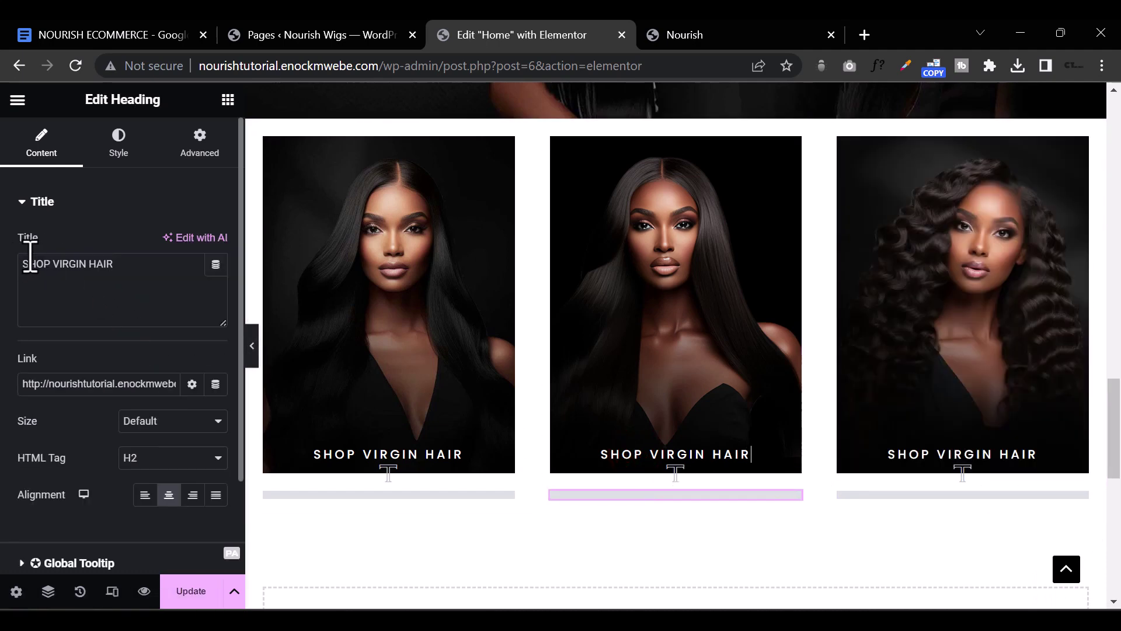
pyautogui.moveTo(119, 282); pyautogui.dragTo(145, 284)
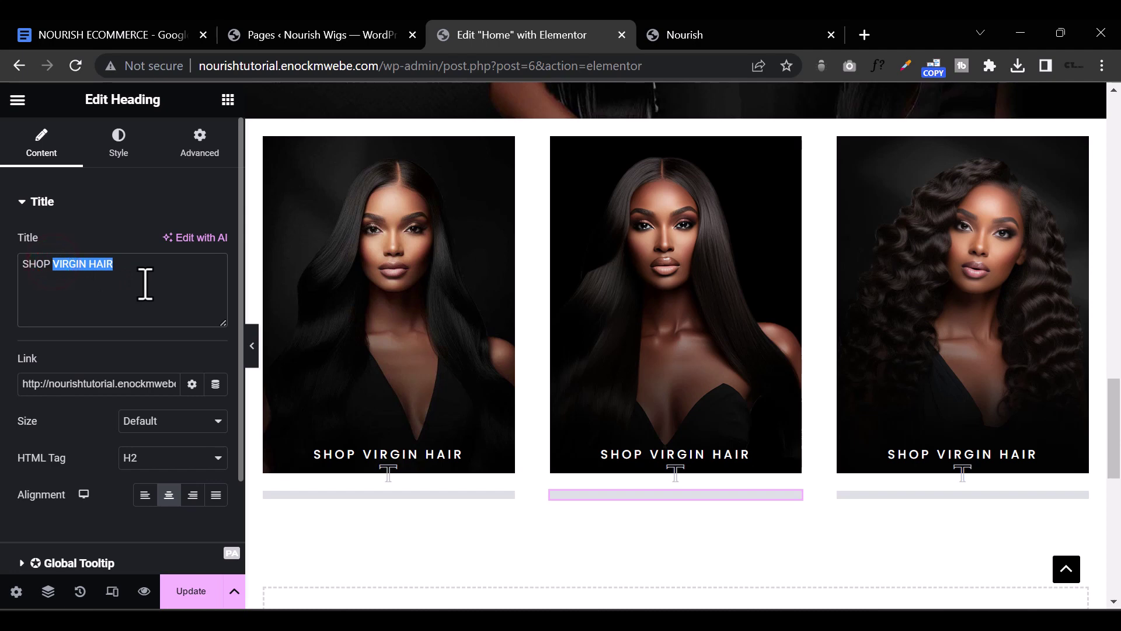
pyautogui.write('BEST SELLERS')
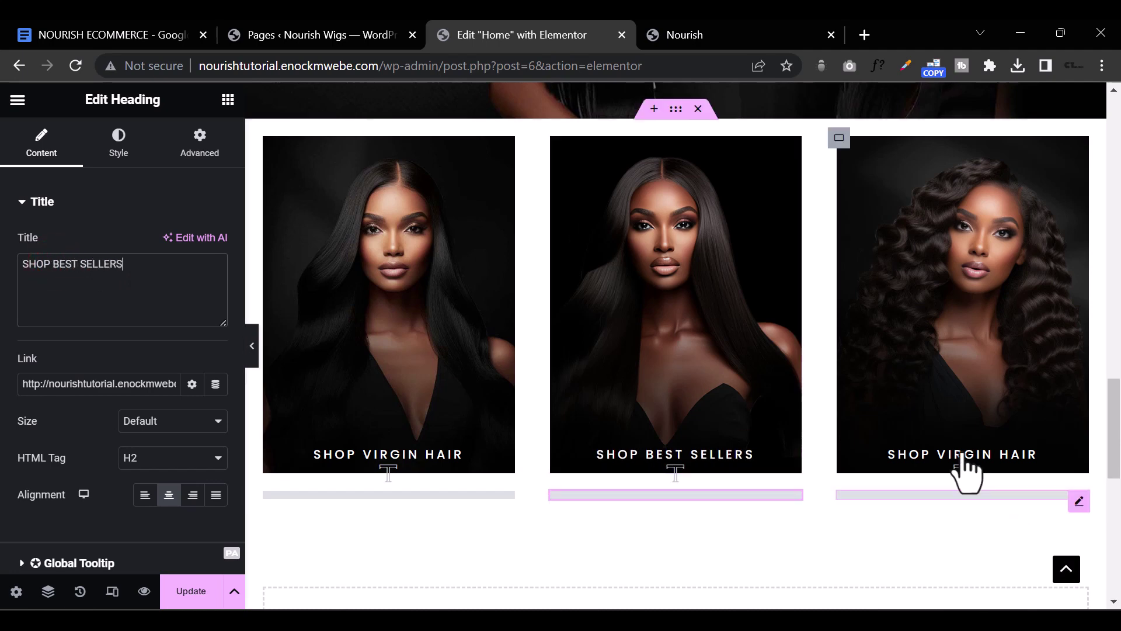
# Change the right card's heading to SHOP SALE ITEMS
pyautogui.click(952, 453)
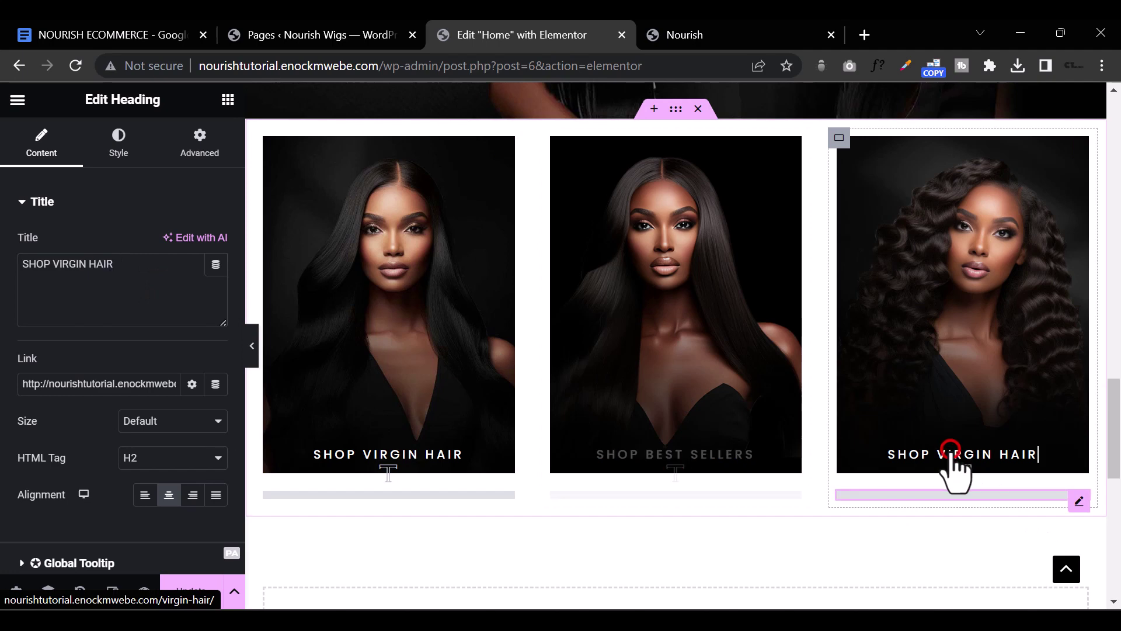
pyautogui.tripleClick(90, 270)
pyautogui.moveTo(131, 271); pyautogui.dragTo(64, 272)
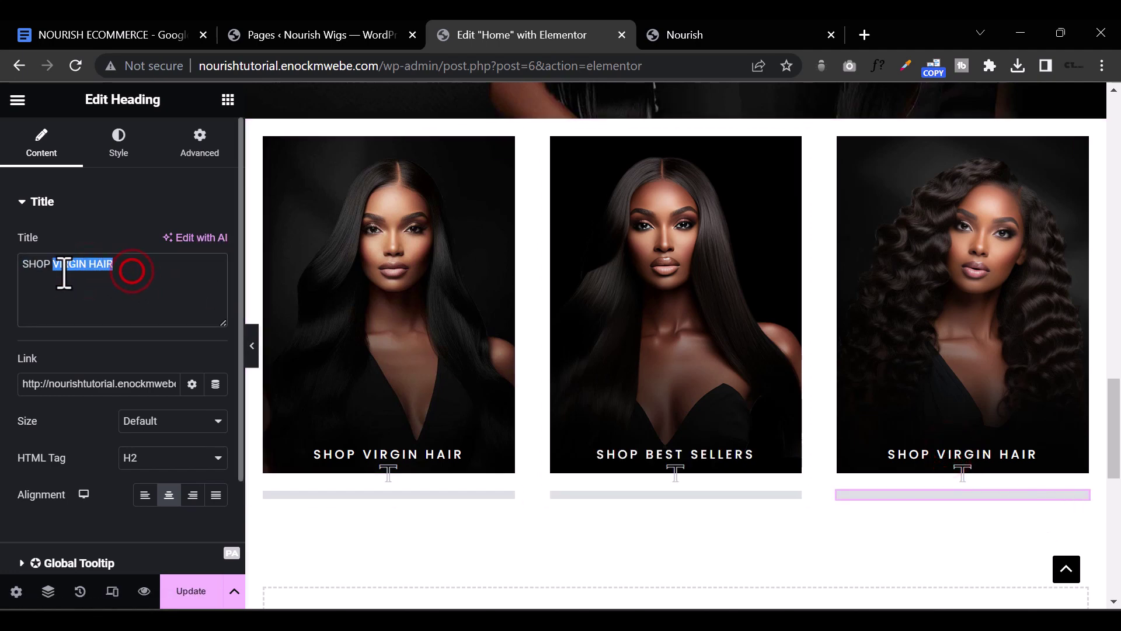
pyautogui.write('SALE ITEMS')
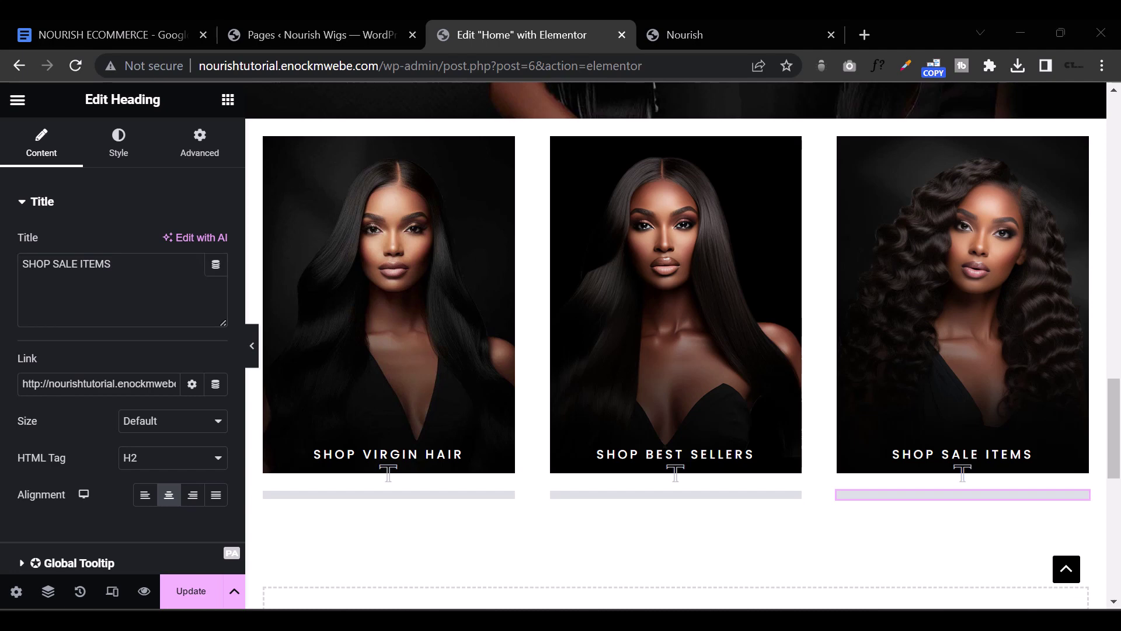
pyautogui.click(429, 542)
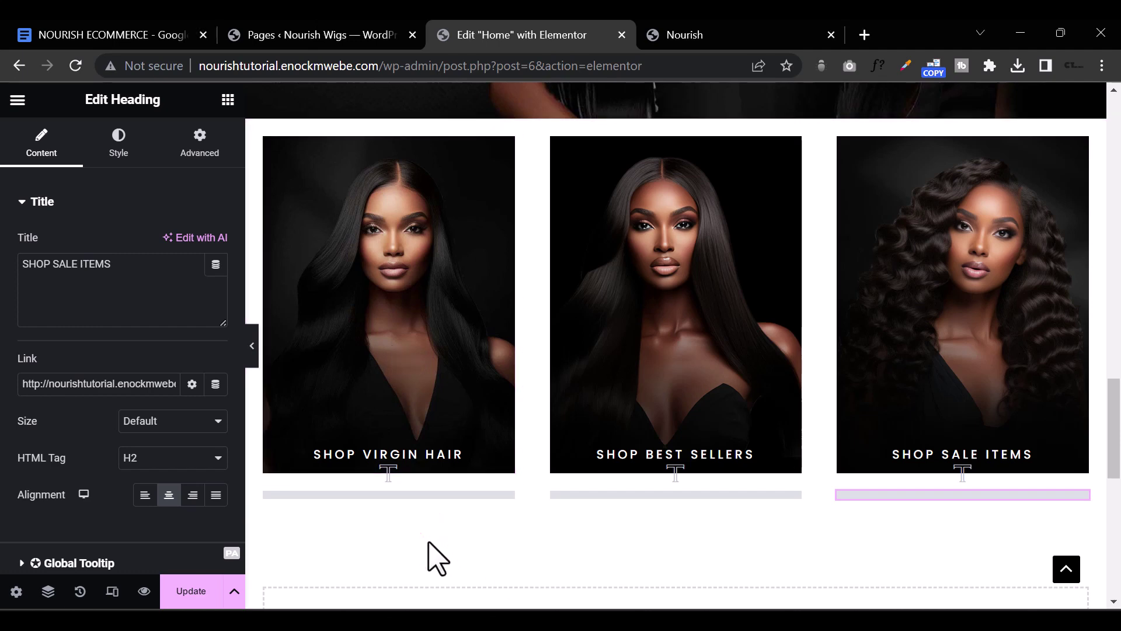
# Check the three-card row in a wide preview and on the live Nourish site
pyautogui.click(253, 345)
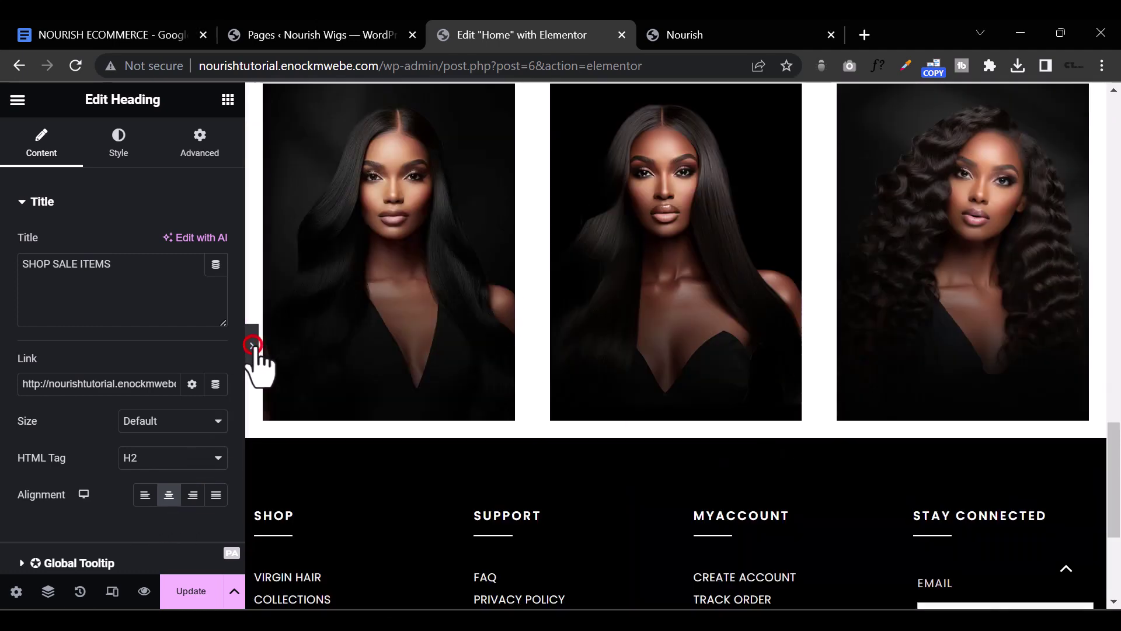
pyautogui.scroll(-3, 444, 397)
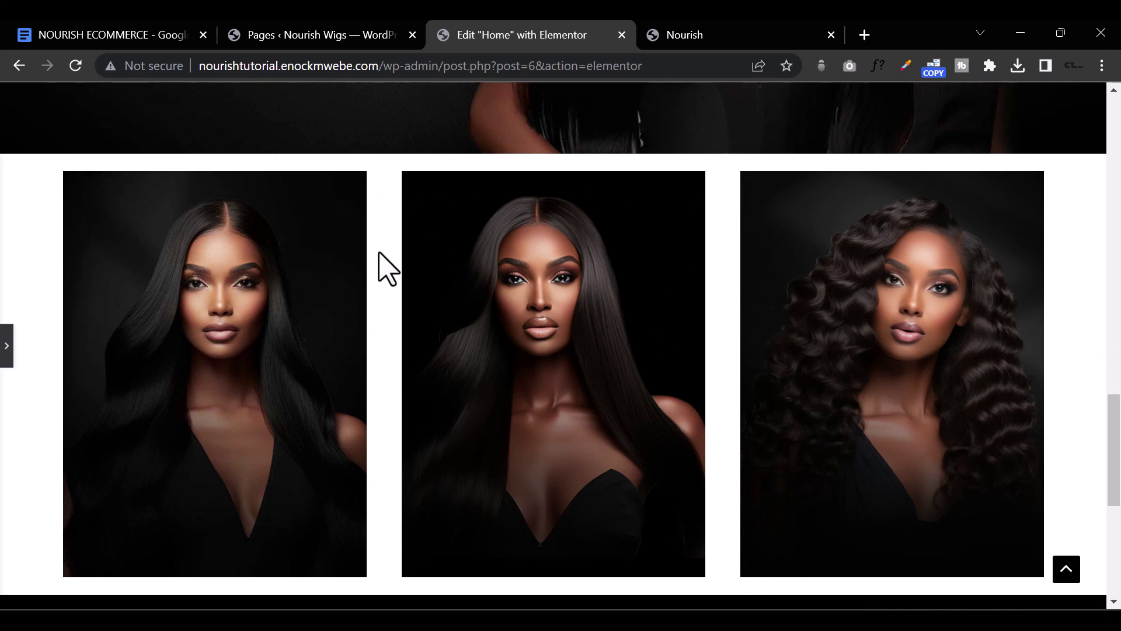
pyautogui.click(701, 41)
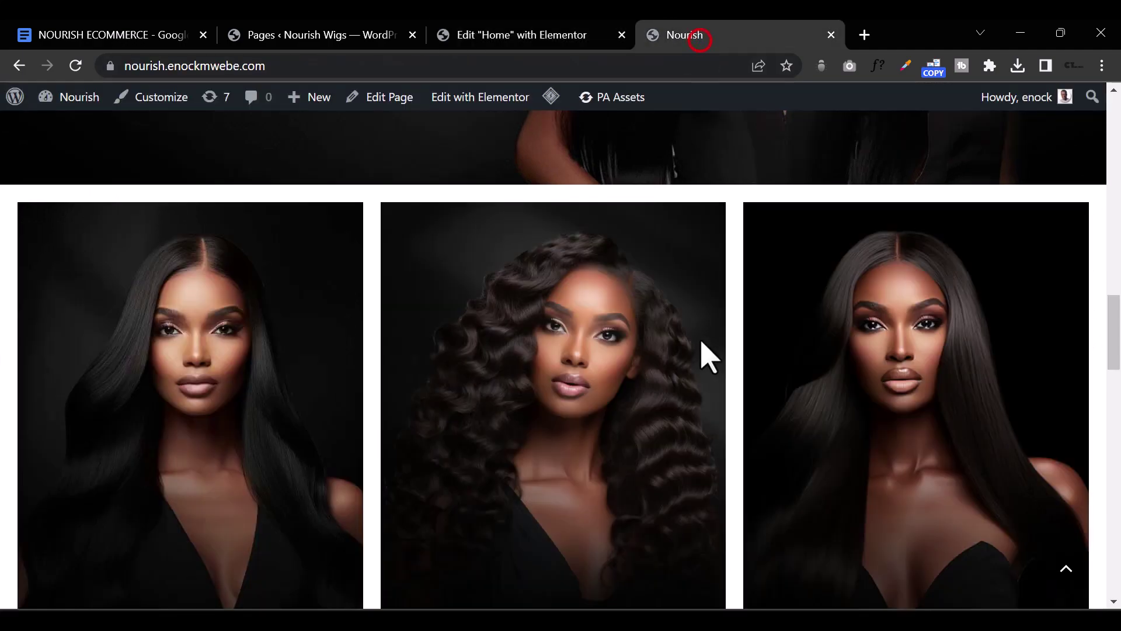
pyautogui.scroll(-1, 697, 333)
pyautogui.scroll(1, 55, 251)
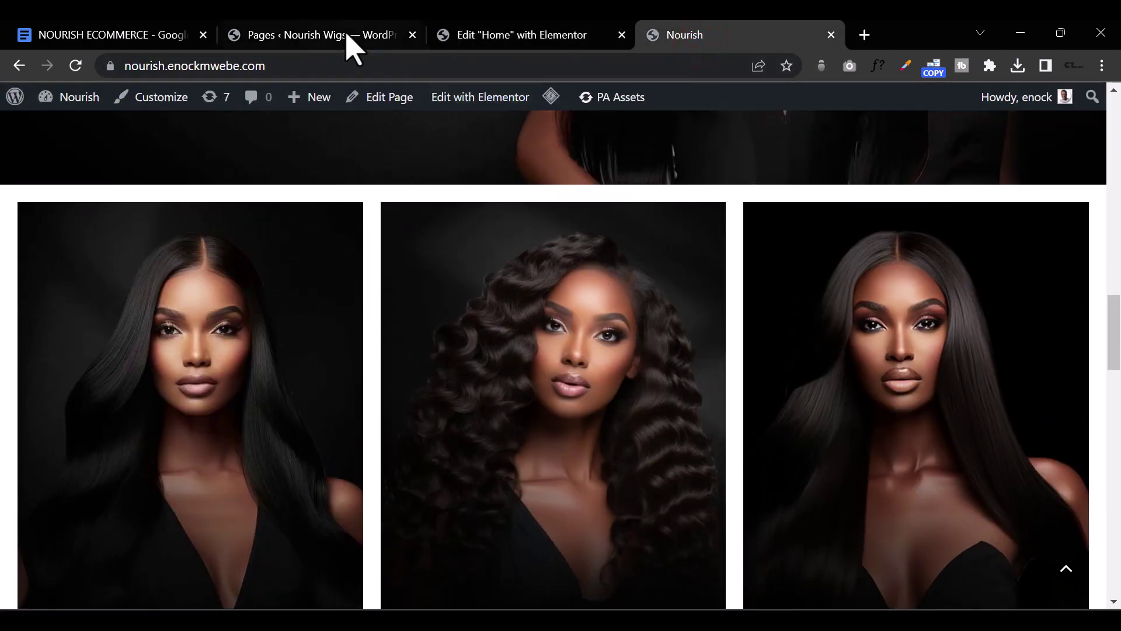
pyautogui.click(526, 39)
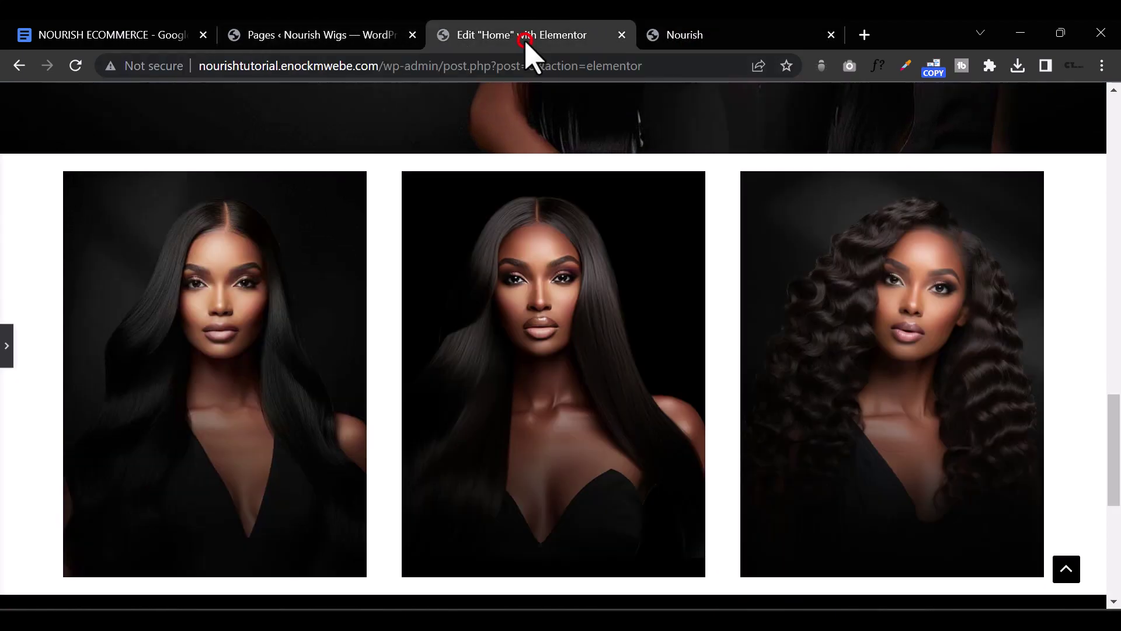
pyautogui.click(6, 346)
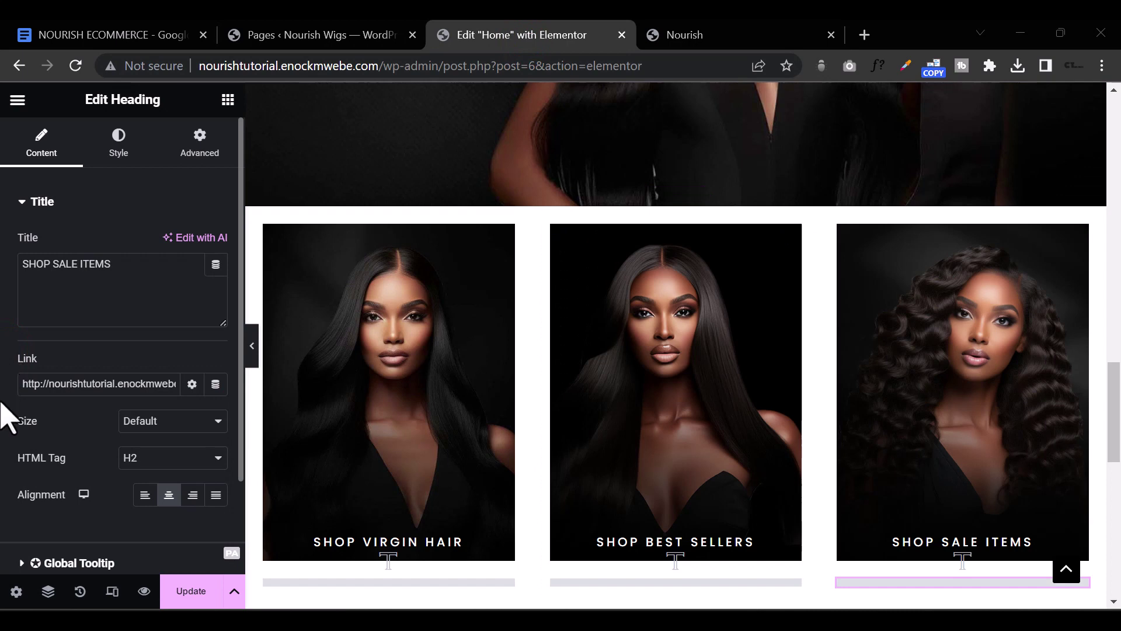
# Set the shop-cards container to Full Width with a minimum height of 100 vh
pyautogui.click(675, 197)
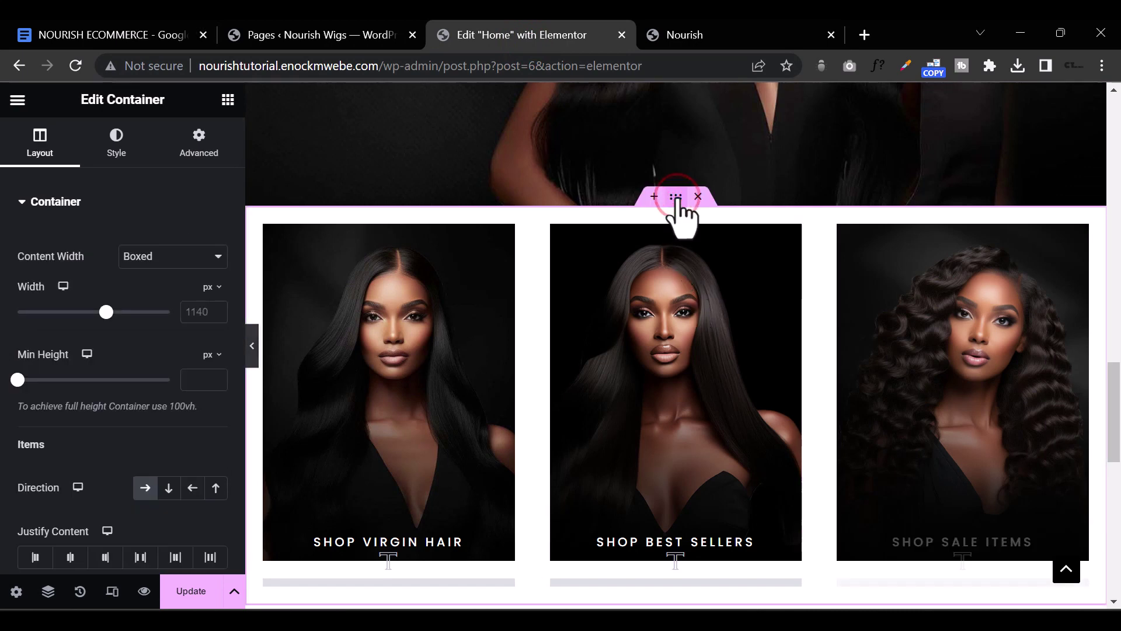
pyautogui.click(153, 261)
pyautogui.click(176, 292)
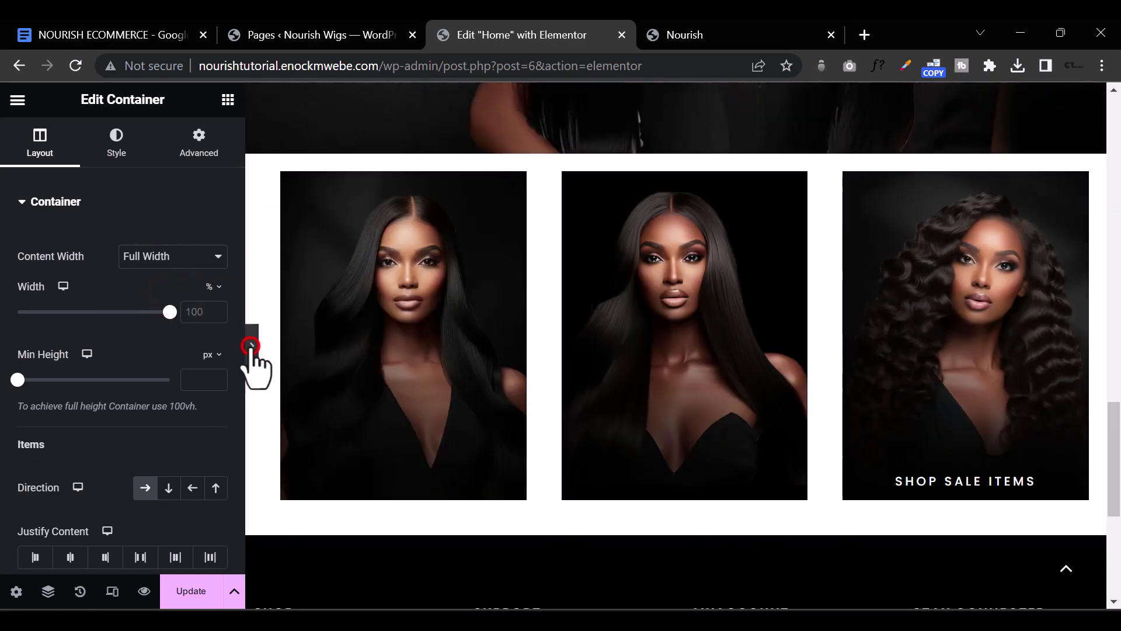
pyautogui.click(251, 350)
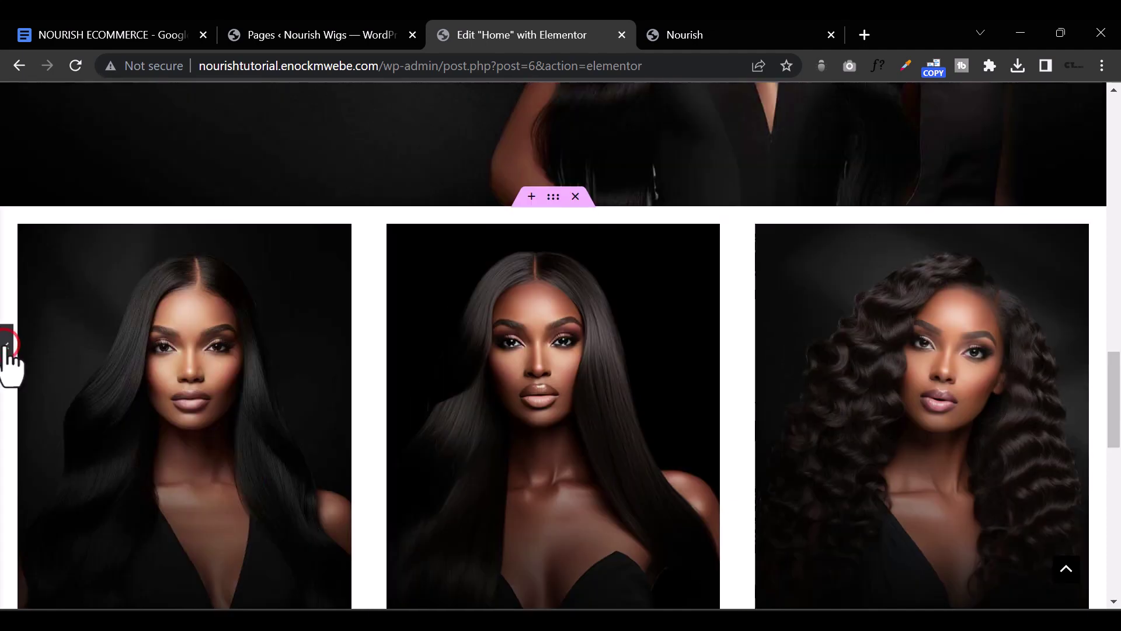
pyautogui.click(6, 346)
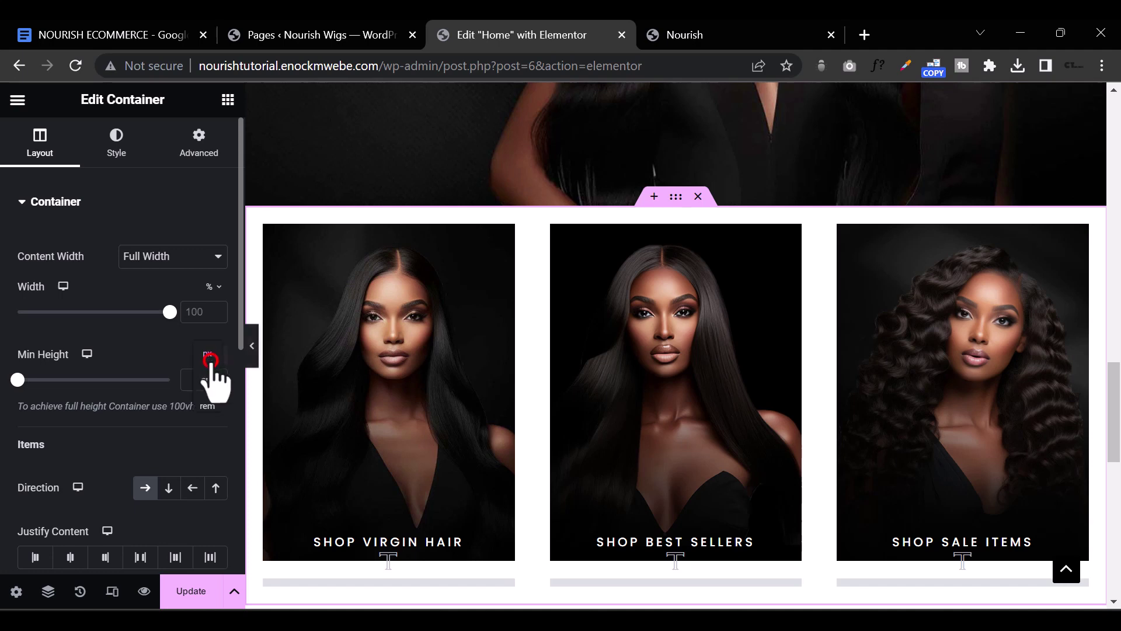
pyautogui.click(209, 431)
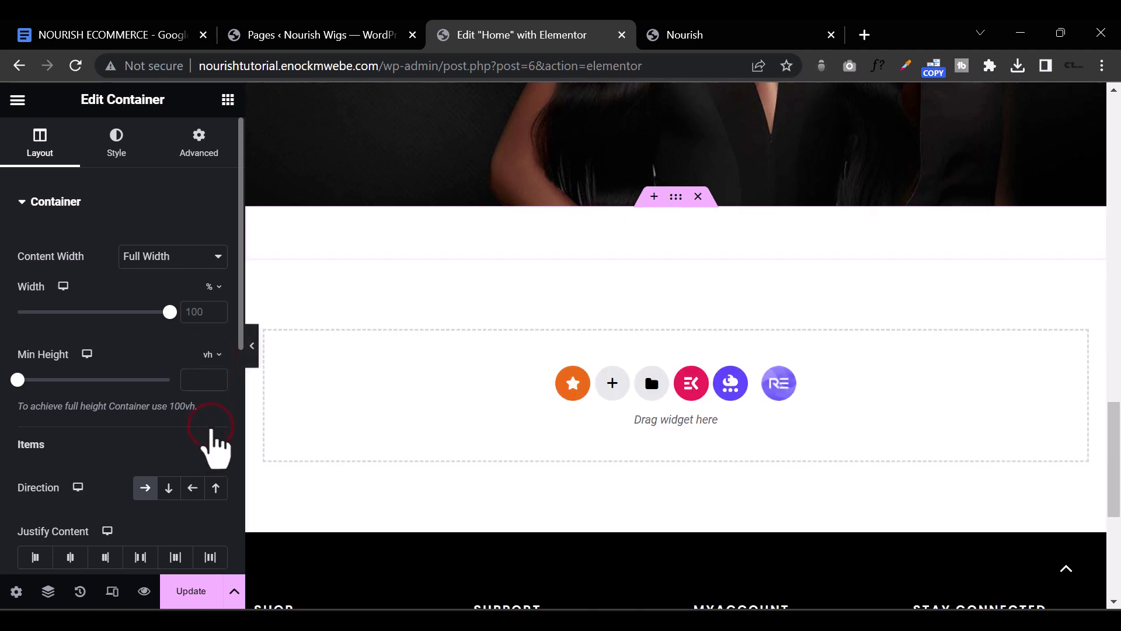
pyautogui.moveTo(17, 380); pyautogui.dragTo(210, 386)
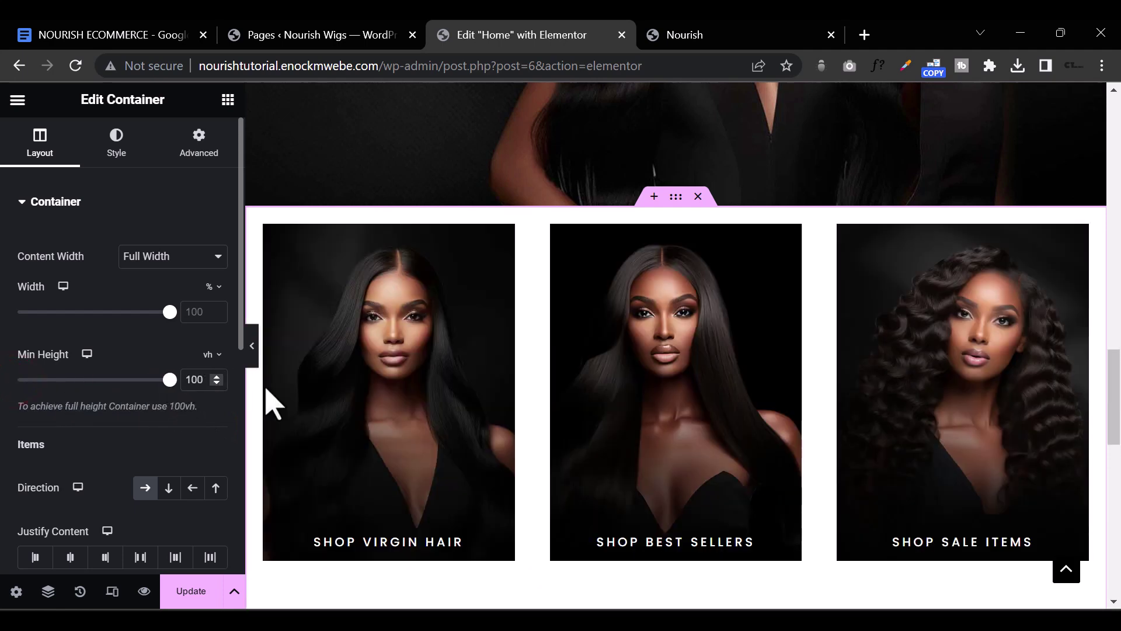
pyautogui.click(253, 346)
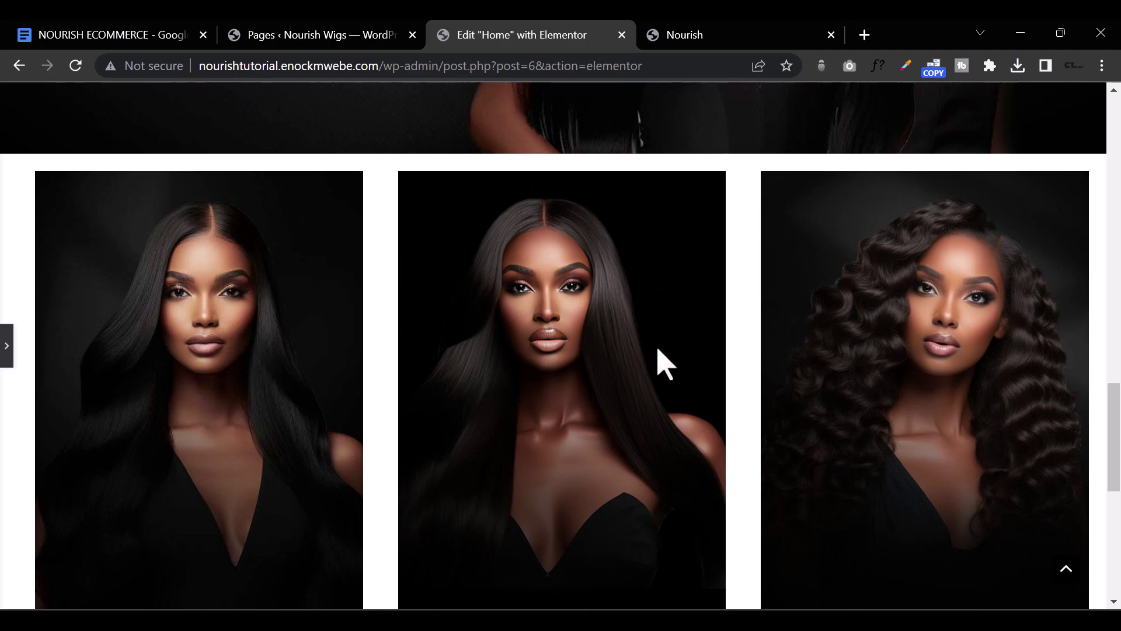
# Set the card container's column and row gaps to 0 and preview the result
pyautogui.scroll(-2, 746, 384)
pyautogui.scroll(4, 746, 384)
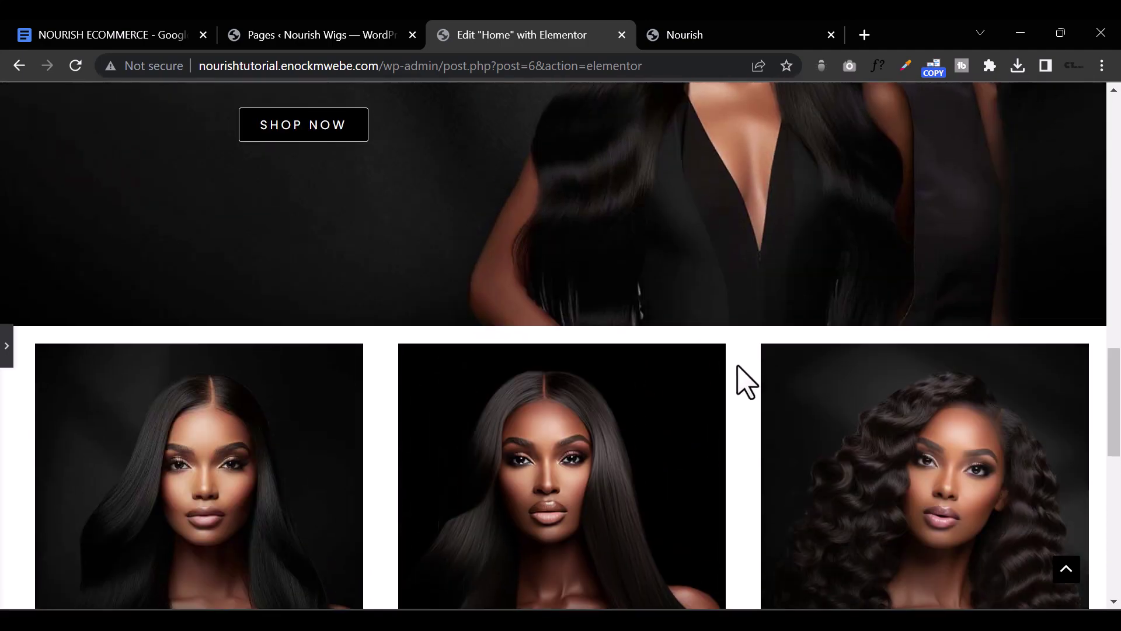
pyautogui.click(5, 344)
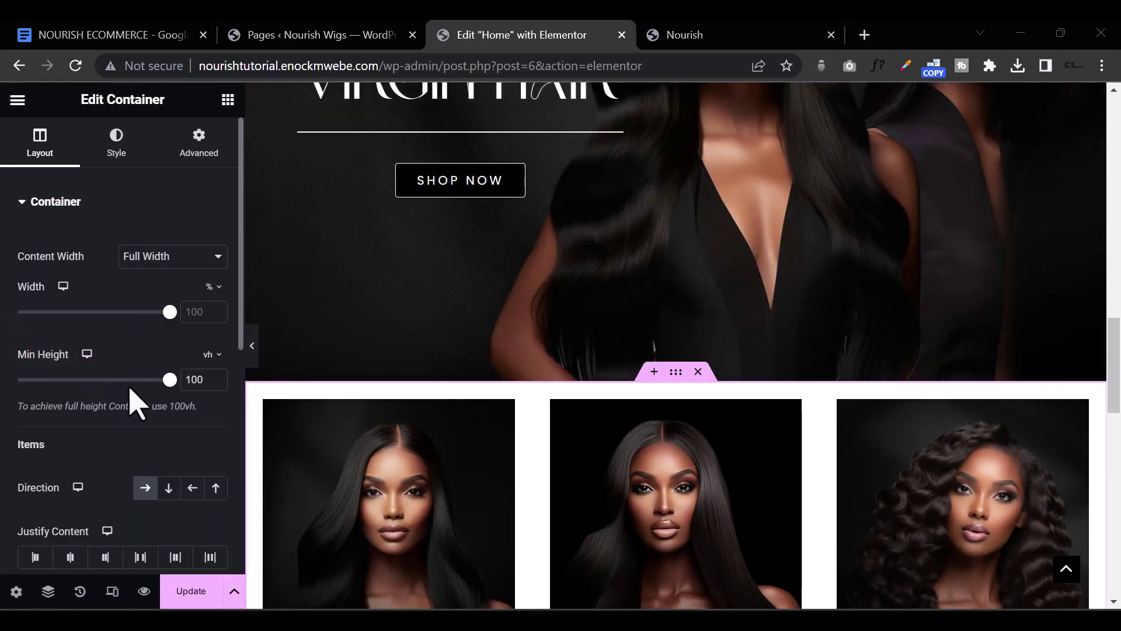
pyautogui.scroll(-3, 225, 438)
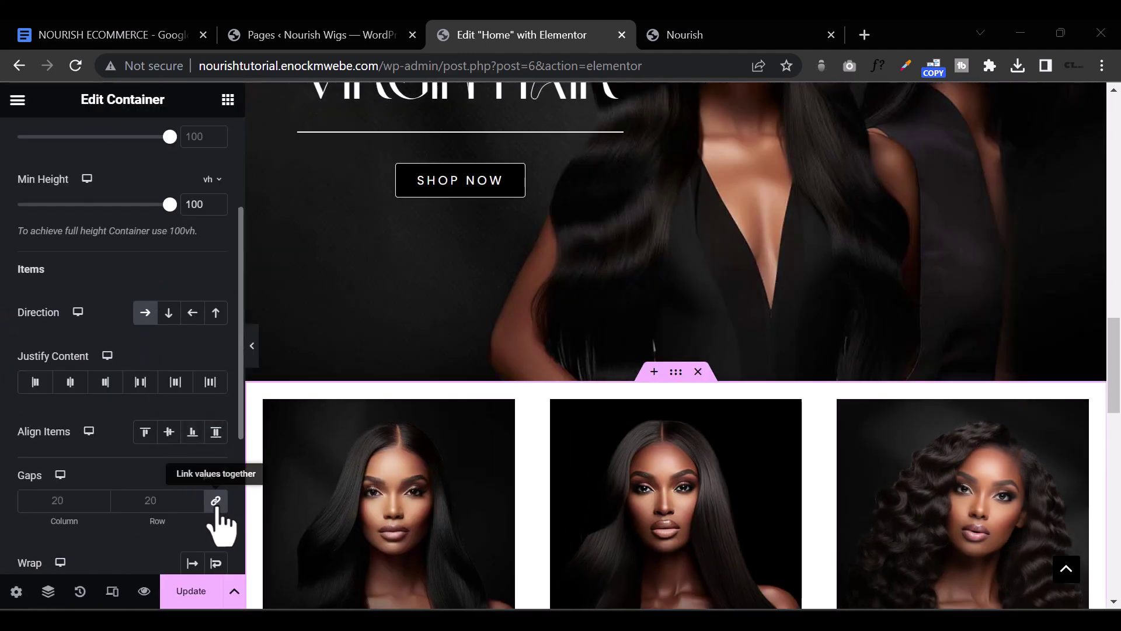
pyautogui.scroll(-4, 412, 511)
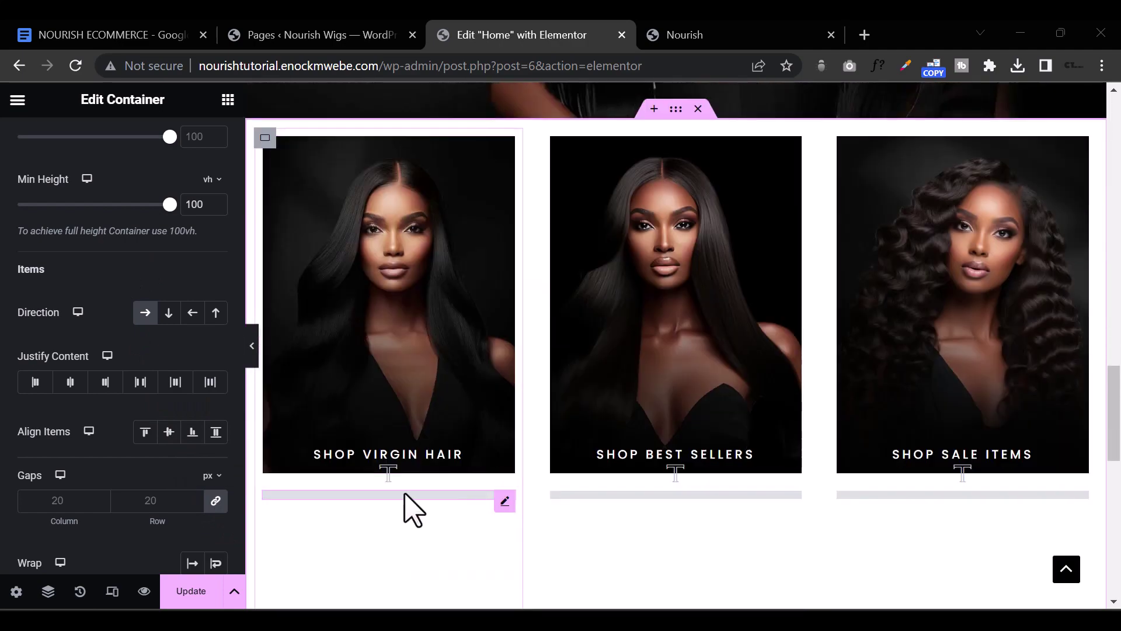
pyautogui.click(217, 502)
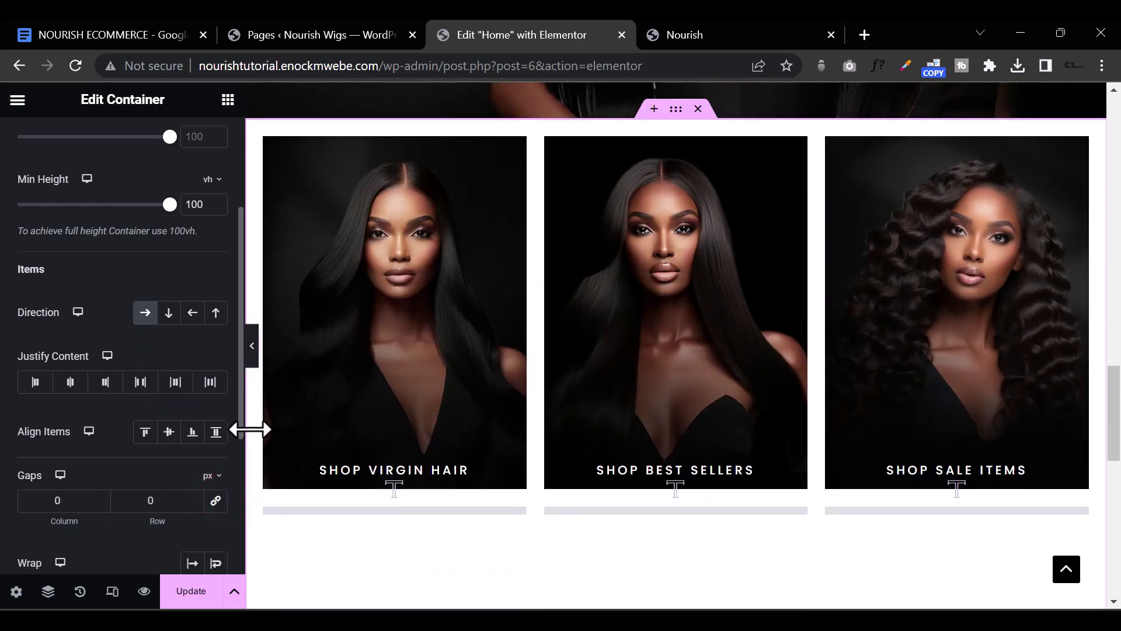
pyautogui.click(251, 351)
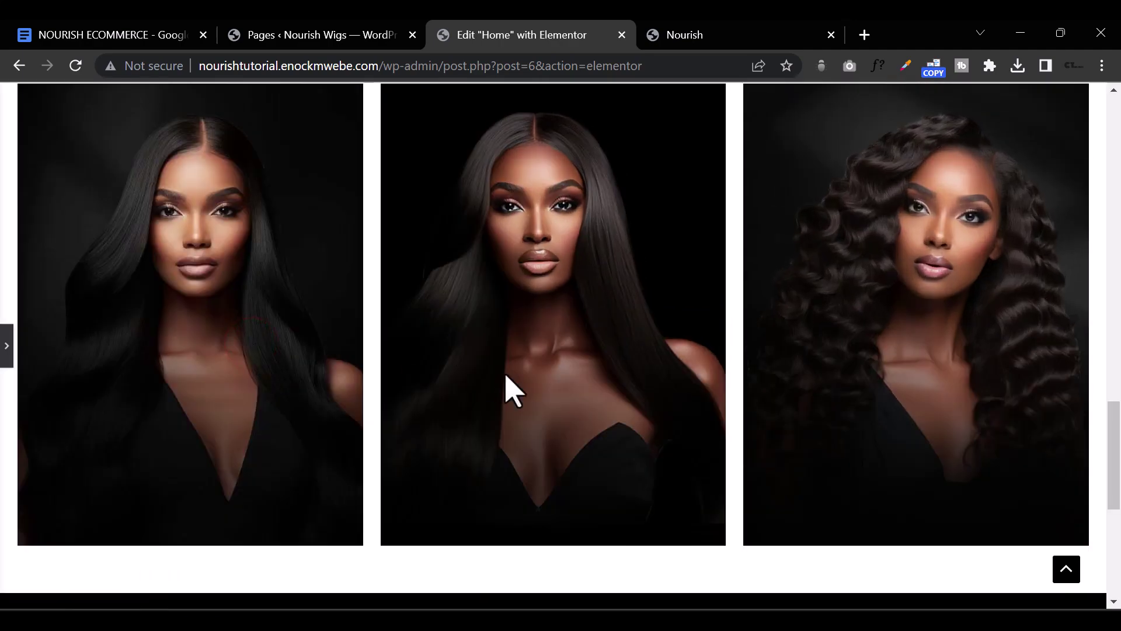
pyautogui.scroll(5, 490, 385)
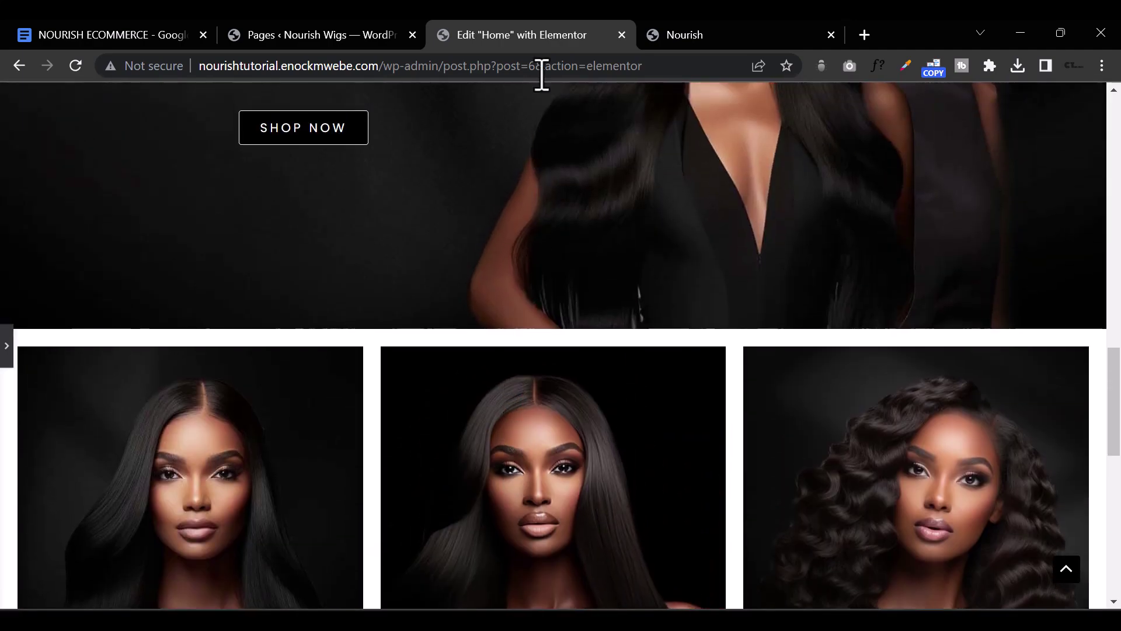
pyautogui.click(7, 346)
# Scroll the live Nourish homepage to check the carousel, then return to the editor below the tiles
pyautogui.click(720, 32)
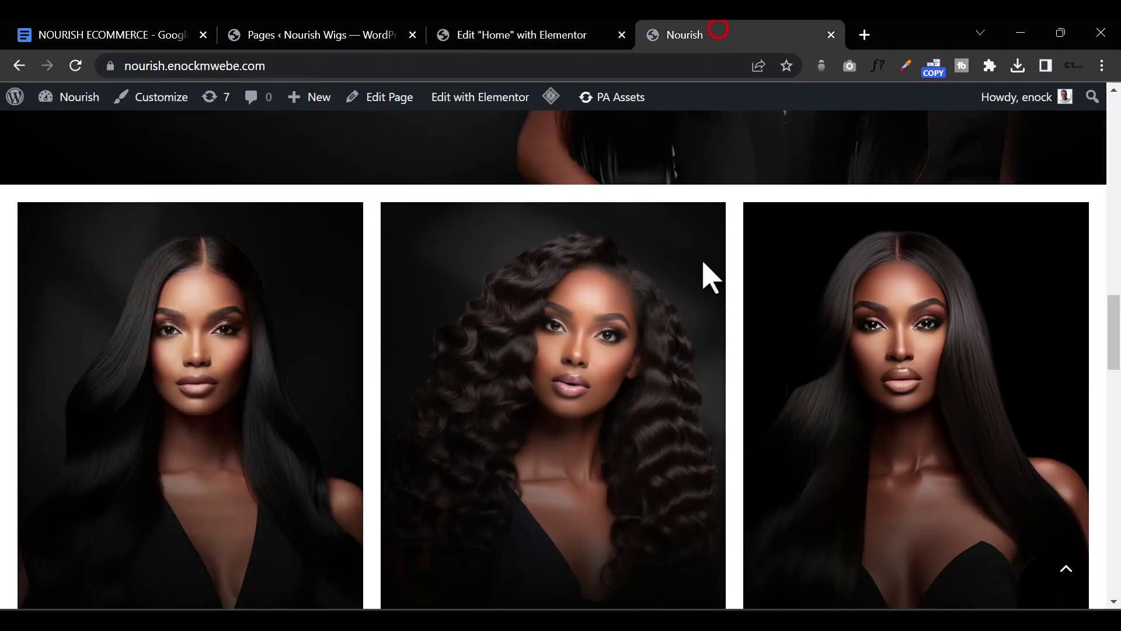
pyautogui.scroll(-8, 710, 281)
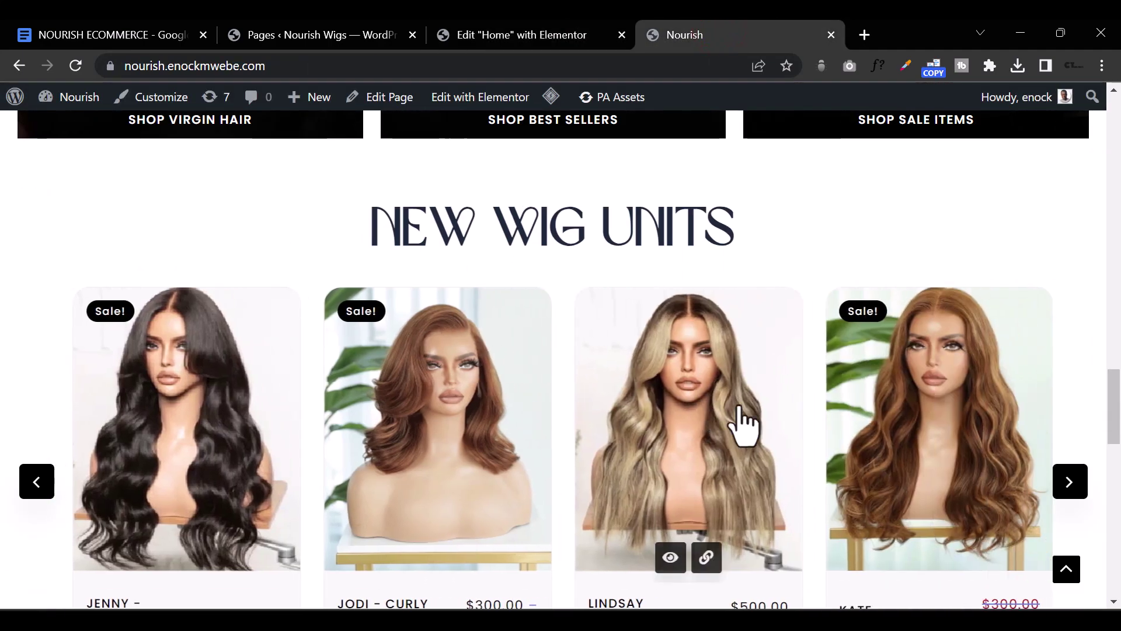
pyautogui.scroll(-3, 755, 425)
pyautogui.scroll(3, 758, 407)
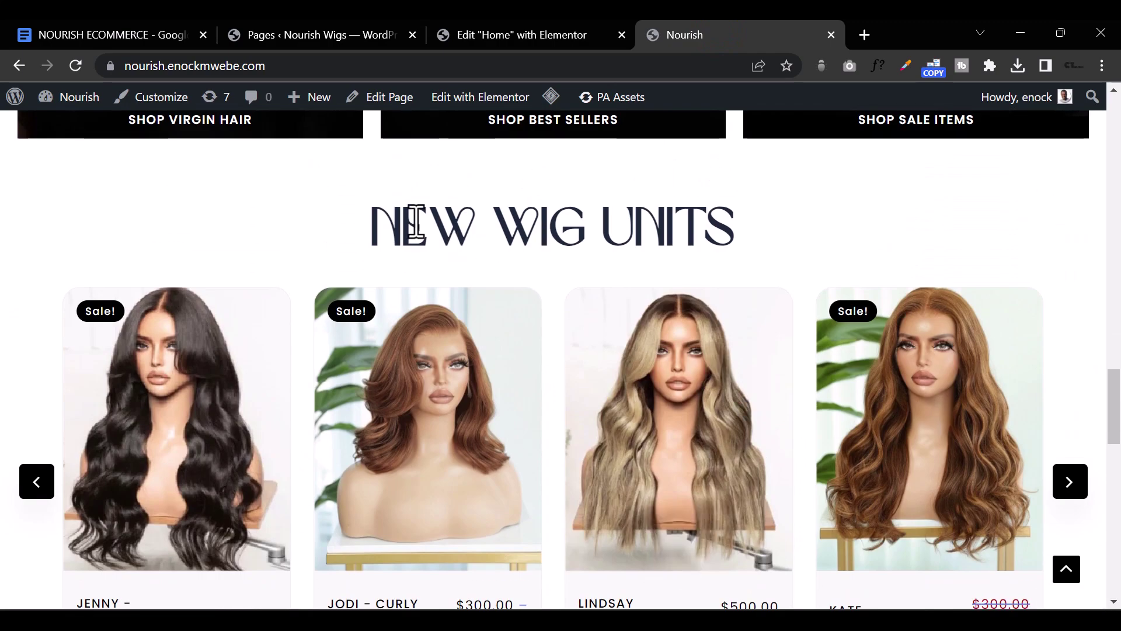
pyautogui.scroll(-5, 669, 244)
pyautogui.scroll(2, 758, 327)
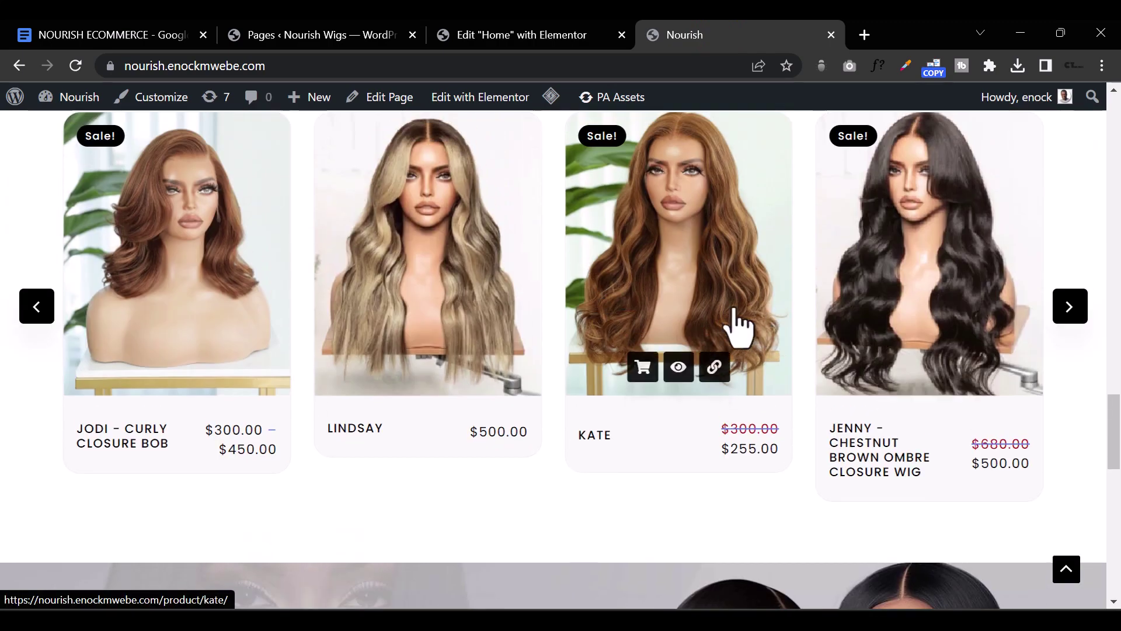
pyautogui.click(447, 41)
pyautogui.scroll(-5, 583, 385)
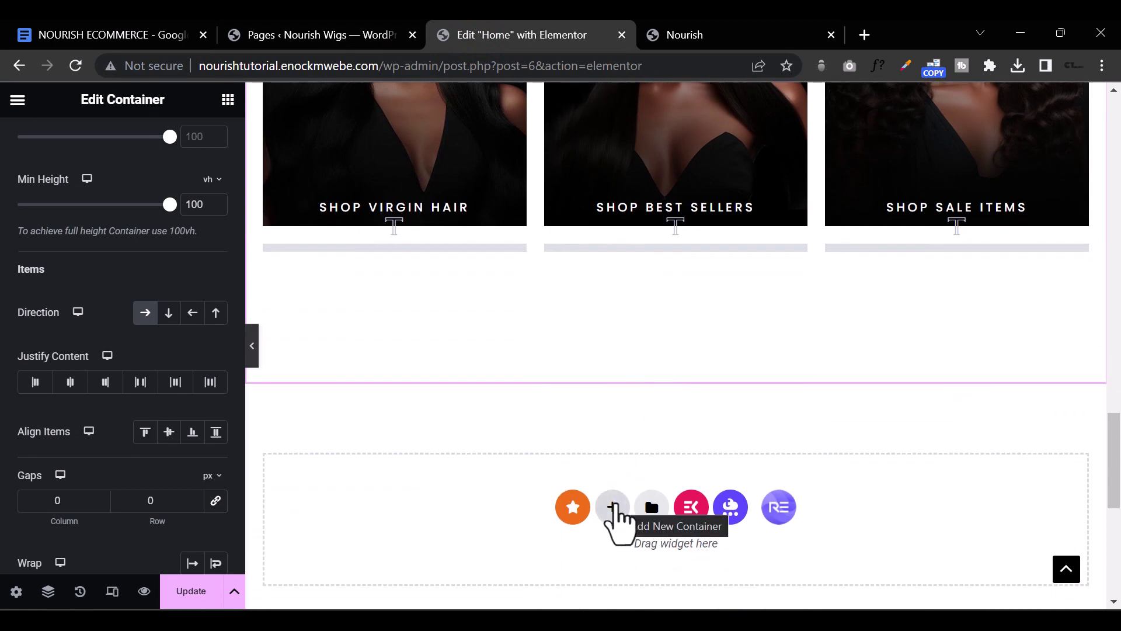
# Insert a one-column section under the shop tiles containing a Heading widget aligned Center
pyautogui.click(613, 508)
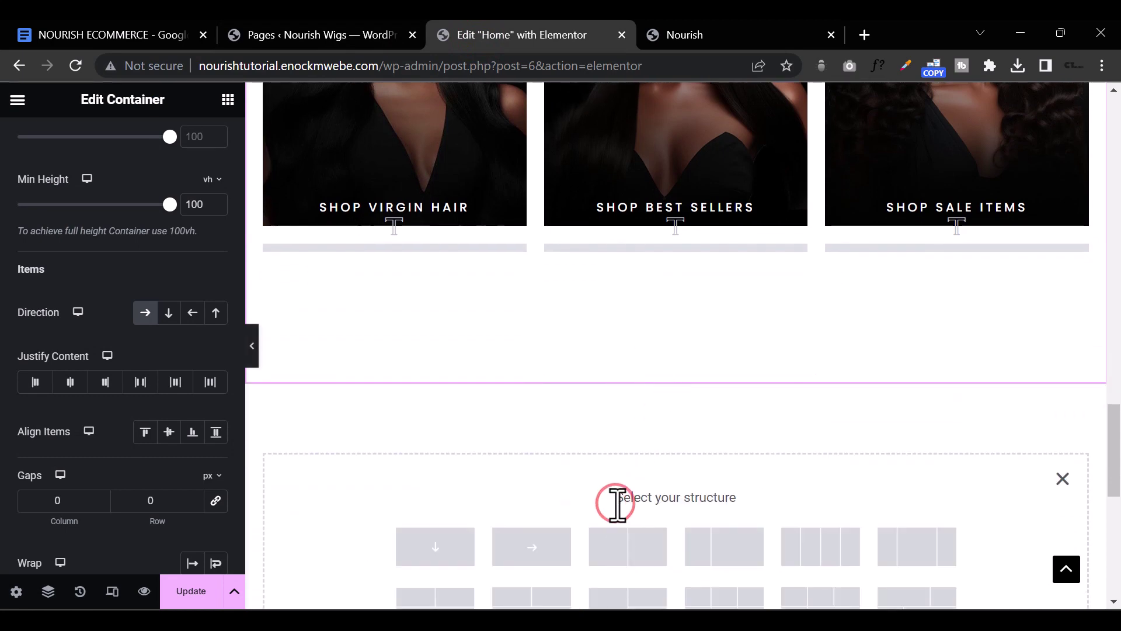
pyautogui.scroll(-3, 583, 502)
pyautogui.click(445, 371)
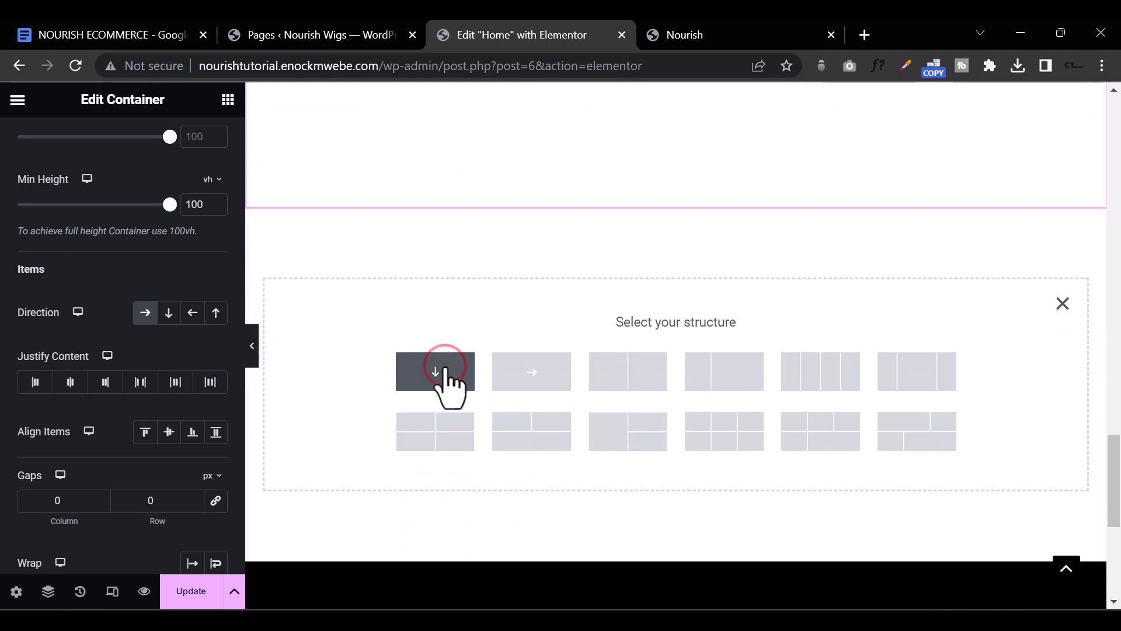
pyautogui.click(230, 101)
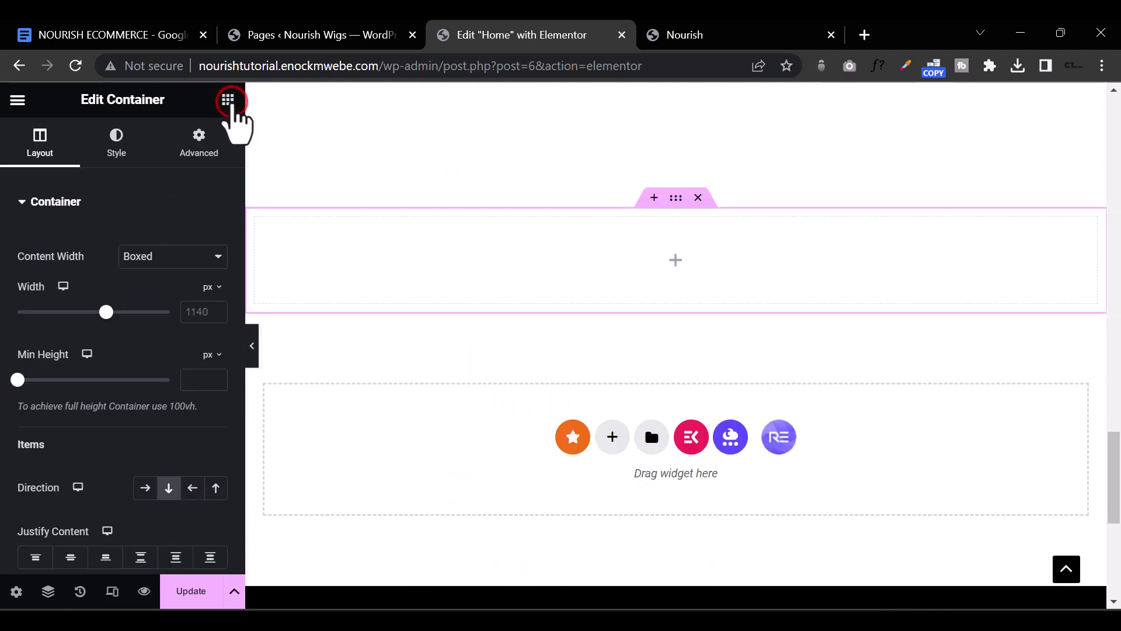
pyautogui.moveTo(78, 512); pyautogui.dragTo(711, 293)
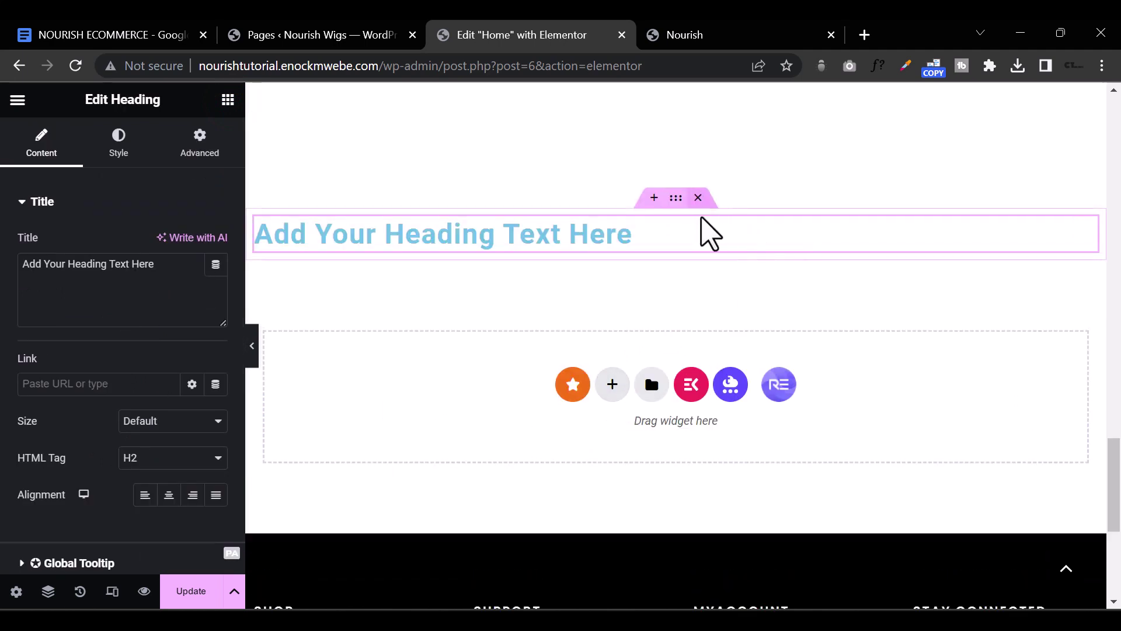
pyautogui.scroll(2, 708, 233)
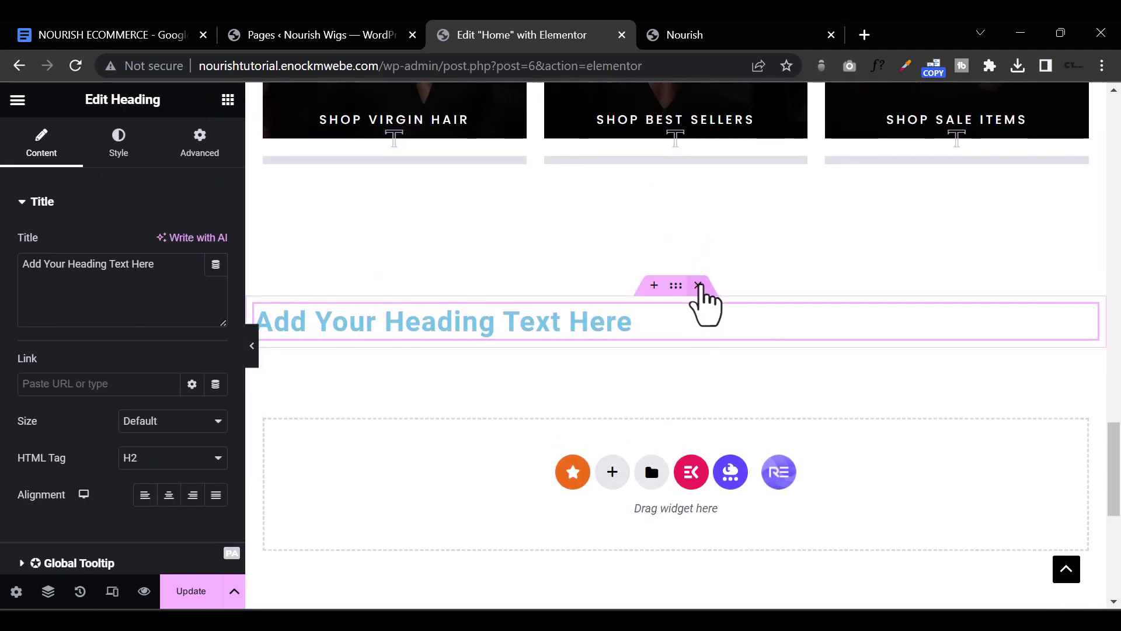
pyautogui.click(698, 285)
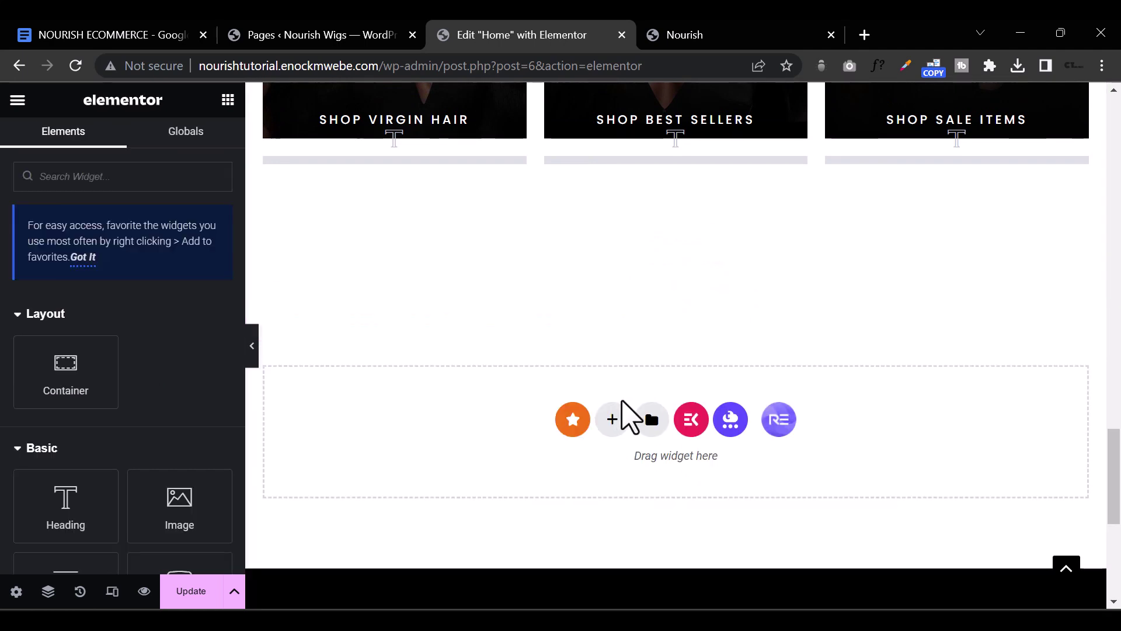
pyautogui.click(613, 421)
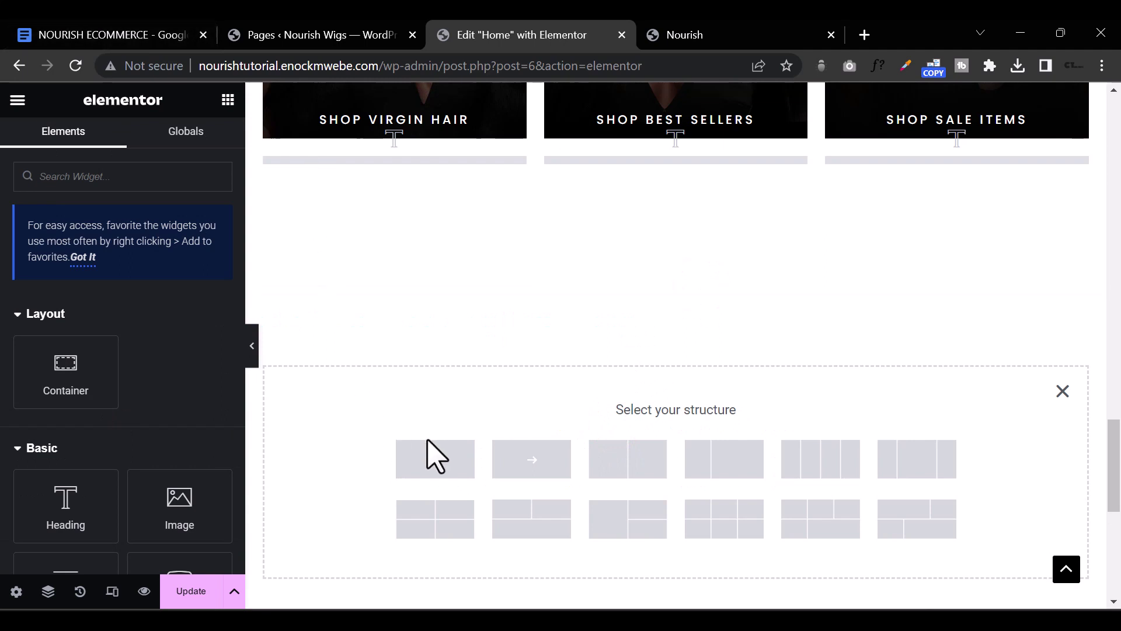
pyautogui.click(456, 465)
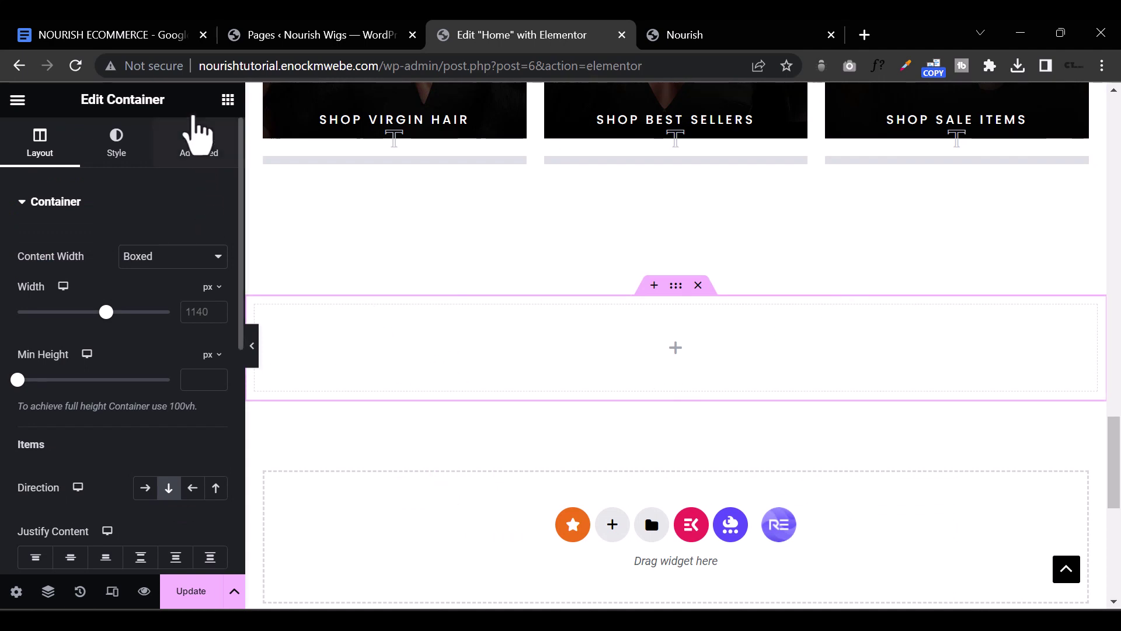
pyautogui.click(227, 100)
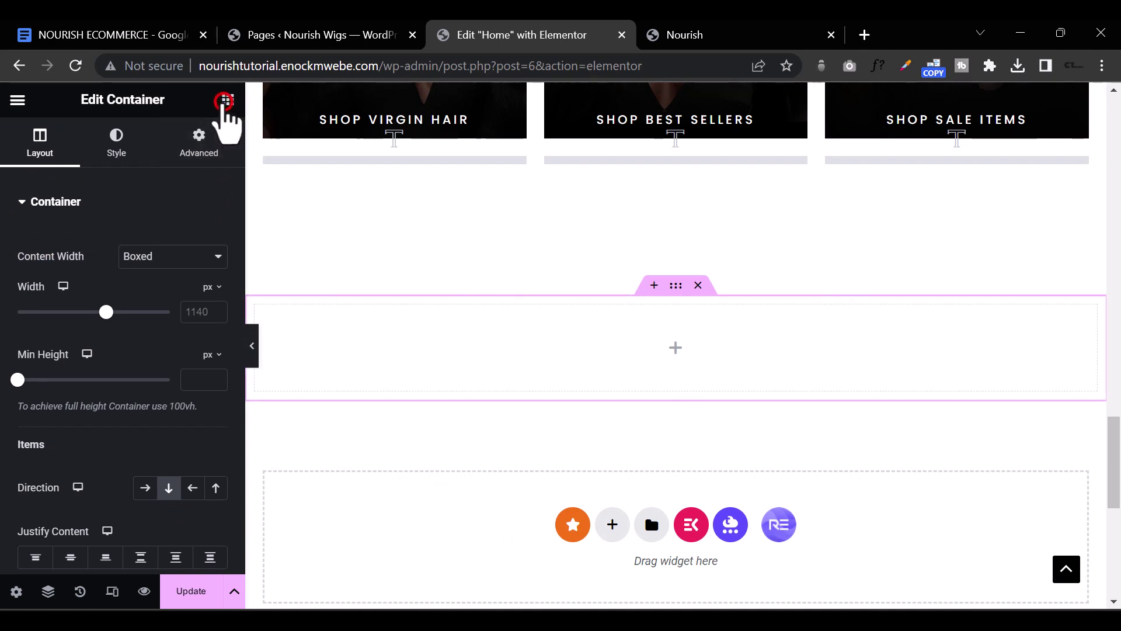
pyautogui.moveTo(78, 518); pyautogui.dragTo(677, 350)
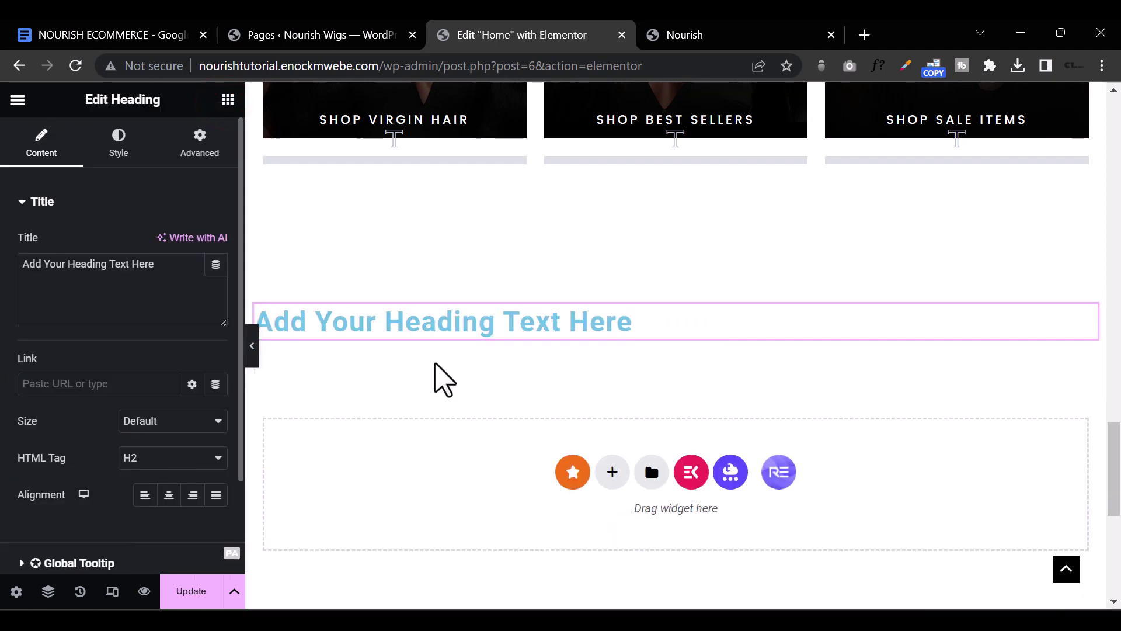
pyautogui.click(168, 495)
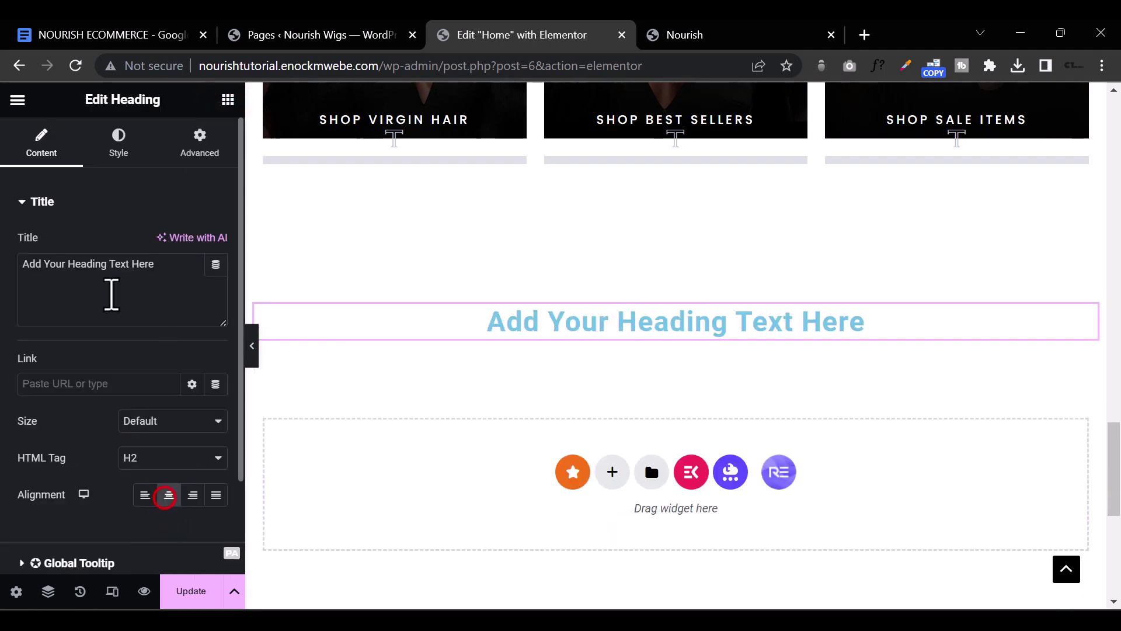
# Copy NEW WIG UNITS from the live site and paste it as the heading title
pyautogui.tripleClick(108, 263)
pyautogui.click(682, 36)
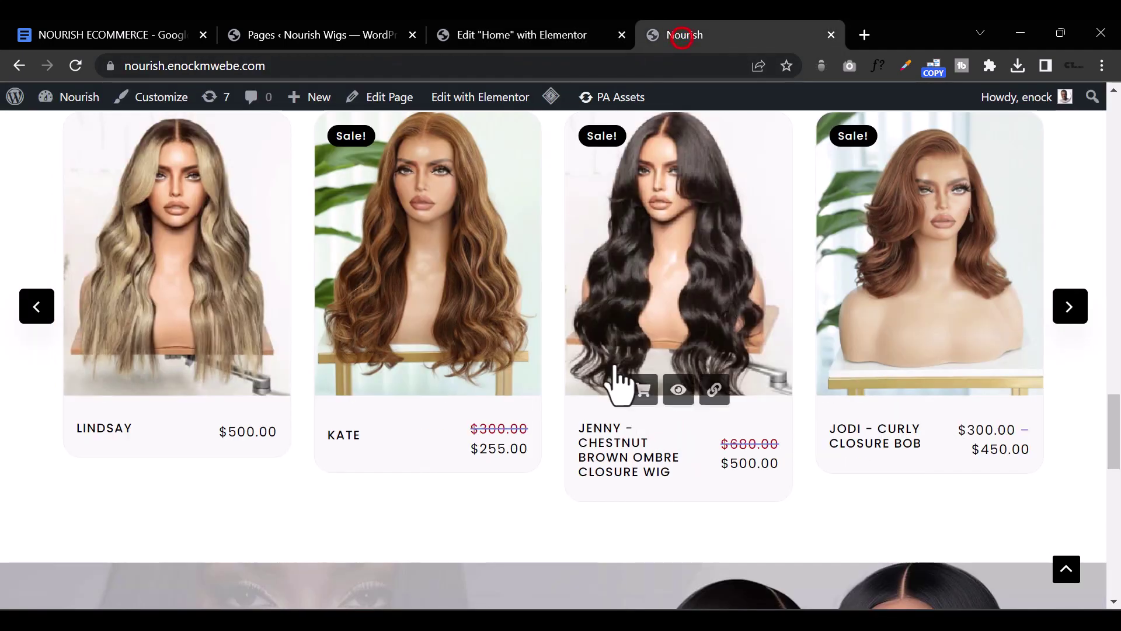
pyautogui.scroll(5, 746, 305)
pyautogui.moveTo(764, 302); pyautogui.dragTo(384, 315)
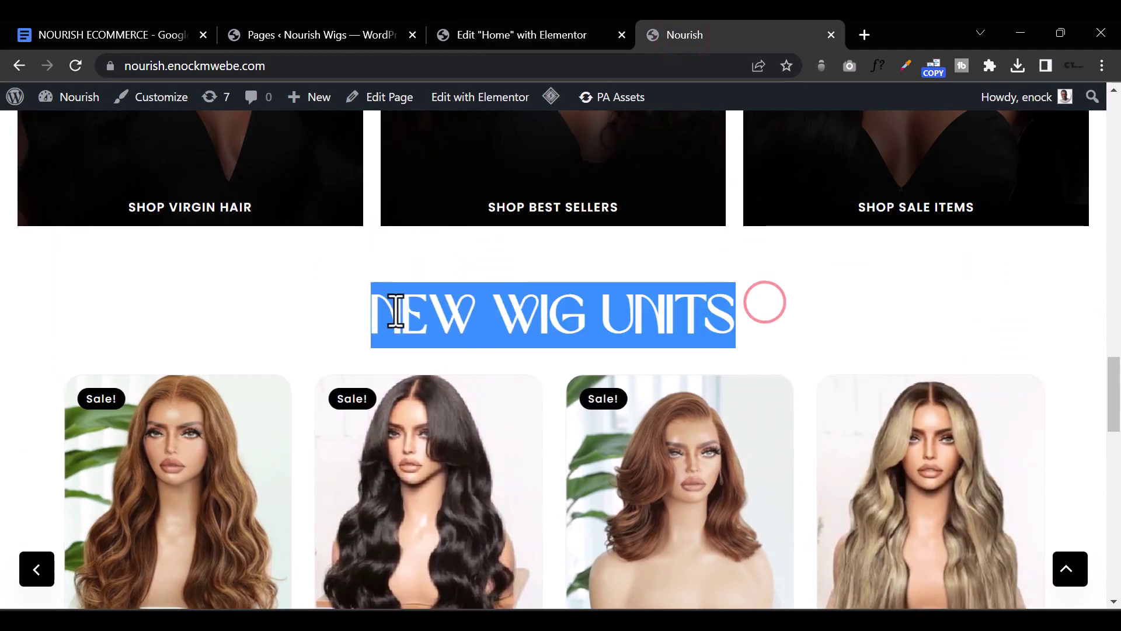
pyautogui.rightClick(413, 311)
pyautogui.click(461, 328)
pyautogui.click(489, 36)
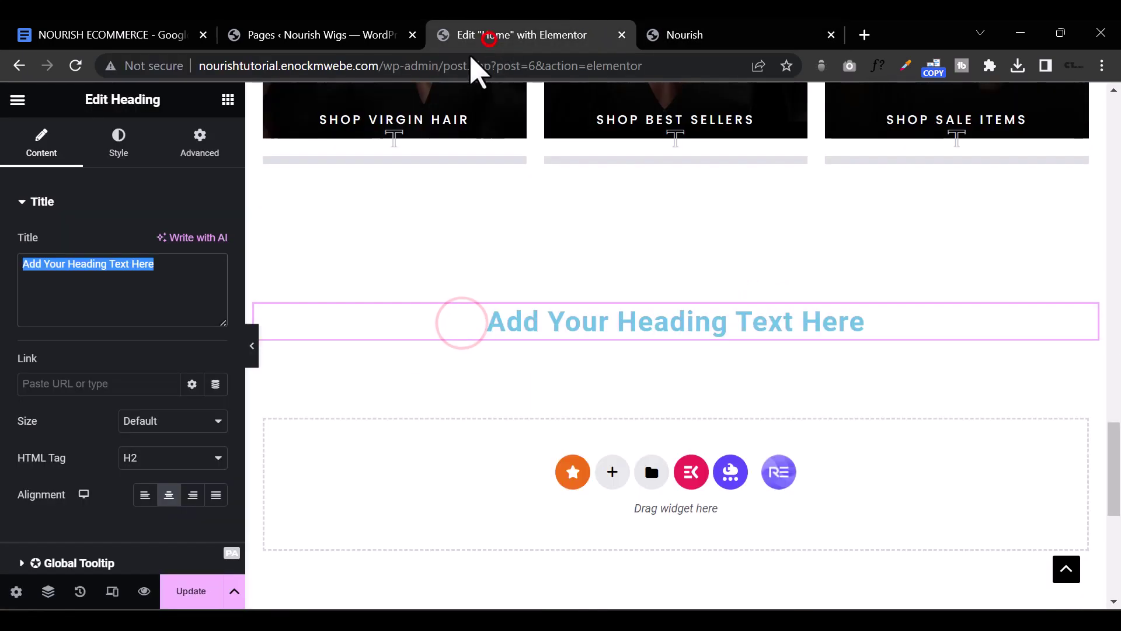
pyautogui.rightClick(117, 265)
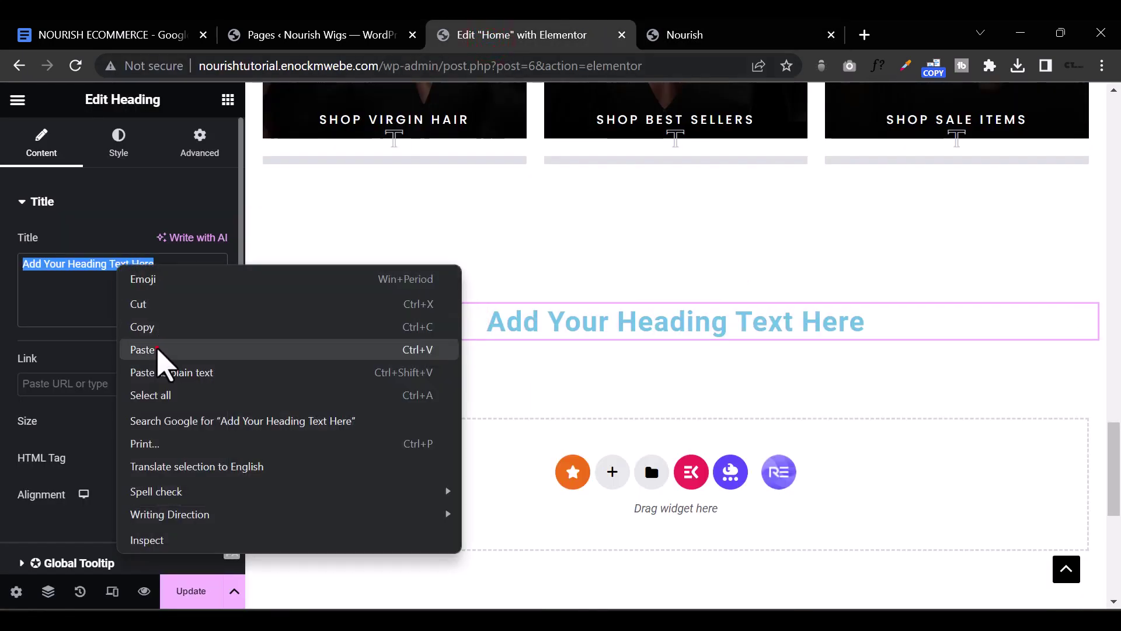
pyautogui.click(142, 350)
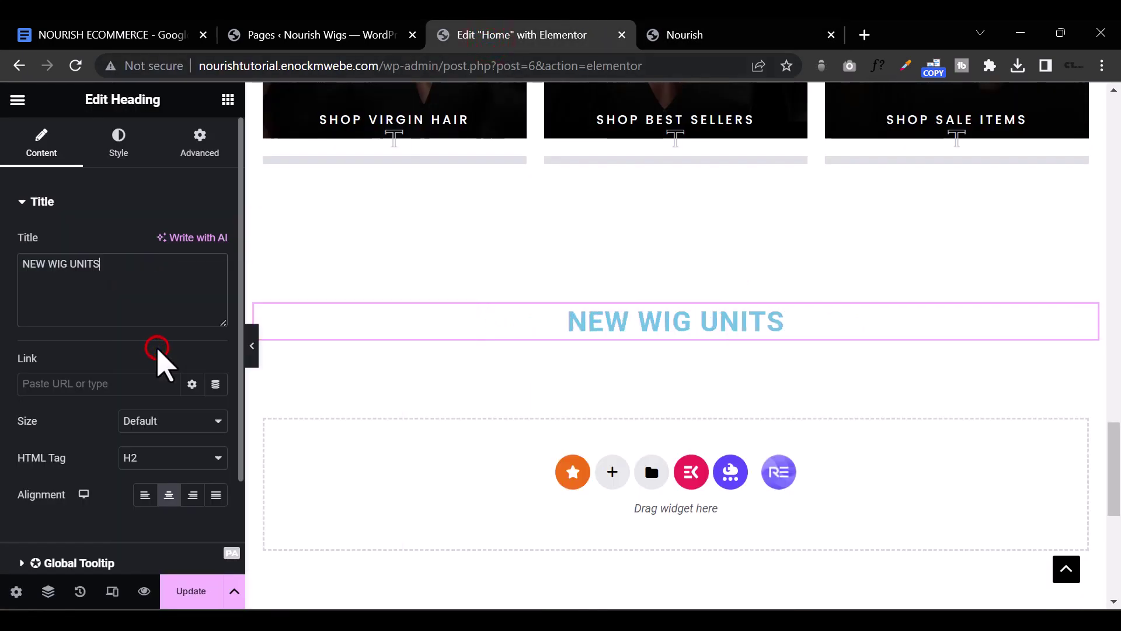
# Style the heading black in the BROWN SUGAR font at 51 px
pyautogui.click(110, 150)
pyautogui.click(215, 244)
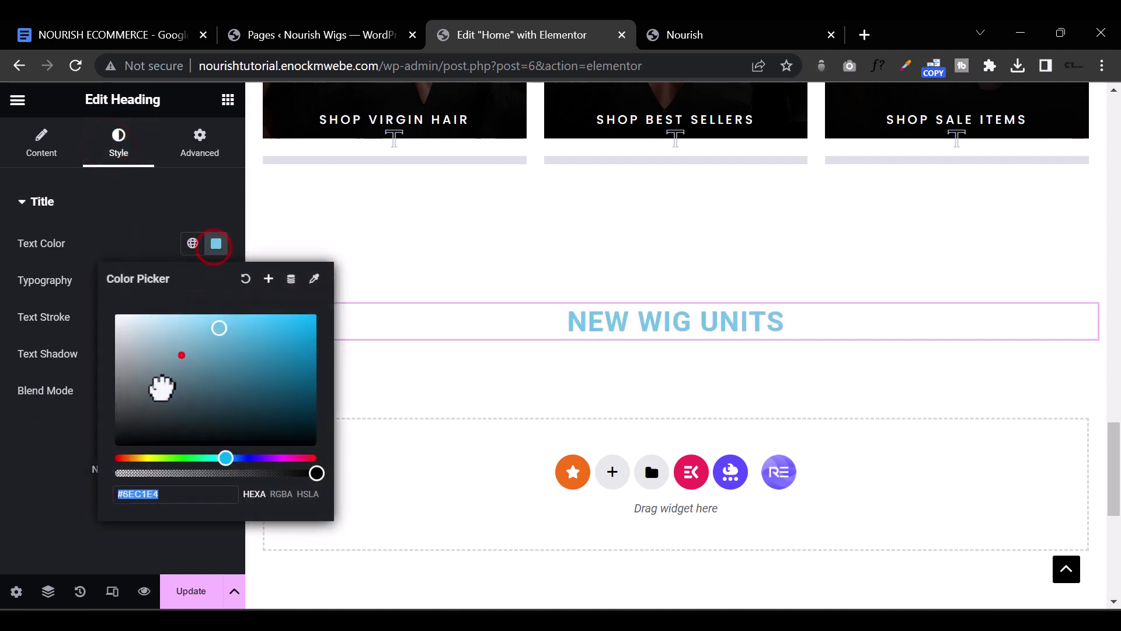
pyautogui.moveTo(181, 355); pyautogui.dragTo(107, 493)
pyautogui.click(45, 470)
pyautogui.click(214, 279)
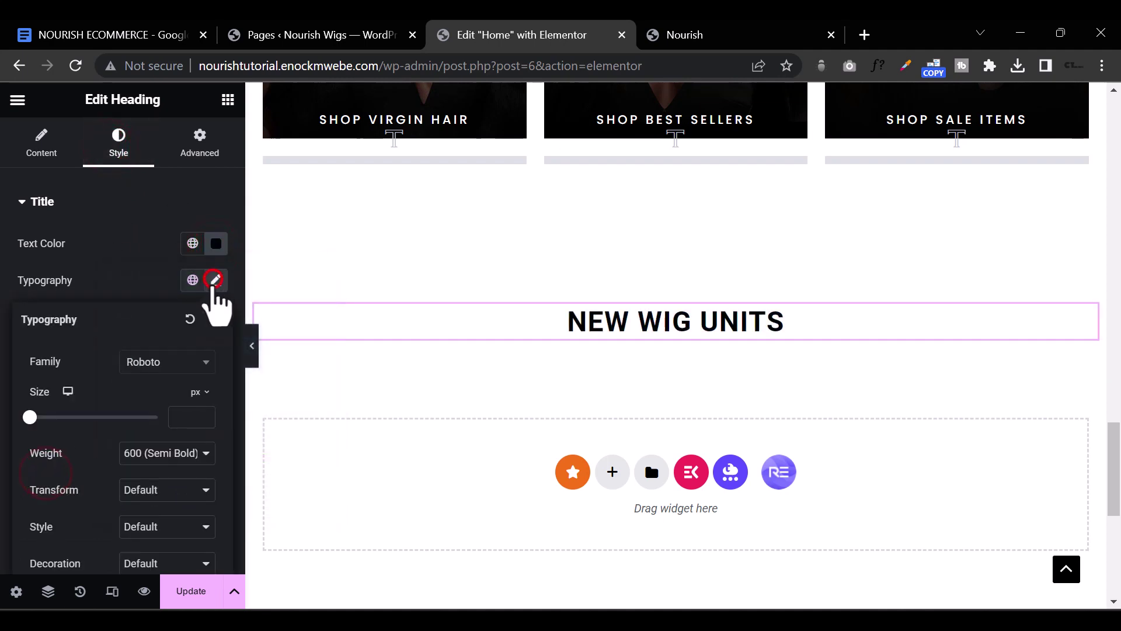
pyautogui.click(161, 362)
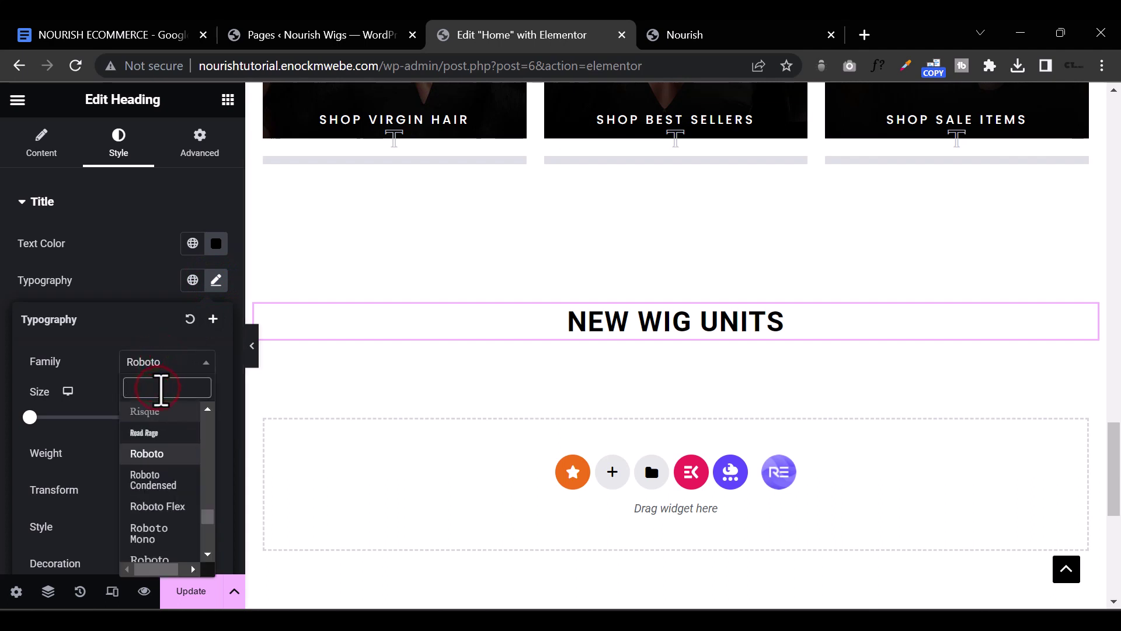
pyautogui.write('BROWN')
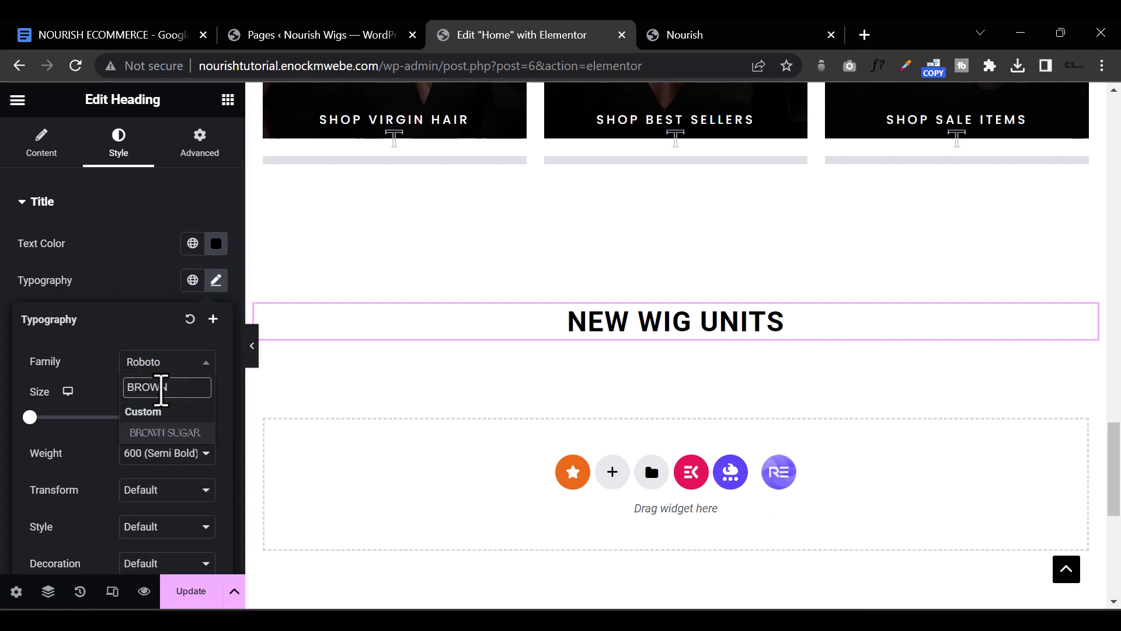
pyautogui.click(170, 432)
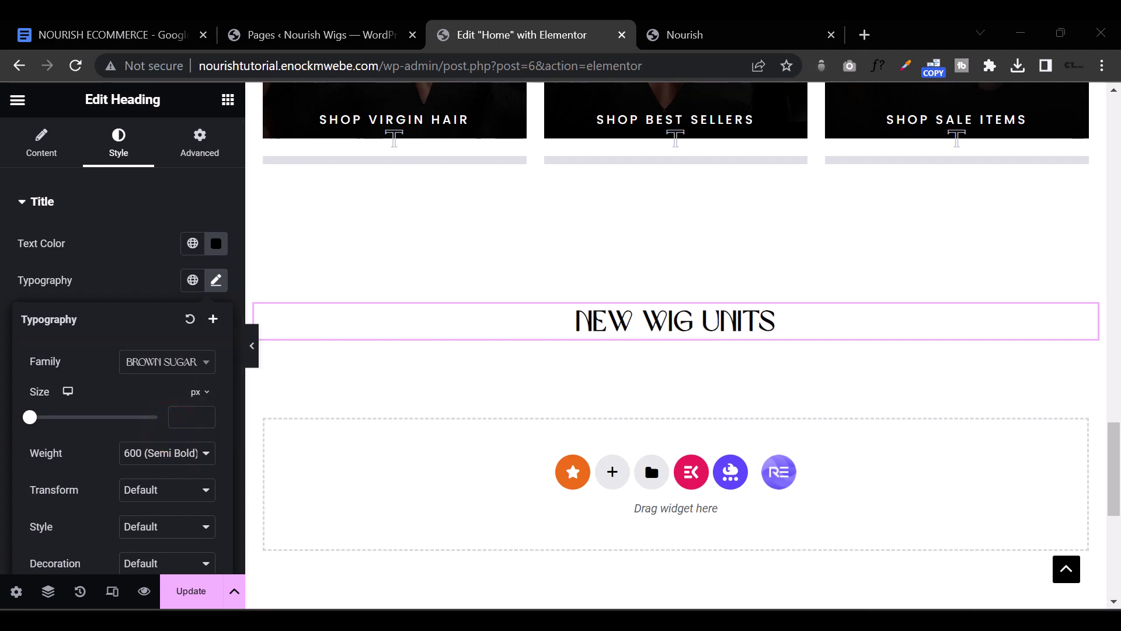
pyautogui.moveTo(30, 416); pyautogui.dragTo(61, 417)
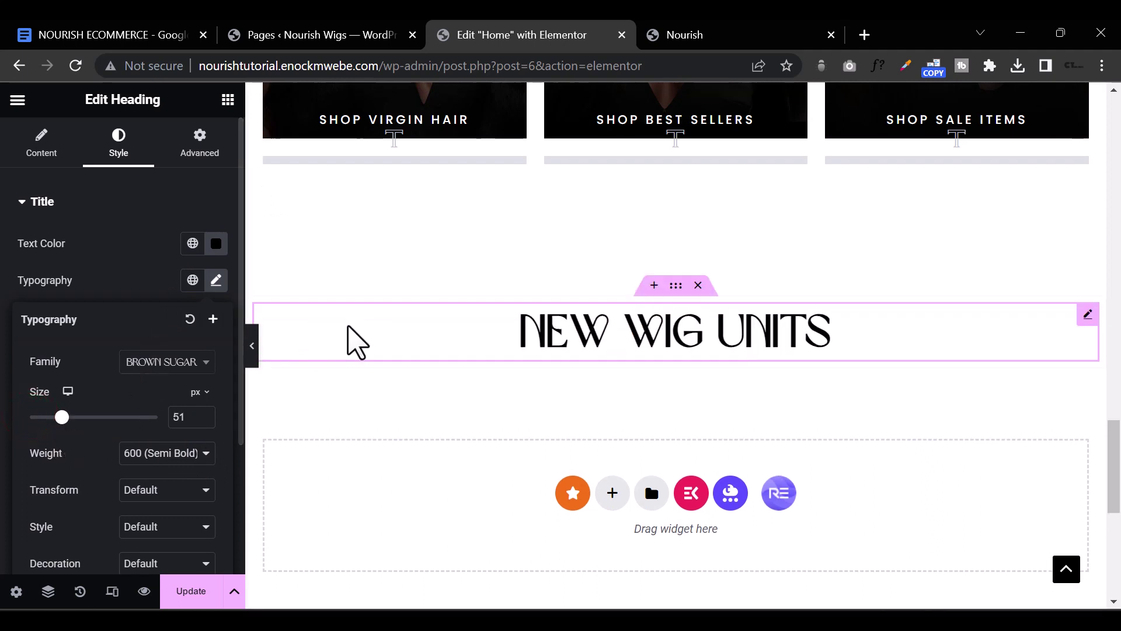
pyautogui.scroll(-3, 546, 395)
pyautogui.scroll(3, 561, 393)
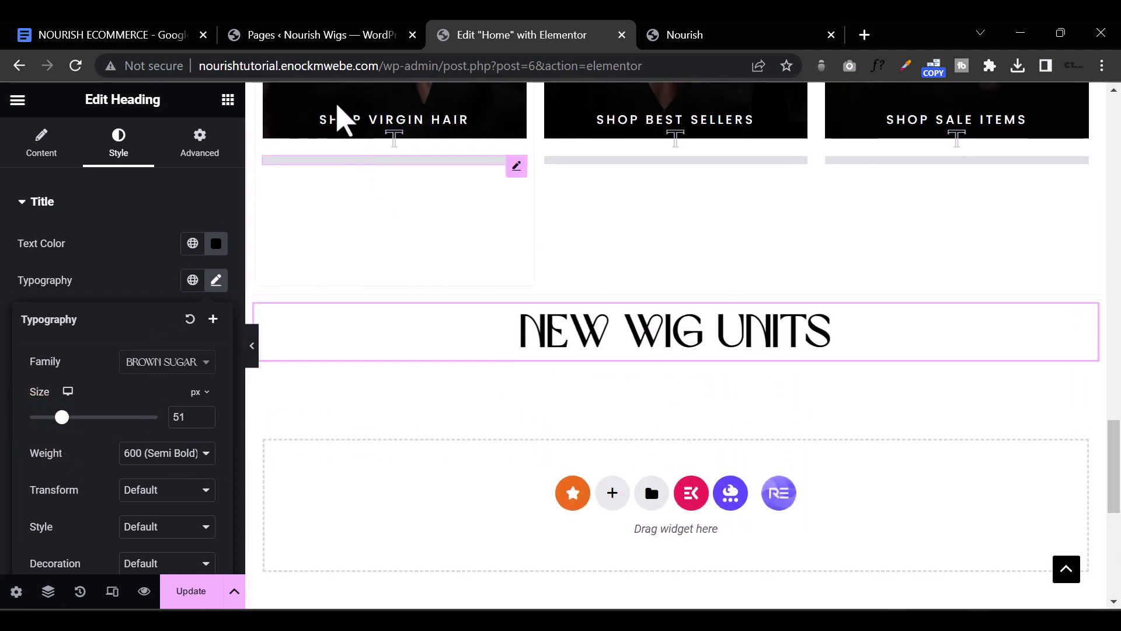
pyautogui.click(230, 102)
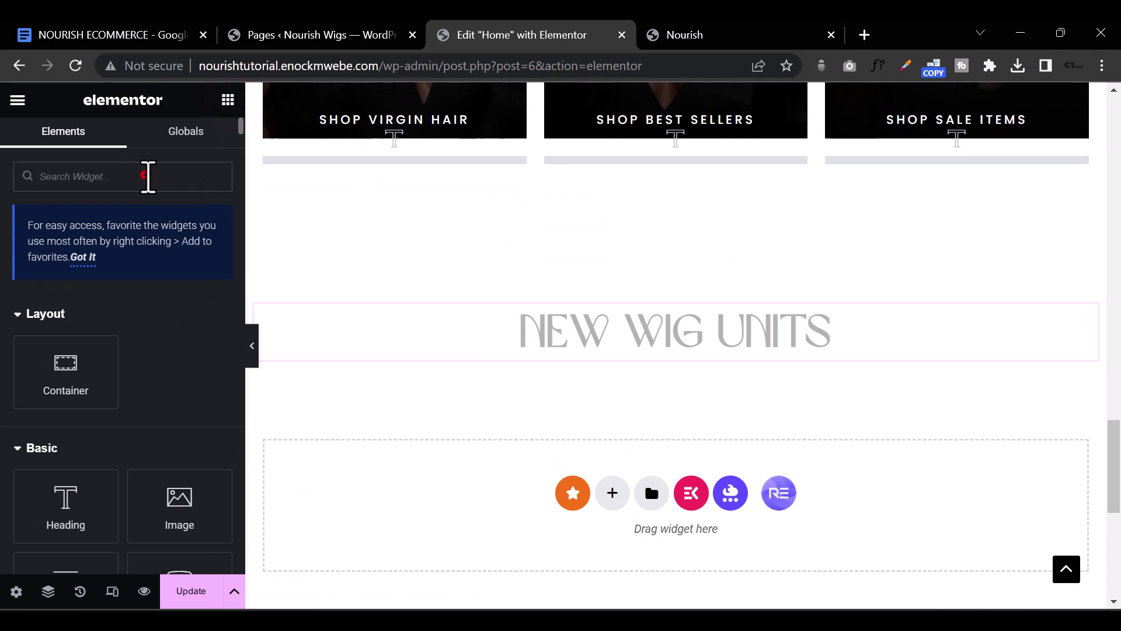
# Add a Woo Product Carousel under the NEW WIG UNITS heading using Layout Preset 1
pyautogui.write('cAROU')
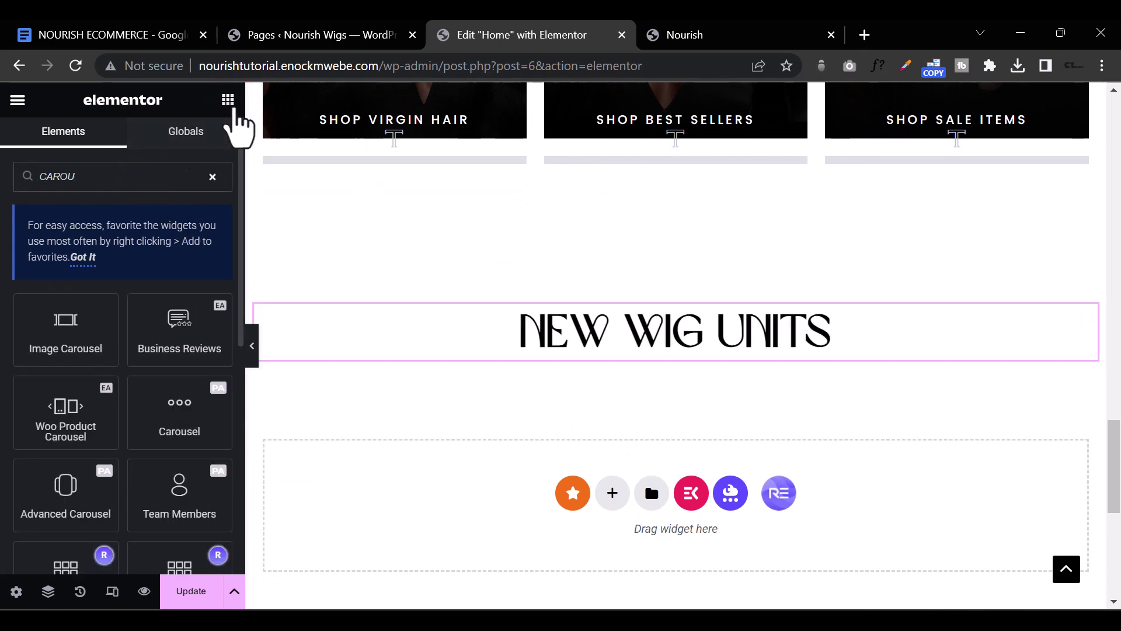
pyautogui.moveTo(75, 430); pyautogui.dragTo(653, 352)
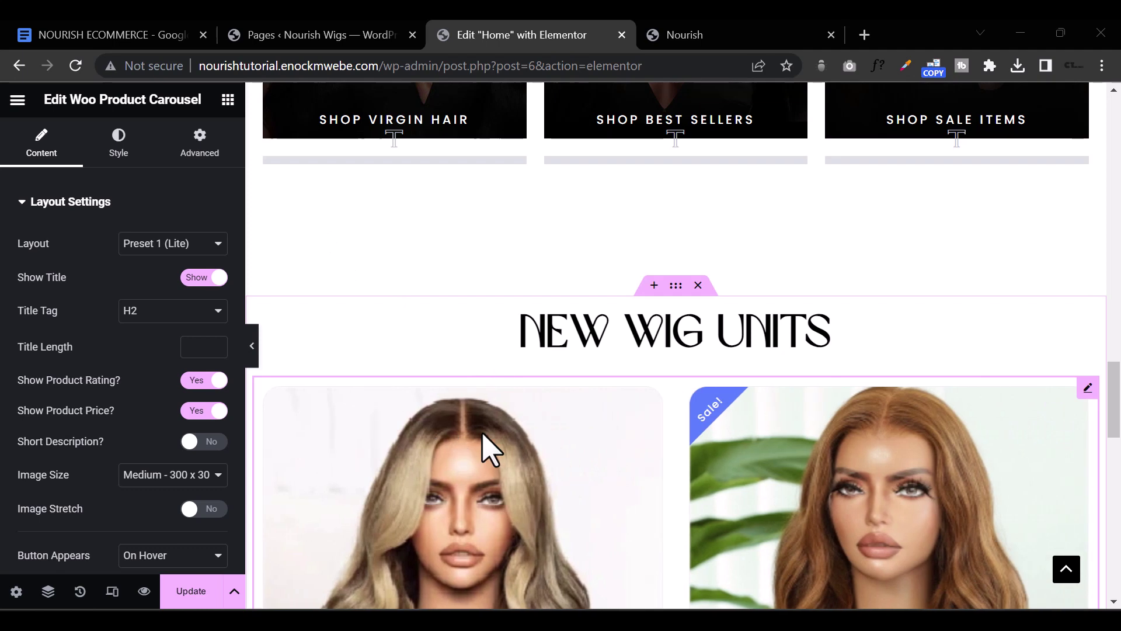
pyautogui.scroll(-4, 711, 493)
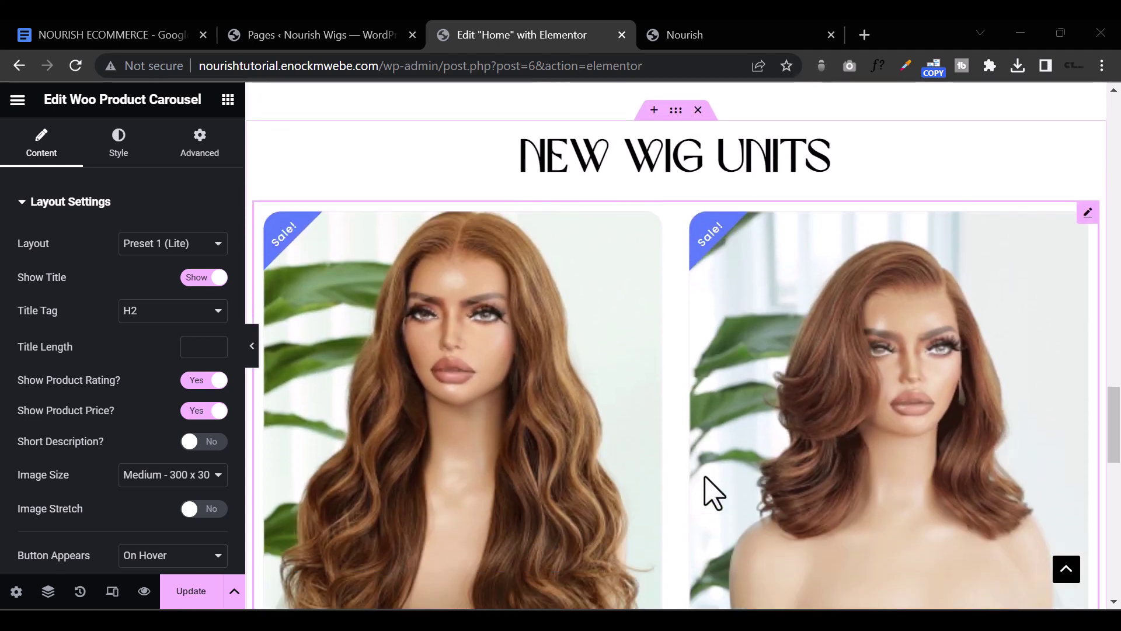
pyautogui.click(193, 244)
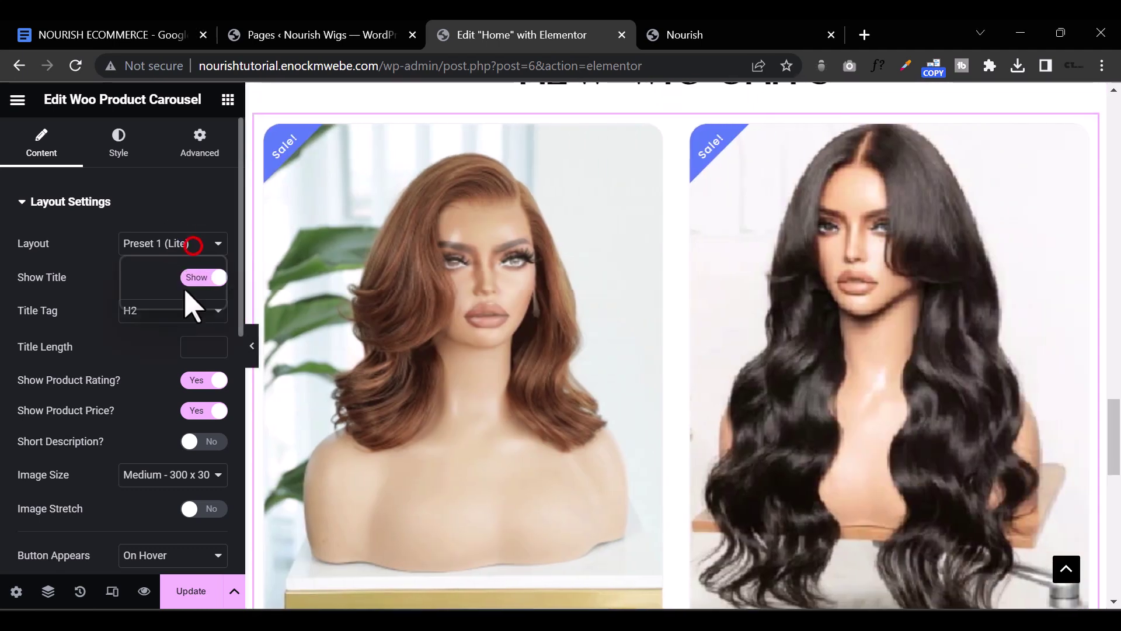
pyautogui.click(188, 261)
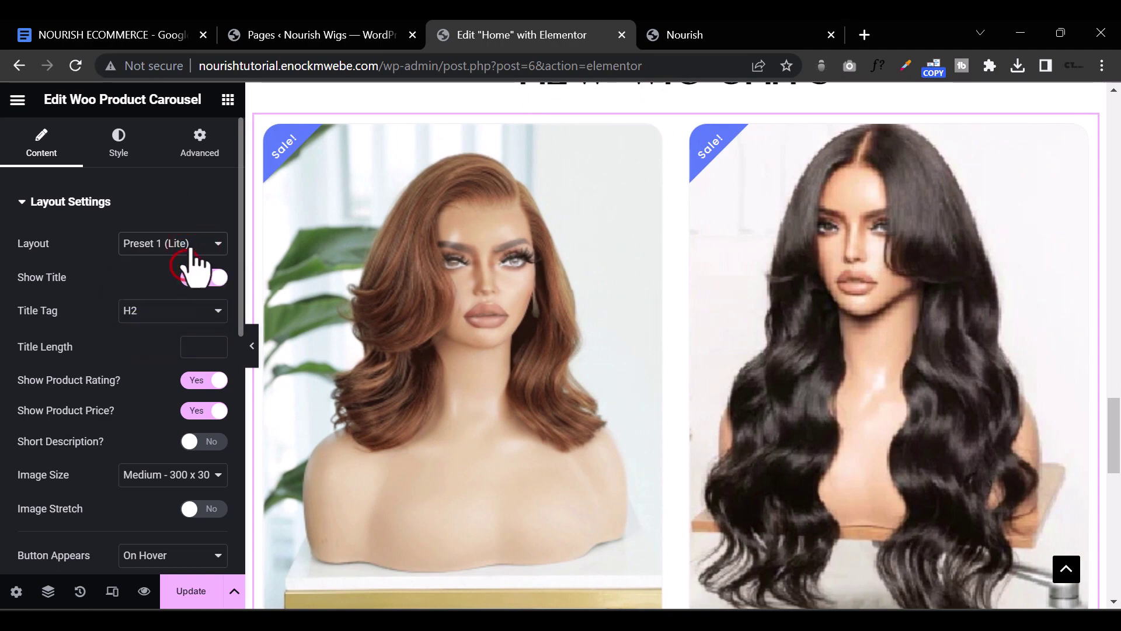
pyautogui.click(190, 244)
pyautogui.click(201, 275)
pyautogui.scroll(-3, 791, 429)
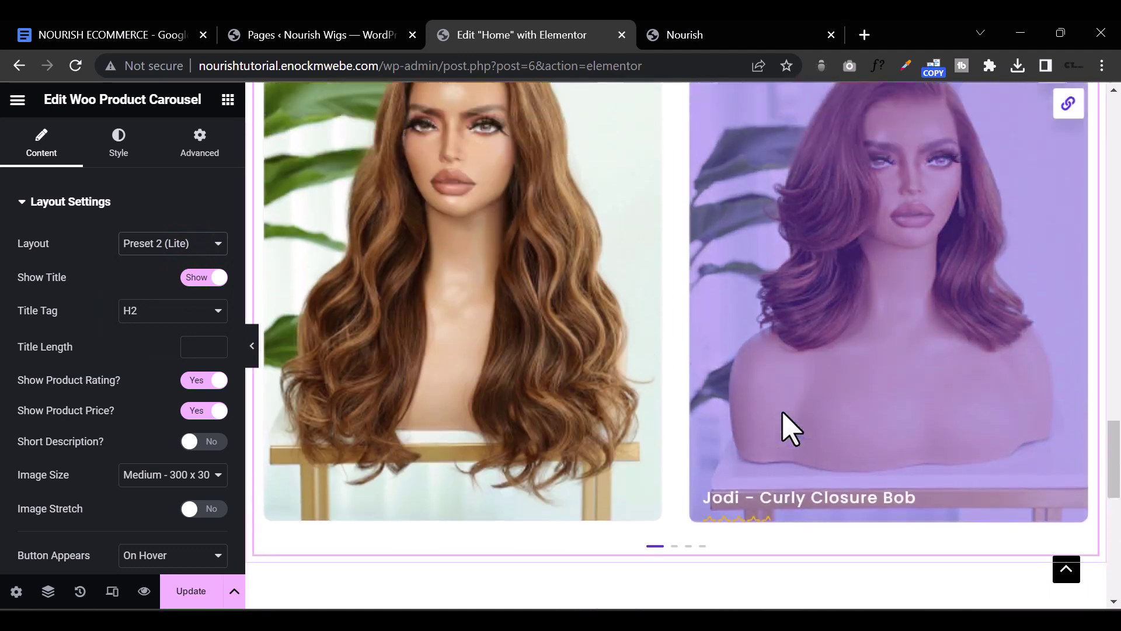
pyautogui.scroll(3, 759, 418)
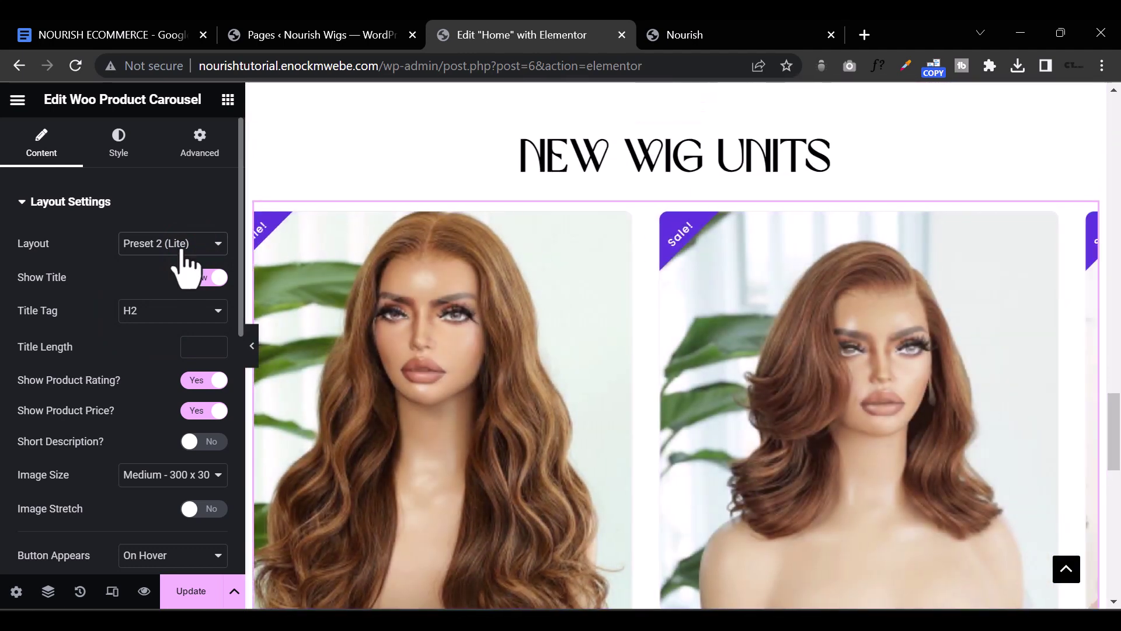
pyautogui.click(180, 245)
pyautogui.click(187, 262)
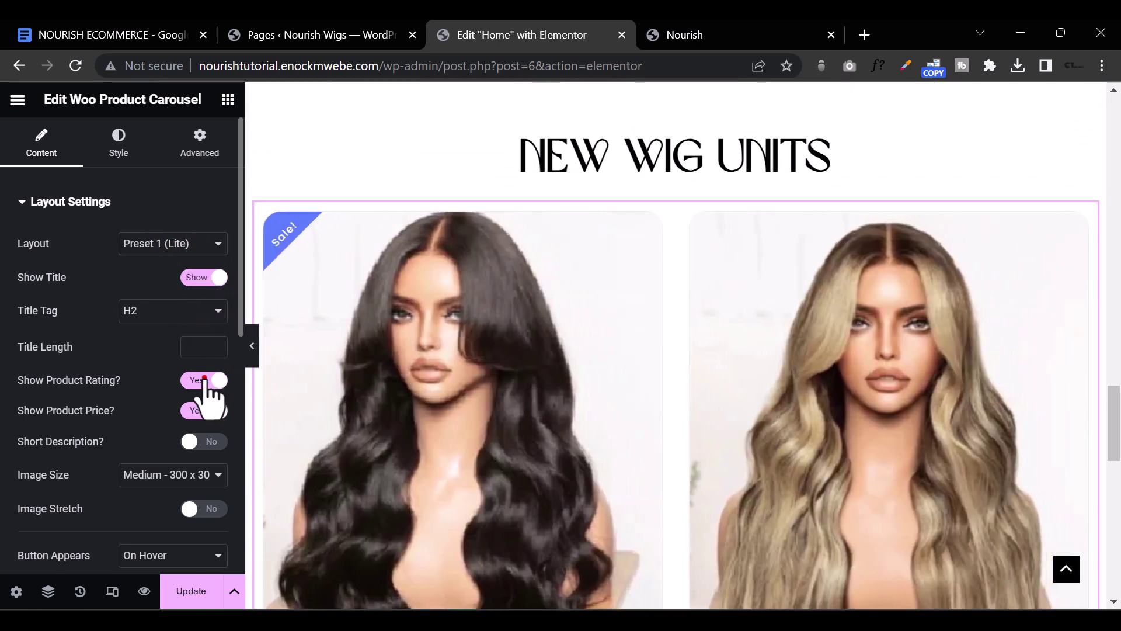
# Turn off Show Product Rating and expand the Carousel Settings section
pyautogui.click(204, 379)
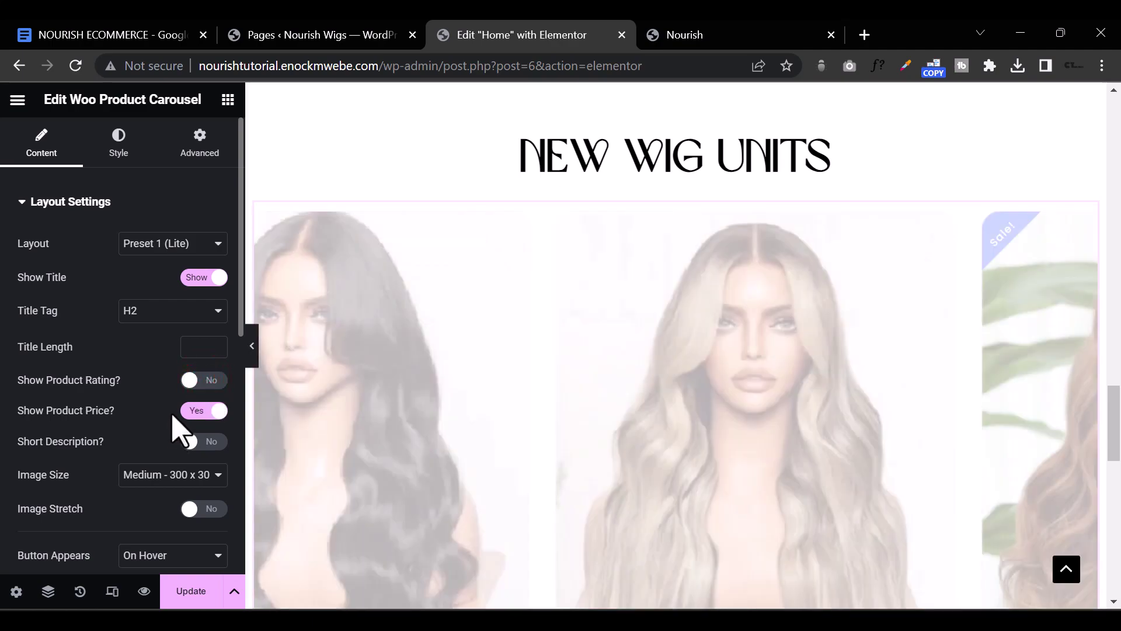
pyautogui.scroll(-3, 178, 426)
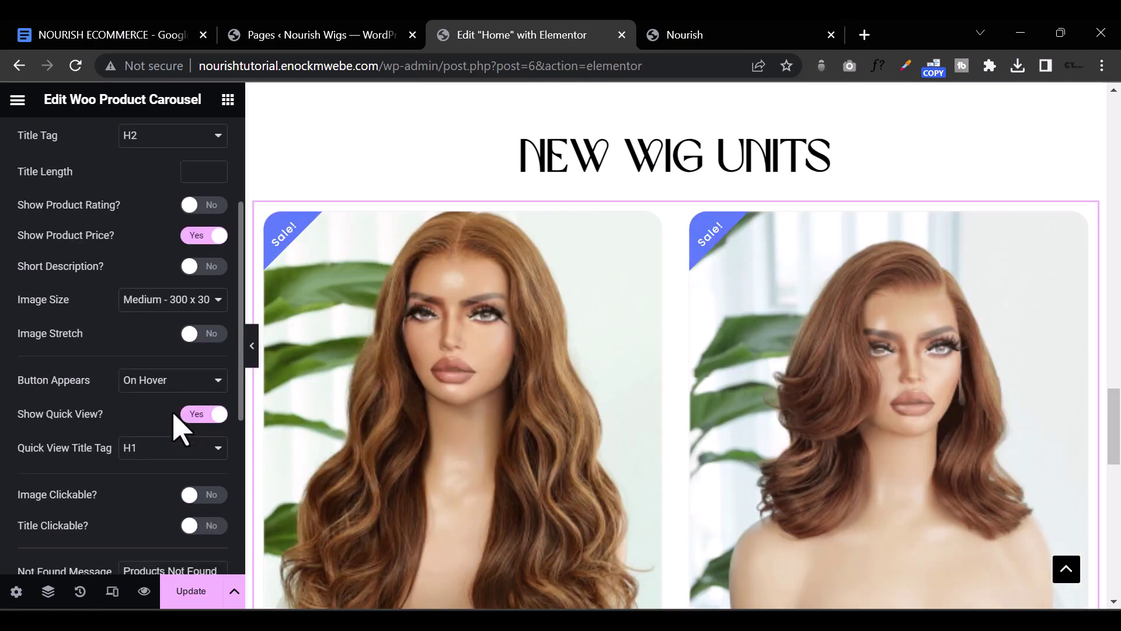
pyautogui.scroll(-2, 184, 435)
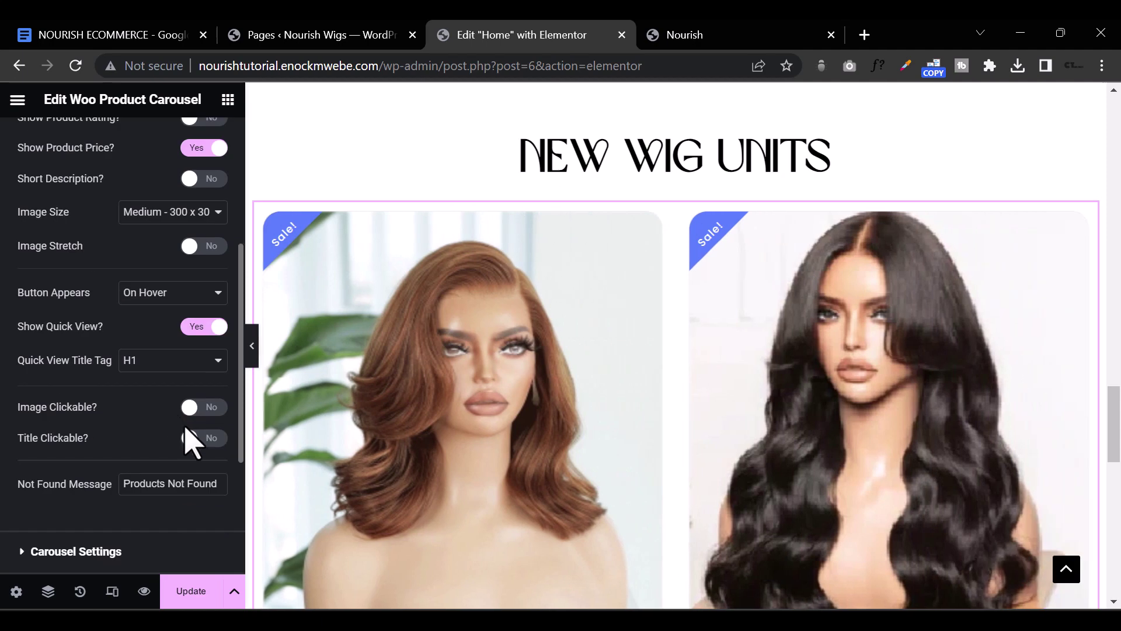
pyautogui.scroll(-2, 195, 467)
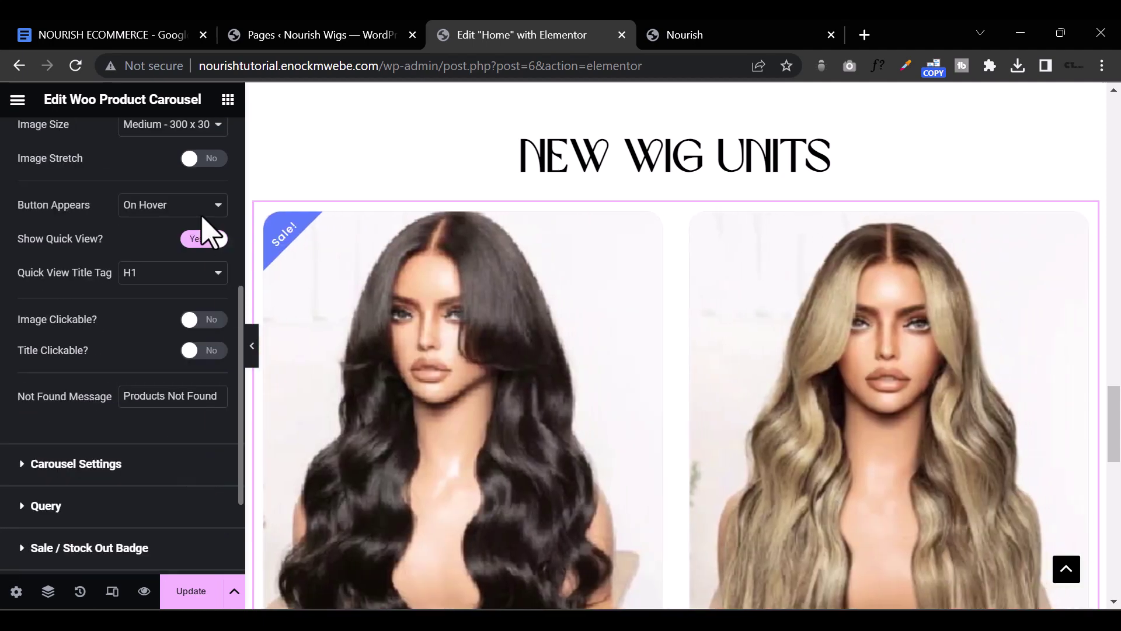
pyautogui.scroll(-2, 432, 367)
pyautogui.scroll(2, 438, 370)
pyautogui.scroll(8, 61, 441)
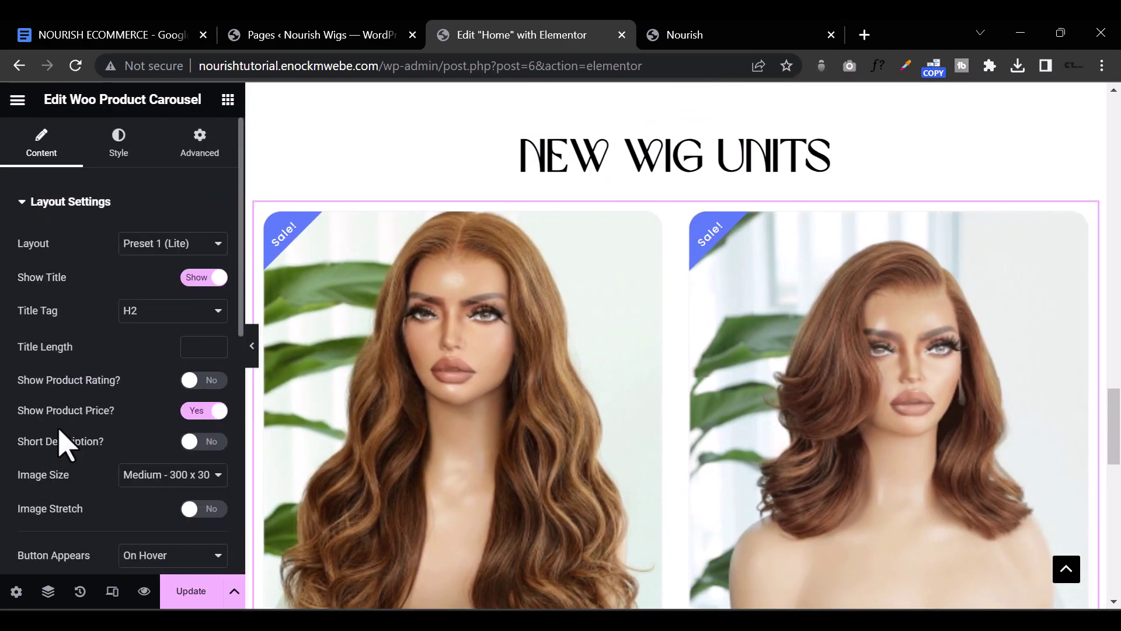
pyautogui.click(88, 202)
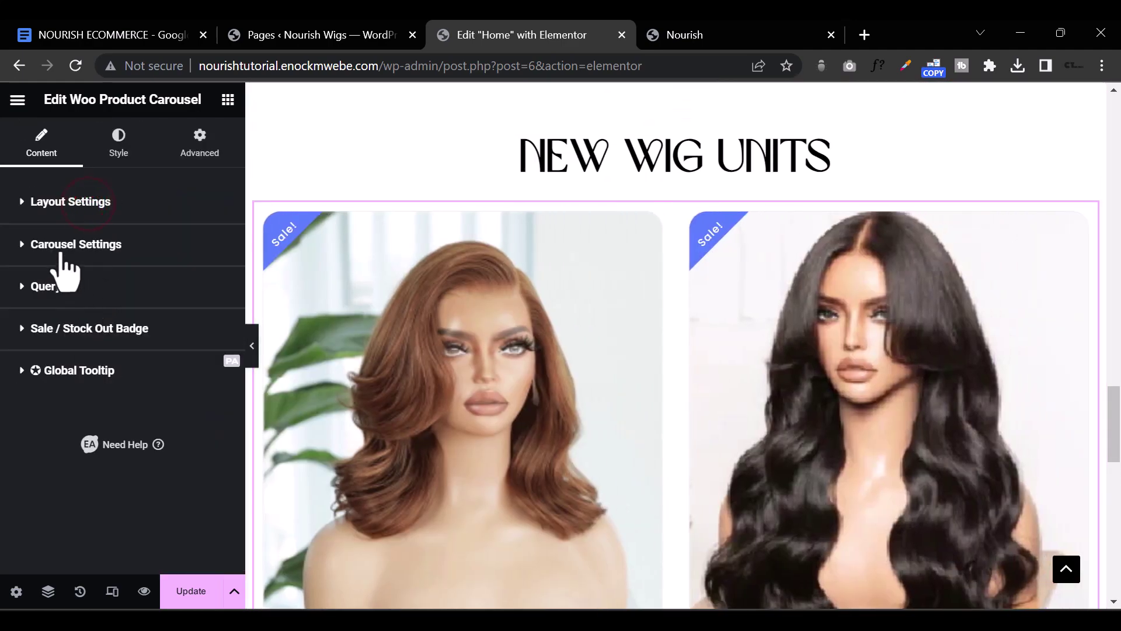
pyautogui.click(59, 248)
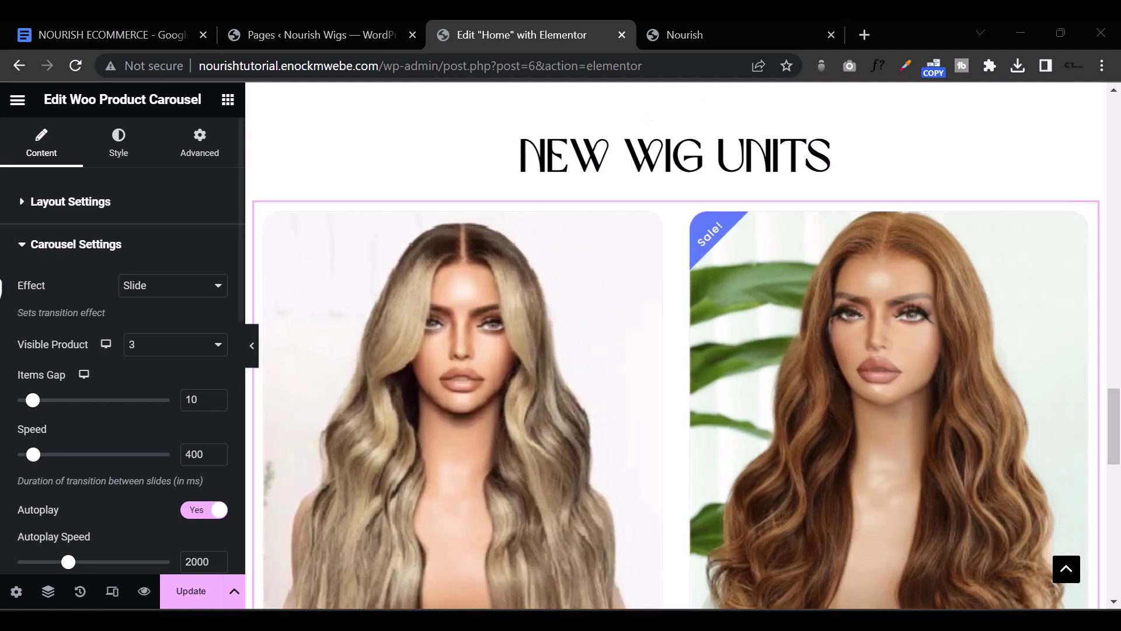
# Show four products per slide in the carousel and preview the result
pyautogui.click(161, 344)
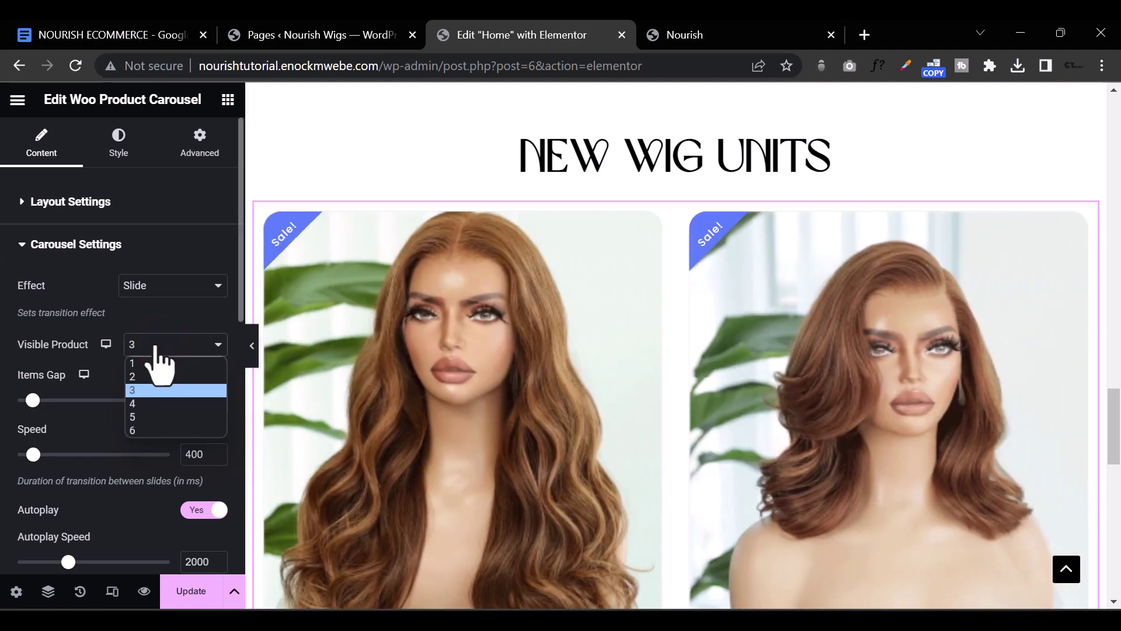
pyautogui.click(171, 403)
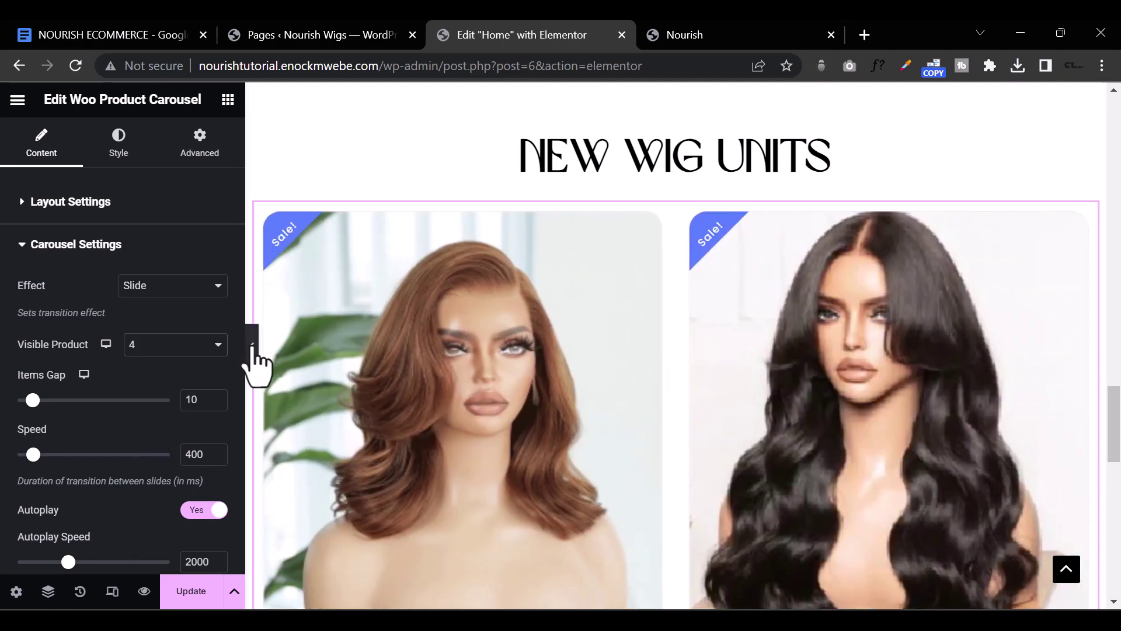
pyautogui.click(252, 345)
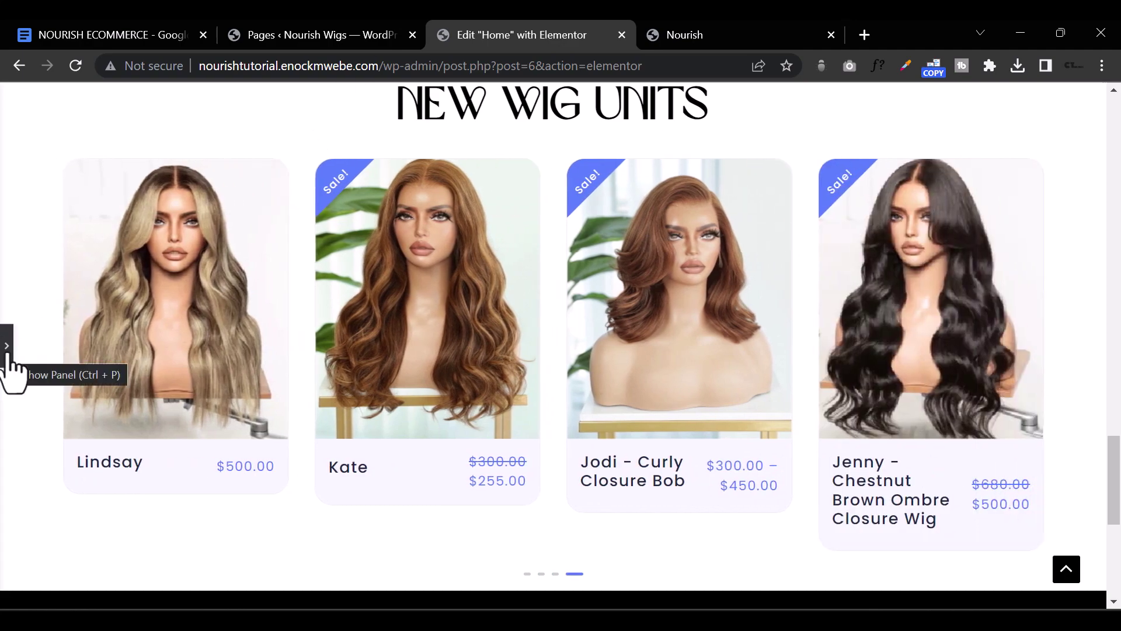
pyautogui.click(6, 350)
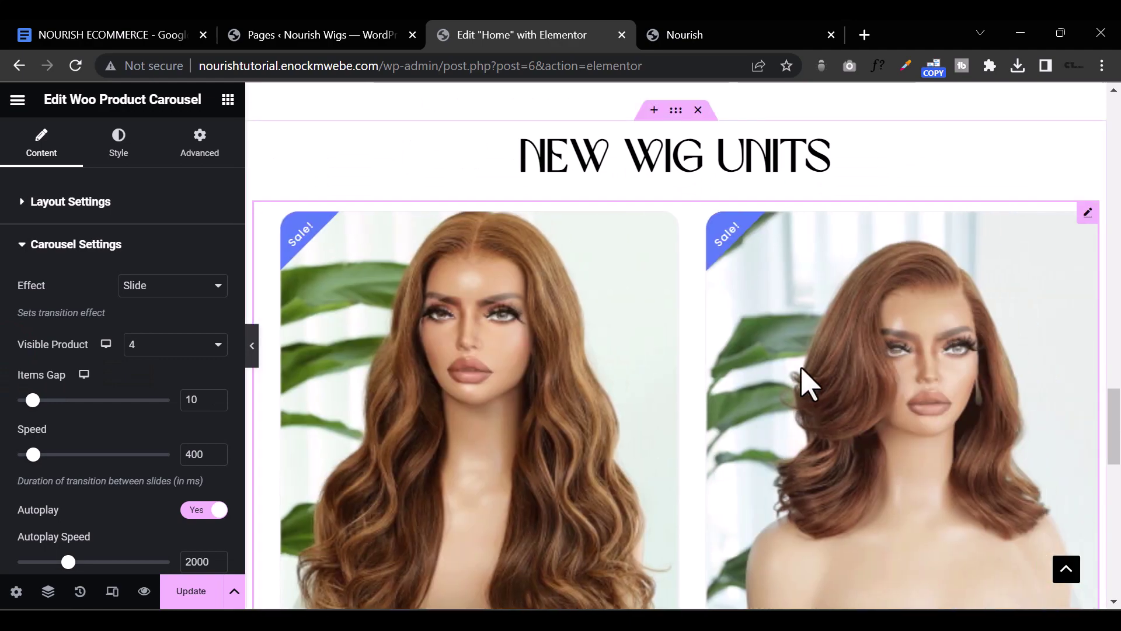
# Set Navigation Arrows to Yes and preview the carousel with its arrows
pyautogui.scroll(-2, 512, 326)
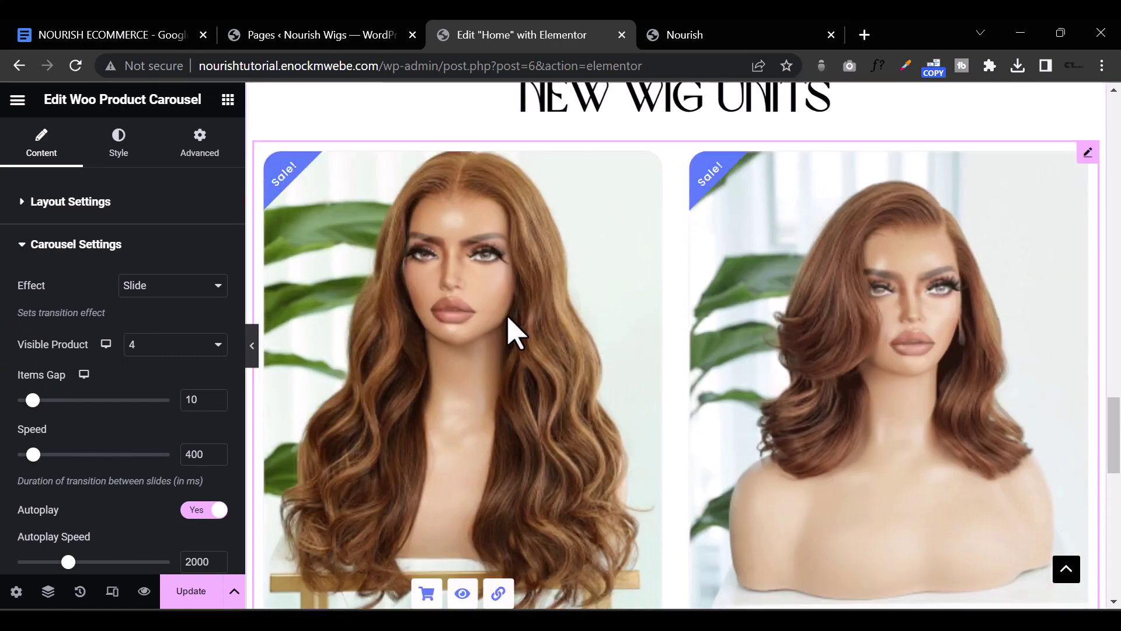
pyautogui.scroll(-3, 140, 429)
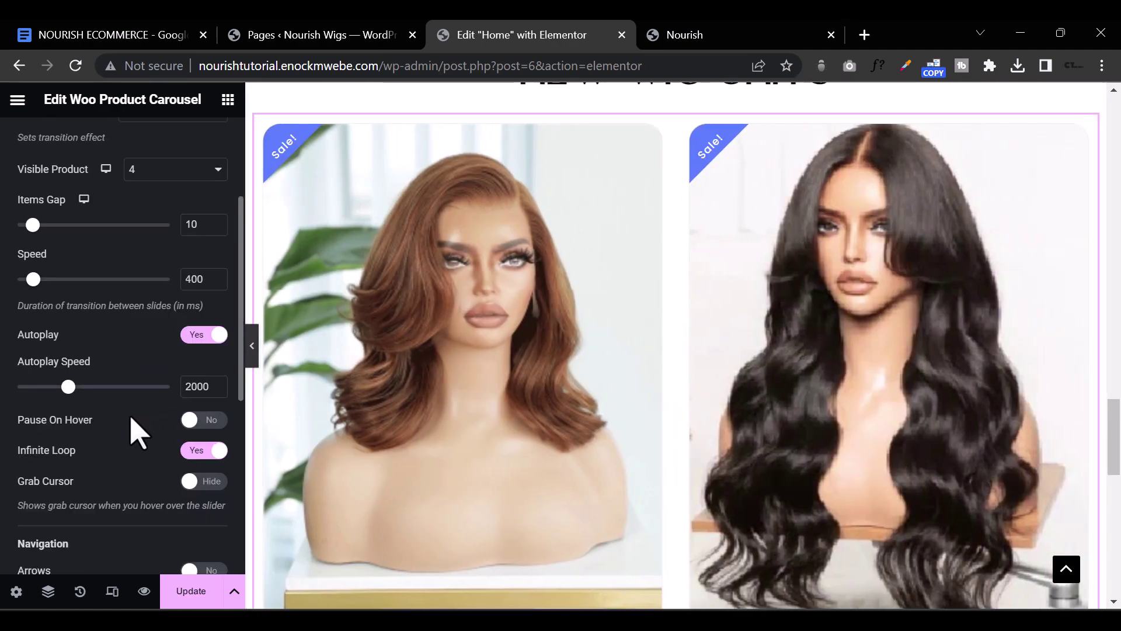
pyautogui.scroll(-2, 138, 433)
pyautogui.scroll(-3, 135, 432)
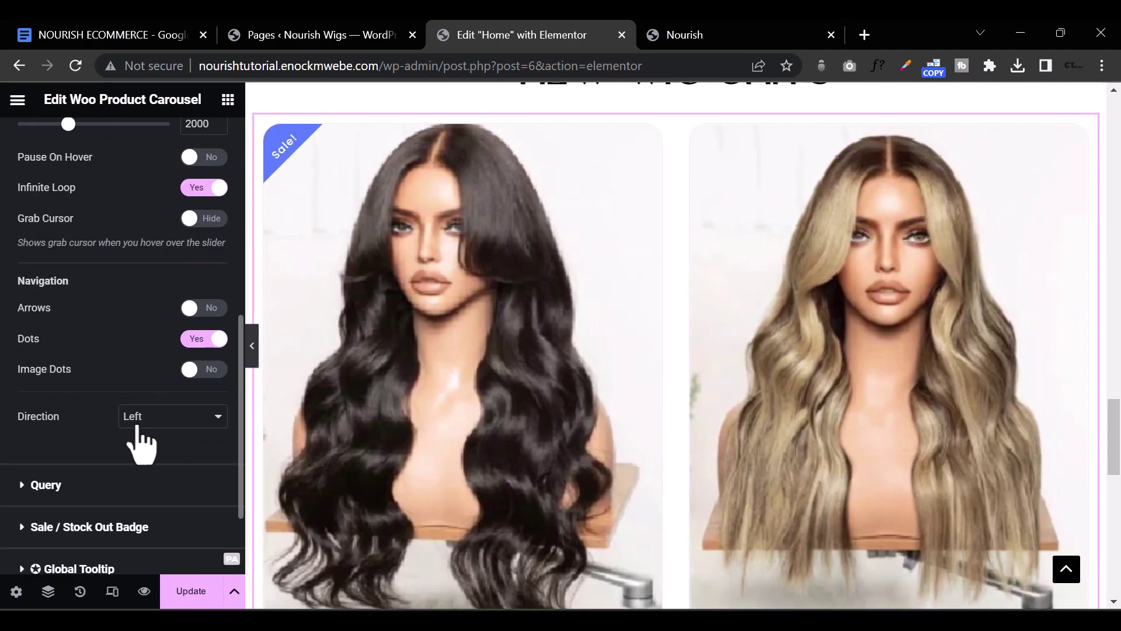
pyautogui.scroll(-1, 140, 445)
pyautogui.scroll(1, 146, 438)
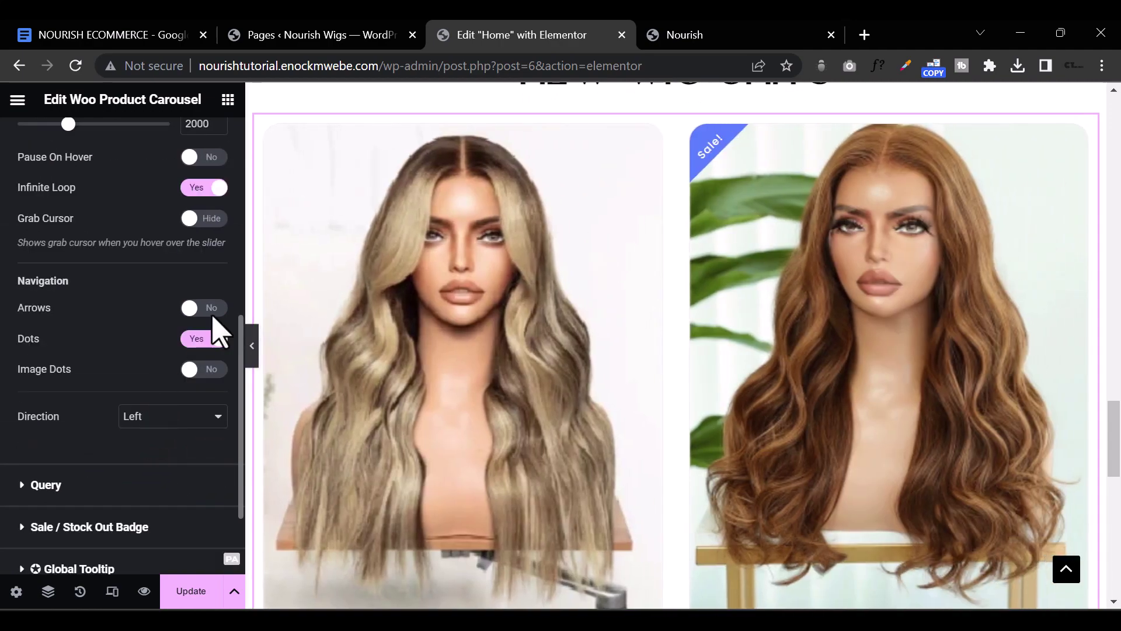
pyautogui.click(209, 307)
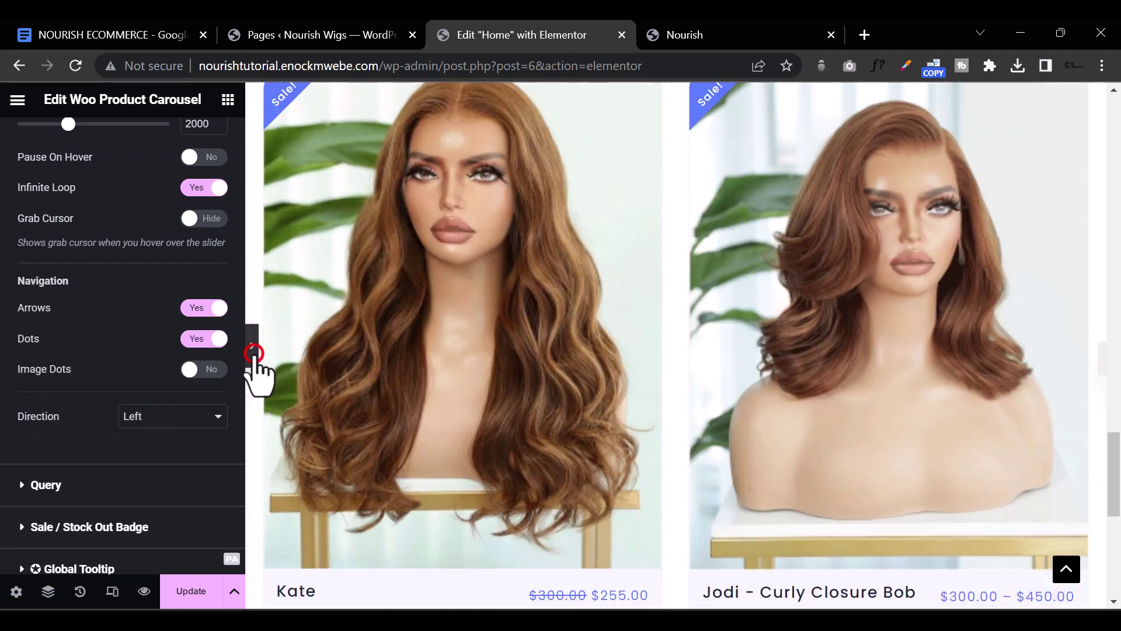
pyautogui.click(255, 356)
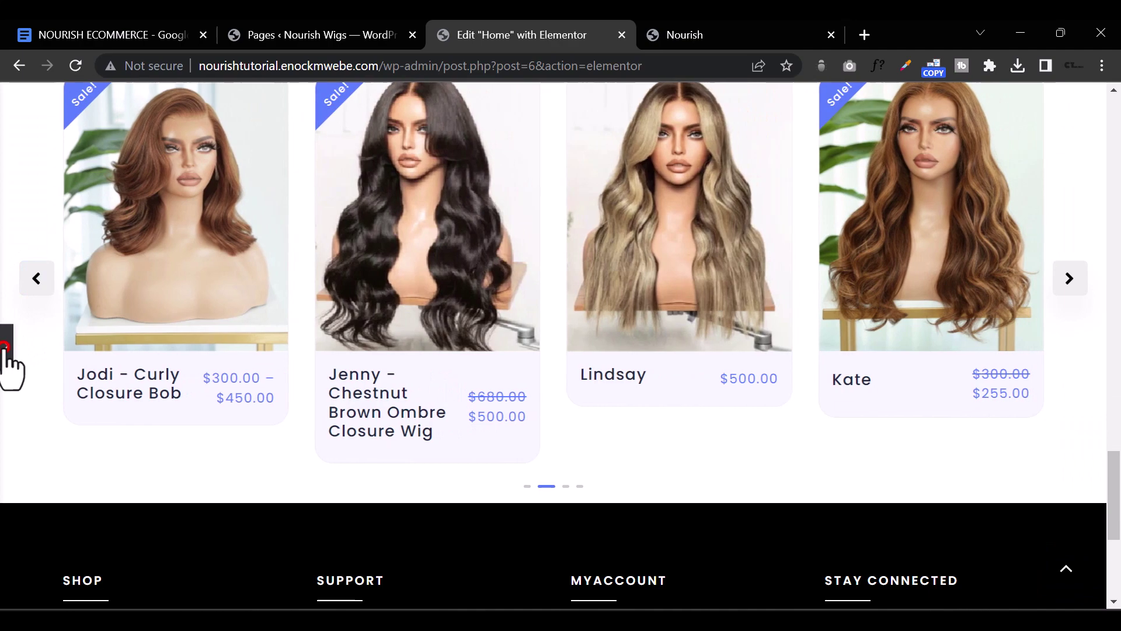
pyautogui.click(7, 347)
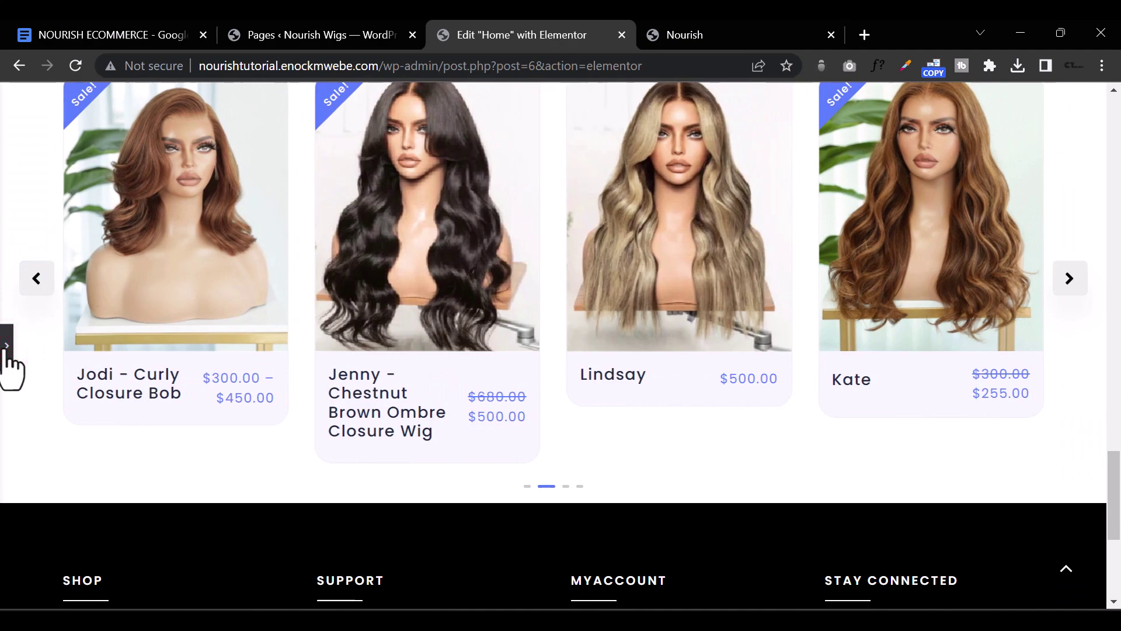
pyautogui.scroll(-3, 137, 456)
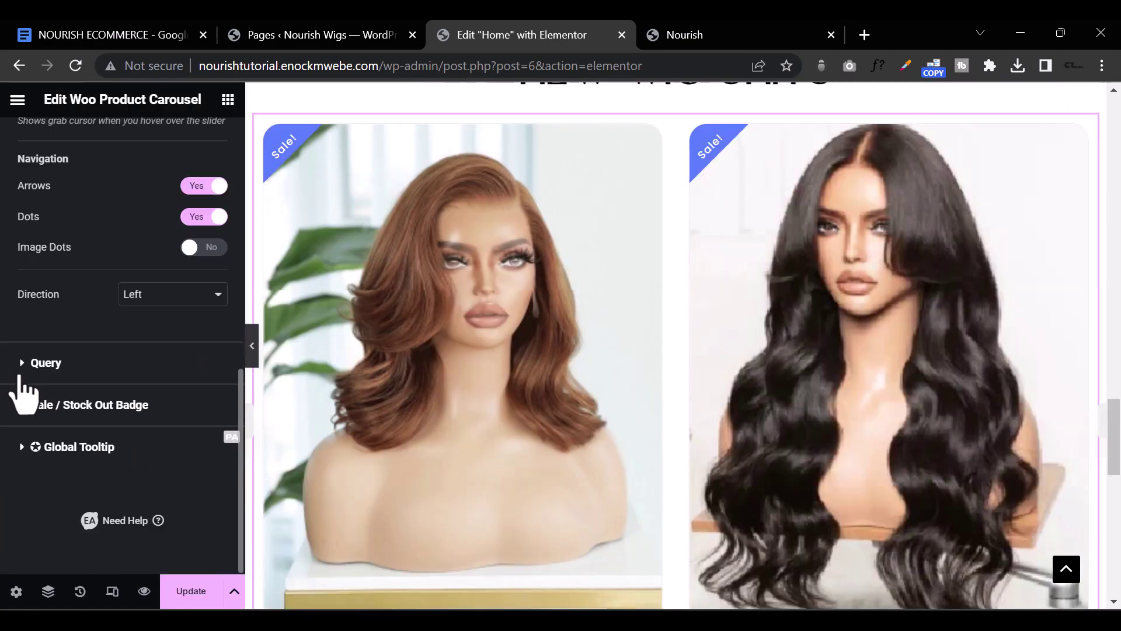
# Review the carousel query, keeping Recent Products as the filter and checking categories and lengths
pyautogui.click(26, 363)
pyautogui.scroll(-3, 30, 349)
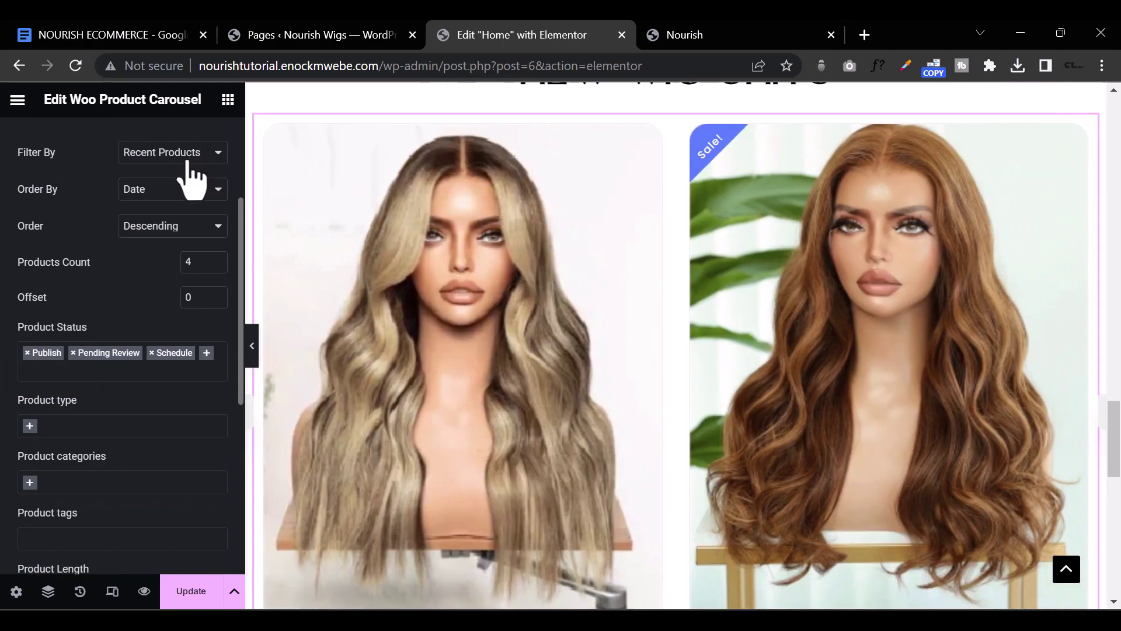
pyautogui.click(187, 156)
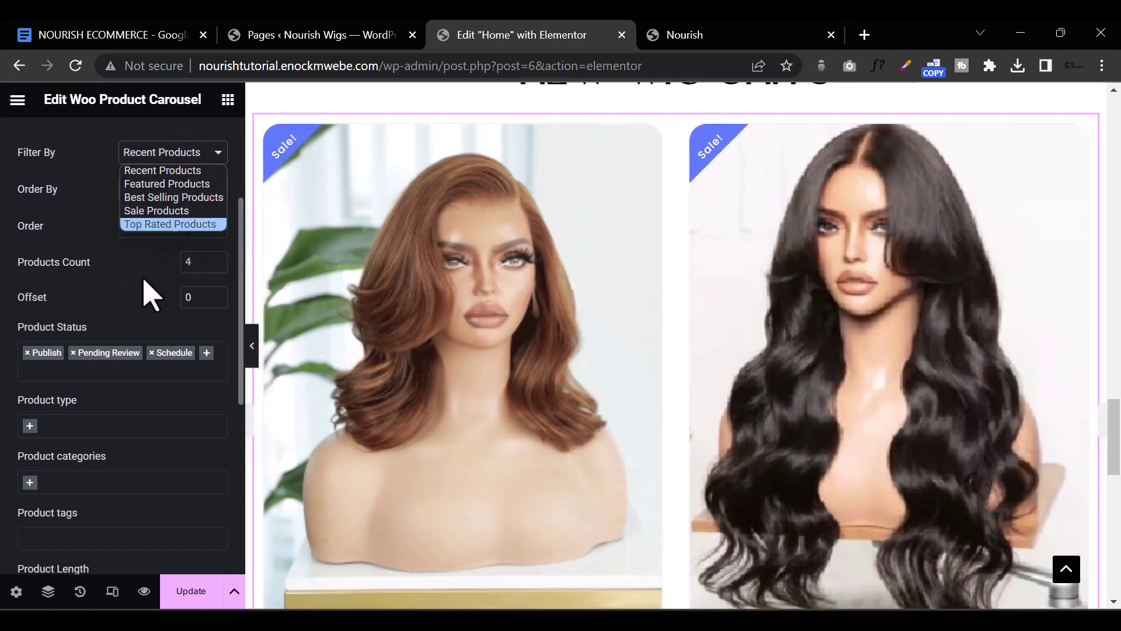
pyautogui.click(143, 280)
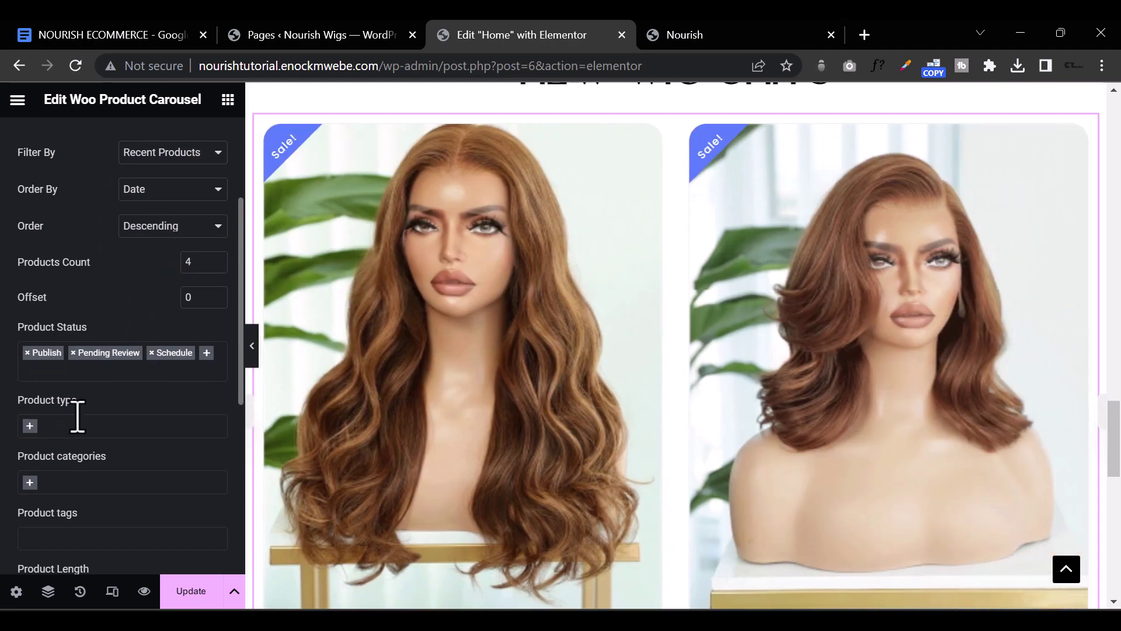
pyautogui.scroll(-2, 161, 385)
pyautogui.scroll(-6, 129, 421)
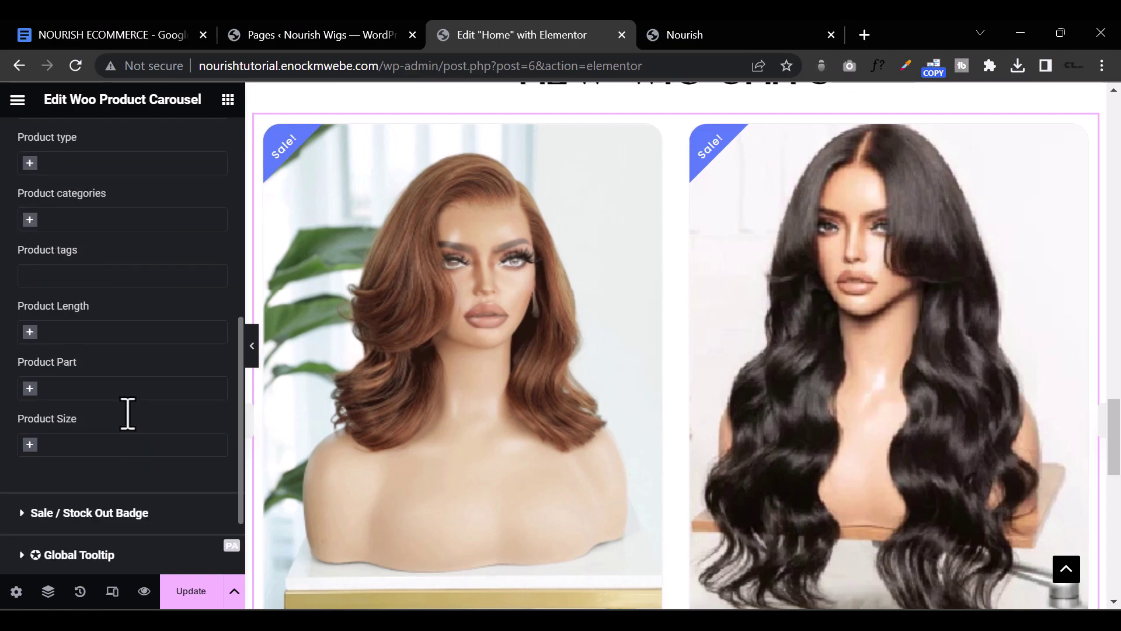
pyautogui.scroll(2, 130, 374)
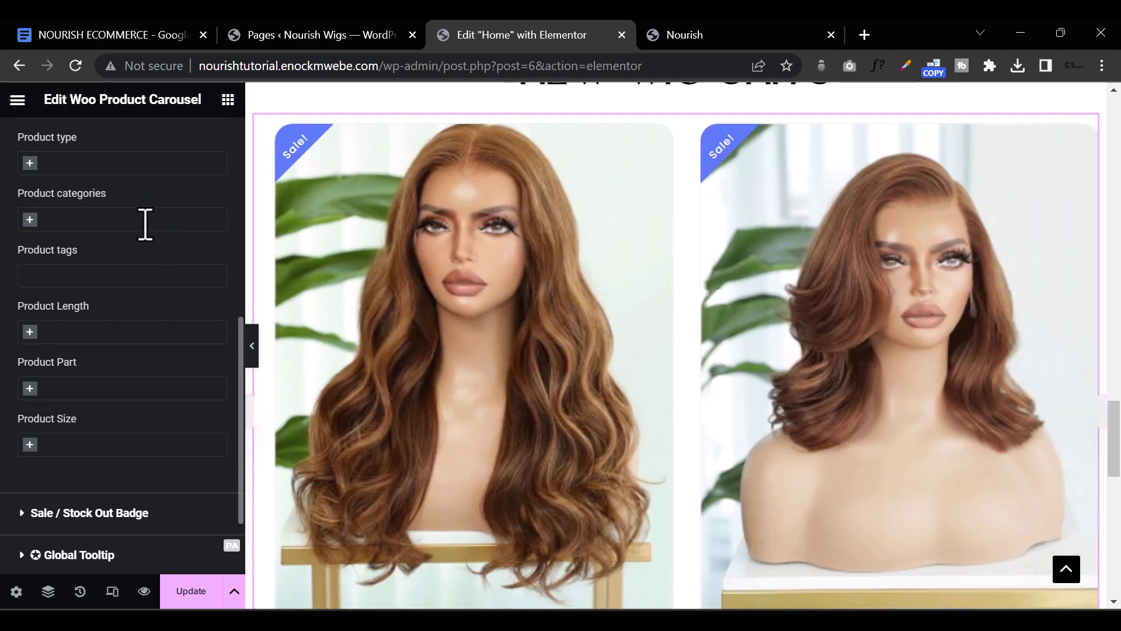
pyautogui.click(143, 222)
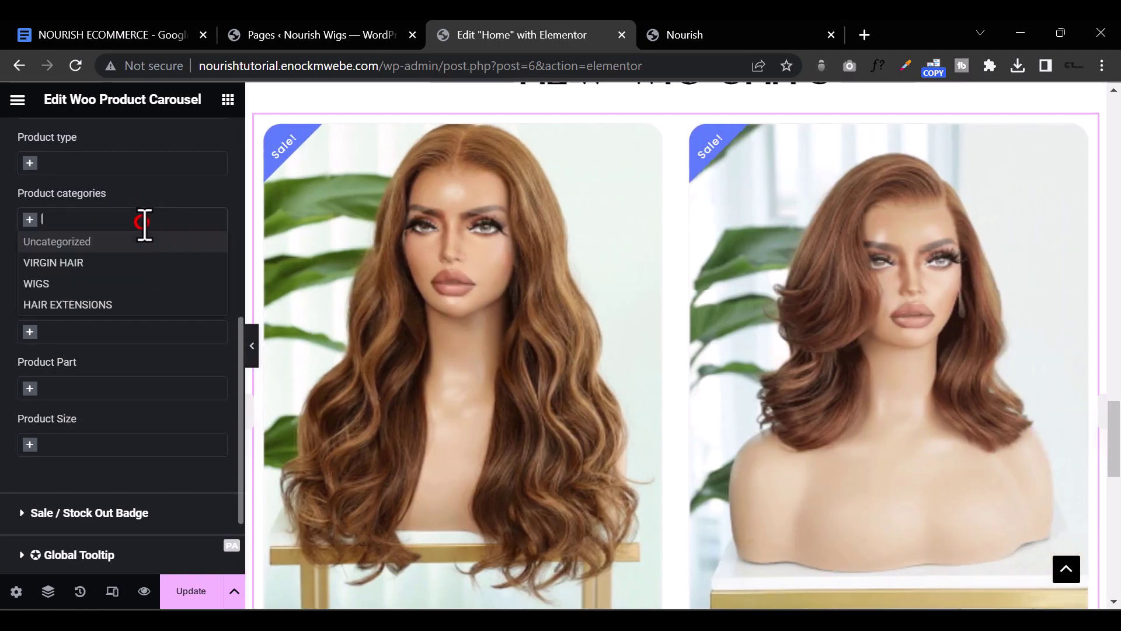
pyautogui.click(157, 337)
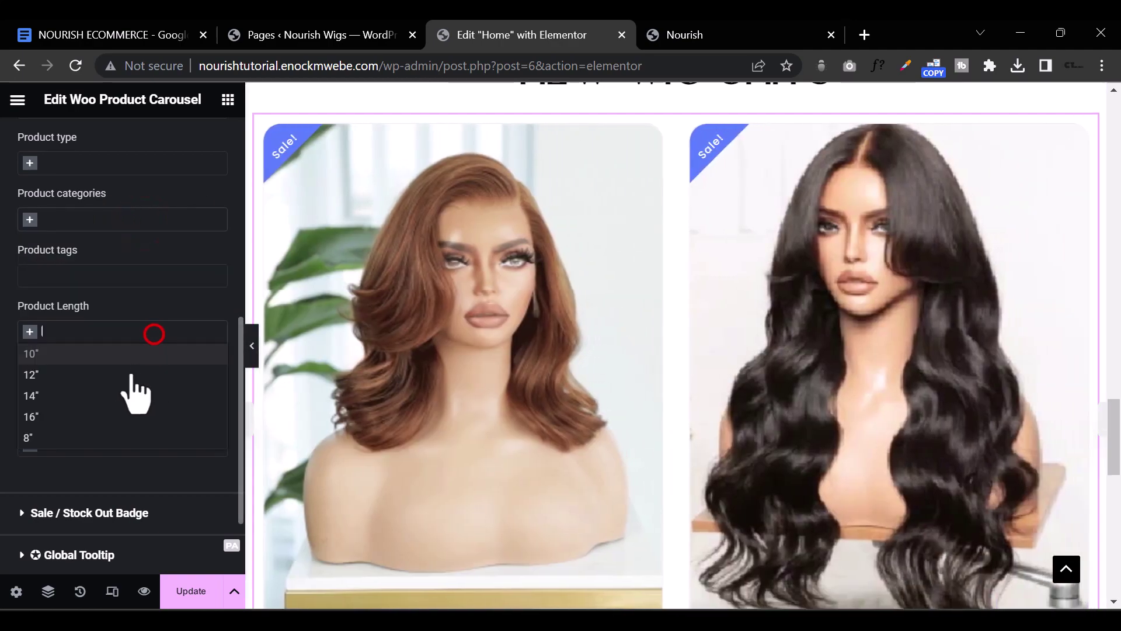
pyautogui.scroll(-2, 156, 473)
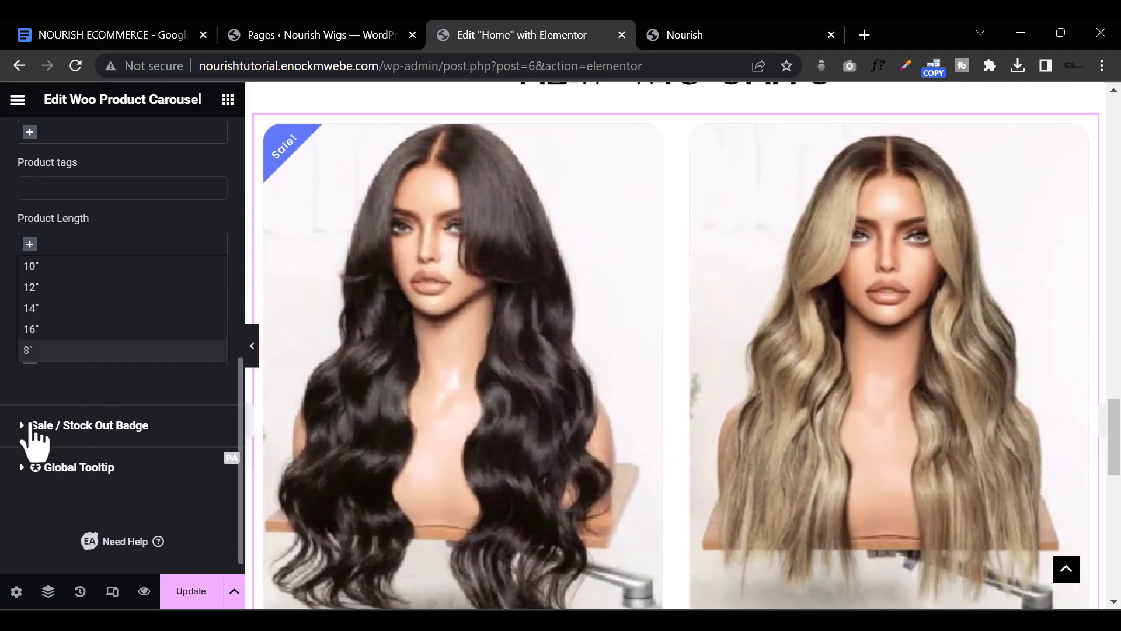
# Set the Sale badge Style Preset to Preset 3, after trying Preset 2
pyautogui.click(27, 424)
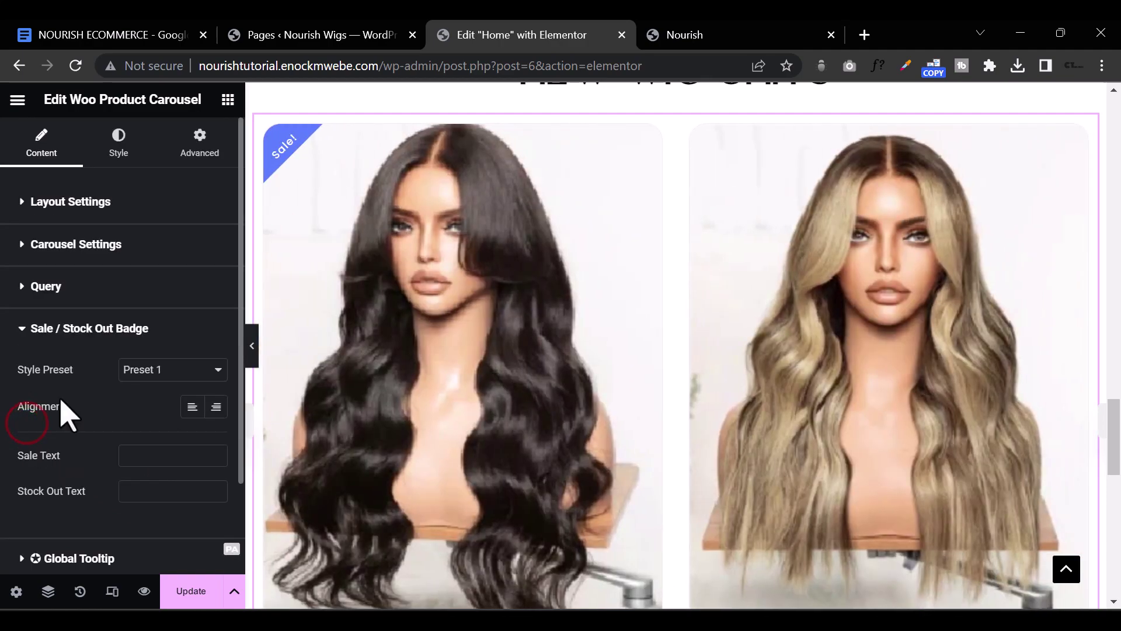
pyautogui.click(157, 374)
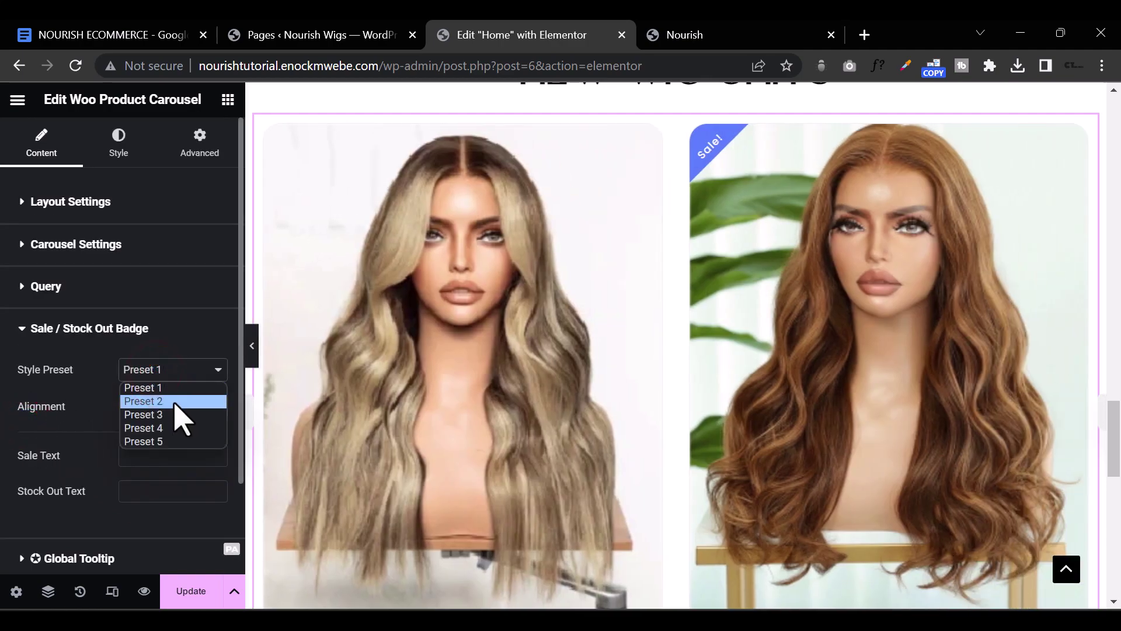
pyautogui.click(172, 401)
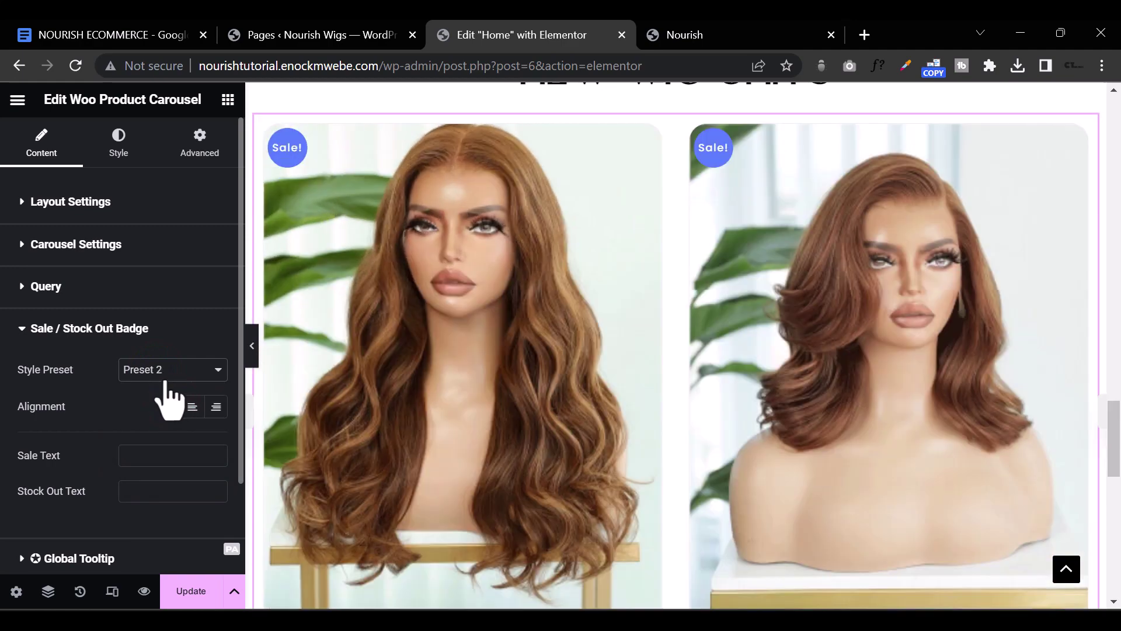
pyautogui.click(167, 376)
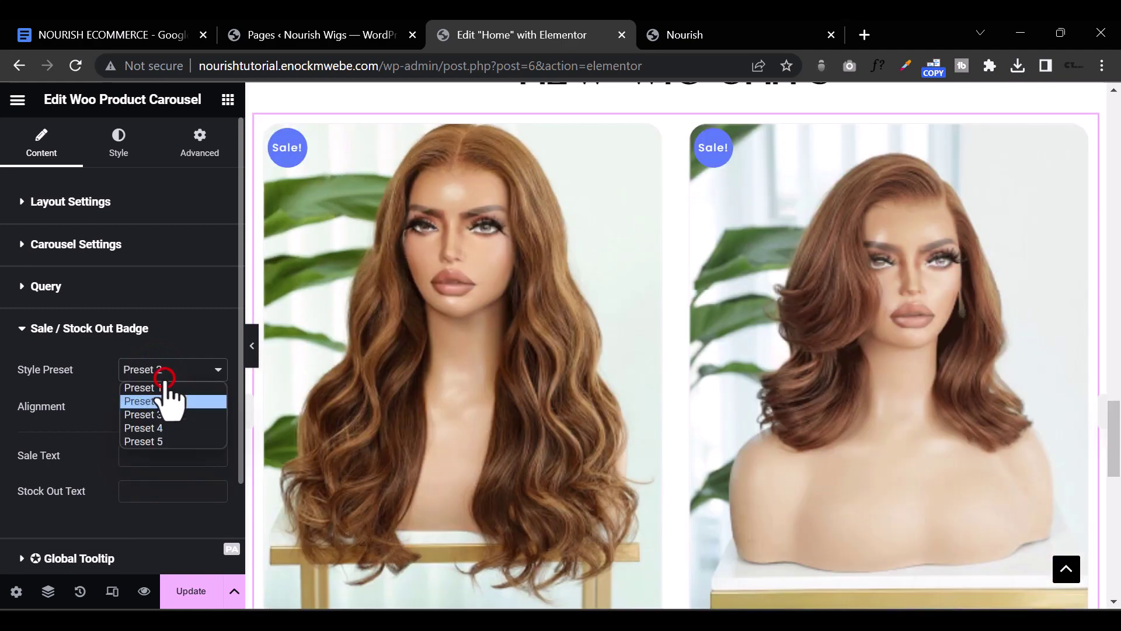
pyautogui.click(169, 416)
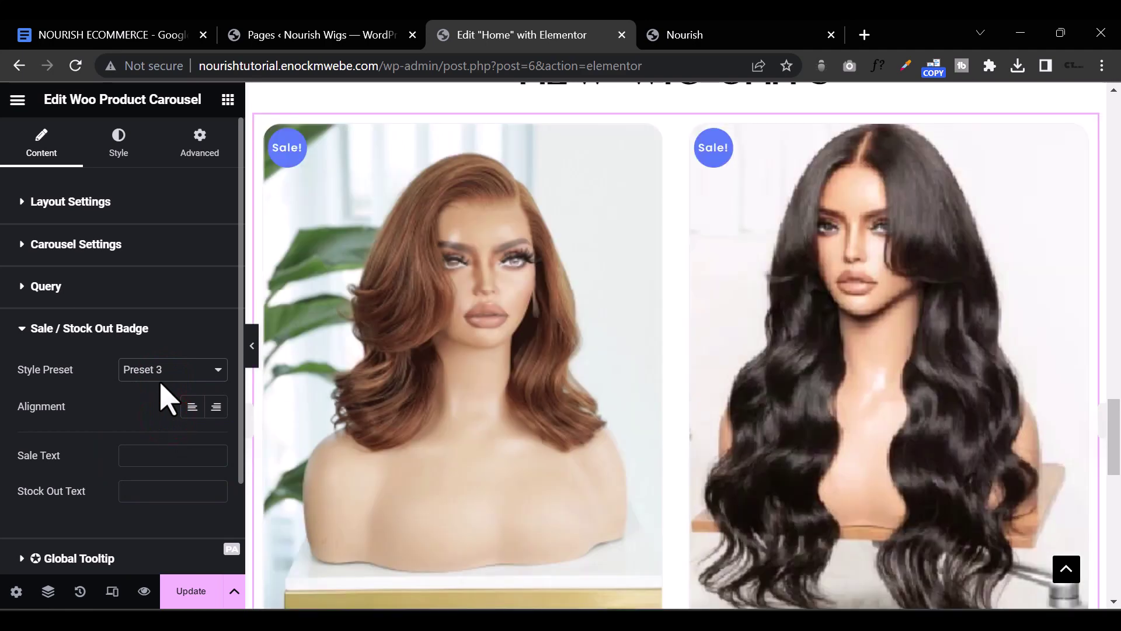
pyautogui.scroll(-2, 169, 435)
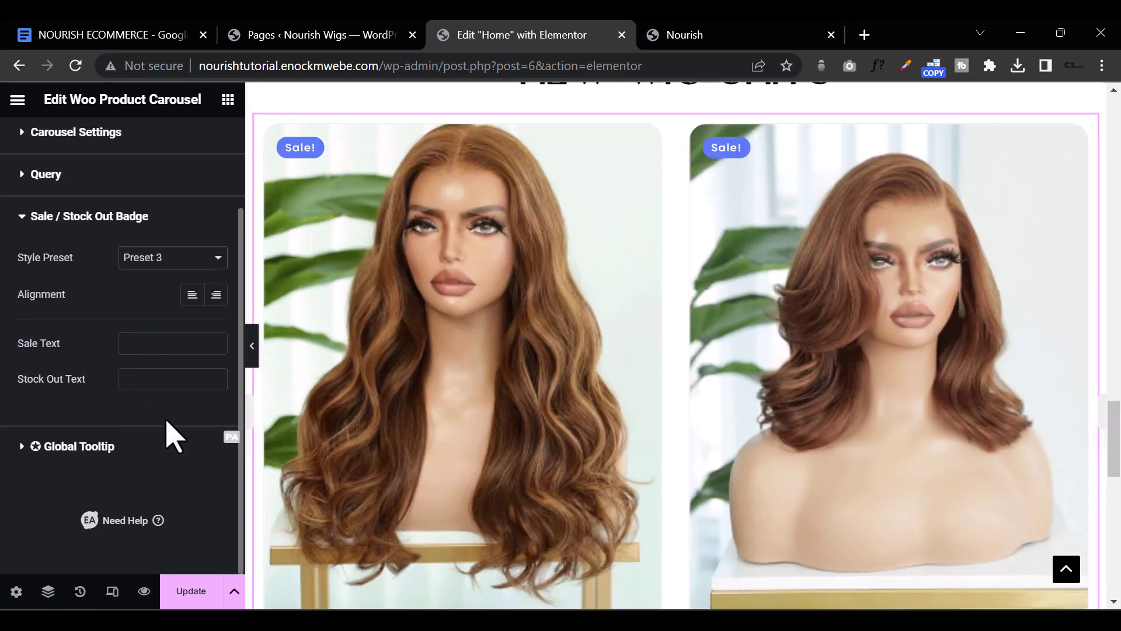
pyautogui.scroll(2, 170, 436)
# In the Style tab, set the product cards' Background Color to light grey #F8F8F8
pyautogui.click(111, 143)
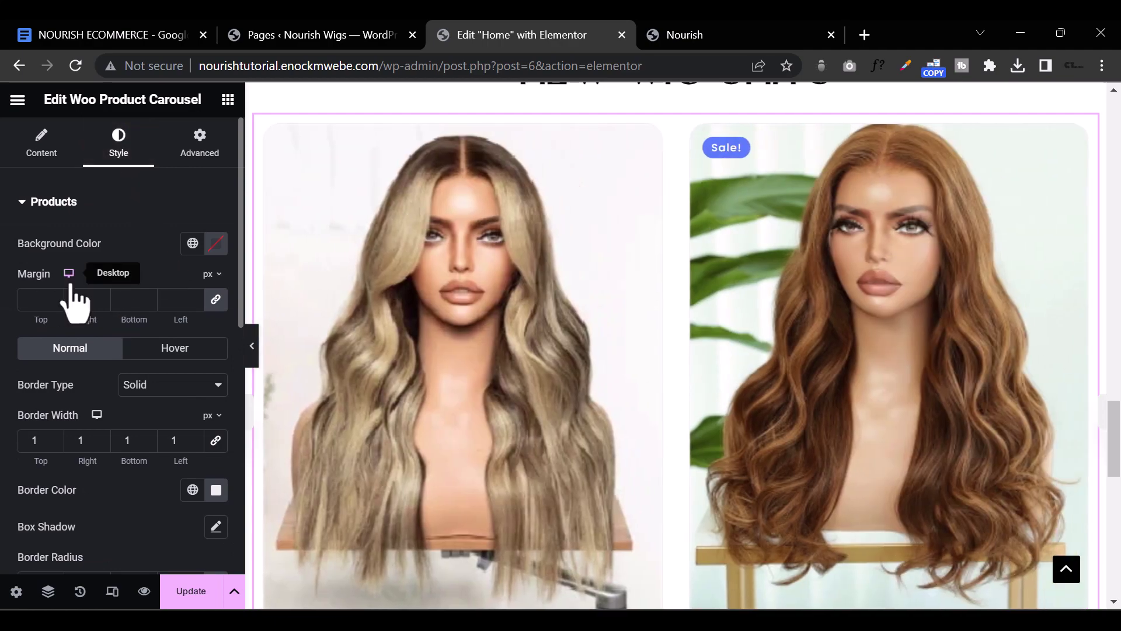
pyautogui.scroll(-2, 199, 356)
pyautogui.scroll(-3, 580, 376)
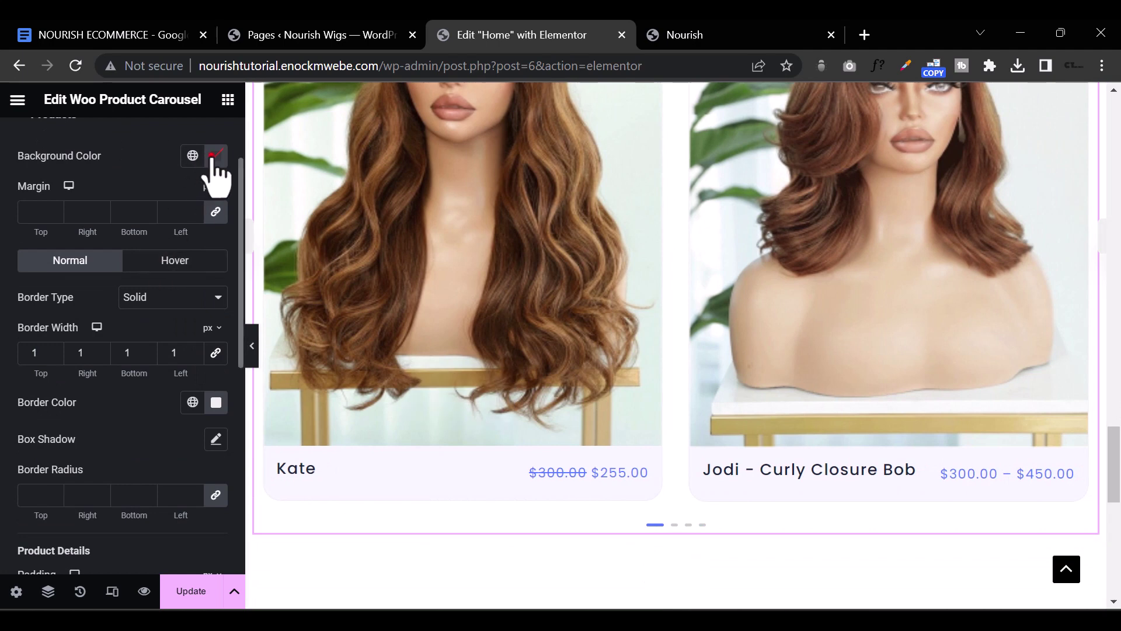
pyautogui.click(214, 156)
pyautogui.click(179, 266)
pyautogui.click(113, 233)
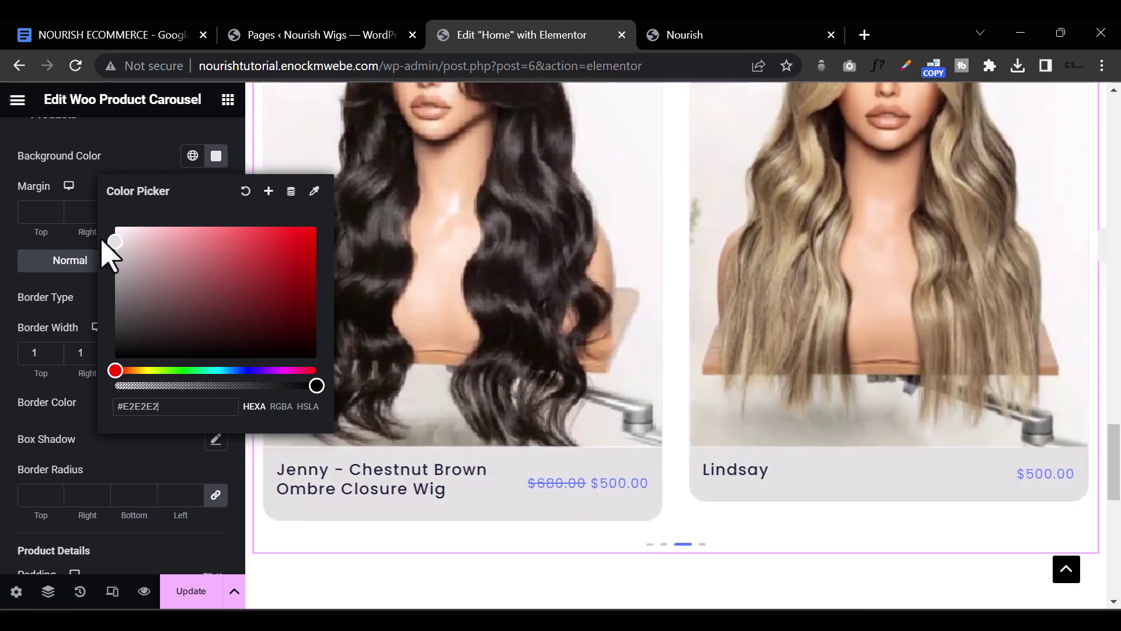
pyautogui.click(102, 238)
pyautogui.moveTo(101, 237); pyautogui.dragTo(101, 236)
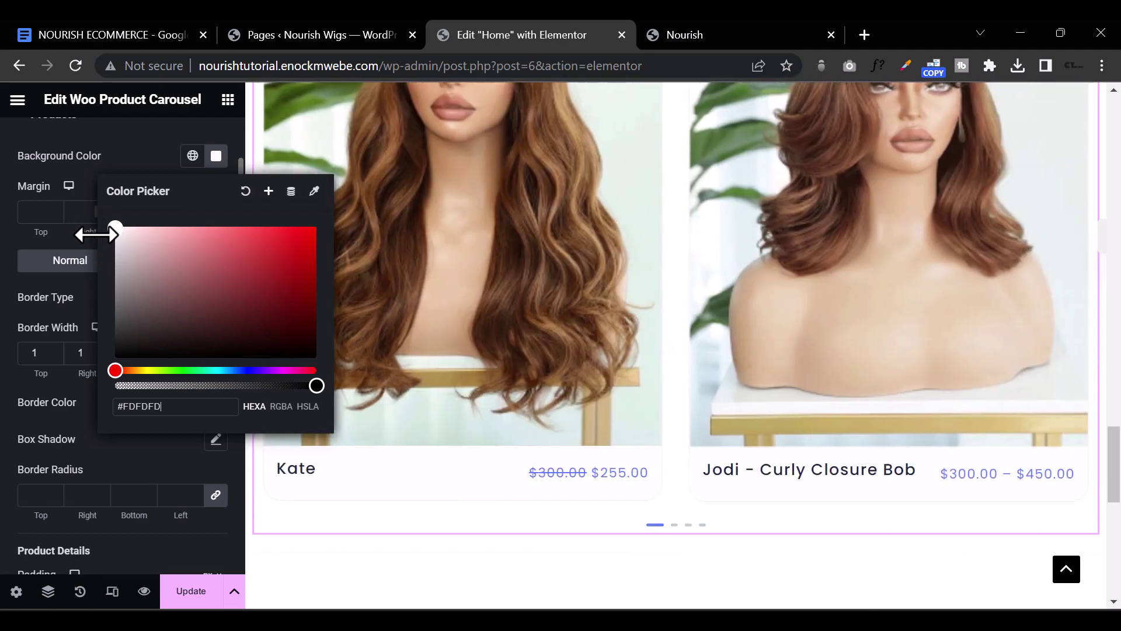
pyautogui.moveTo(94, 230); pyautogui.dragTo(107, 230)
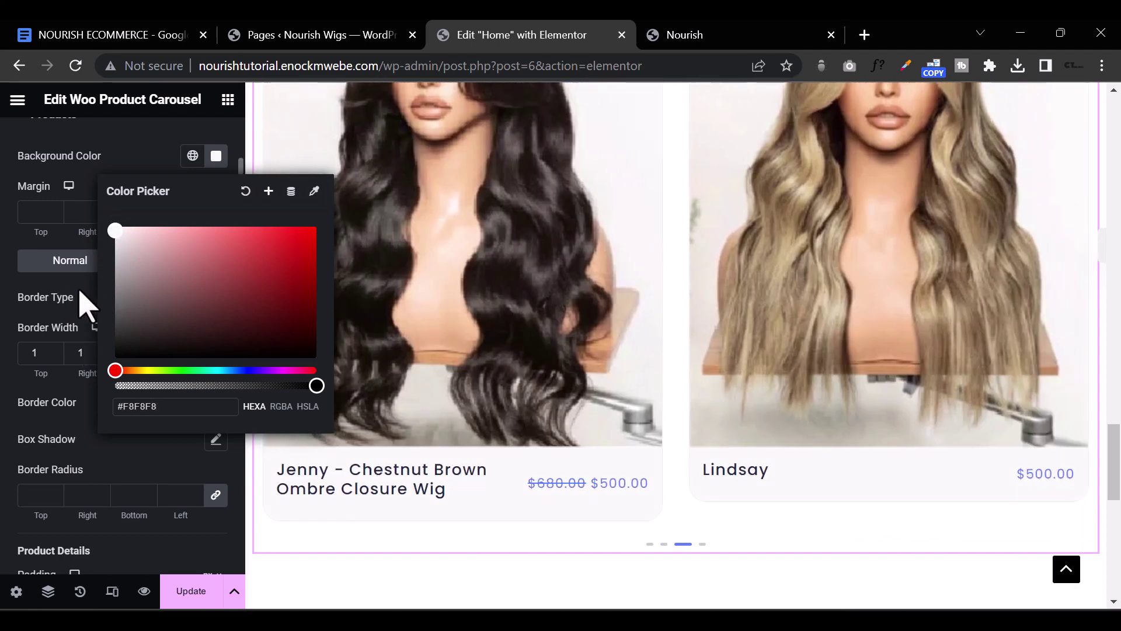
pyautogui.click(81, 306)
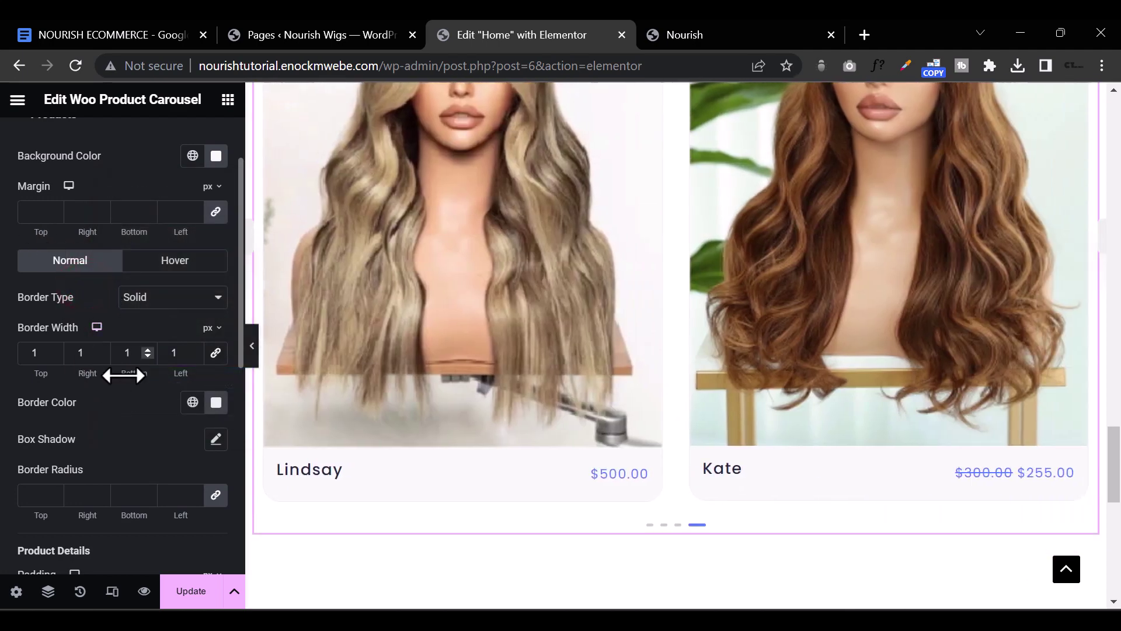
pyautogui.scroll(-3, 130, 396)
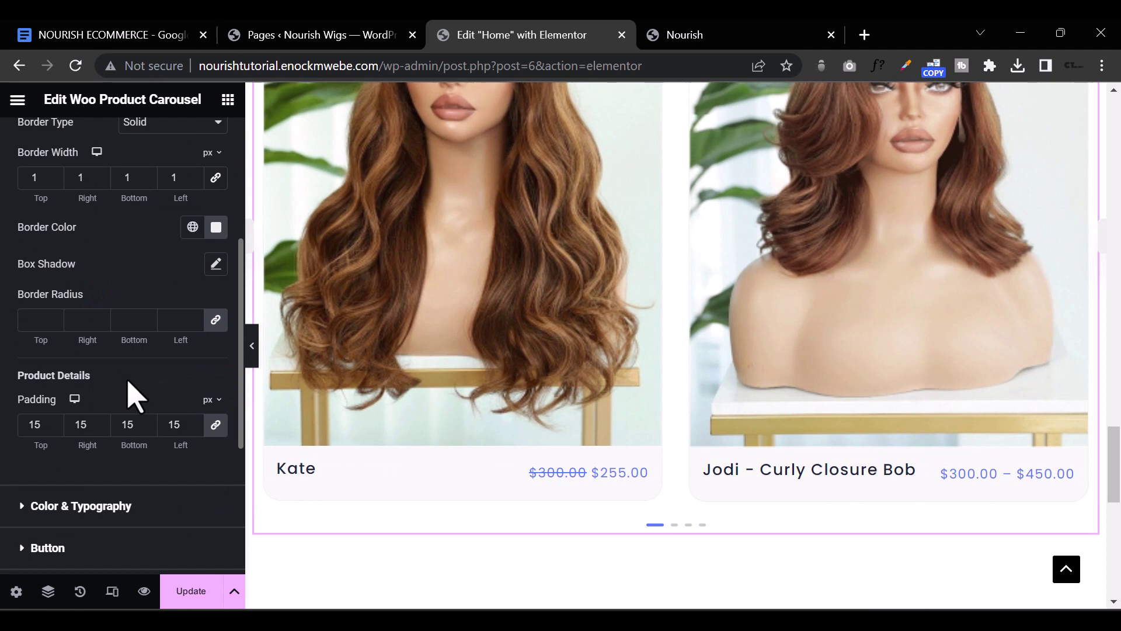
pyautogui.scroll(2, 131, 392)
pyautogui.scroll(5, 50, 207)
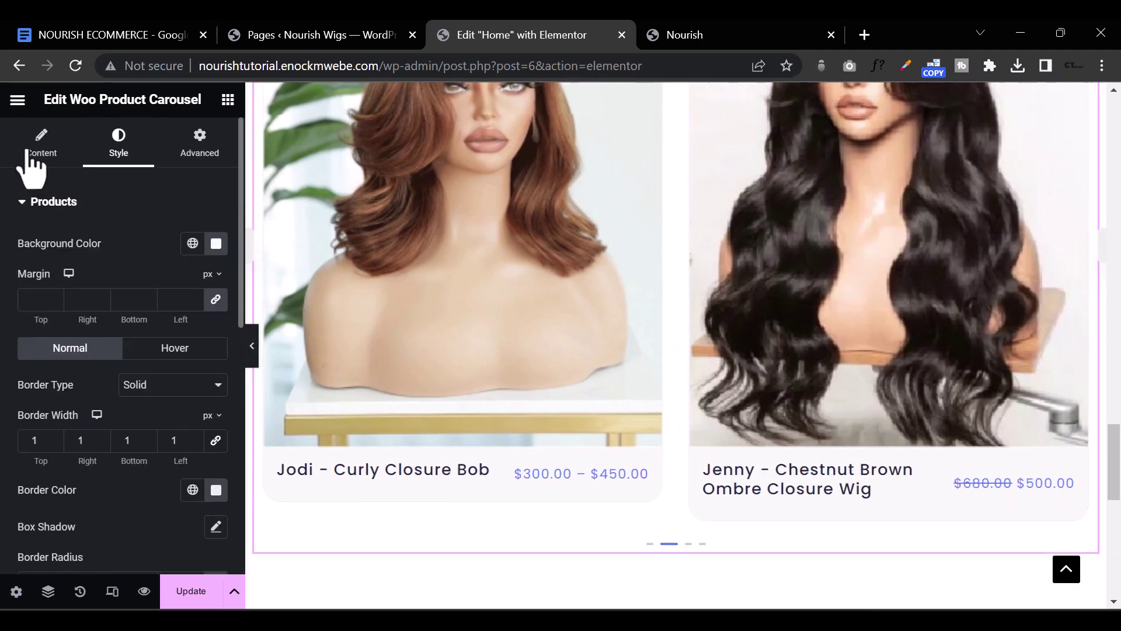
# Make product titles black and uppercase in the small heading global font
pyautogui.click(42, 200)
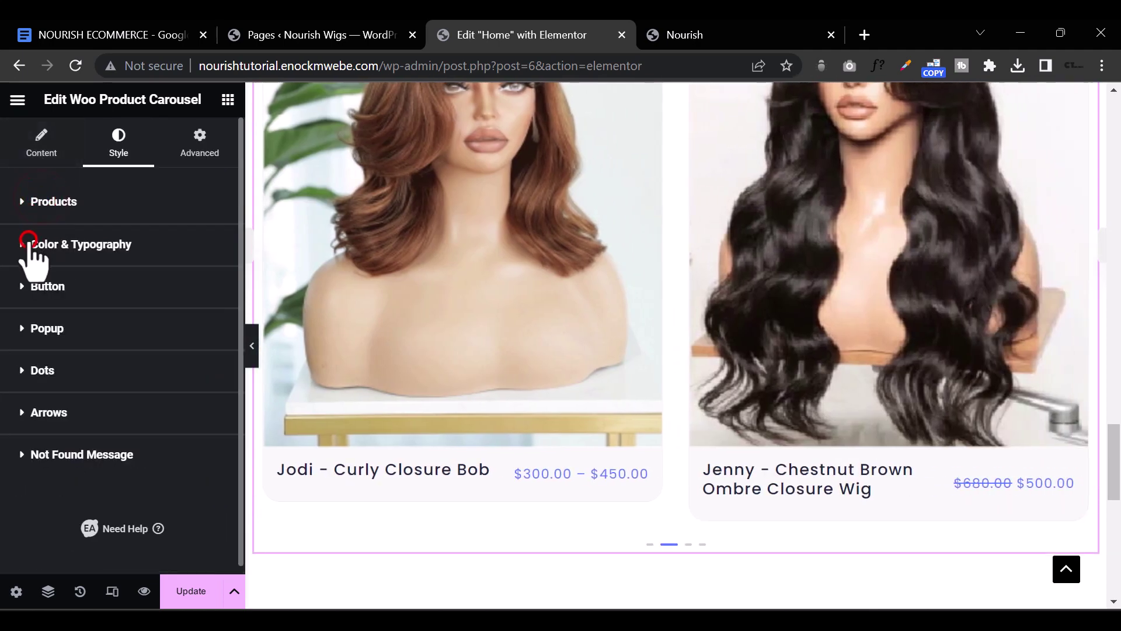
pyautogui.click(35, 245)
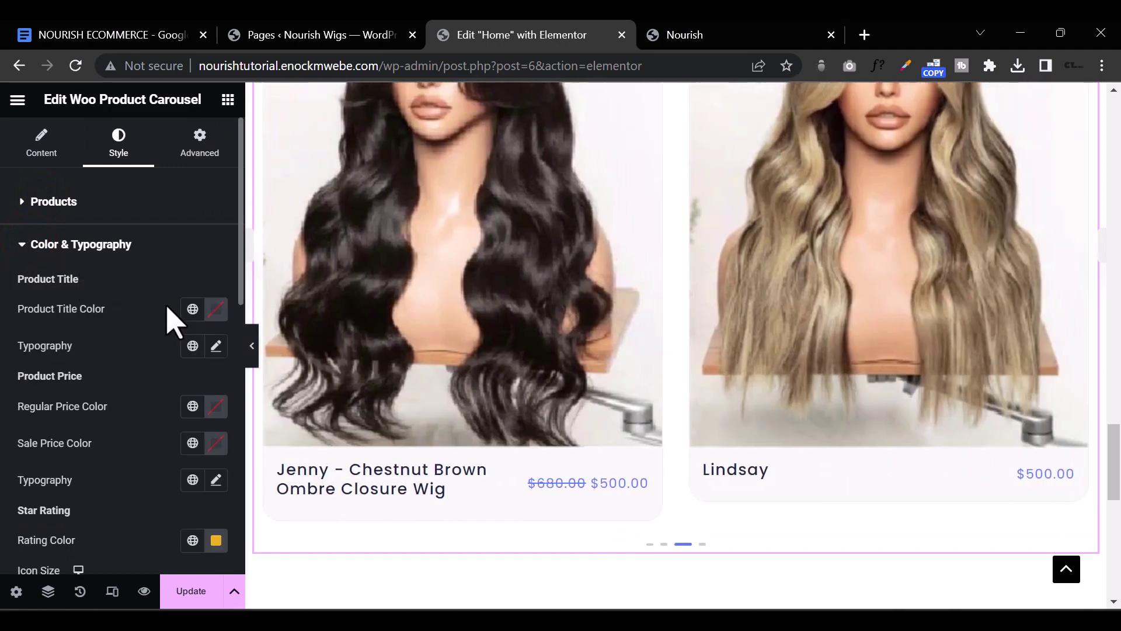
pyautogui.click(214, 308)
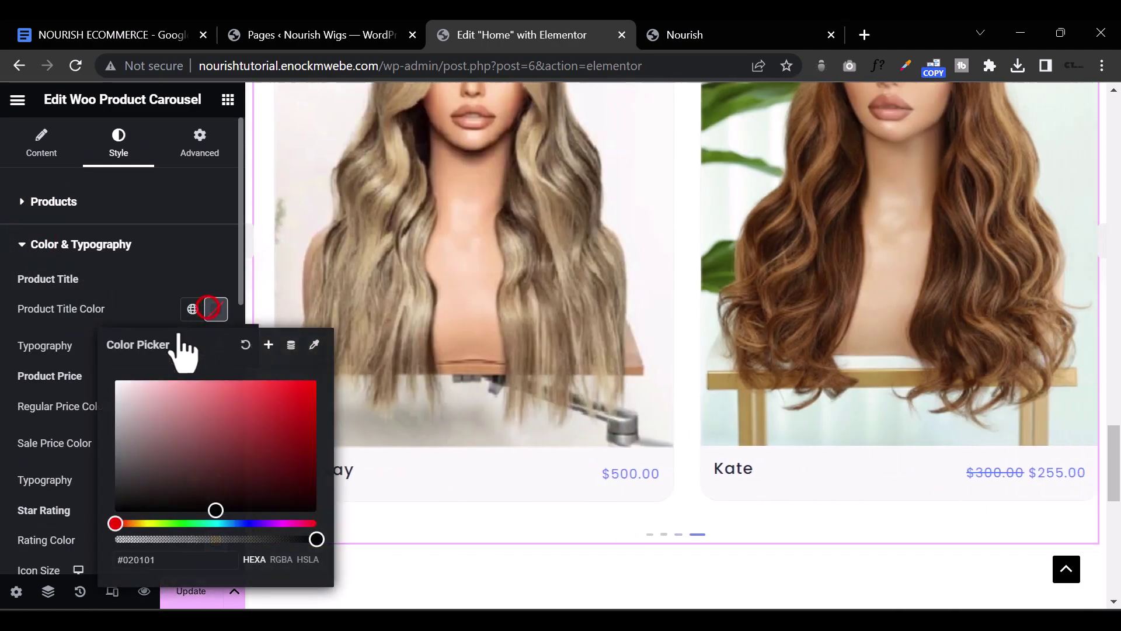
pyautogui.click(150, 404)
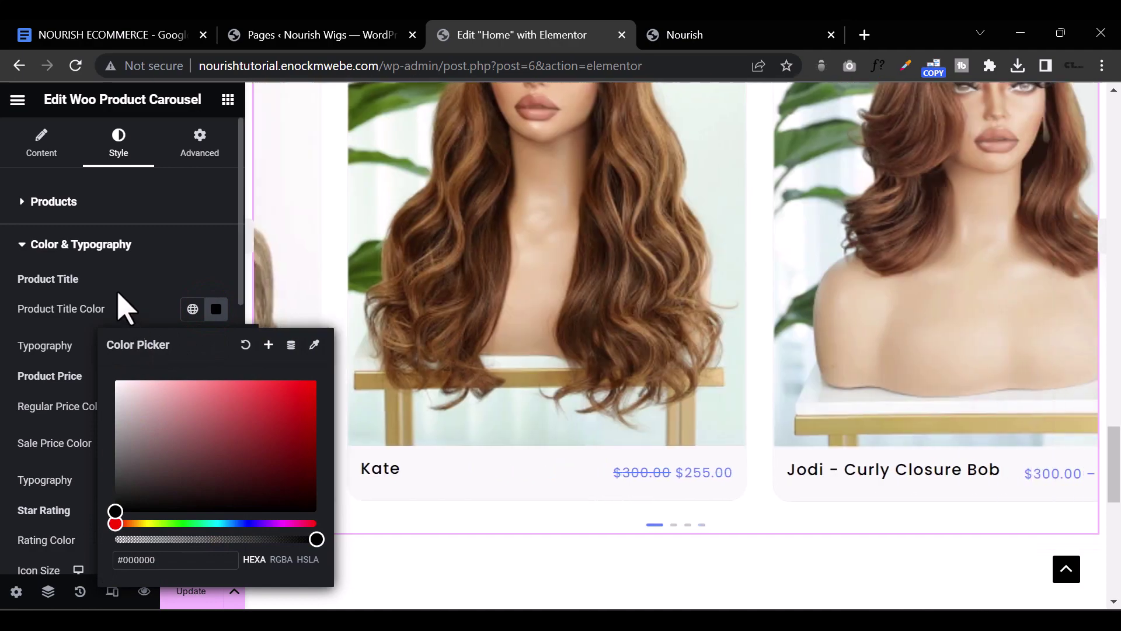
pyautogui.click(113, 279)
pyautogui.click(215, 346)
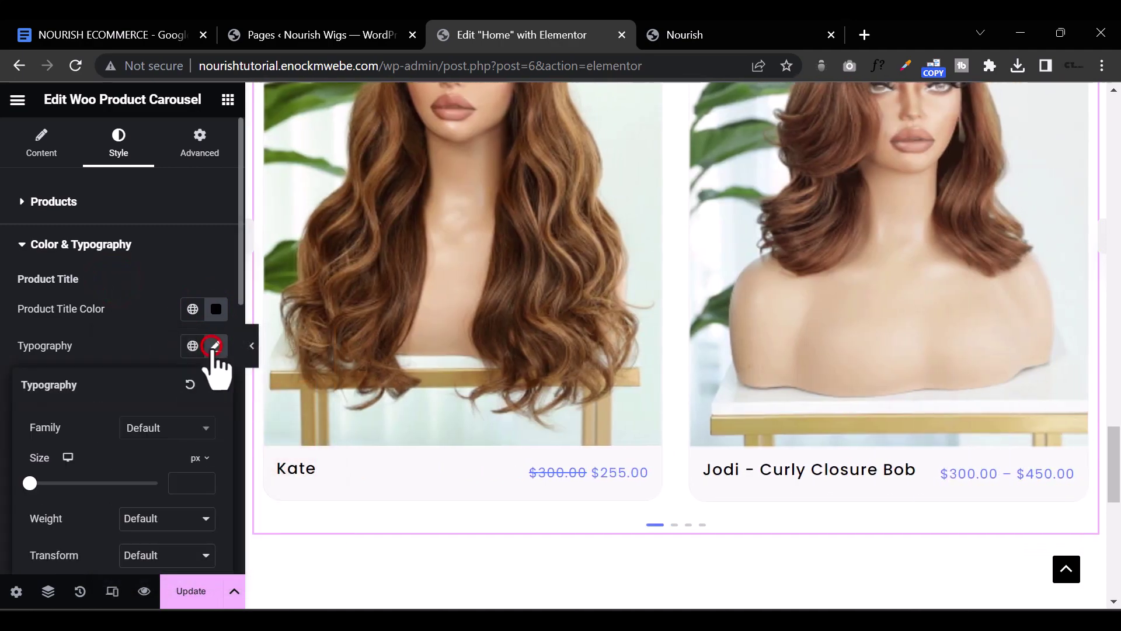
pyautogui.click(193, 346)
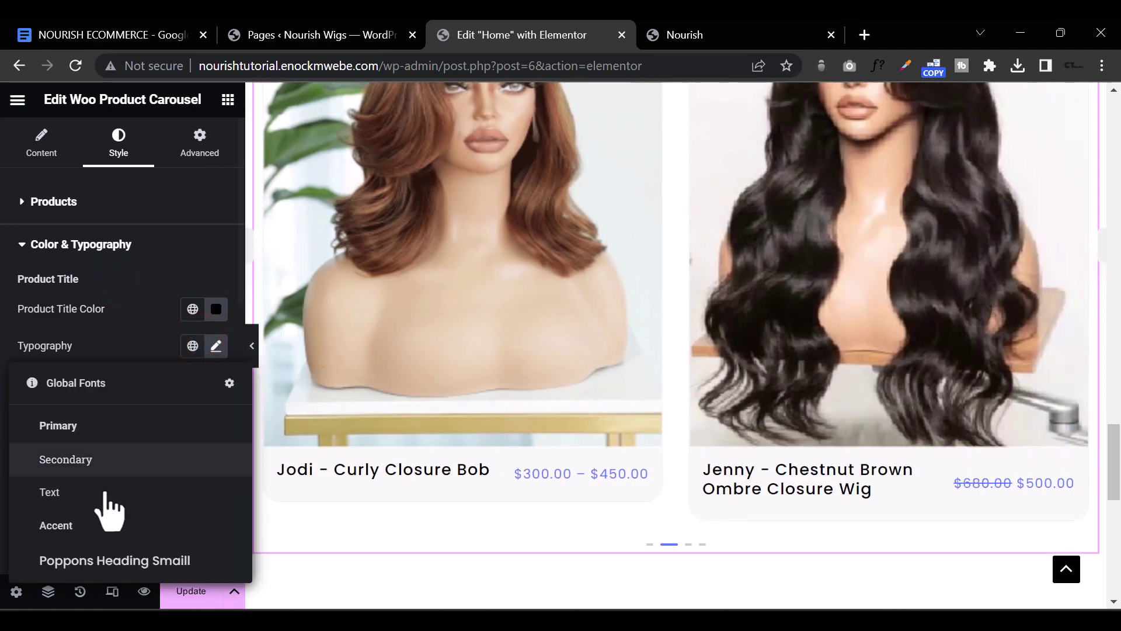
pyautogui.click(106, 561)
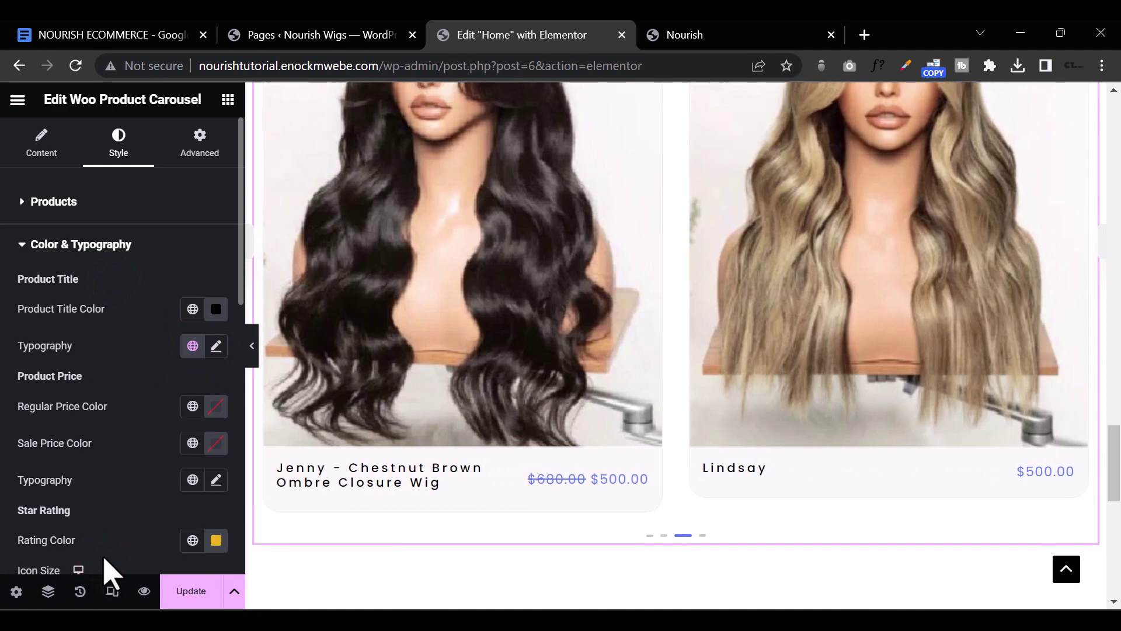
pyautogui.click(215, 347)
pyautogui.scroll(-2, 158, 488)
pyautogui.click(158, 469)
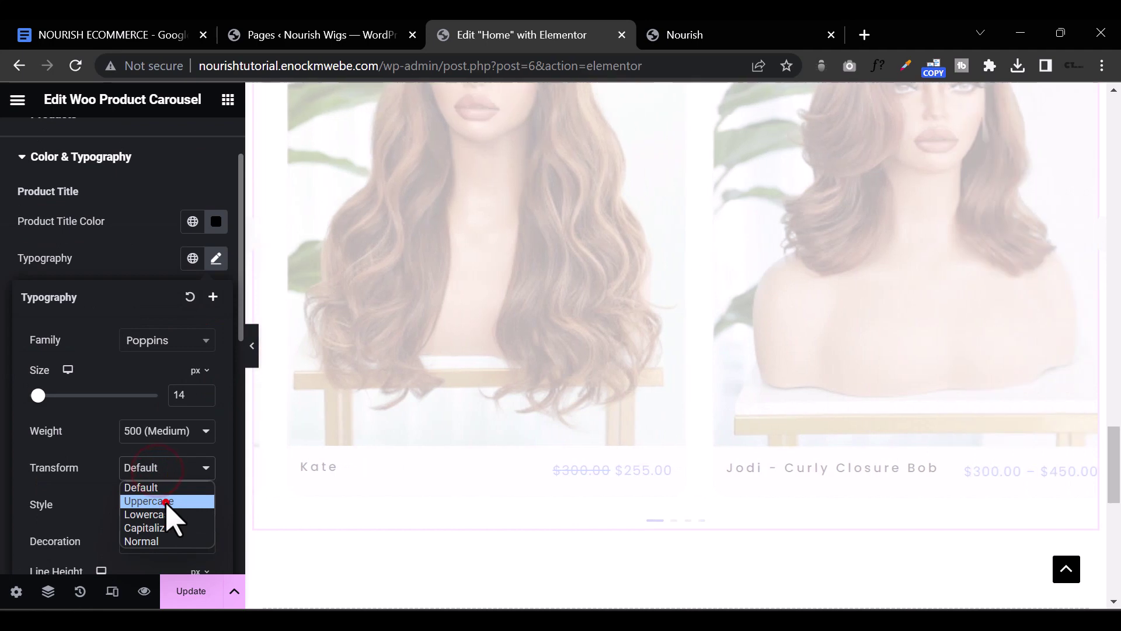
pyautogui.click(166, 501)
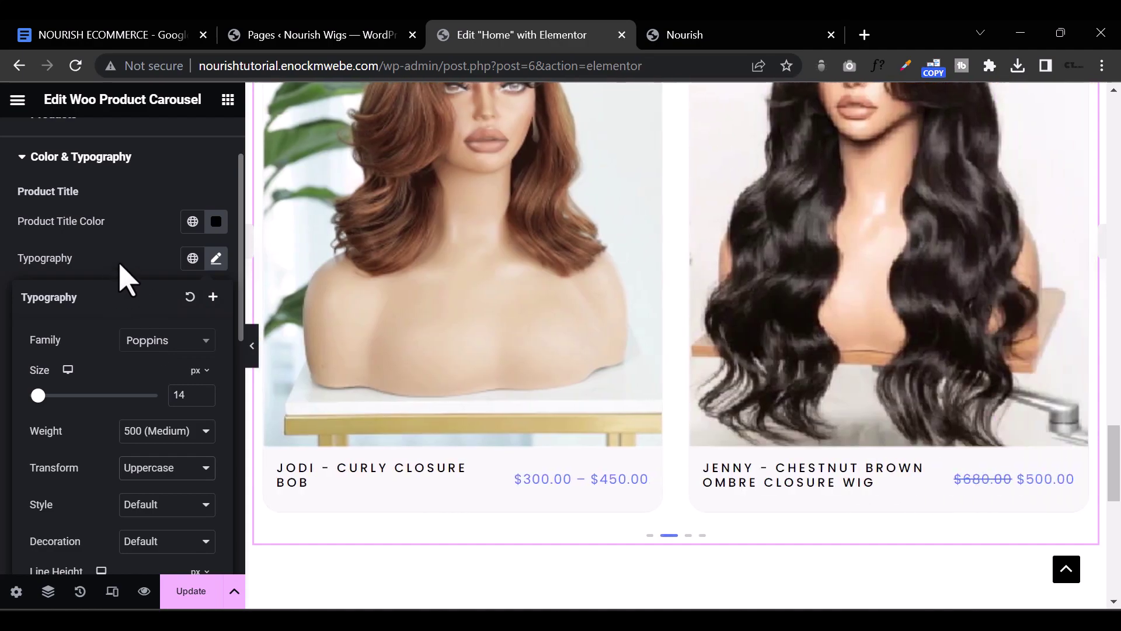
pyautogui.click(119, 262)
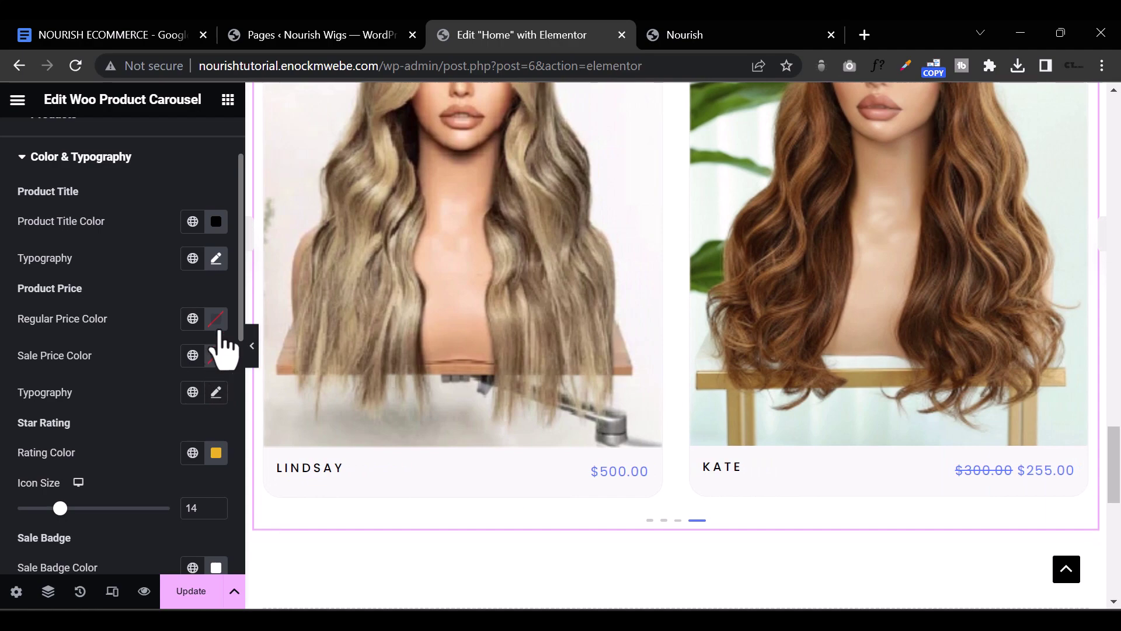
# Keep regular prices black and make sale prices bright red in the small heading global font
pyautogui.click(216, 319)
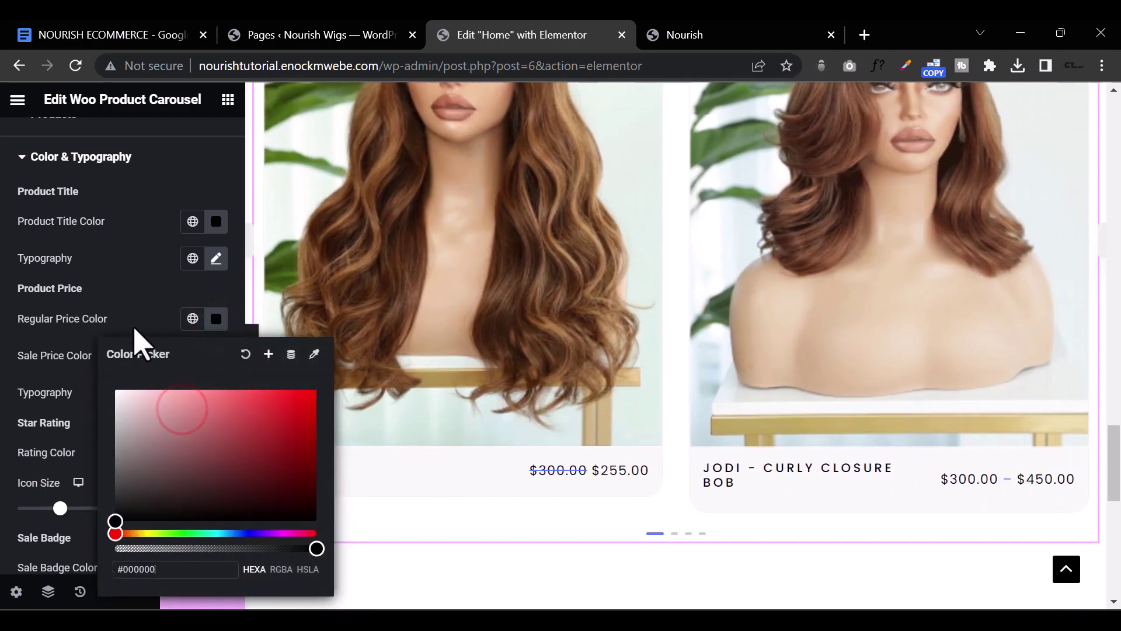
pyautogui.click(139, 318)
pyautogui.click(215, 357)
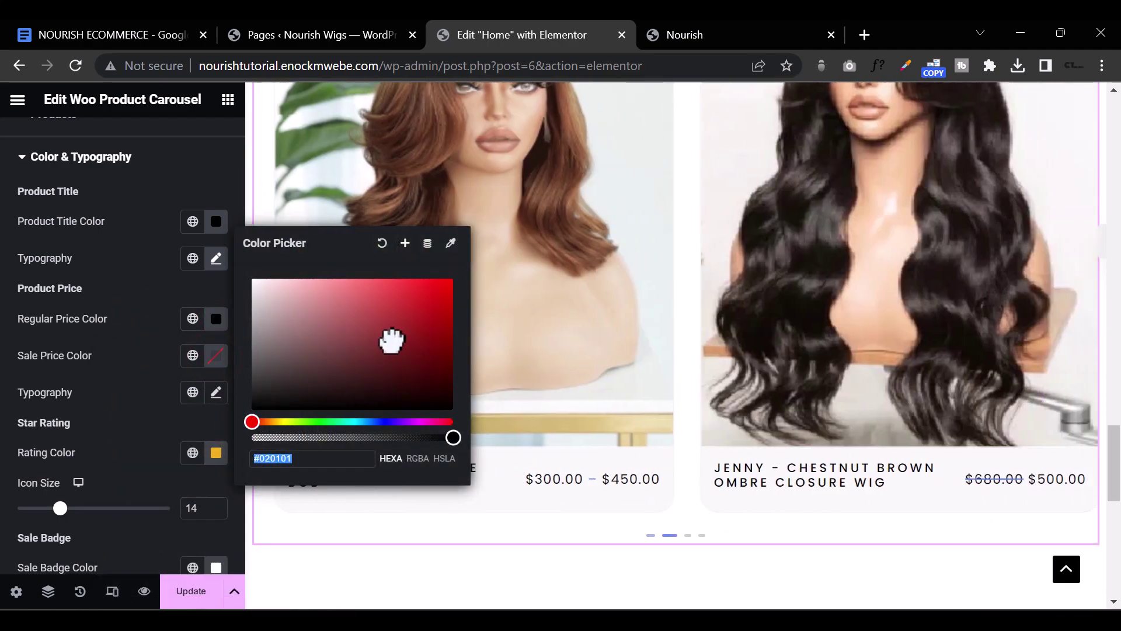
pyautogui.click(388, 343)
pyautogui.click(434, 303)
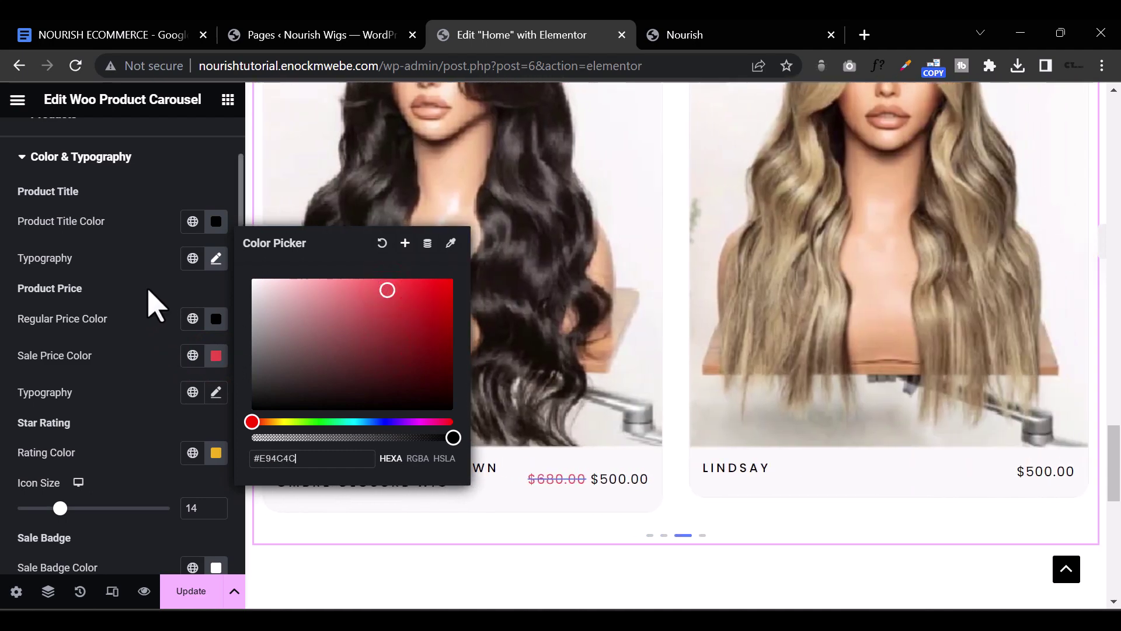
pyautogui.click(135, 298)
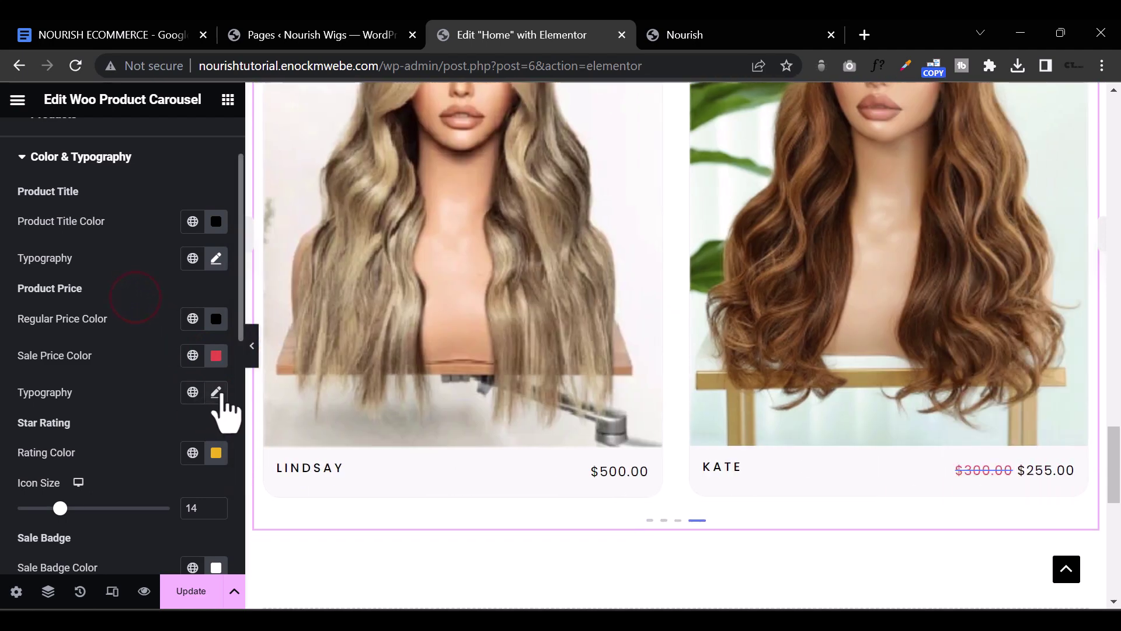
pyautogui.click(216, 390)
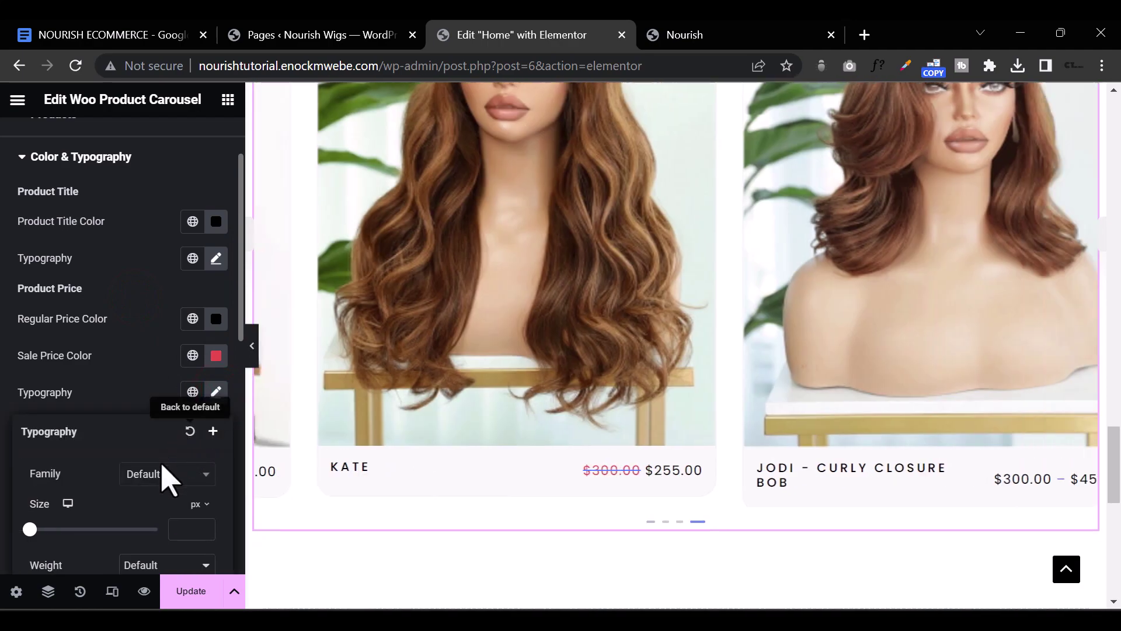
pyautogui.click(193, 392)
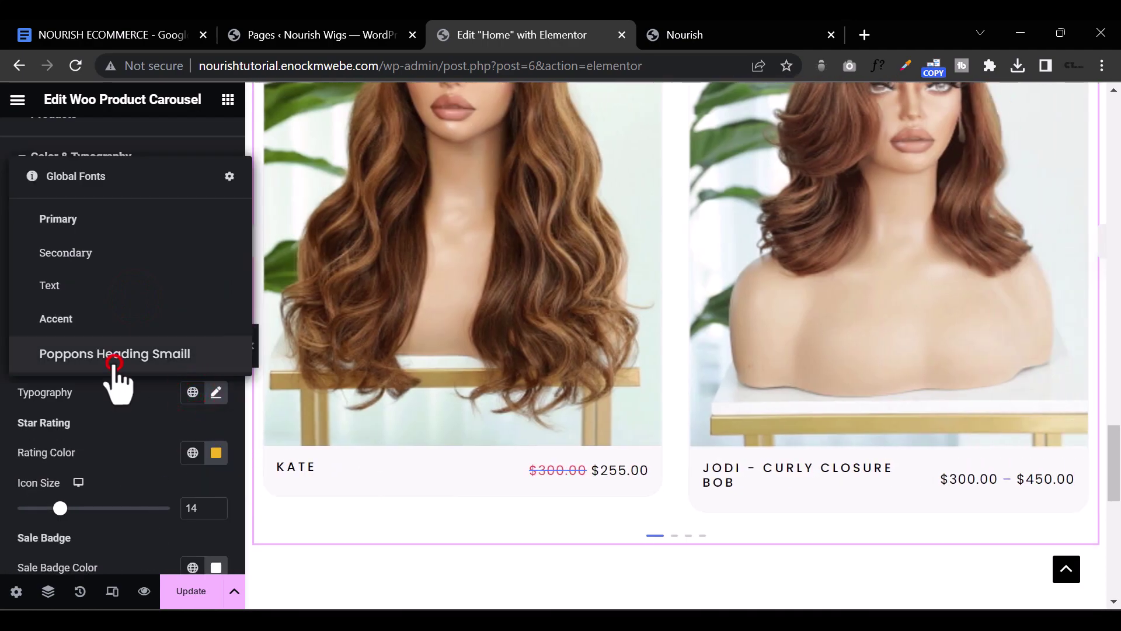
pyautogui.click(114, 357)
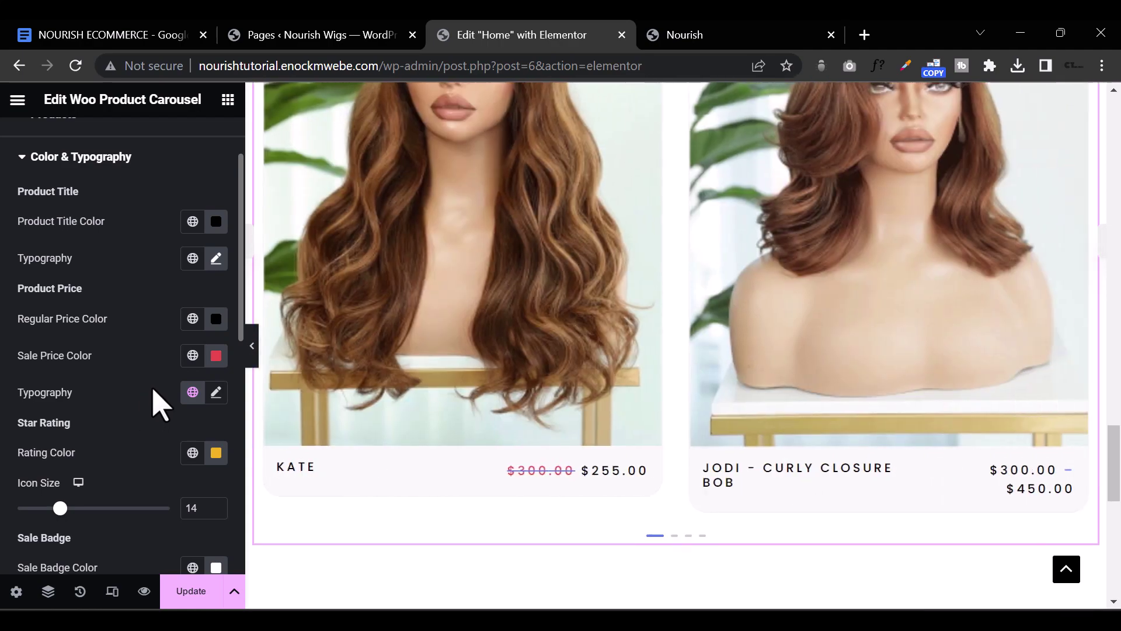
# Give the Sale badges a black background
pyautogui.scroll(-3, 157, 406)
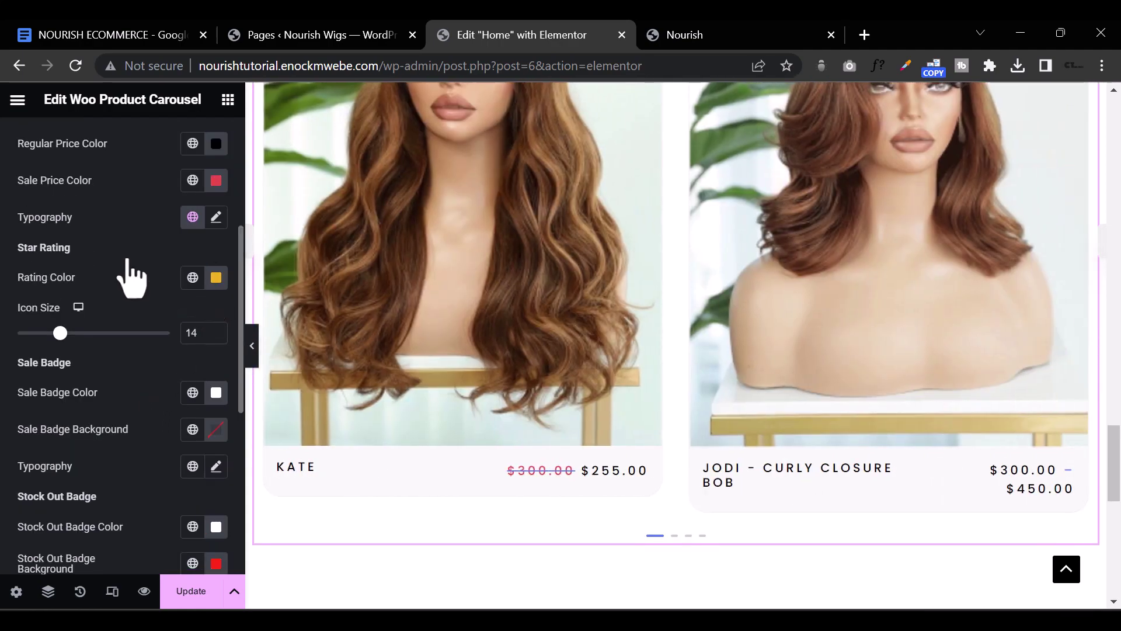
pyautogui.scroll(-2, 178, 371)
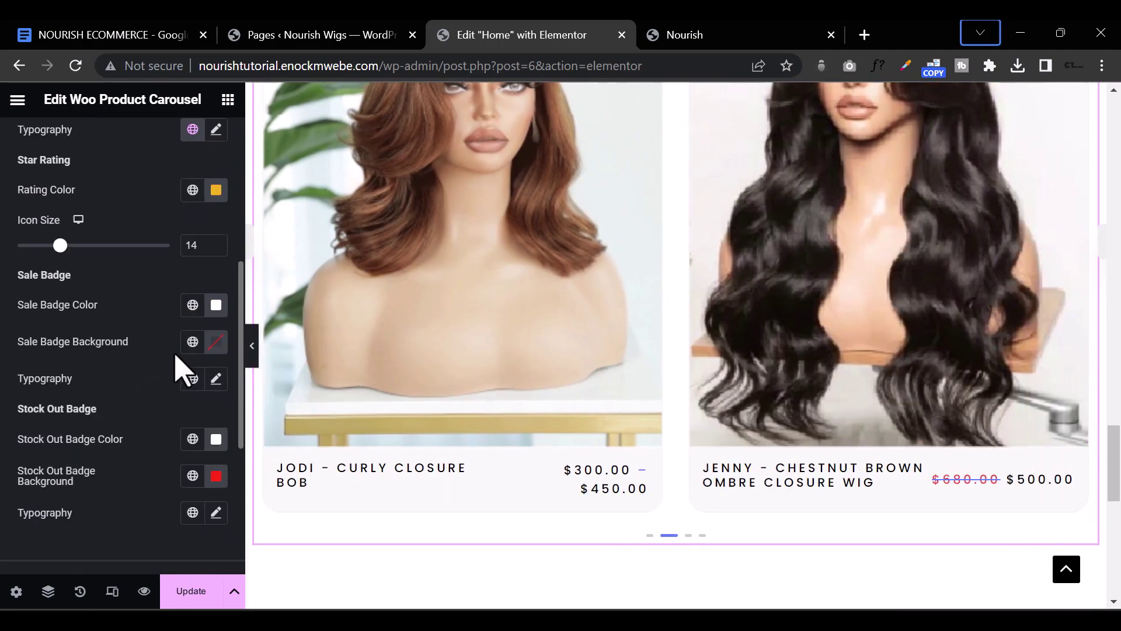
pyautogui.scroll(3, 514, 356)
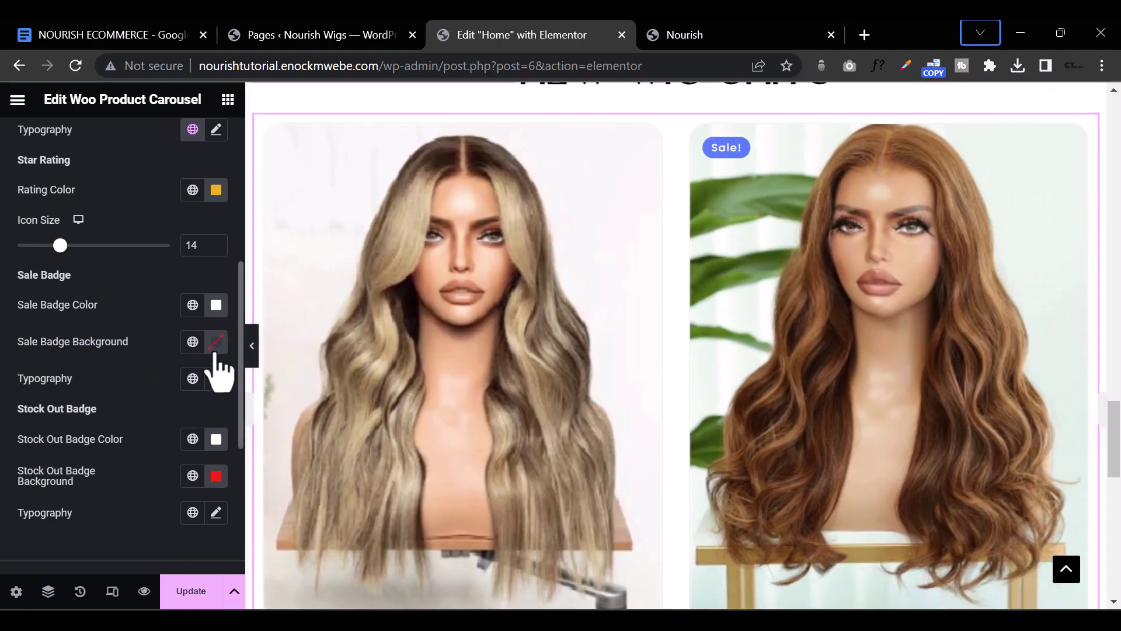
pyautogui.click(215, 351)
pyautogui.click(255, 397)
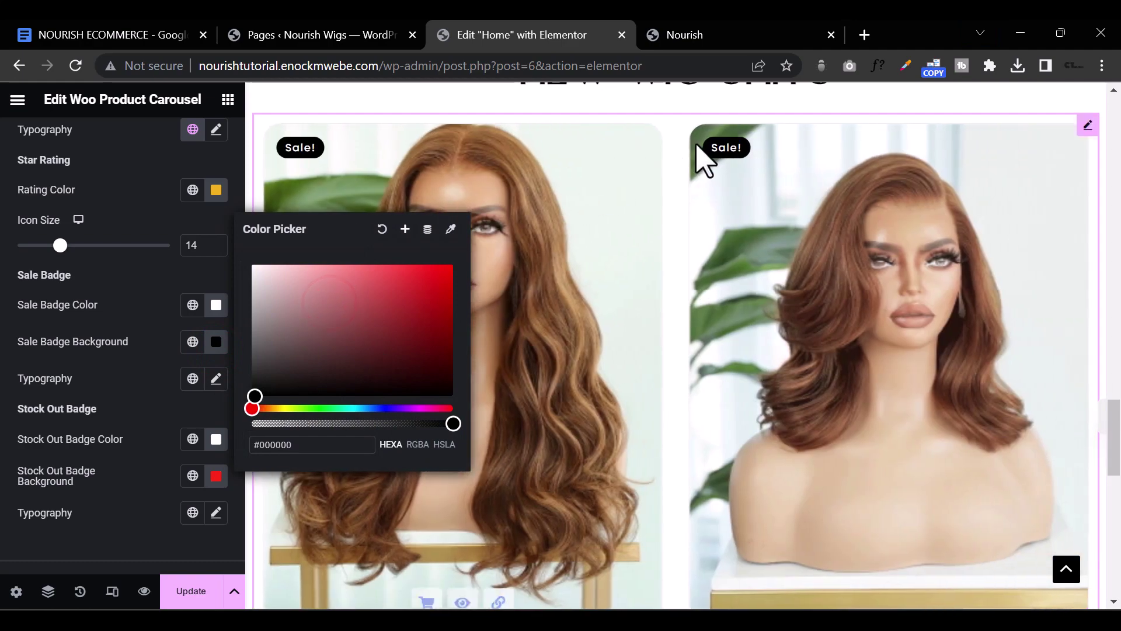
pyautogui.click(143, 292)
pyautogui.scroll(-2, 166, 344)
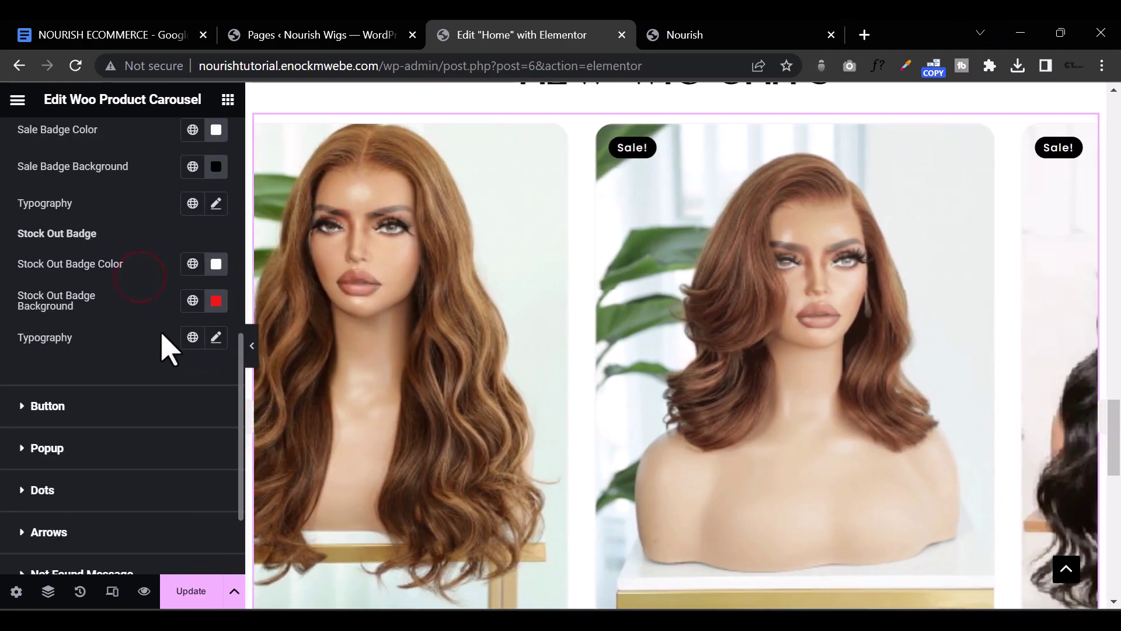
pyautogui.scroll(7, 47, 412)
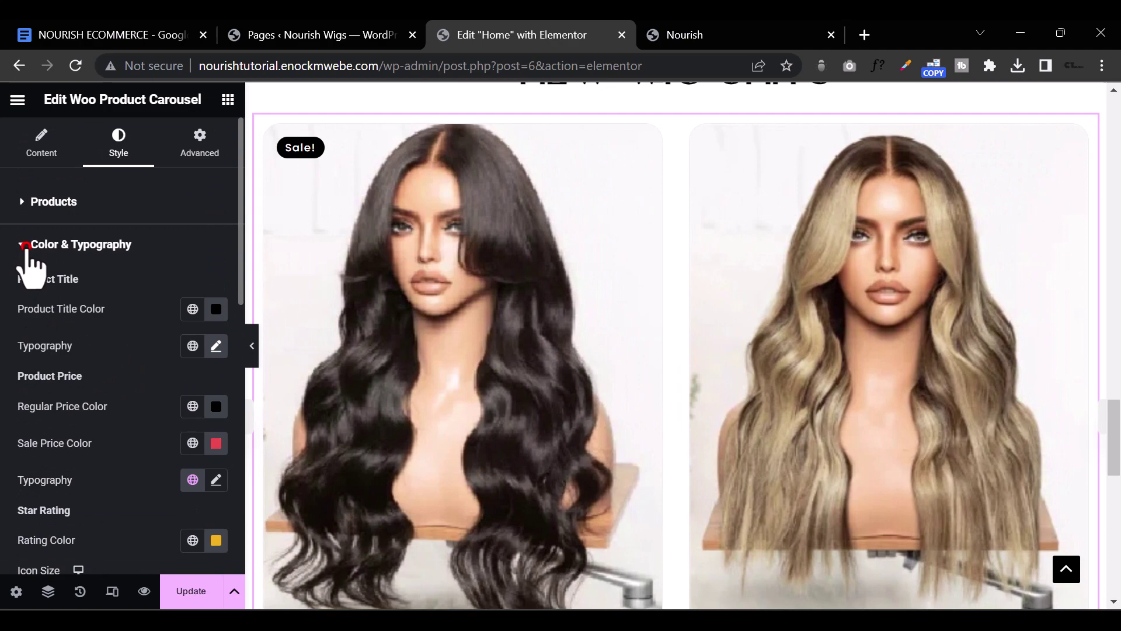
pyautogui.click(25, 245)
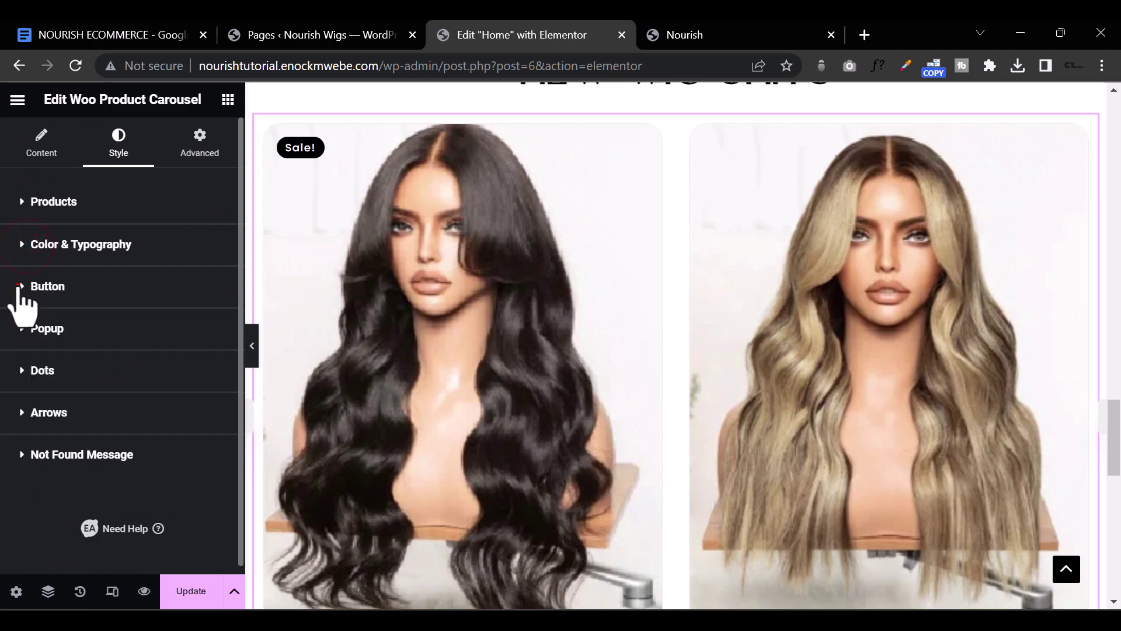
# Give the buttons a black background with white icons in the Normal state
pyautogui.click(22, 292)
pyautogui.scroll(-5, 540, 402)
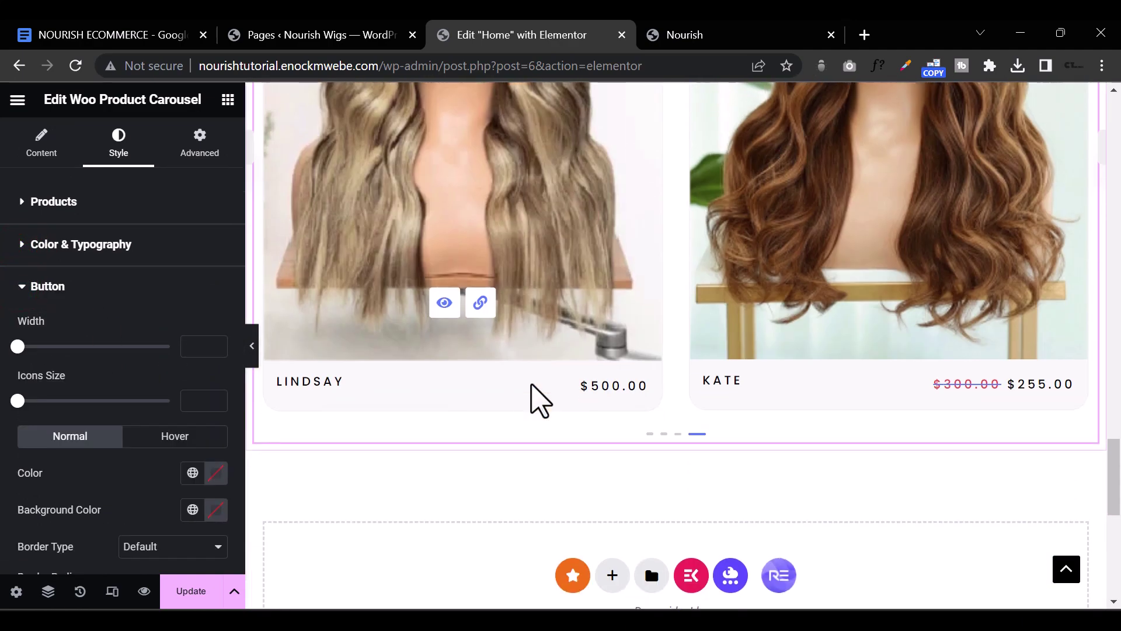
pyautogui.scroll(2, 540, 402)
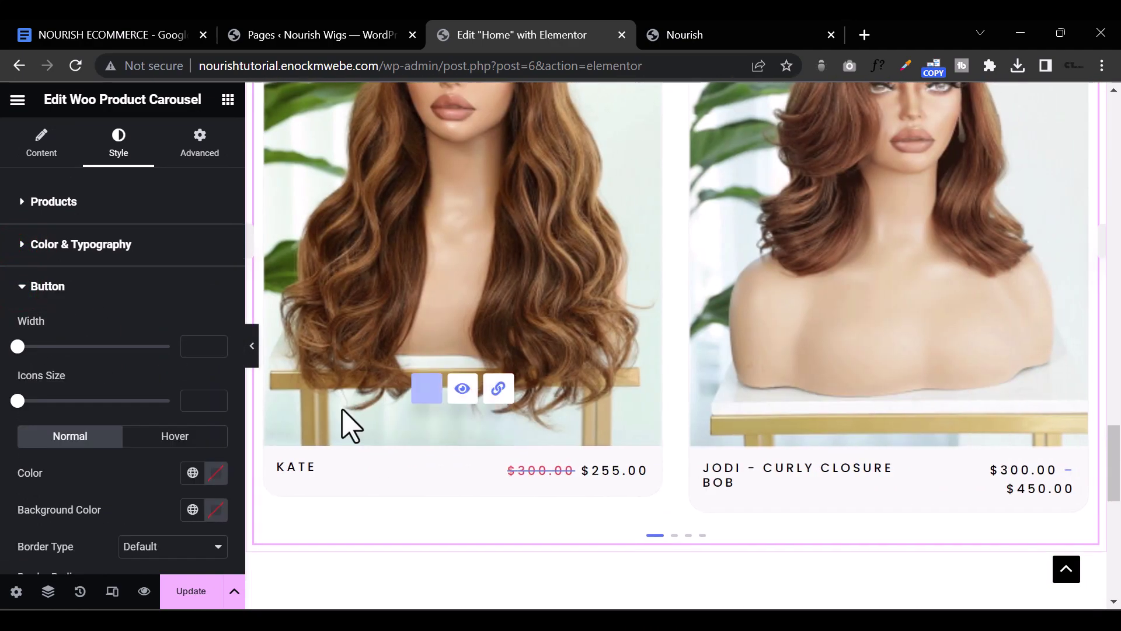
pyautogui.scroll(-2, 215, 445)
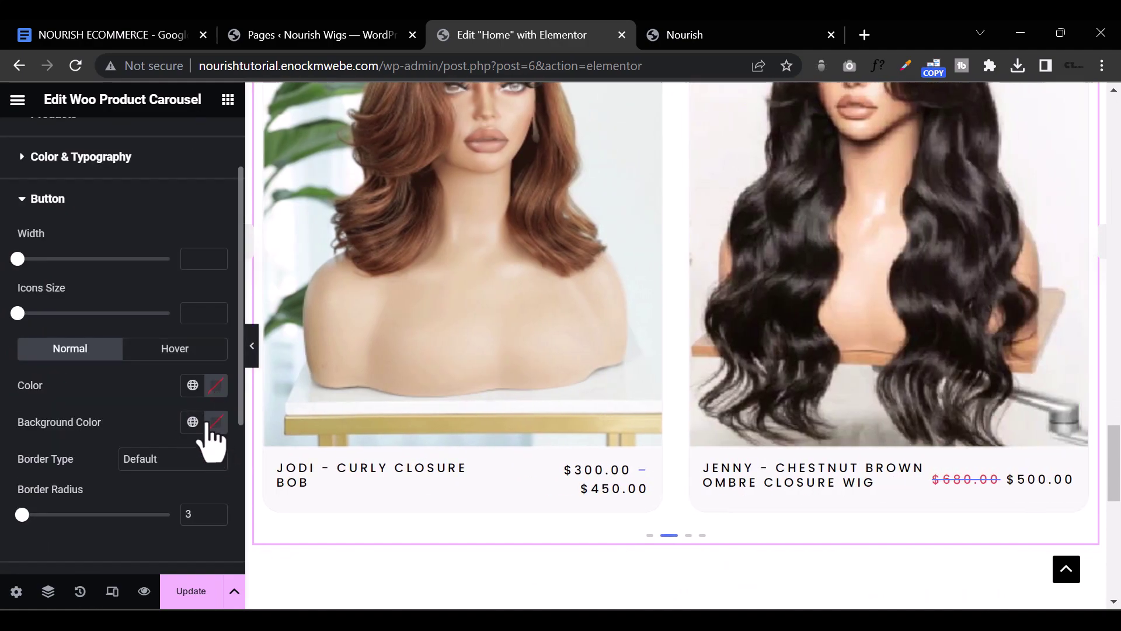
pyautogui.click(207, 422)
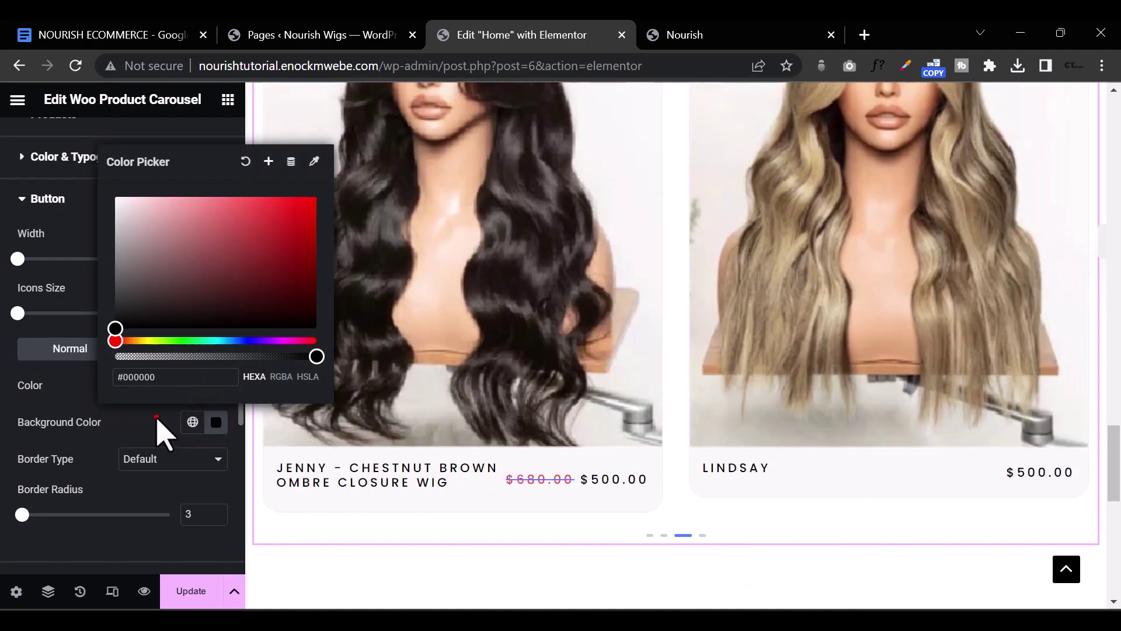
pyautogui.click(156, 416)
pyautogui.click(218, 388)
pyautogui.moveTo(207, 295); pyautogui.dragTo(70, 150)
pyautogui.click(105, 400)
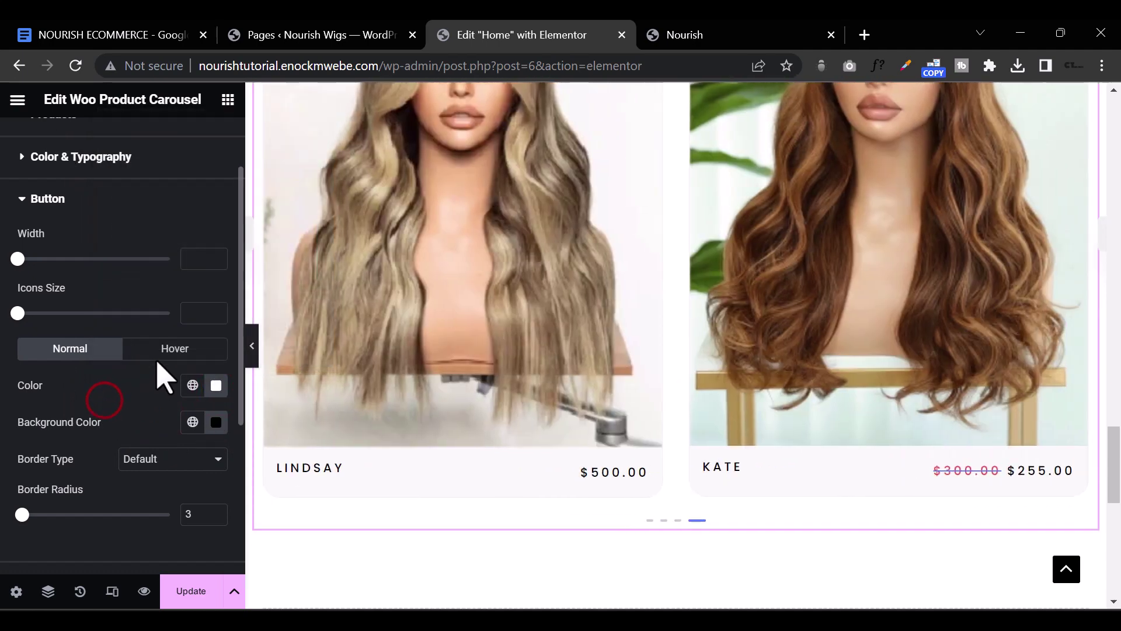
# Set the Hover state to a black background with white icons too
pyautogui.click(157, 359)
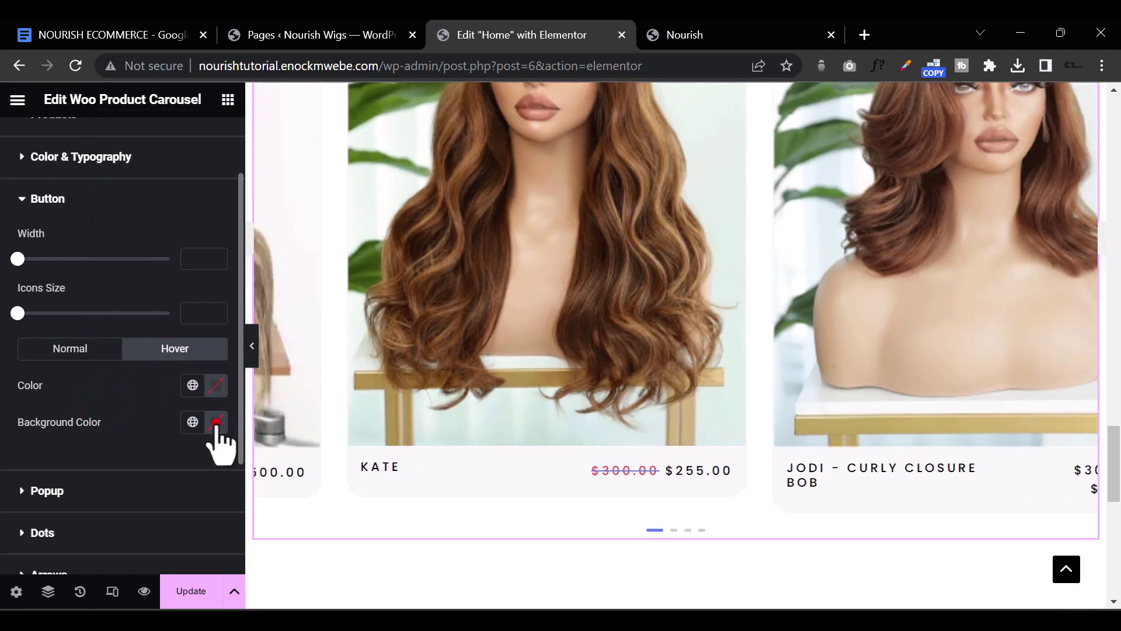
pyautogui.click(216, 421)
pyautogui.click(202, 263)
pyautogui.click(114, 442)
pyautogui.click(215, 385)
pyautogui.moveTo(143, 220); pyautogui.dragTo(92, 140)
pyautogui.moveTo(438, 404)
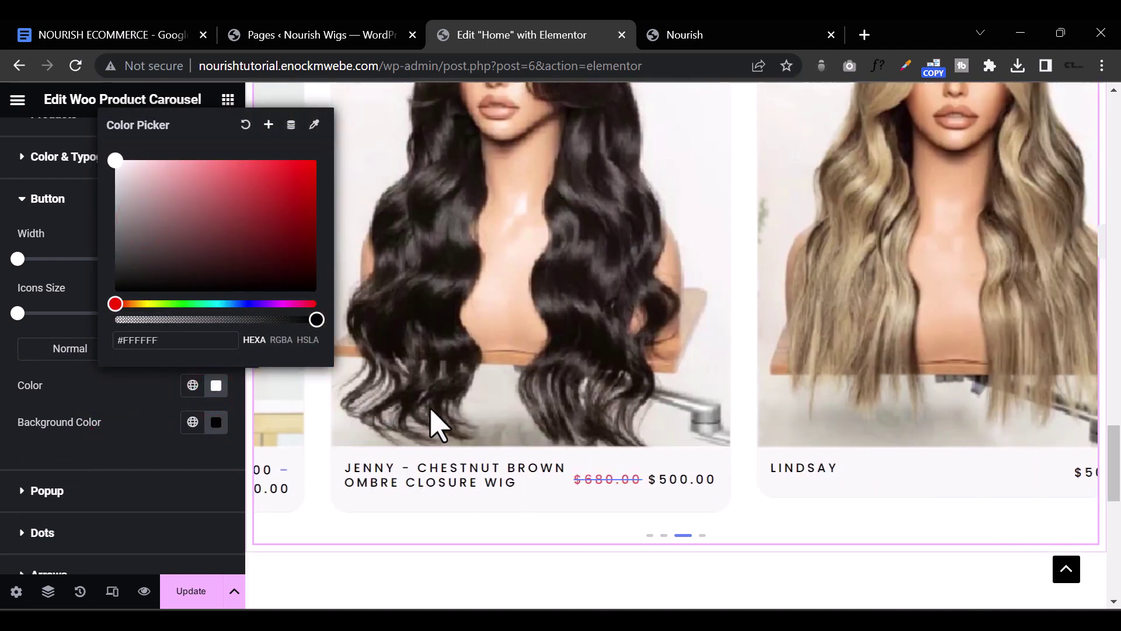
pyautogui.click(139, 421)
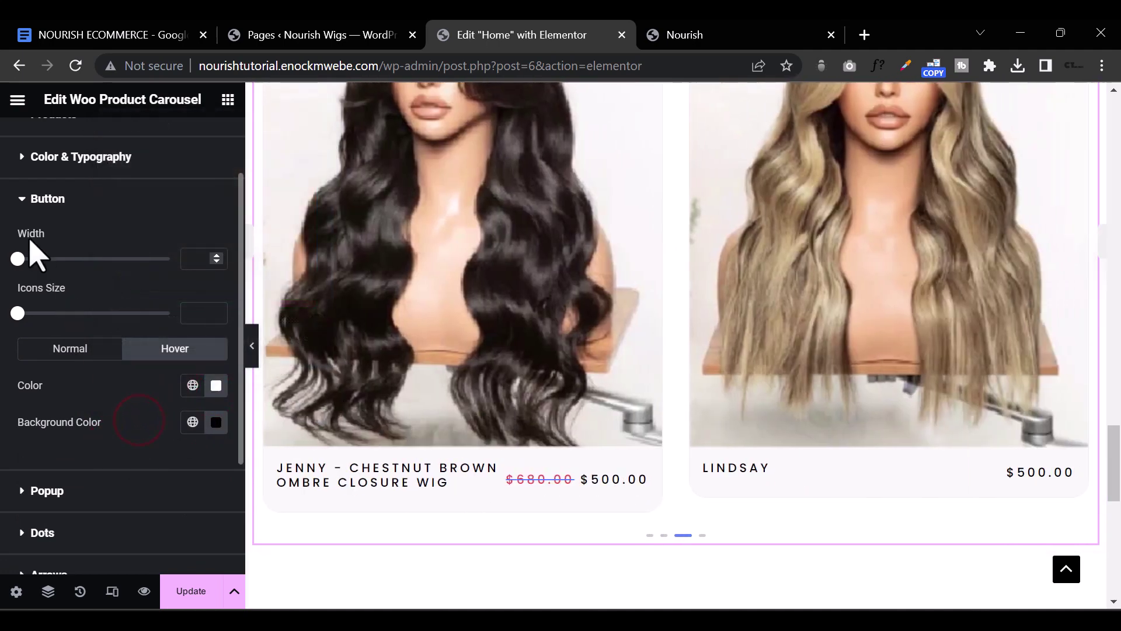
pyautogui.click(18, 204)
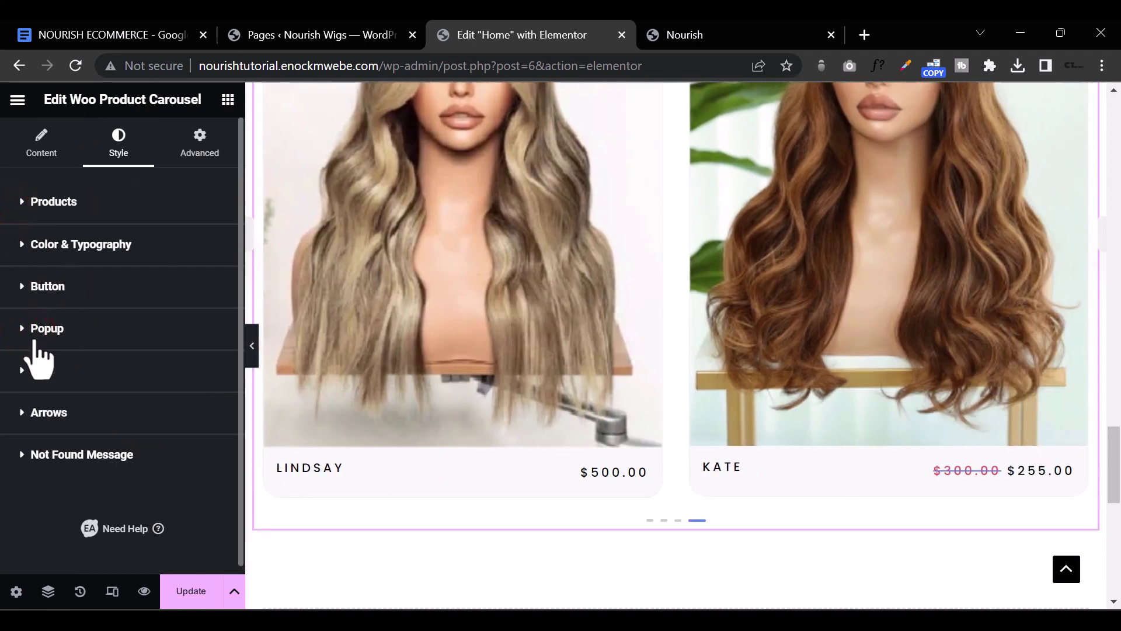
# Change the quick-view popup price colour to a dark tone
pyautogui.click(18, 330)
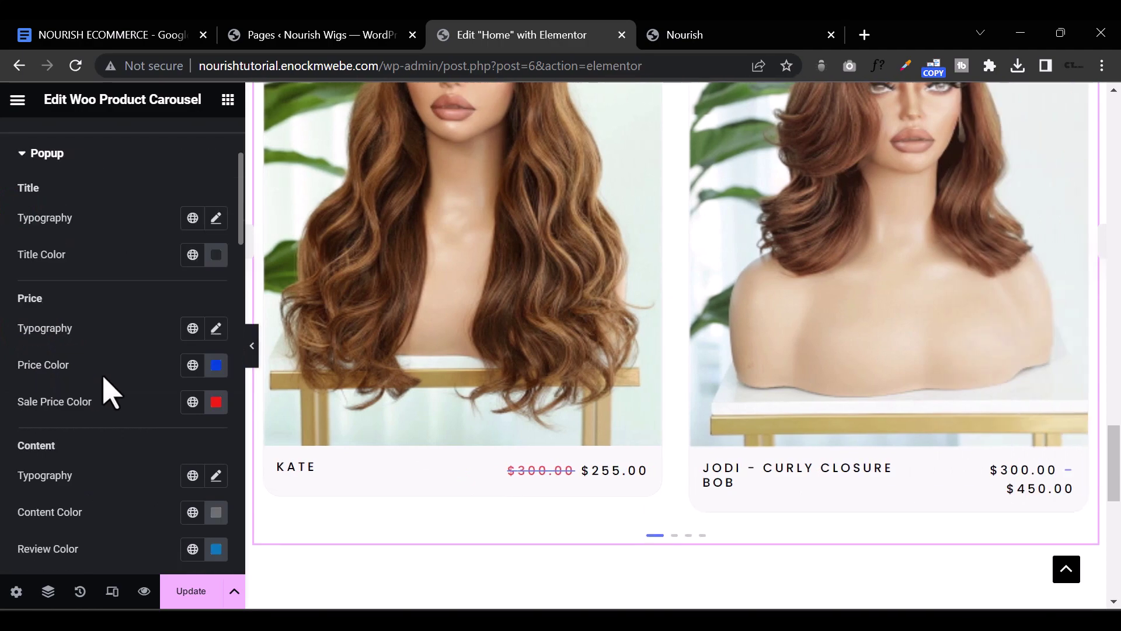
pyautogui.click(216, 365)
pyautogui.click(165, 224)
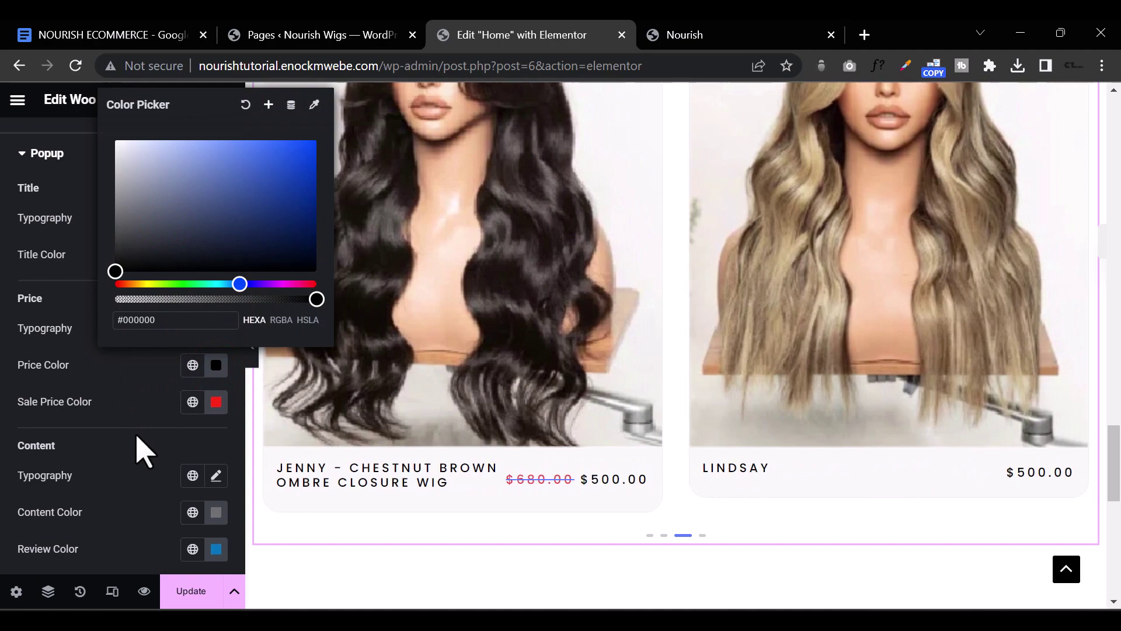
pyautogui.click(138, 443)
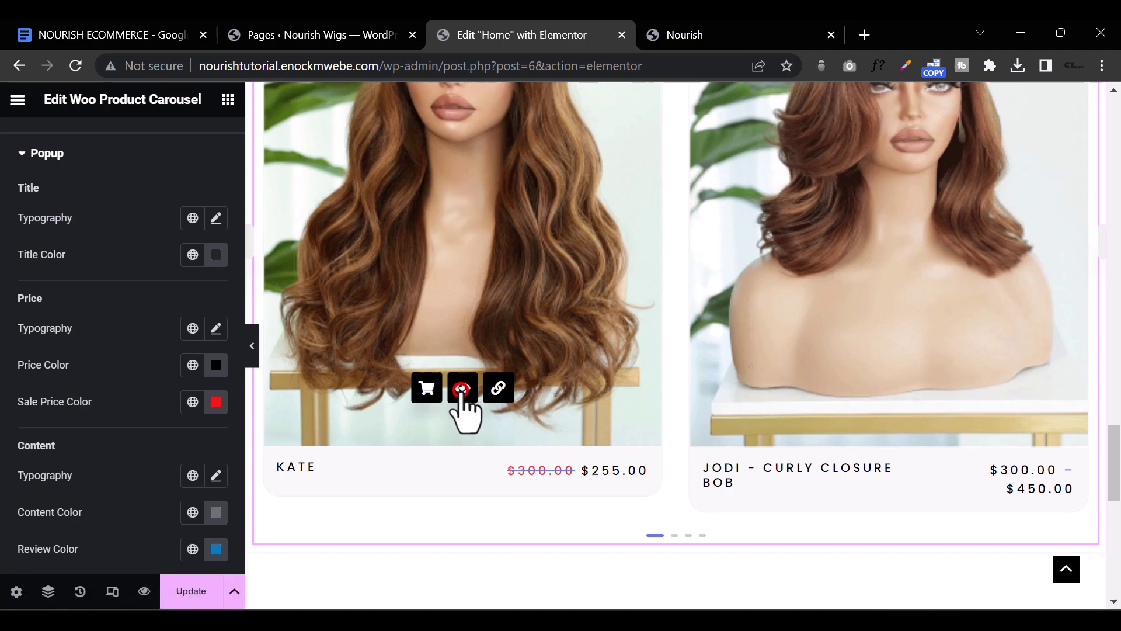
# With the Kate product's quick view open, set the review, review link and link hover colours to black
pyautogui.click(462, 389)
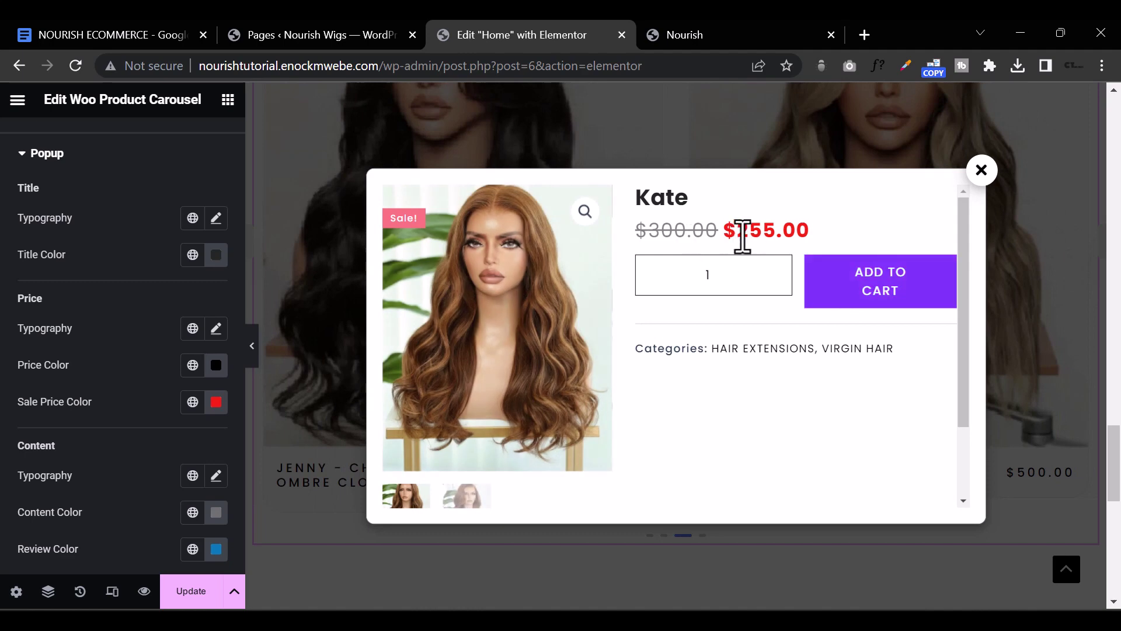
pyautogui.scroll(-2, 126, 422)
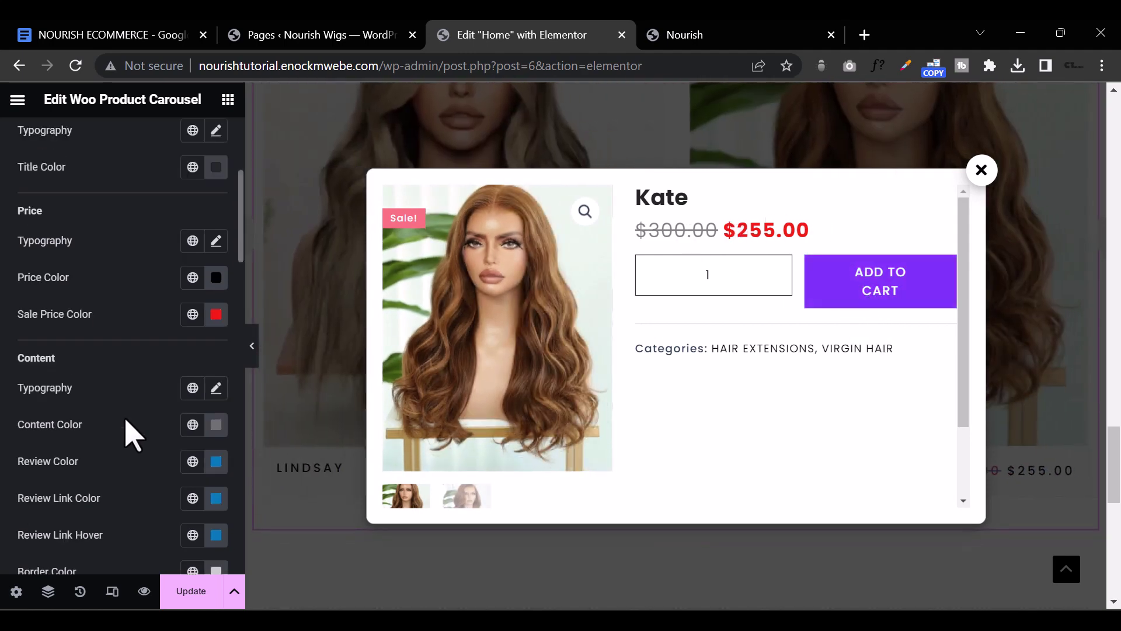
pyautogui.scroll(-2, 134, 435)
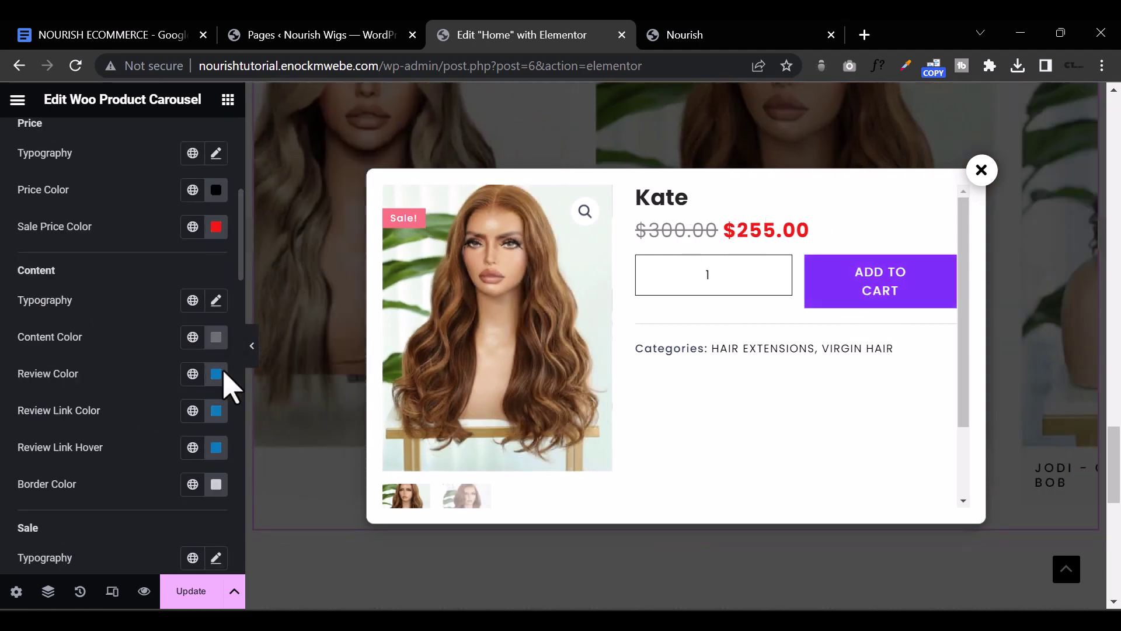
pyautogui.click(214, 375)
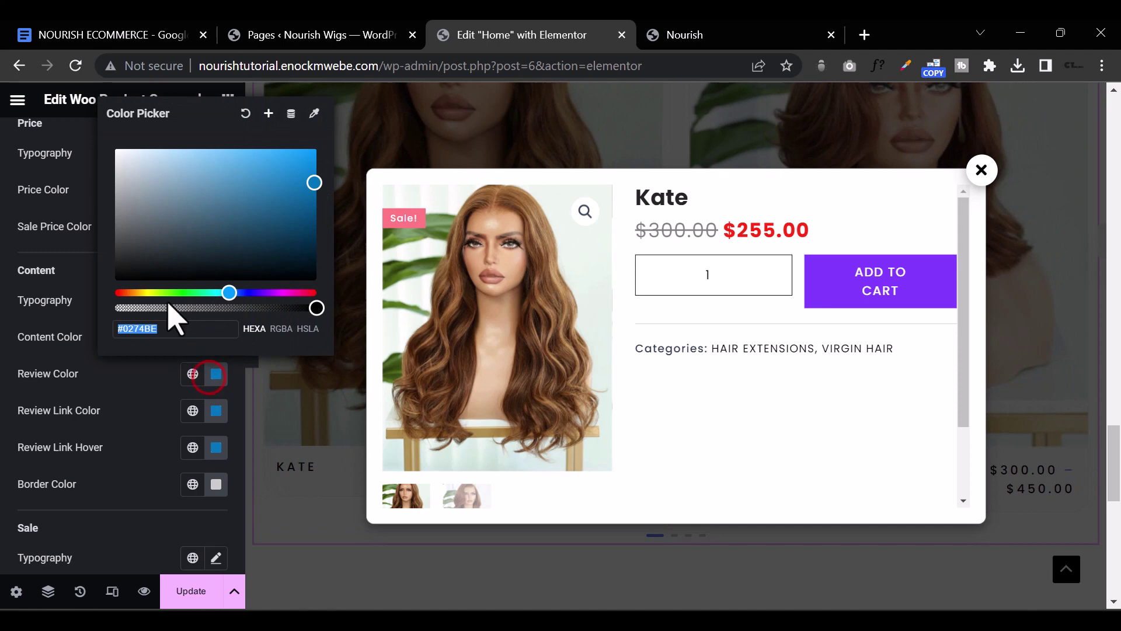
pyautogui.click(216, 411)
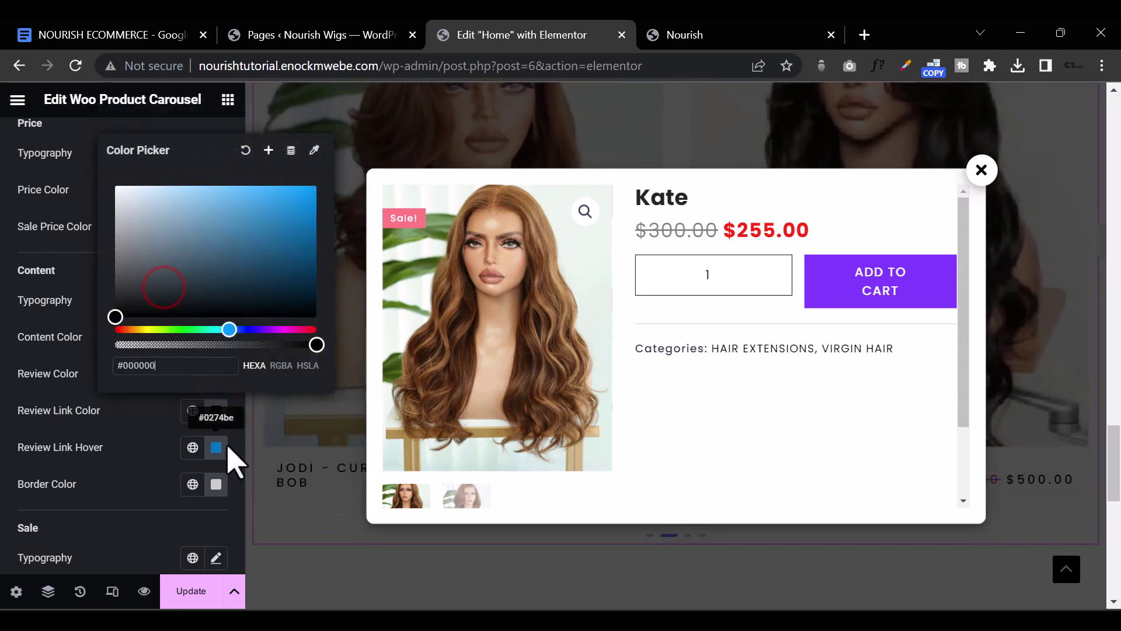
pyautogui.click(216, 447)
pyautogui.click(151, 305)
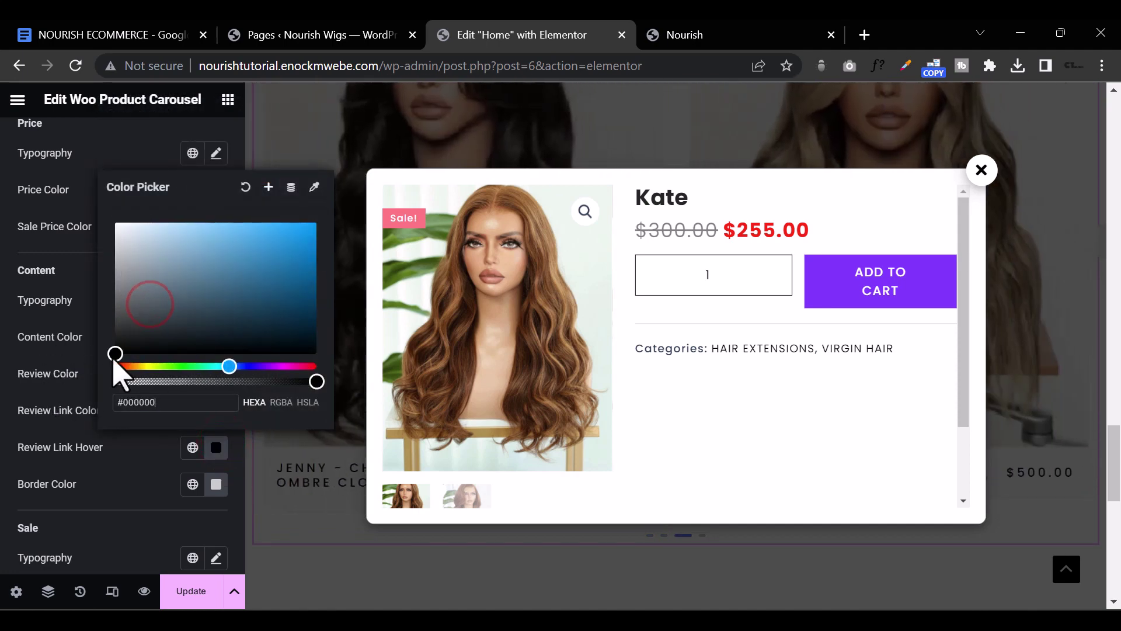
pyautogui.click(128, 482)
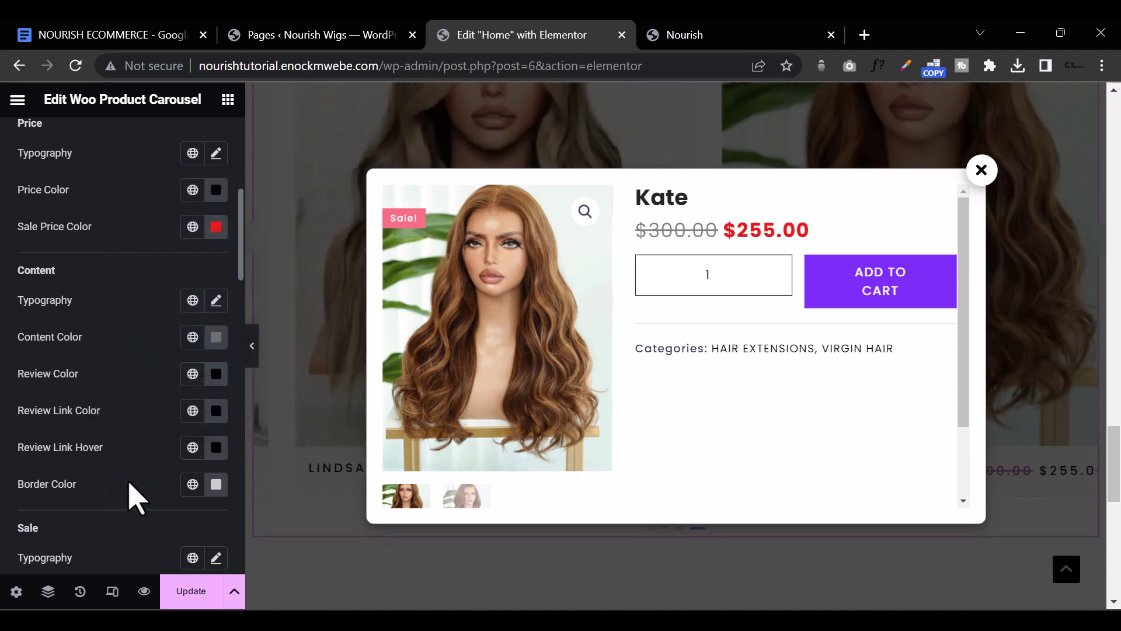
pyautogui.scroll(-5, 132, 484)
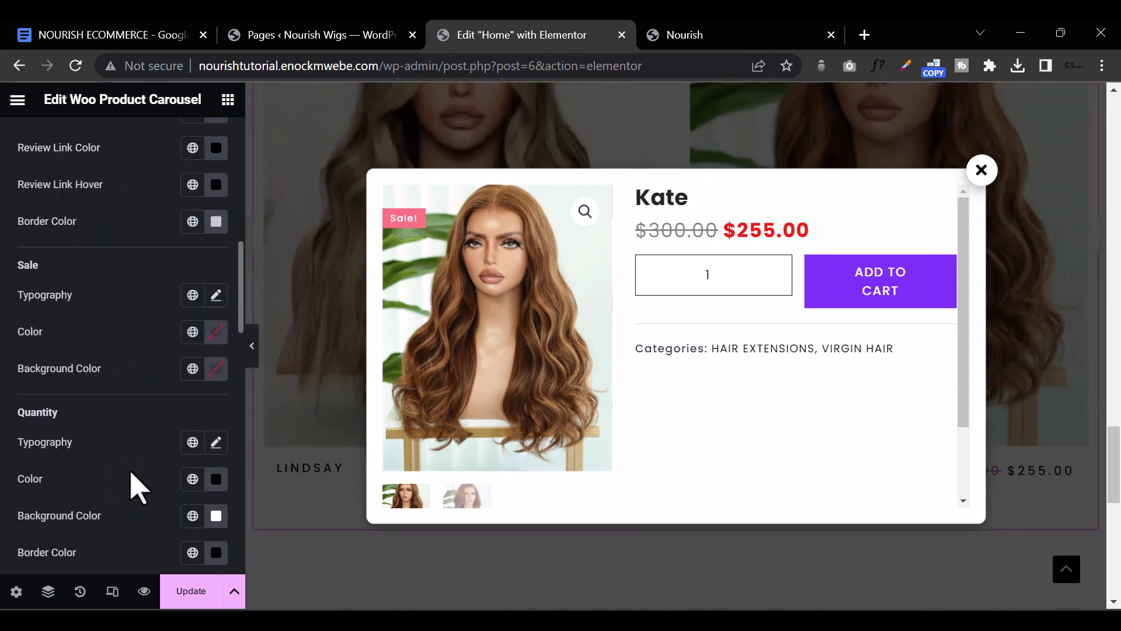
pyautogui.scroll(-5, 139, 487)
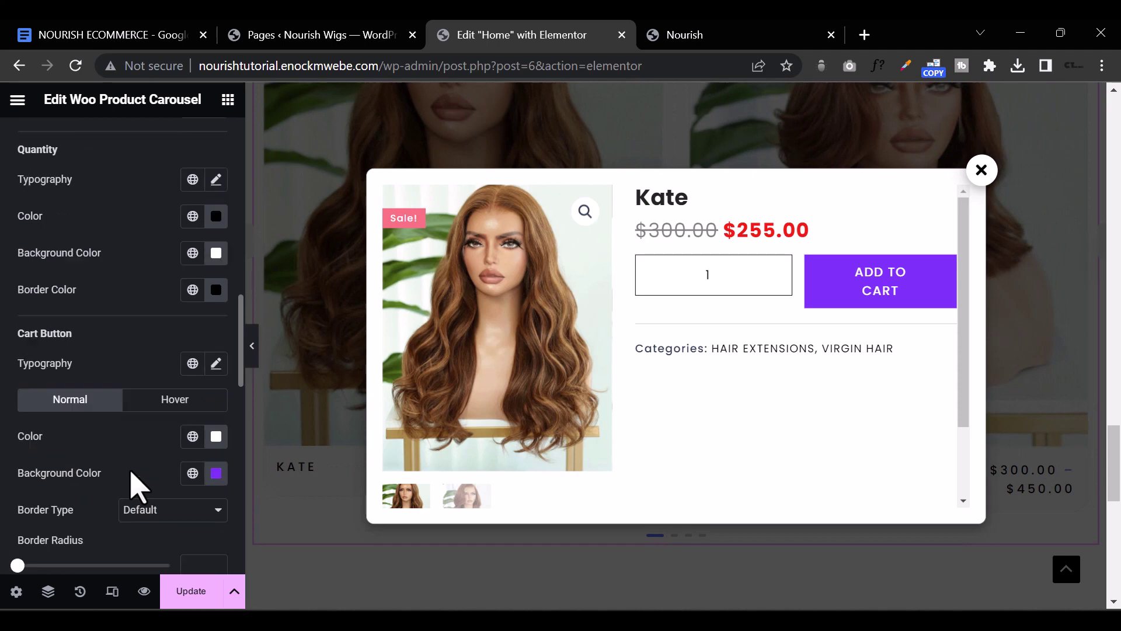
# Set the ADD TO CART button background color to #000000
pyautogui.click(215, 472)
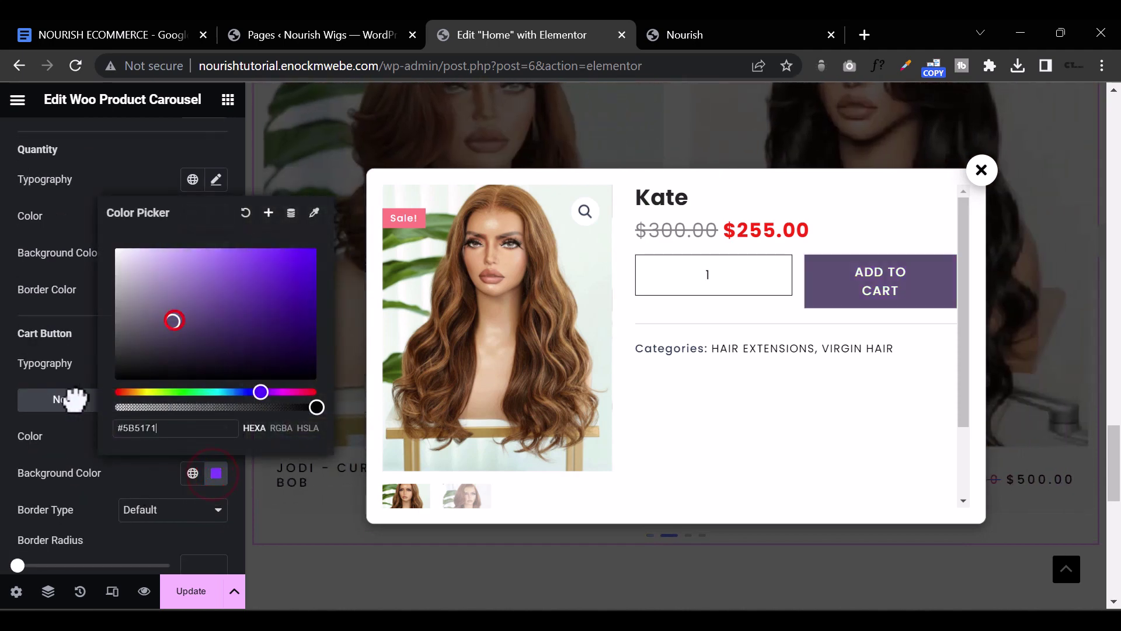
pyautogui.hotkey('ctrl', 'a')
pyautogui.write('#000000')
pyautogui.click(146, 482)
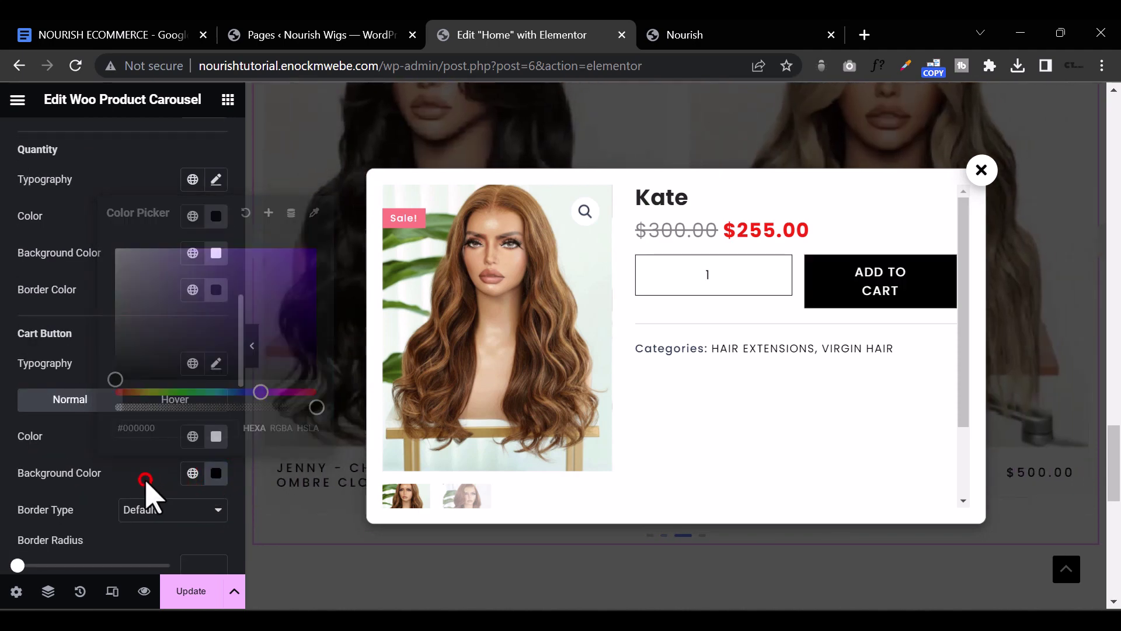
pyautogui.scroll(5, 153, 467)
pyautogui.scroll(5, 157, 476)
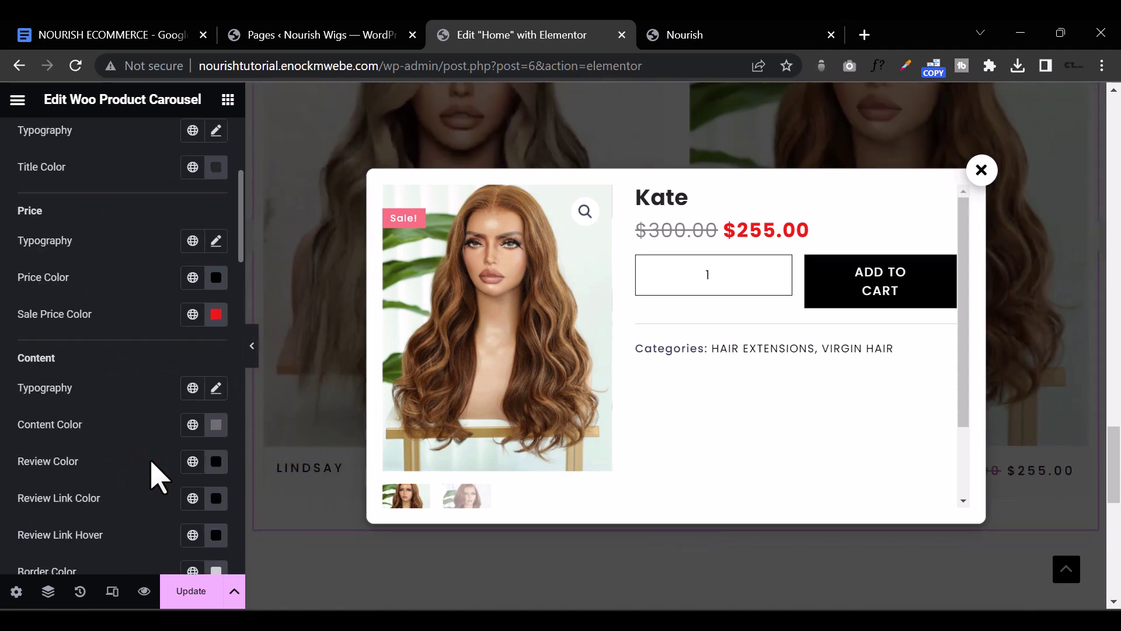
pyautogui.scroll(4, 157, 476)
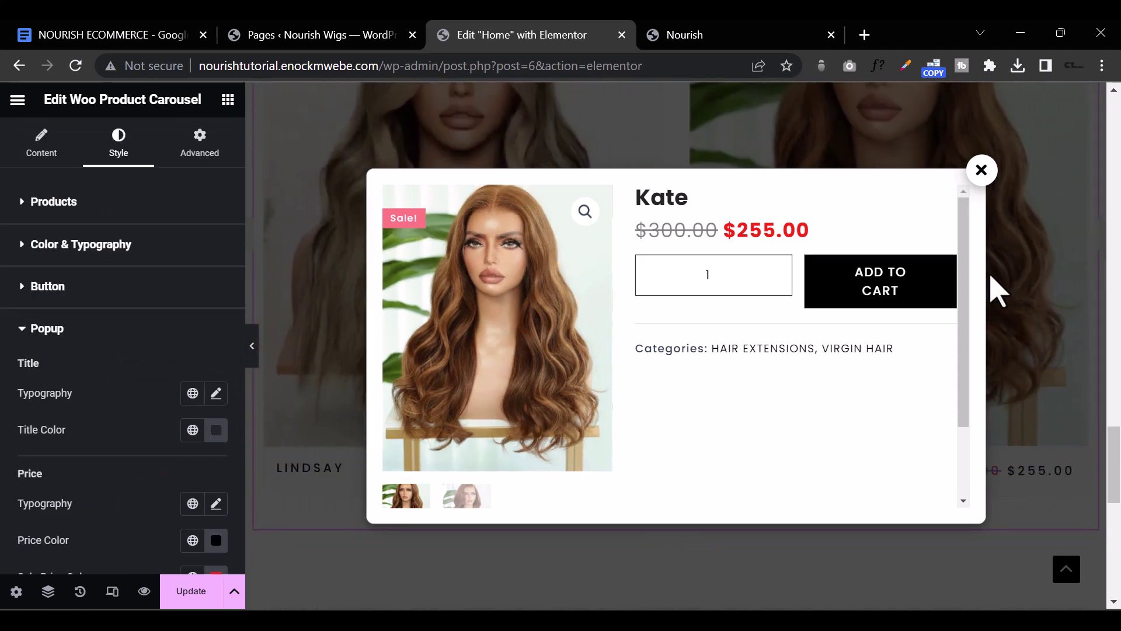
# Close the quick view and preview the carousel with the panel hidden
pyautogui.click(980, 170)
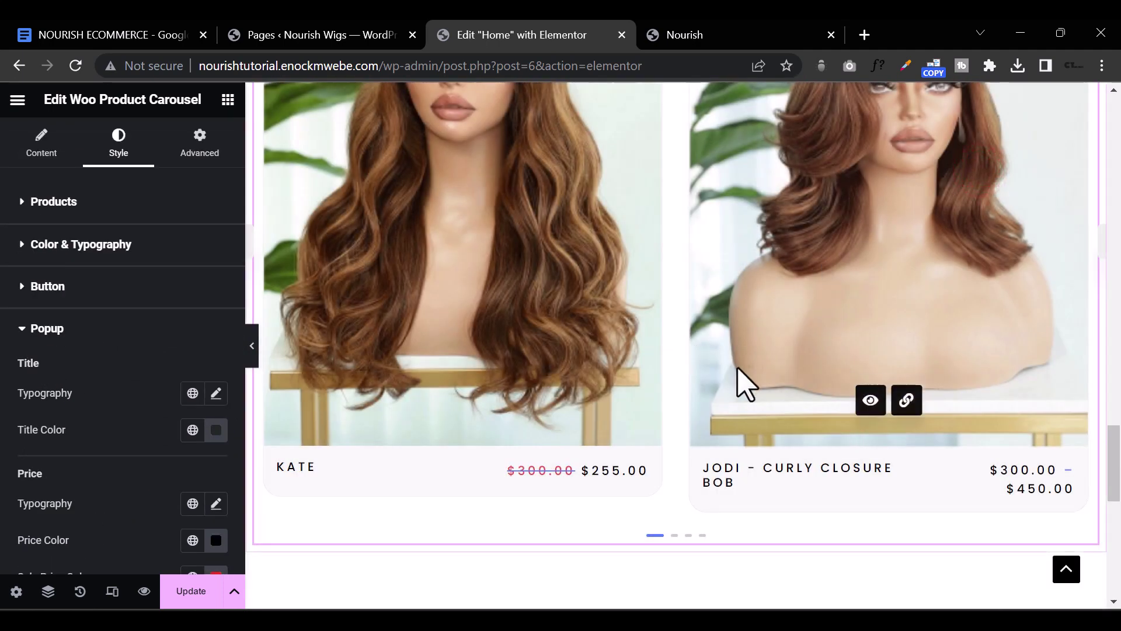
pyautogui.scroll(-6, 744, 381)
pyautogui.scroll(8, 743, 381)
pyautogui.scroll(2, 743, 382)
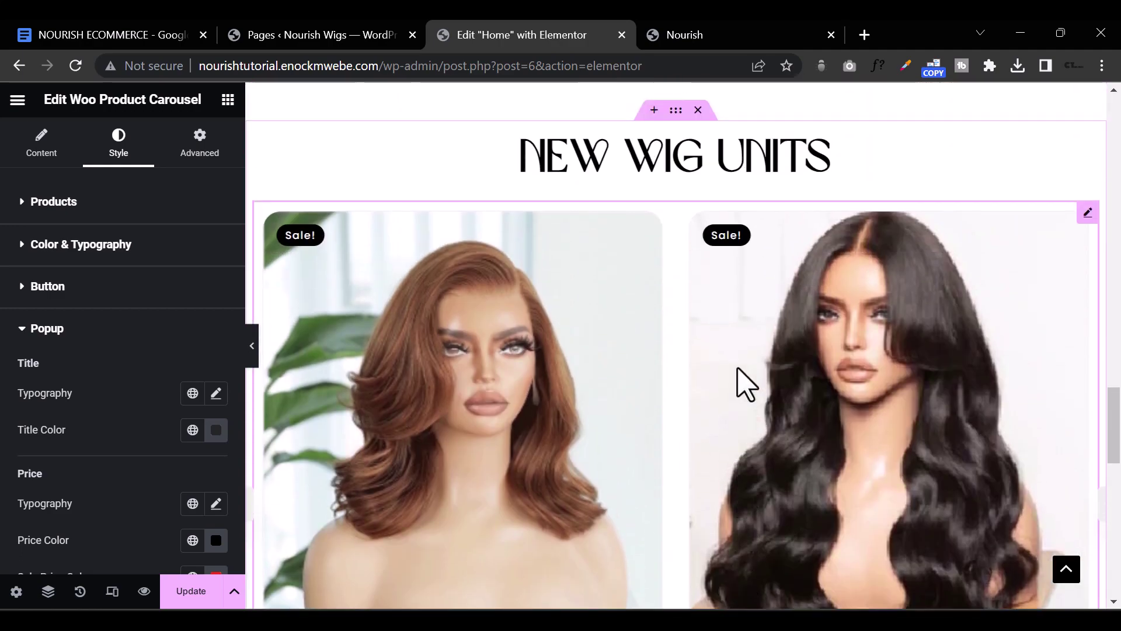
pyautogui.scroll(-4, 744, 381)
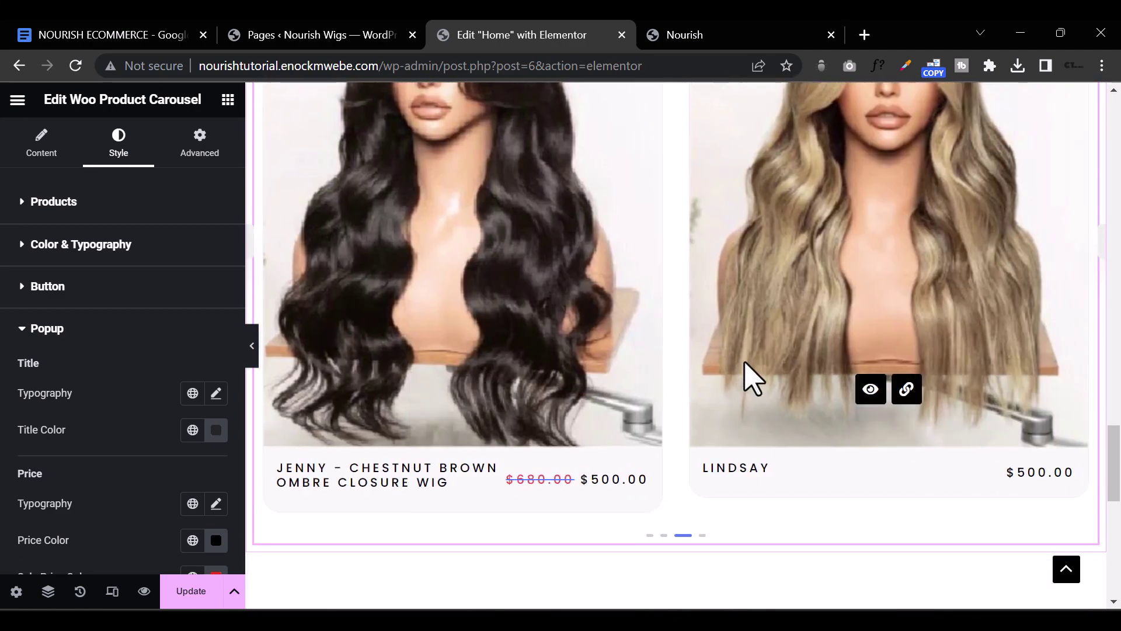
pyautogui.click(254, 350)
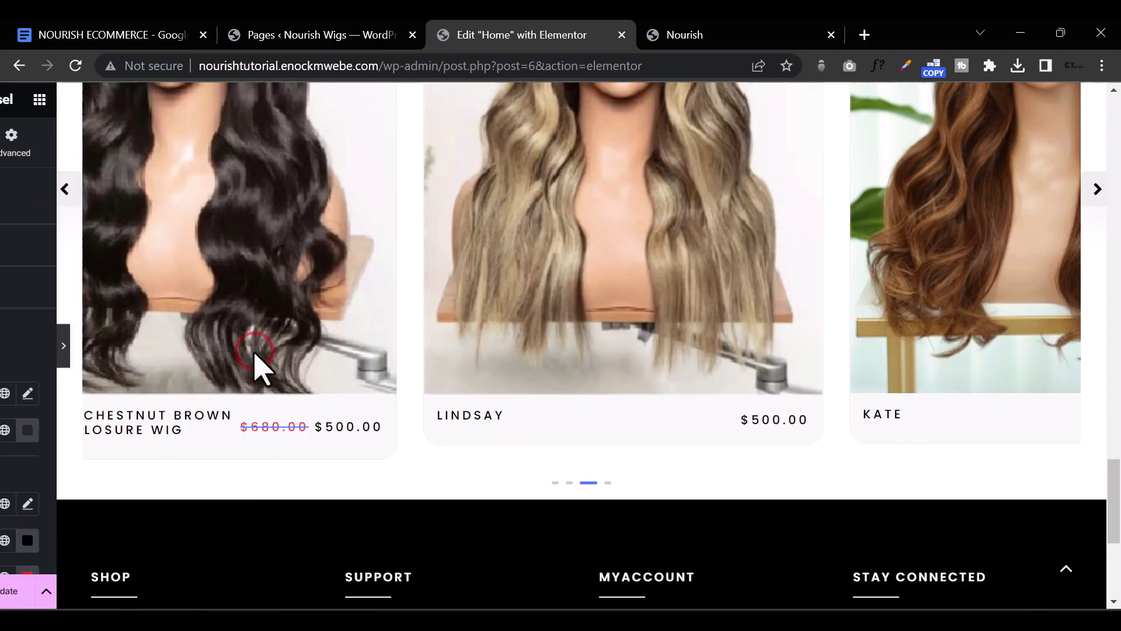
pyautogui.scroll(4, 470, 395)
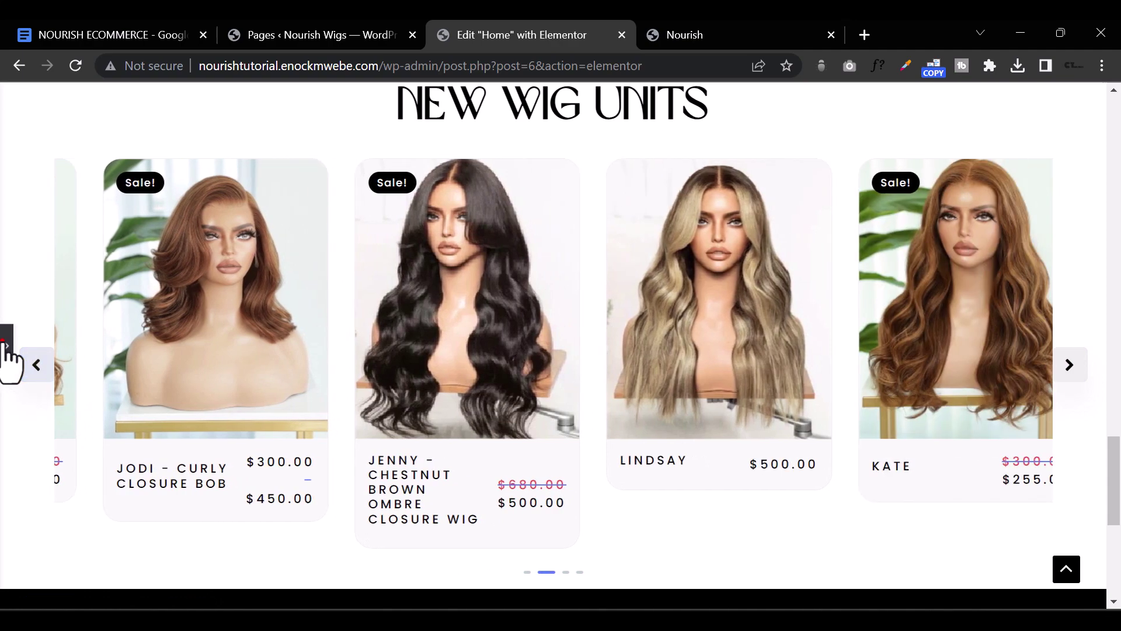
pyautogui.click(6, 344)
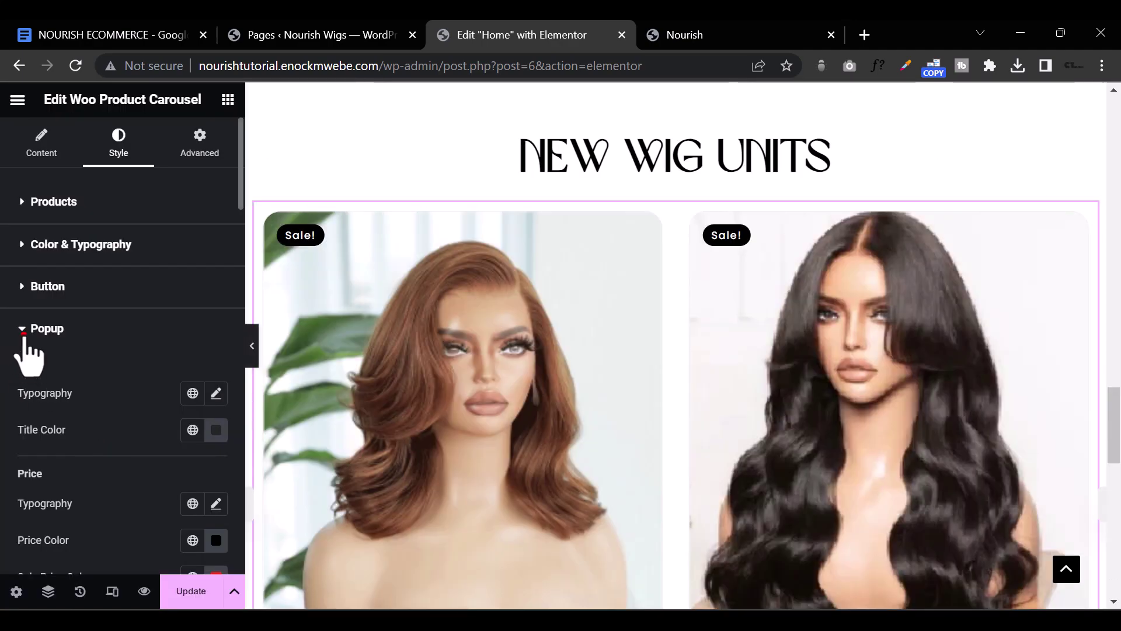
pyautogui.click(23, 332)
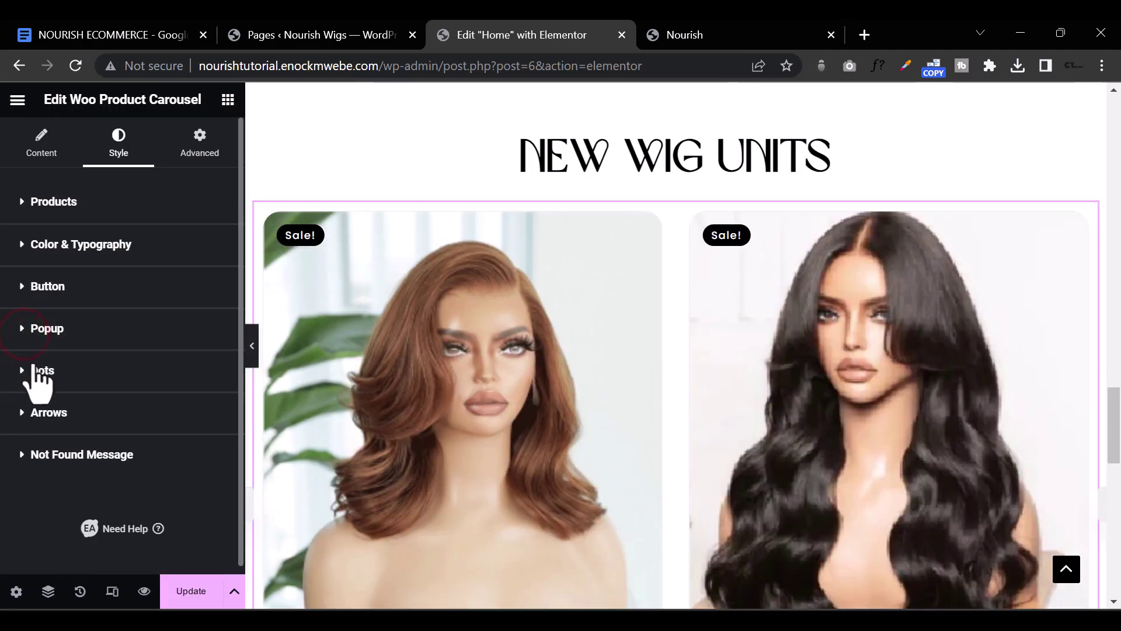
# Give the arrows a black background and white #FFFFFF icons
pyautogui.click(22, 414)
pyautogui.scroll(-5, 55, 425)
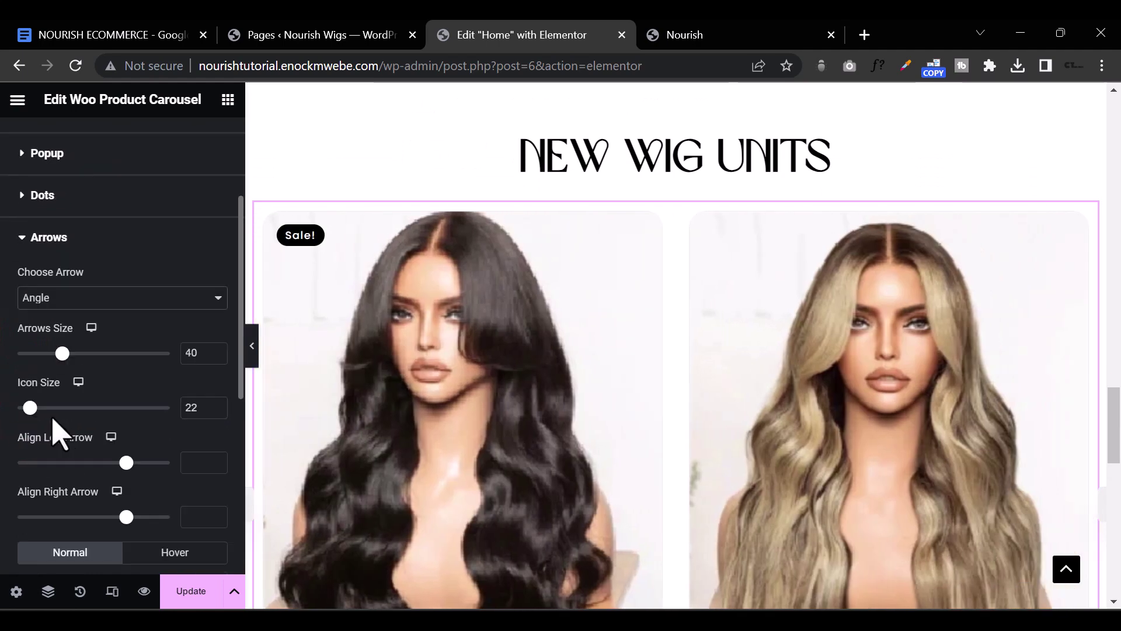
pyautogui.scroll(-2, 105, 403)
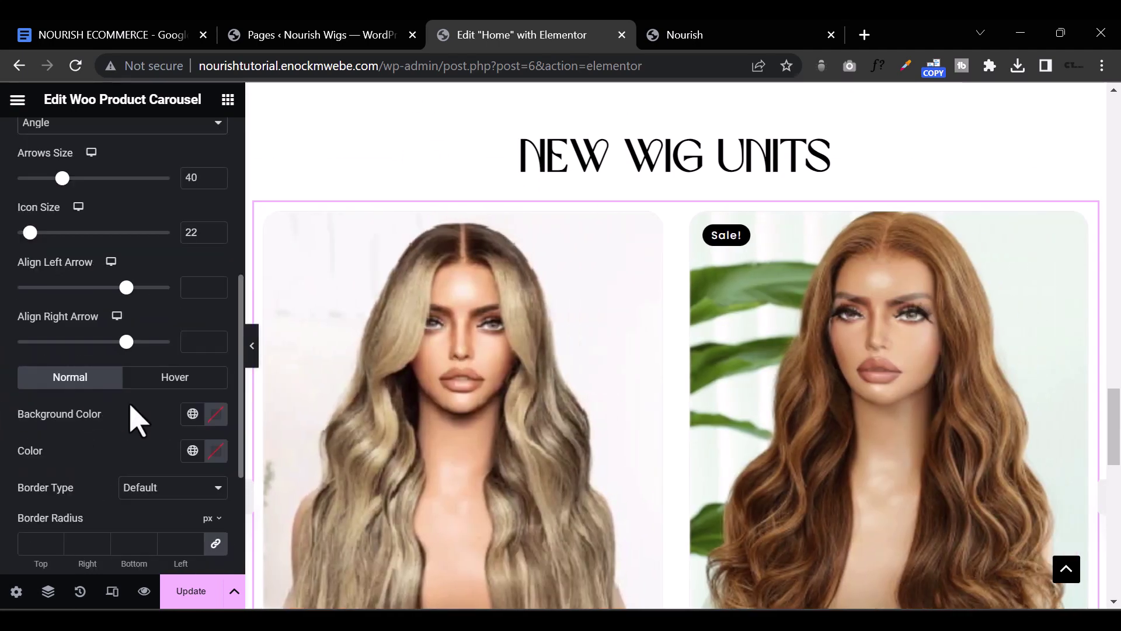
pyautogui.click(216, 414)
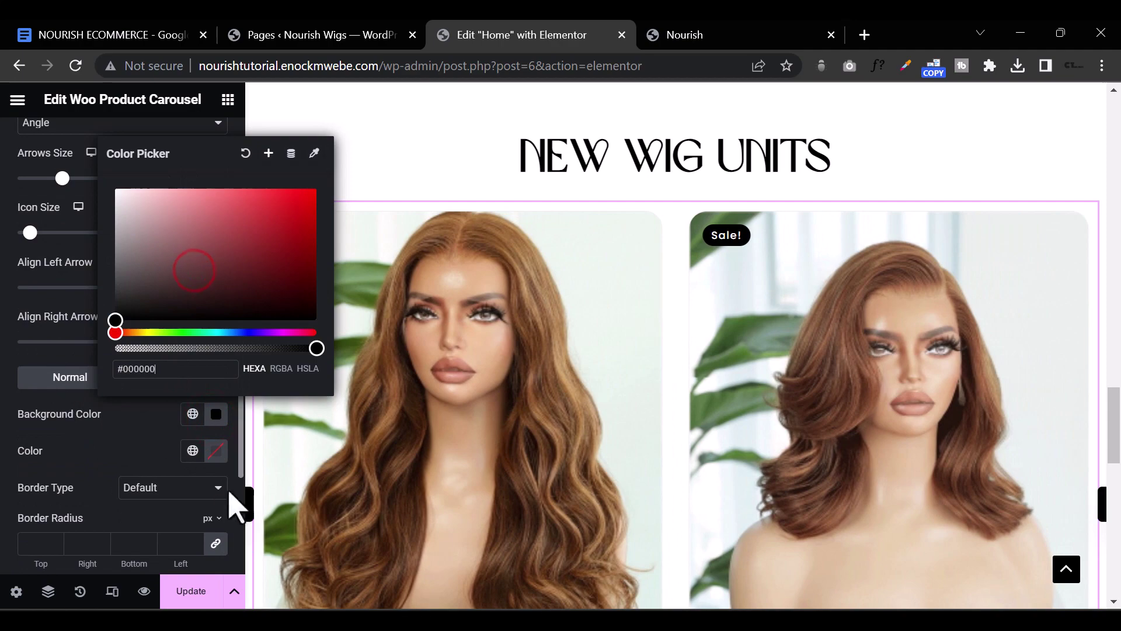
pyautogui.click(216, 450)
pyautogui.moveTo(169, 286); pyautogui.dragTo(50, 180)
pyautogui.click(119, 451)
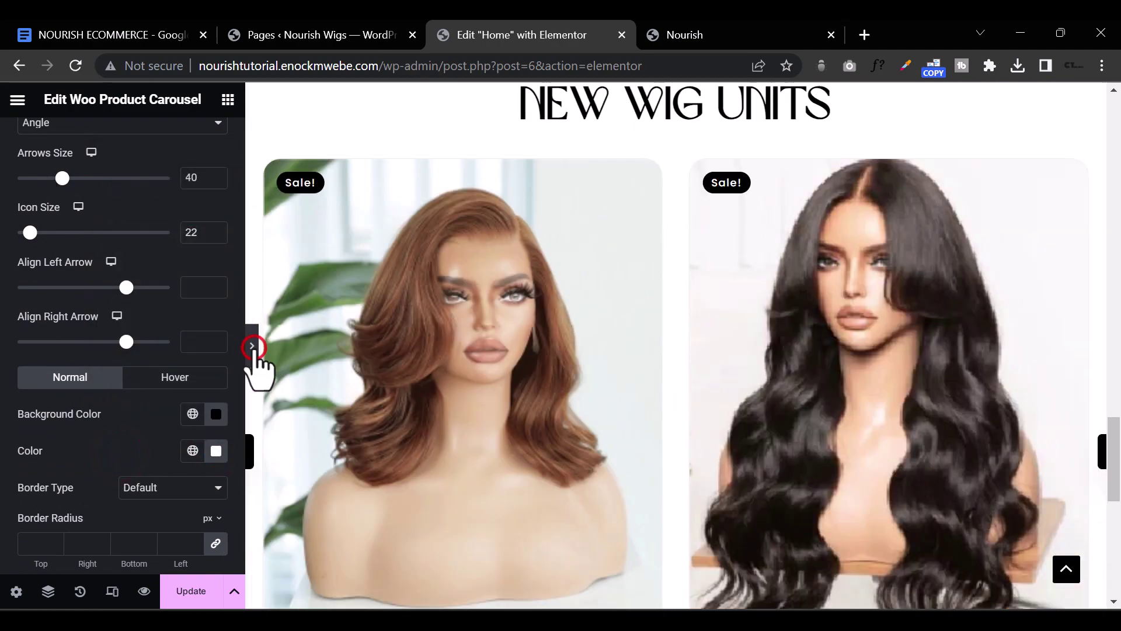
# Preview the carousel with the panel hidden, stepping back two products with the arrows
pyautogui.click(253, 348)
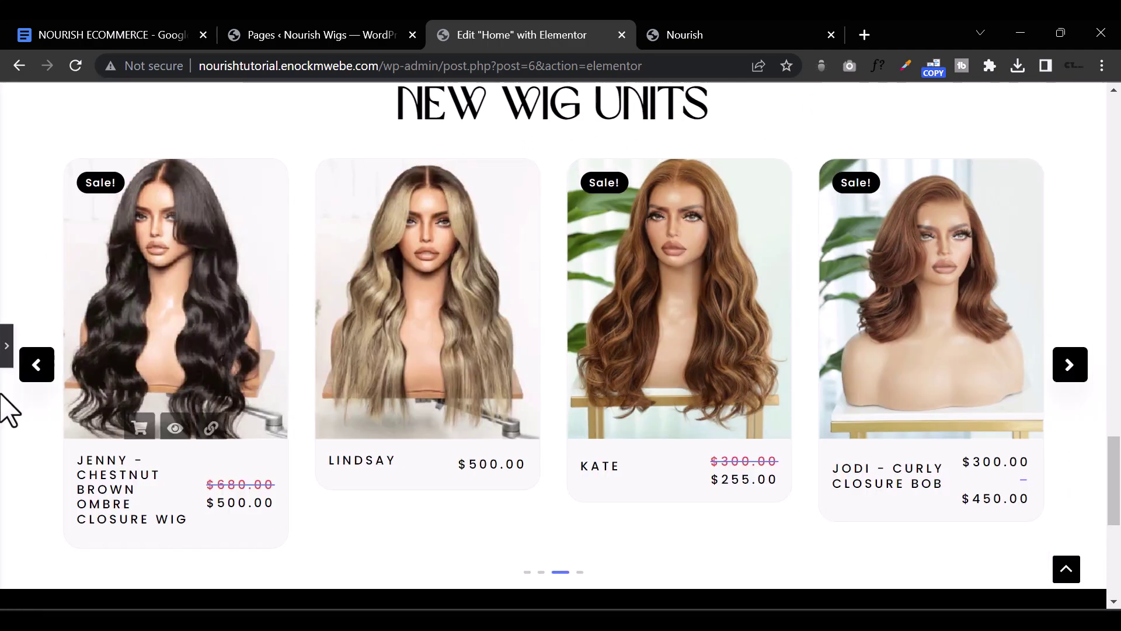
pyautogui.click(29, 365)
pyautogui.click(29, 365)
pyautogui.click(4, 347)
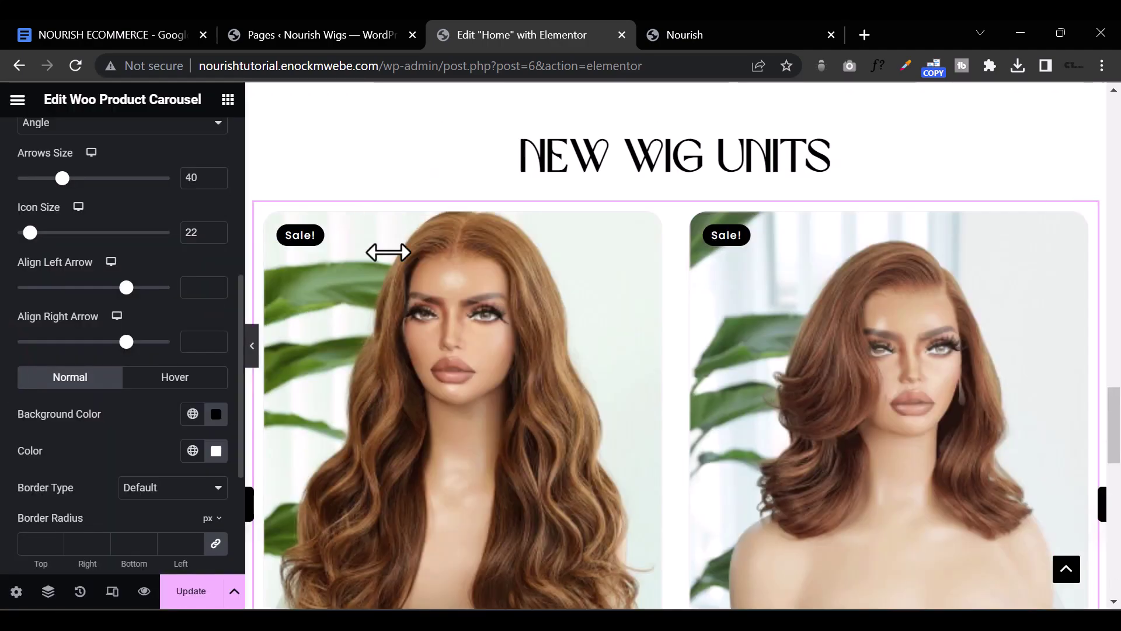
pyautogui.scroll(-5, 622, 390)
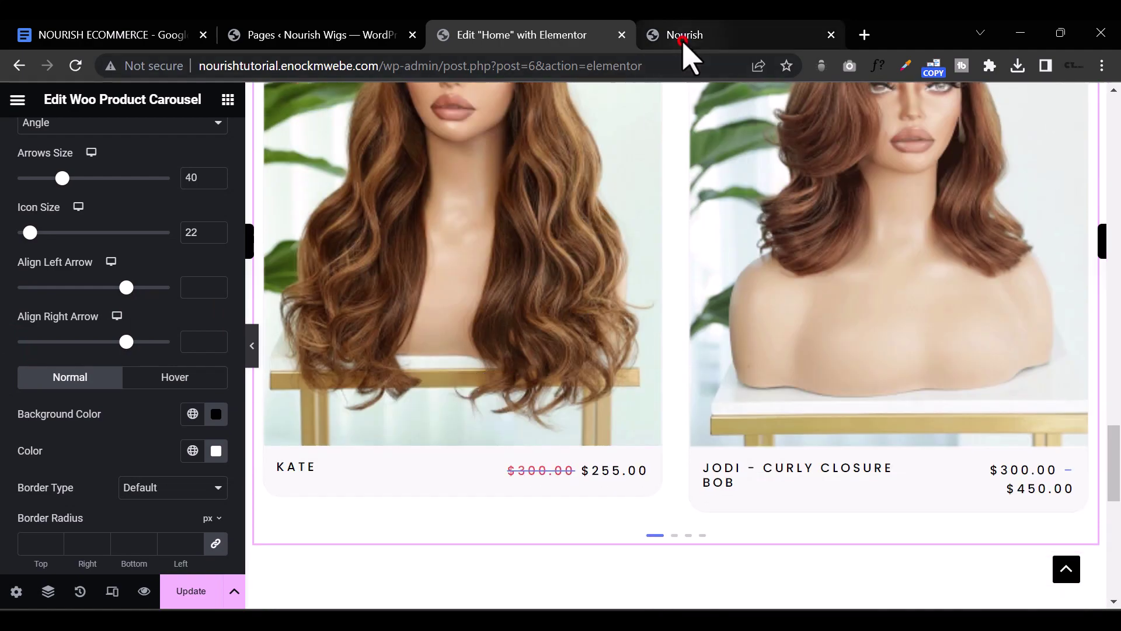
pyautogui.click(683, 36)
pyautogui.scroll(-6, 671, 277)
pyautogui.scroll(-4, 679, 295)
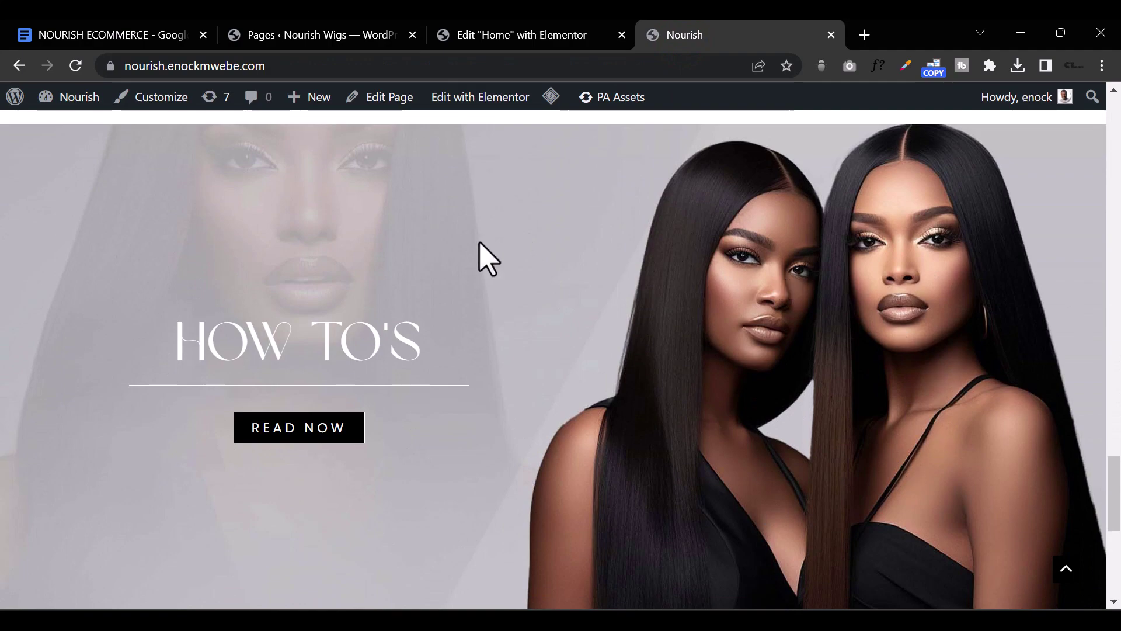
pyautogui.scroll(-3, 471, 443)
pyautogui.scroll(2, 471, 443)
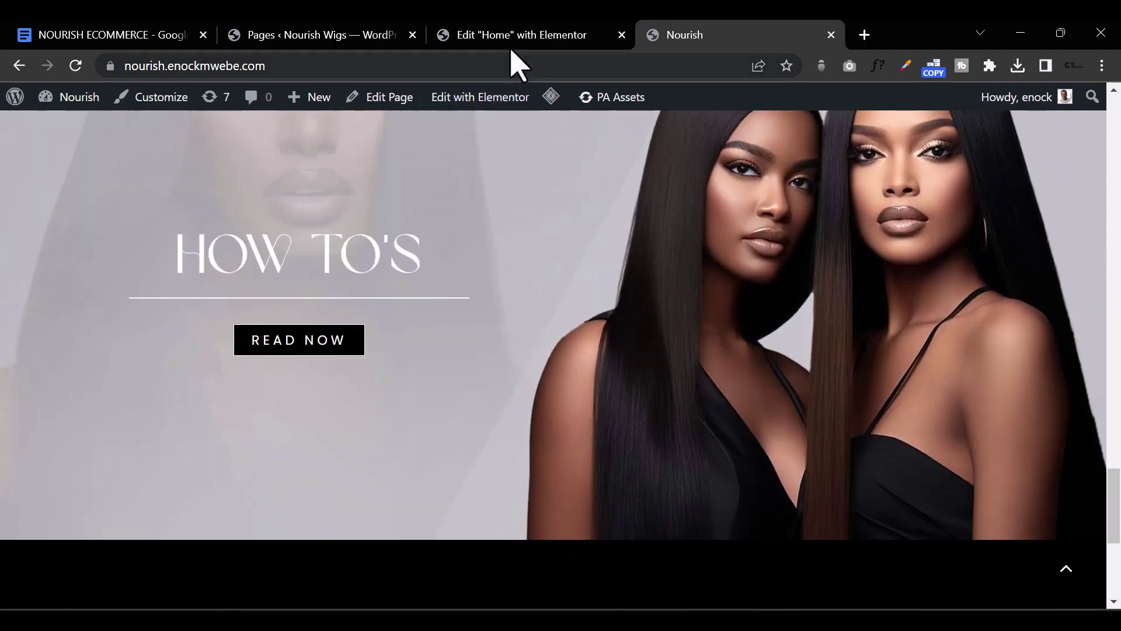
pyautogui.click(510, 45)
pyautogui.scroll(15, 531, 374)
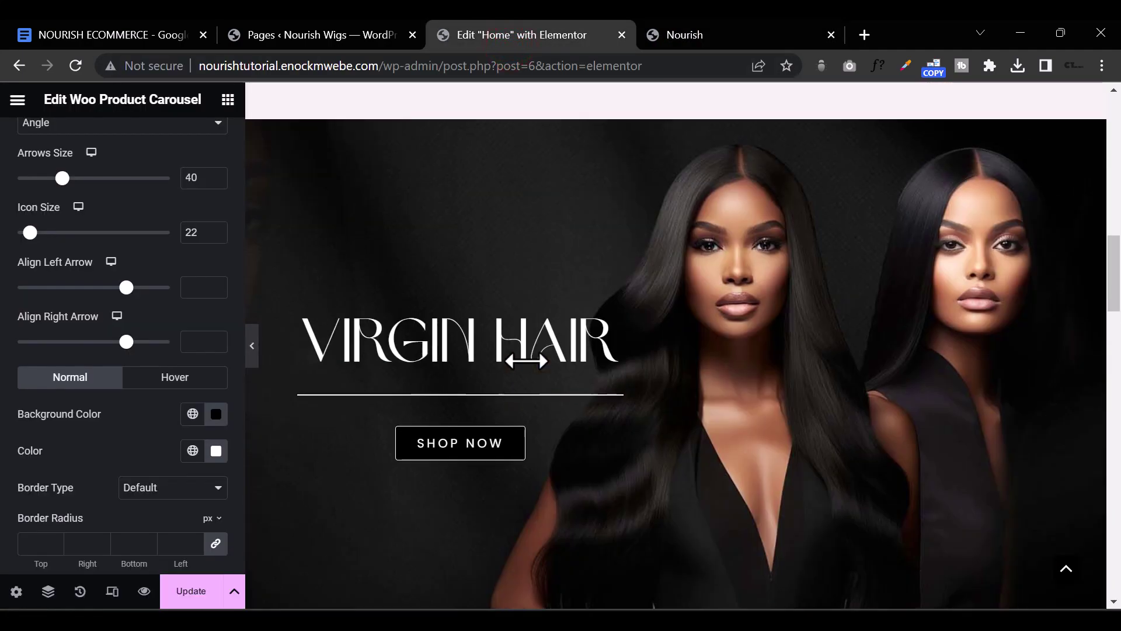
# Copy the Virgin Hair hero and paste it into the empty section above the footer
pyautogui.scroll(4, 625, 325)
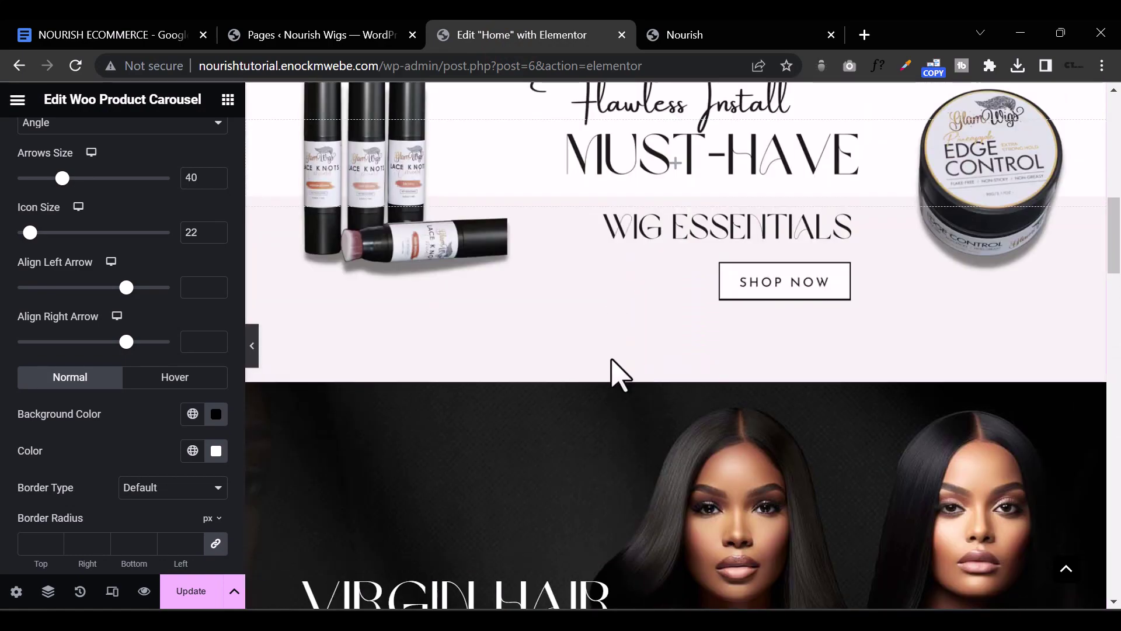
pyautogui.scroll(-3, 616, 375)
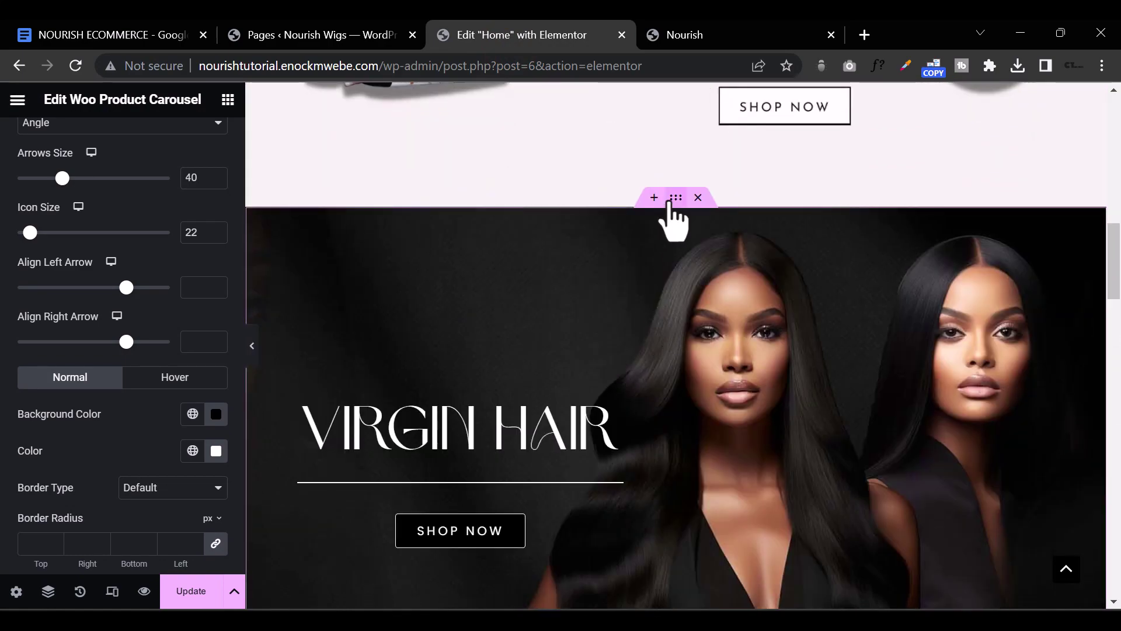
pyautogui.rightClick(669, 201)
pyautogui.scroll(-20, 675, 299)
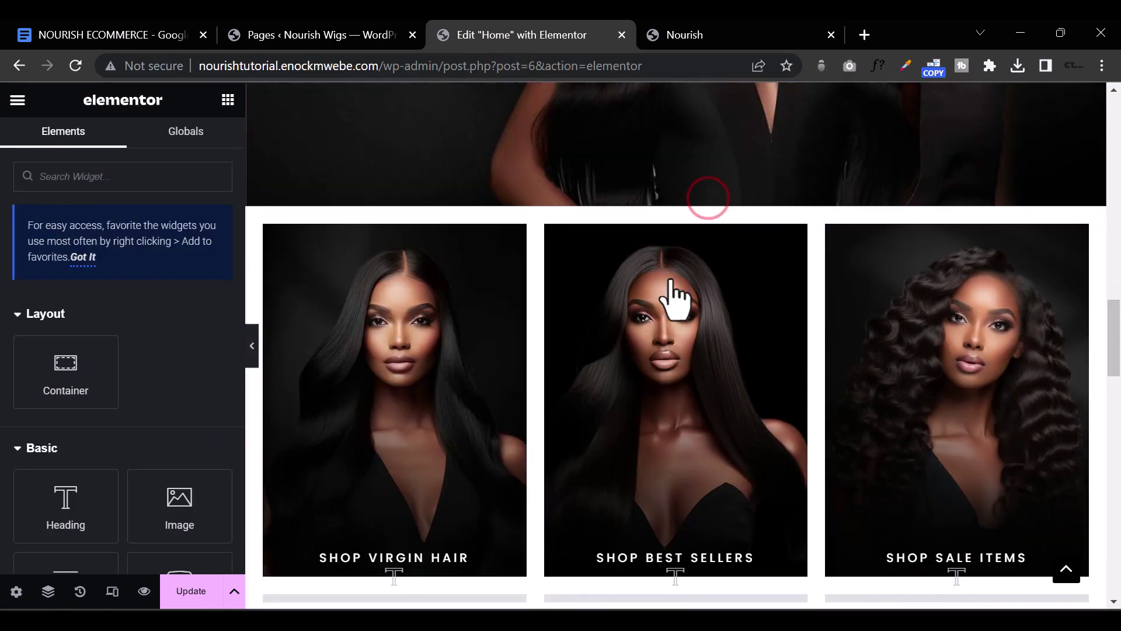
pyautogui.scroll(5, 643, 263)
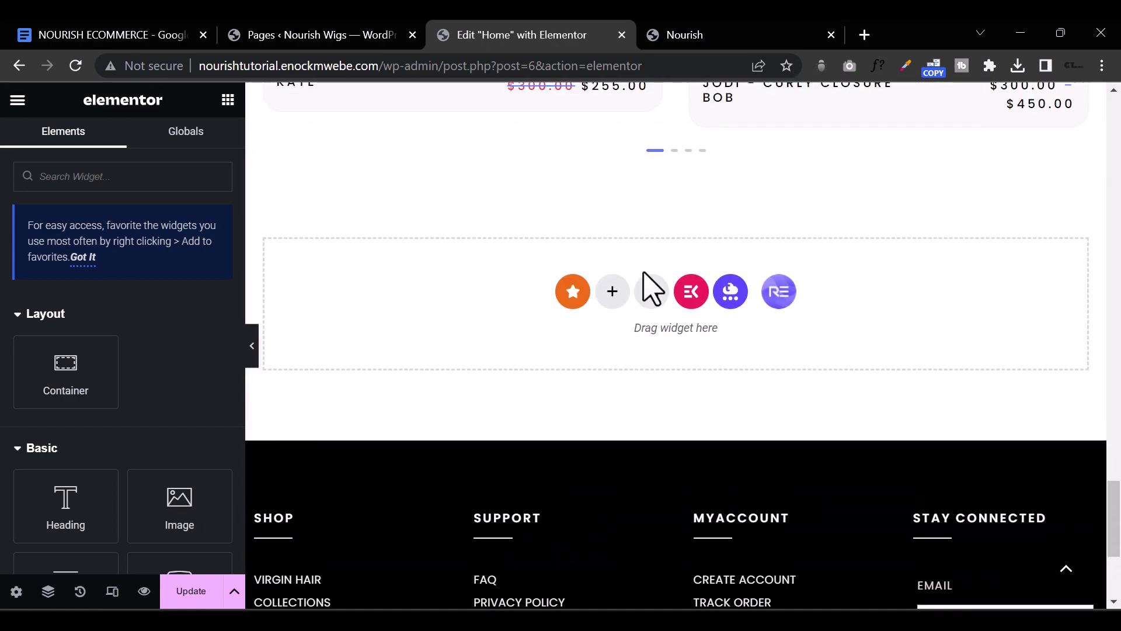
pyautogui.rightClick(618, 264)
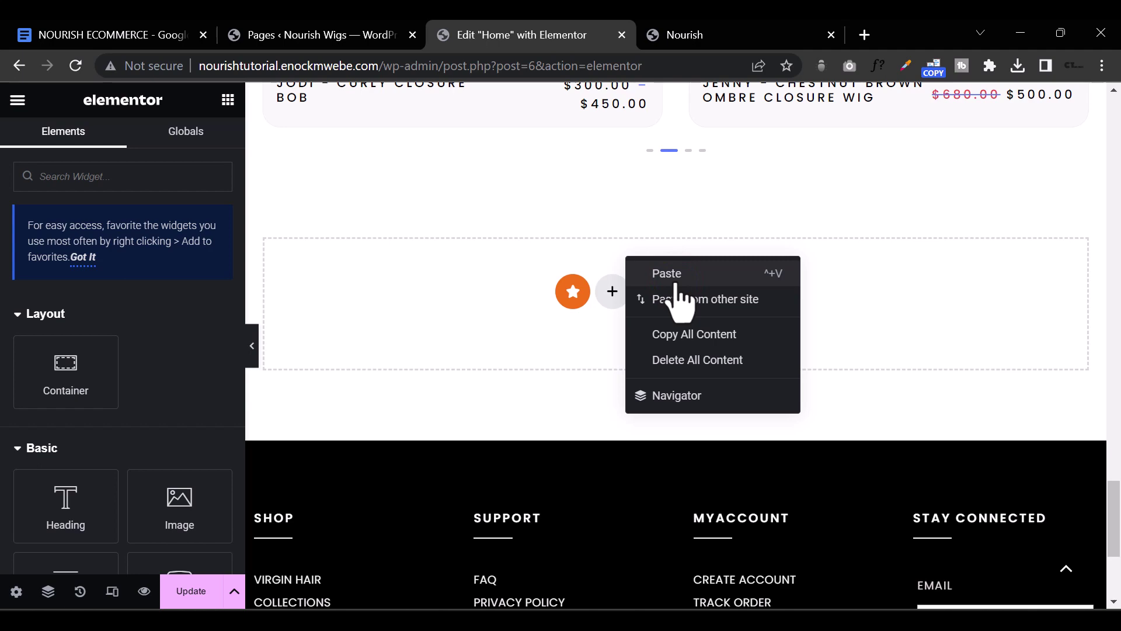
pyautogui.click(667, 273)
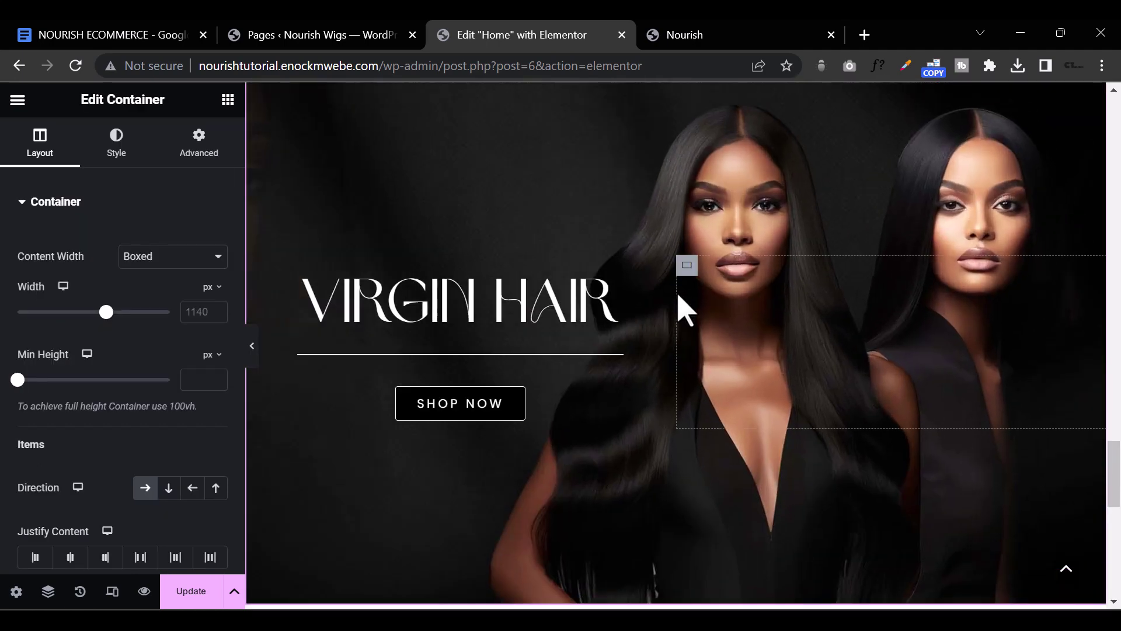
pyautogui.scroll(5, 689, 307)
pyautogui.scroll(-2, 677, 327)
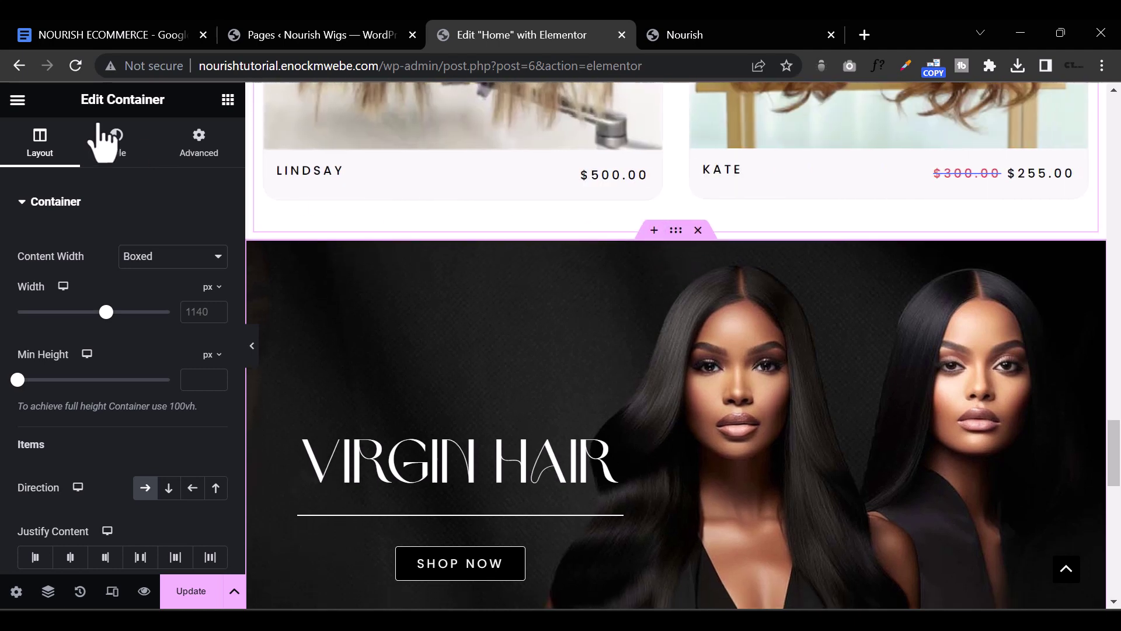
# Change the pasted container's background image to second_strip.jpg from the media library
pyautogui.click(105, 149)
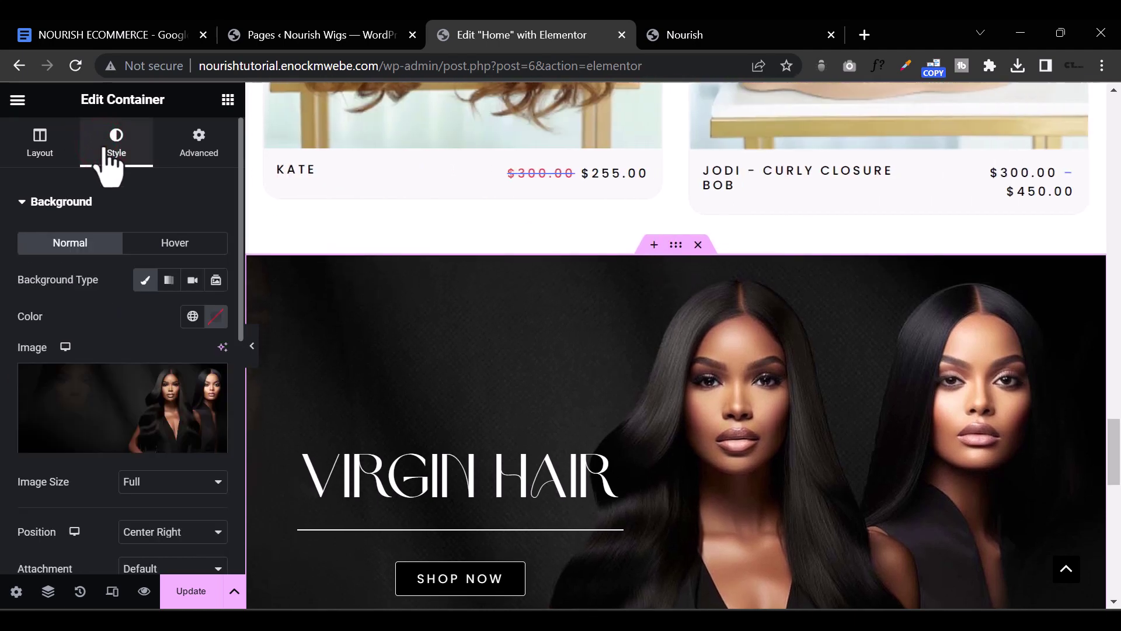
pyautogui.click(153, 397)
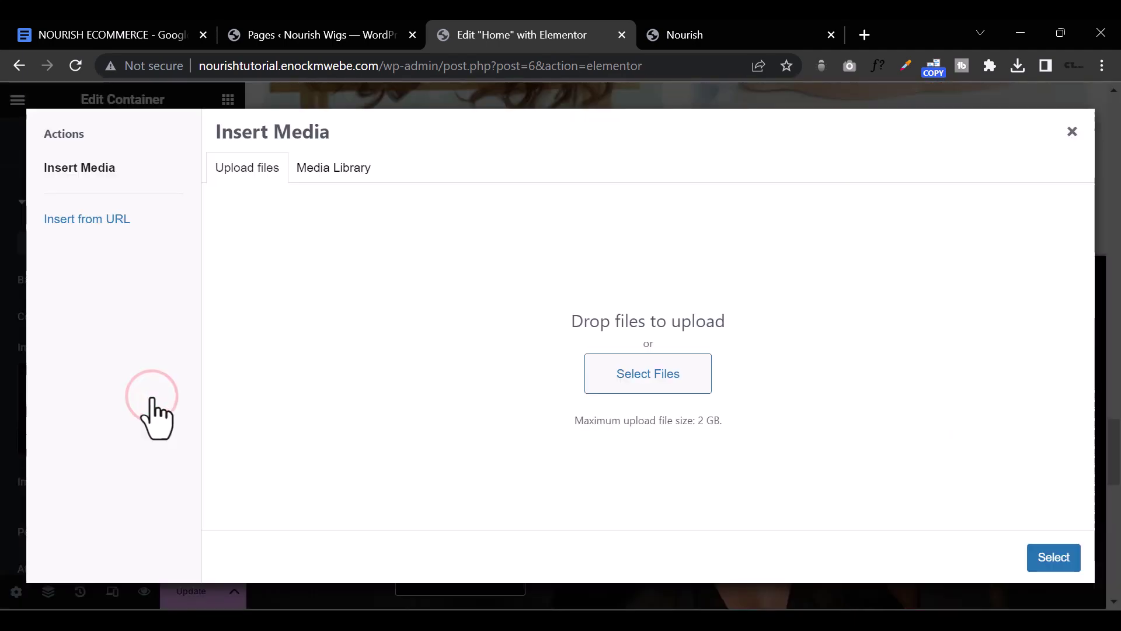
pyautogui.click(351, 169)
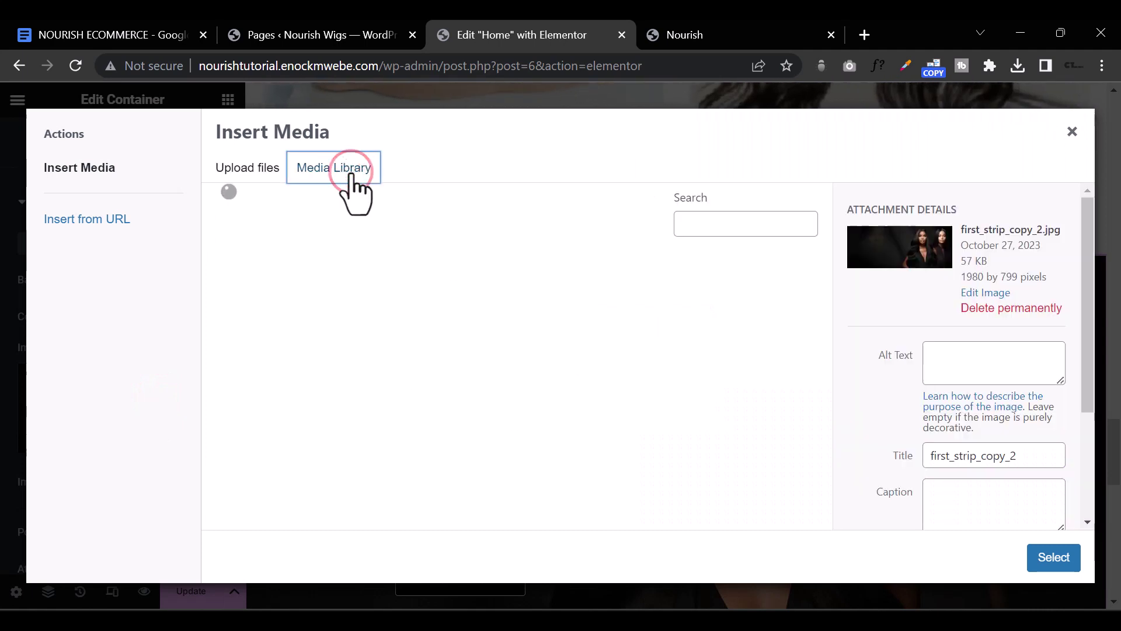
pyautogui.scroll(-3, 634, 432)
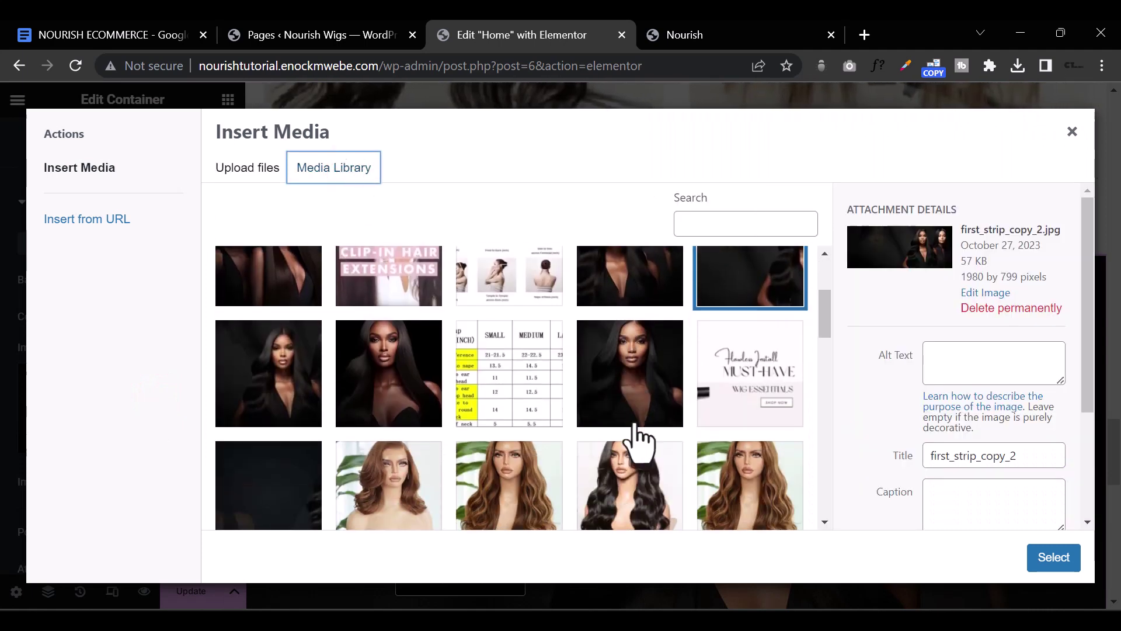
pyautogui.scroll(3, 639, 444)
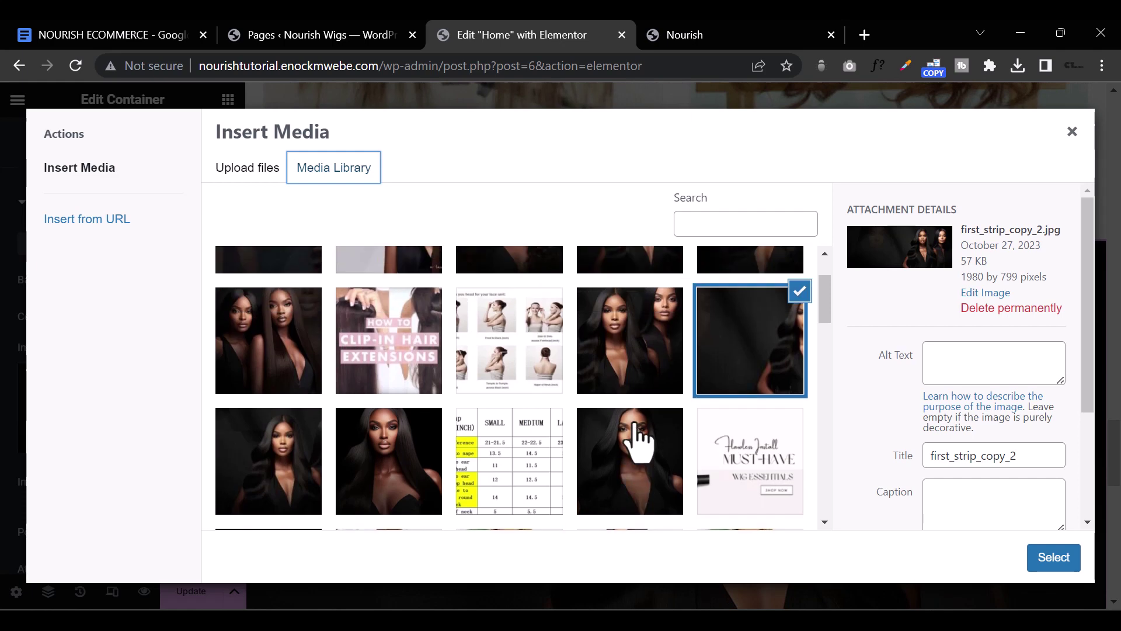
pyautogui.scroll(-4, 638, 438)
pyautogui.scroll(4, 370, 375)
pyautogui.click(386, 305)
pyautogui.click(1058, 555)
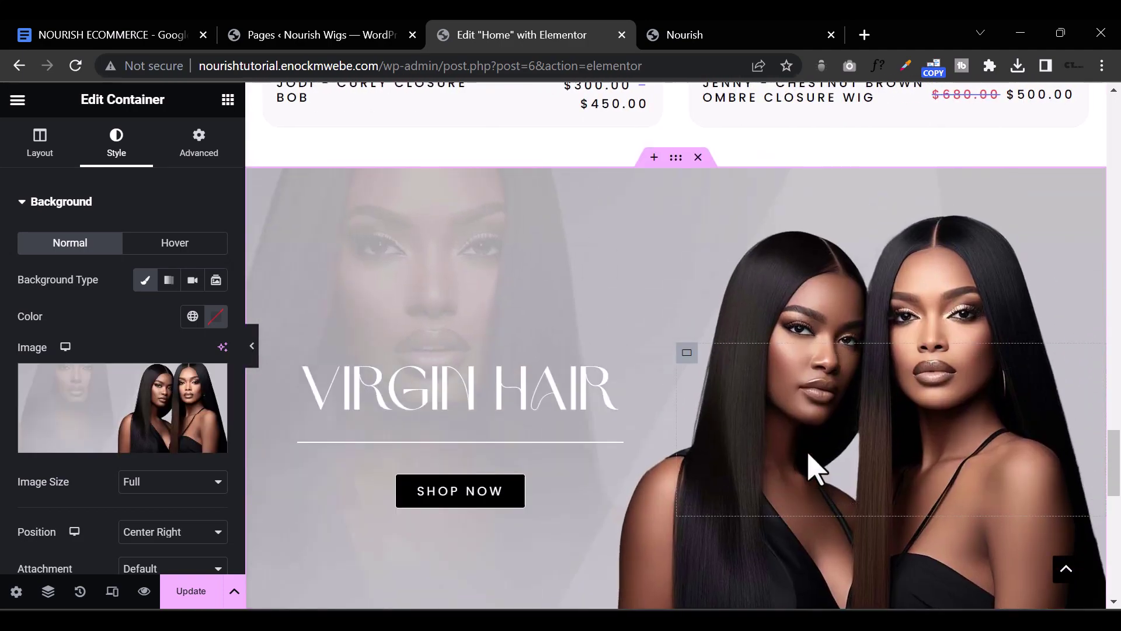
pyautogui.click(418, 403)
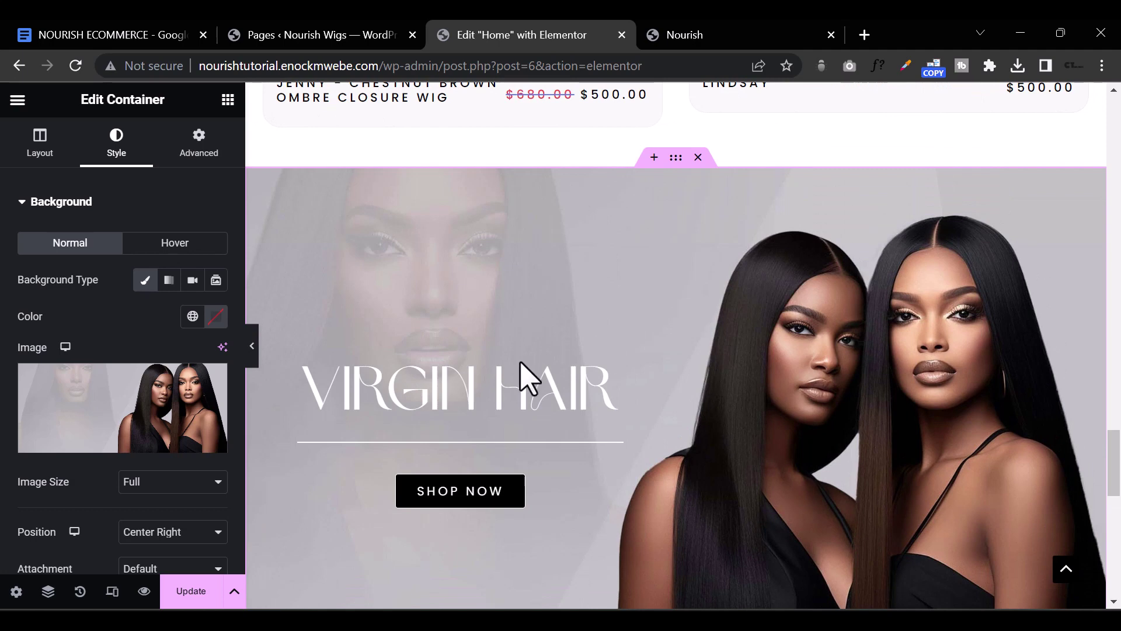
# Retitle the copied banner's heading to HOW TO'S
pyautogui.doubleClick(506, 384)
pyautogui.press('Right')
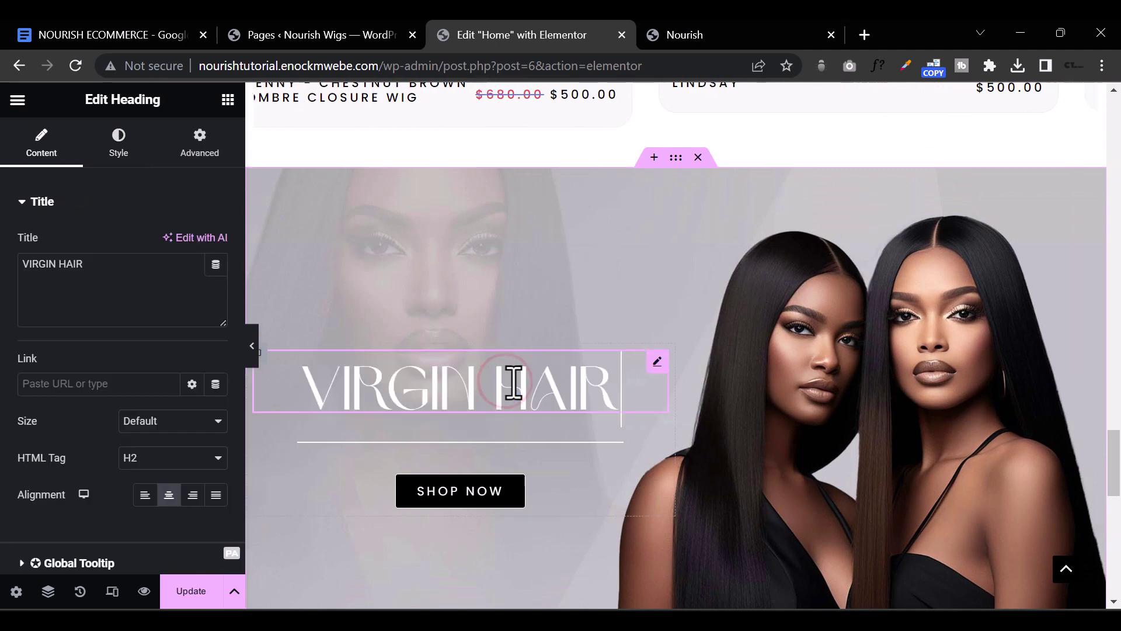
pyautogui.write('H')
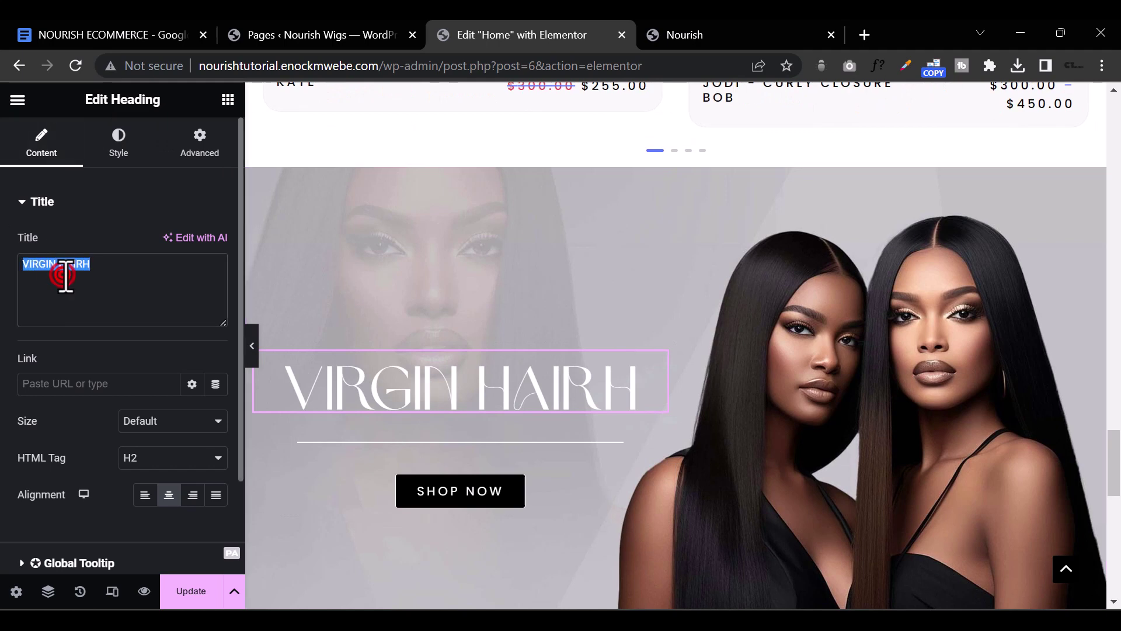
pyautogui.write('HOW ')
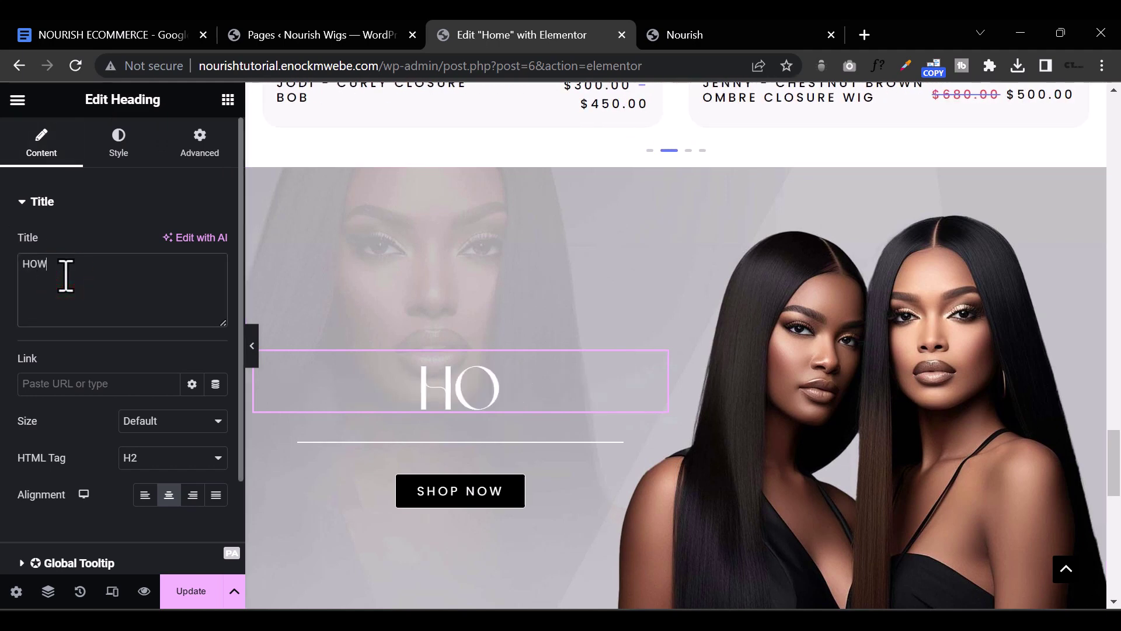
pyautogui.write('TO')
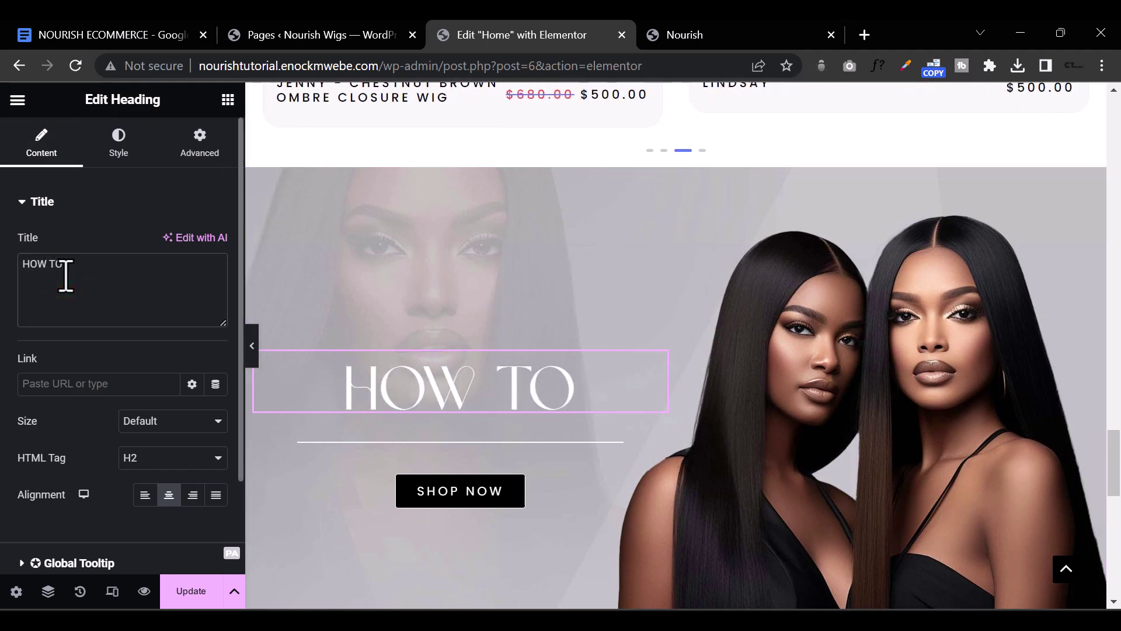
pyautogui.write("'S")
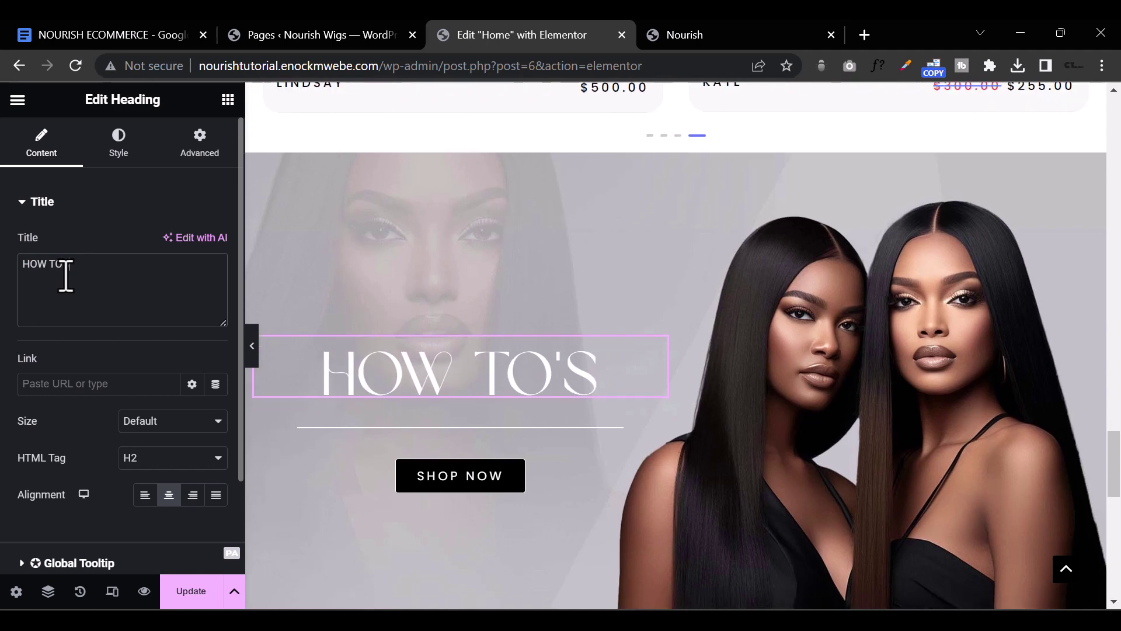
pyautogui.press('Escape')
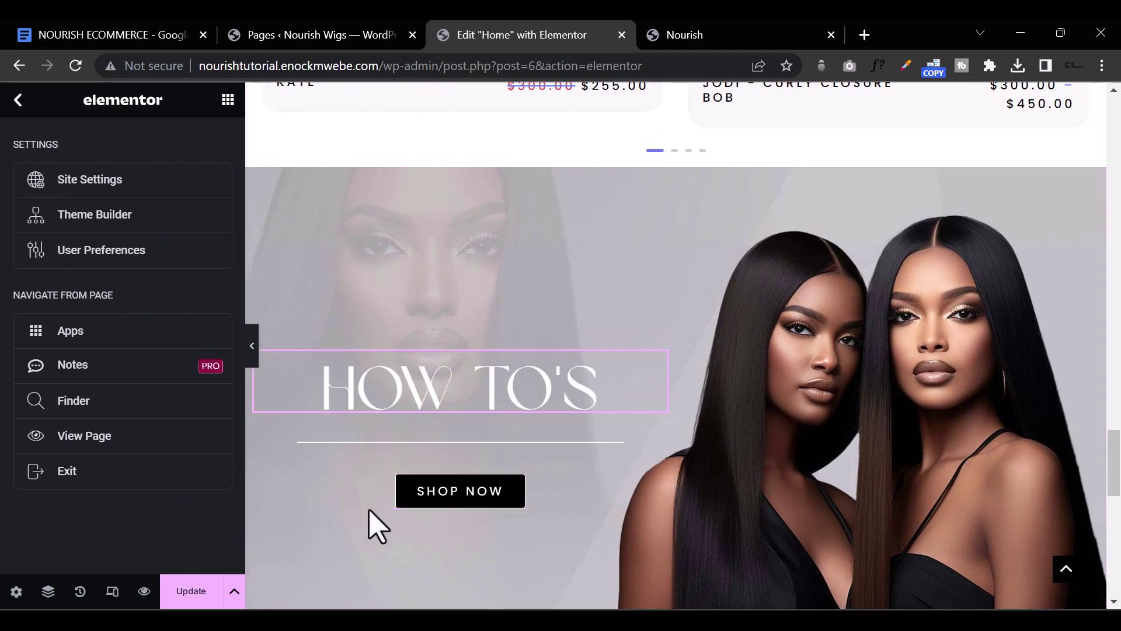
# Change the button text to READ MORE and link it to the Guides page
pyautogui.click(428, 504)
pyautogui.doubleClick(140, 281)
pyautogui.write('R')
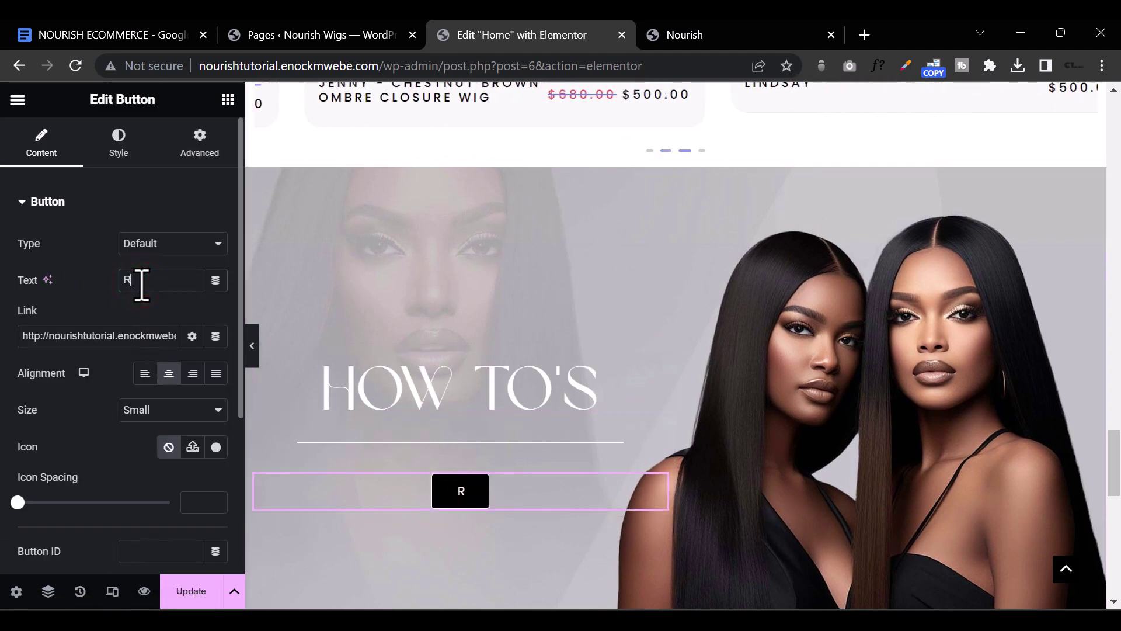
pyautogui.write('EAD MORE')
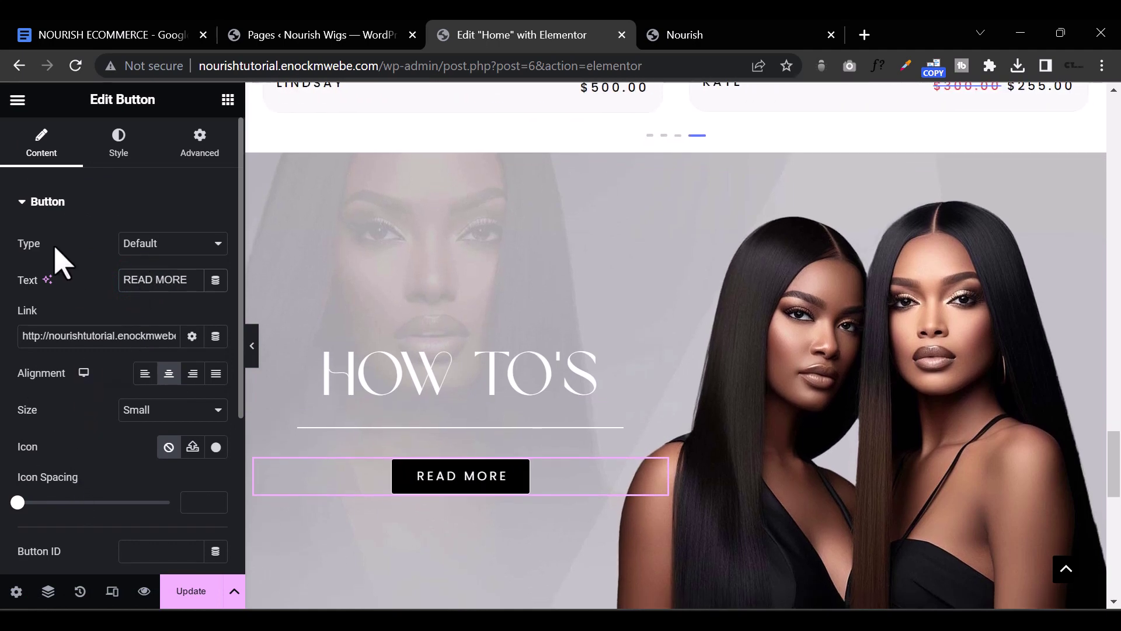
pyautogui.doubleClick(104, 337)
pyautogui.tripleClick(104, 336)
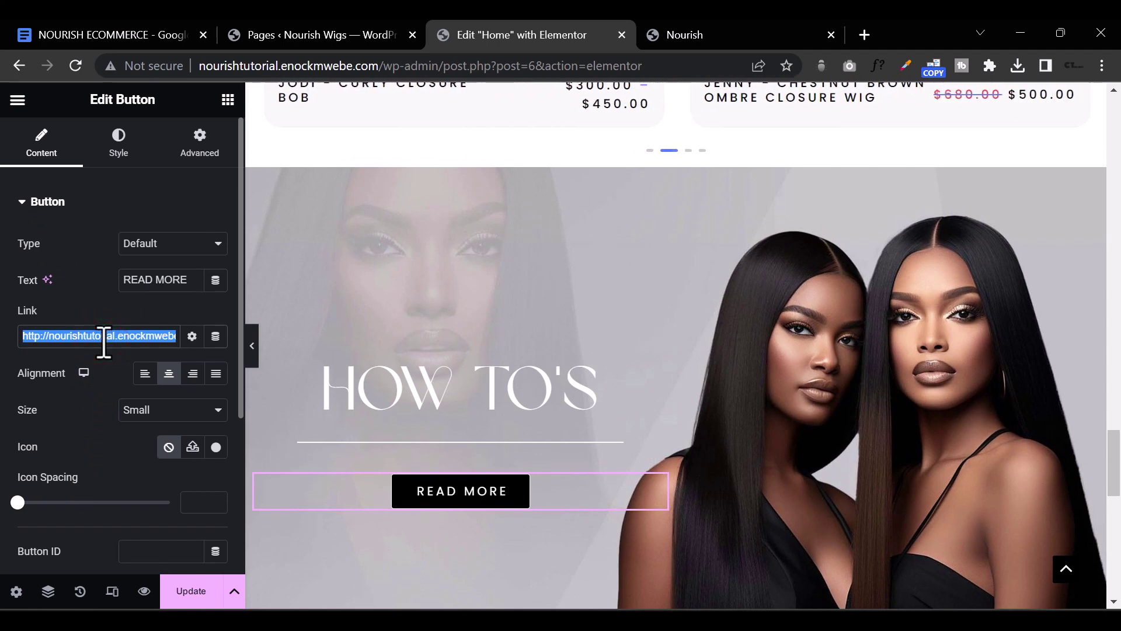
pyautogui.write('GU')
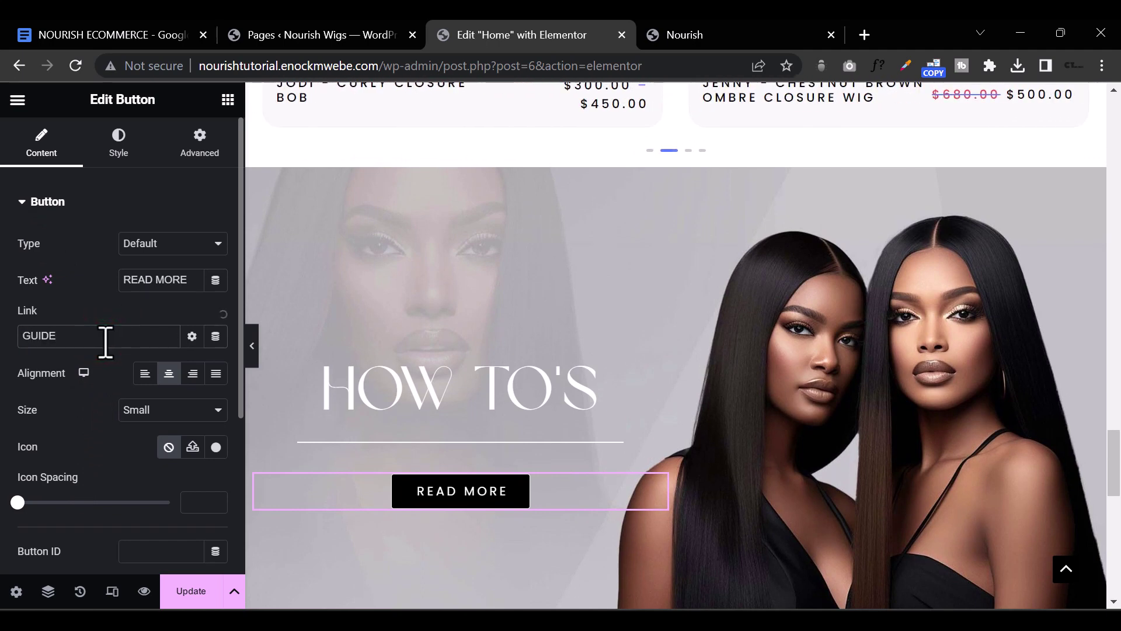
pyautogui.write('IDE')
pyautogui.click(67, 382)
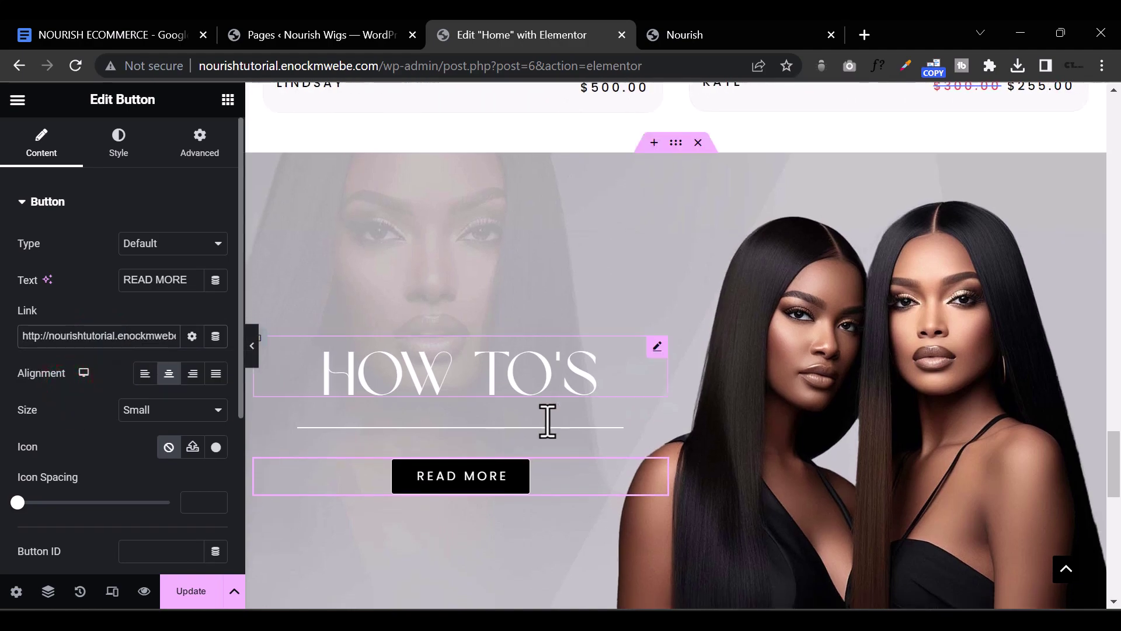
pyautogui.scroll(-8, 546, 470)
pyautogui.scroll(7, 545, 471)
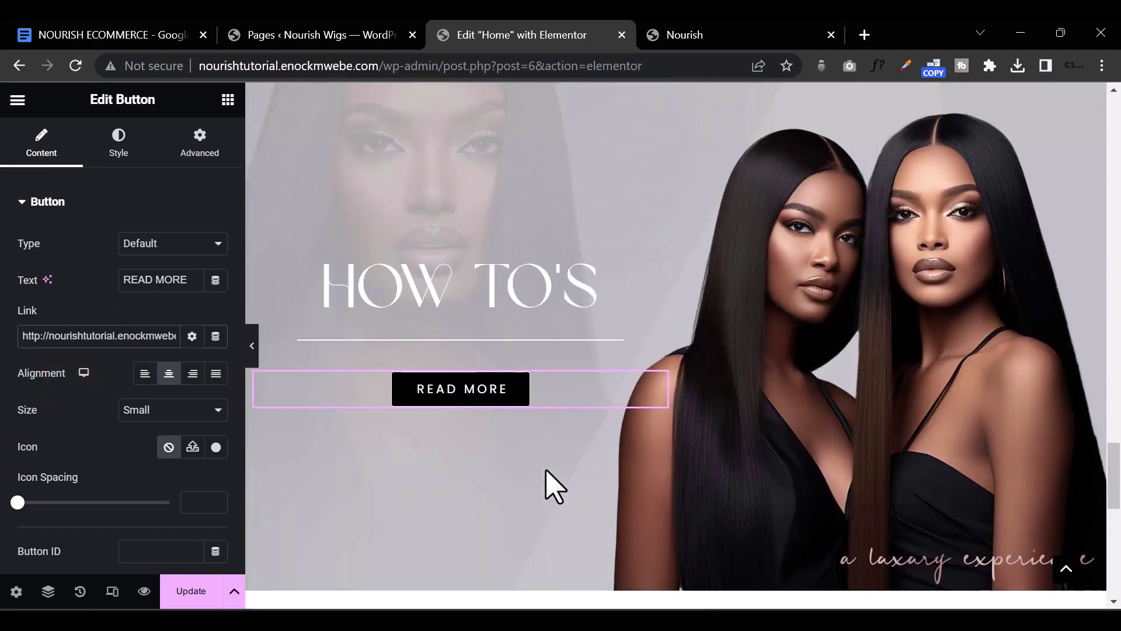
pyautogui.scroll(10, 553, 484)
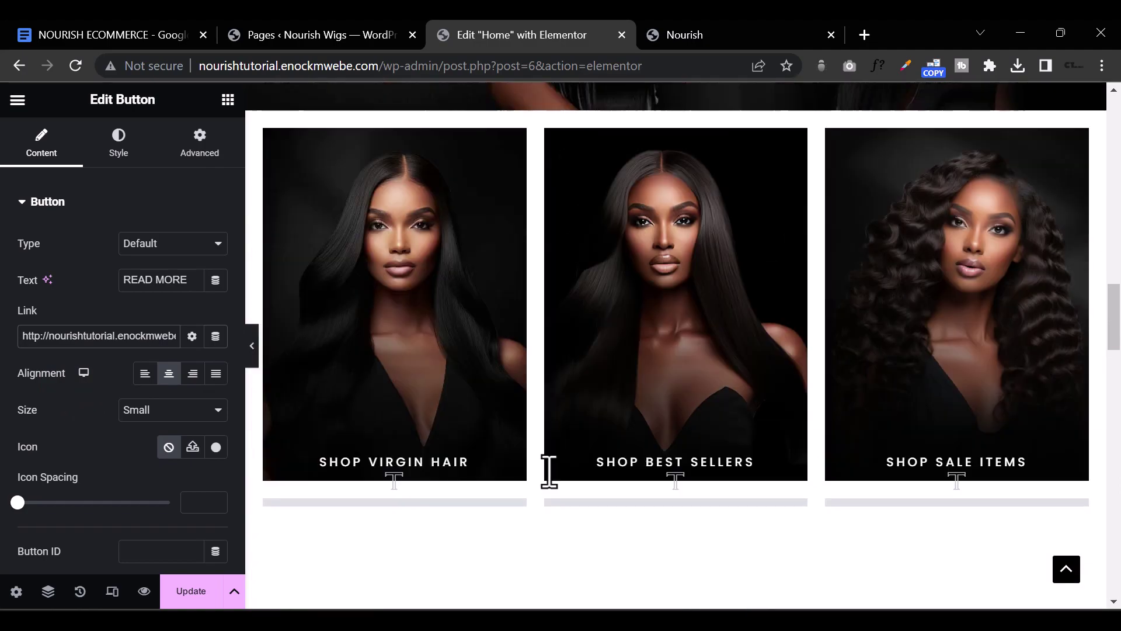
pyautogui.scroll(12, 549, 470)
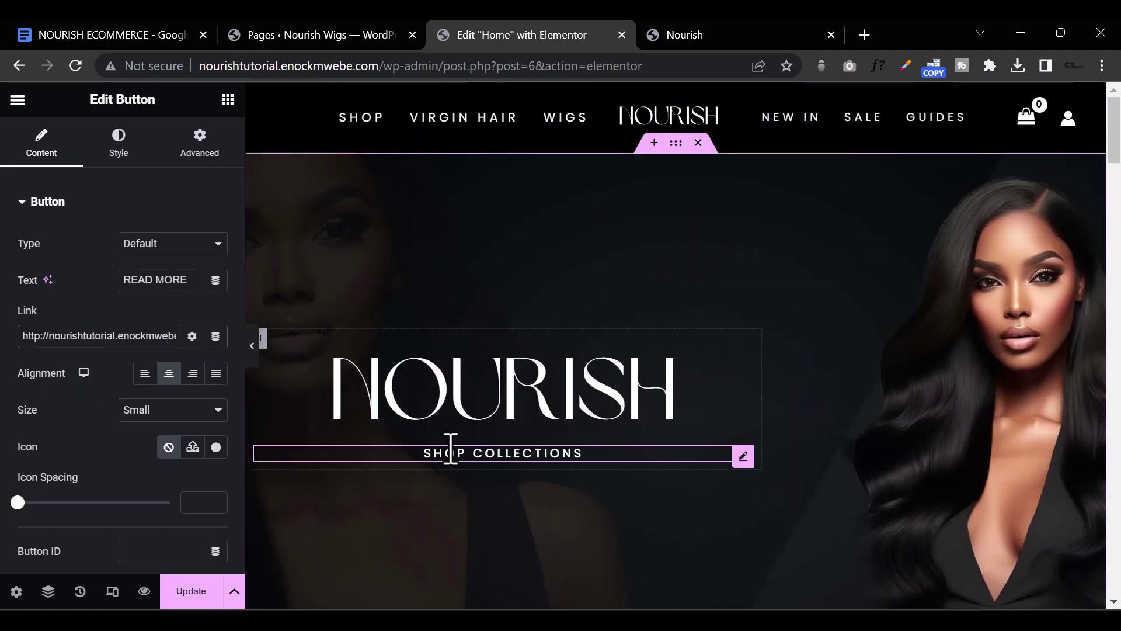
pyautogui.scroll(-15, 427, 443)
pyautogui.scroll(-15, 428, 443)
pyautogui.scroll(8, 428, 442)
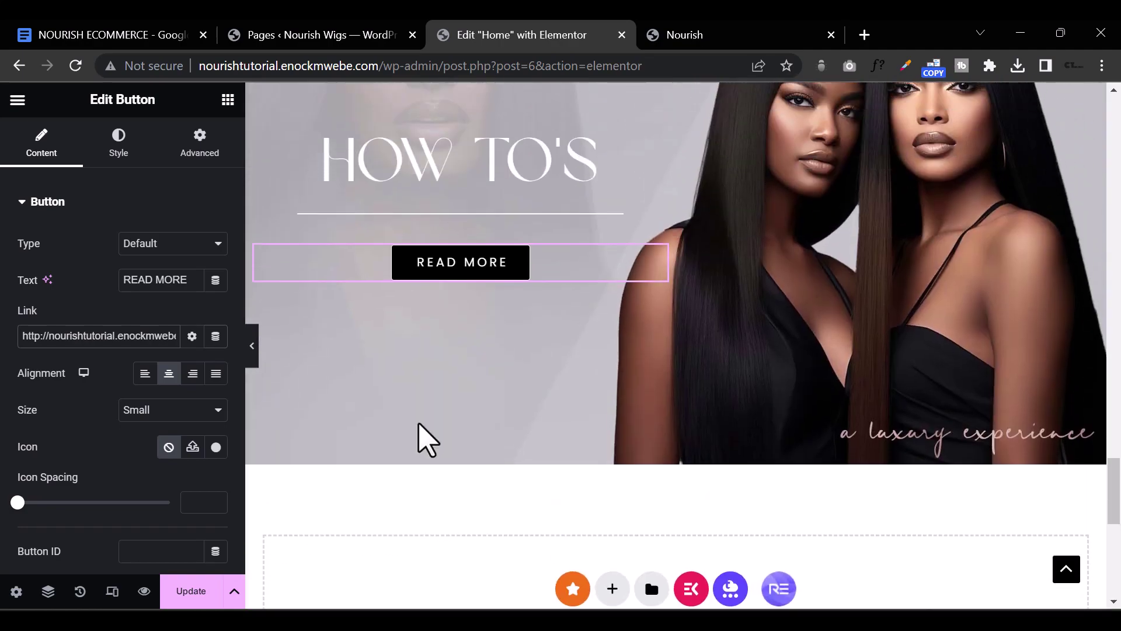
pyautogui.click(666, 35)
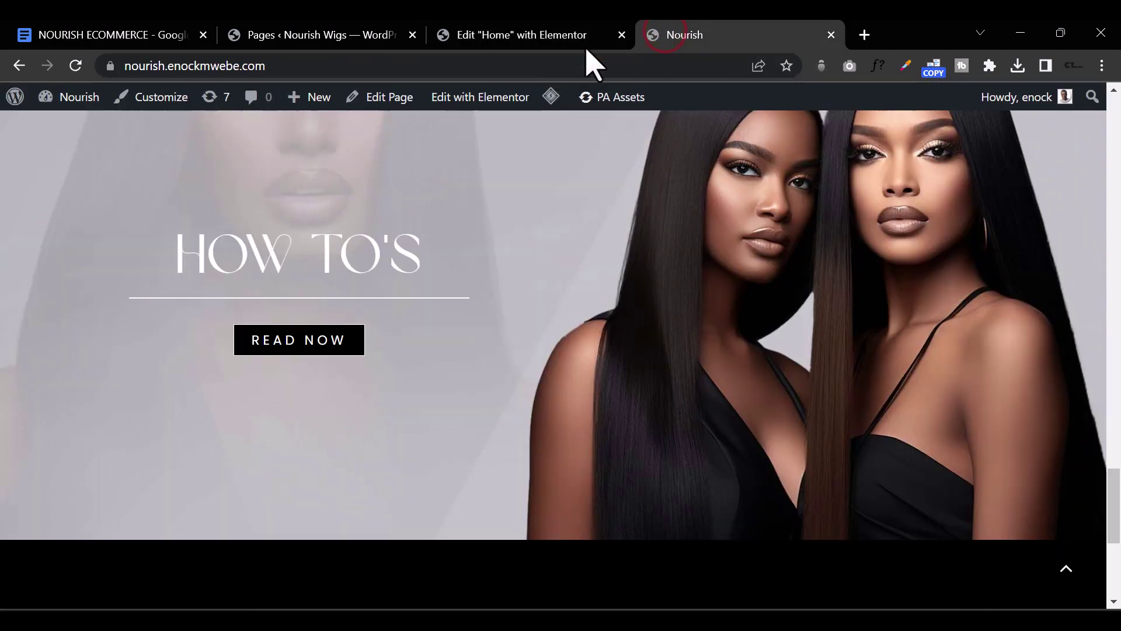
pyautogui.click(520, 35)
pyautogui.scroll(2, 400, 440)
pyautogui.scroll(5, 400, 441)
# Switch the editor preview to the Mobile Portrait layout
pyautogui.click(112, 591)
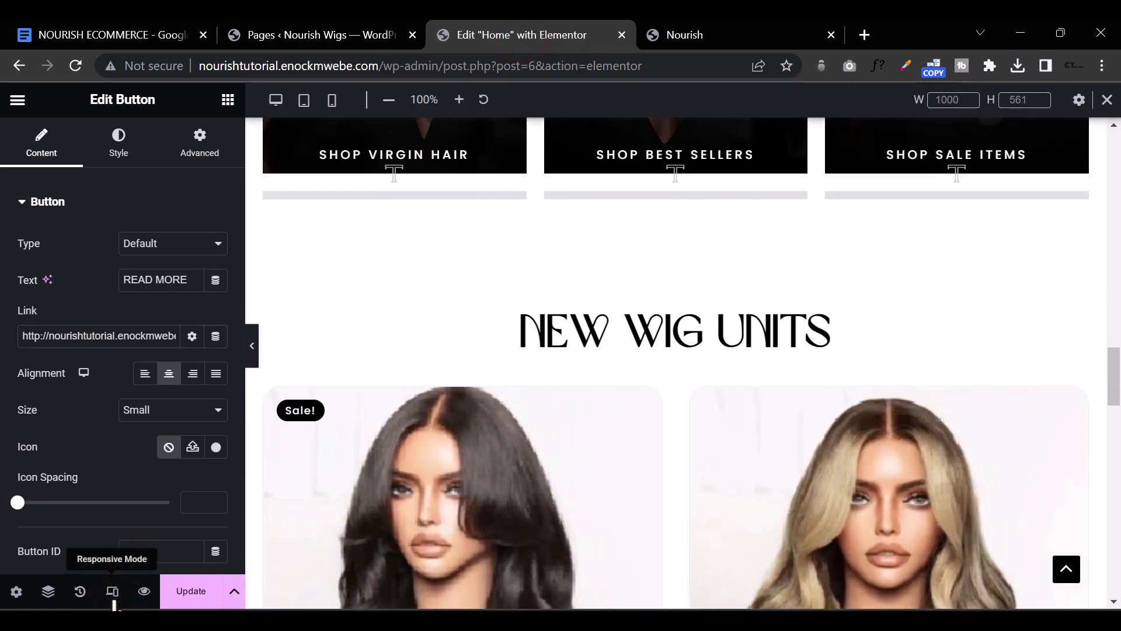
pyautogui.click(332, 100)
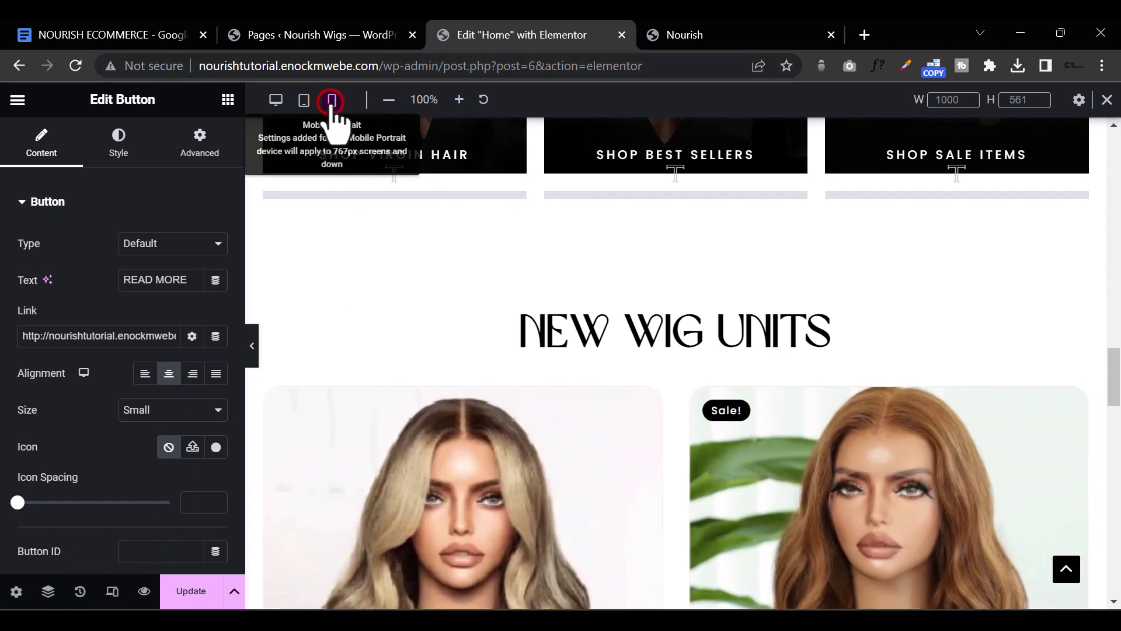
pyautogui.scroll(10, 763, 485)
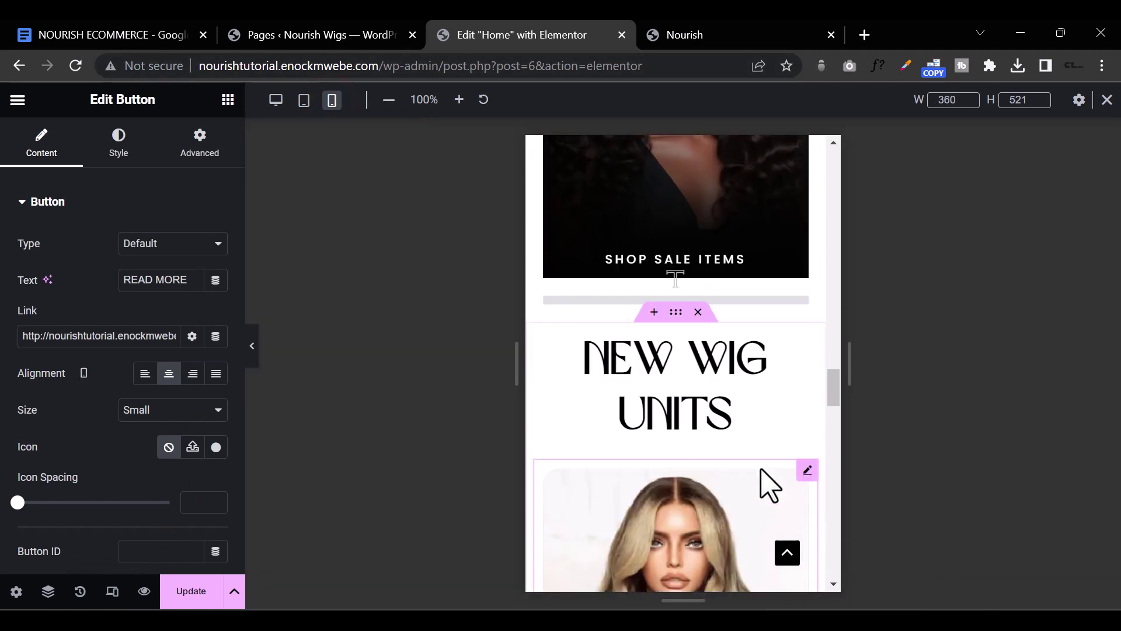
pyautogui.scroll(10, 761, 472)
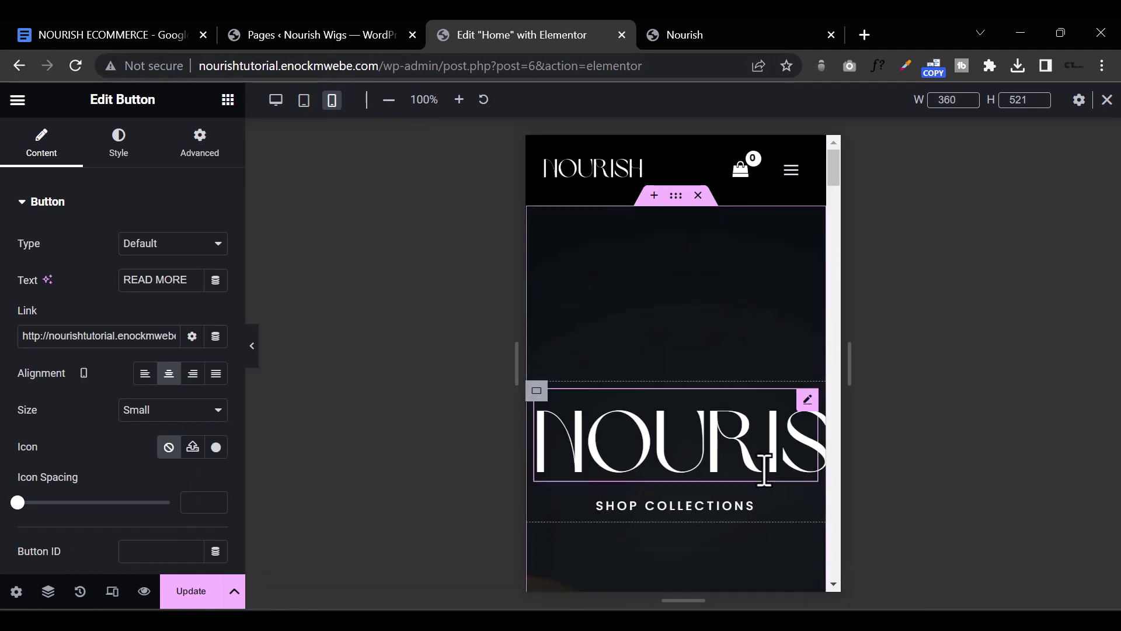
# Reduce the NOURISH hero heading's mobile font size to 54 px
pyautogui.click(670, 442)
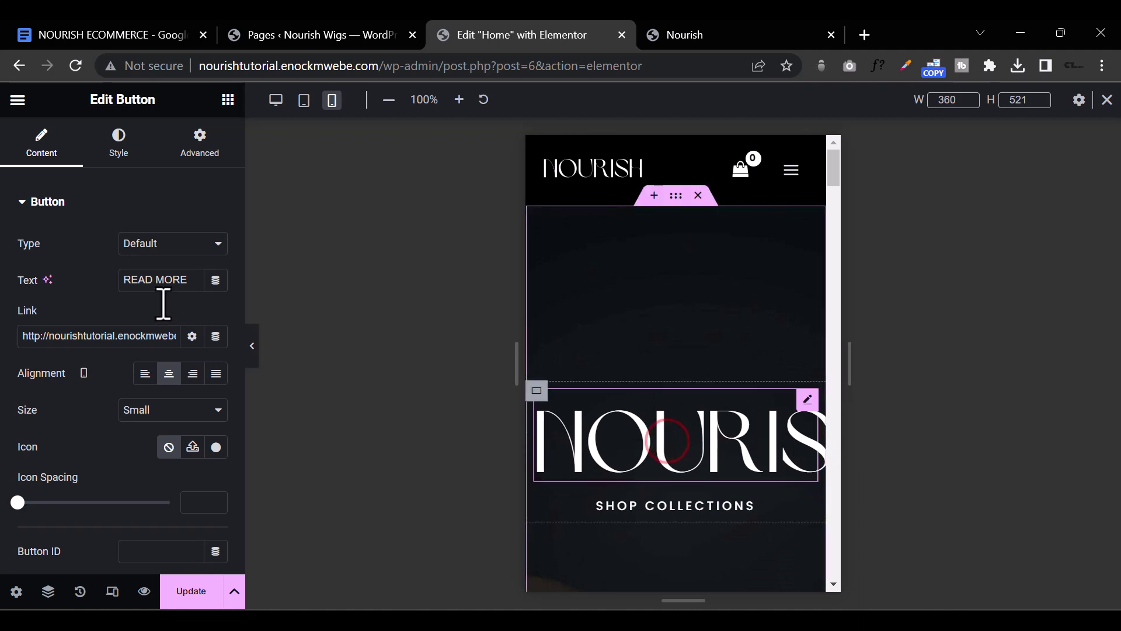
pyautogui.click(115, 140)
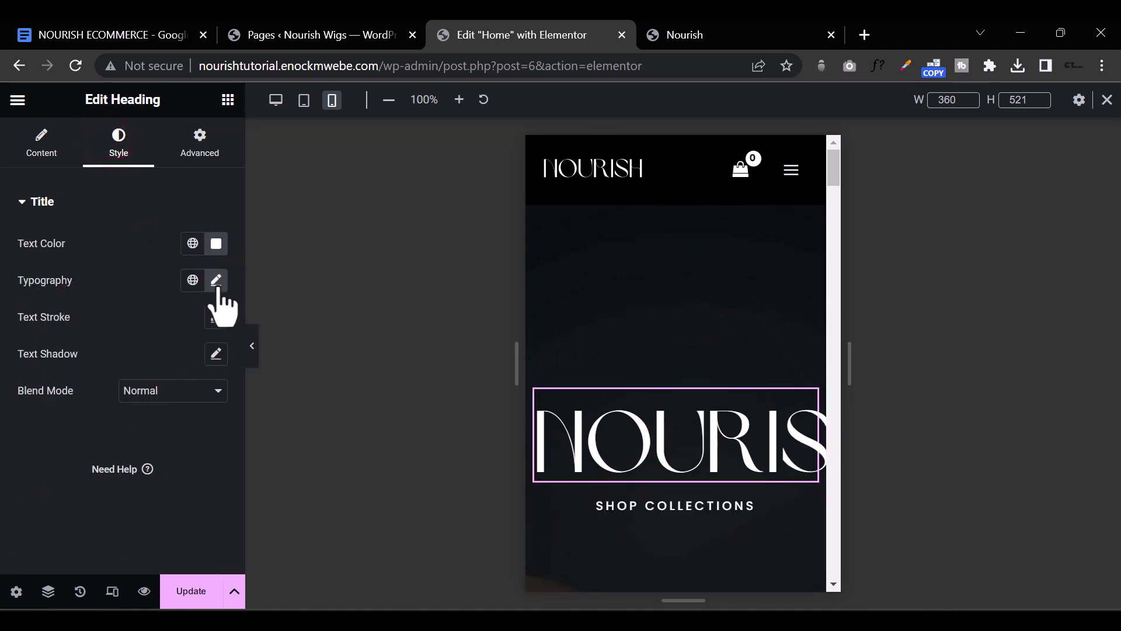
pyautogui.click(217, 282)
pyautogui.moveTo(91, 418); pyautogui.dragTo(64, 418)
pyautogui.scroll(-5, 689, 397)
pyautogui.scroll(5, 692, 412)
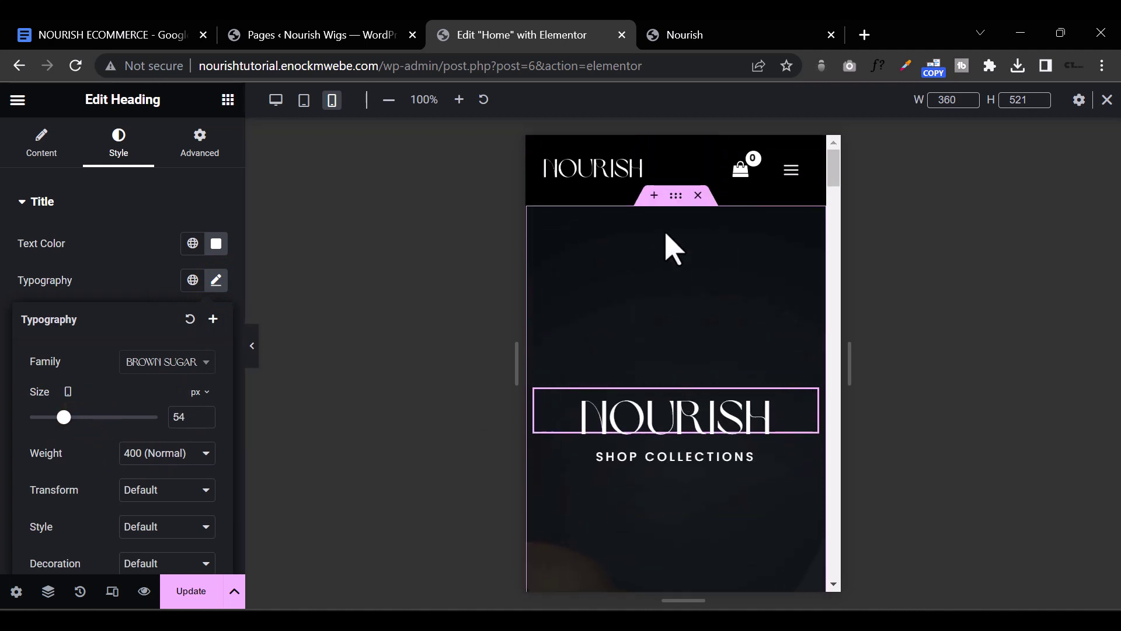
# Set the hero's mobile background to the mobile-first_strip photo of two straight-haired women
pyautogui.click(673, 198)
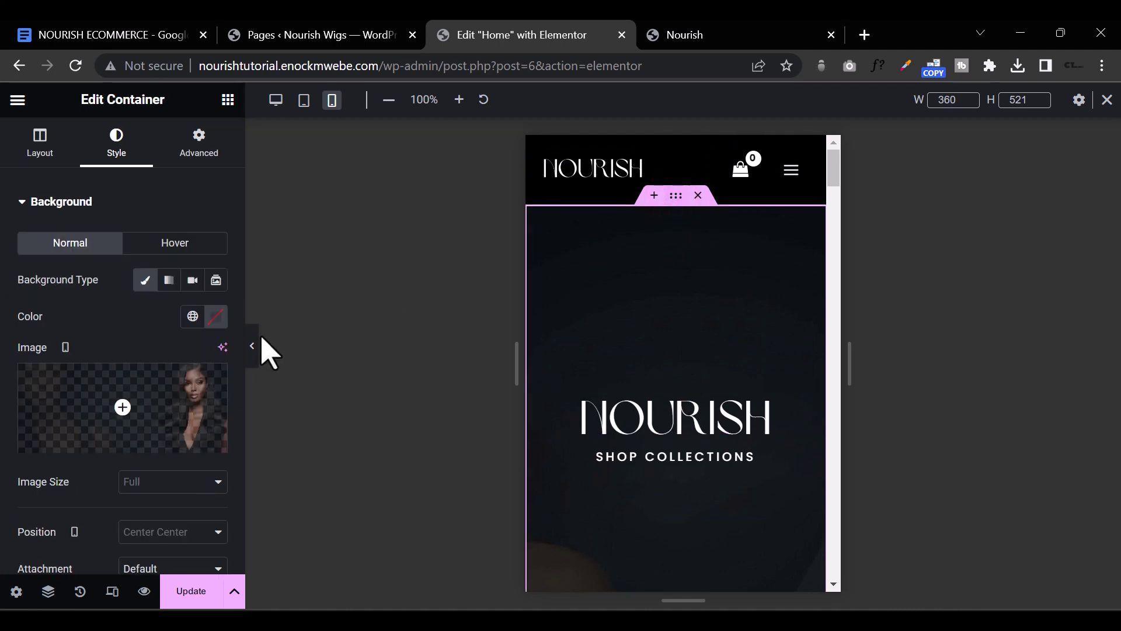
pyautogui.click(151, 438)
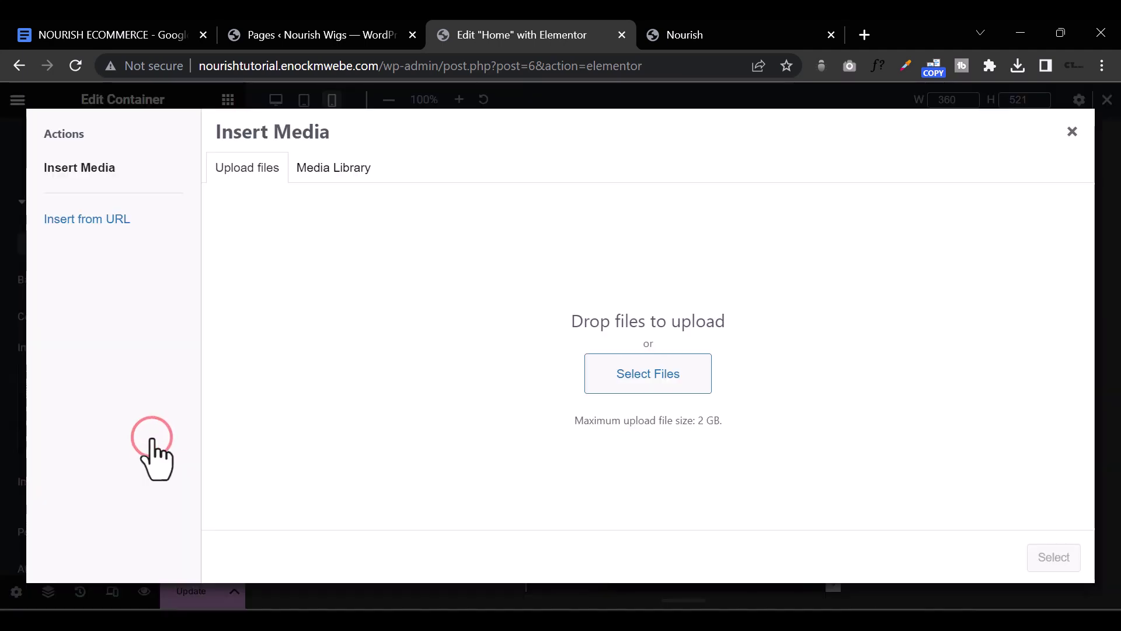
pyautogui.click(333, 170)
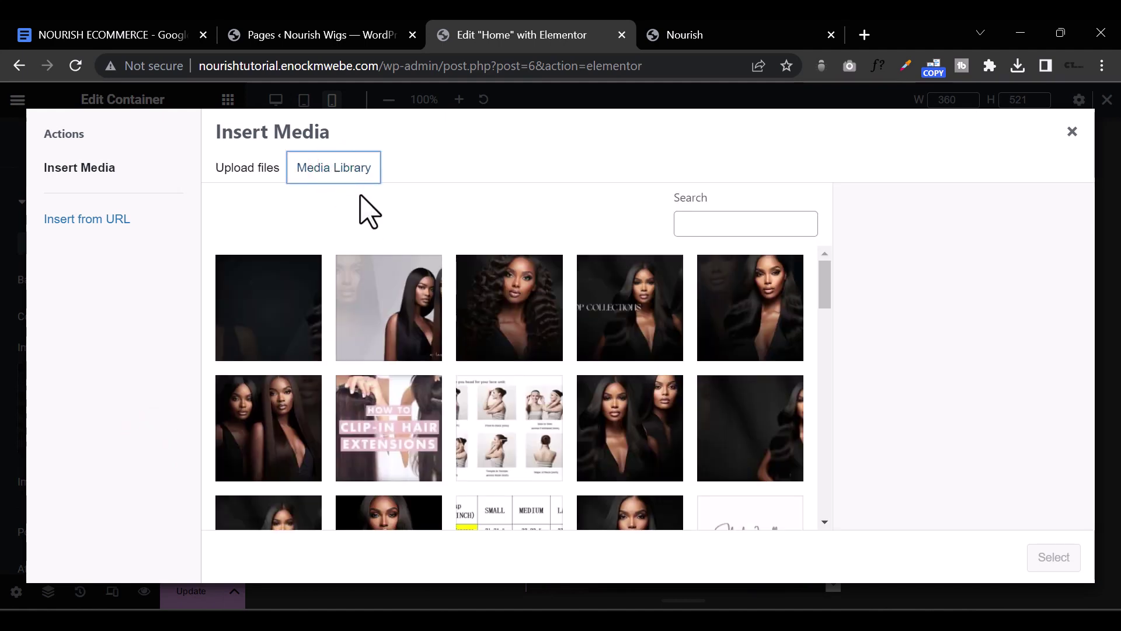
pyautogui.click(268, 419)
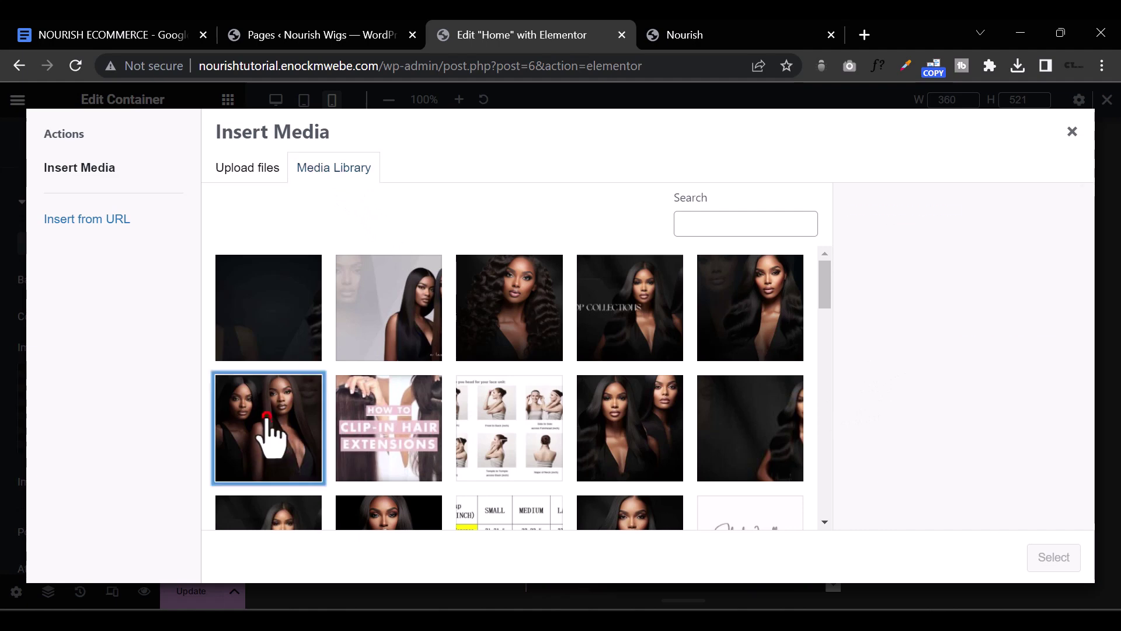
pyautogui.click(1056, 555)
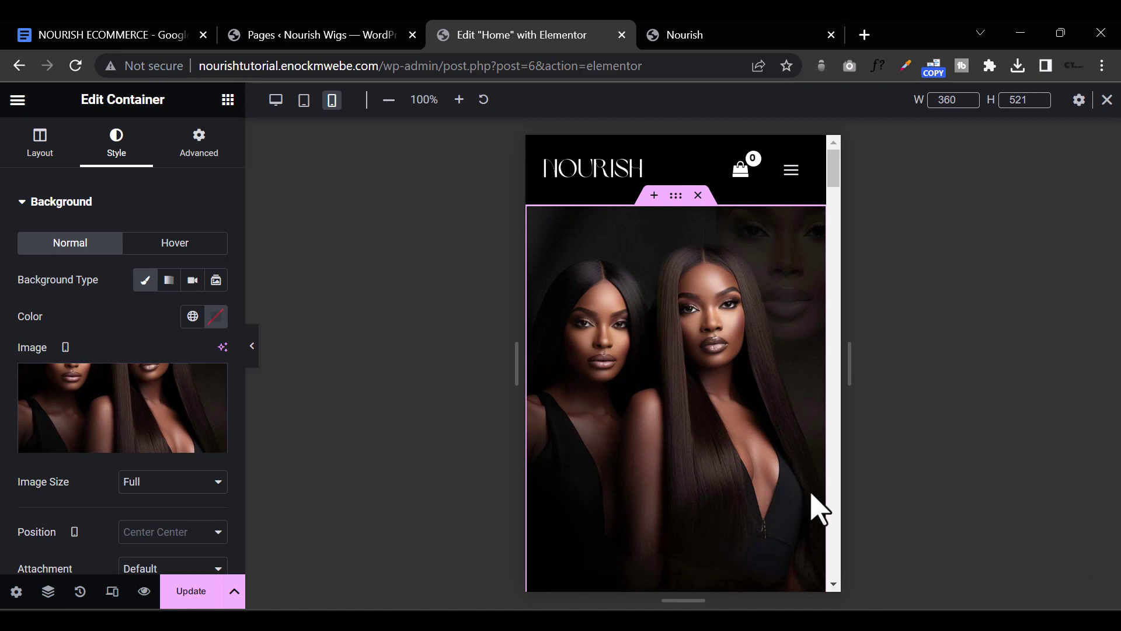
pyautogui.scroll(-2, 765, 479)
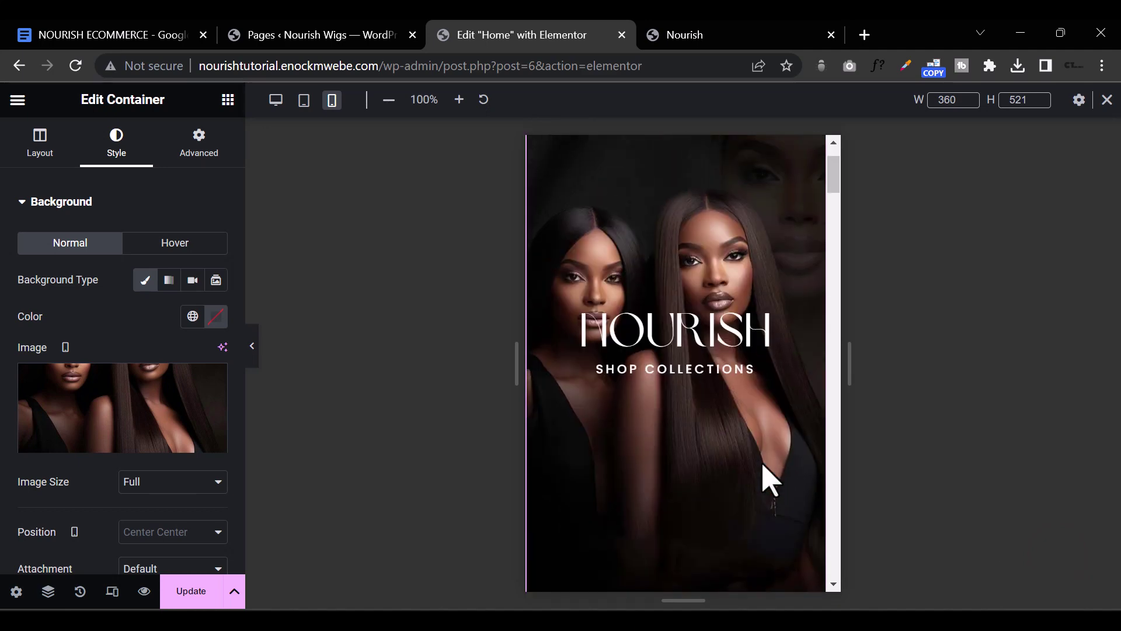
pyautogui.scroll(2, 769, 480)
pyautogui.scroll(-7, 770, 480)
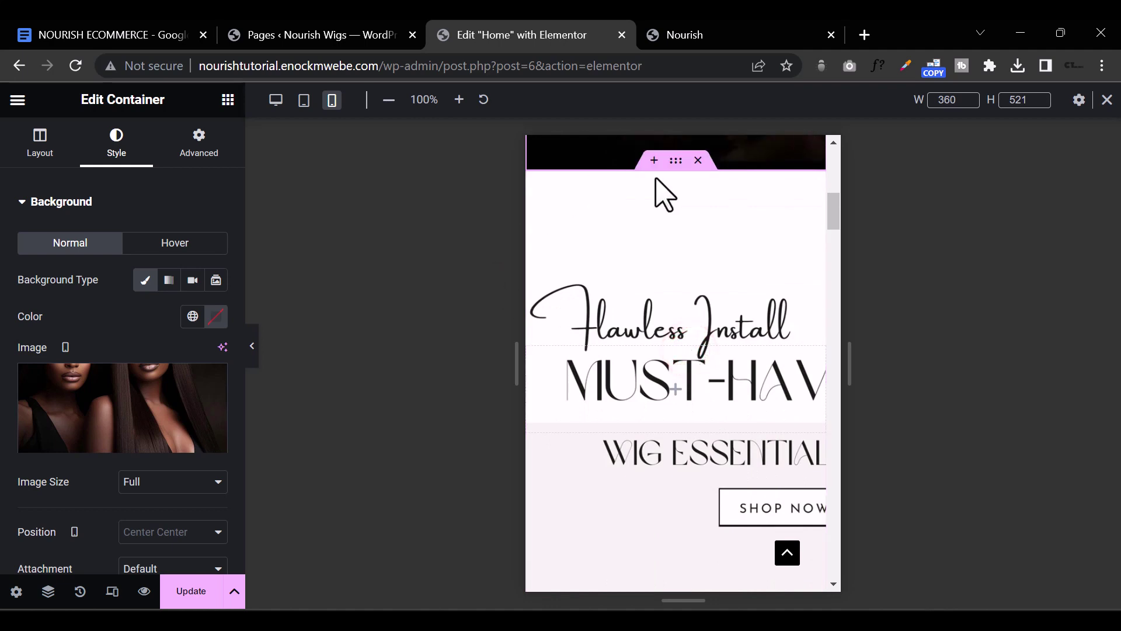
pyautogui.click(670, 163)
pyautogui.click(188, 153)
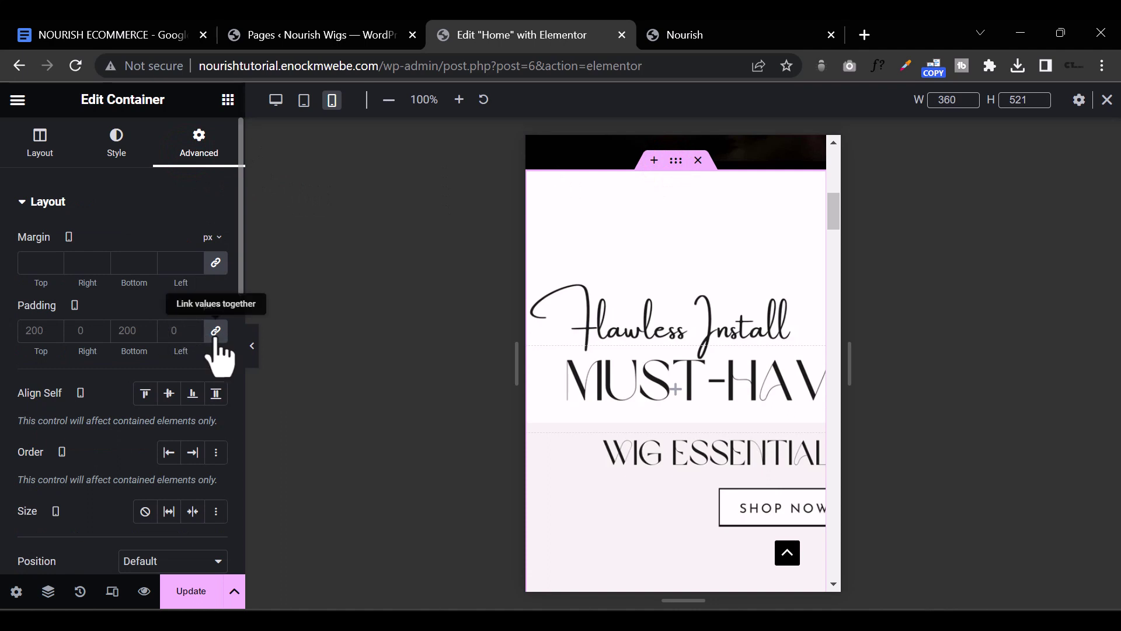
# Give the MUST-HAVE banner 30 px top and bottom padding with 0 sides on mobile
pyautogui.click(215, 331)
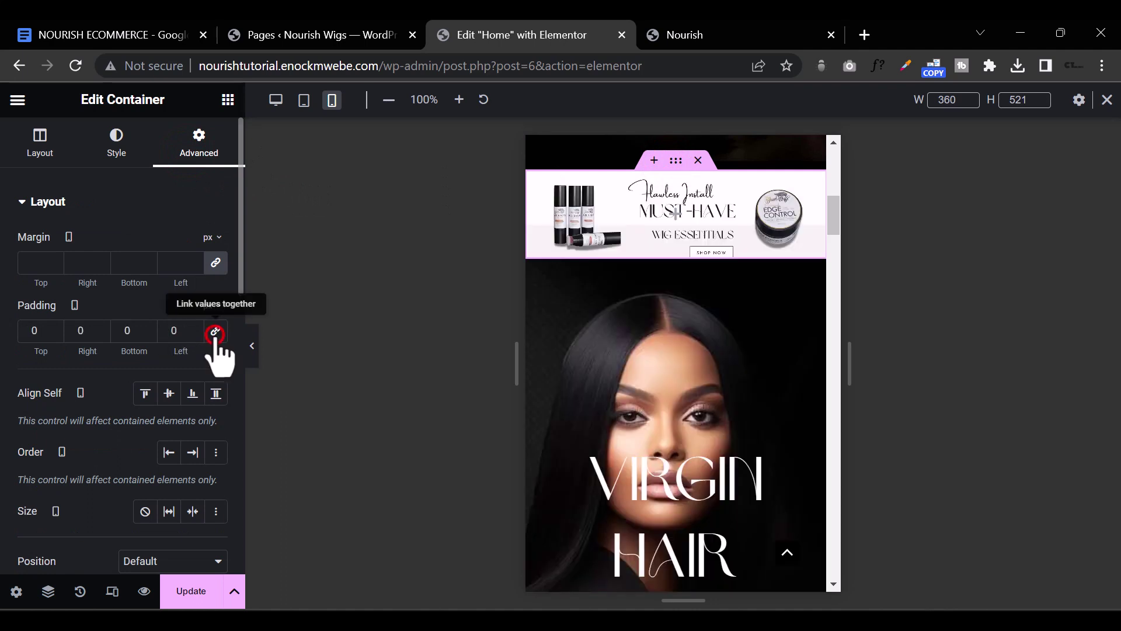
pyautogui.click(32, 331)
pyautogui.write('1')
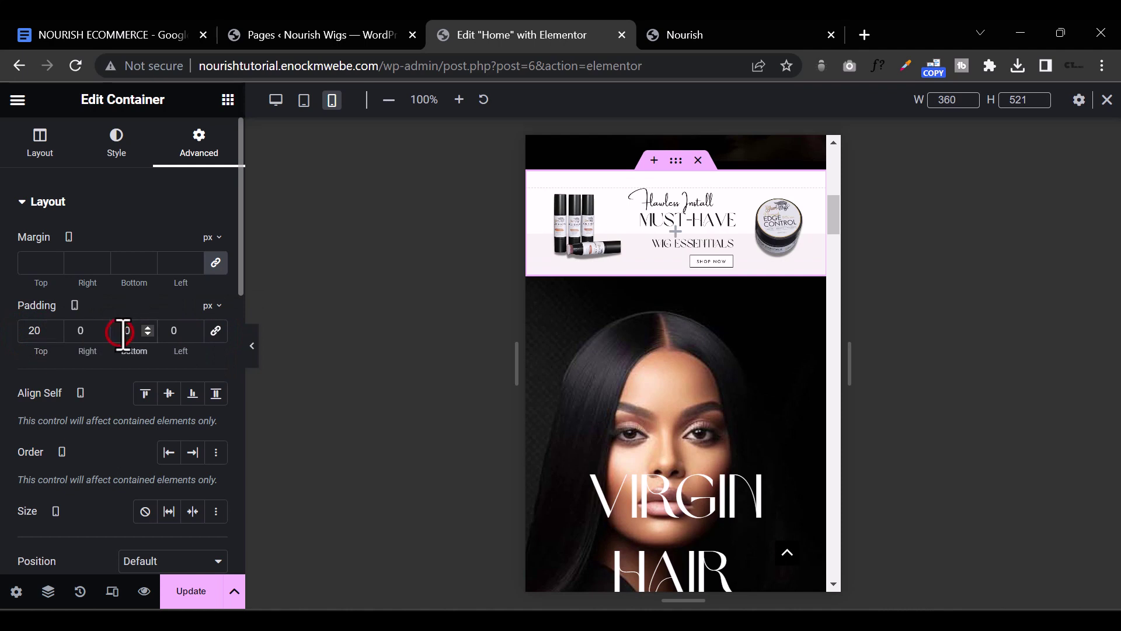
pyautogui.write('1')
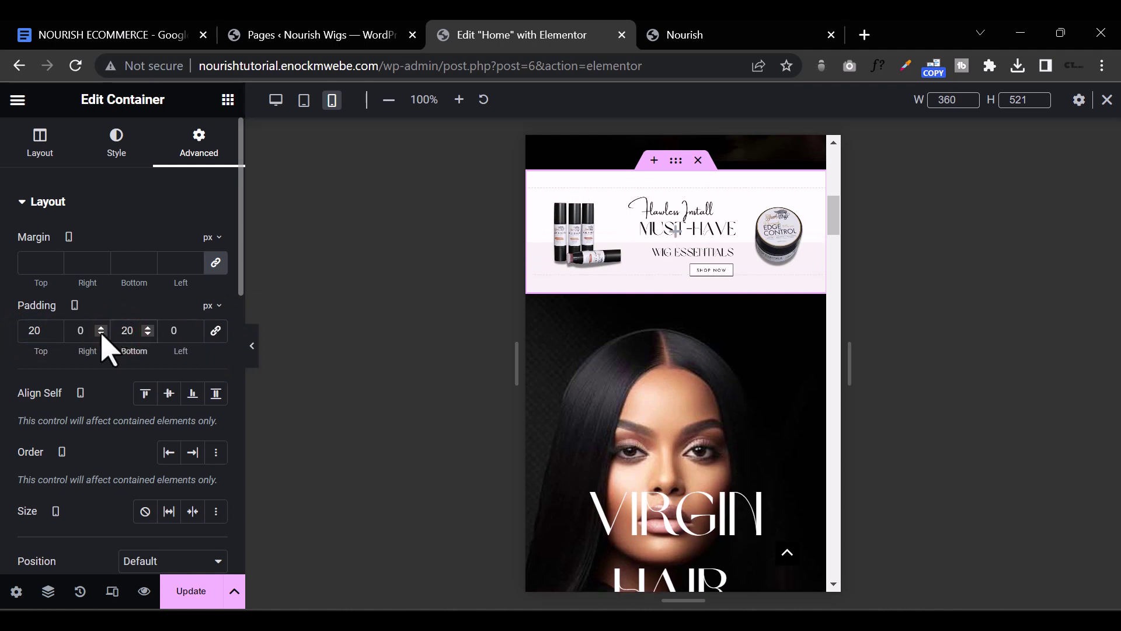
pyautogui.write('40')
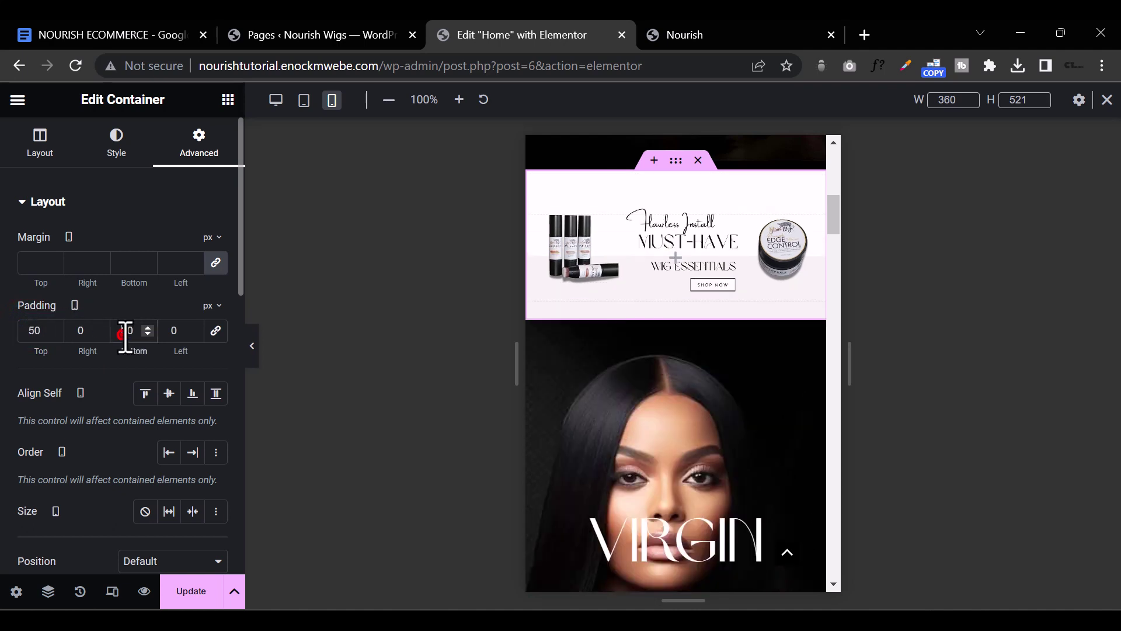
pyautogui.write('50')
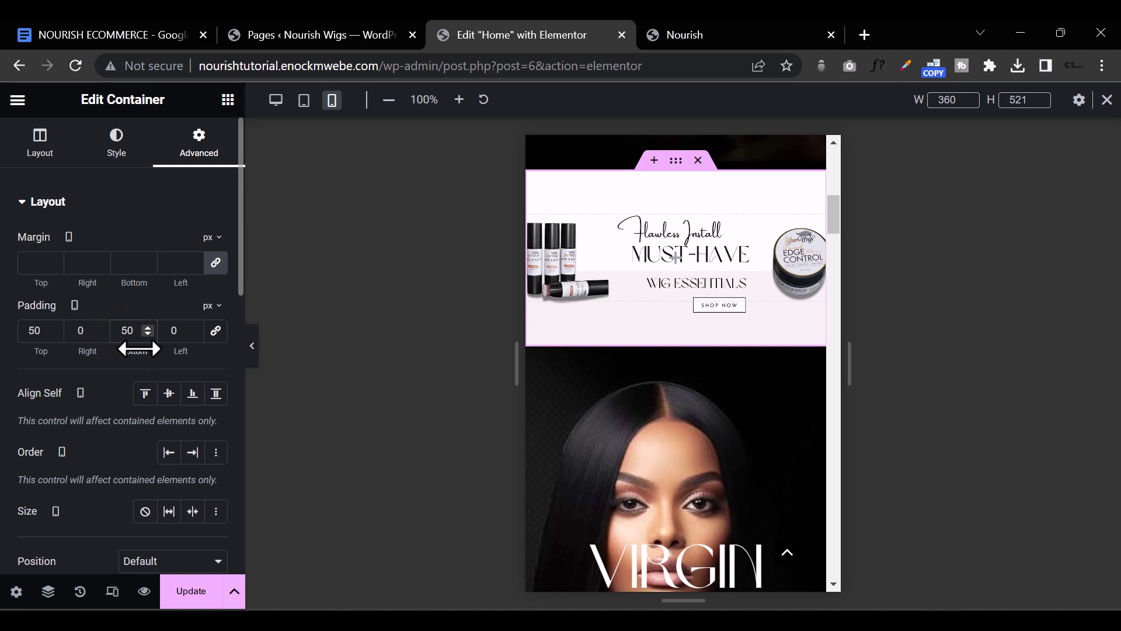
pyautogui.click(34, 330)
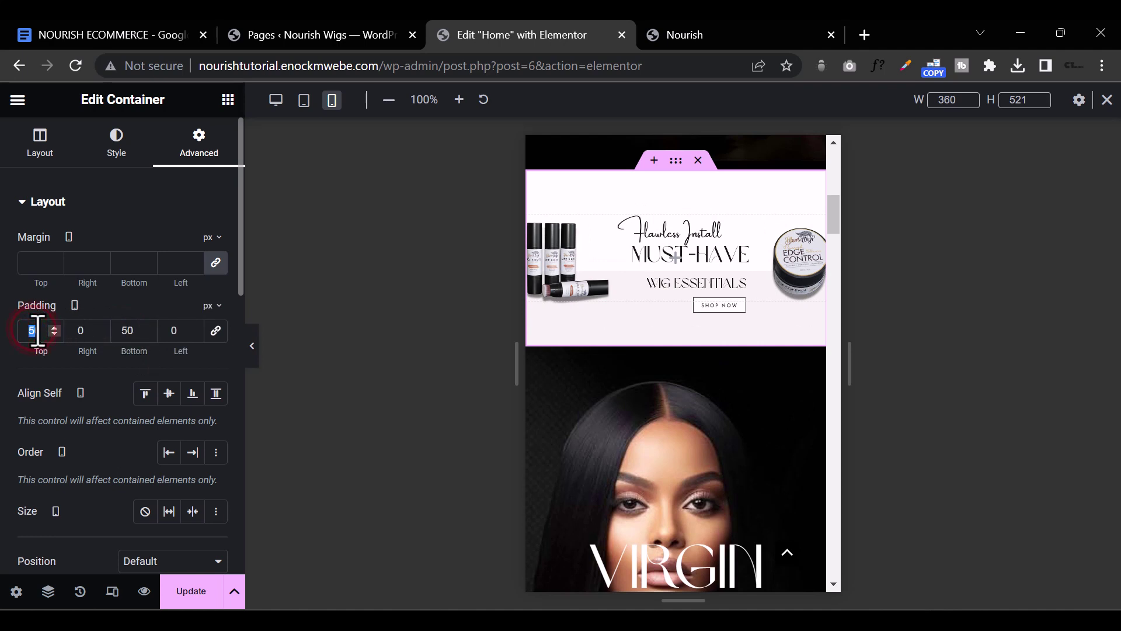
pyautogui.write('30')
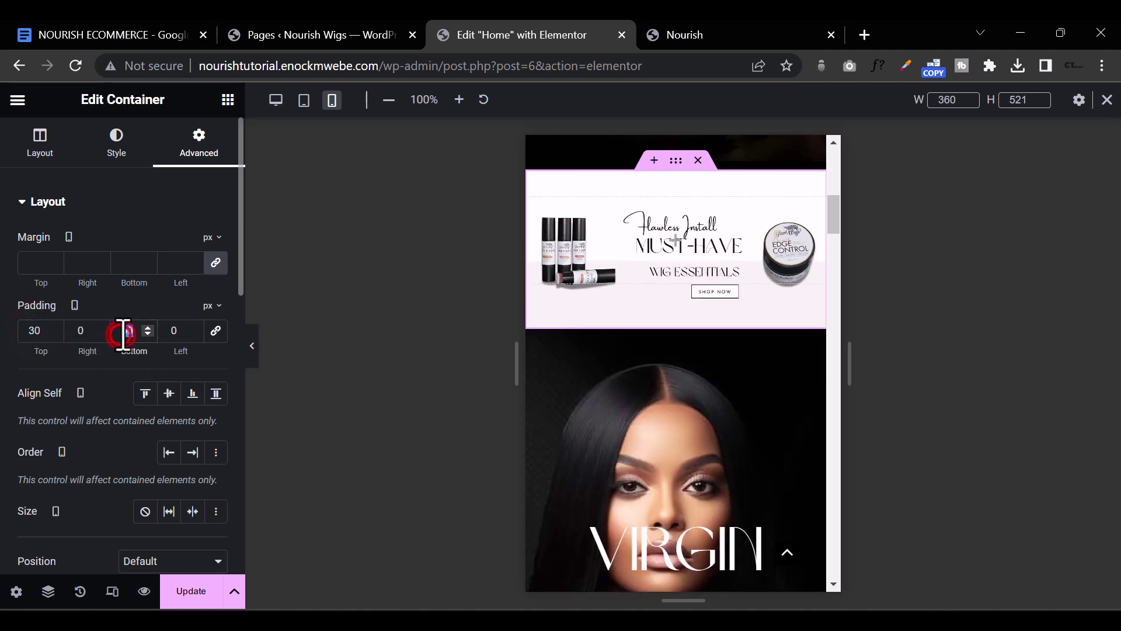
pyautogui.write('30')
pyautogui.scroll(-5, 691, 461)
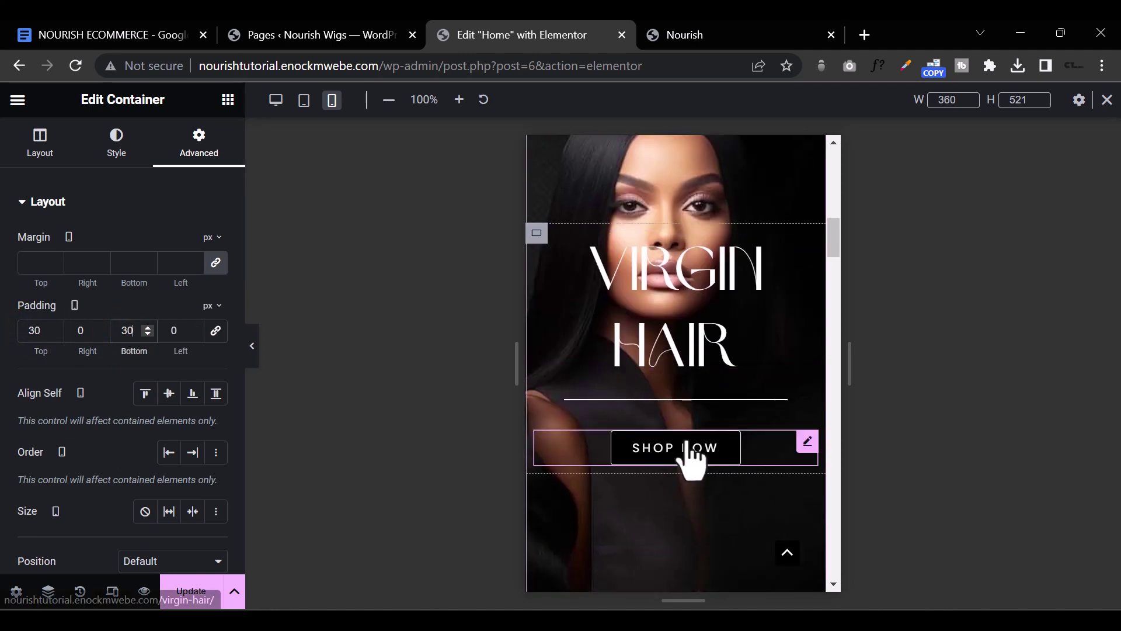
# Shrink the VIRGIN HAIR heading to 54 px so it fits on one line
pyautogui.scroll(3, 692, 462)
pyautogui.scroll(-5, 697, 356)
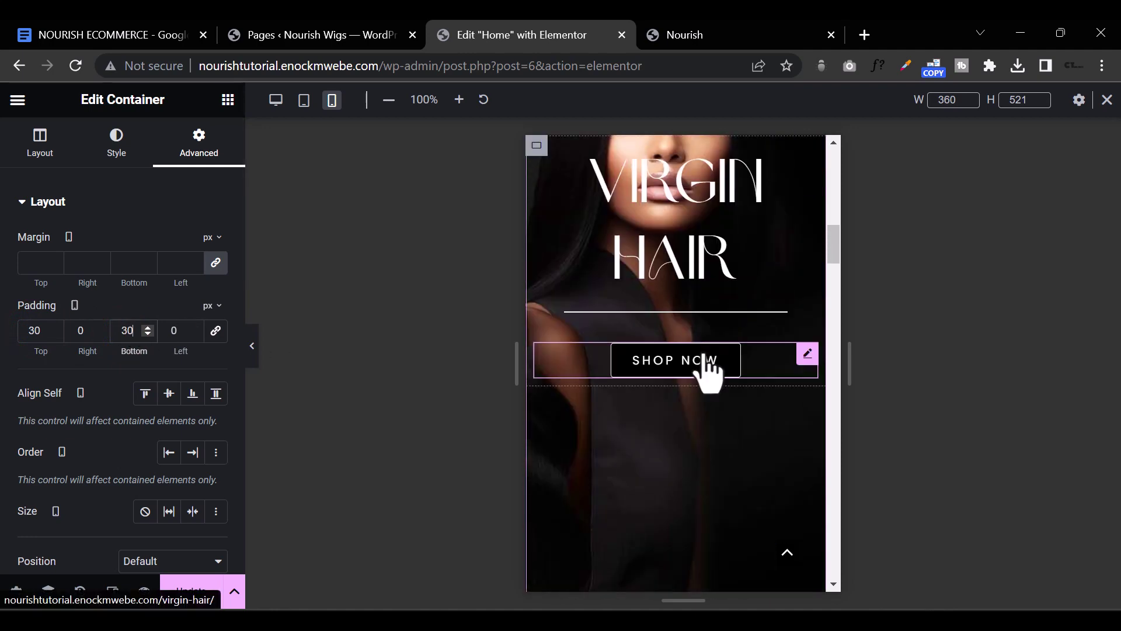
pyautogui.scroll(2, 694, 309)
pyautogui.scroll(3, 699, 287)
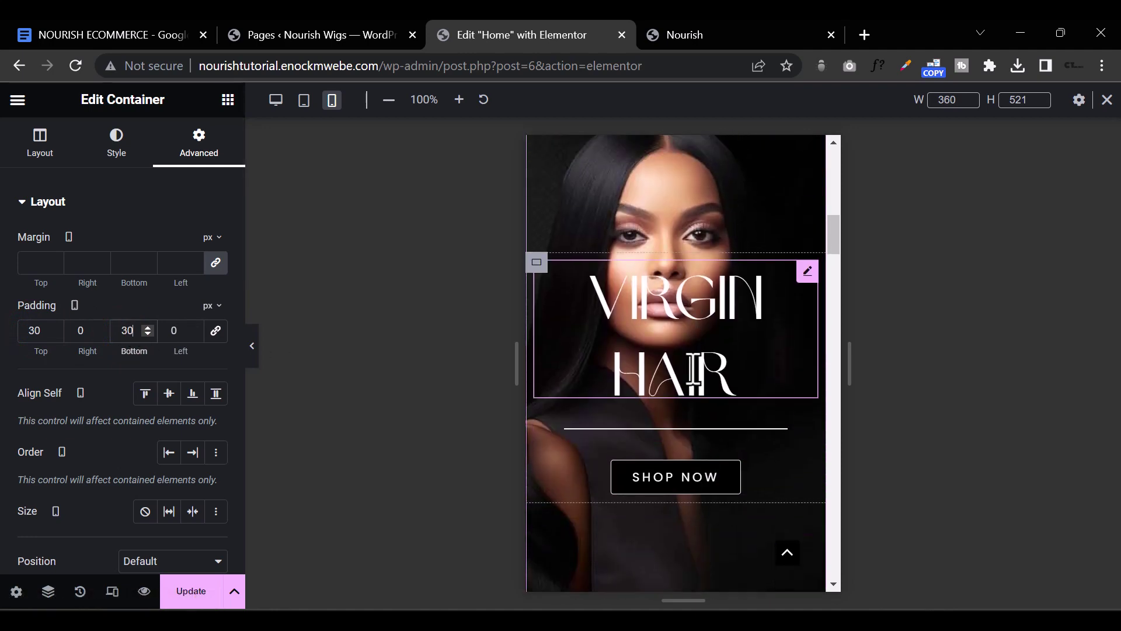
pyautogui.click(736, 461)
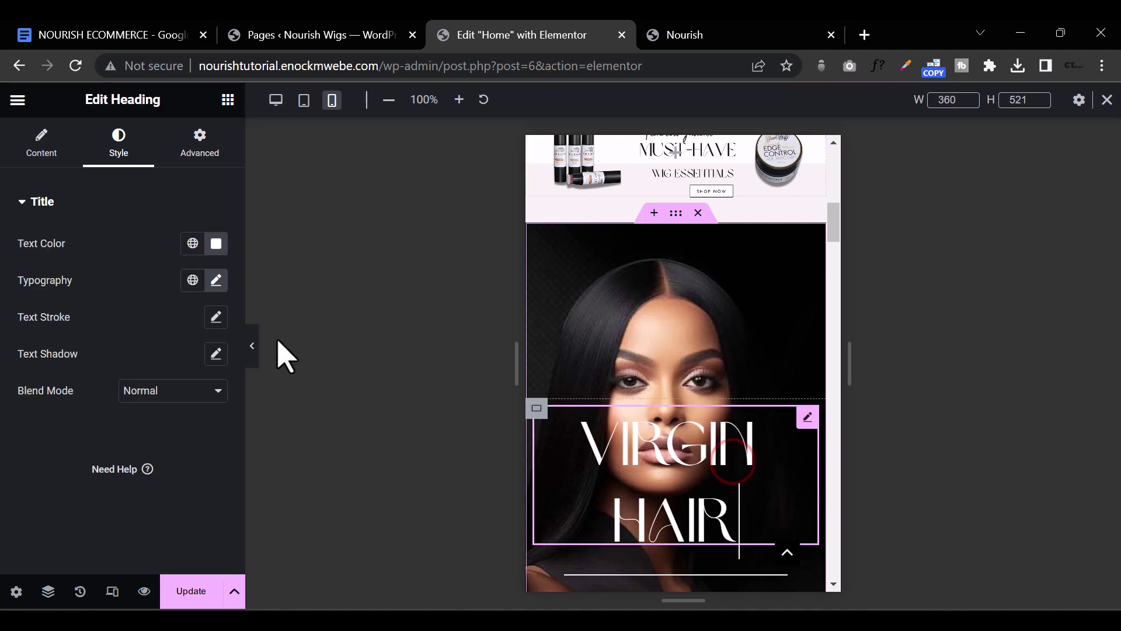
pyautogui.click(217, 281)
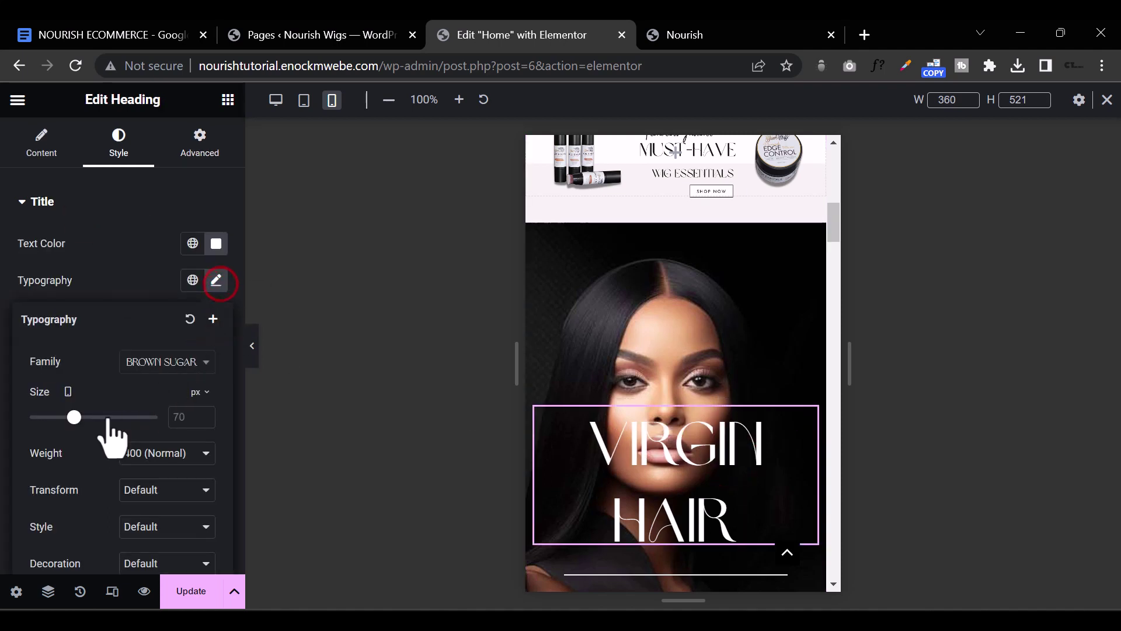
pyautogui.moveTo(69, 416); pyautogui.dragTo(64, 417)
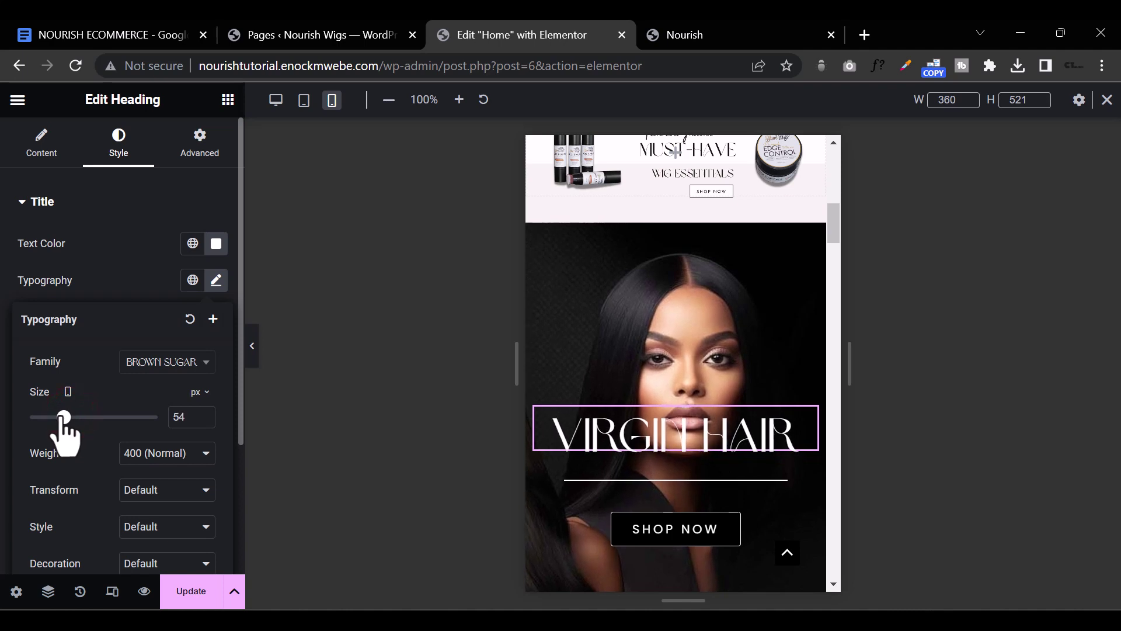
pyautogui.click(744, 437)
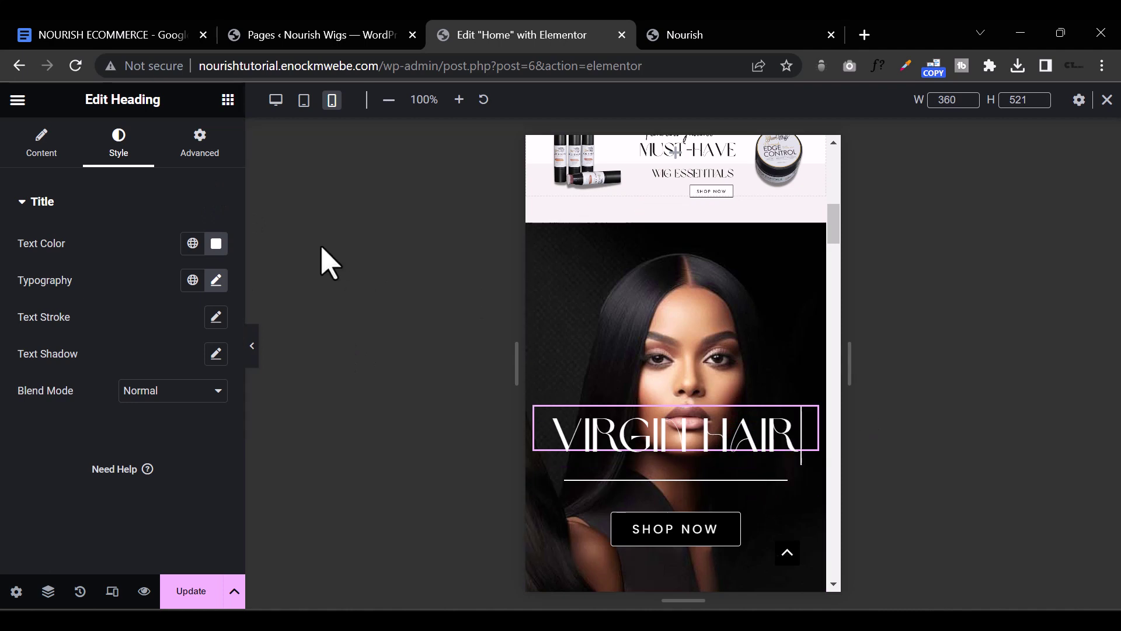
# Set the VIRGIN HAIR heading's mobile bottom margin to -20 px
pyautogui.click(185, 136)
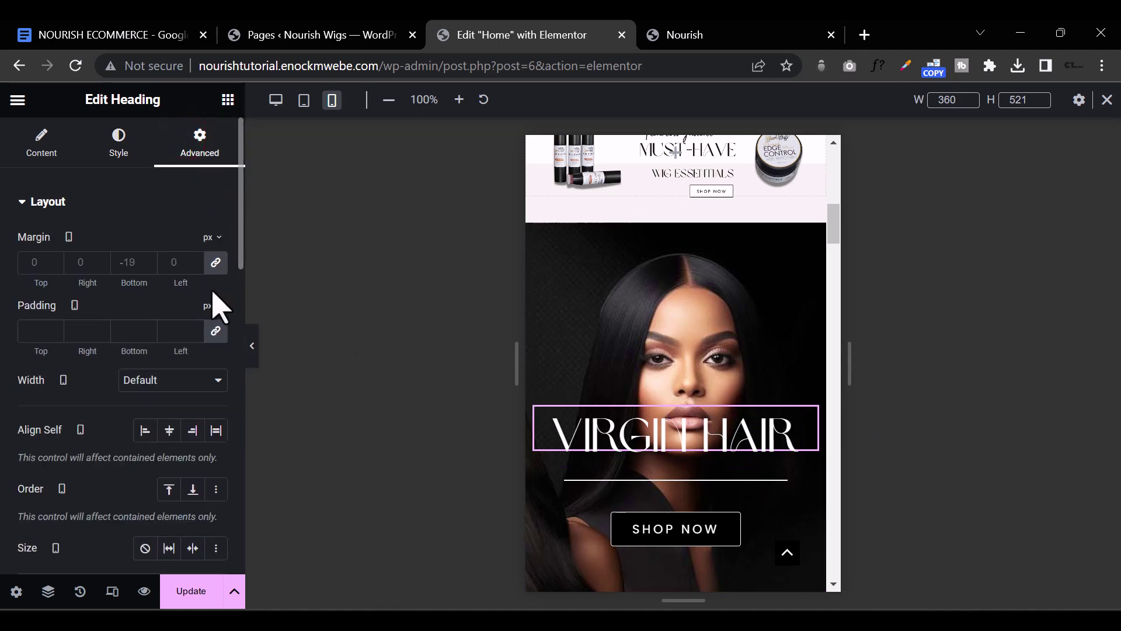
pyautogui.click(212, 265)
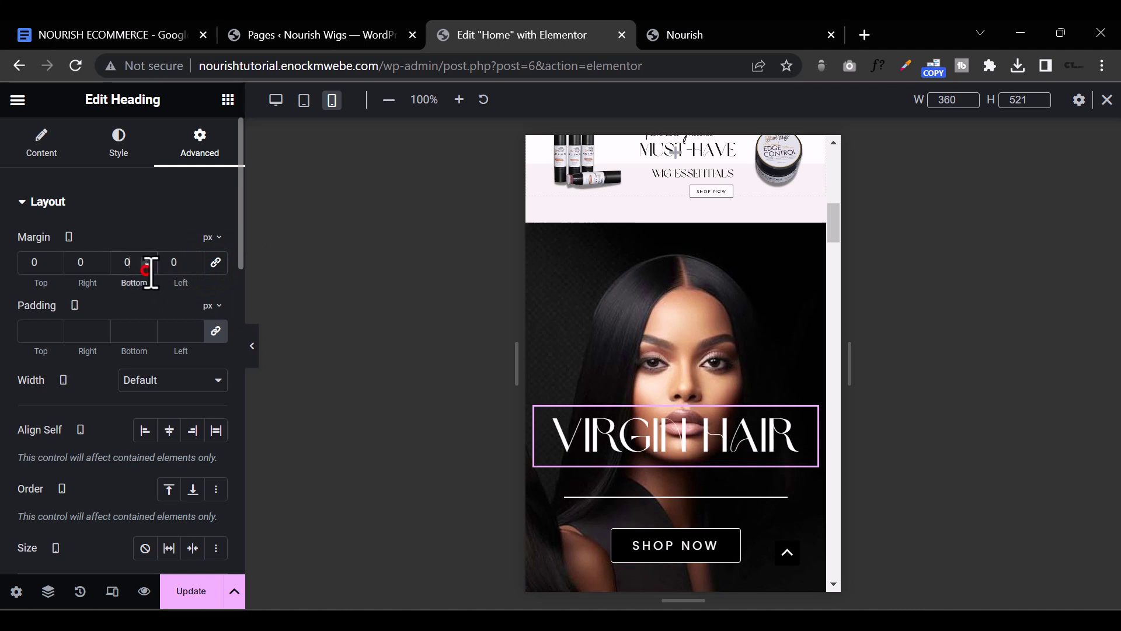
pyautogui.click(147, 267)
pyautogui.click(148, 266)
pyautogui.click(148, 266)
pyautogui.click(148, 266)
pyautogui.click(148, 266)
pyautogui.click(147, 266)
pyautogui.click(148, 267)
pyautogui.click(148, 266)
pyautogui.click(147, 266)
pyautogui.click(147, 266)
pyautogui.click(147, 266)
pyautogui.click(147, 266)
pyautogui.click(147, 267)
pyautogui.click(148, 266)
pyautogui.click(148, 266)
pyautogui.click(148, 266)
pyautogui.click(148, 266)
pyautogui.click(148, 266)
pyautogui.click(147, 267)
pyautogui.click(148, 266)
pyautogui.click(148, 266)
pyautogui.click(148, 266)
pyautogui.click(148, 266)
pyautogui.click(148, 266)
pyautogui.click(148, 266)
pyautogui.click(148, 266)
pyautogui.click(148, 266)
pyautogui.click(147, 266)
pyautogui.click(147, 266)
pyautogui.click(148, 258)
pyautogui.click(148, 259)
pyautogui.click(148, 258)
pyautogui.click(148, 258)
pyautogui.click(148, 259)
pyautogui.click(148, 259)
pyautogui.click(148, 258)
pyautogui.click(147, 259)
pyautogui.click(147, 259)
pyautogui.click(147, 258)
pyautogui.click(148, 258)
pyautogui.click(148, 259)
pyautogui.click(694, 303)
pyautogui.scroll(-10, 701, 309)
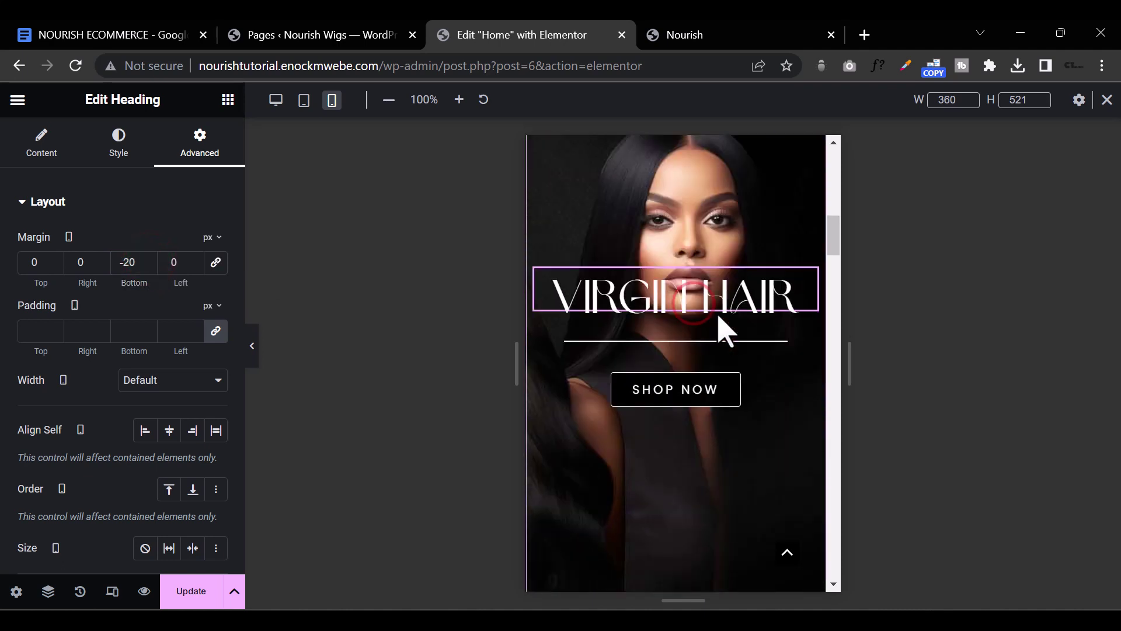
pyautogui.scroll(-15, 677, 297)
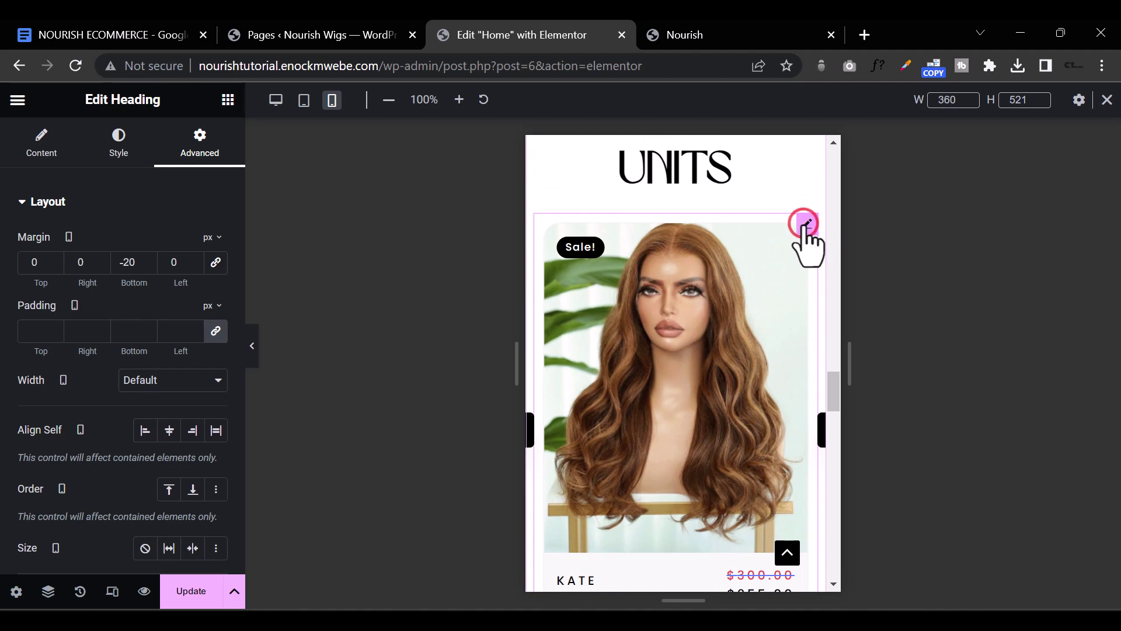
# Set the Woo Product Carousel's Visible Product count to 2 for mobile
pyautogui.click(805, 223)
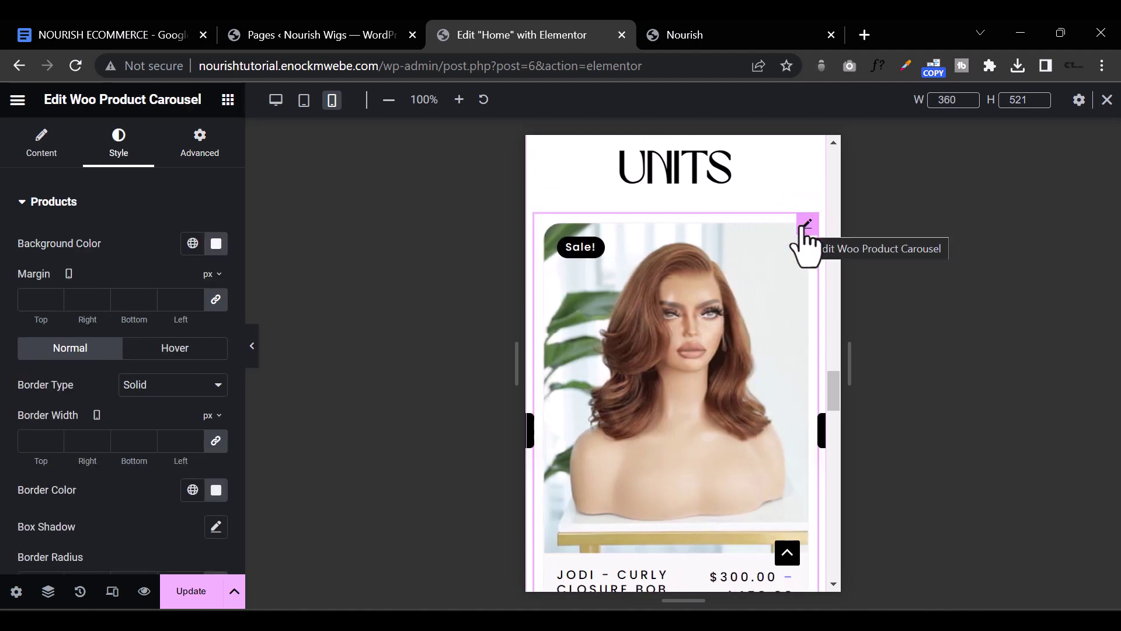
pyautogui.click(801, 224)
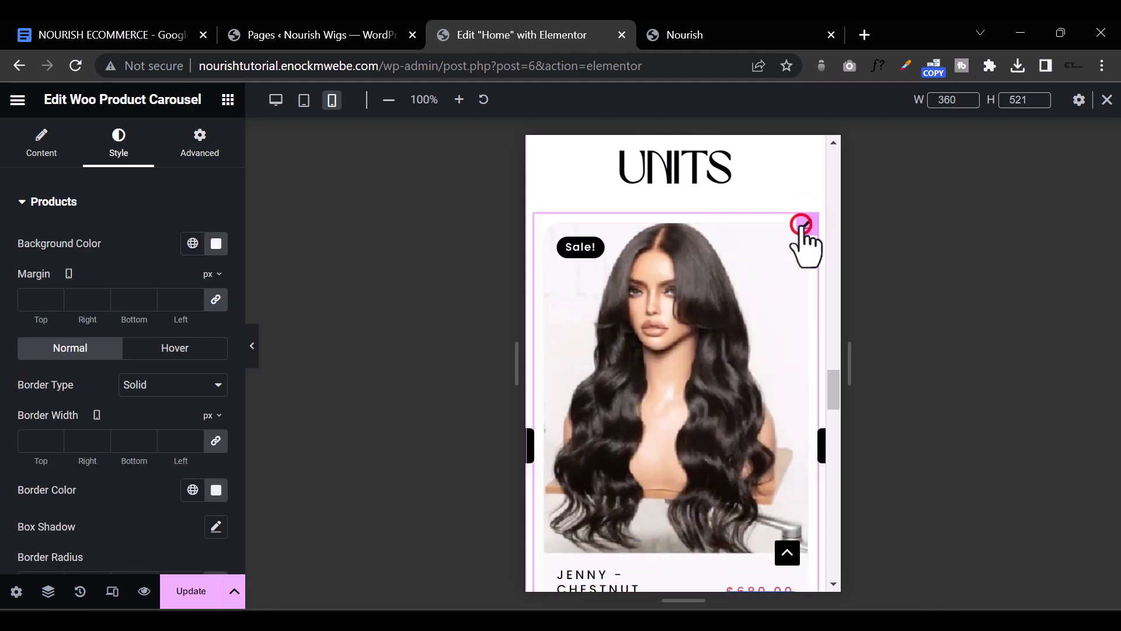
pyautogui.click(39, 142)
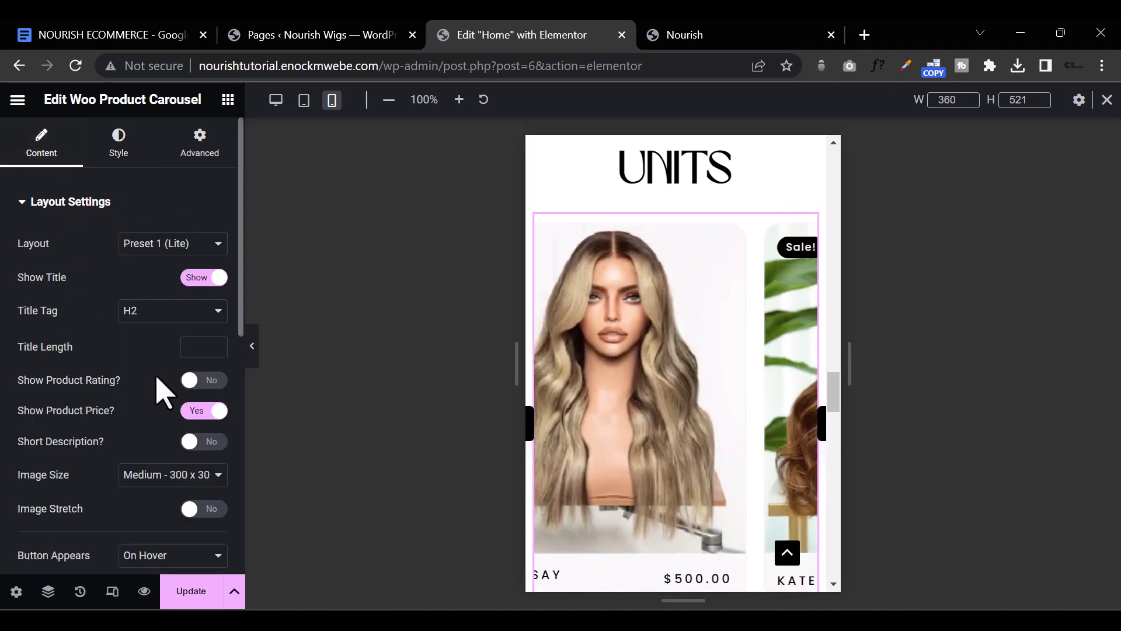
pyautogui.scroll(-3, 159, 385)
pyautogui.scroll(3, 160, 397)
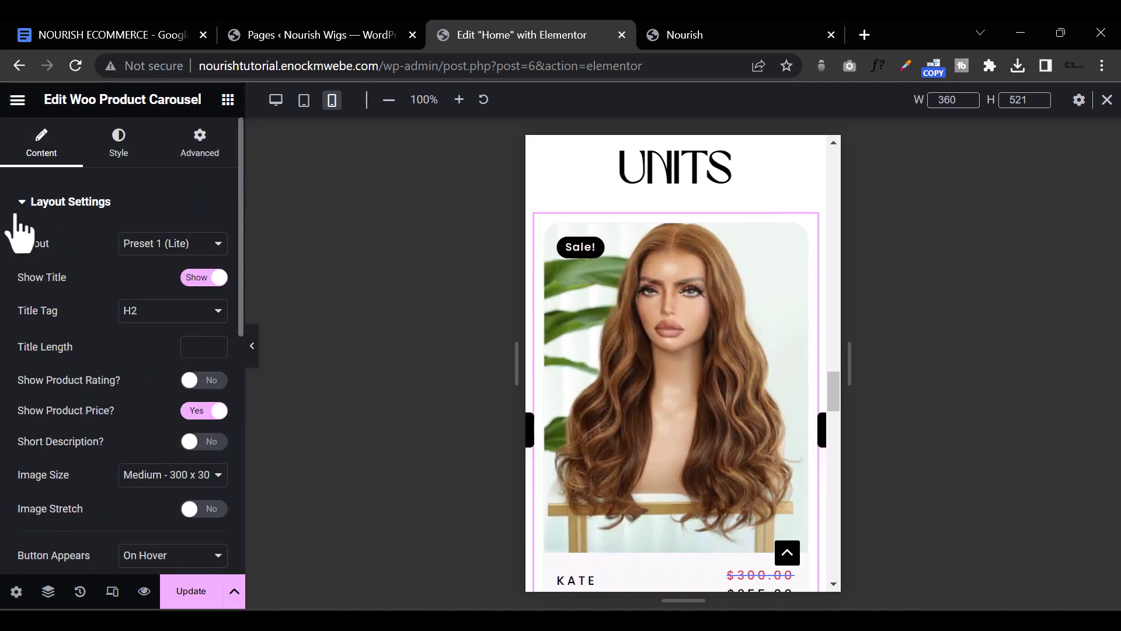
pyautogui.click(20, 205)
pyautogui.click(25, 244)
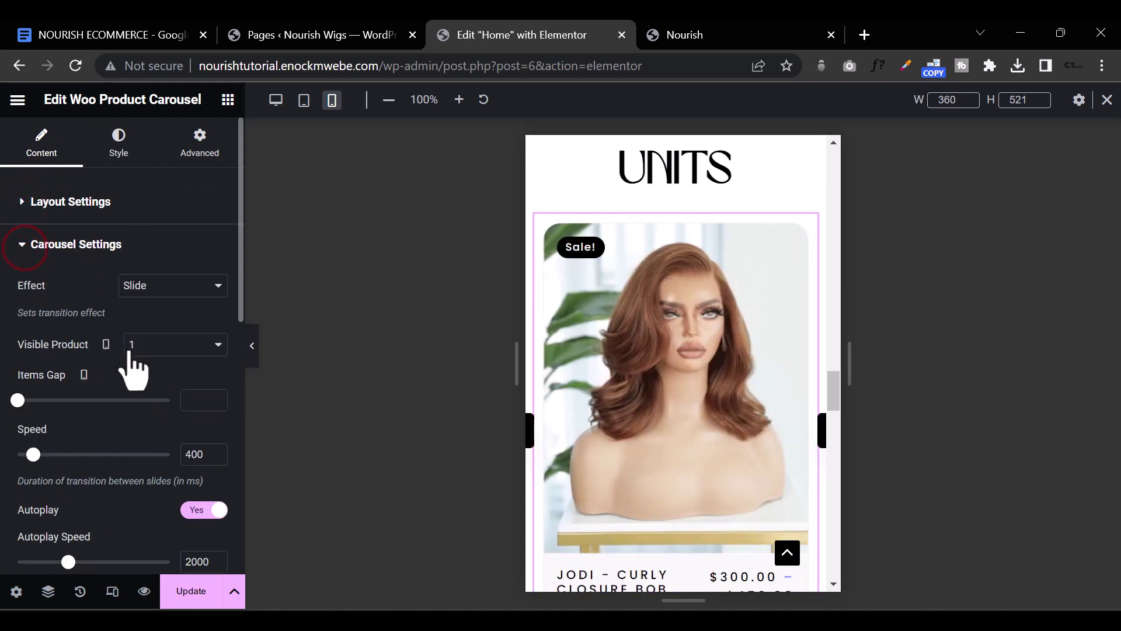
pyautogui.click(161, 345)
pyautogui.click(158, 378)
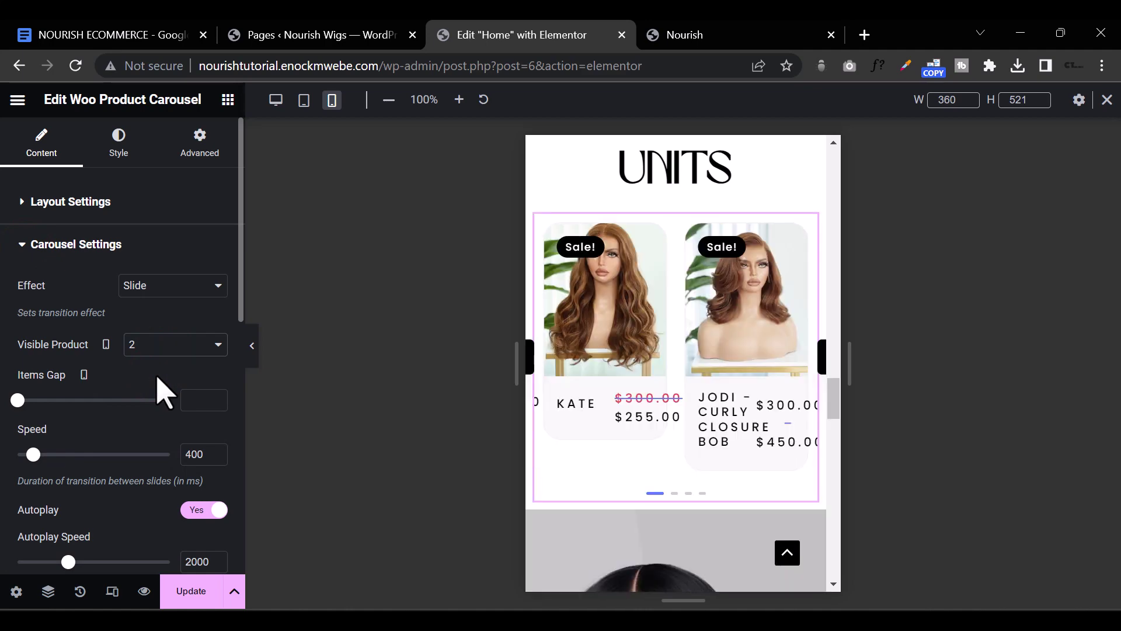
pyautogui.scroll(-3, 703, 368)
pyautogui.scroll(-8, 711, 380)
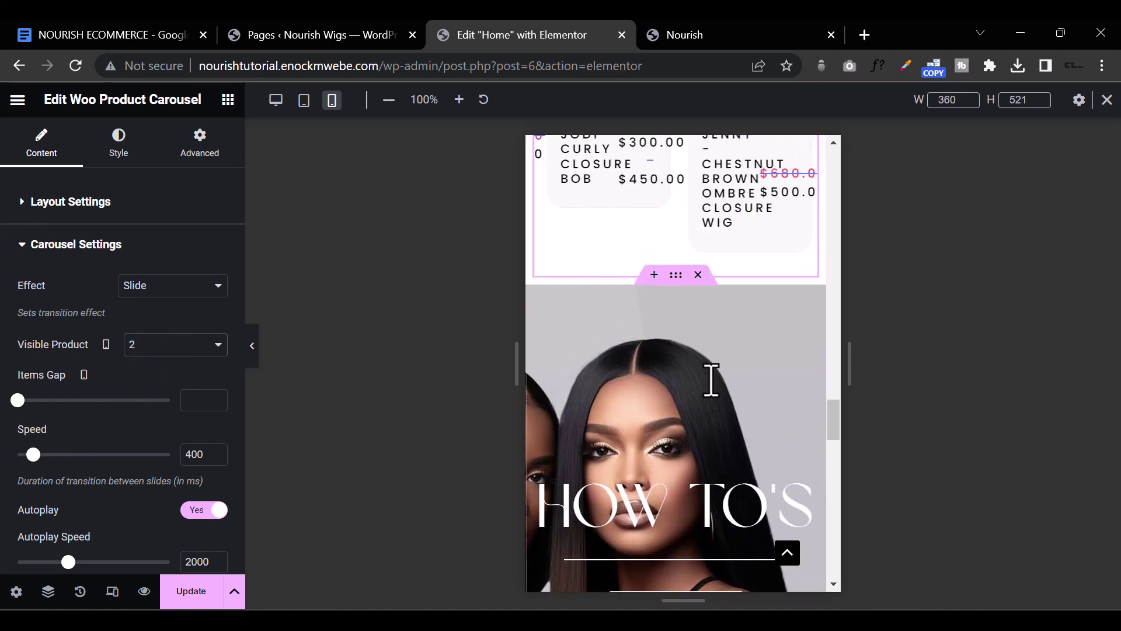
pyautogui.scroll(4, 712, 395)
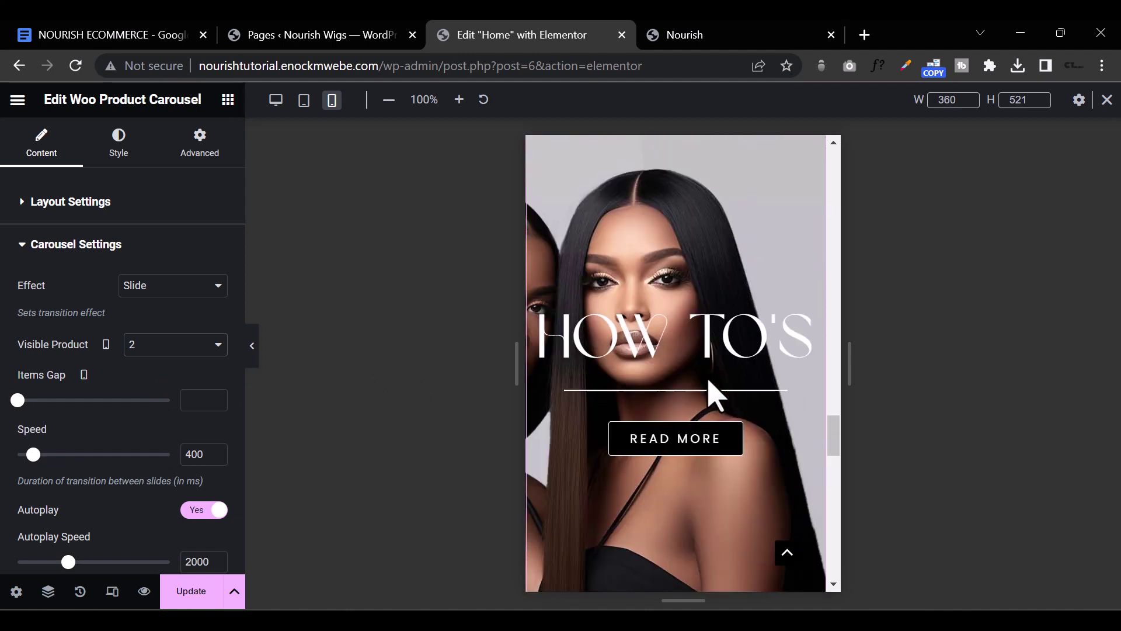
pyautogui.scroll(3, 683, 298)
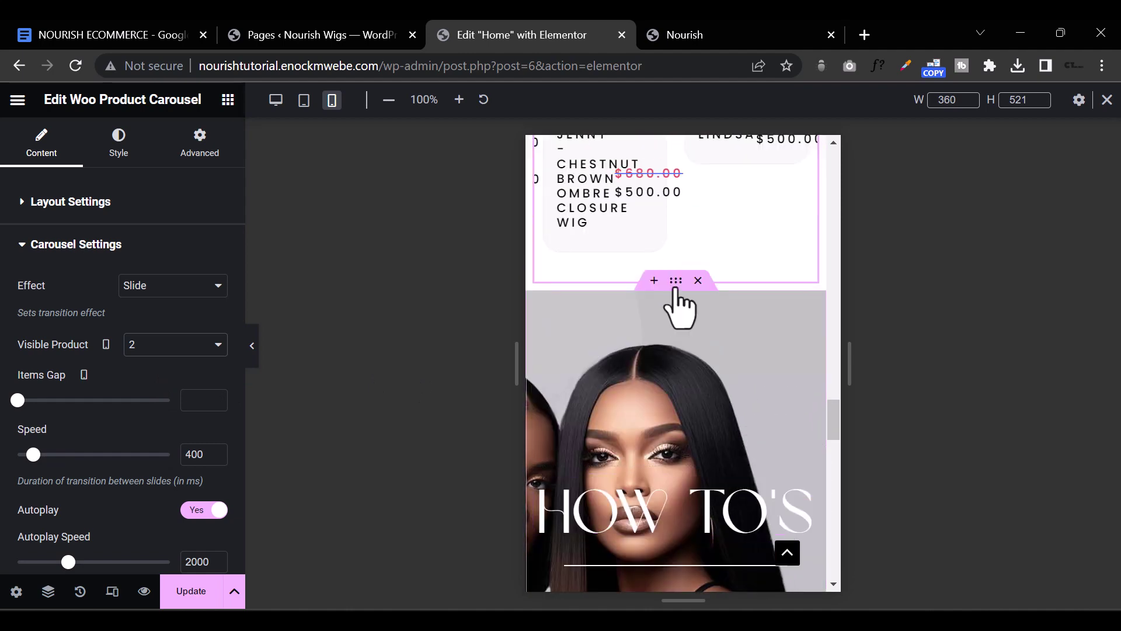
# Replace the HOW TO'S container's mobile background with the dark long-haired portrait image
pyautogui.click(608, 299)
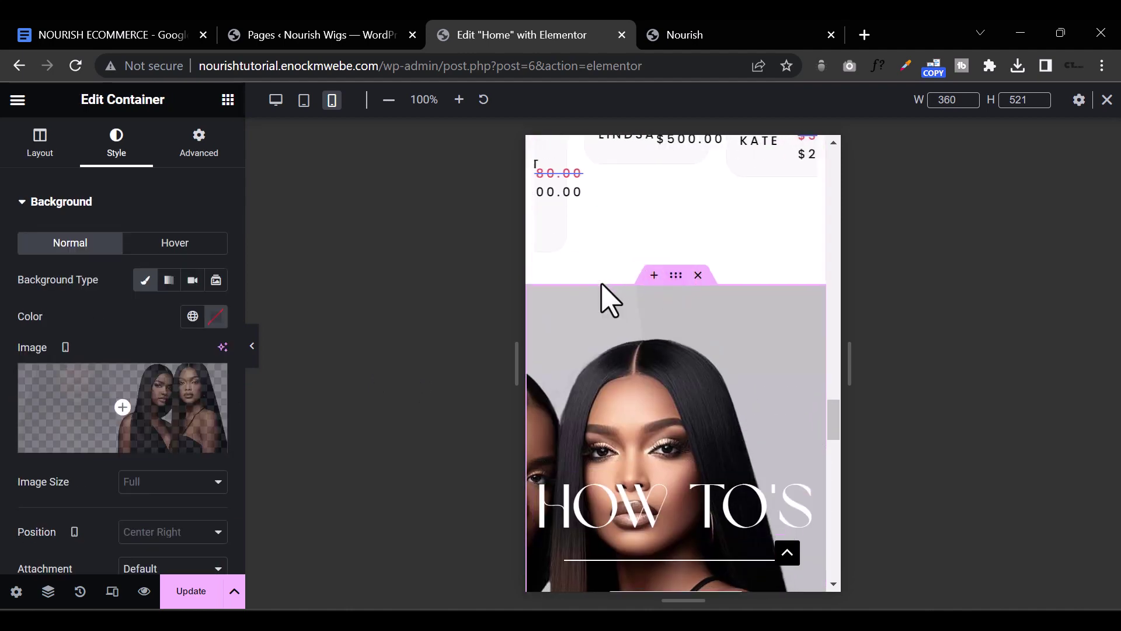
pyautogui.click(76, 406)
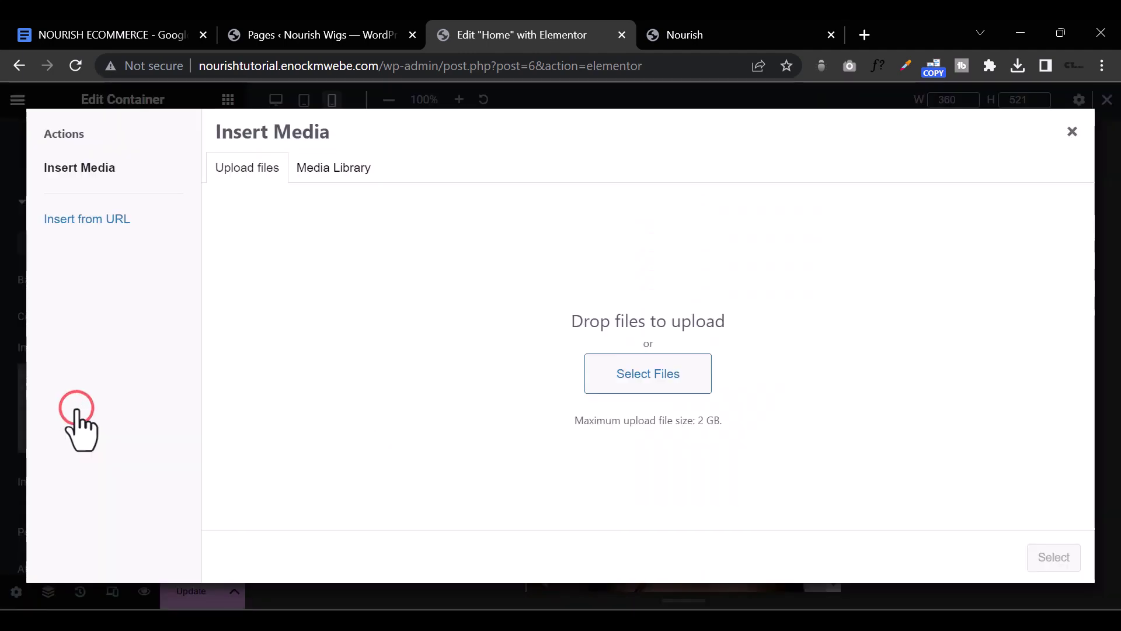
pyautogui.click(337, 169)
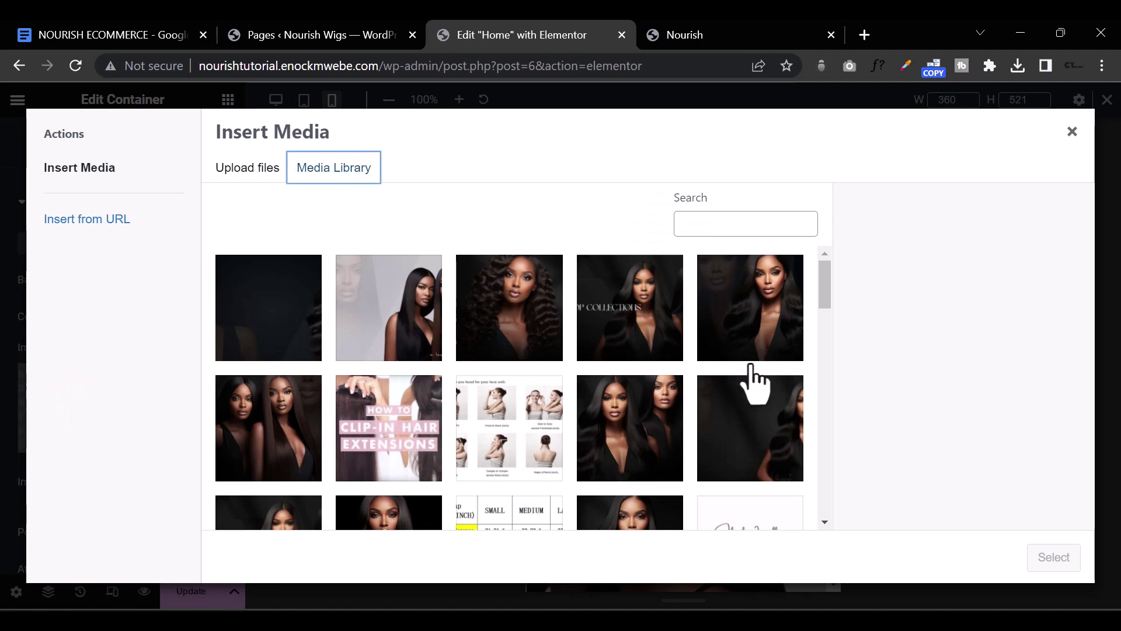
pyautogui.scroll(-2, 752, 367)
pyautogui.scroll(-1, 753, 374)
pyautogui.scroll(2, 753, 371)
pyautogui.scroll(-3, 751, 374)
pyautogui.scroll(2, 753, 362)
pyautogui.scroll(3, 752, 365)
pyautogui.click(750, 350)
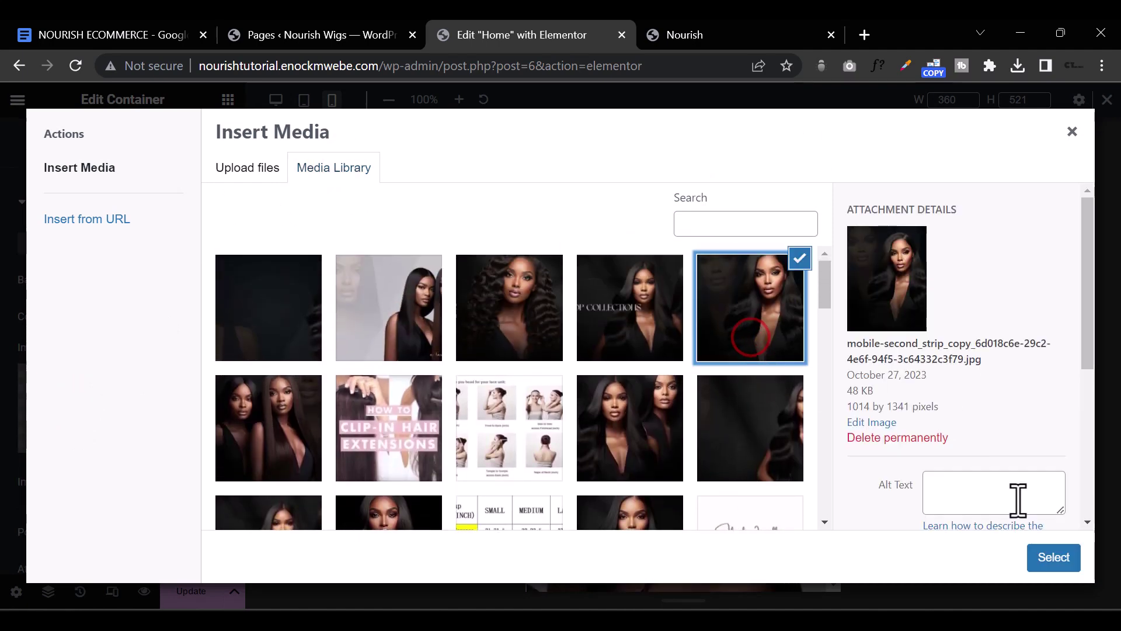
pyautogui.click(1046, 558)
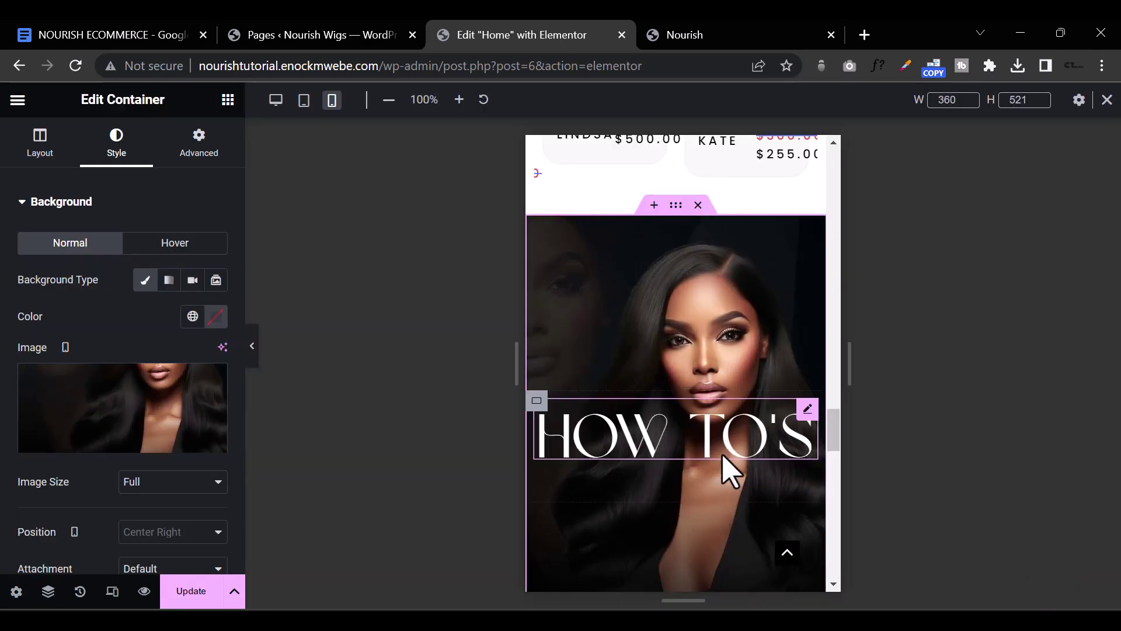
# Review the mobile layout and save the page with Update
pyautogui.scroll(-6, 727, 476)
pyautogui.scroll(5, 724, 470)
pyautogui.scroll(5, 727, 461)
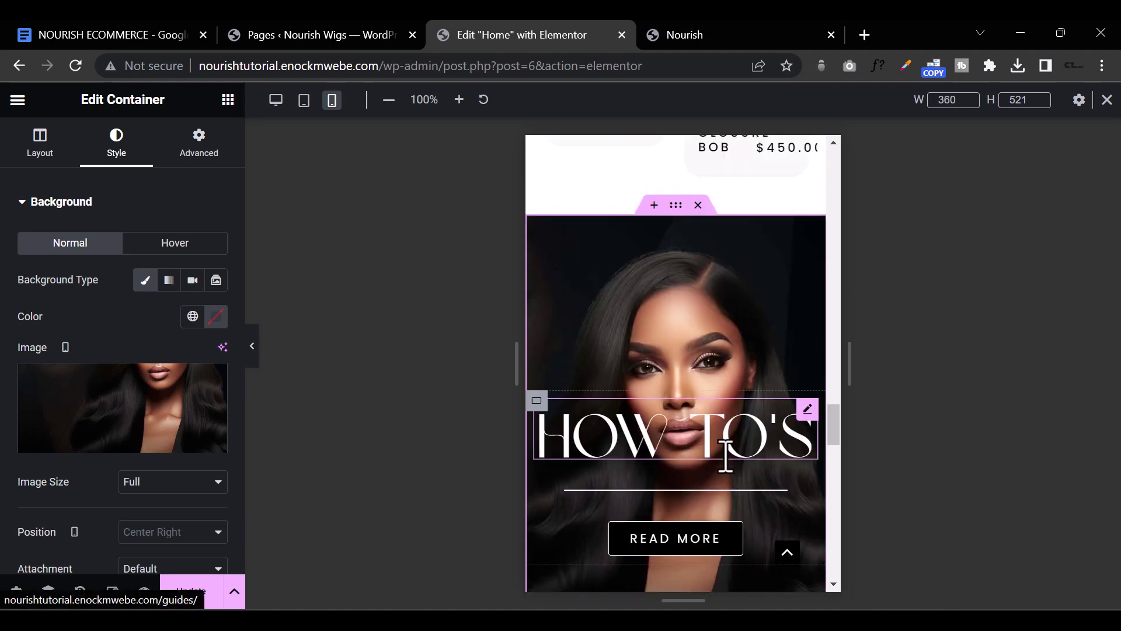
pyautogui.scroll(-7, 728, 468)
pyautogui.scroll(-5, 727, 472)
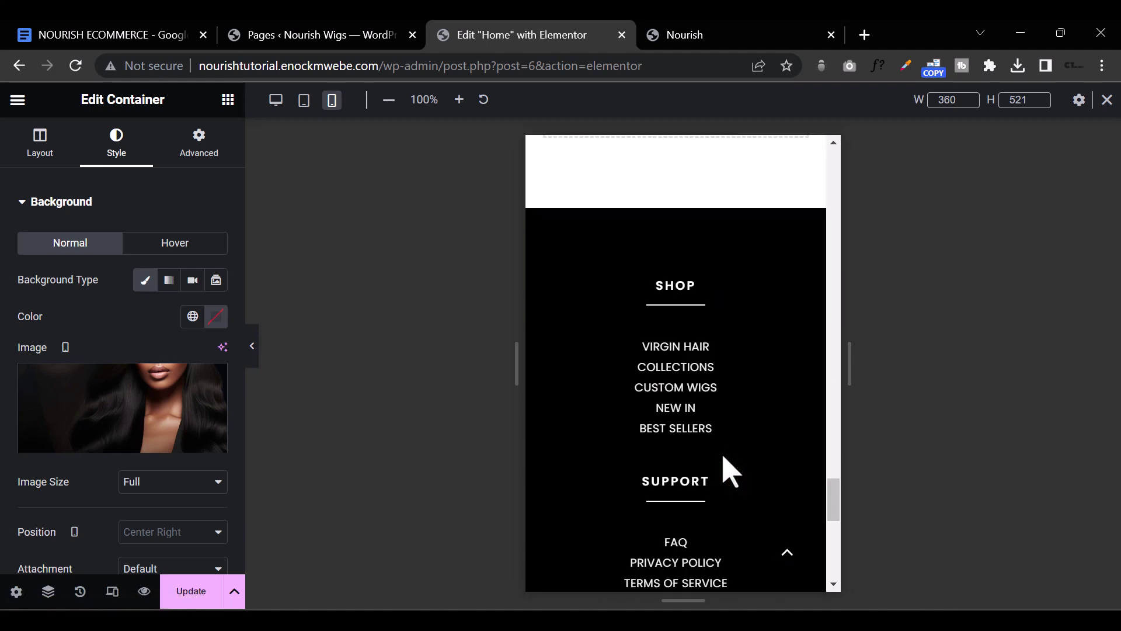
pyautogui.scroll(10, 726, 468)
pyautogui.scroll(4, 724, 467)
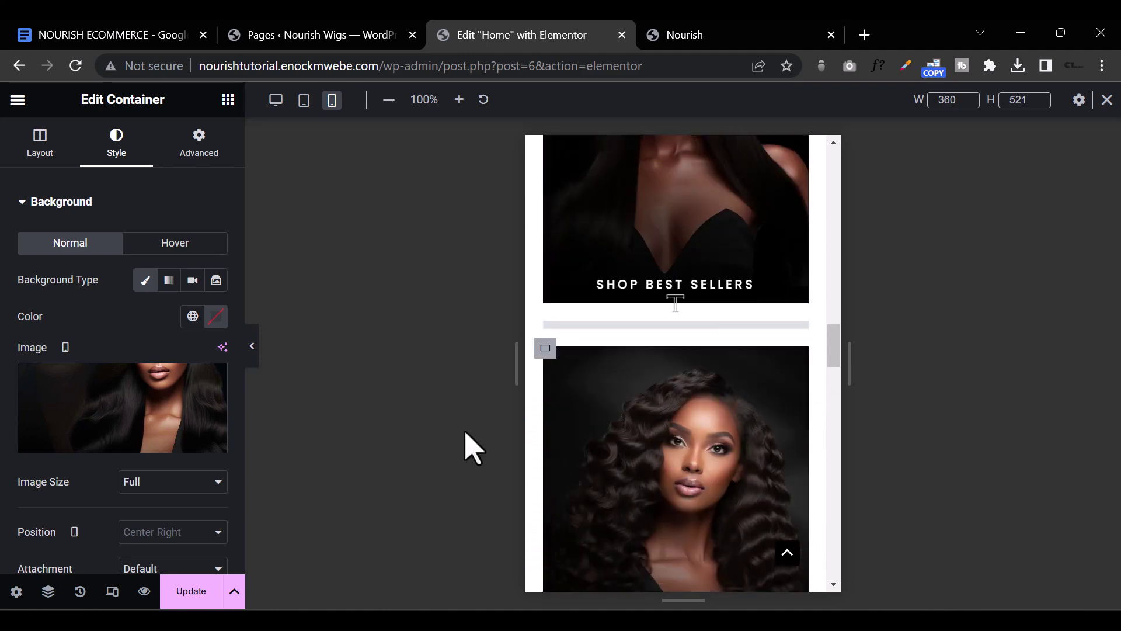
pyautogui.click(188, 592)
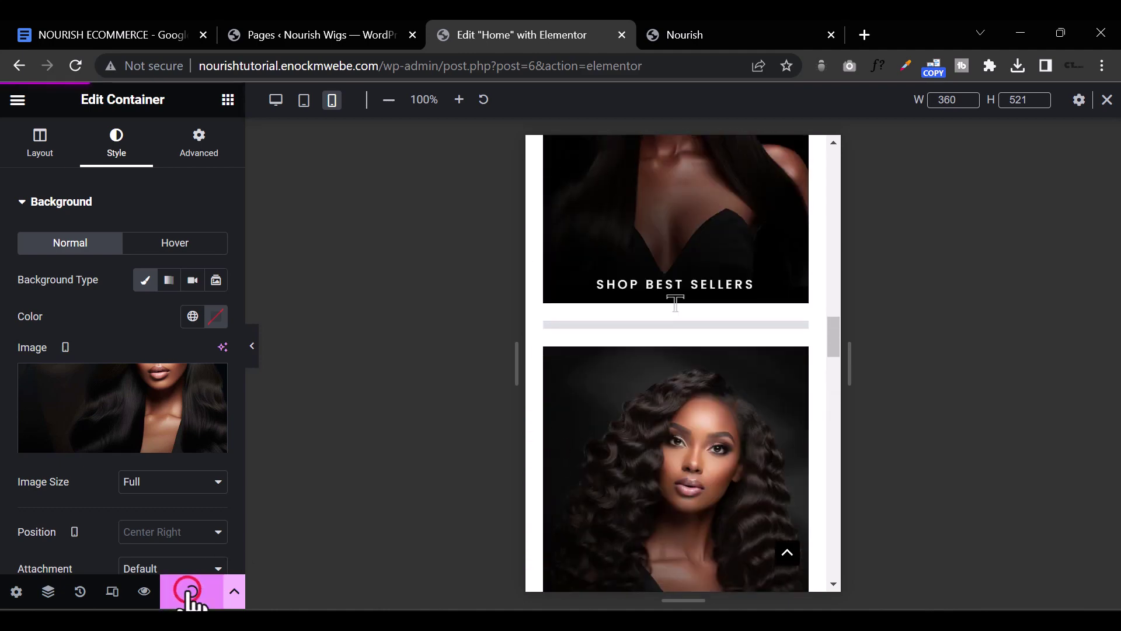
# Preview the saved homepage in a new tab, scrolling from hero to footer and back
pyautogui.click(144, 591)
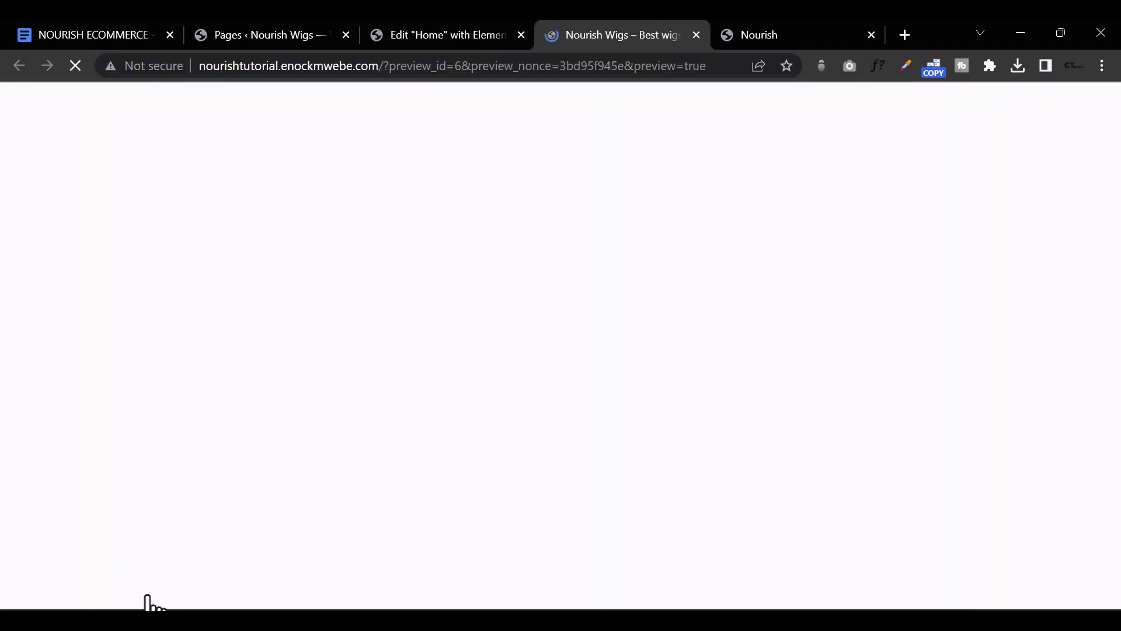
pyautogui.scroll(-14, 619, 439)
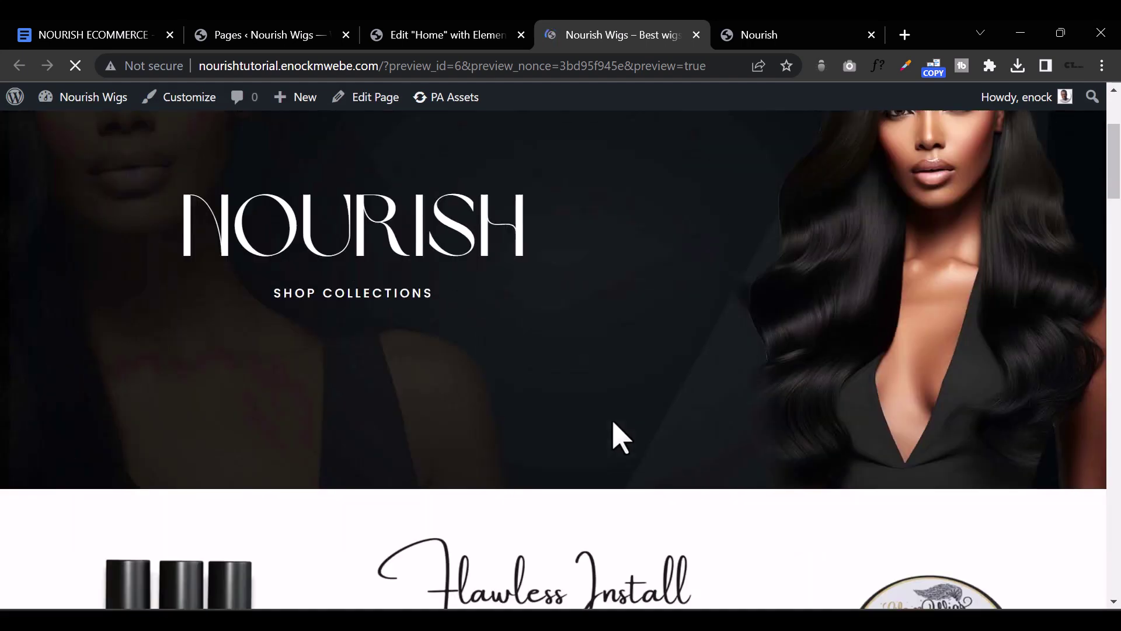
pyautogui.scroll(-15, 618, 439)
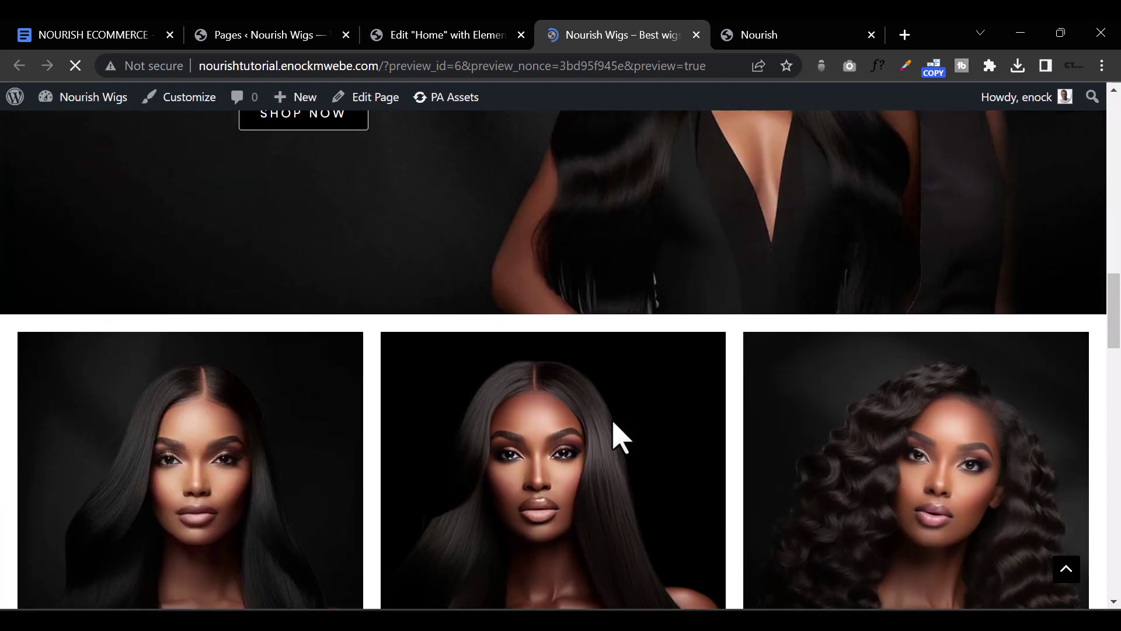
pyautogui.scroll(-8, 621, 438)
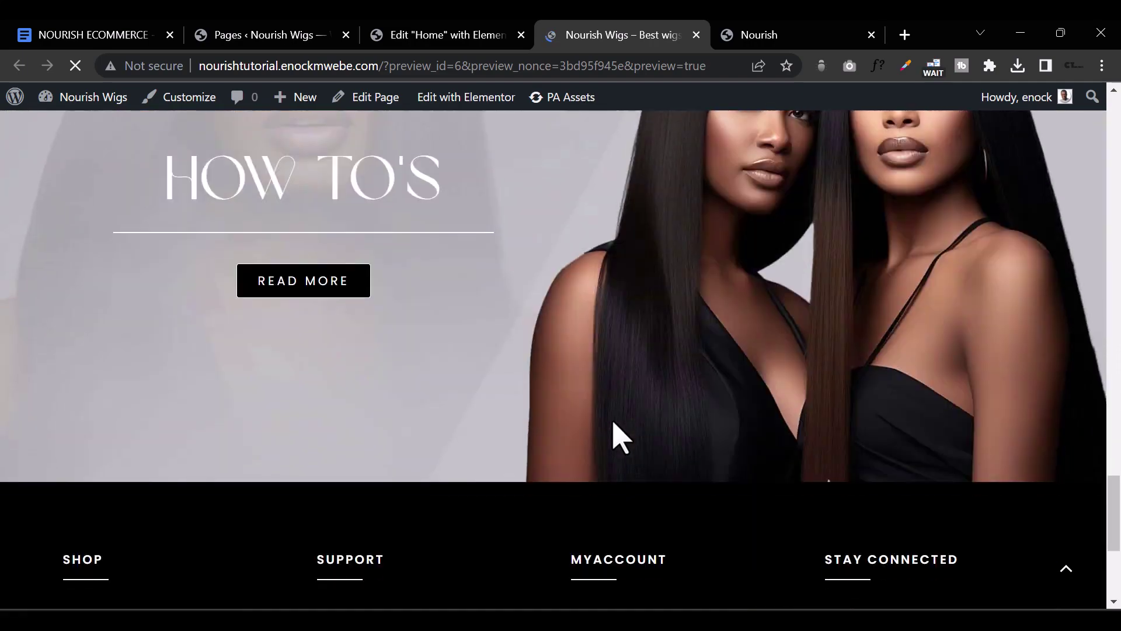
pyautogui.scroll(8, 620, 438)
pyautogui.scroll(2, 619, 439)
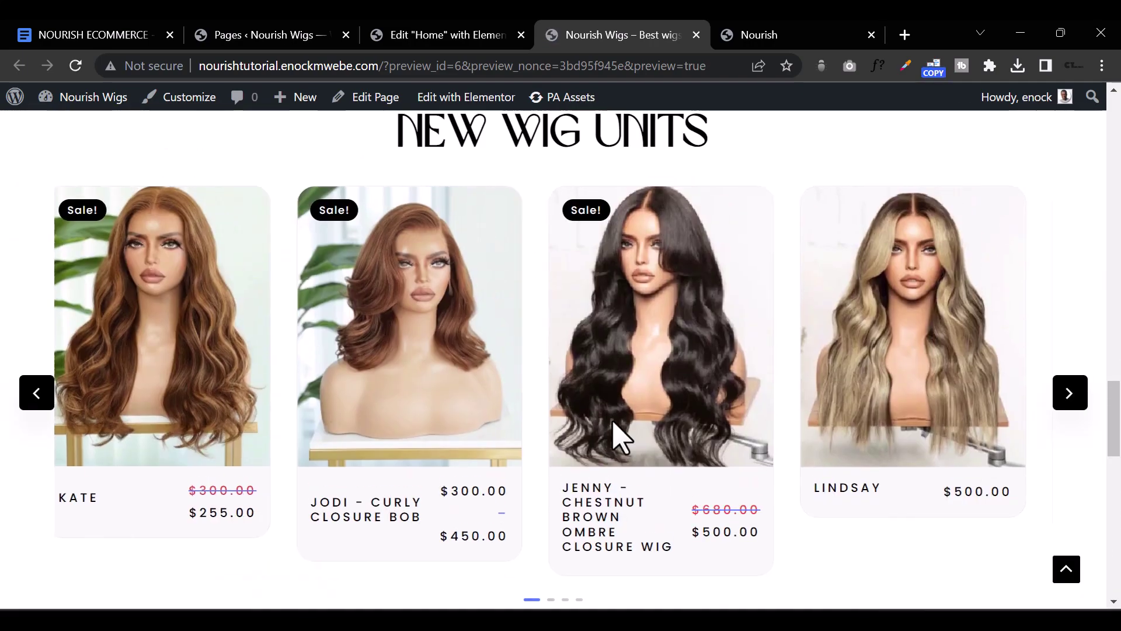
pyautogui.scroll(-4, 817, 443)
pyautogui.scroll(-10, 809, 449)
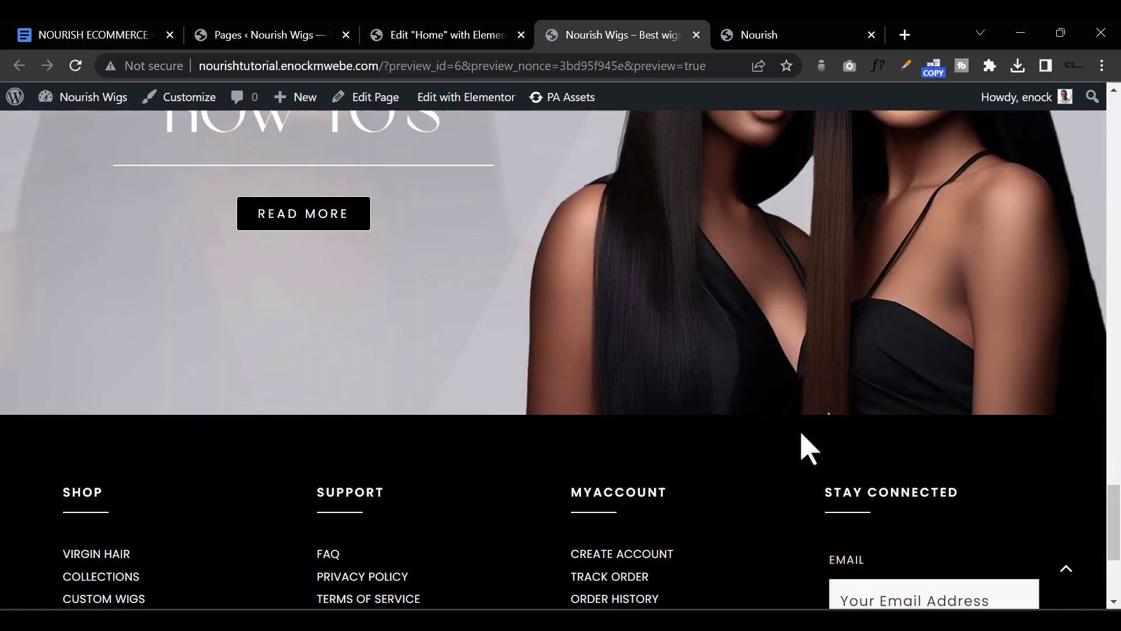
pyautogui.scroll(18, 809, 450)
pyautogui.scroll(12, 808, 451)
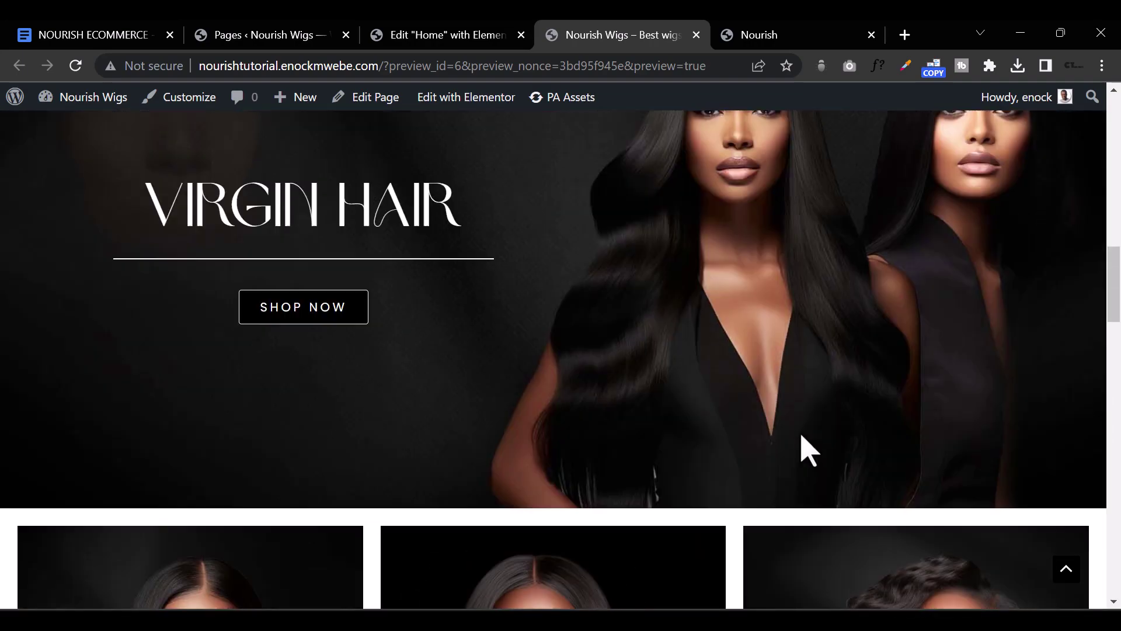
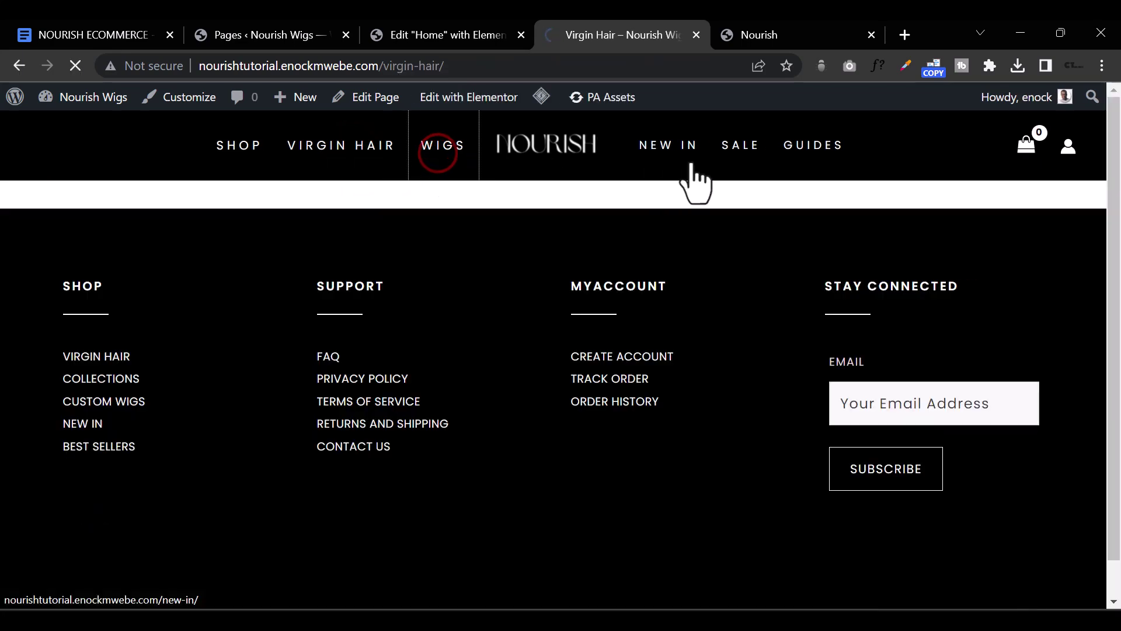
# Browse the New In, Sale and Virgin Hair storefront pages
pyautogui.click(687, 154)
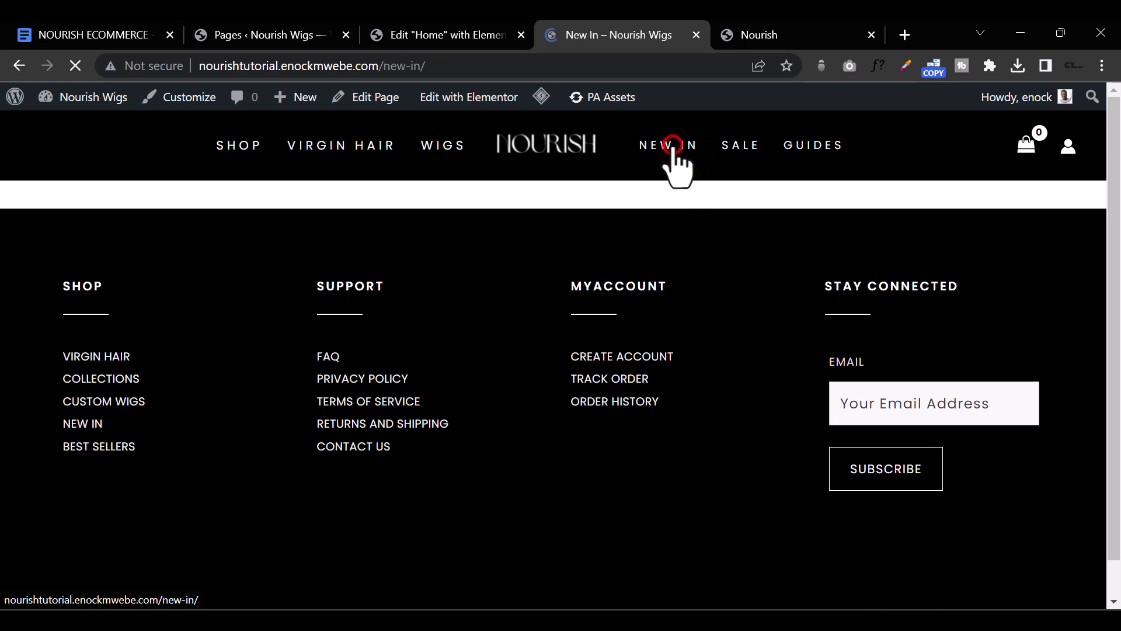
pyautogui.click(742, 149)
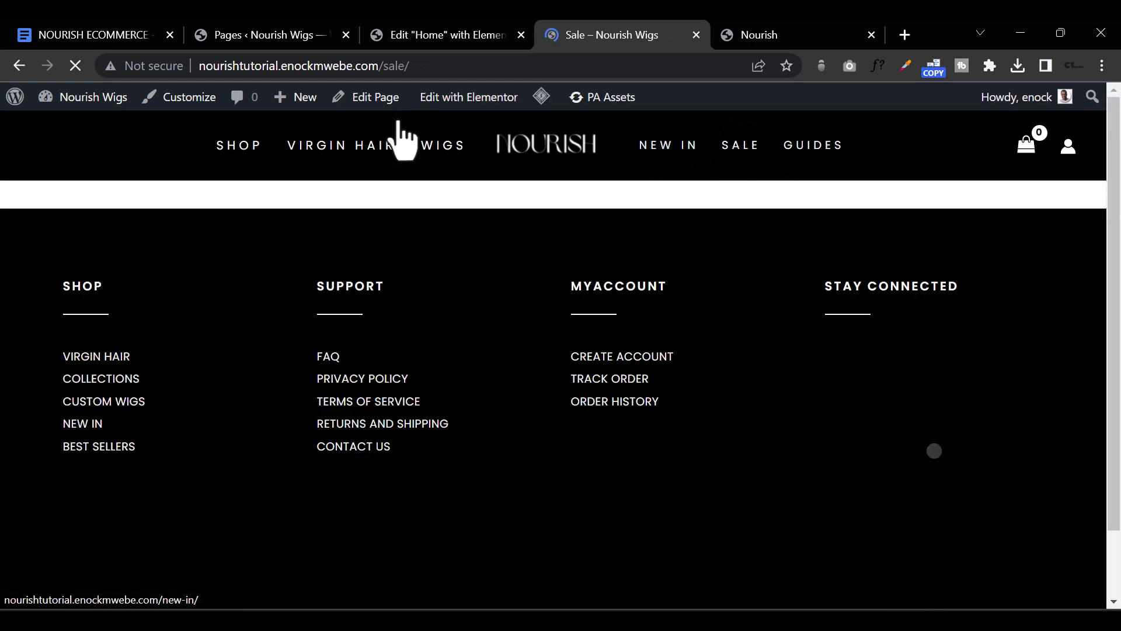
pyautogui.click(361, 149)
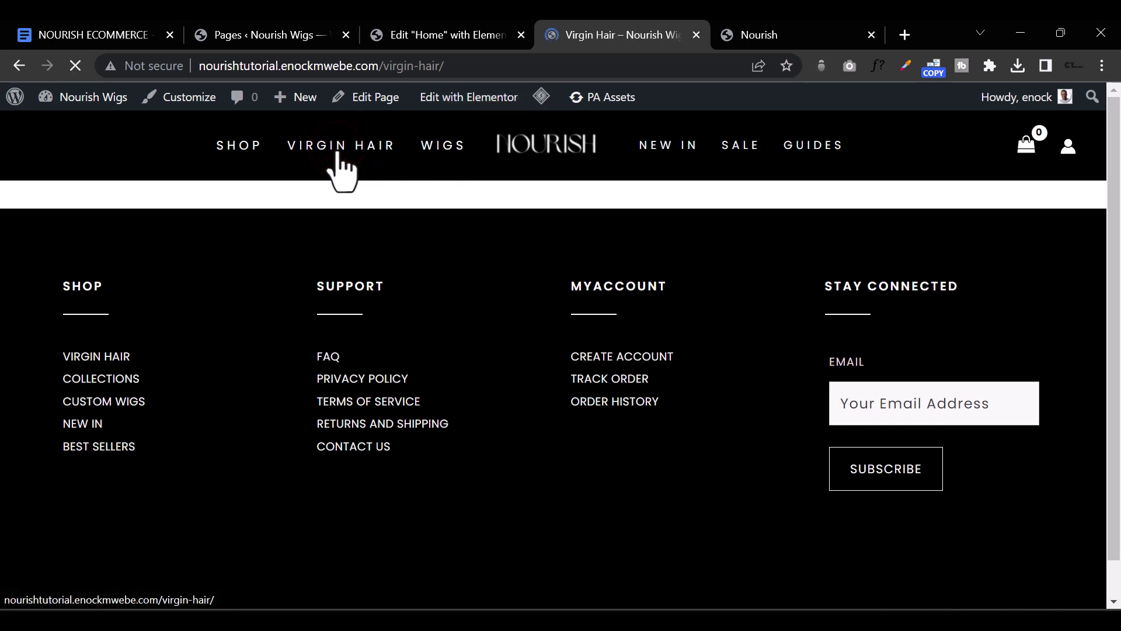
# Open Virgin Hair for editing, close the Home page's Elementor editor, and show the Pages list
pyautogui.click(360, 99)
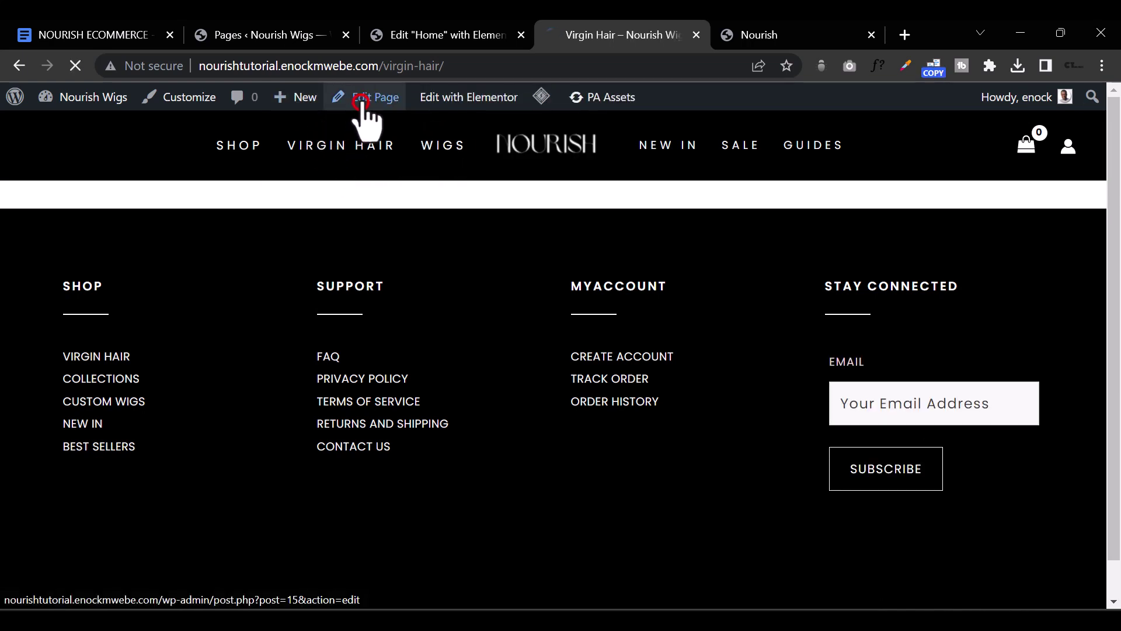
pyautogui.click(439, 35)
pyautogui.click(521, 35)
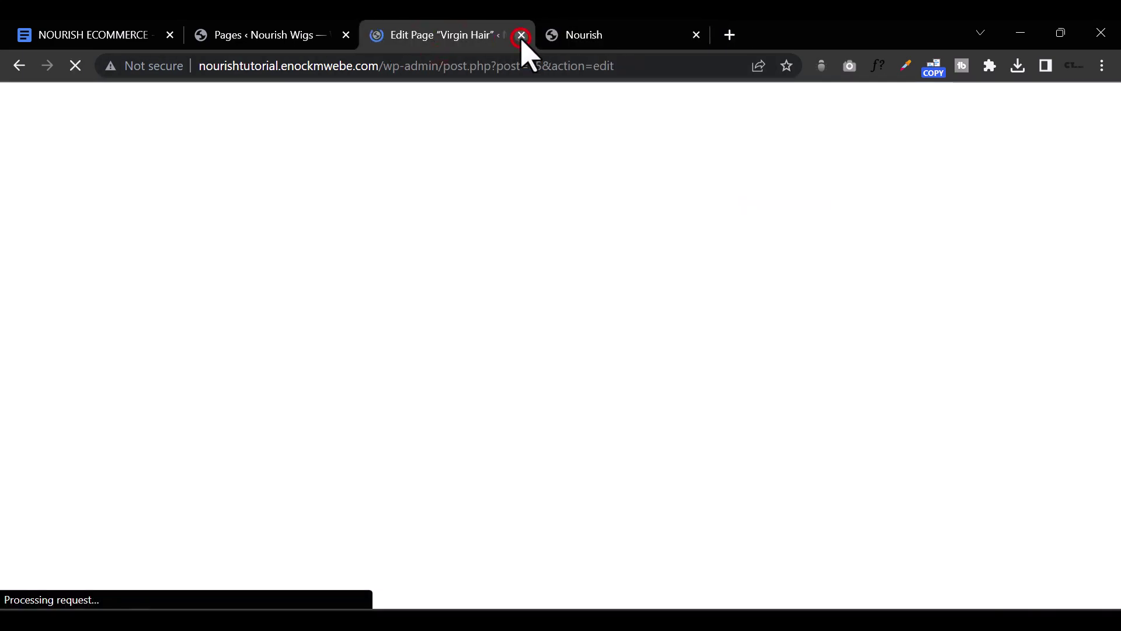
pyautogui.click(274, 35)
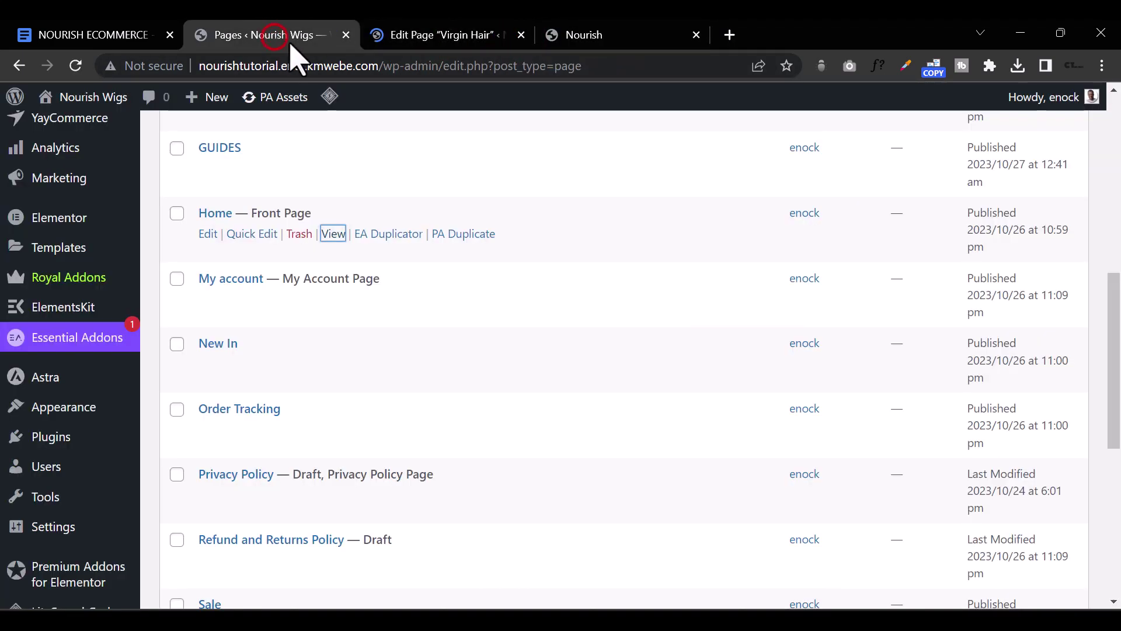
# Close the Pages list, review the live Nourish VIRGIN HAIR page, then return to its editor
pyautogui.click(346, 35)
pyautogui.click(429, 35)
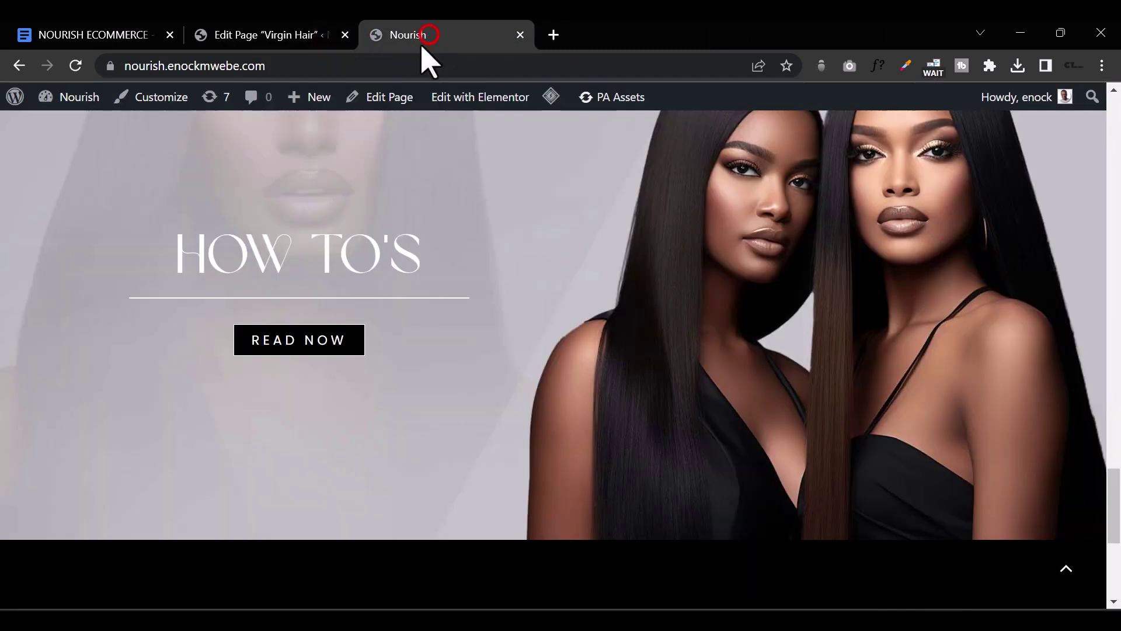
pyautogui.scroll(20, 436, 270)
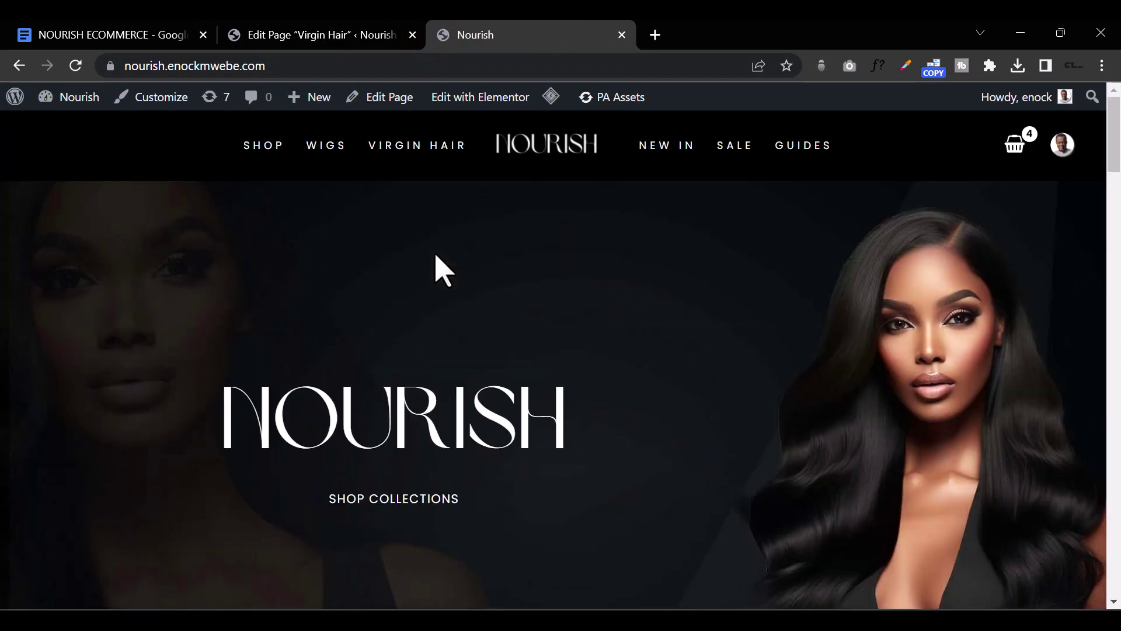
pyautogui.click(390, 146)
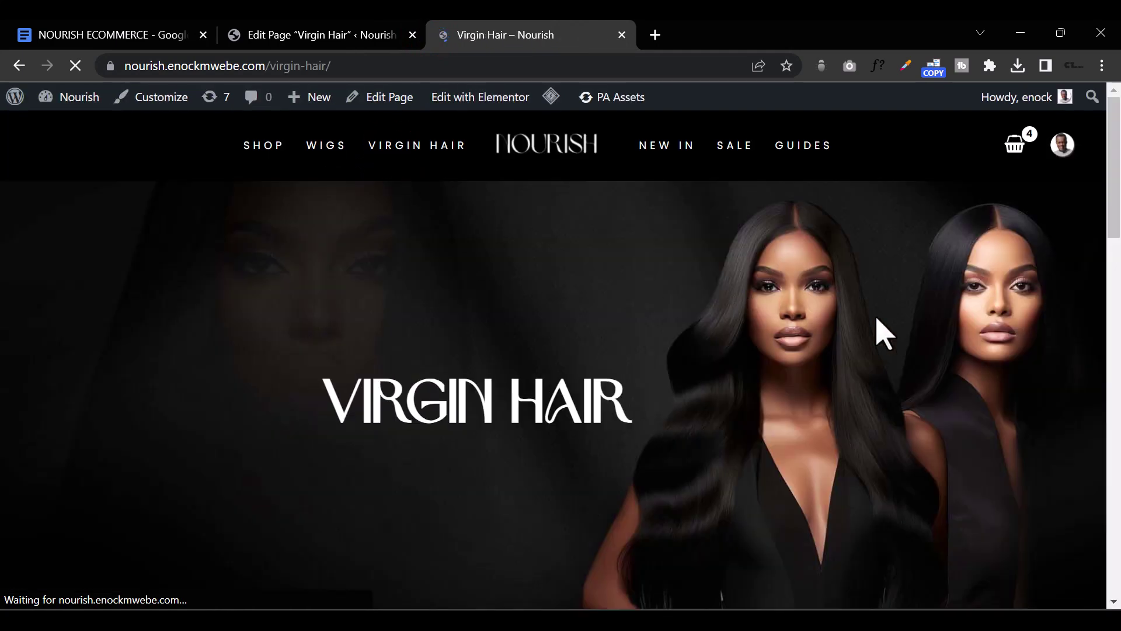
pyautogui.scroll(-3, 883, 311)
pyautogui.scroll(-8, 862, 306)
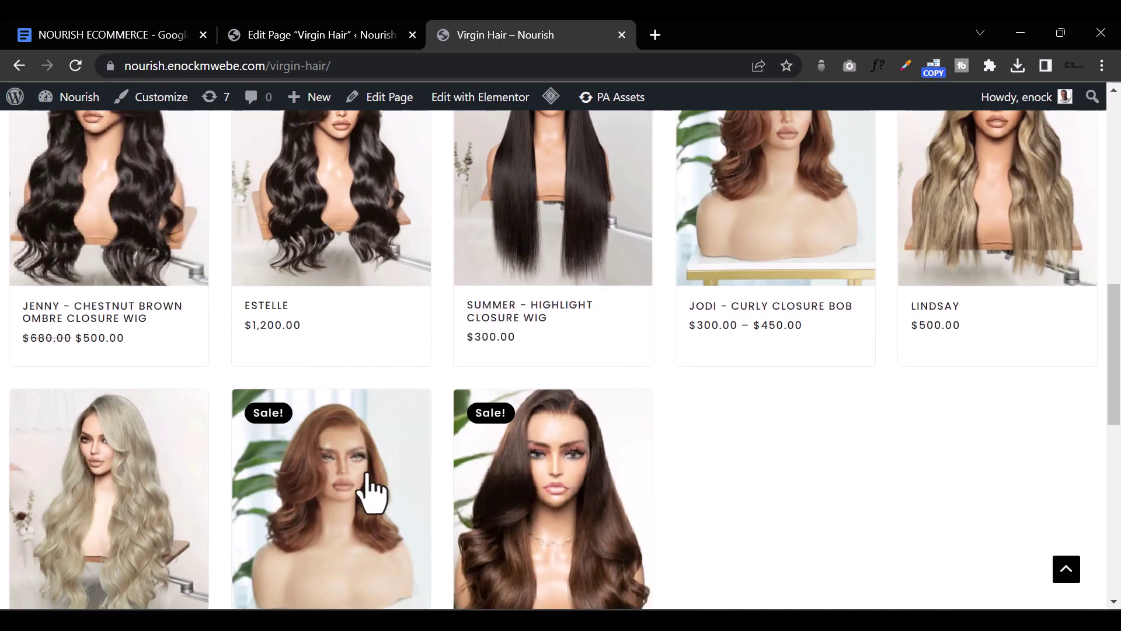
pyautogui.scroll(7, 593, 461)
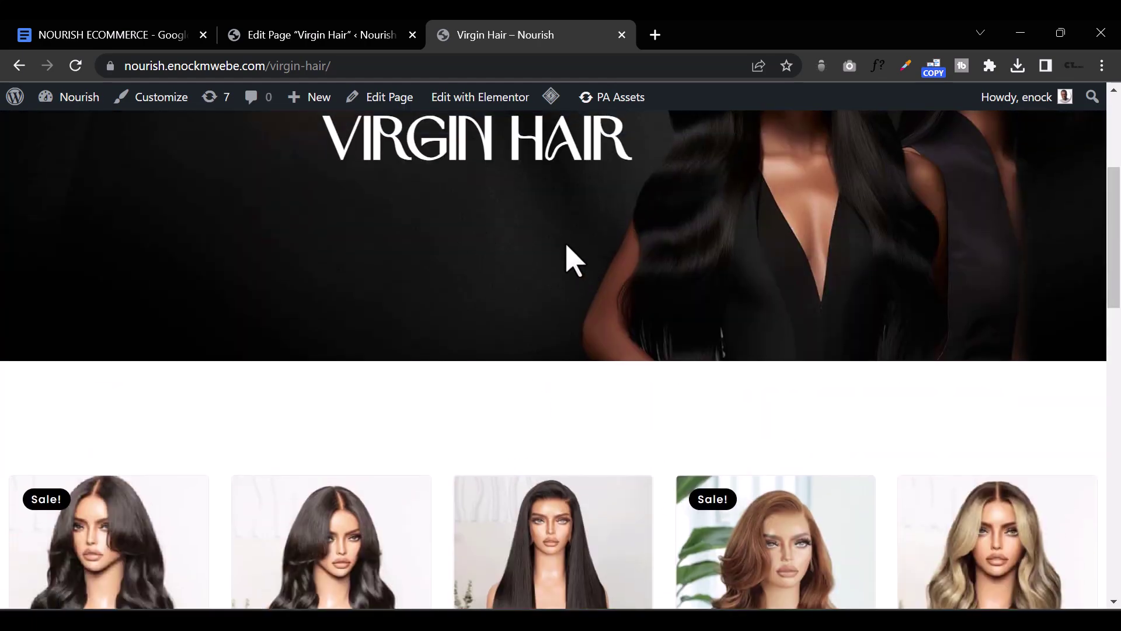
pyautogui.scroll(3, 503, 342)
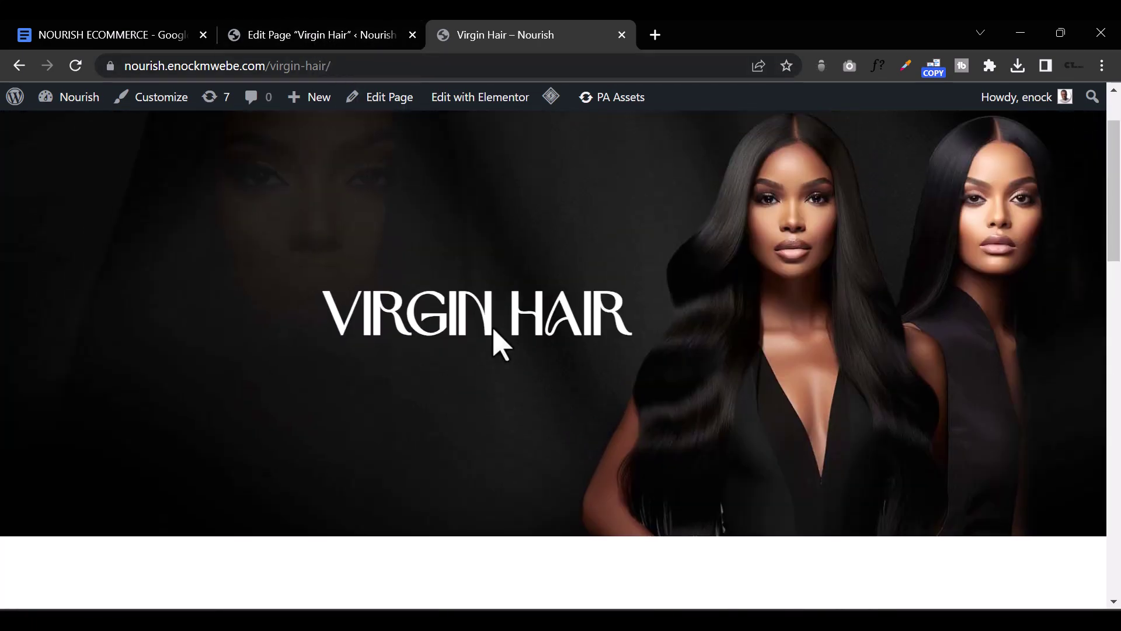
pyautogui.click(330, 36)
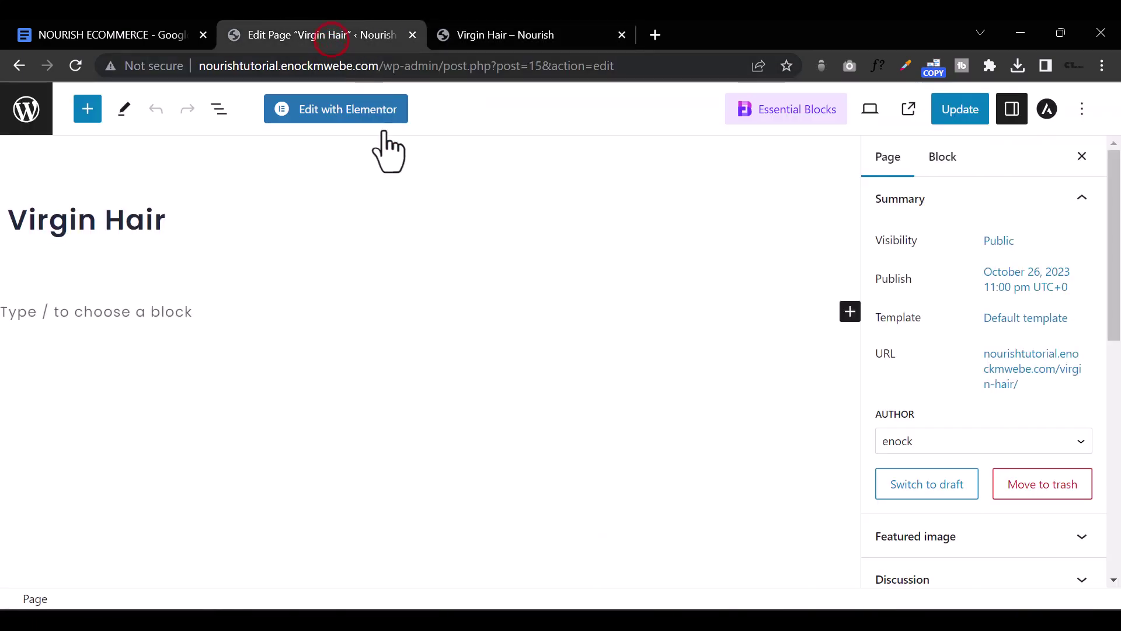
# Open Virgin Hair in Elementor and add a new two-column container
pyautogui.click(310, 110)
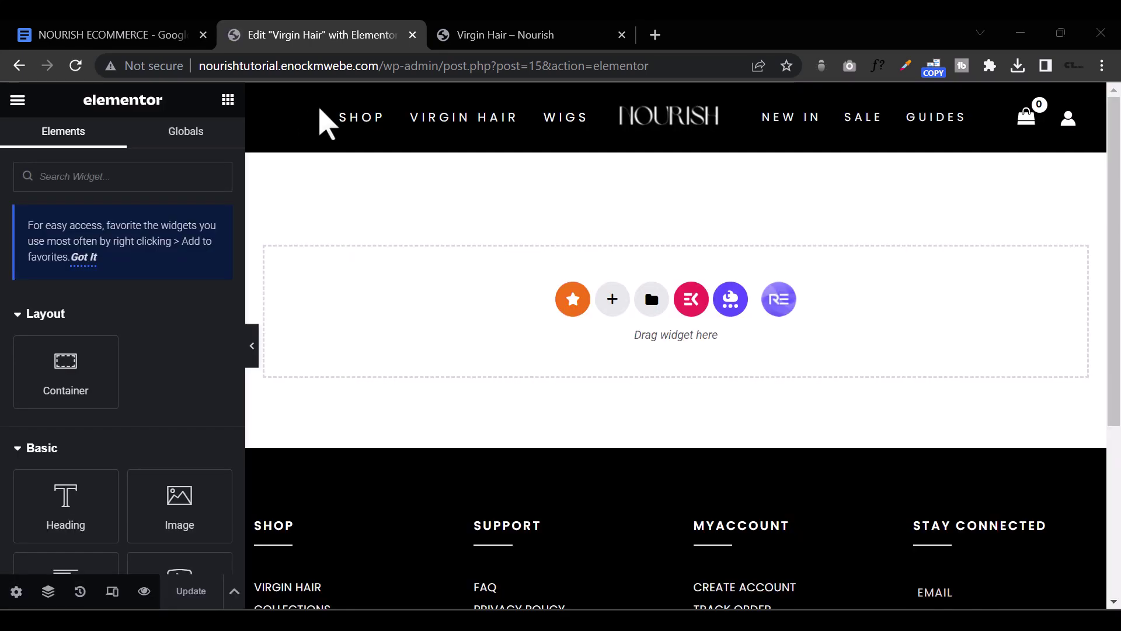
pyautogui.click(613, 300)
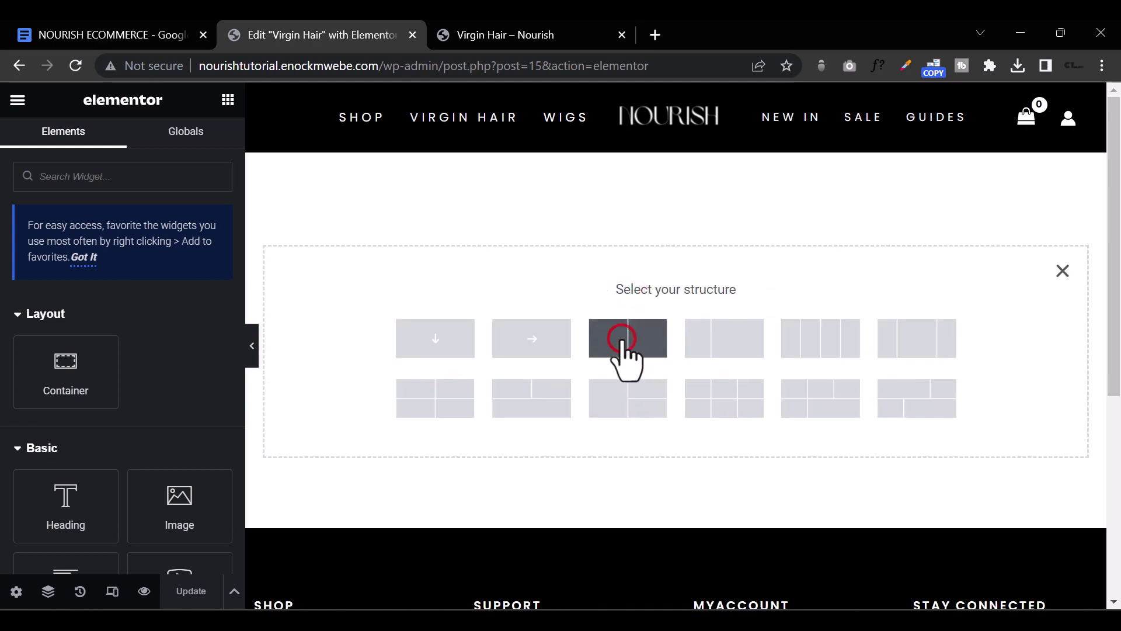
pyautogui.click(622, 341)
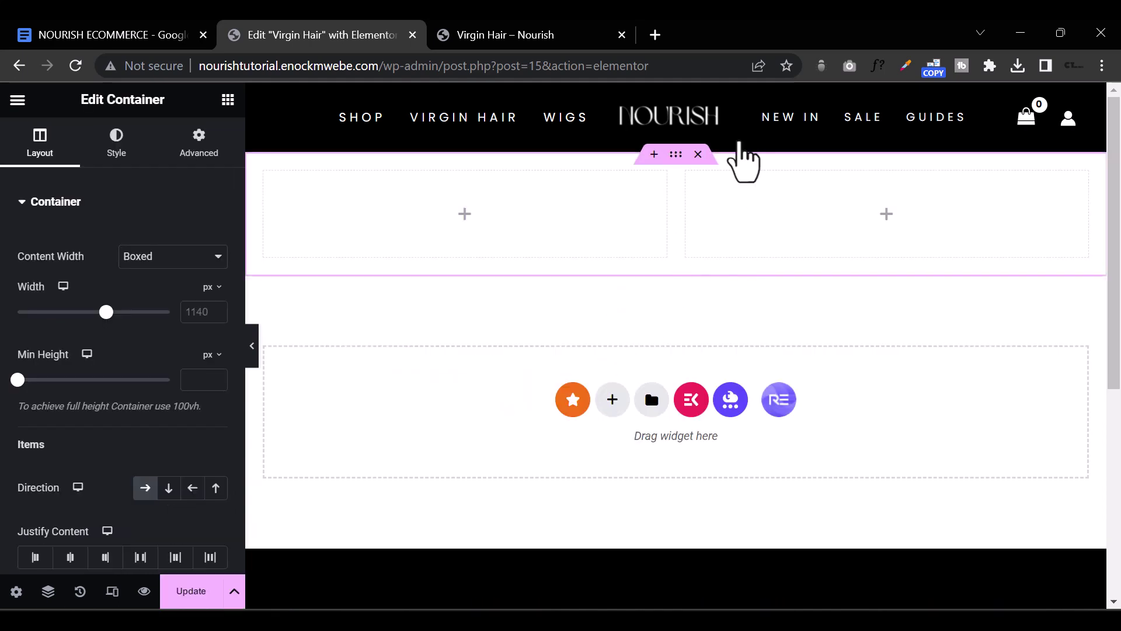
# Give the container a Classic background using a two-models photo from the Media Library
pyautogui.click(133, 155)
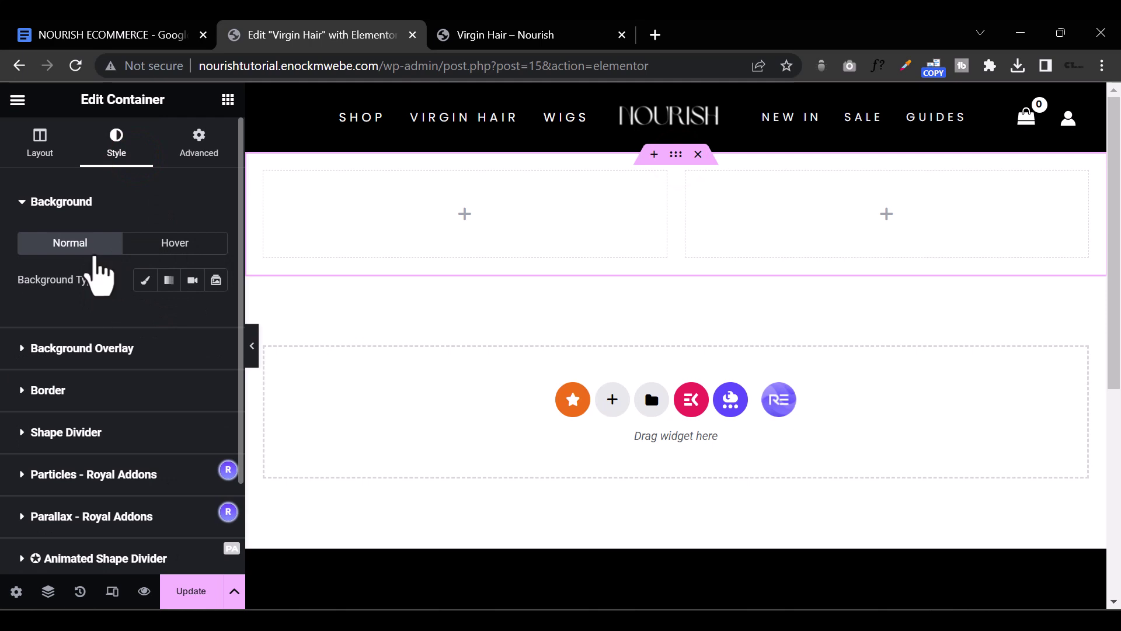
pyautogui.click(144, 280)
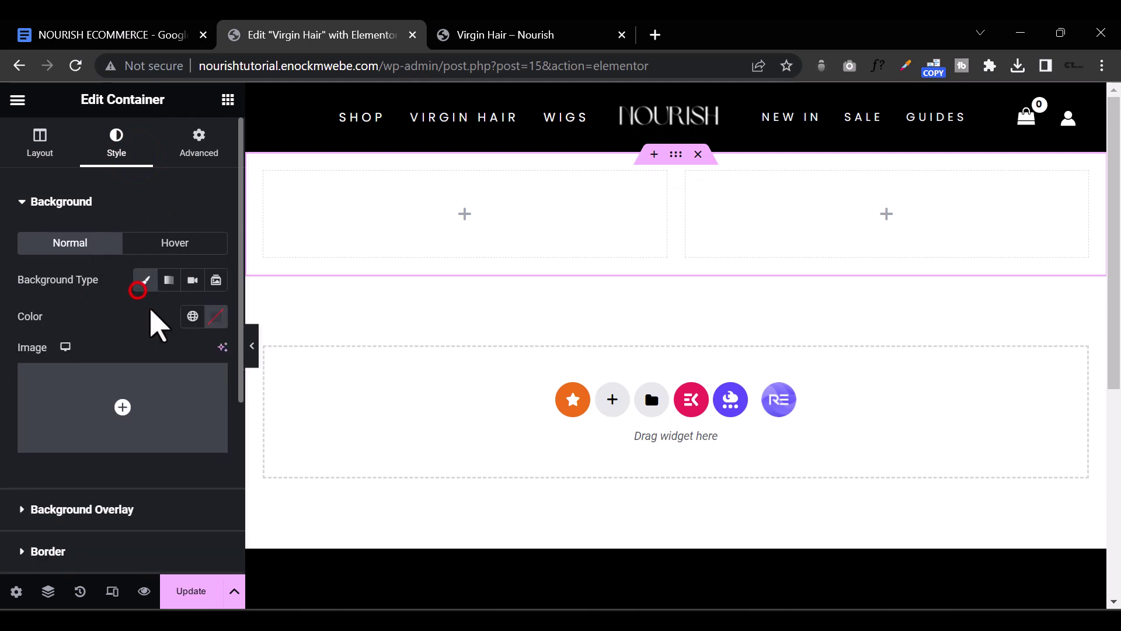
pyautogui.click(107, 393)
pyautogui.click(314, 169)
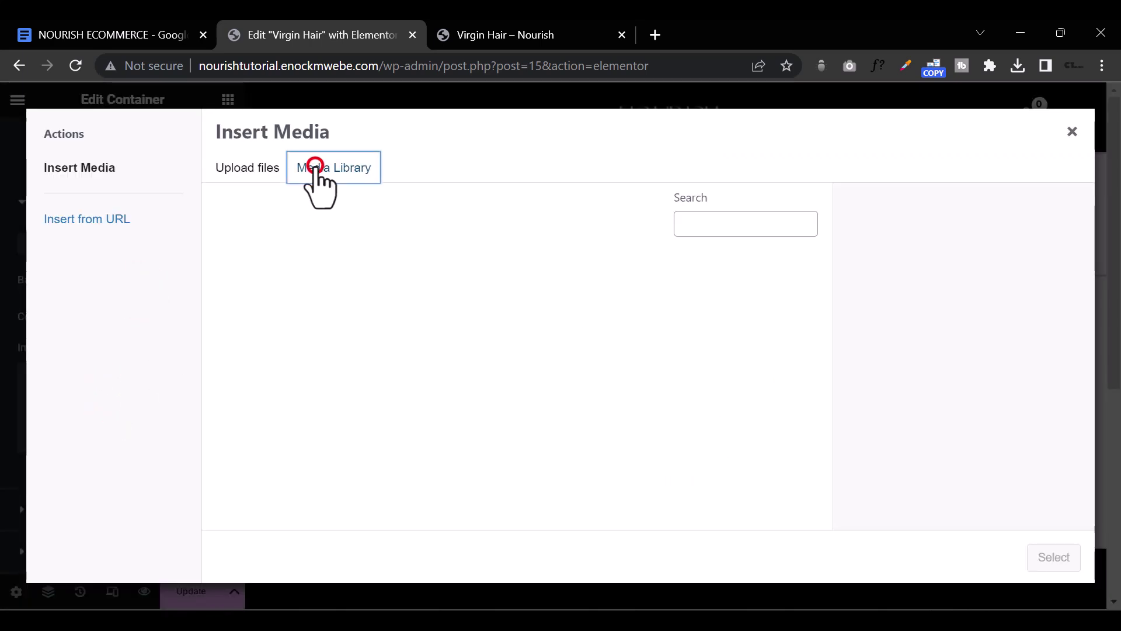
pyautogui.click(679, 416)
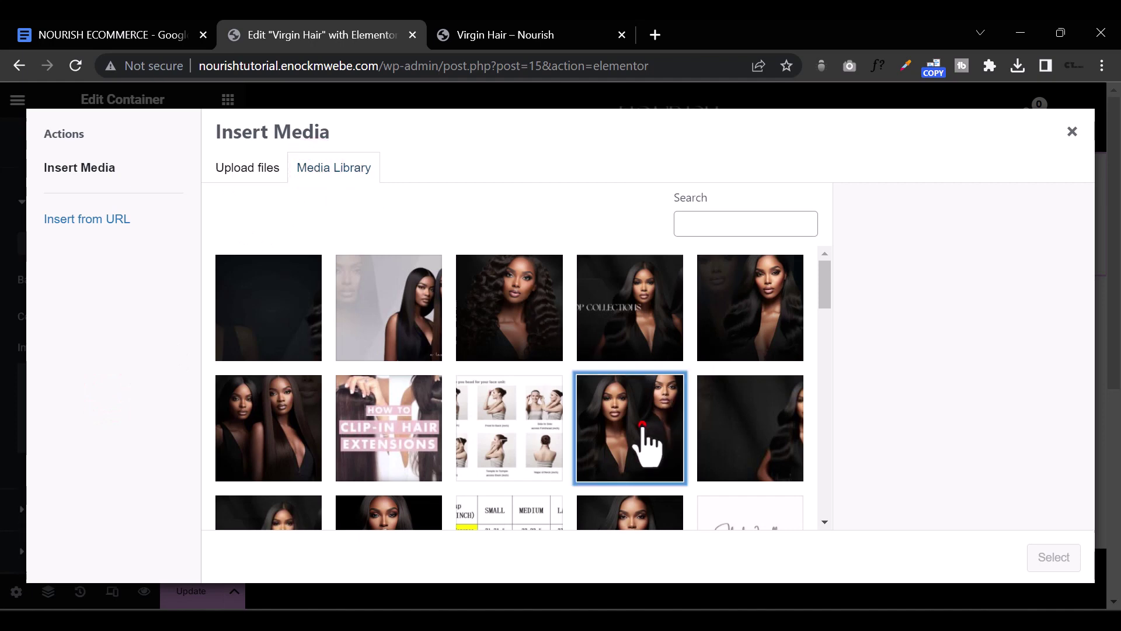
pyautogui.click(268, 413)
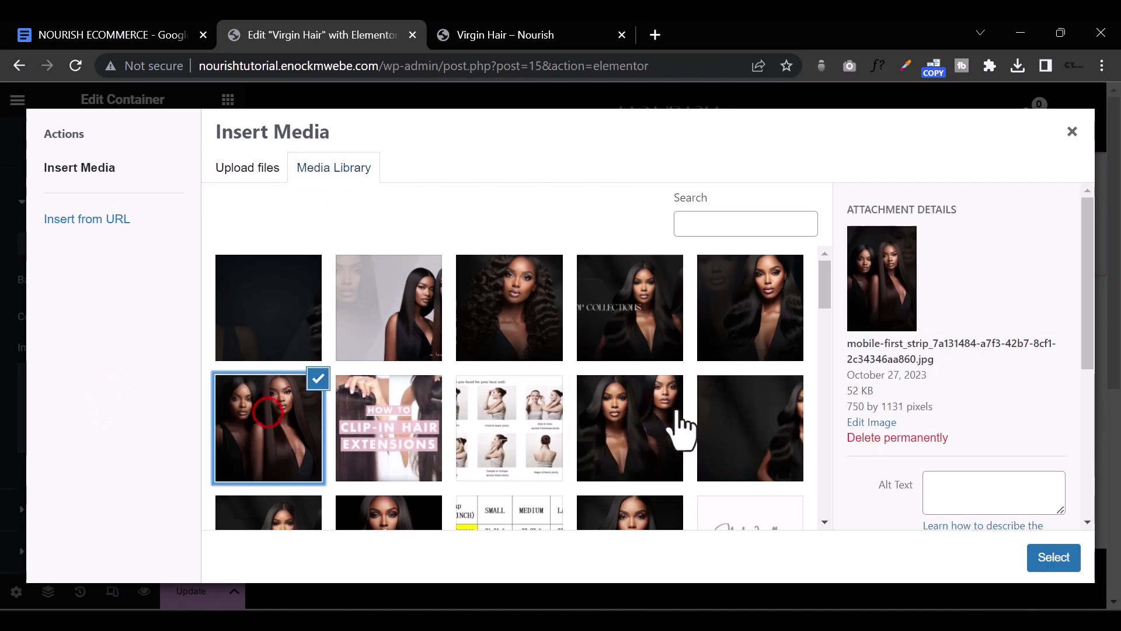
pyautogui.click(743, 417)
pyautogui.click(1045, 562)
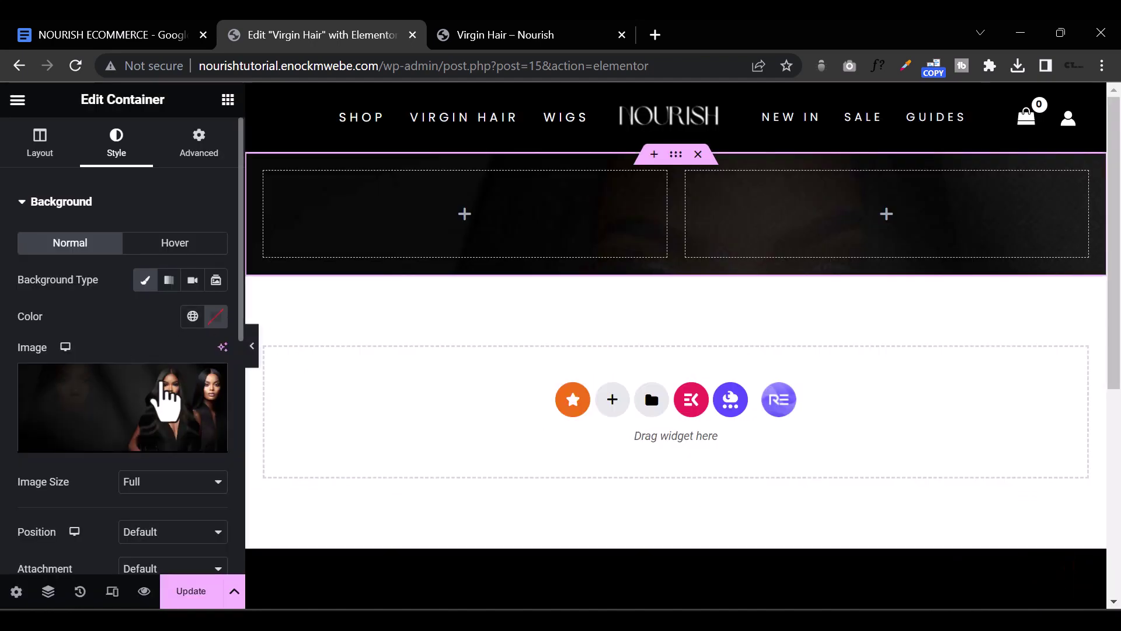
# Set the background photo to Center Right, No-repeat and Cover
pyautogui.scroll(-2, 181, 423)
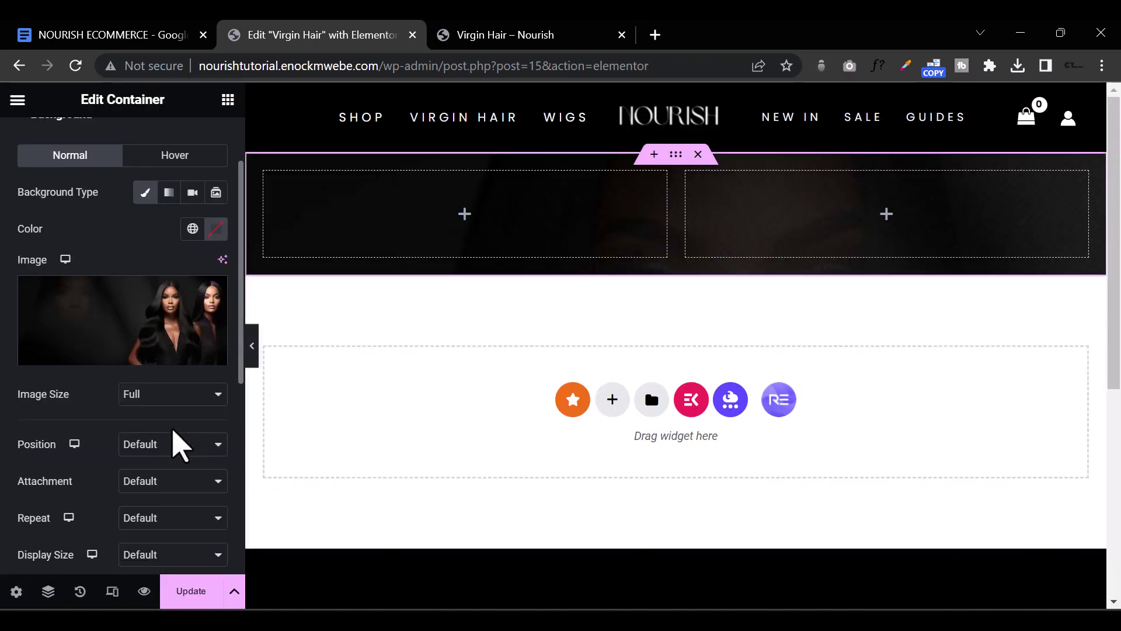
pyautogui.click(191, 397)
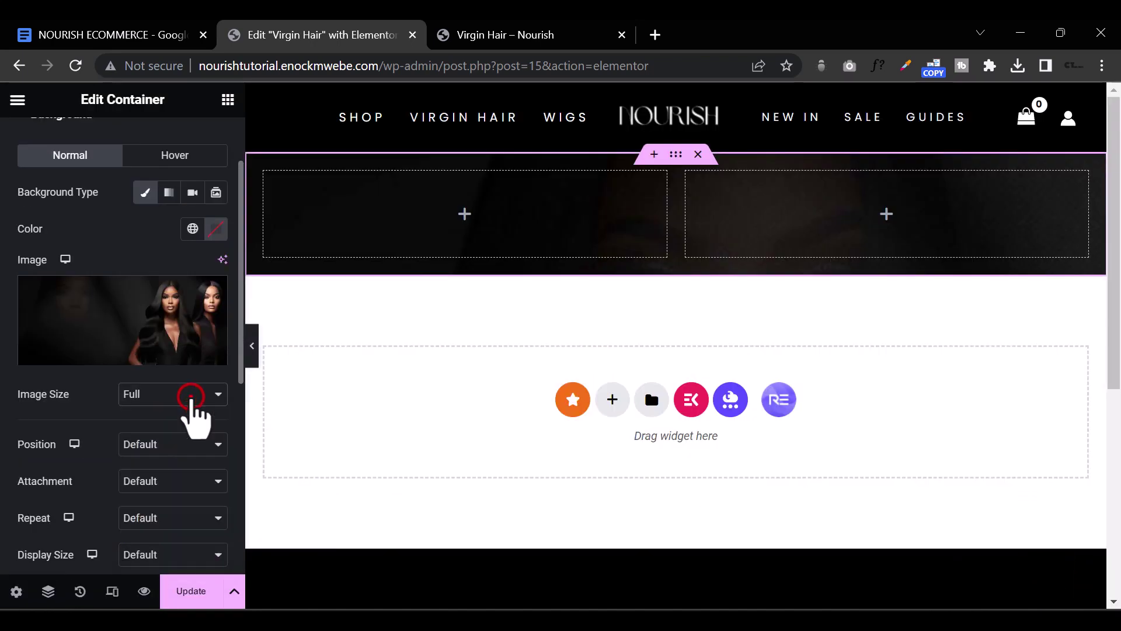
pyautogui.click(176, 447)
pyautogui.click(175, 503)
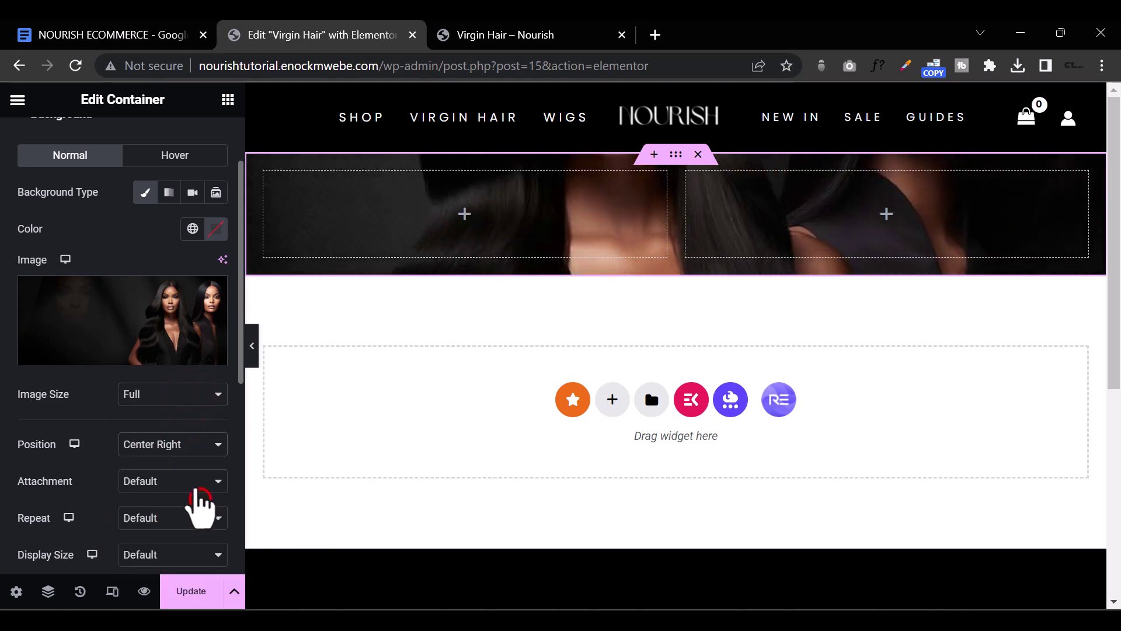
pyautogui.scroll(-3, 195, 501)
pyautogui.click(175, 338)
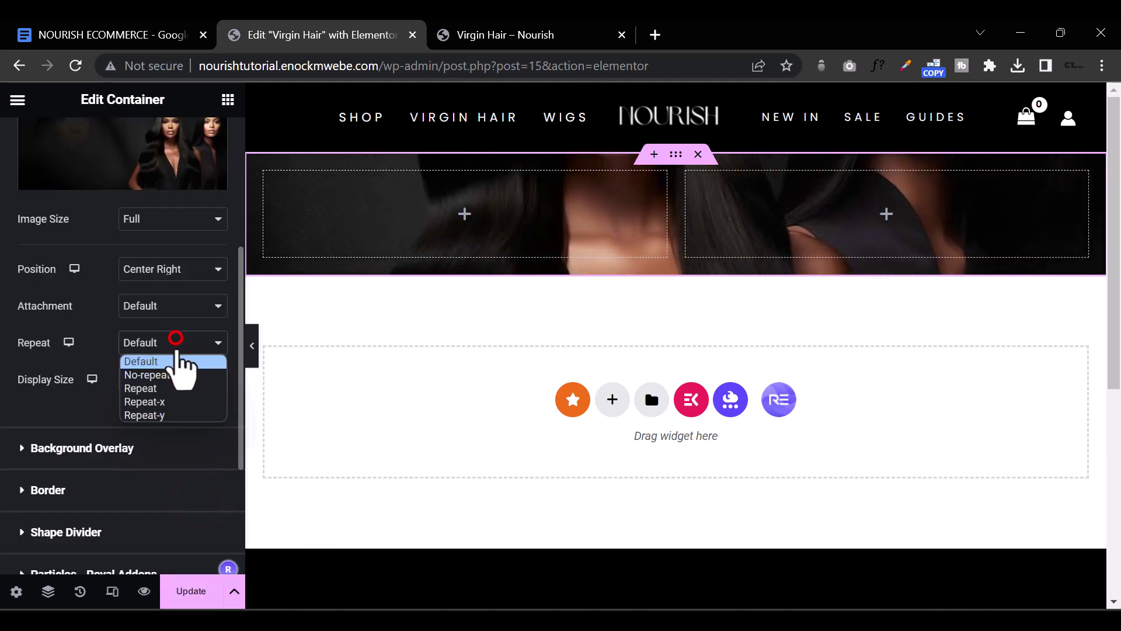
pyautogui.click(175, 389)
pyautogui.click(177, 344)
pyautogui.click(187, 376)
pyautogui.click(184, 378)
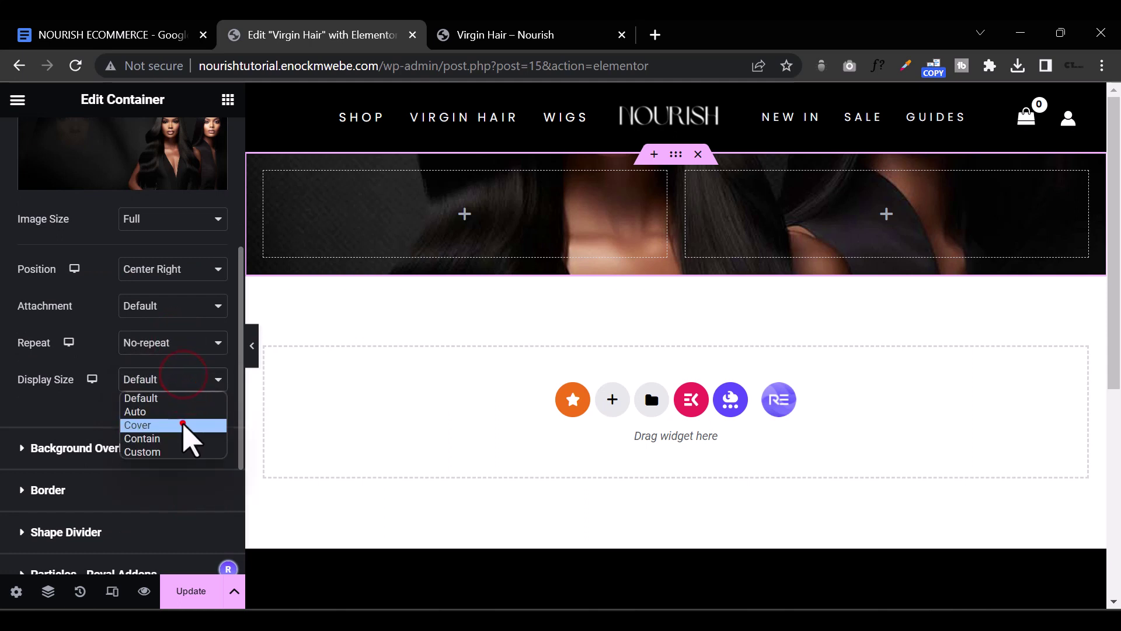
pyautogui.click(184, 425)
pyautogui.scroll(5, 187, 233)
pyautogui.click(206, 150)
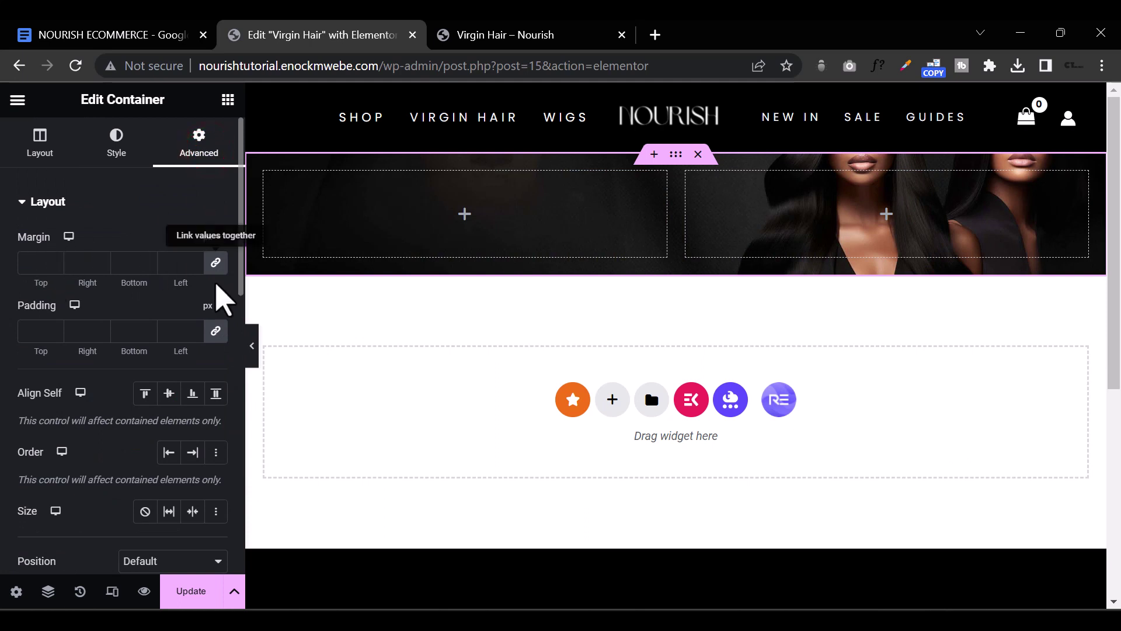
# Set the hero container's top and bottom padding to 200 px each
pyautogui.click(216, 330)
pyautogui.click(29, 333)
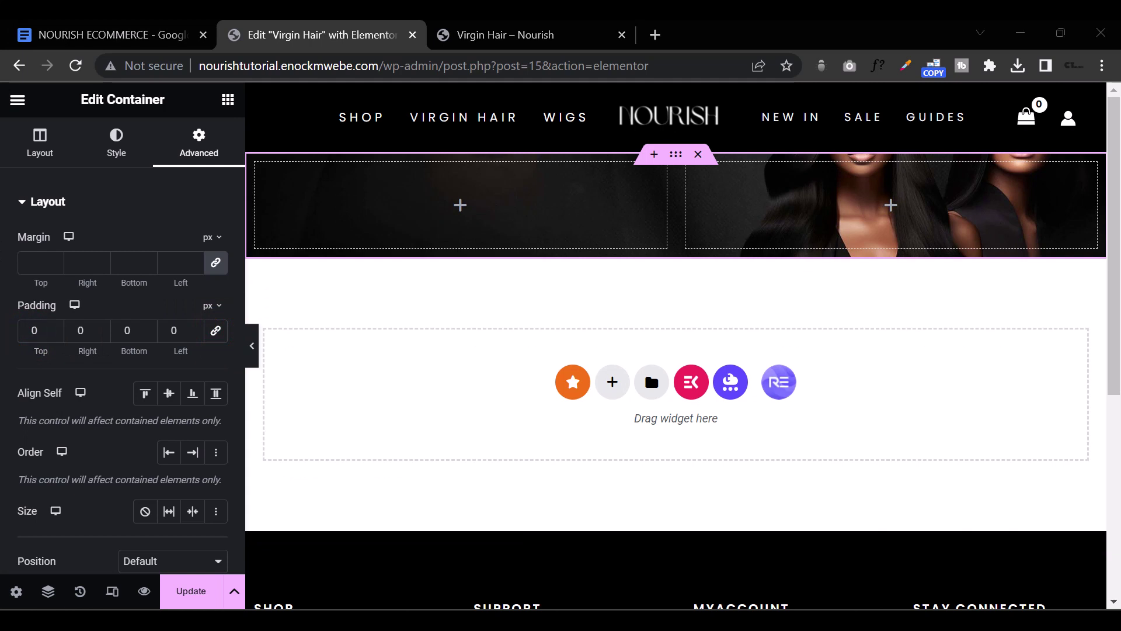
pyautogui.click(36, 331)
pyautogui.write('200')
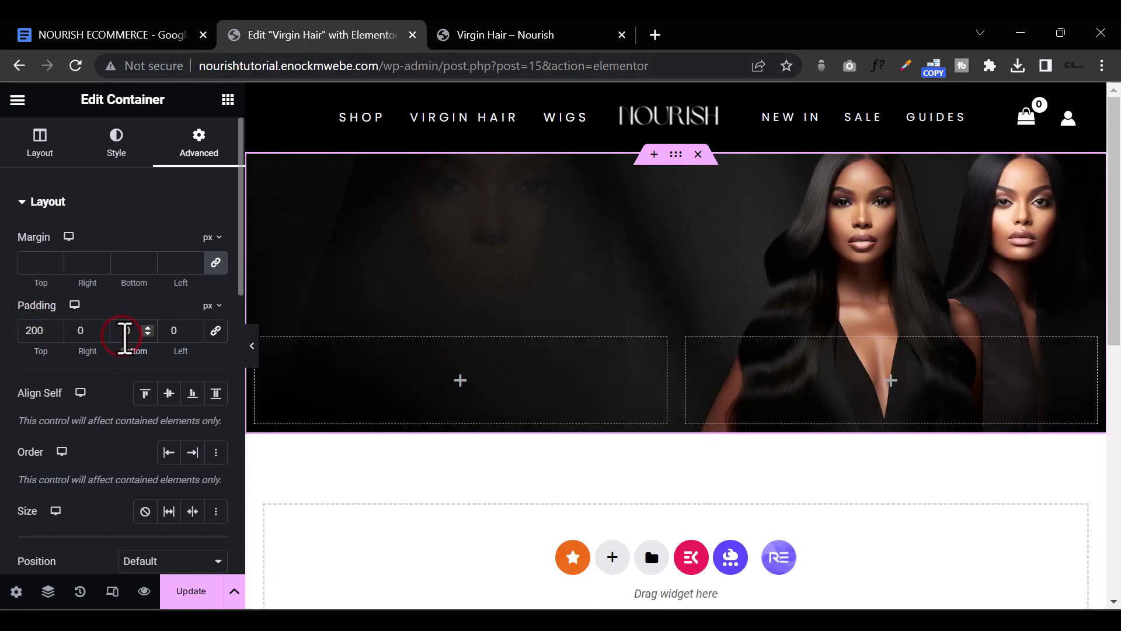
pyautogui.write('200')
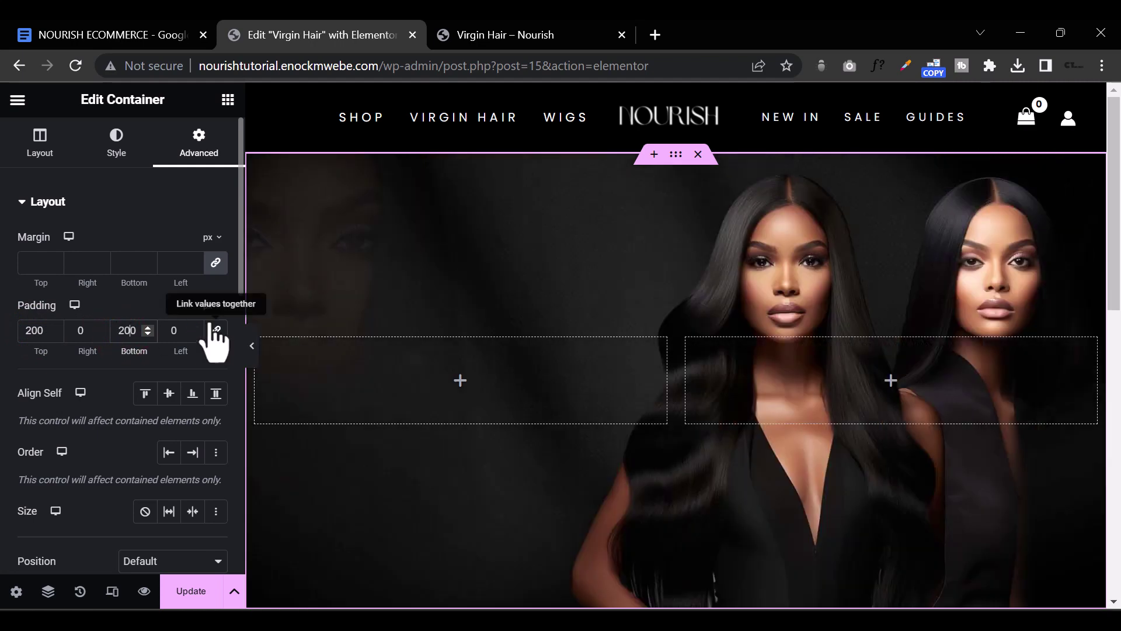
# Find the Spacer widget and drop it into the hero's right container
pyautogui.click(228, 100)
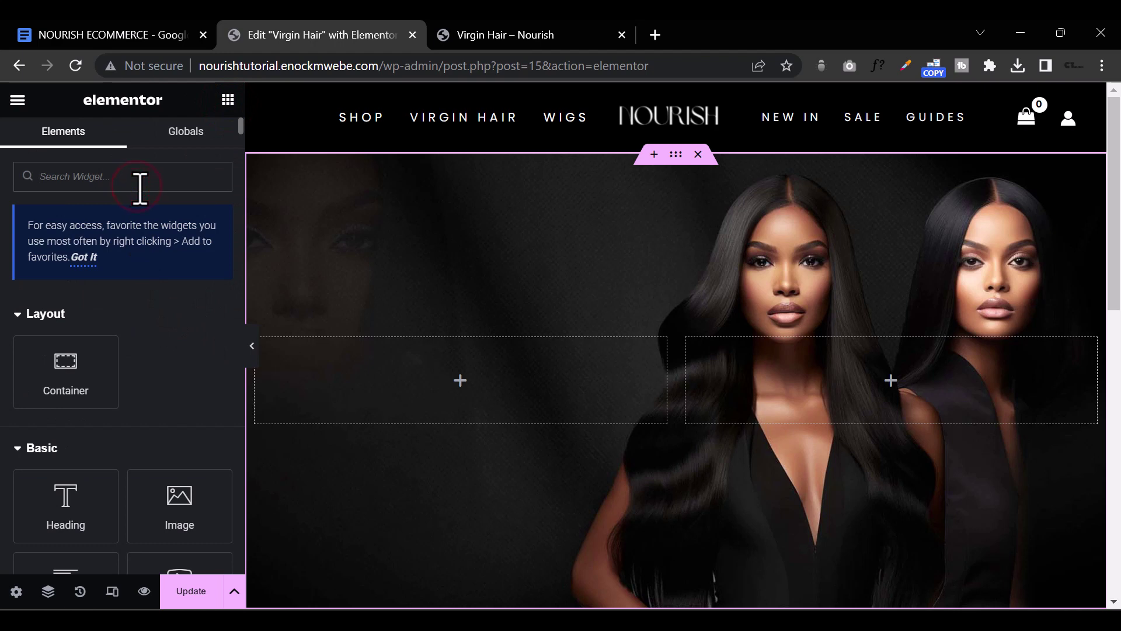
pyautogui.write('SPAC')
pyautogui.moveTo(66, 336); pyautogui.dragTo(836, 380)
# Make the right container 40% wide and the left 60%, then add a Heading to the left
pyautogui.click(684, 350)
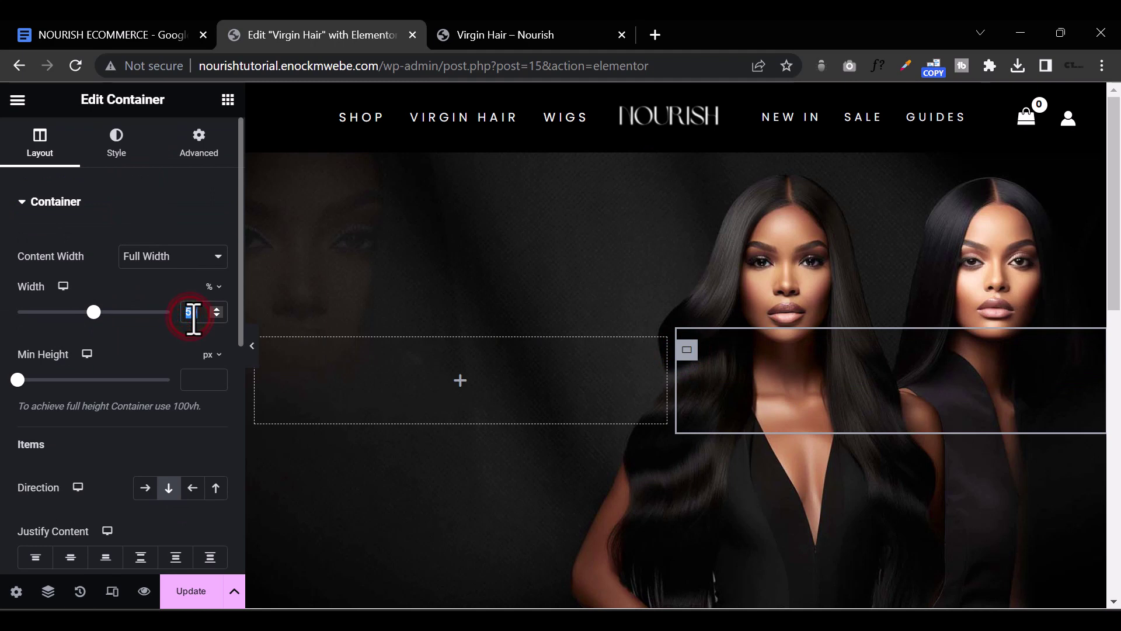
pyautogui.write('40')
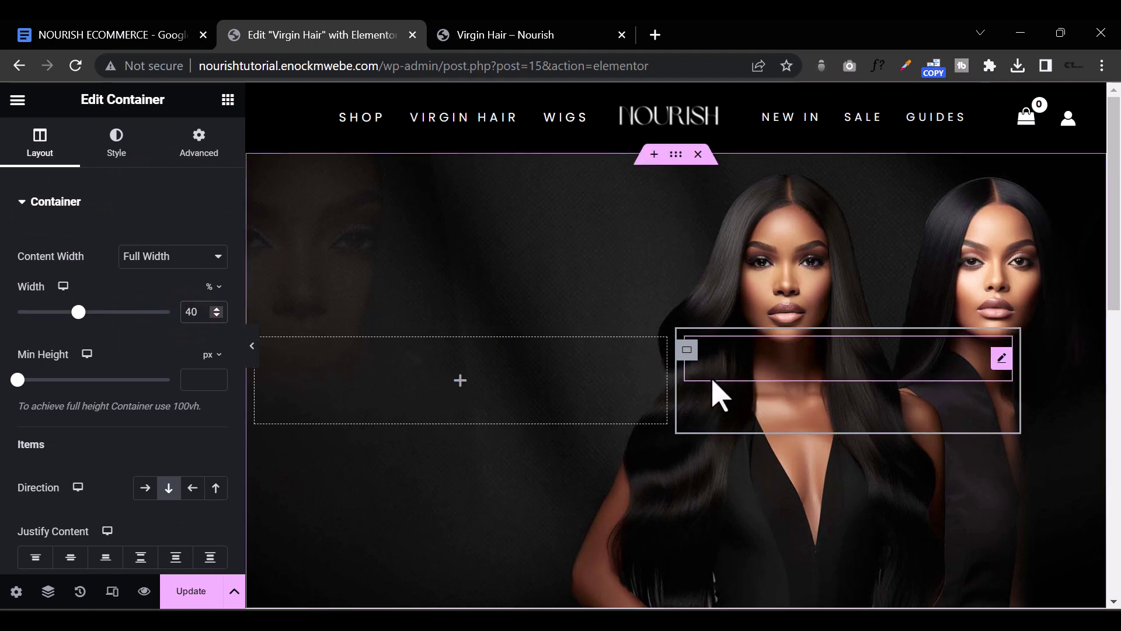
pyautogui.click(264, 349)
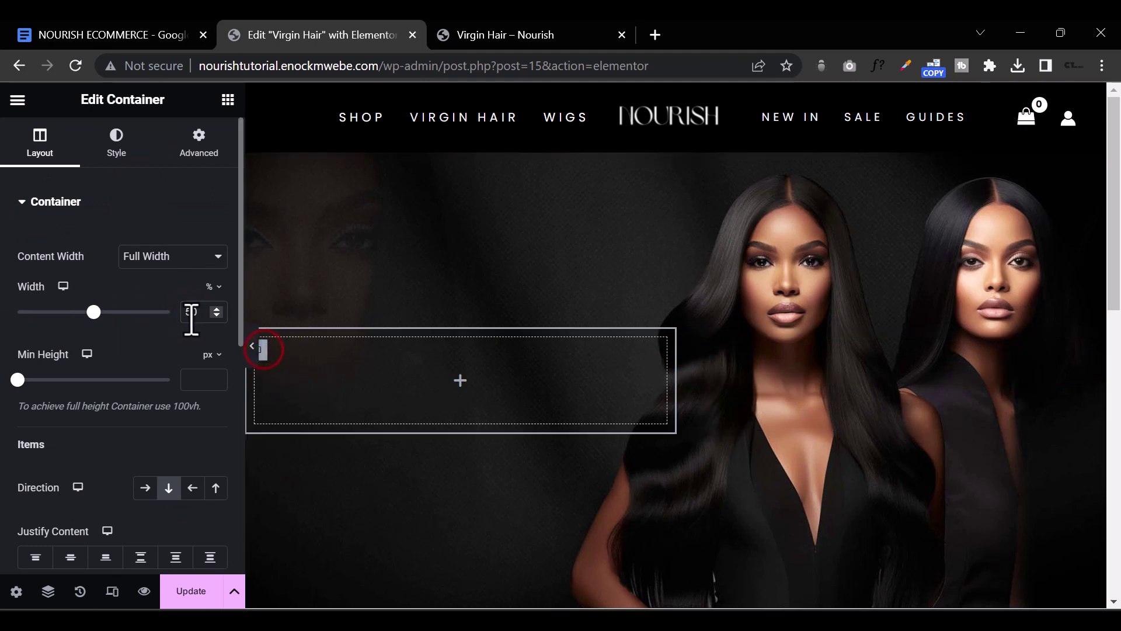
pyautogui.write('60')
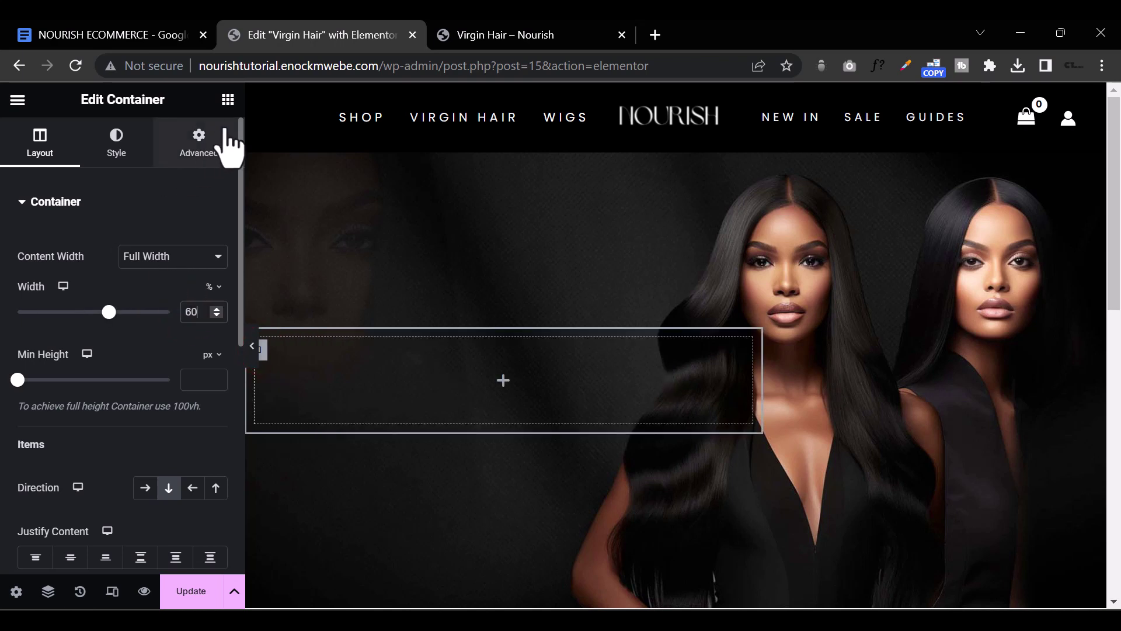
pyautogui.moveTo(65, 506); pyautogui.dragTo(488, 380)
# Change the heading text to VIRGIN HAIR and center it
pyautogui.click(489, 355)
pyautogui.tripleClick(490, 355)
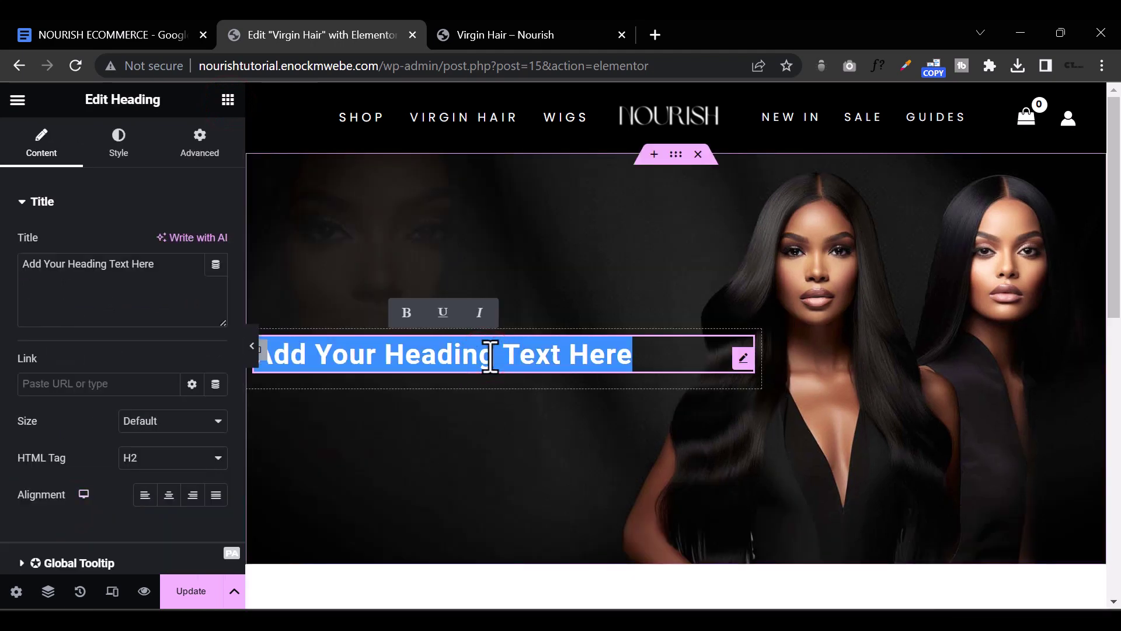
pyautogui.write('S')
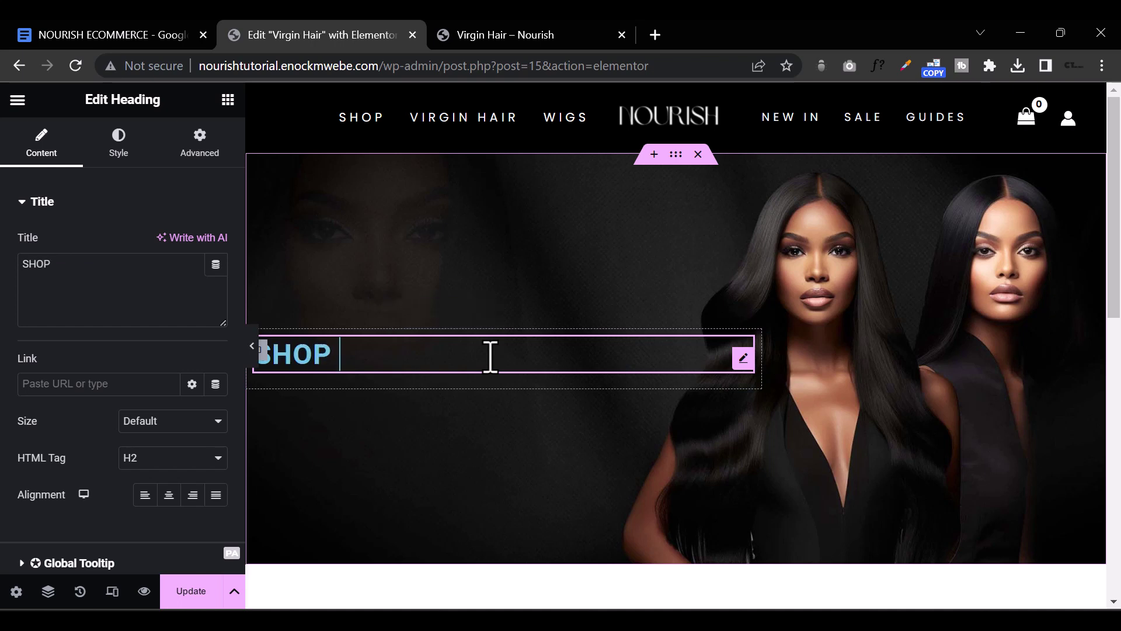
pyautogui.write('H')
pyautogui.press('BackSpace')
pyautogui.press('BackSpace')
pyautogui.write('VIRGIN HAIR')
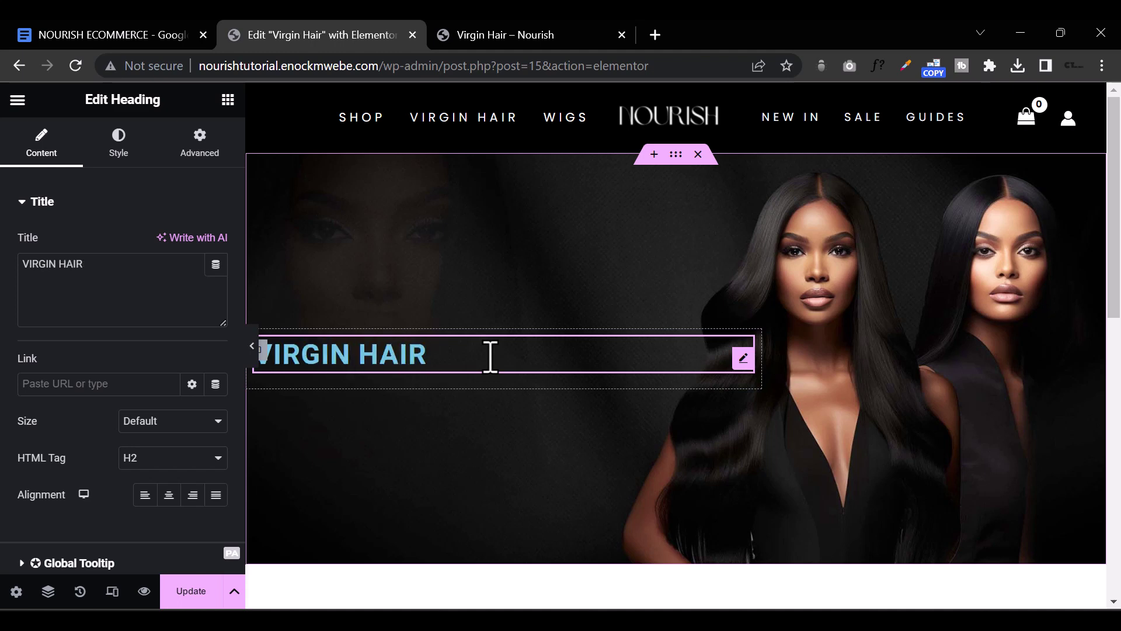
pyautogui.press('Escape')
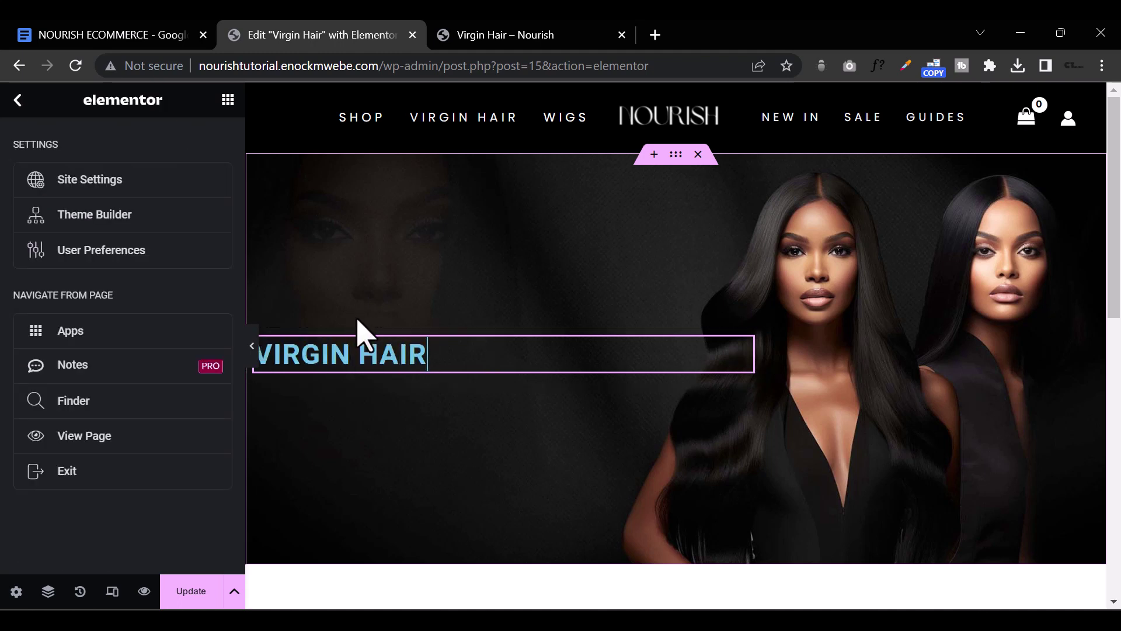
pyautogui.click(409, 344)
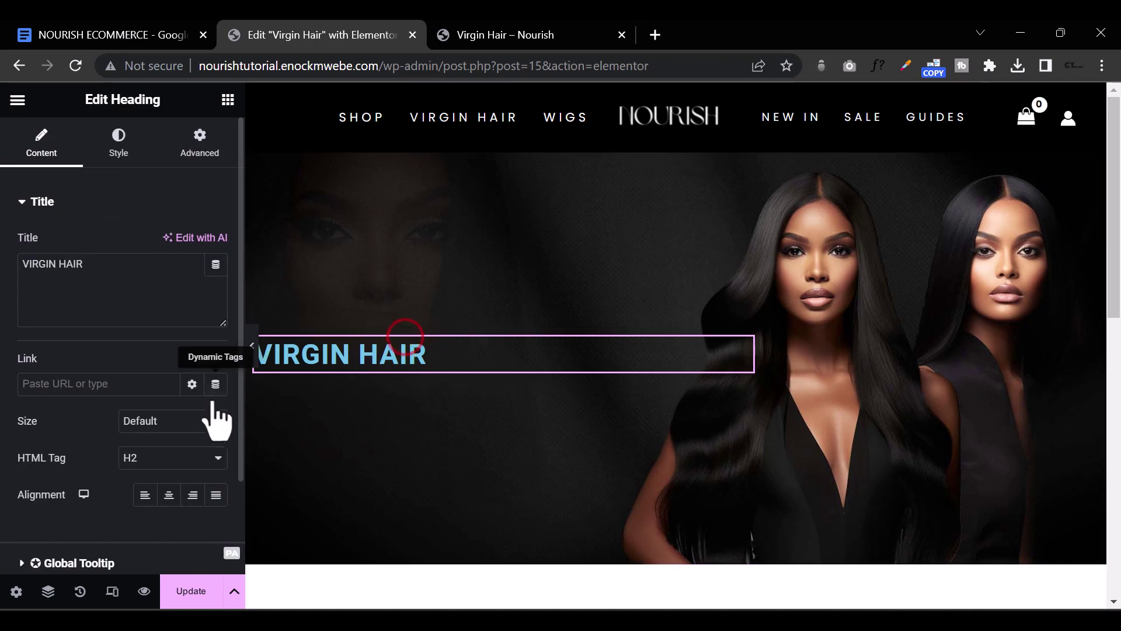
pyautogui.click(169, 494)
# Make the heading text colour white
pyautogui.click(136, 147)
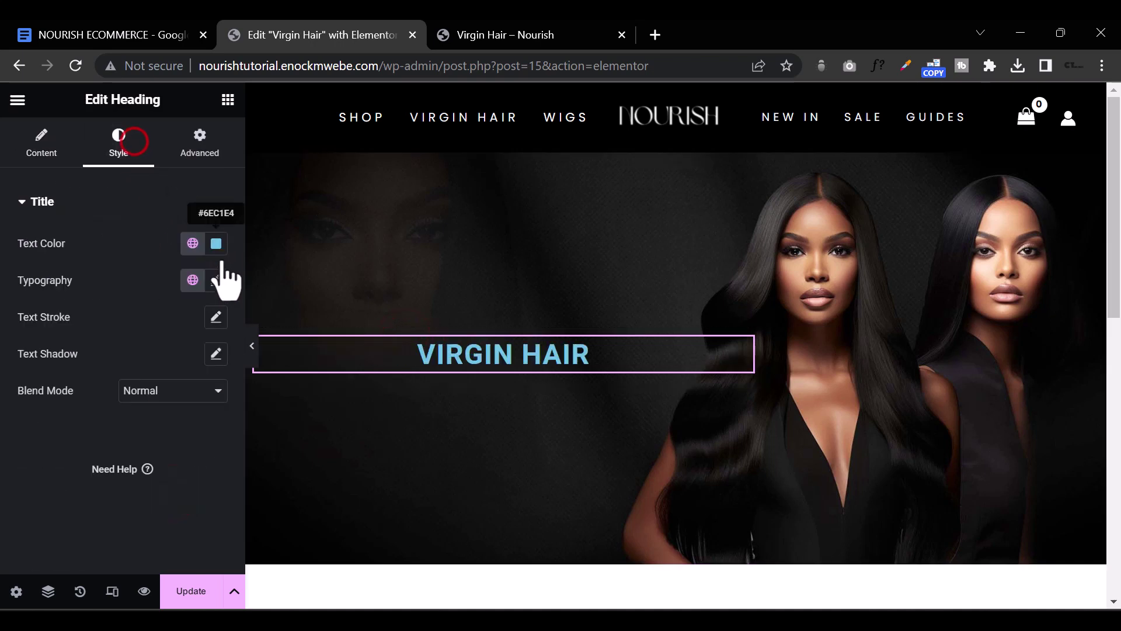
pyautogui.click(216, 243)
pyautogui.click(150, 204)
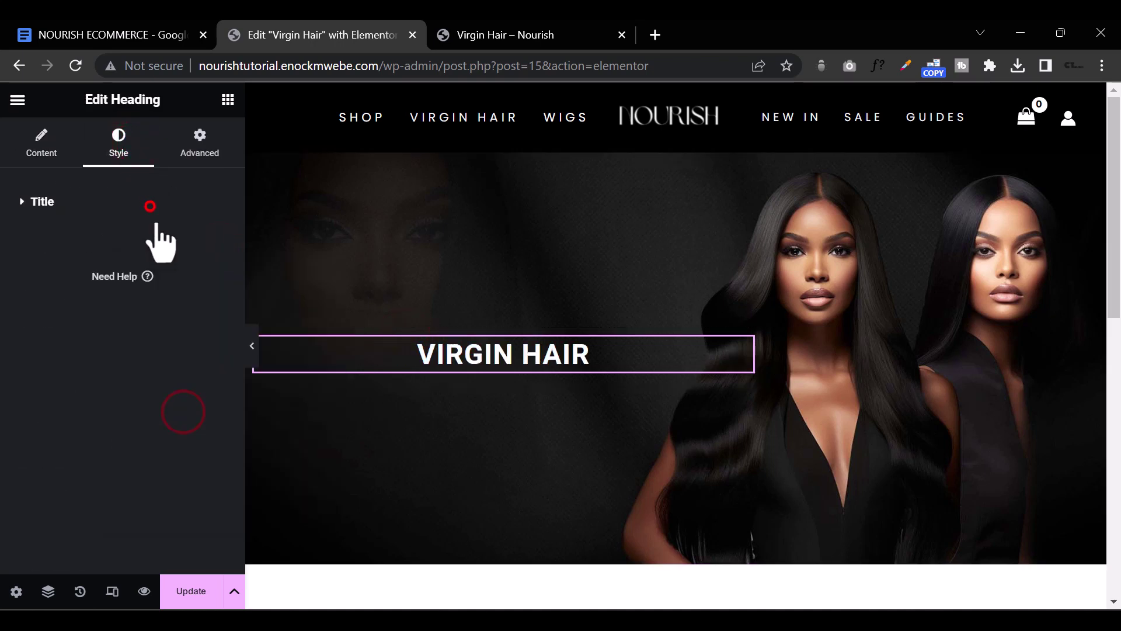
pyautogui.click(69, 201)
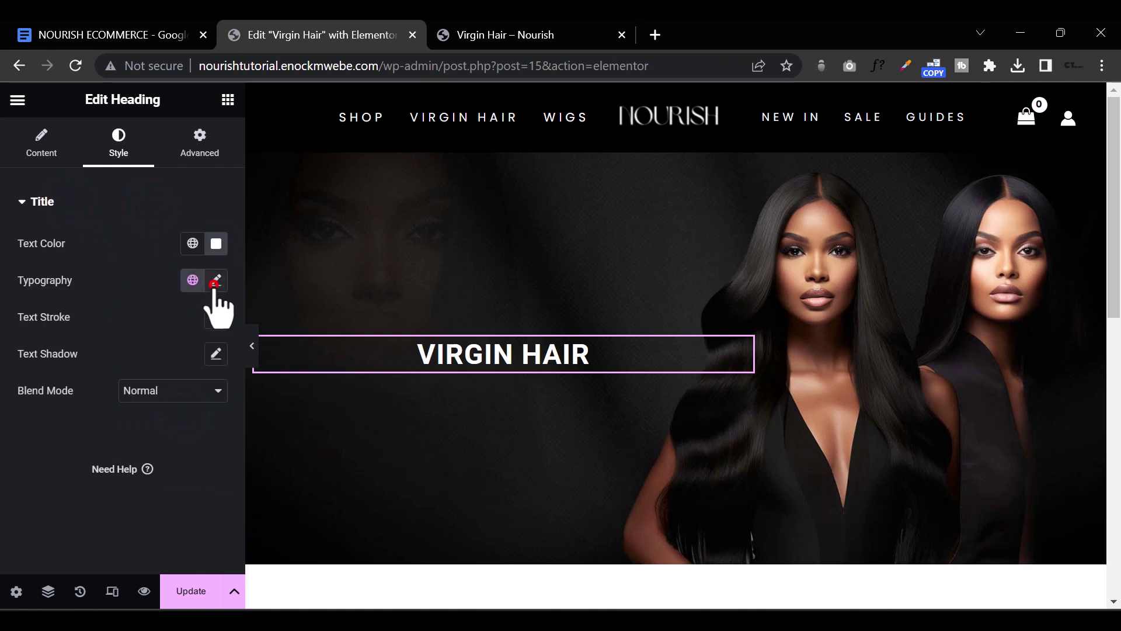
# Set the heading typography to BROWN SUGAR, weight 400, size 70 px
pyautogui.click(216, 281)
pyautogui.click(169, 362)
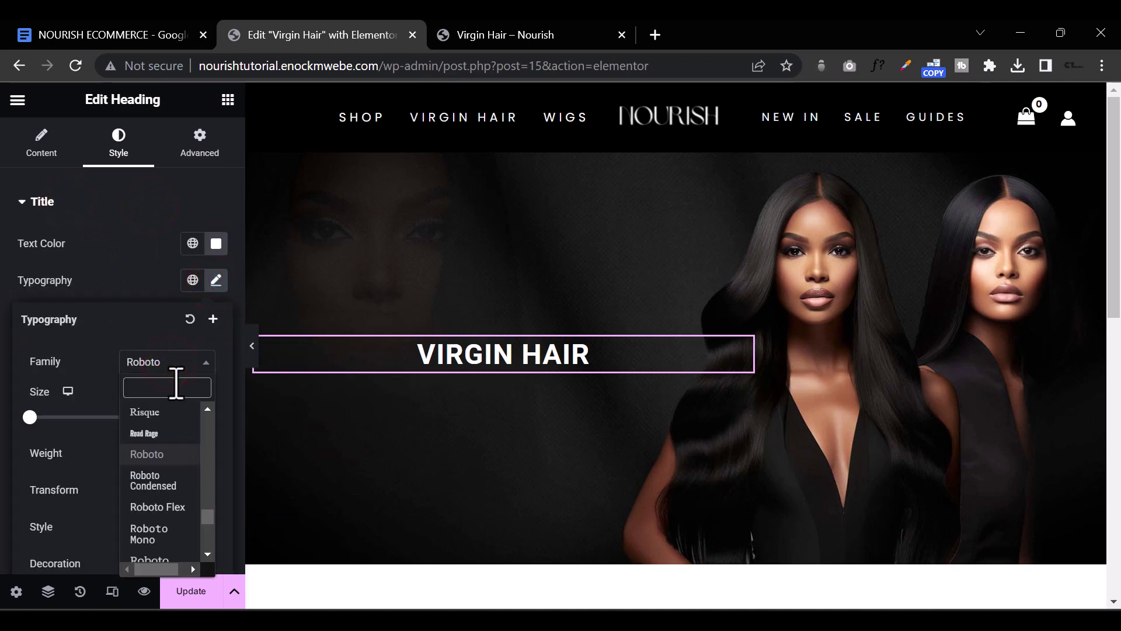
pyautogui.write('BROWN')
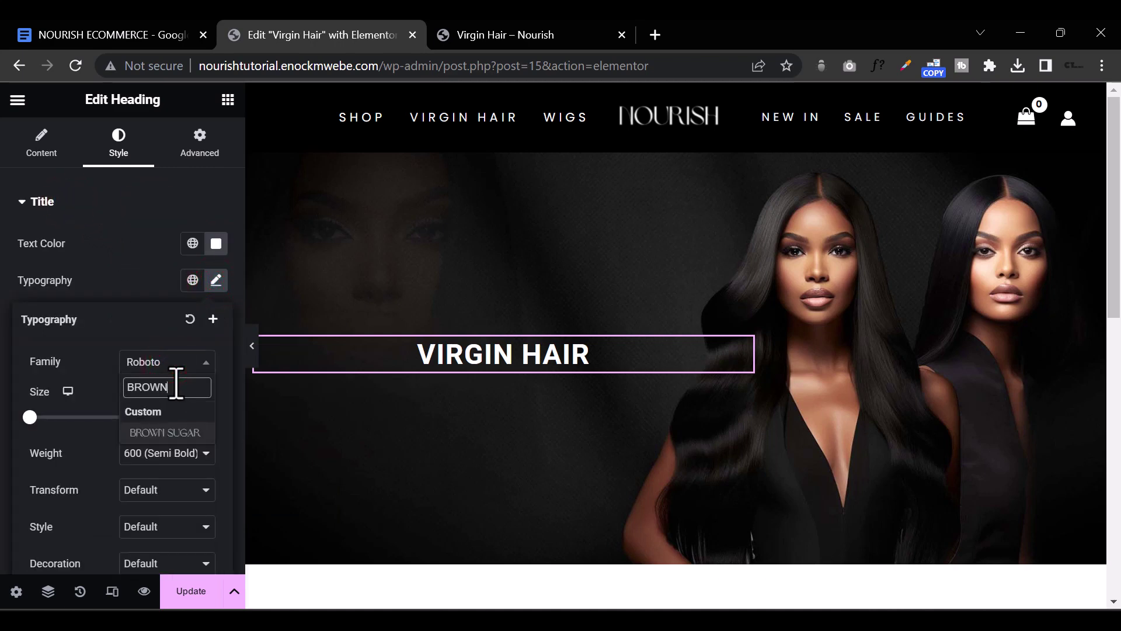
pyautogui.click(171, 429)
pyautogui.click(170, 455)
pyautogui.click(155, 325)
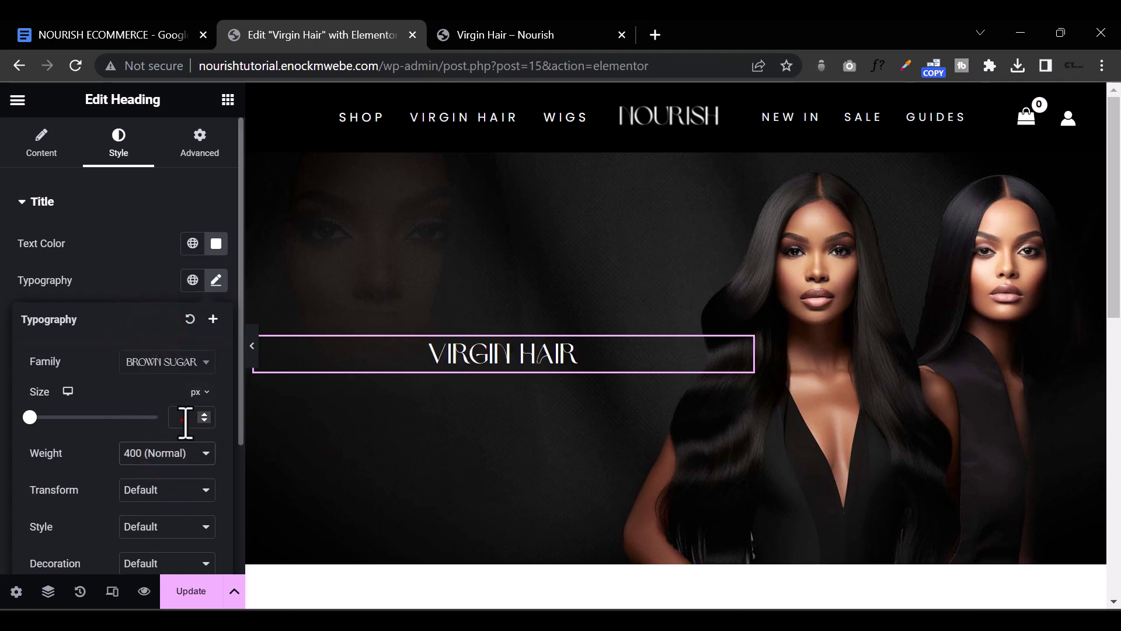
pyautogui.write('70')
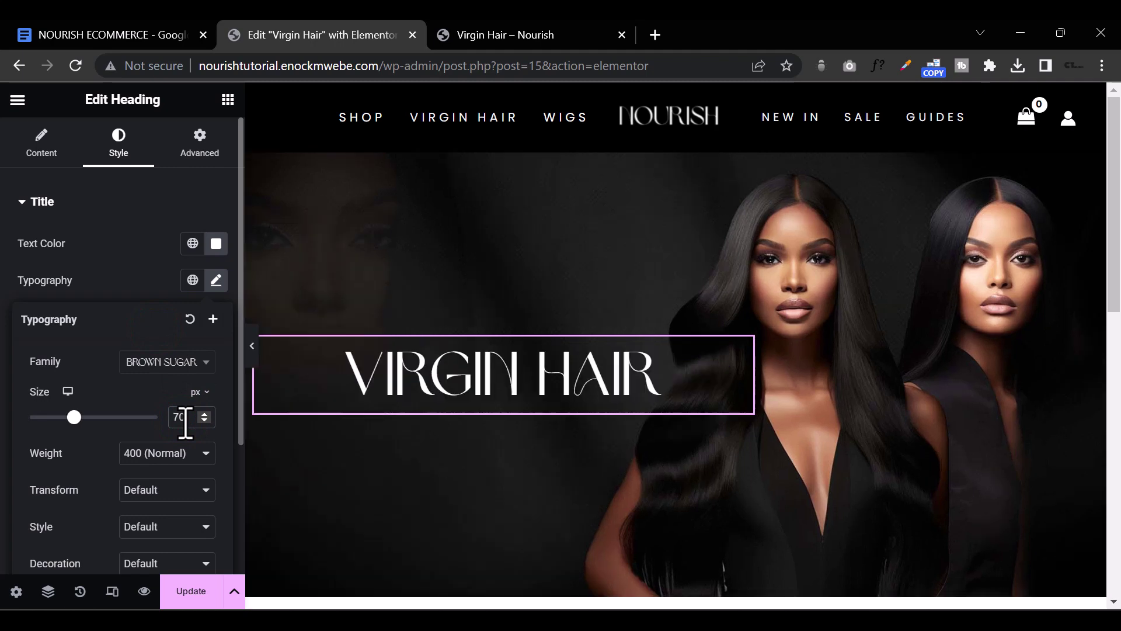
pyautogui.click(251, 345)
pyautogui.scroll(-1, 513, 438)
pyautogui.scroll(-2, 507, 430)
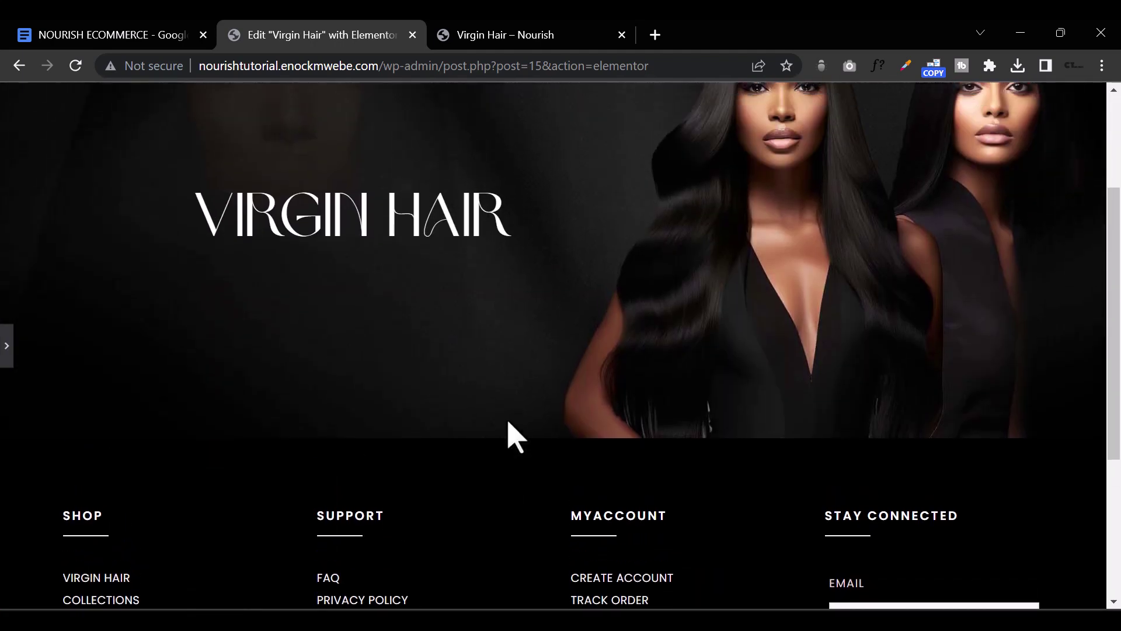
# Add a new single-column section below the hero
pyautogui.click(7, 348)
pyautogui.scroll(-3, 420, 362)
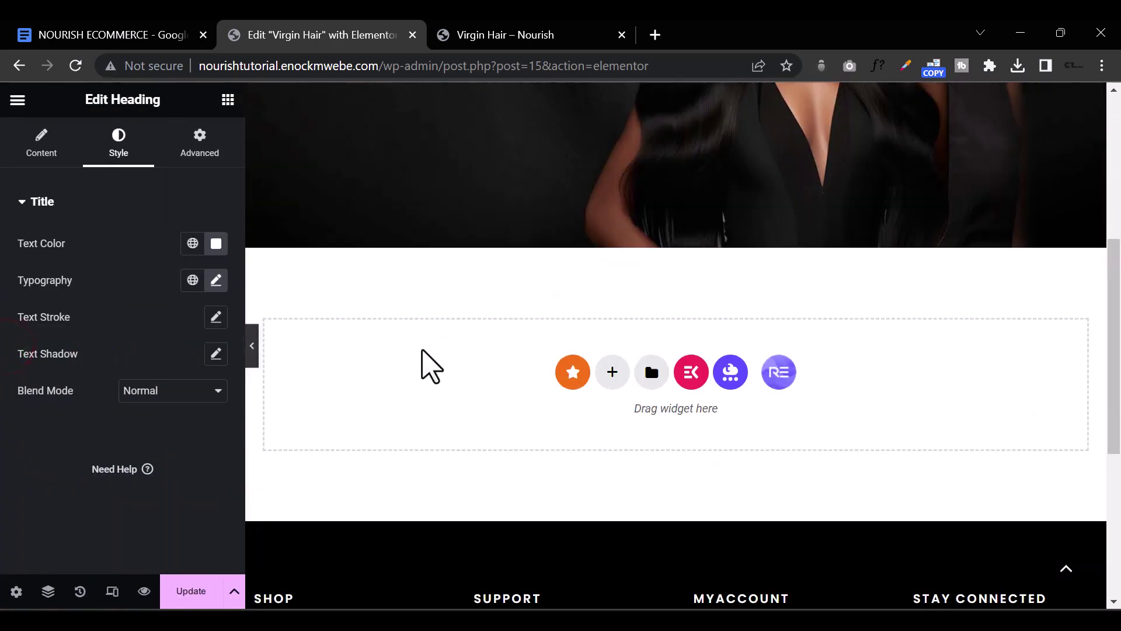
pyautogui.click(614, 373)
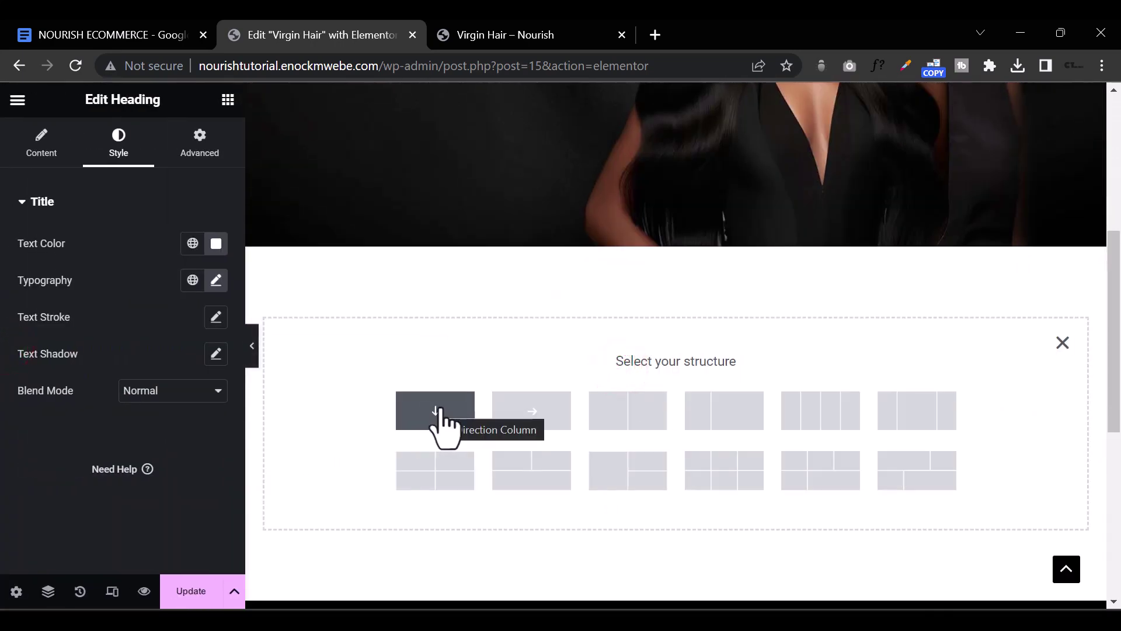
pyautogui.click(441, 411)
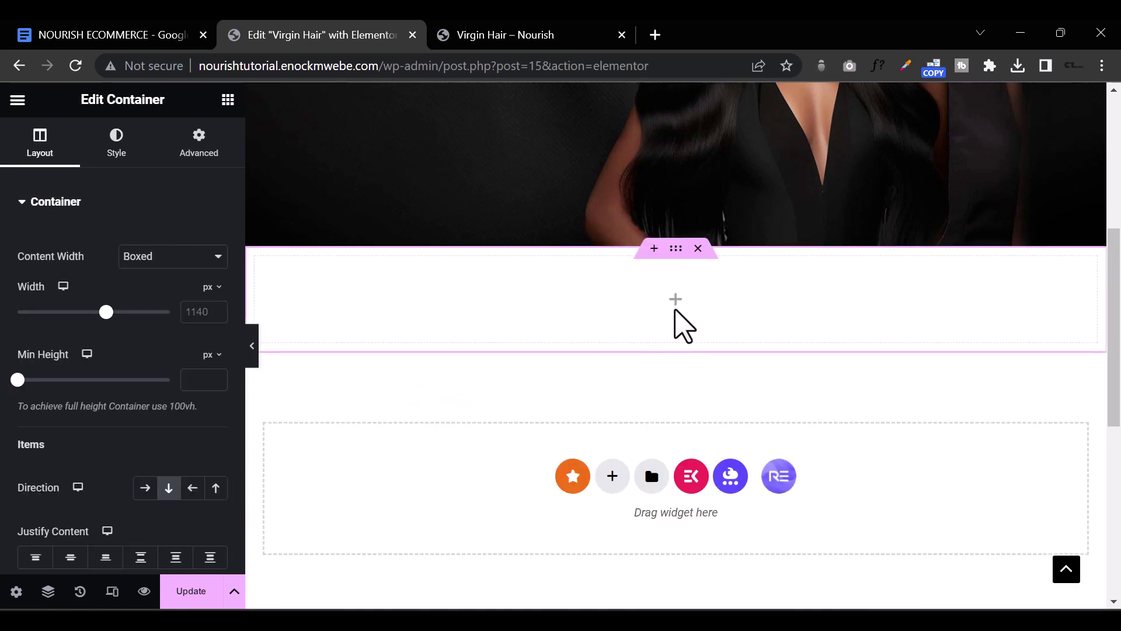
# Search widgets for Product and drop a Product Grid into the new section
pyautogui.click(229, 100)
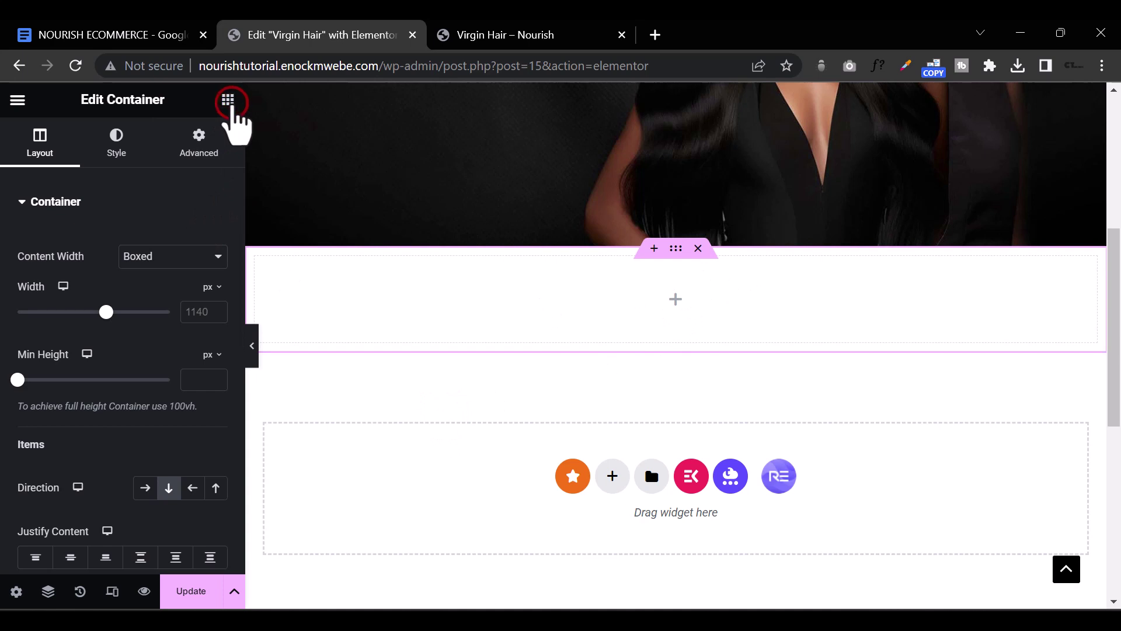
pyautogui.click(97, 179)
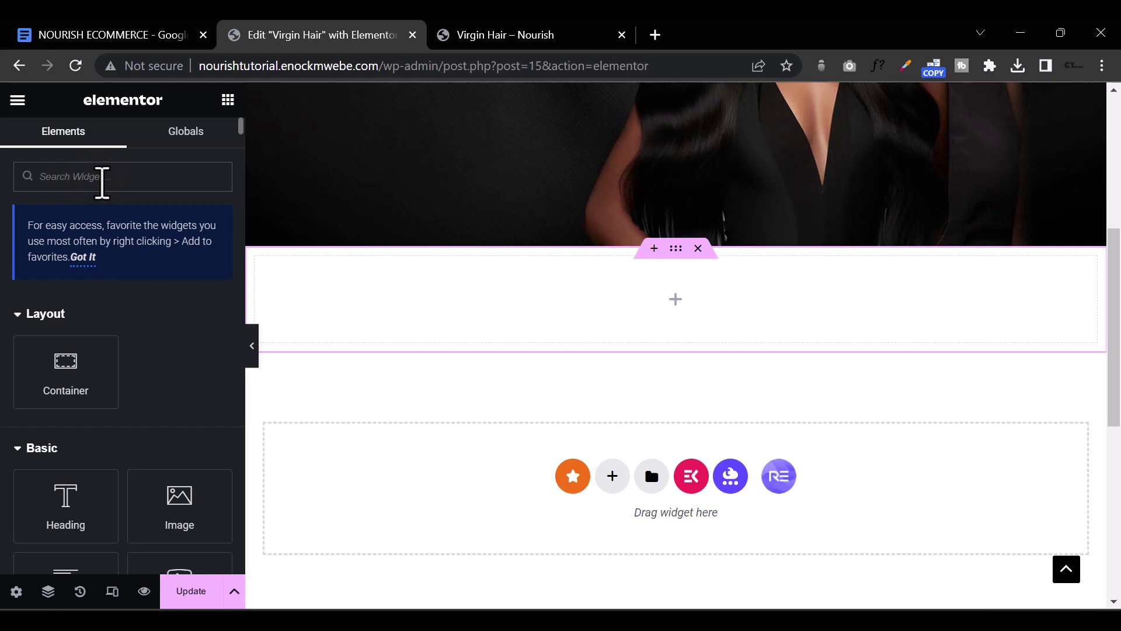
pyautogui.write('PRODUCT')
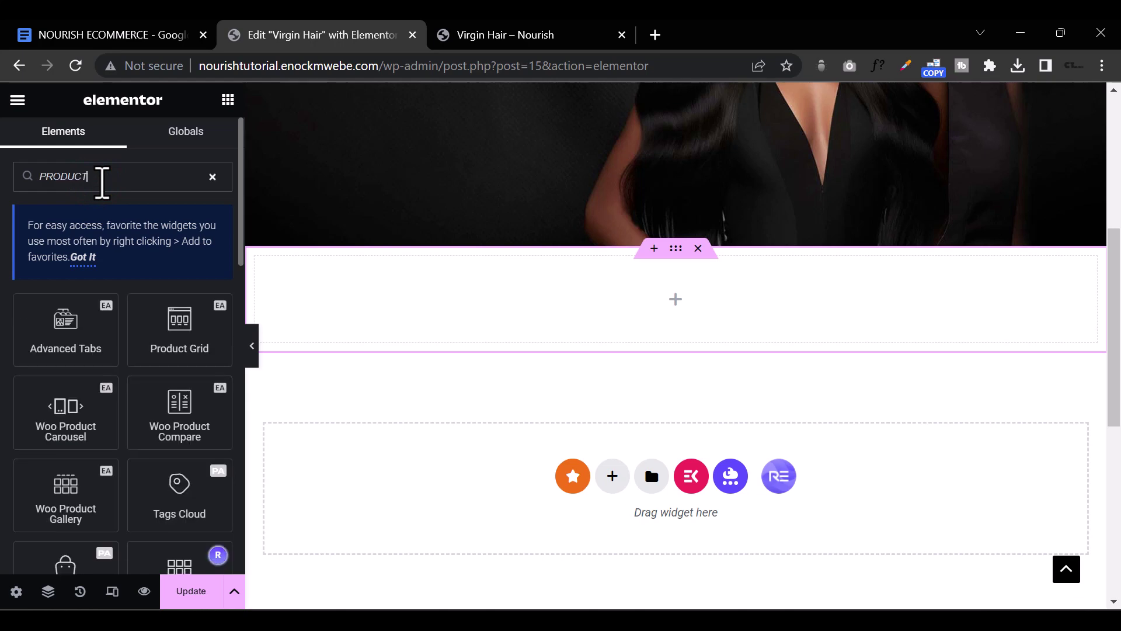
pyautogui.moveTo(179, 324); pyautogui.dragTo(622, 310)
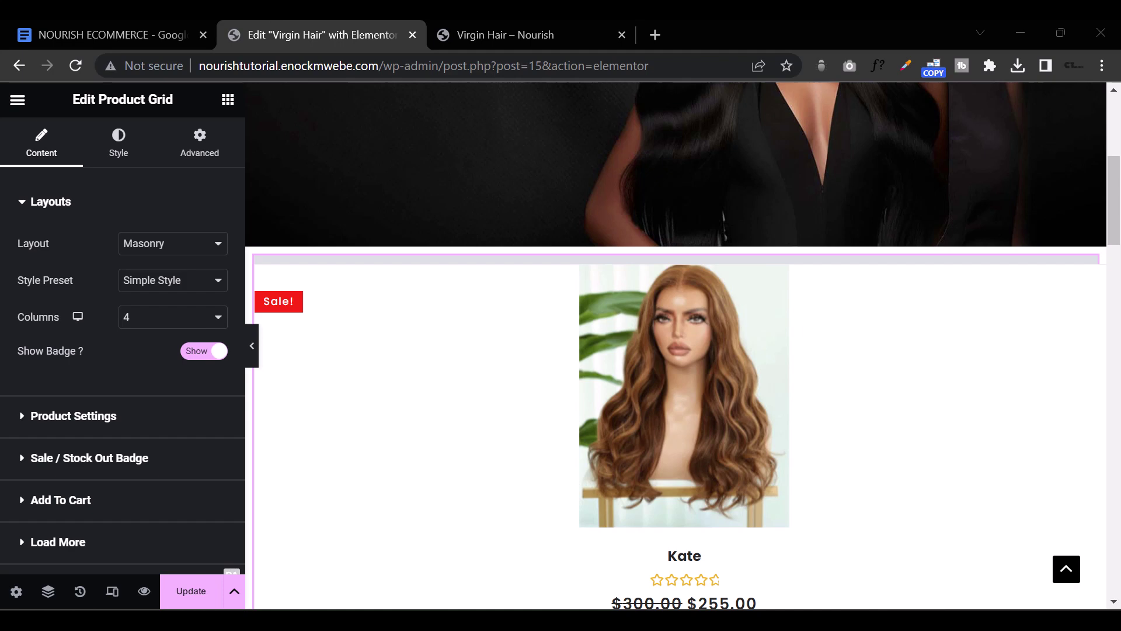
# Delete the Product Grid widget from below the VIRGIN HAIR hero
pyautogui.scroll(-7, 475, 263)
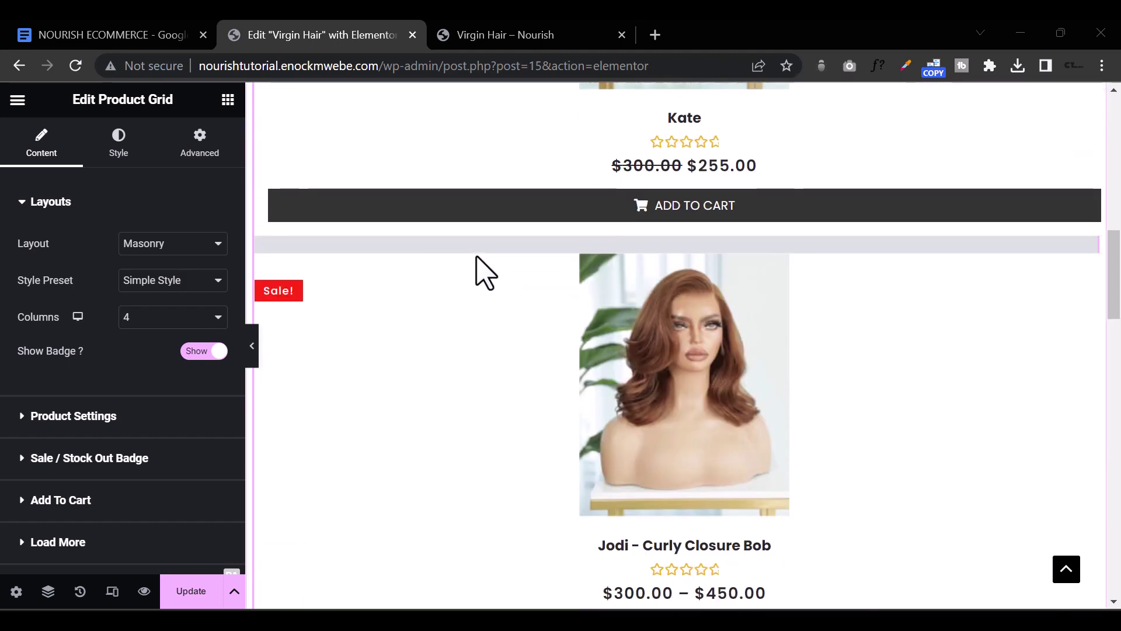
pyautogui.scroll(8, 485, 272)
pyautogui.scroll(1, 485, 271)
pyautogui.rightClick(822, 432)
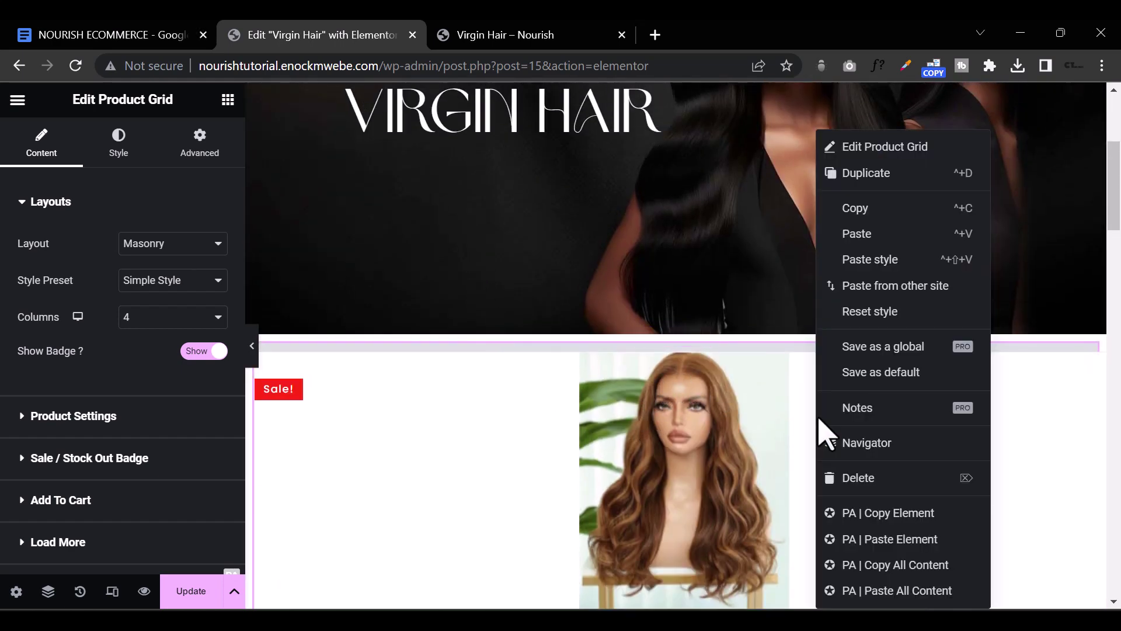
pyautogui.click(874, 477)
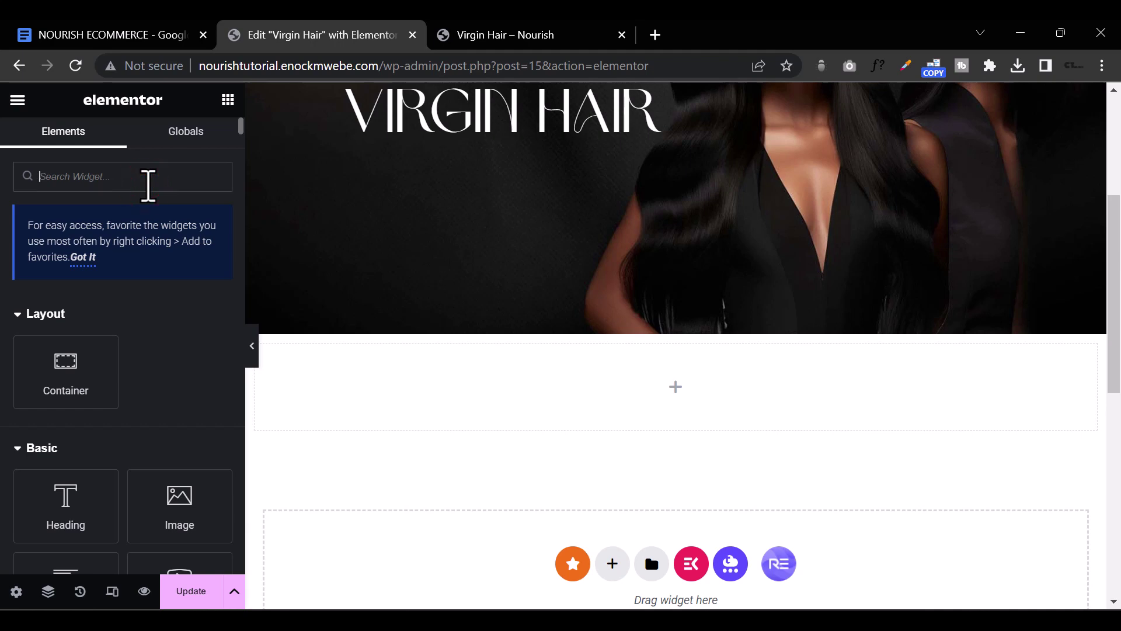
# Search for Gallery and drop a Woo Product Gallery below the hero
pyautogui.write('GALLERY')
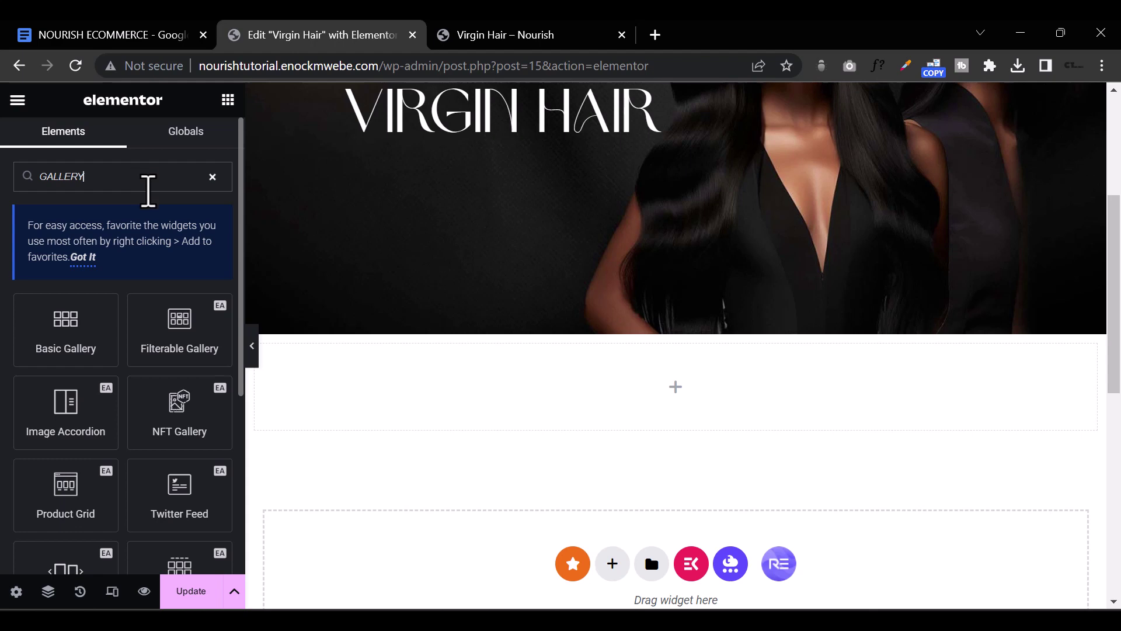
pyautogui.scroll(-2, 165, 345)
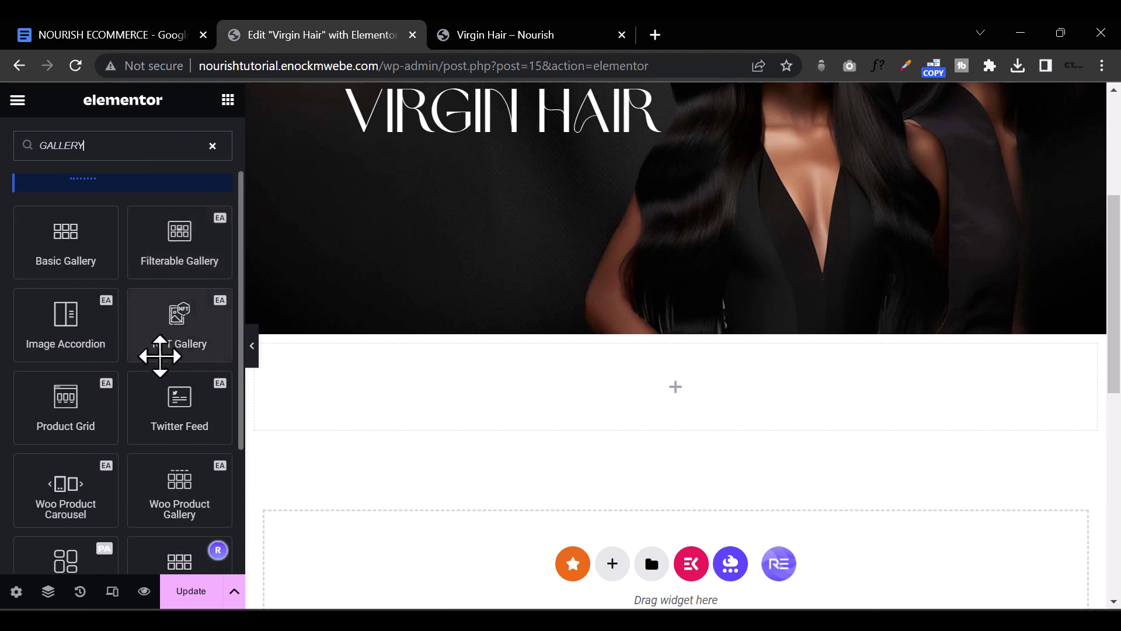
pyautogui.scroll(-2, 161, 352)
pyautogui.moveTo(181, 417); pyautogui.dragTo(677, 412)
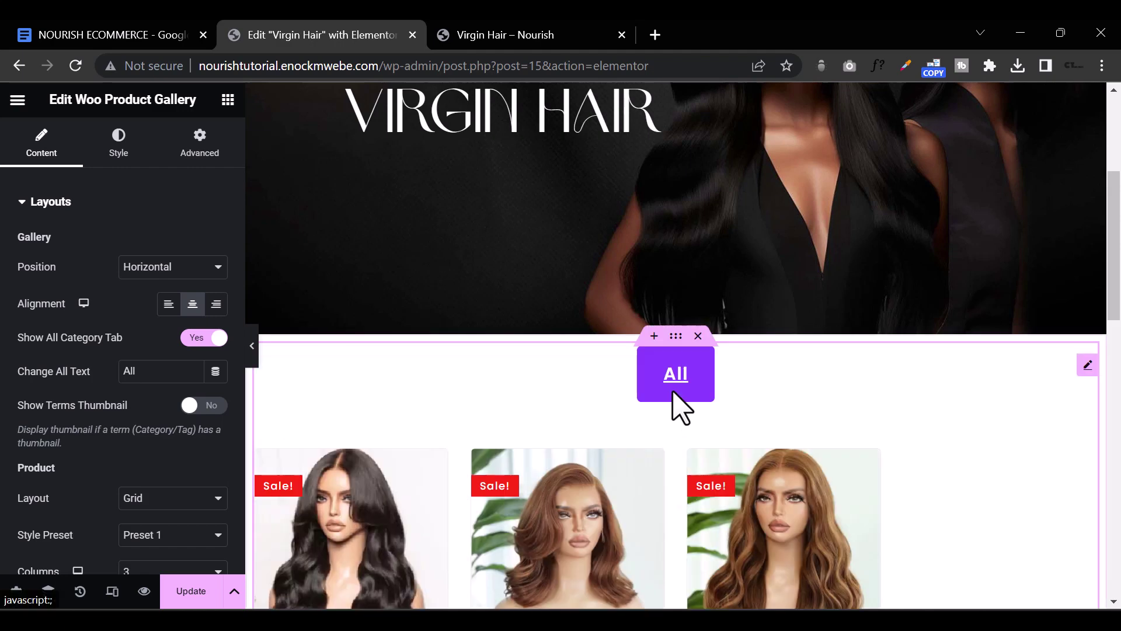
# Set the gallery's Show All Category Tab to No and reselect the gallery
pyautogui.scroll(-3, 676, 409)
pyautogui.scroll(-3, 678, 407)
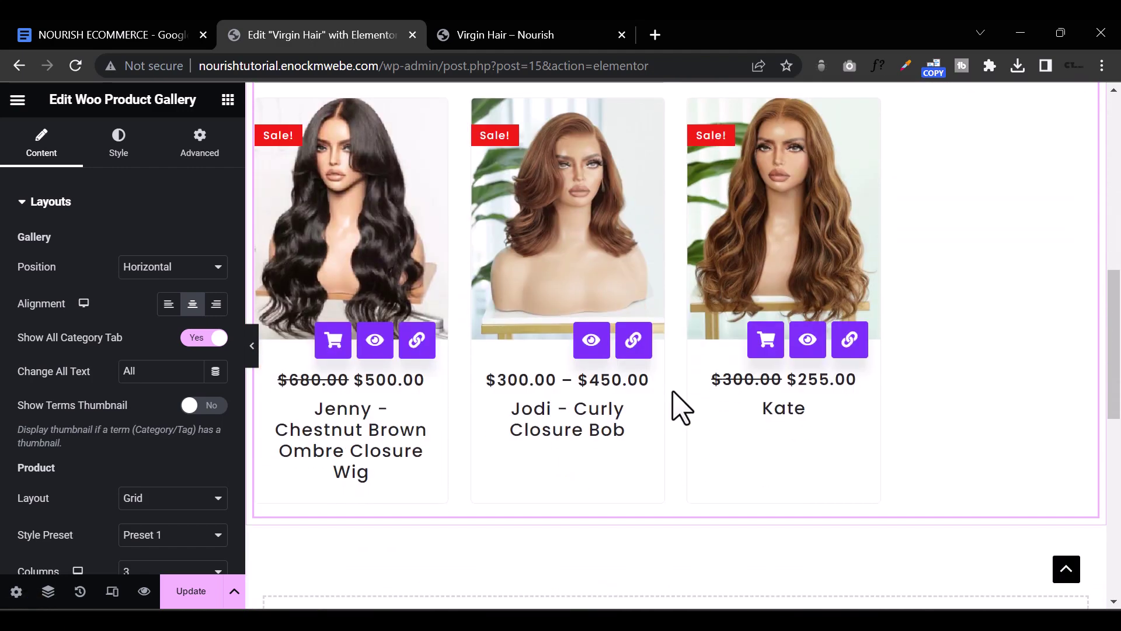
pyautogui.scroll(3, 671, 403)
pyautogui.scroll(-1, 668, 403)
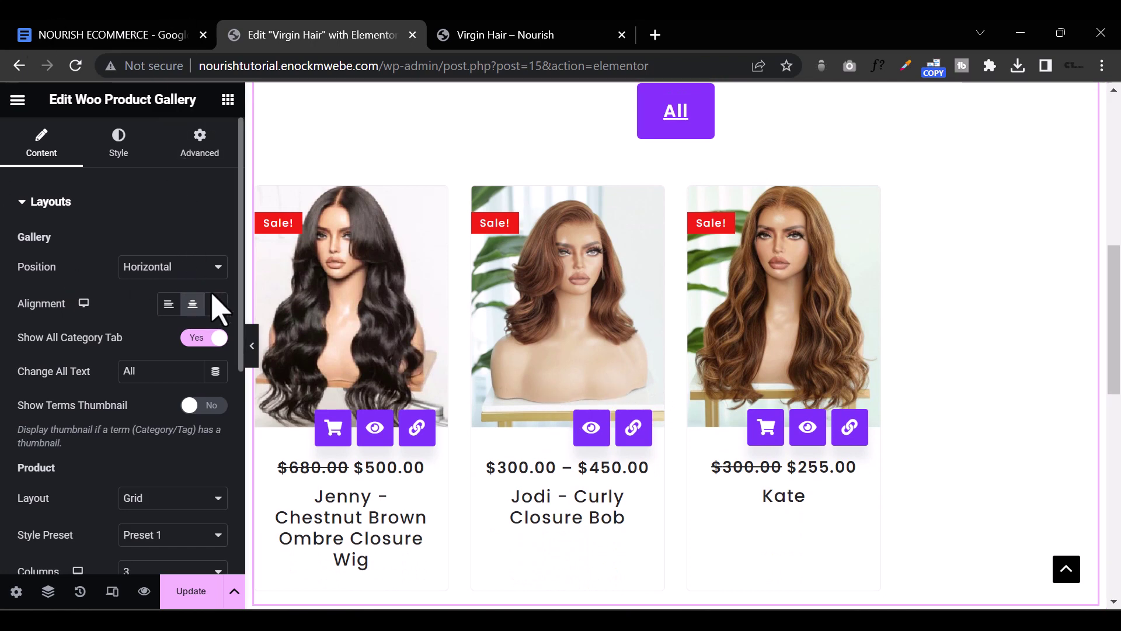
pyautogui.click(209, 337)
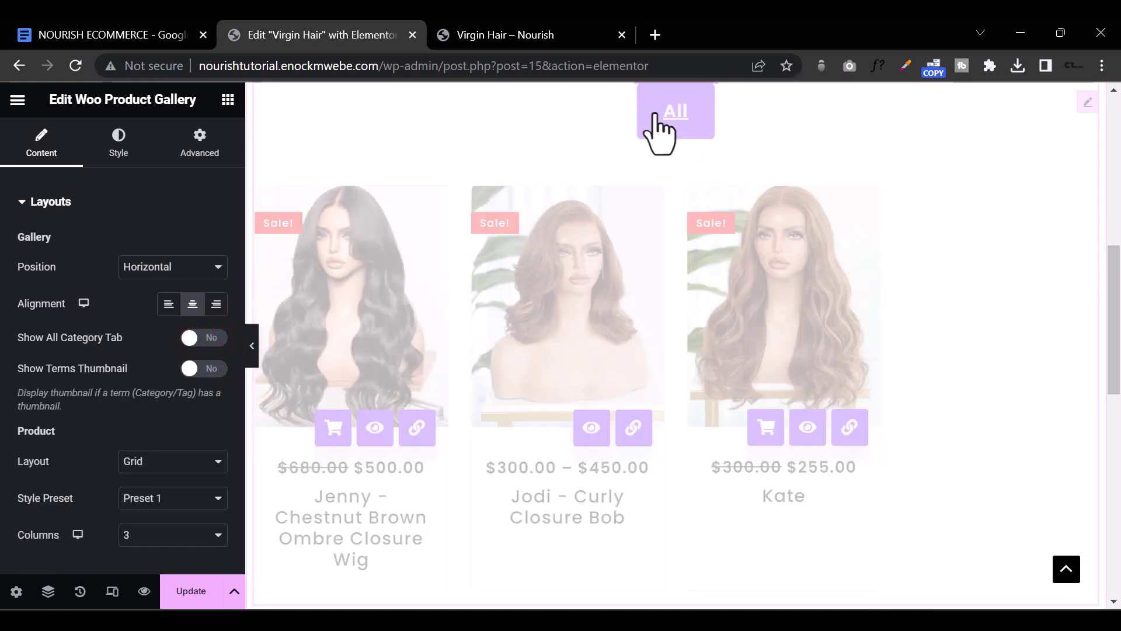
pyautogui.scroll(4, 671, 255)
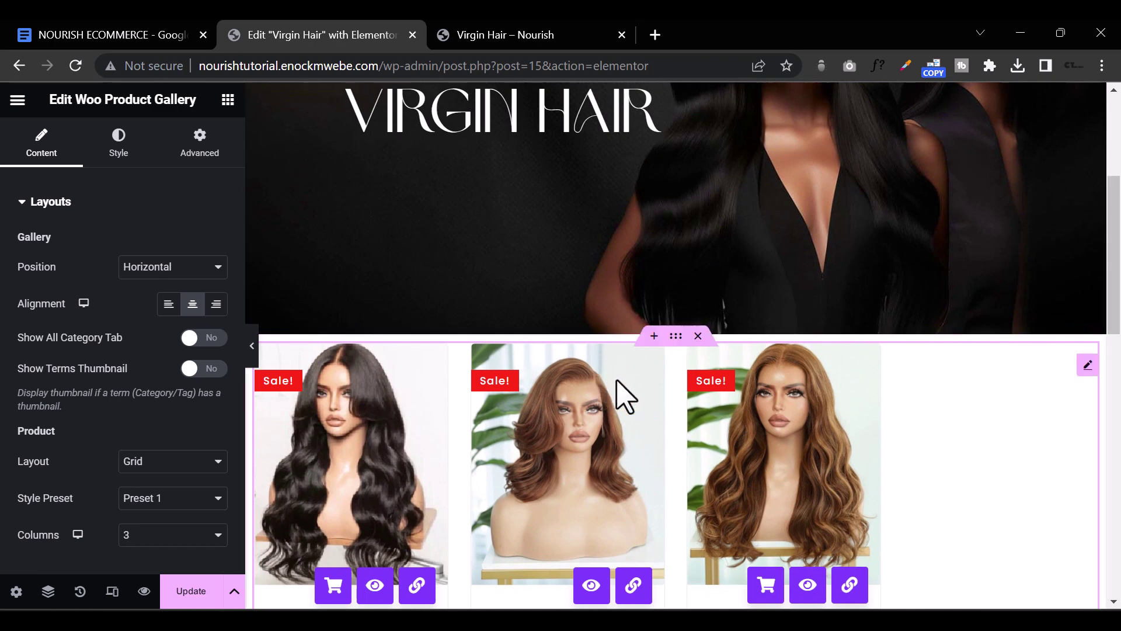
pyautogui.click(671, 333)
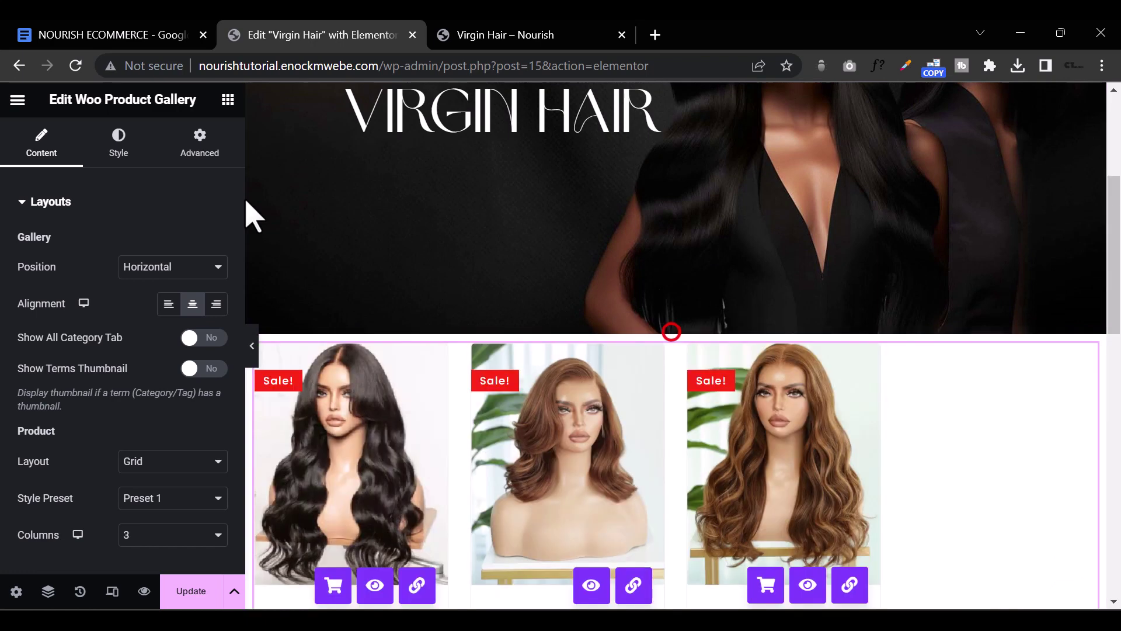
# Unlink the gallery margins and set top and bottom to 70 px, leaving left and right at 0
pyautogui.click(210, 150)
pyautogui.click(216, 266)
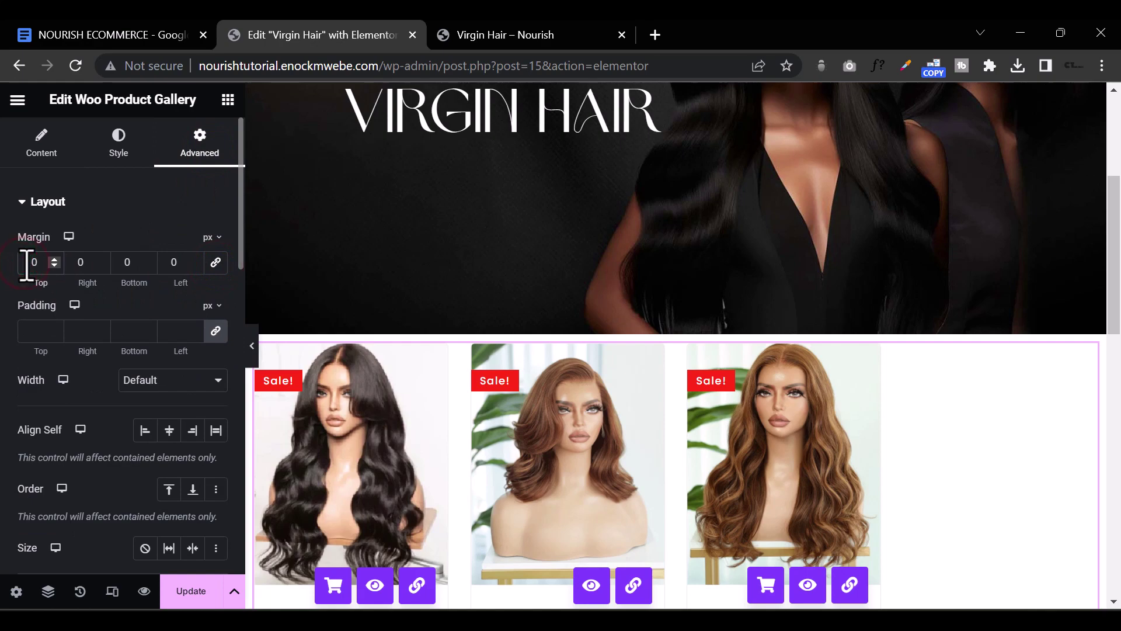
pyautogui.write('7')
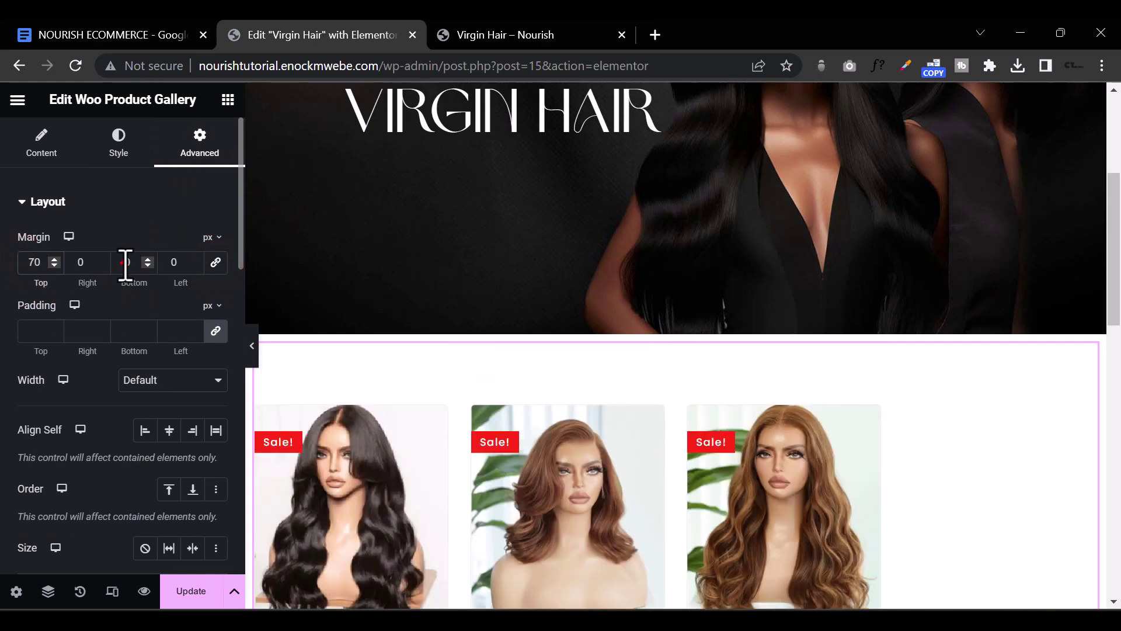
pyautogui.write('7')
pyautogui.scroll(-5, 625, 455)
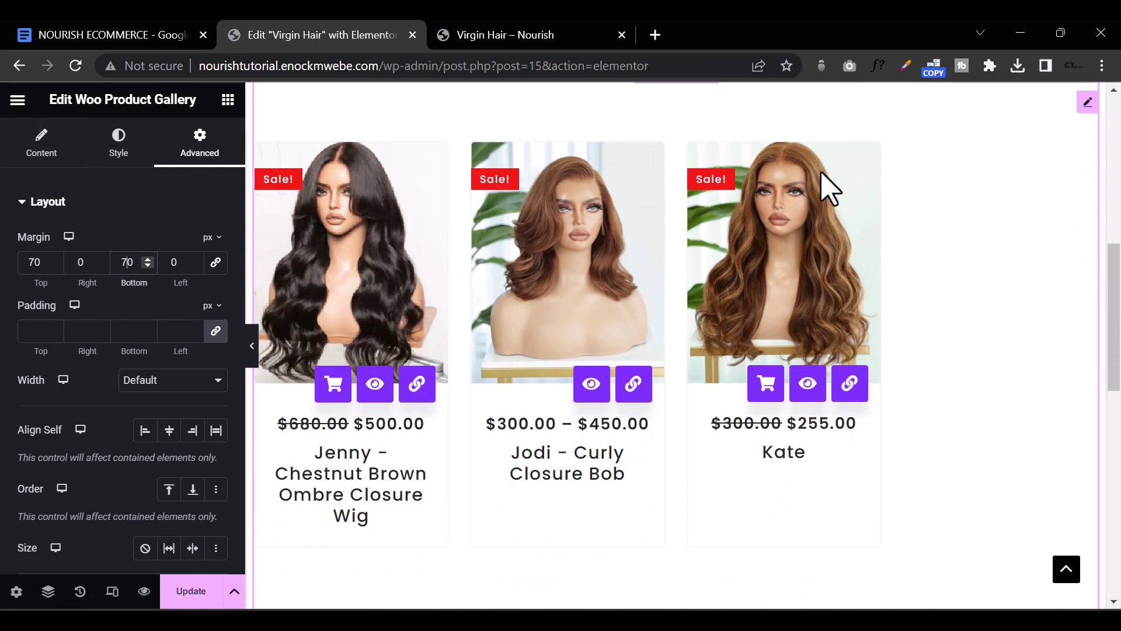
pyautogui.click(1083, 104)
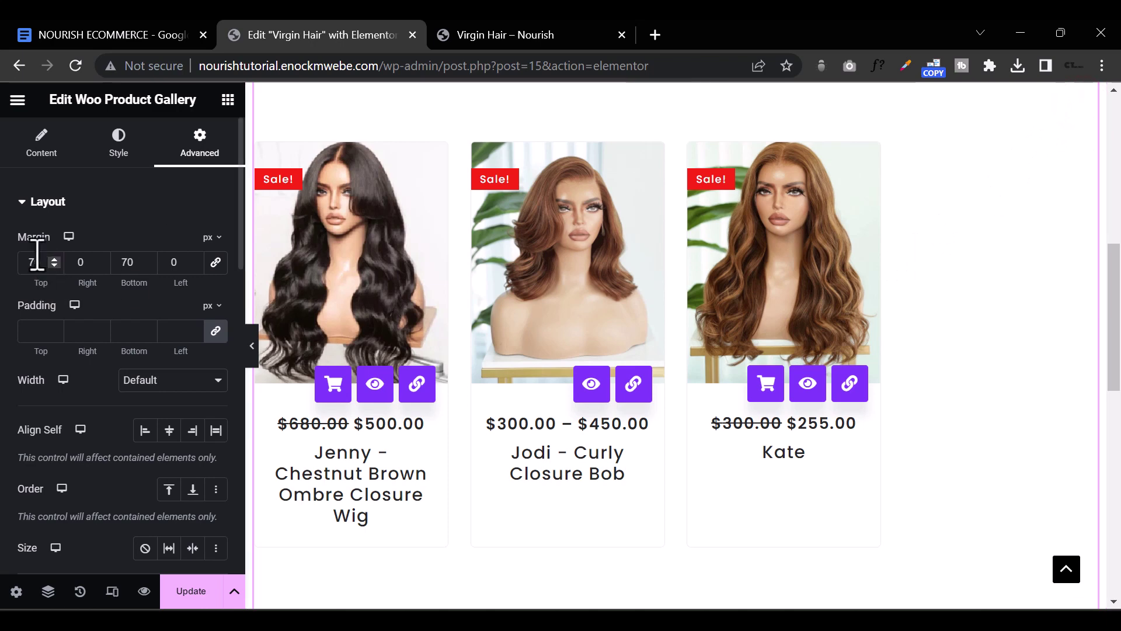
pyautogui.click(42, 146)
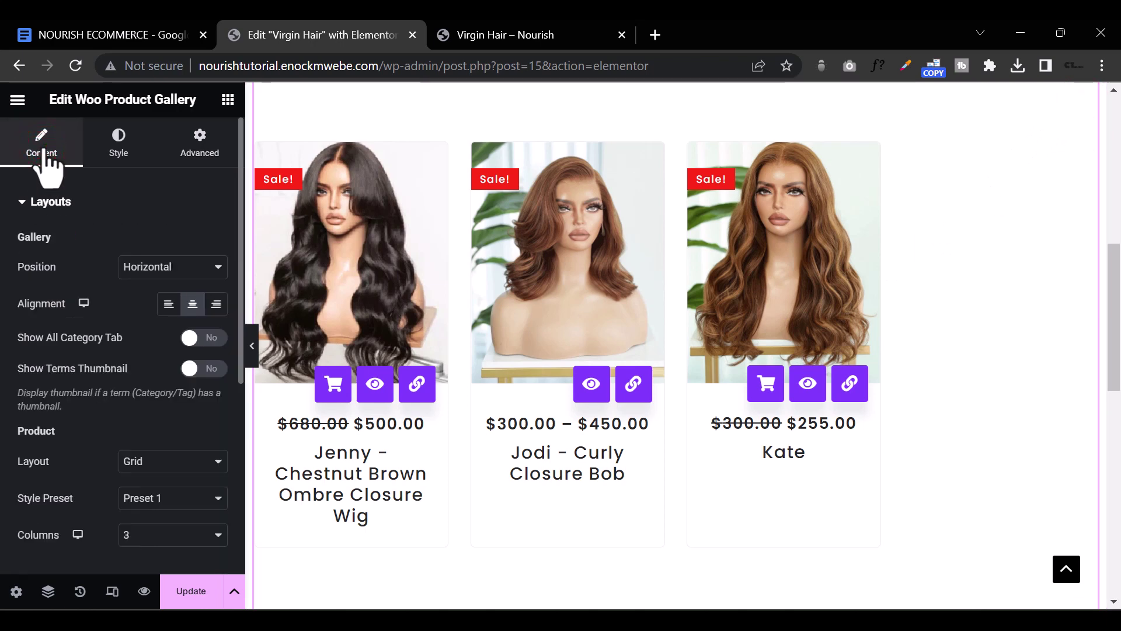
# Switch the gallery card style to Preset 3 and lay it out in 5 columns
pyautogui.scroll(-2, 132, 409)
pyautogui.click(178, 410)
pyautogui.click(182, 457)
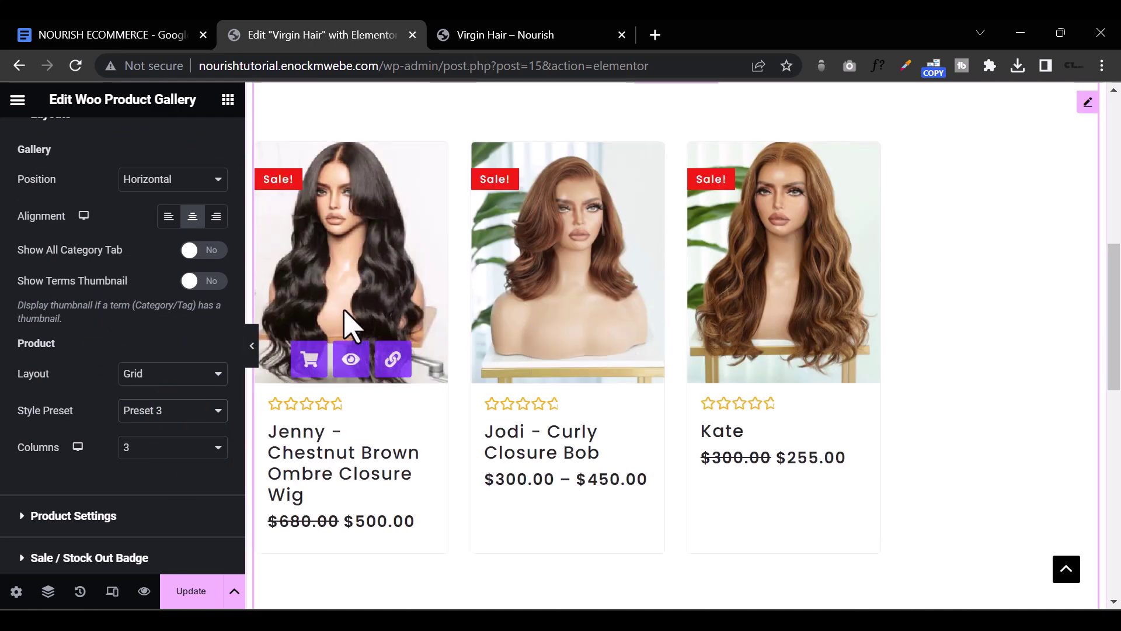
pyautogui.moveTo(756, 412)
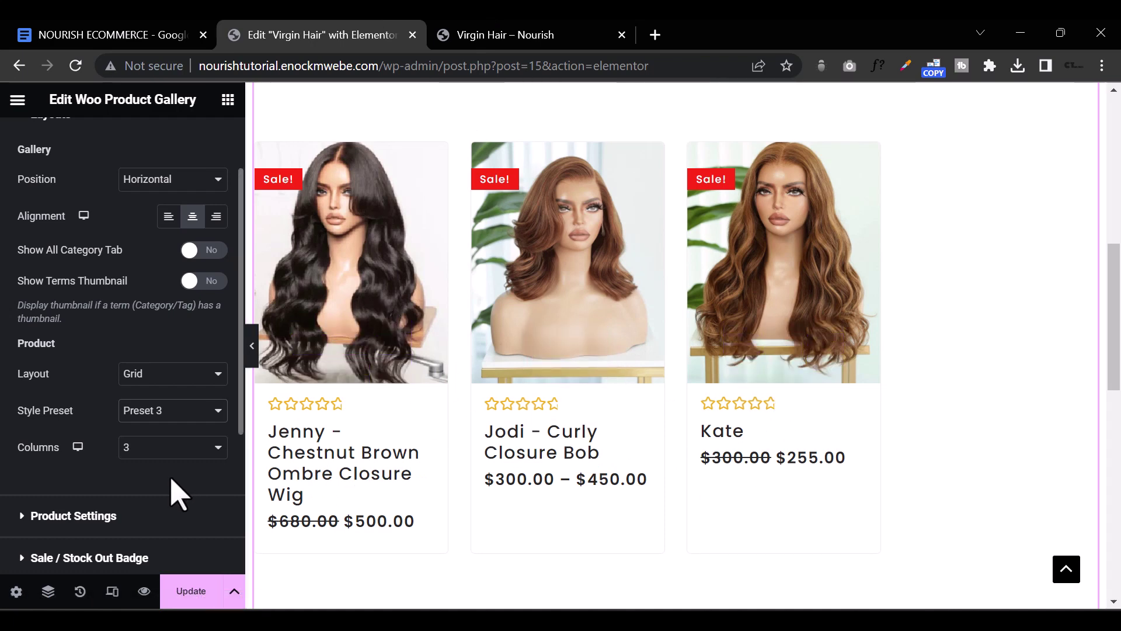
pyautogui.click(215, 446)
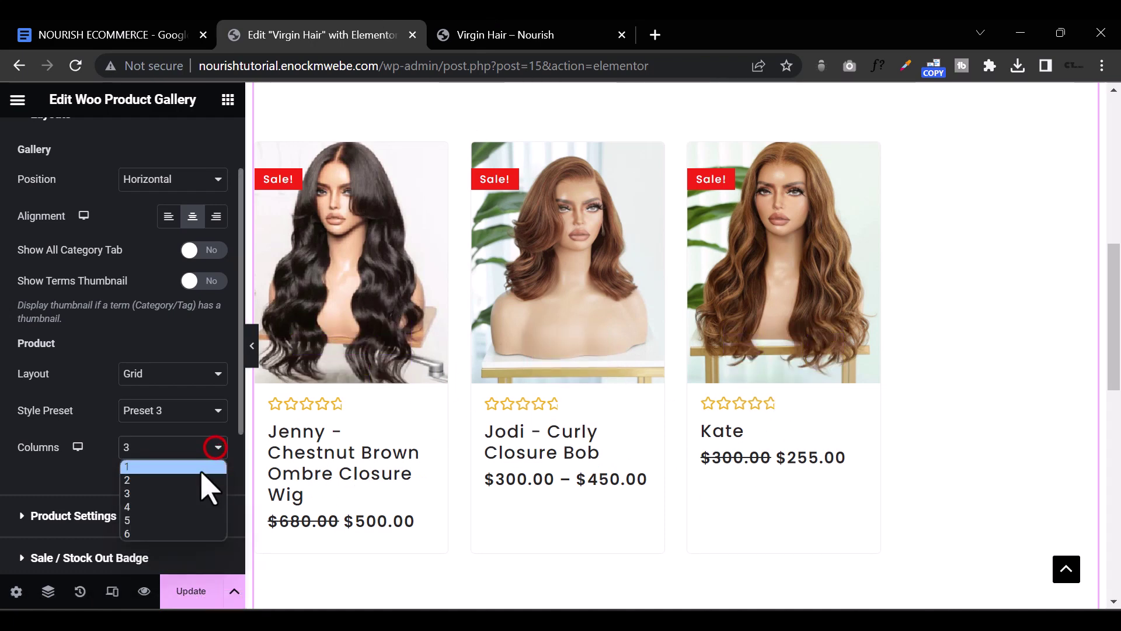
pyautogui.click(183, 519)
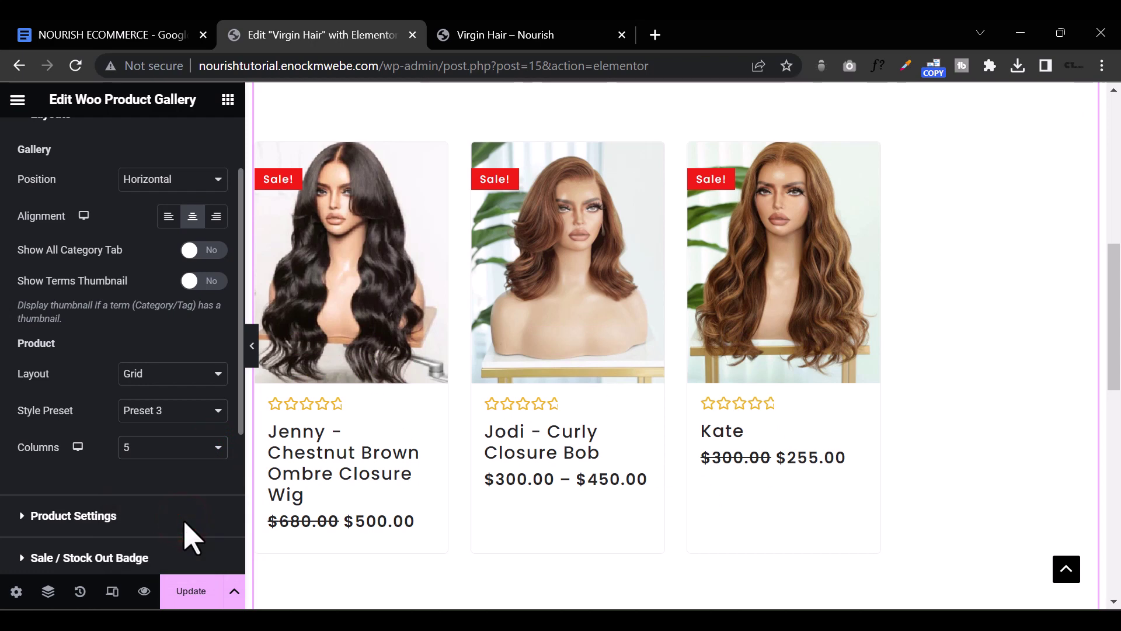
pyautogui.scroll(2, 134, 455)
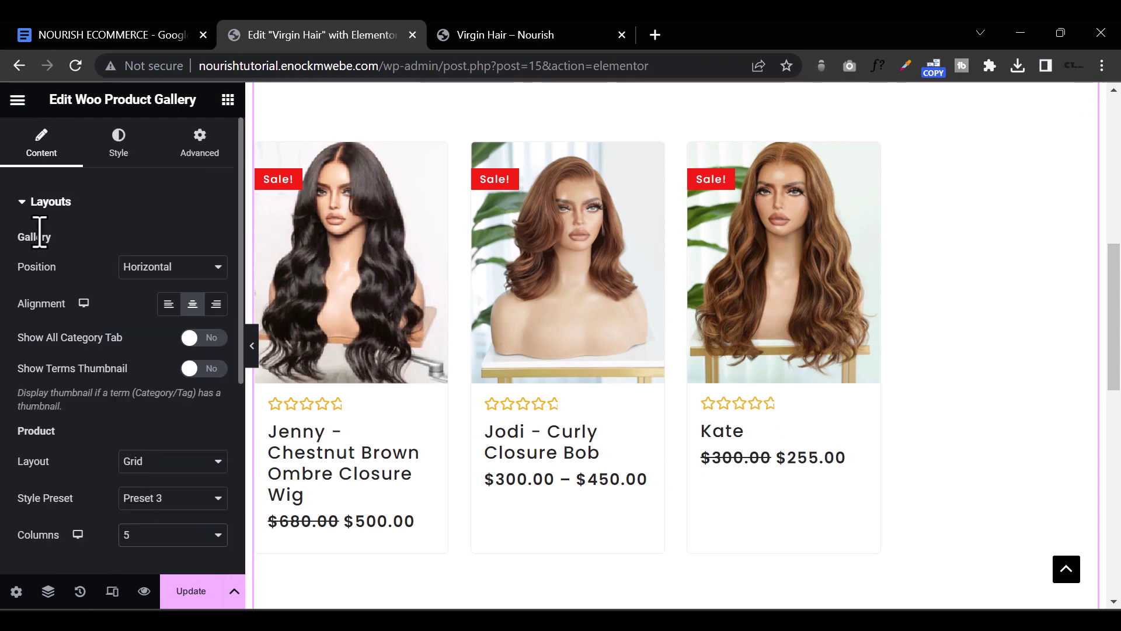
pyautogui.click(26, 210)
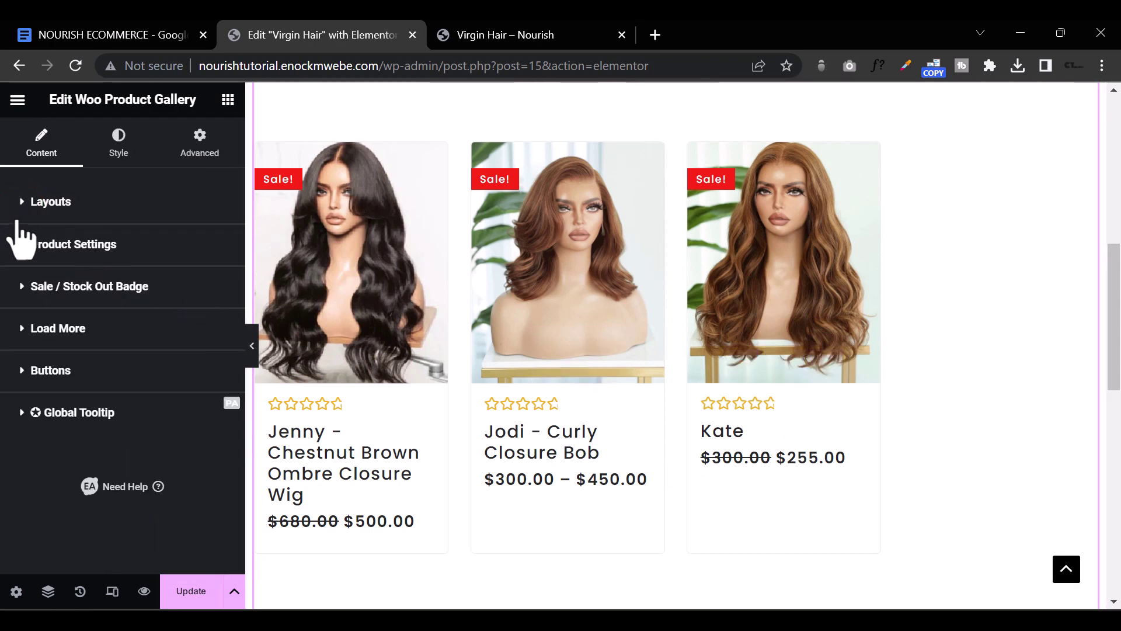
# Source the gallery's 12 products from the VIRGIN HAIR category, keeping Date sorting
pyautogui.click(23, 245)
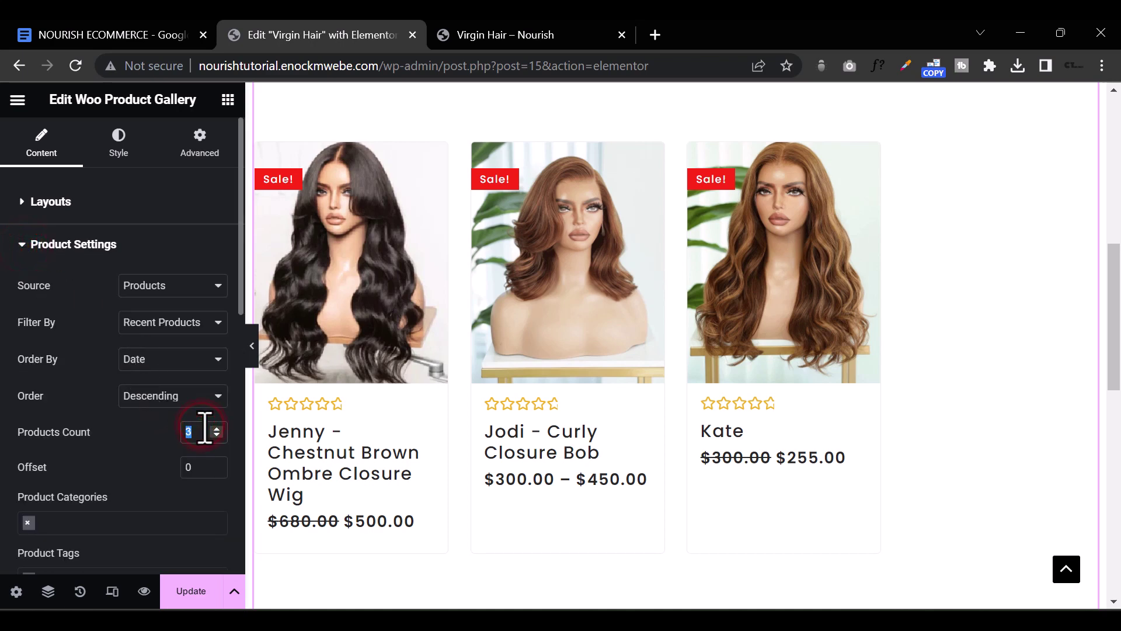
pyautogui.write('12')
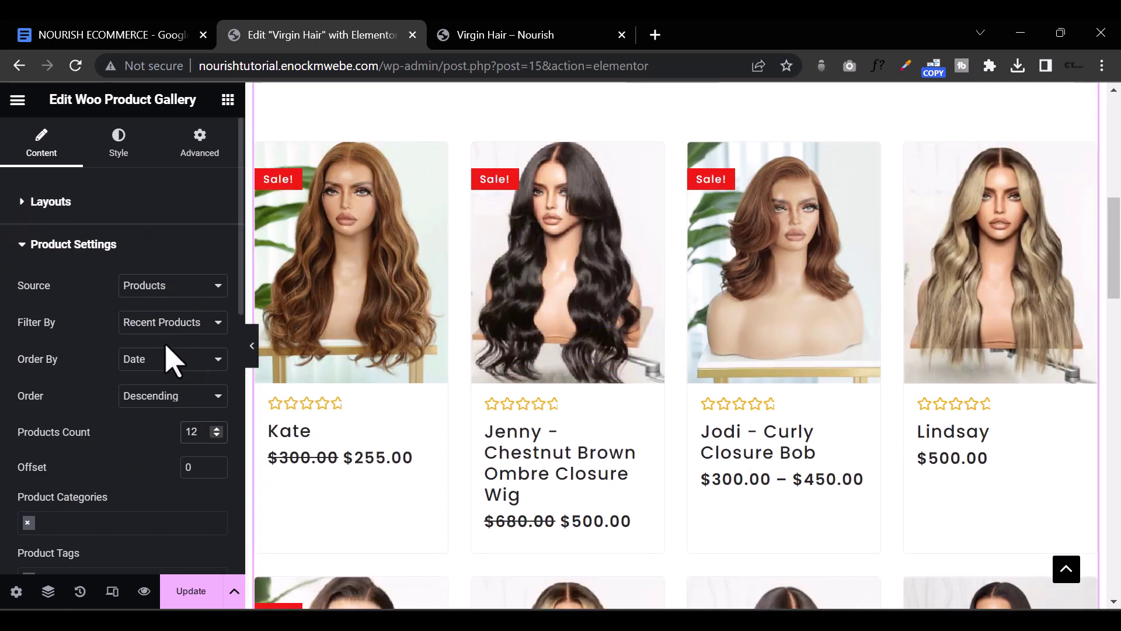
pyautogui.click(195, 368)
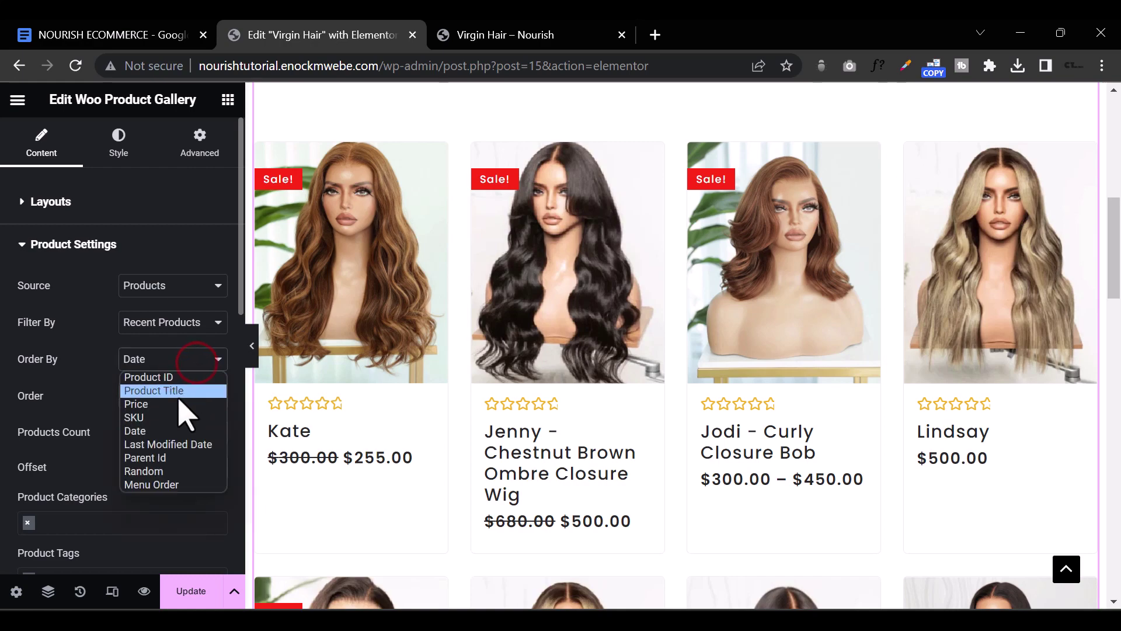
pyautogui.click(80, 404)
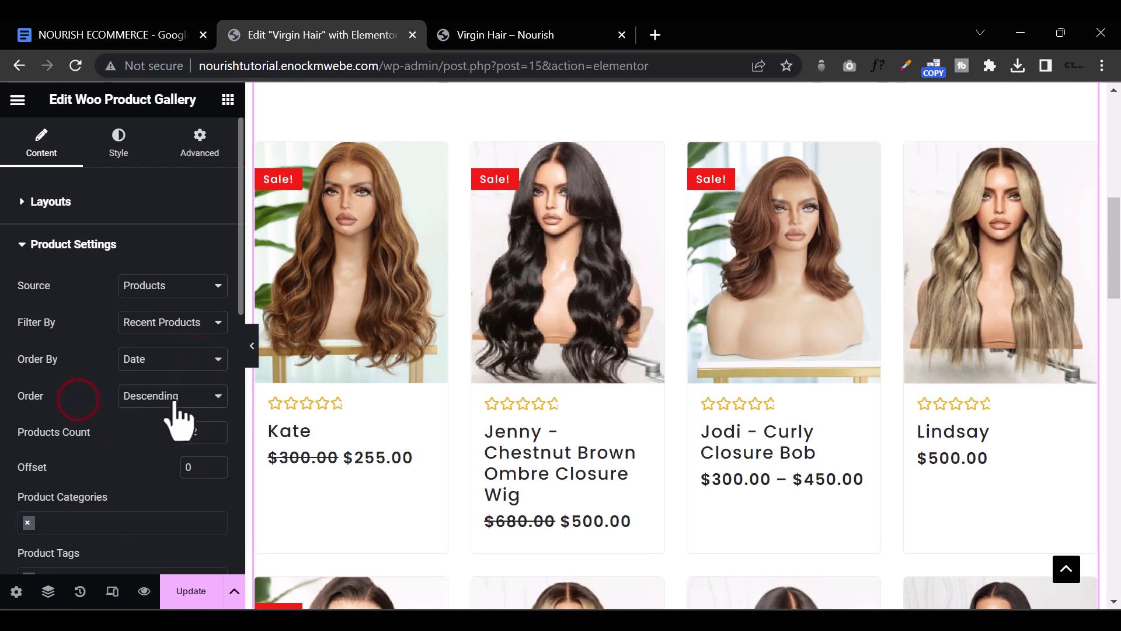
pyautogui.scroll(-1, 534, 397)
pyautogui.scroll(-3, 535, 409)
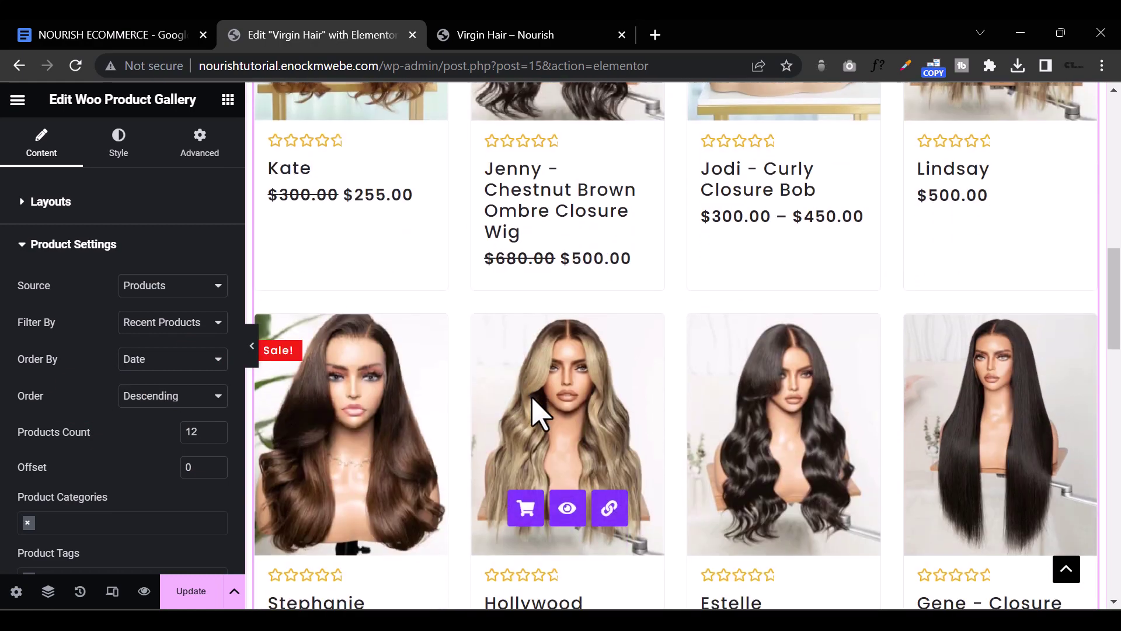
pyautogui.scroll(-2, 143, 421)
pyautogui.click(87, 437)
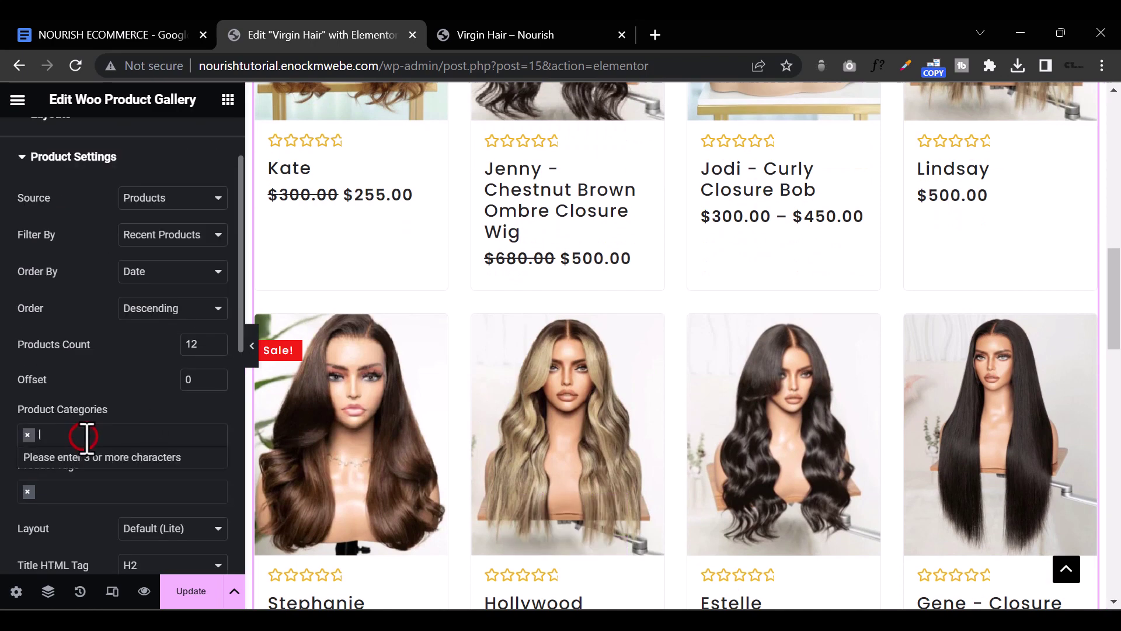
pyautogui.write('VIRG')
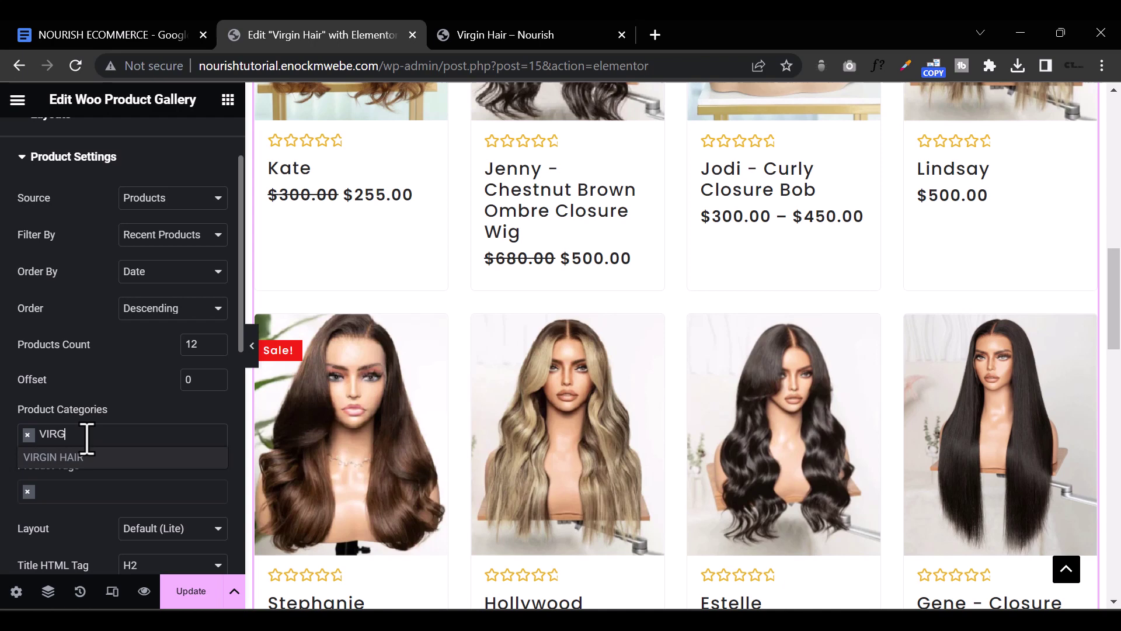
pyautogui.press('BackSpace')
pyautogui.press('BackSpace')
pyautogui.press('BackSpace')
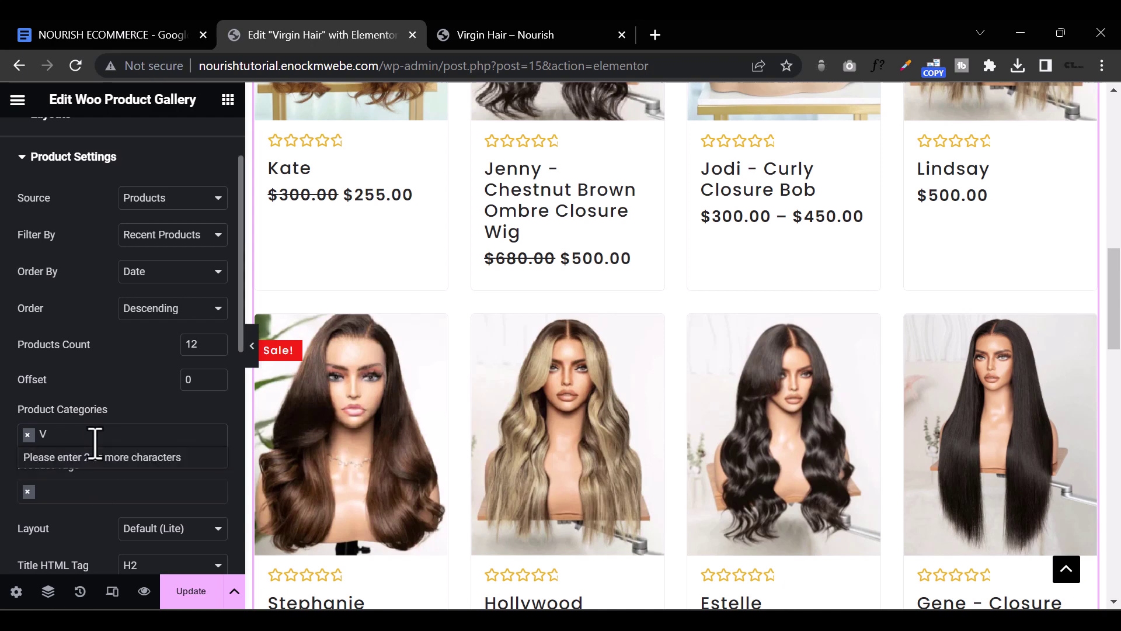
pyautogui.write('IRG')
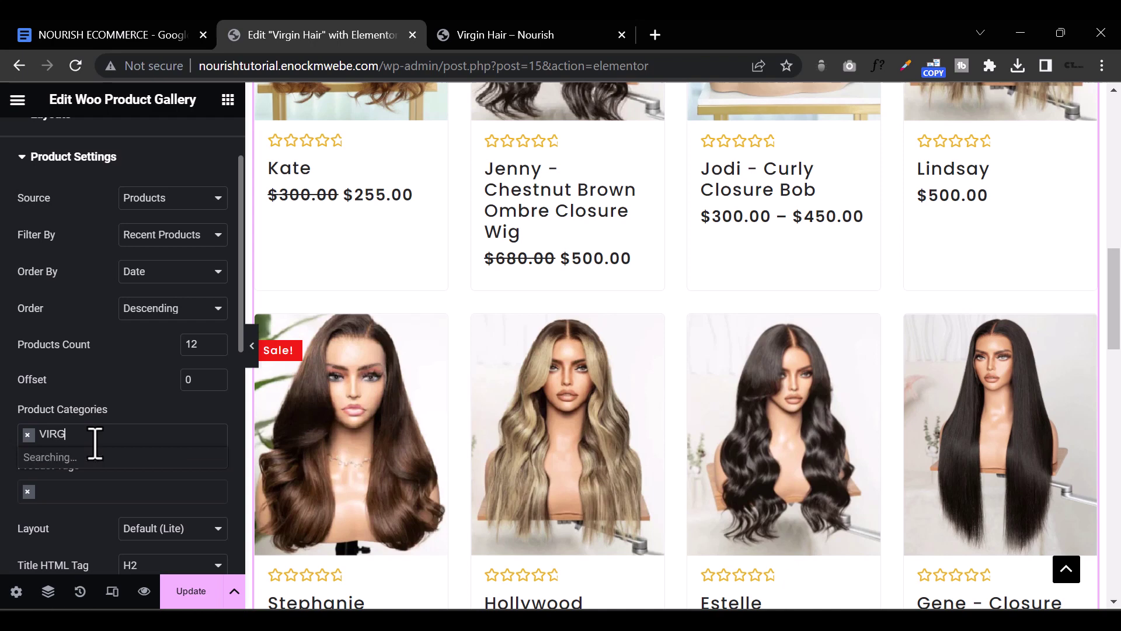
pyautogui.click(91, 465)
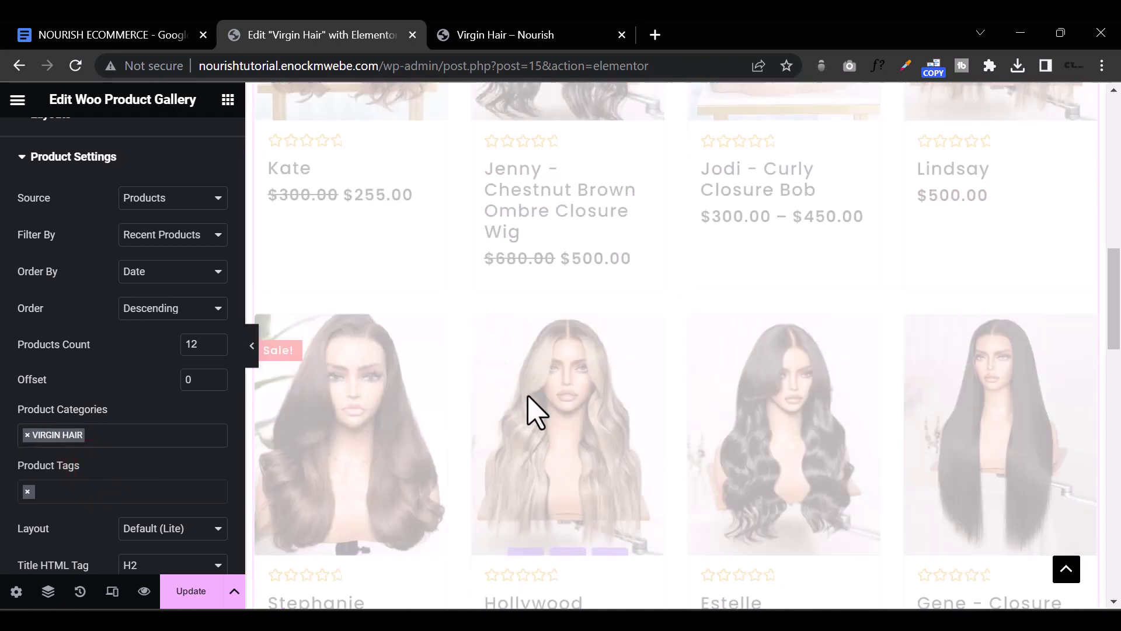
# Set Show Product Rating and Show Stock Out Products to No
pyautogui.scroll(6, 625, 452)
pyautogui.scroll(-10, 625, 452)
pyautogui.scroll(10, 626, 452)
pyautogui.scroll(2, 623, 451)
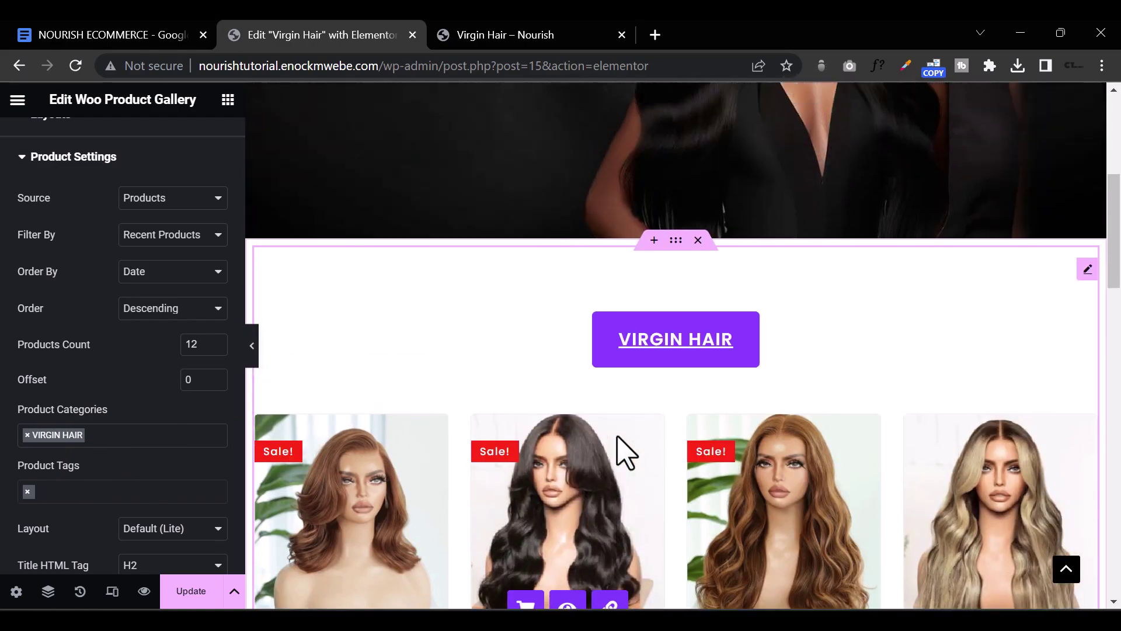
pyautogui.scroll(-2, 624, 450)
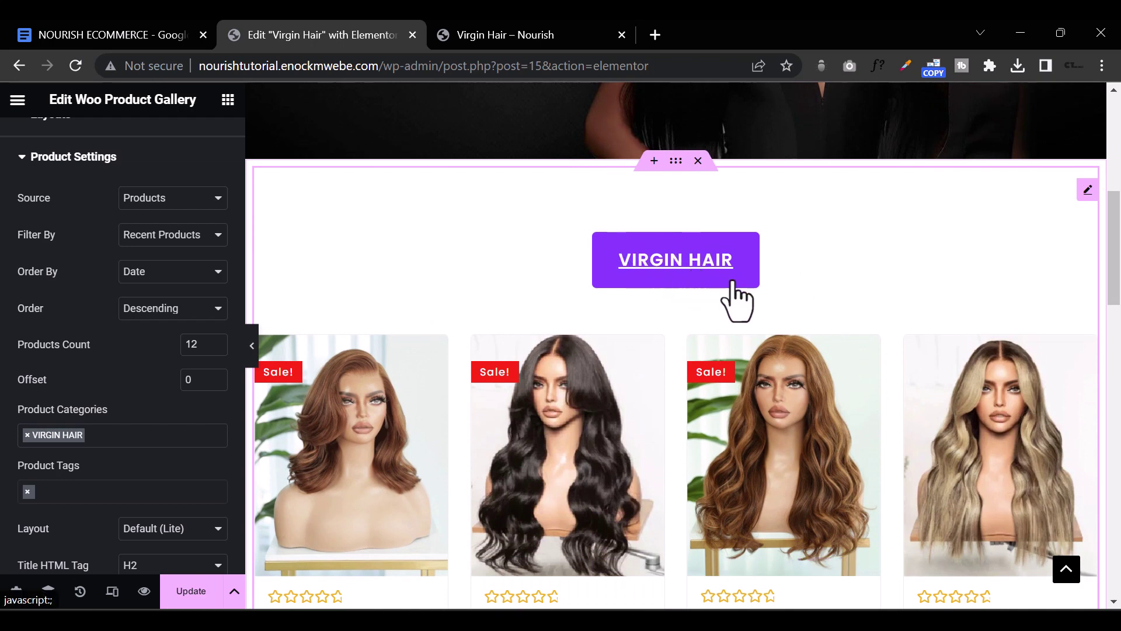
pyautogui.scroll(-1, 124, 445)
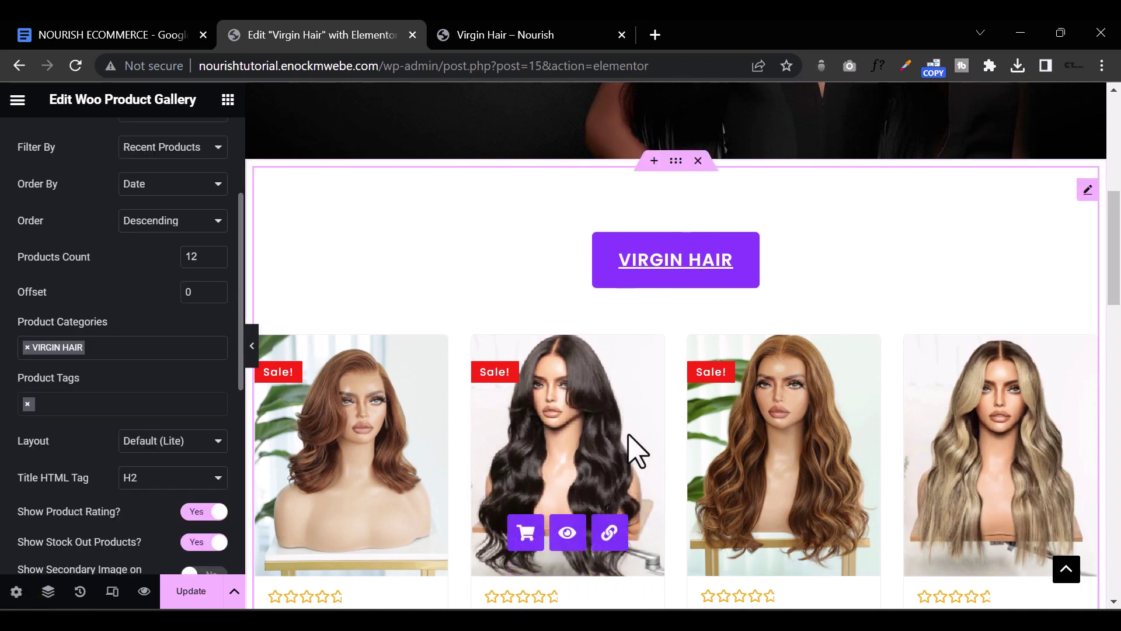
pyautogui.scroll(-1, 583, 450)
pyautogui.scroll(-2, 739, 444)
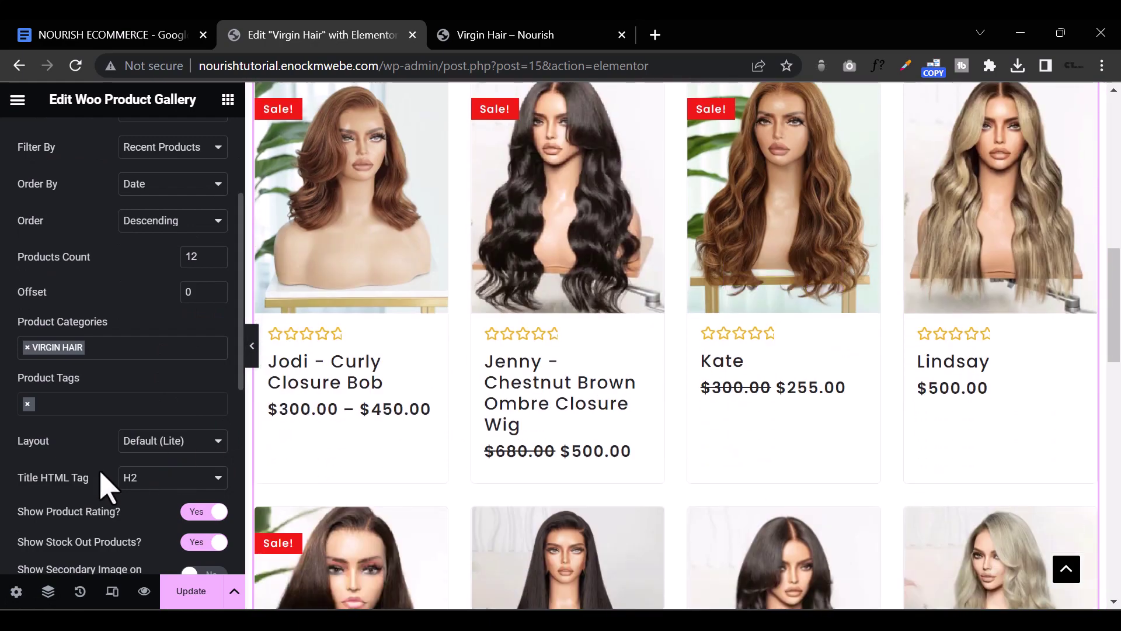
pyautogui.scroll(-2, 134, 476)
pyautogui.scroll(2, 61, 388)
pyautogui.scroll(2, 56, 383)
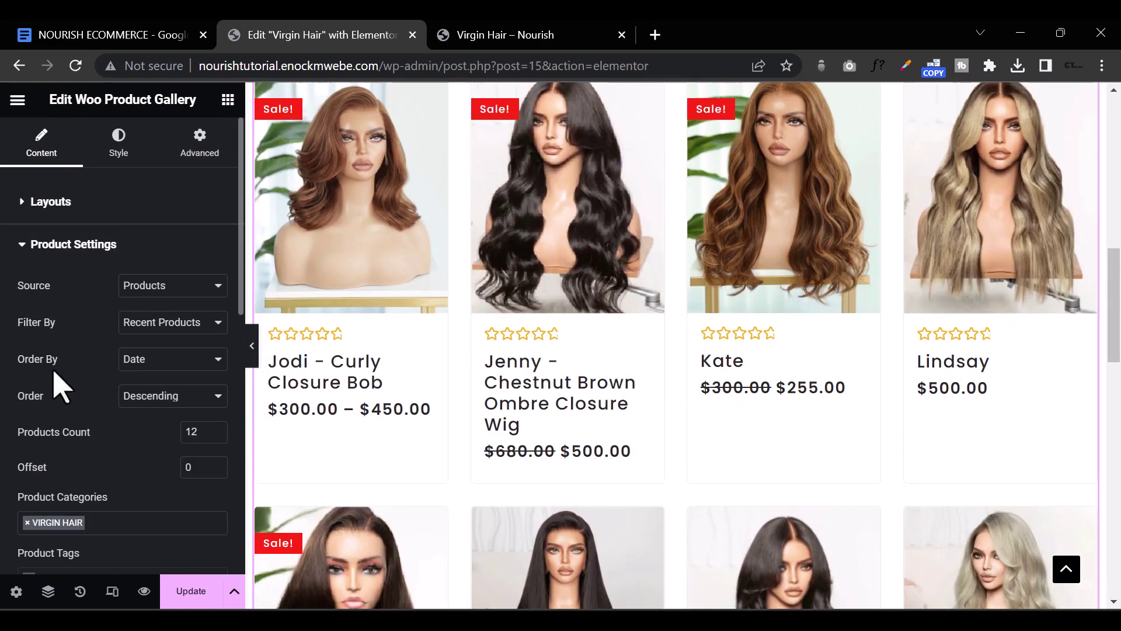
pyautogui.scroll(-5, 105, 348)
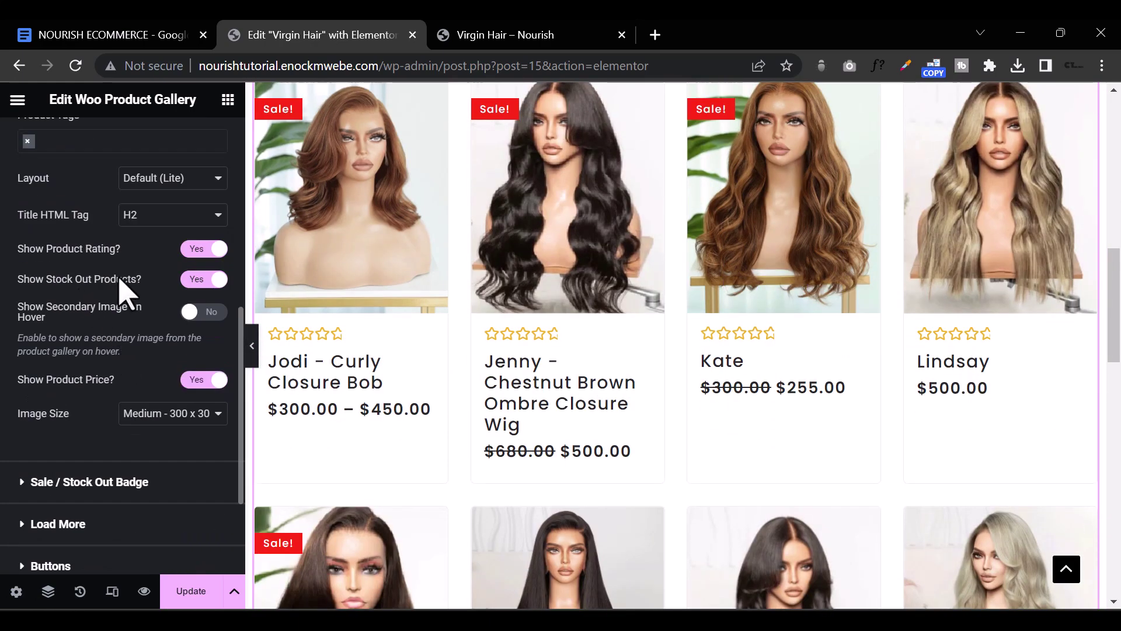
pyautogui.click(205, 248)
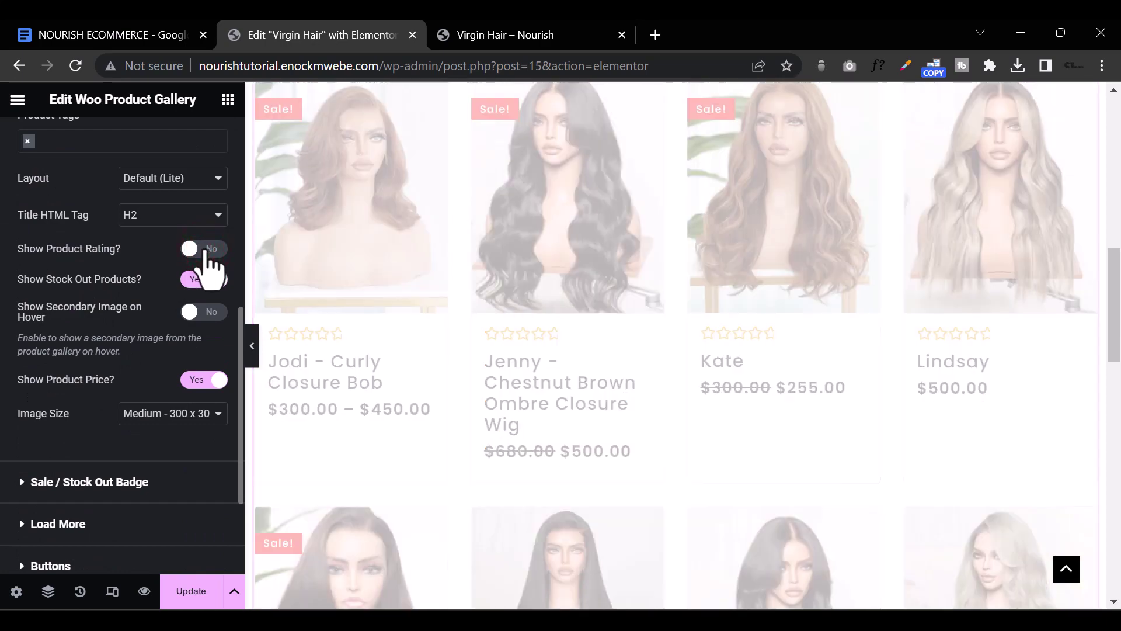
pyautogui.click(210, 280)
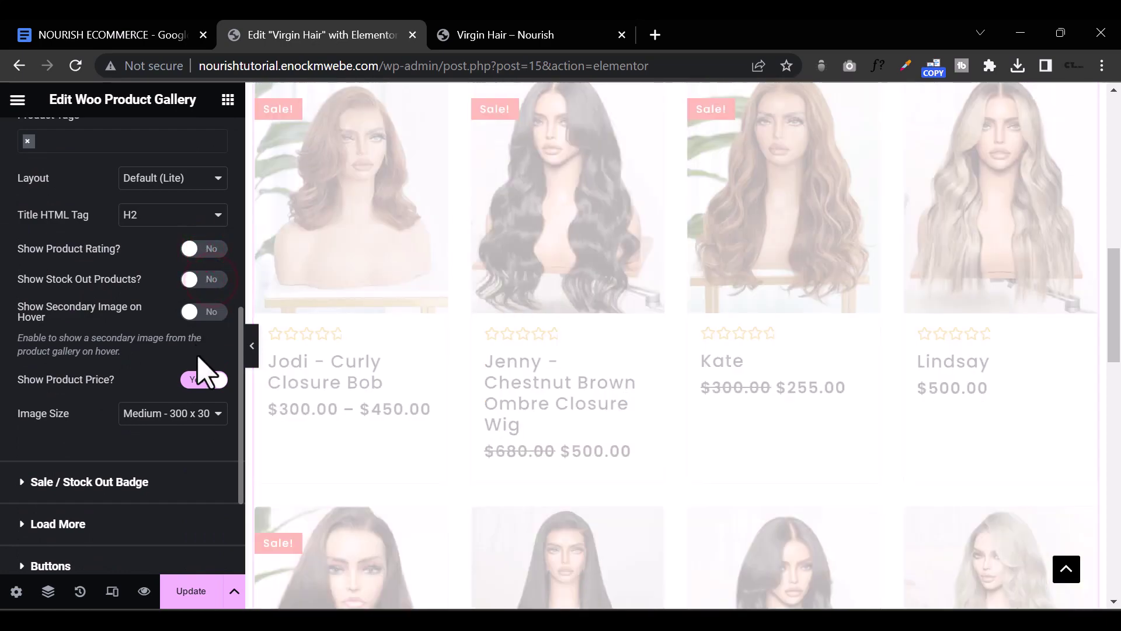
pyautogui.scroll(2, 198, 395)
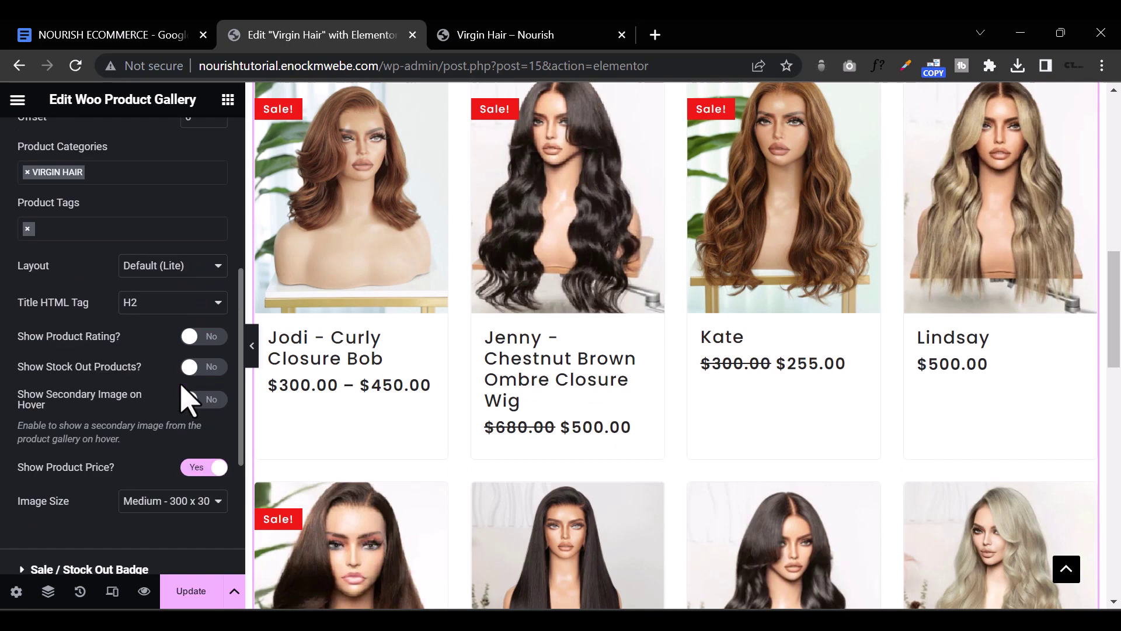
pyautogui.scroll(-3, 75, 307)
# Give the Sale / Stock Out Badge the Preset 3 style
pyautogui.click(23, 394)
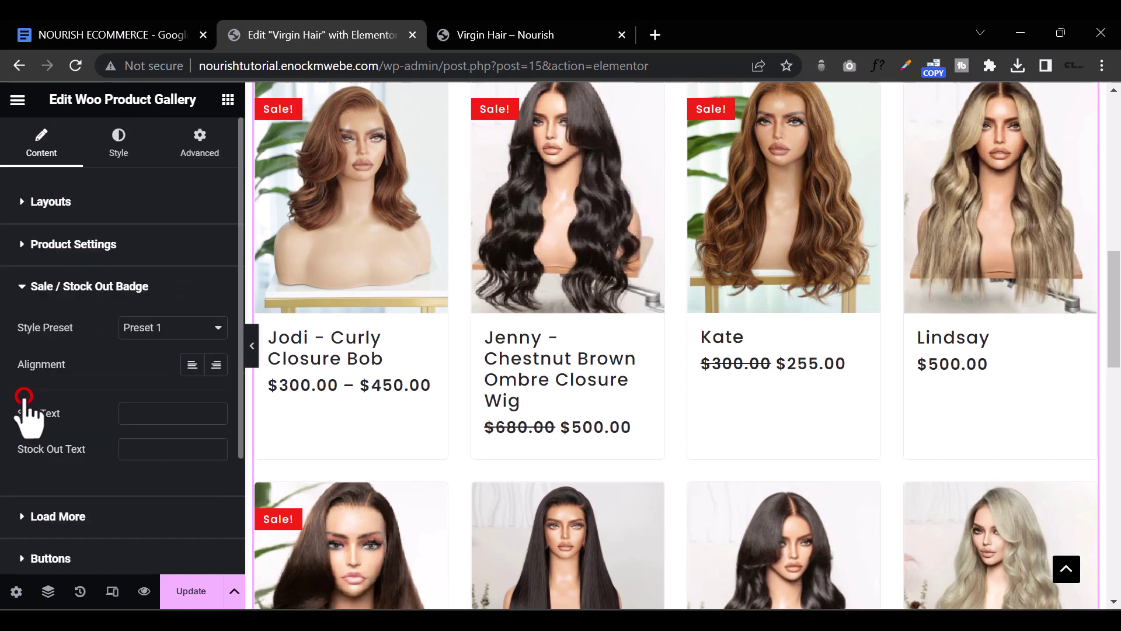
pyautogui.click(180, 327)
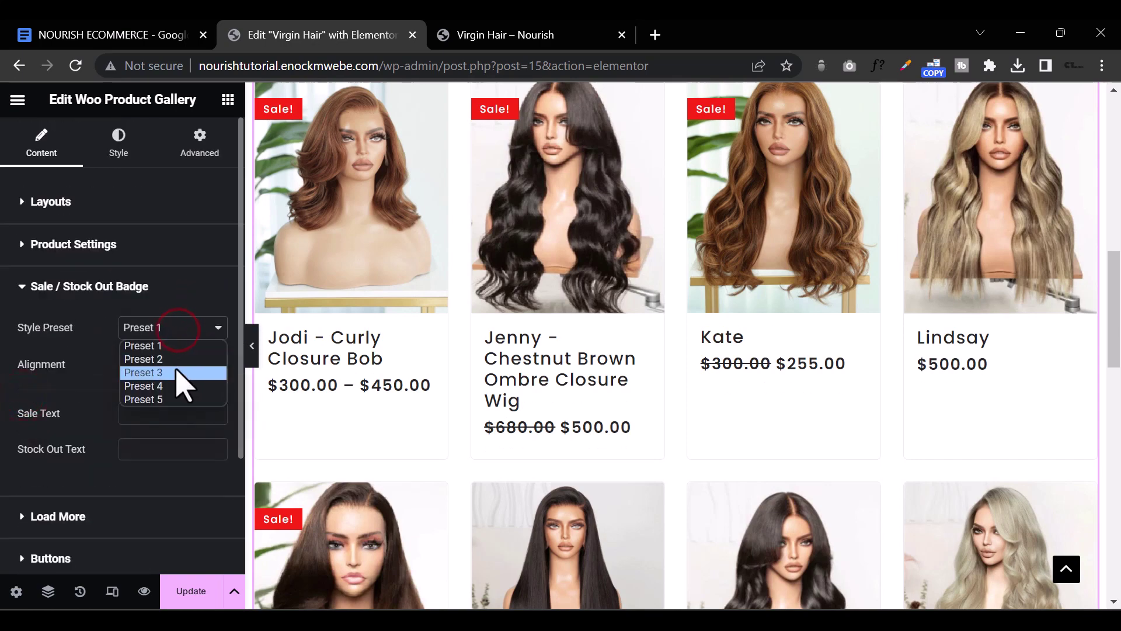
pyautogui.click(175, 371)
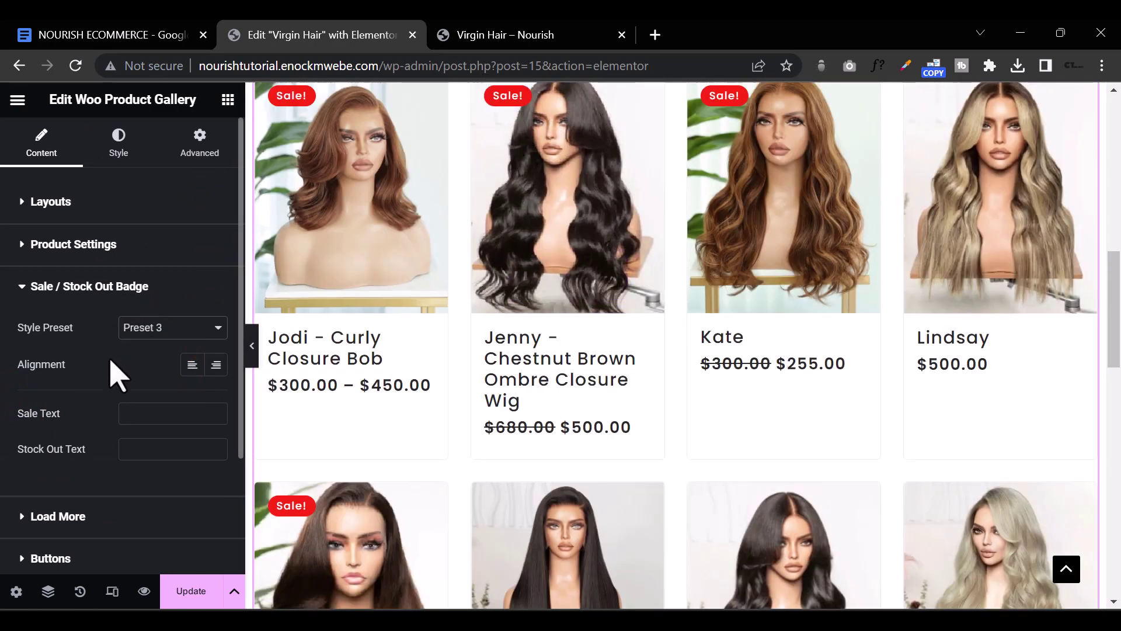
pyautogui.click(46, 286)
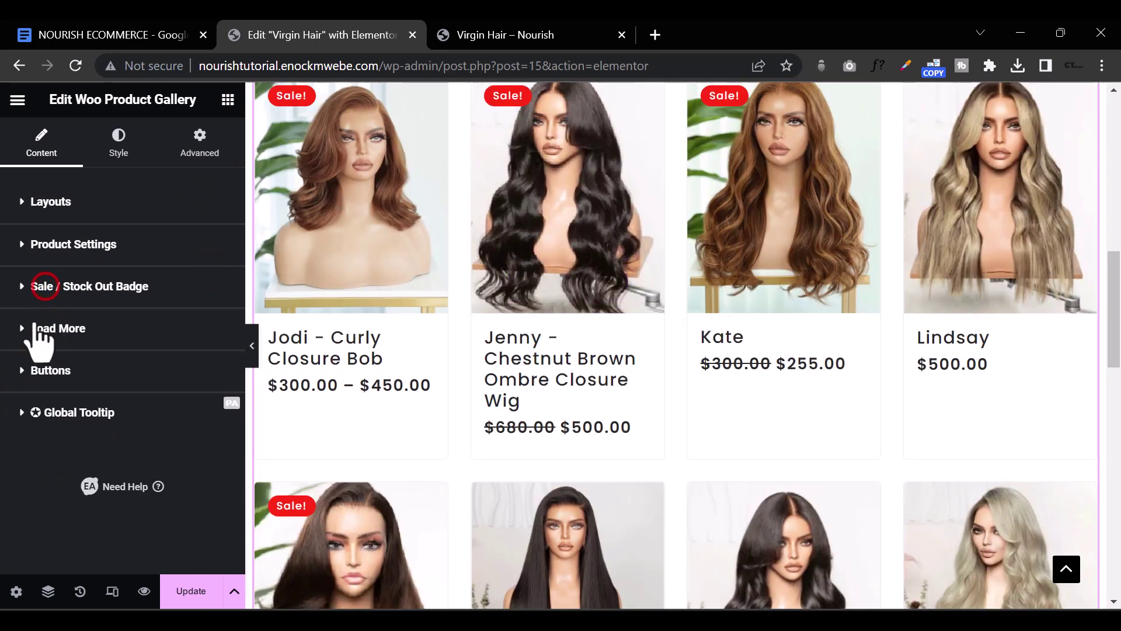
# Turn on Show Load More for the gallery
pyautogui.click(32, 328)
pyautogui.scroll(-7, 518, 476)
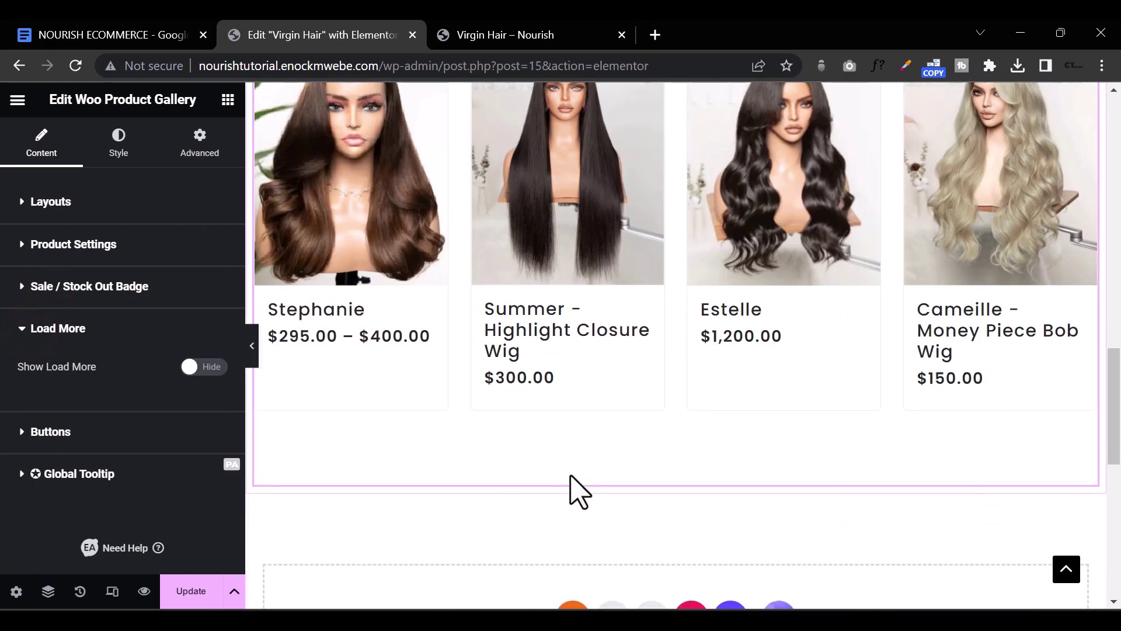
pyautogui.click(195, 366)
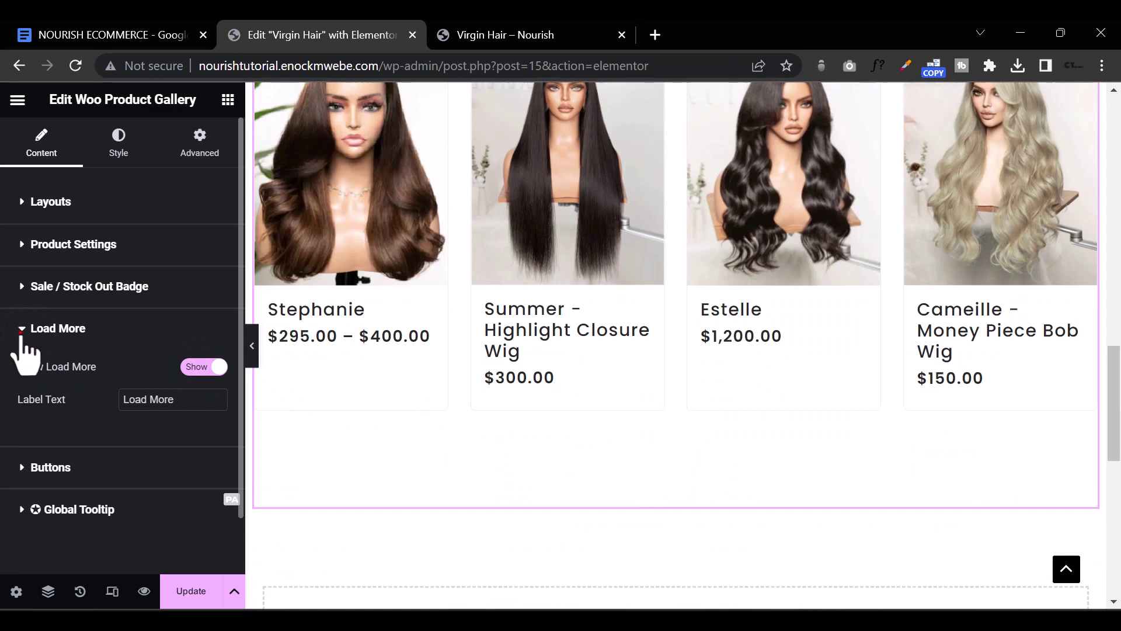
pyautogui.click(22, 328)
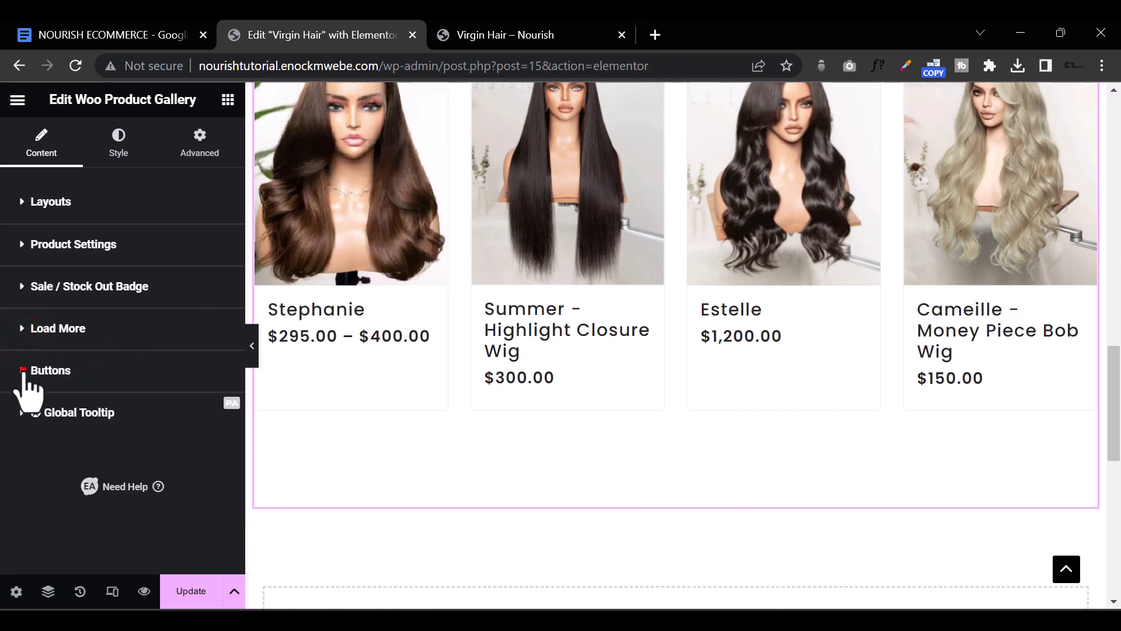
# Set Image Clickable to Yes in the gallery's button settings
pyautogui.click(24, 371)
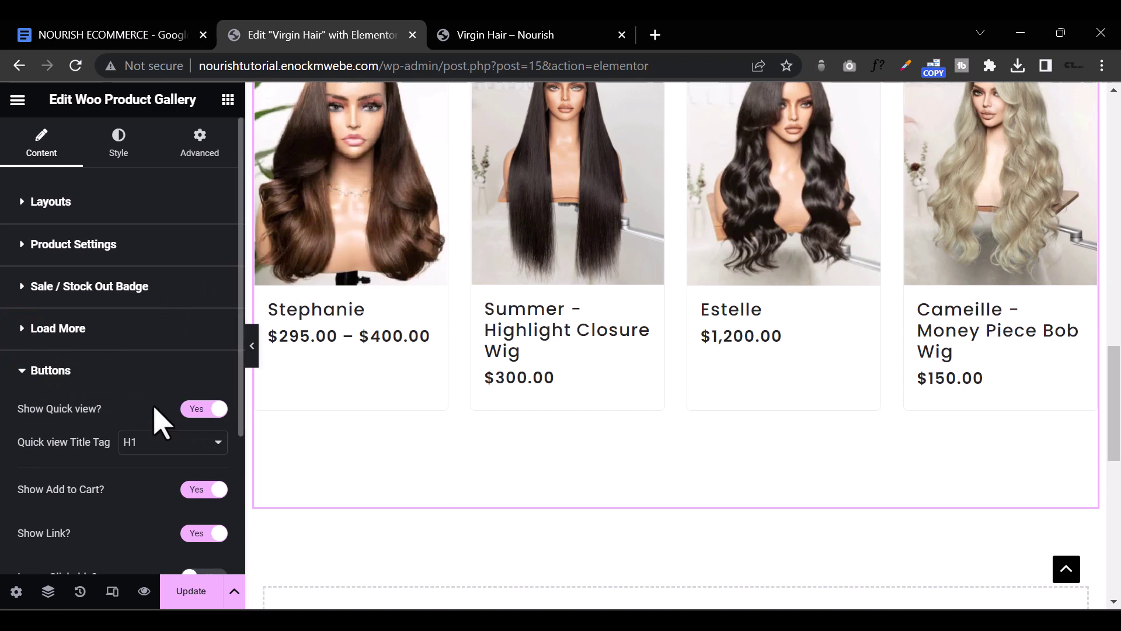
pyautogui.scroll(-3, 149, 426)
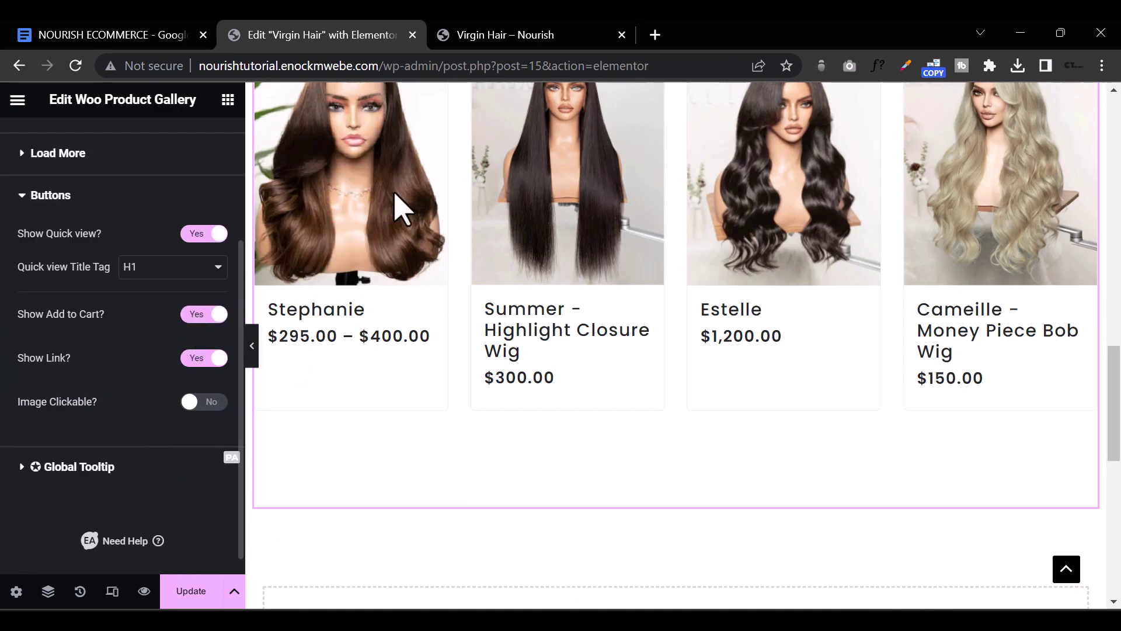
pyautogui.moveTo(556, 237)
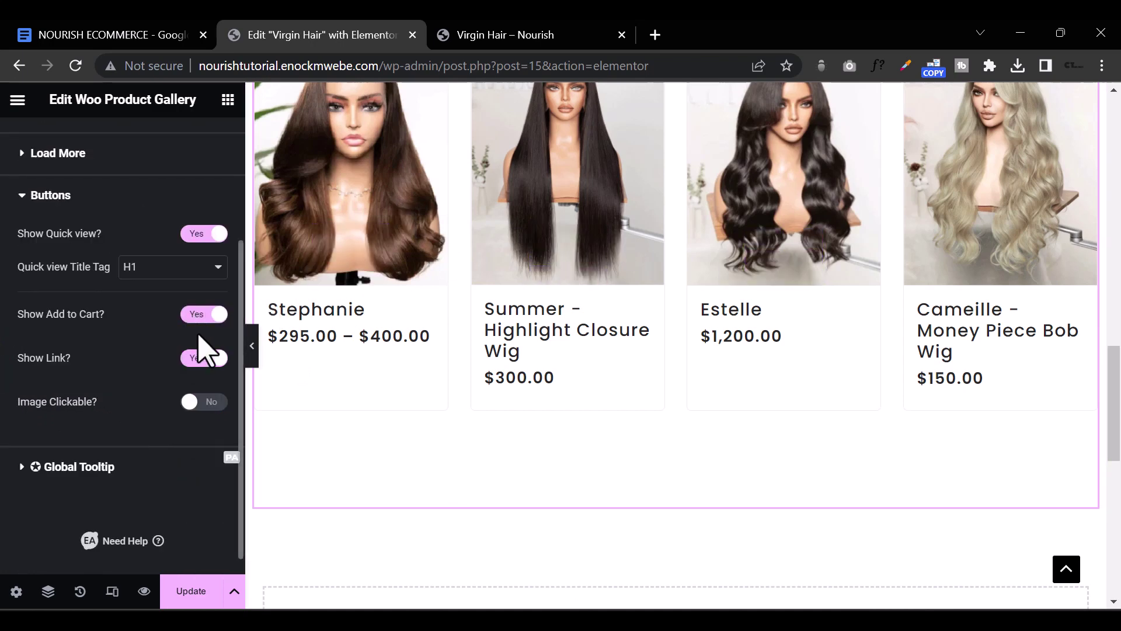
pyautogui.scroll(3, 155, 421)
pyautogui.scroll(-4, 165, 438)
pyautogui.click(192, 389)
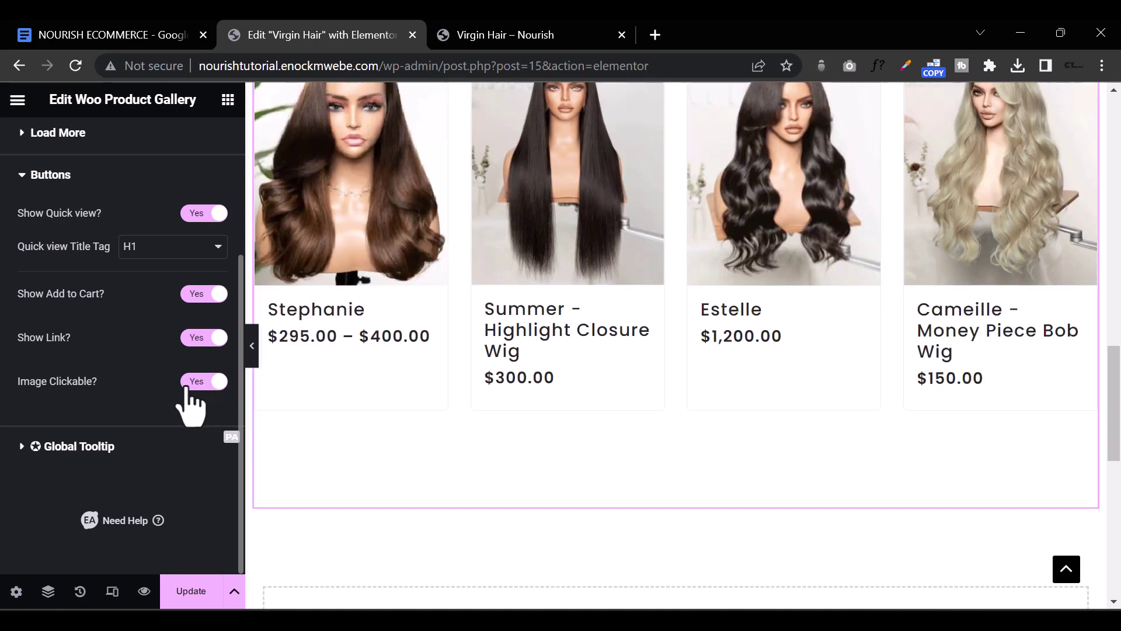
pyautogui.scroll(4, 143, 295)
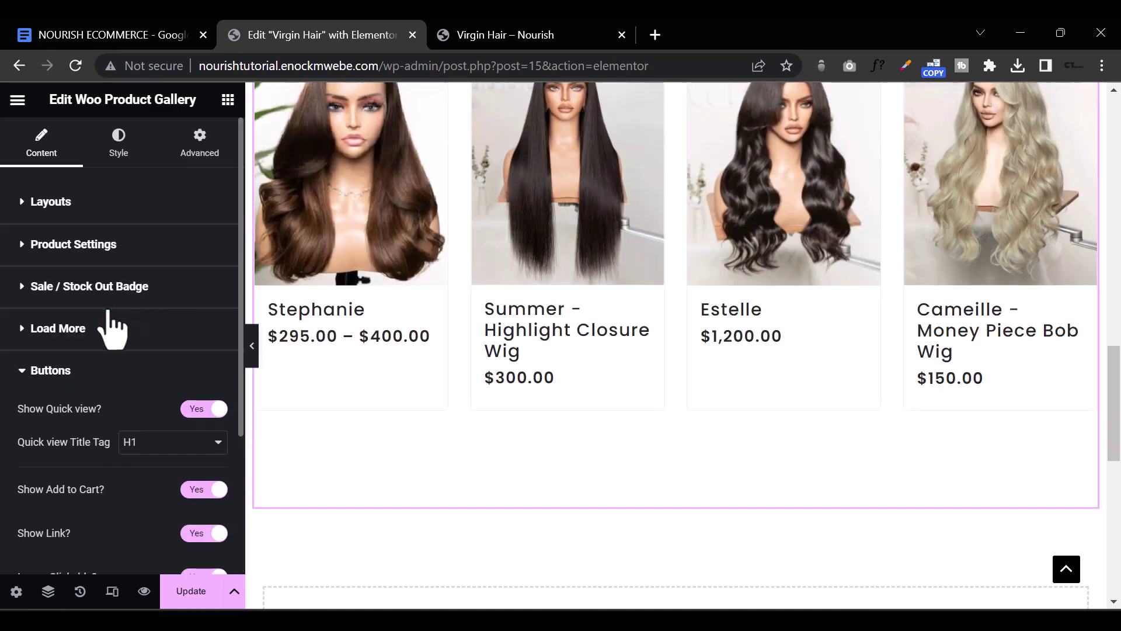
pyautogui.click(118, 145)
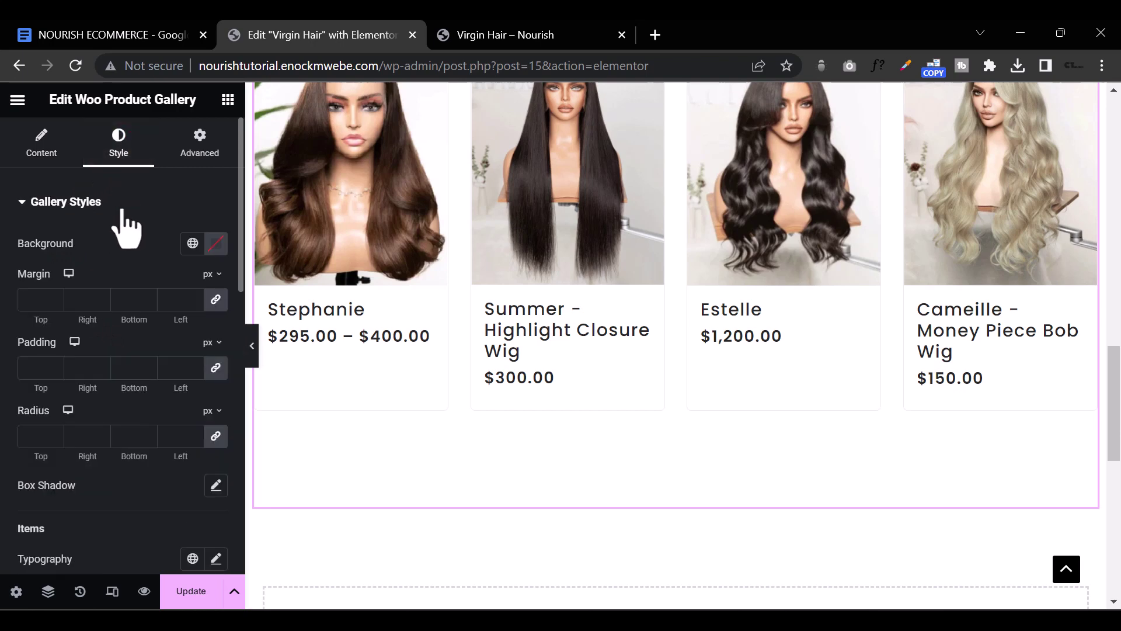
# Set the Items typography font family to Poppins in Gallery Styles
pyautogui.scroll(-2, 91, 327)
pyautogui.scroll(2, 94, 344)
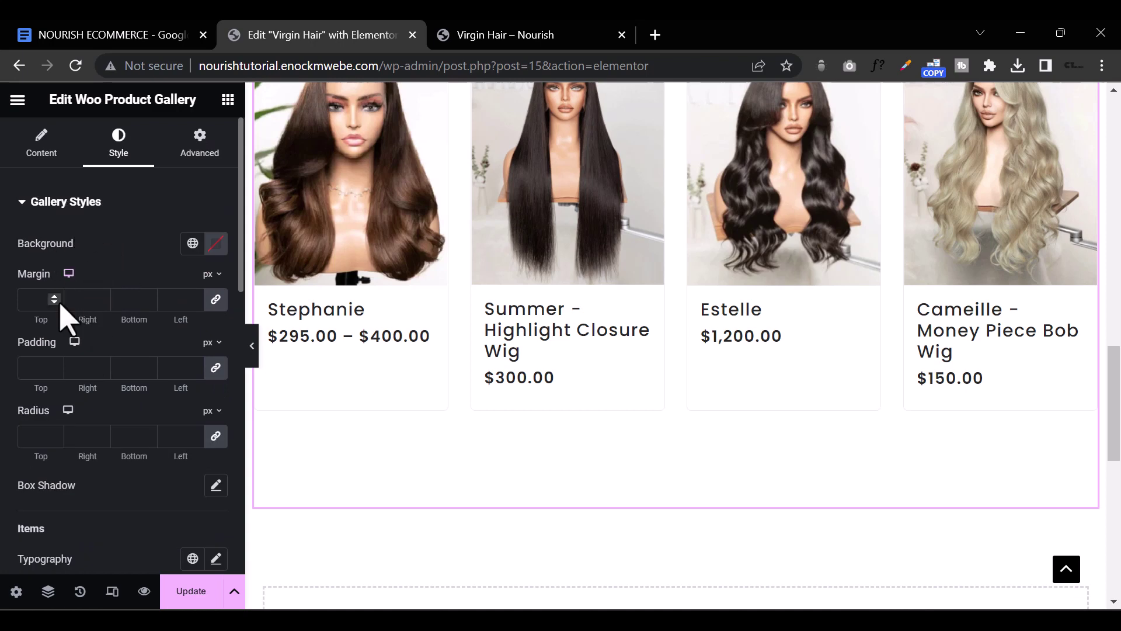
pyautogui.scroll(-3, 99, 366)
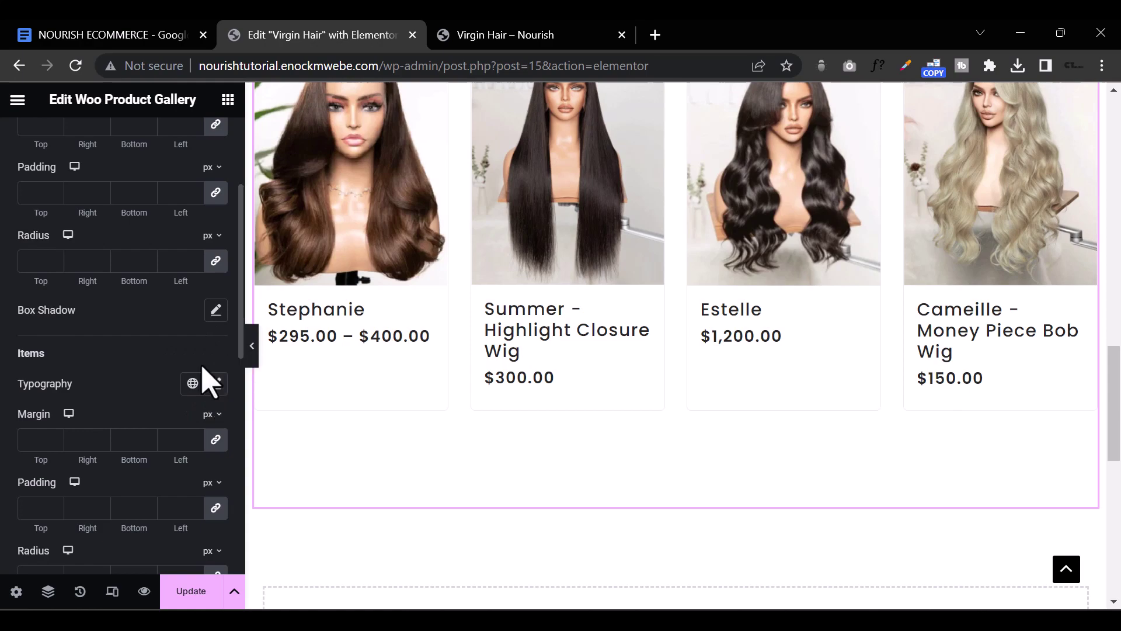
pyautogui.scroll(3, 176, 357)
pyautogui.scroll(-2, 176, 357)
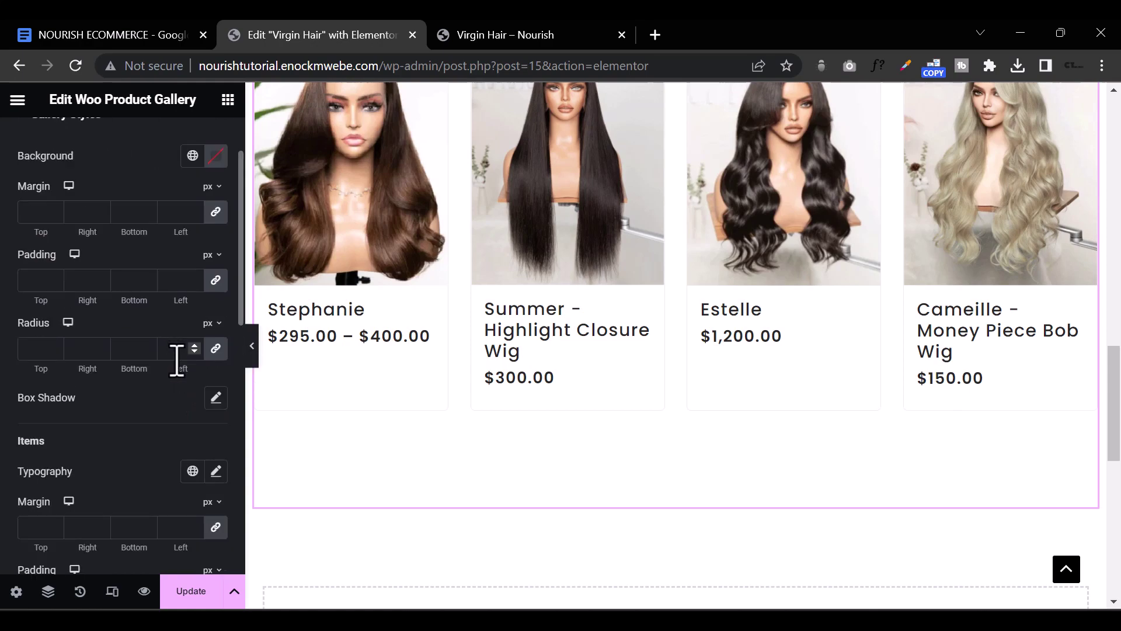
pyautogui.scroll(10, 583, 489)
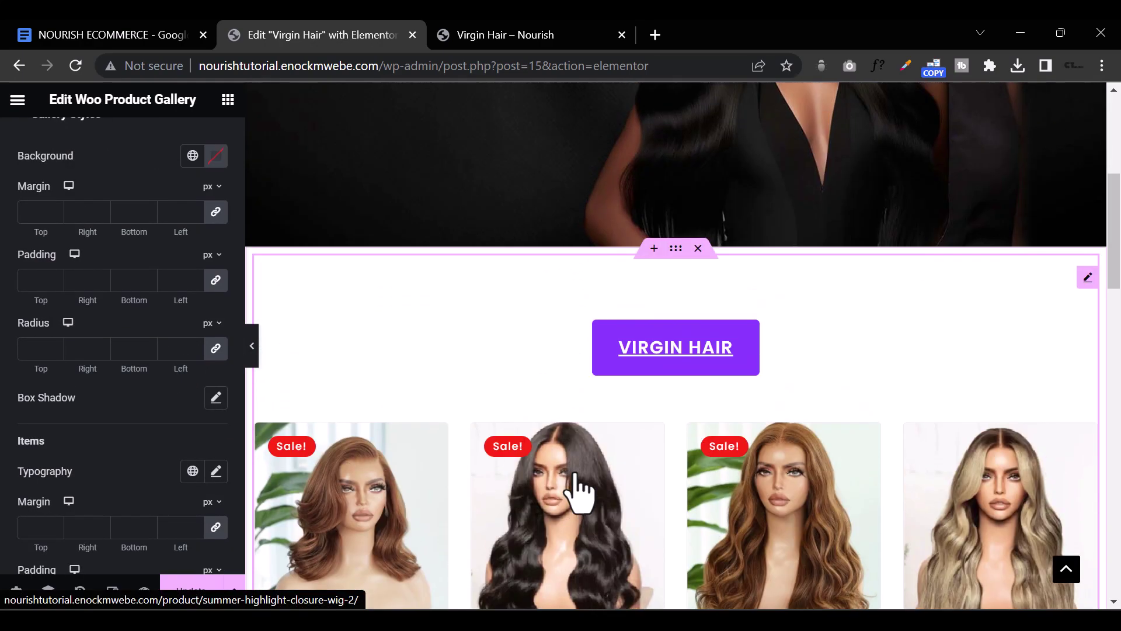
pyautogui.click(214, 467)
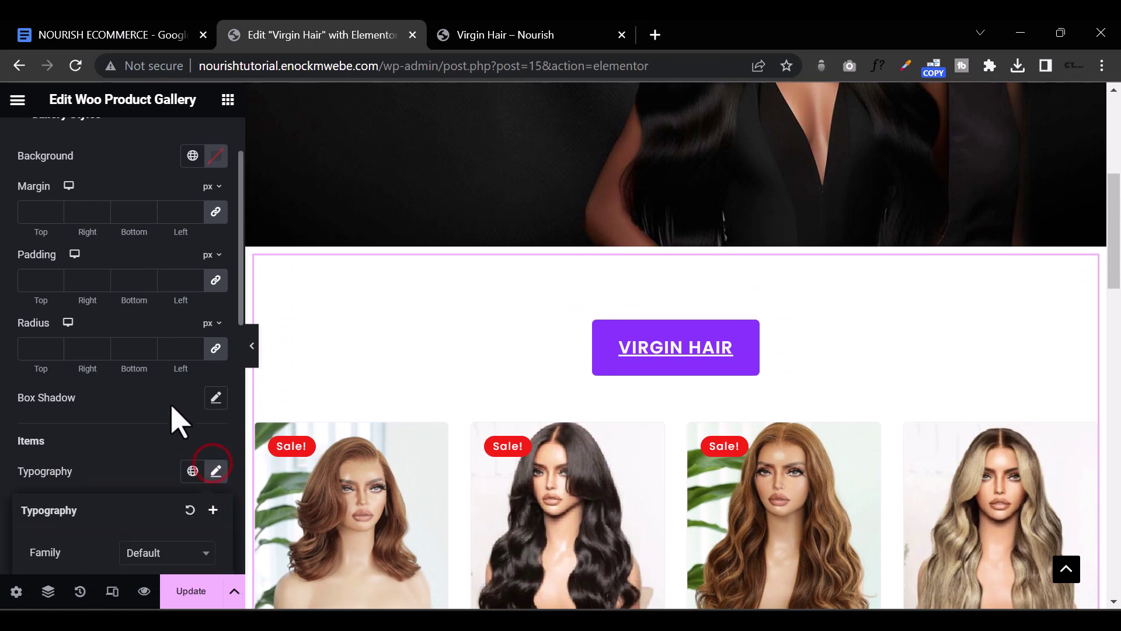
pyautogui.scroll(-3, 175, 419)
pyautogui.click(154, 379)
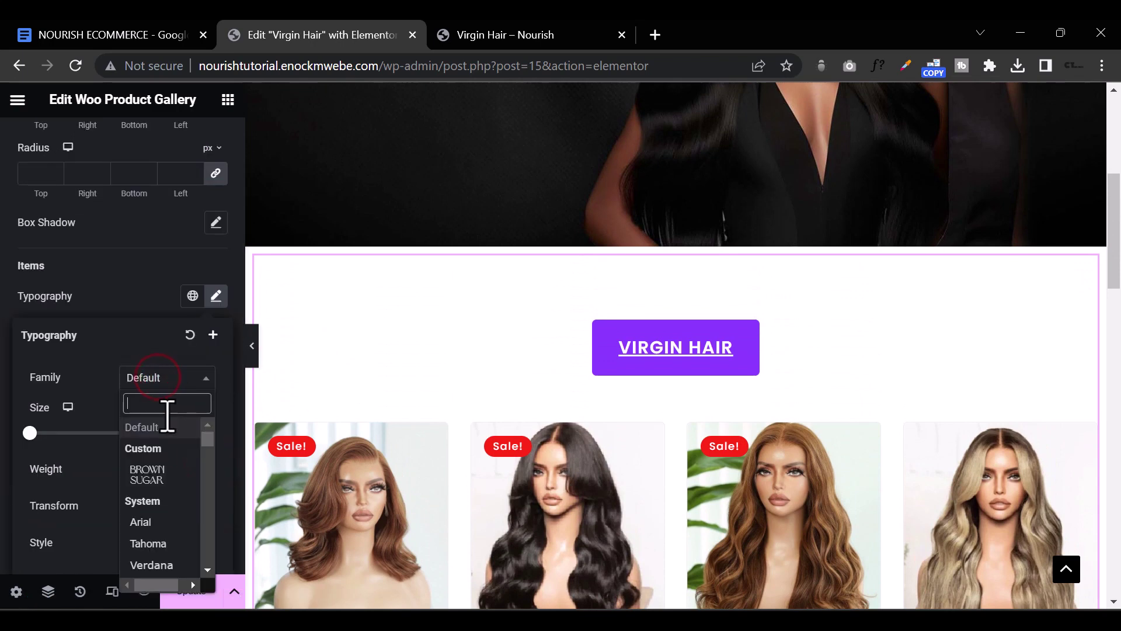
pyautogui.write('POPP')
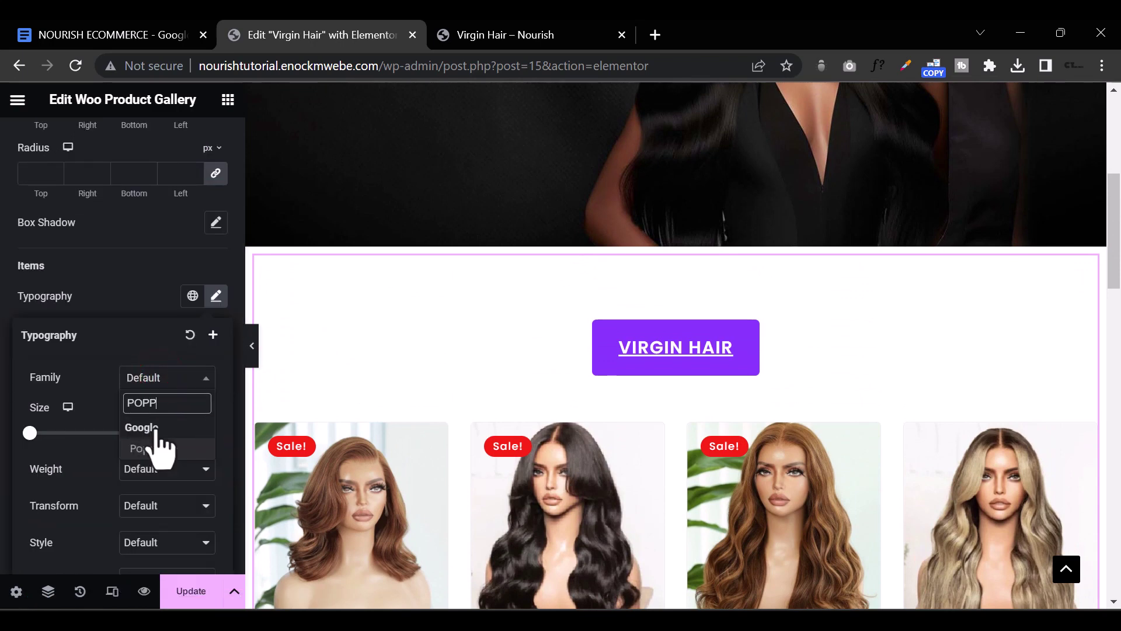
pyautogui.click(161, 446)
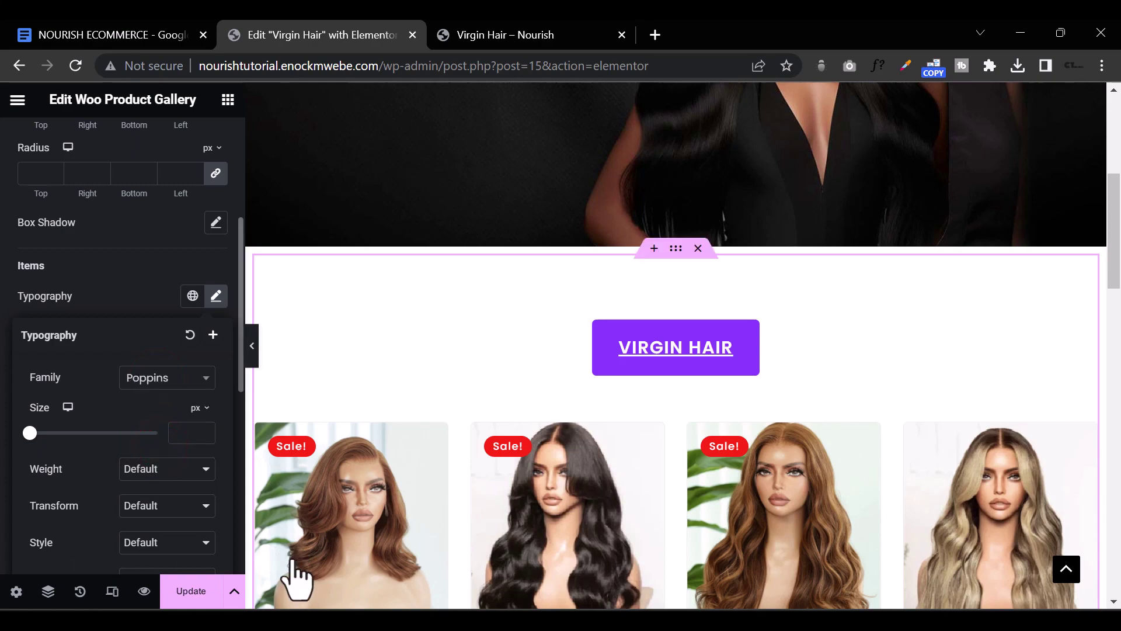
pyautogui.scroll(-3, 291, 566)
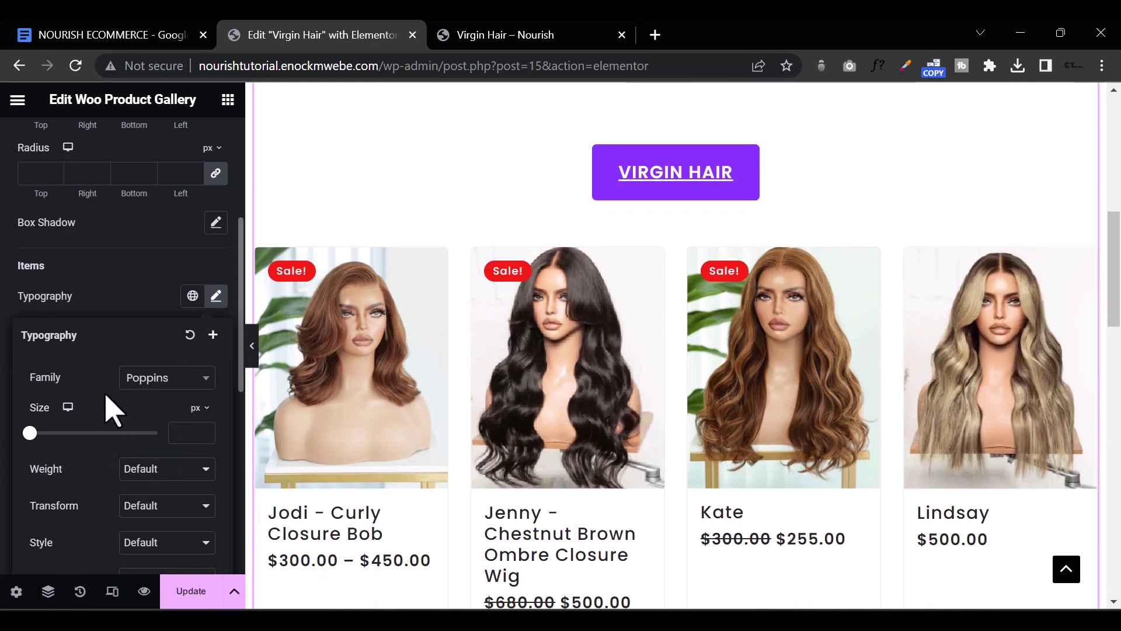
pyautogui.click(81, 285)
pyautogui.scroll(-3, 149, 428)
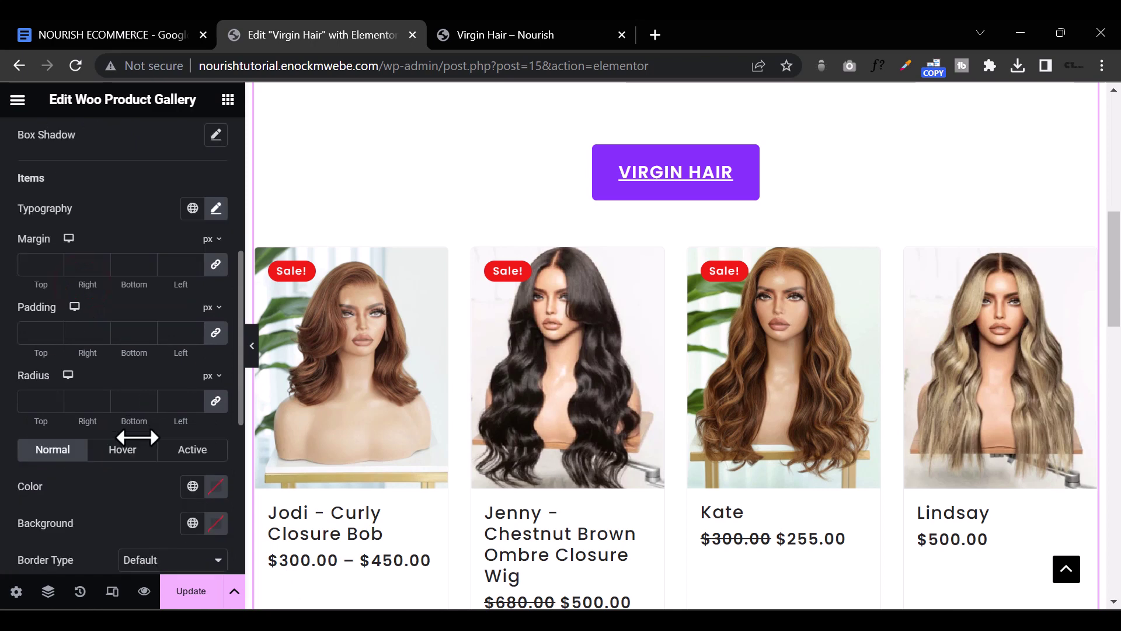
pyautogui.scroll(-1, 146, 452)
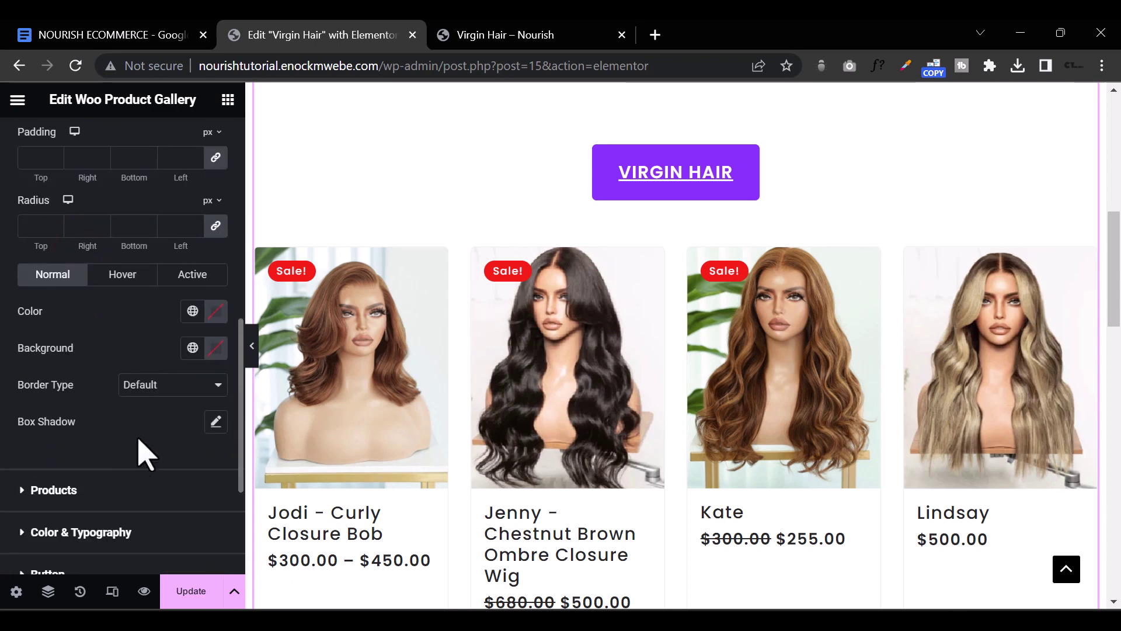
pyautogui.scroll(-1, 144, 455)
pyautogui.scroll(3, 143, 461)
pyautogui.scroll(-2, 143, 458)
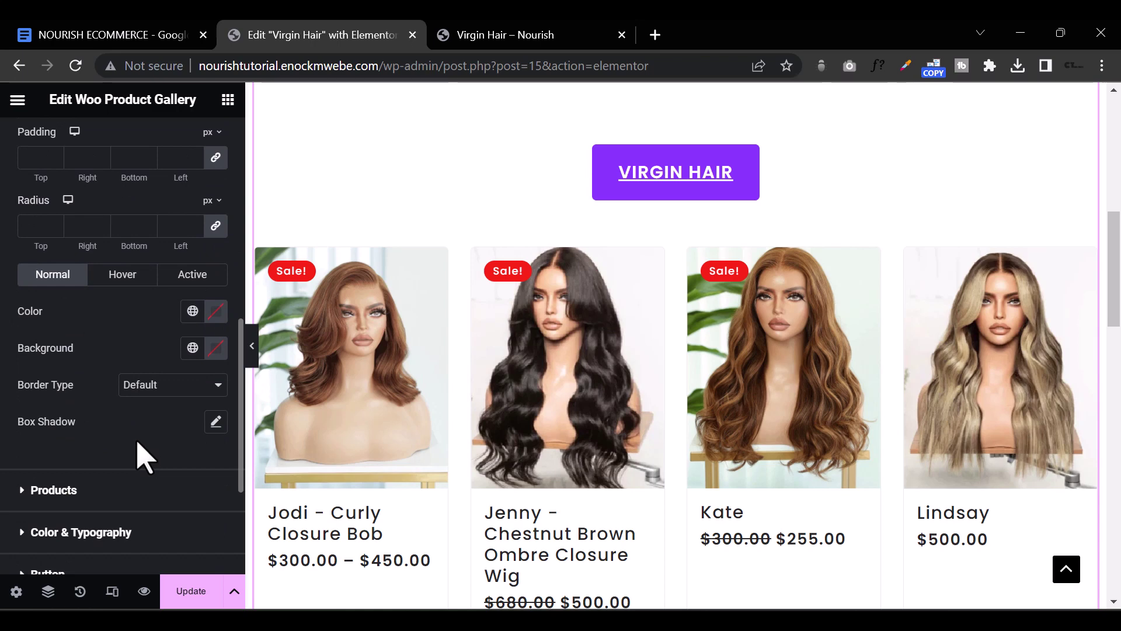
pyautogui.scroll(3, 100, 403)
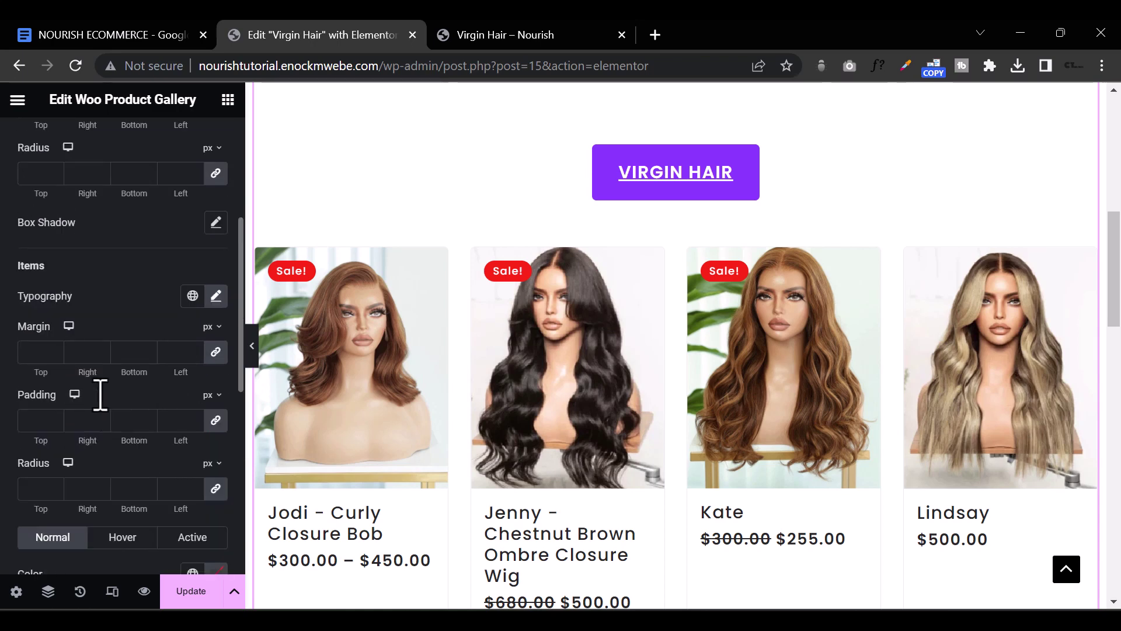
pyautogui.scroll(-2, 164, 444)
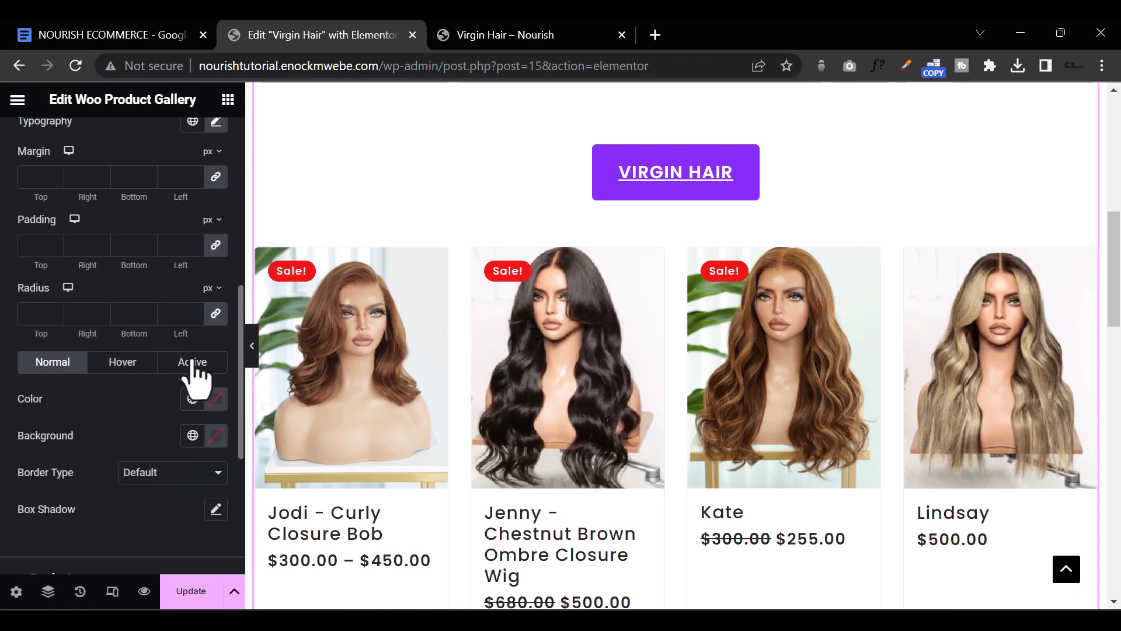
# Set the items' background colour to red #D23838 at full opacity
pyautogui.click(216, 435)
pyautogui.moveTo(217, 270); pyautogui.dragTo(263, 234)
pyautogui.scroll(-3, 524, 435)
pyautogui.scroll(4, 524, 435)
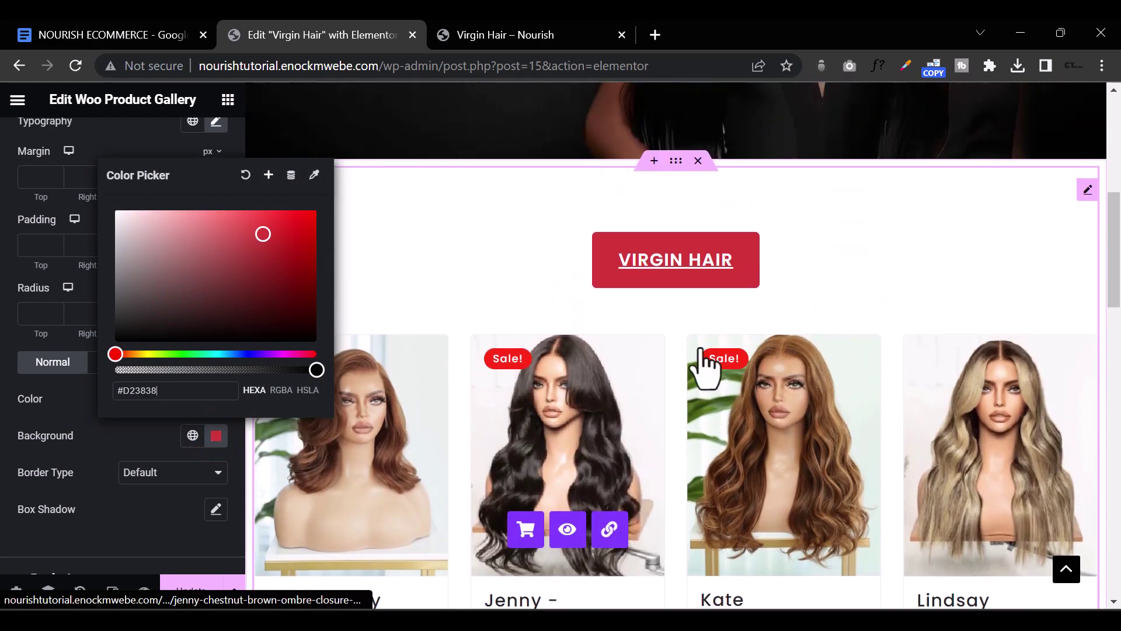
pyautogui.click(195, 393)
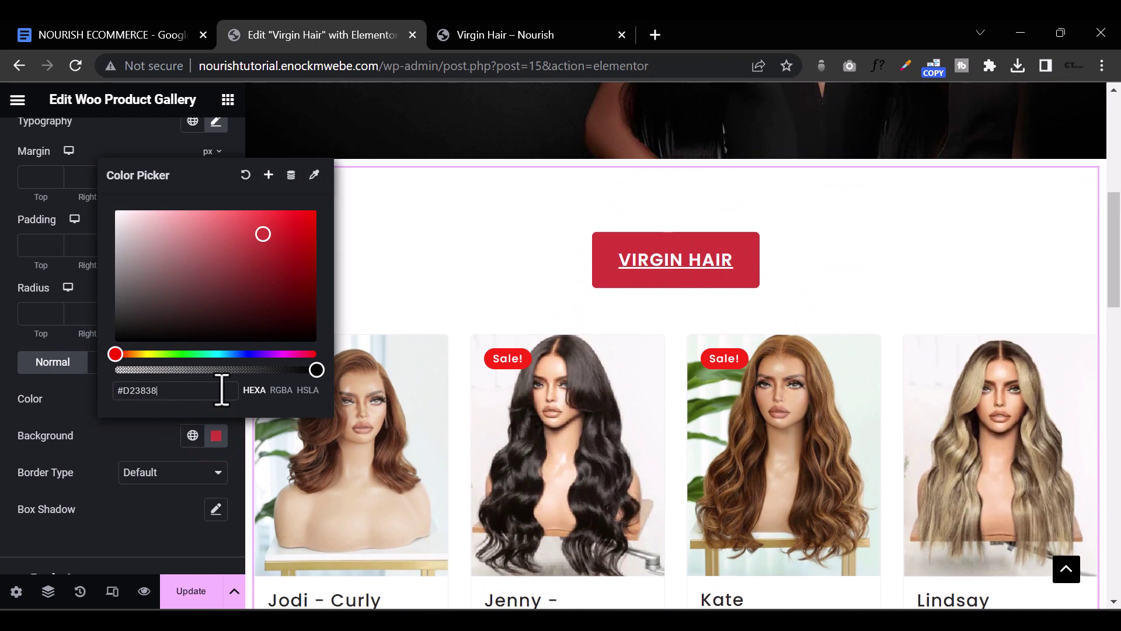
pyautogui.moveTo(308, 369); pyautogui.dragTo(255, 370)
pyautogui.click(311, 369)
pyautogui.click(59, 405)
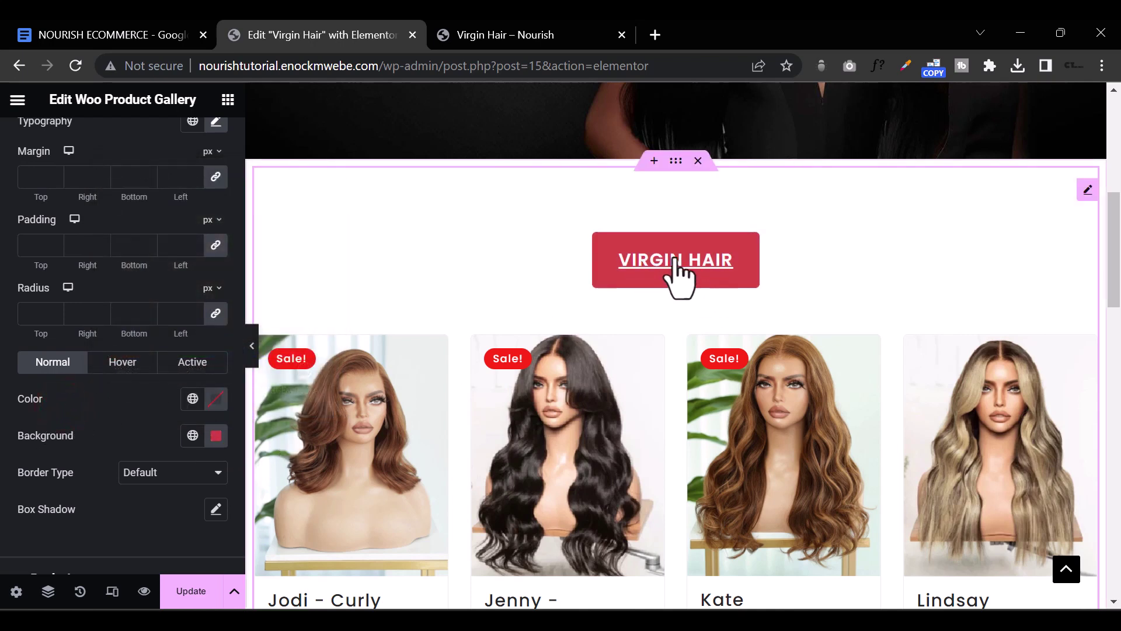
# Drop the alpha of both the item background and item text colours to 0
pyautogui.click(216, 434)
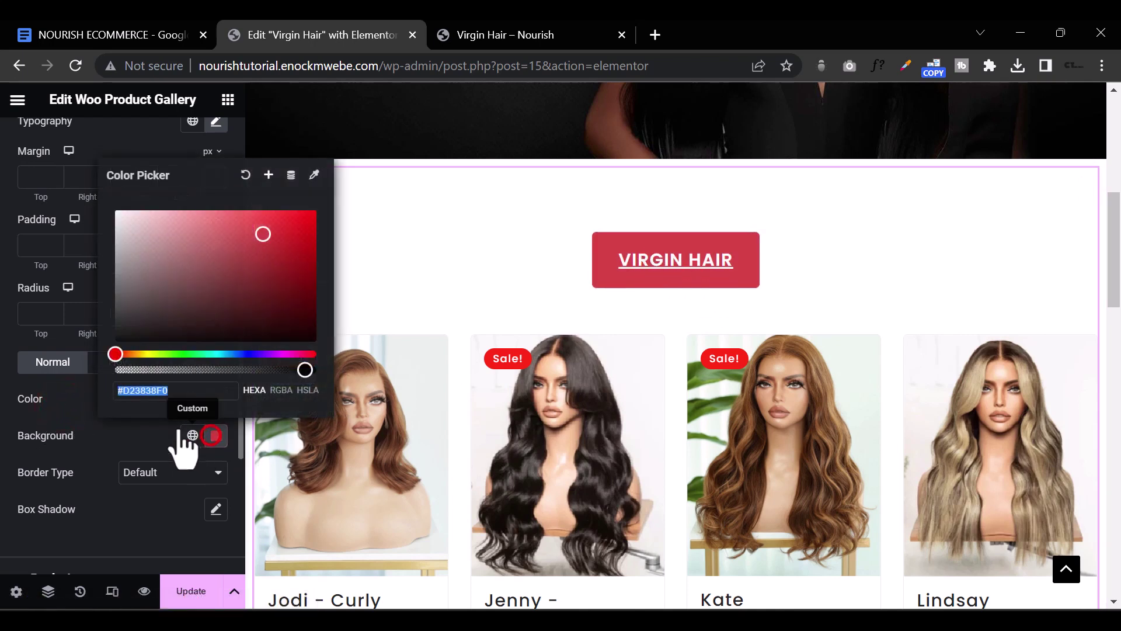
pyautogui.click(266, 389)
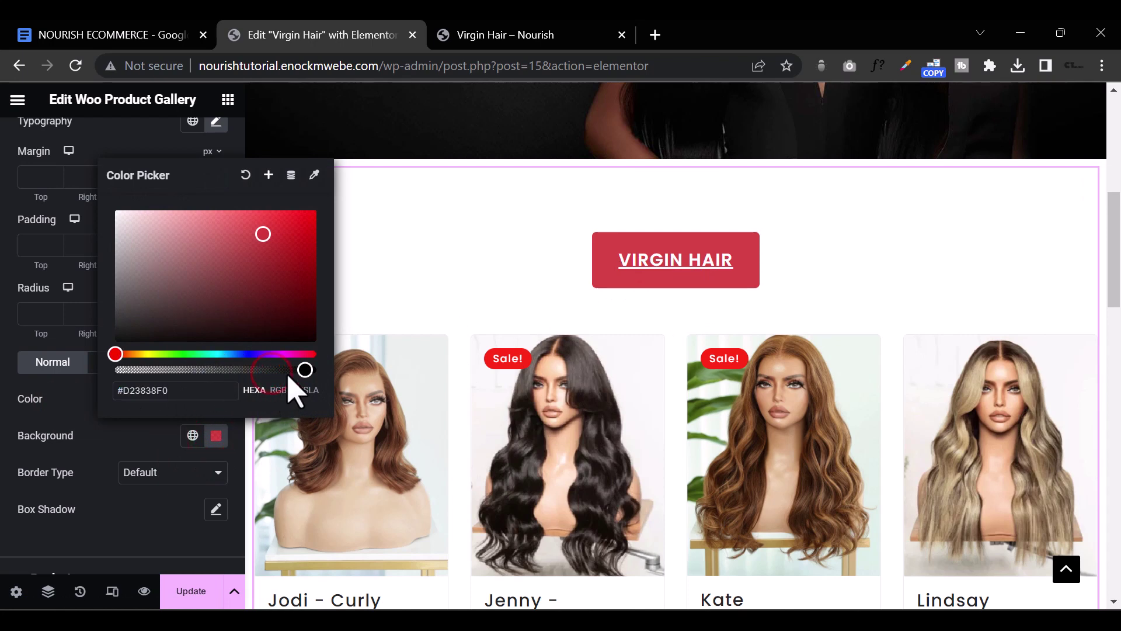
pyautogui.moveTo(303, 365); pyautogui.dragTo(63, 393)
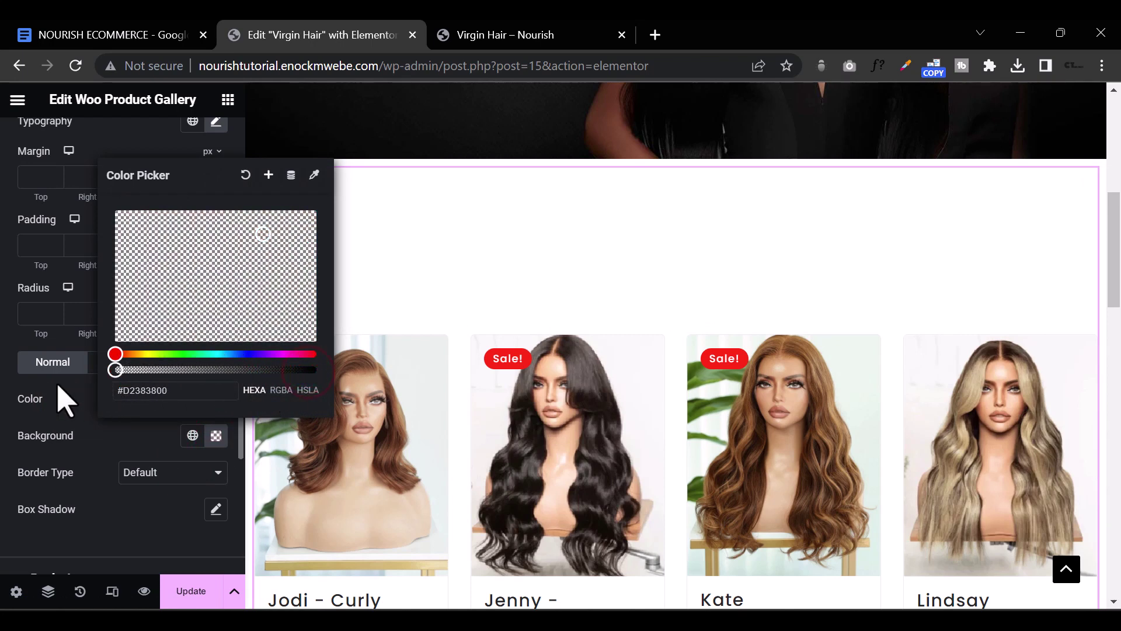
pyautogui.click(146, 416)
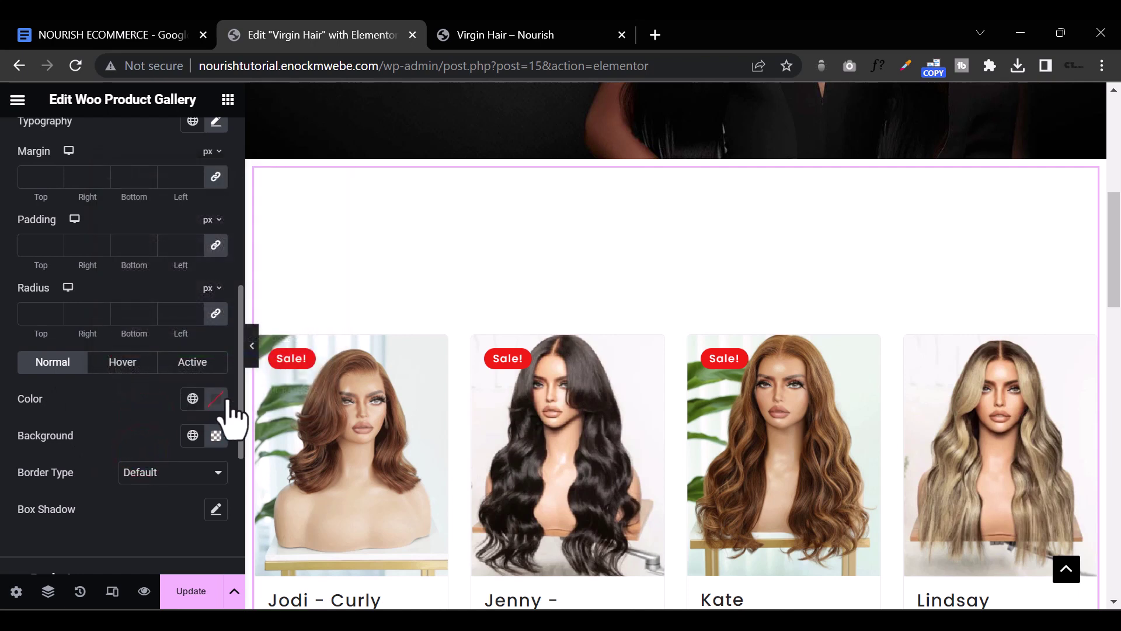
pyautogui.click(217, 399)
pyautogui.moveTo(313, 332); pyautogui.dragTo(88, 338)
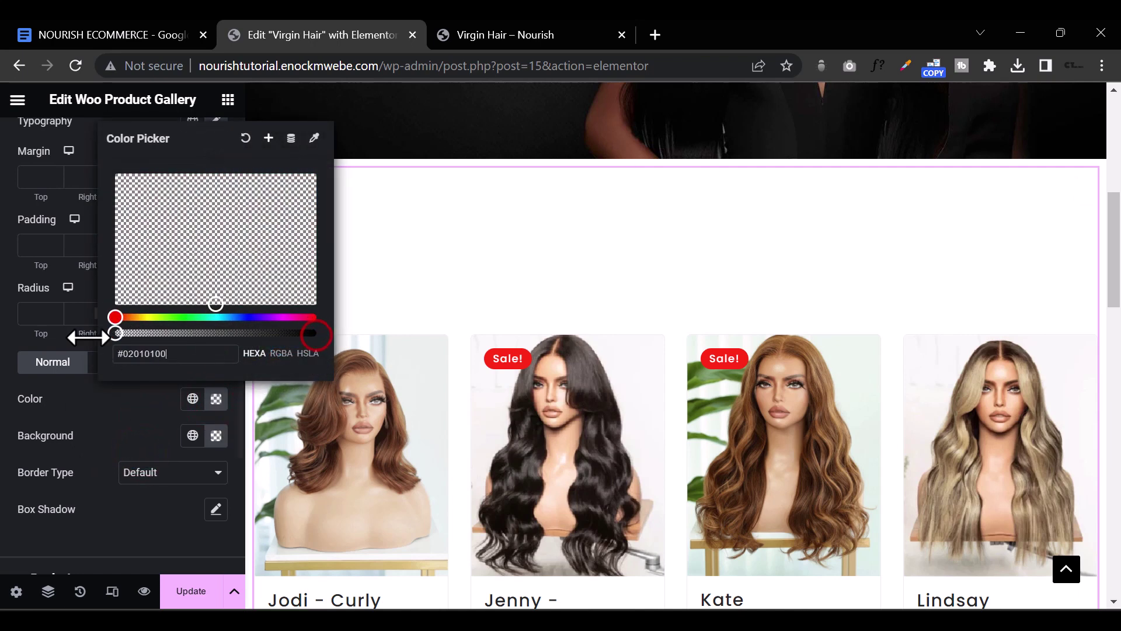
pyautogui.click(145, 415)
pyautogui.scroll(5, 583, 453)
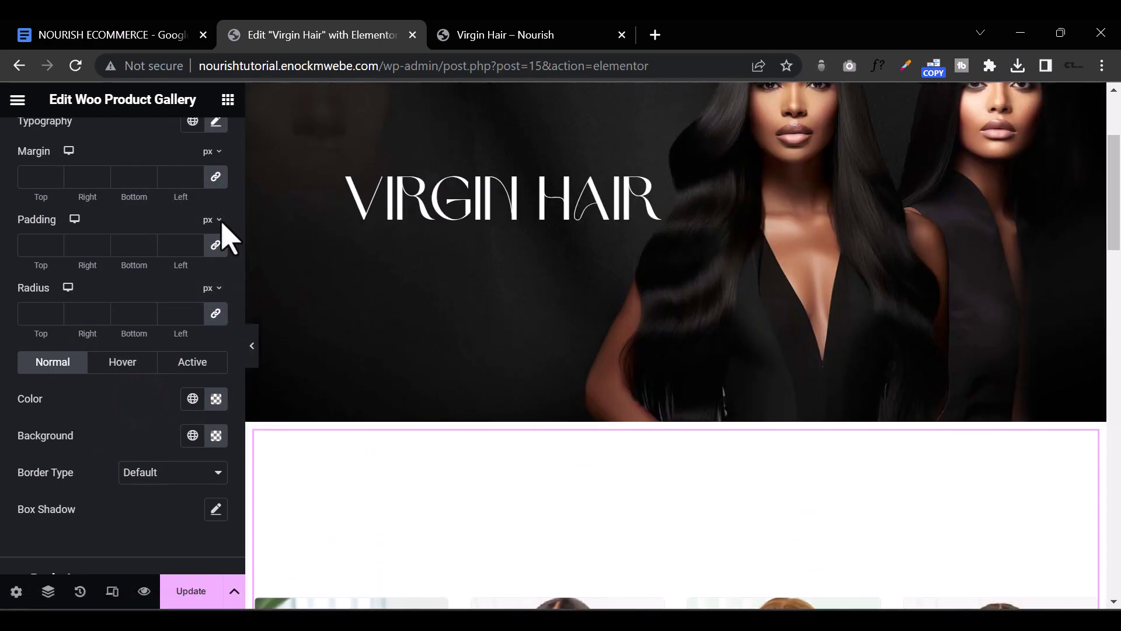
pyautogui.scroll(7, 137, 343)
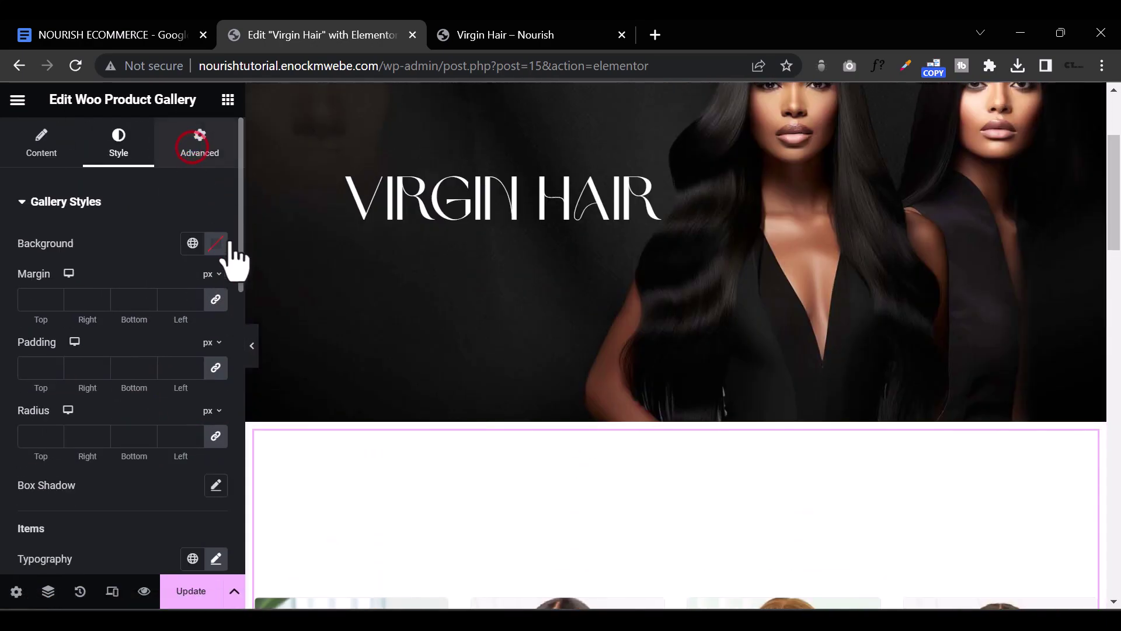
pyautogui.click(215, 262)
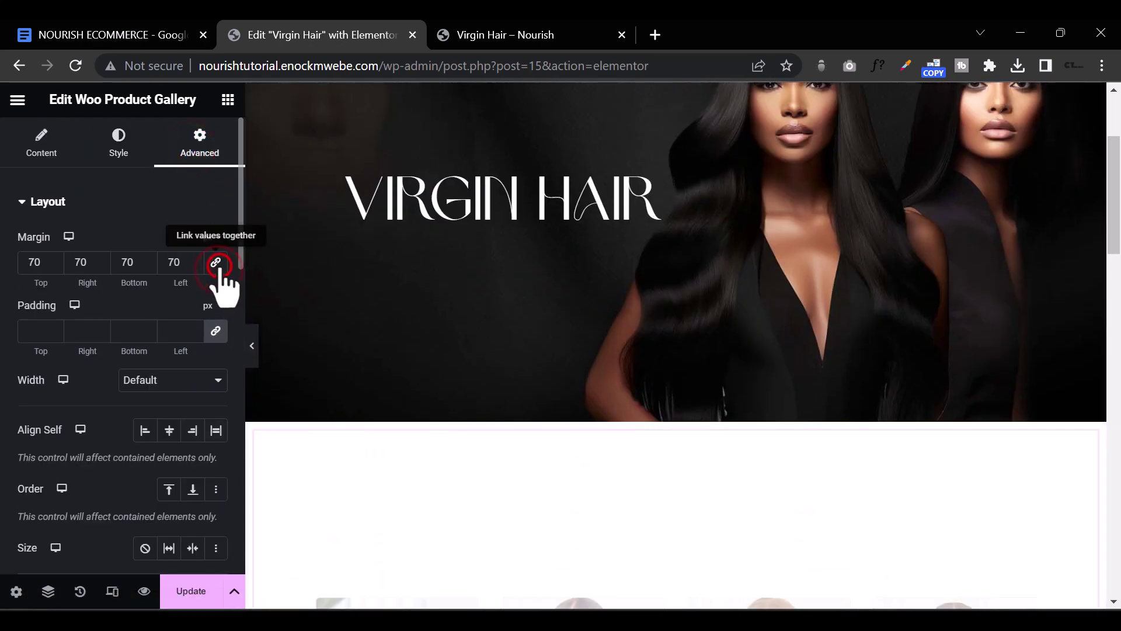
# Link the gallery's four margin values and set them all to 0
pyautogui.click(109, 251)
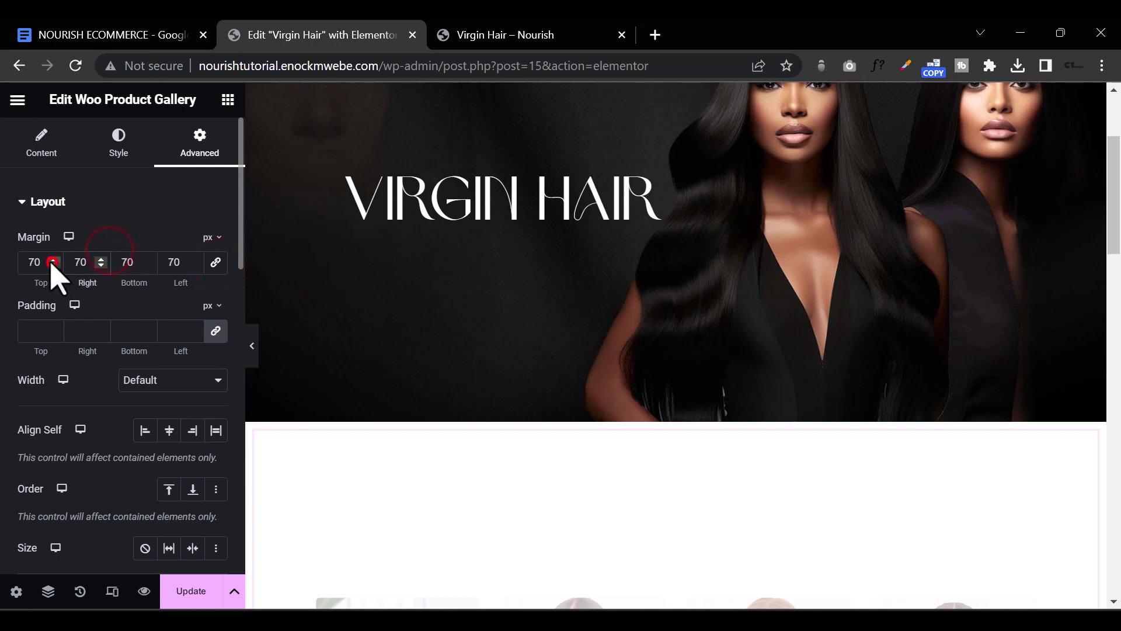
pyautogui.click(53, 259)
pyautogui.click(211, 268)
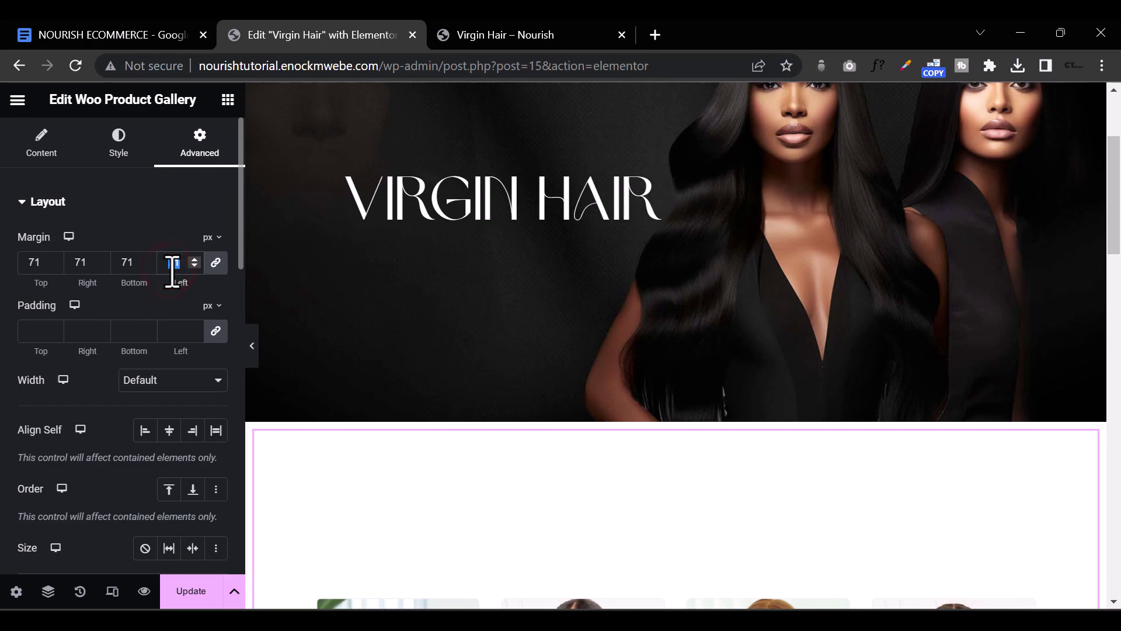
pyautogui.write('0')
pyautogui.scroll(-5, 565, 415)
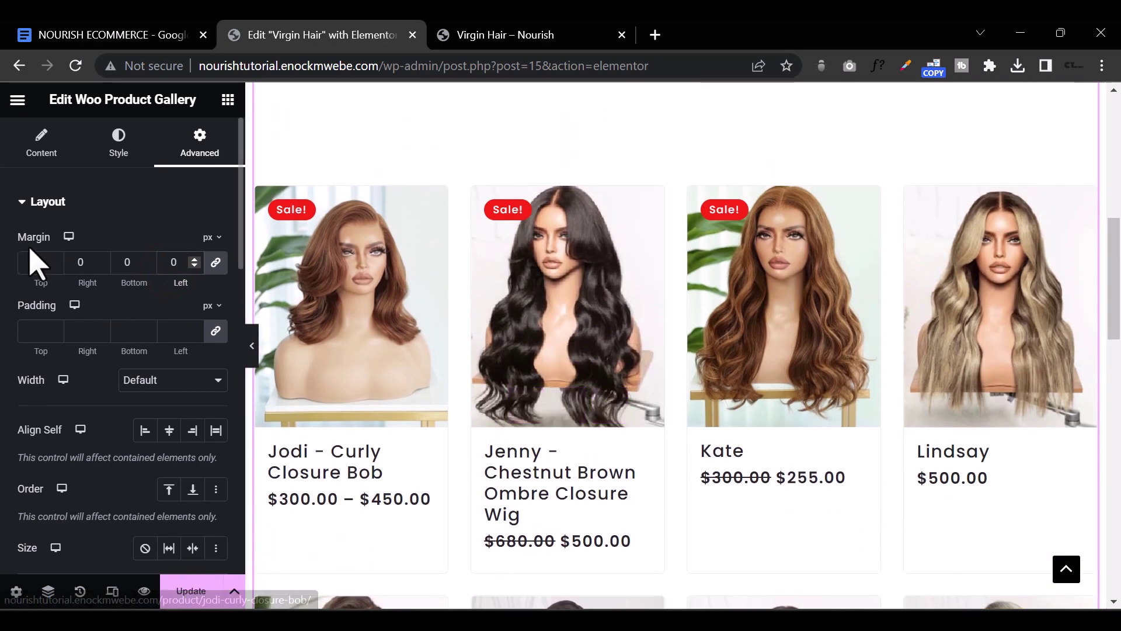
# Keep the Items background colour fully transparent at #D2383800
pyautogui.click(119, 149)
pyautogui.scroll(-5, 157, 350)
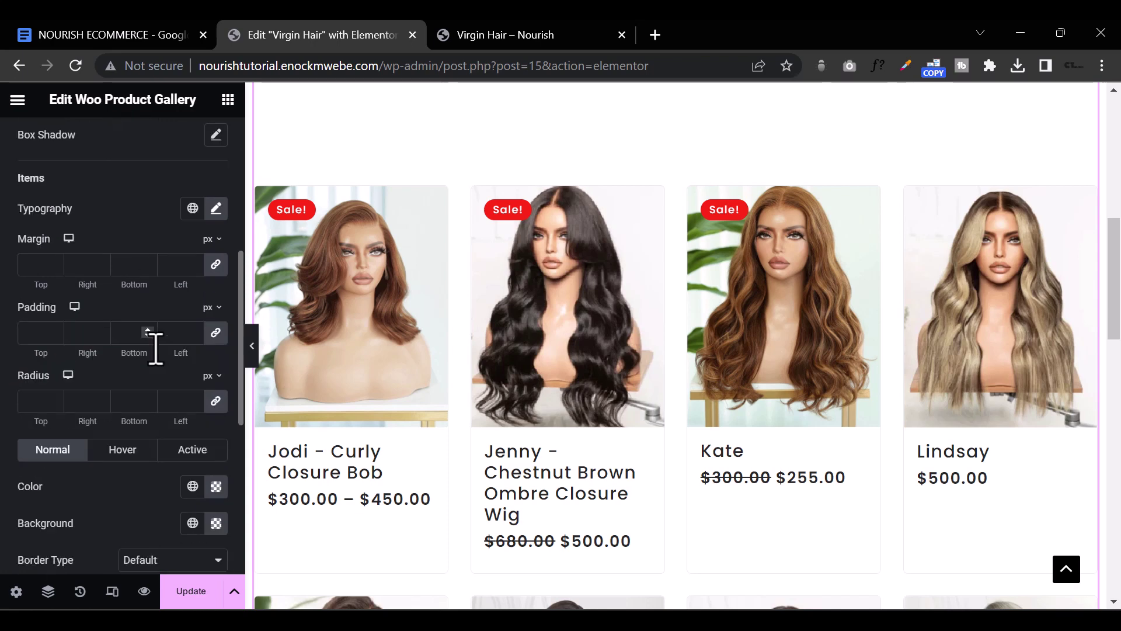
pyautogui.scroll(-3, 152, 351)
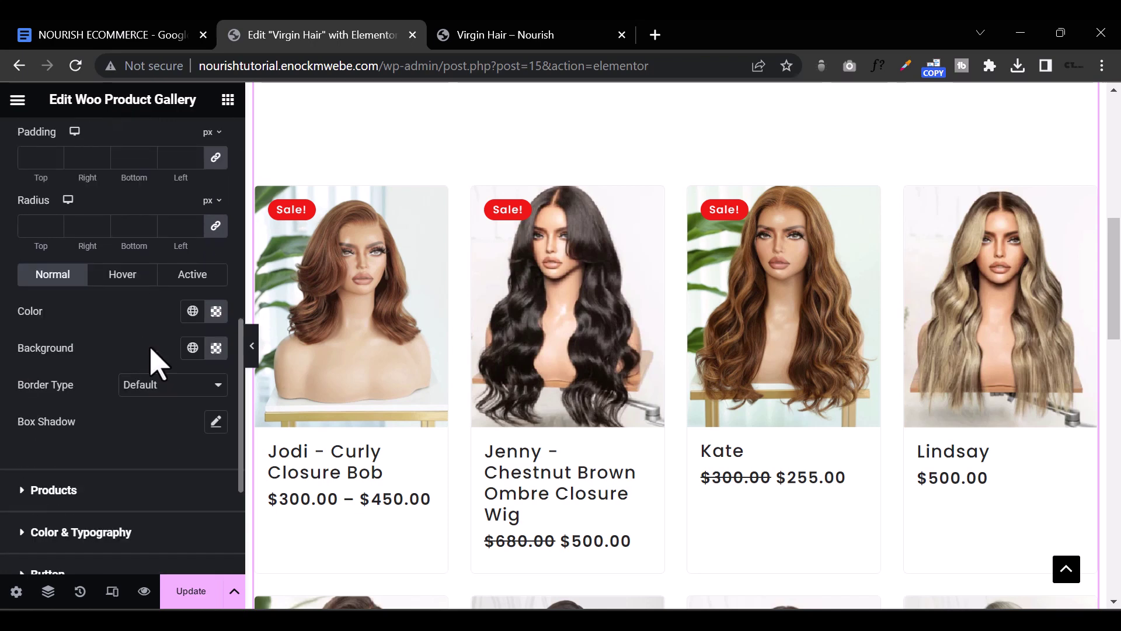
pyautogui.click(221, 349)
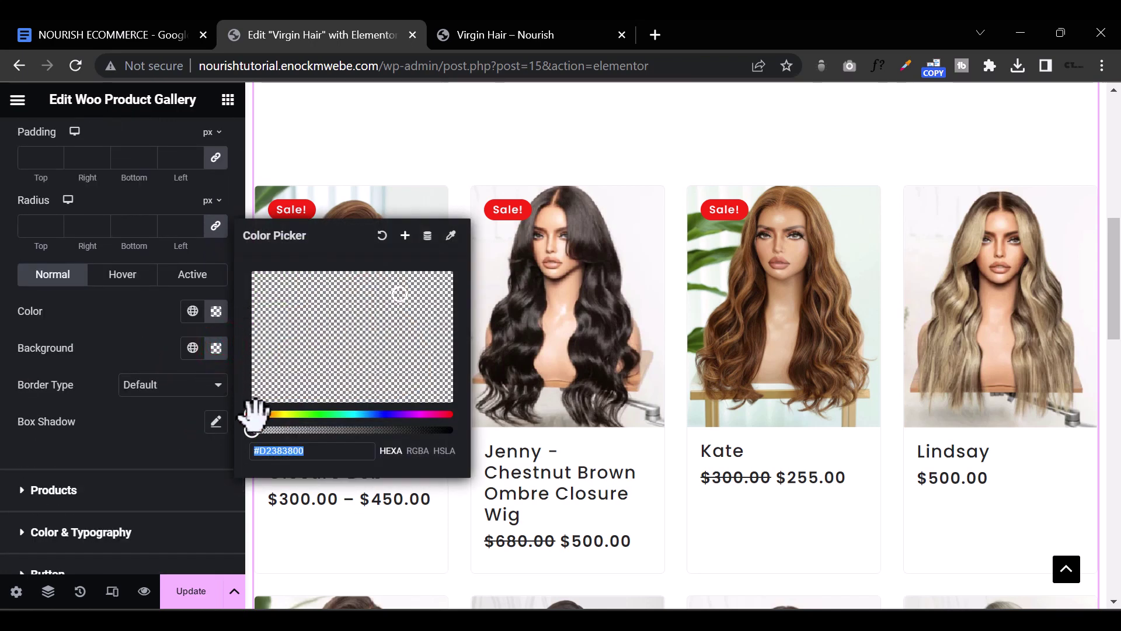
pyautogui.moveTo(260, 430); pyautogui.dragTo(453, 440)
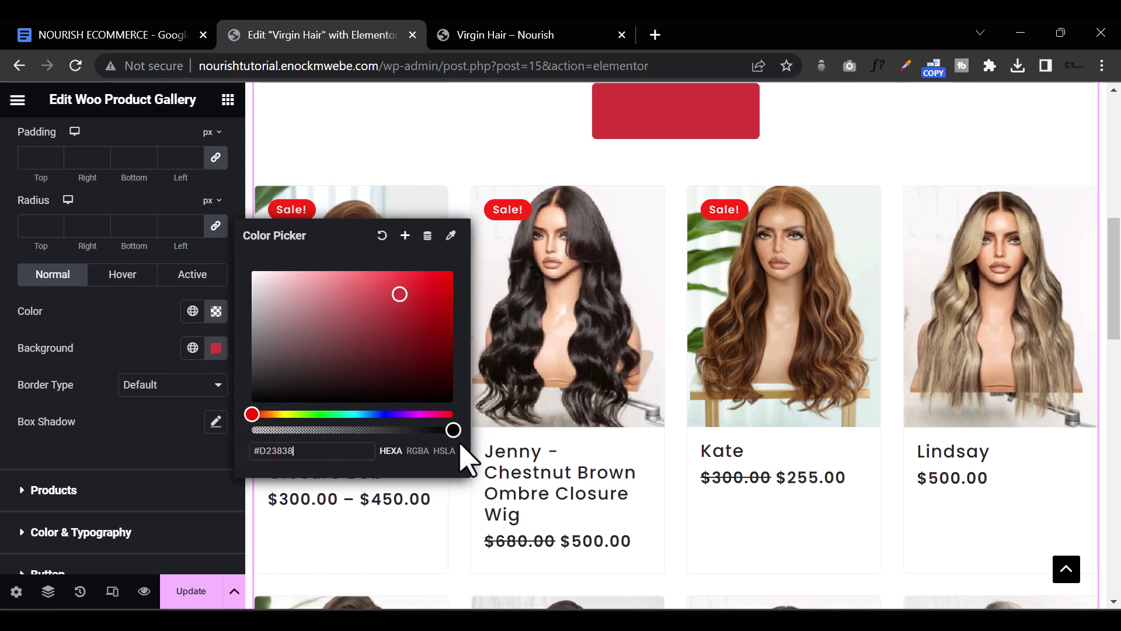
pyautogui.write('00')
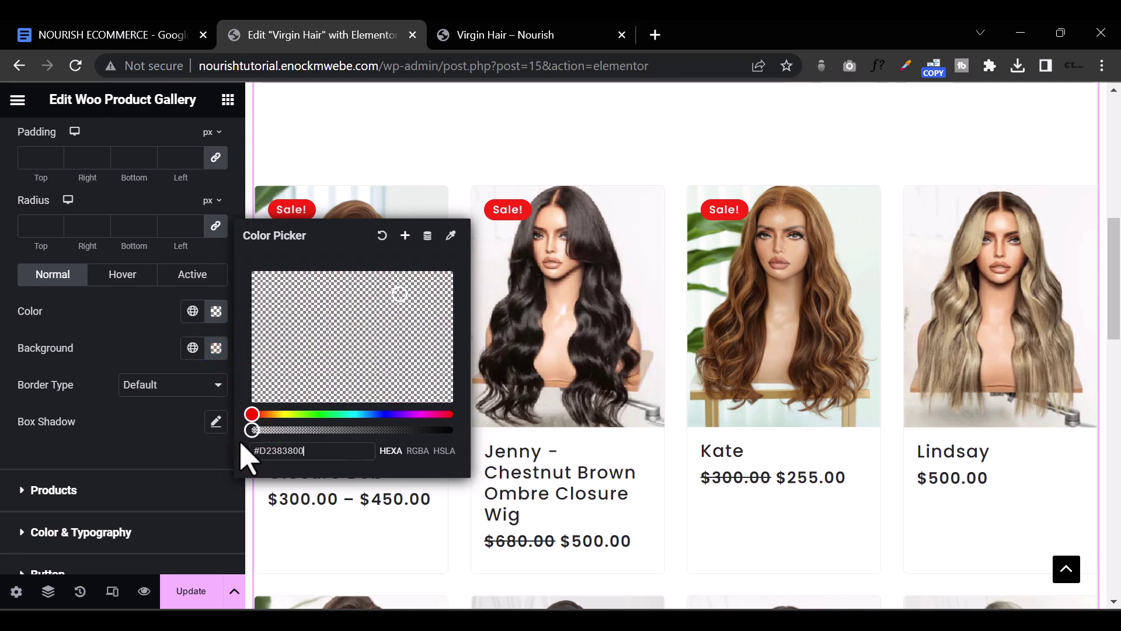
pyautogui.click(107, 459)
# Apply the Poppons Heading Smaill global font to the product titles under Color & Typography
pyautogui.click(28, 493)
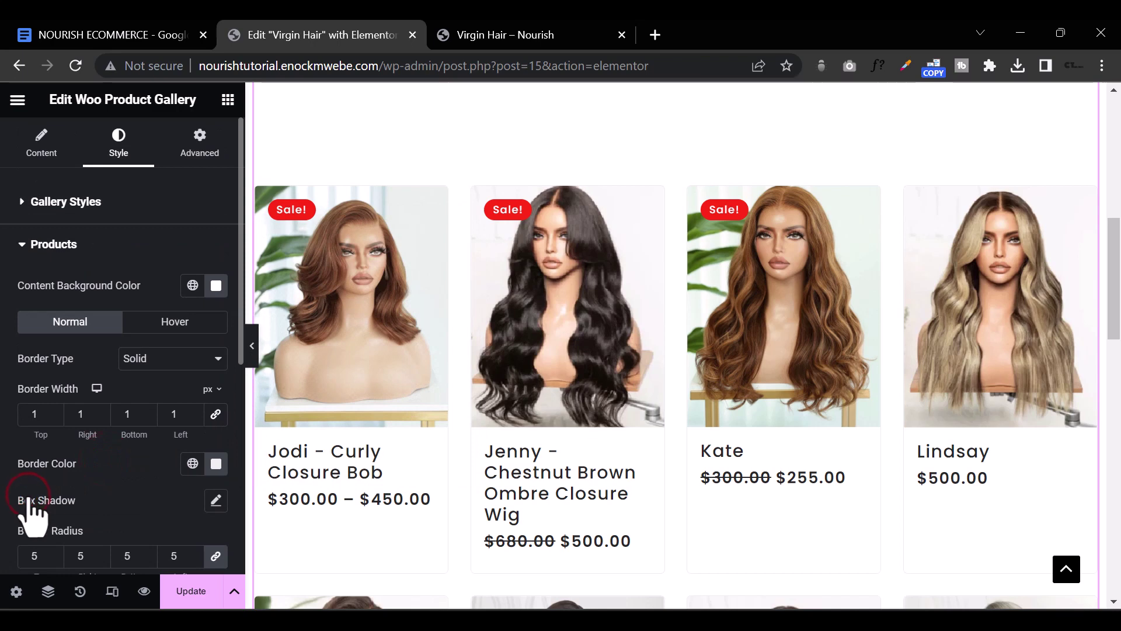
pyautogui.scroll(-2, 178, 409)
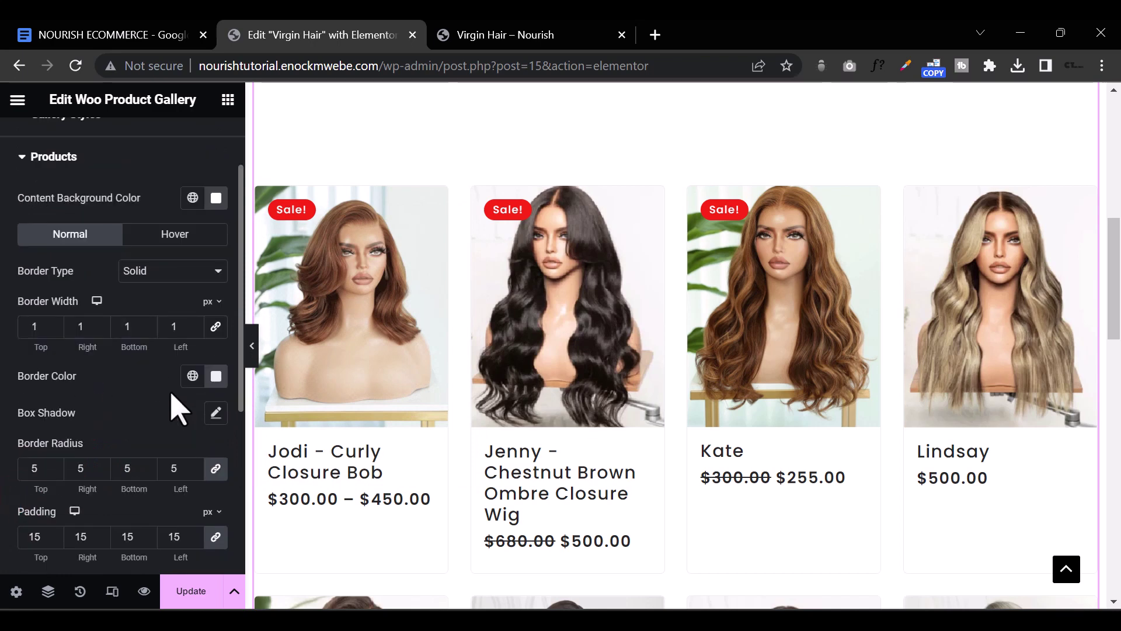
pyautogui.scroll(-2, 178, 409)
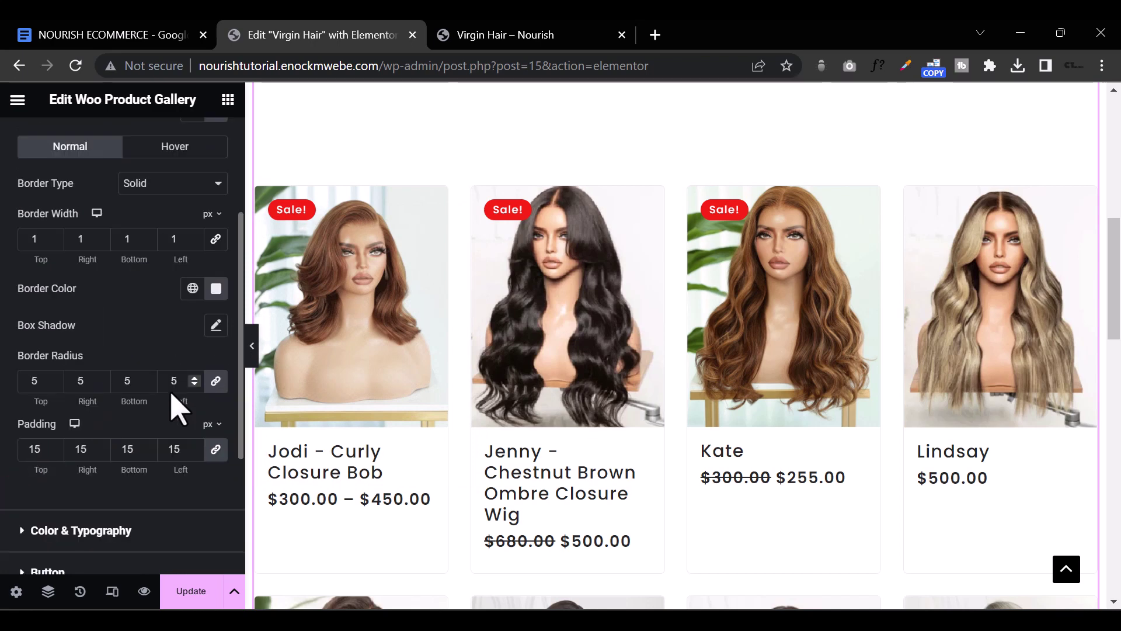
pyautogui.scroll(-1, 172, 393)
pyautogui.scroll(3, 173, 394)
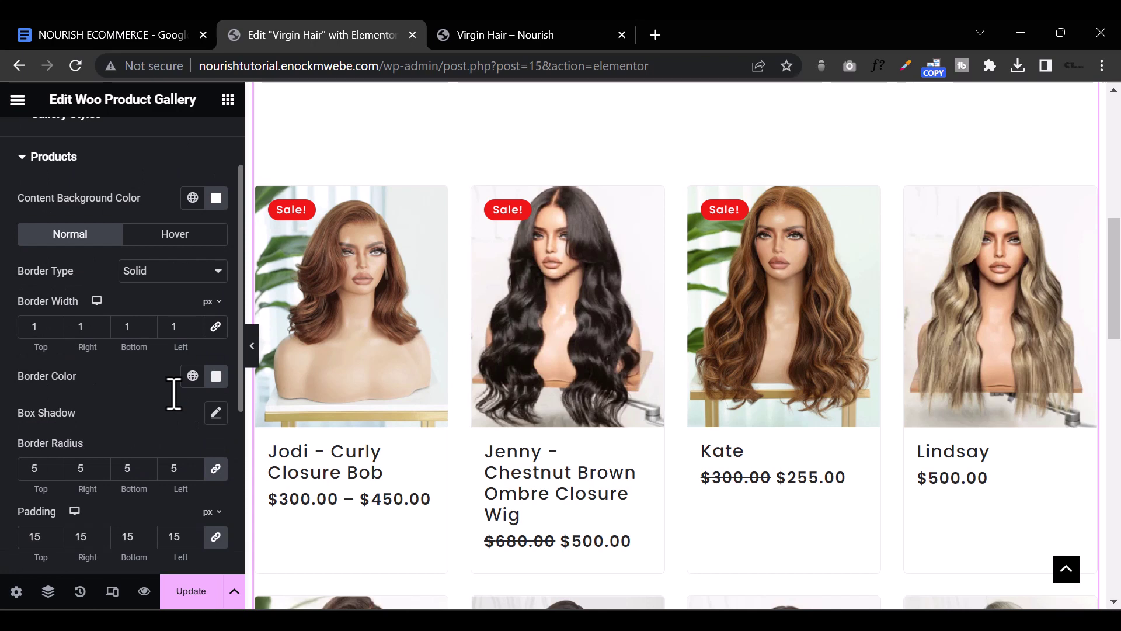
pyautogui.scroll(-6, 174, 397)
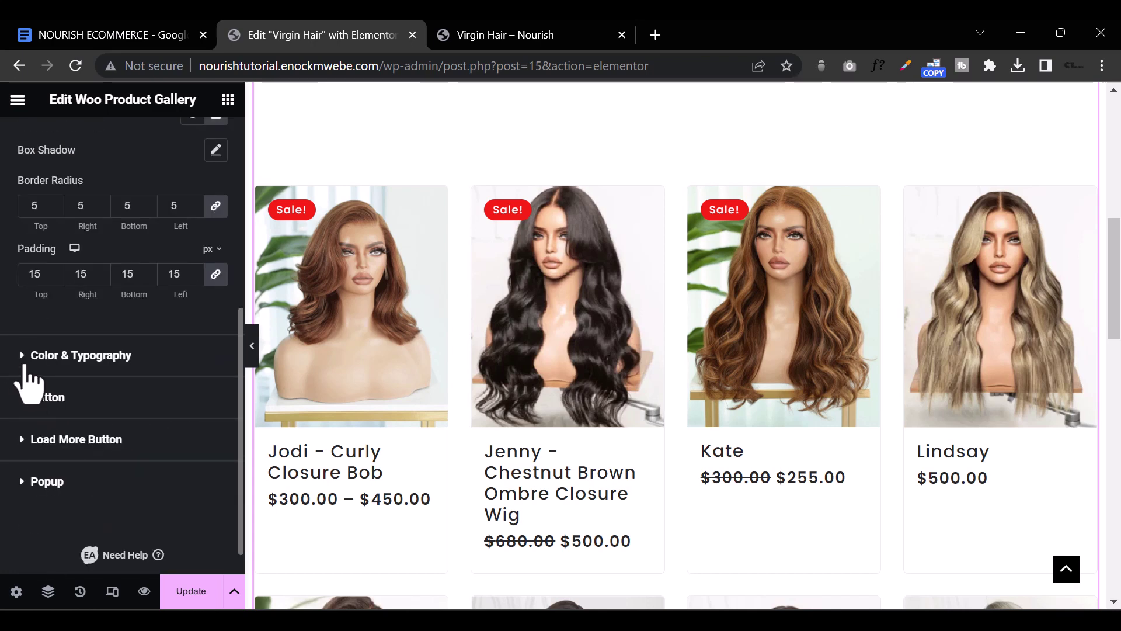
pyautogui.click(24, 364)
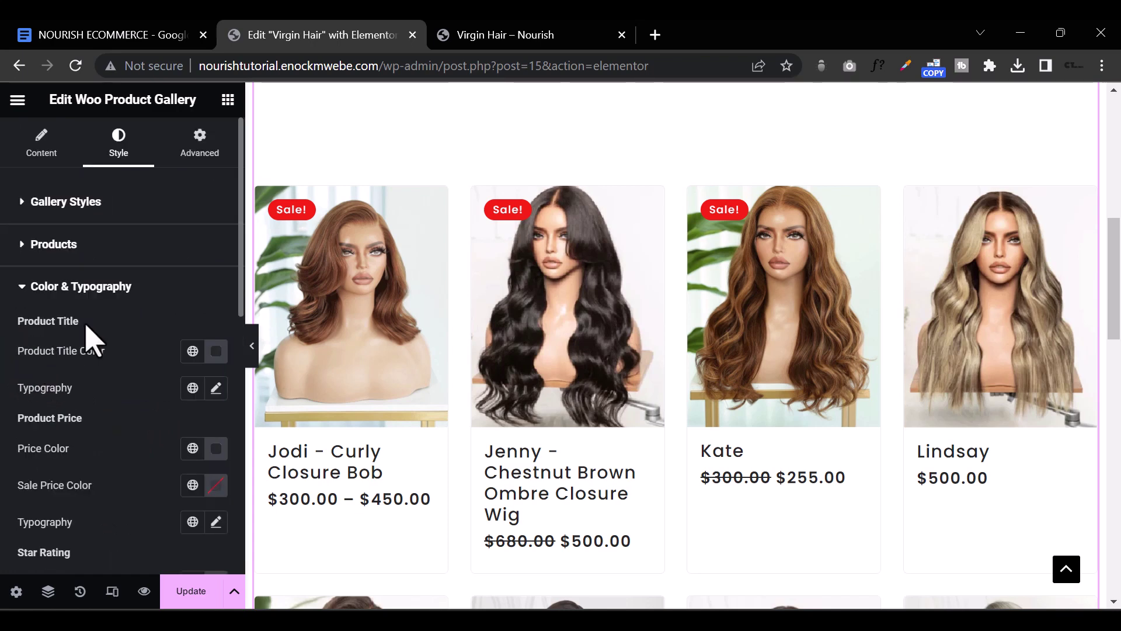
pyautogui.click(216, 387)
pyautogui.click(216, 387)
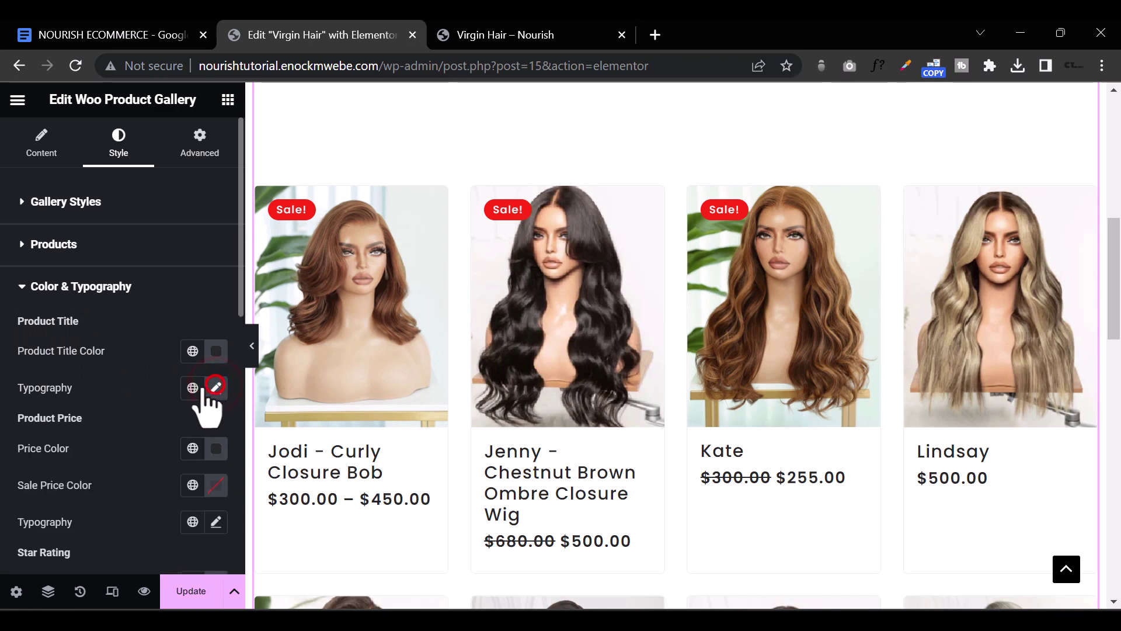
pyautogui.click(191, 387)
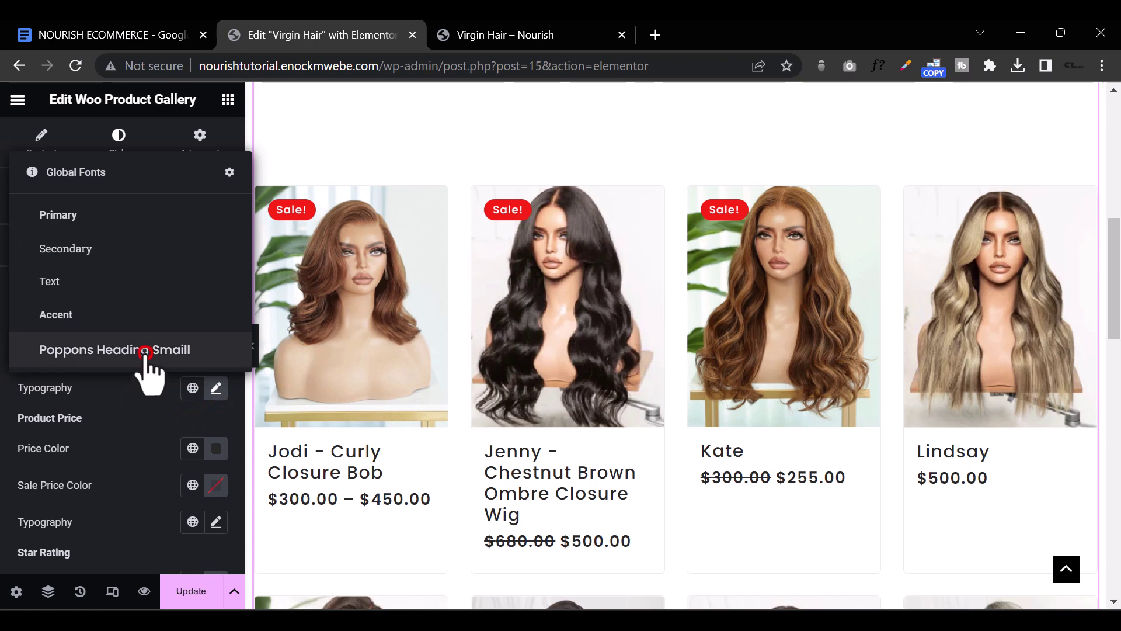
pyautogui.click(145, 352)
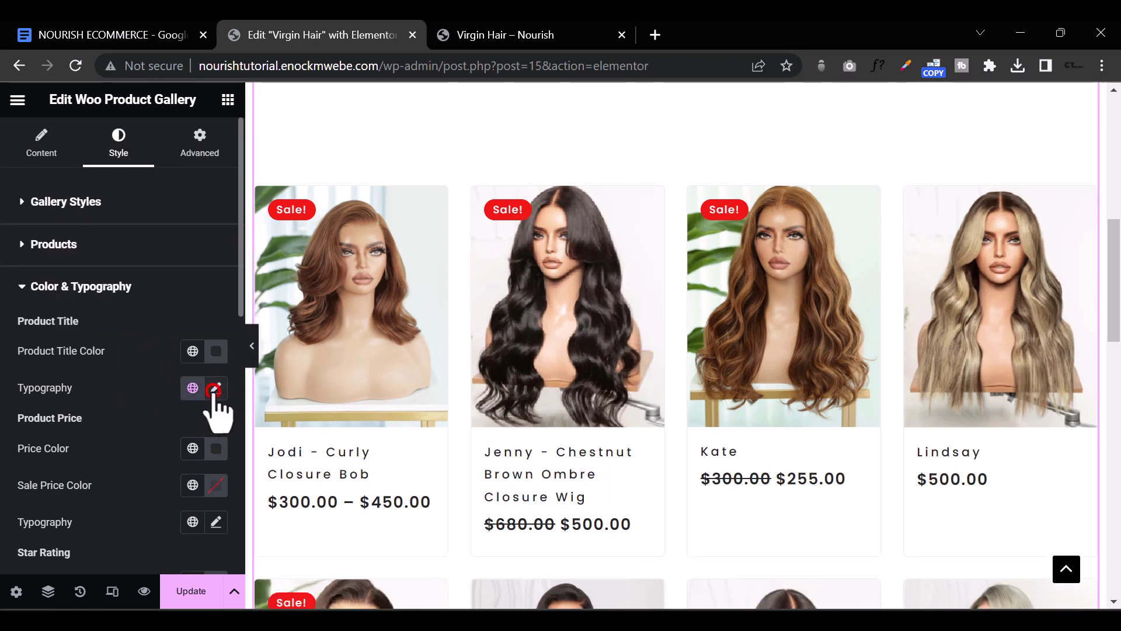
# Make the product titles uppercase at a 12 px font size
pyautogui.click(214, 389)
pyautogui.scroll(-3, 186, 452)
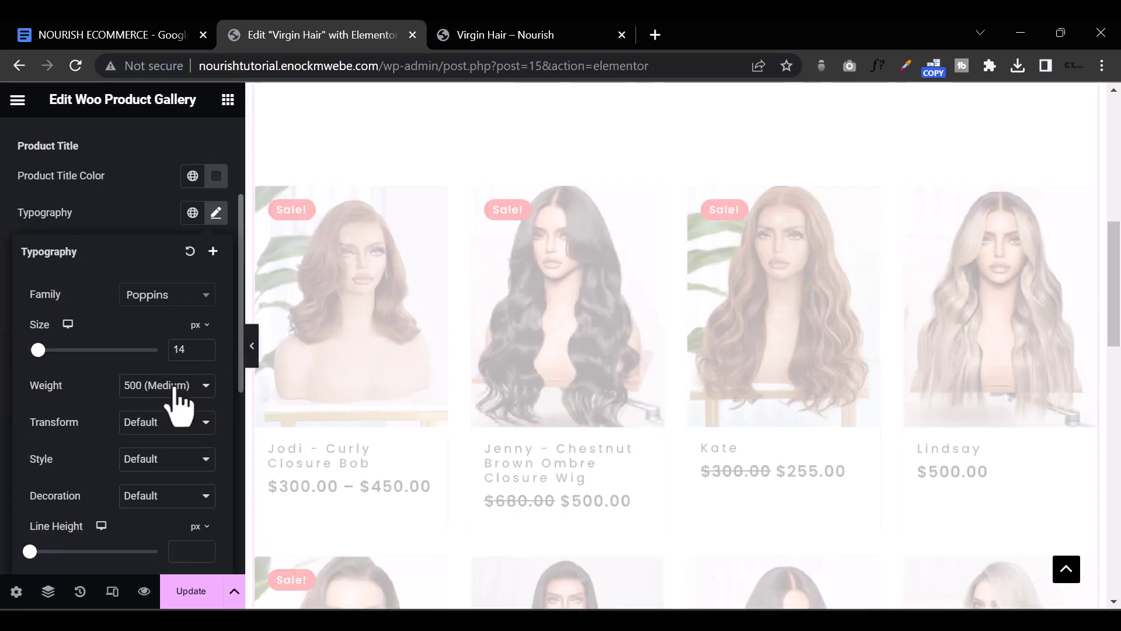
pyautogui.click(179, 418)
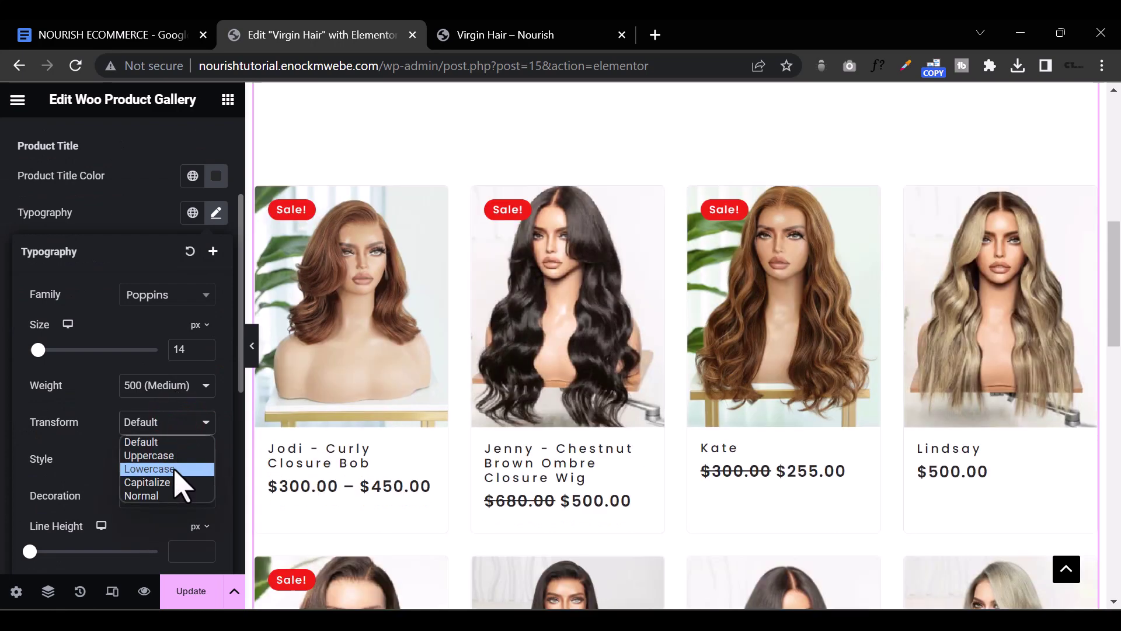
pyautogui.click(174, 482)
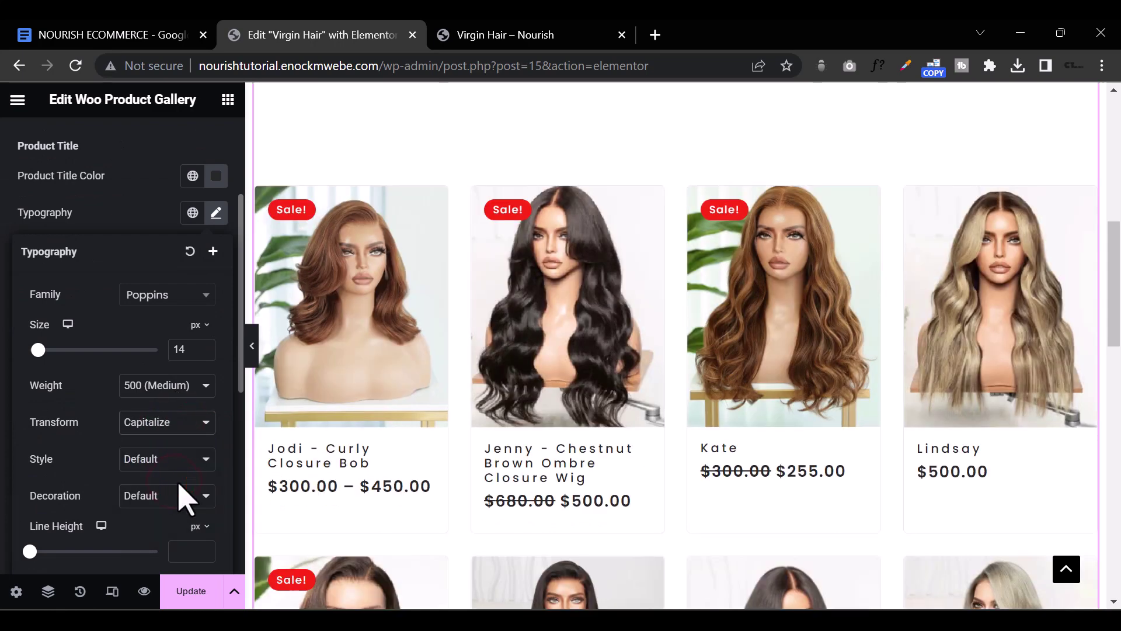
pyautogui.click(174, 421)
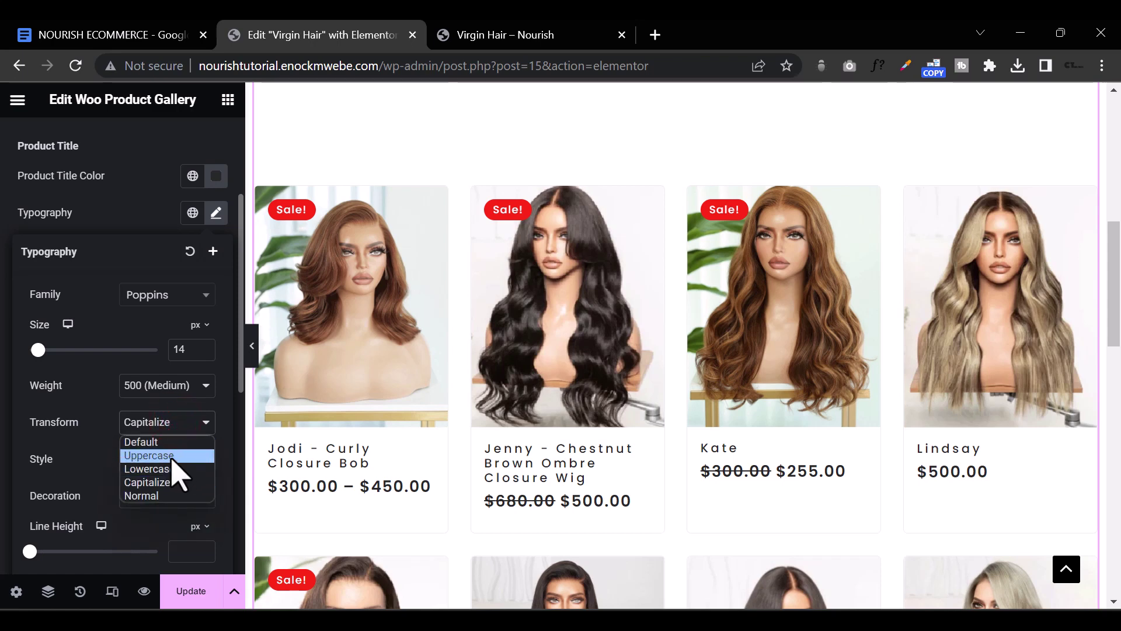
pyautogui.click(172, 456)
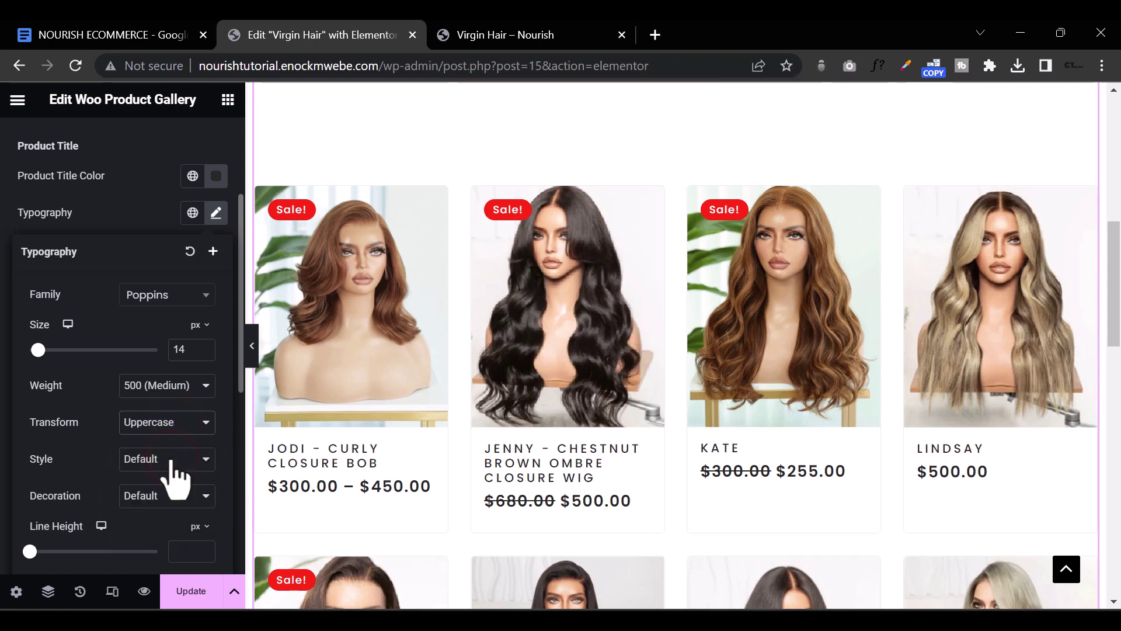
pyautogui.click(185, 350)
pyautogui.press('BackSpace')
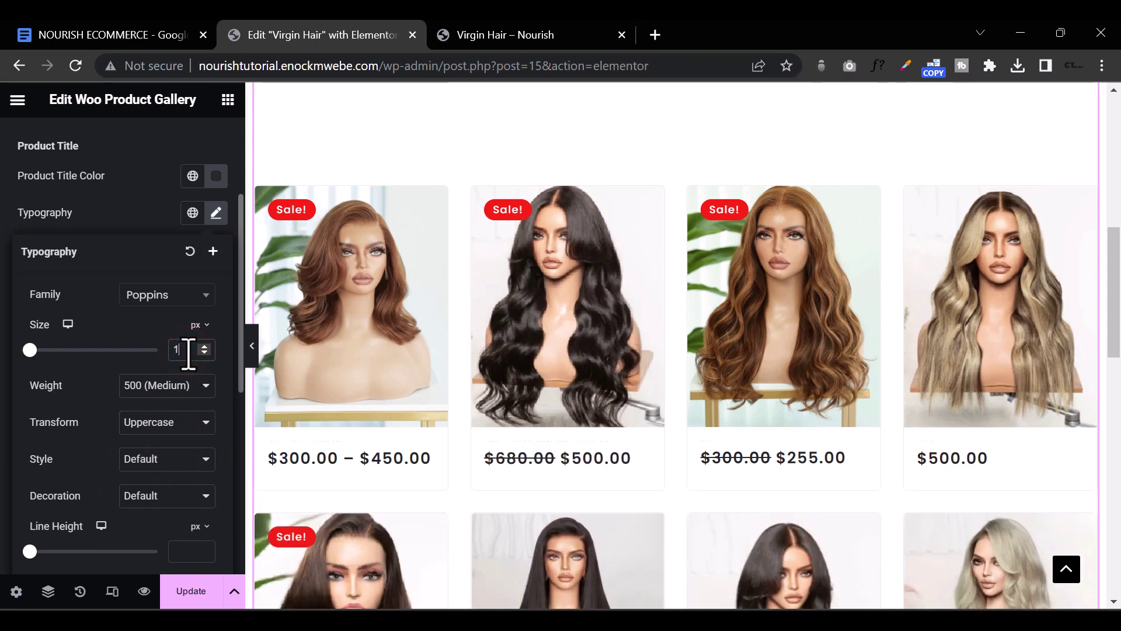
pyautogui.write('2')
pyautogui.click(136, 253)
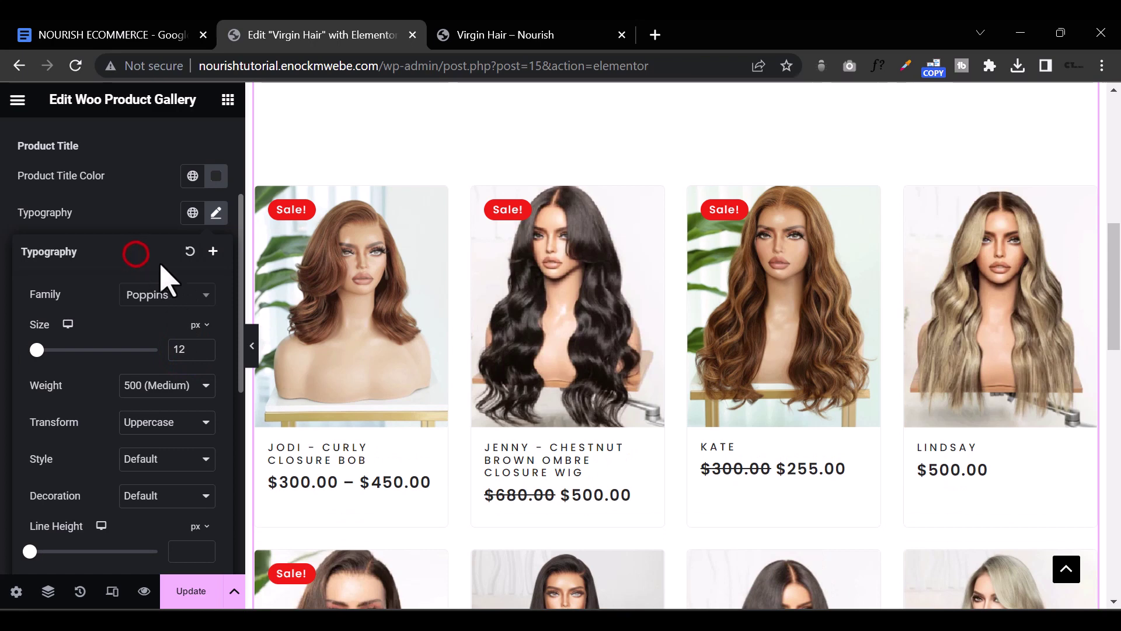
pyautogui.click(65, 213)
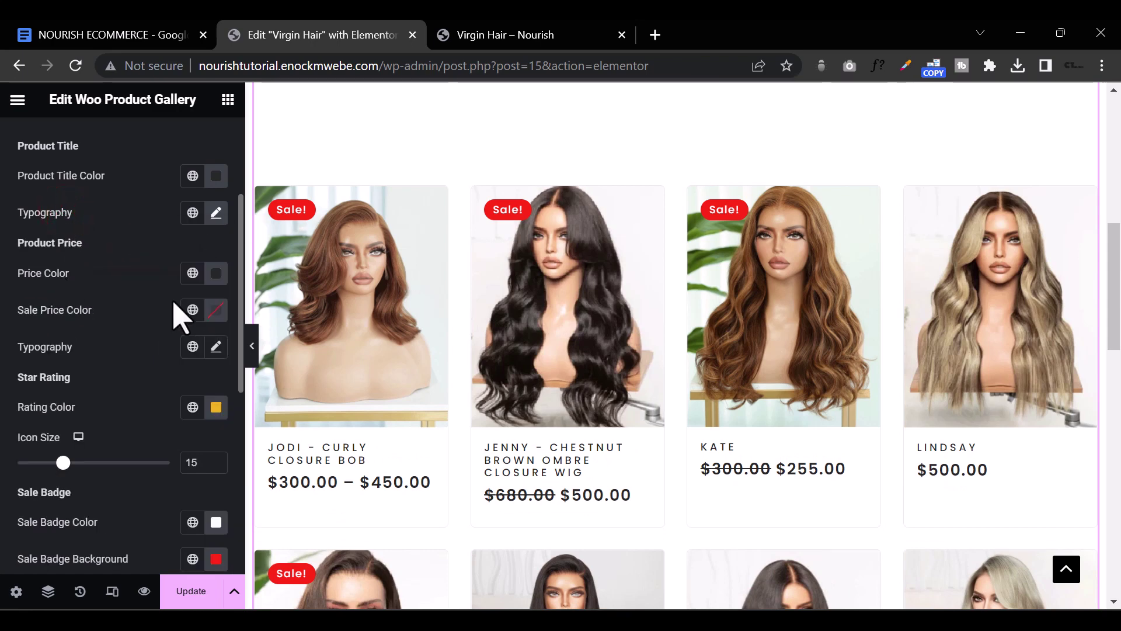
# Give the product prices the Poppons Heading Smaill font at size 12
pyautogui.click(193, 310)
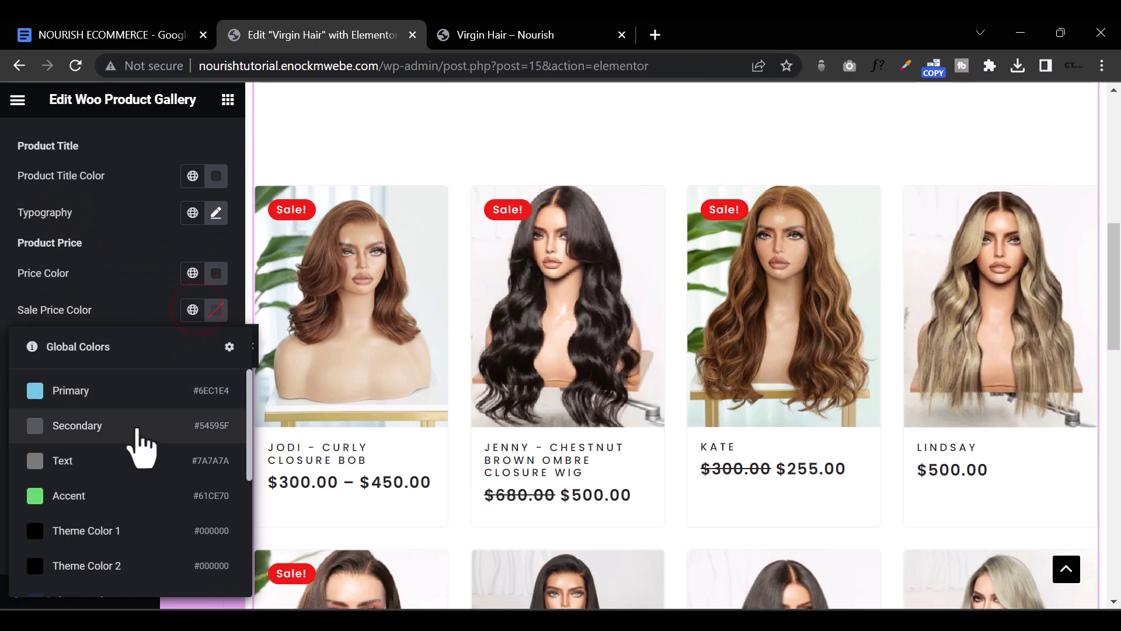
pyautogui.click(100, 302)
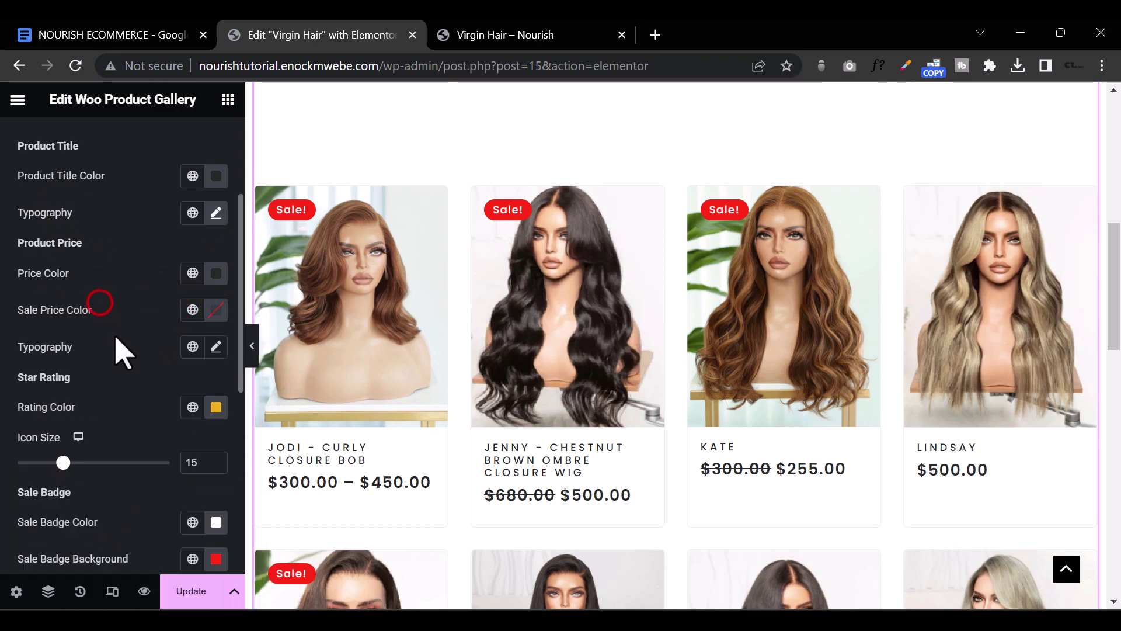
pyautogui.click(193, 347)
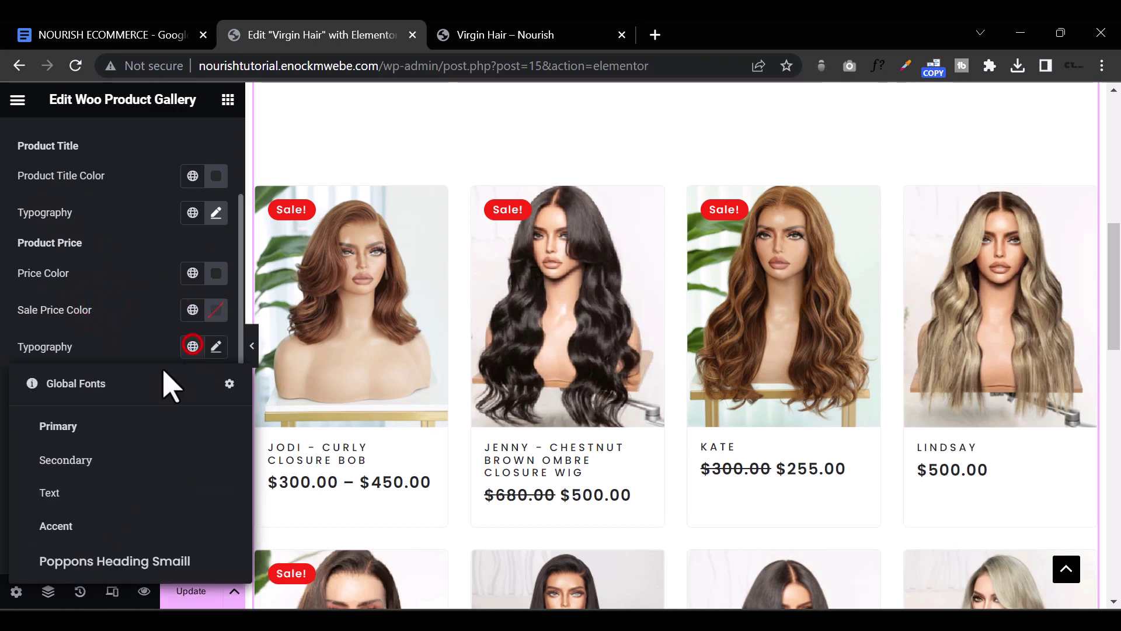
pyautogui.click(110, 561)
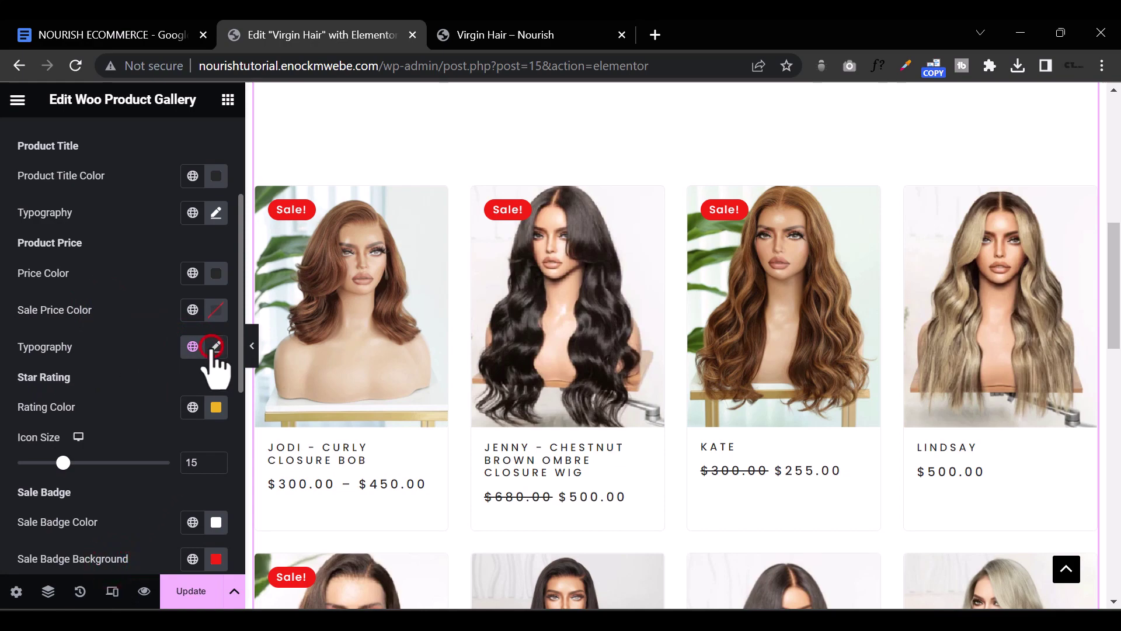
pyautogui.click(216, 347)
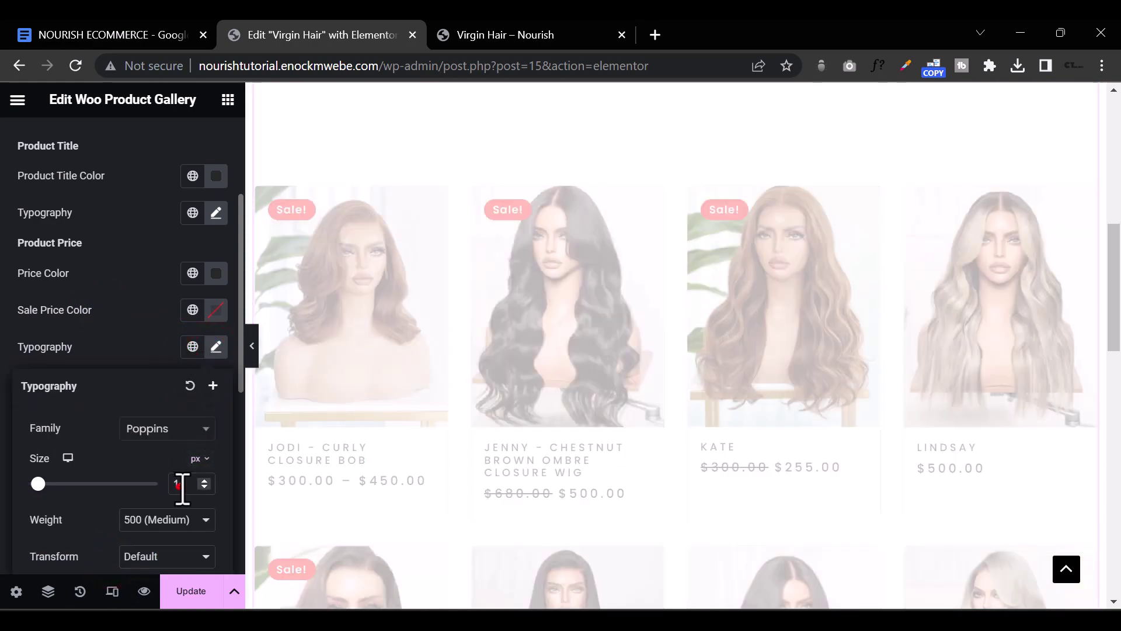
pyautogui.write('12')
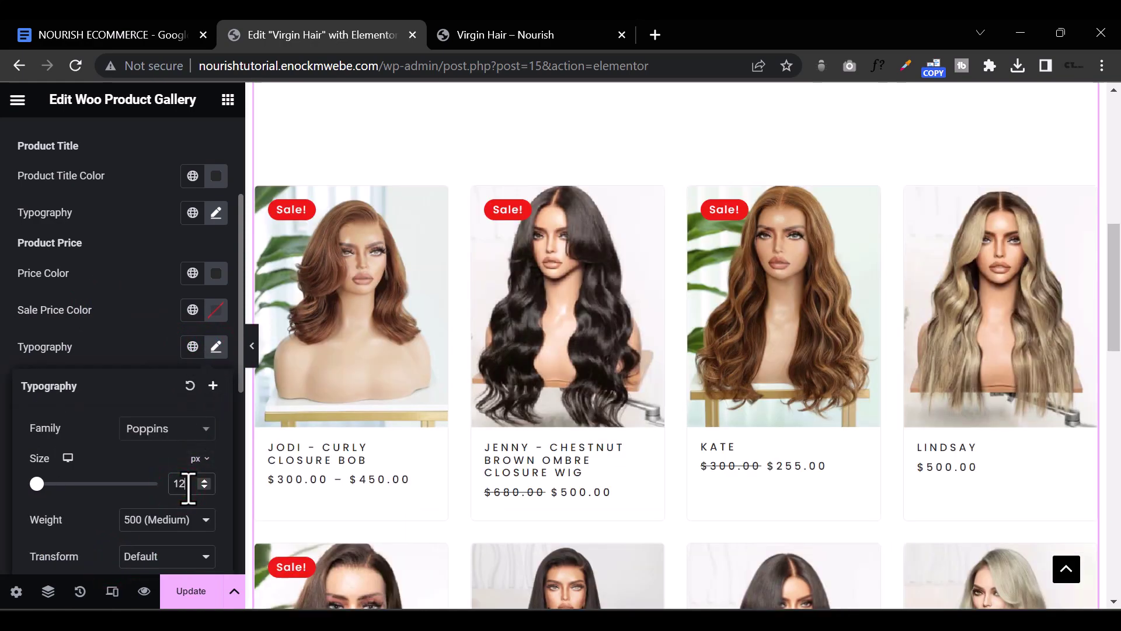
pyautogui.click(152, 356)
# Hide the editing panel to preview the gallery full width
pyautogui.scroll(-5, 438, 450)
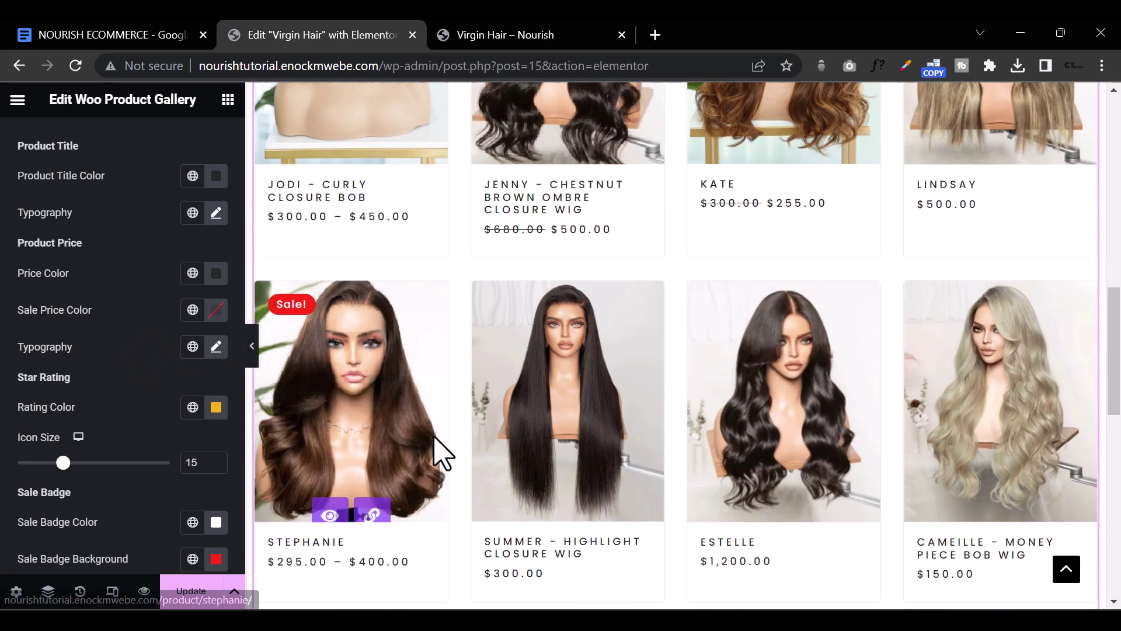
pyautogui.click(252, 345)
pyautogui.scroll(3, 257, 362)
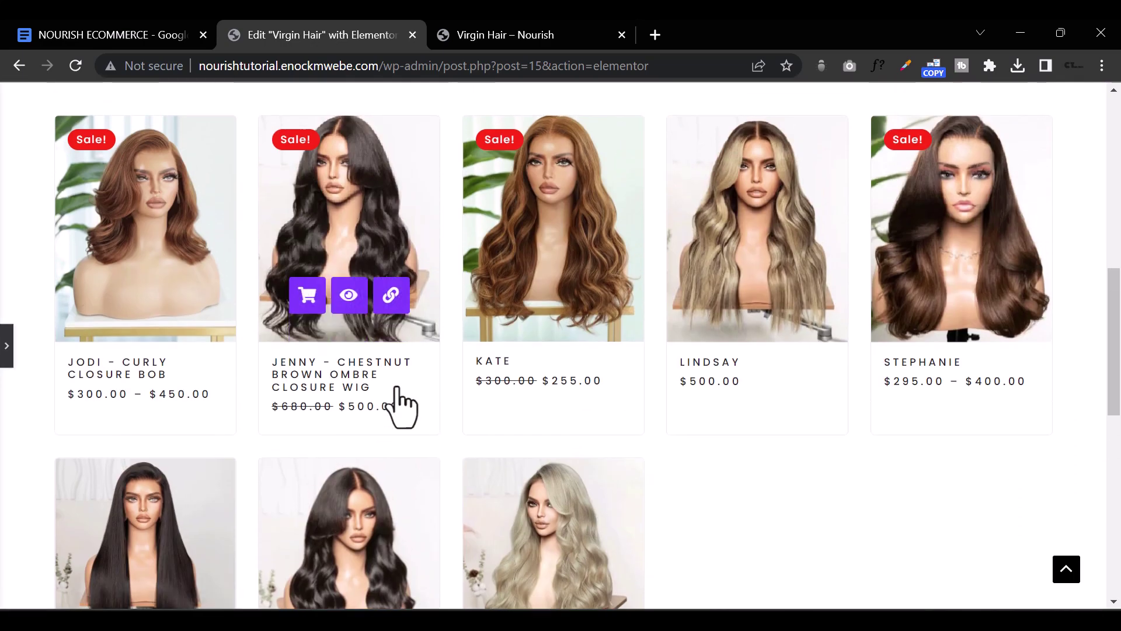
# Raise the gallery product title font size to 14 px, keeping the Medium (500) weight
pyautogui.click(8, 346)
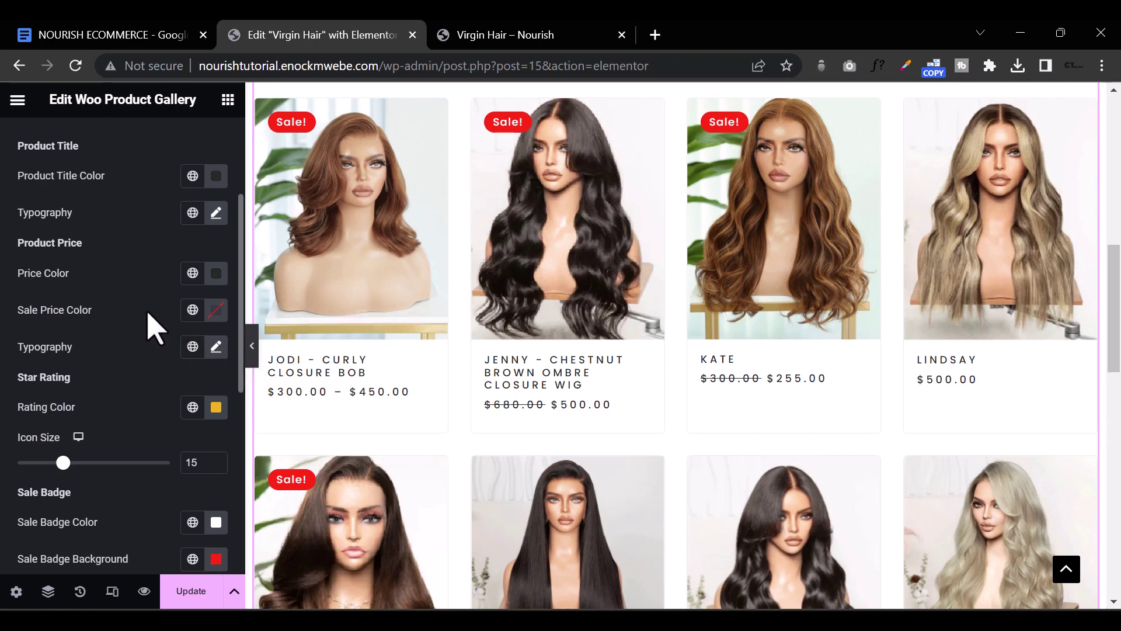
pyautogui.scroll(2, 152, 324)
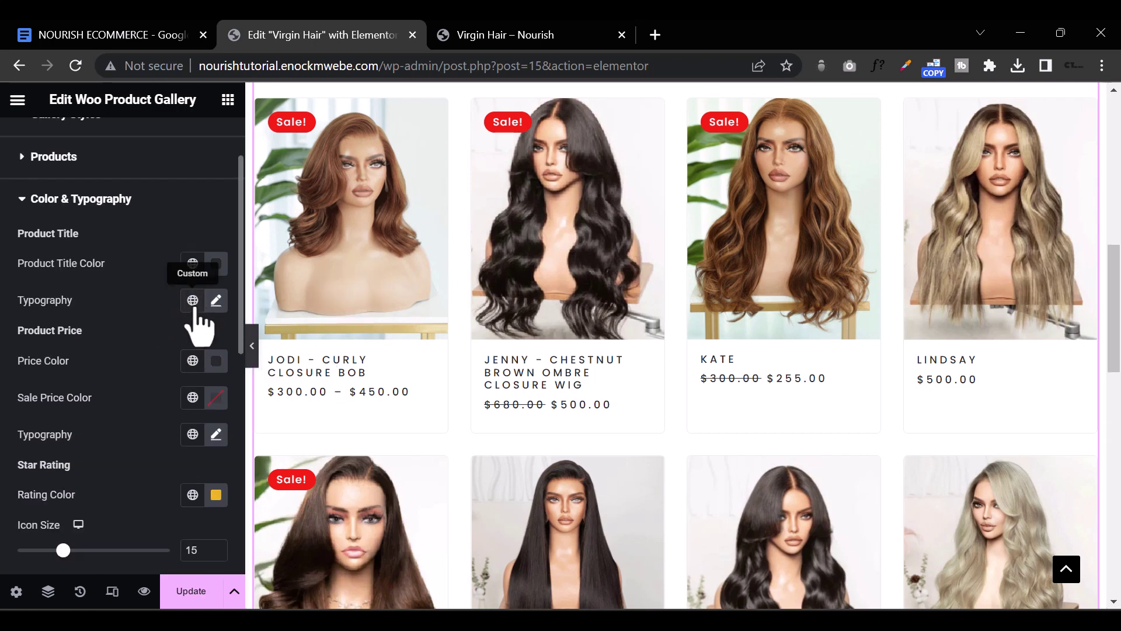
pyautogui.click(216, 300)
pyautogui.click(192, 473)
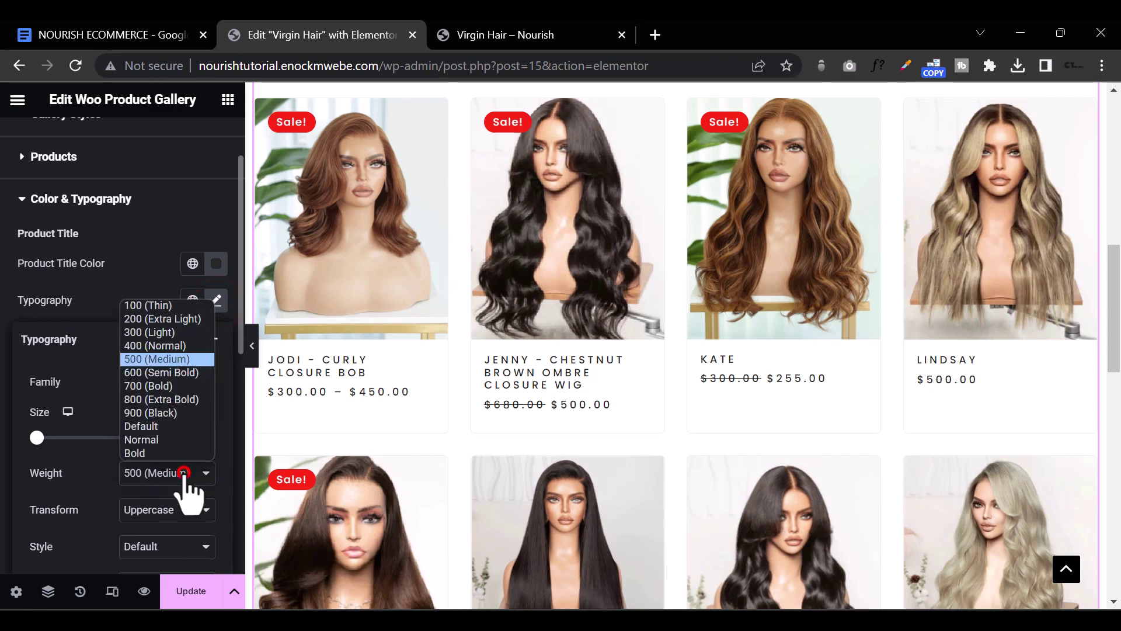
pyautogui.click(165, 377)
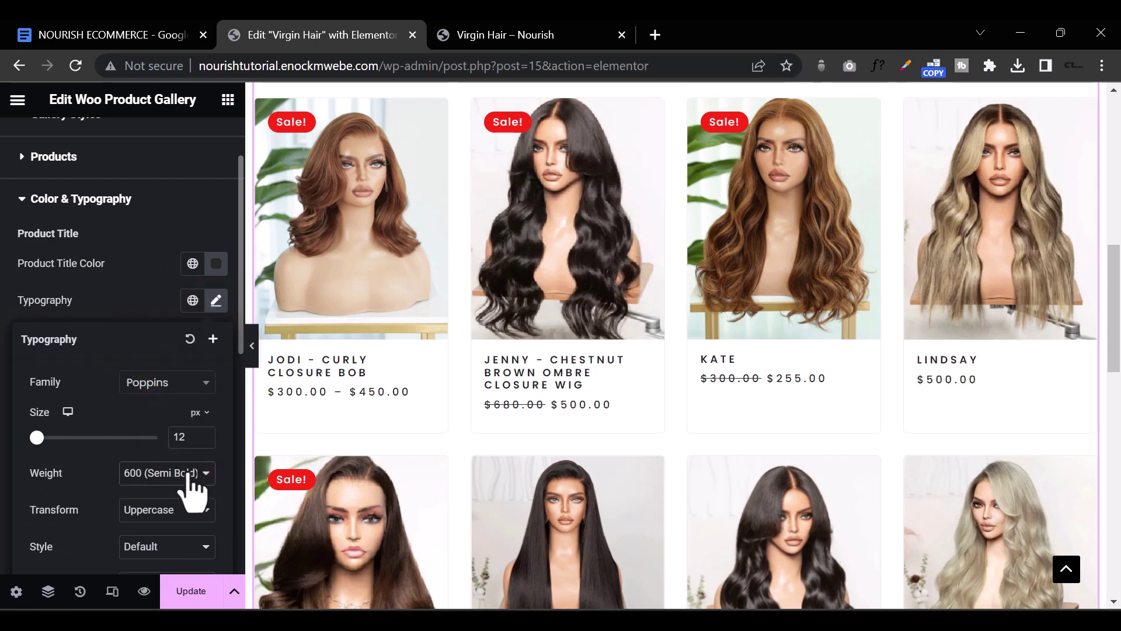
pyautogui.click(185, 470)
pyautogui.click(165, 367)
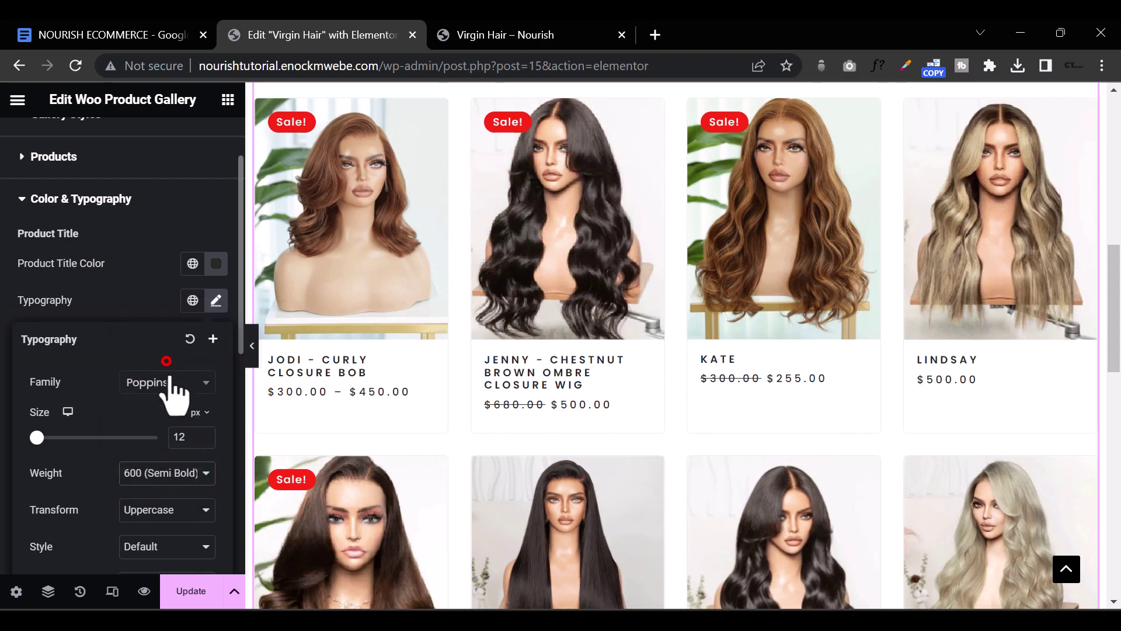
pyautogui.click(204, 434)
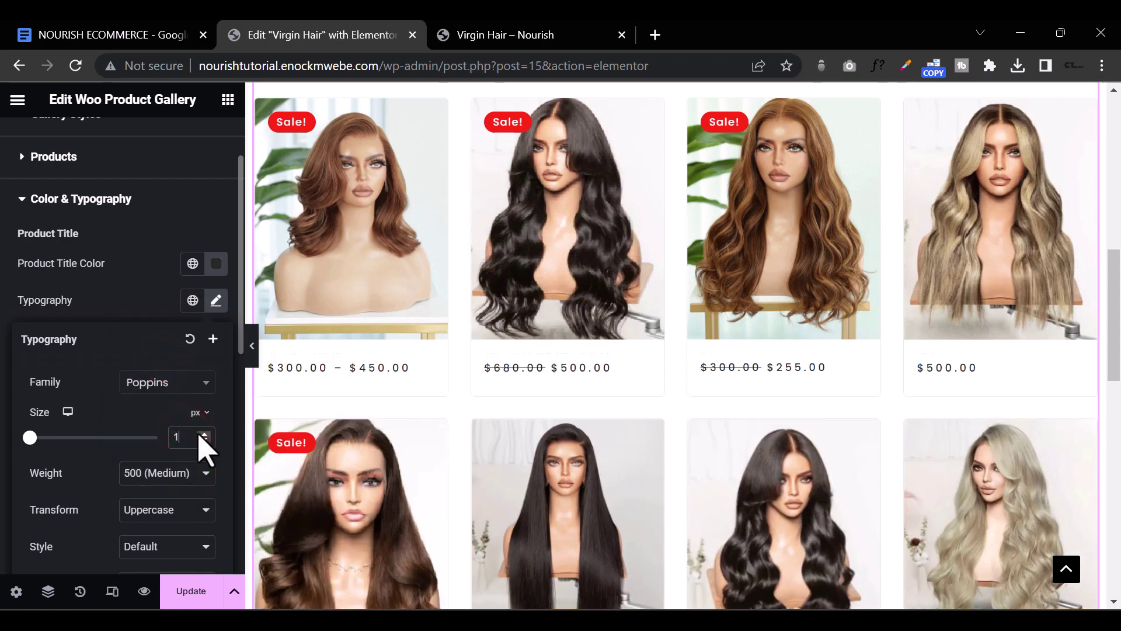
pyautogui.click(203, 434)
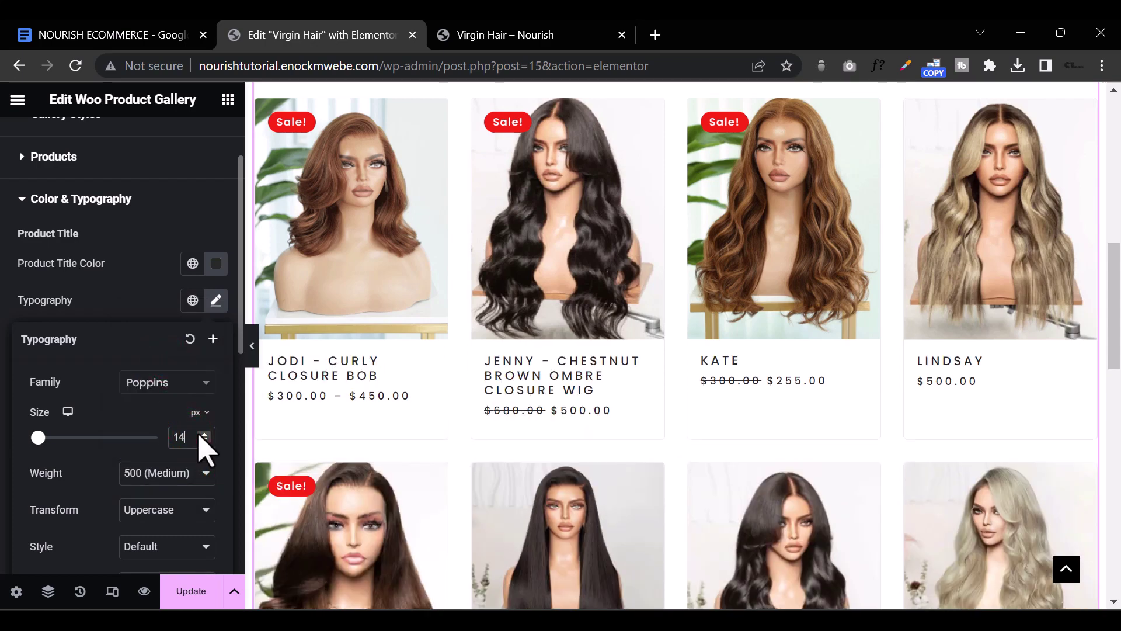
pyautogui.click(114, 305)
# Change the gallery Sale! badge background from red to black
pyautogui.scroll(-3, 166, 429)
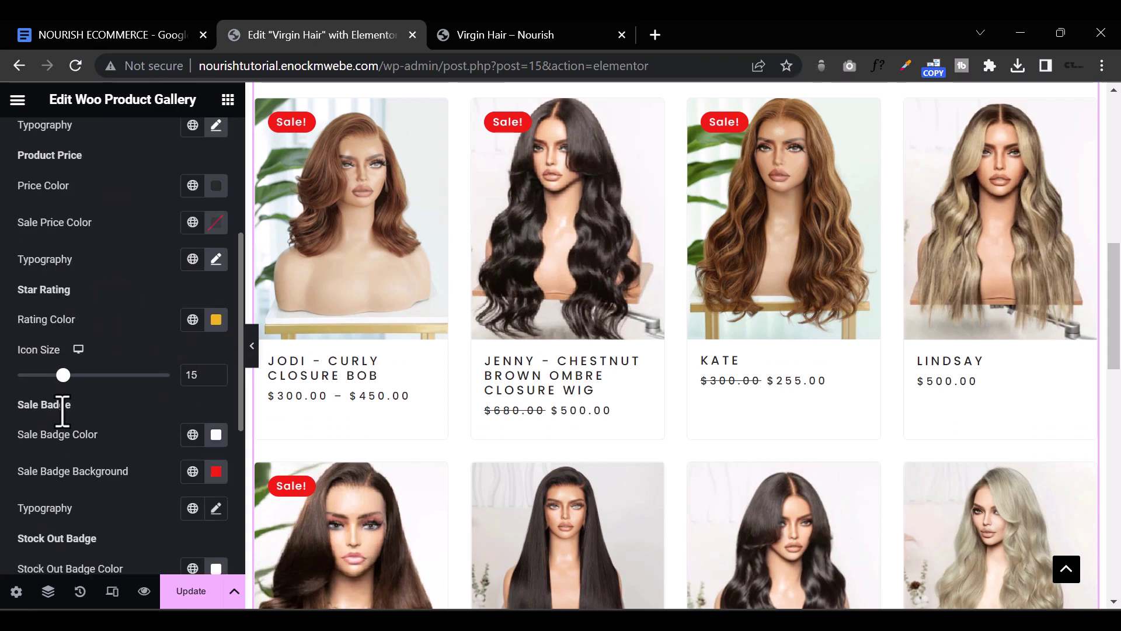
pyautogui.click(216, 471)
pyautogui.moveTo(159, 308); pyautogui.dragTo(50, 400)
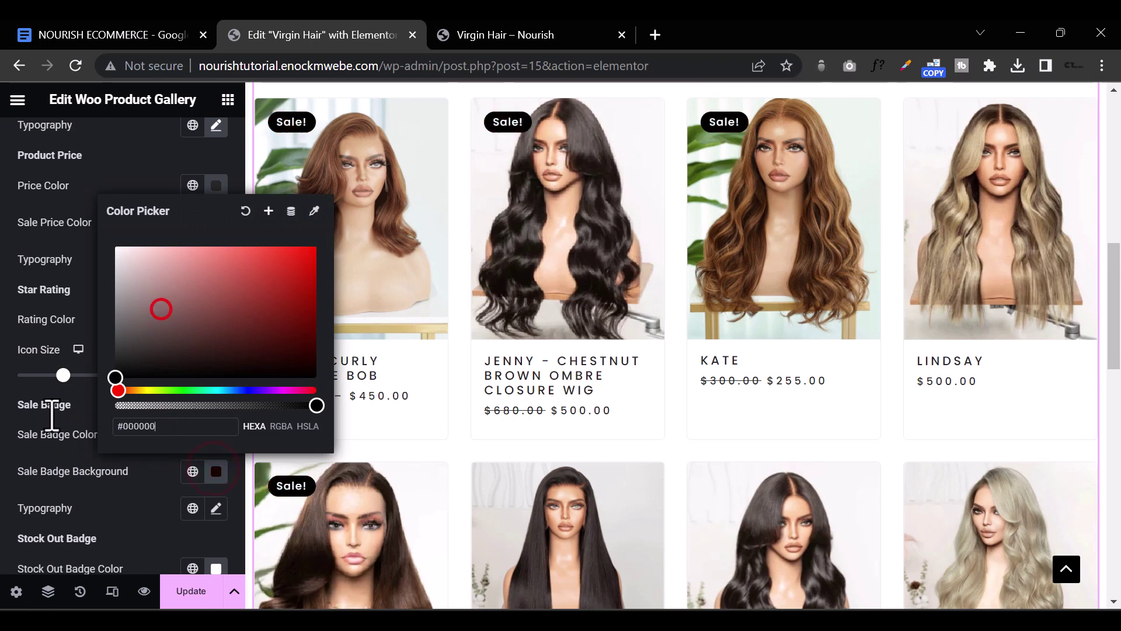
pyautogui.click(157, 496)
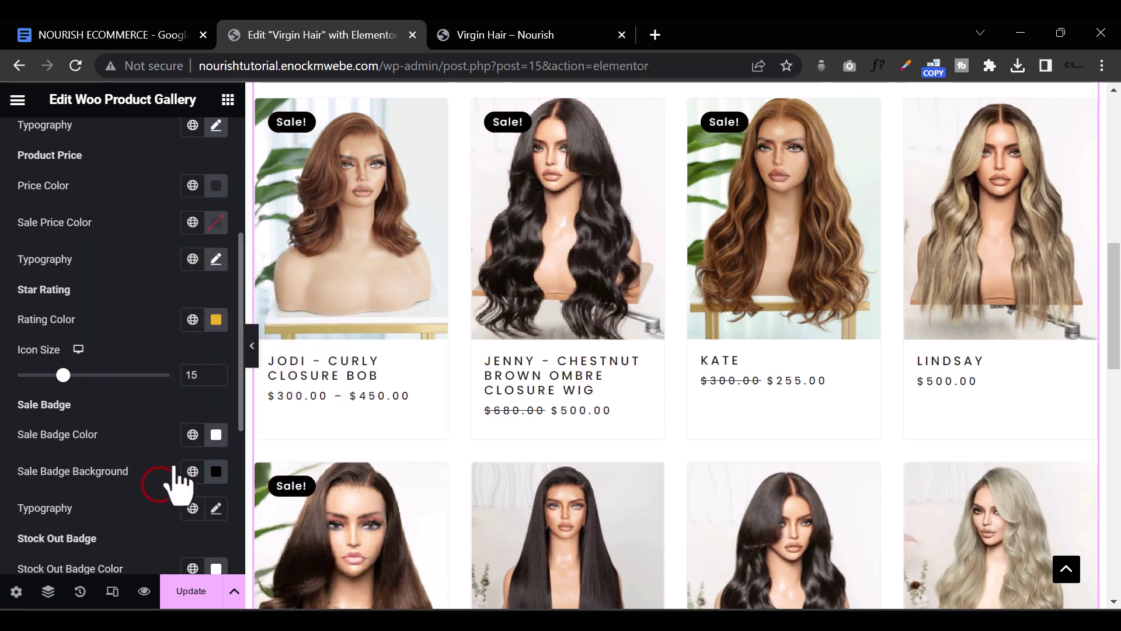
pyautogui.scroll(-5, 166, 471)
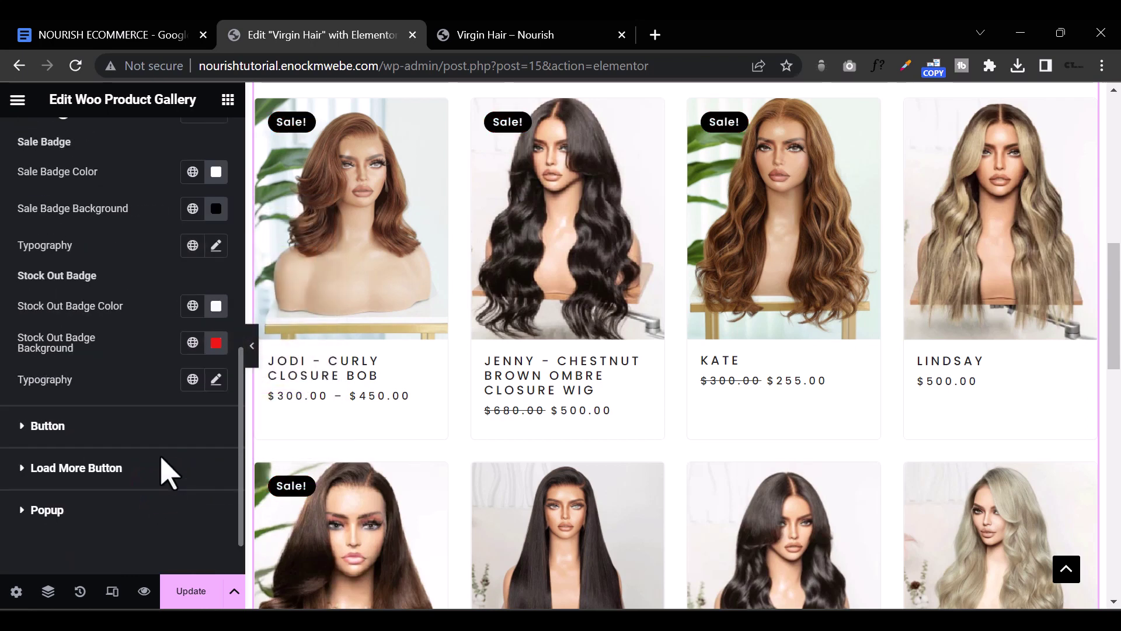
pyautogui.click(48, 425)
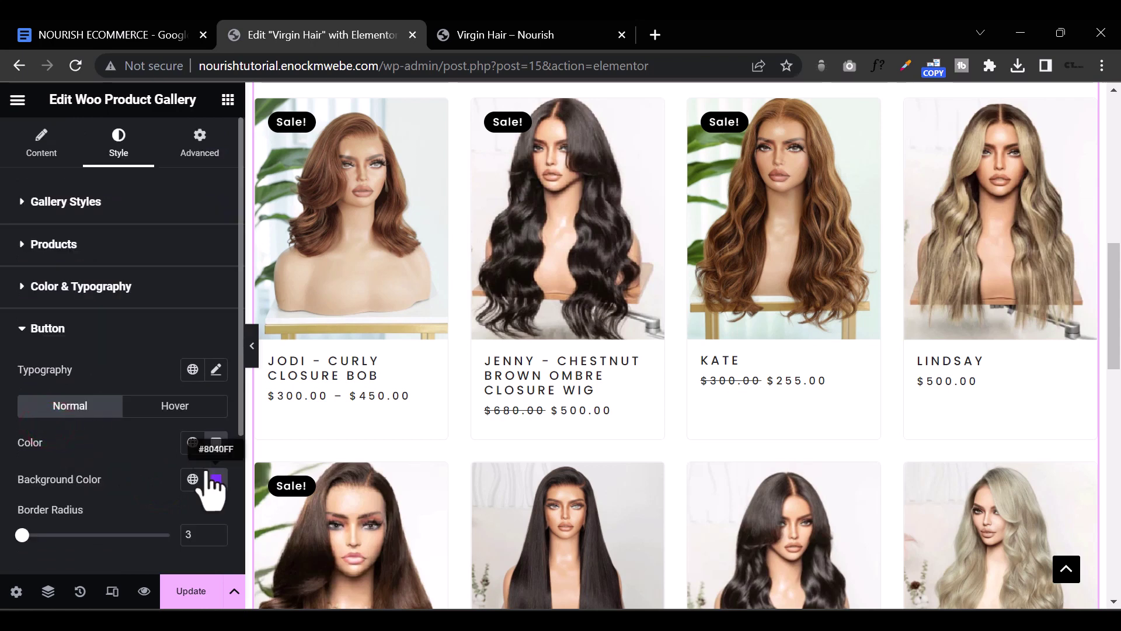
# Make the gallery buttons' background black in both Normal and Hover states
pyautogui.moveTo(330, 294)
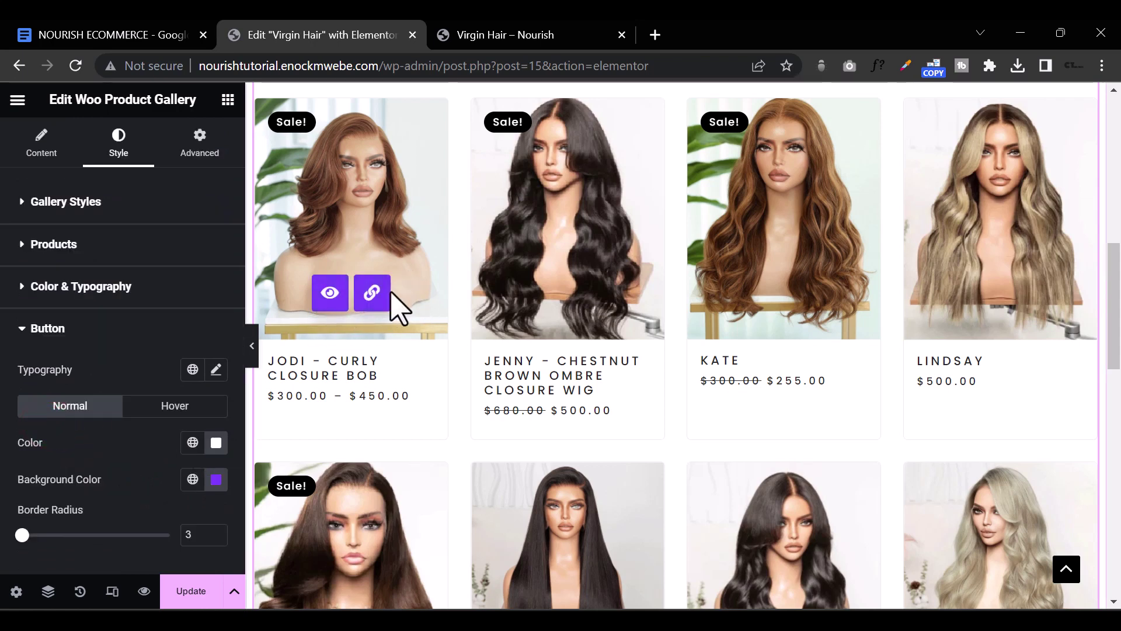
pyautogui.click(216, 479)
pyautogui.click(150, 328)
pyautogui.click(75, 447)
pyautogui.click(146, 407)
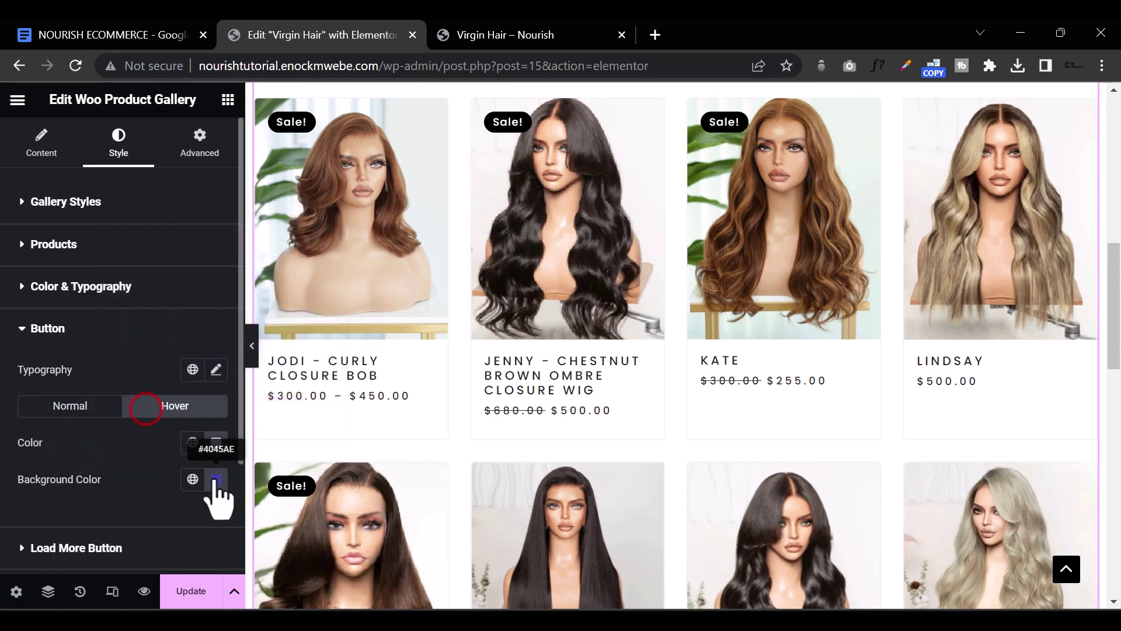
pyautogui.click(216, 479)
pyautogui.write('#000000')
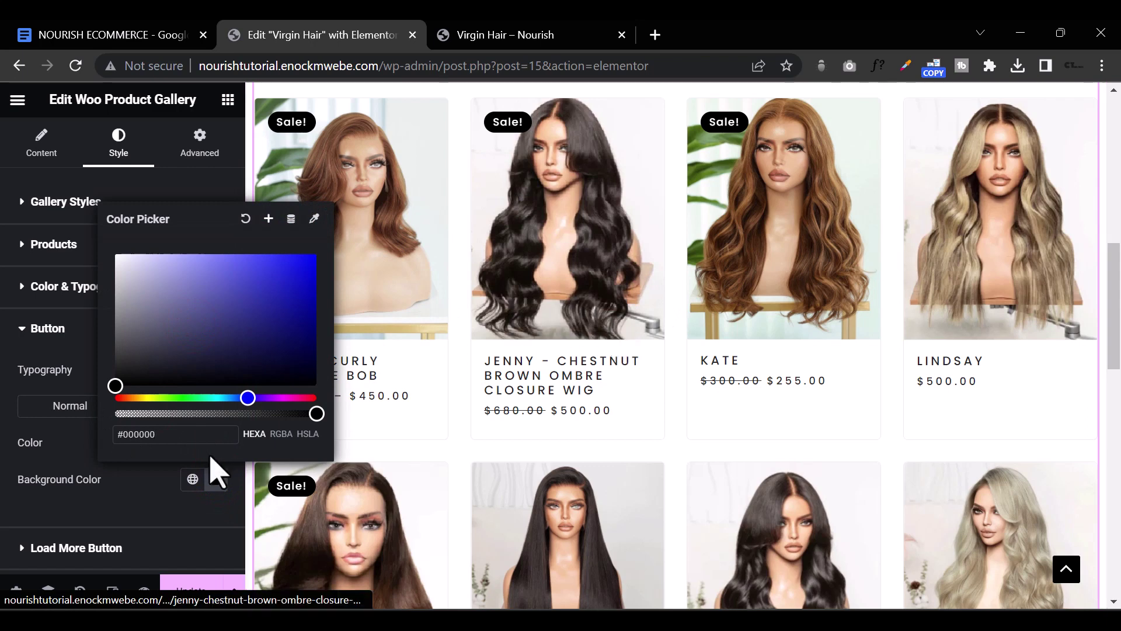
pyautogui.click(133, 491)
pyautogui.click(24, 328)
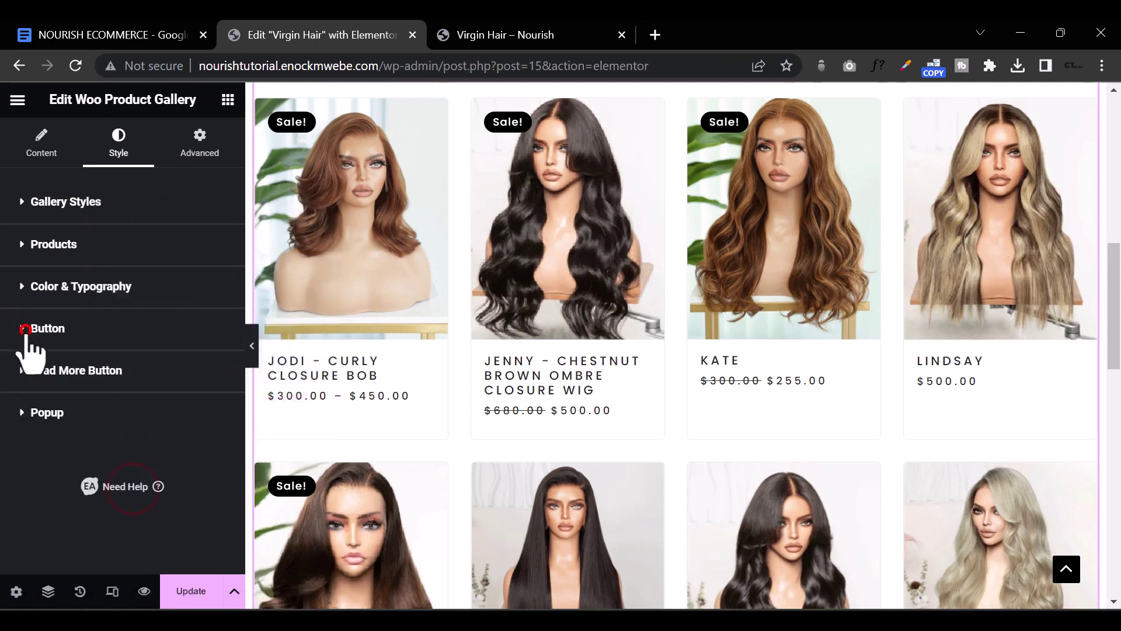
# Set the Load More button background to black (#000000)
pyautogui.click(24, 370)
pyautogui.scroll(-5, 170, 432)
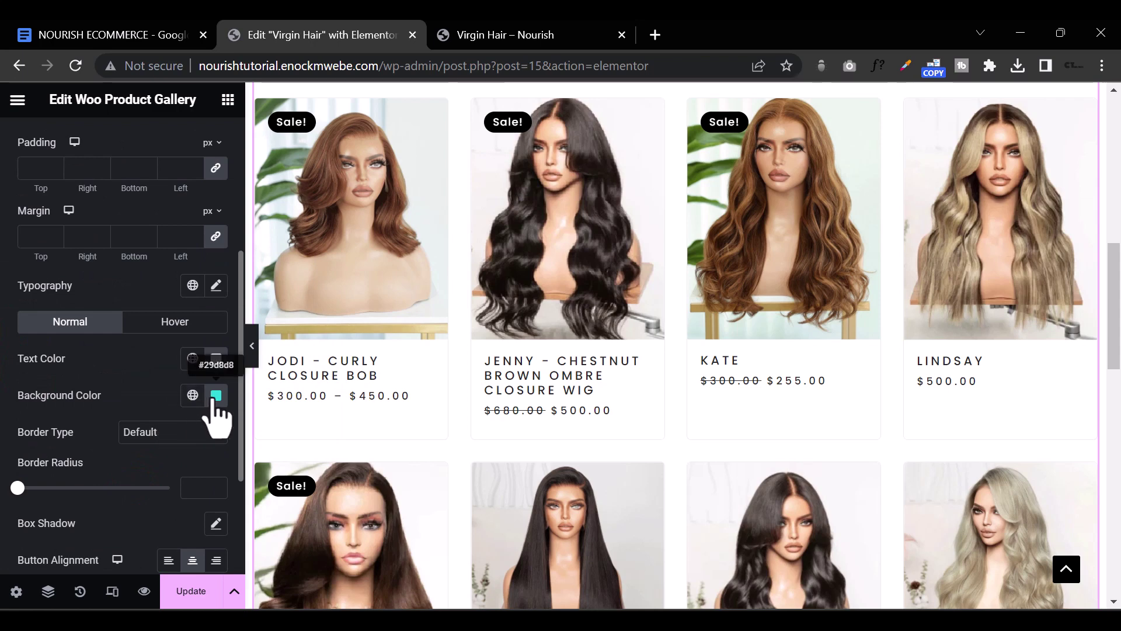
pyautogui.click(215, 396)
pyautogui.write('#000000')
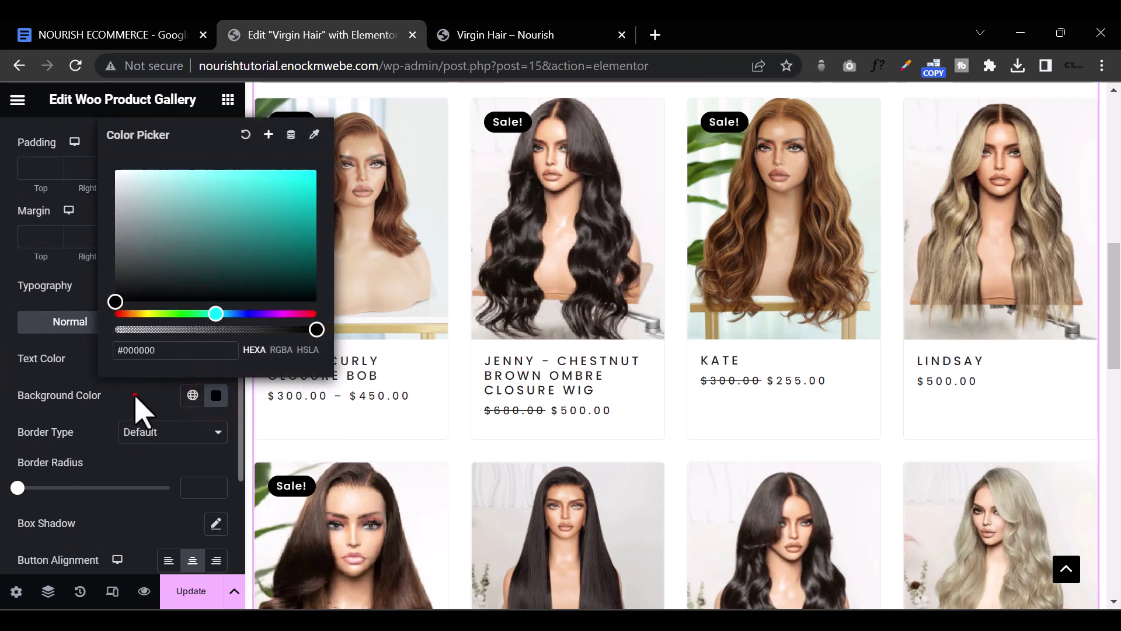
pyautogui.click(135, 397)
pyautogui.scroll(-3, 136, 399)
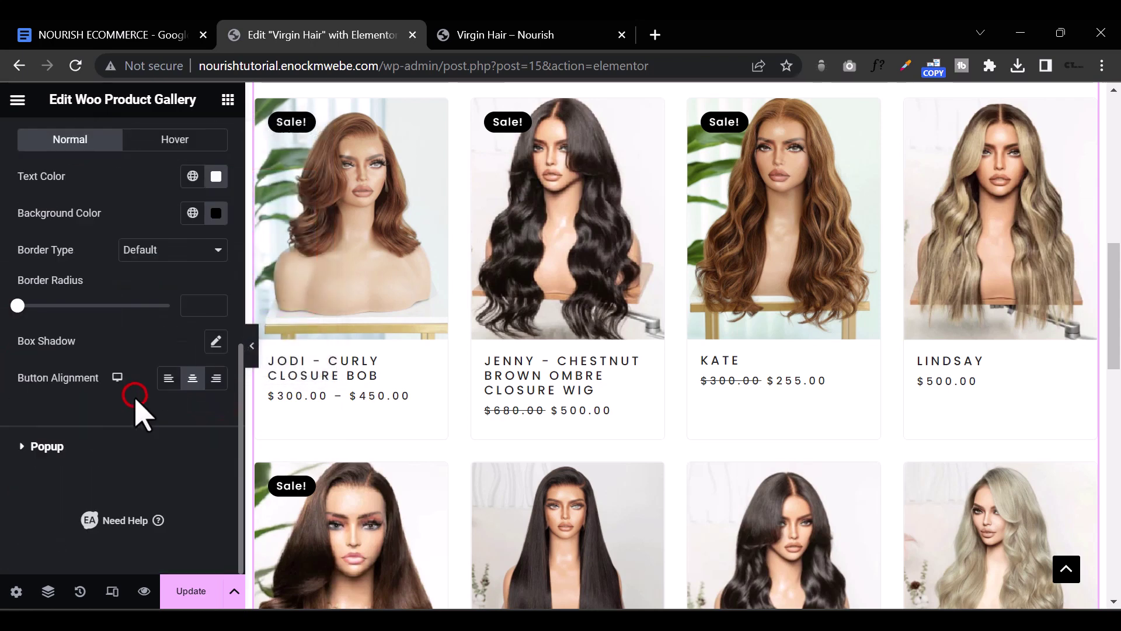
# Preview the Stephanie quick-view popup and set the popup price colour to black
pyautogui.click(24, 446)
pyautogui.scroll(-6, 263, 375)
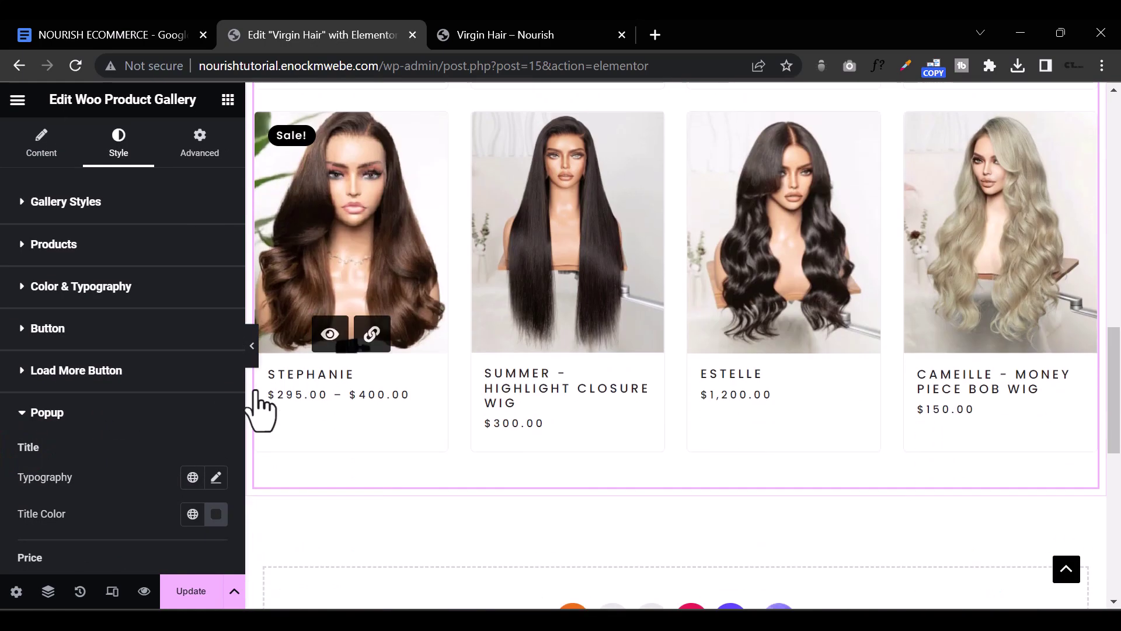
pyautogui.click(333, 311)
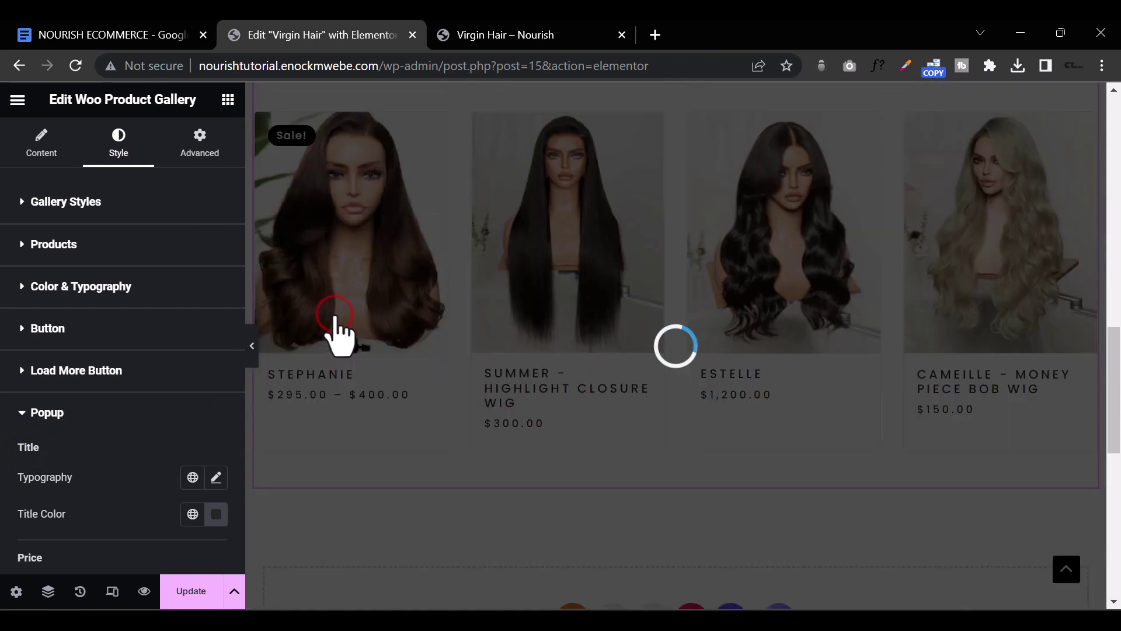
pyautogui.scroll(-5, 175, 380)
pyautogui.scroll(-3, 175, 374)
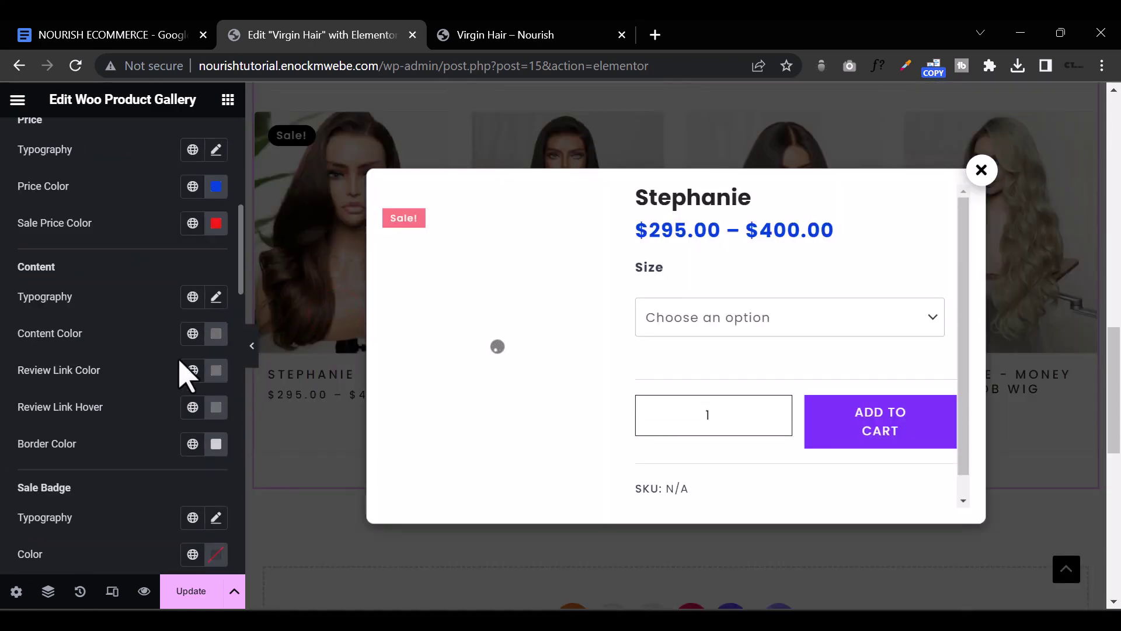
pyautogui.click(216, 186)
pyautogui.moveTo(166, 338); pyautogui.dragTo(100, 469)
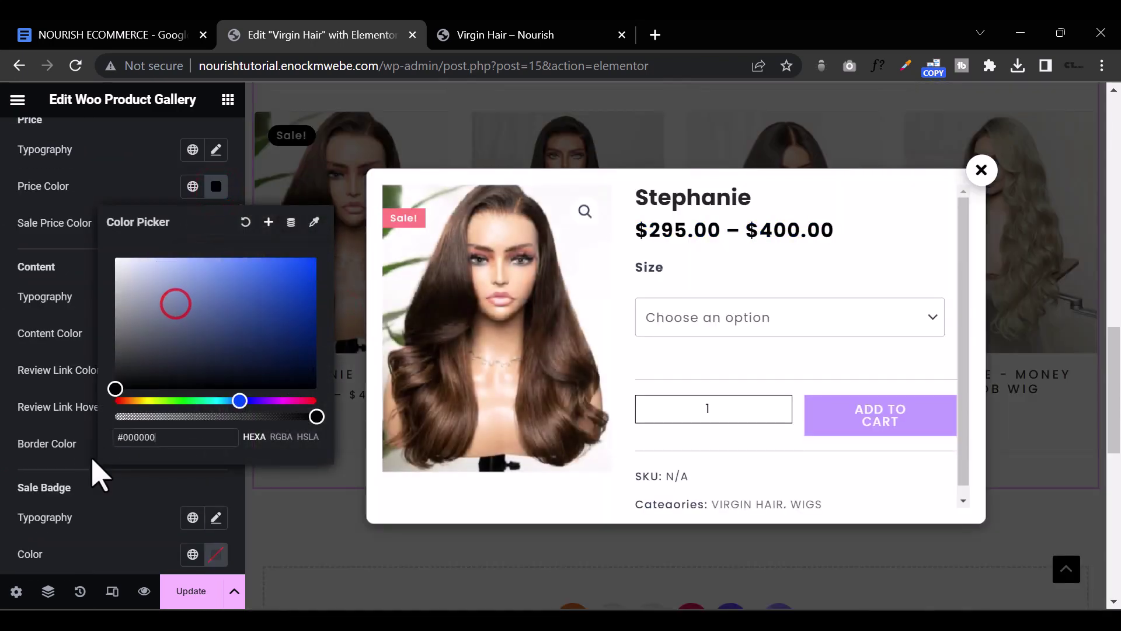
pyautogui.click(112, 206)
pyautogui.click(129, 177)
# Set the popup sale price colour to red
pyautogui.click(215, 225)
pyautogui.click(216, 225)
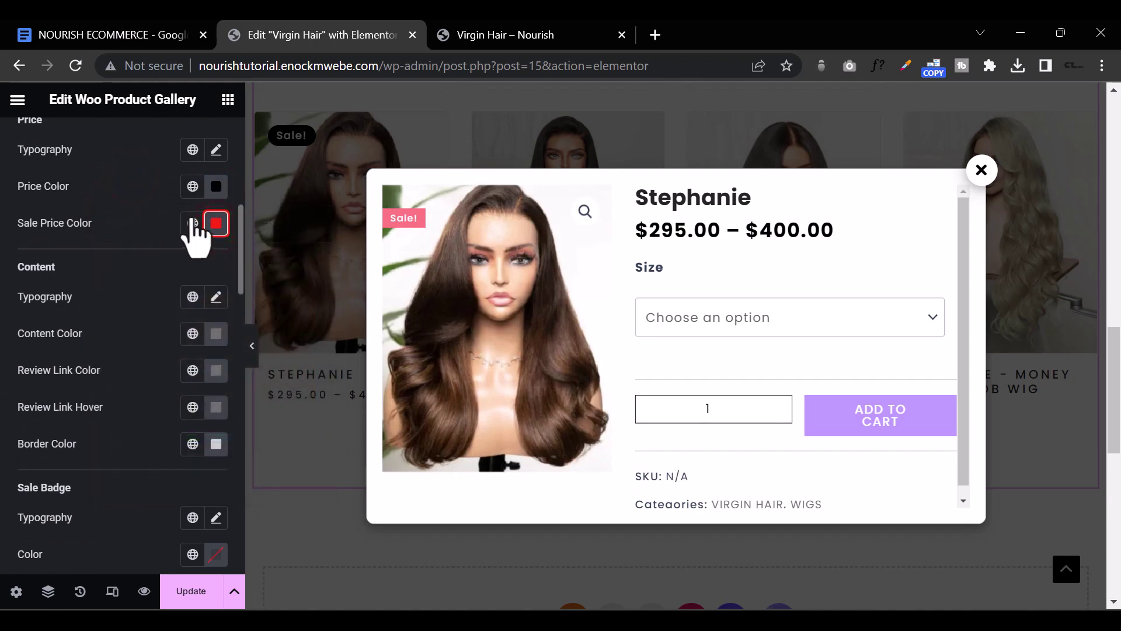
pyautogui.click(216, 225)
pyautogui.moveTo(153, 363); pyautogui.dragTo(107, 452)
pyautogui.click(142, 350)
pyautogui.click(231, 324)
pyautogui.click(140, 209)
pyautogui.scroll(-5, 176, 330)
pyautogui.scroll(2, 178, 331)
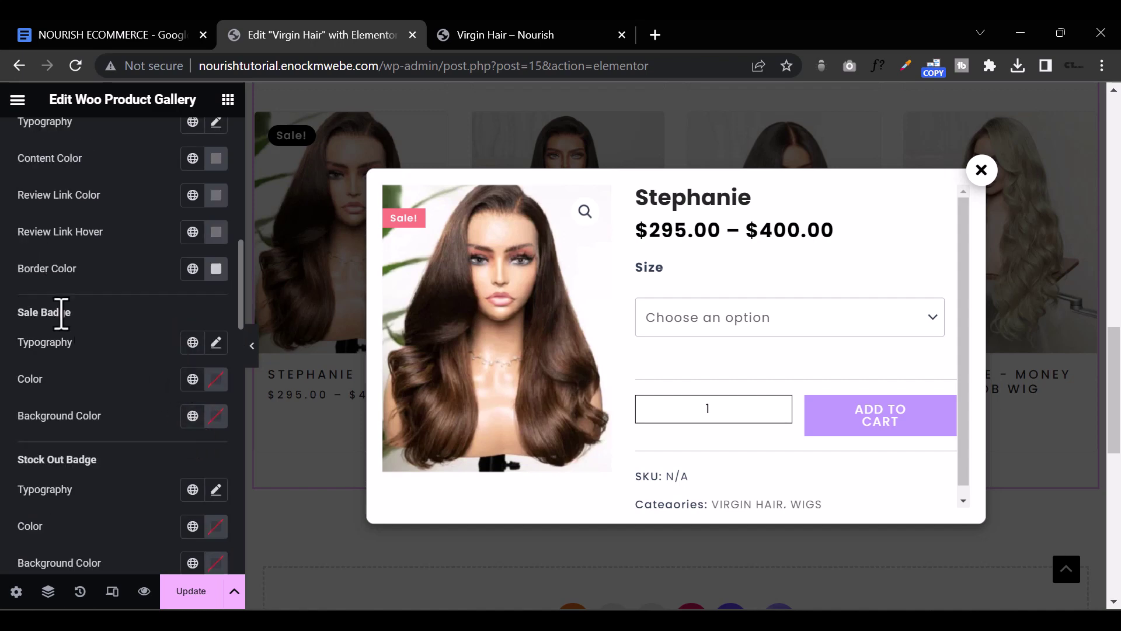
# Make the popup Sale! badge background black
pyautogui.click(215, 416)
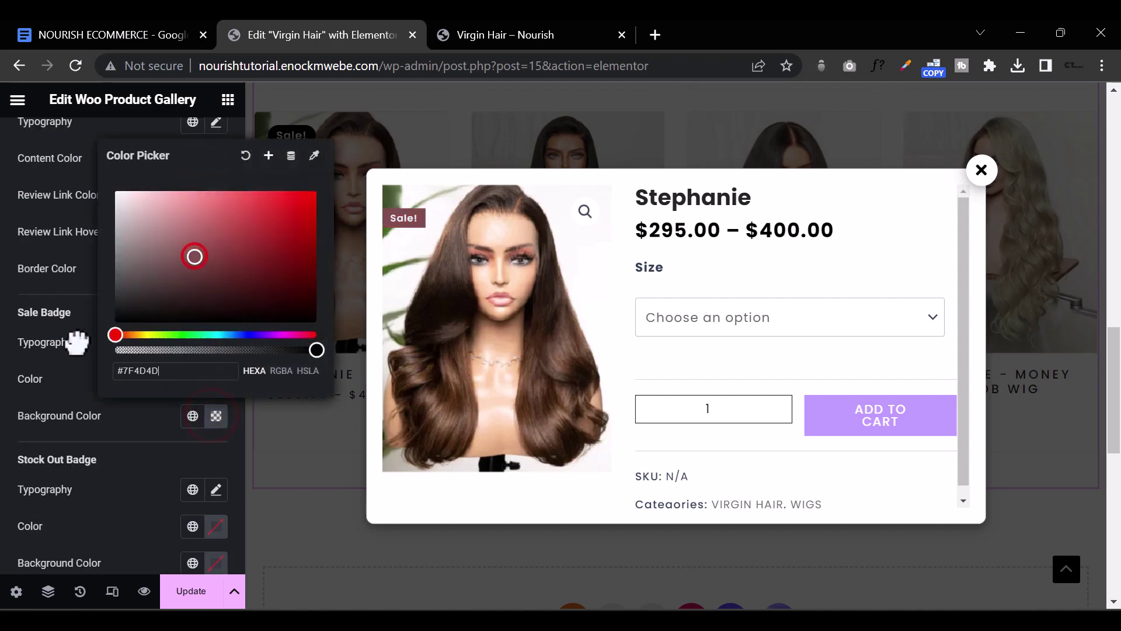
pyautogui.click(146, 429)
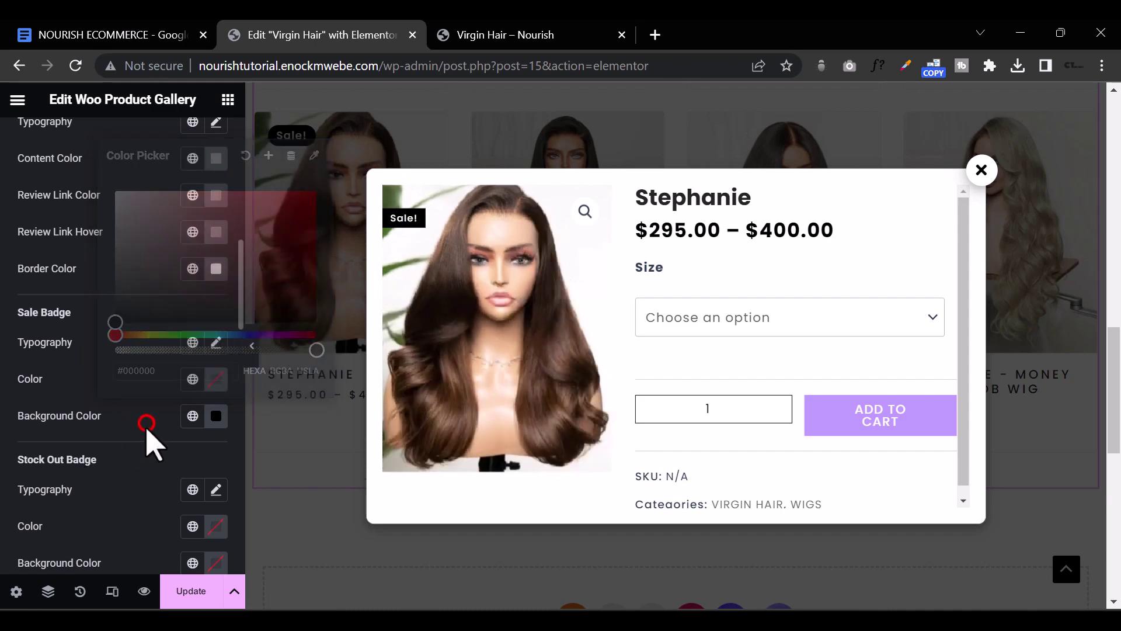
pyautogui.scroll(-3, 154, 428)
pyautogui.scroll(-5, 157, 426)
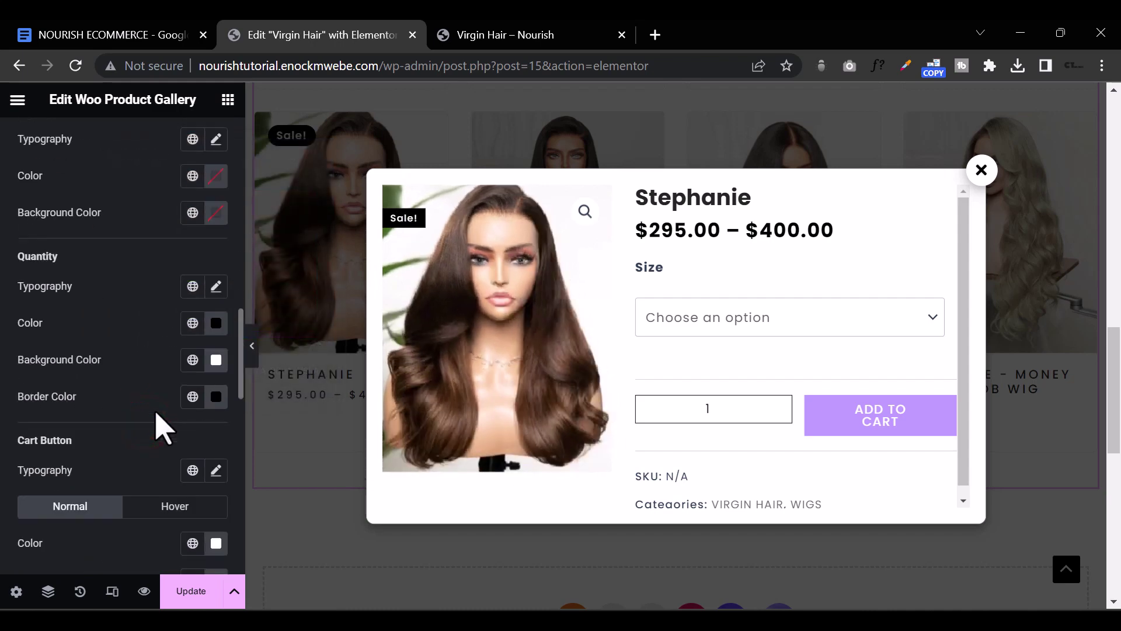
pyautogui.scroll(-3, 164, 429)
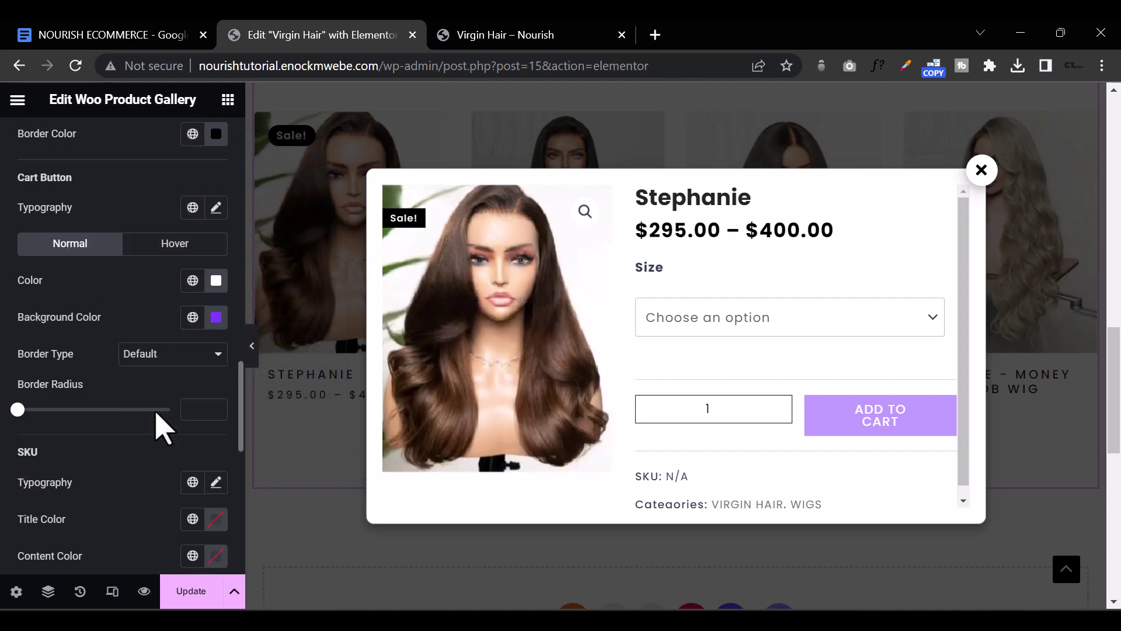
pyautogui.scroll(-3, 163, 429)
pyautogui.scroll(-5, 163, 429)
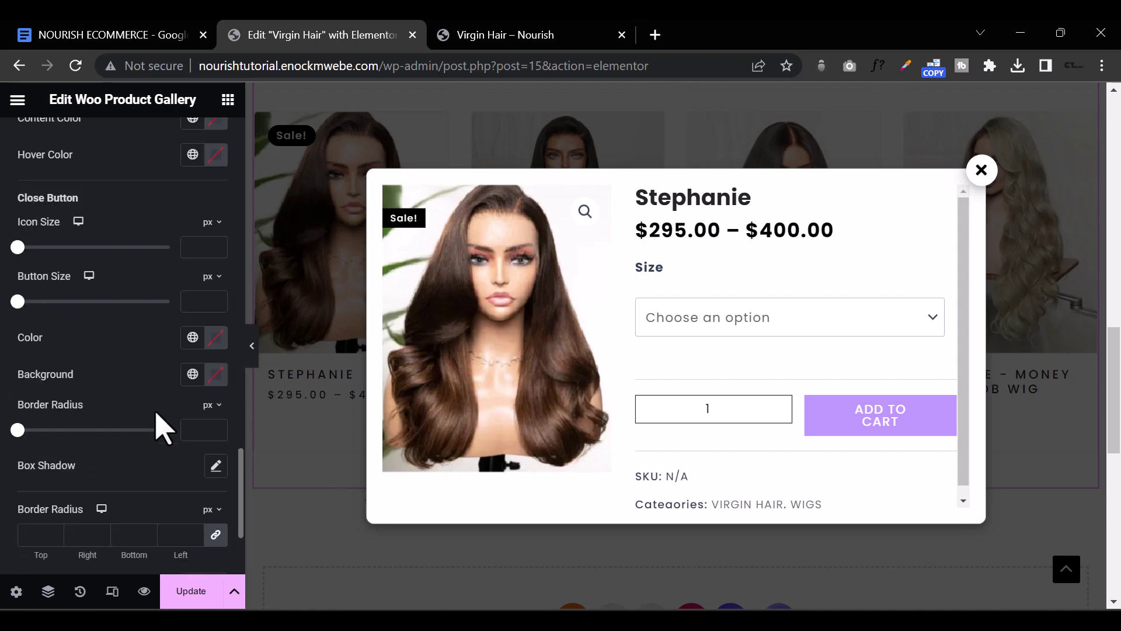
pyautogui.scroll(-3, 163, 429)
pyautogui.scroll(6, 163, 429)
pyautogui.scroll(3, 164, 429)
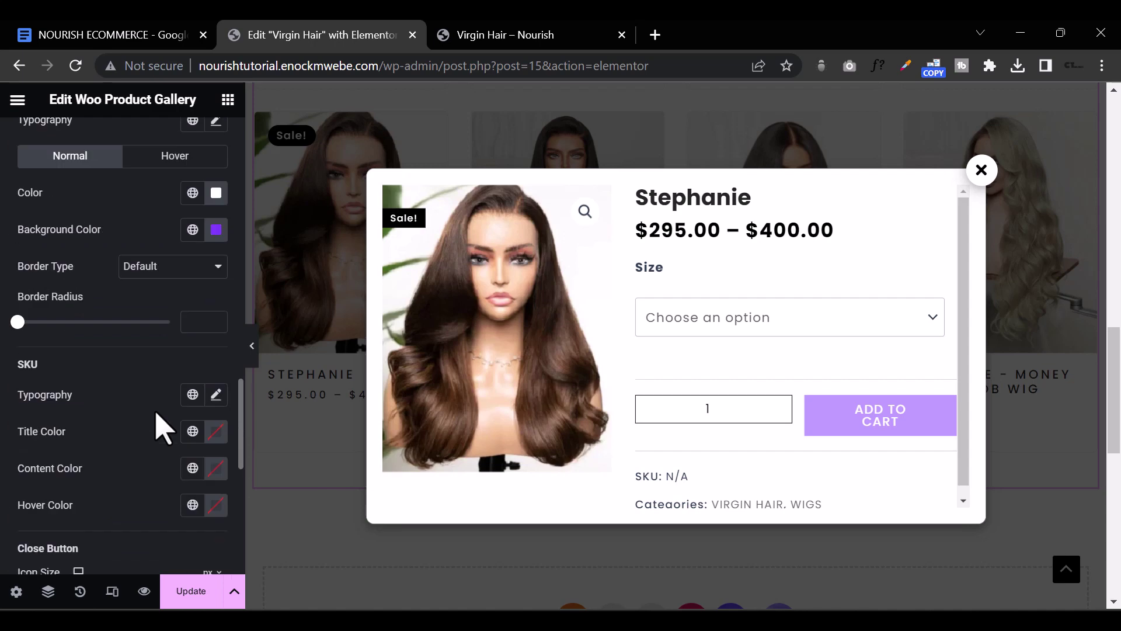
pyautogui.scroll(2, 164, 429)
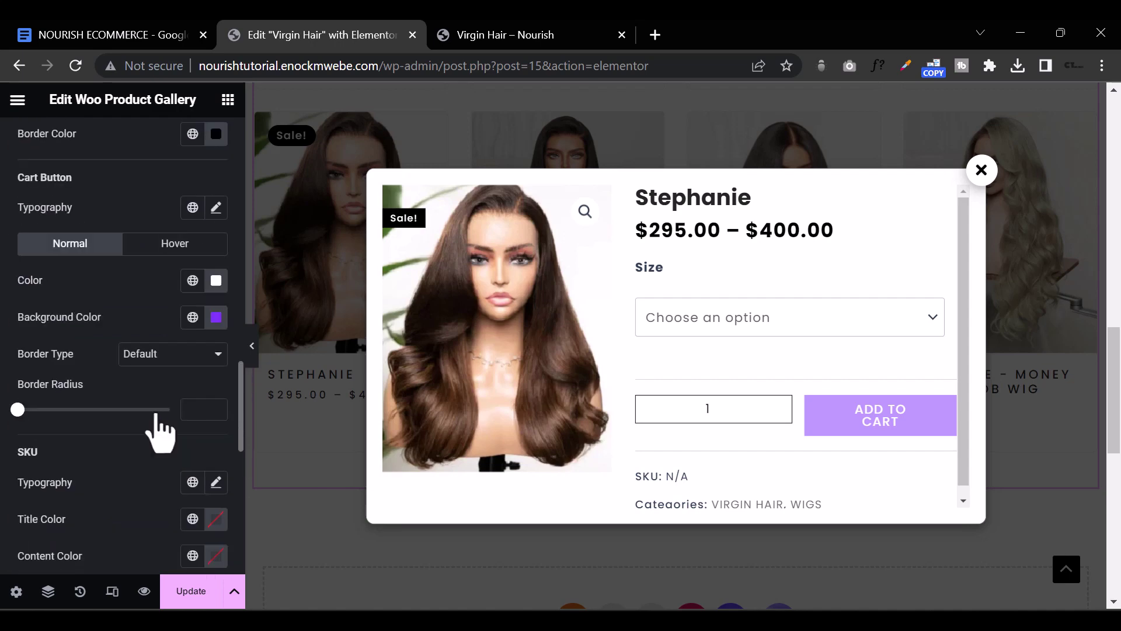
pyautogui.scroll(2, 156, 415)
# Set the popup Add to Cart background to #000000, preview the Large size, then close the quick view
pyautogui.click(211, 405)
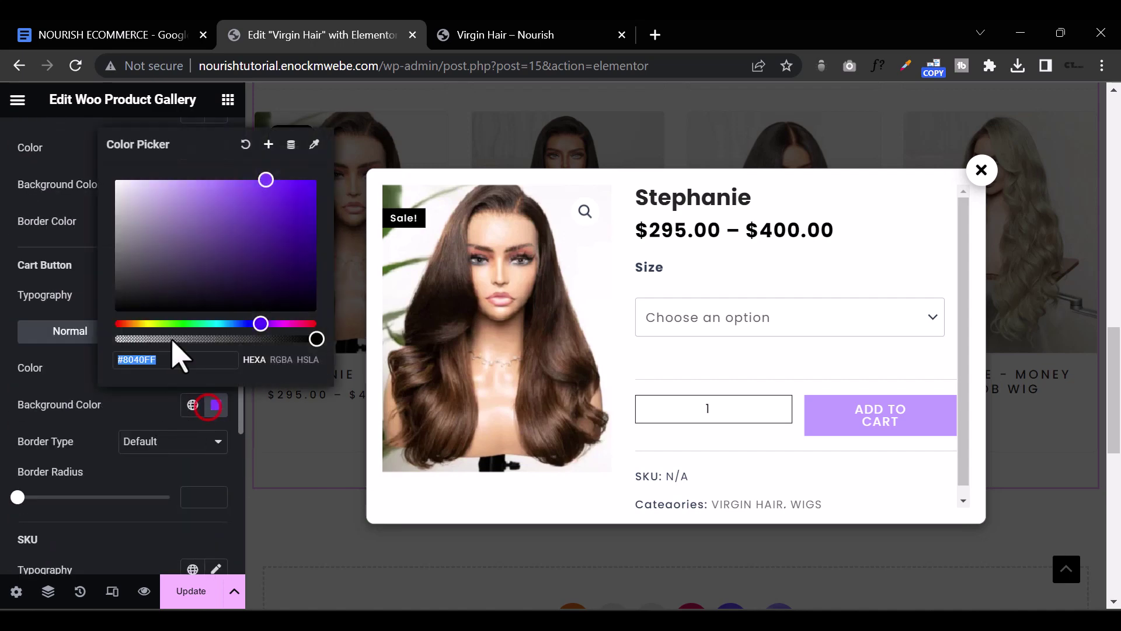
pyautogui.write('#000000')
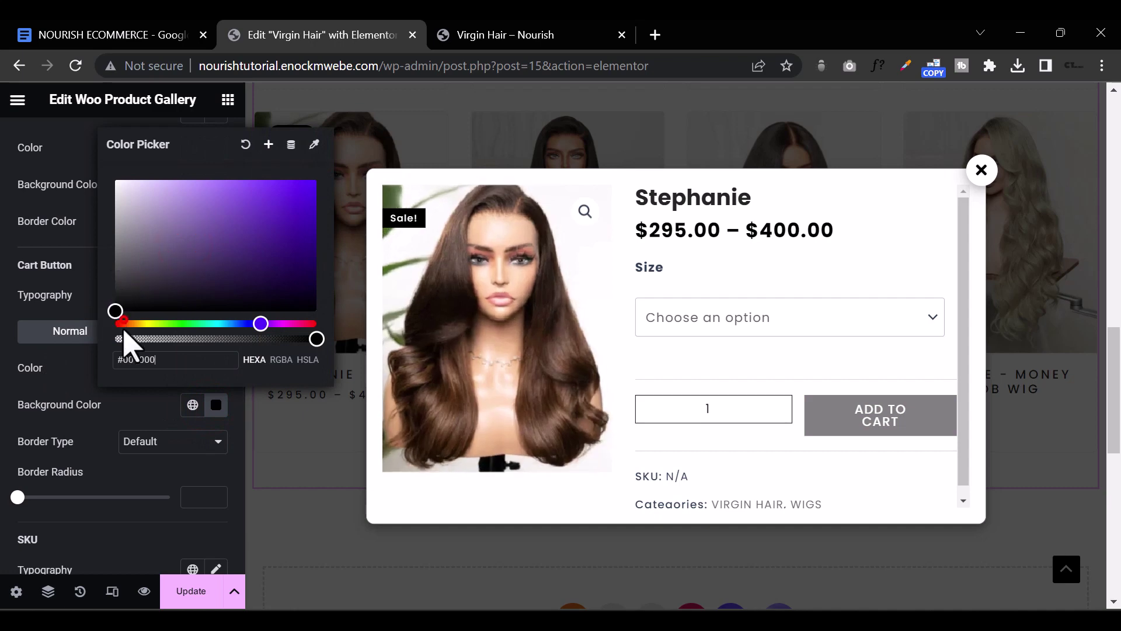
pyautogui.click(694, 320)
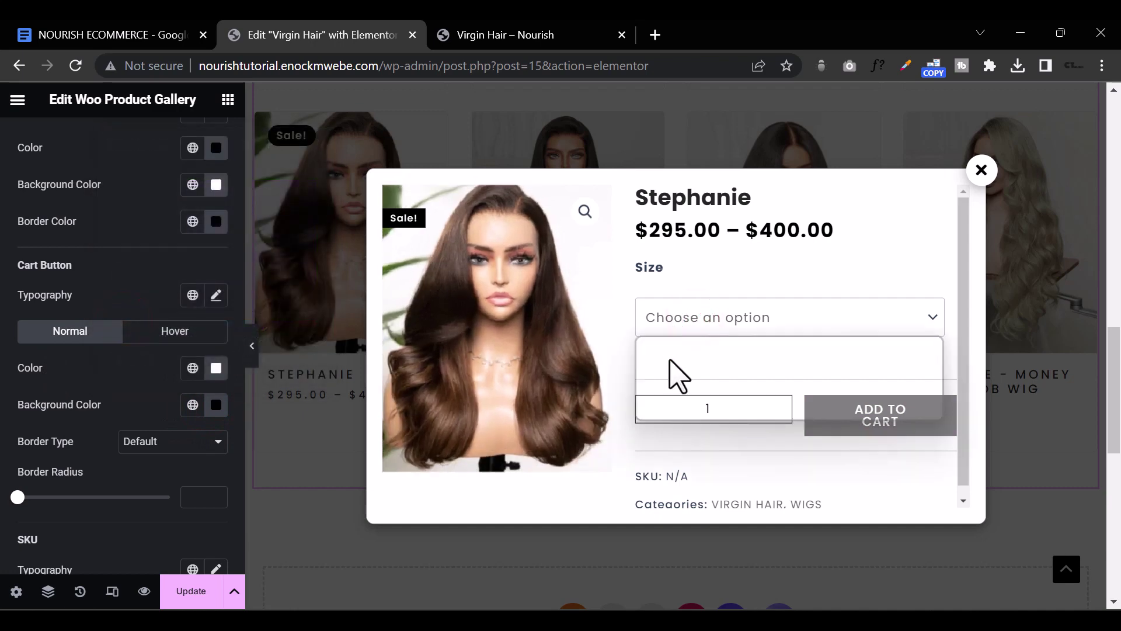
pyautogui.click(691, 368)
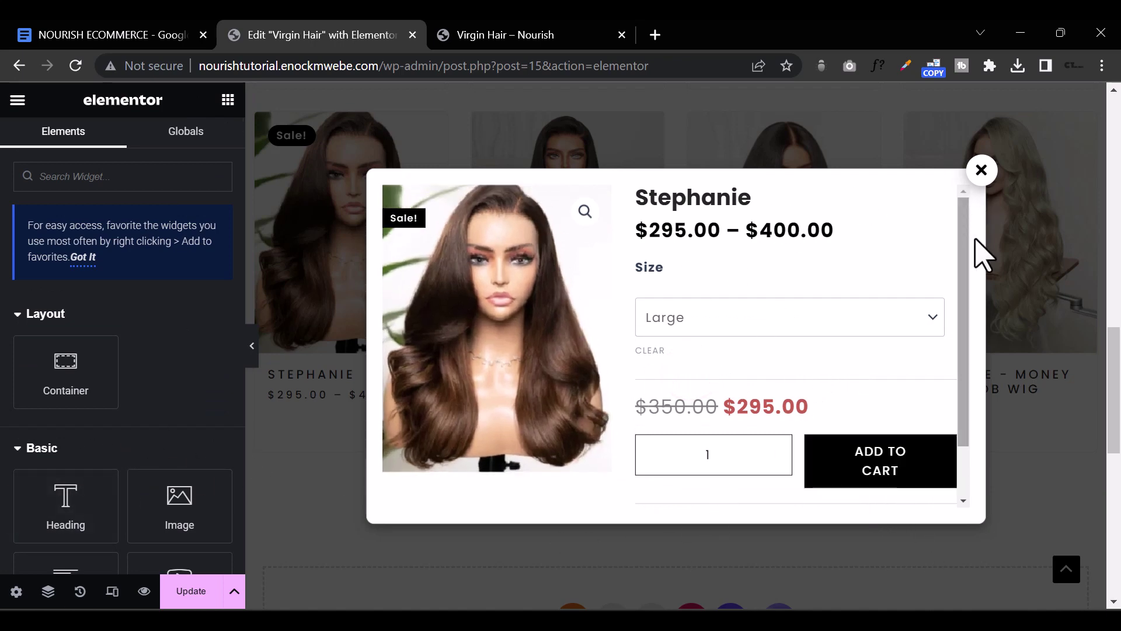
pyautogui.click(981, 171)
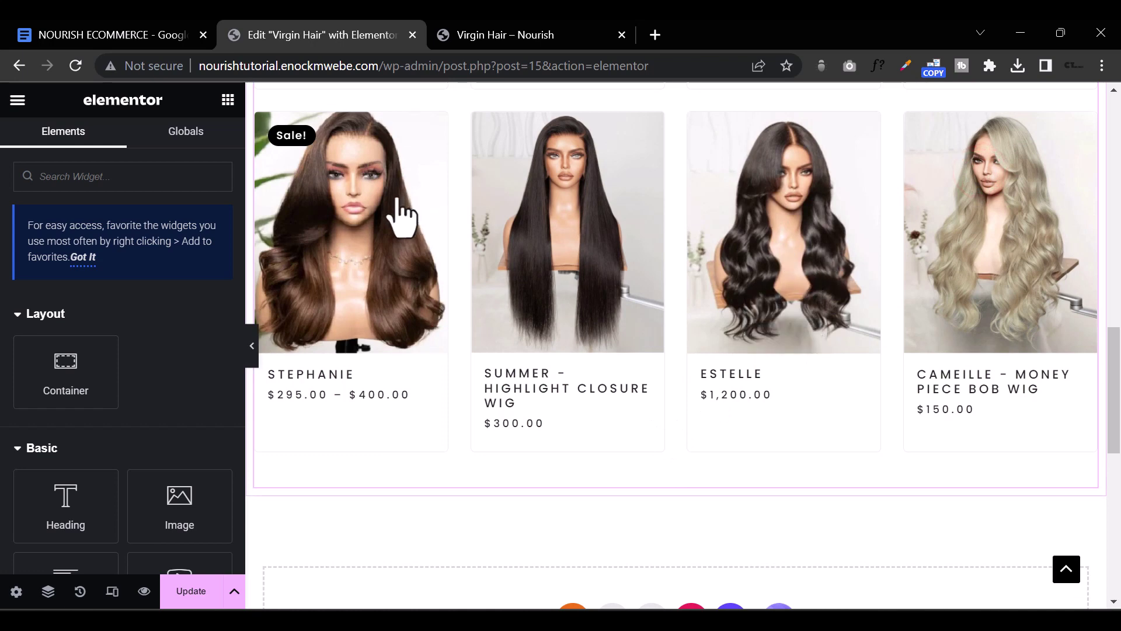
# Set the quick-view Cart button's hover background to black
pyautogui.click(552, 193)
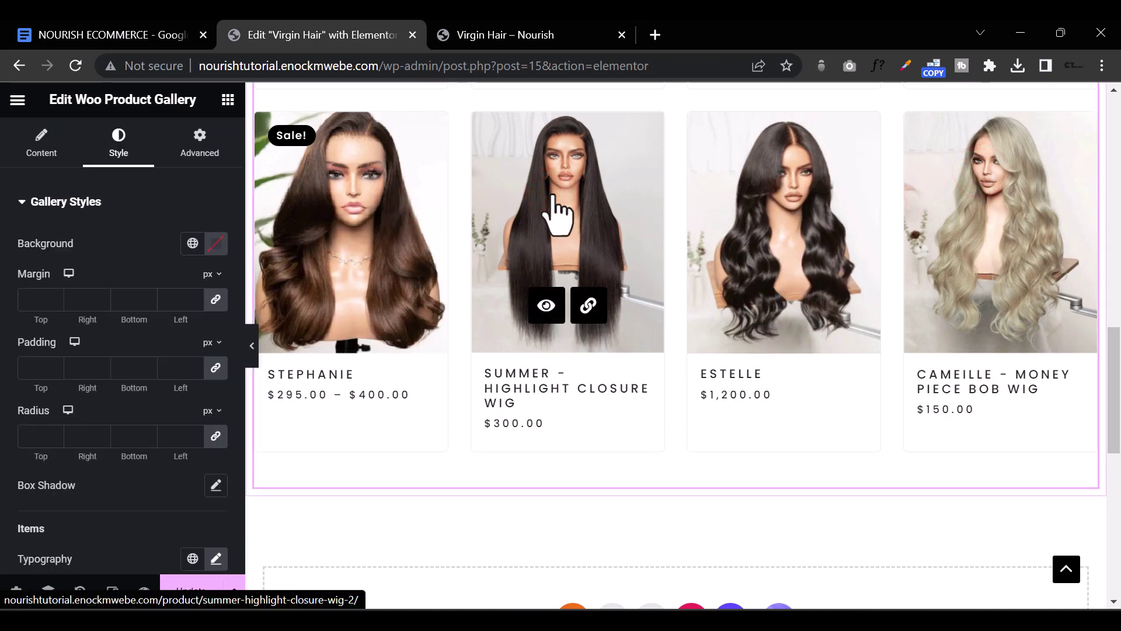
pyautogui.scroll(-5, 125, 380)
pyautogui.scroll(-2, 157, 457)
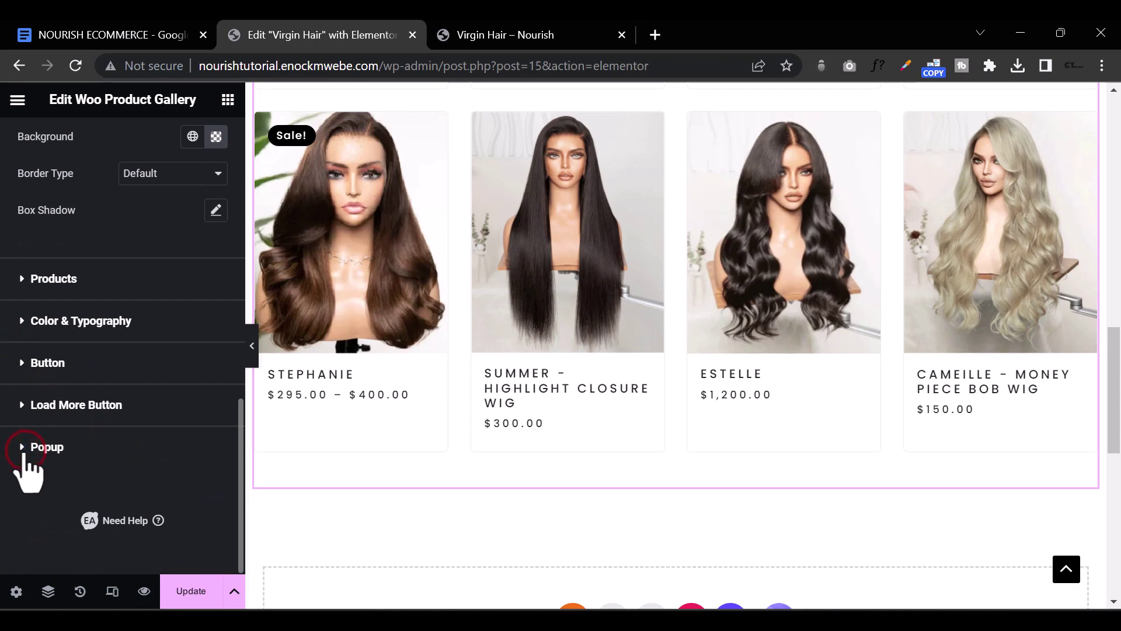
pyautogui.click(41, 447)
pyautogui.scroll(-3, 44, 467)
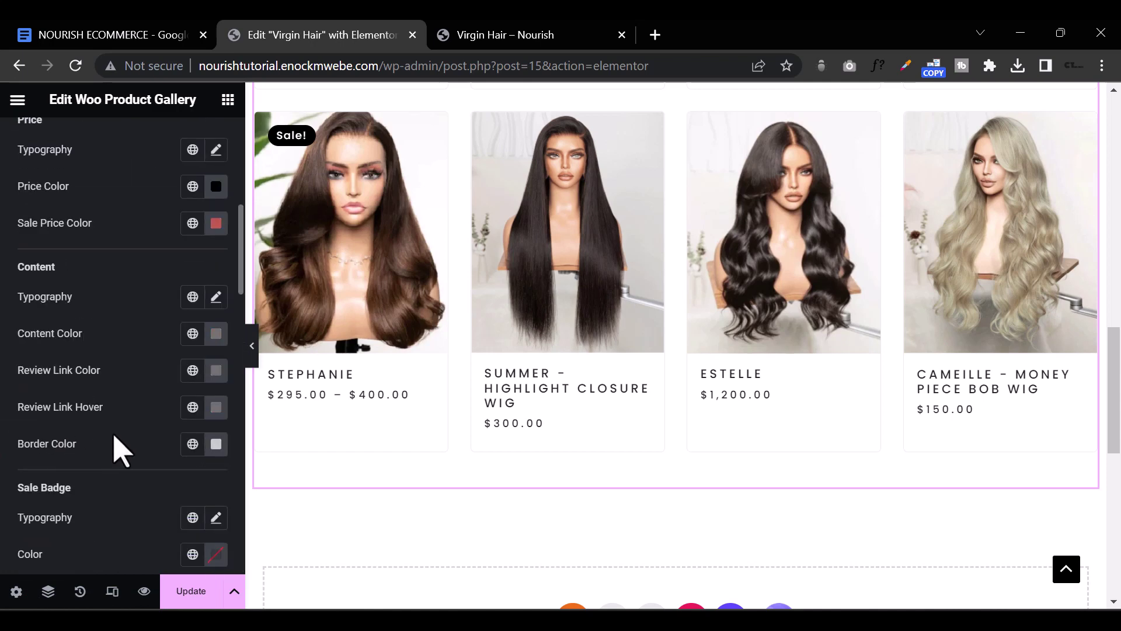
pyautogui.scroll(-3, 130, 449)
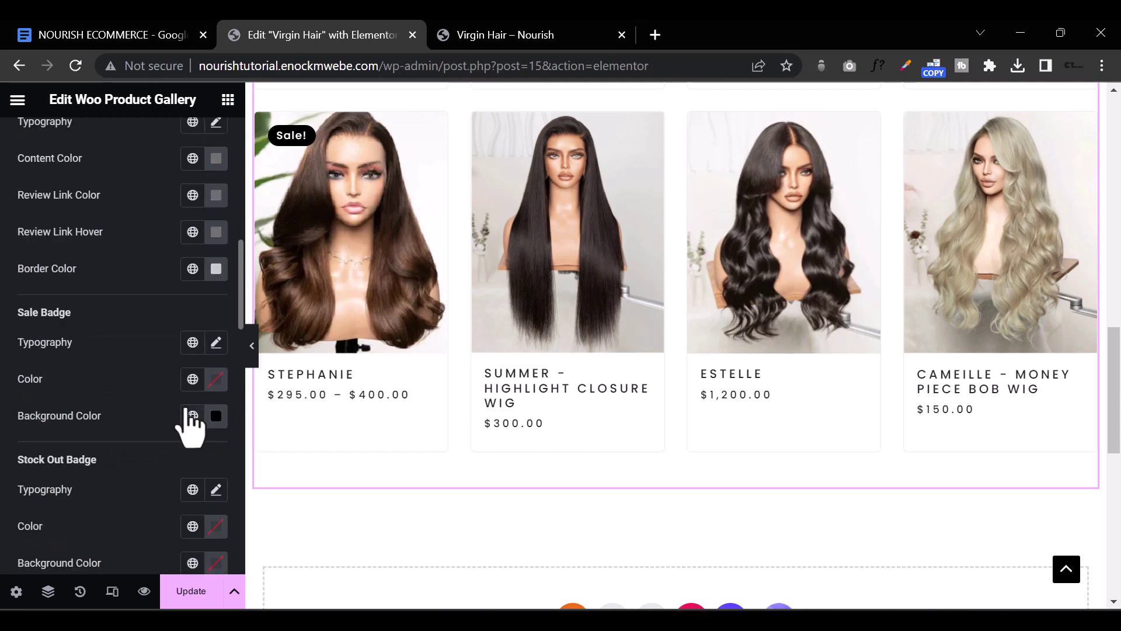
pyautogui.scroll(-3, 188, 426)
pyautogui.scroll(-2, 188, 427)
pyautogui.scroll(-3, 188, 423)
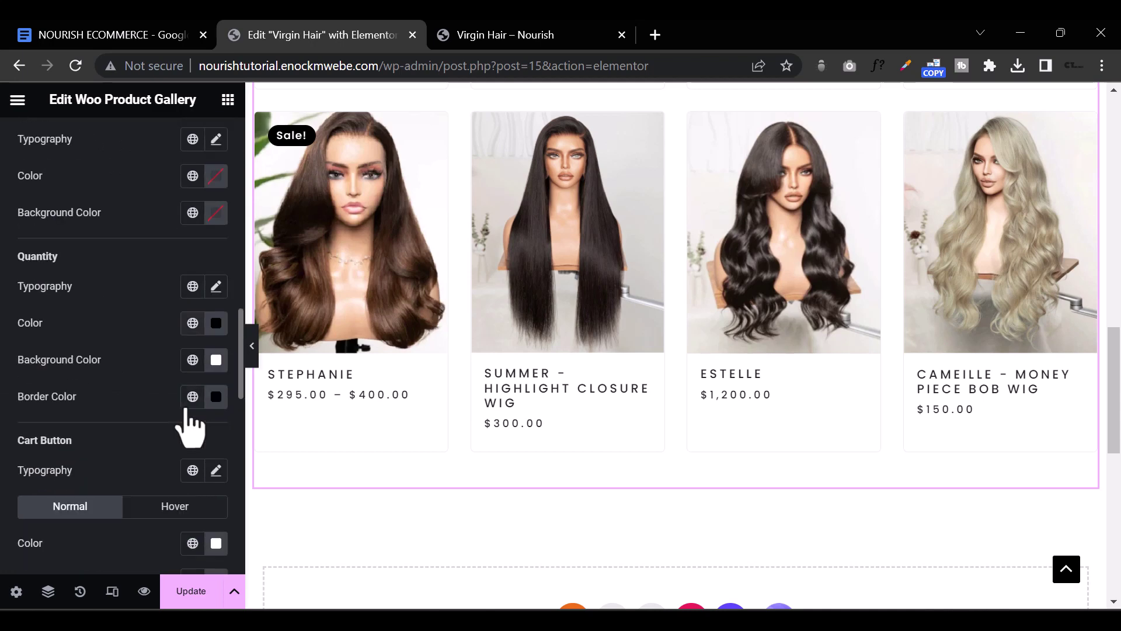
pyautogui.click(170, 332)
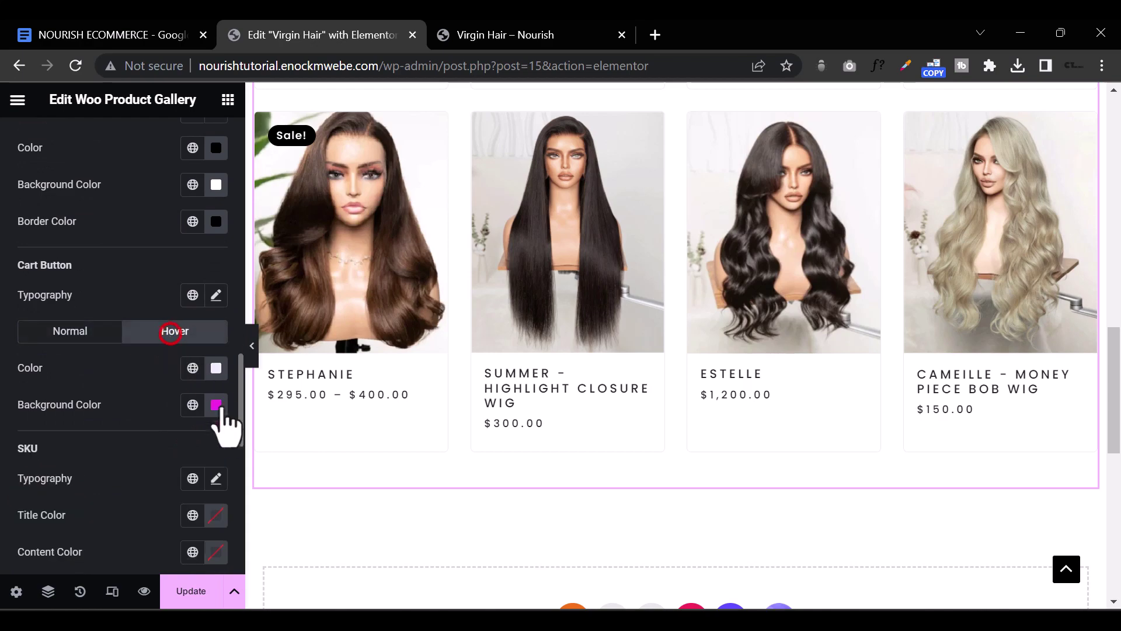
pyautogui.click(216, 405)
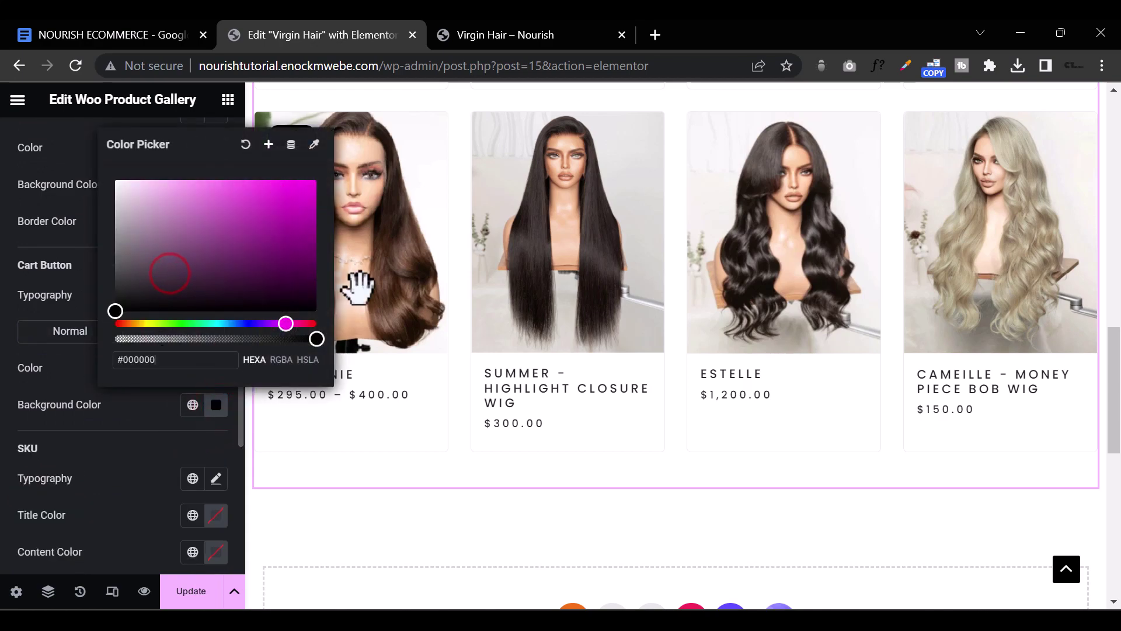
# Check the Summer wig quick view with the 10" length selected, then close it
pyautogui.click(543, 303)
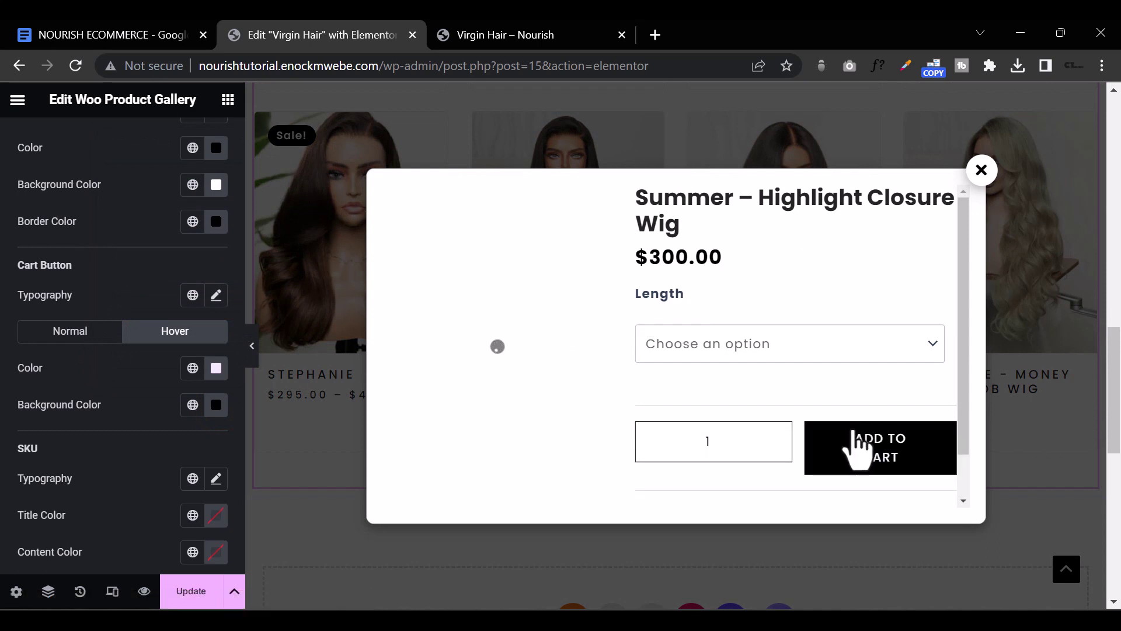
pyautogui.click(786, 338)
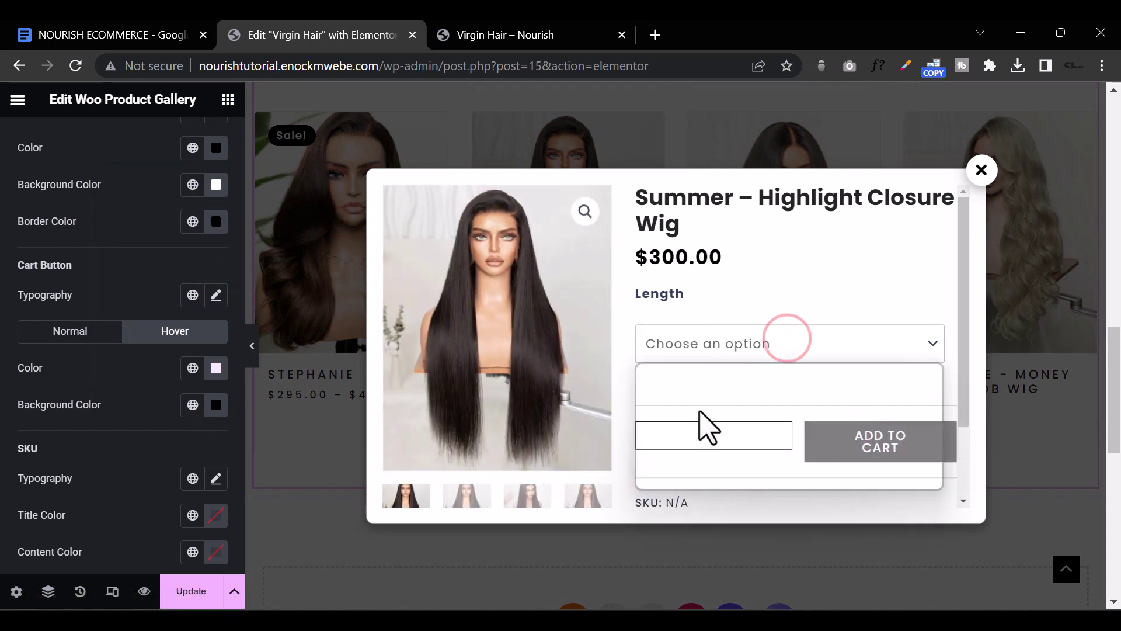
pyautogui.click(699, 397)
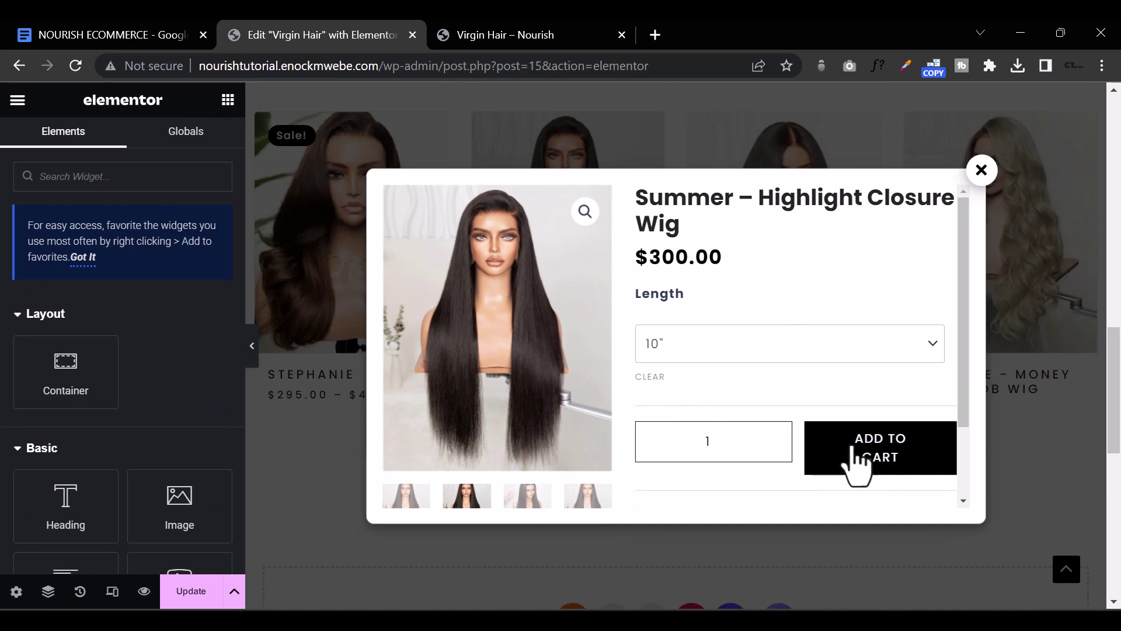
pyautogui.click(982, 170)
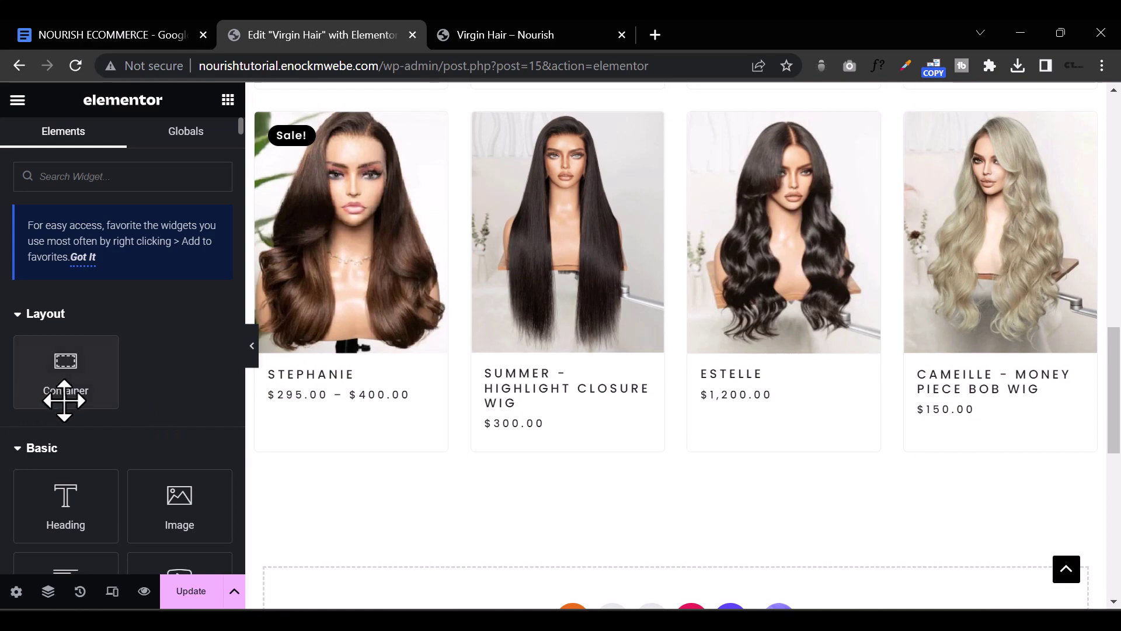
# Update the Virgin Hair page to save the changes
pyautogui.scroll(10, 988, 405)
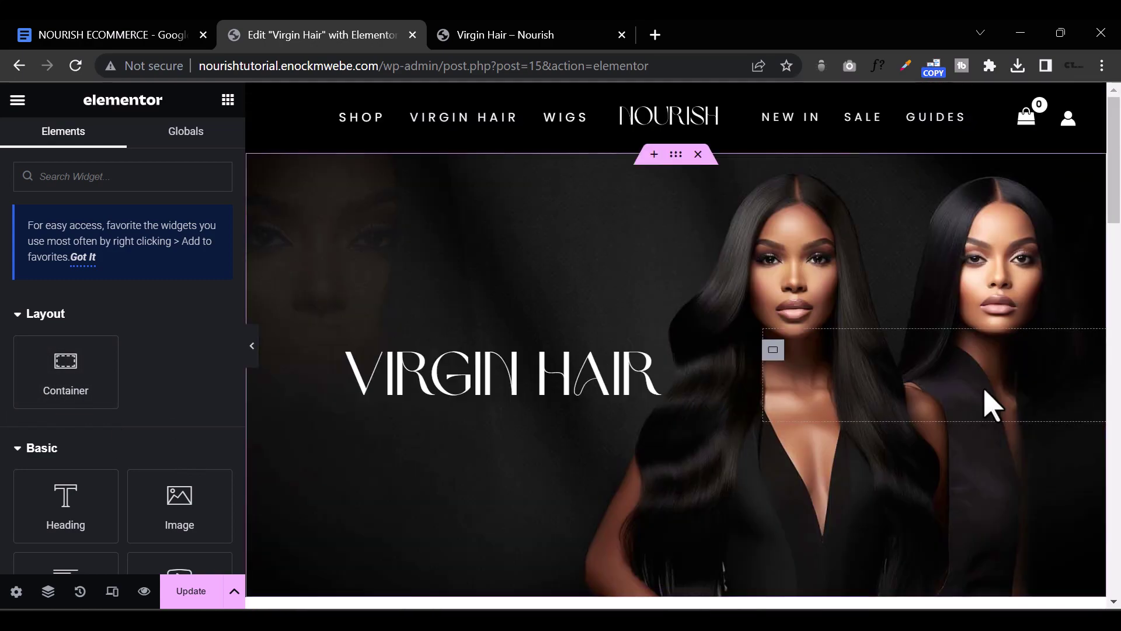
pyautogui.scroll(-15, 814, 320)
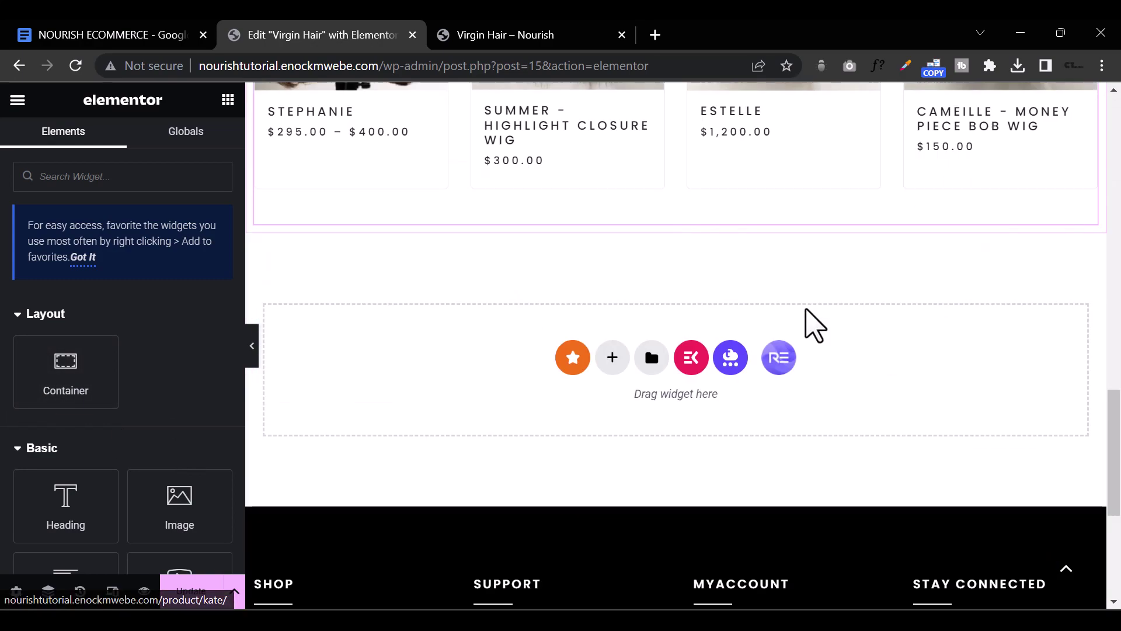
pyautogui.scroll(15, 813, 325)
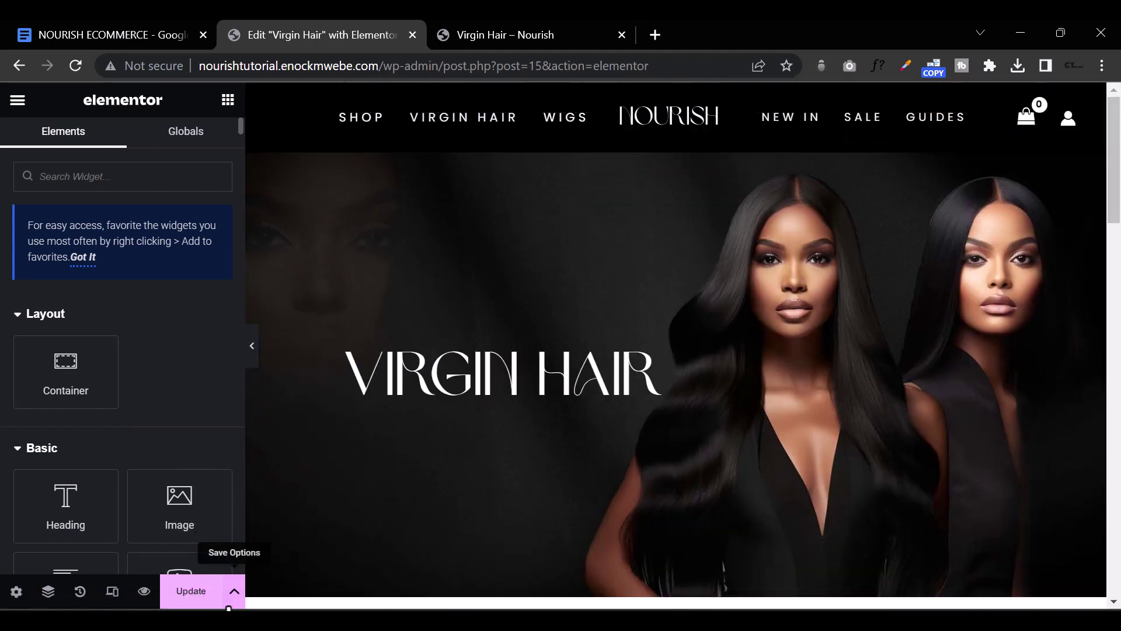
pyautogui.click(233, 590)
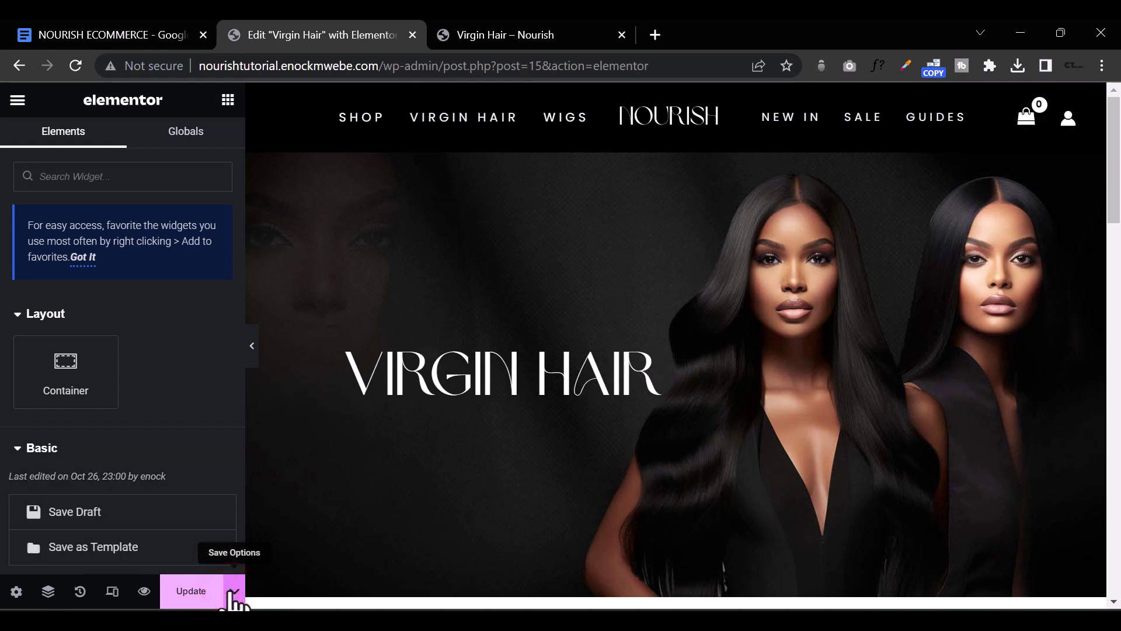
pyautogui.click(193, 589)
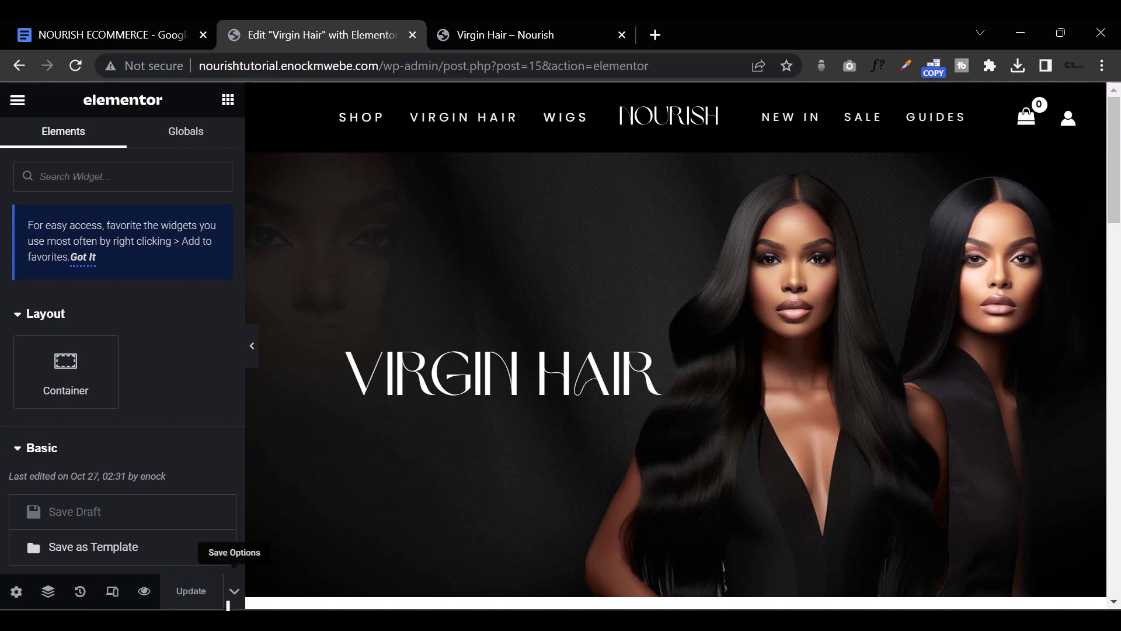
pyautogui.click(230, 593)
# Choose Save as Template and focus the Template Name field
pyautogui.click(236, 591)
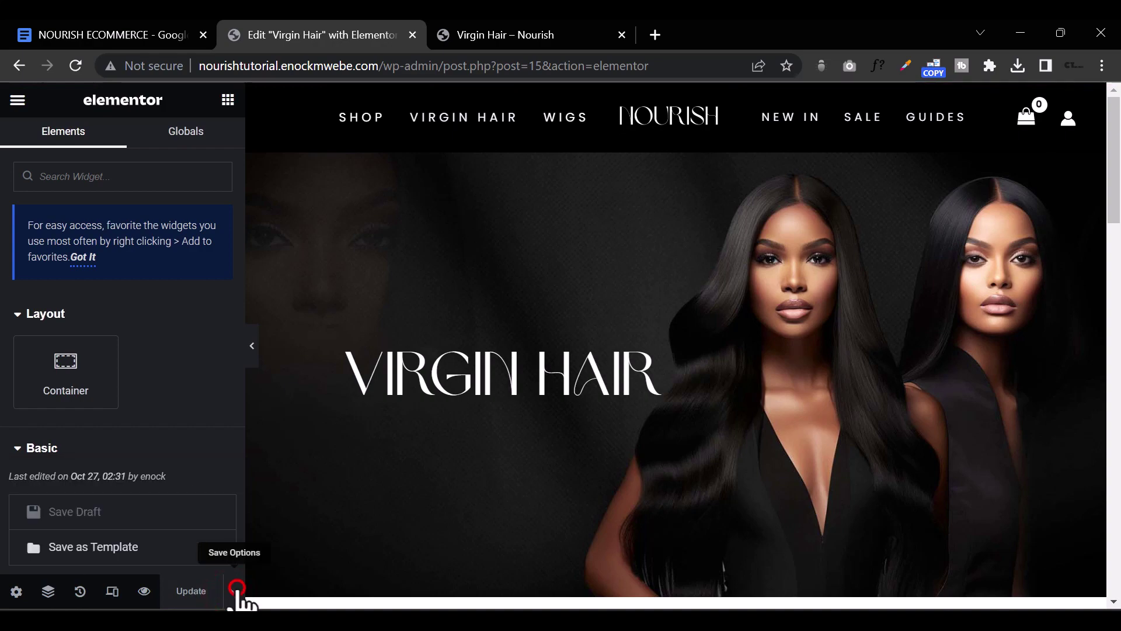
pyautogui.click(131, 548)
pyautogui.click(461, 400)
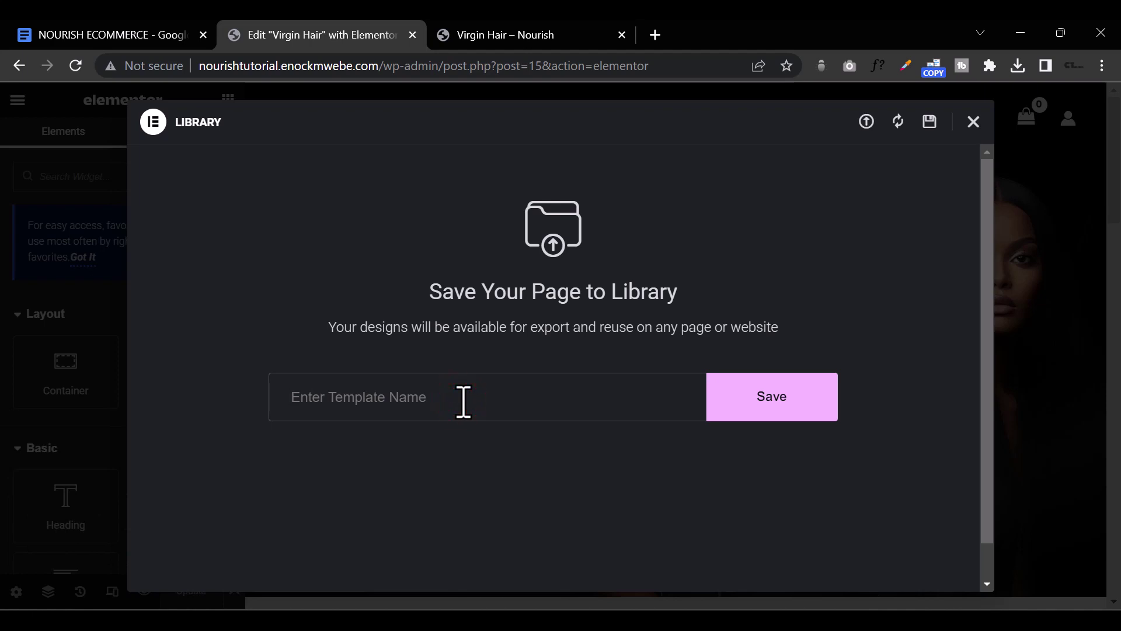
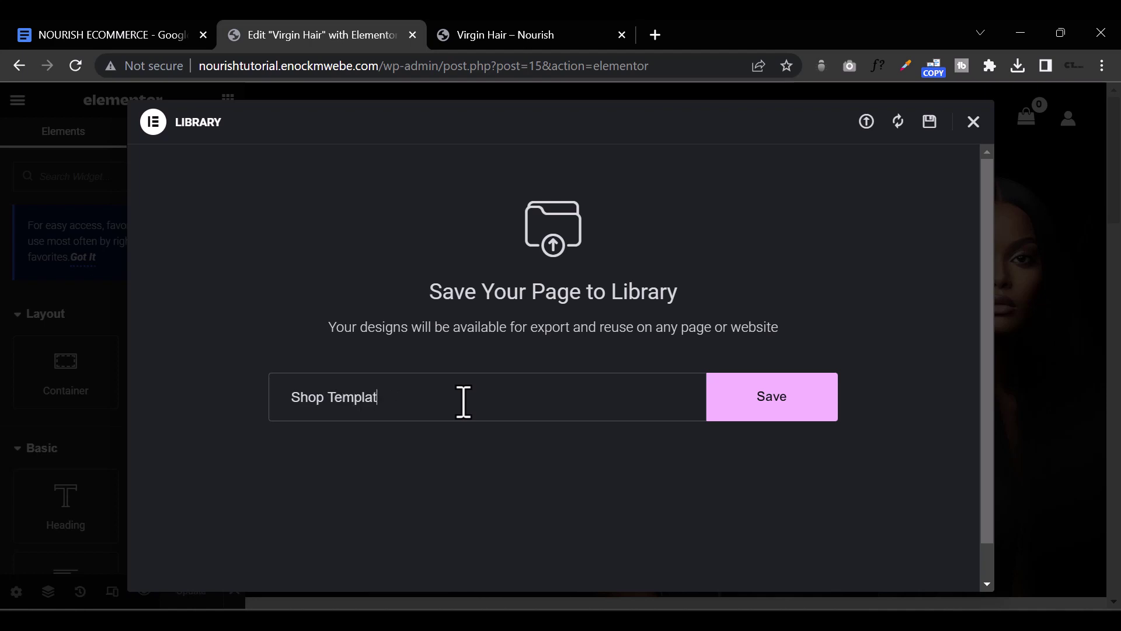
# Save the page to the library as Shop Template and export it as 'Shop Template' into Templates
pyautogui.click(807, 410)
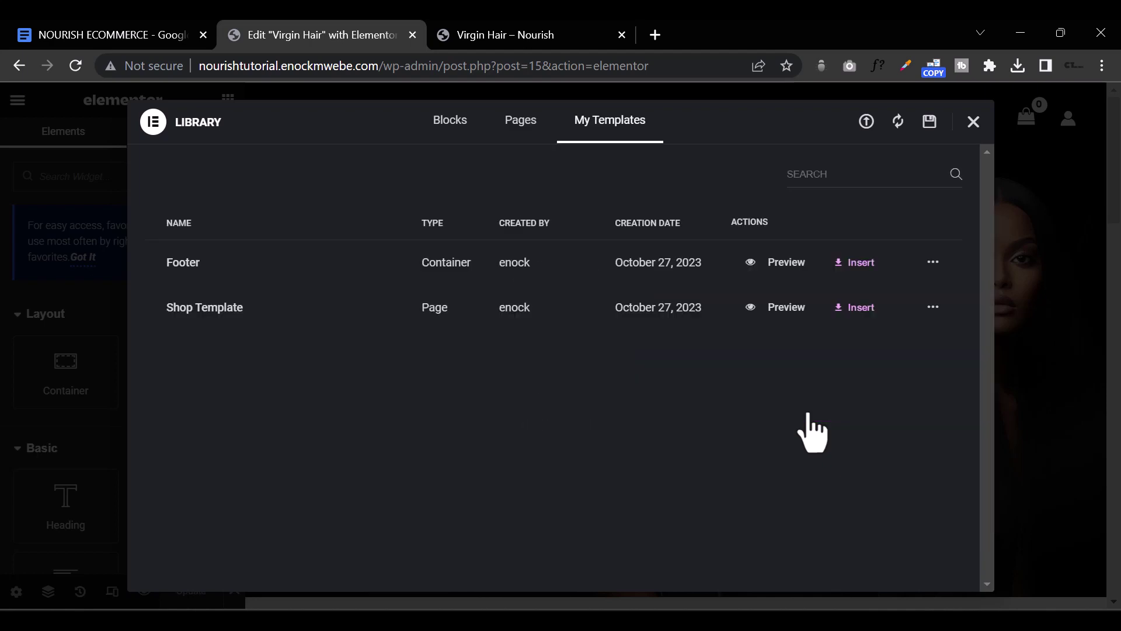
pyautogui.click(930, 310)
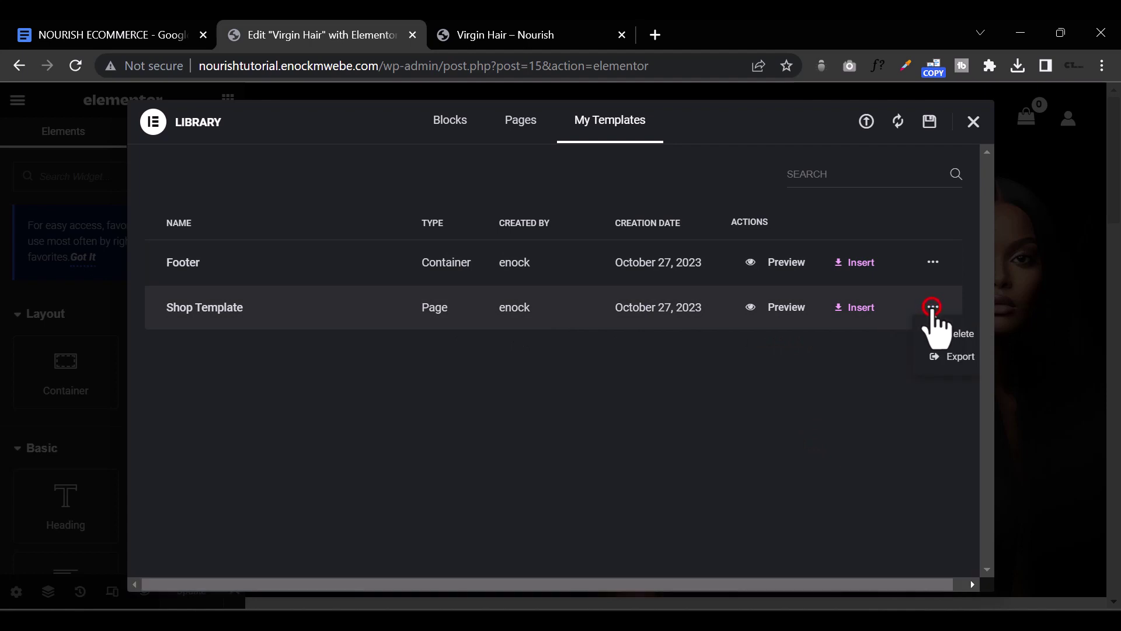
pyautogui.click(958, 358)
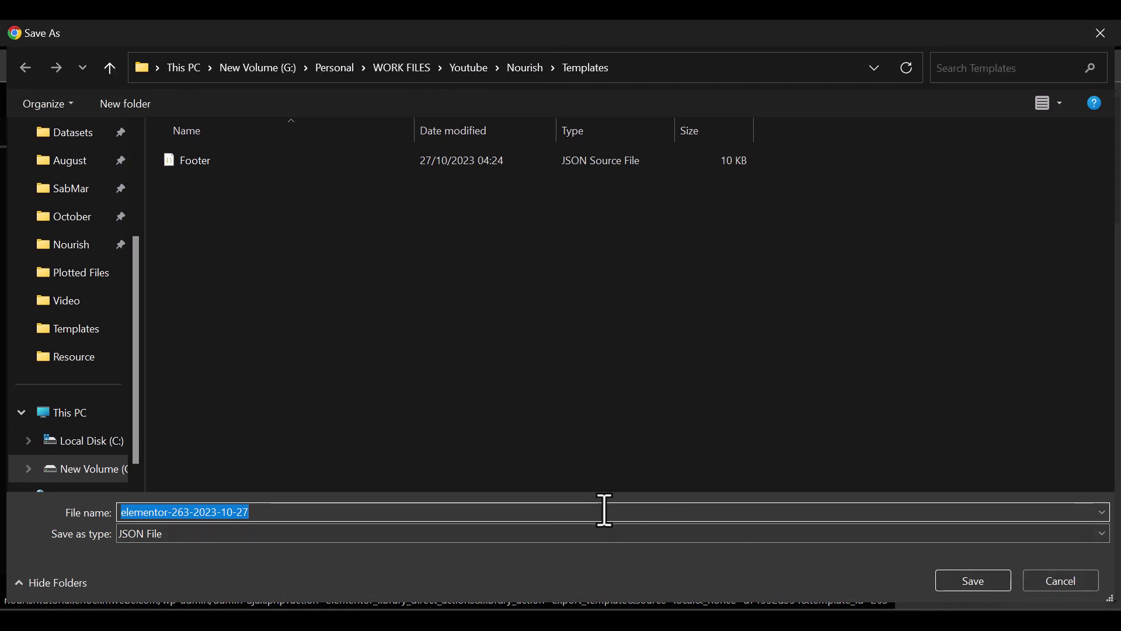
pyautogui.write('Shop Template')
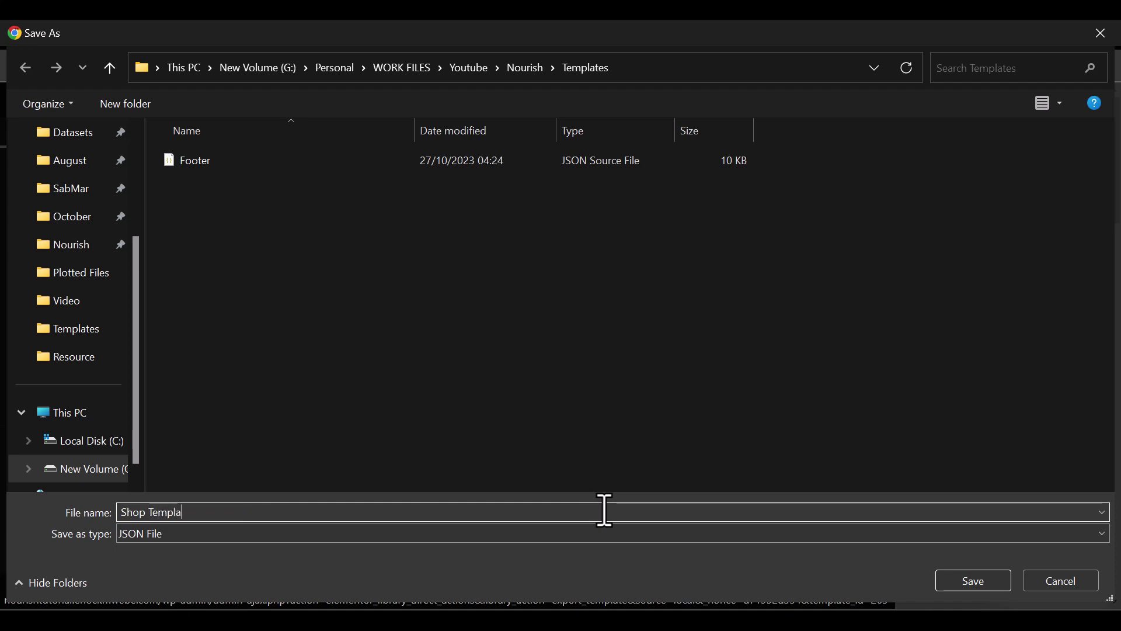
pyautogui.click(1000, 583)
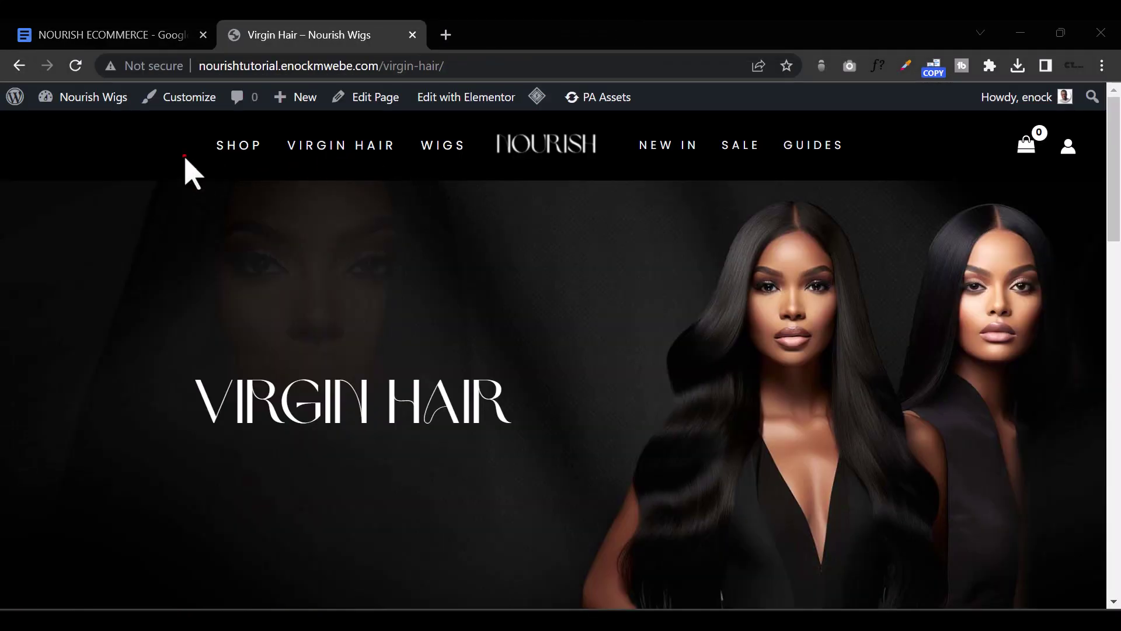
# Switch to the live Virgin Hair page and scroll through it
pyautogui.click(185, 157)
pyautogui.scroll(-10, 376, 366)
pyautogui.scroll(-5, 444, 380)
pyautogui.scroll(15, 518, 418)
# Open the Shop All page with Edit with Elementor and list the My Templates entries, Footer and Shop Template
pyautogui.click(246, 150)
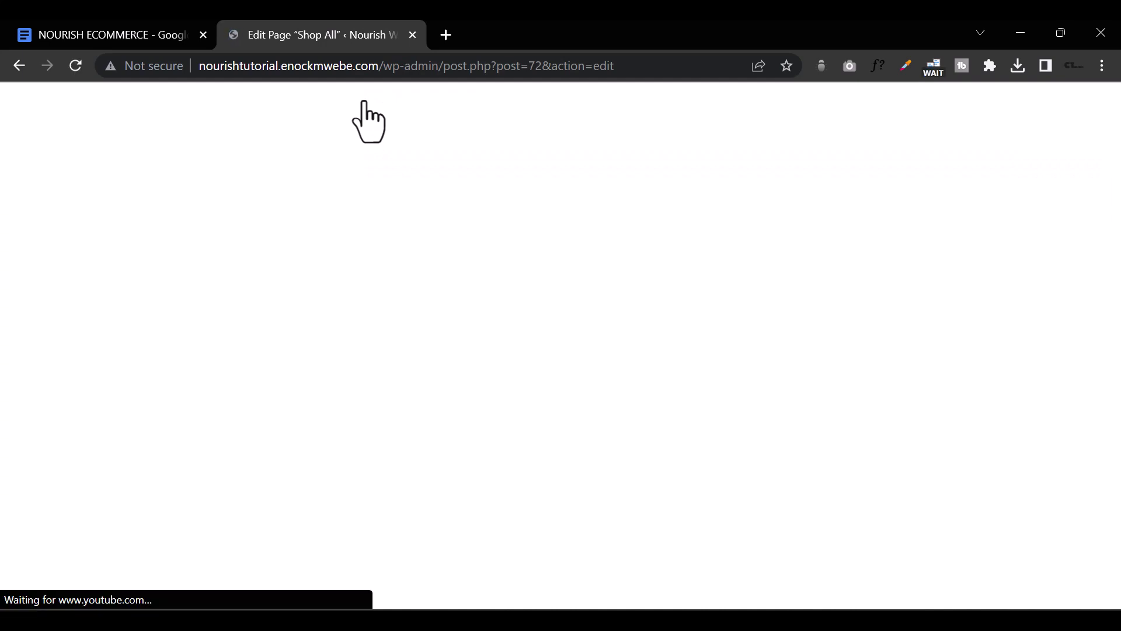
pyautogui.click(362, 111)
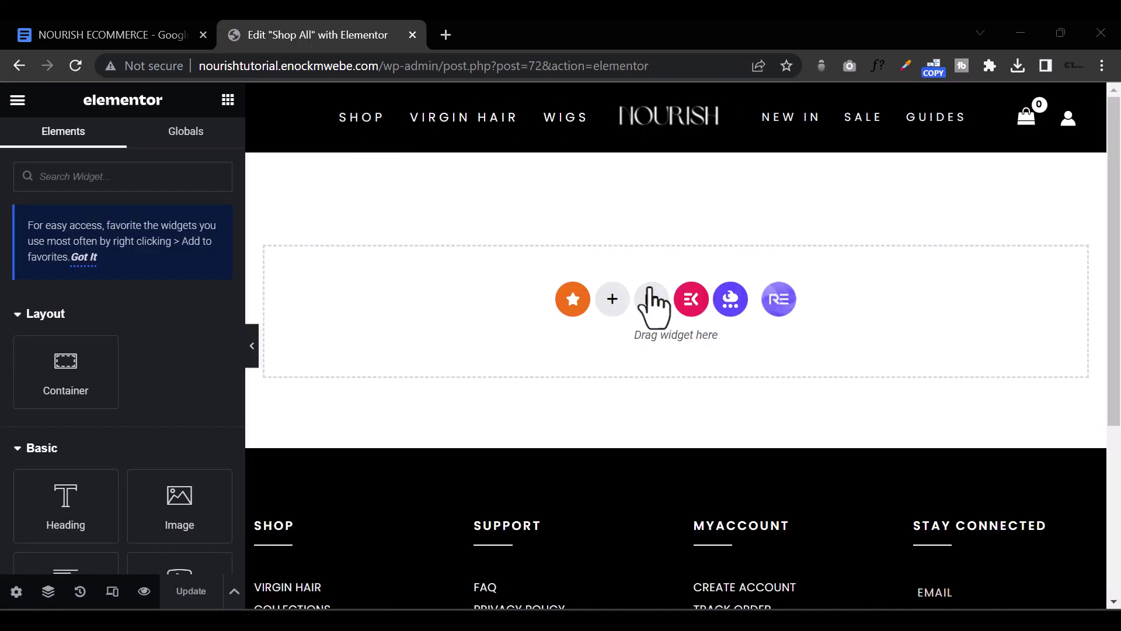
pyautogui.click(651, 299)
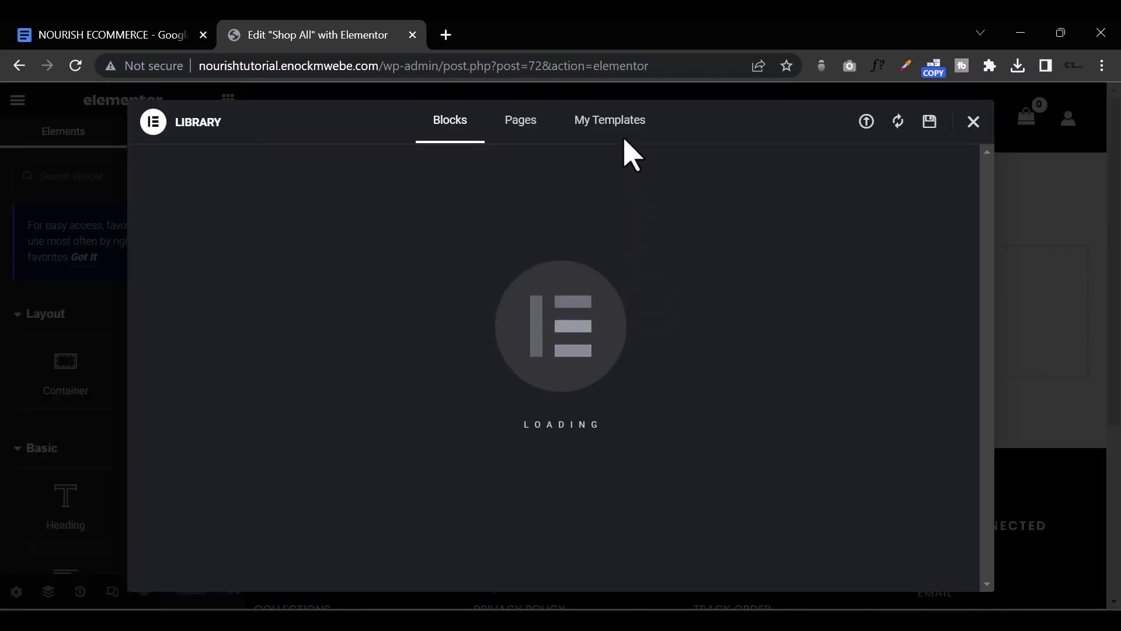
pyautogui.click(624, 130)
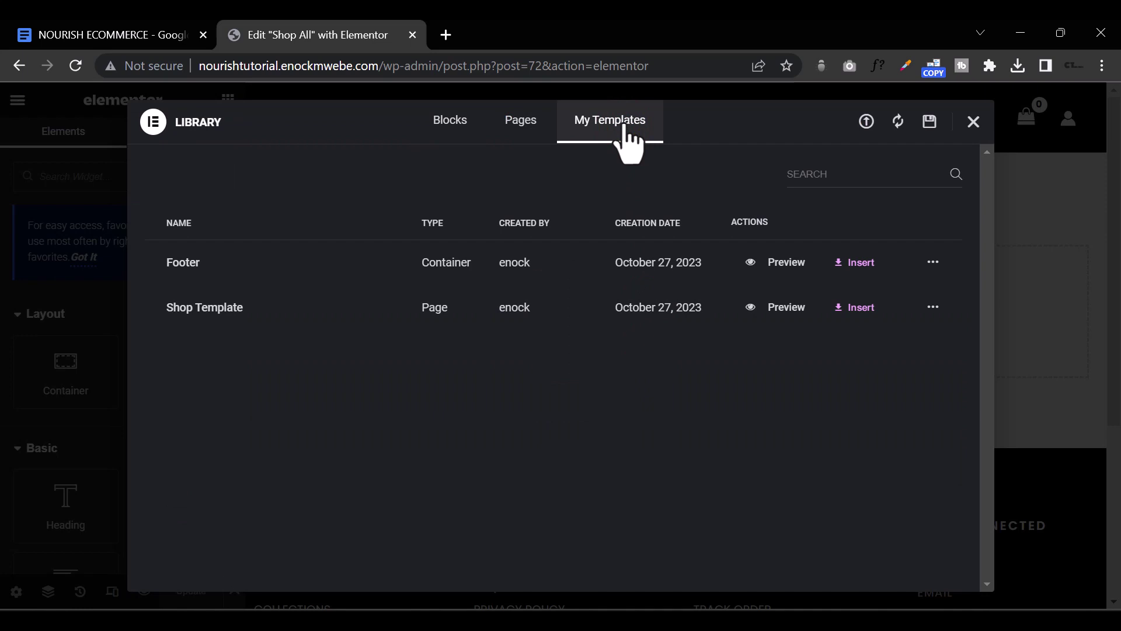
# Browse to the Shop Template file in Nourish > Templates for import, then abandon the import
pyautogui.click(866, 122)
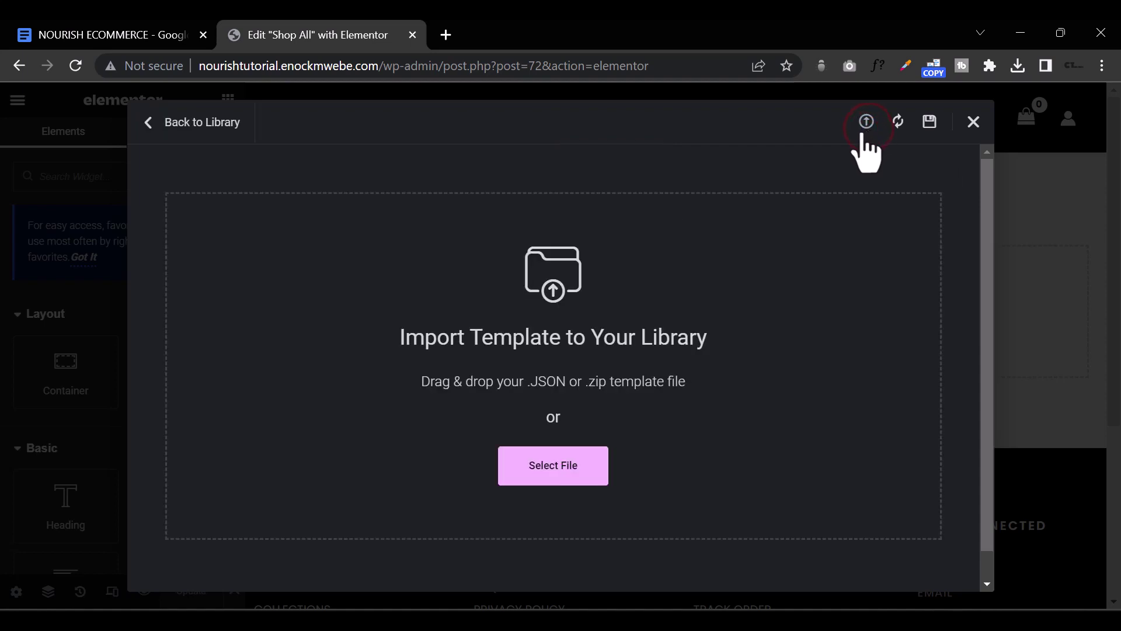
pyautogui.click(564, 468)
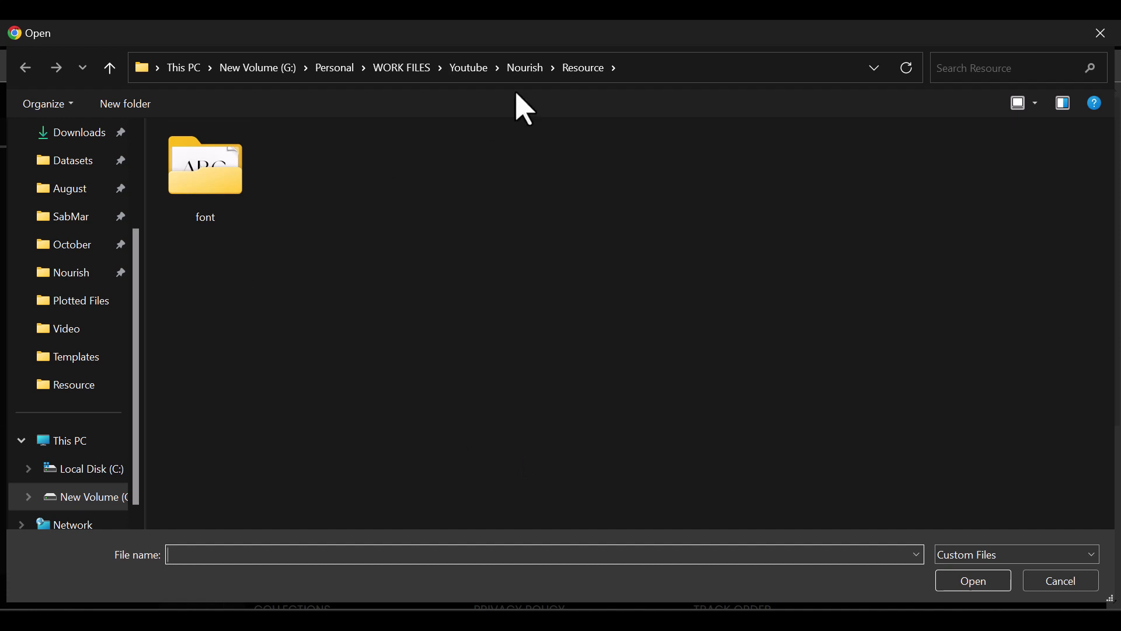
pyautogui.click(530, 68)
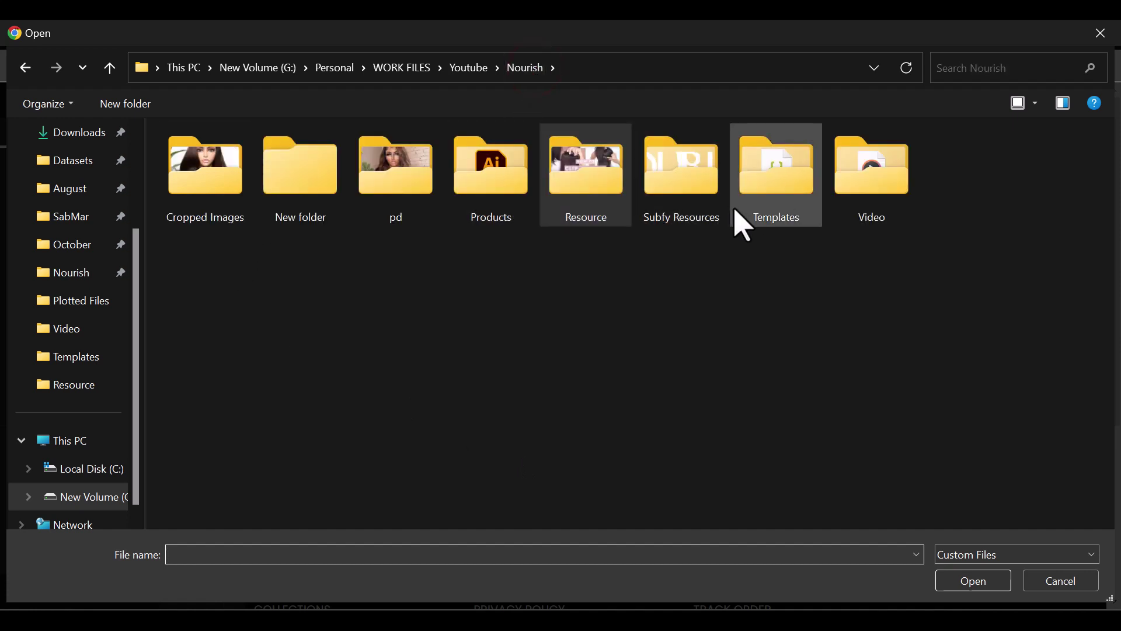
pyautogui.doubleClick(780, 199)
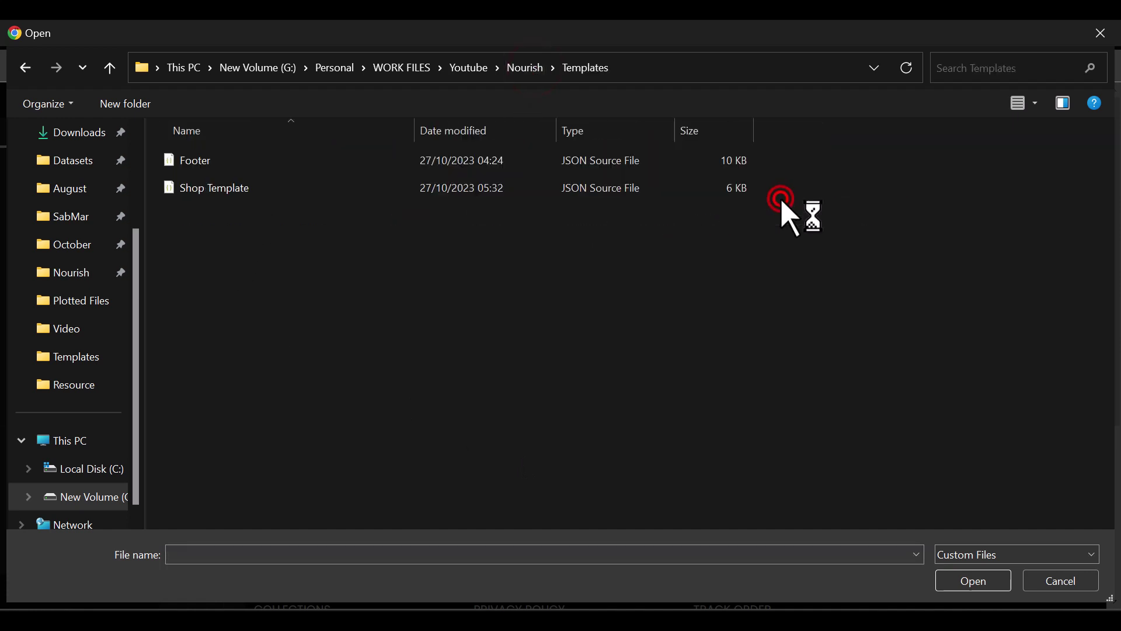
pyautogui.click(248, 186)
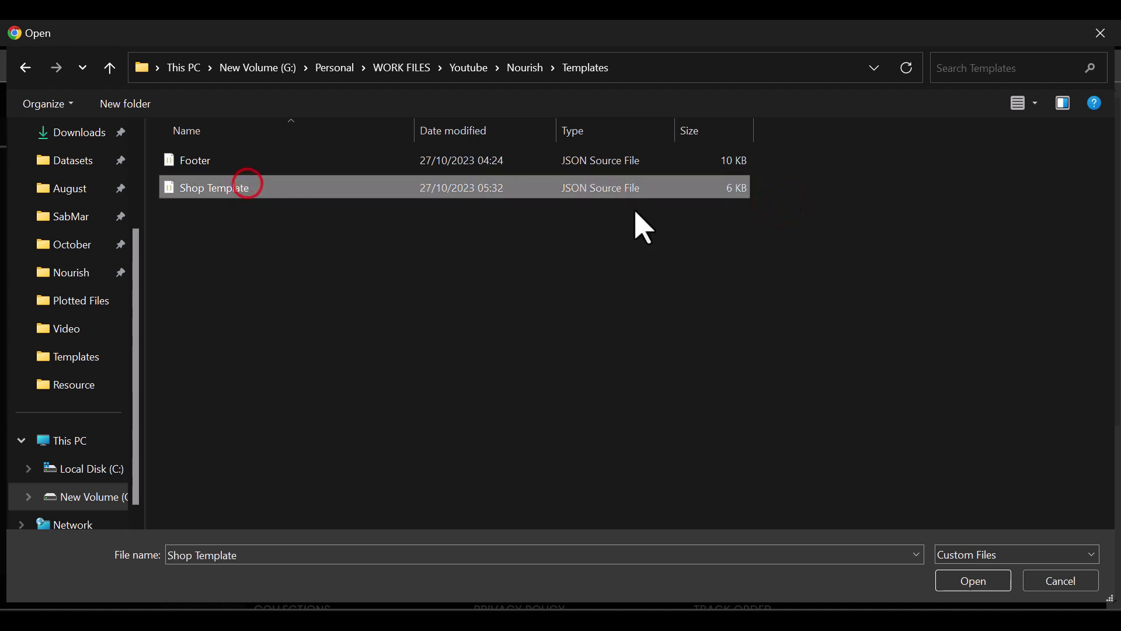
pyautogui.click(1100, 33)
pyautogui.click(972, 133)
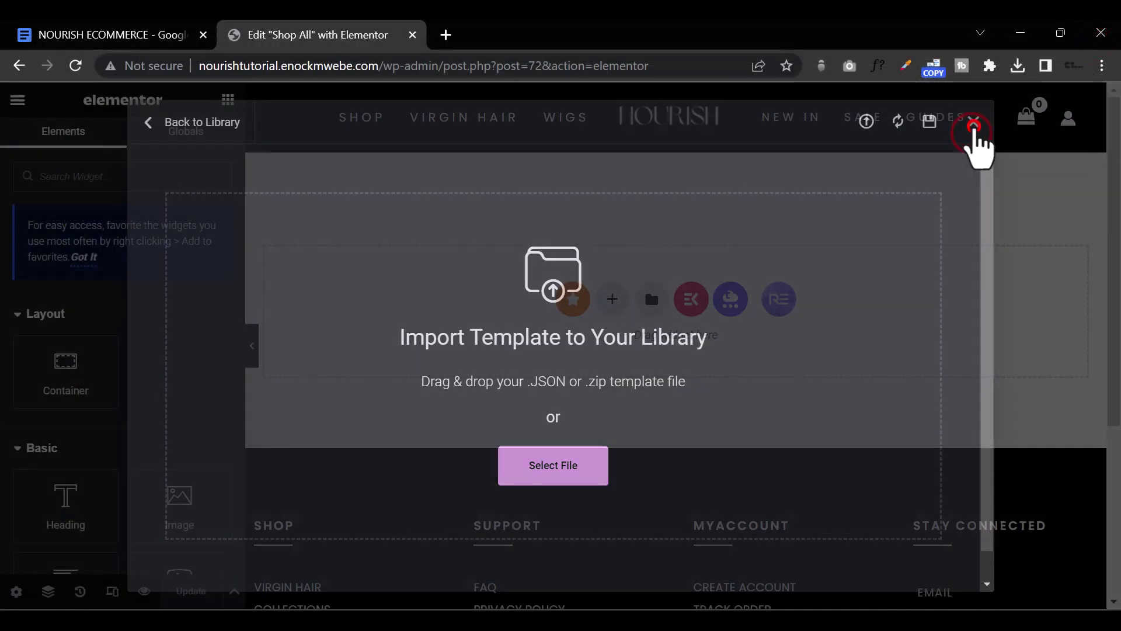
# Insert Shop Template from the library into Shop All, applying its page settings
pyautogui.click(653, 297)
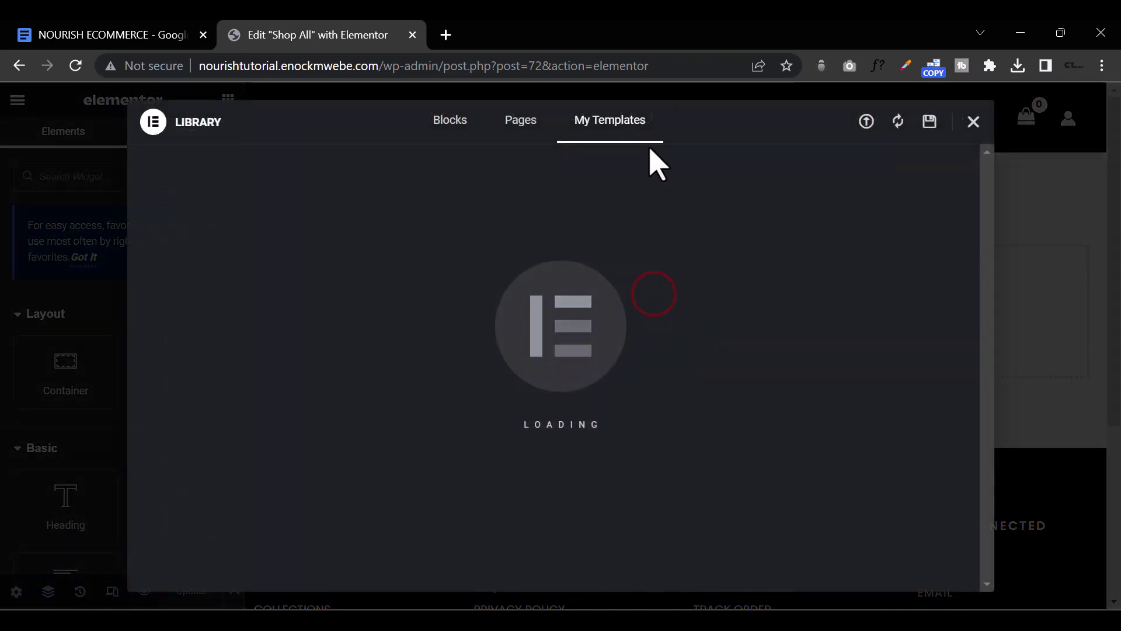
pyautogui.click(869, 318)
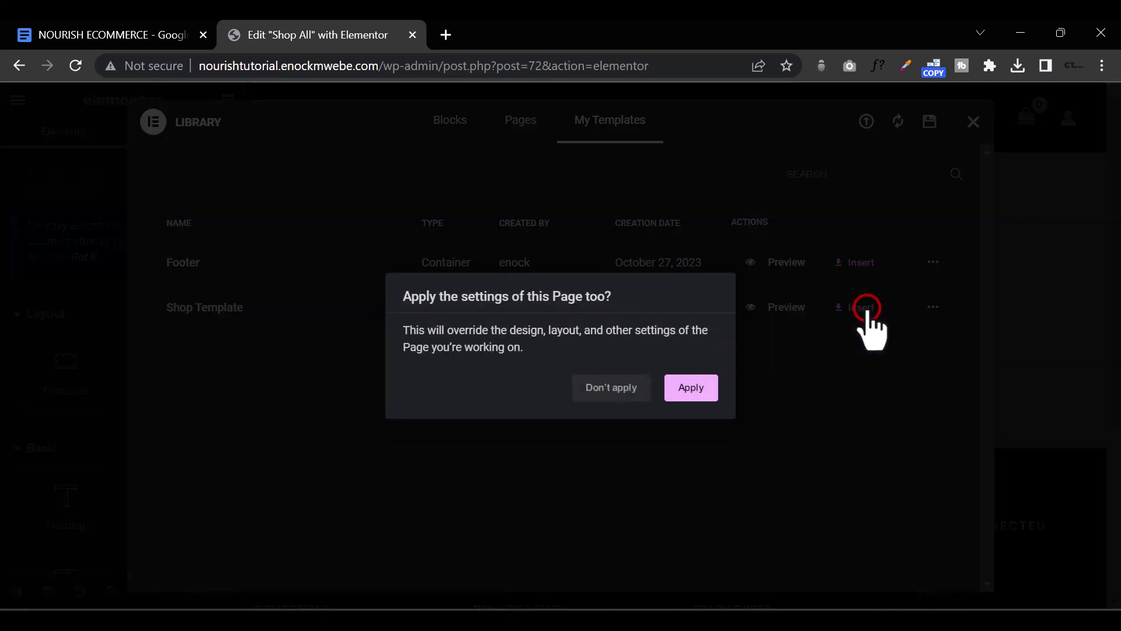
pyautogui.click(694, 391)
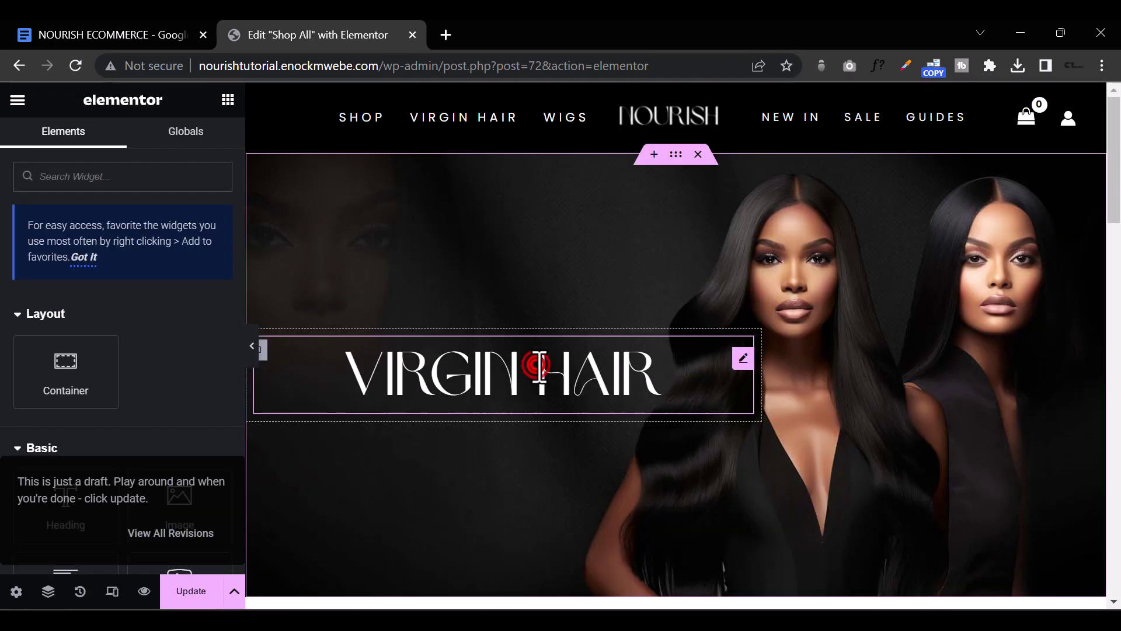
# Retitle the VIRGIN HAIR hero heading to 'shop all'
pyautogui.click(540, 366)
pyautogui.tripleClick(541, 373)
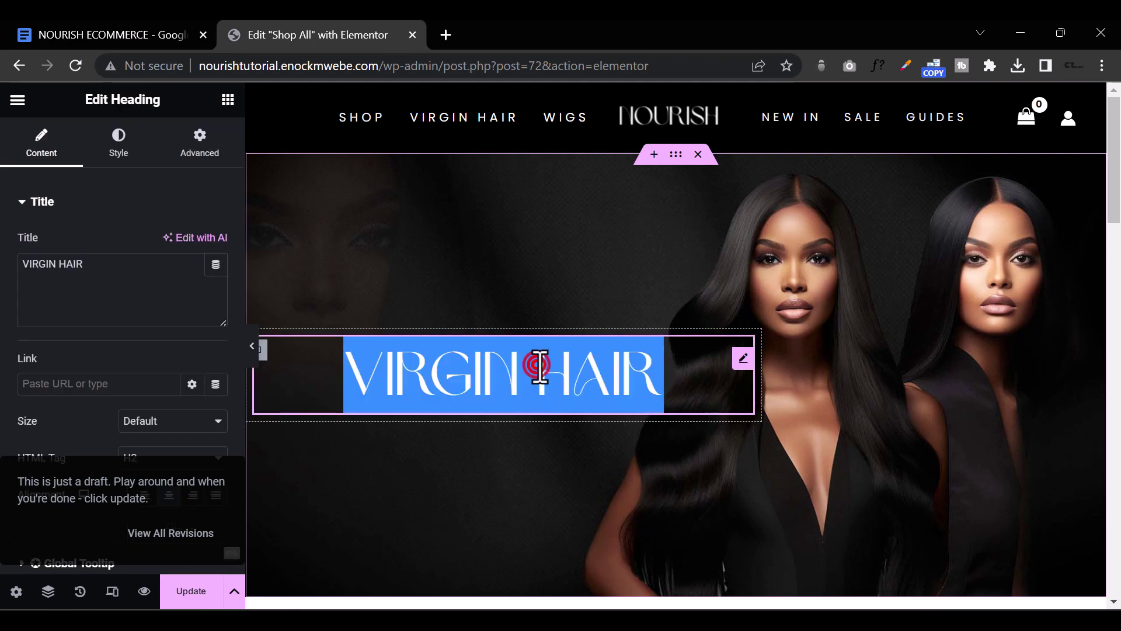
pyautogui.write('shop all')
pyautogui.scroll(-10, 534, 380)
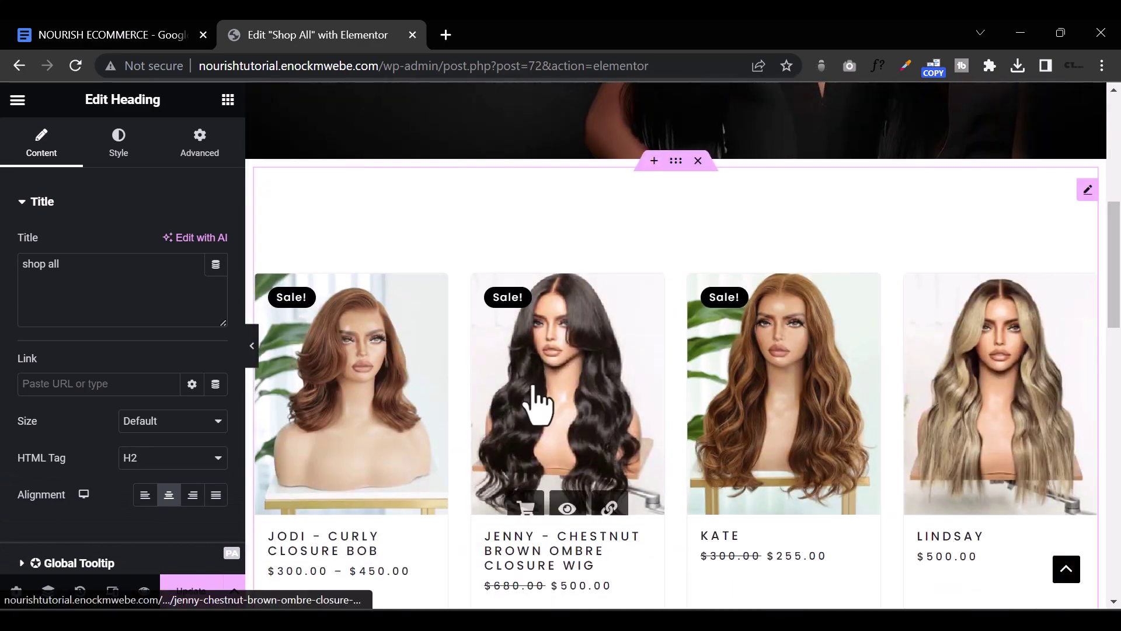
pyautogui.scroll(5, 467, 397)
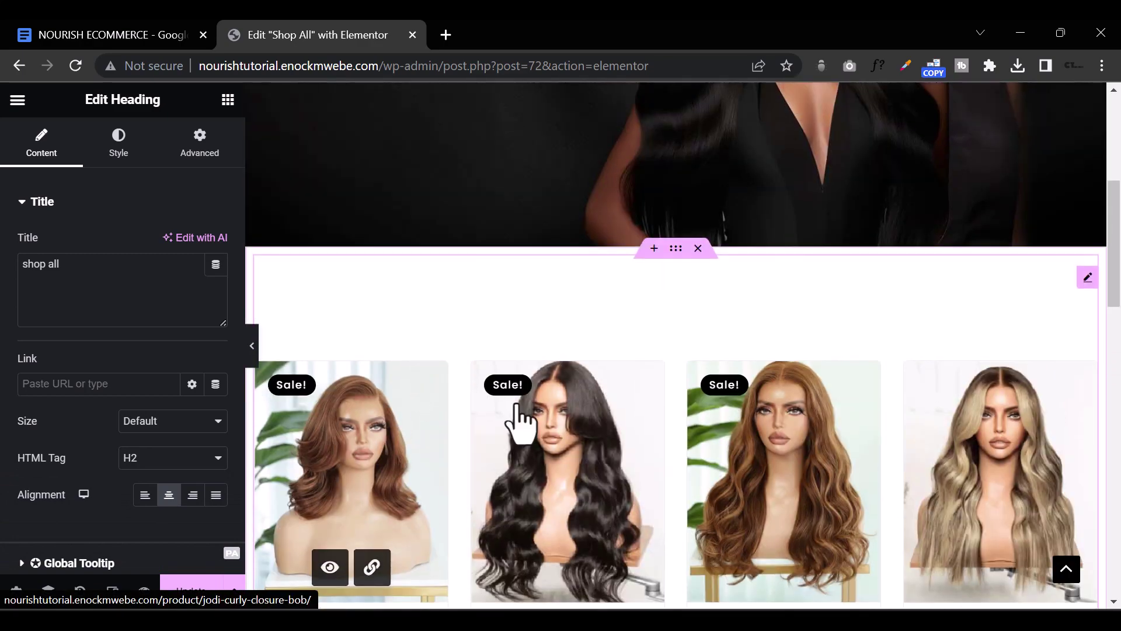
# Remove the VIRGIN HAIR category filter from the product gallery's product settings
pyautogui.click(1087, 277)
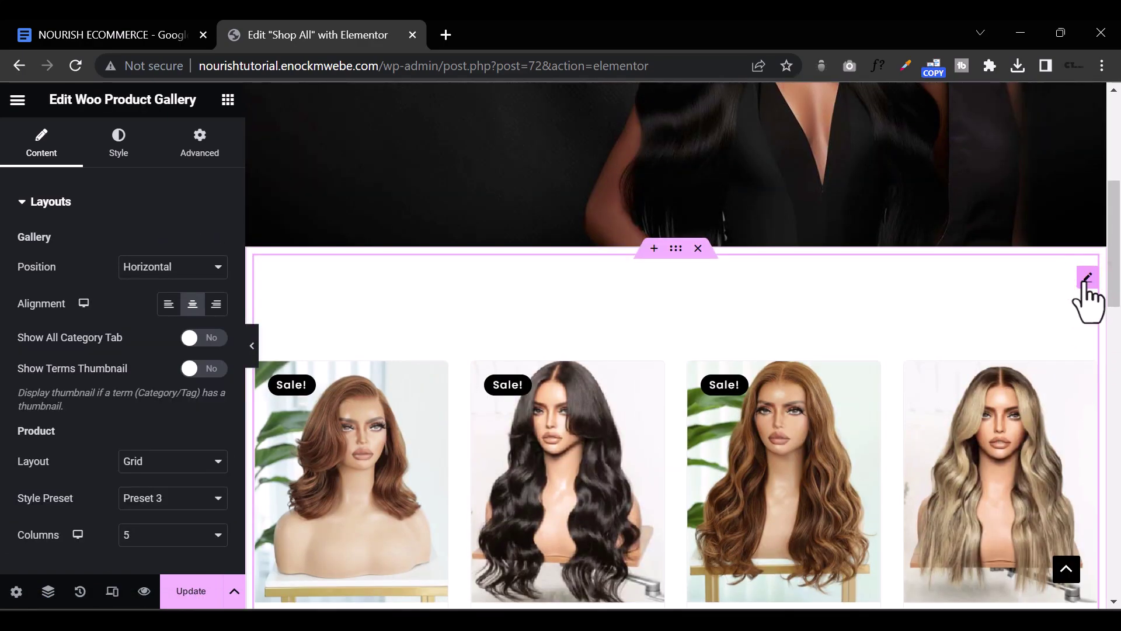
pyautogui.click(29, 207)
pyautogui.click(126, 249)
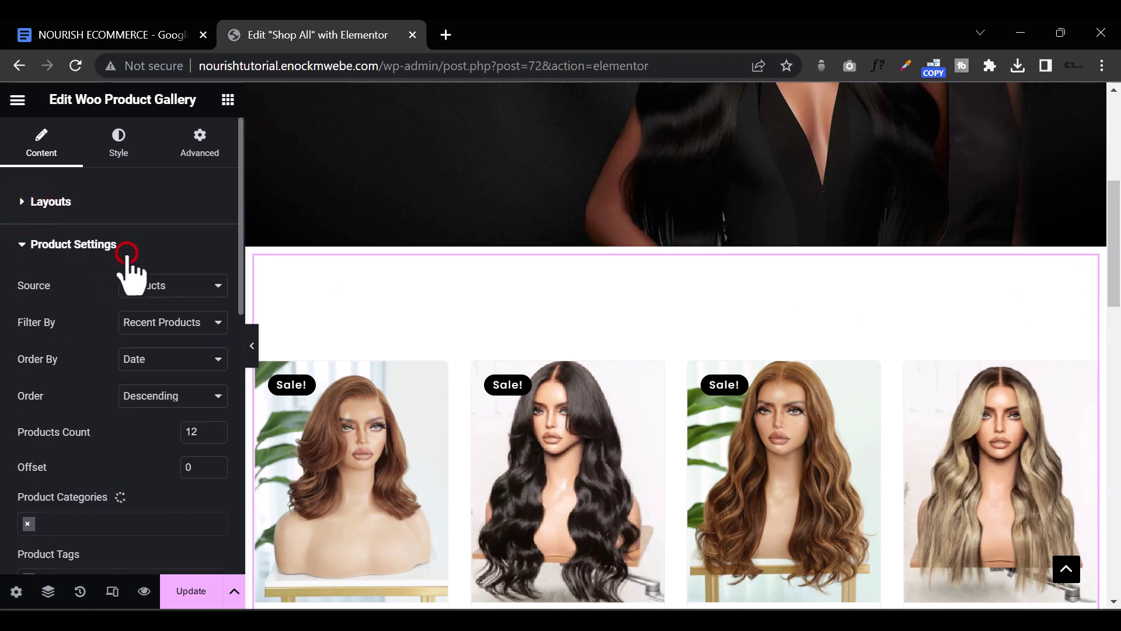
pyautogui.scroll(-2, 180, 305)
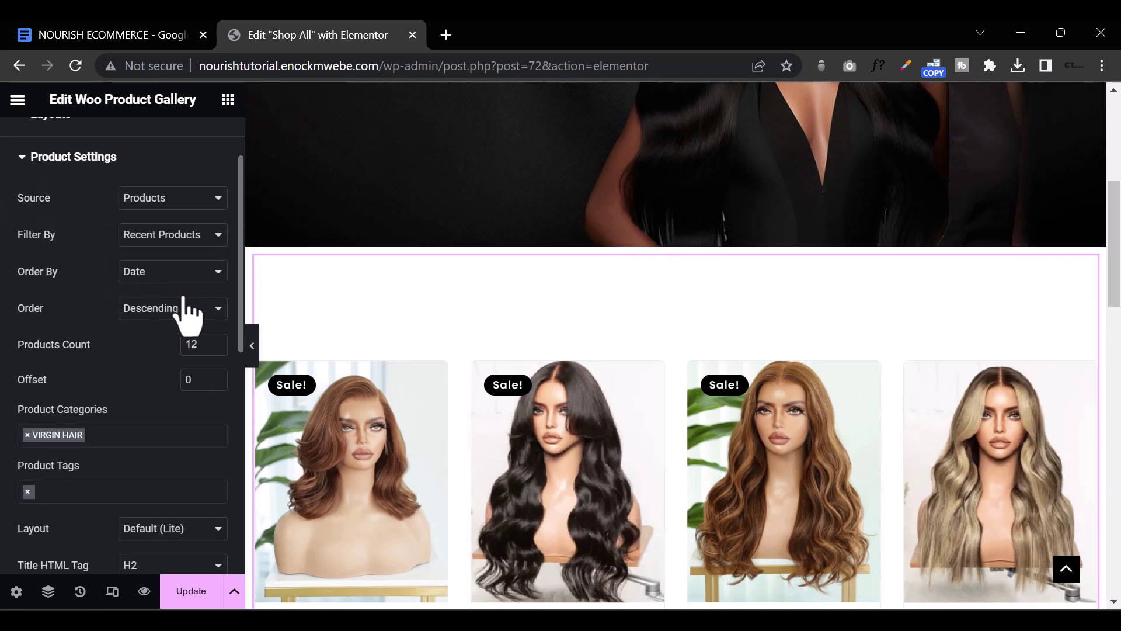
pyautogui.click(27, 434)
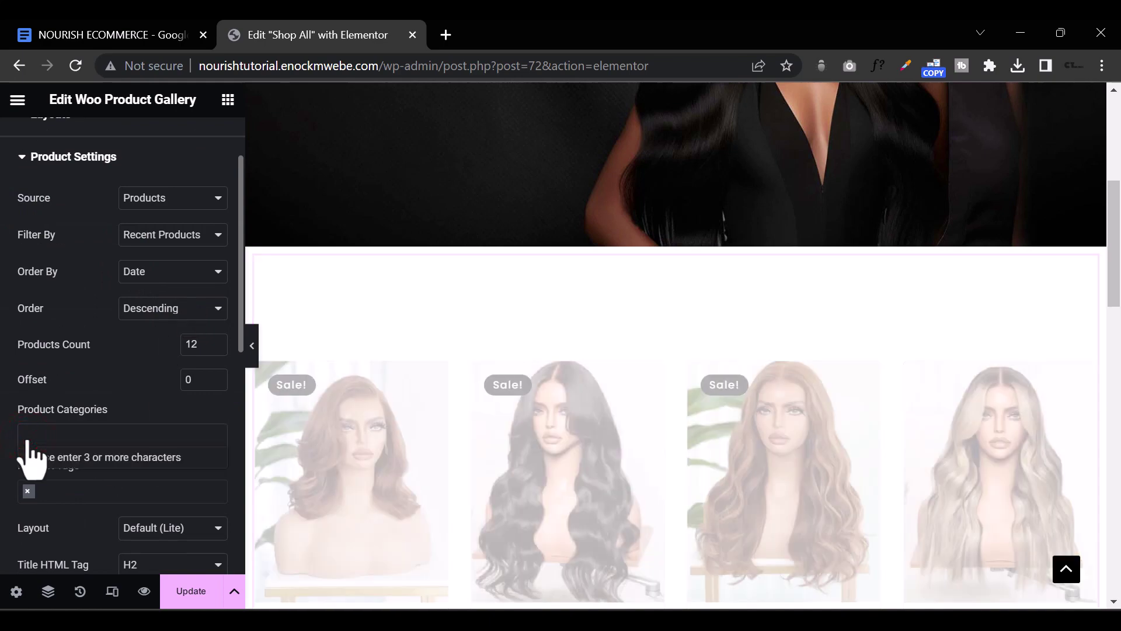
pyautogui.click(156, 231)
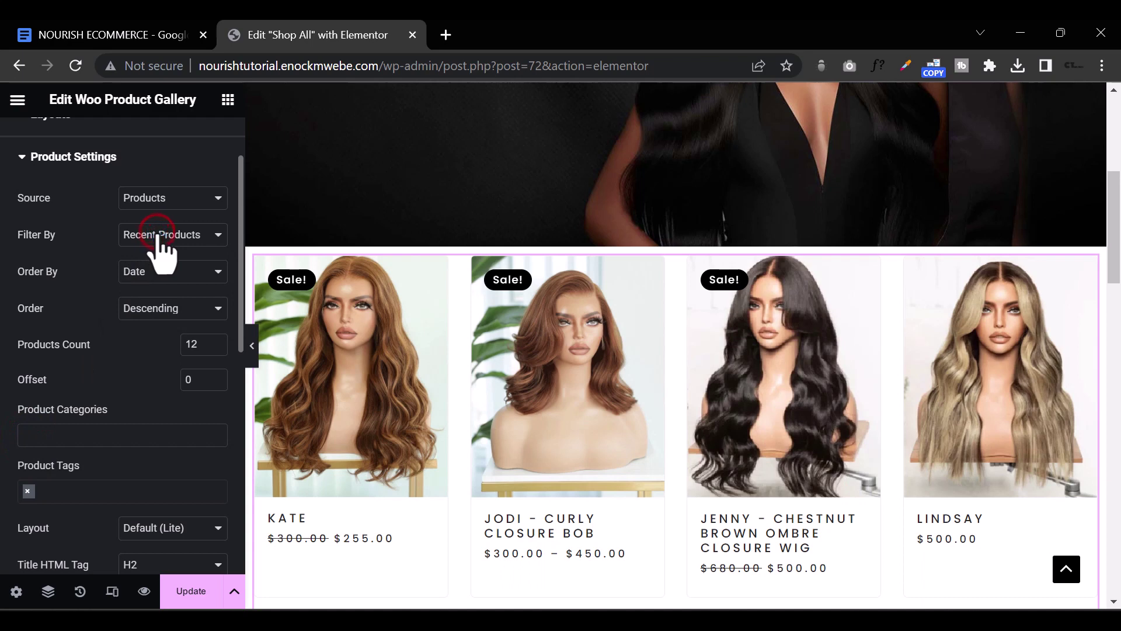
pyautogui.click(157, 234)
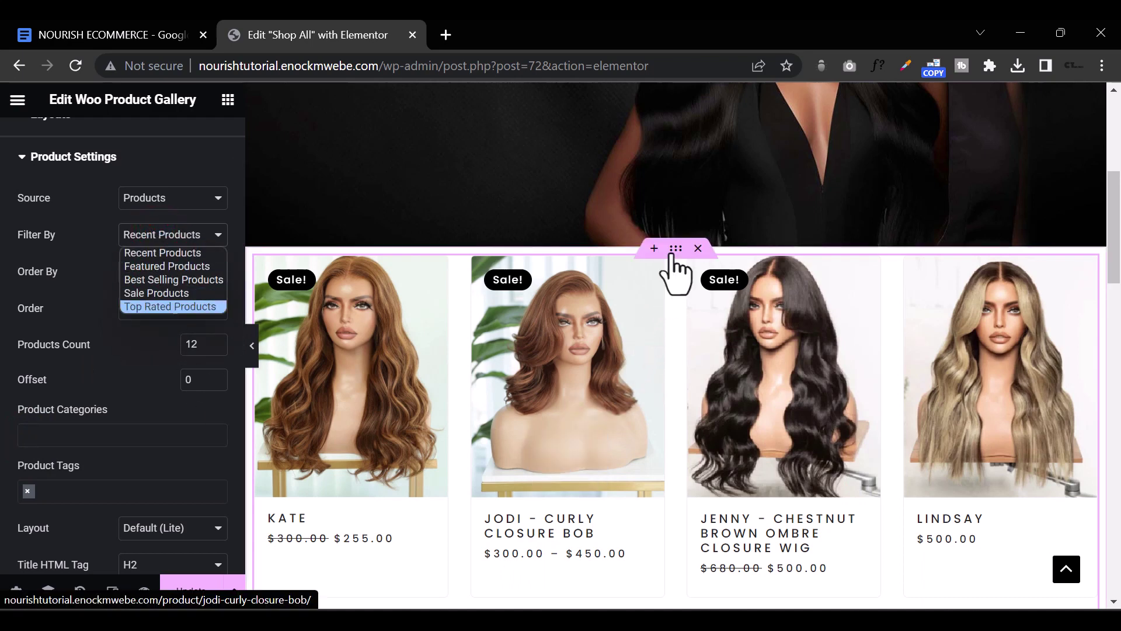
pyautogui.click(672, 252)
# Give the product grid container 60 px top and bottom margins, update the page and preview it
pyautogui.click(675, 249)
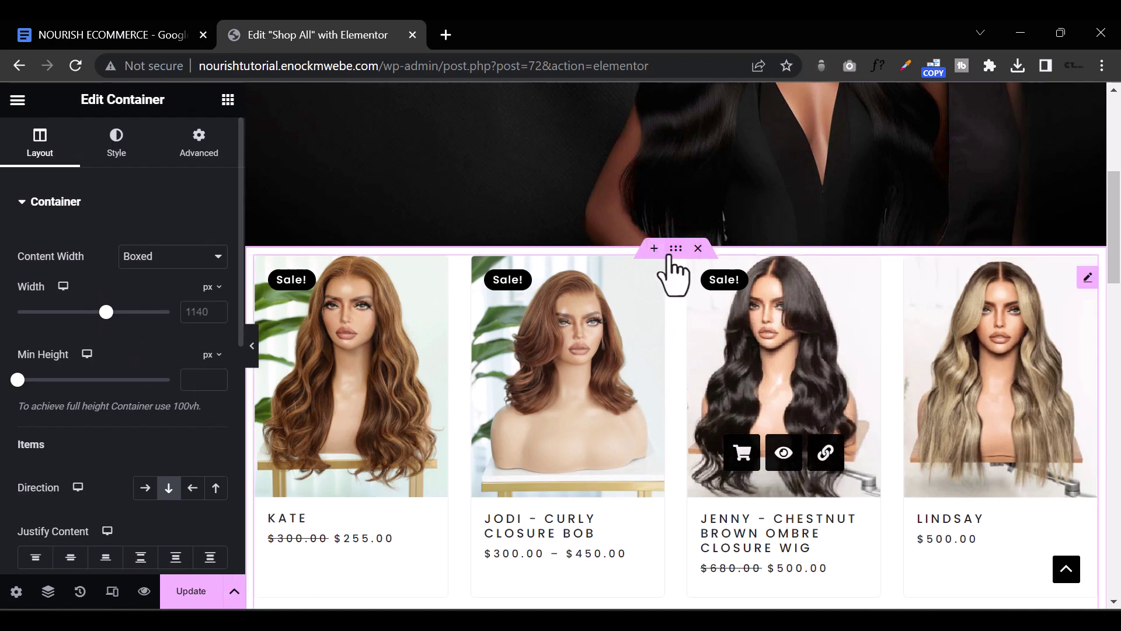
pyautogui.click(200, 140)
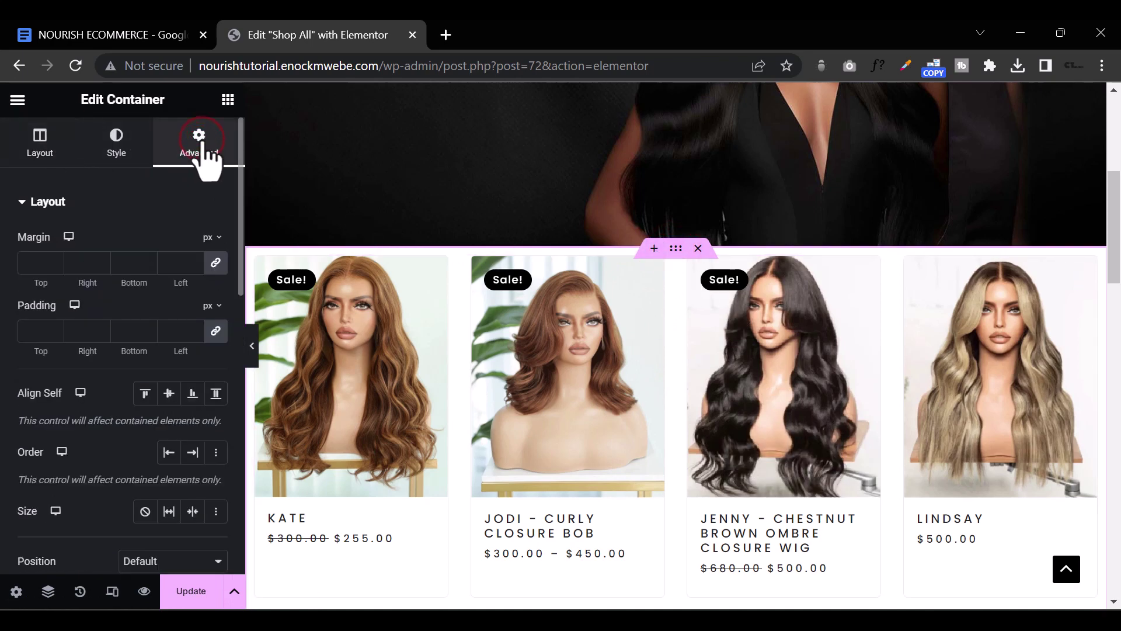
pyautogui.click(223, 263)
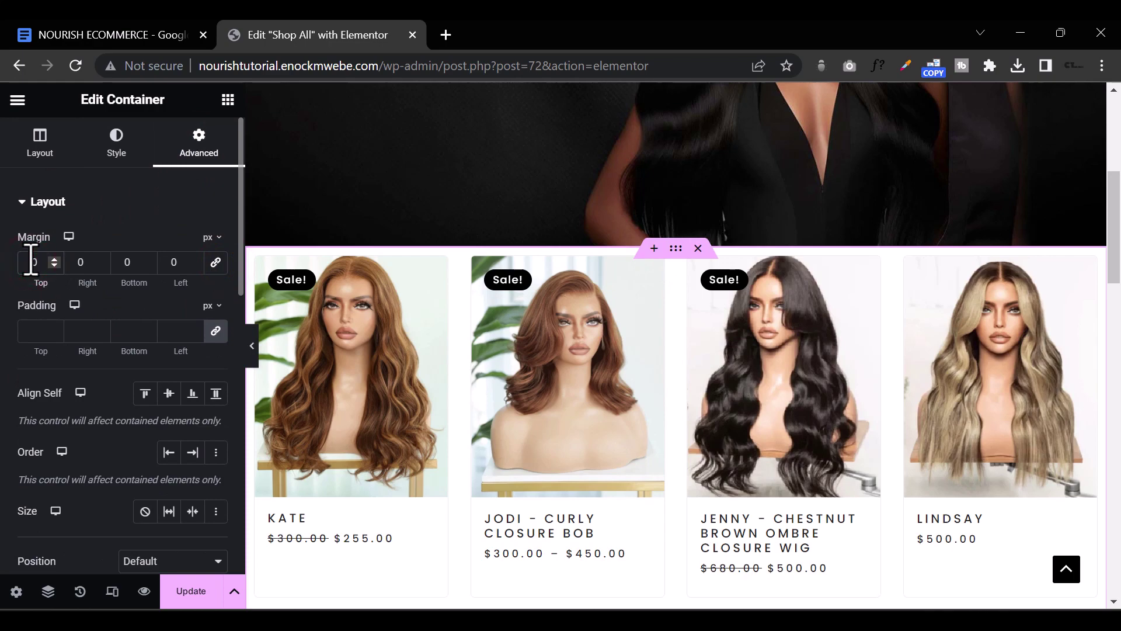
pyautogui.click(31, 262)
pyautogui.write('6')
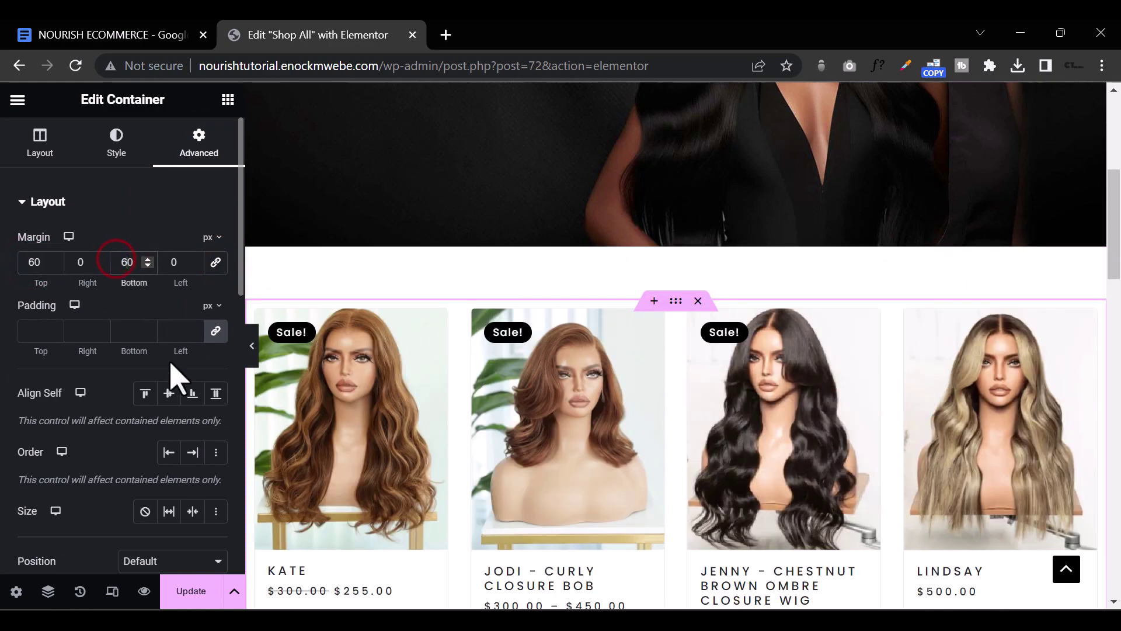
pyautogui.click(192, 591)
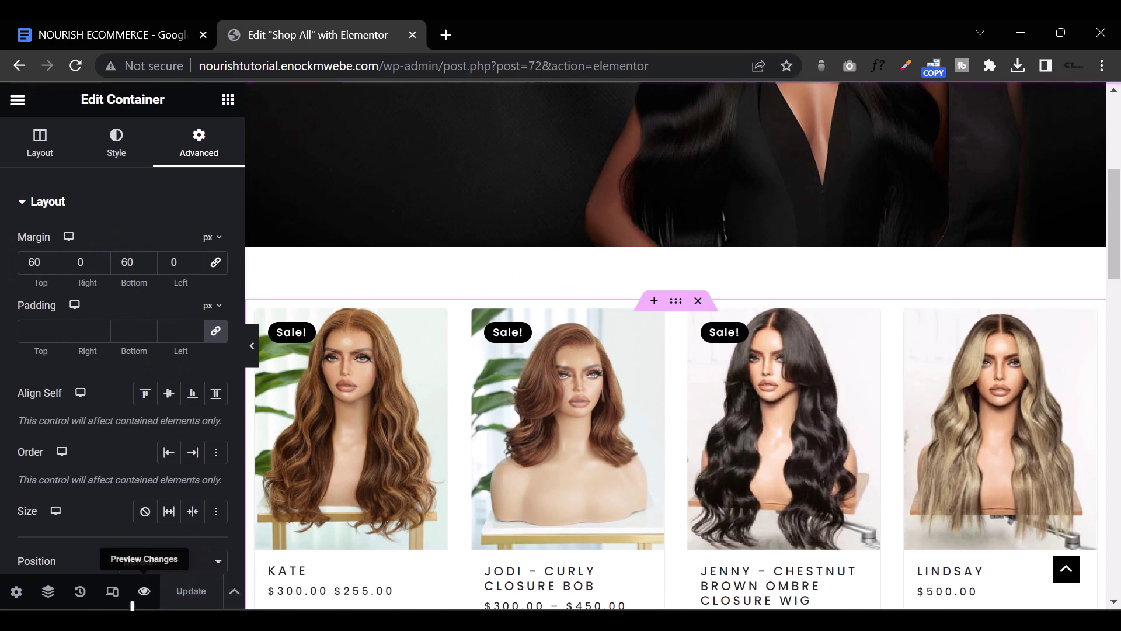
pyautogui.click(143, 591)
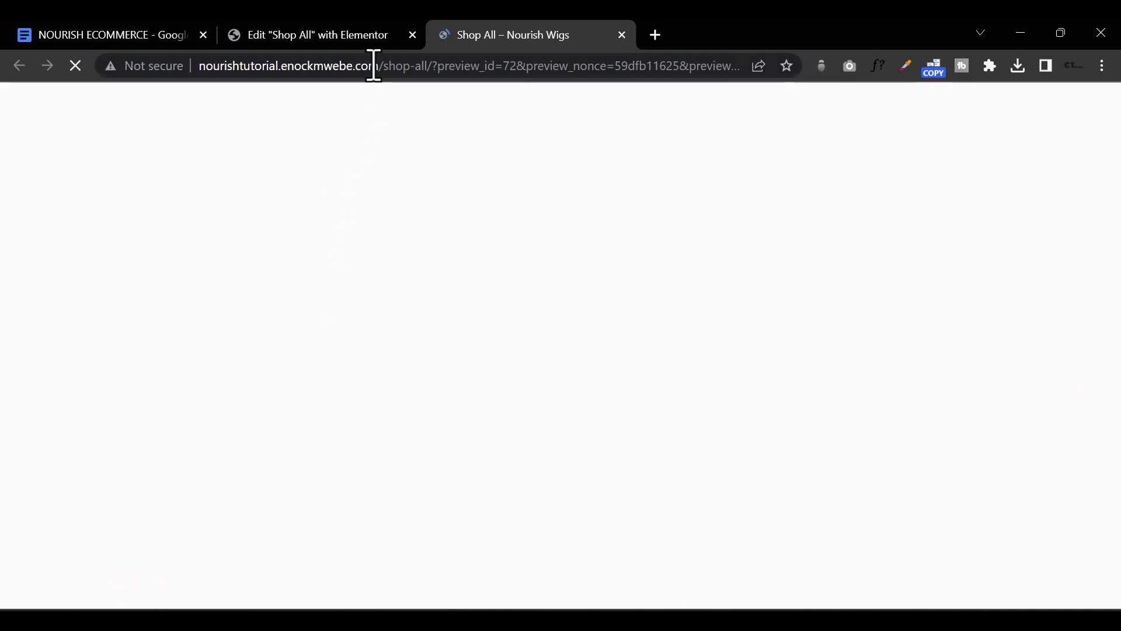
# From the Shop All preview, go to the New In page and open it in Elementor
pyautogui.scroll(-5, 505, 418)
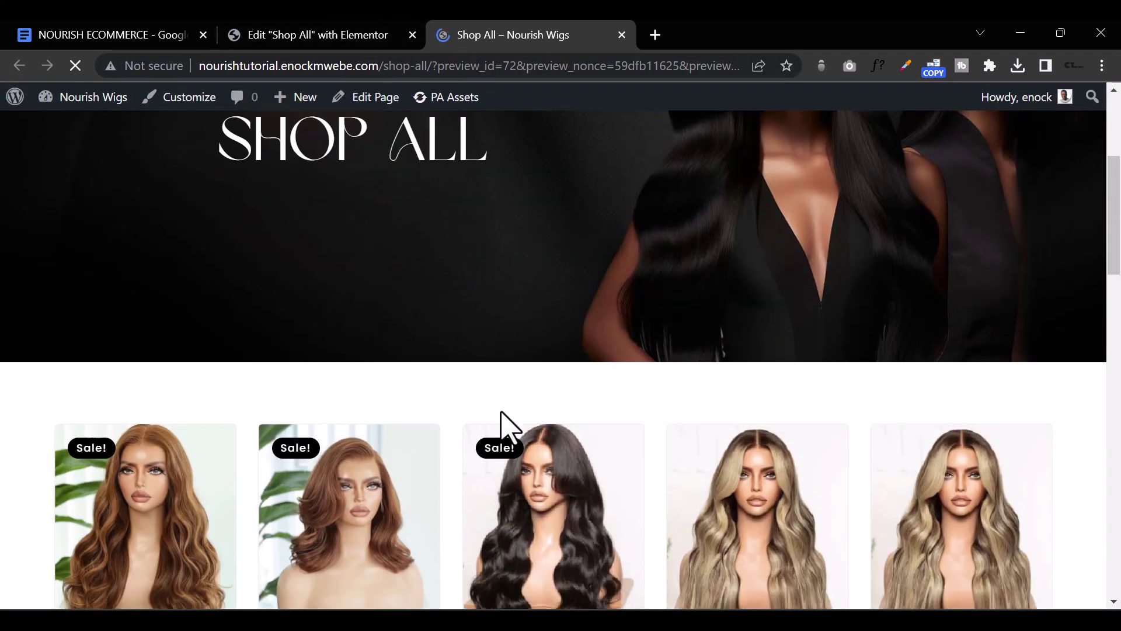
pyautogui.scroll(-10, 506, 426)
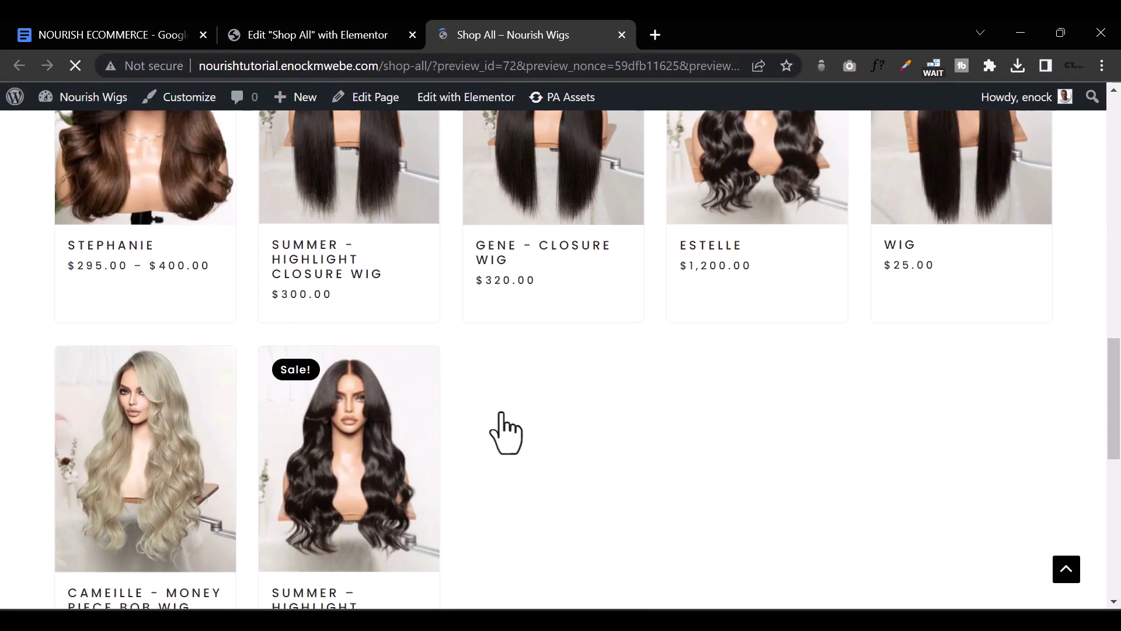
pyautogui.scroll(15, 506, 432)
pyautogui.click(658, 145)
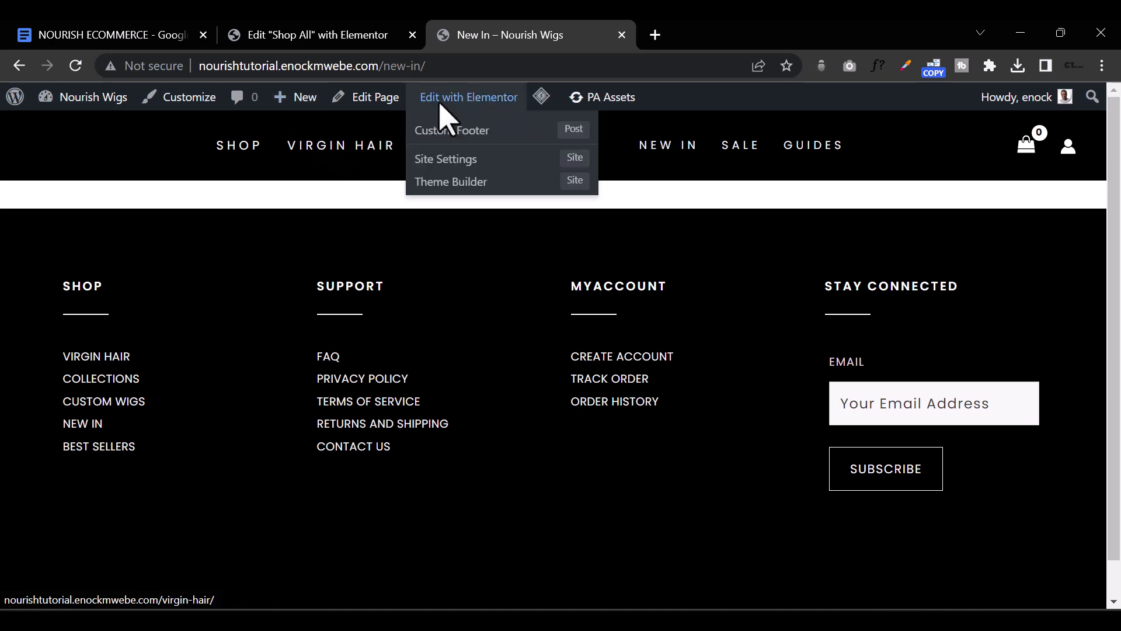
pyautogui.click(377, 104)
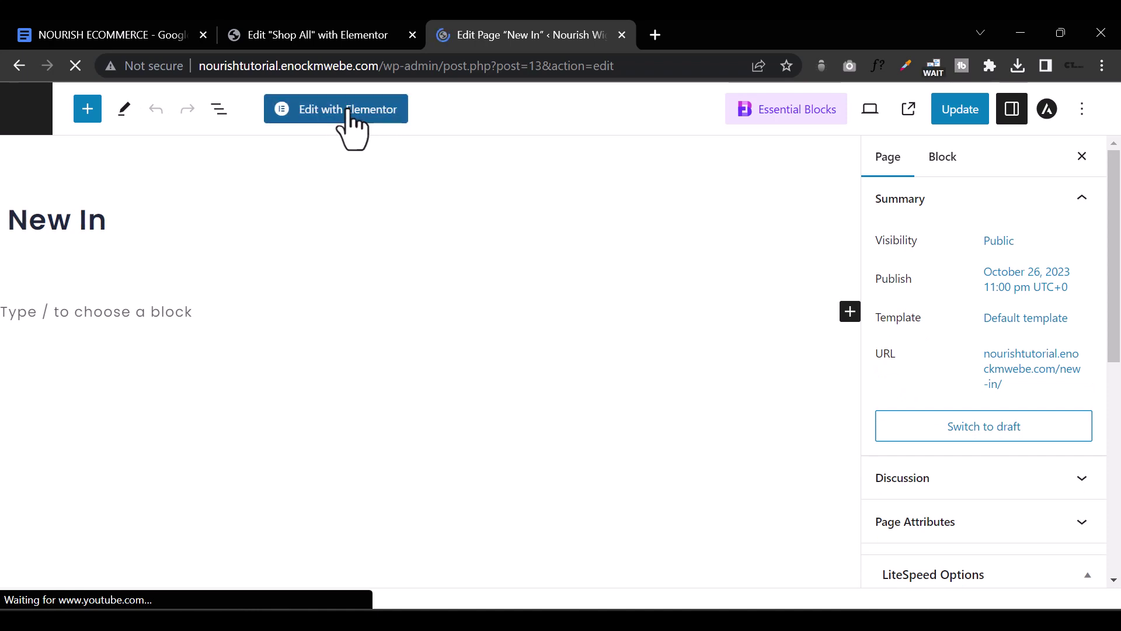
pyautogui.click(347, 108)
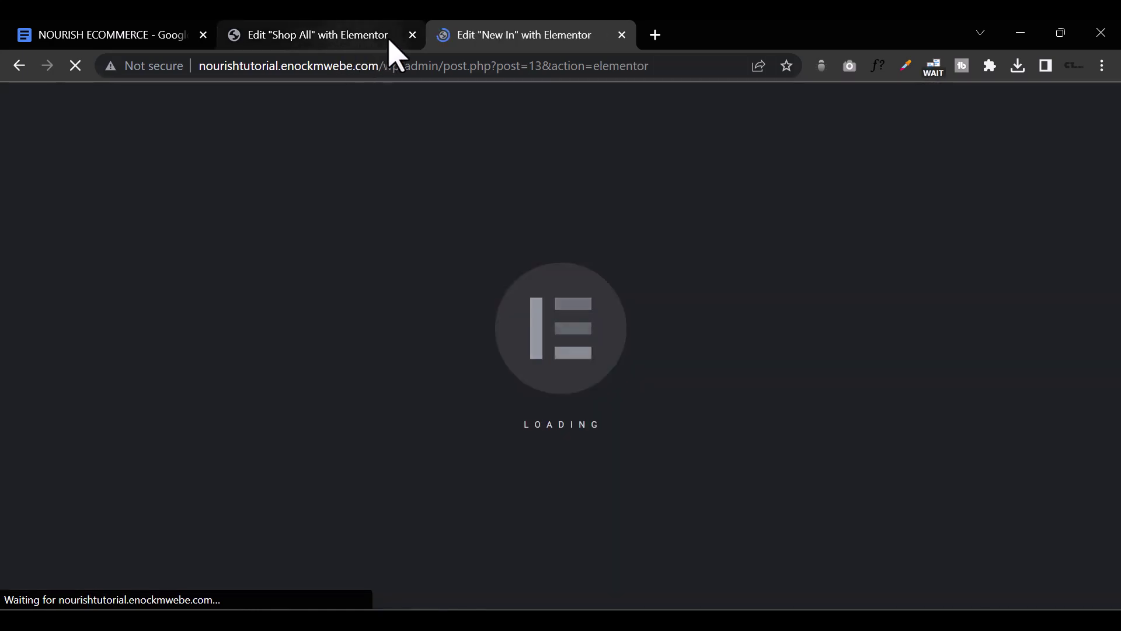
# Close the Shop All editor and show My Templates in the New In template library
pyautogui.click(413, 35)
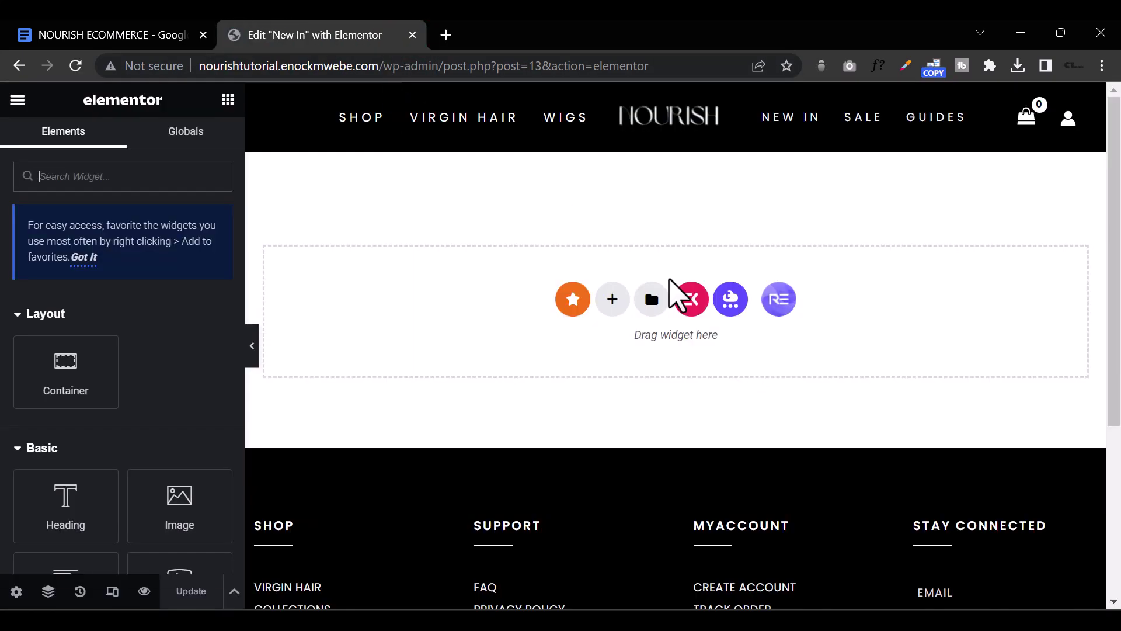
pyautogui.click(652, 300)
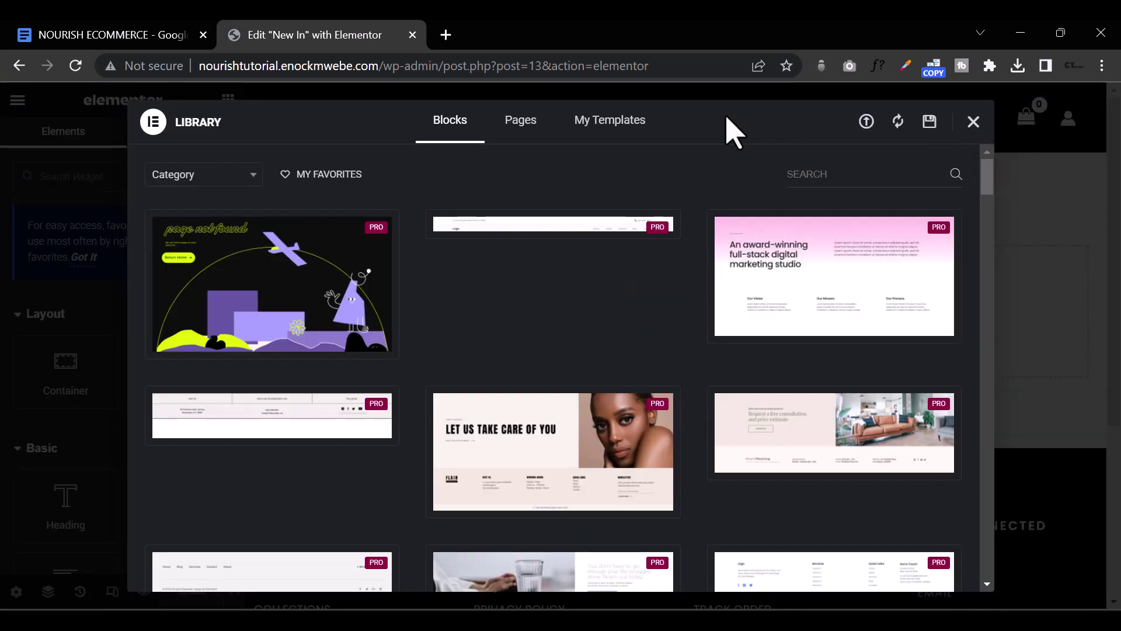
pyautogui.click(618, 127)
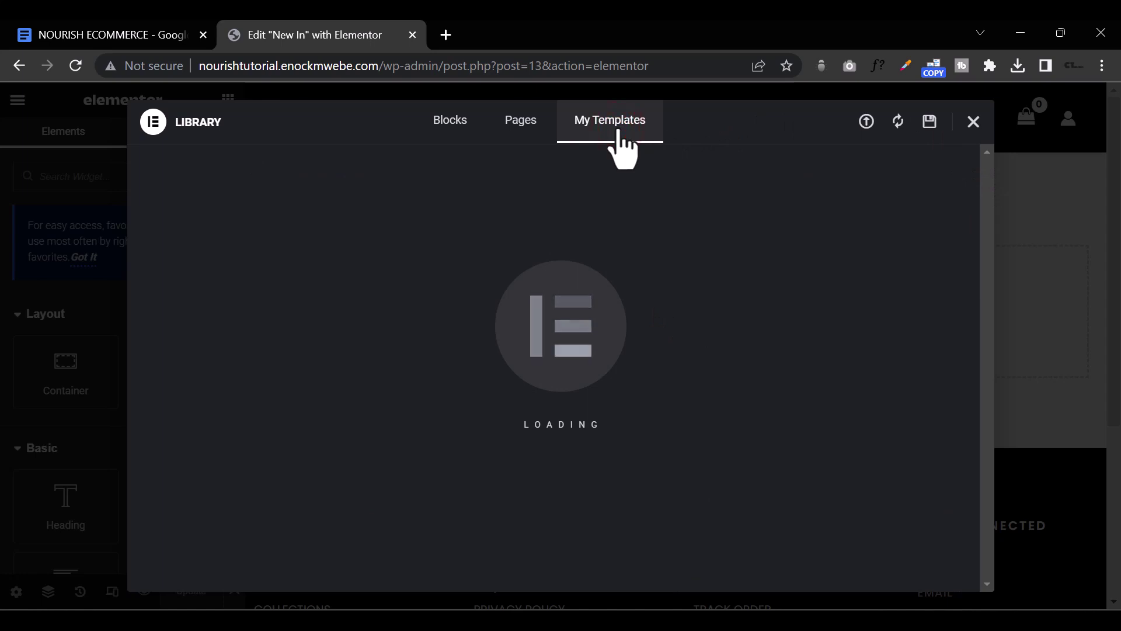
# Insert Shop Template with its page settings and retitle the hero heading to 'new in'
pyautogui.click(857, 309)
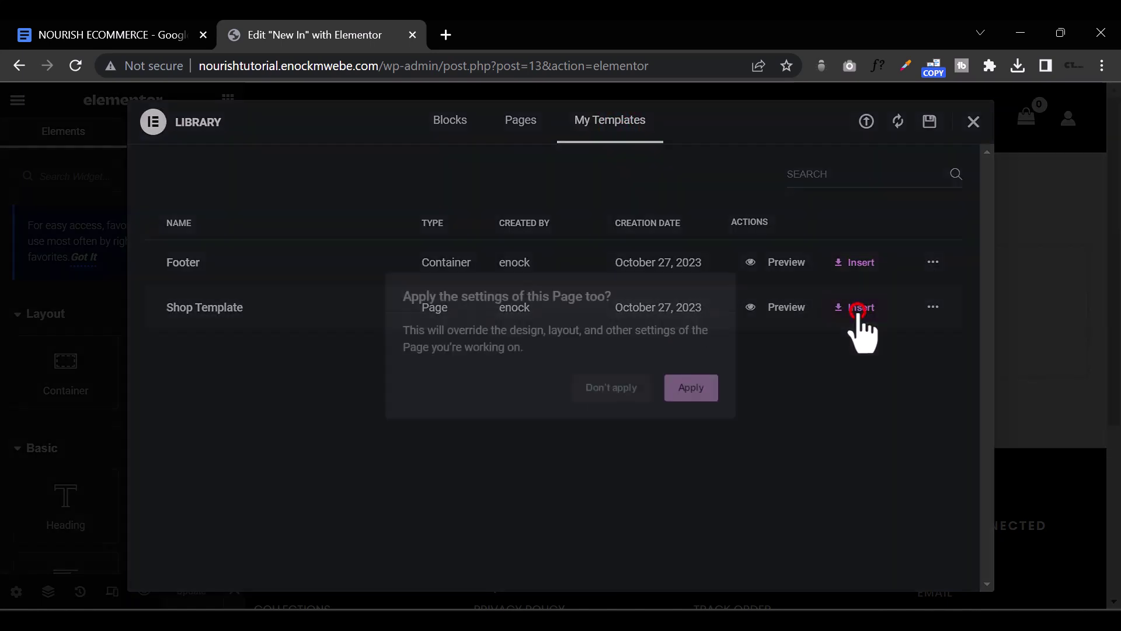
pyautogui.click(680, 388)
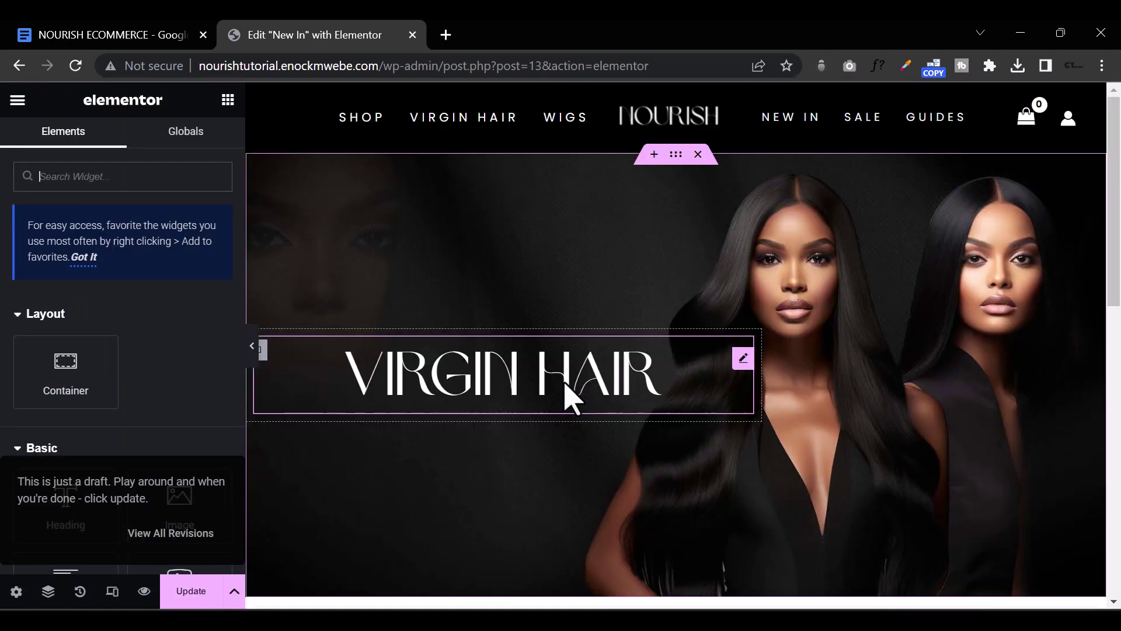
pyautogui.tripleClick(563, 382)
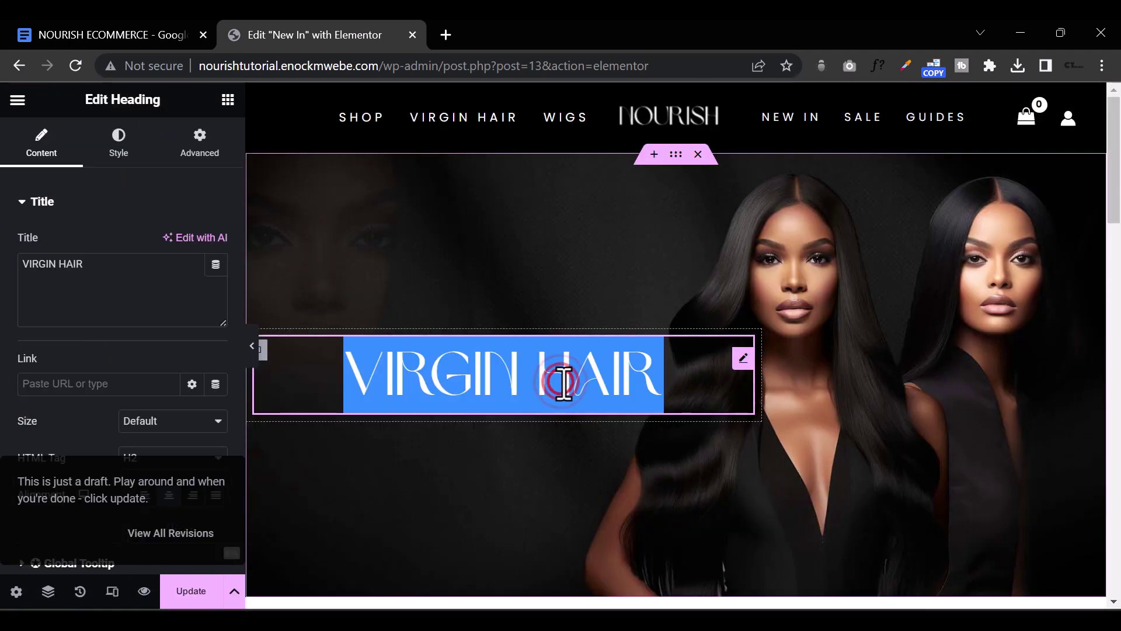
pyautogui.write('new')
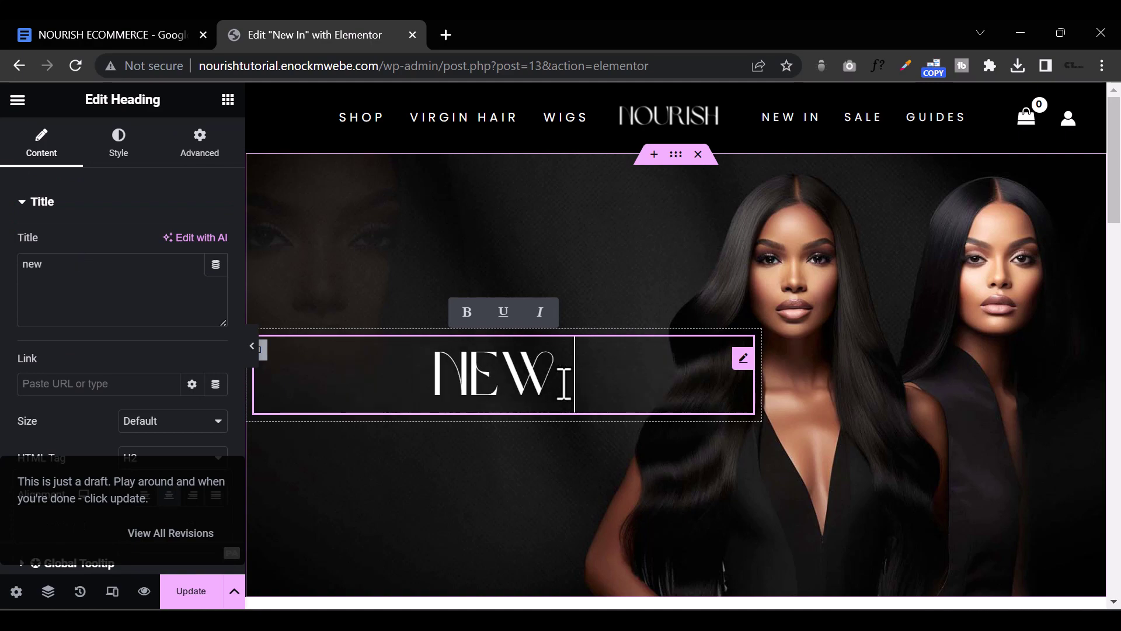
pyautogui.write(' in')
pyautogui.scroll(-6, 562, 382)
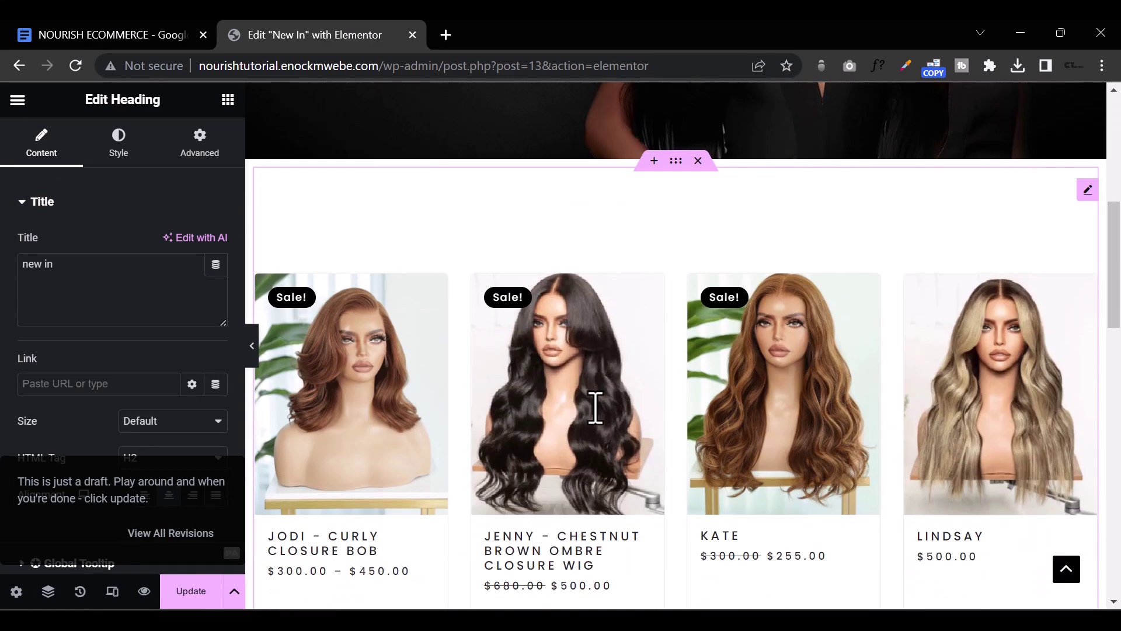
pyautogui.click(1087, 191)
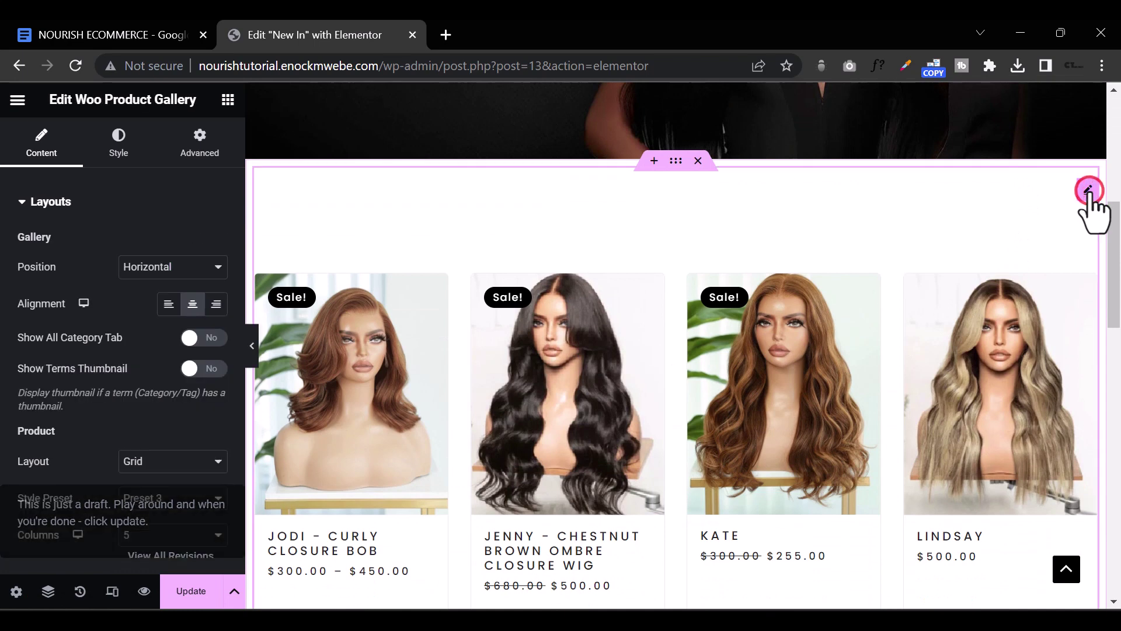
# Set the gallery to Recent Products sorted by Date in Ascending order, and update
pyautogui.click(38, 204)
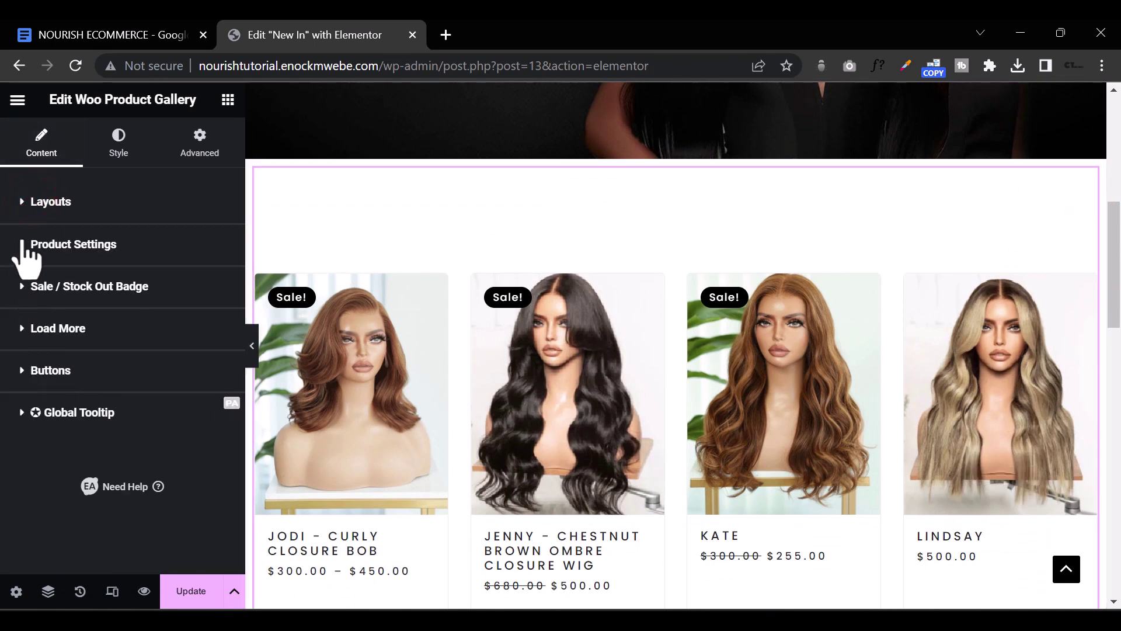
pyautogui.click(26, 244)
pyautogui.click(203, 325)
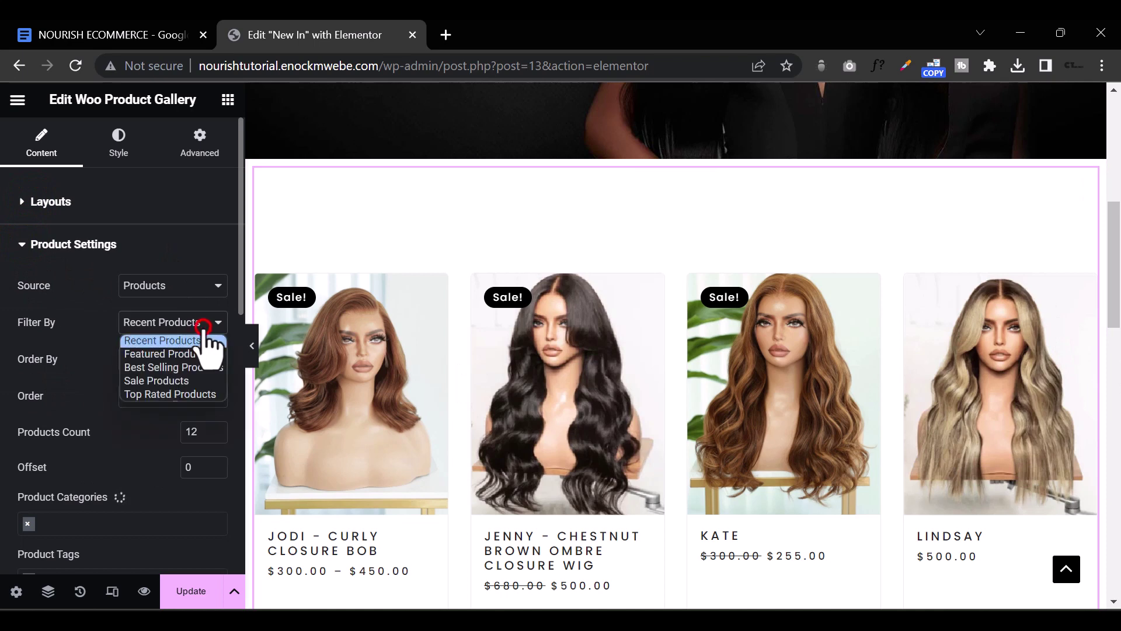
pyautogui.click(195, 340)
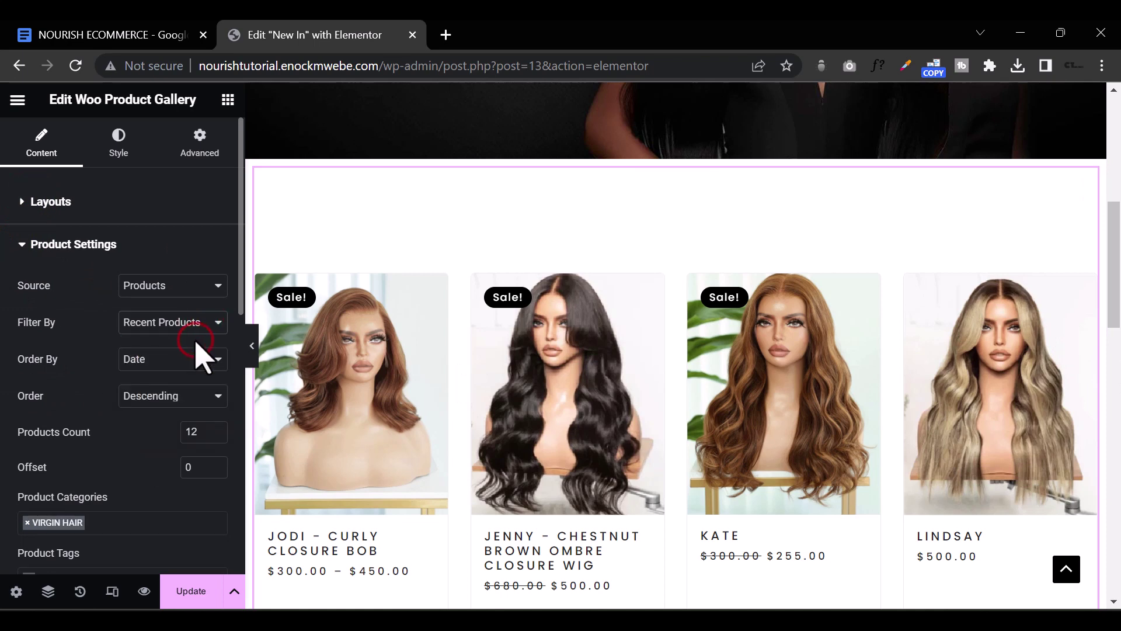
pyautogui.click(191, 398)
pyautogui.click(192, 398)
pyautogui.click(192, 399)
pyautogui.click(187, 413)
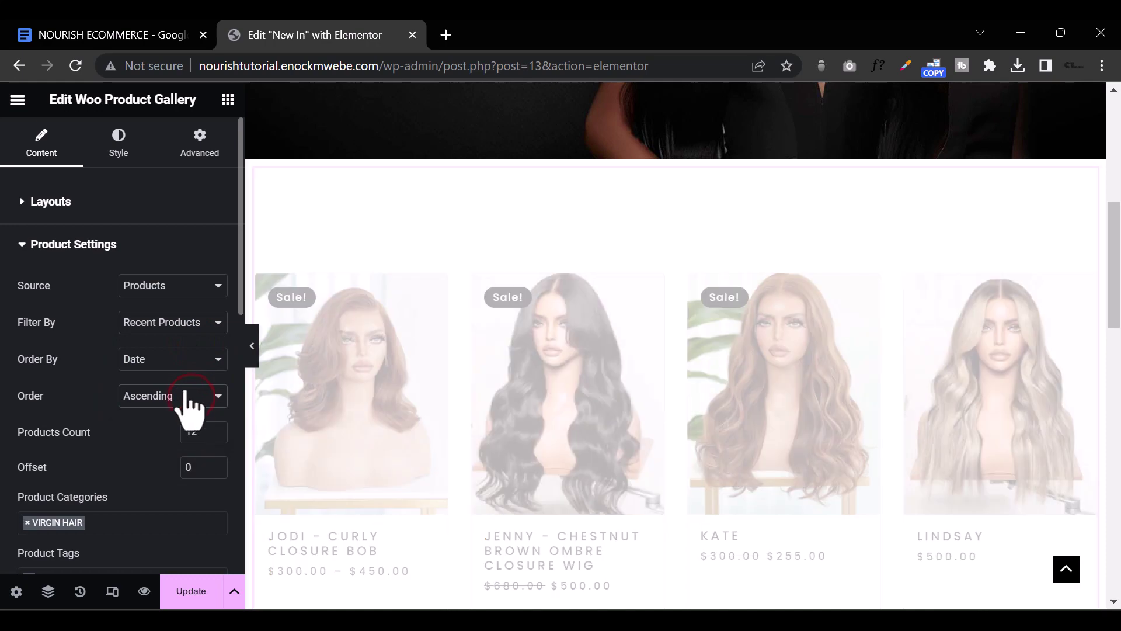
pyautogui.click(211, 360)
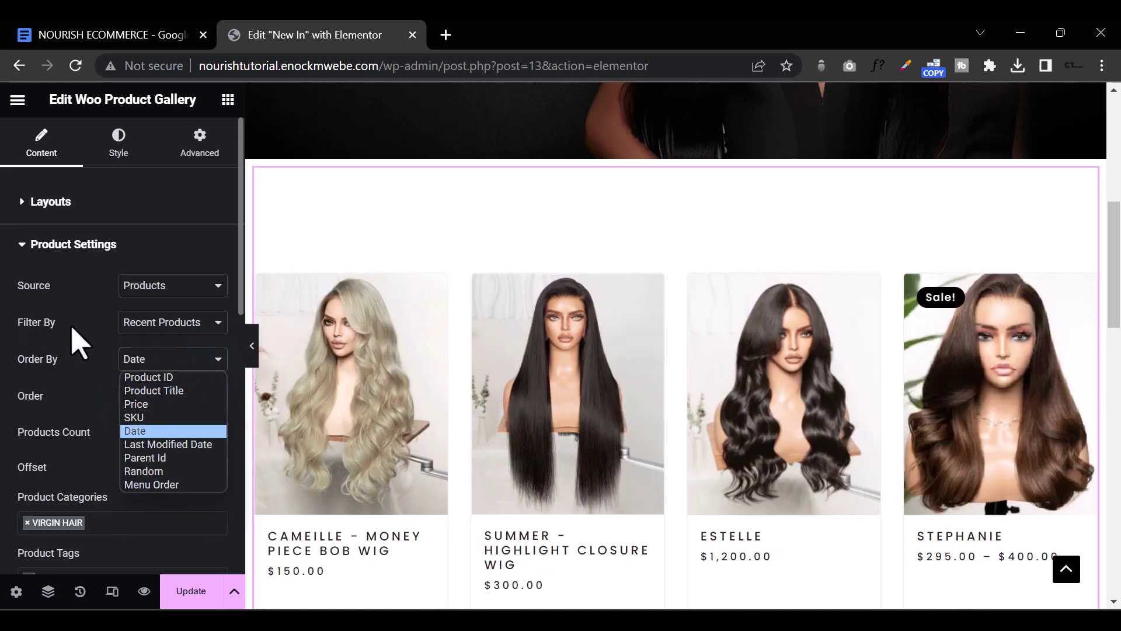
pyautogui.click(92, 350)
pyautogui.scroll(-7, 485, 368)
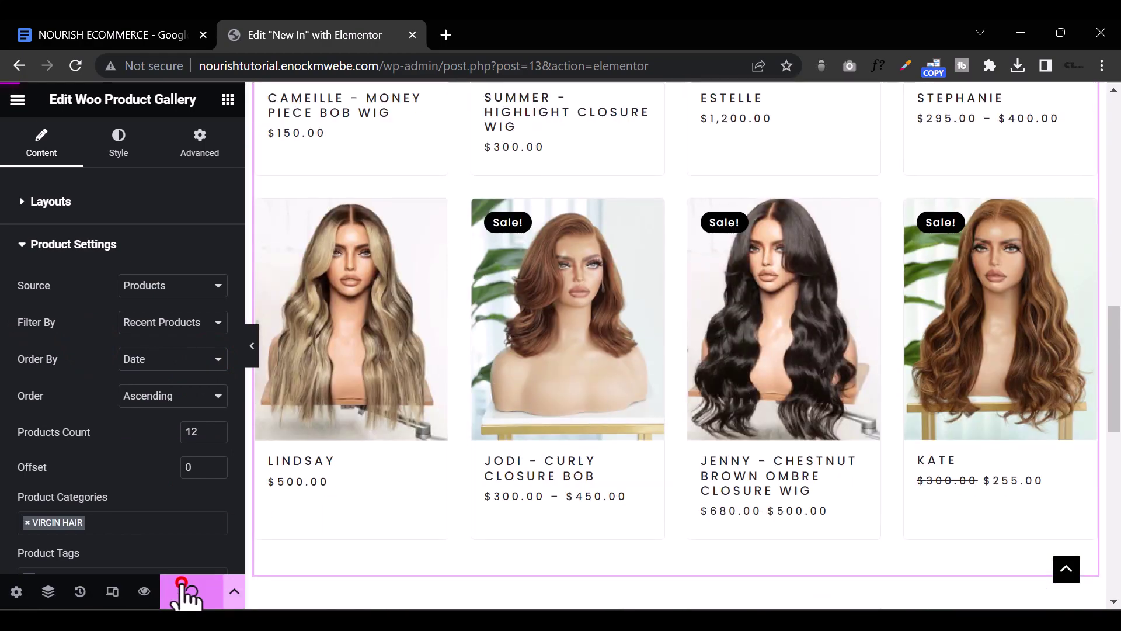
pyautogui.click(186, 587)
# Remove the VIRGIN HAIR category filter so all products show, and update the page
pyautogui.scroll(-6, 160, 508)
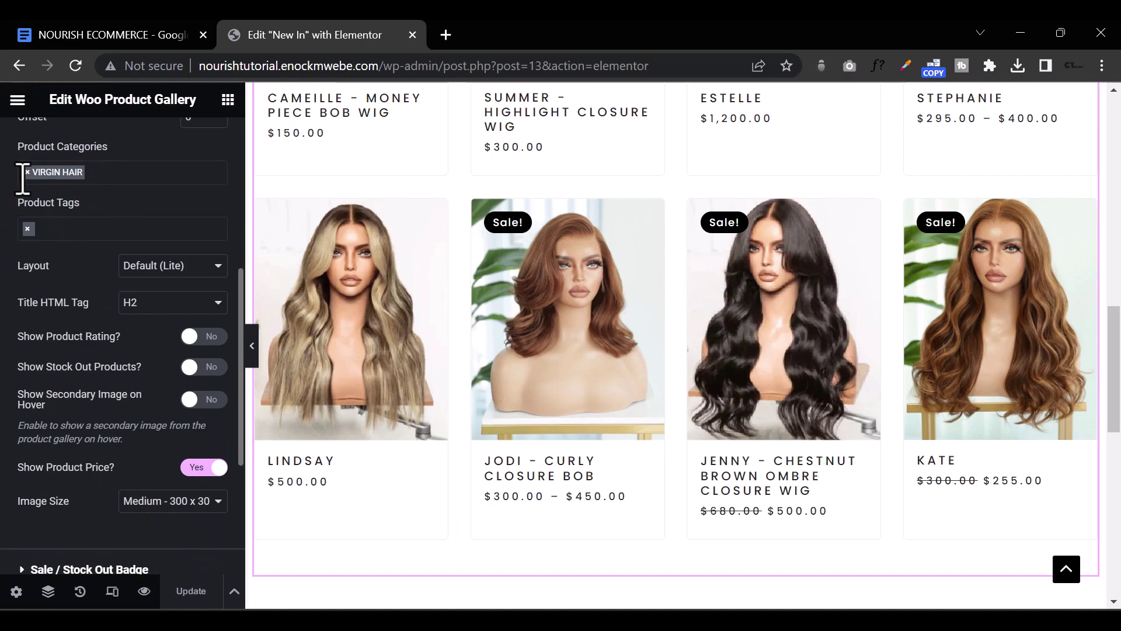
pyautogui.click(27, 172)
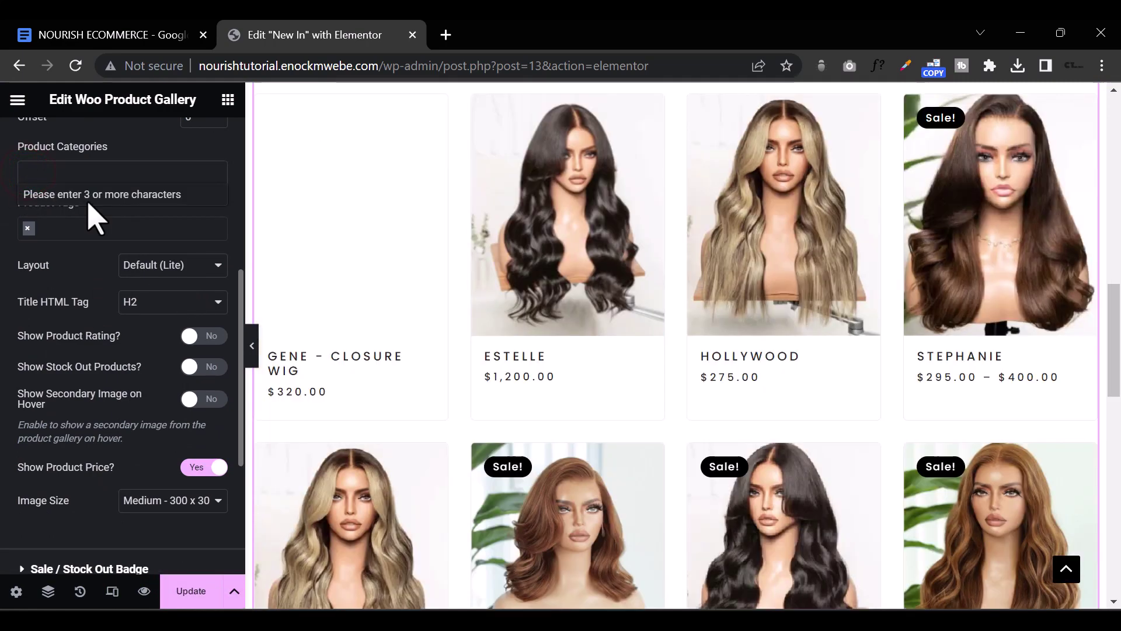
pyautogui.click(140, 248)
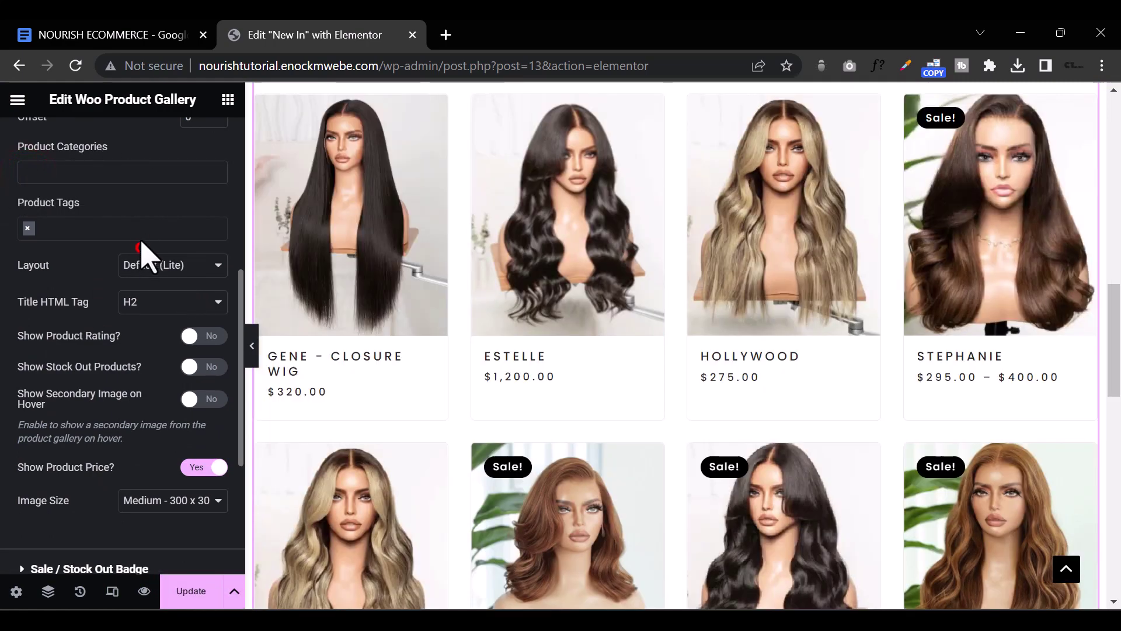
pyautogui.click(191, 591)
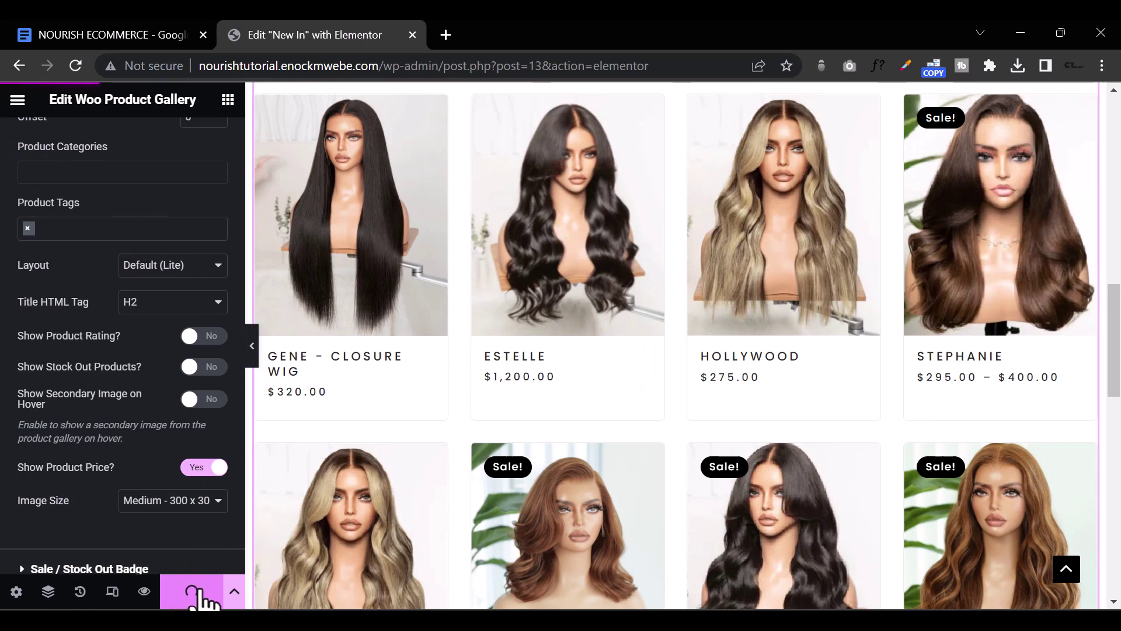
pyautogui.scroll(10, 526, 450)
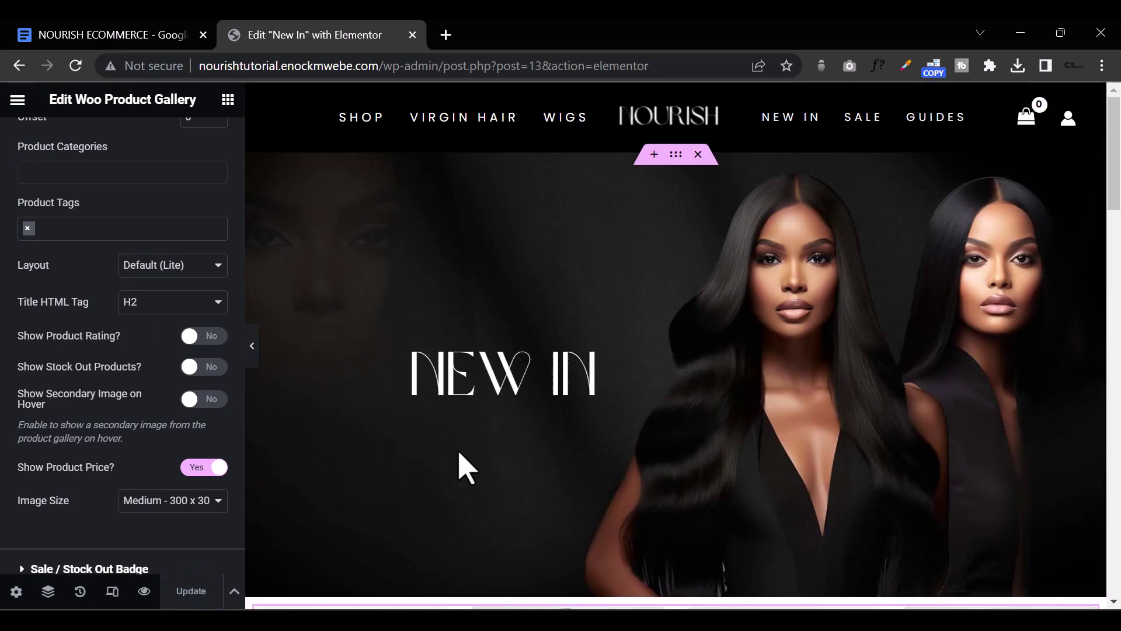
# Preview New In, close its editor, and open the Sale page in the WordPress editor
pyautogui.click(143, 591)
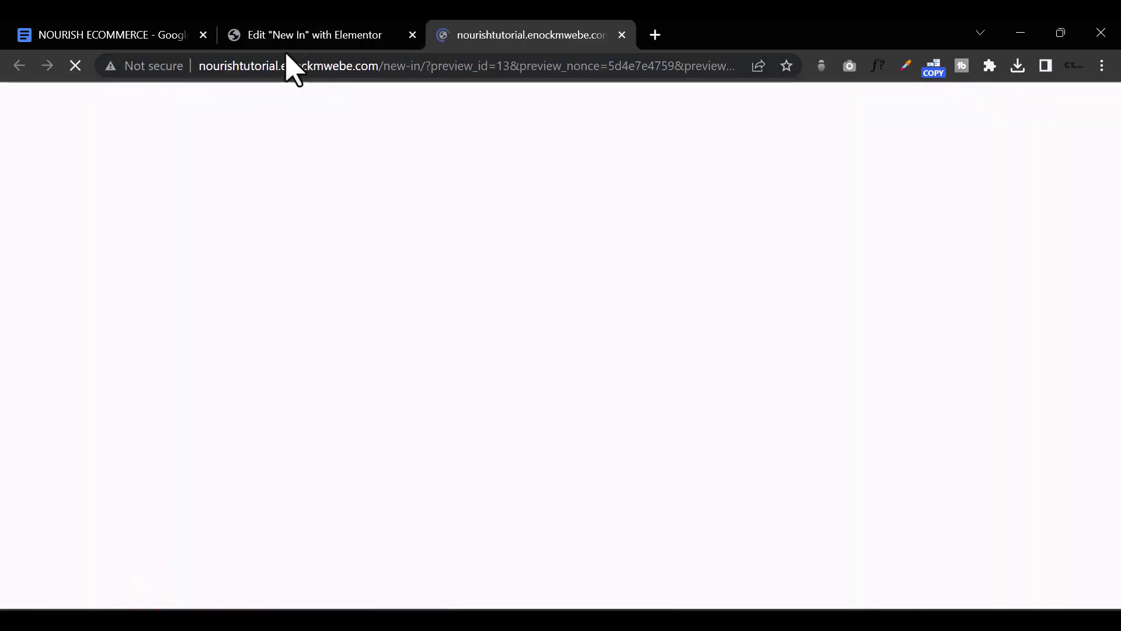
pyautogui.click(317, 36)
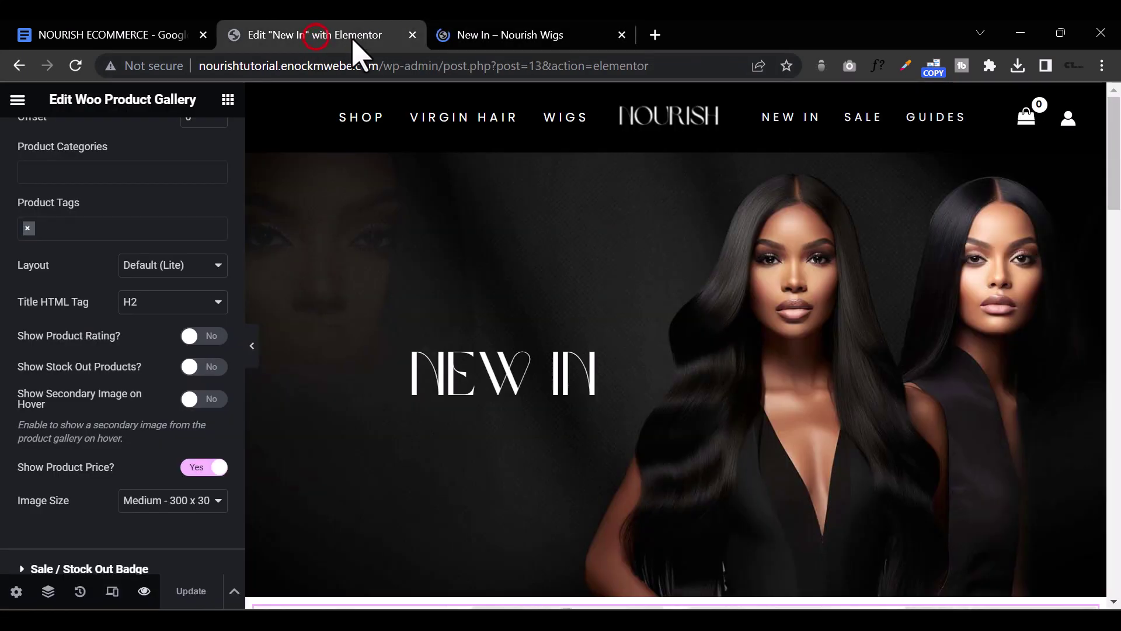
pyautogui.click(412, 35)
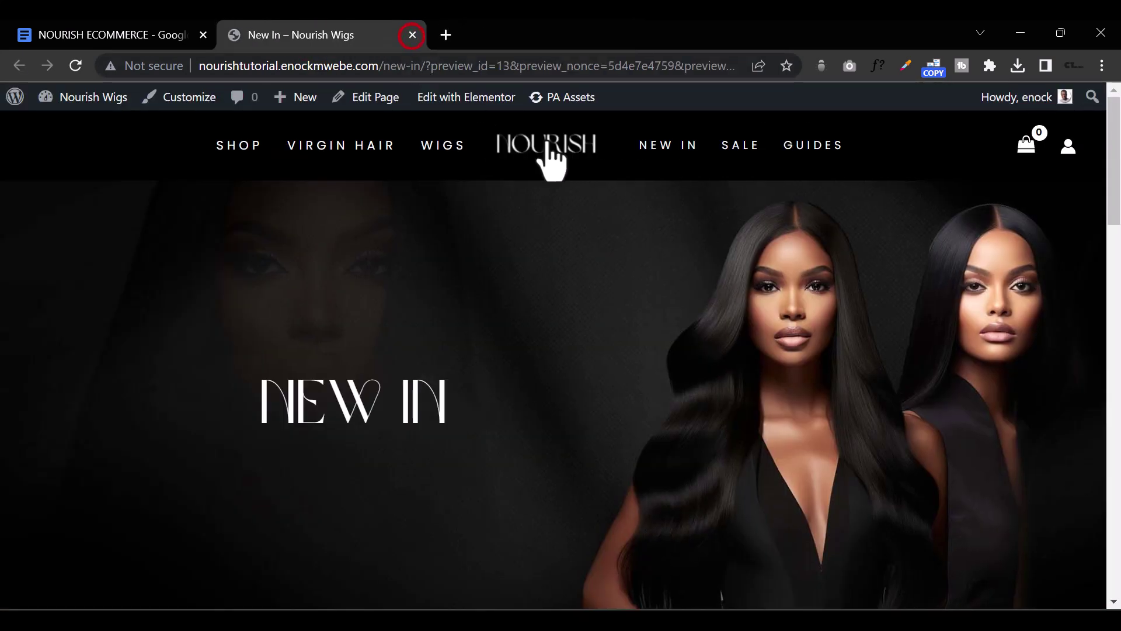
pyautogui.click(744, 150)
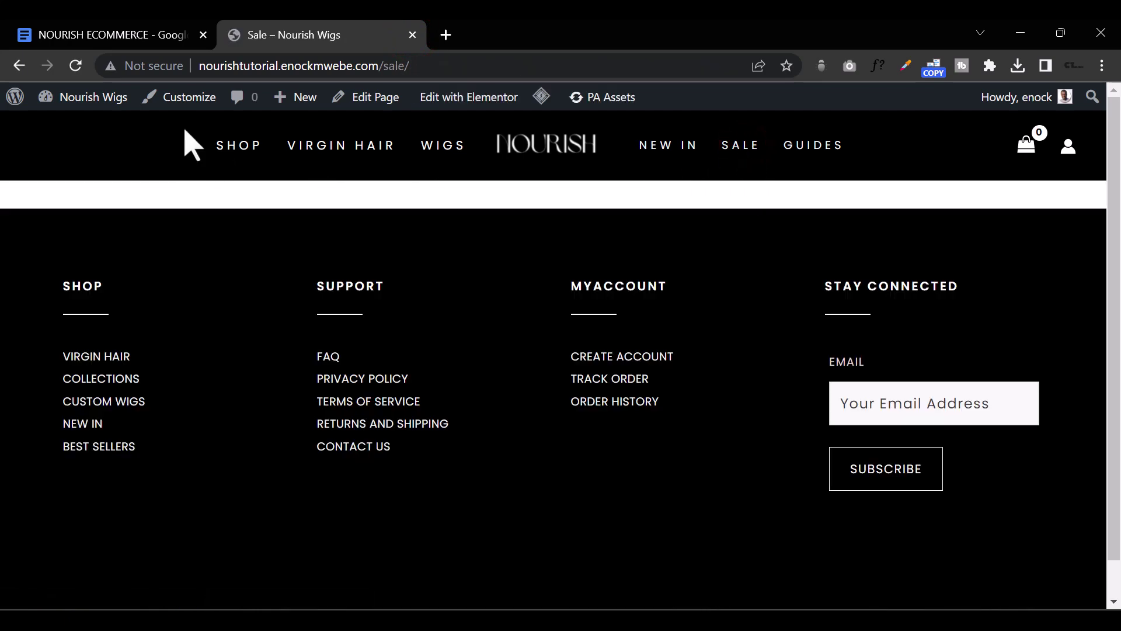
pyautogui.click(358, 98)
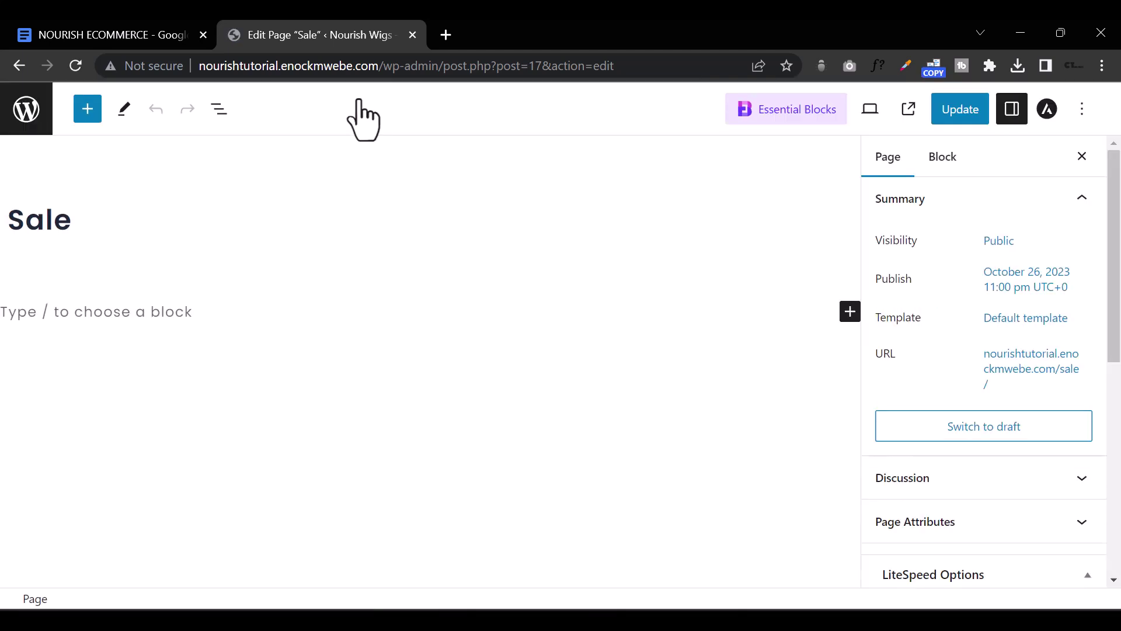
# Open the Sale page in Elementor and insert Shop Template from My Templates with its page settings
pyautogui.click(357, 117)
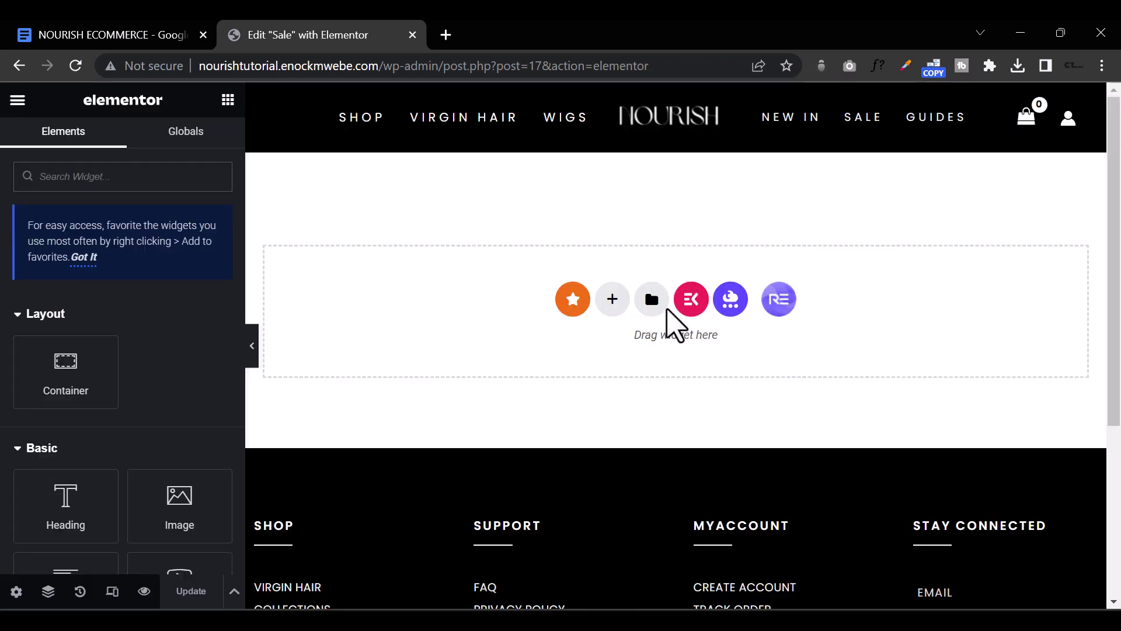
pyautogui.click(651, 300)
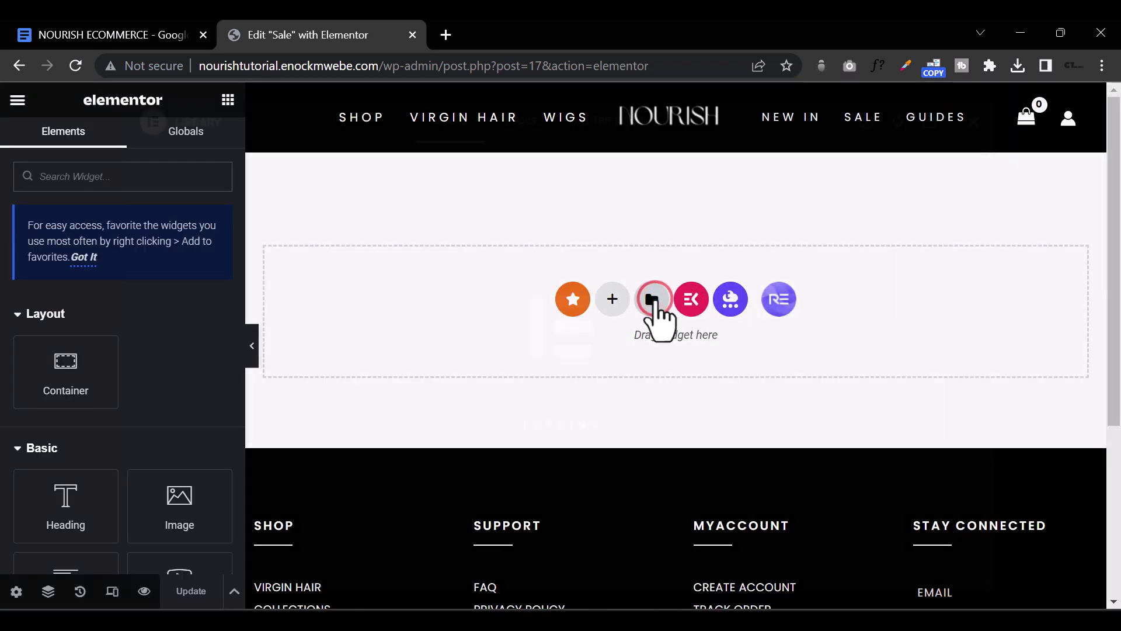
pyautogui.click(616, 132)
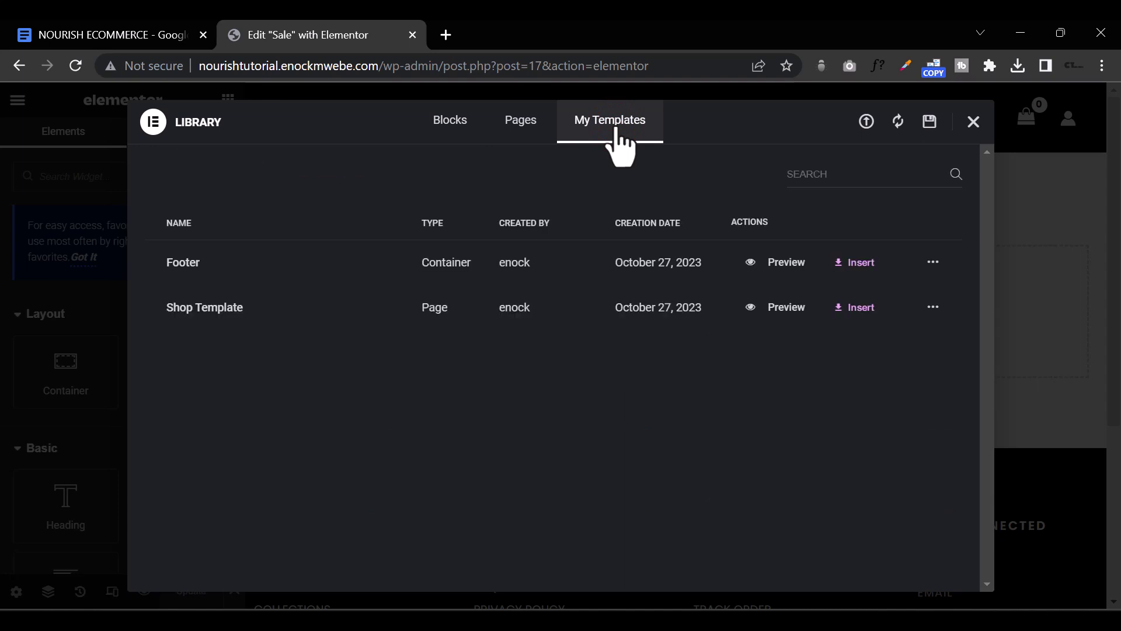
pyautogui.click(854, 308)
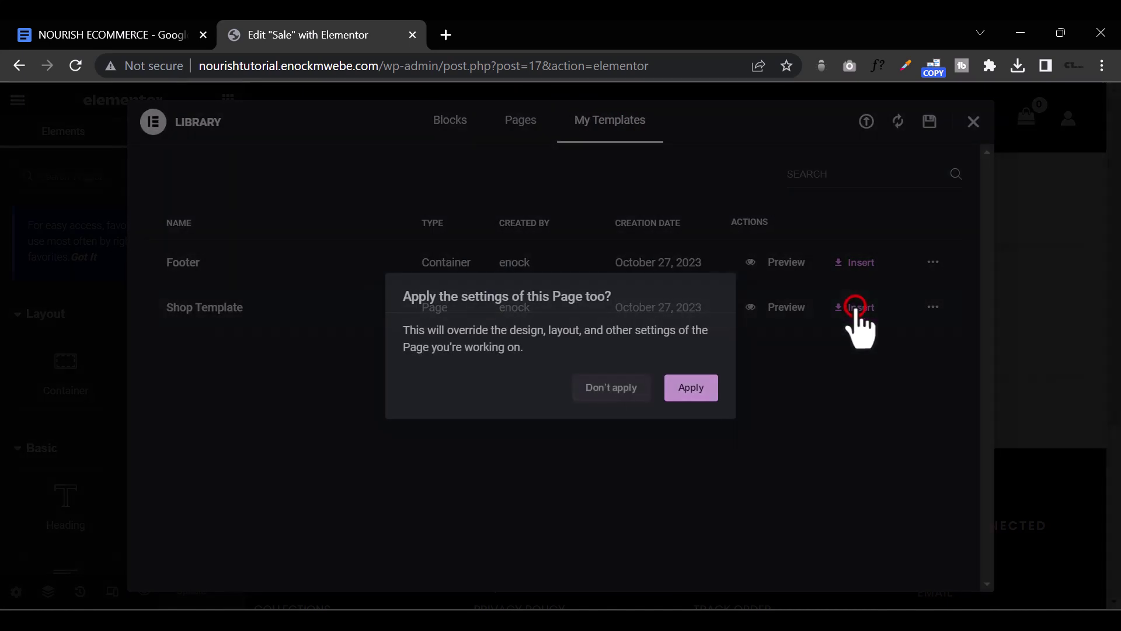
pyautogui.click(716, 391)
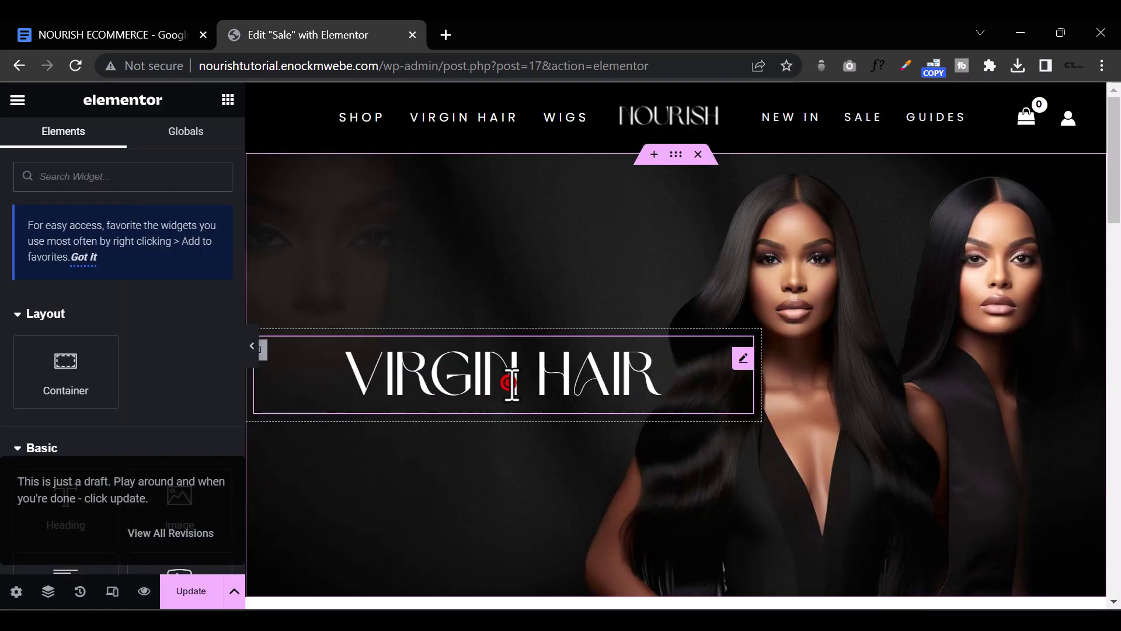
pyautogui.click(512, 385)
# Retitle the hero heading from VIRGIN HAIR to 'summer sale'
pyautogui.tripleClick(511, 386)
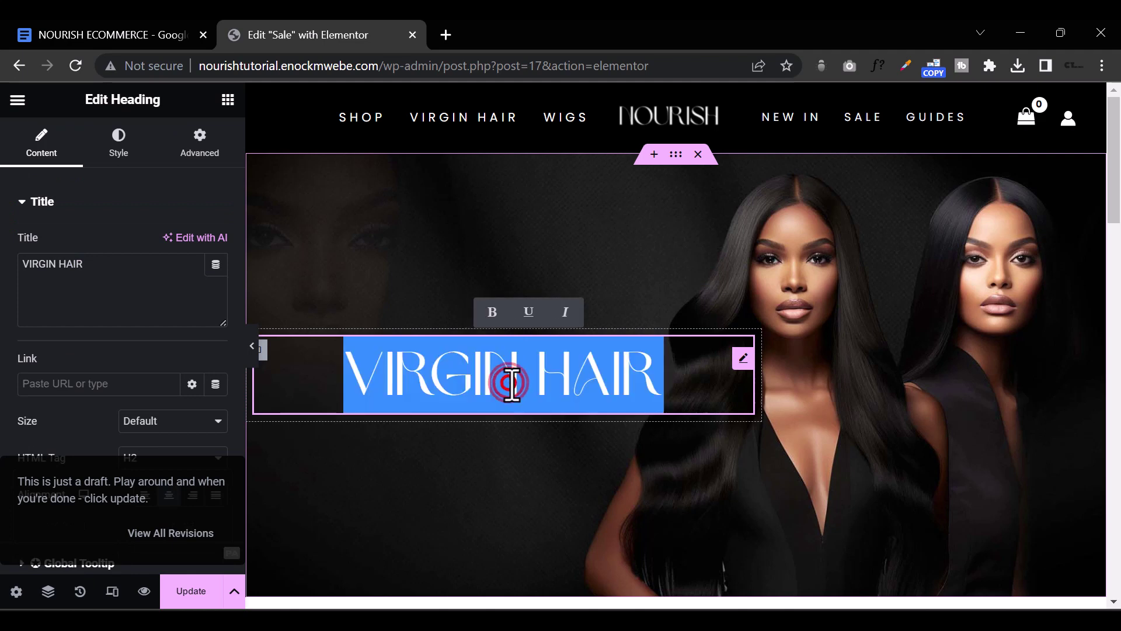
pyautogui.write('sa')
pyautogui.press('BackSpace')
pyautogui.write('ummer sale')
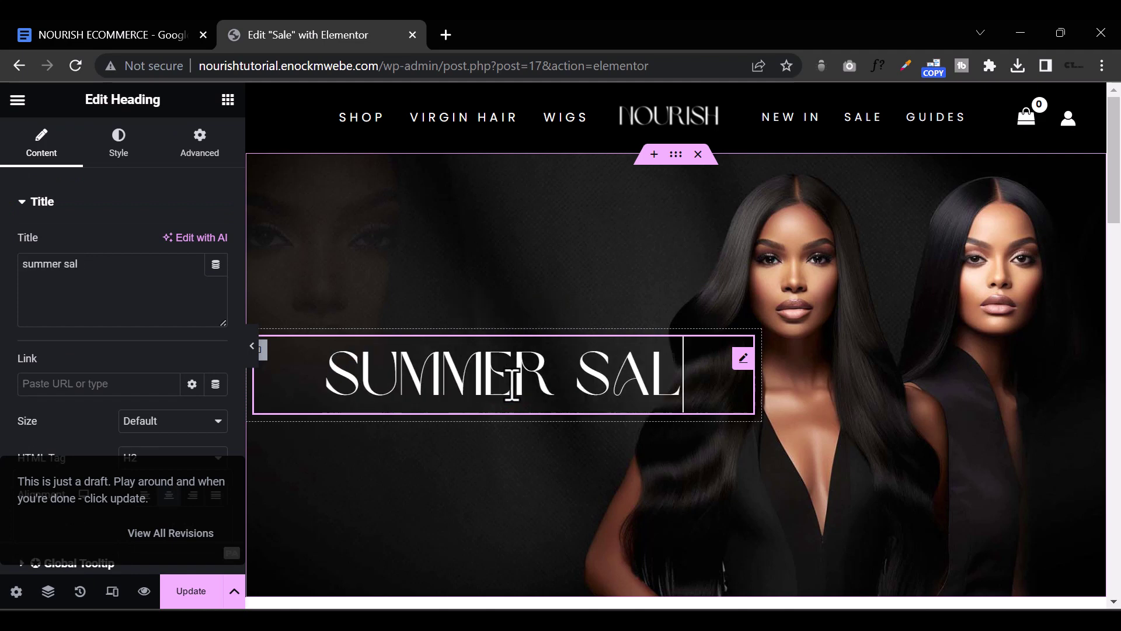
pyautogui.scroll(-9, 663, 371)
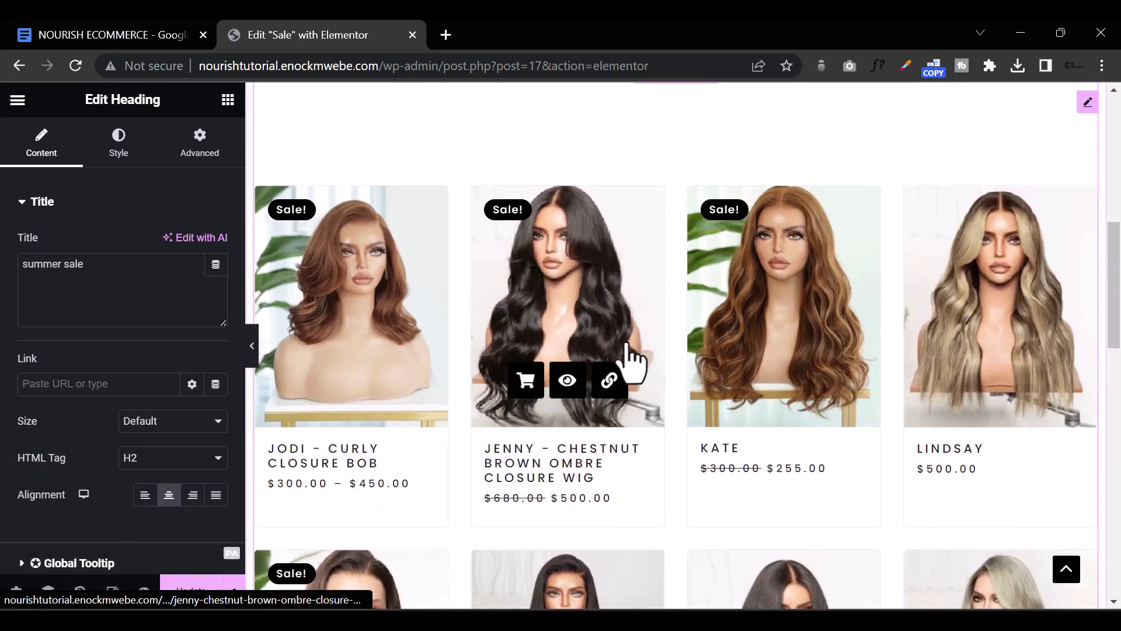
# Set the product gallery's source to Products filtered by Sale Products, and update the page
pyautogui.click(1087, 103)
pyautogui.scroll(-3, 169, 420)
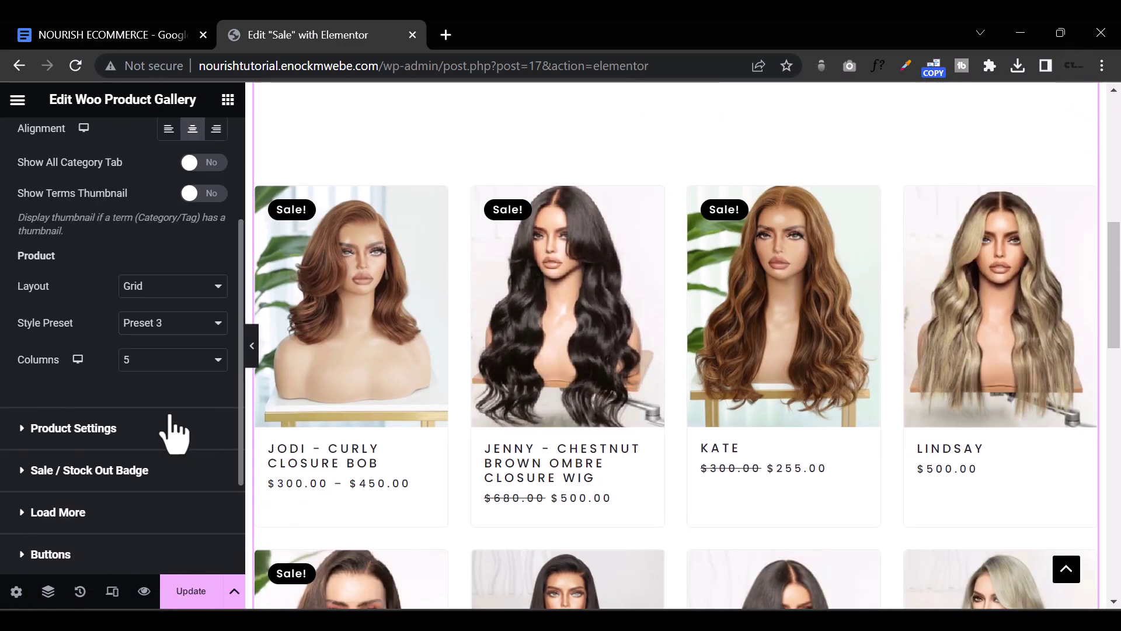
pyautogui.click(17, 343)
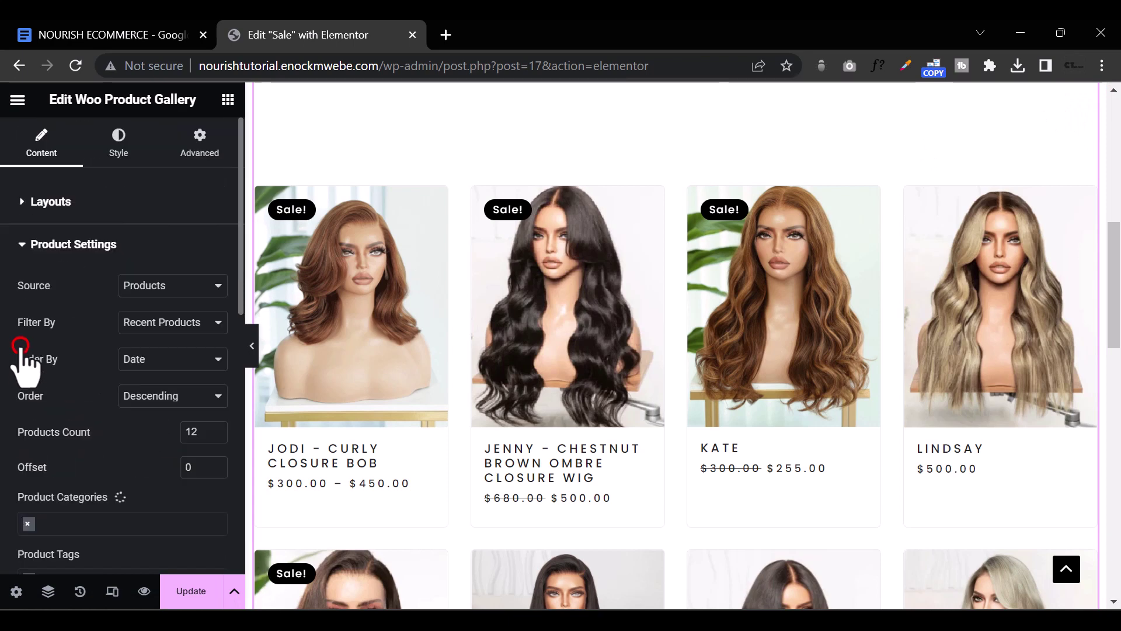
pyautogui.click(173, 285)
pyautogui.click(176, 303)
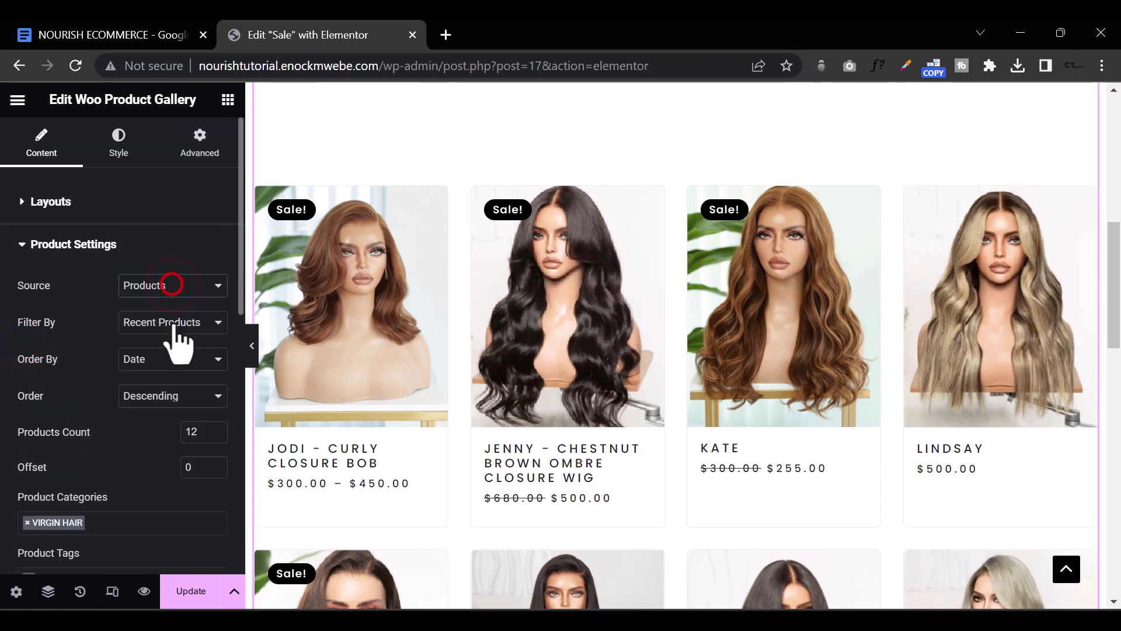
pyautogui.click(173, 322)
pyautogui.click(157, 380)
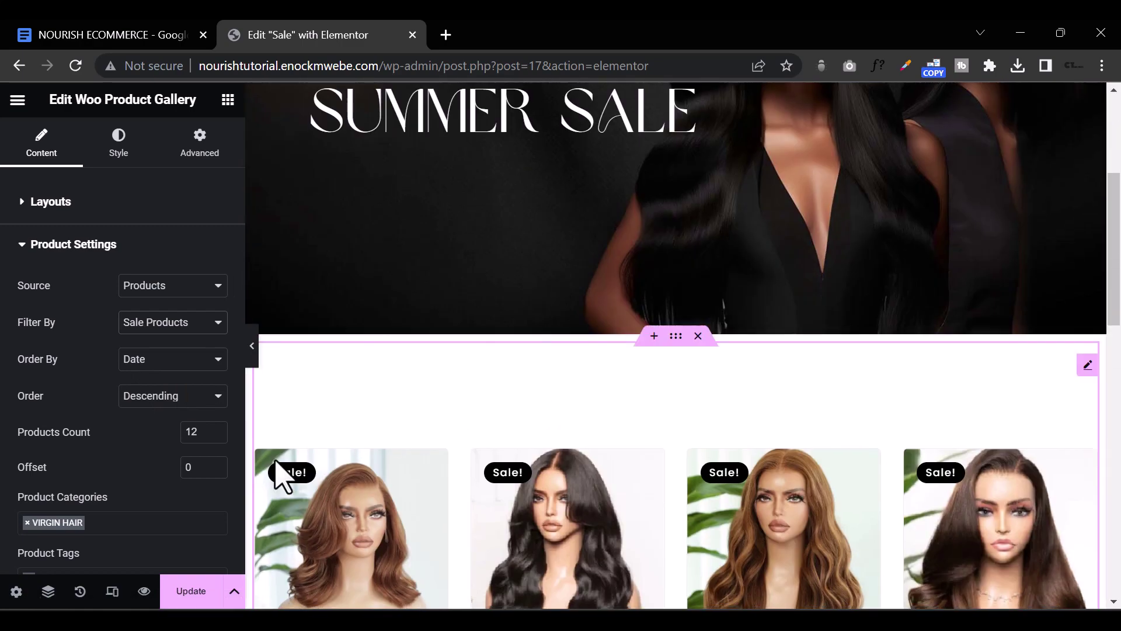
pyautogui.click(185, 593)
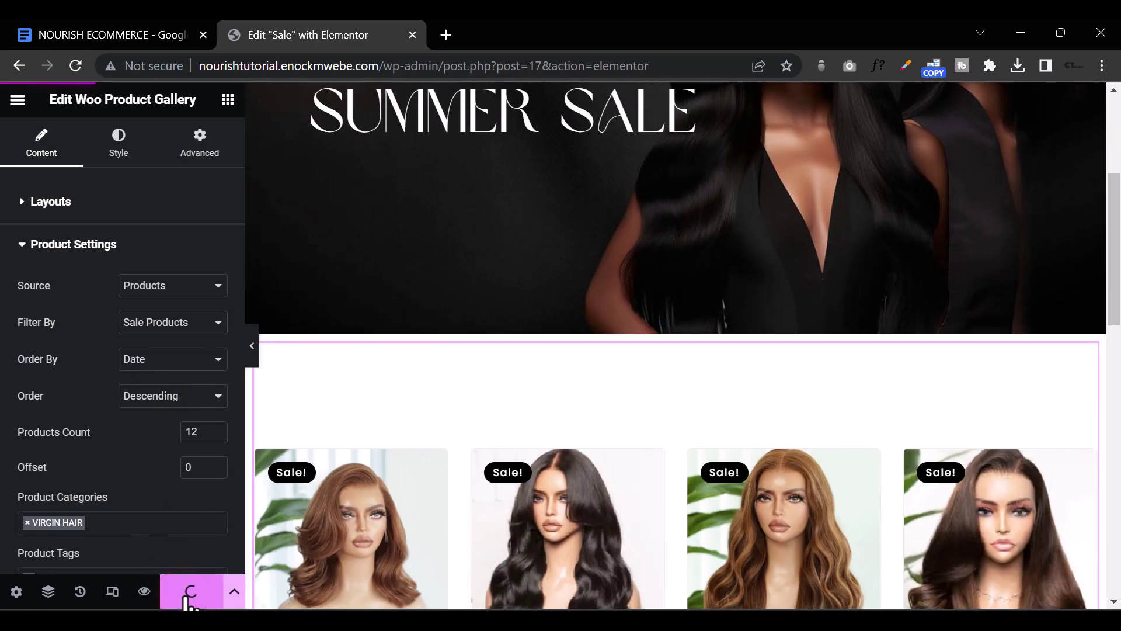
# Preview the updated Sale page, close its Elementor editor, and scroll down to the footer
pyautogui.click(146, 598)
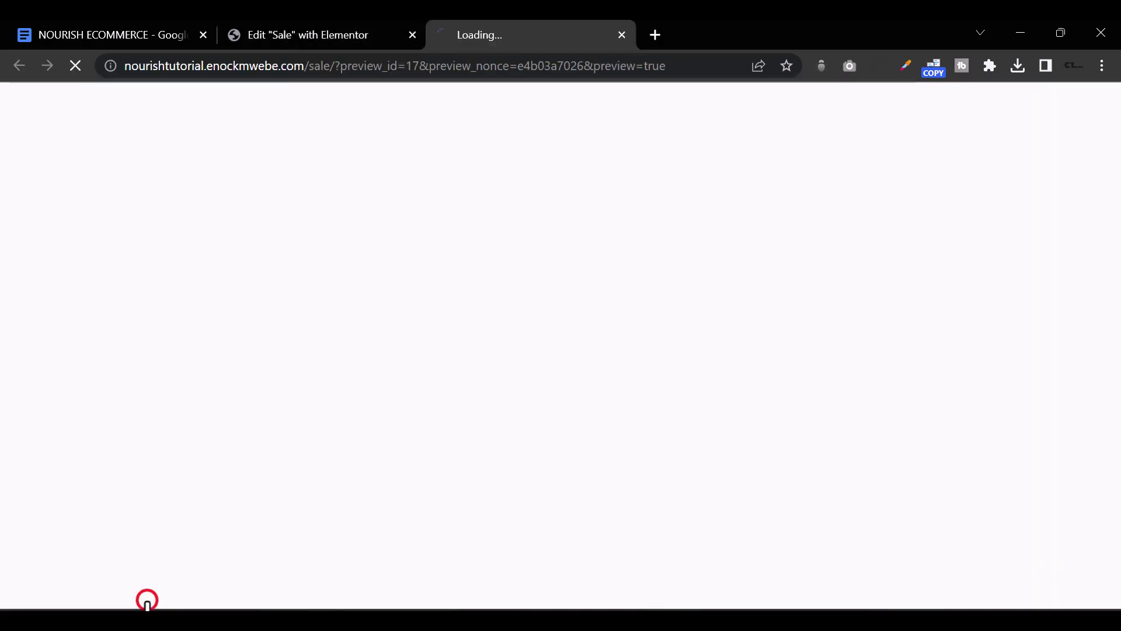
pyautogui.click(344, 36)
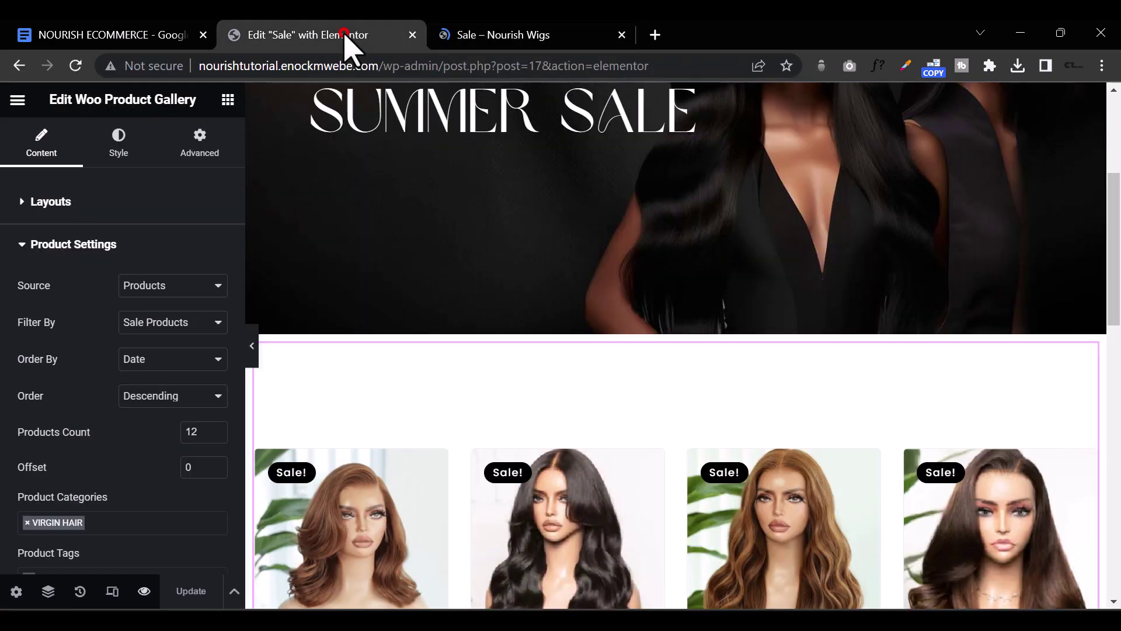
pyautogui.click(412, 35)
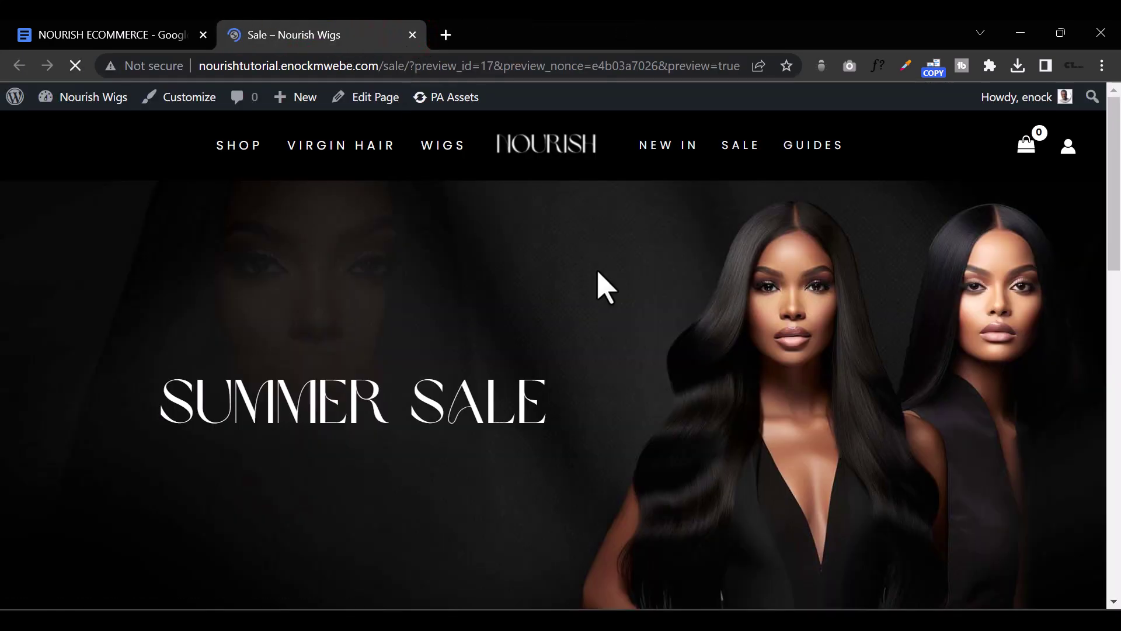
pyautogui.scroll(-9, 590, 275)
pyautogui.scroll(4, 601, 300)
pyautogui.scroll(-4, 583, 472)
pyautogui.scroll(-6, 581, 470)
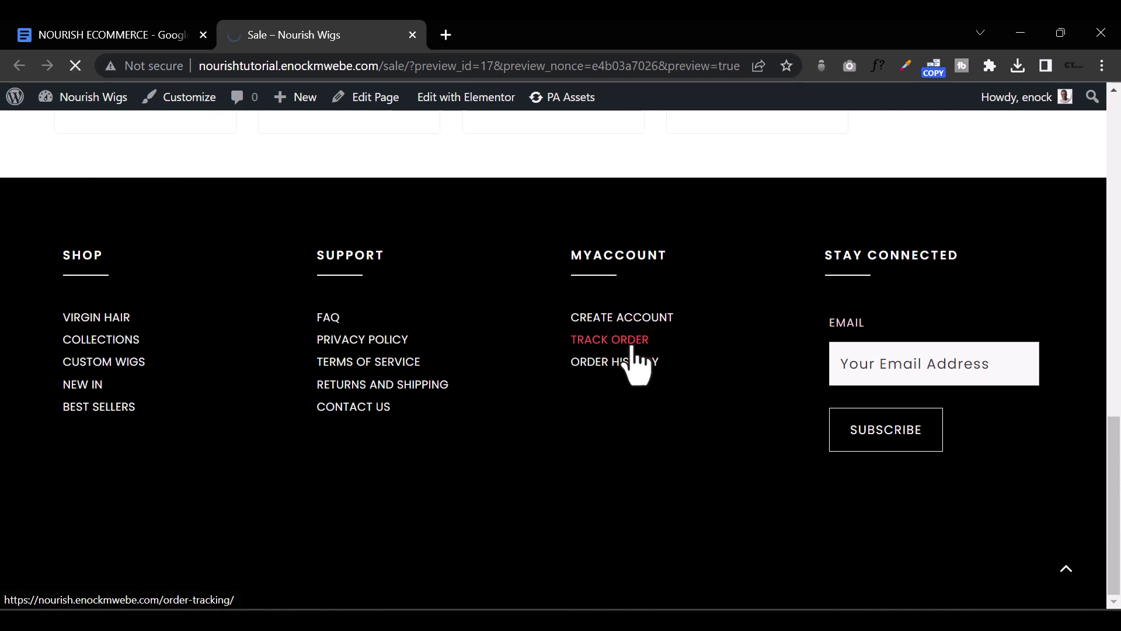
# Test the footer's Track Order link, then open the Custom Footer through Edit with Elementor
pyautogui.click(75, 66)
pyautogui.click(15, 64)
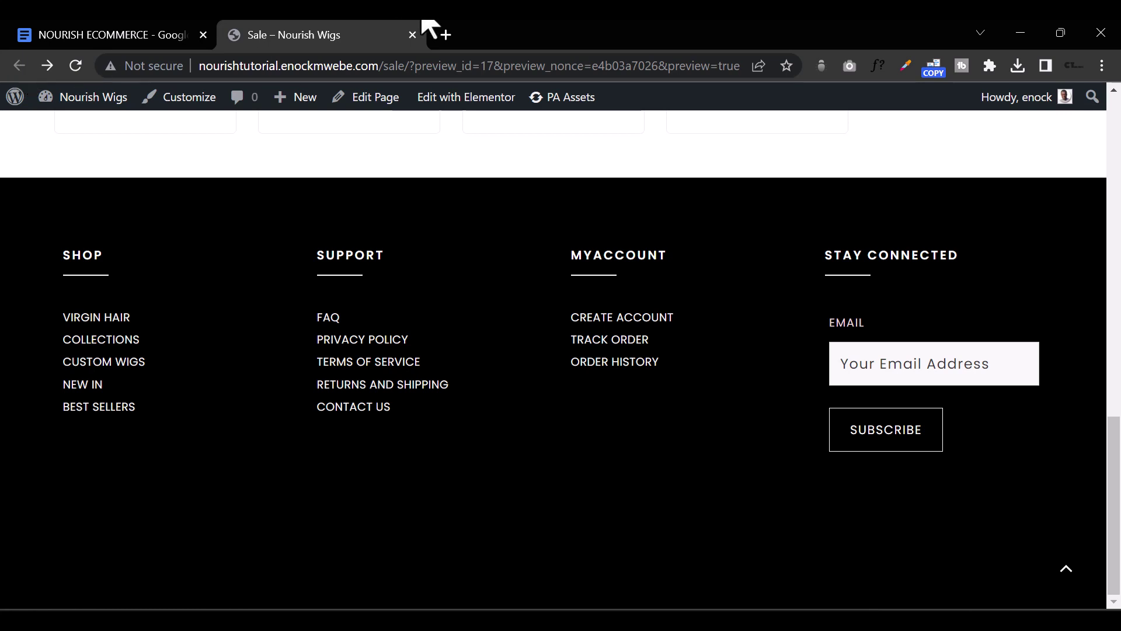
pyautogui.moveTo(458, 105)
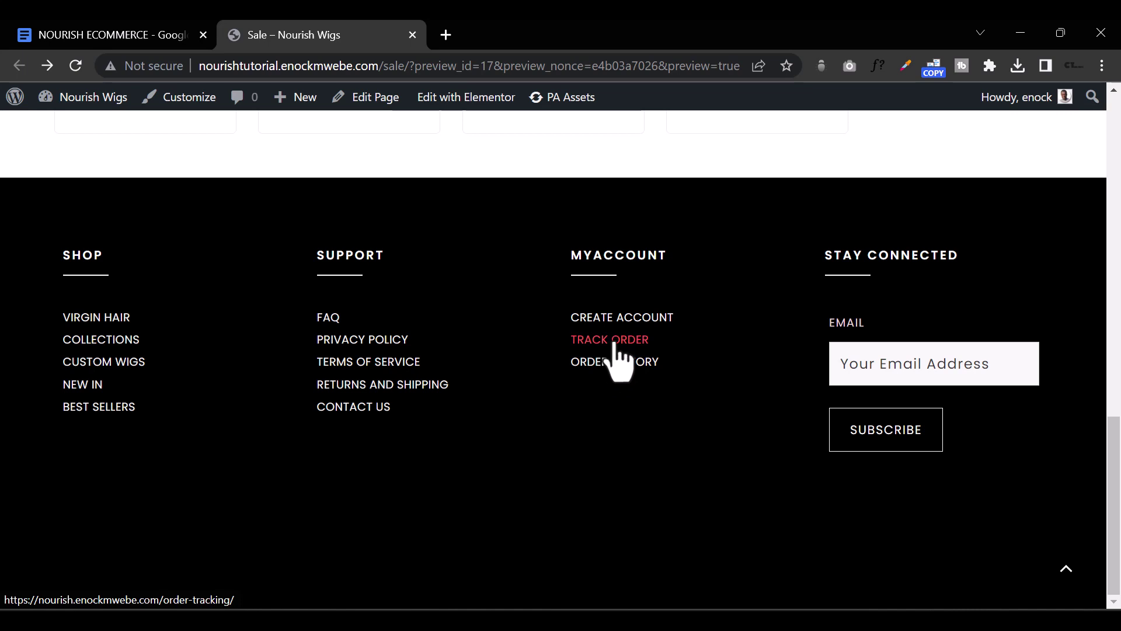
pyautogui.moveTo(471, 125)
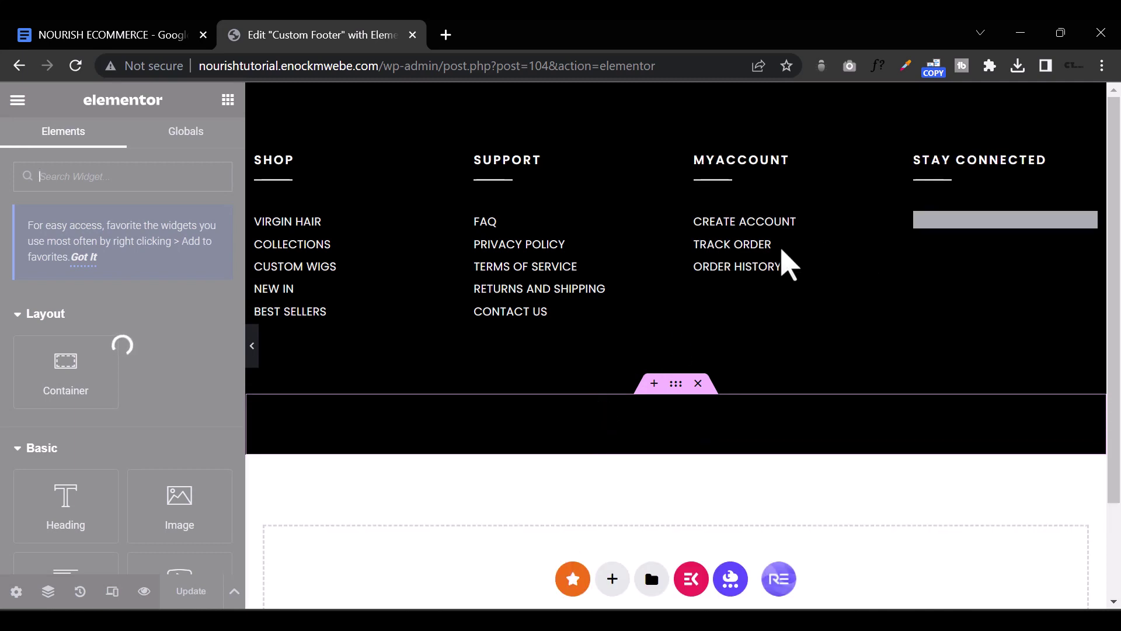
# Relink the Icon List's TRACK ORDER item to the Order Tracking page
pyautogui.click(737, 242)
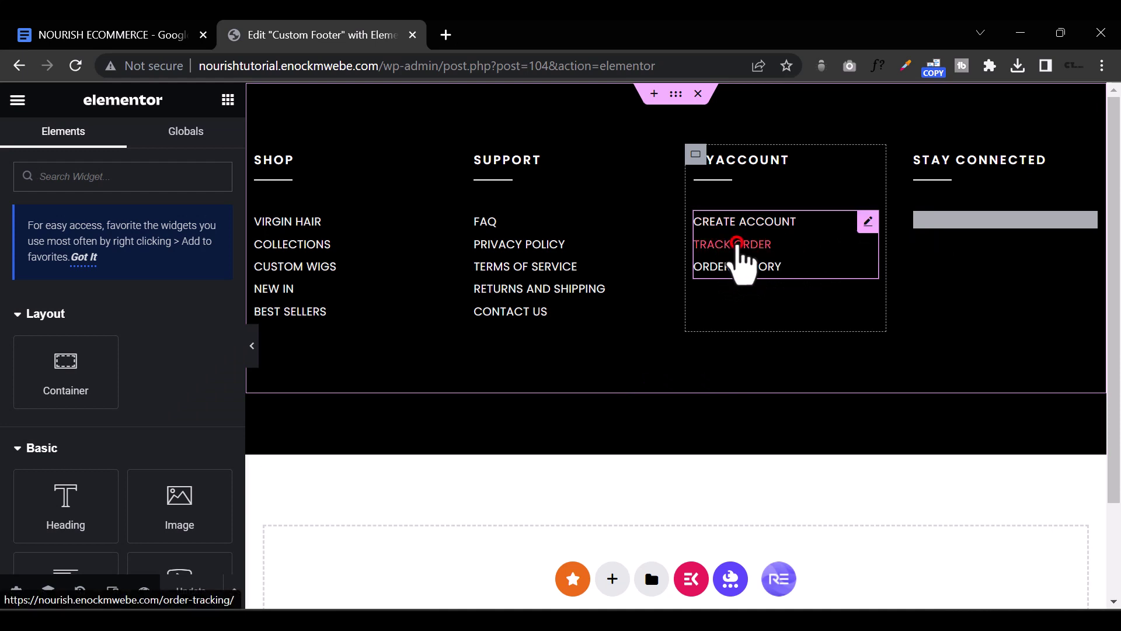
pyautogui.click(99, 339)
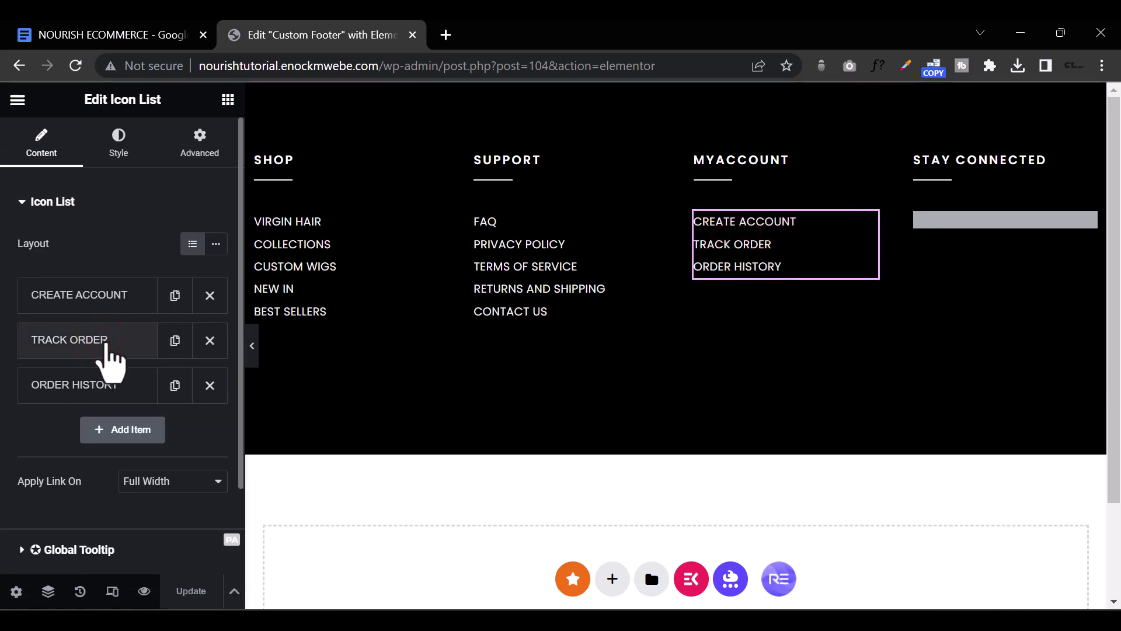
pyautogui.scroll(-2, 106, 350)
pyautogui.click(124, 239)
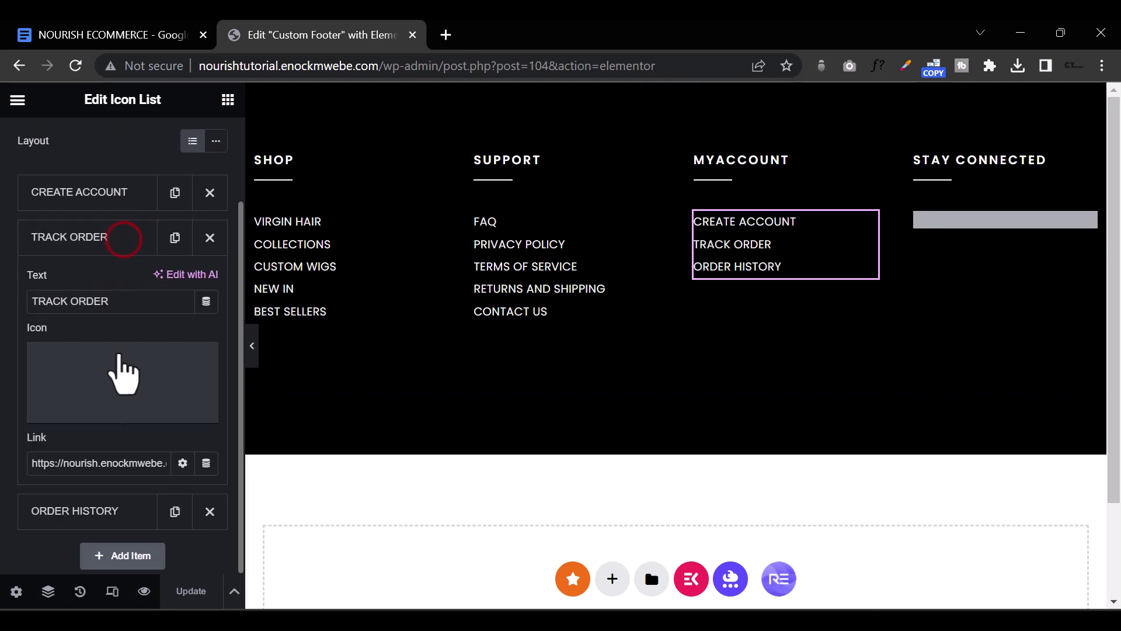
pyautogui.tripleClick(128, 462)
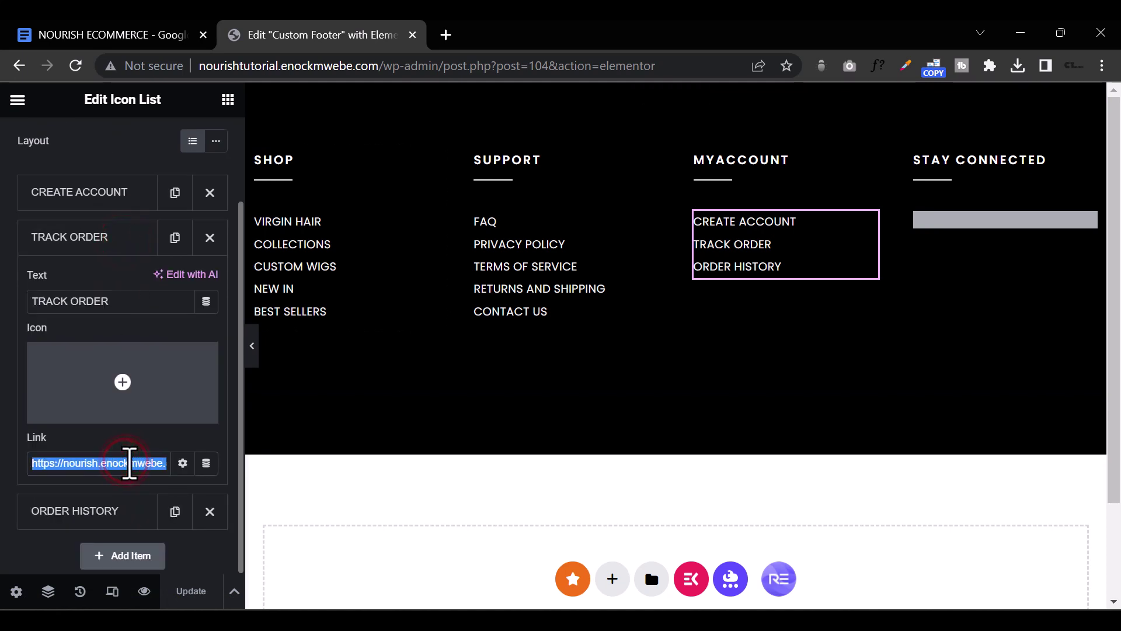
pyautogui.write('tr')
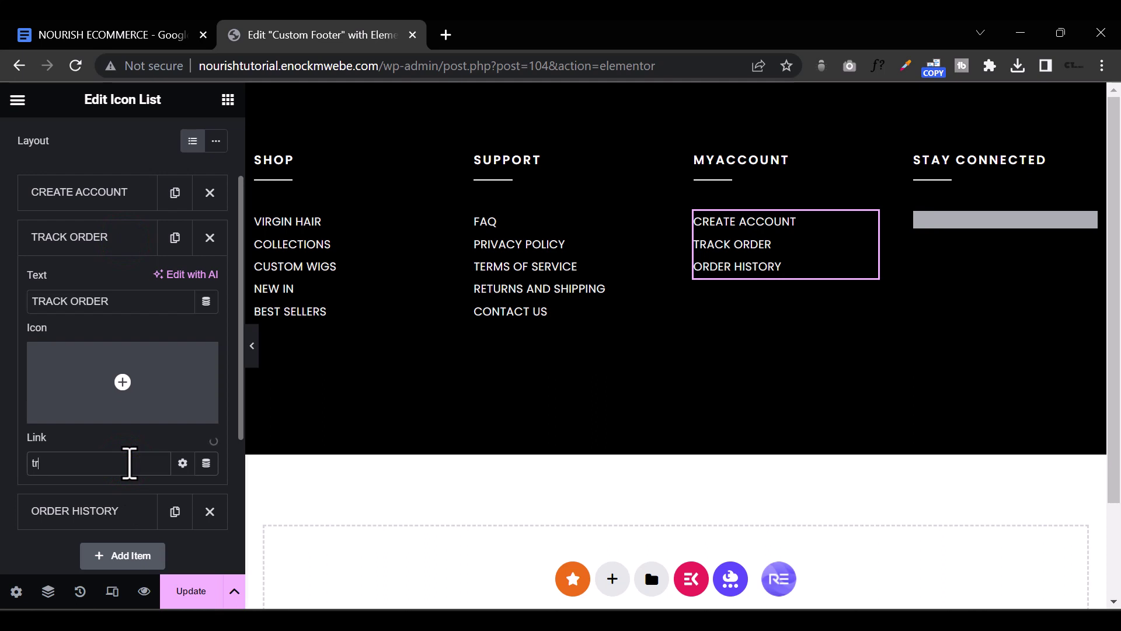
pyautogui.write('al.enockmv')
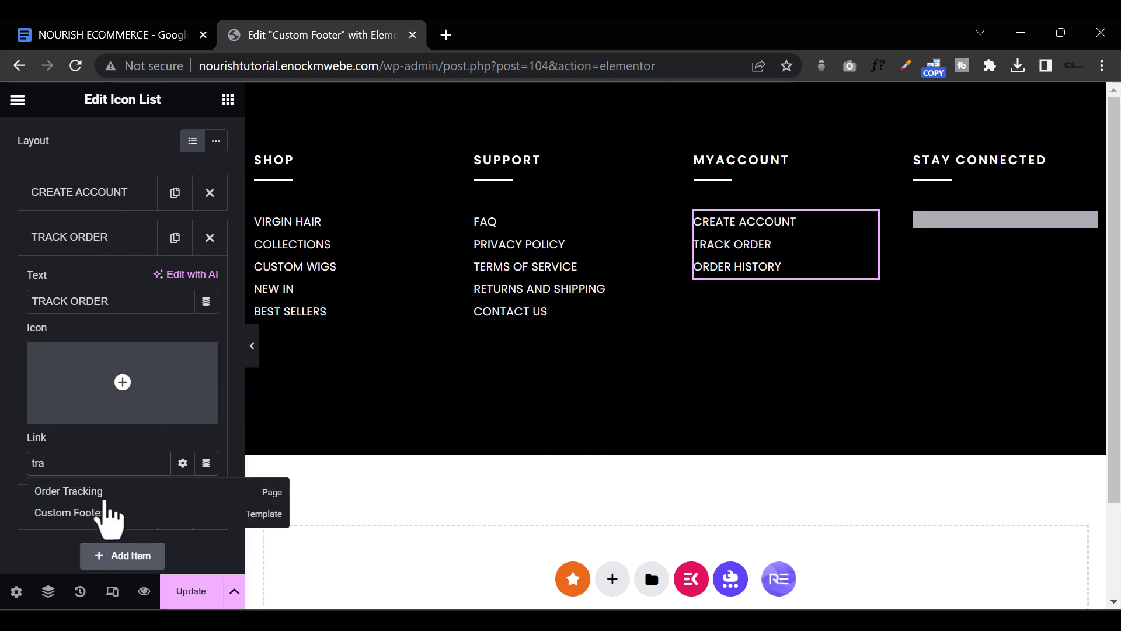
pyautogui.click(104, 493)
# Remove the accidentally added list item and update the Custom Footer
pyautogui.click(114, 558)
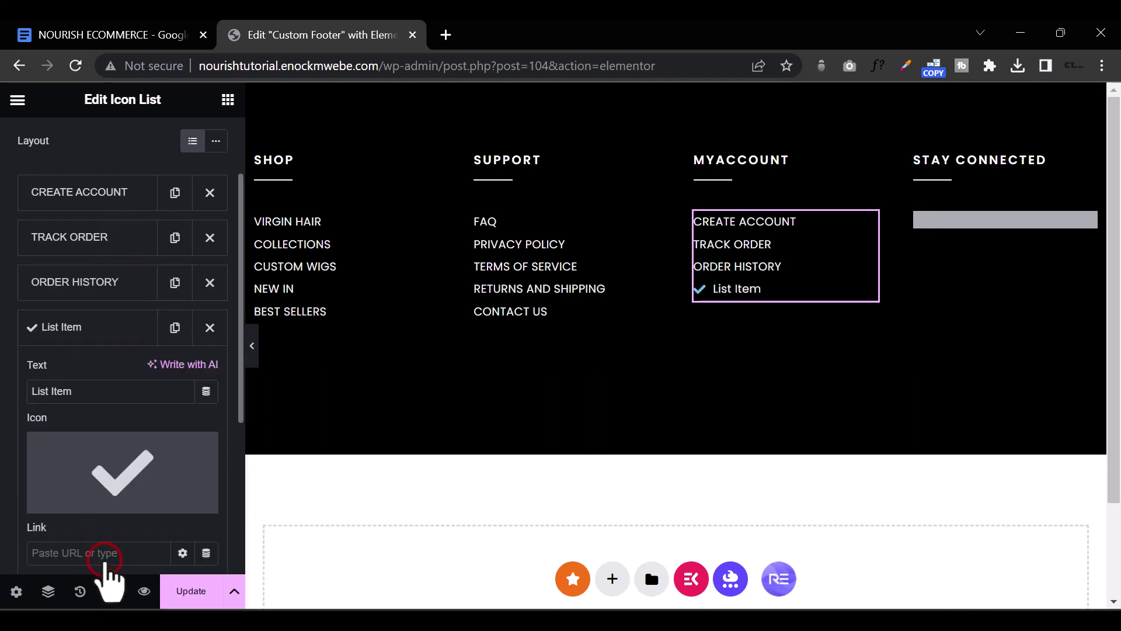
pyautogui.click(210, 327)
pyautogui.click(193, 589)
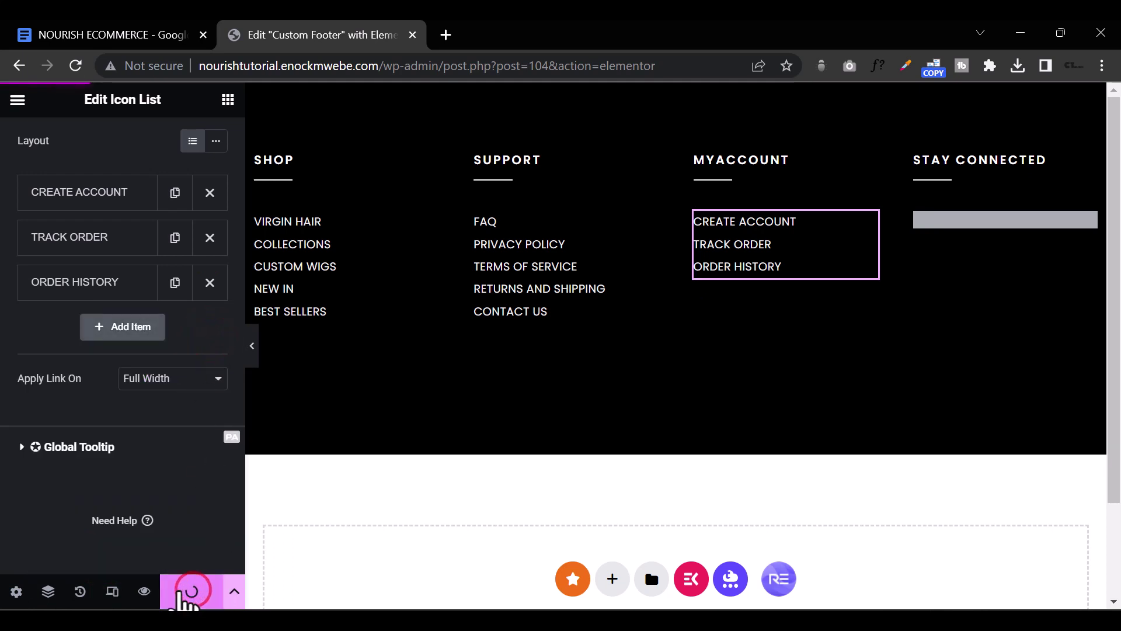
# Close the footer editor, follow the Track Order link, and edit the Order Tracking page in Elementor
pyautogui.click(144, 590)
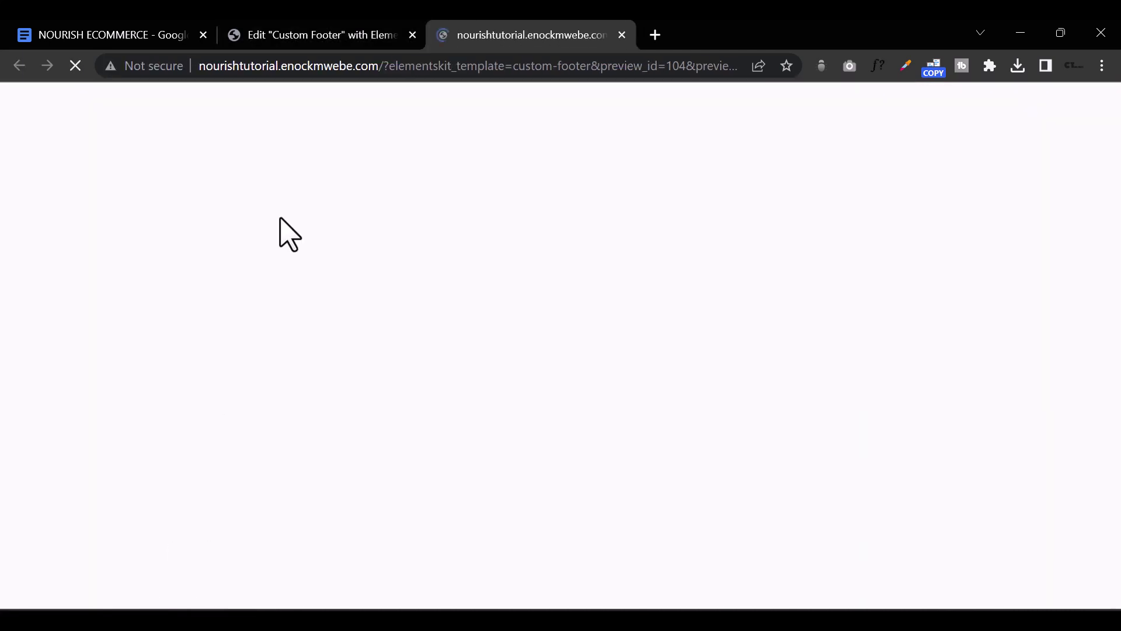
pyautogui.click(413, 35)
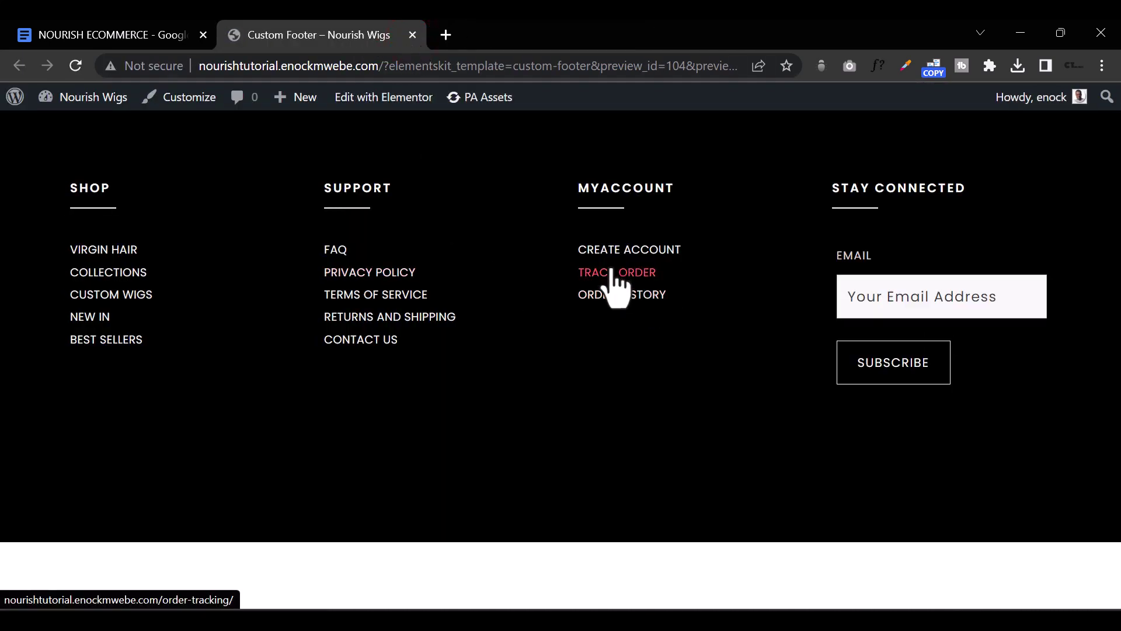
pyautogui.click(610, 269)
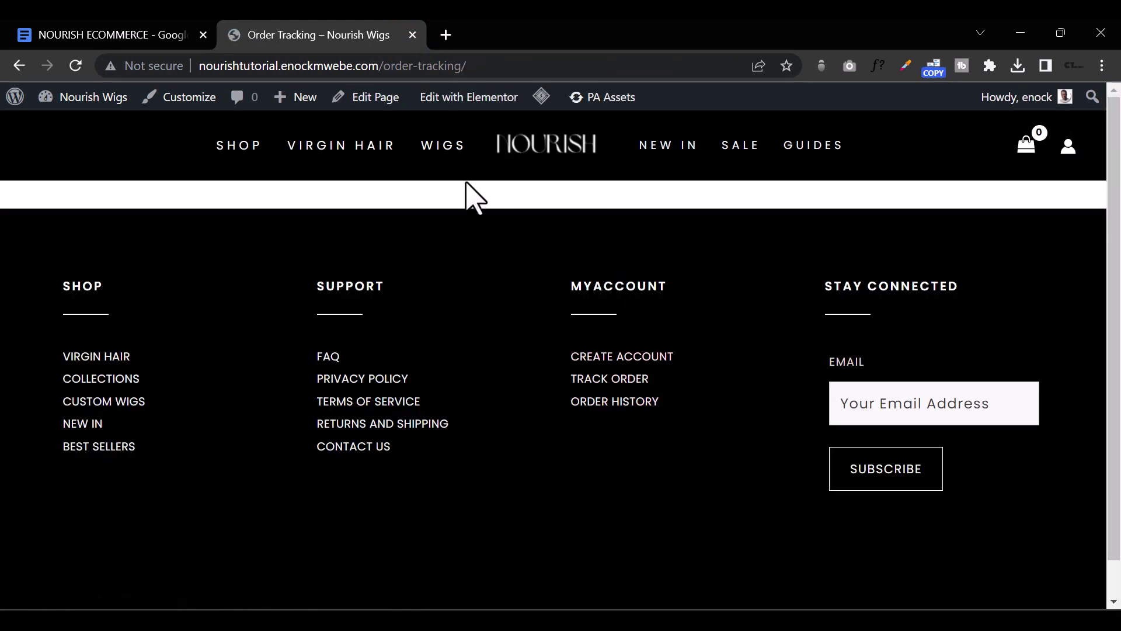
pyautogui.click(353, 97)
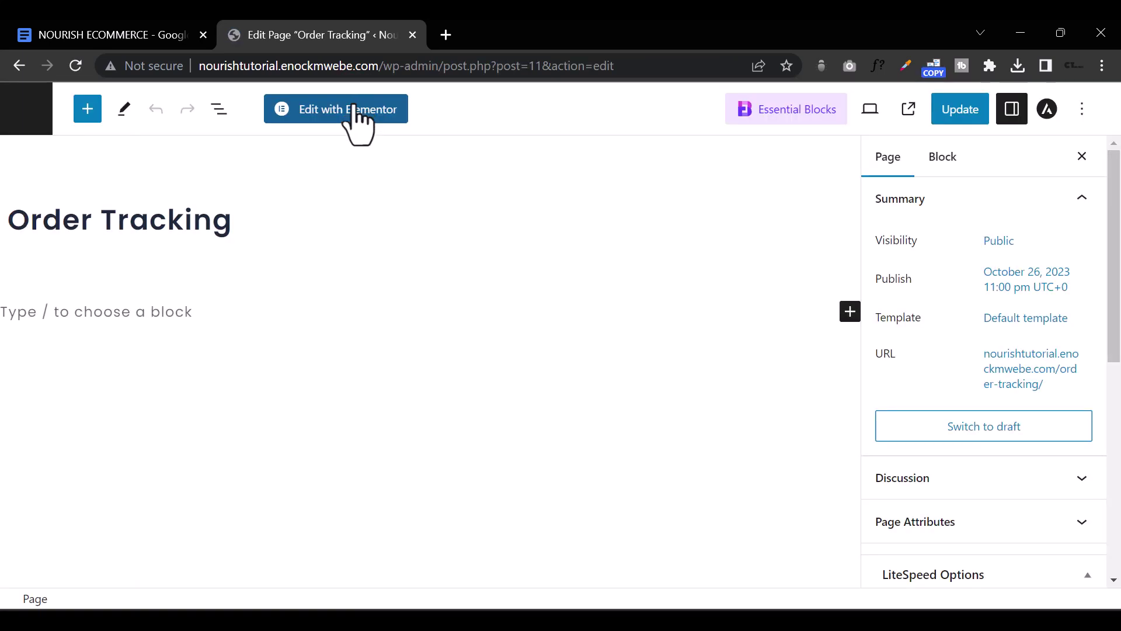
pyautogui.click(358, 108)
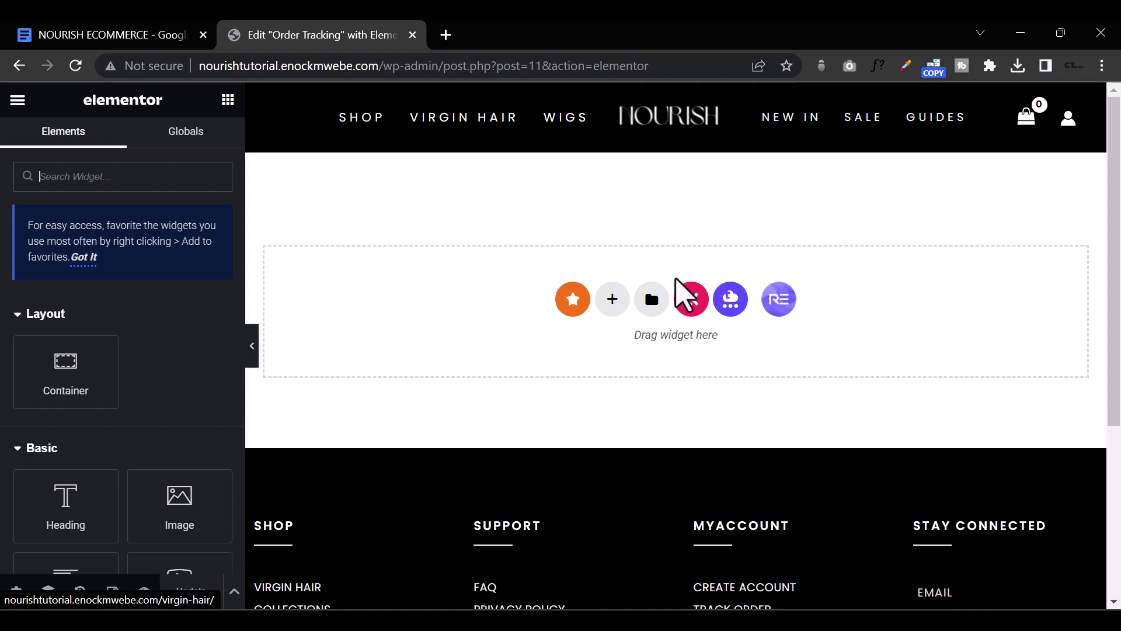
# Insert the Shop Template from My Templates and apply its page settings
pyautogui.click(665, 304)
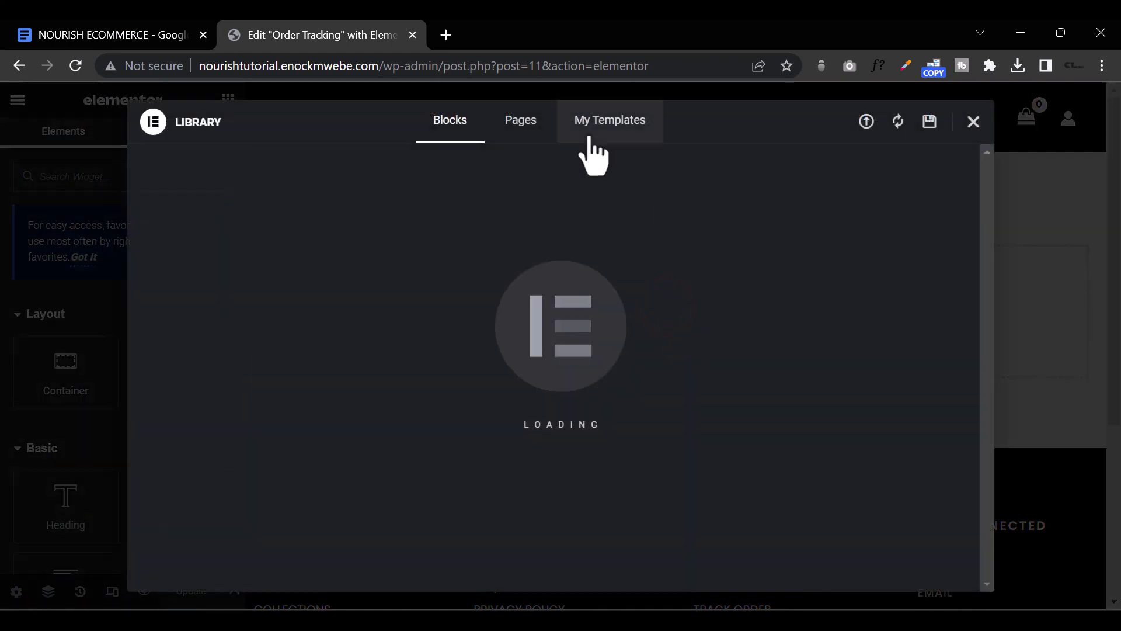
pyautogui.click(593, 124)
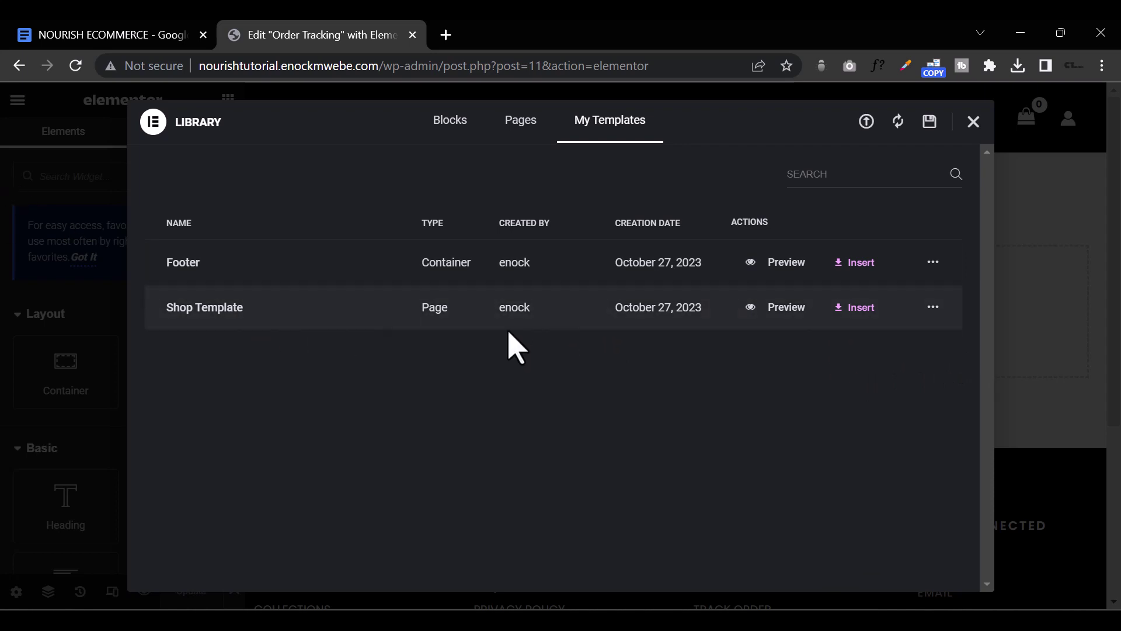
pyautogui.click(857, 307)
pyautogui.click(689, 387)
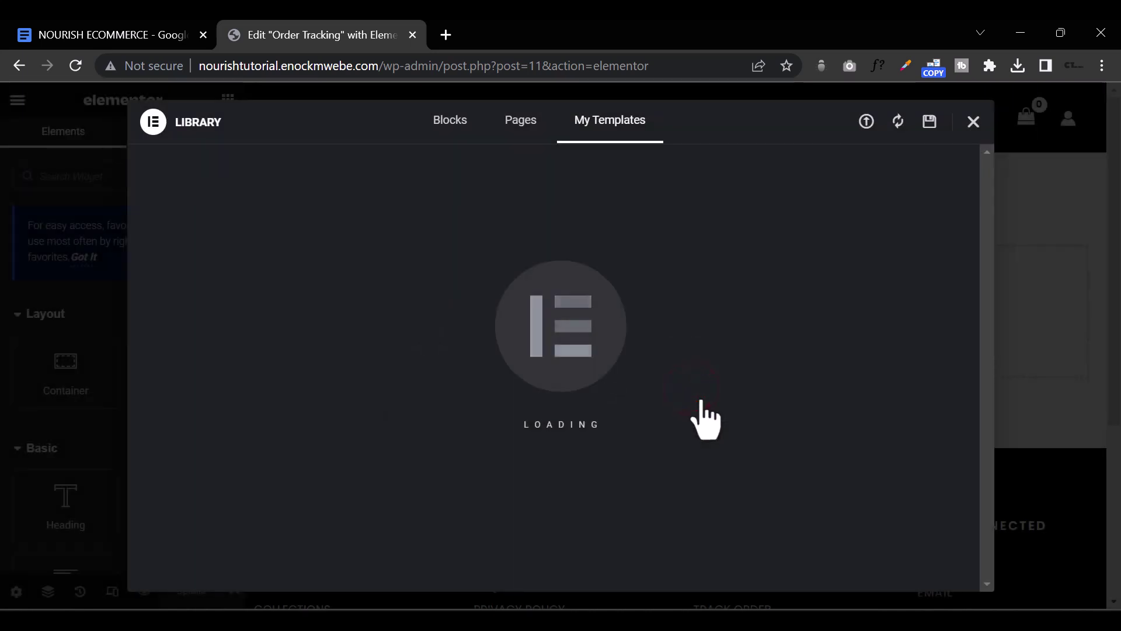
pyautogui.click(447, 36)
# Search for 'woocommerce shortcodes' and open the Shortcodes included with WooCommerce page
pyautogui.write('woom')
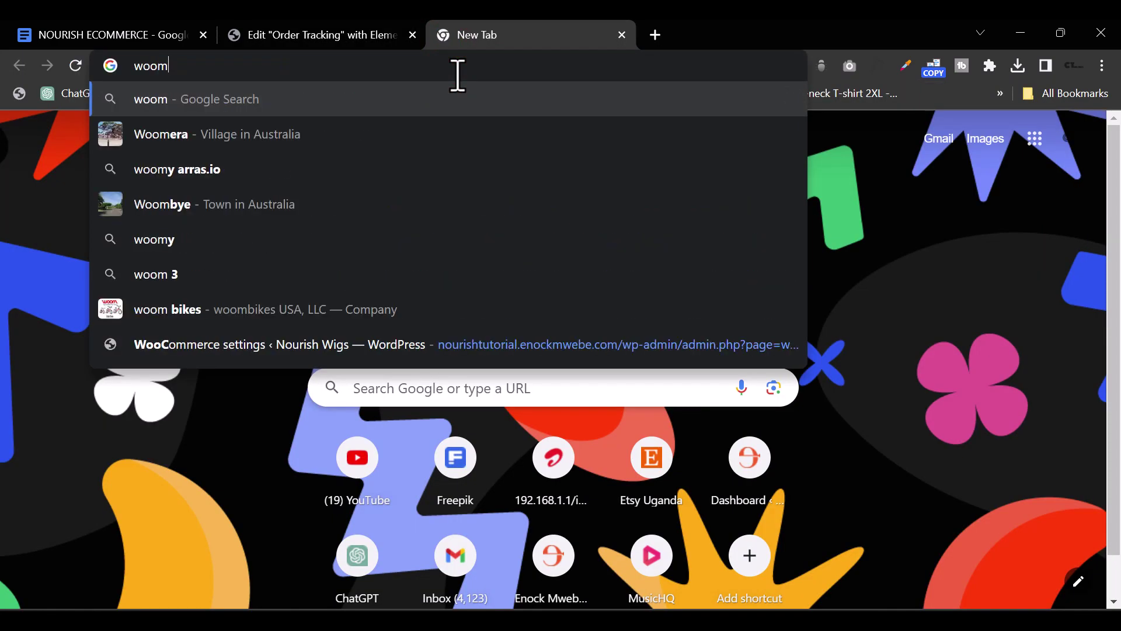
pyautogui.press('BackSpace')
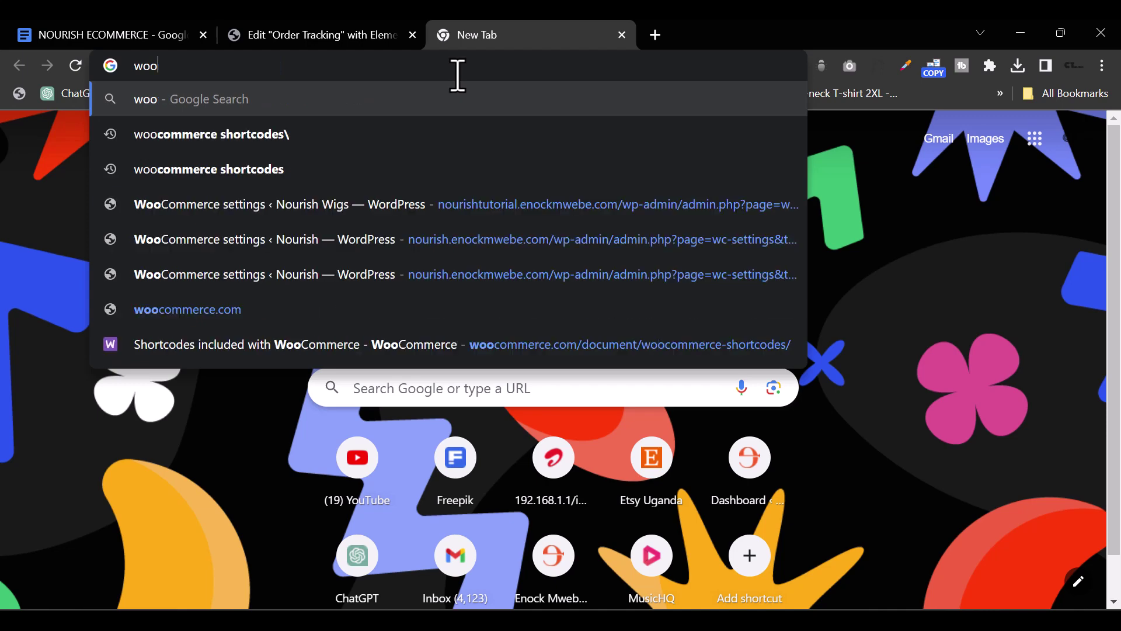
pyautogui.press('Down')
pyautogui.press('Down')
pyautogui.press('Return')
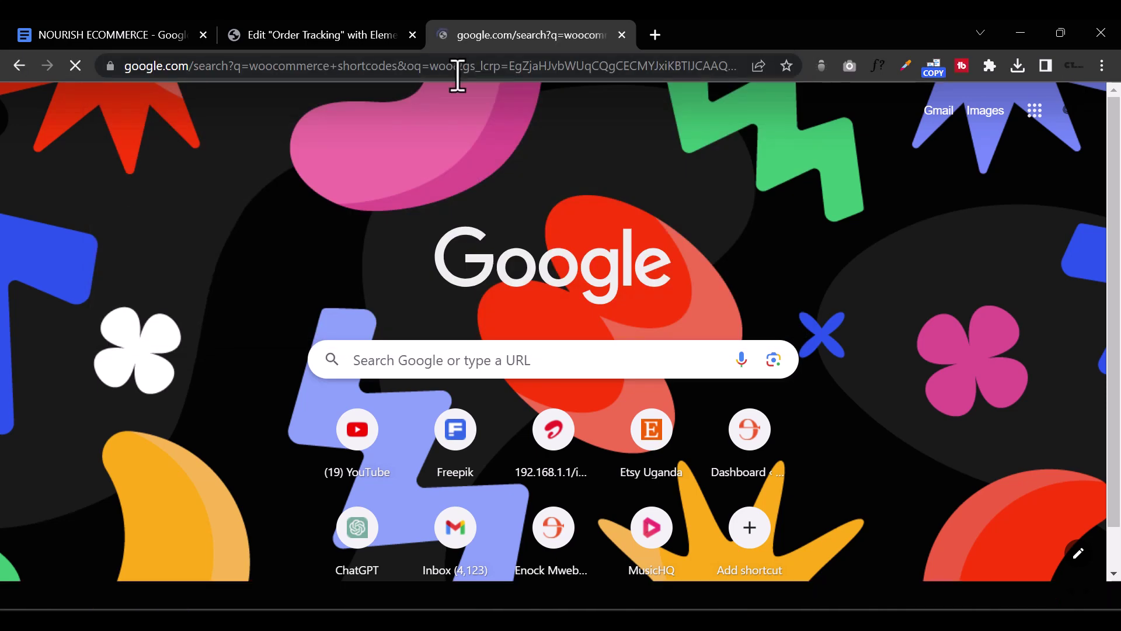
pyautogui.click(232, 292)
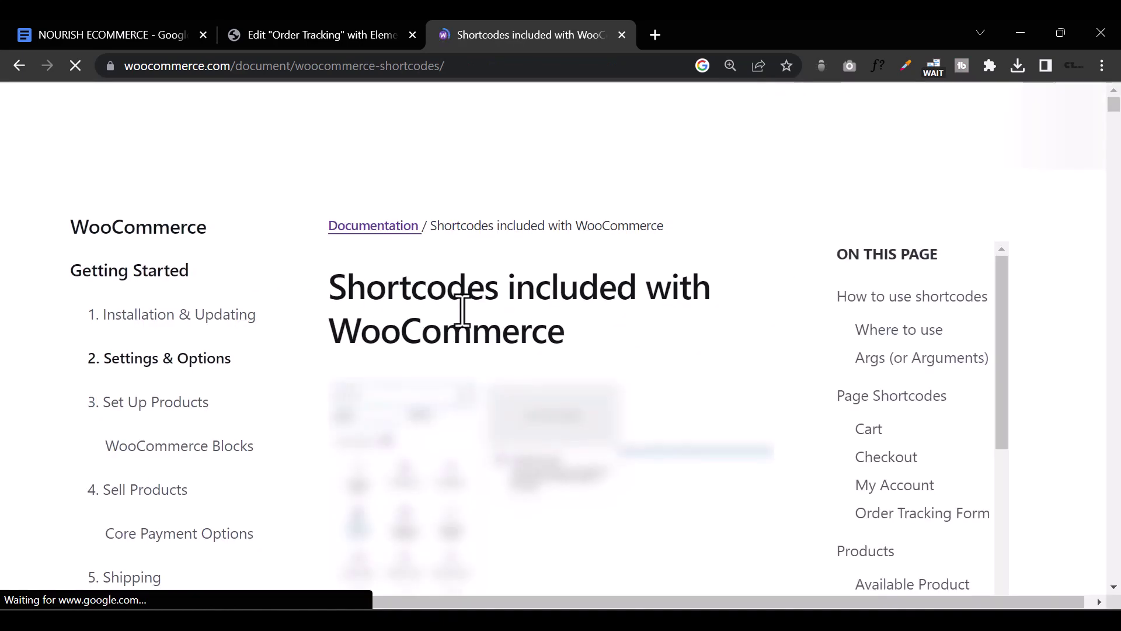
# Find 'trac' in the page to reach the Order Tracking Form section
pyautogui.hotkey('ctrl', 'f')
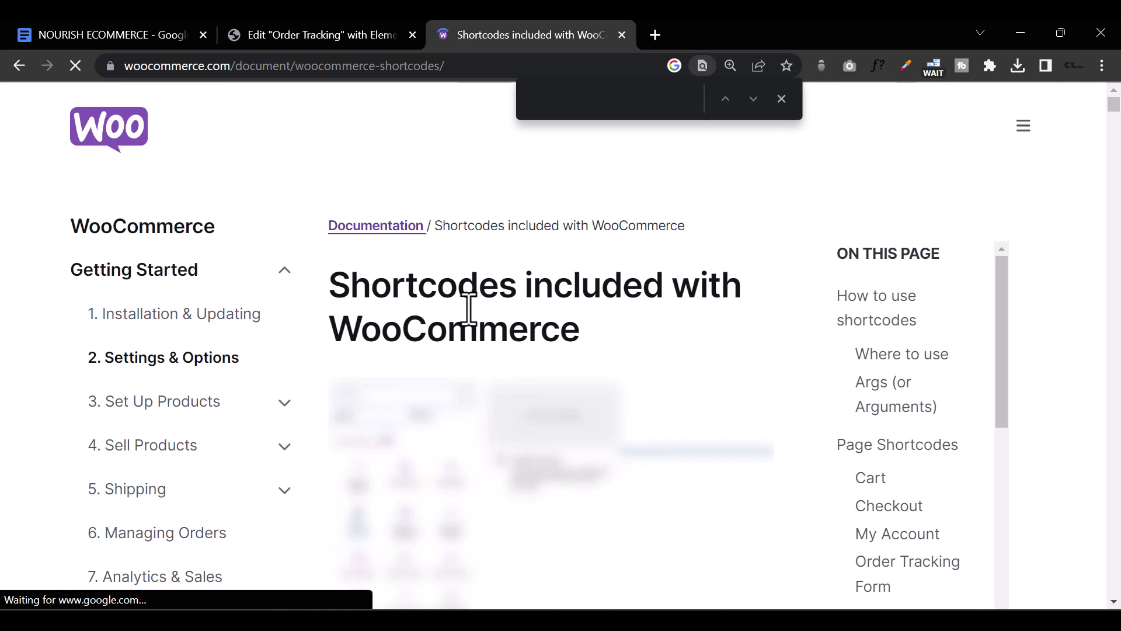
pyautogui.write('order tra')
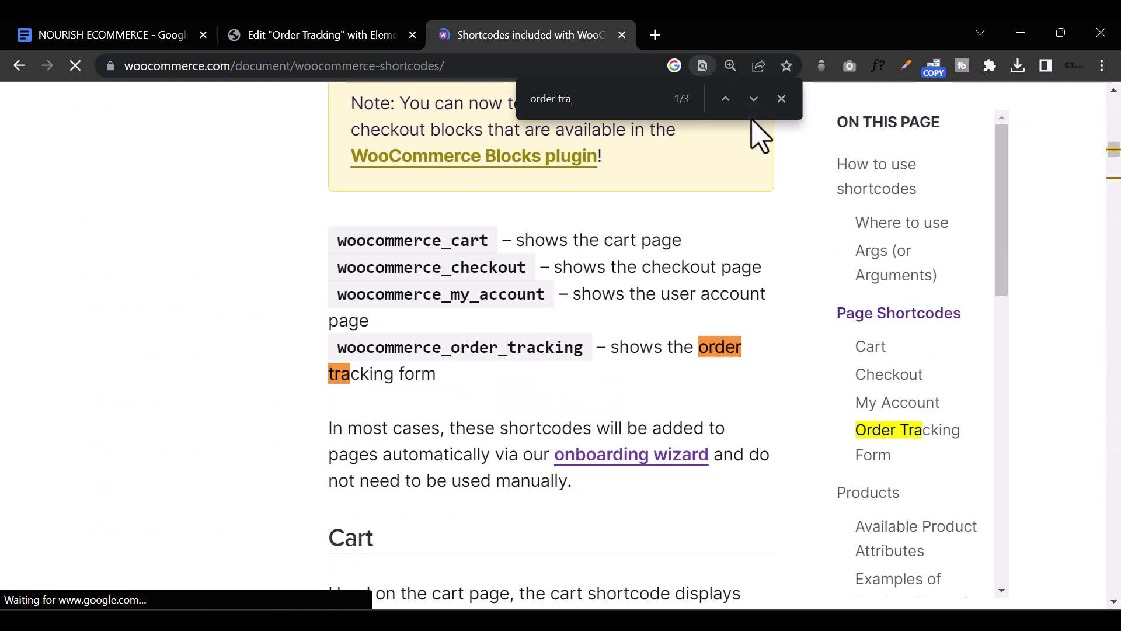
pyautogui.click(753, 99)
pyautogui.click(753, 100)
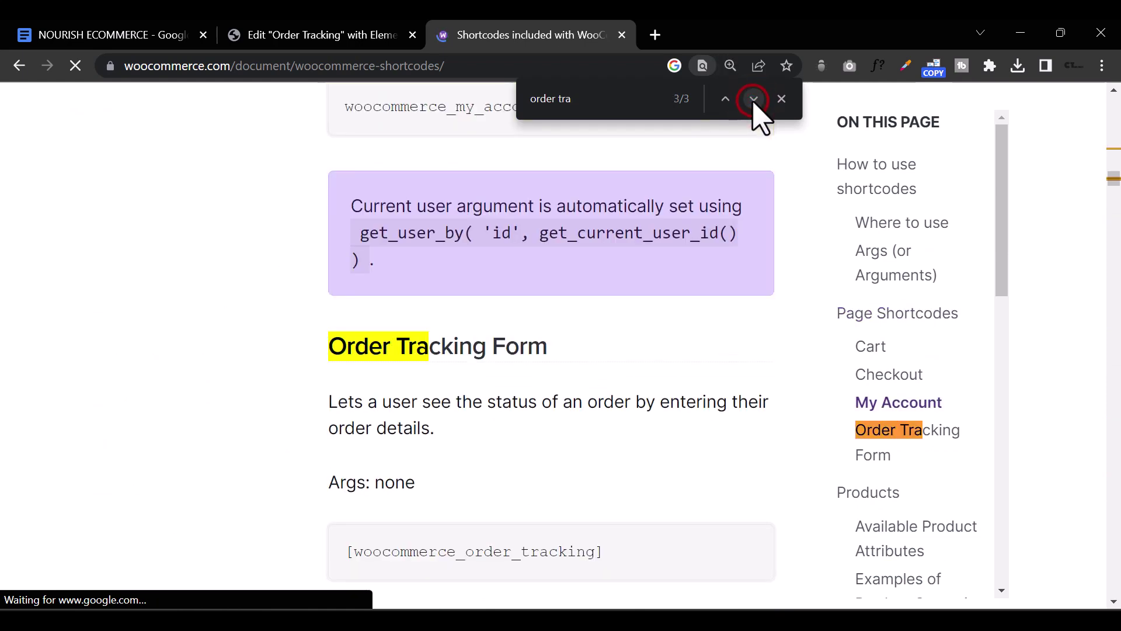
pyautogui.click(753, 99)
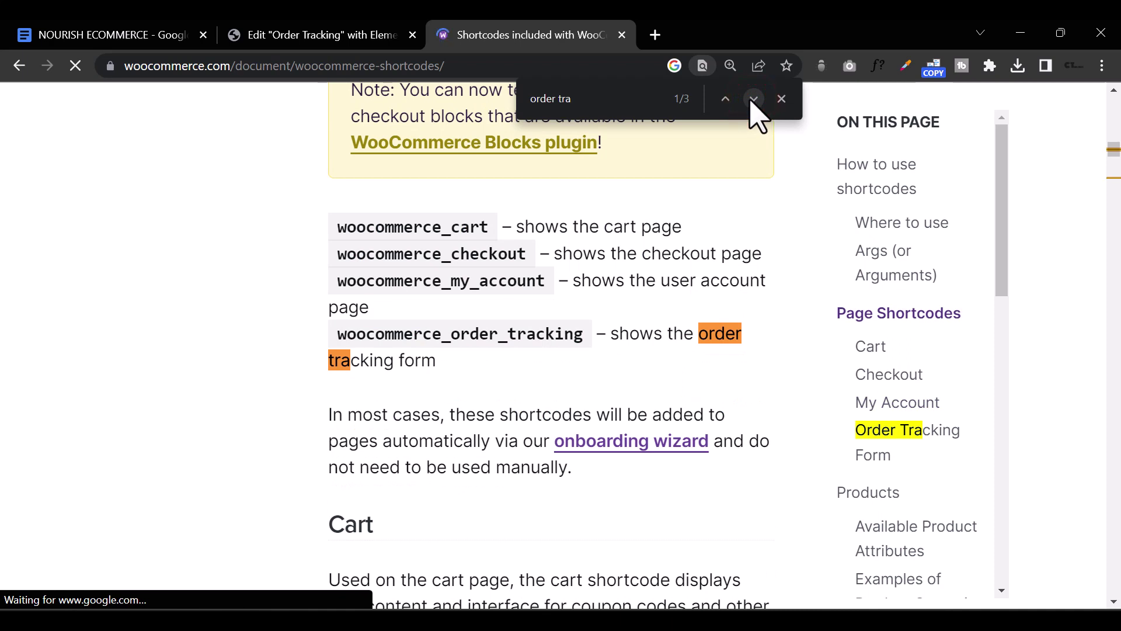
pyautogui.click(618, 100)
pyautogui.write('t')
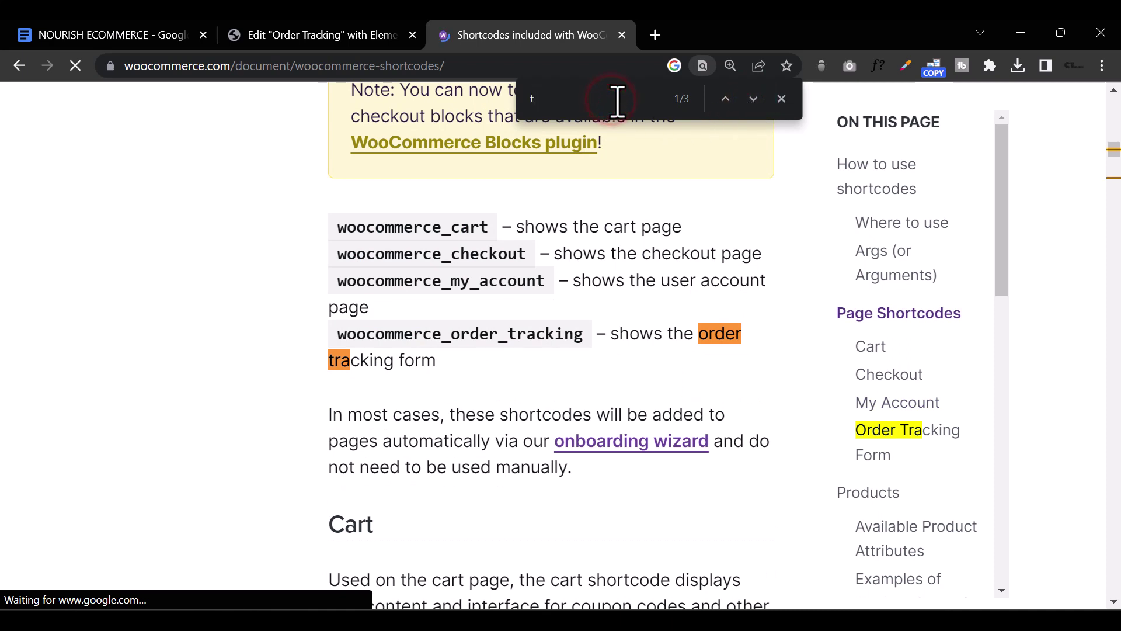
pyautogui.write('rack')
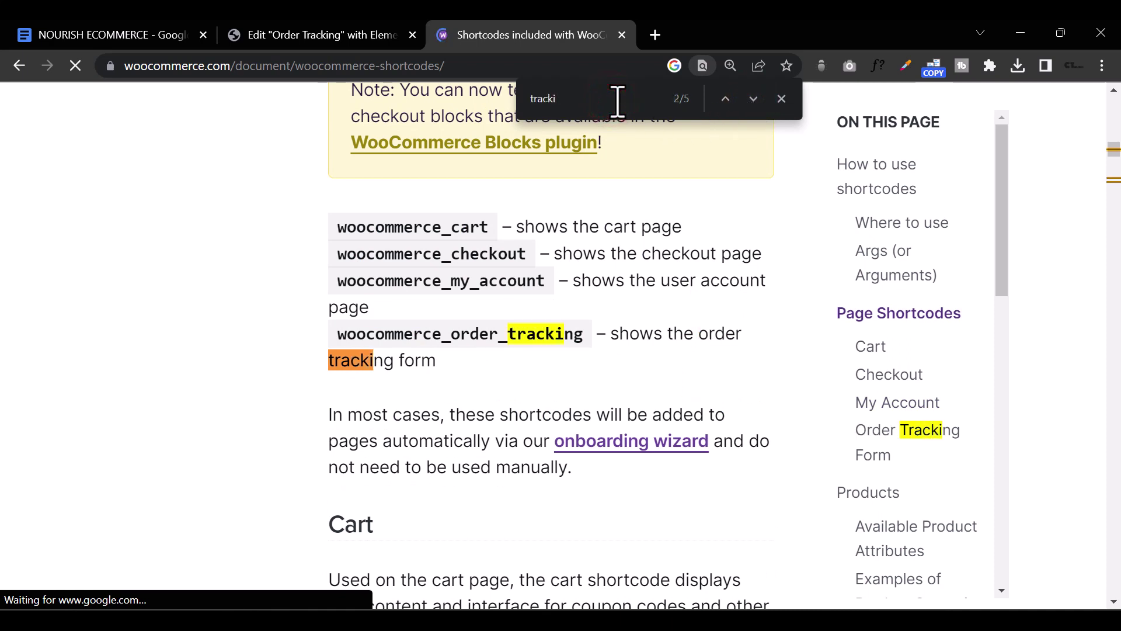
pyautogui.click(726, 98)
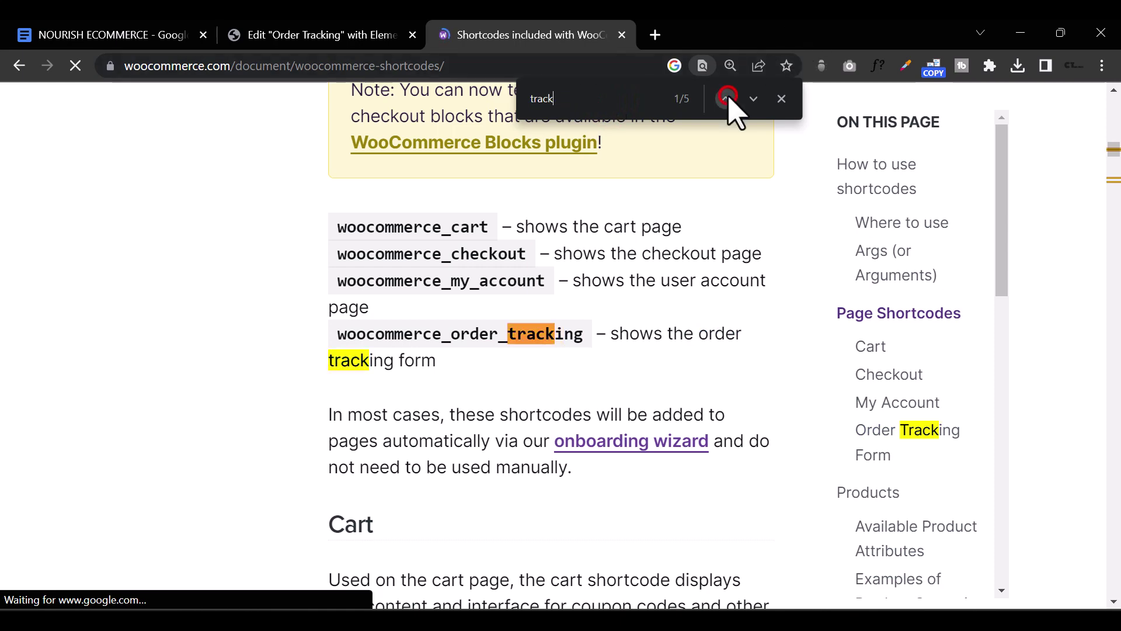
pyautogui.click(753, 99)
pyautogui.click(753, 99)
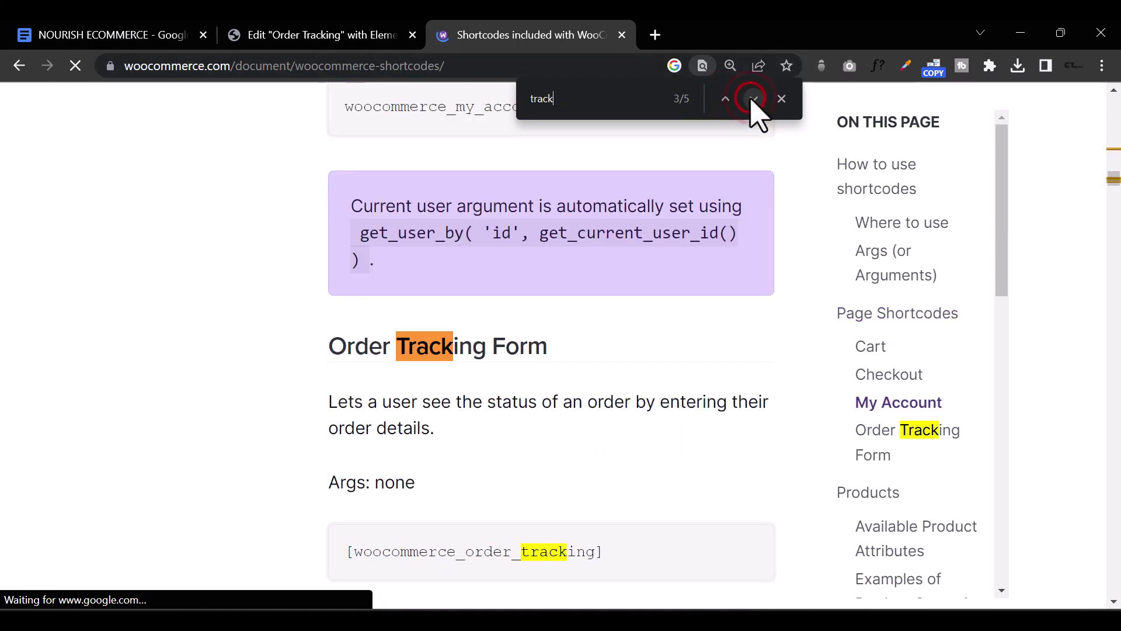
pyautogui.scroll(-4, 636, 334)
pyautogui.scroll(4, 607, 310)
pyautogui.hotkey('shift', 'Return')
pyautogui.hotkey('shift', 'Return')
pyautogui.scroll(4, 549, 420)
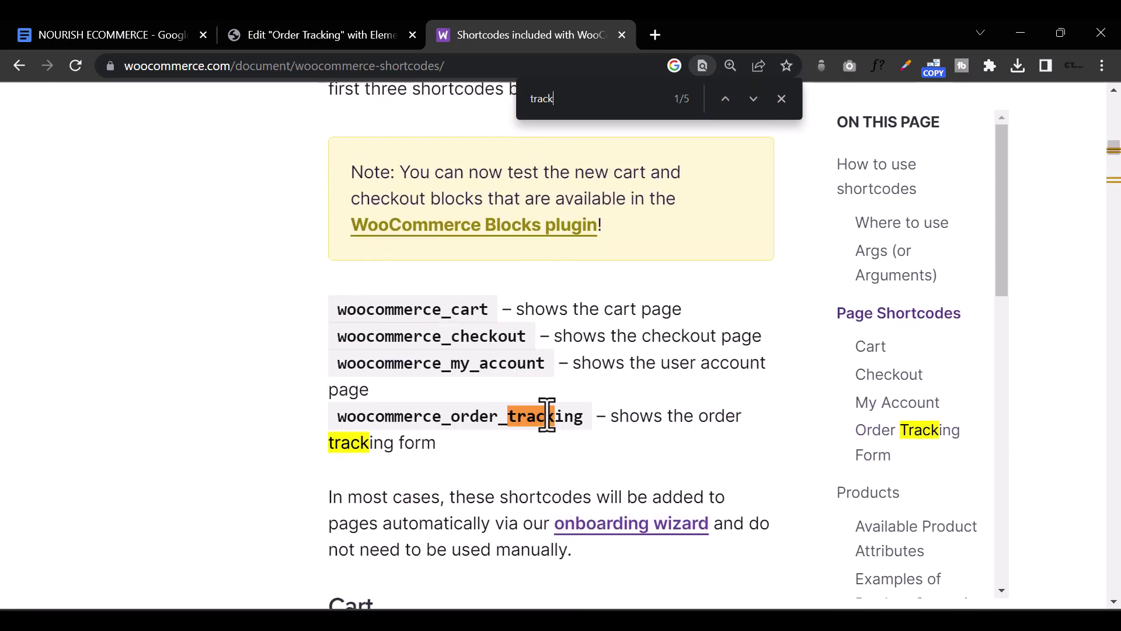
pyautogui.click(724, 99)
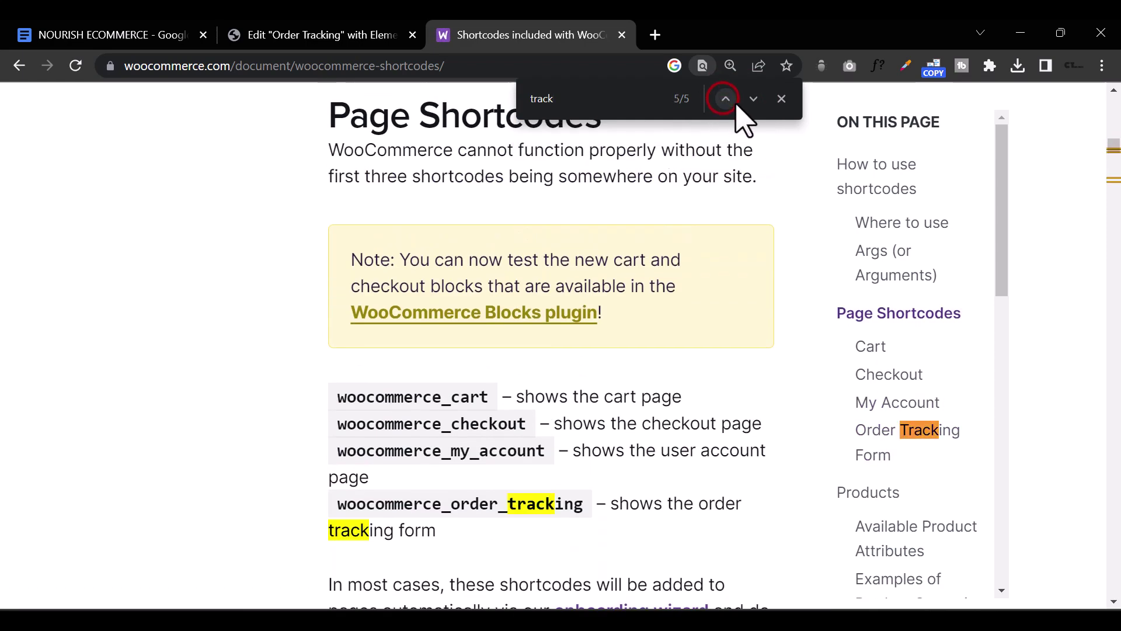
pyautogui.click(725, 100)
# Select and copy the [woocommerce_order_tracking] shortcode, brackets included
pyautogui.moveTo(623, 341); pyautogui.dragTo(355, 346)
pyautogui.moveTo(641, 344); pyautogui.dragTo(352, 348)
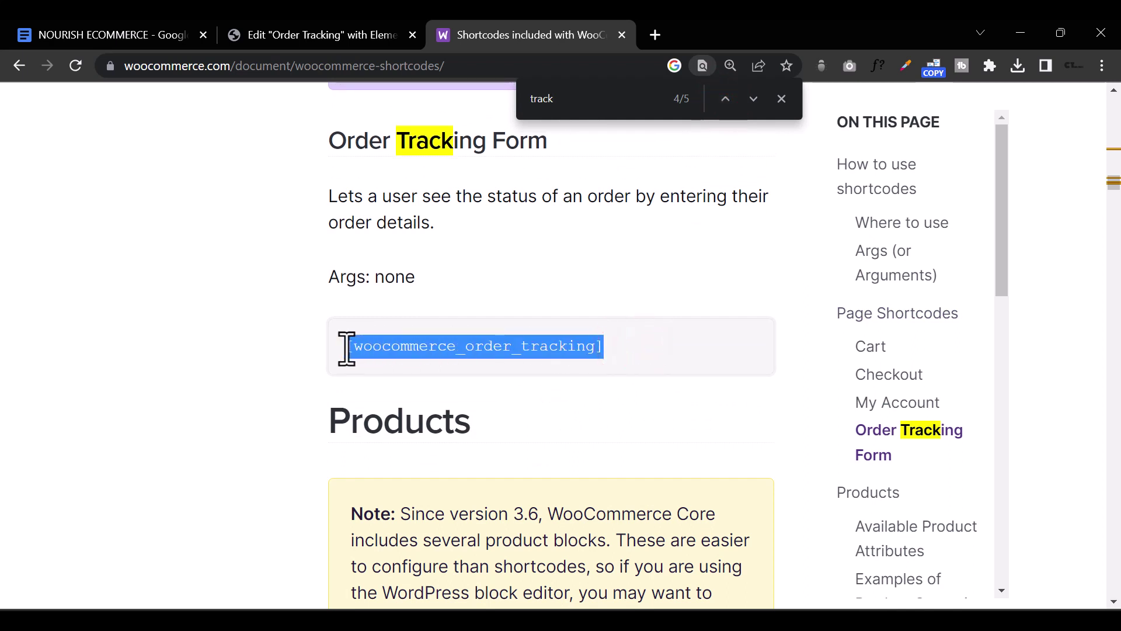
pyautogui.rightClick(429, 350)
pyautogui.click(488, 362)
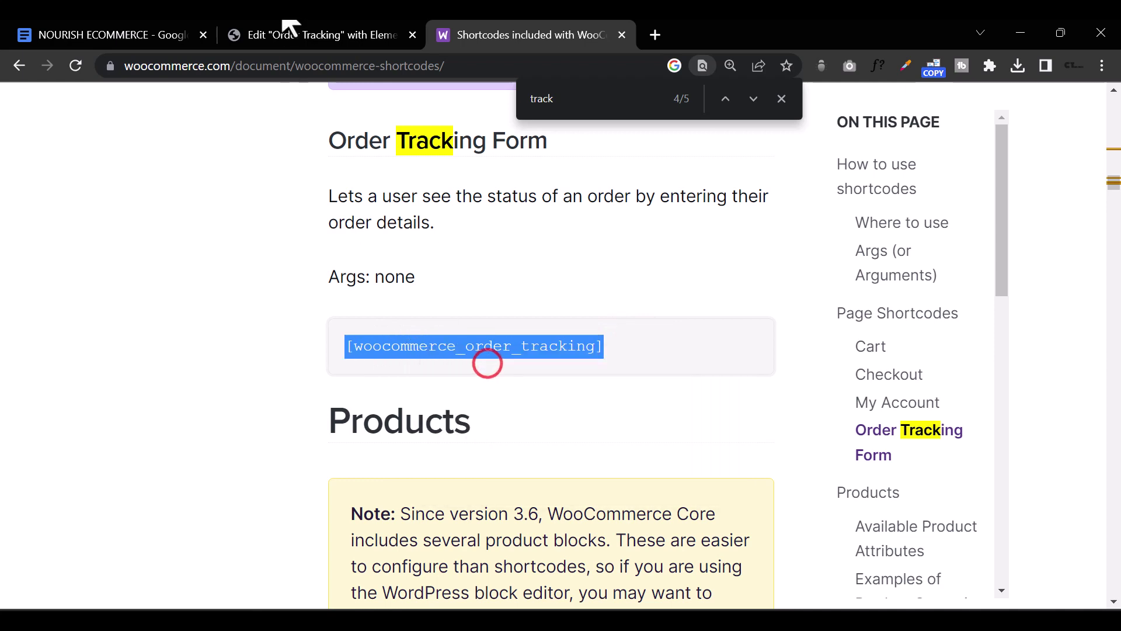
# Replace the hero heading text VIRGIN HAIR with 'ORDER TRACKING' on the Order Tracking page
pyautogui.click(320, 35)
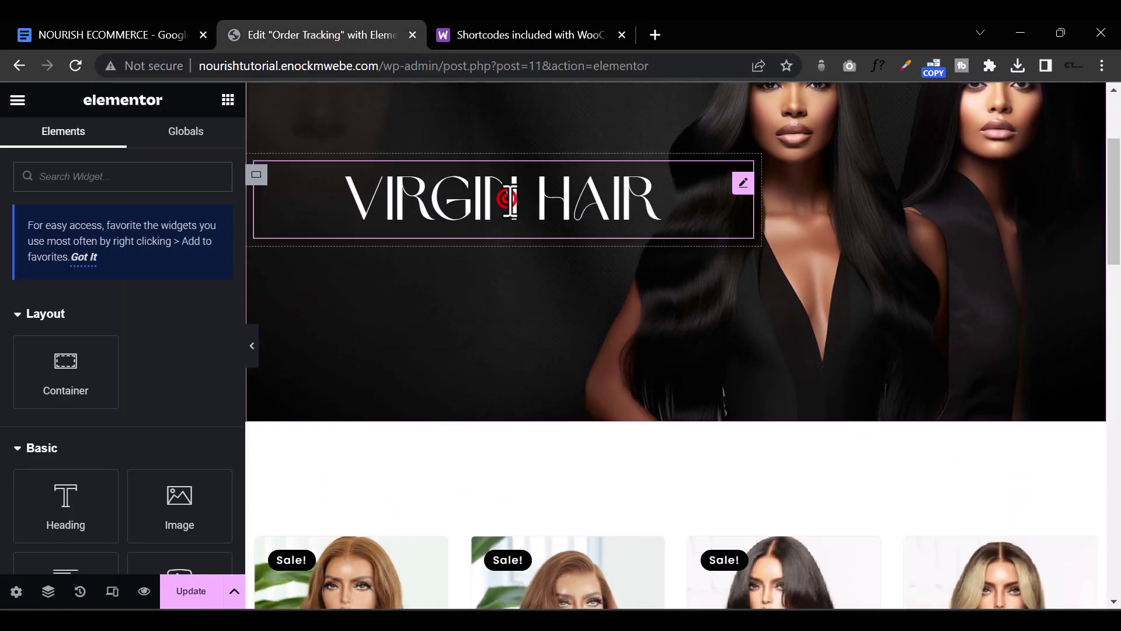
pyautogui.click(508, 199)
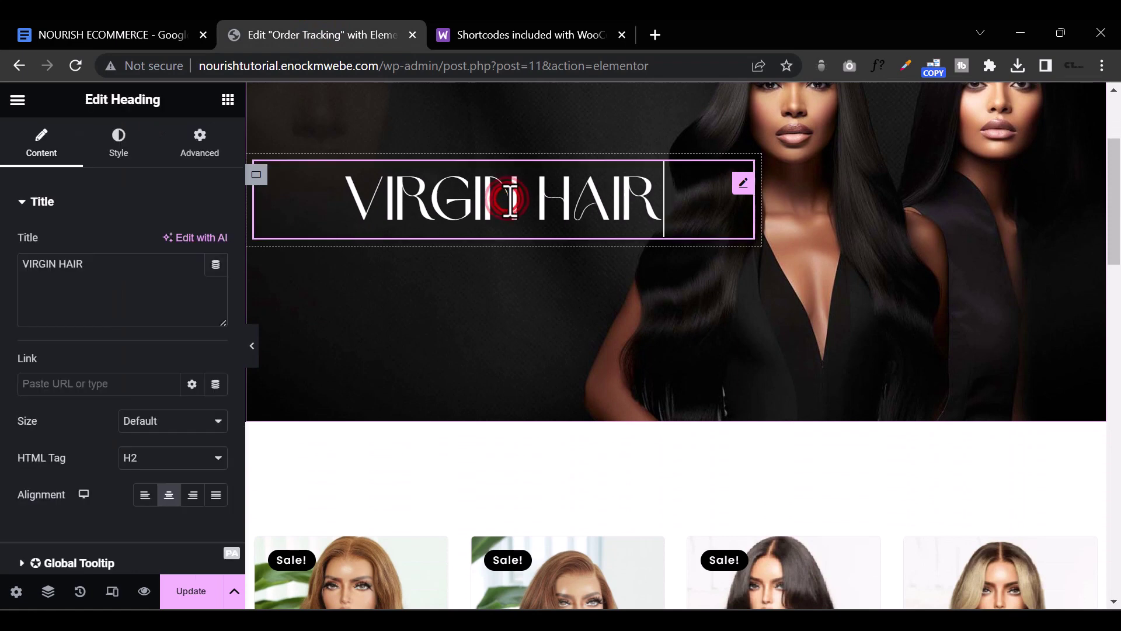
pyautogui.write('ORDE')
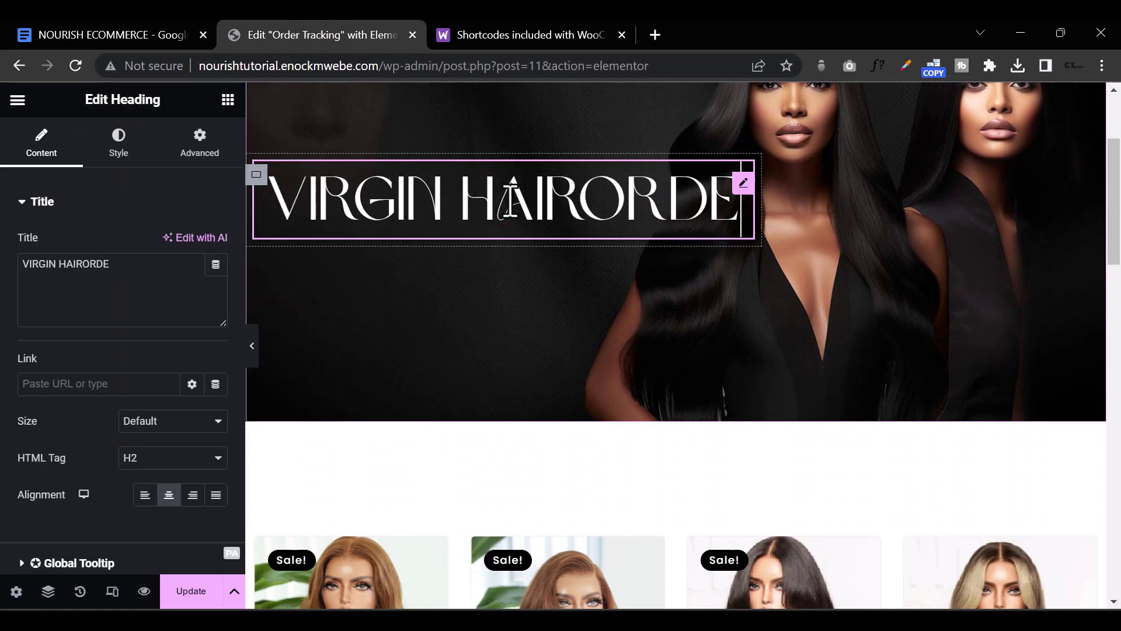
pyautogui.hotkey('ctrl', 'a')
pyautogui.write('O')
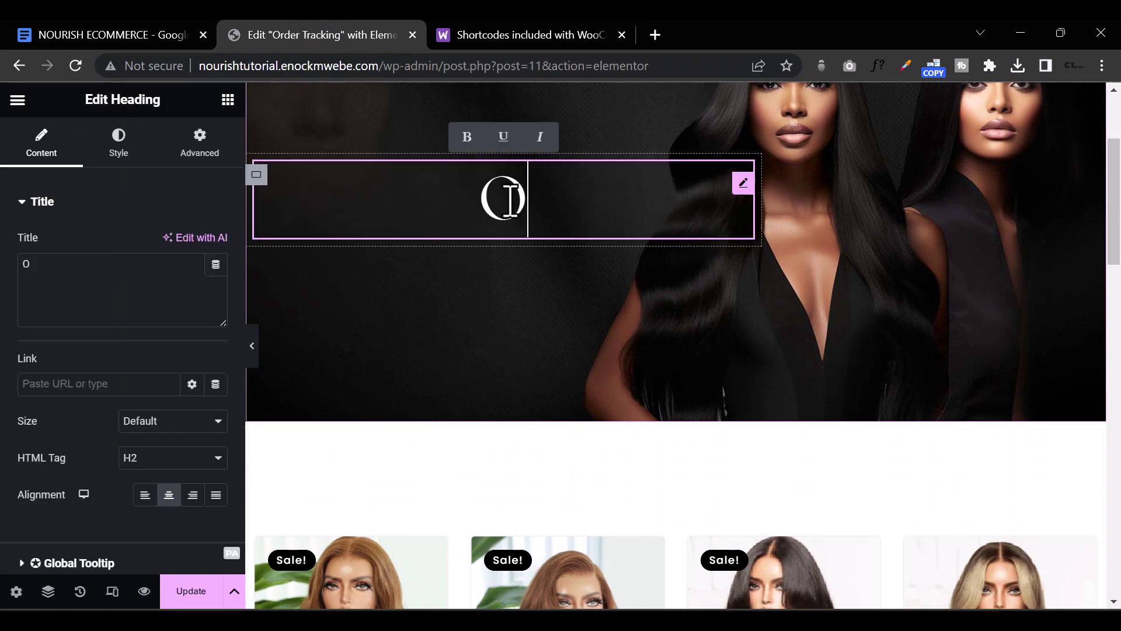
pyautogui.write('RDER TR')
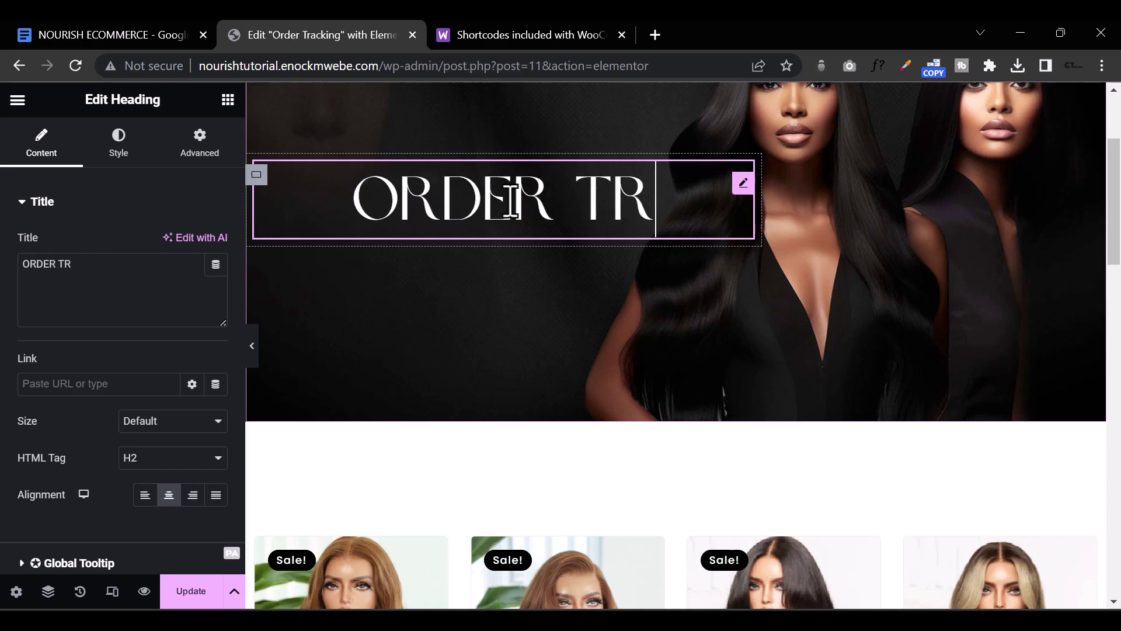
pyautogui.write('ACKING')
pyautogui.scroll(-10, 518, 230)
pyautogui.scroll(5, 883, 239)
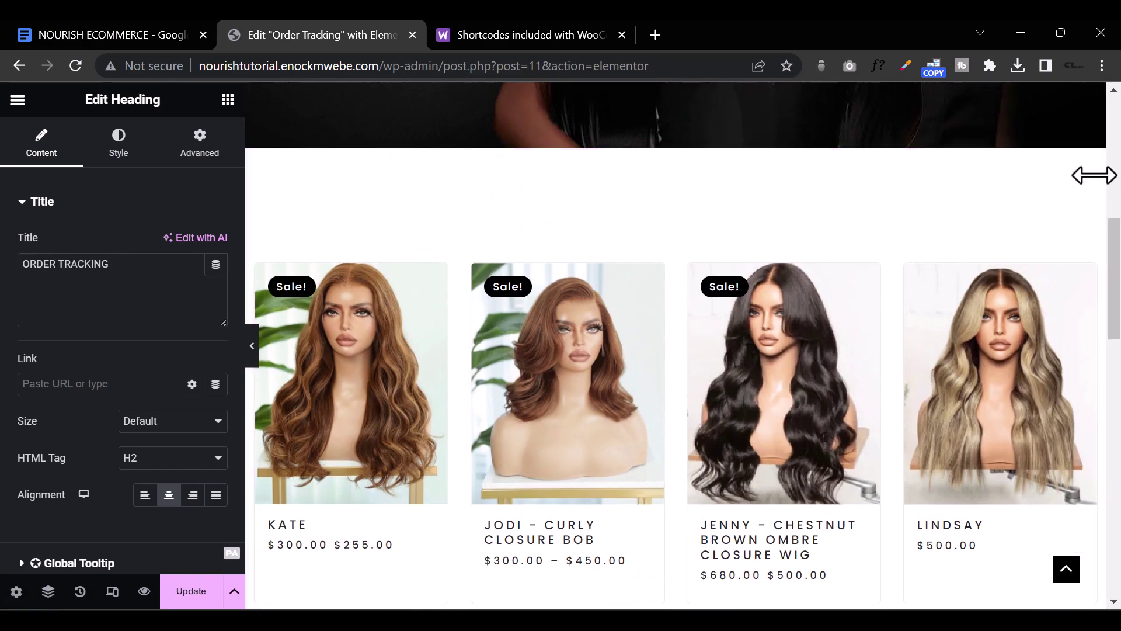
pyautogui.rightClick(1093, 217)
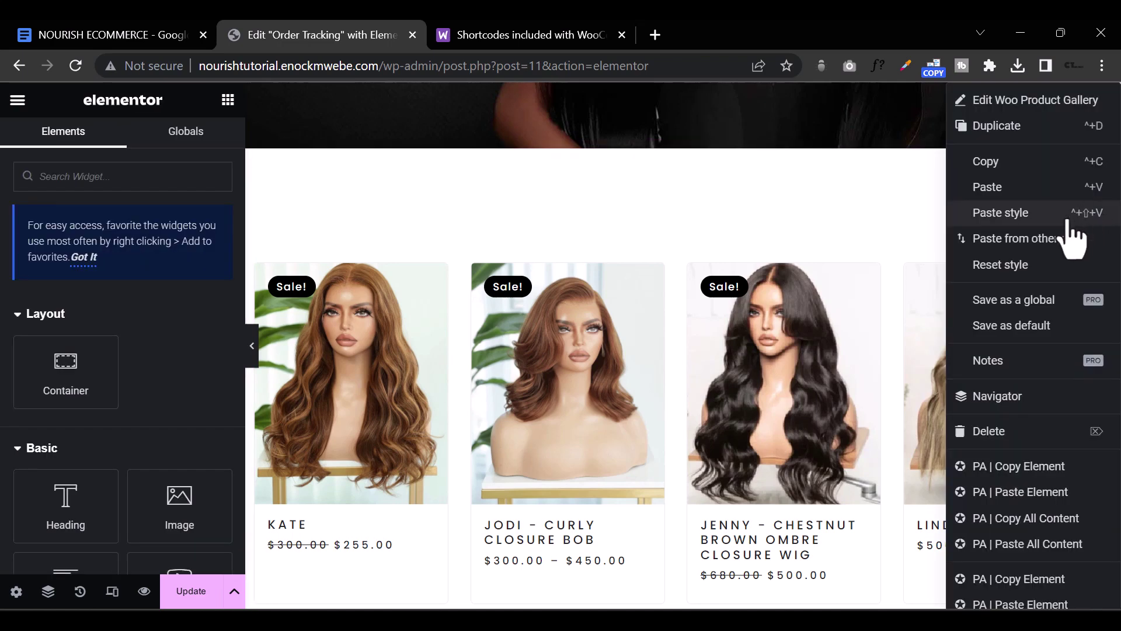